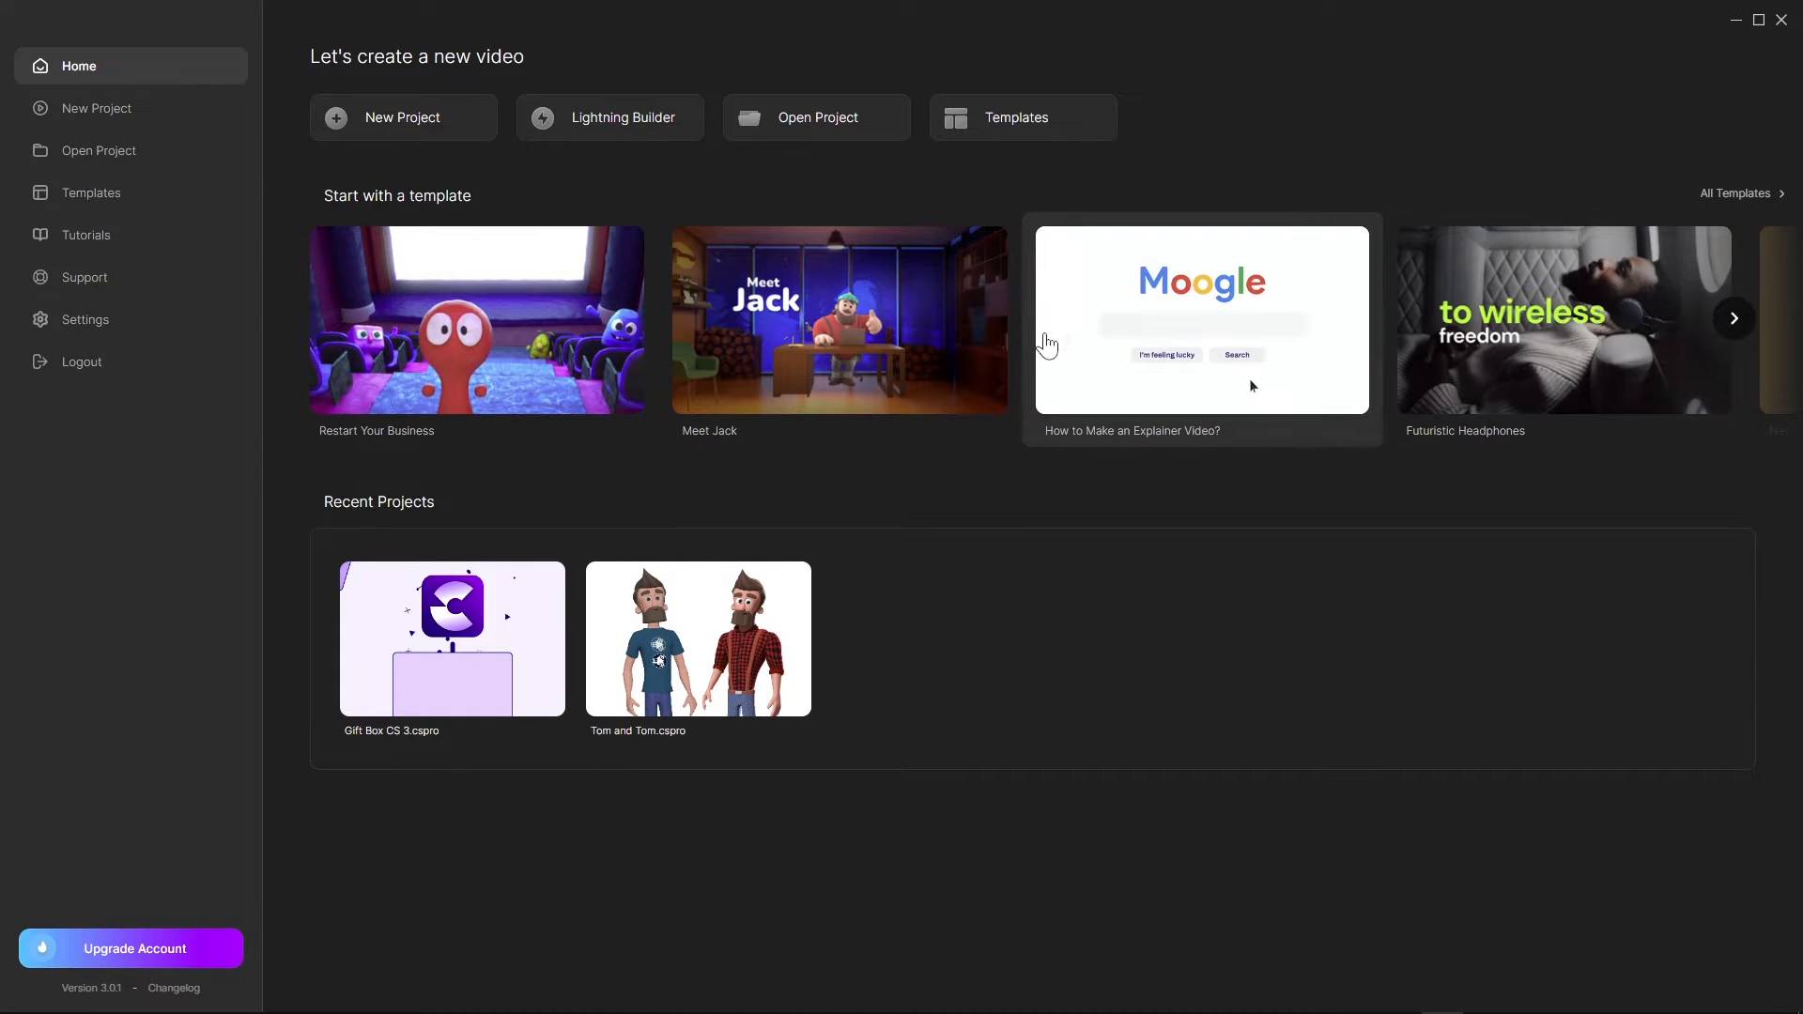
Step: Look at the template library in CreateStudioPro and switch back to CreateStudio 3 to compare its start page
{"action": "left_click", "coordinate": [1401, 998]}
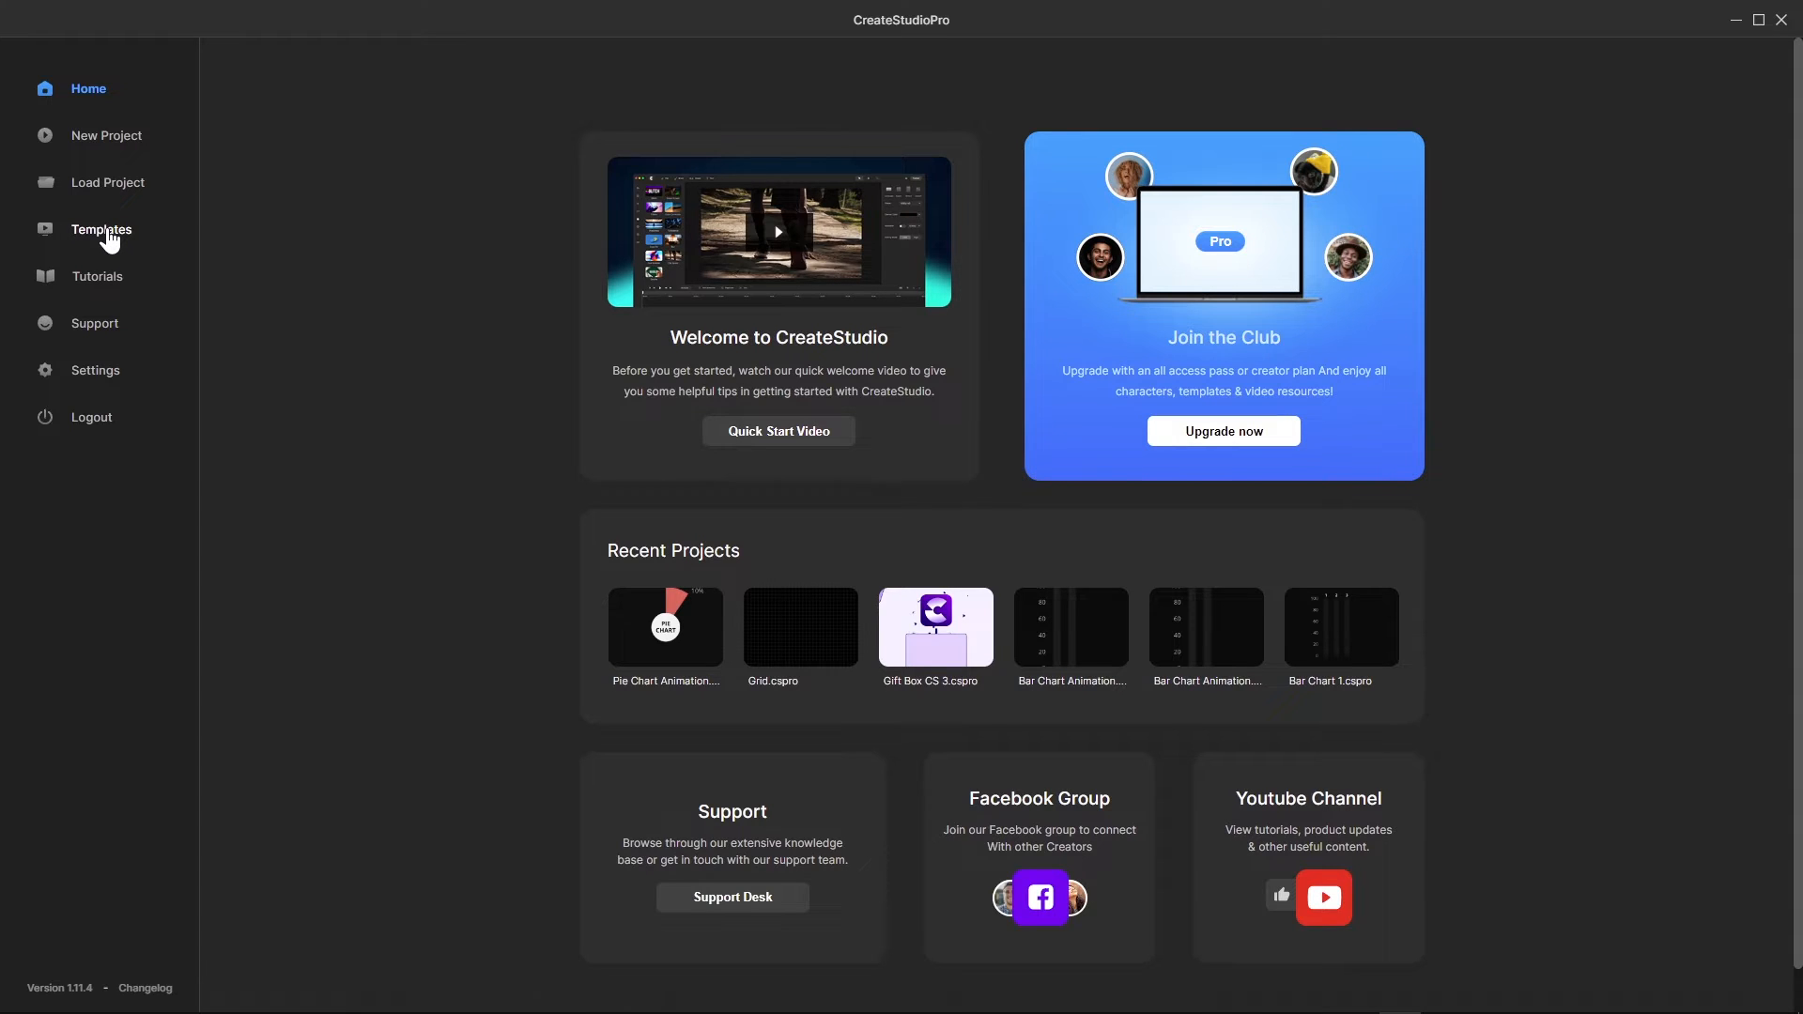
{"action": "left_click", "coordinate": [105, 231]}
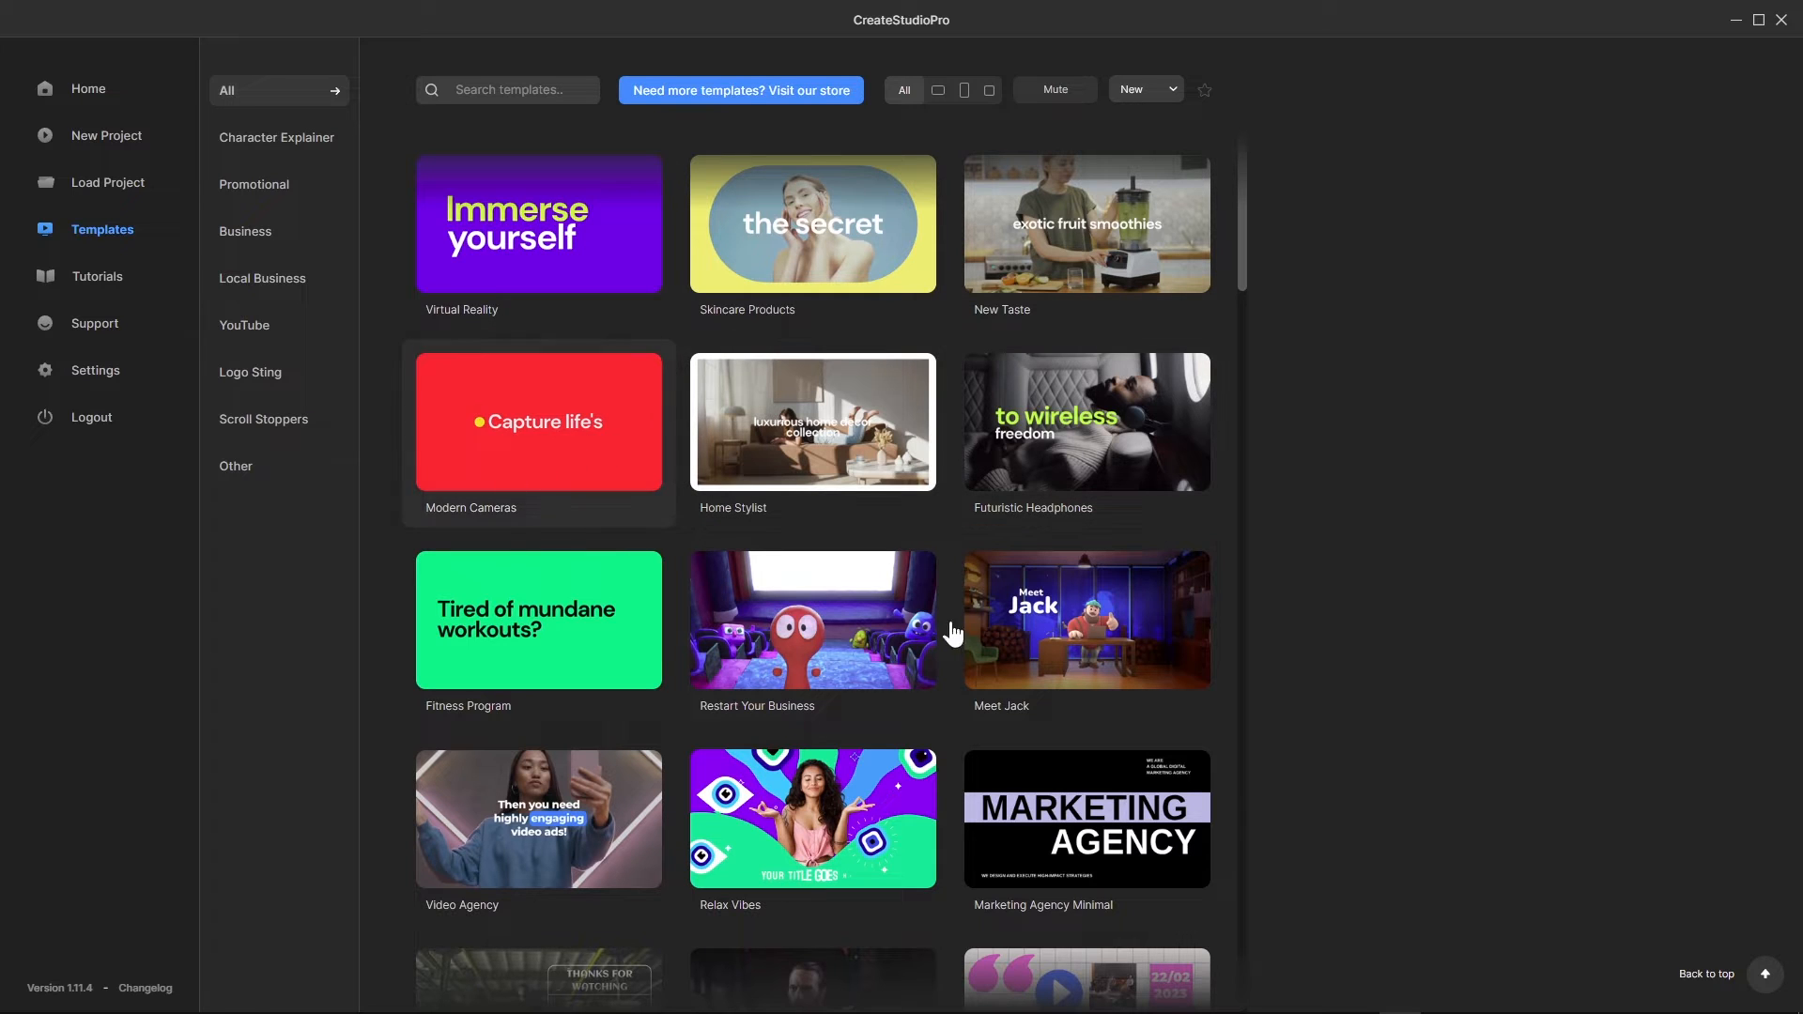
{"action": "mouse_move", "coordinate": [985, 1011]}
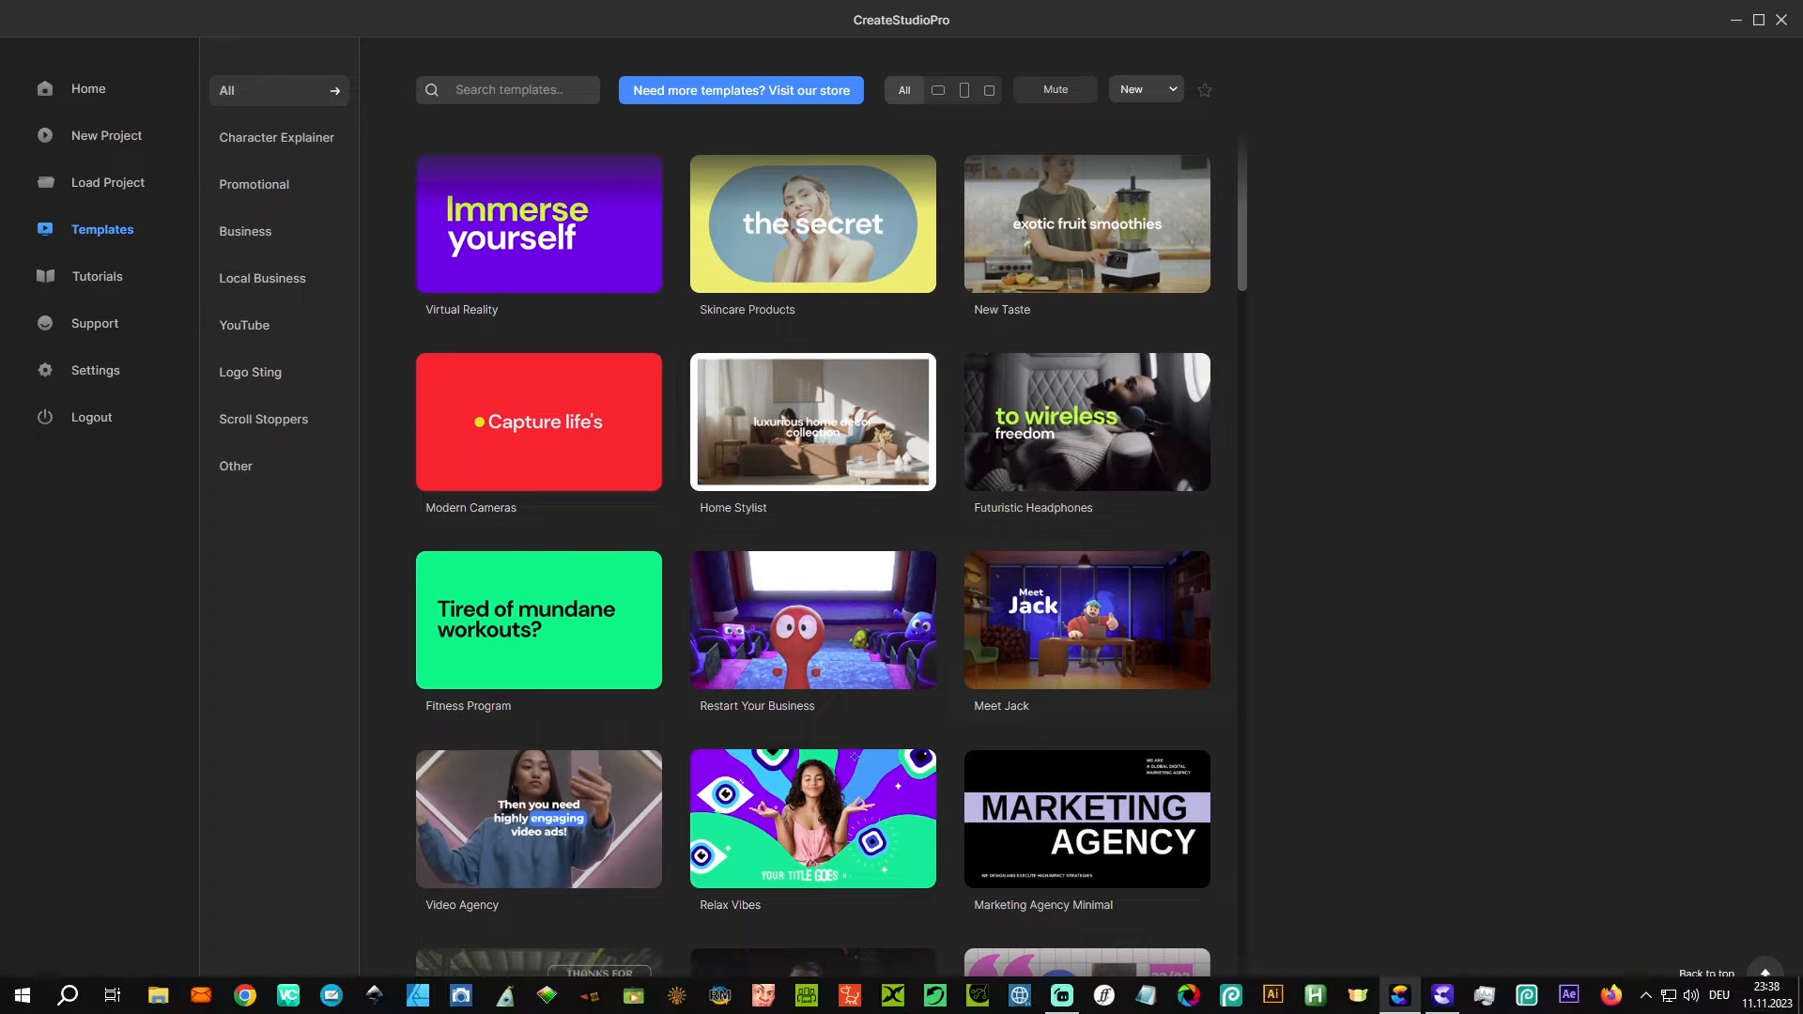
{"action": "left_click", "coordinate": [1445, 1006]}
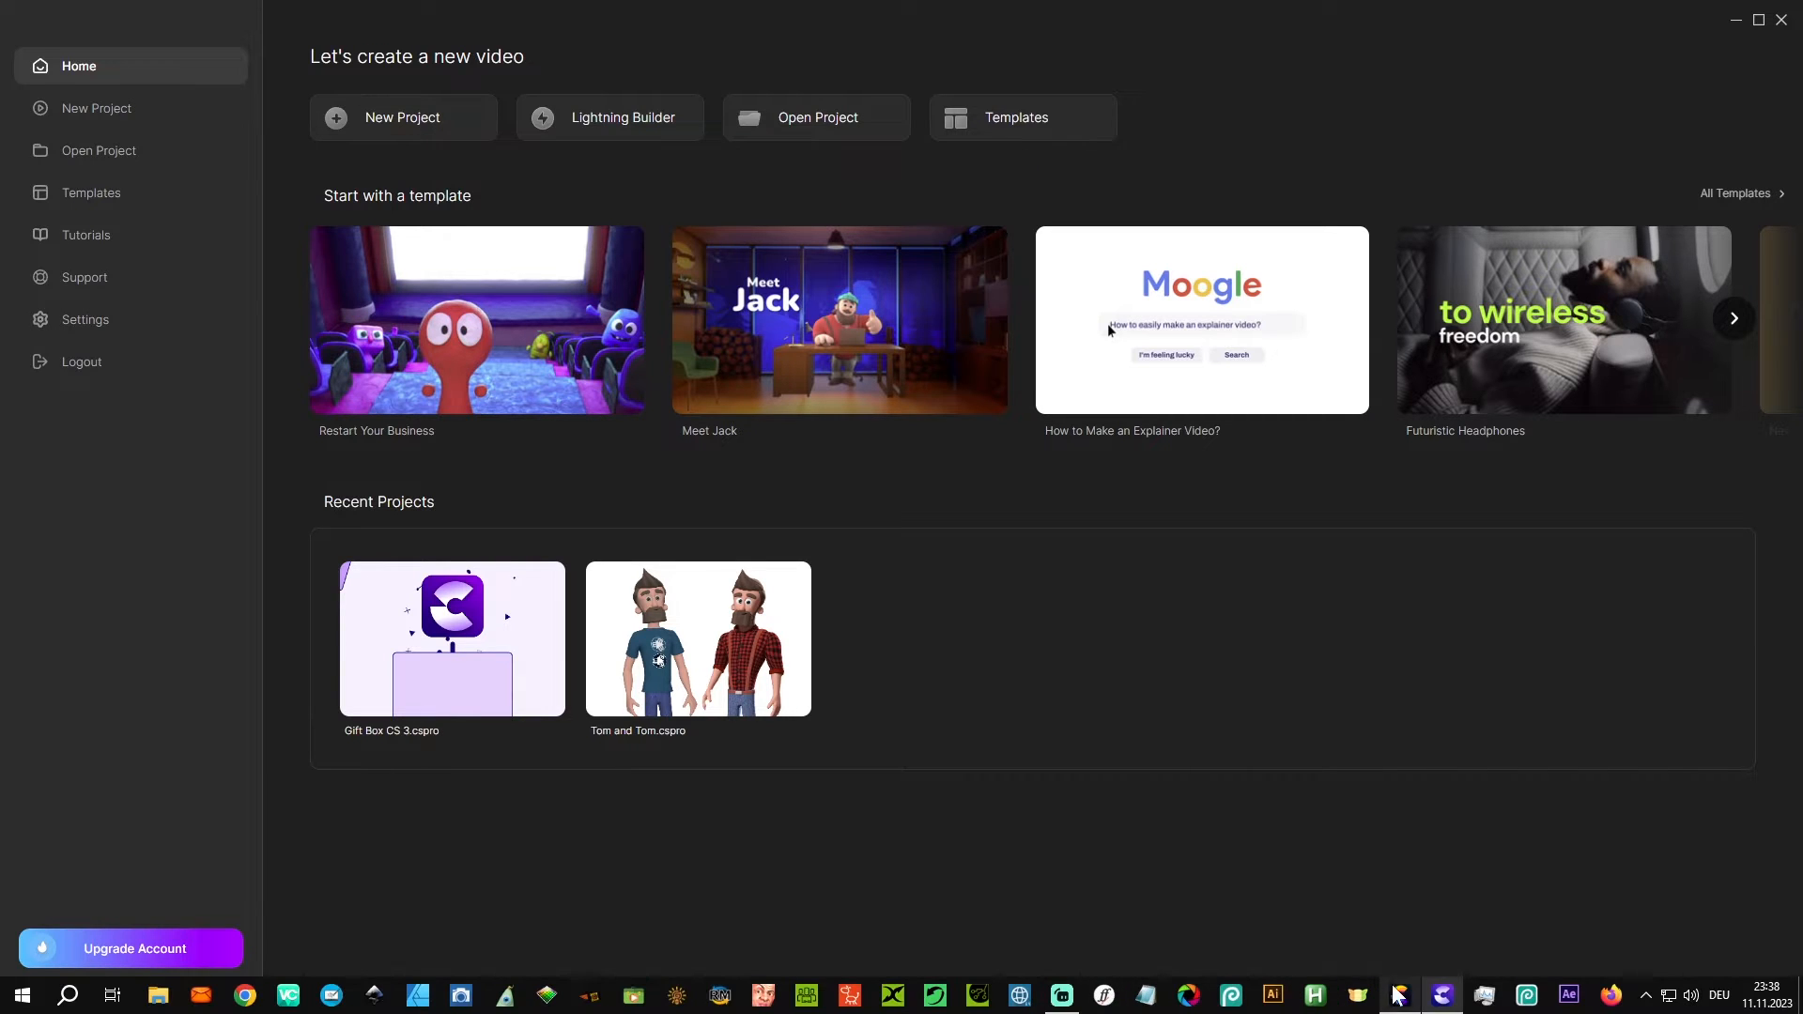
Step: Look at the home page in CreateStudioPro and return to CreateStudio 3 for comparison
{"action": "left_click", "coordinate": [1400, 1001]}
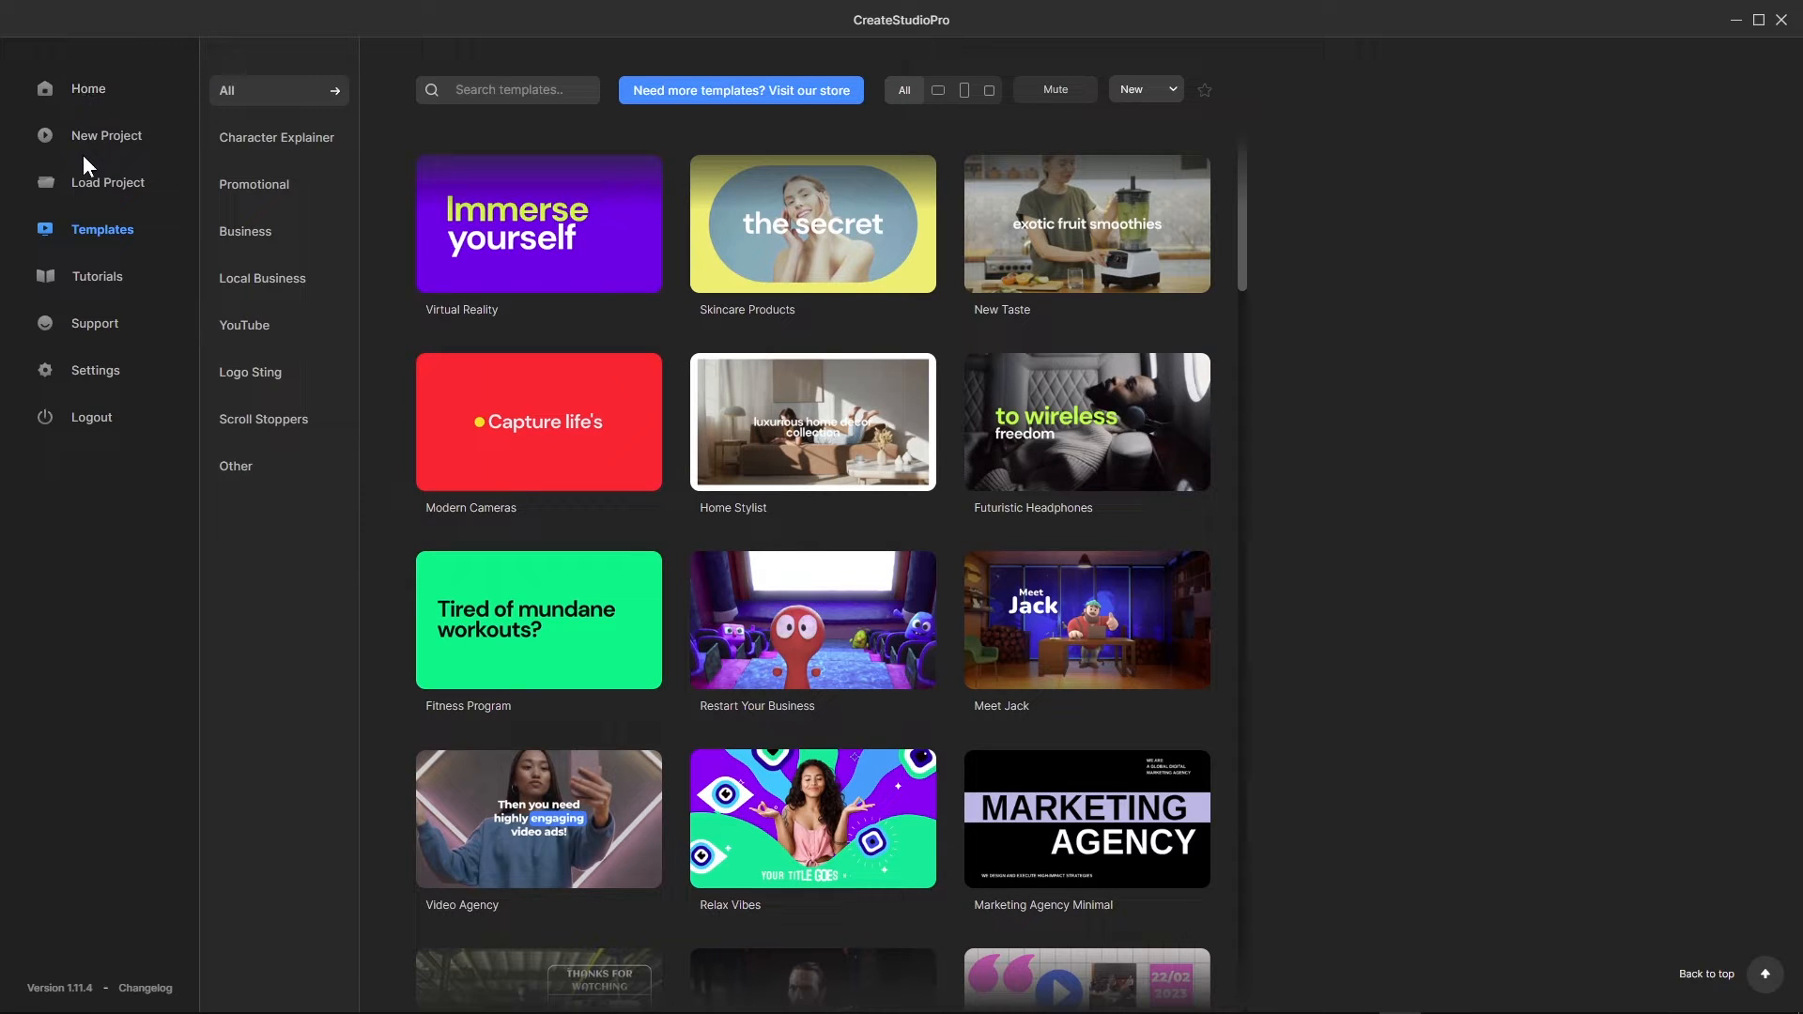
{"action": "left_click", "coordinate": [81, 98]}
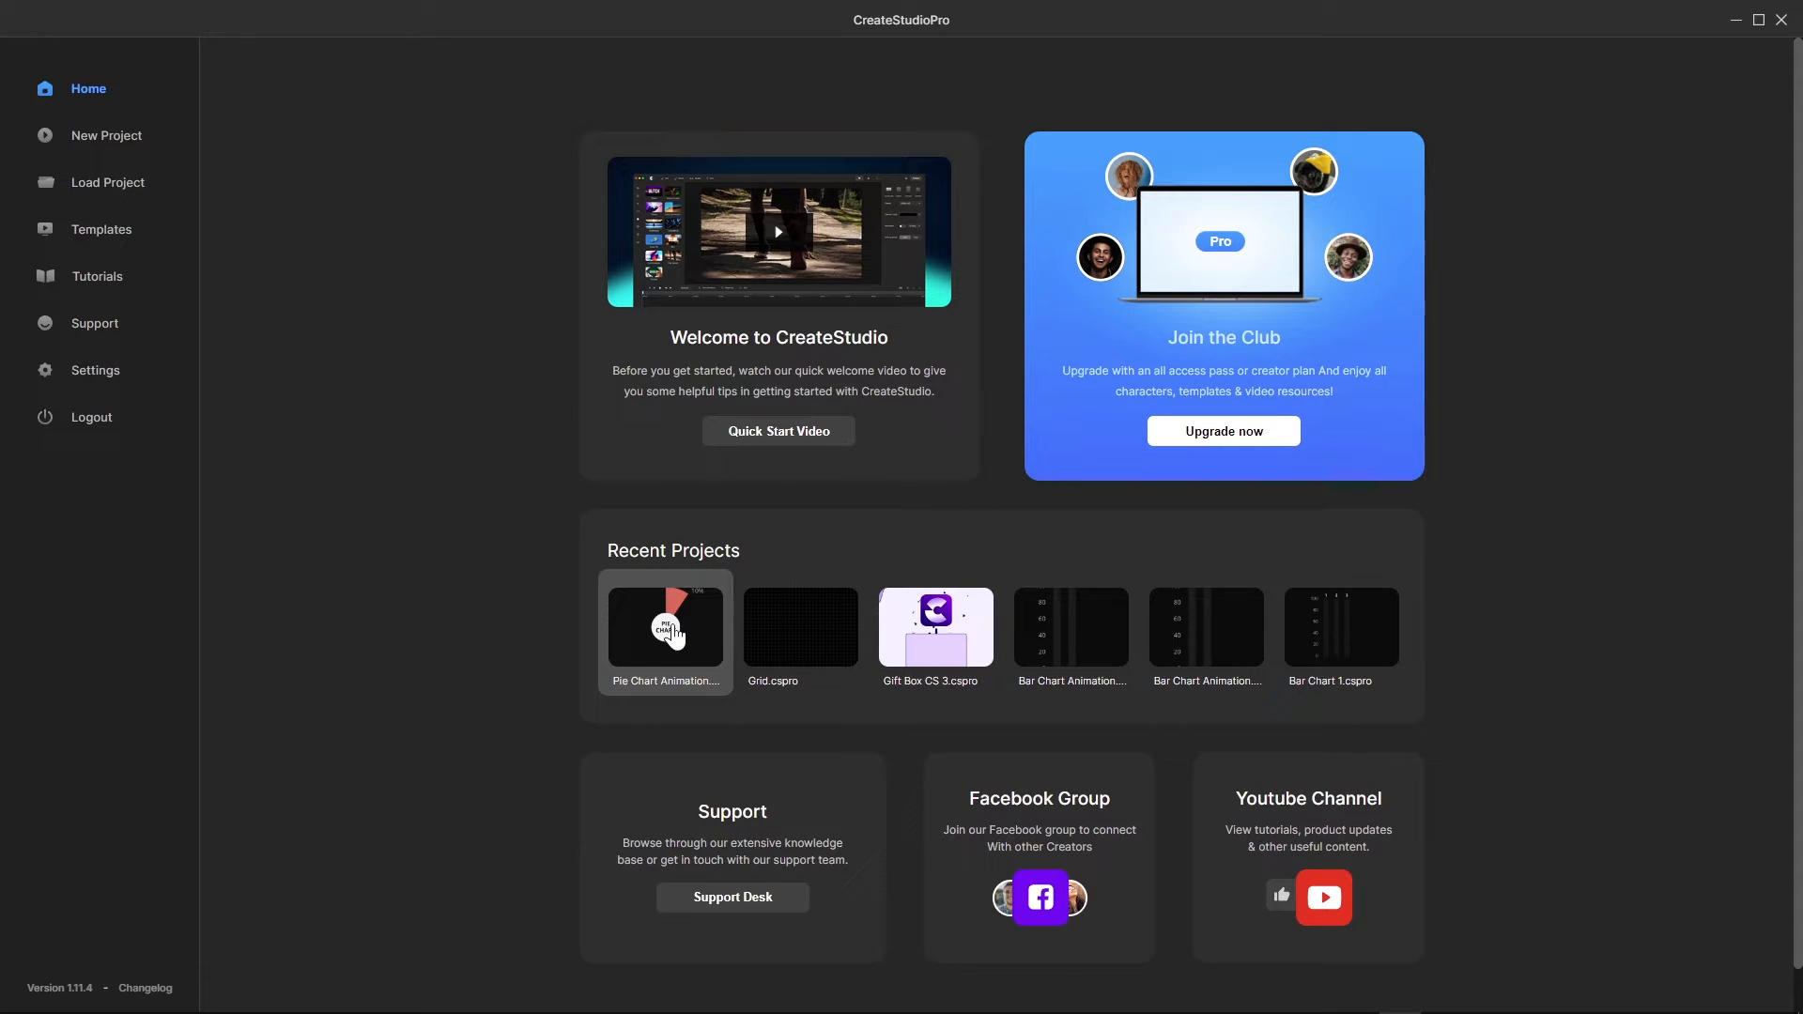
{"action": "mouse_move", "coordinate": [850, 1011]}
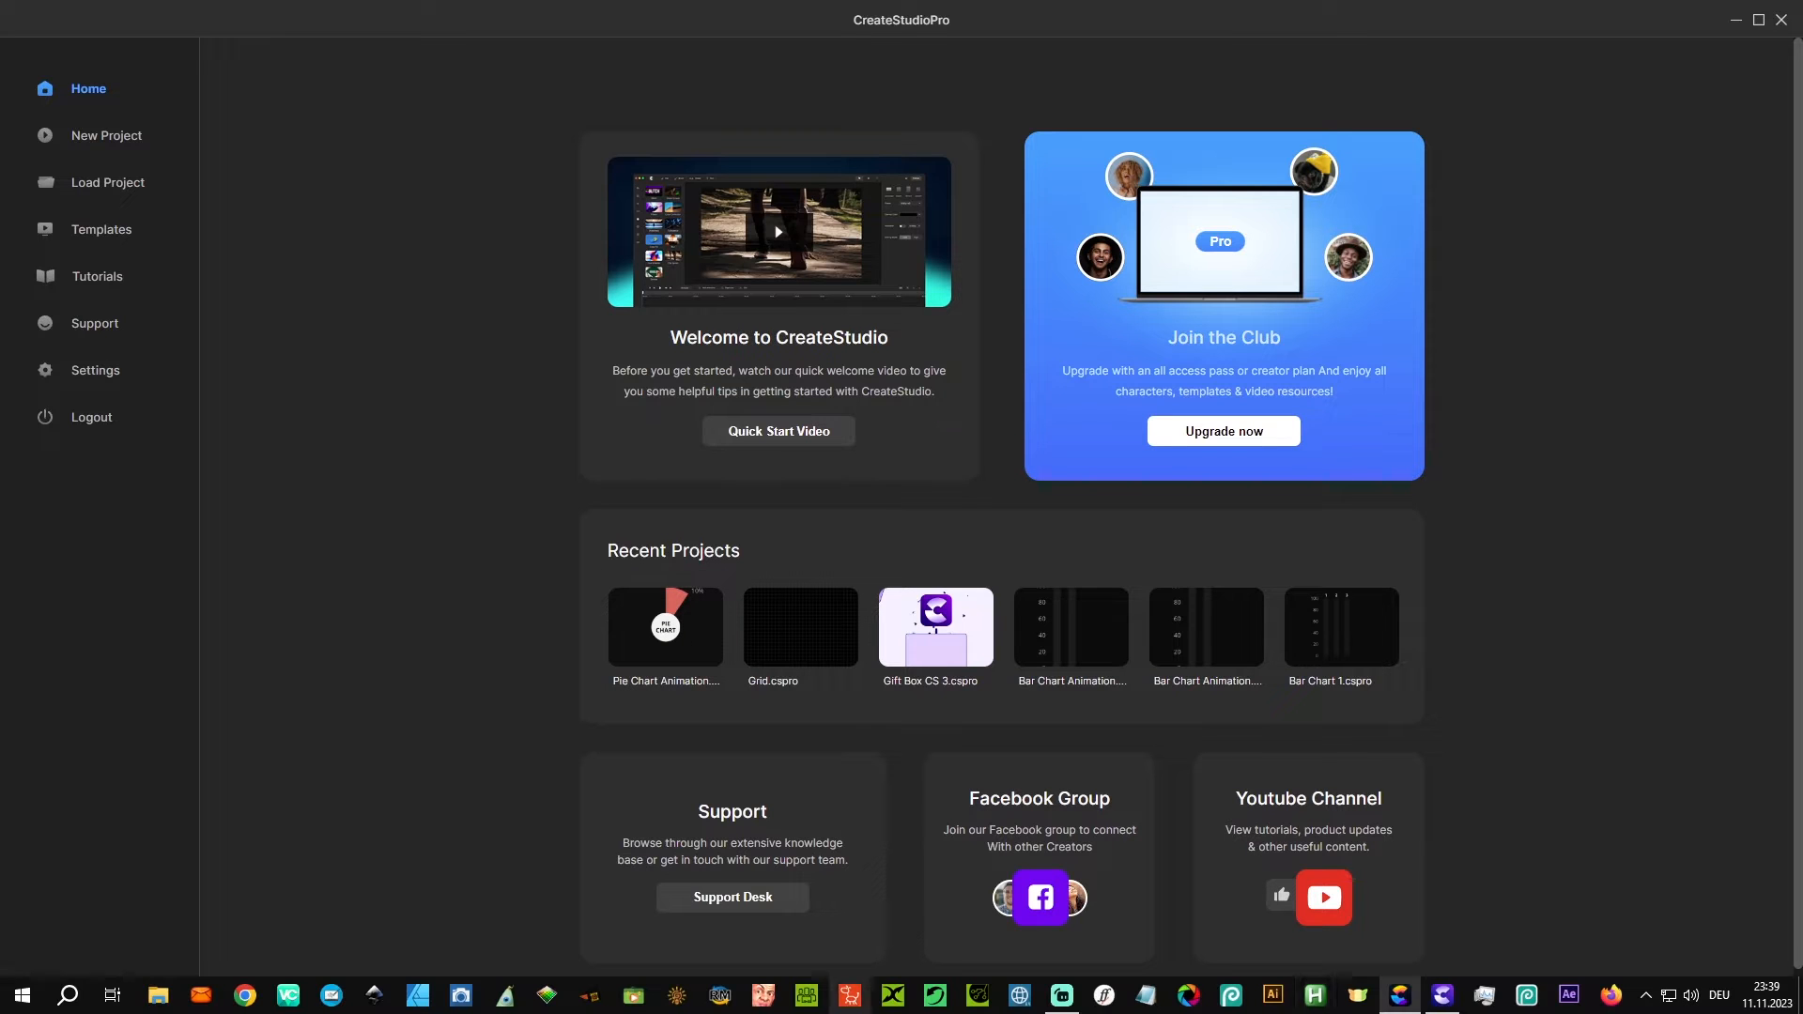
{"action": "left_click", "coordinate": [1444, 998]}
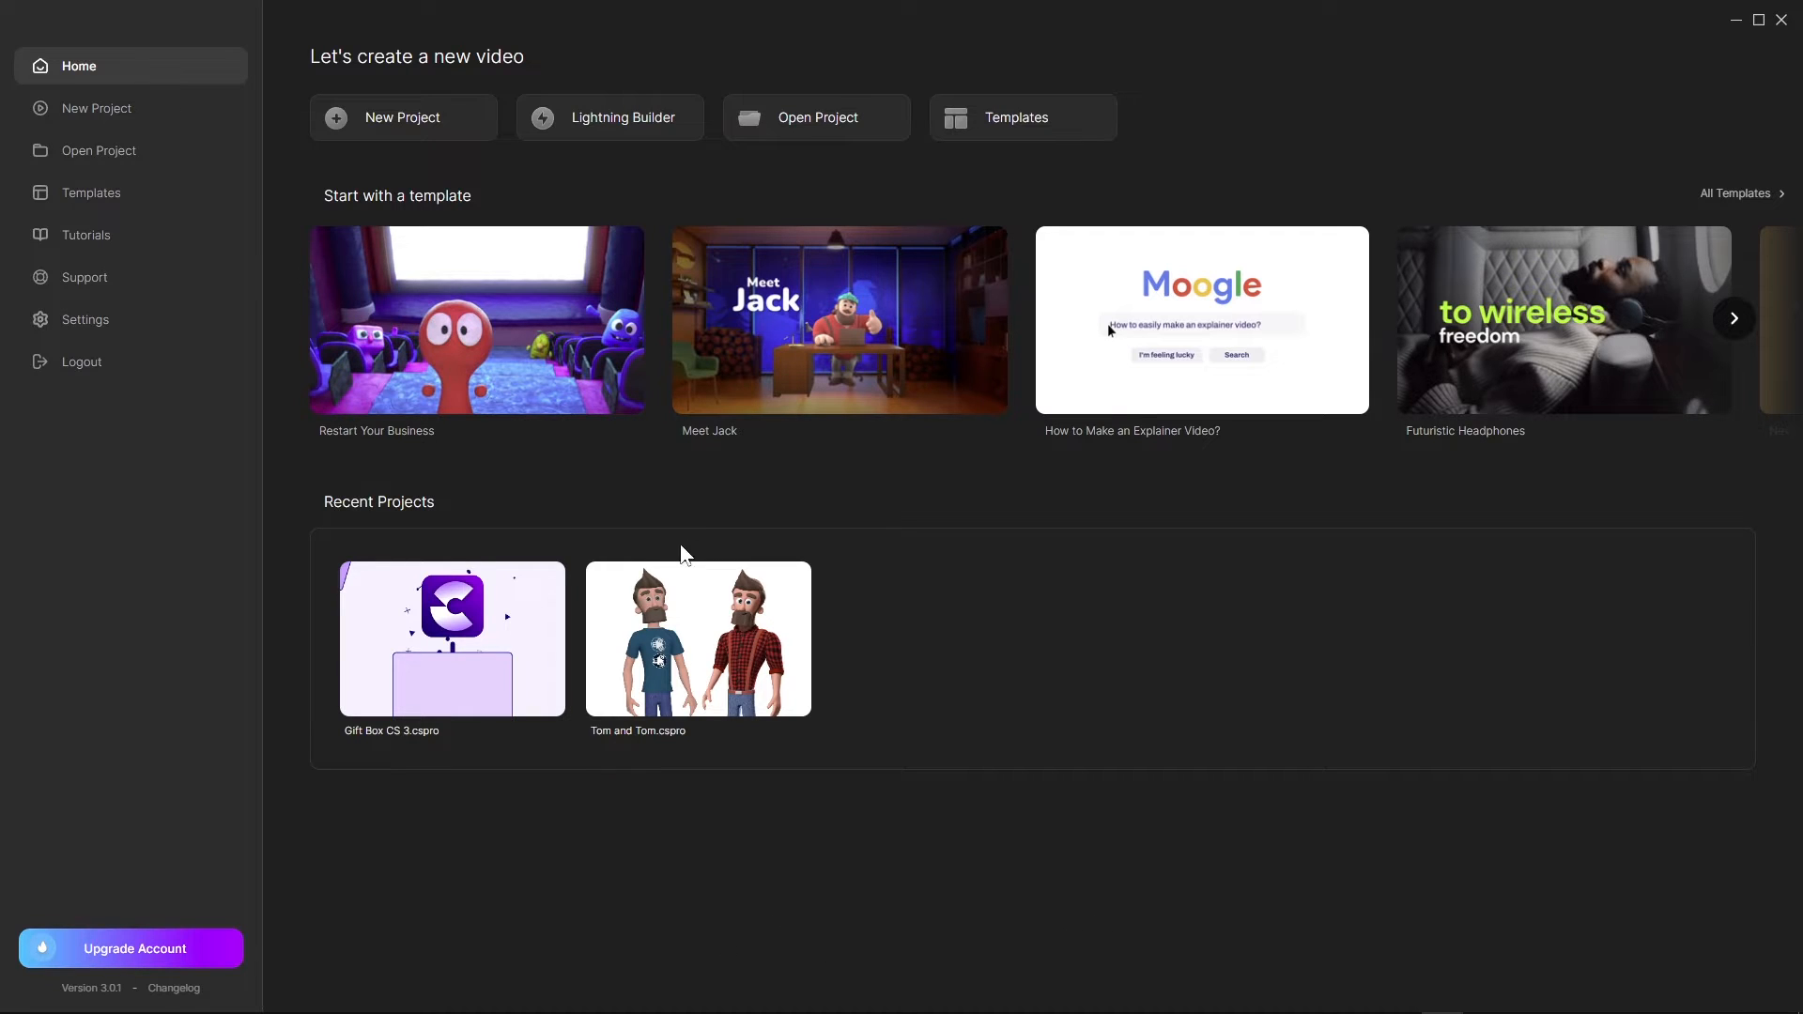
Step: Compare the template libraries of CreateStudio 3 and CreateStudioPro, previewing the Virtual Reality template in CreateStudioPro before returning to its home page
{"action": "left_click", "coordinate": [94, 193]}
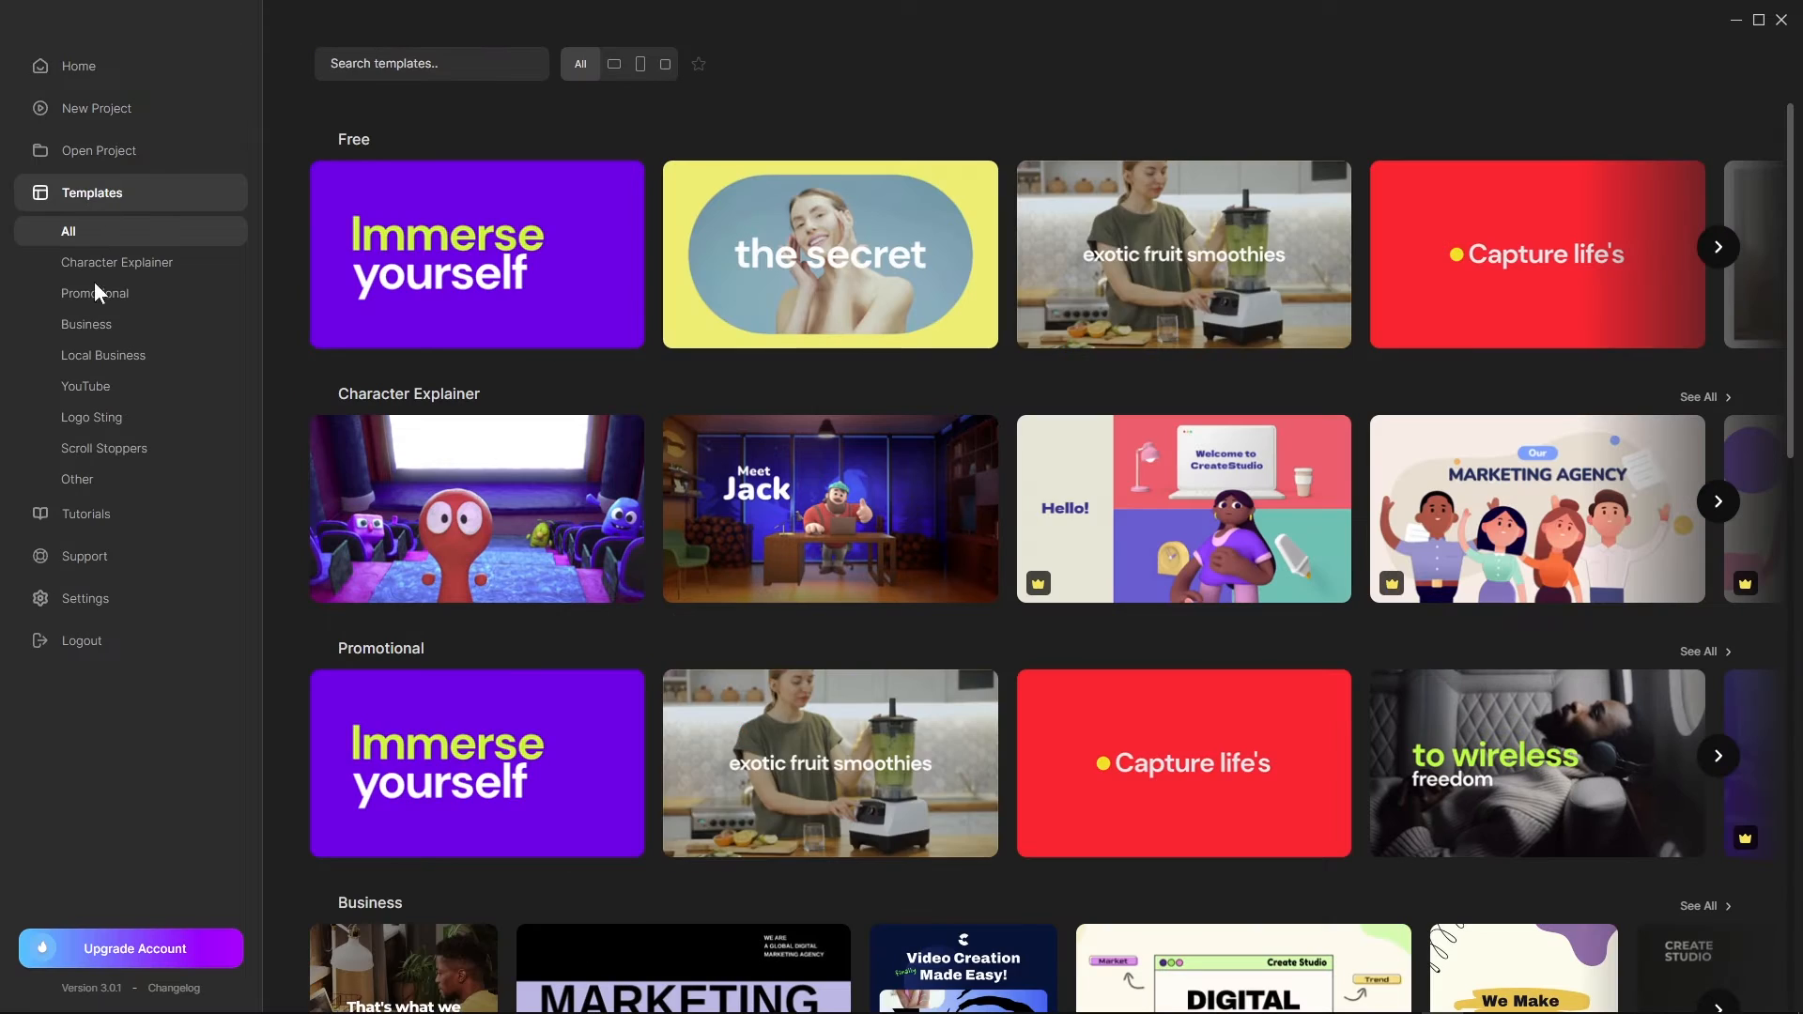
{"action": "left_click", "coordinate": [1398, 999]}
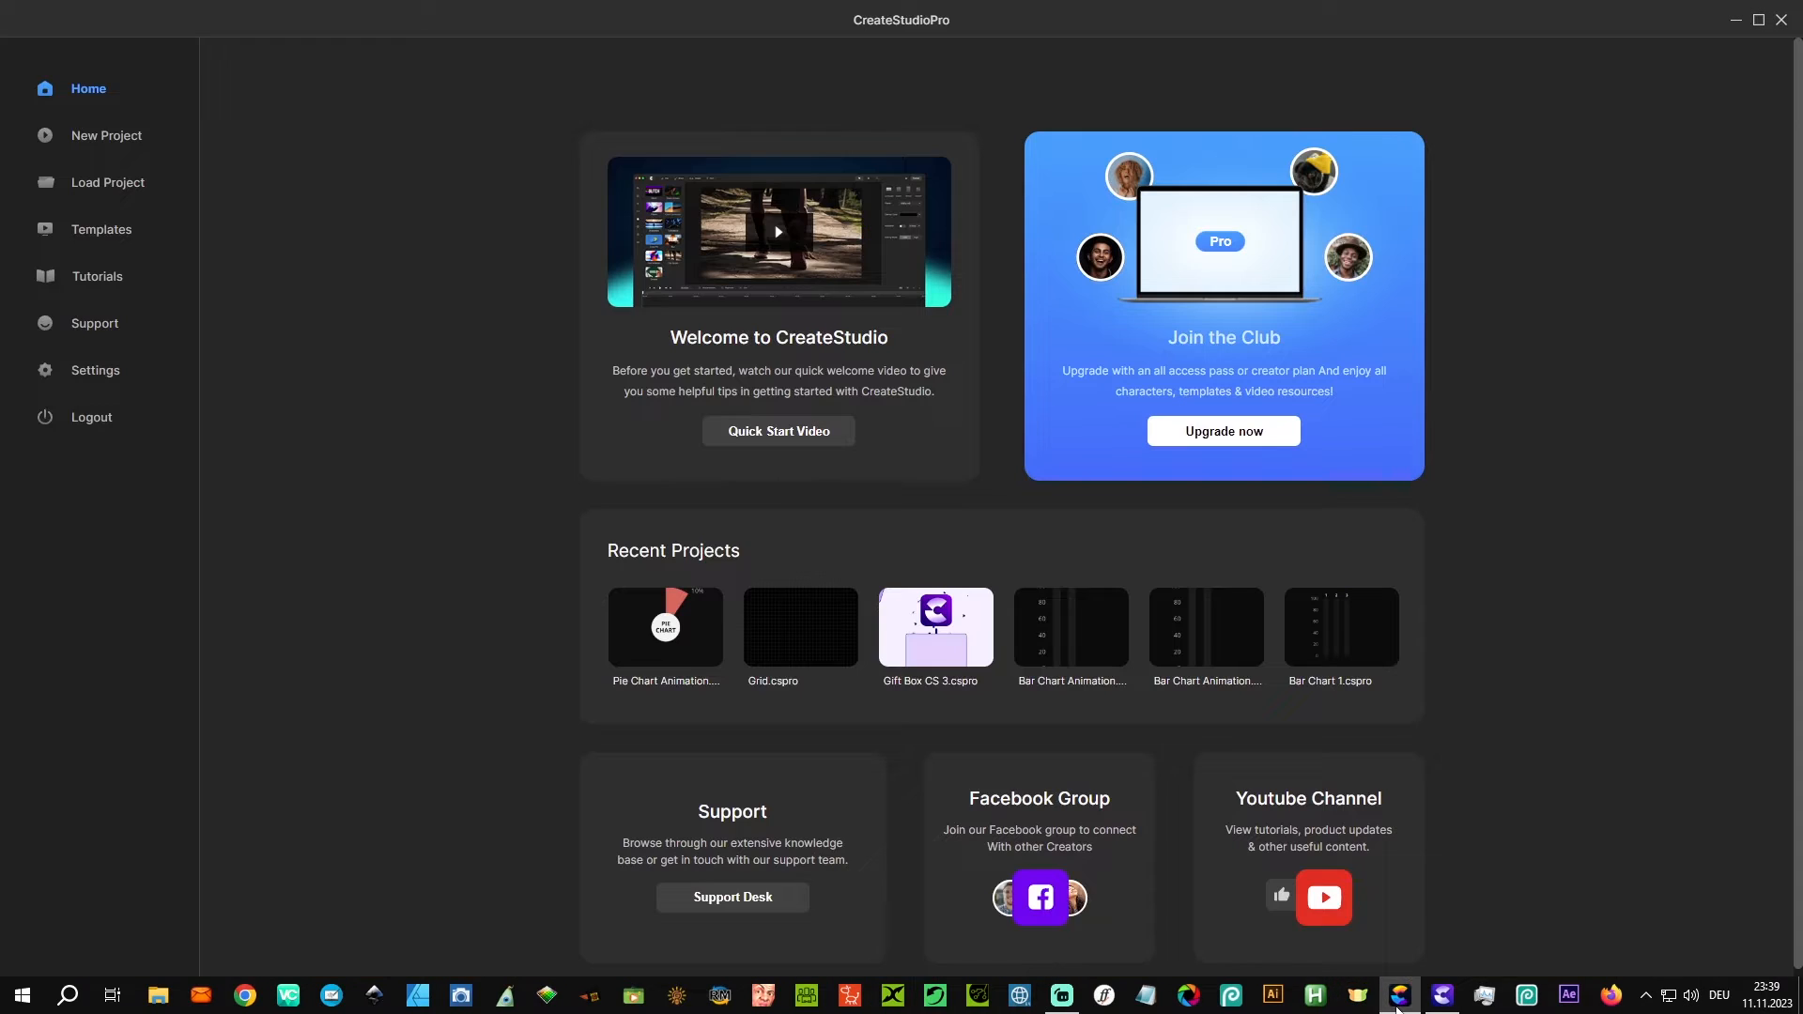
{"action": "left_click", "coordinate": [93, 237]}
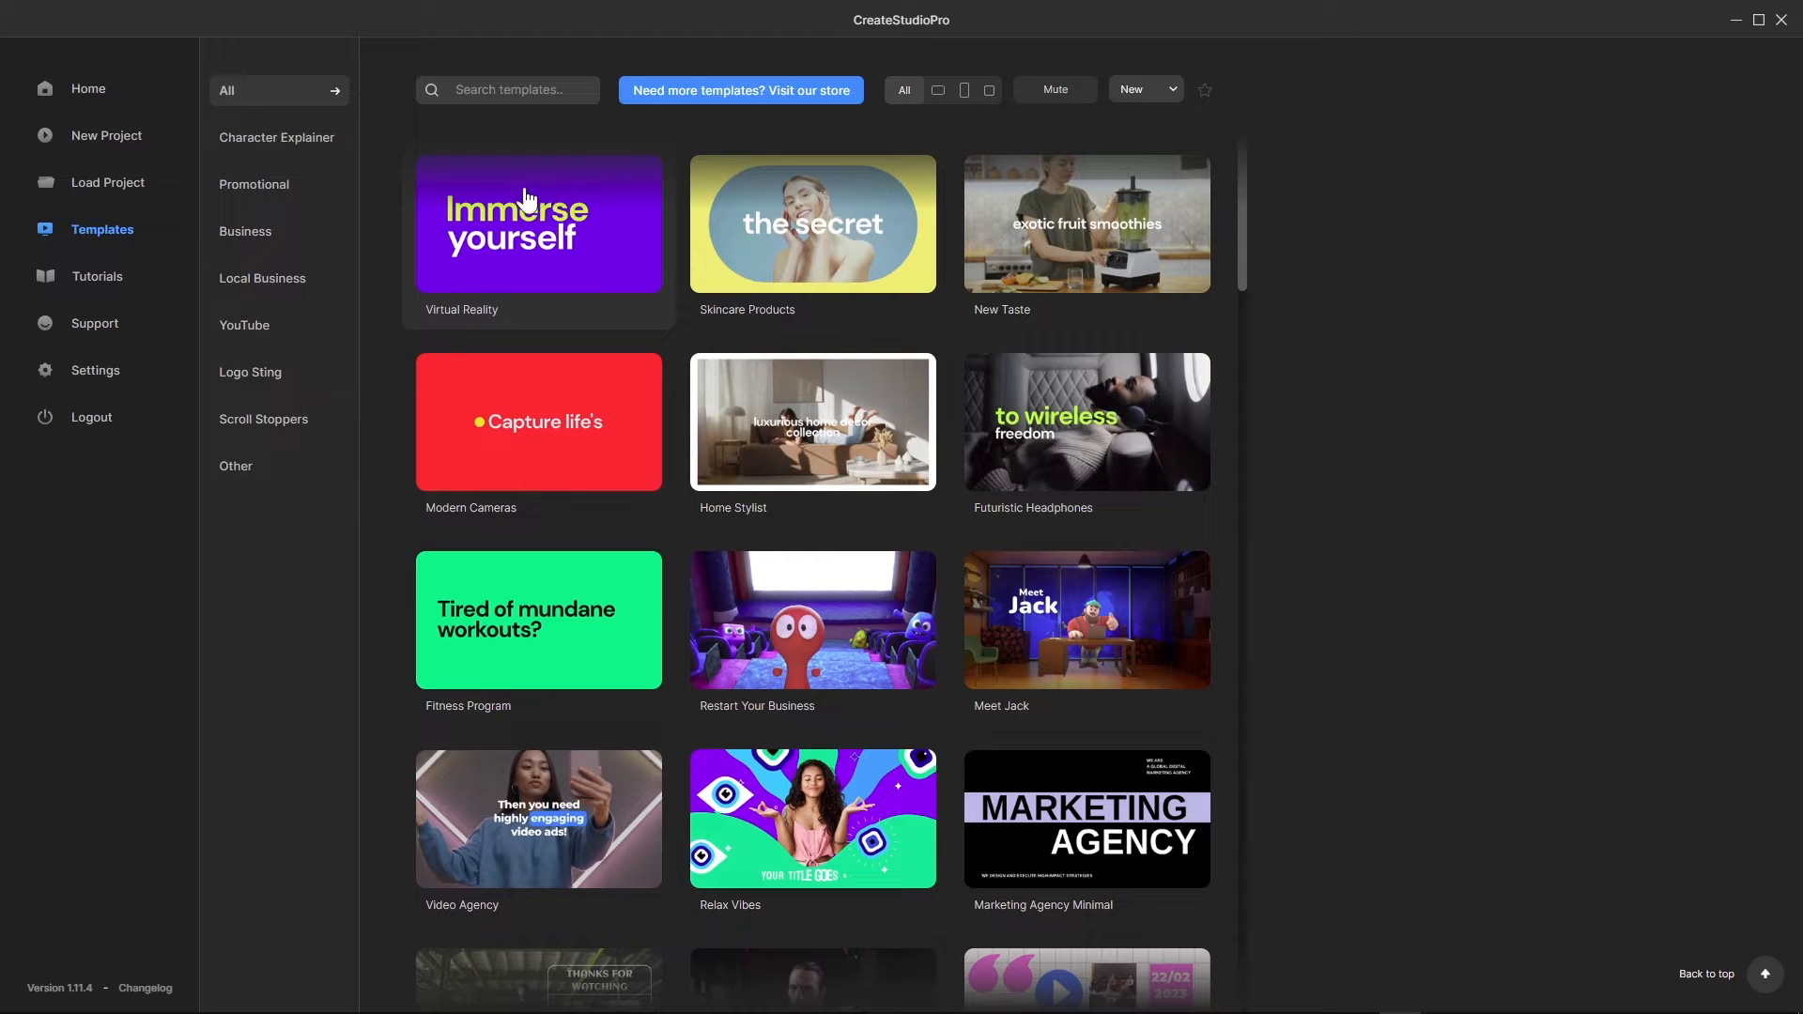
{"action": "left_click", "coordinate": [537, 246]}
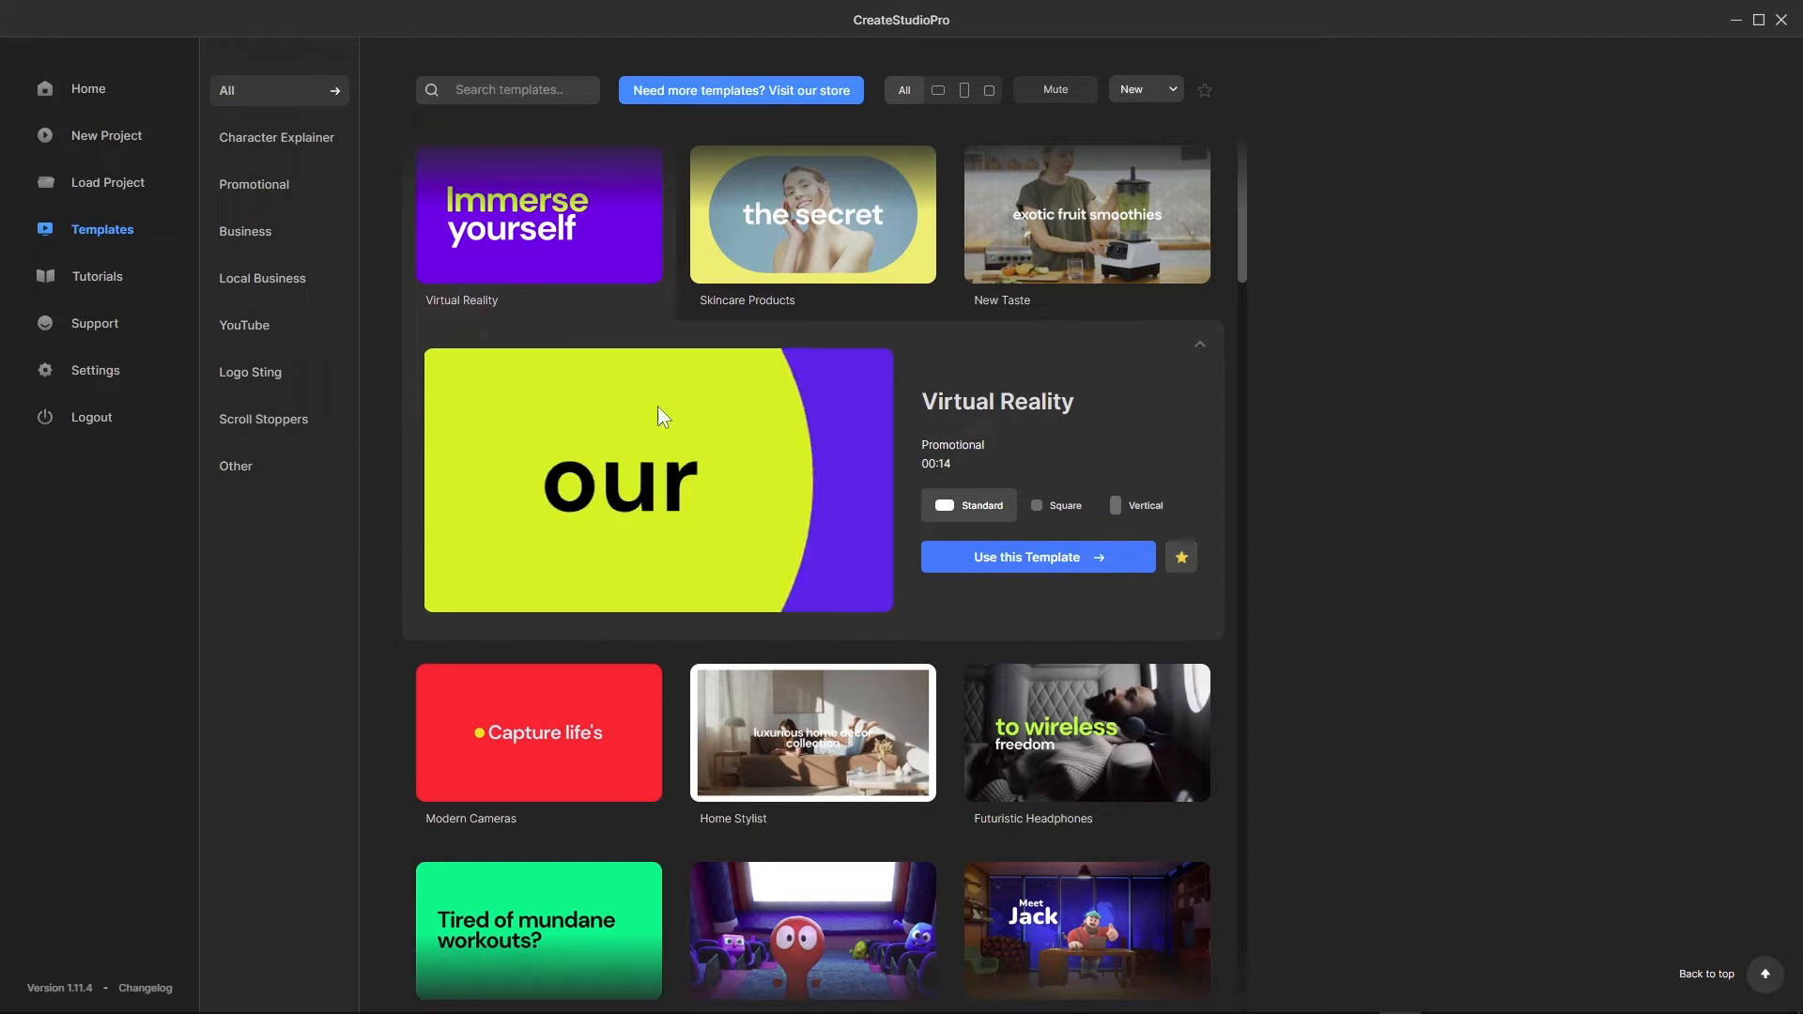
{"action": "left_click", "coordinate": [87, 94]}
Step: Switch to CreateStudio 3 and examine the Character Explainer template category
{"action": "mouse_move", "coordinate": [978, 995]}
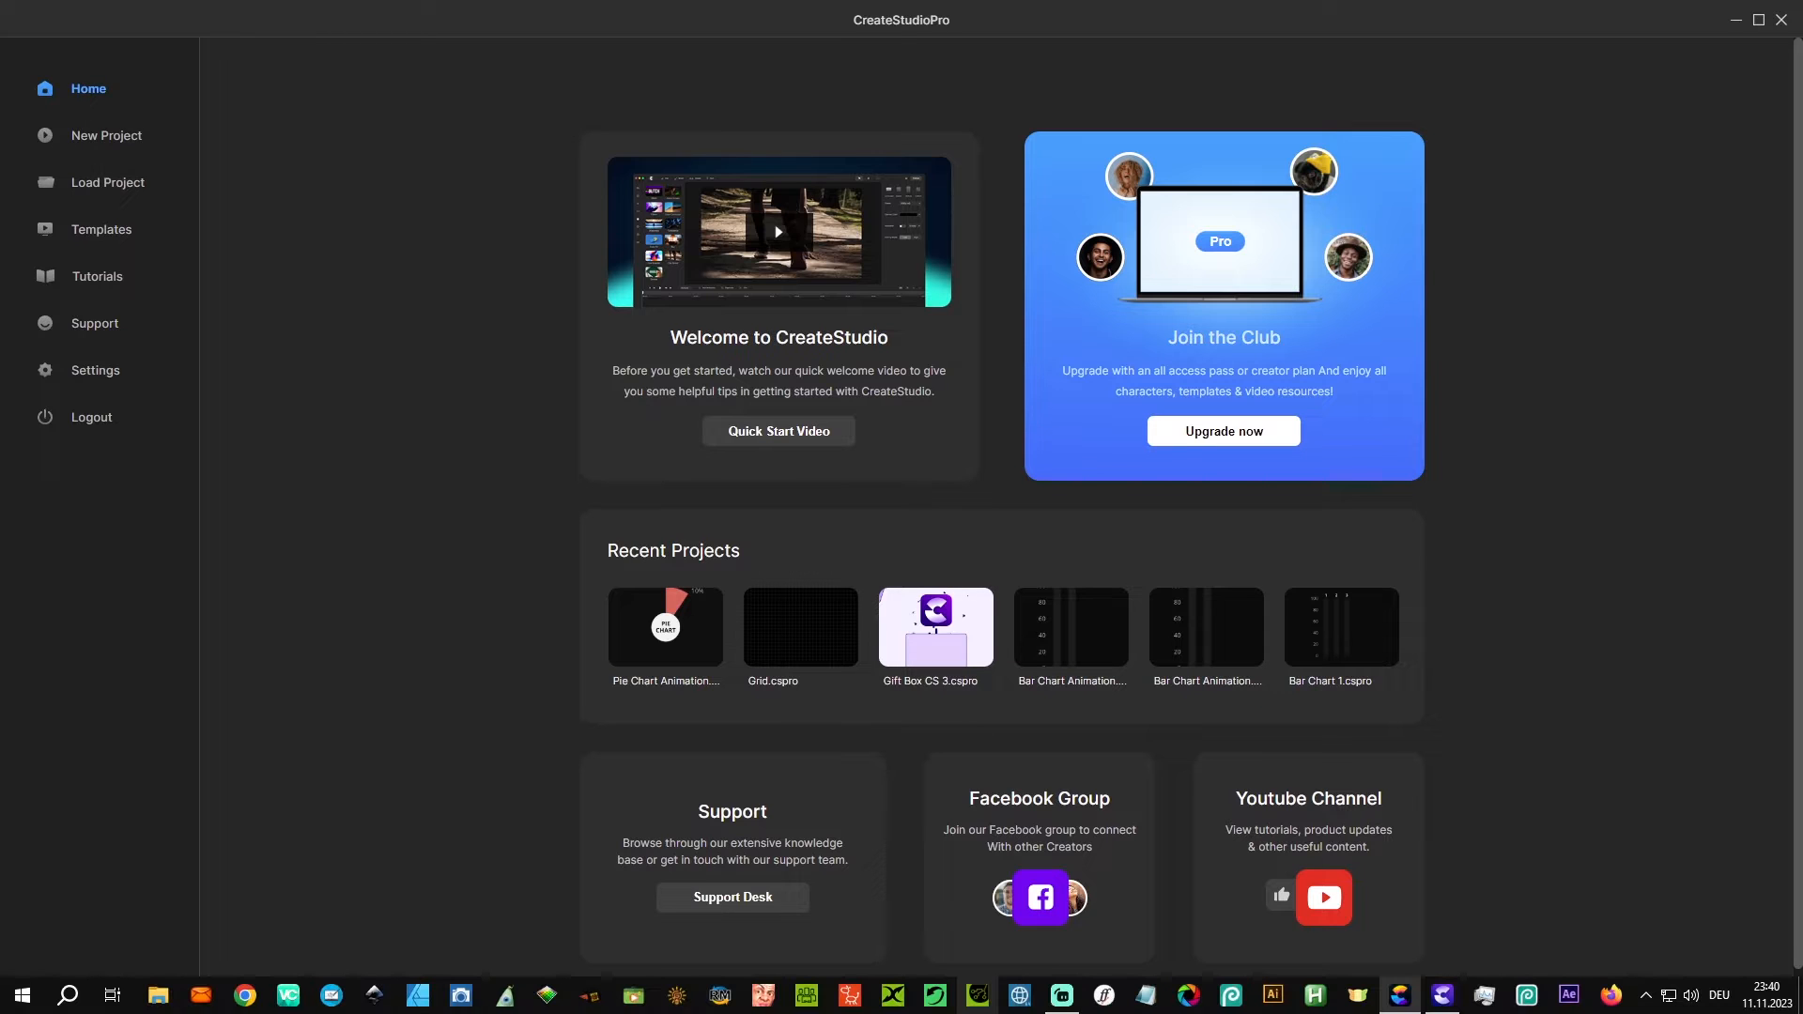
{"action": "left_click", "coordinate": [1443, 996]}
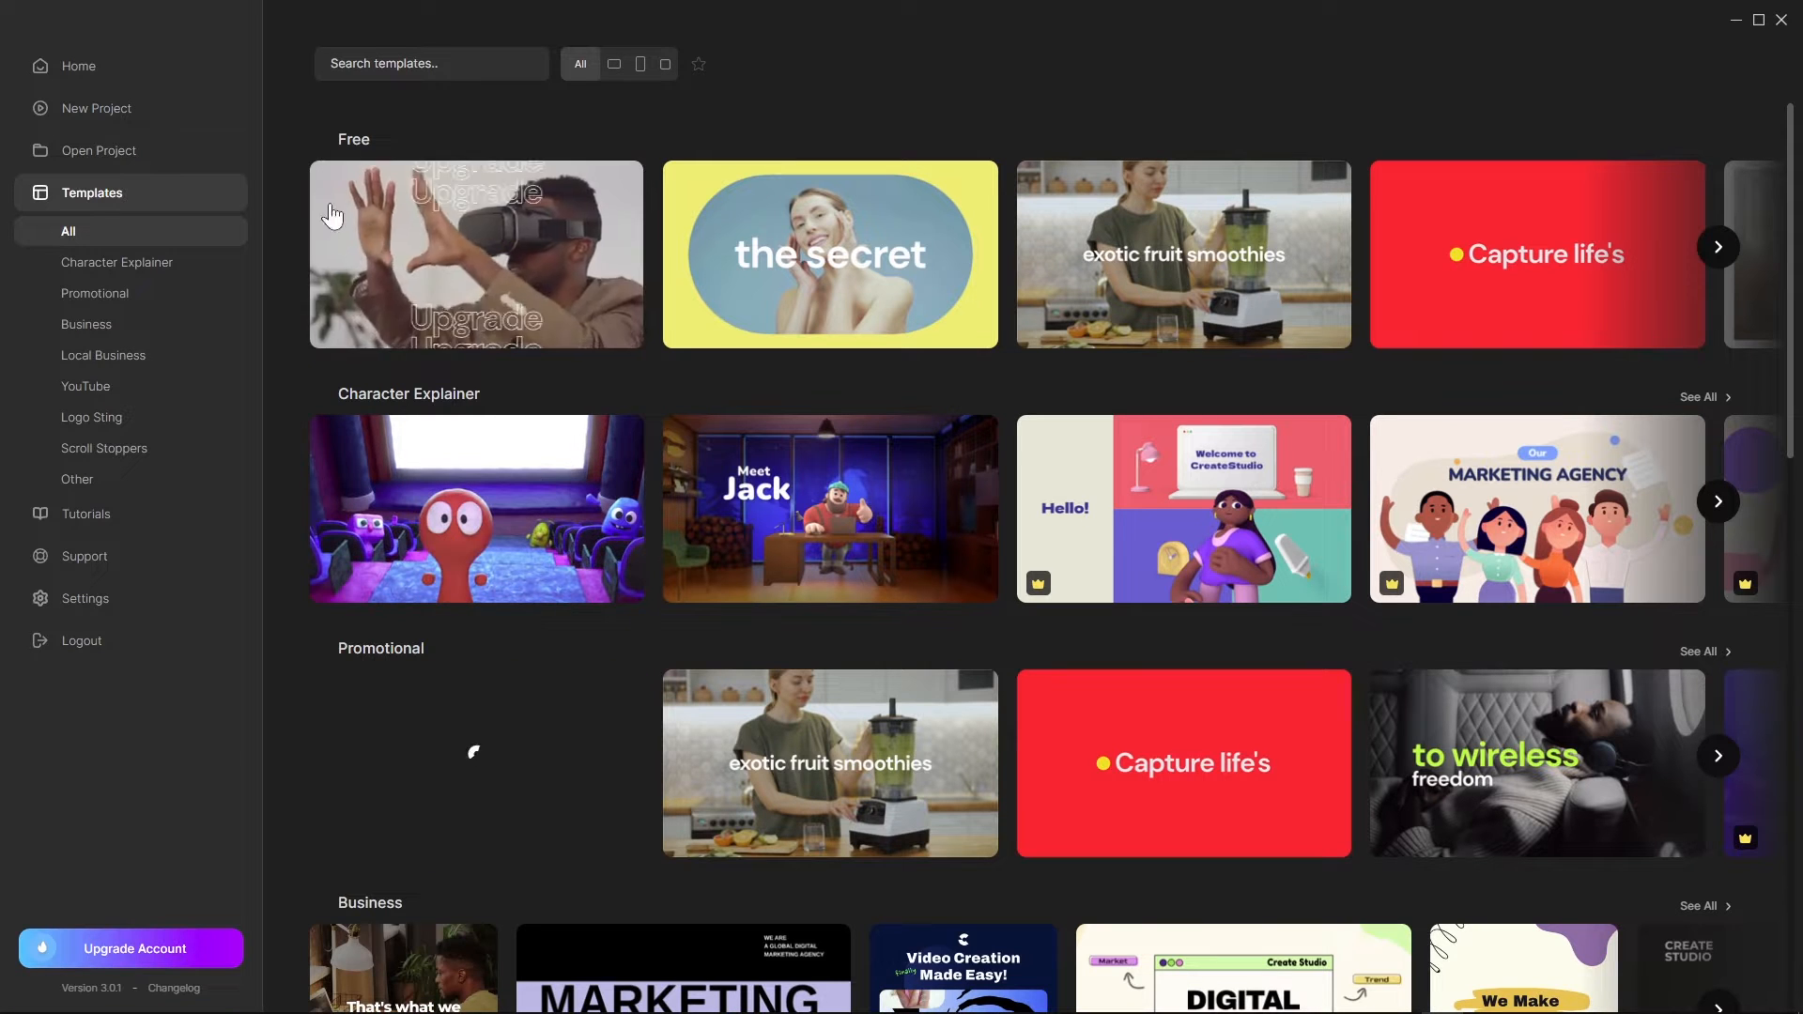
{"action": "left_click", "coordinate": [119, 264]}
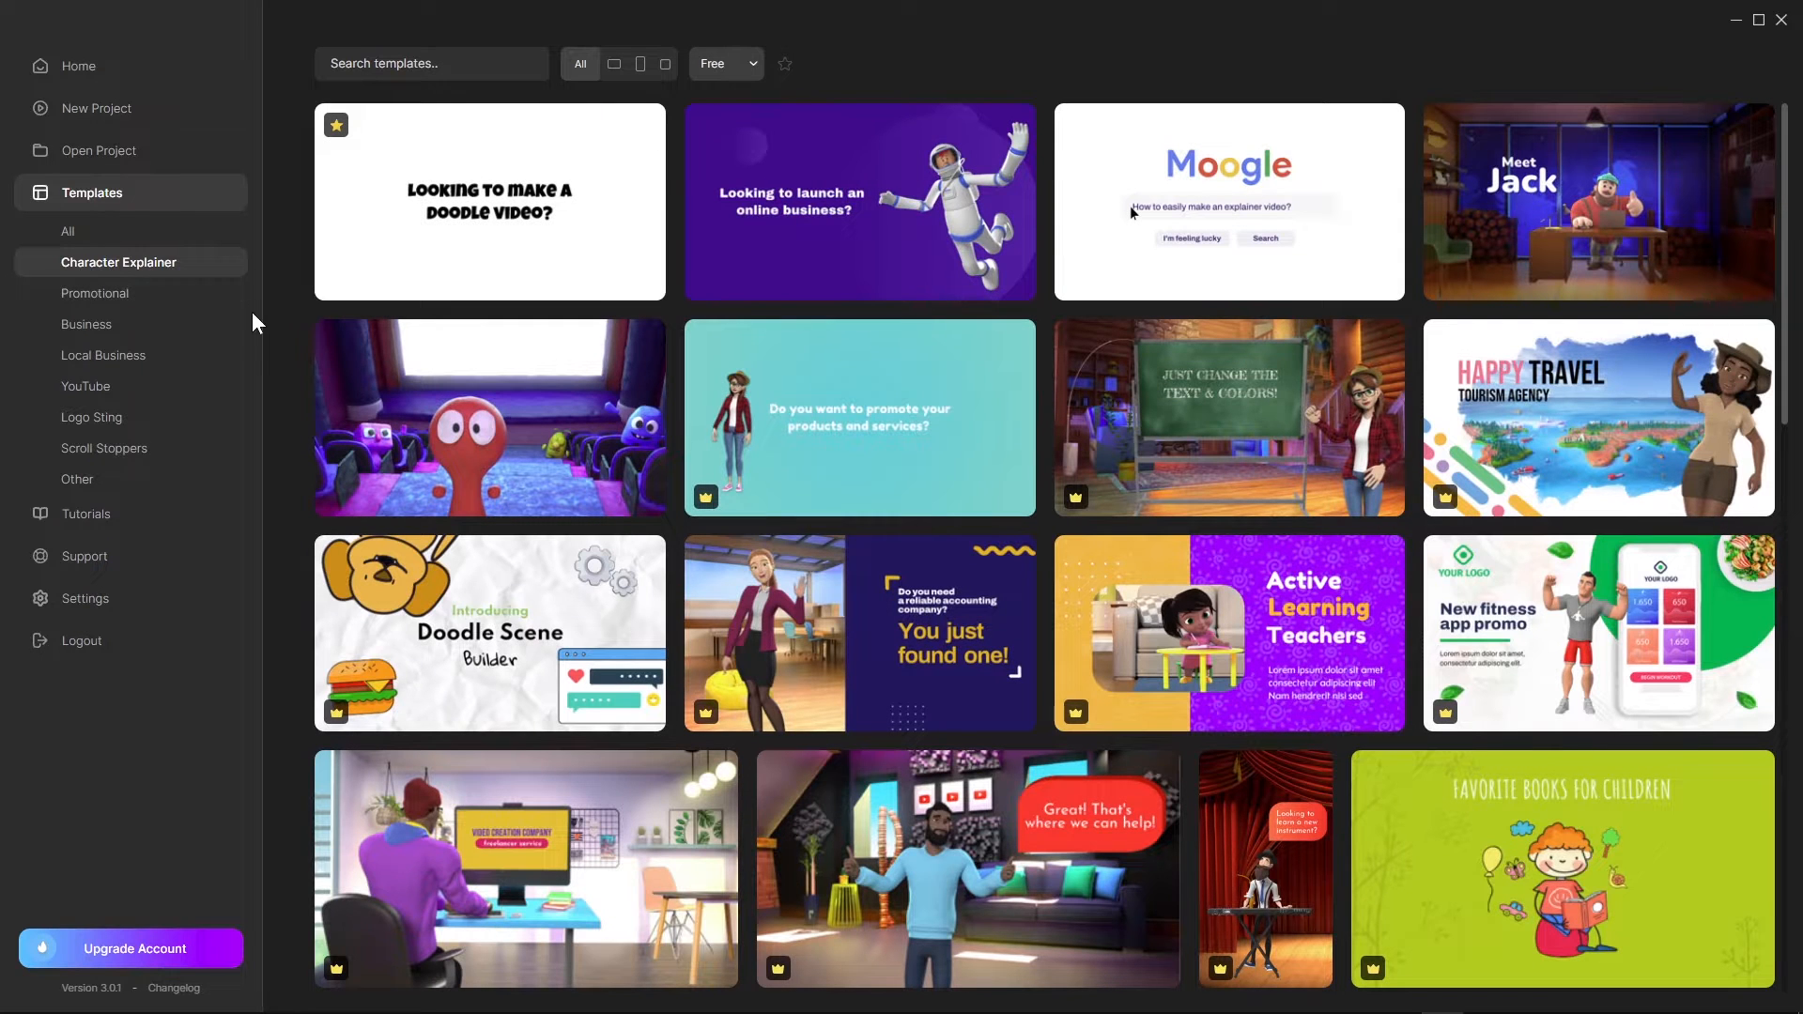
{"action": "mouse_move", "coordinate": [726, 164]}
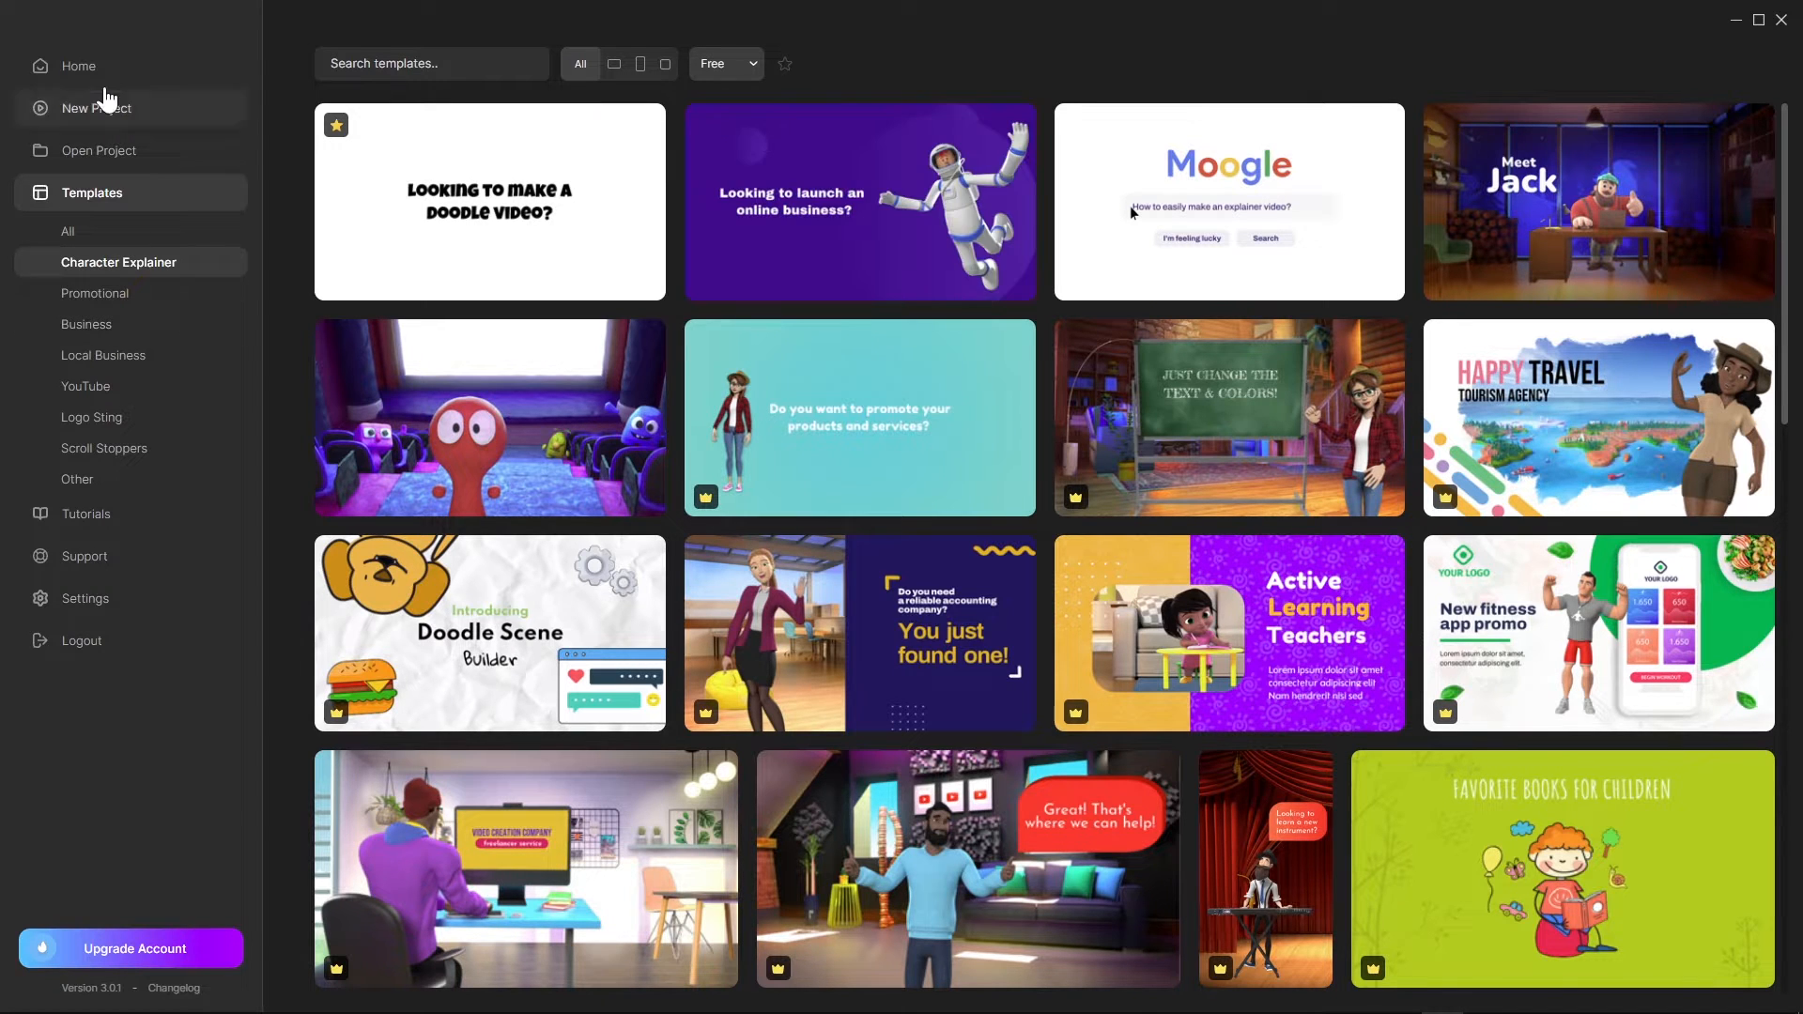
Step: Return to the home page and start a new blank project
{"action": "left_click", "coordinate": [90, 75]}
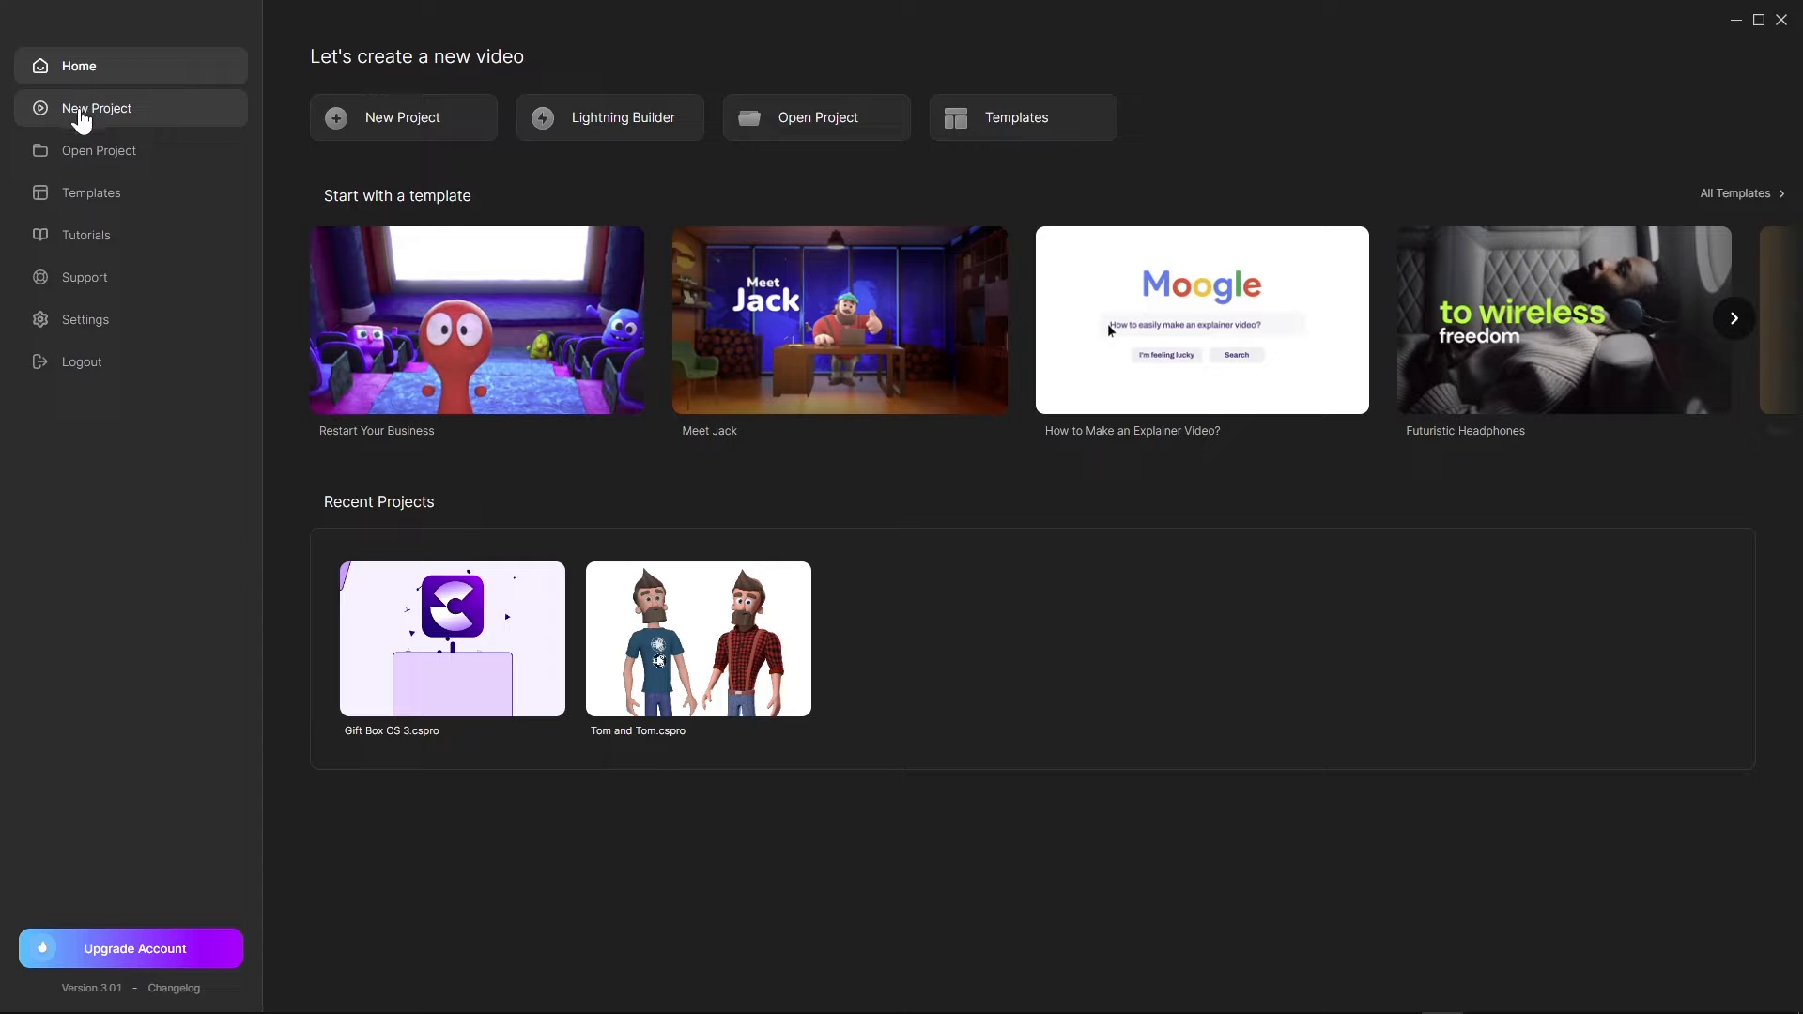
{"action": "left_click", "coordinate": [403, 126]}
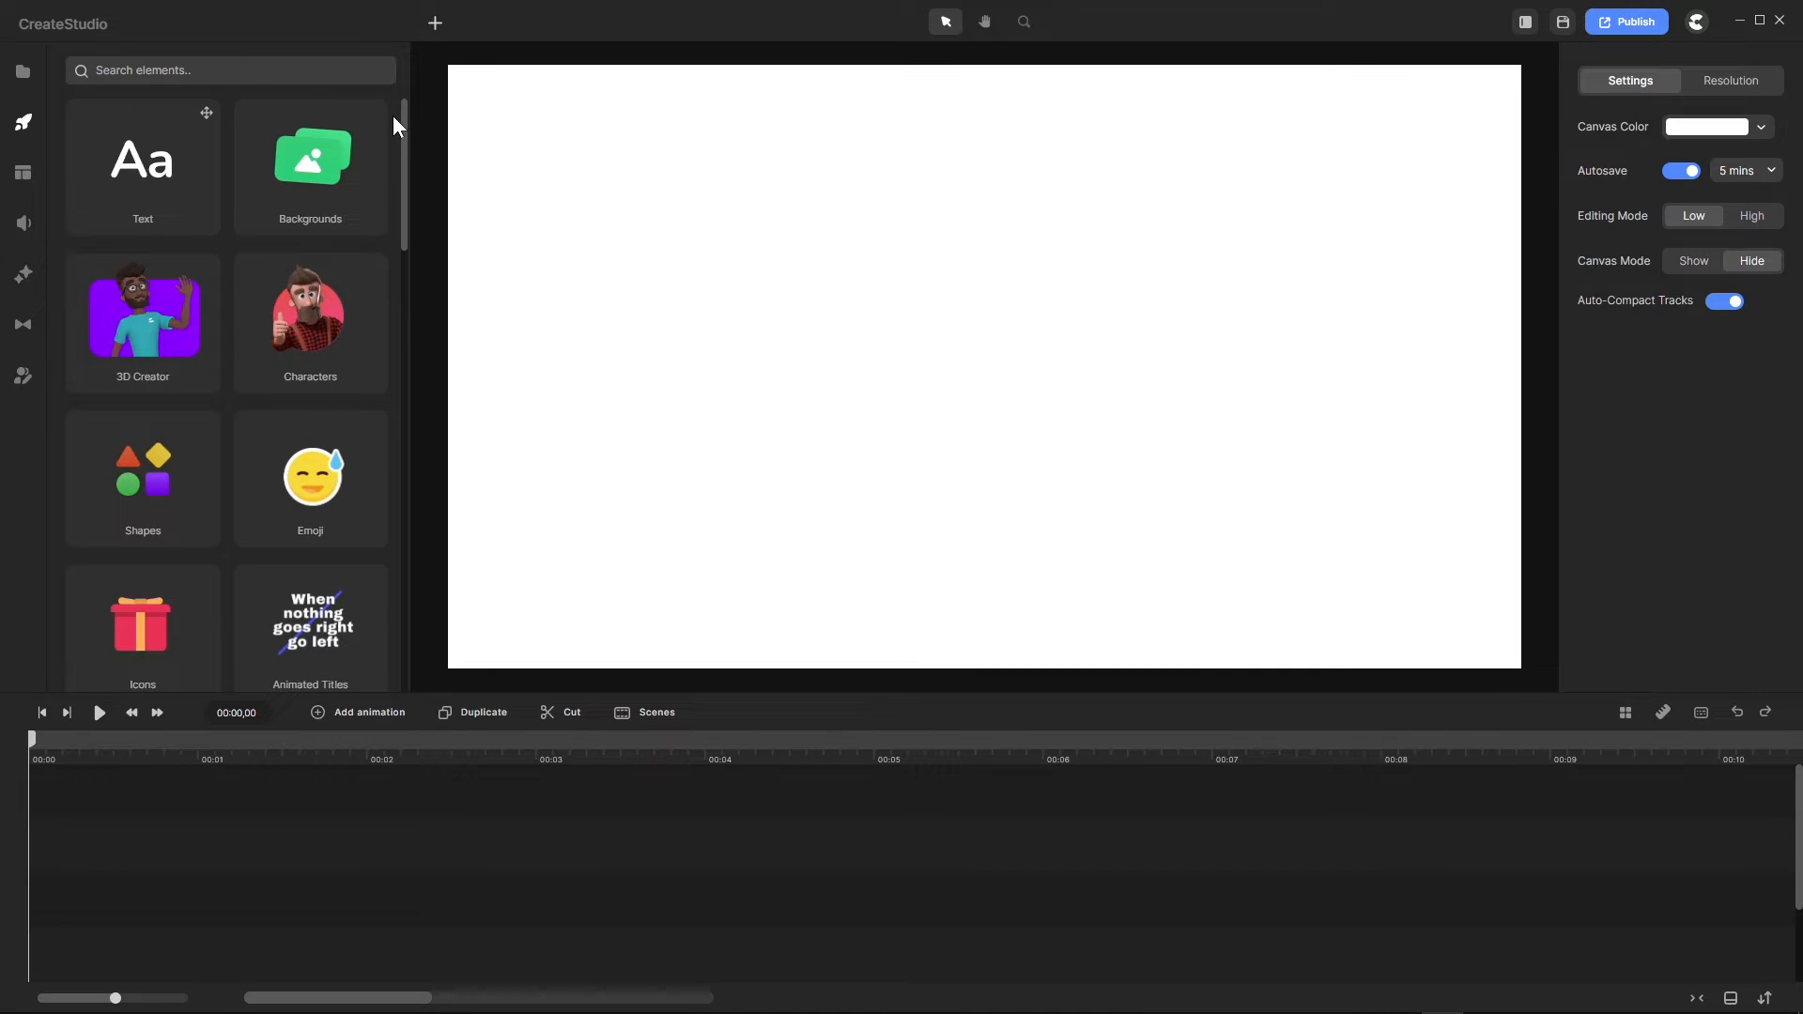
Step: Switch to CreateStudioPro and create a project from scratch with landscape resolution, the 1080p HD preset and a white canvas
{"action": "left_click", "coordinate": [1399, 995]}
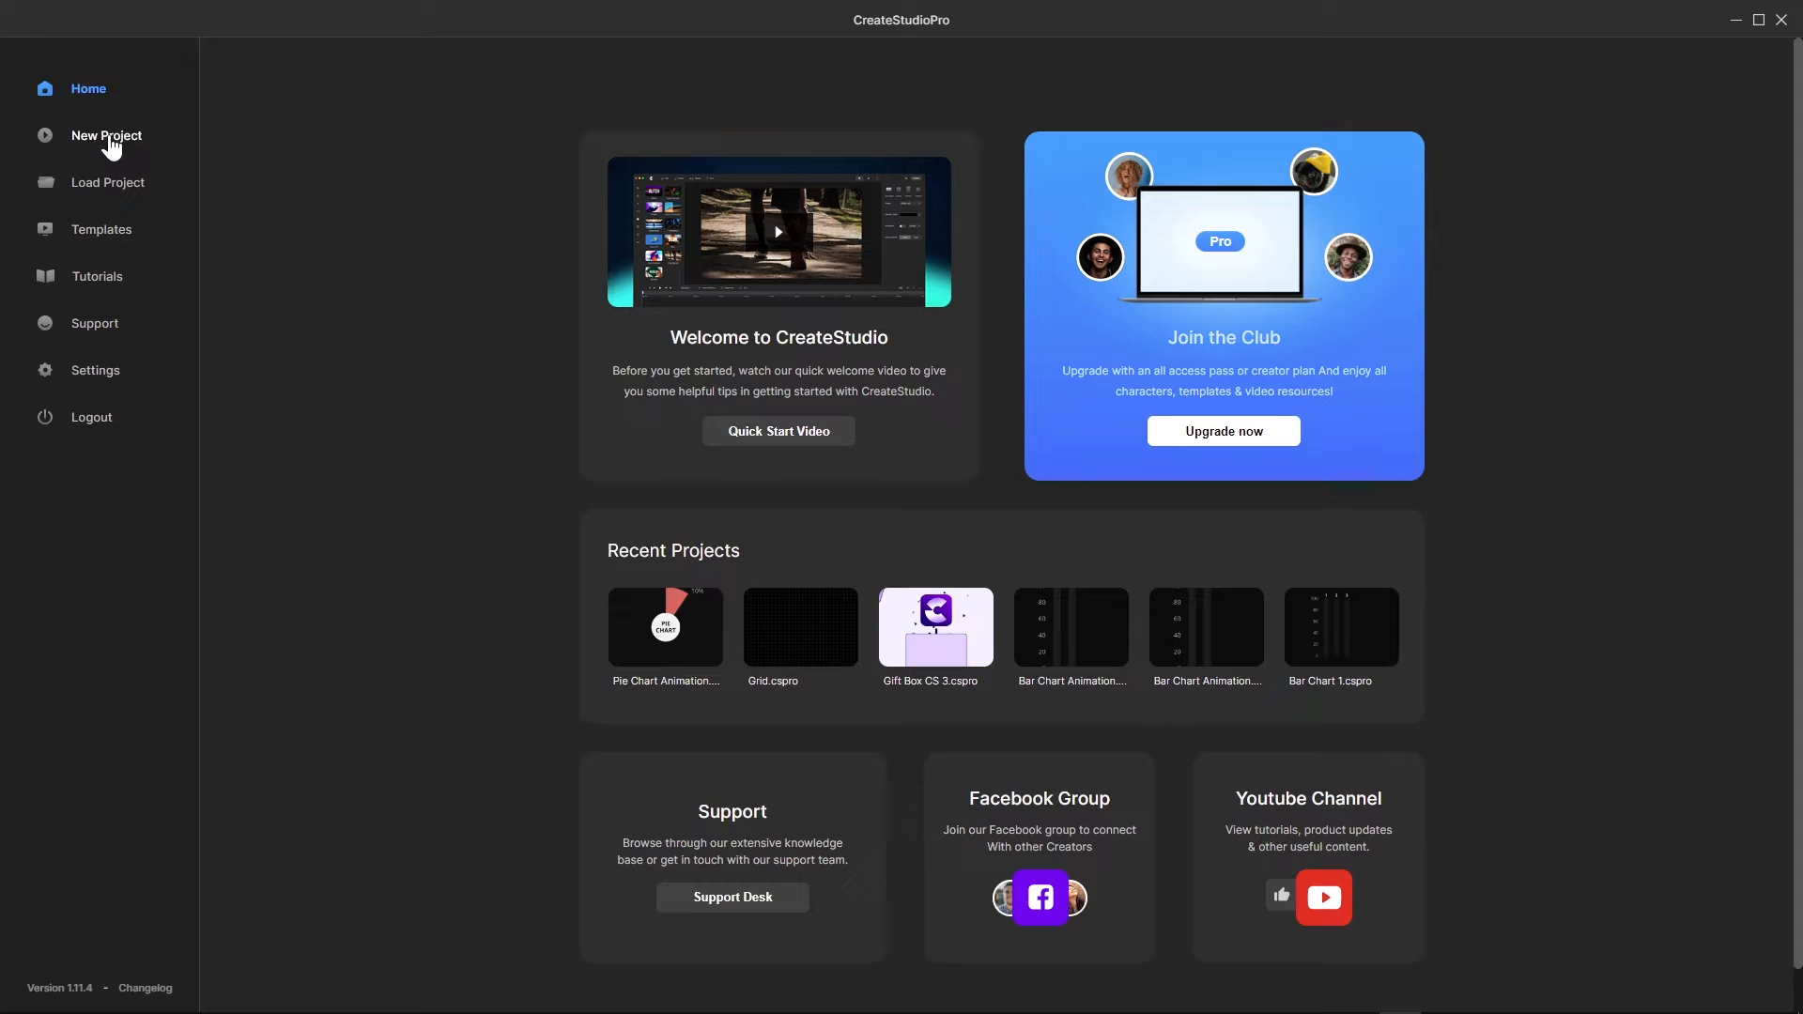
{"action": "left_click", "coordinate": [110, 141]}
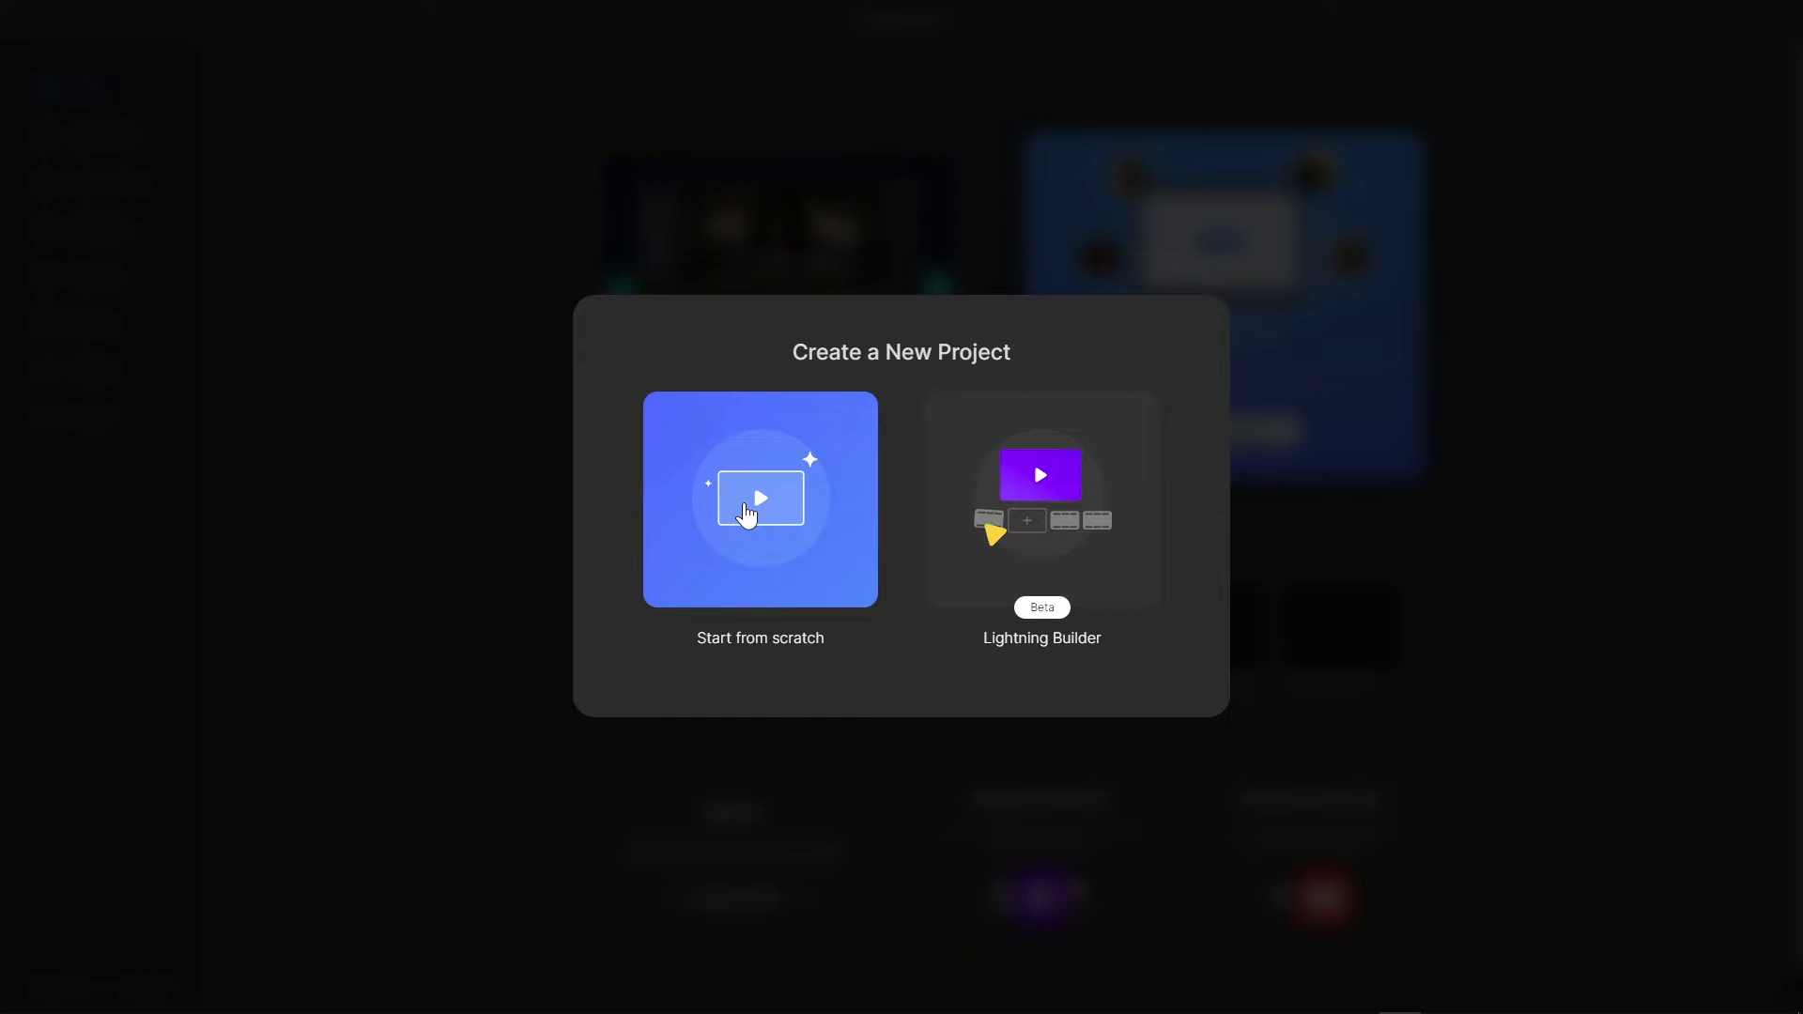
{"action": "left_click", "coordinate": [747, 515]}
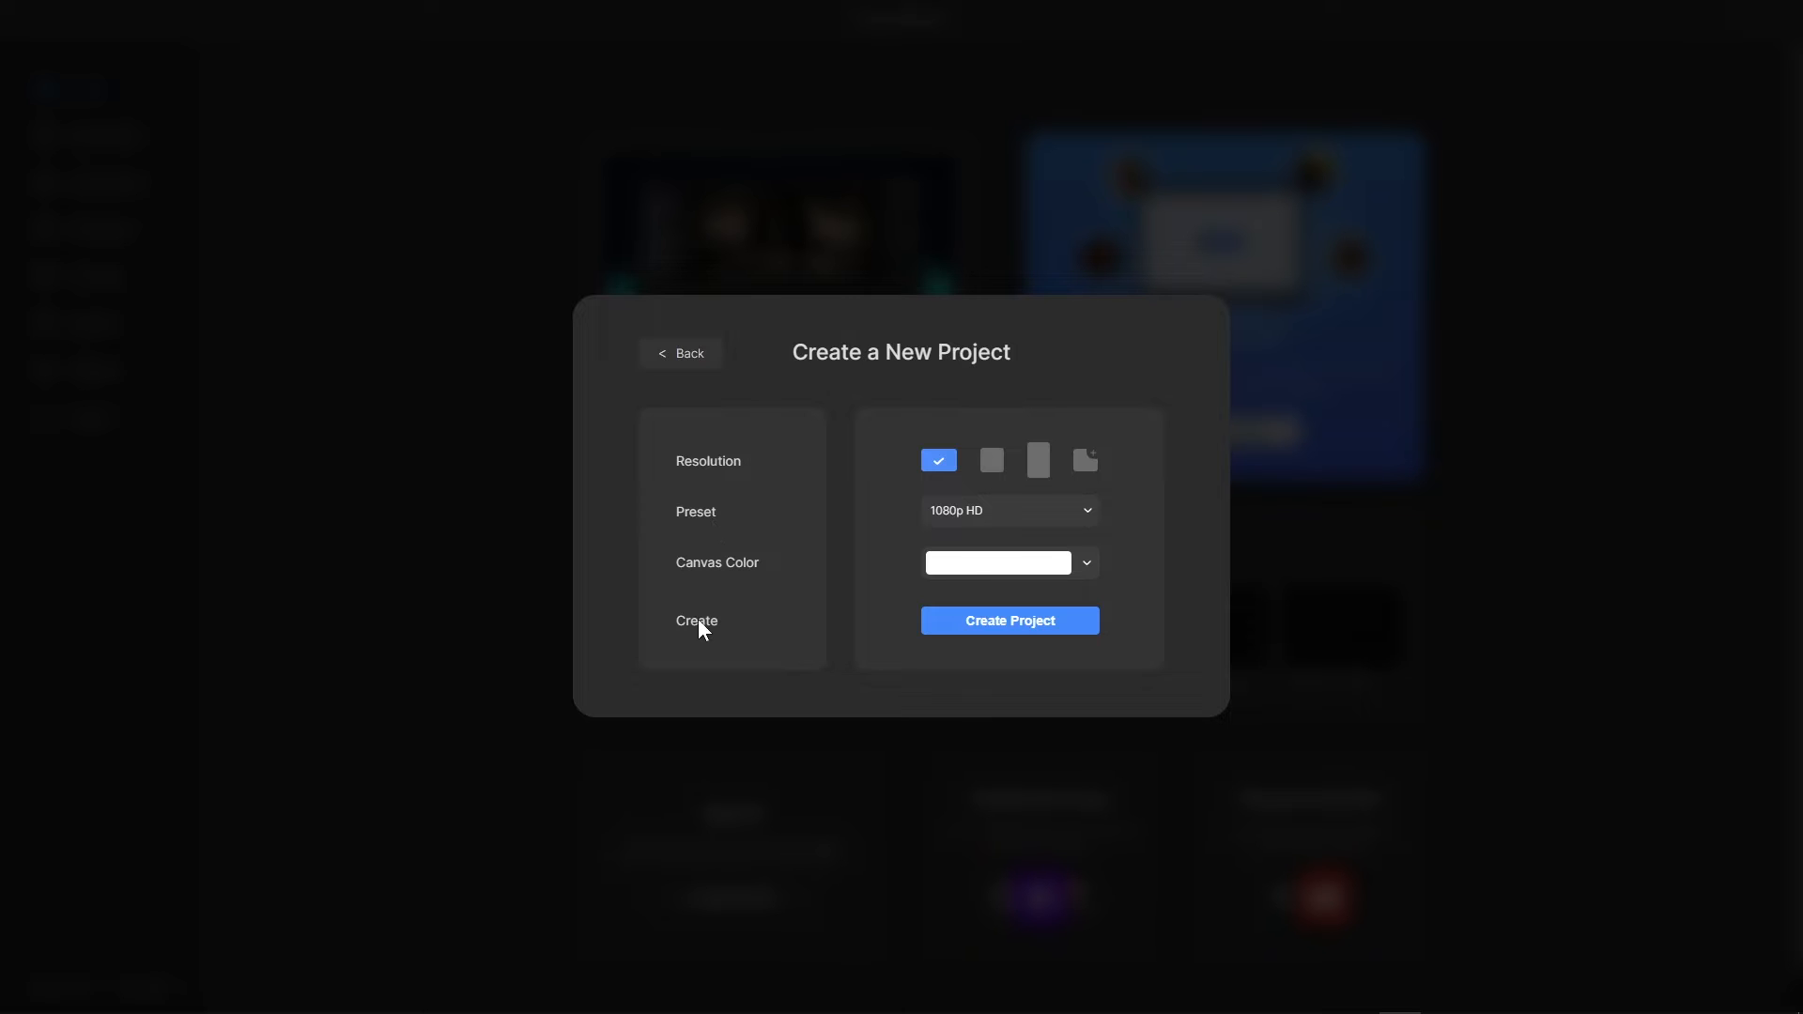
{"action": "left_click", "coordinate": [1023, 628]}
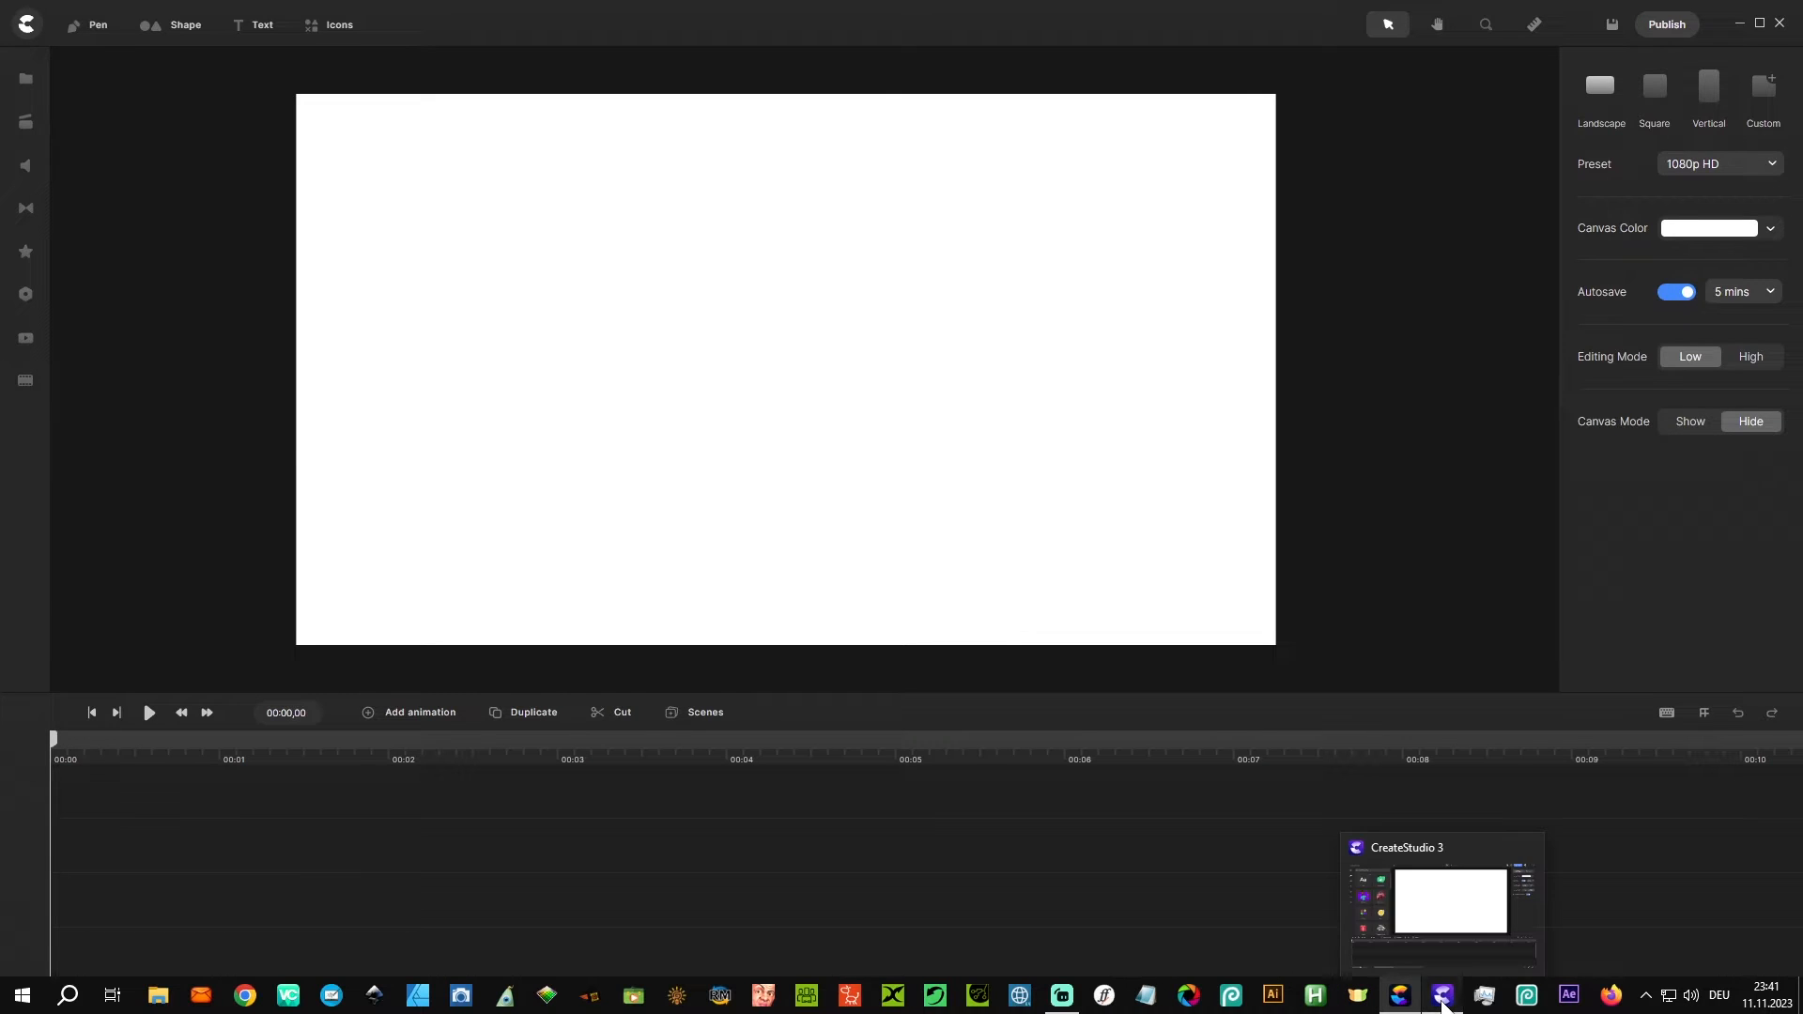
Step: Switch to CreateStudio 3, exit the open blank project and start a fresh one from the home page
{"action": "left_click", "coordinate": [1441, 1000]}
{"action": "left_click", "coordinate": [25, 118]}
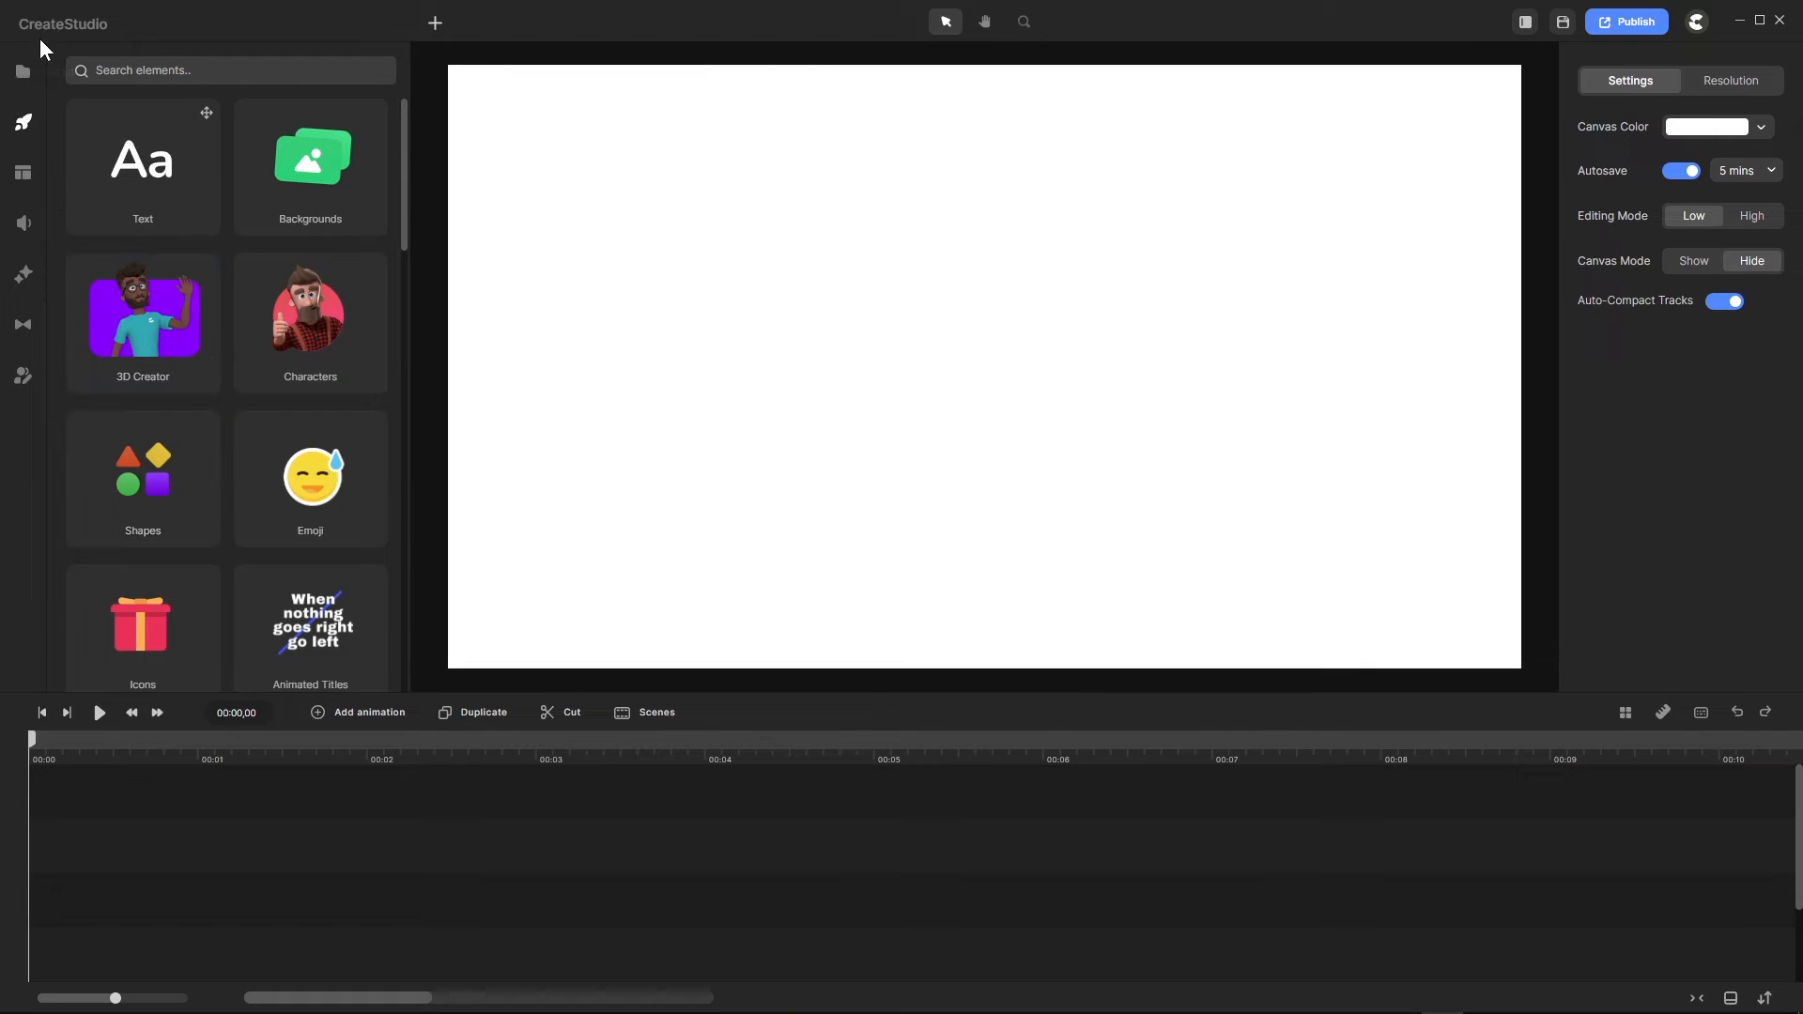
{"action": "left_click", "coordinate": [1696, 21]}
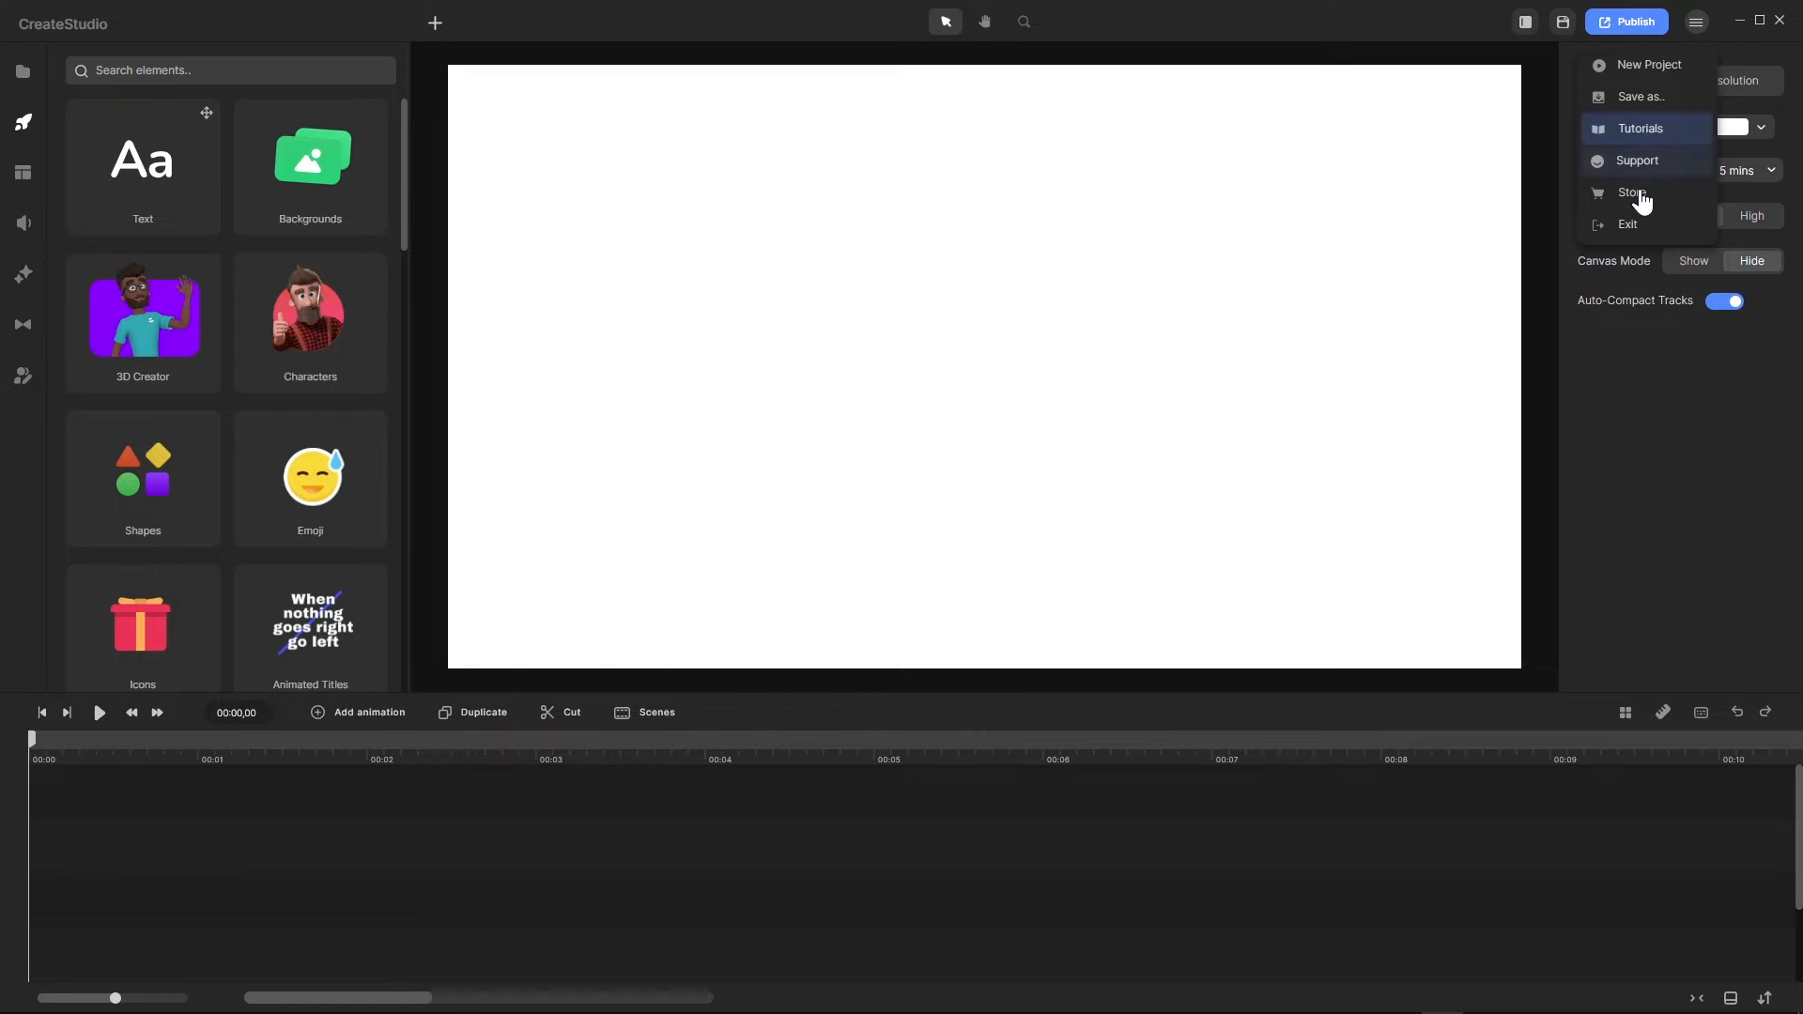
{"action": "left_click", "coordinate": [1629, 228]}
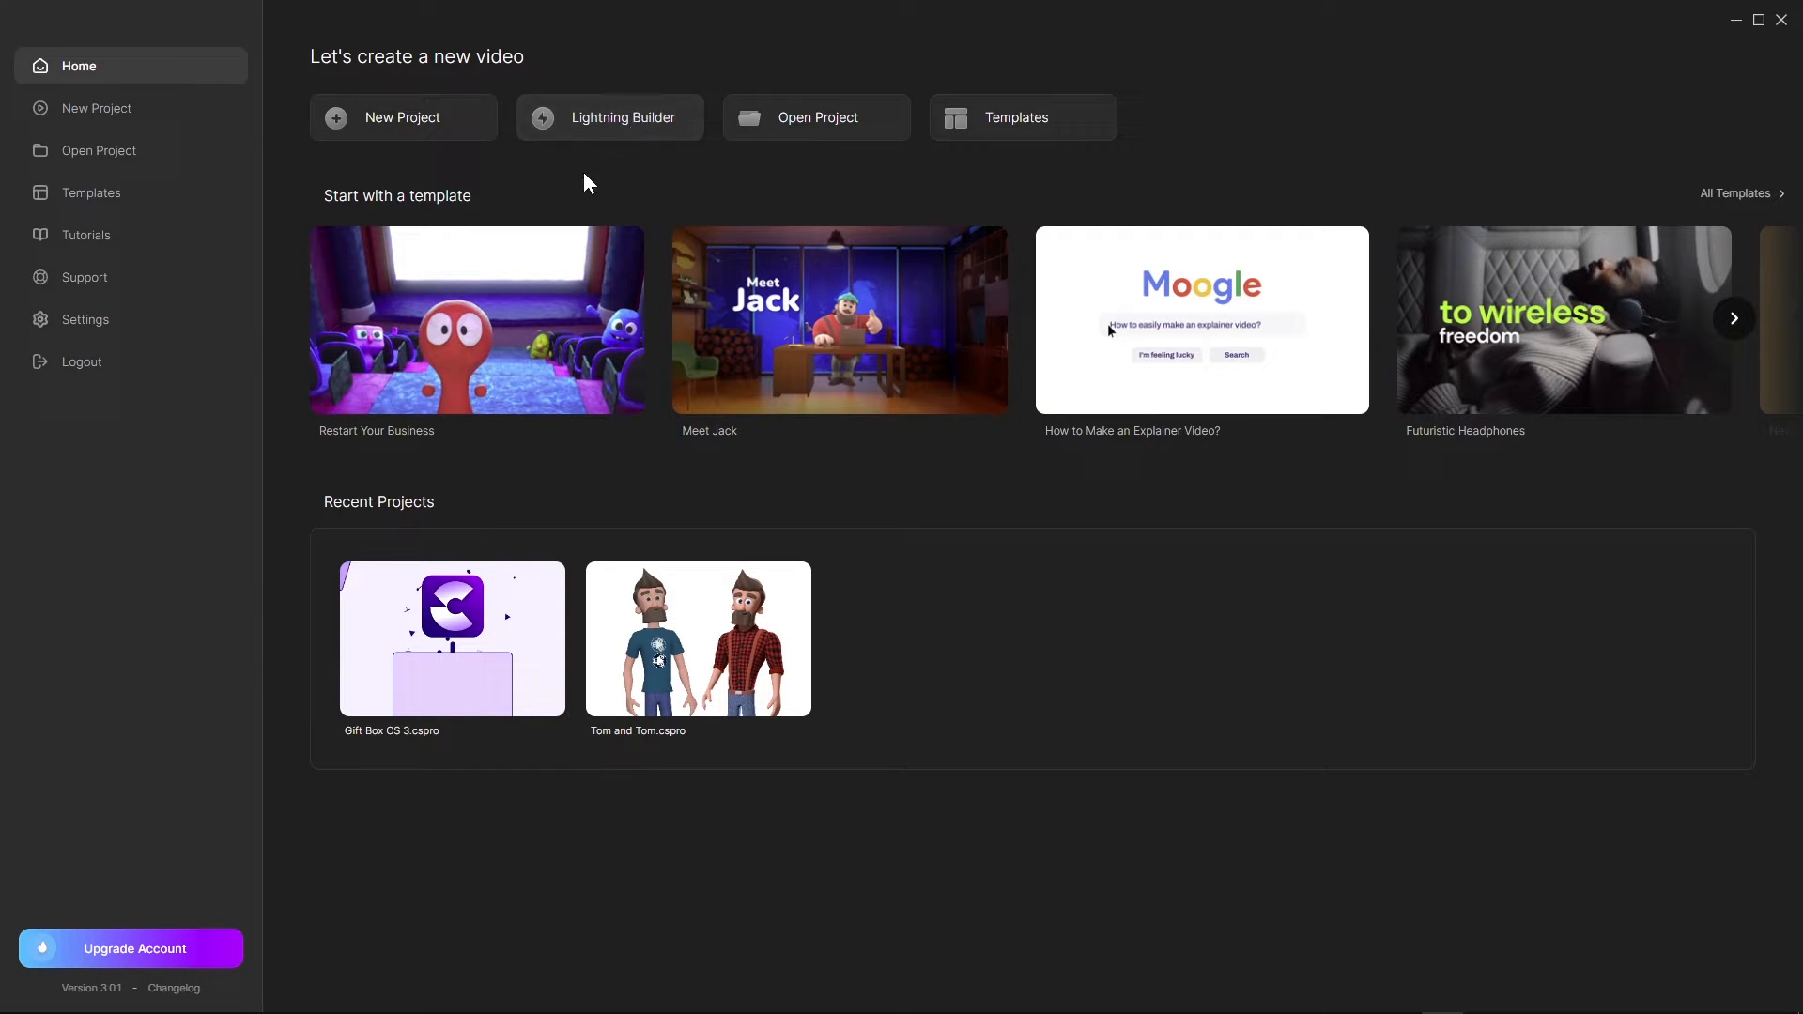
{"action": "left_click", "coordinate": [401, 128]}
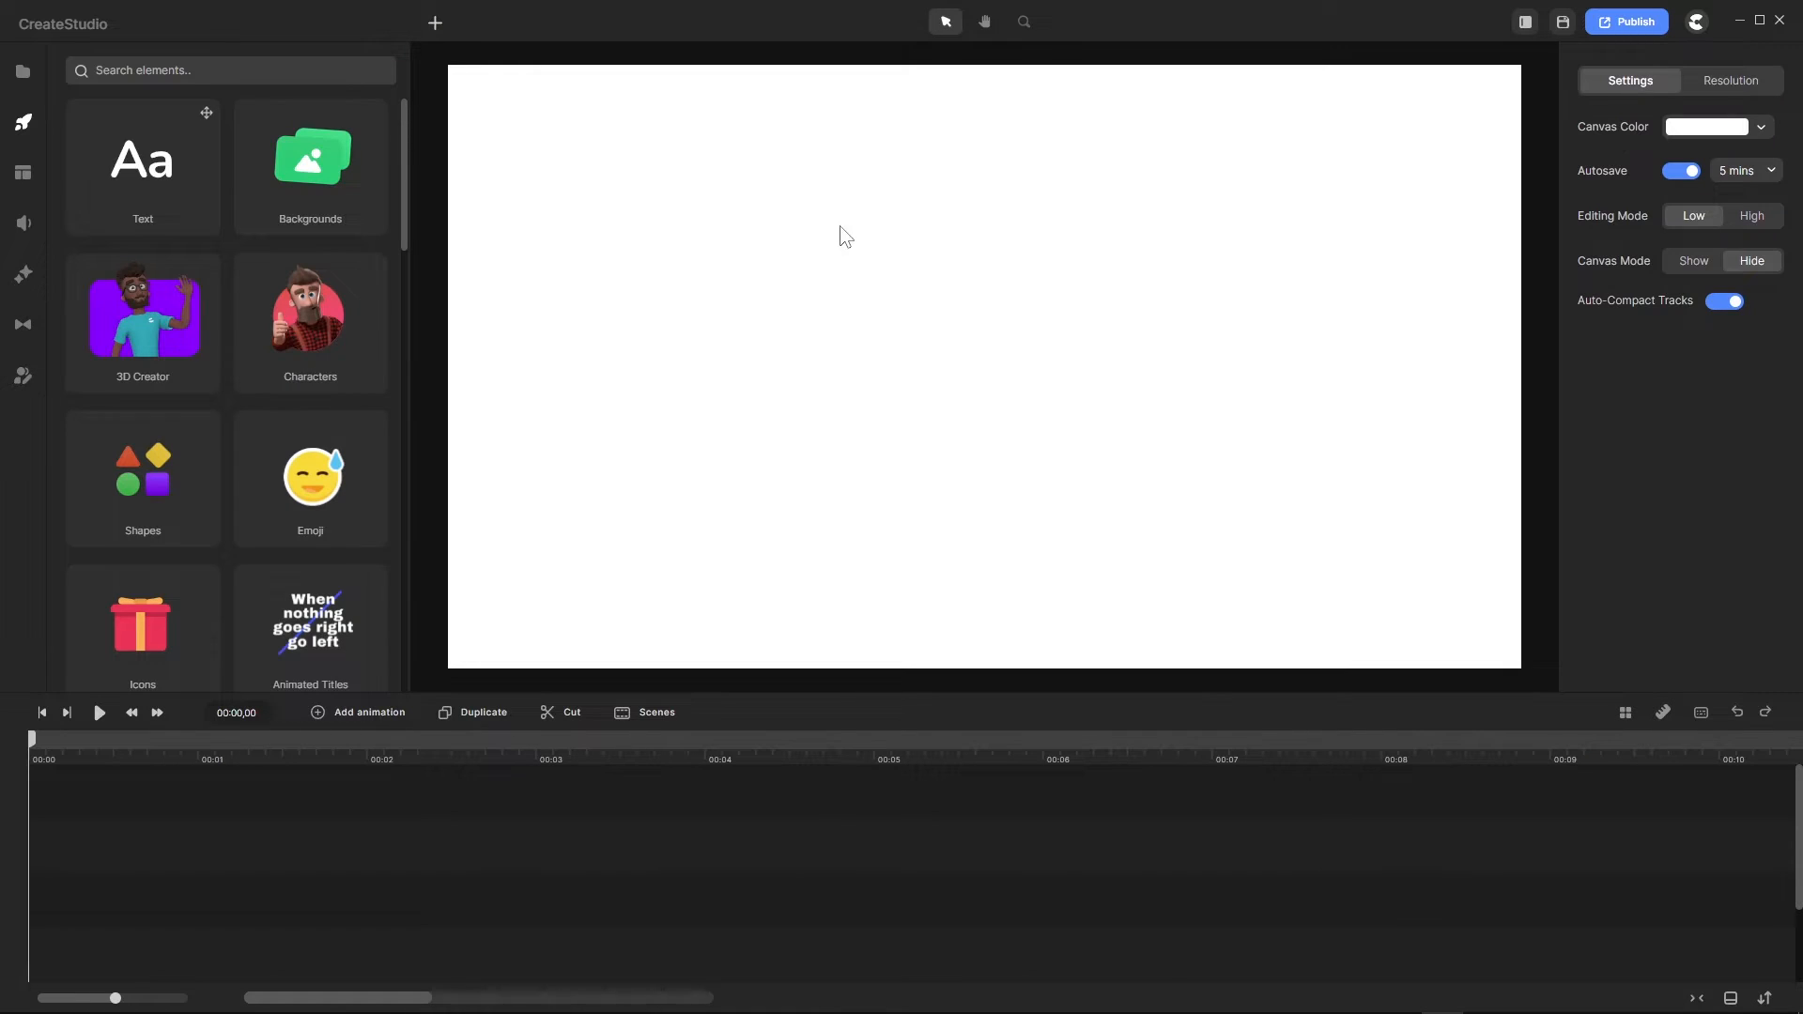
Step: Try the Vertical, Square and Portrait canvas formats in the project's resolution settings
{"action": "left_click", "coordinate": [1746, 85]}
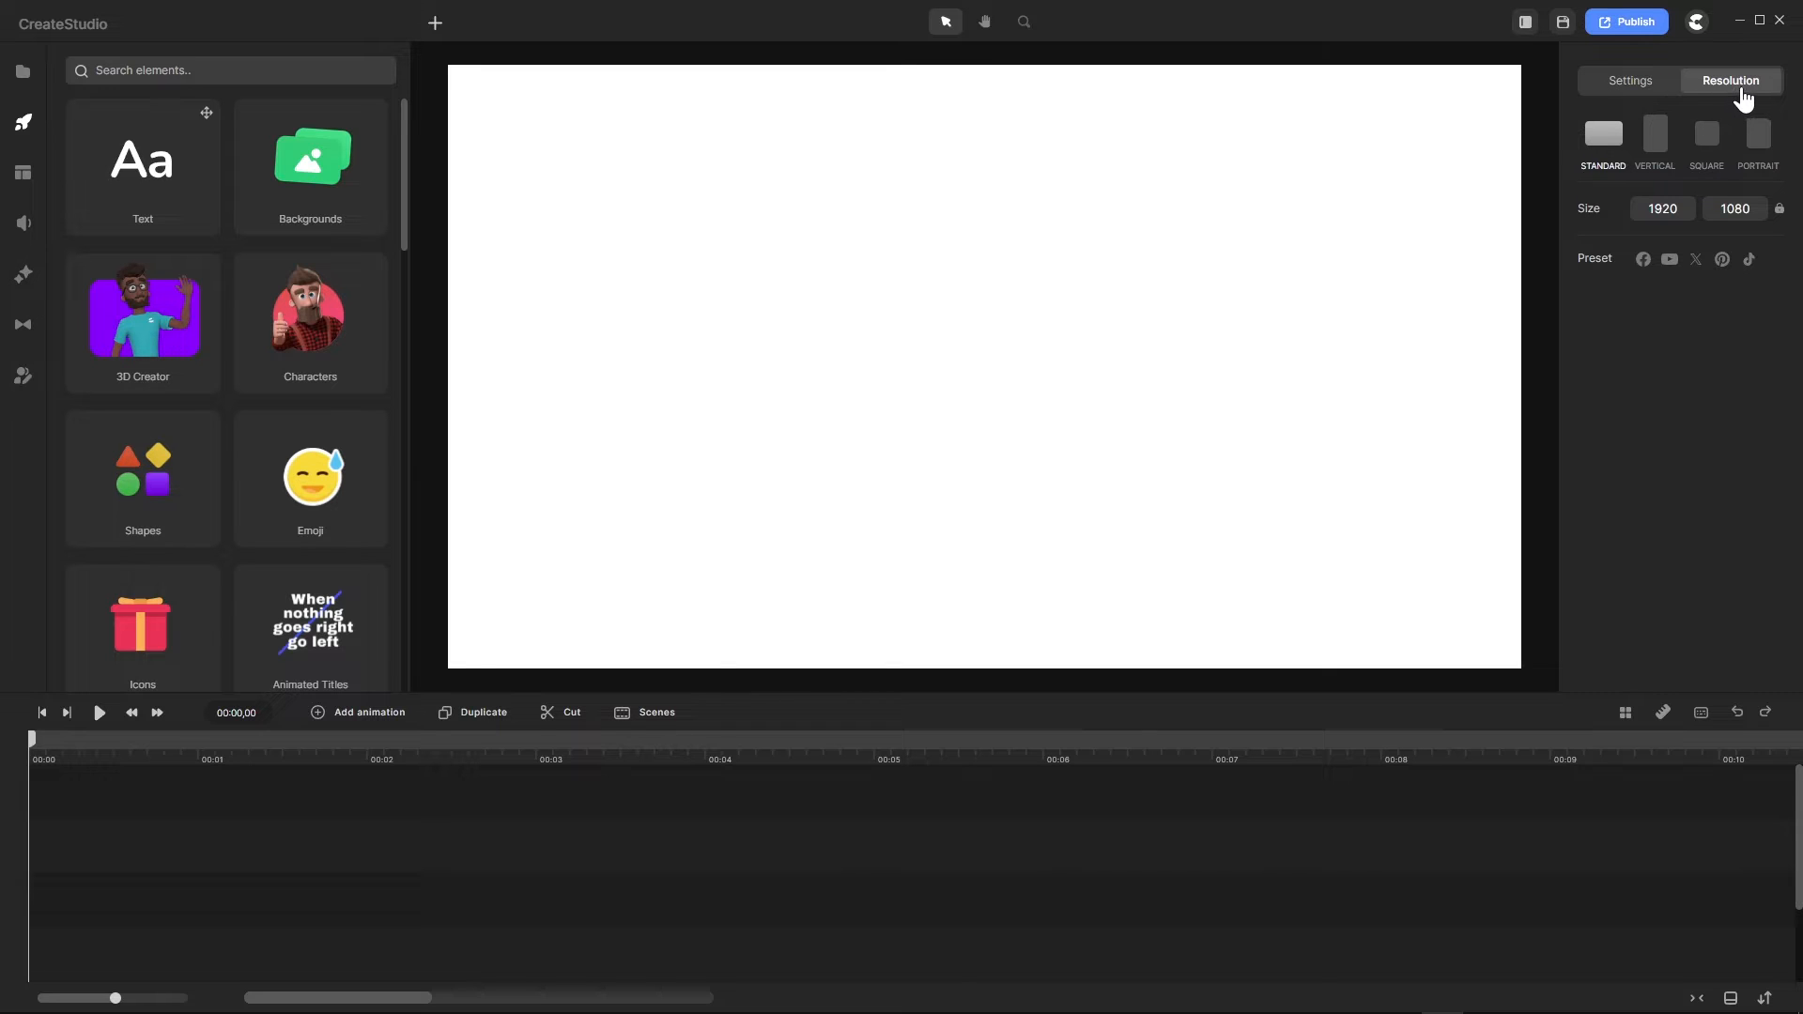
{"action": "left_click", "coordinate": [1654, 136]}
{"action": "left_click", "coordinate": [1701, 134]}
{"action": "left_click", "coordinate": [1754, 141]}
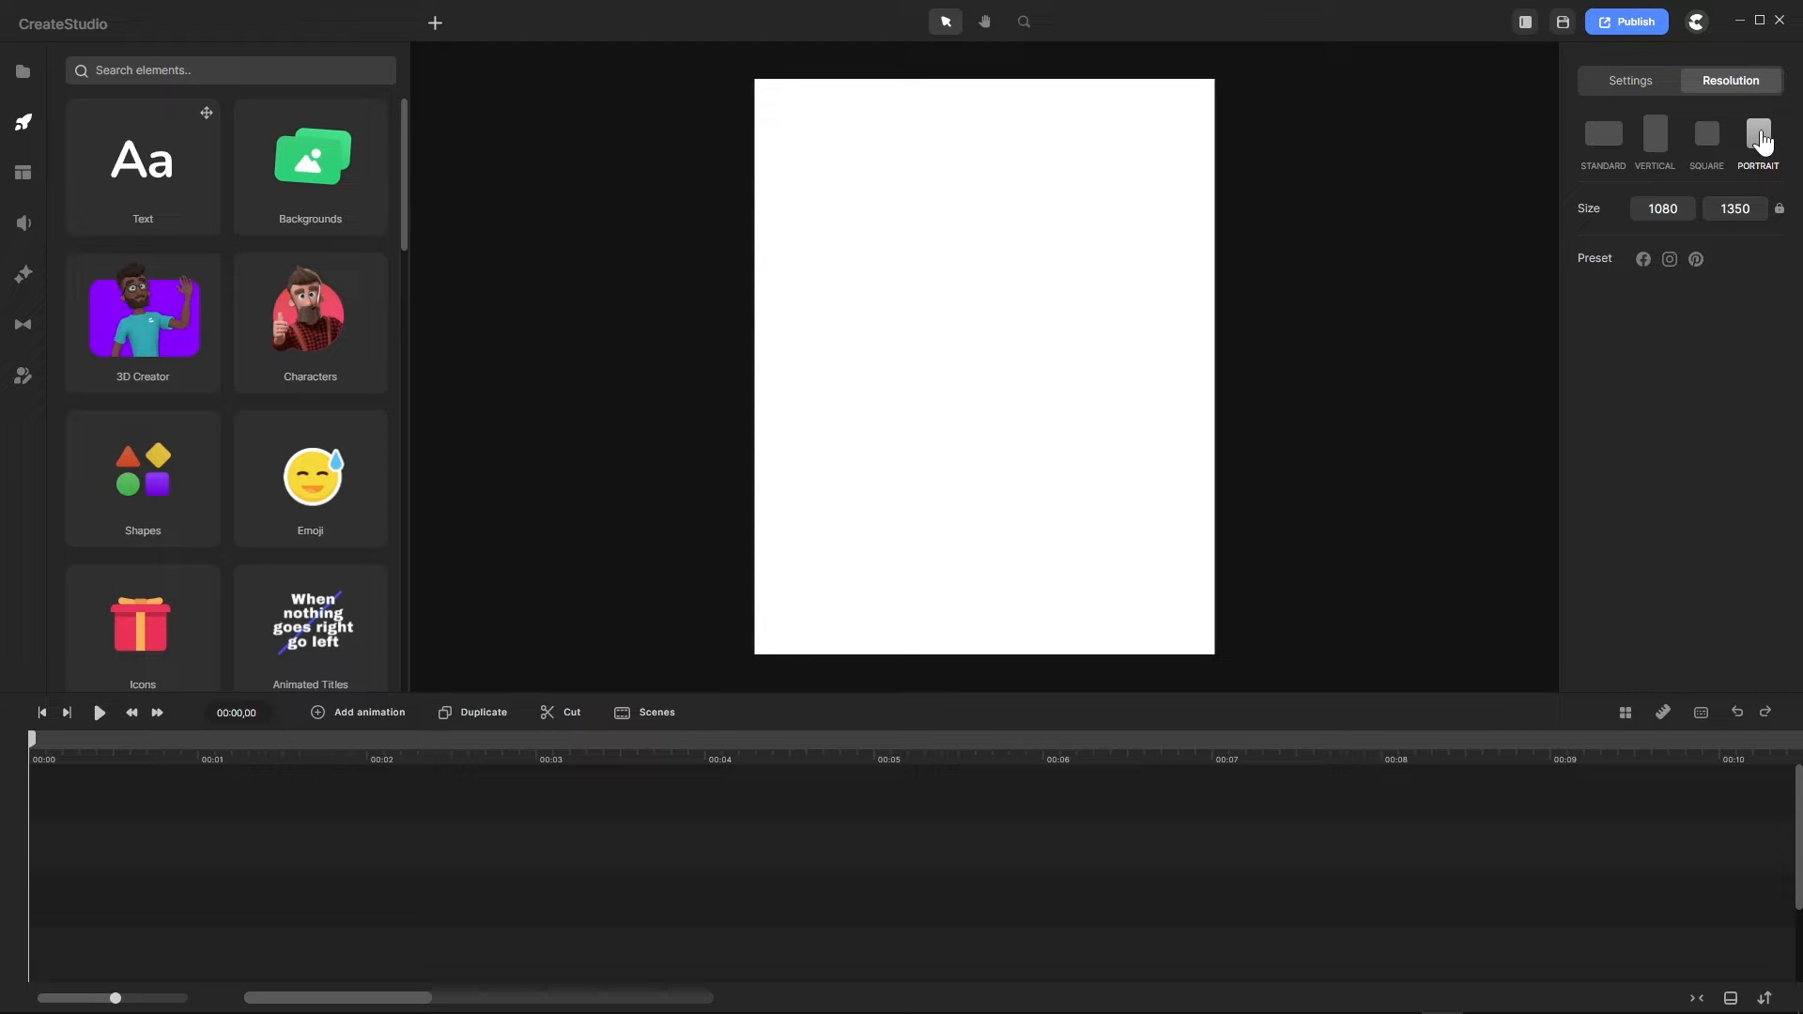
Step: Switch to CreateStudioPro and choose the Custom canvas format to show its dimension settings
{"action": "mouse_move", "coordinate": [1420, 1009]}
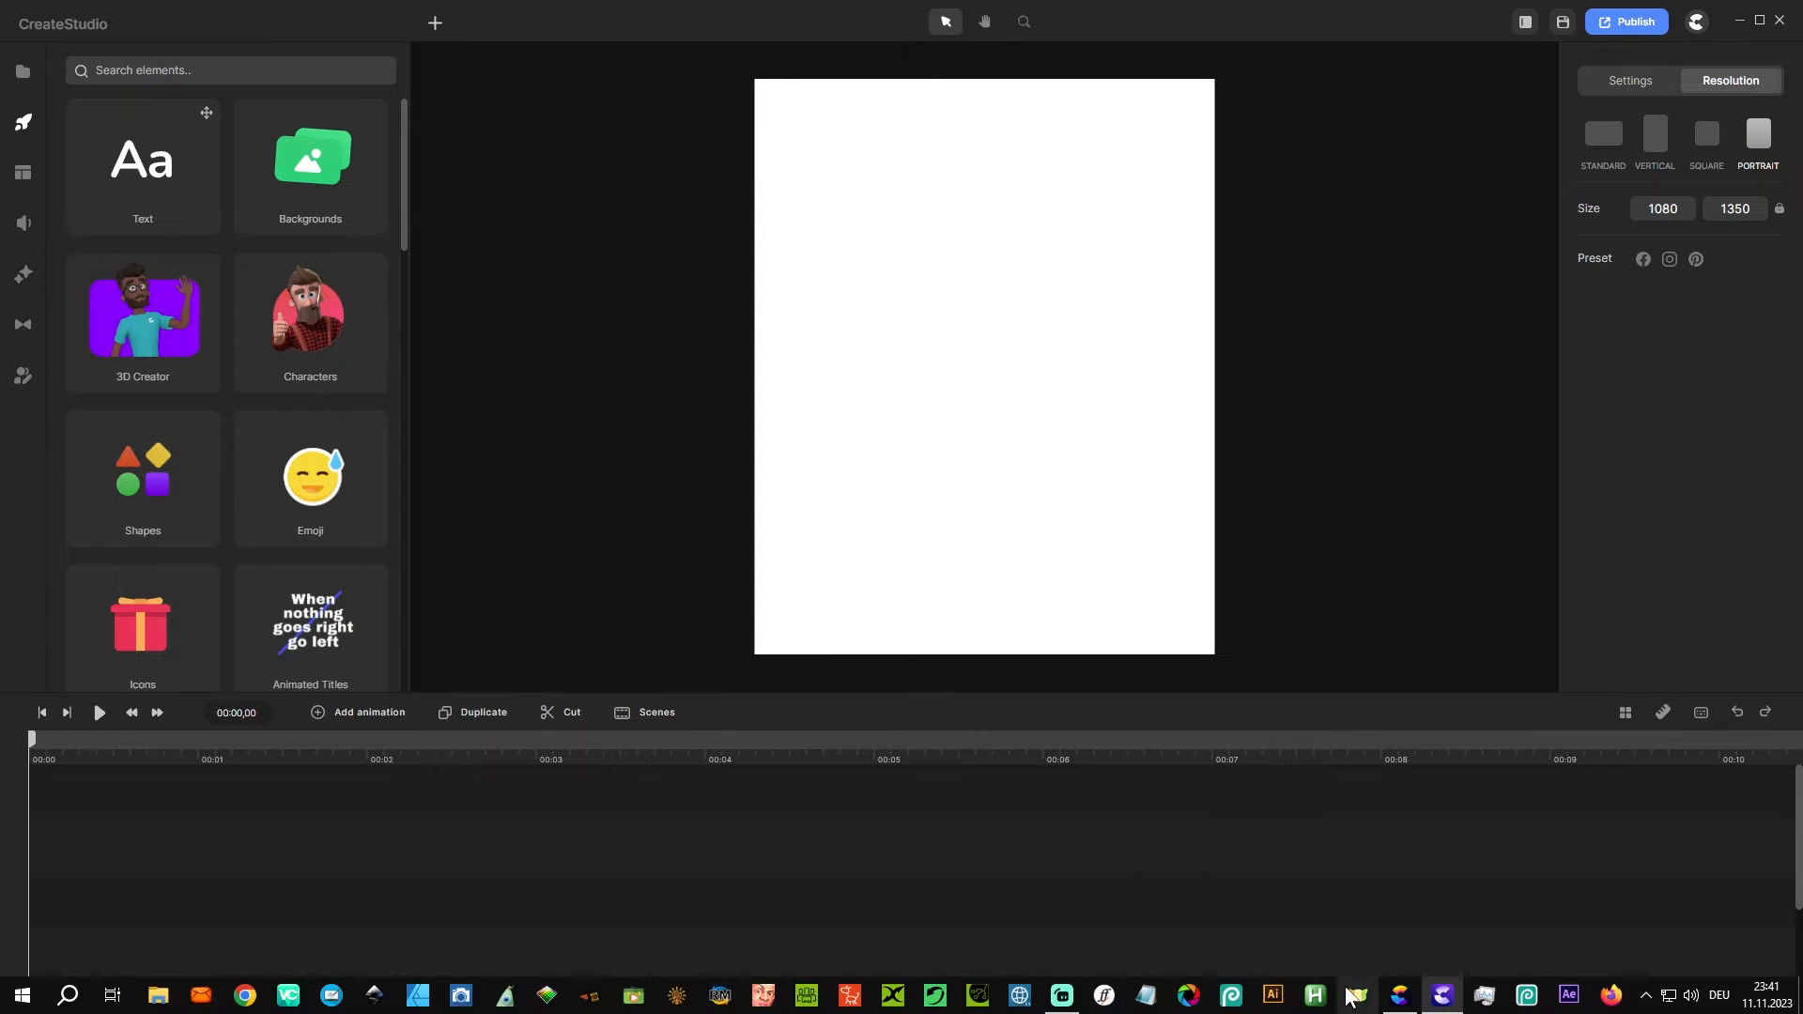
{"action": "left_click", "coordinate": [1398, 997]}
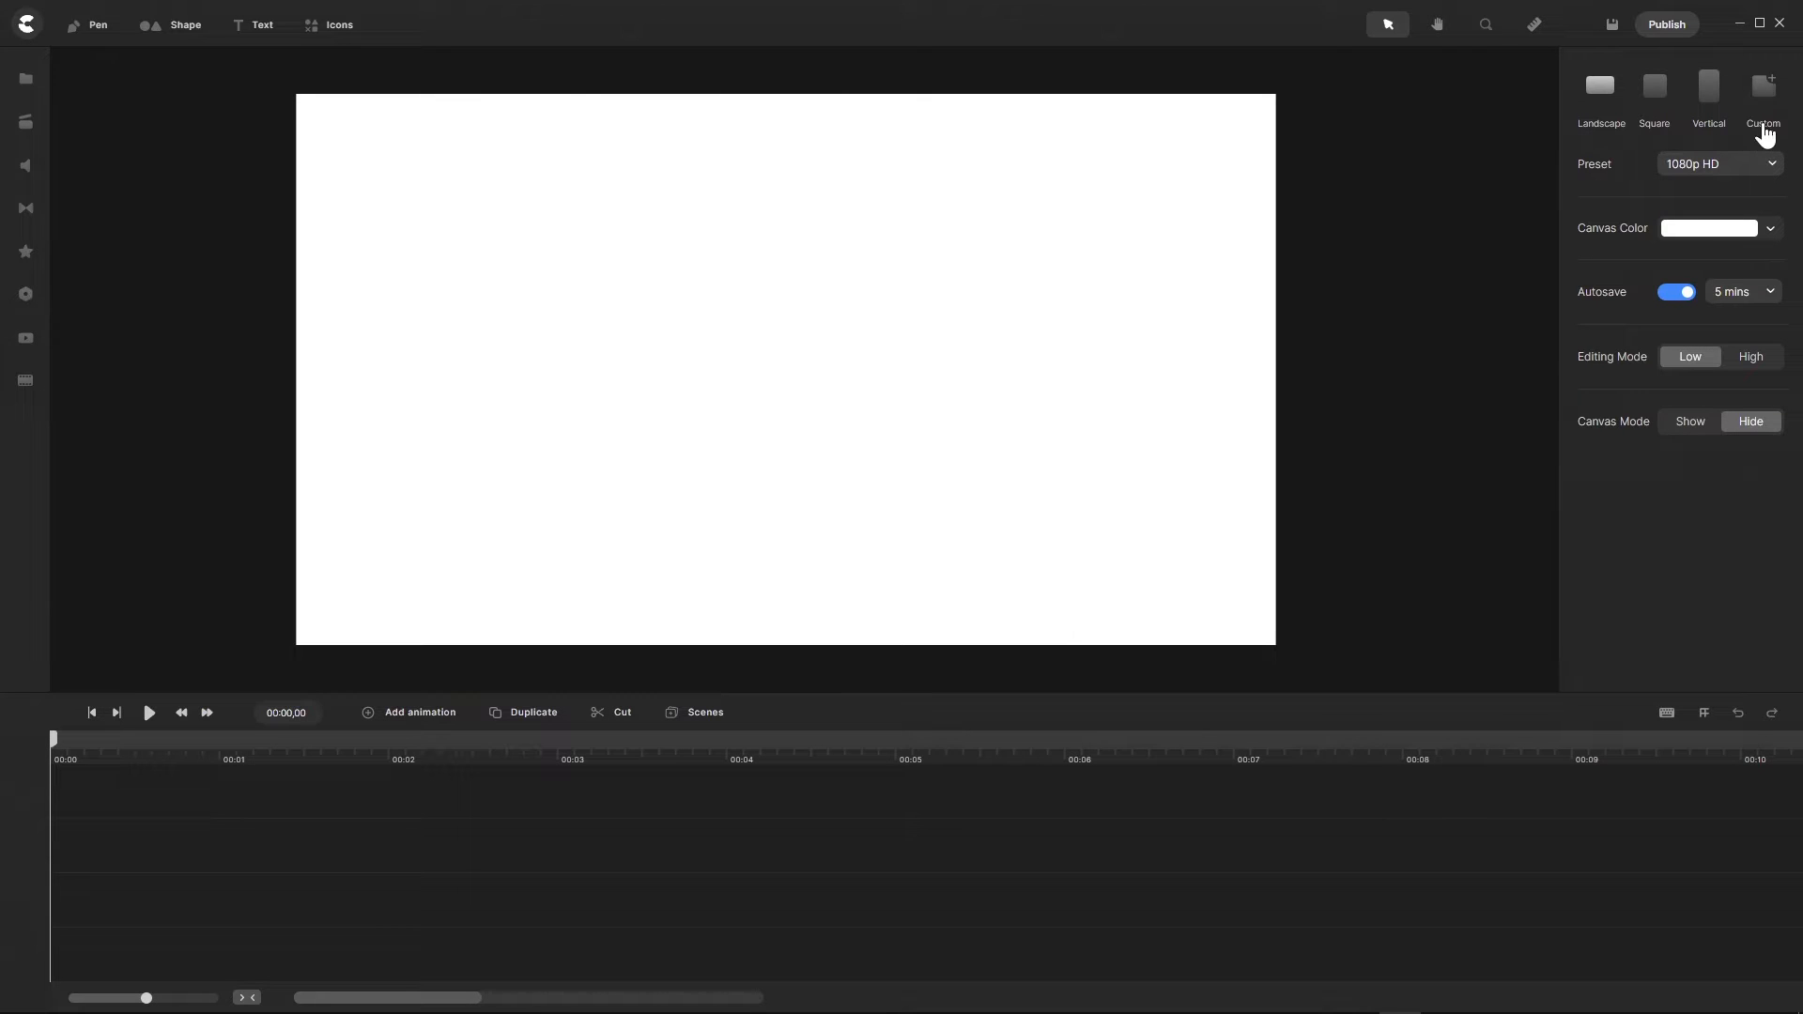
{"action": "left_click", "coordinate": [1767, 87]}
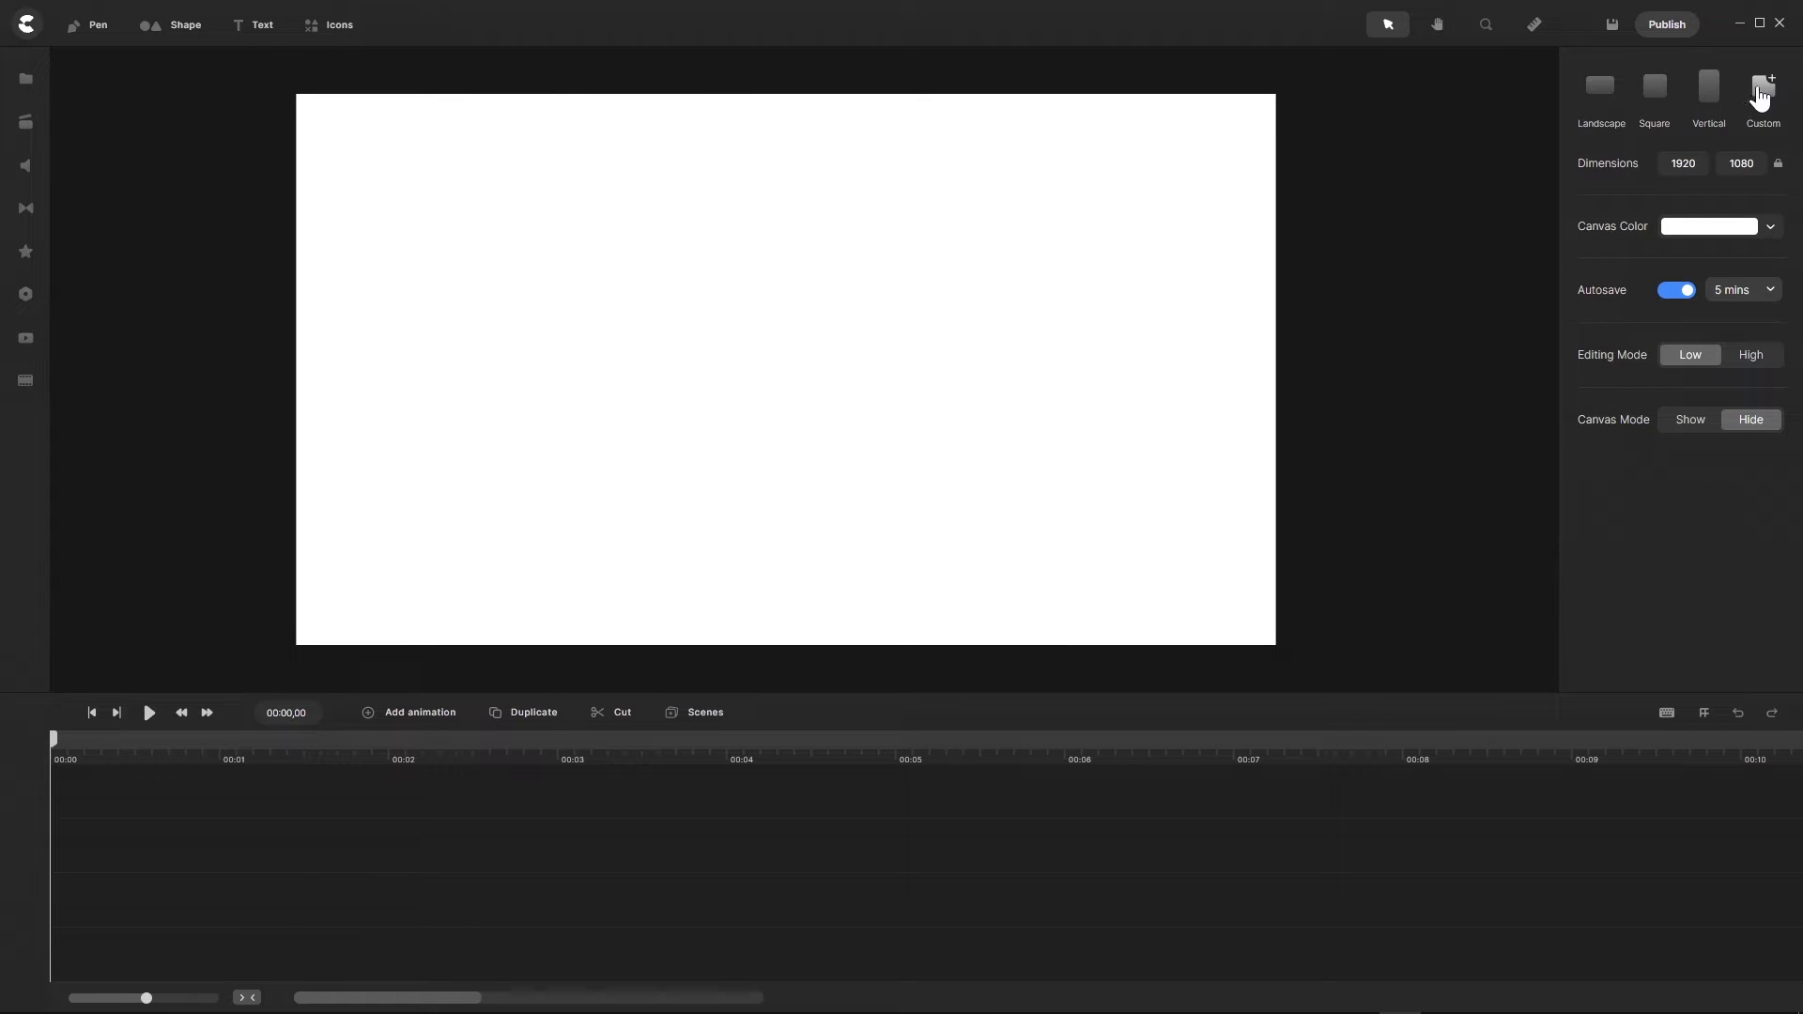
Step: Switch to CreateStudio 3, set the canvas to the Standard format and change its width to 1600
{"action": "mouse_move", "coordinate": [1455, 1007]}
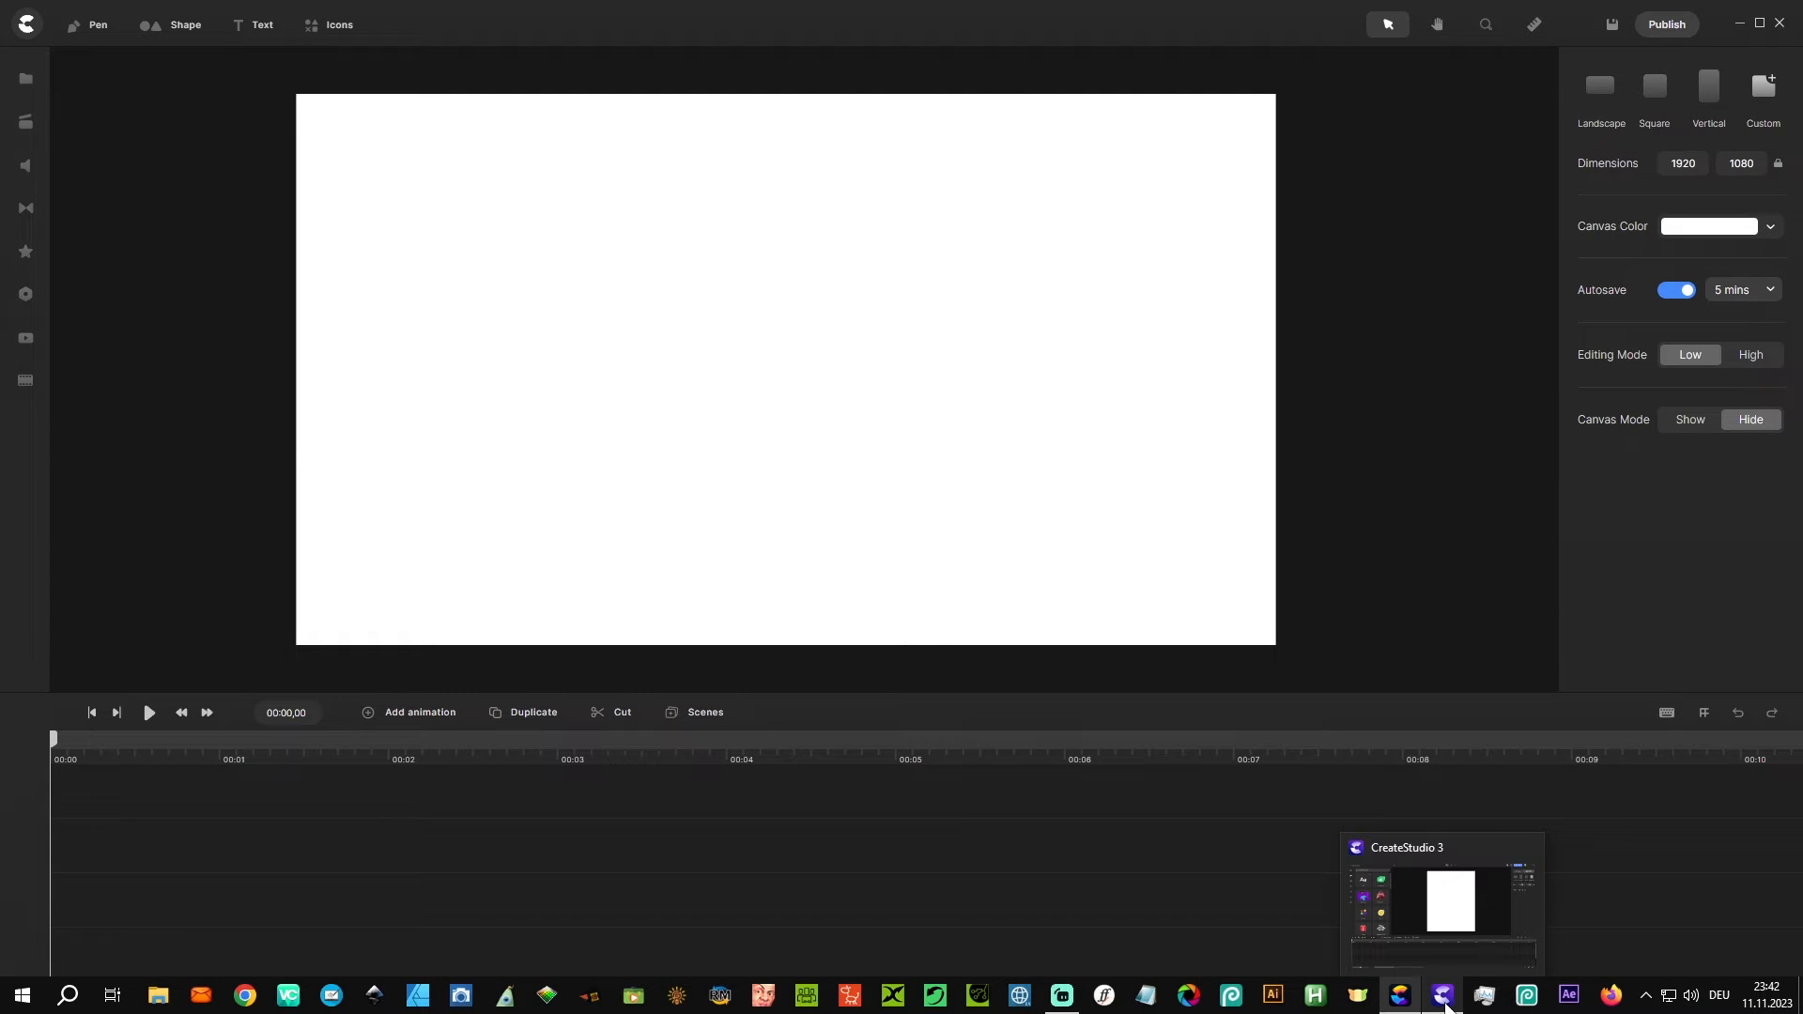
{"action": "left_click", "coordinate": [1446, 1006]}
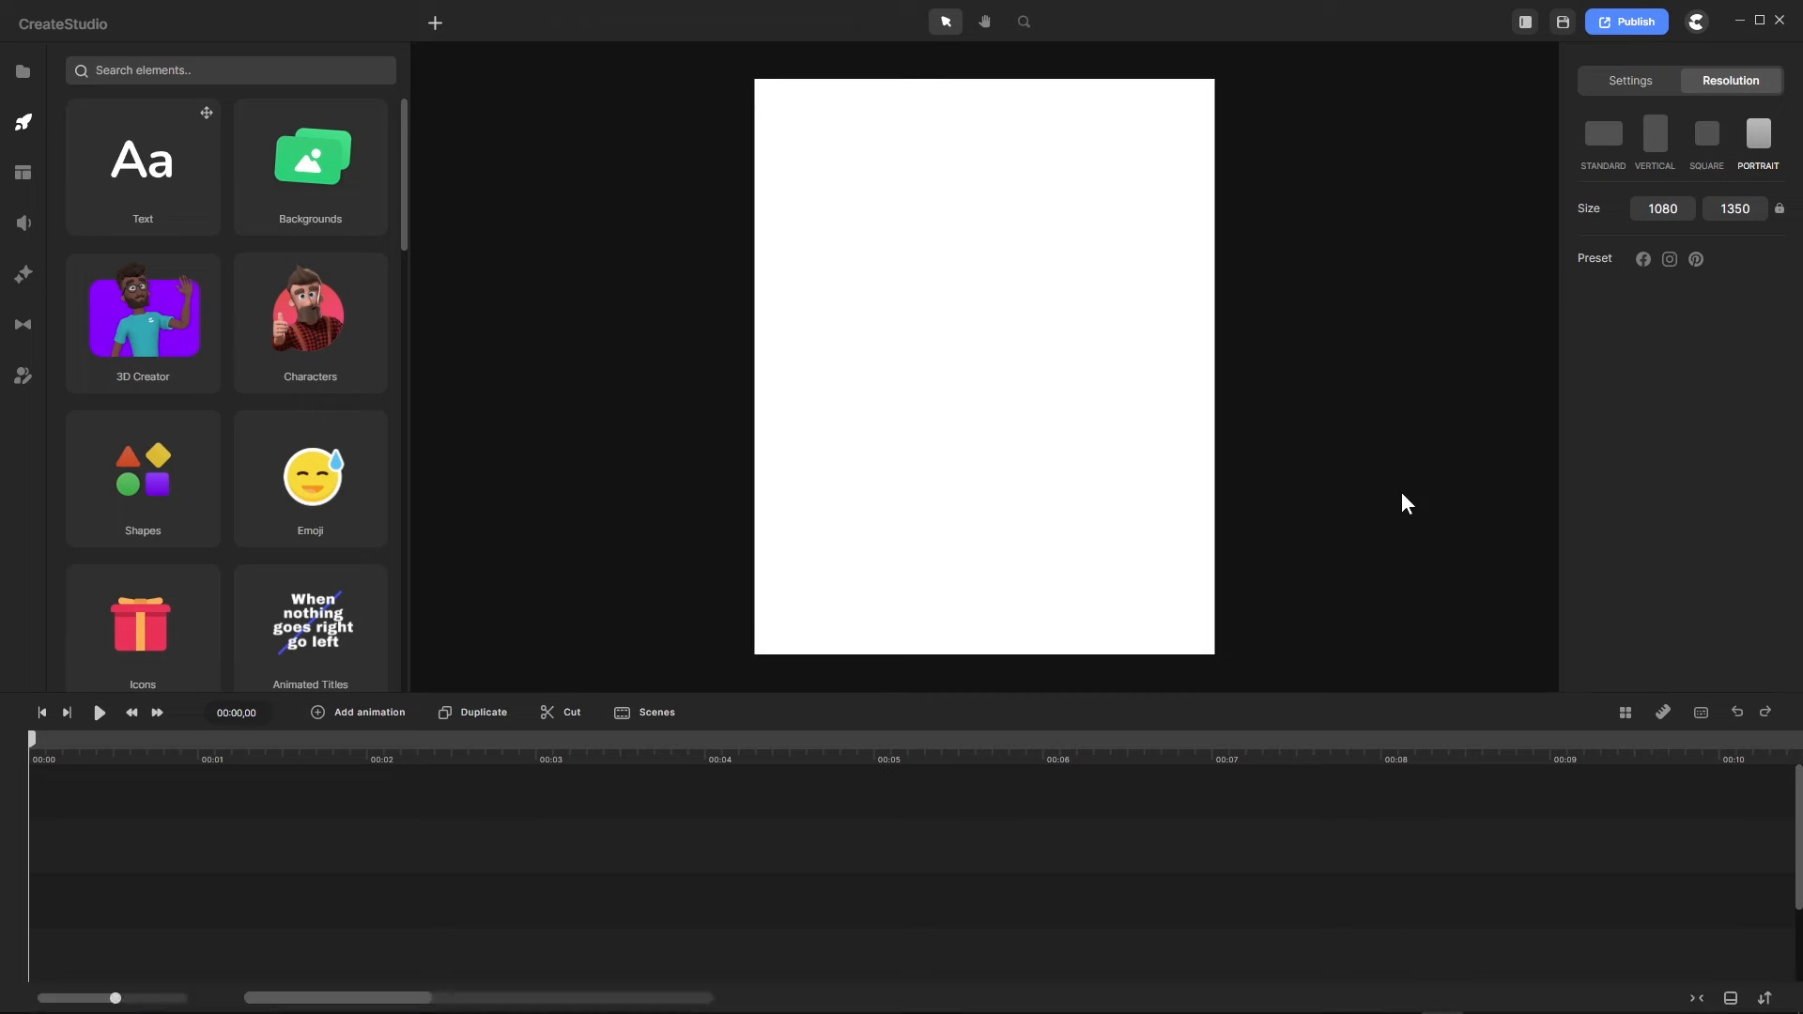
{"action": "left_click", "coordinate": [1604, 139]}
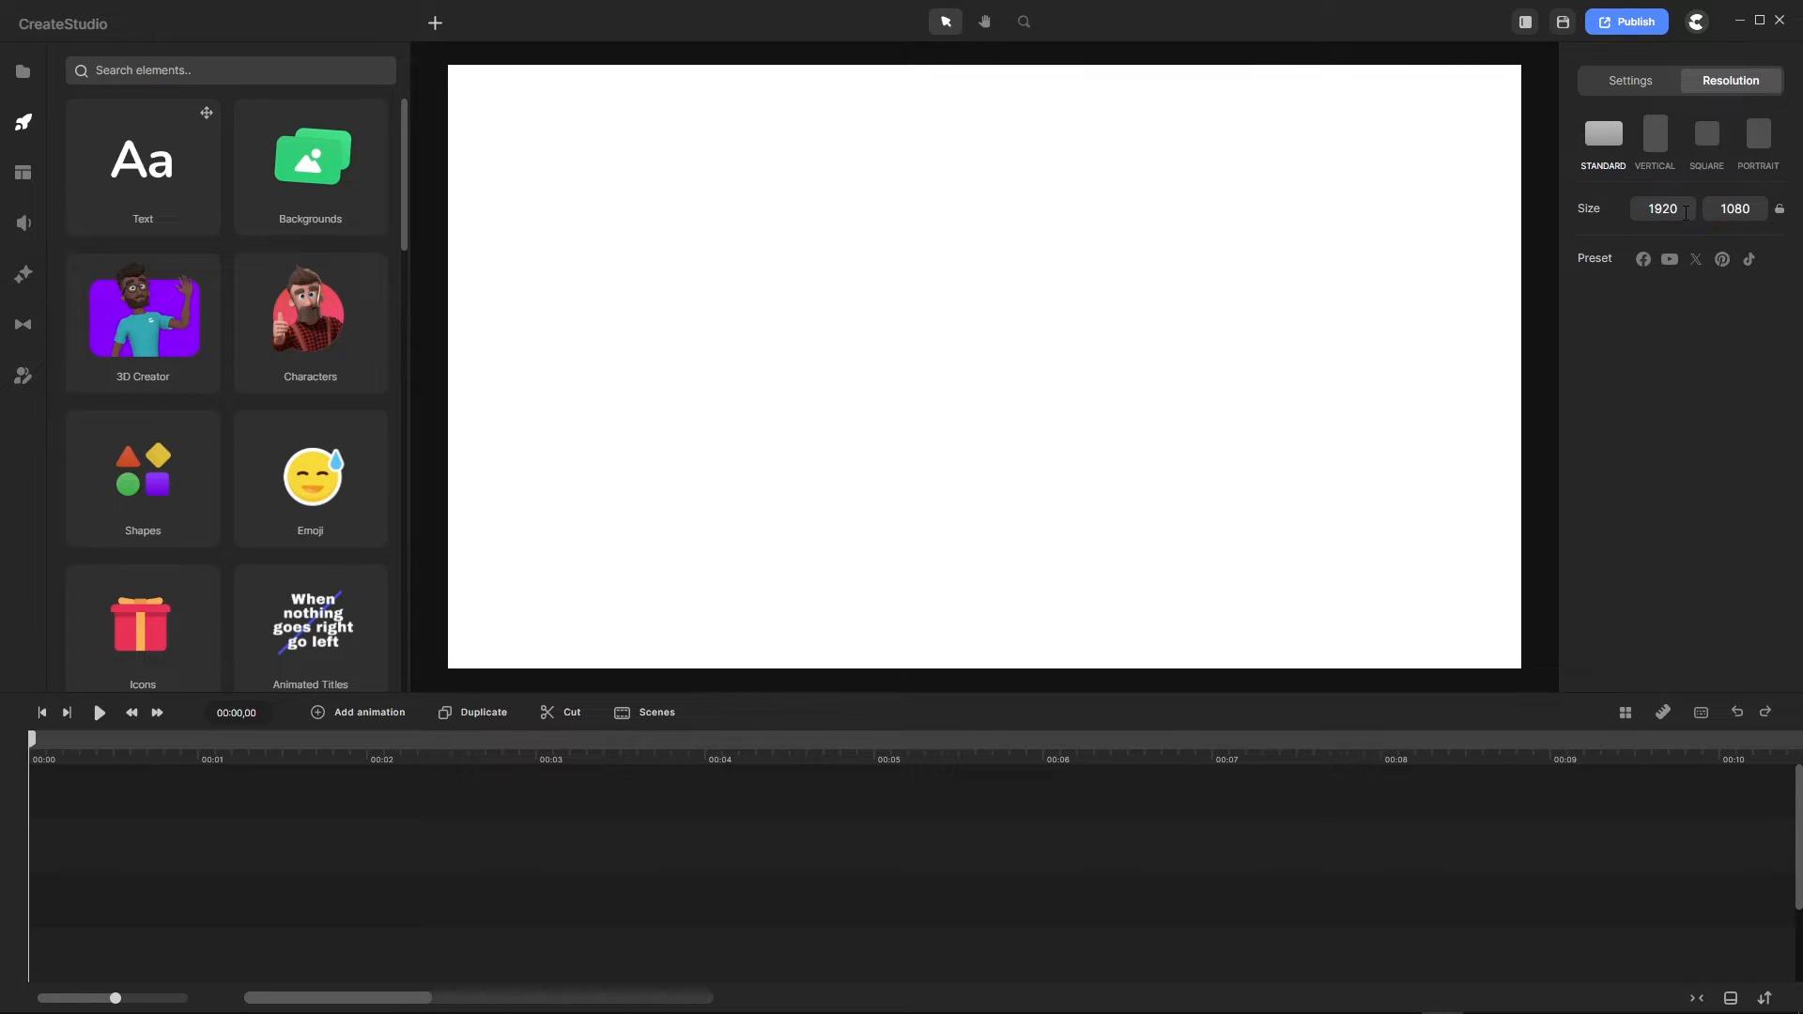
{"action": "left_click_drag", "start_coordinate": [1685, 212], "coordinate": [1564, 209]}
{"action": "type", "text": "1600"}
{"action": "key", "text": "Return"}
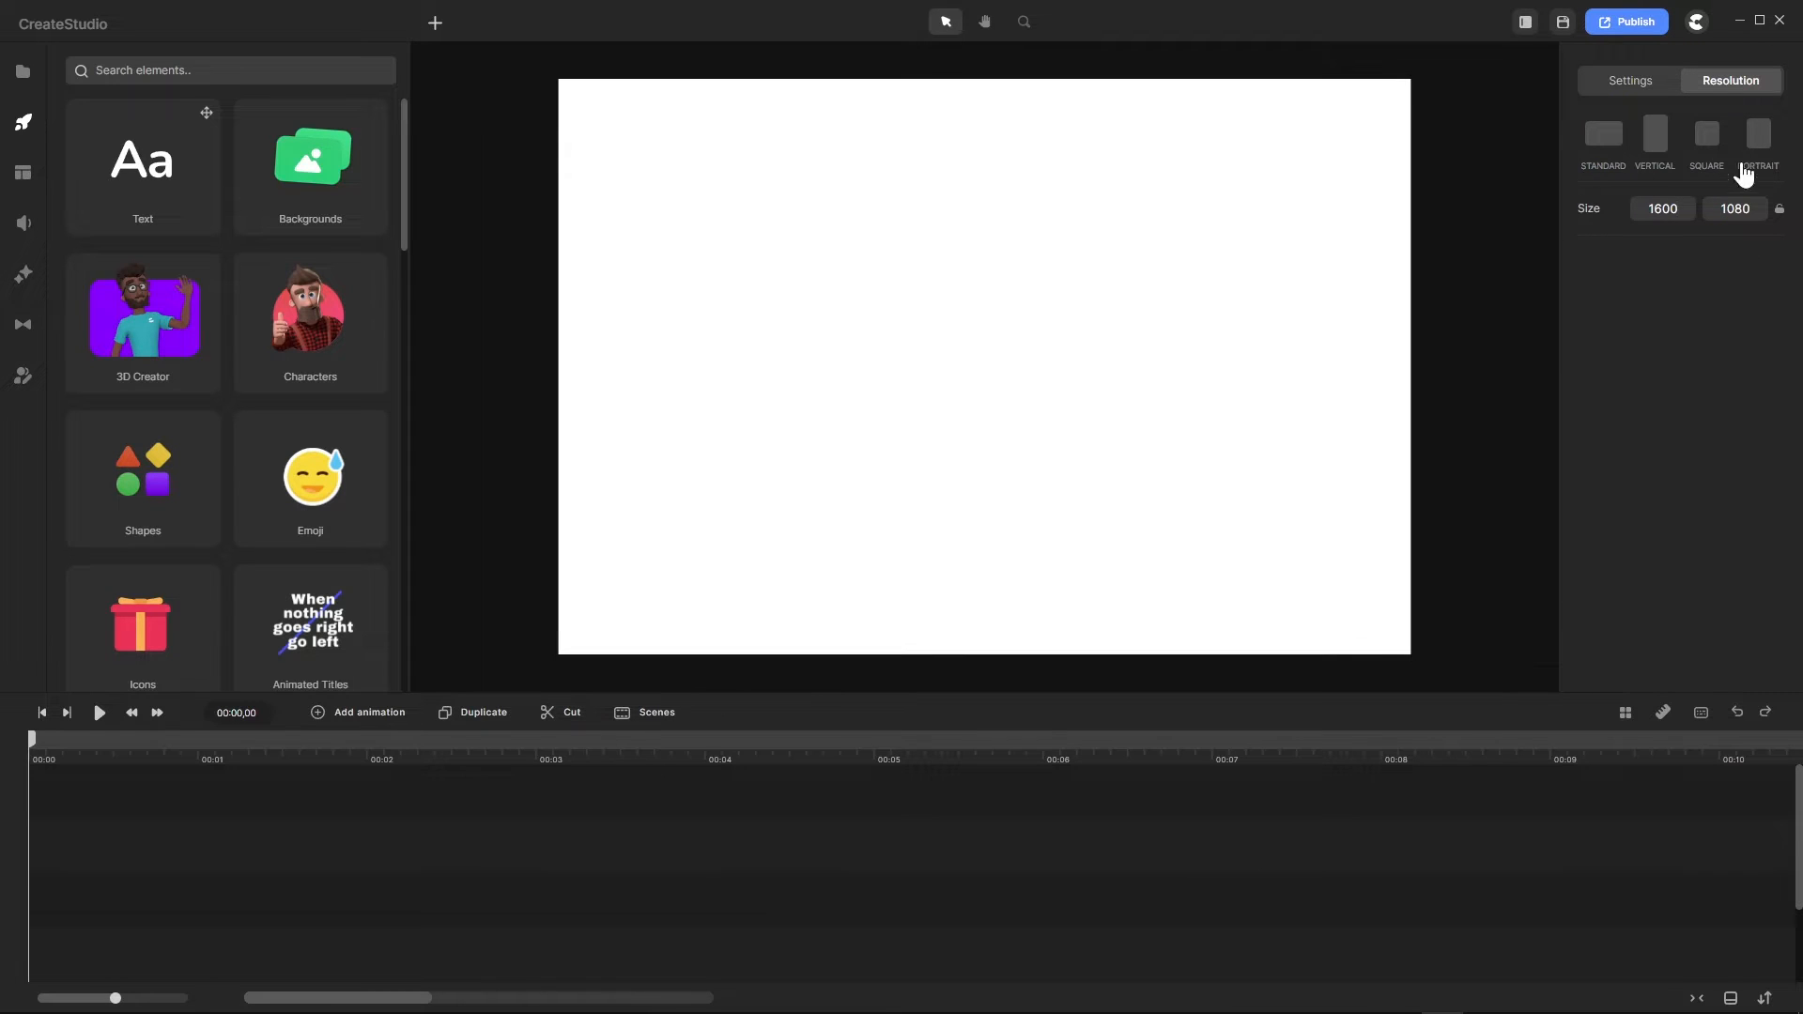
Step: Set the canvas height to 1000 in the project's resolution settings
{"action": "left_click_drag", "start_coordinate": [1725, 208], "coordinate": [1661, 197]}
{"action": "type", "text": "1000"}
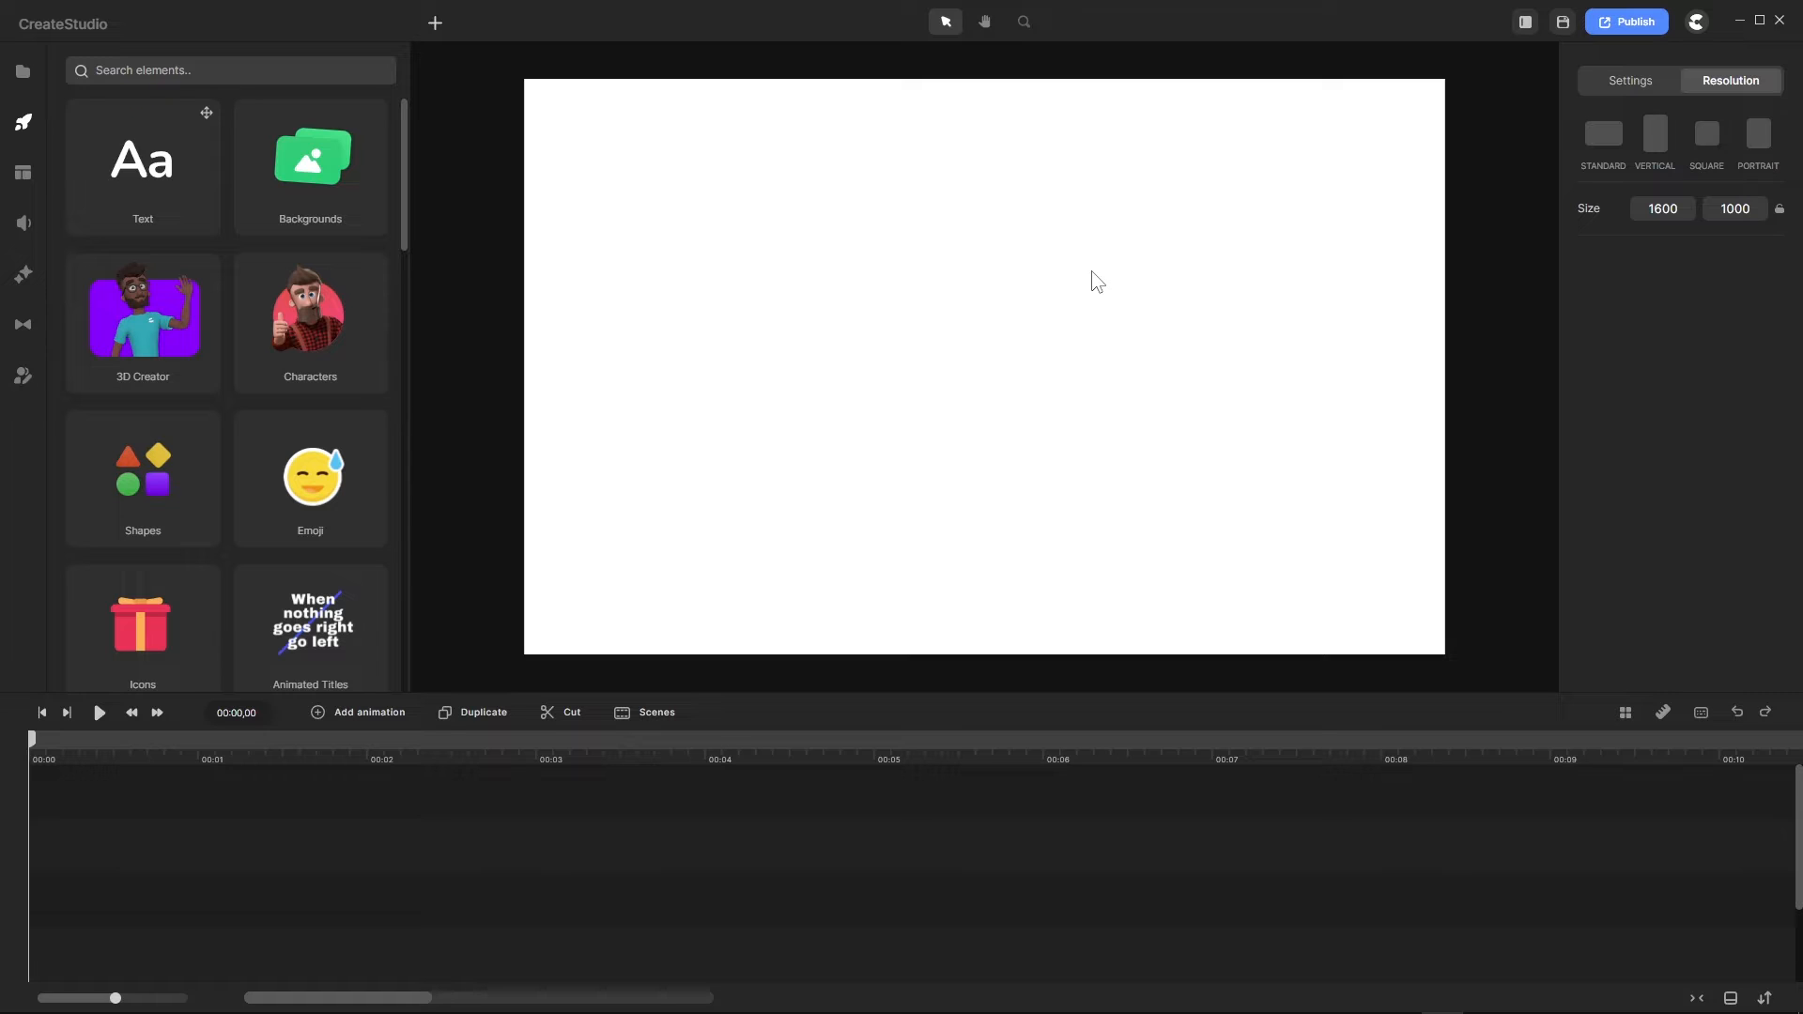
Step: Try the Portrait format with its Facebook presets, followed by the Square and Vertical canvas formats
{"action": "left_click", "coordinate": [1761, 138]}
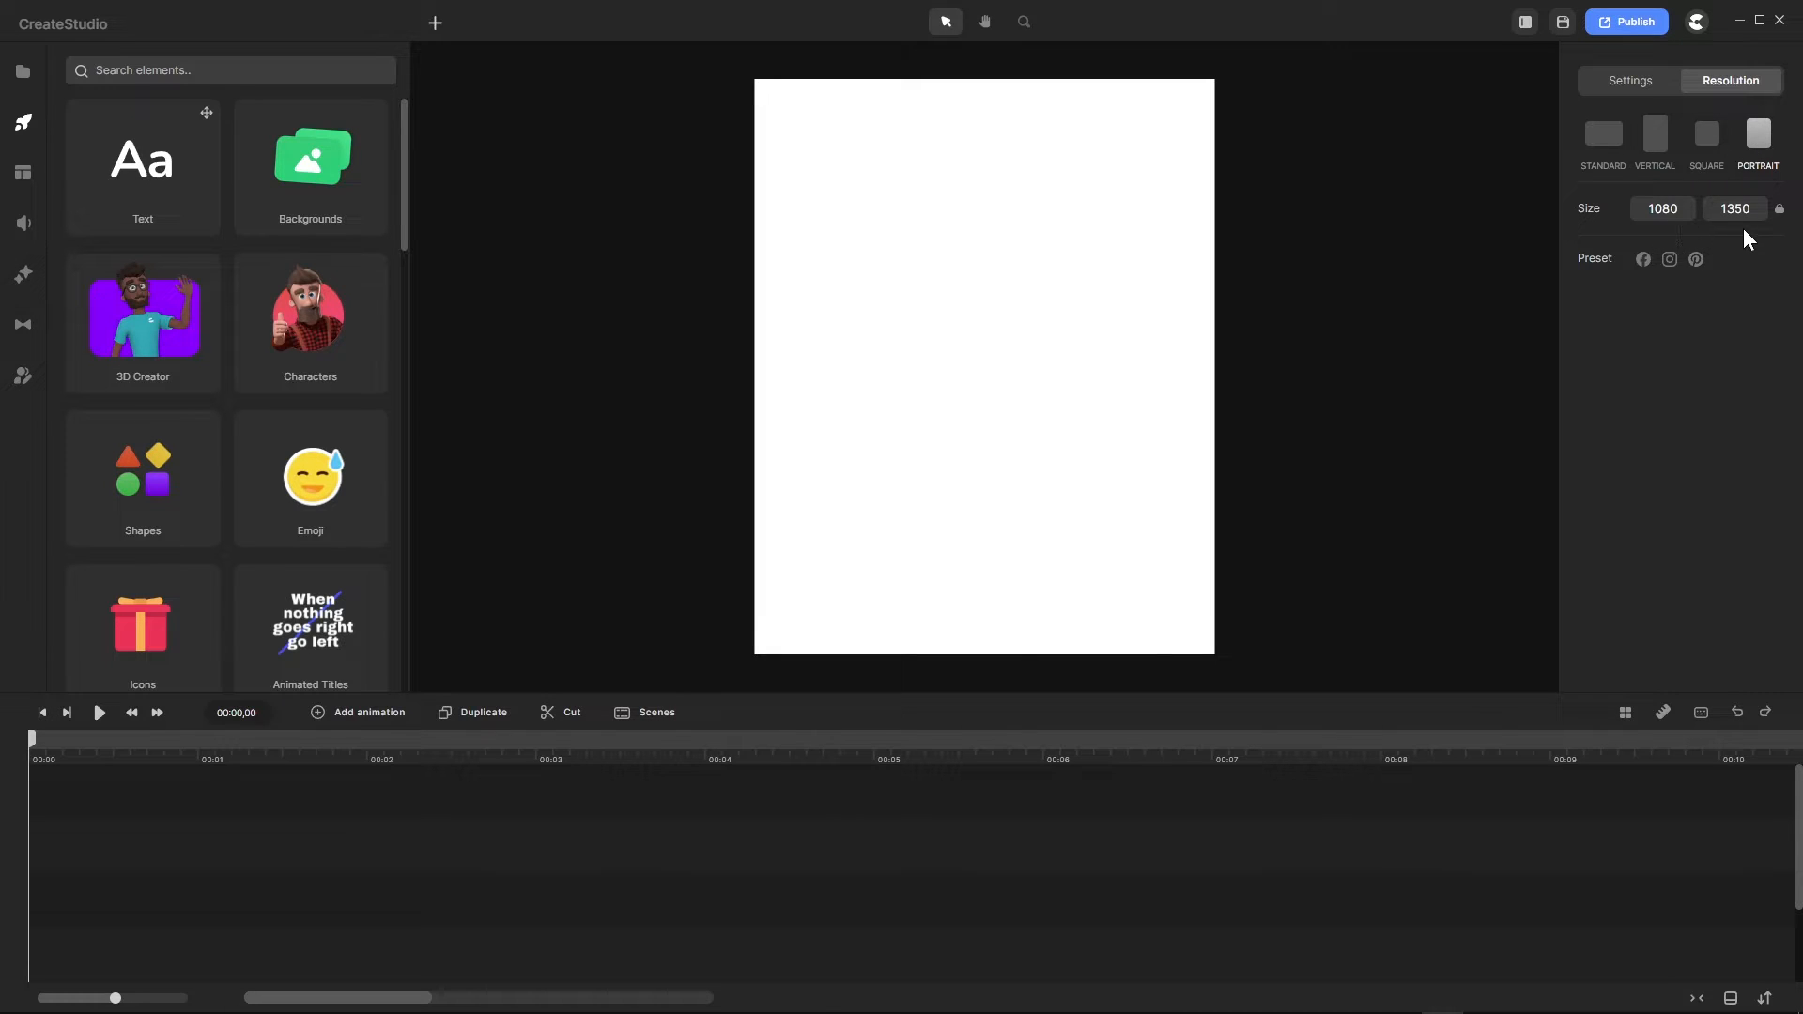
{"action": "left_click", "coordinate": [1642, 263]}
{"action": "left_click", "coordinate": [1705, 134]}
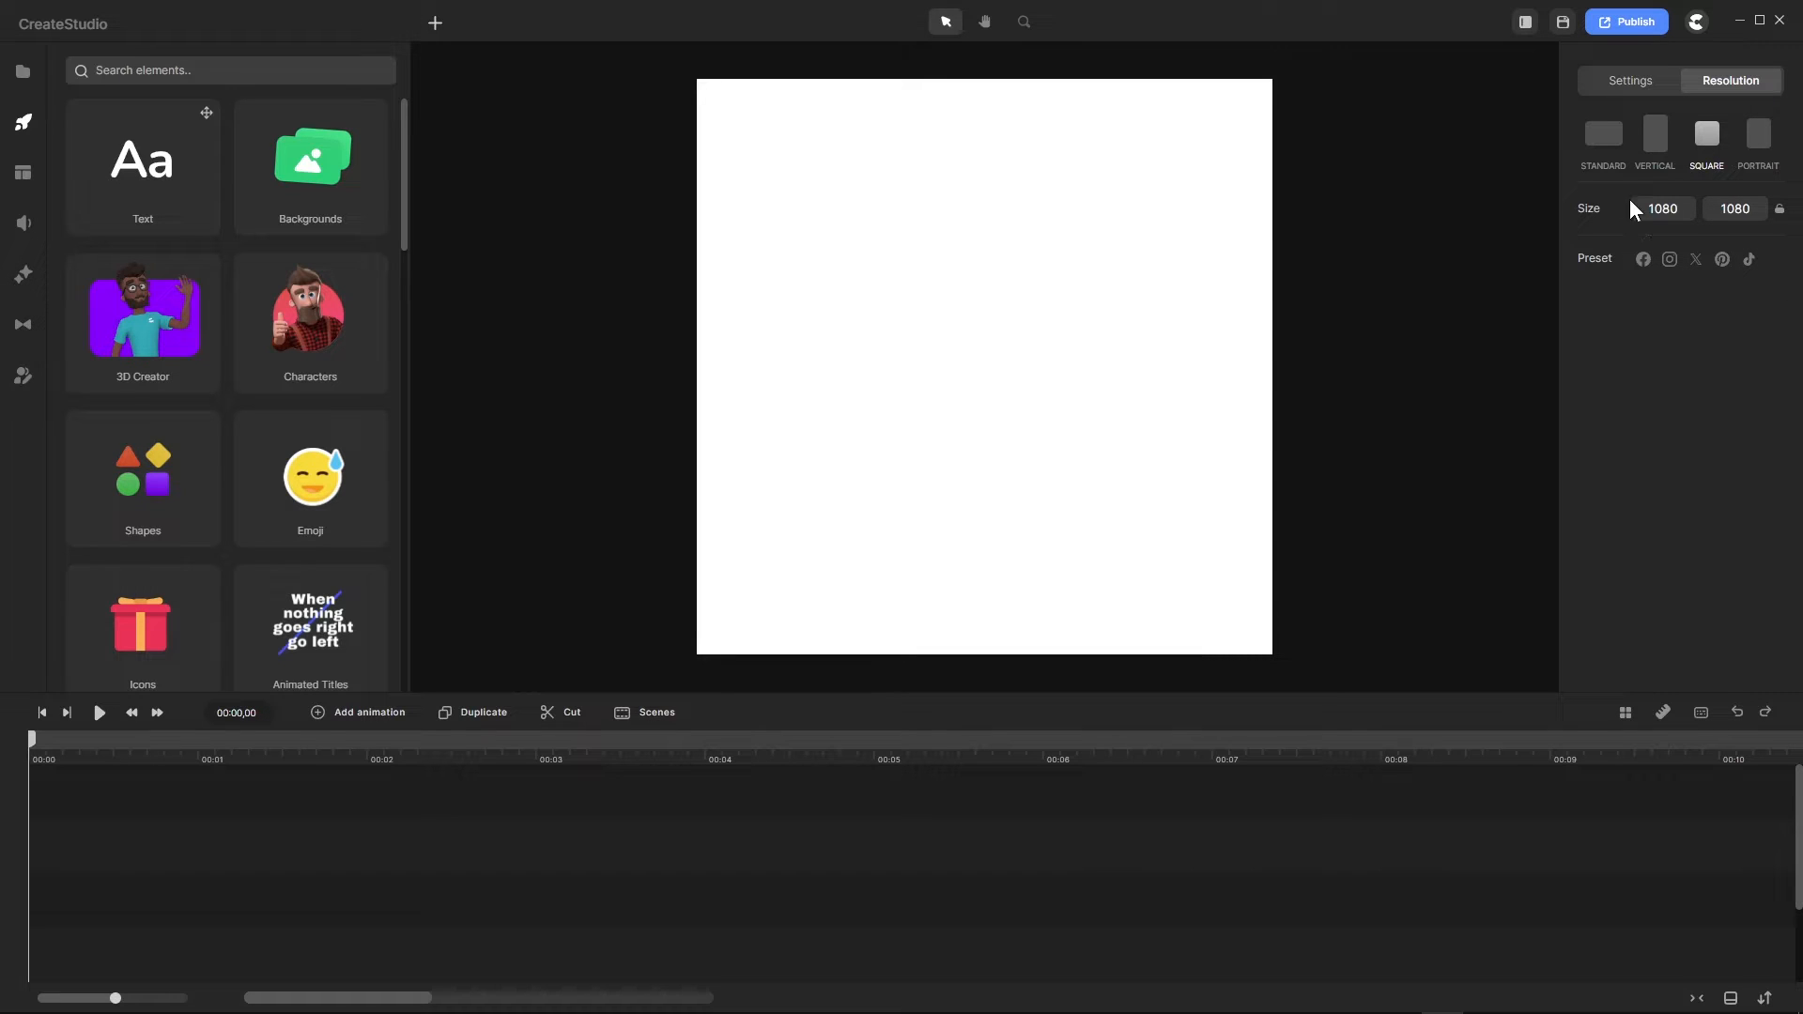
{"action": "left_click", "coordinate": [1654, 137]}
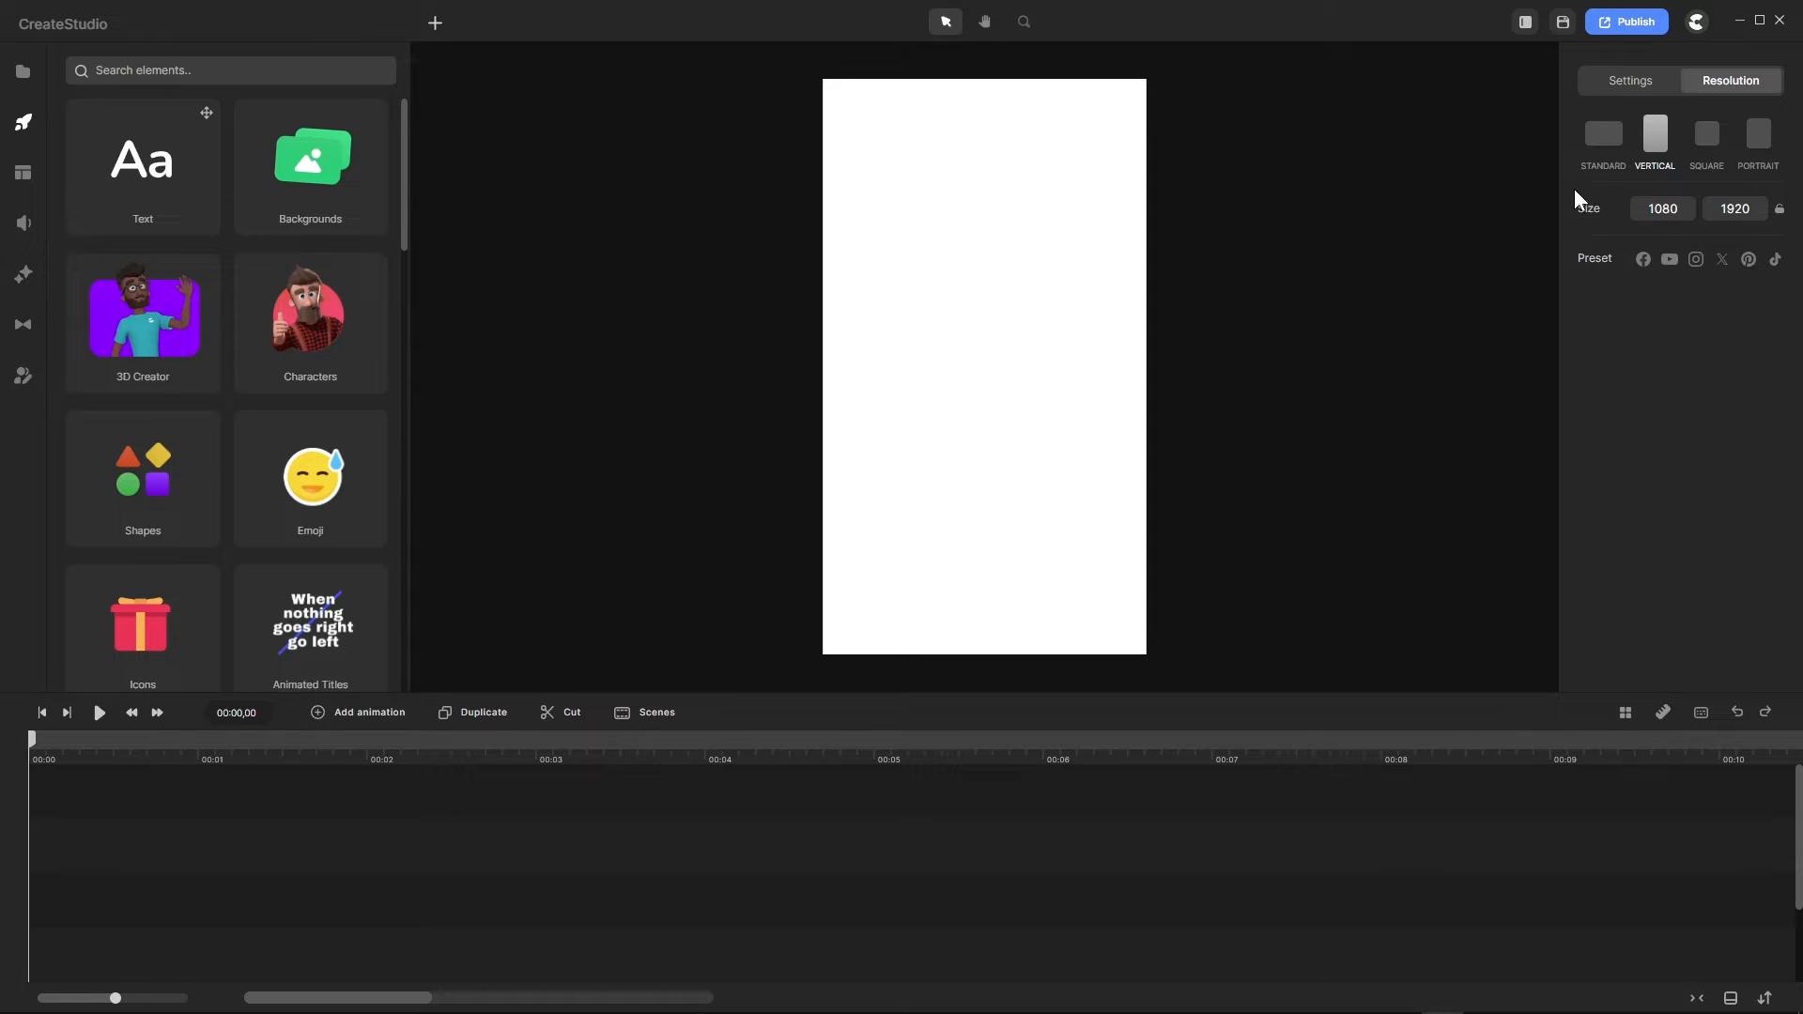
Step: Set the canvas to the Standard format and view its YouTube resolution presets
{"action": "left_click", "coordinate": [1602, 134]}
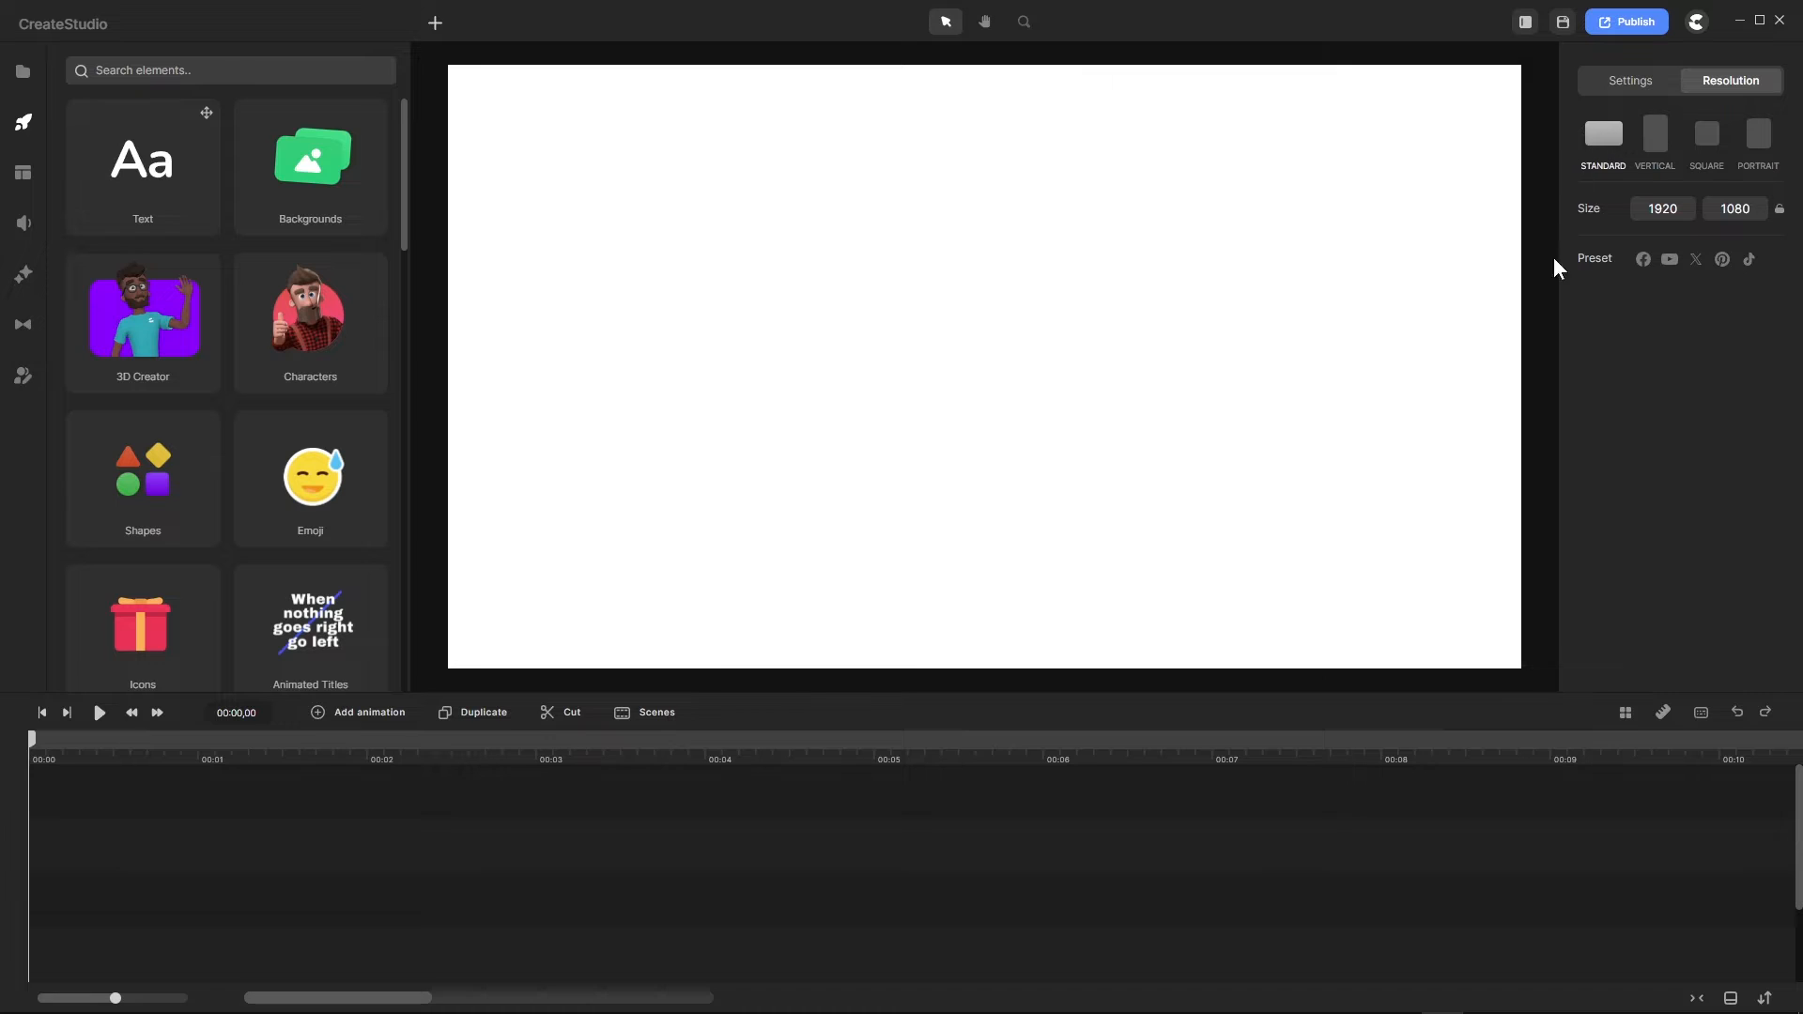
{"action": "left_click", "coordinate": [1671, 262]}
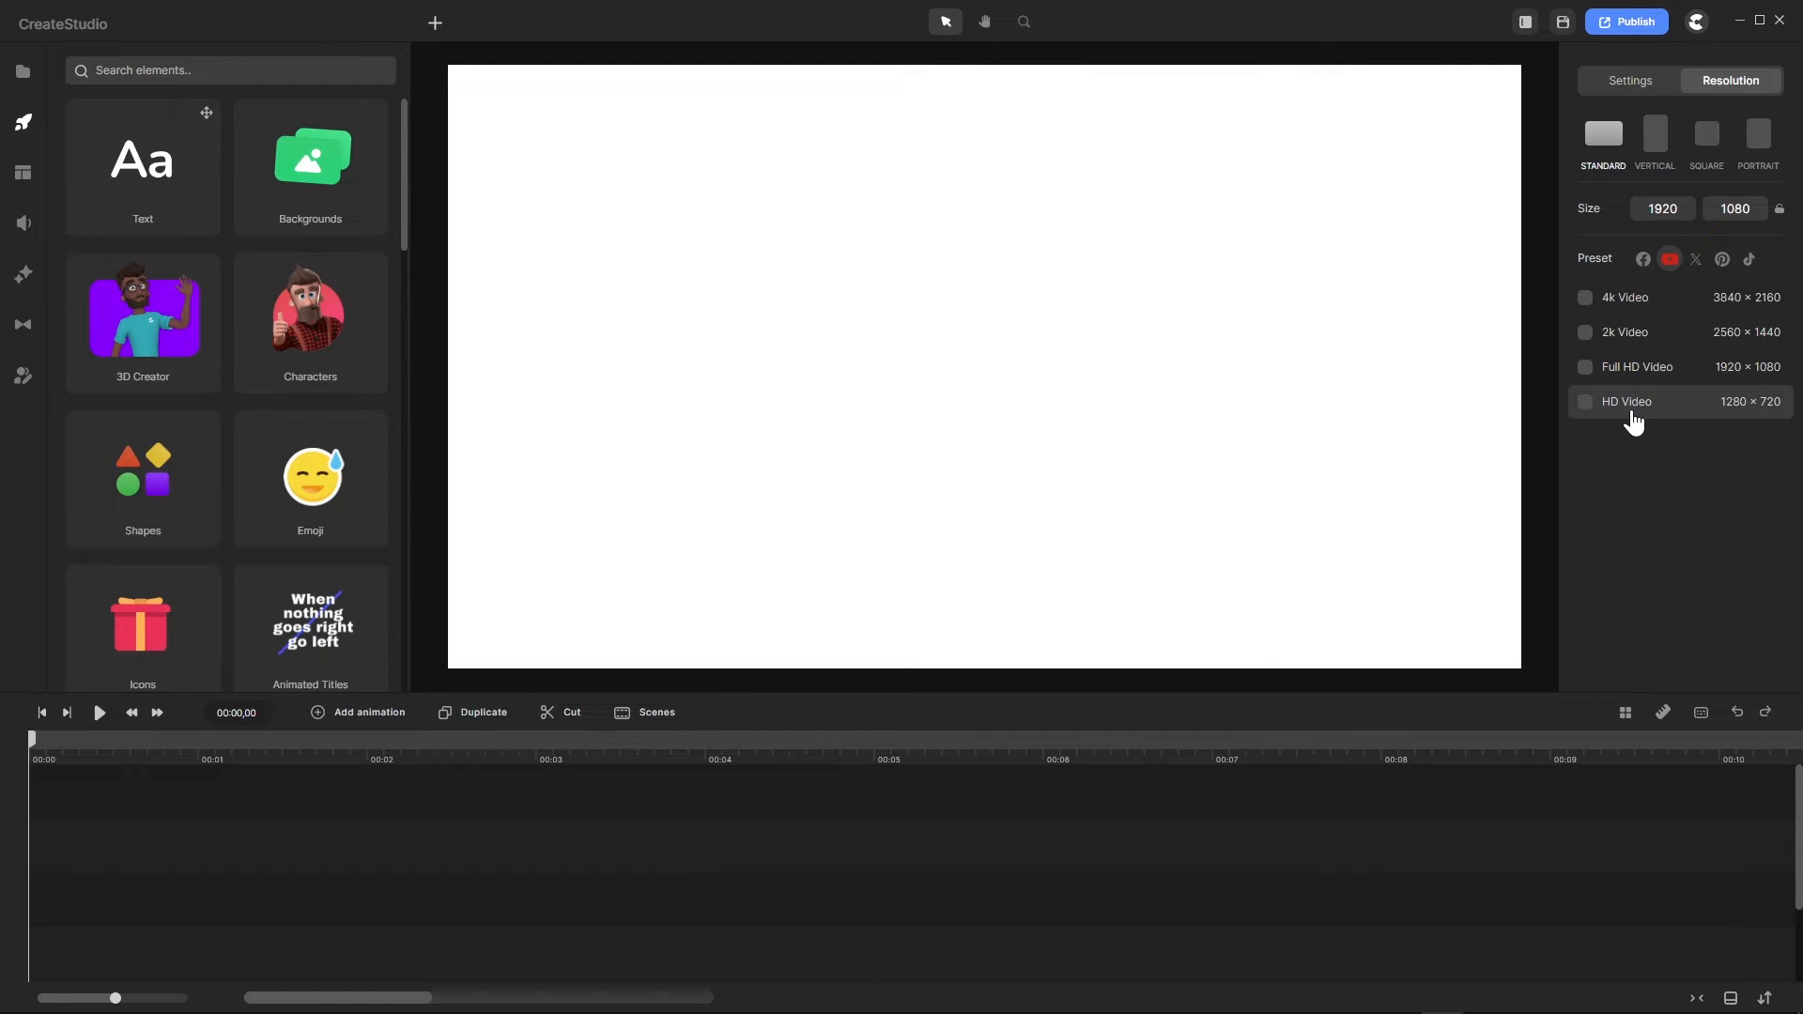
{"action": "left_click", "coordinate": [1606, 138]}
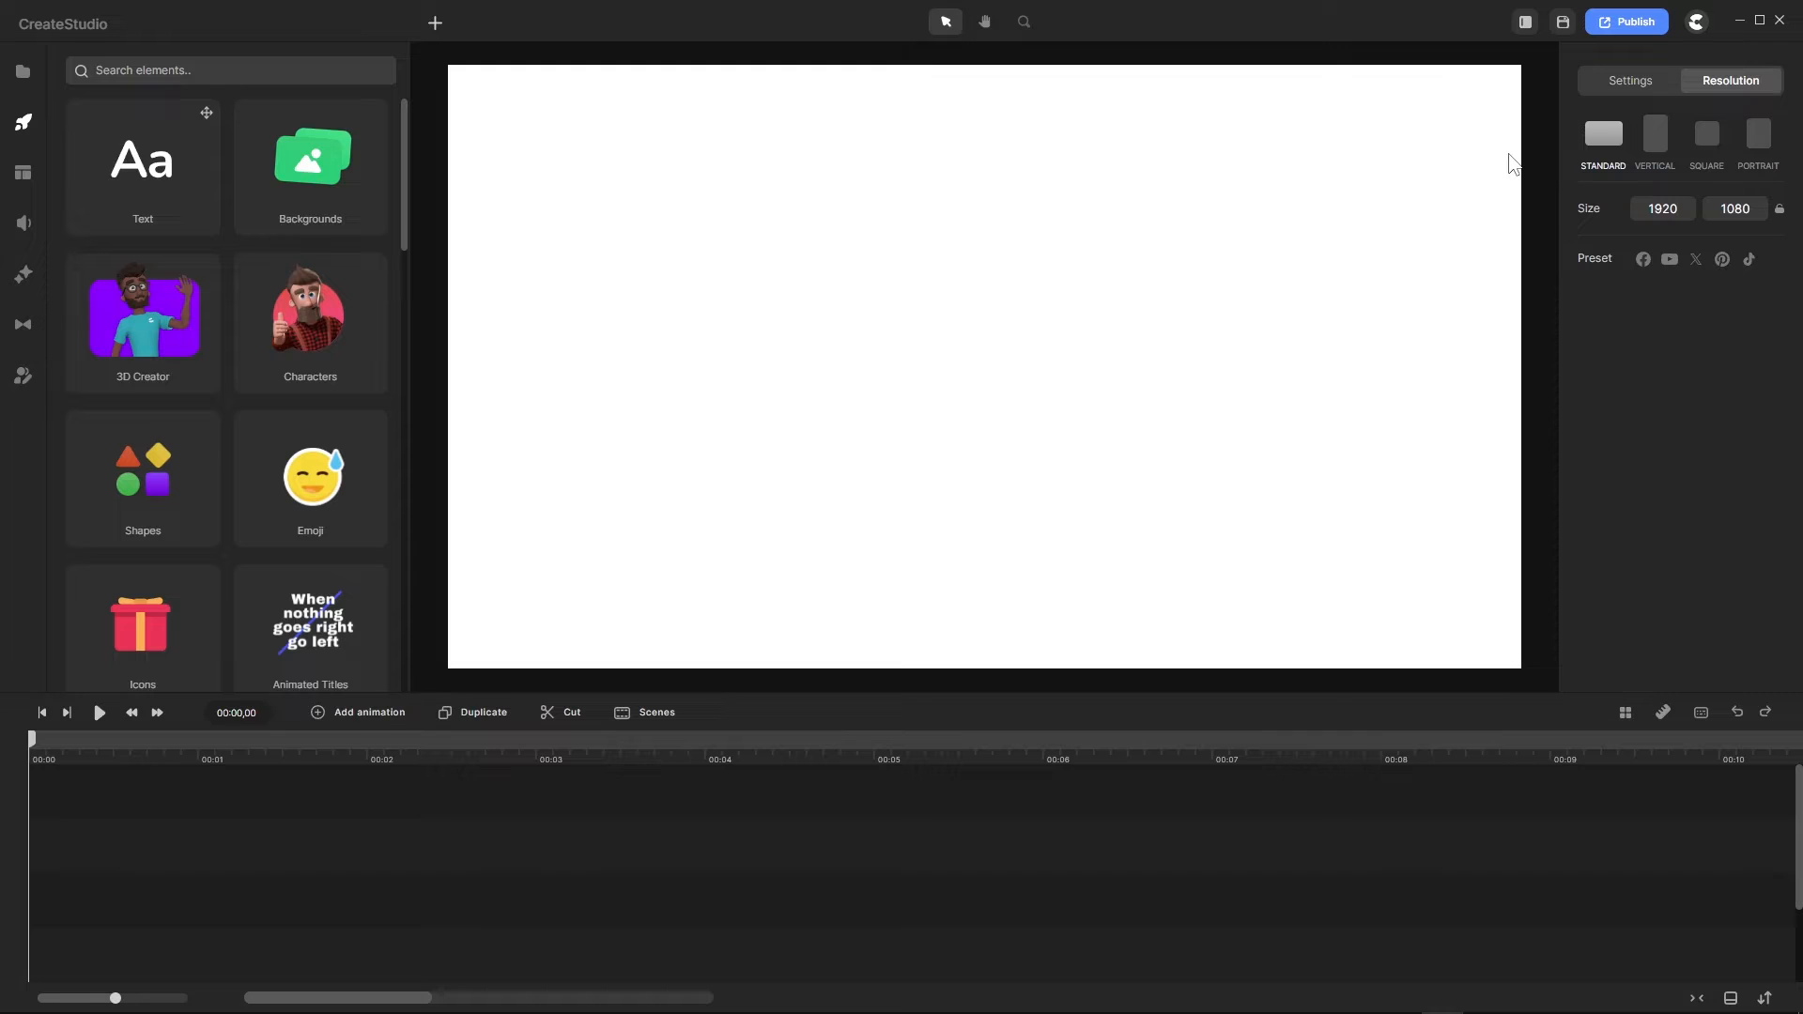
Step: Switch to CreateStudioPro and examine the logo in its editor toolbar
{"action": "mouse_move", "coordinate": [1400, 1011]}
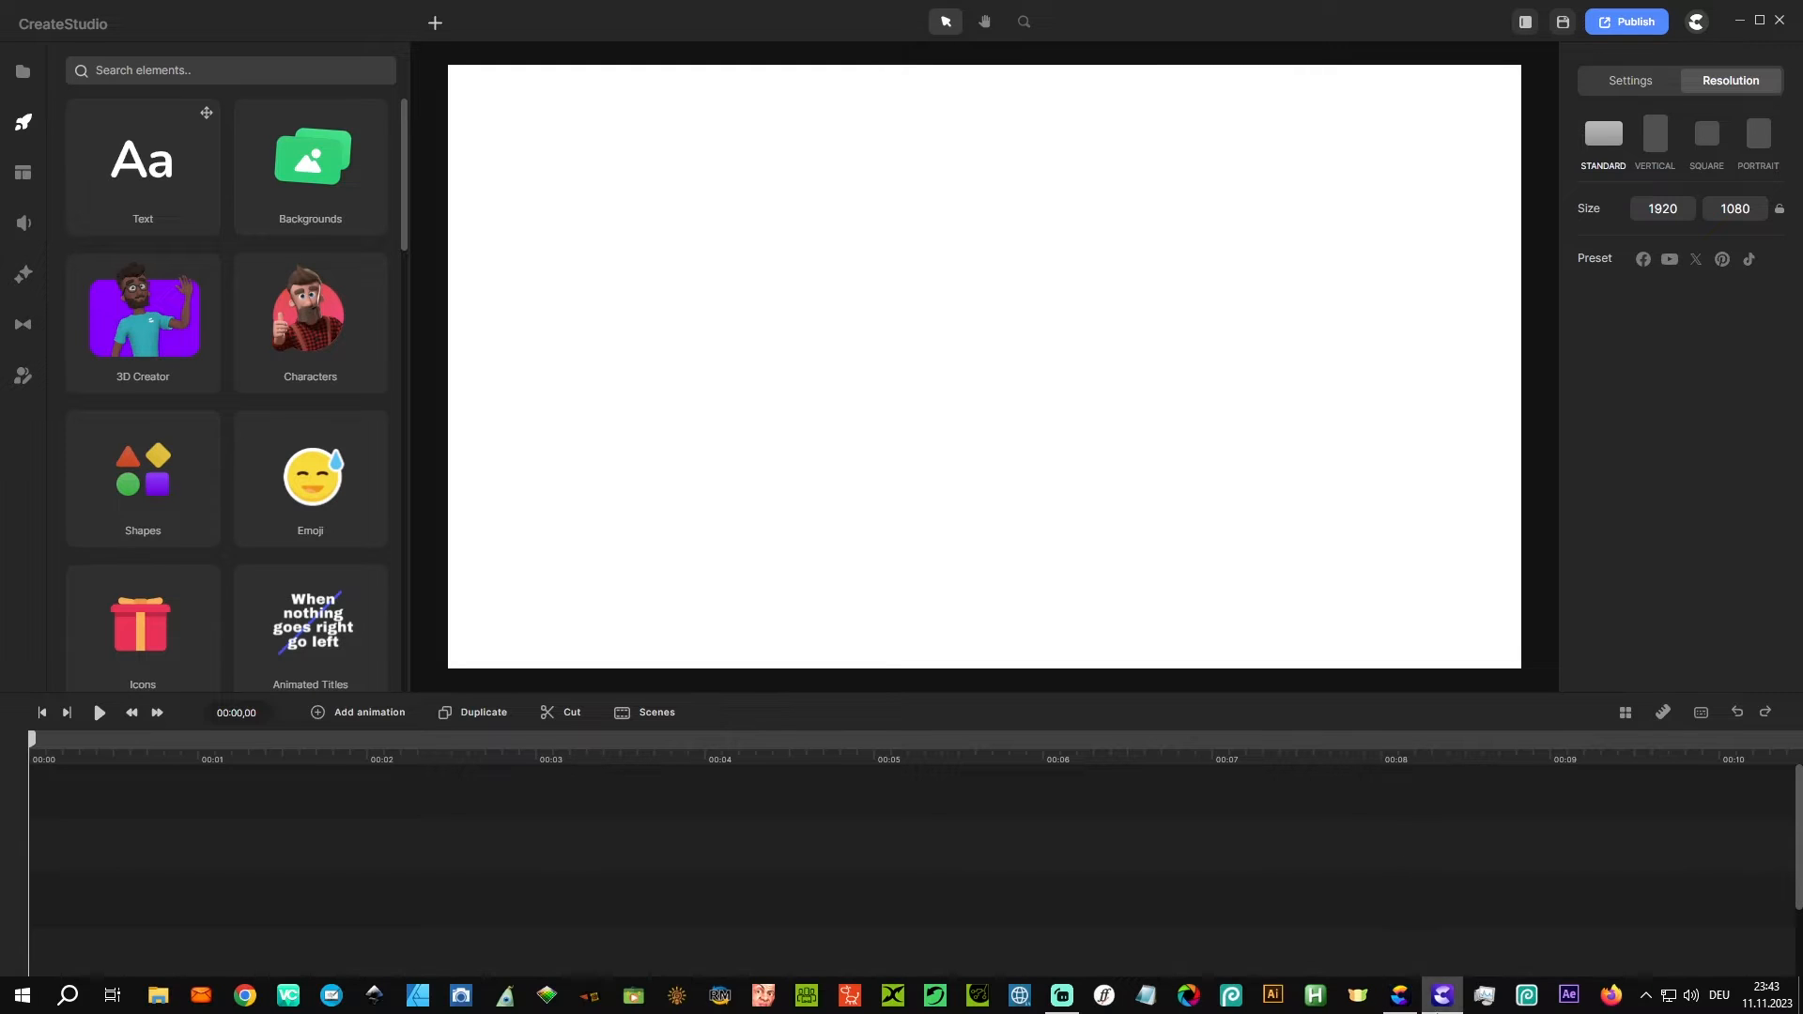
{"action": "left_click", "coordinate": [1399, 1007]}
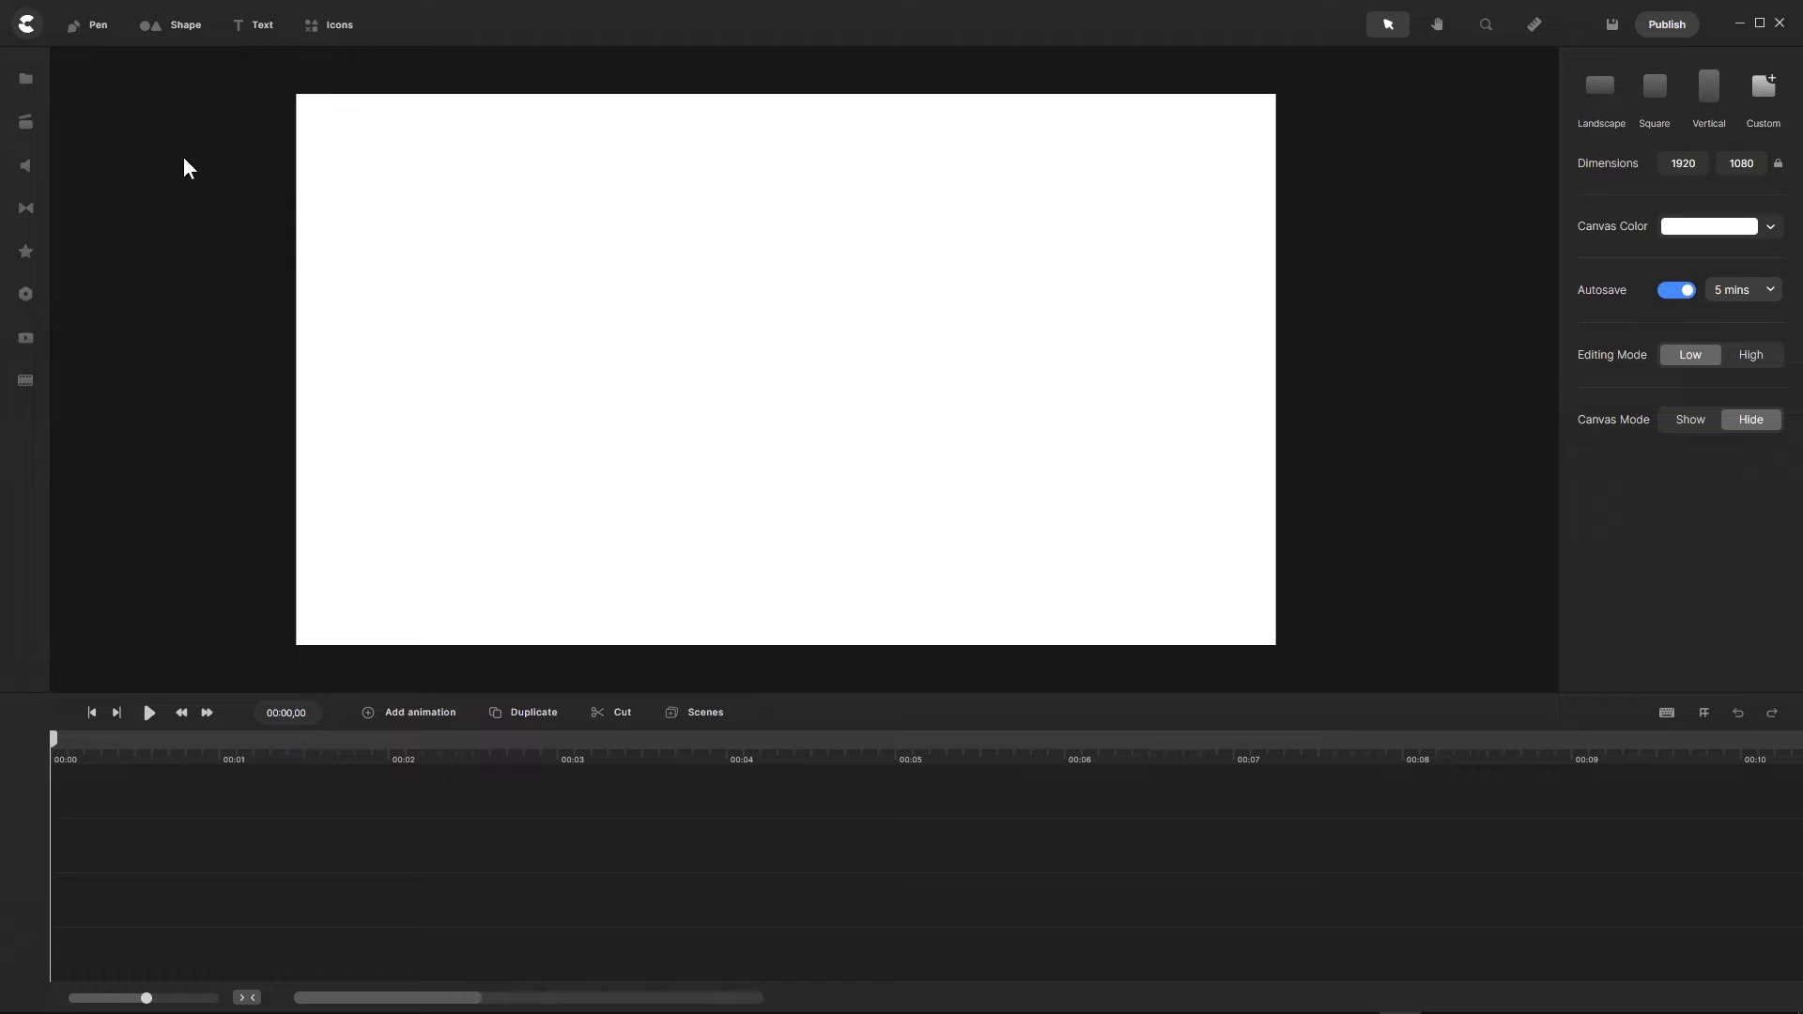
{"action": "mouse_move", "coordinate": [25, 27]}
Step: Switch to CreateStudio 3 and check the logo menu beside the Publish option
{"action": "mouse_move", "coordinate": [1359, 1011]}
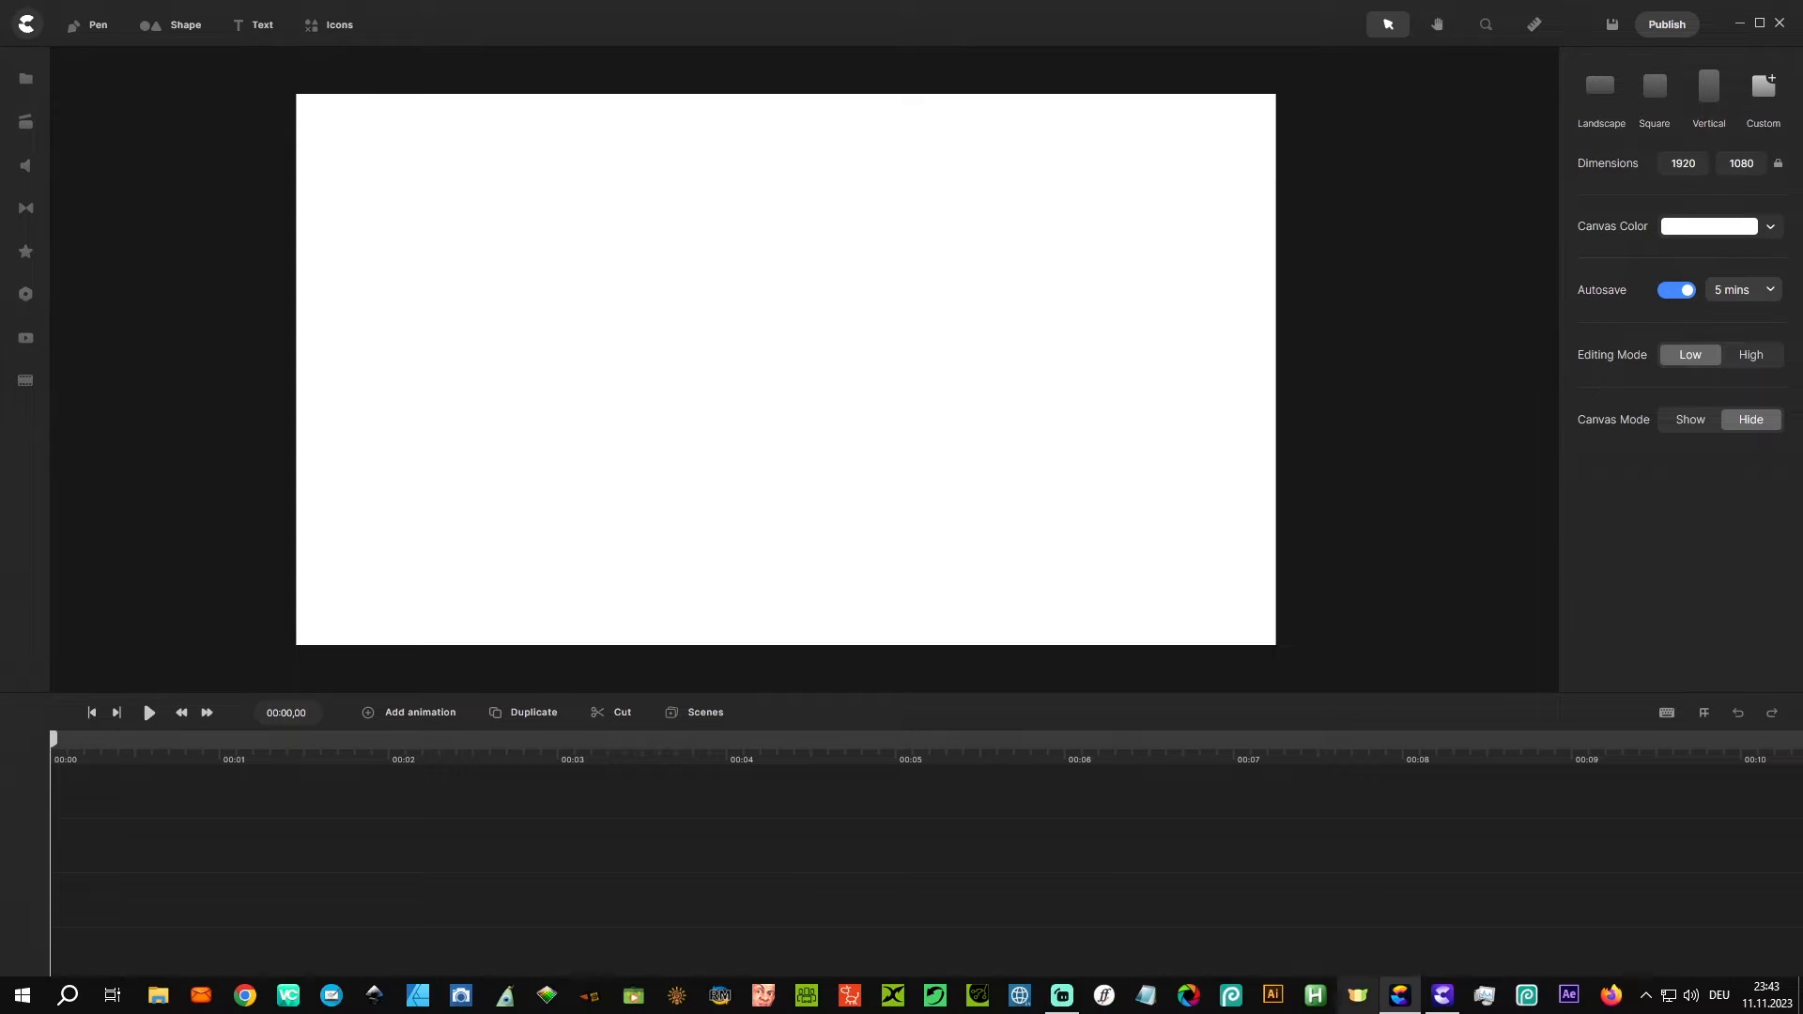
{"action": "left_click", "coordinate": [1443, 994]}
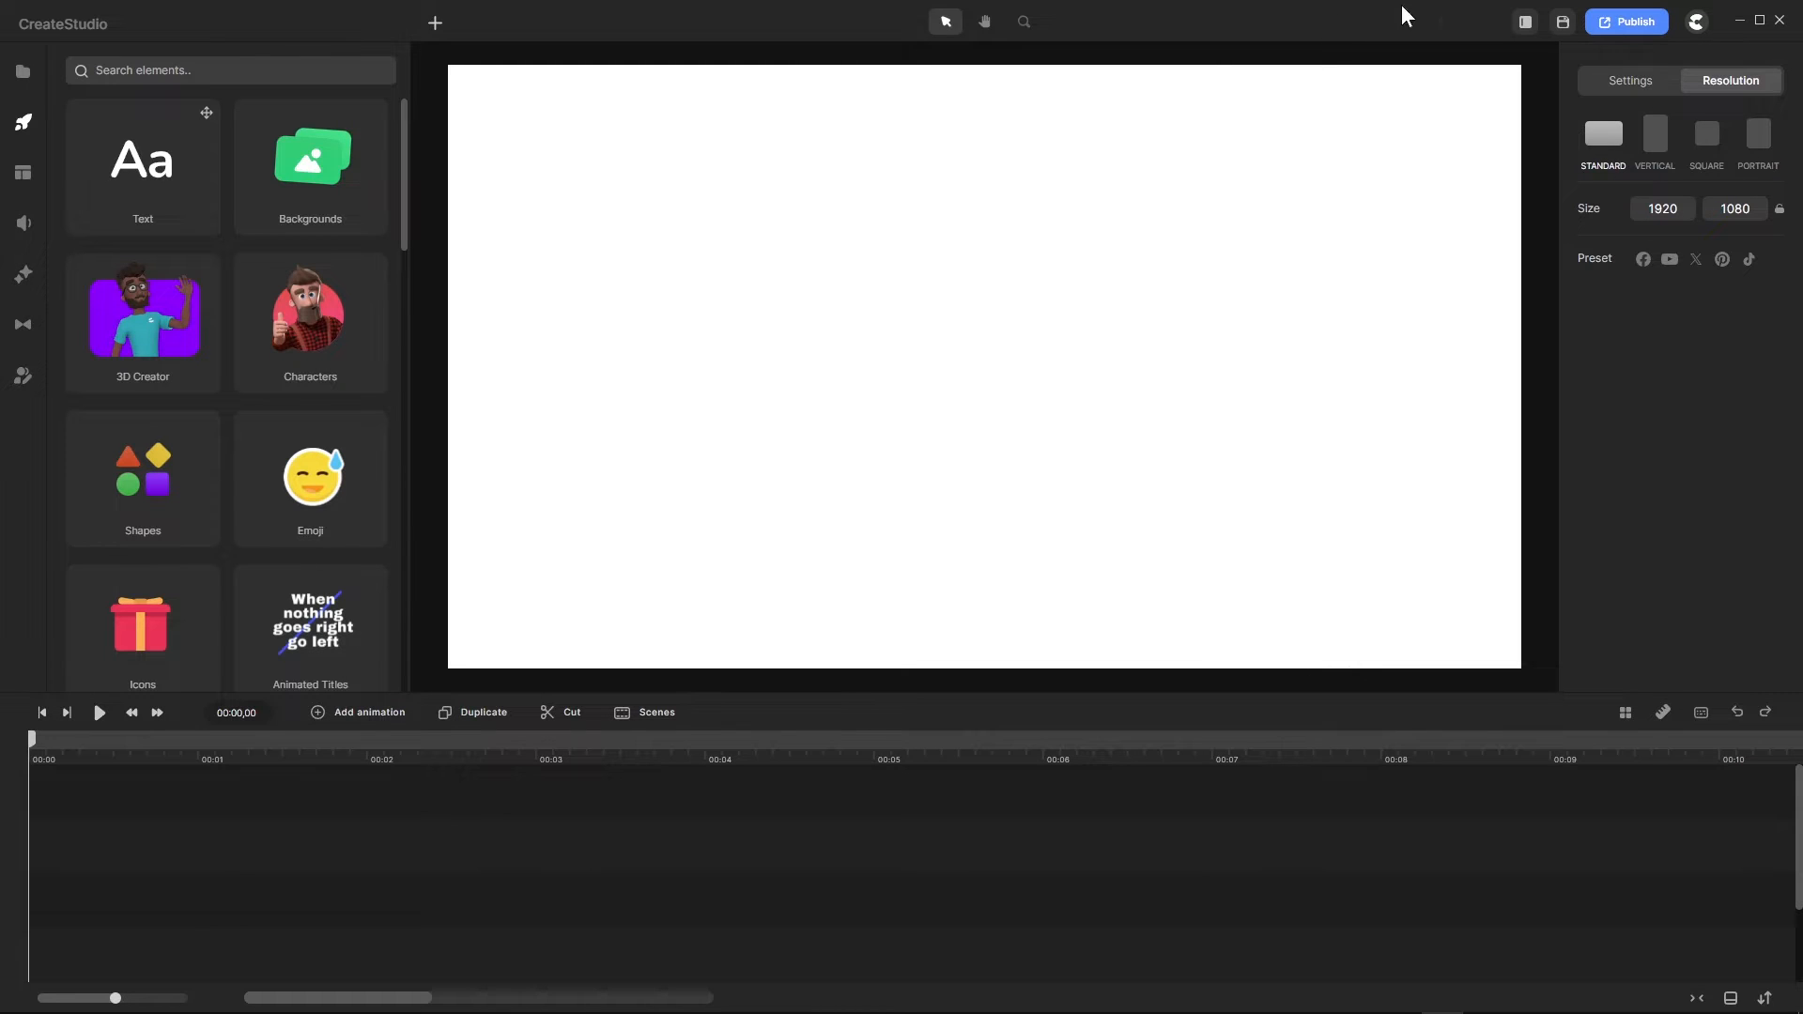
{"action": "left_click", "coordinate": [1690, 26]}
{"action": "mouse_move", "coordinate": [1693, 21]}
Step: Check the editor toolbar in CreateStudioPro, return to CreateStudio 3 and open the list of basic elements to add
{"action": "mouse_move", "coordinate": [1533, 1003]}
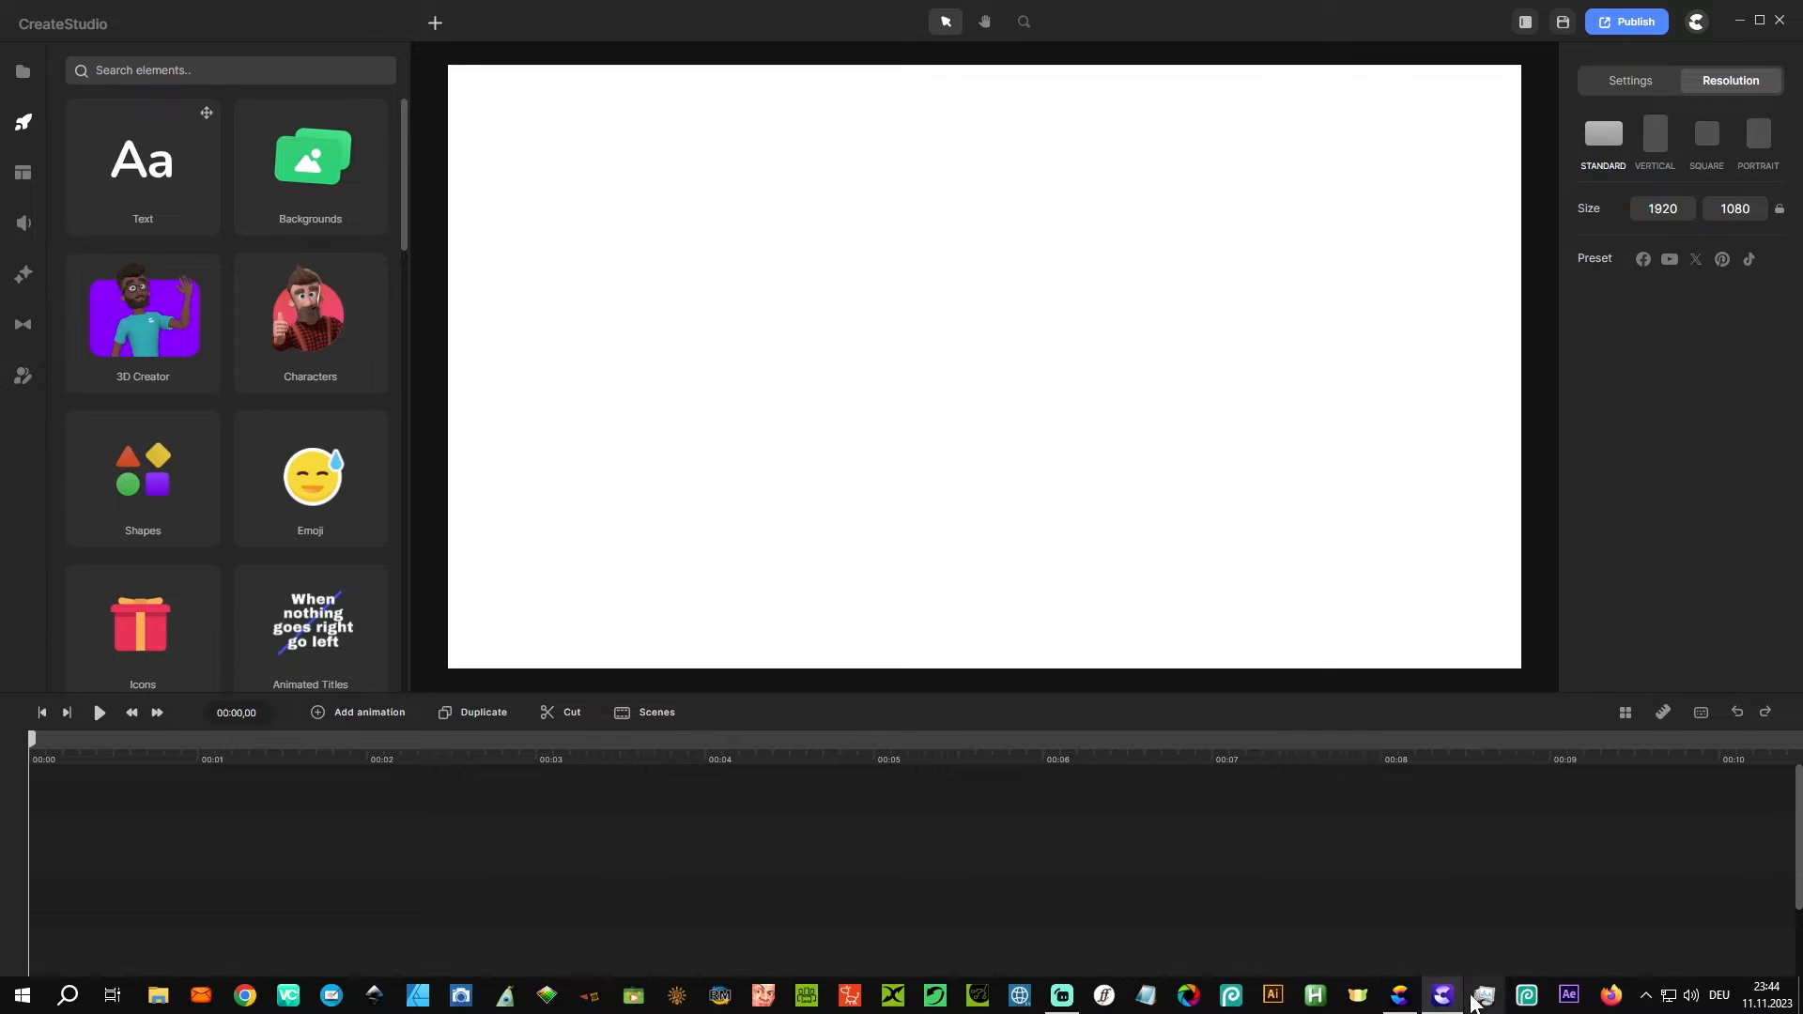
{"action": "left_click", "coordinate": [1400, 999]}
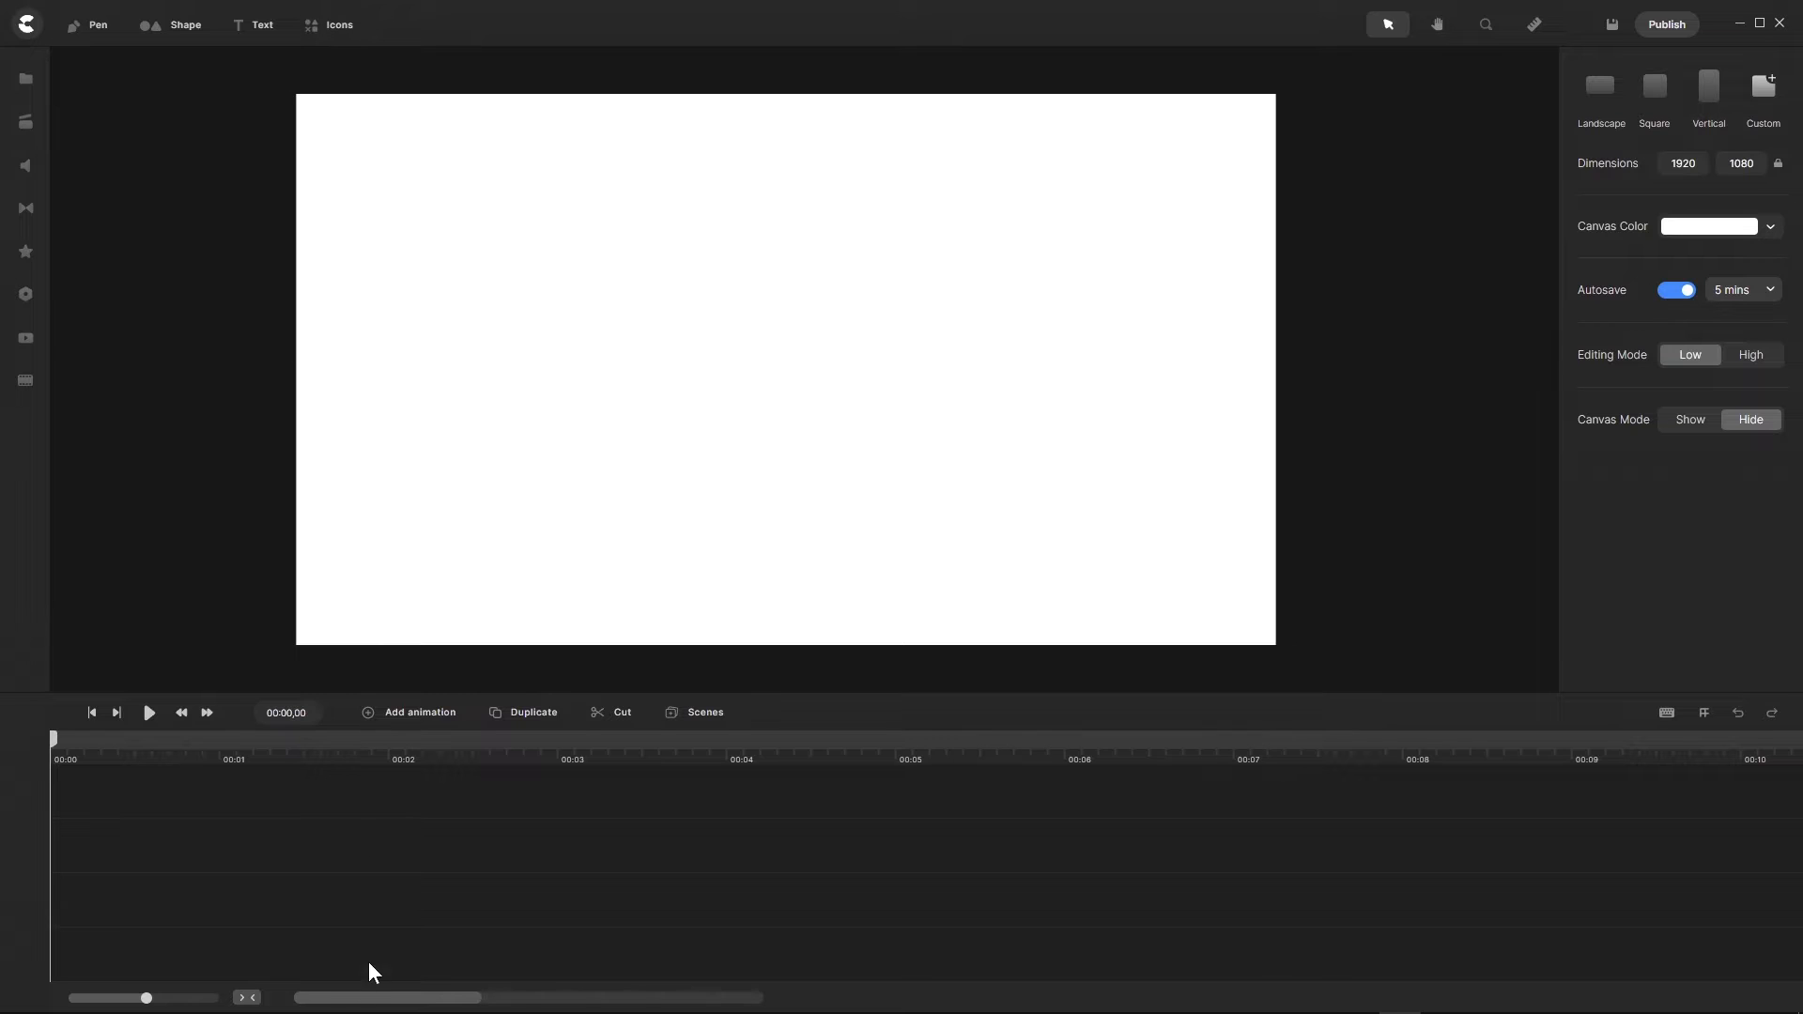
{"action": "mouse_move", "coordinate": [1437, 1002]}
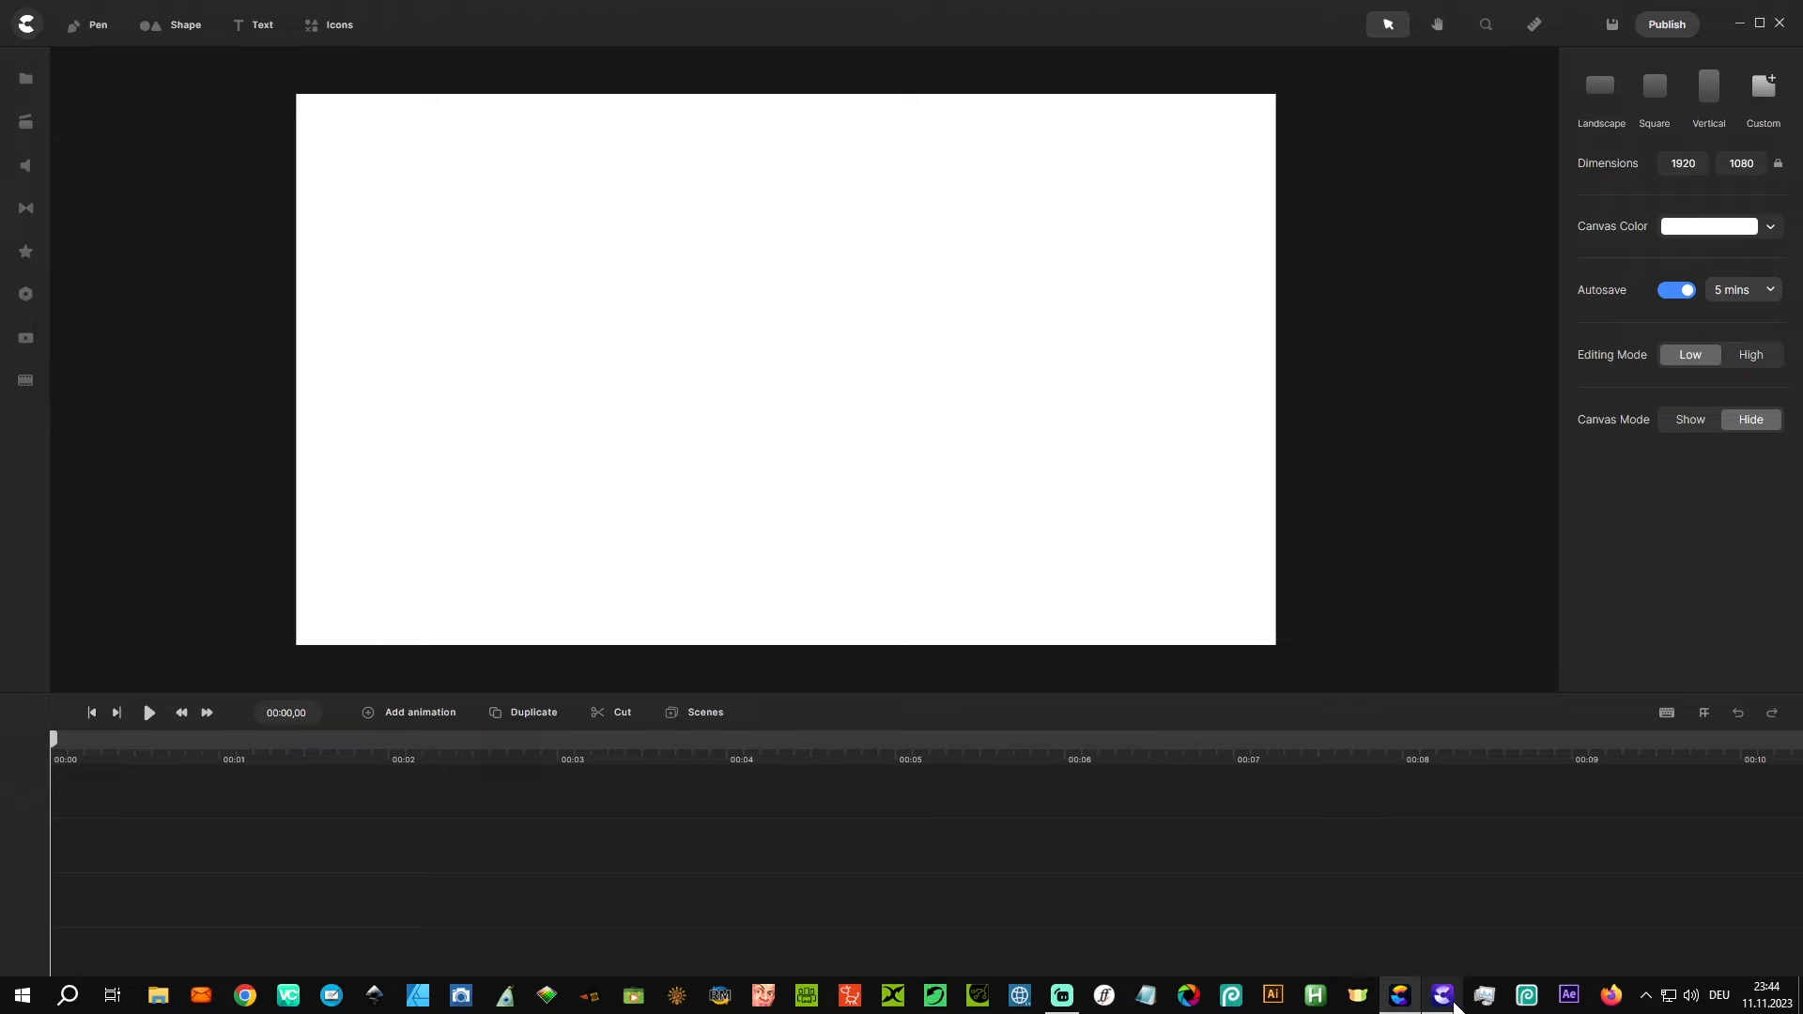
{"action": "left_click", "coordinate": [1443, 1006]}
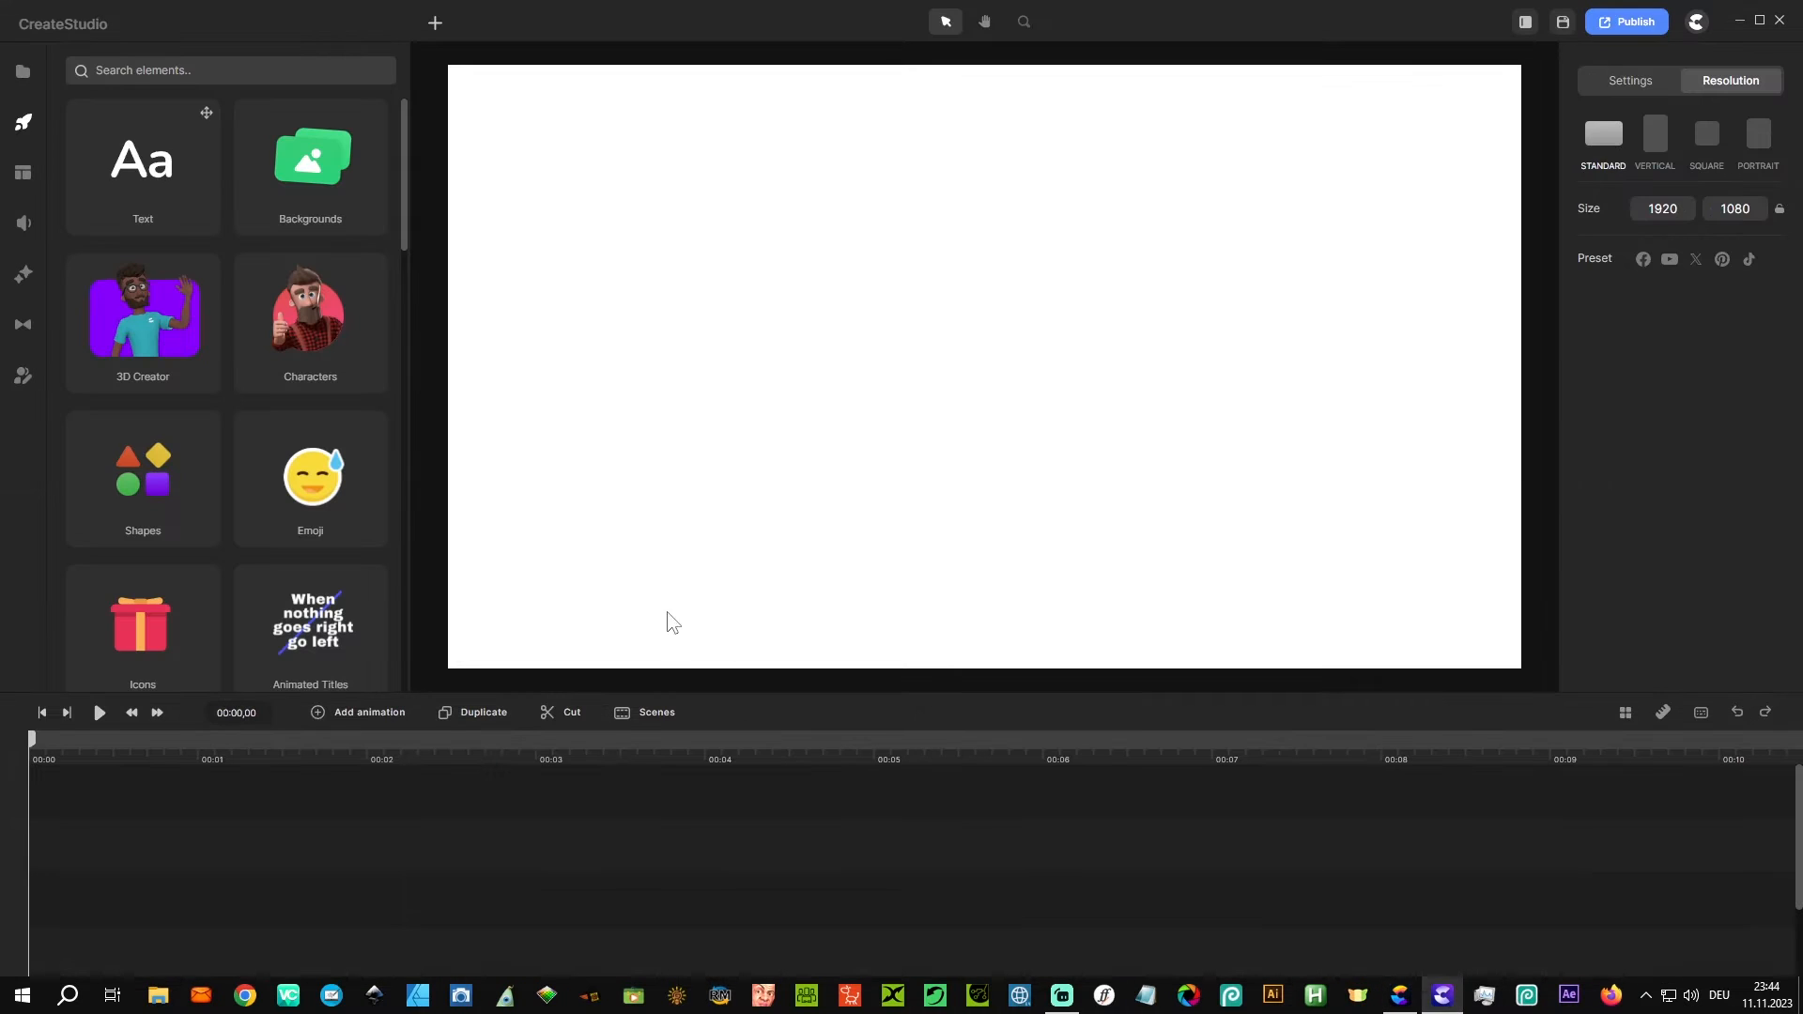
{"action": "left_click", "coordinate": [435, 26]}
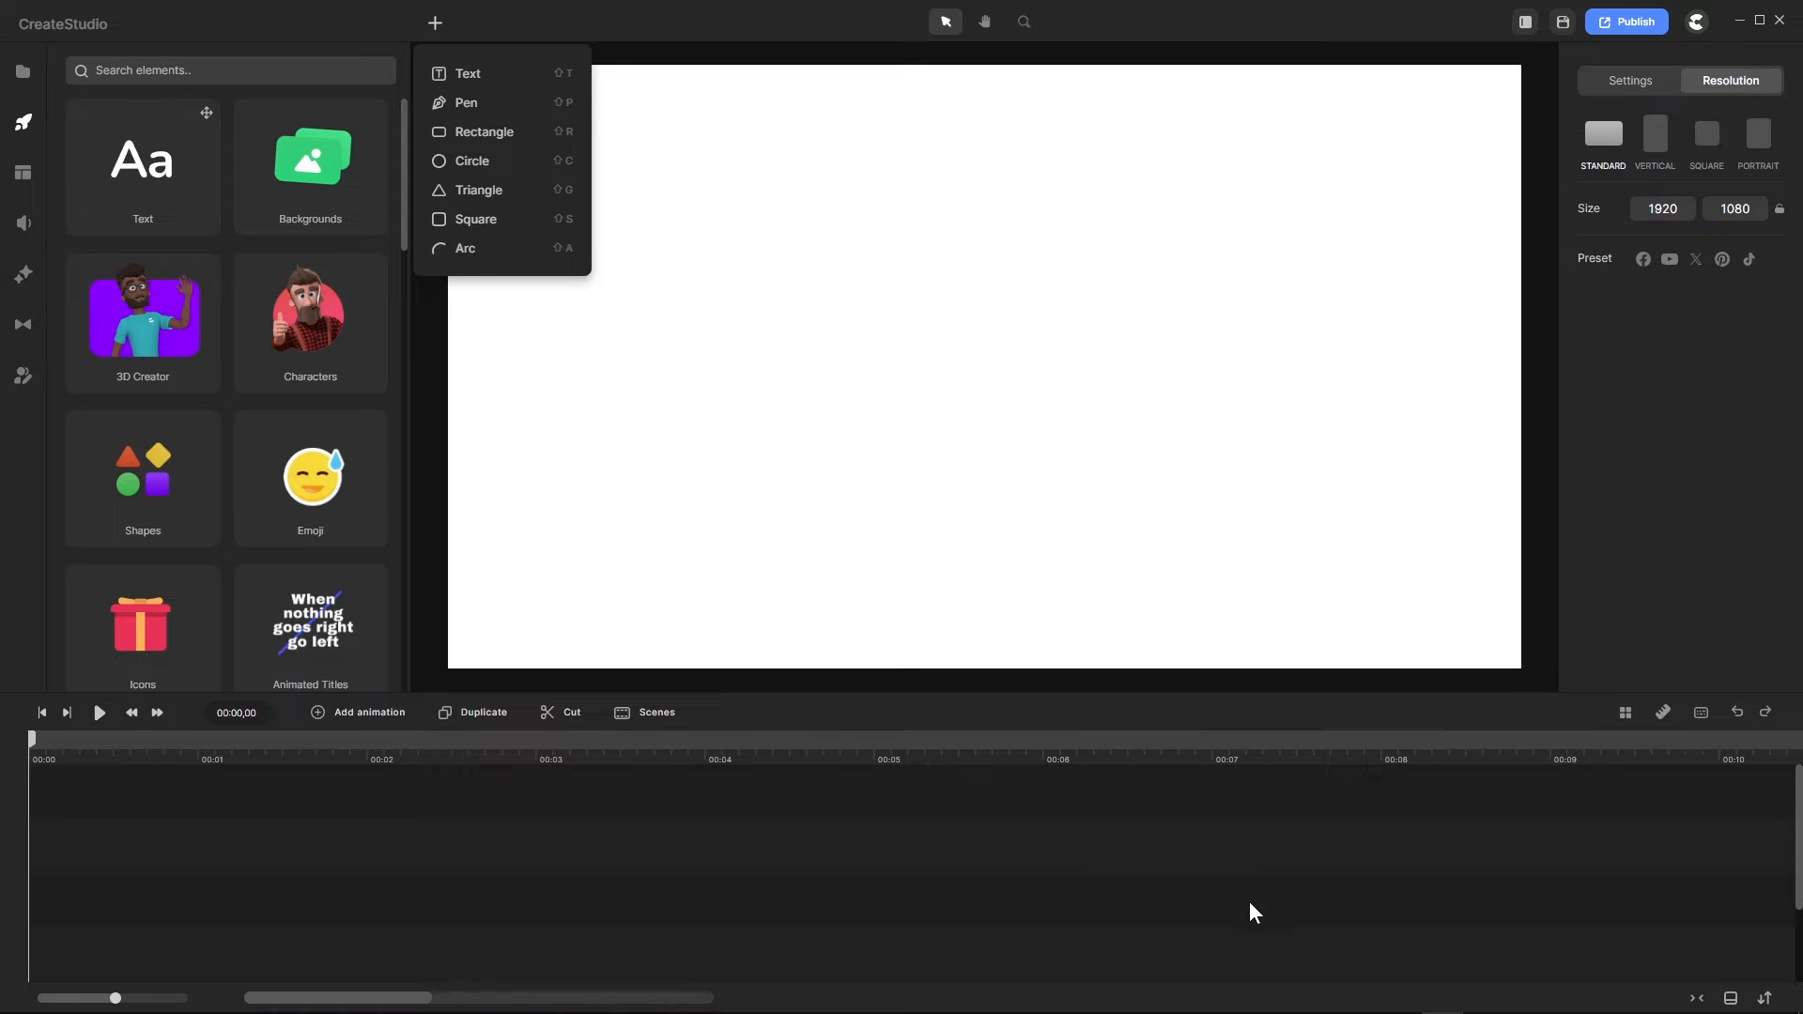
Step: Switch to CreateStudioPro and look through its Shape and Icons collections
{"action": "left_click", "coordinate": [1400, 1001]}
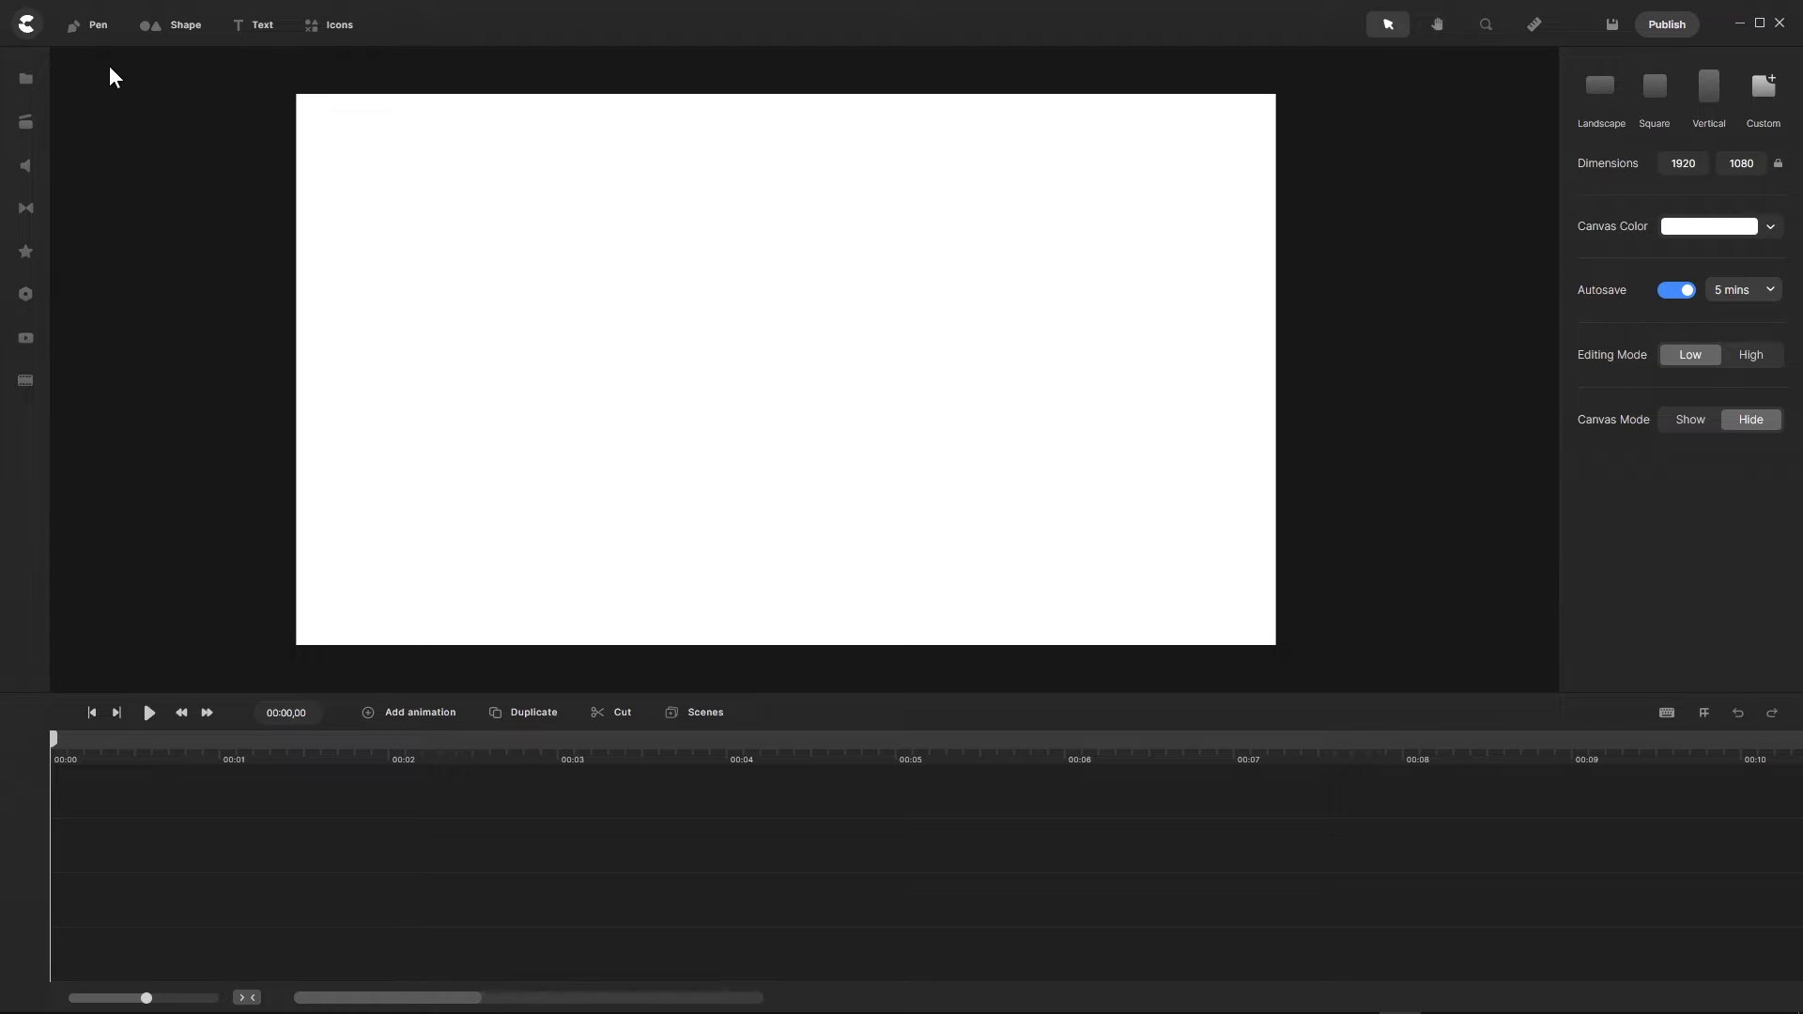
{"action": "left_click", "coordinate": [160, 25]}
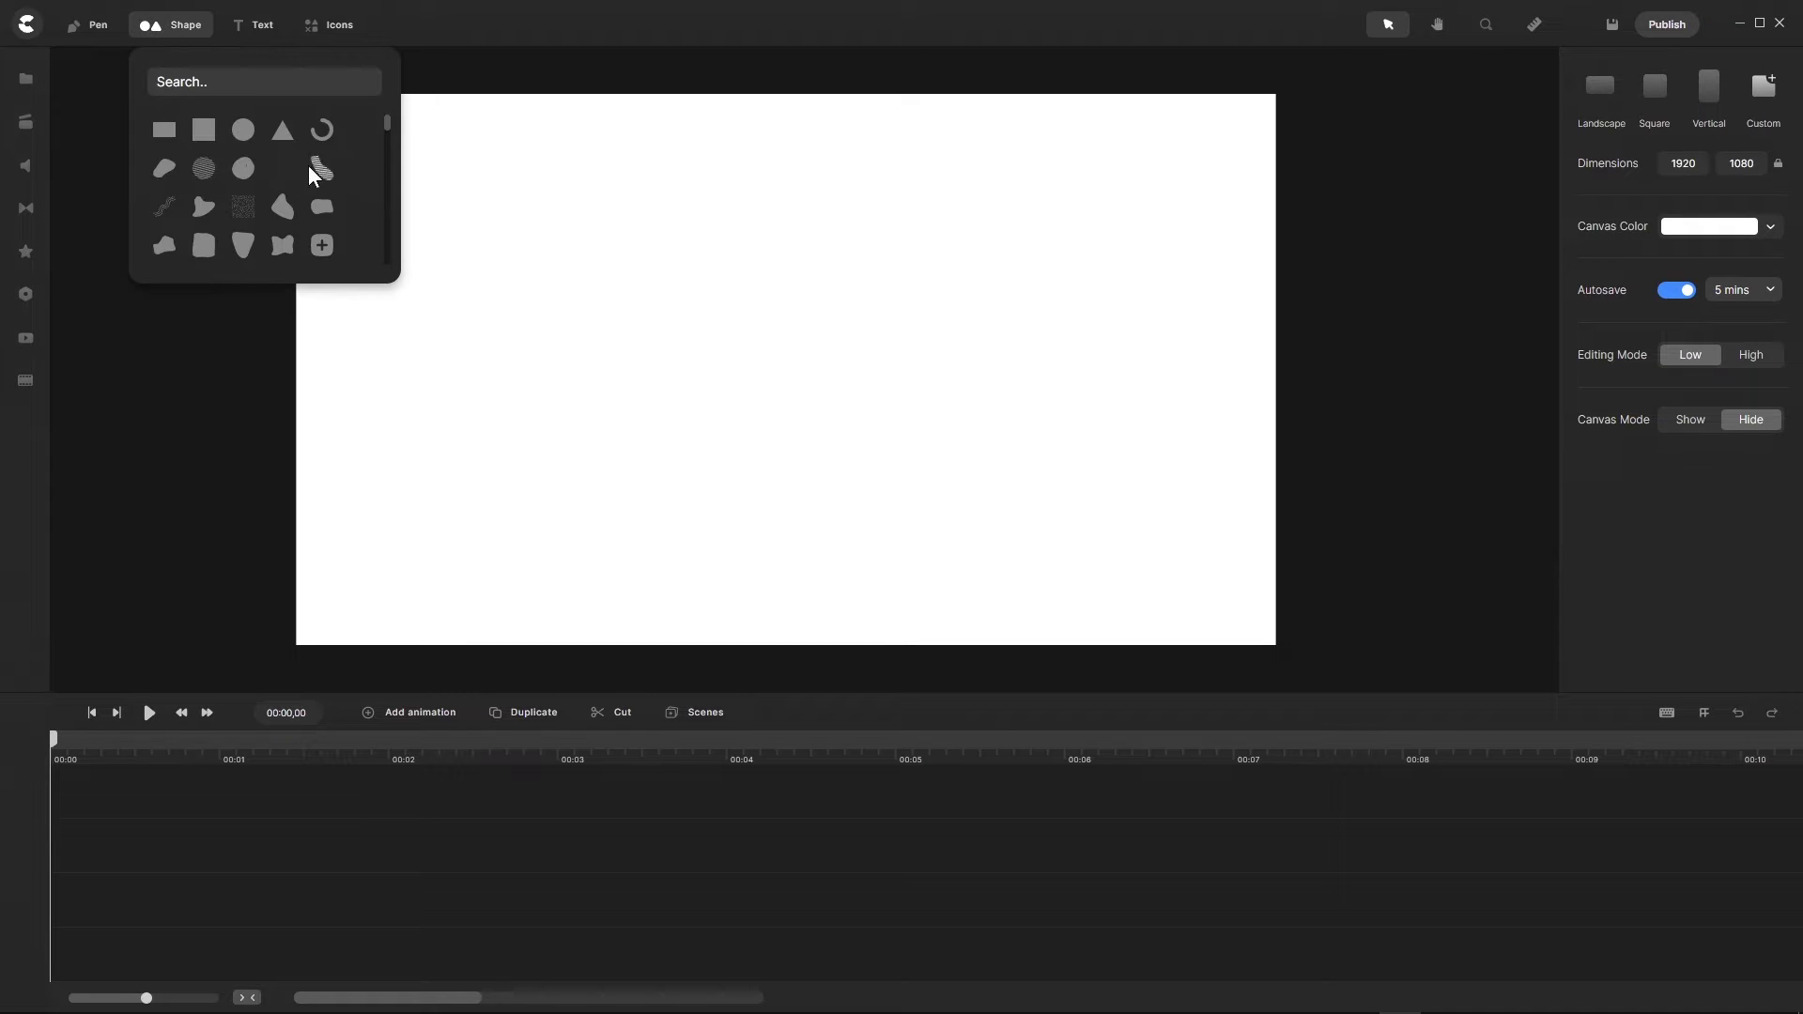
{"action": "scroll", "coordinate": [263, 141], "scroll_direction": "down", "scroll_amount": 3}
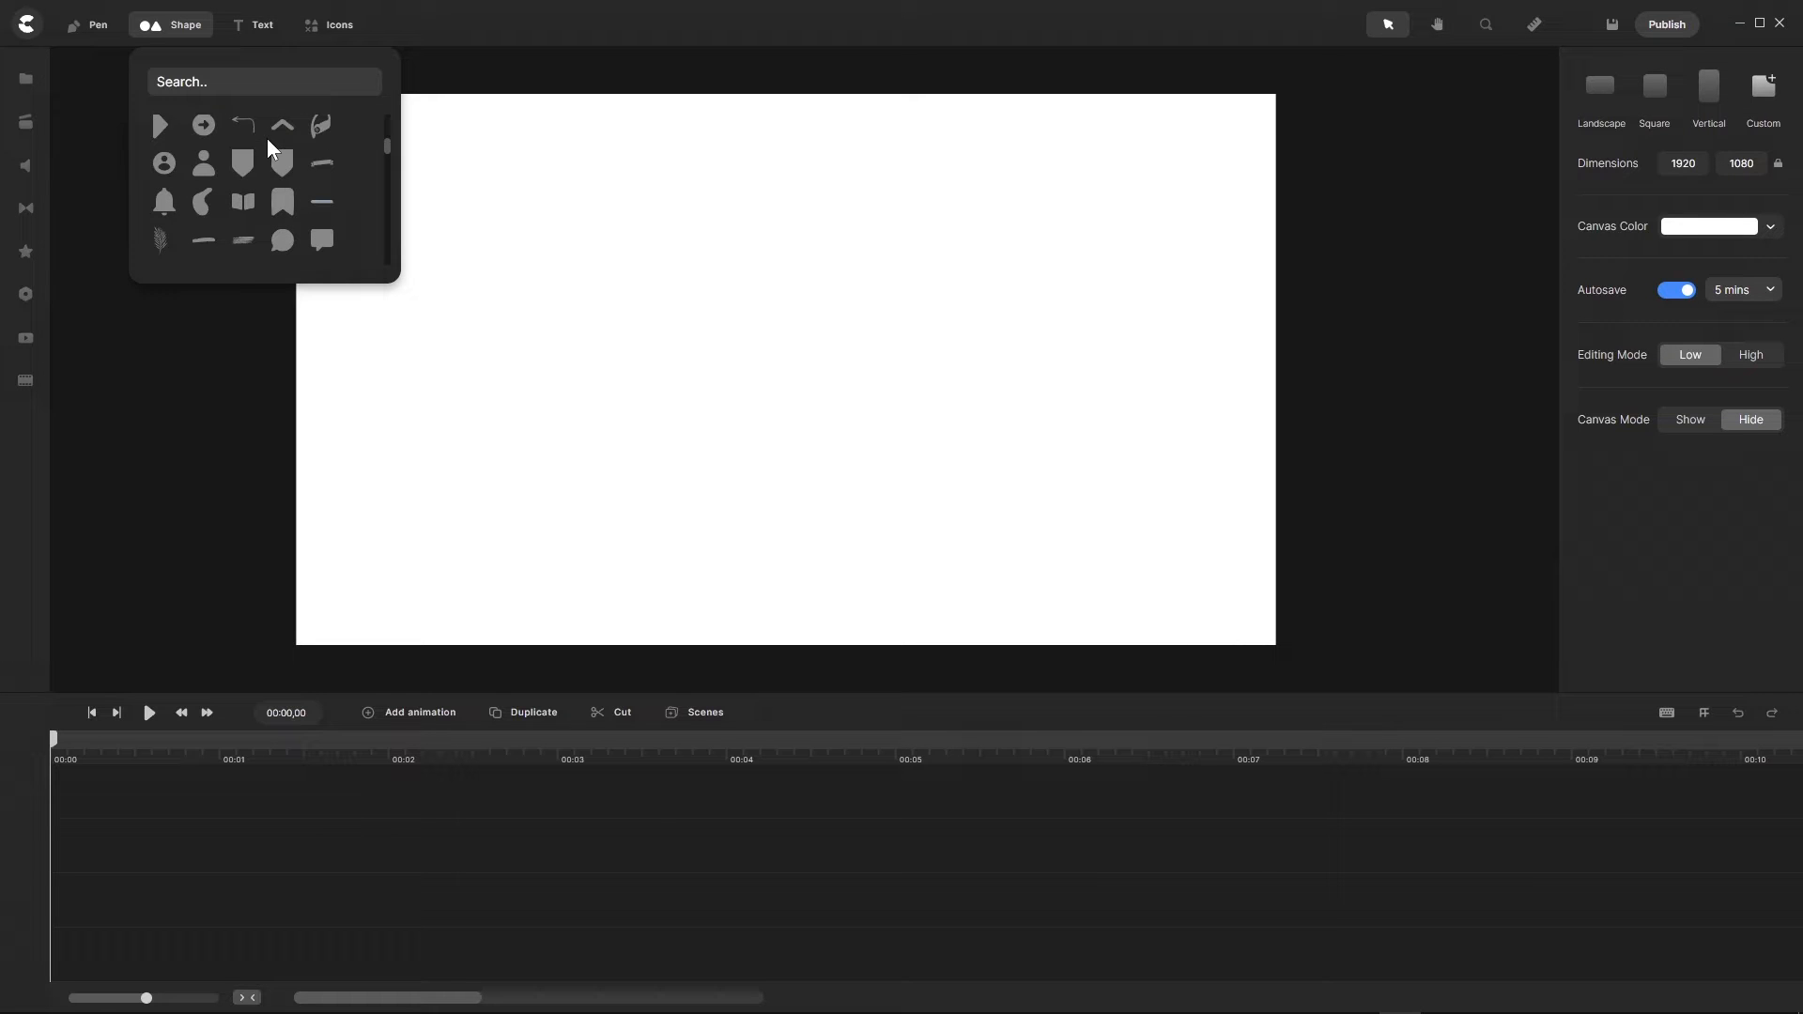
{"action": "scroll", "coordinate": [267, 138], "scroll_direction": "down", "scroll_amount": 5}
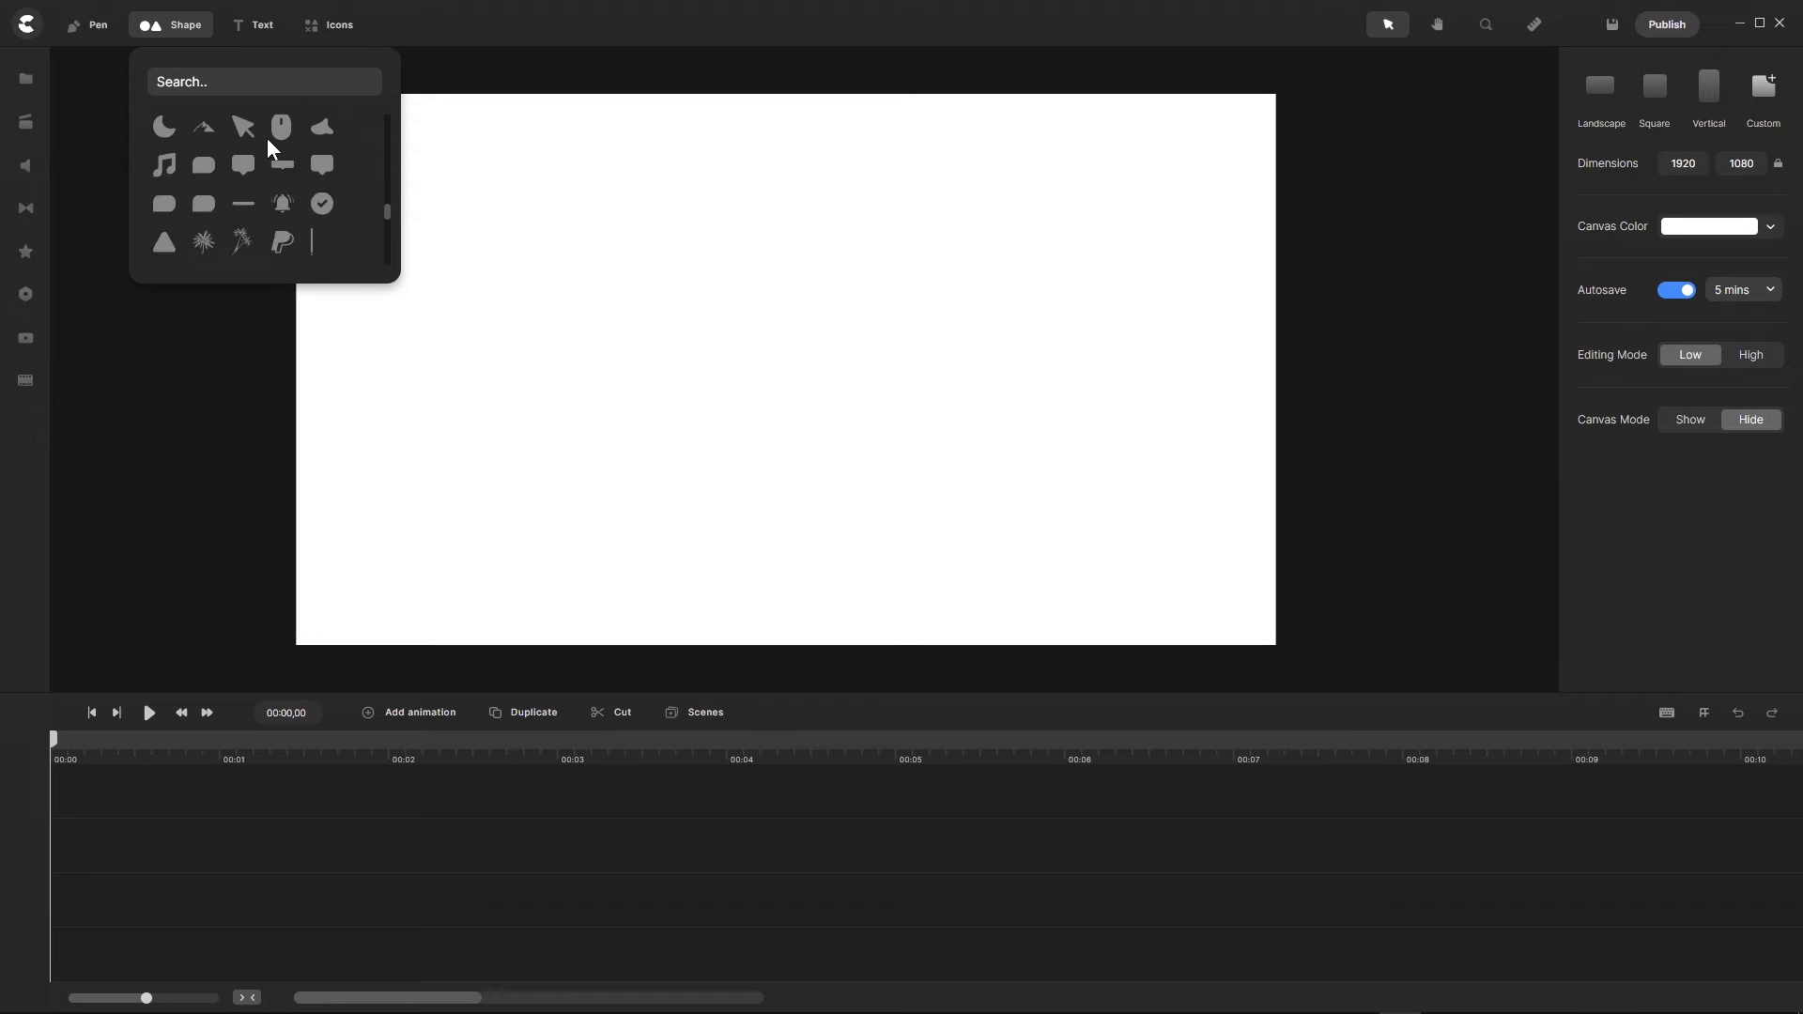
{"action": "left_click", "coordinate": [310, 25]}
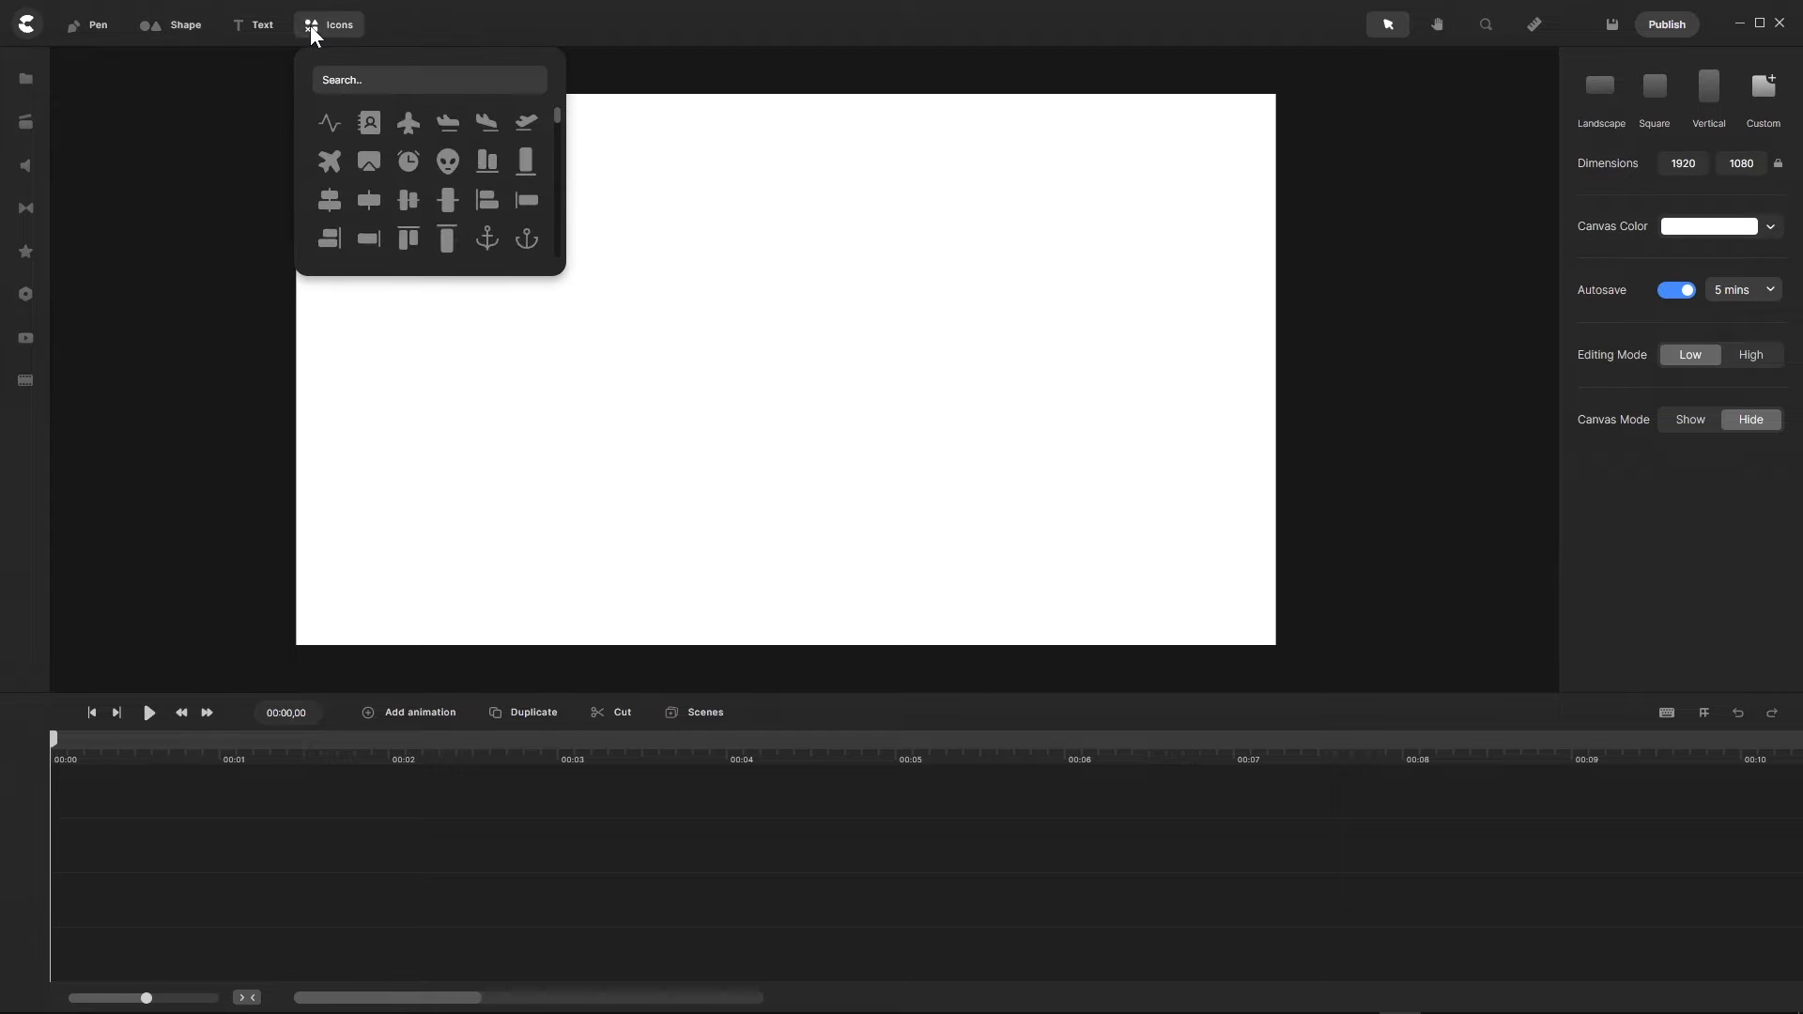
{"action": "scroll", "coordinate": [403, 182], "scroll_direction": "down", "scroll_amount": 3}
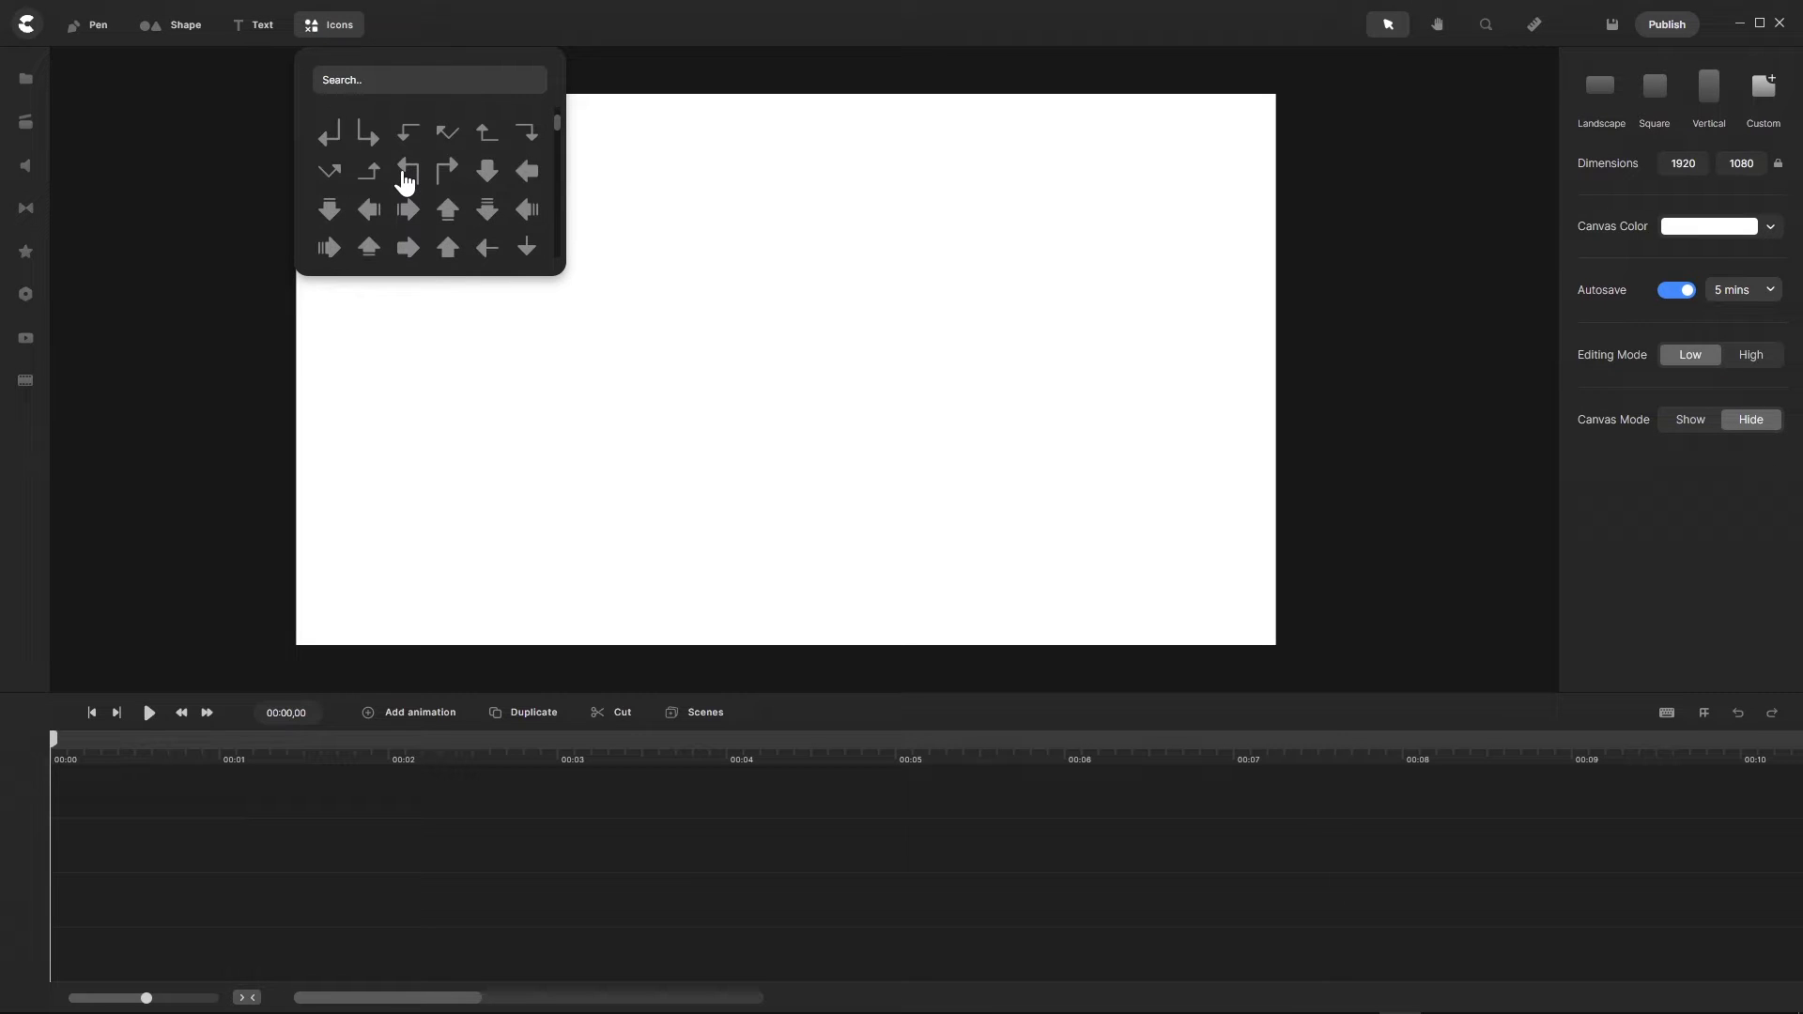
Step: Switch to CreateStudio 3 and open the Shapes category of the Studio element library
{"action": "mouse_move", "coordinate": [1019, 1010]}
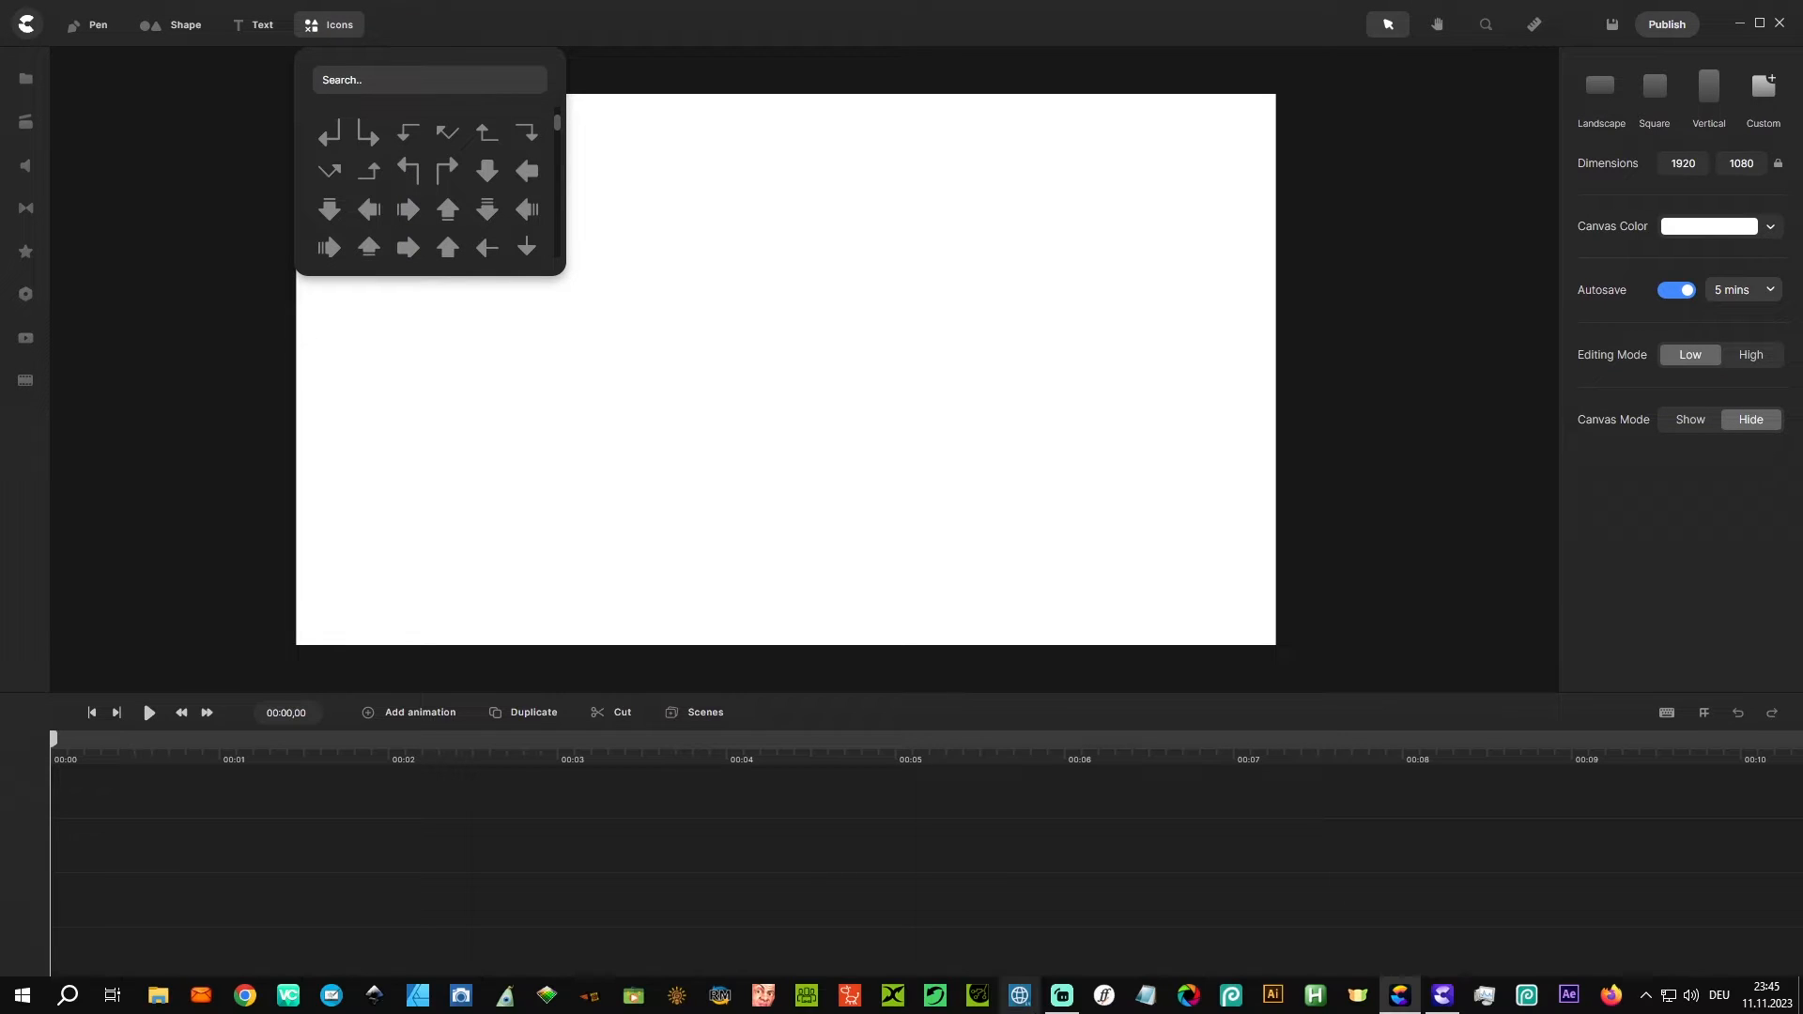
{"action": "left_click", "coordinate": [1444, 1008]}
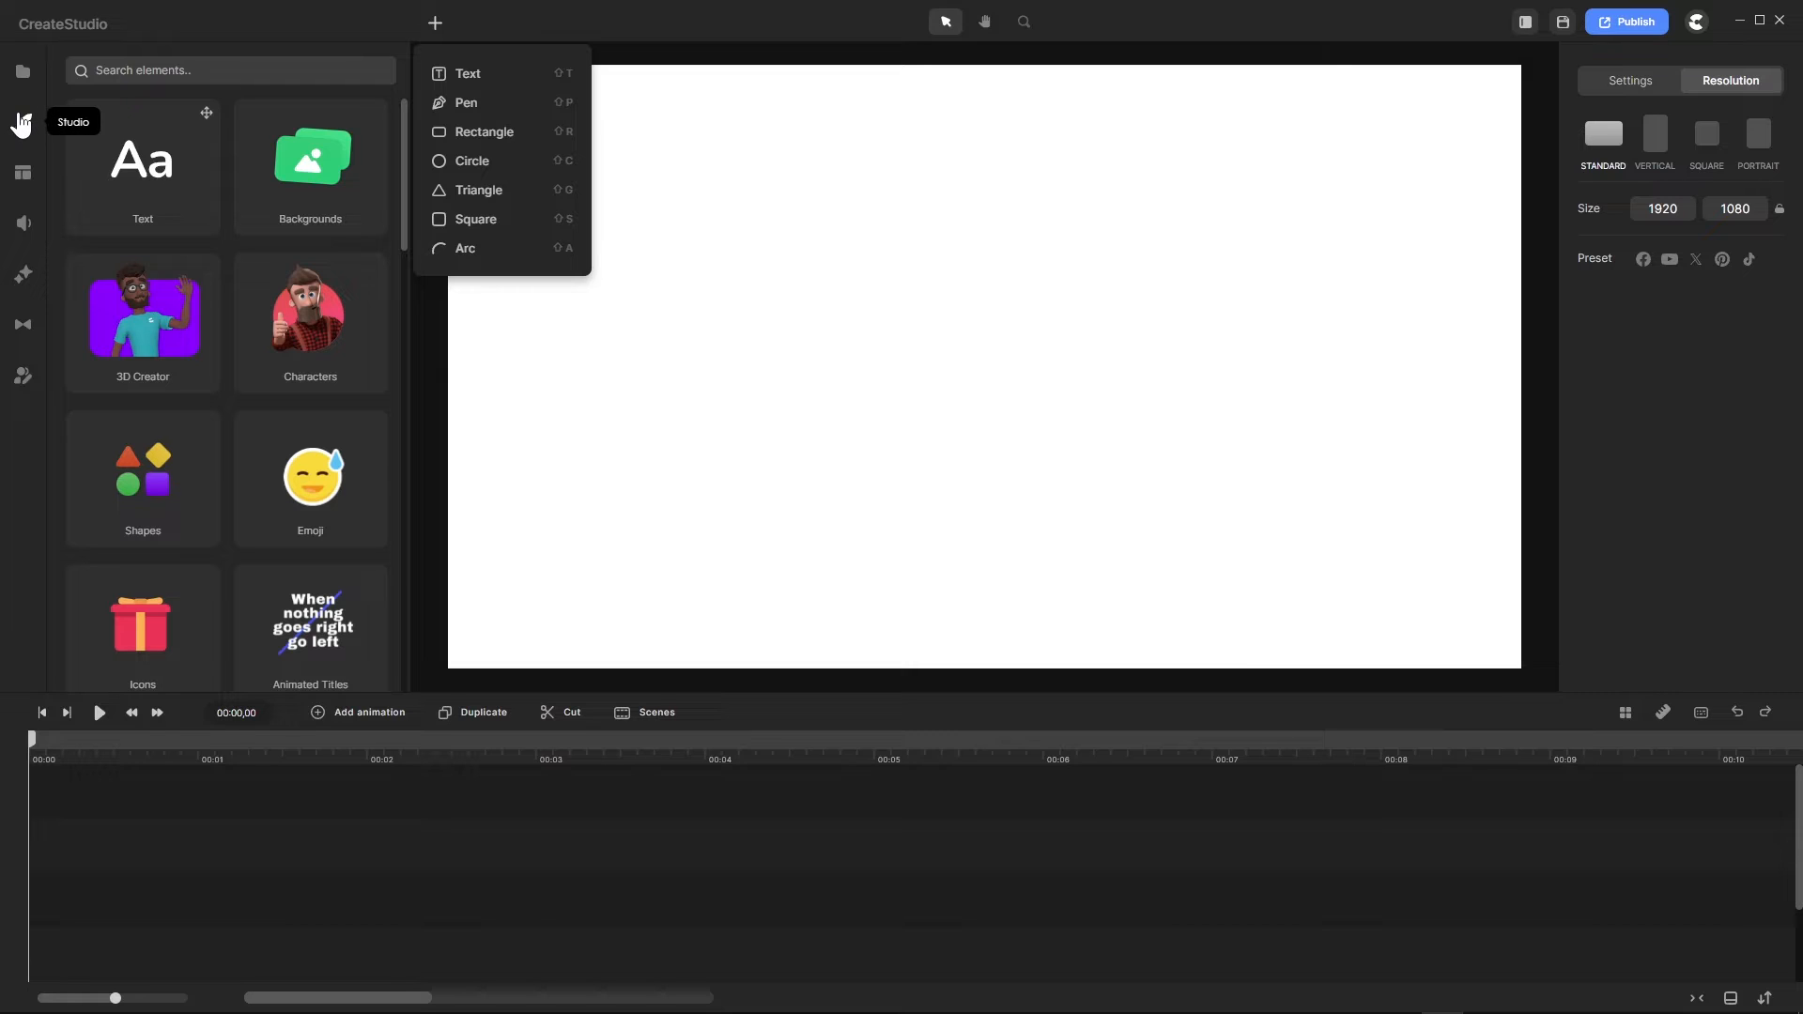
{"action": "left_click", "coordinate": [149, 480]}
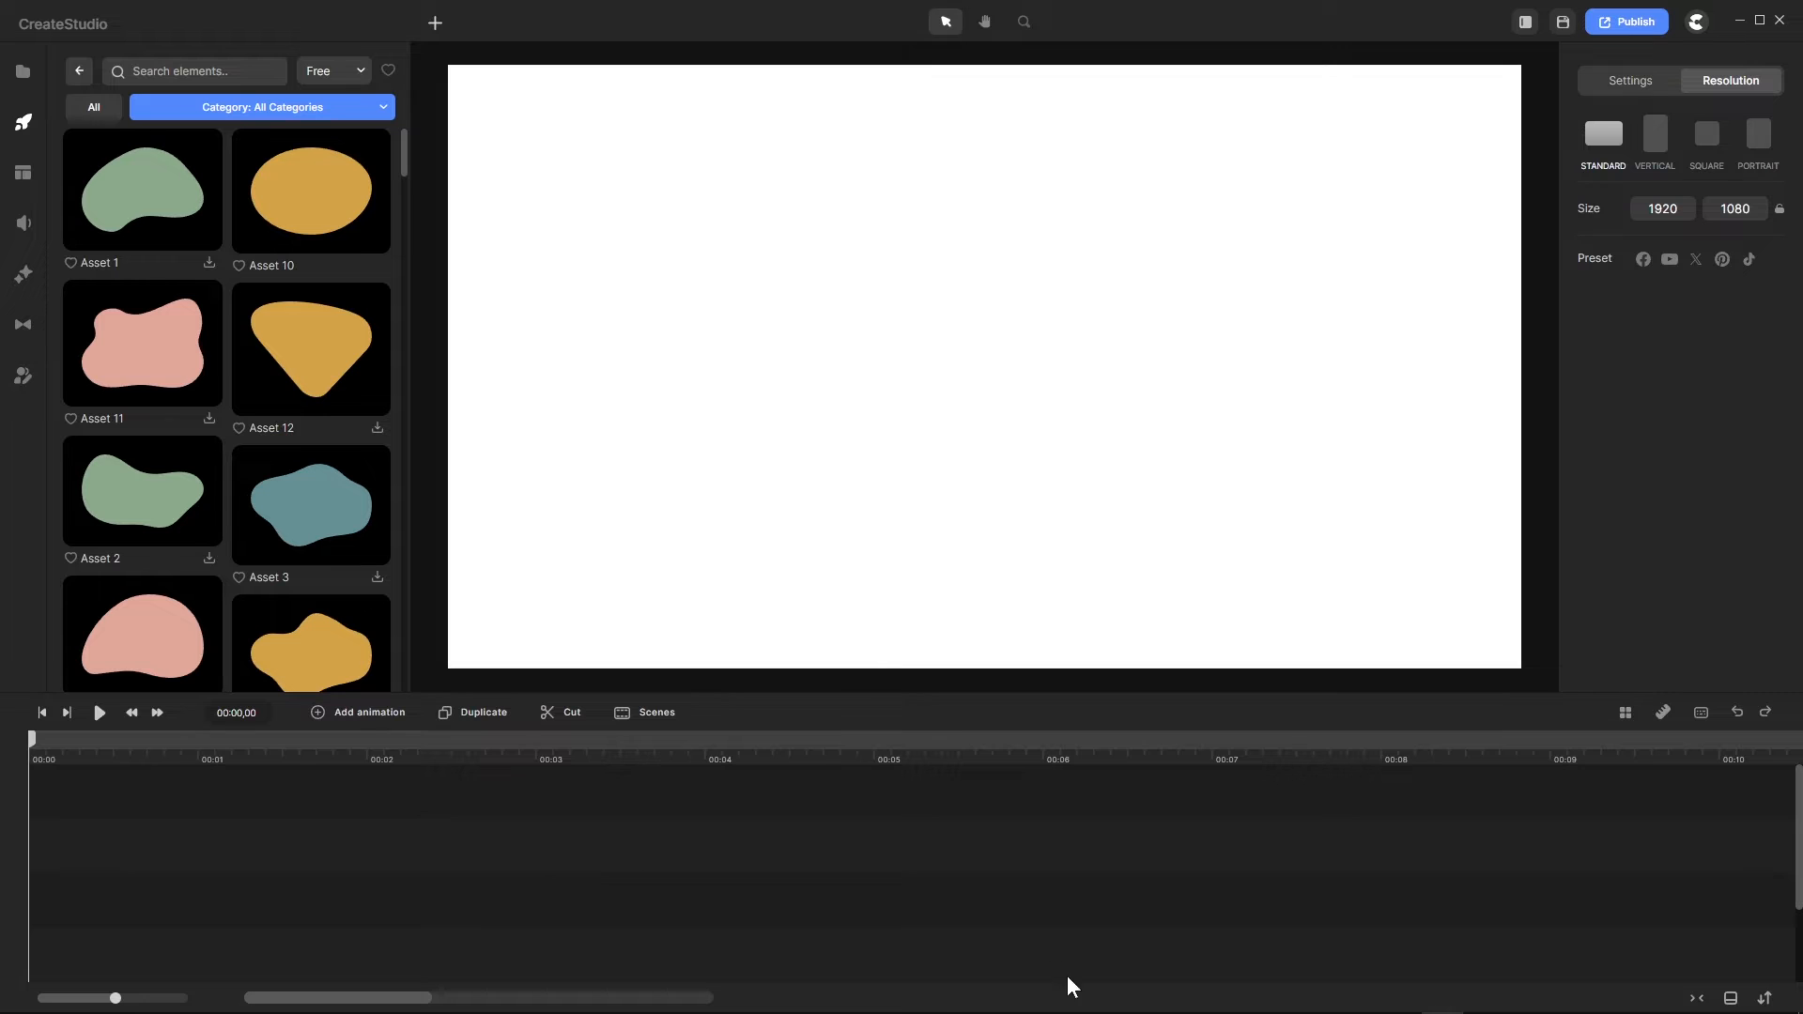
Step: Switch to CreateStudioPro and browse the full Shape collection, returning to its basic shapes
{"action": "mouse_move", "coordinate": [1318, 1009]}
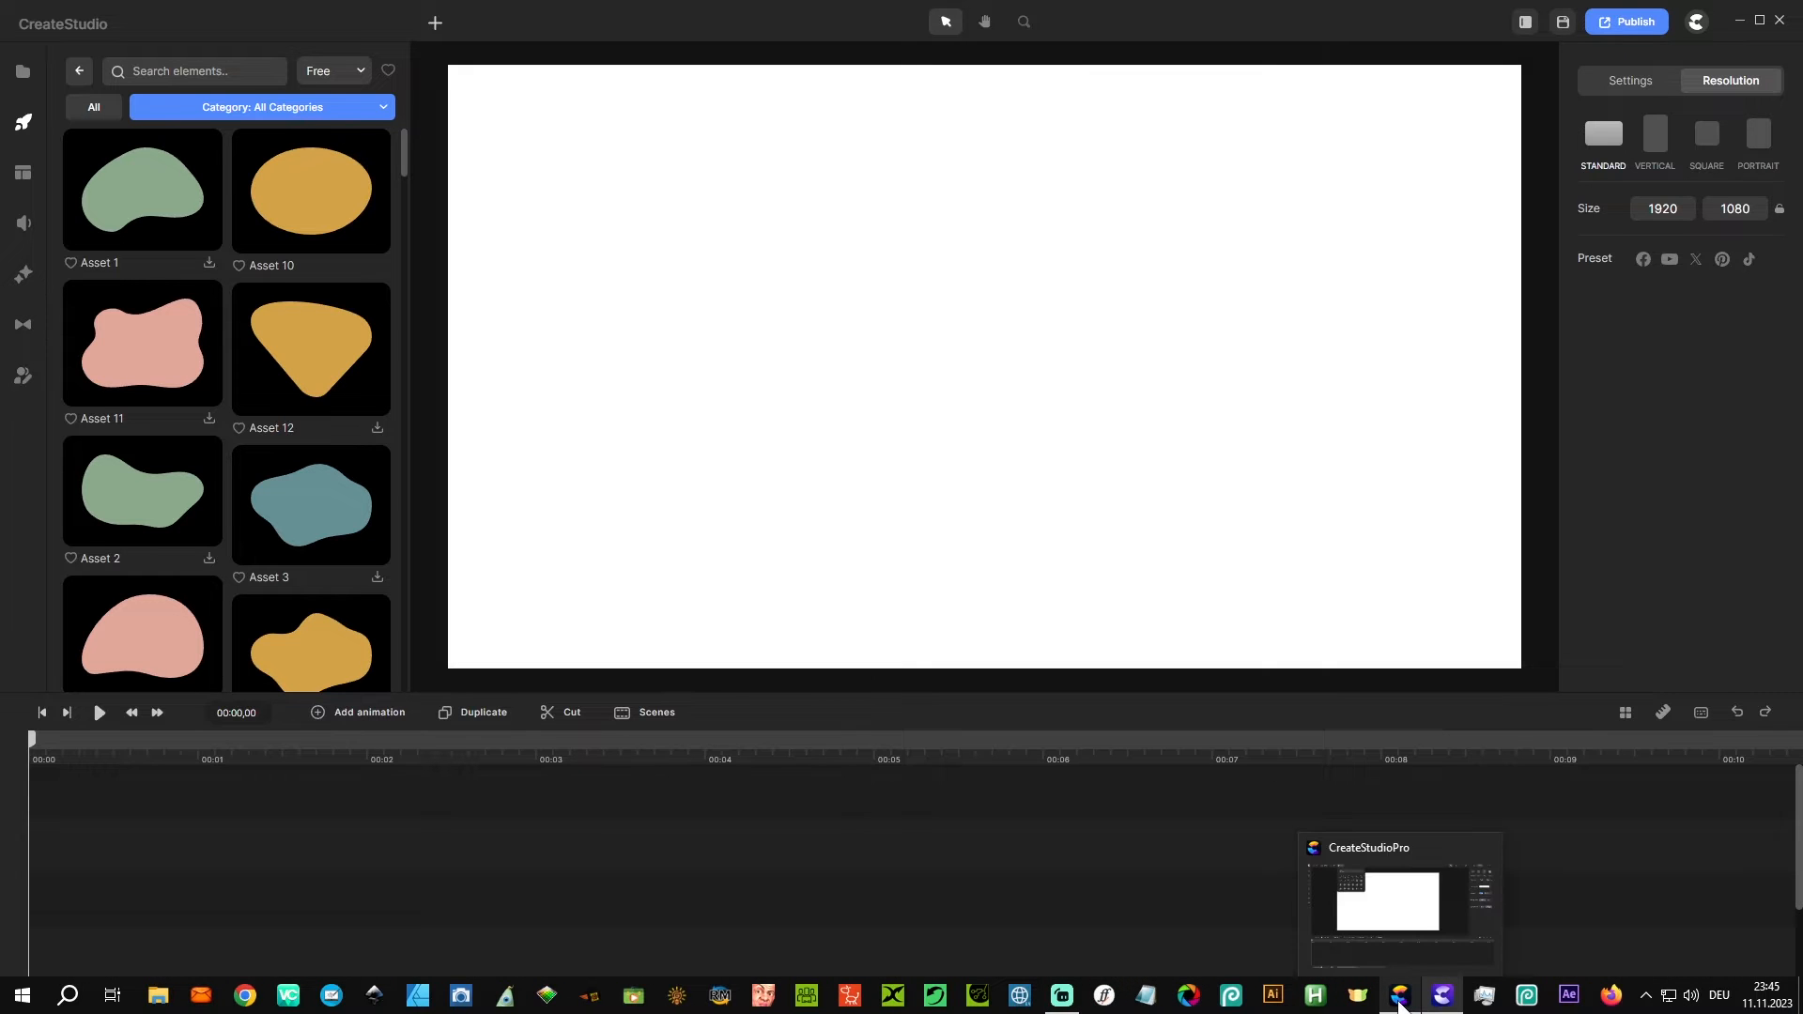
{"action": "left_click", "coordinate": [1399, 1001]}
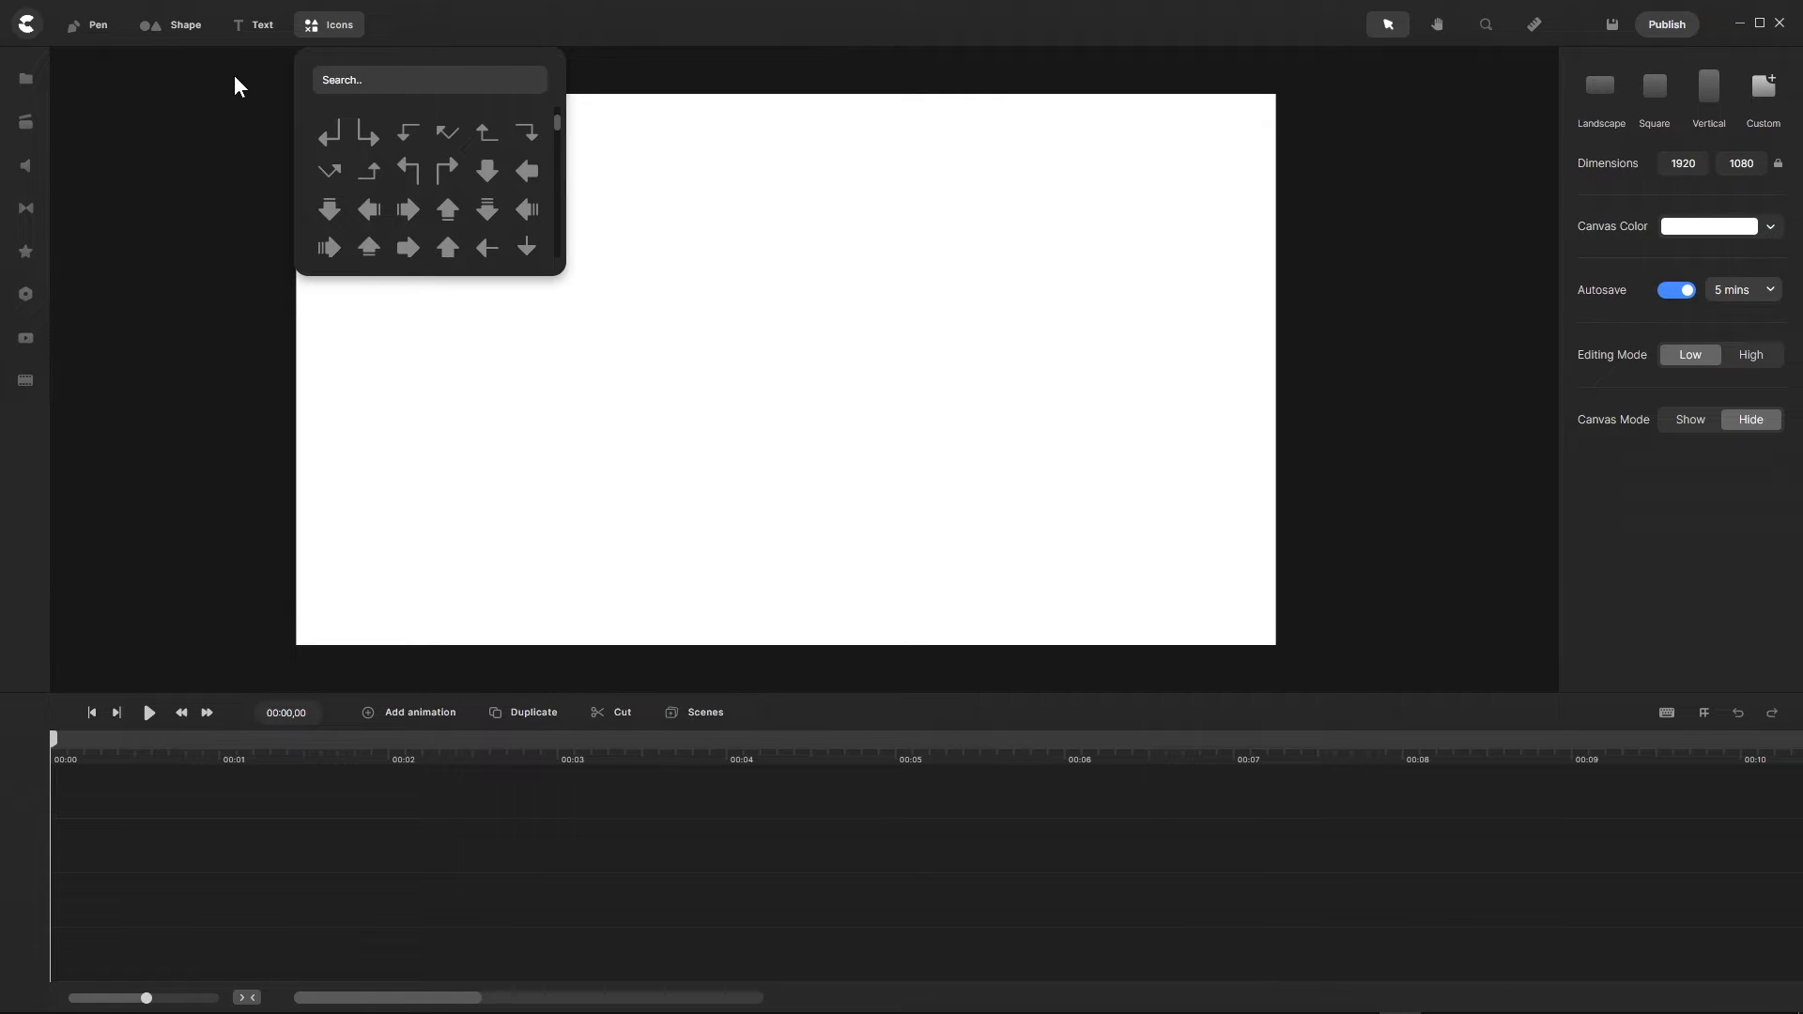
{"action": "left_click", "coordinate": [151, 22]}
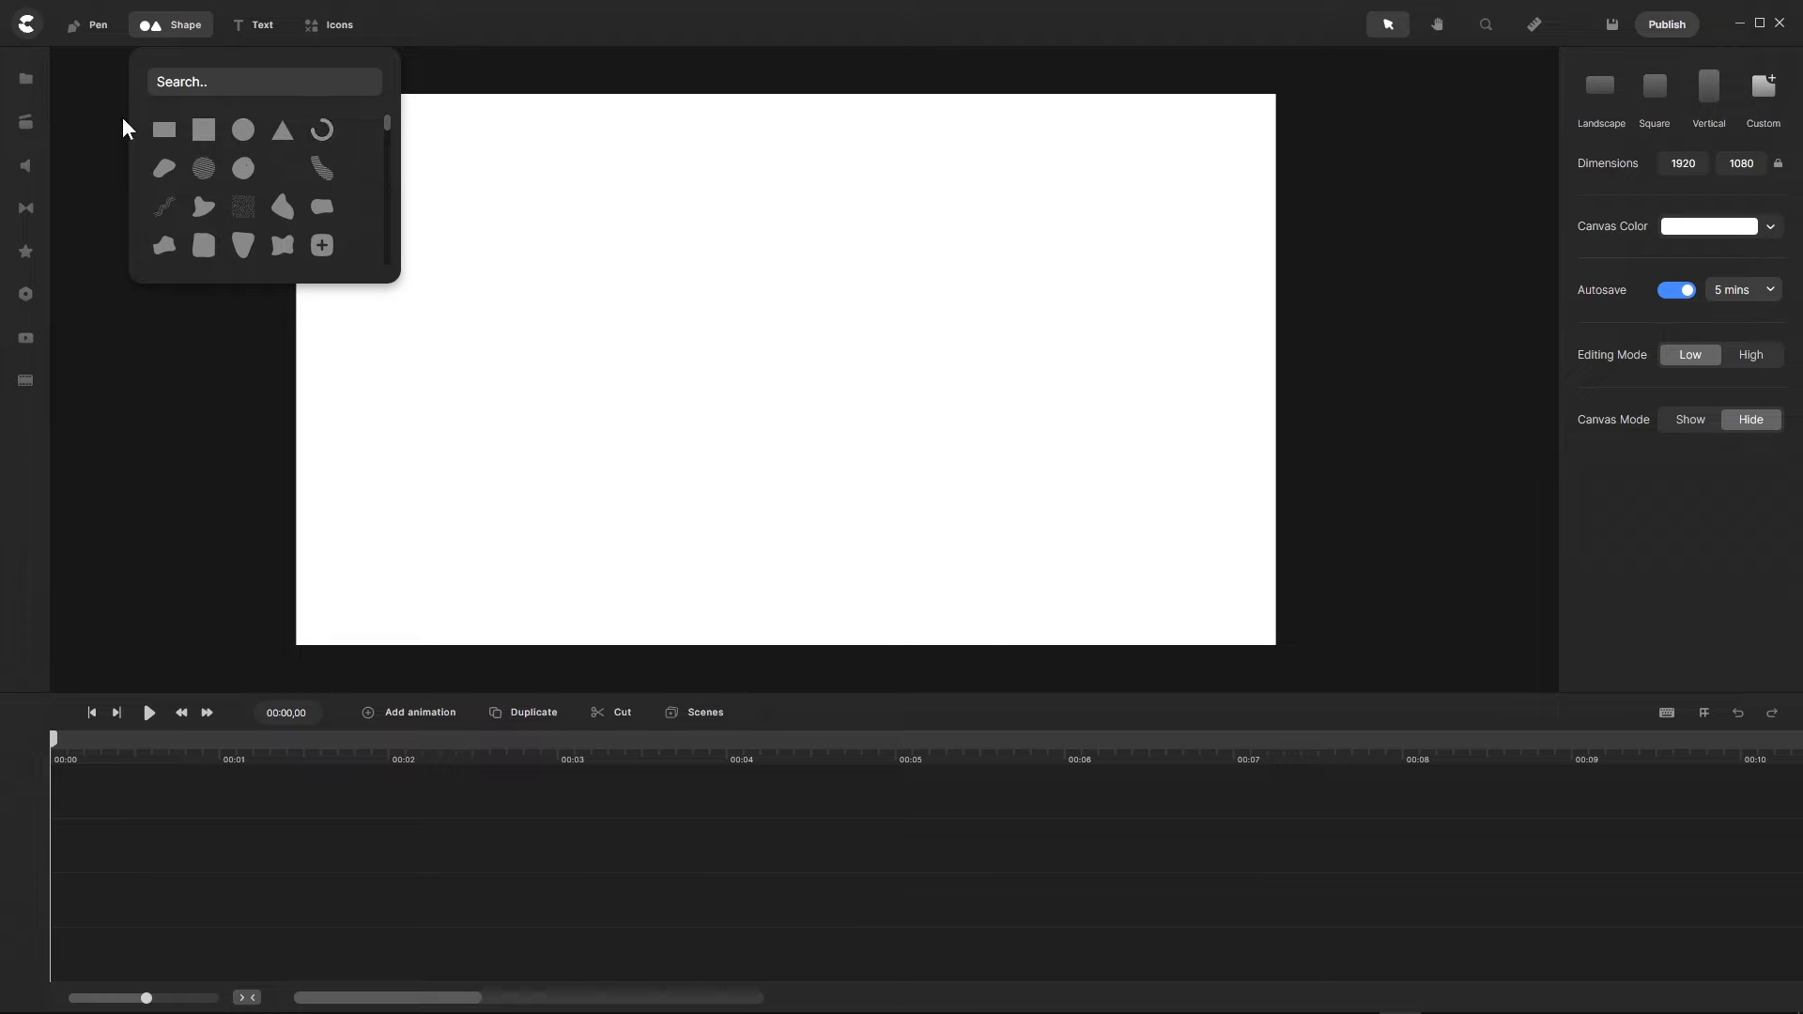
{"action": "scroll", "coordinate": [315, 194], "scroll_direction": "down", "scroll_amount": 10}
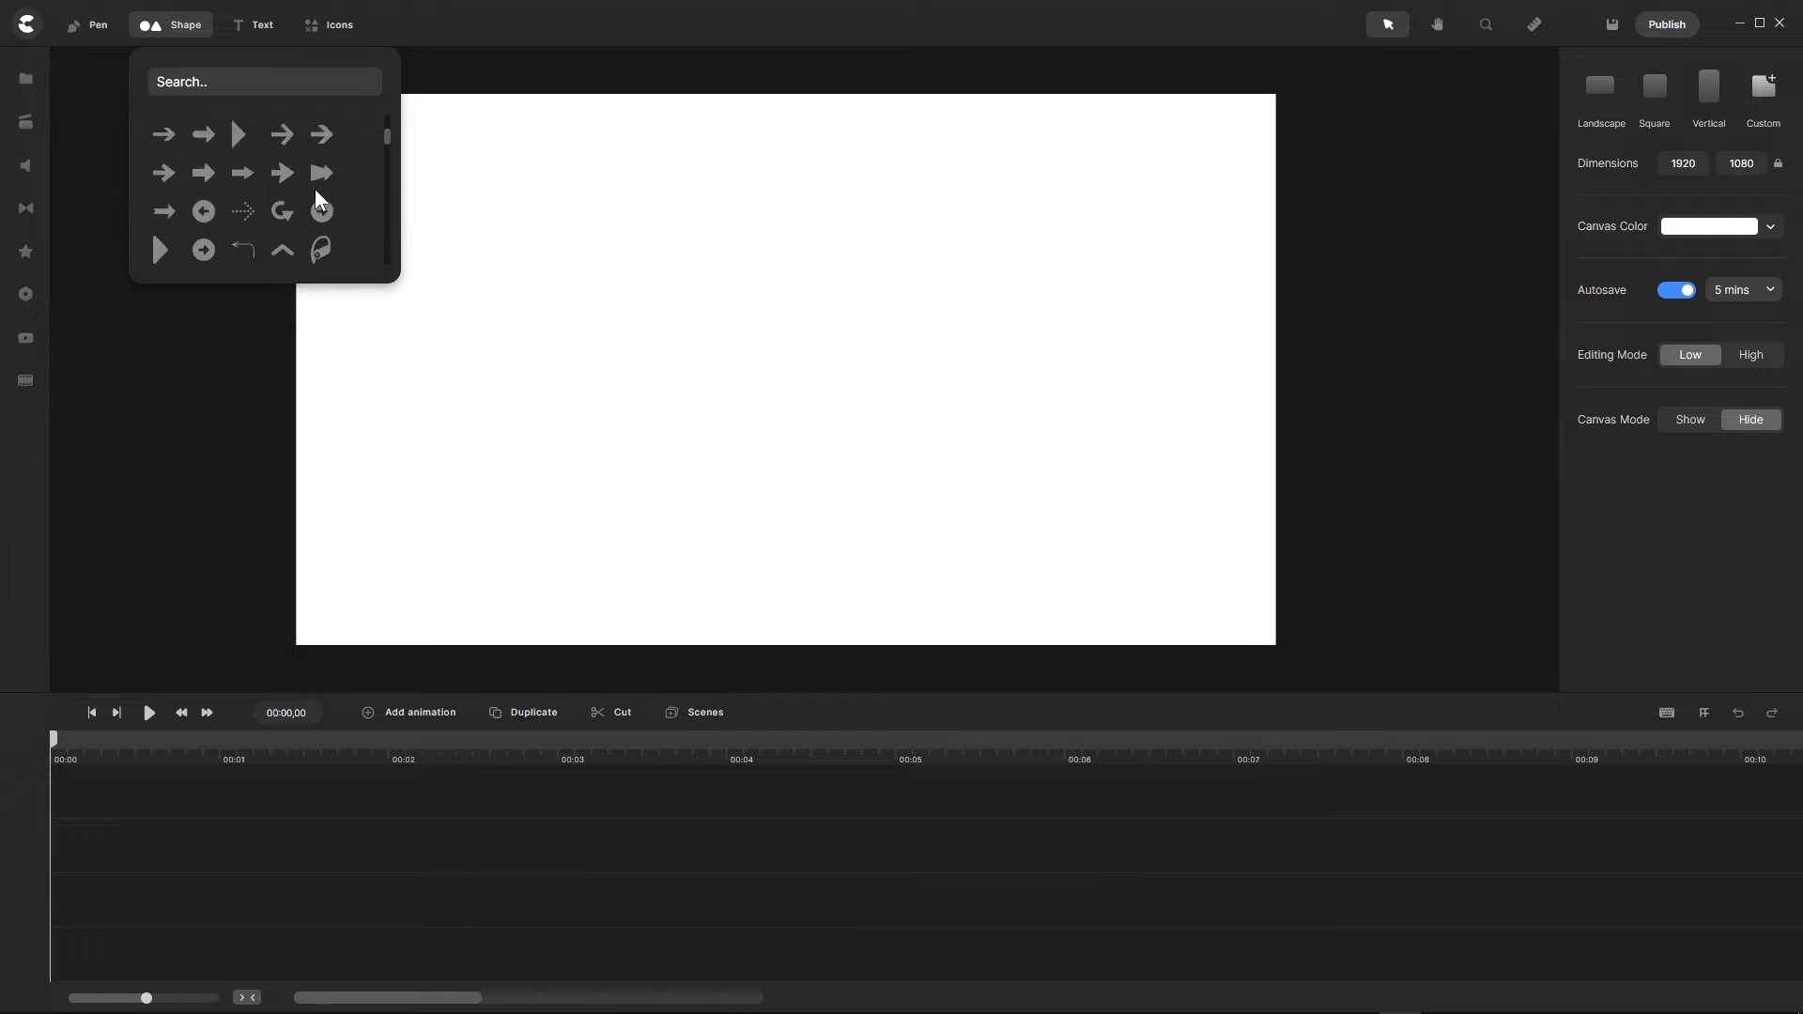
{"action": "scroll", "coordinate": [321, 189], "scroll_direction": "up", "scroll_amount": 3}
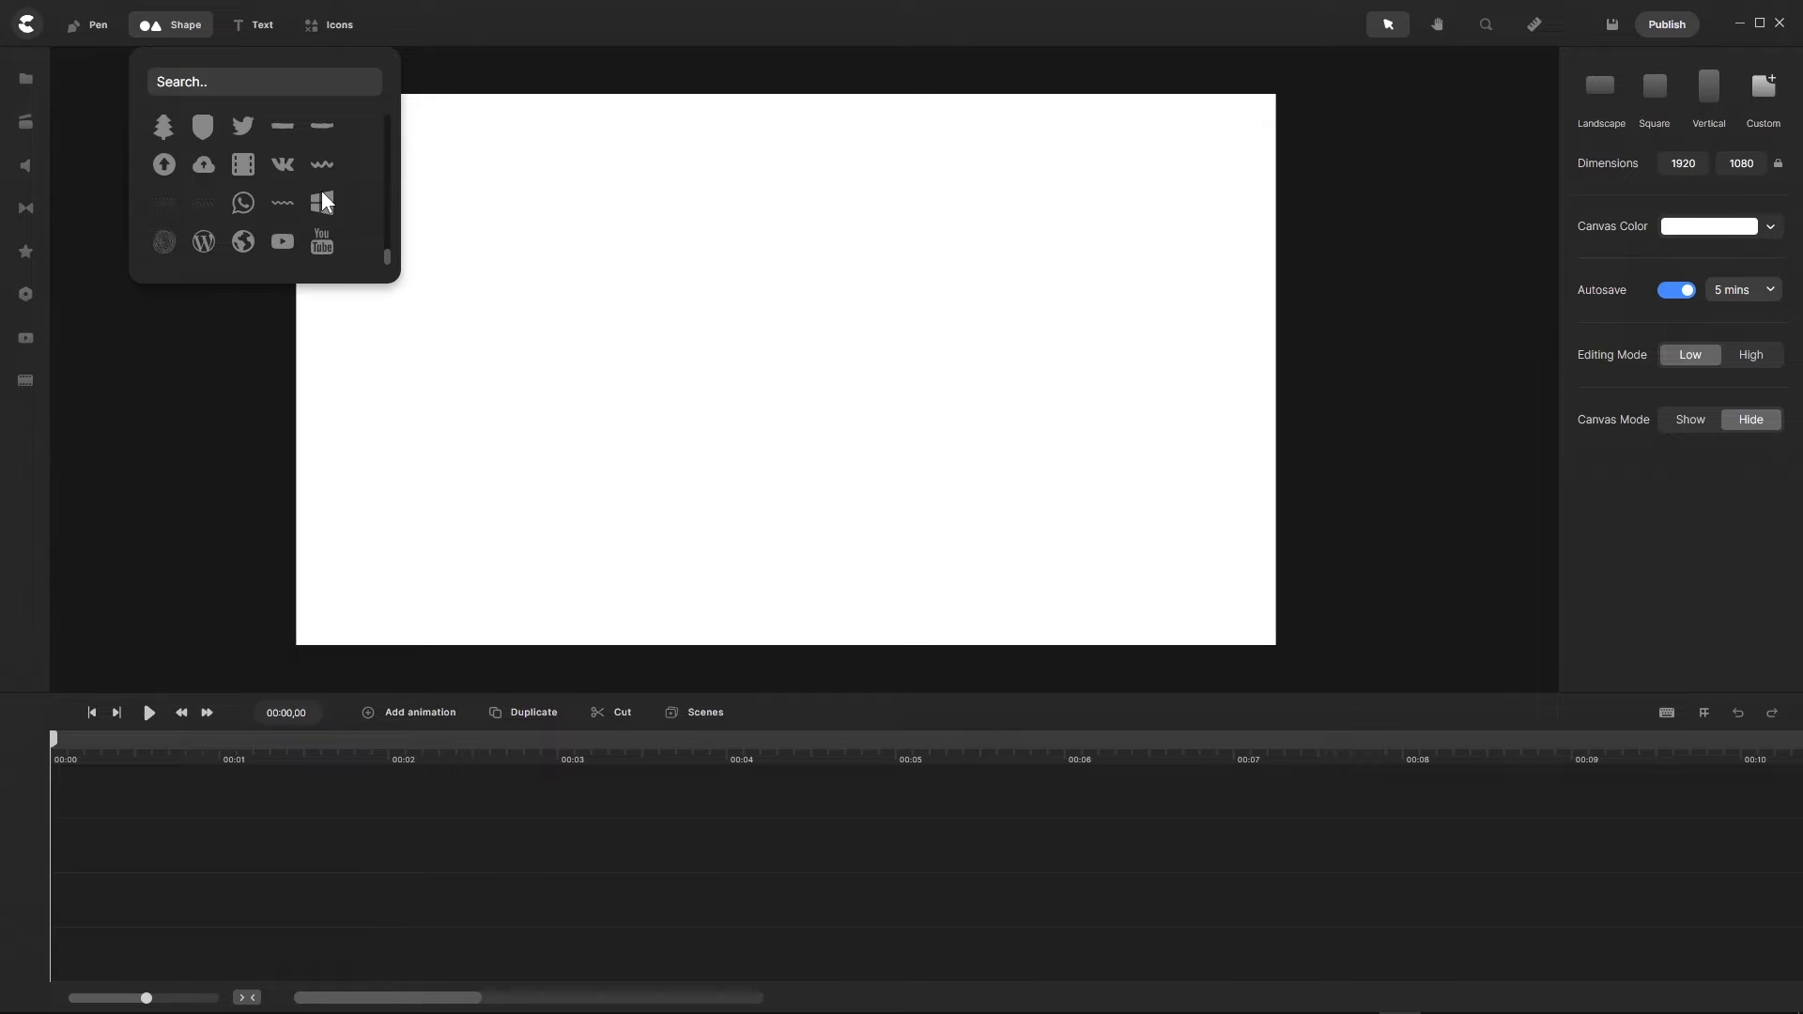
{"action": "scroll", "coordinate": [321, 198], "scroll_direction": "down", "scroll_amount": 3}
{"action": "scroll", "coordinate": [324, 202], "scroll_direction": "up", "scroll_amount": 10}
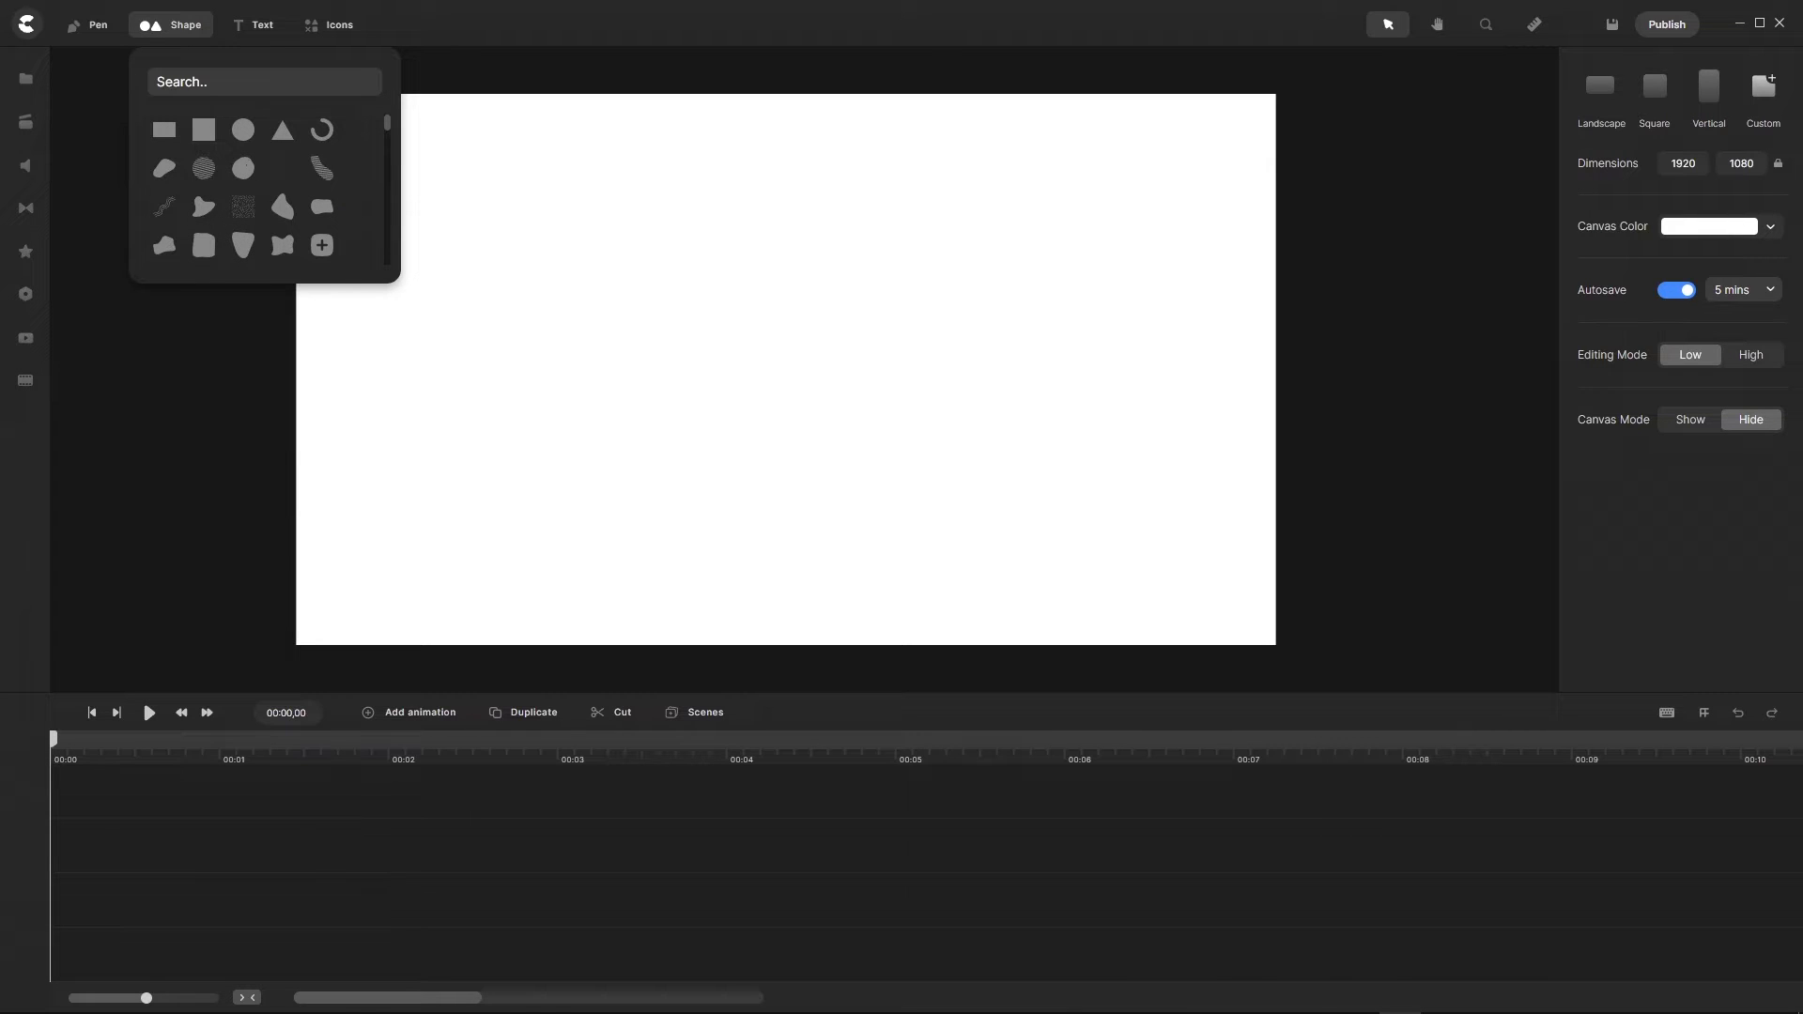
Step: Switch to CreateStudio 3 and browse the free assets in its Shapes category
{"action": "mouse_move", "coordinate": [1303, 1005]}
{"action": "left_click", "coordinate": [1444, 999]}
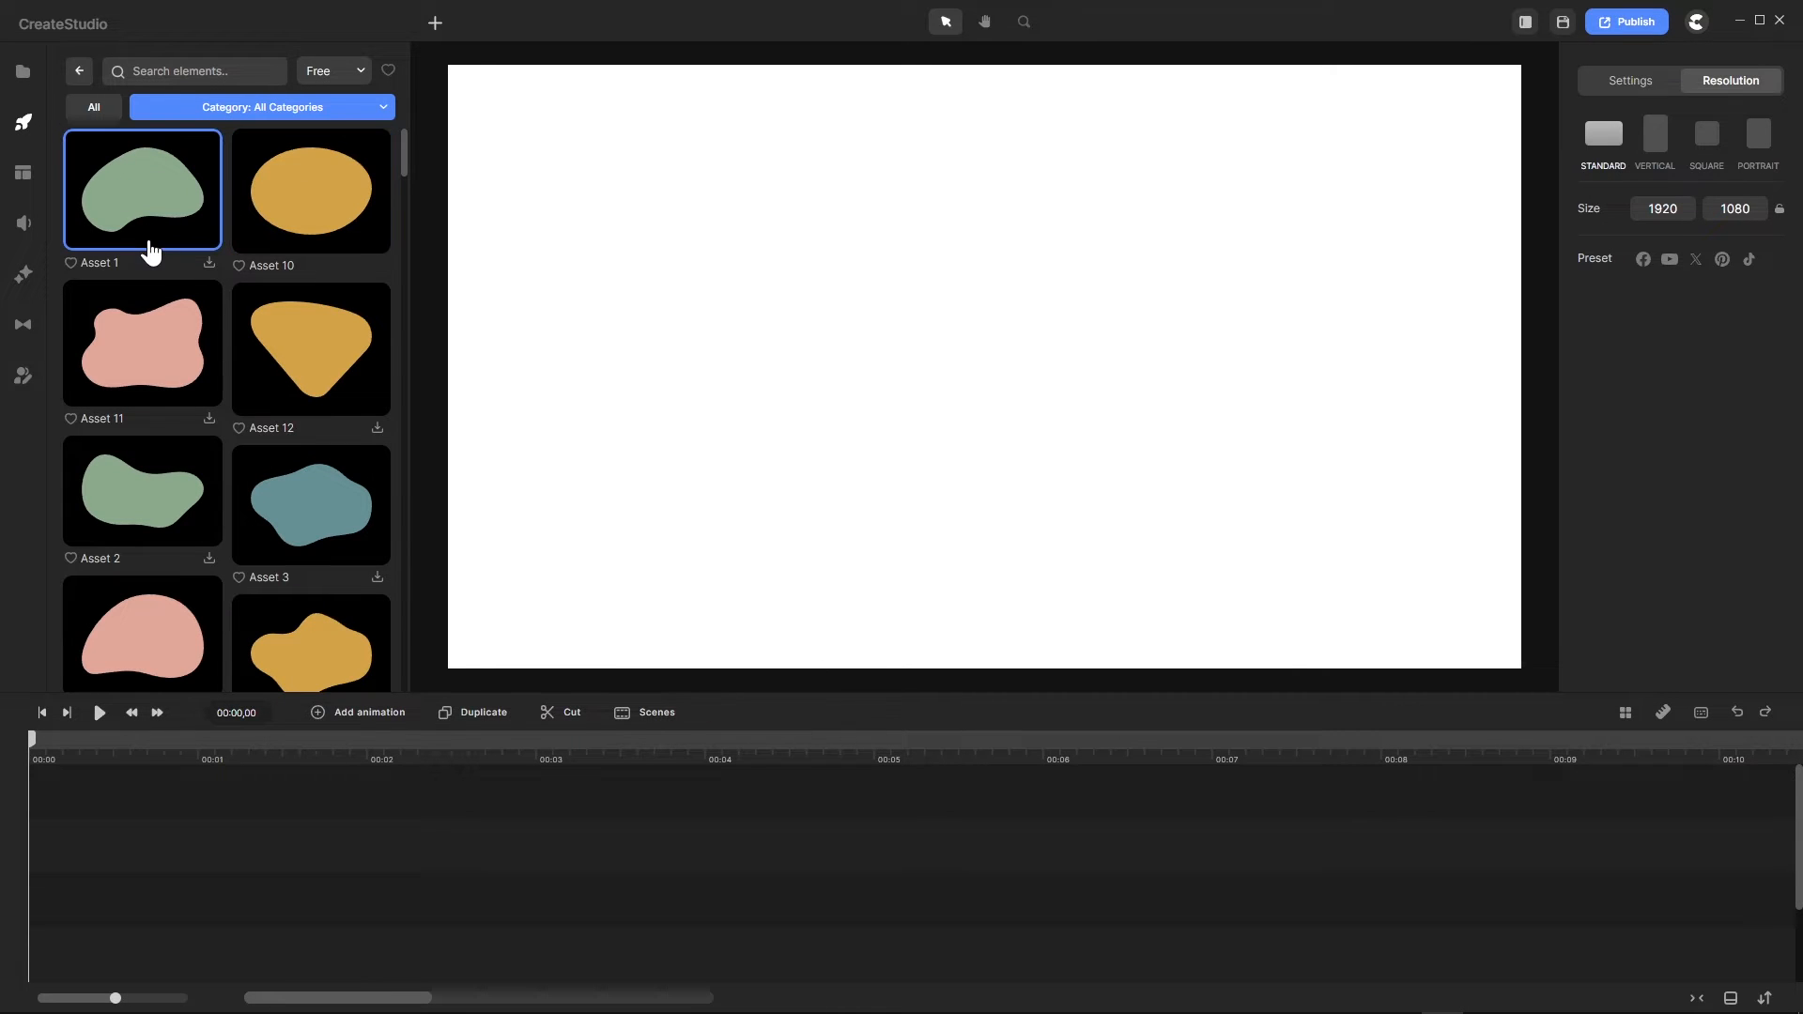
{"action": "scroll", "coordinate": [234, 398], "scroll_direction": "down", "scroll_amount": 2}
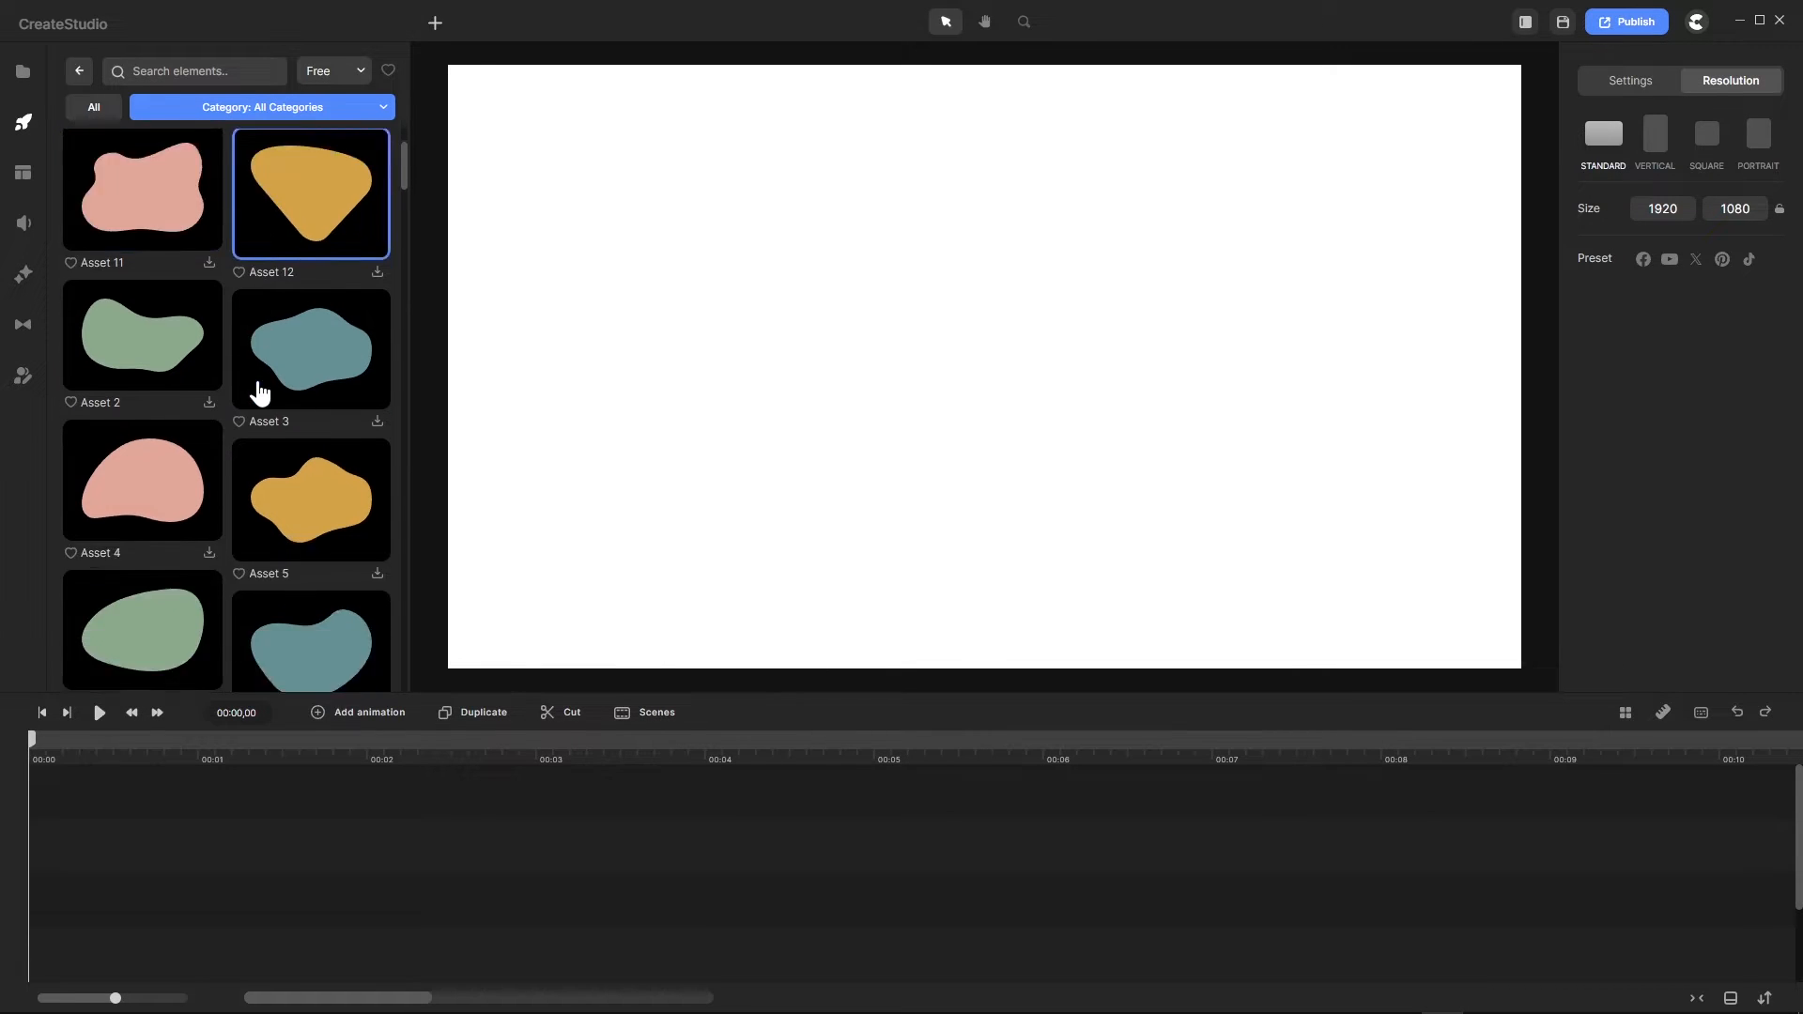
{"action": "scroll", "coordinate": [261, 395], "scroll_direction": "down", "scroll_amount": 15}
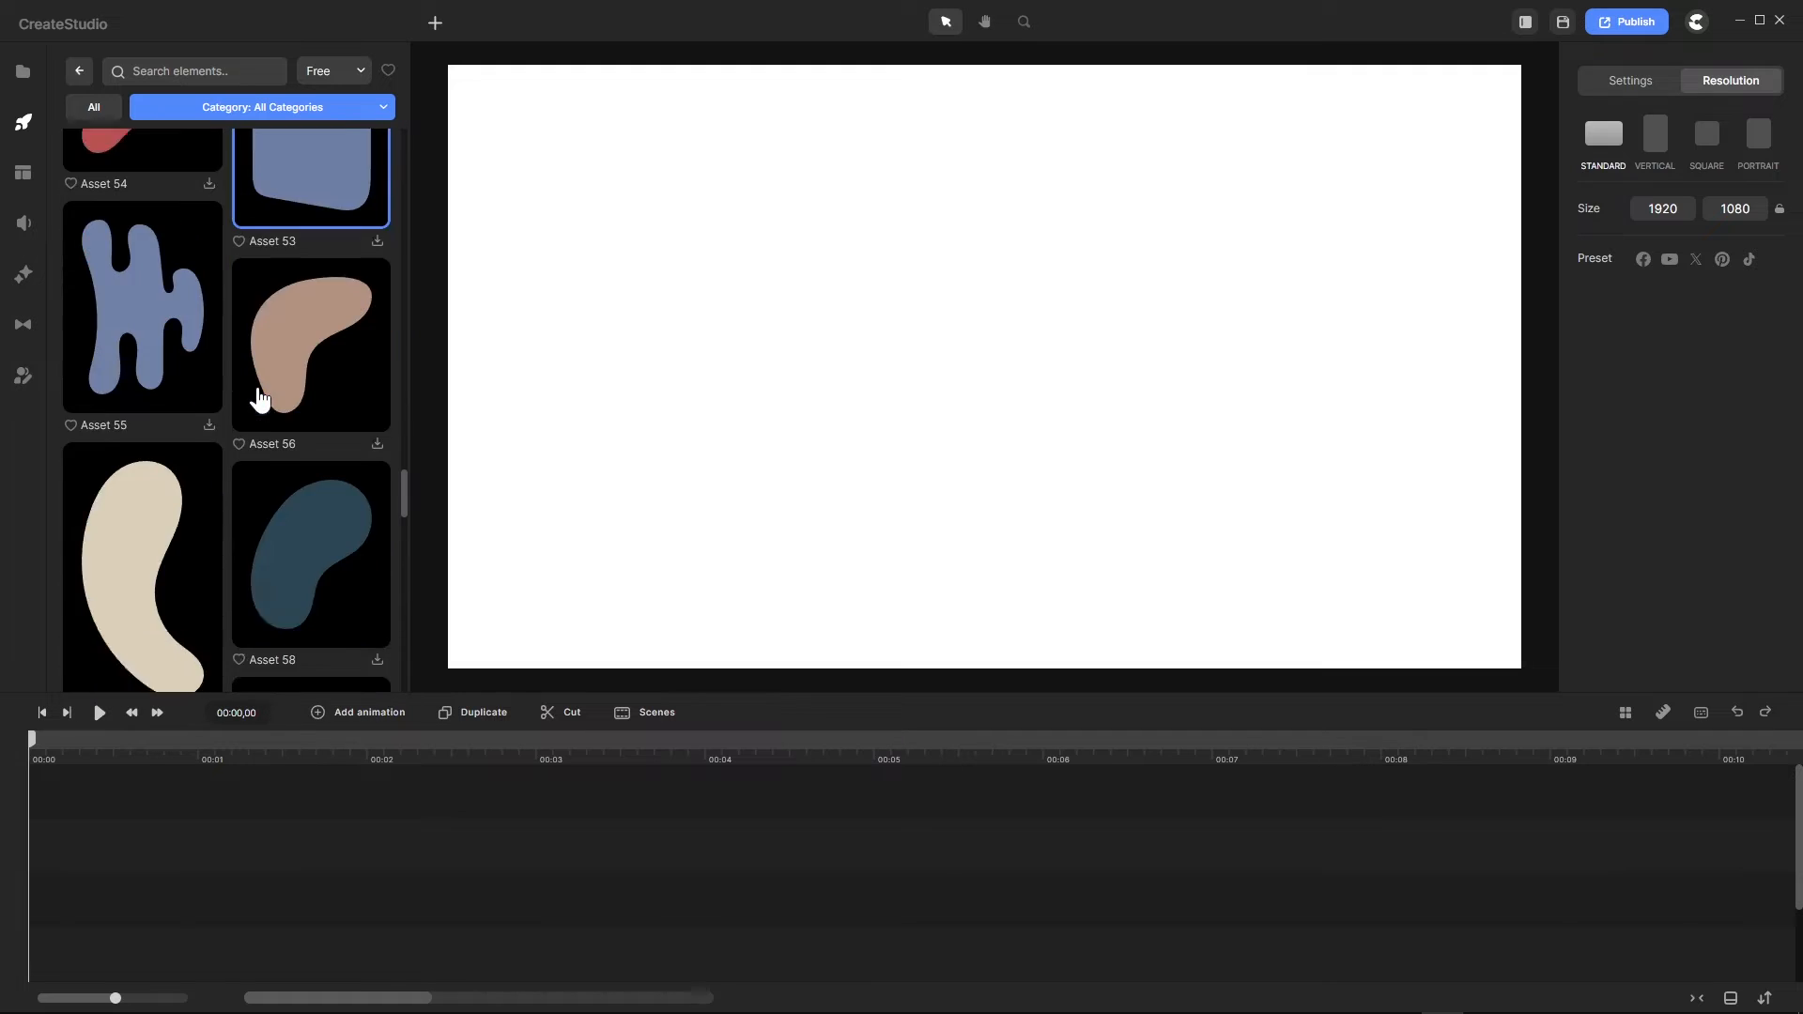
{"action": "scroll", "coordinate": [260, 399], "scroll_direction": "down", "scroll_amount": 8}
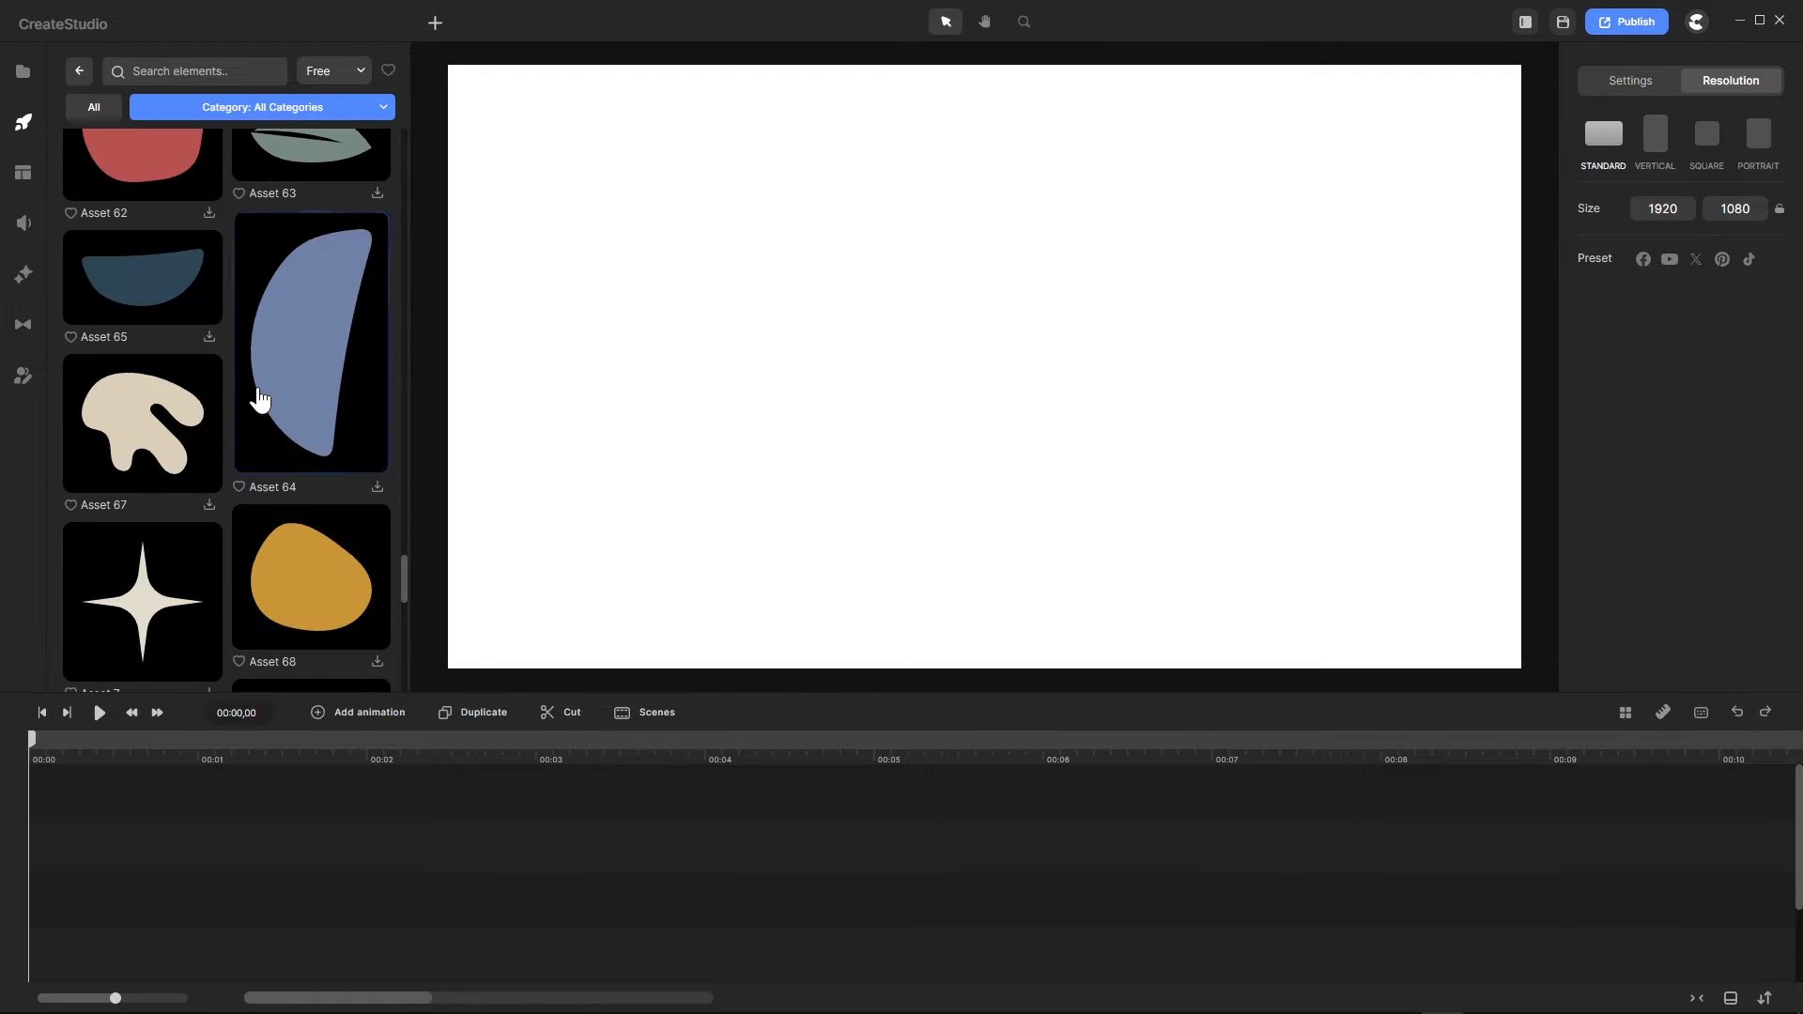
Step: Browse back through the free Shapes assets to the start of the collection
{"action": "scroll", "coordinate": [260, 398], "scroll_direction": "down", "scroll_amount": 2}
{"action": "scroll", "coordinate": [260, 396], "scroll_direction": "up", "scroll_amount": 8}
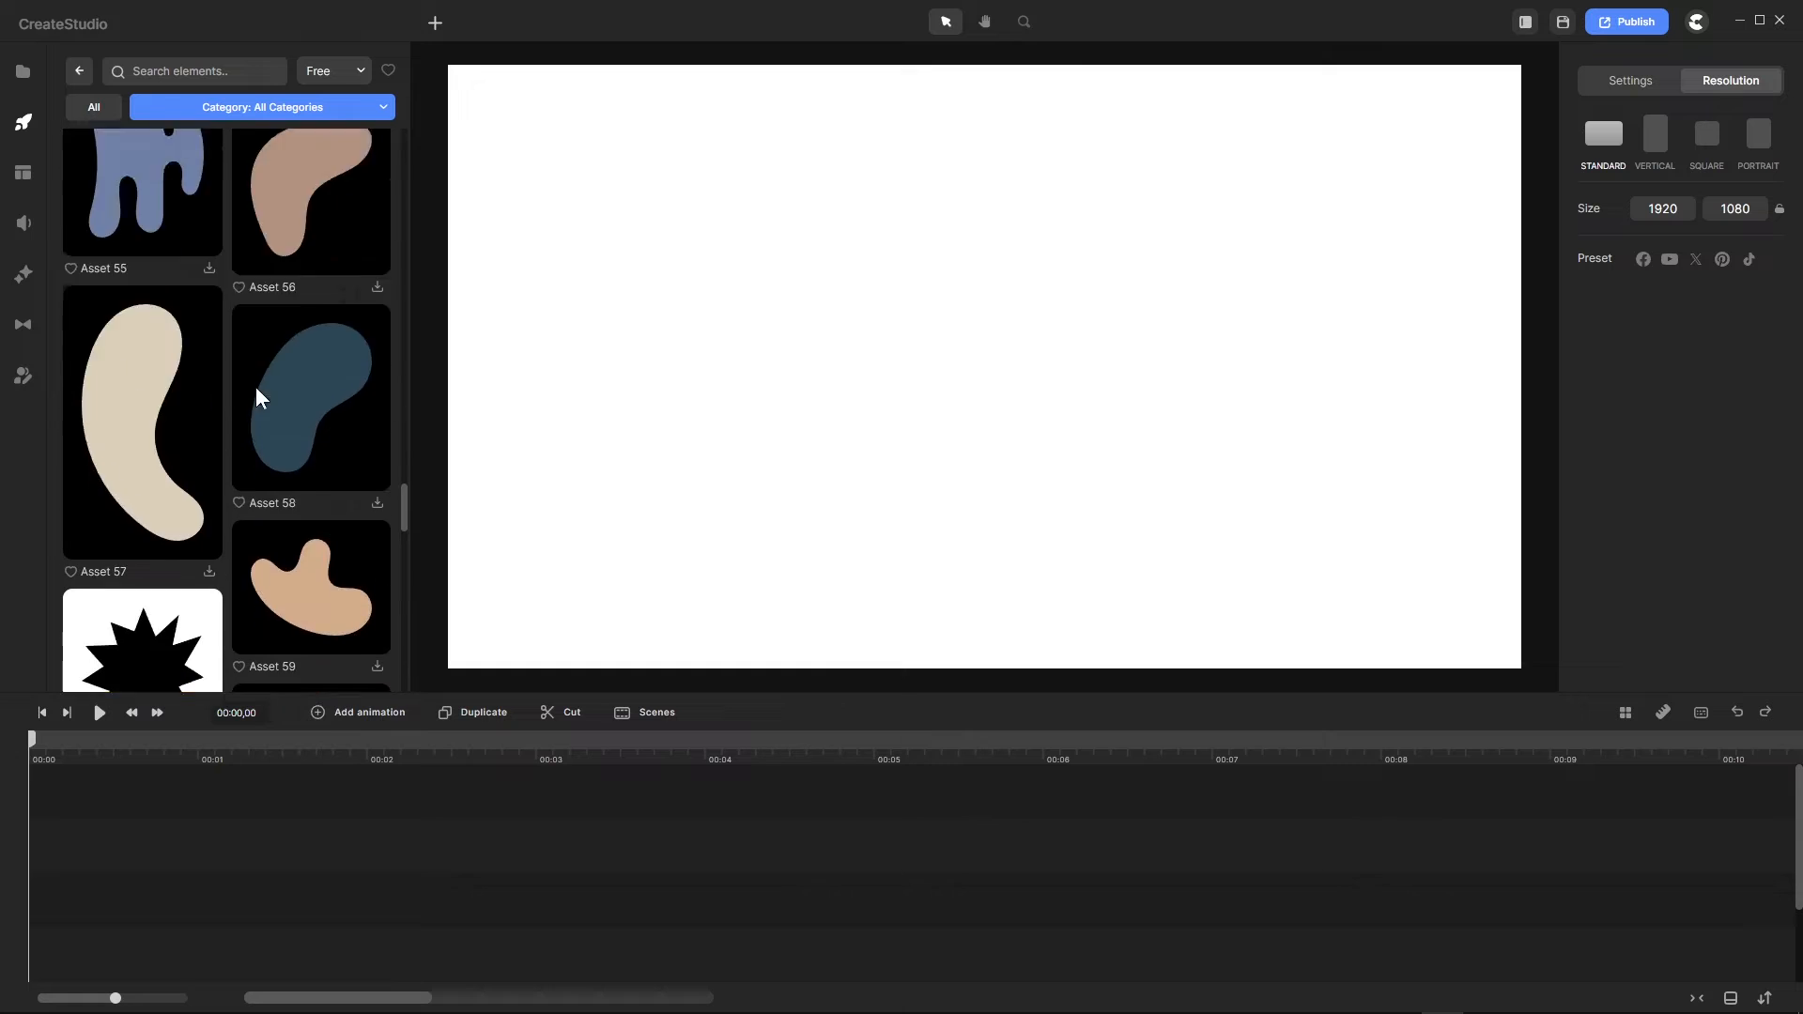
{"action": "scroll", "coordinate": [256, 387], "scroll_direction": "up", "scroll_amount": 6}
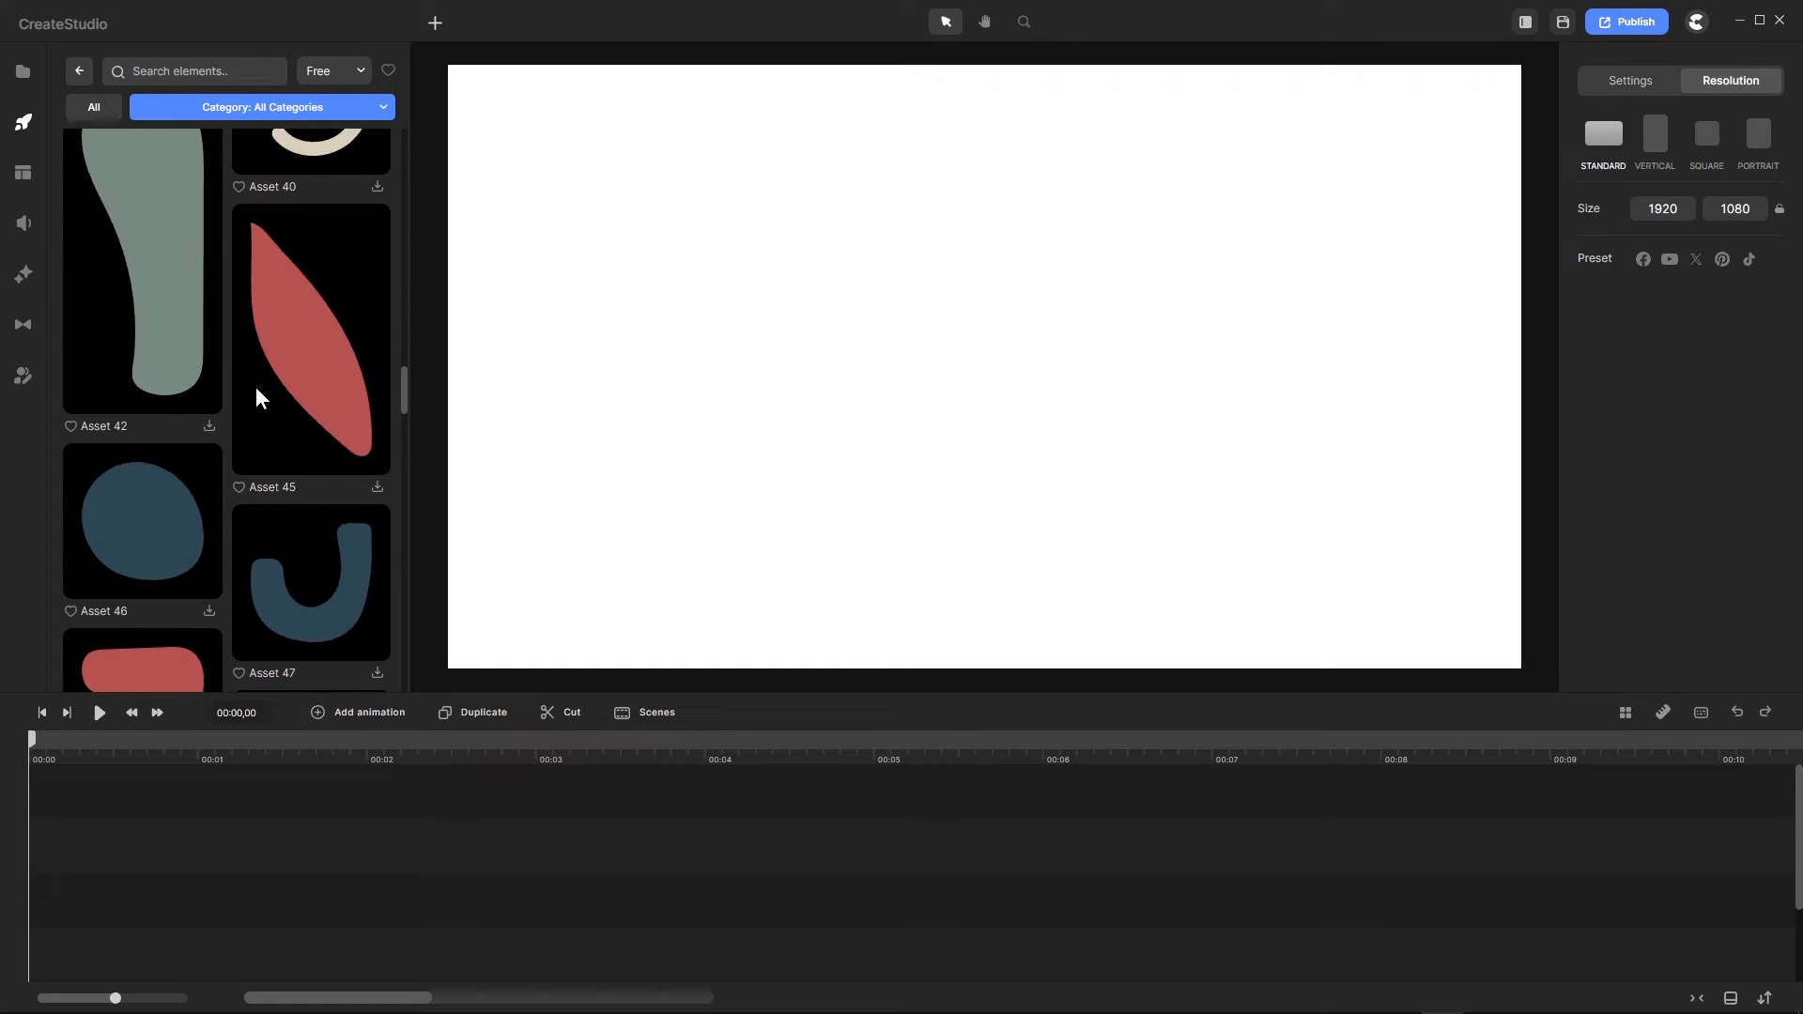
{"action": "scroll", "coordinate": [256, 386], "scroll_direction": "up", "scroll_amount": 5}
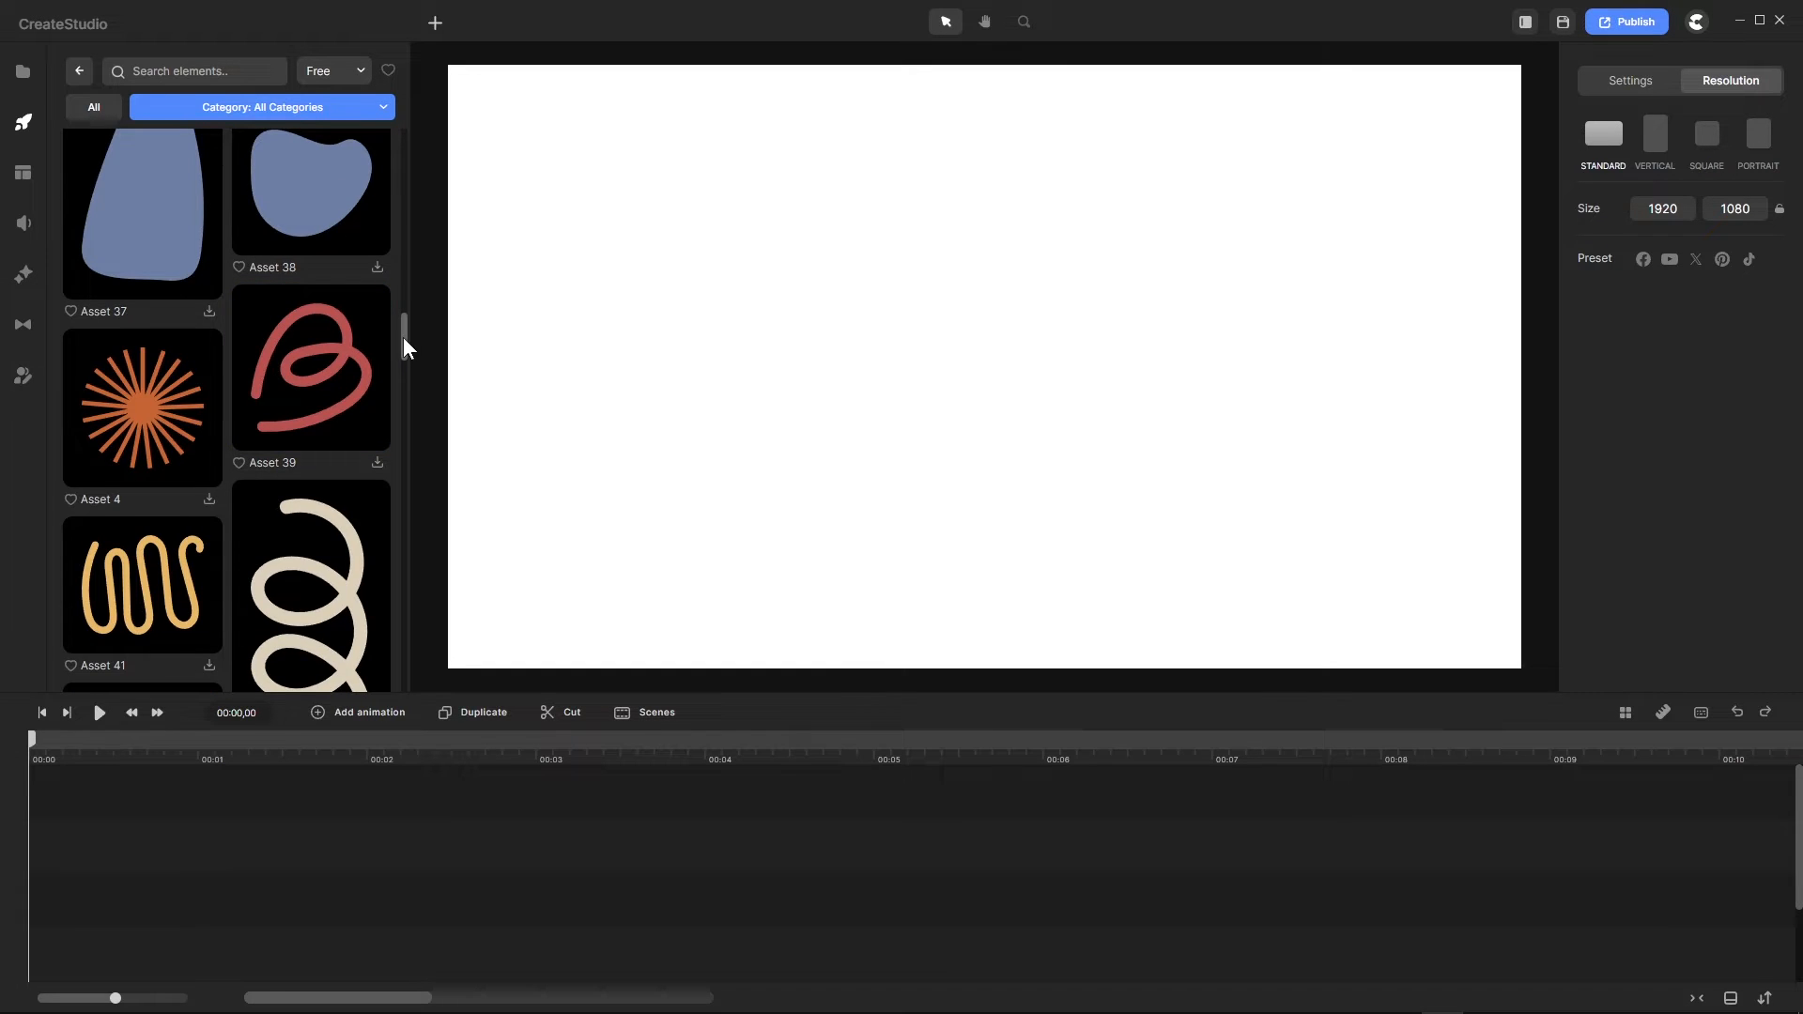
{"action": "left_click_drag", "start_coordinate": [404, 347], "coordinate": [393, 142]}
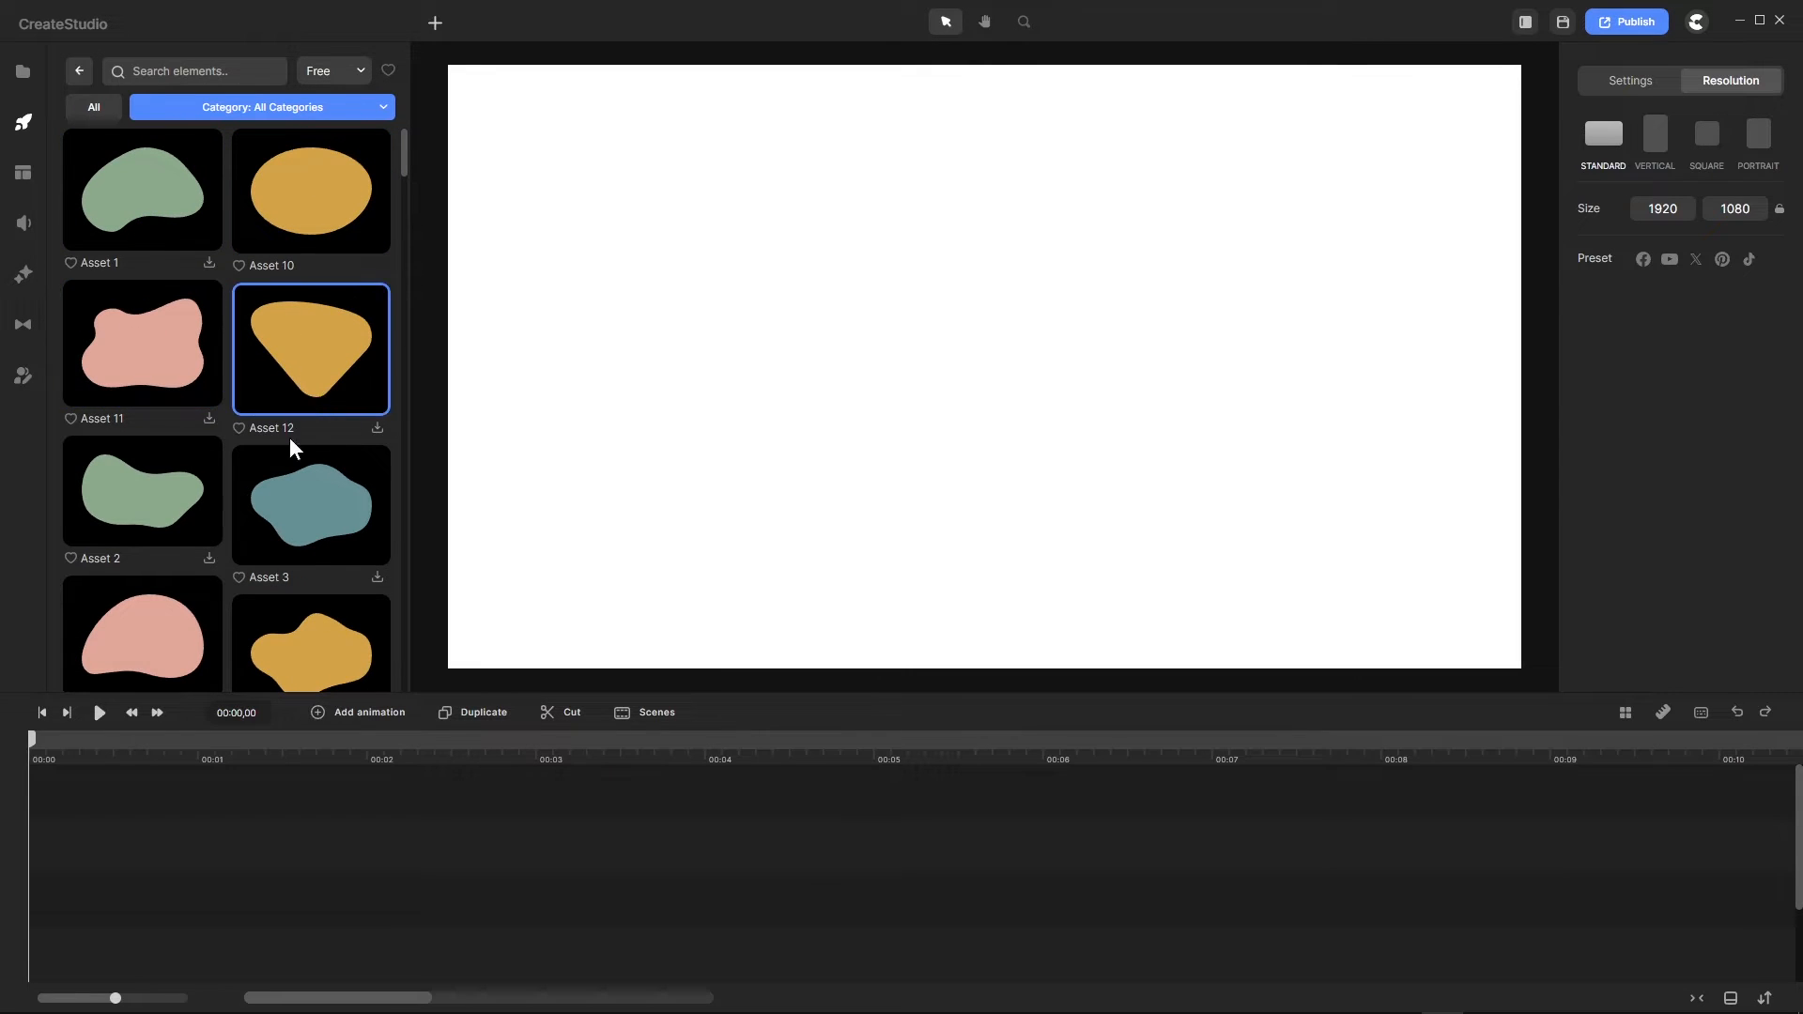
Step: Switch to CreateStudioPro and add a hexagon from its Shape collection to the canvas
{"action": "mouse_move", "coordinate": [1100, 1006]}
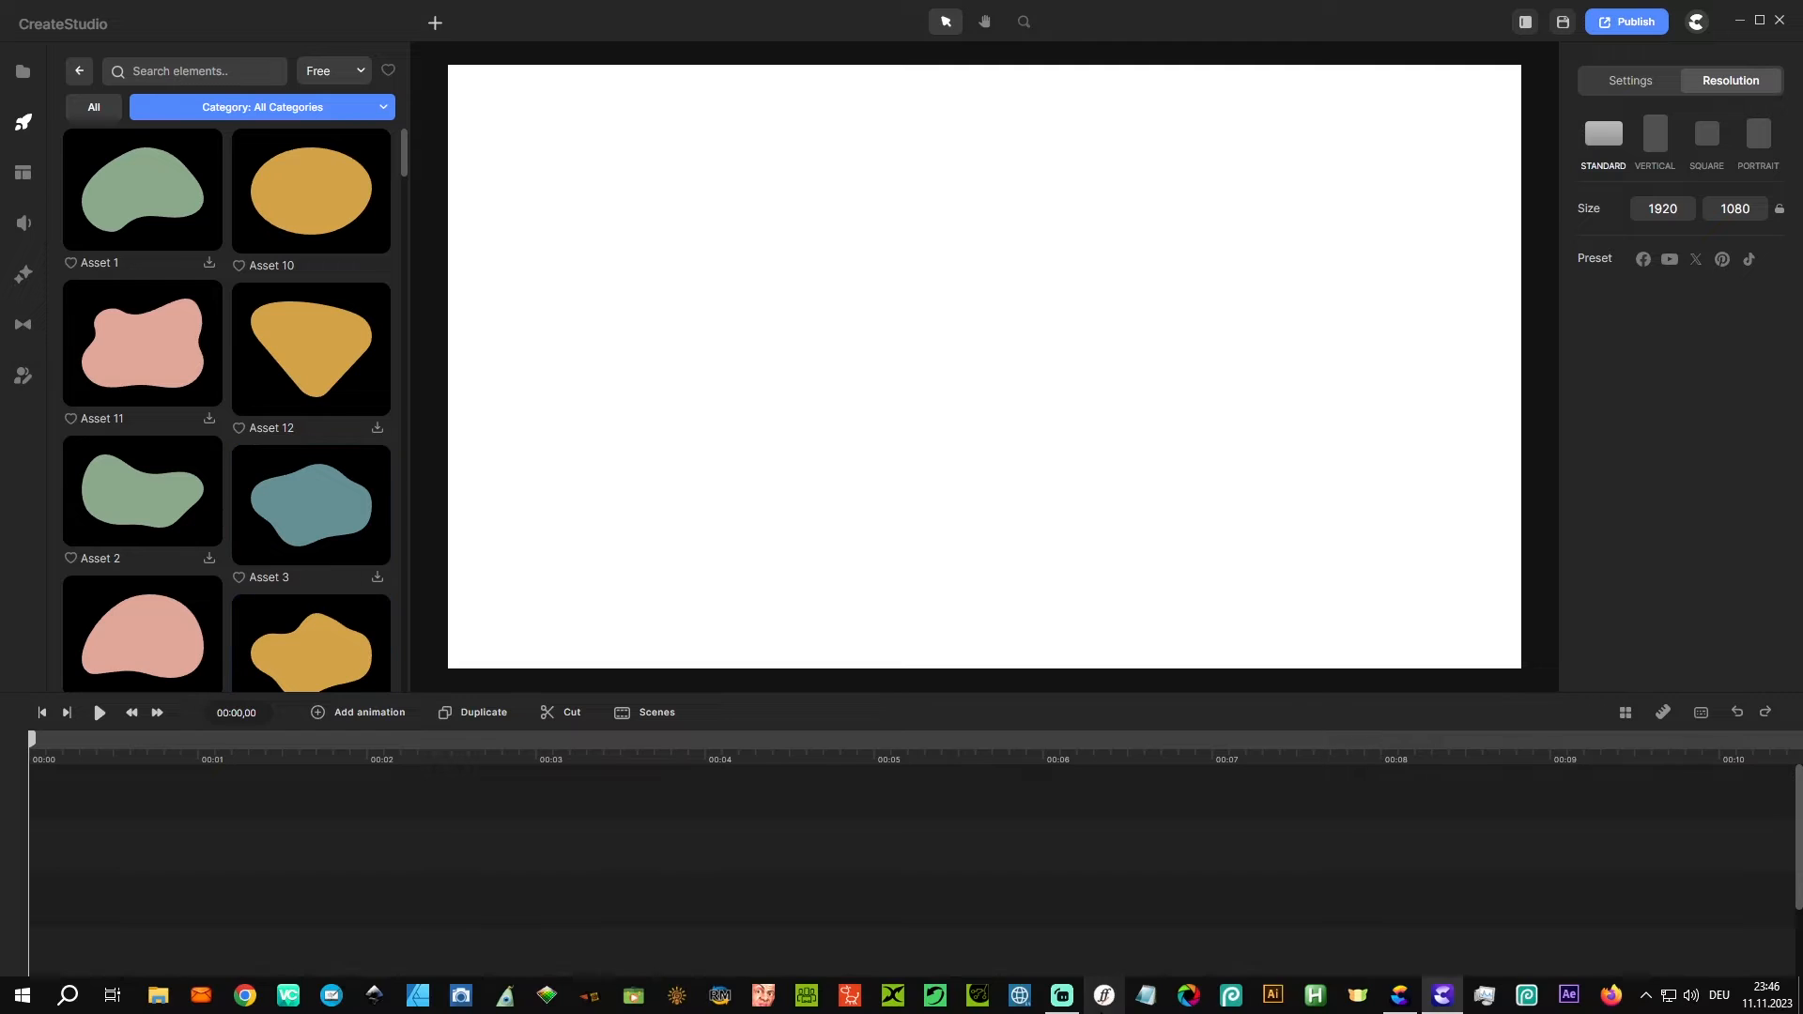
{"action": "left_click", "coordinate": [1394, 1001]}
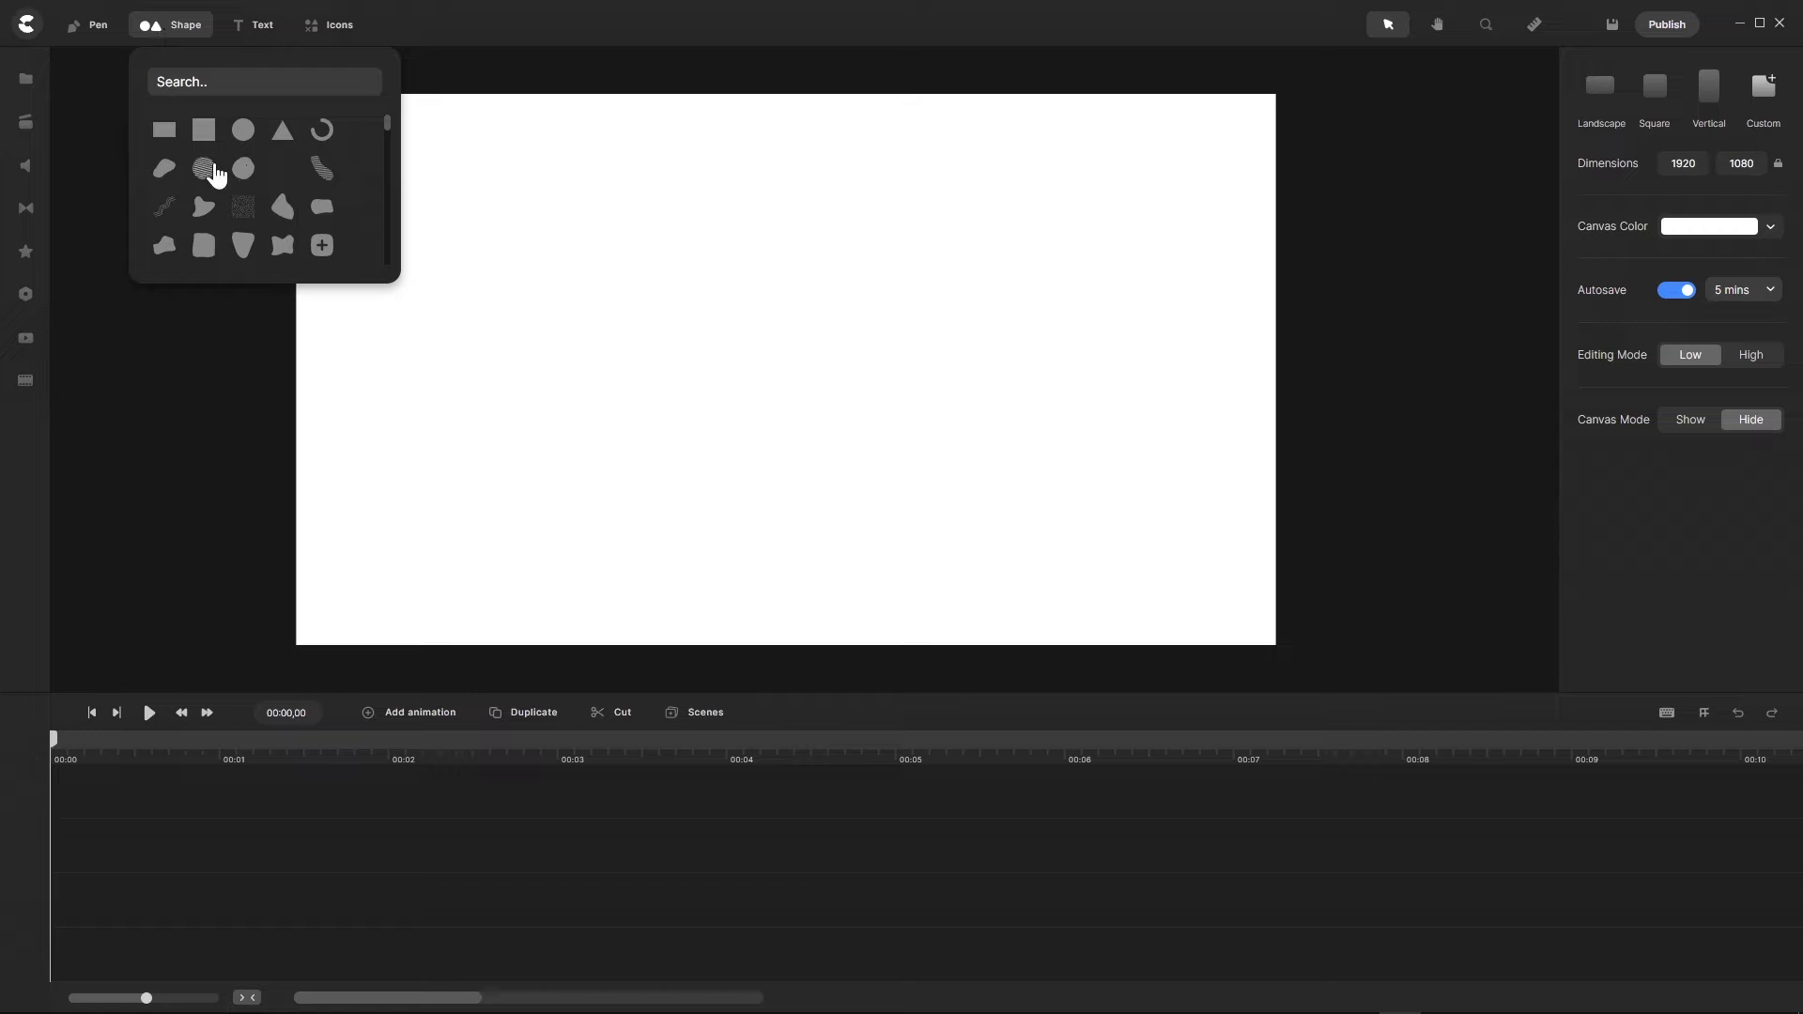
{"action": "scroll", "coordinate": [257, 181], "scroll_direction": "down", "scroll_amount": 5}
{"action": "scroll", "coordinate": [256, 182], "scroll_direction": "down", "scroll_amount": 10}
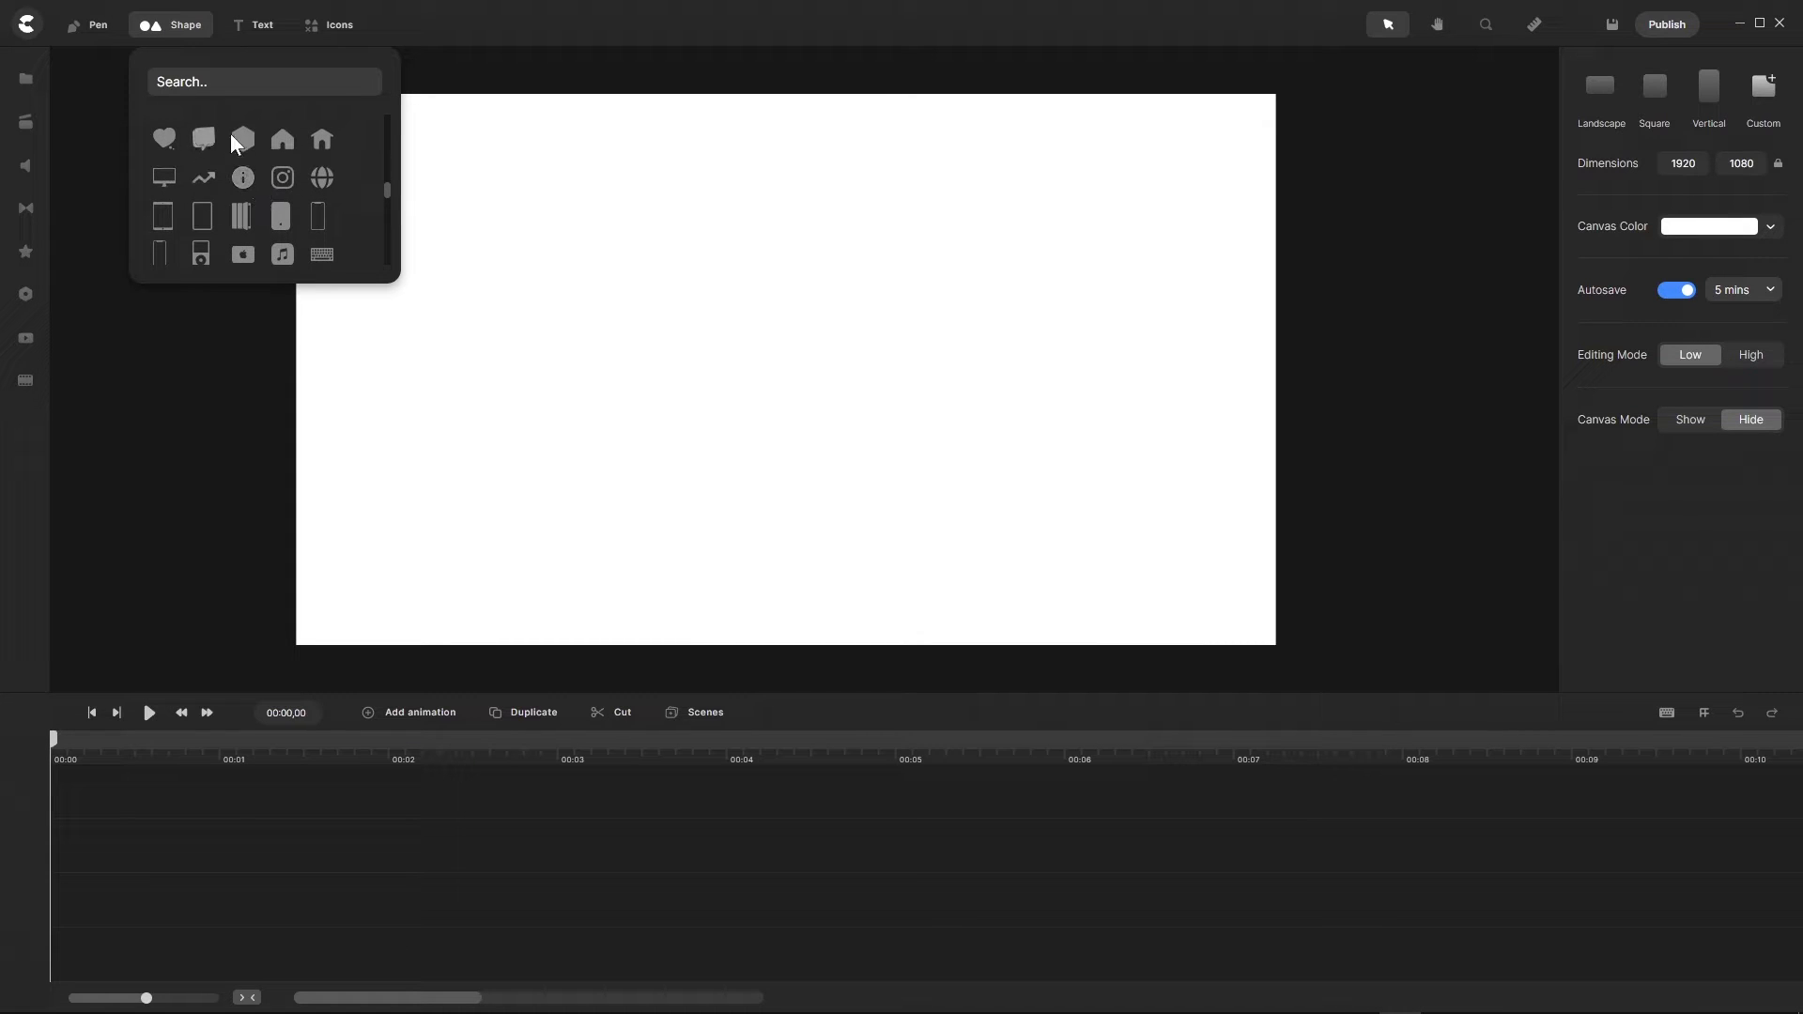
{"action": "left_click", "coordinate": [243, 141]}
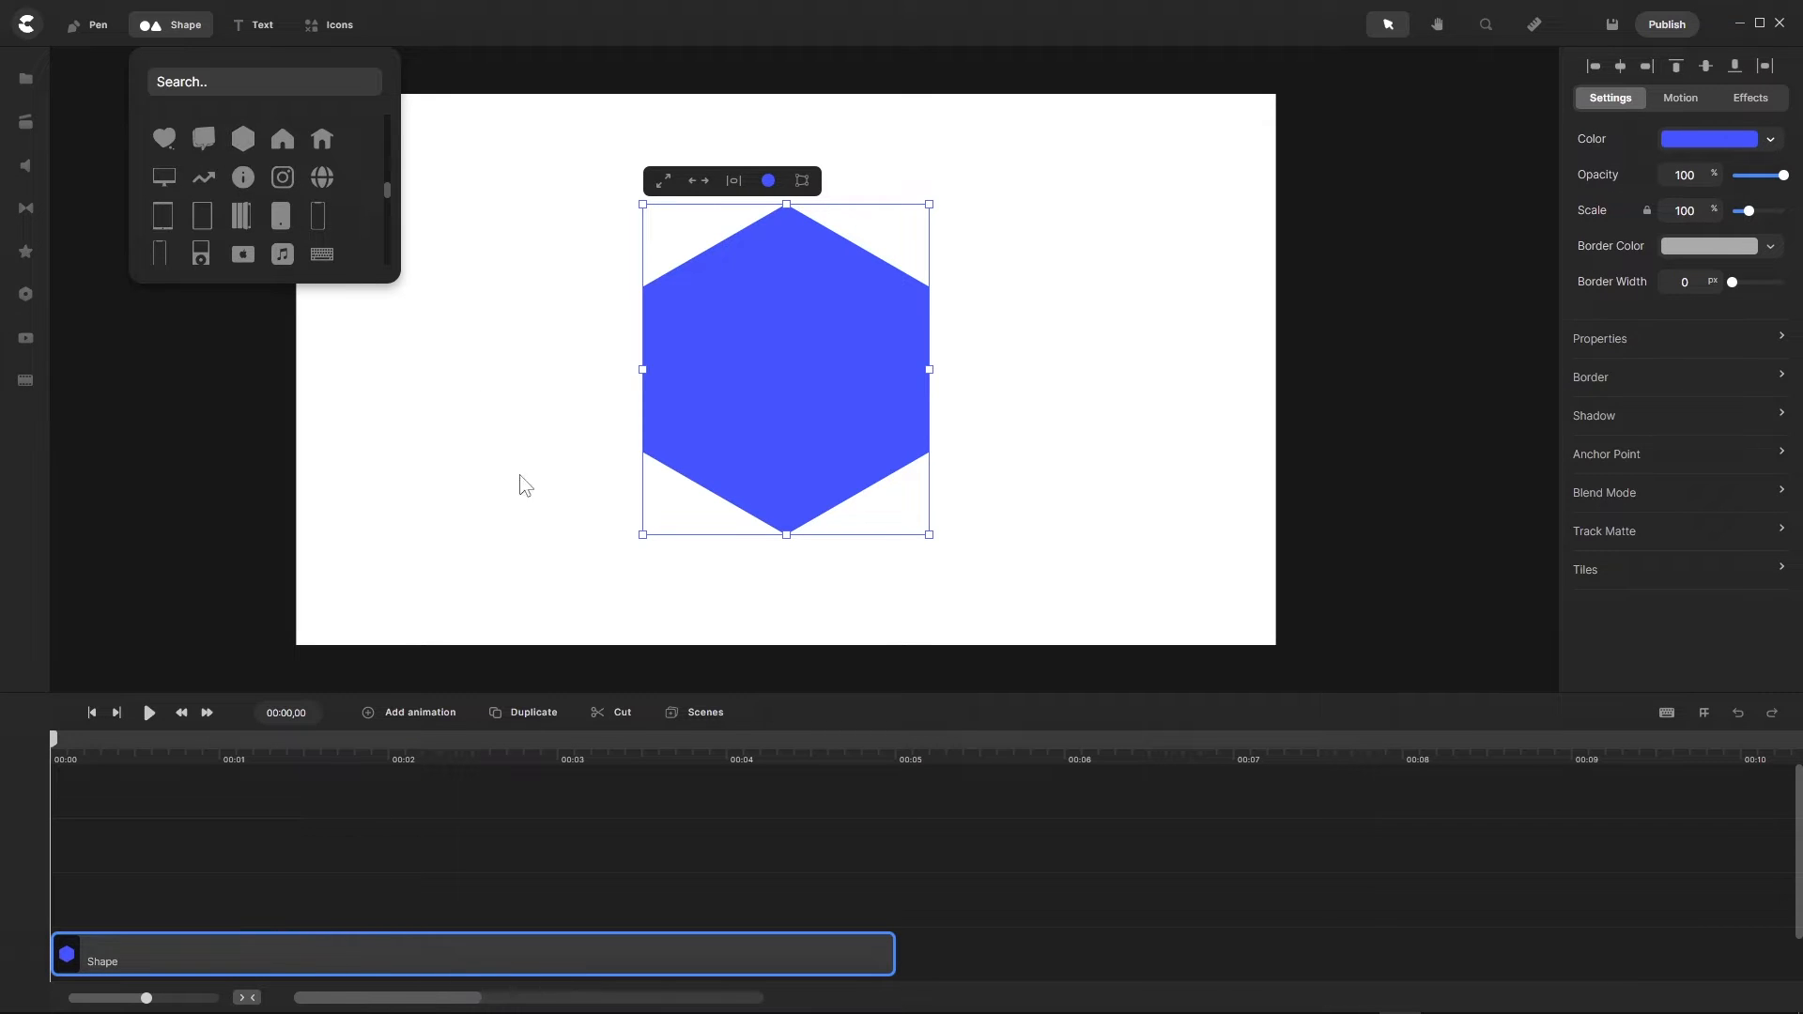
Step: Switch to CreateStudio 3, place the Asset 10 oval on the canvas and move its timeline clip up one track
{"action": "left_click", "coordinate": [1436, 997]}
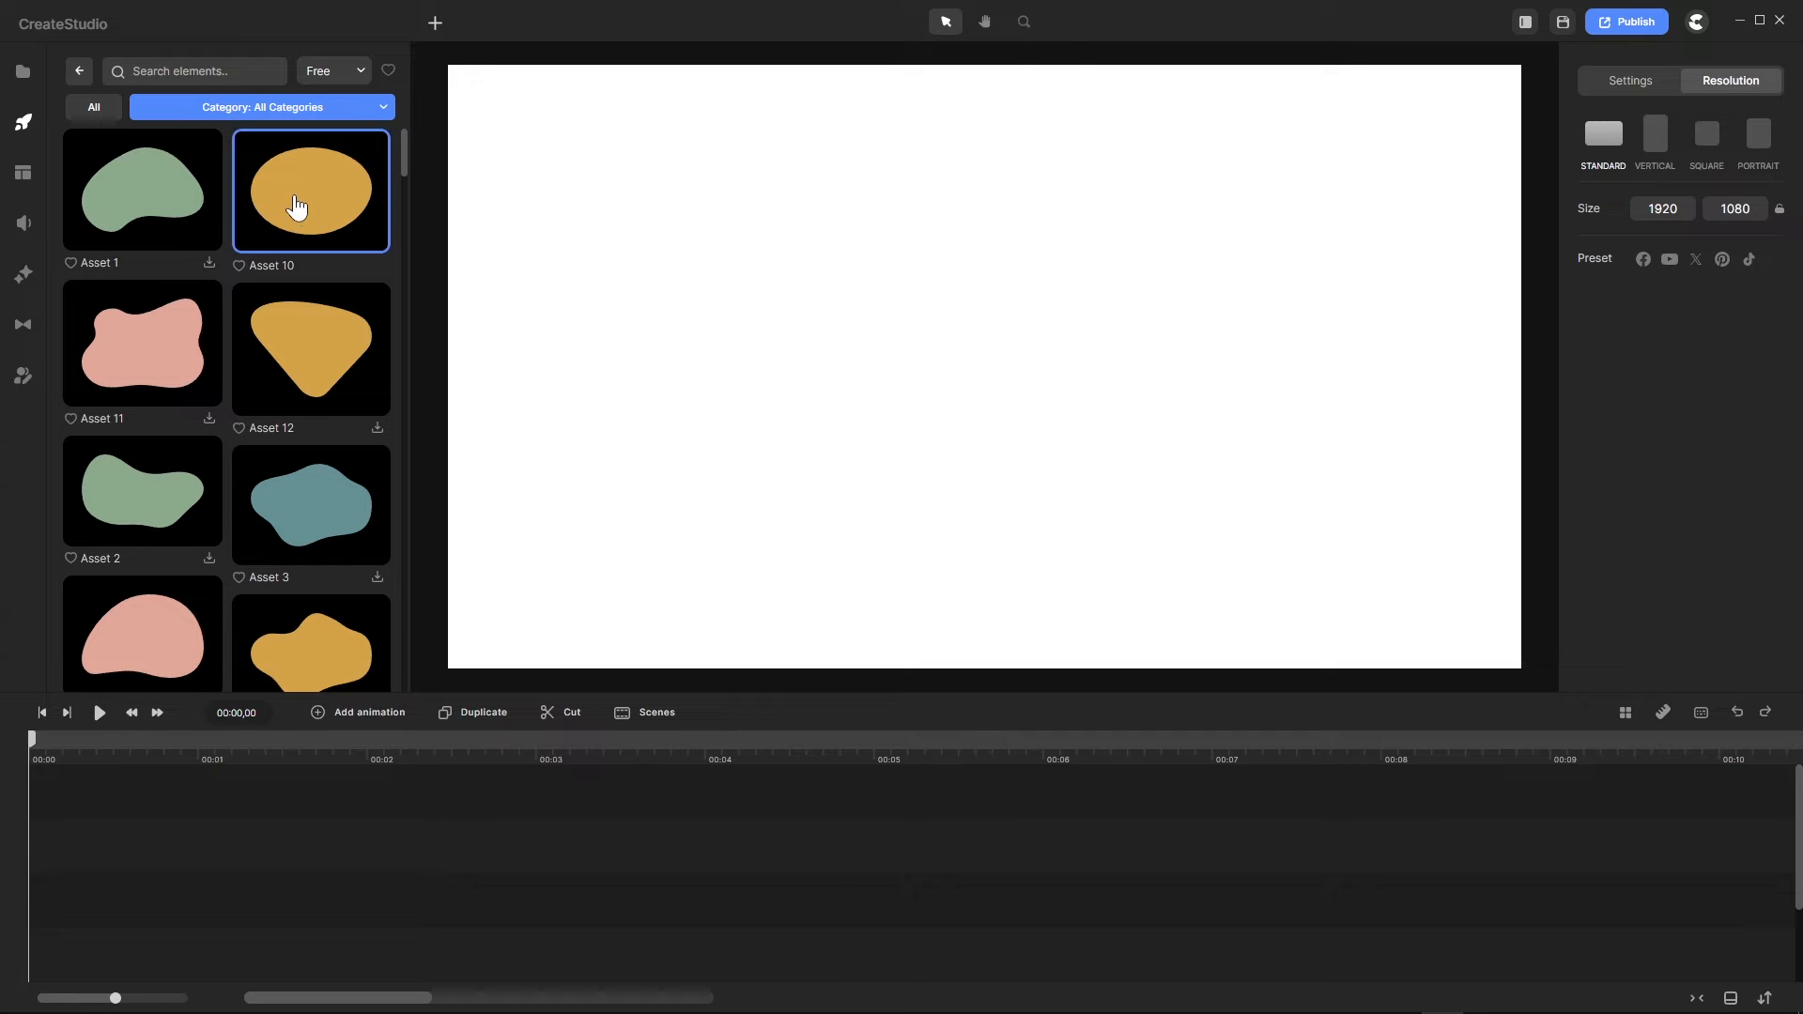
{"action": "left_click_drag", "start_coordinate": [293, 188], "coordinate": [858, 307]}
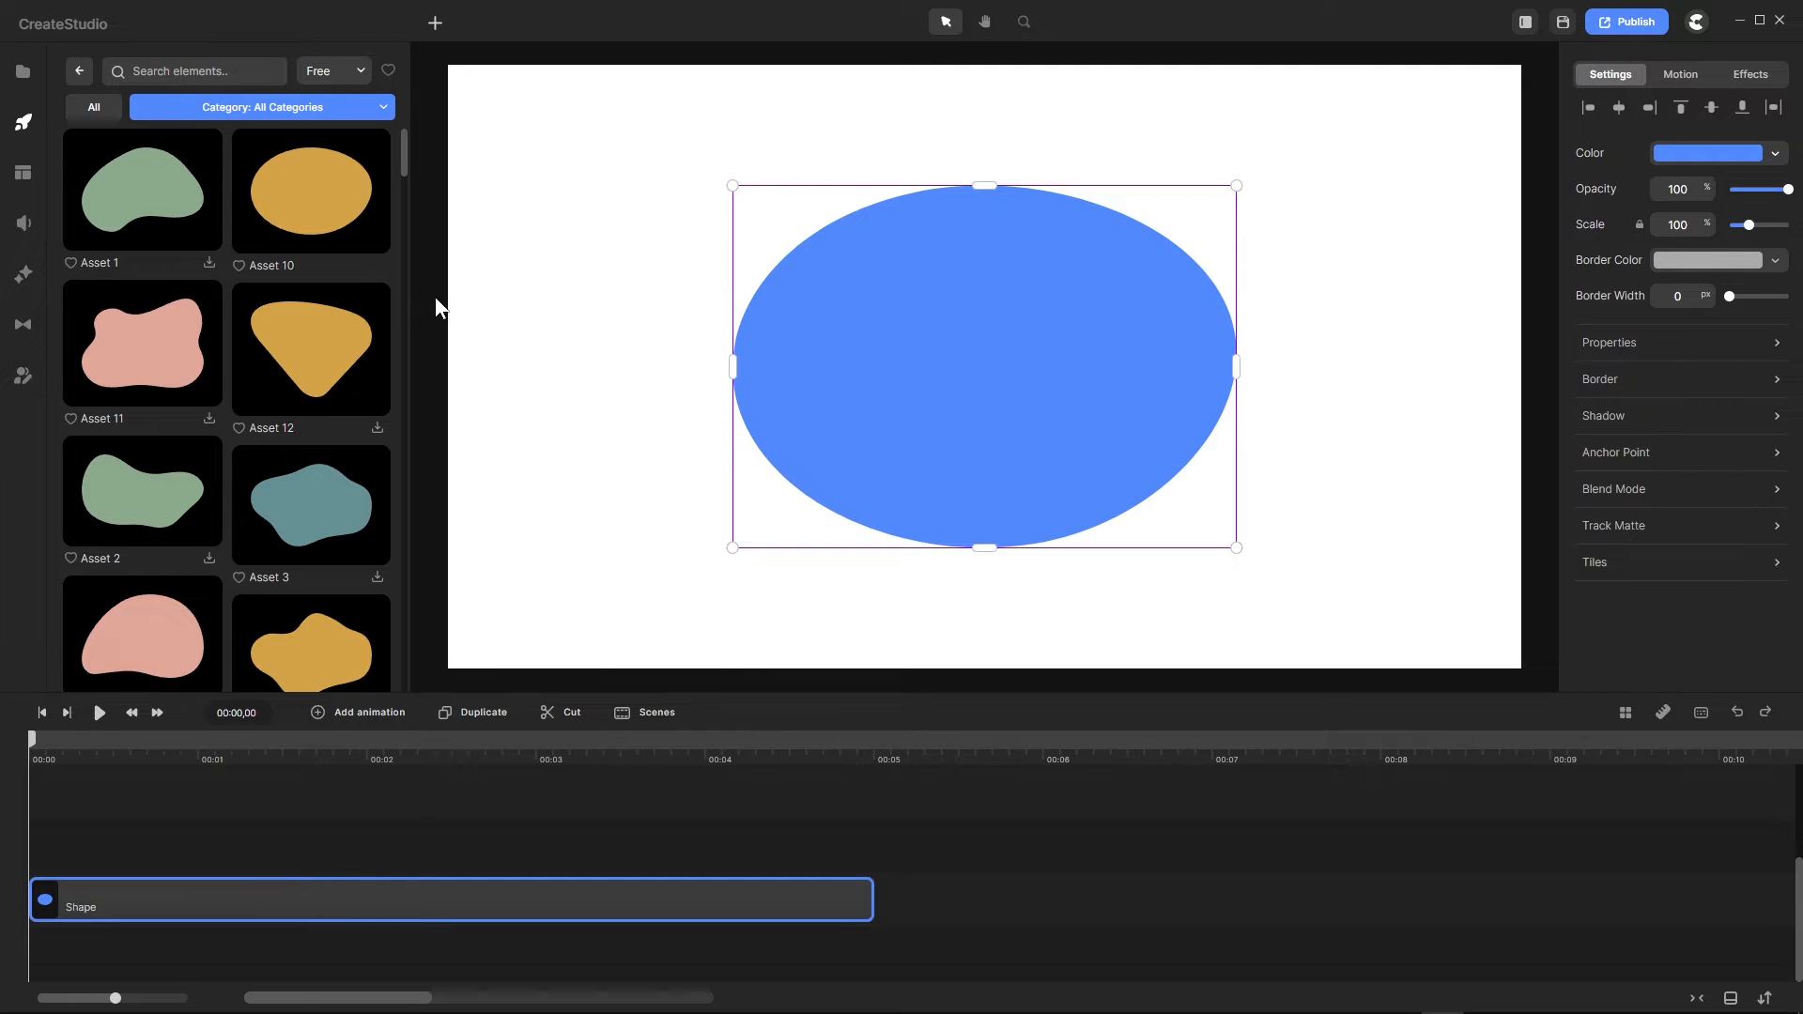
{"action": "left_click_drag", "start_coordinate": [289, 899], "coordinate": [279, 853]}
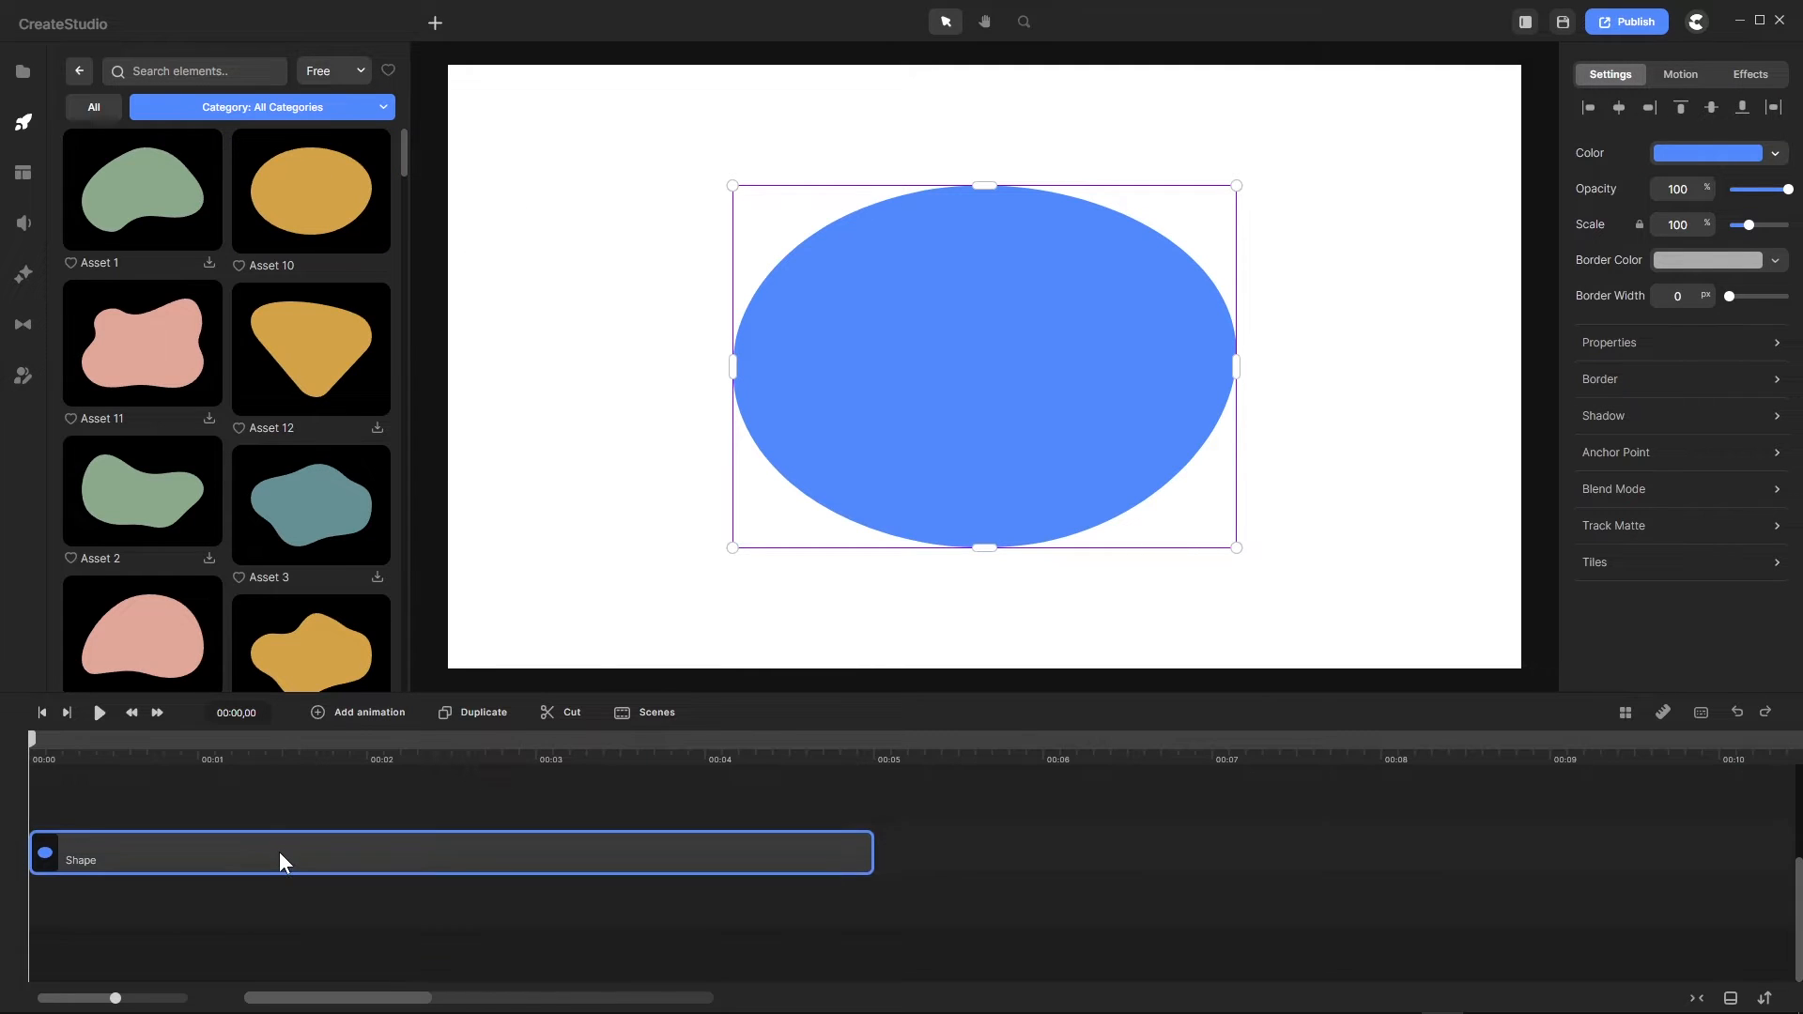
Step: Delete the oval shape from the canvas
{"action": "right_click", "coordinate": [954, 370]}
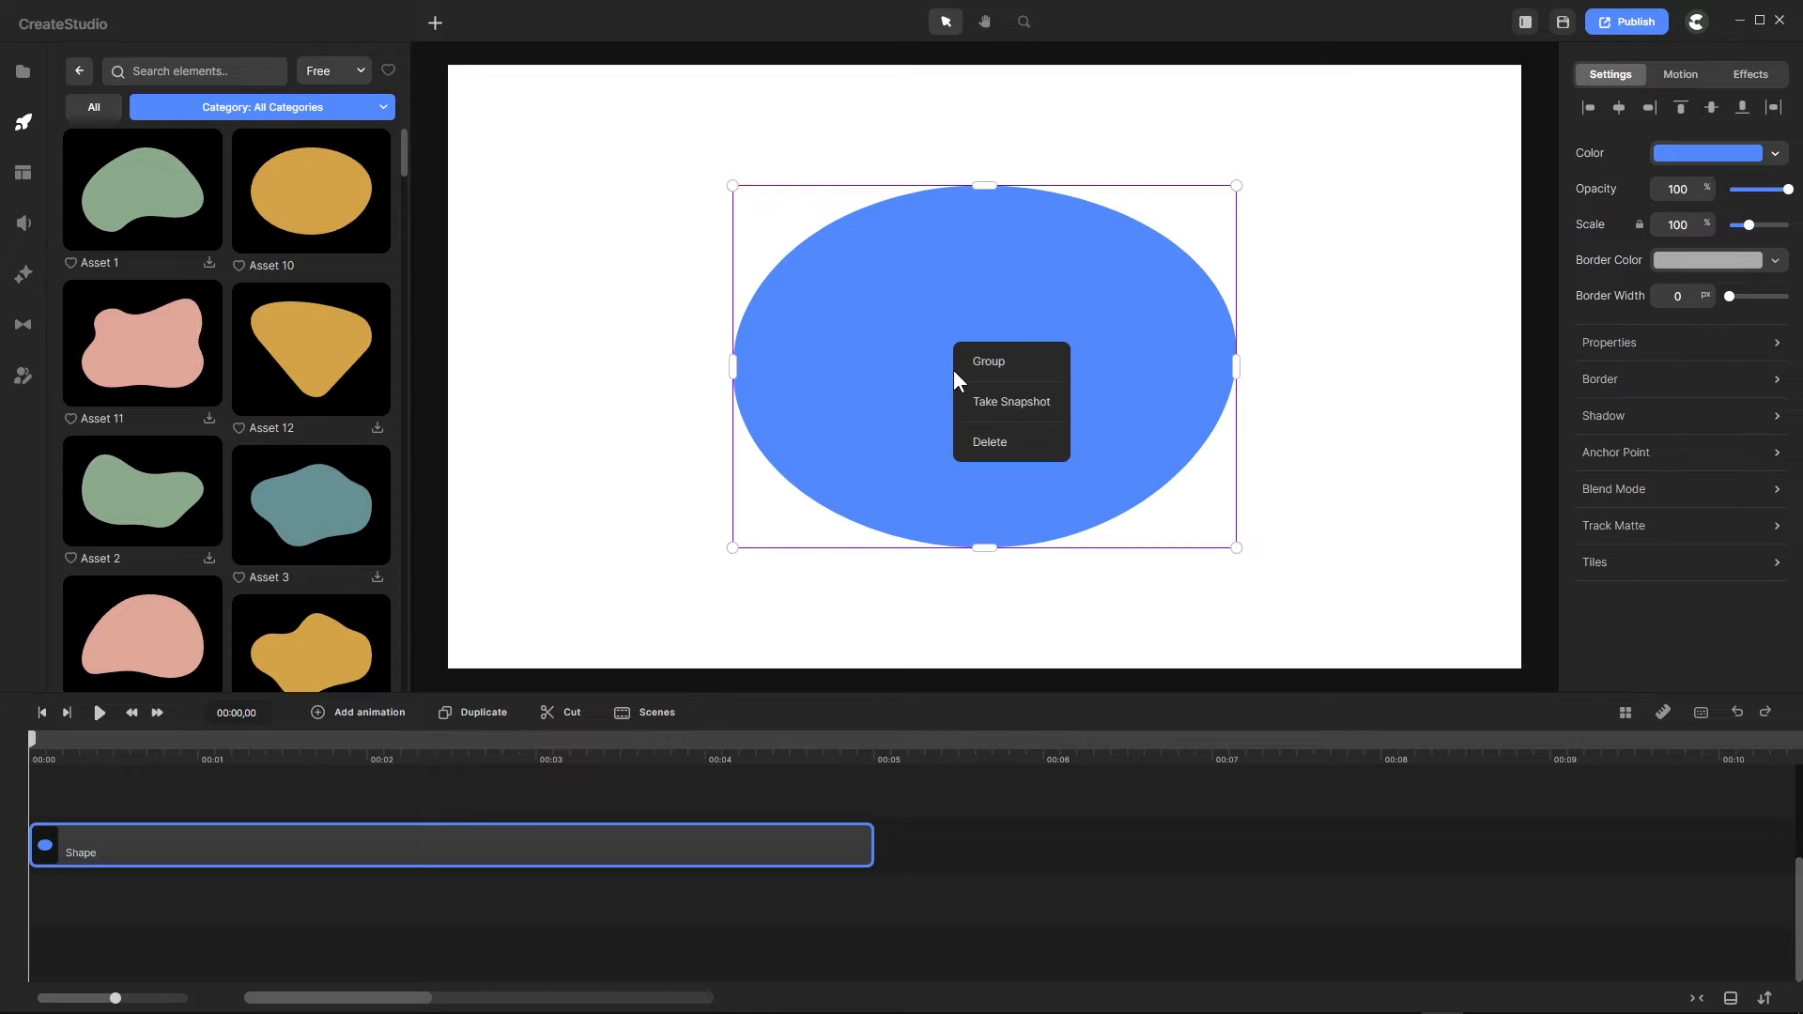
{"action": "left_click", "coordinate": [1008, 452]}
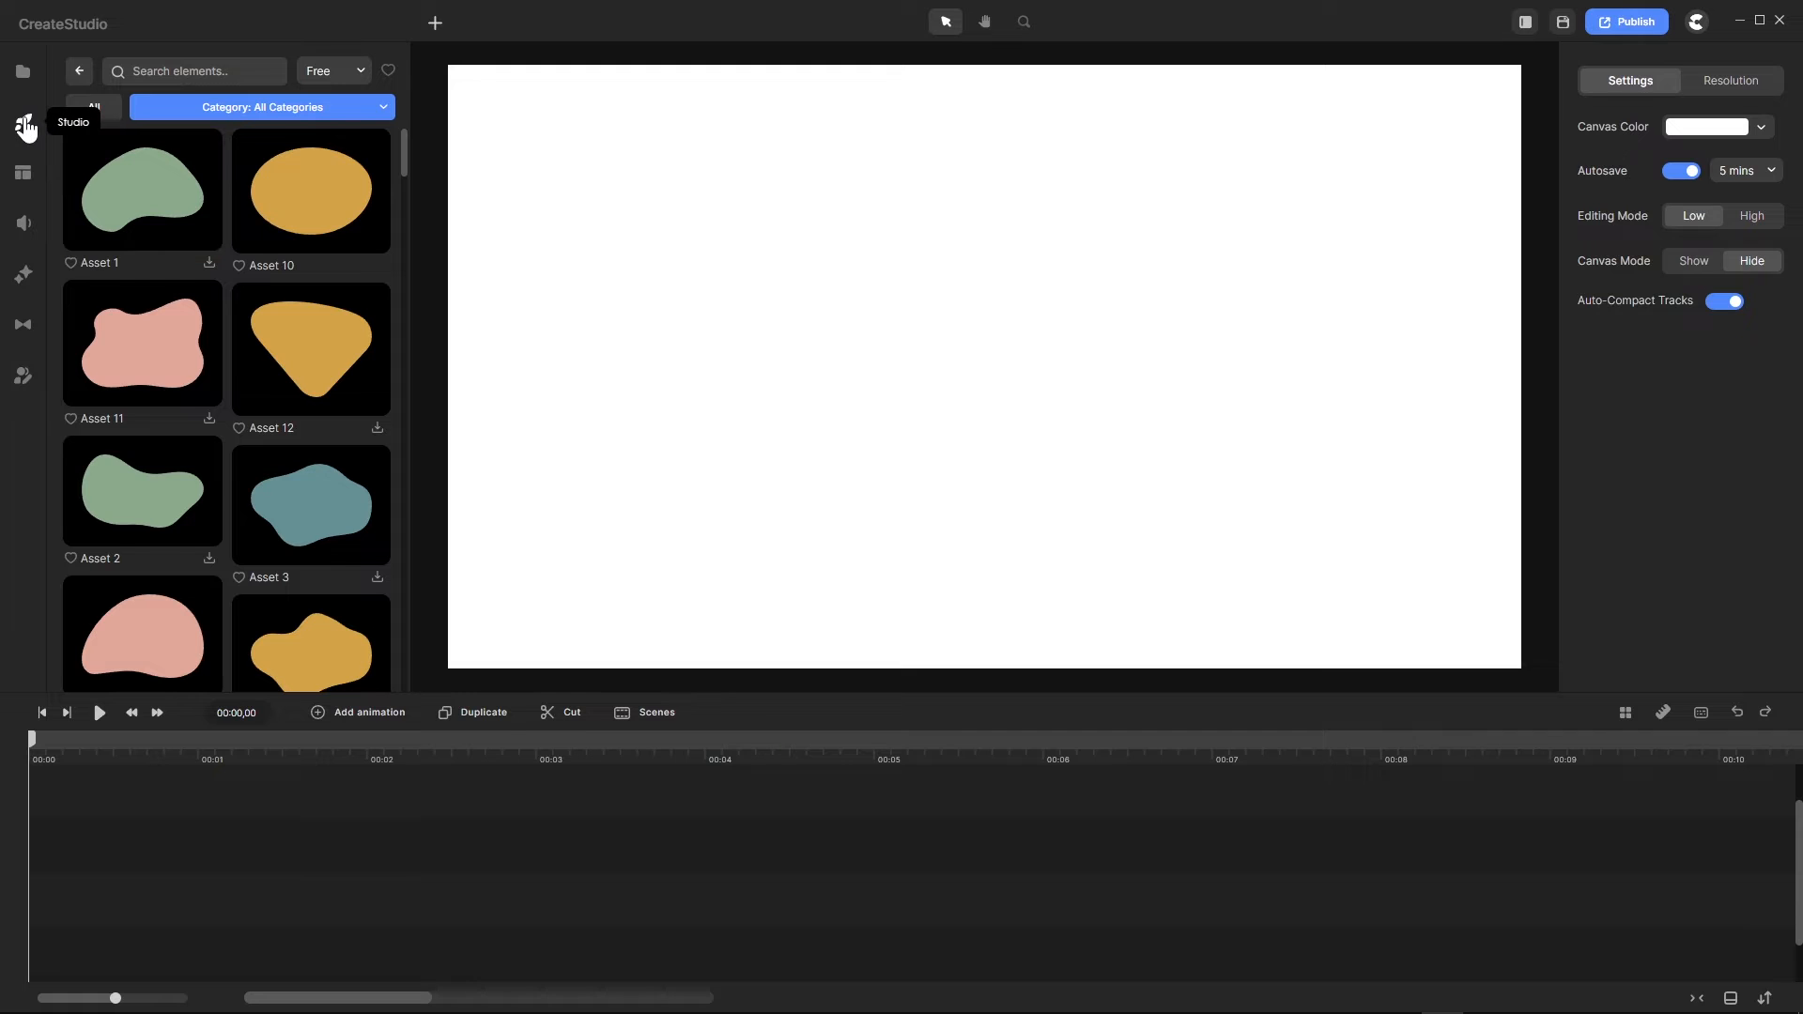
Step: Leave the Shapes category and open the Icons category of the Studio element library
{"action": "left_click", "coordinate": [80, 73]}
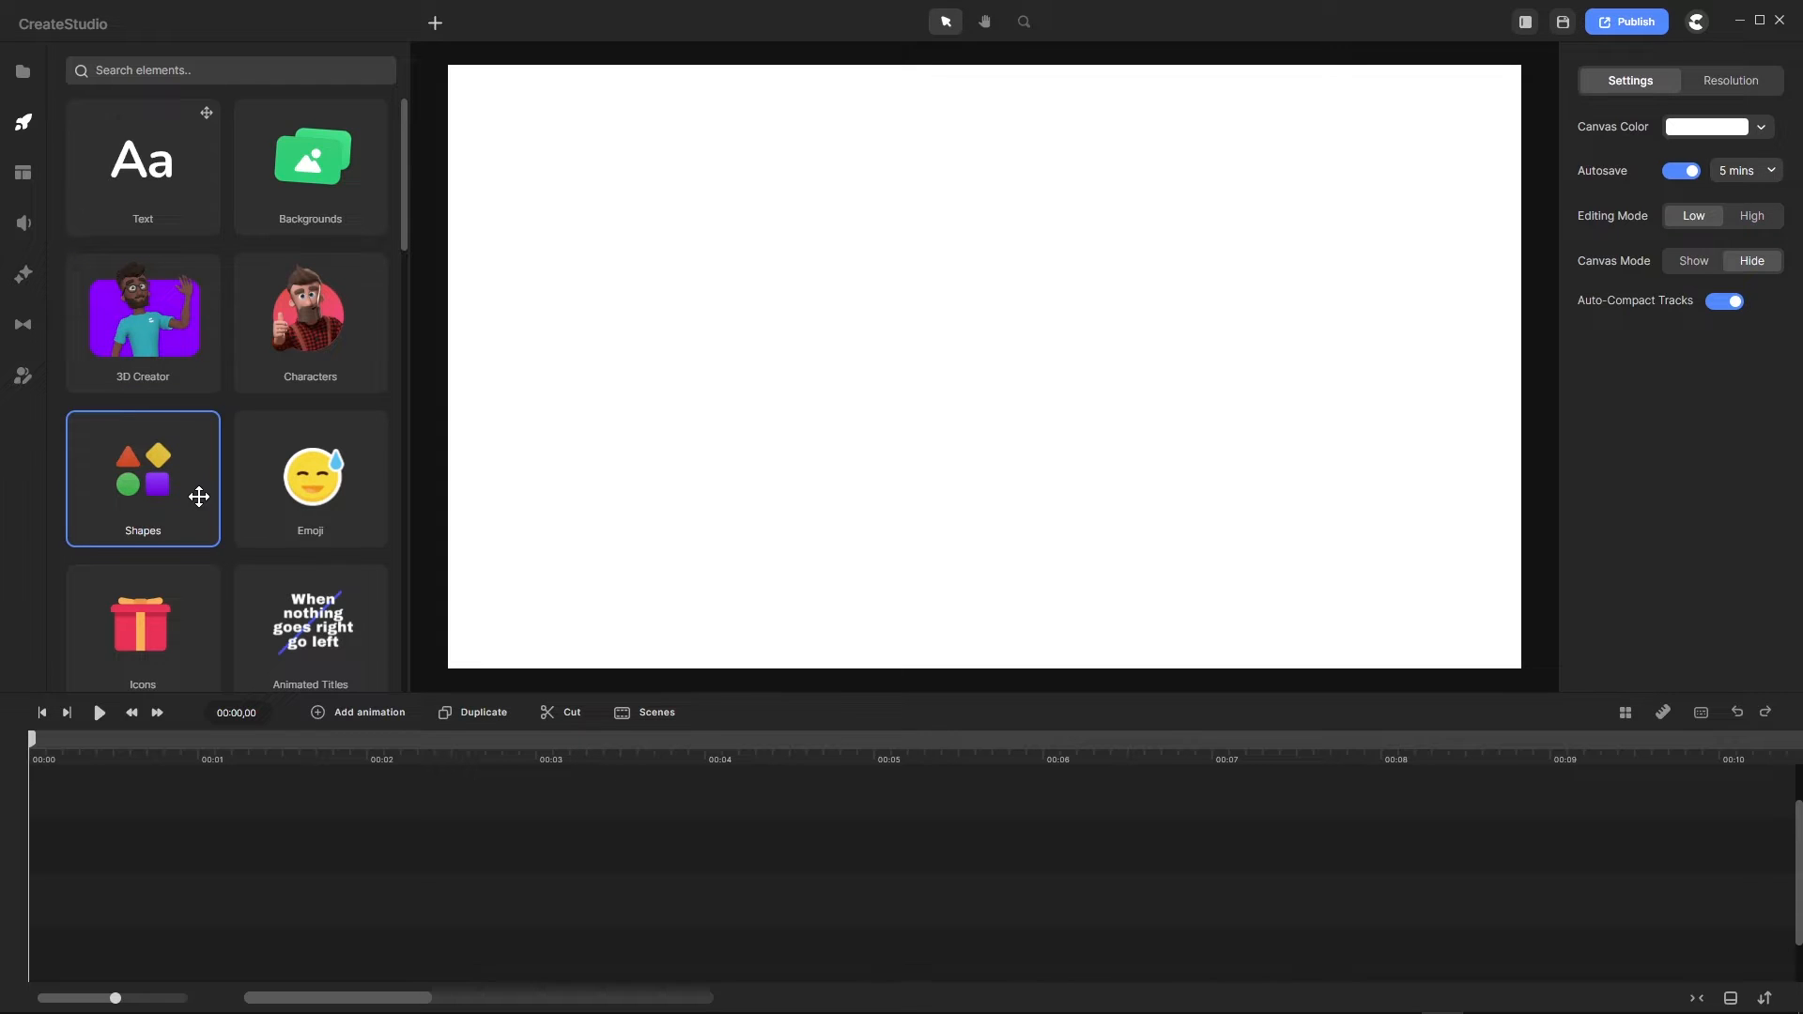
{"action": "scroll", "coordinate": [197, 489], "scroll_direction": "down", "scroll_amount": 2}
{"action": "left_click", "coordinate": [159, 507]}
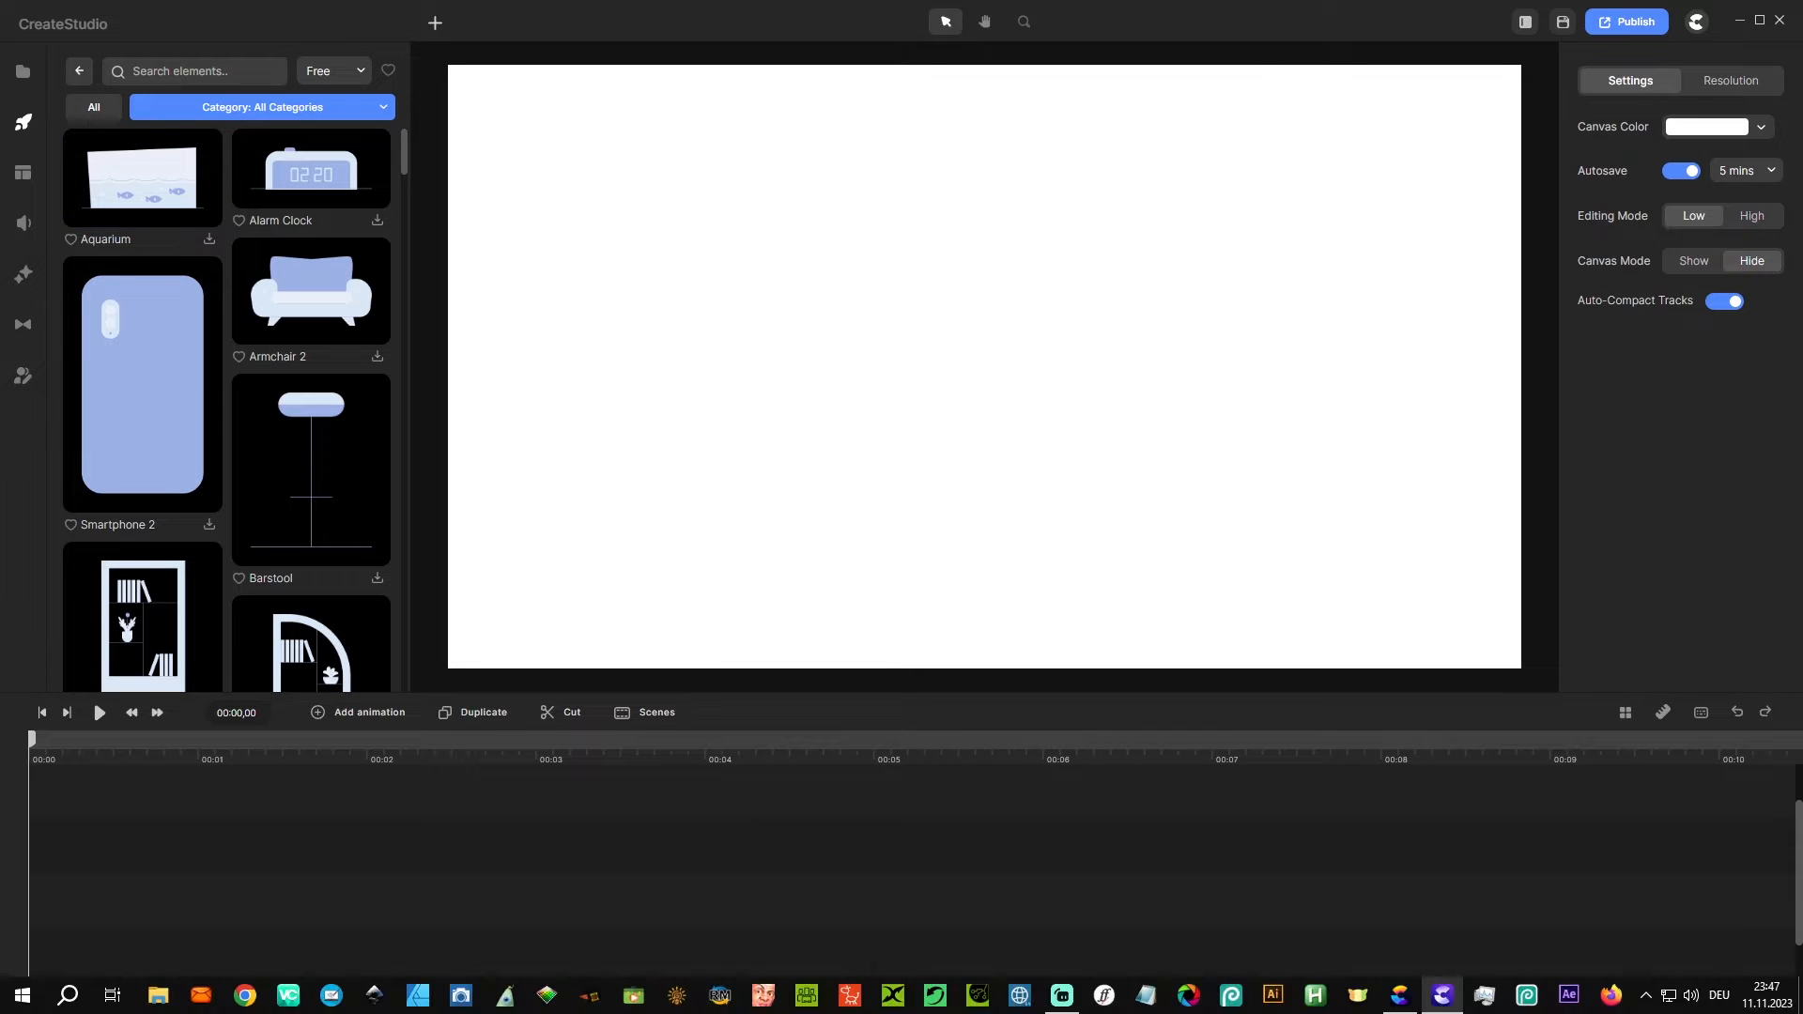
Step: Switch to CreateStudioPro and look through its Shape collection, ending at the basic shapes
{"action": "left_click", "coordinate": [1399, 1003]}
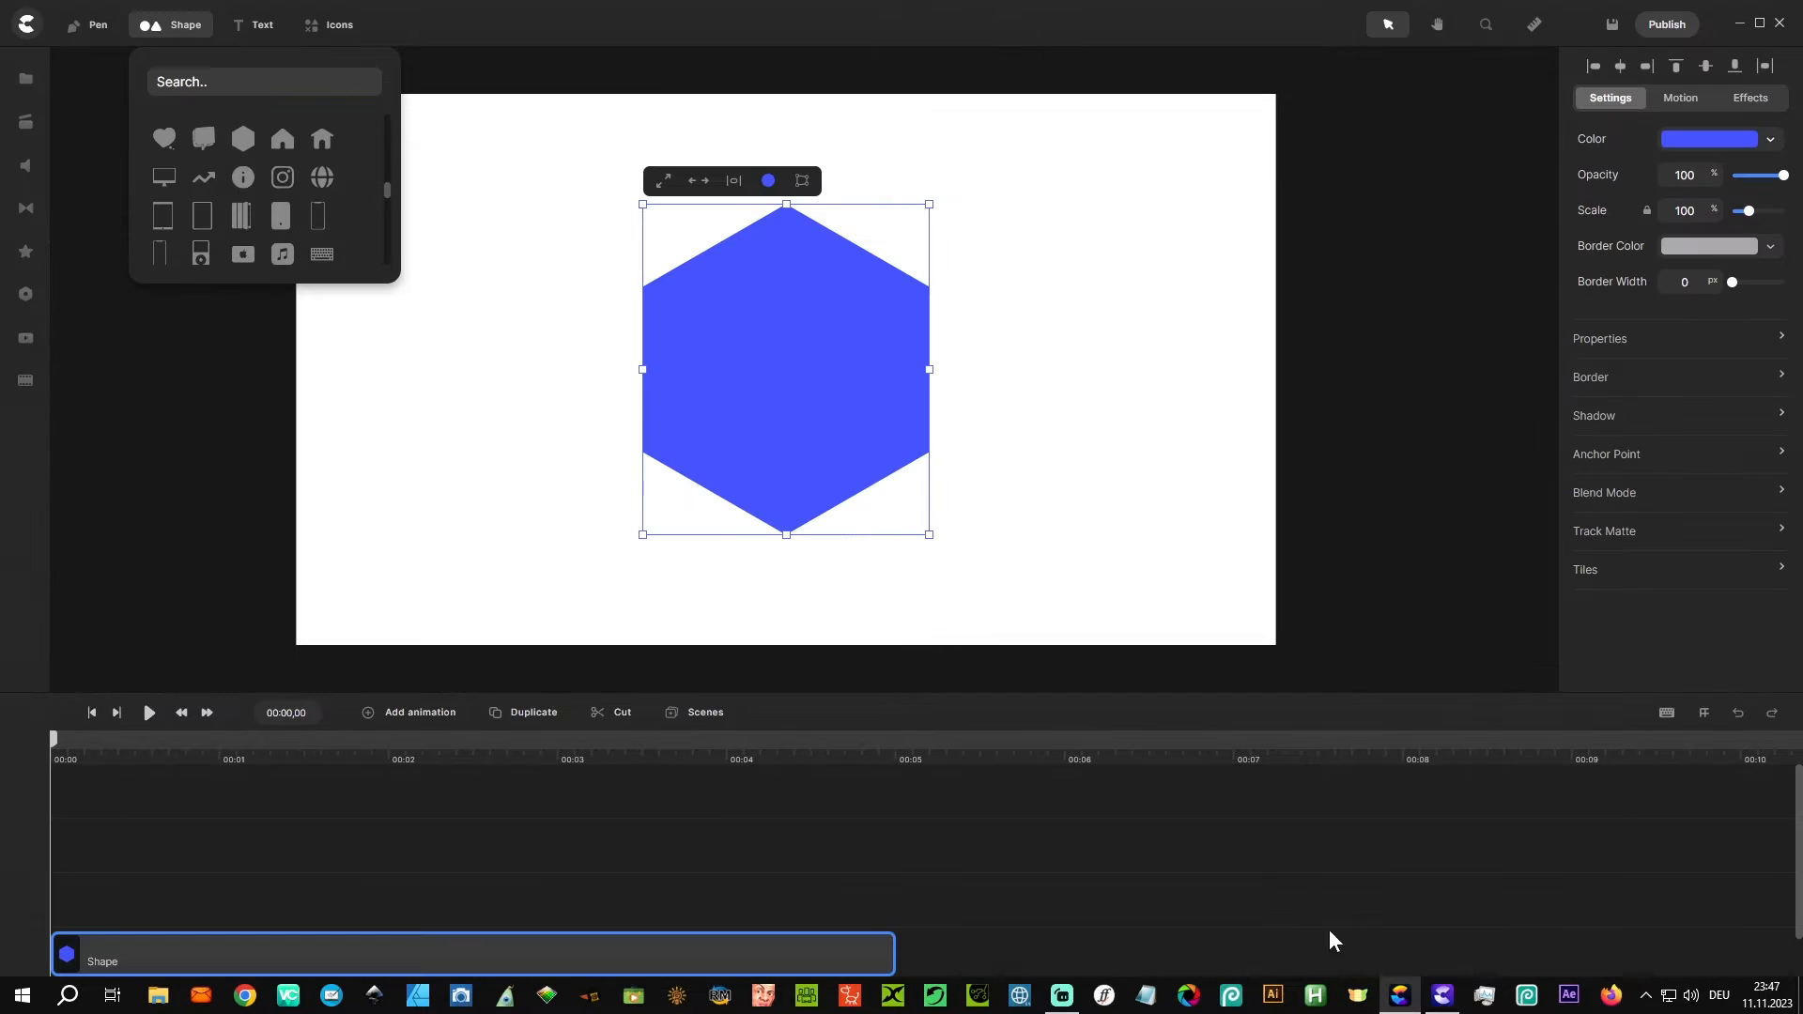
{"action": "scroll", "coordinate": [233, 154], "scroll_direction": "down", "scroll_amount": 5}
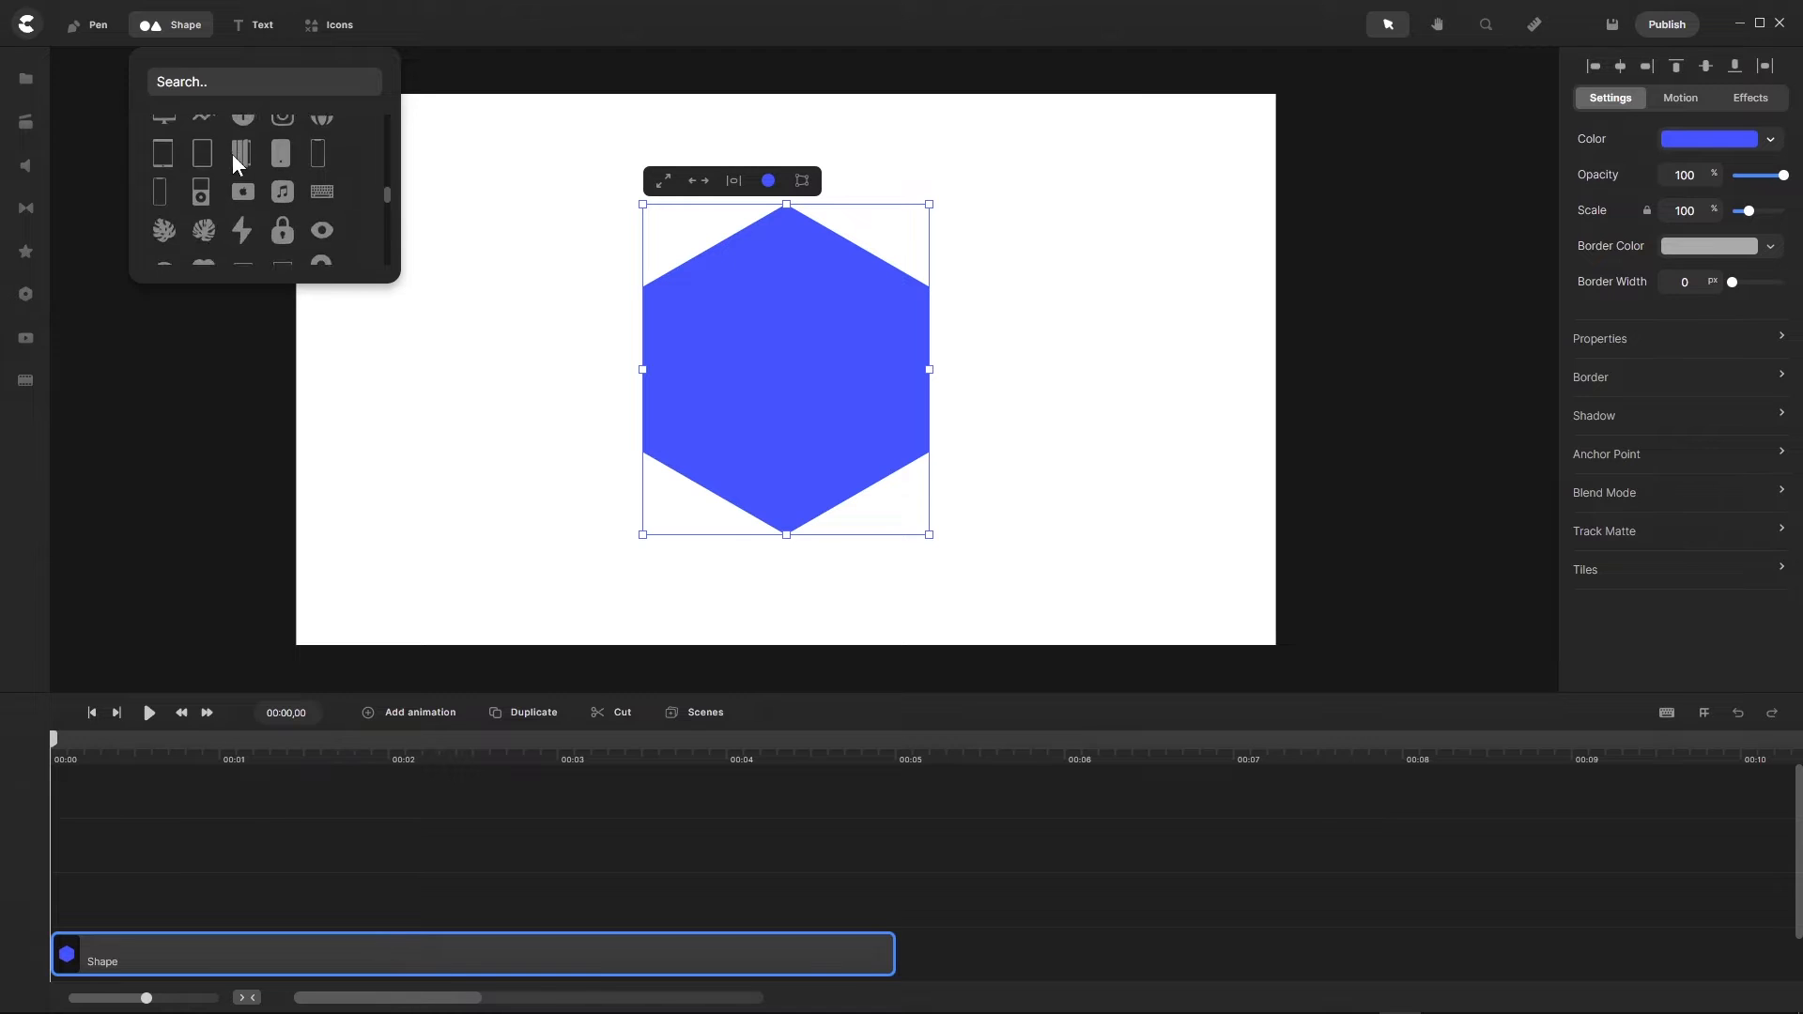
{"action": "scroll", "coordinate": [232, 154], "scroll_direction": "up", "scroll_amount": 10}
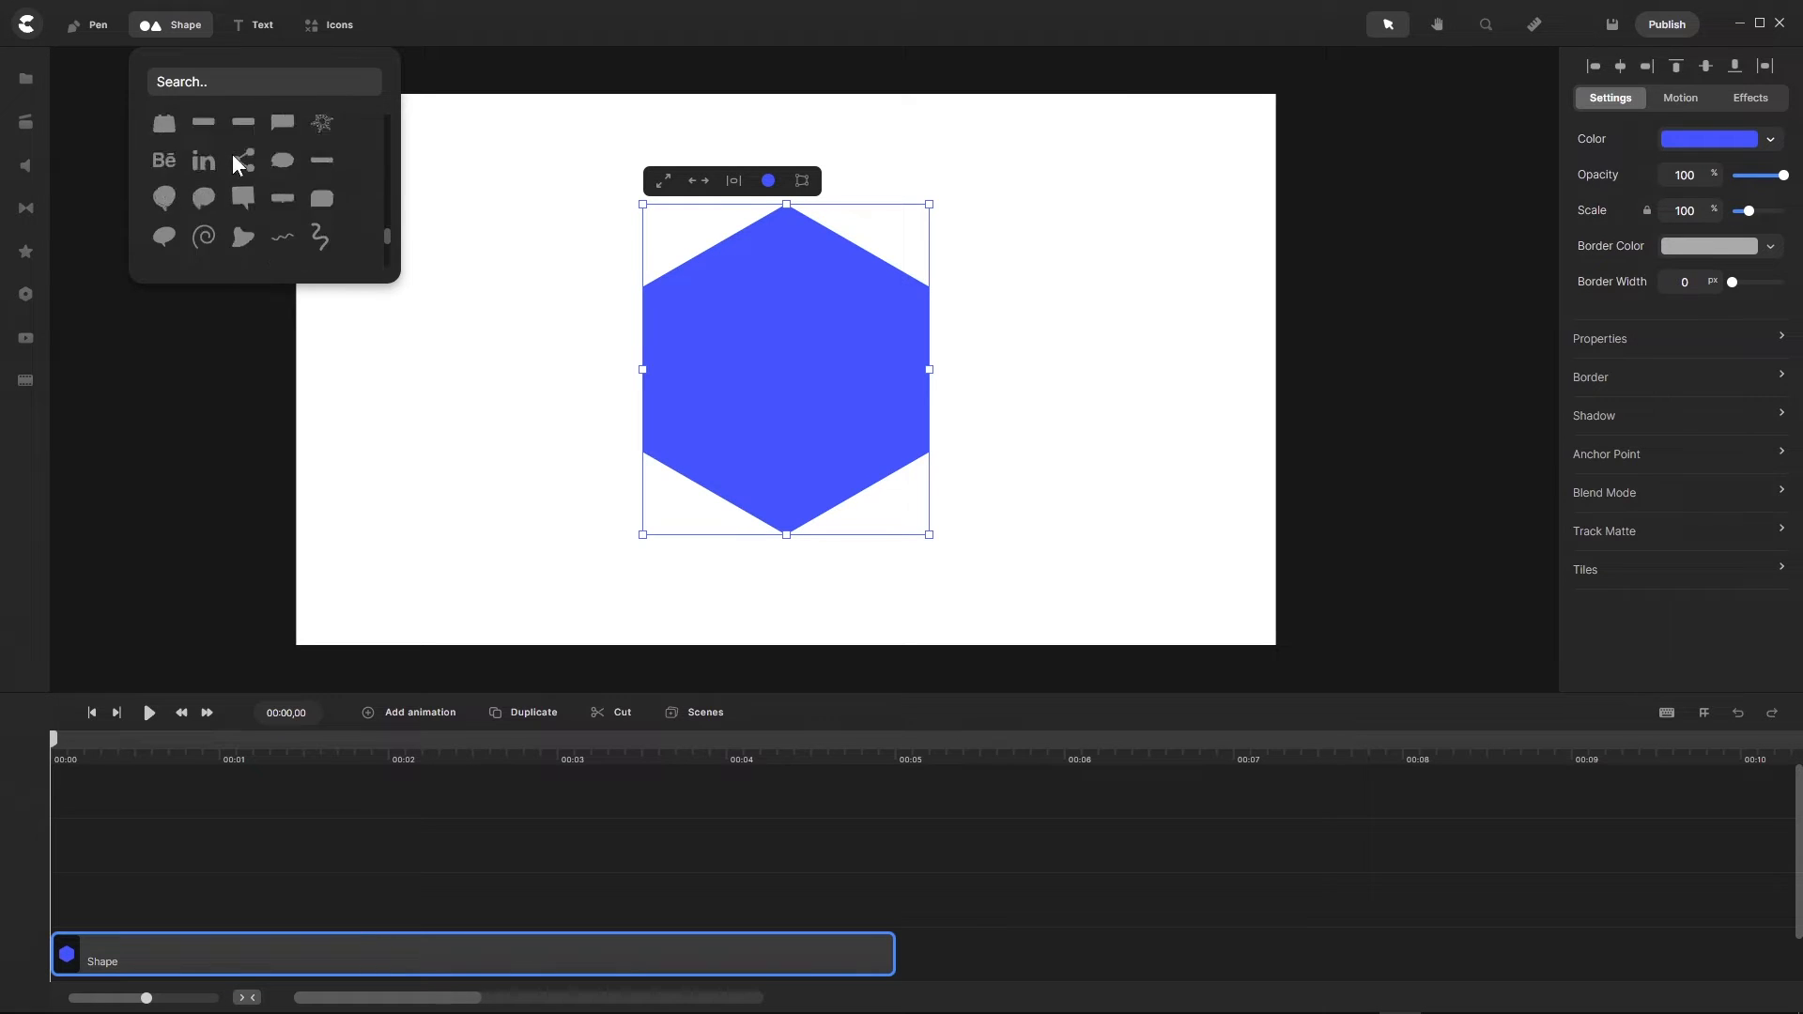
{"action": "scroll", "coordinate": [233, 154], "scroll_direction": "down", "scroll_amount": 5}
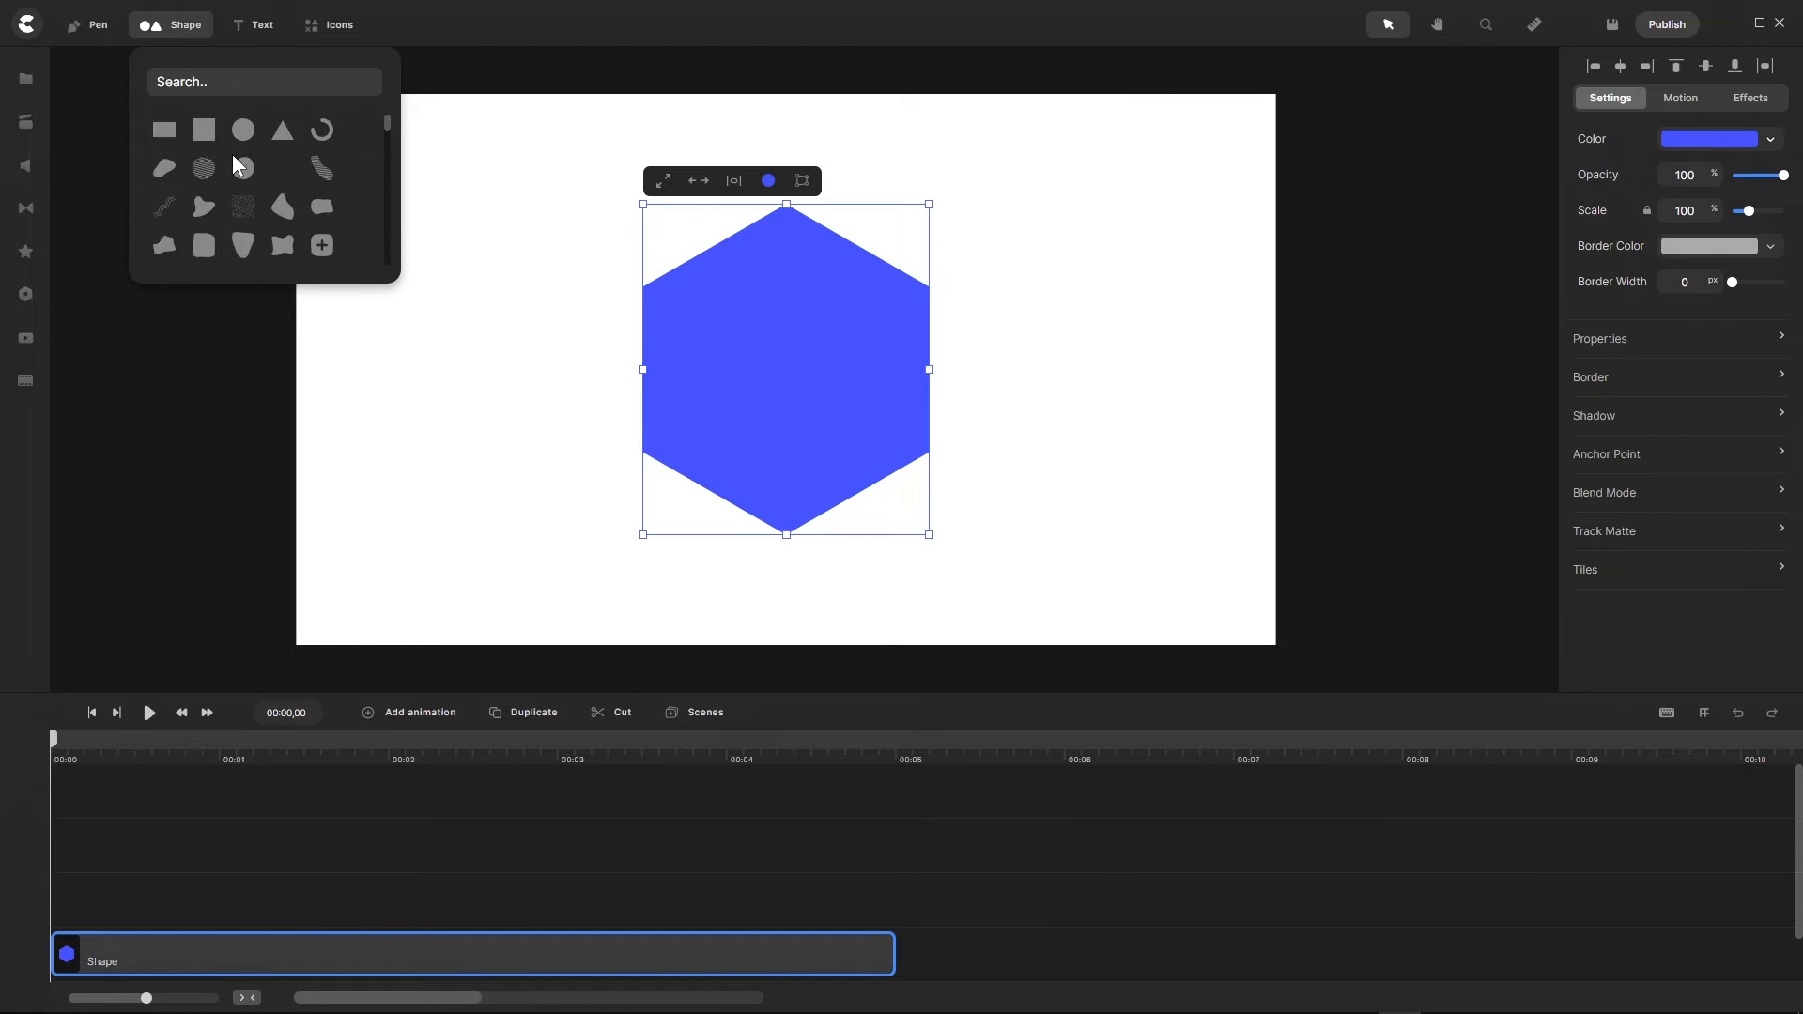
Step: Open the Icons collection and browse down through its icons
{"action": "left_click", "coordinate": [313, 24]}
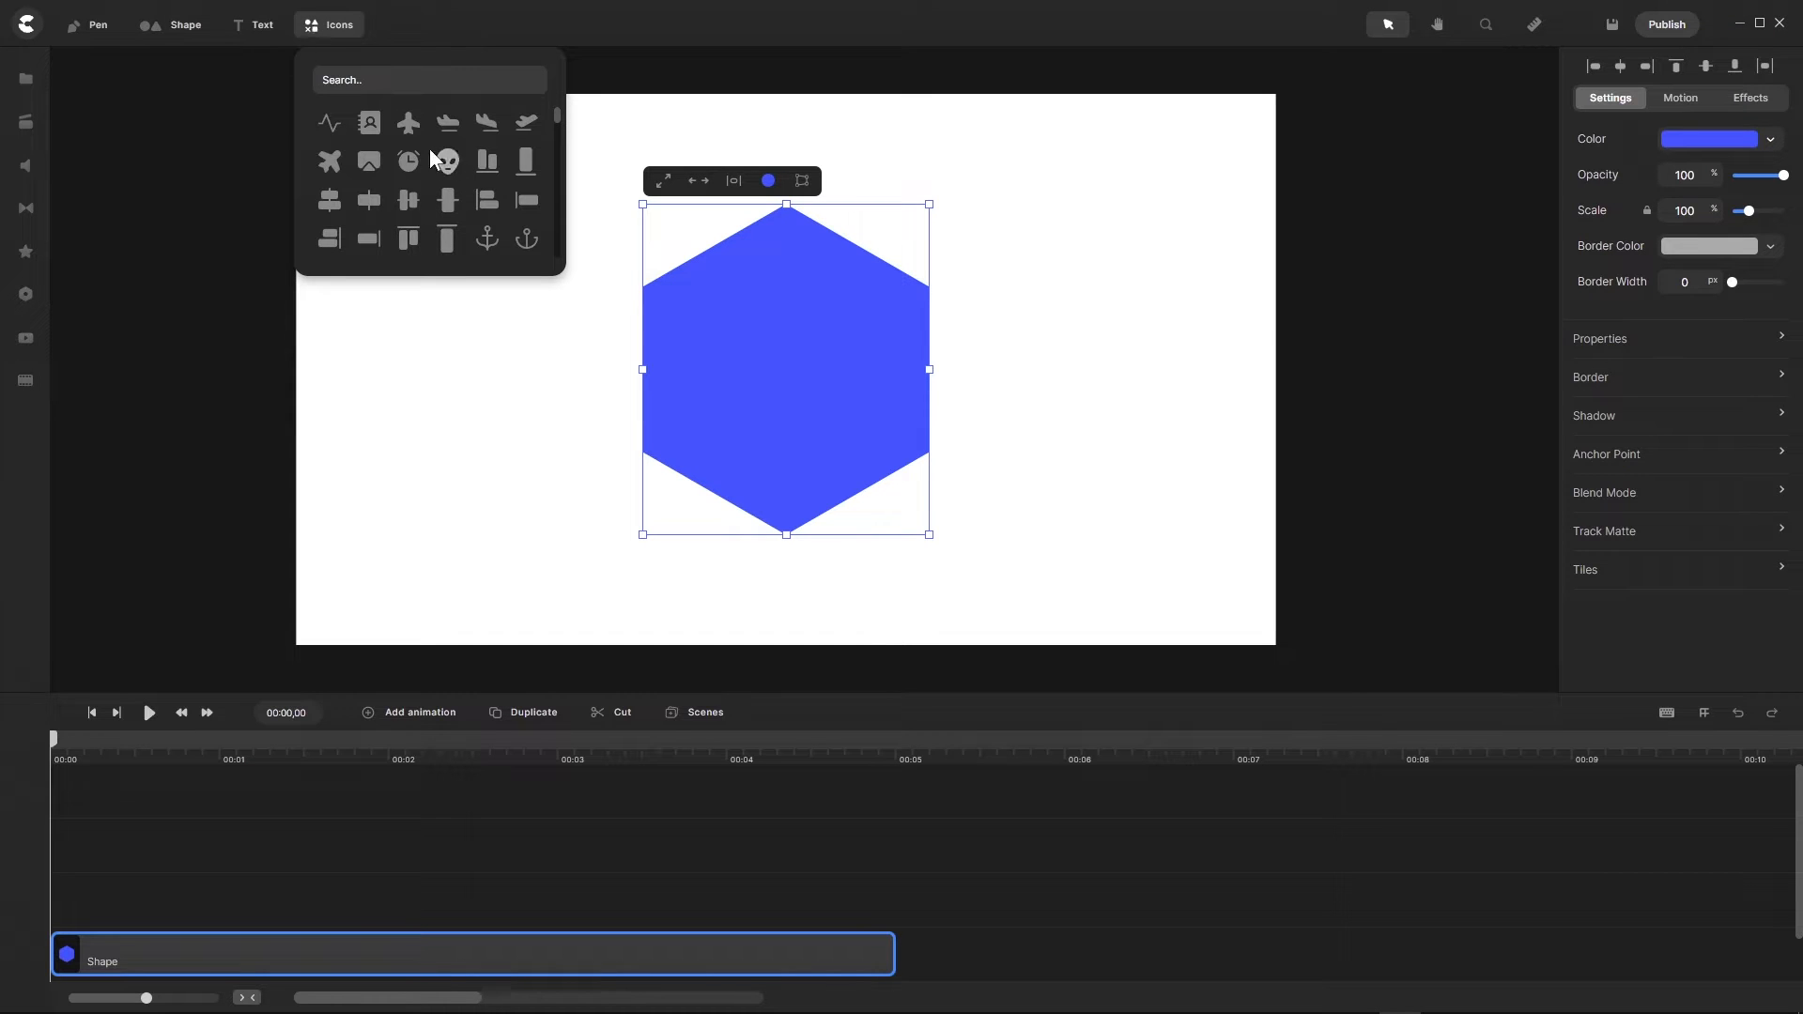
{"action": "scroll", "coordinate": [431, 149], "scroll_direction": "down", "scroll_amount": 5}
{"action": "scroll", "coordinate": [435, 159], "scroll_direction": "down", "scroll_amount": 10}
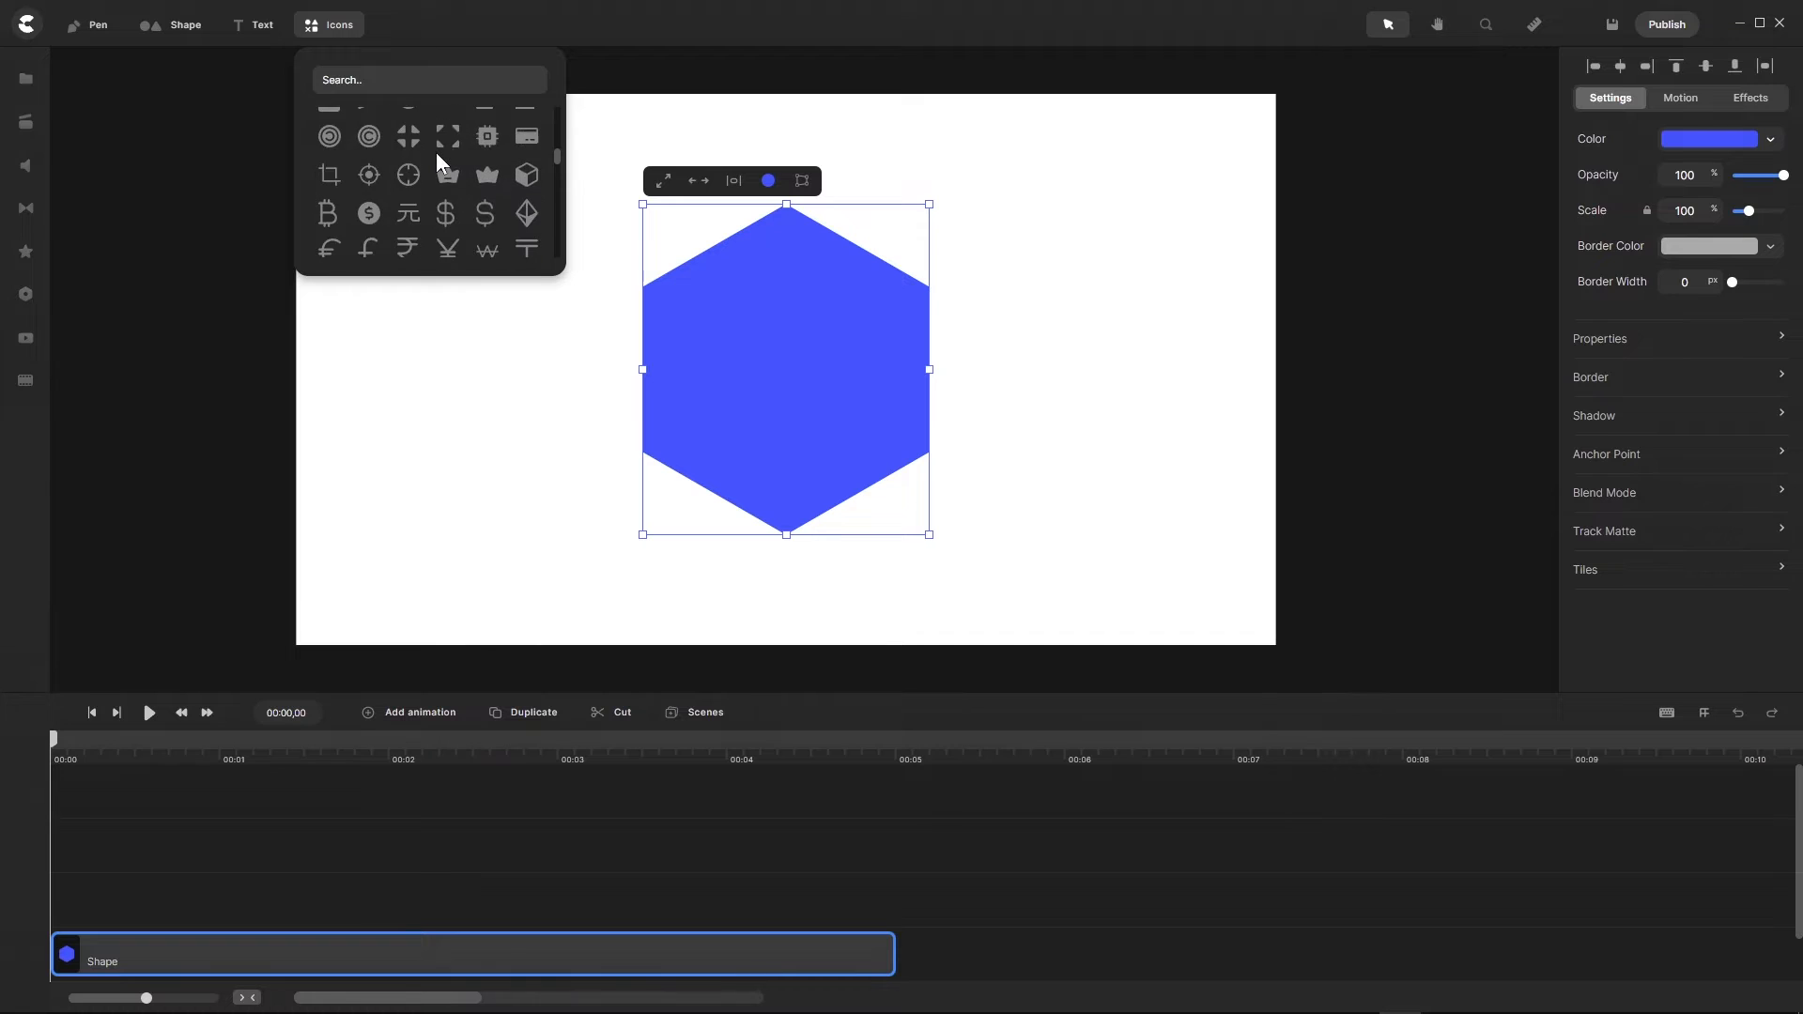
{"action": "scroll", "coordinate": [437, 156], "scroll_direction": "down", "scroll_amount": 10}
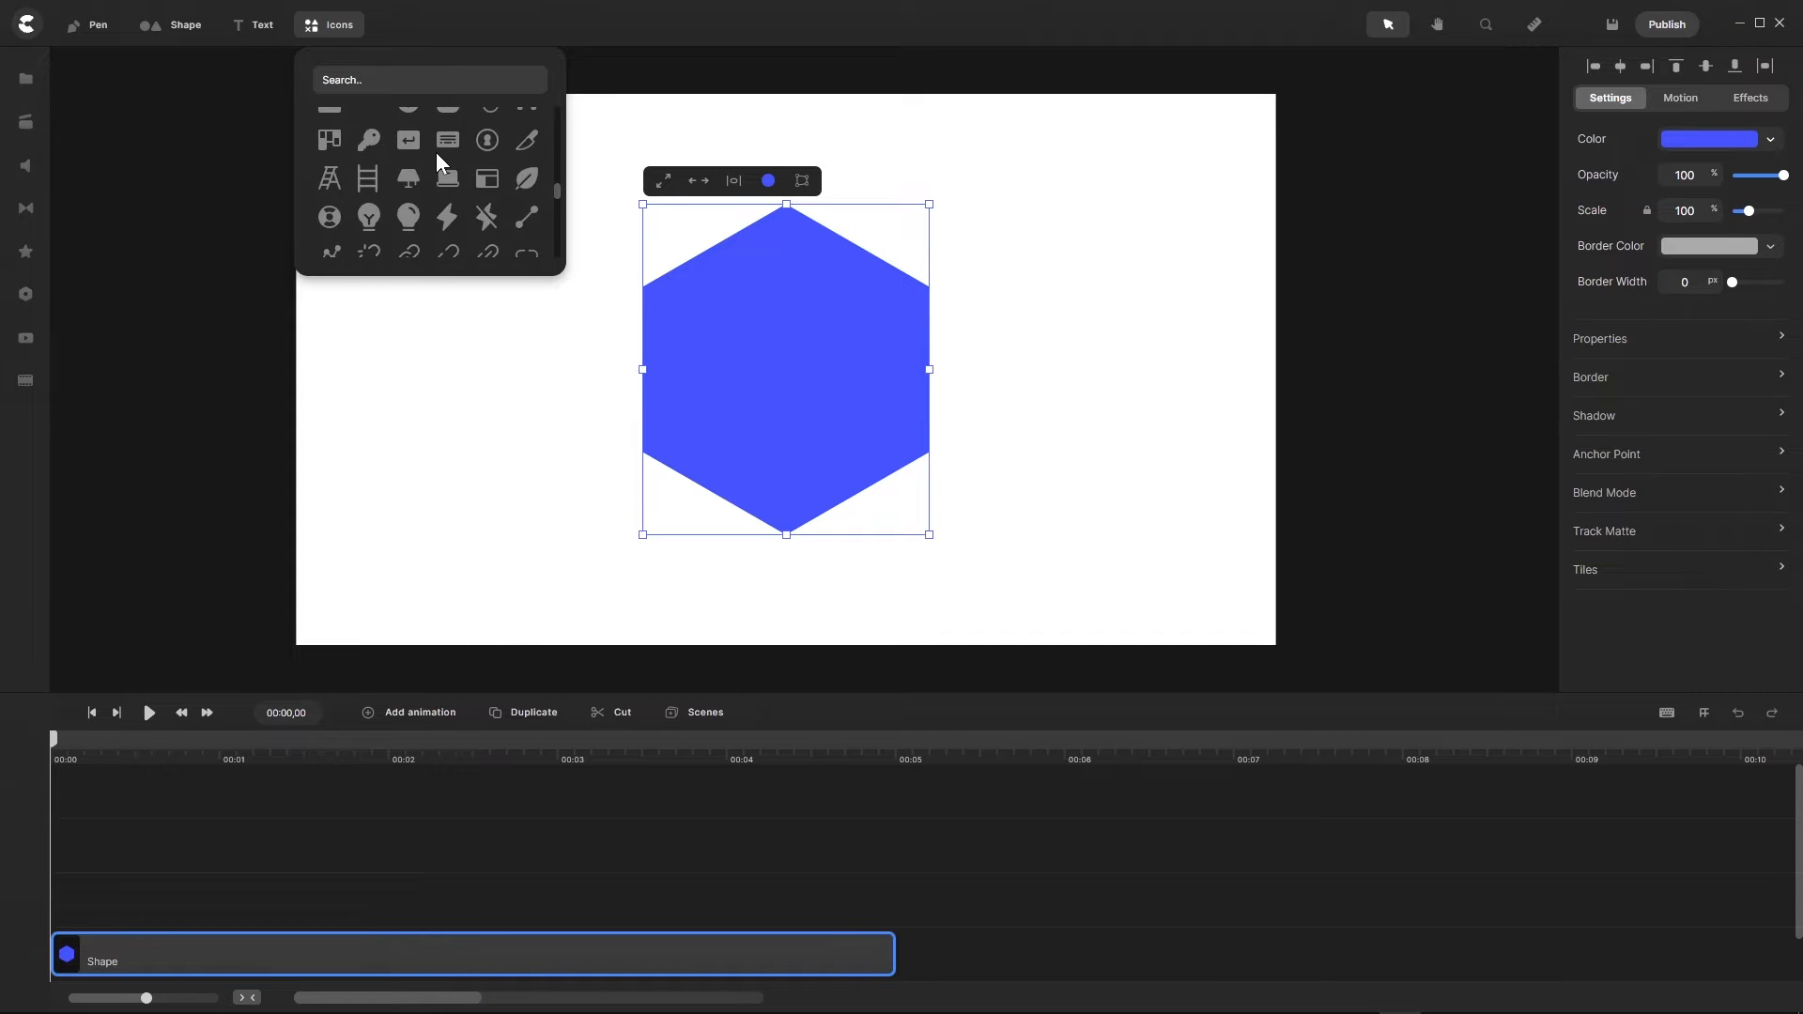
{"action": "scroll", "coordinate": [435, 151], "scroll_direction": "down", "scroll_amount": 10}
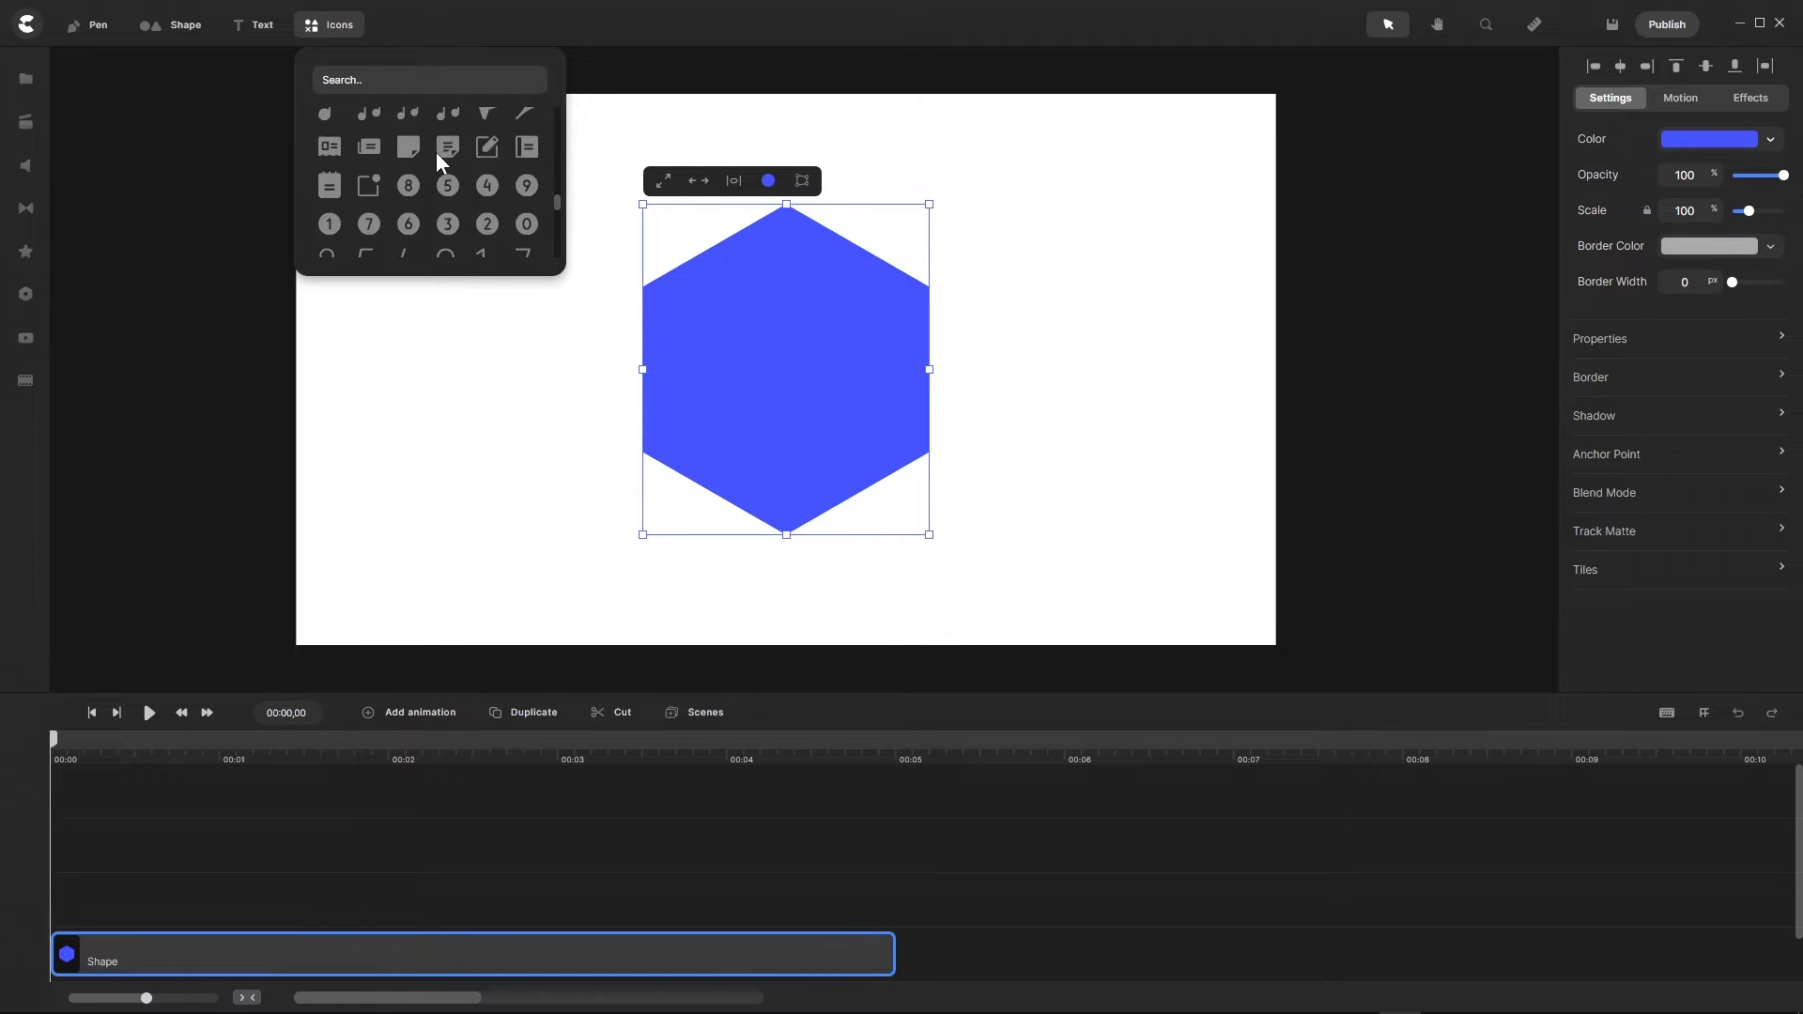
{"action": "scroll", "coordinate": [436, 152], "scroll_direction": "down", "scroll_amount": 8}
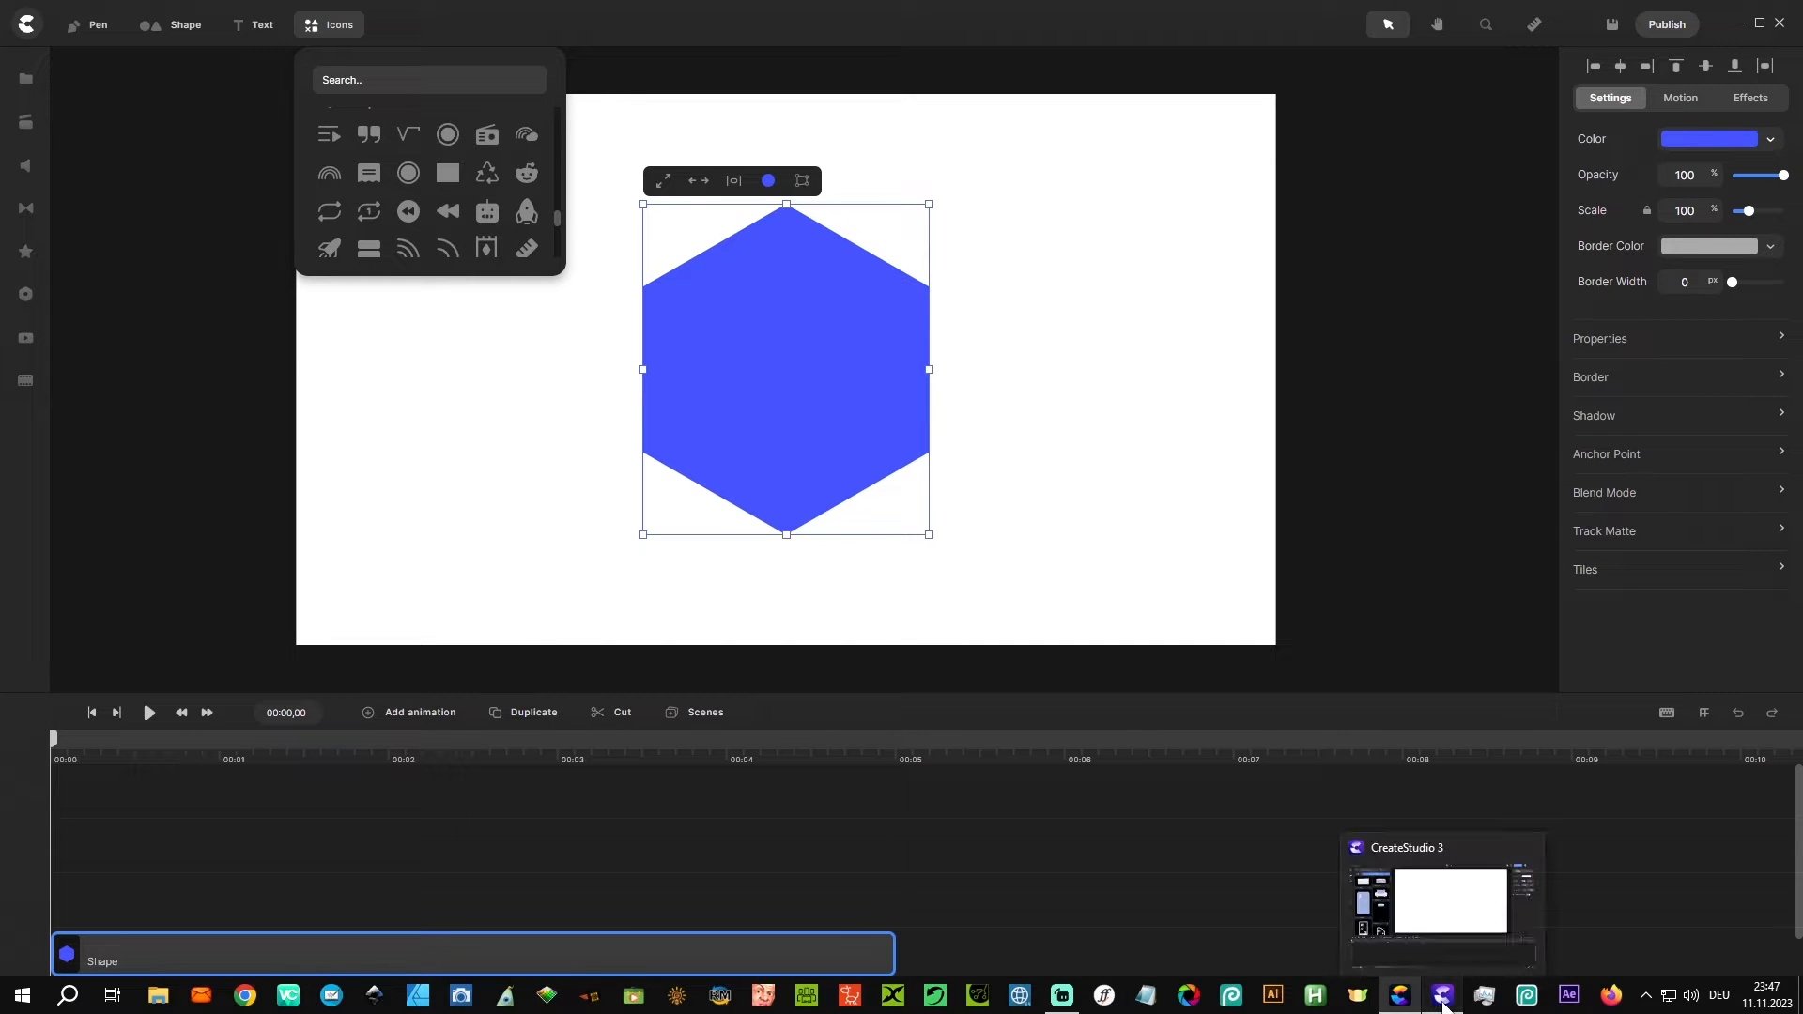
Step: Switch to CreateStudio 3 and browse the free assets in its Icons category
{"action": "left_click", "coordinate": [1443, 1005]}
{"action": "scroll", "coordinate": [272, 355], "scroll_direction": "down", "scroll_amount": 12}
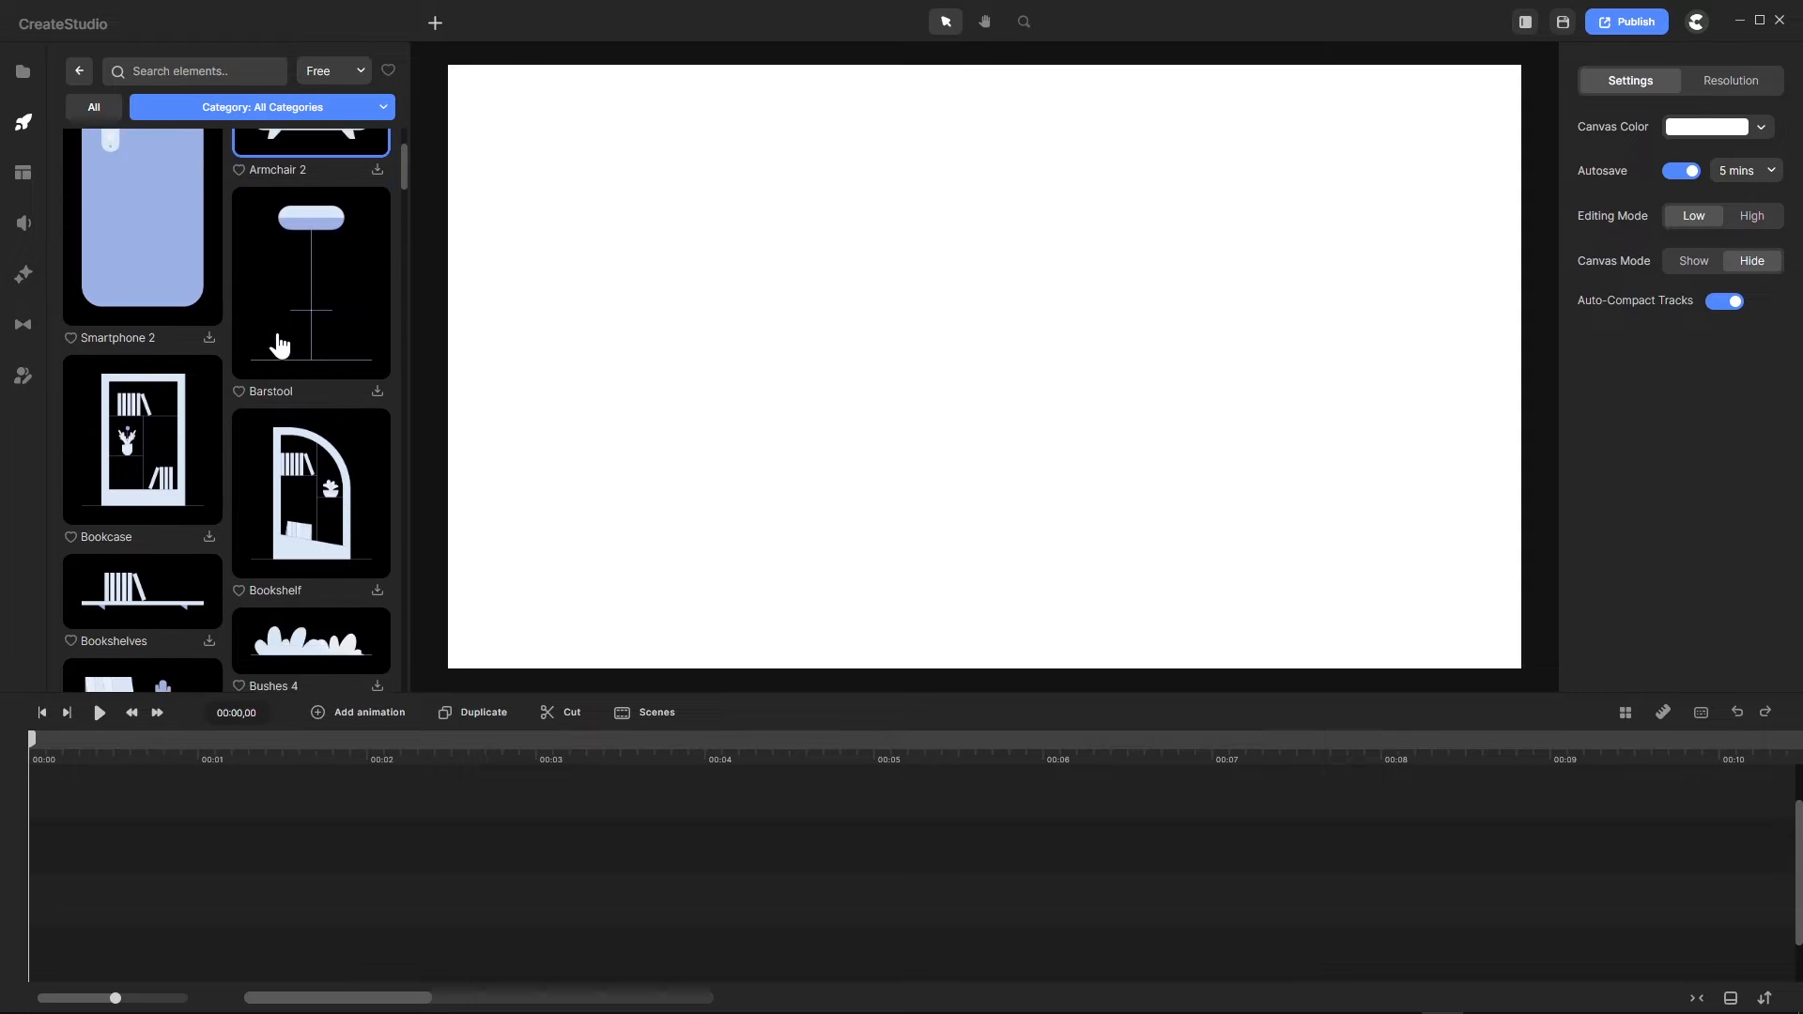
{"action": "scroll", "coordinate": [285, 348], "scroll_direction": "down", "scroll_amount": 3}
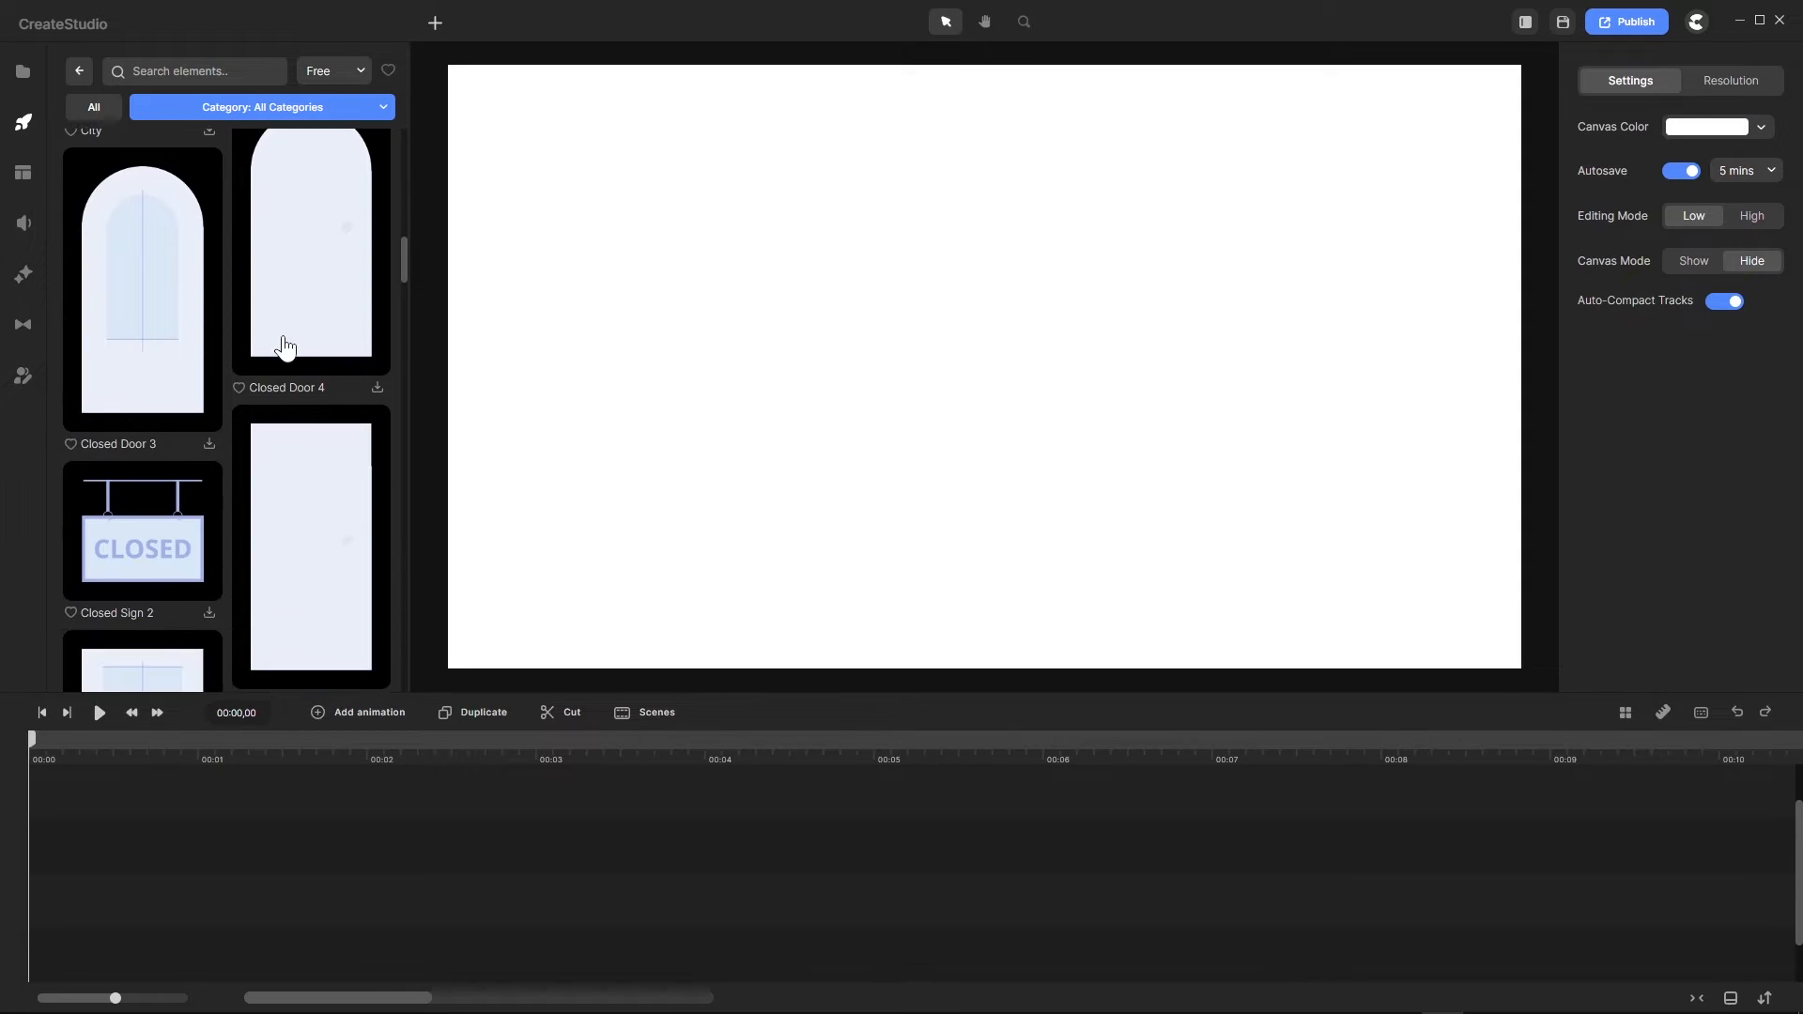
{"action": "scroll", "coordinate": [286, 349], "scroll_direction": "up", "scroll_amount": 4}
{"action": "scroll", "coordinate": [287, 350], "scroll_direction": "up", "scroll_amount": 1}
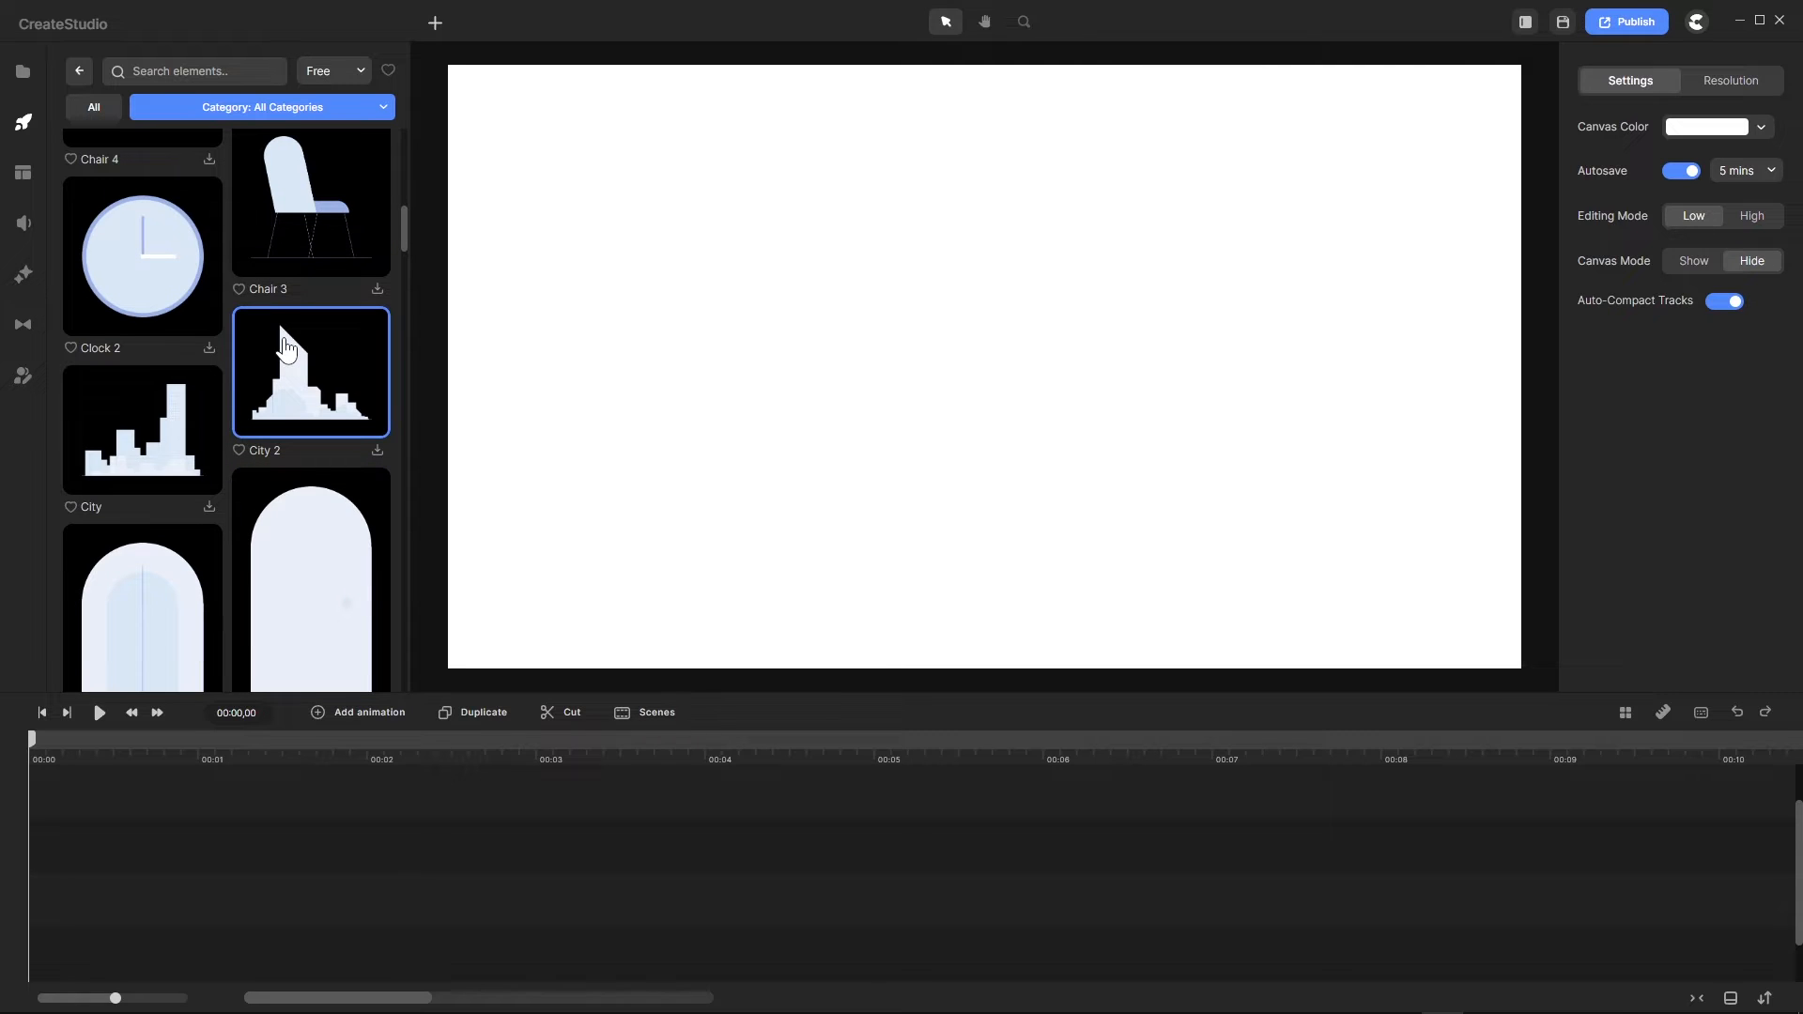
Step: Search the element library for "city" and look through the matching assets
{"action": "left_click", "coordinate": [151, 70]}
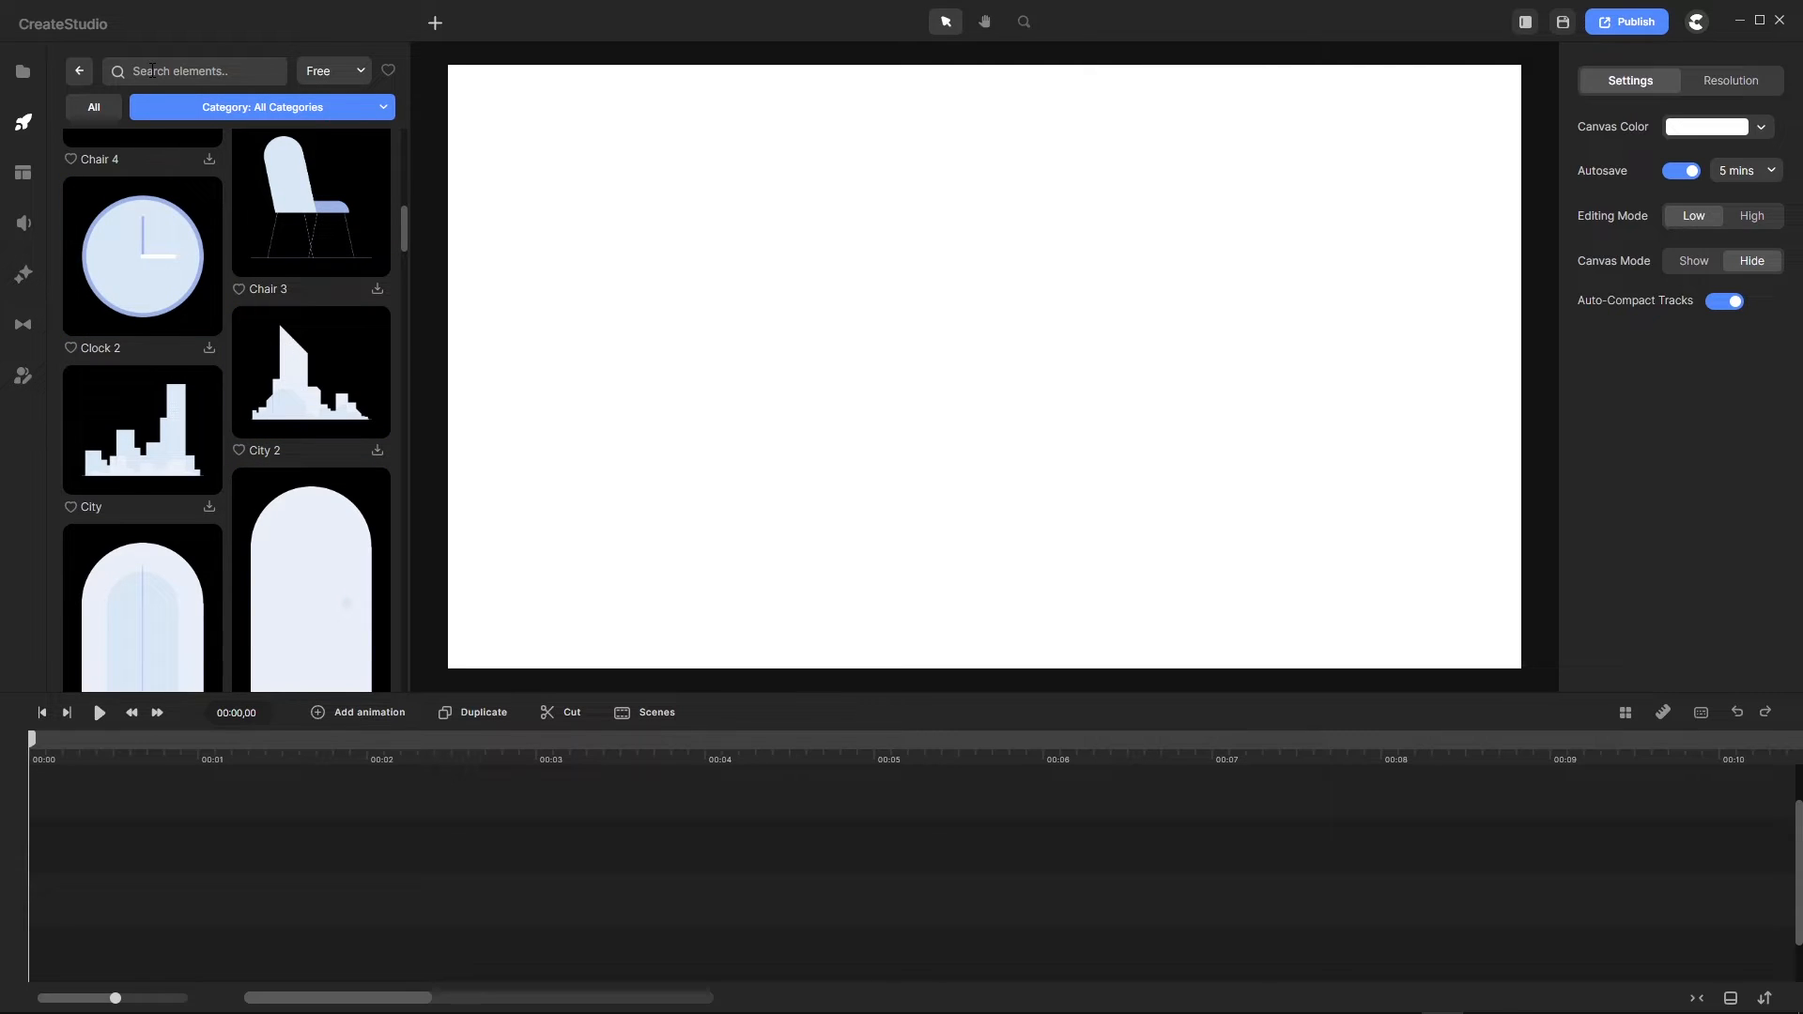
{"action": "type", "text": "cit"}
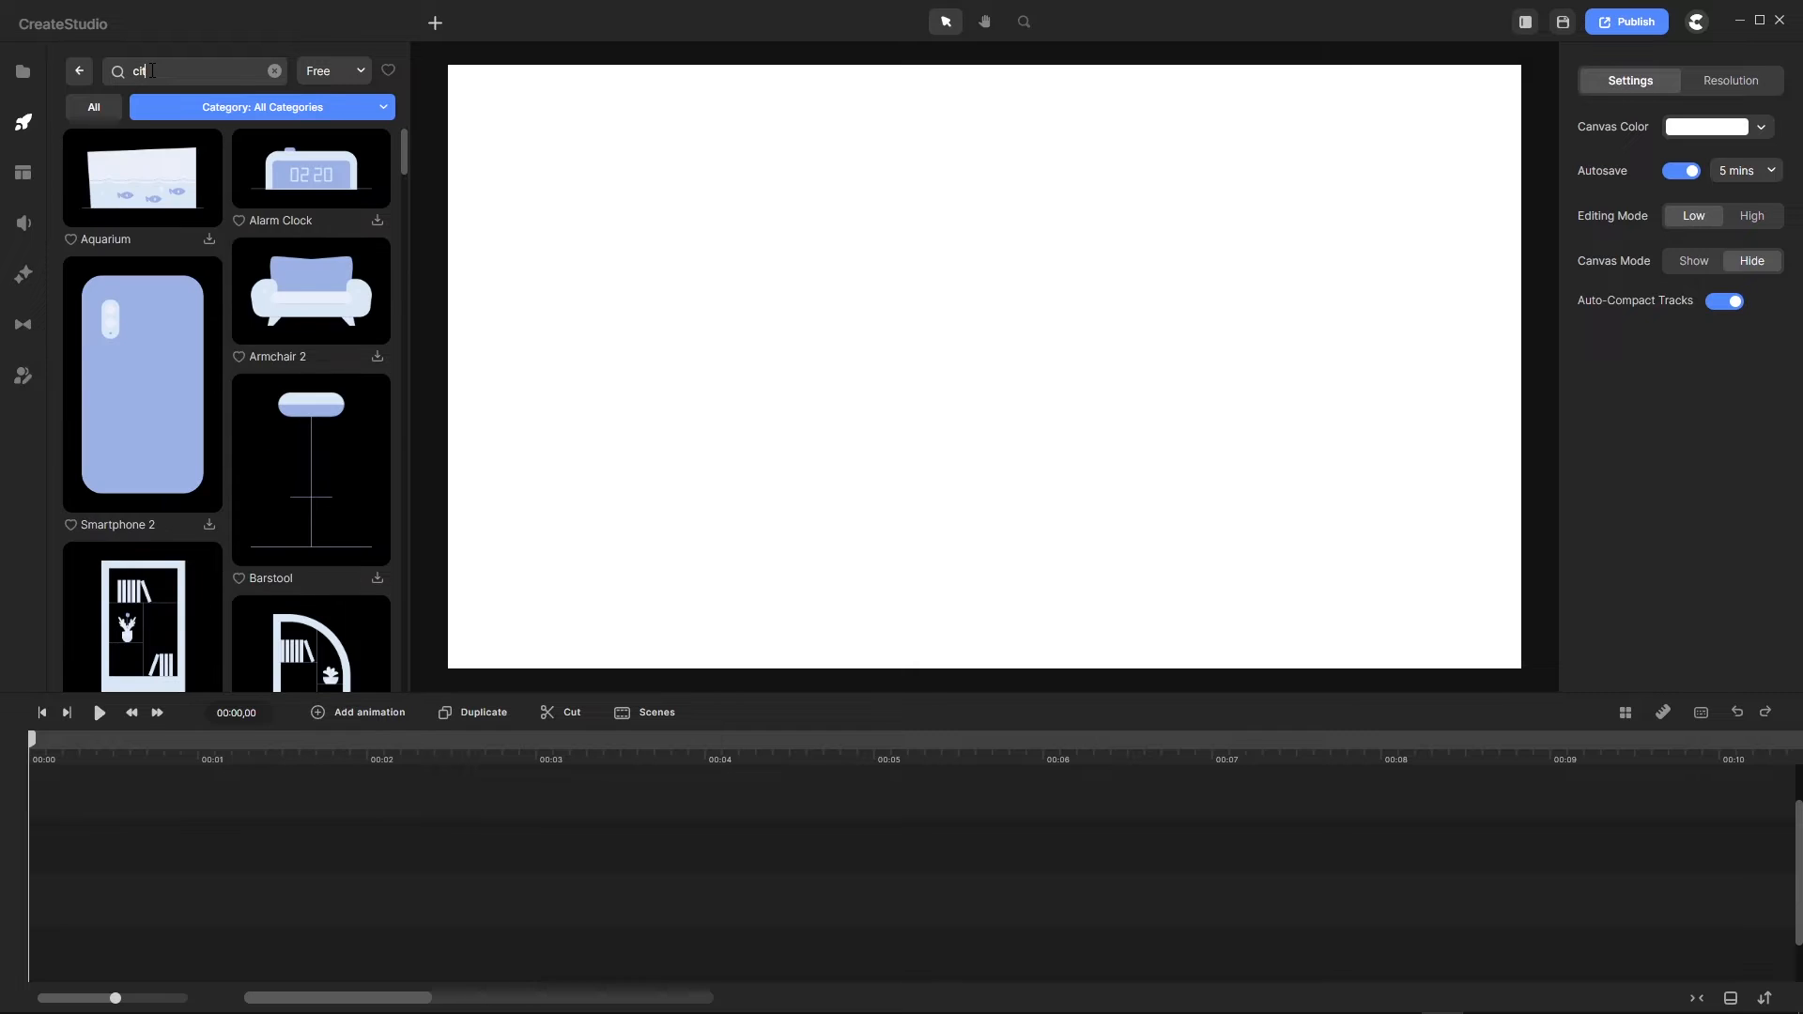
{"action": "type", "text": "y"}
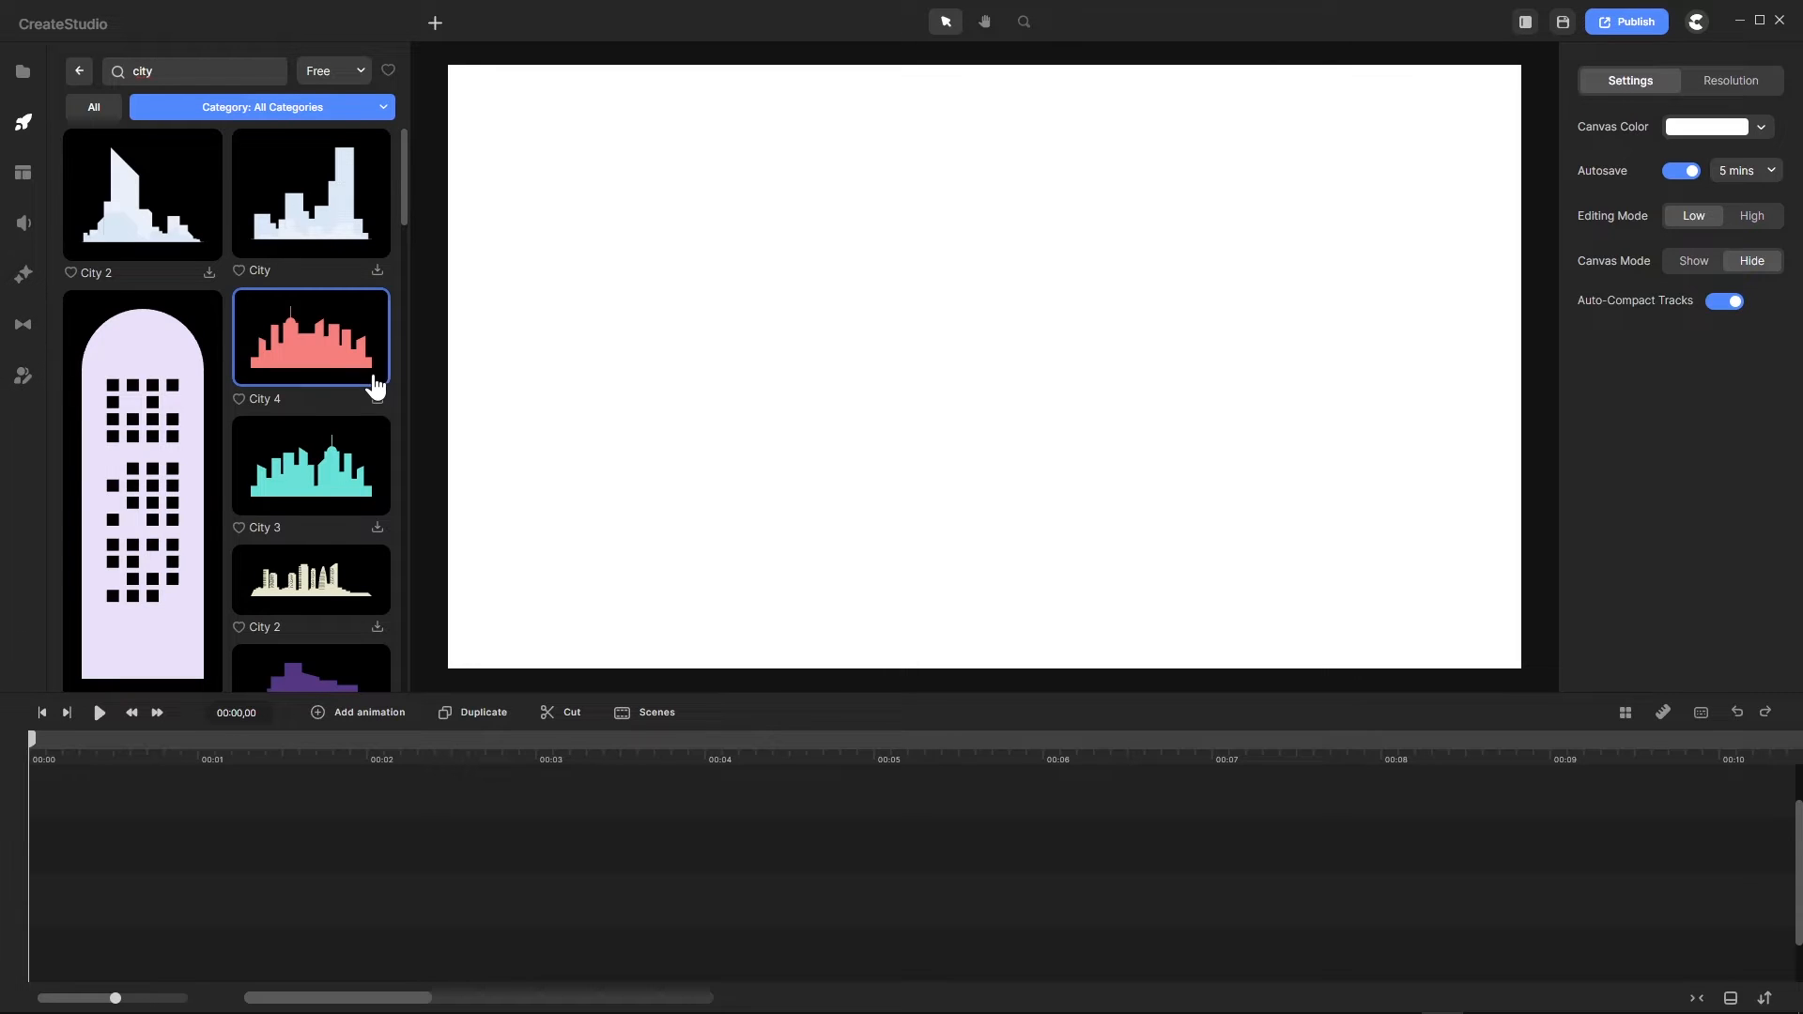
{"action": "scroll", "coordinate": [363, 375], "scroll_direction": "down", "scroll_amount": 4}
{"action": "scroll", "coordinate": [301, 367], "scroll_direction": "down", "scroll_amount": 10}
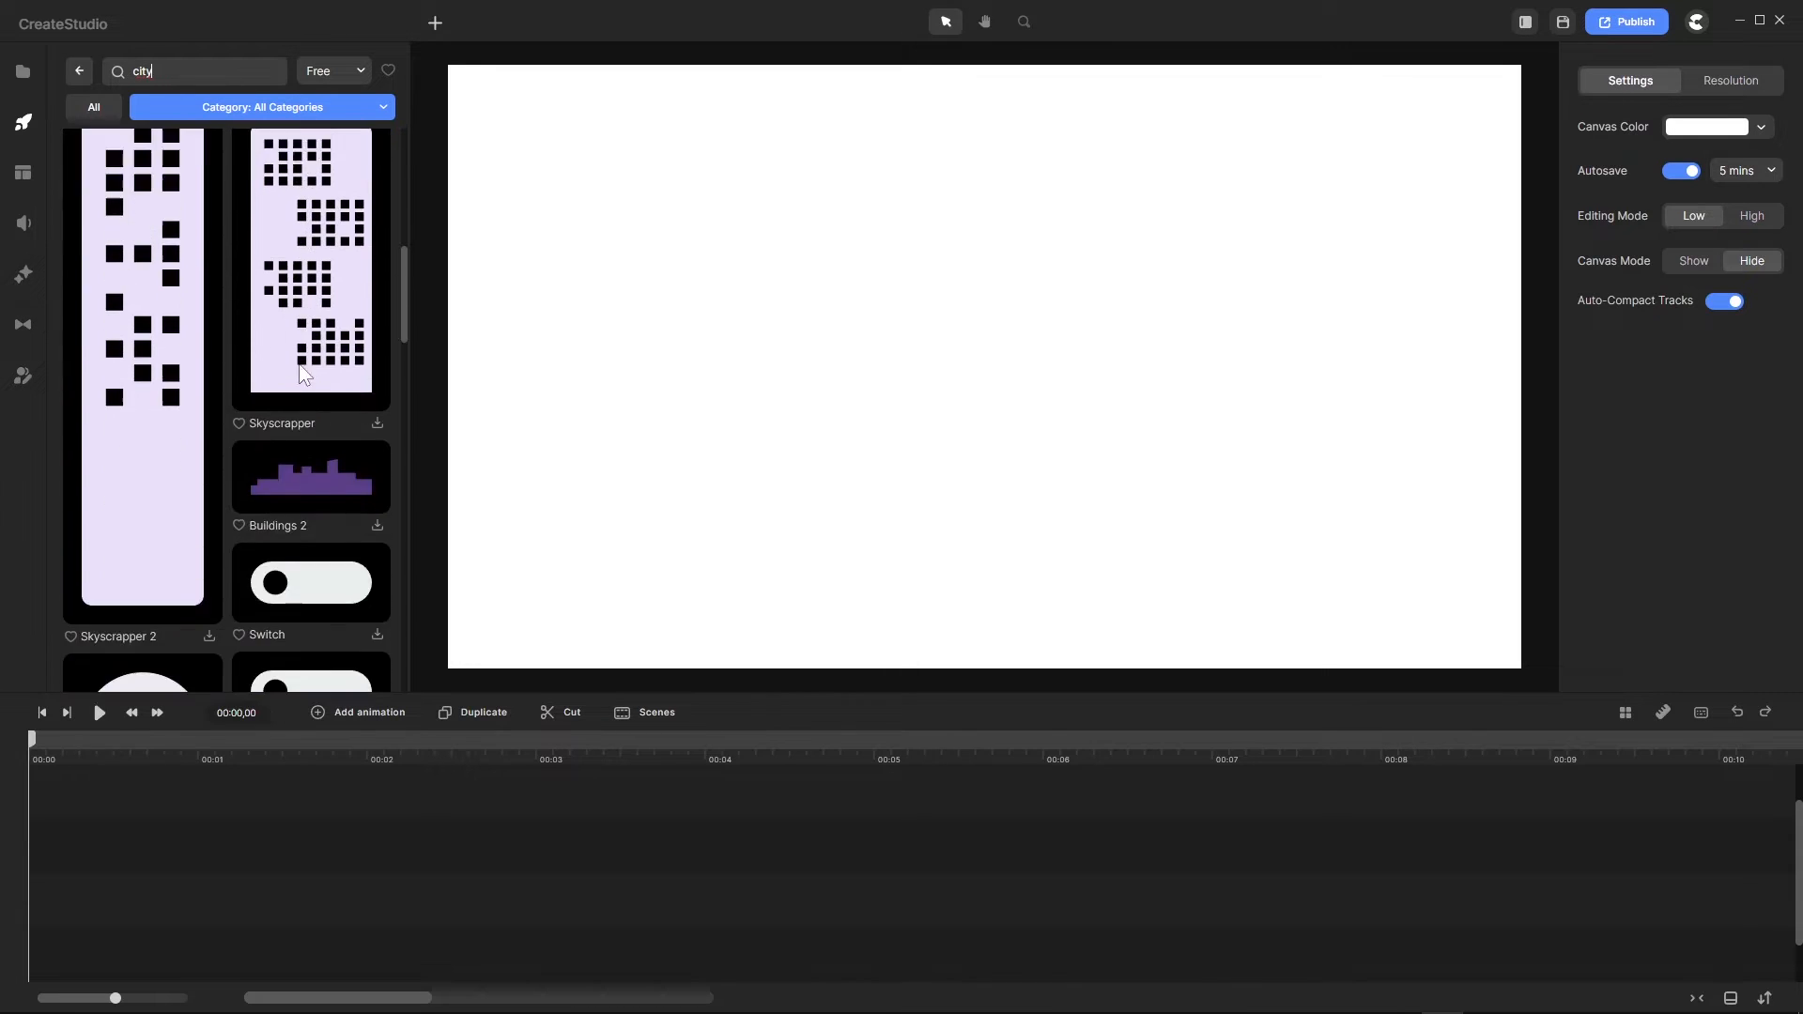
{"action": "scroll", "coordinate": [305, 374], "scroll_direction": "down", "scroll_amount": 1}
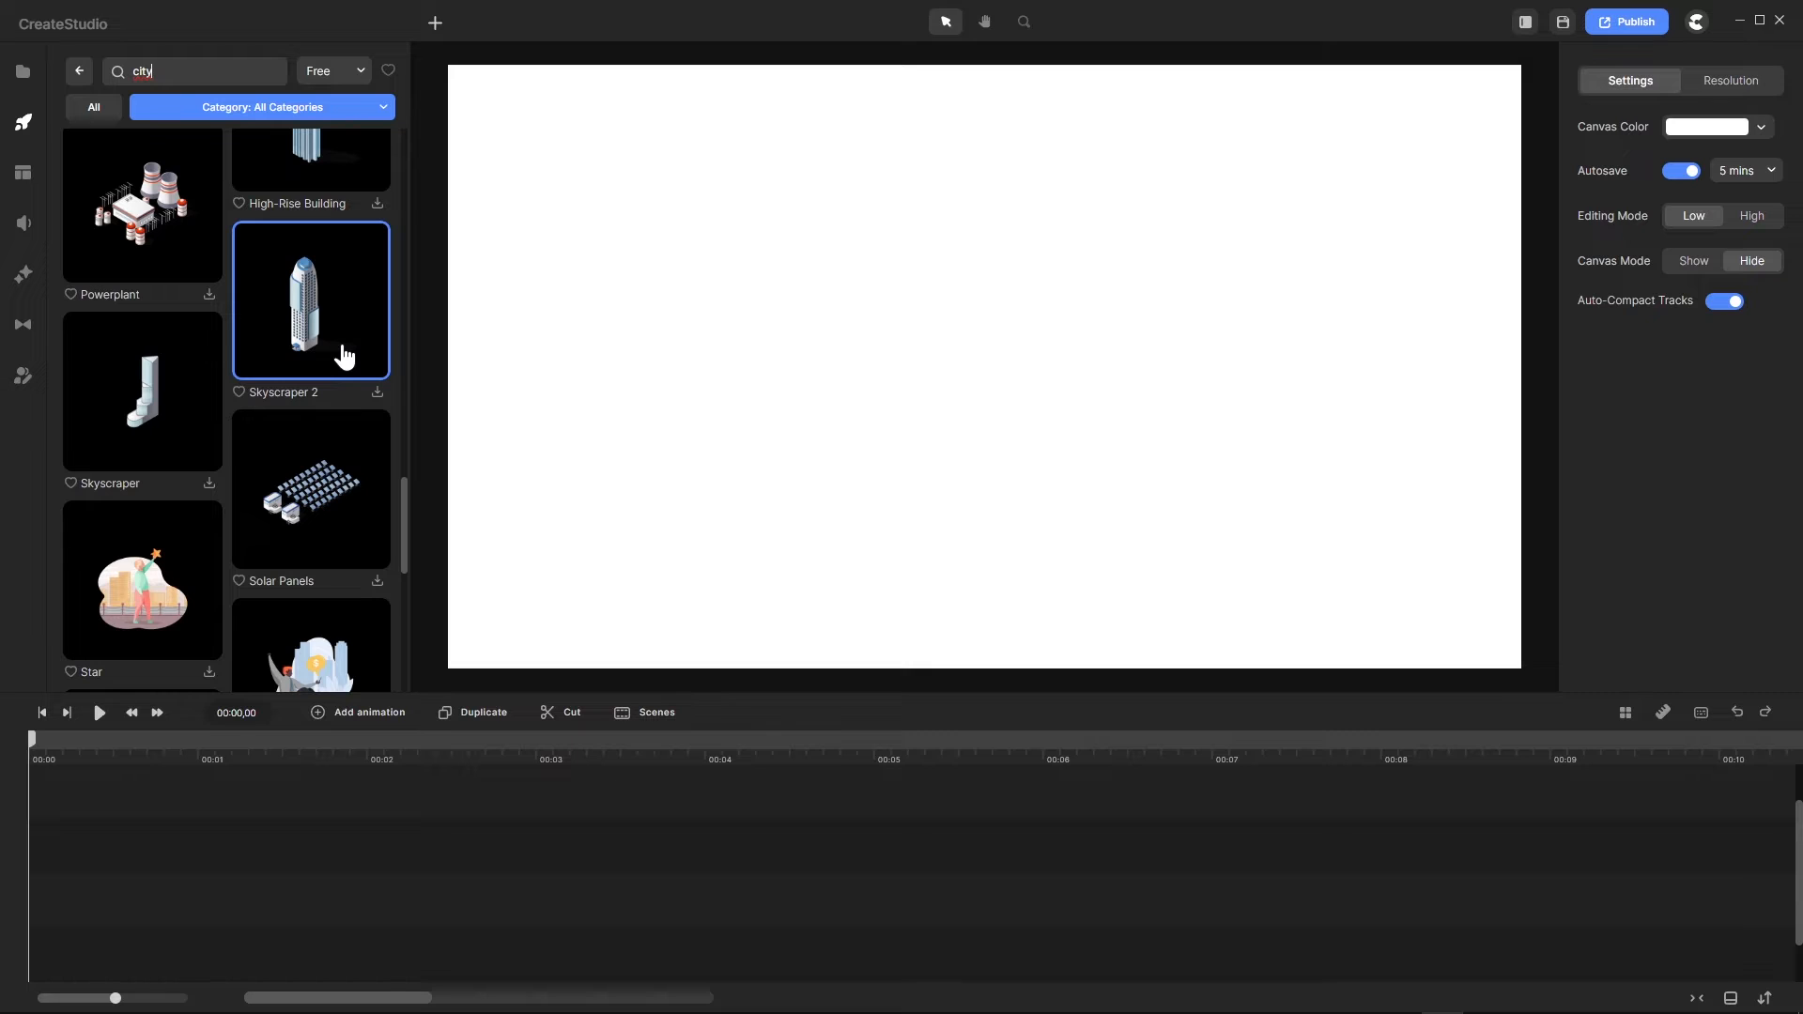
Step: Switch to CreateStudioPro and search its Icons collection for "city"
{"action": "mouse_move", "coordinate": [846, 1012]}
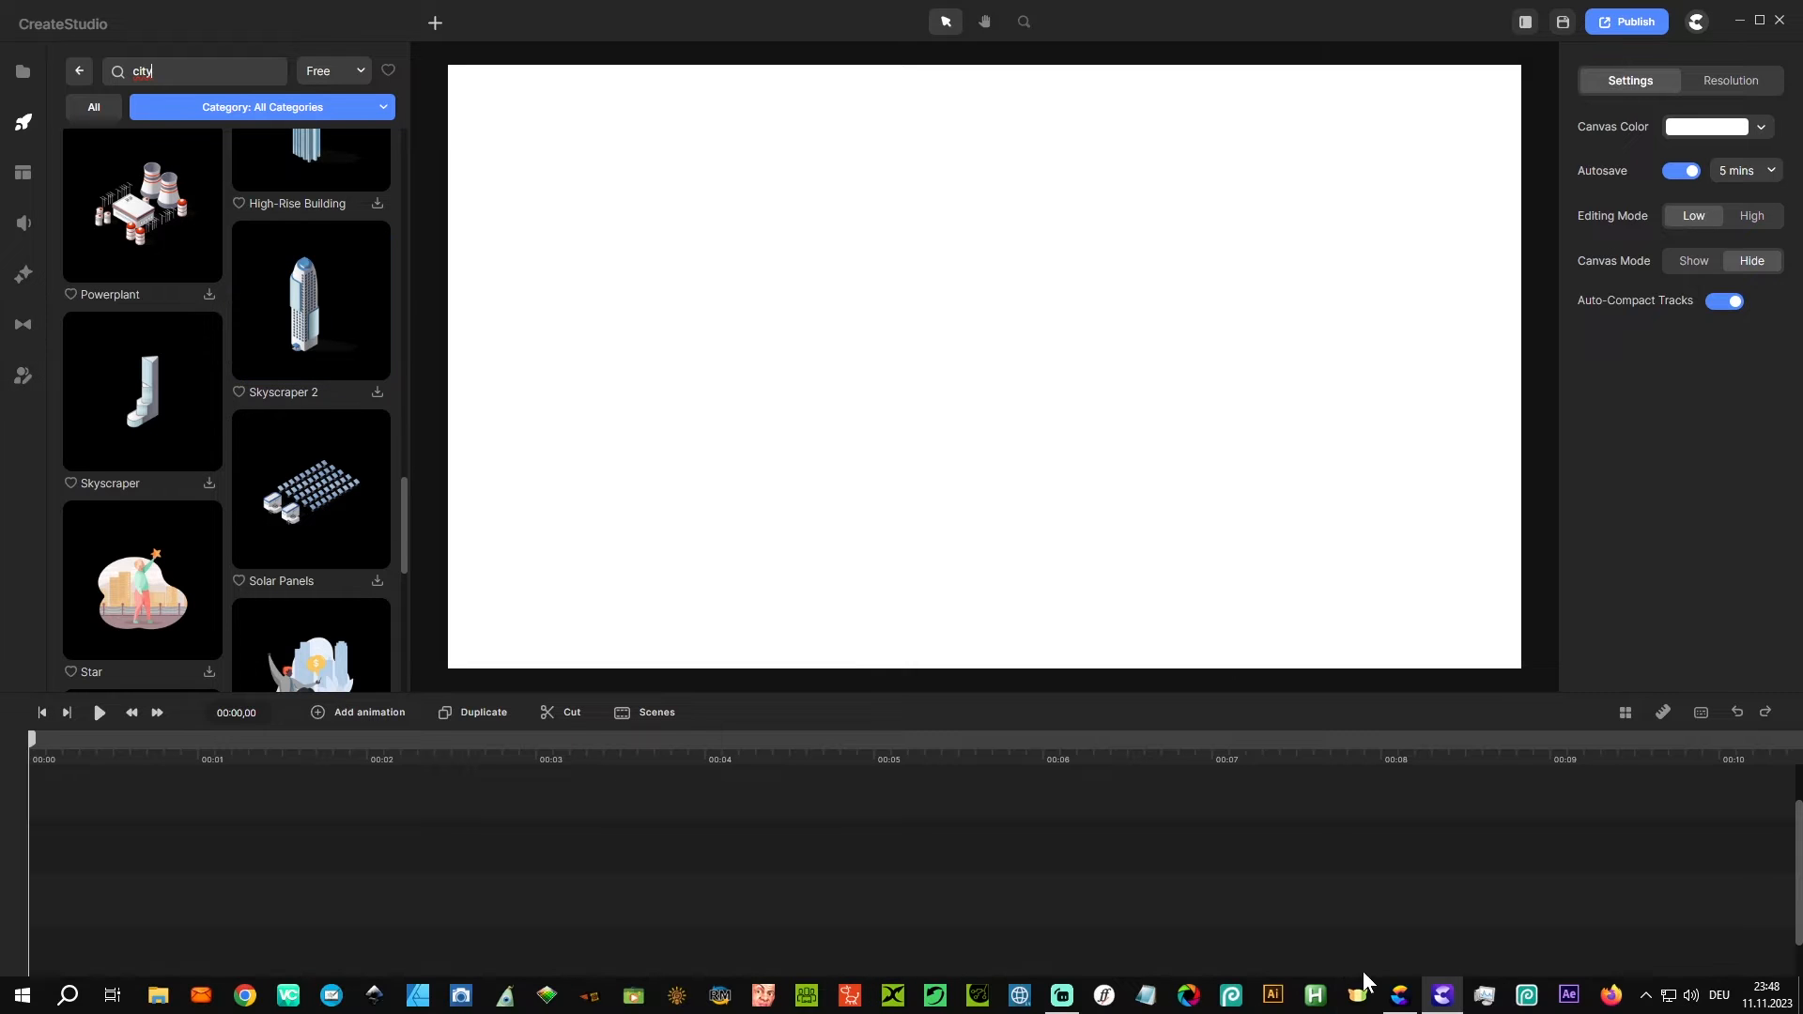
{"action": "left_click", "coordinate": [1400, 997]}
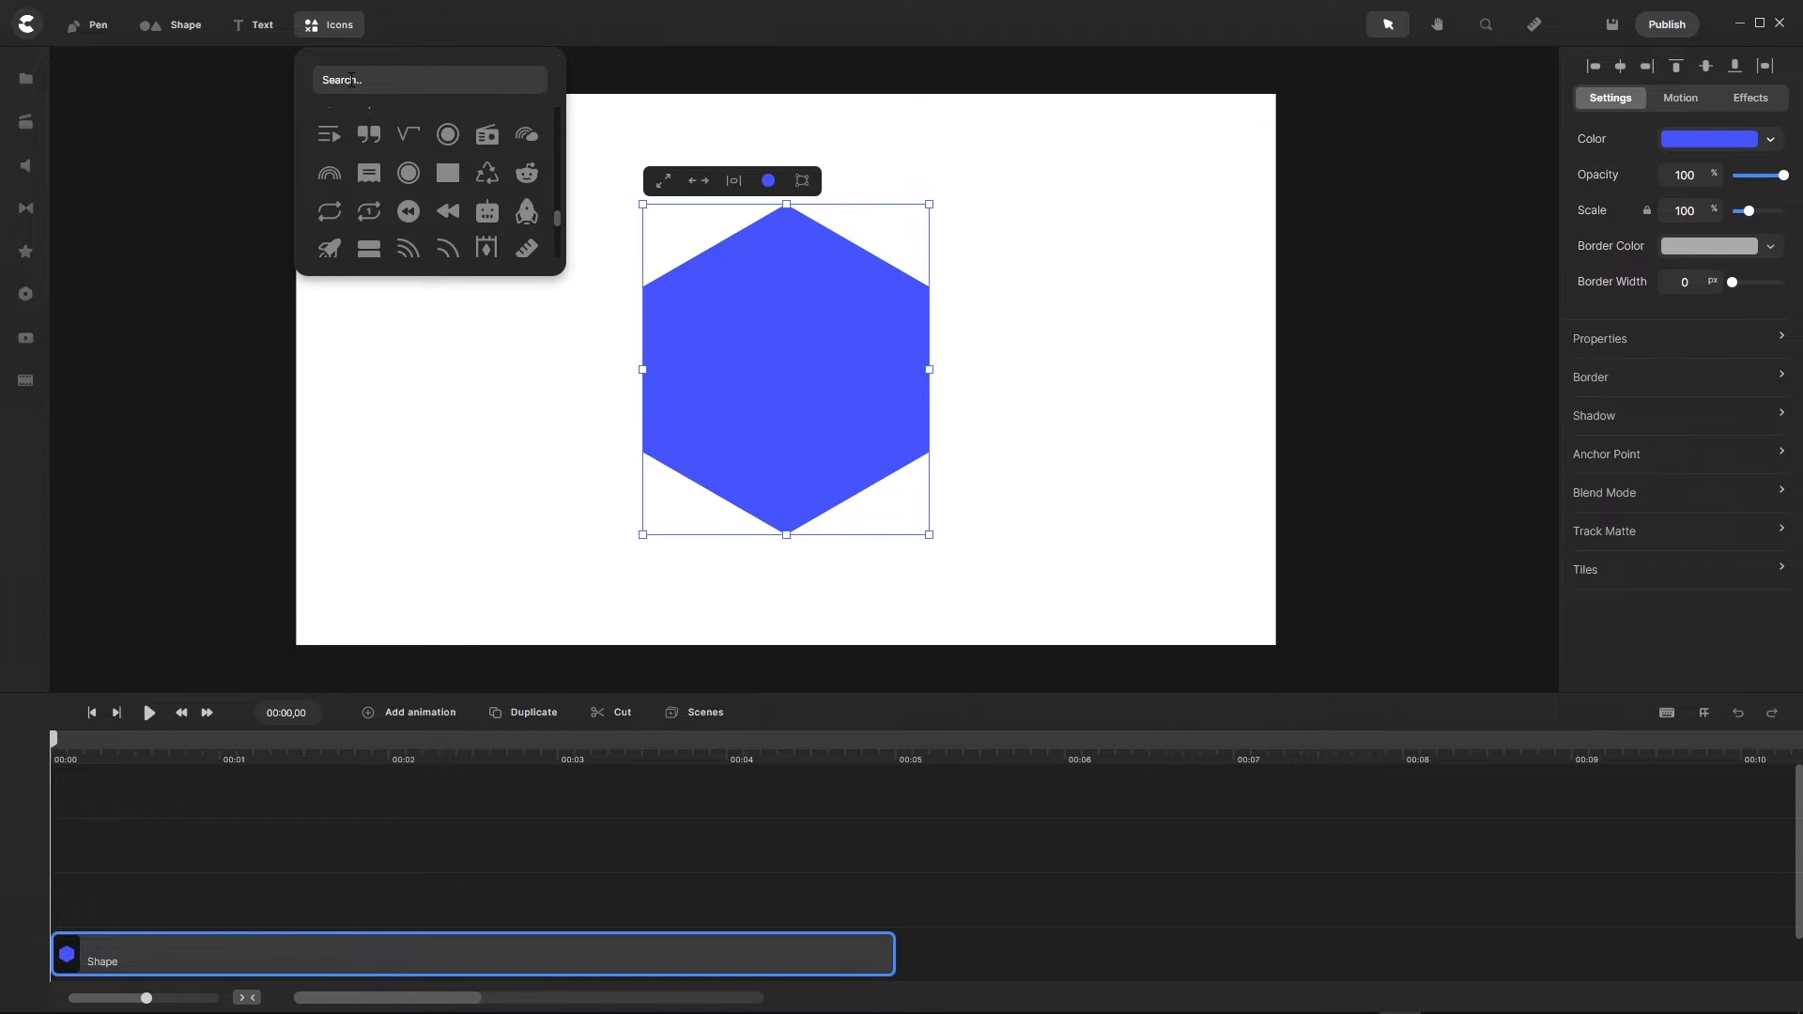
{"action": "left_click", "coordinate": [350, 80]}
{"action": "type", "text": "city"}
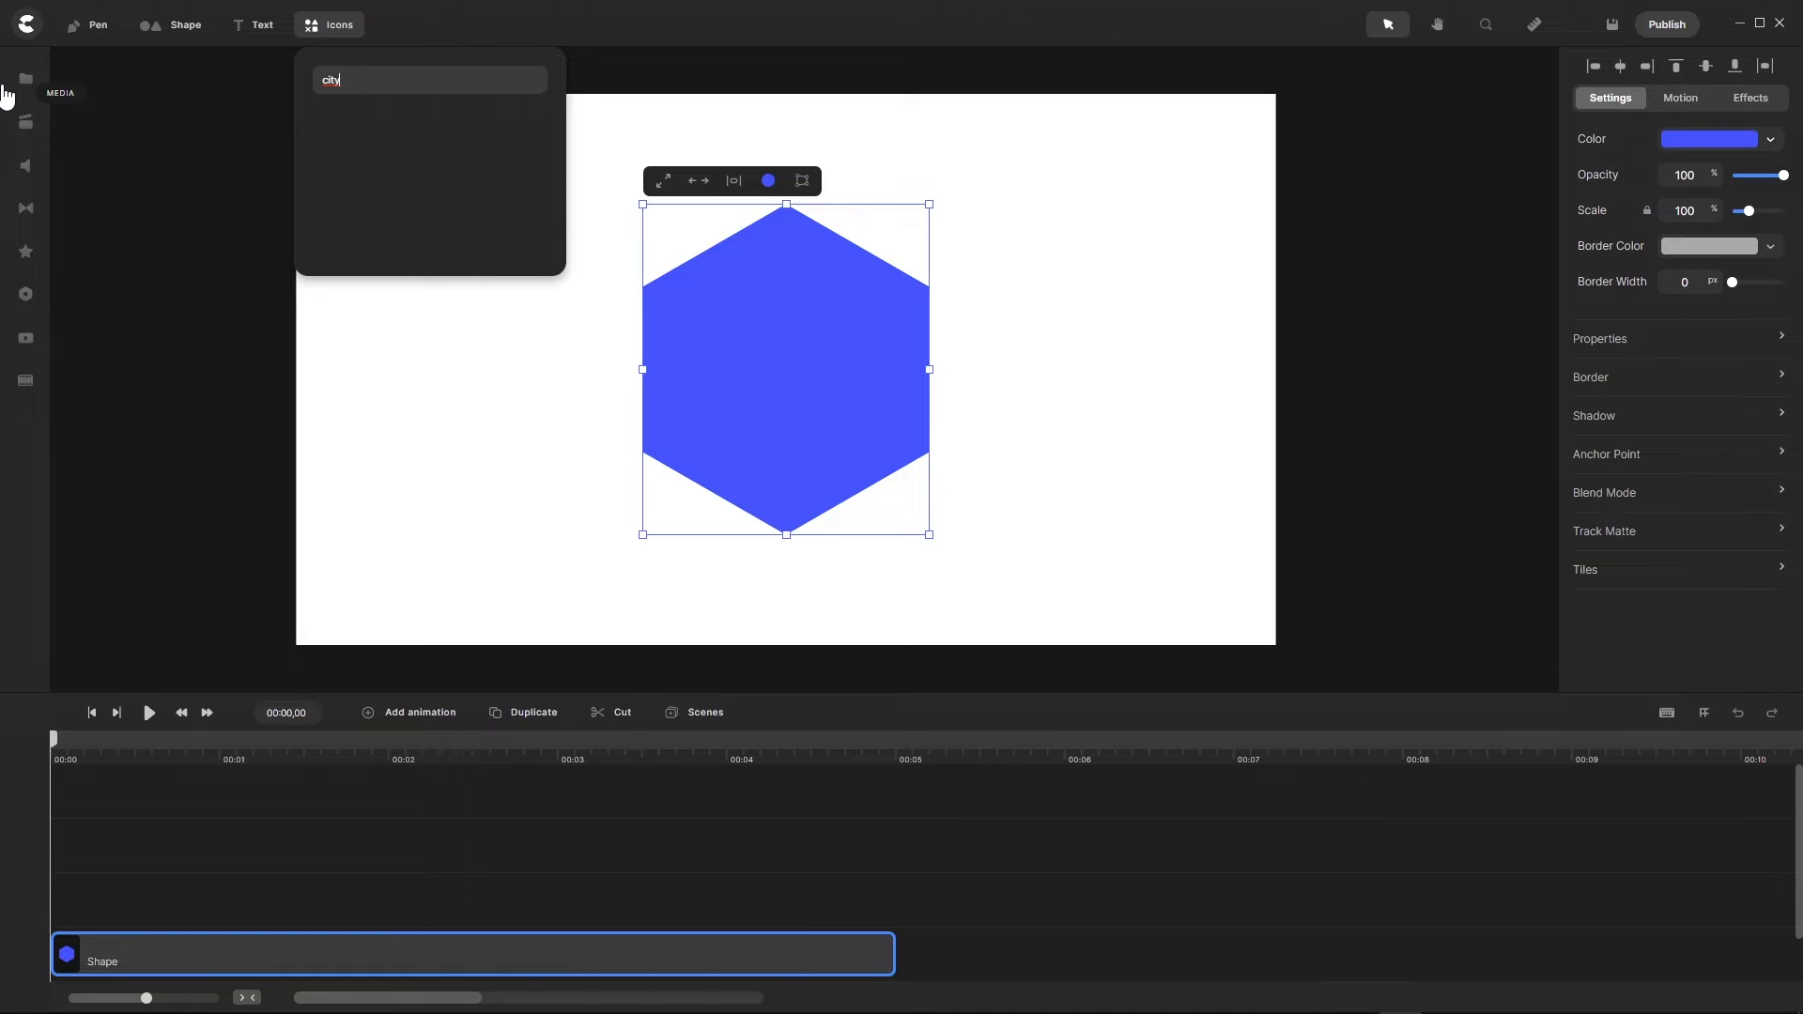
Step: Leave the icon search and open the Shape collection
{"action": "left_click", "coordinate": [216, 178]}
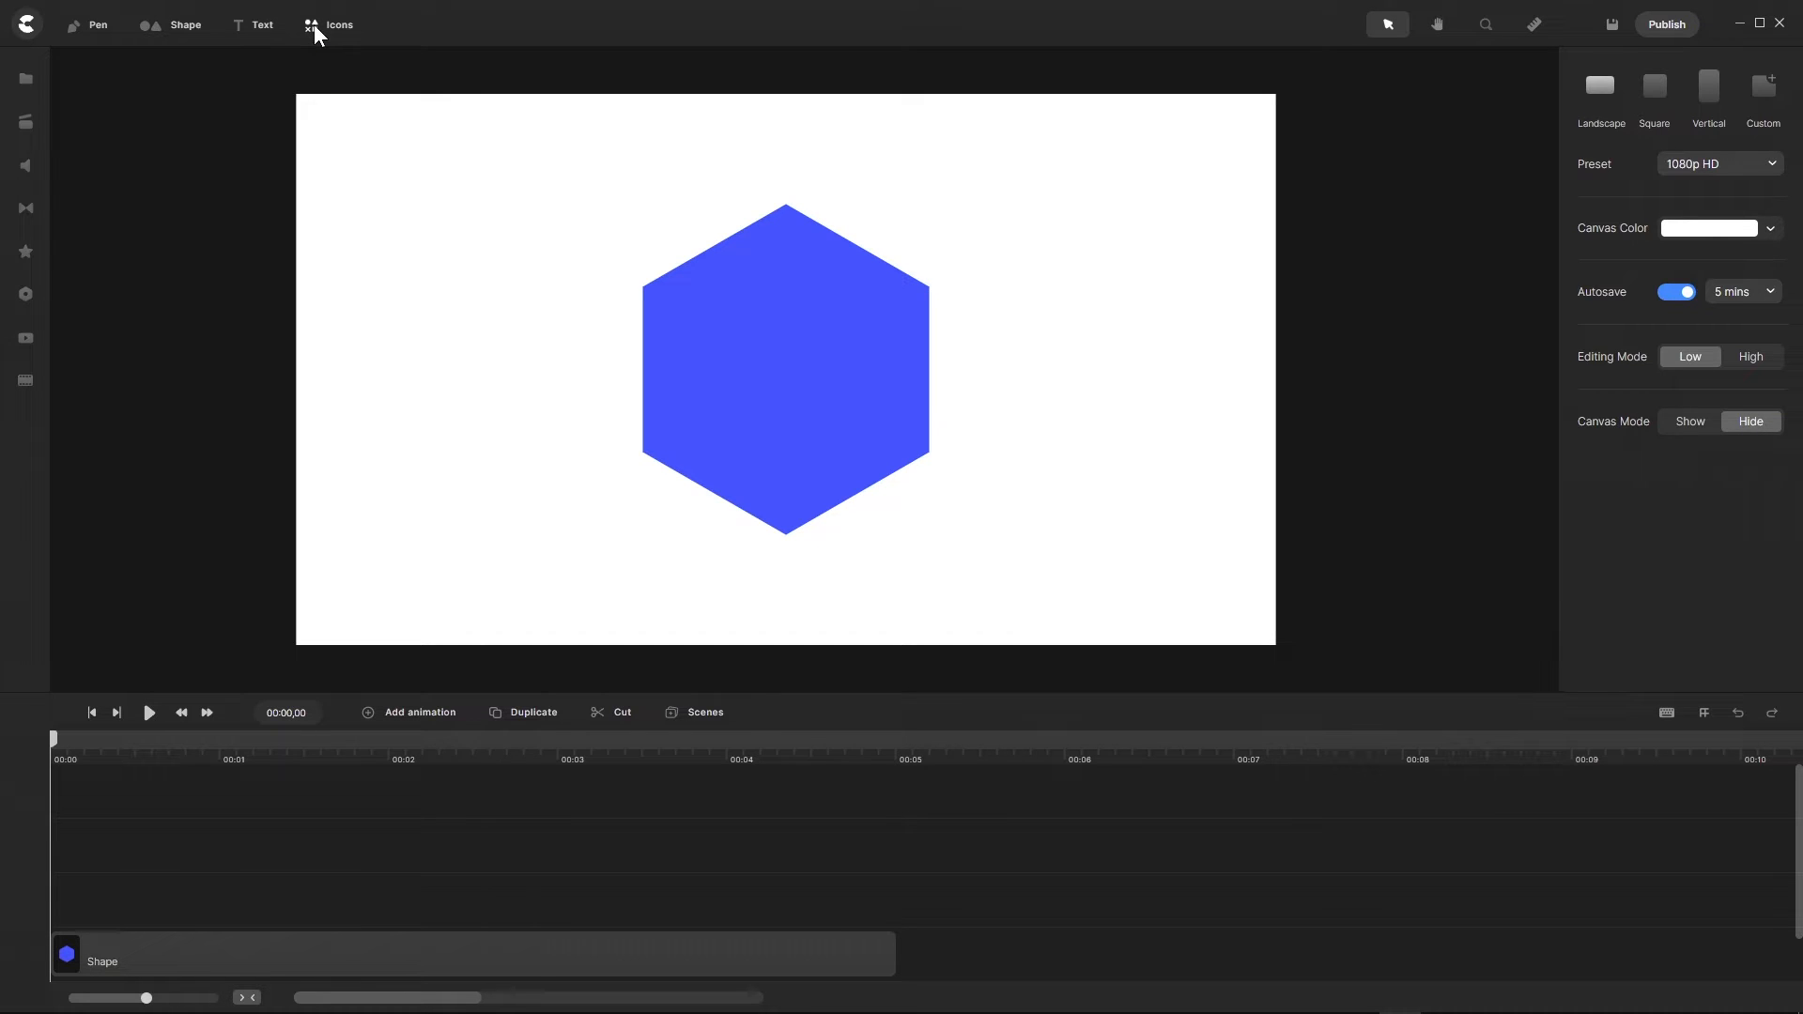
{"action": "left_click", "coordinate": [154, 25]}
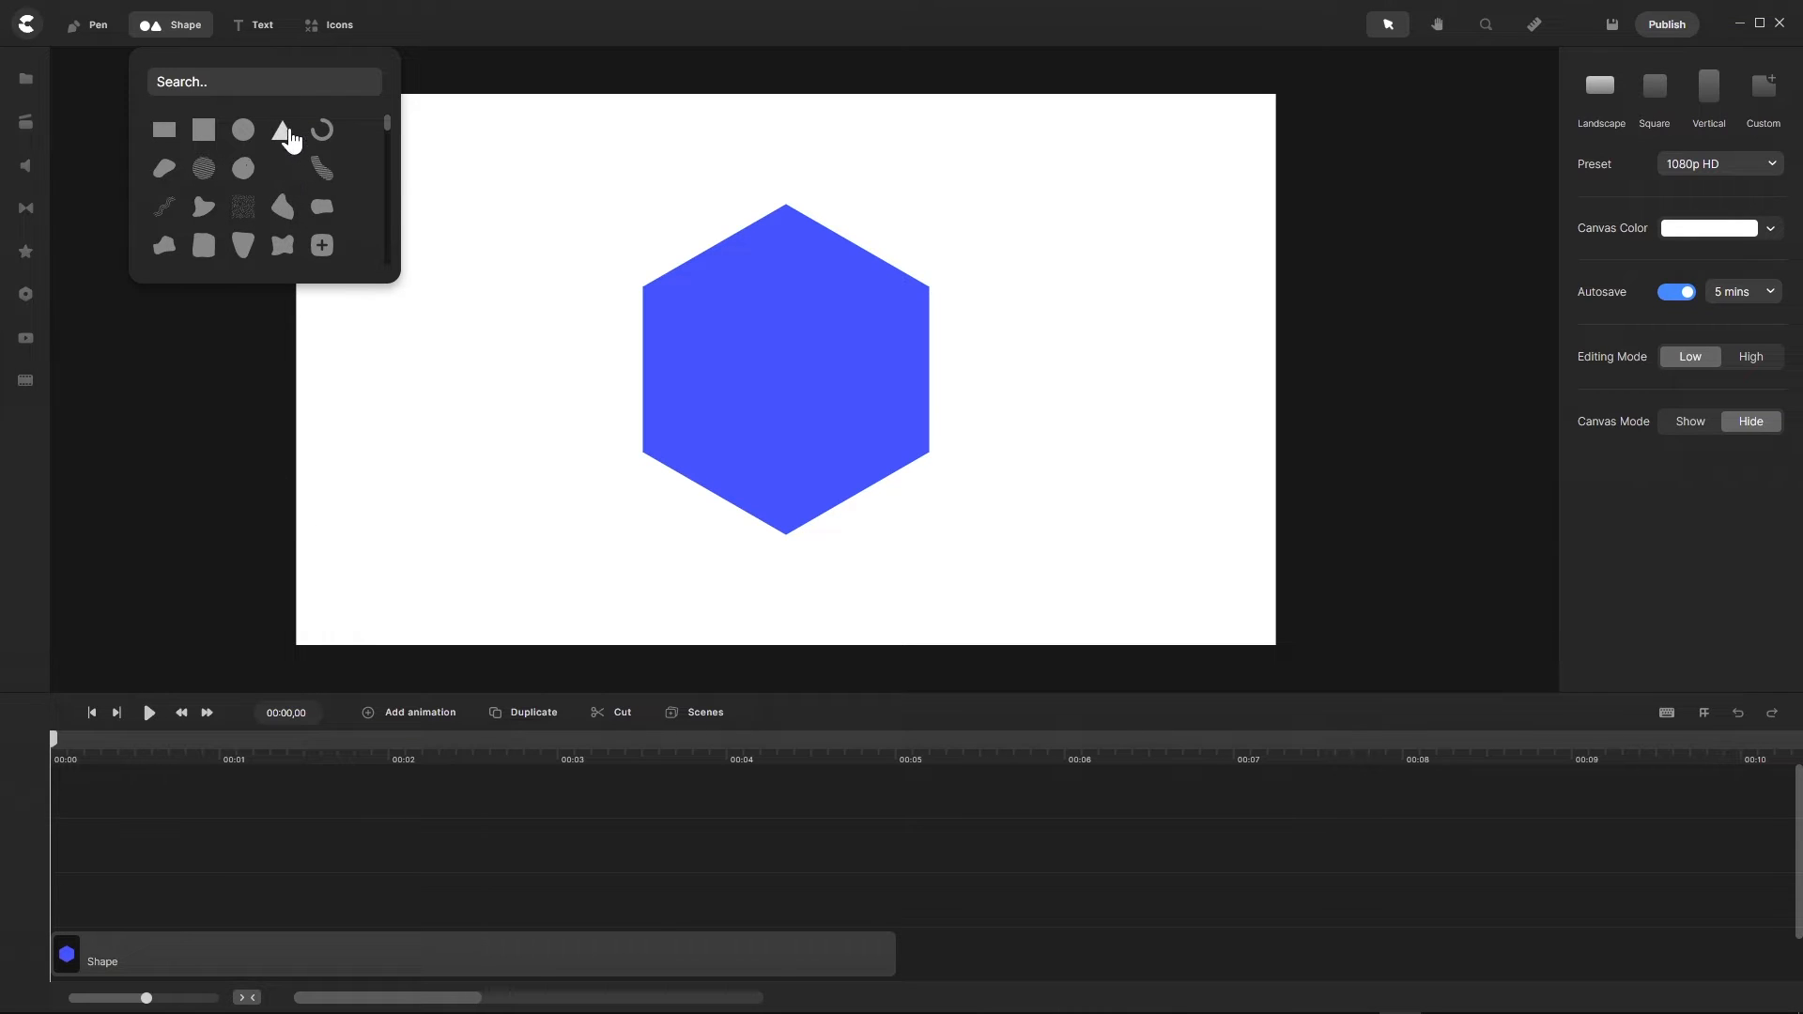
Step: Switch to CreateStudio 3, return from the "city" search to the element library overview and browse its categories
{"action": "mouse_move", "coordinate": [1277, 997]}
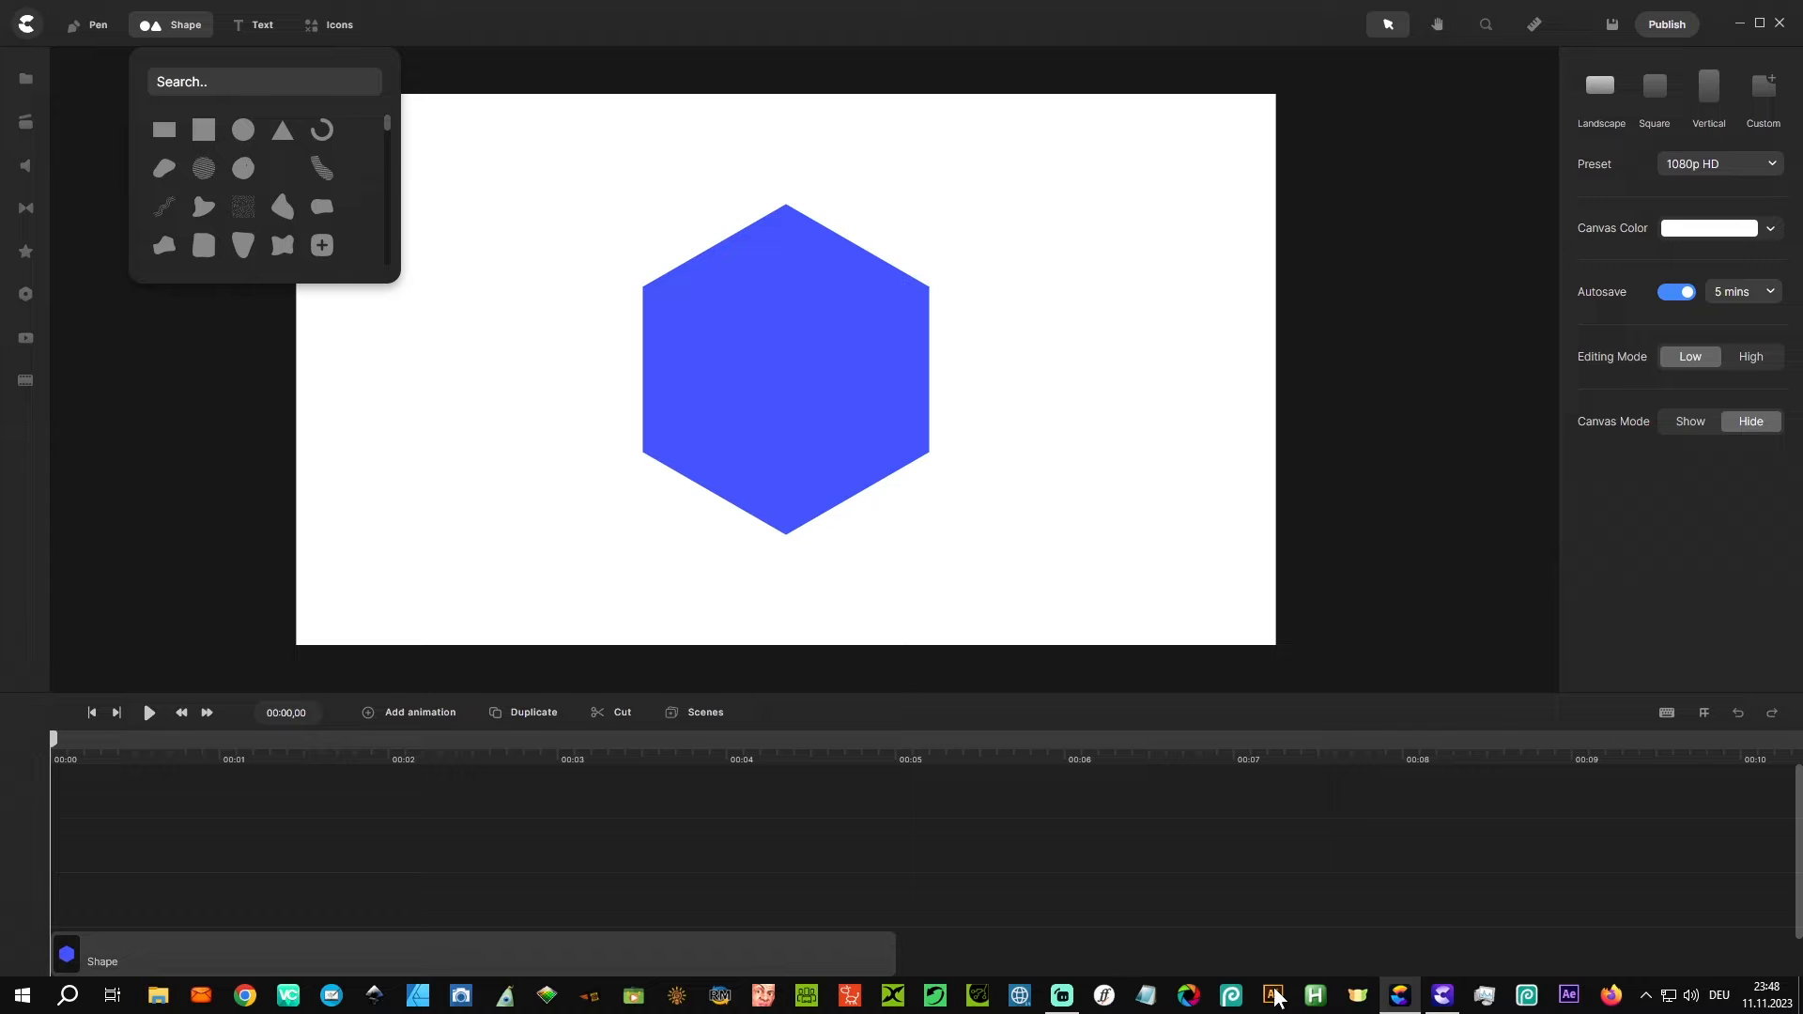
{"action": "left_click", "coordinate": [1442, 995]}
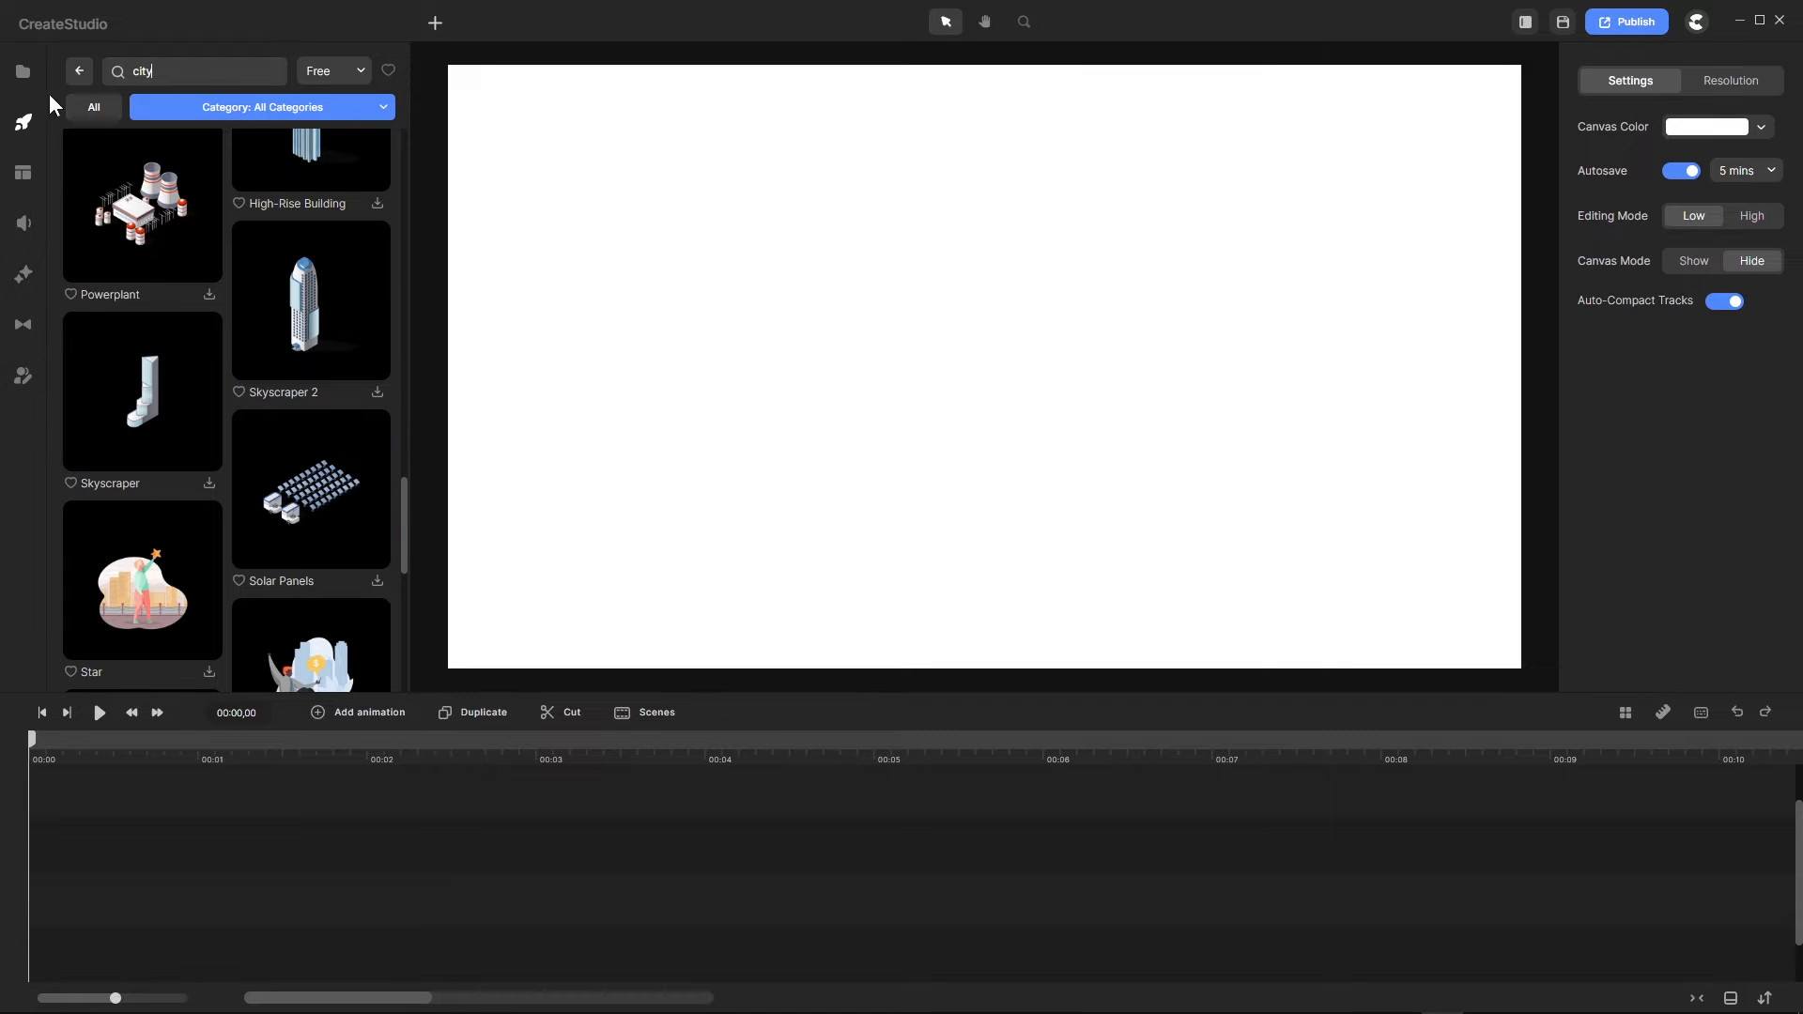
{"action": "left_click", "coordinate": [79, 70]}
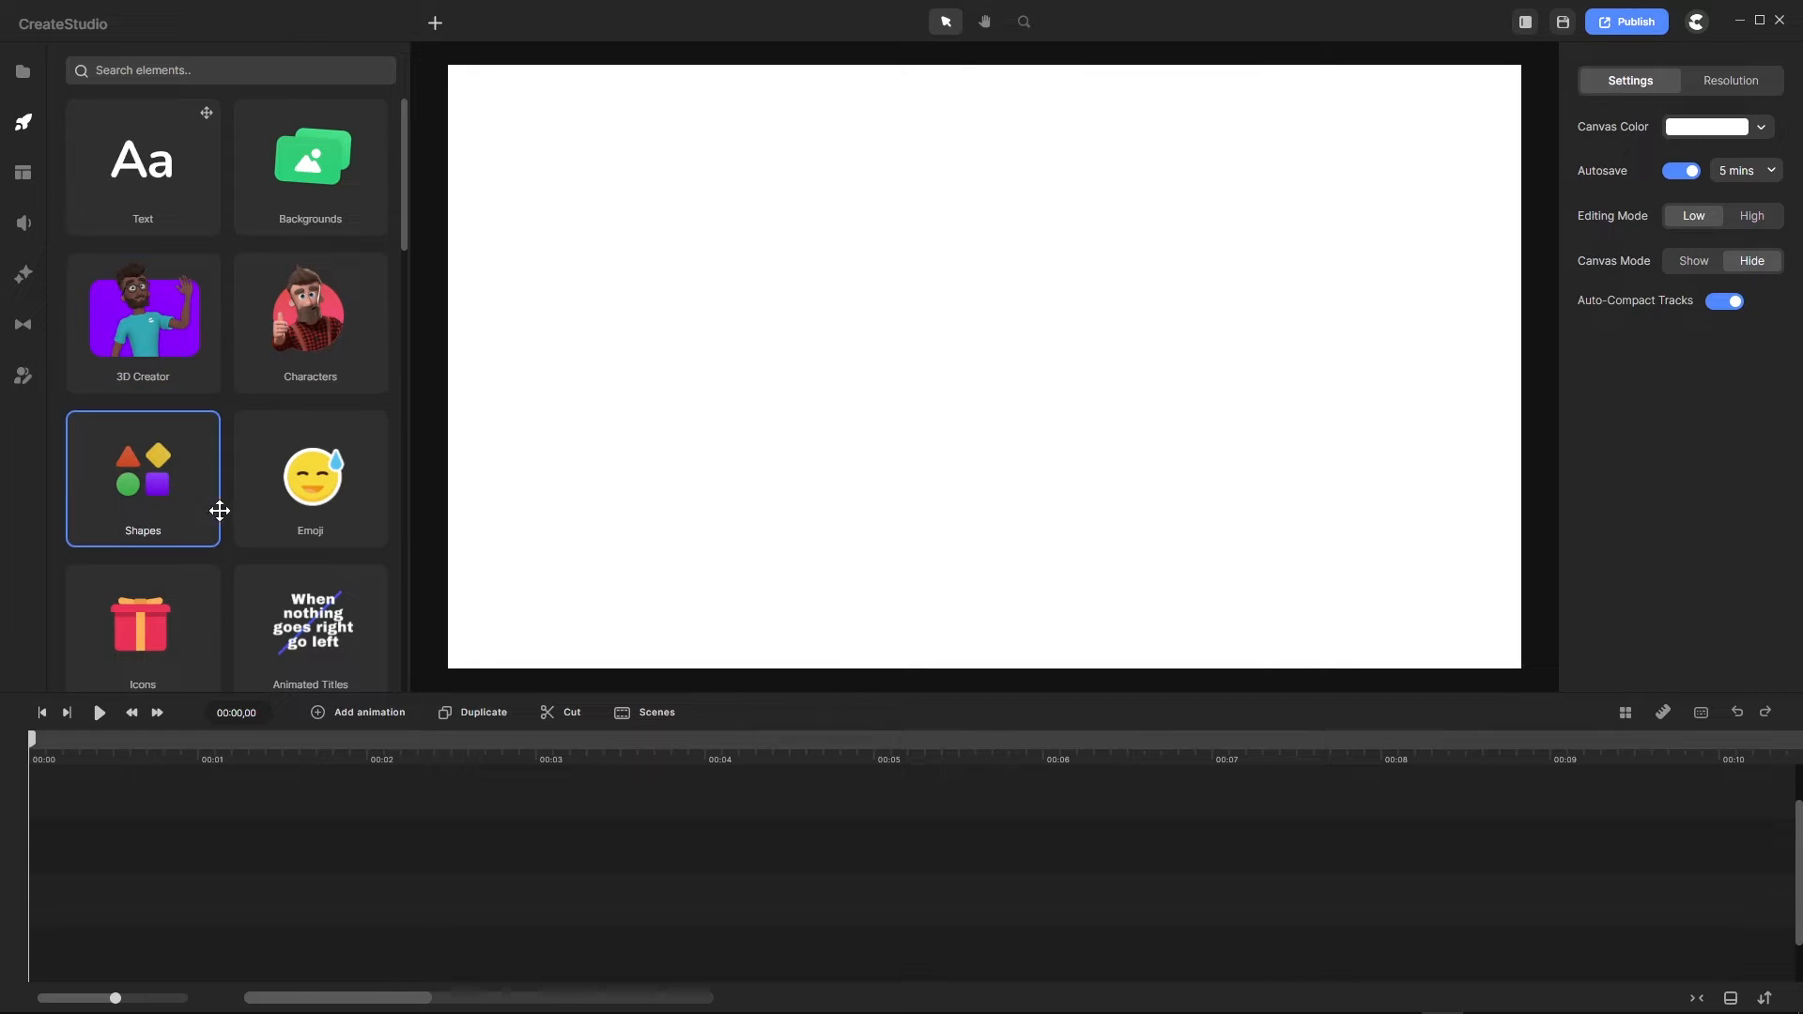
{"action": "scroll", "coordinate": [233, 575], "scroll_direction": "down", "scroll_amount": 4}
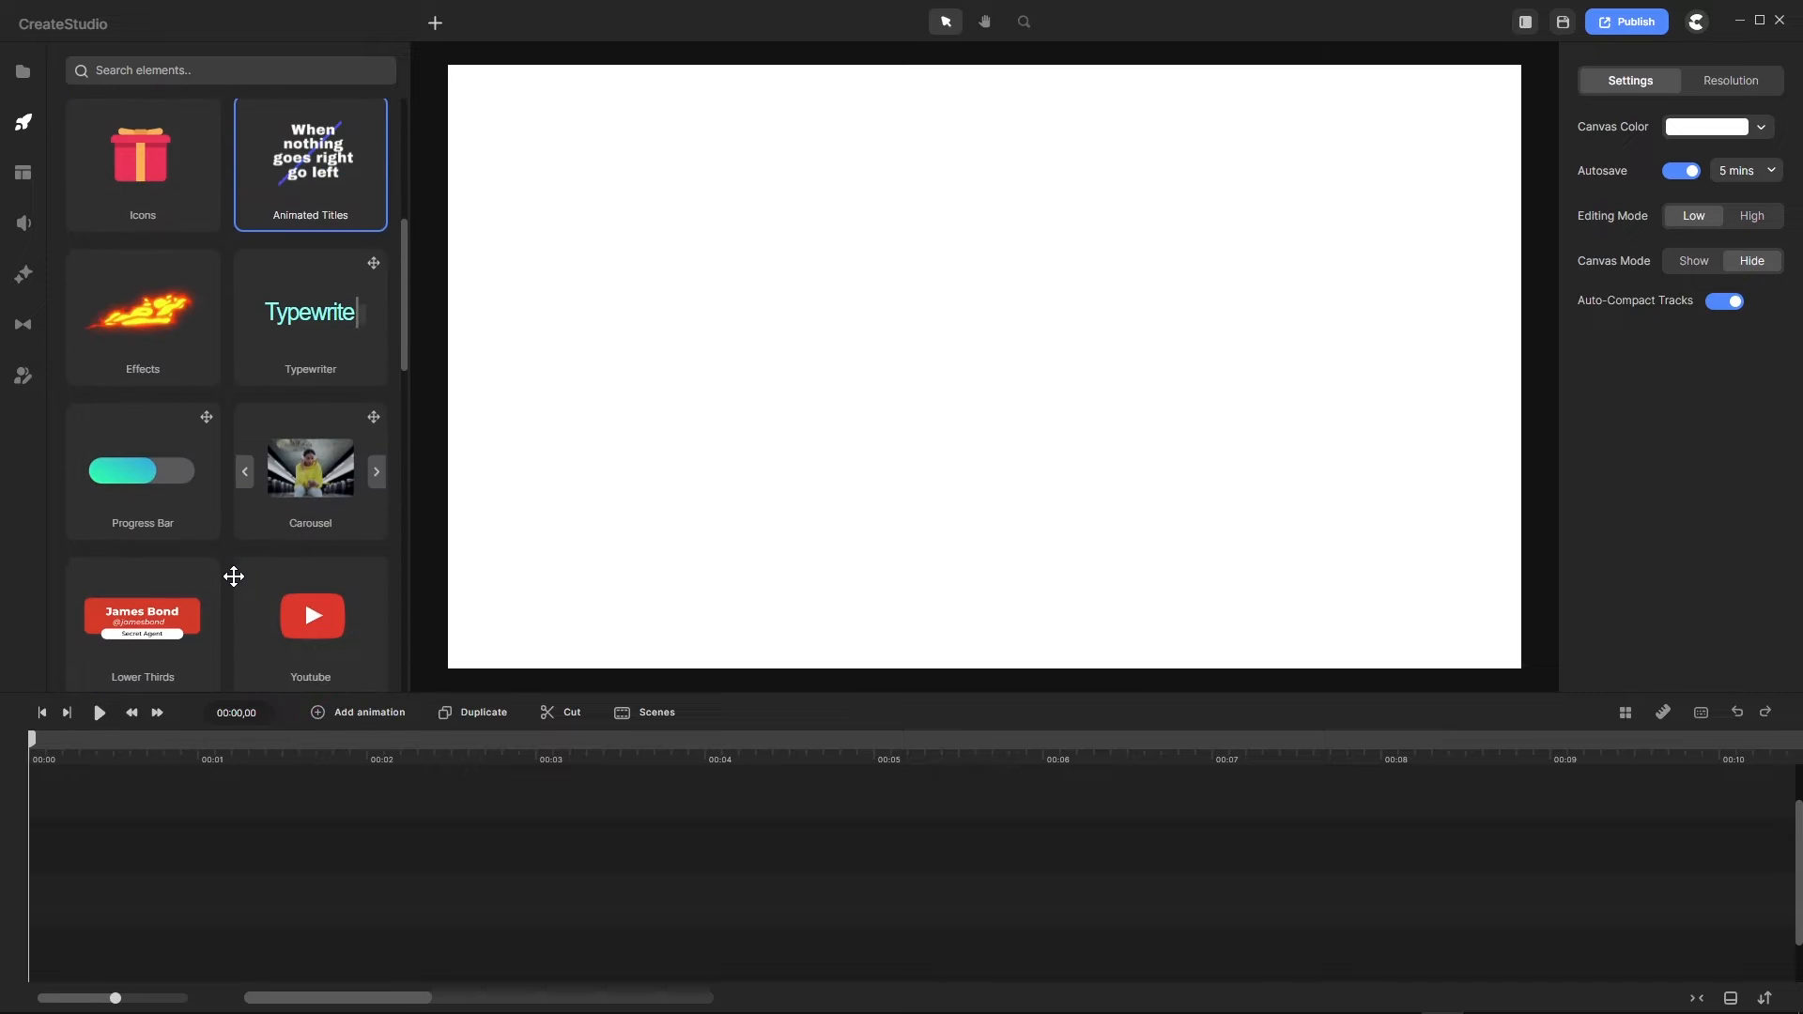
{"action": "scroll", "coordinate": [234, 576], "scroll_direction": "up", "scroll_amount": 5}
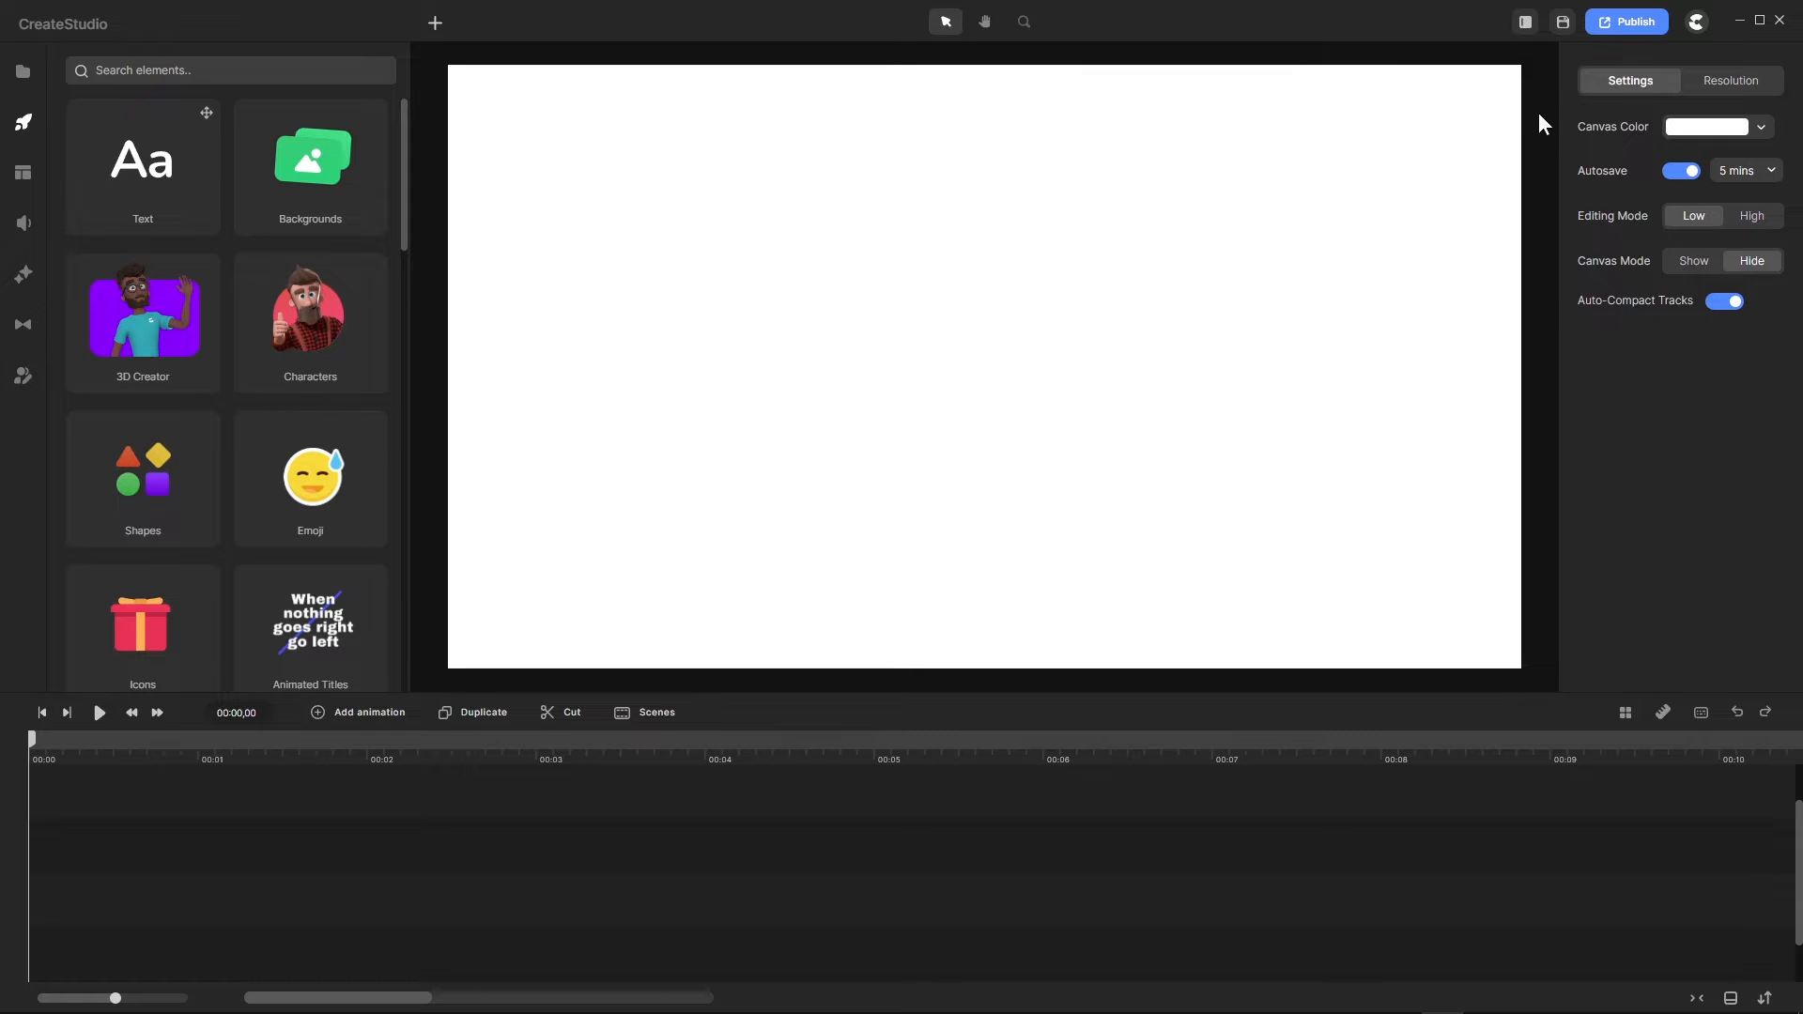
Step: Set the interface layout to Minimal and look at the project's general and resolution settings
{"action": "left_click", "coordinate": [1527, 29]}
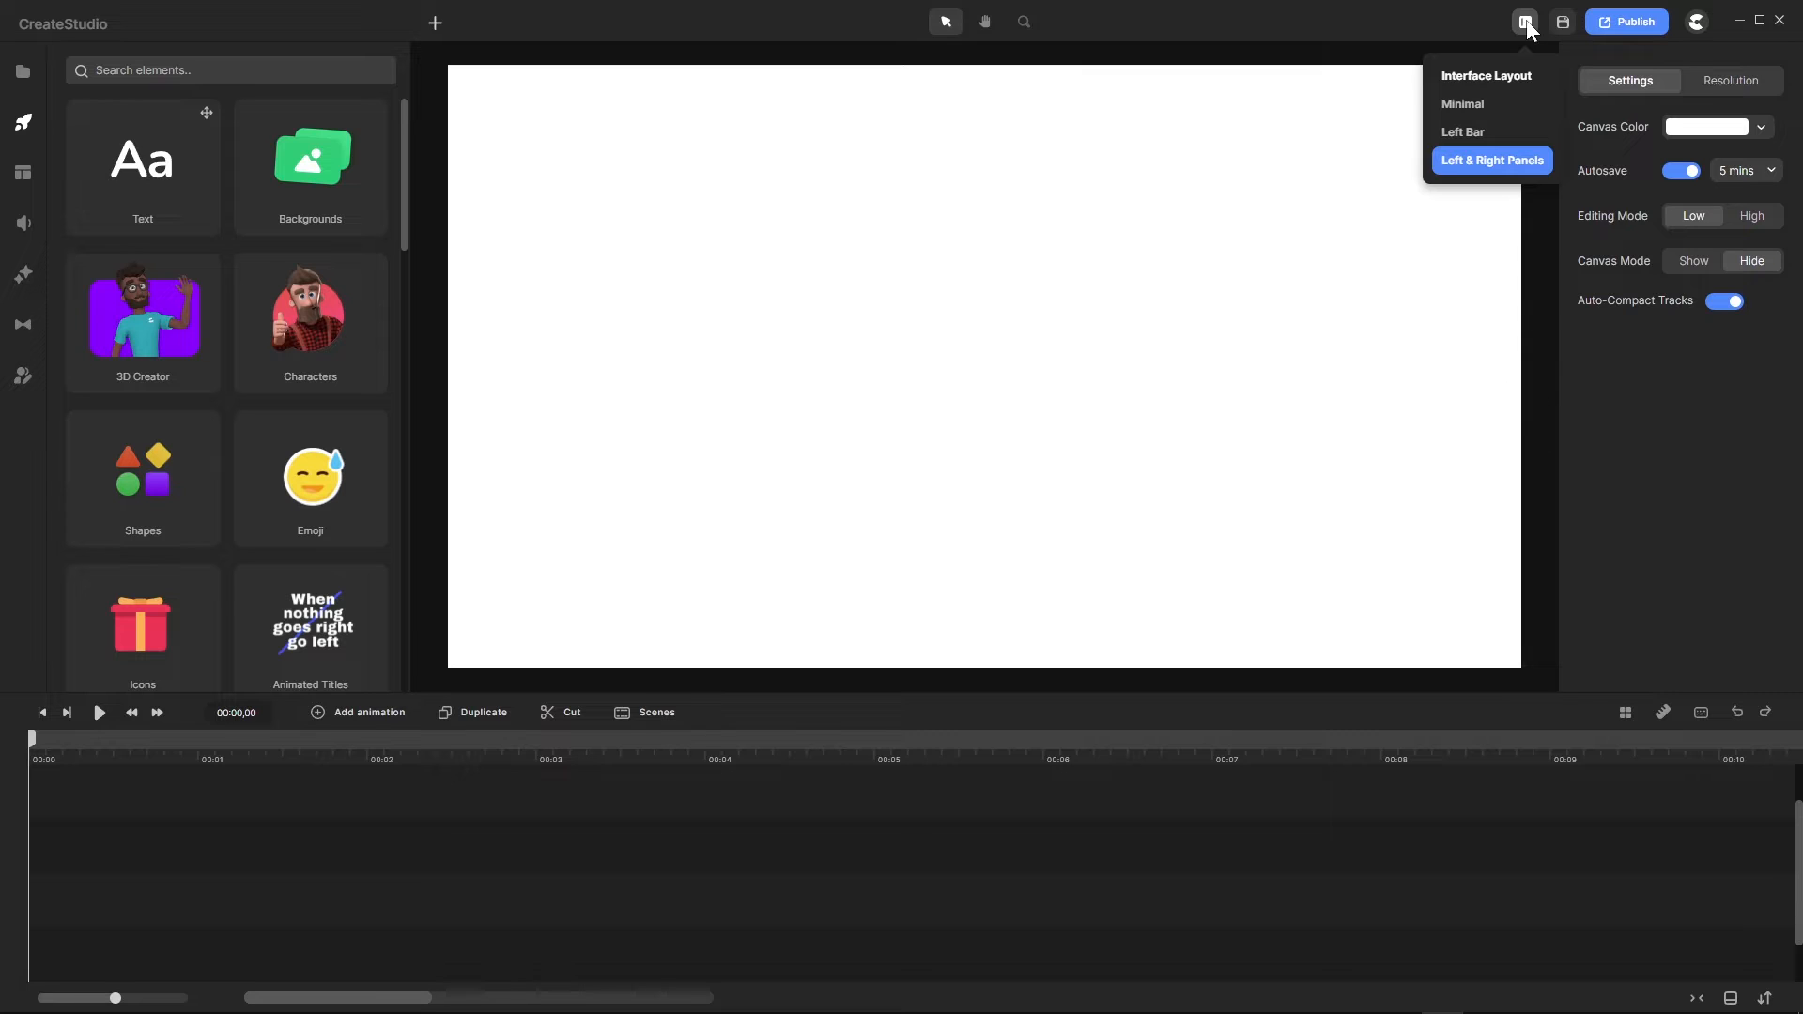
{"action": "left_click", "coordinate": [1481, 110]}
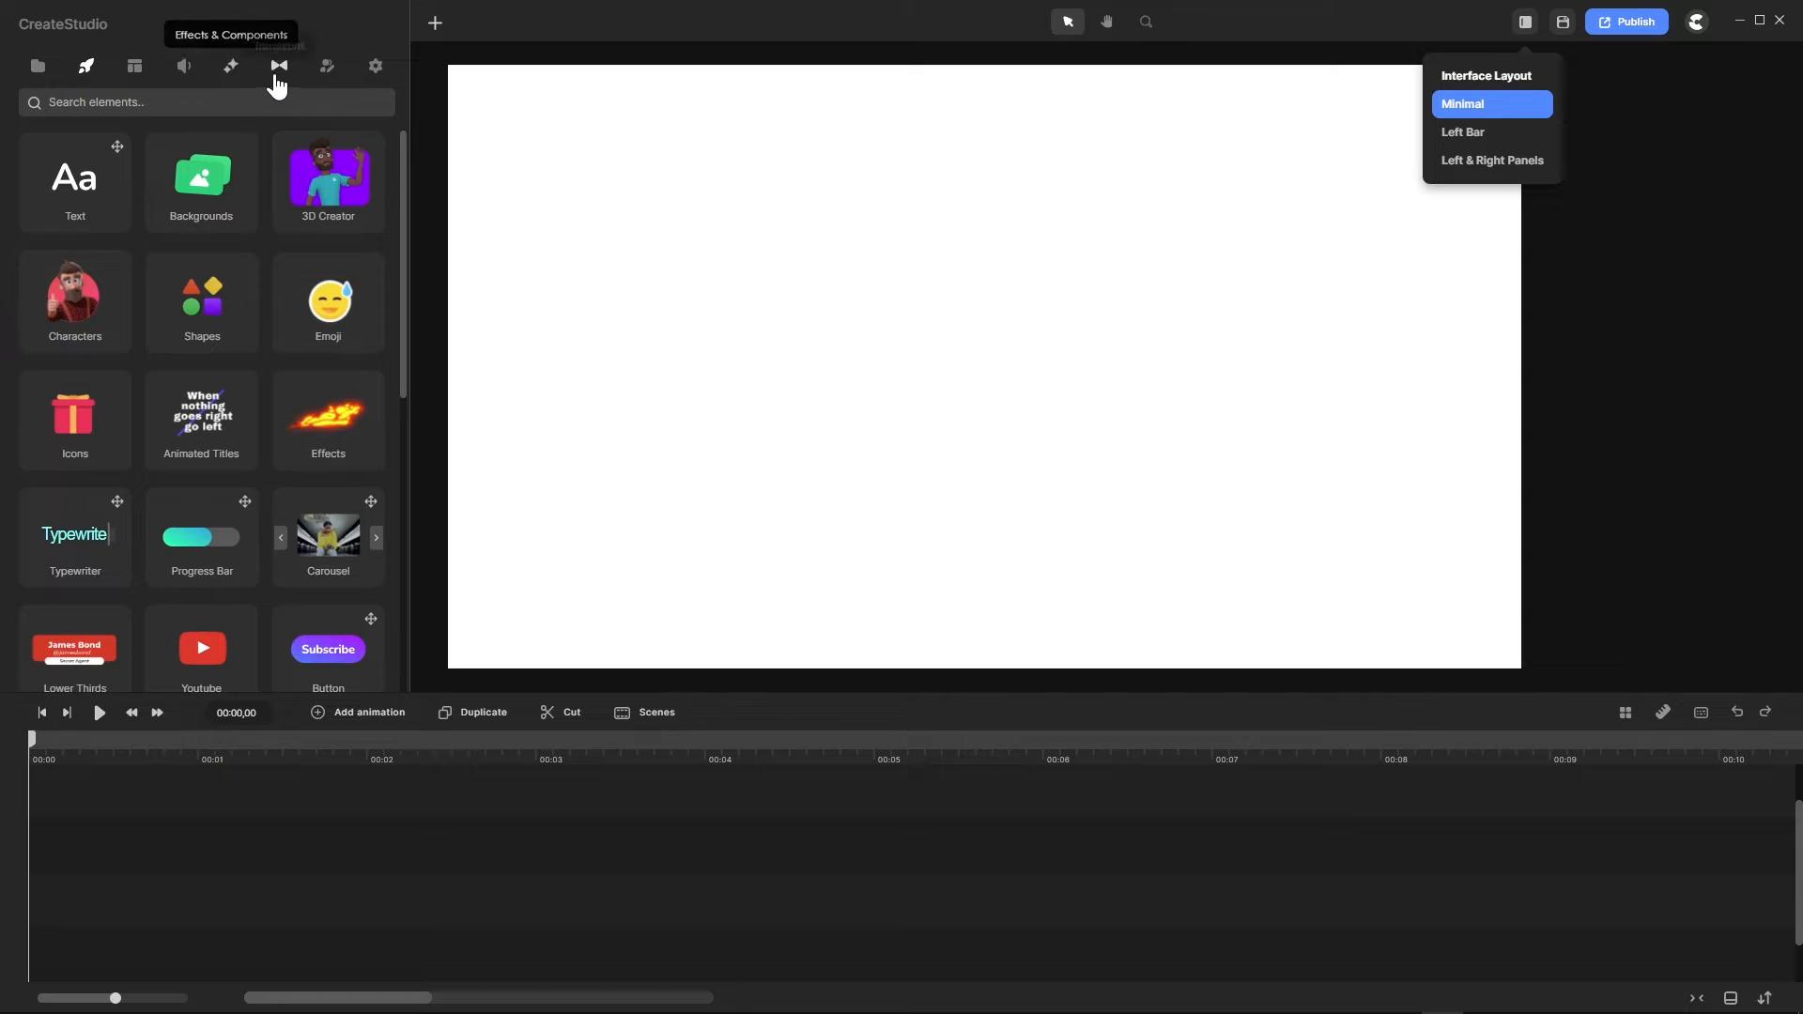
{"action": "left_click", "coordinate": [378, 73]}
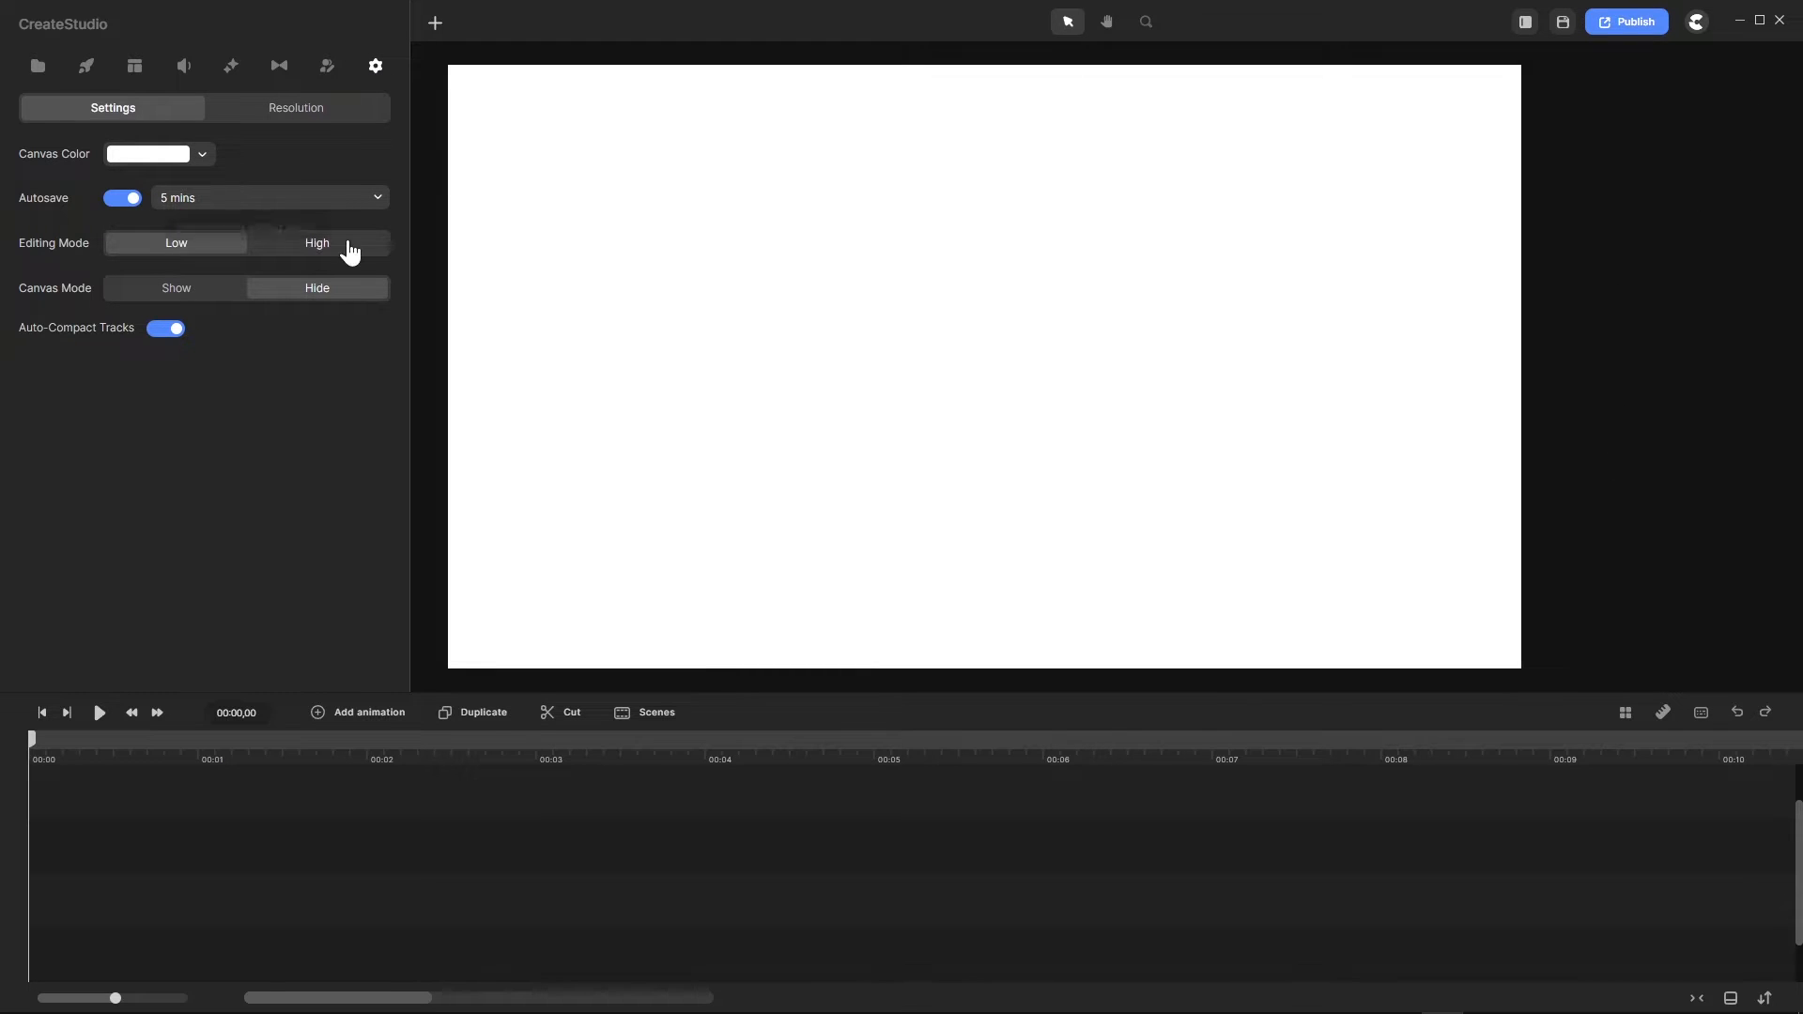
{"action": "left_click", "coordinate": [296, 109]}
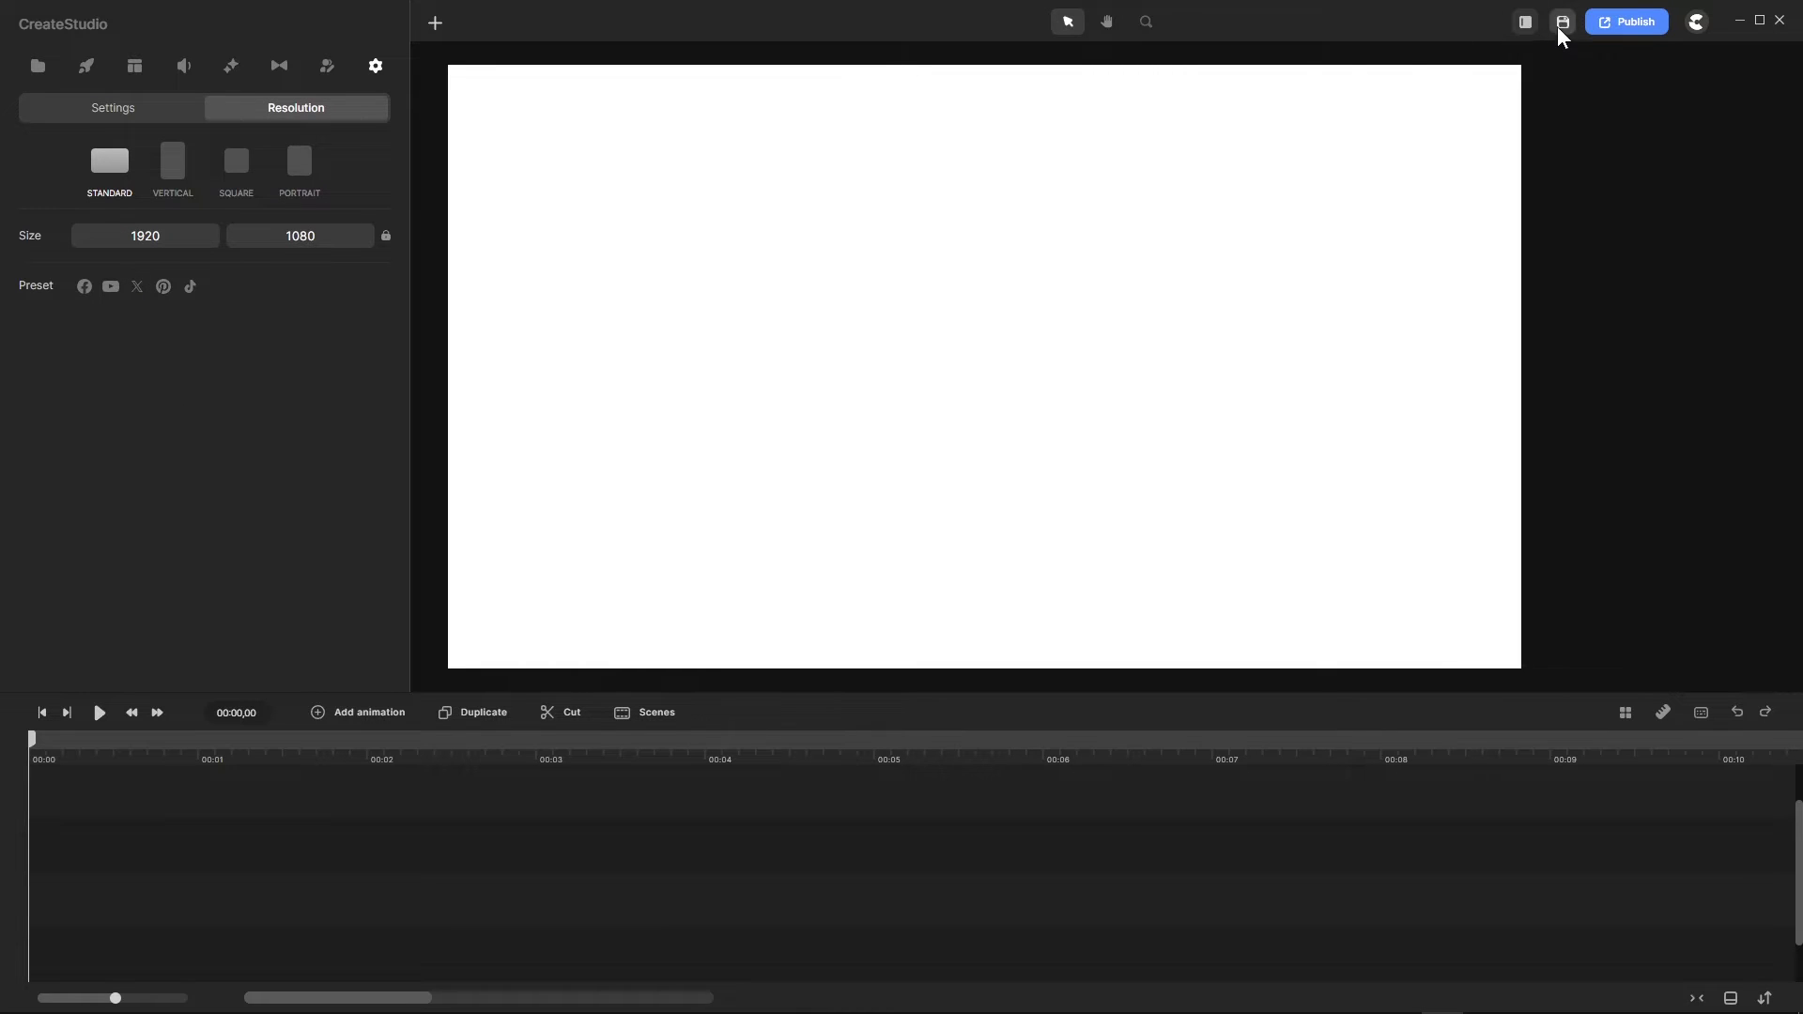
Step: Set the interface layout to Left Bar and open the media library
{"action": "left_click", "coordinate": [1526, 21]}
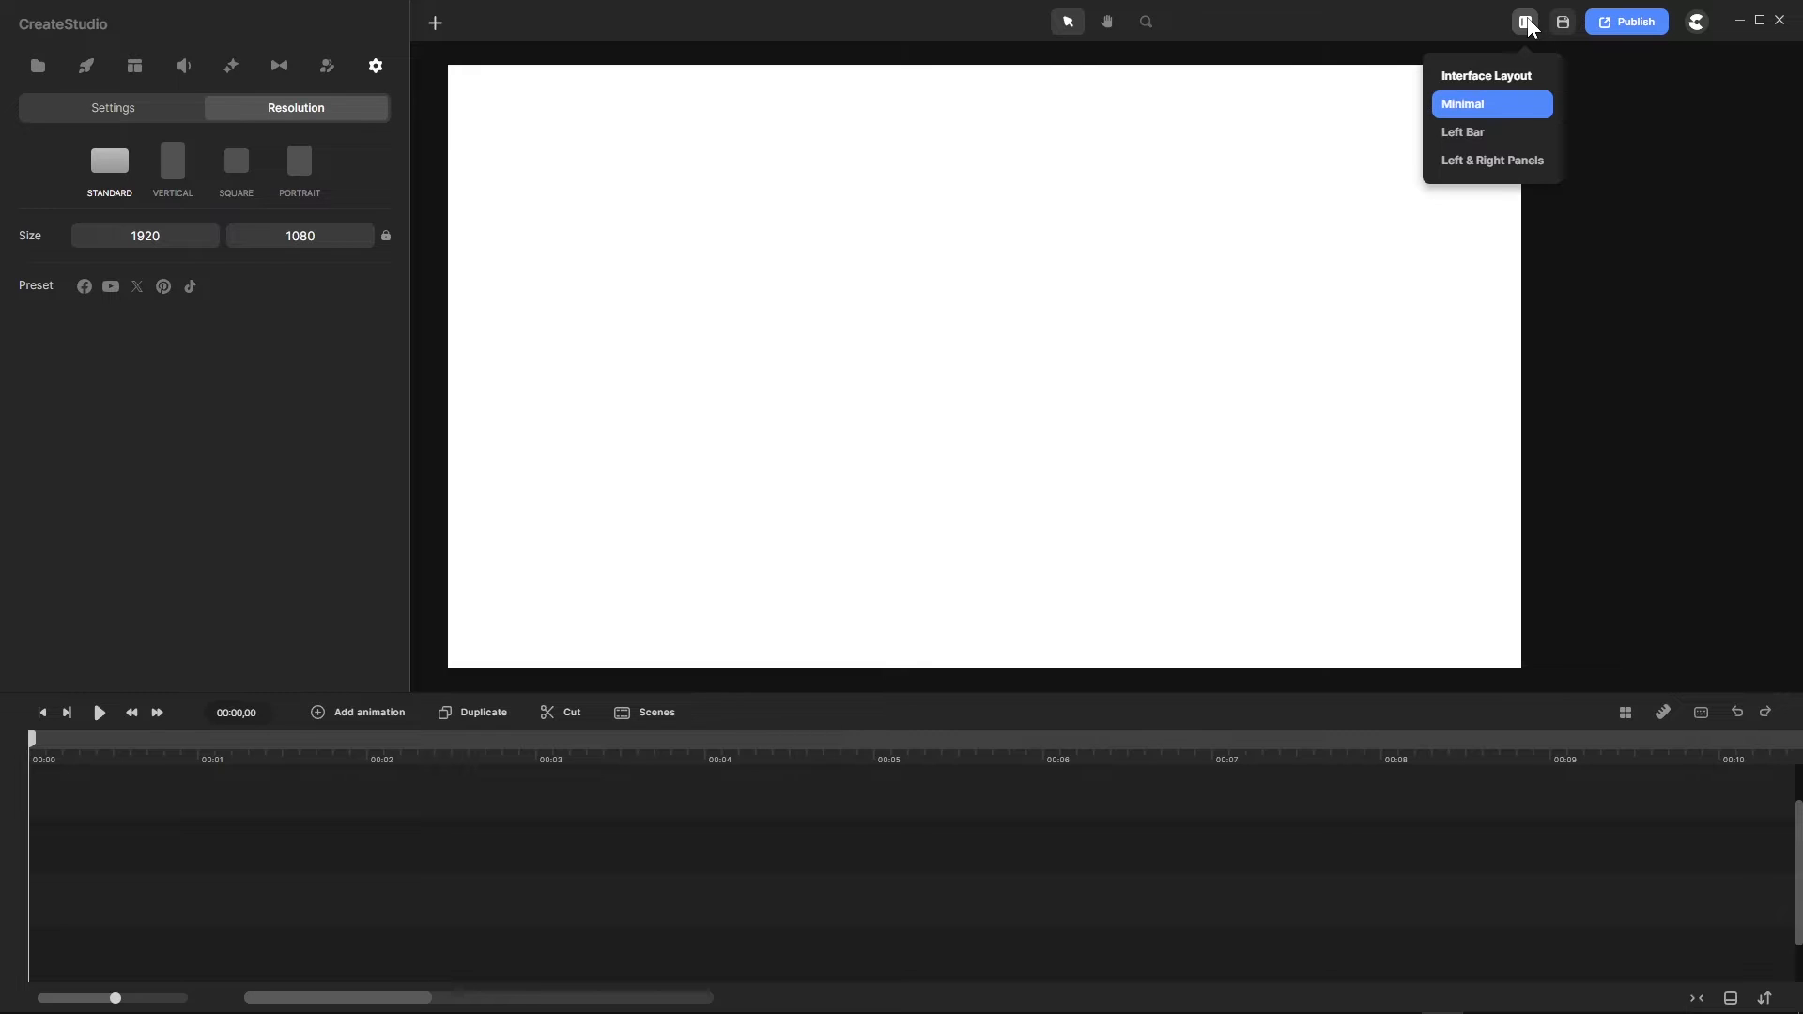
{"action": "left_click", "coordinate": [1472, 137]}
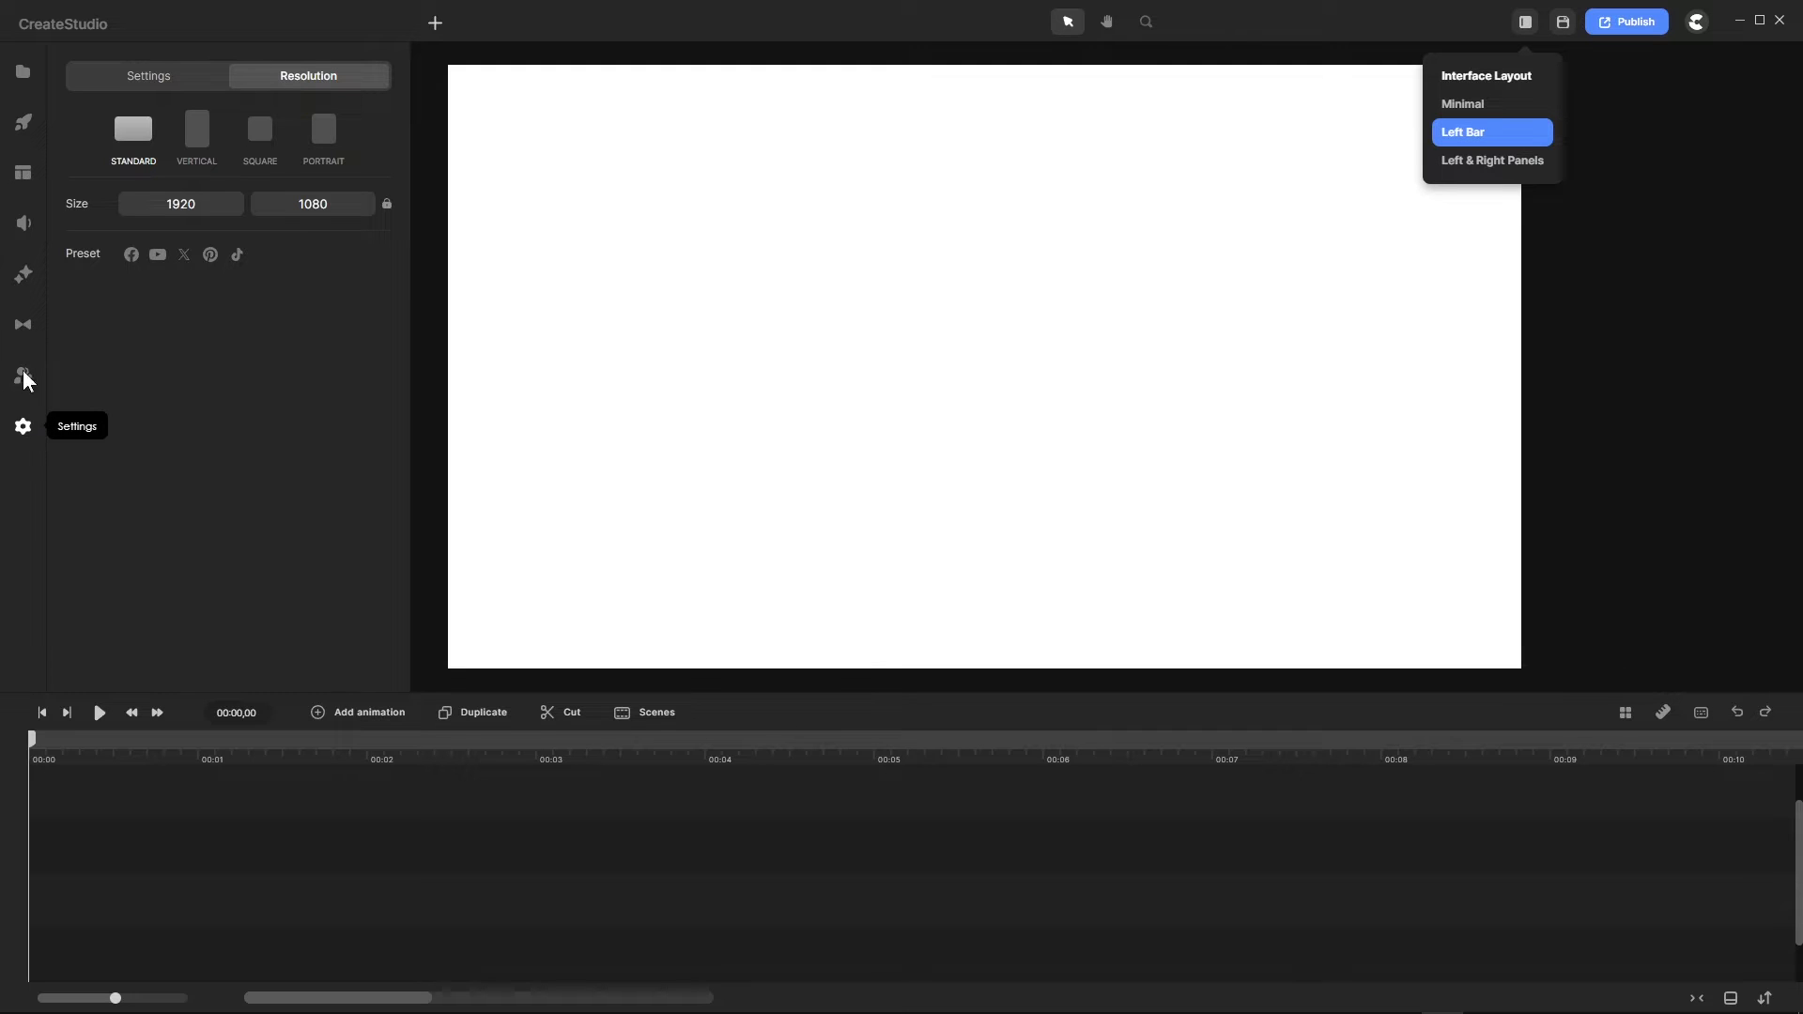
{"action": "left_click", "coordinate": [23, 75]}
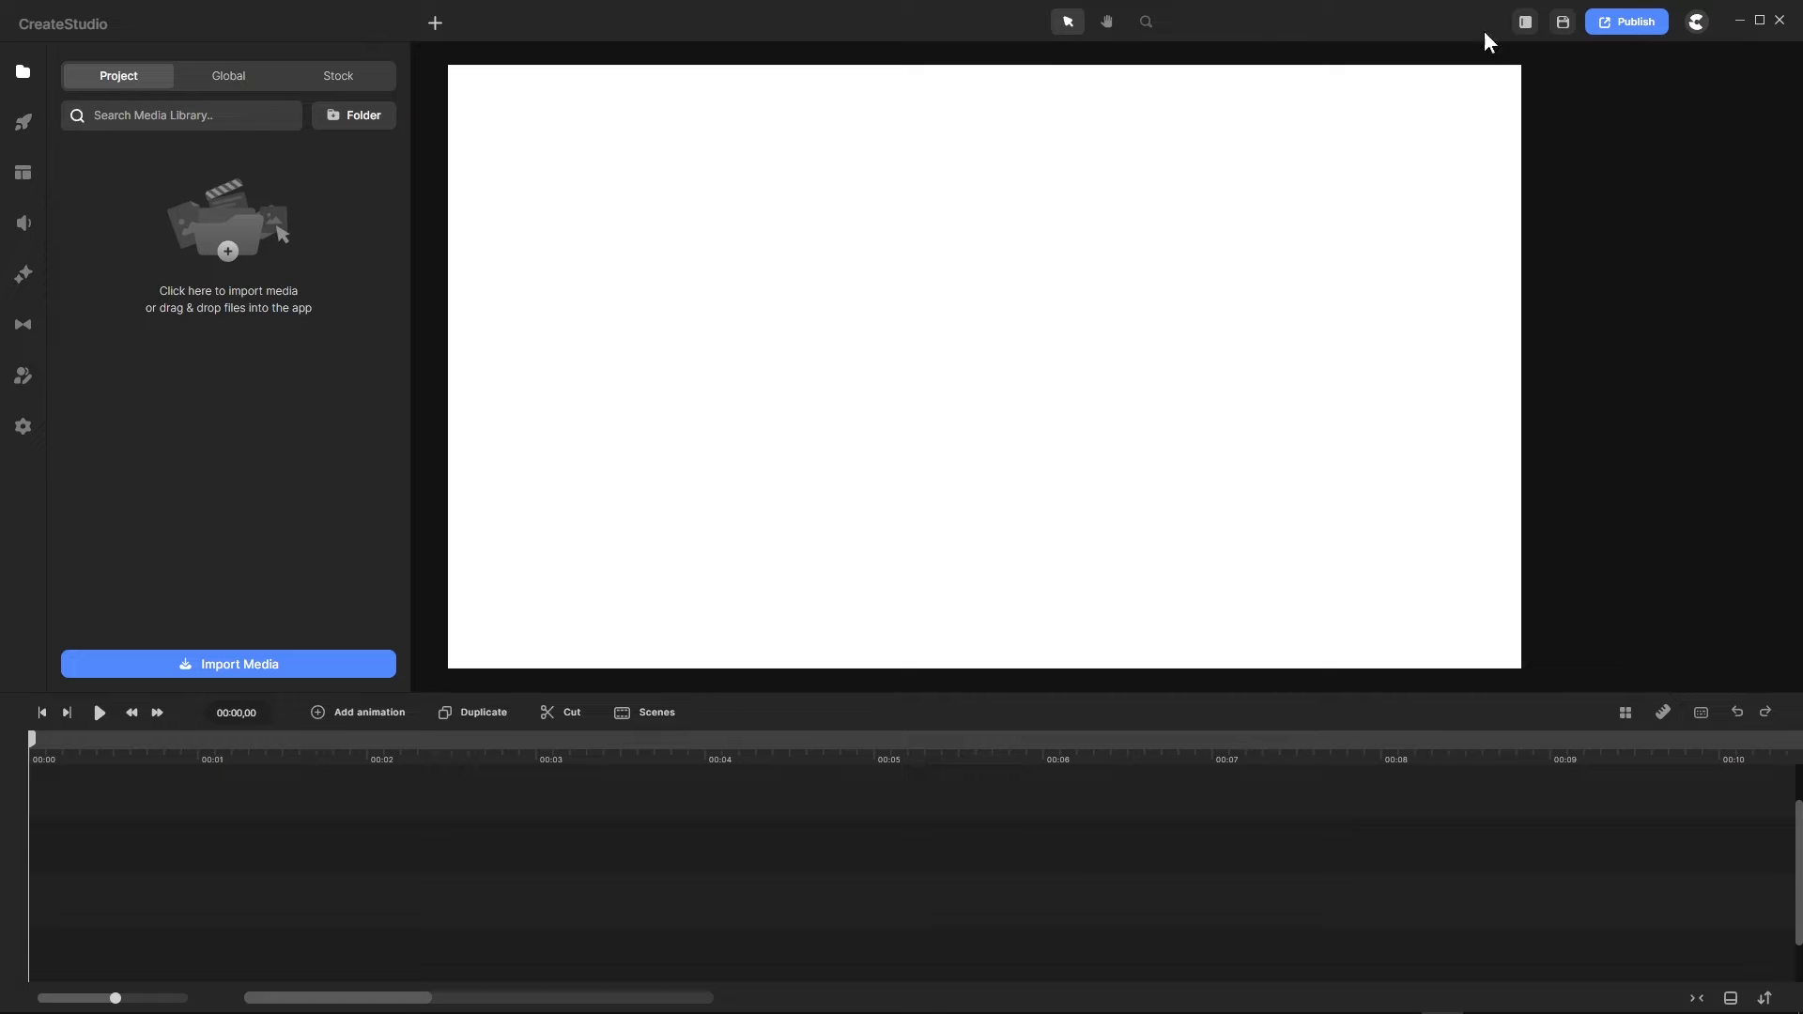
Step: Set the interface layout to Left & Right Panels and show the project media library
{"action": "left_click", "coordinate": [1530, 32]}
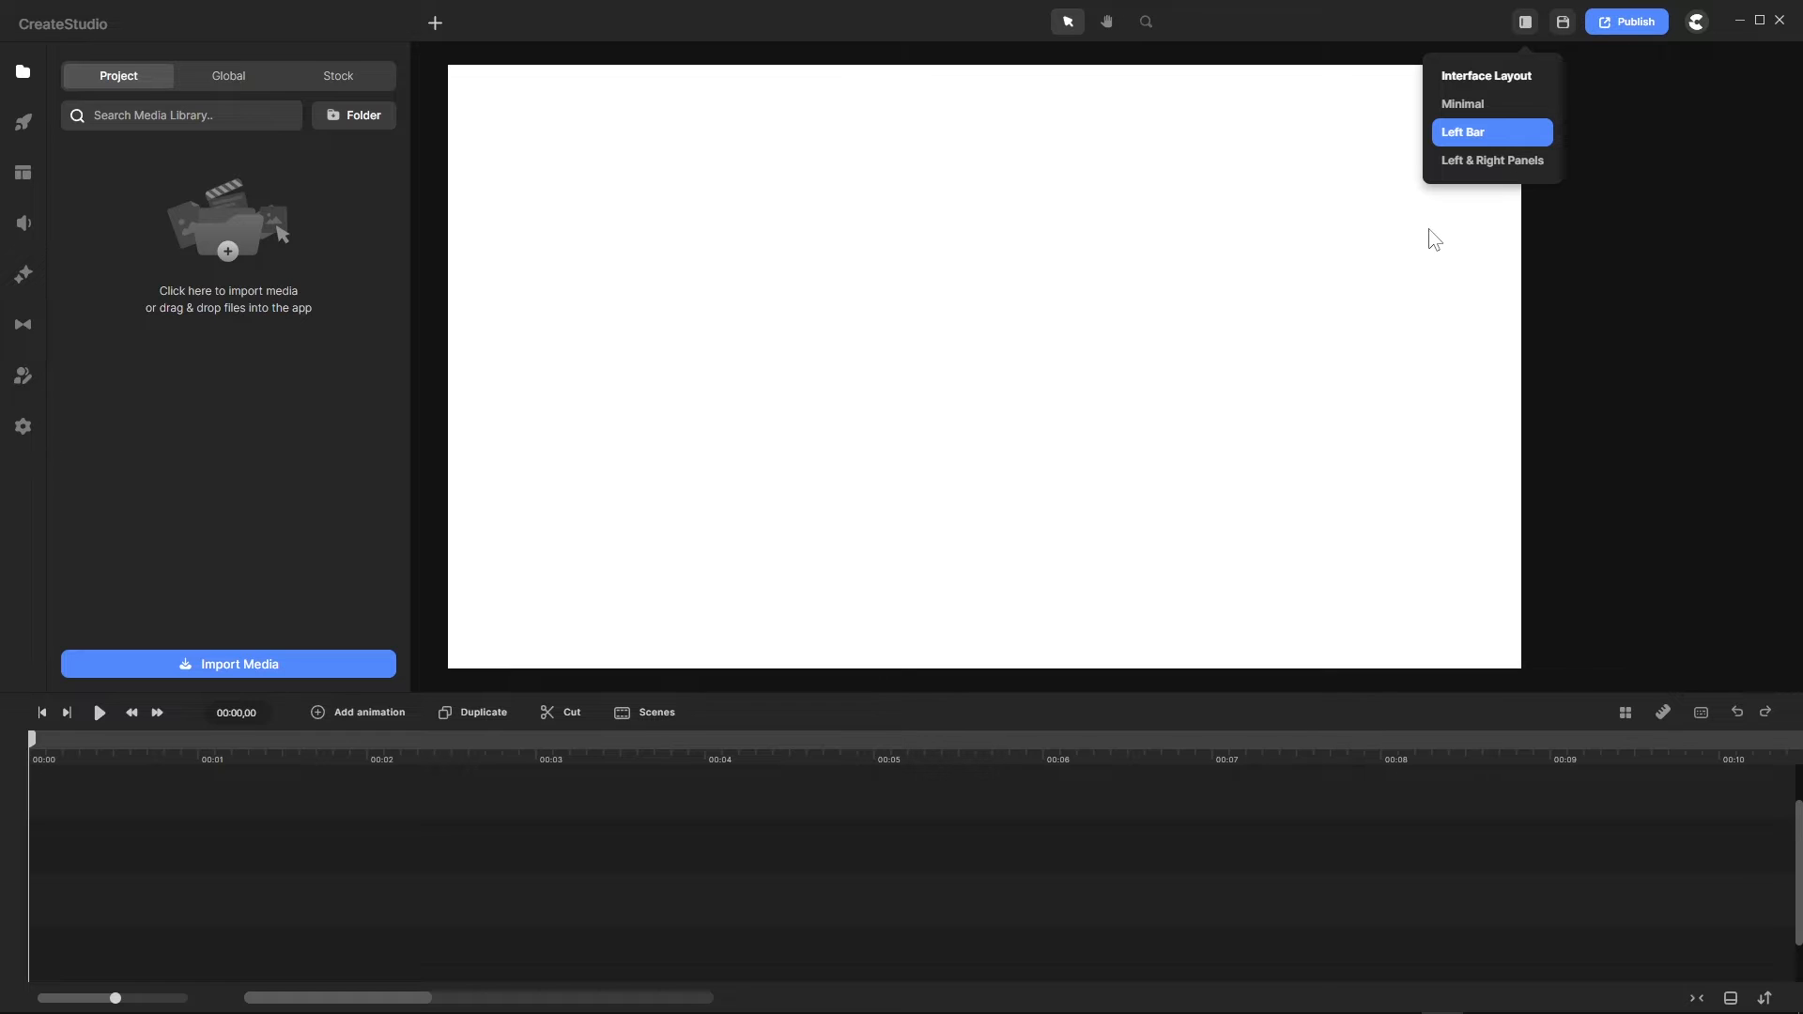
{"action": "left_click", "coordinate": [1485, 169]}
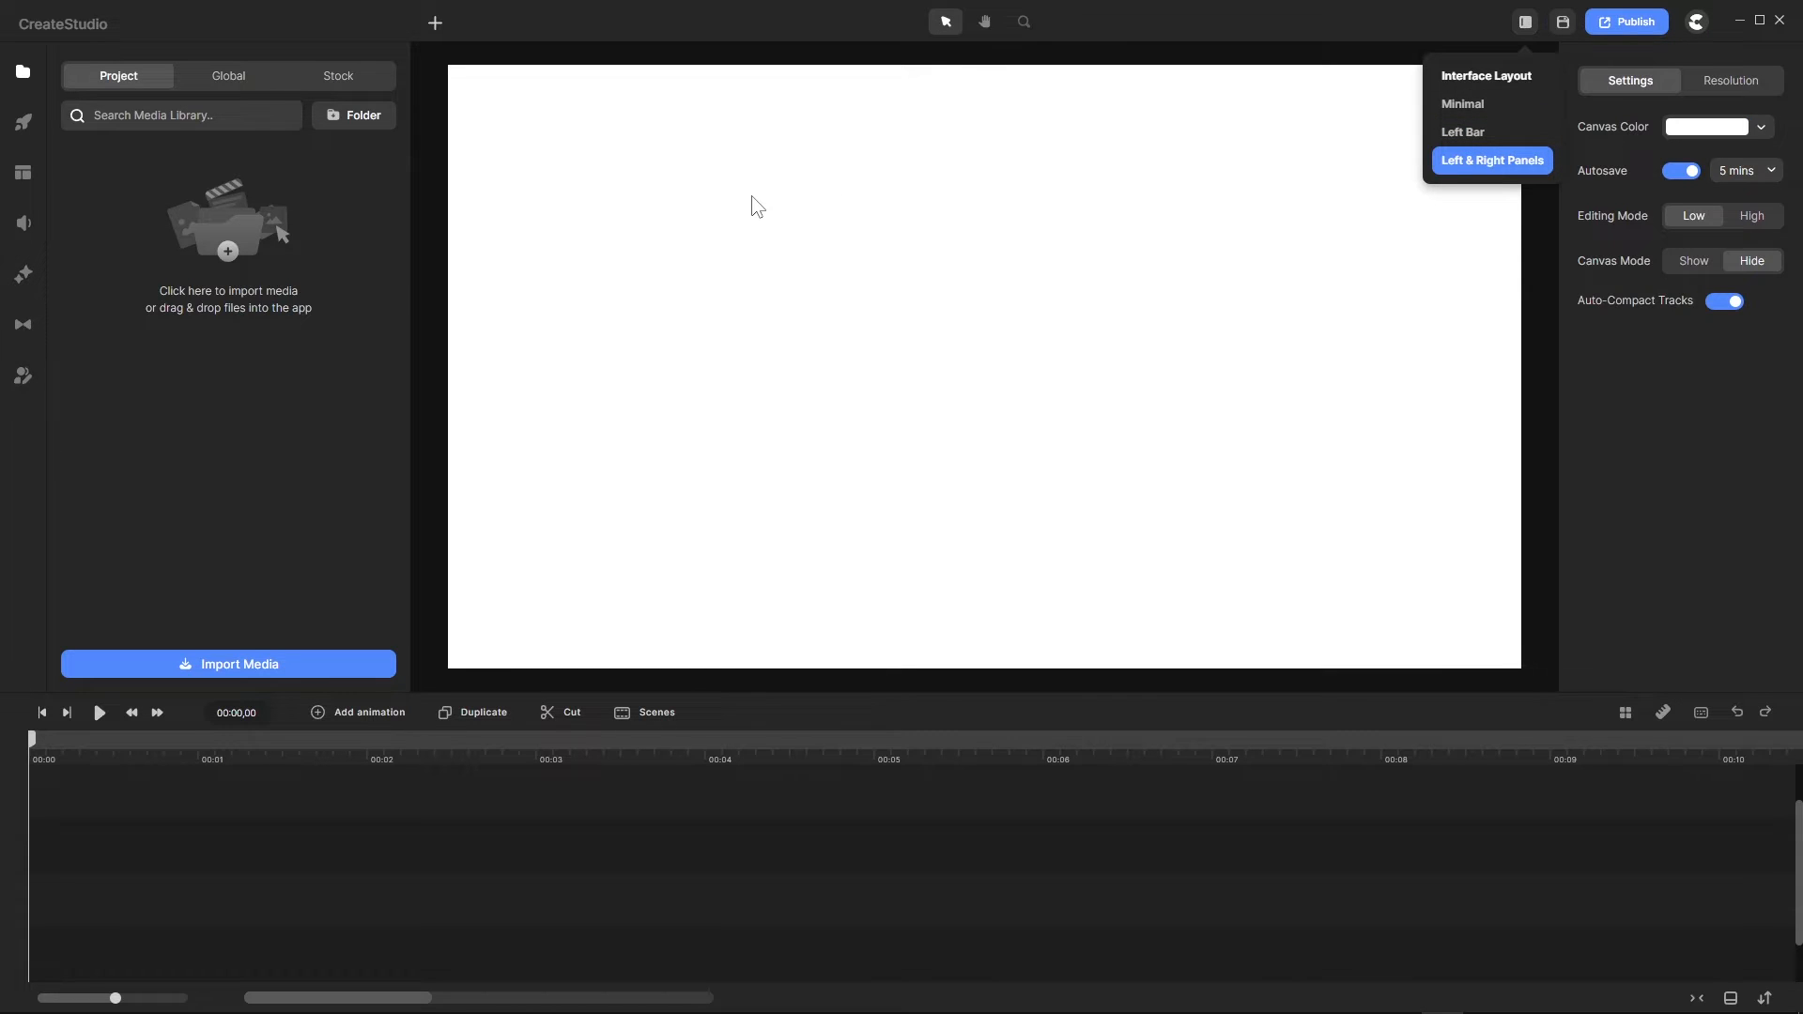
{"action": "left_click", "coordinate": [25, 77]}
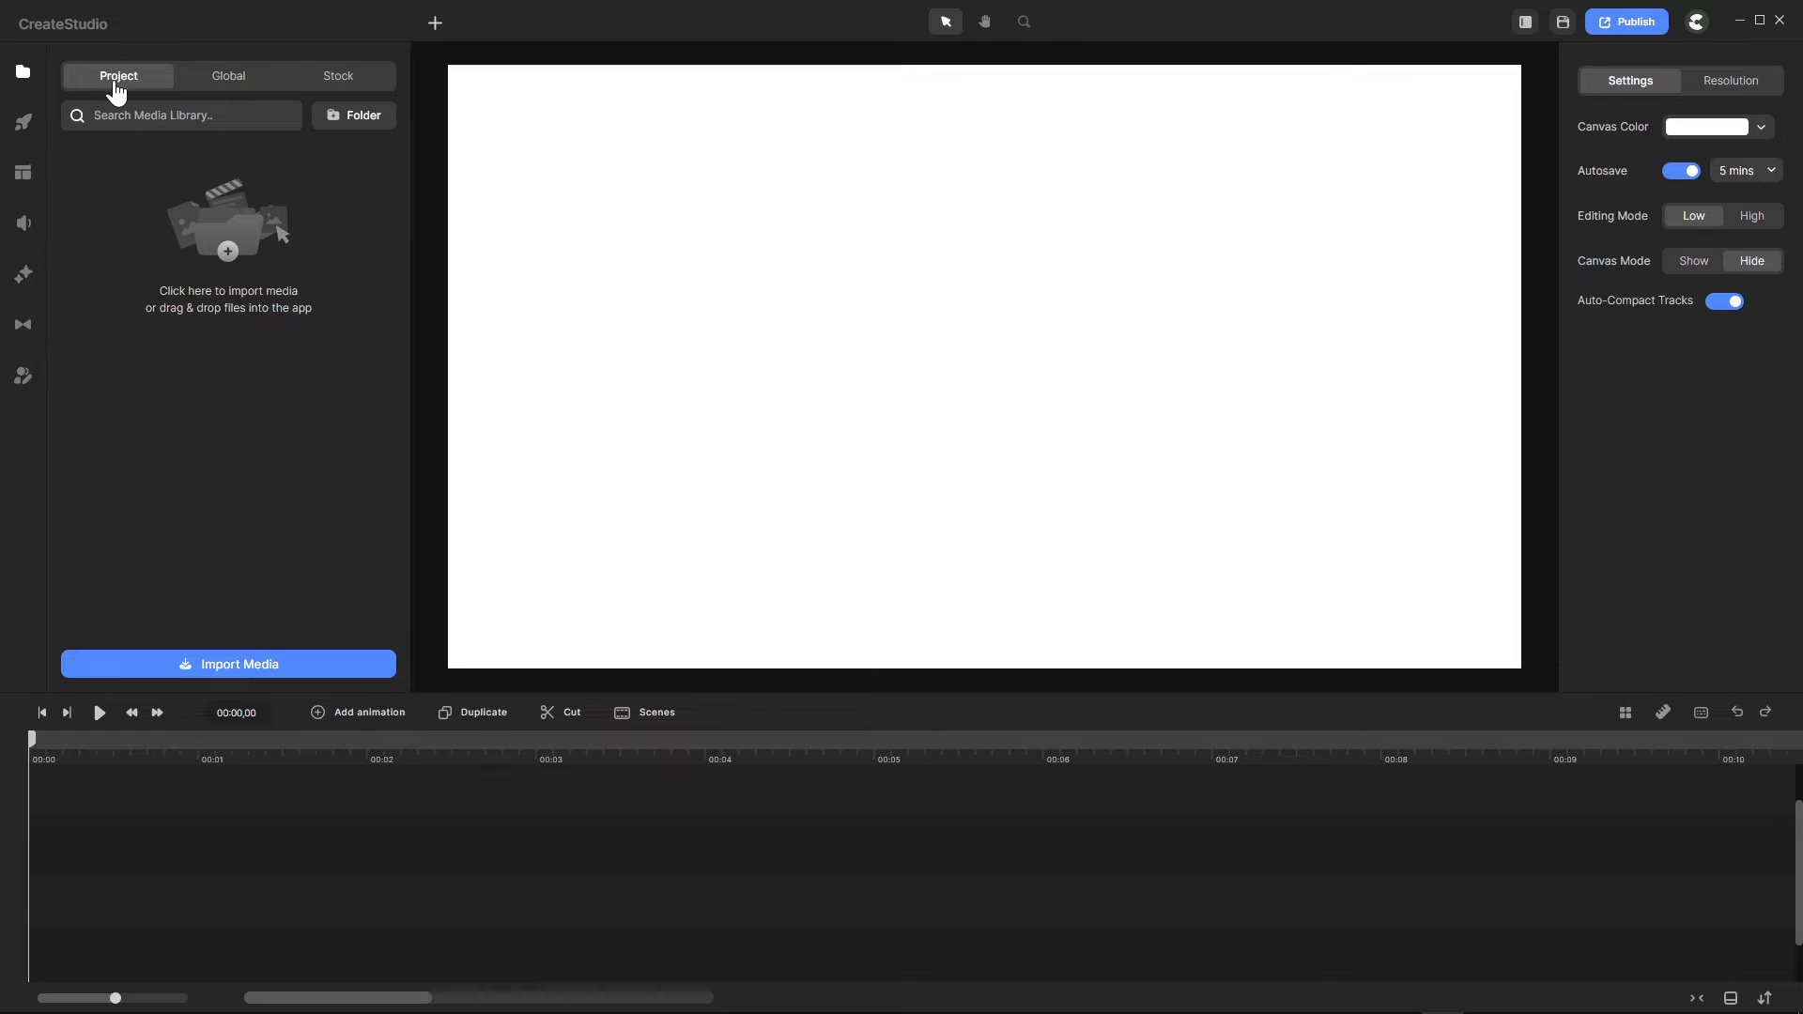
Step: Show the element library and add a rectangle, circle, triangle and square to the canvas
{"action": "left_click", "coordinate": [28, 124]}
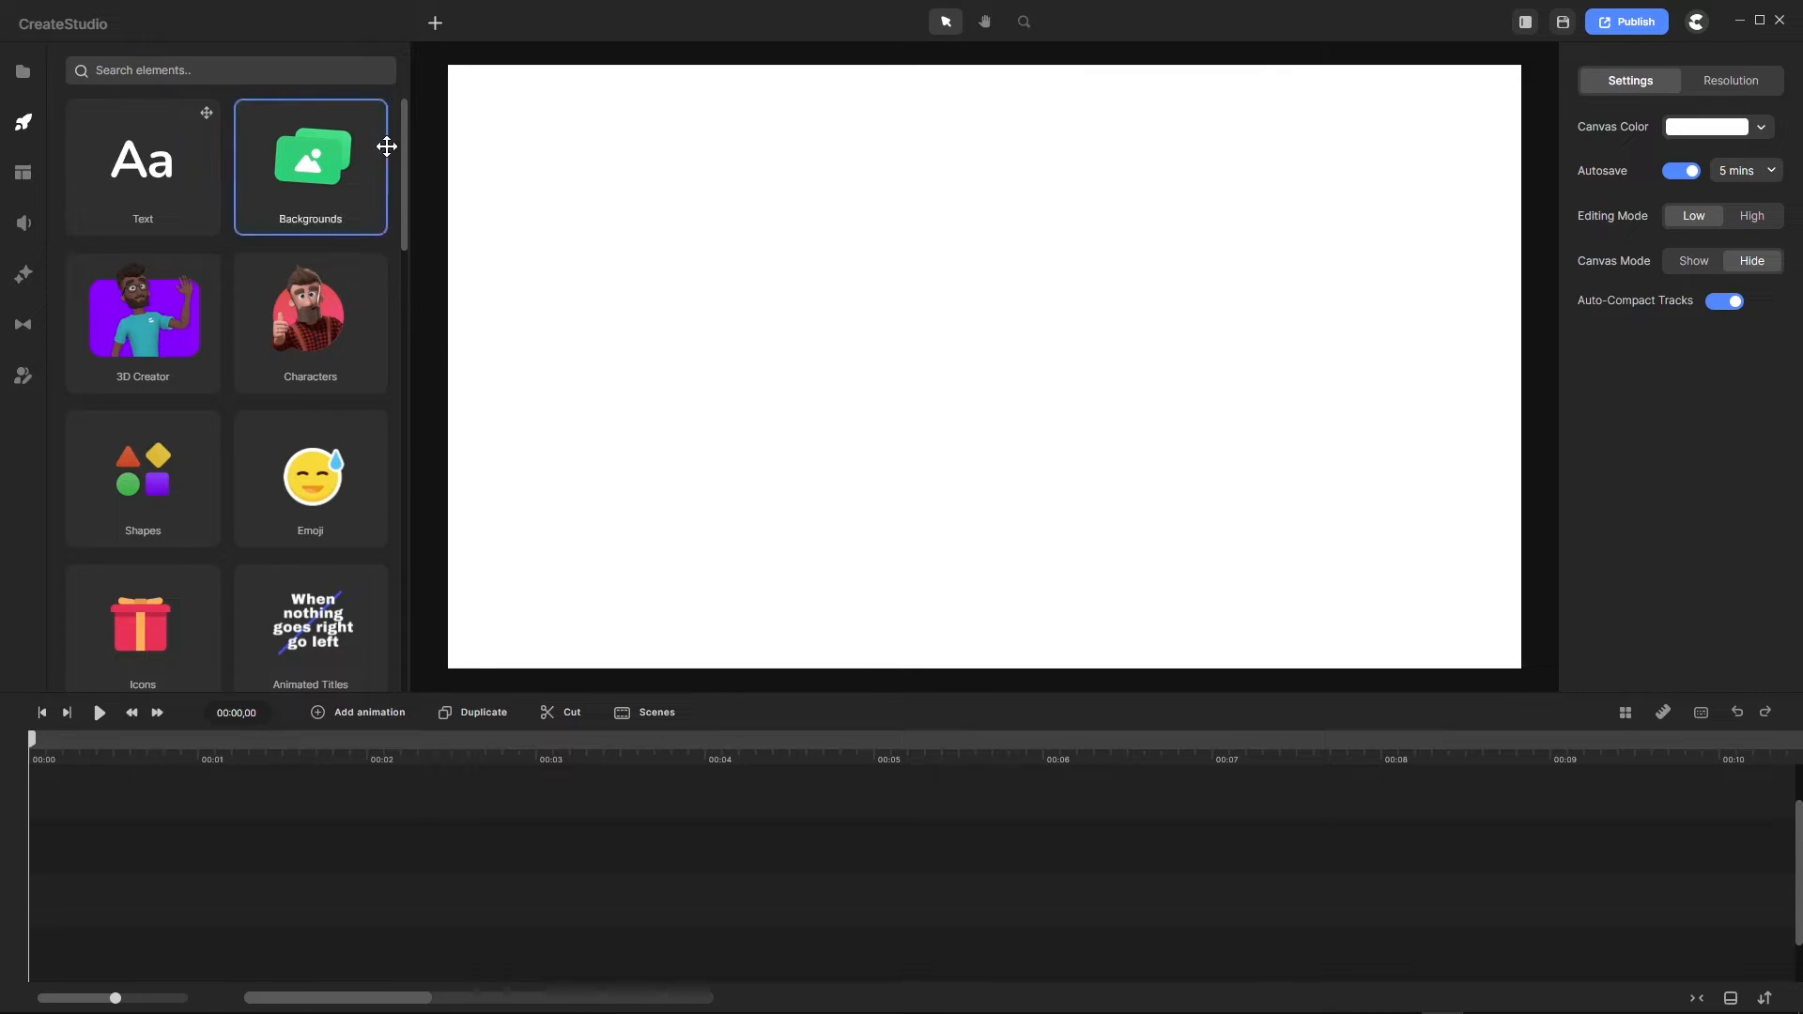
{"action": "left_click", "coordinate": [435, 22]}
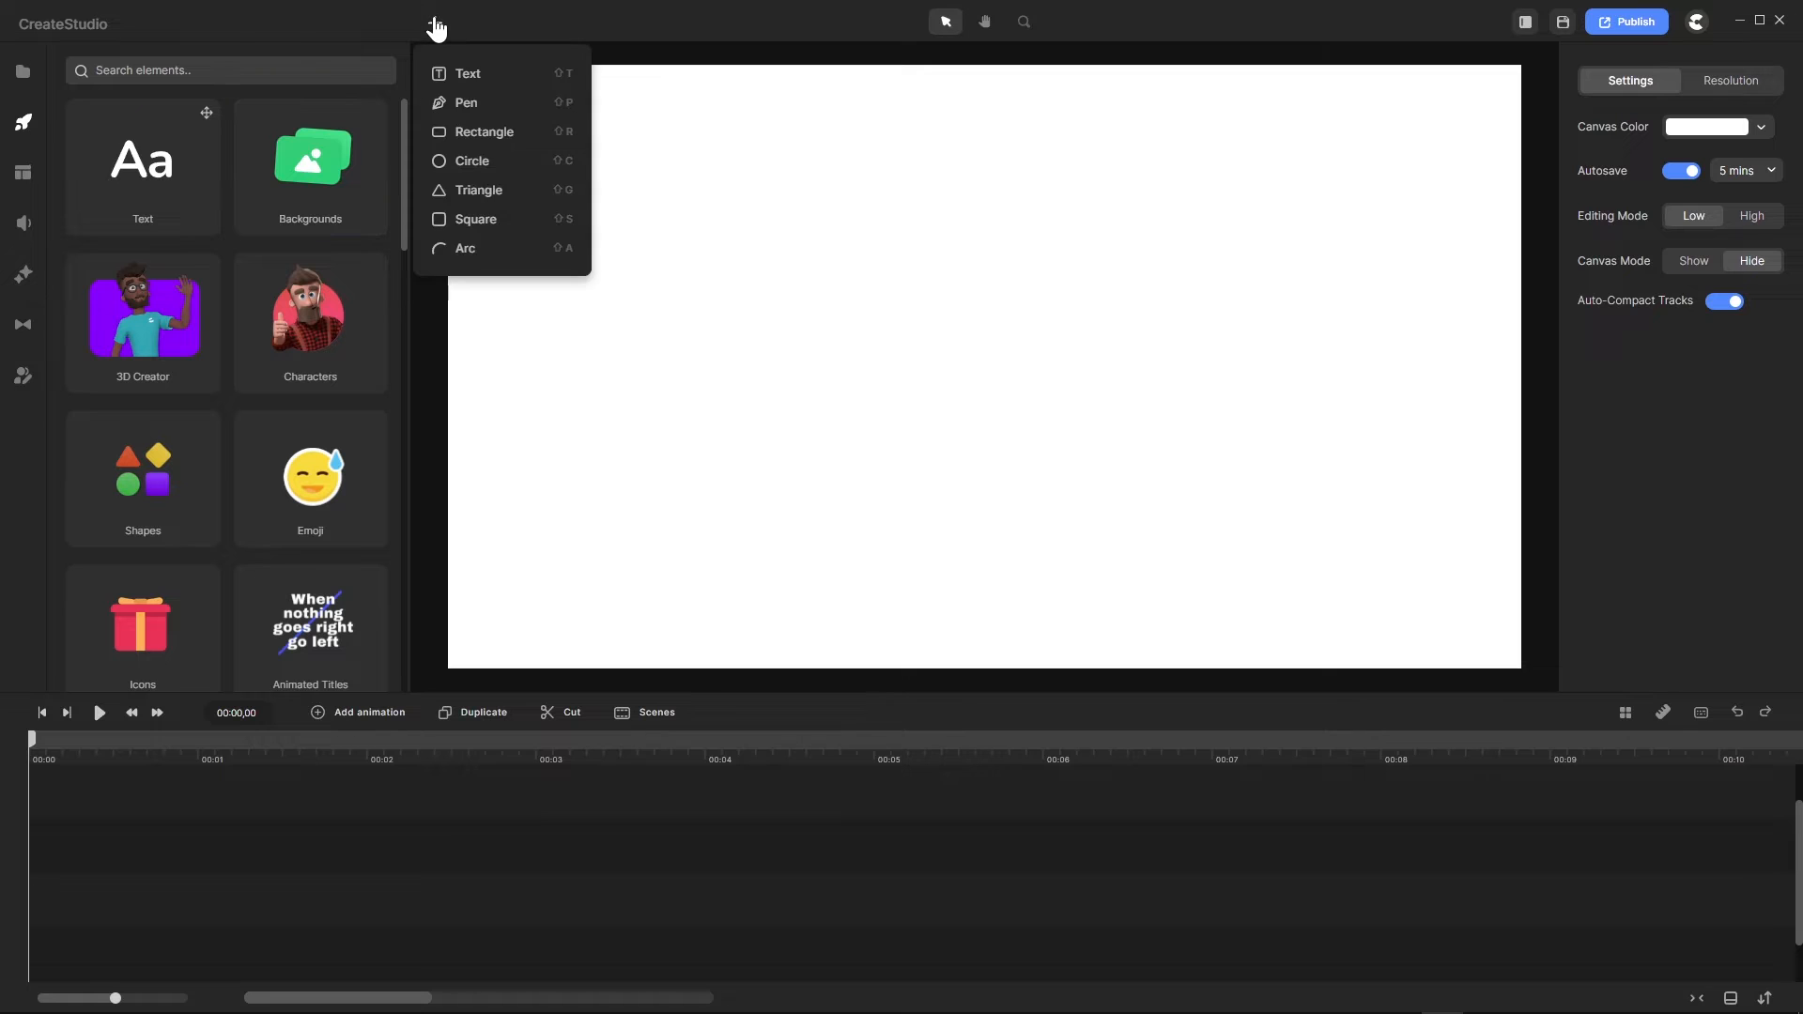
{"action": "left_click", "coordinate": [481, 140]}
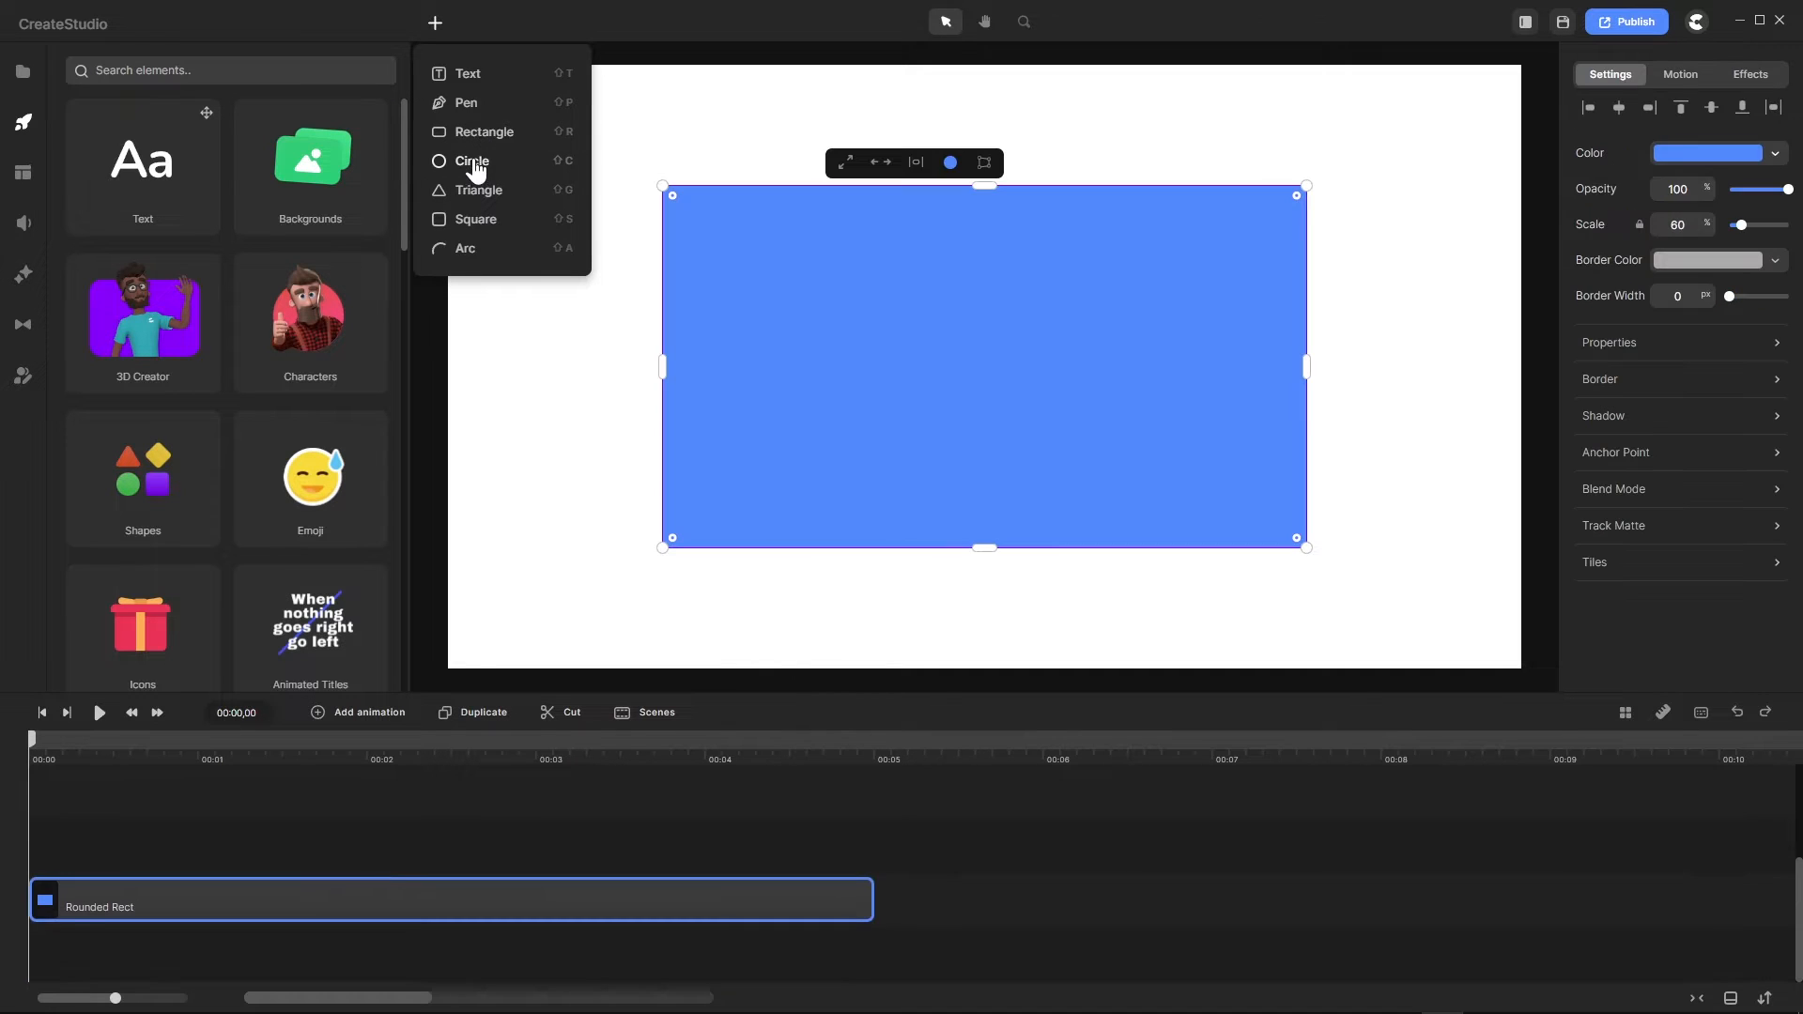
{"action": "left_click", "coordinate": [475, 165]}
{"action": "left_click", "coordinate": [475, 191]}
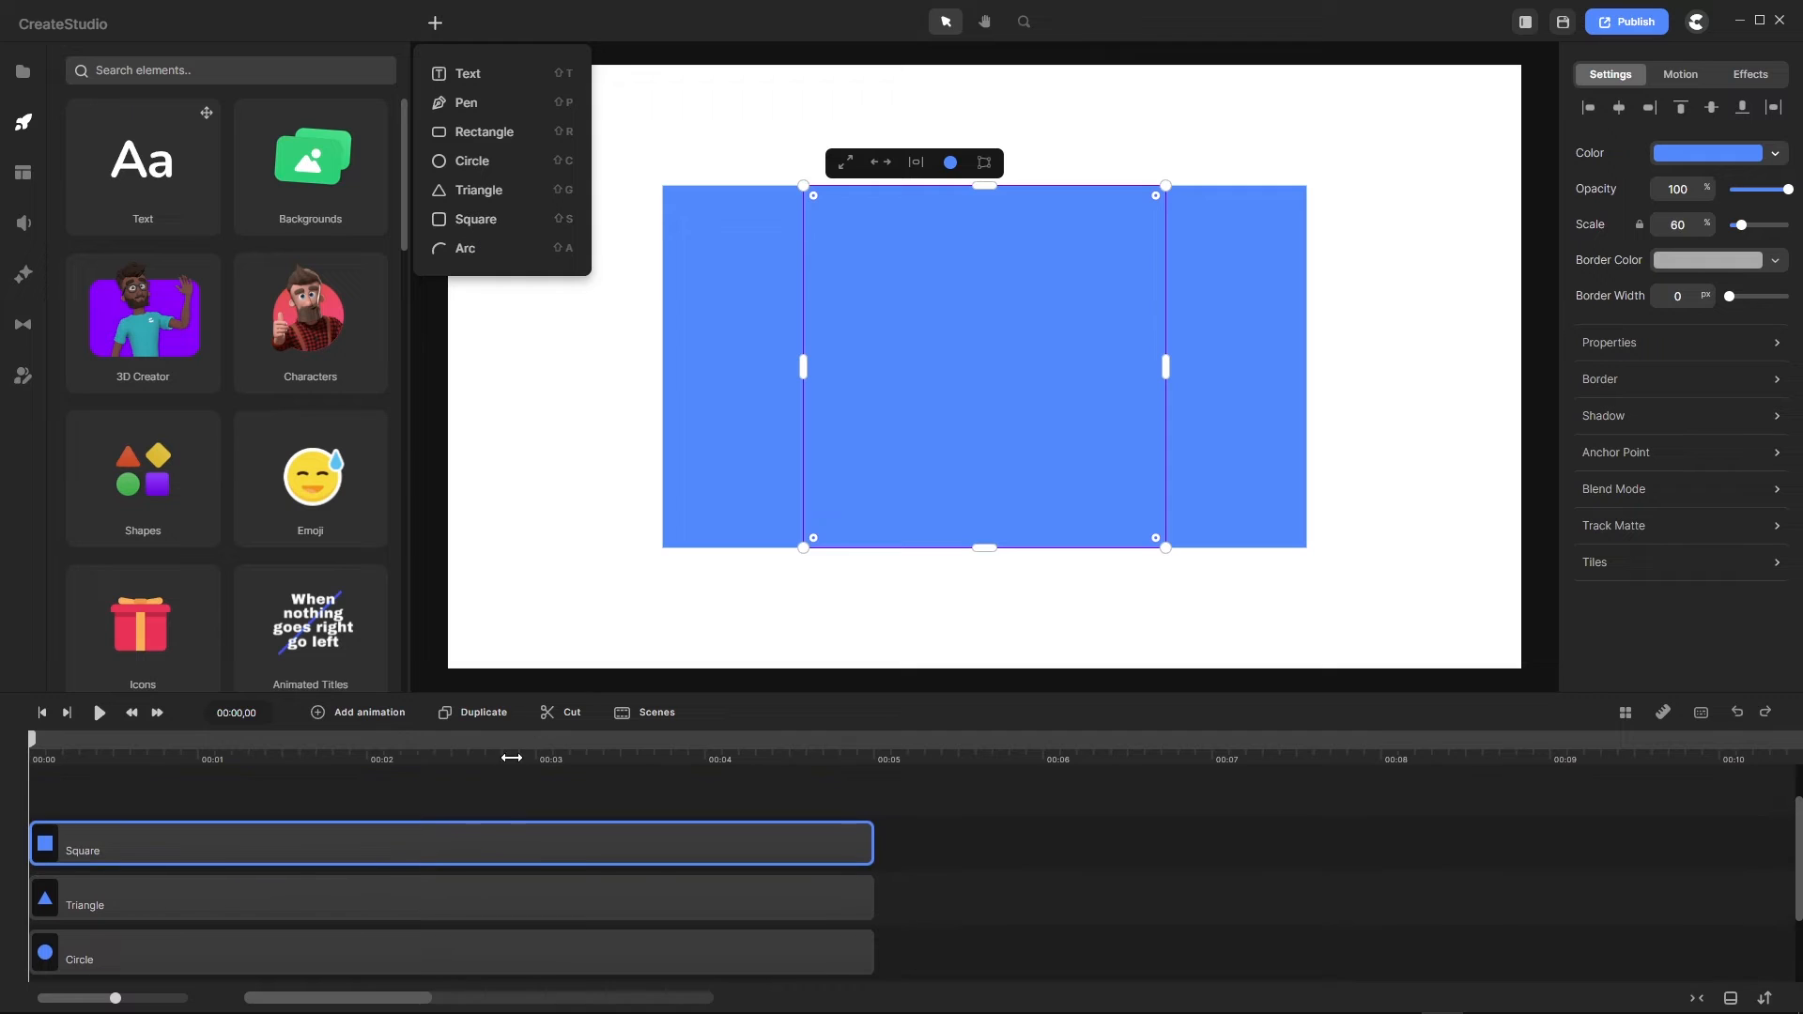
Step: Delete the circle layer from the timeline
{"action": "left_click", "coordinate": [896, 792]}
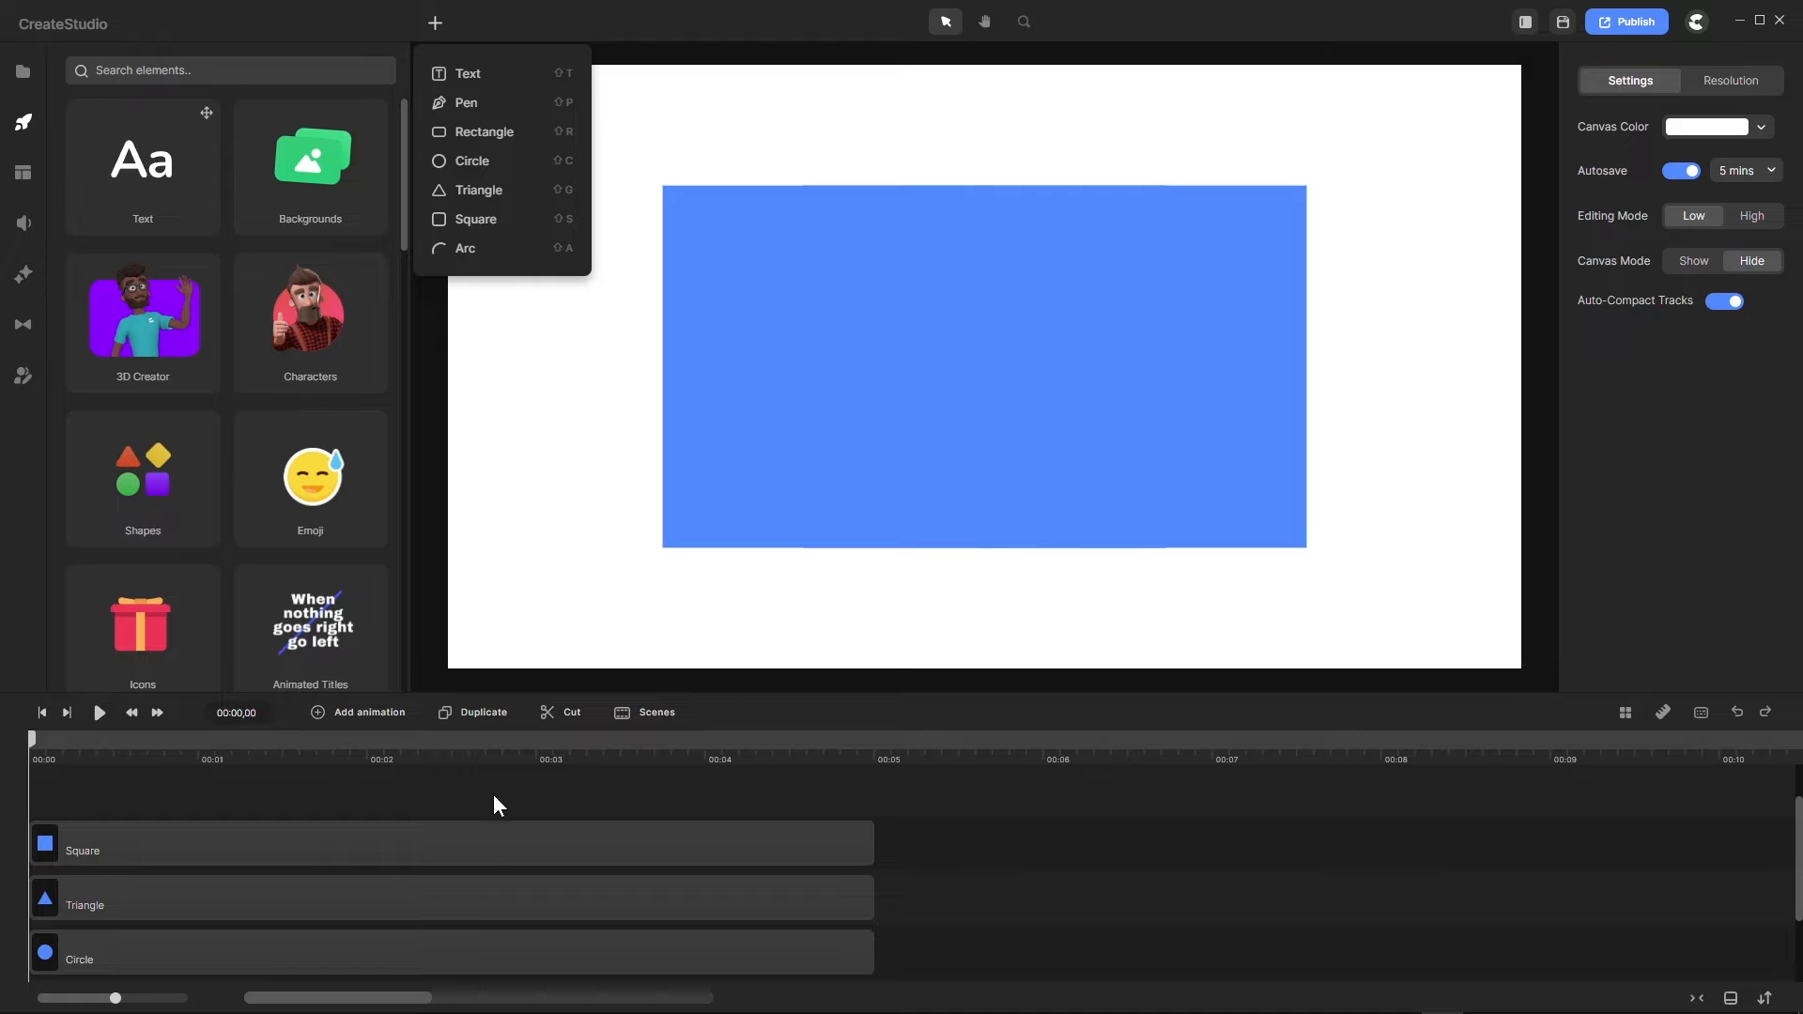
{"action": "scroll", "coordinate": [493, 792], "scroll_direction": "down", "scroll_amount": 2}
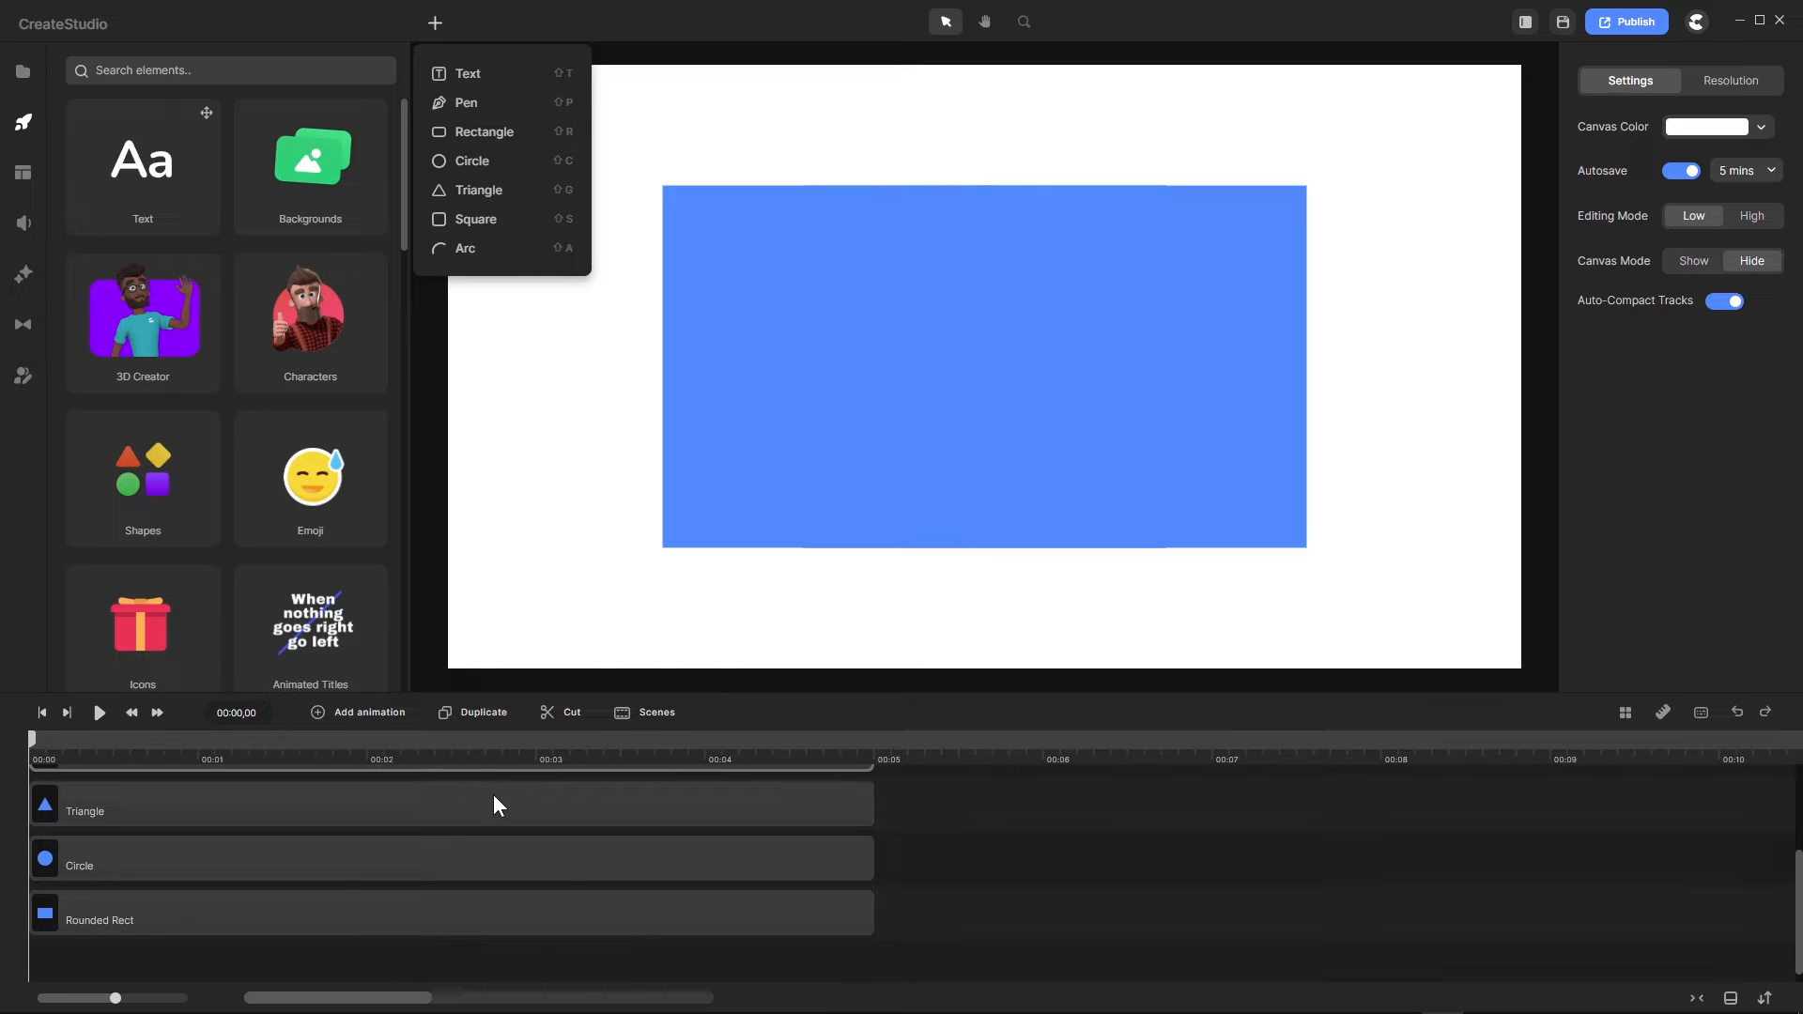
{"action": "left_click", "coordinate": [391, 859]}
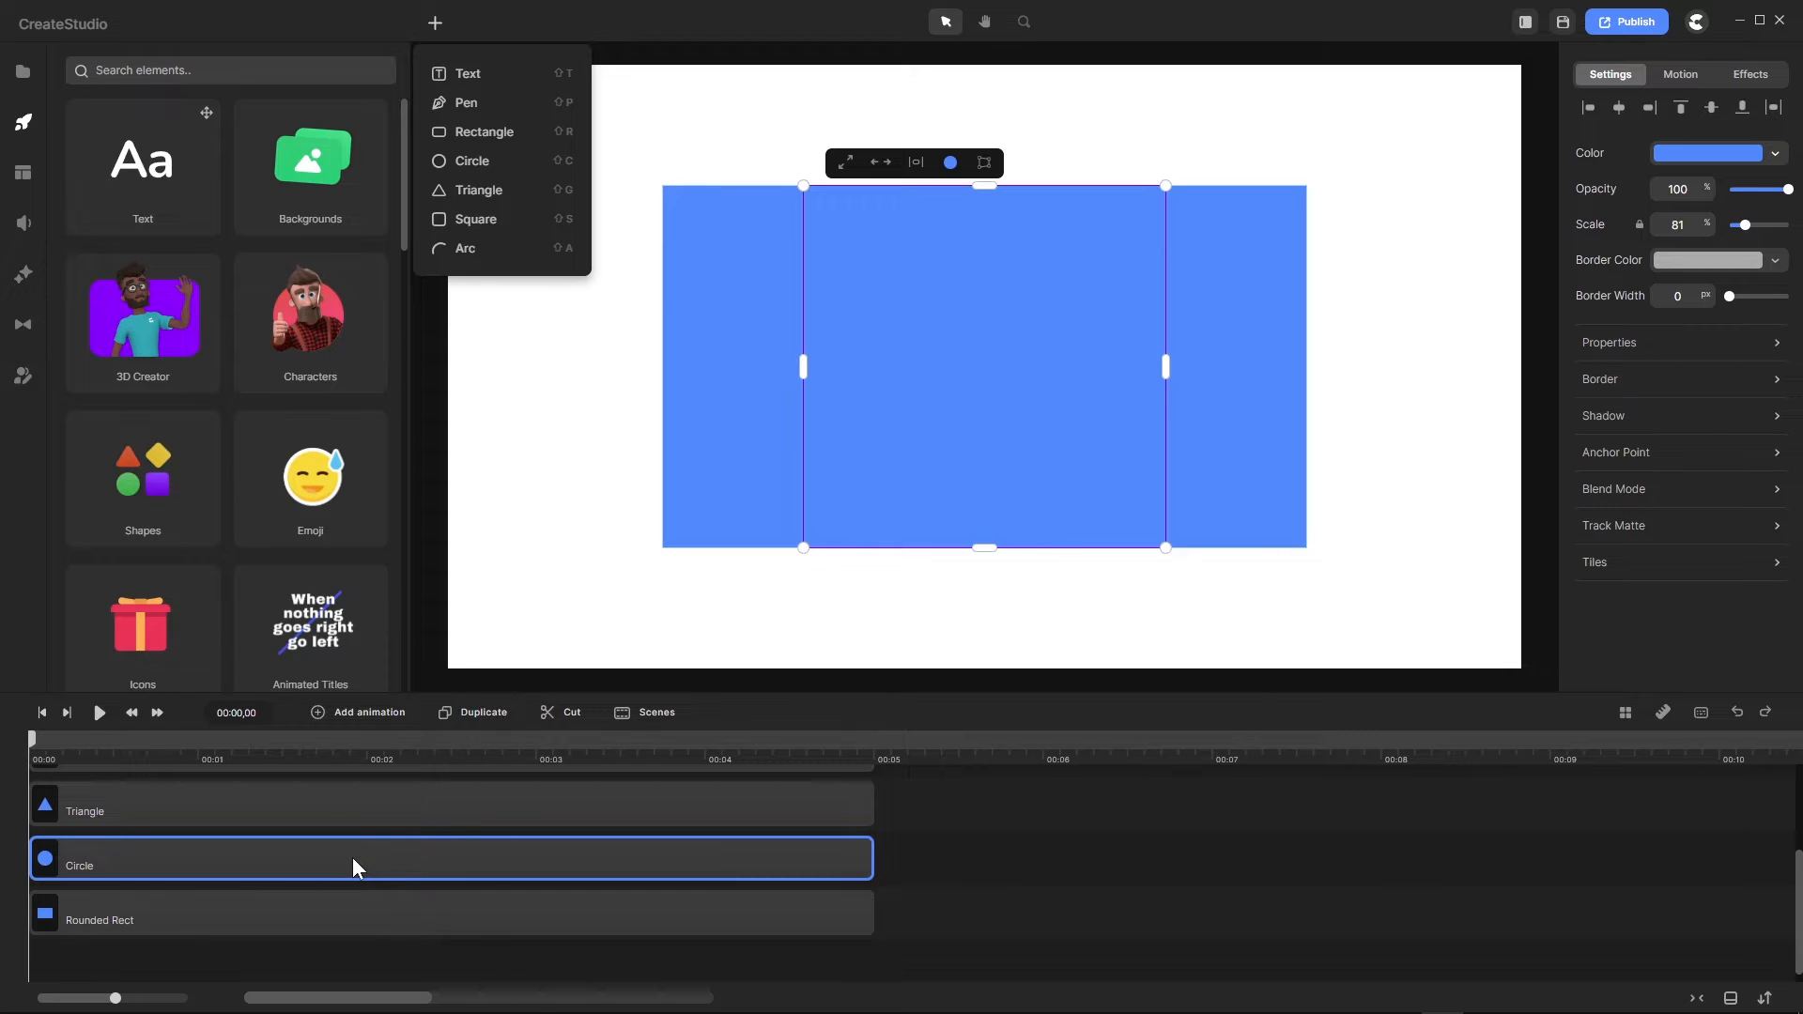
{"action": "right_click", "coordinate": [352, 856]}
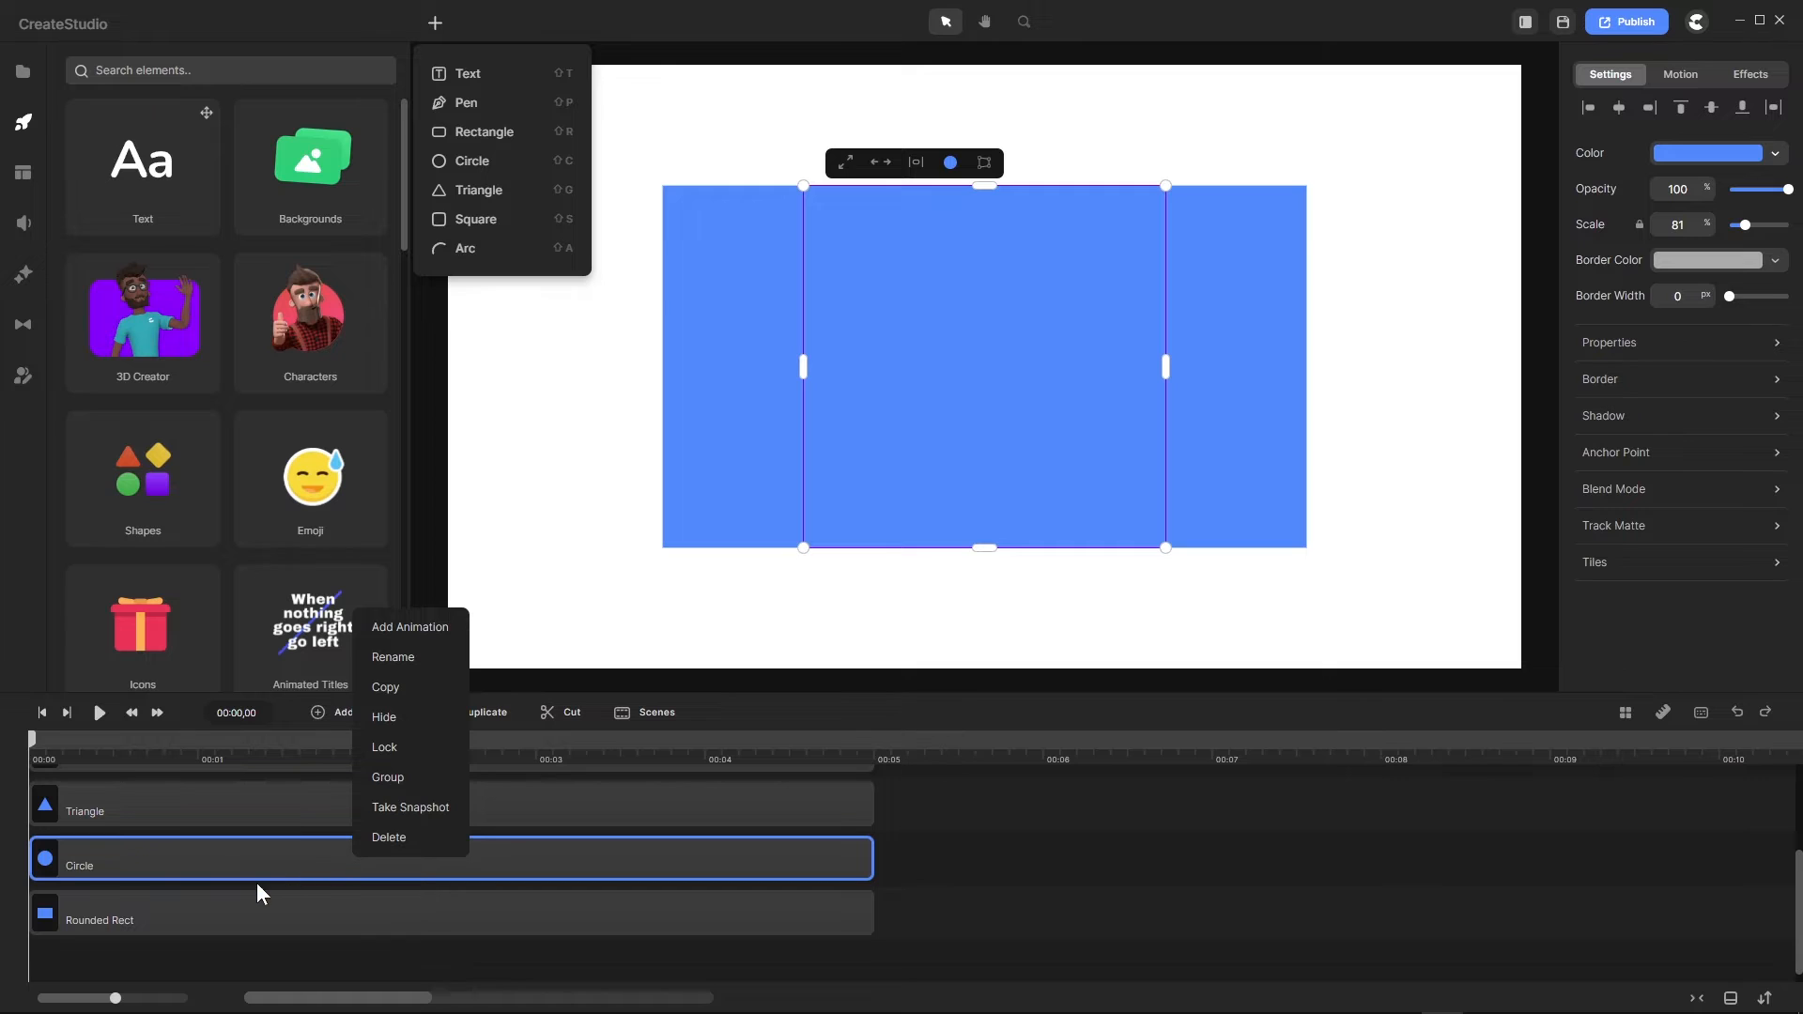
{"action": "left_click", "coordinate": [394, 838]}
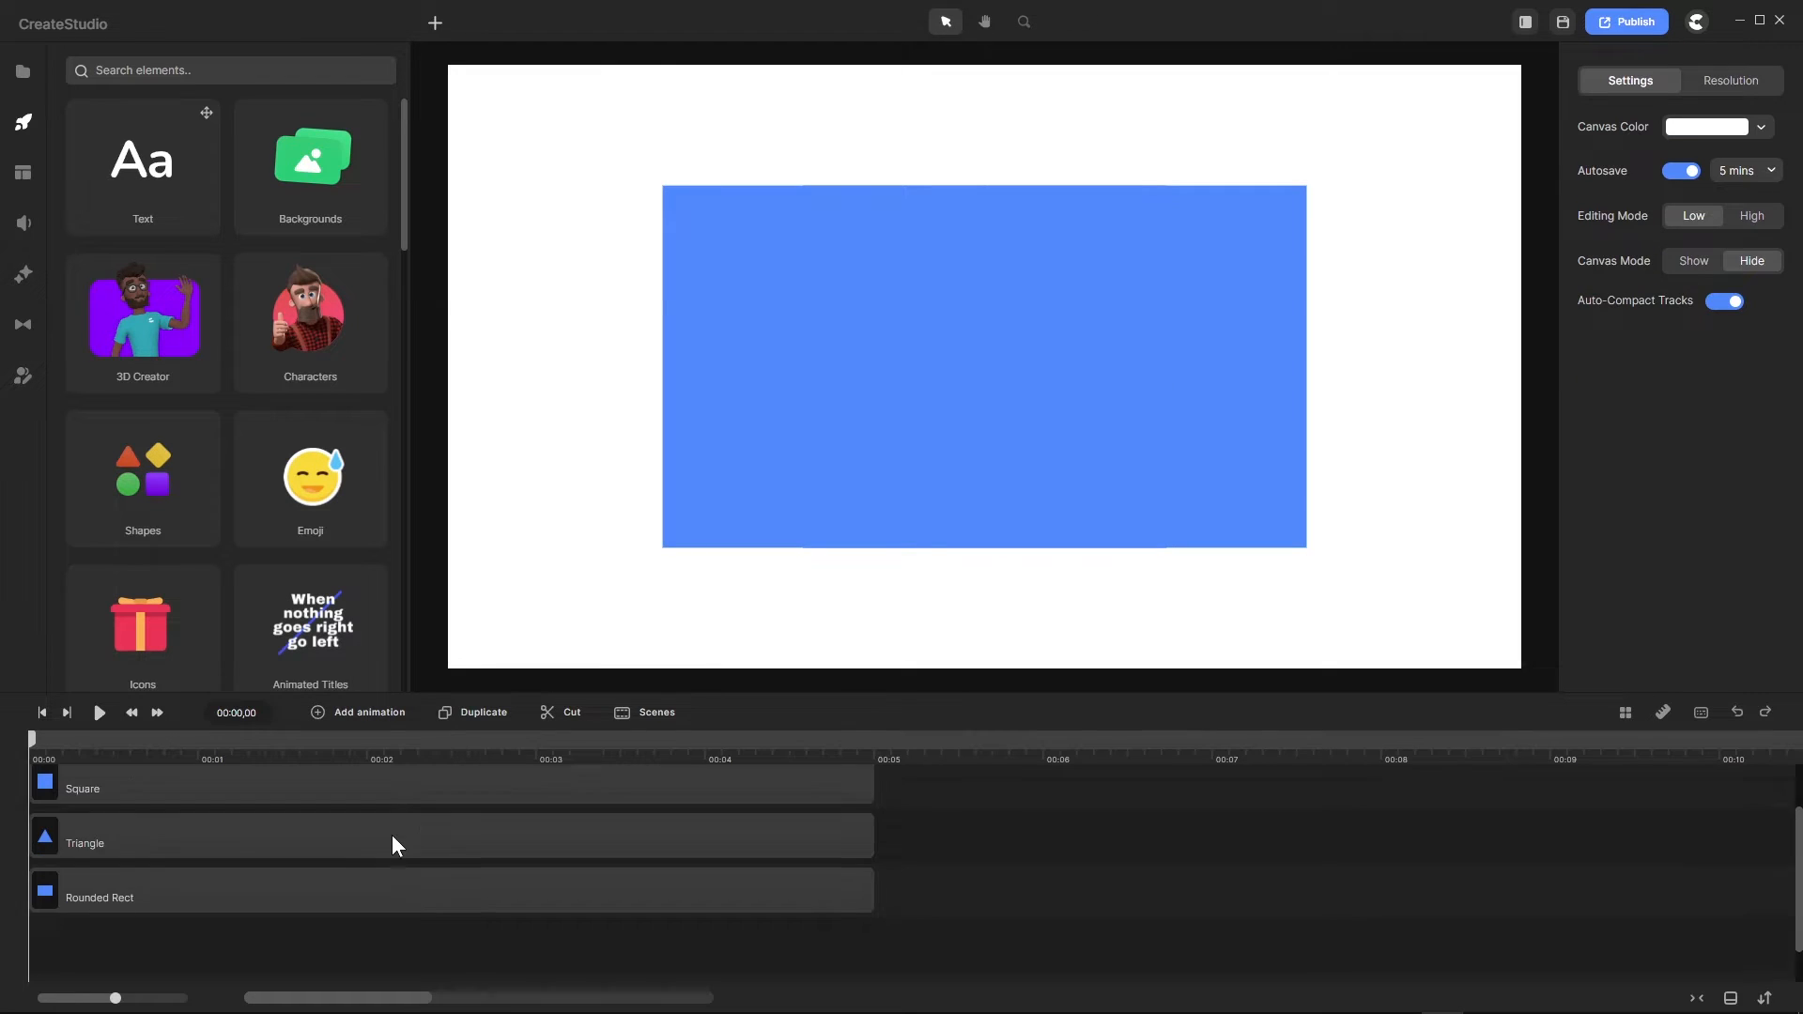
Step: Look at the track options in the timeline and undo the deletion of the circle layer
{"action": "right_click", "coordinate": [962, 853]}
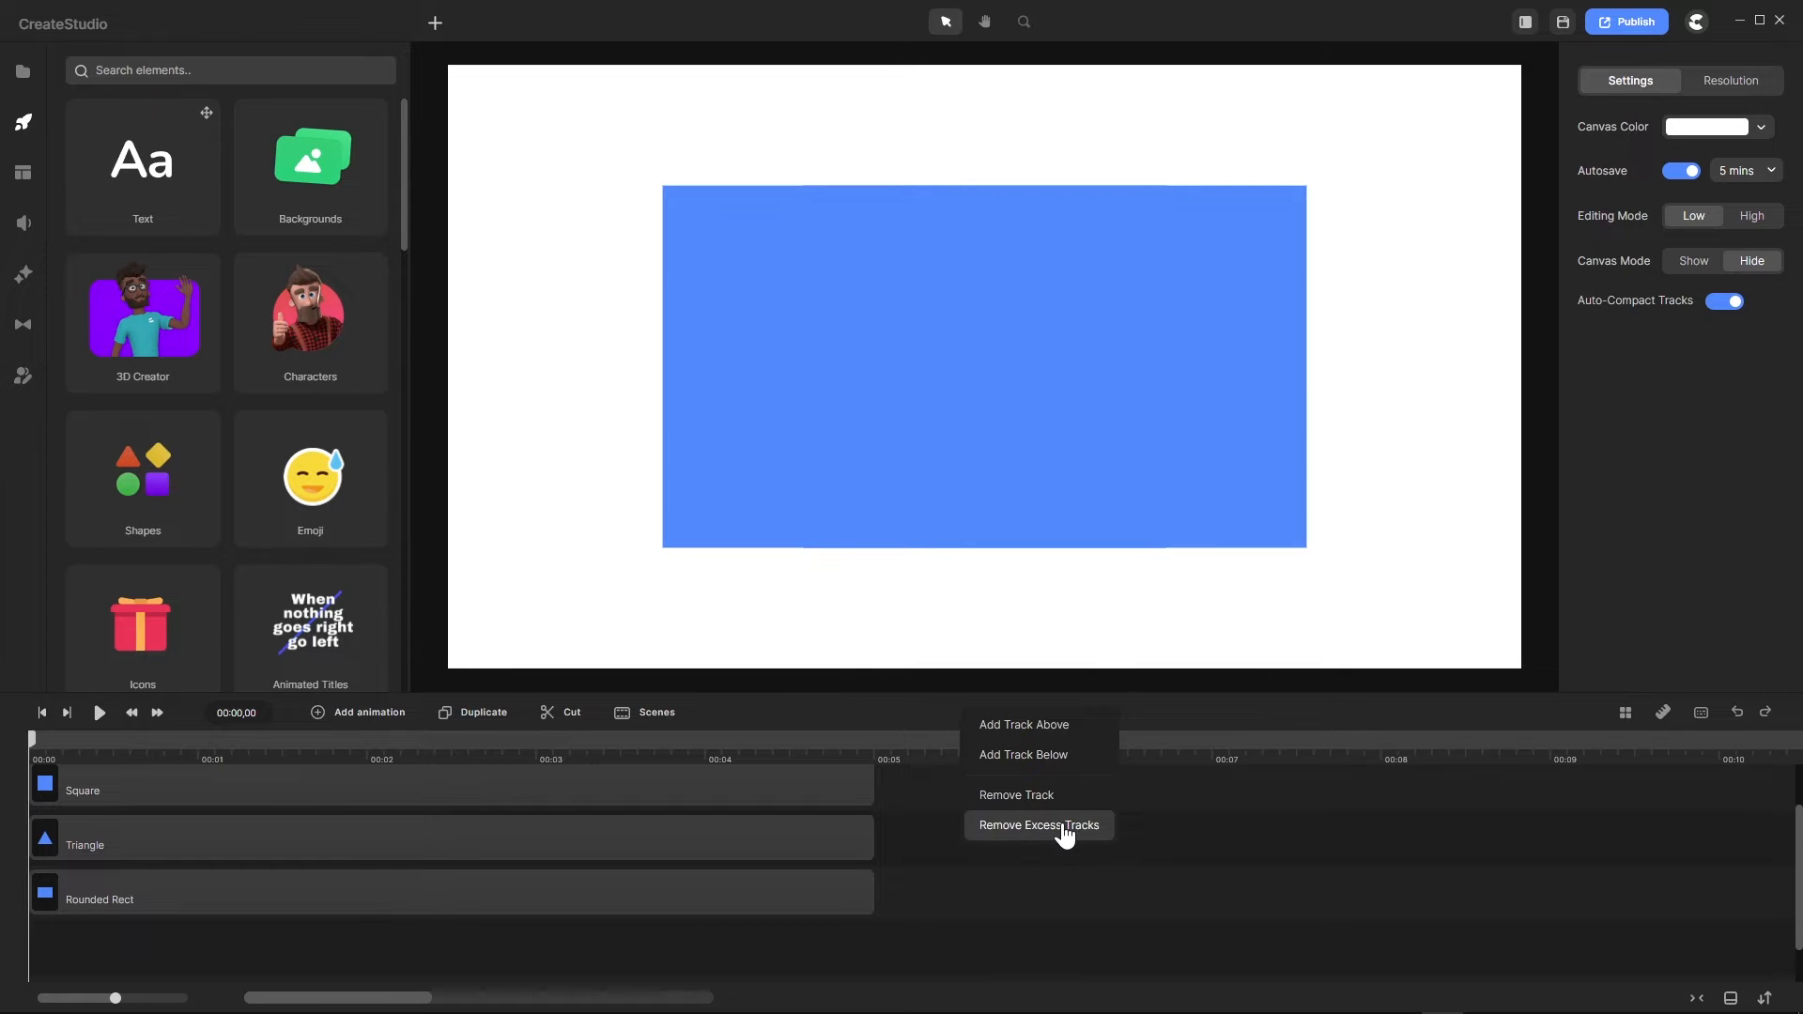
{"action": "left_click", "coordinate": [1028, 849]}
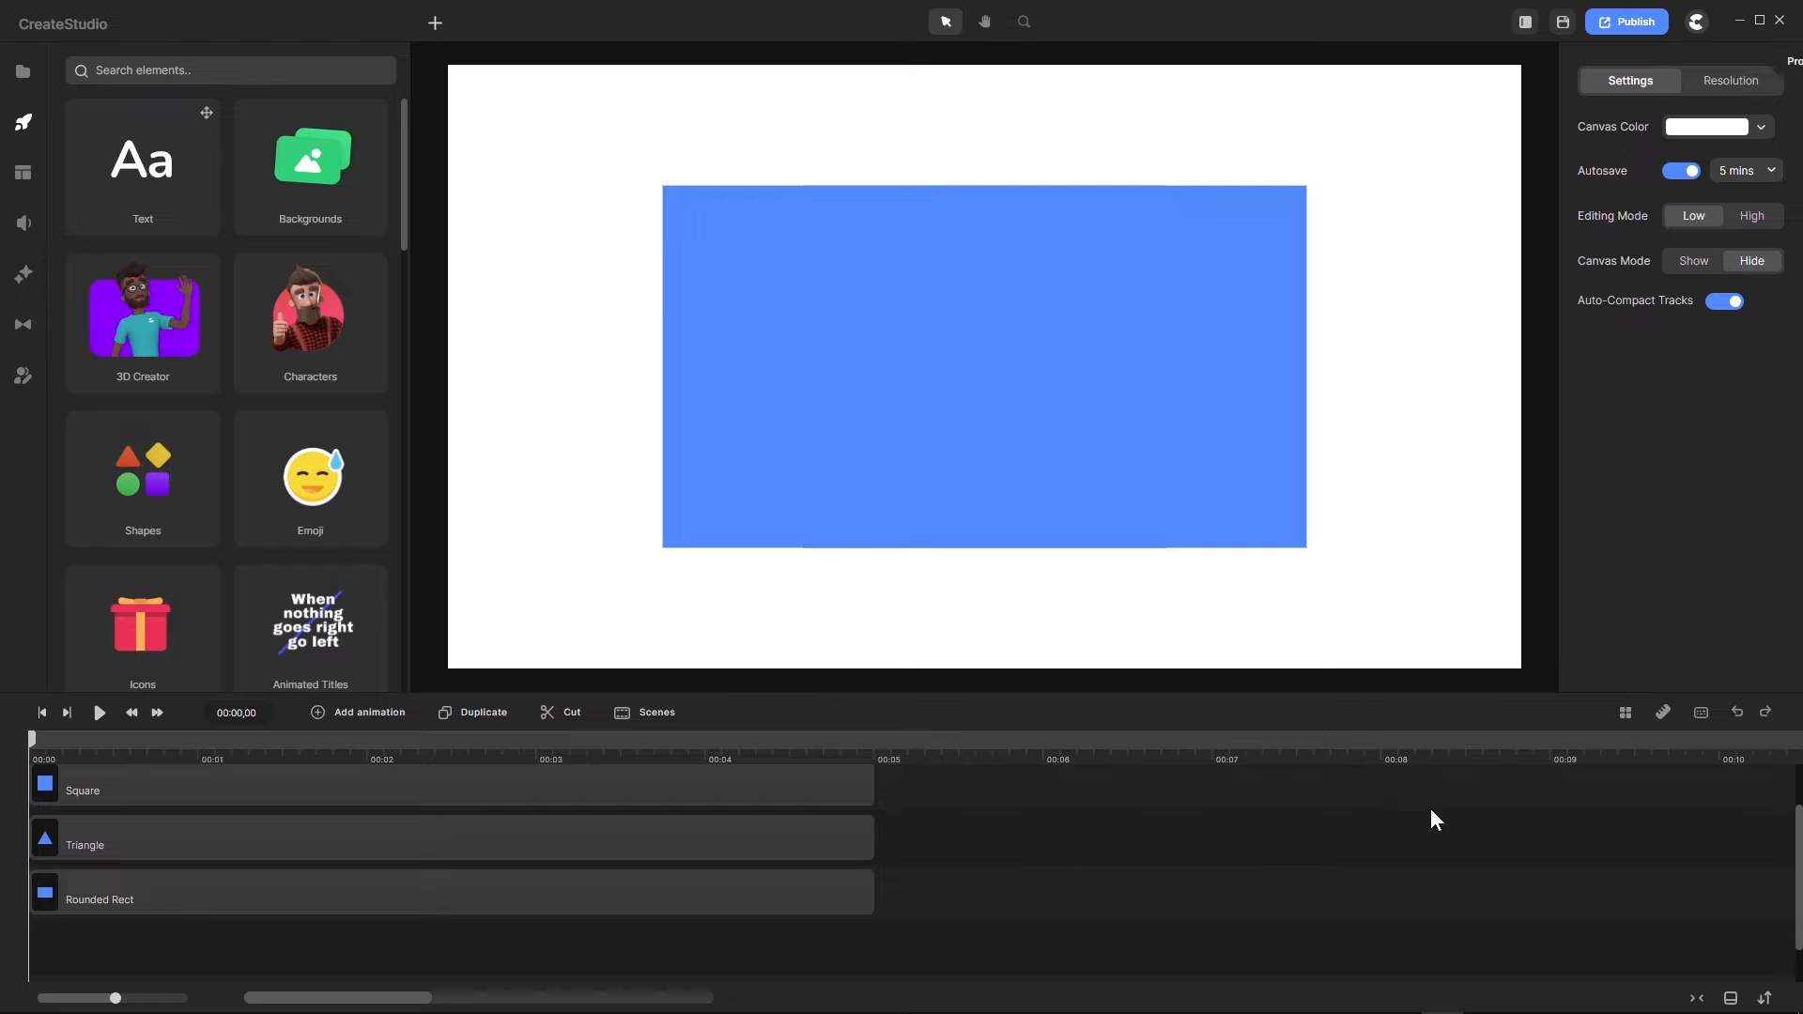
{"action": "left_click", "coordinate": [1738, 714]}
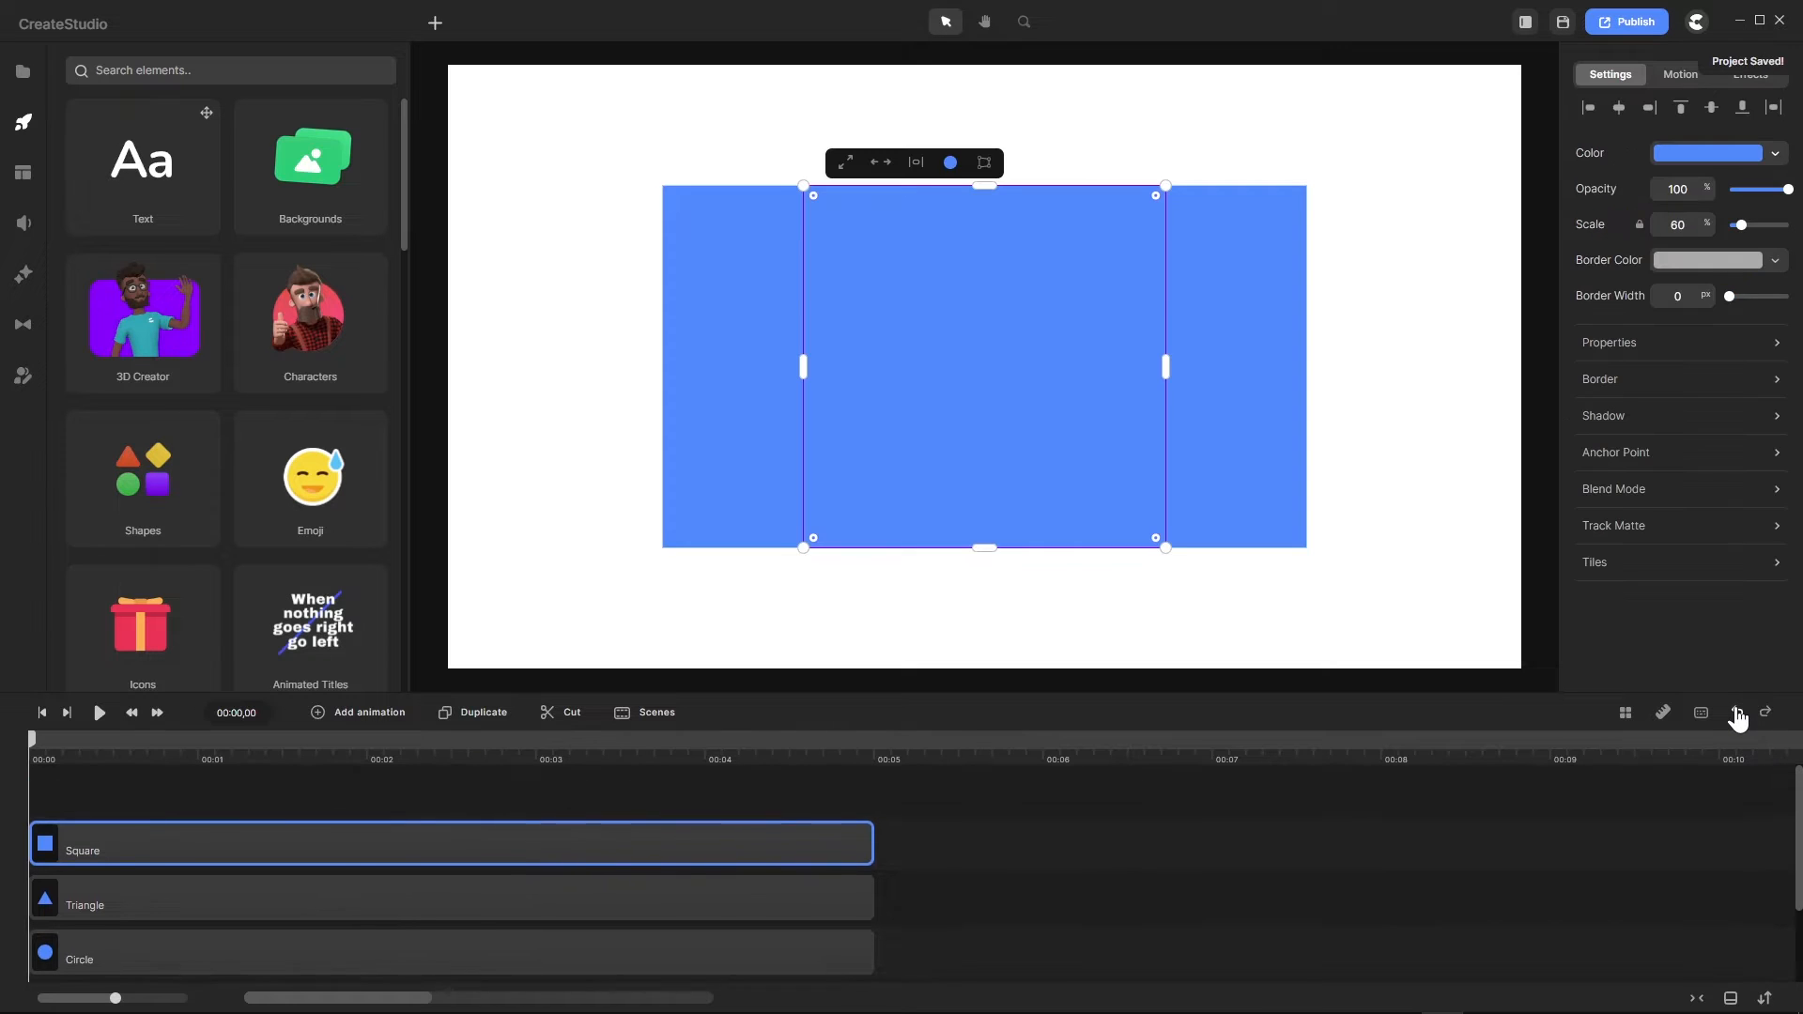
{"action": "left_click", "coordinate": [1009, 849]}
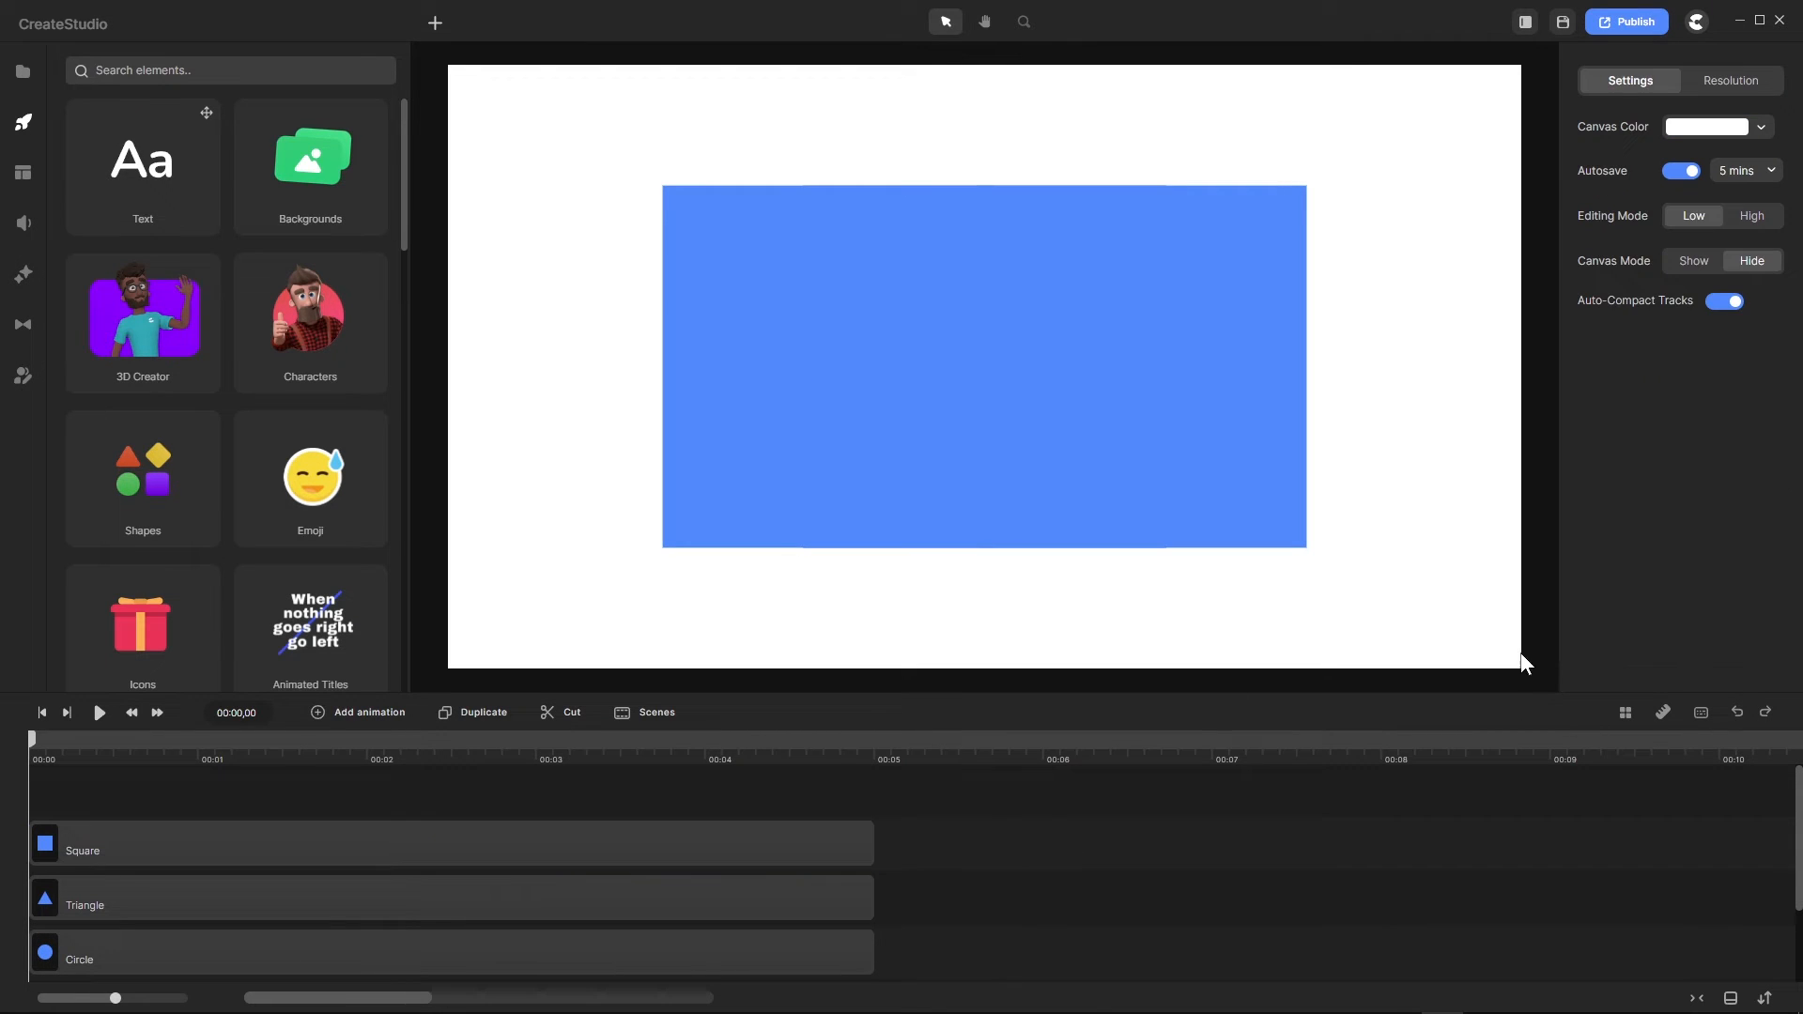
Step: Turn off Auto-Compact Tracks, delete the triangle layer and inspect the remaining tracks in the timeline
{"action": "left_click", "coordinate": [1724, 303]}
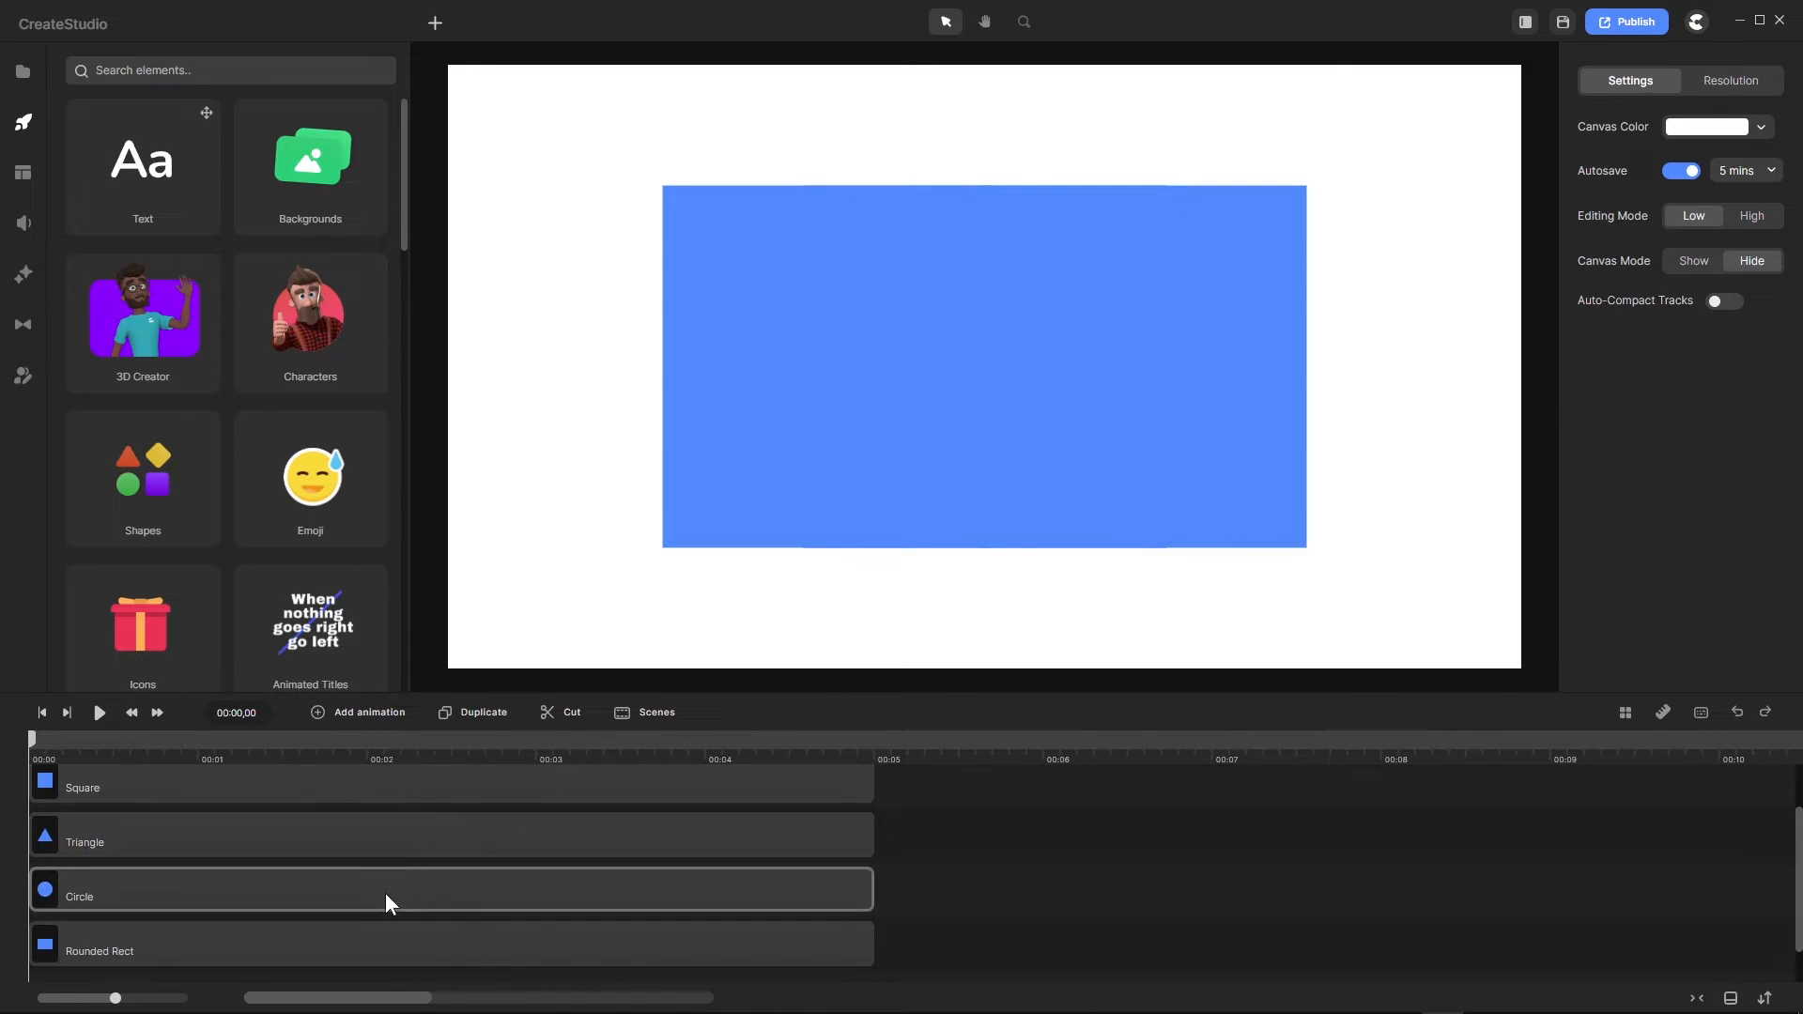
{"action": "left_click", "coordinate": [357, 840]}
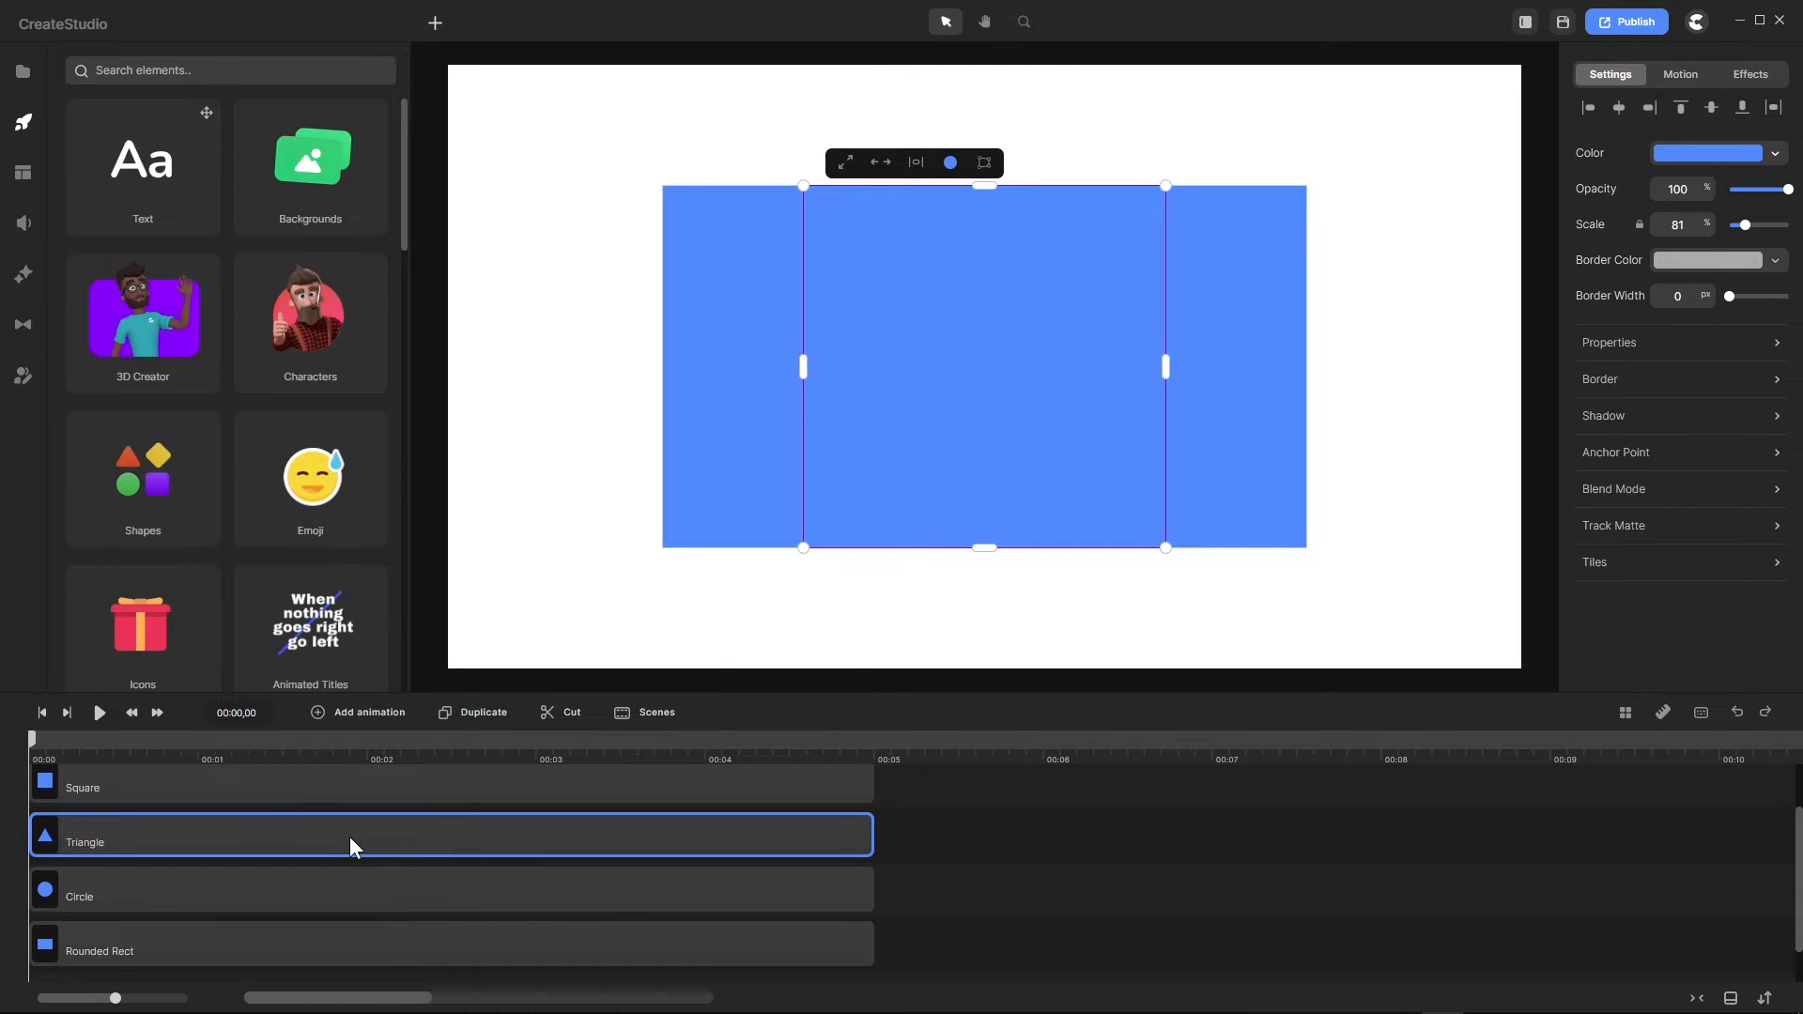
{"action": "right_click", "coordinate": [349, 836]}
{"action": "left_click", "coordinate": [385, 821]}
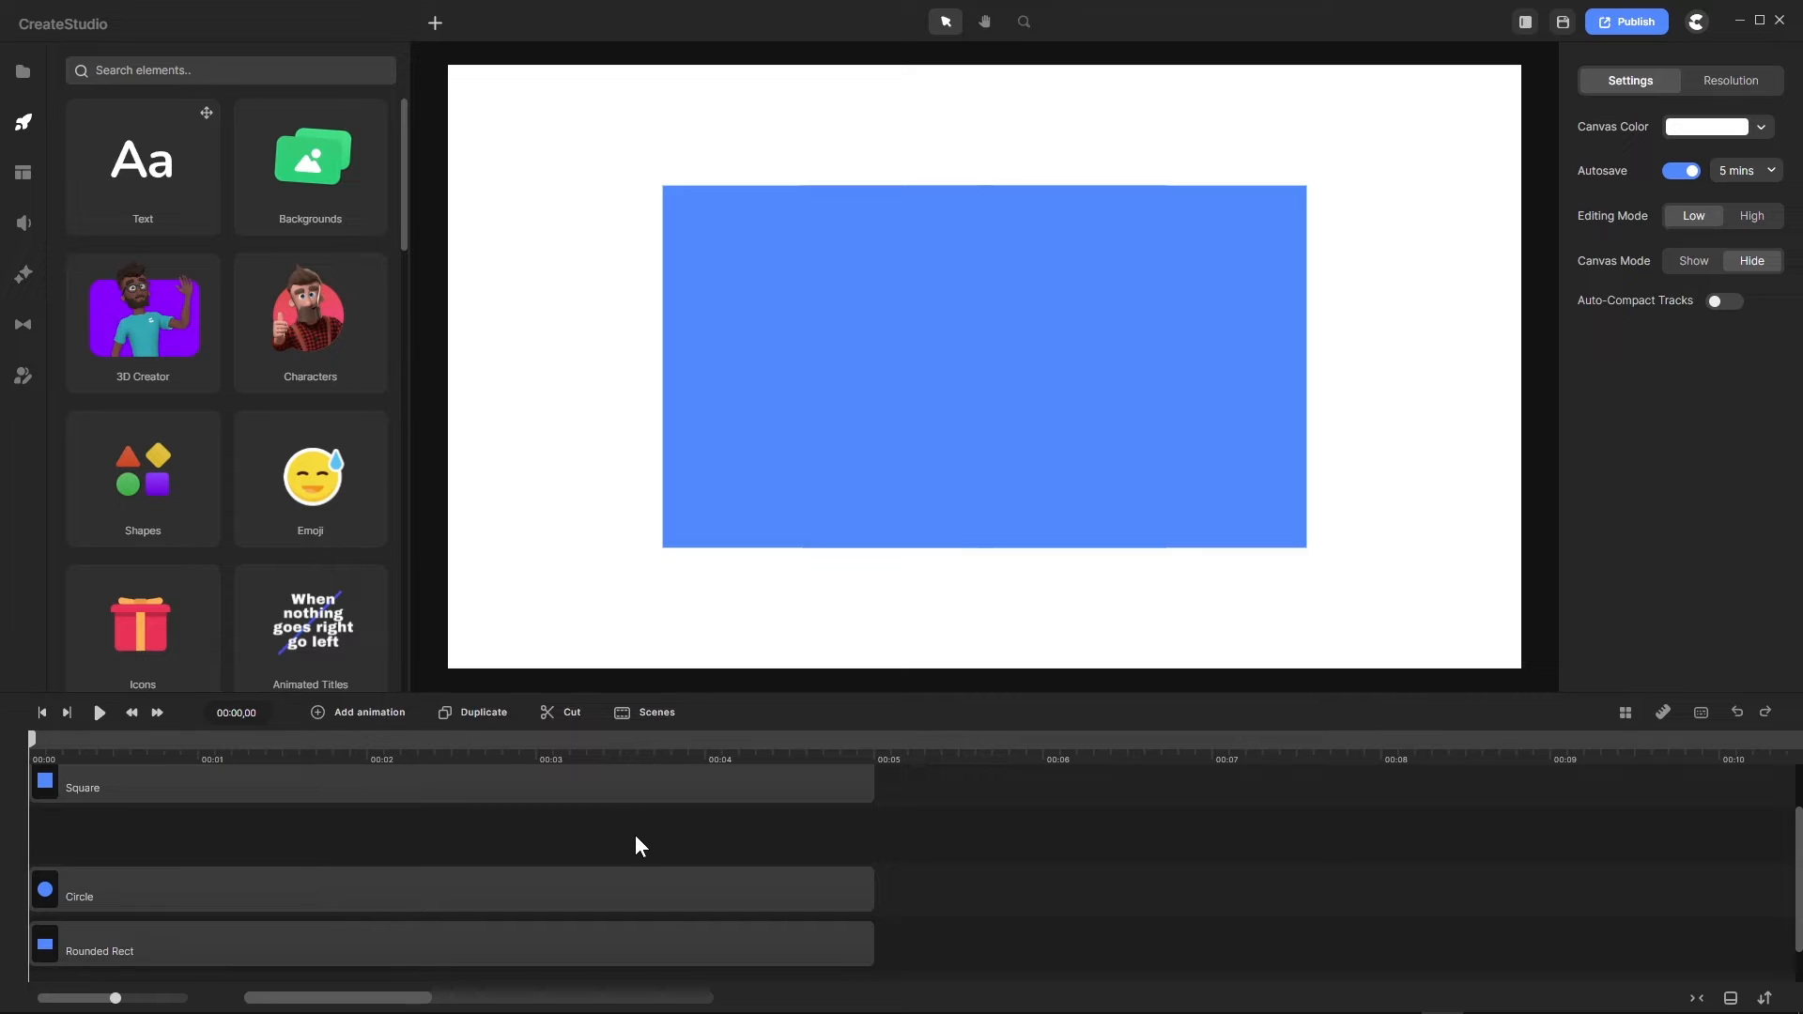
{"action": "scroll", "coordinate": [636, 837], "scroll_direction": "up", "scroll_amount": 1}
{"action": "scroll", "coordinate": [636, 837], "scroll_direction": "down", "scroll_amount": 1}
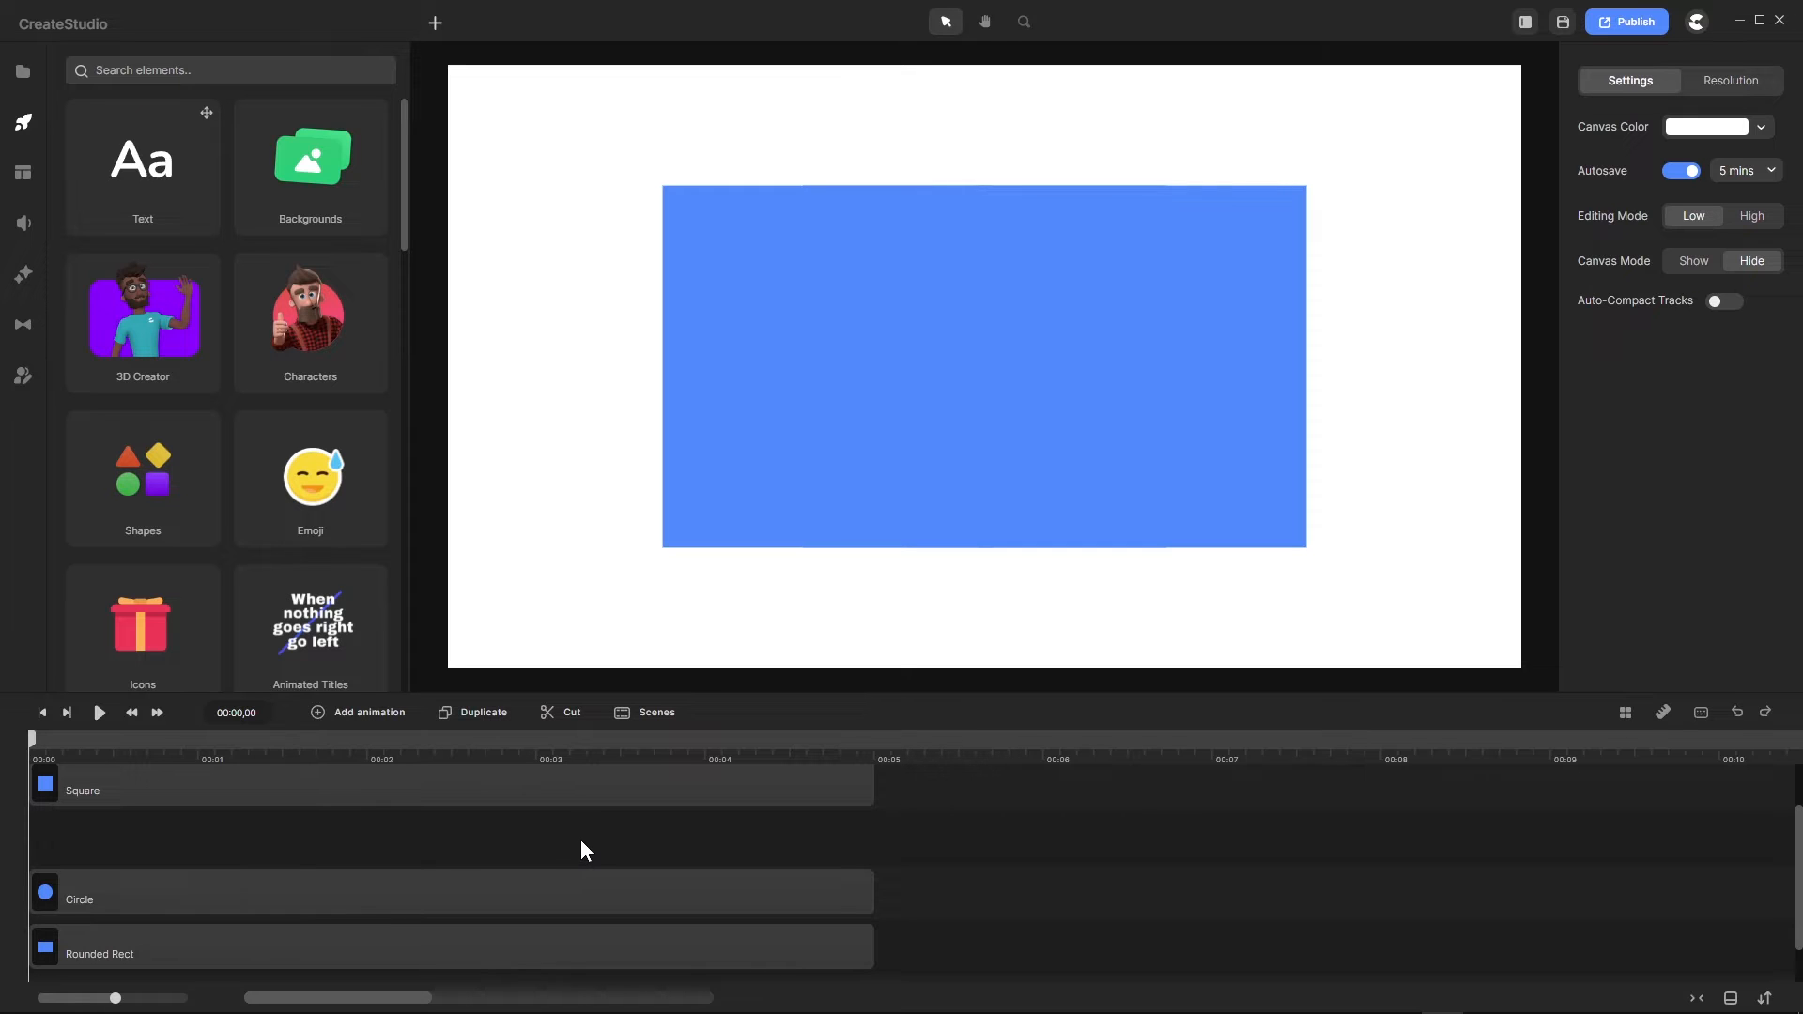
{"action": "scroll", "coordinate": [581, 849], "scroll_direction": "up", "scroll_amount": 1}
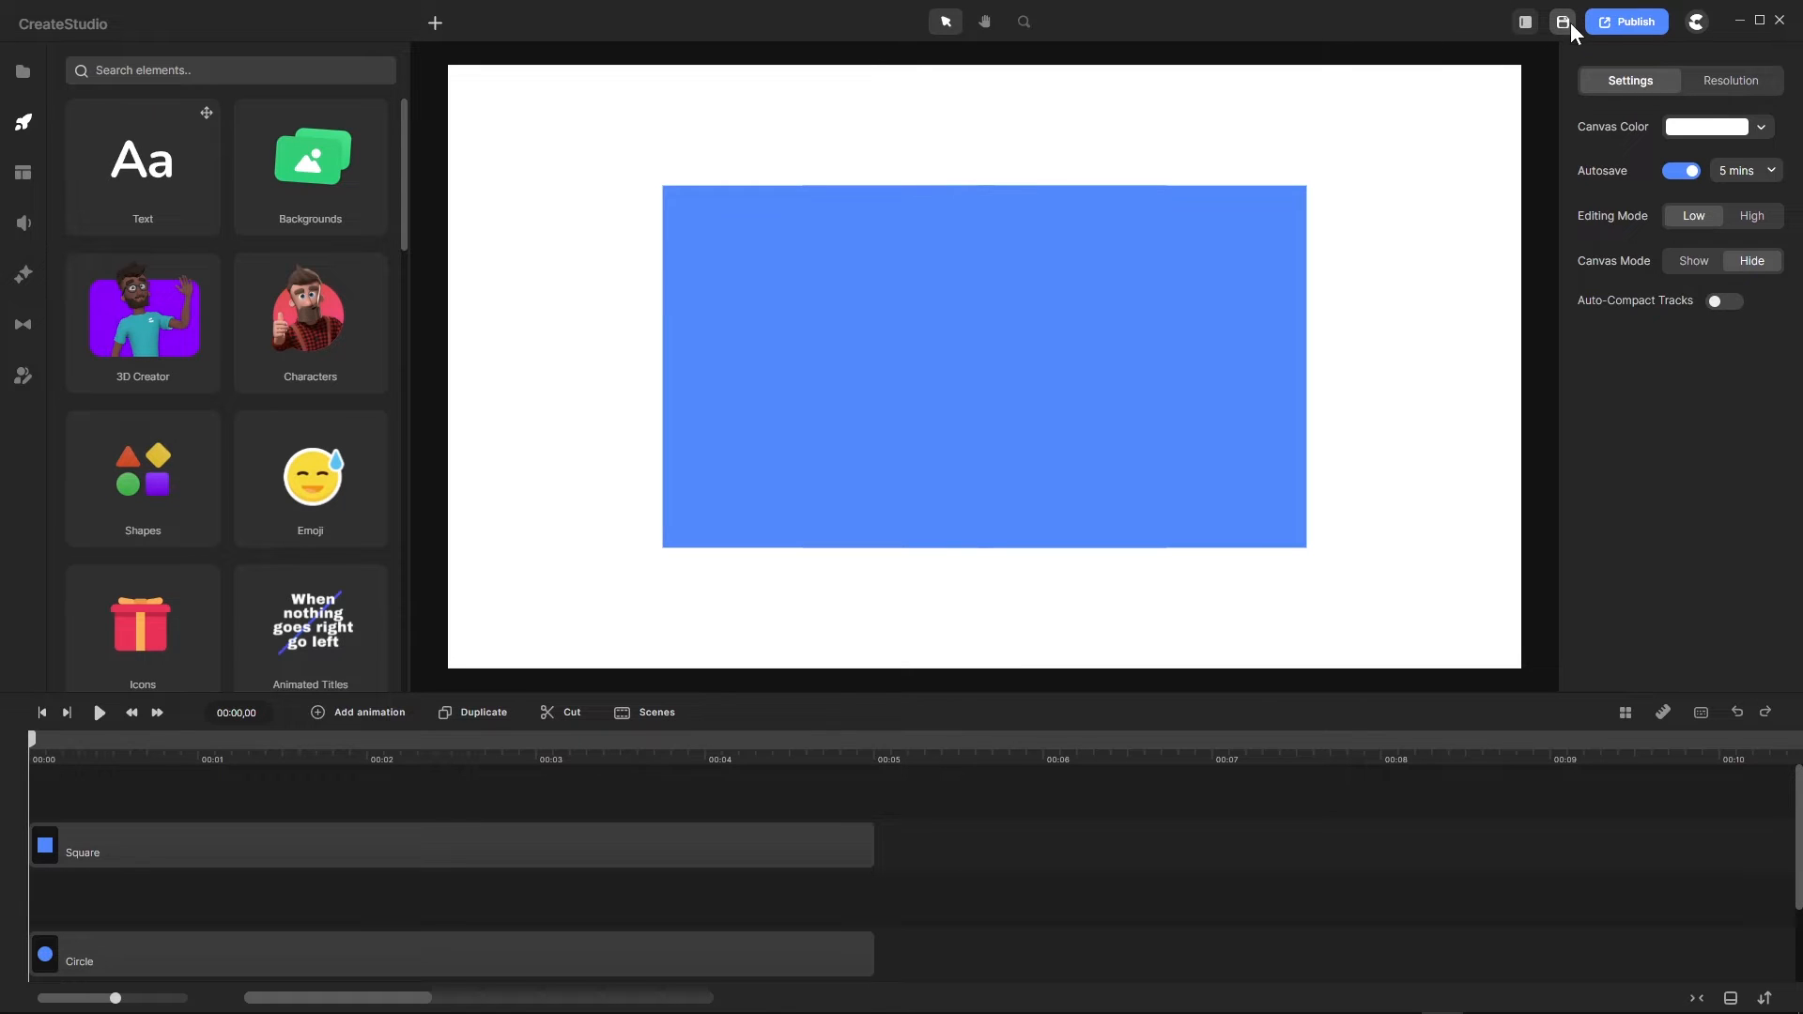
Step: Look at the main menu, the grid and snapping options, and the guideline options in the newer version
{"action": "left_click", "coordinate": [1694, 17]}
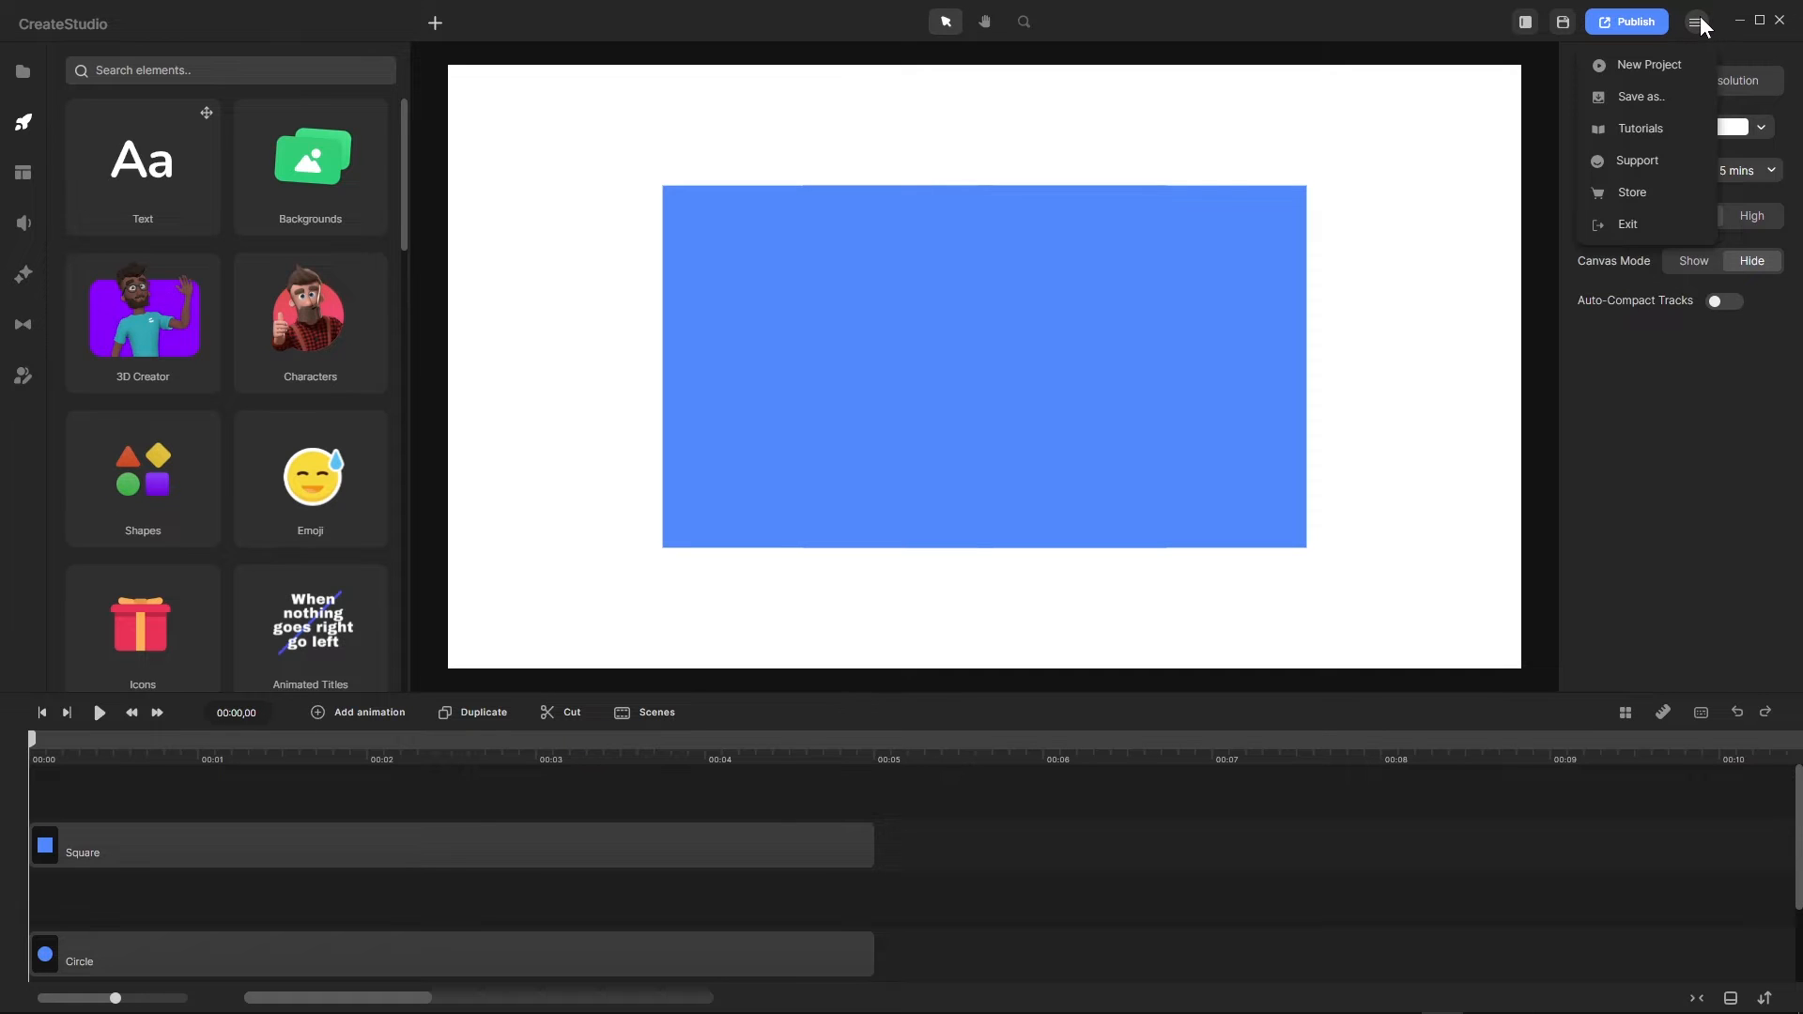
{"action": "left_click", "coordinate": [1681, 36]}
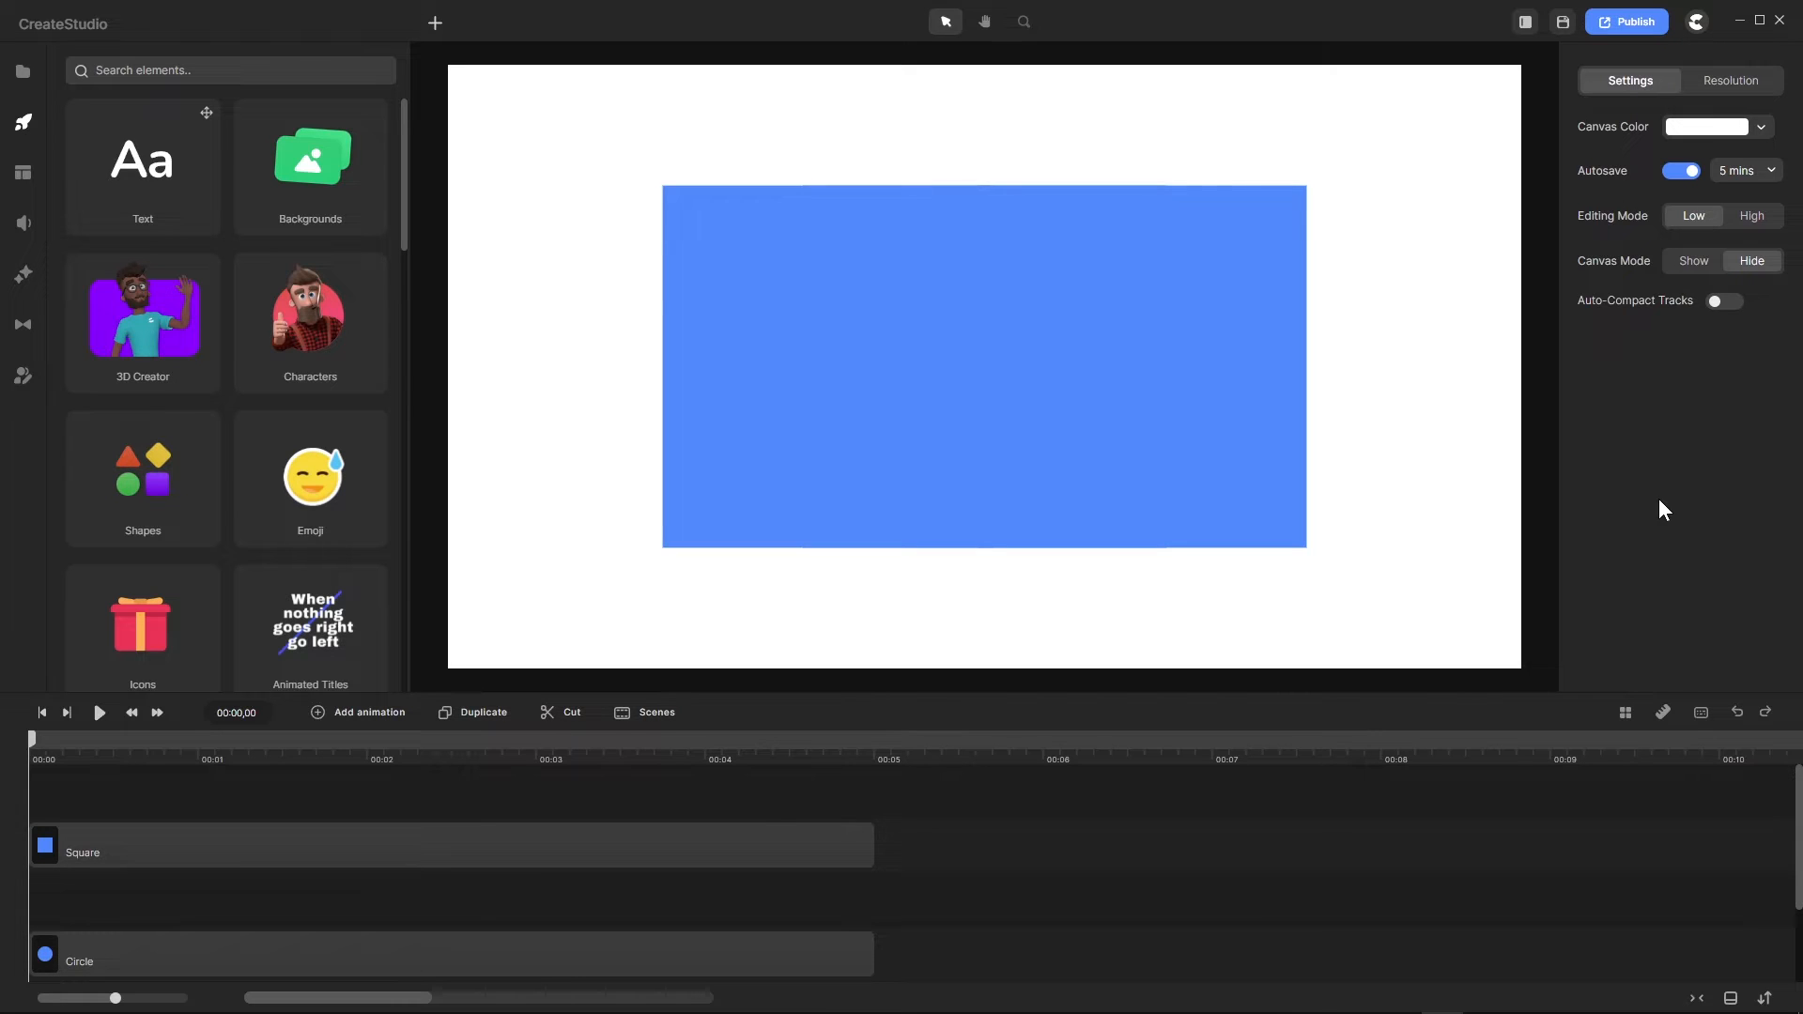
{"action": "left_click", "coordinate": [1625, 721]}
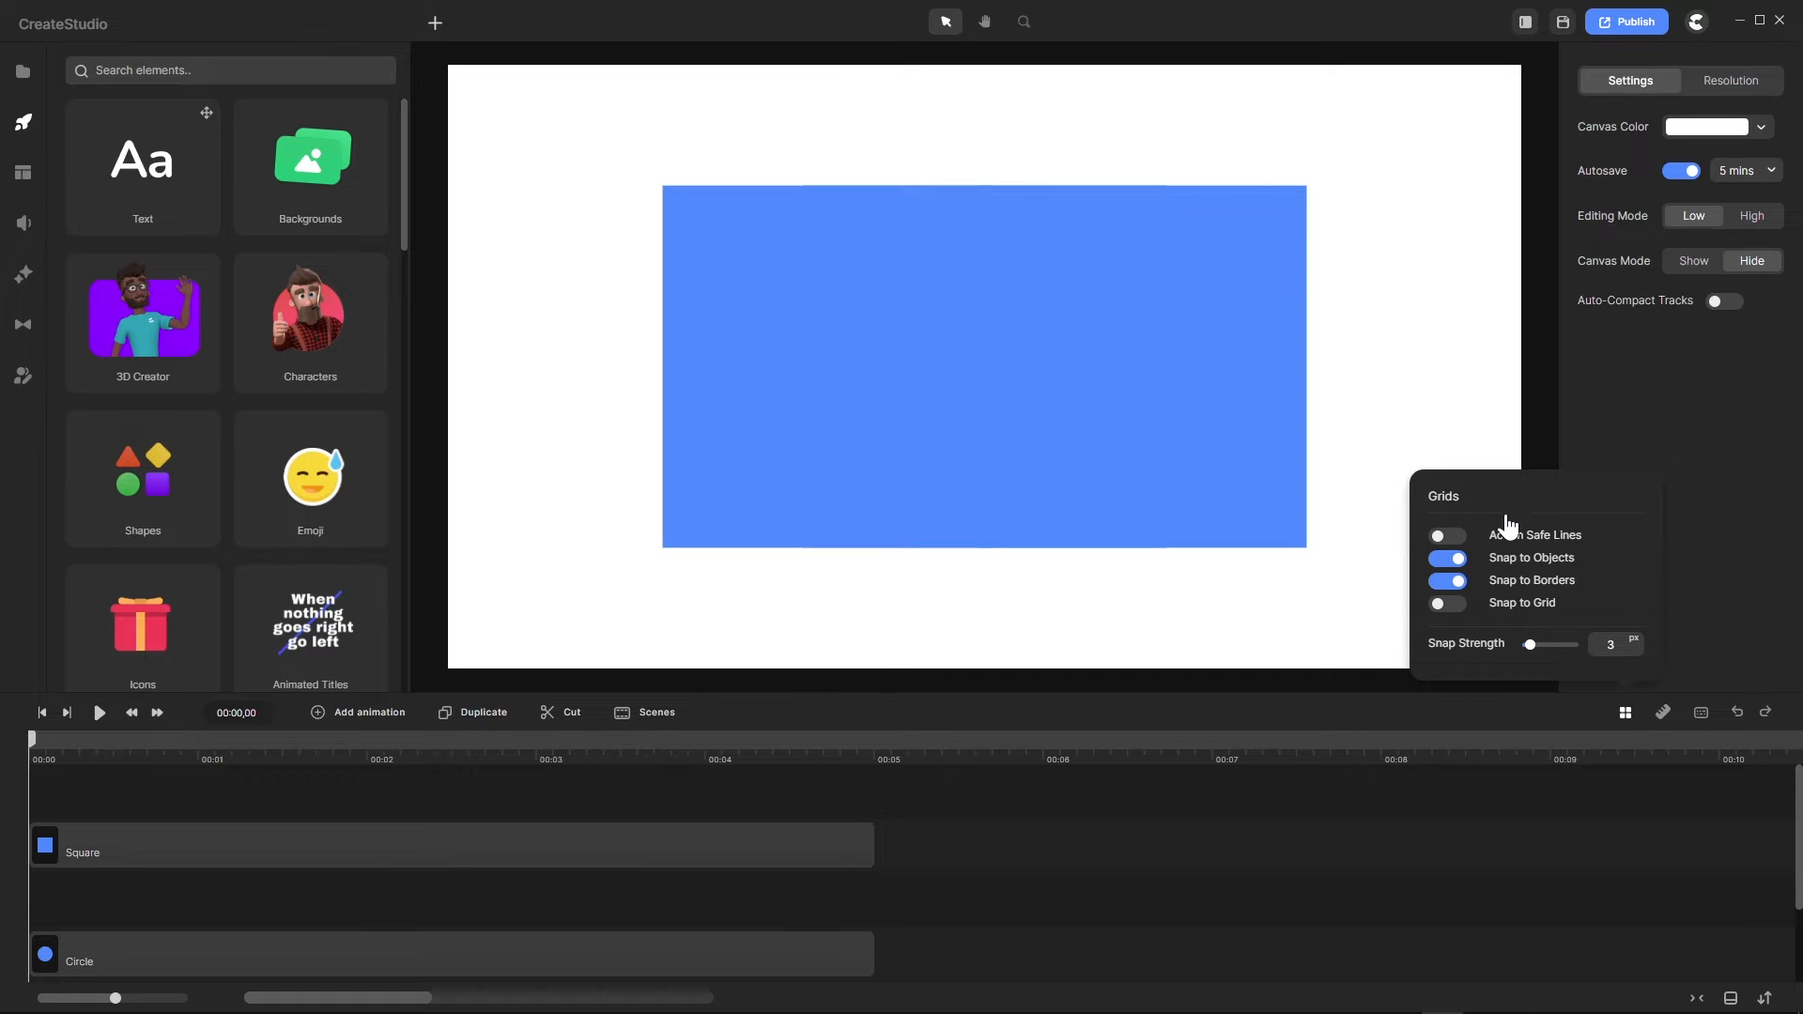
{"action": "left_click", "coordinate": [1665, 715]}
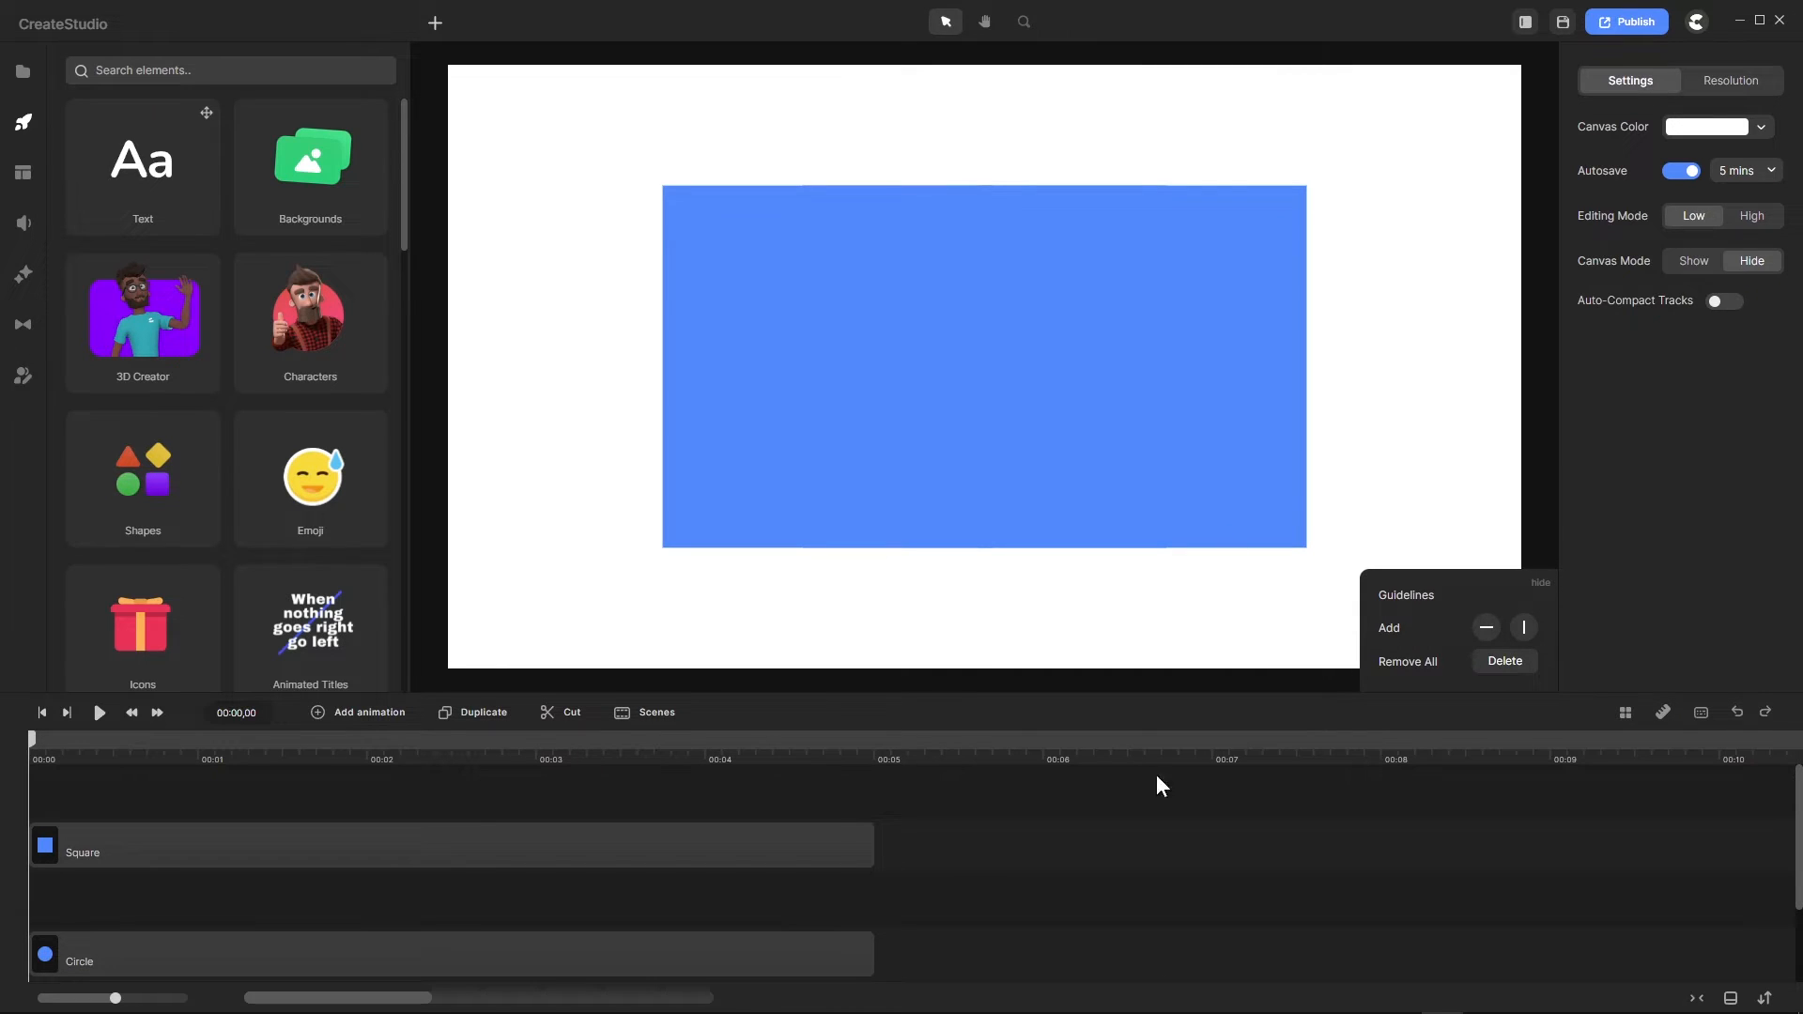
Step: Switch to CreateStudioPro and move the hexagon layer up two tracks in the timeline
{"action": "mouse_move", "coordinate": [1149, 1010]}
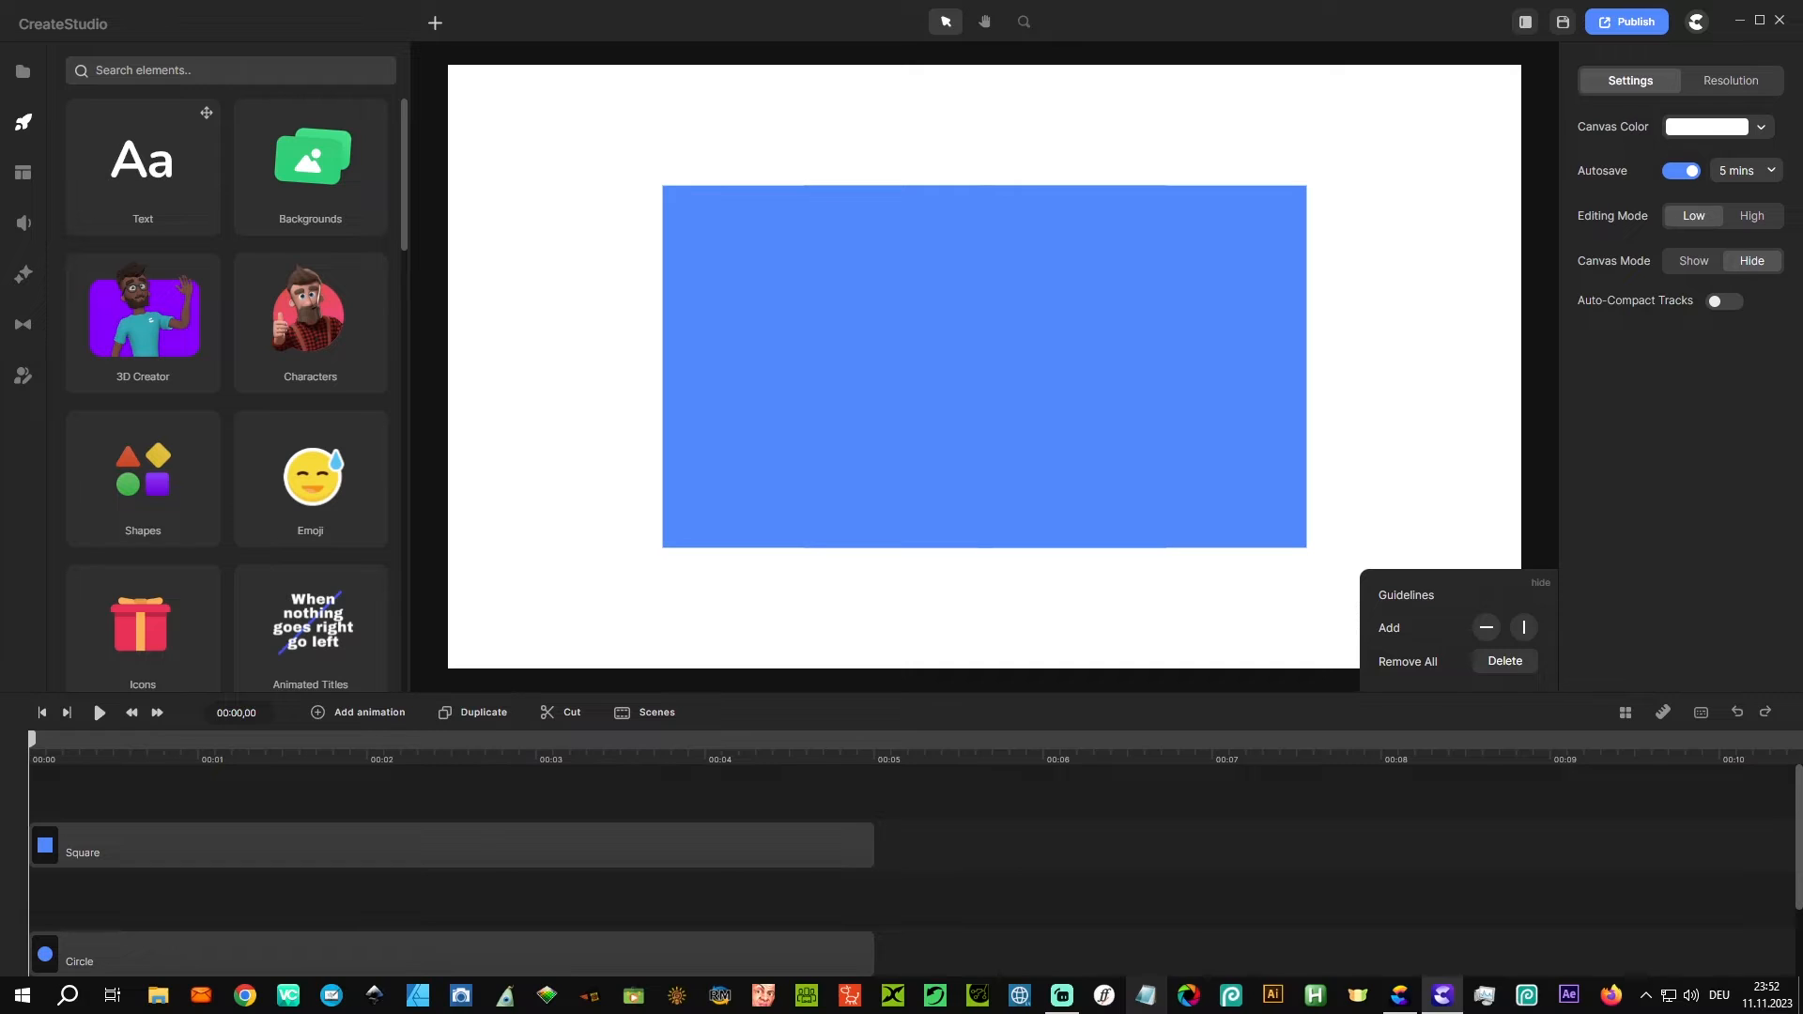
{"action": "left_click", "coordinate": [1397, 1001]}
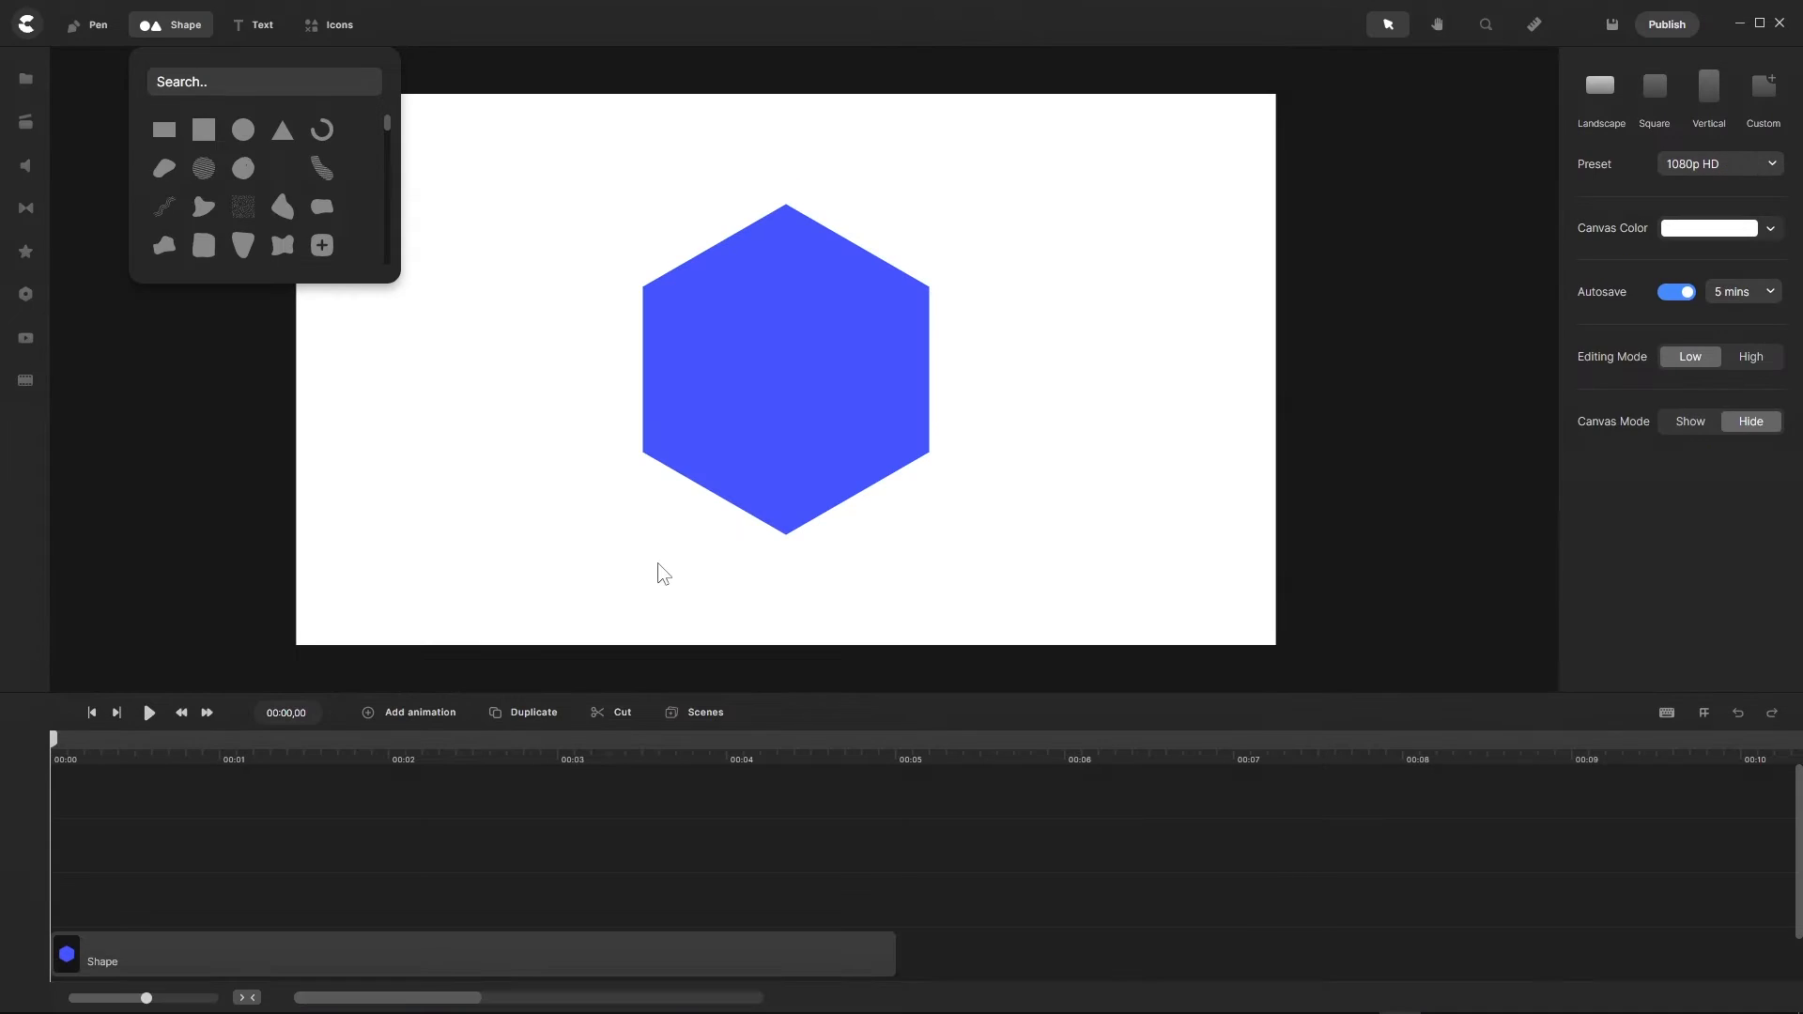
{"action": "left_click_drag", "start_coordinate": [189, 954], "coordinate": [403, 845]}
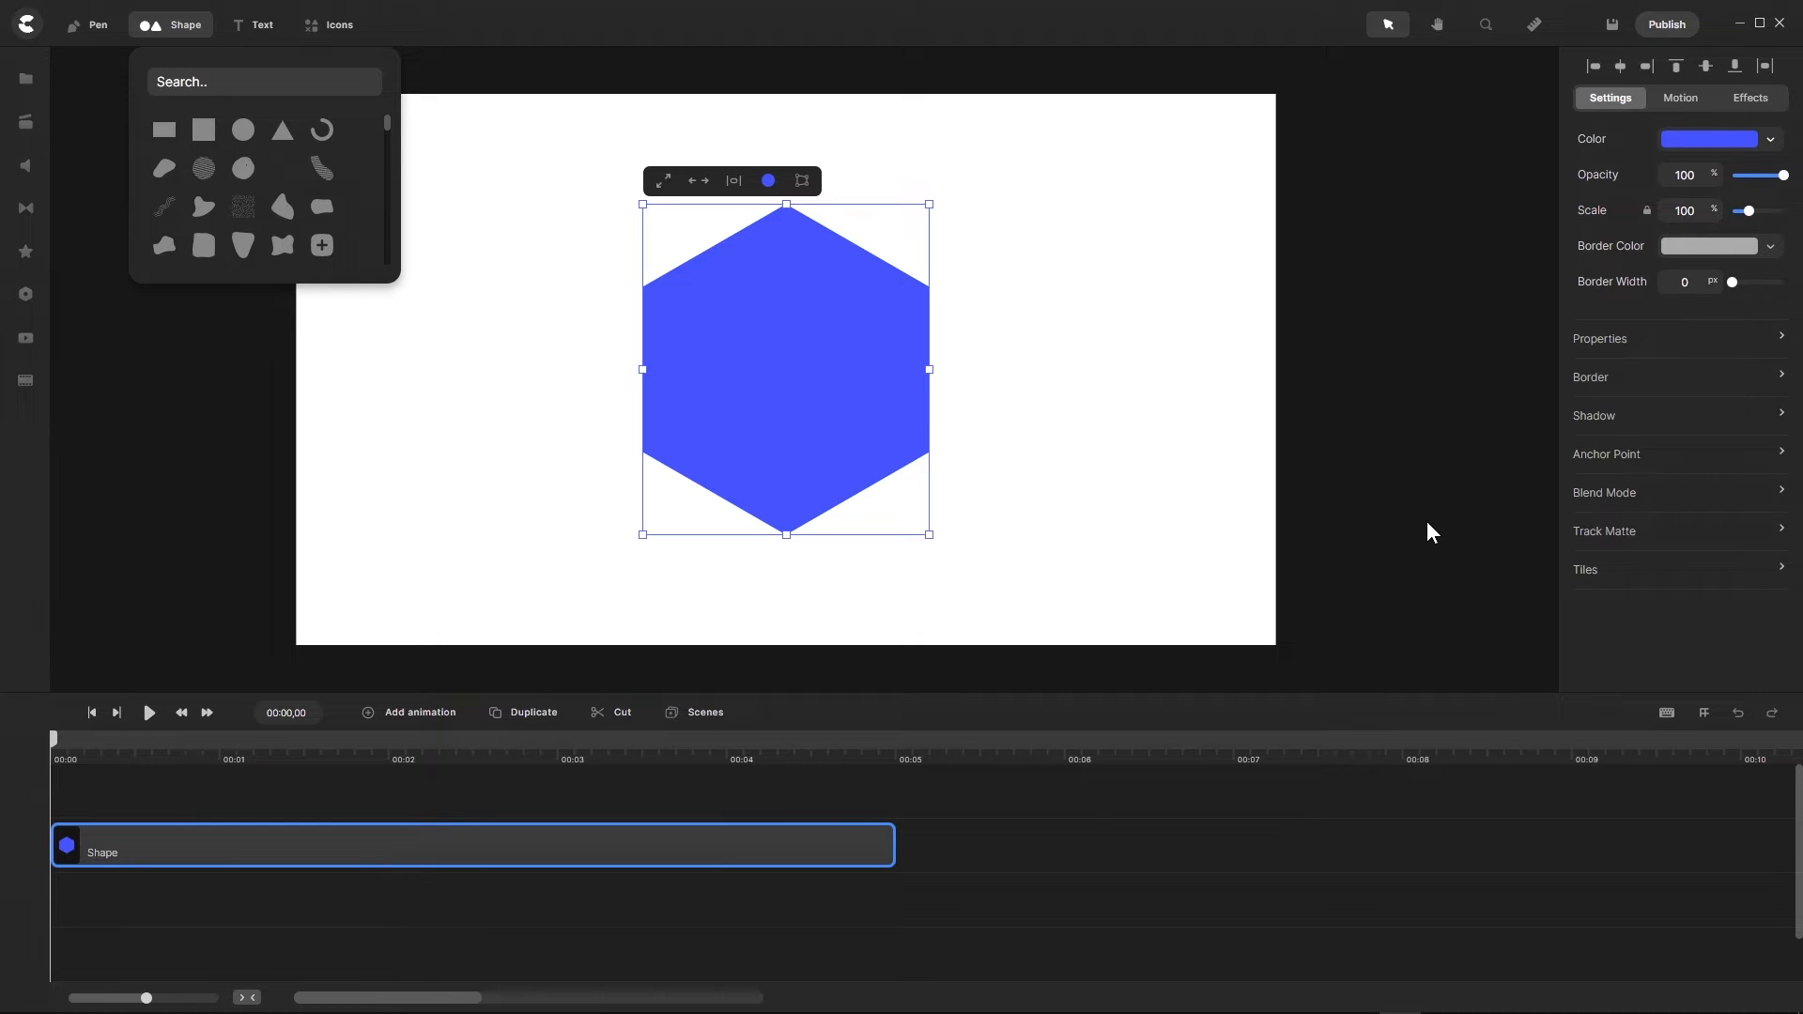
Step: Show the guidelines and add one horizontal and one vertical guideline to the hexagon's canvas
{"action": "left_click", "coordinate": [1535, 22]}
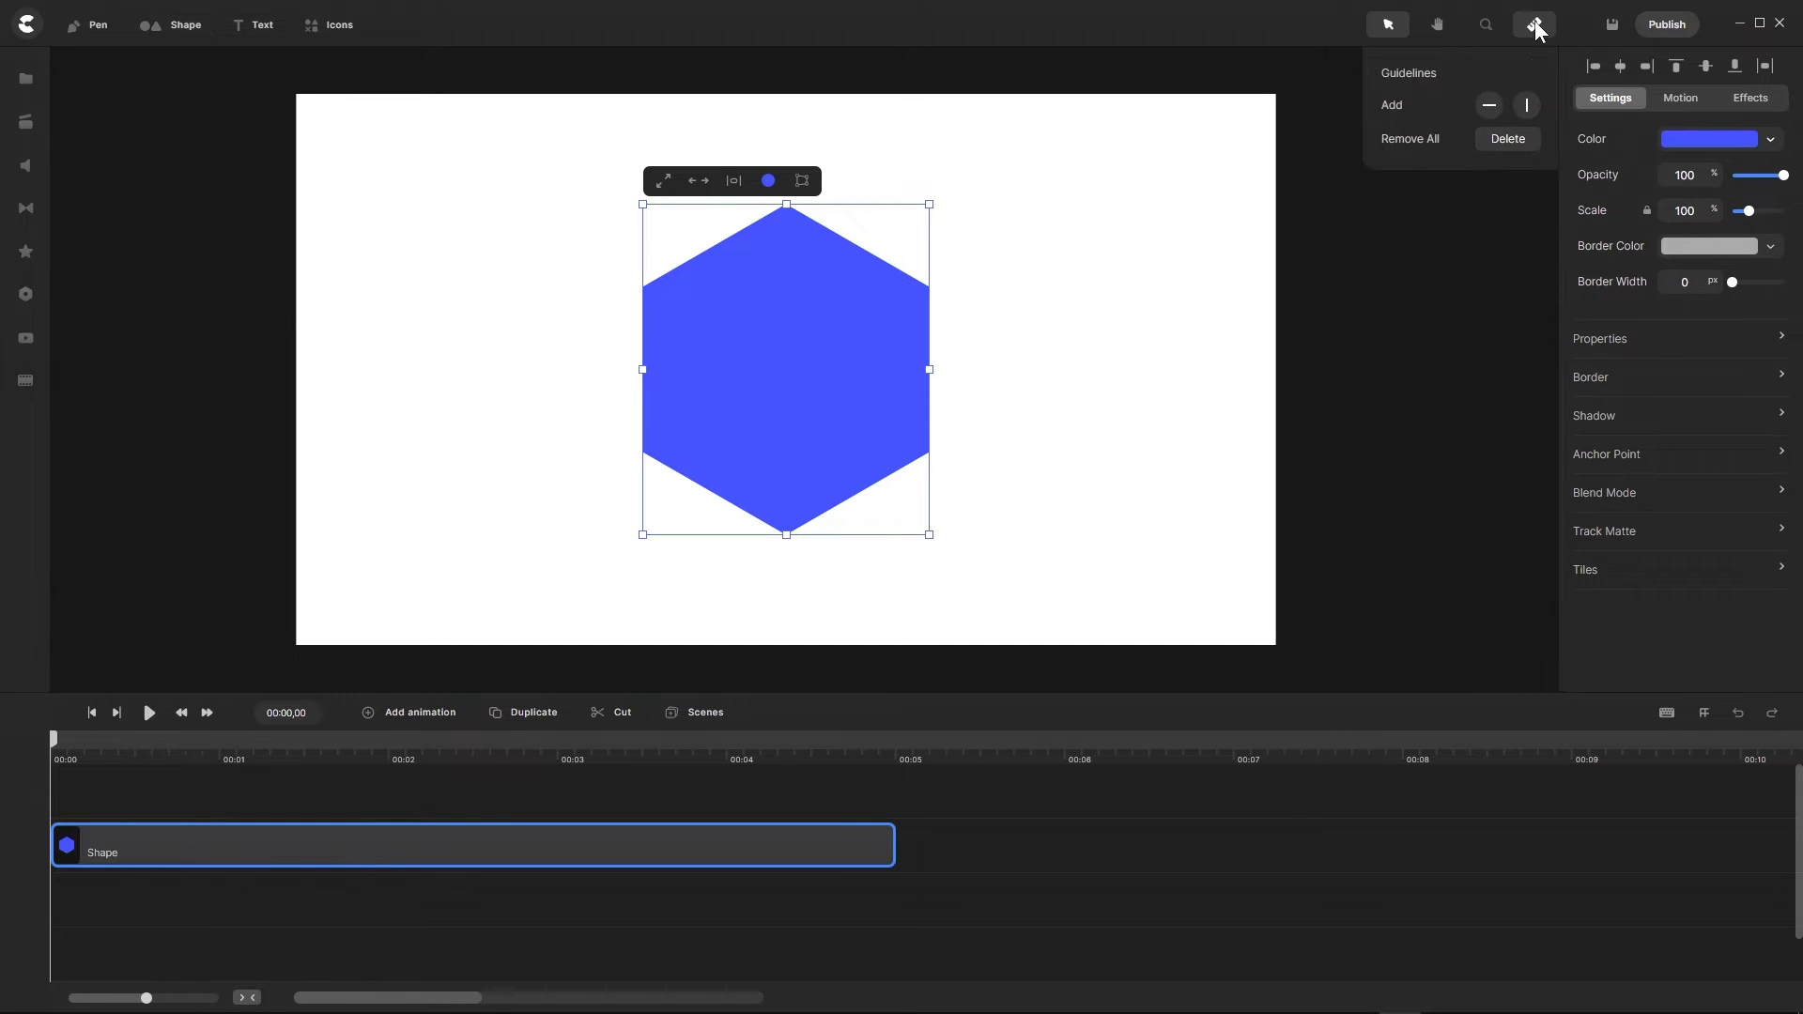
{"action": "left_click", "coordinate": [1491, 107]}
{"action": "left_click", "coordinate": [1528, 107]}
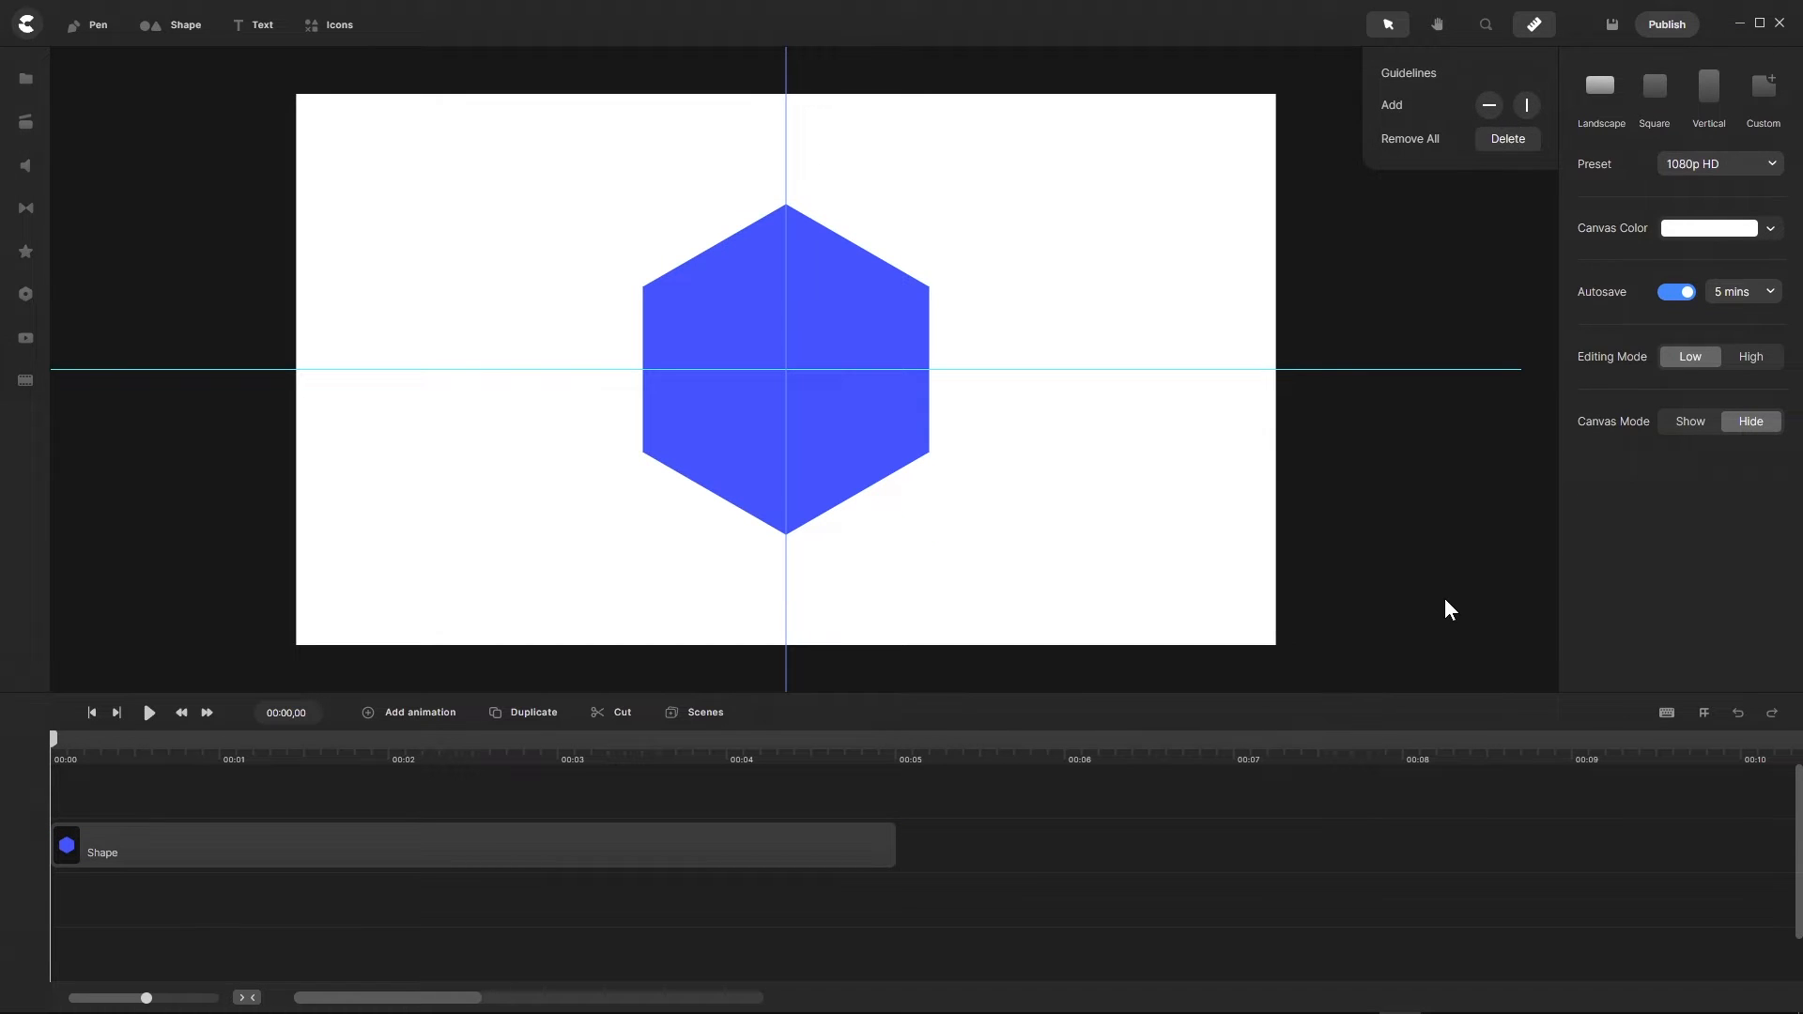
Step: Hide the guidelines and set the hexagon's anchor point to its top centre
{"action": "left_click", "coordinate": [729, 855]}
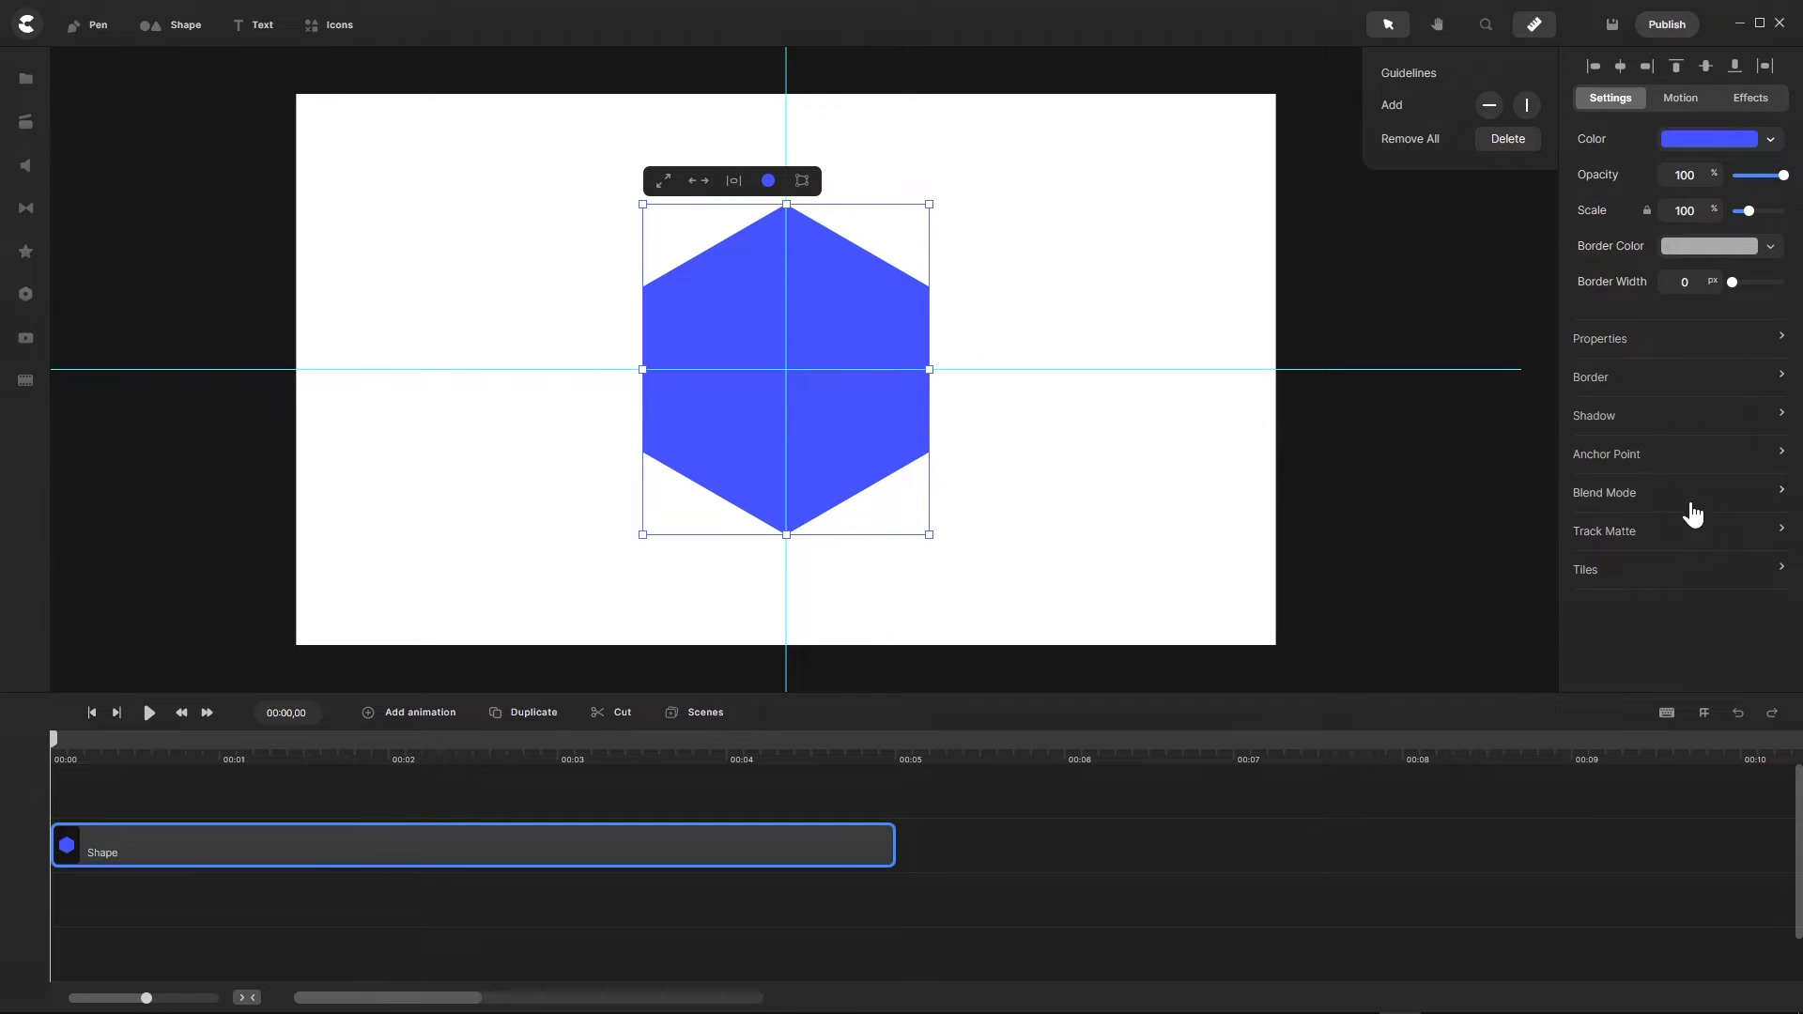
{"action": "left_click", "coordinate": [1781, 456]}
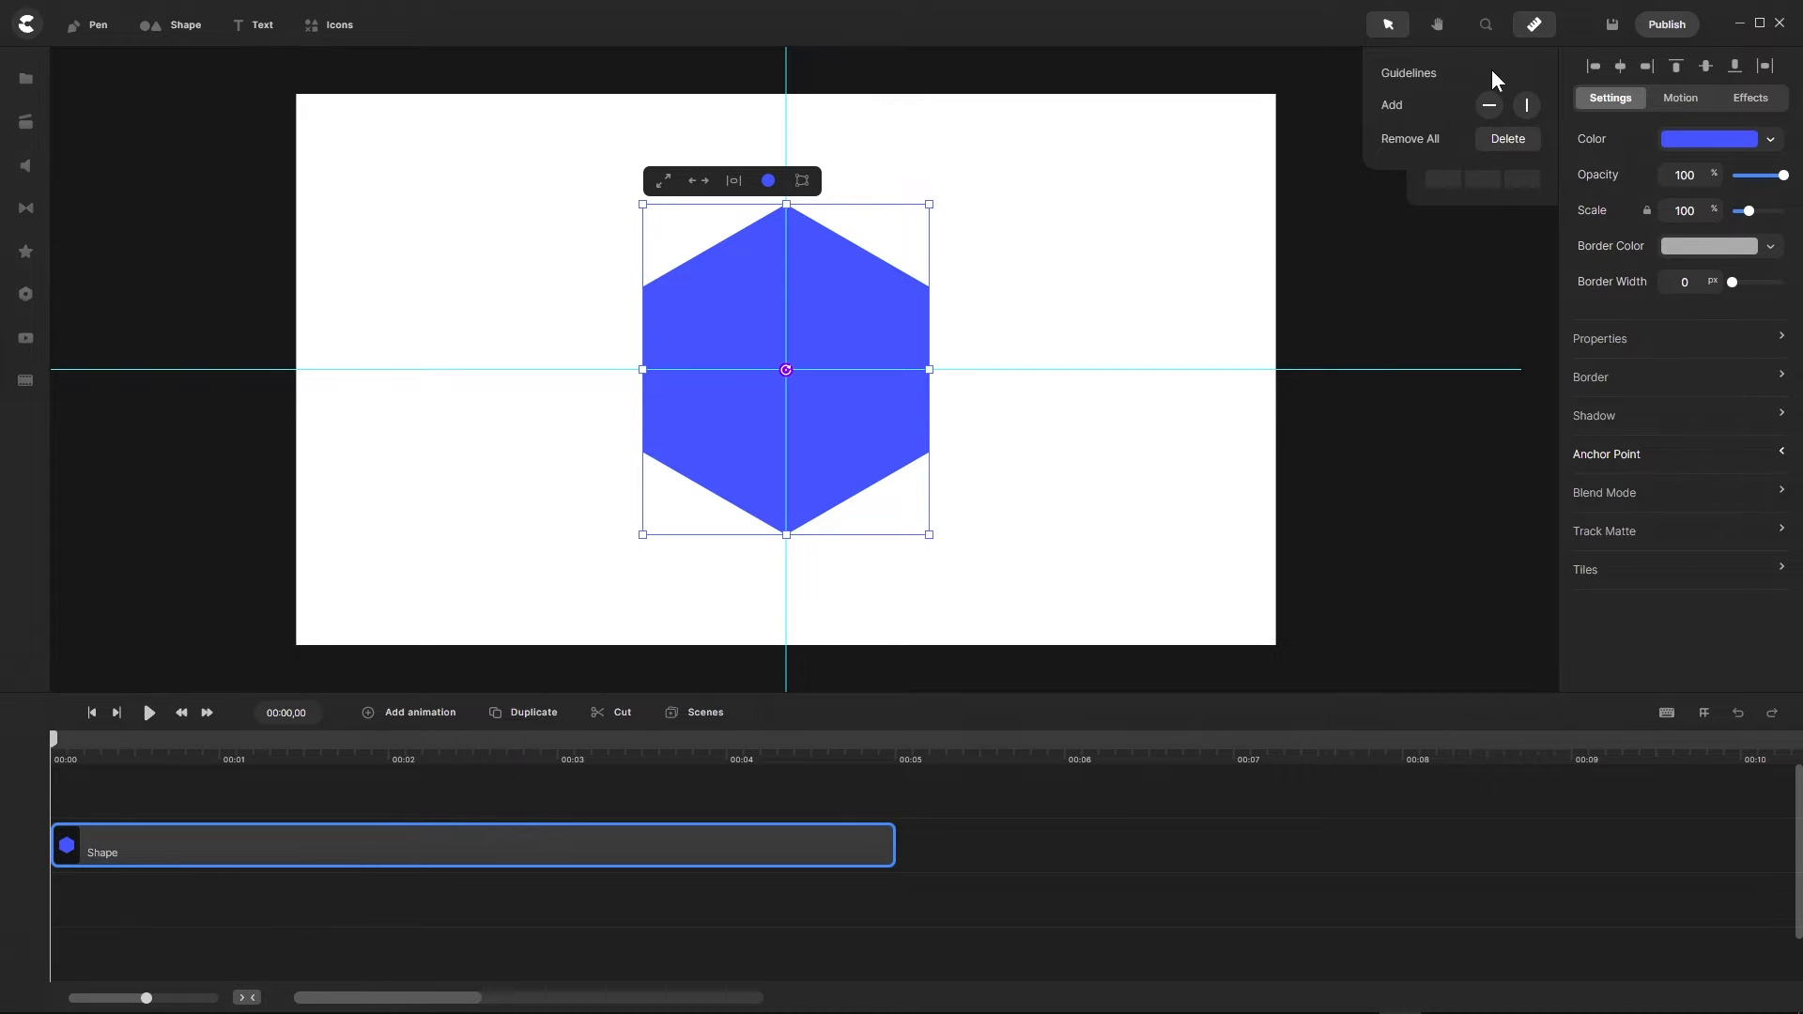
{"action": "left_click", "coordinate": [1534, 23]}
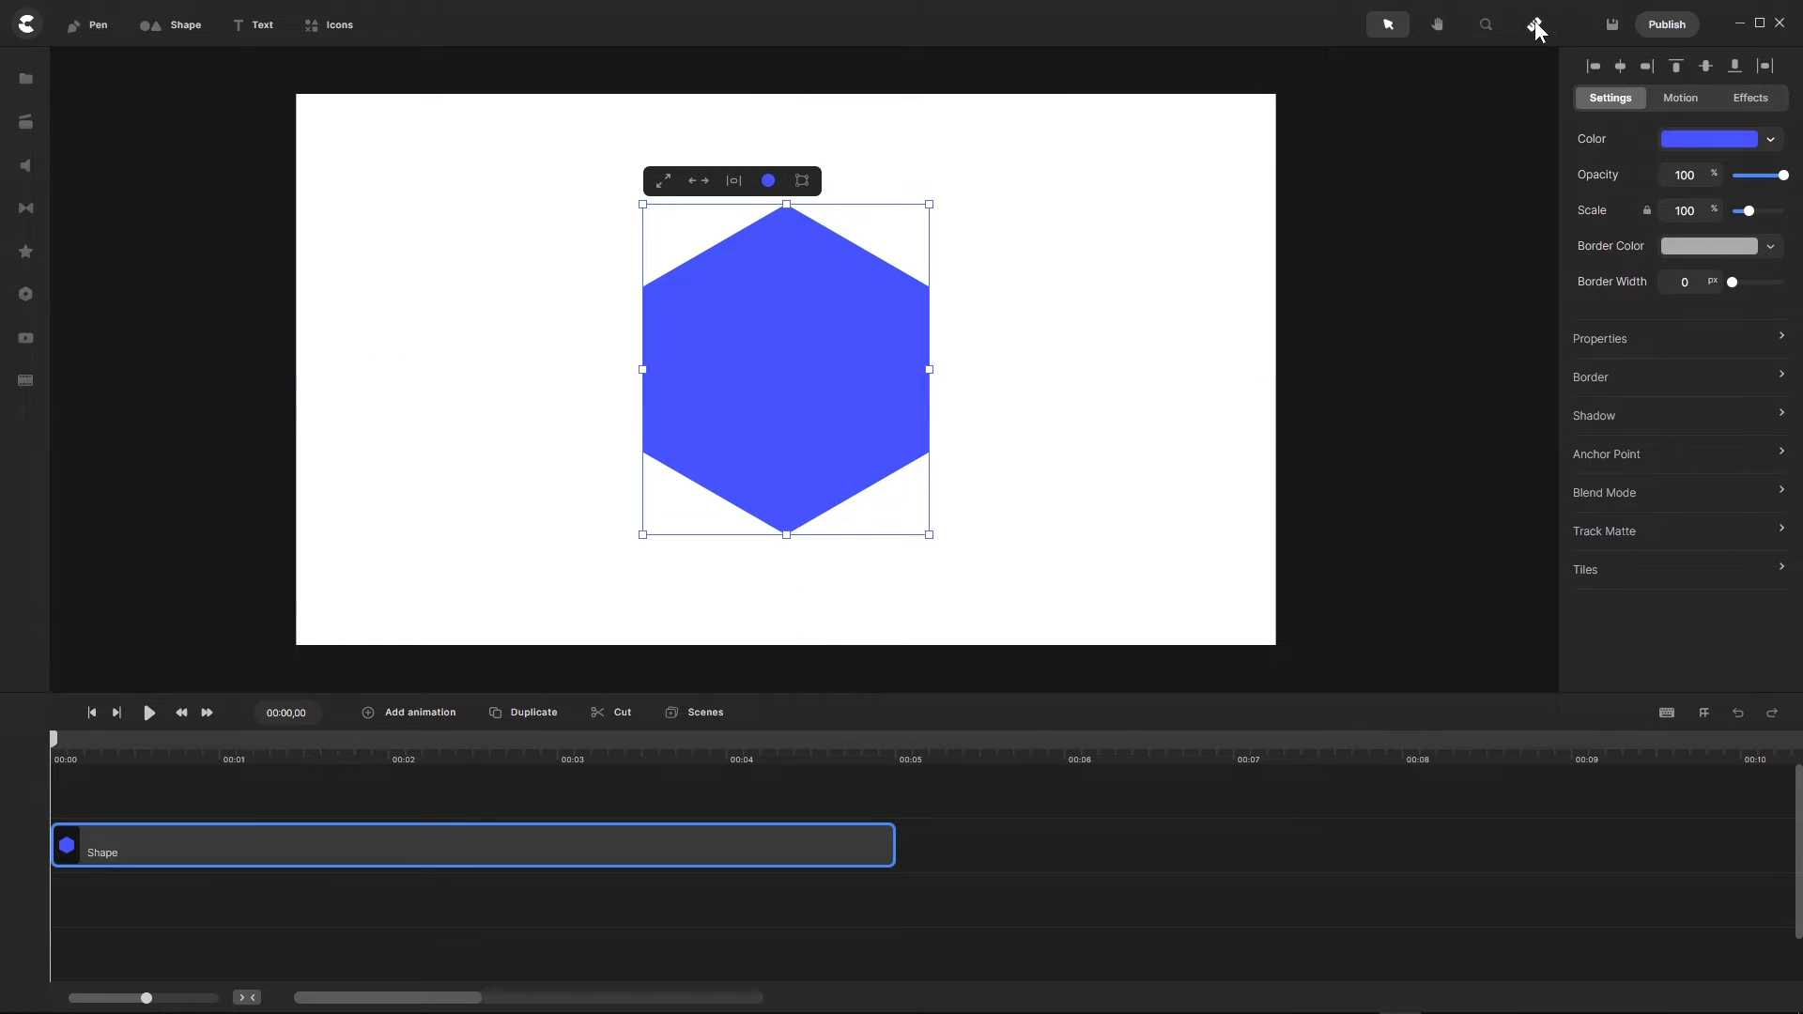
{"action": "left_click", "coordinate": [1603, 460]}
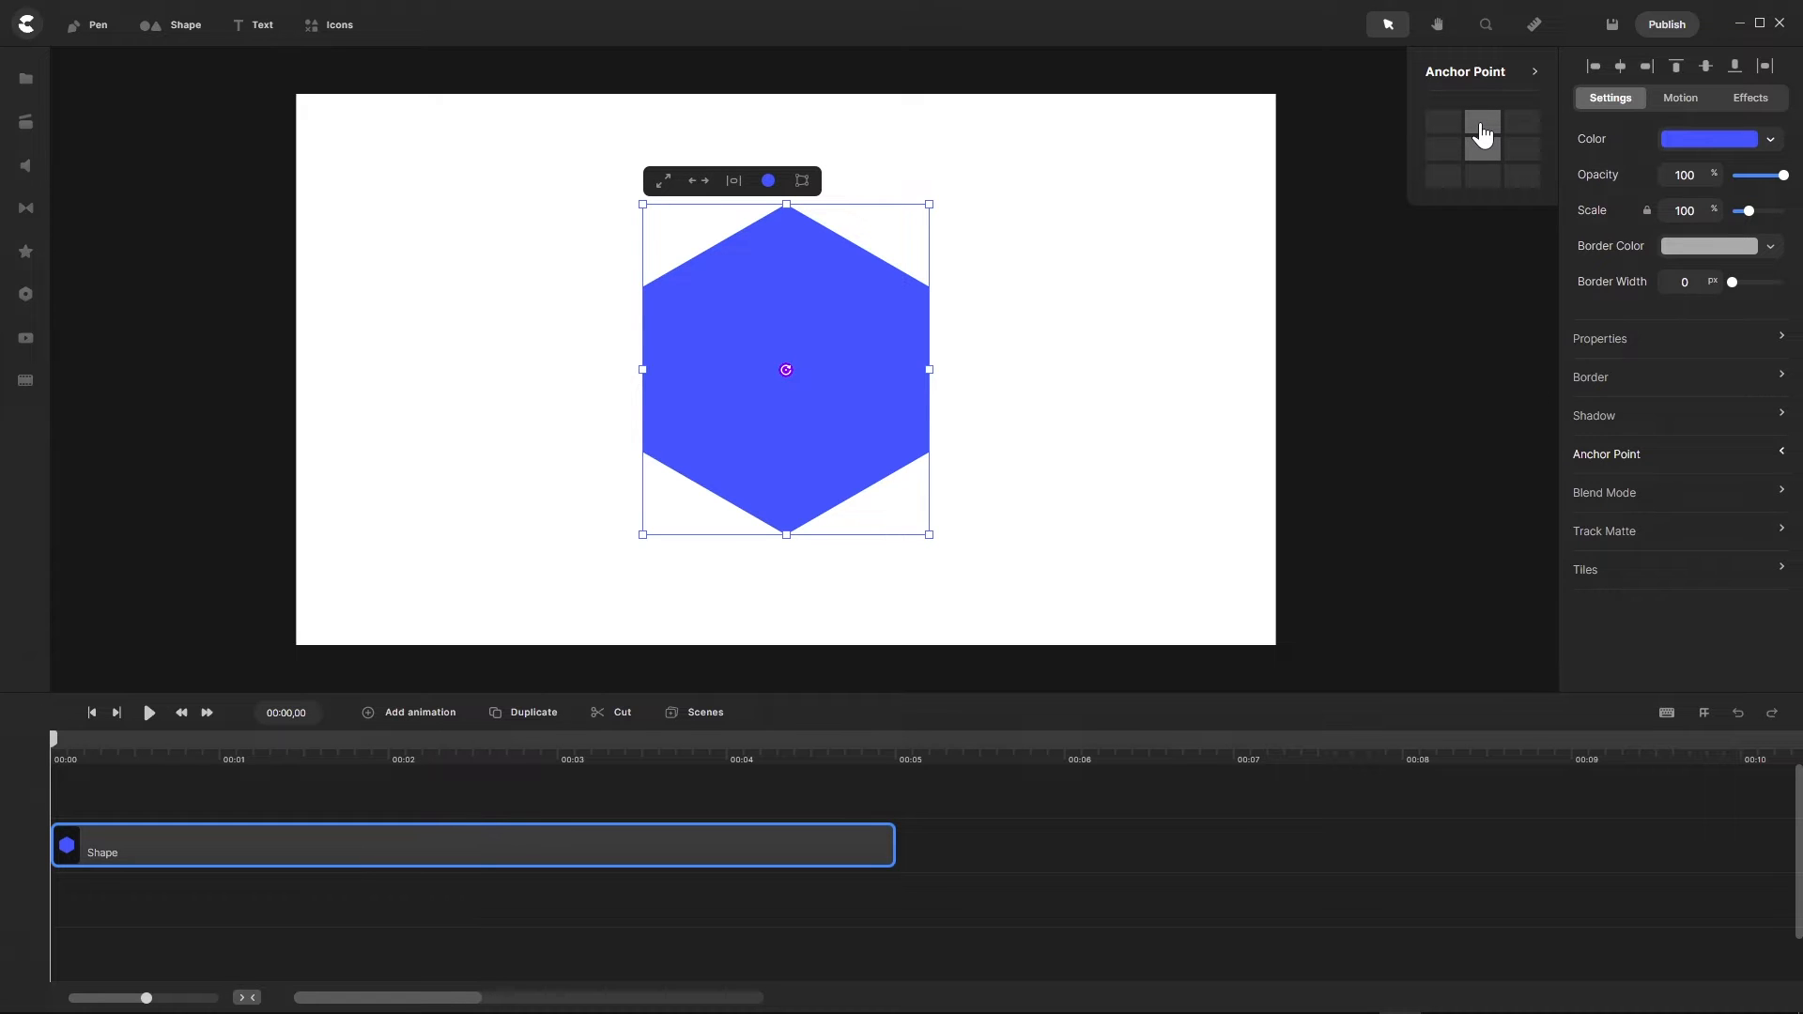
{"action": "left_click", "coordinate": [1482, 134]}
Step: Look through the hexagon's Border, Properties, Blend Mode and Track Matte settings without the guidelines
{"action": "left_click", "coordinate": [1781, 379]}
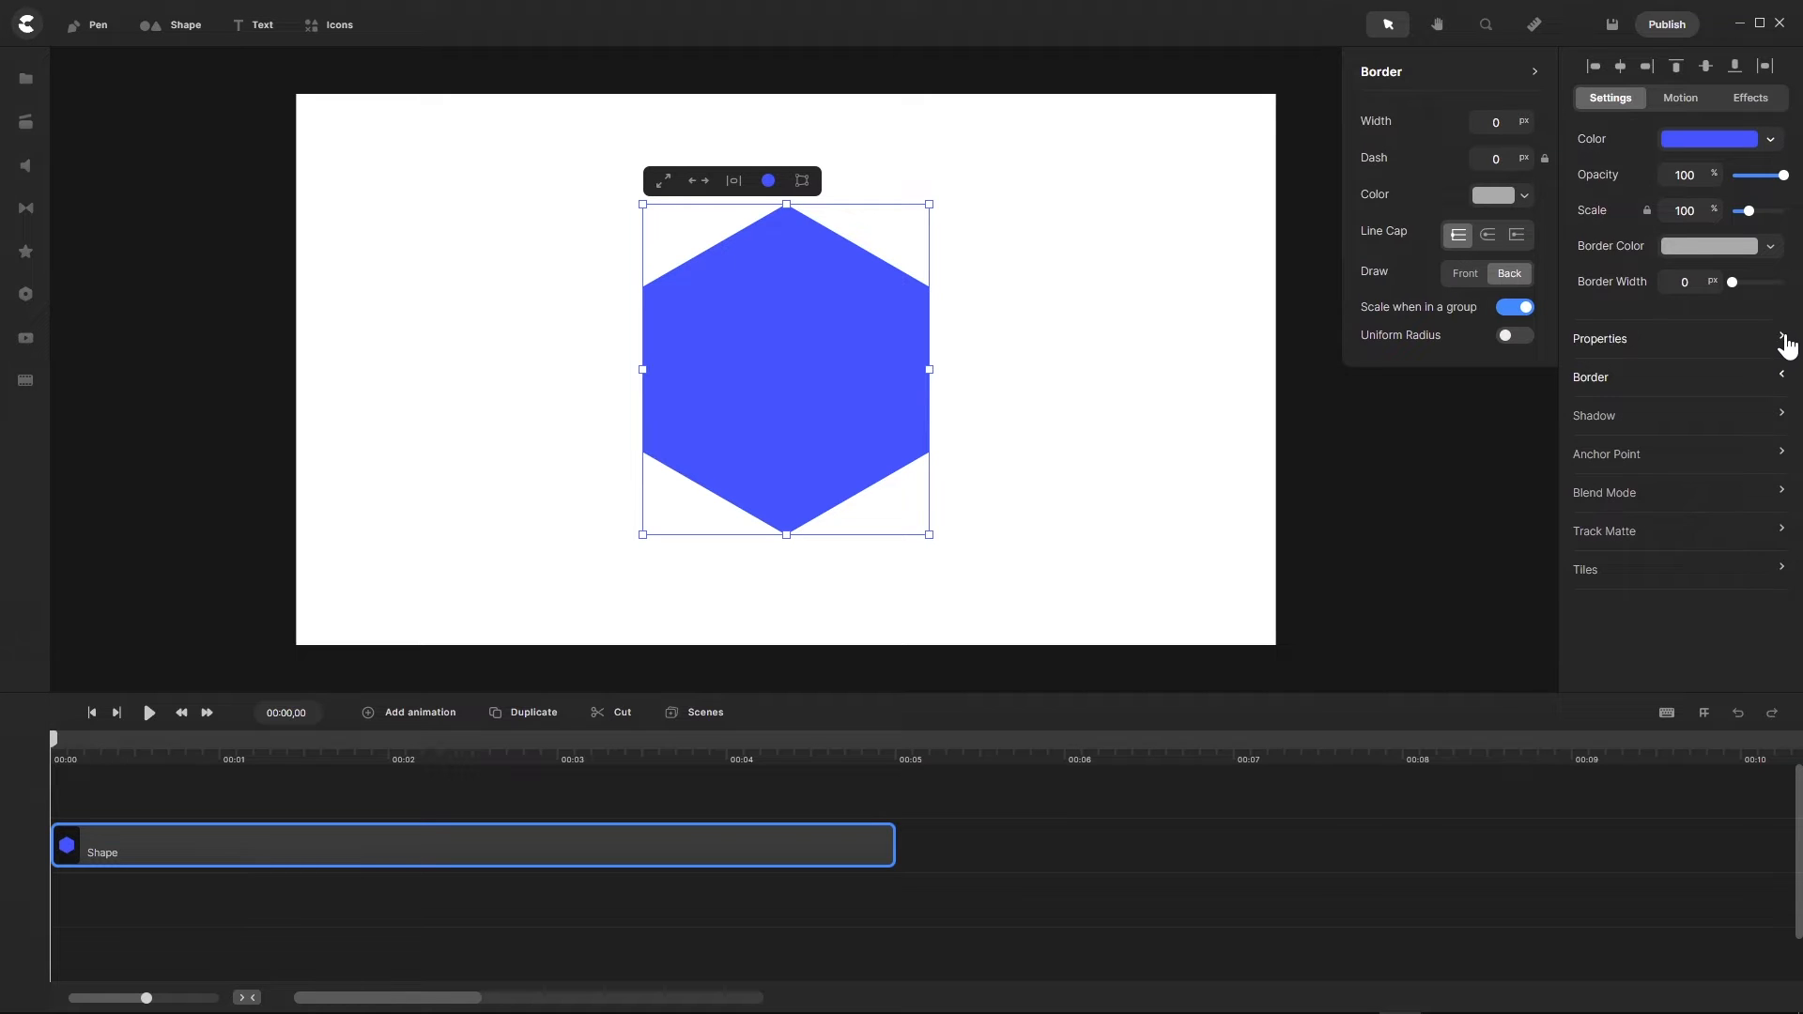
{"action": "left_click", "coordinate": [1783, 340]}
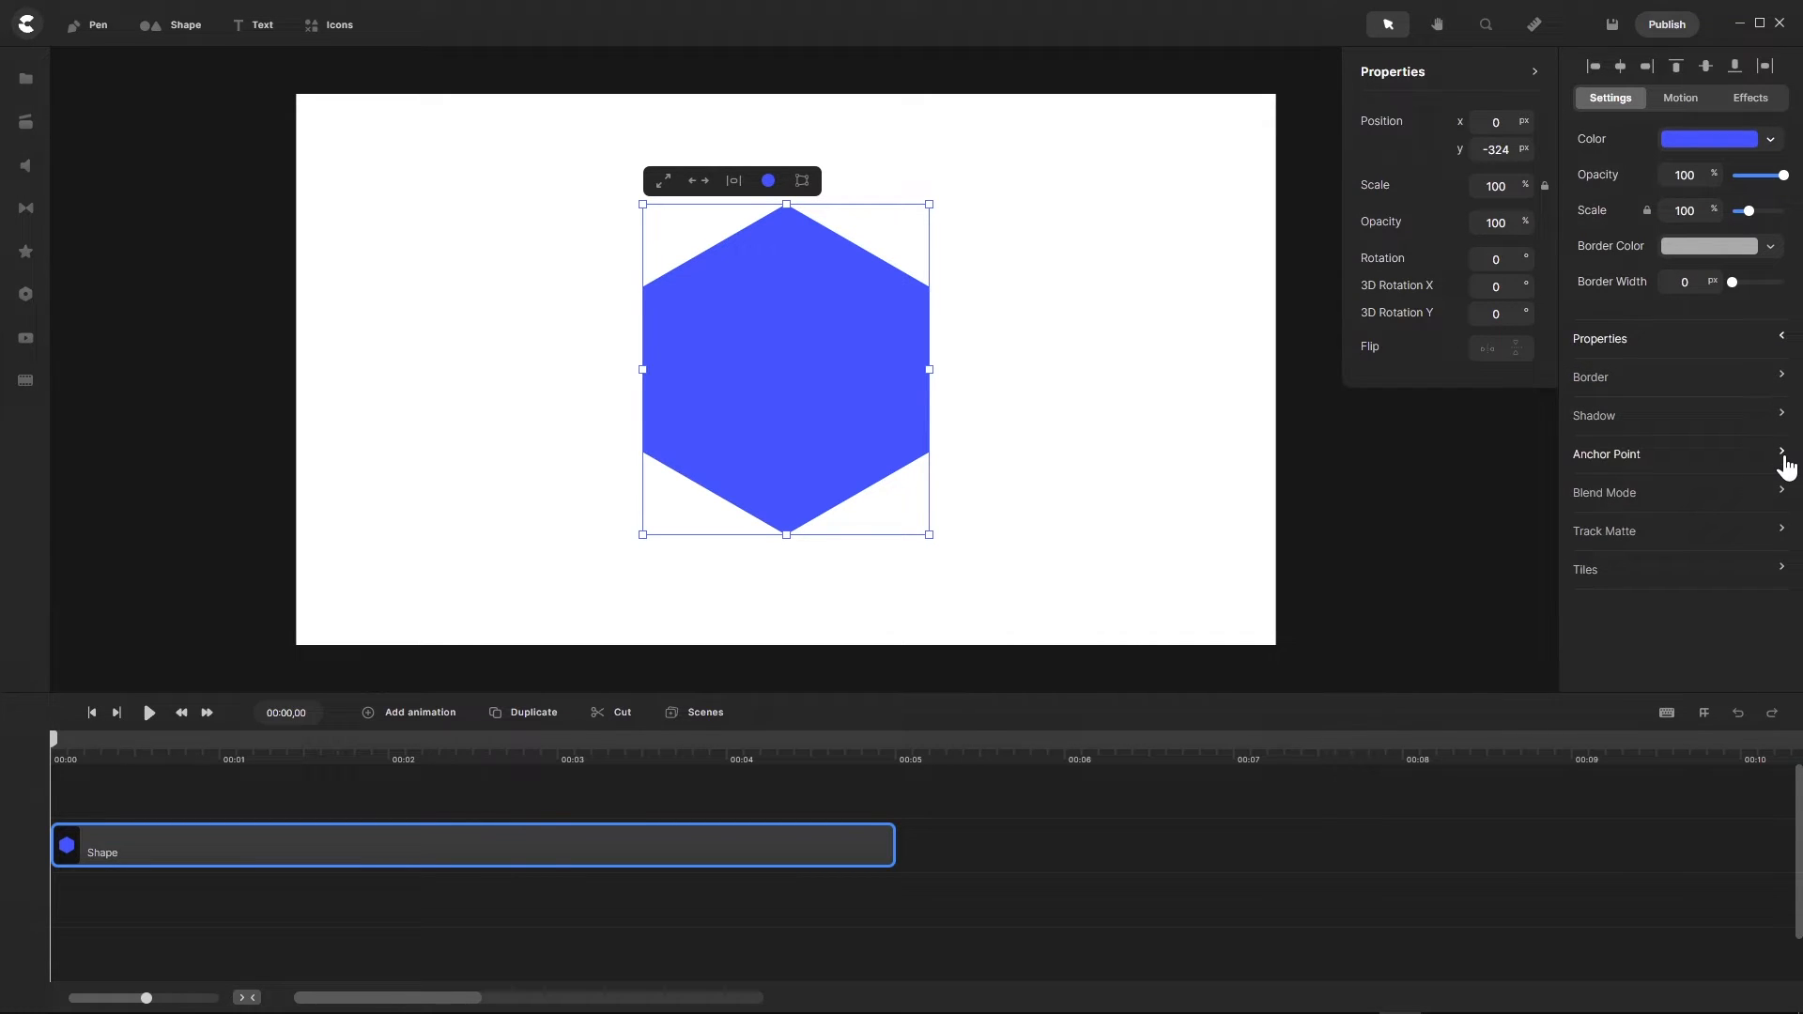
{"action": "left_click", "coordinate": [1780, 500]}
{"action": "left_click", "coordinate": [1782, 533]}
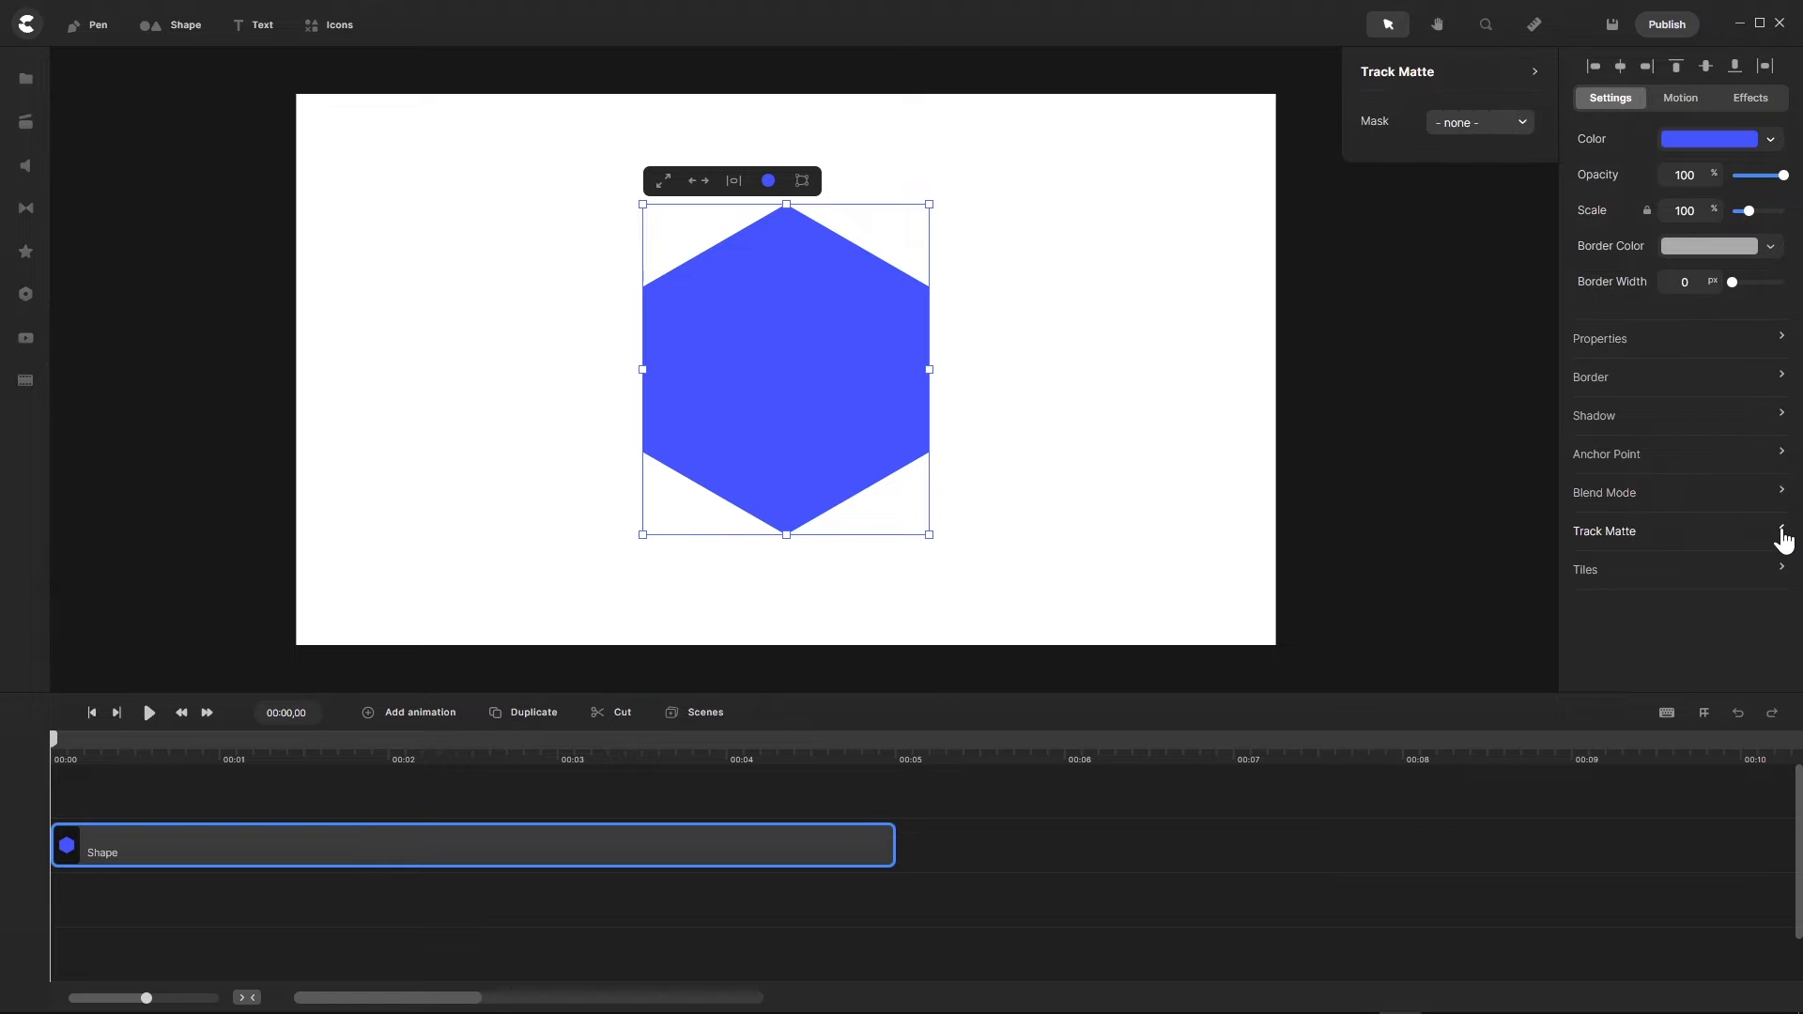
Step: Show the guidelines again and check how their options overlap the hexagon's Properties, Border, Shadow, Anchor Point, Blend Mode and Track Matte settings
{"action": "left_click", "coordinate": [1534, 25]}
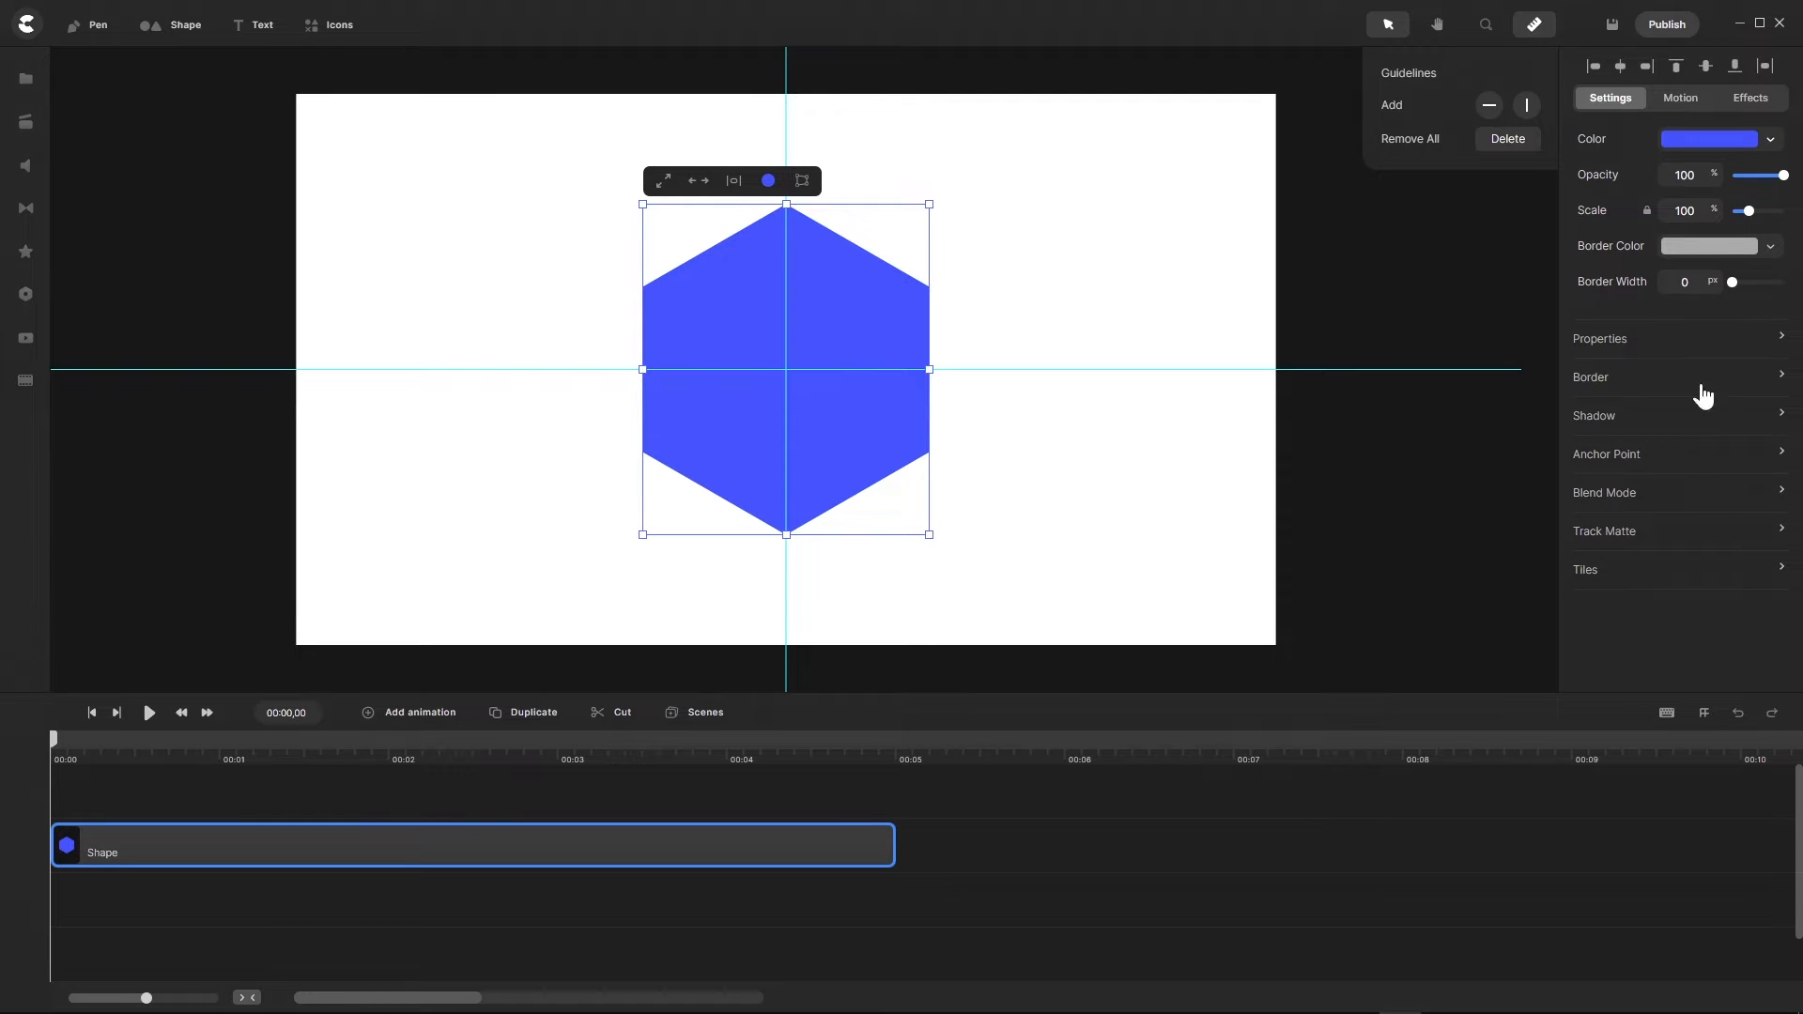
{"action": "left_click", "coordinate": [1783, 339]}
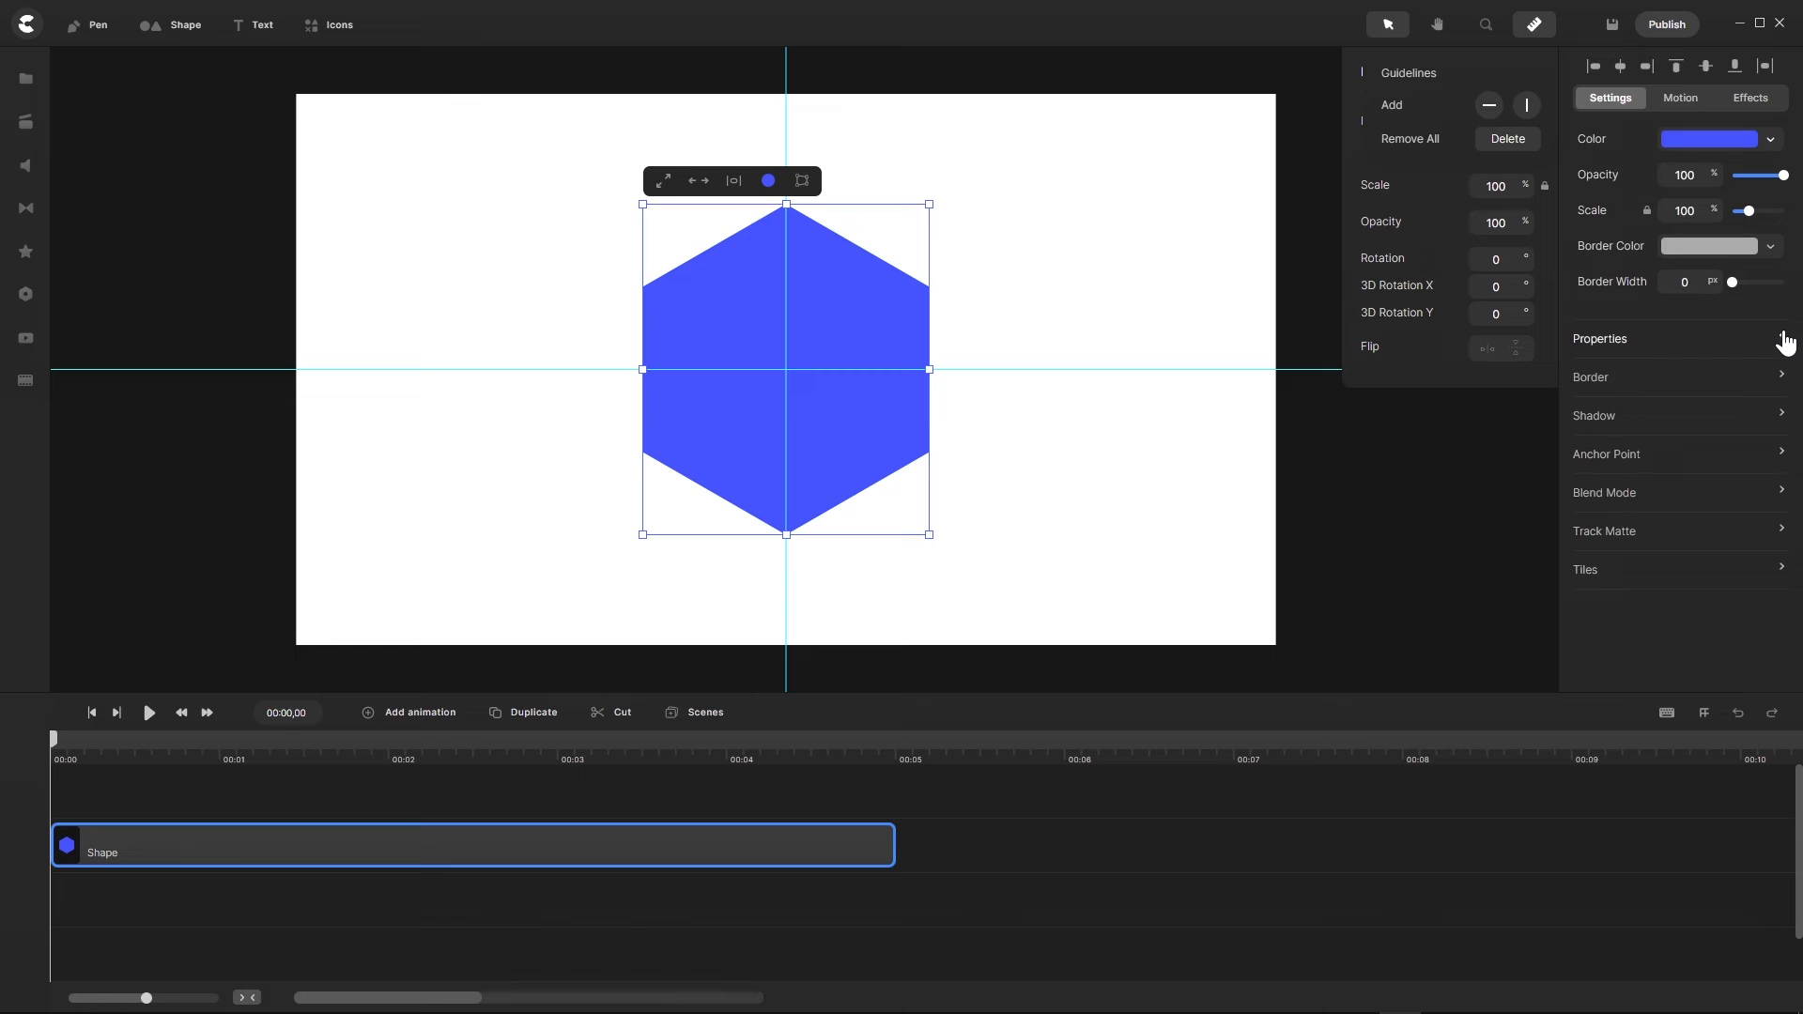
{"action": "left_click", "coordinate": [1779, 378]}
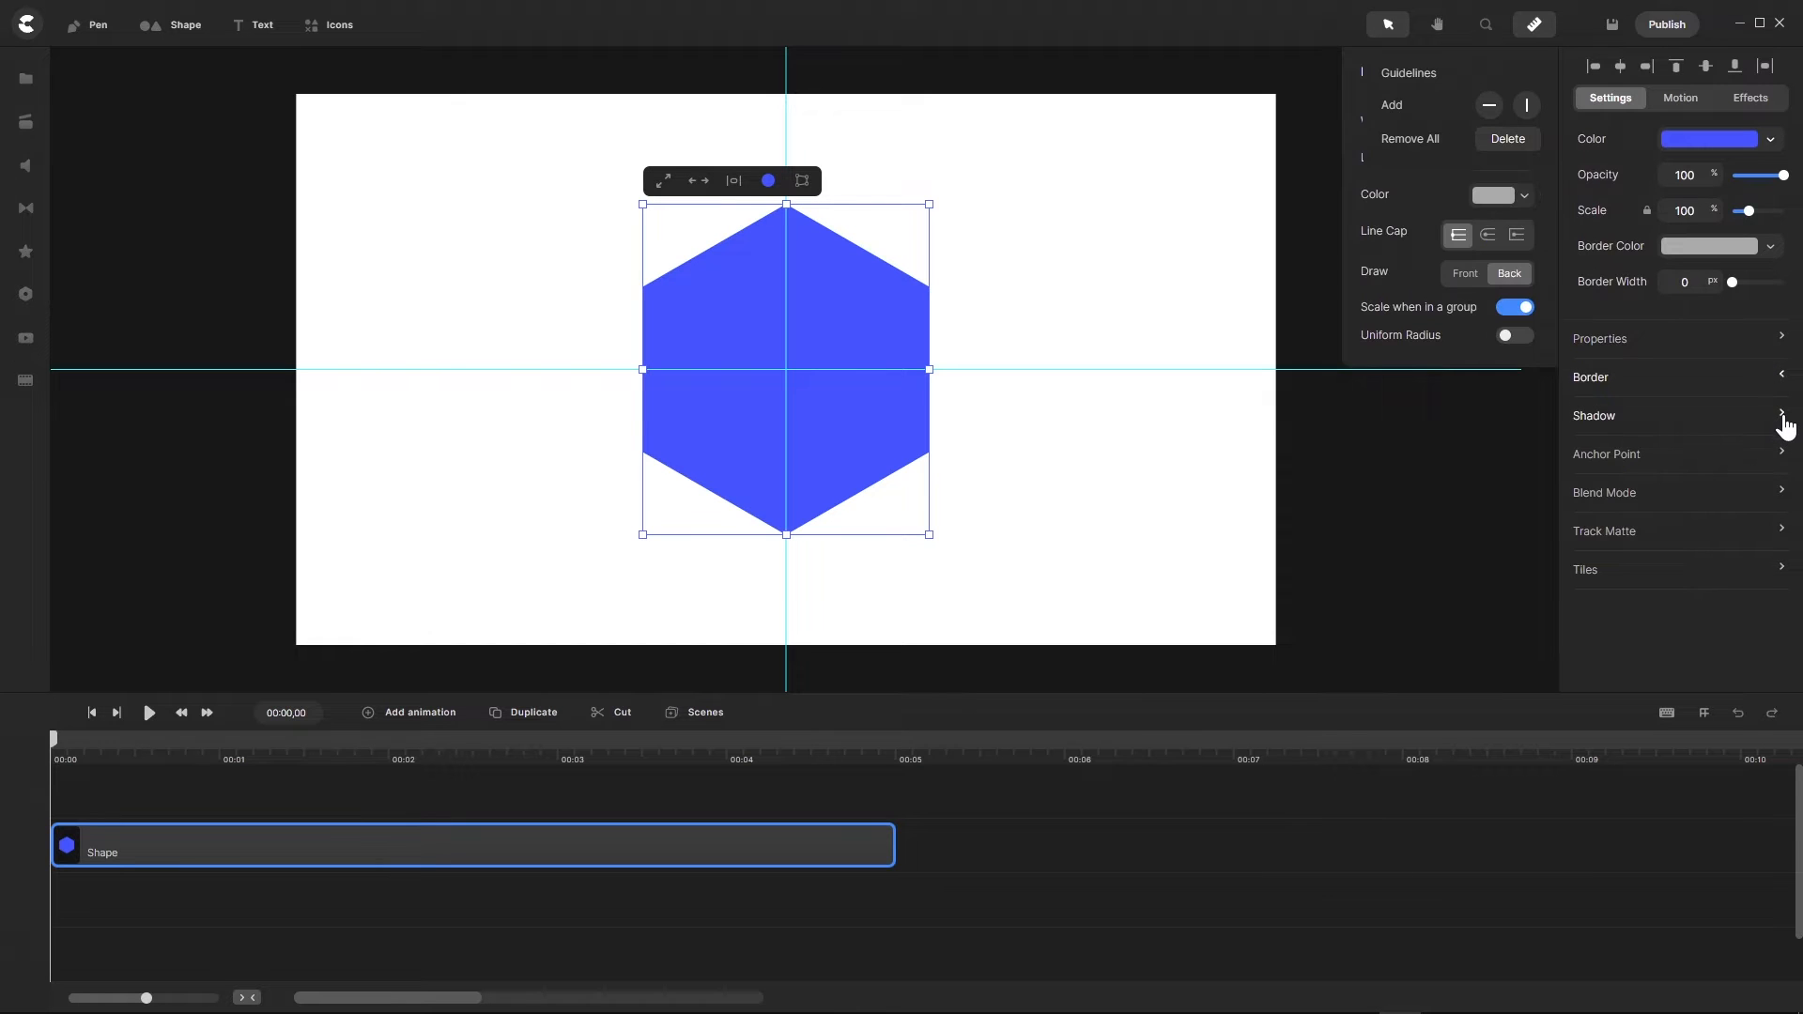
{"action": "left_click", "coordinate": [1783, 416]}
{"action": "left_click", "coordinate": [1783, 454]}
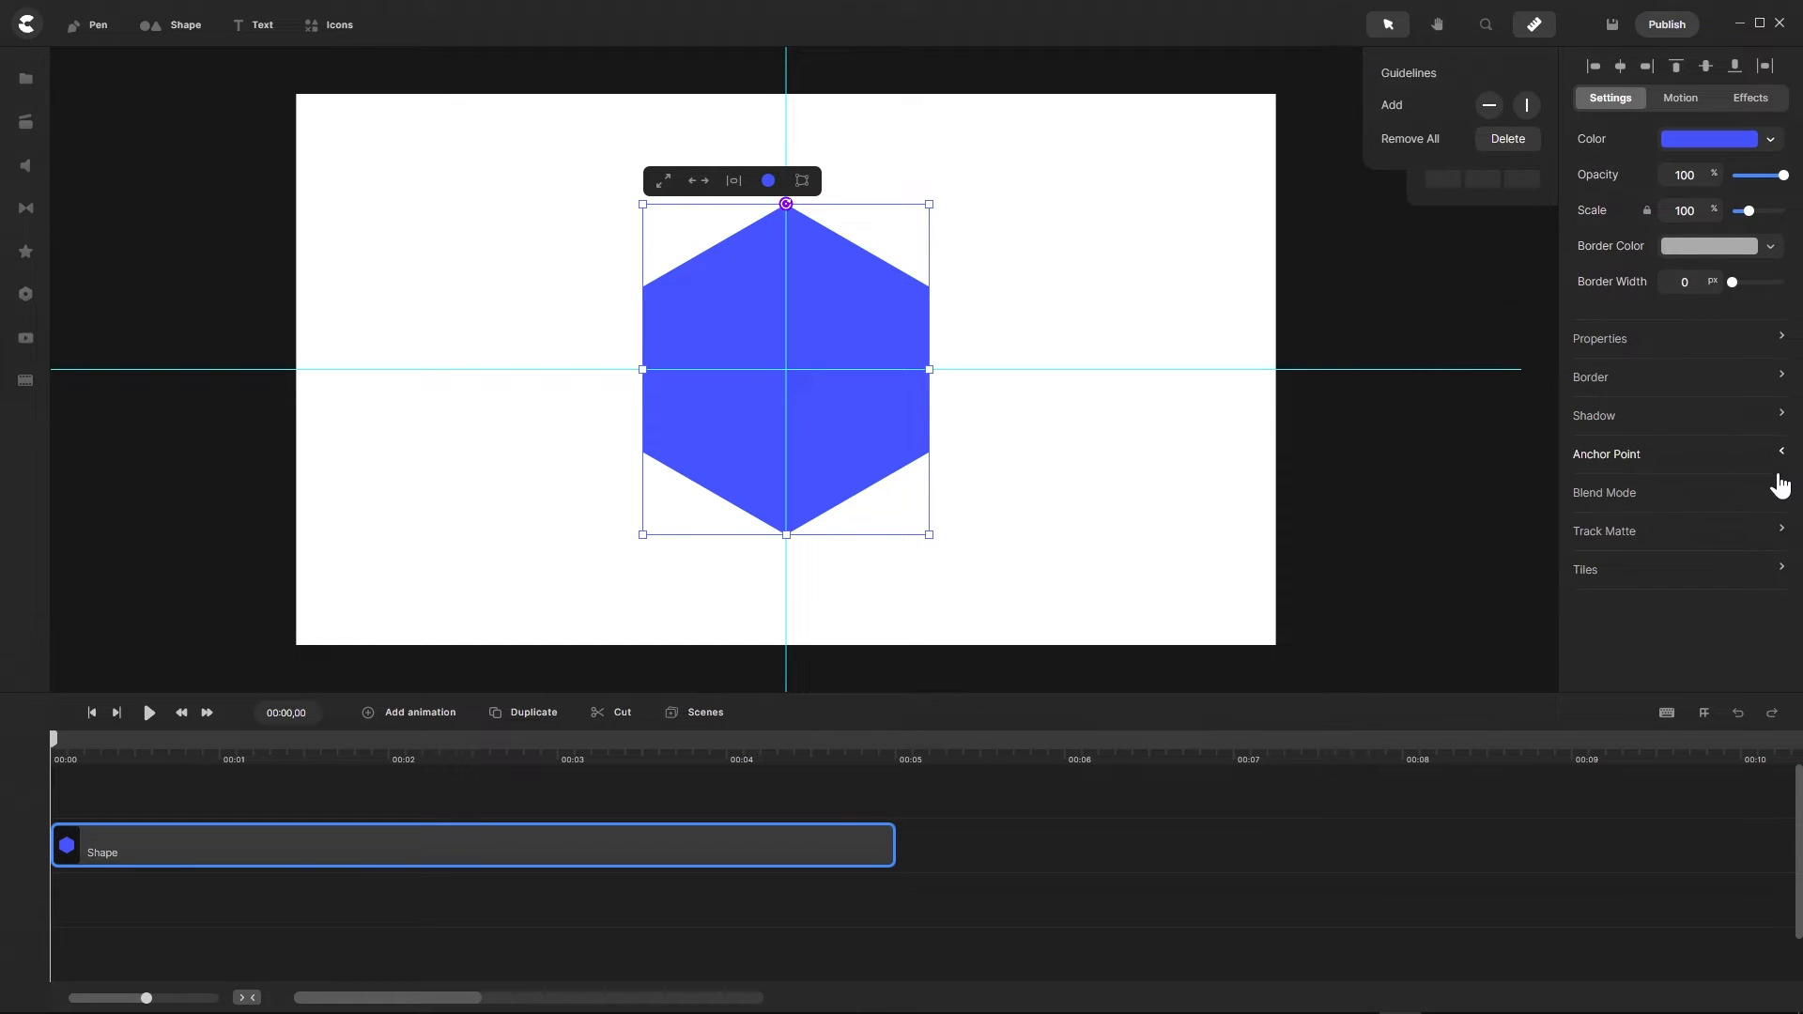
{"action": "left_click", "coordinate": [1781, 493]}
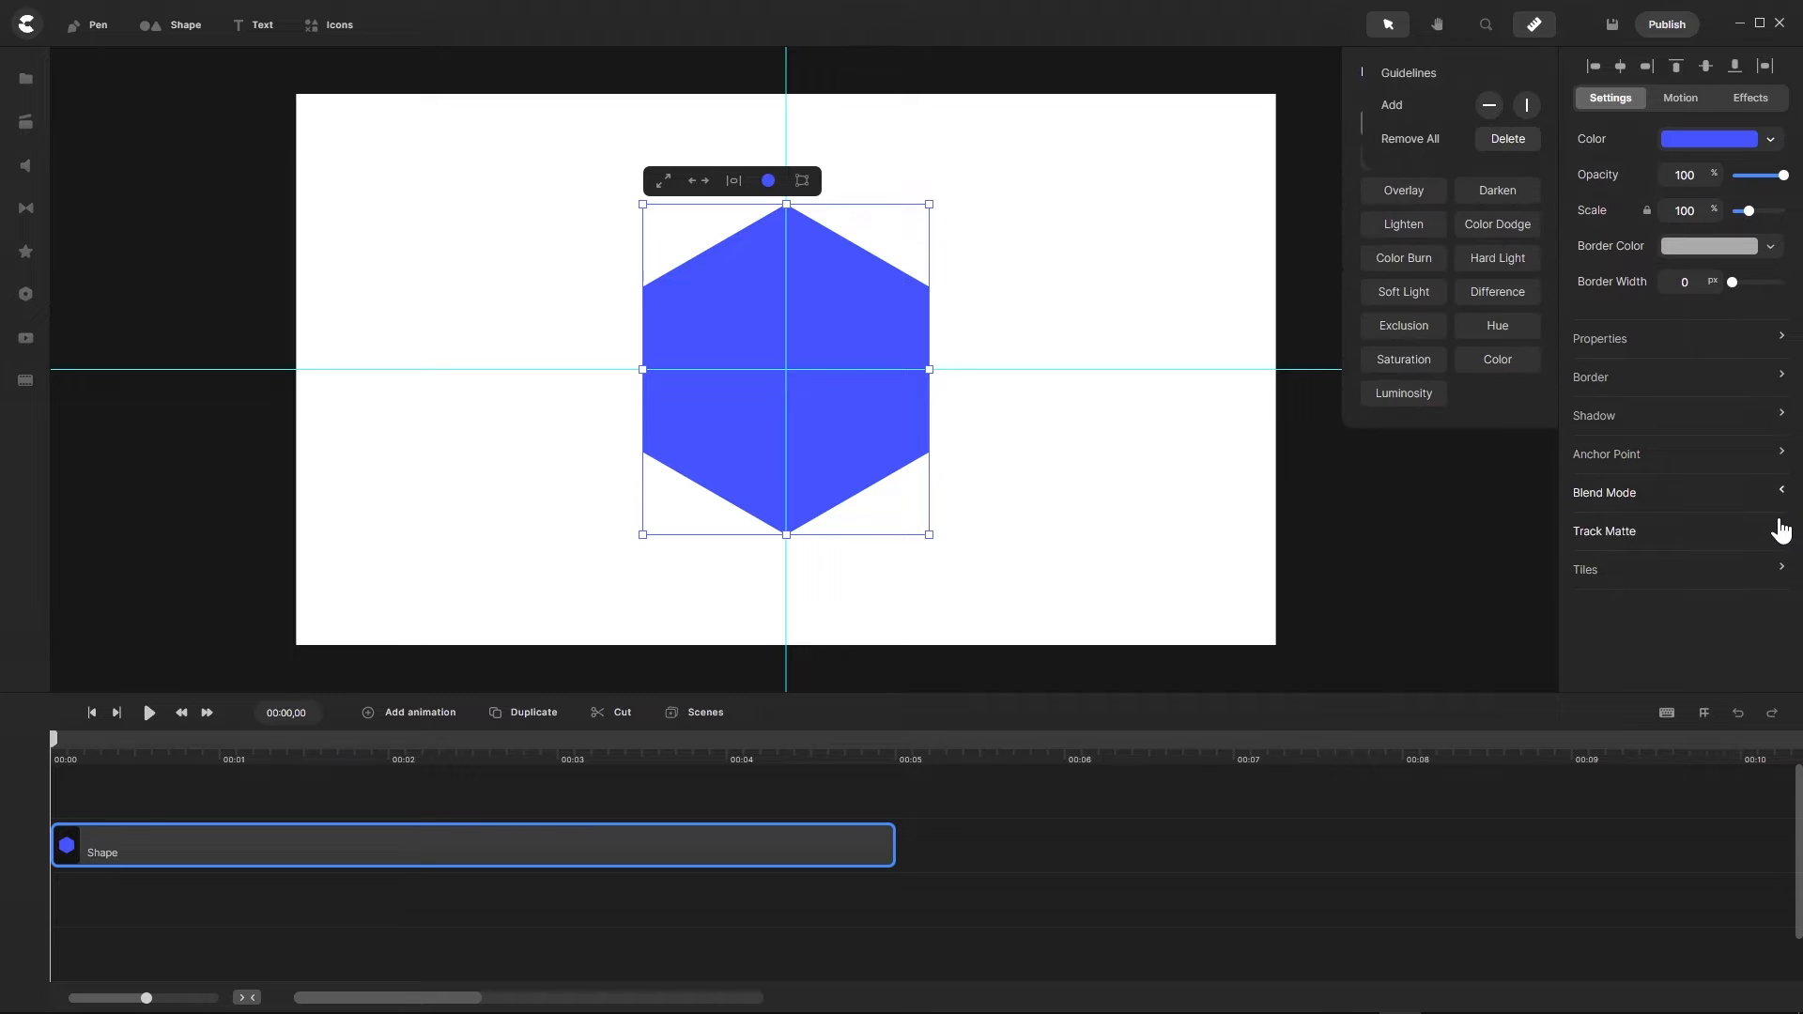
{"action": "left_click", "coordinate": [1780, 530]}
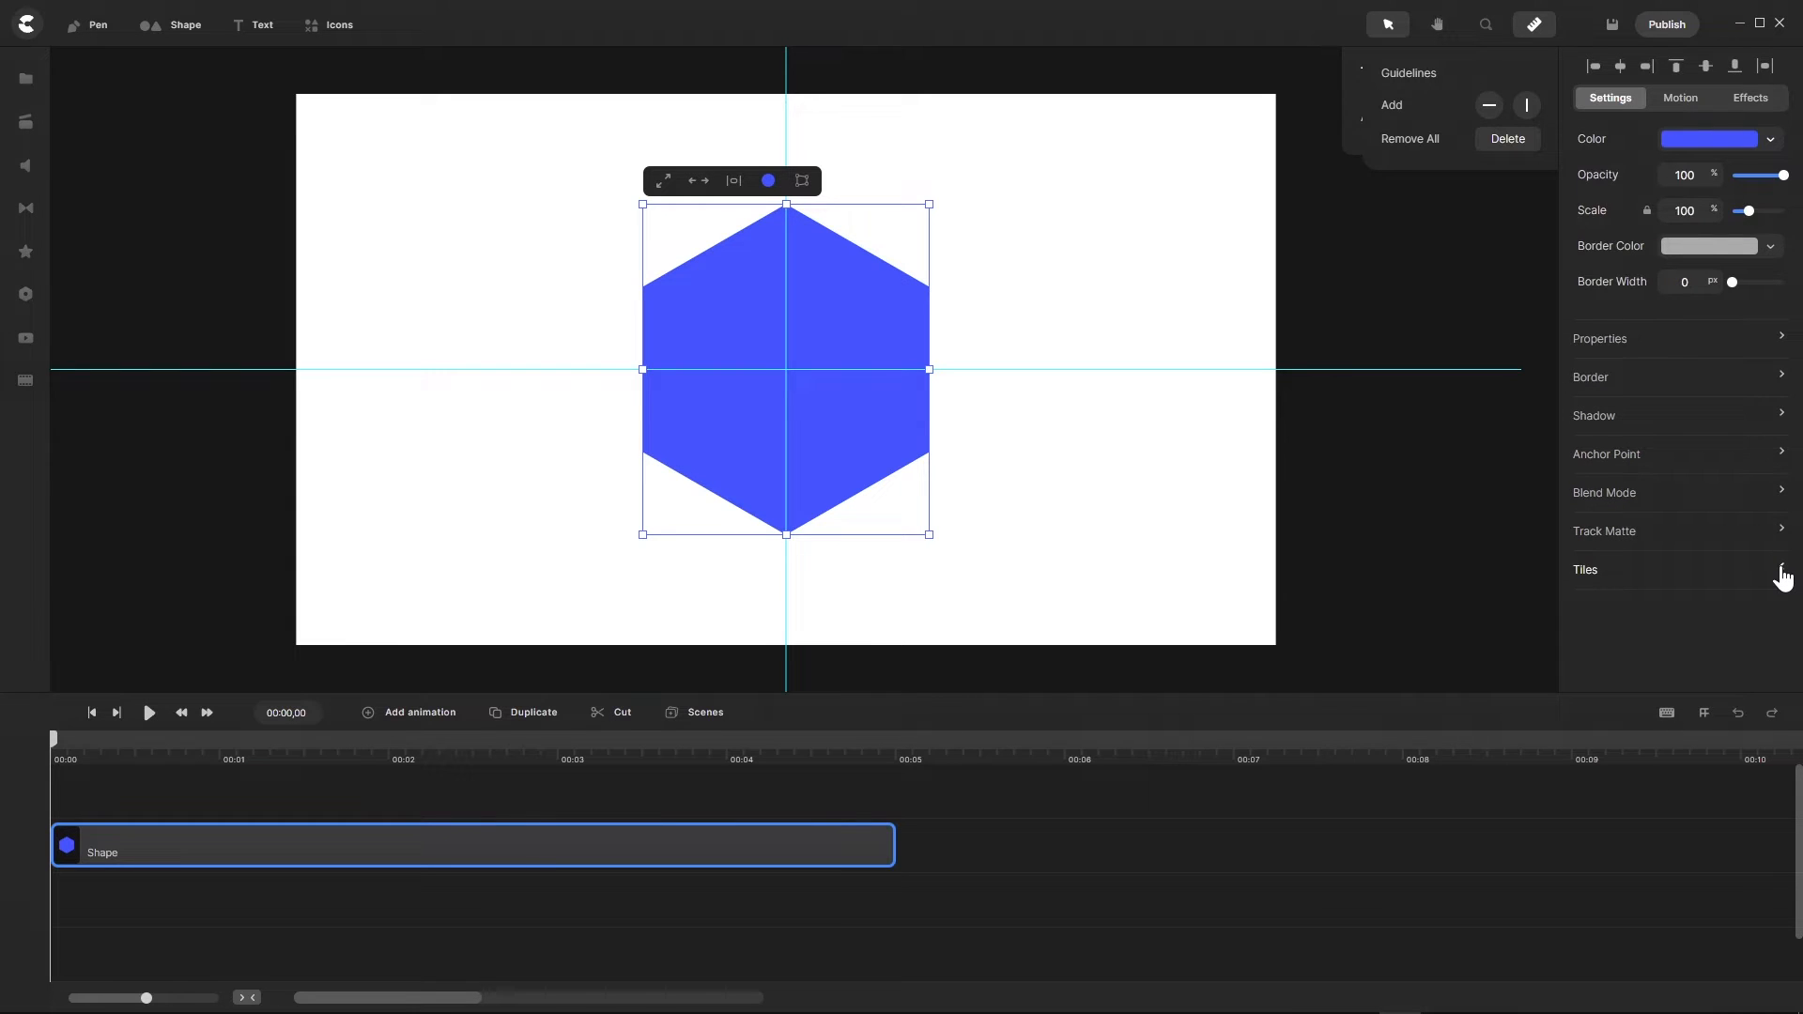
{"action": "left_click", "coordinate": [1781, 530]}
Step: Hide the guidelines and look at the hexagon's Track Matte mask choices
{"action": "left_click", "coordinate": [1534, 24]}
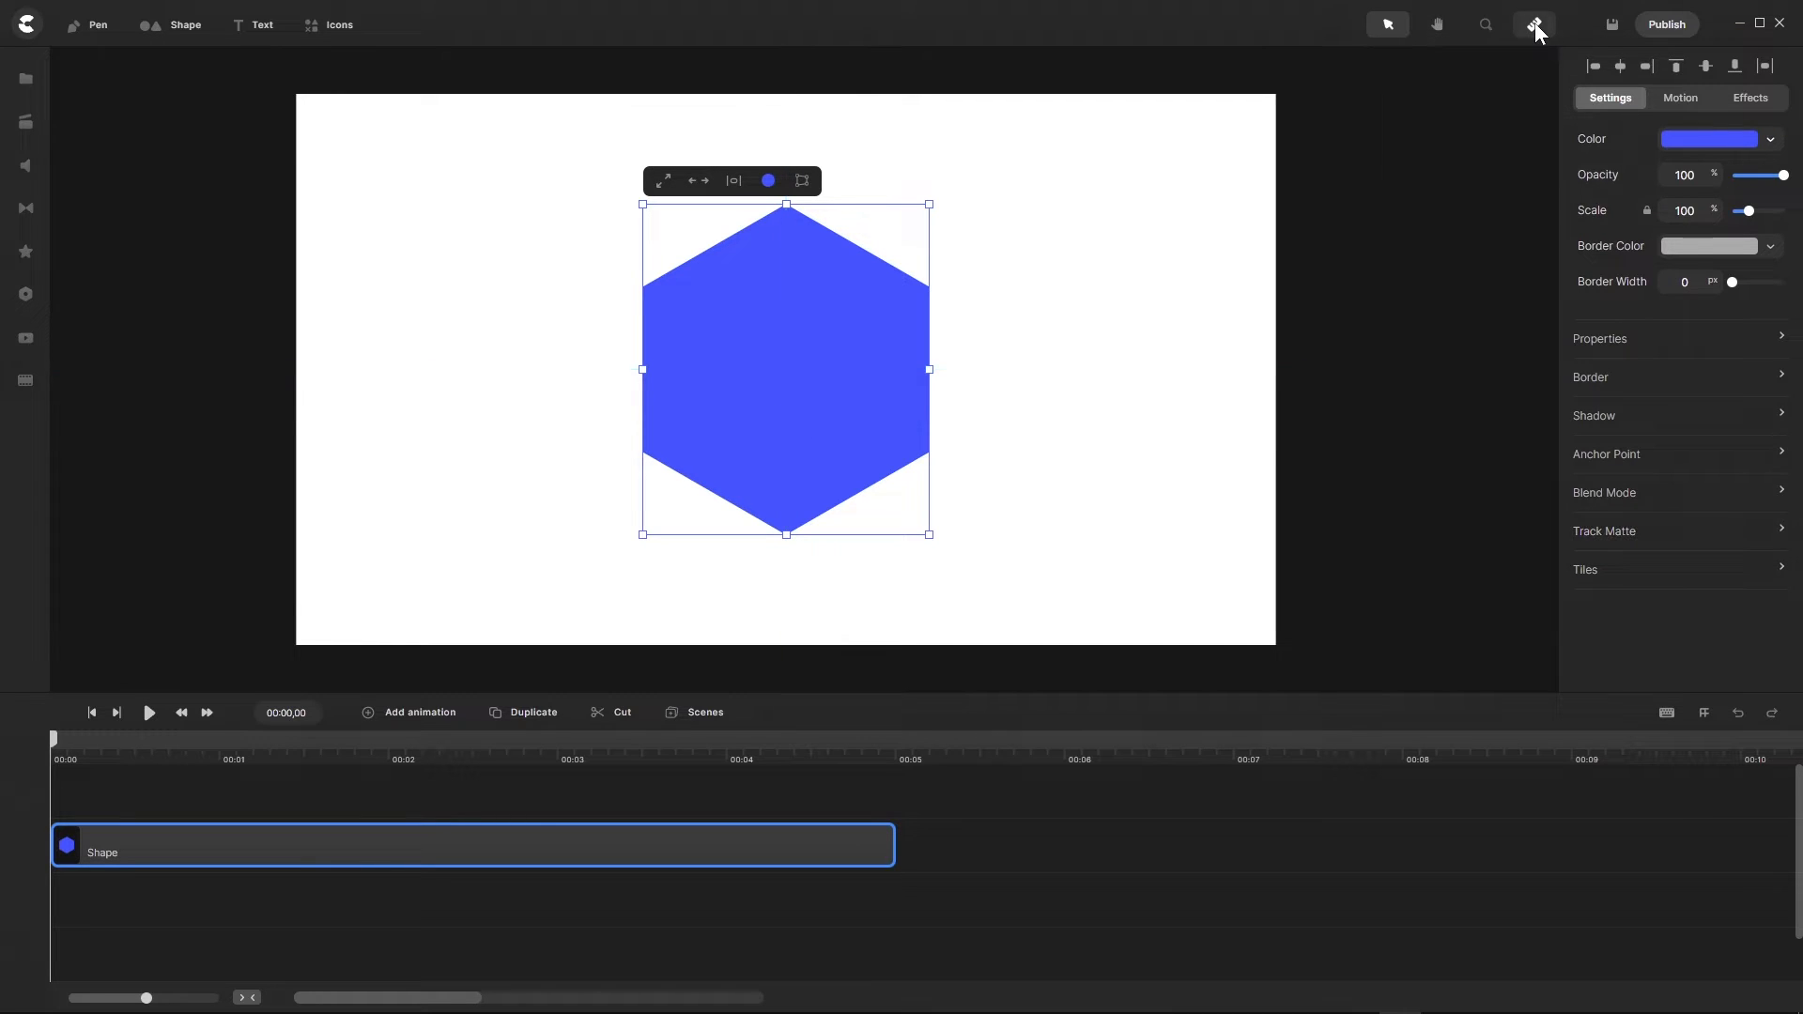
{"action": "left_click", "coordinate": [1784, 529]}
{"action": "left_click", "coordinate": [1525, 123]}
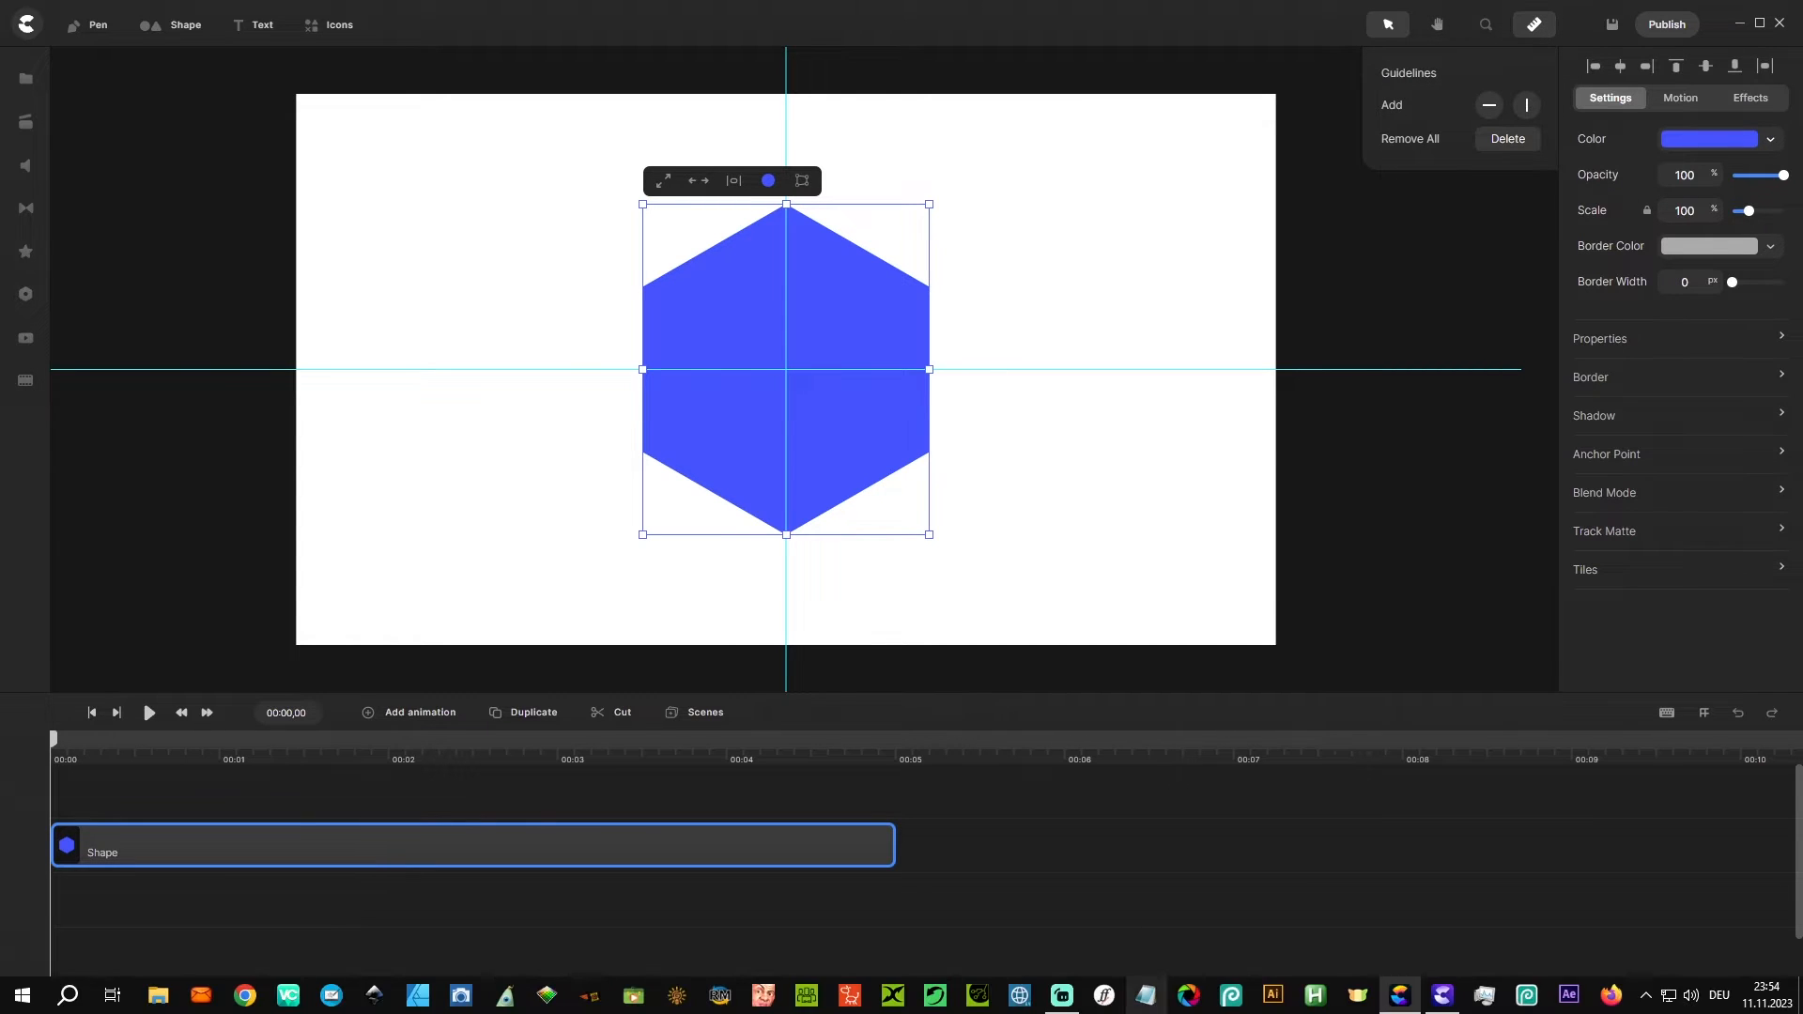
Step: Switch to CreateStudio 3 and add one horizontal and one vertical guideline to the canvas
{"action": "left_click", "coordinate": [1442, 997]}
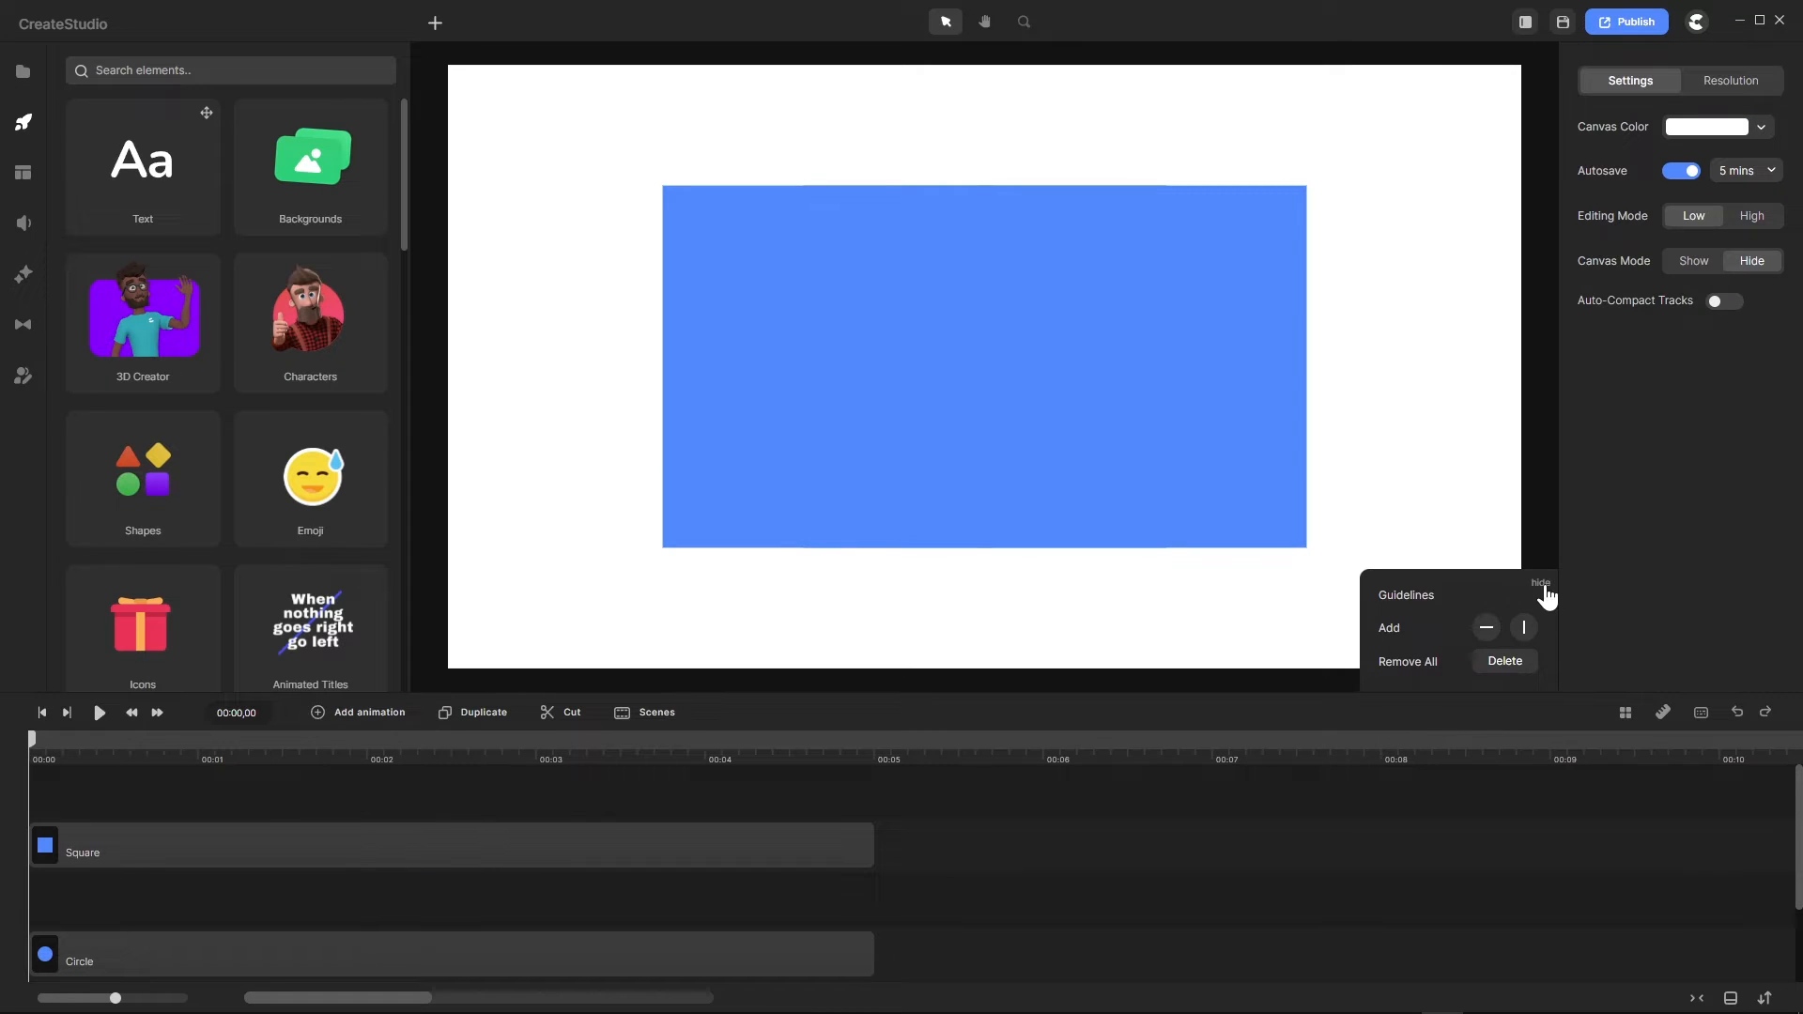
{"action": "left_click", "coordinate": [1485, 627]}
{"action": "left_click", "coordinate": [1524, 629]}
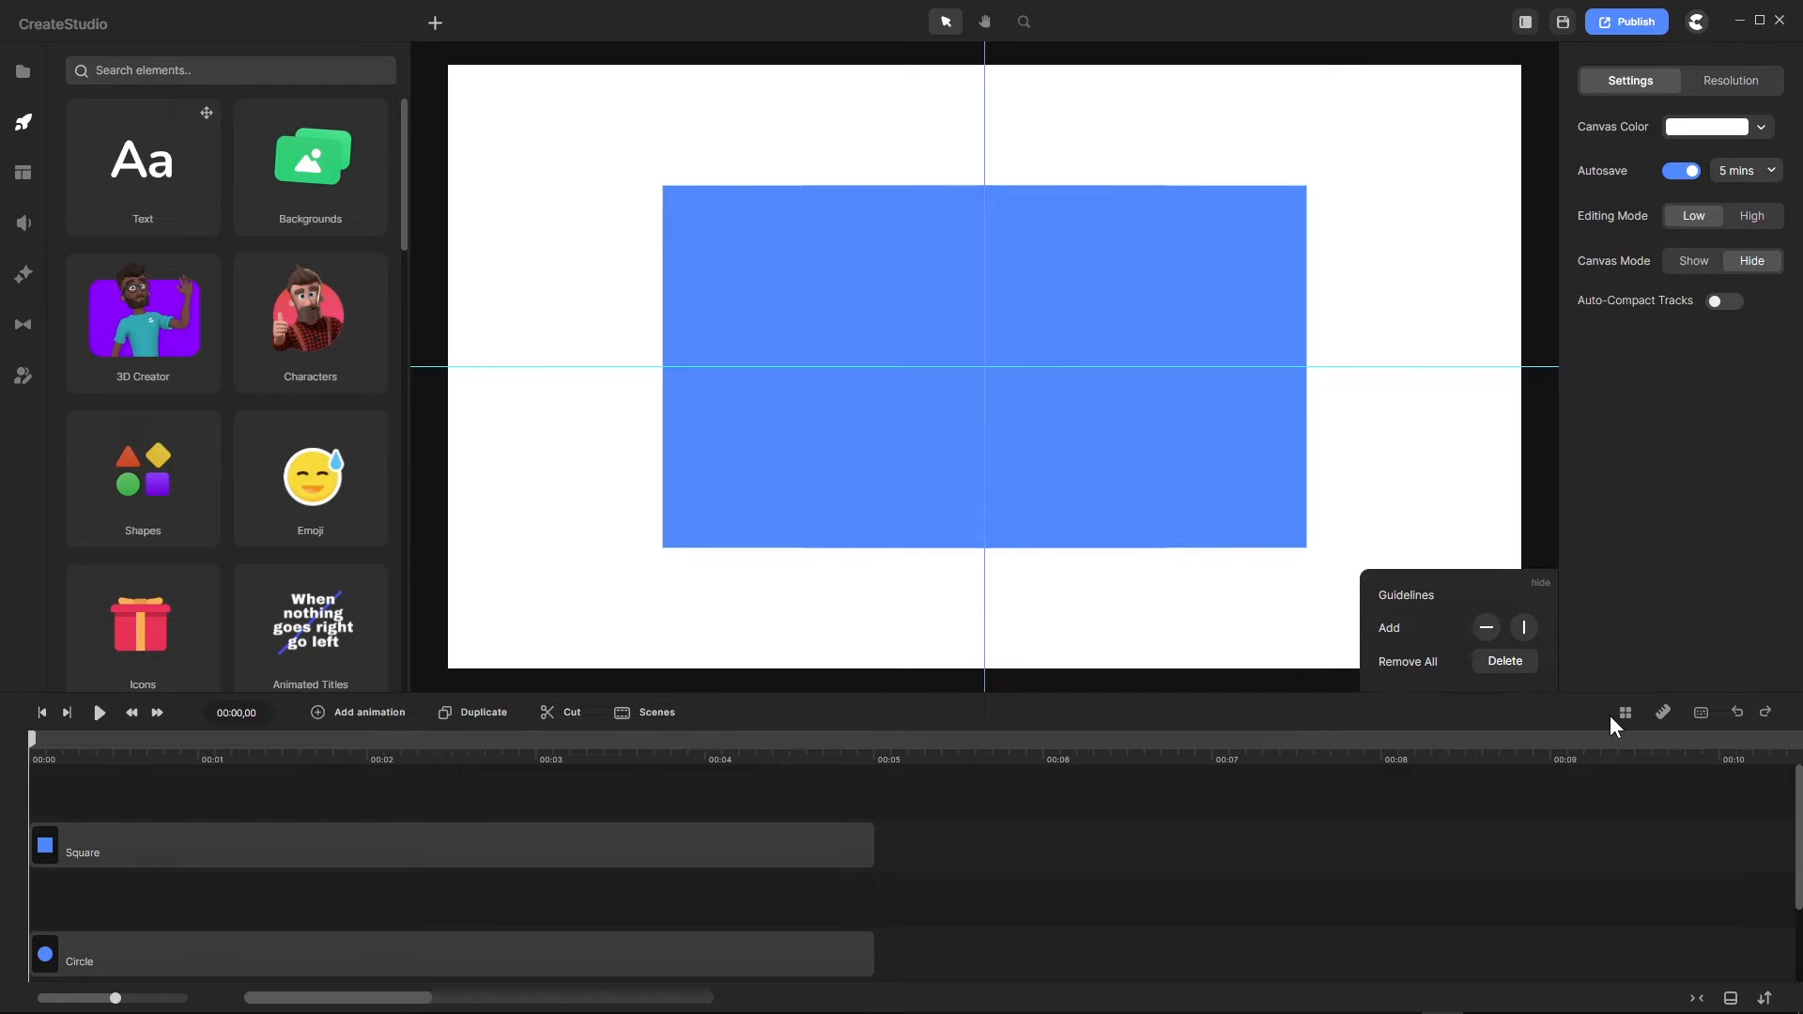
Step: Turn the guidelines off and on again, and close their options while keeping the guidelines displayed
{"action": "left_click", "coordinate": [1665, 717]}
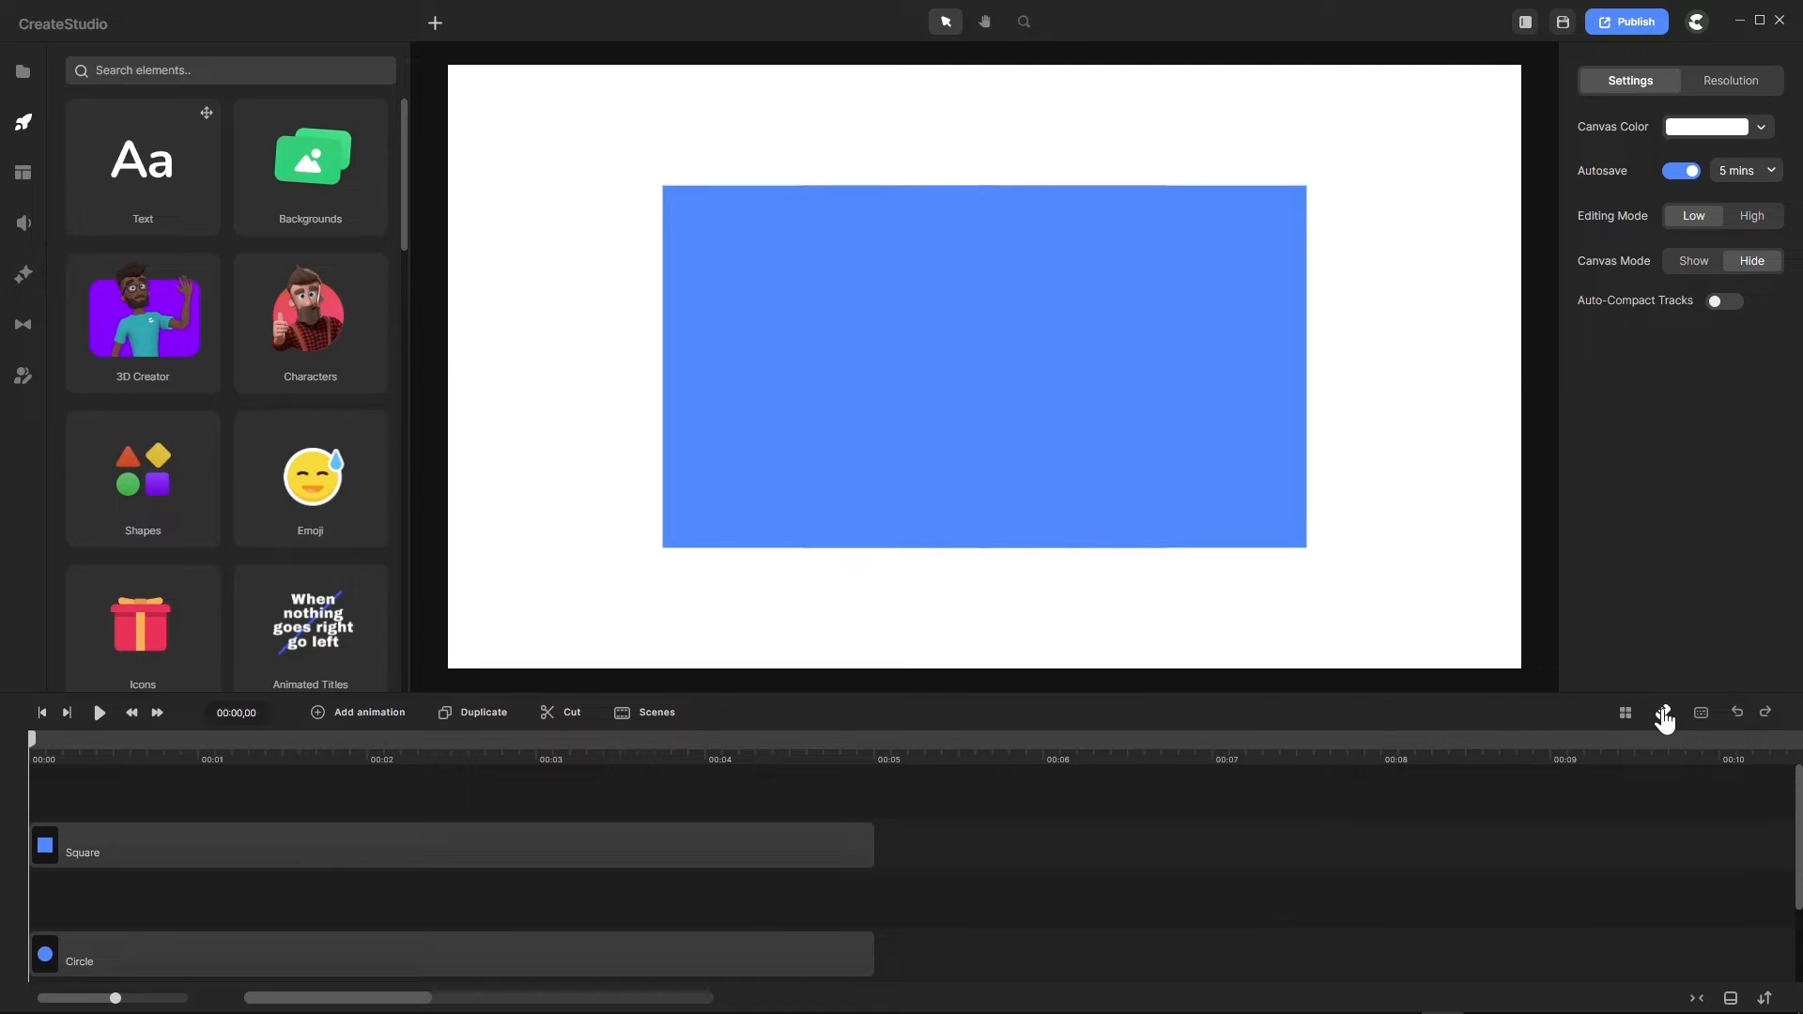
{"action": "left_click", "coordinate": [1658, 713]}
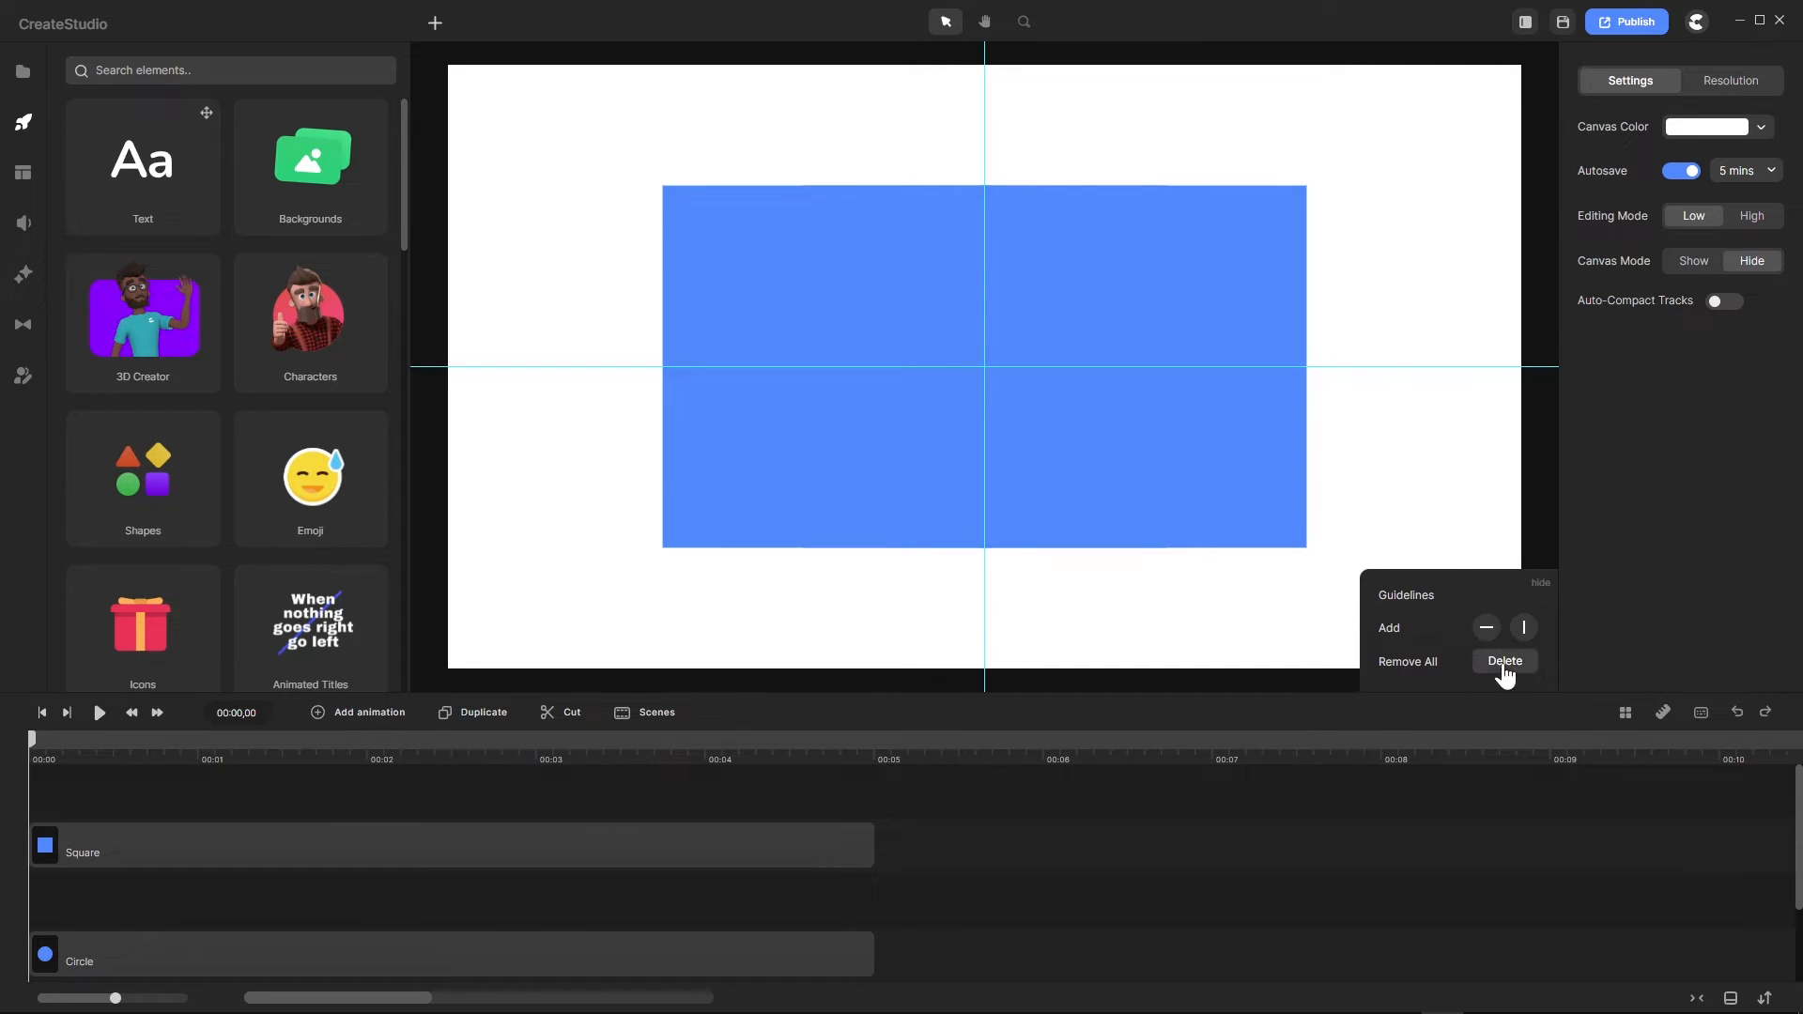
{"action": "left_click", "coordinate": [1540, 583]}
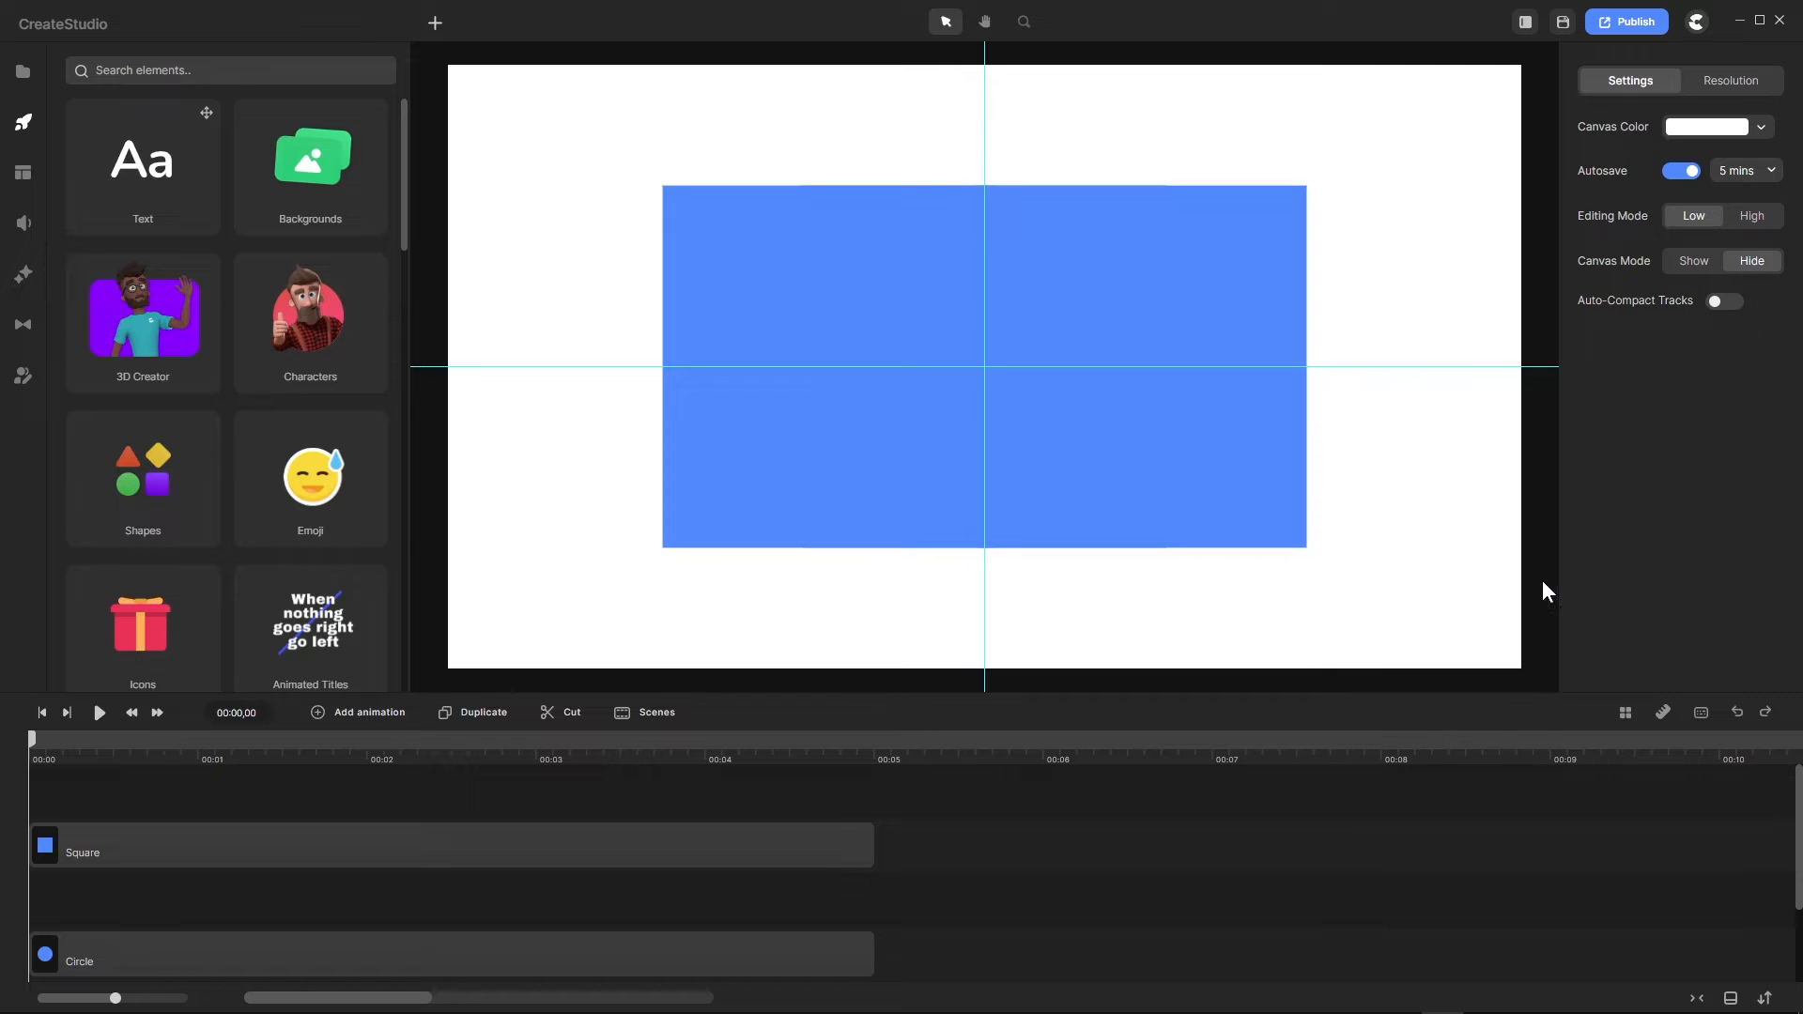
Step: Select the square layer and look through its Properties, Border, Shadow, Anchor Point, Blend Mode and Track Matte settings
{"action": "left_click", "coordinate": [776, 842]}
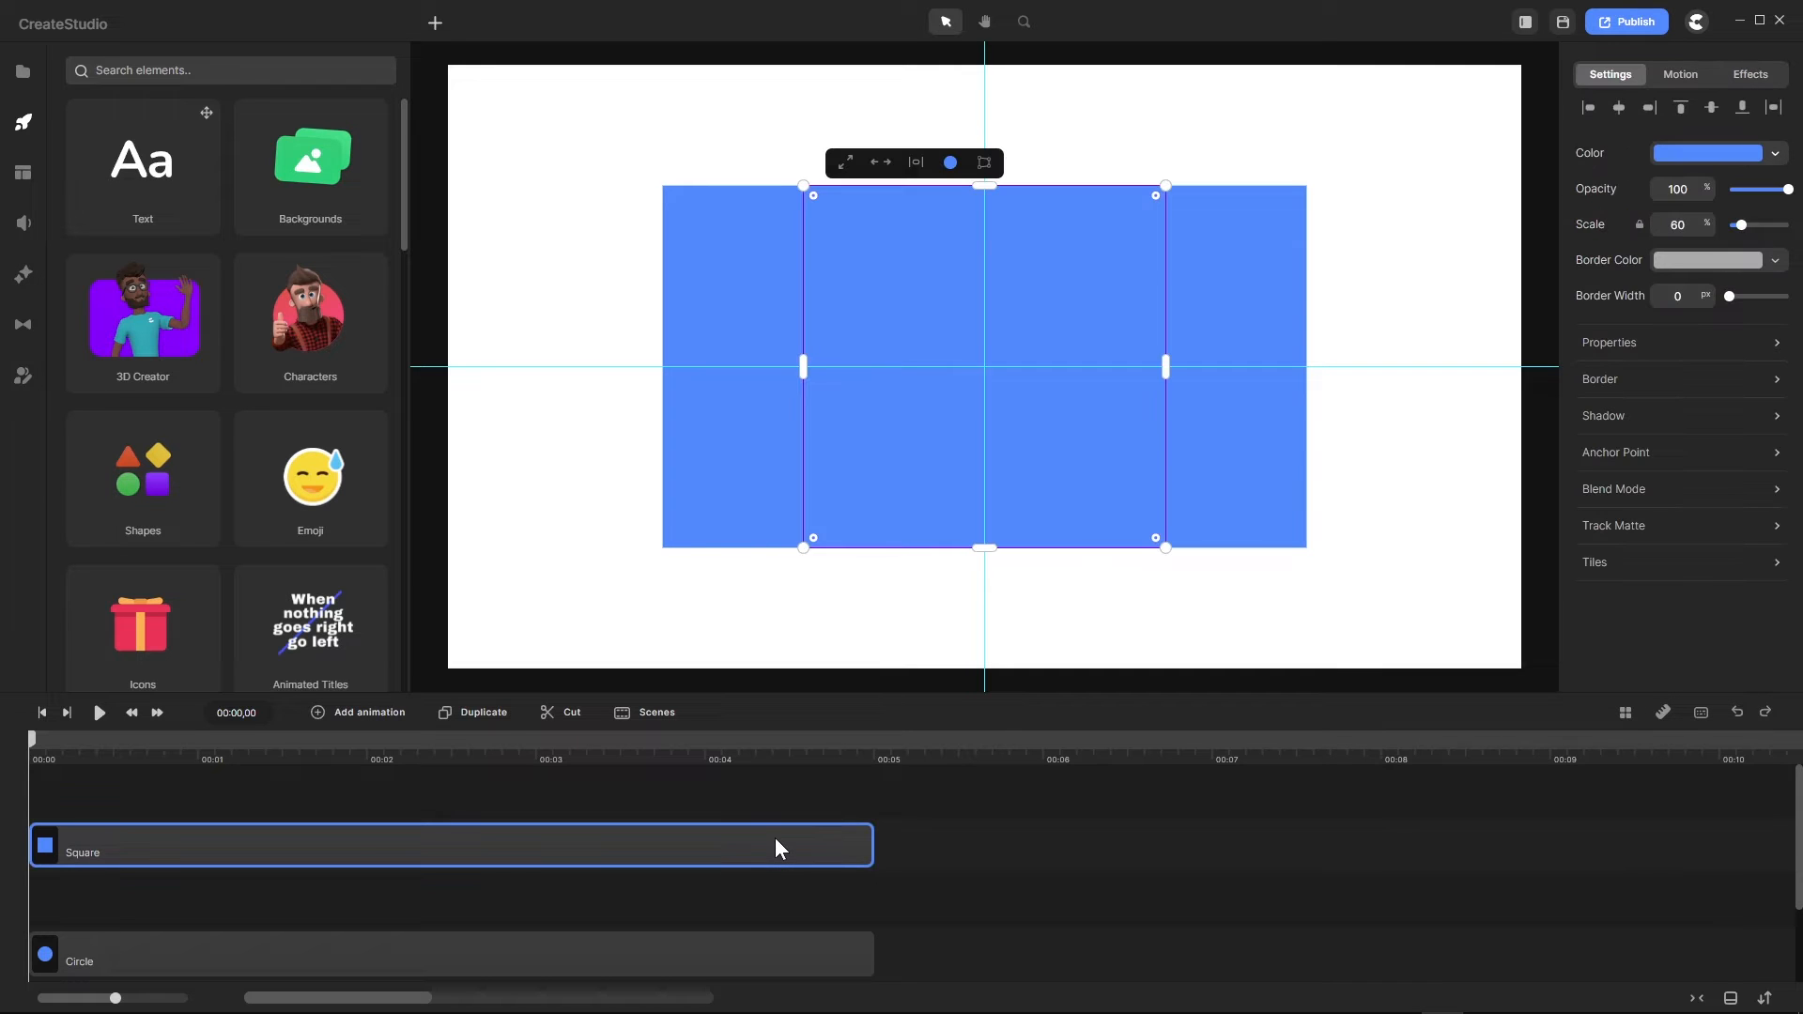
{"action": "left_click", "coordinate": [1778, 343]}
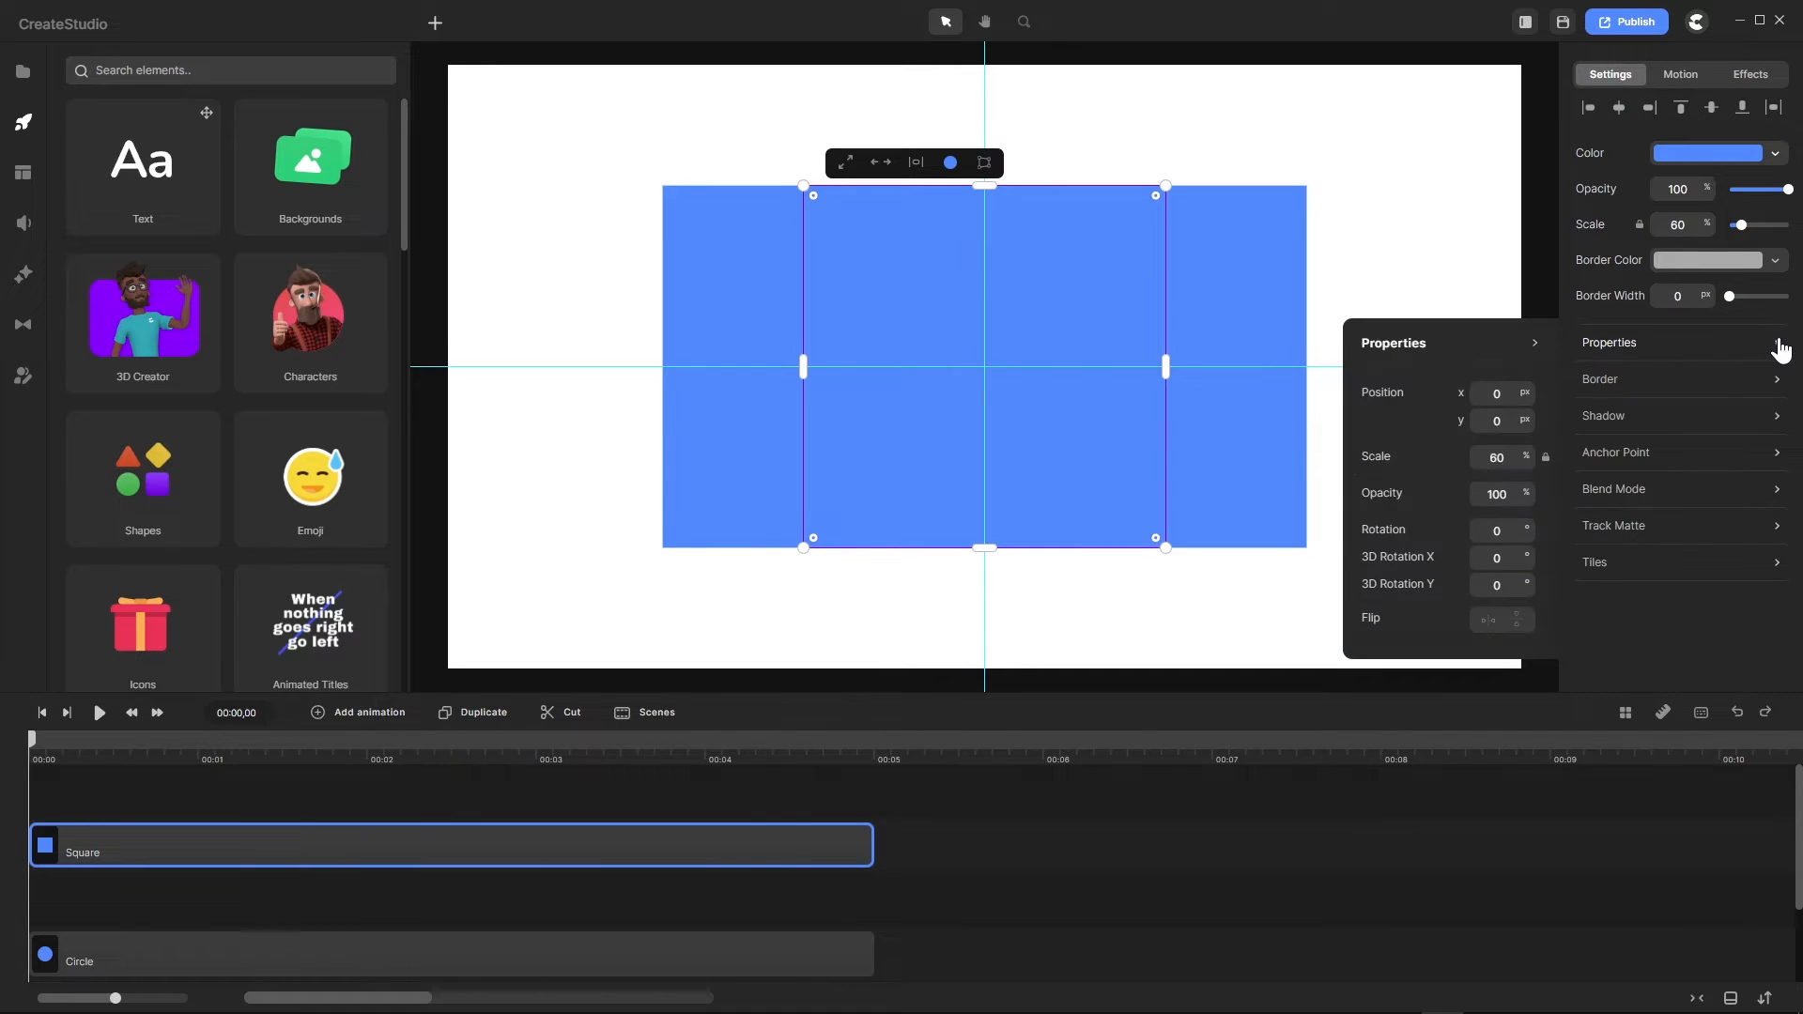
{"action": "left_click", "coordinate": [1623, 389]}
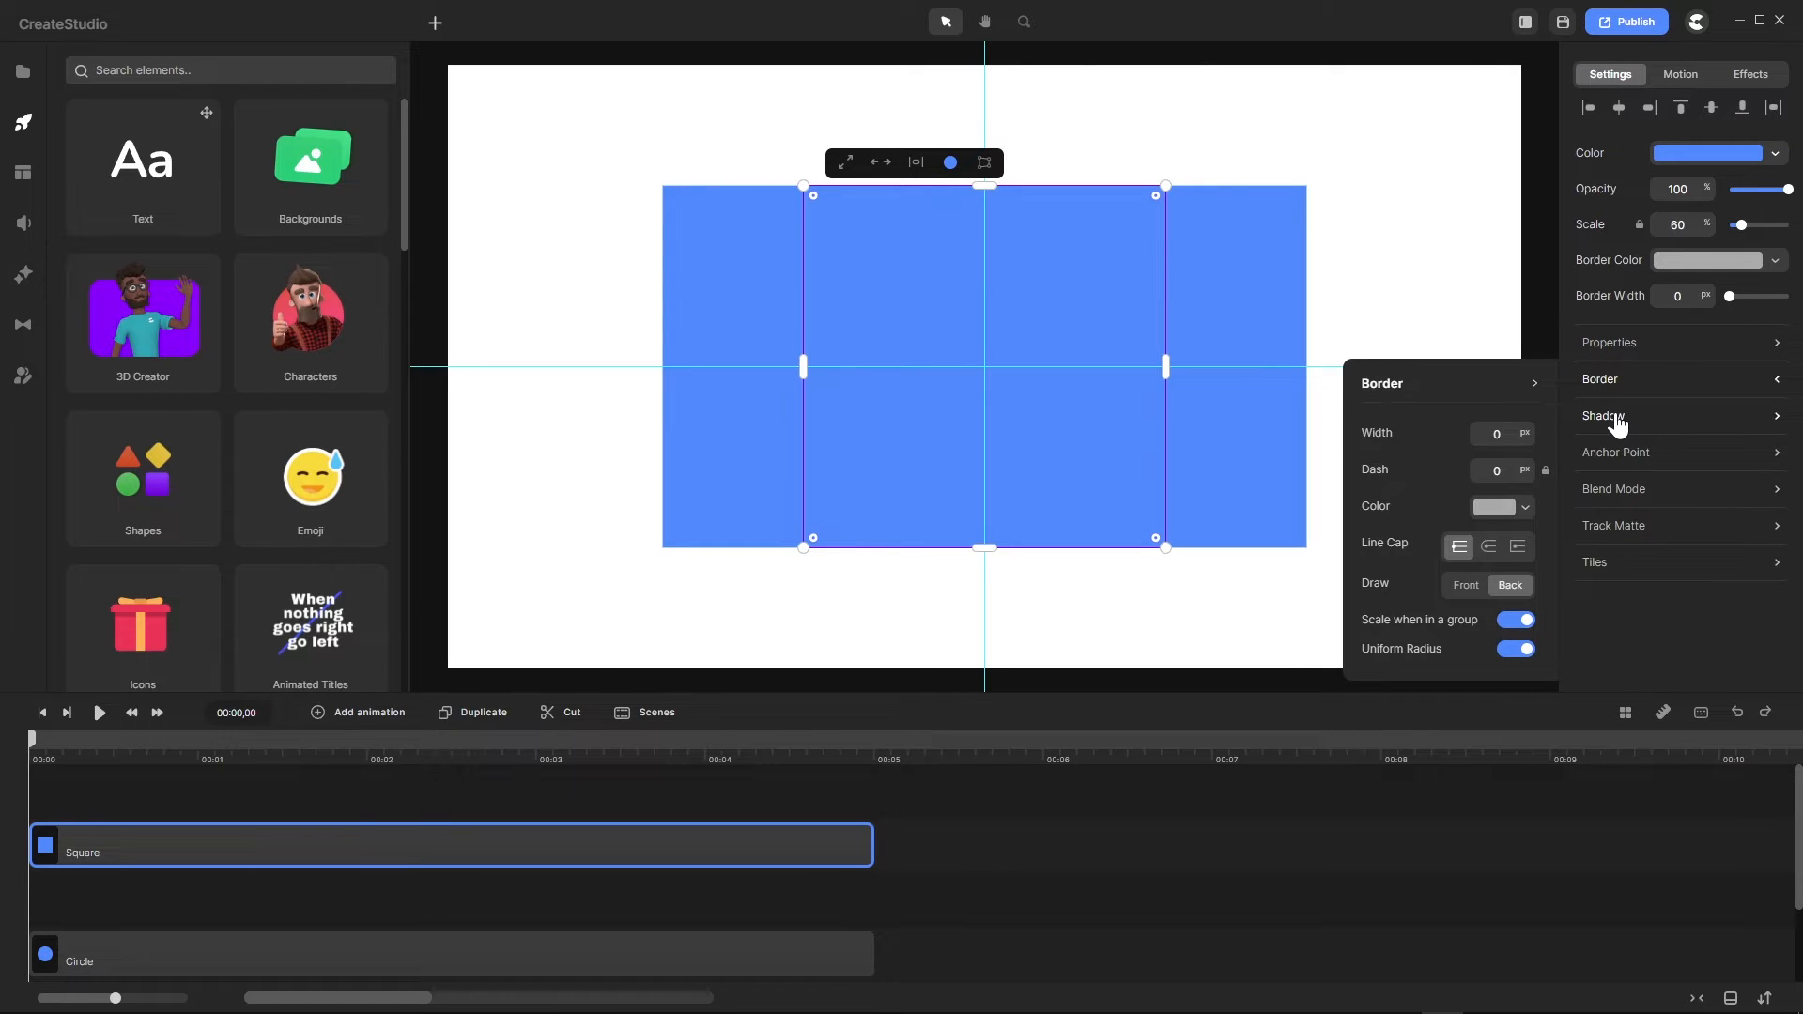
{"action": "left_click", "coordinate": [1616, 422]}
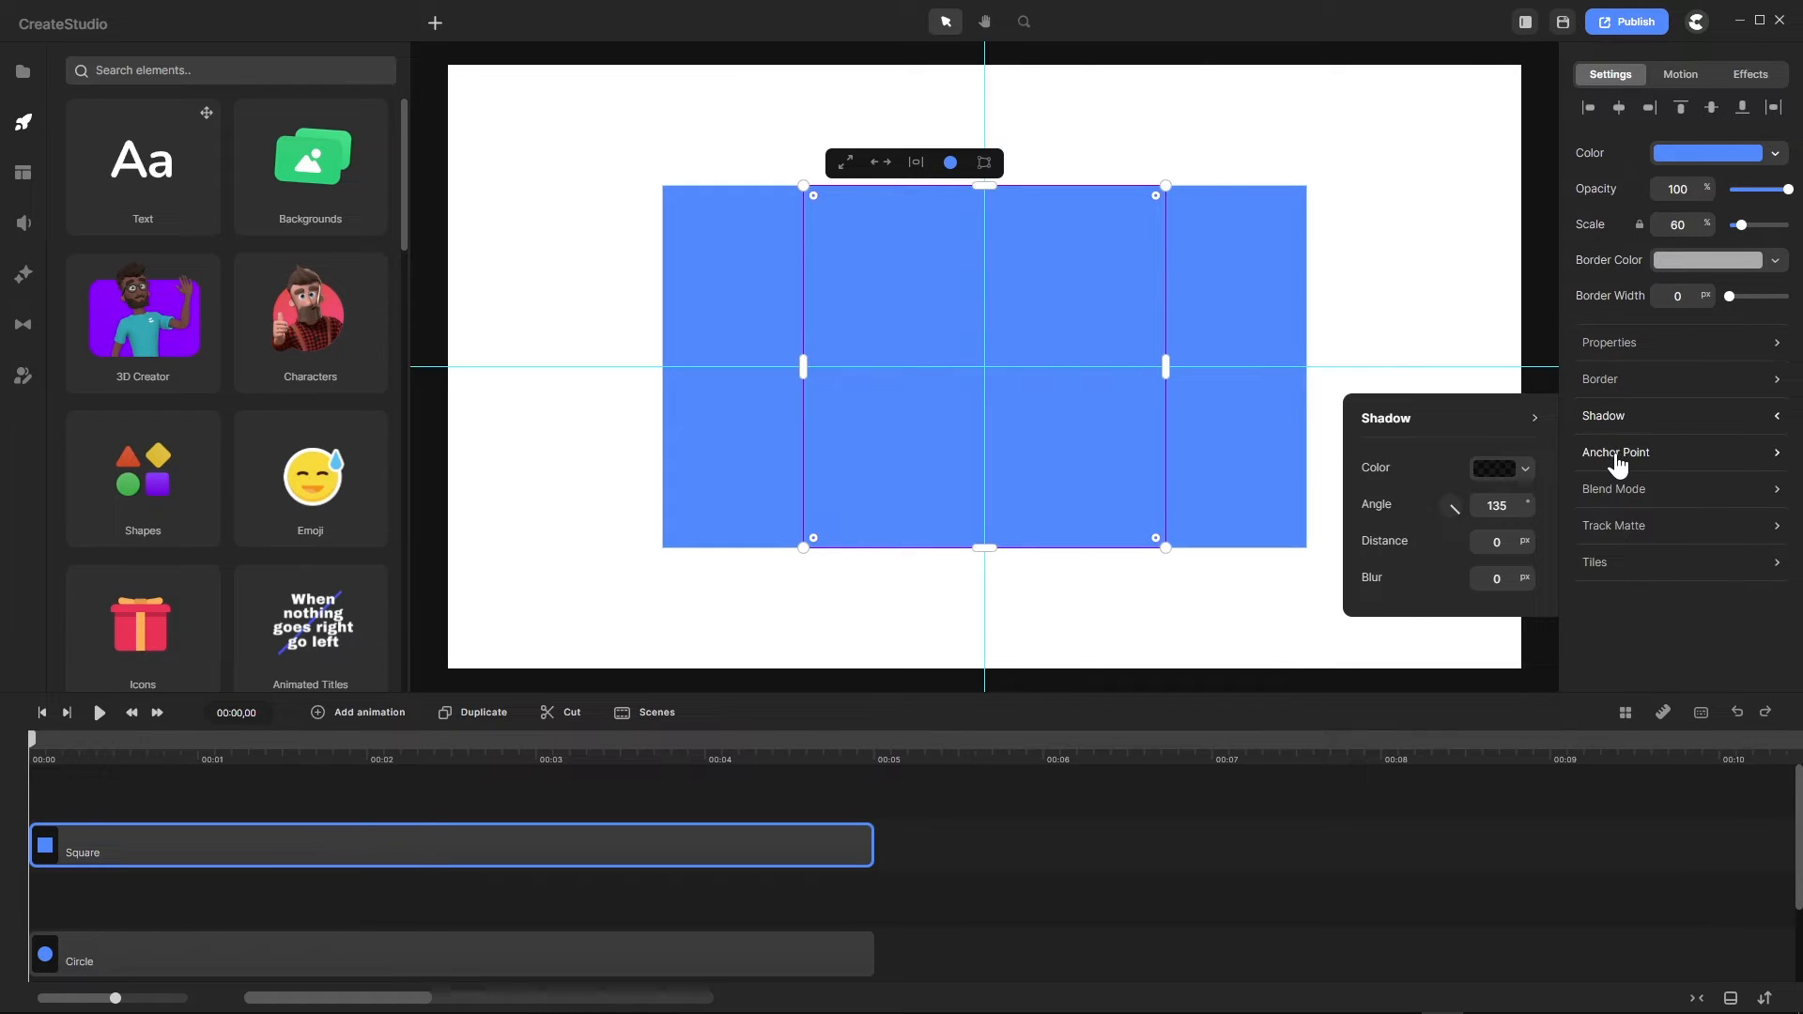
{"action": "left_click", "coordinate": [1616, 460]}
{"action": "left_click", "coordinate": [1629, 499]}
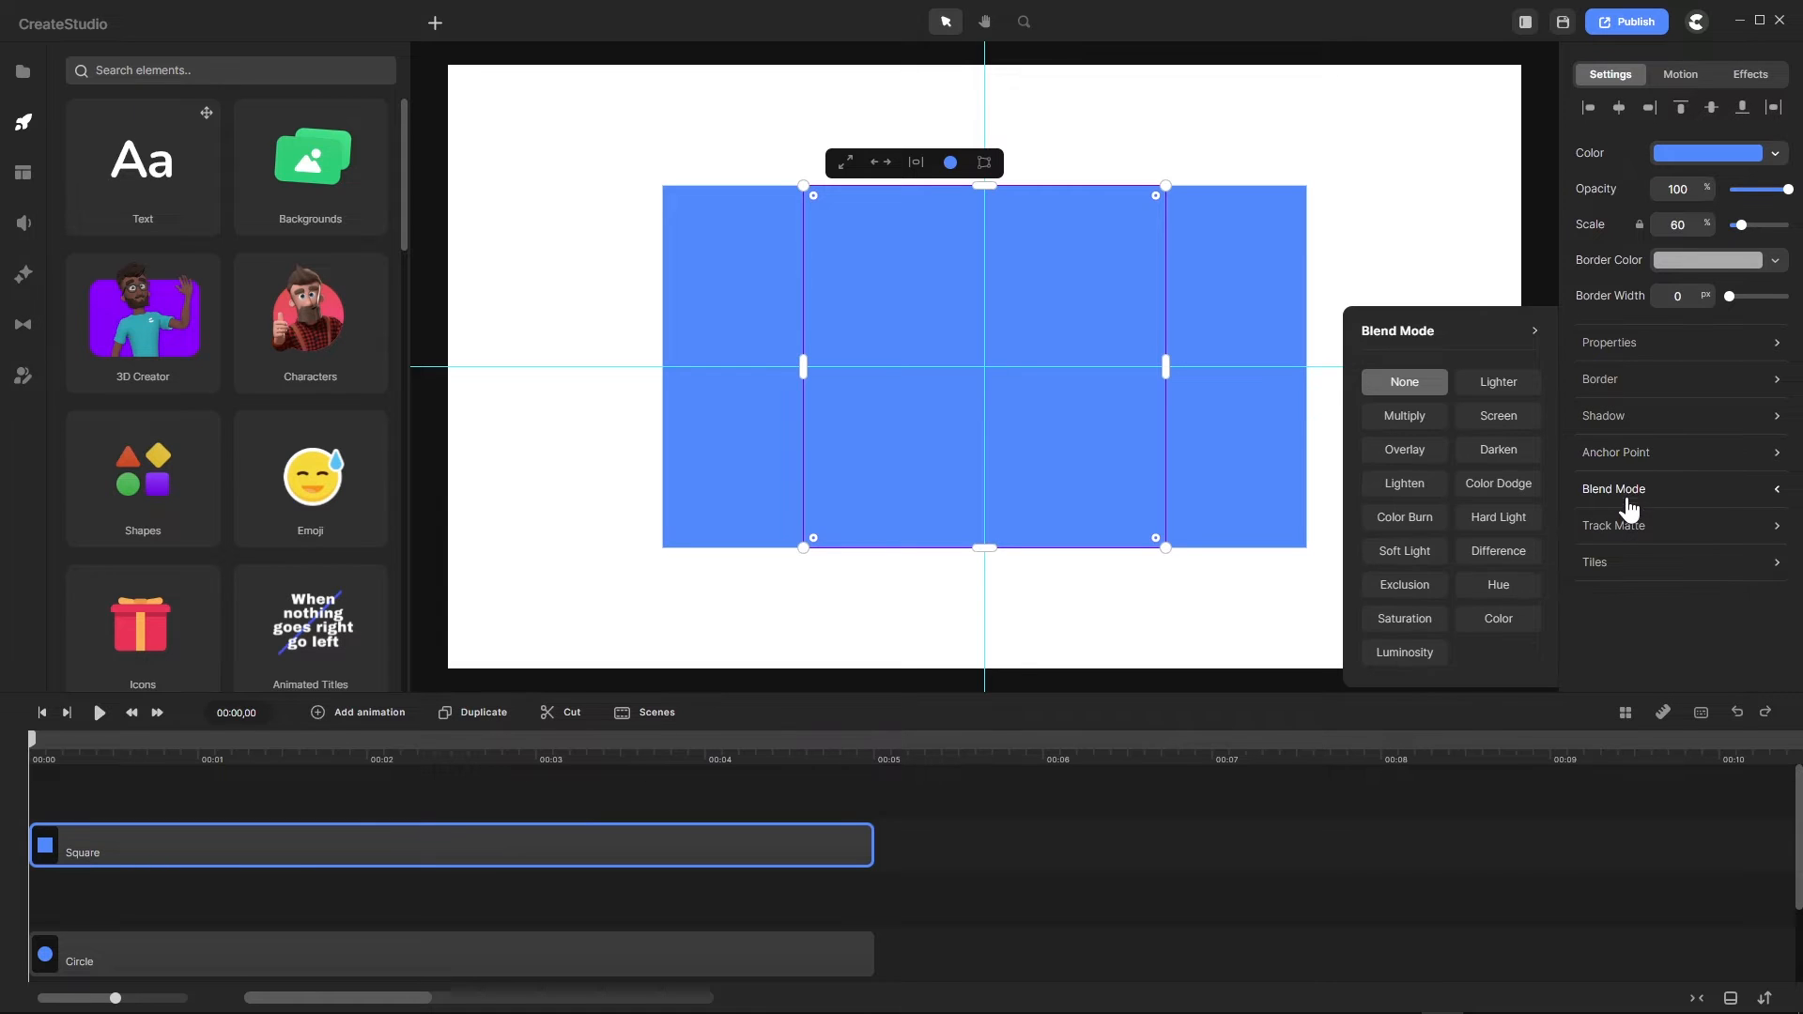
{"action": "left_click", "coordinate": [1629, 530]}
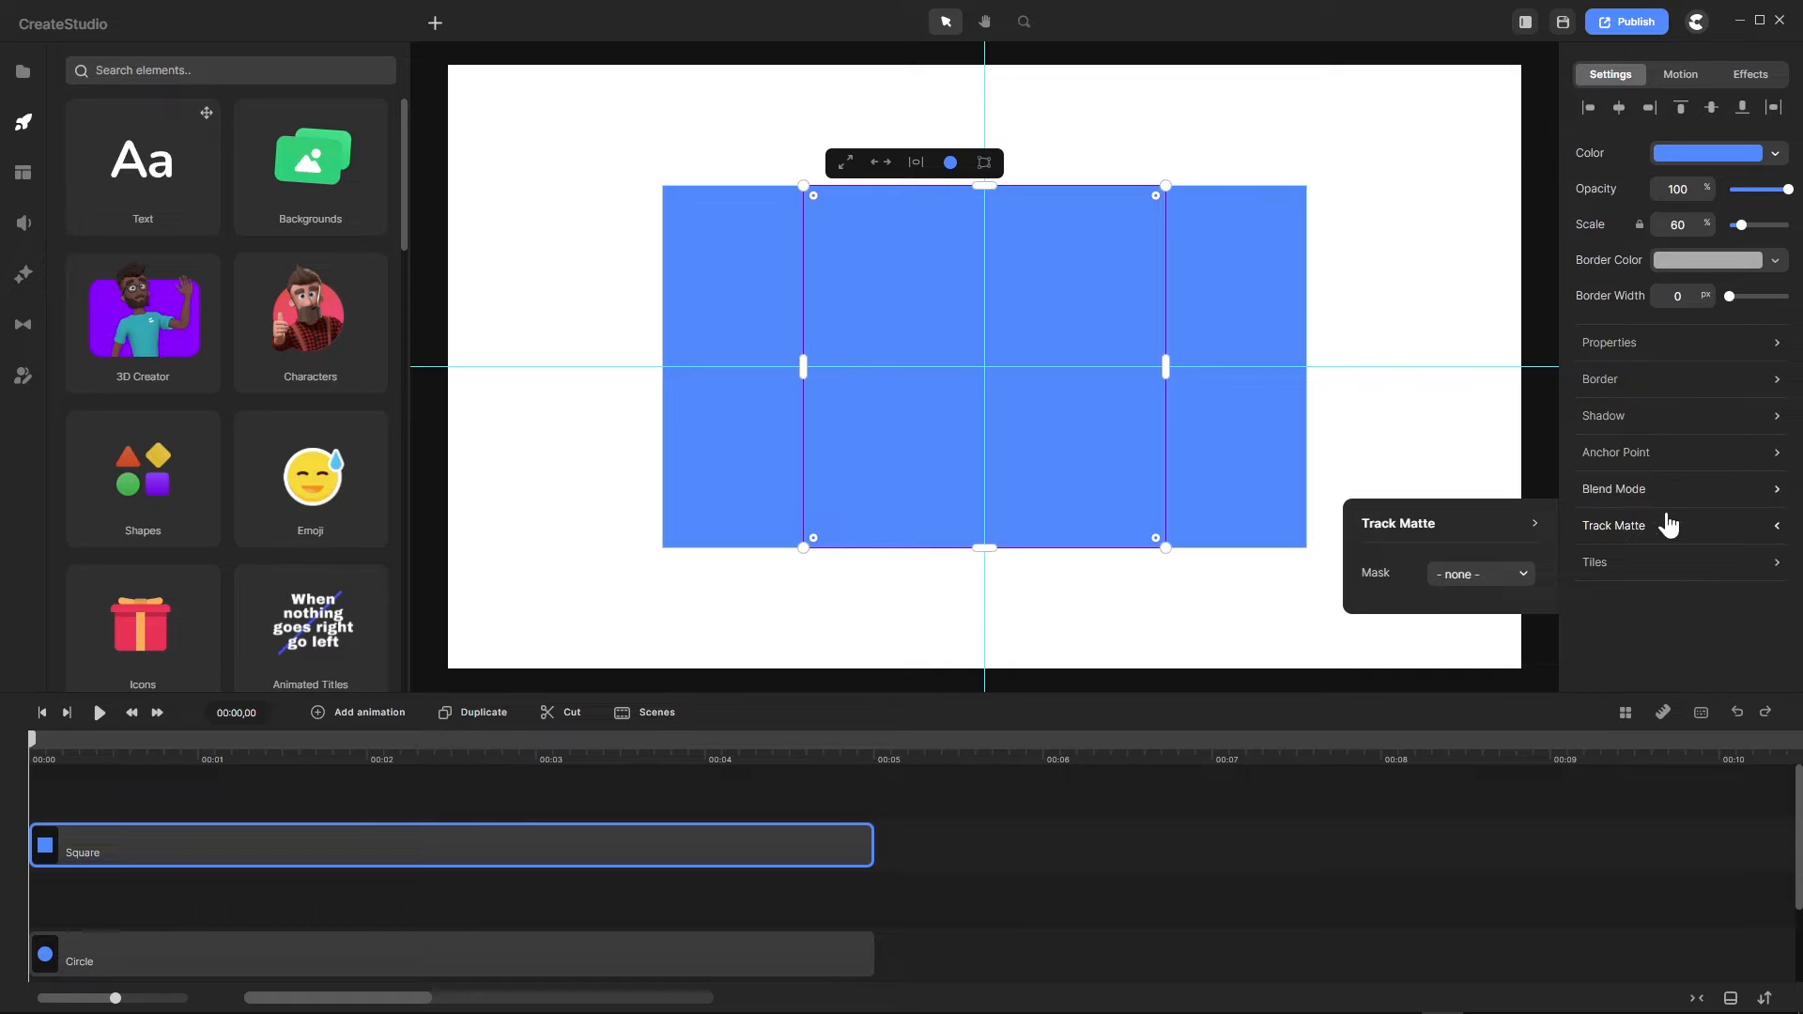
Step: Display the guideline options, close the Track Matte settings, hide the guideline options again and deselect the square
{"action": "left_click", "coordinate": [1666, 717]}
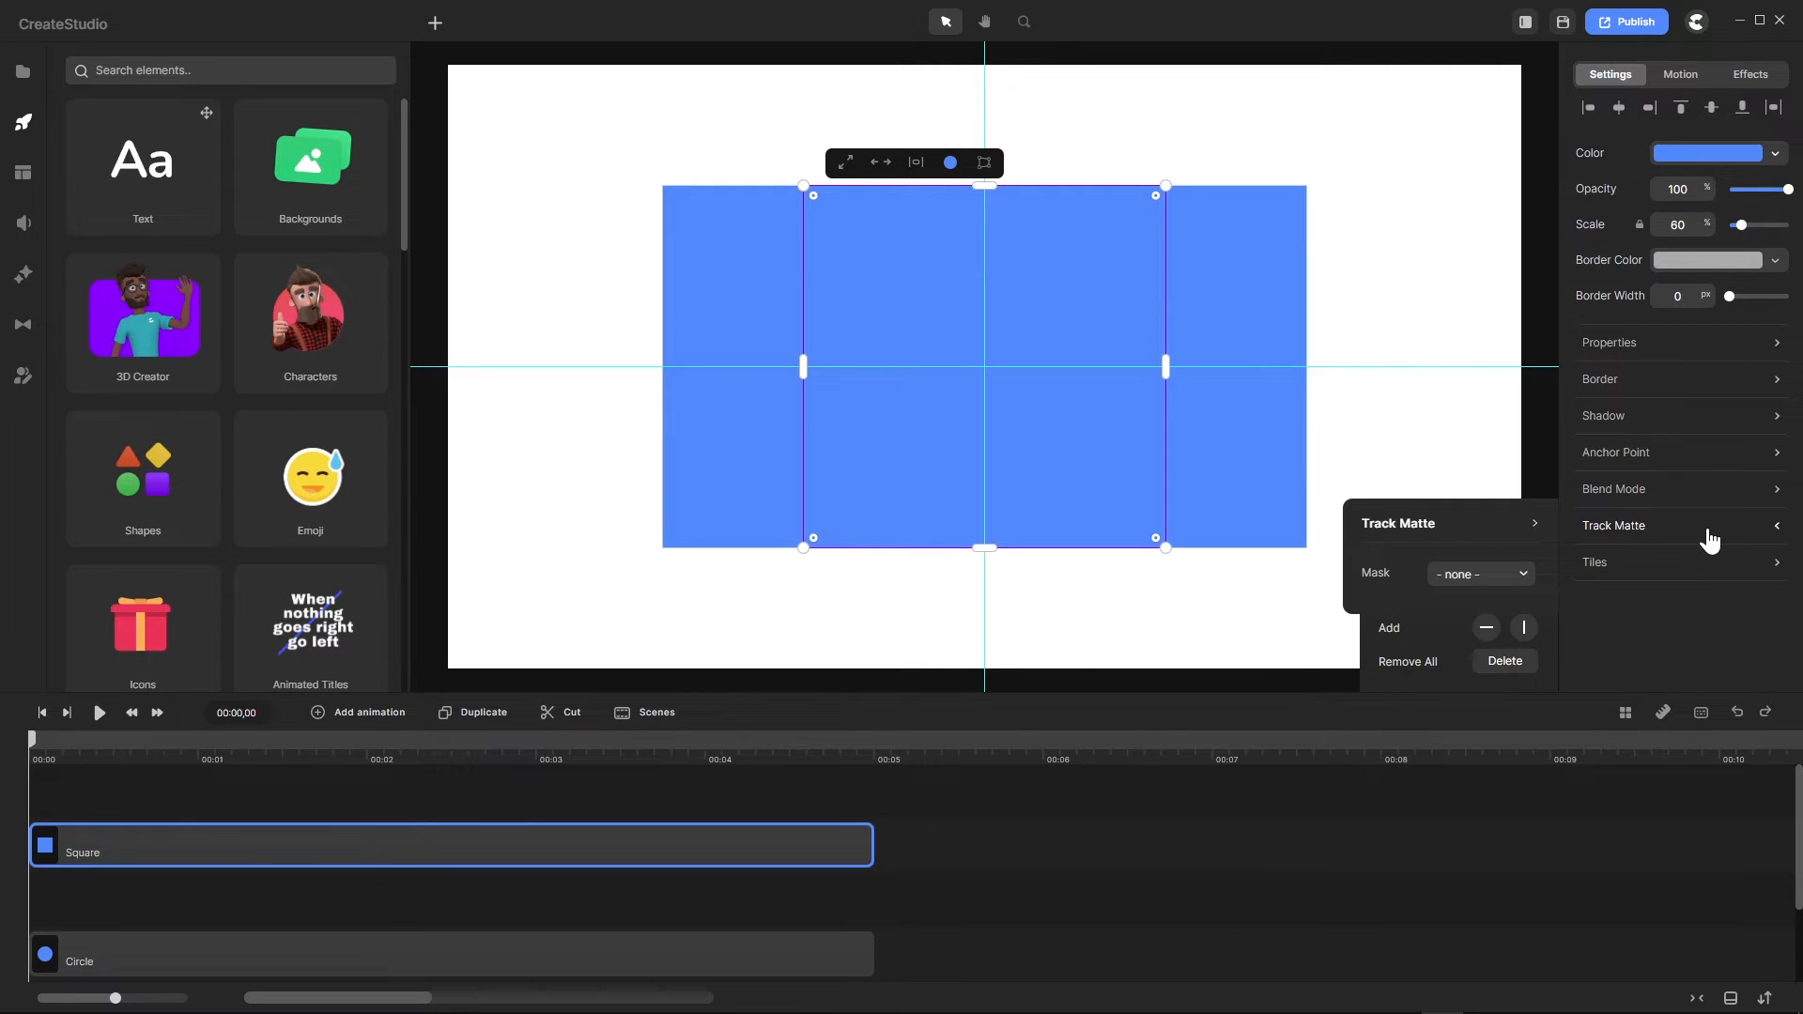
{"action": "left_click", "coordinate": [1645, 537]}
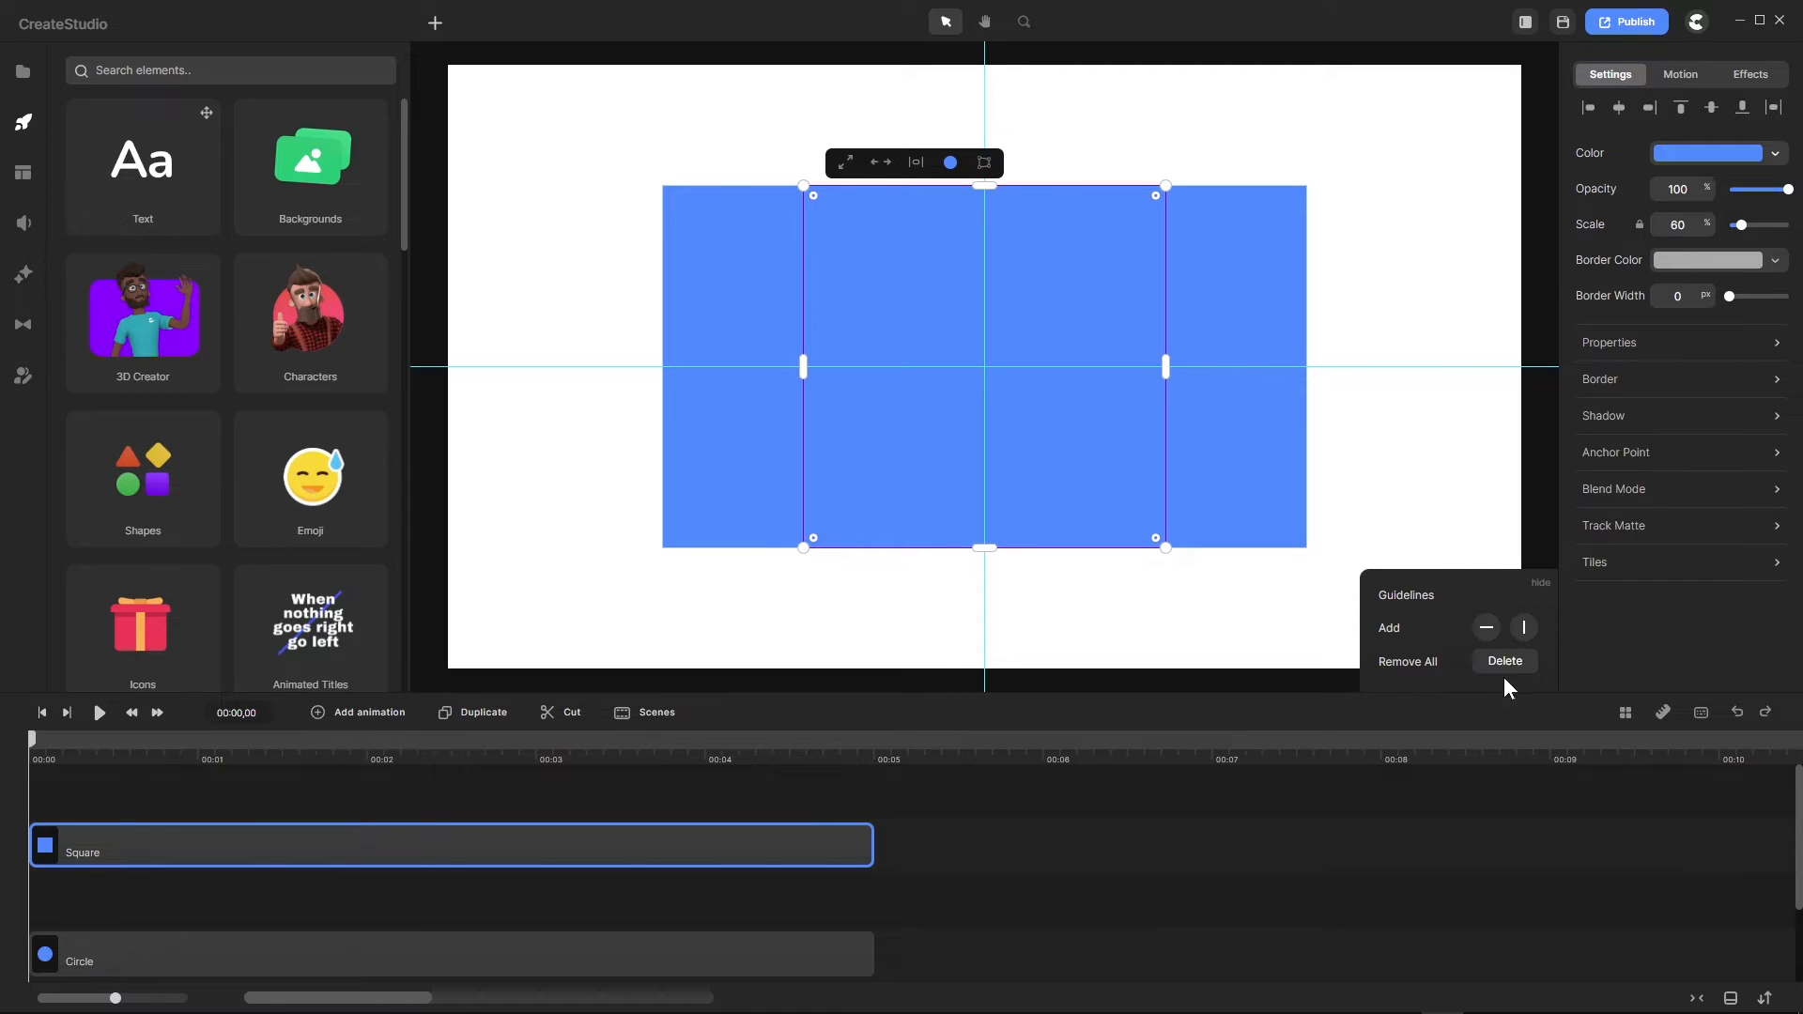
{"action": "left_click", "coordinate": [1541, 584]}
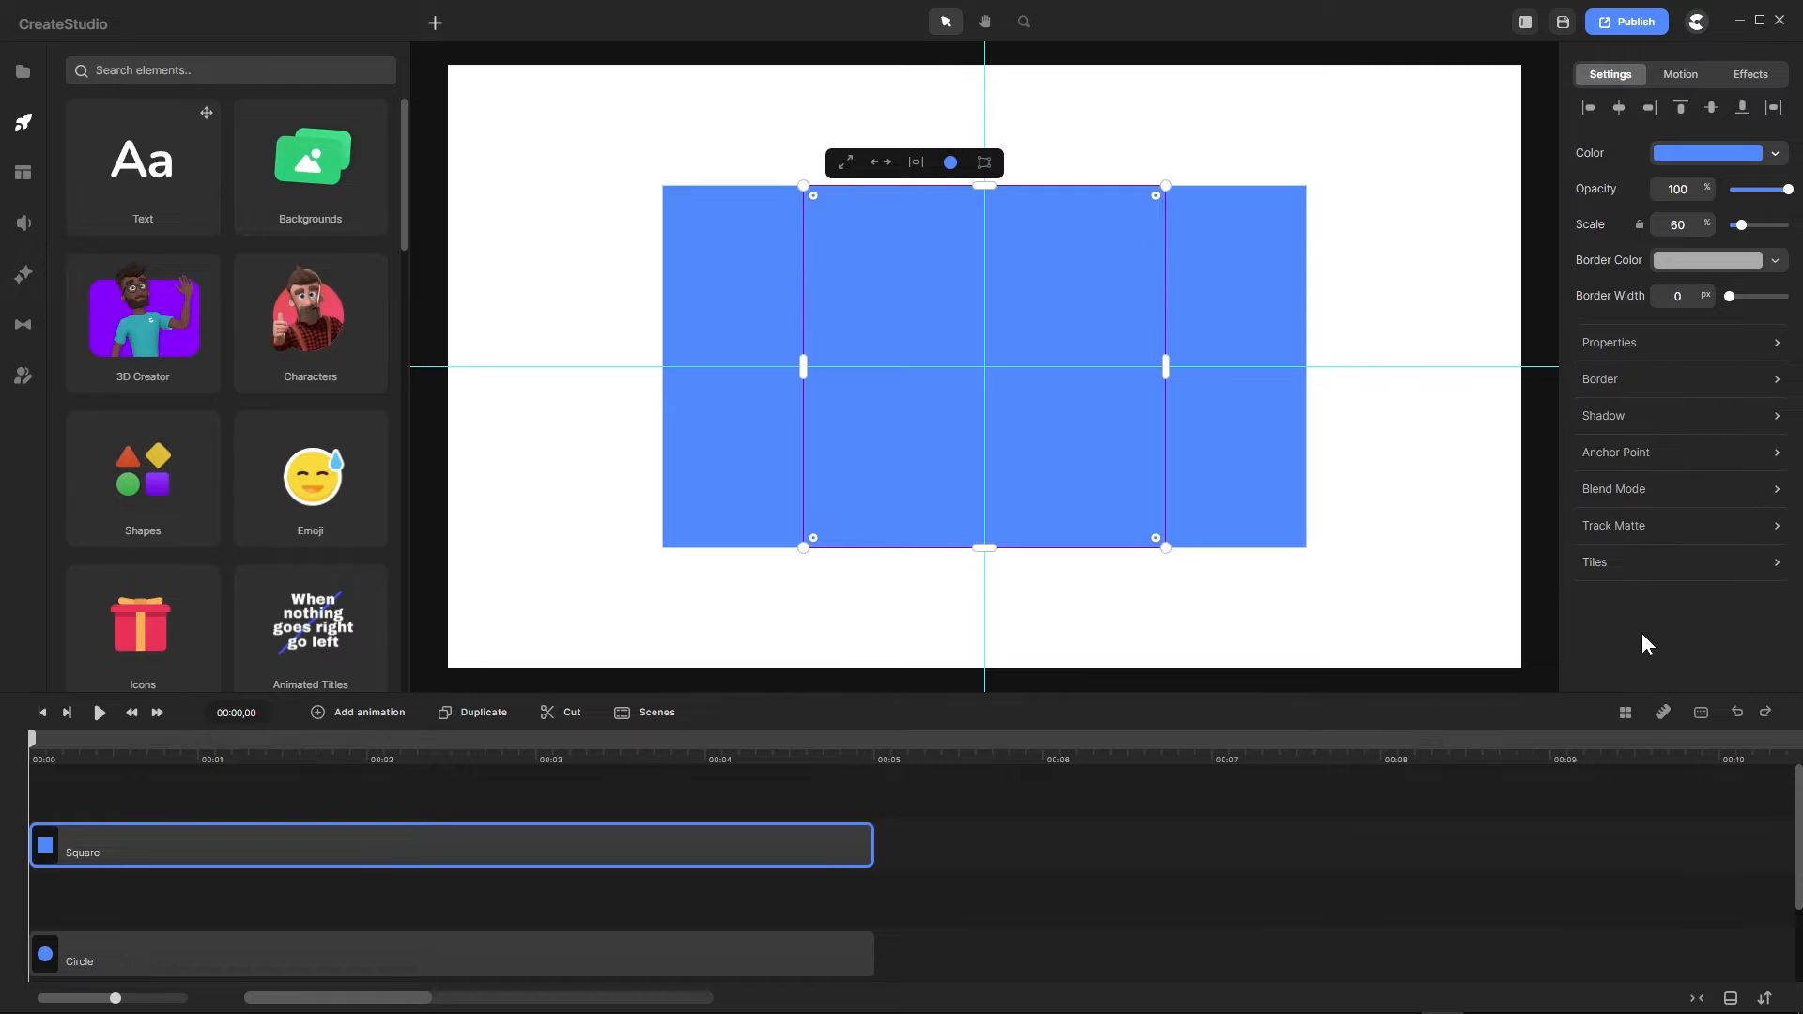
{"action": "left_click", "coordinate": [1443, 548]}
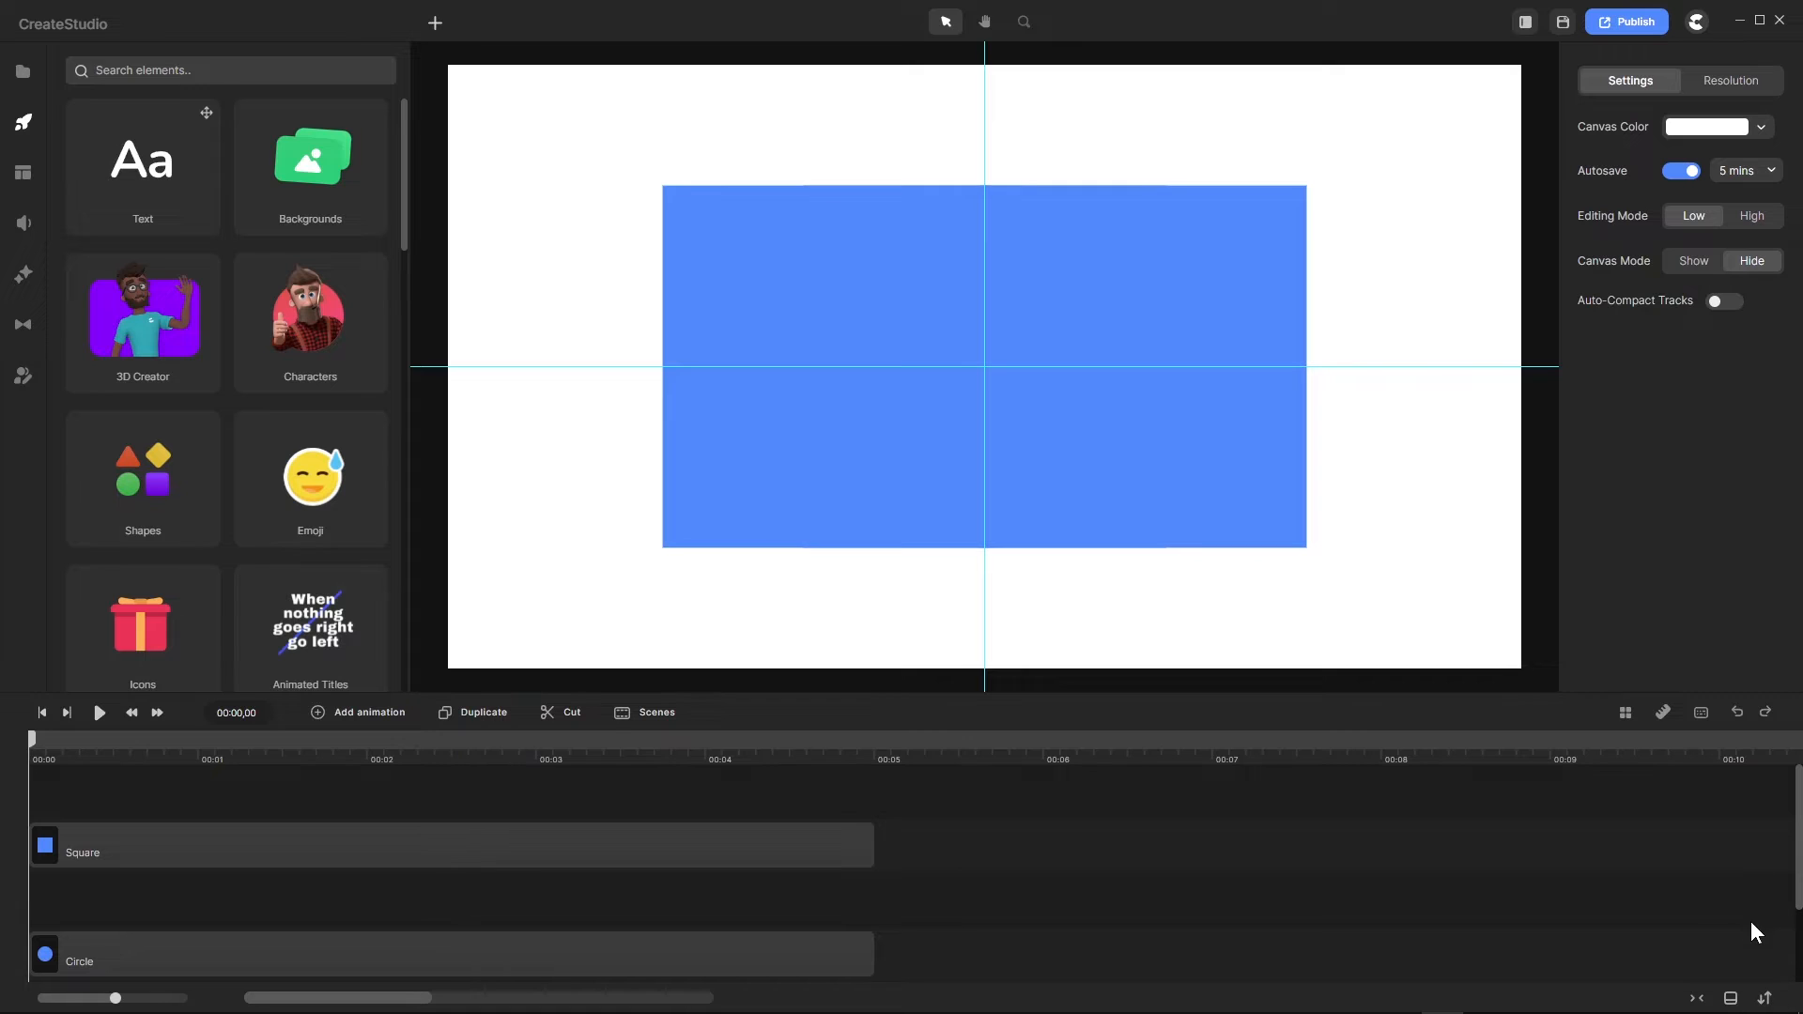
Step: Try the Medium and Small timeline track sizes and return the track size to Large
{"action": "left_click", "coordinate": [1767, 1001]}
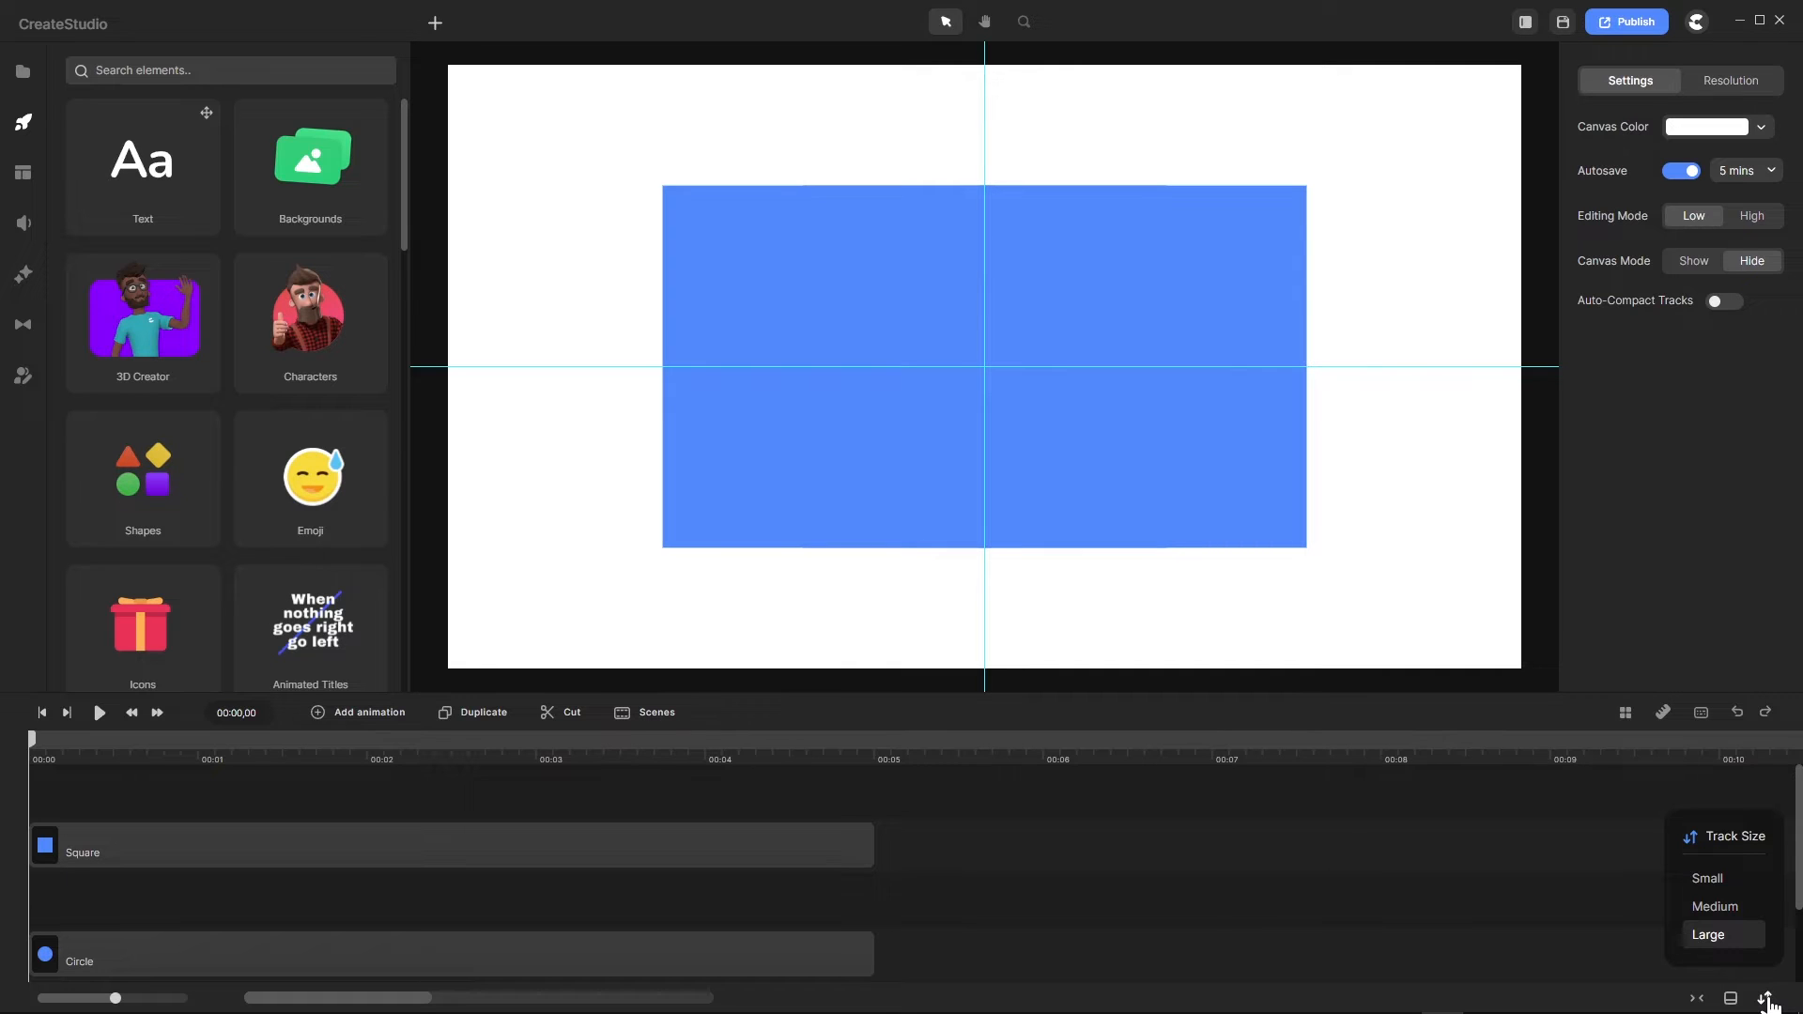
{"action": "left_click", "coordinate": [1724, 909]}
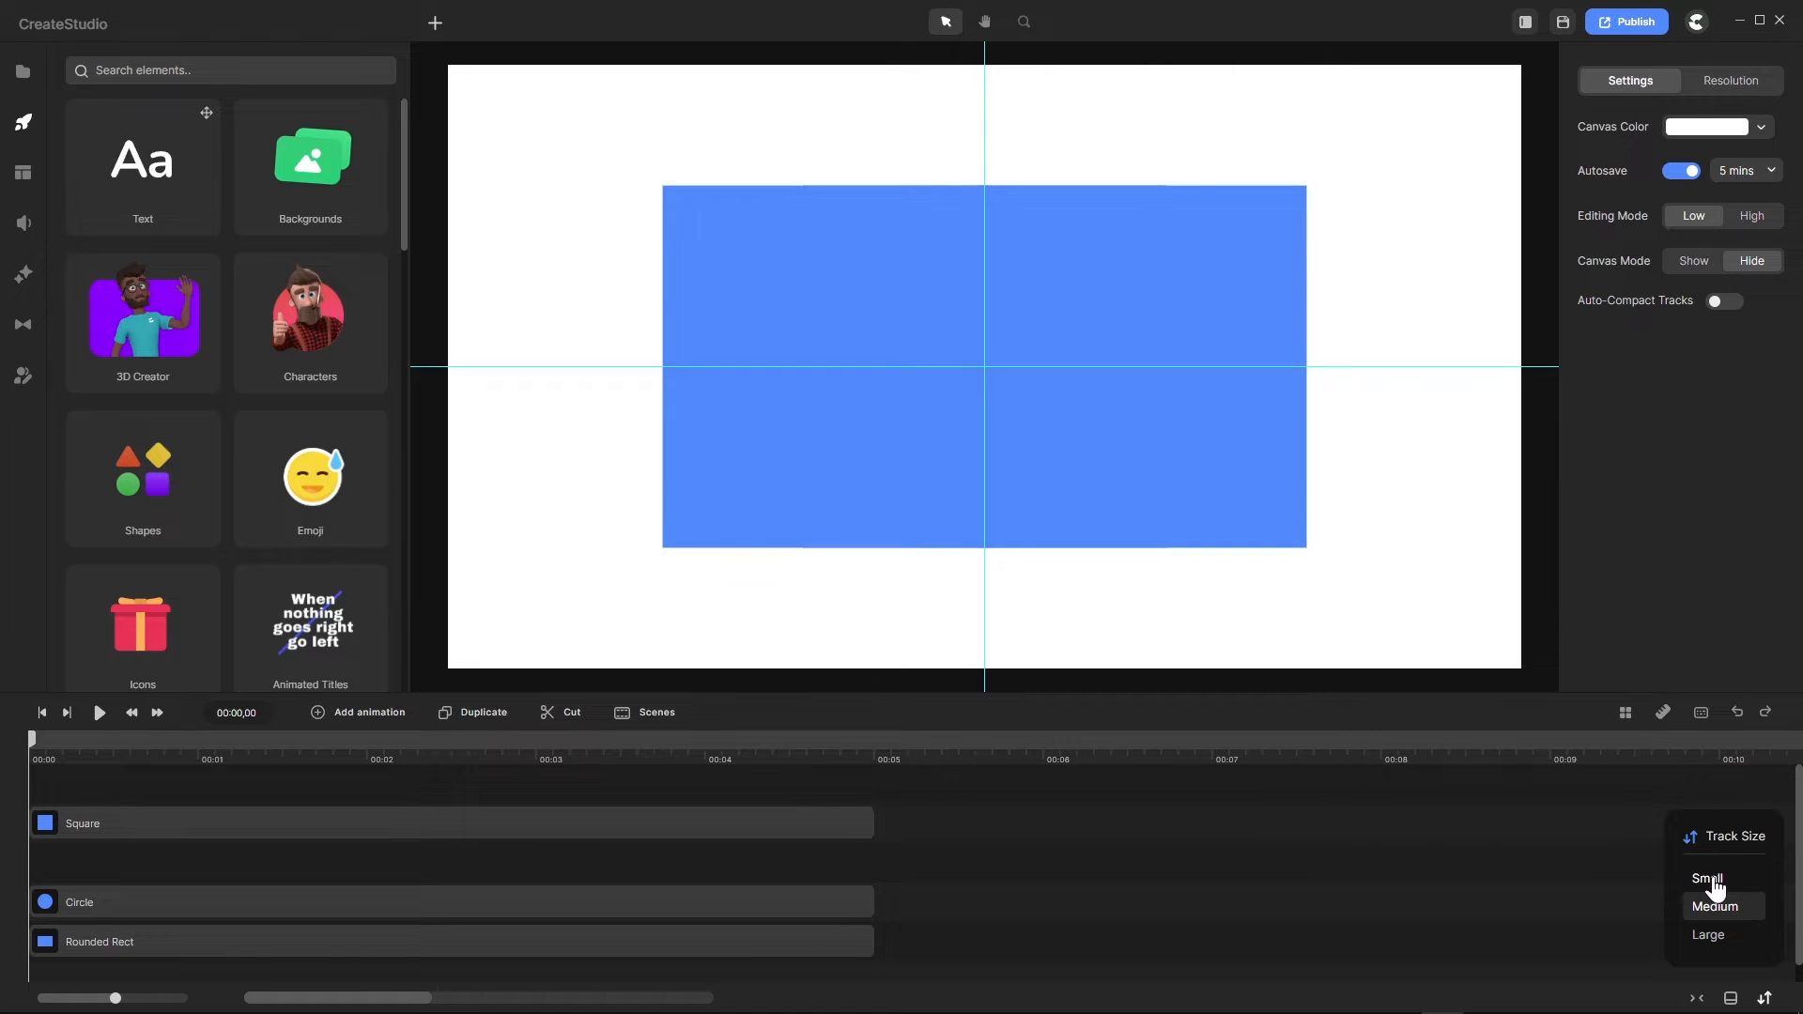
{"action": "left_click", "coordinate": [1711, 880]}
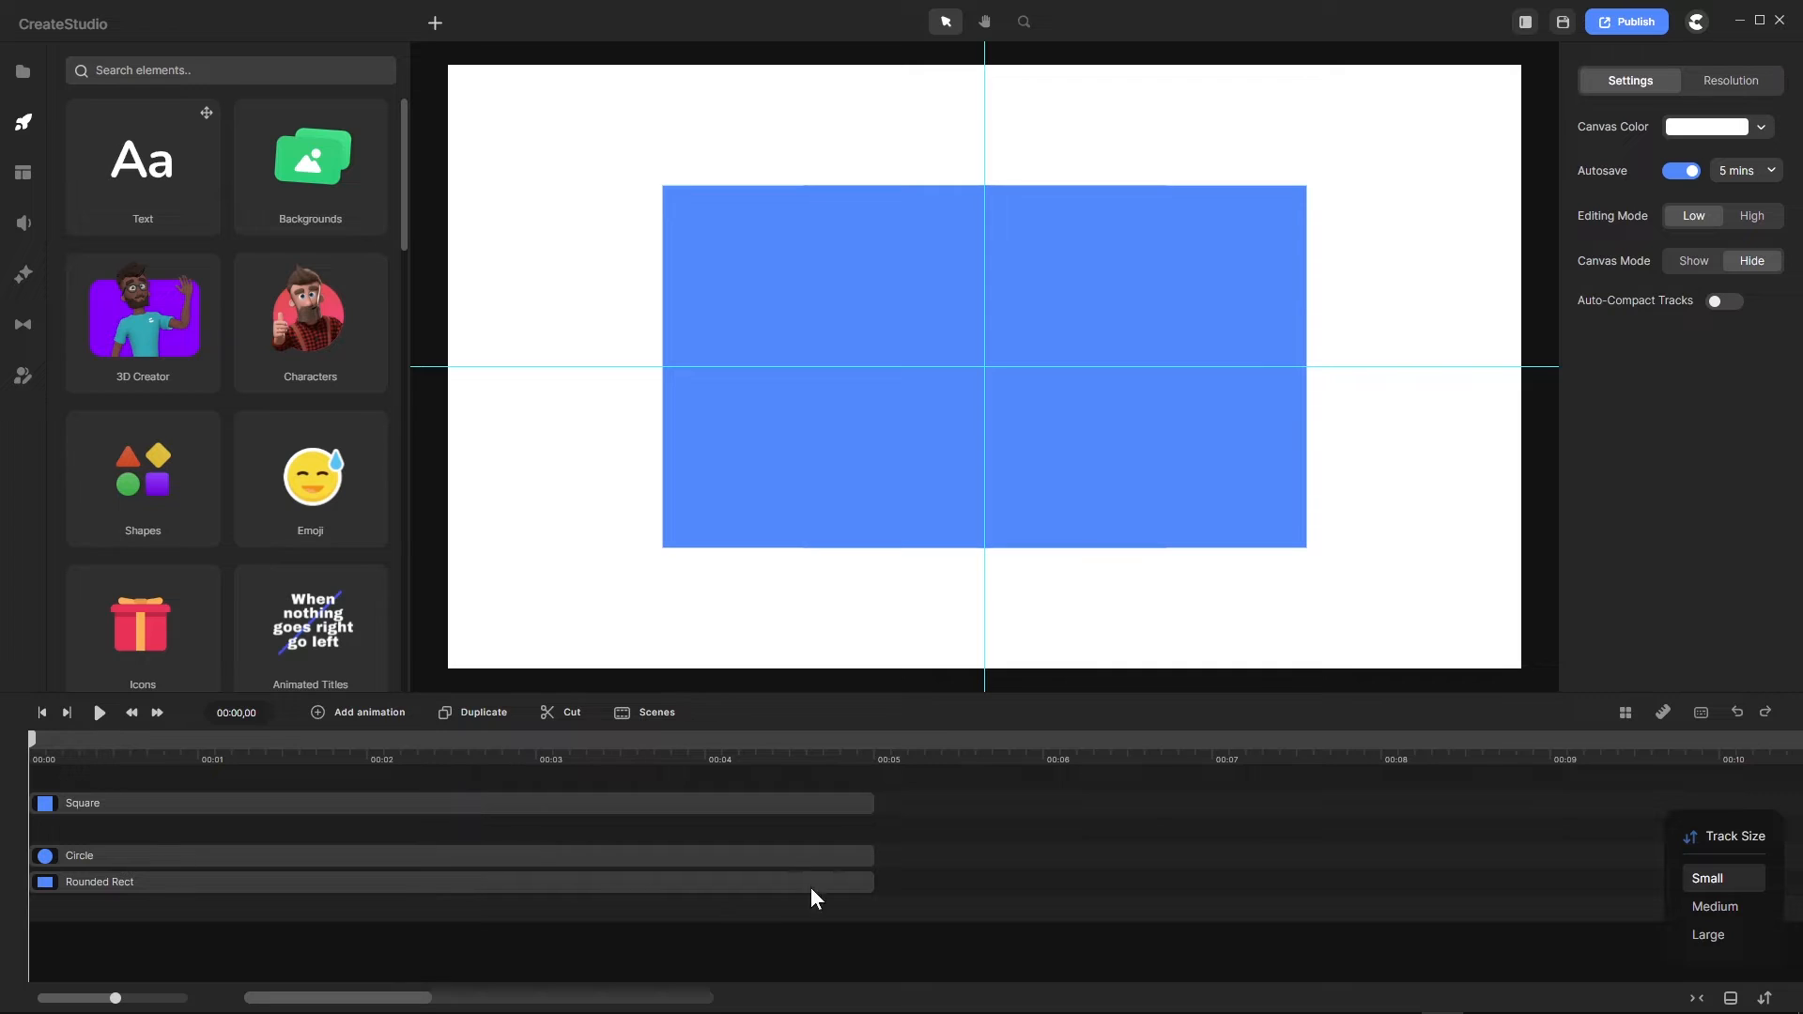
{"action": "left_click", "coordinate": [1693, 909]}
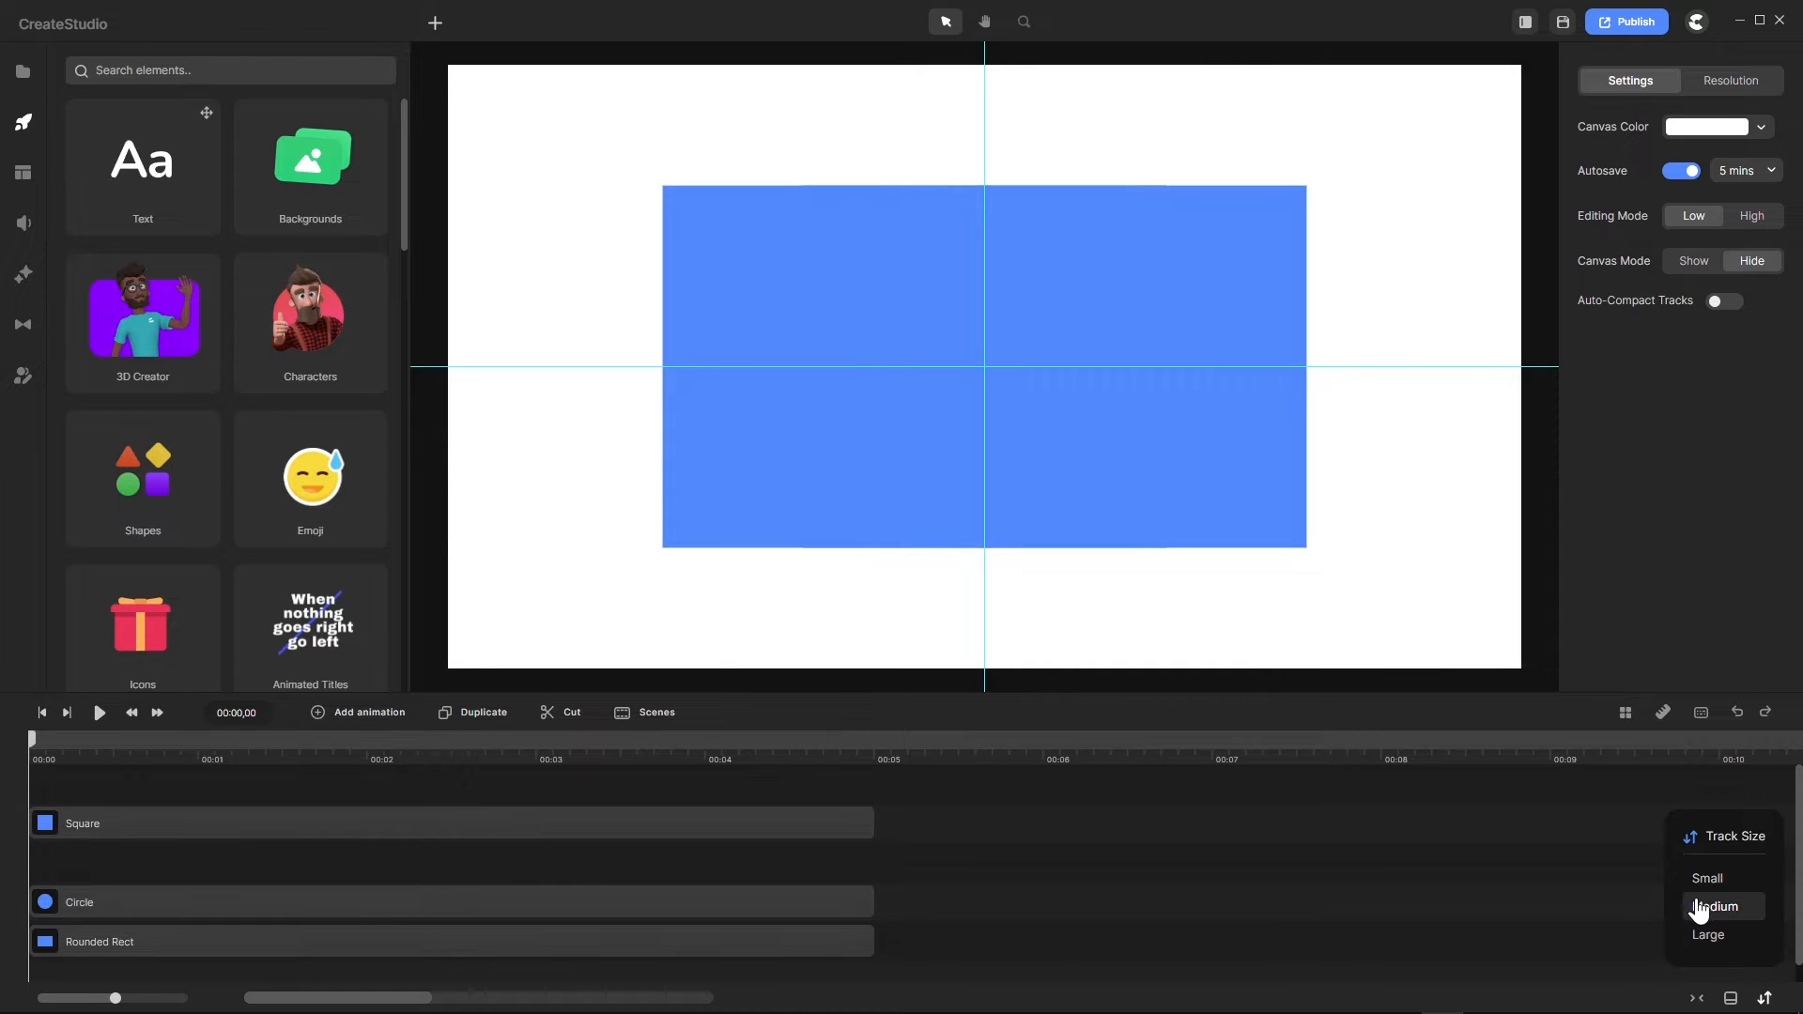
{"action": "left_click", "coordinate": [1707, 937]}
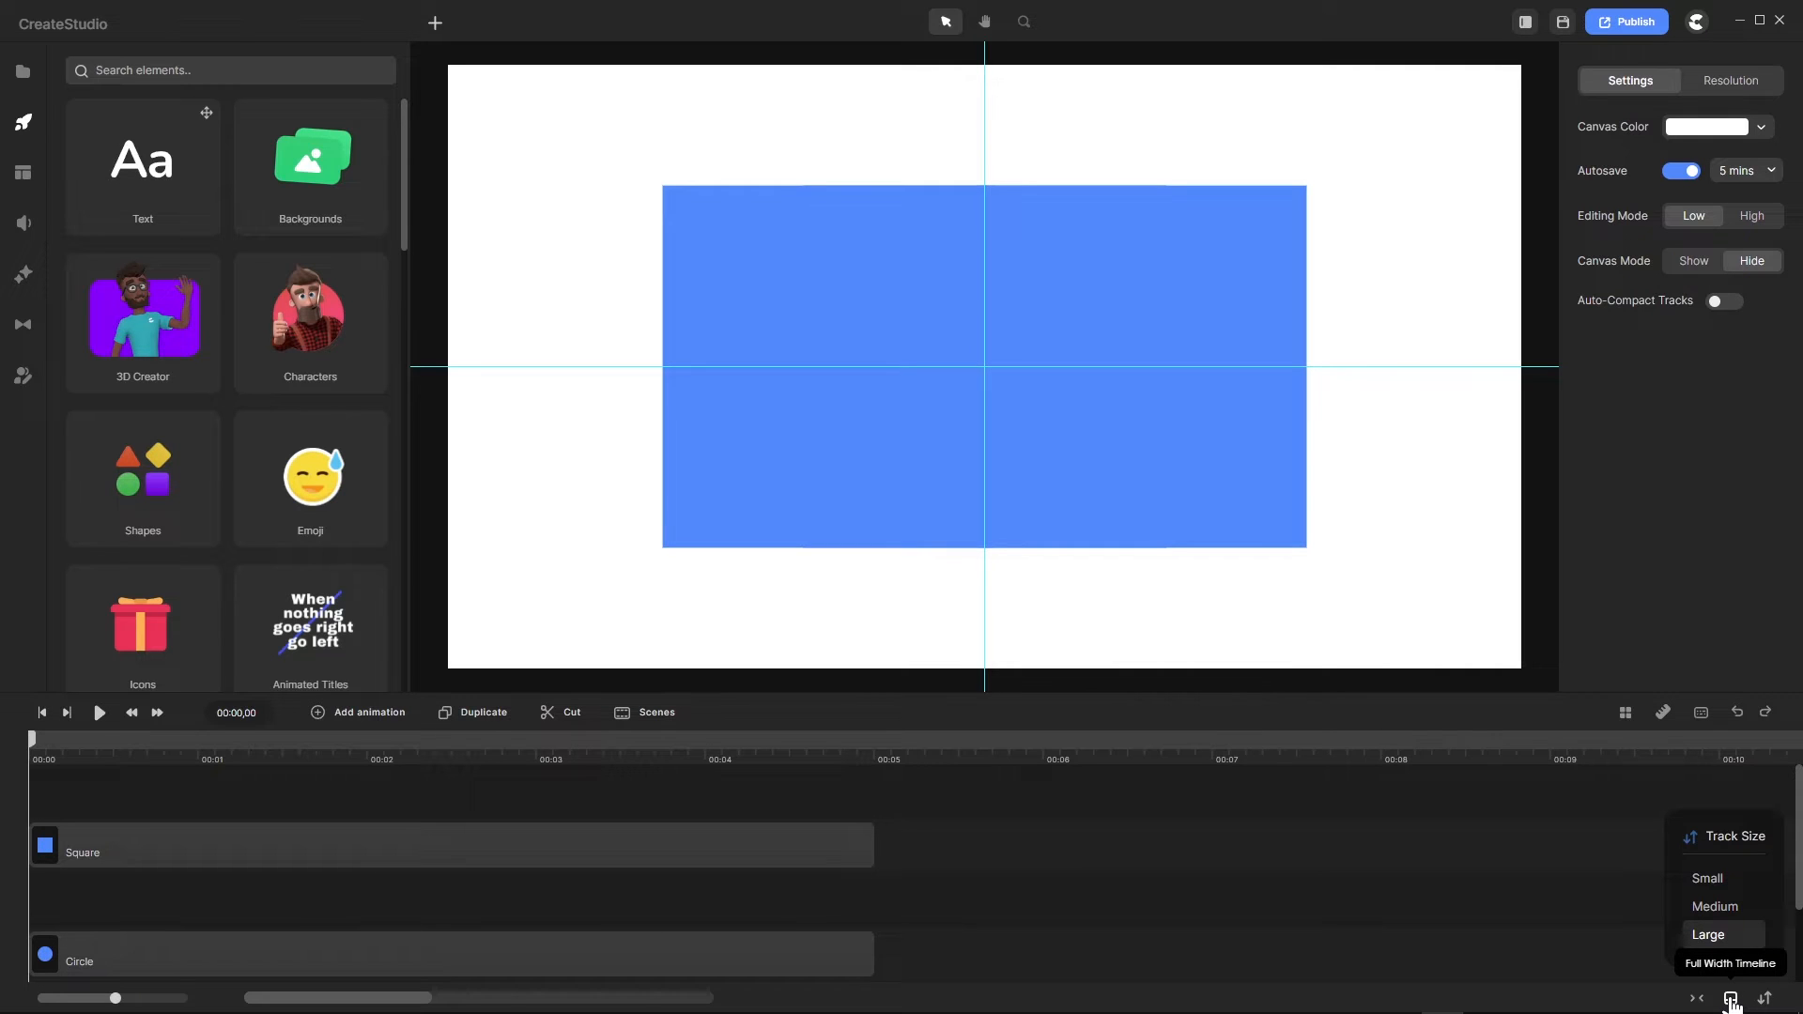
Step: Turn off the full-width timeline to browse the elements in the taller library, and restore the full-width timeline
{"action": "mouse_move", "coordinate": [1442, 995]}
{"action": "left_click", "coordinate": [1732, 999]}
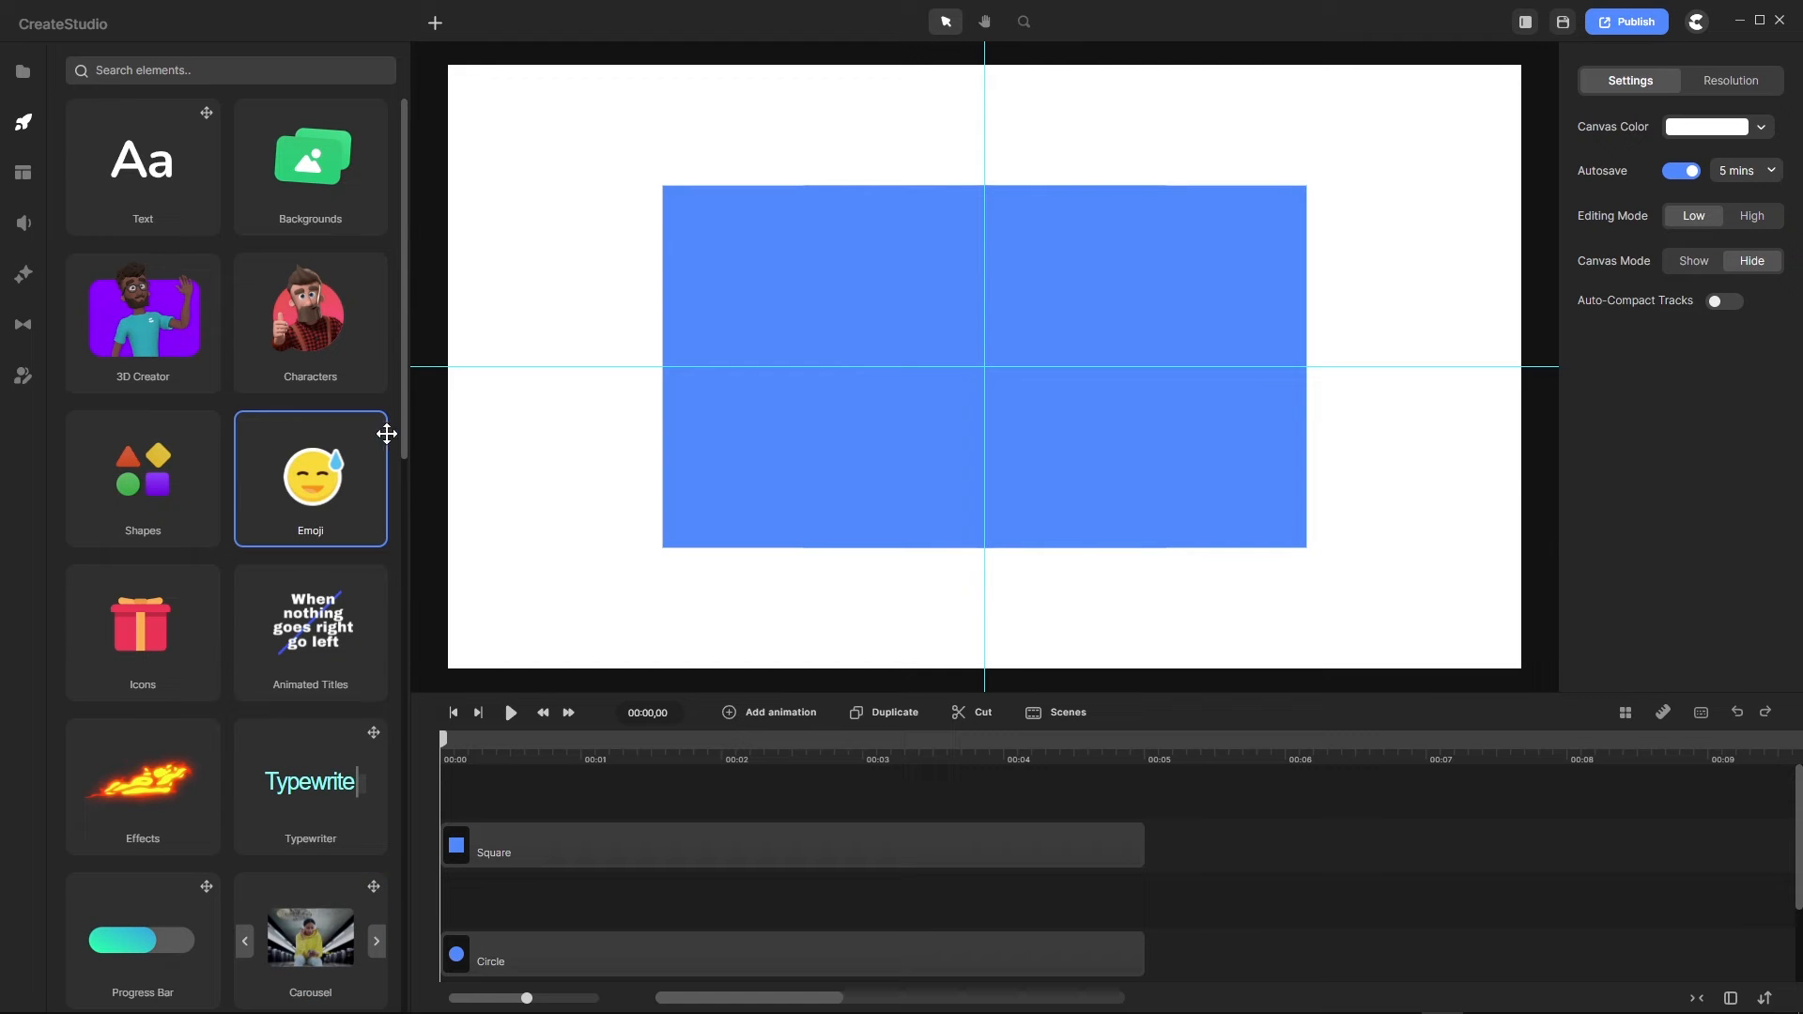
{"action": "scroll", "coordinate": [313, 457], "scroll_direction": "down", "scroll_amount": 9}
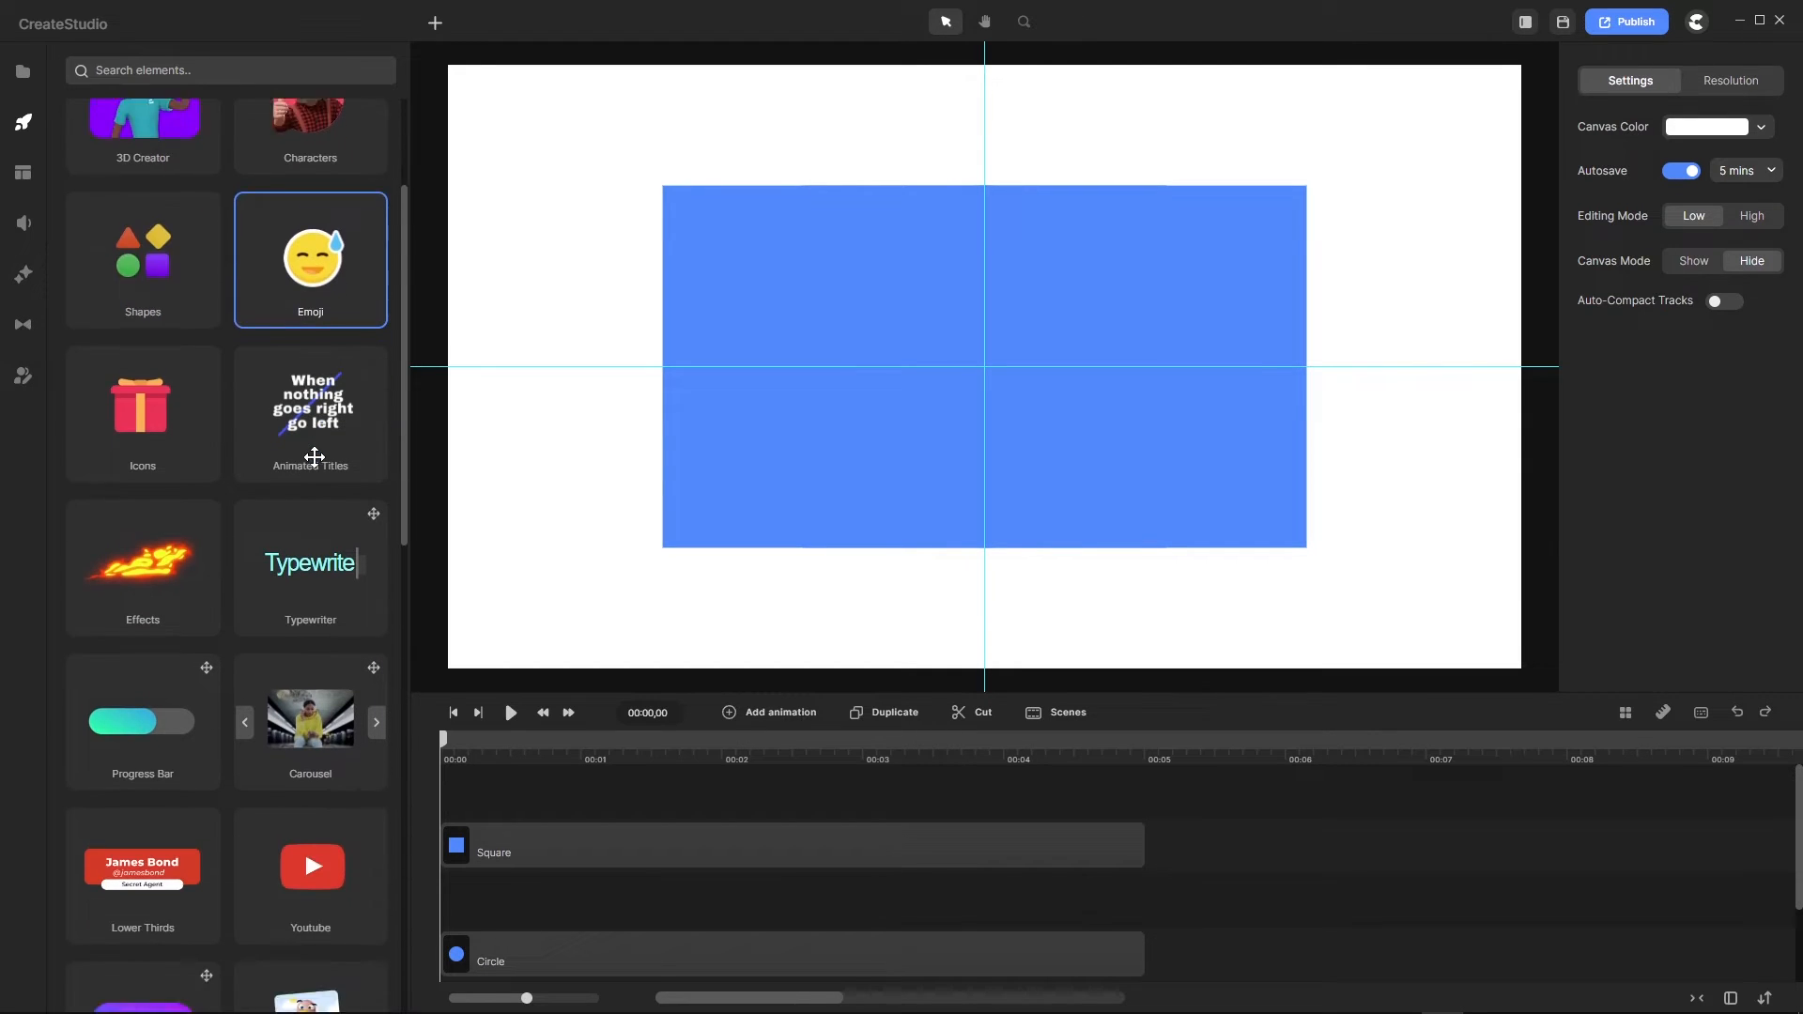
{"action": "scroll", "coordinate": [313, 457], "scroll_direction": "down", "scroll_amount": 5}
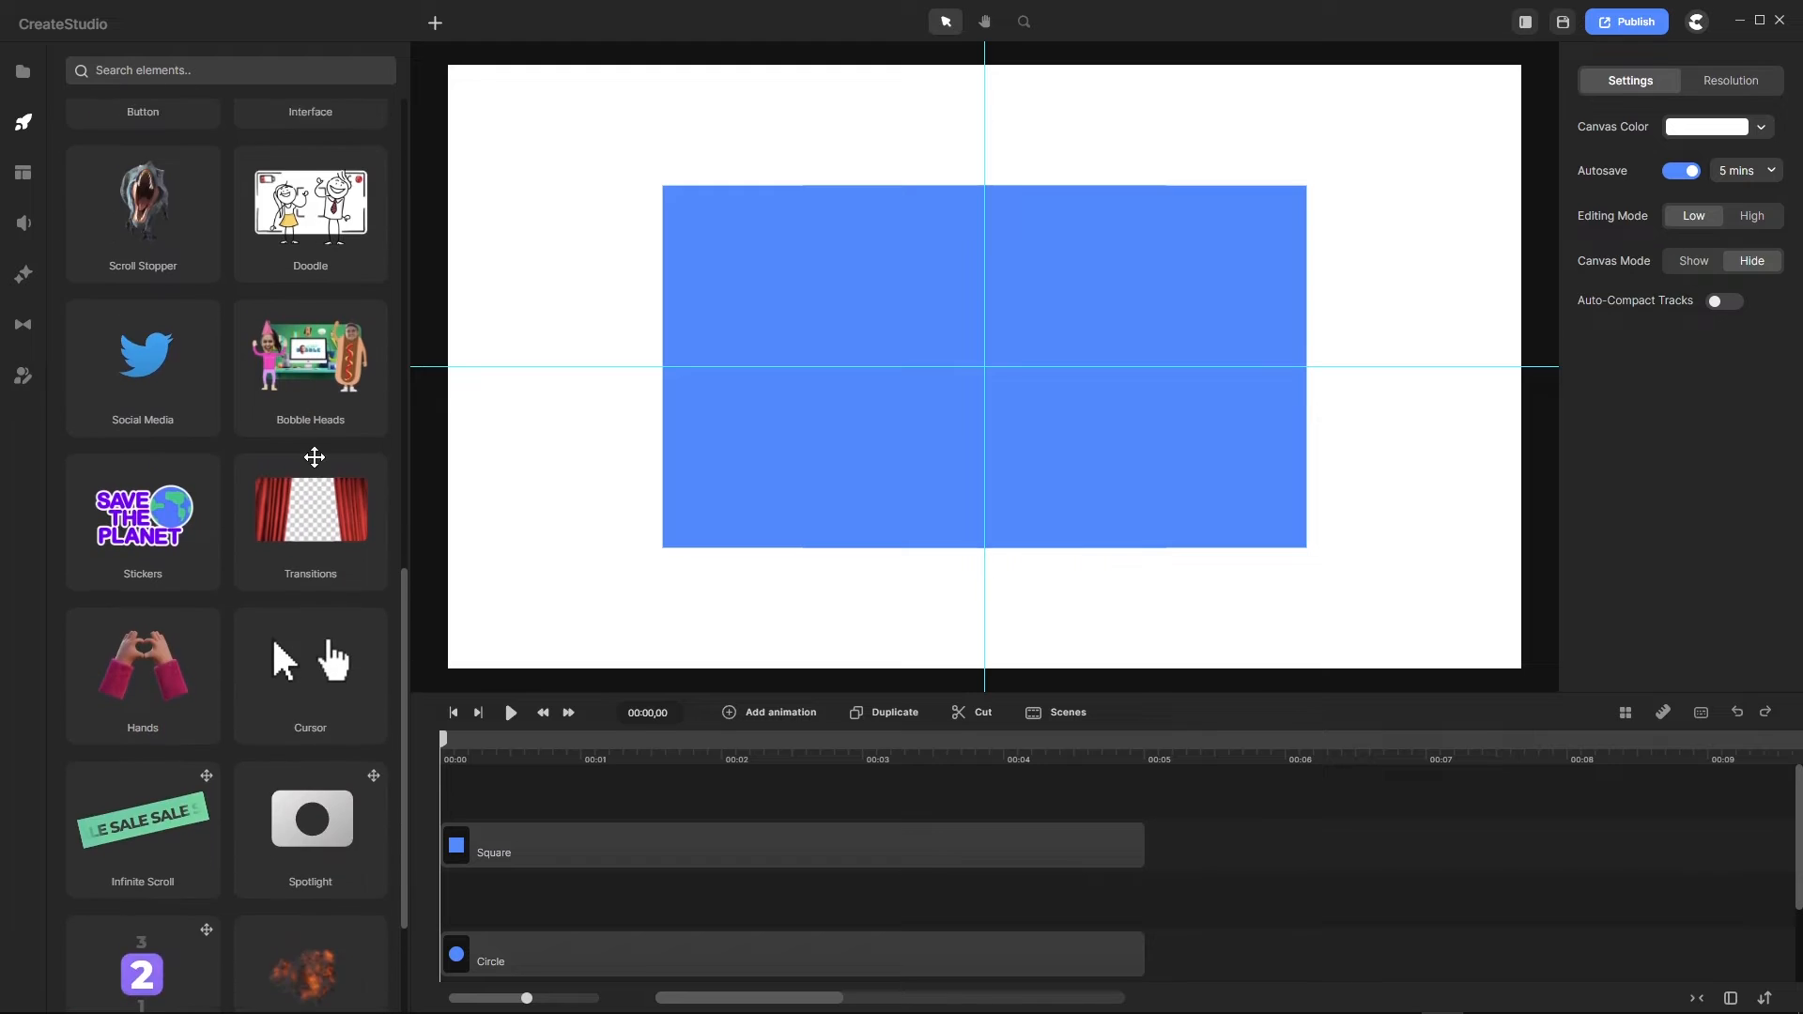
{"action": "scroll", "coordinate": [314, 457], "scroll_direction": "up", "scroll_amount": 11}
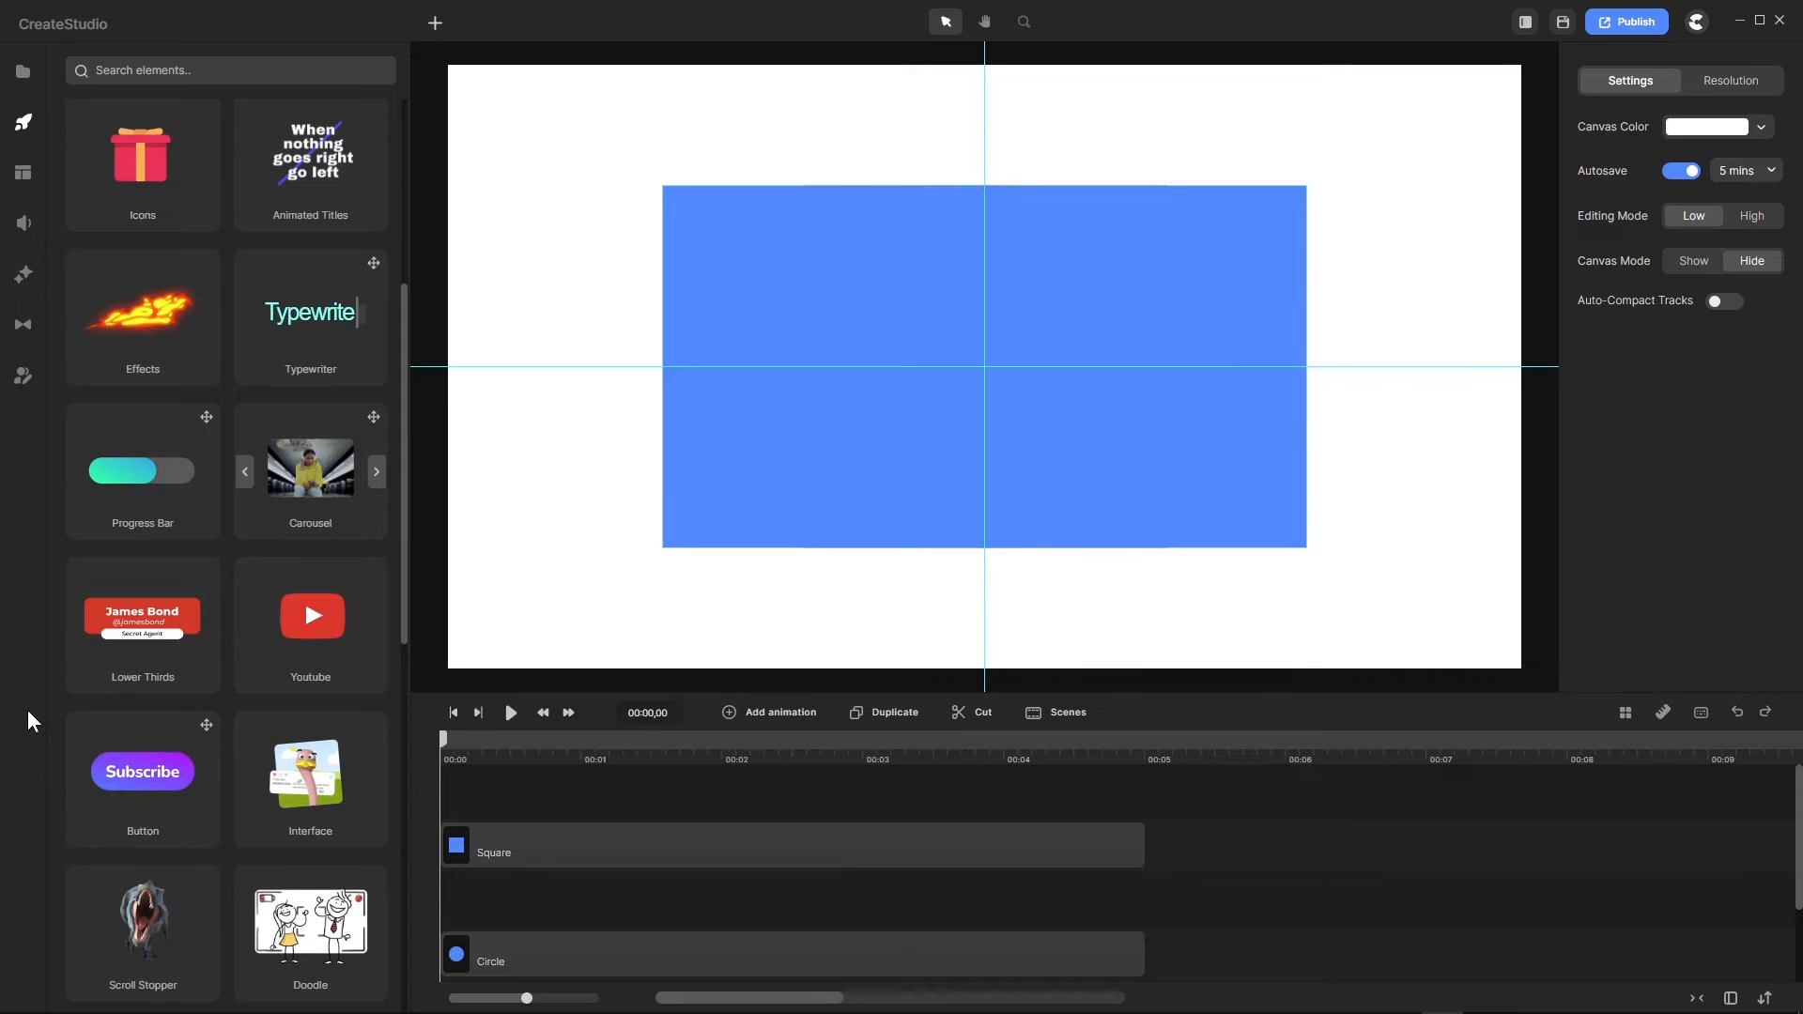
{"action": "left_click", "coordinate": [1731, 999]}
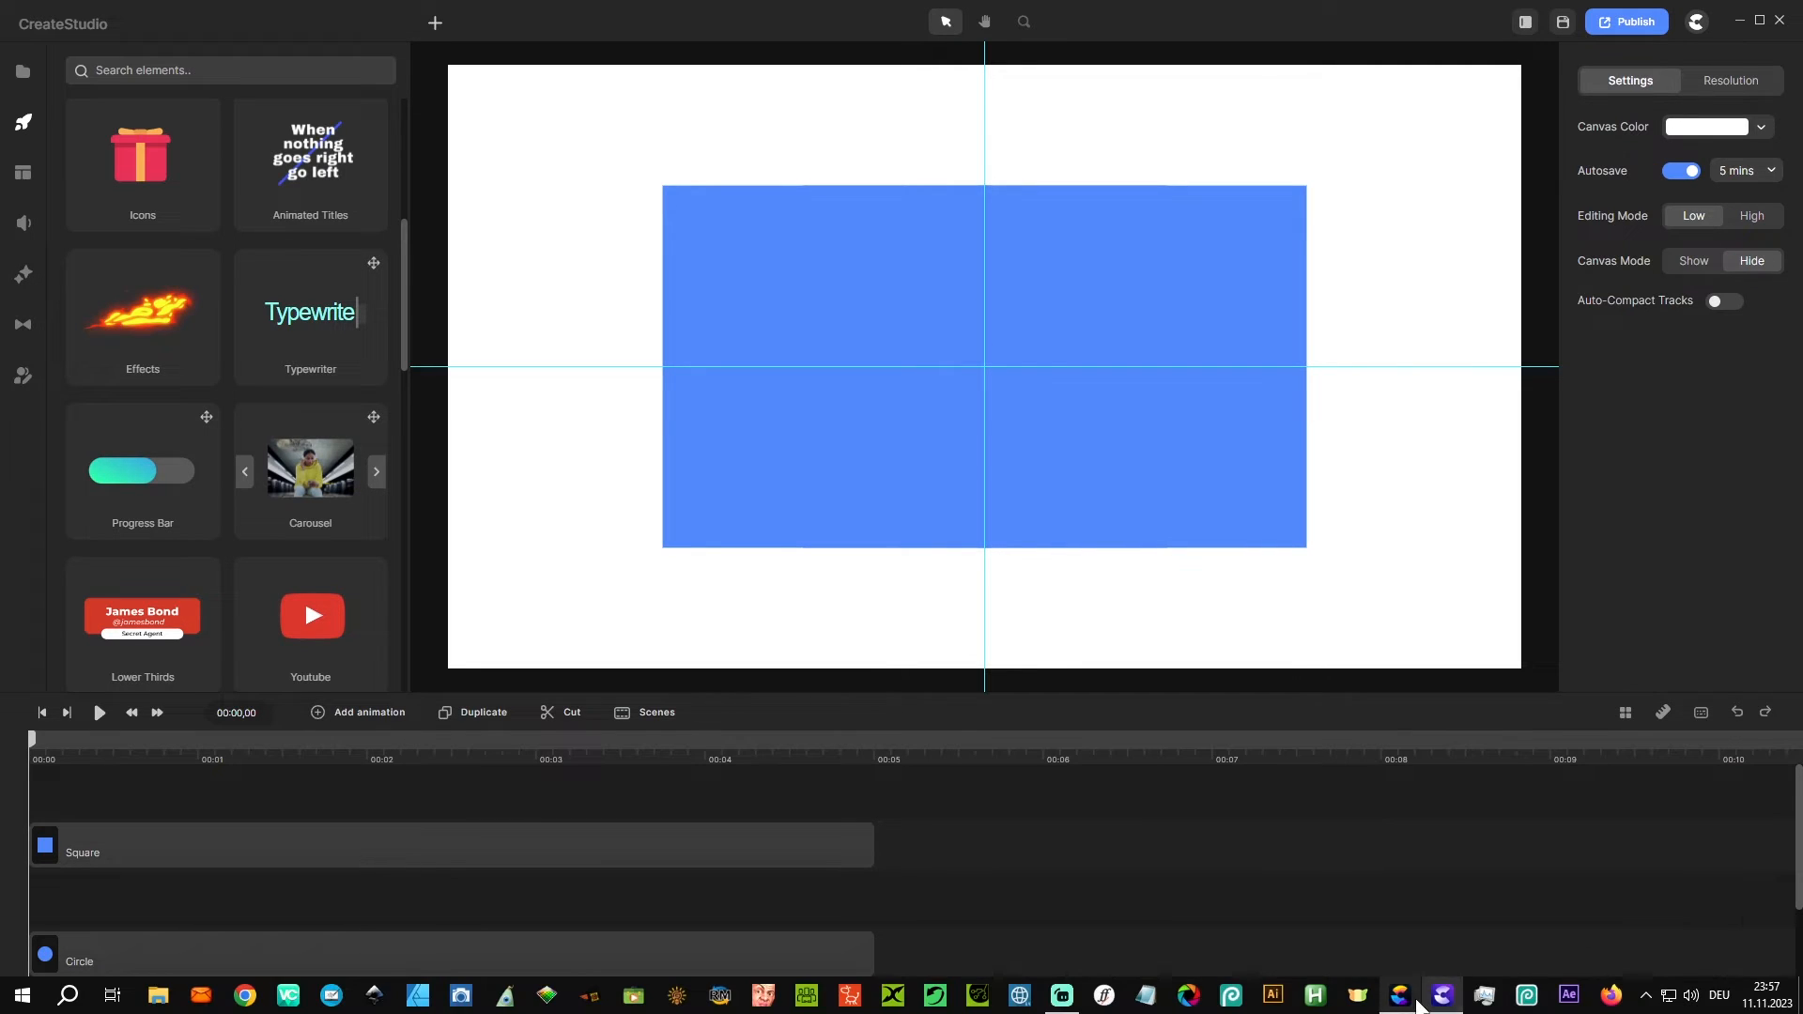
Step: Switch to CreateStudioPro to examine its fit-timeline control, and return to CreateStudio 3
{"action": "left_click", "coordinate": [1402, 1001]}
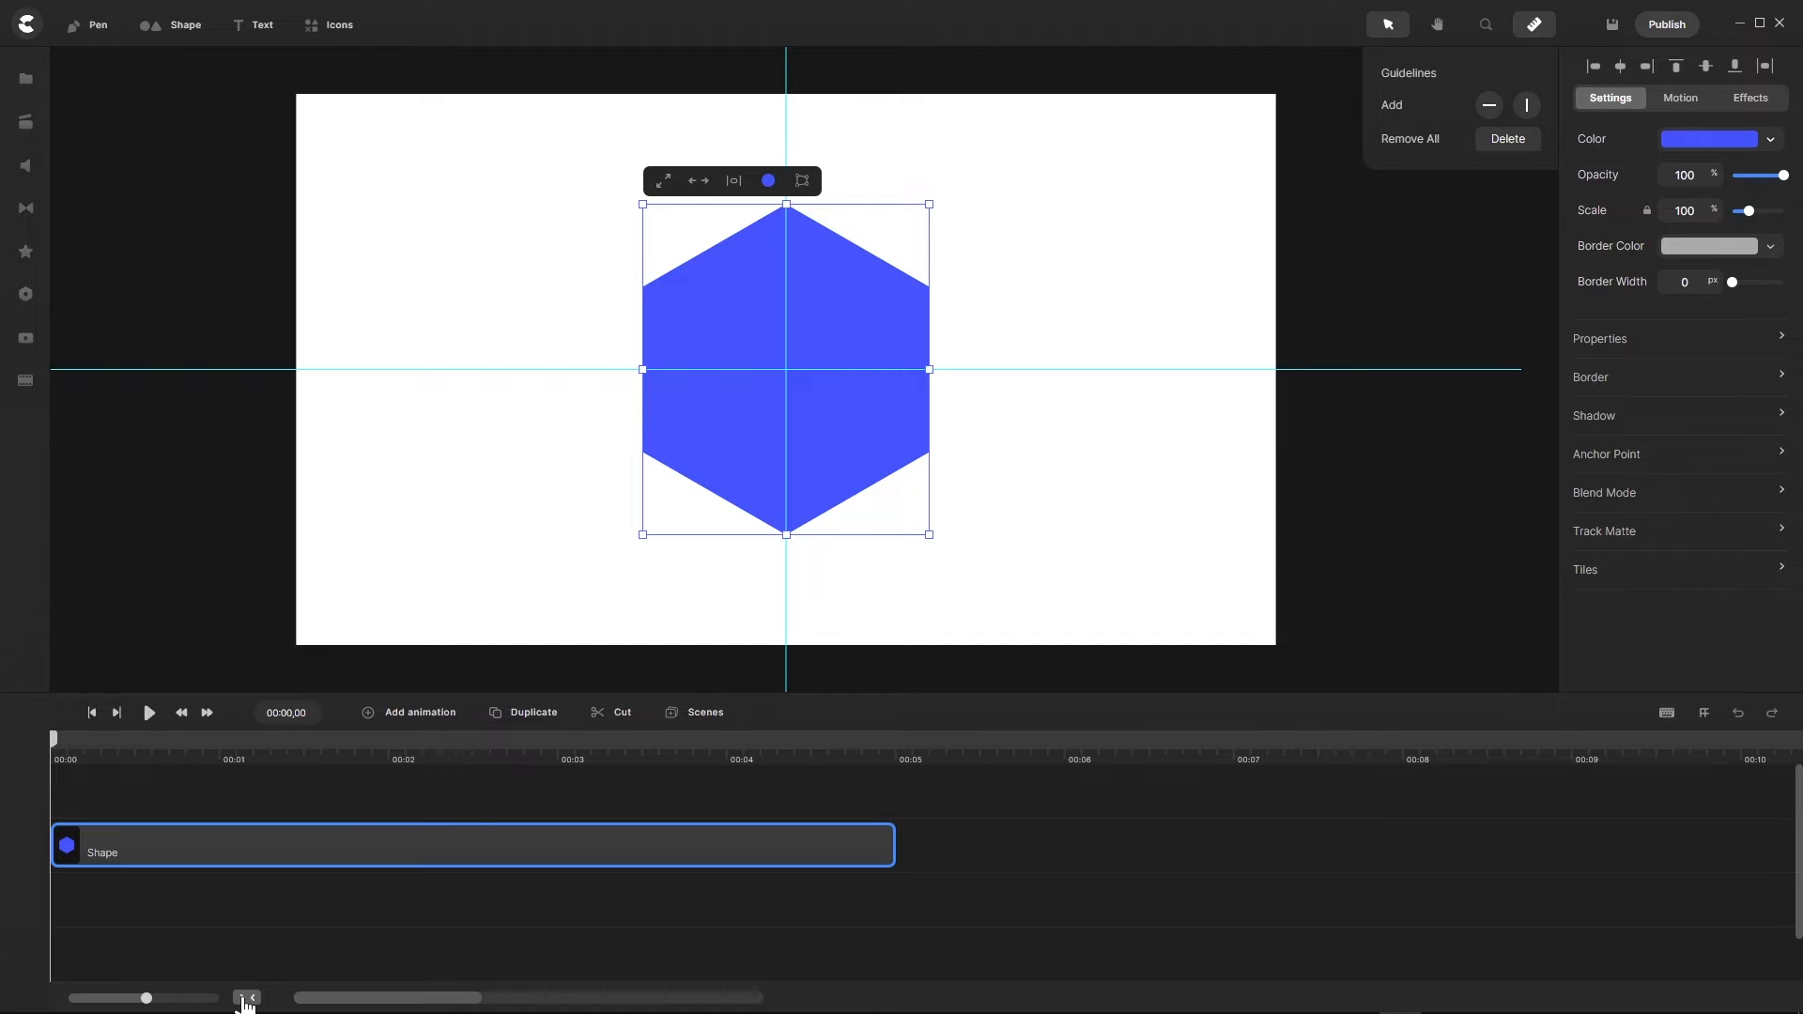
{"action": "mouse_move", "coordinate": [1489, 995]}
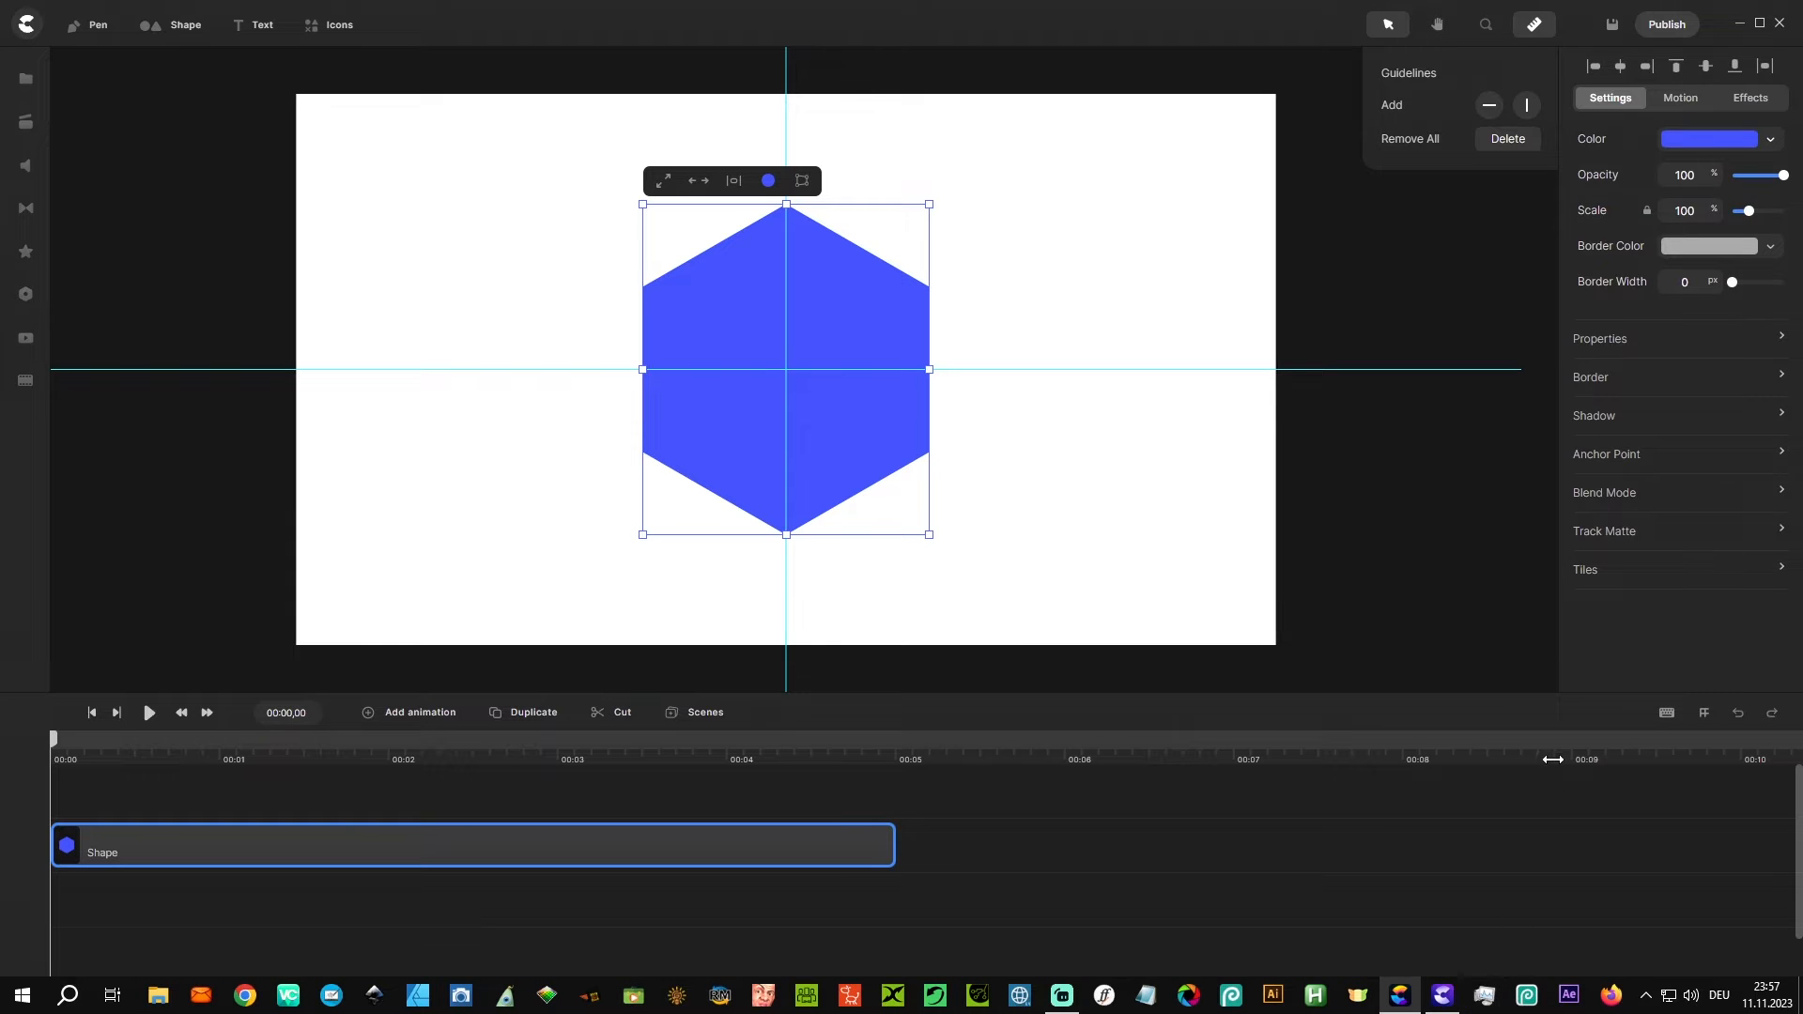
{"action": "left_click", "coordinate": [1418, 996]}
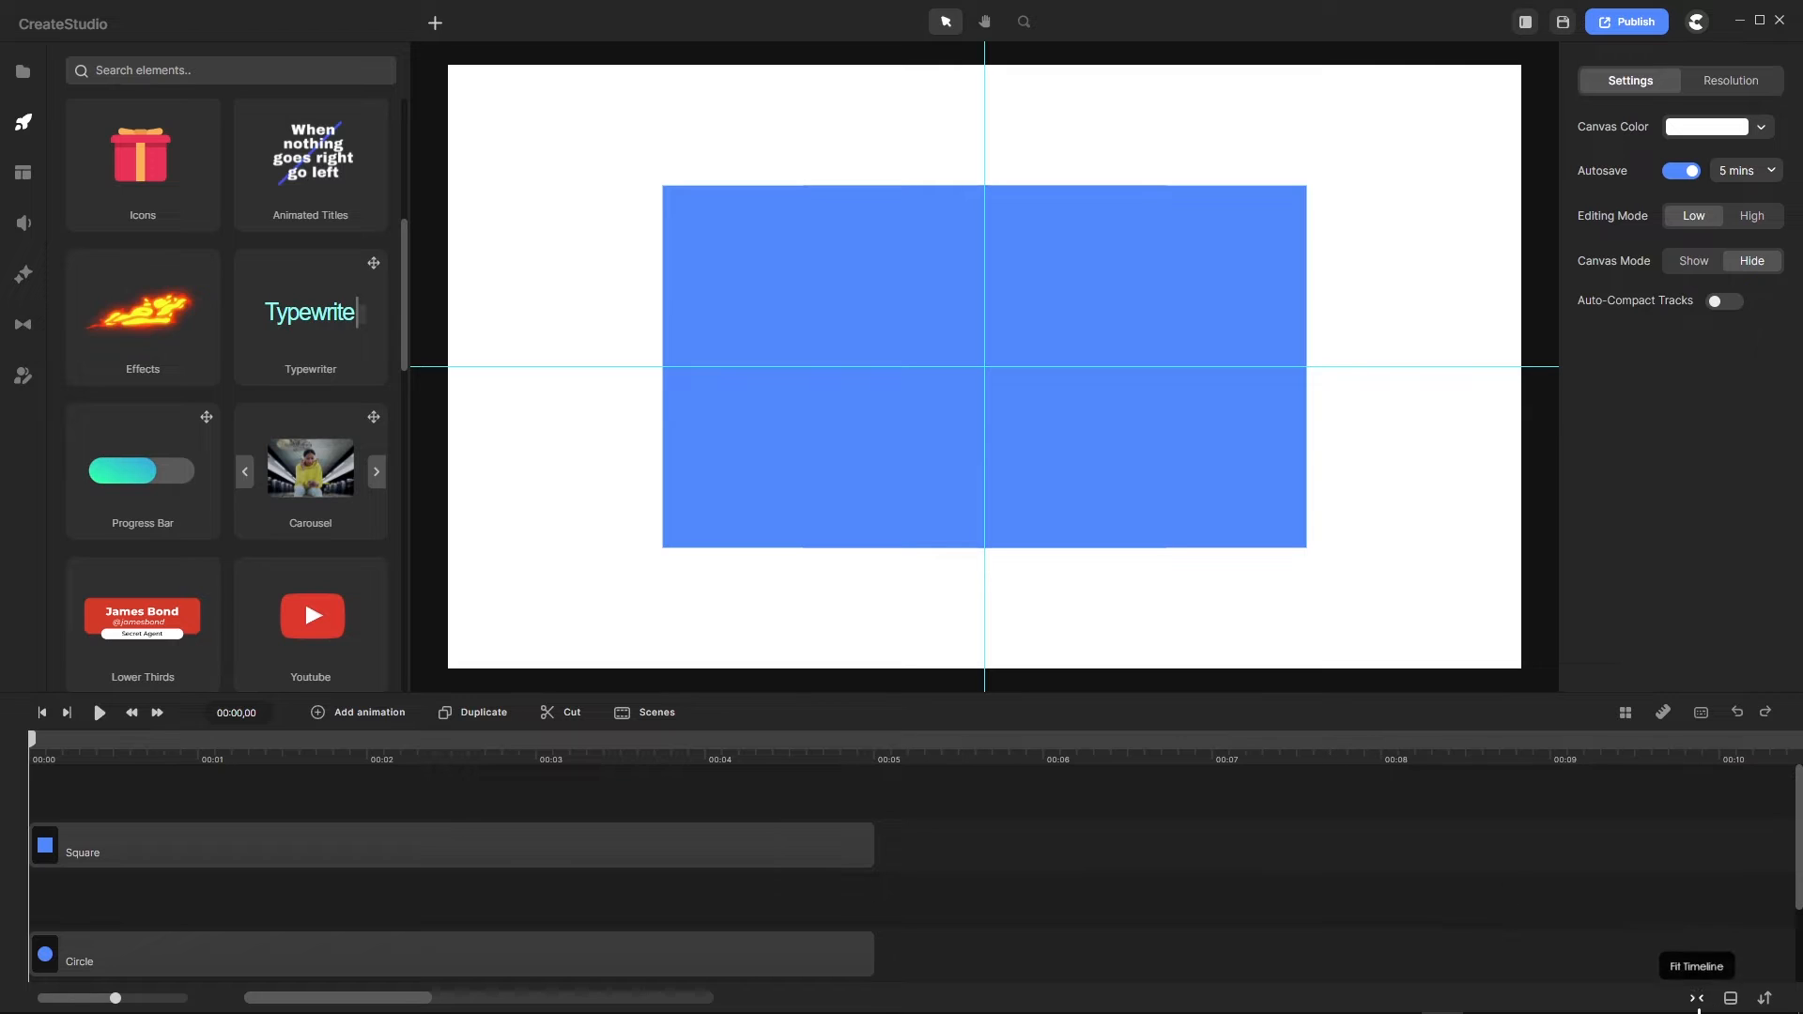
Step: Turn on Auto-Compact Tracks to close the gap between the layers, and check the track options on the timeline
{"action": "right_click", "coordinate": [436, 899]}
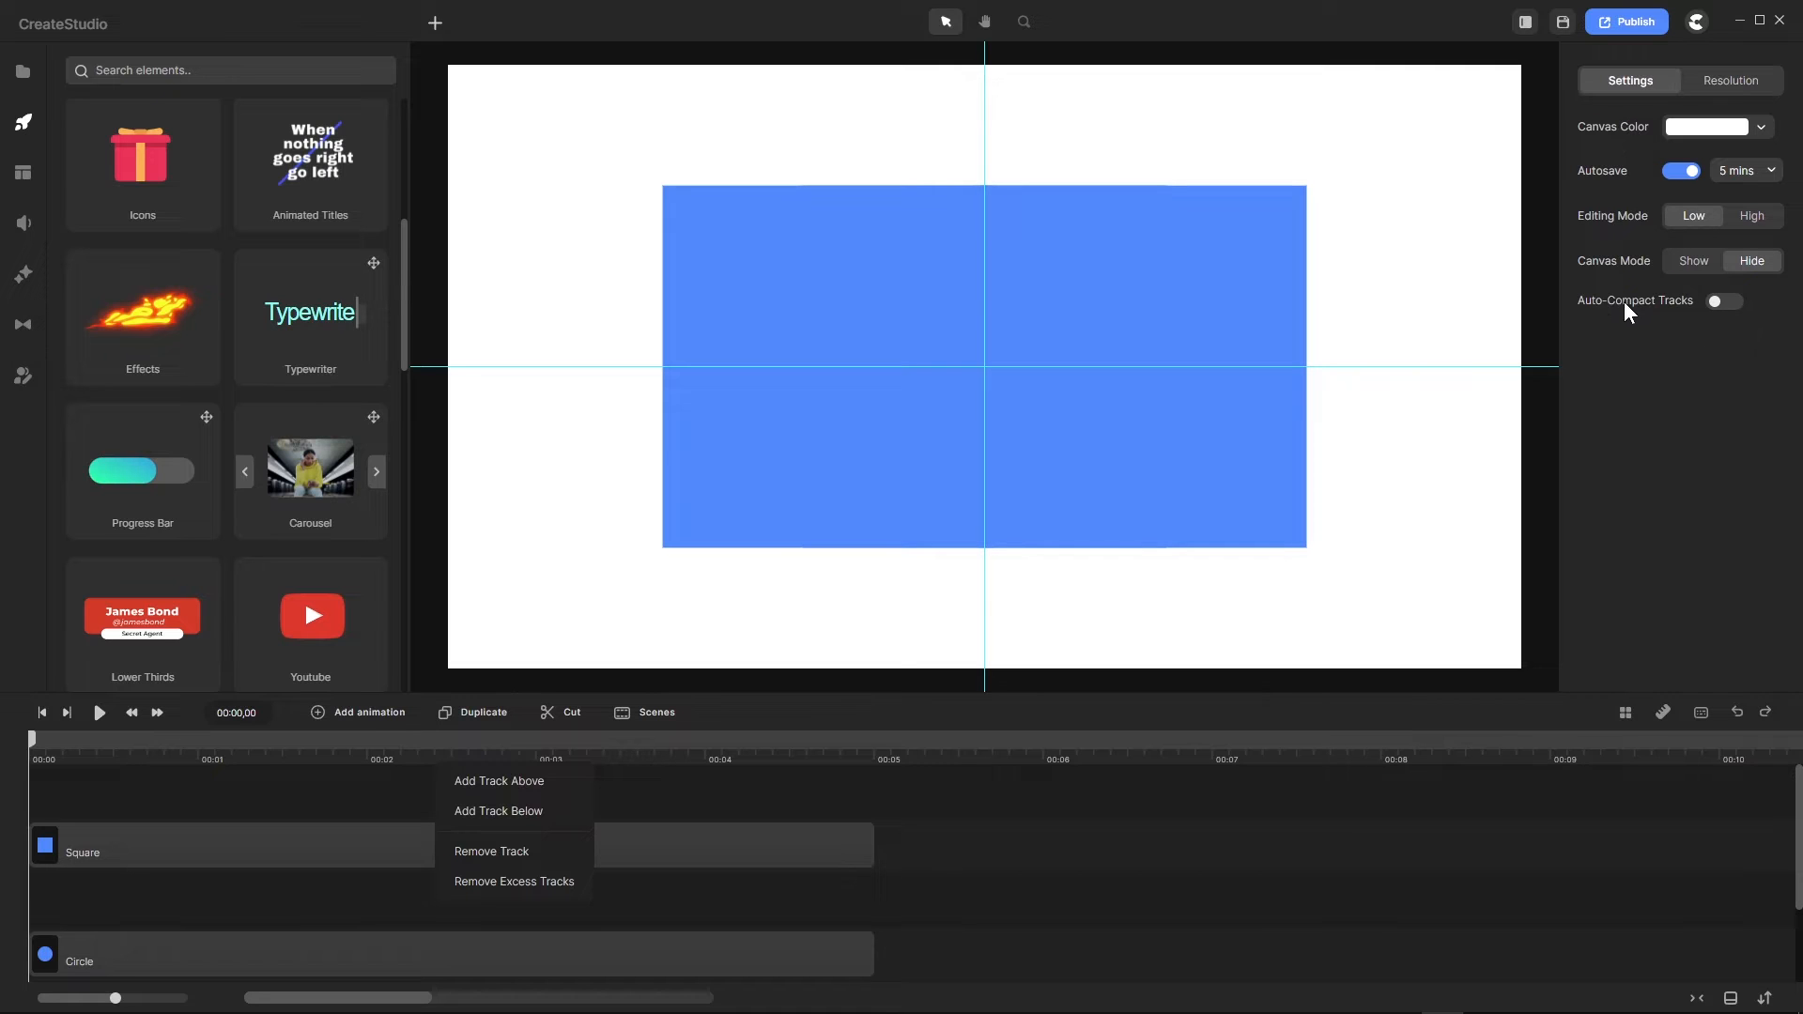
{"action": "left_click", "coordinate": [1732, 305]}
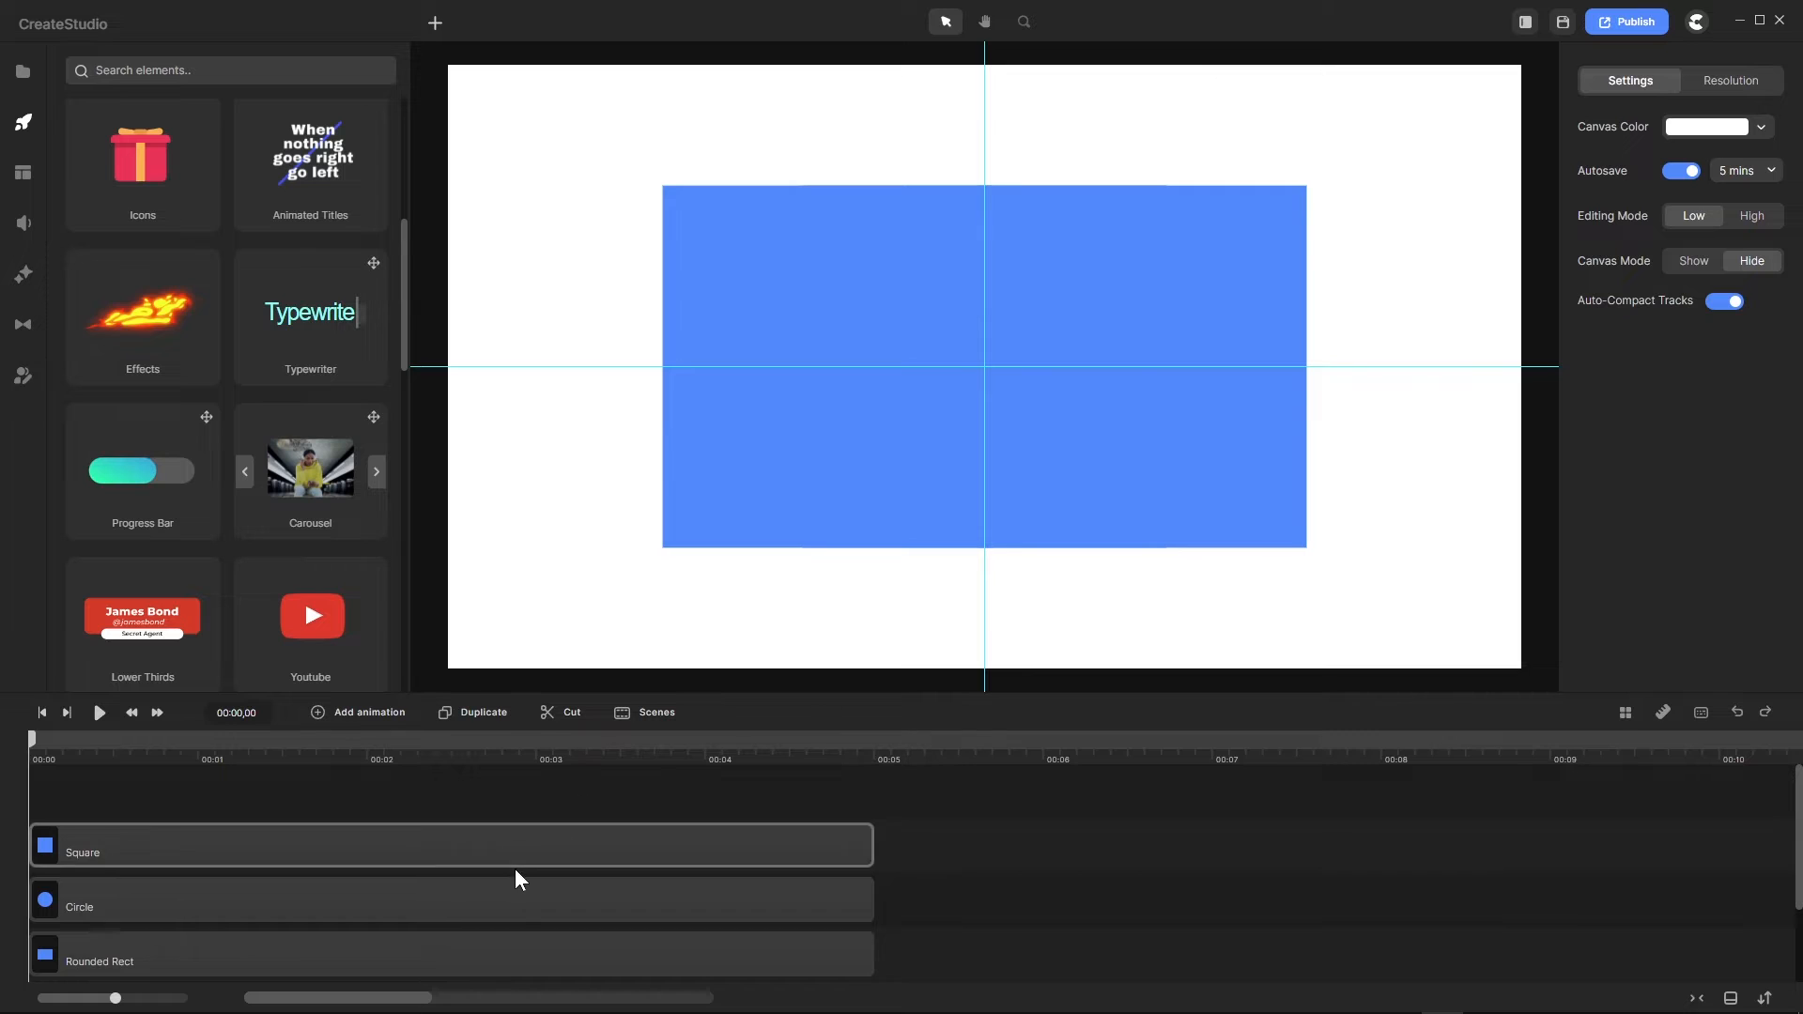
{"action": "right_click", "coordinate": [936, 903]}
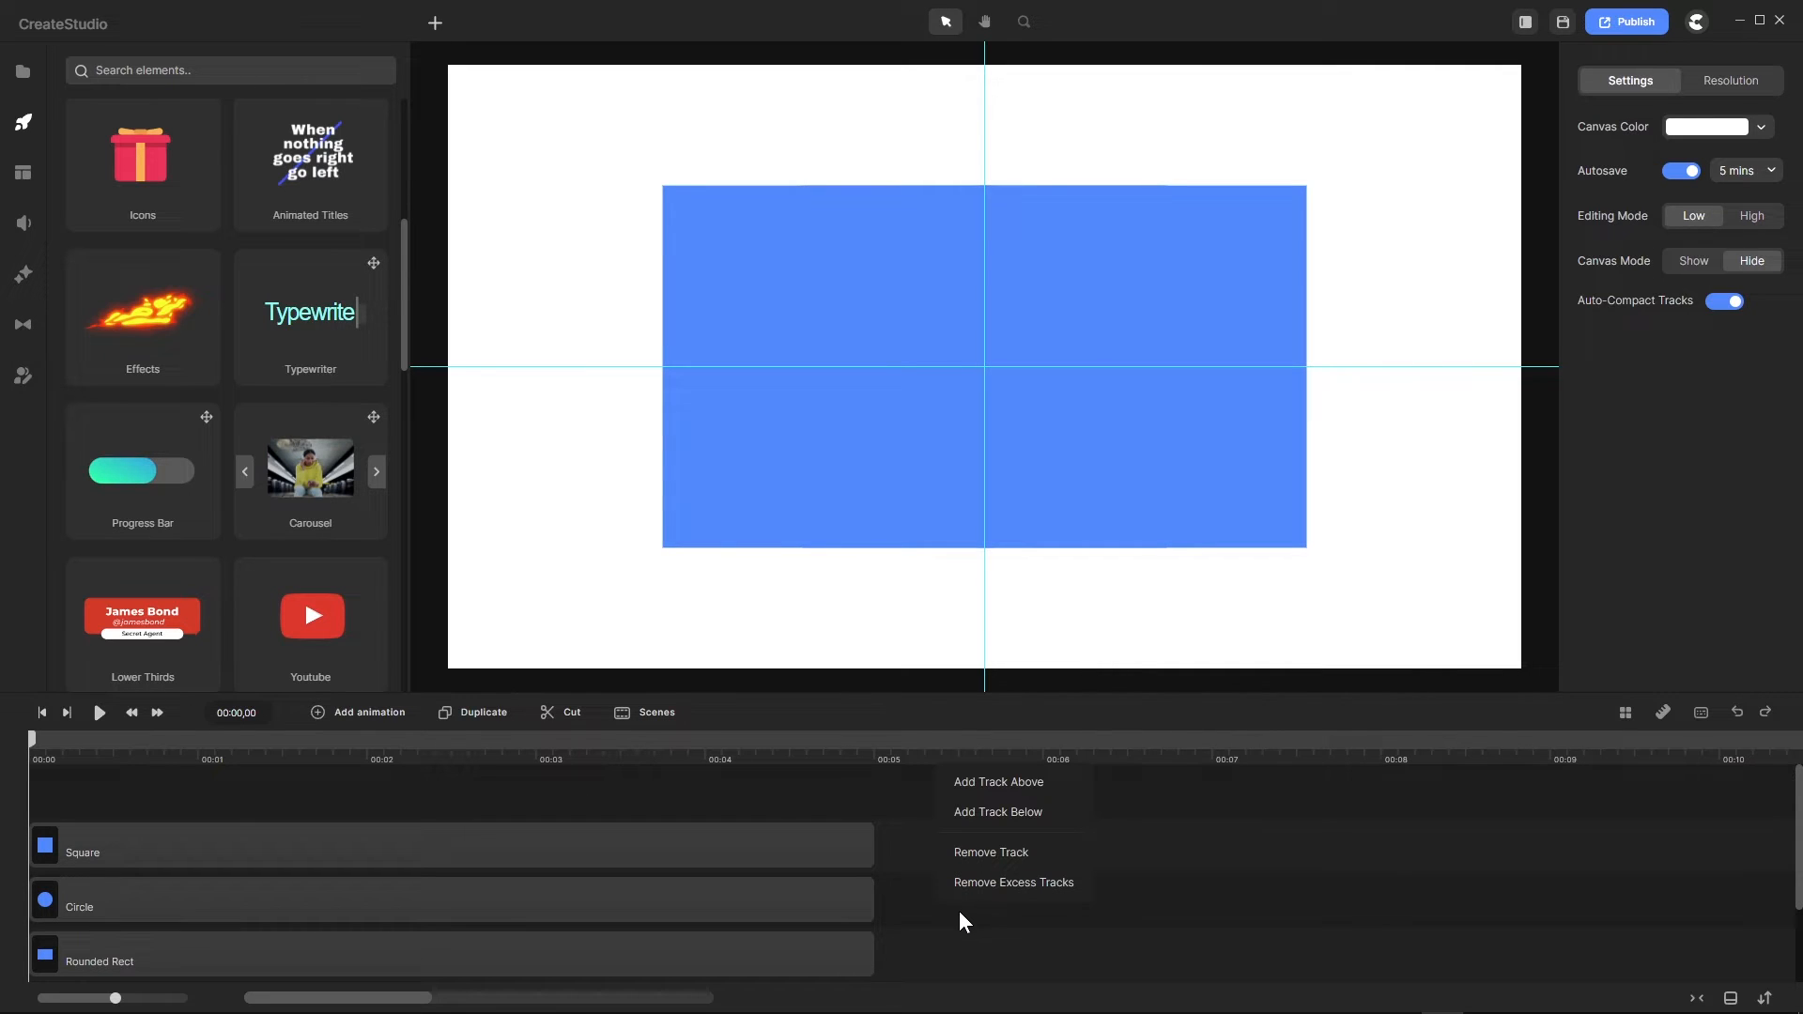
{"action": "left_click", "coordinate": [960, 909]}
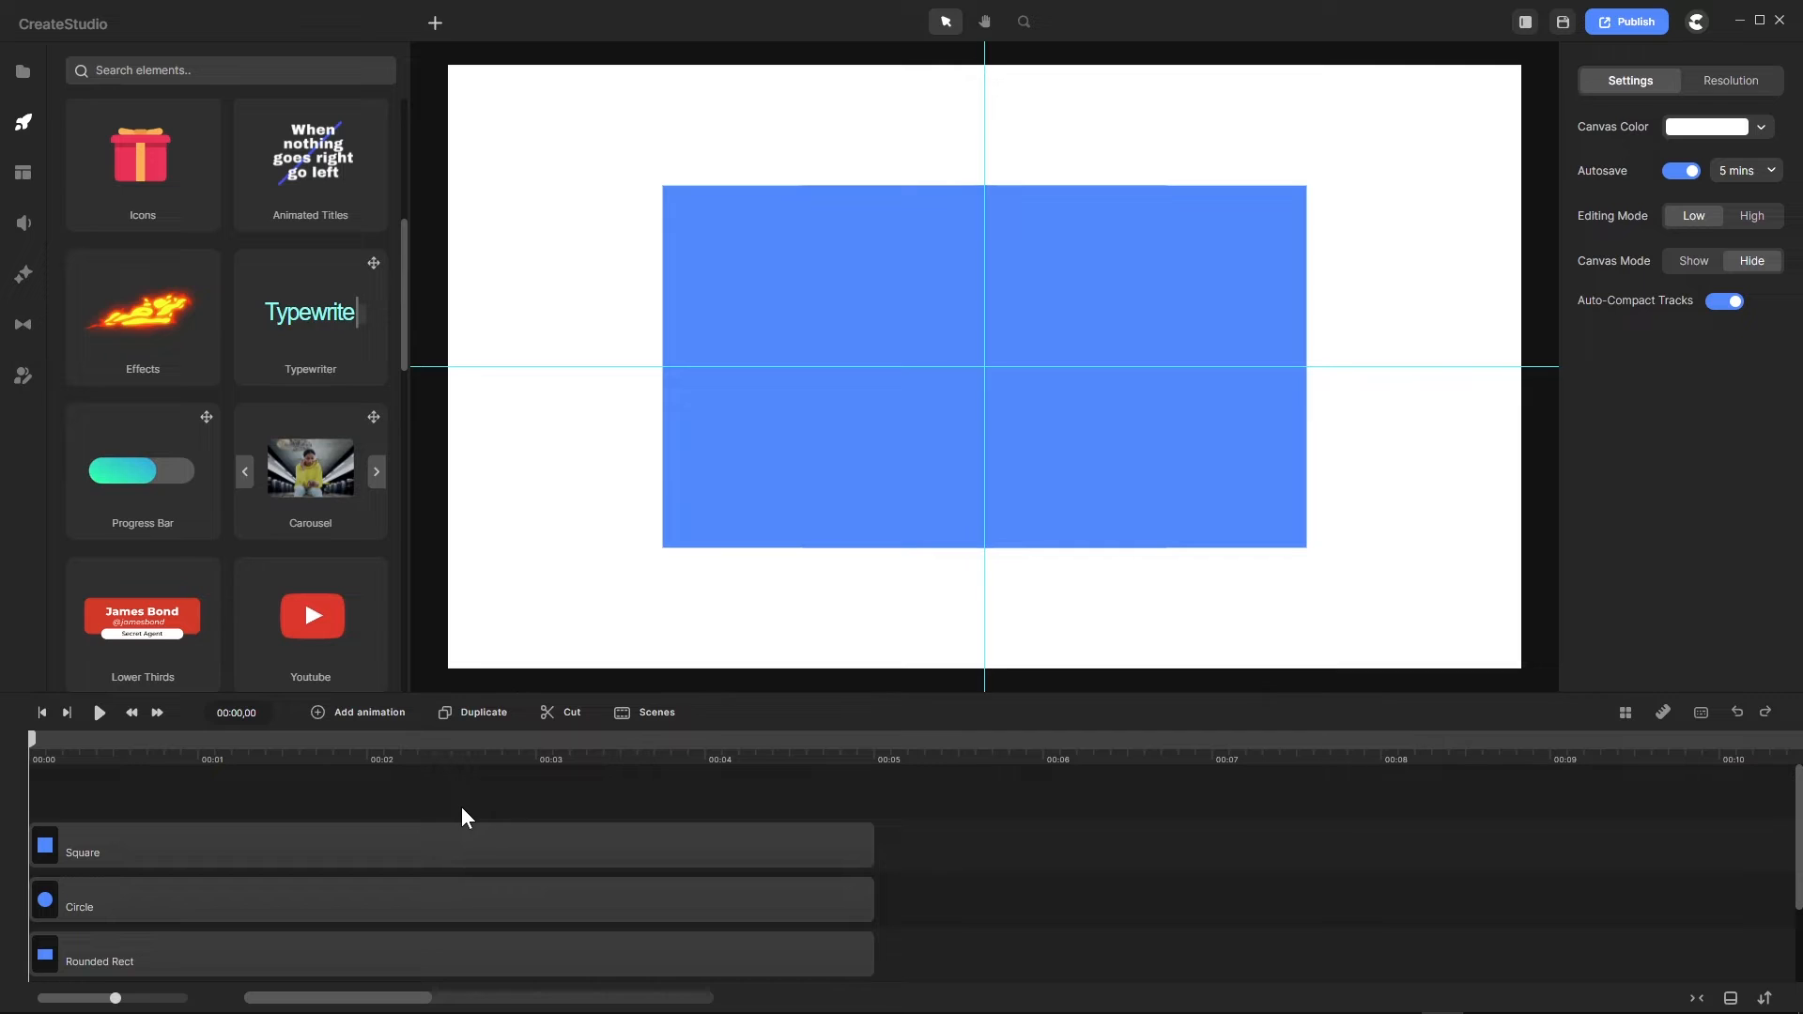
Step: Look at the Project Scenes and the scene library behind Get Scenes, and close both
{"action": "left_click", "coordinate": [626, 716]}
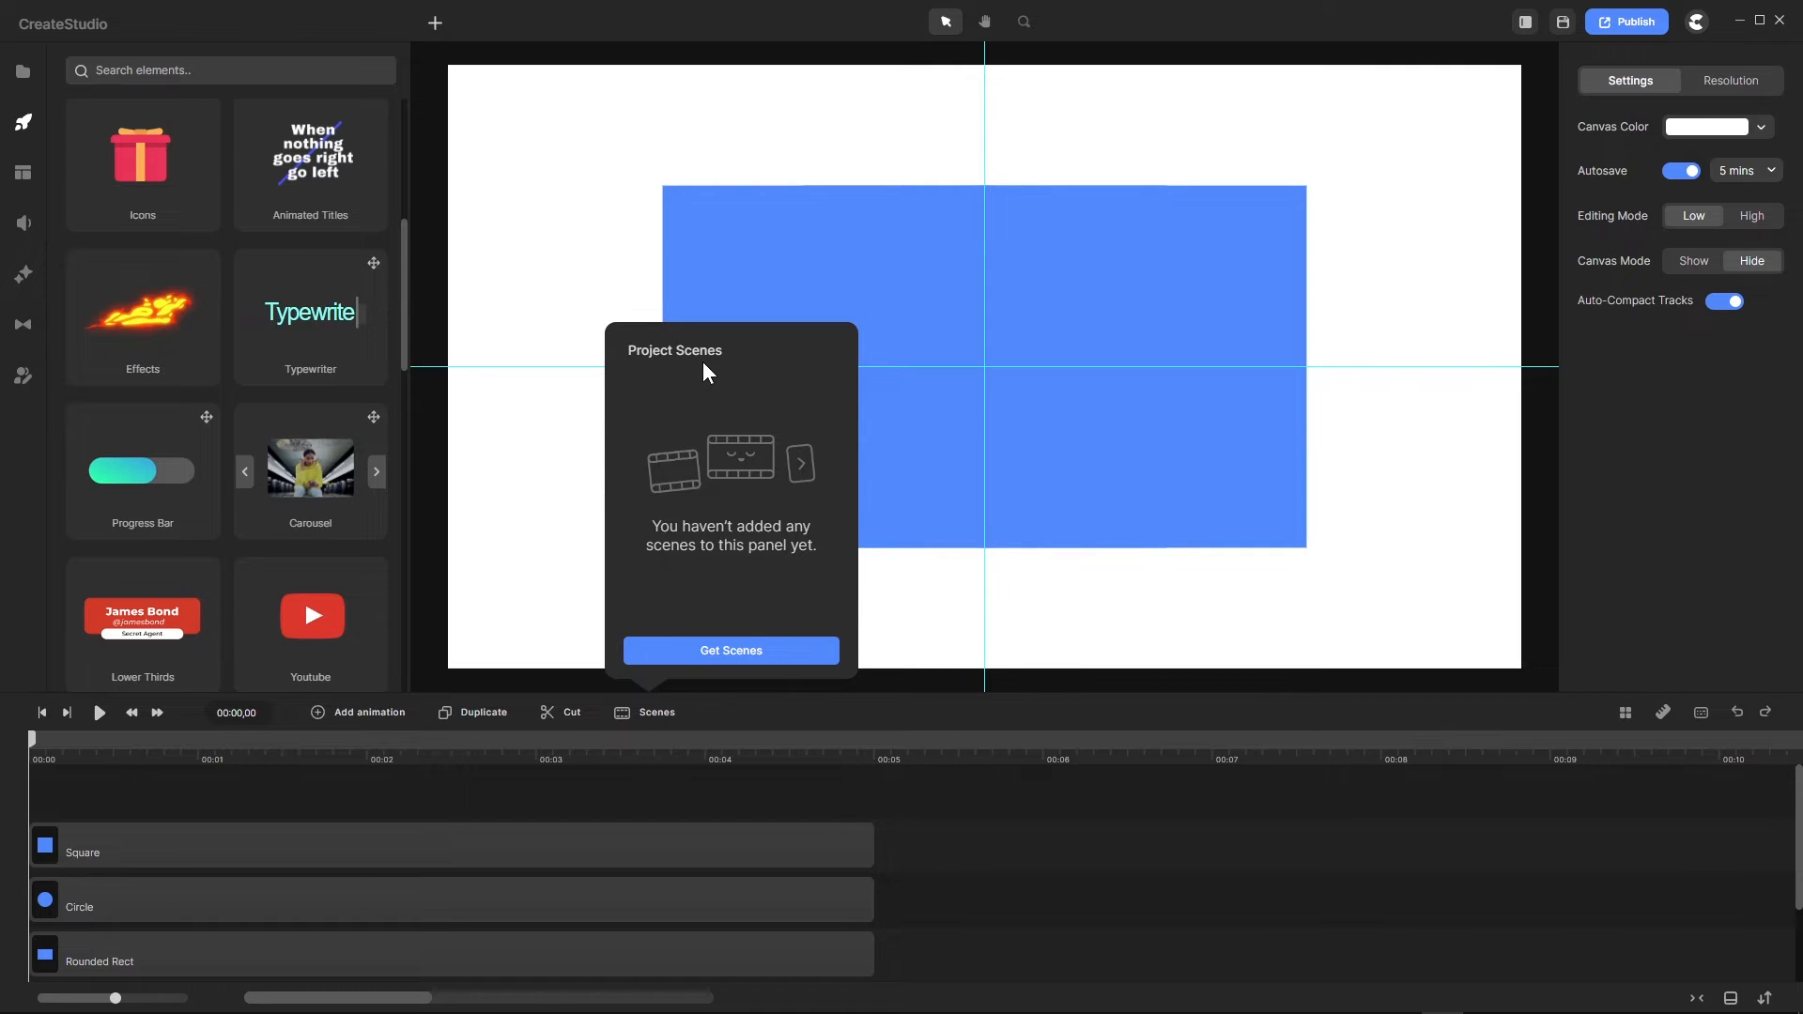
{"action": "left_click", "coordinate": [733, 656]}
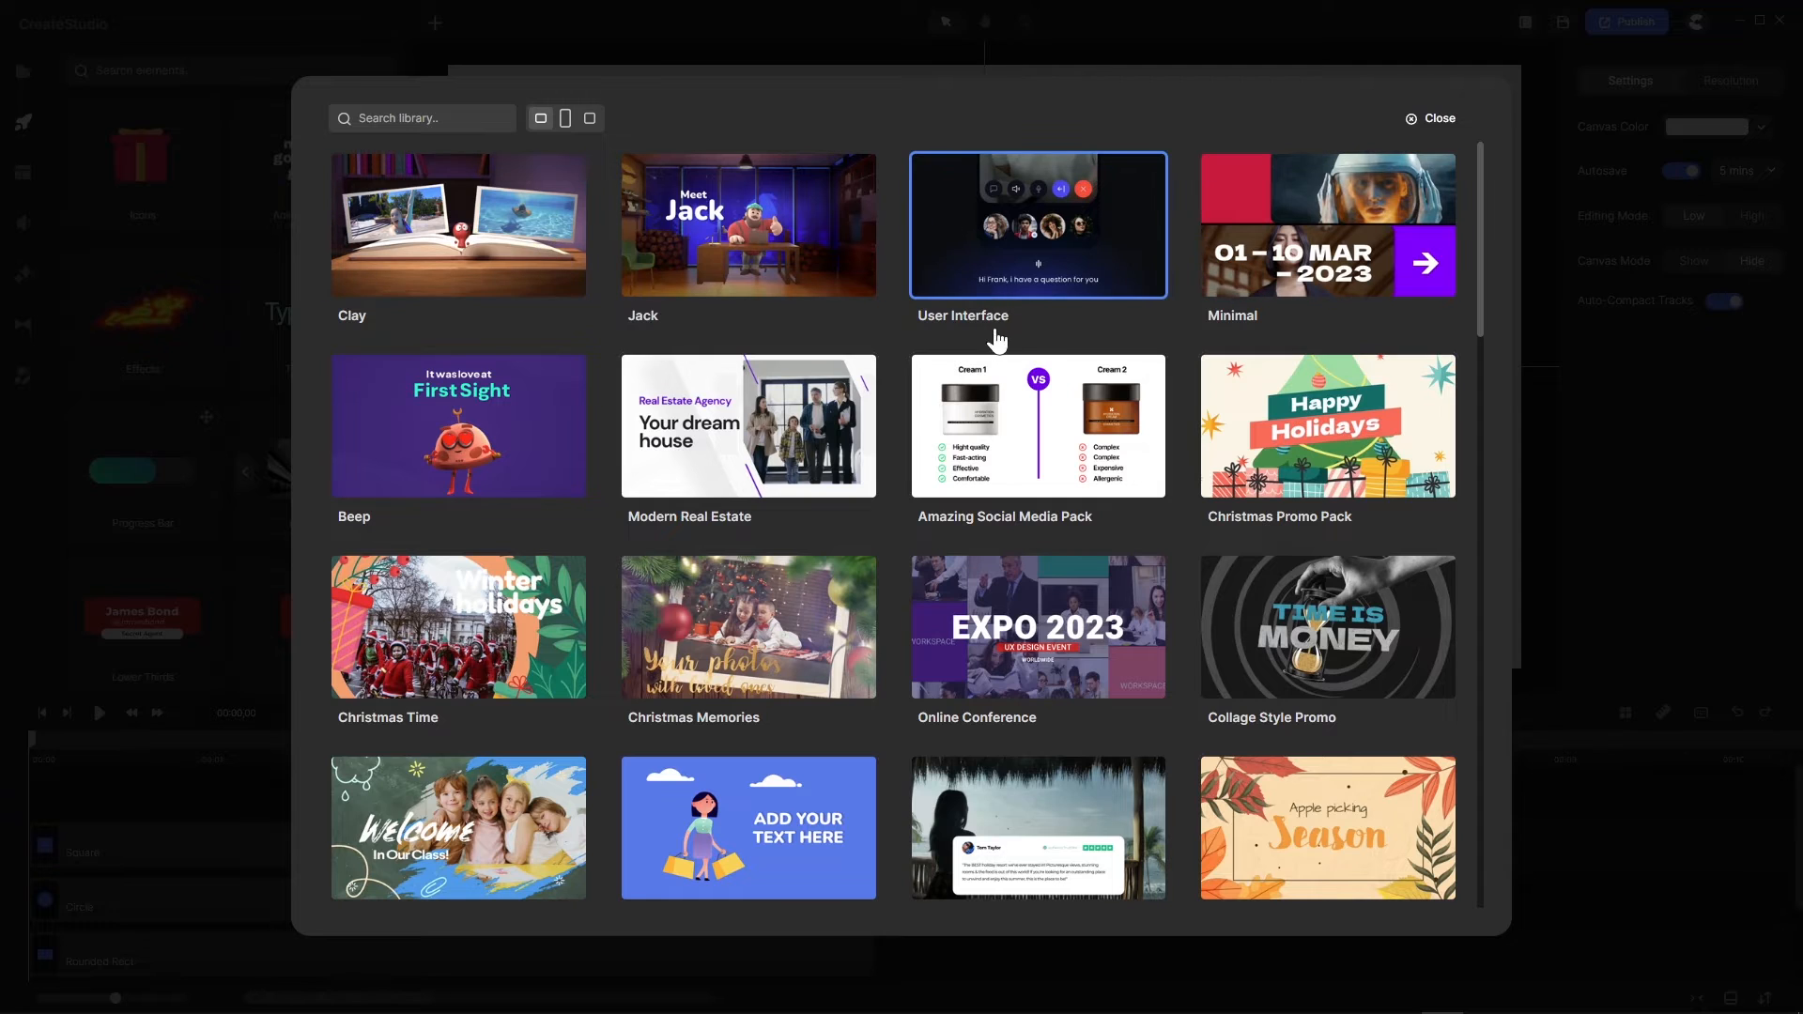
{"action": "left_click", "coordinate": [1664, 521]}
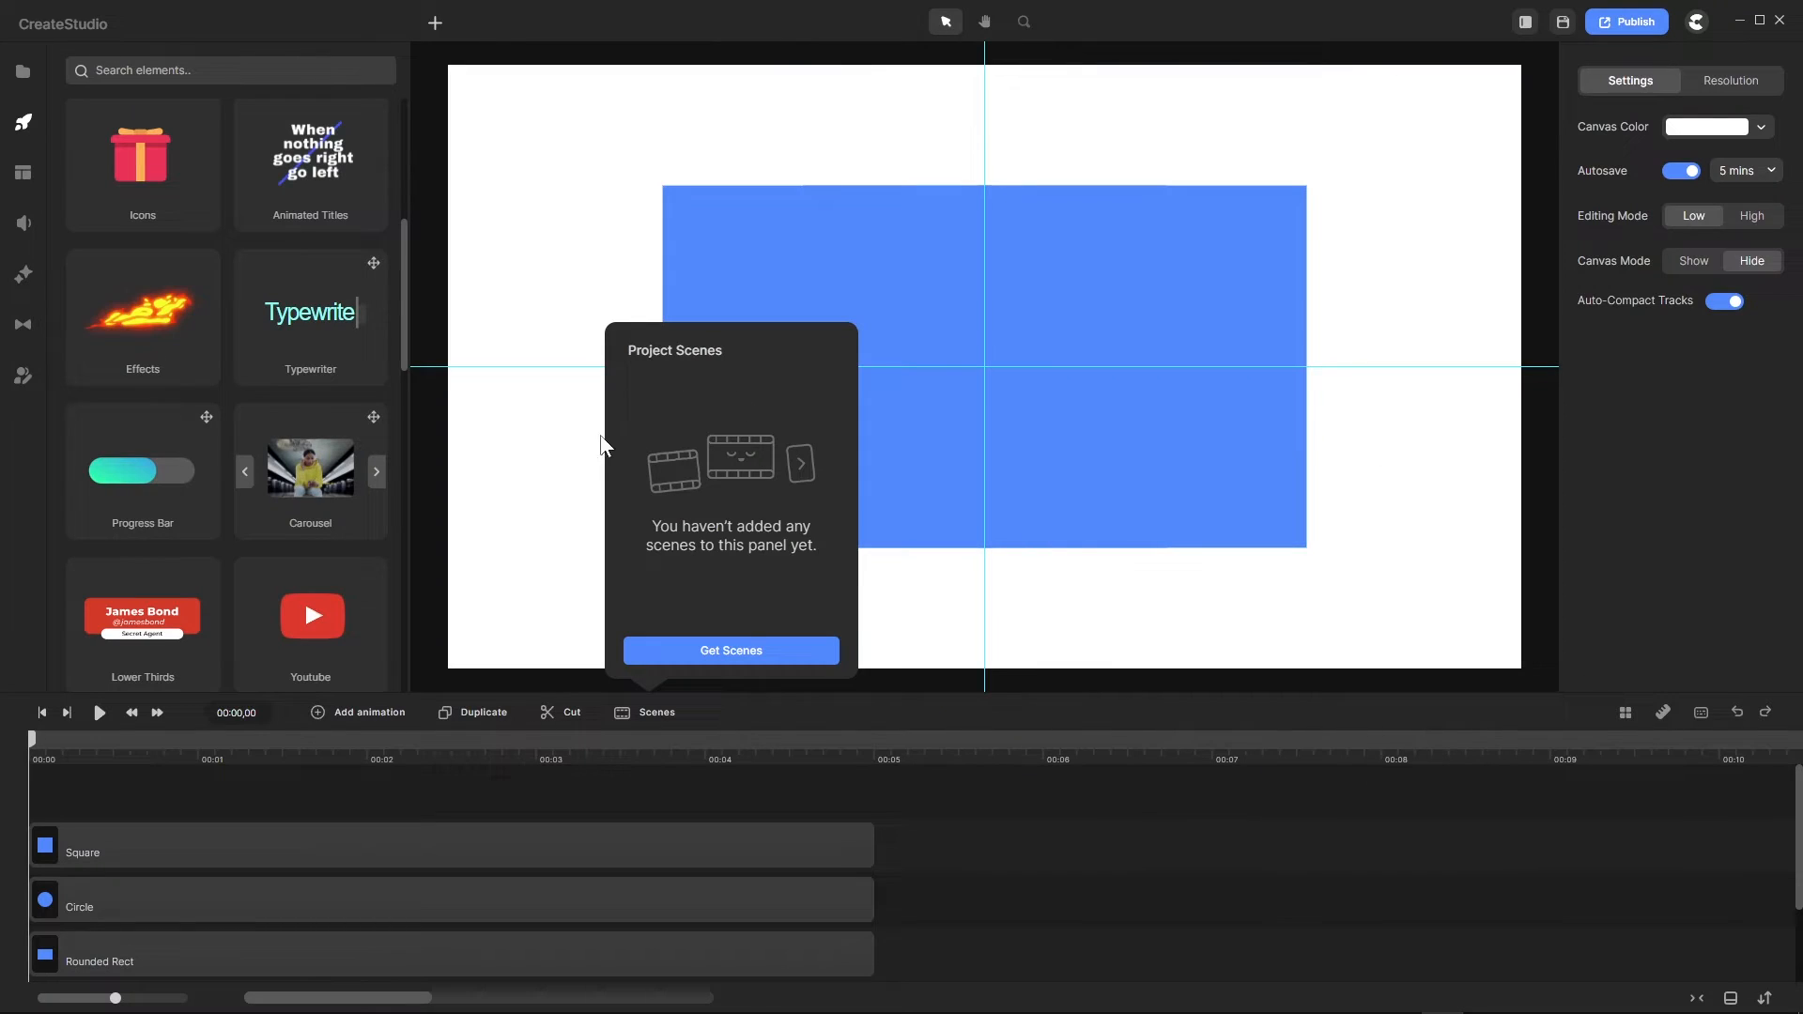
{"action": "left_click", "coordinate": [426, 571]}
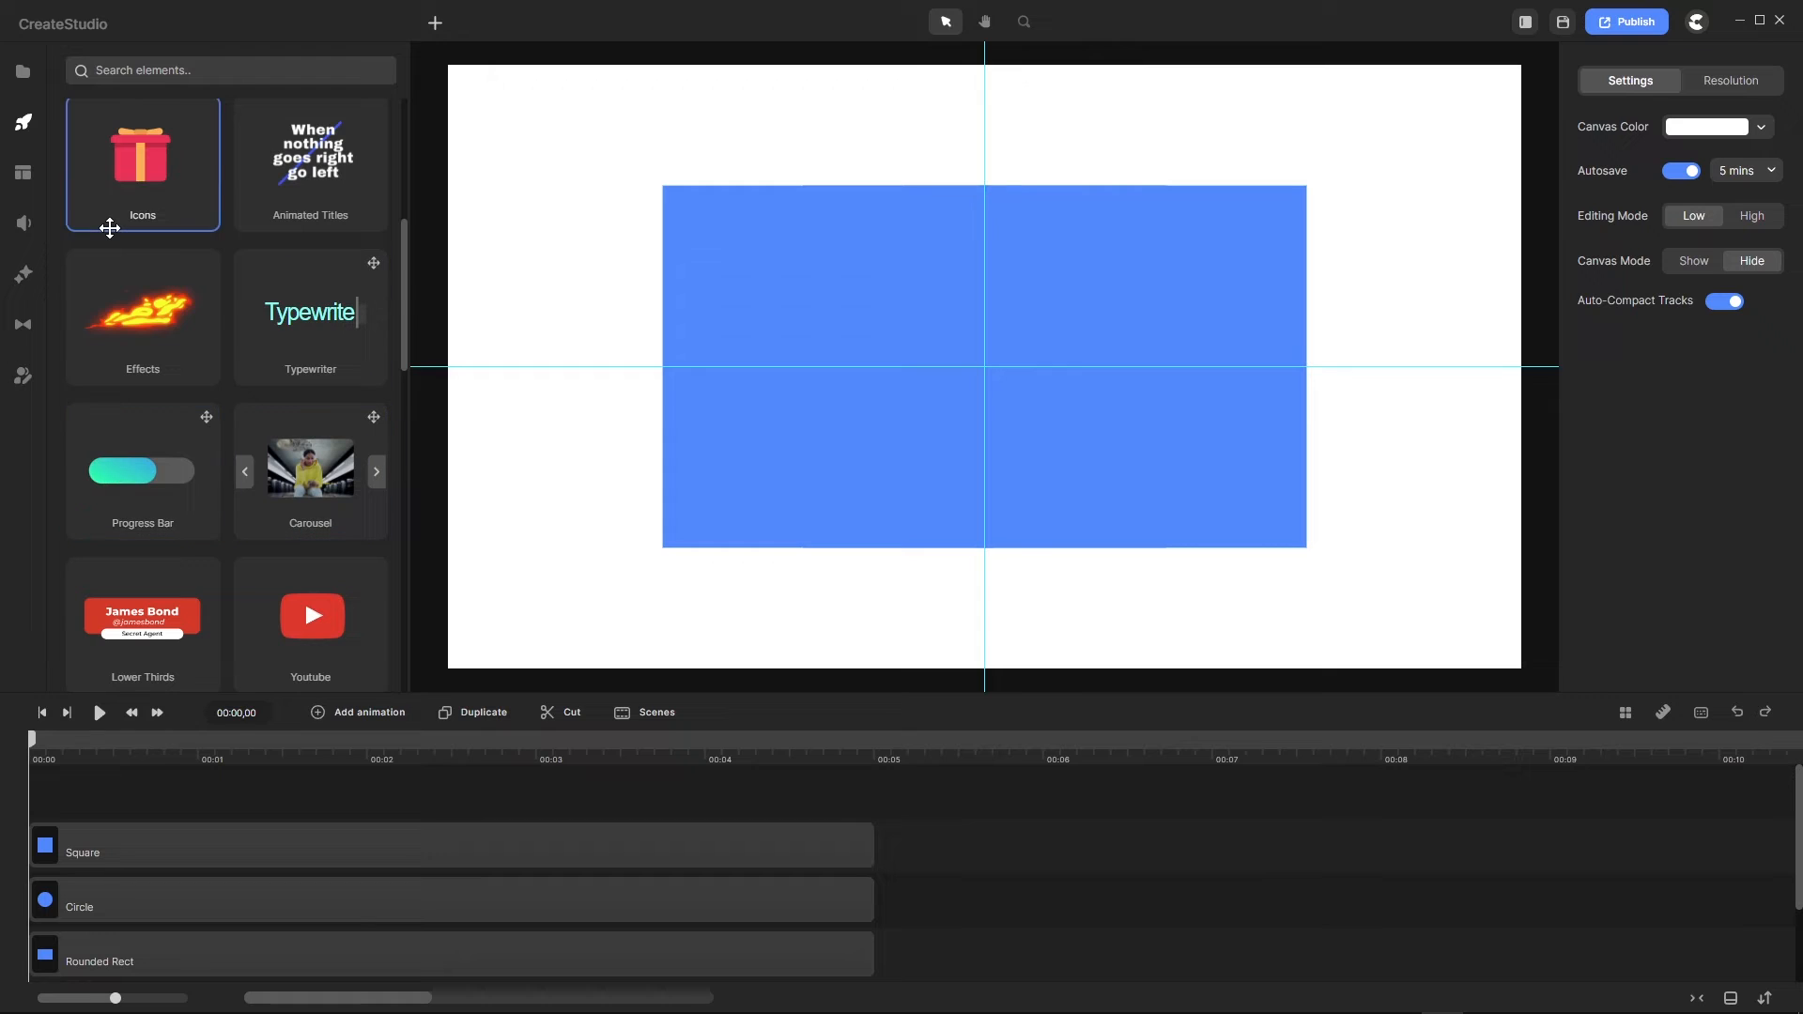
Step: Open the media library and browse the Global media files
{"action": "left_click", "coordinate": [23, 75]}
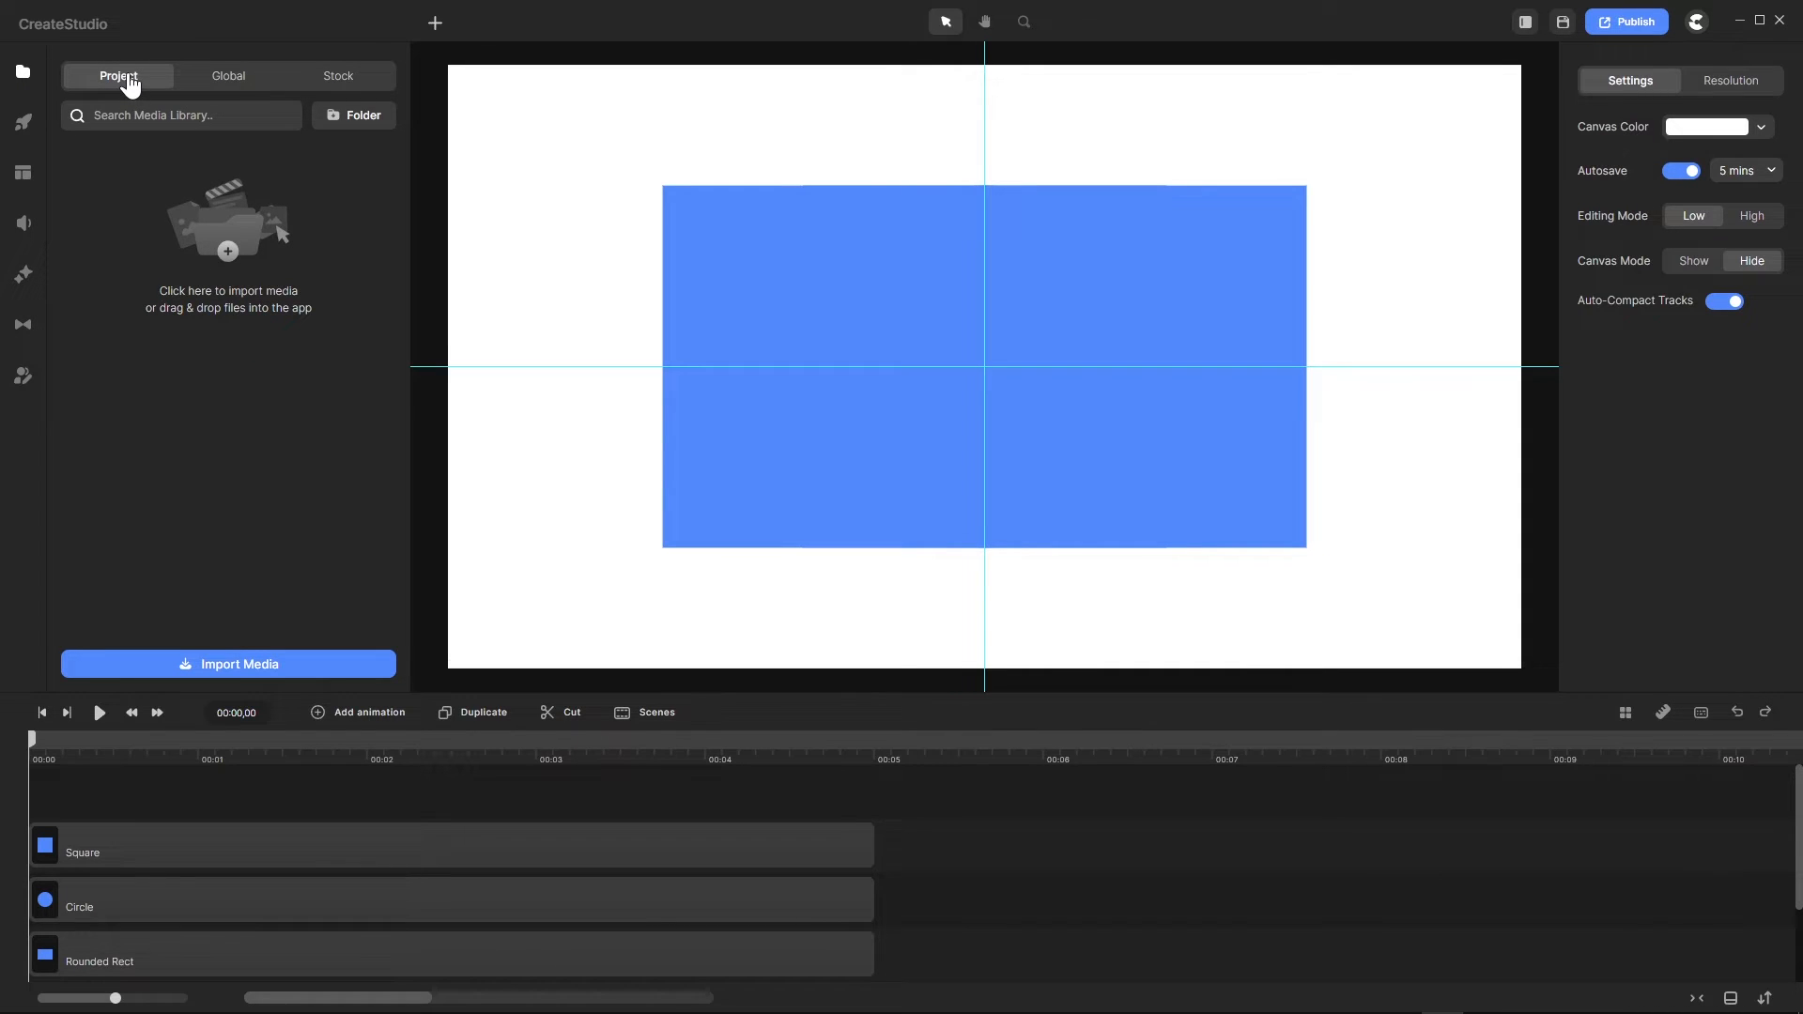
{"action": "left_click", "coordinate": [241, 83]}
{"action": "scroll", "coordinate": [225, 273], "scroll_direction": "down", "scroll_amount": 5}
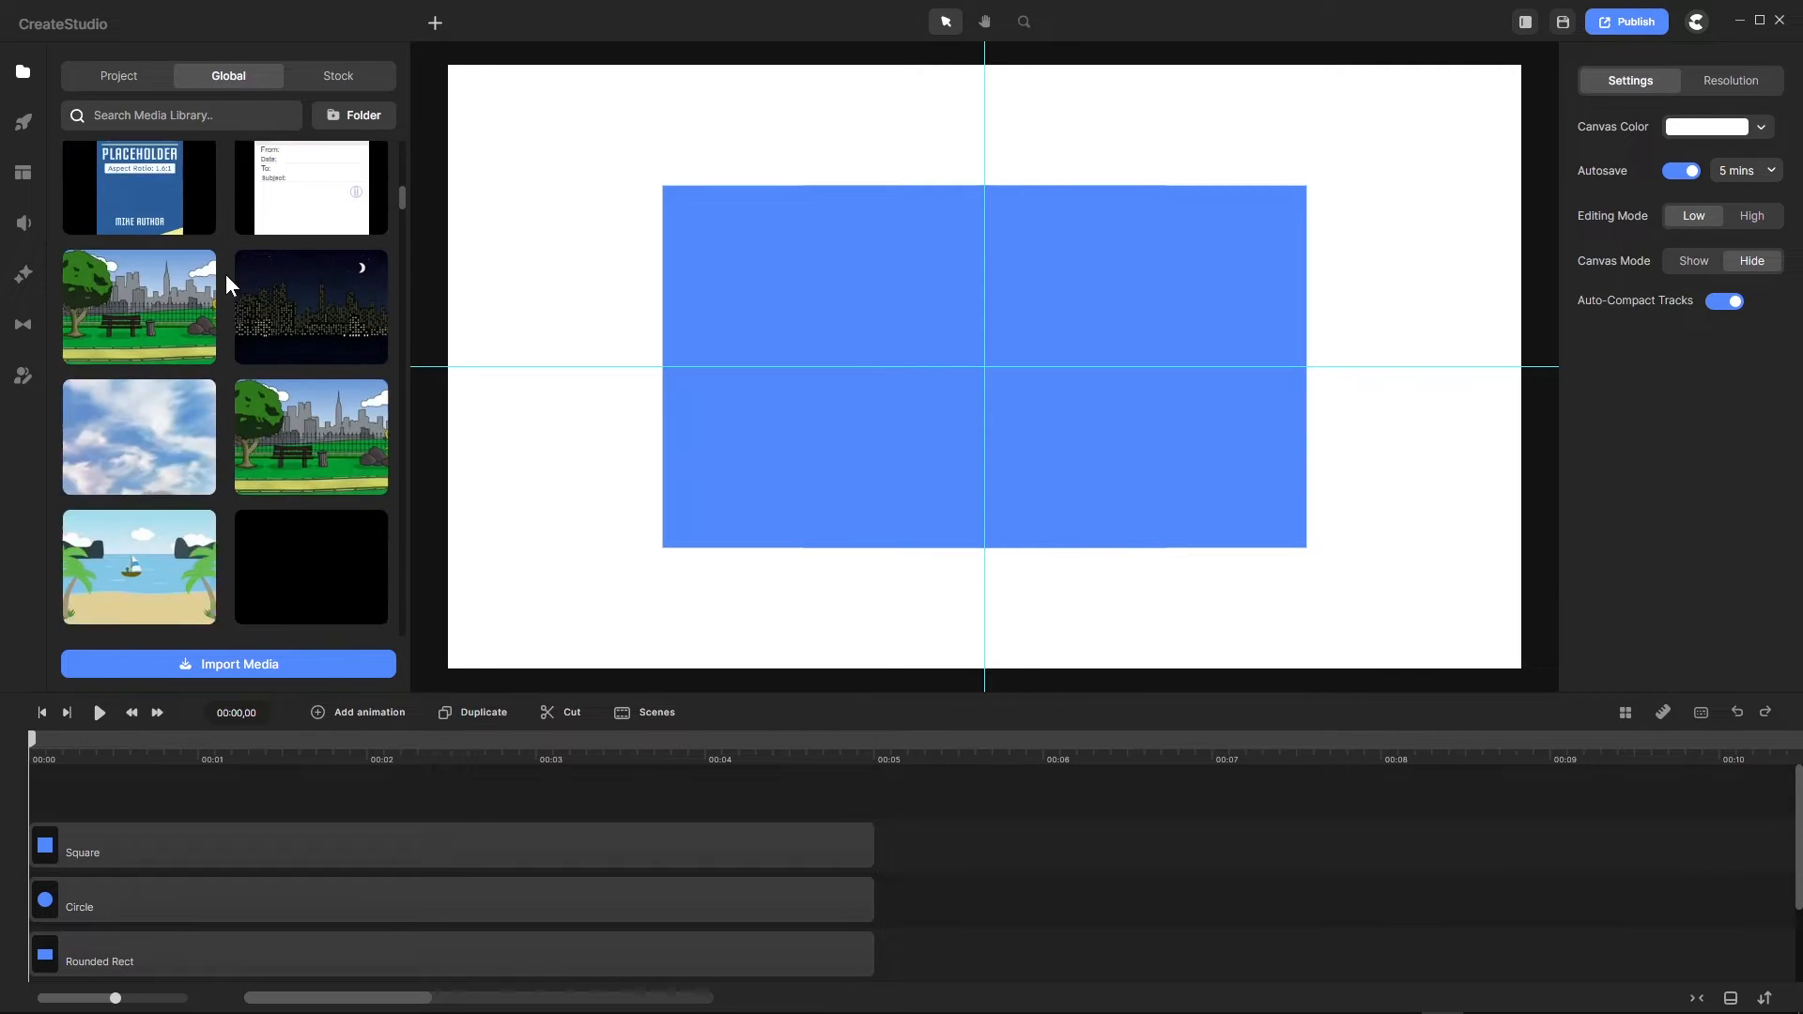
{"action": "scroll", "coordinate": [225, 273], "scroll_direction": "down", "scroll_amount": 5}
{"action": "scroll", "coordinate": [226, 273], "scroll_direction": "up", "scroll_amount": 10}
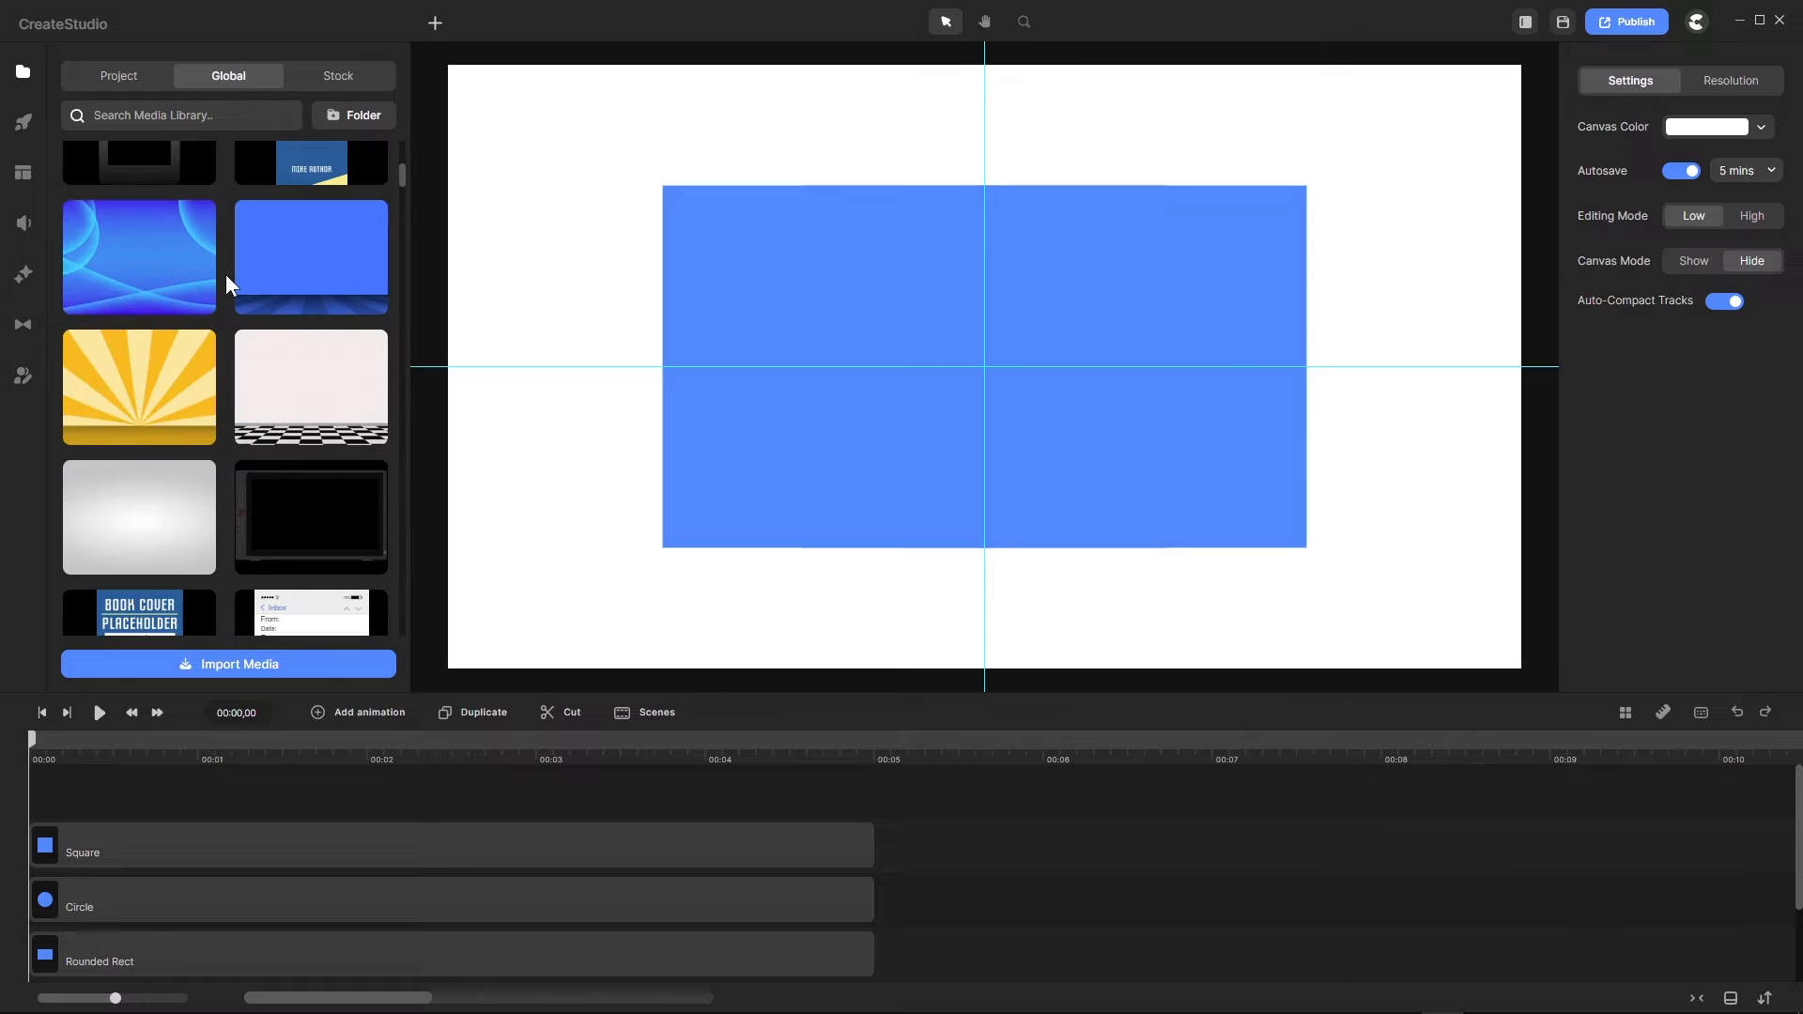
{"action": "scroll", "coordinate": [225, 273], "scroll_direction": "up", "scroll_amount": 5}
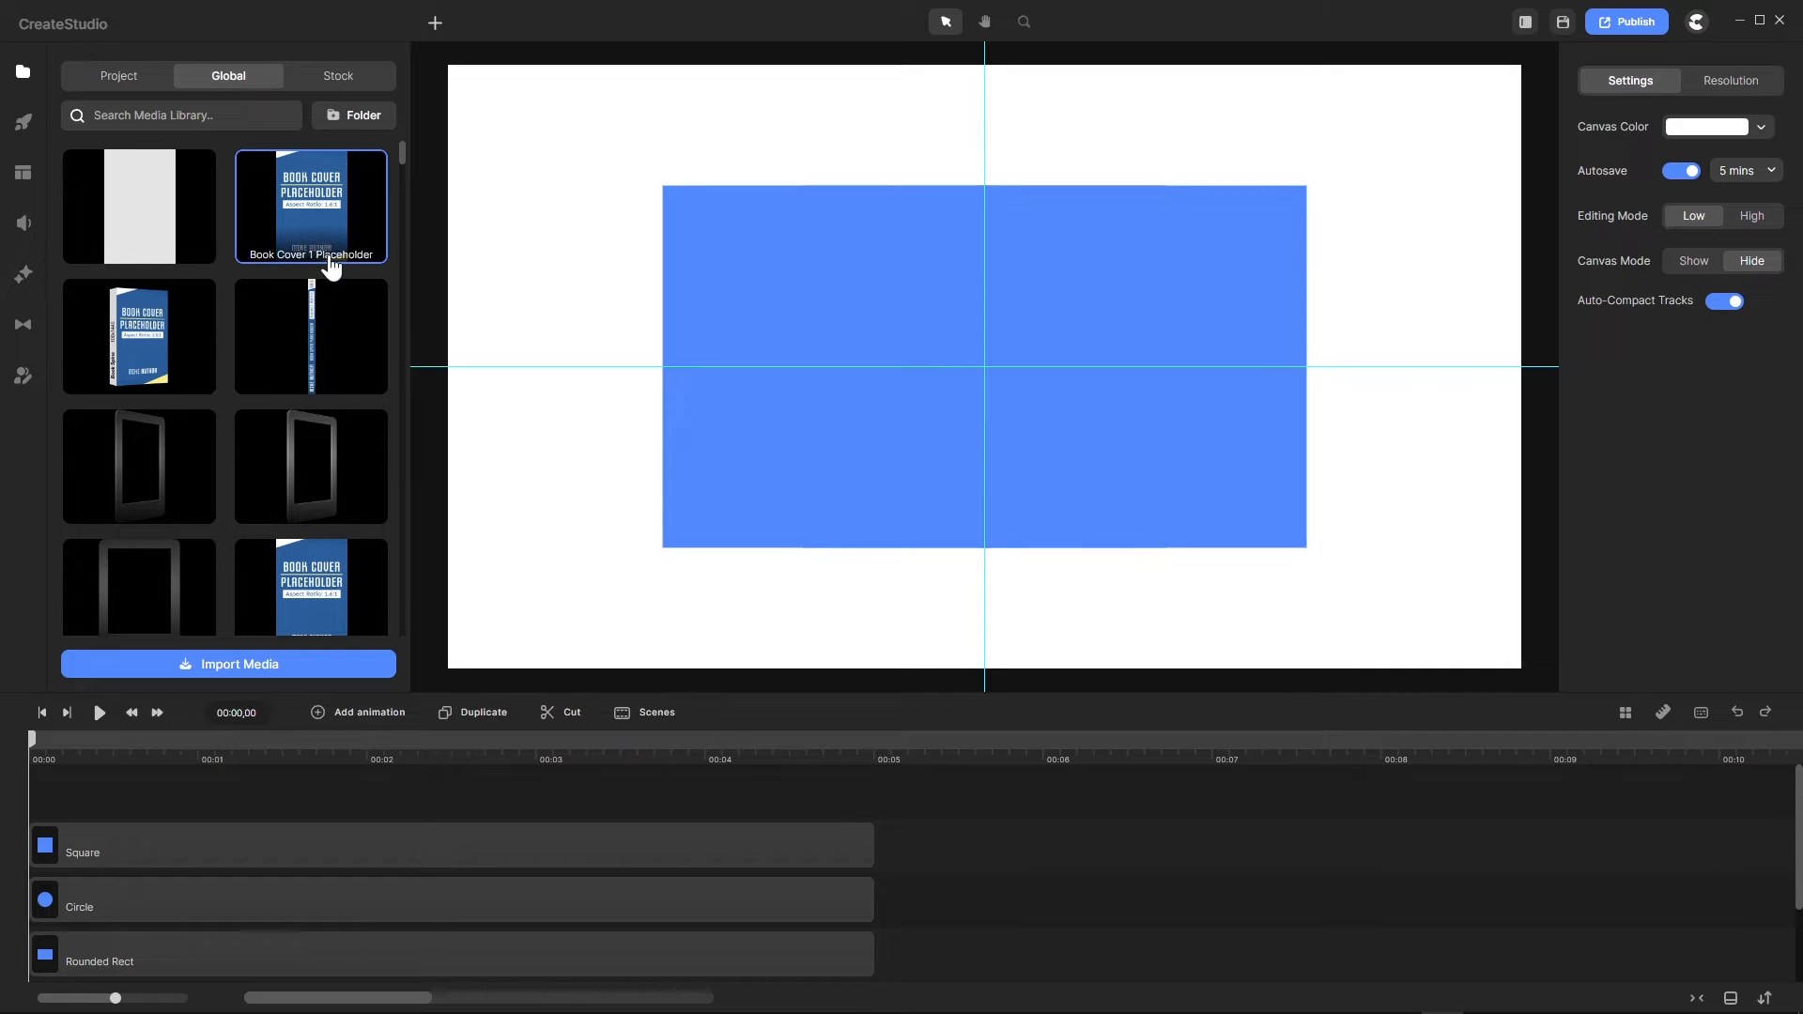
Step: Widen the media library to three columns of thumbnails and collapse the "Grids, Cursors, Sounds and more" folder
{"action": "left_click_drag", "start_coordinate": [407, 316], "coordinate": [564, 315]}
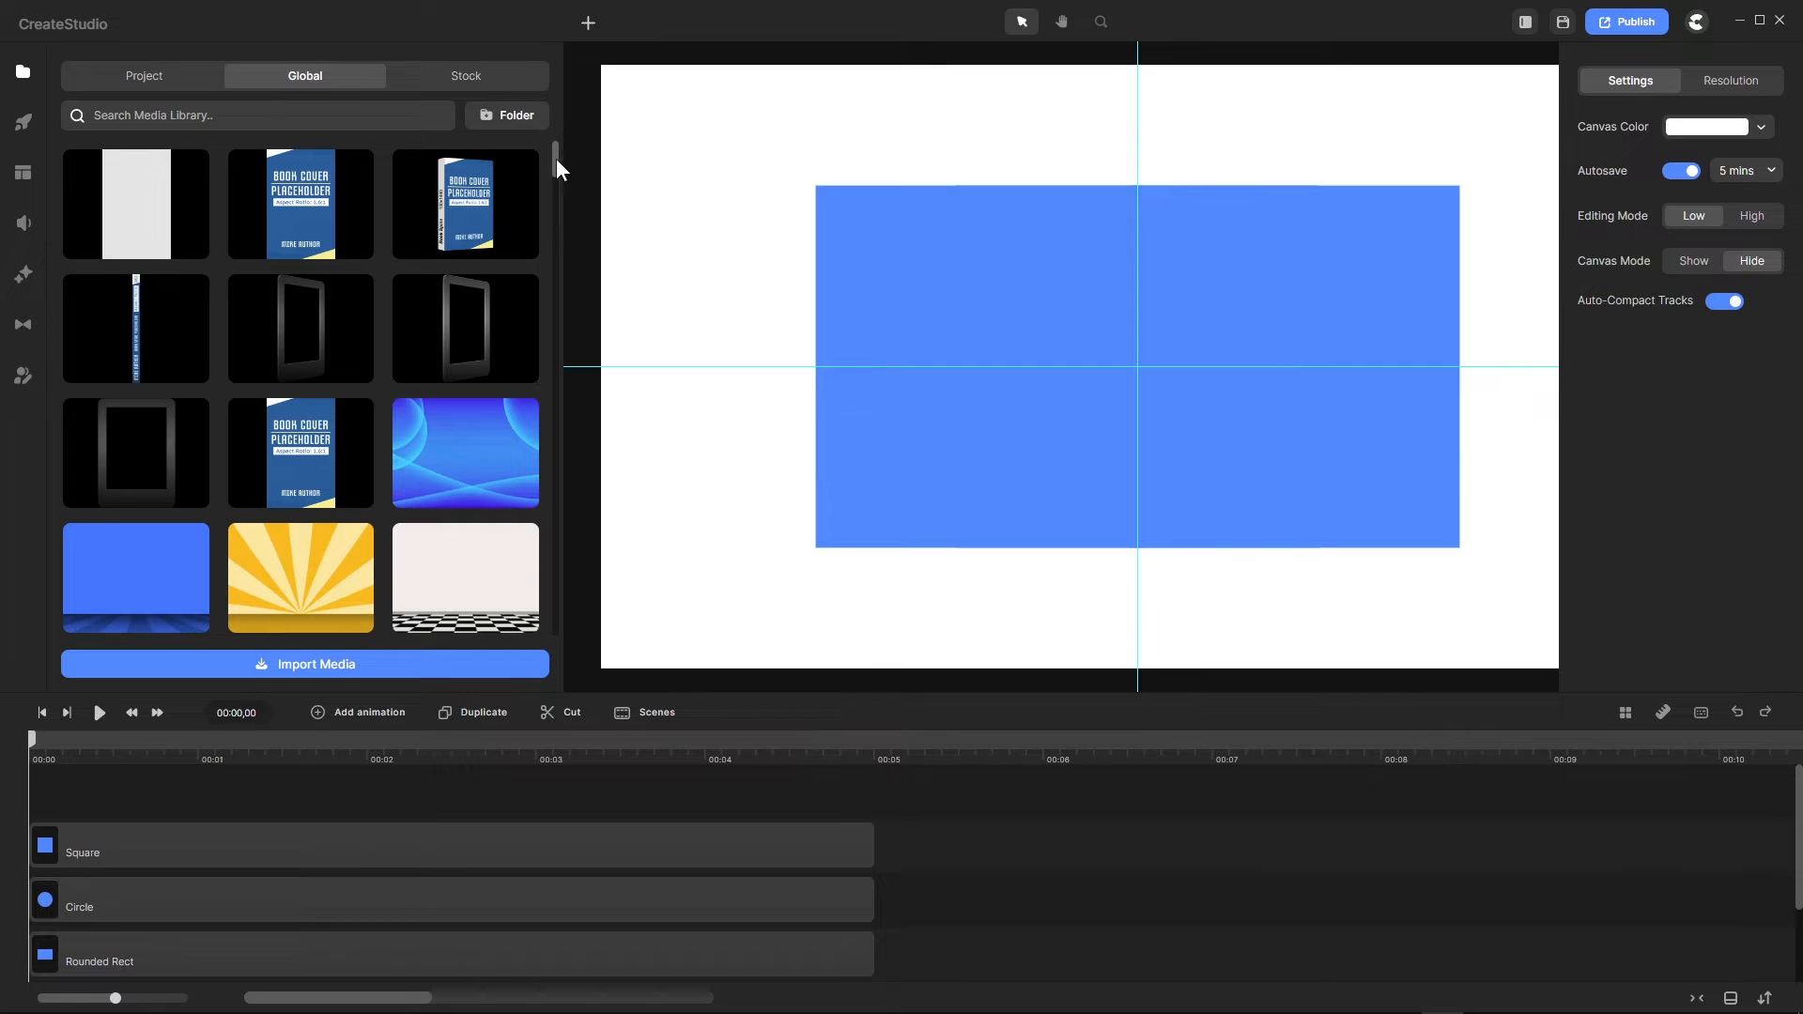
{"action": "left_click_drag", "start_coordinate": [556, 157], "coordinate": [575, 461]}
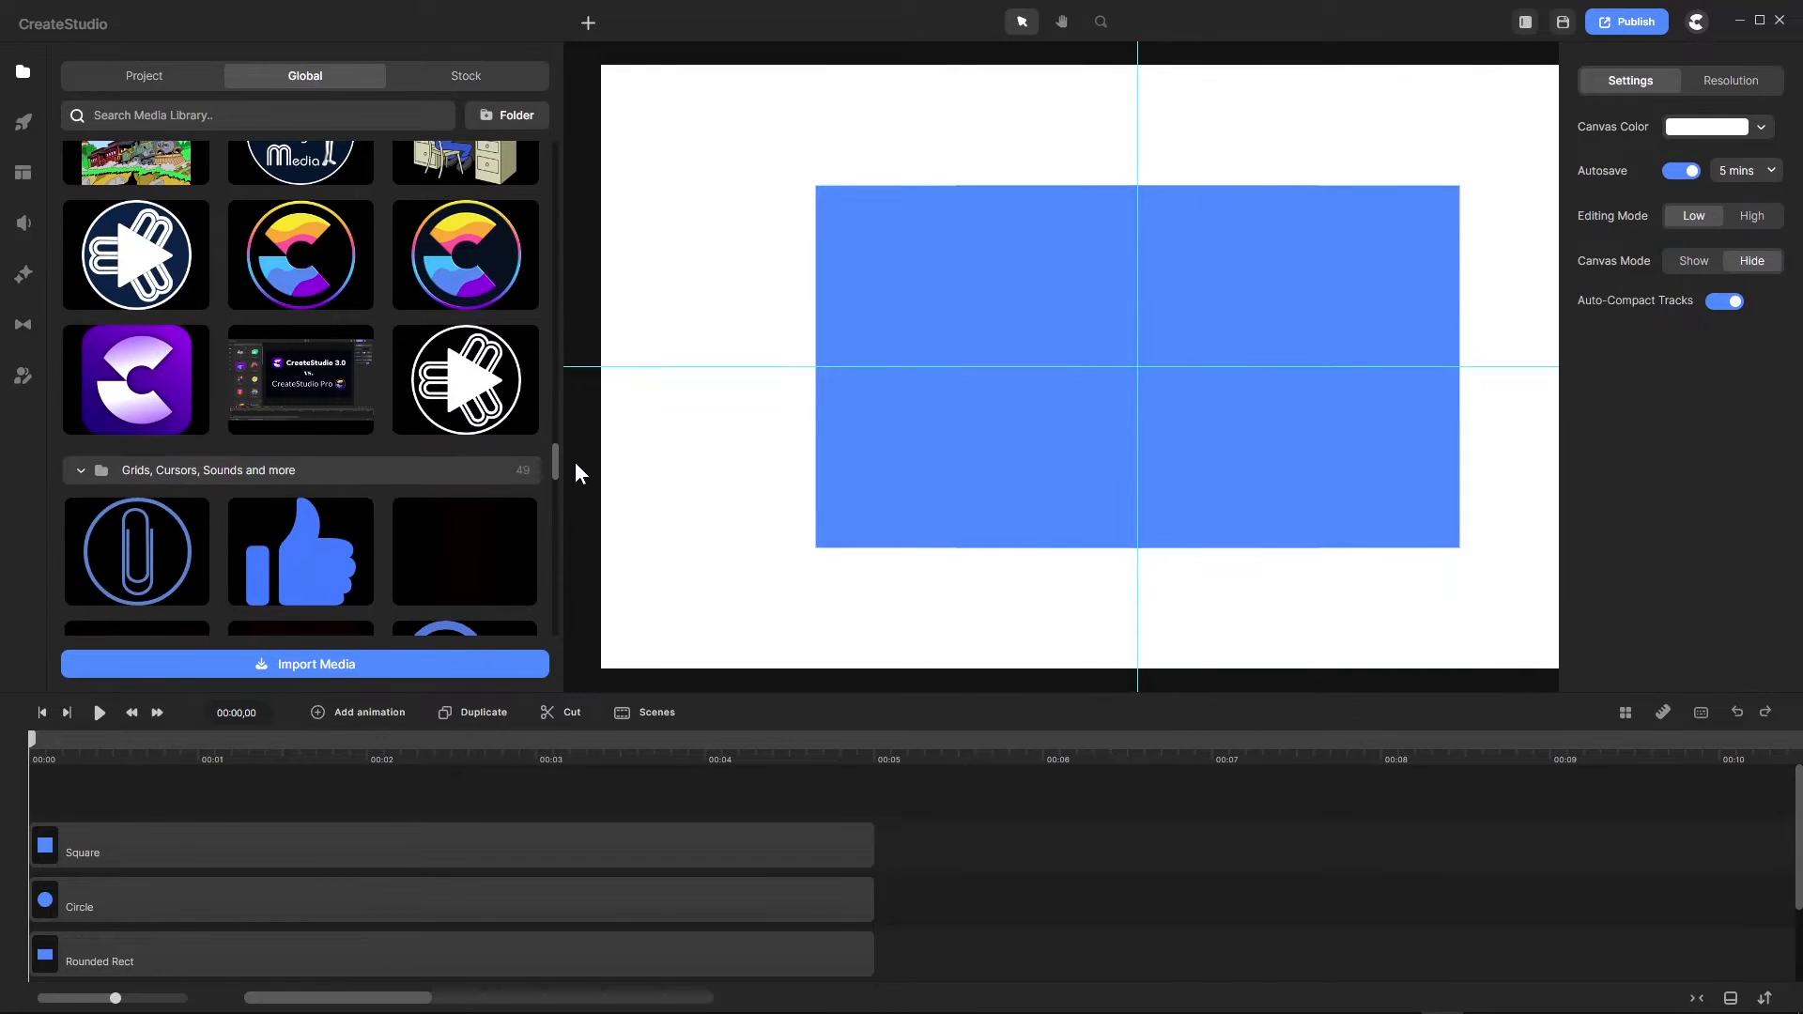
{"action": "left_click", "coordinate": [79, 472]}
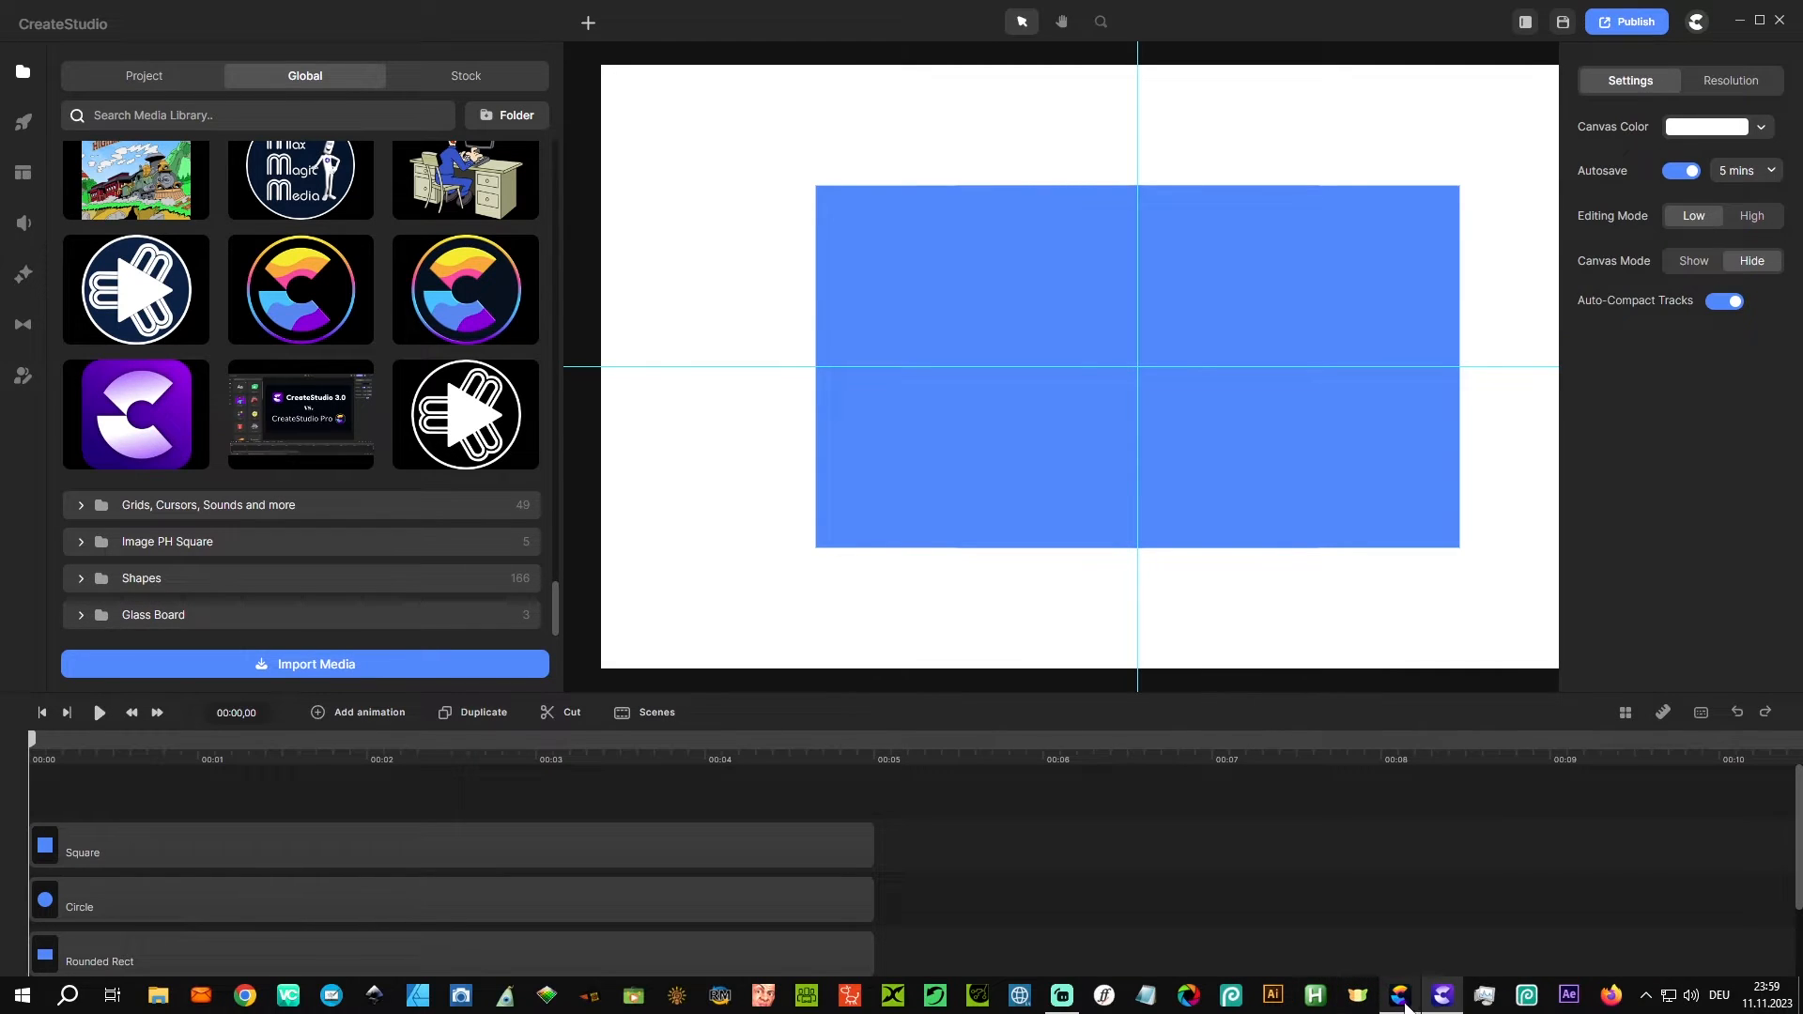
Step: Switch to CreateStudioPro, open its Global media files and look through the list for the folders
{"action": "left_click", "coordinate": [1399, 996]}
{"action": "left_click", "coordinate": [25, 78]}
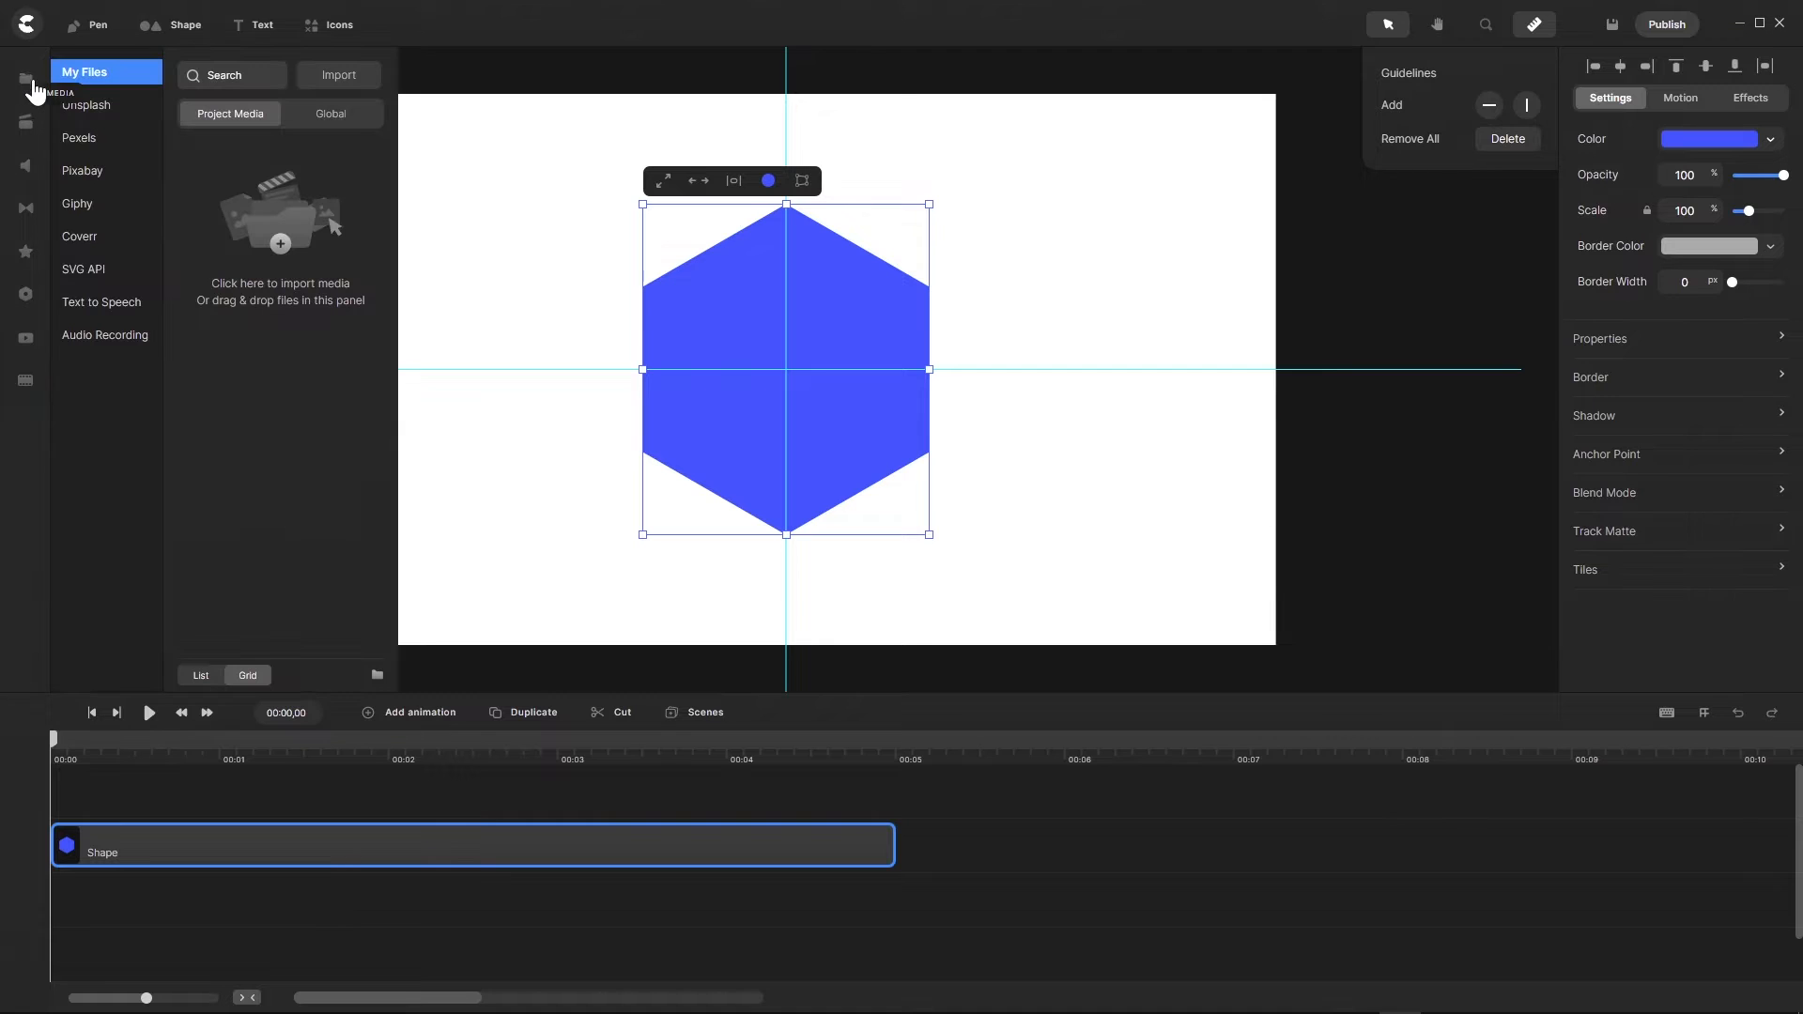
{"action": "left_click", "coordinate": [329, 114]}
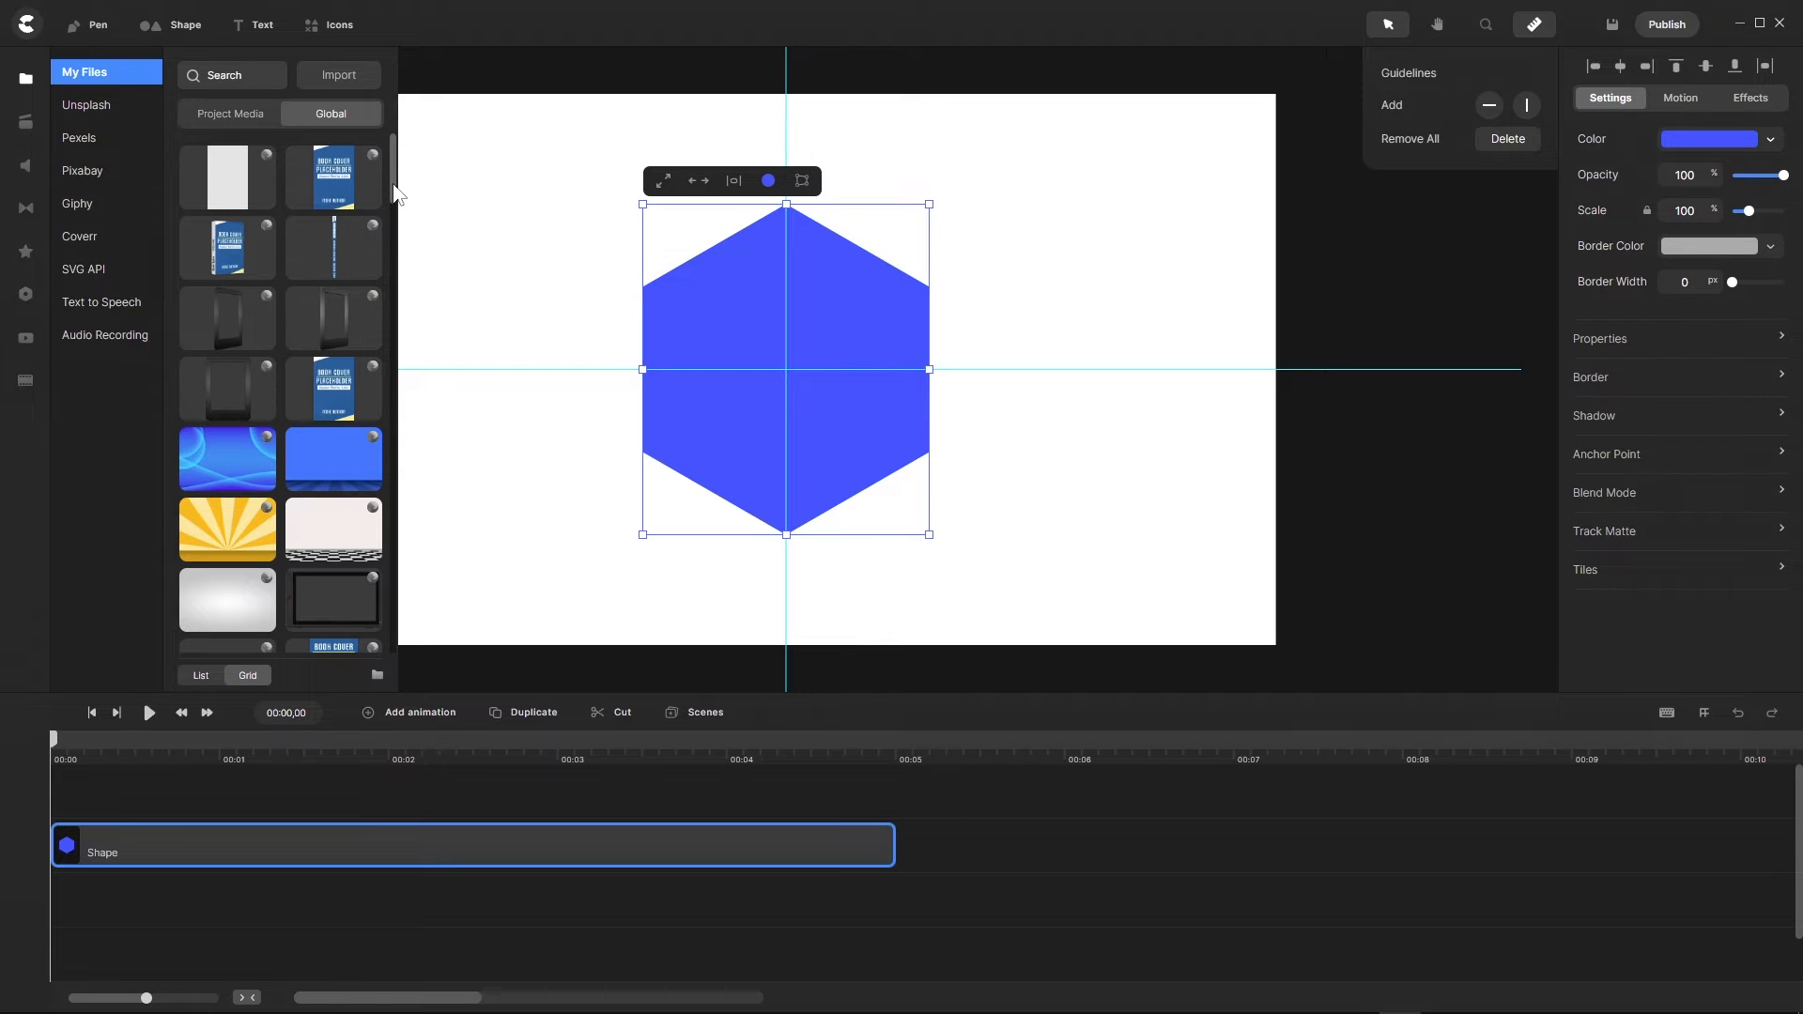
{"action": "left_click_drag", "start_coordinate": [395, 194], "coordinate": [386, 351]}
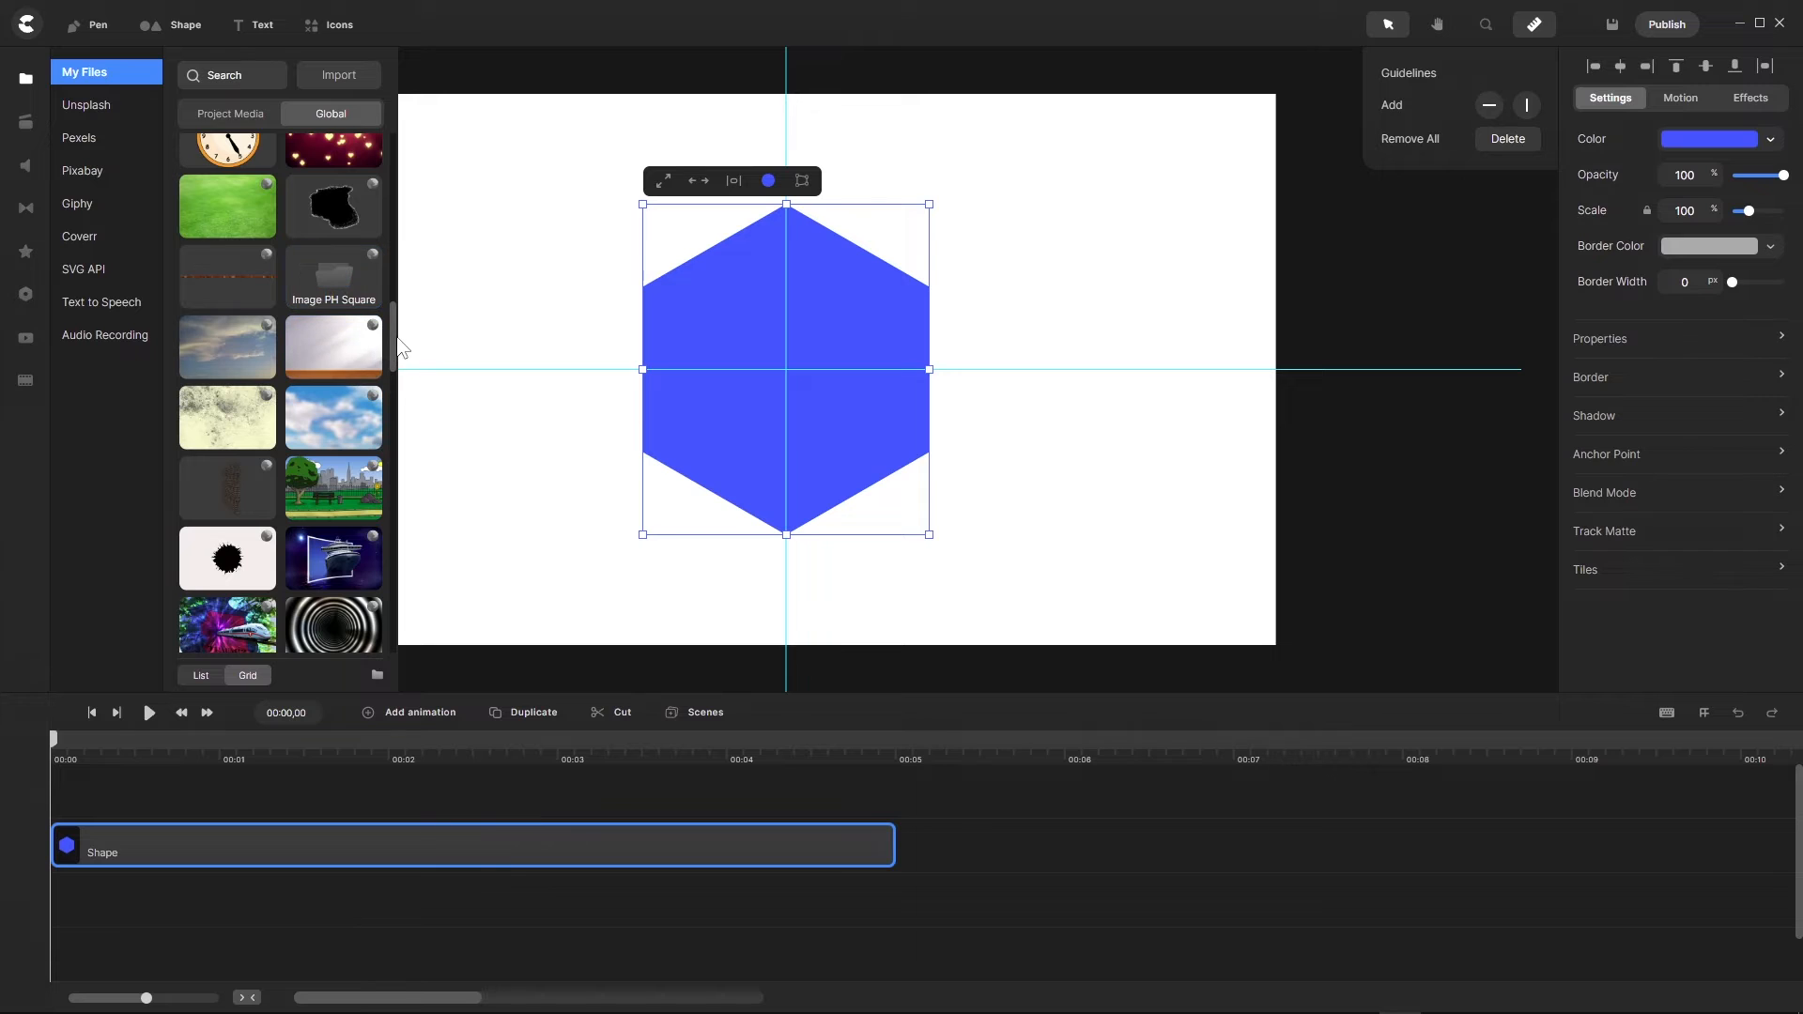
Step: Look further through the Global media files in CreateStudioPro, compare them with CreateStudio 3, and return to the first files there
{"action": "left_click_drag", "start_coordinate": [396, 350], "coordinate": [370, 478]}
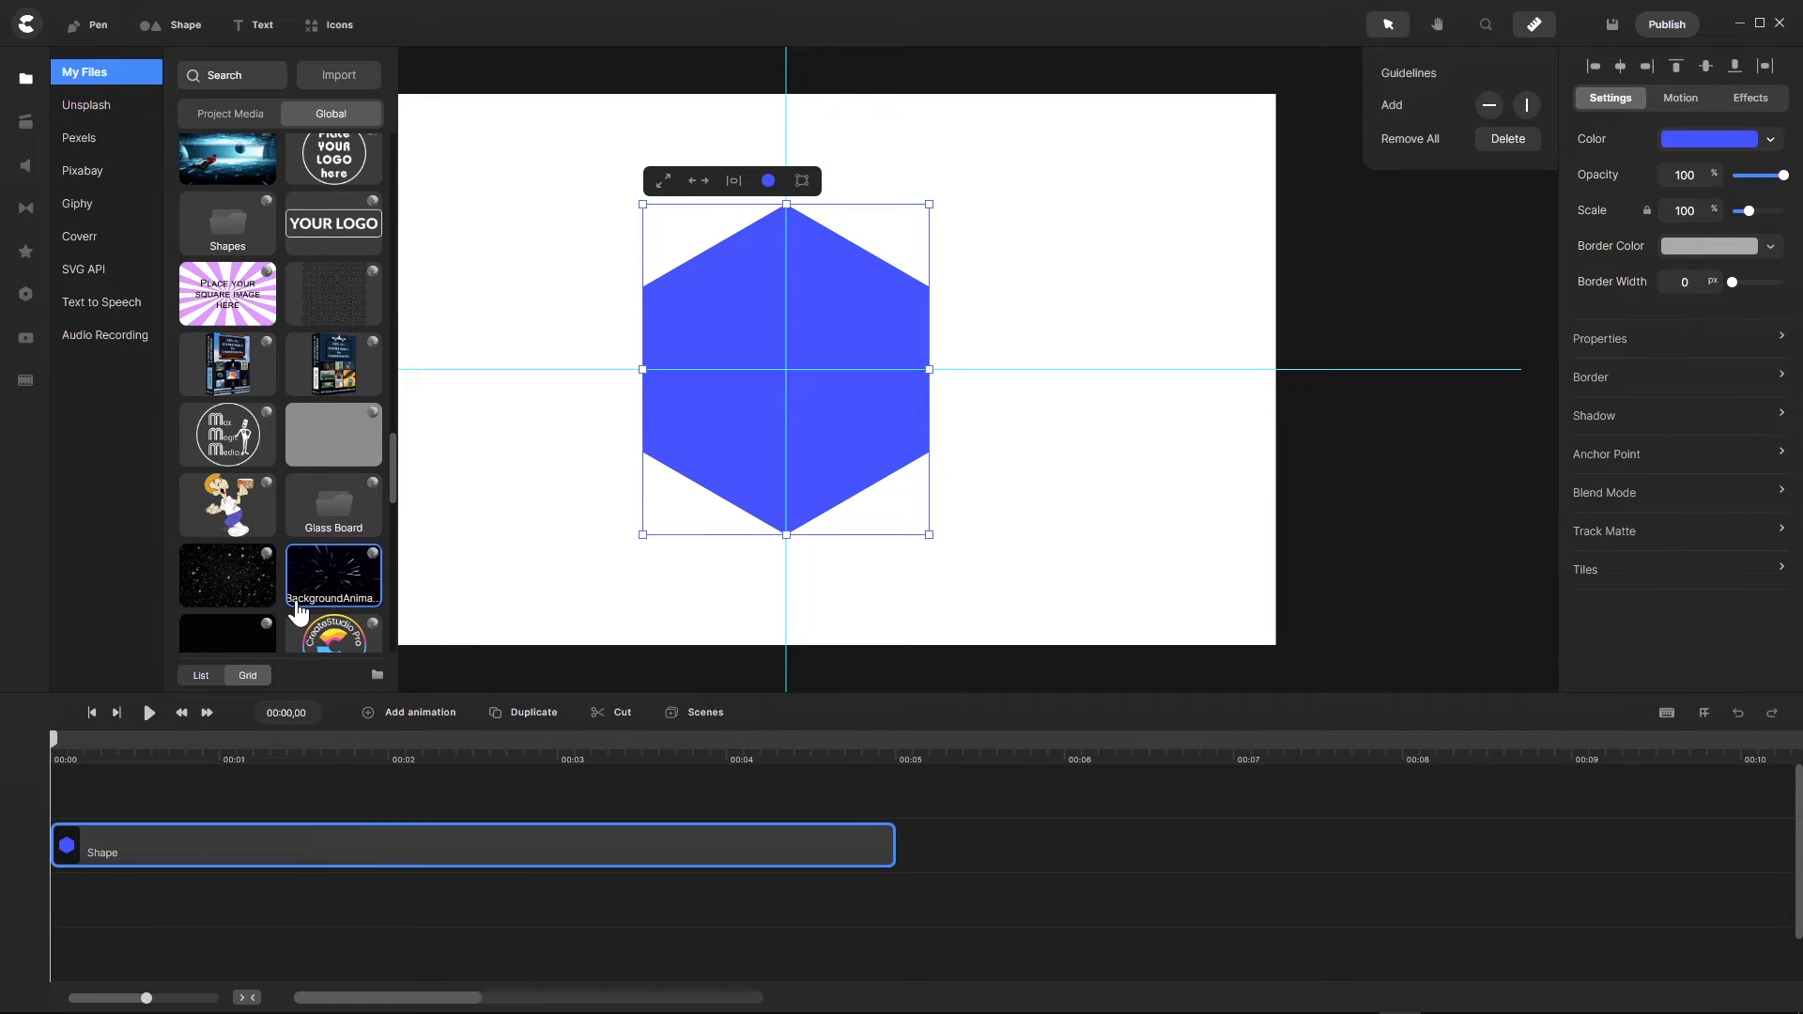
{"action": "mouse_move", "coordinate": [1240, 991]}
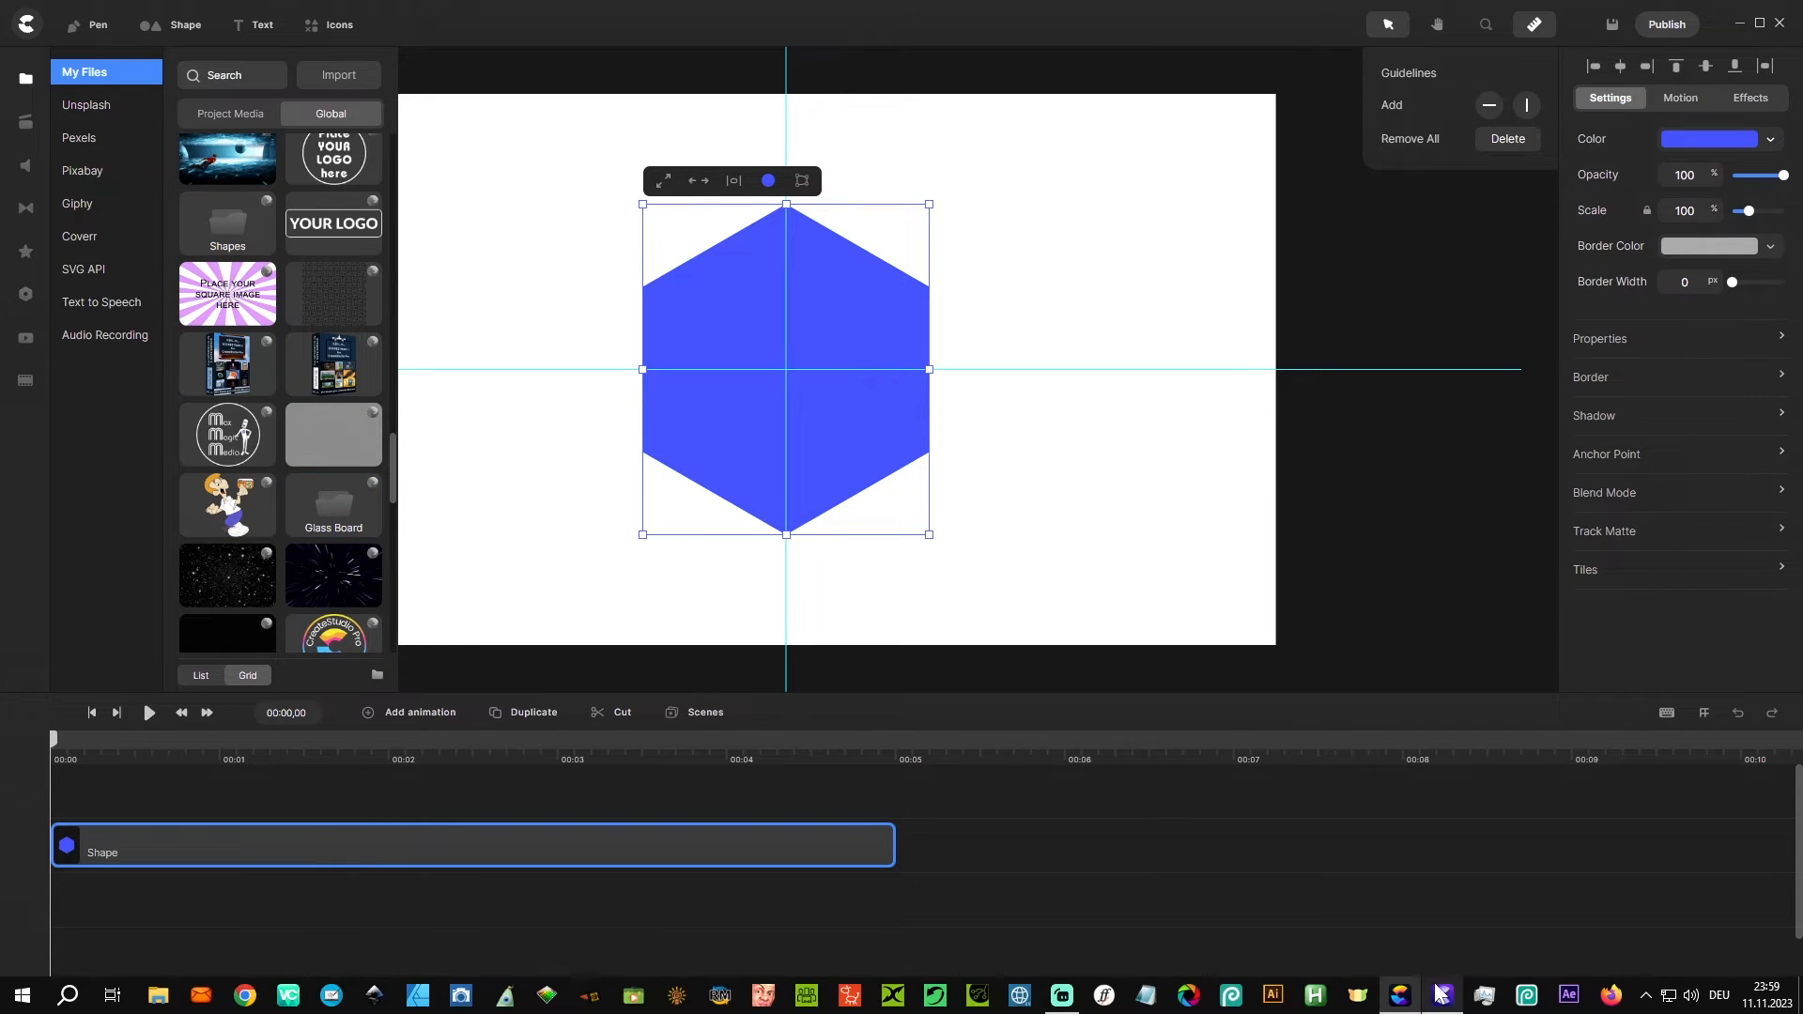
{"action": "mouse_move", "coordinate": [1442, 993]}
{"action": "left_click", "coordinate": [1380, 939]}
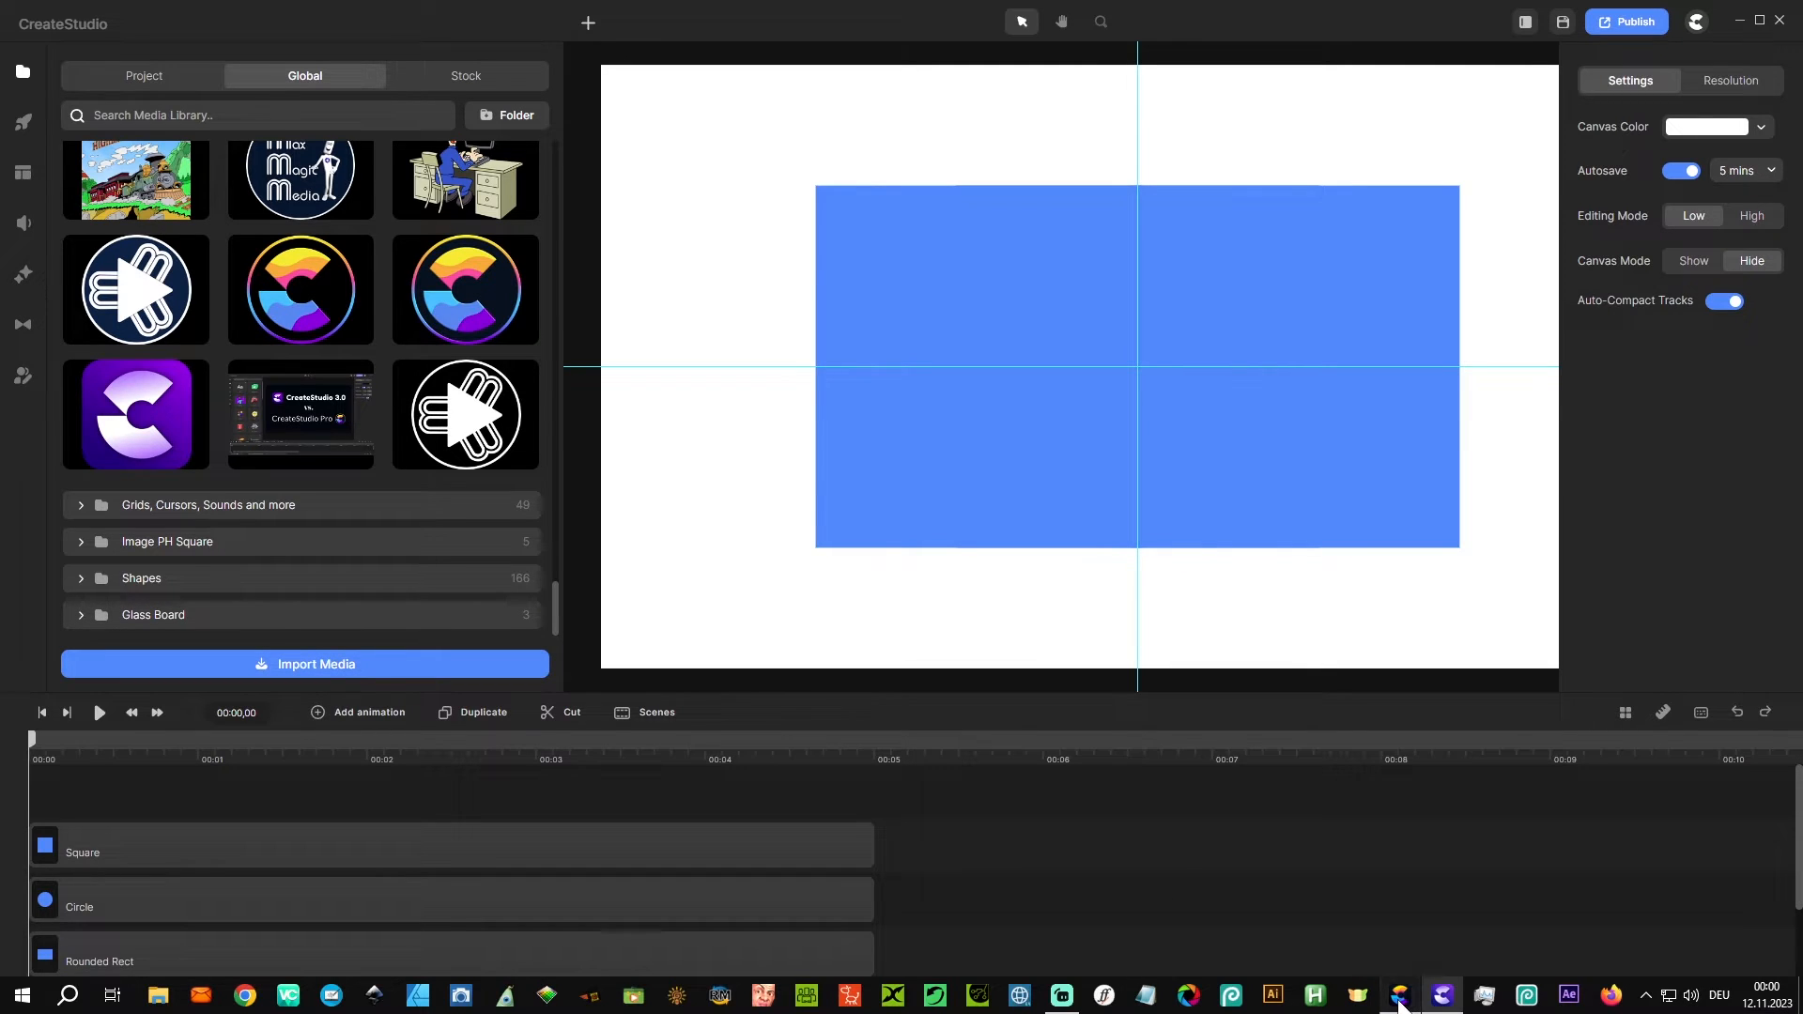
{"action": "left_click", "coordinate": [1399, 998]}
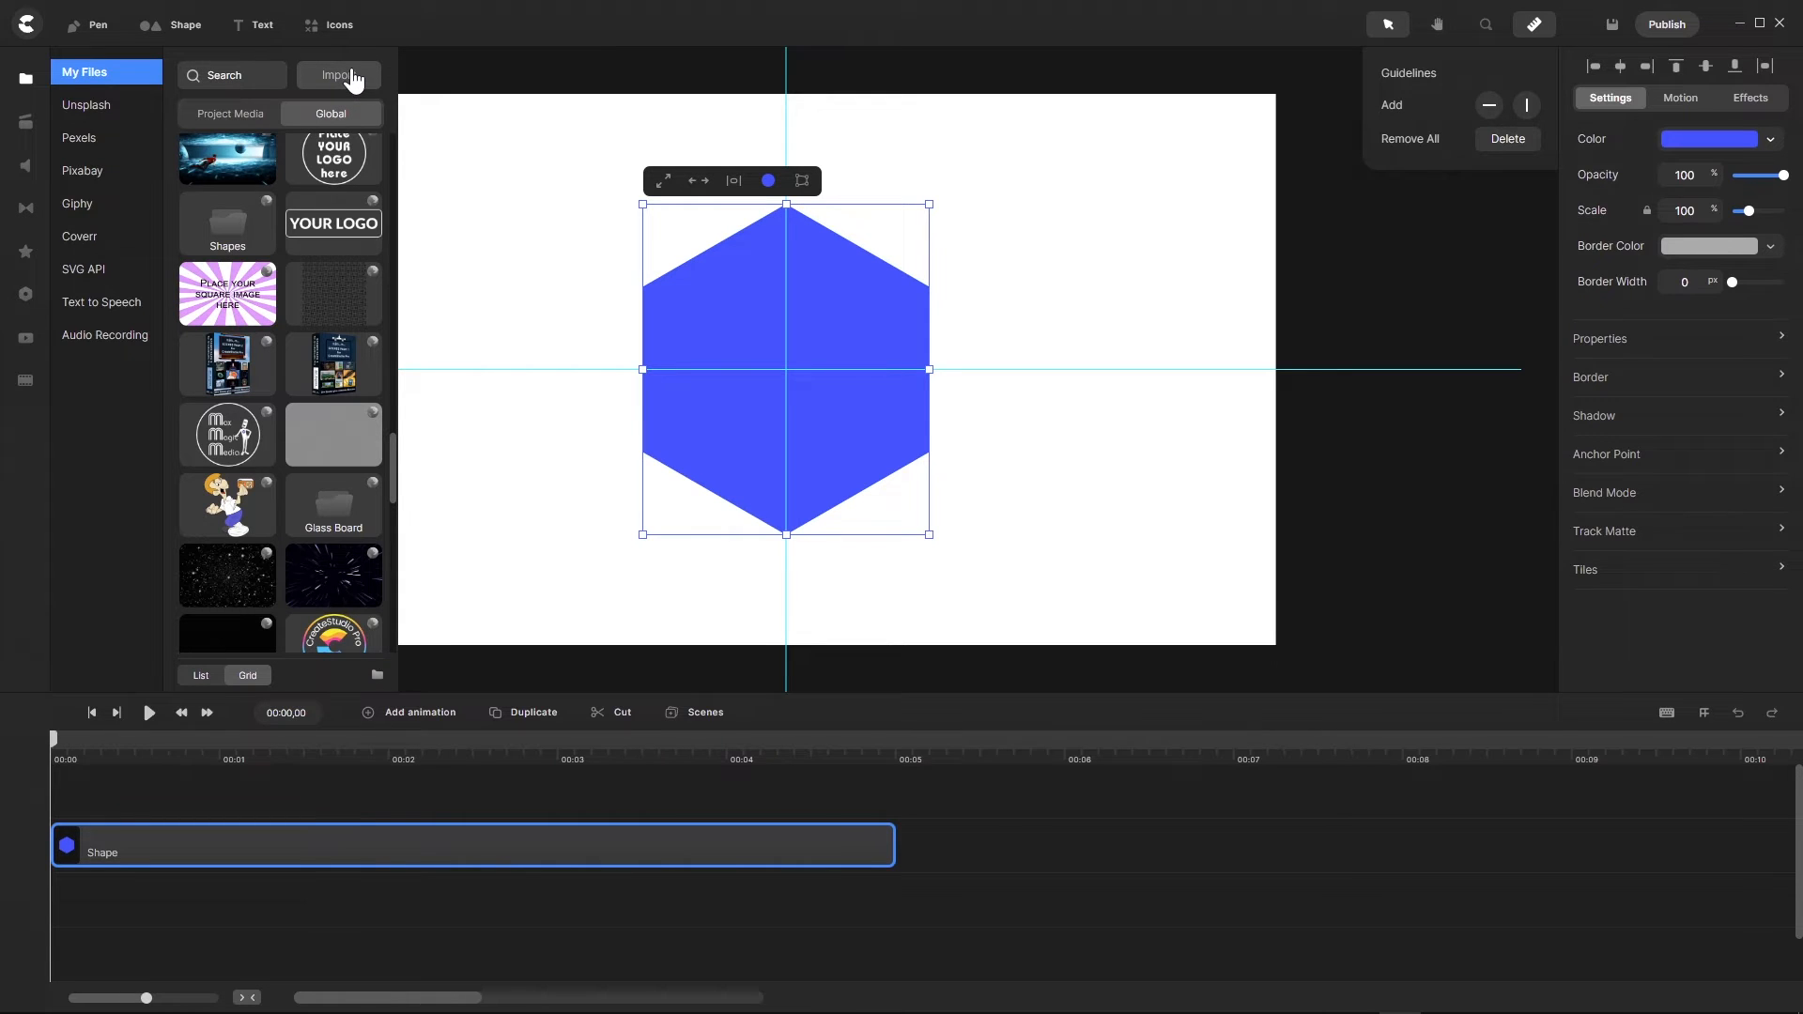
{"action": "mouse_move", "coordinate": [930, 1000]}
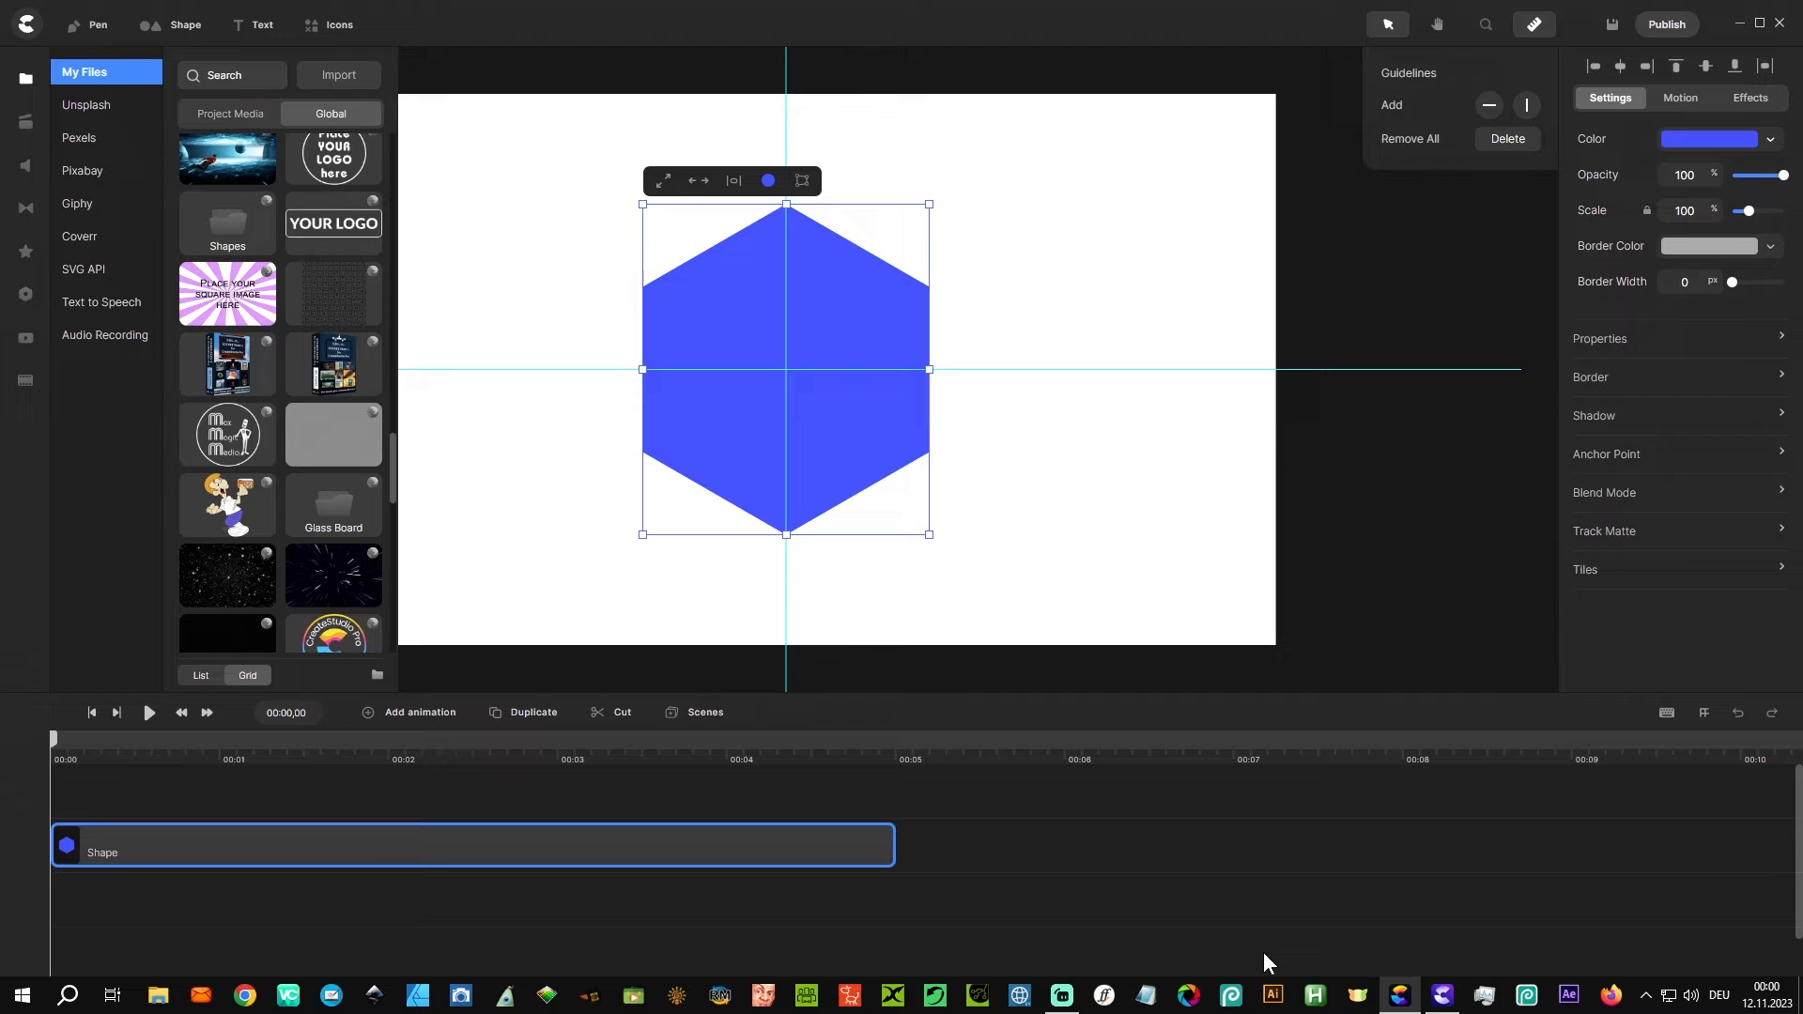
{"action": "left_click", "coordinate": [1442, 998]}
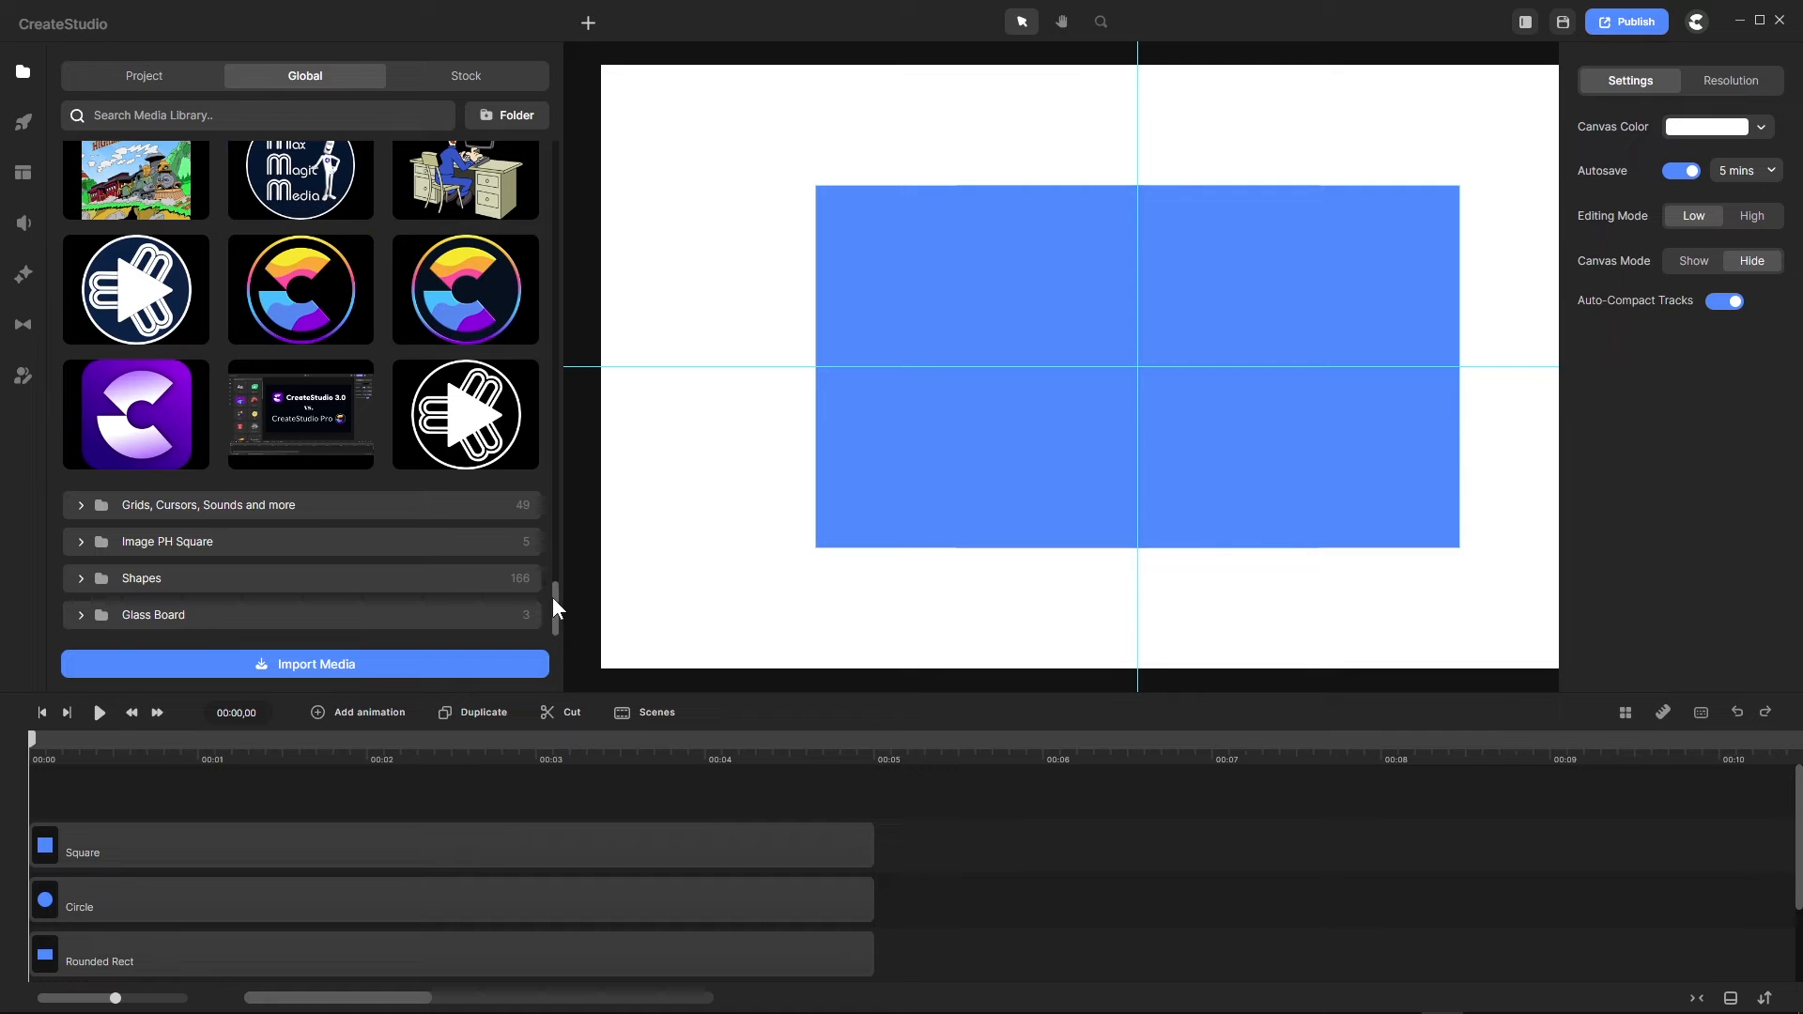
{"action": "left_click_drag", "start_coordinate": [554, 599], "coordinate": [555, 145]}
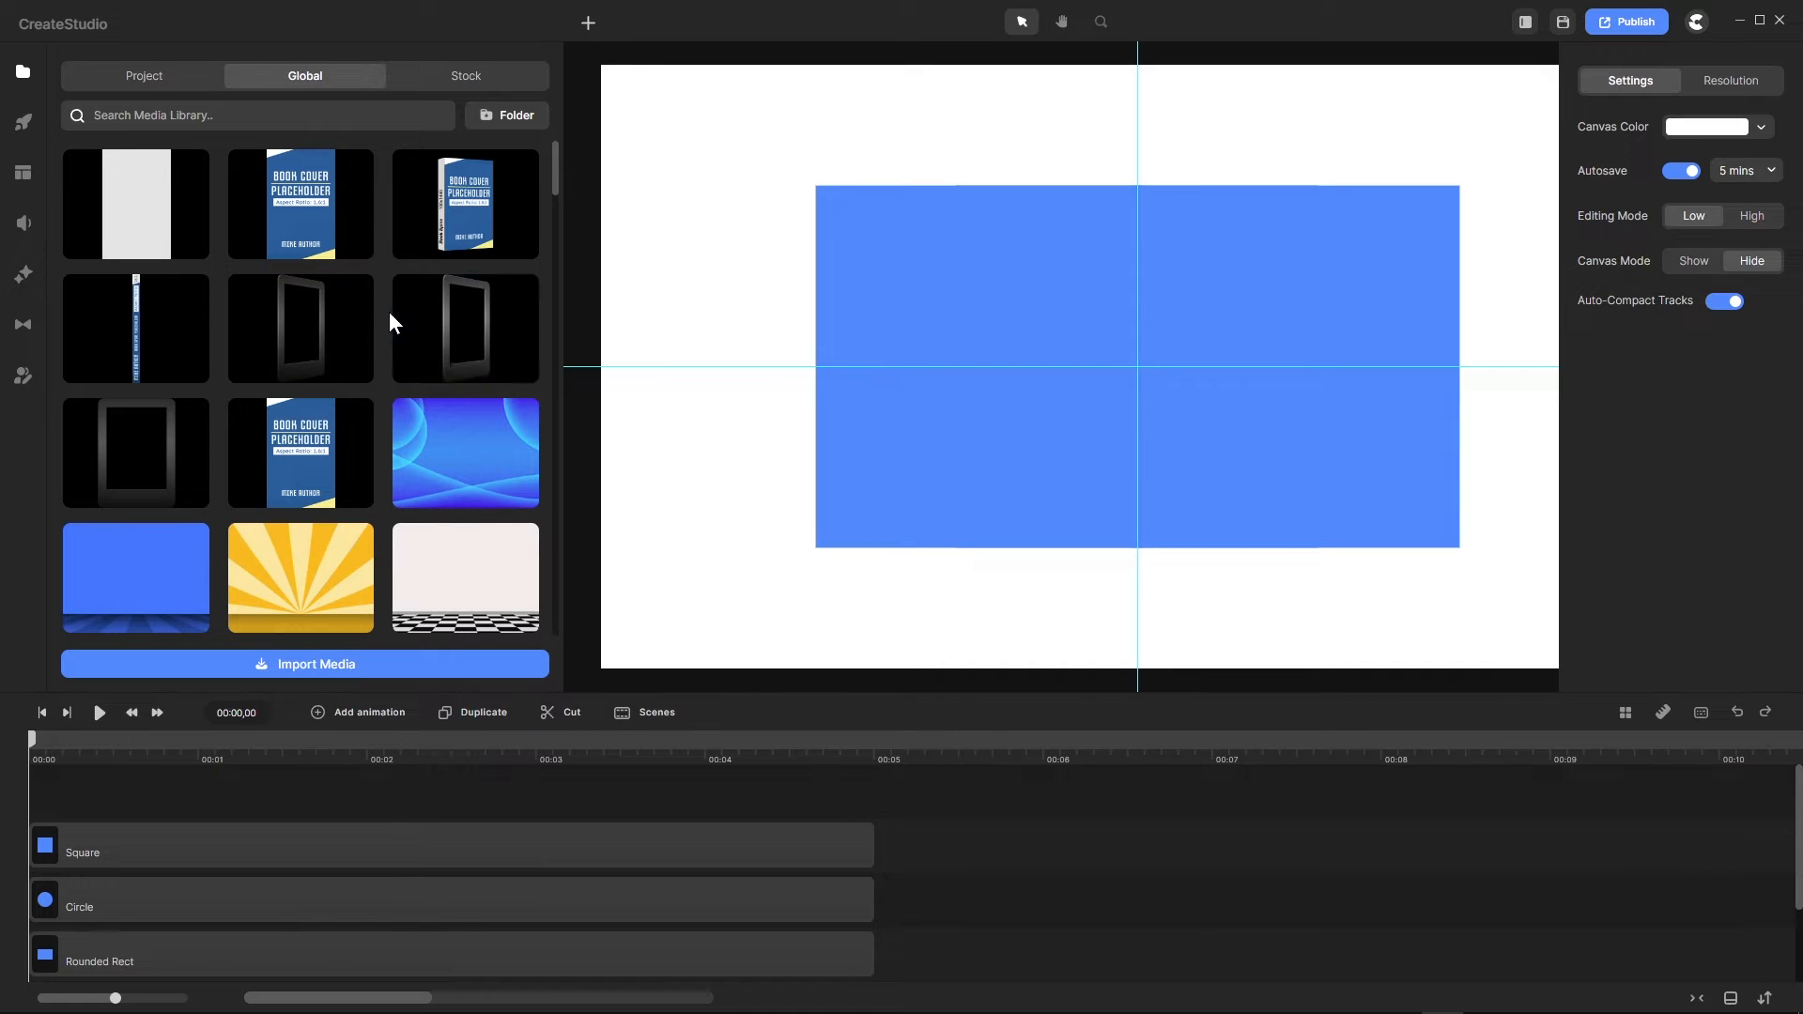
Step: Exit the current CreateStudio 3 project to the home page without saving it
{"action": "left_click", "coordinate": [1694, 24]}
{"action": "left_click", "coordinate": [1692, 21]}
{"action": "left_click", "coordinate": [1699, 14]}
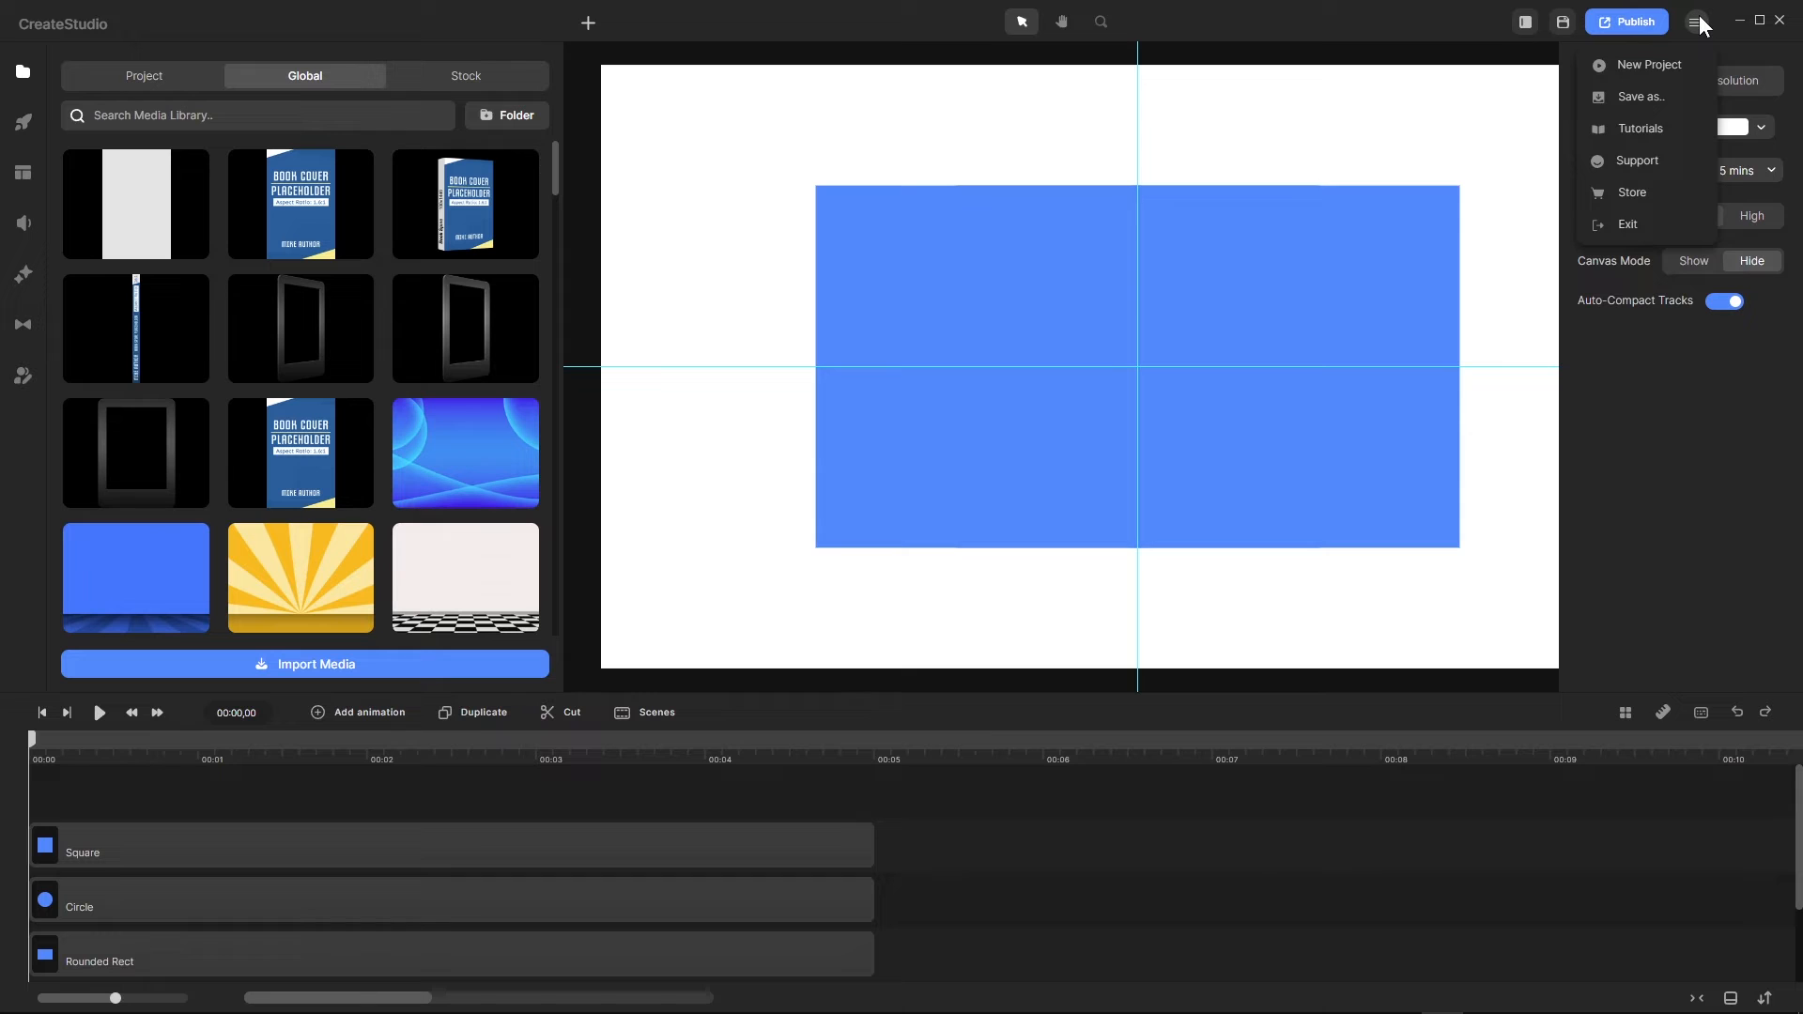
{"action": "left_click", "coordinate": [1631, 215]}
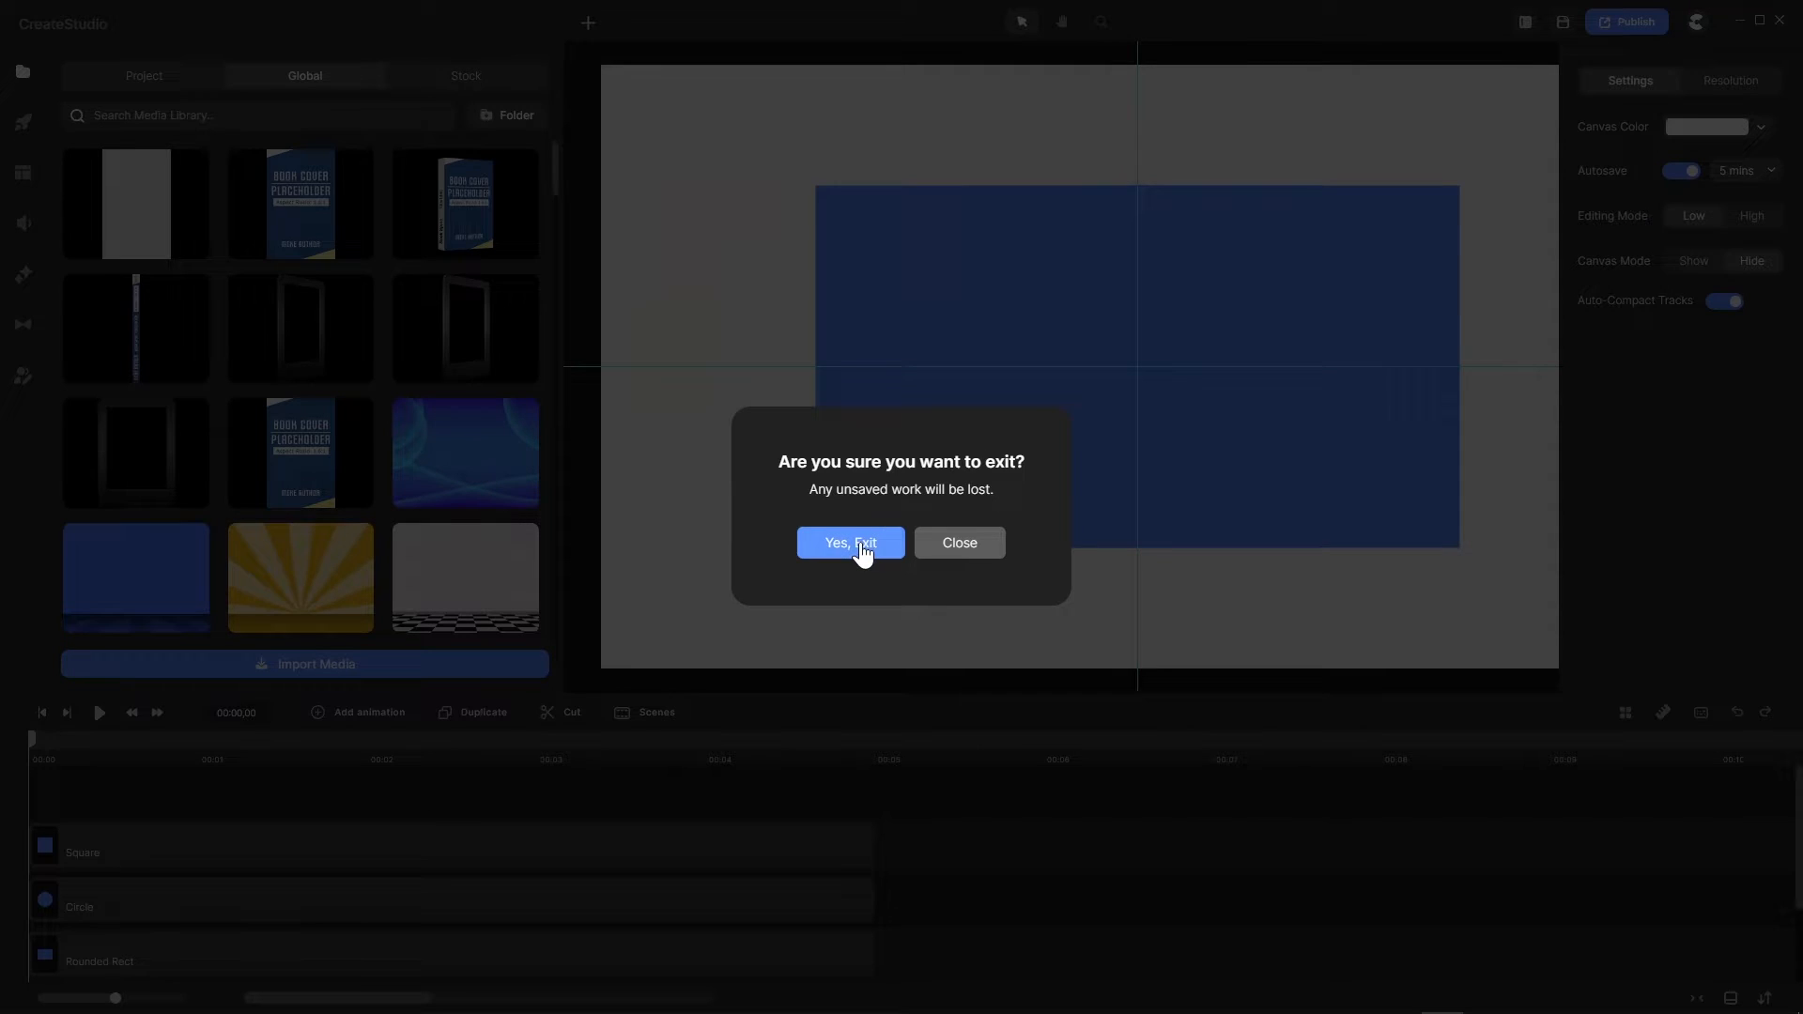
{"action": "left_click", "coordinate": [851, 542]}
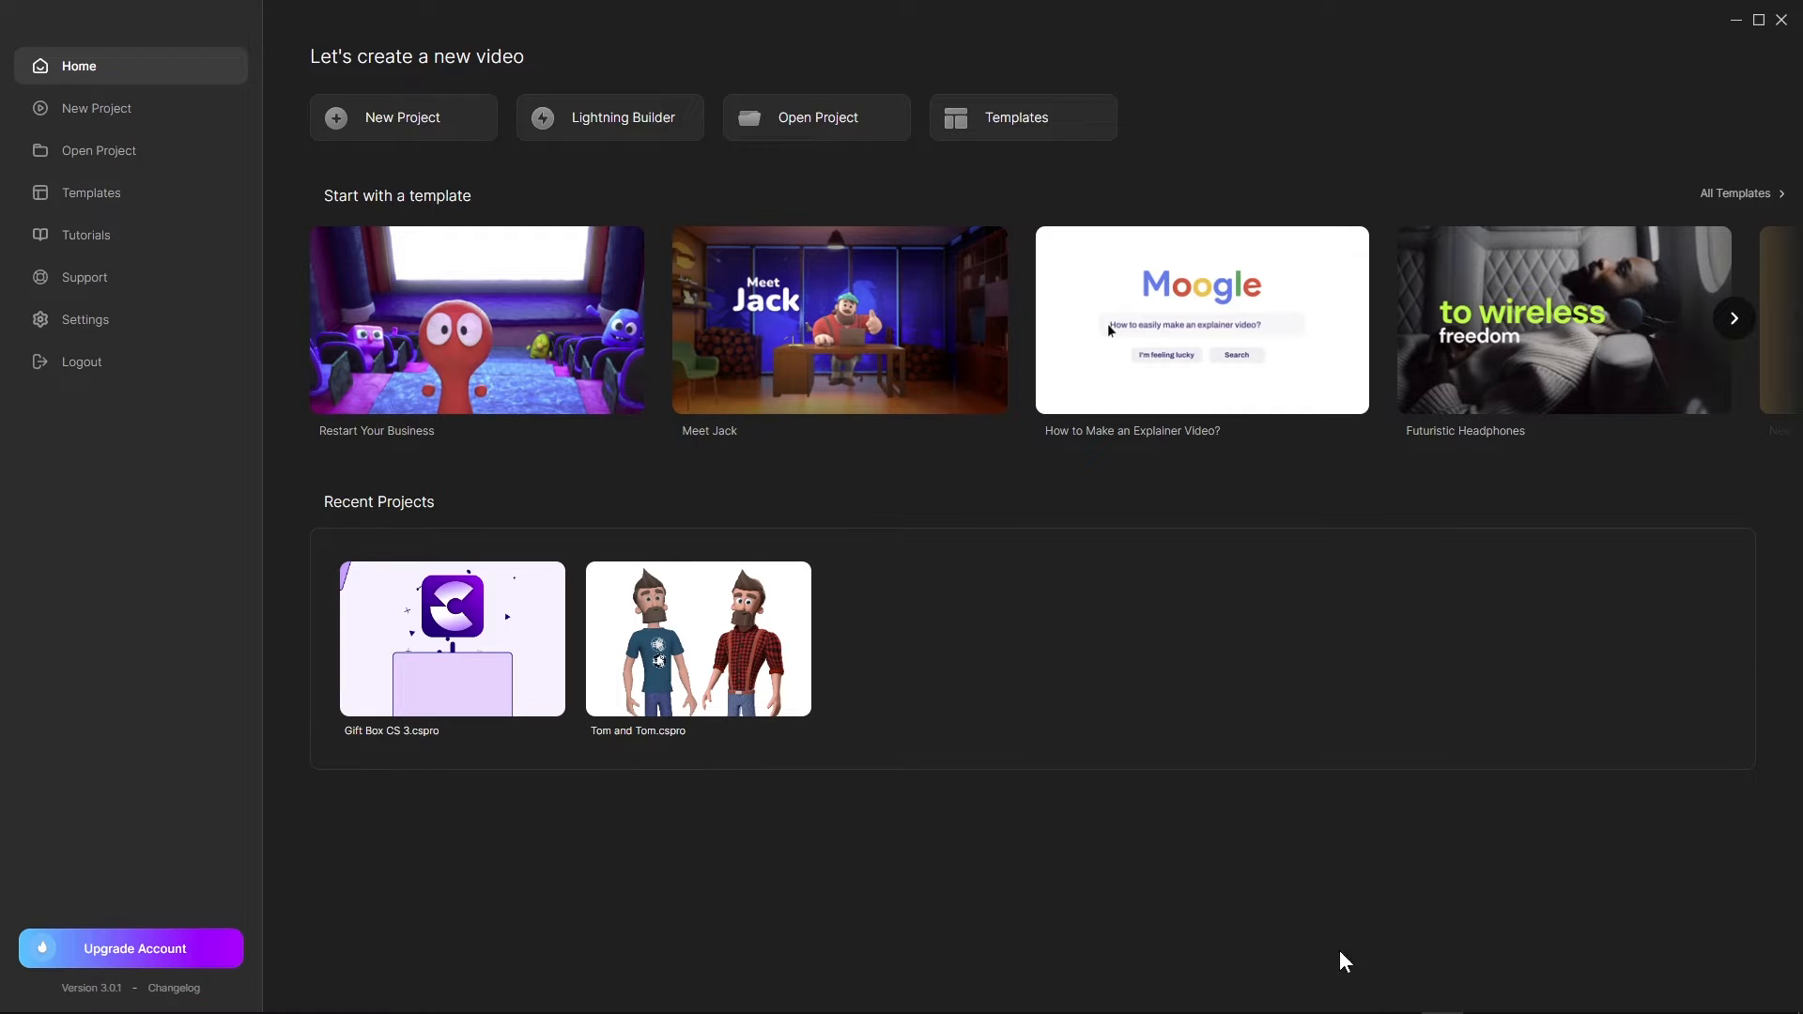
Step: Switch to CreateStudioPro and exit its open project to the home page without saving
{"action": "left_click", "coordinate": [1399, 1003]}
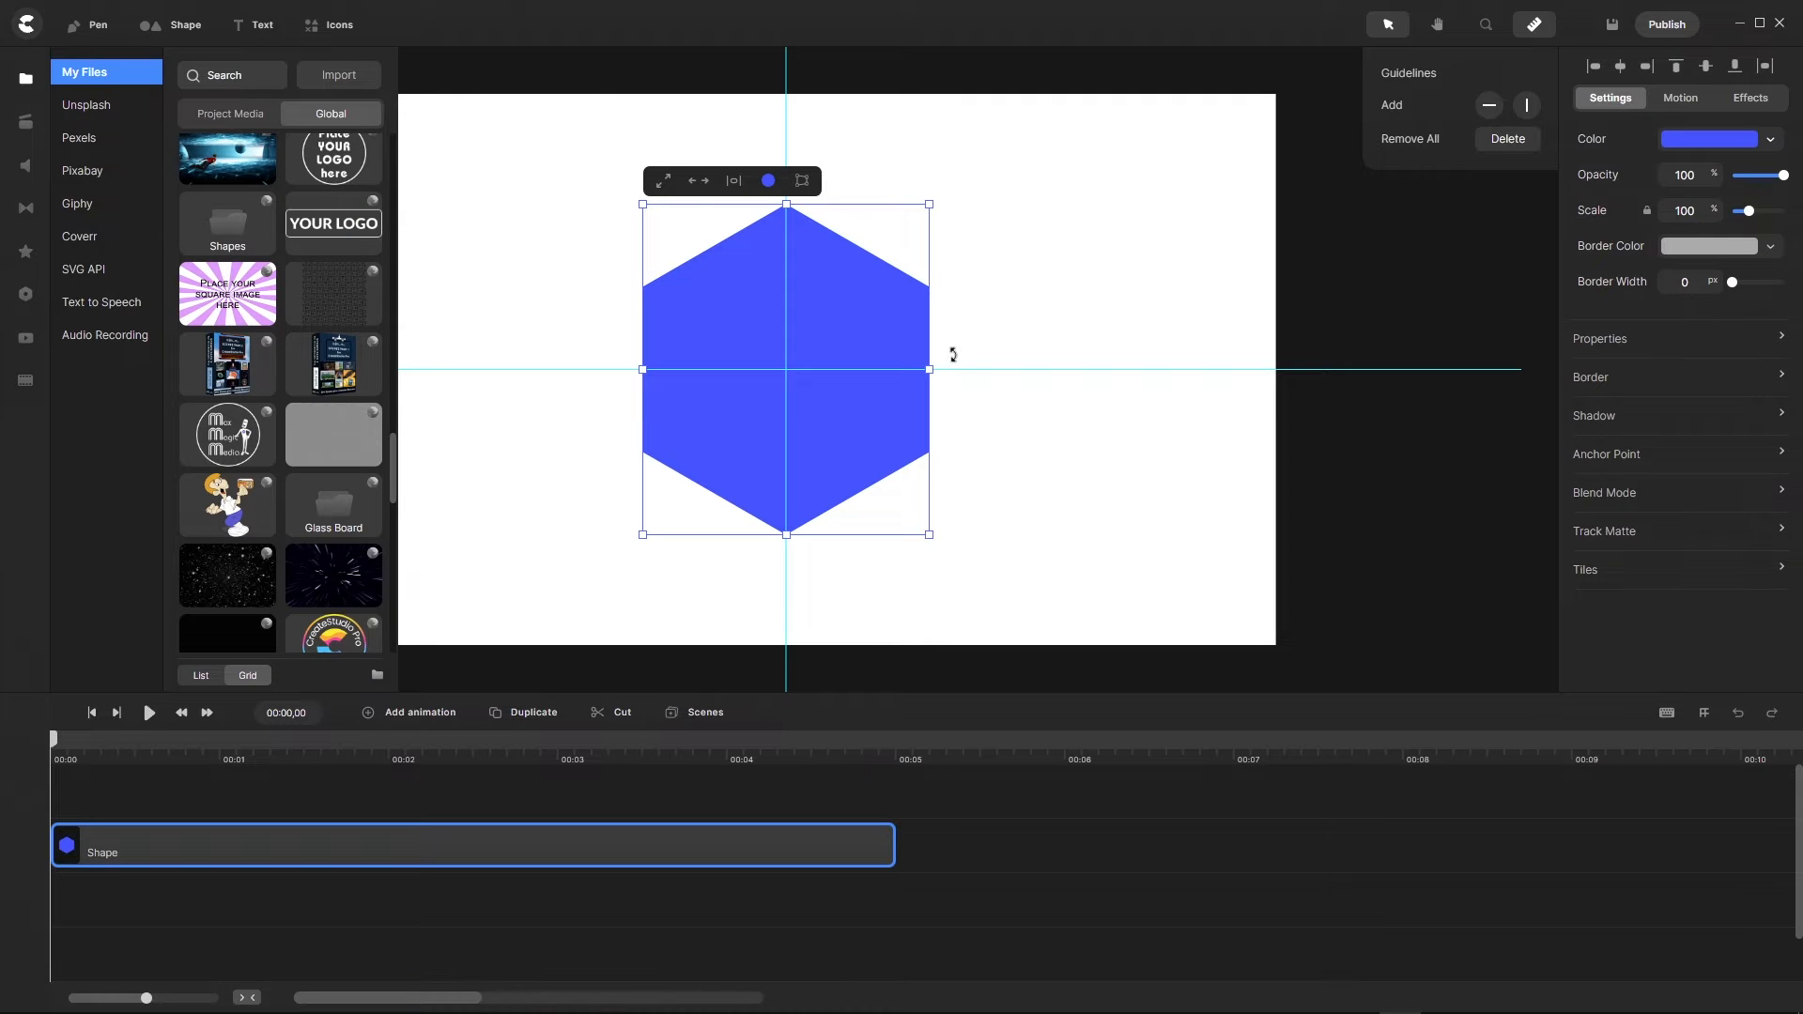
{"action": "left_click", "coordinate": [26, 24]}
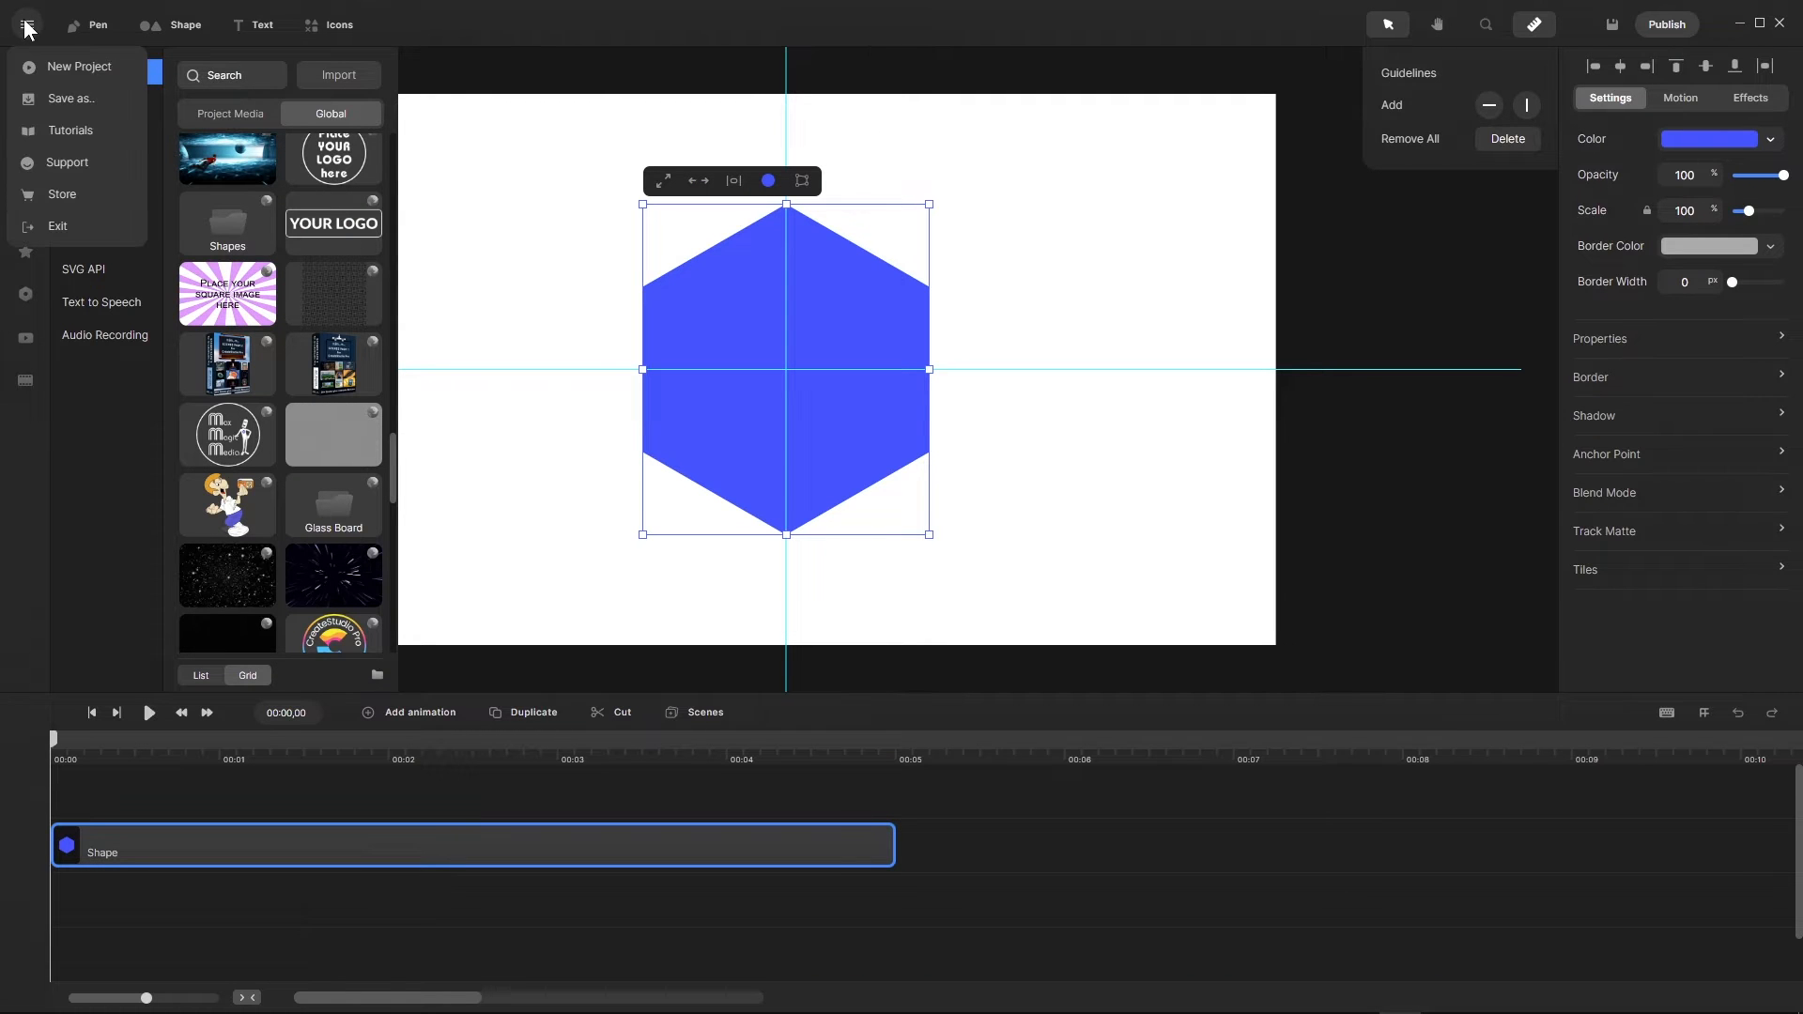
{"action": "left_click", "coordinate": [81, 233]}
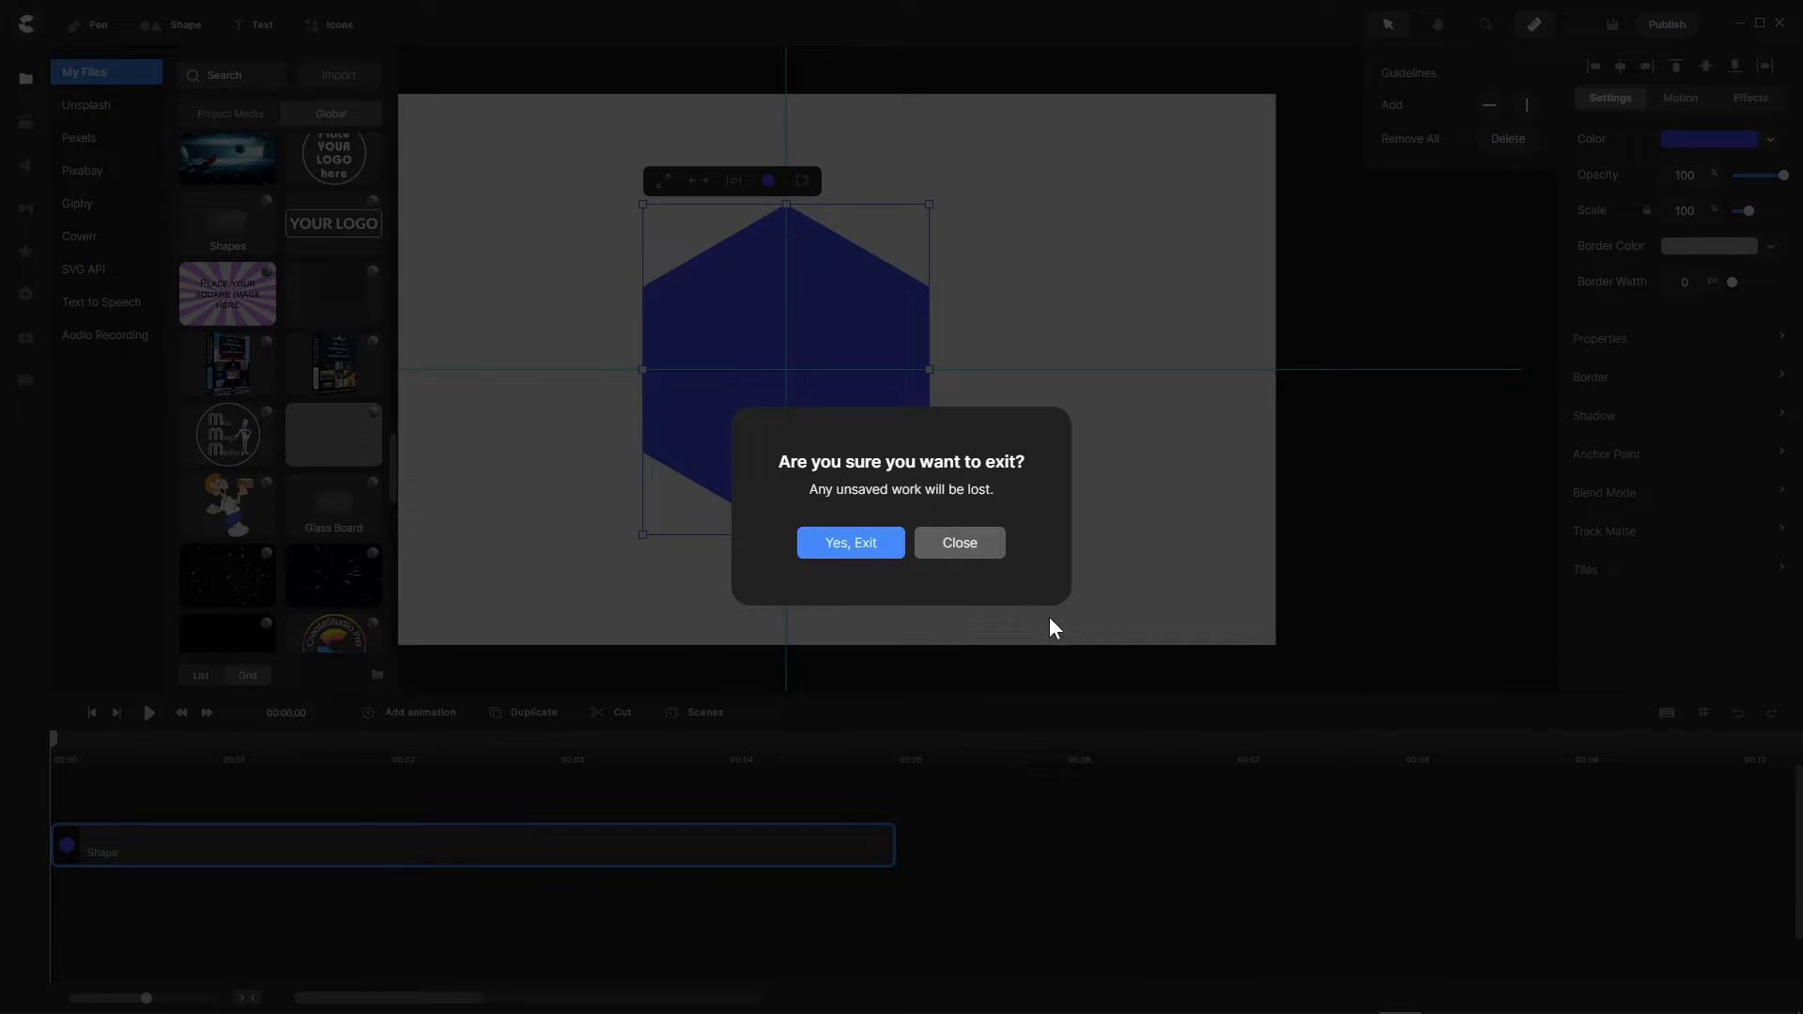
{"action": "left_click", "coordinate": [873, 546]}
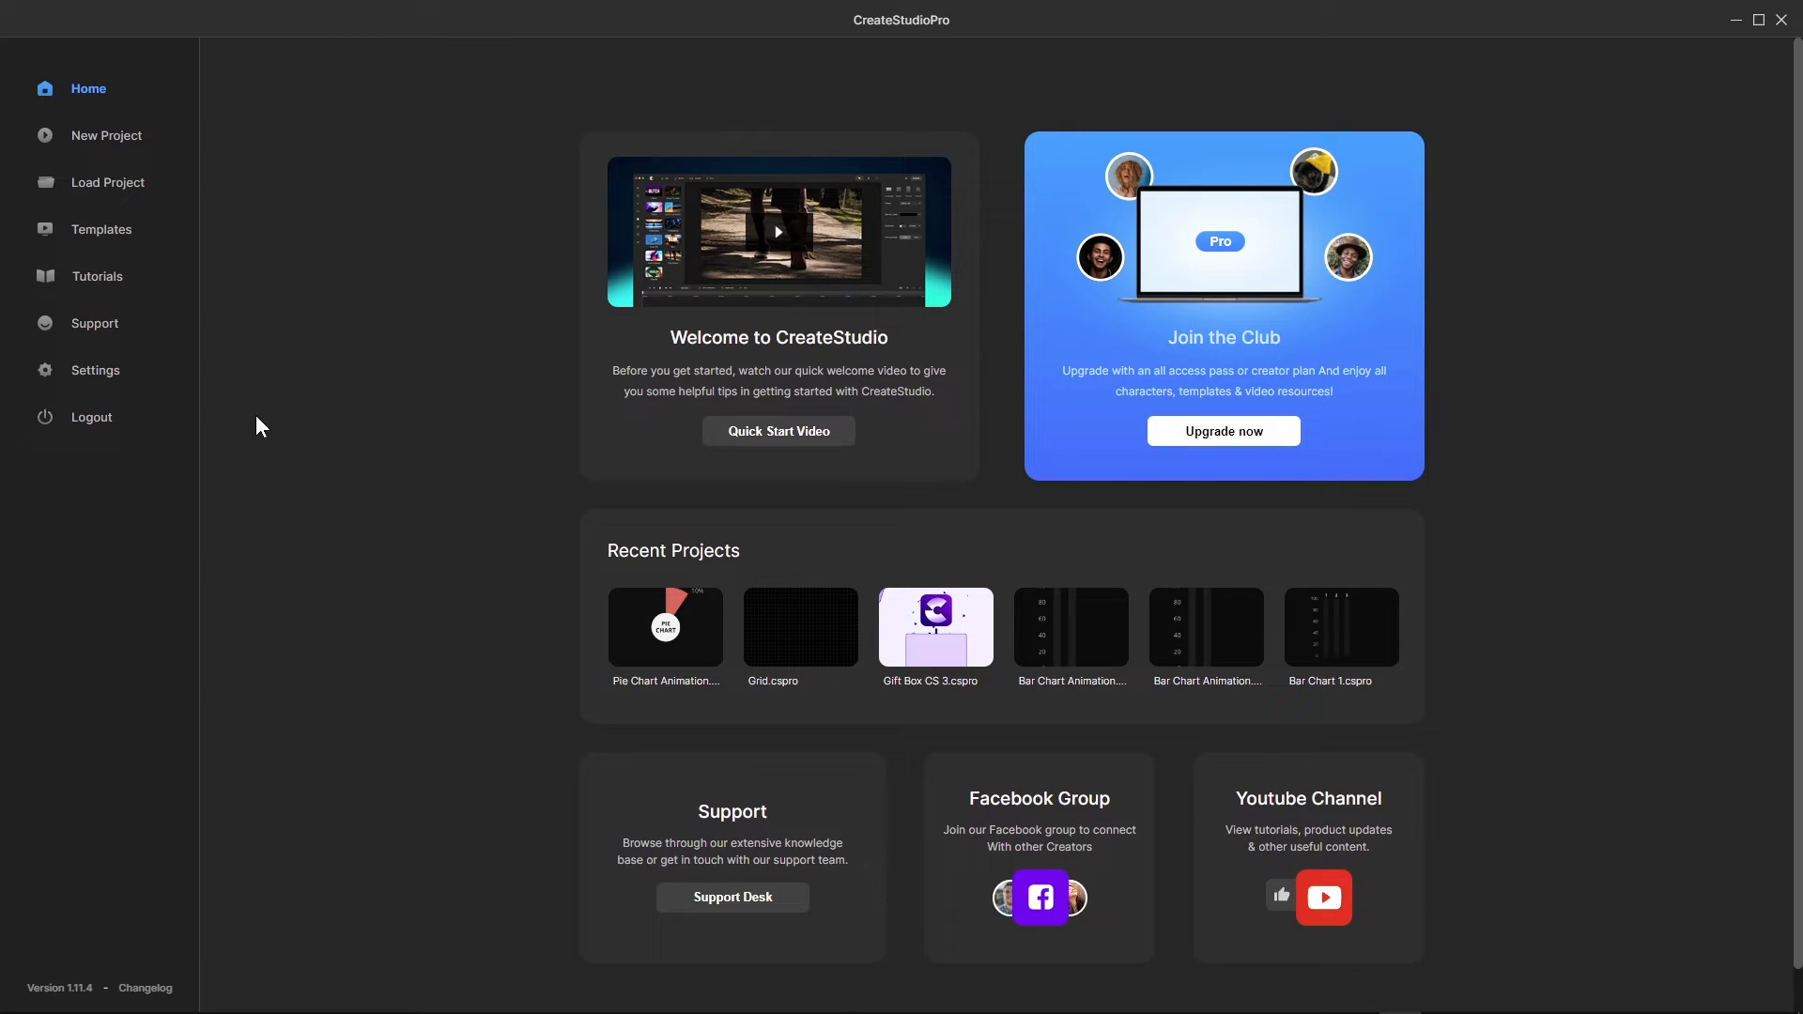
Step: Look at the Settings page in CreateStudioPro and compare it with the Settings page in CreateStudio 3
{"action": "left_click", "coordinate": [104, 380]}
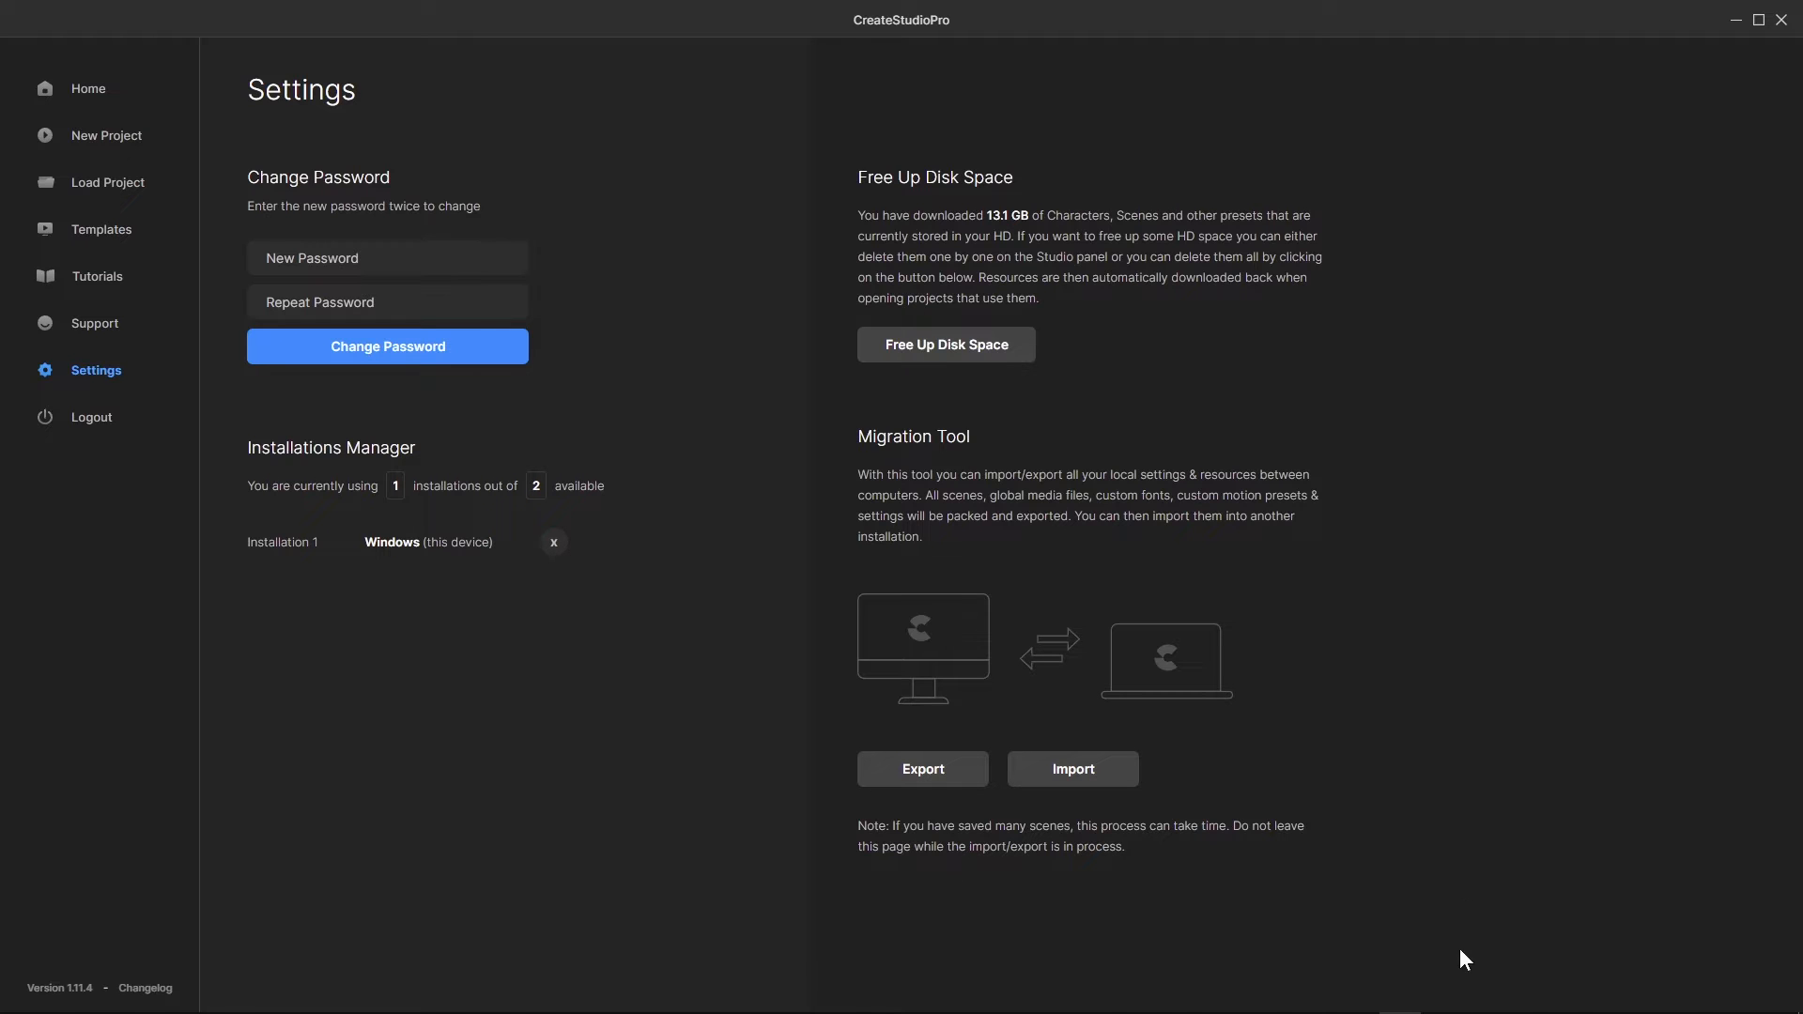
{"action": "left_click", "coordinate": [1442, 995]}
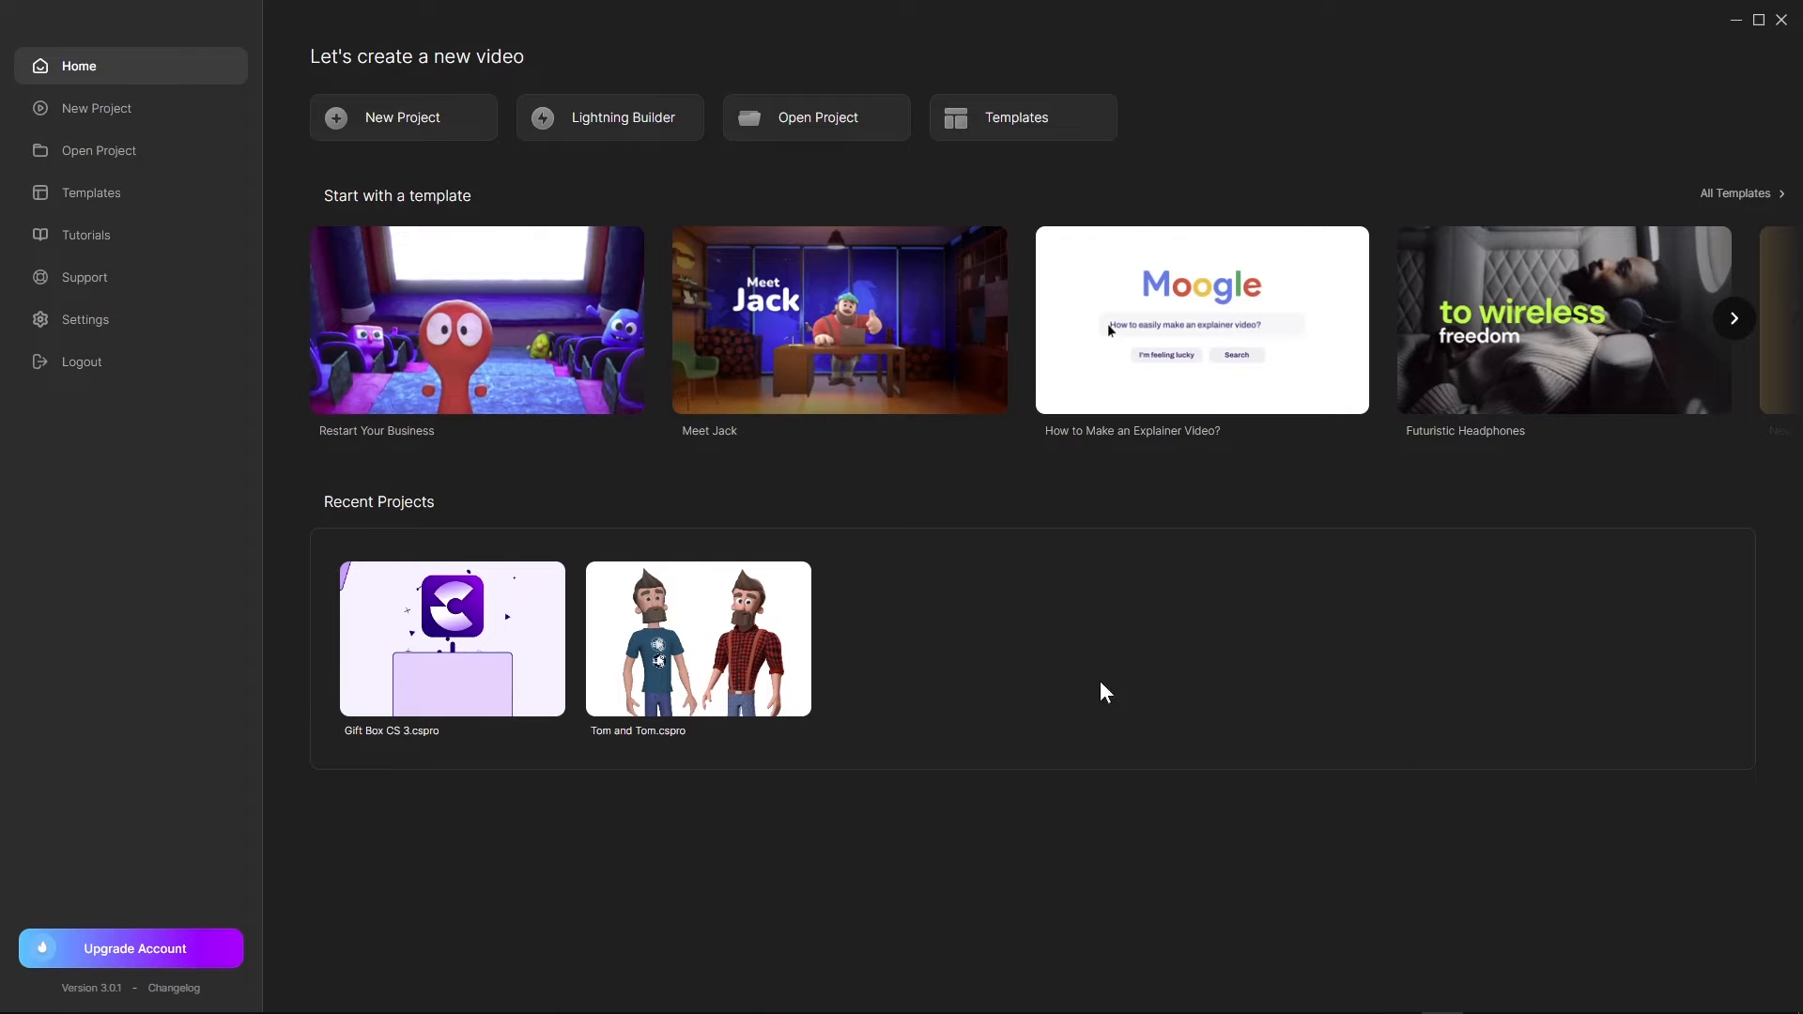
{"action": "left_click", "coordinate": [83, 331]}
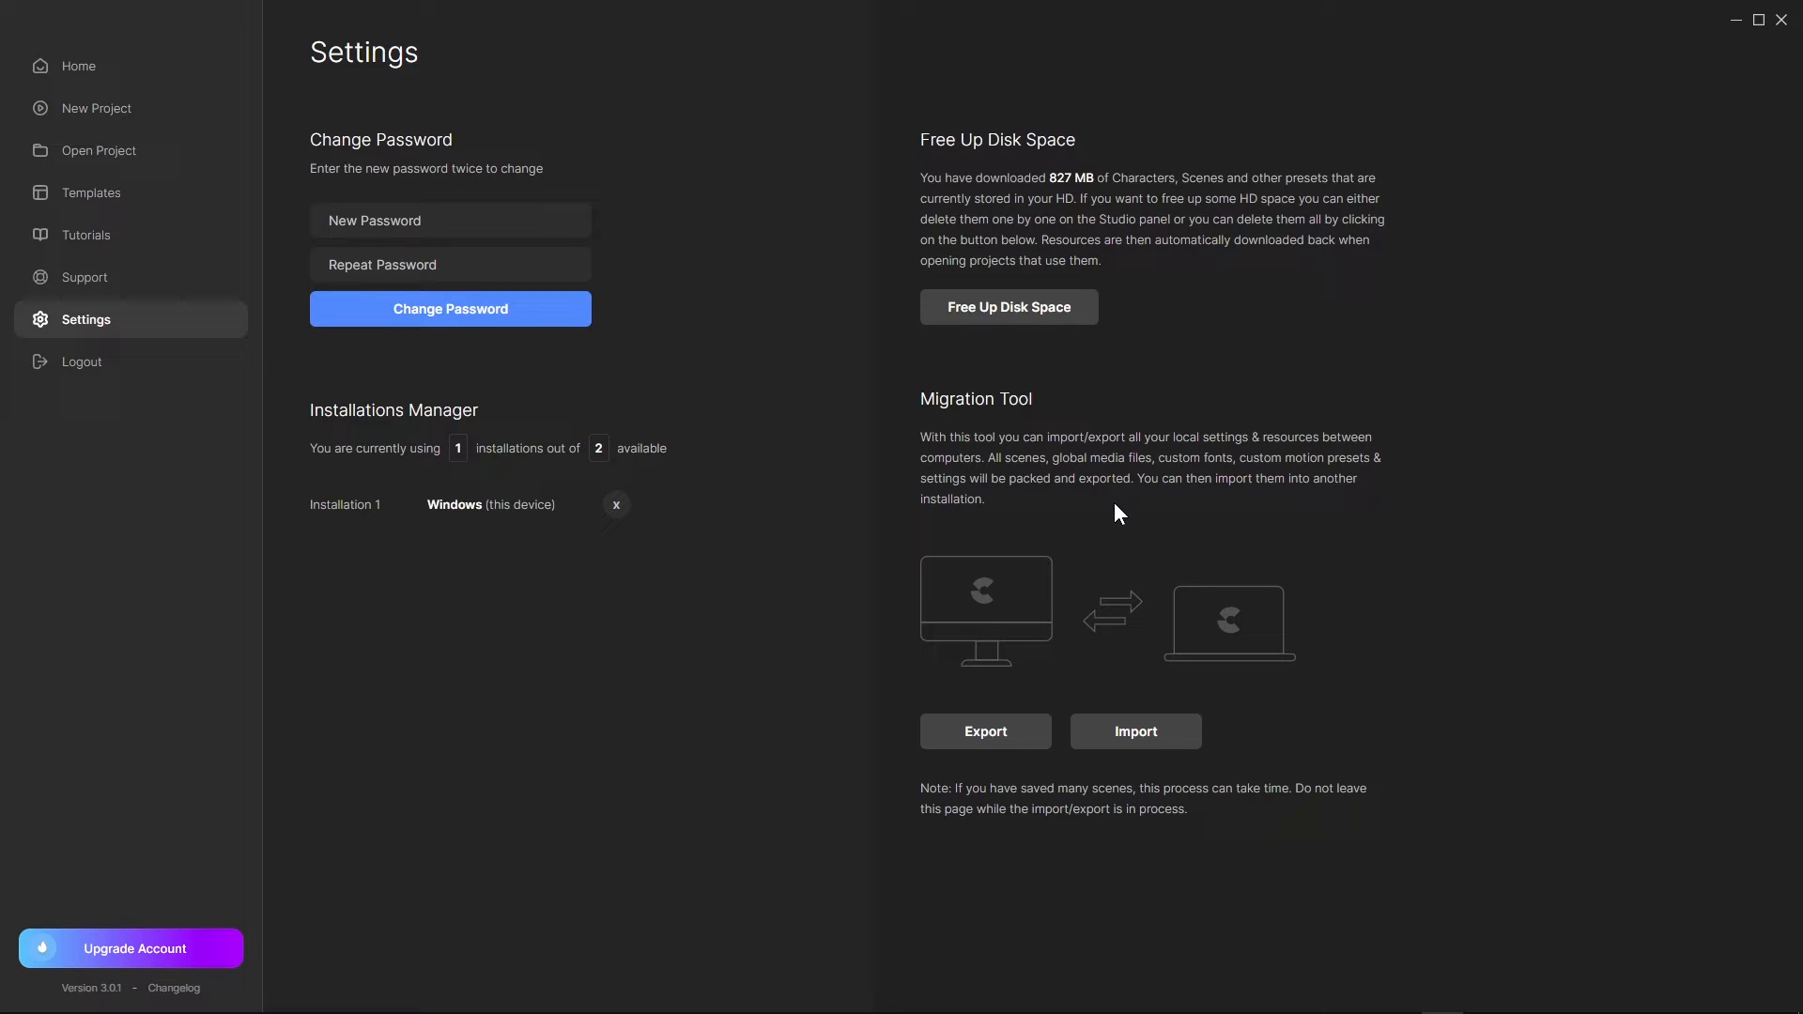
Step: Start a new project in CreateStudio 3, and create a landscape 1080p HD project with a white canvas in CreateStudioPro
{"action": "left_click", "coordinate": [95, 110]}
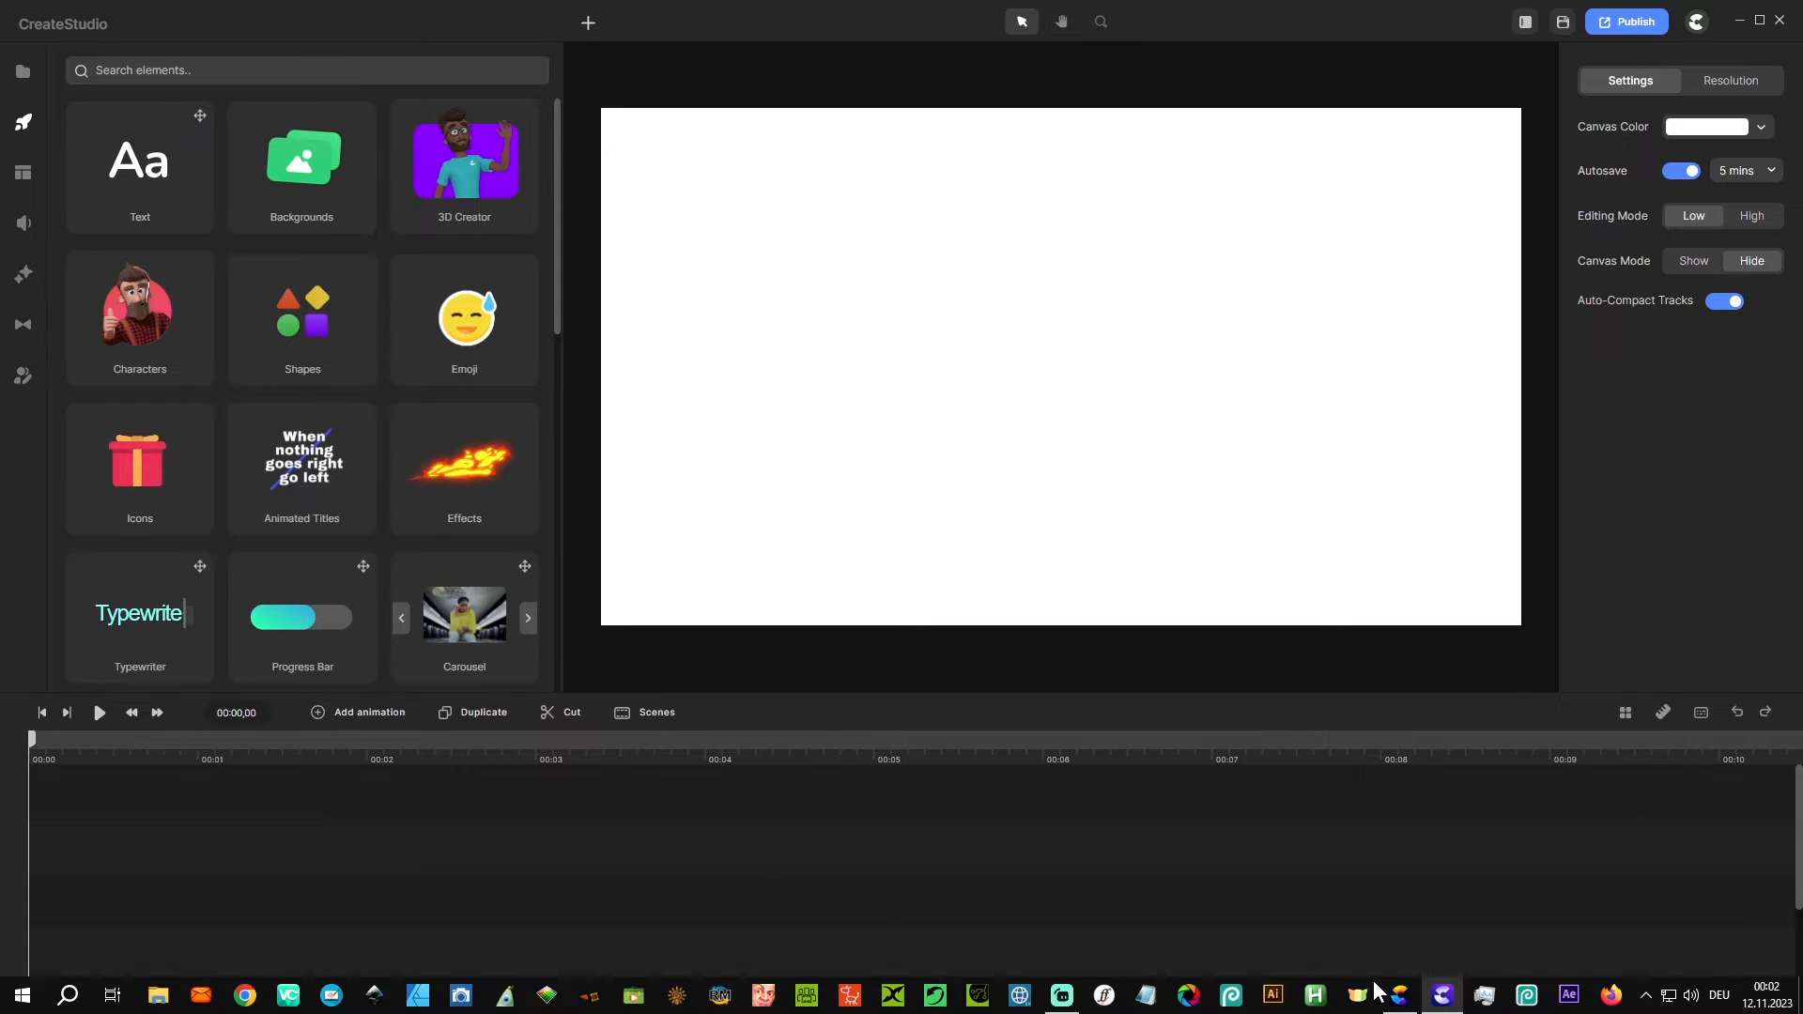
{"action": "left_click", "coordinate": [1399, 994]}
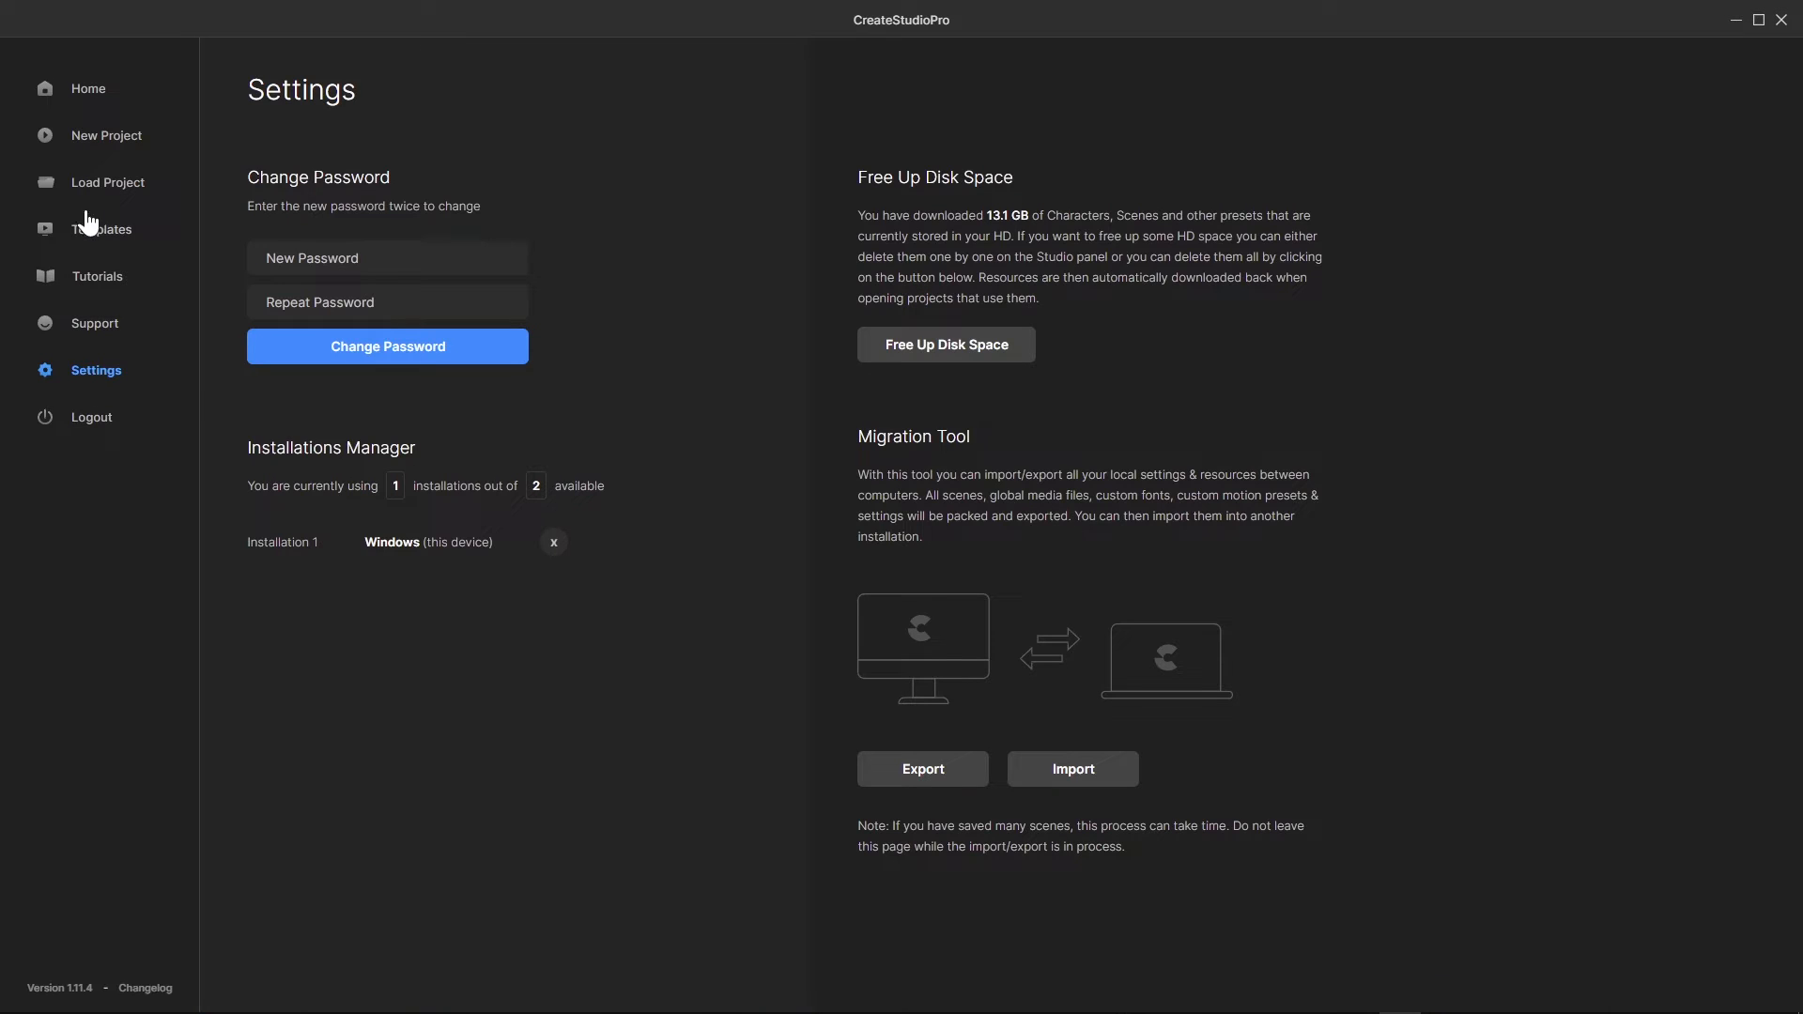
{"action": "left_click", "coordinate": [109, 143]}
{"action": "left_click", "coordinate": [753, 481]}
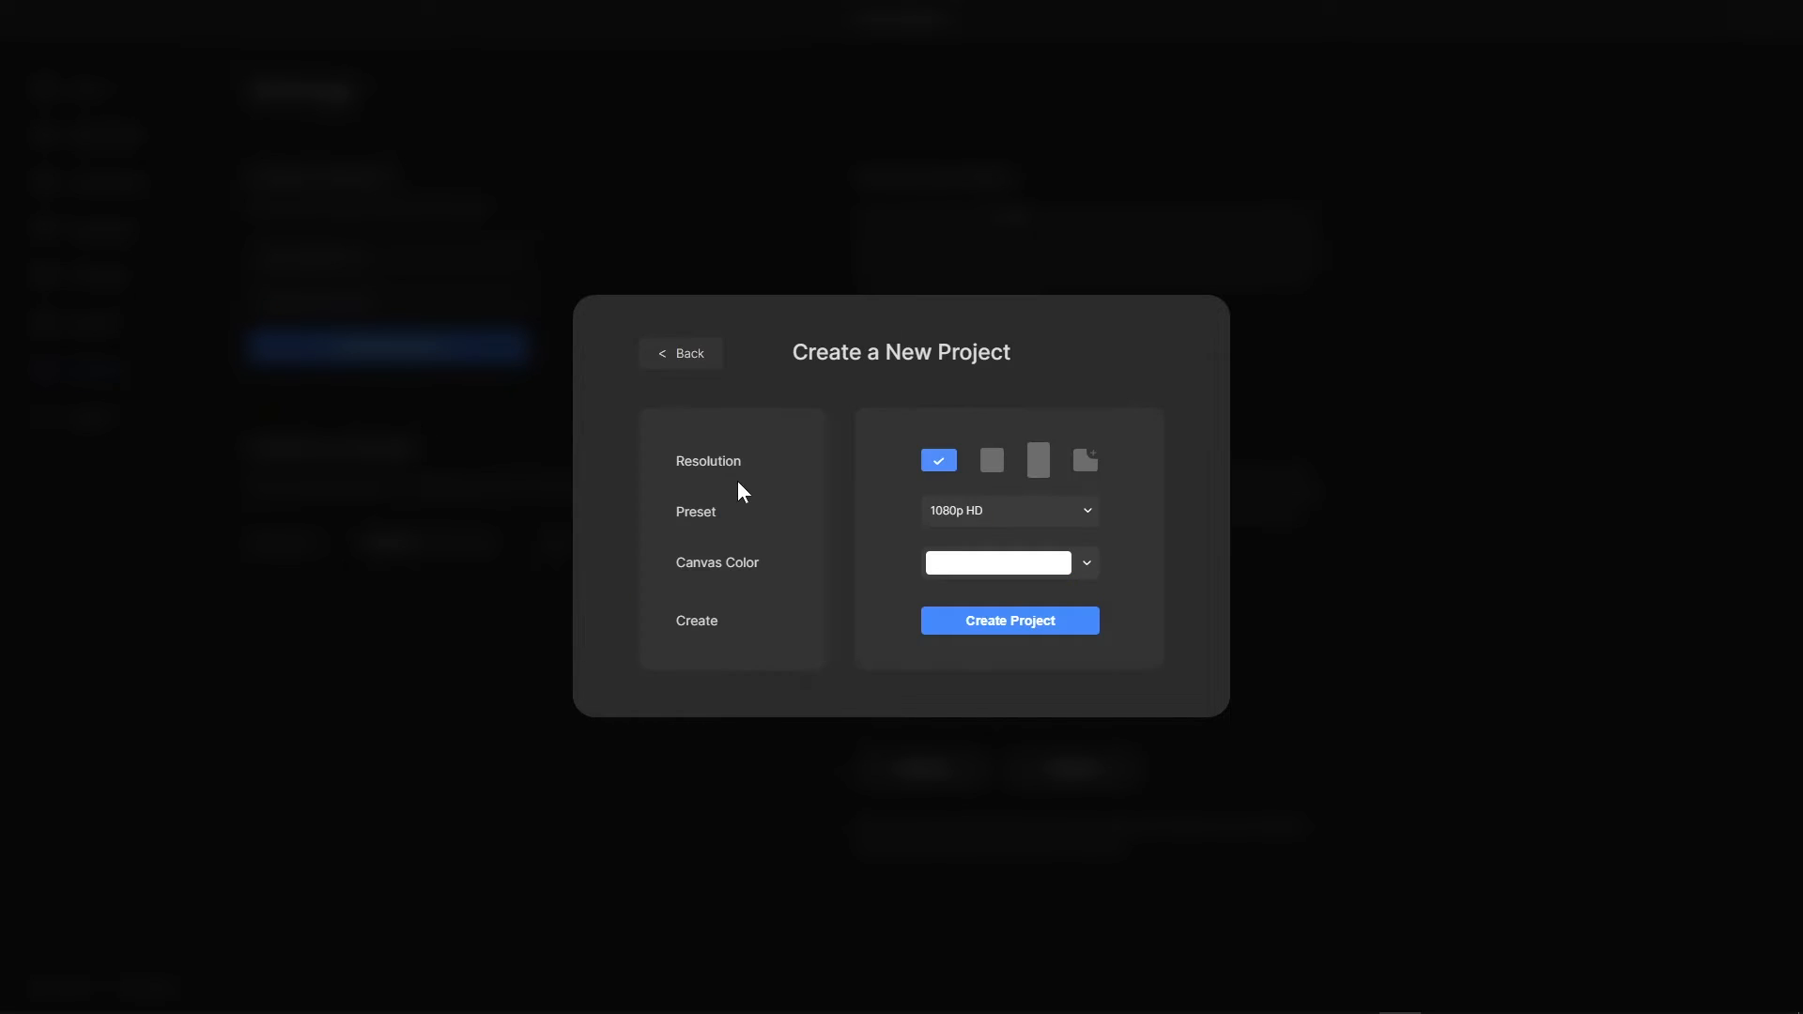
{"action": "left_click", "coordinate": [1019, 625]}
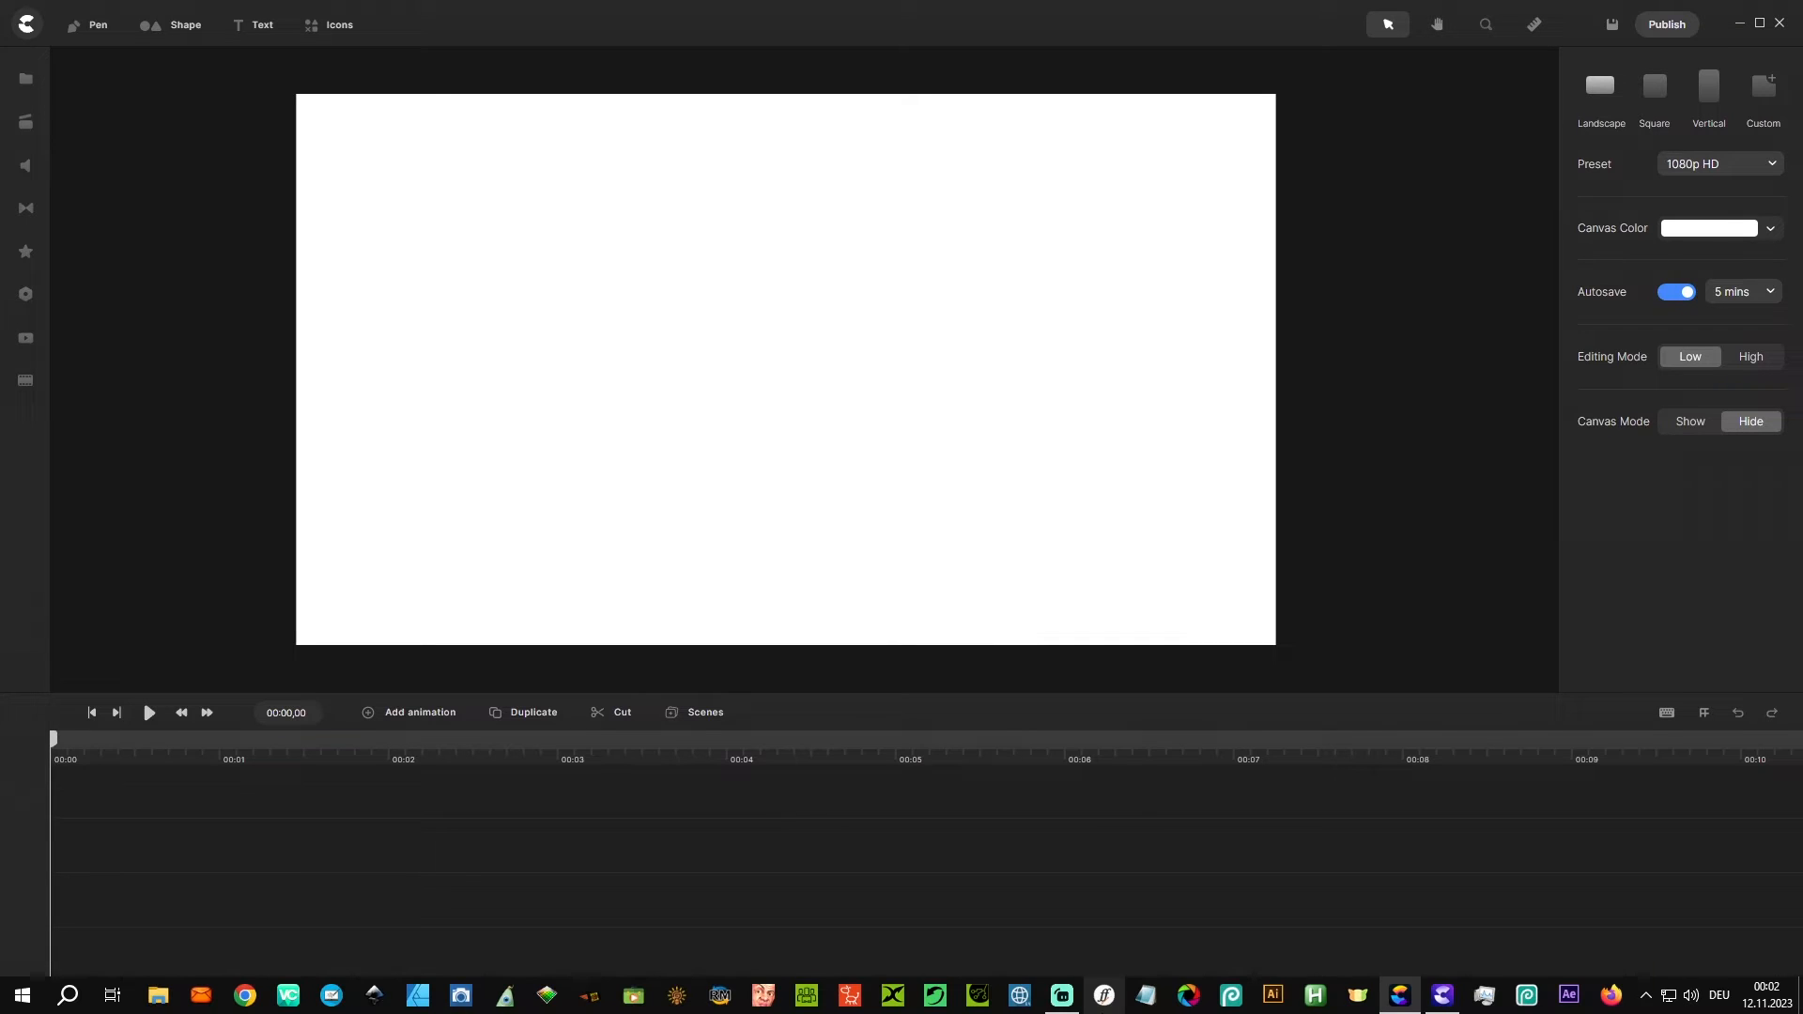
Step: Open the media library in CreateStudio 3, switch to CreateStudioPro and open its media library to compare the source lists
{"action": "left_click", "coordinate": [1442, 994]}
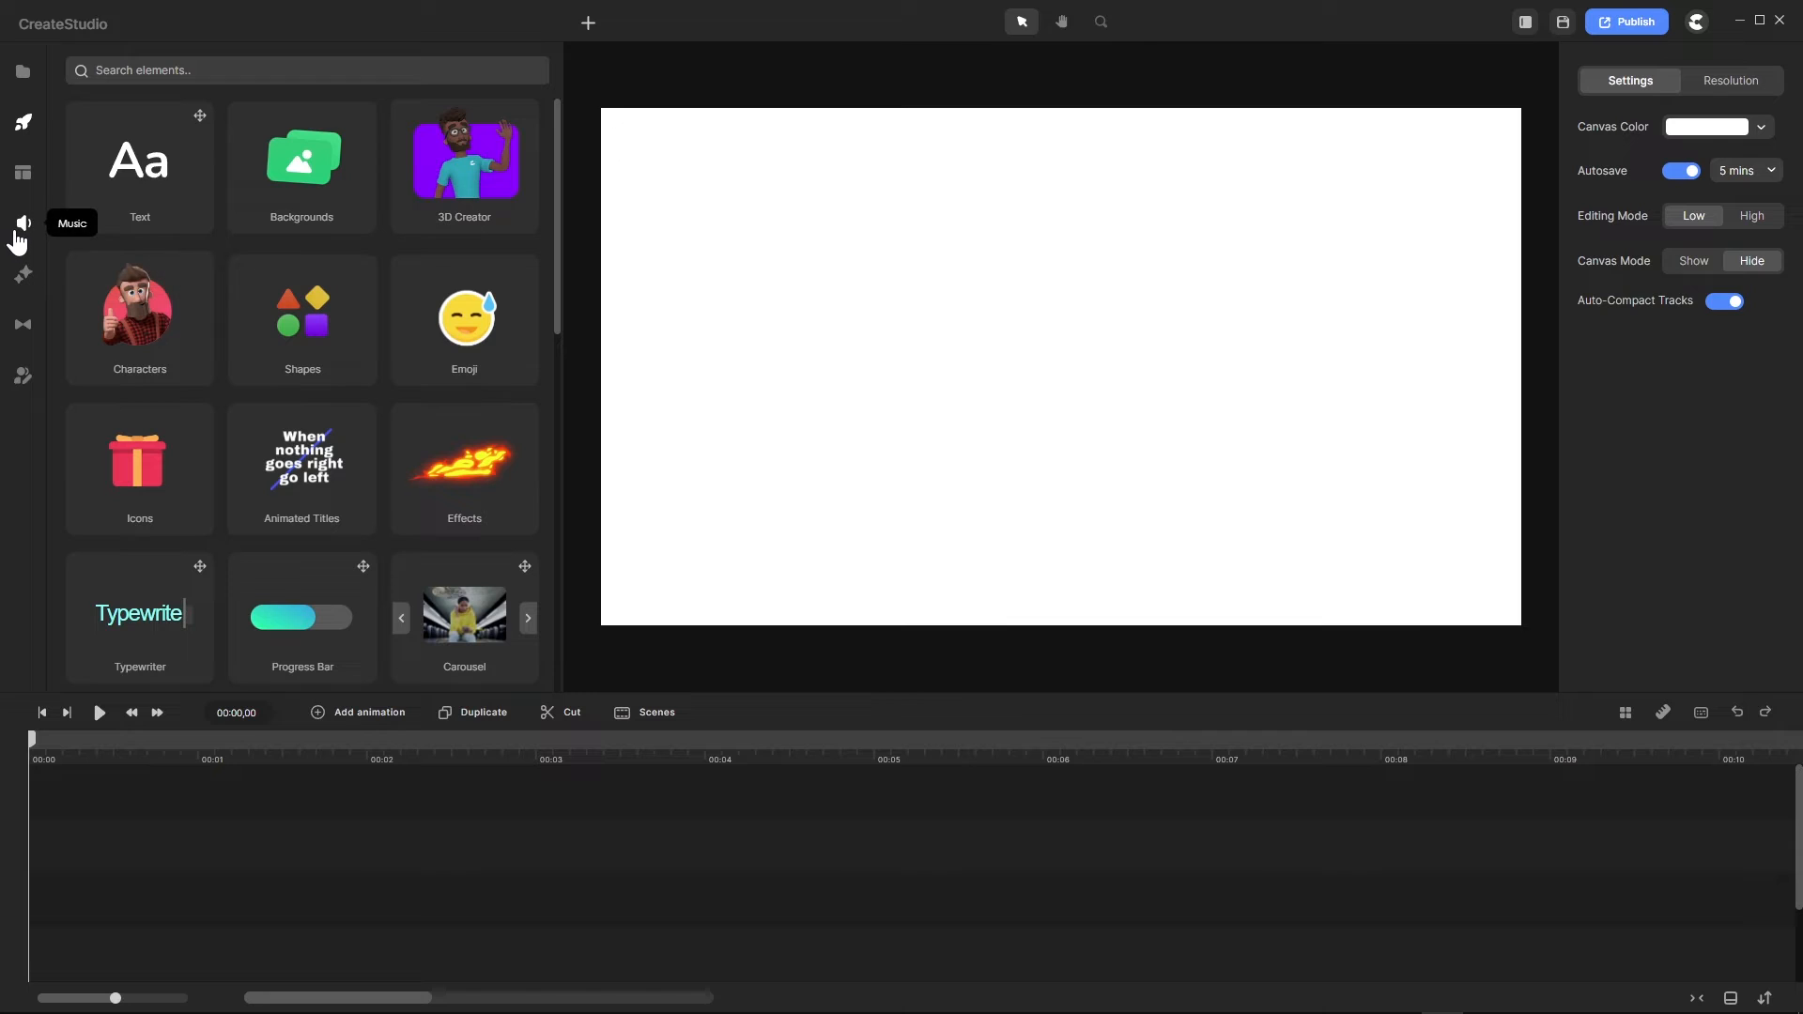
{"action": "left_click", "coordinate": [23, 85]}
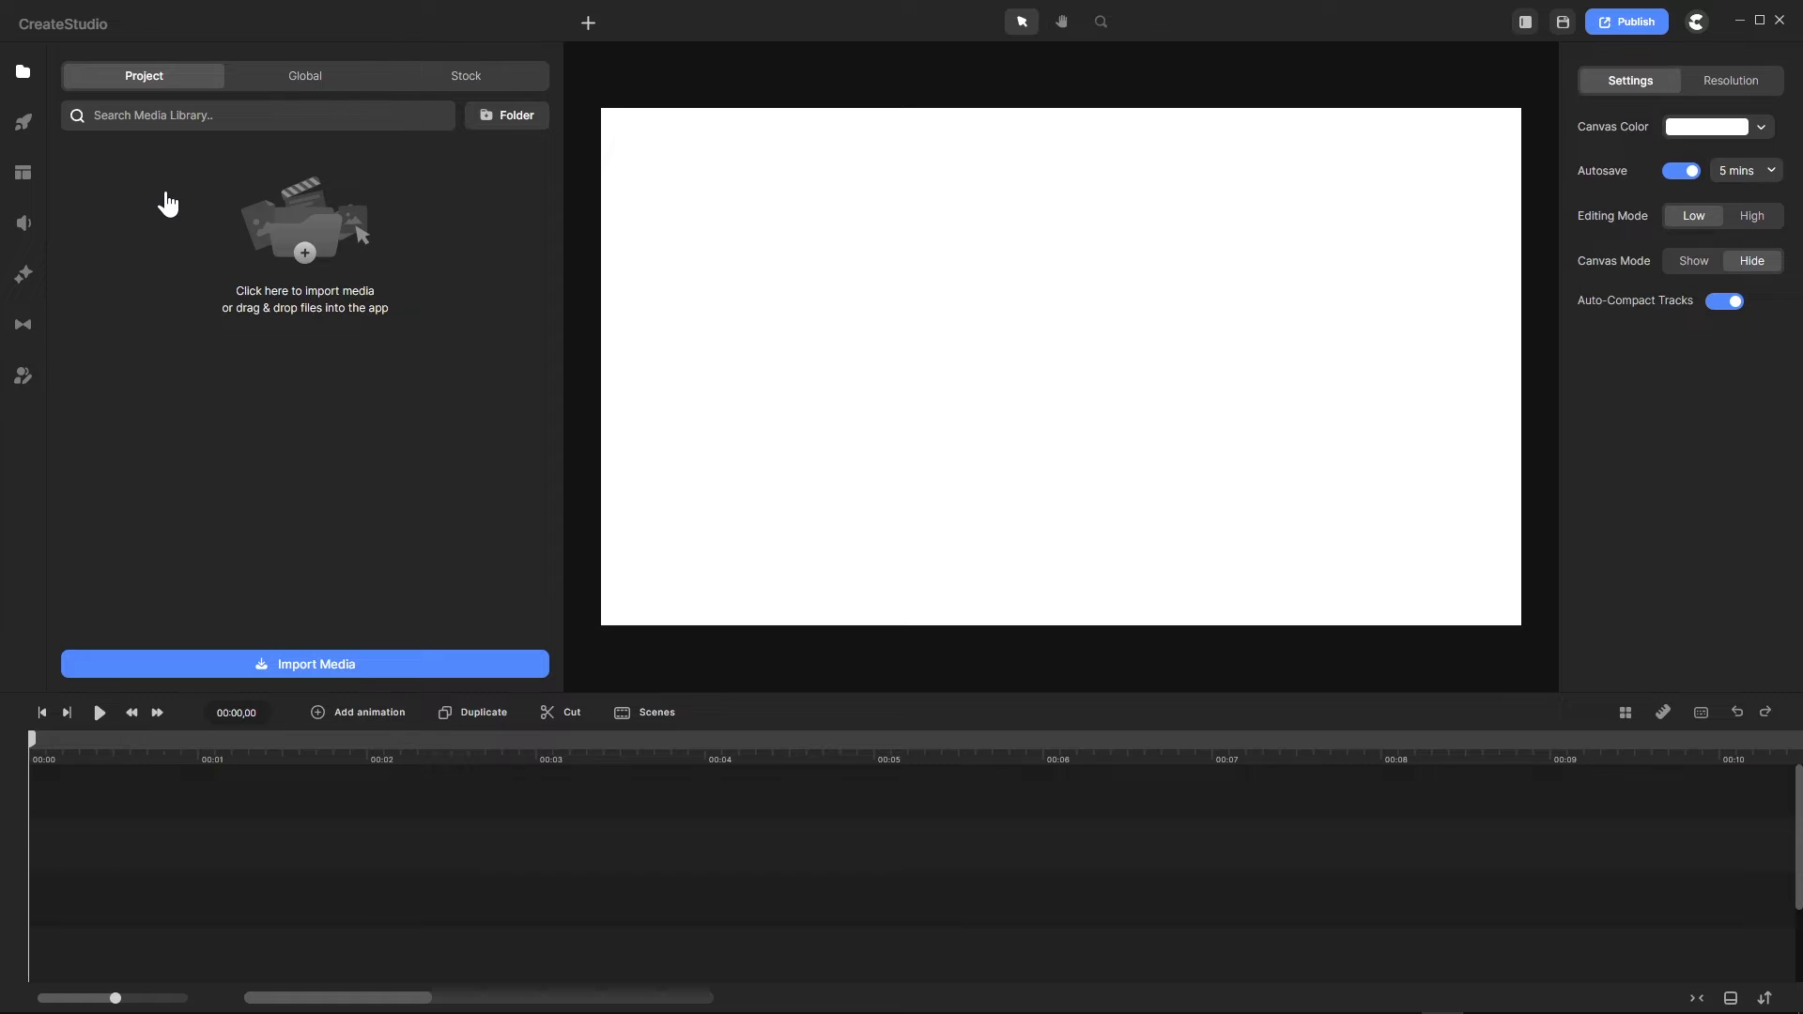
{"action": "mouse_move", "coordinate": [975, 996]}
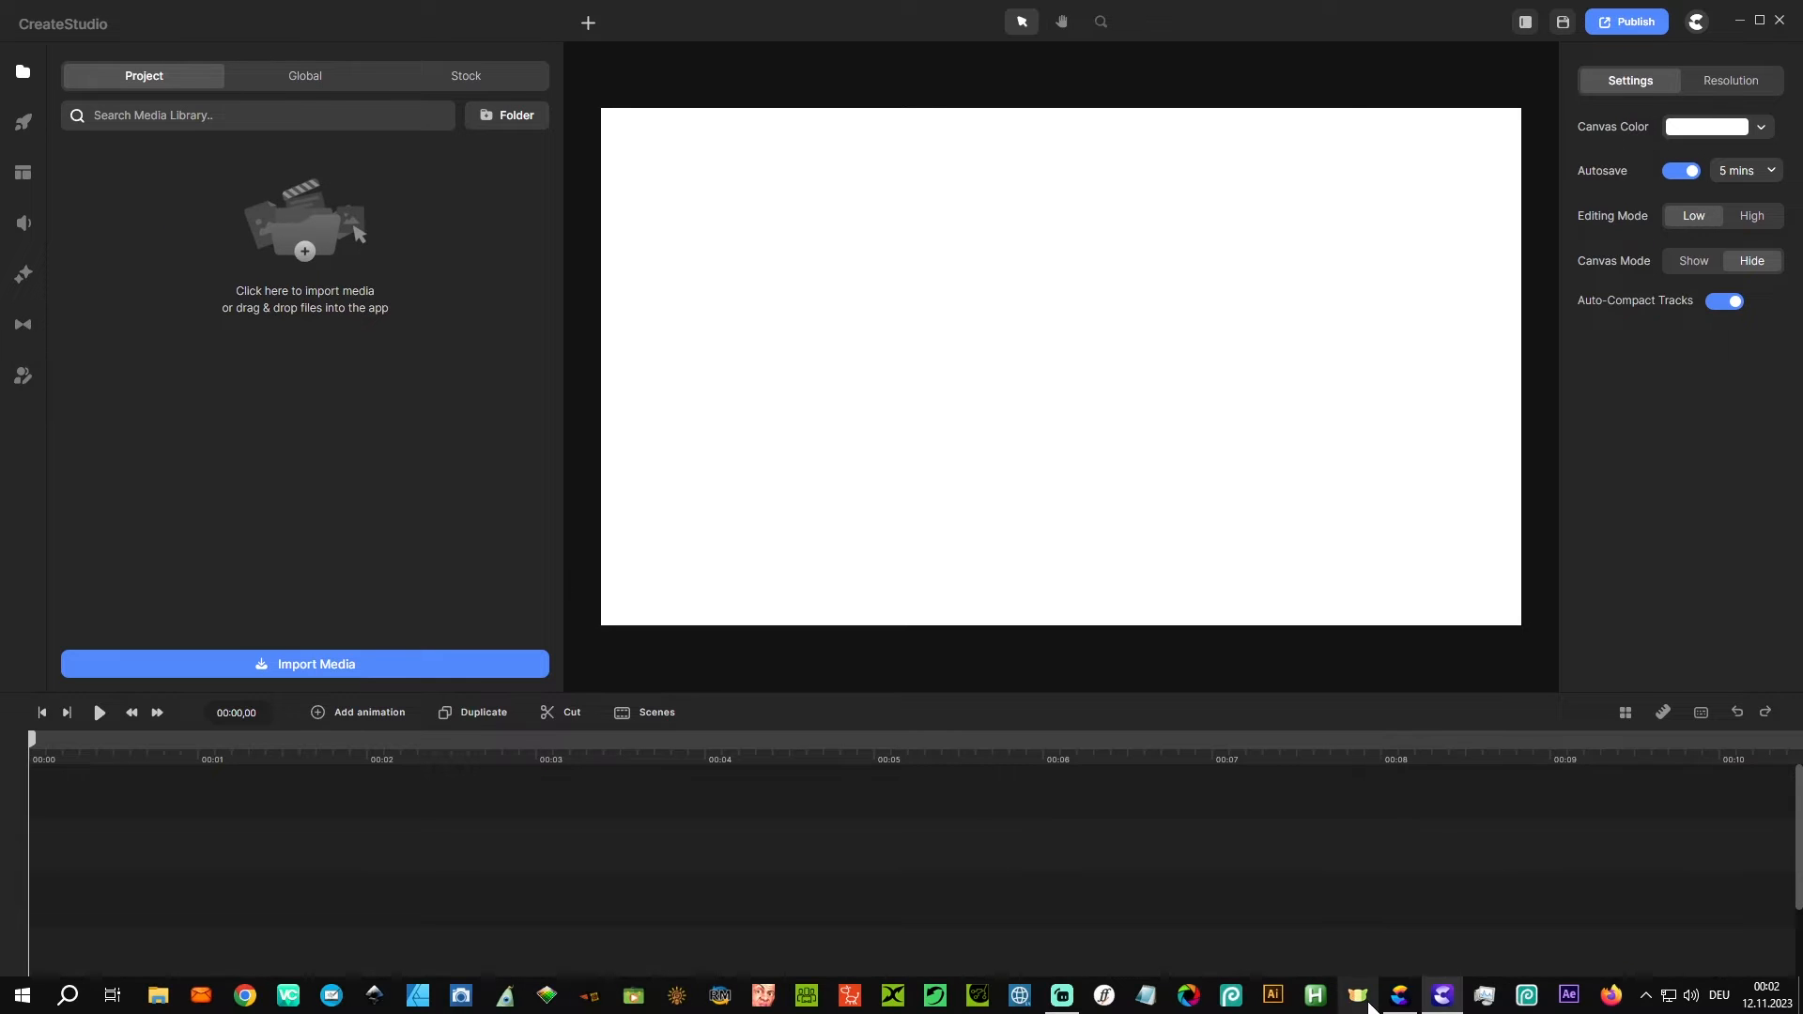
{"action": "left_click", "coordinate": [1399, 995]}
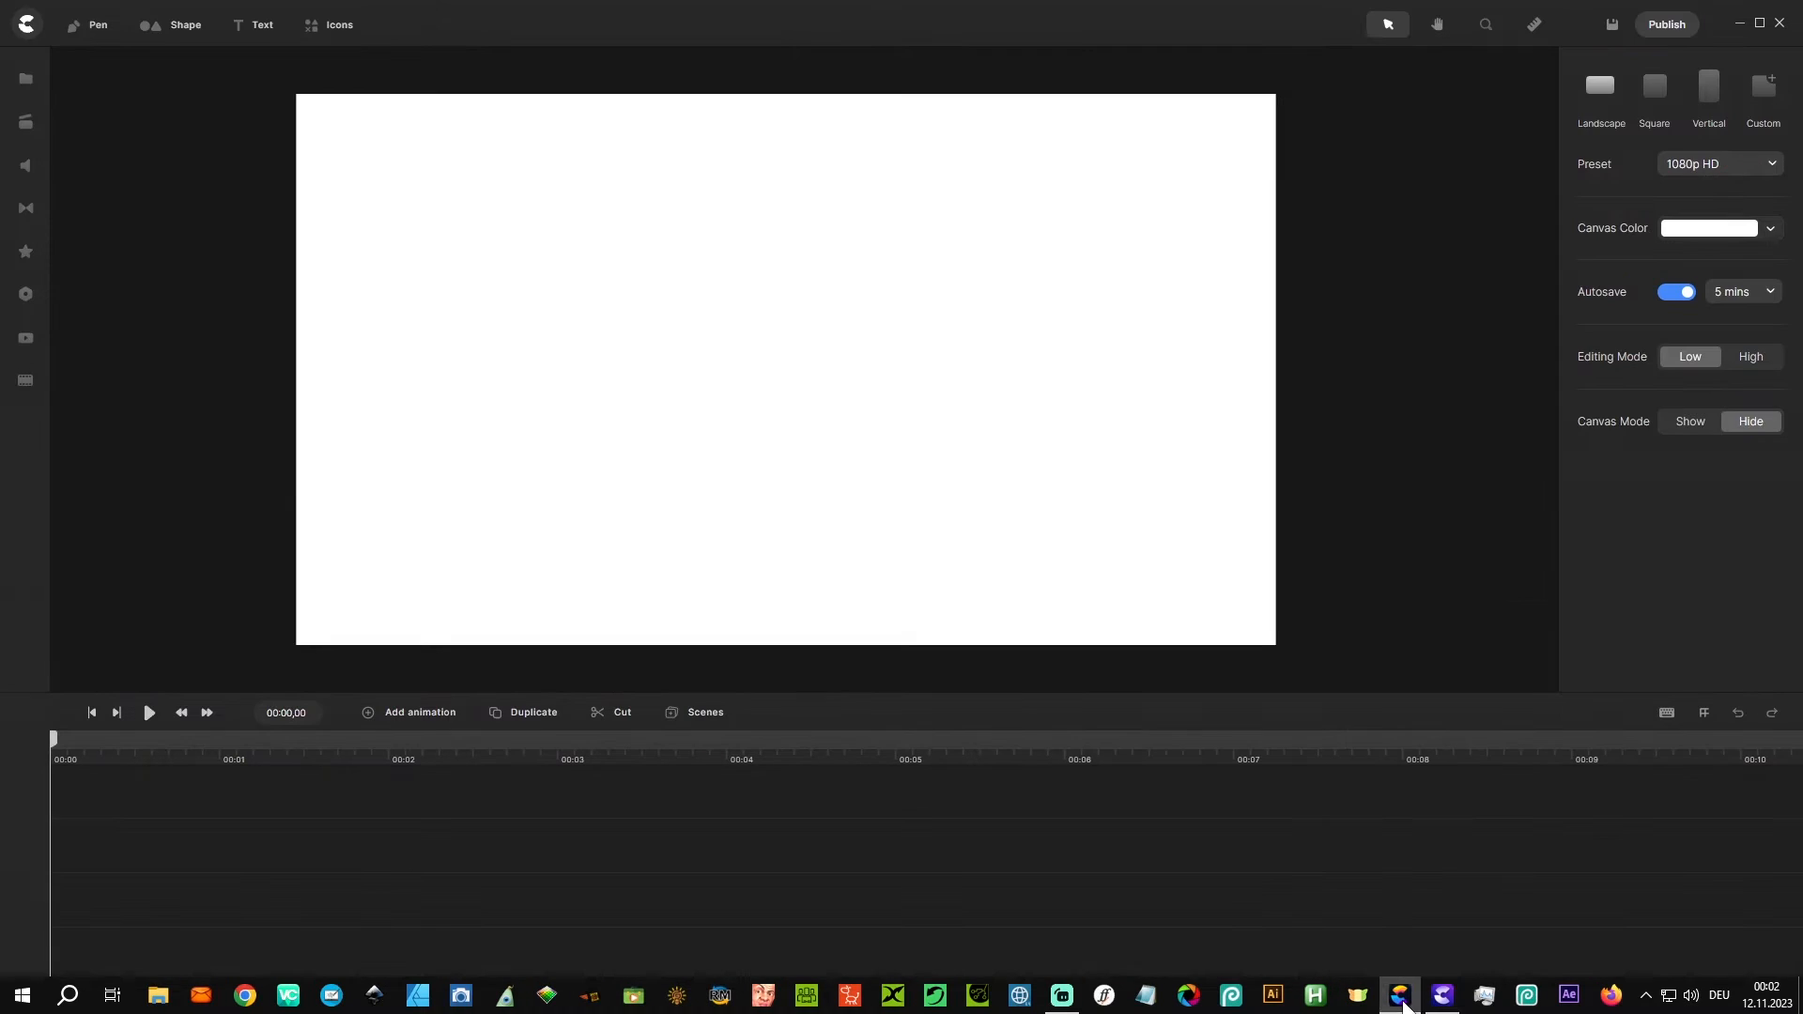
{"action": "left_click", "coordinate": [27, 81]}
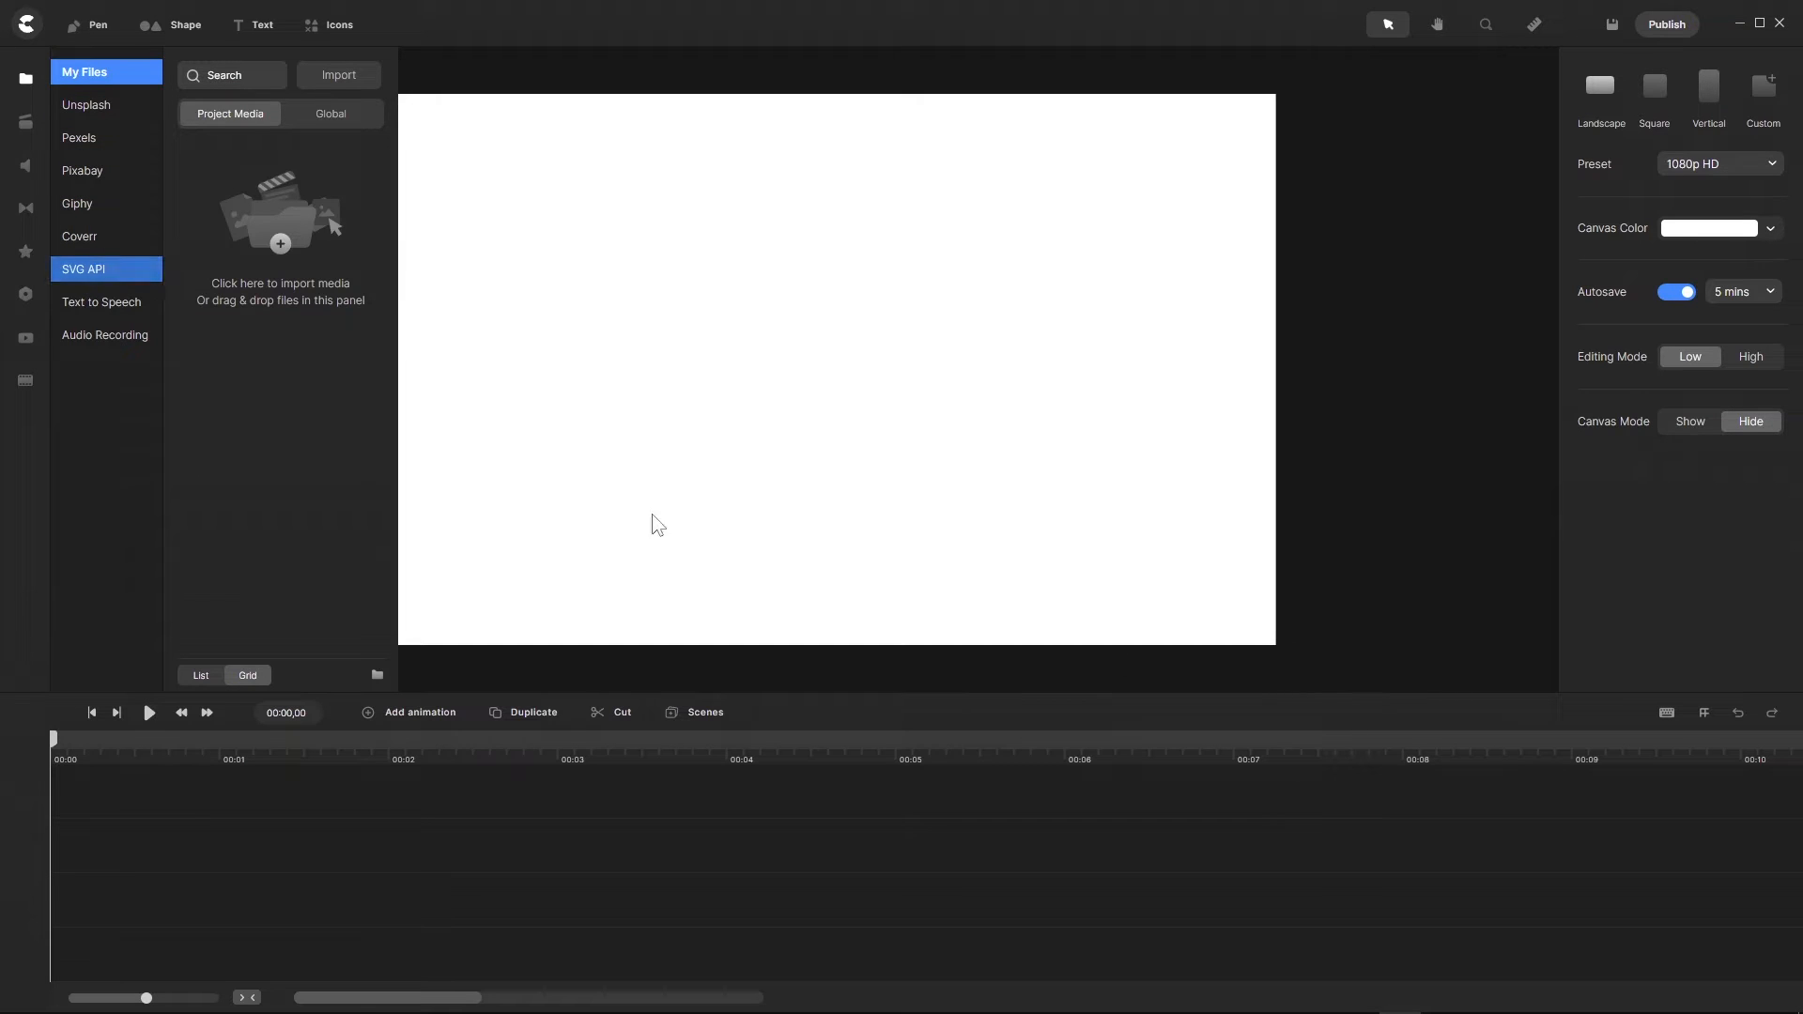
Step: Switch back to CreateStudio 3, open the Stock library and look at the providers offered for videos and for images
{"action": "mouse_move", "coordinate": [1313, 982]}
{"action": "left_click", "coordinate": [1443, 996]}
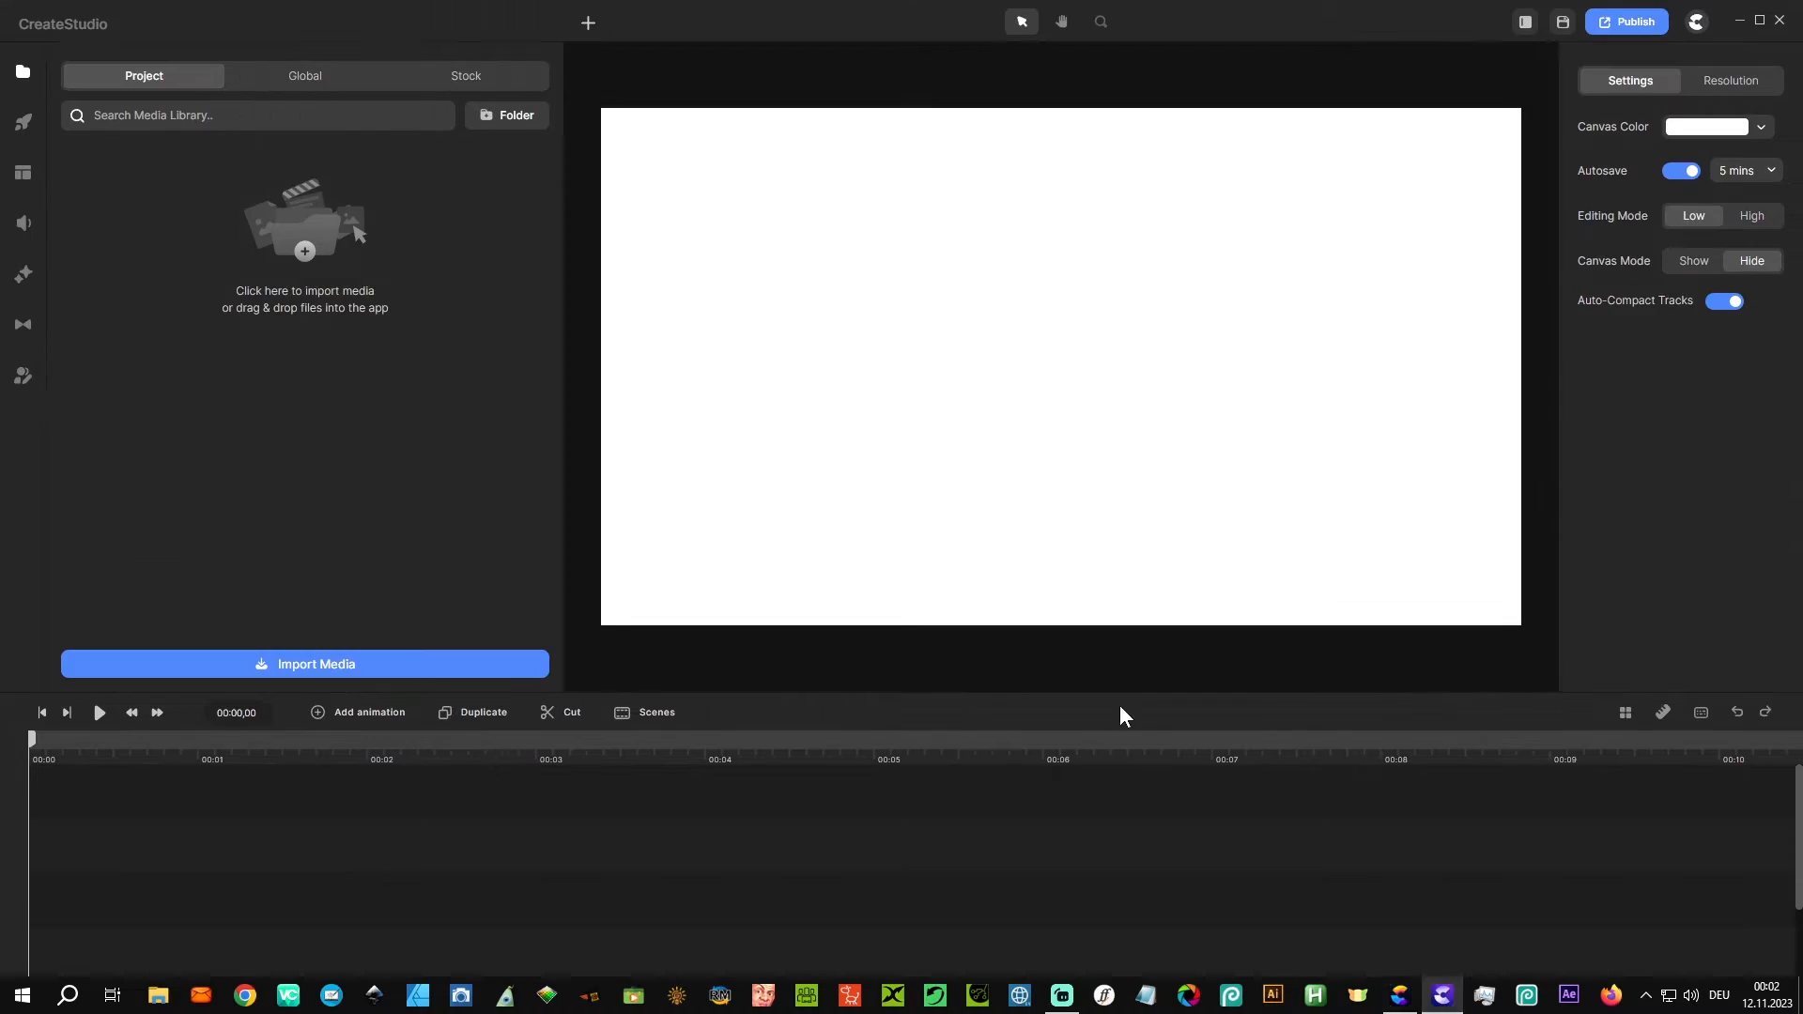
{"action": "left_click", "coordinate": [486, 79]}
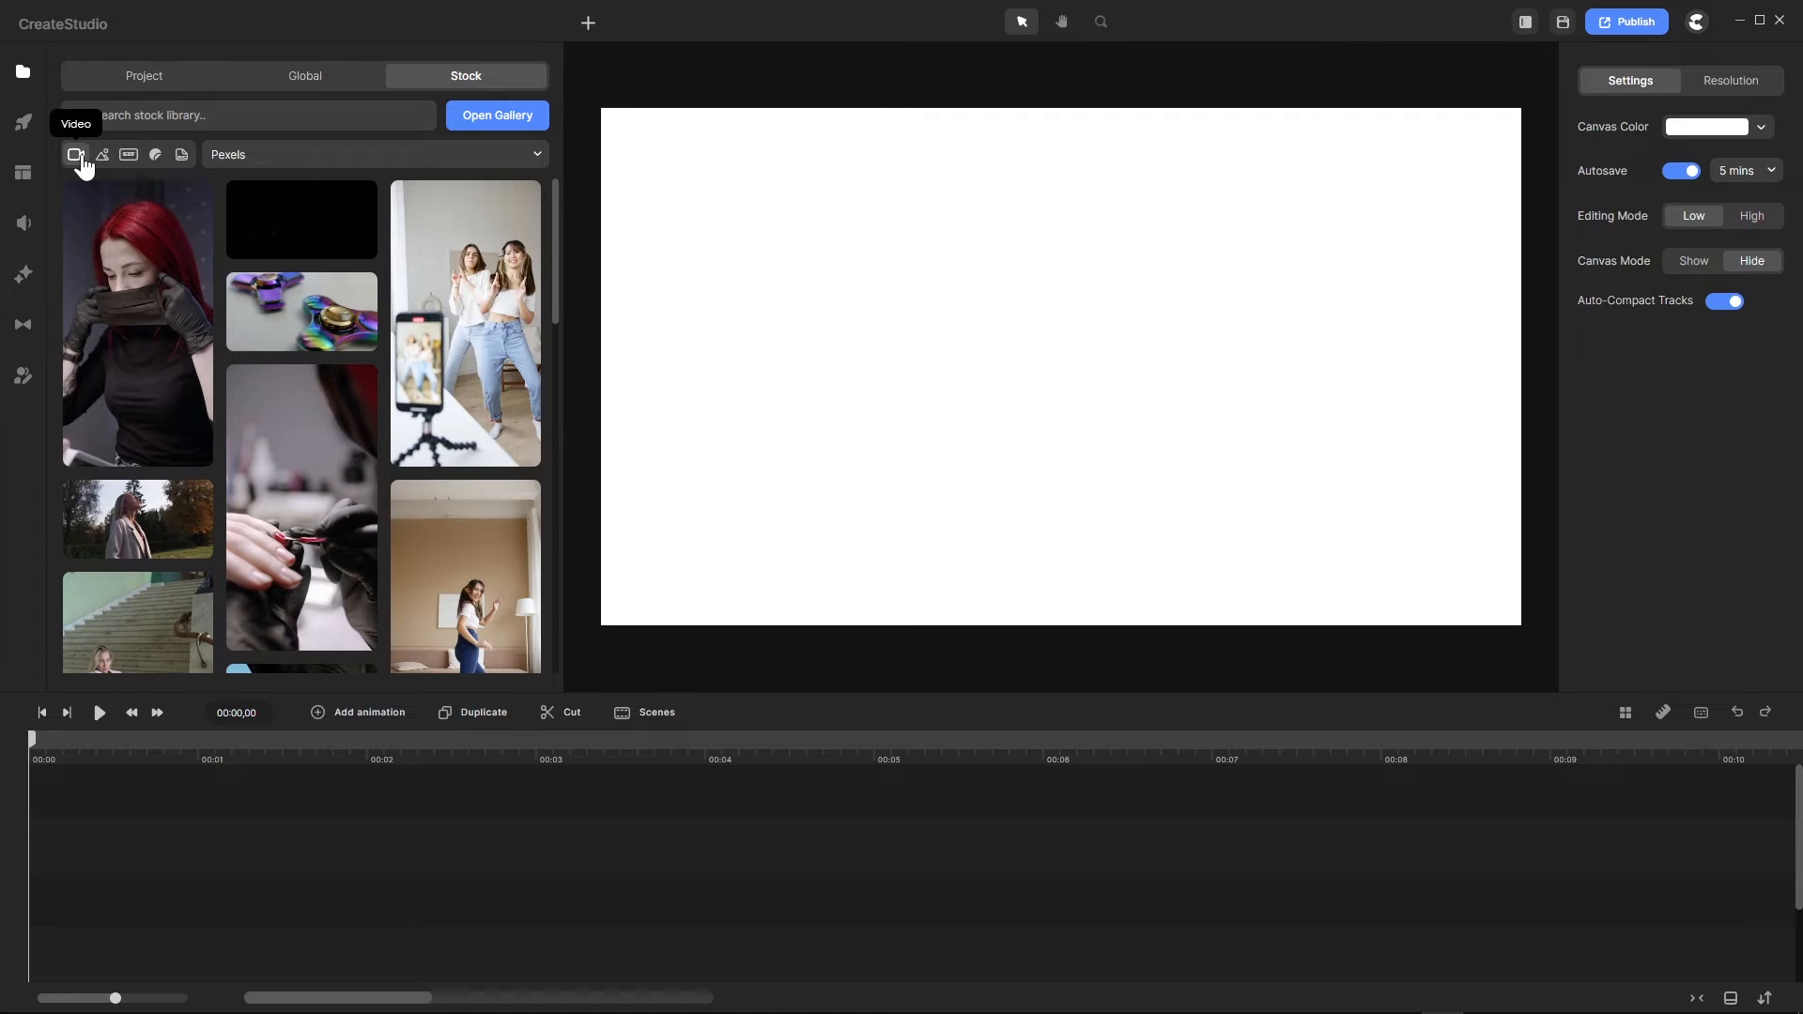
{"action": "left_click", "coordinate": [539, 156]}
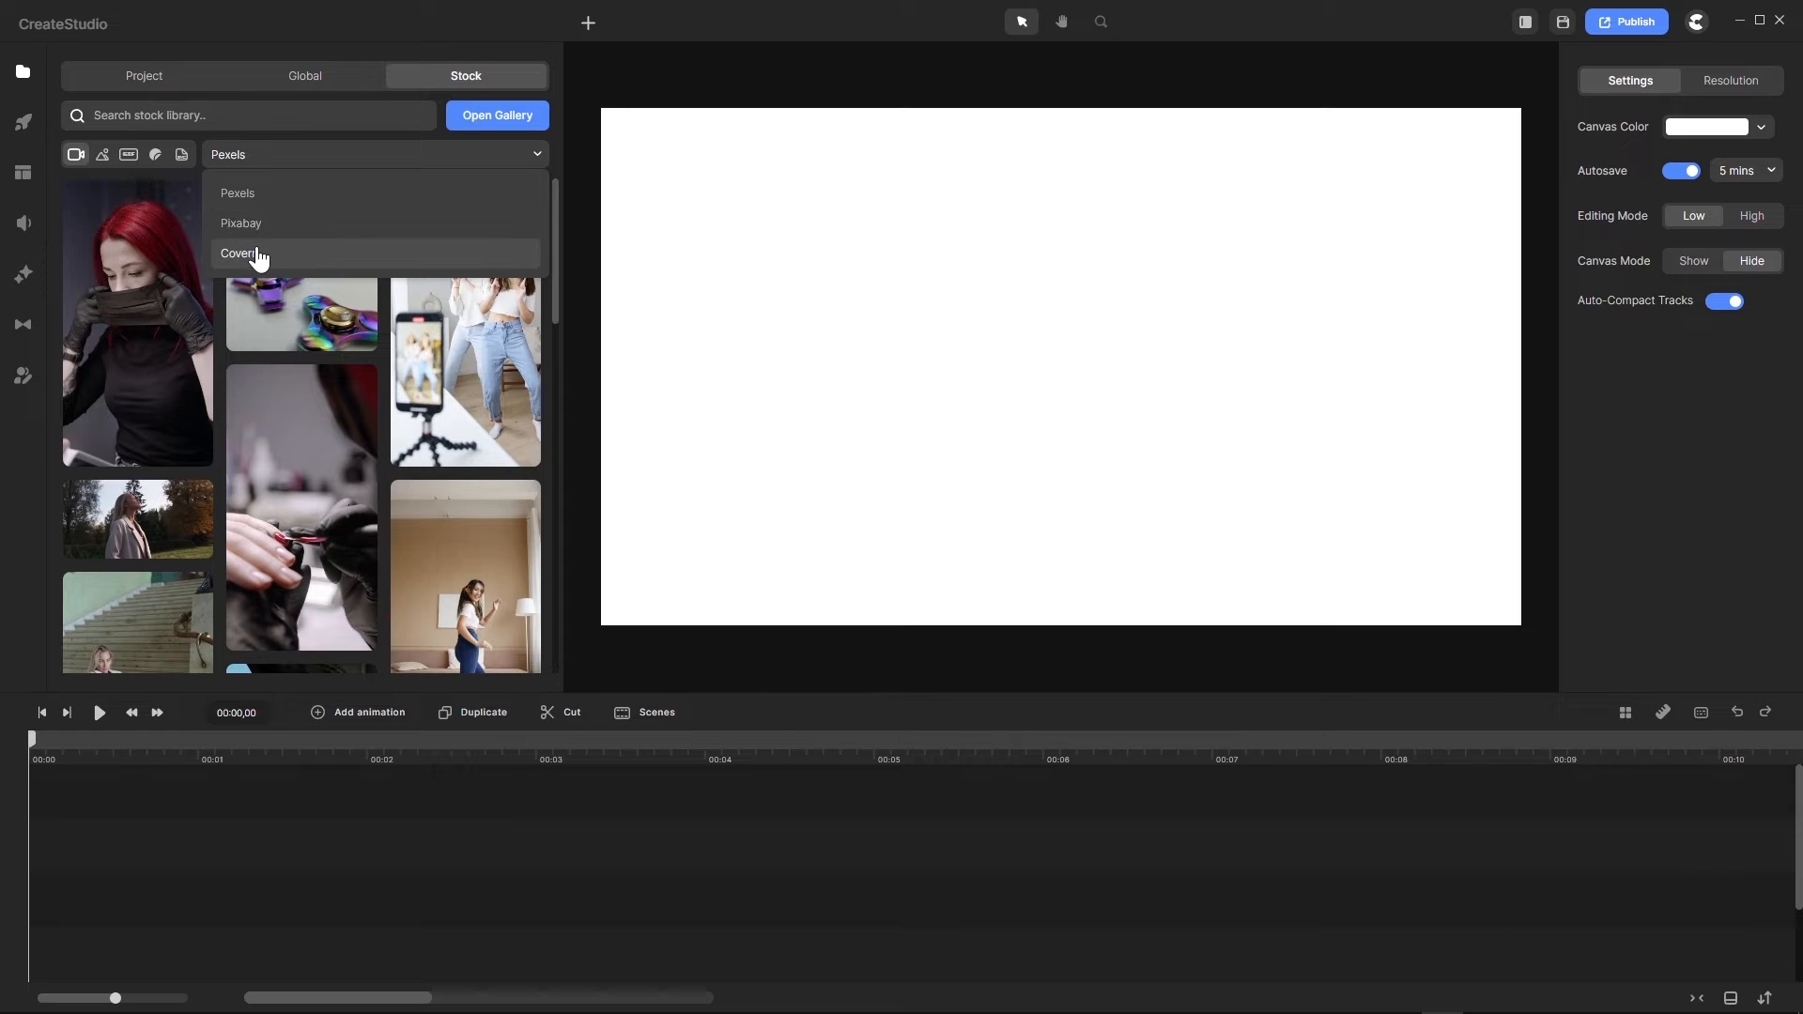
{"action": "left_click", "coordinate": [101, 156]}
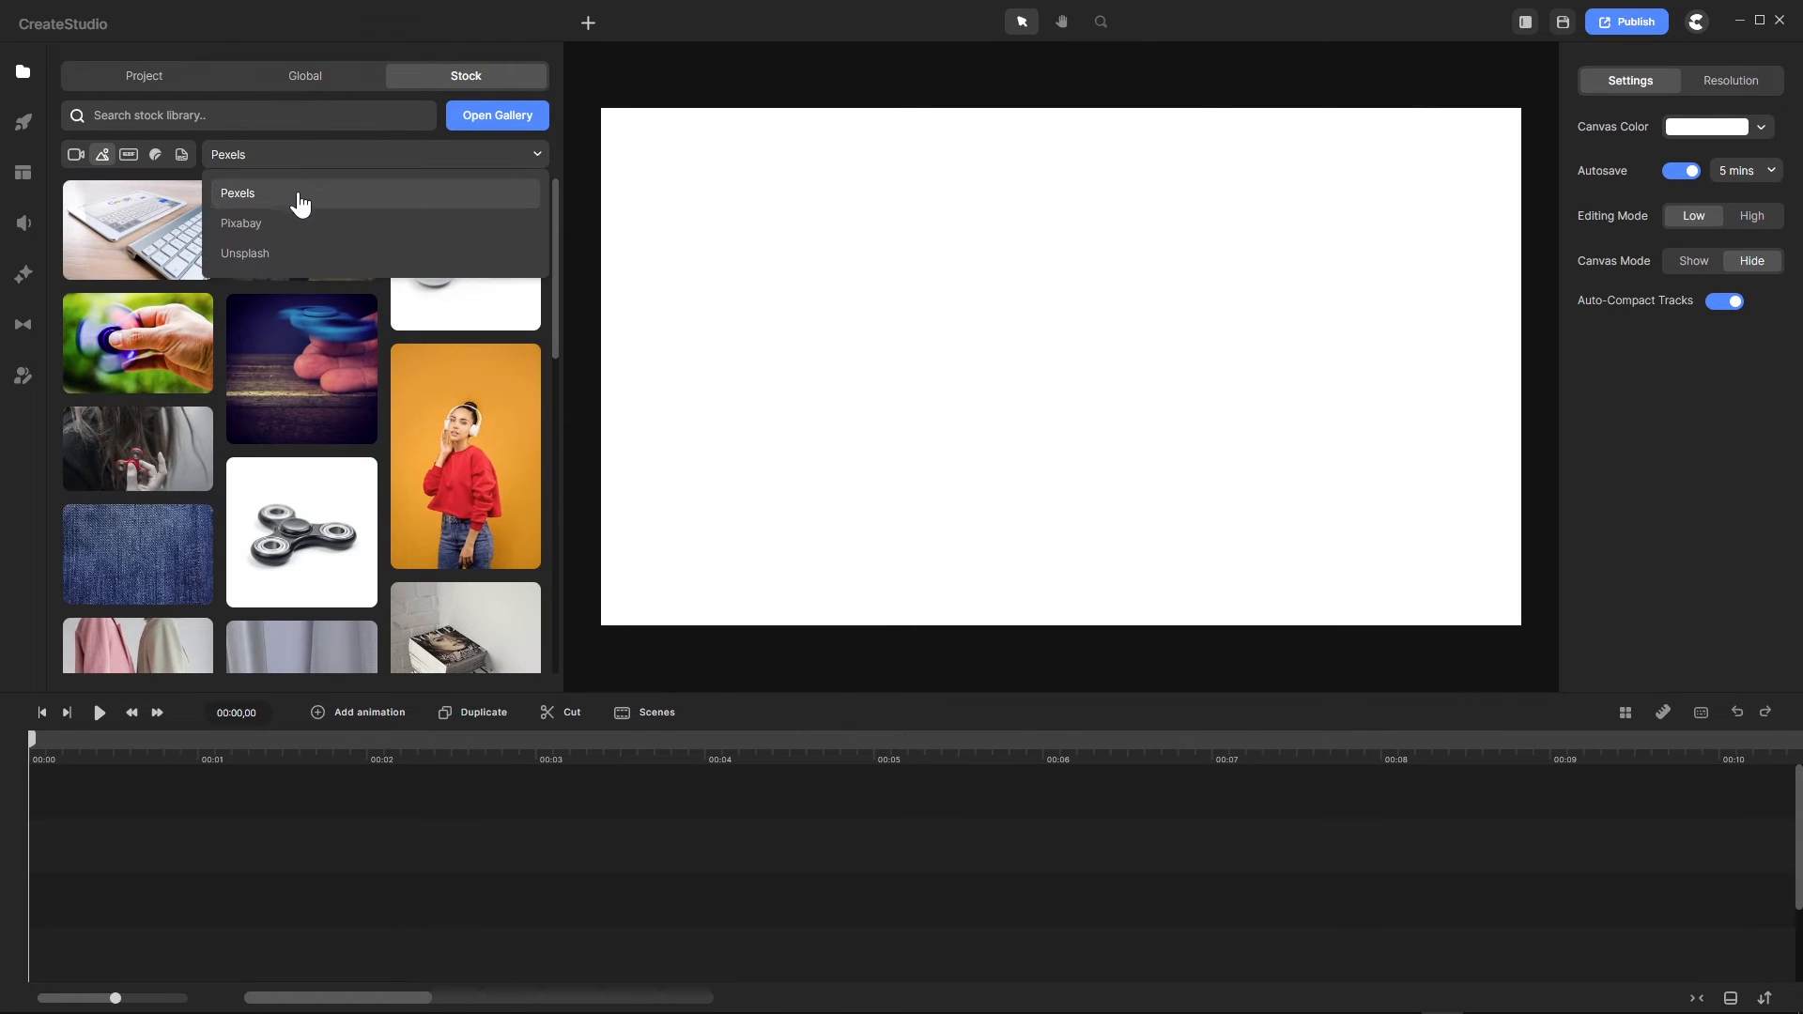
Step: Look through the stock GIFs, the Giphy stickers and the SVG API graphics
{"action": "mouse_move", "coordinate": [105, 187]}
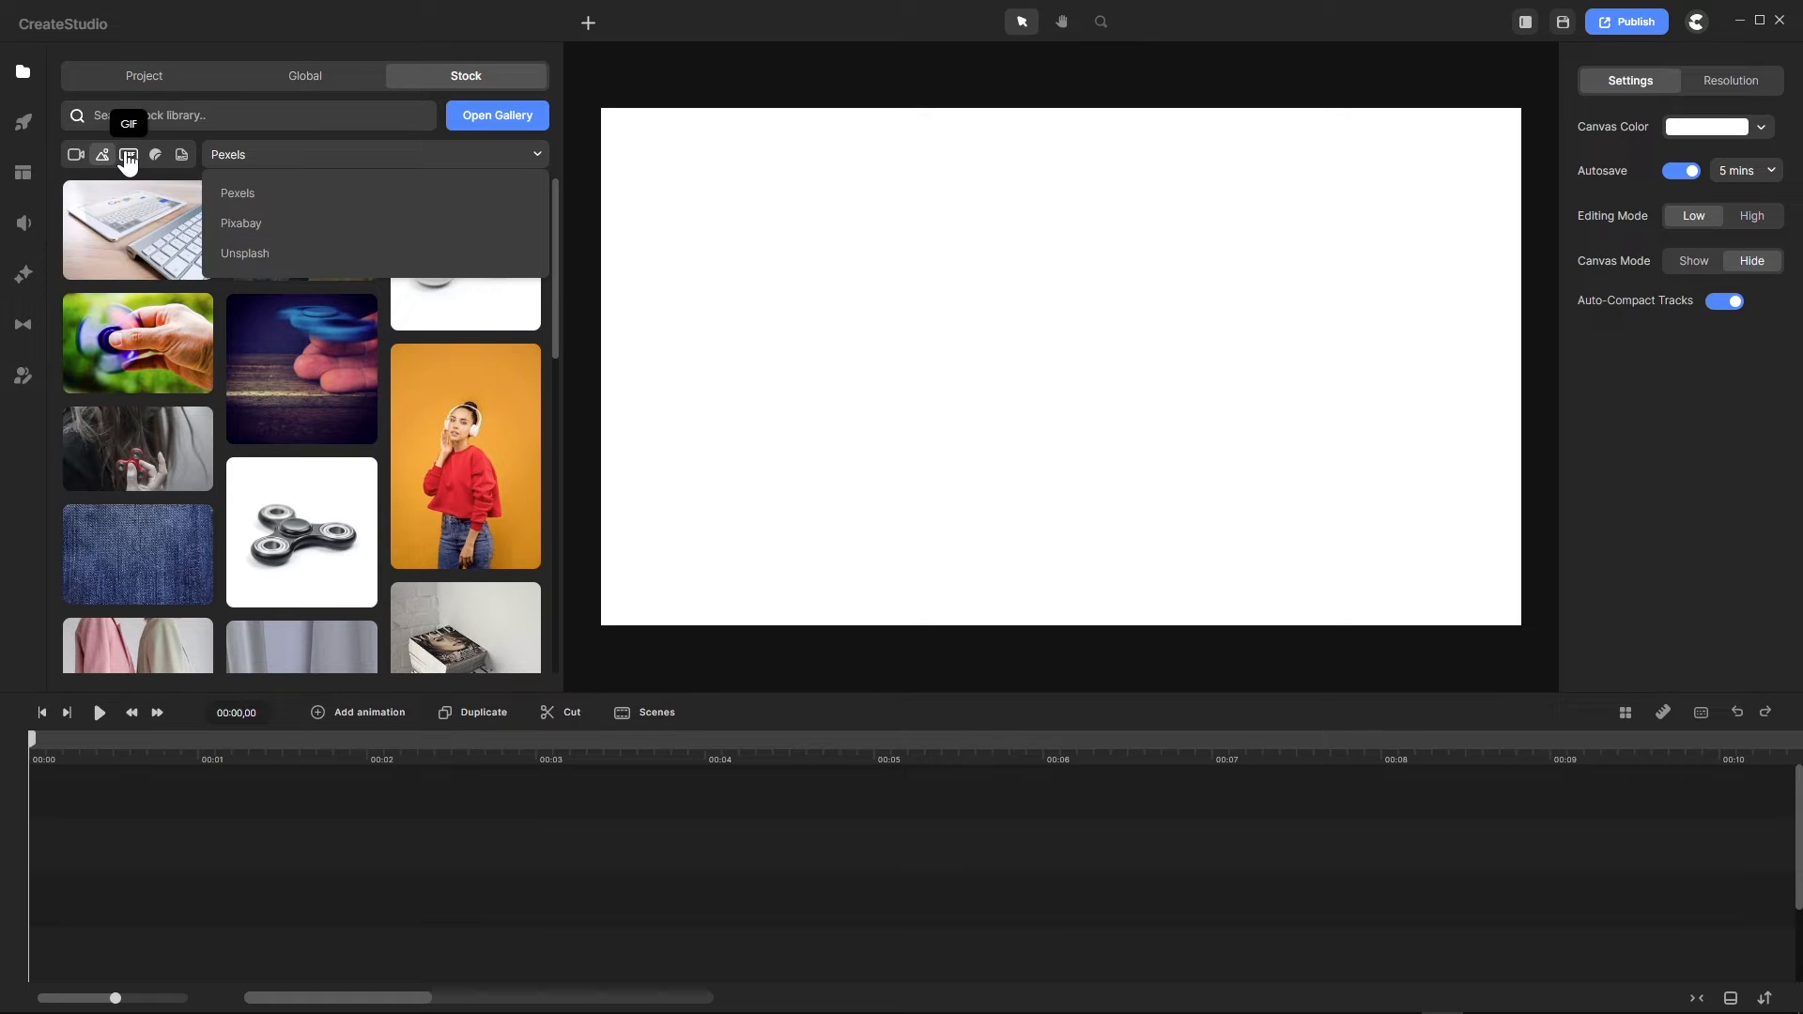
{"action": "left_click", "coordinate": [127, 157]}
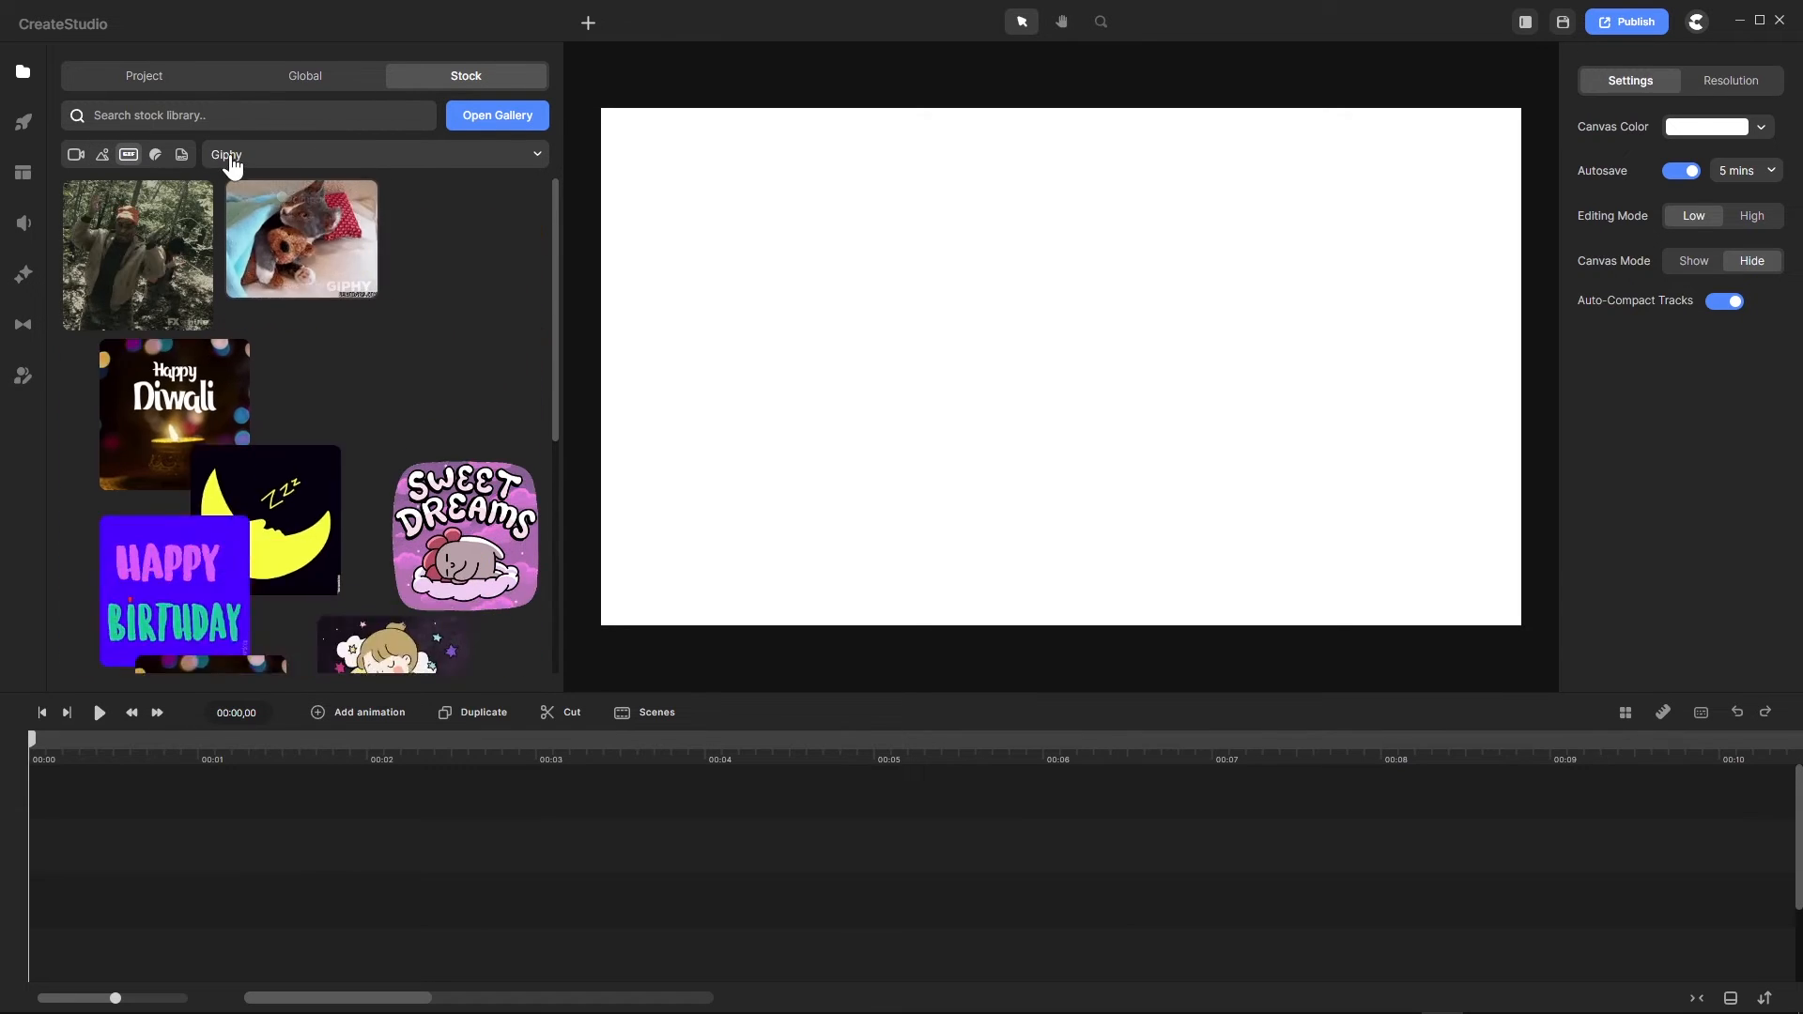
{"action": "left_click", "coordinate": [155, 160]}
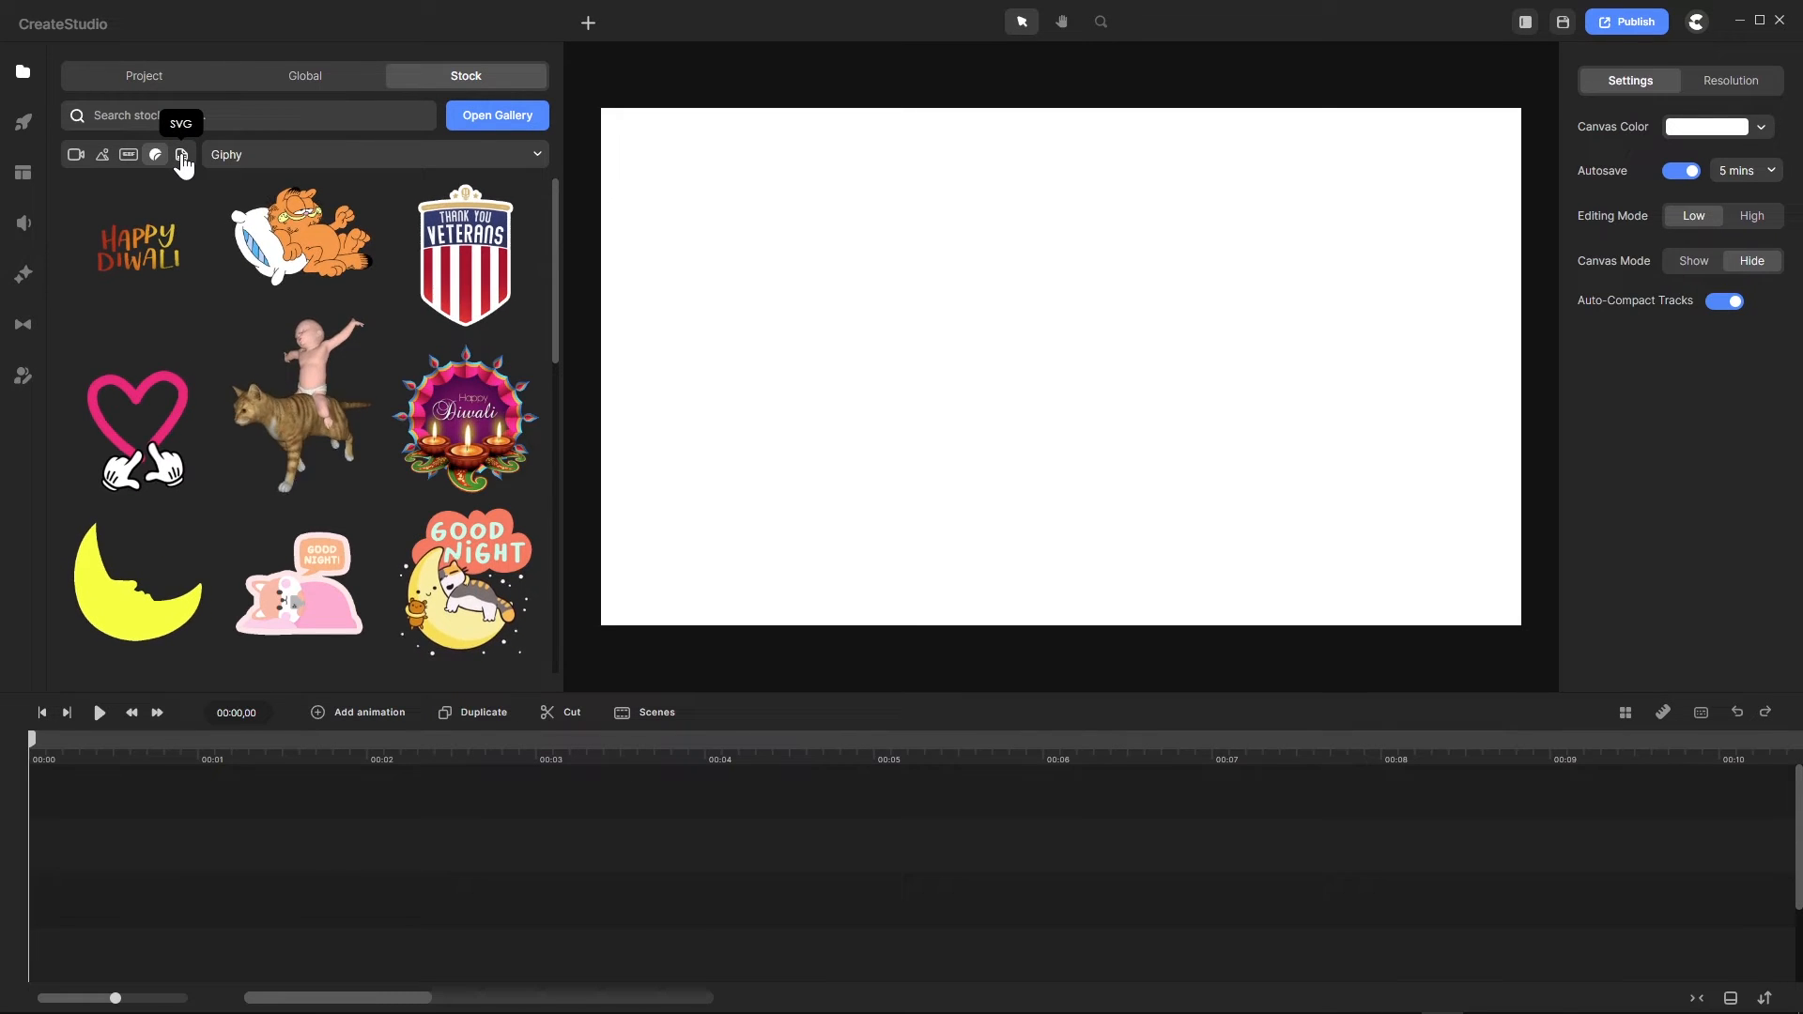
{"action": "left_click", "coordinate": [182, 156]}
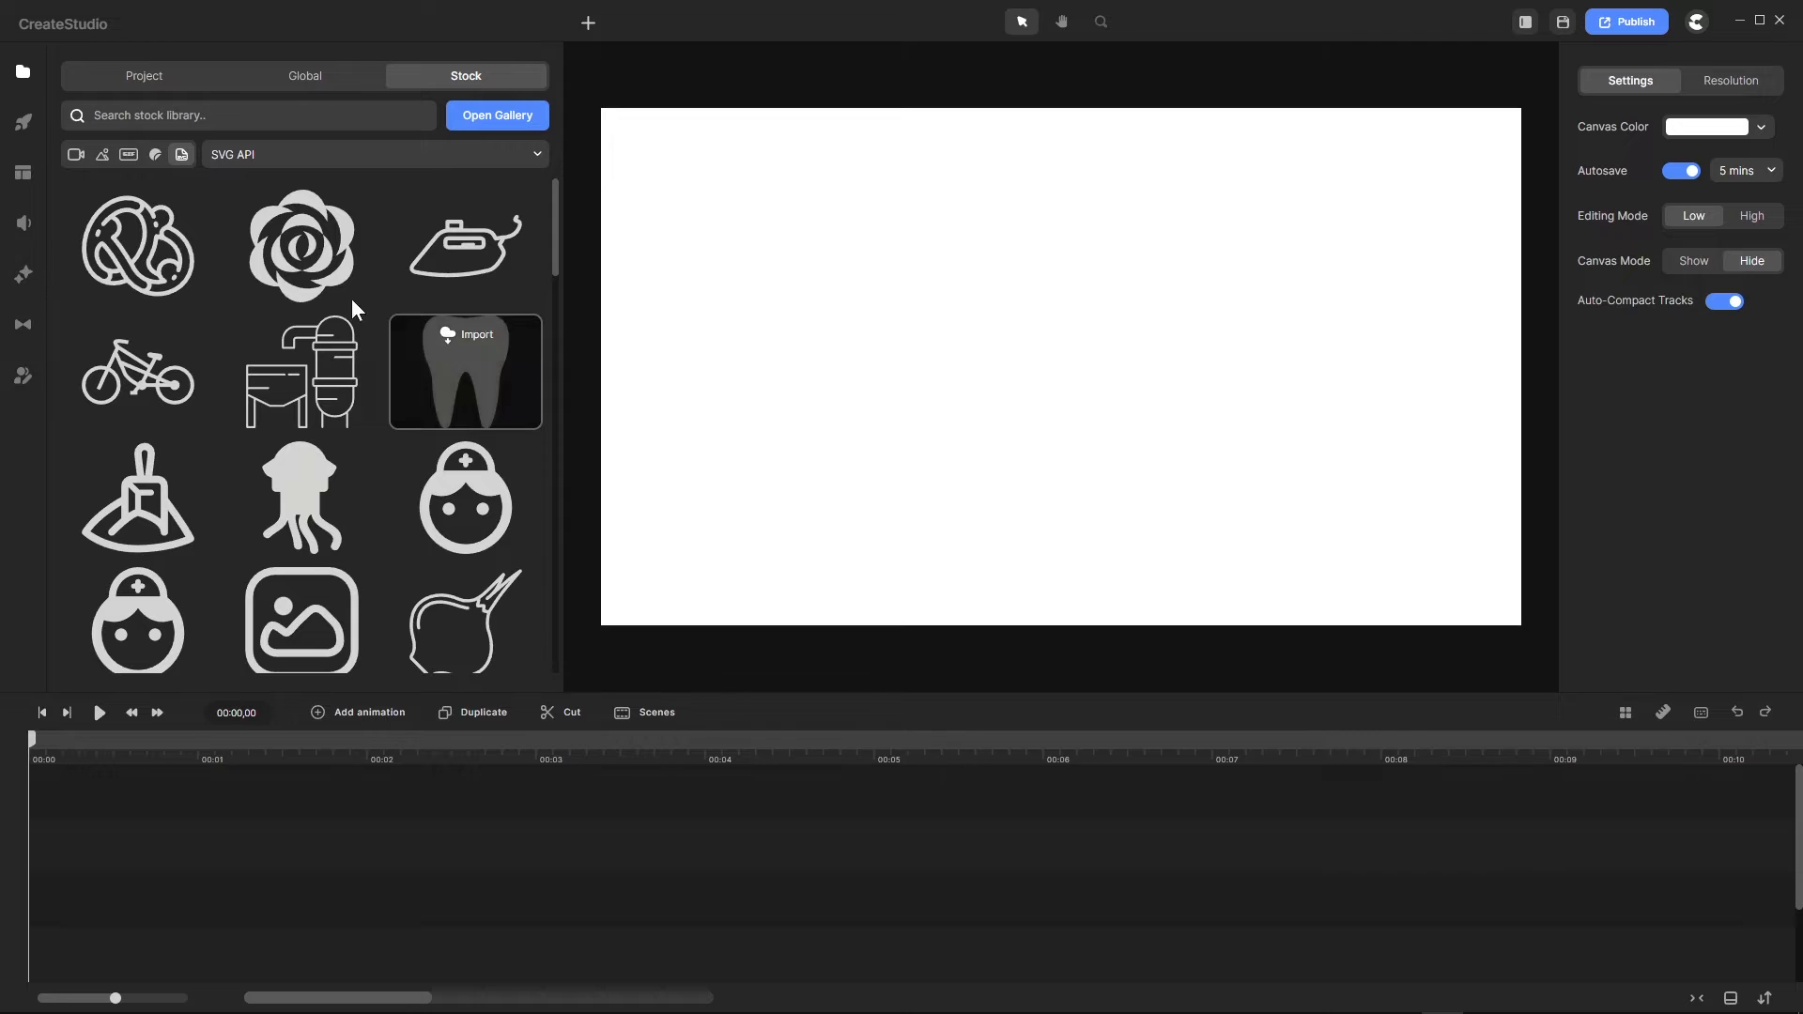
{"action": "scroll", "coordinate": [351, 297], "scroll_direction": "down", "scroll_amount": 4}
{"action": "scroll", "coordinate": [351, 297], "scroll_direction": "down", "scroll_amount": 3}
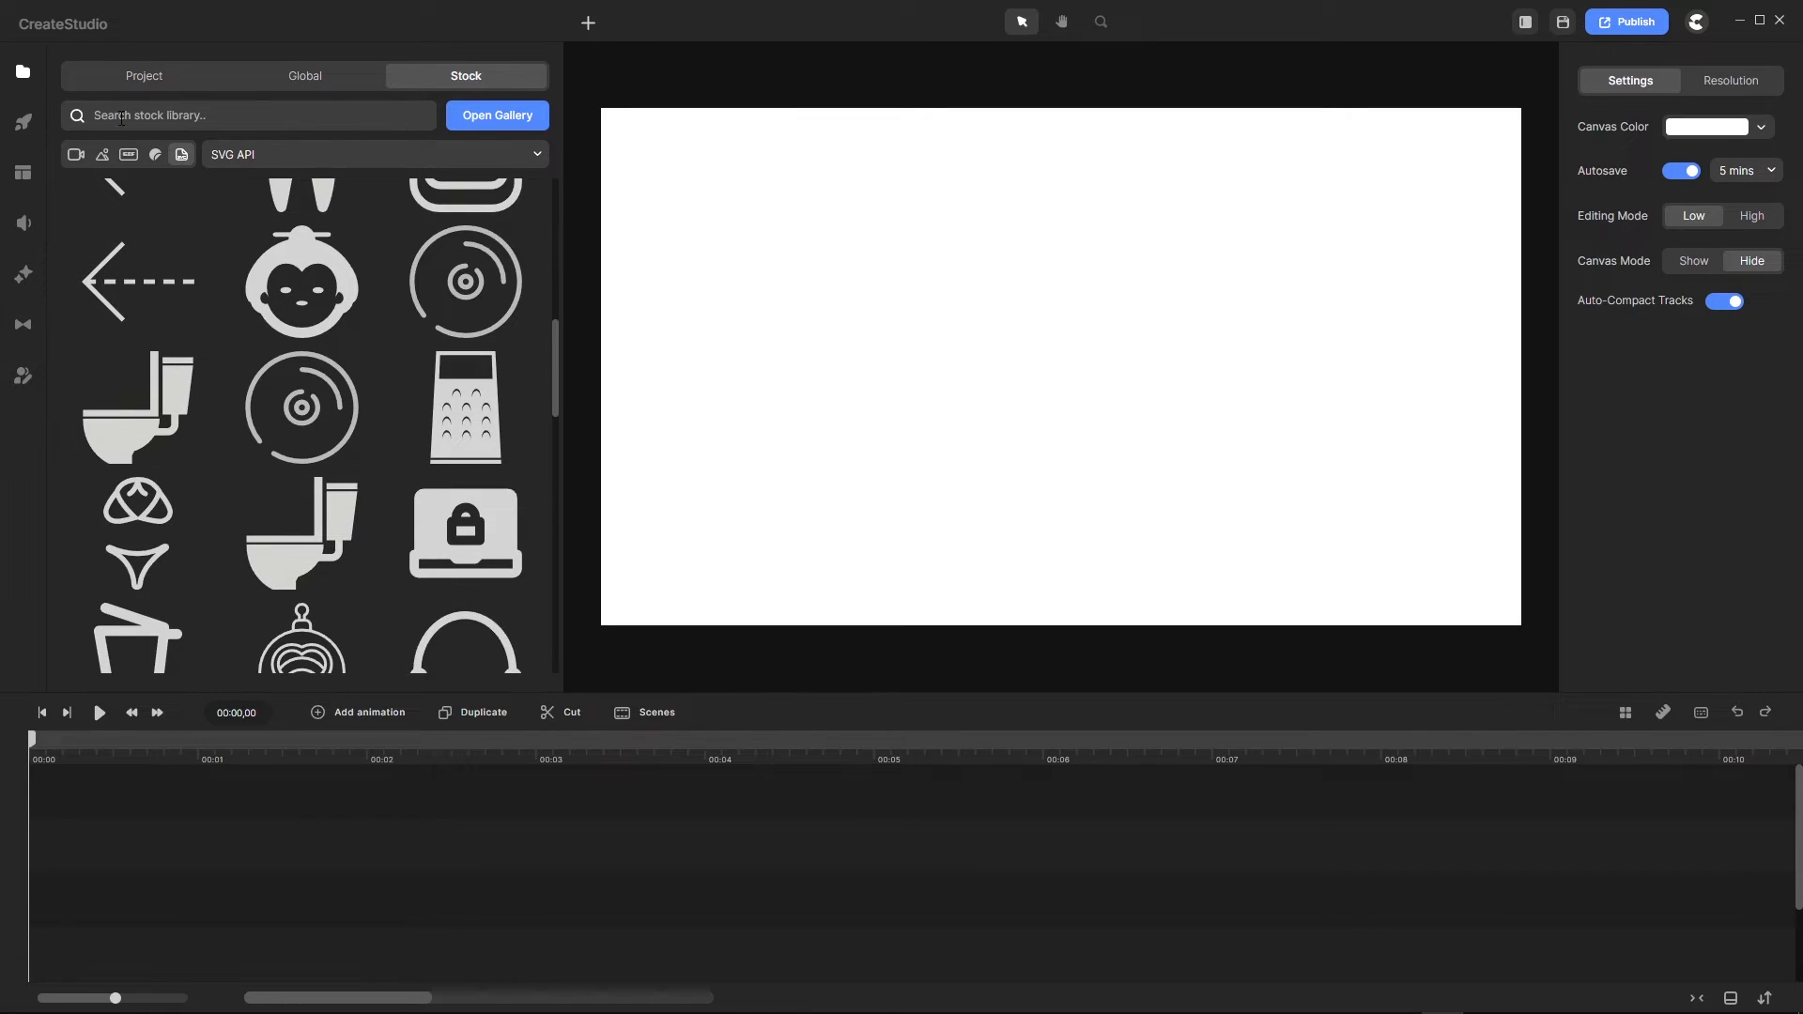
Step: Look further through the SVG API graphics in the stock library and return to the start of the list
{"action": "scroll", "coordinate": [442, 399], "scroll_direction": "down", "scroll_amount": 10}
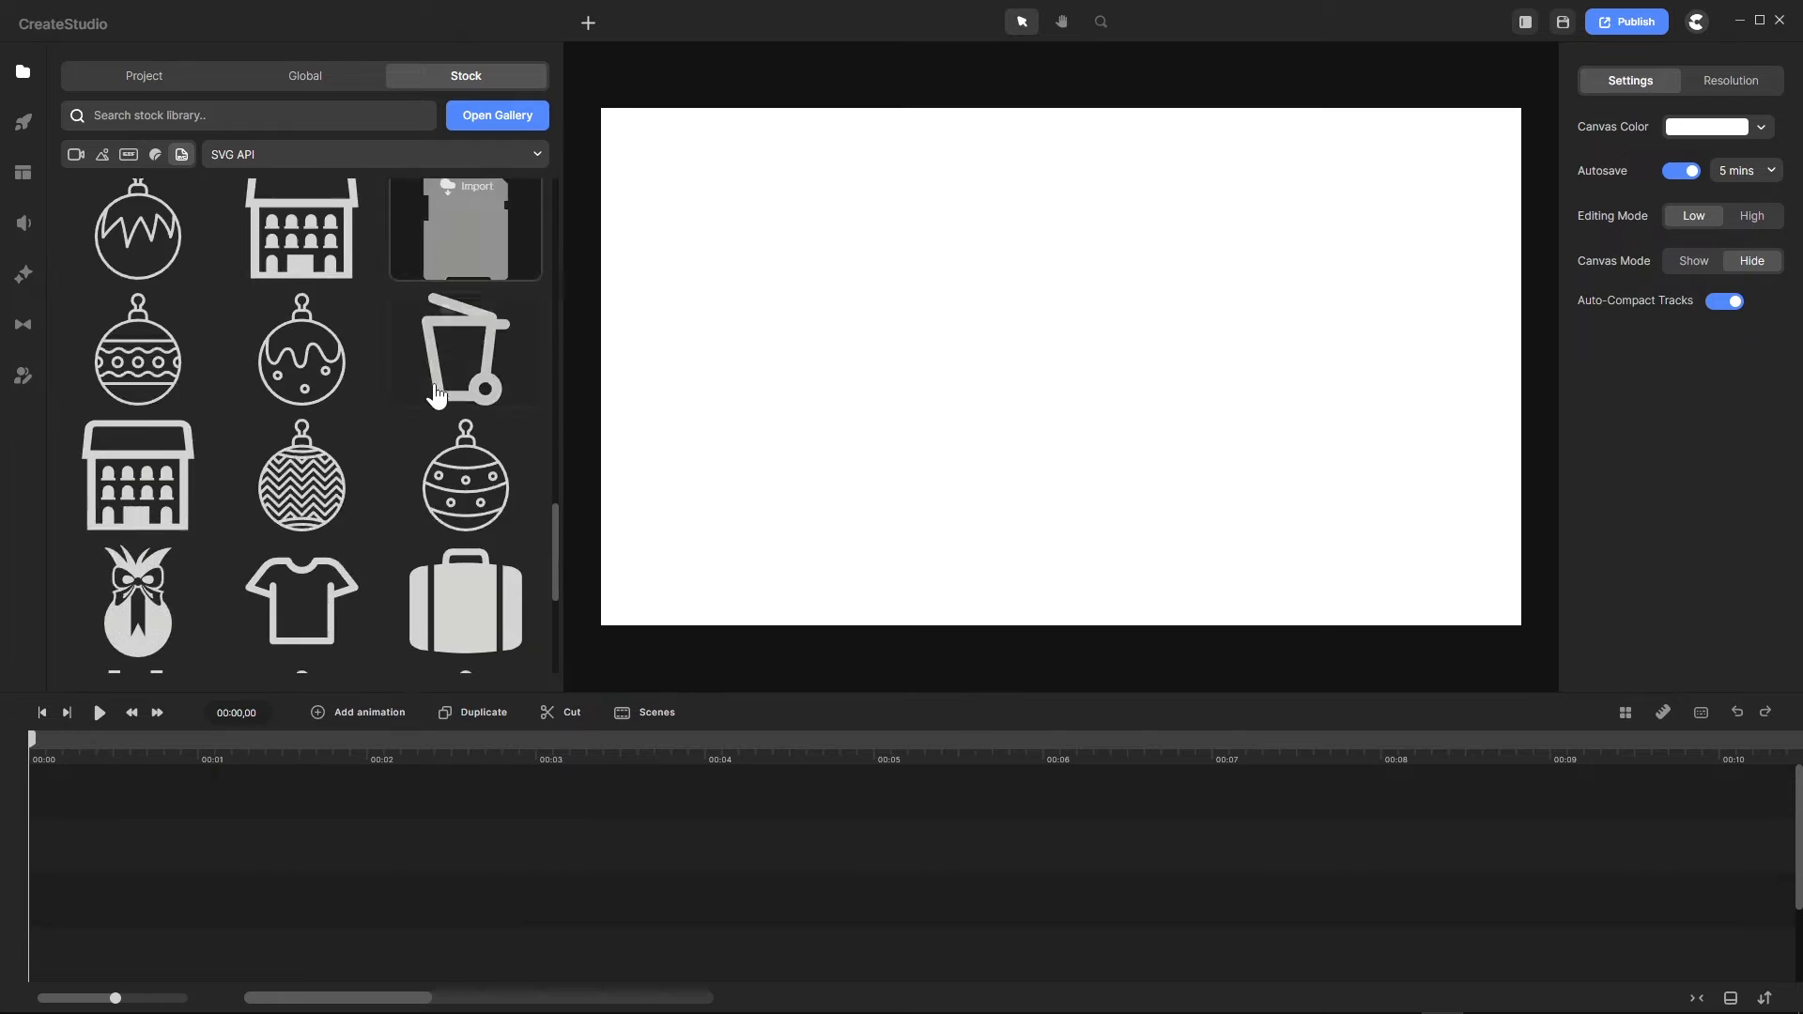
{"action": "scroll", "coordinate": [437, 394], "scroll_direction": "down", "scroll_amount": 10}
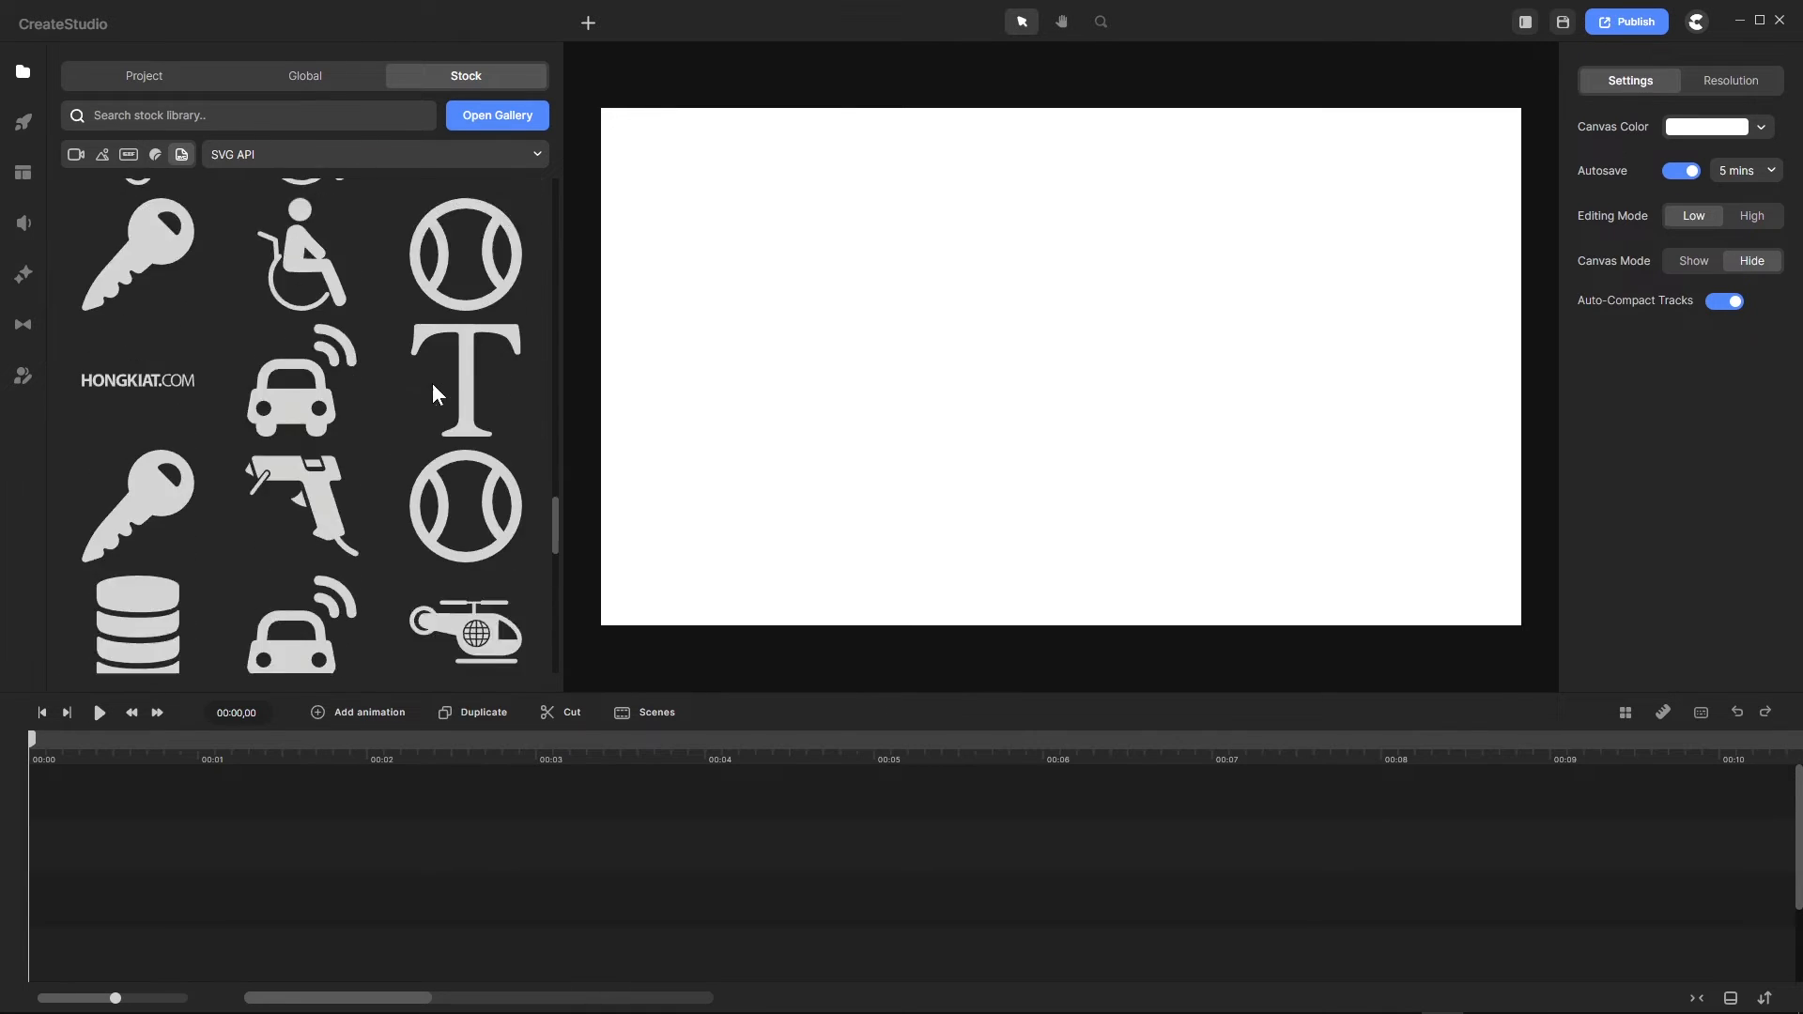
{"action": "scroll", "coordinate": [431, 383], "scroll_direction": "down", "scroll_amount": 2}
{"action": "scroll", "coordinate": [433, 390], "scroll_direction": "up", "scroll_amount": 8}
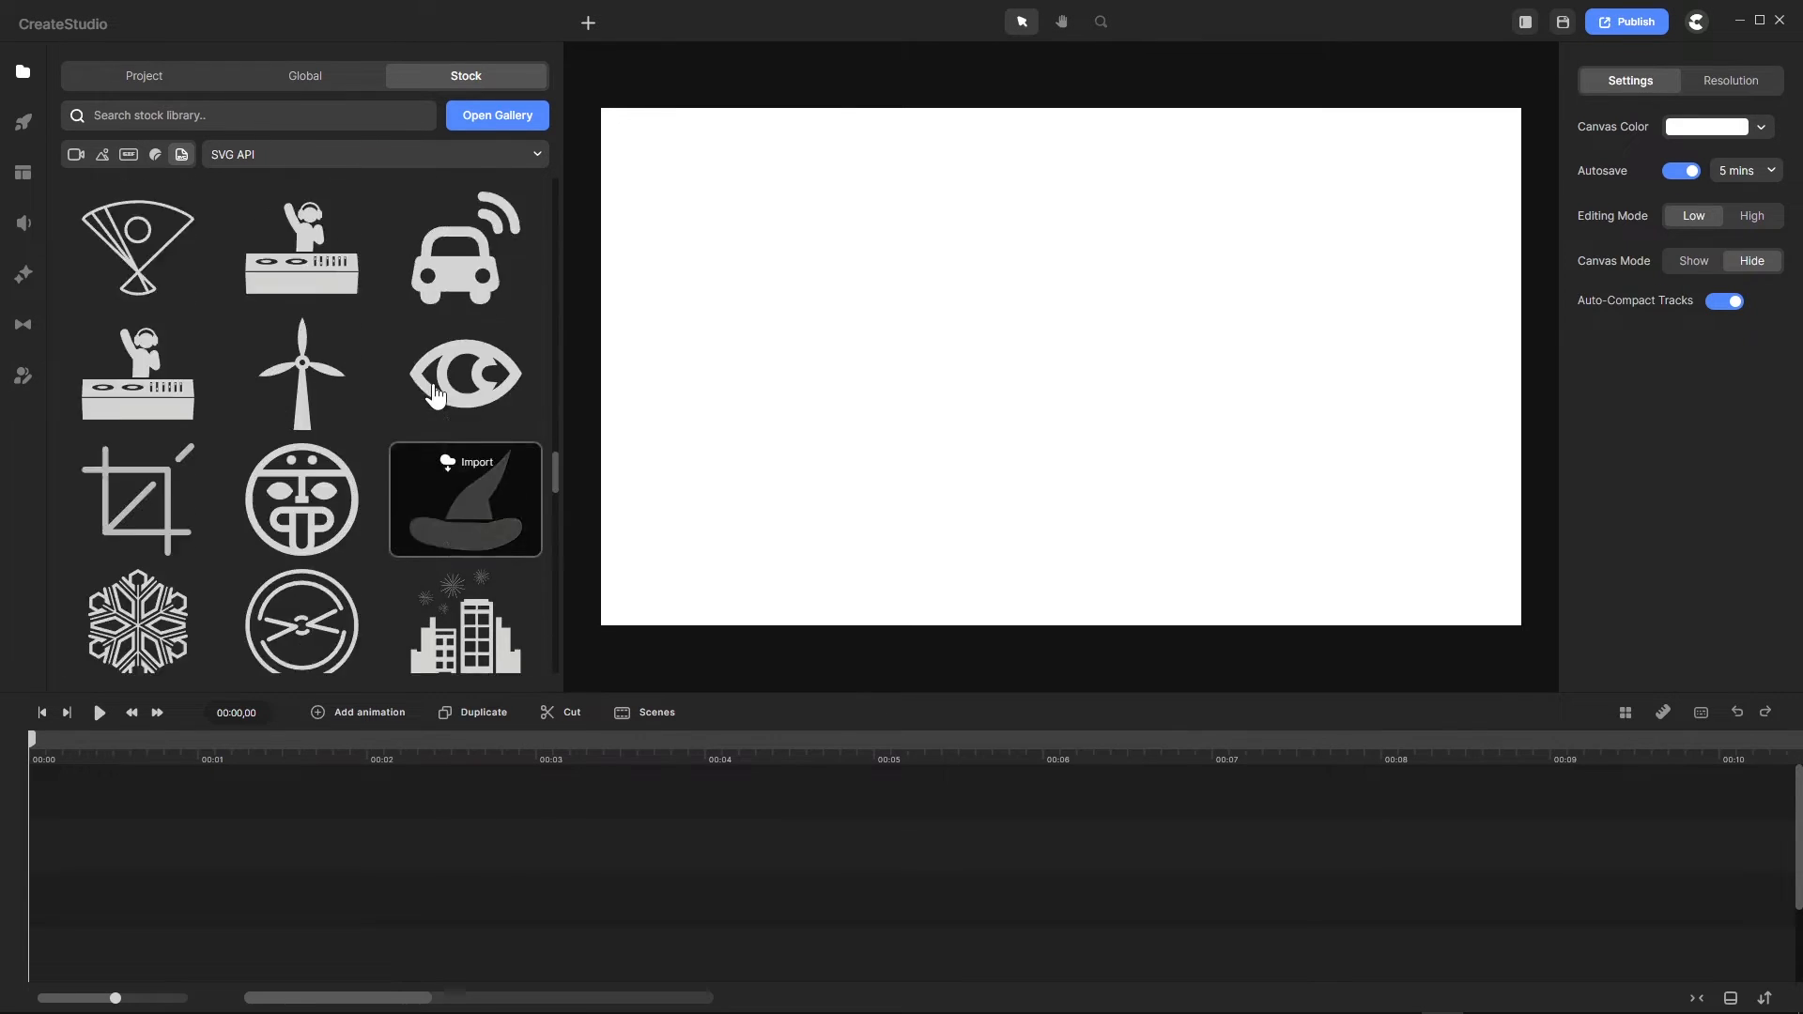
{"action": "scroll", "coordinate": [435, 394], "scroll_direction": "up", "scroll_amount": 10}
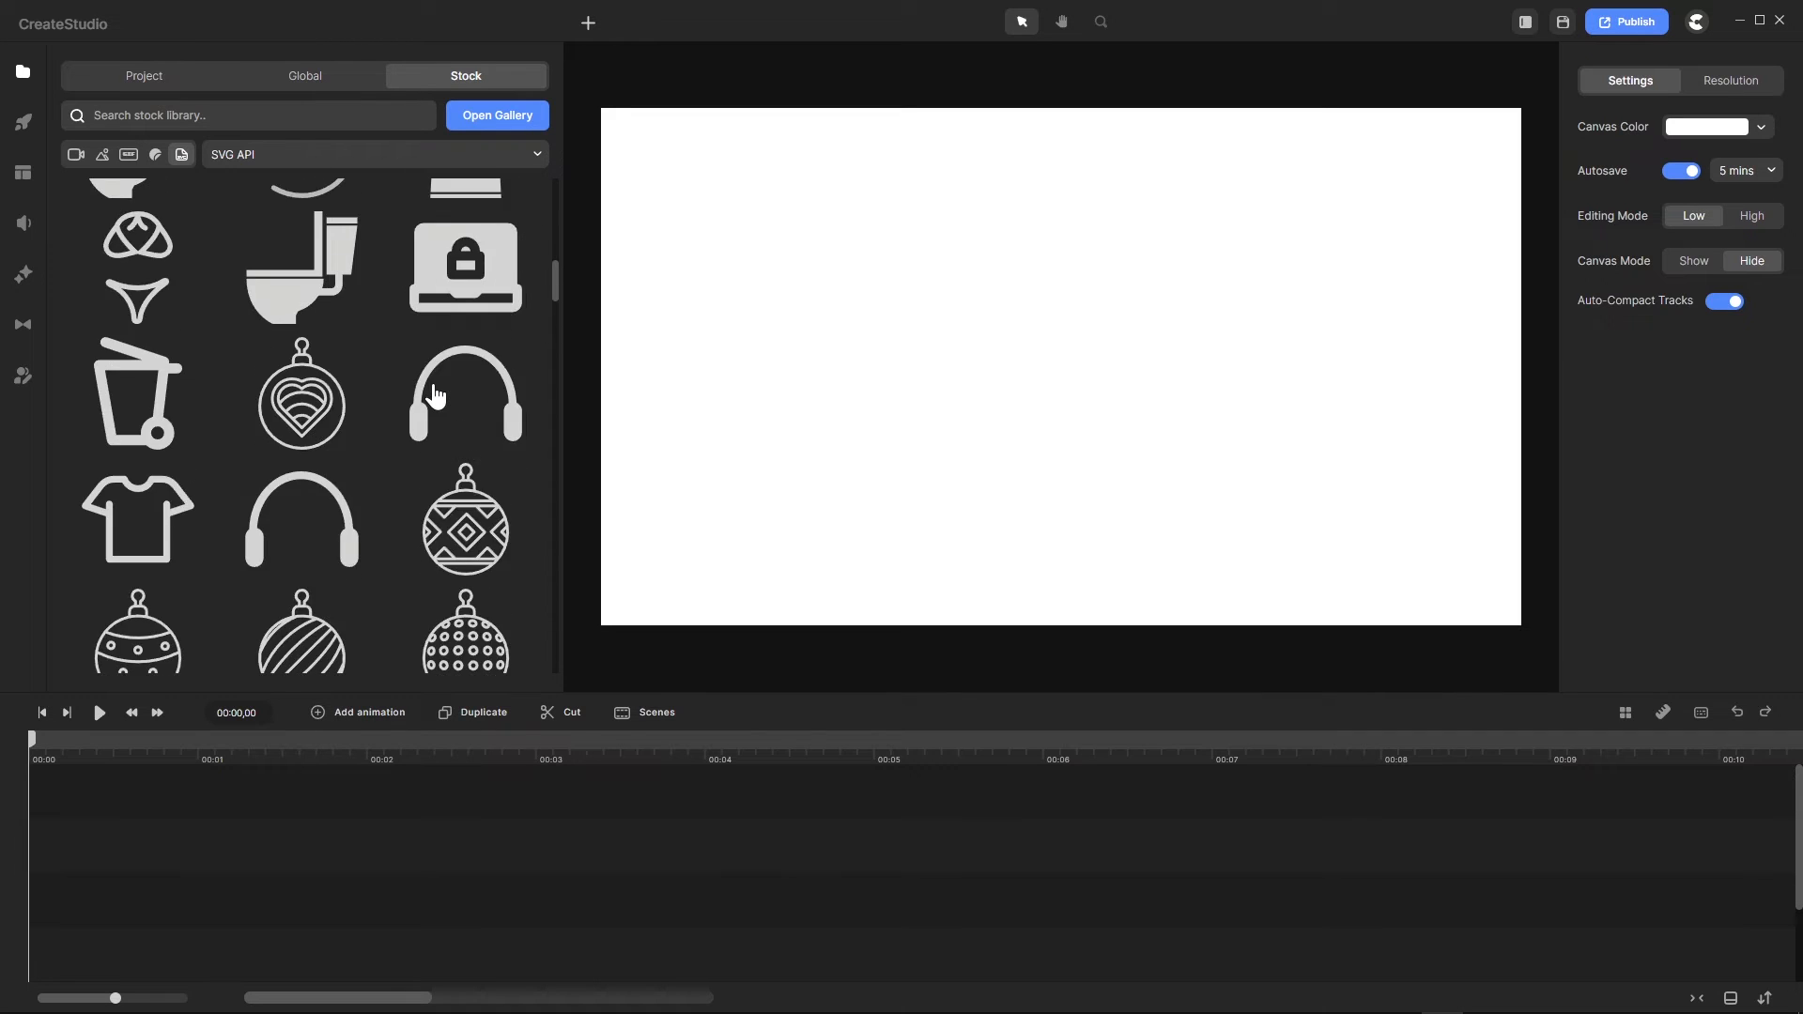
{"action": "scroll", "coordinate": [433, 394], "scroll_direction": "up", "scroll_amount": 2}
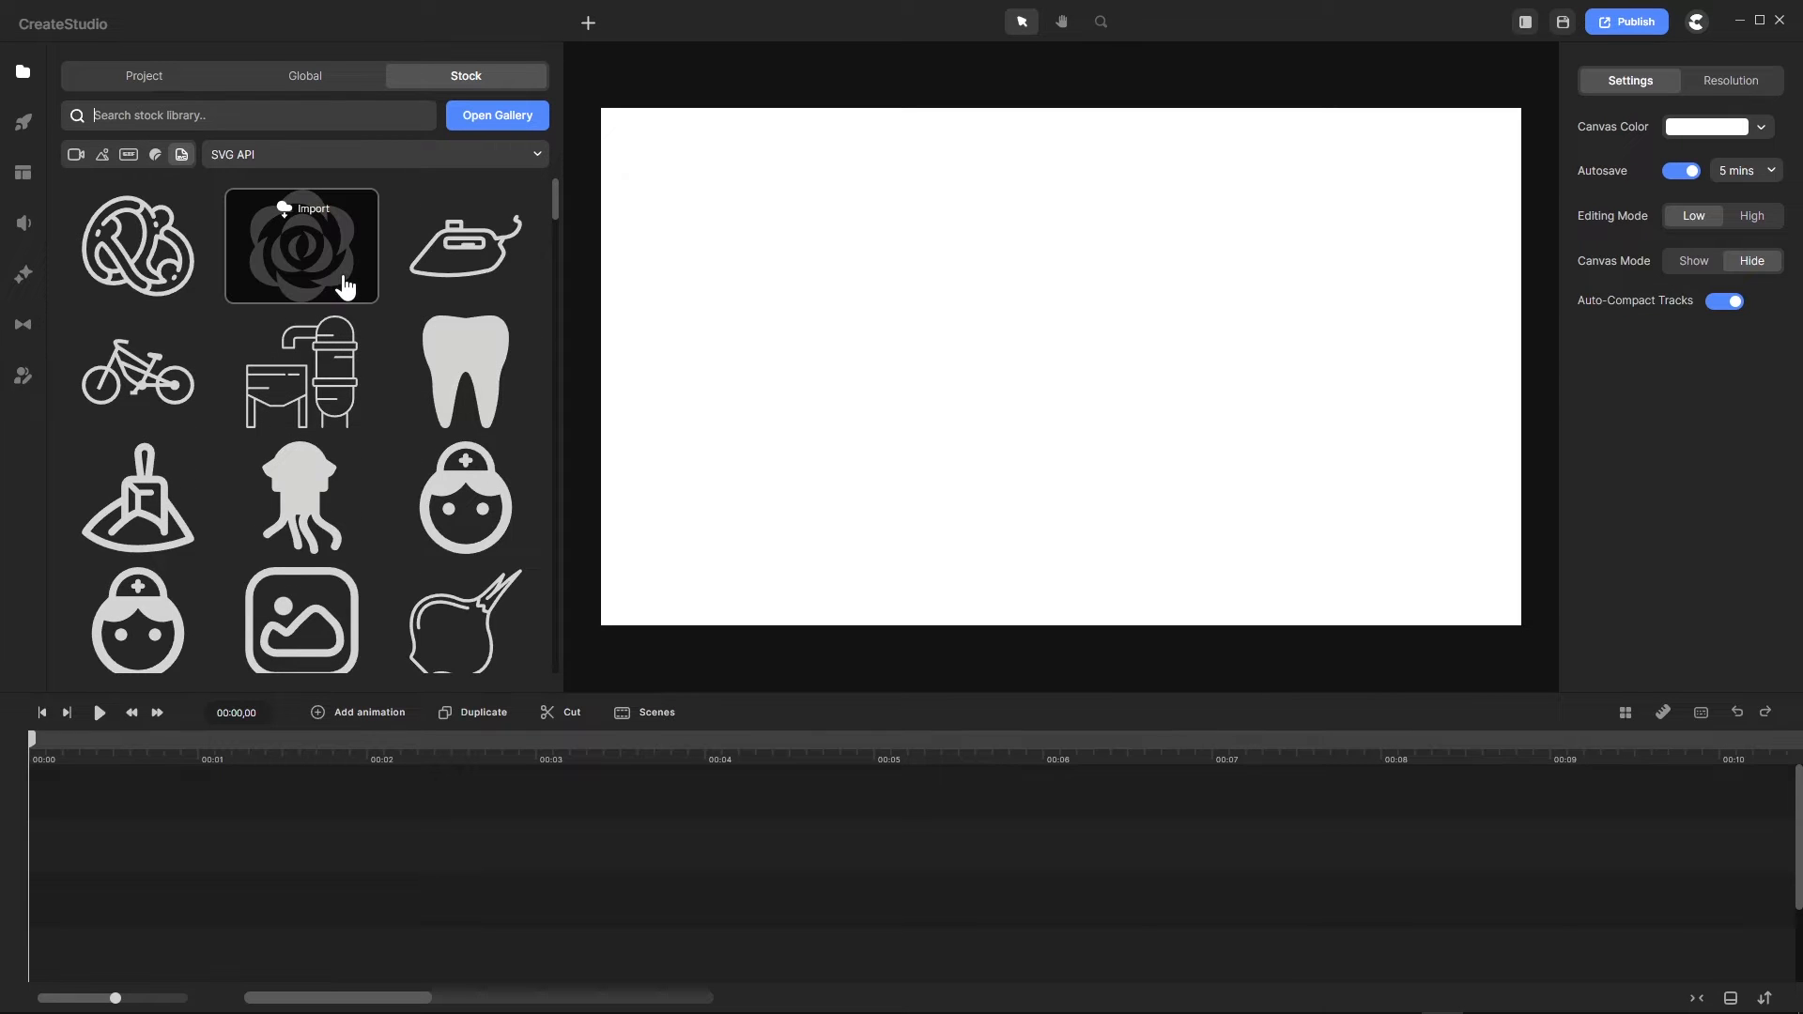
Step: Switch to CreateStudioPro to check its Text to Speech and Audio Recording entries, and return to CreateStudio 3
{"action": "mouse_move", "coordinate": [893, 1000]}
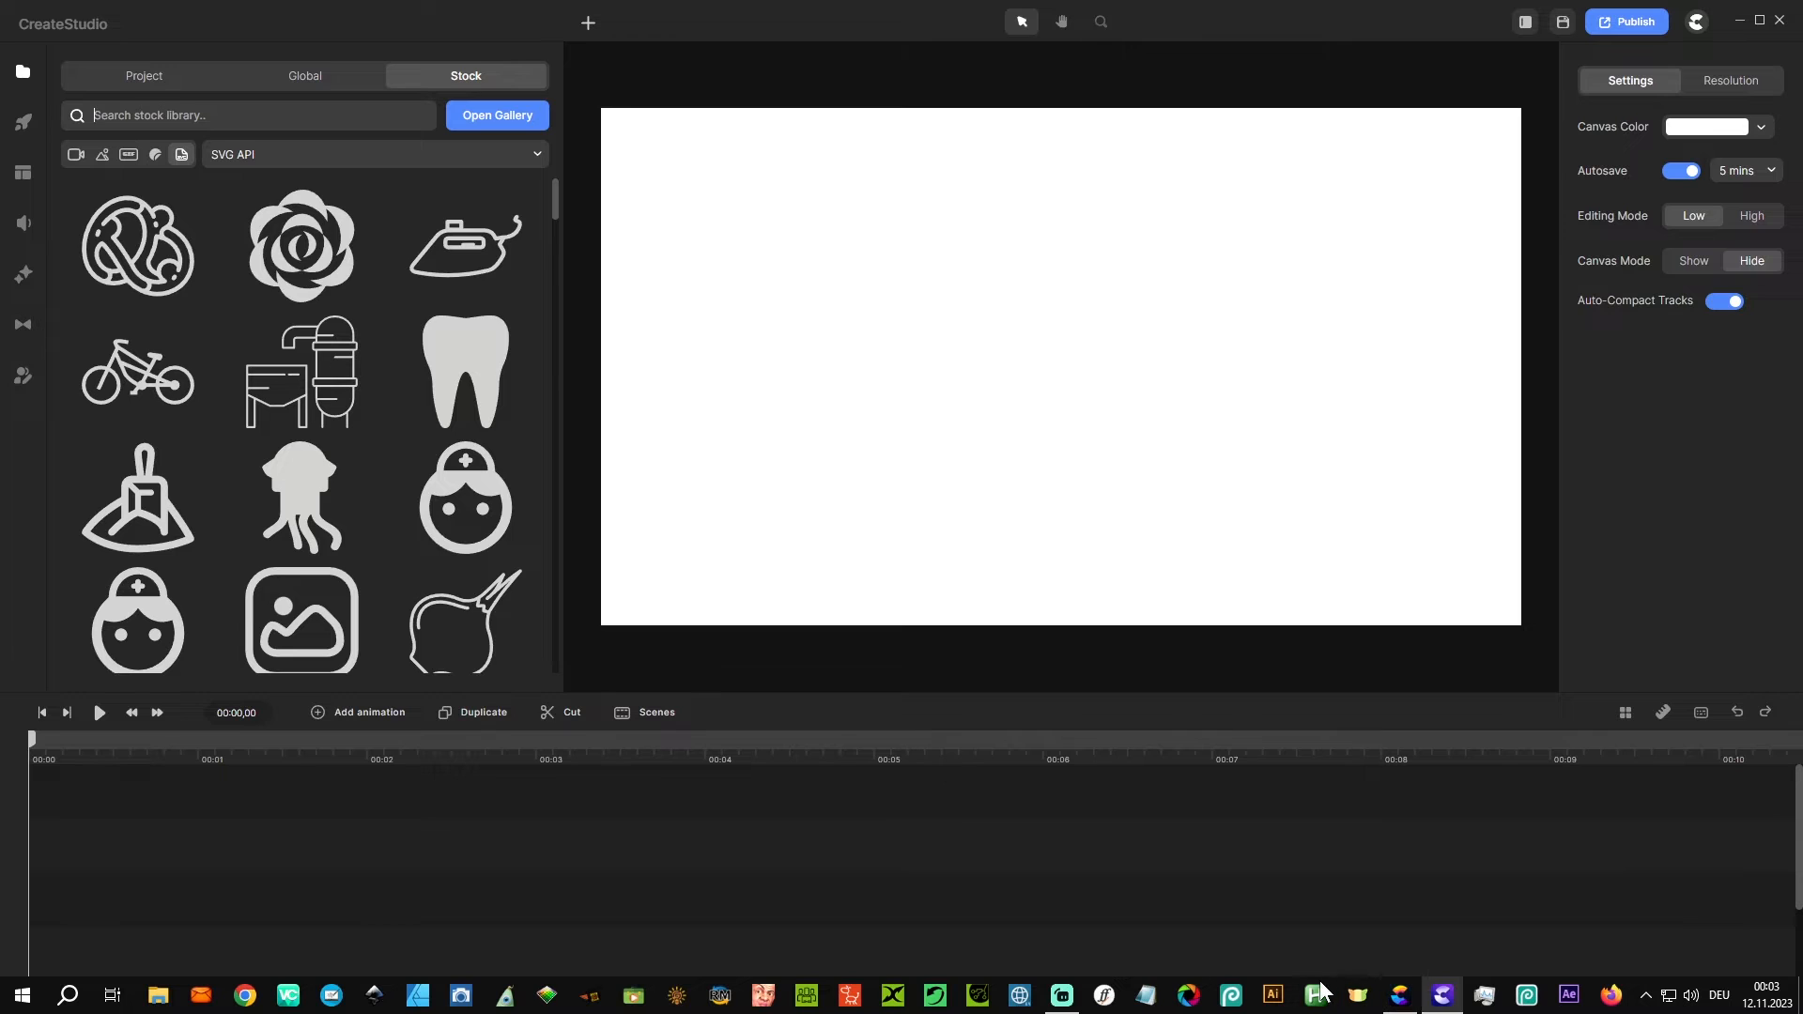
{"action": "left_click", "coordinate": [1399, 996]}
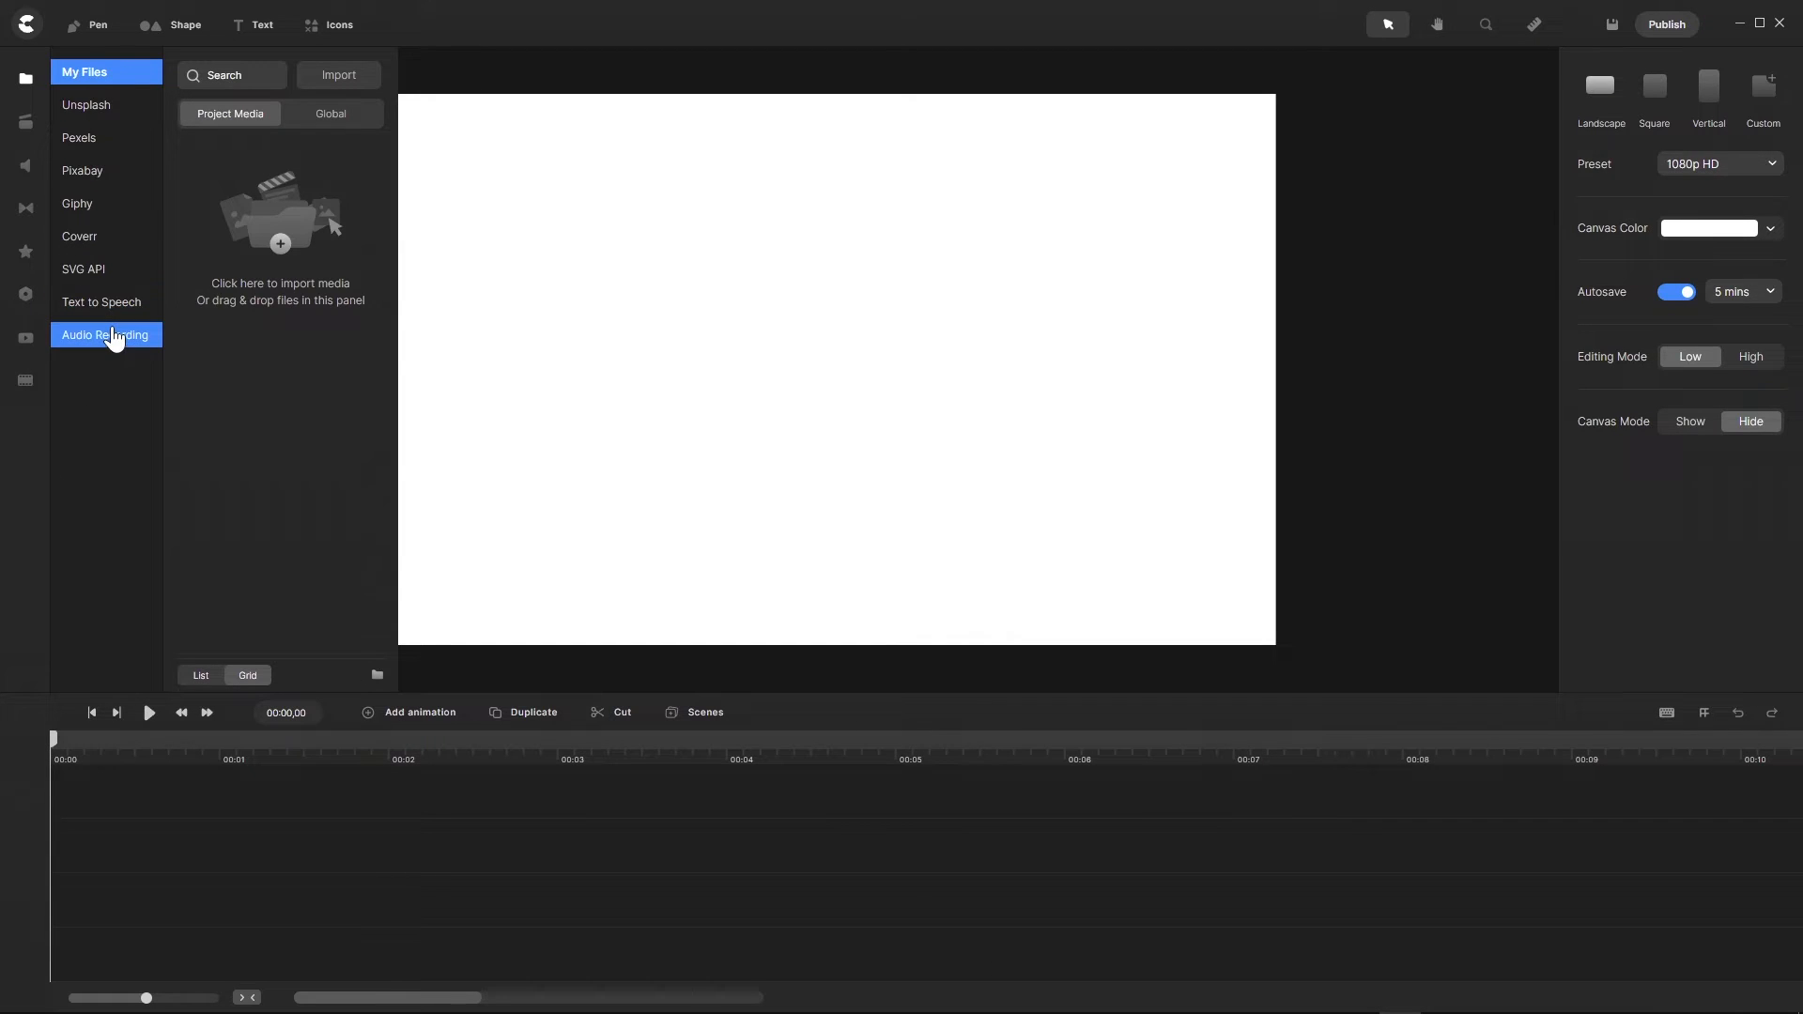
{"action": "left_click", "coordinate": [1446, 1000]}
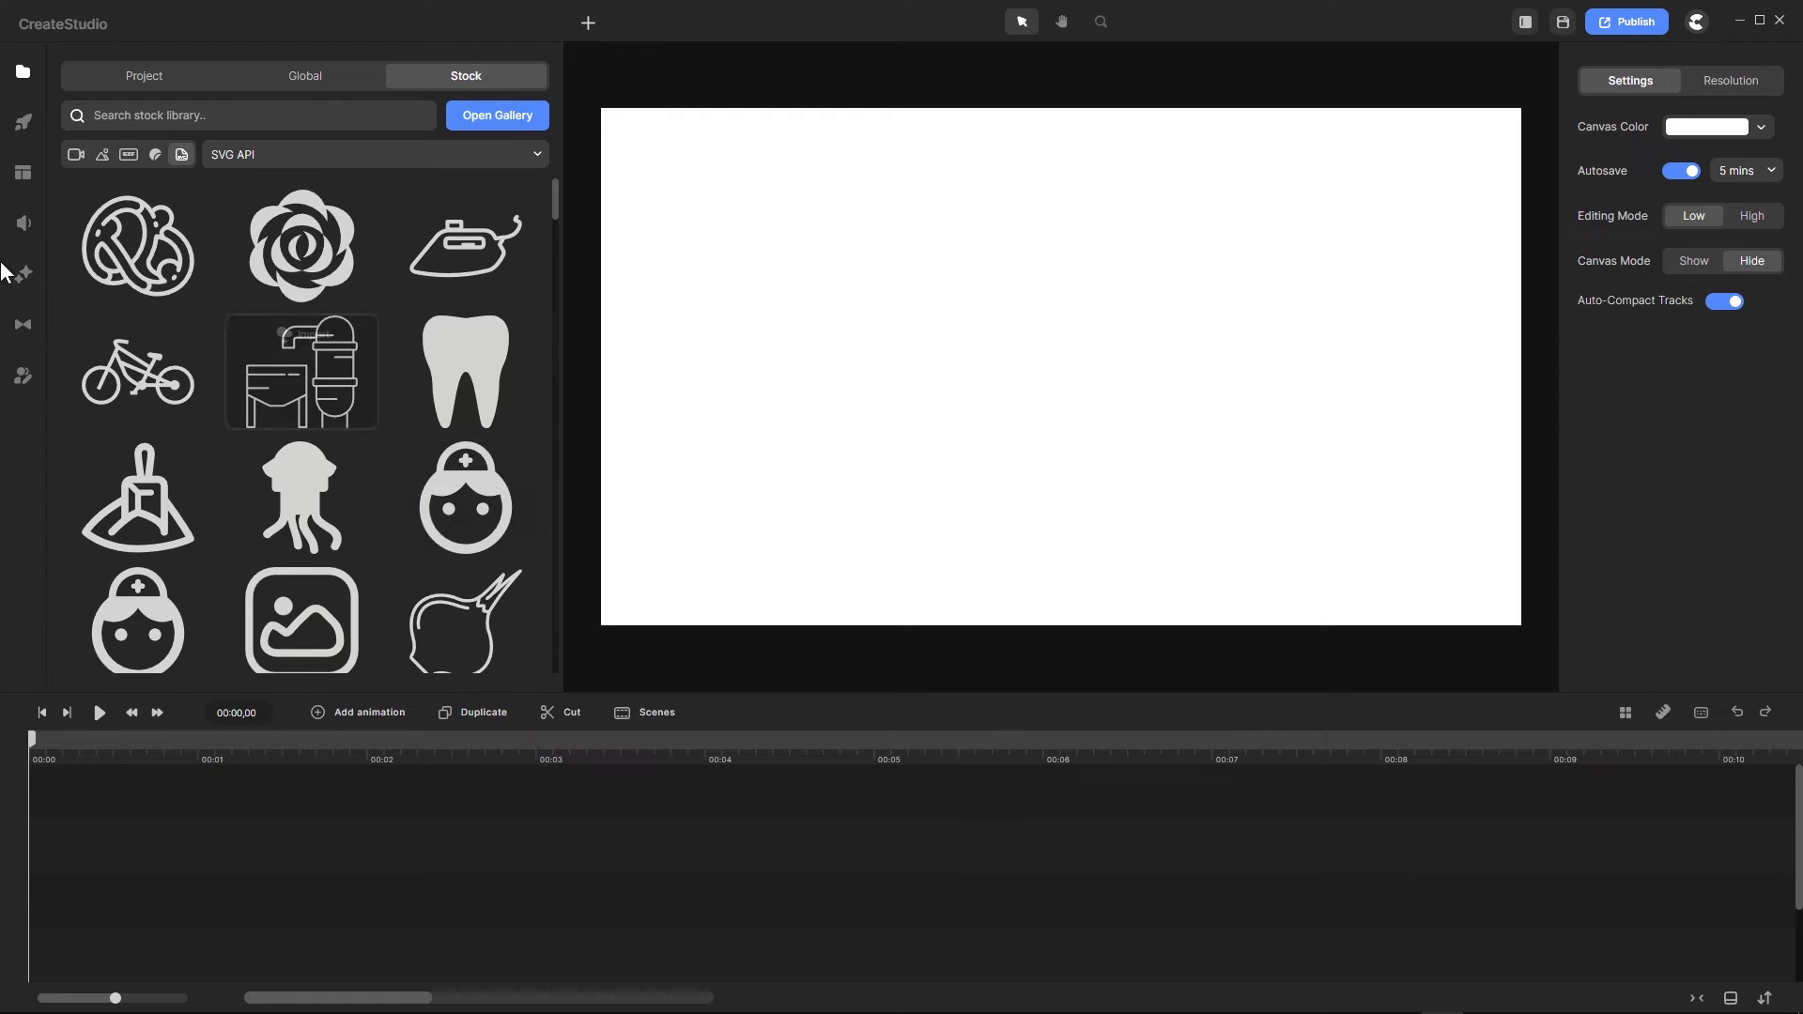
Step: Open the music library, look through its genres, and compare with CreateStudioPro before returning to CreateStudio 3
{"action": "left_click", "coordinate": [24, 227]}
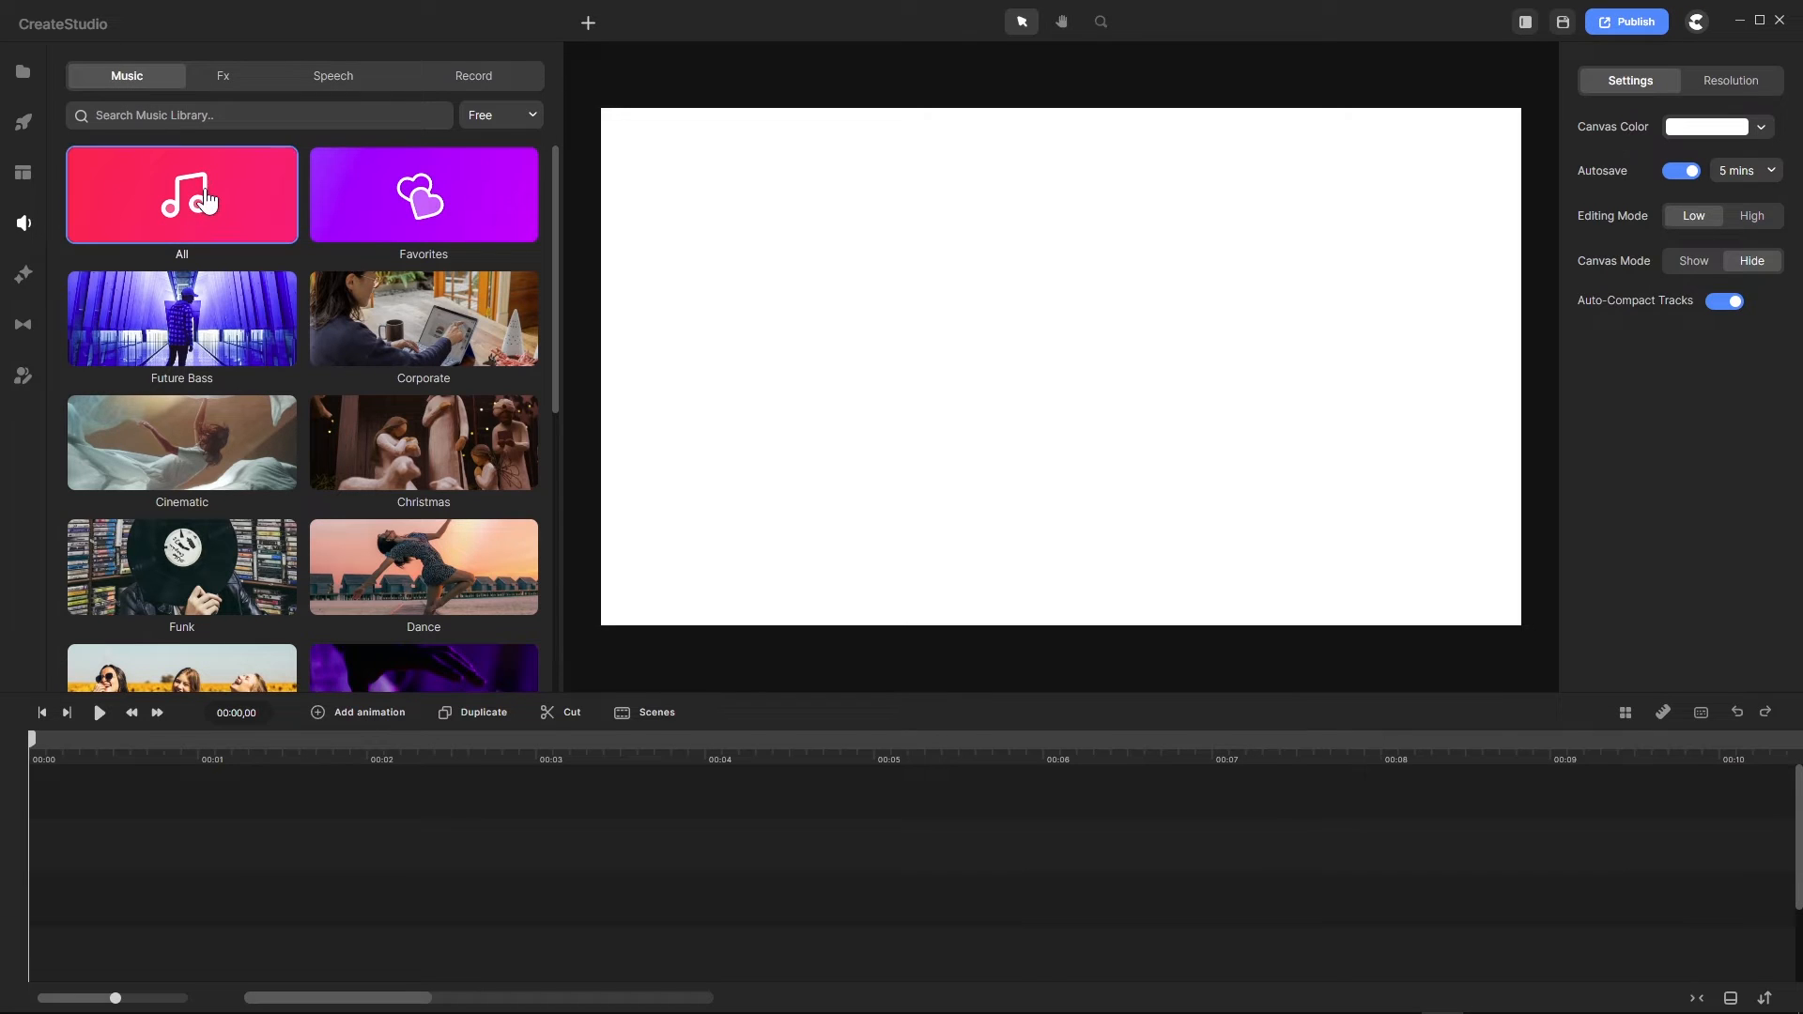
{"action": "scroll", "coordinate": [249, 303], "scroll_direction": "down", "scroll_amount": 6}
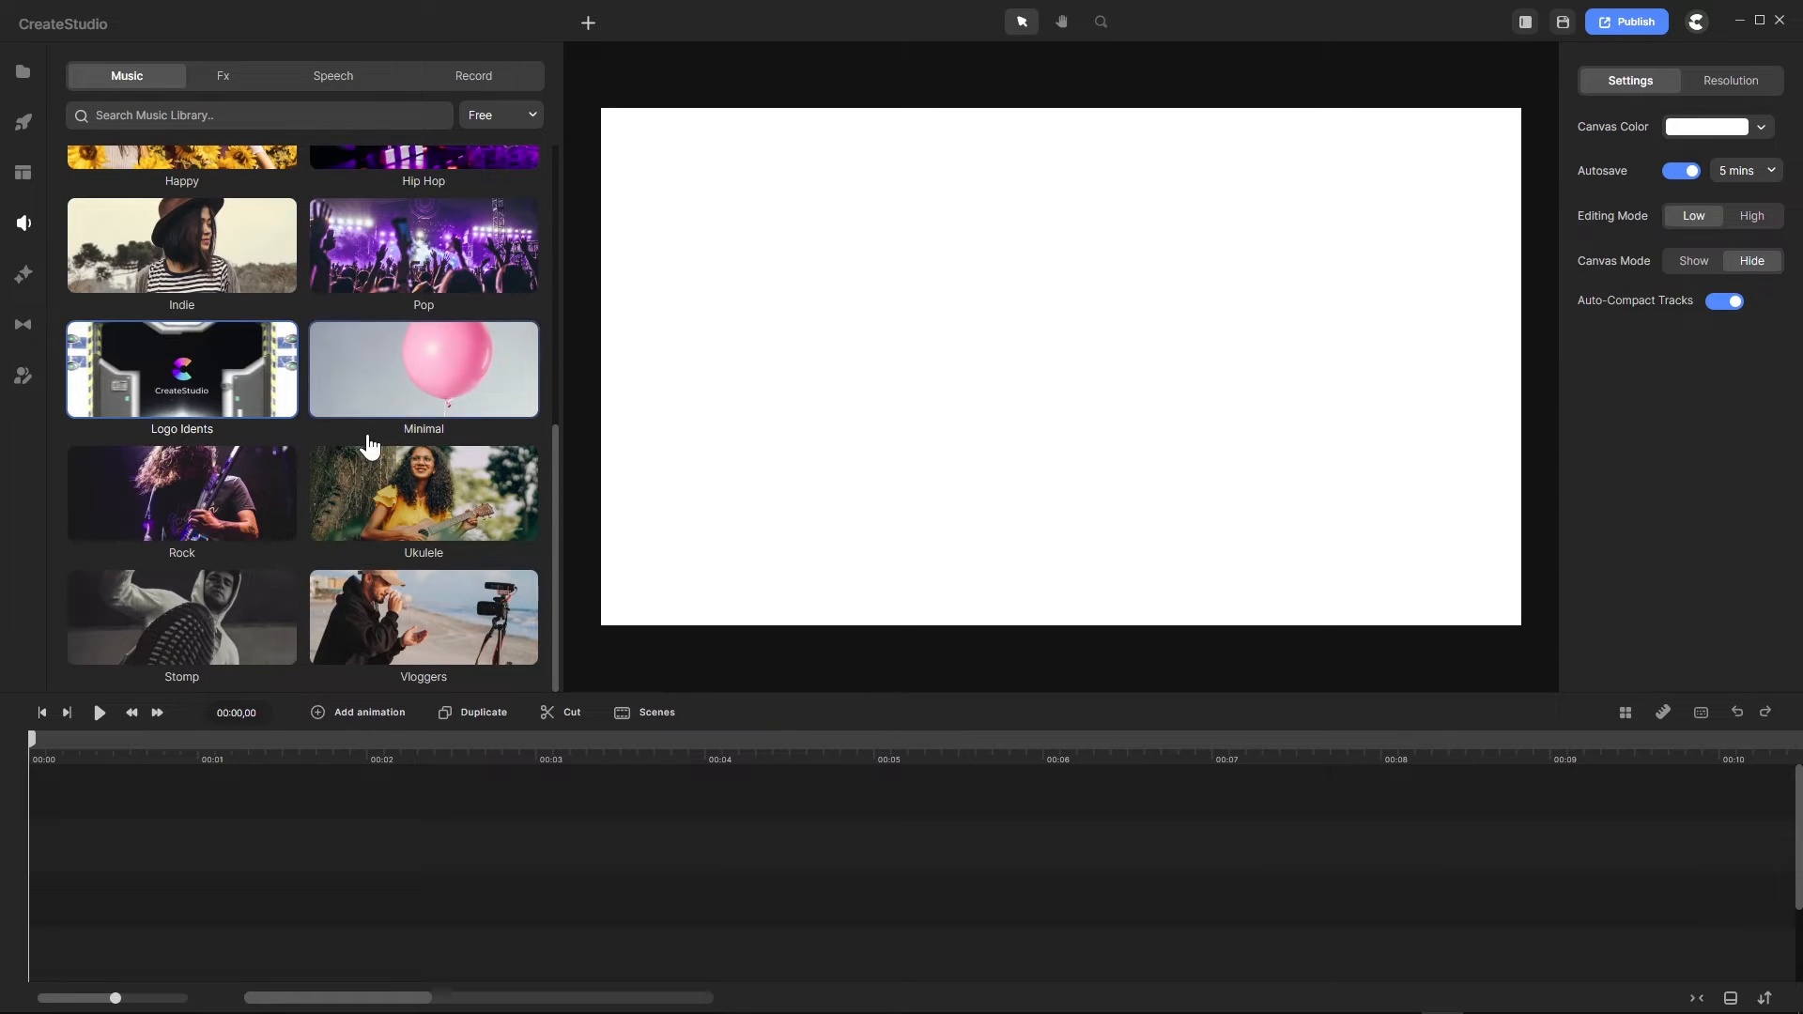
{"action": "mouse_move", "coordinate": [1147, 1011]}
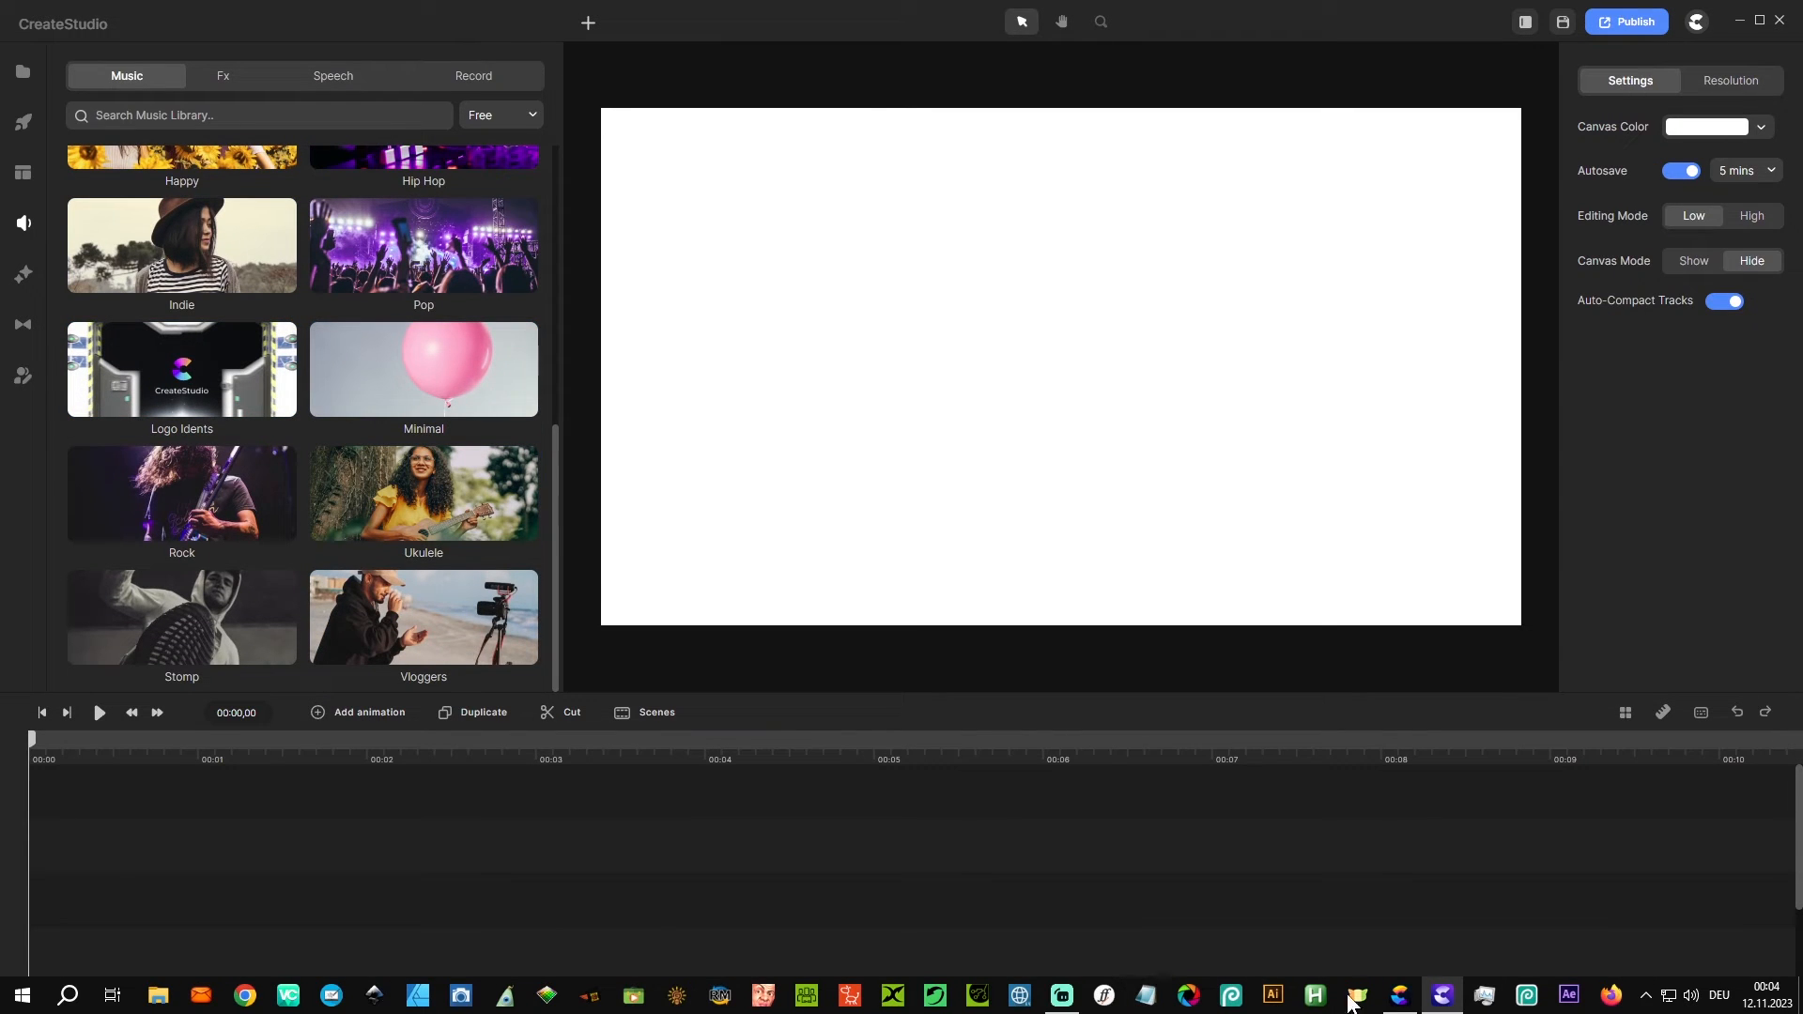
{"action": "left_click", "coordinate": [1401, 998]}
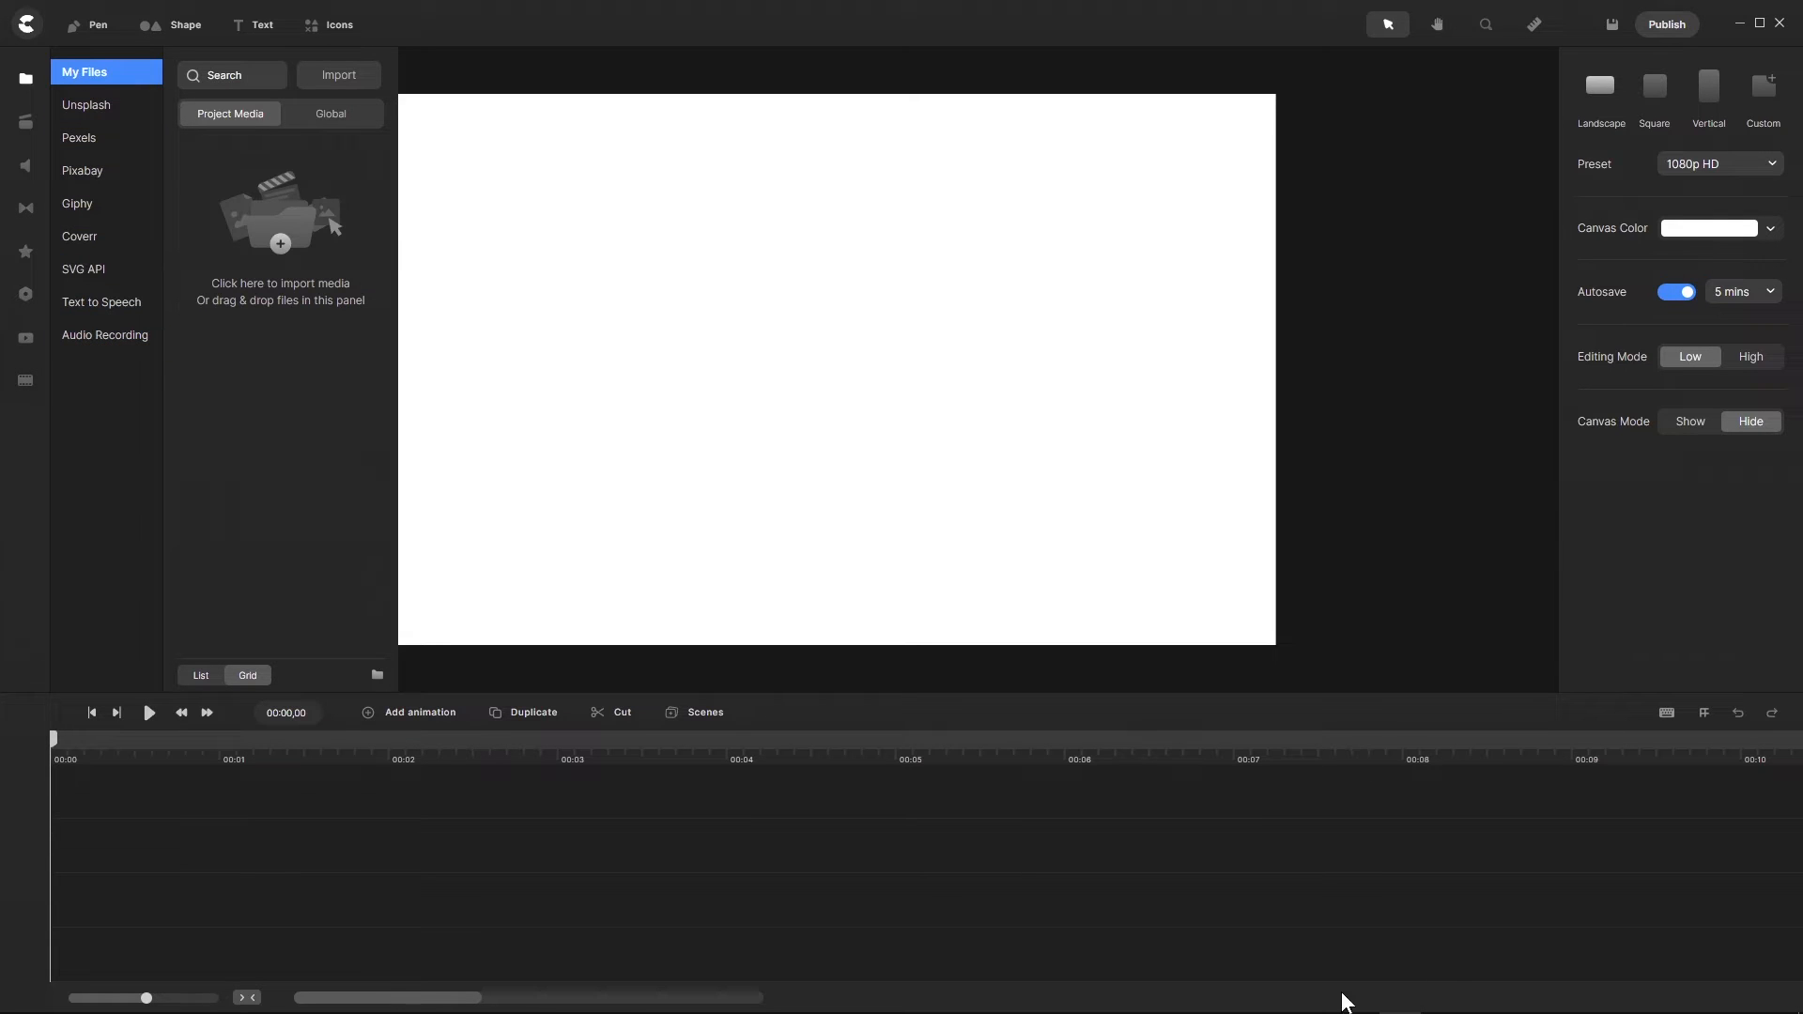
{"action": "left_click", "coordinate": [1442, 1001]}
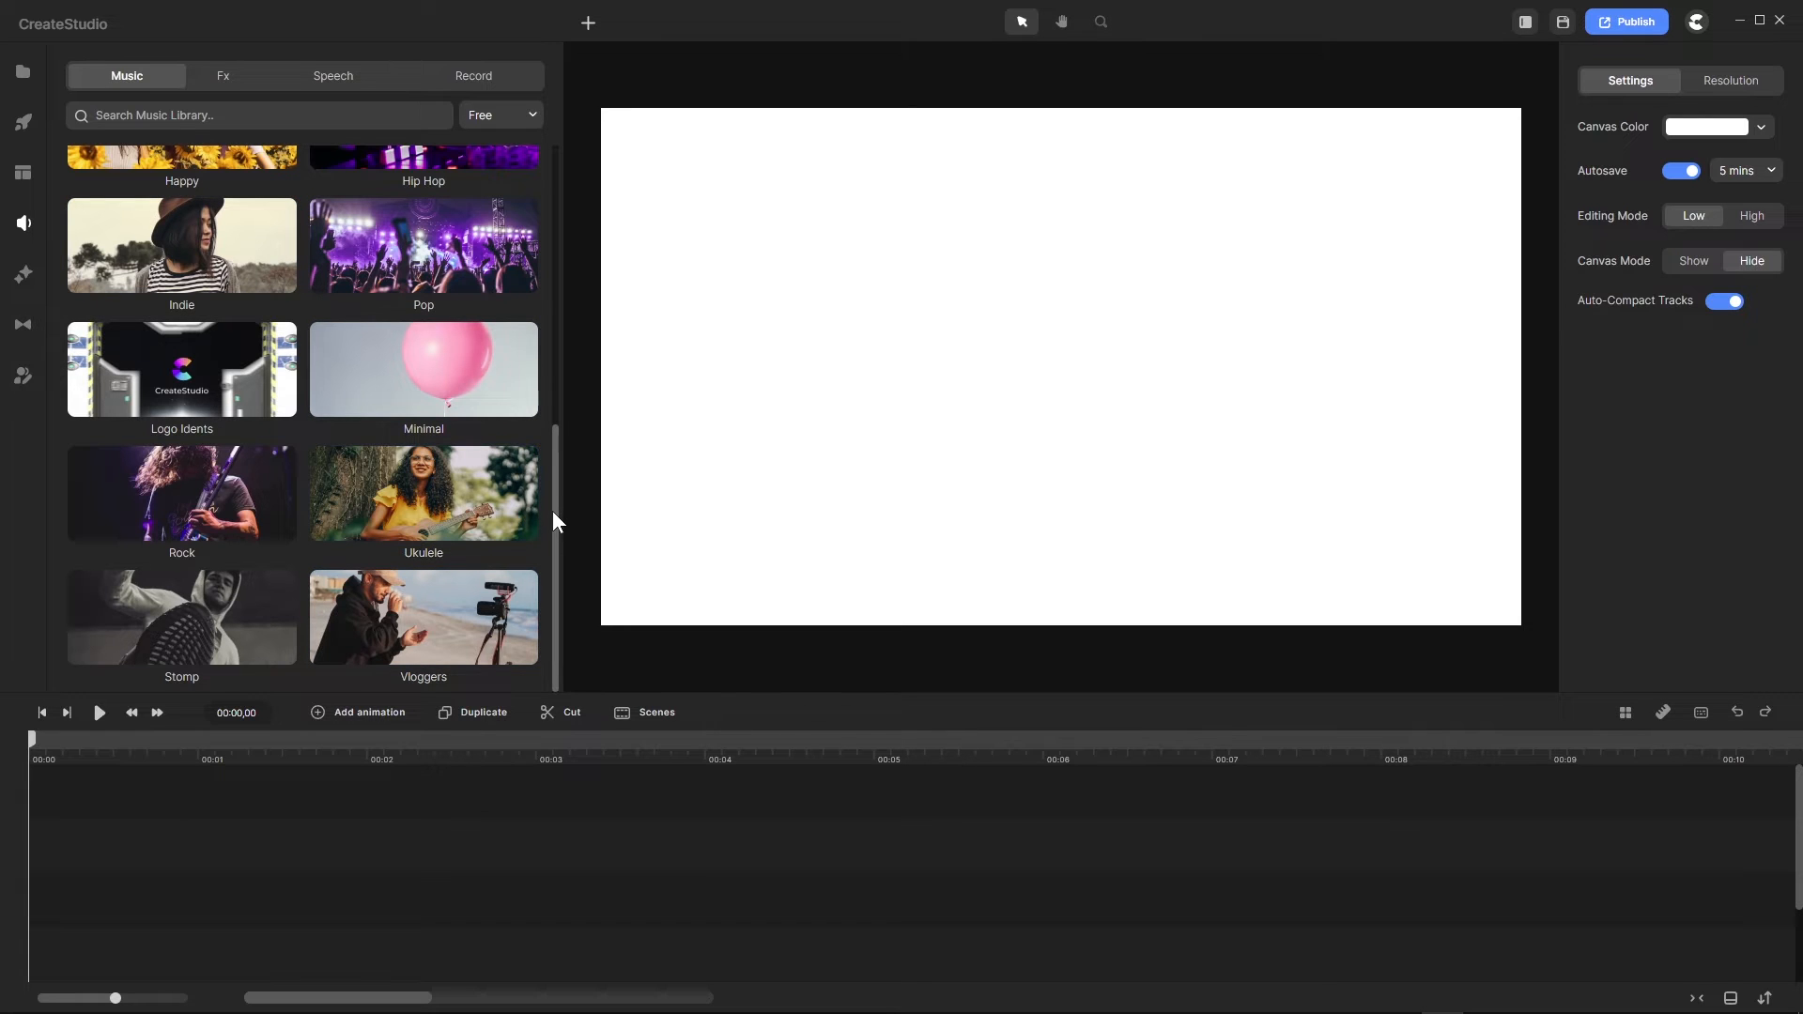
{"action": "left_click_drag", "start_coordinate": [552, 510], "coordinate": [555, 220]}
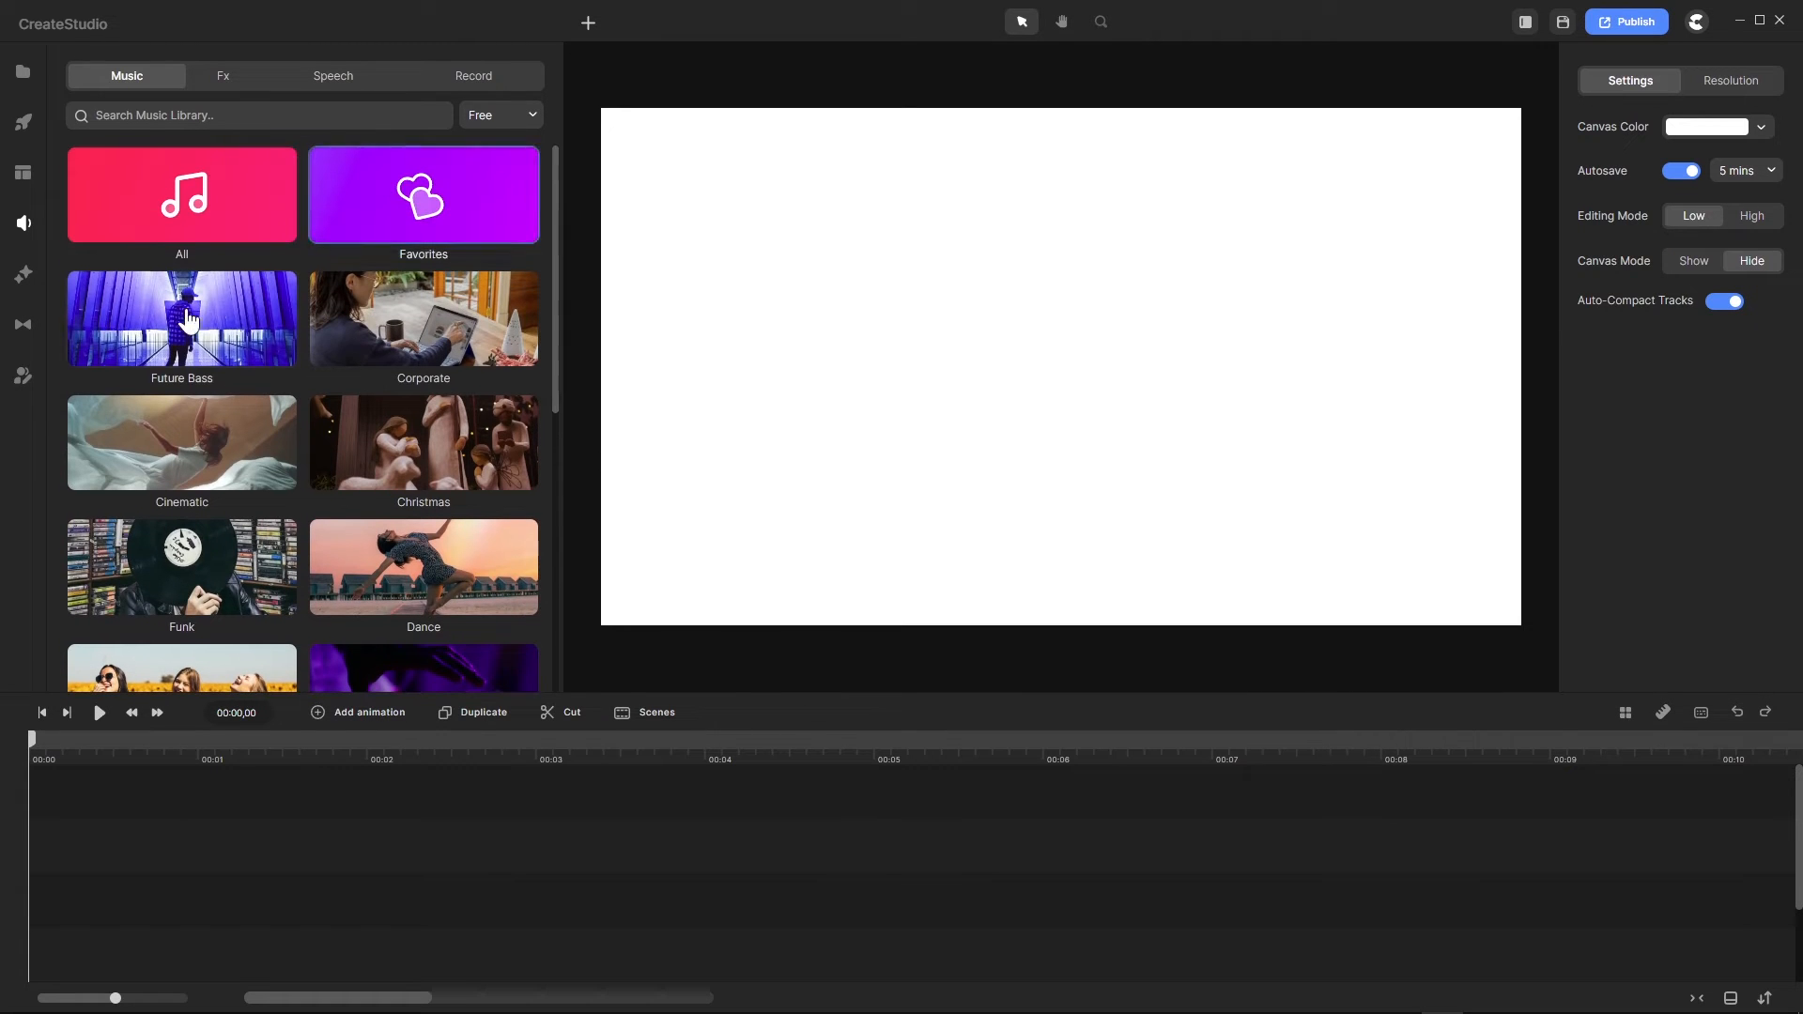
Step: Open the All music genre and look through its tracks
{"action": "left_click", "coordinate": [181, 199]}
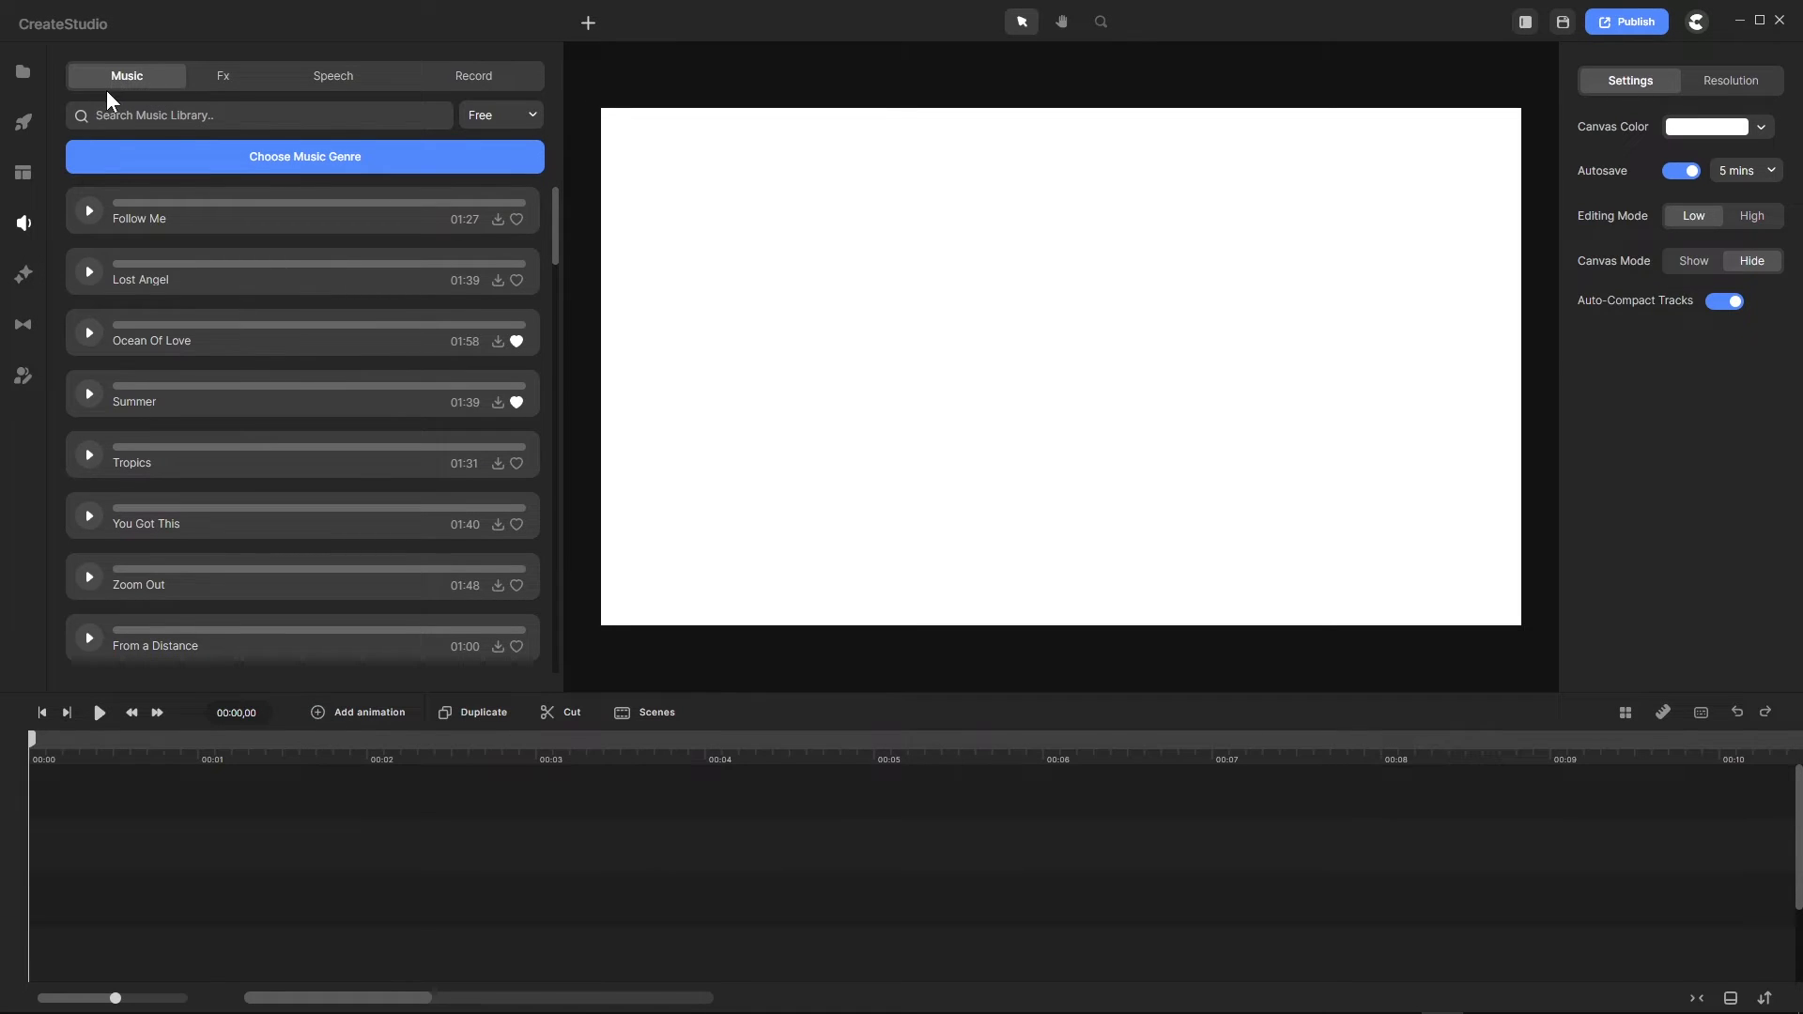
{"action": "scroll", "coordinate": [285, 344], "scroll_direction": "down", "scroll_amount": 5}
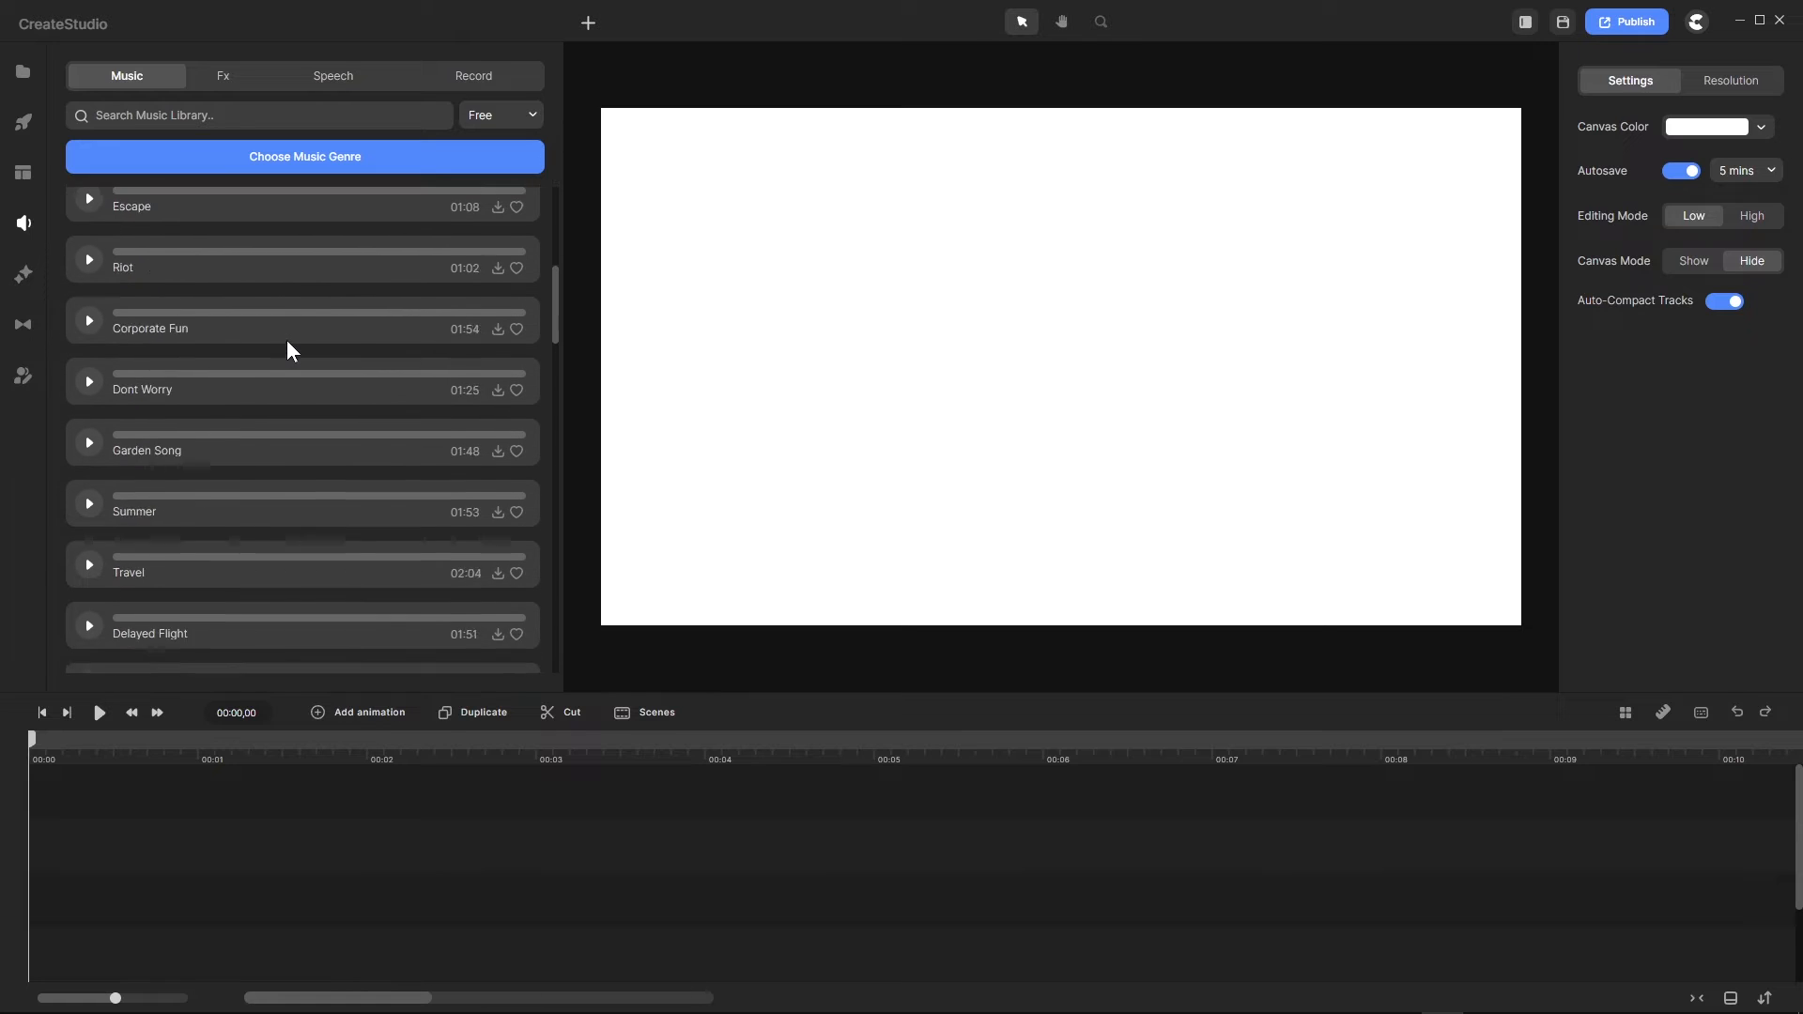
{"action": "scroll", "coordinate": [286, 340], "scroll_direction": "up", "scroll_amount": 2}
{"action": "scroll", "coordinate": [338, 319], "scroll_direction": "down", "scroll_amount": 6}
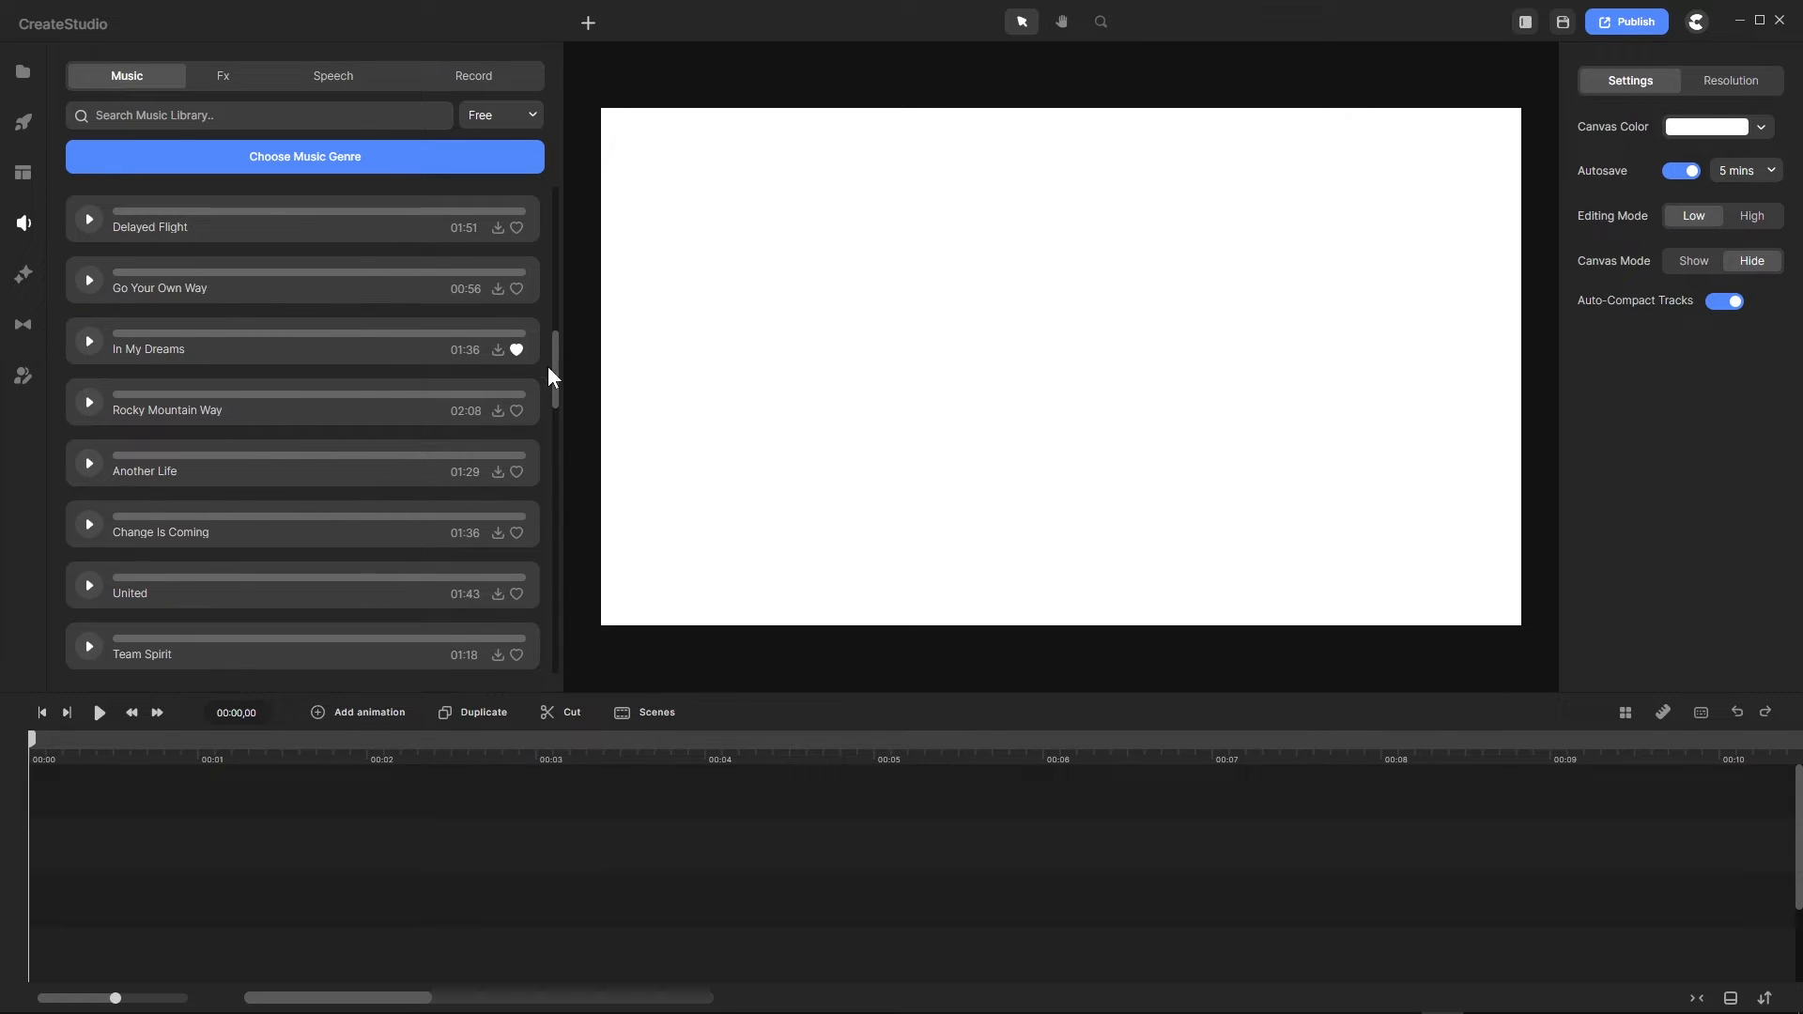
{"action": "scroll", "coordinate": [398, 318], "scroll_direction": "down", "scroll_amount": 4}
{"action": "scroll", "coordinate": [396, 319], "scroll_direction": "up", "scroll_amount": 7}
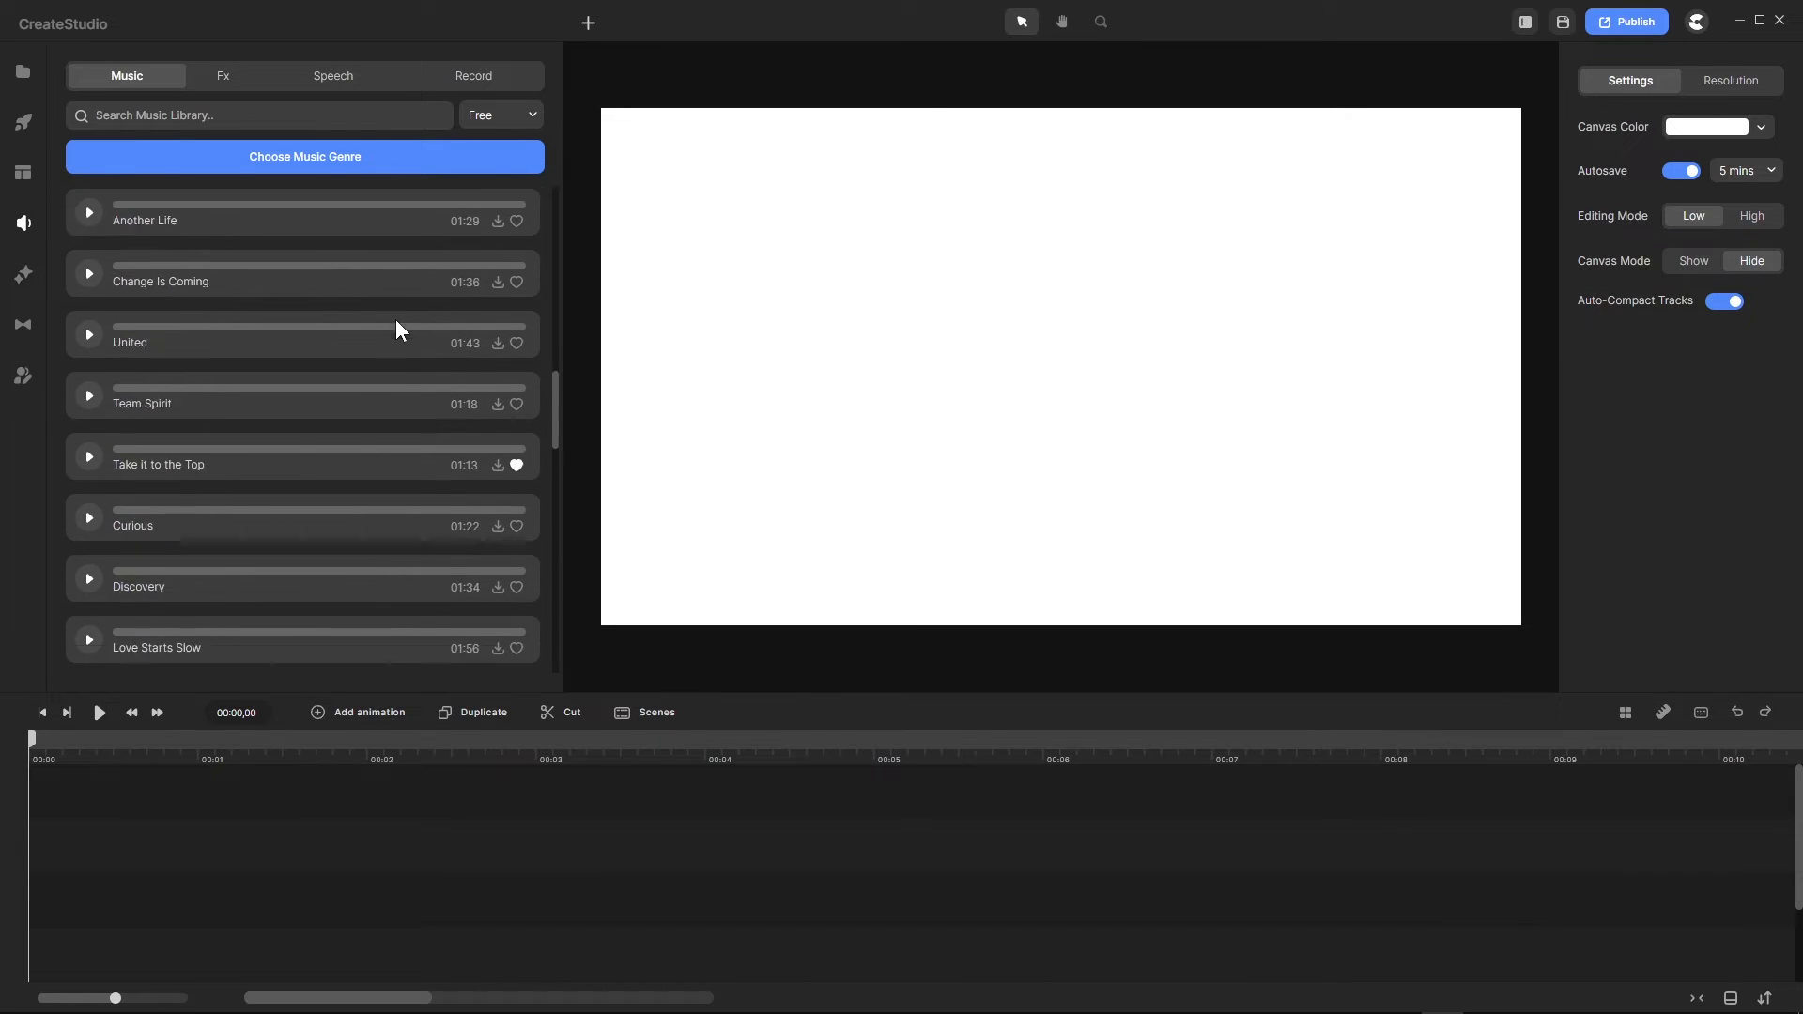
{"action": "scroll", "coordinate": [396, 320], "scroll_direction": "up", "scroll_amount": 5}
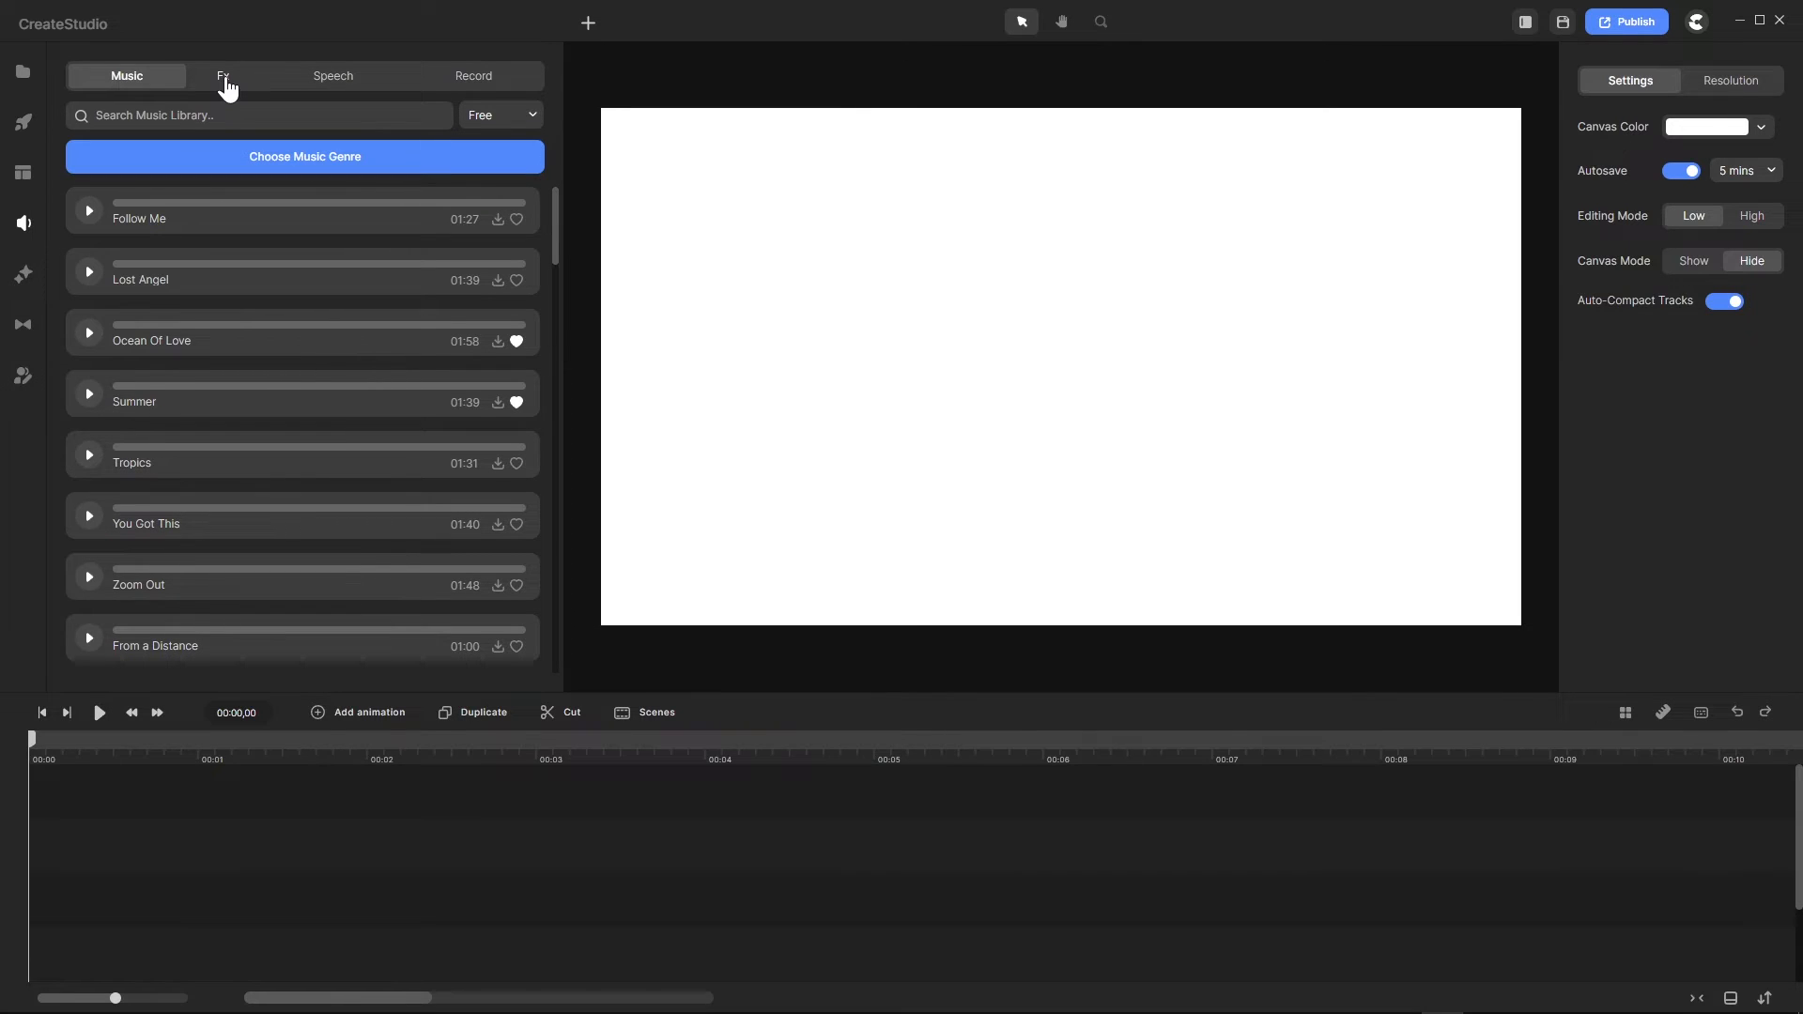
Step: Look briefly at the scenes library, then go back to the music library and view its genre overview
{"action": "left_click", "coordinate": [22, 173]}
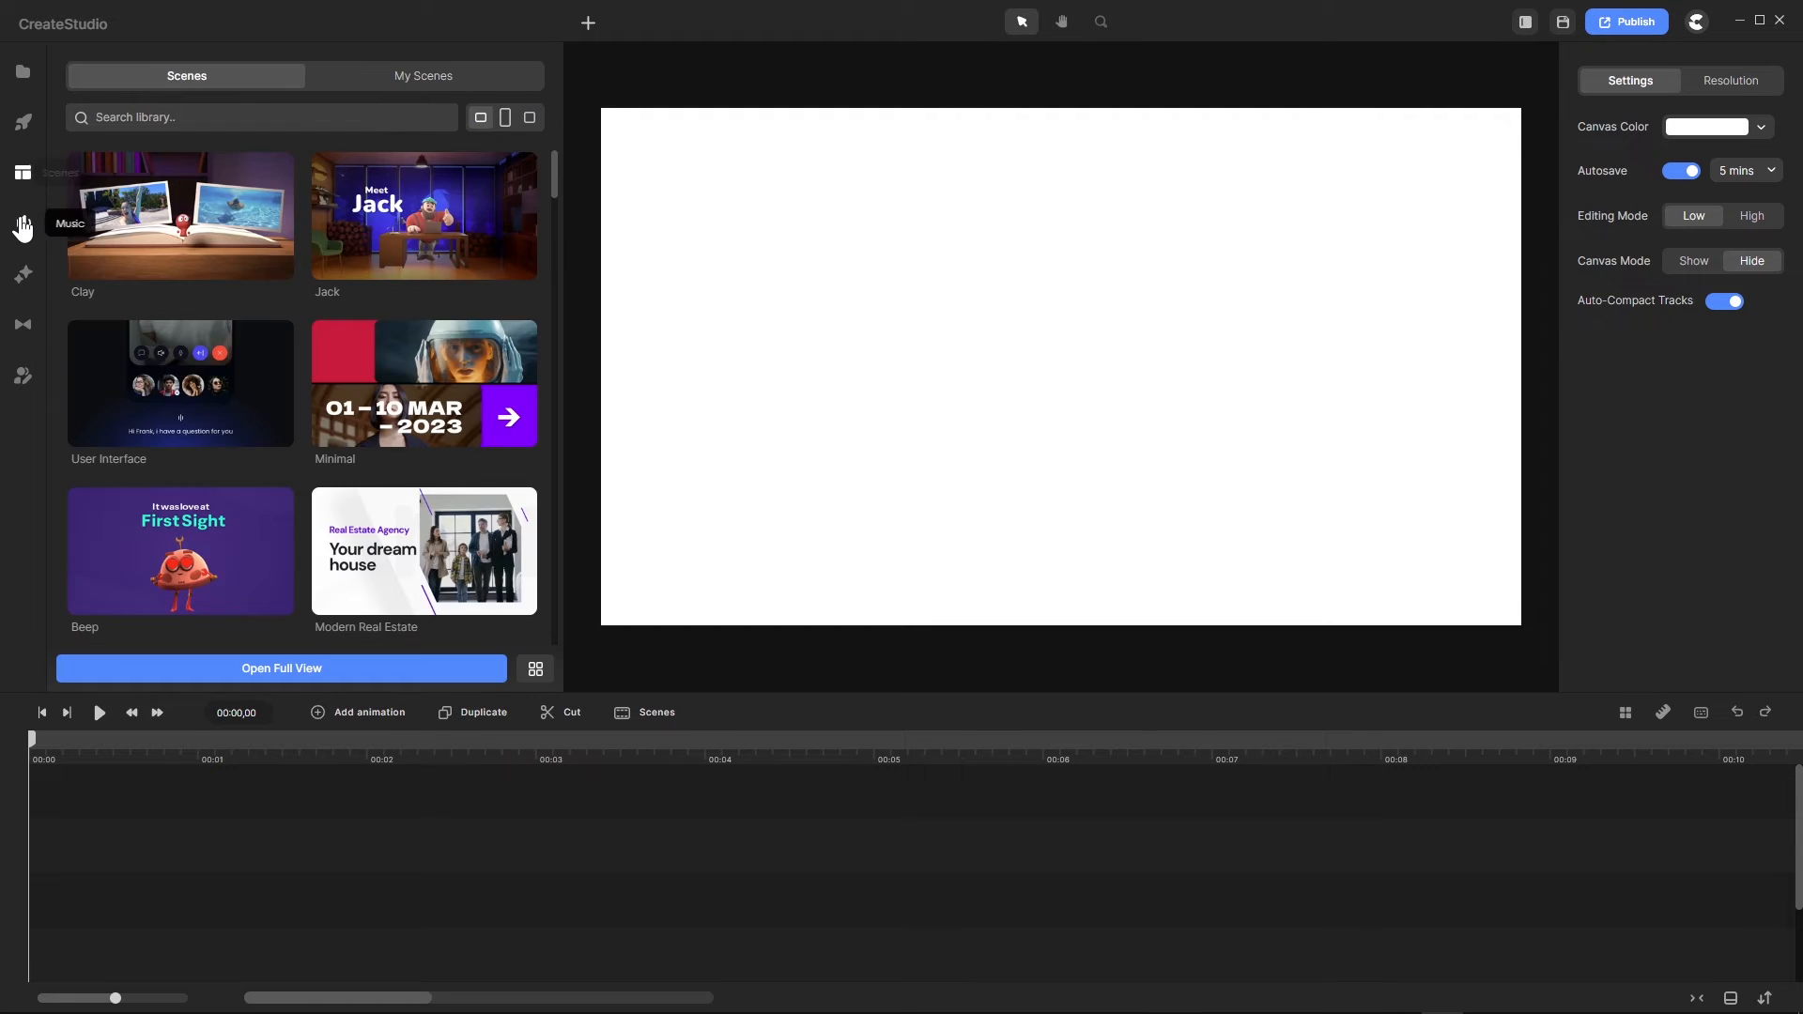
{"action": "left_click", "coordinate": [22, 226]}
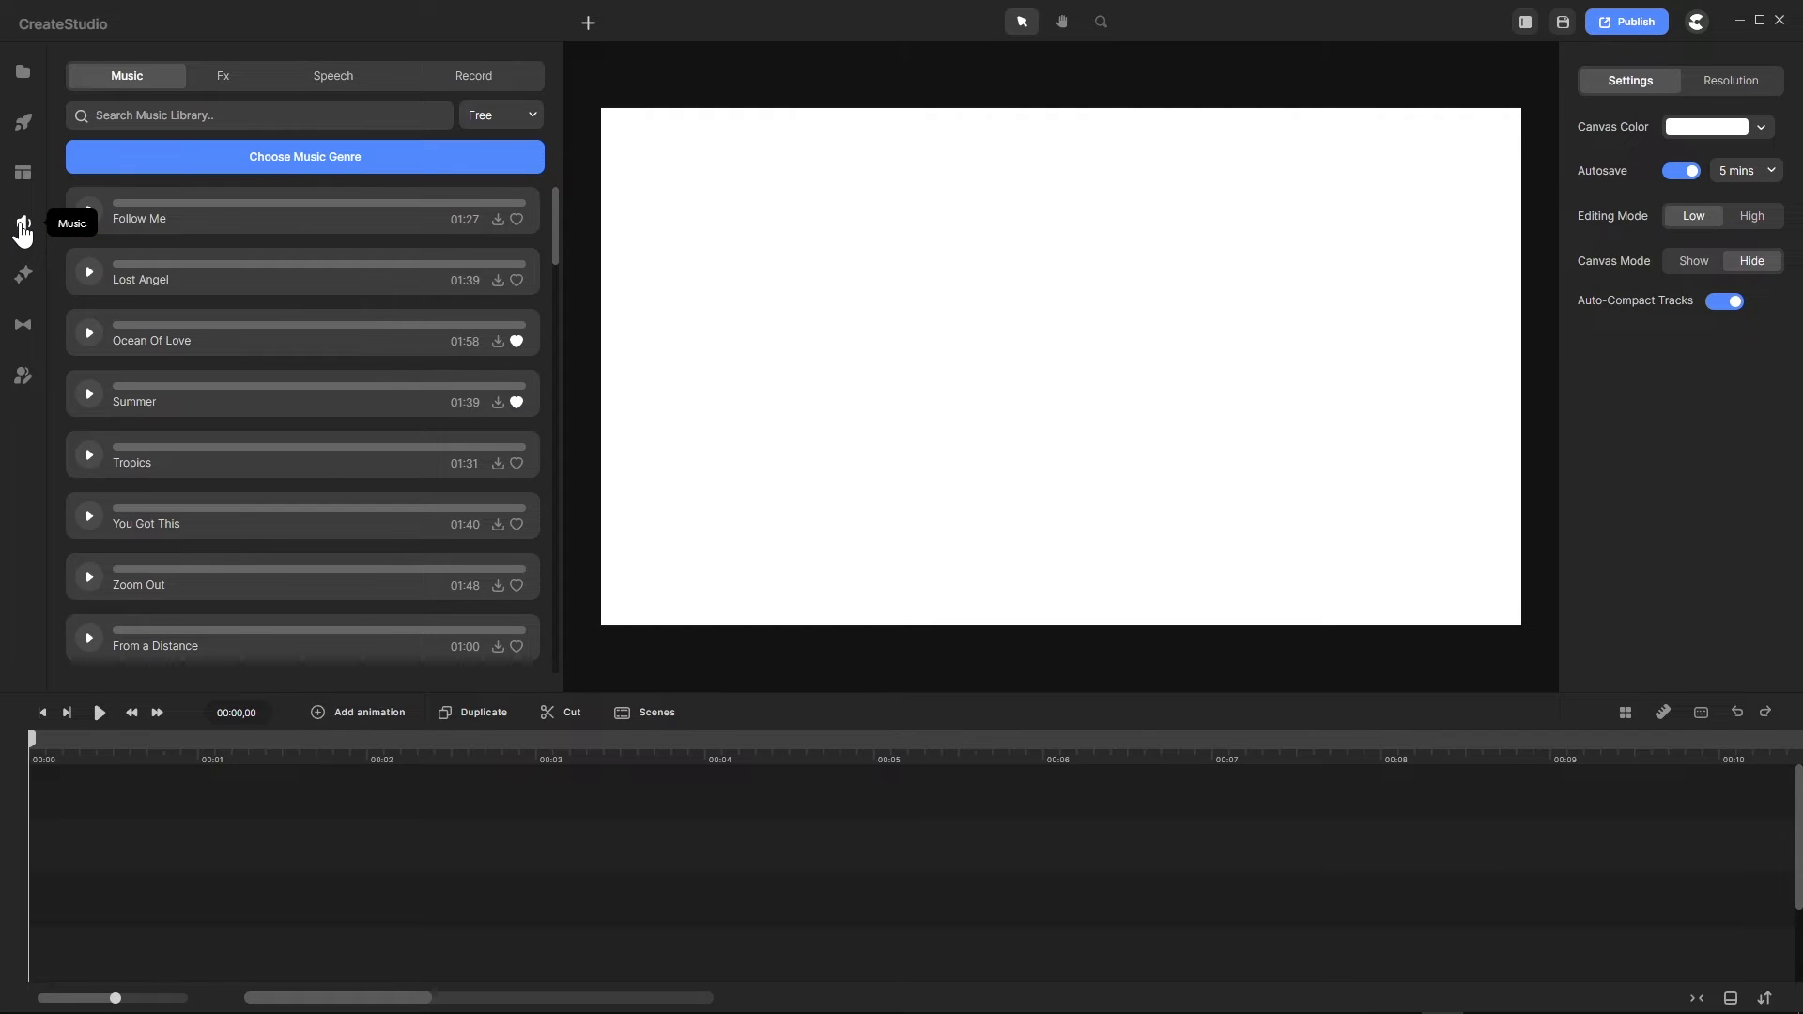
{"action": "left_click", "coordinate": [266, 161]}
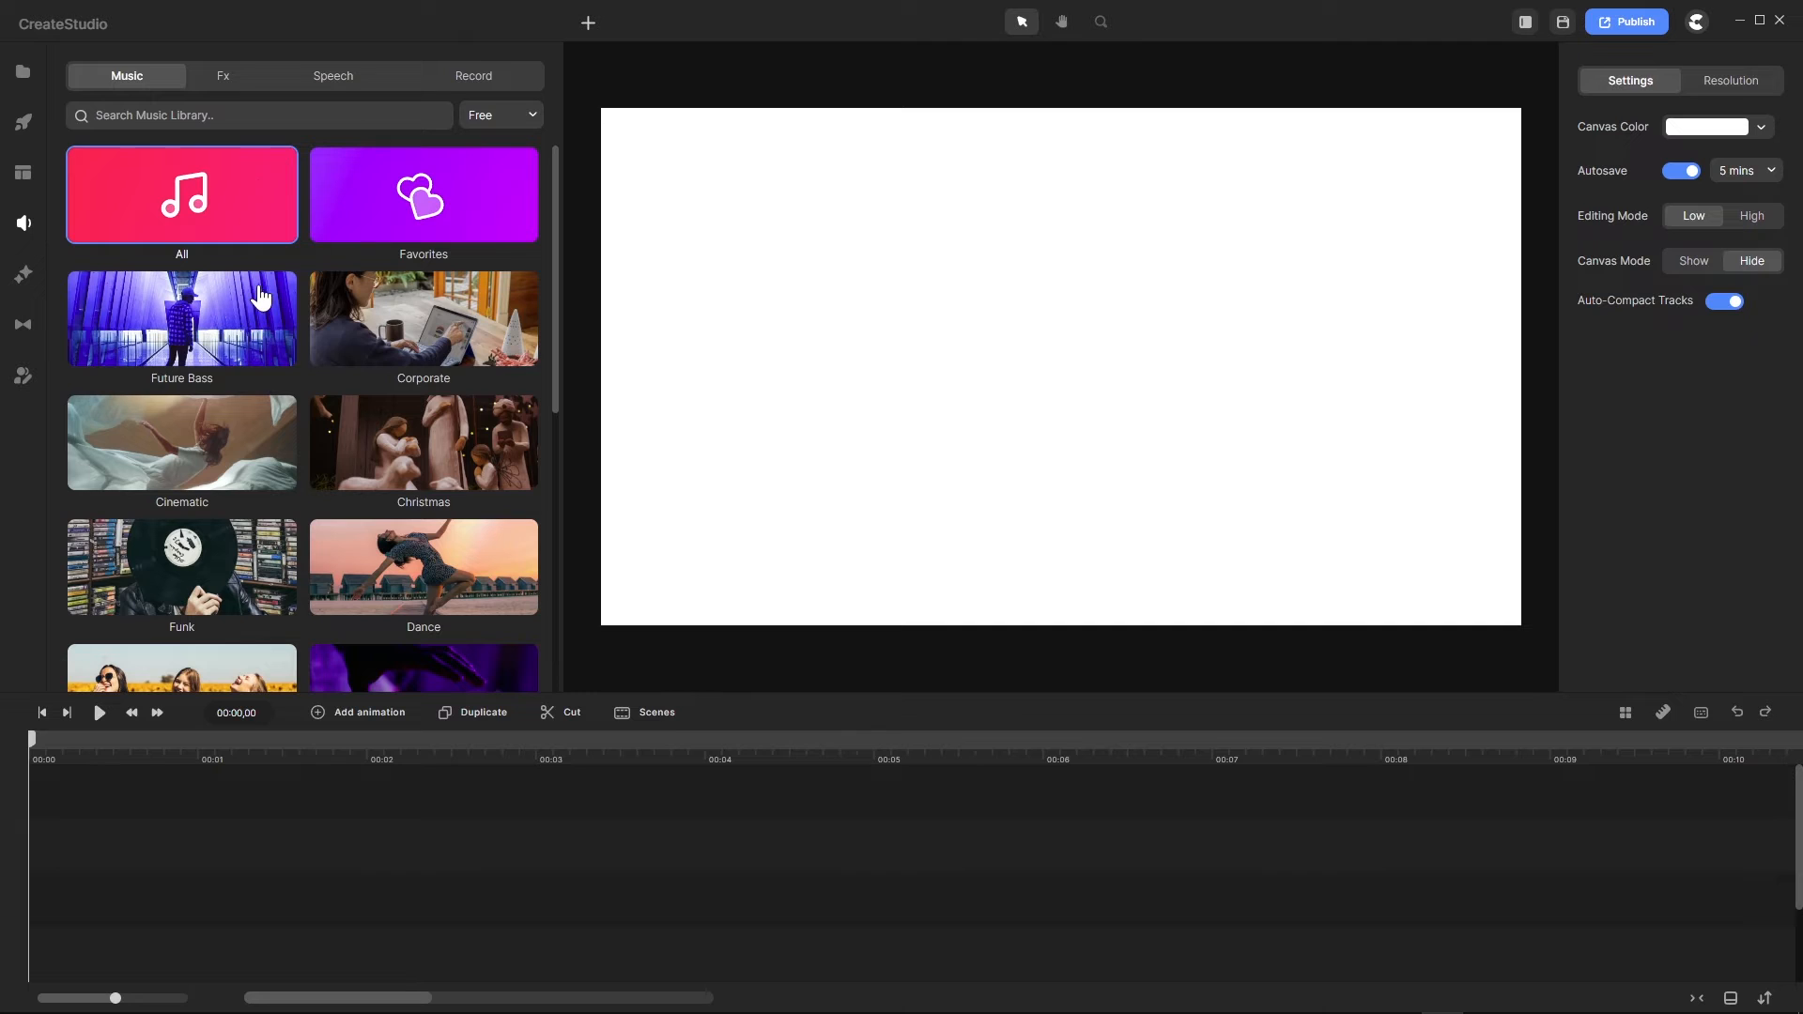
{"action": "scroll", "coordinate": [263, 306], "scroll_direction": "down", "scroll_amount": 6}
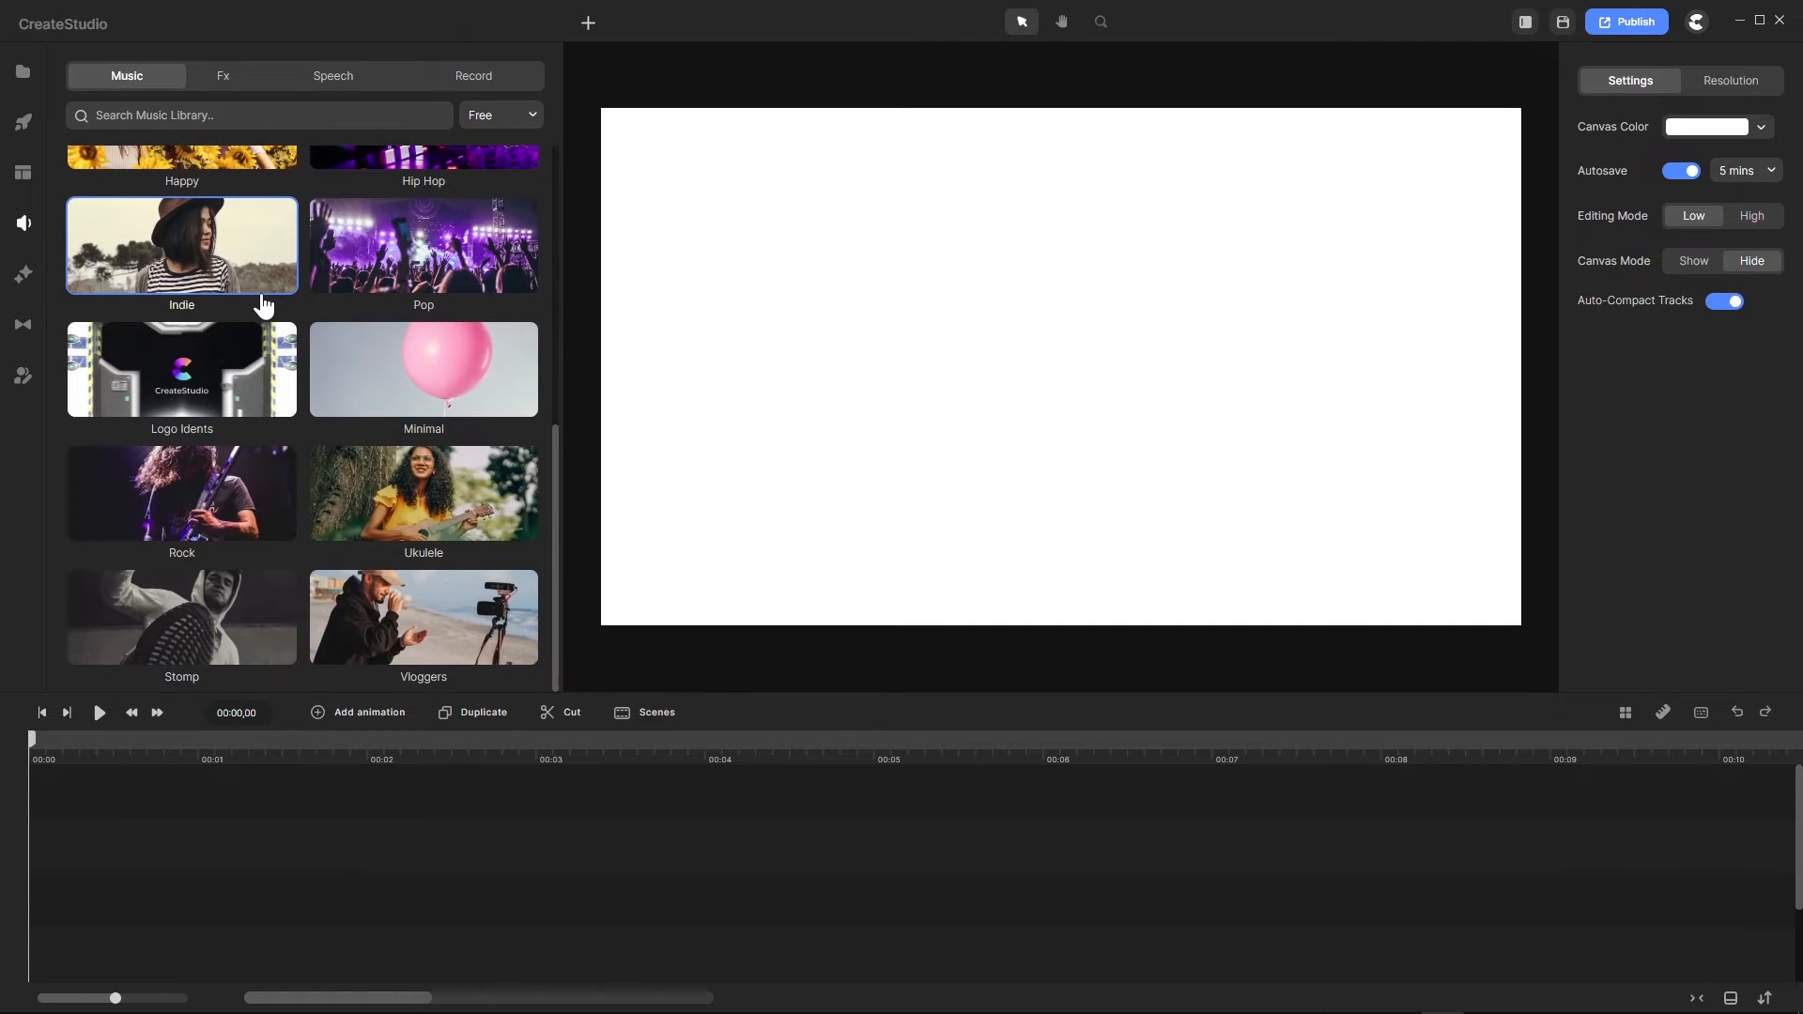
{"action": "scroll", "coordinate": [263, 306], "scroll_direction": "up", "scroll_amount": 6}
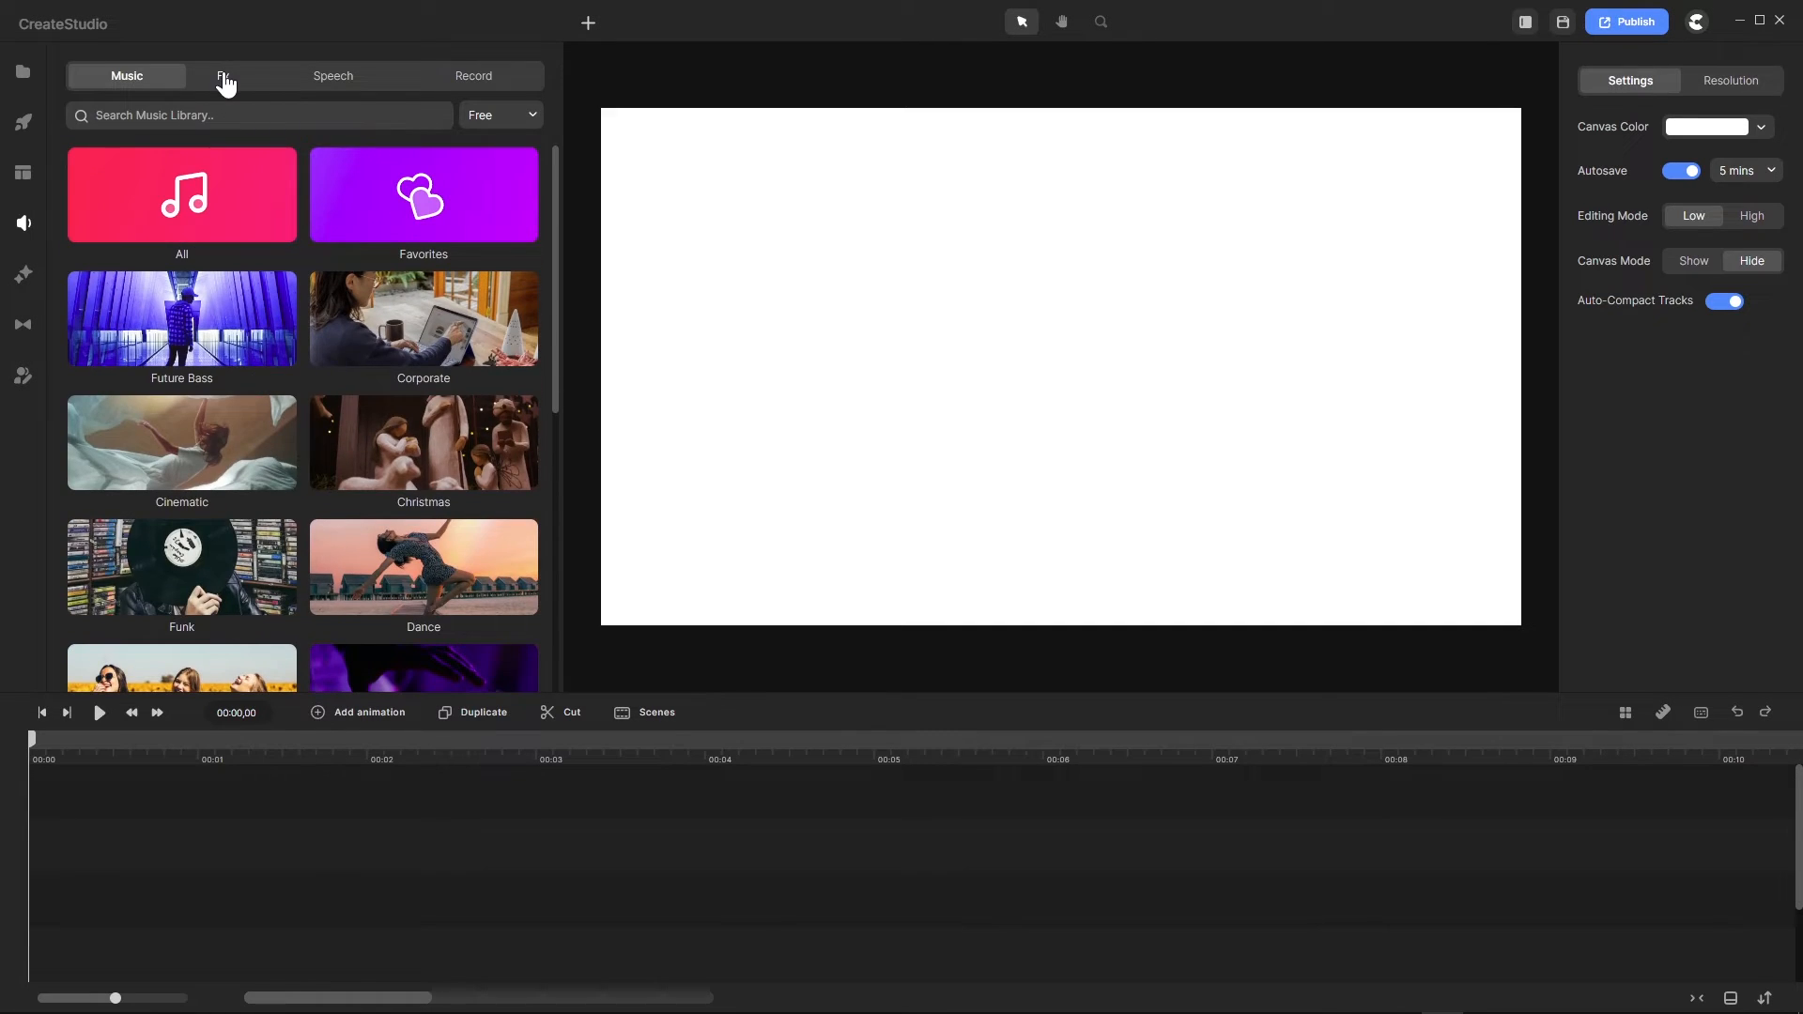
Step: Open the Fx audio section and look through the available sound effects
{"action": "left_click", "coordinate": [226, 83]}
{"action": "scroll", "coordinate": [290, 402], "scroll_direction": "down", "scroll_amount": 1}
{"action": "scroll", "coordinate": [290, 402], "scroll_direction": "down", "scroll_amount": 4}
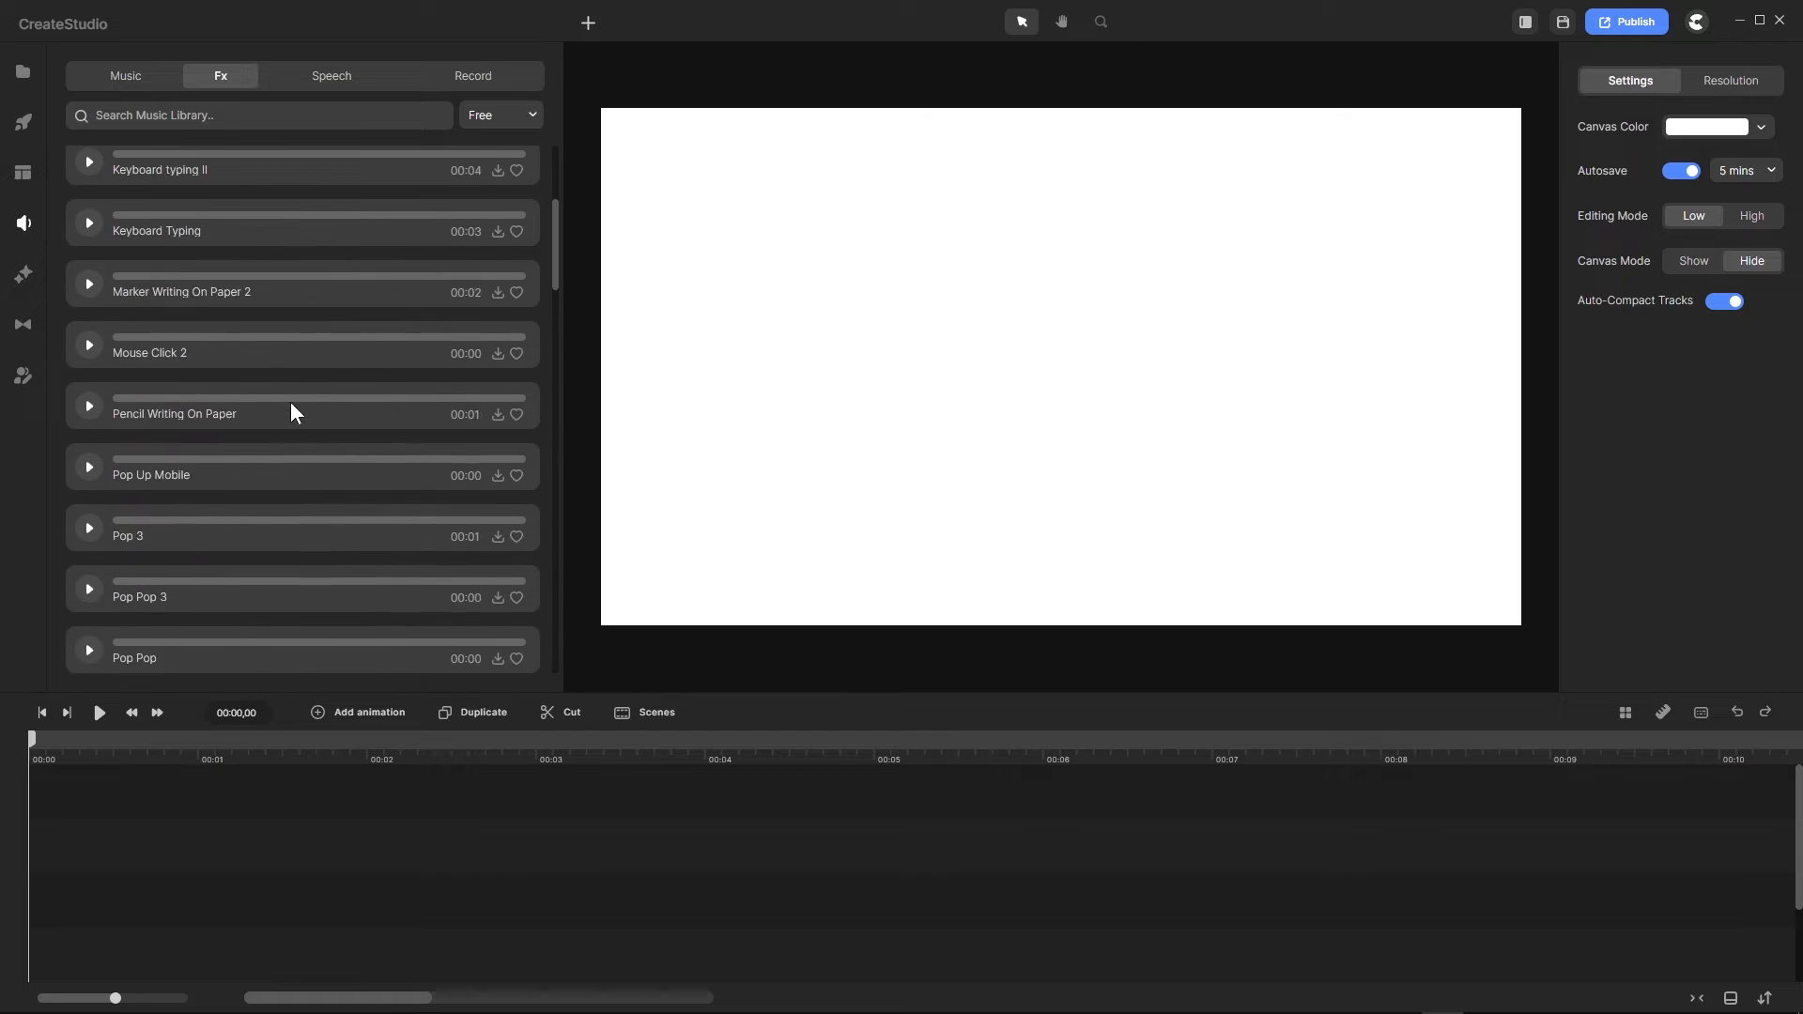
{"action": "scroll", "coordinate": [290, 402], "scroll_direction": "up", "scroll_amount": 4}
{"action": "scroll", "coordinate": [290, 402], "scroll_direction": "down", "scroll_amount": 1}
{"action": "scroll", "coordinate": [290, 402], "scroll_direction": "down", "scroll_amount": 10}
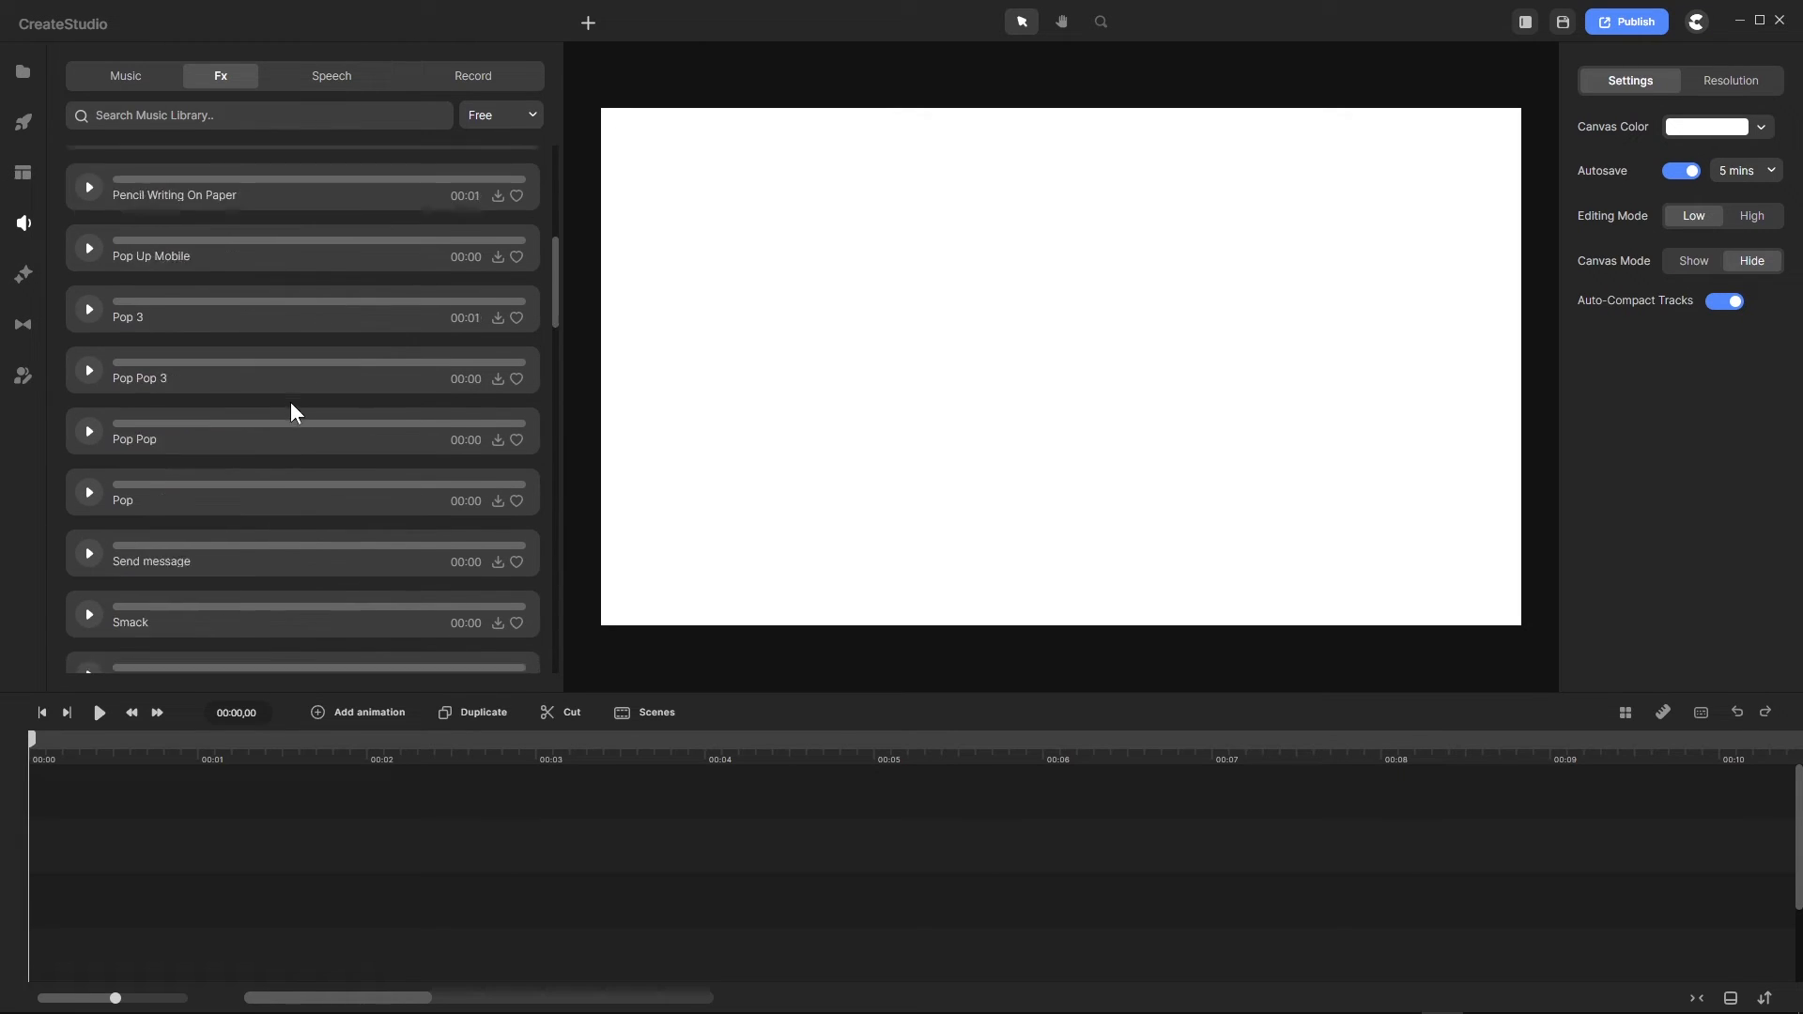
Step: View the Google and AI speech generators and the audio recording options
{"action": "left_click", "coordinate": [355, 87]}
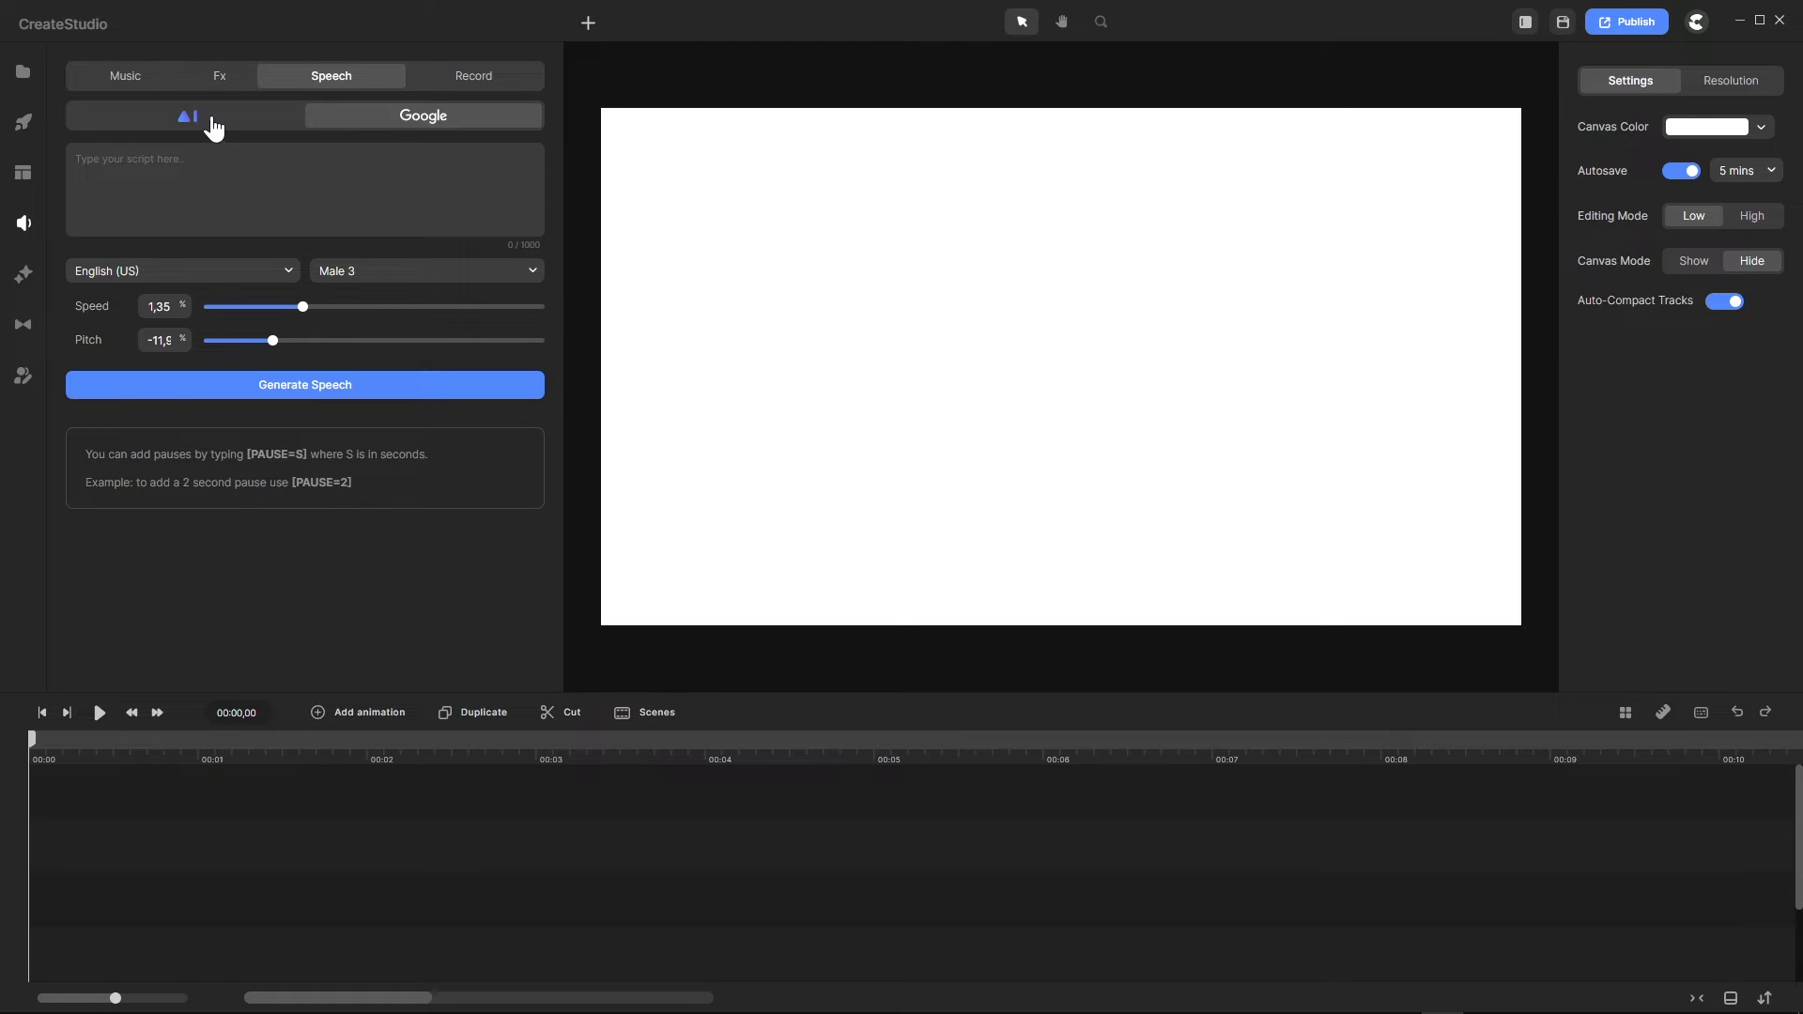
{"action": "left_click", "coordinate": [185, 125]}
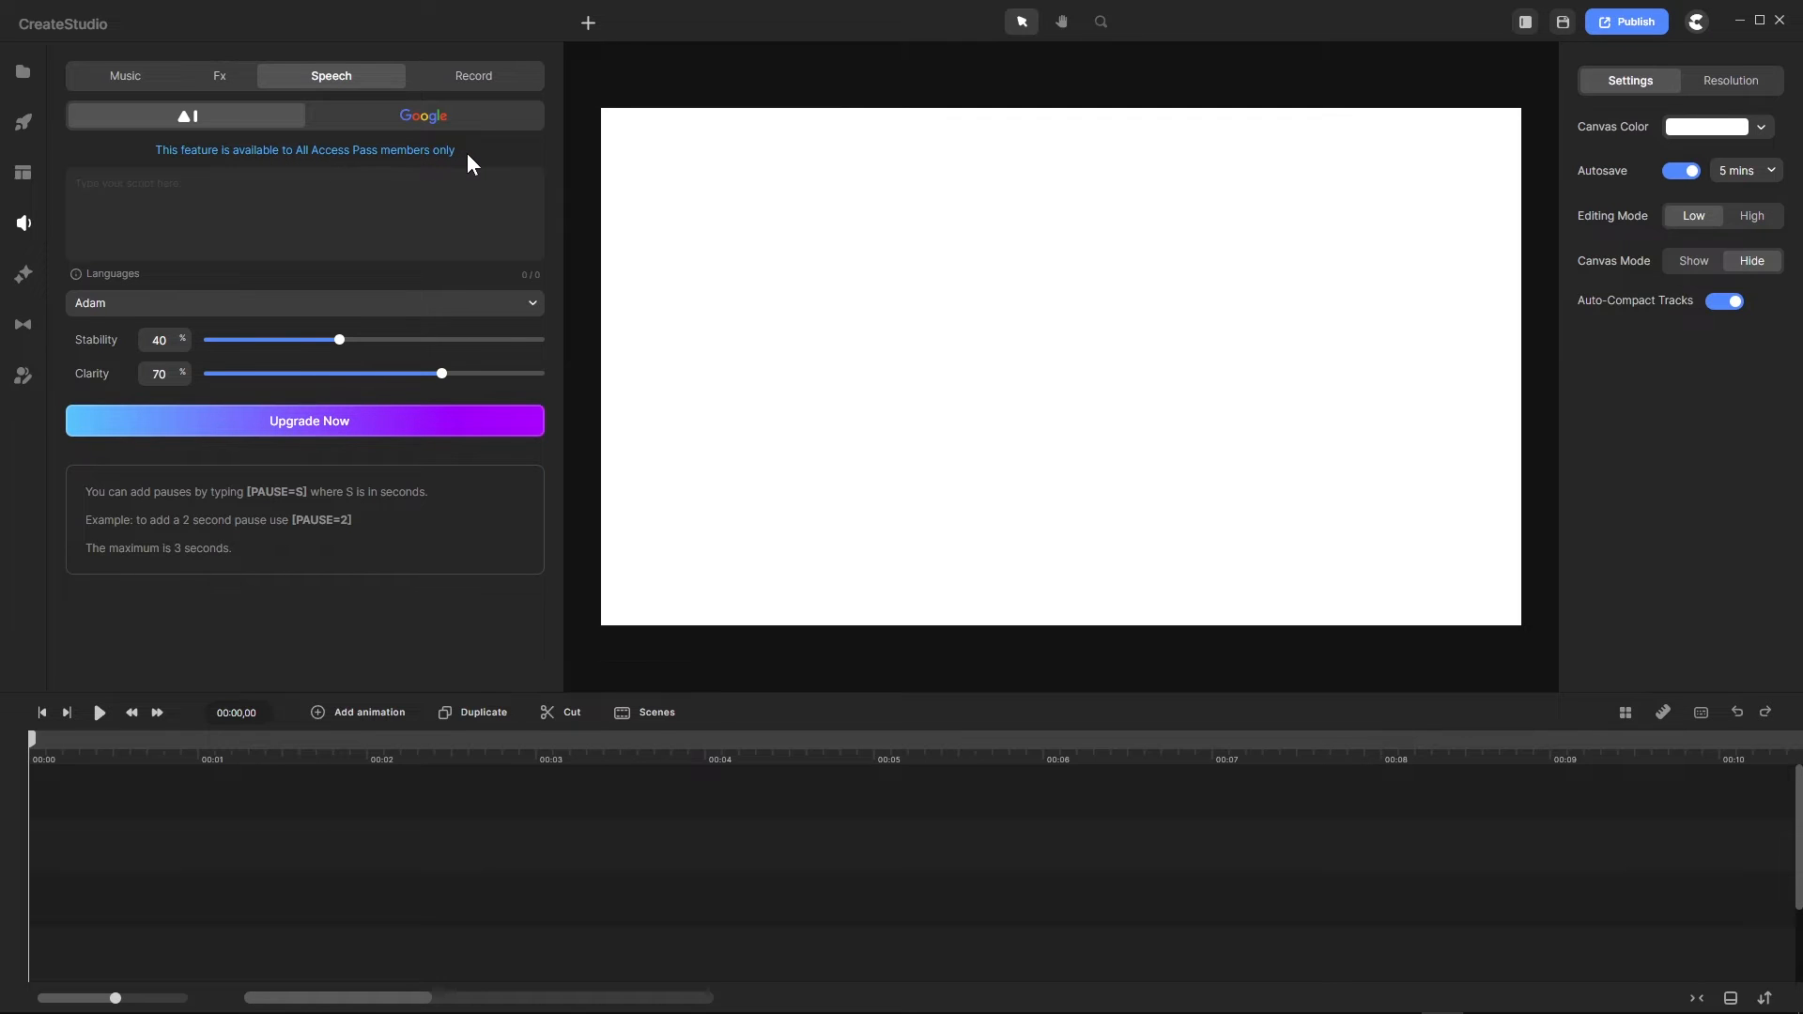
{"action": "left_click", "coordinate": [484, 85]}
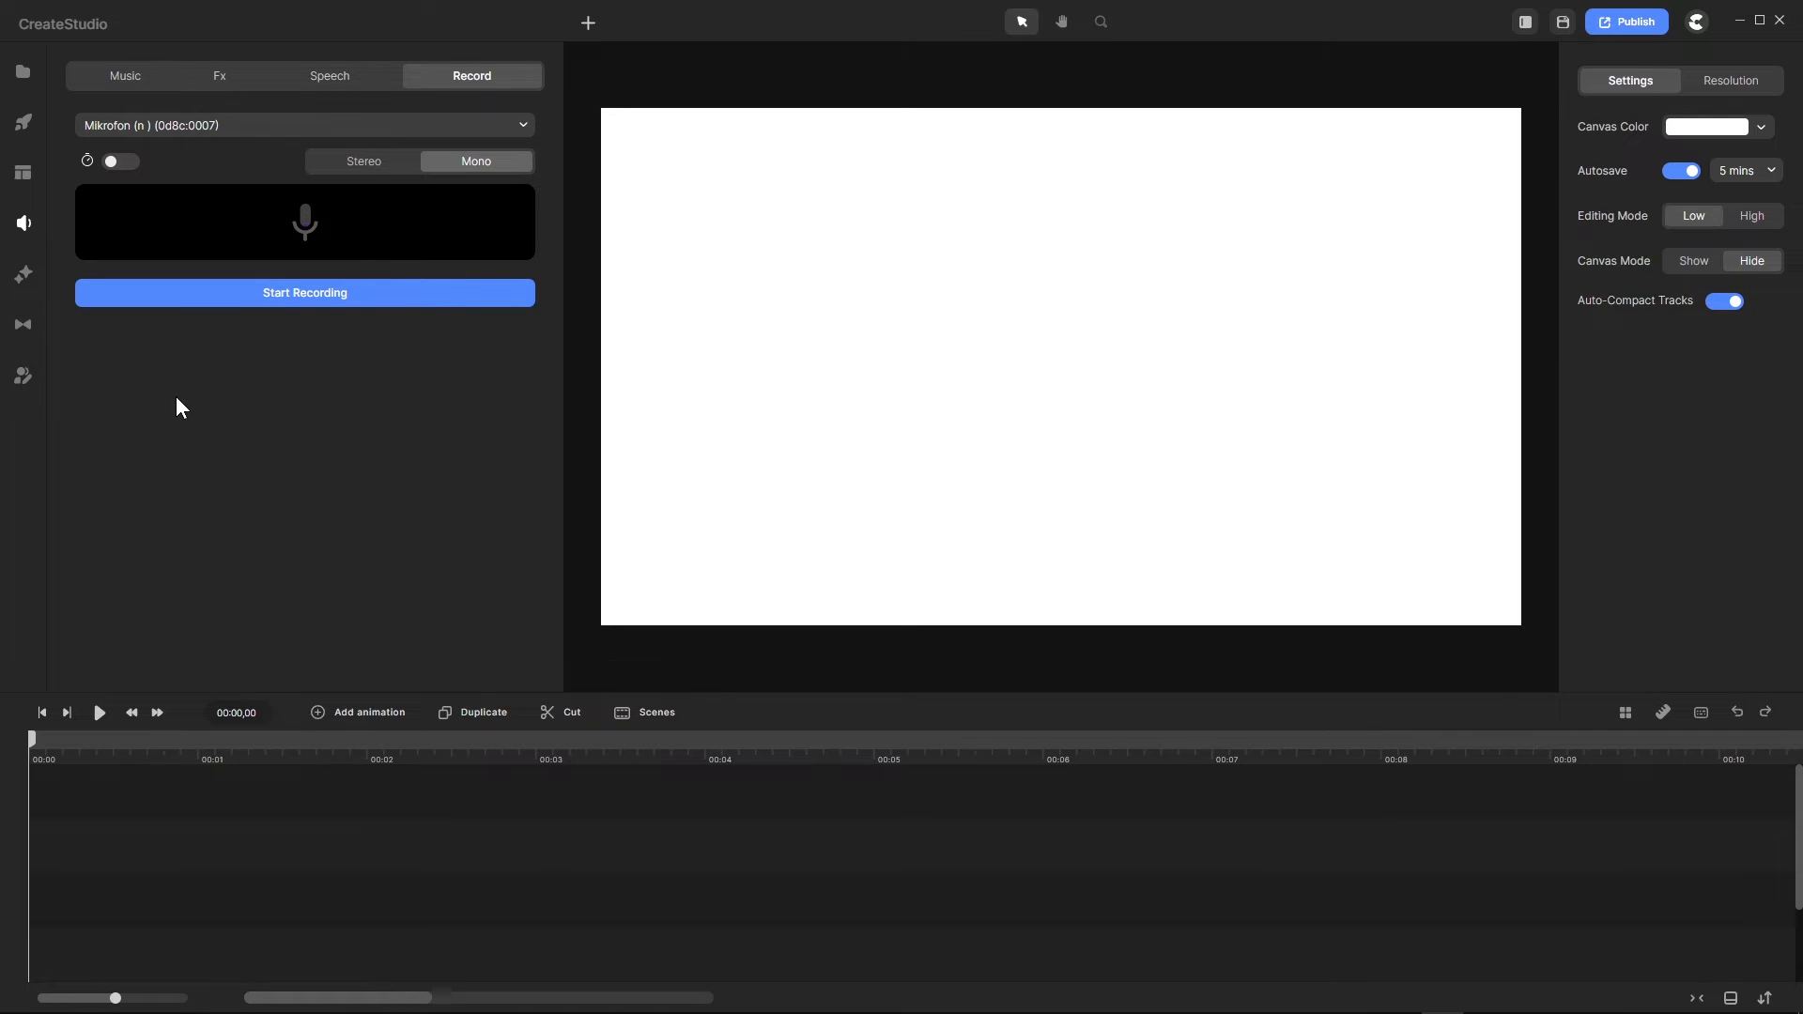
Step: Revisit the media library, open the elements library and look through its element categories
{"action": "left_click", "coordinate": [23, 79]}
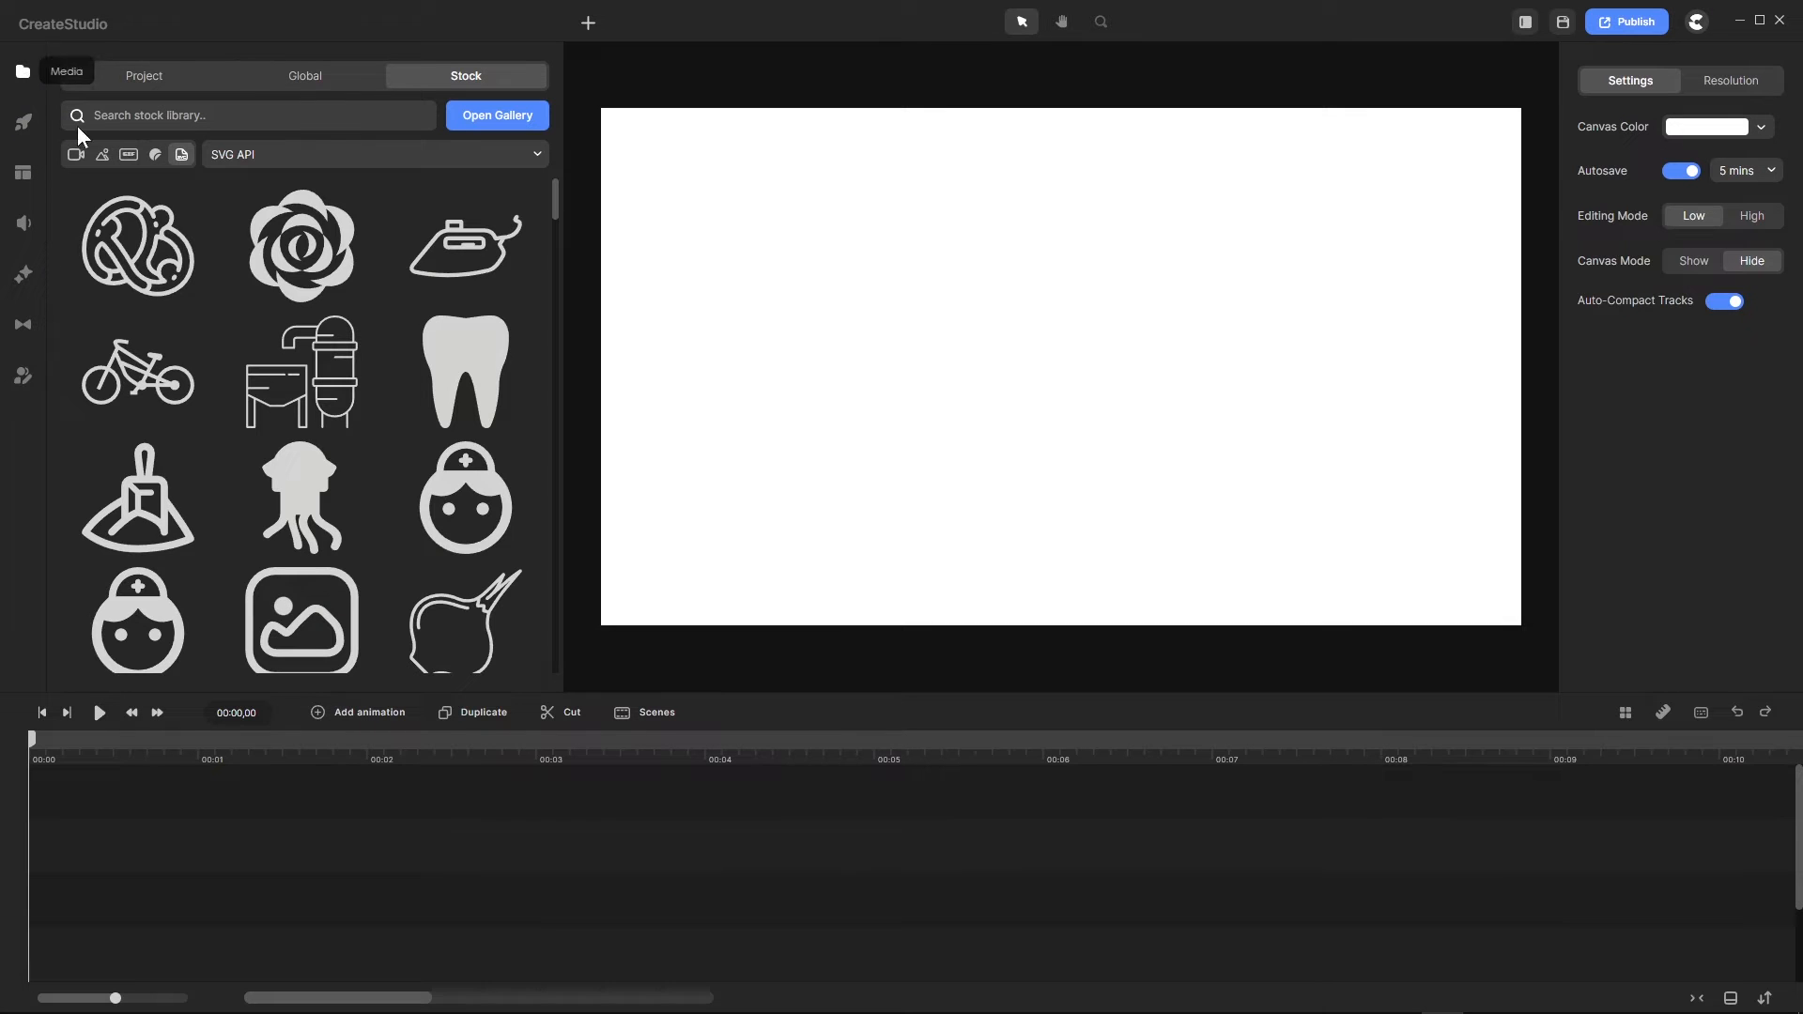
{"action": "left_click", "coordinate": [21, 124]}
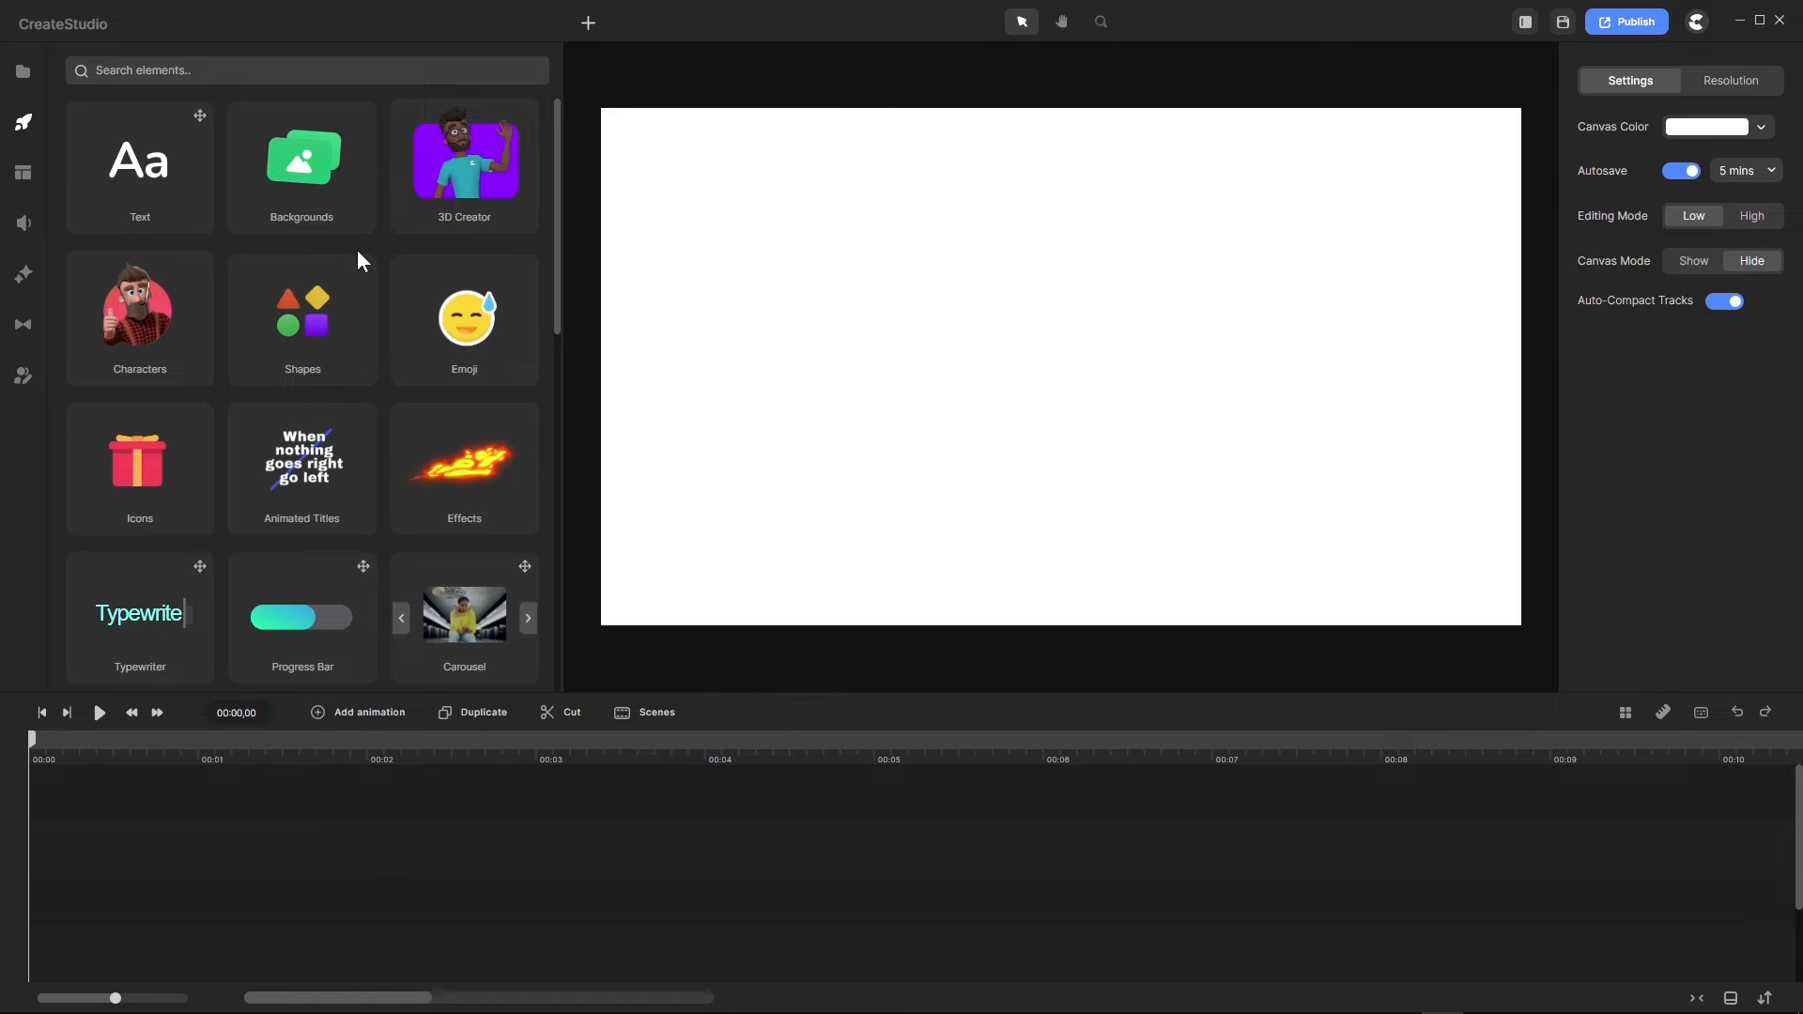
{"action": "scroll", "coordinate": [356, 250], "scroll_direction": "down", "scroll_amount": 6}
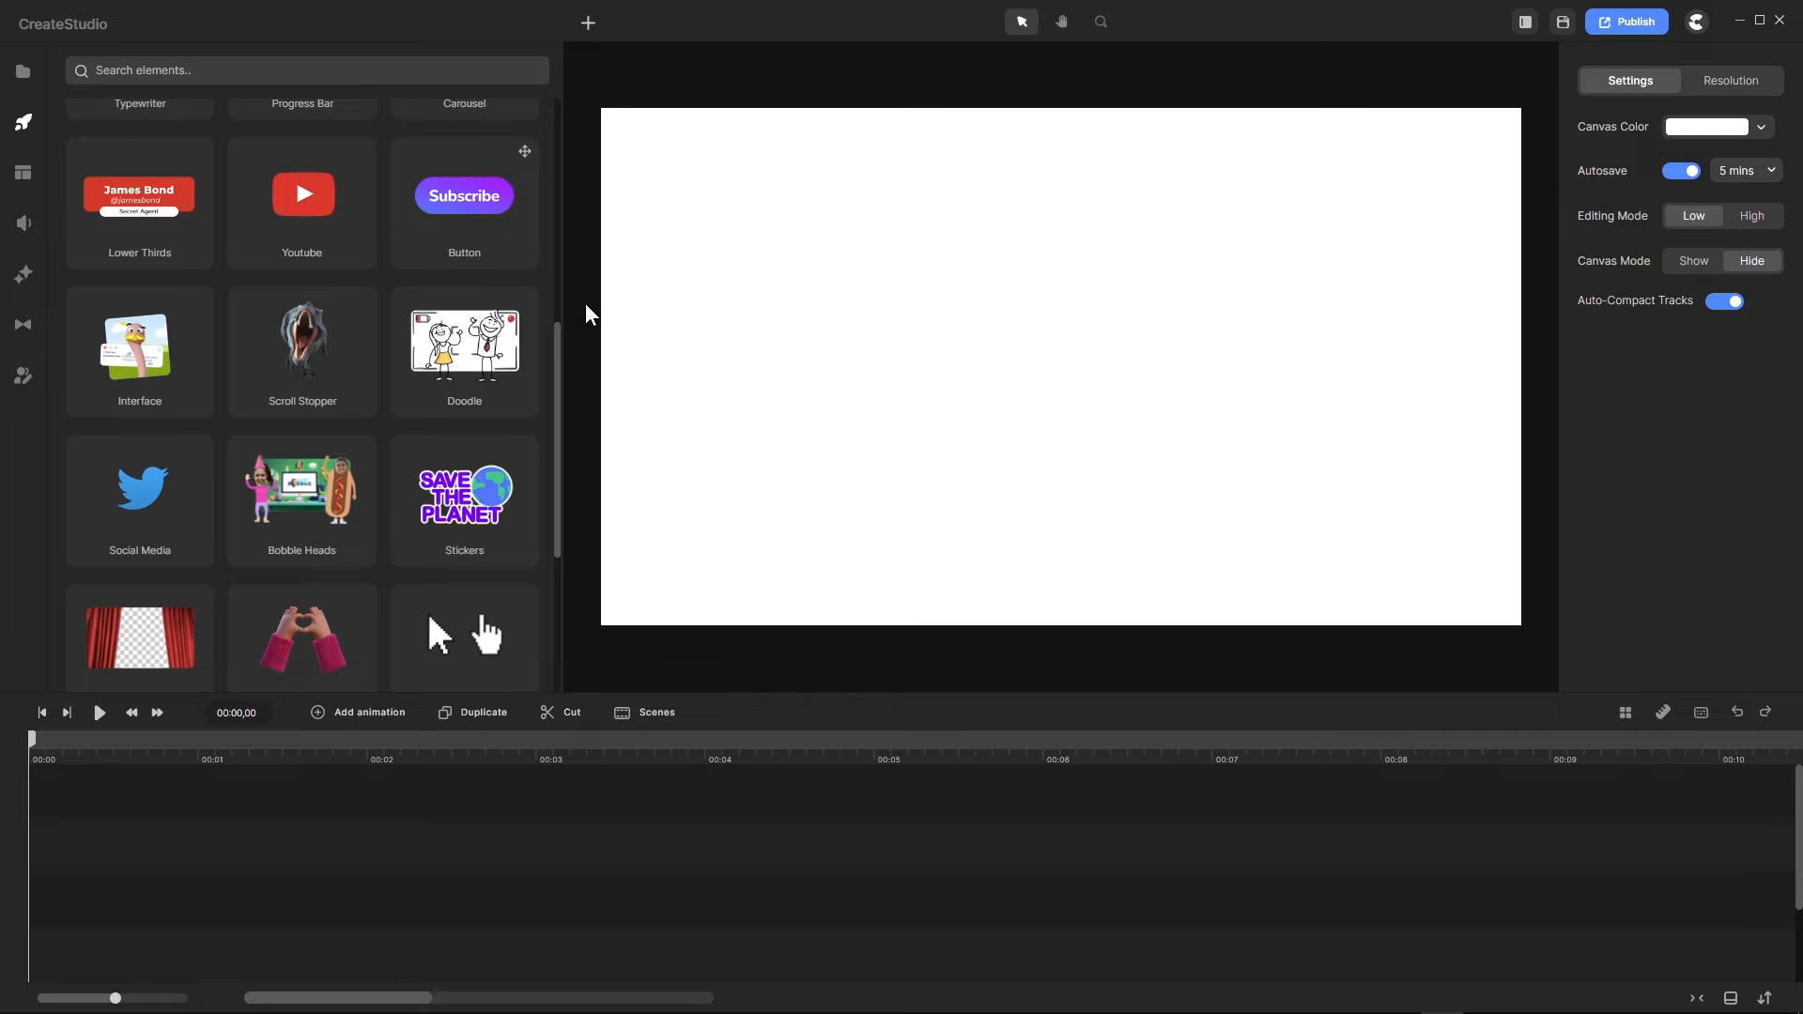
{"action": "mouse_move", "coordinate": [561, 302]}
{"action": "left_mouse_down"}
{"action": "mouse_move", "coordinate": [274, 302]}
{"action": "mouse_move", "coordinate": [394, 301]}
{"action": "mouse_move", "coordinate": [604, 253]}
{"action": "mouse_move", "coordinate": [394, 303]}
{"action": "mouse_move", "coordinate": [266, 308]}
{"action": "mouse_move", "coordinate": [567, 291]}
{"action": "left_mouse_up"}
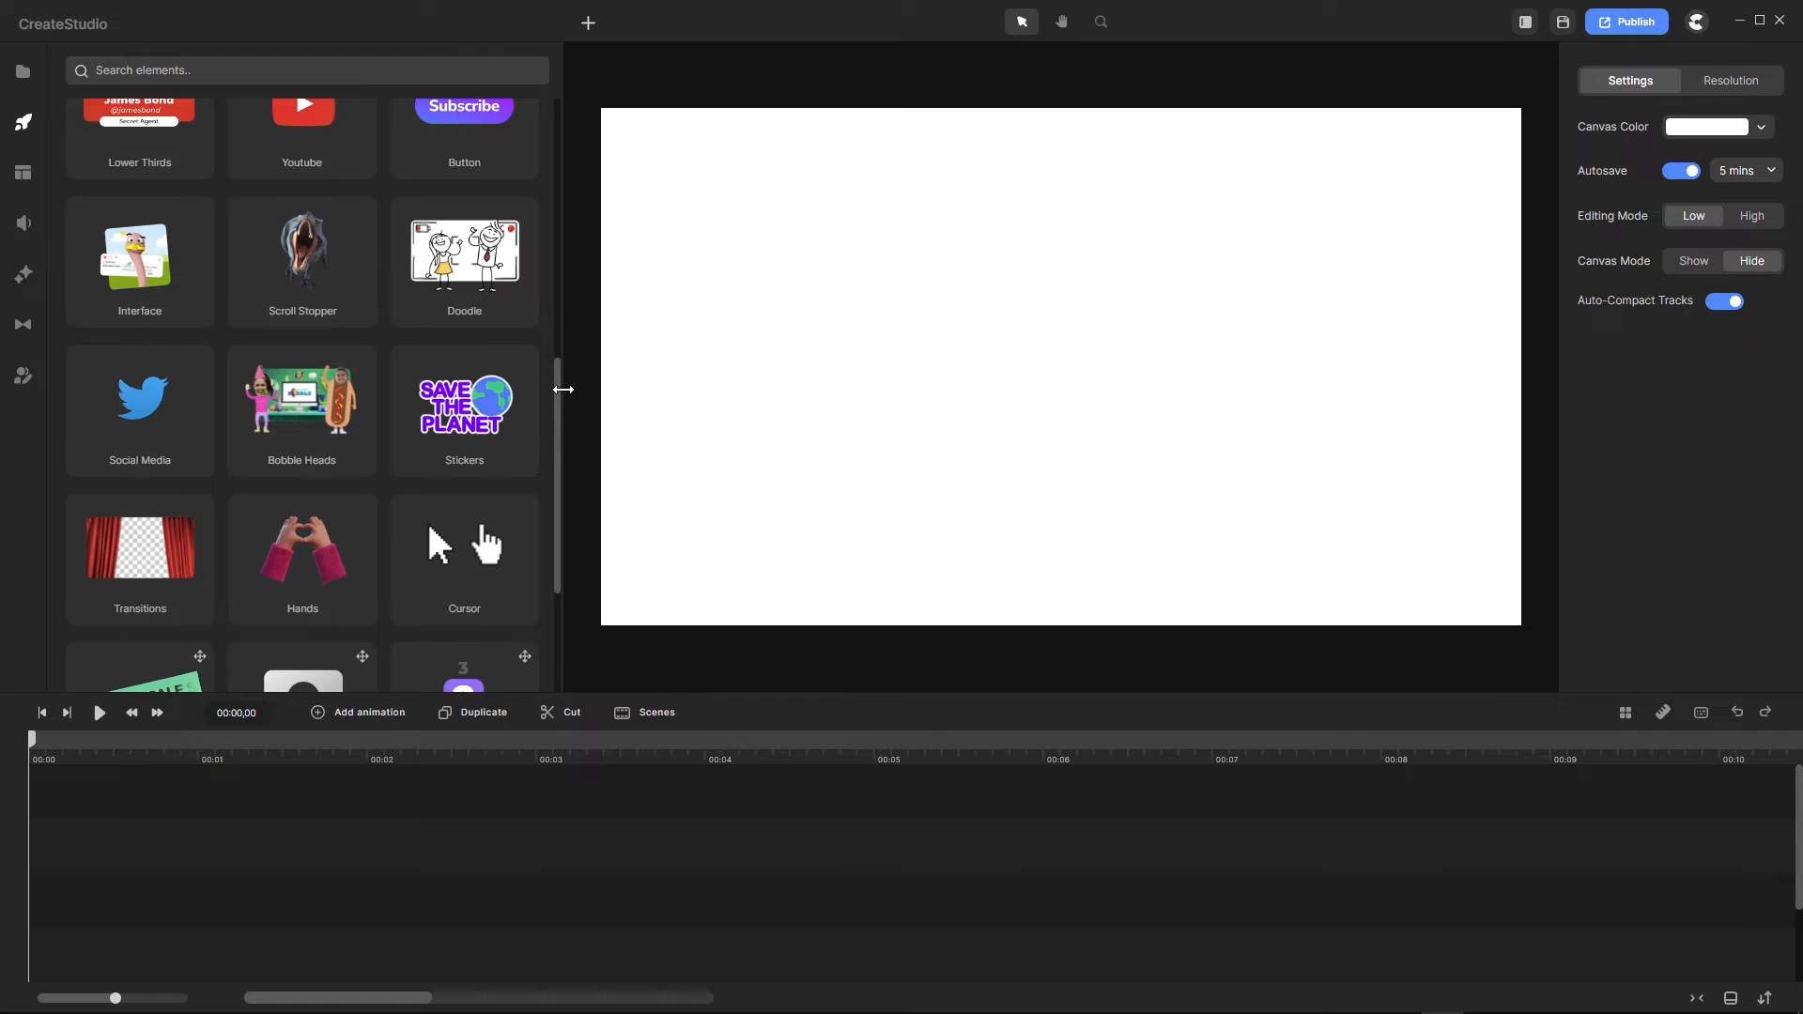
{"action": "left_click_drag", "start_coordinate": [556, 398], "coordinate": [564, 127]}
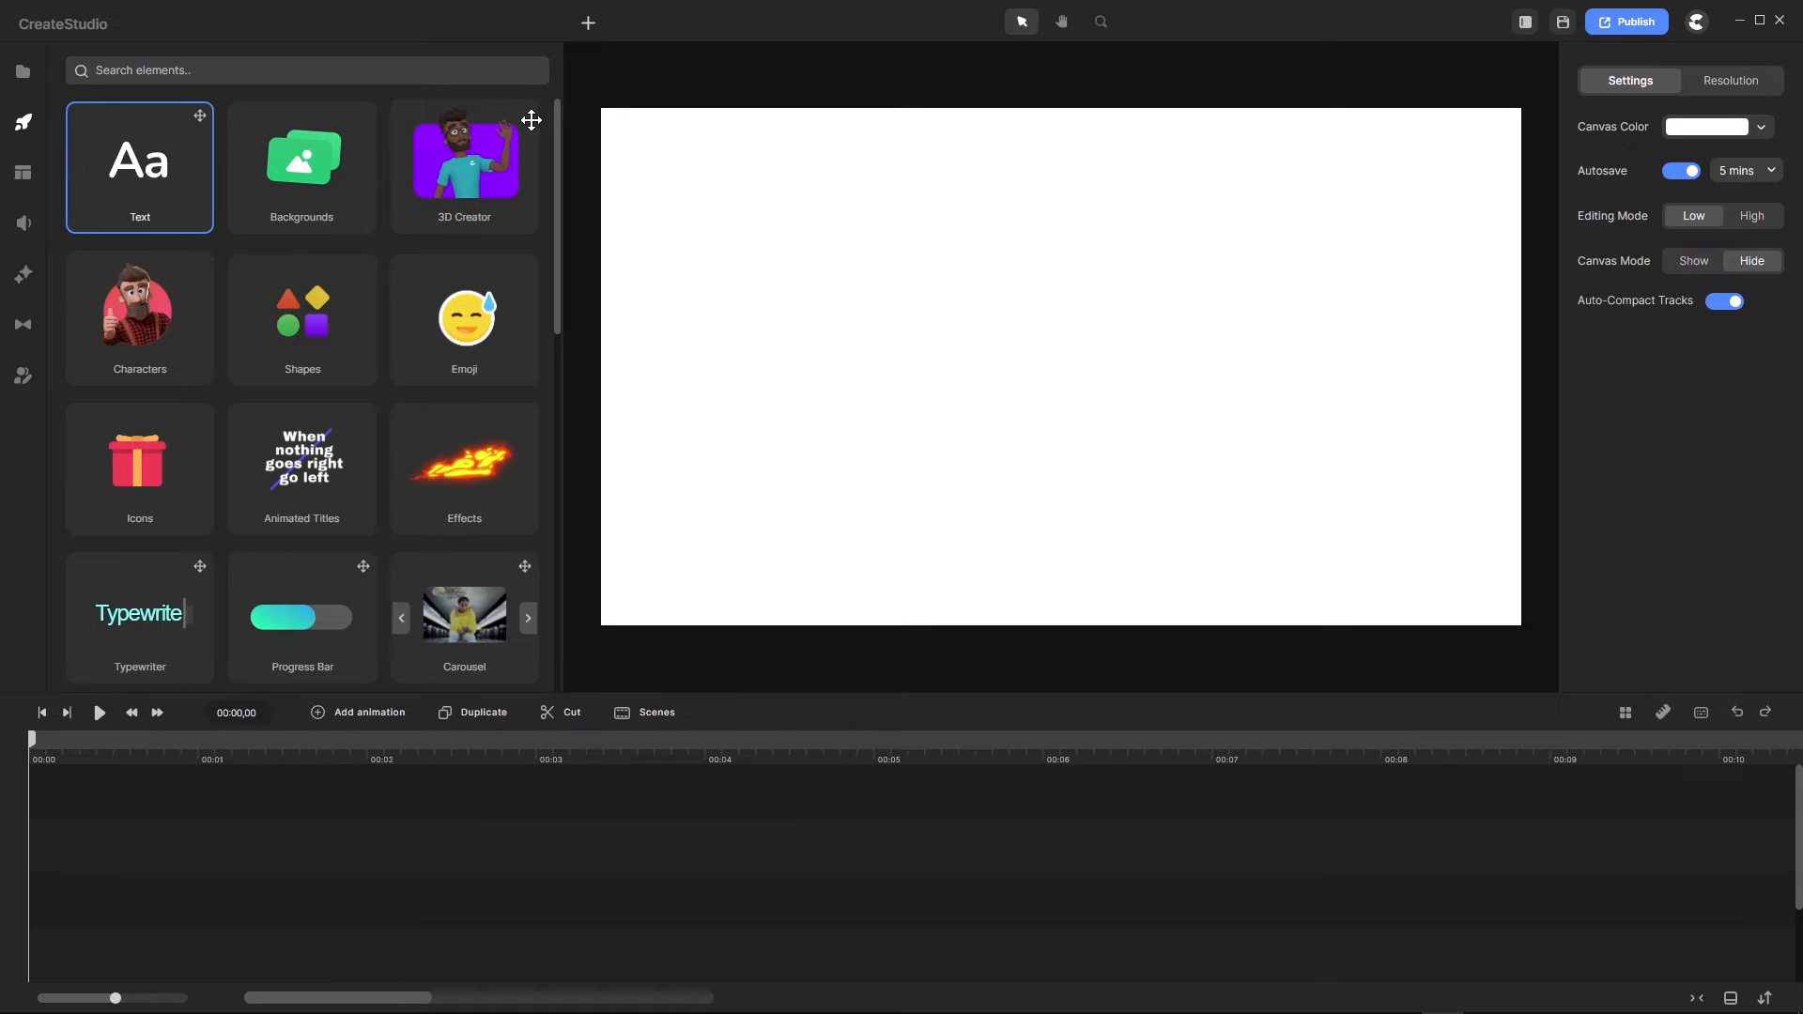
Step: Add a default text object to the canvas with the quick-add Text command
{"action": "left_click", "coordinate": [589, 26]}
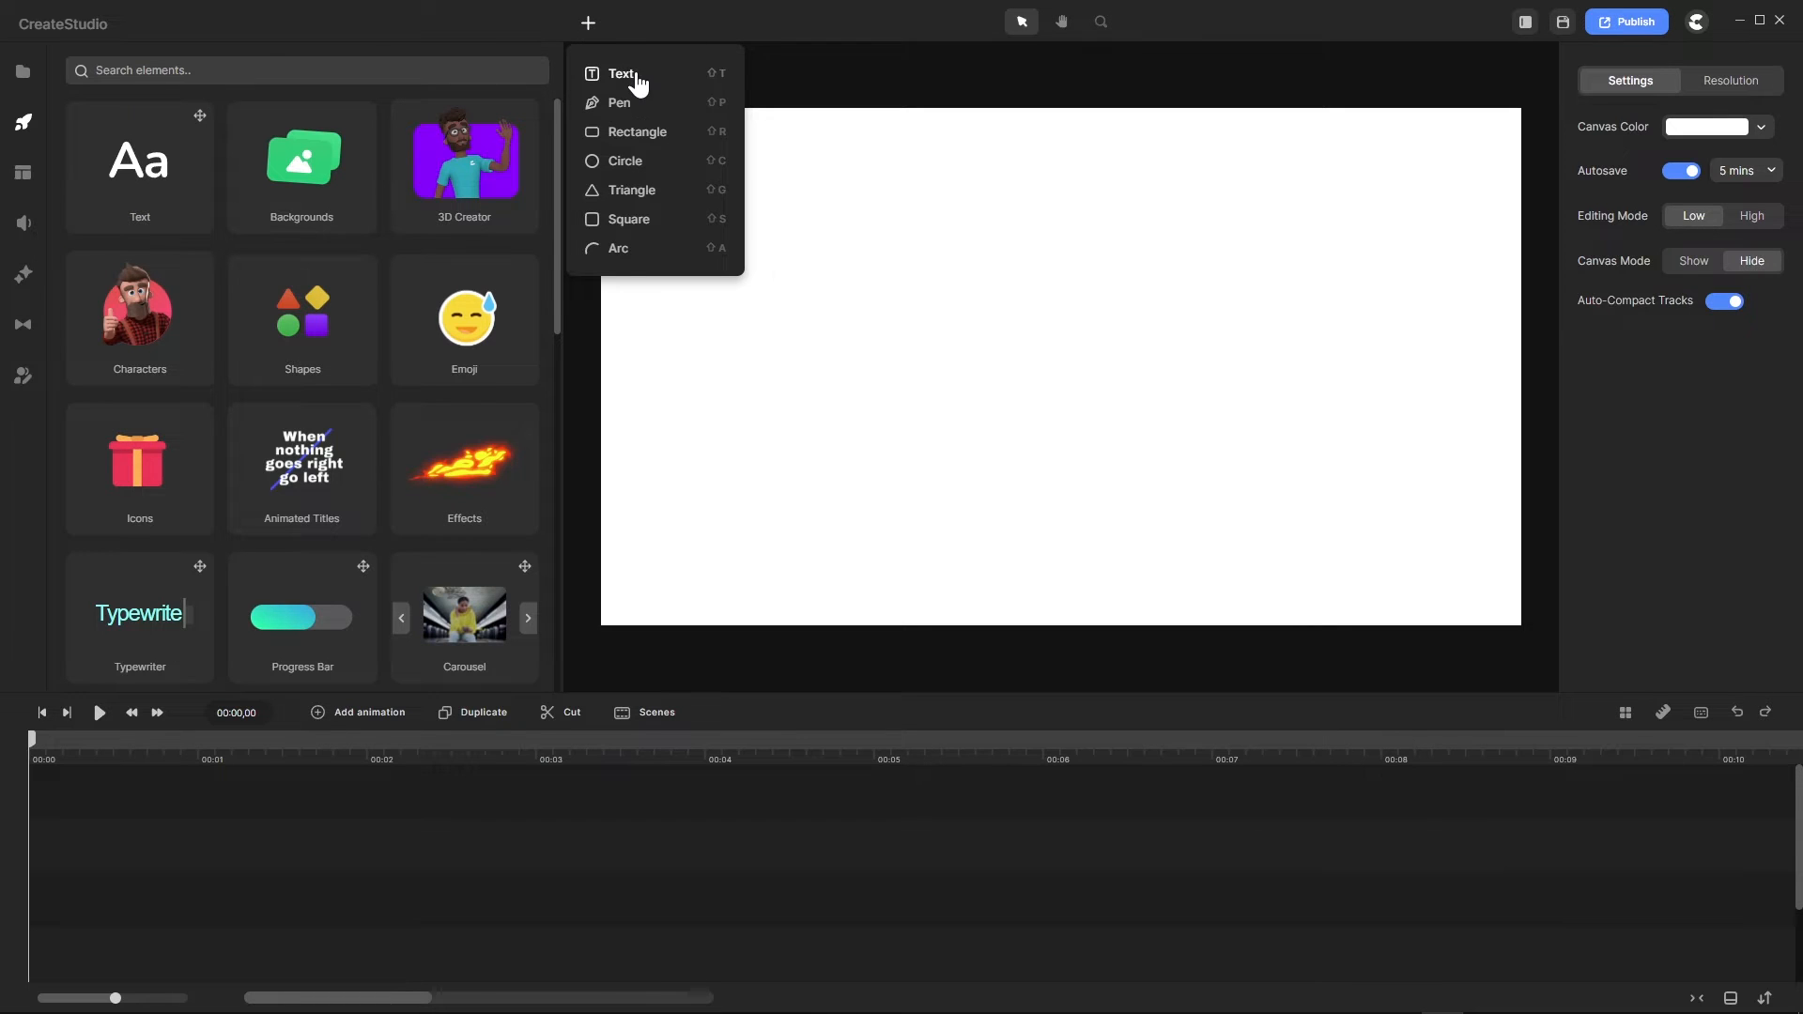
{"action": "left_click", "coordinate": [164, 178]}
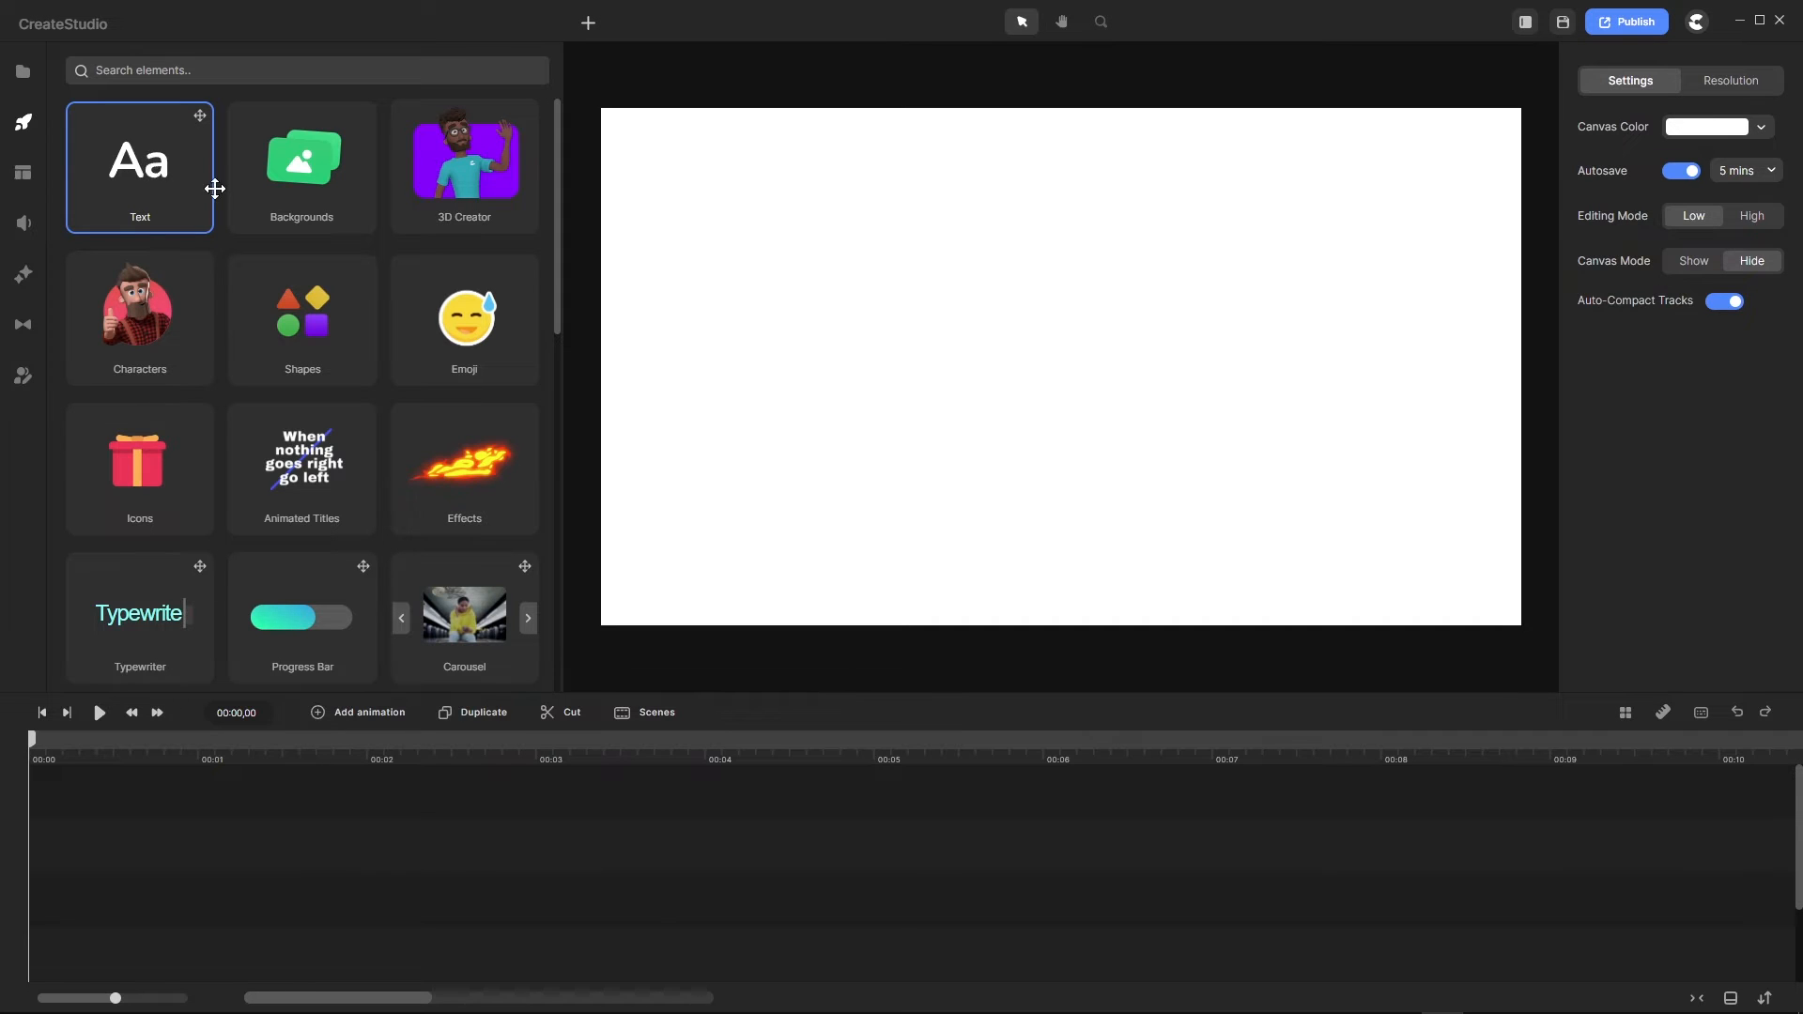
{"action": "left_click", "coordinate": [588, 25]}
{"action": "left_click", "coordinate": [636, 77]}
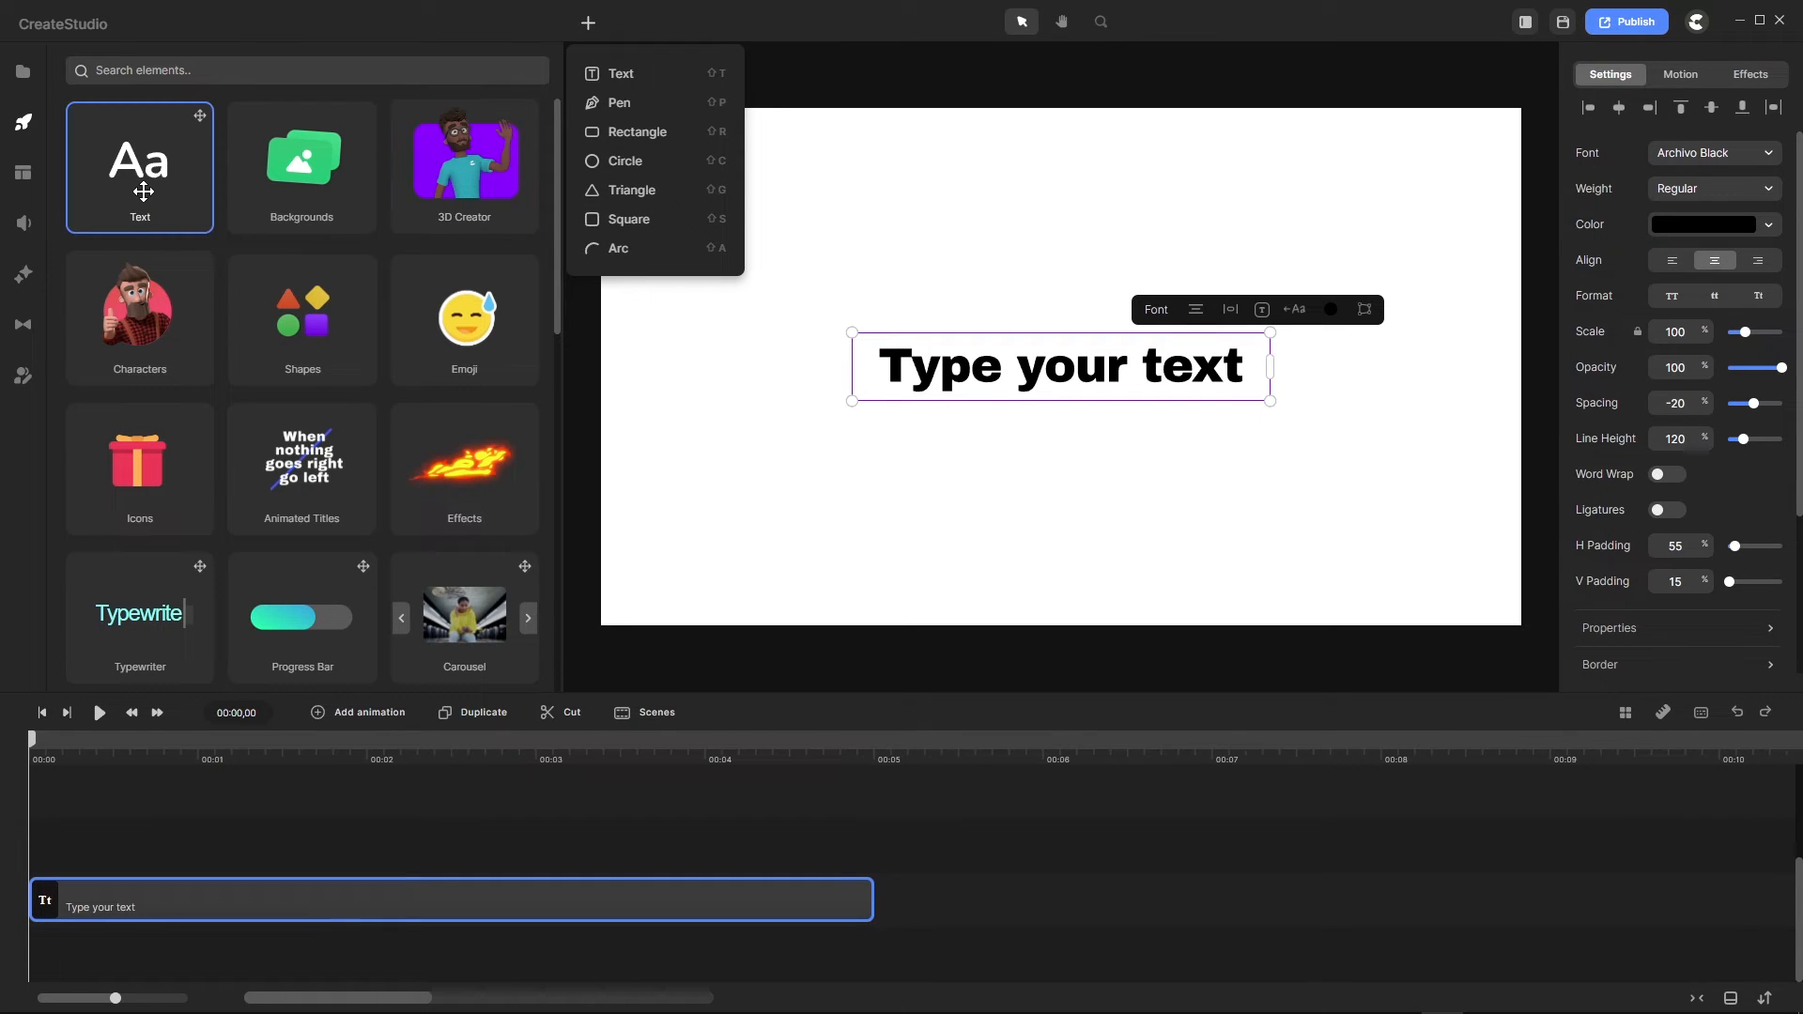
Step: Add a second text from the elements library, move it above the first text, and show the quick-add object list again
{"action": "left_click_drag", "start_coordinate": [143, 192], "coordinate": [953, 316]}
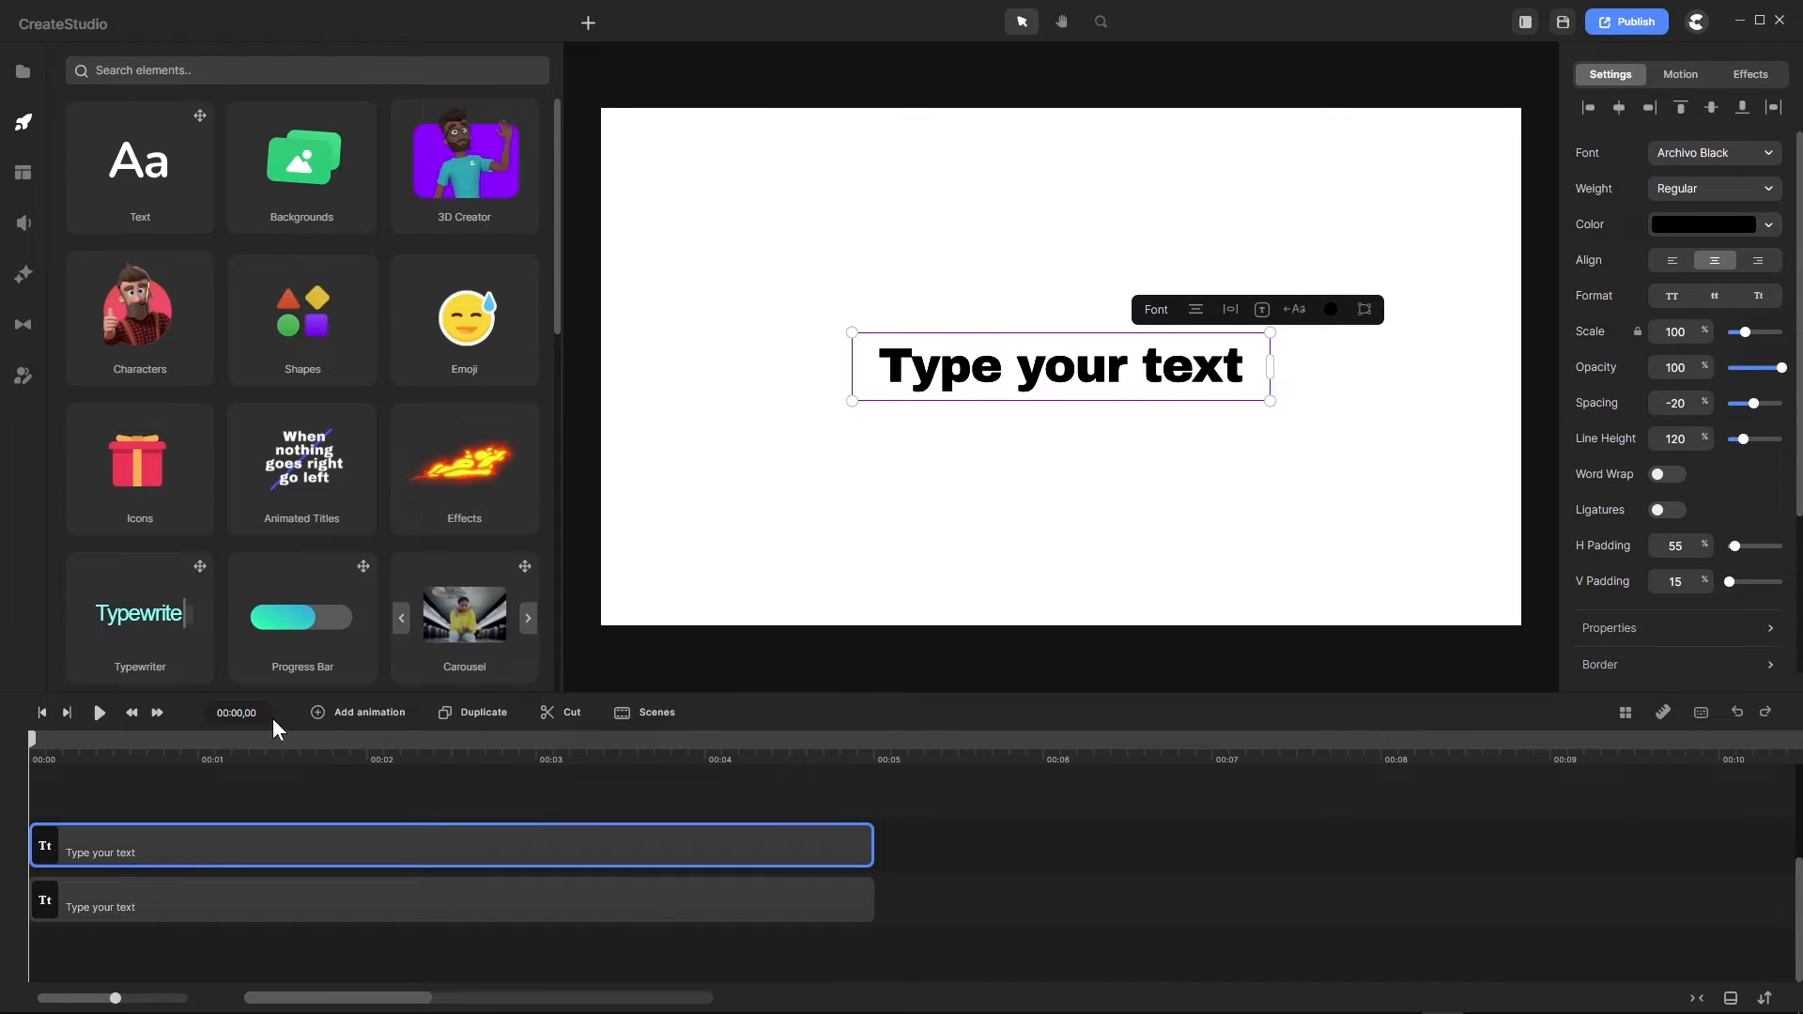
{"action": "left_click_drag", "start_coordinate": [1070, 398], "coordinate": [1031, 249]}
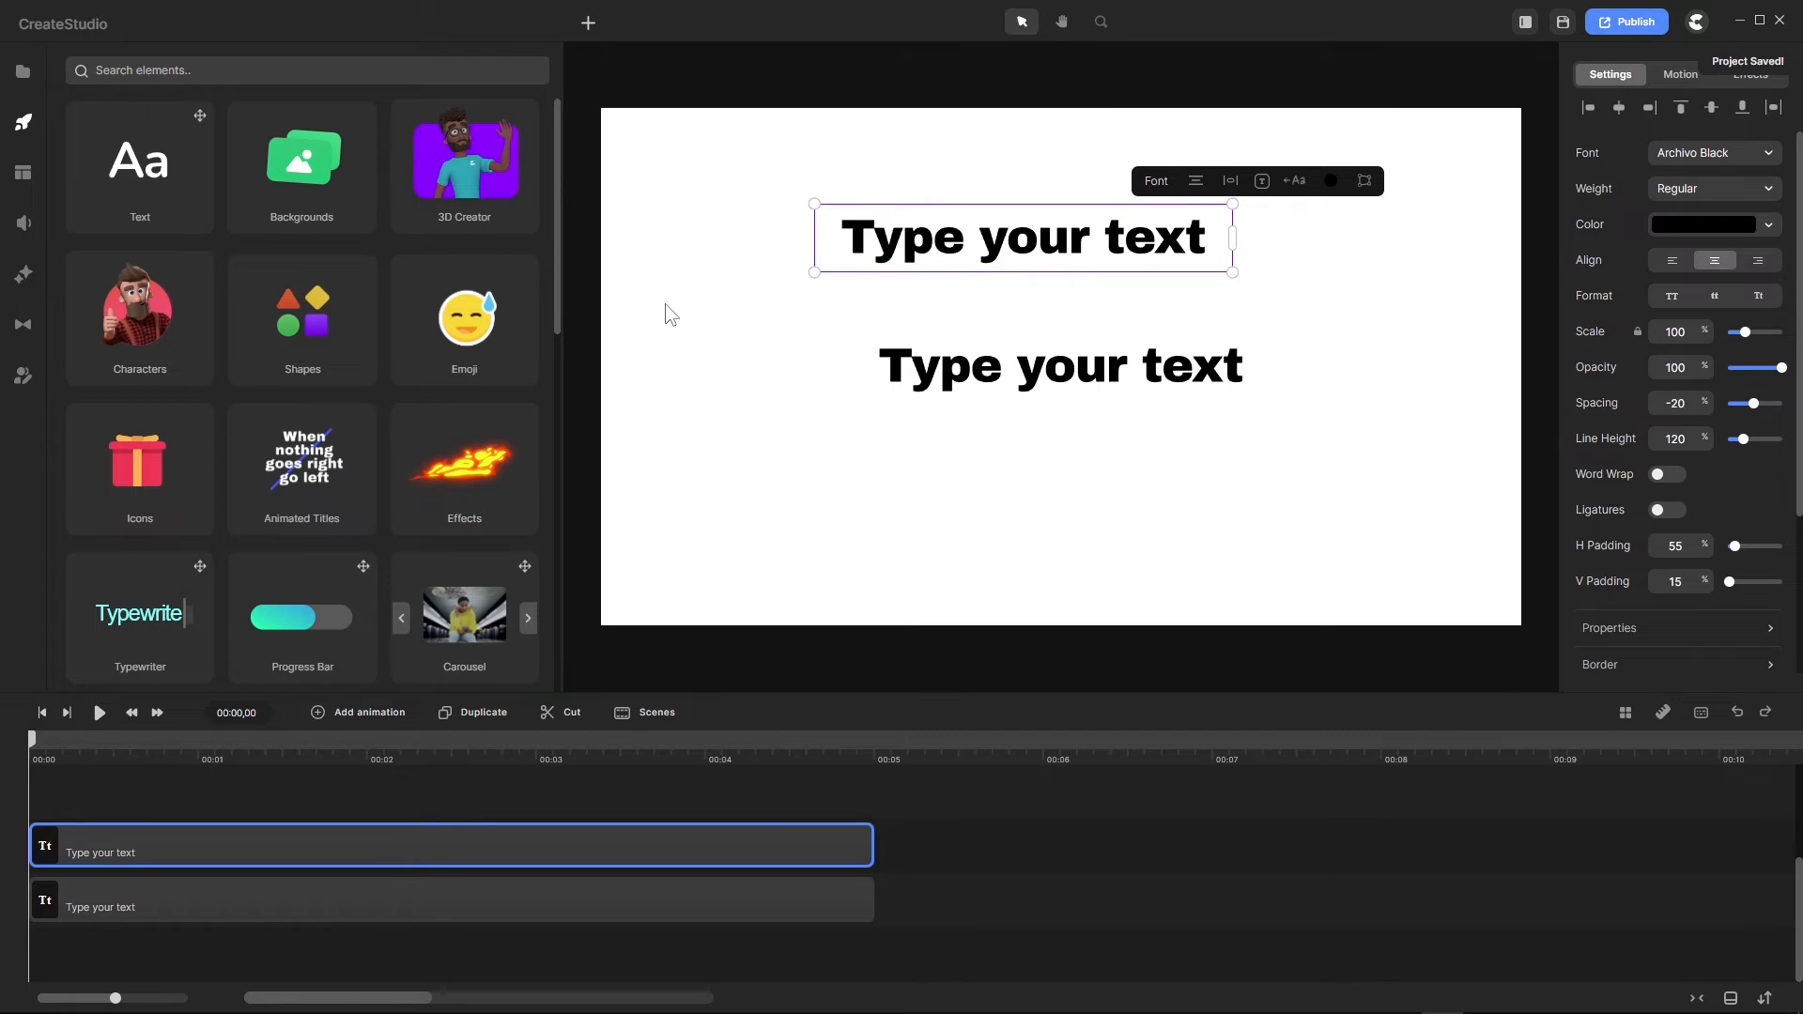
{"action": "left_click", "coordinate": [588, 24]}
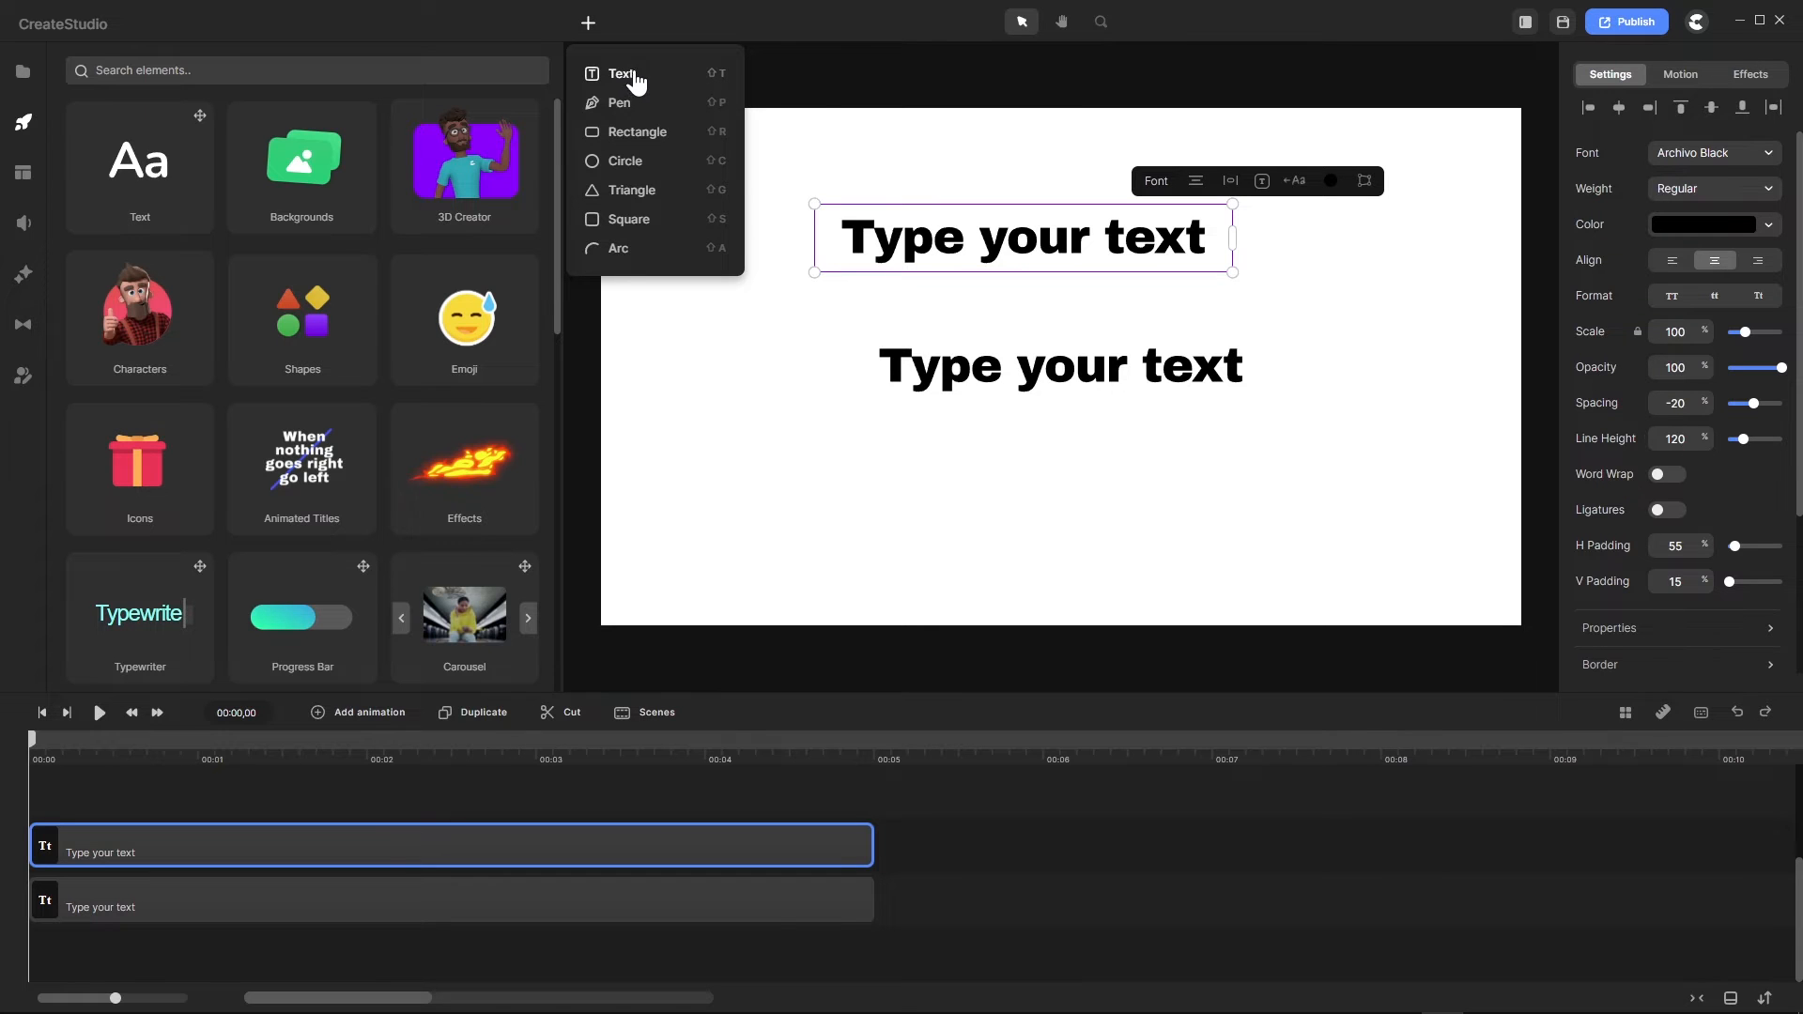
Step: Dismiss the add-object list, deselect the text, and browse the categories of the elements library
{"action": "left_click", "coordinate": [830, 136]}
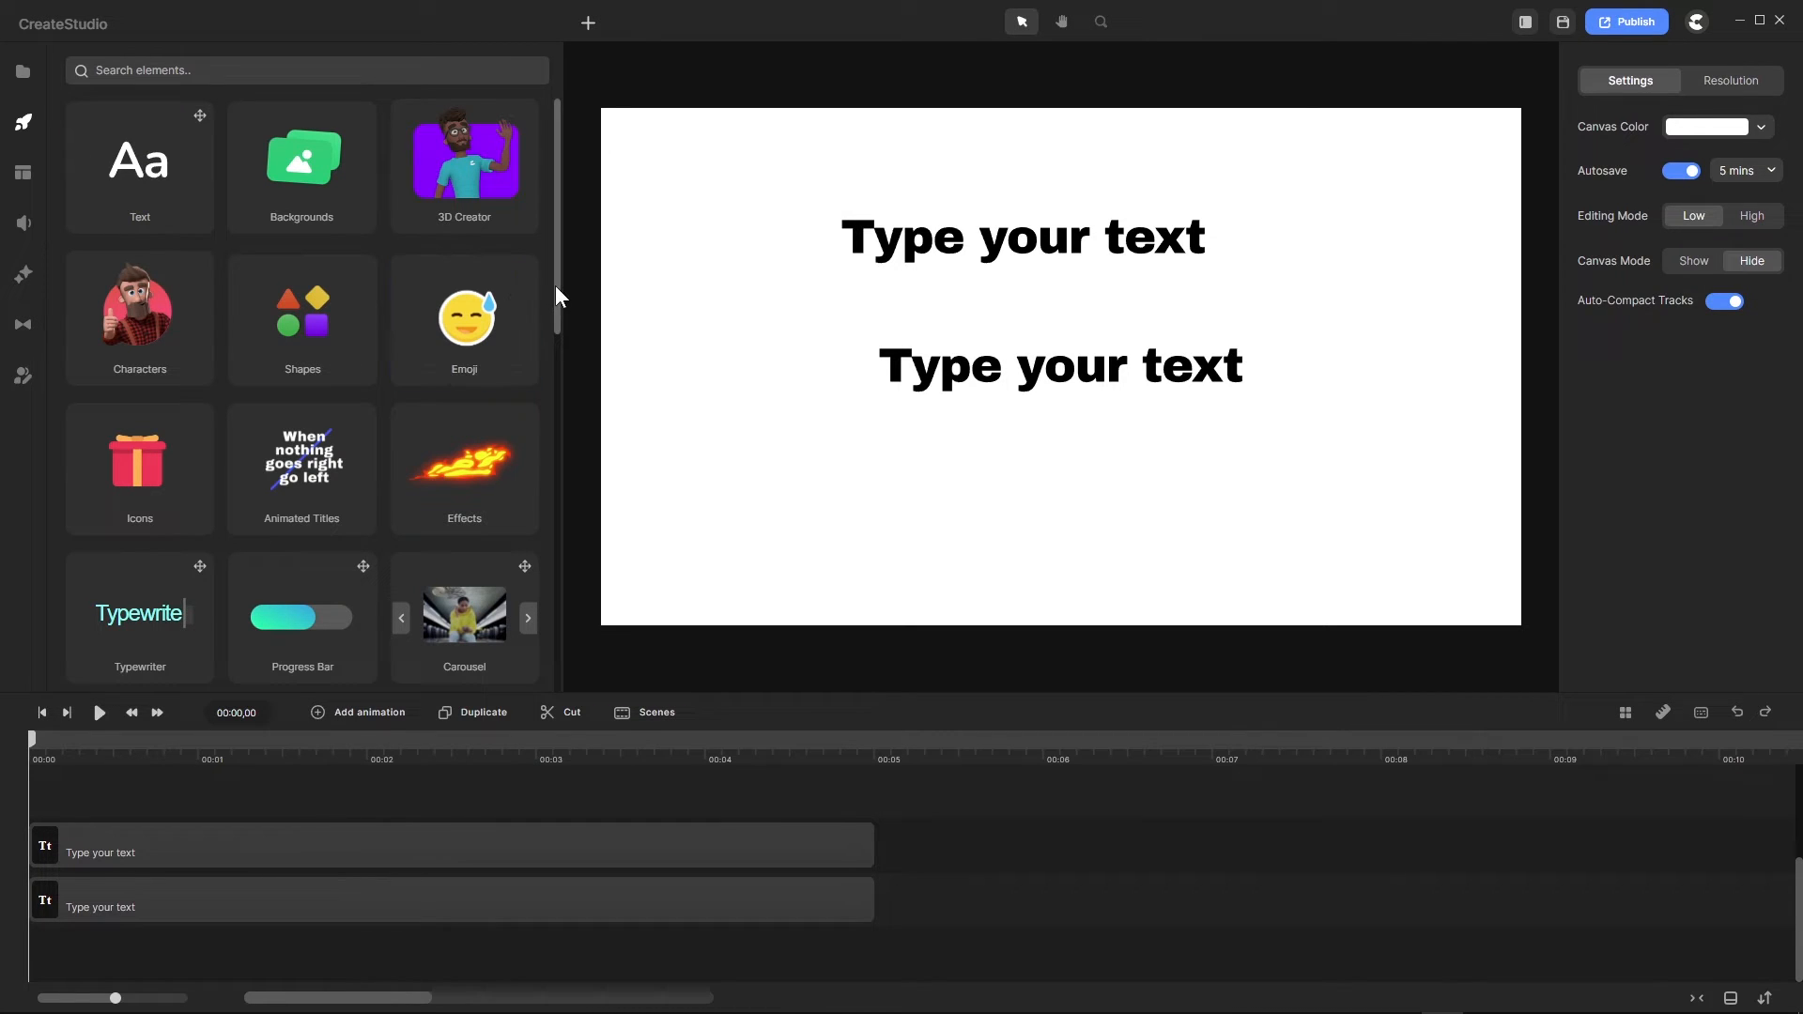
{"action": "mouse_move", "coordinate": [554, 285]}
{"action": "left_mouse_down"}
{"action": "mouse_move", "coordinate": [555, 459]}
{"action": "mouse_move", "coordinate": [565, 398]}
{"action": "left_mouse_up"}
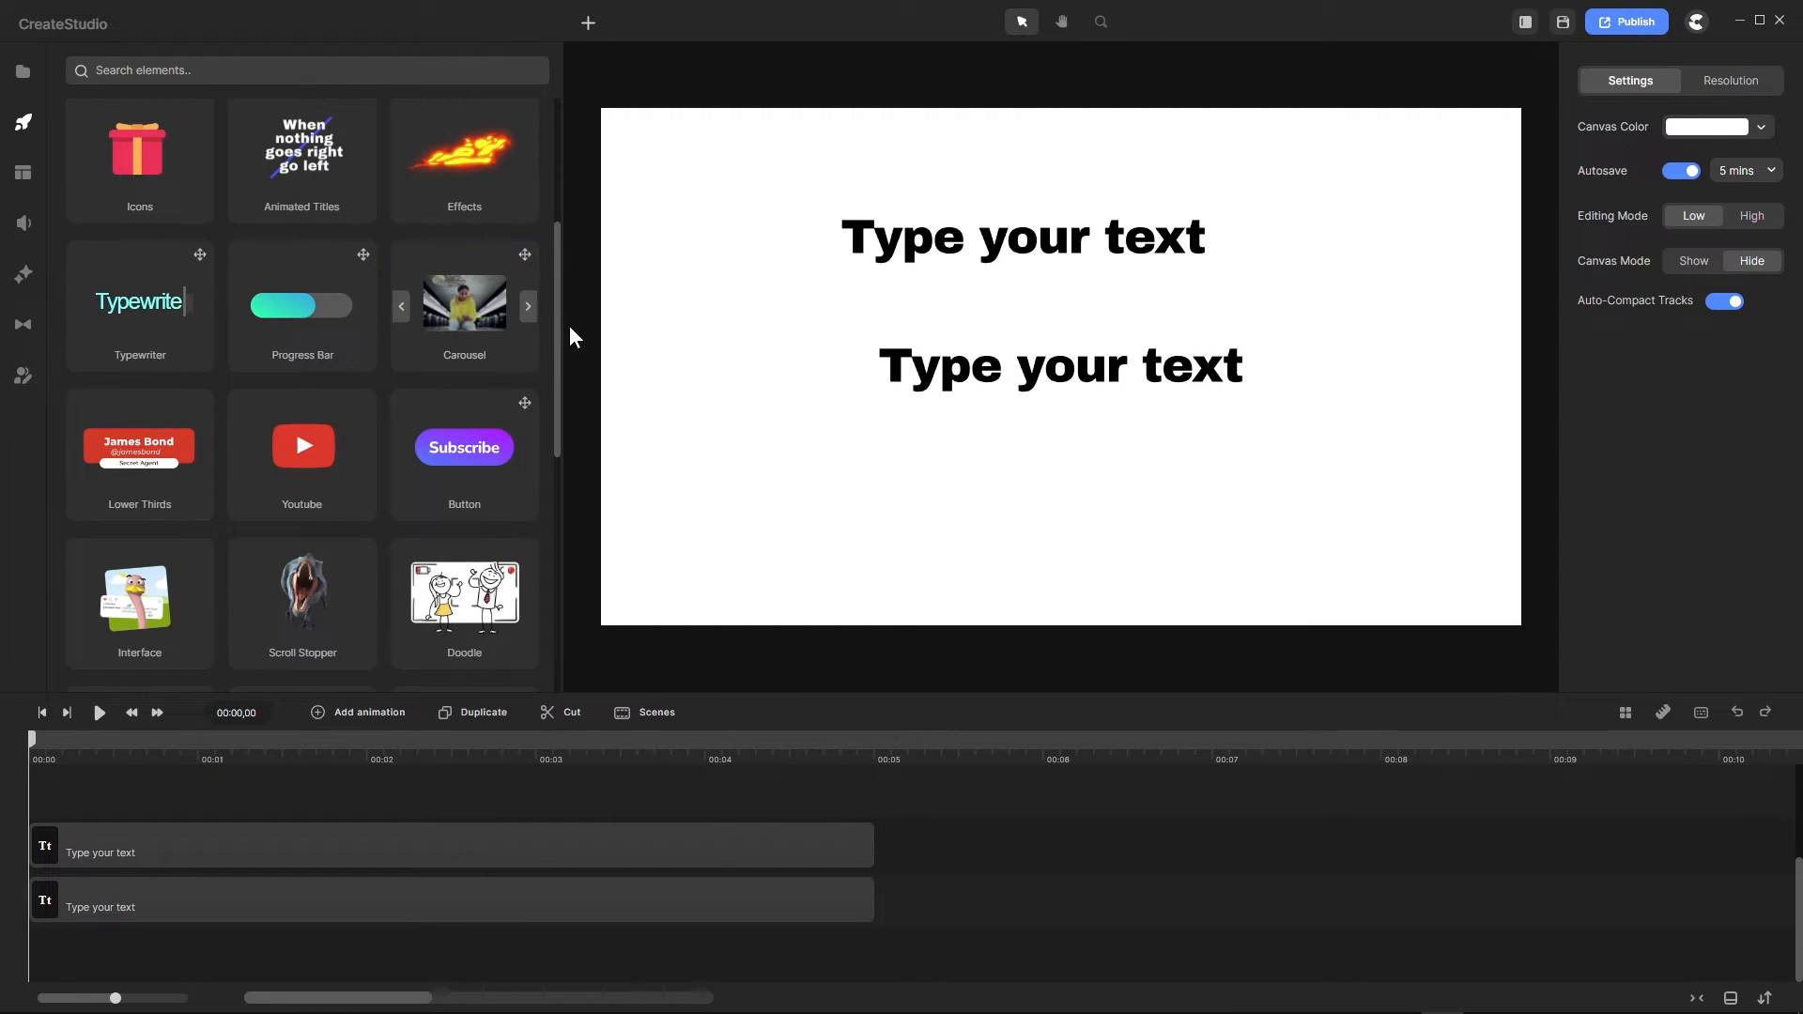
{"action": "left_click_drag", "start_coordinate": [555, 321], "coordinate": [546, 550]}
{"action": "left_click_drag", "start_coordinate": [556, 591], "coordinate": [565, 162]}
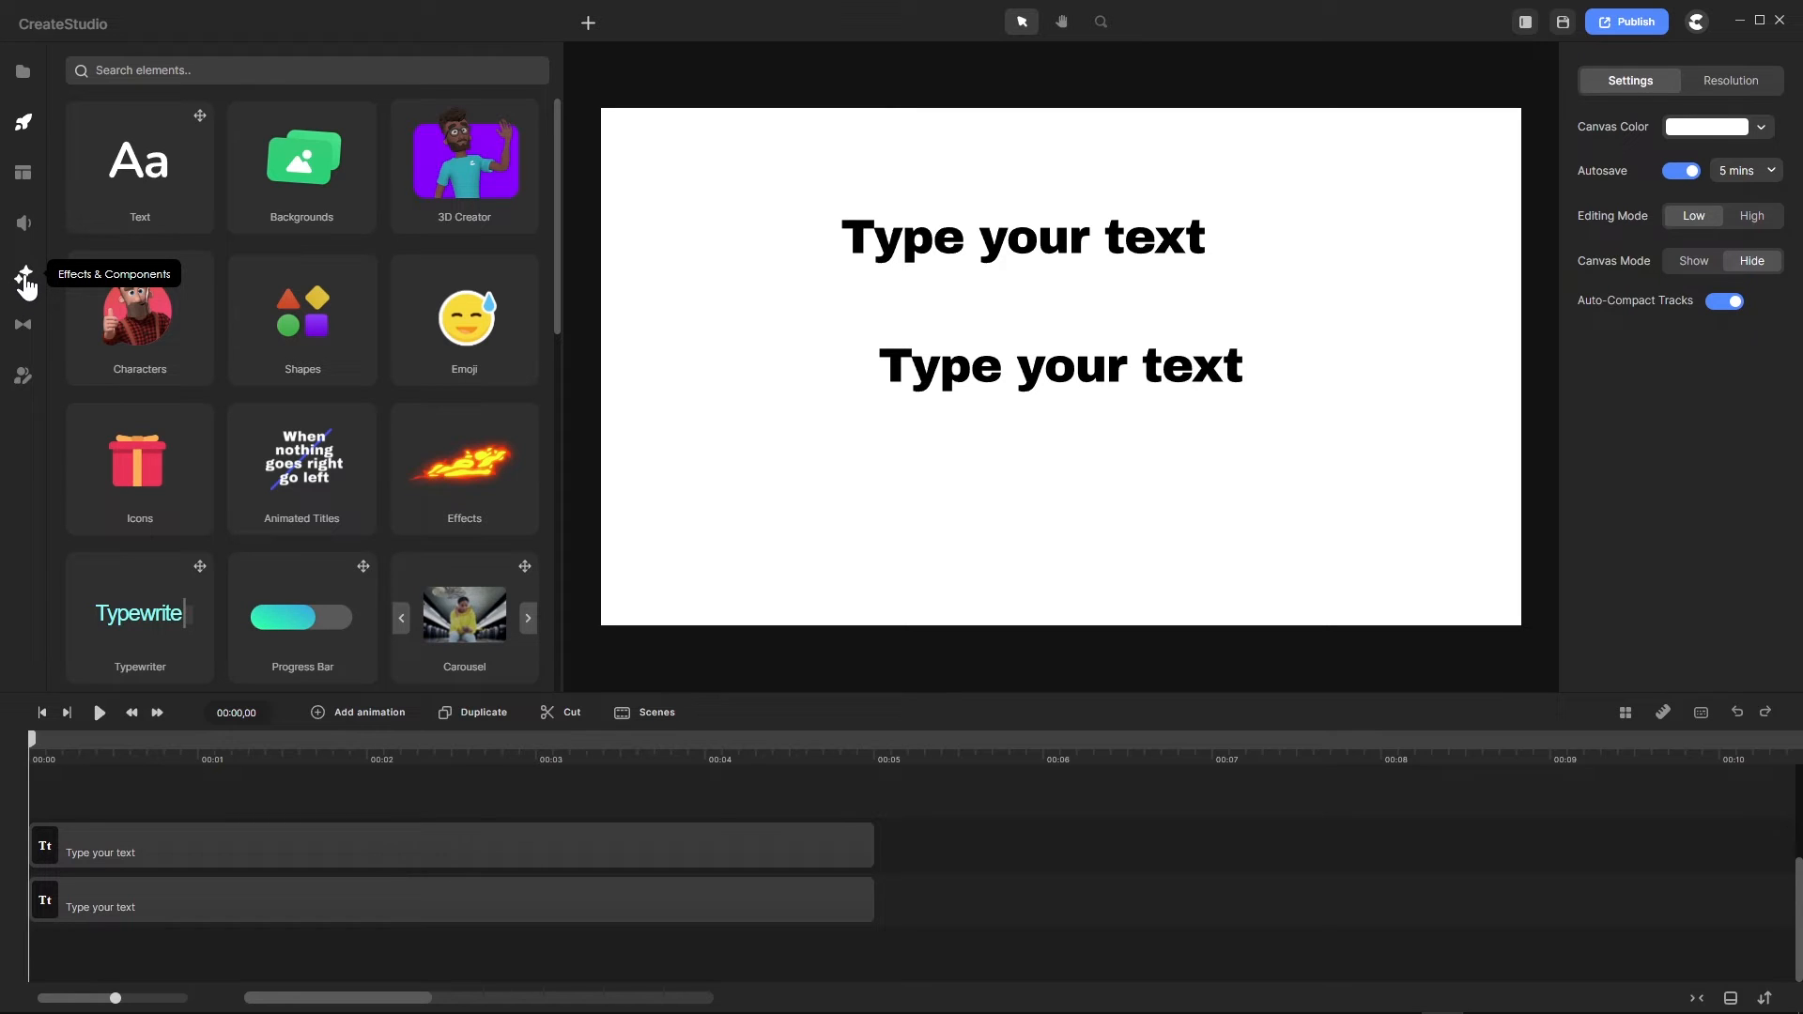
{"action": "left_click_drag", "start_coordinate": [554, 245], "coordinate": [550, 335]}
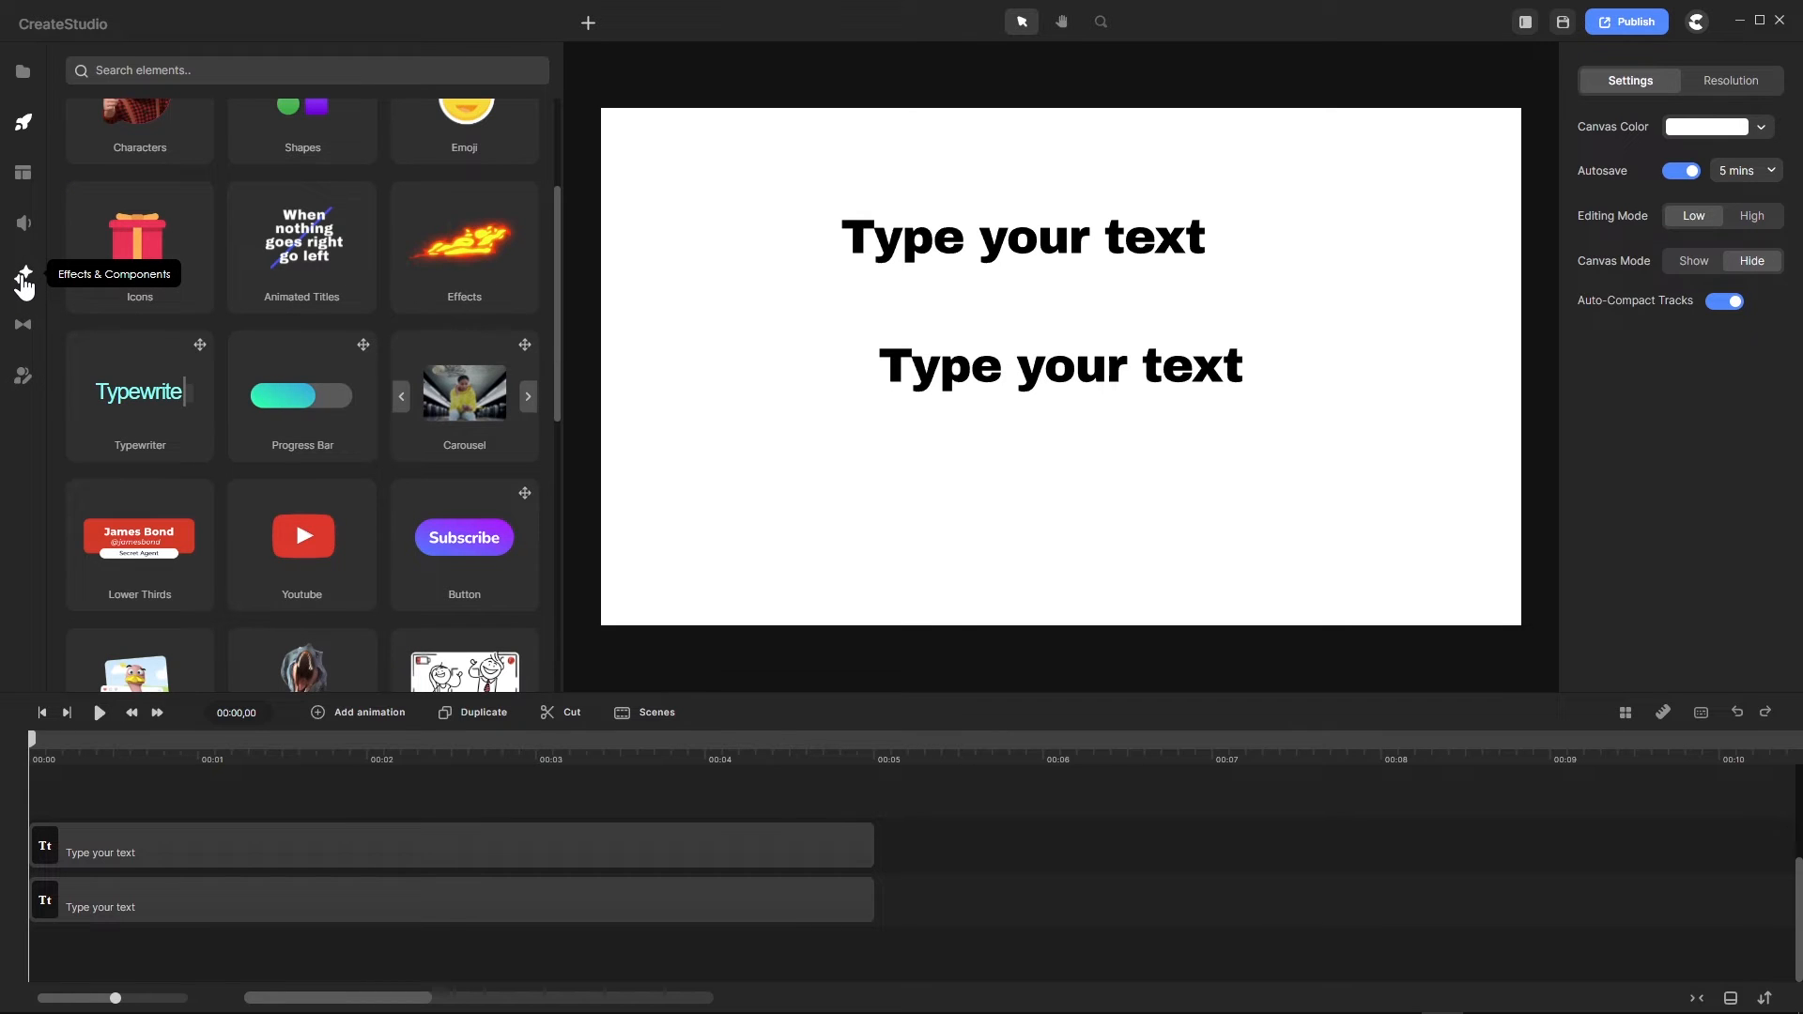
Step: Examine the Effects and Components collections and compare them with the categories in the elements library
{"action": "left_click", "coordinate": [24, 282]}
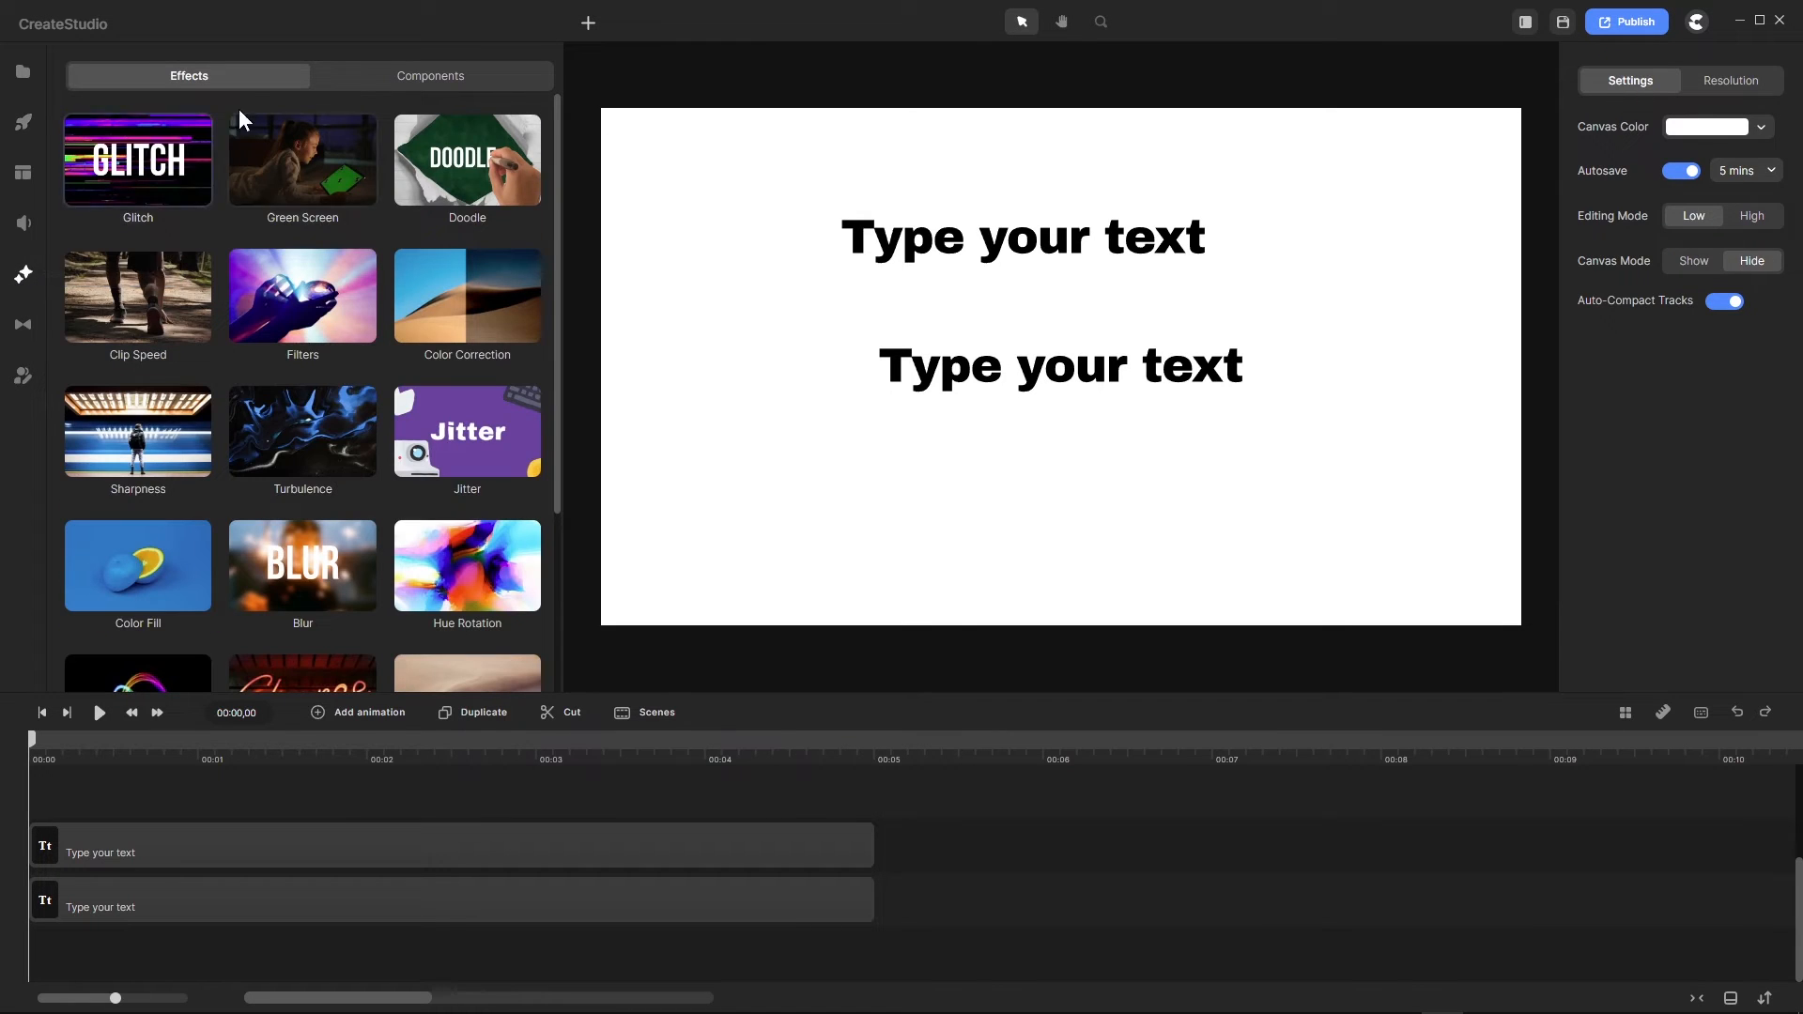
{"action": "scroll", "coordinate": [330, 273], "scroll_direction": "down", "scroll_amount": 3}
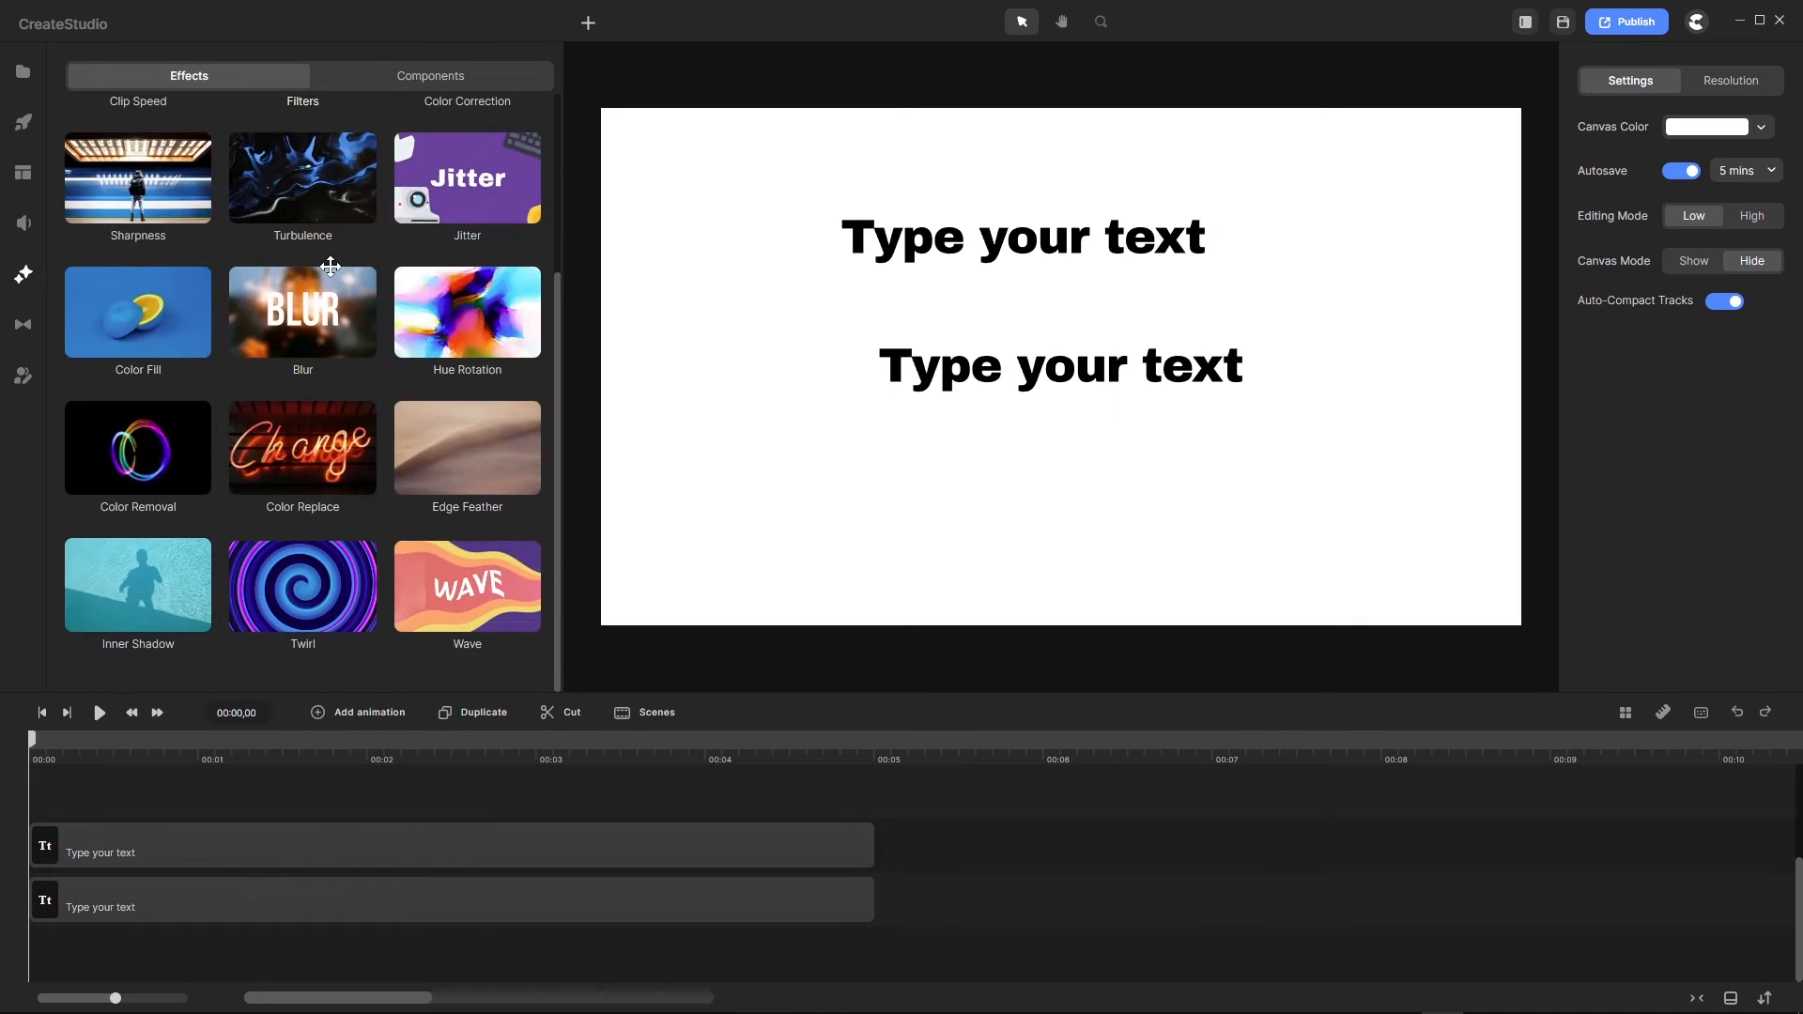
{"action": "scroll", "coordinate": [331, 266], "scroll_direction": "up", "scroll_amount": 3}
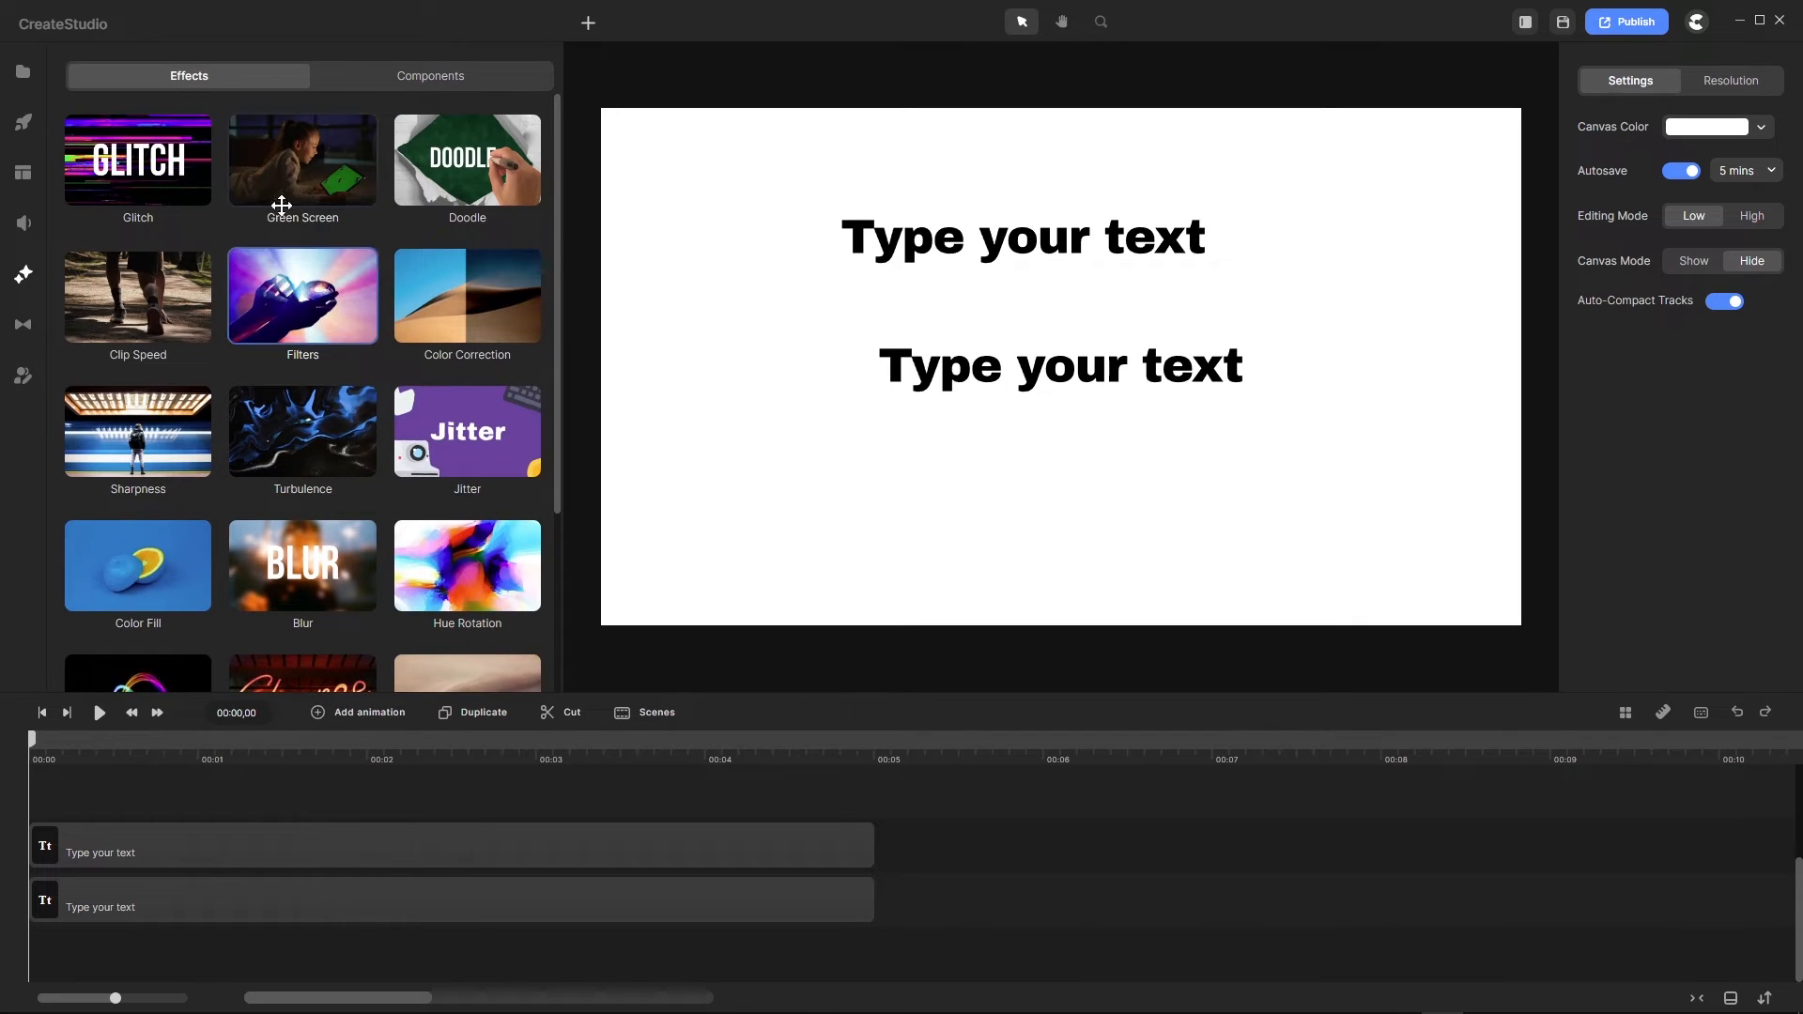
{"action": "left_click", "coordinate": [458, 85]}
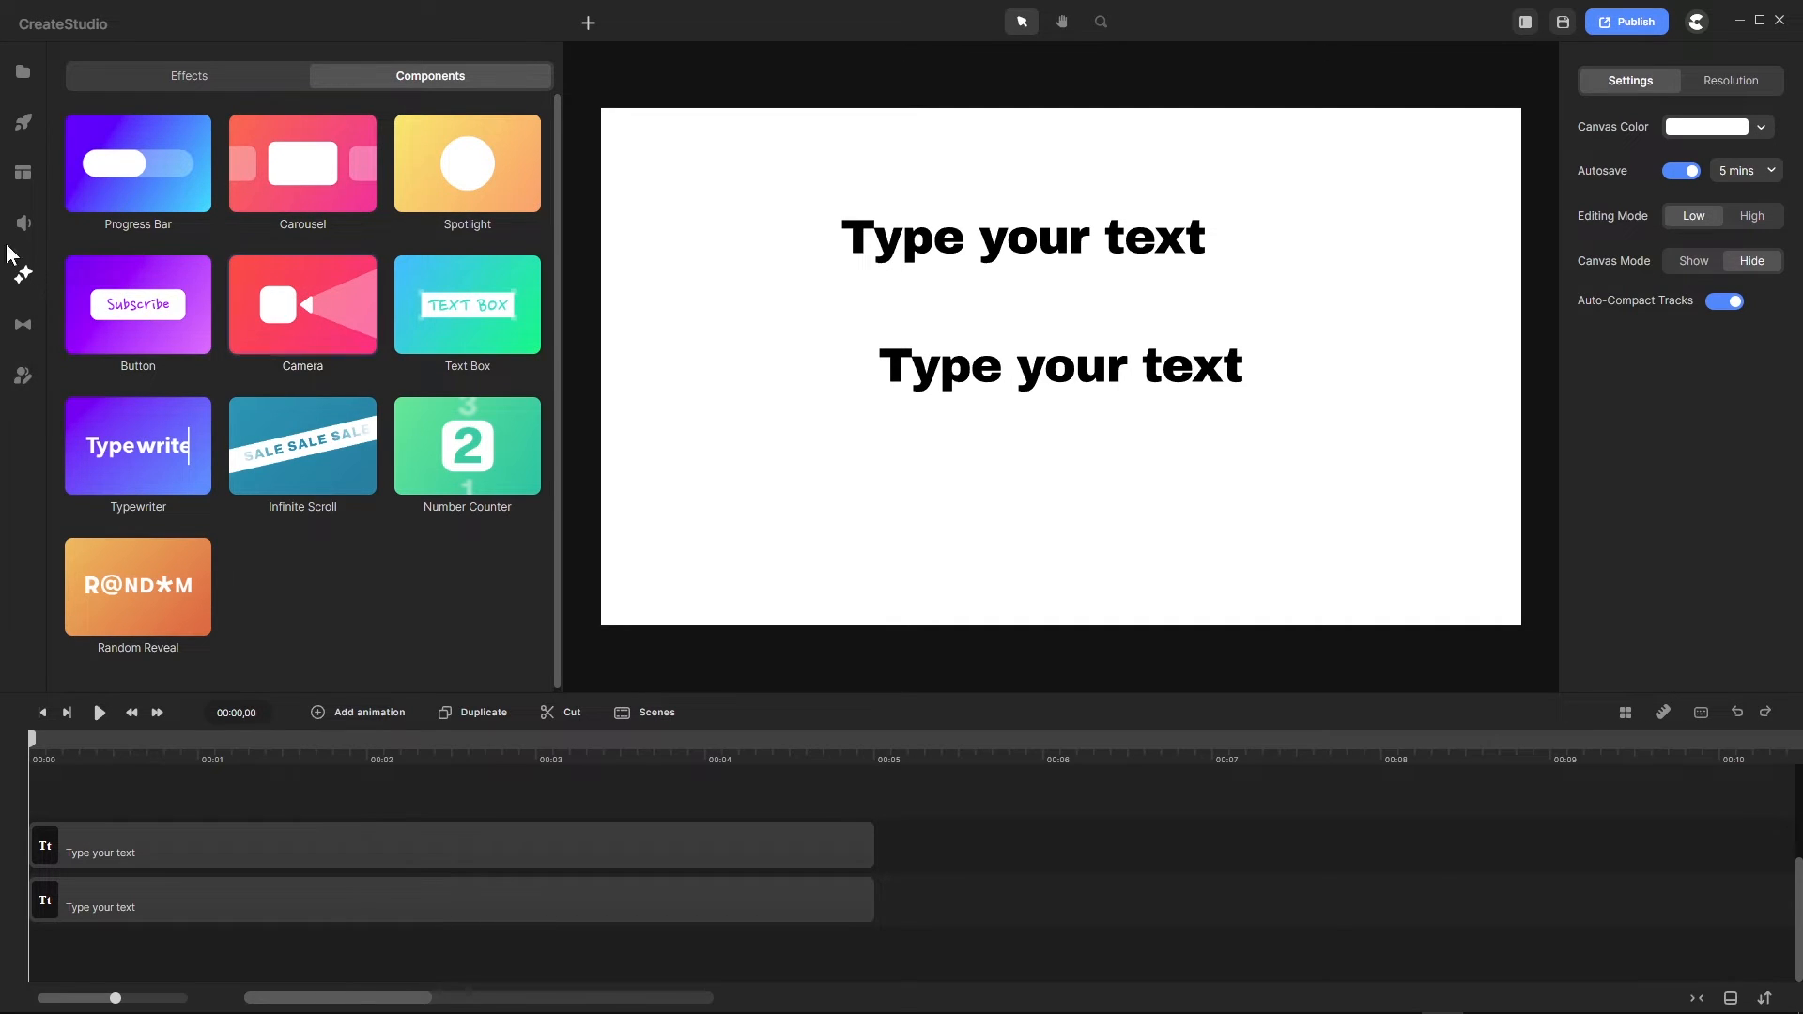
{"action": "left_click", "coordinate": [24, 129]}
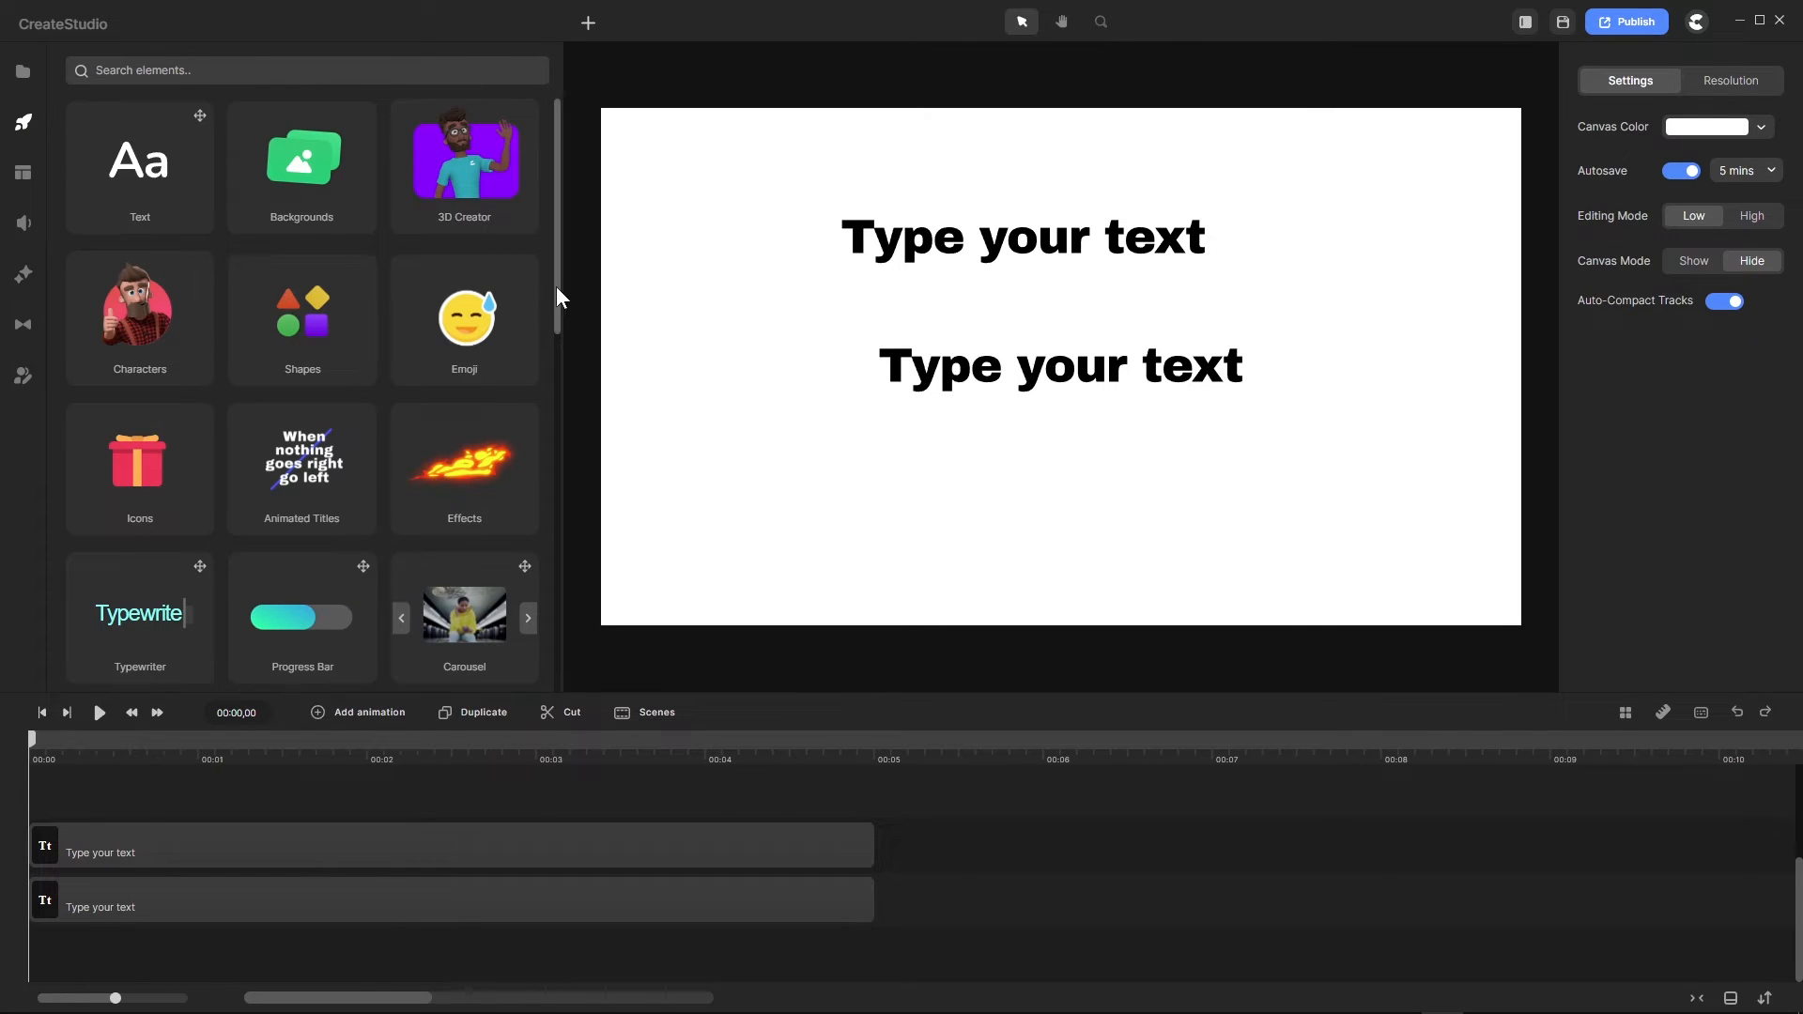
{"action": "left_click_drag", "start_coordinate": [557, 297], "coordinate": [526, 385]}
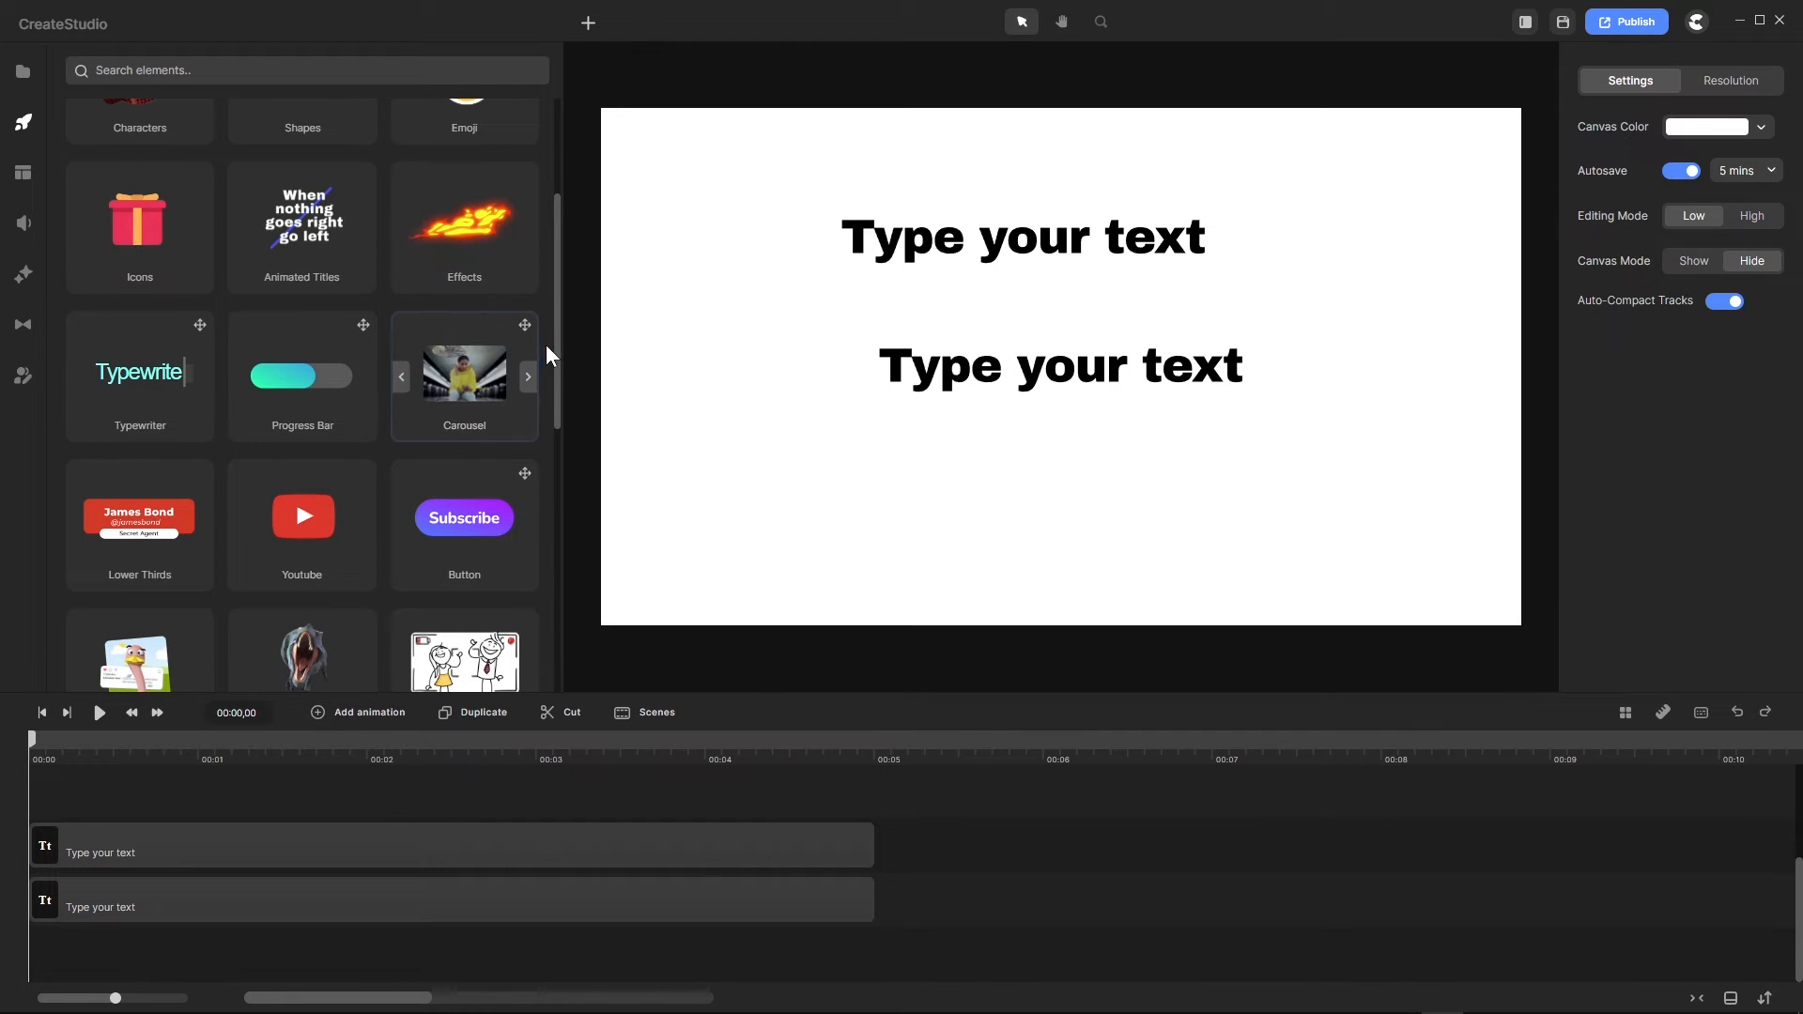
Step: Switch to the other CreateStudio window with the empty project, widen its library panel, and browse all its asset categories
{"action": "mouse_move", "coordinate": [807, 997]}
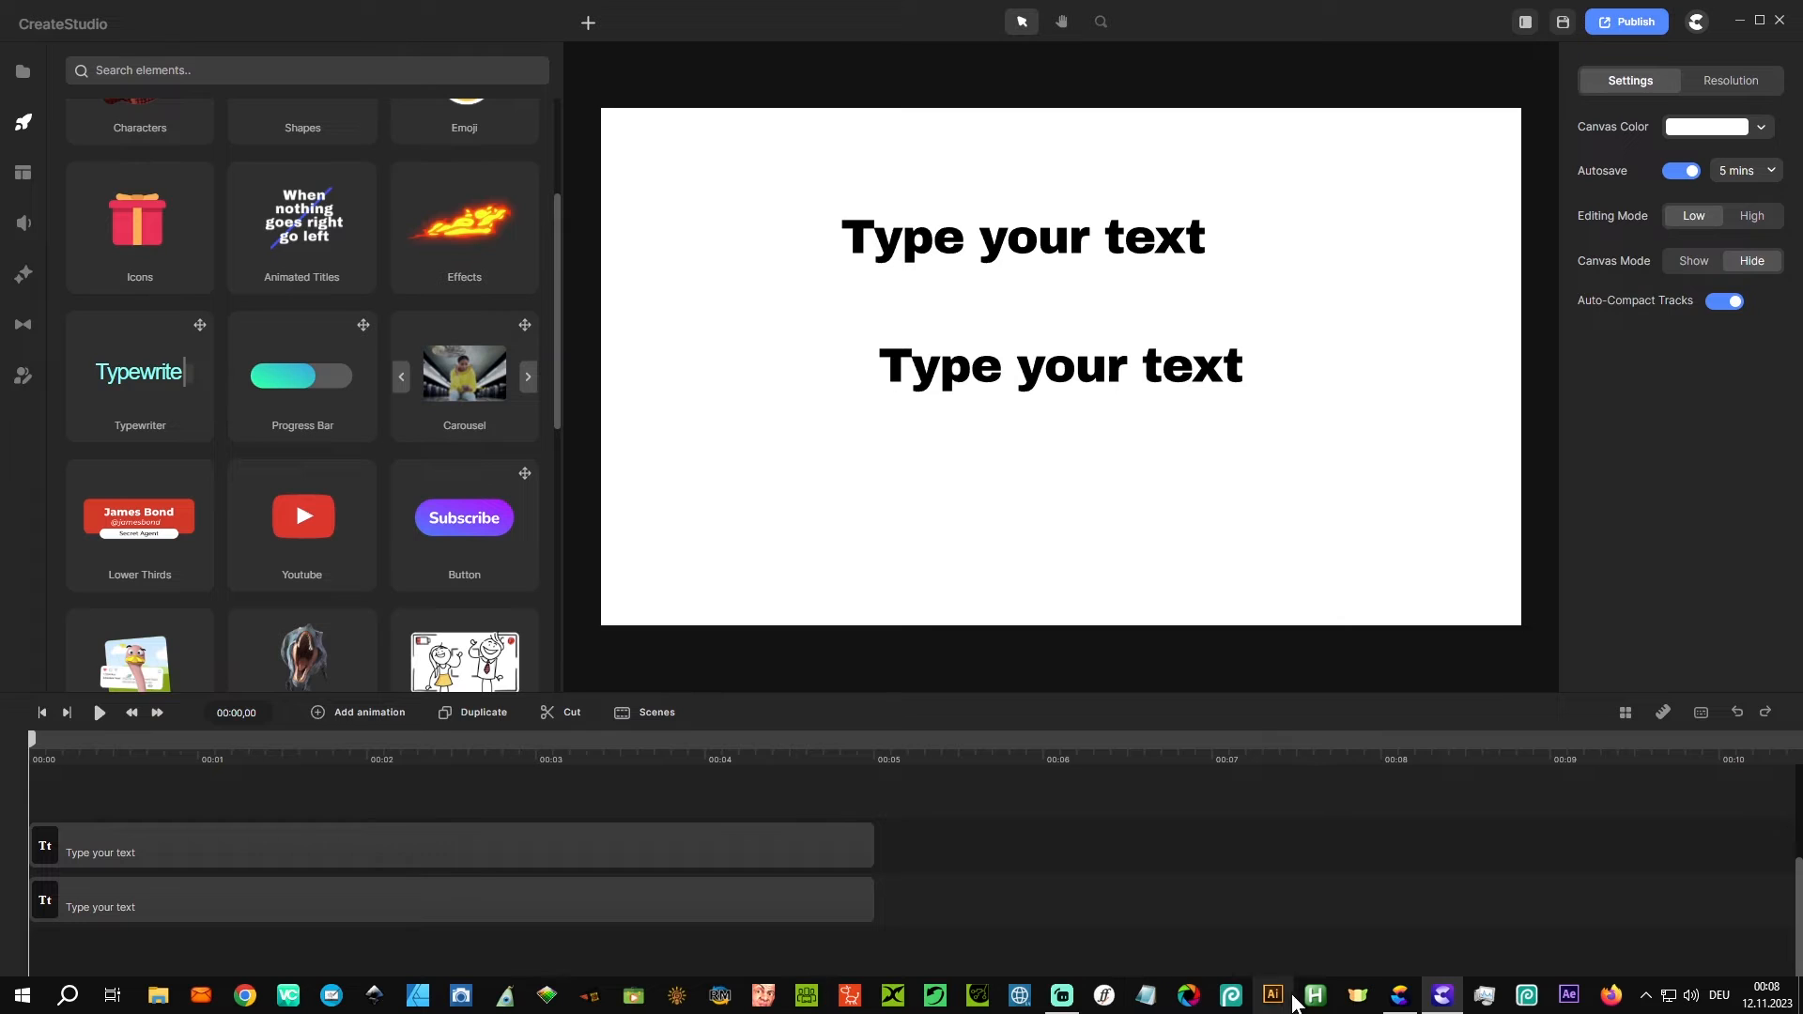
{"action": "left_click", "coordinate": [1401, 997]}
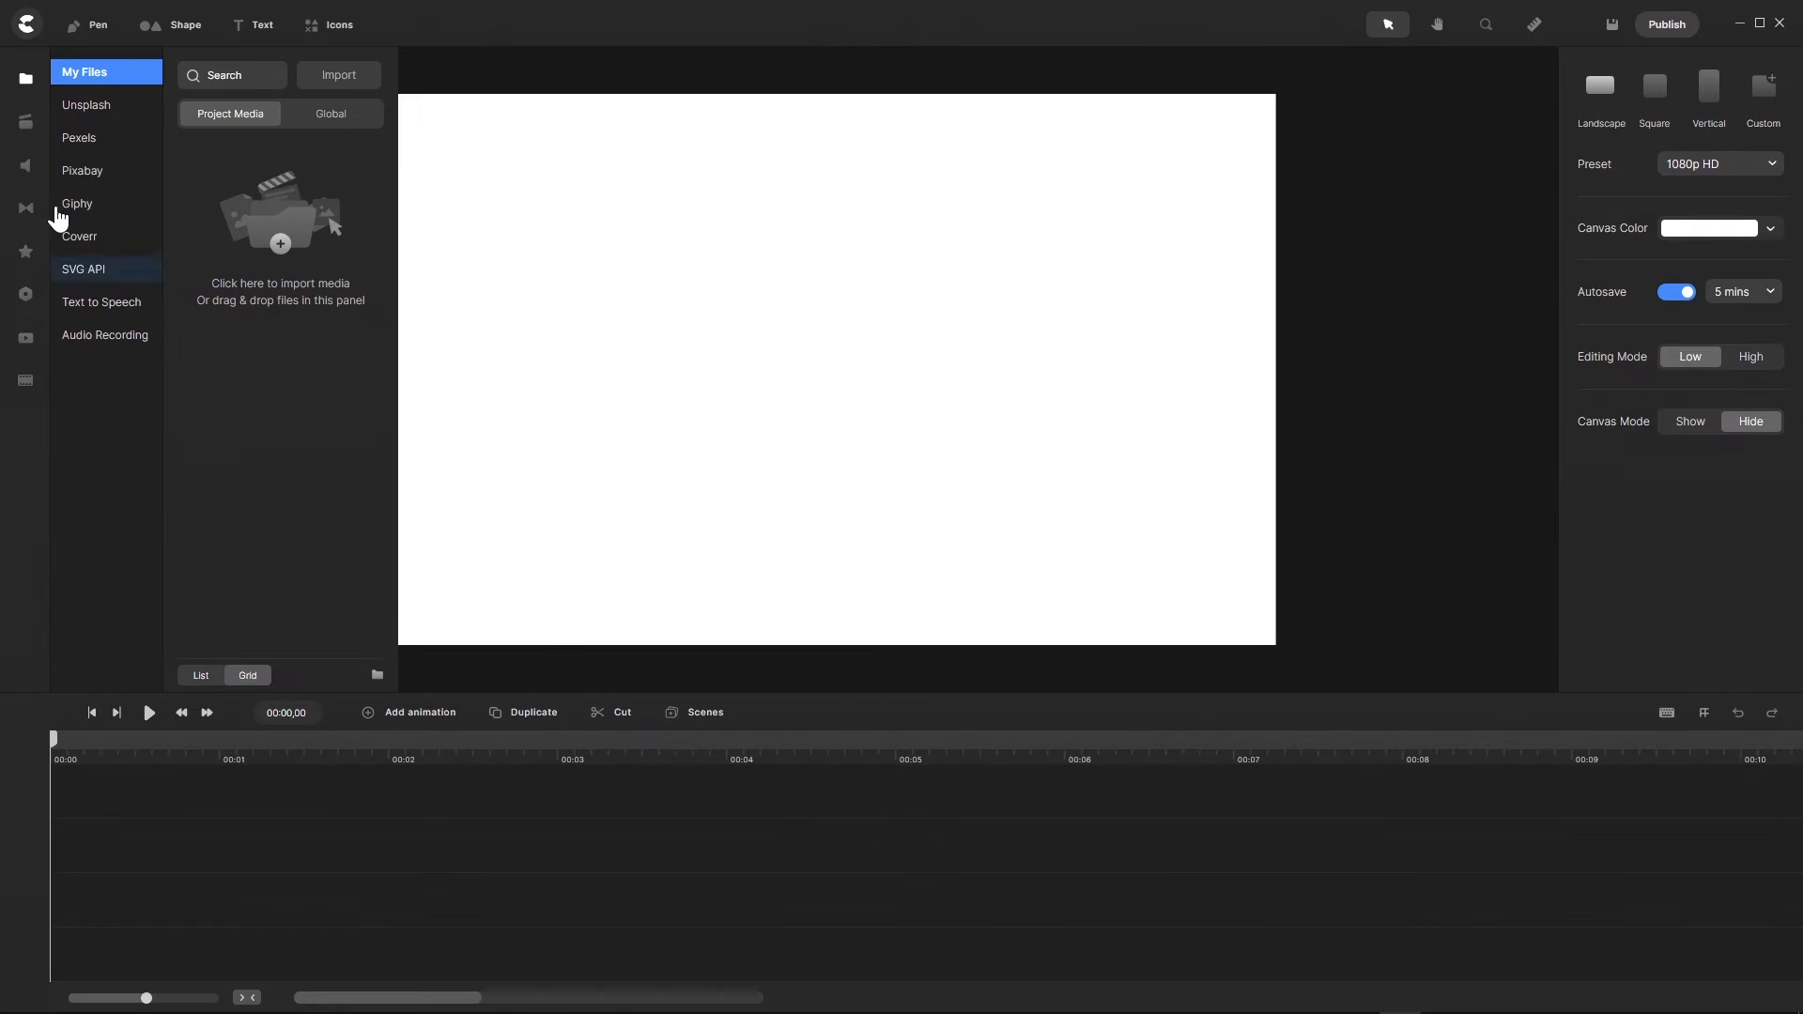
{"action": "left_click", "coordinate": [25, 124]}
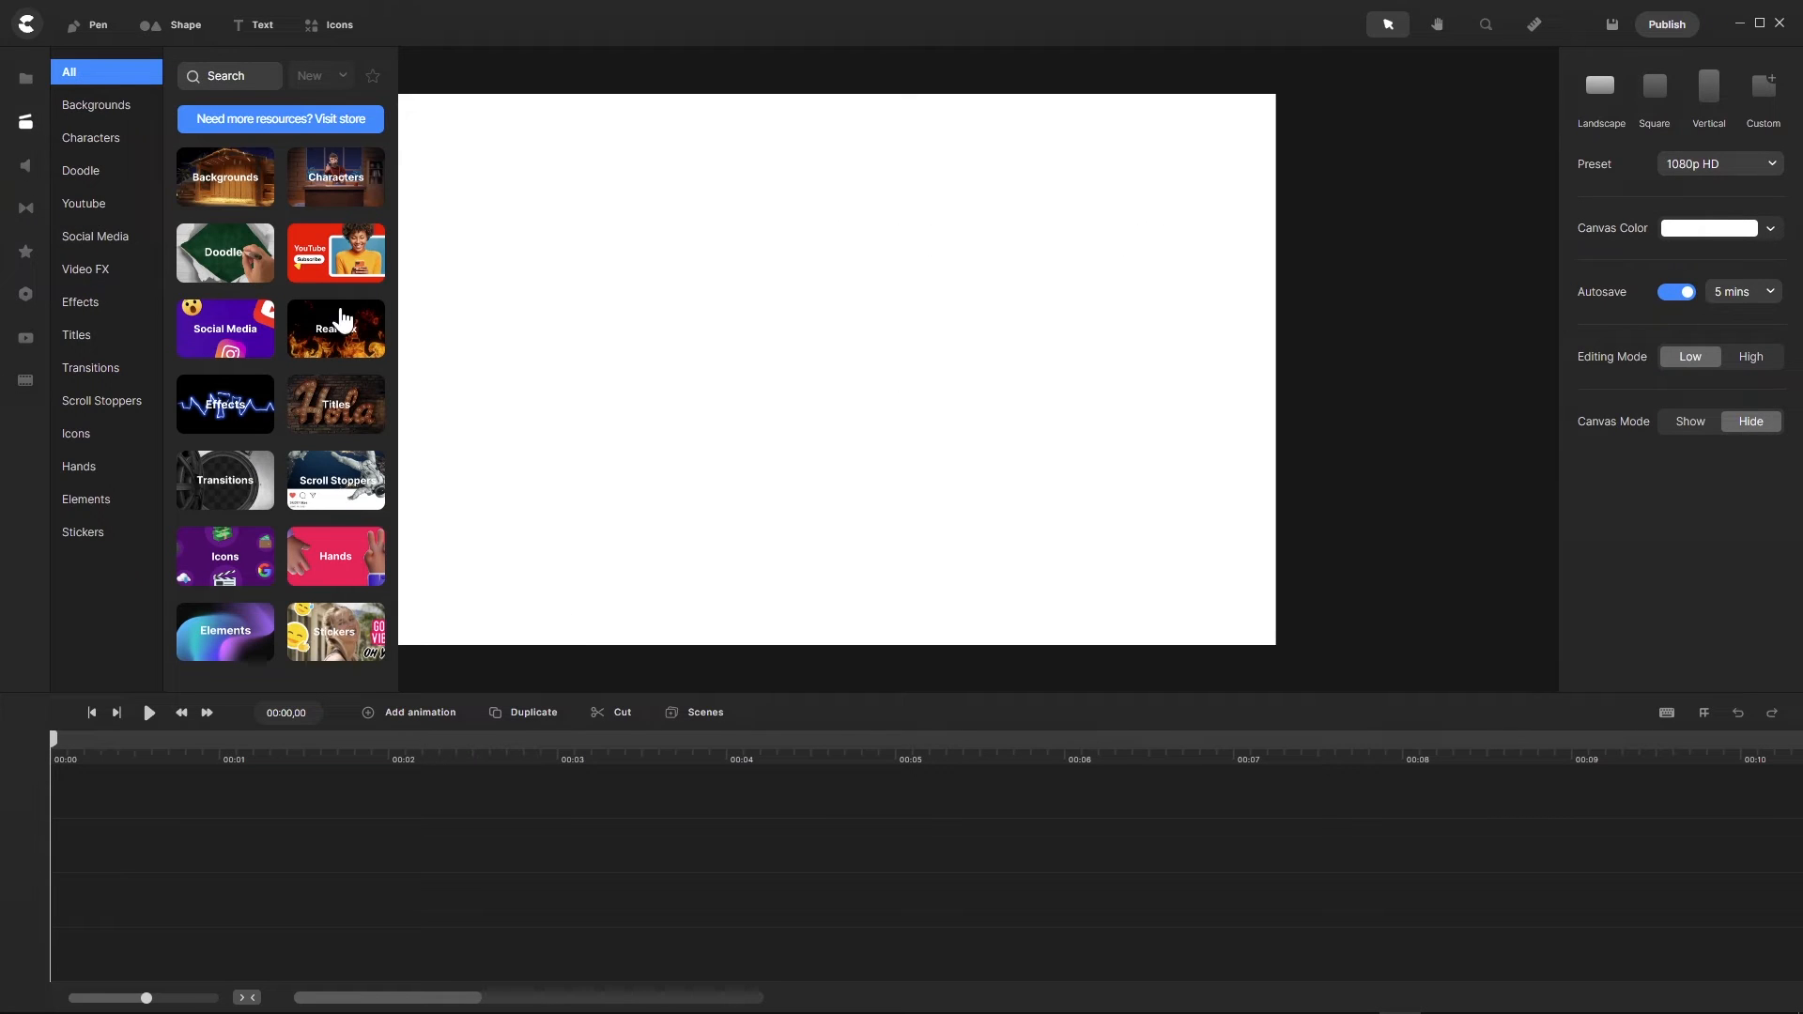
{"action": "left_click_drag", "start_coordinate": [395, 284], "coordinate": [663, 308]}
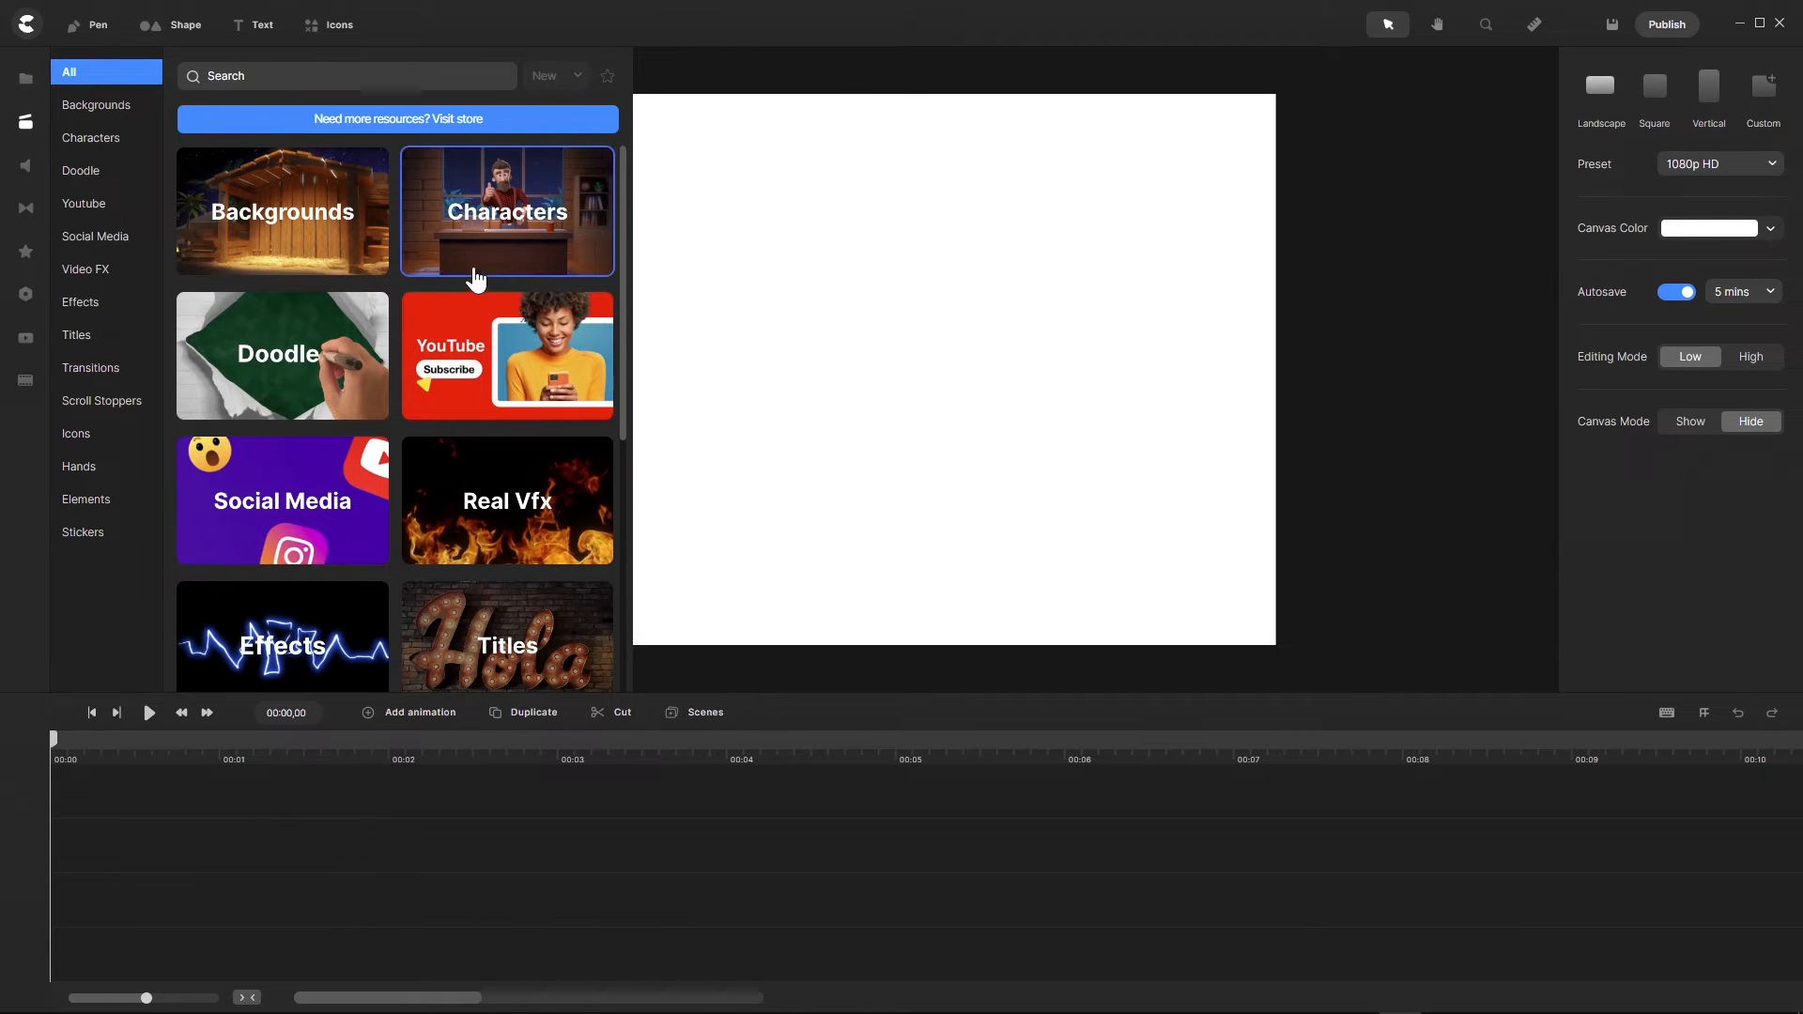
{"action": "scroll", "coordinate": [442, 266], "scroll_direction": "down", "scroll_amount": 4}
{"action": "scroll", "coordinate": [442, 266], "scroll_direction": "down", "scroll_amount": 1}
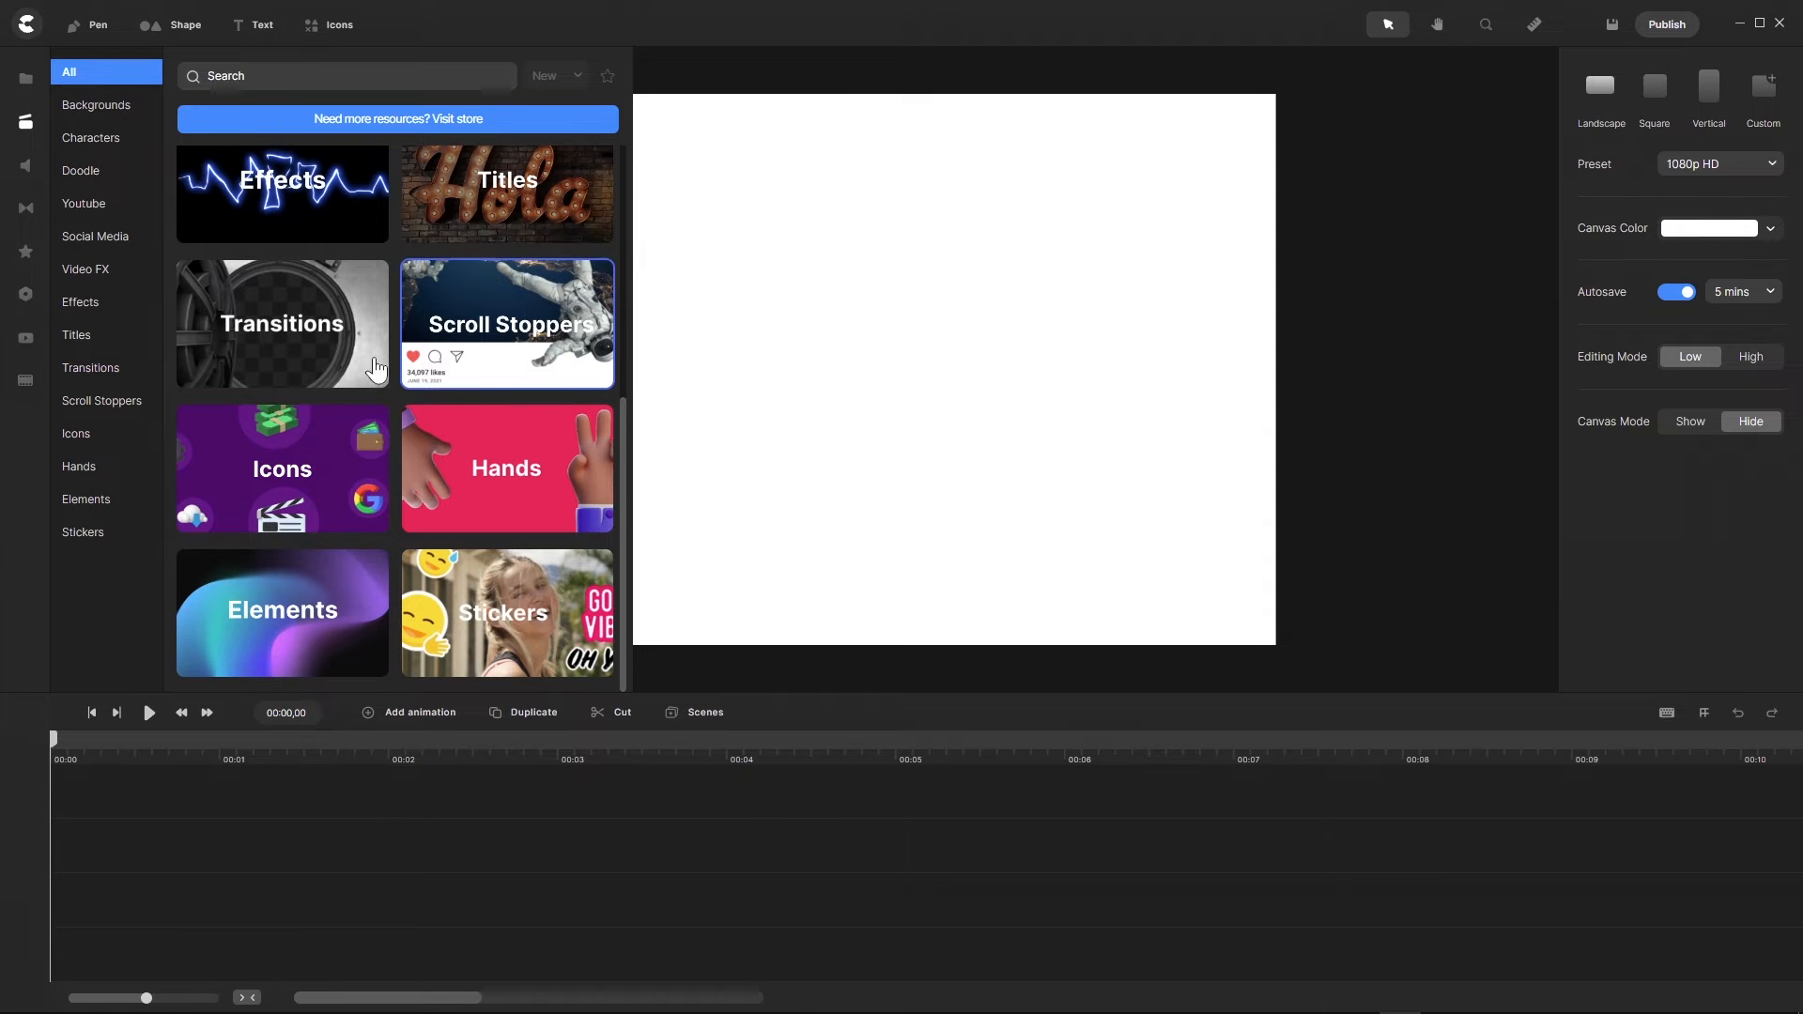
{"action": "scroll", "coordinate": [479, 391], "scroll_direction": "up", "scroll_amount": 5}
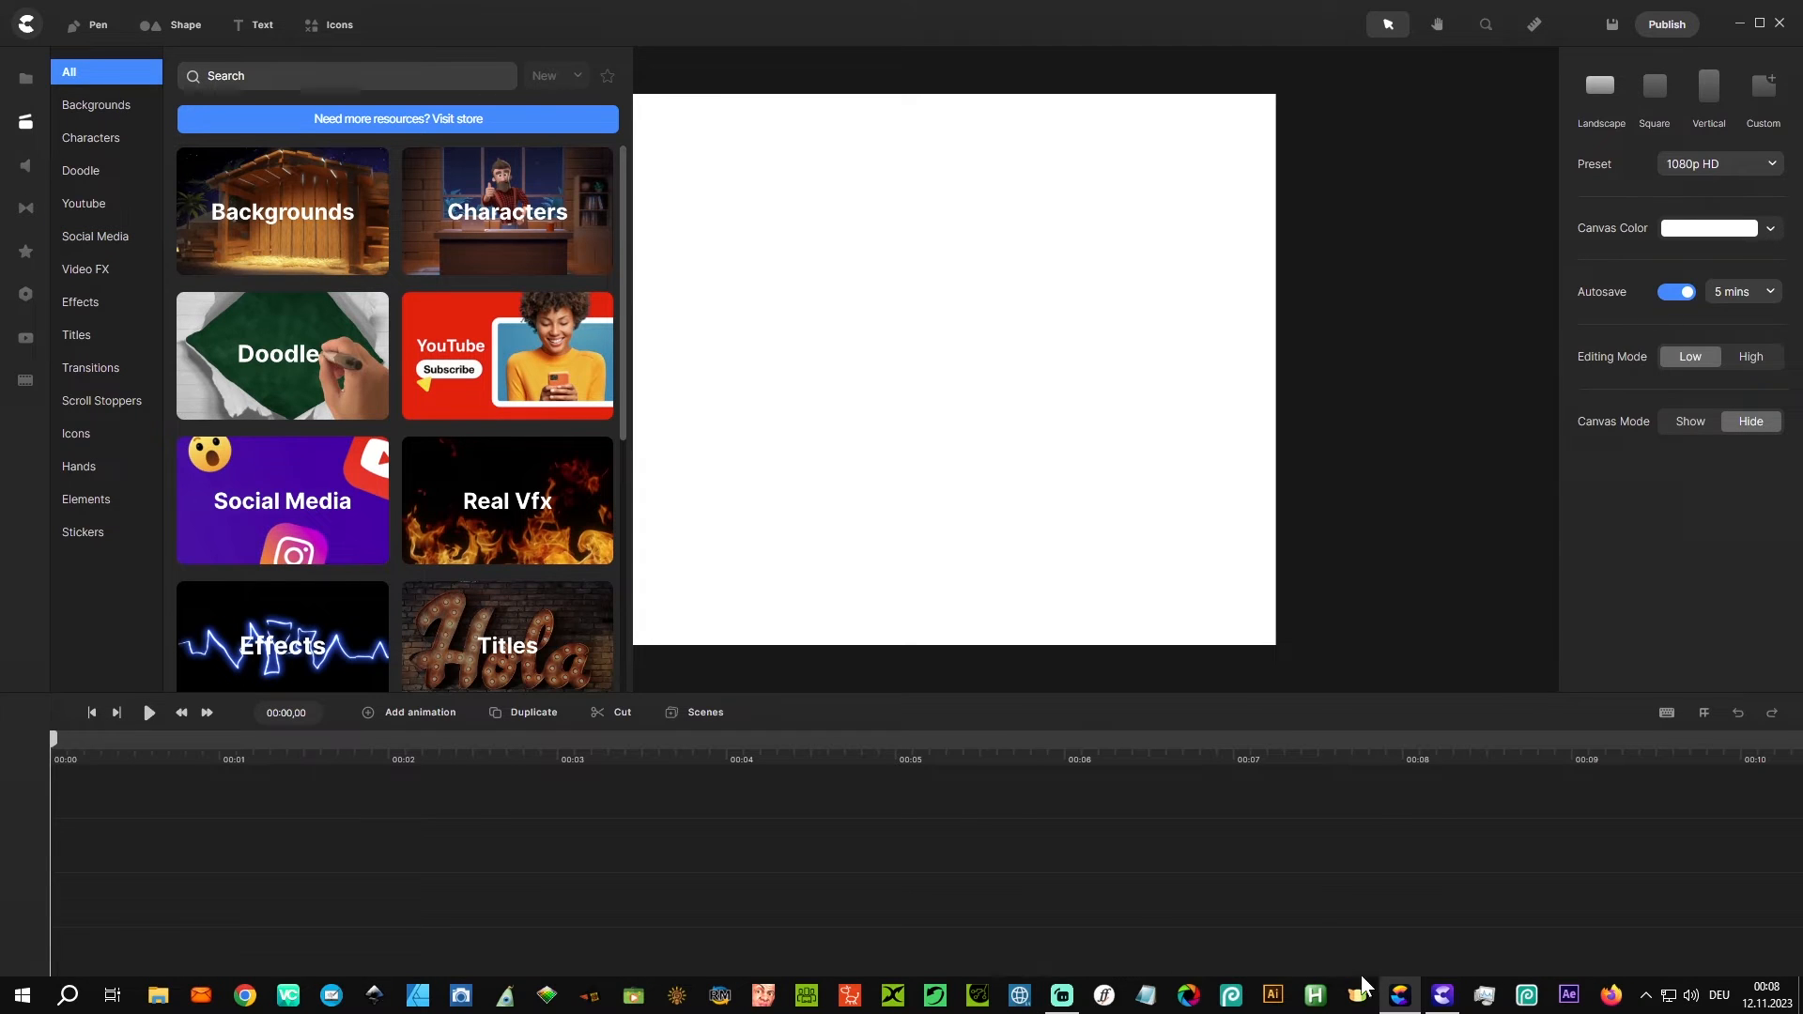
Step: Switch back to the CreateStudio project with the two texts and examine the full range of element categories
{"action": "left_click", "coordinate": [1442, 1001]}
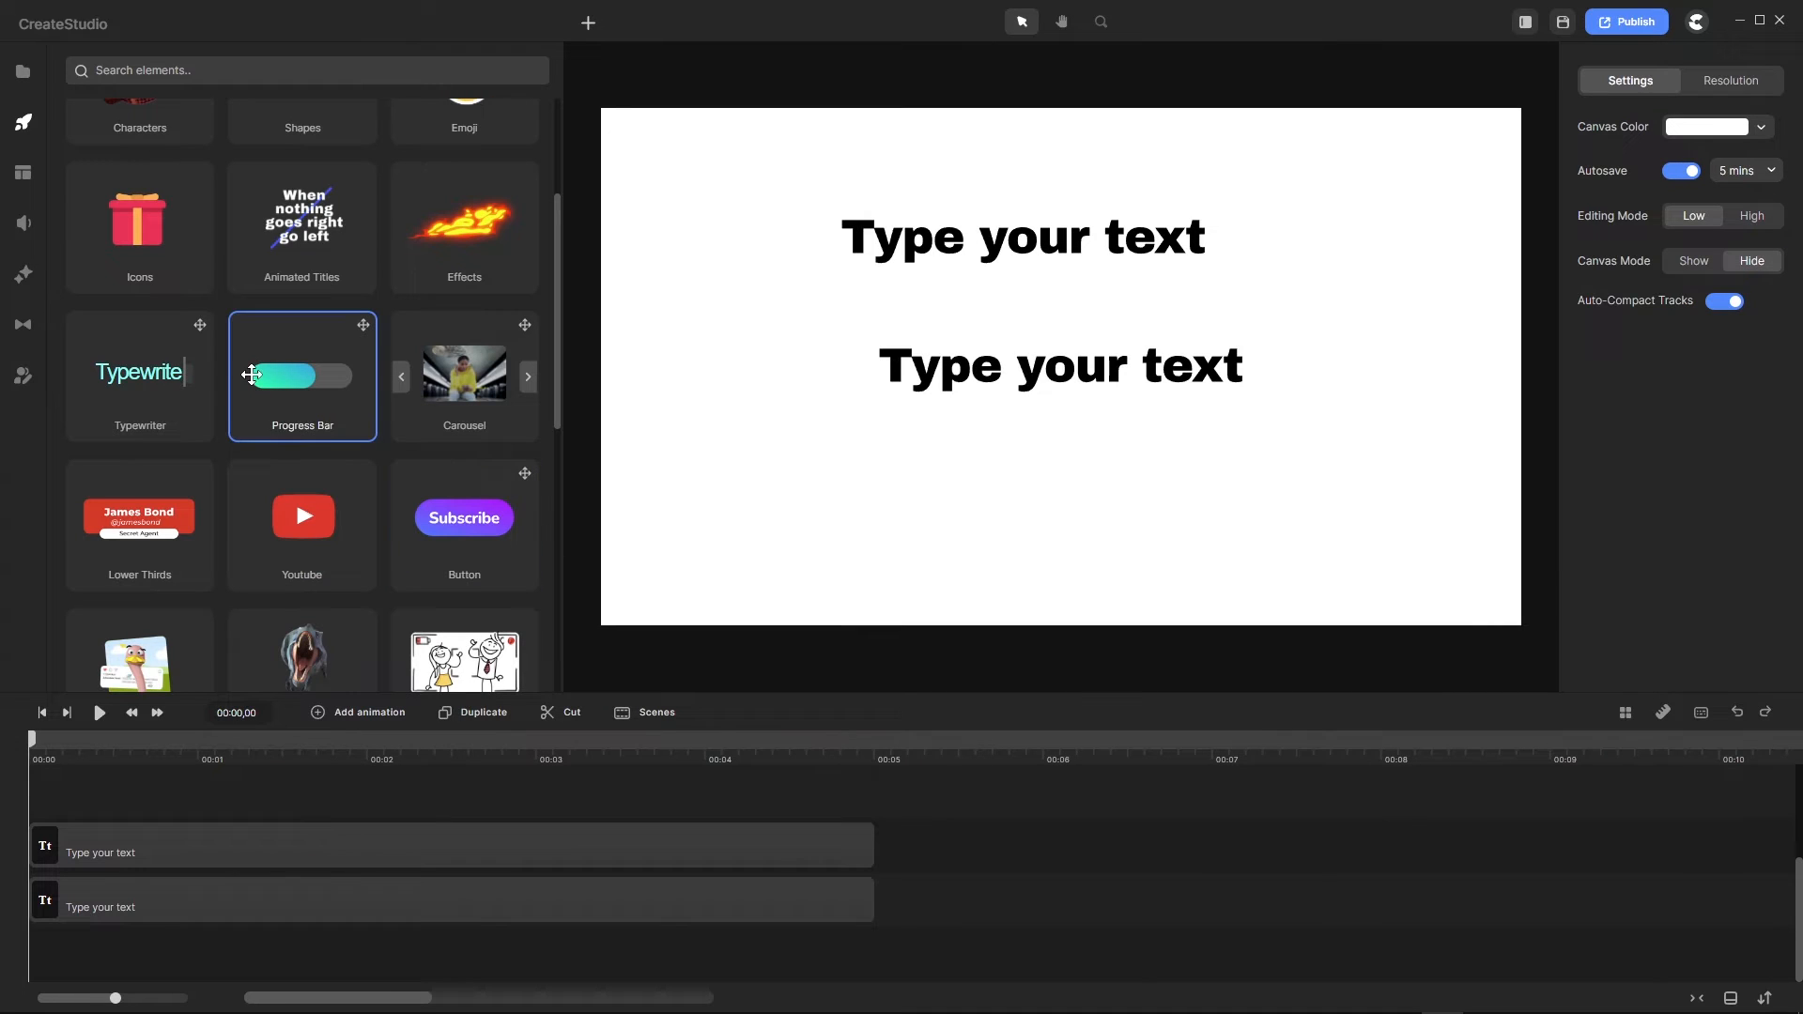
{"action": "scroll", "coordinate": [270, 345], "scroll_direction": "up", "scroll_amount": 3}
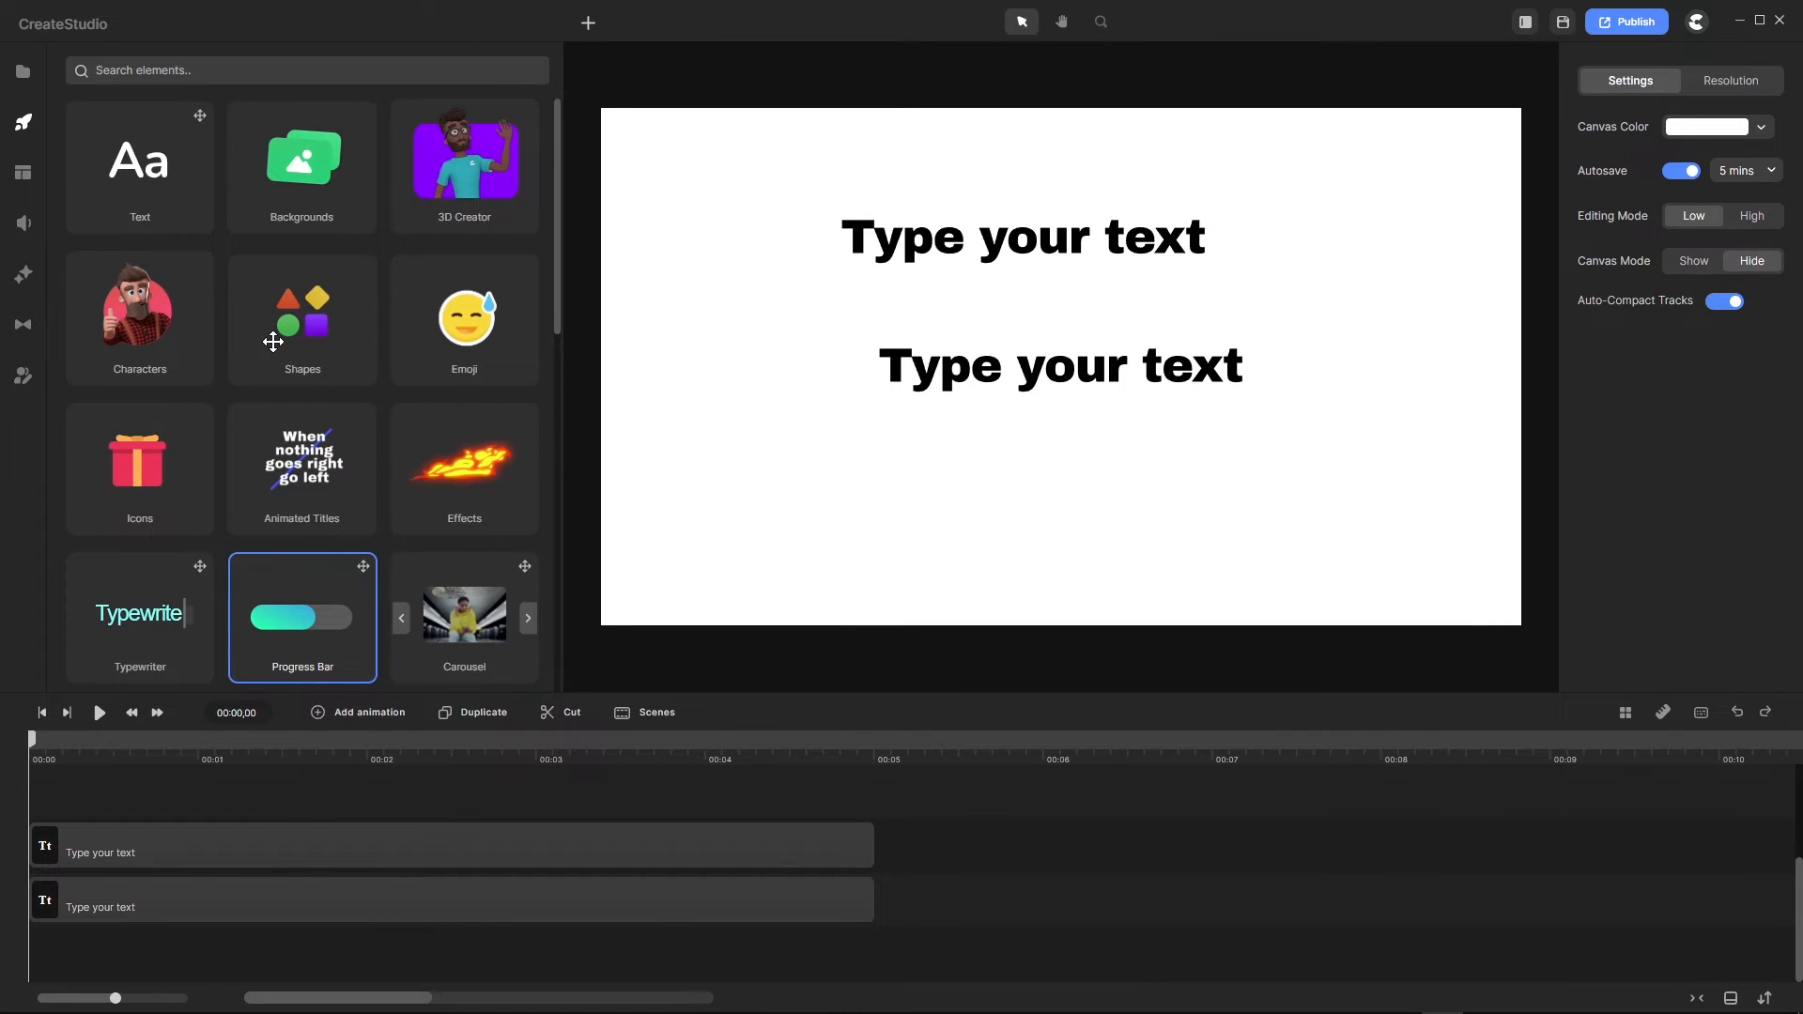
{"action": "scroll", "coordinate": [272, 342], "scroll_direction": "down", "scroll_amount": 1}
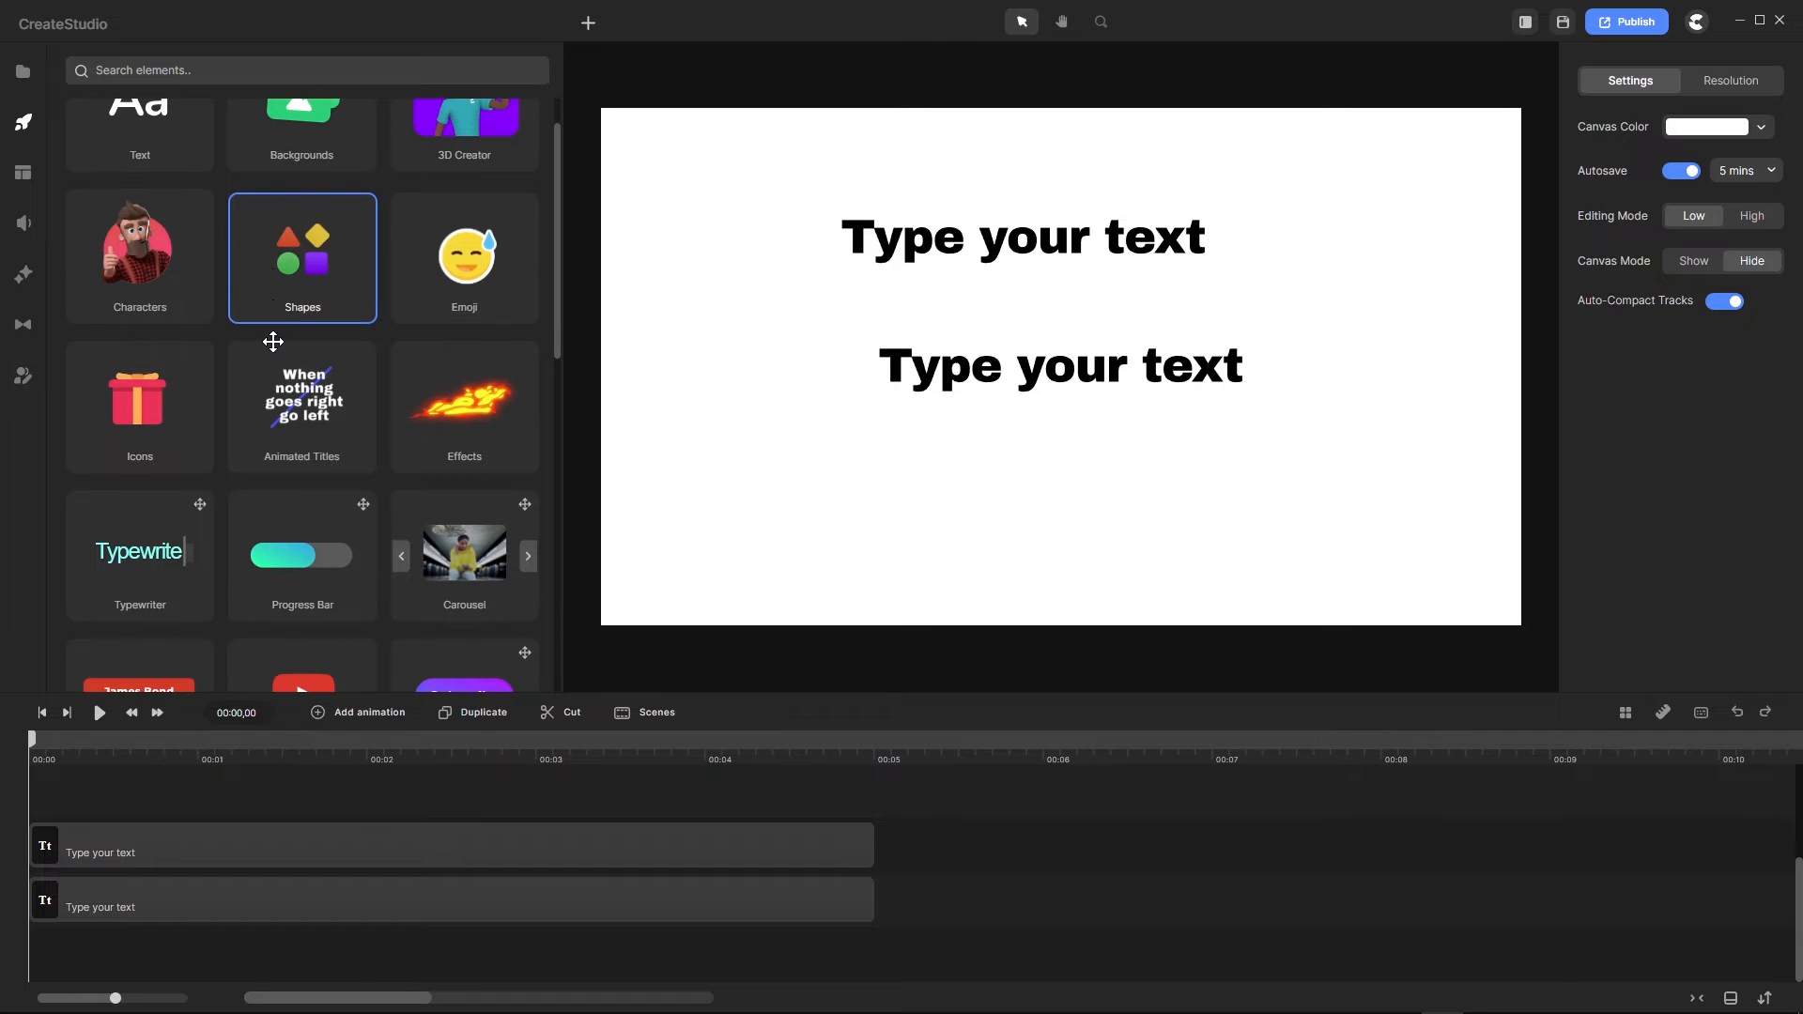
{"action": "scroll", "coordinate": [273, 341], "scroll_direction": "up", "scroll_amount": 1}
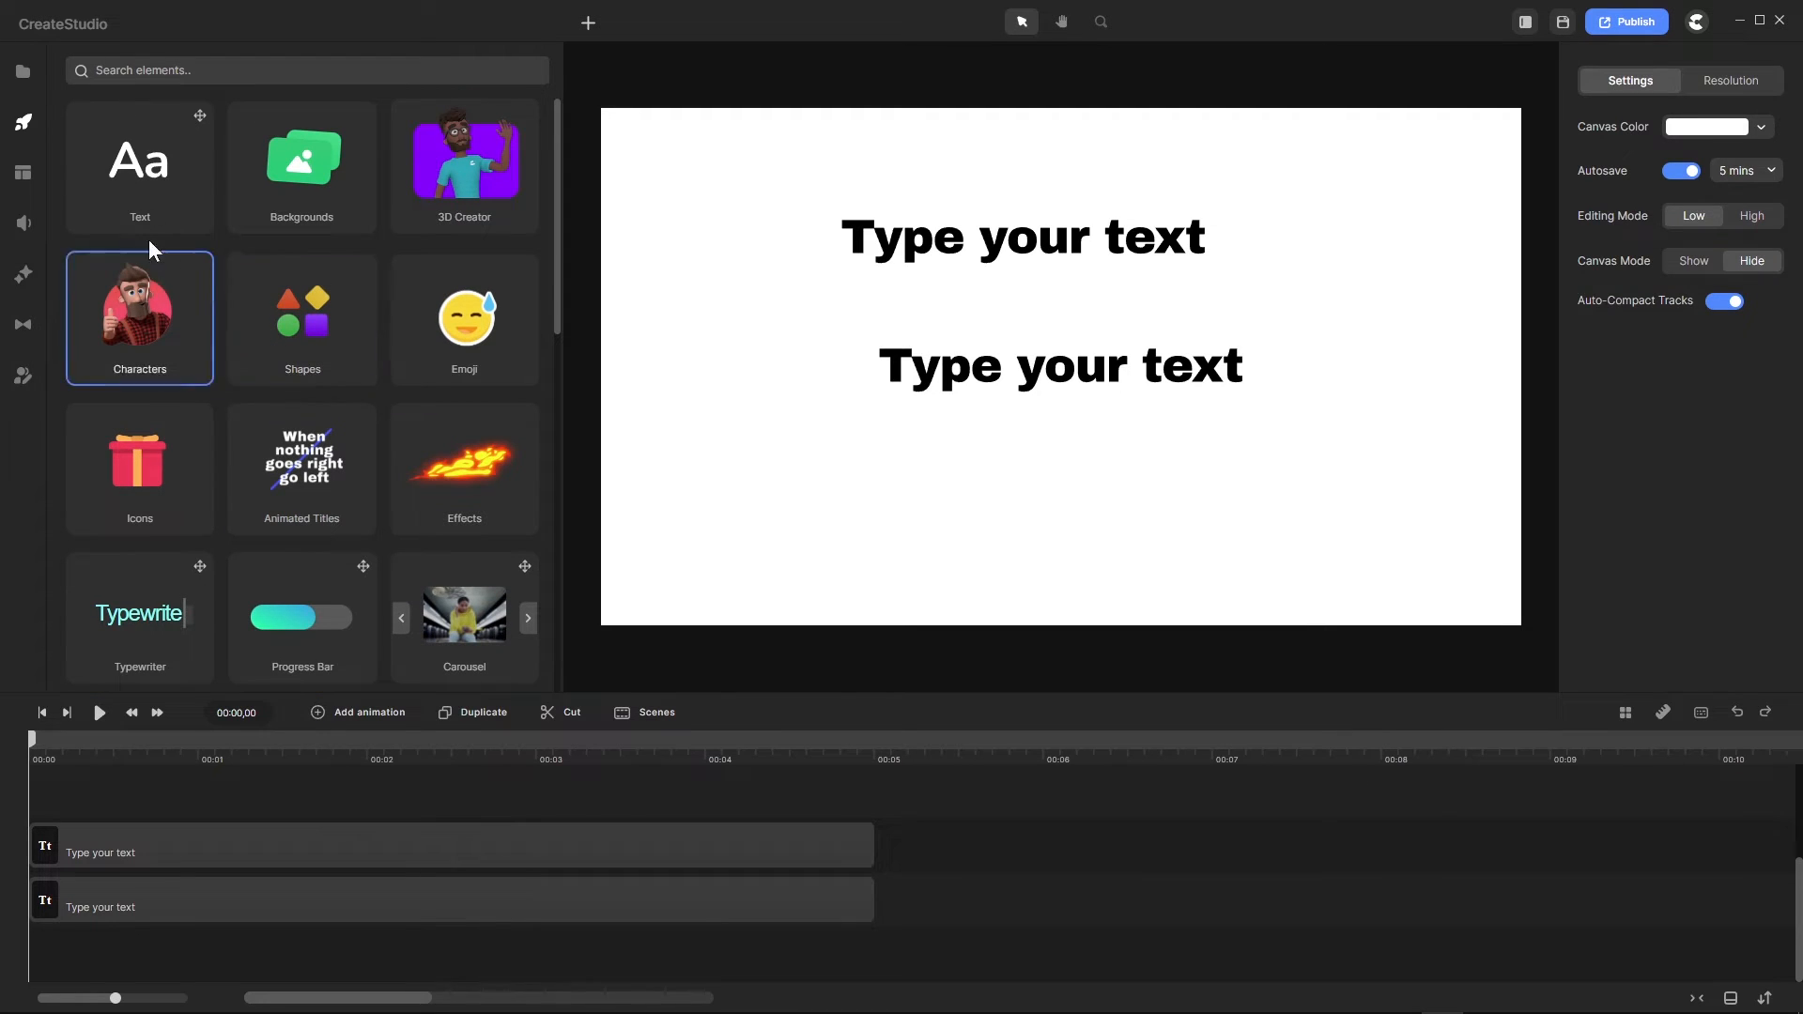
{"action": "scroll", "coordinate": [363, 338], "scroll_direction": "down", "scroll_amount": 7}
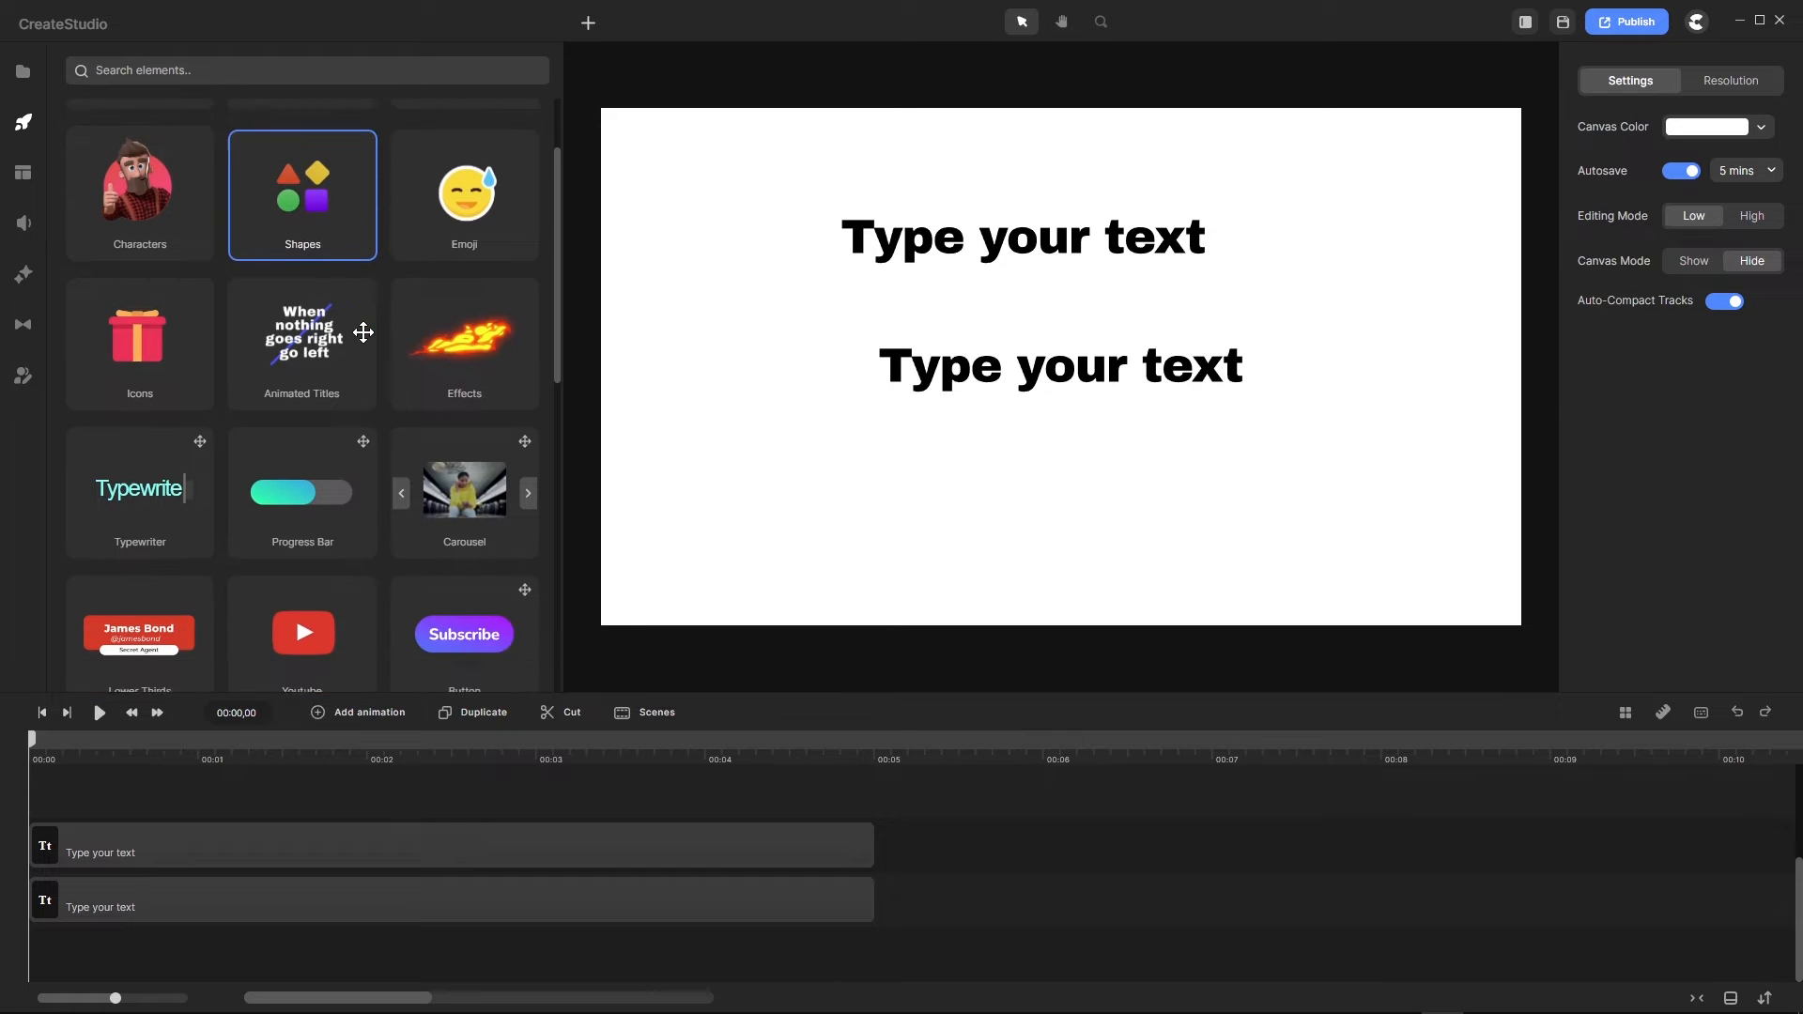
{"action": "scroll", "coordinate": [363, 333], "scroll_direction": "down", "scroll_amount": 7}
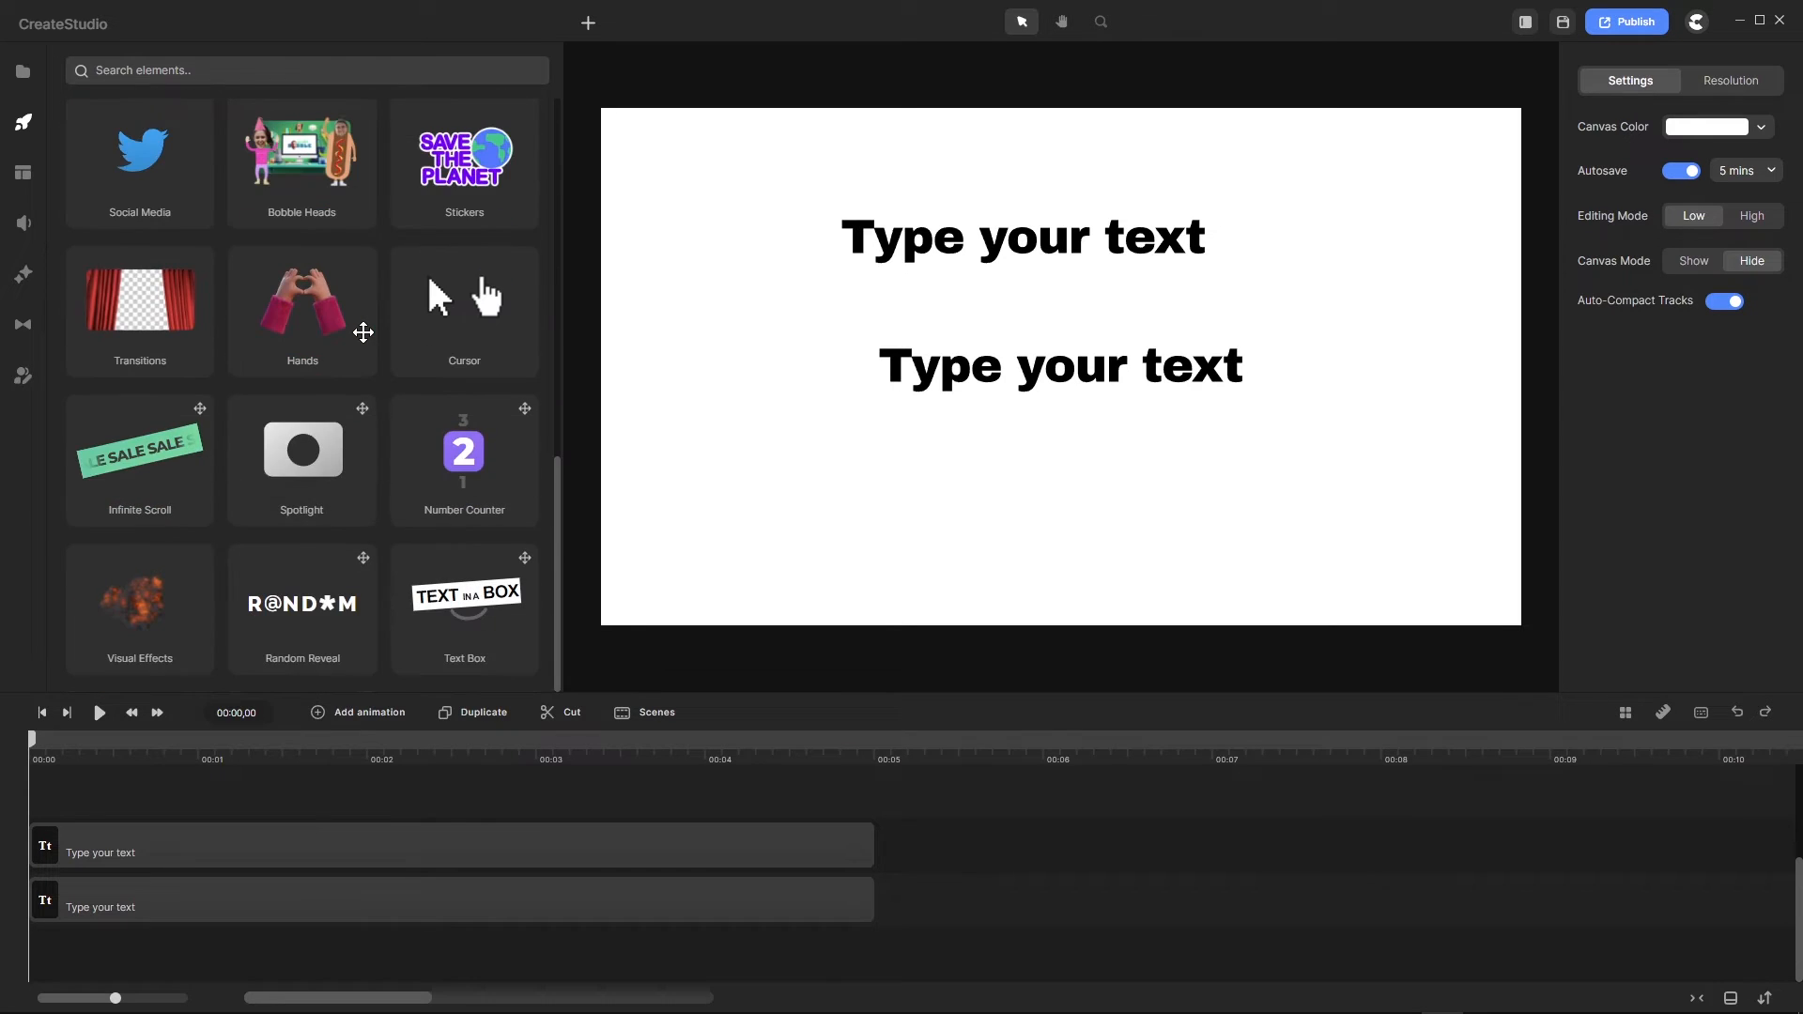
{"action": "scroll", "coordinate": [363, 332], "scroll_direction": "up", "scroll_amount": 13}
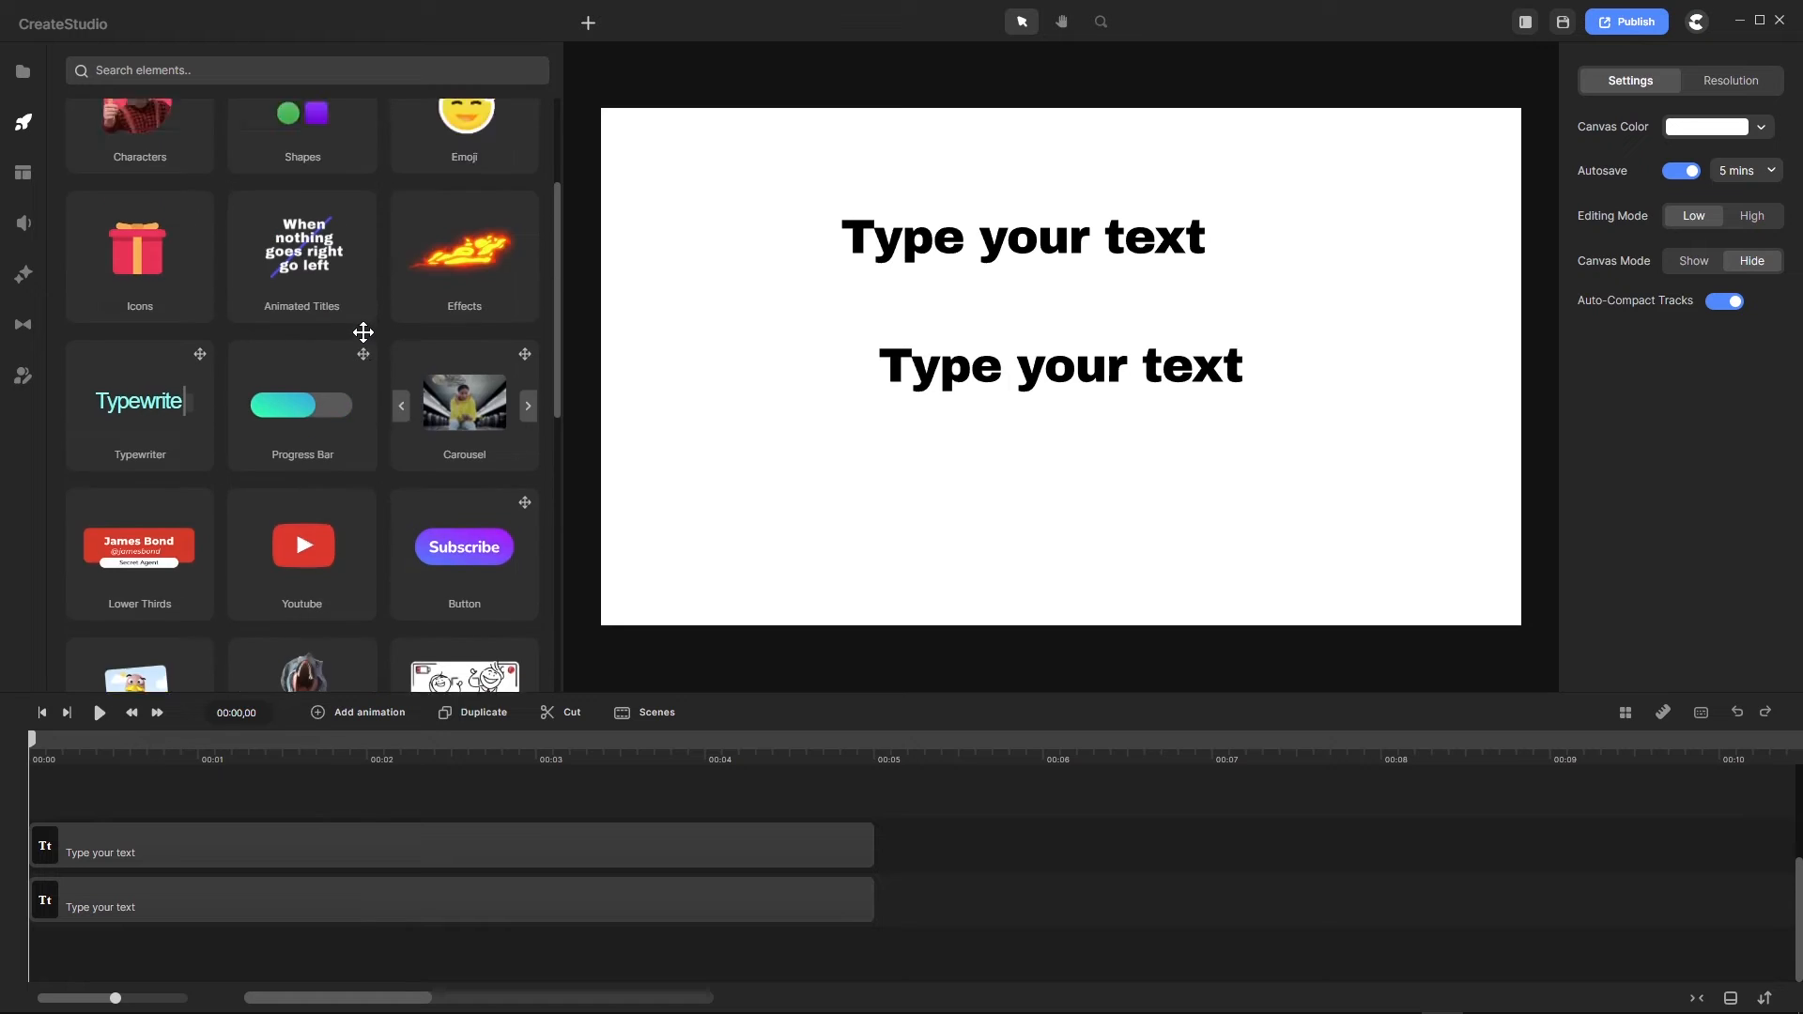
{"action": "scroll", "coordinate": [362, 332], "scroll_direction": "up", "scroll_amount": 1}
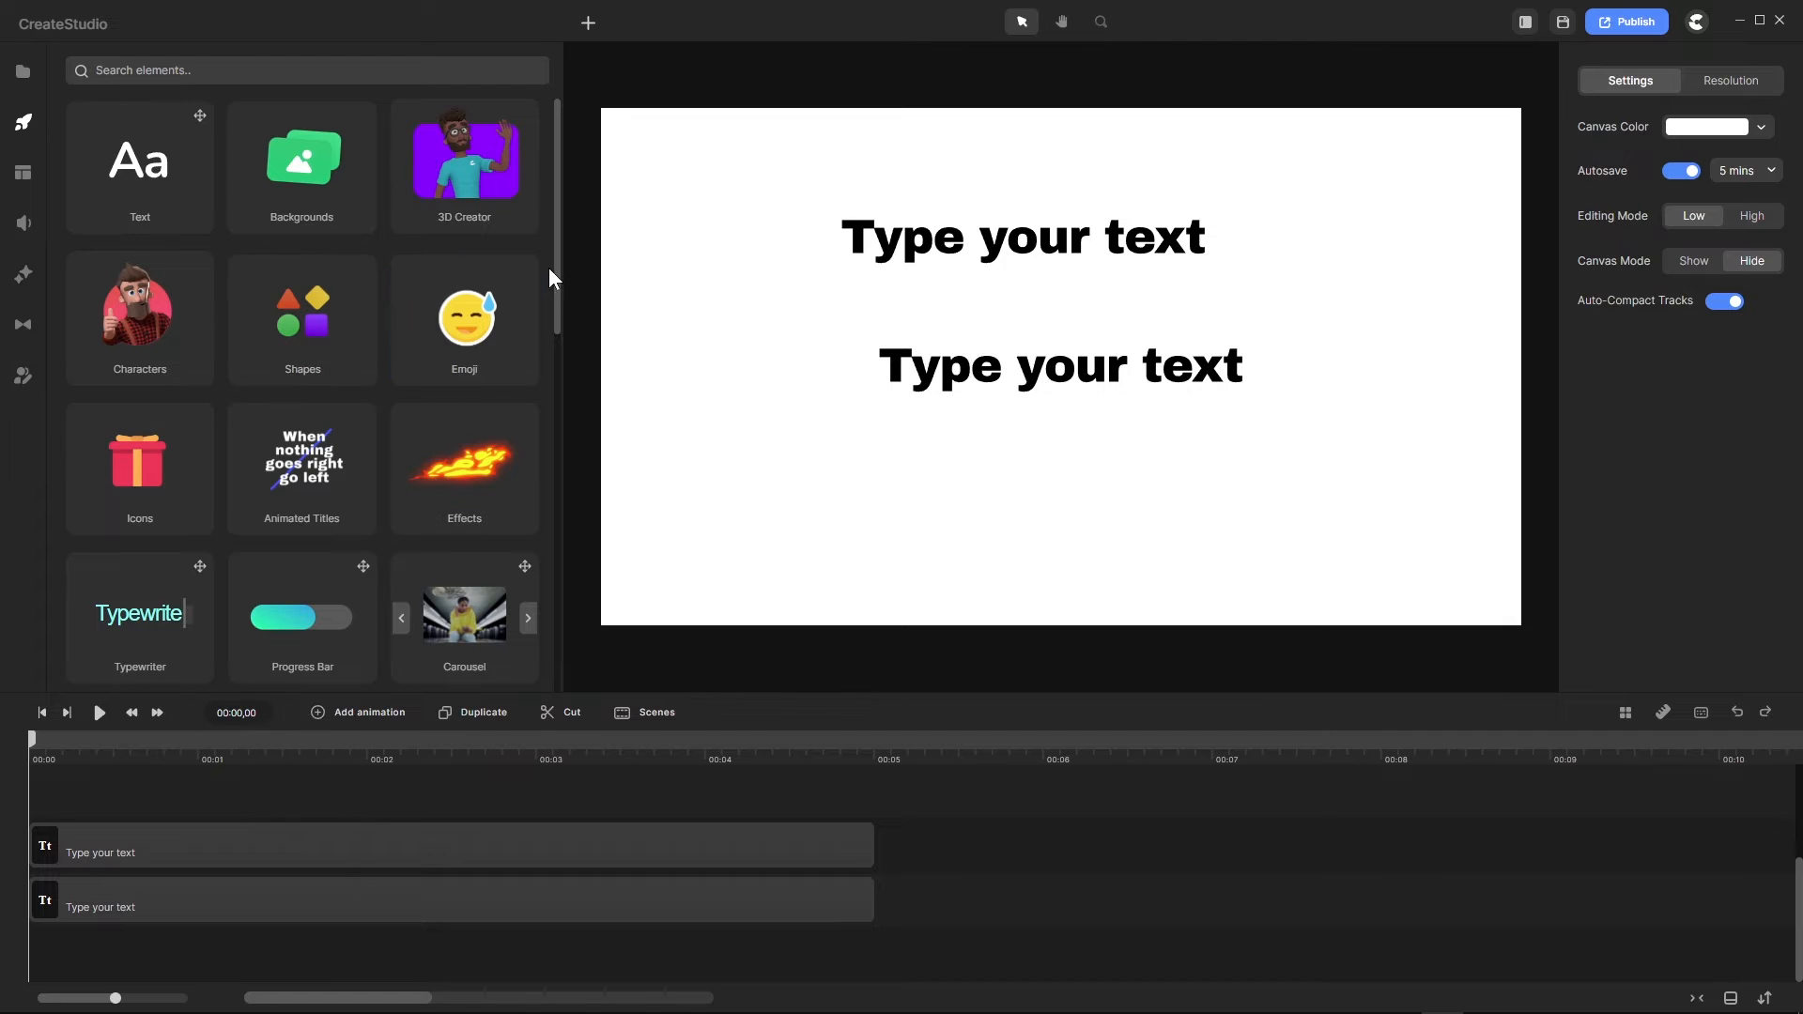
{"action": "mouse_move", "coordinate": [558, 269]}
{"action": "left_mouse_down"}
{"action": "mouse_move", "coordinate": [554, 579]}
{"action": "mouse_move", "coordinate": [547, 230]}
{"action": "left_mouse_up"}
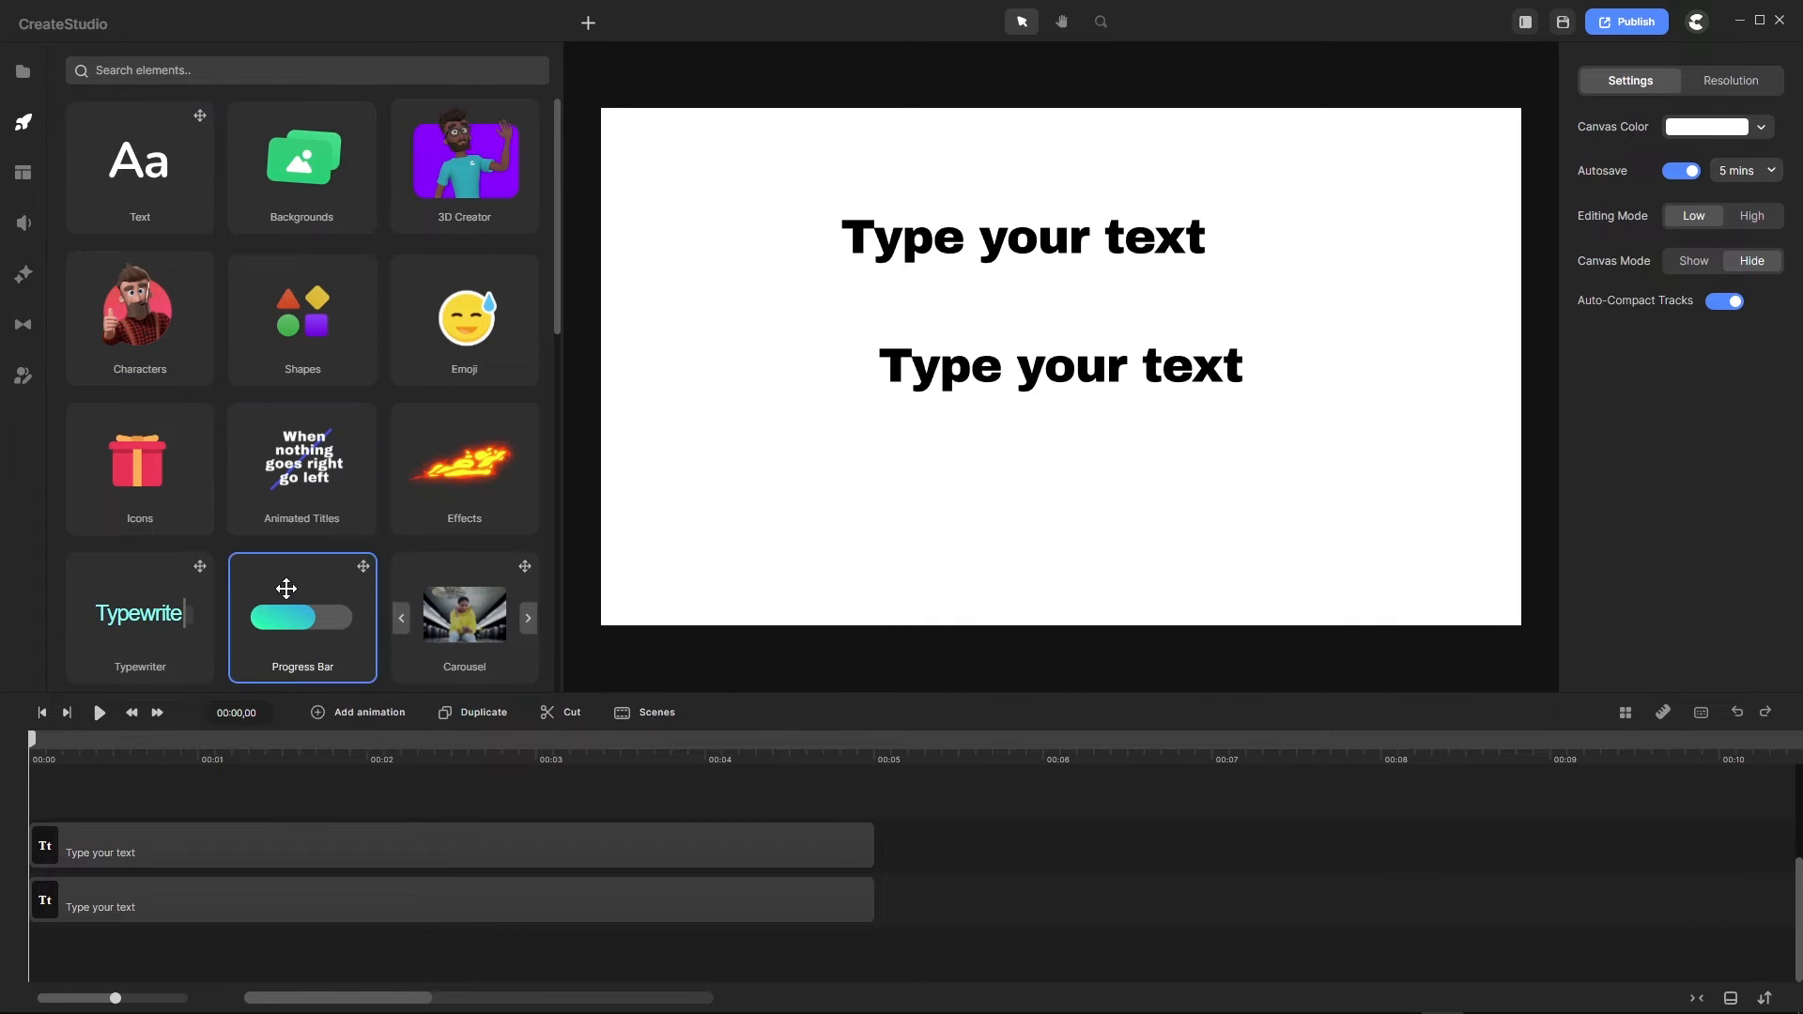
Step: Look through the components, audio recording options, effects and transitions offered for the project
{"action": "left_click", "coordinate": [24, 273]}
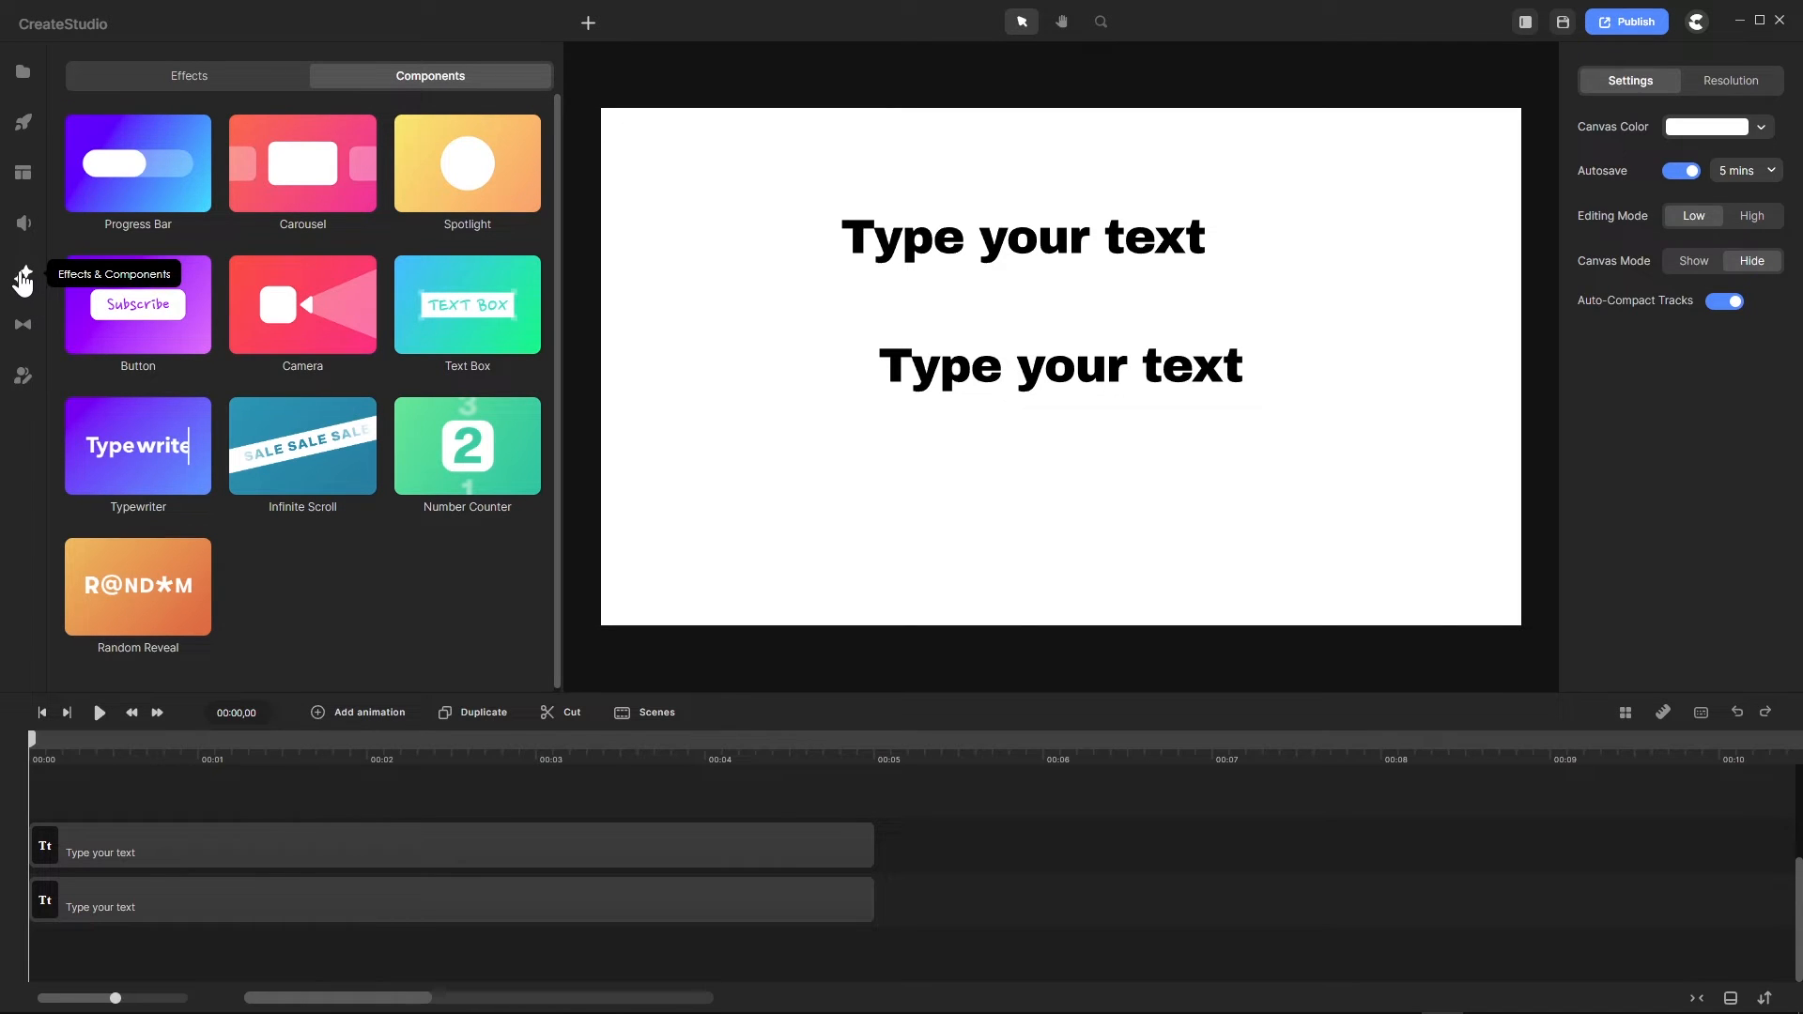
{"action": "left_click", "coordinate": [23, 228]}
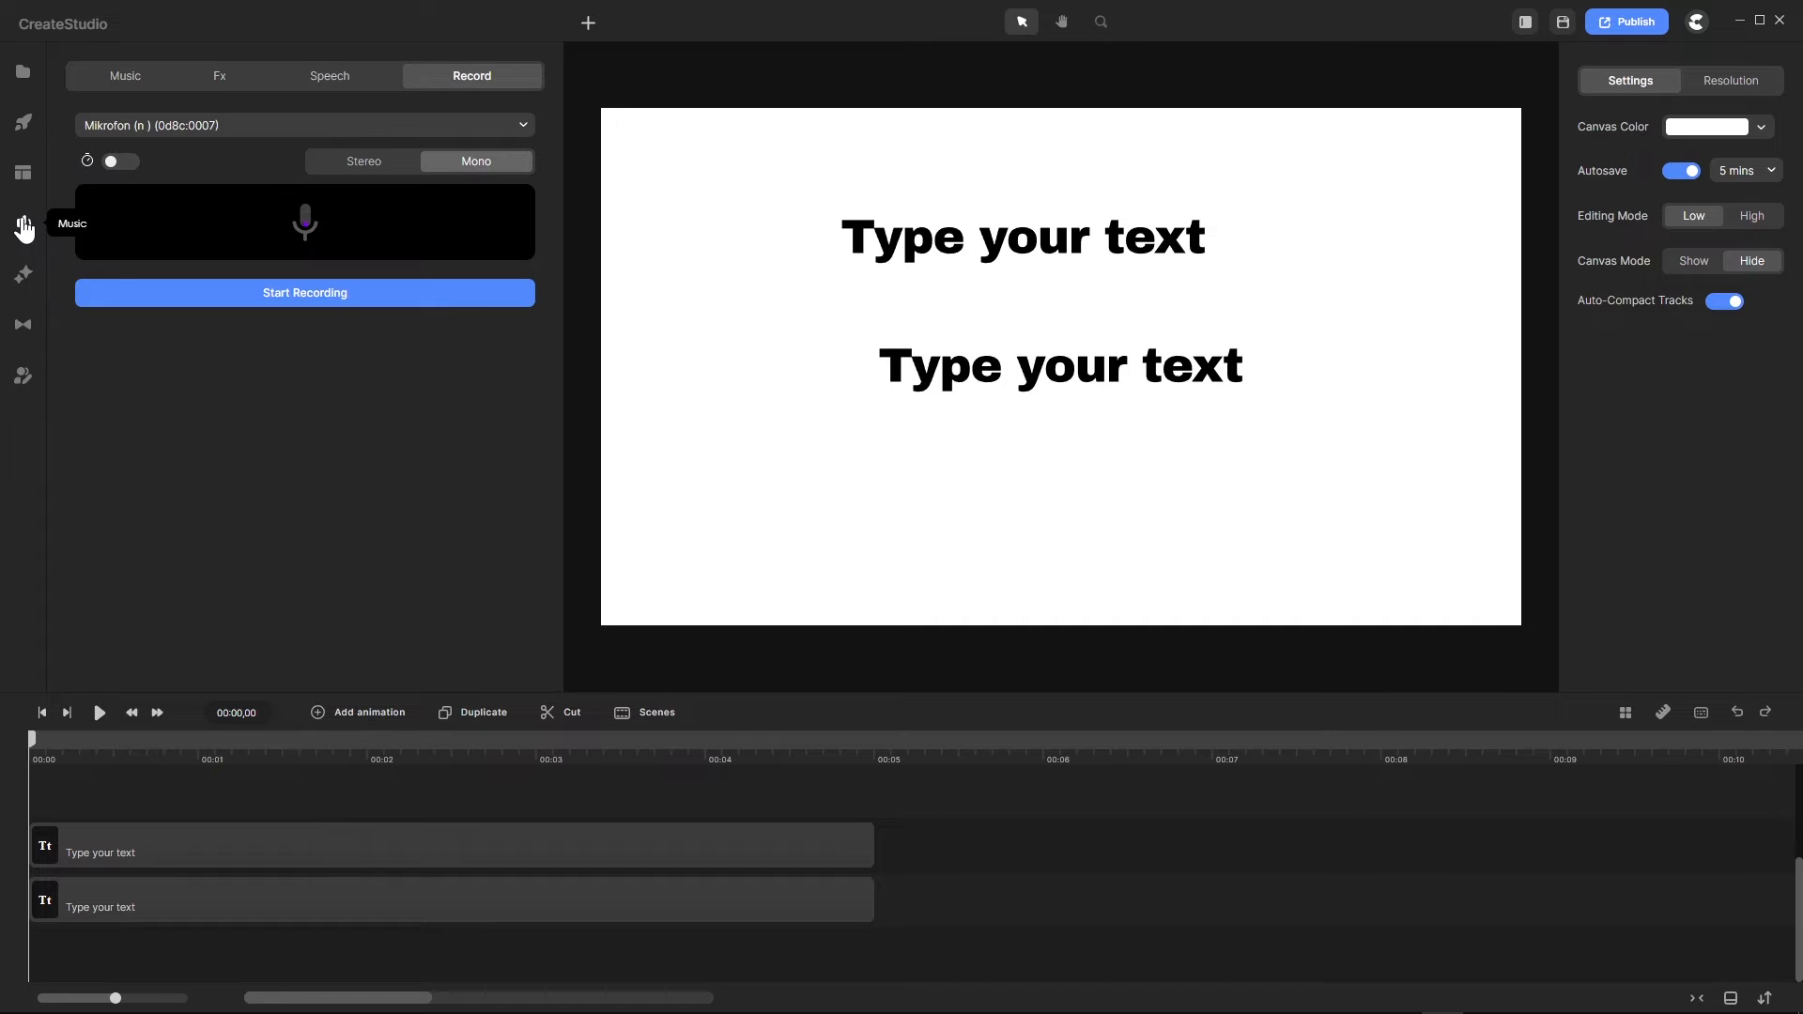
{"action": "left_click", "coordinate": [24, 281]}
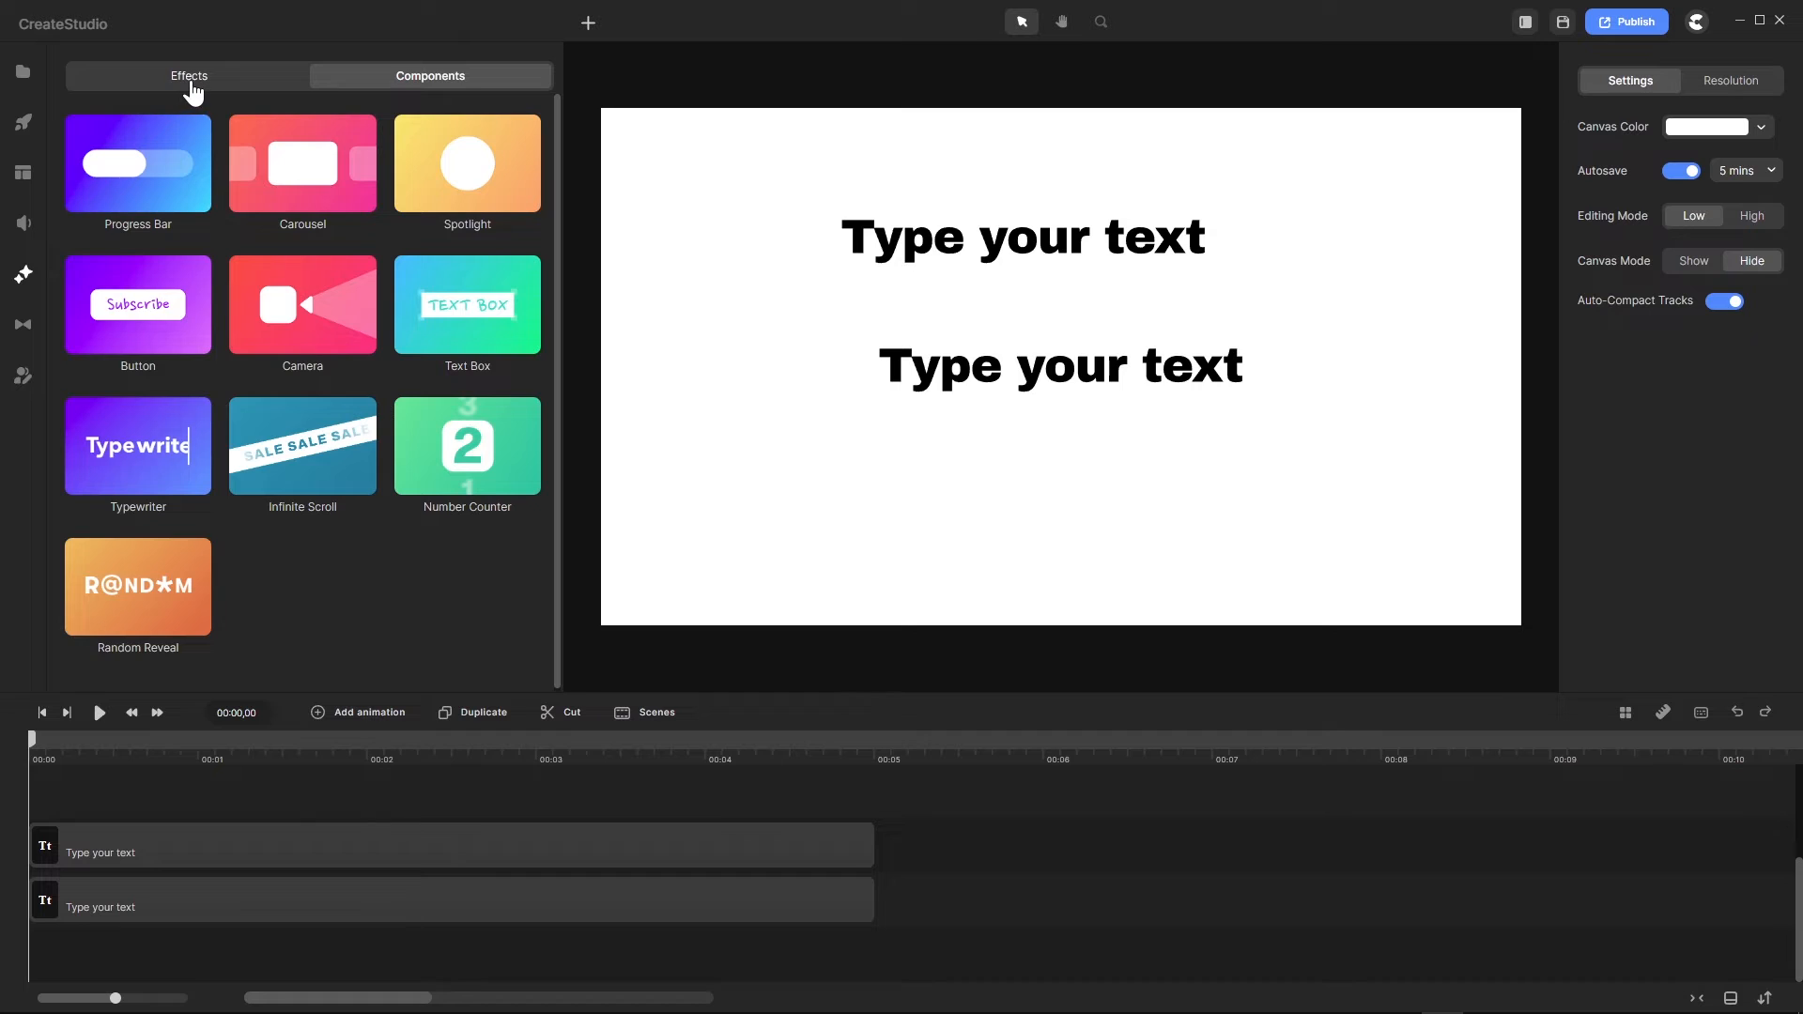
{"action": "left_click", "coordinate": [192, 83]}
{"action": "left_click", "coordinate": [445, 75]}
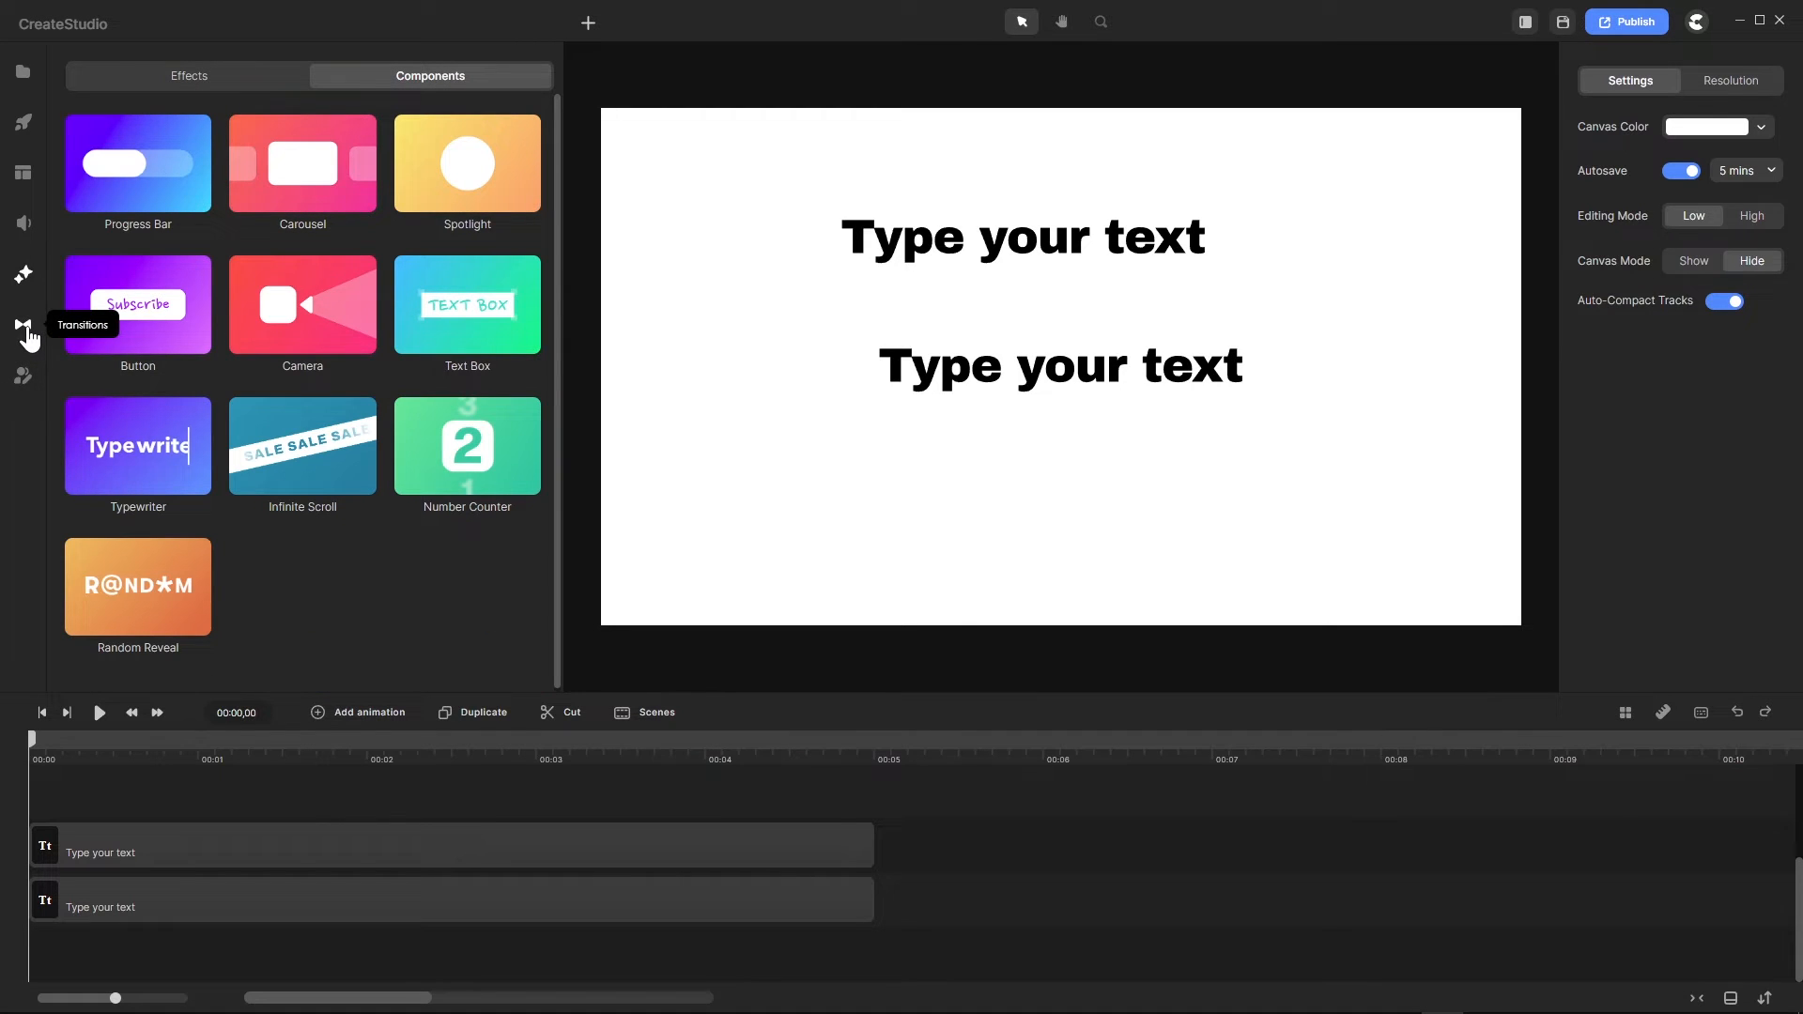
{"action": "left_click", "coordinate": [26, 328]}
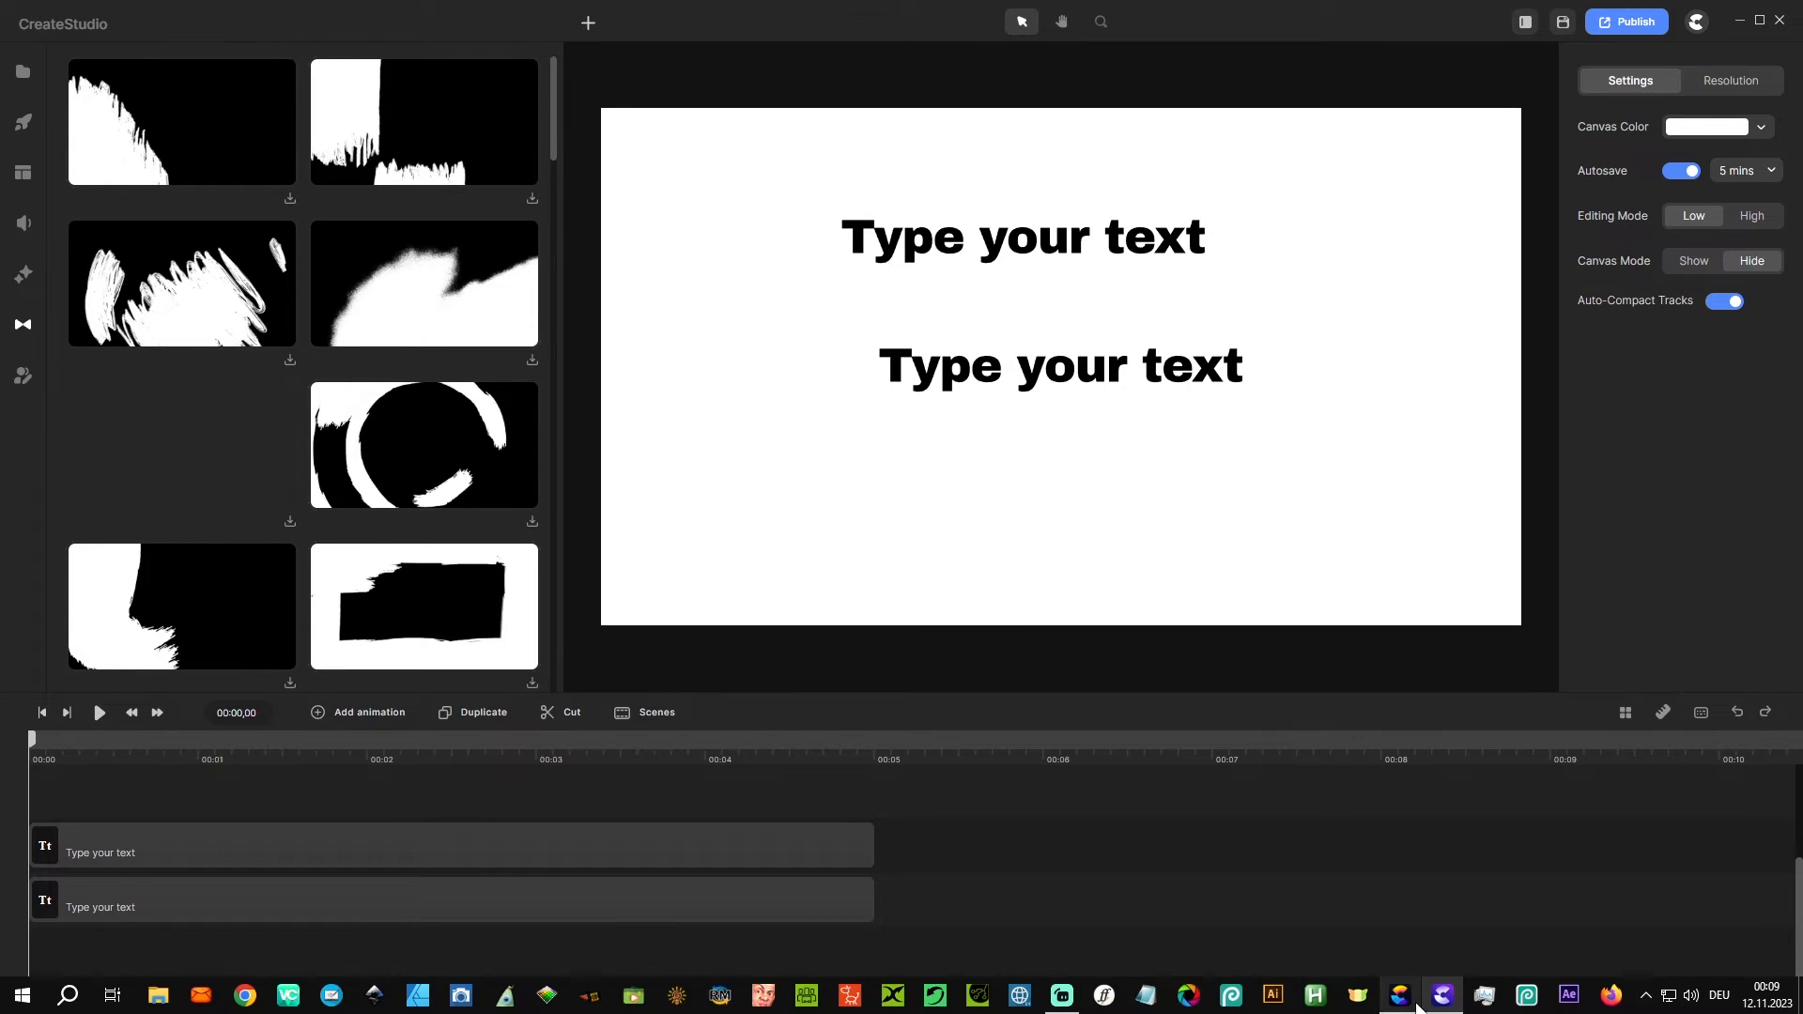
Step: Check the other CreateStudio window again, return to the project with the two texts, and browse its landscape scene templates
{"action": "left_click", "coordinate": [1439, 997]}
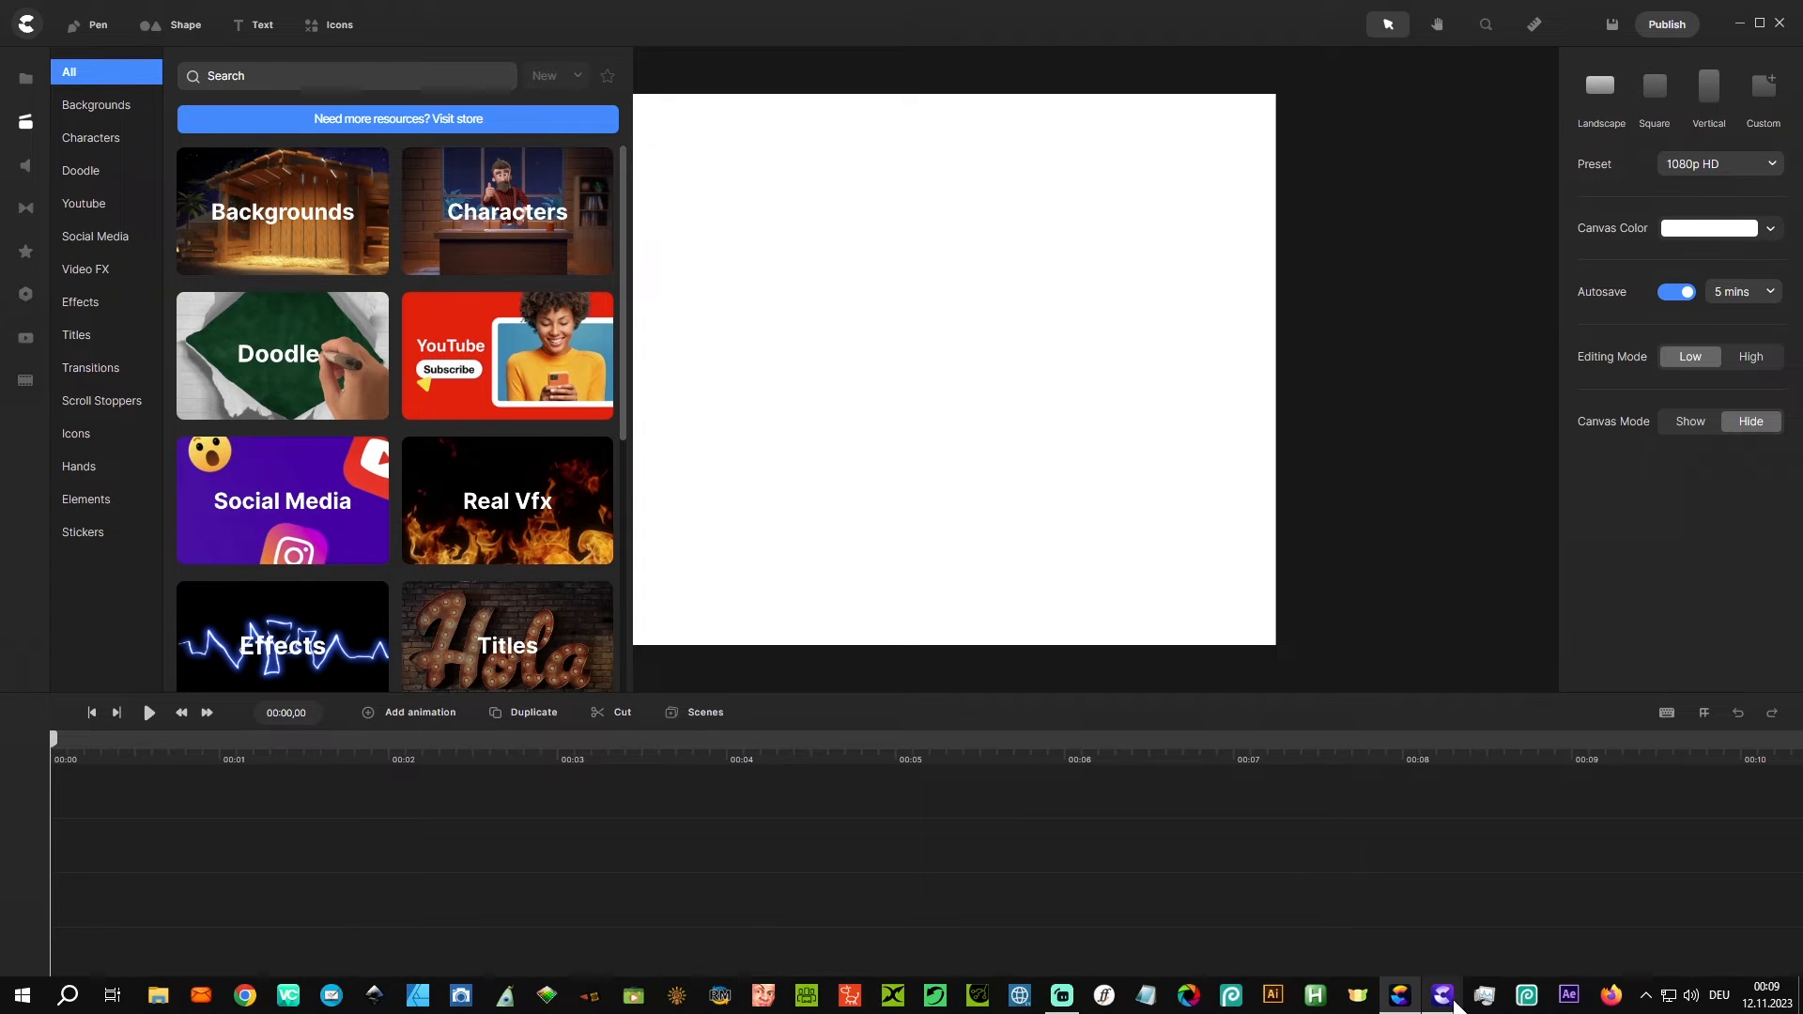
{"action": "left_click", "coordinate": [1446, 998]}
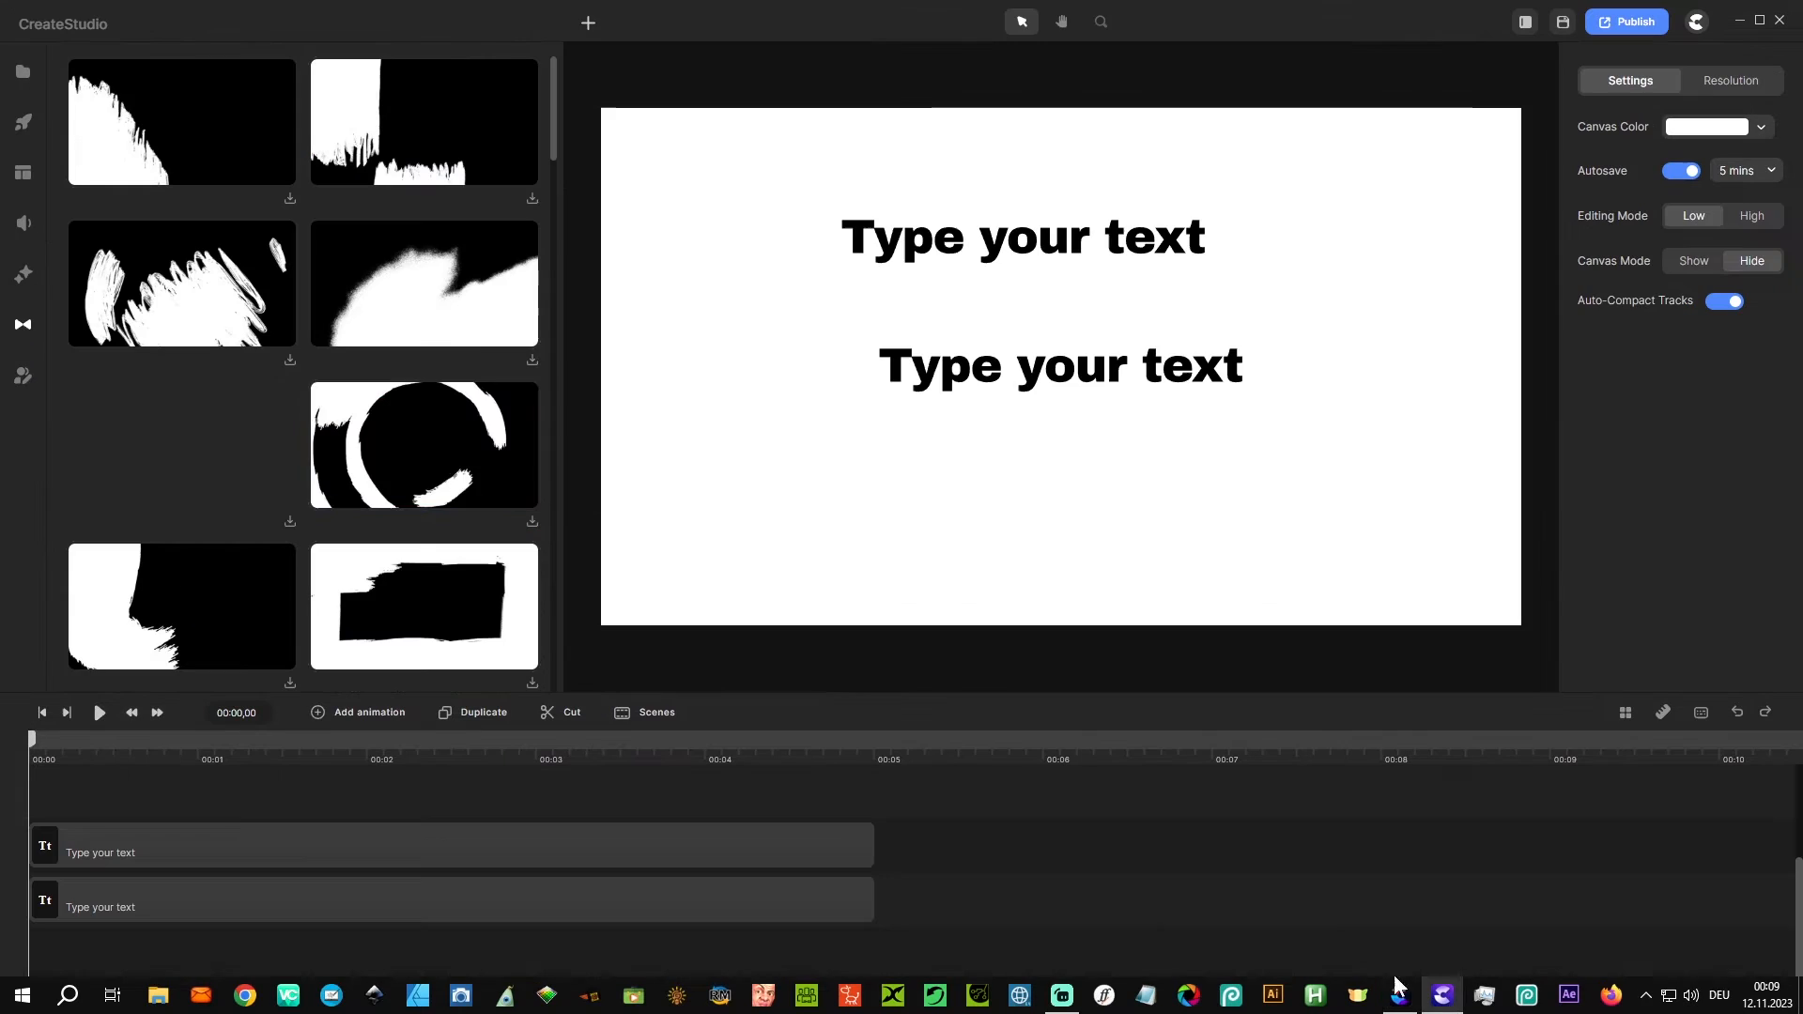
{"action": "left_click", "coordinate": [24, 178]}
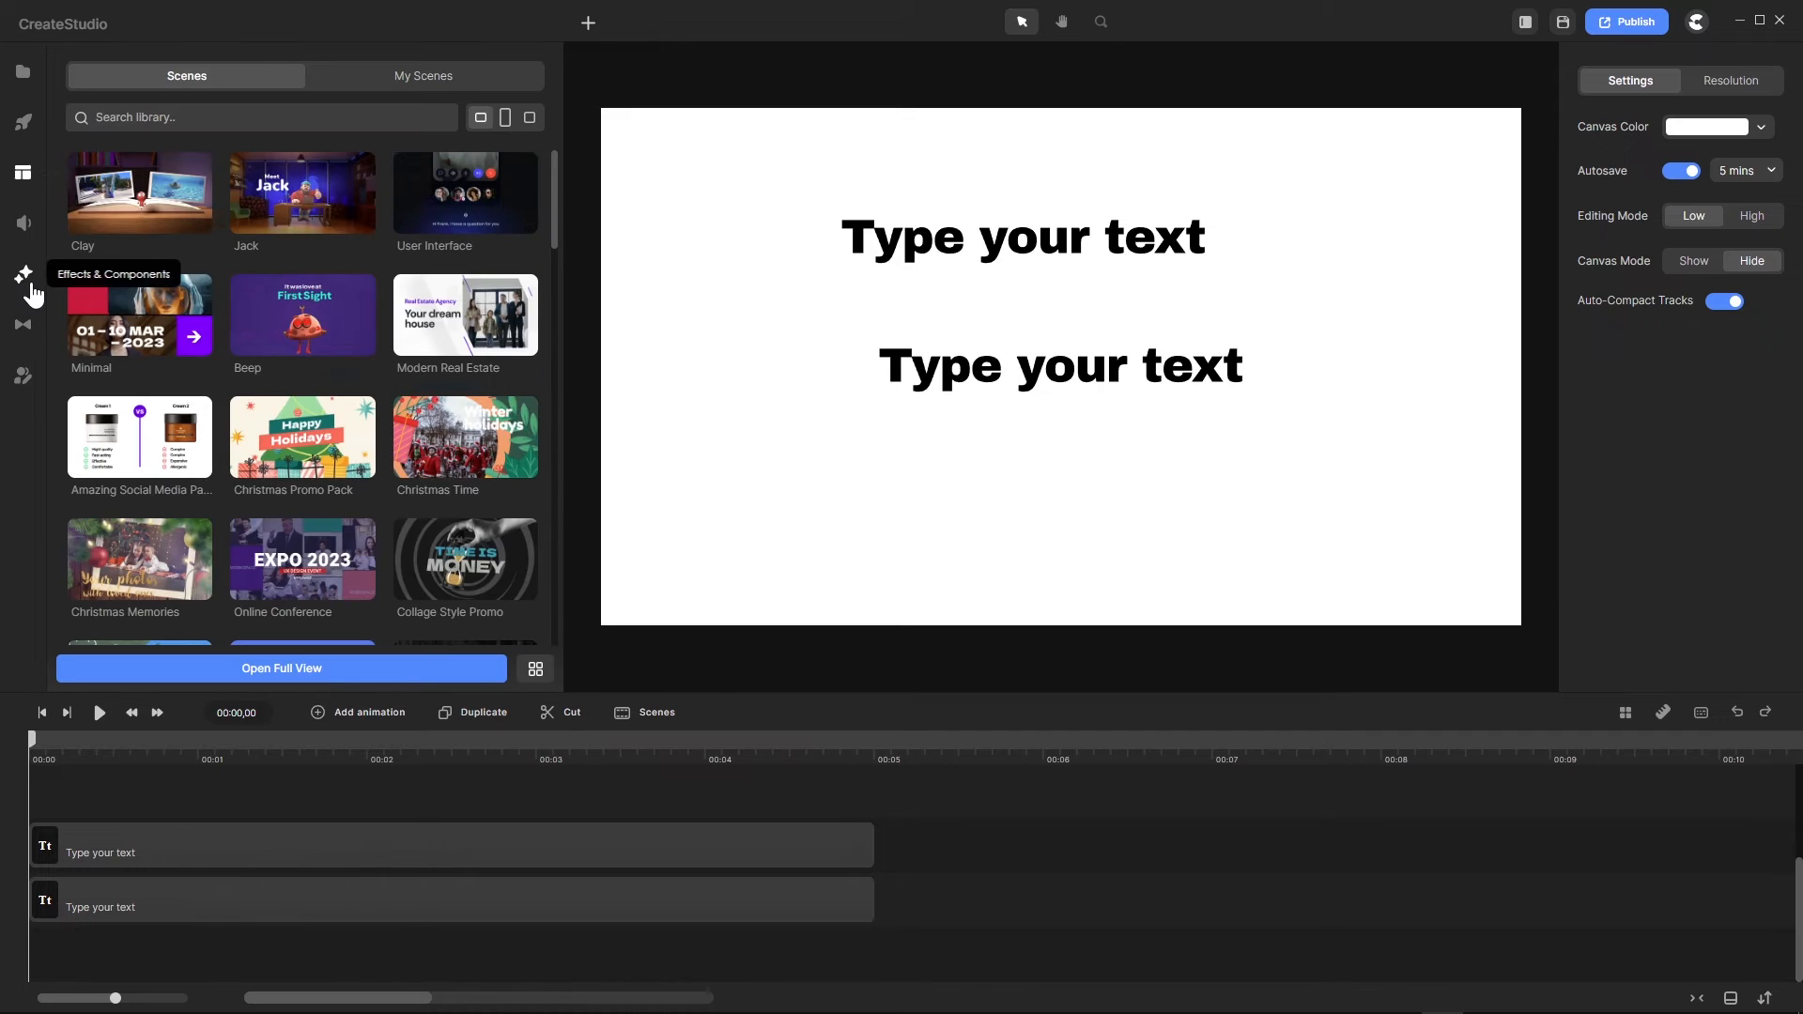
{"action": "scroll", "coordinate": [296, 305], "scroll_direction": "down", "scroll_amount": 3}
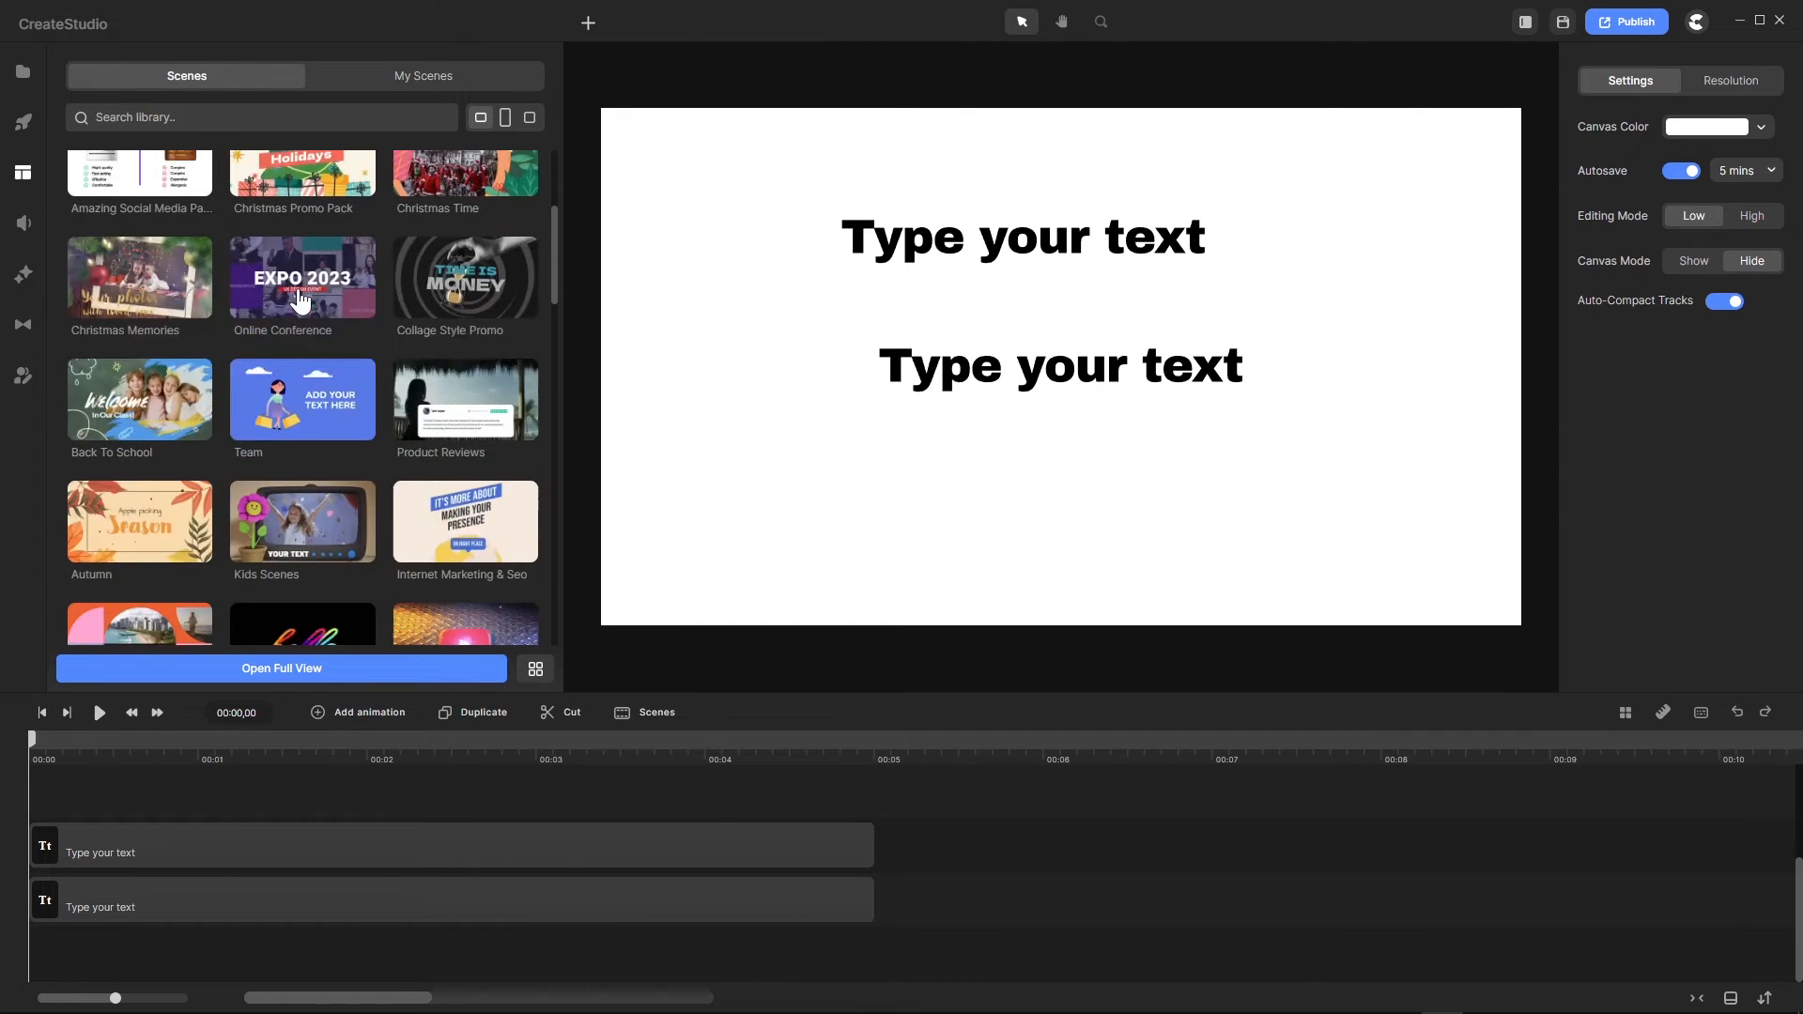
{"action": "scroll", "coordinate": [330, 328], "scroll_direction": "down", "scroll_amount": 10}
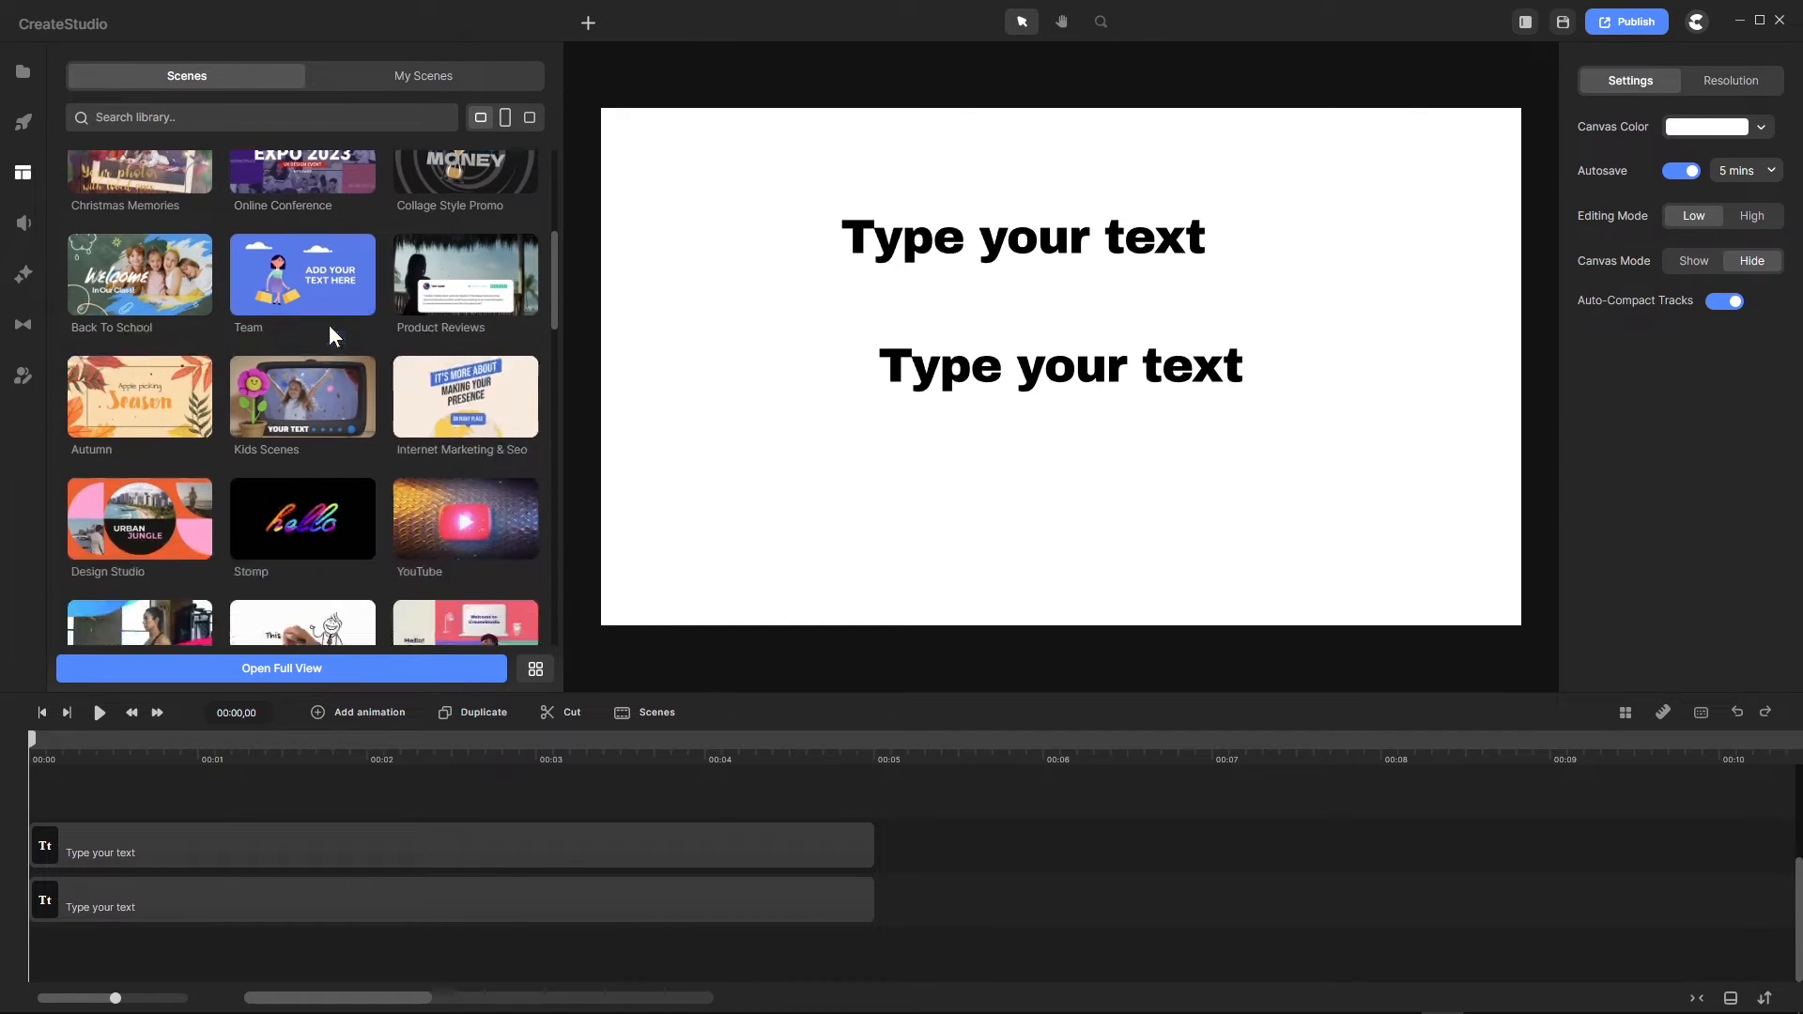
Step: Browse the remaining ready-made landscape scene templates and the collection of own saved scenes
{"action": "scroll", "coordinate": [328, 327], "scroll_direction": "down", "scroll_amount": 10}
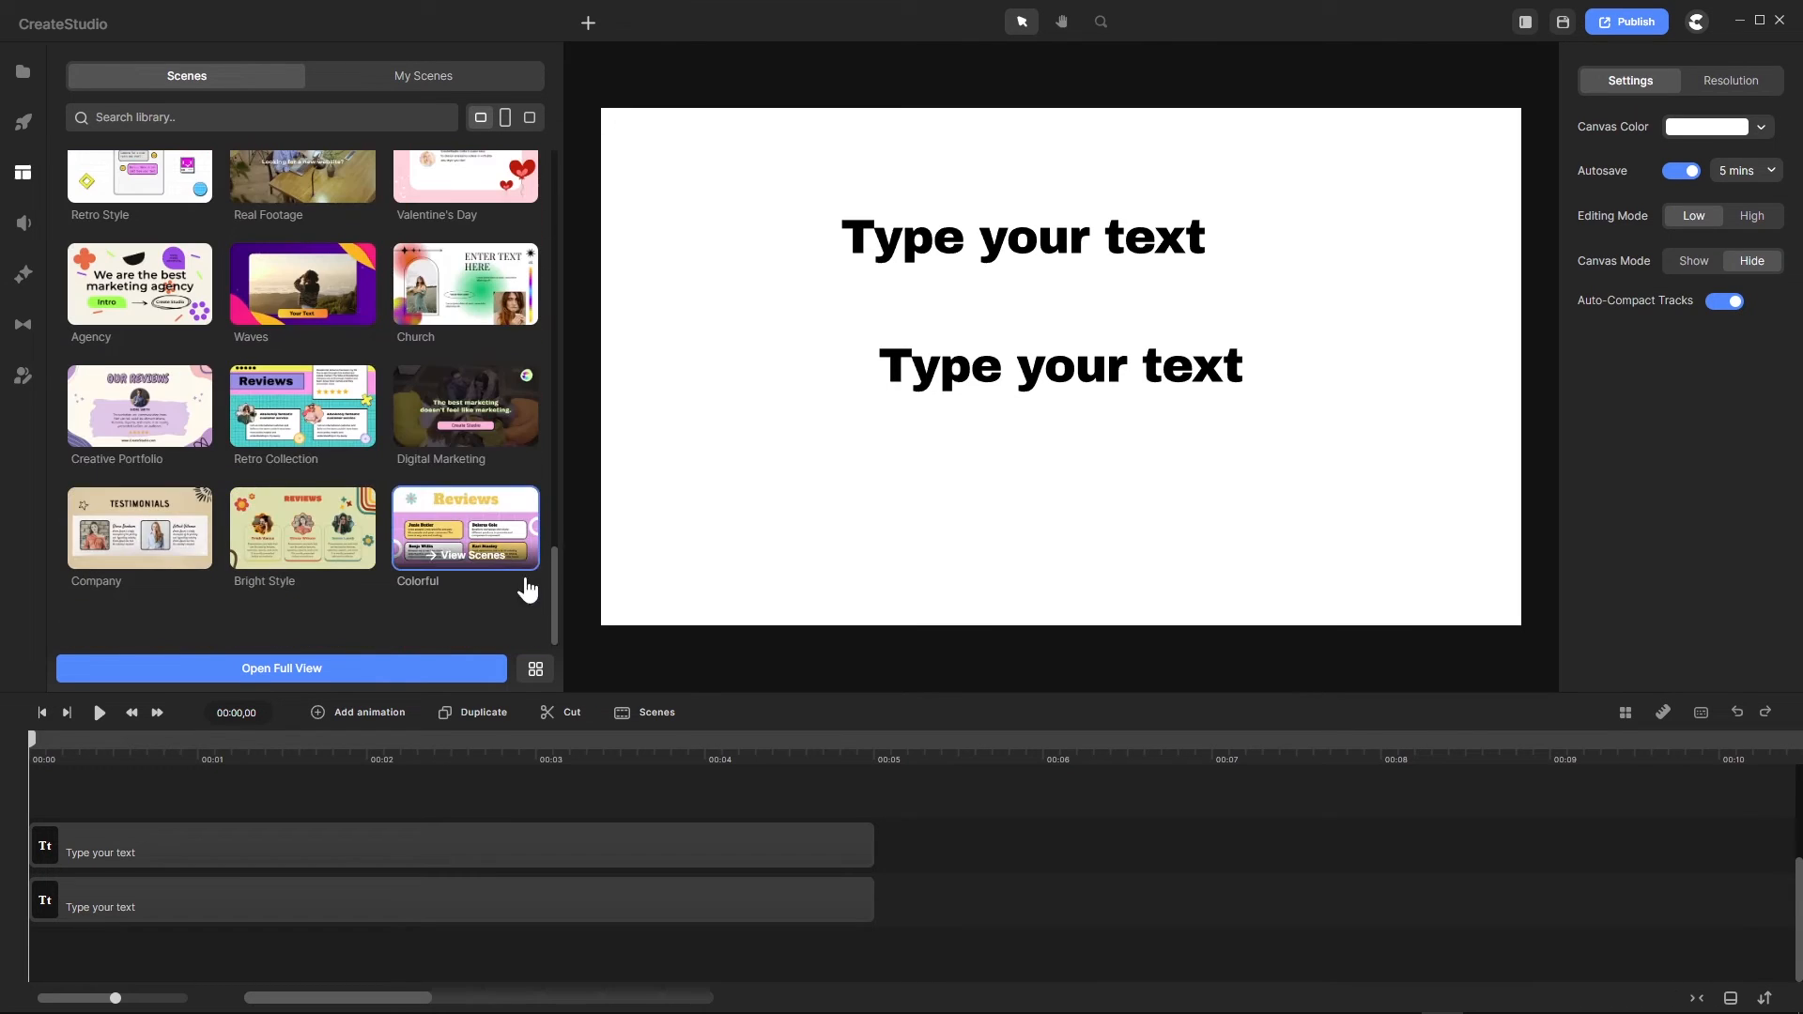
{"action": "left_click_drag", "start_coordinate": [554, 595], "coordinate": [544, 184]}
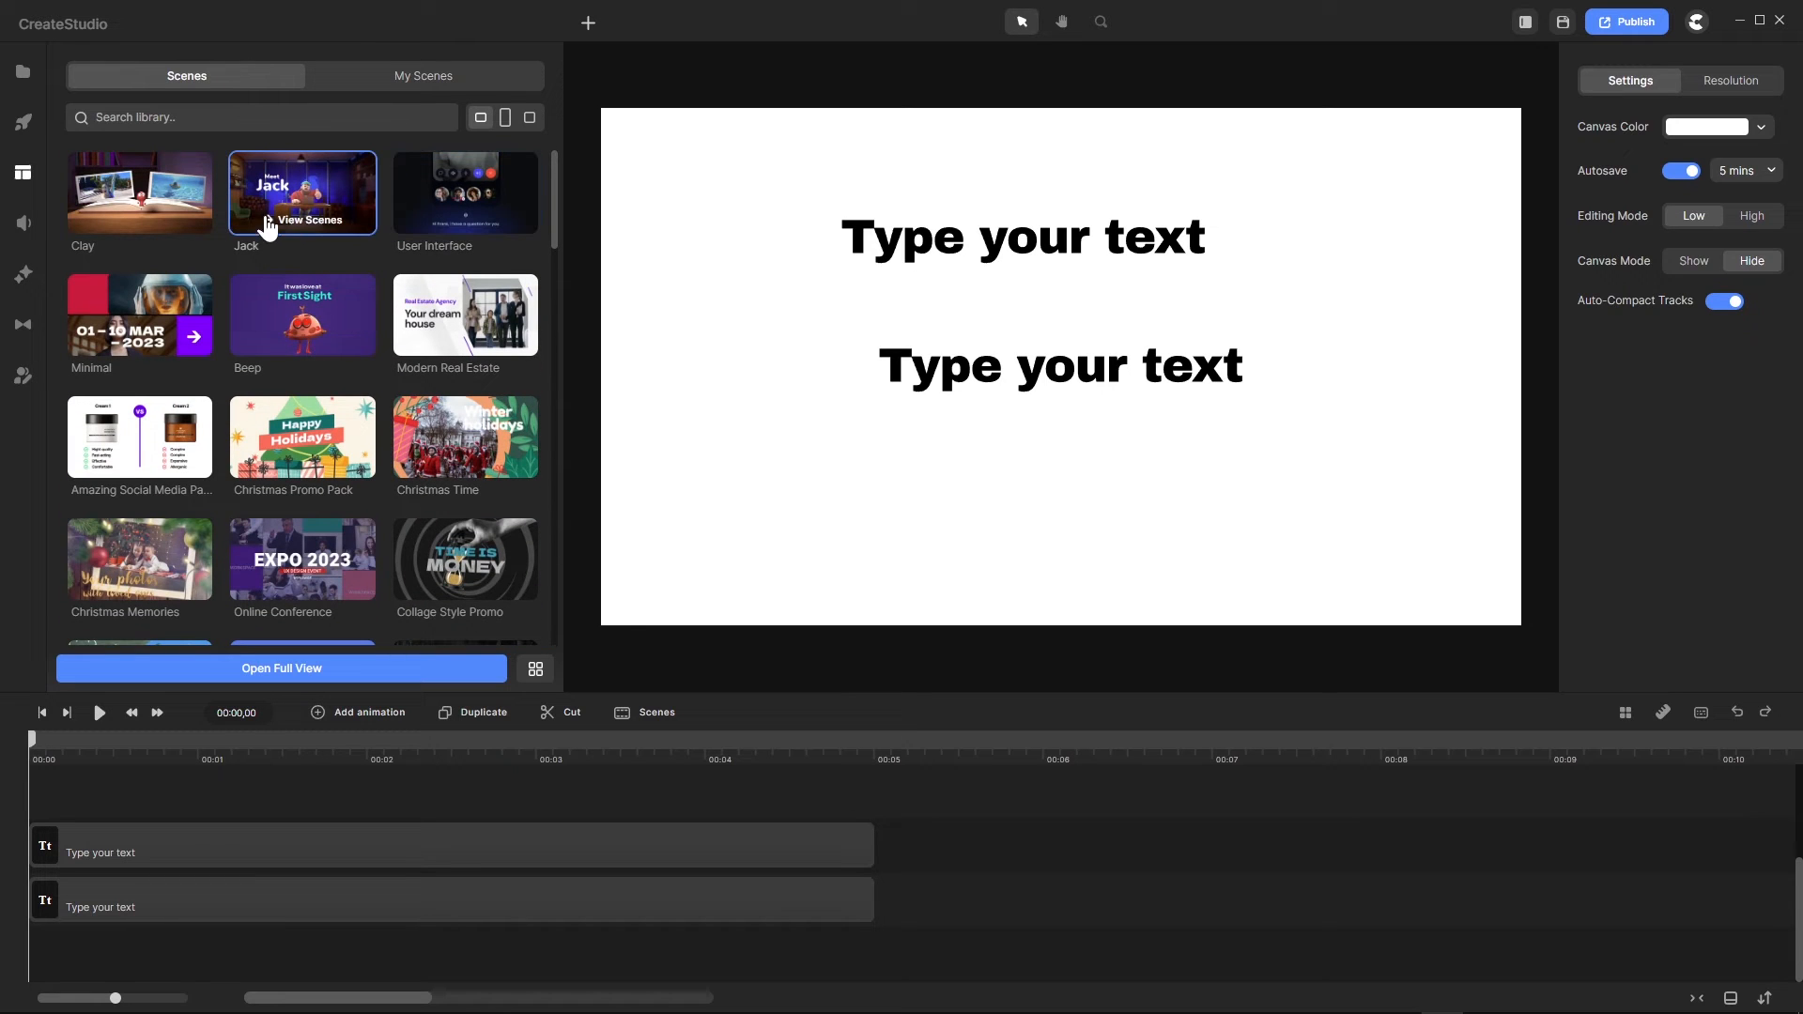
{"action": "left_click", "coordinate": [413, 79]}
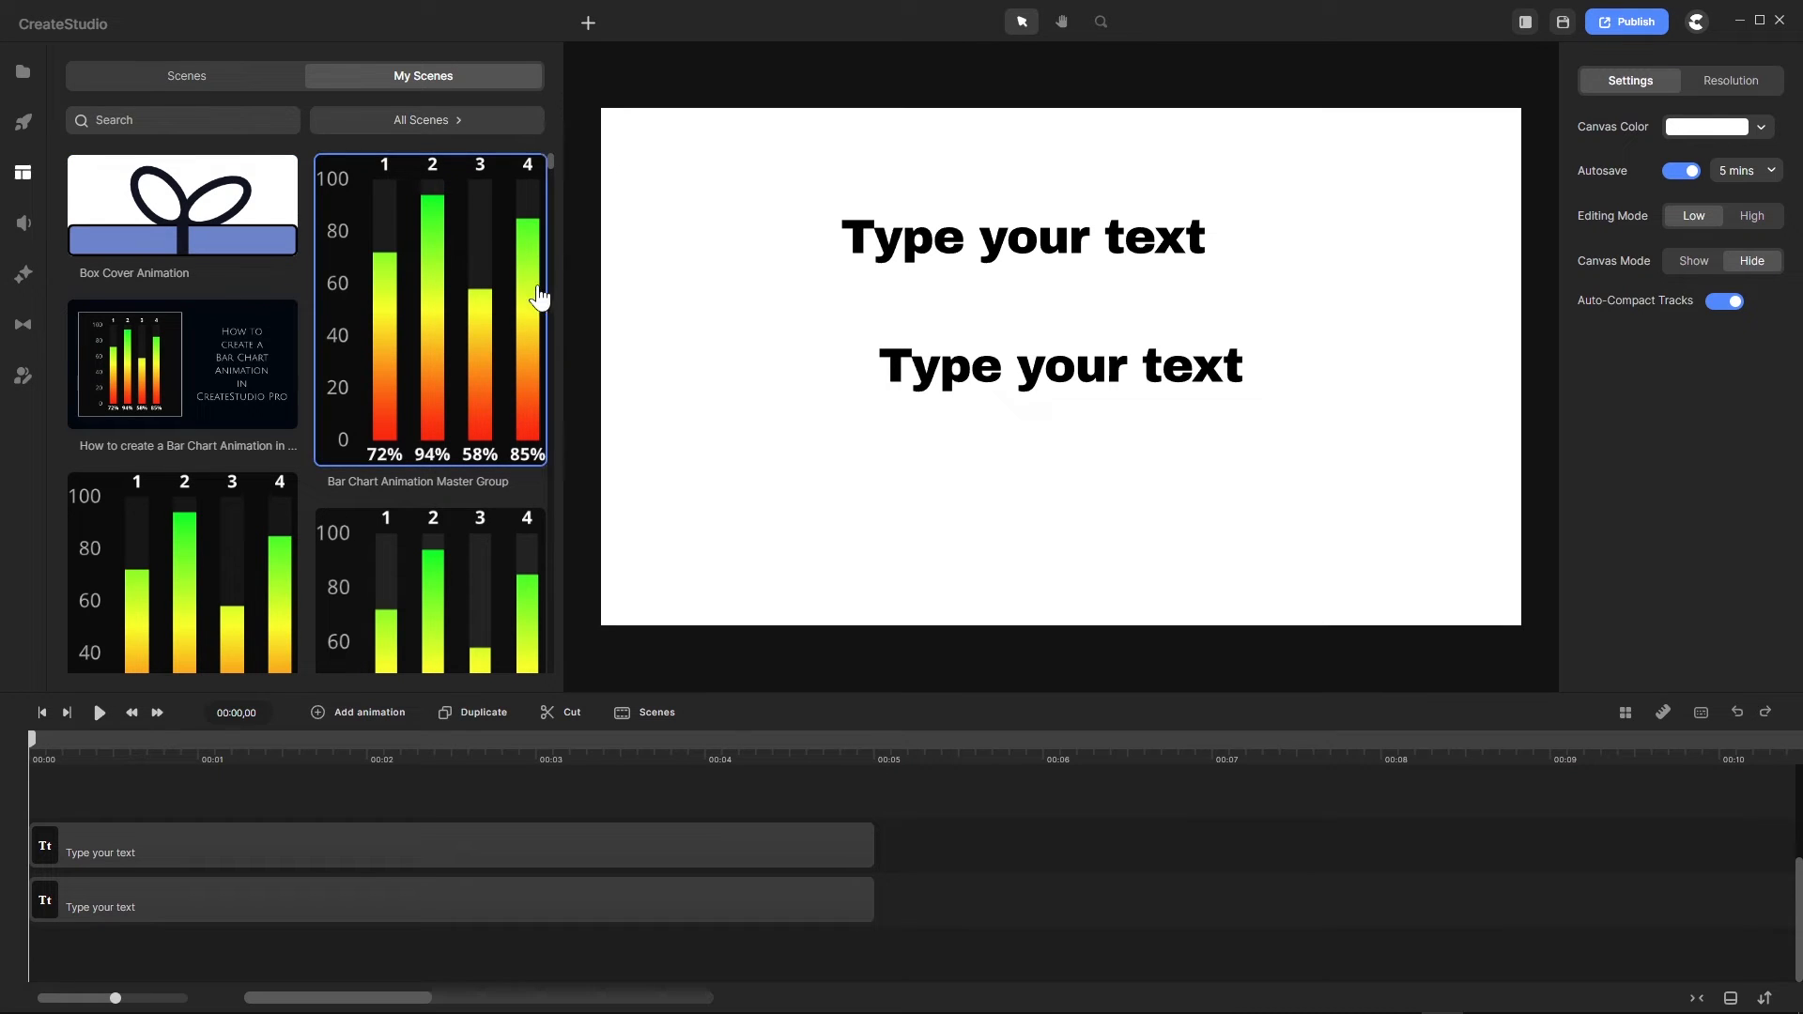
{"action": "left_click_drag", "start_coordinate": [561, 291], "coordinate": [605, 327]}
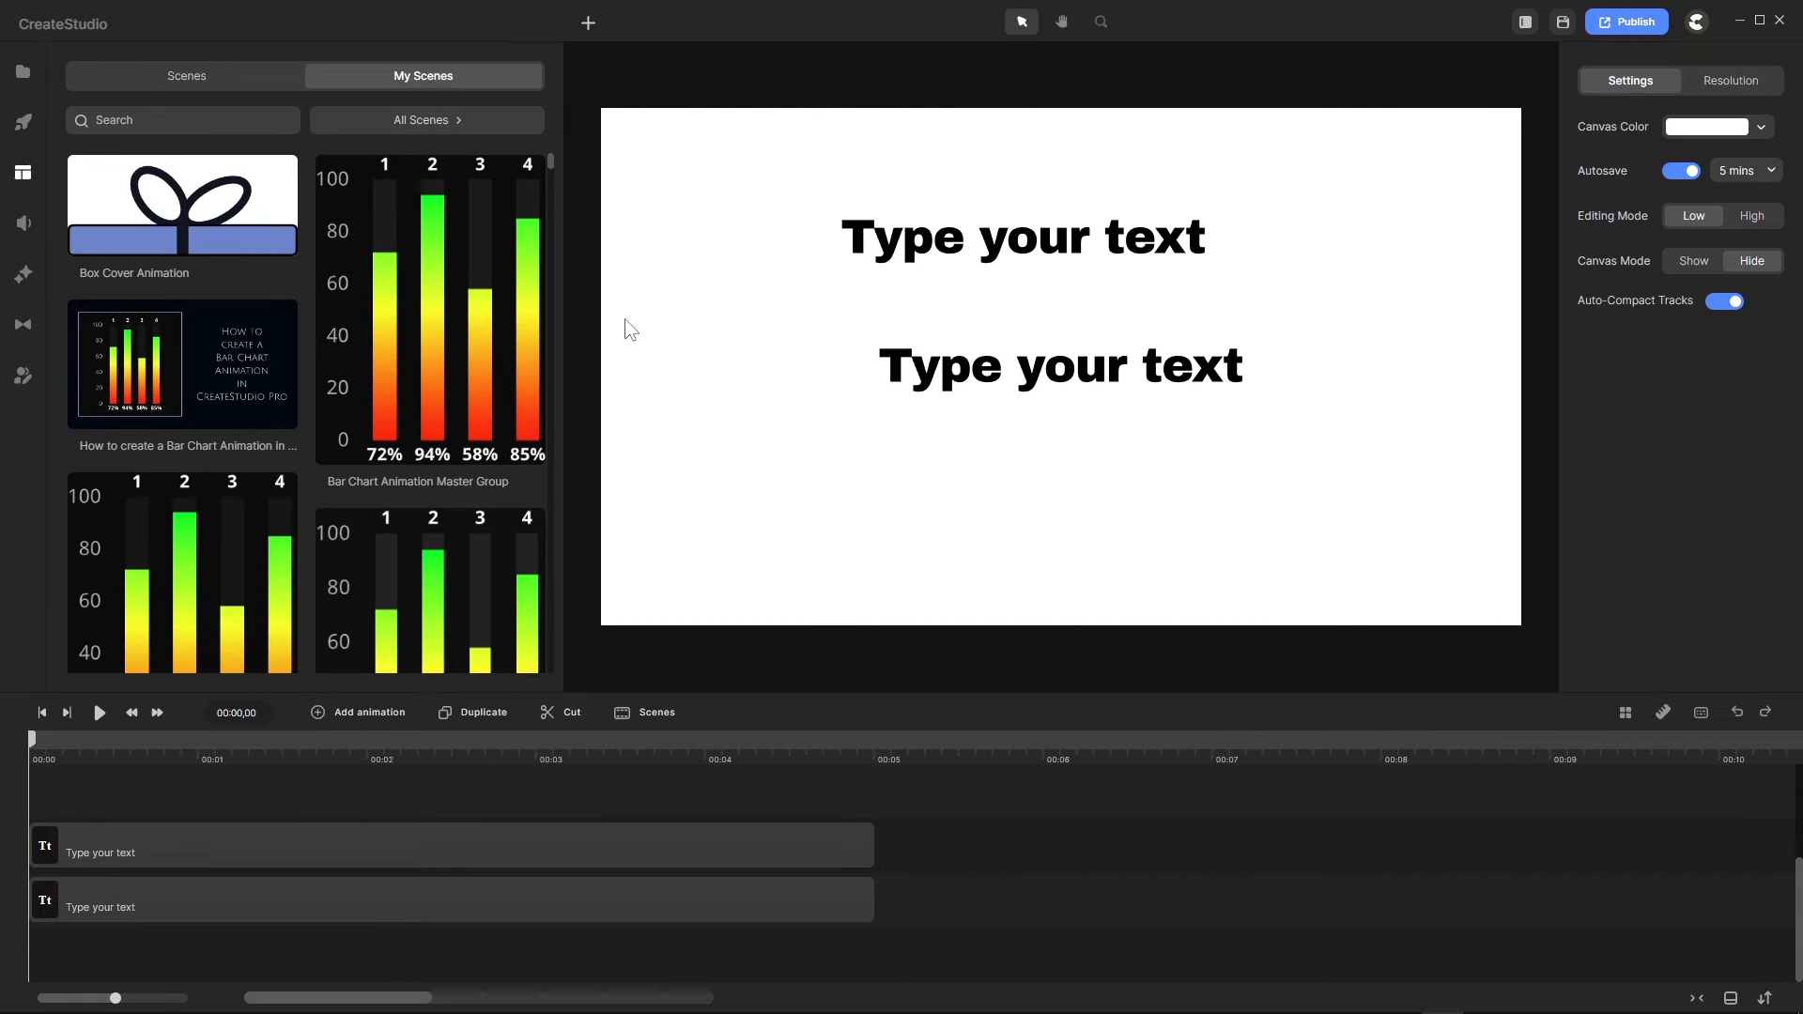
{"action": "scroll", "coordinate": [399, 327], "scroll_direction": "down", "scroll_amount": 10}
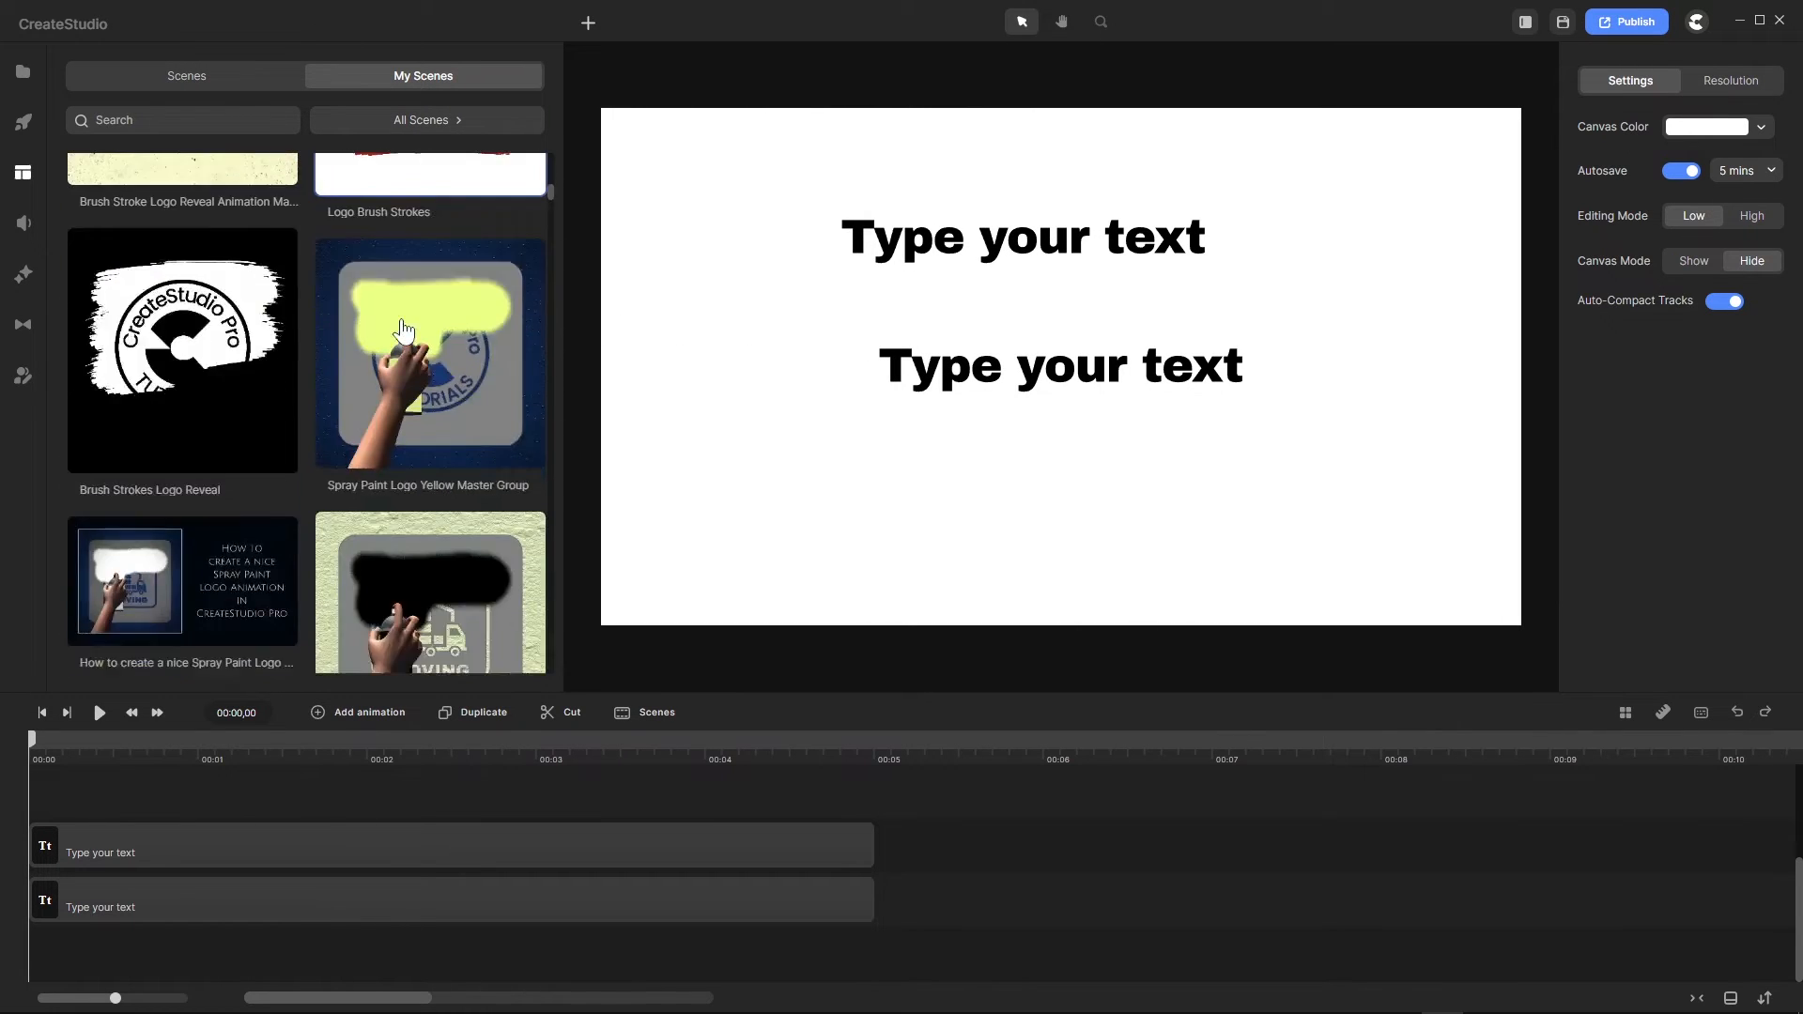
{"action": "scroll", "coordinate": [404, 329], "scroll_direction": "down", "scroll_amount": 10}
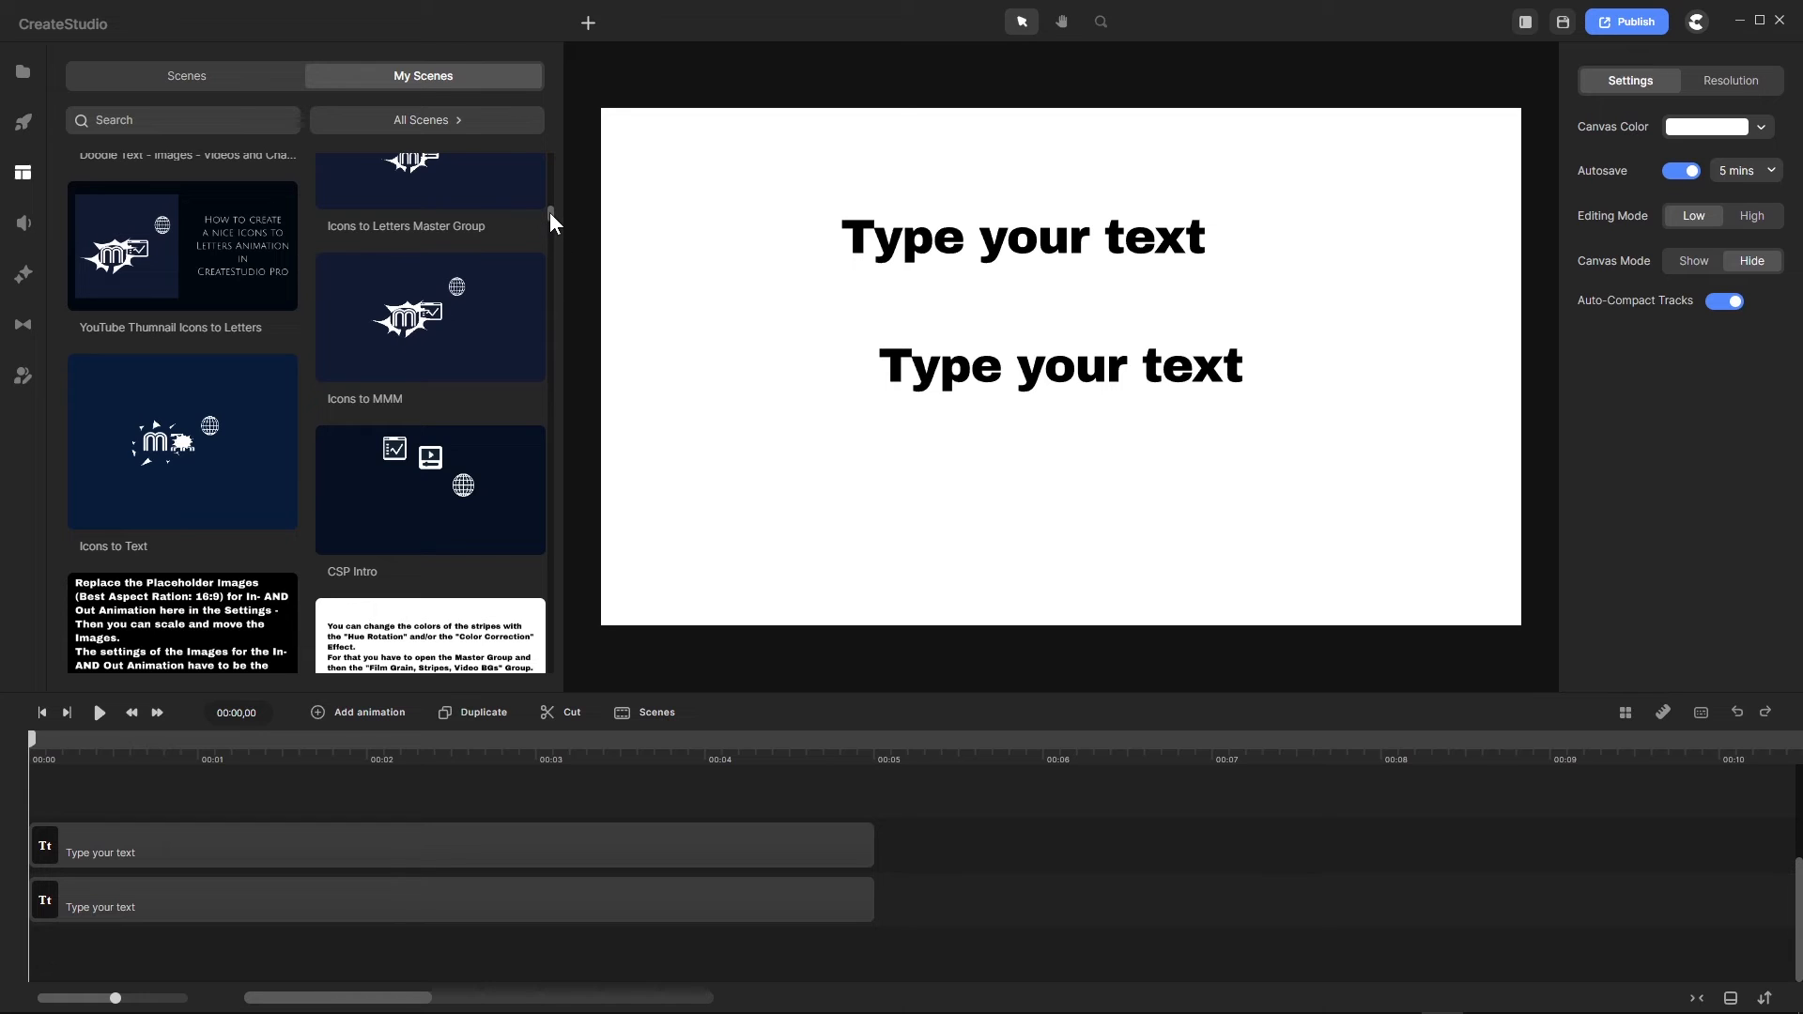
{"action": "left_click_drag", "start_coordinate": [549, 212], "coordinate": [556, 127]}
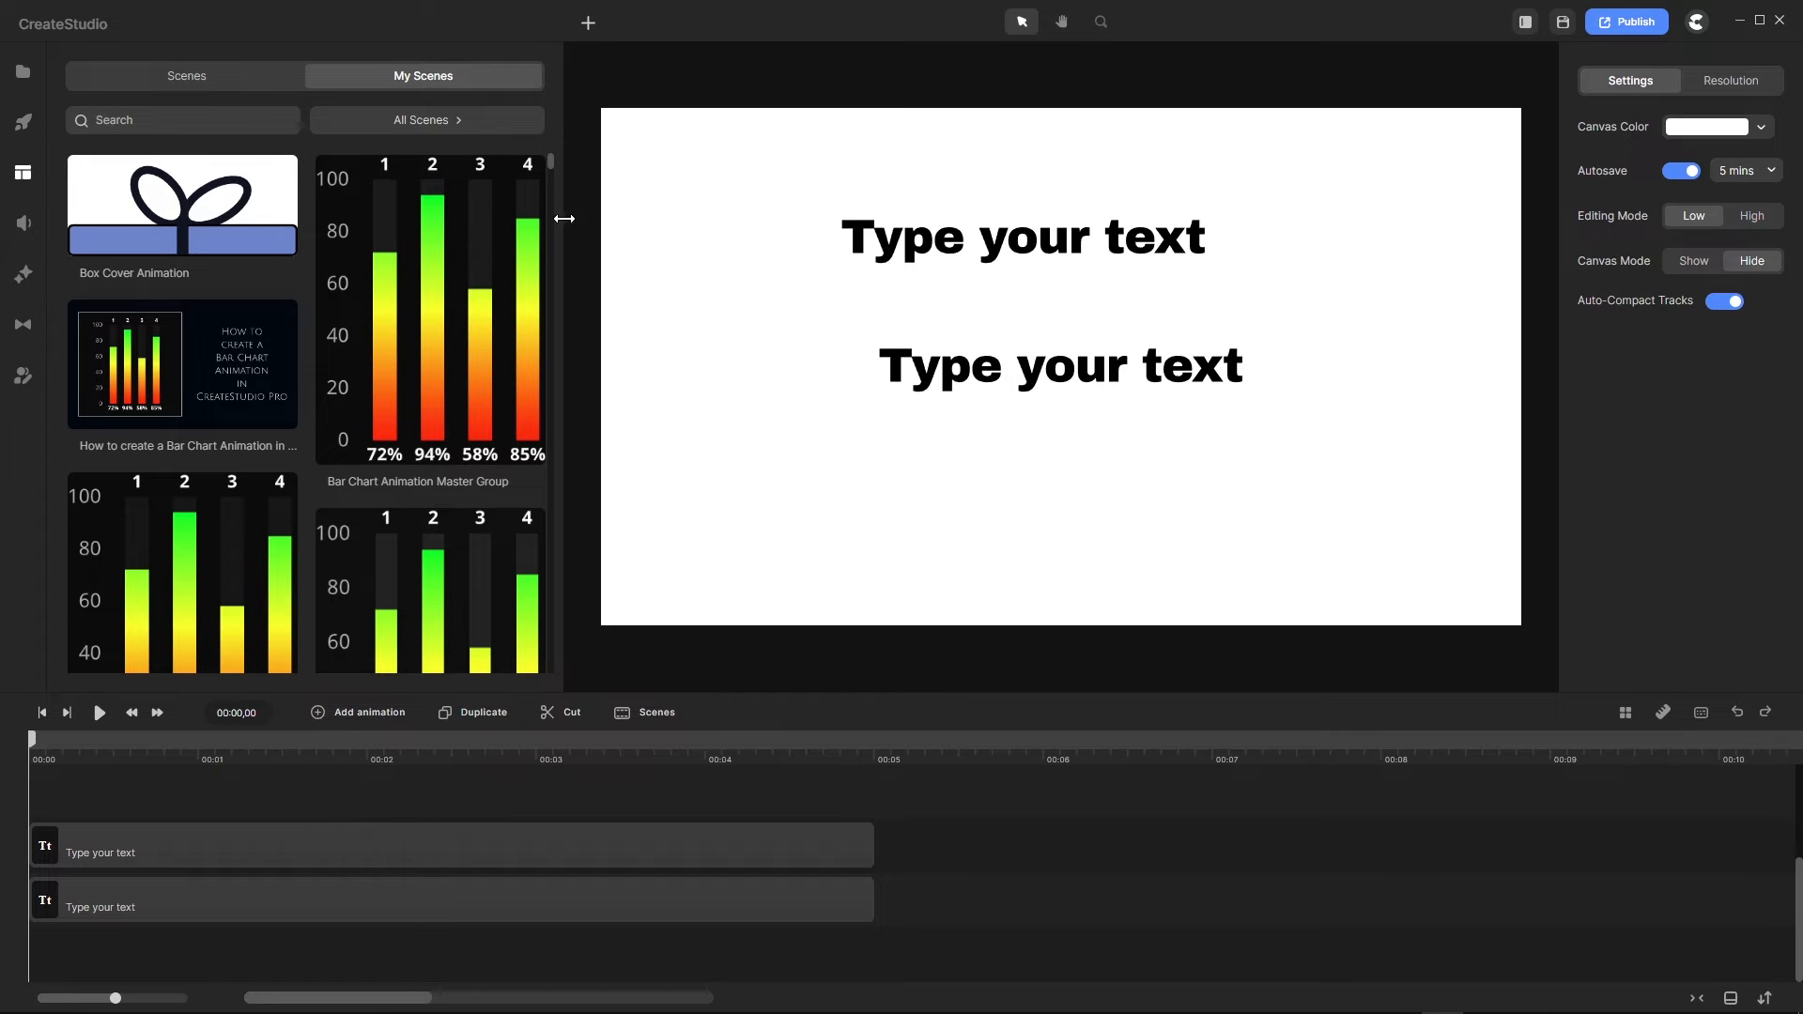
Step: Check the saved scenes in the other CreateStudio window, return to the CreateStudio 3 project, and show its saved scene categories
{"action": "left_click", "coordinate": [1397, 995]}
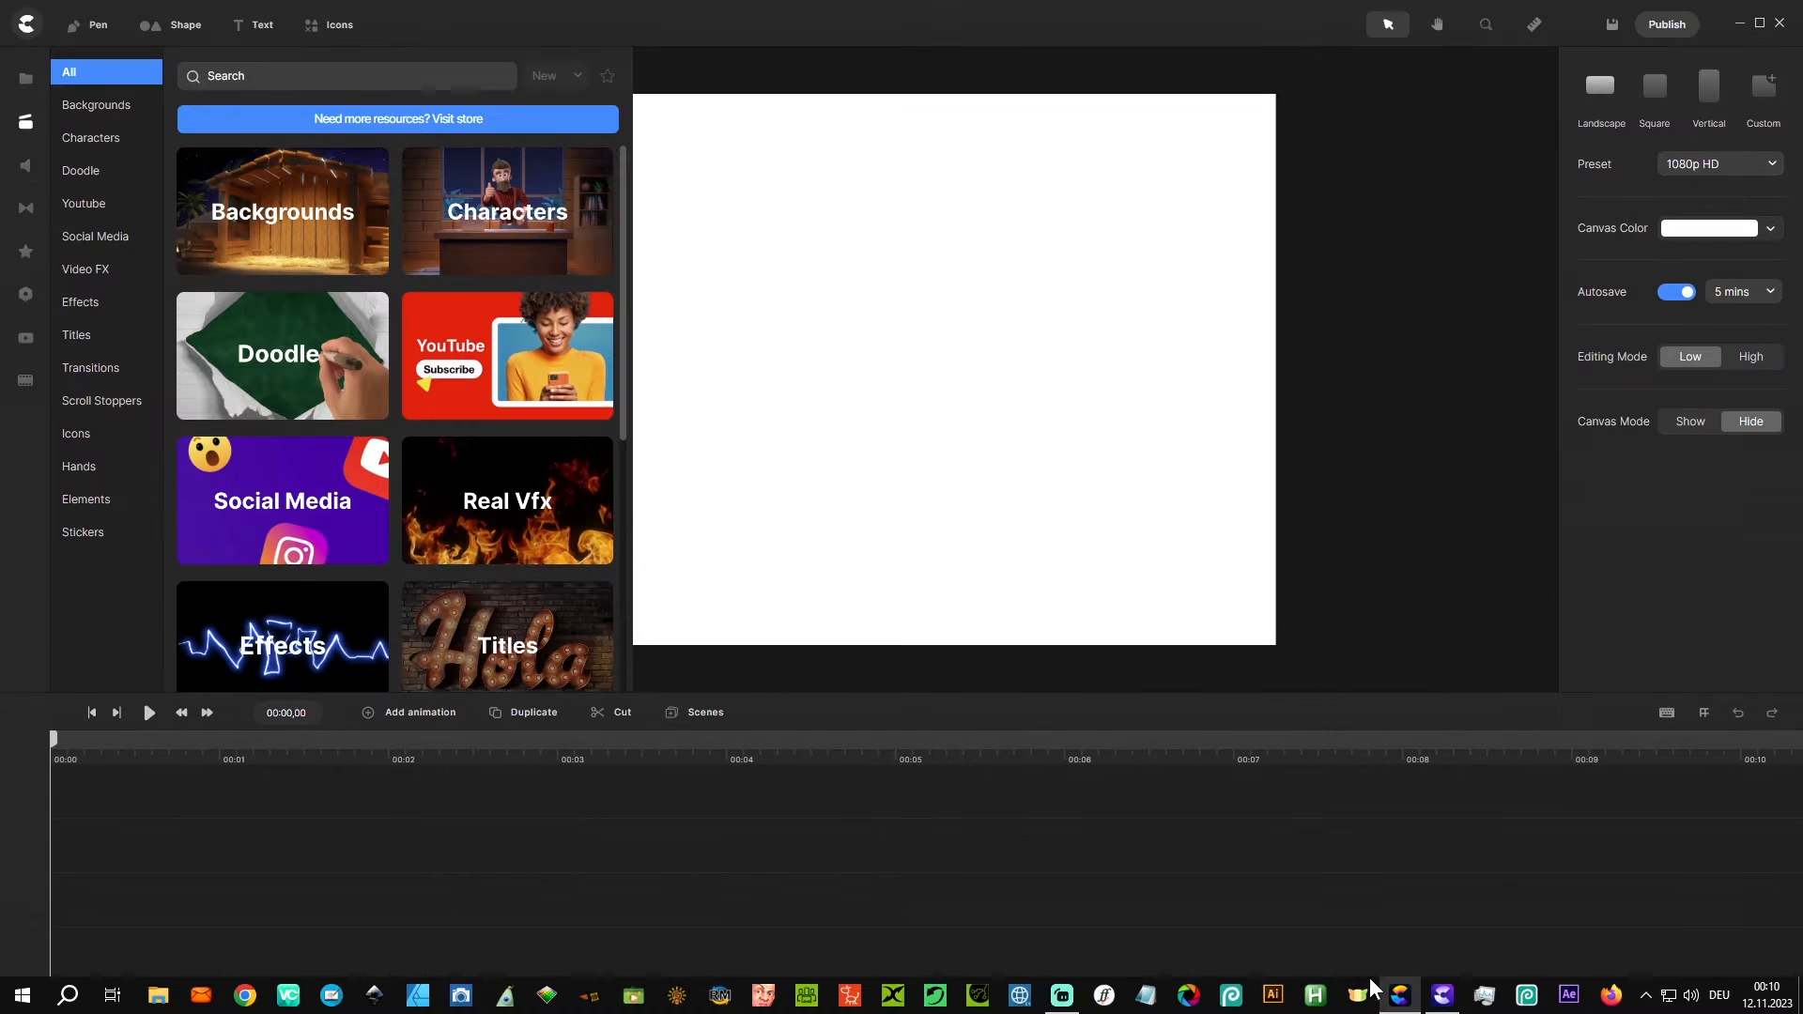
{"action": "left_click", "coordinate": [27, 339]}
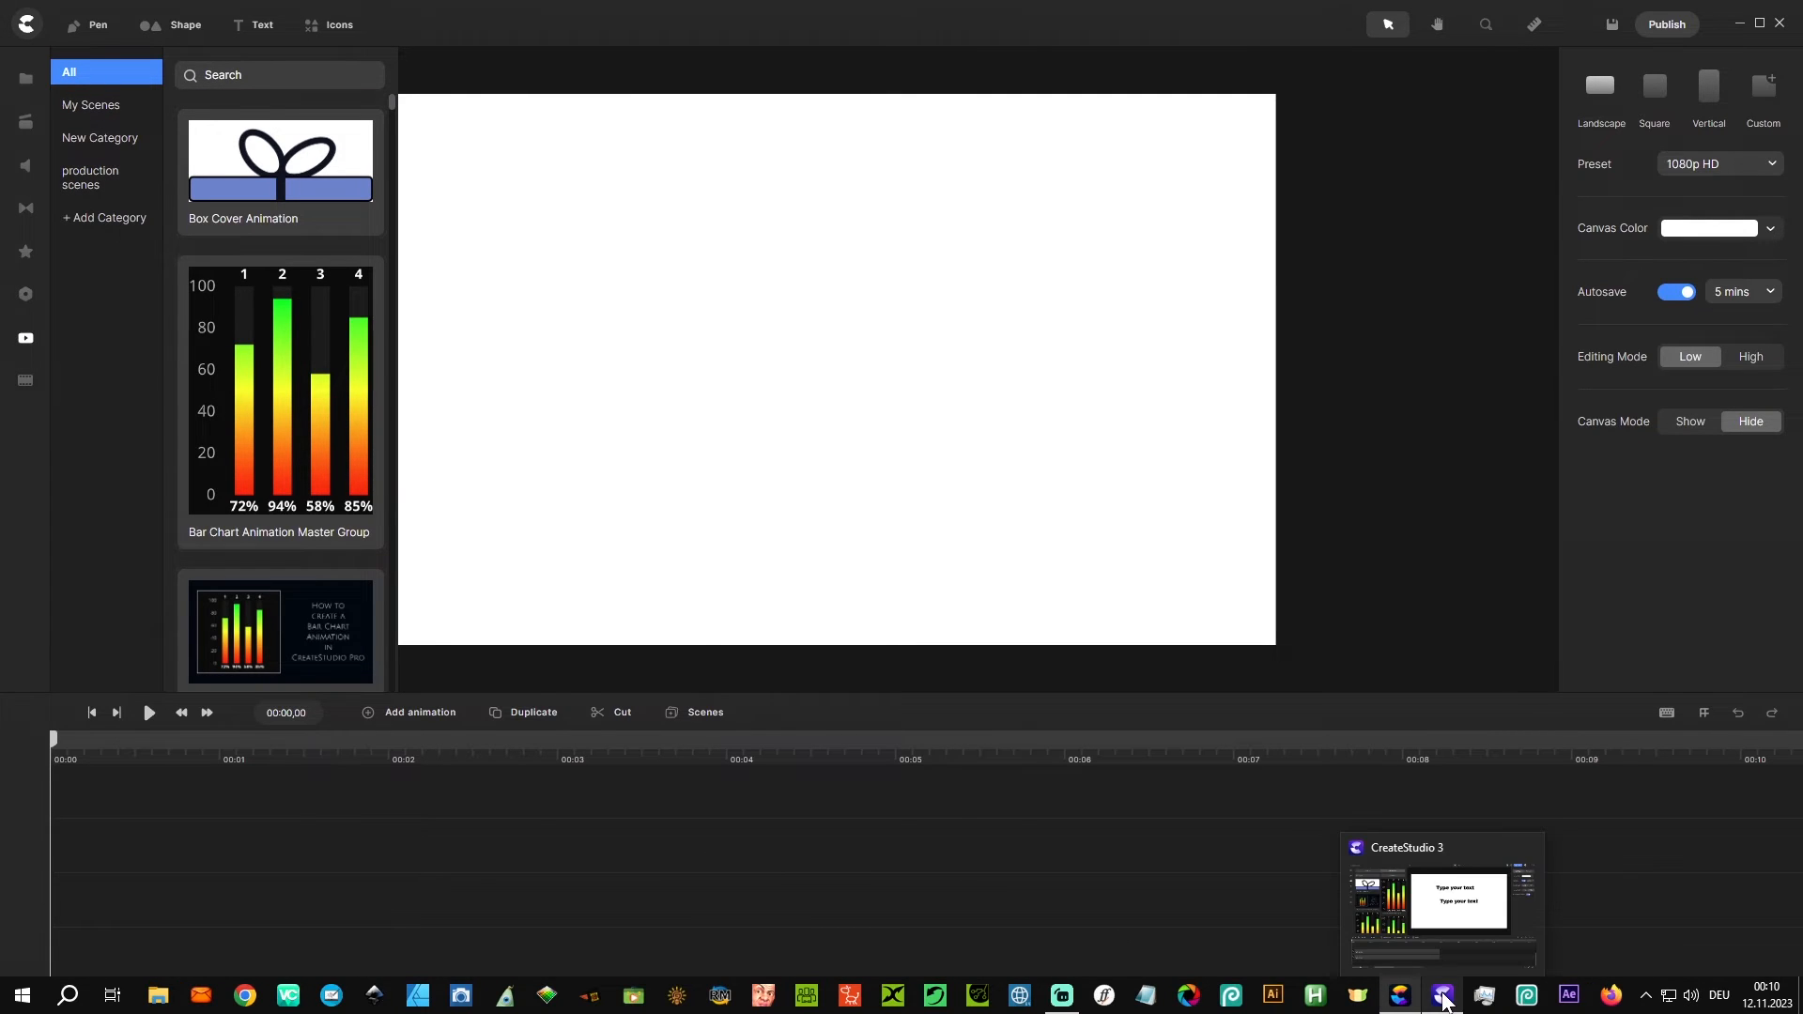
{"action": "left_click", "coordinate": [1352, 949]}
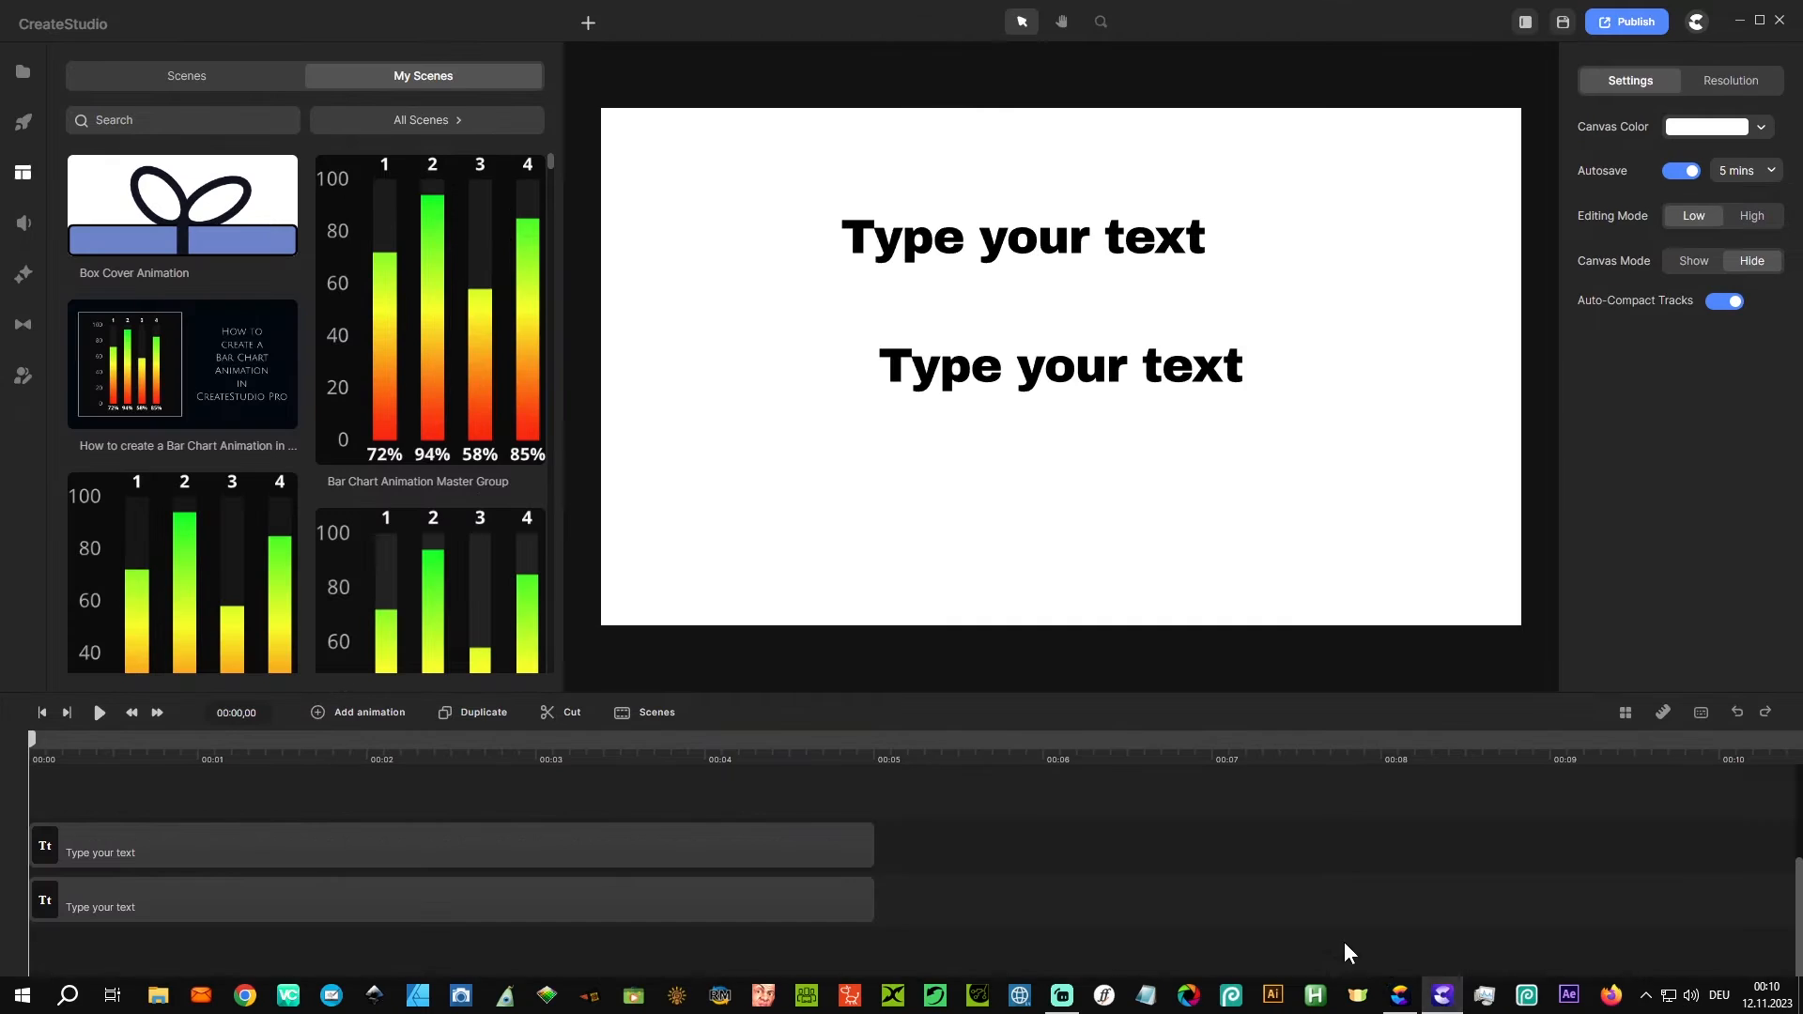
{"action": "left_click", "coordinate": [460, 128]}
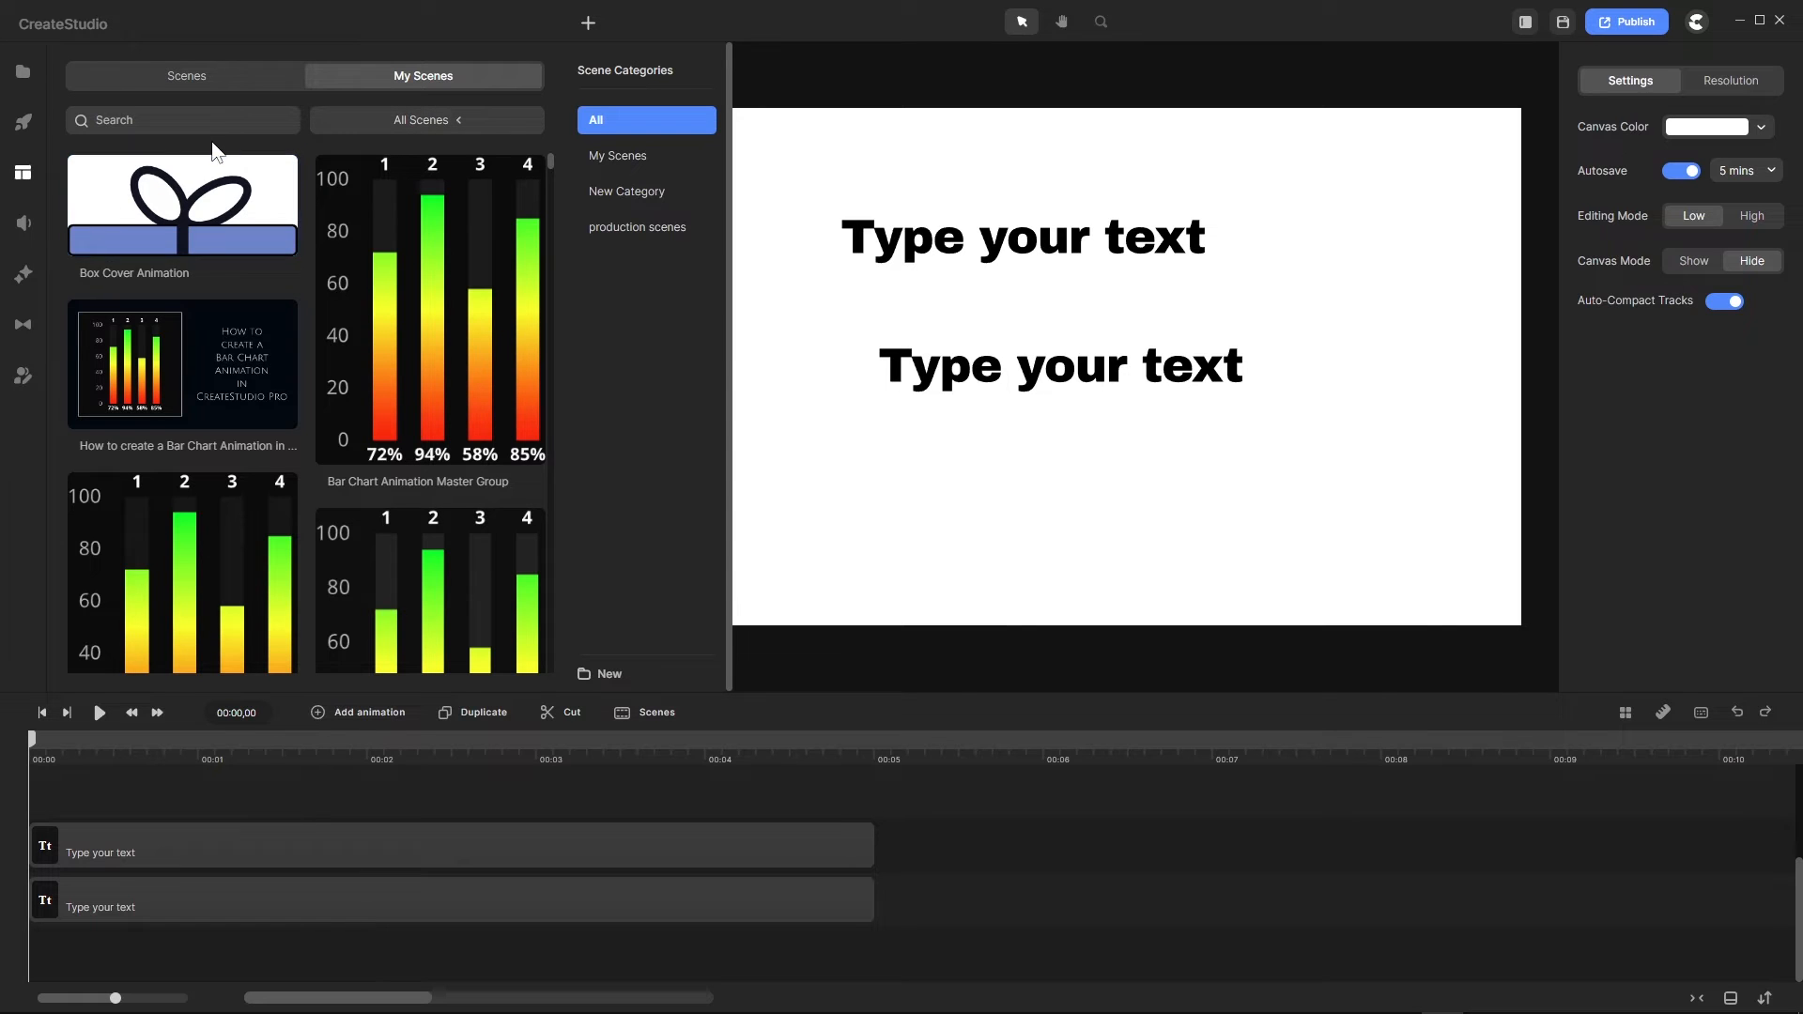
Step: Look at the 3D character offering and the elements, and browse the global media library
{"action": "left_click", "coordinate": [21, 380]}
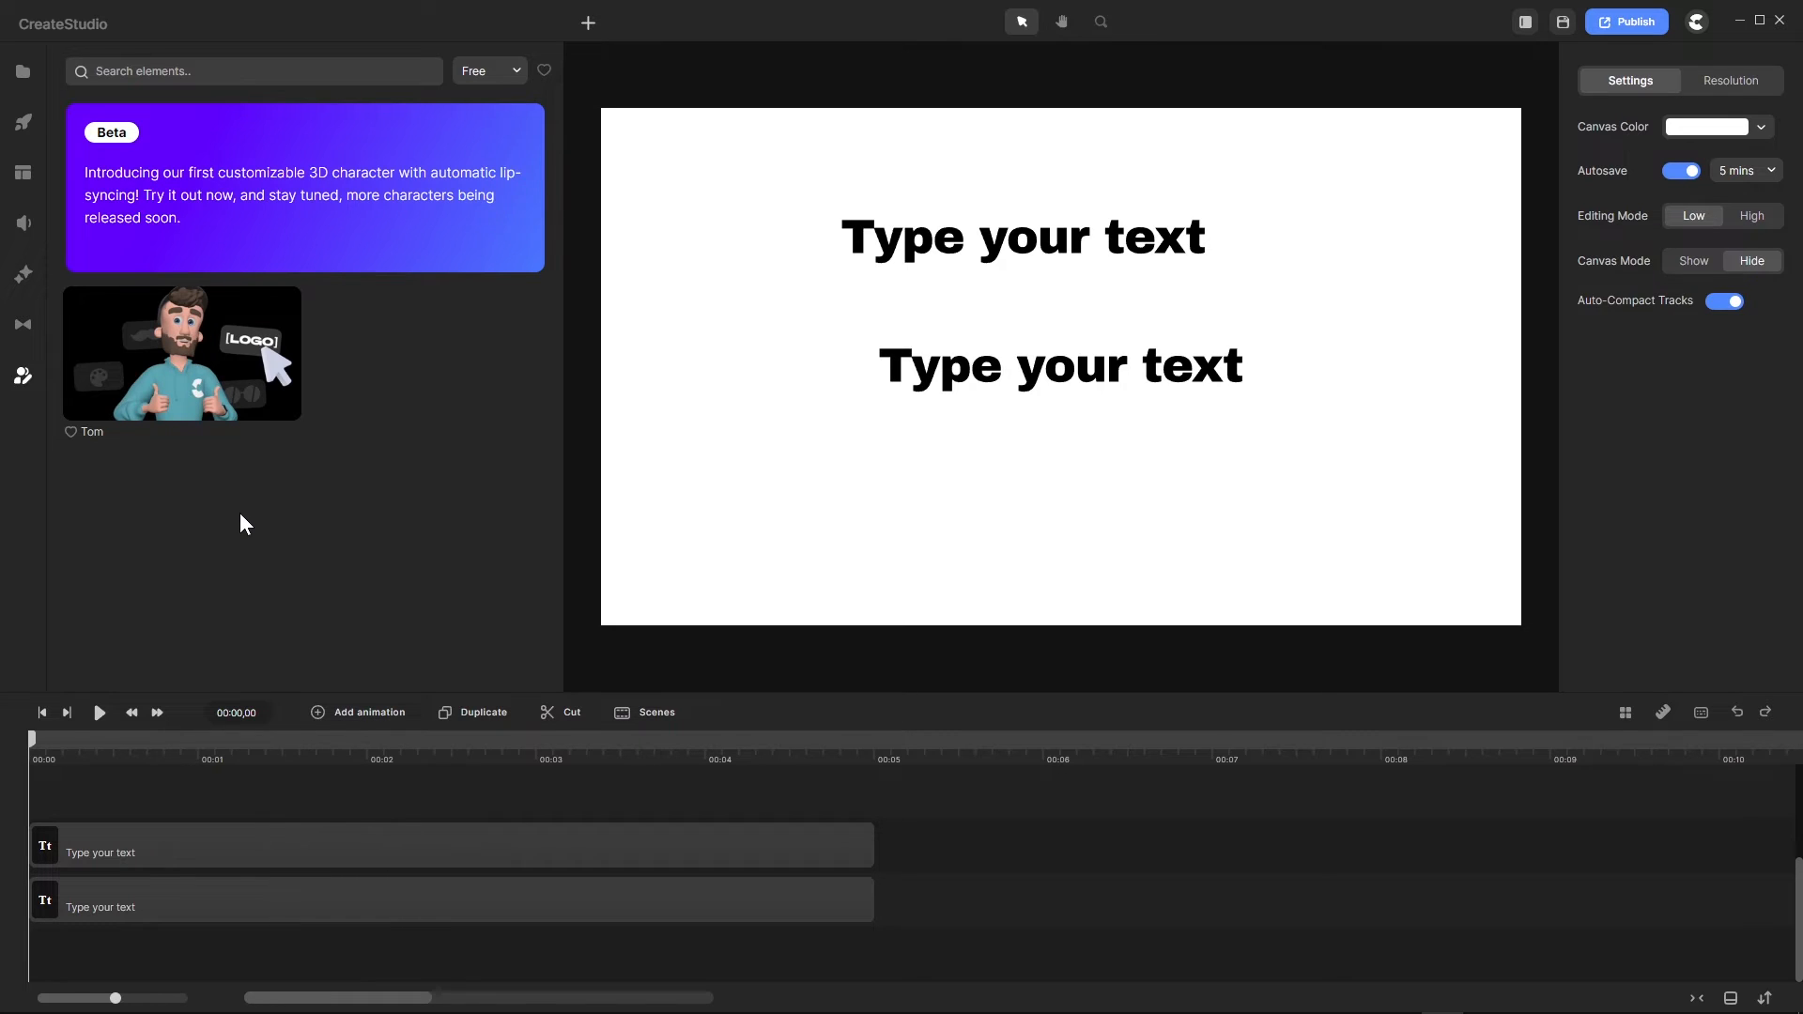
{"action": "left_click", "coordinate": [22, 122]}
{"action": "left_click", "coordinate": [22, 80]}
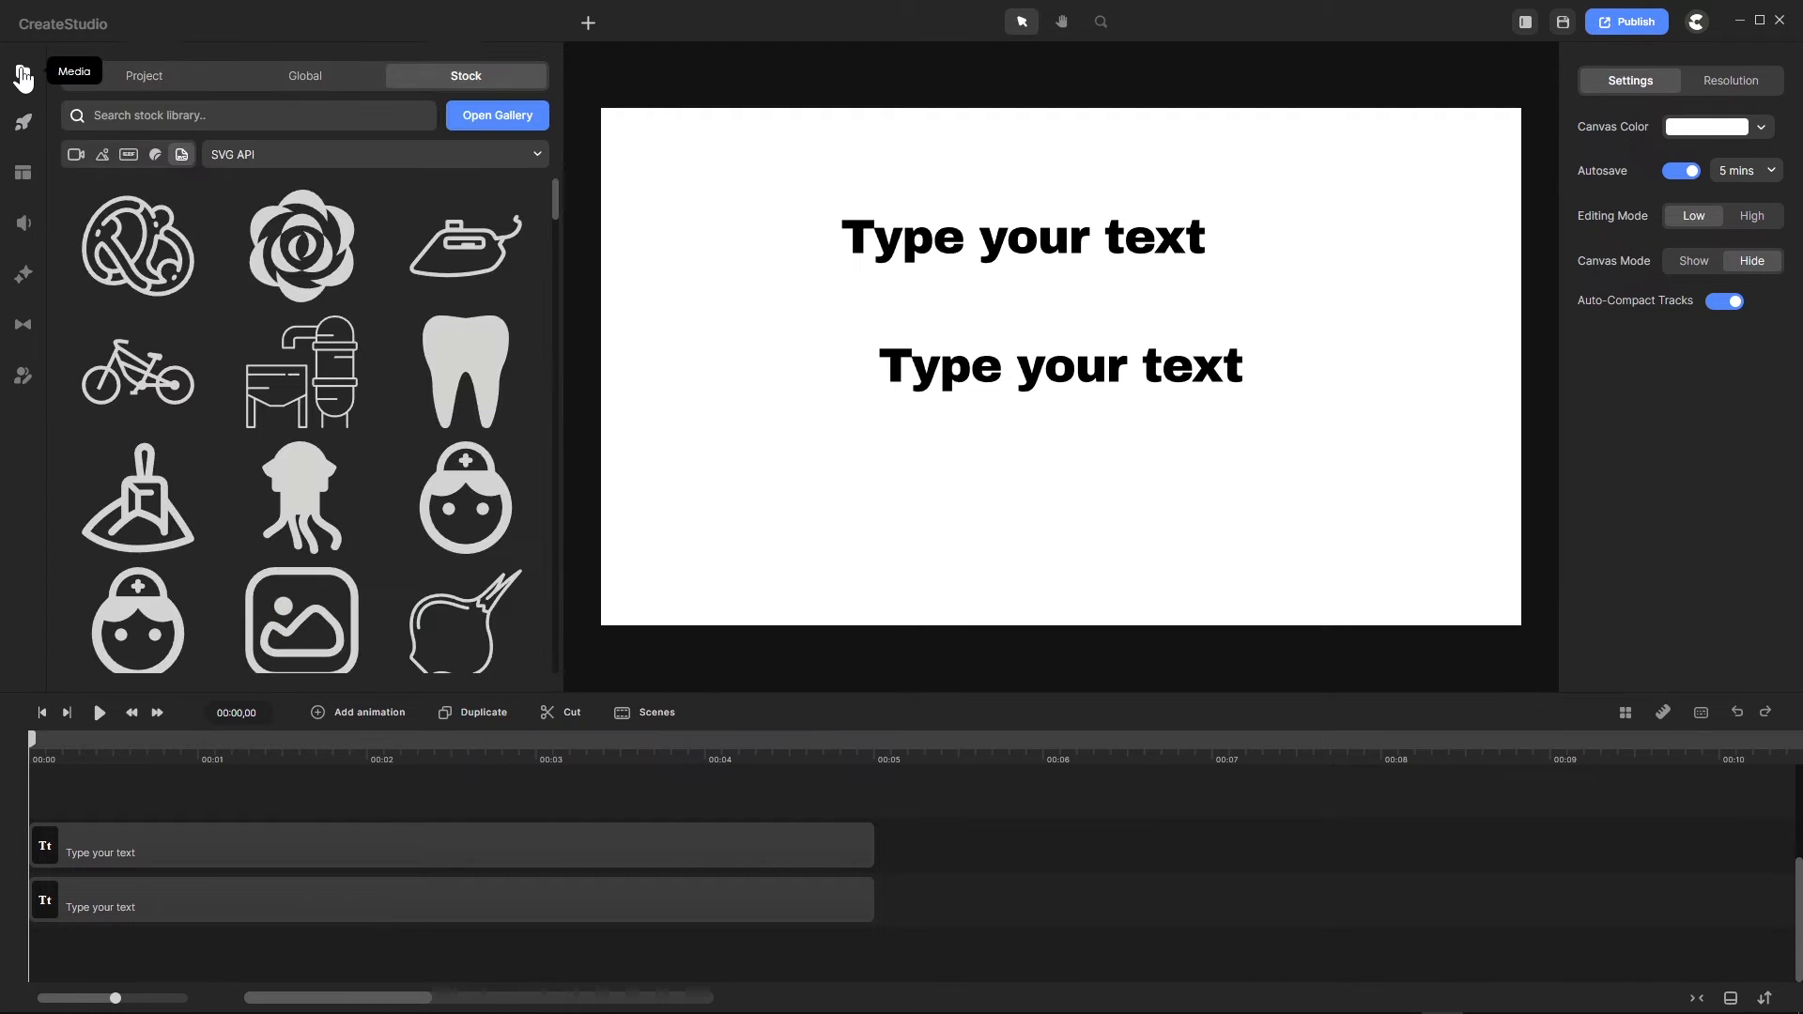
{"action": "left_click", "coordinate": [328, 83]}
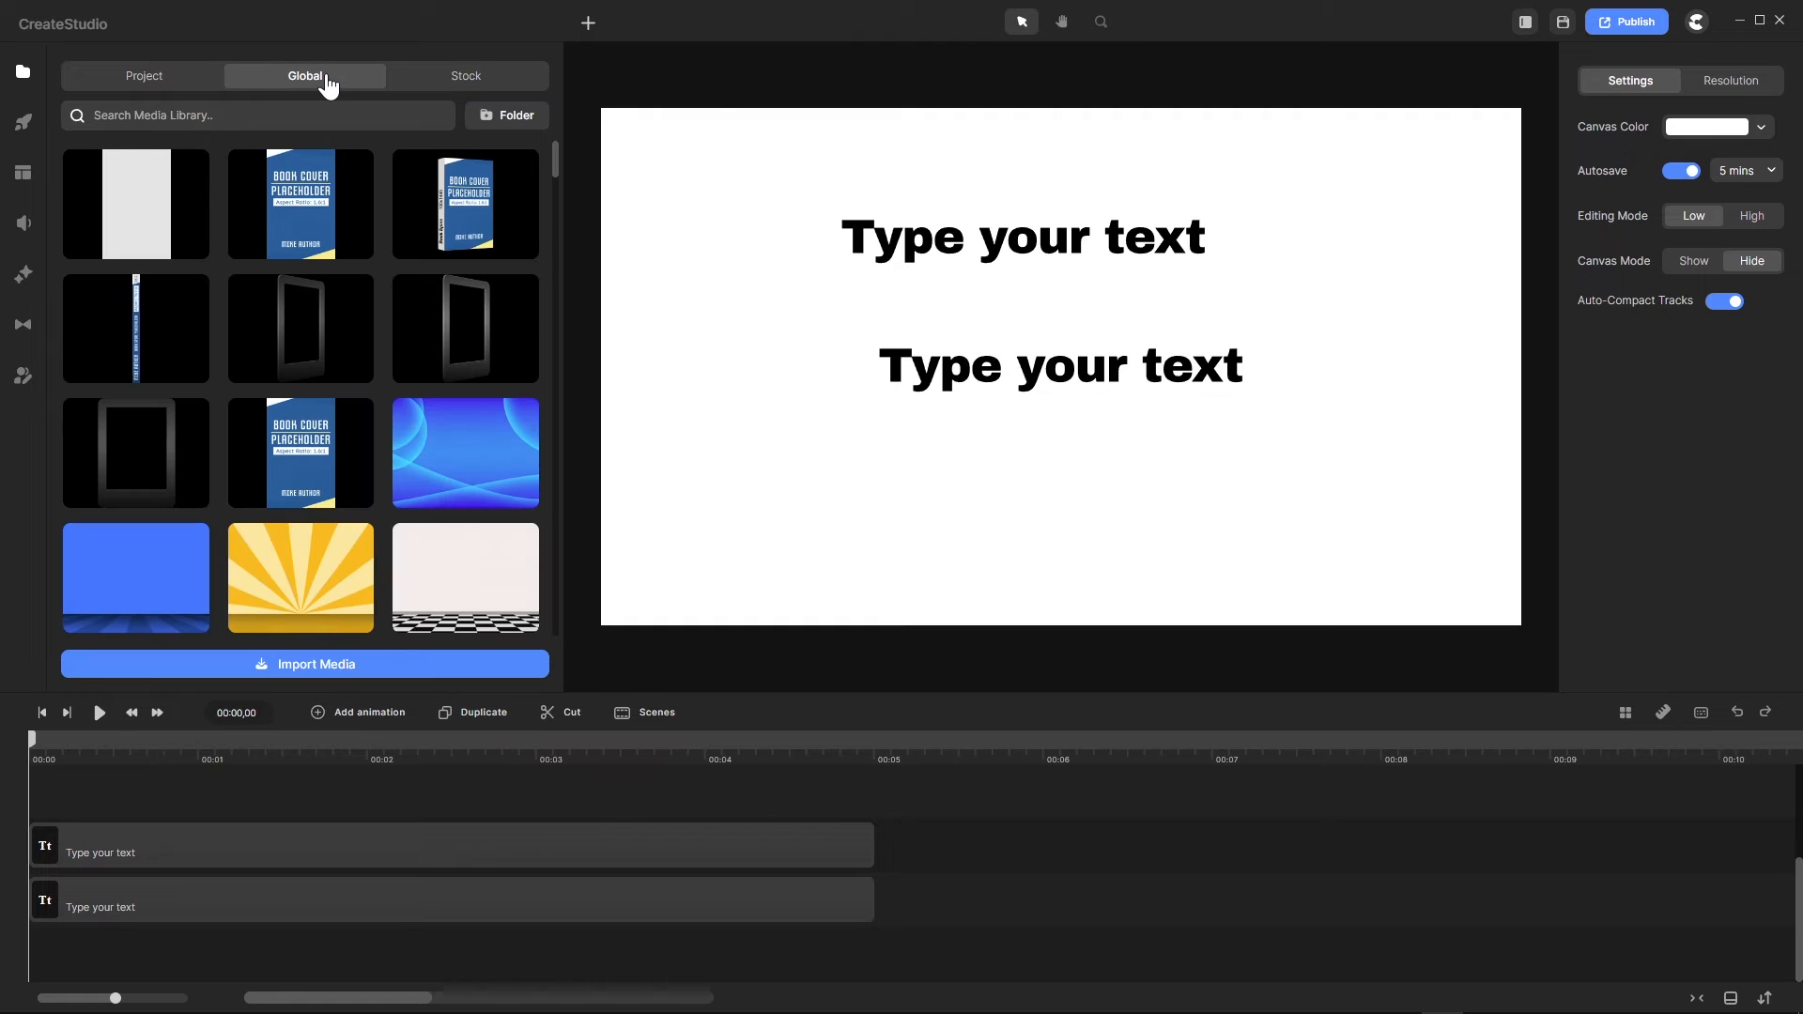
{"action": "scroll", "coordinate": [229, 363], "scroll_direction": "down", "scroll_amount": 2}
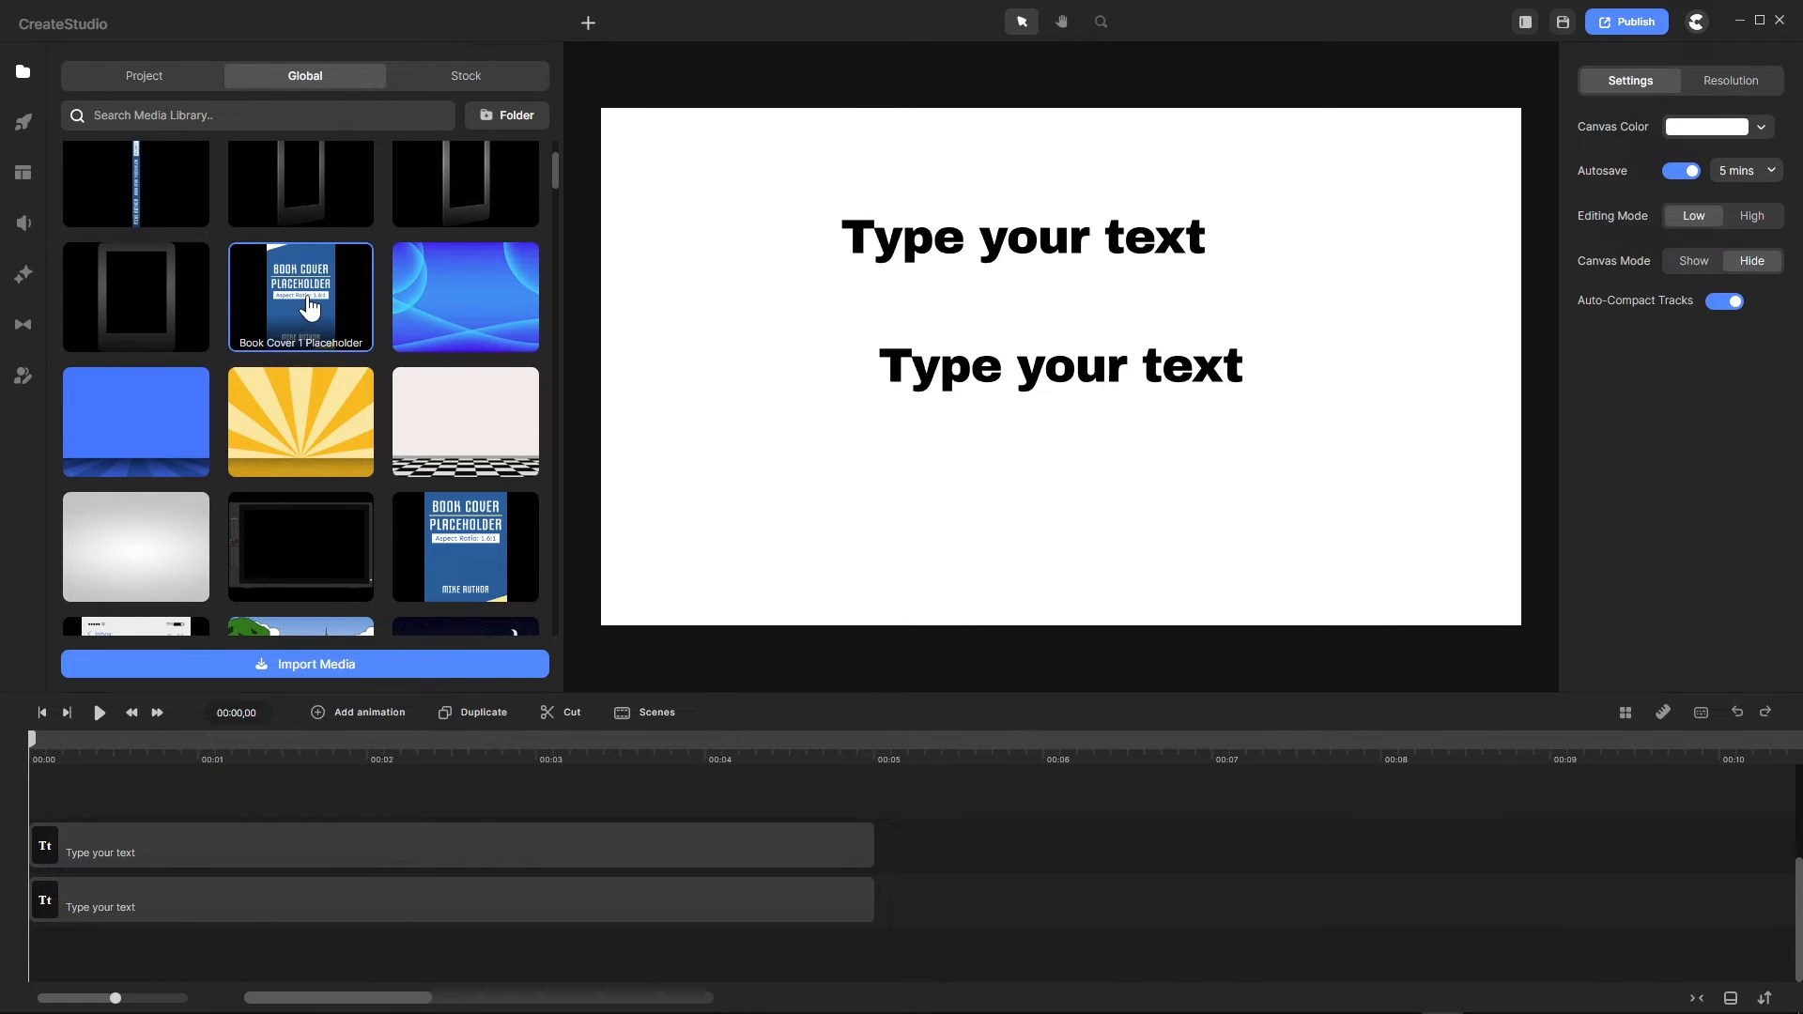
Step: Add an empty track between the two text tracks in the timeline
{"action": "left_click", "coordinate": [246, 901]}
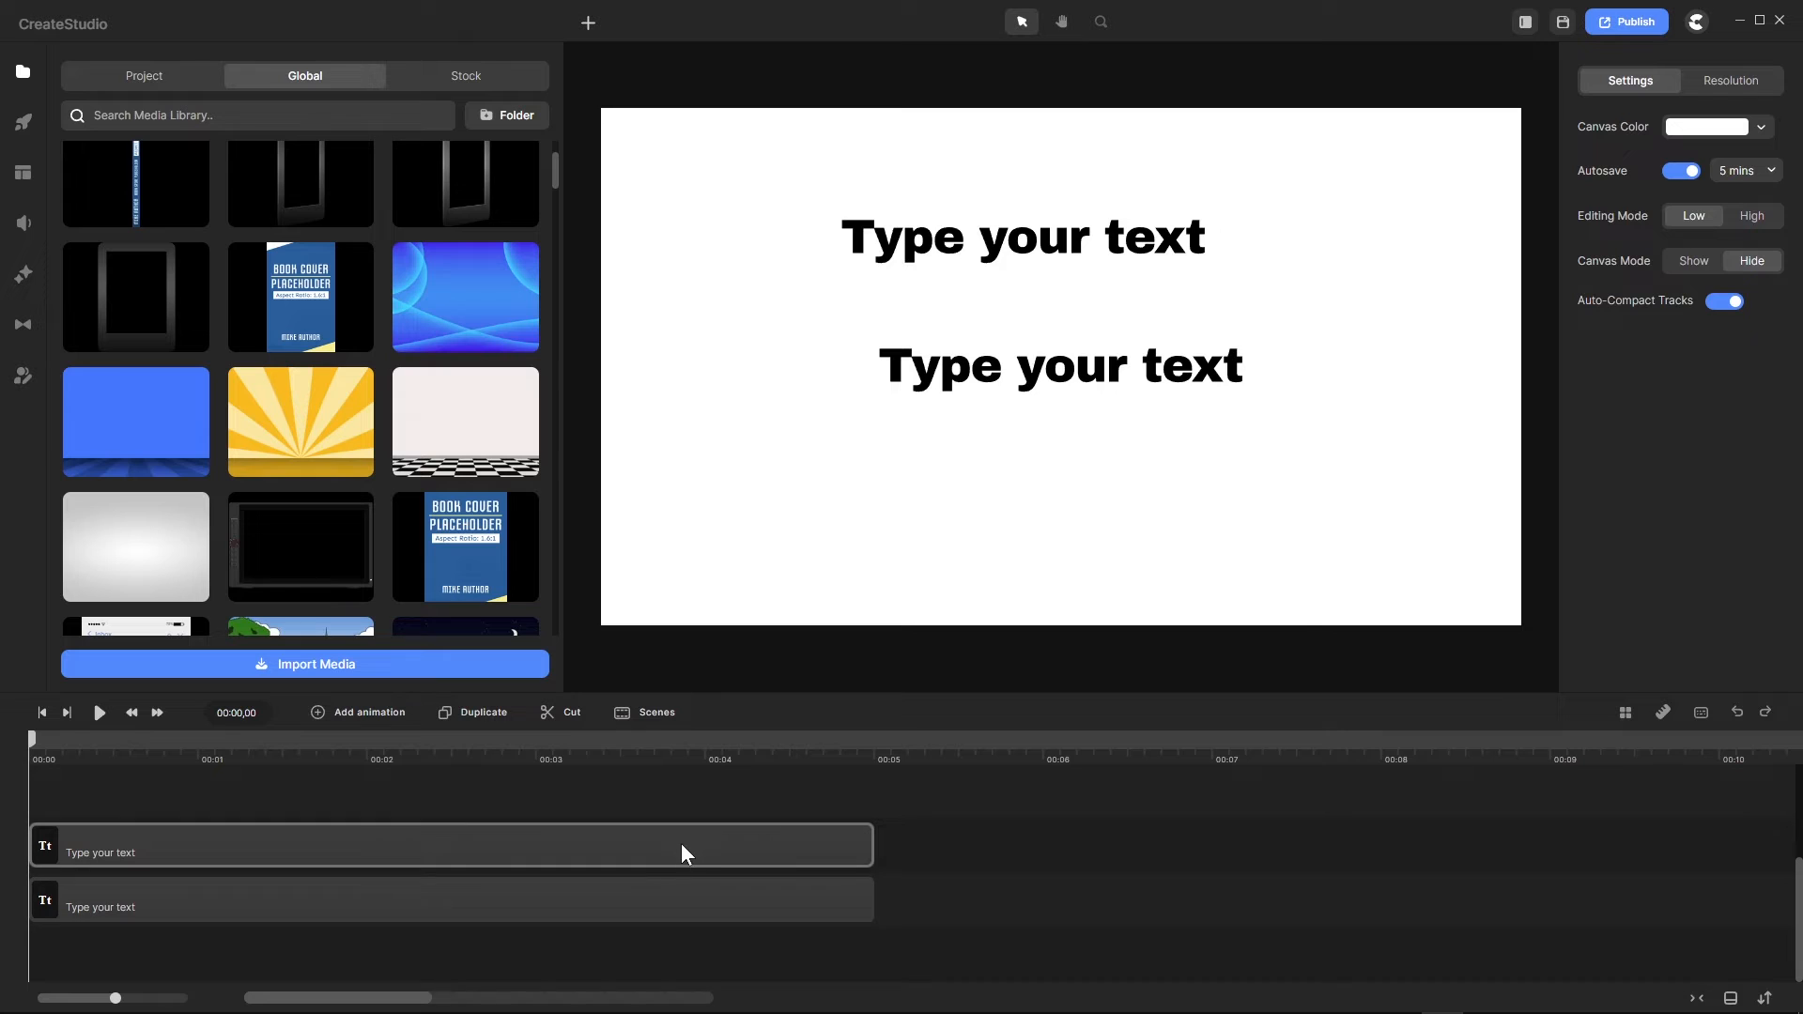
{"action": "right_click", "coordinate": [960, 894]}
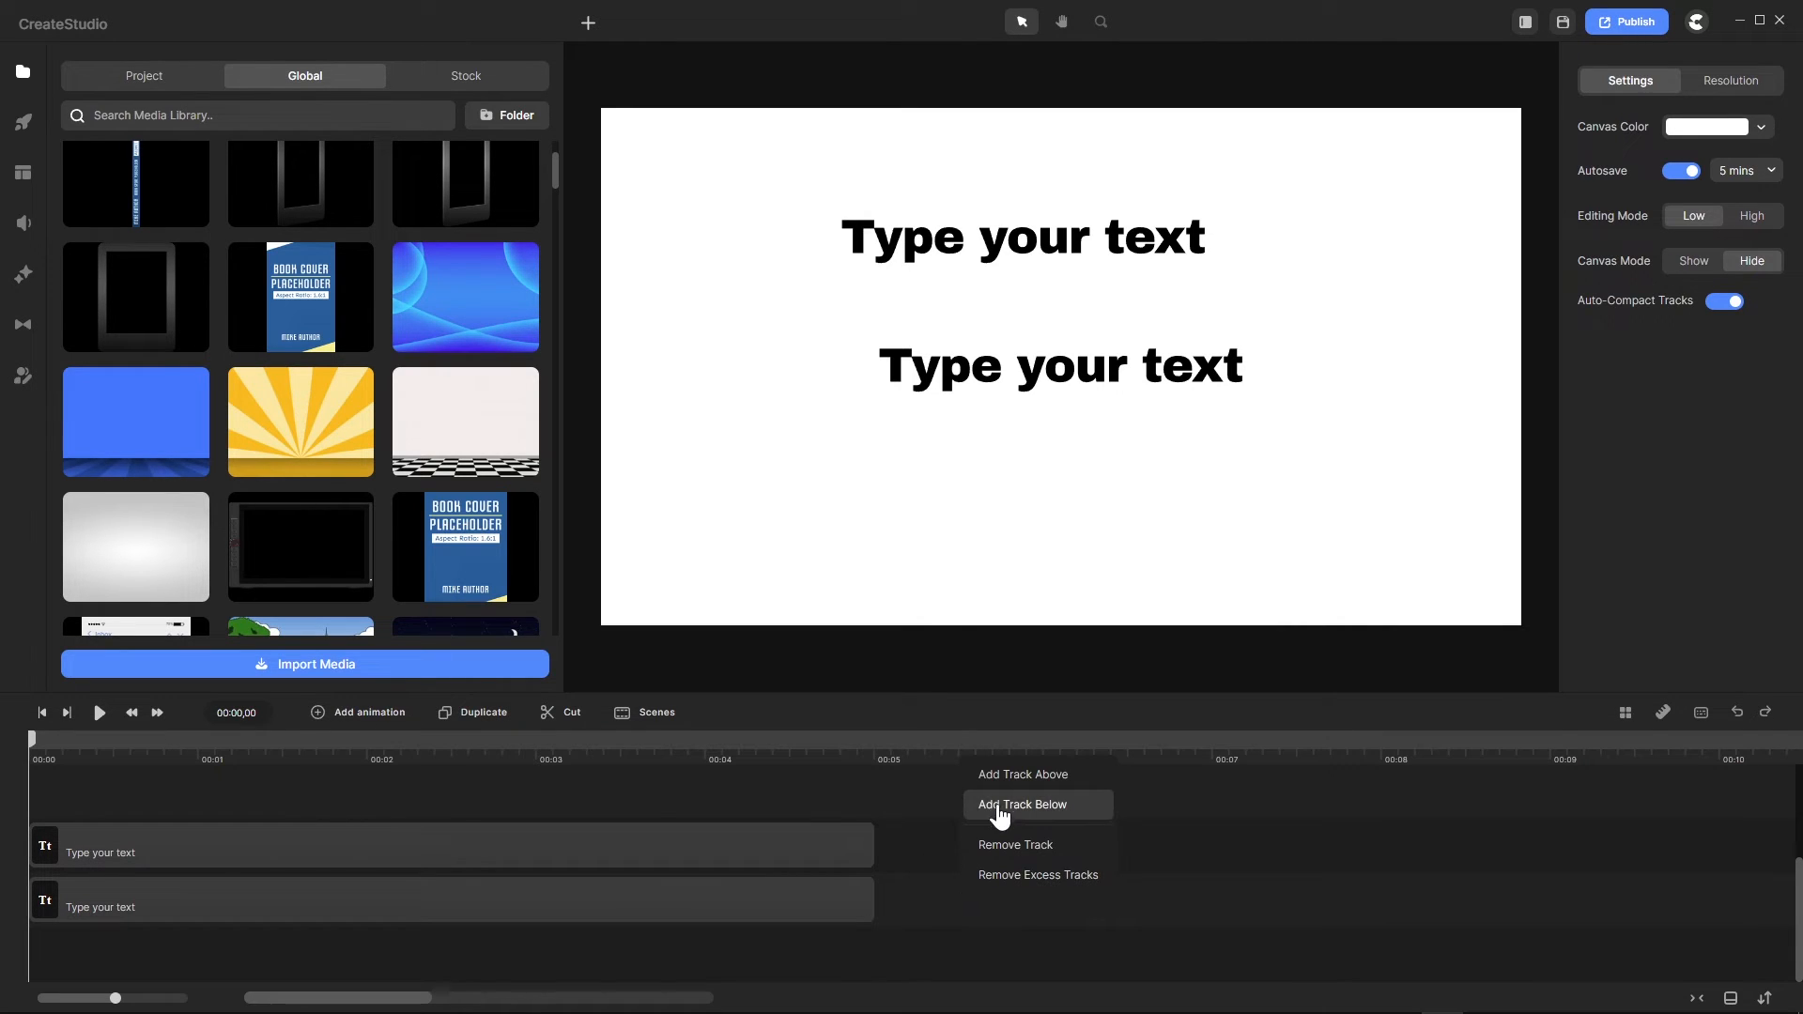
{"action": "left_click", "coordinate": [1014, 775]}
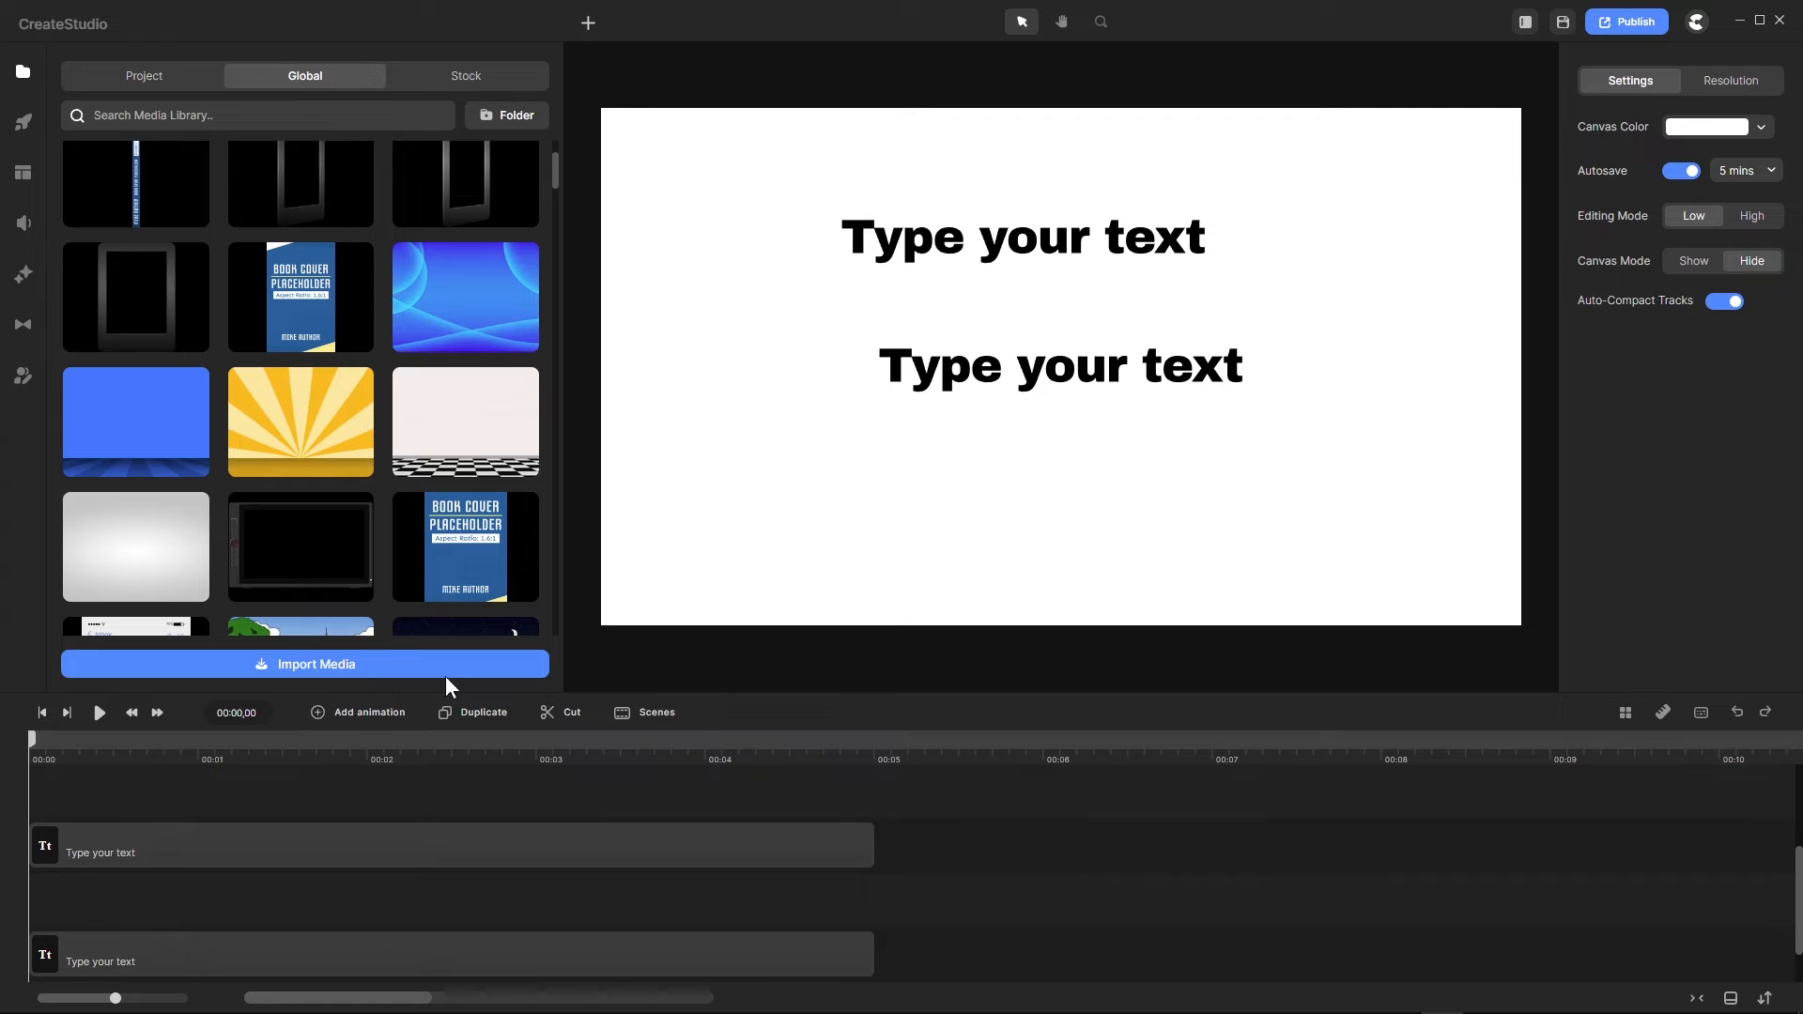
Step: Place the Book Cover 1 Placeholder image on the canvas at 3 seconds and delete it again
{"action": "left_click_drag", "start_coordinate": [26, 738], "coordinate": [538, 747]}
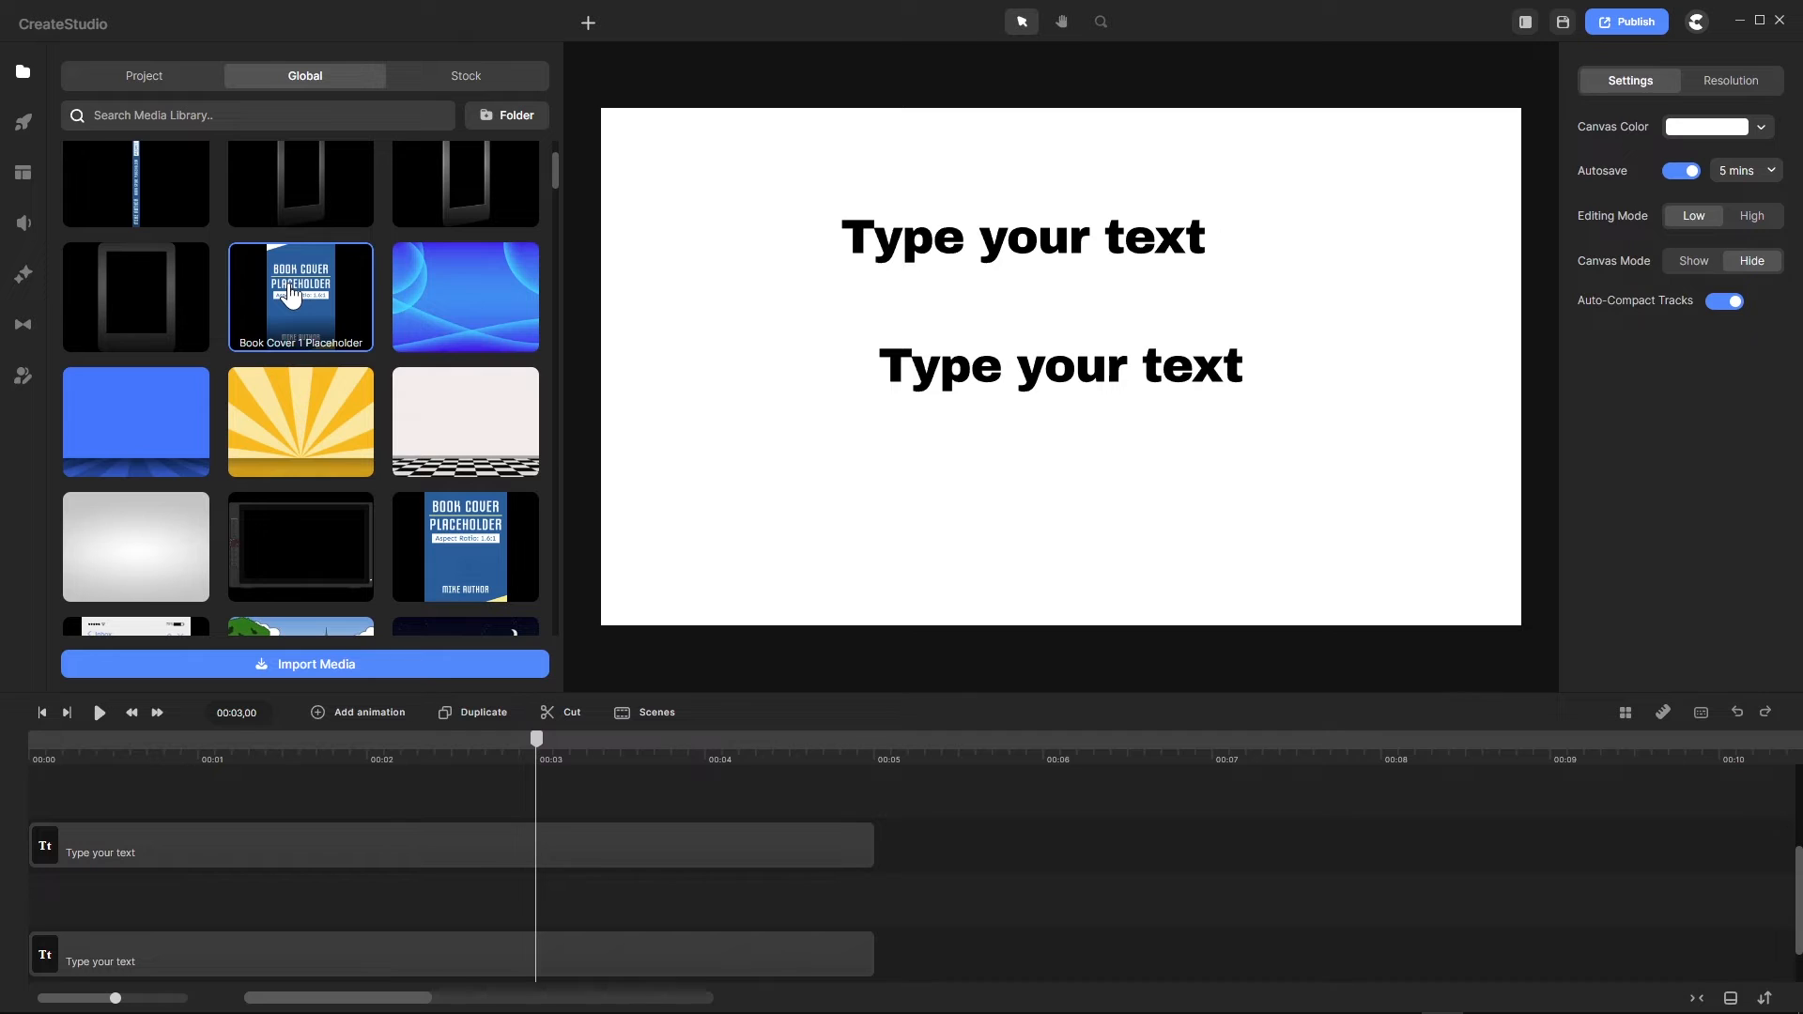
{"action": "left_click_drag", "start_coordinate": [293, 301], "coordinate": [1011, 328]}
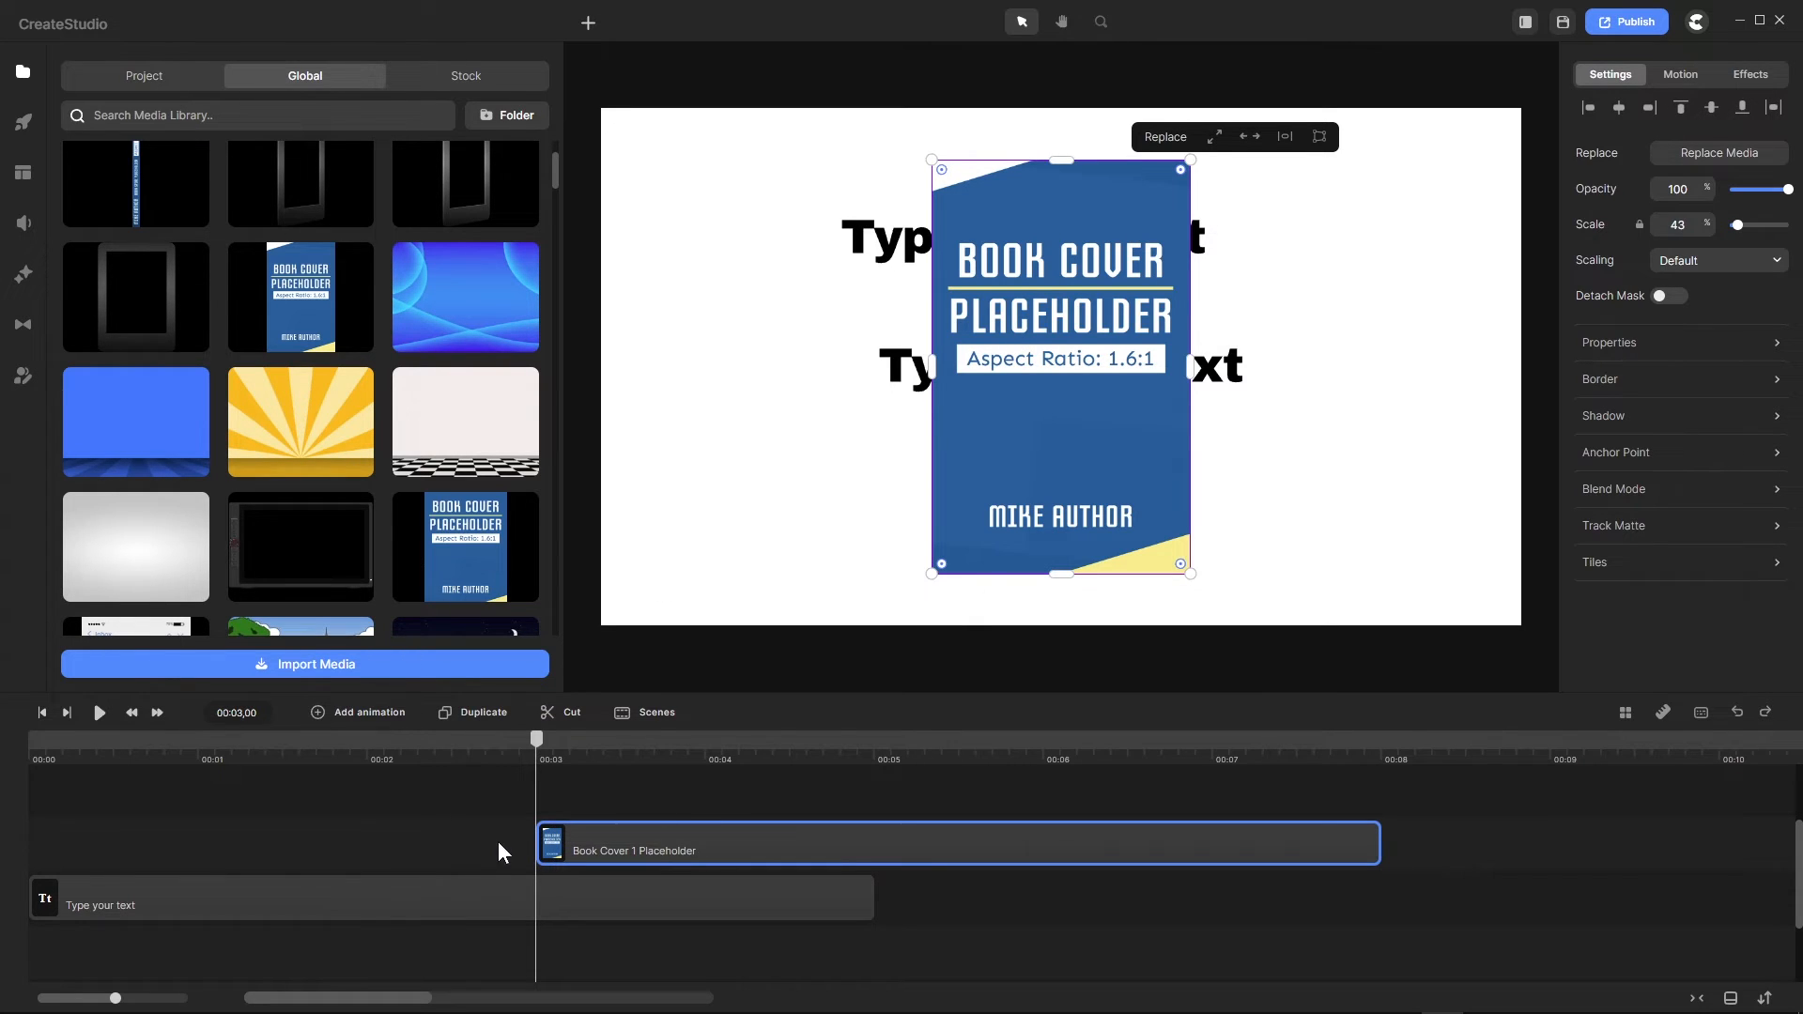
{"action": "right_click", "coordinate": [623, 848]}
{"action": "left_click", "coordinate": [639, 830]}
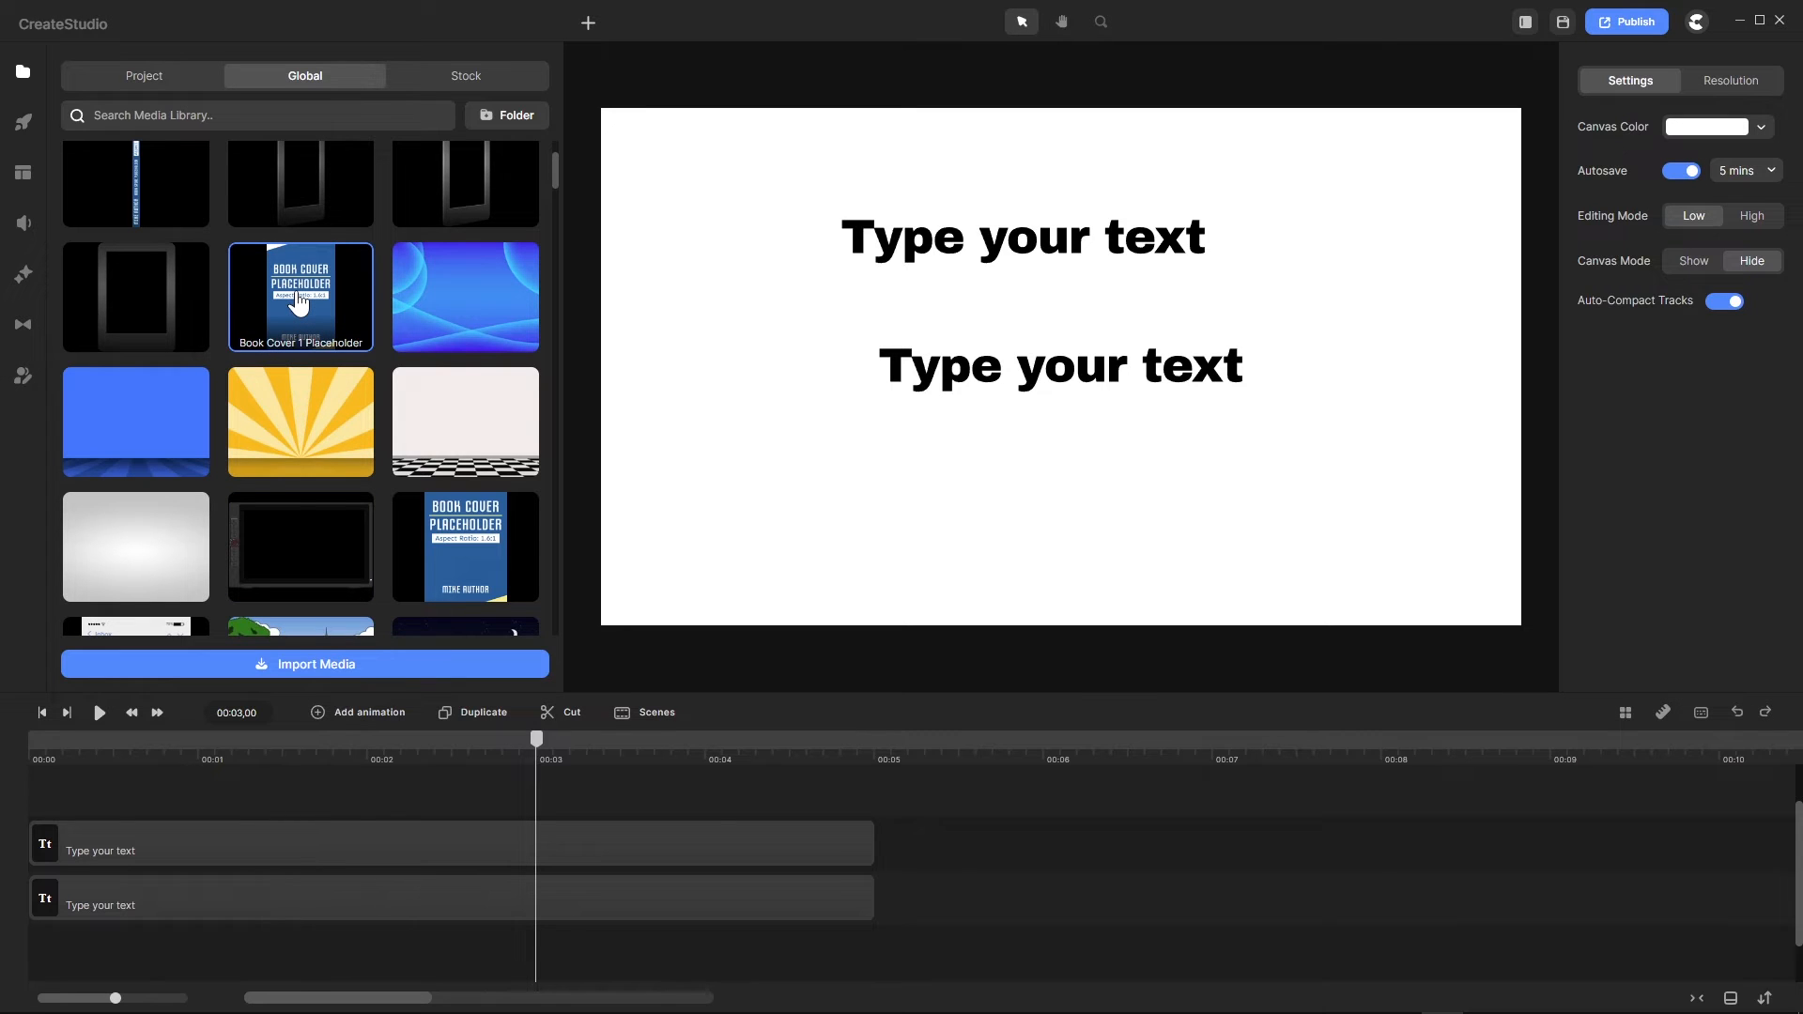
Step: Add a track between the two text tracks and place the Book Cover 1 Placeholder on it, starting at 3 seconds
{"action": "scroll", "coordinate": [416, 775], "scroll_direction": "down", "scroll_amount": 1}
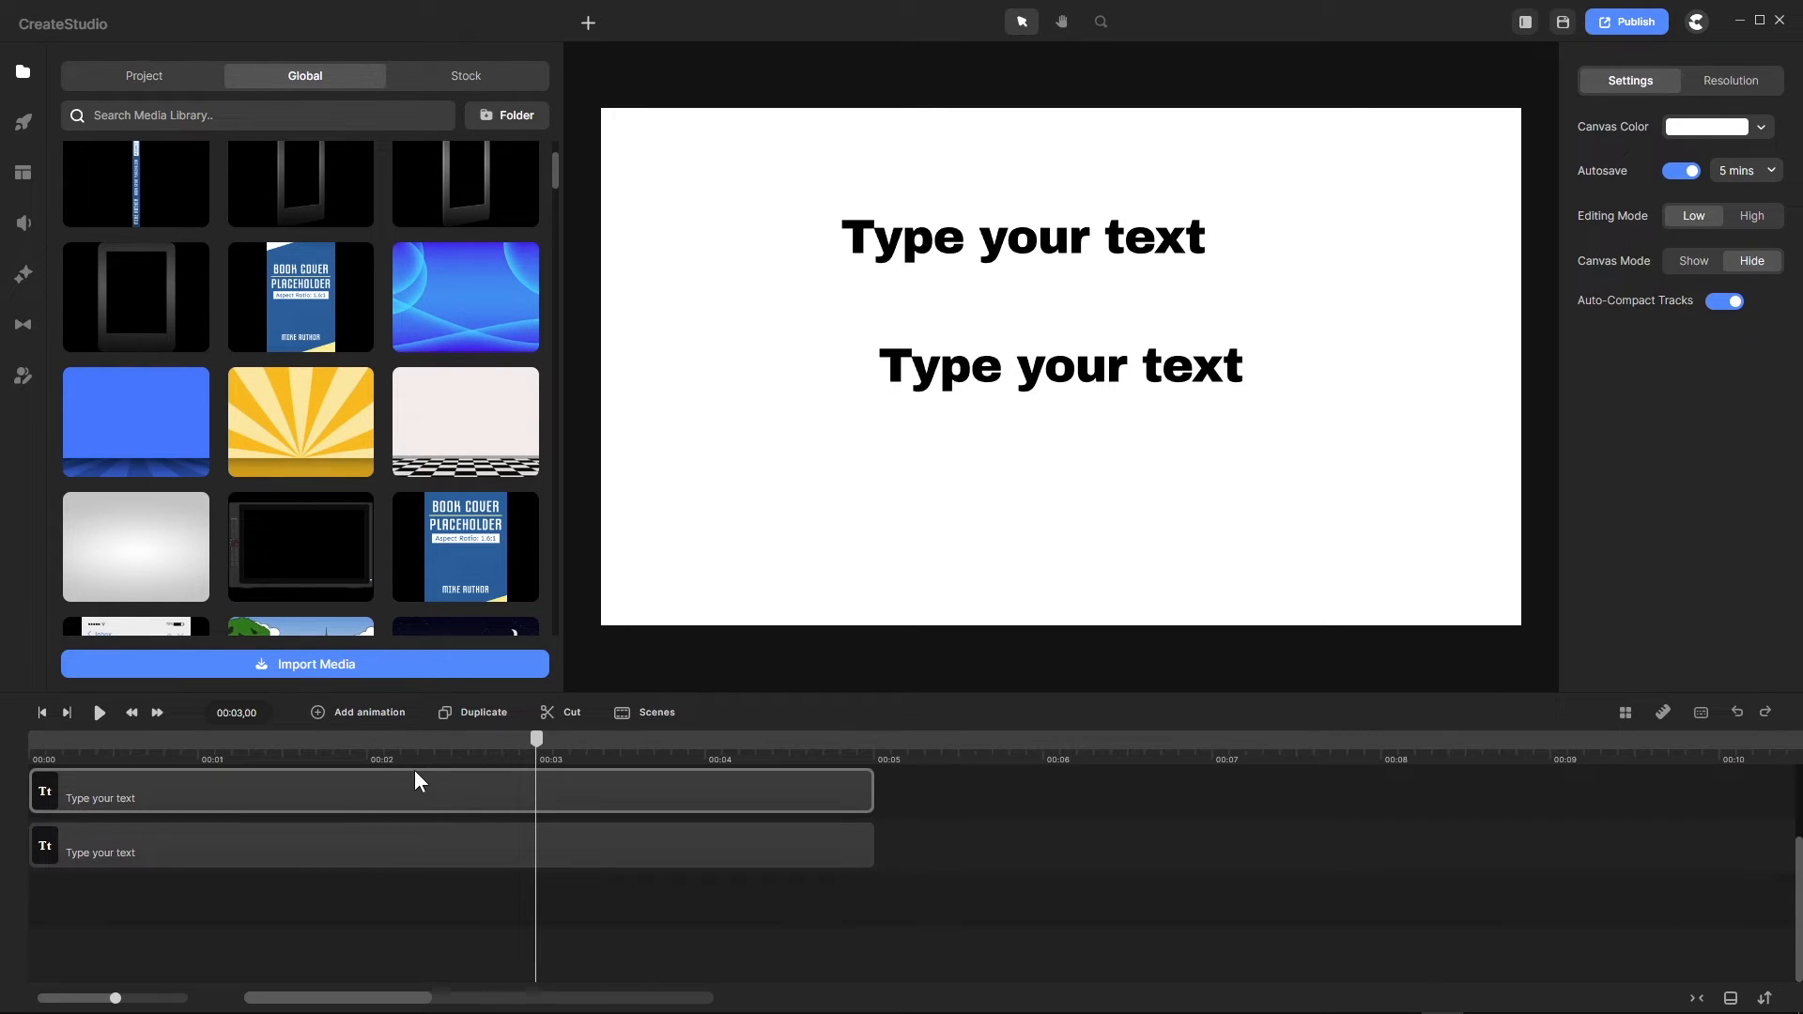
{"action": "scroll", "coordinate": [415, 770], "scroll_direction": "up", "scroll_amount": 2}
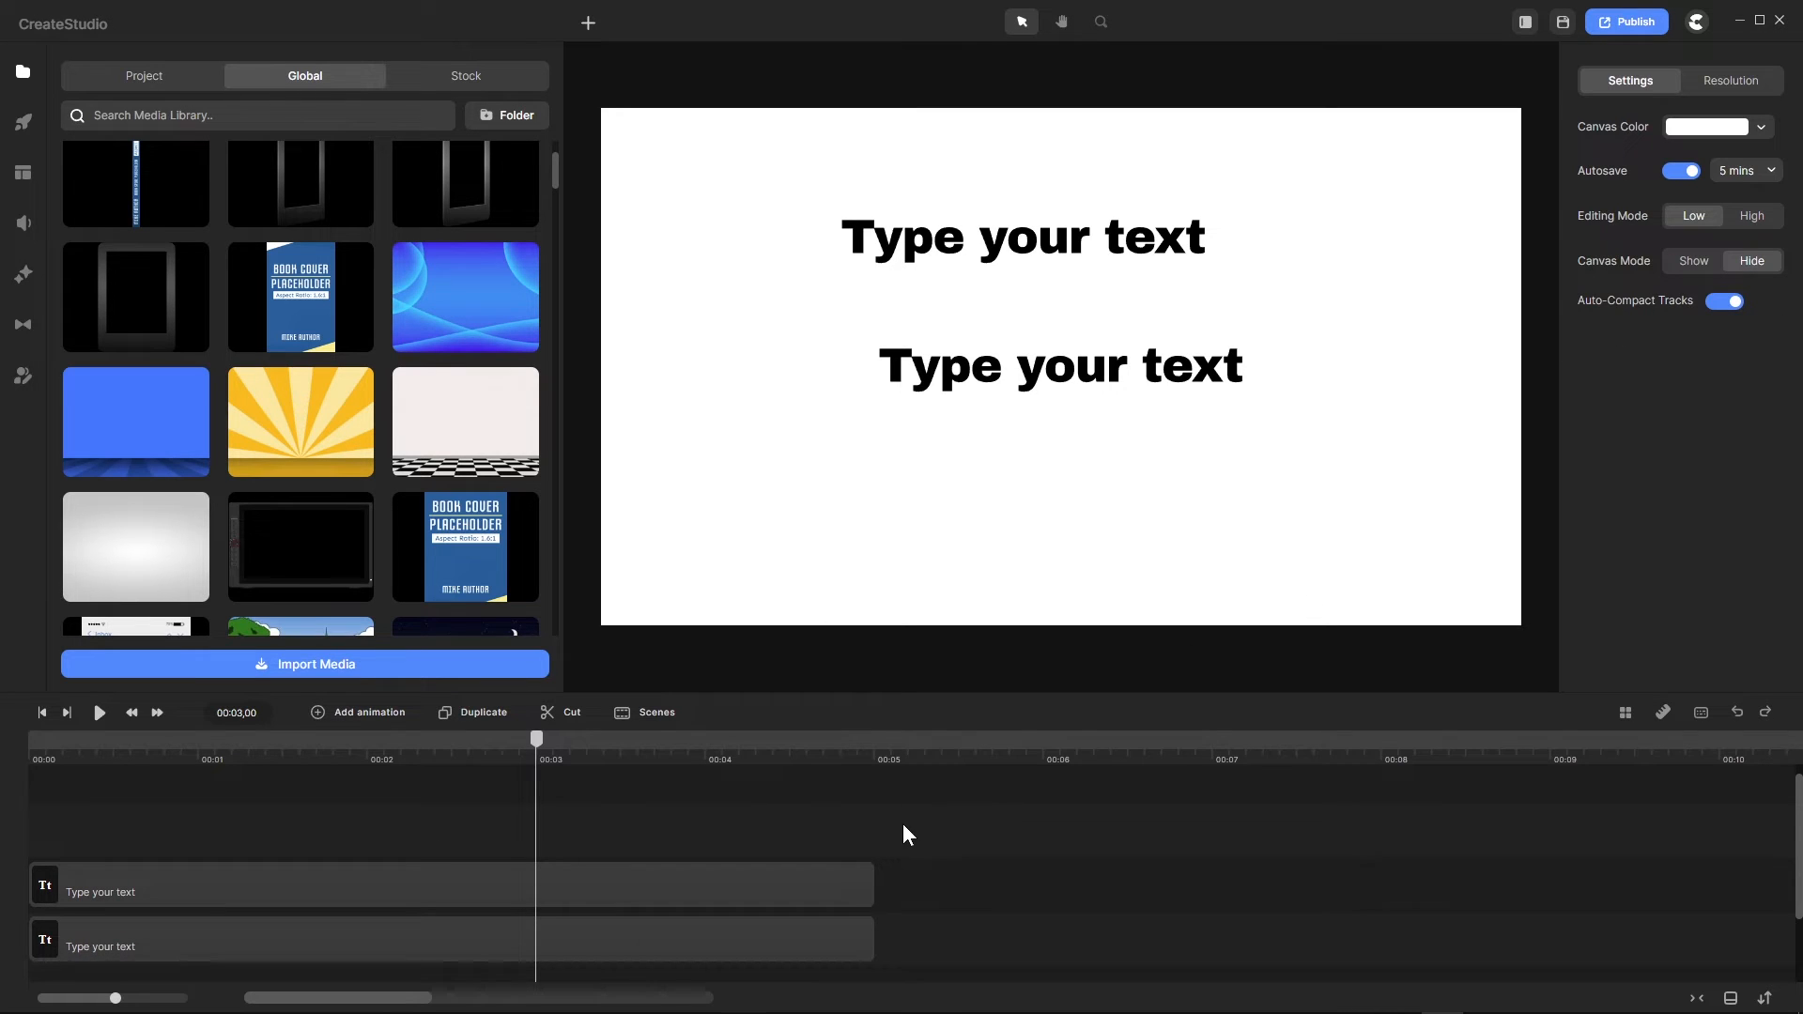
{"action": "scroll", "coordinate": [904, 826], "scroll_direction": "down", "scroll_amount": 1}
{"action": "right_click", "coordinate": [932, 864]}
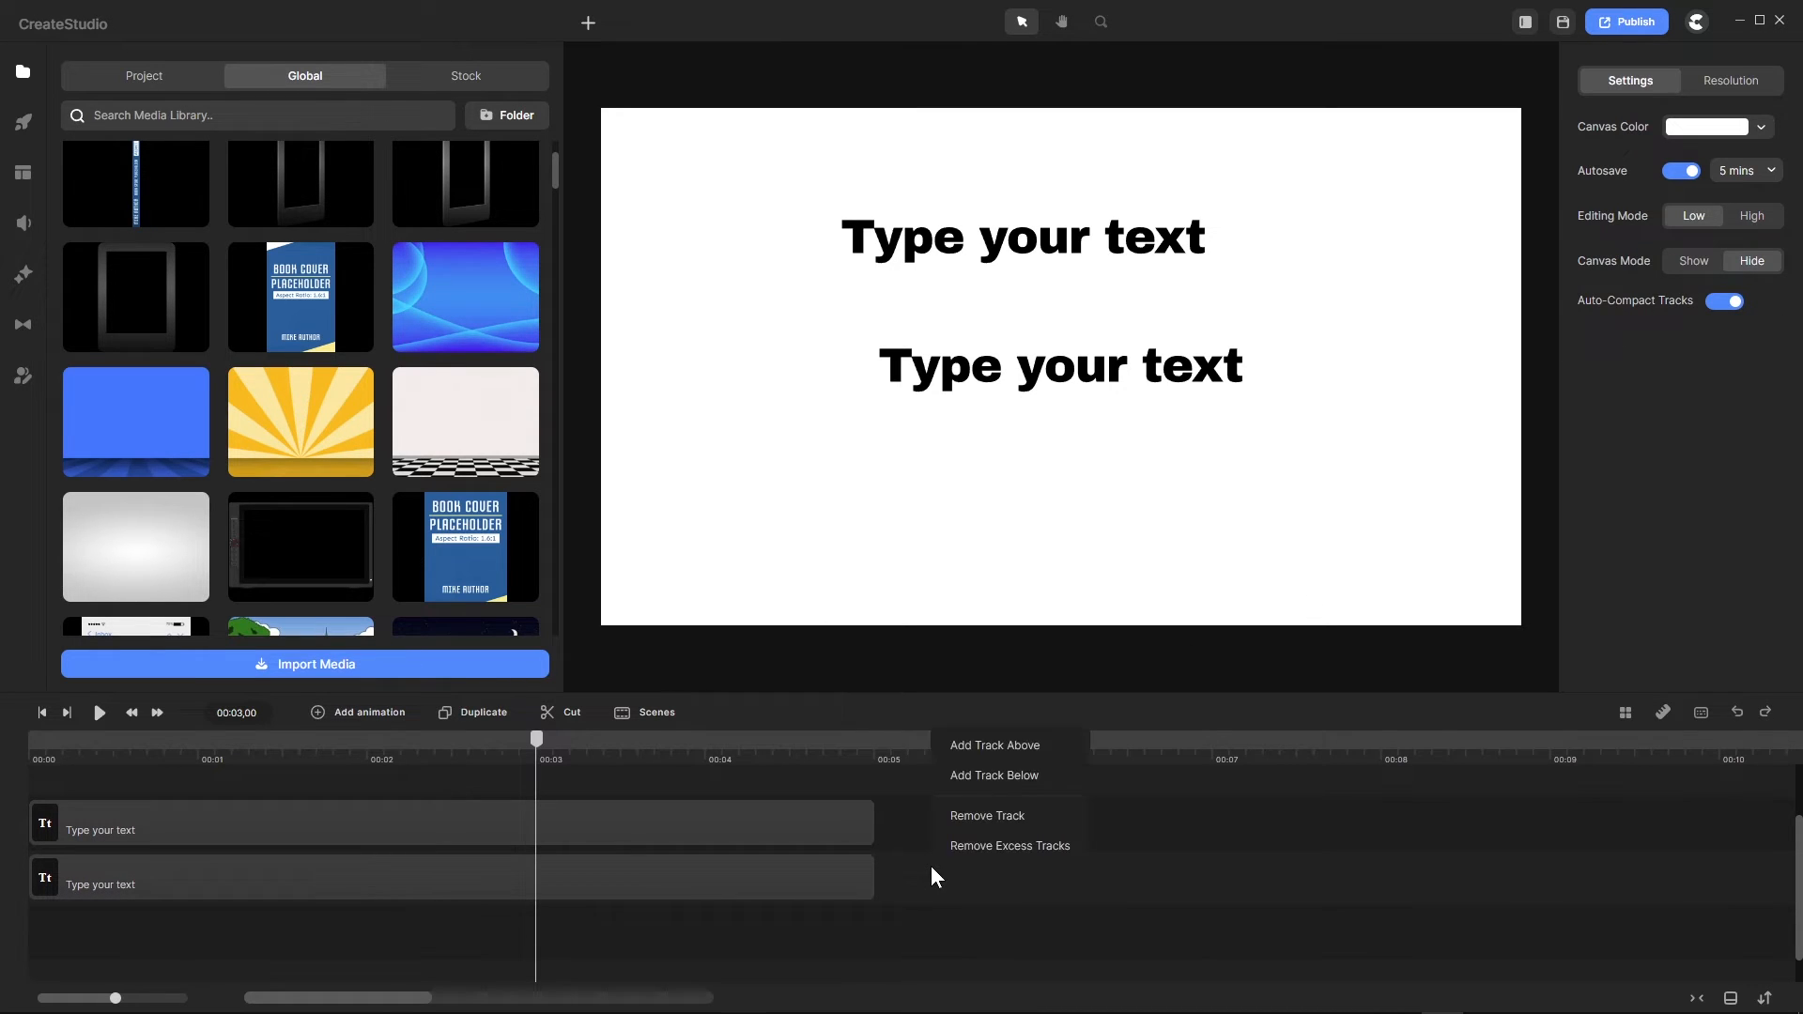
{"action": "left_click", "coordinate": [992, 751]}
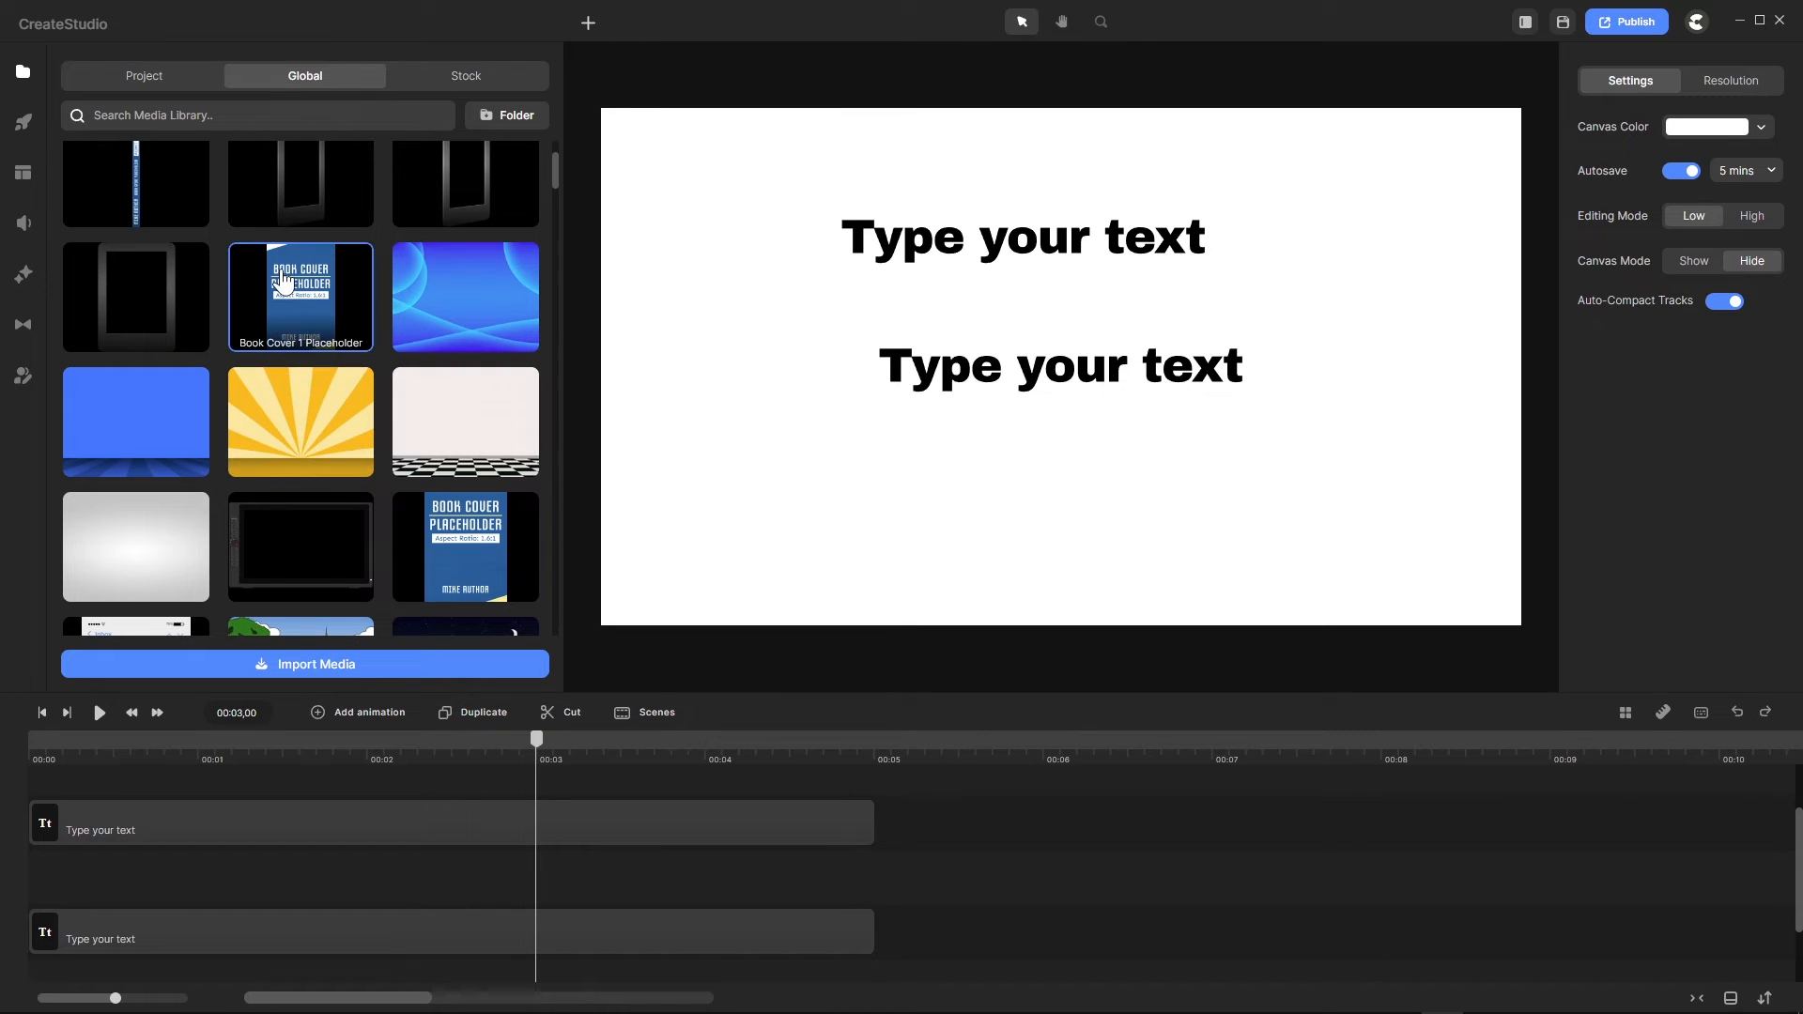
{"action": "left_click_drag", "start_coordinate": [285, 286], "coordinate": [577, 865]}
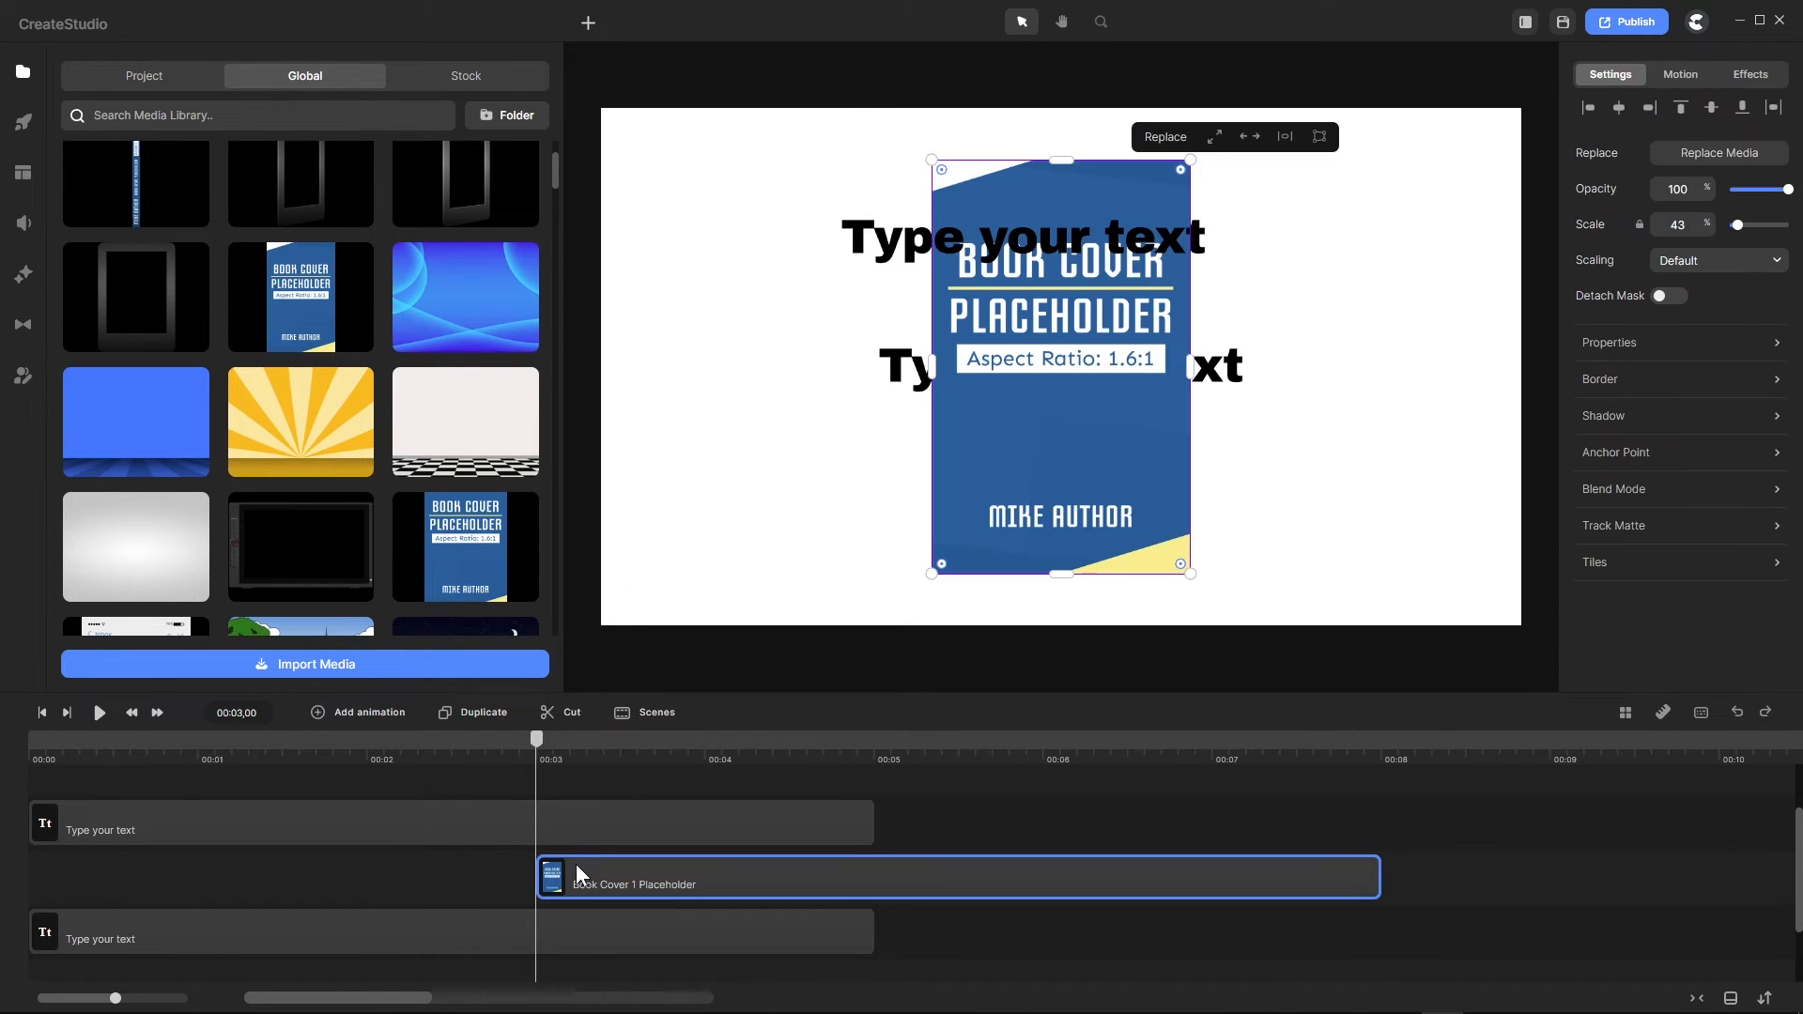
Step: Shift the book cover clip to start at 03,19, aligned with the playhead, and delete the clip
{"action": "left_click_drag", "start_coordinate": [537, 746], "coordinate": [644, 752]}
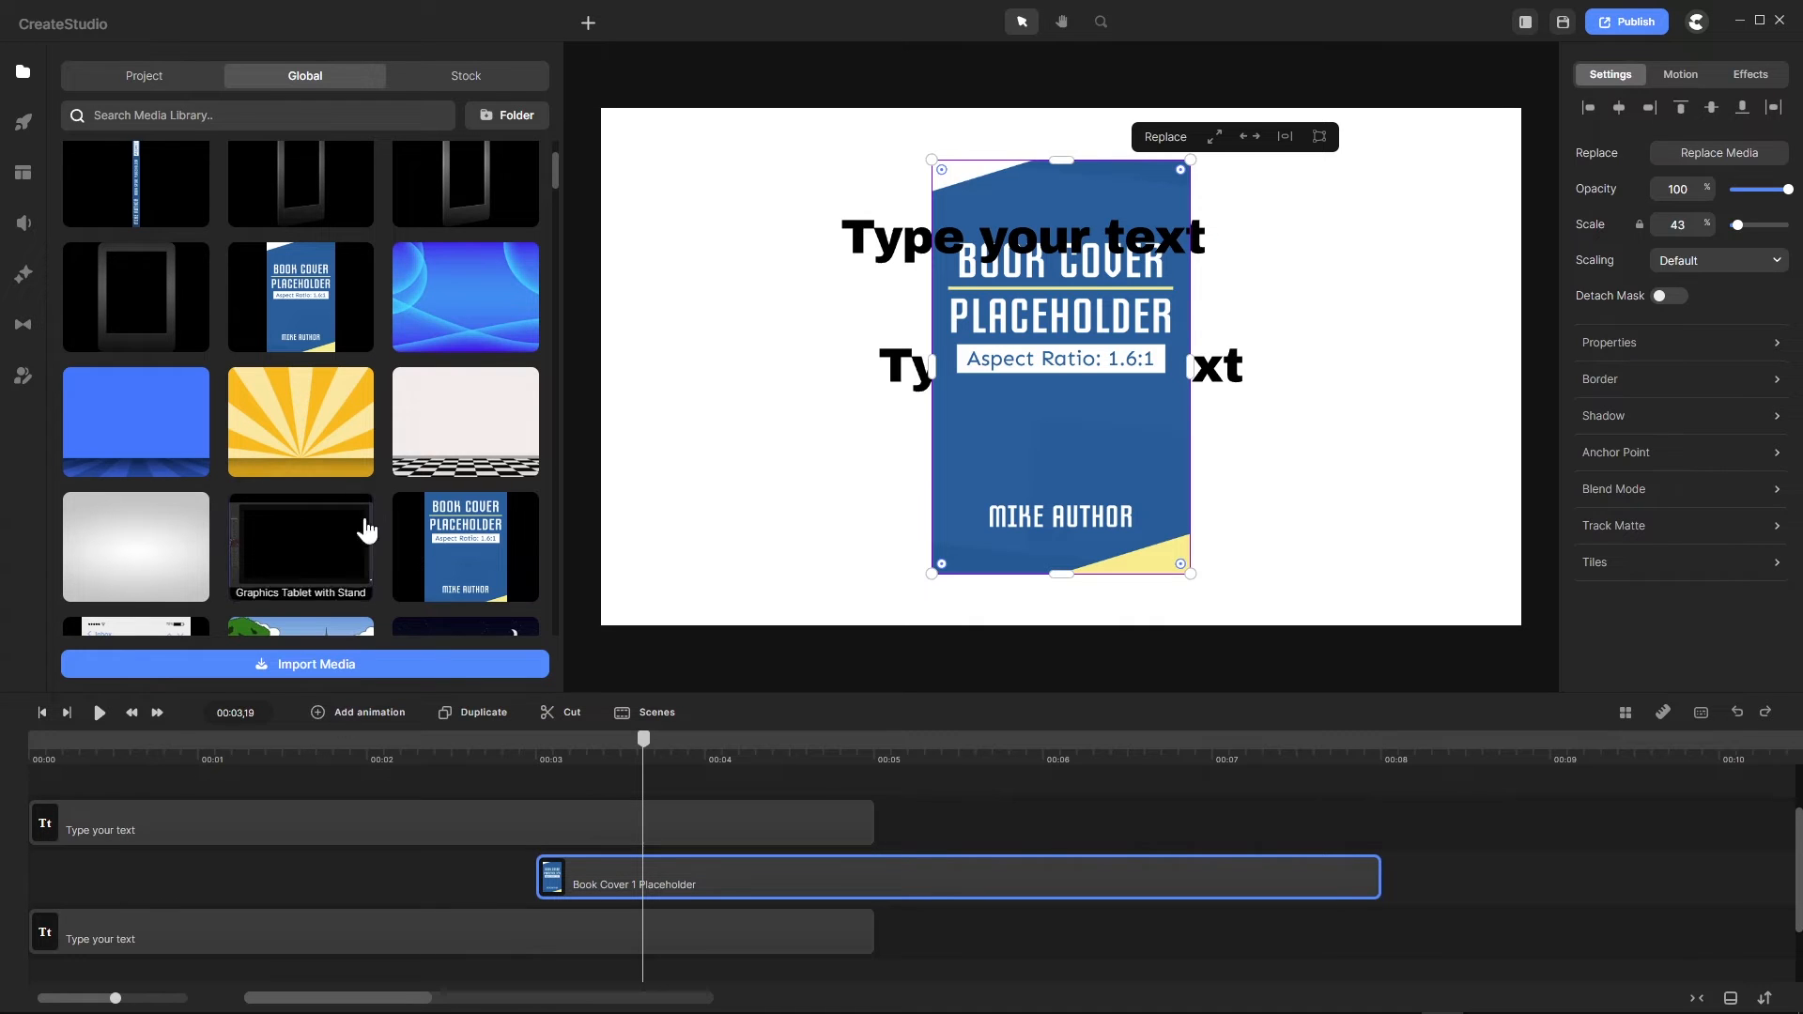
{"action": "scroll", "coordinate": [376, 489], "scroll_direction": "down", "scroll_amount": 2}
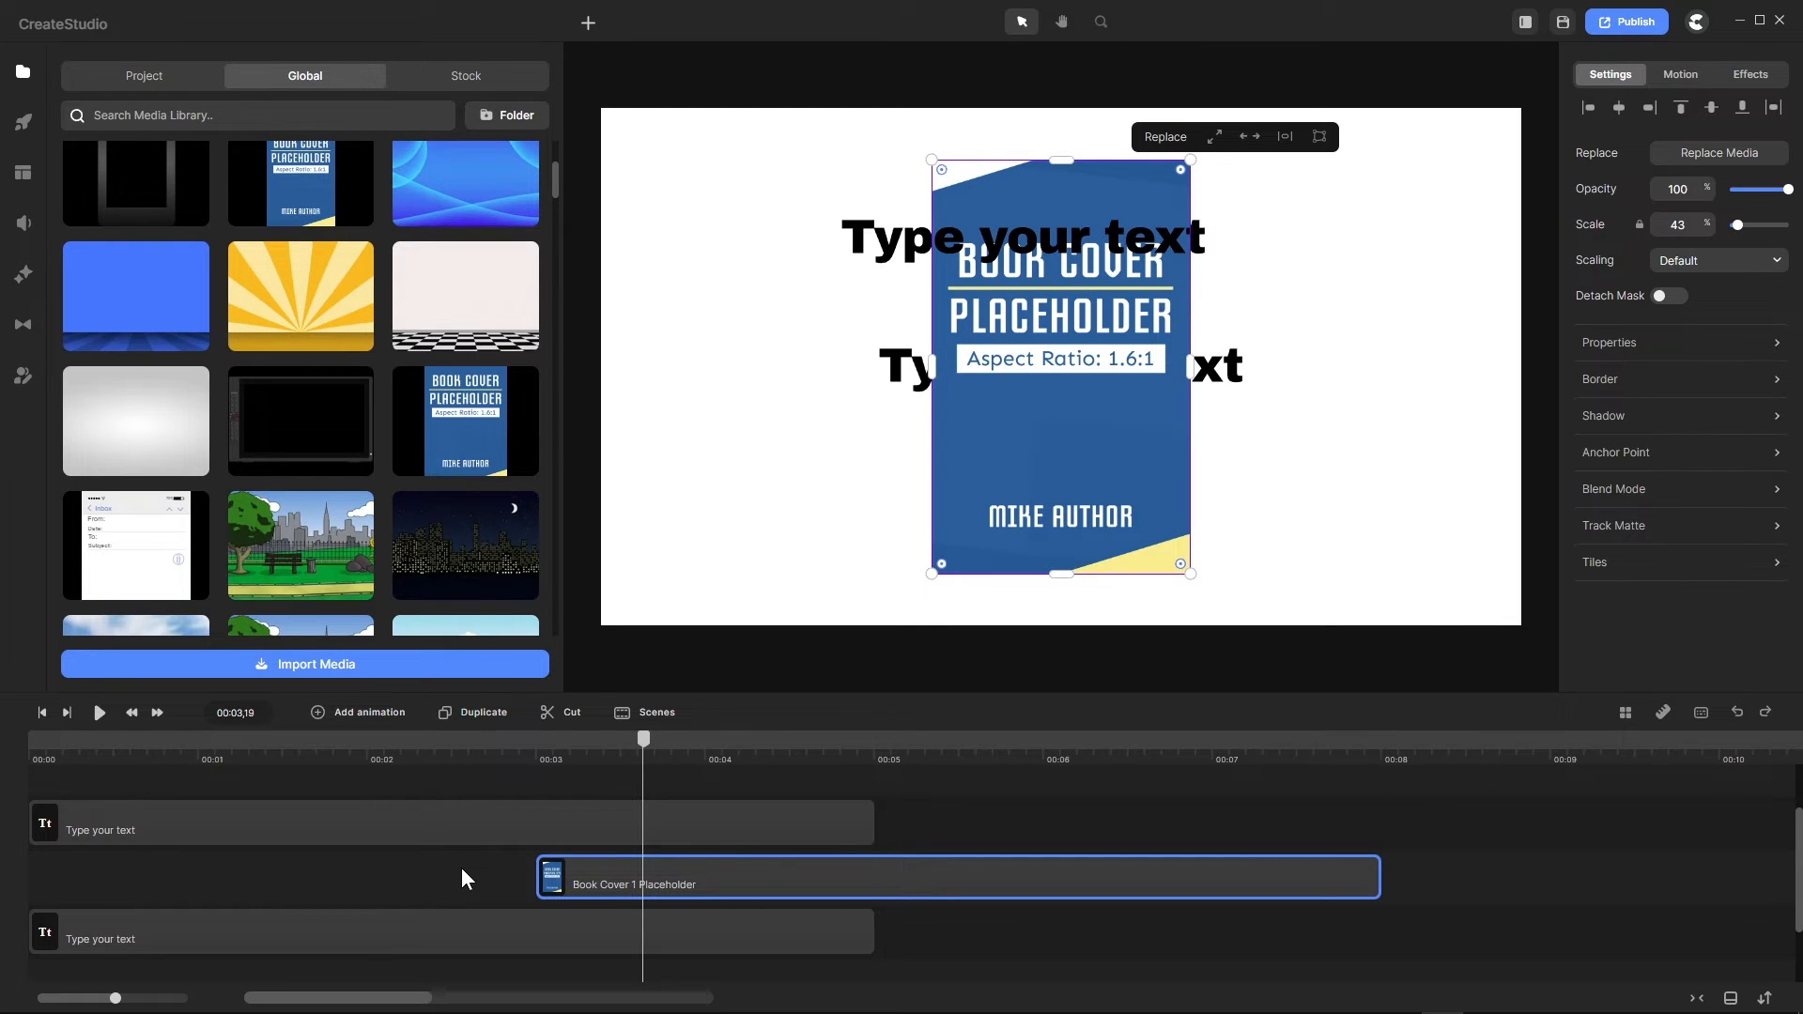
{"action": "scroll", "coordinate": [460, 868], "scroll_direction": "down", "scroll_amount": 2}
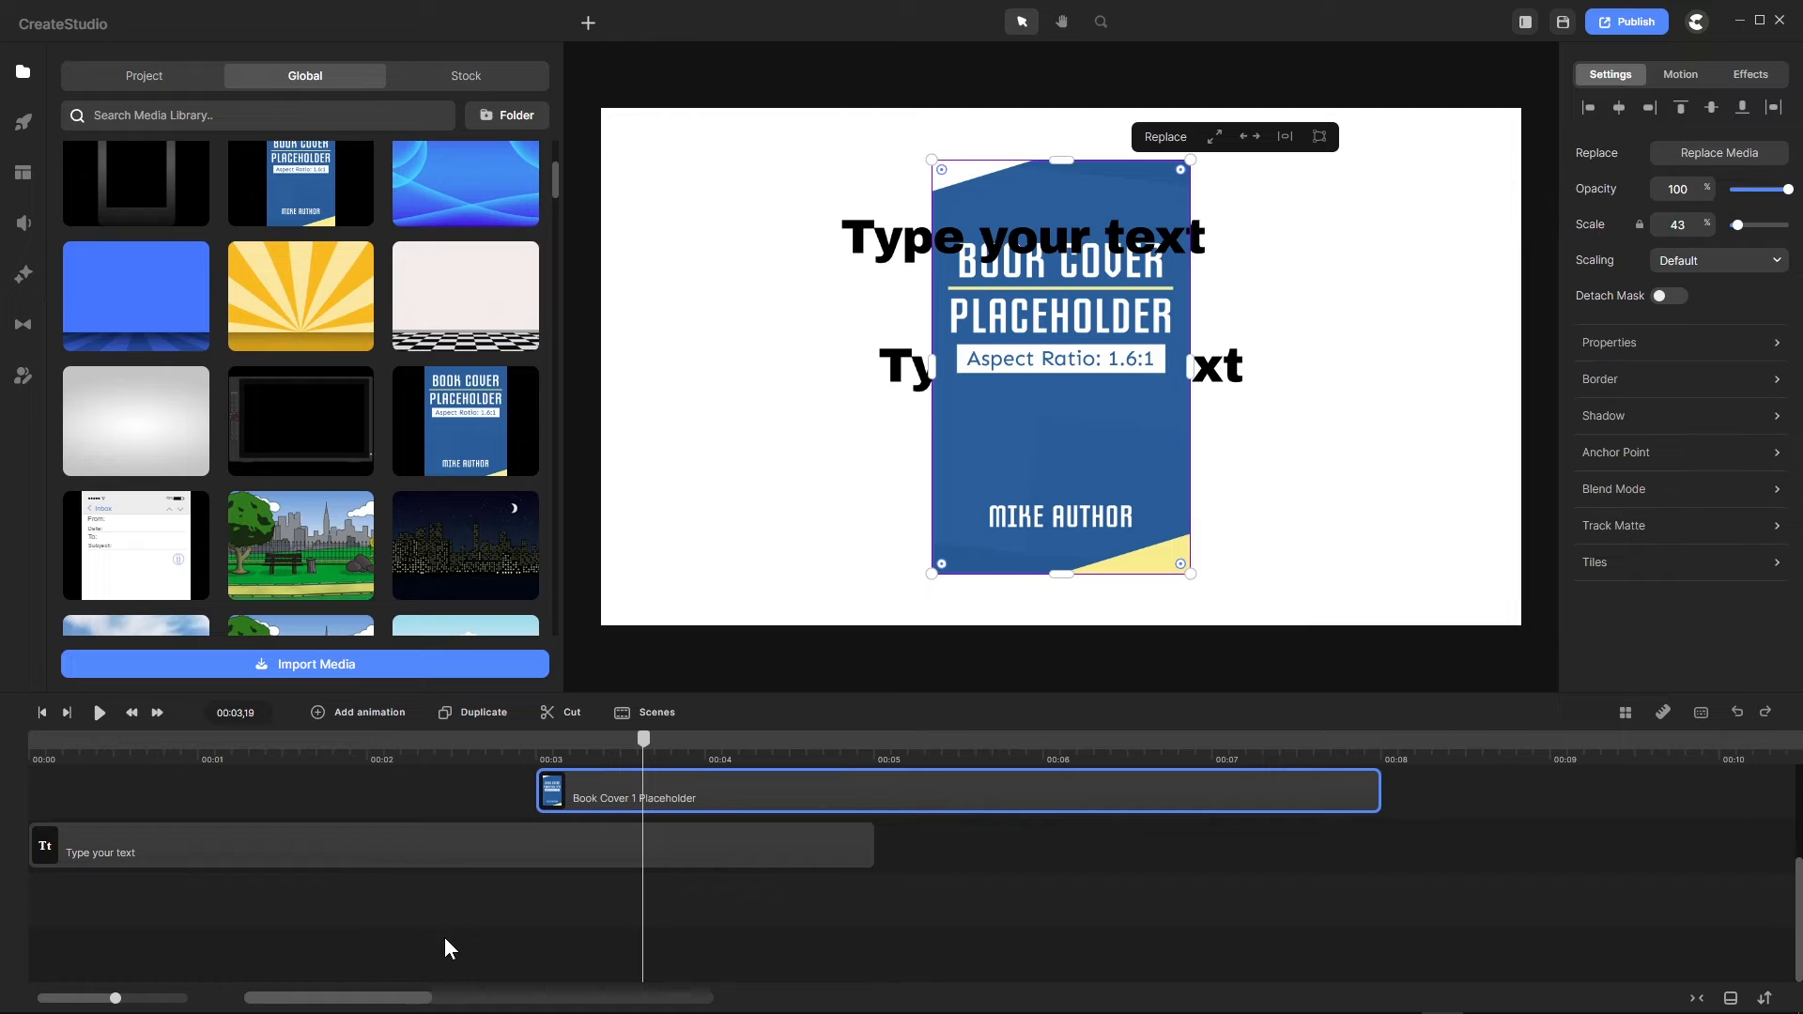
{"action": "scroll", "coordinate": [464, 914], "scroll_direction": "up", "scroll_amount": 1}
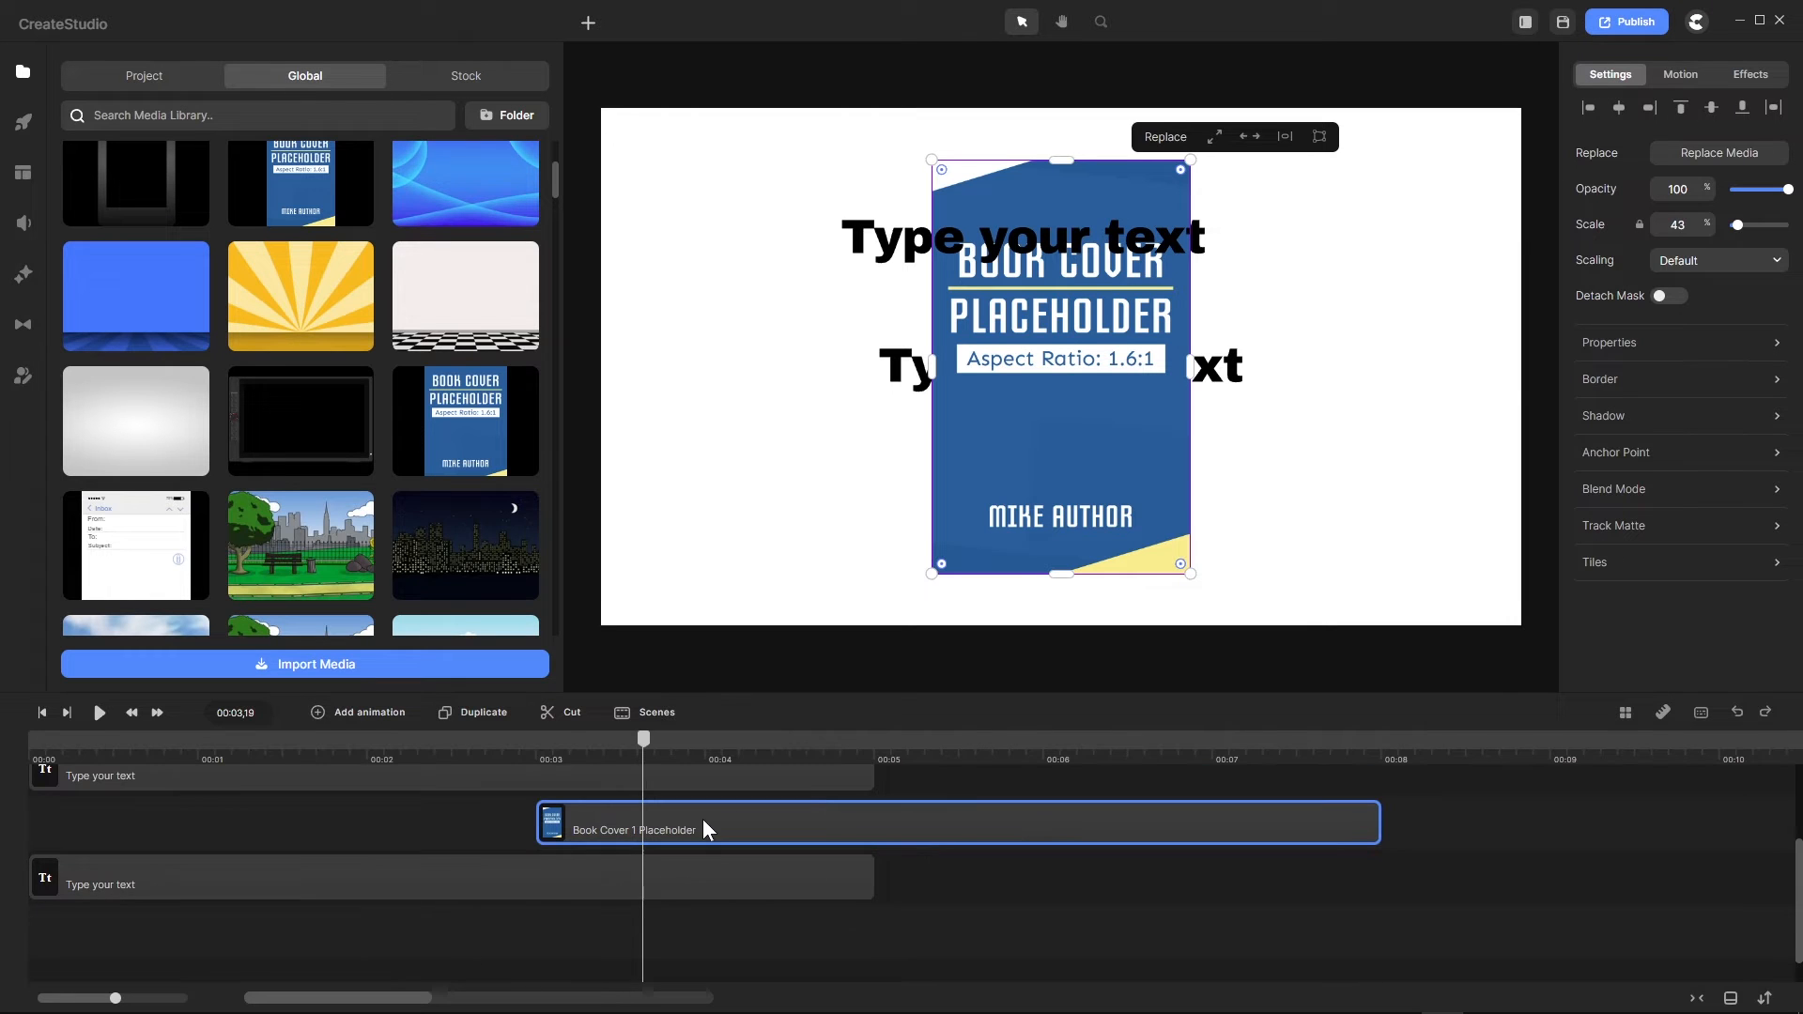
{"action": "left_click_drag", "start_coordinate": [702, 826], "coordinate": [810, 801]}
{"action": "right_click", "coordinate": [798, 808]}
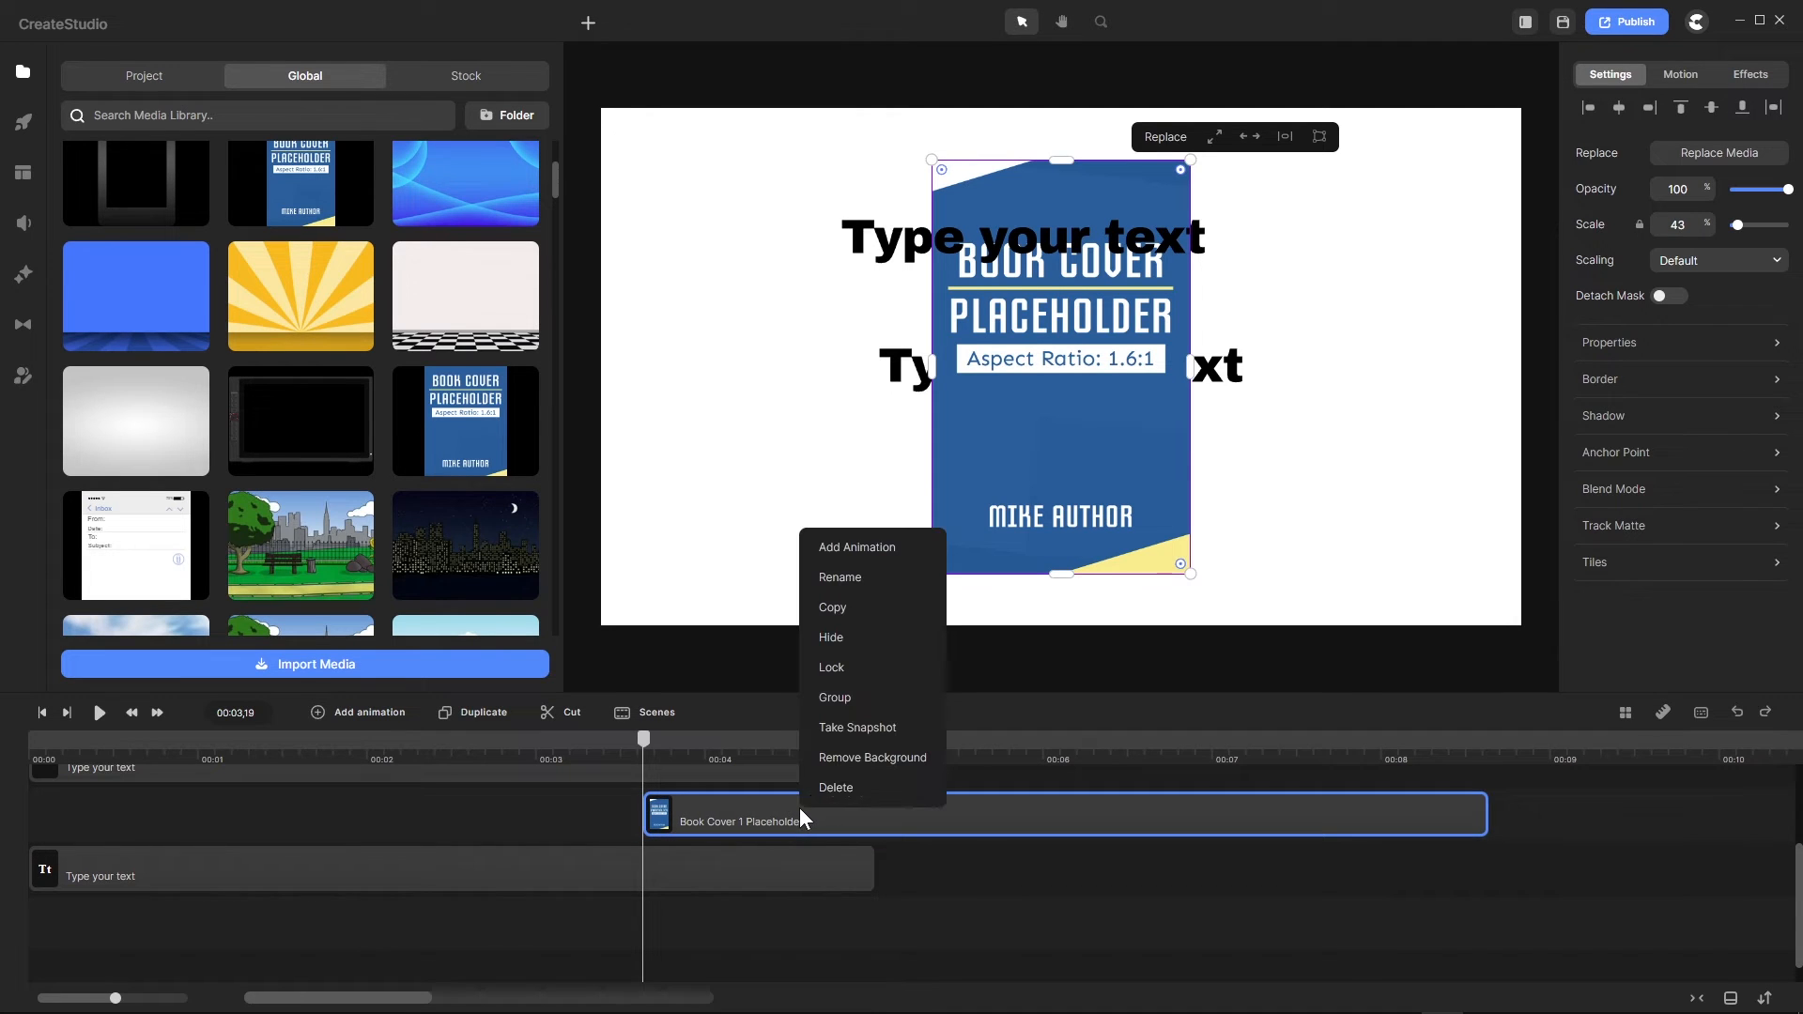
{"action": "left_click", "coordinate": [826, 787]}
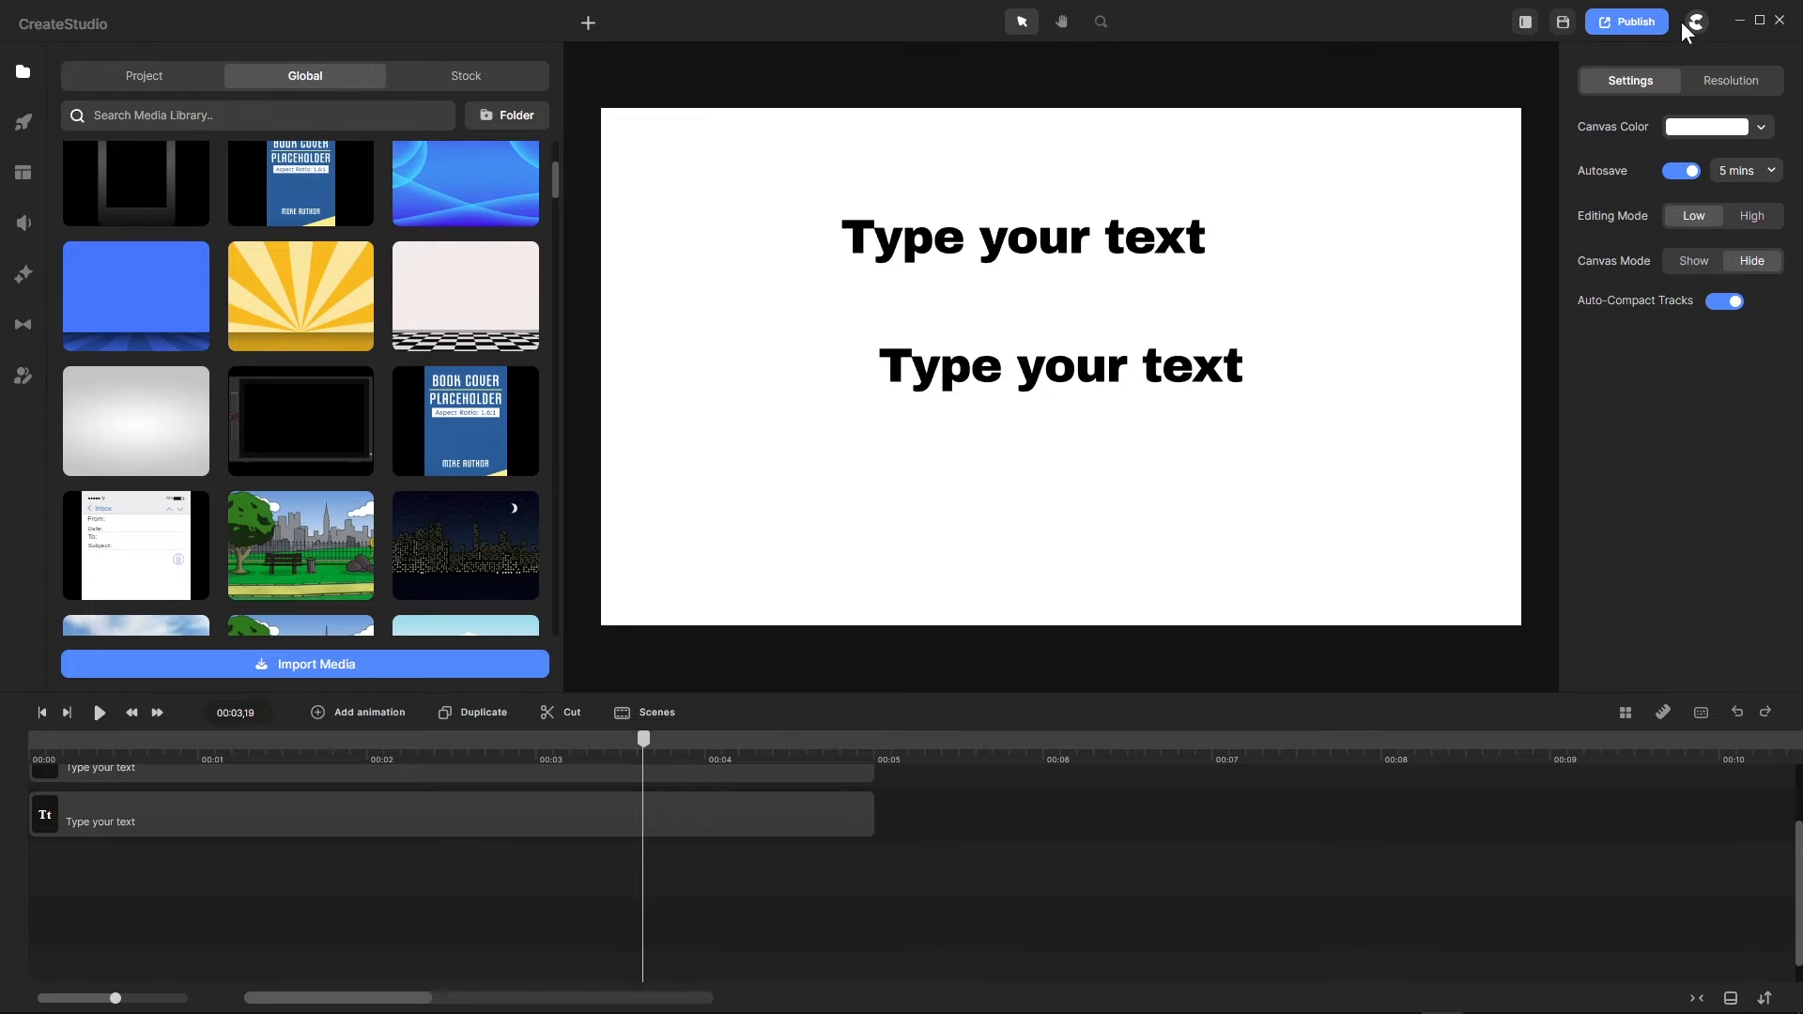
Step: Exit the project without saving it
{"action": "mouse_move", "coordinate": [1696, 19]}
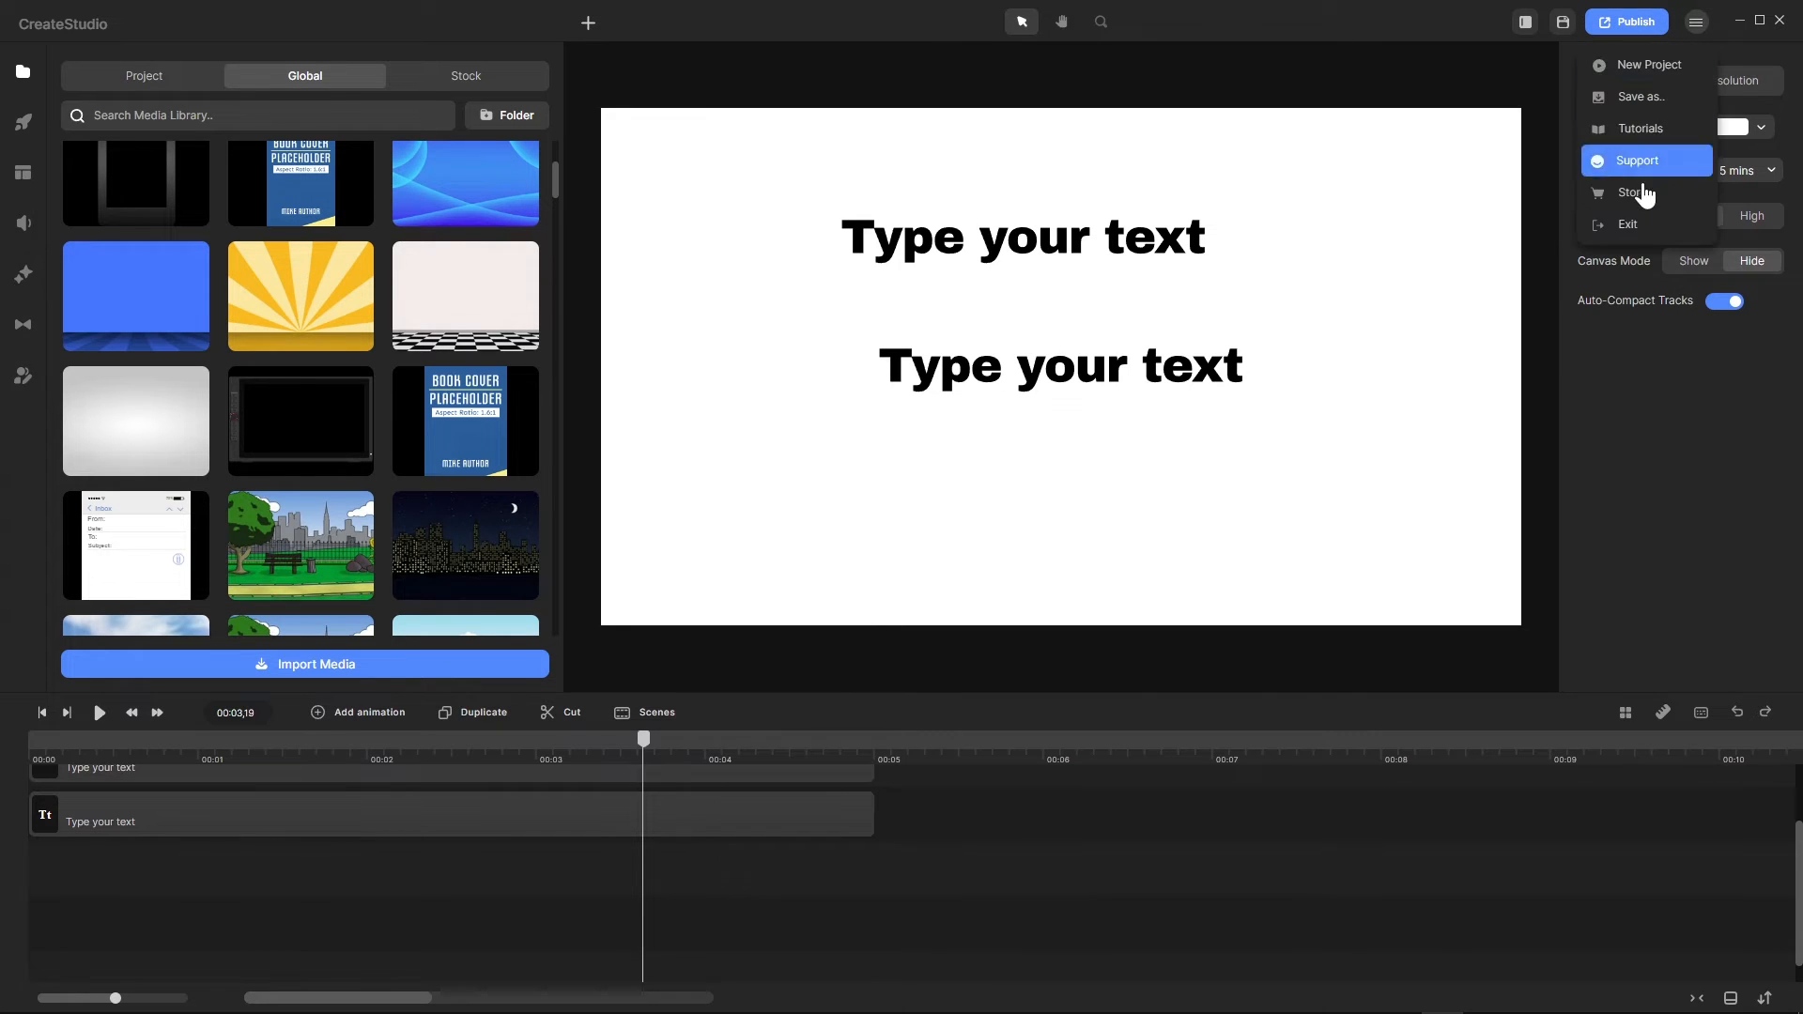
{"action": "left_click", "coordinate": [1627, 223]}
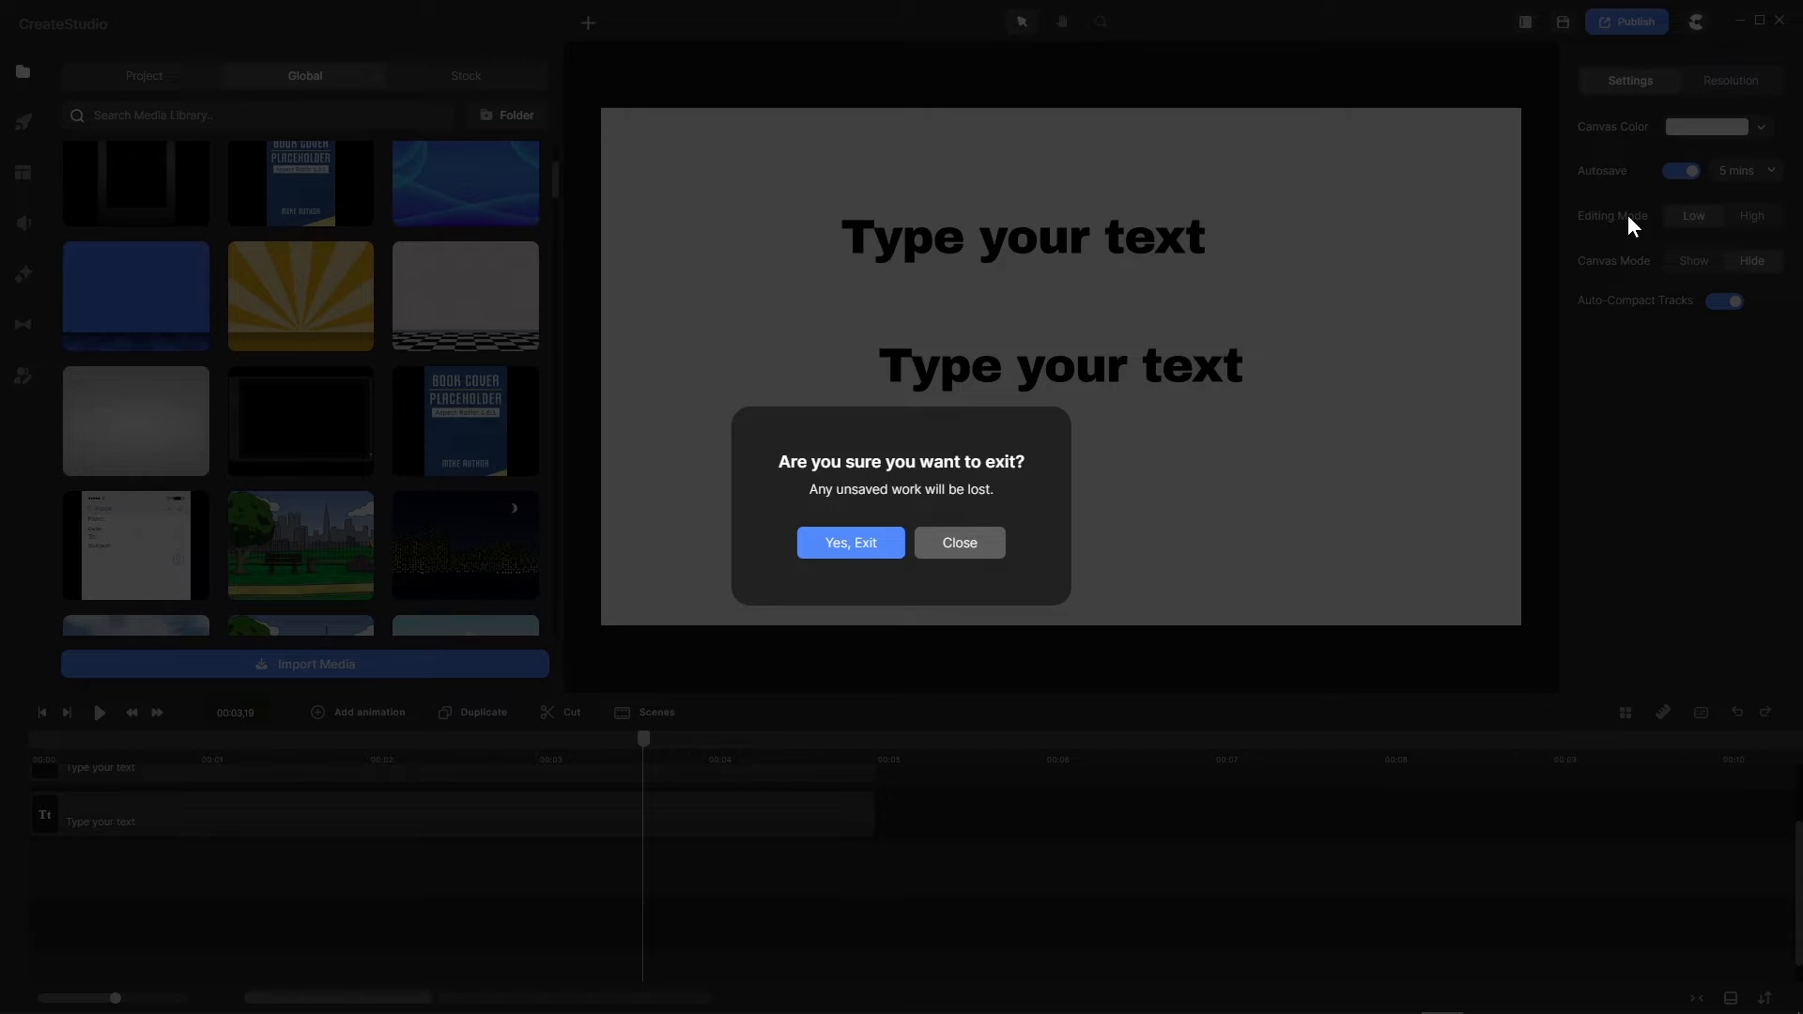
{"action": "left_click", "coordinate": [848, 549]}
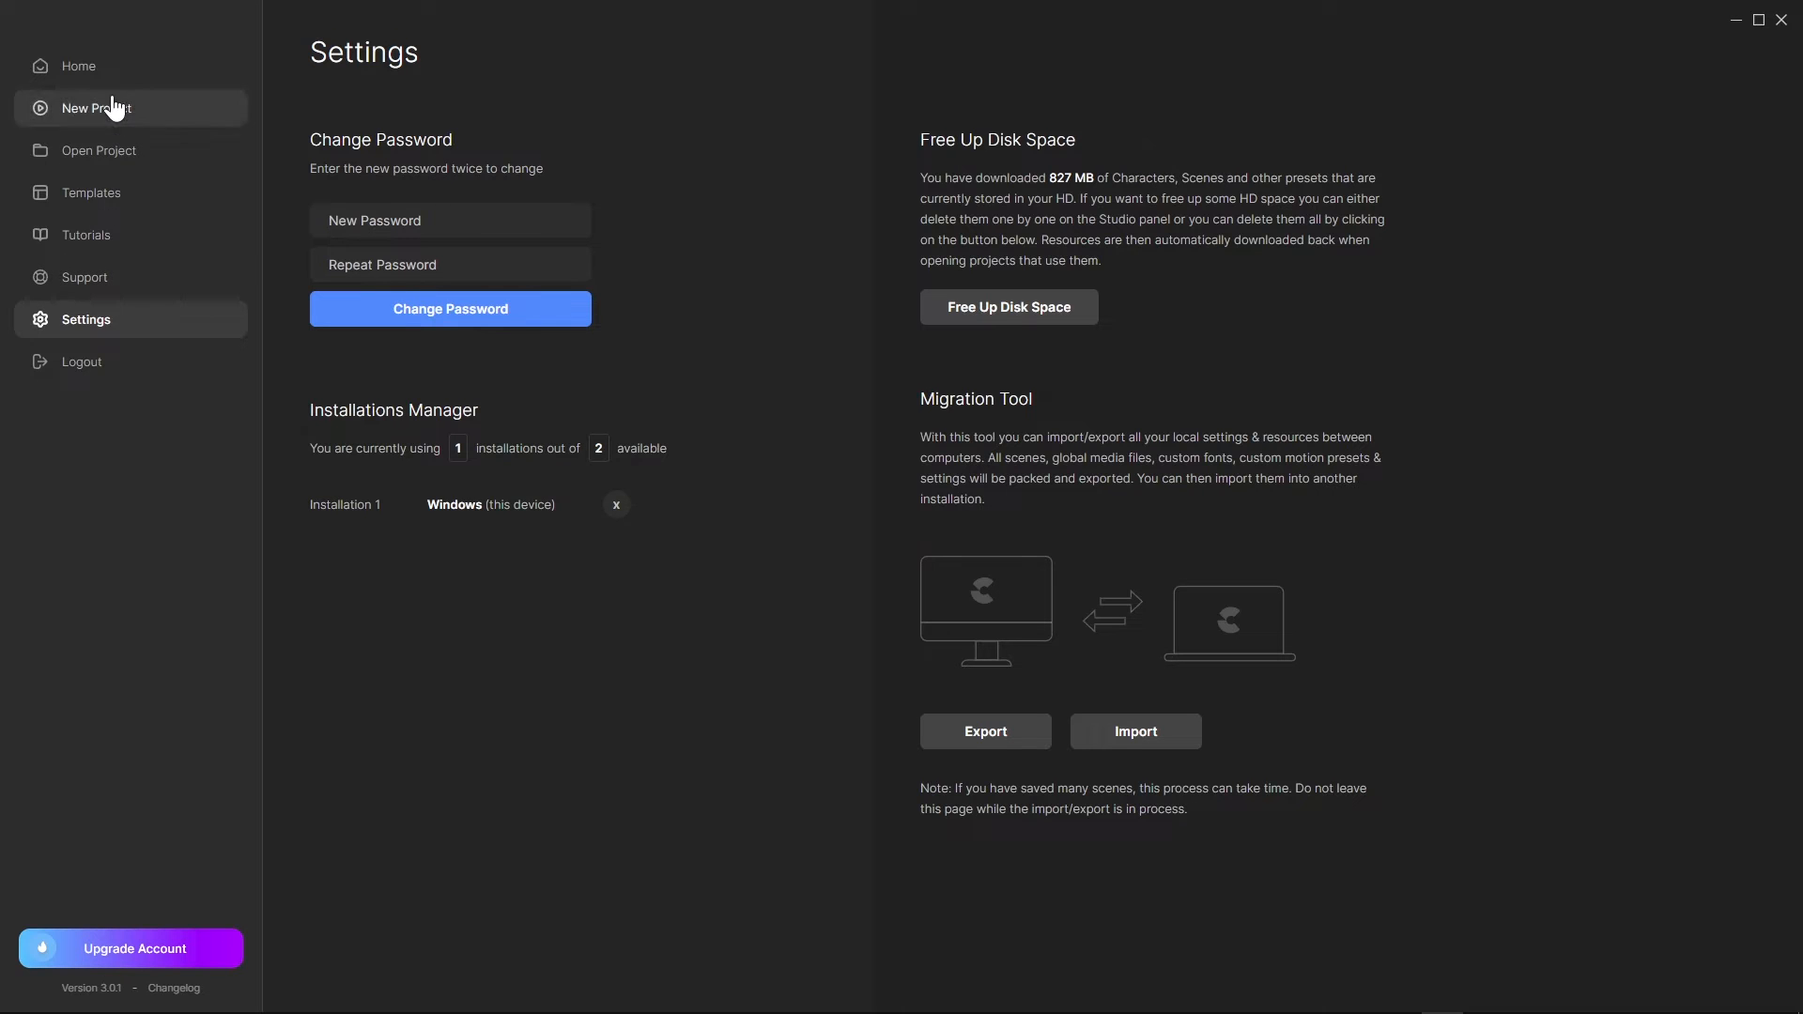
Step: Open the recent project Gift Box CS 3.cspro and narrow the elements library to two columns
{"action": "left_click", "coordinate": [103, 68]}
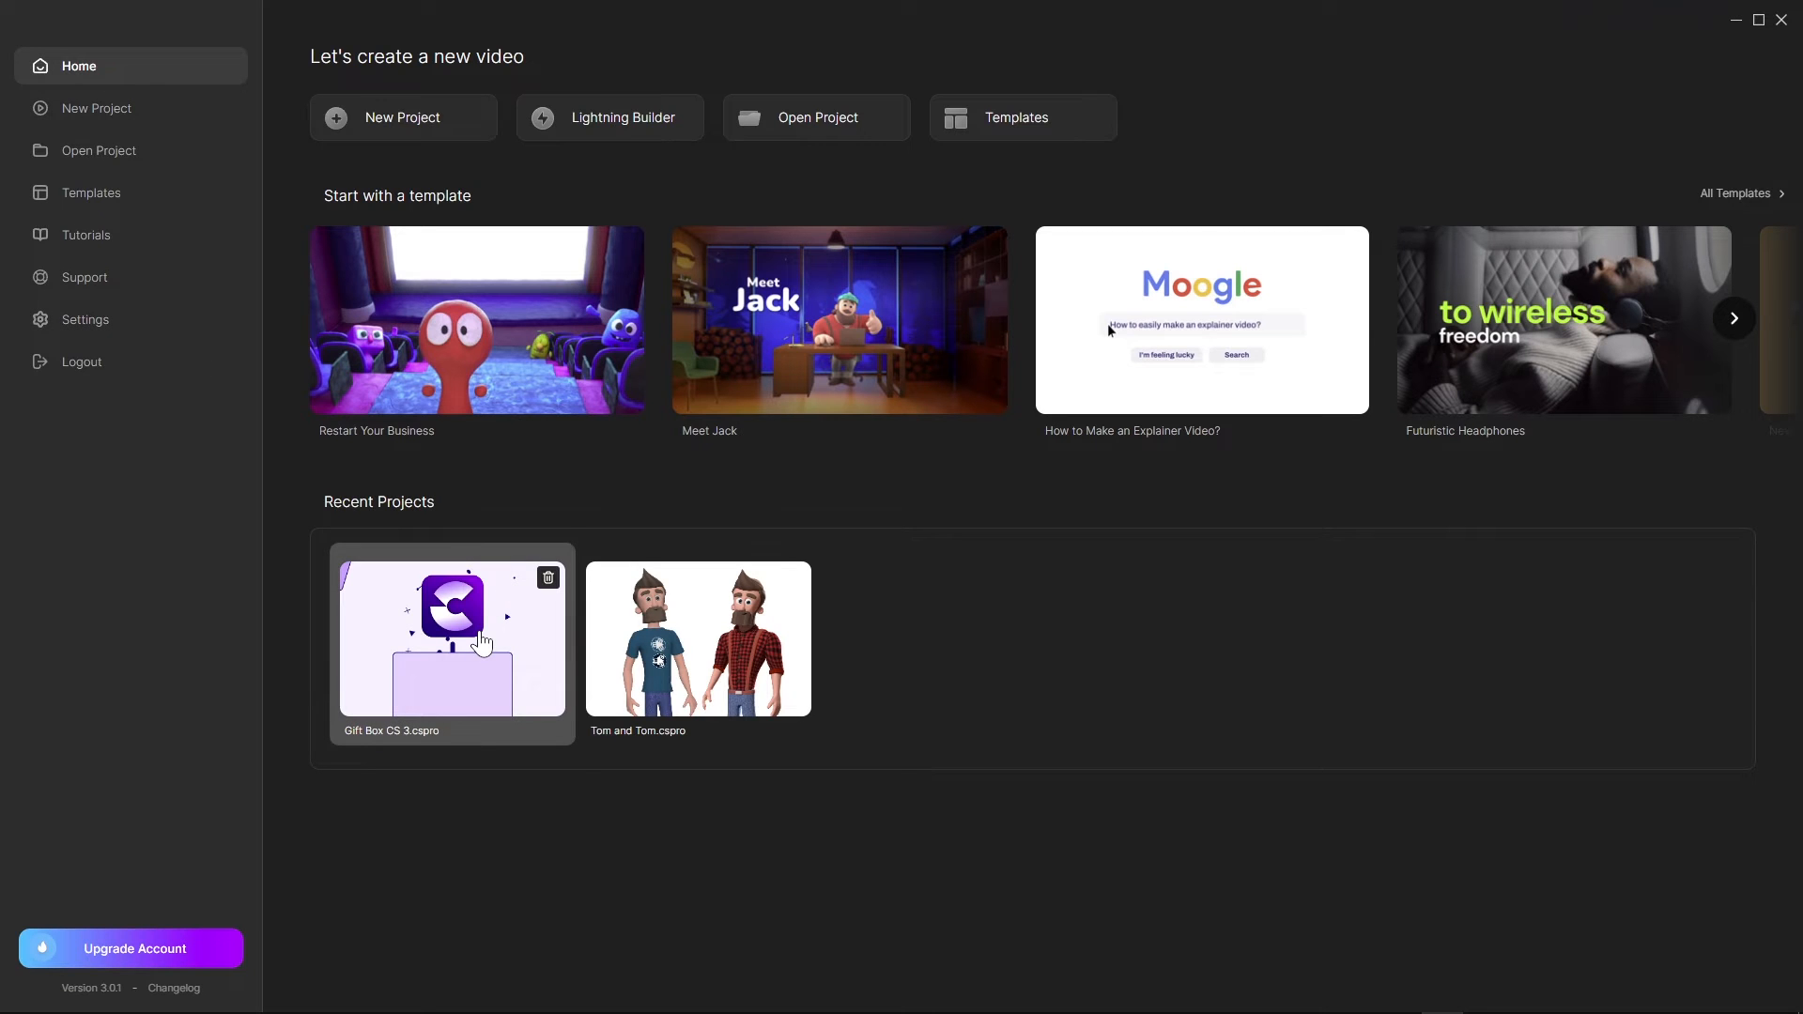
{"action": "left_click", "coordinate": [481, 643]}
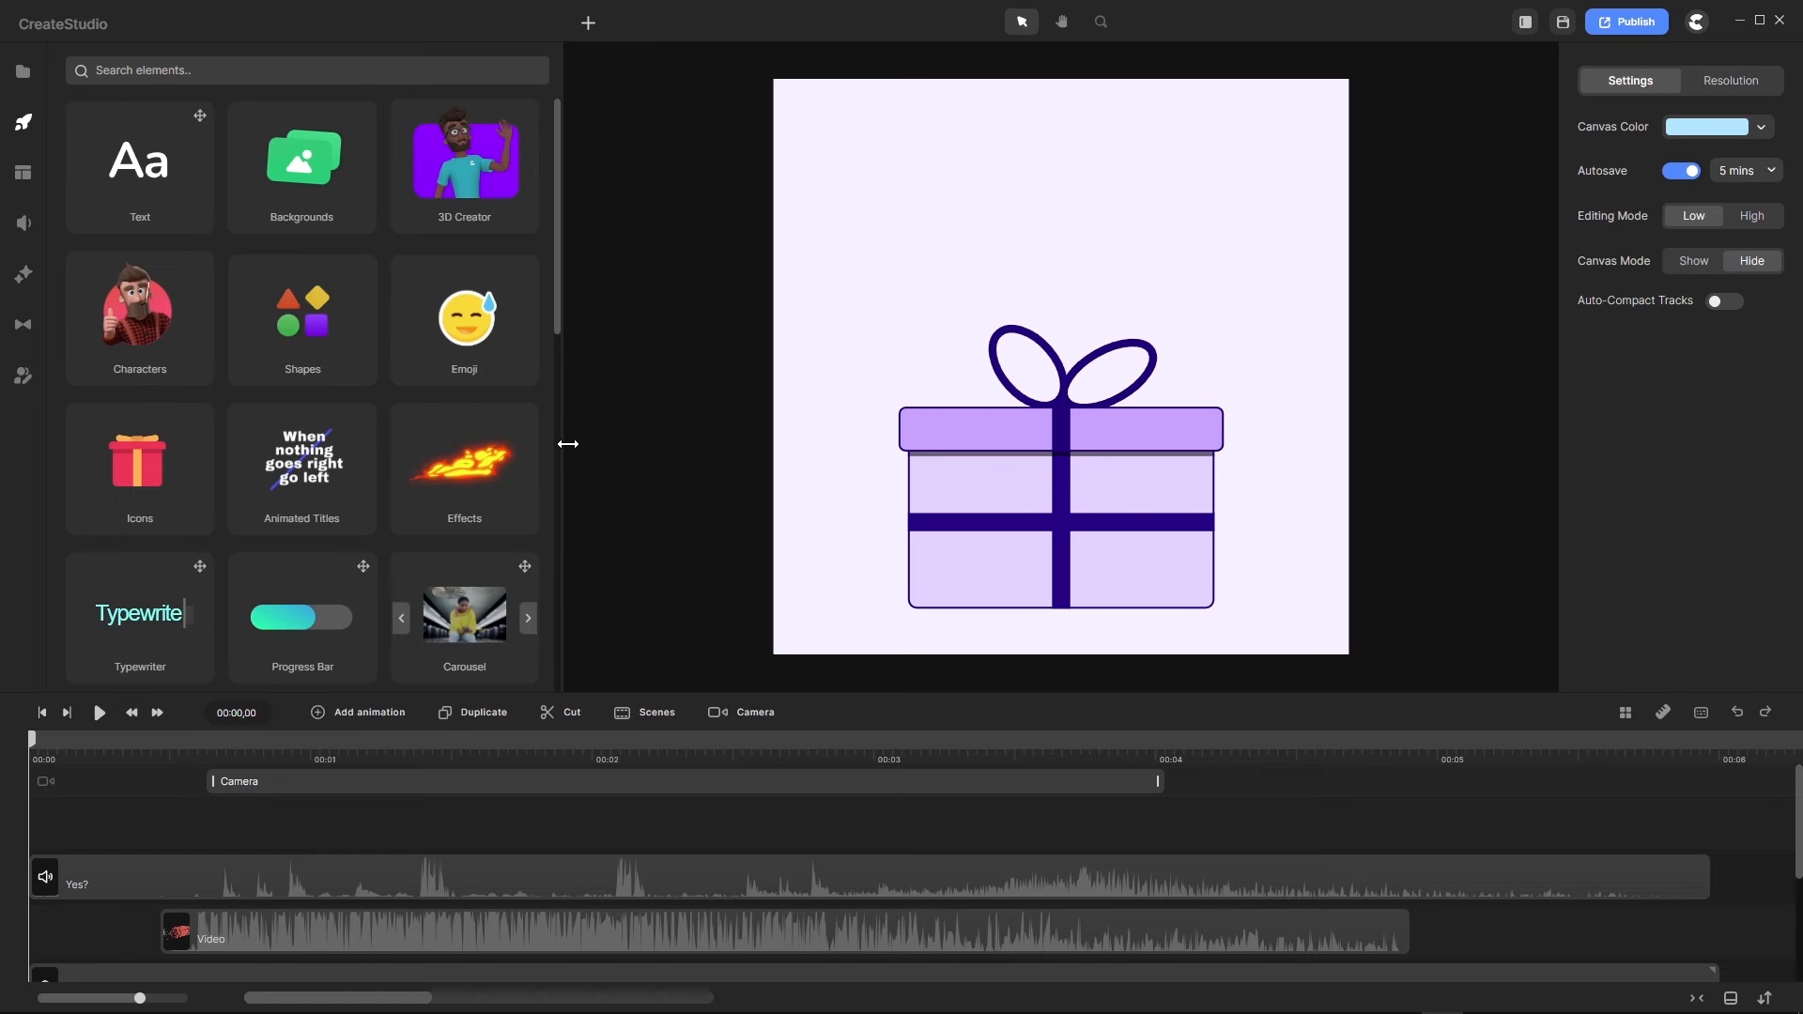
{"action": "left_click_drag", "start_coordinate": [567, 443], "coordinate": [369, 454]}
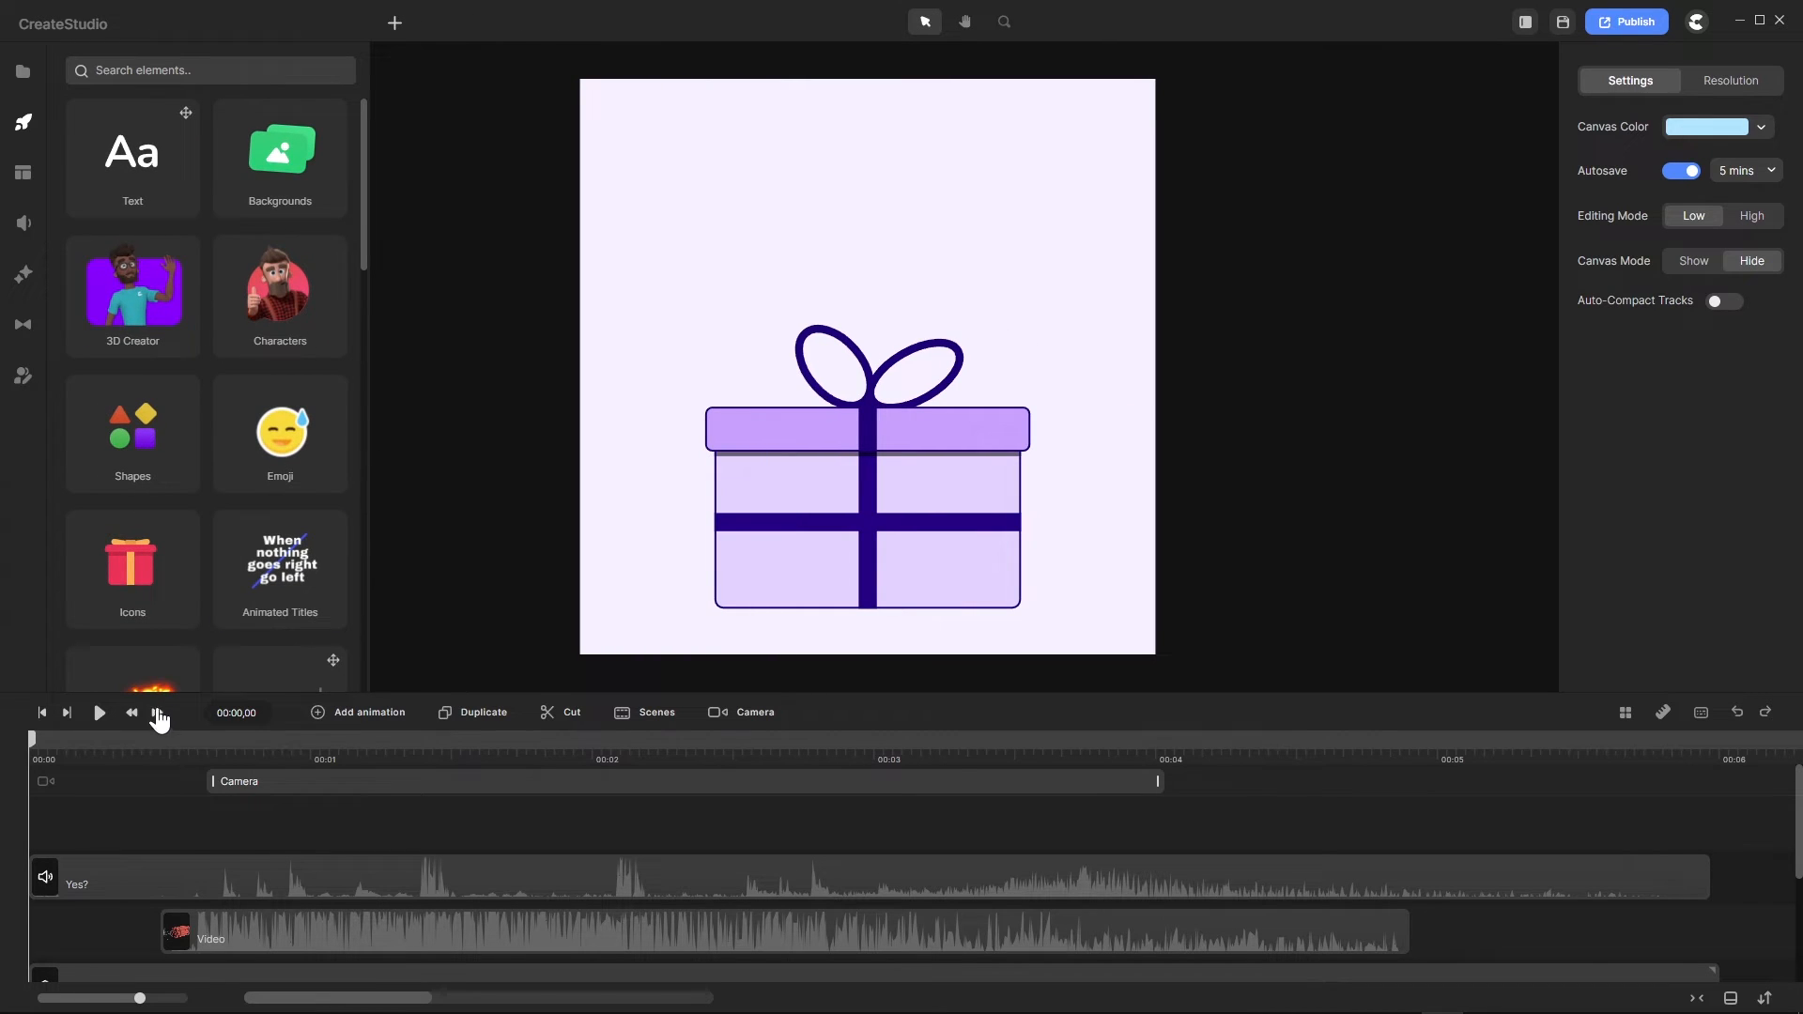
Step: Play the gift box animation from the start to about 04,11 and look through its timeline tracks
{"action": "left_click", "coordinate": [98, 713]}
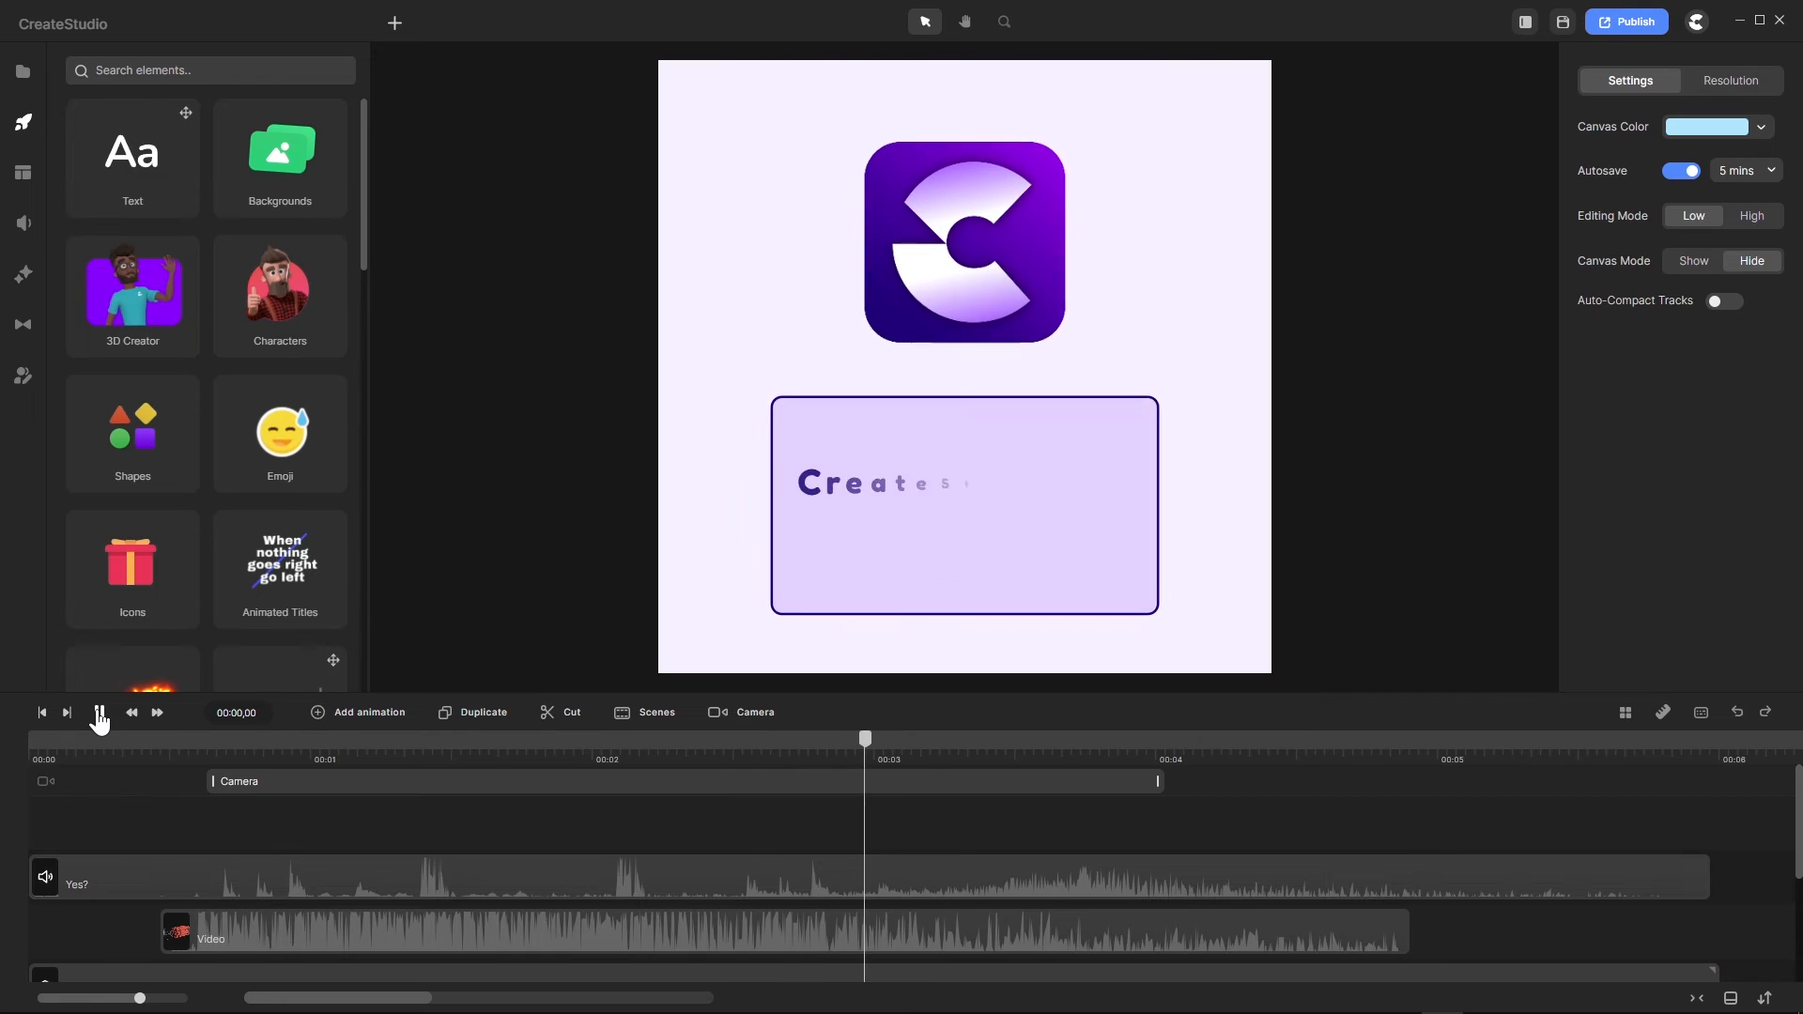
{"action": "left_click", "coordinate": [98, 713]}
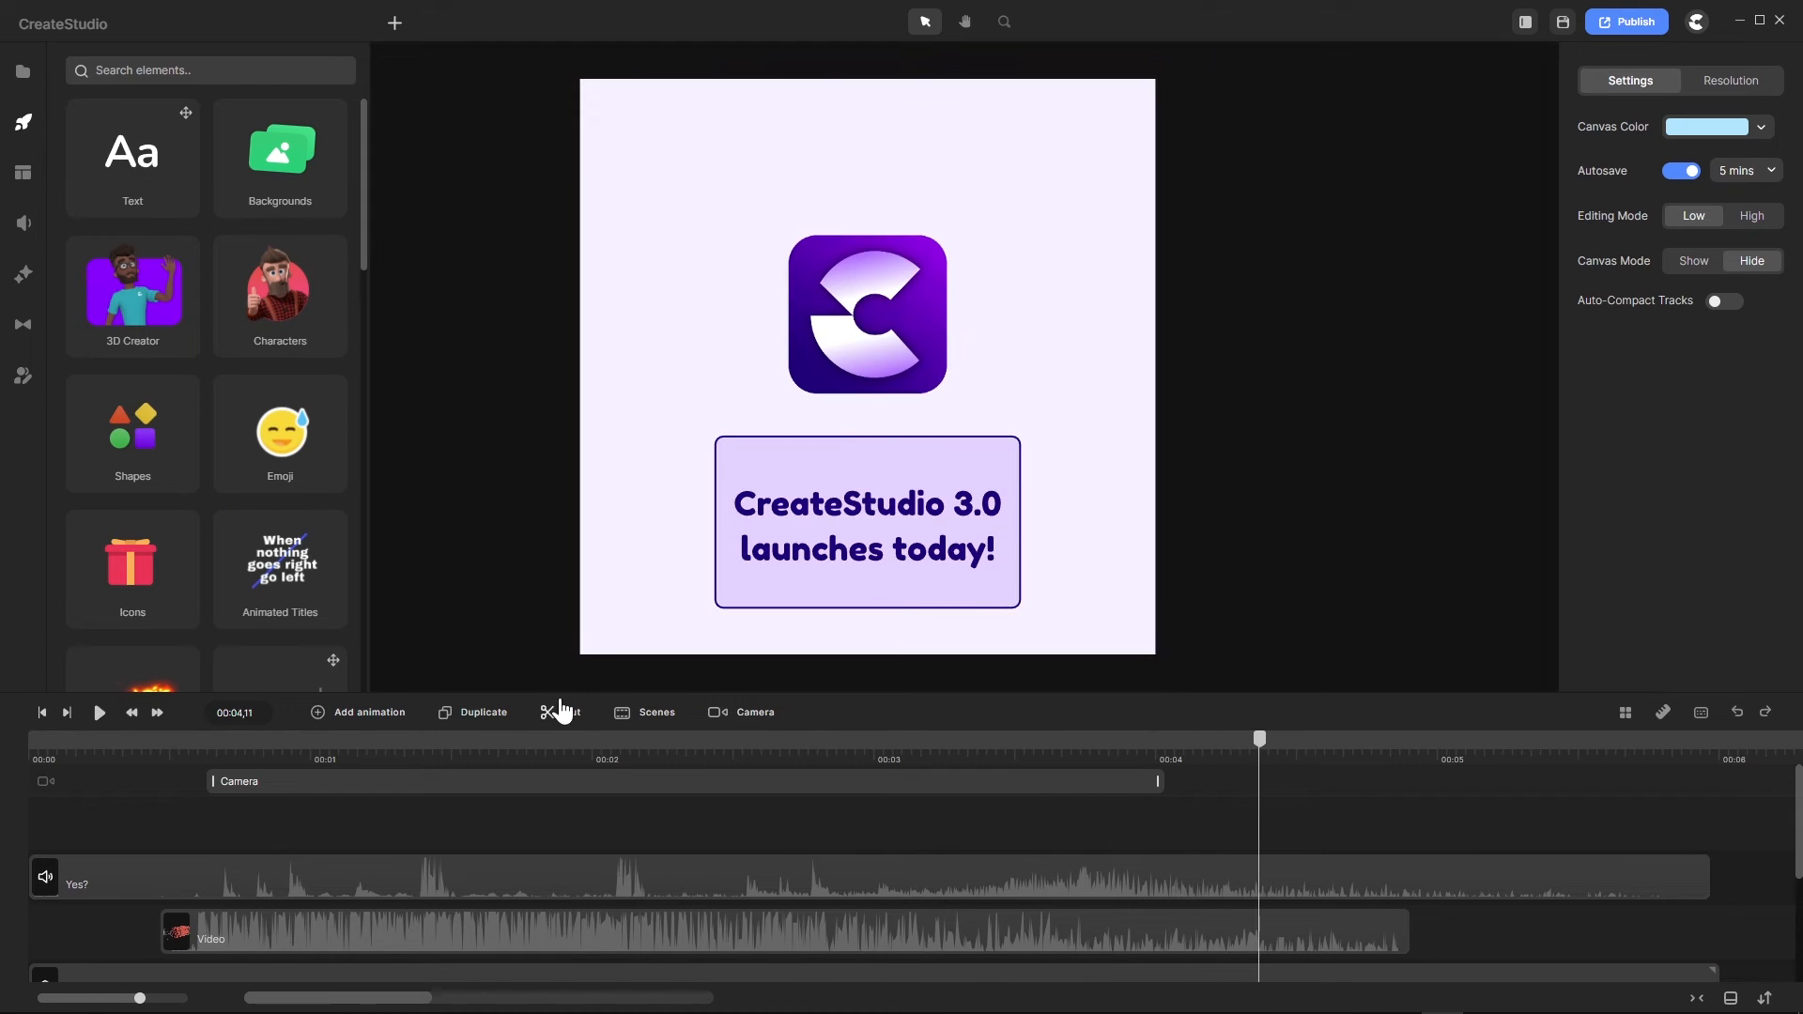
{"action": "scroll", "coordinate": [563, 795], "scroll_direction": "down", "scroll_amount": 1}
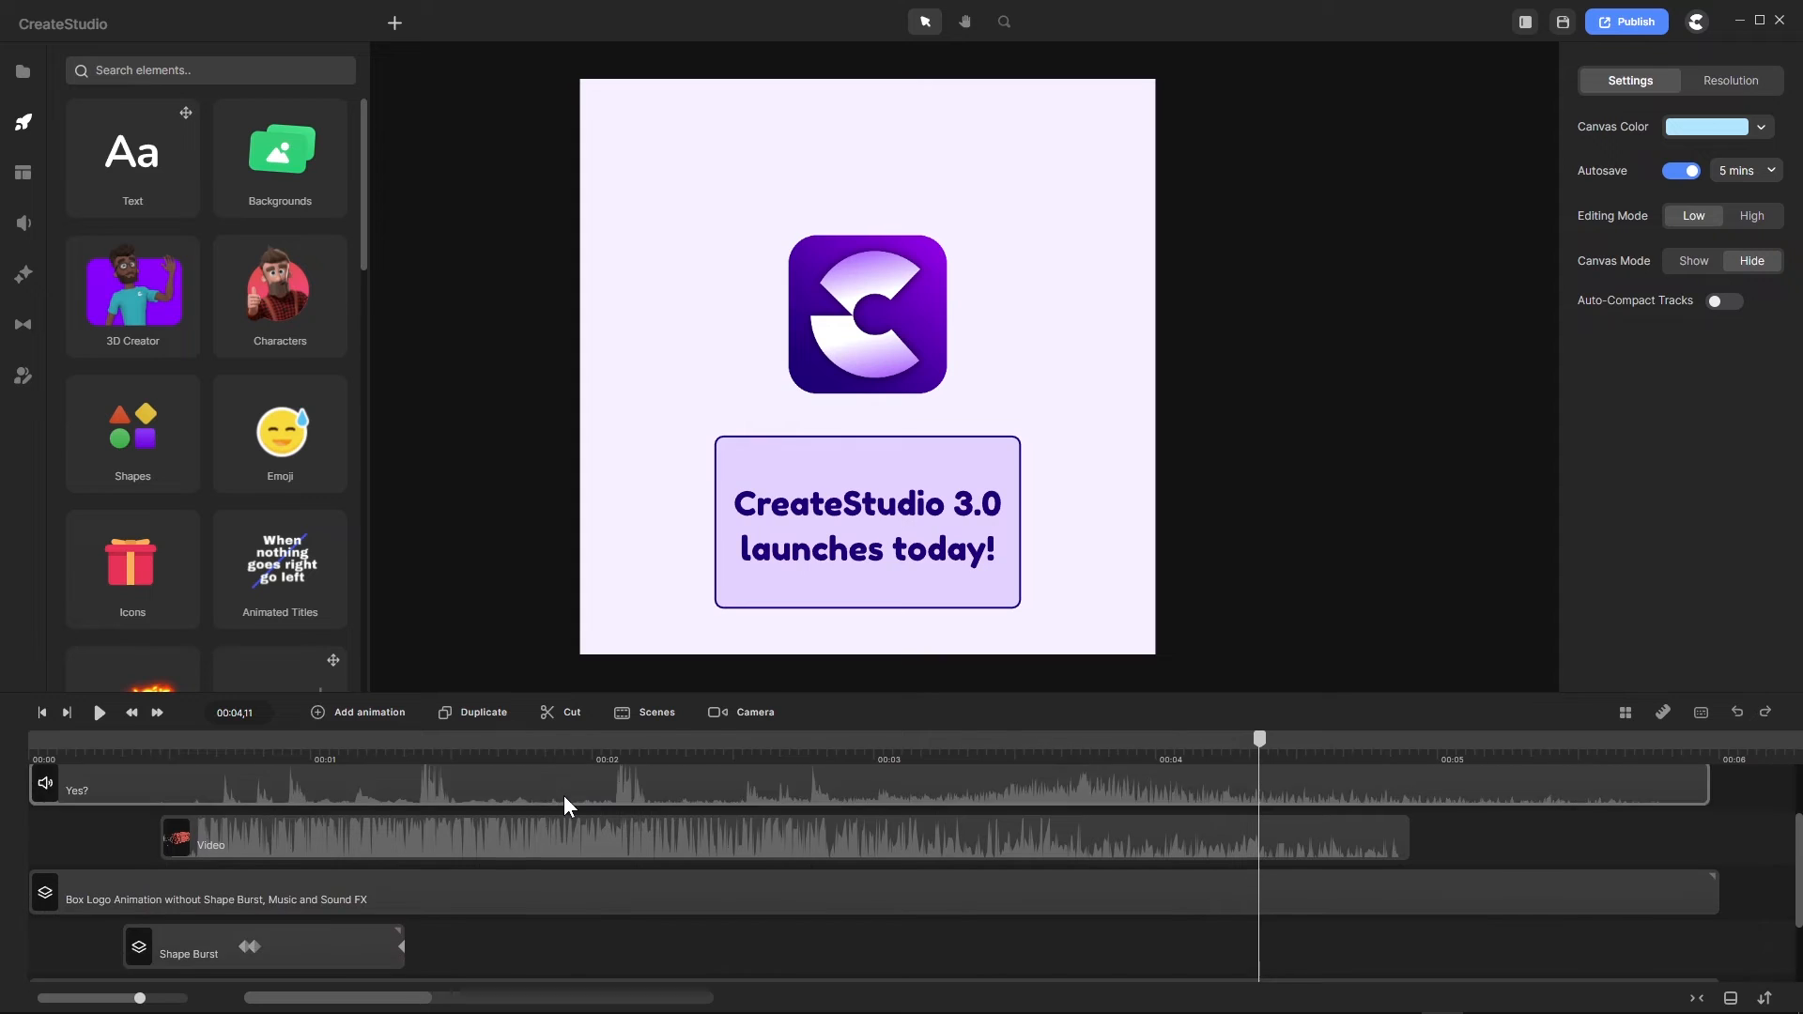
{"action": "scroll", "coordinate": [563, 795], "scroll_direction": "down", "scroll_amount": 1}
{"action": "scroll", "coordinate": [542, 780], "scroll_direction": "up", "scroll_amount": 2}
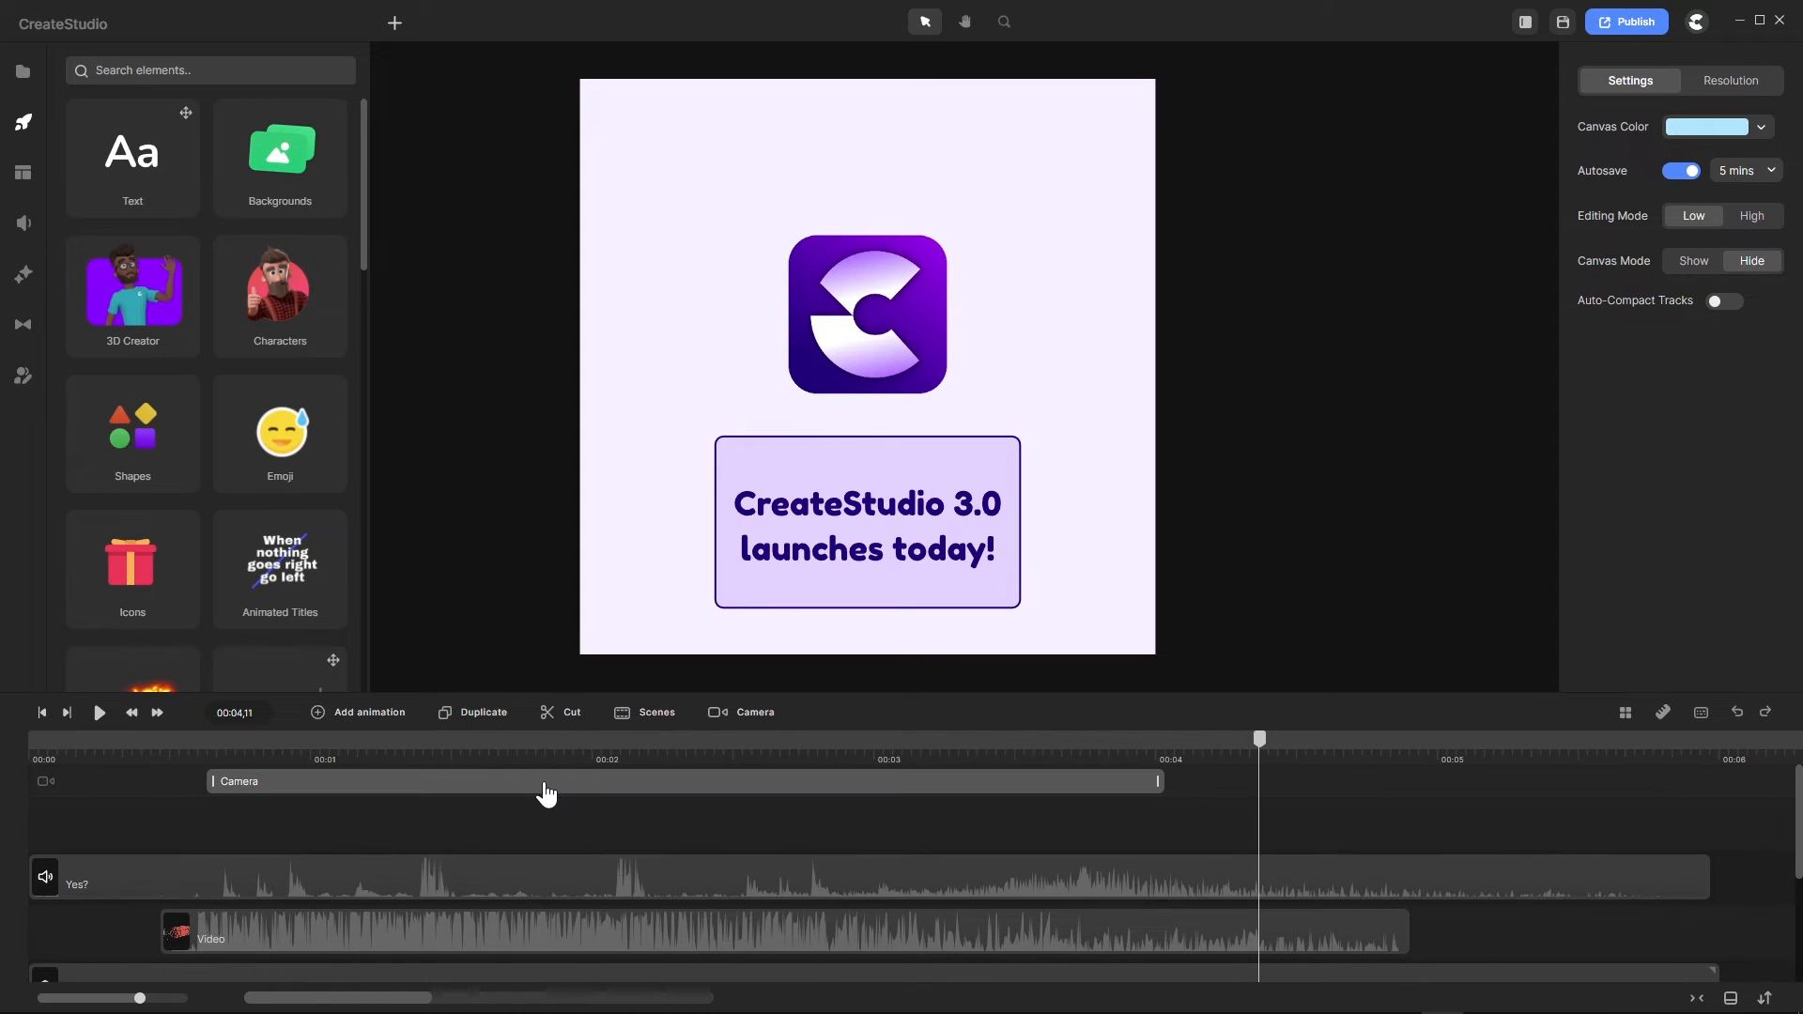
{"action": "scroll", "coordinate": [540, 813], "scroll_direction": "down", "scroll_amount": 2}
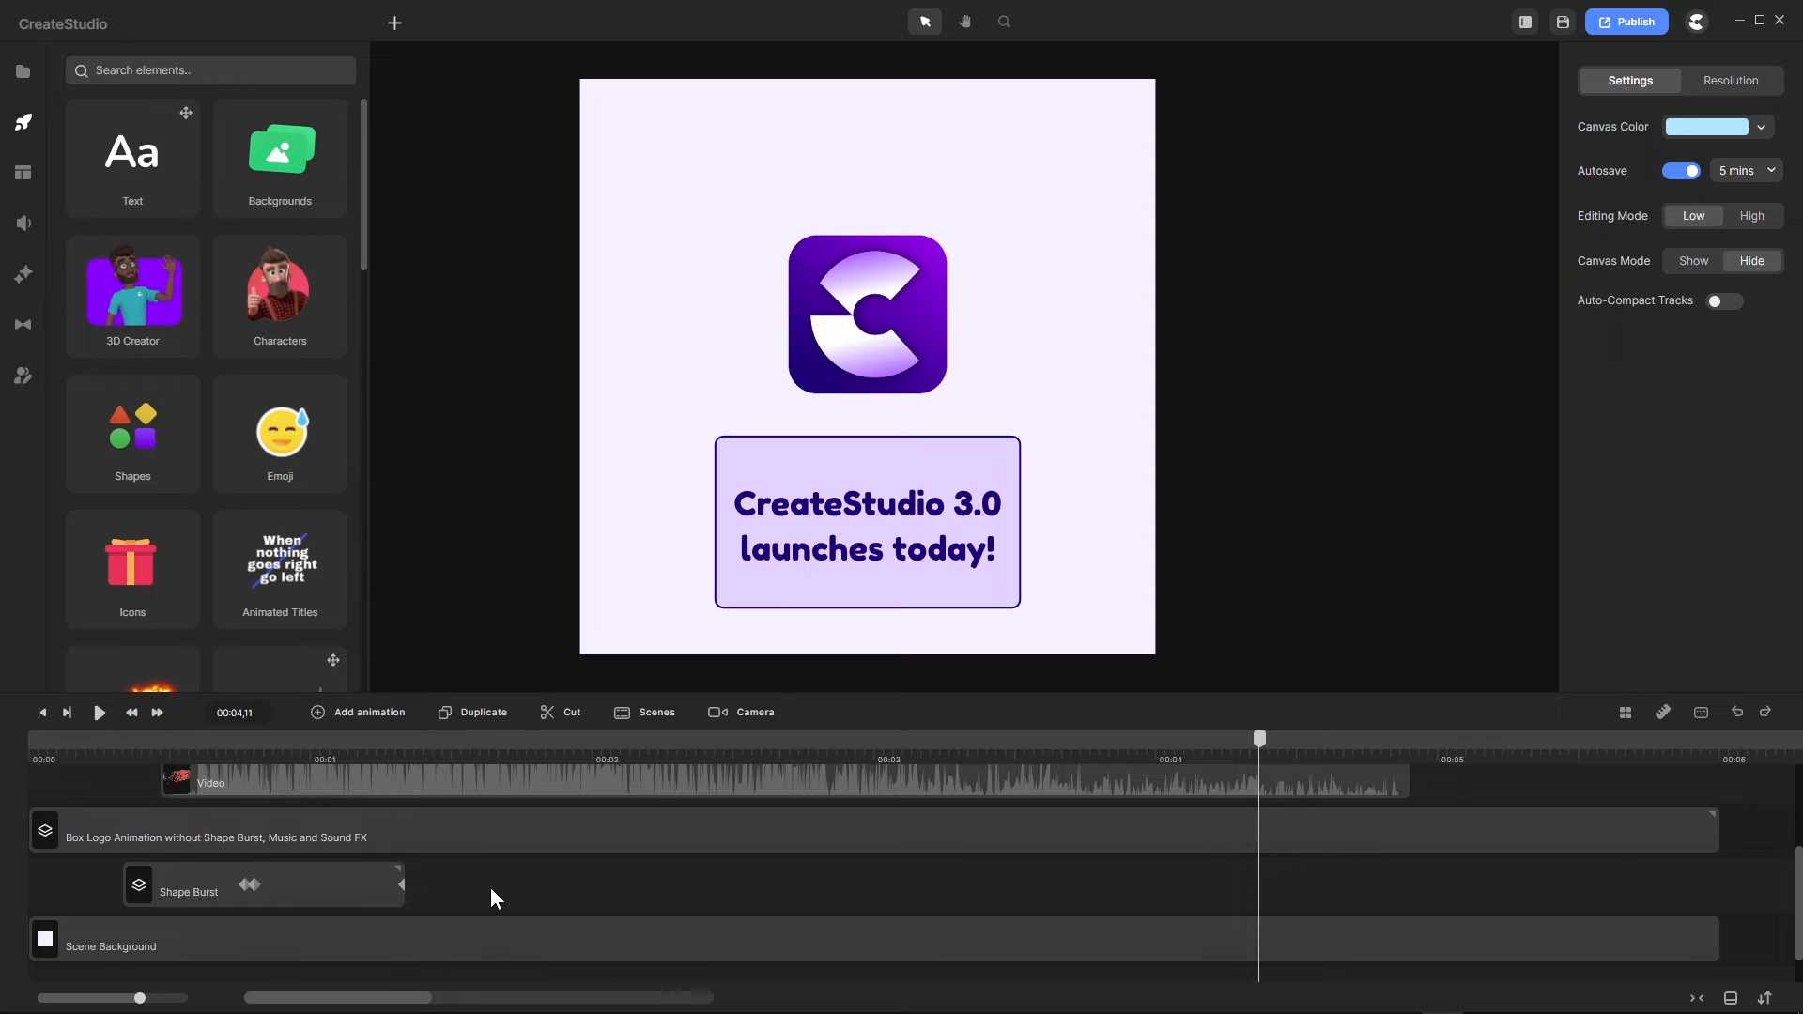
Step: Inspect the MMM Logo Blau clip at the start of the Logo group nested in the Box Logo Animation group, and return to the main timeline
{"action": "double_click", "coordinate": [338, 830]}
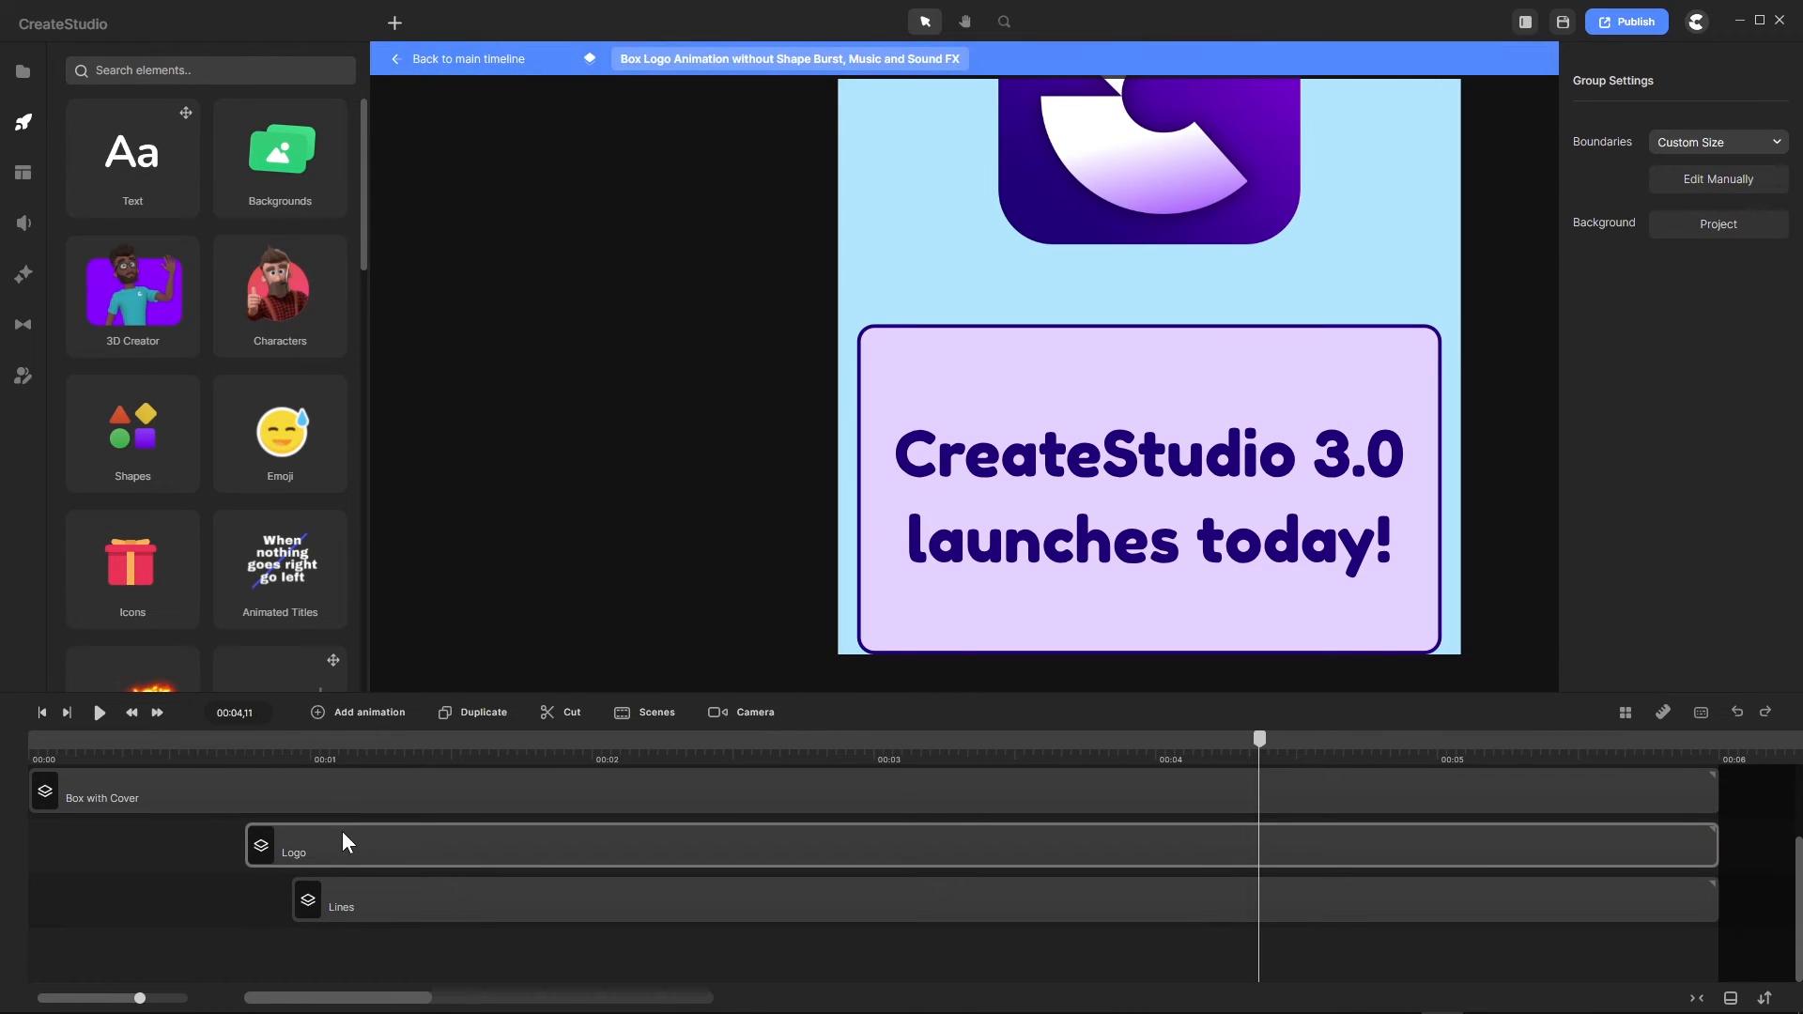
{"action": "double_click", "coordinate": [357, 848]}
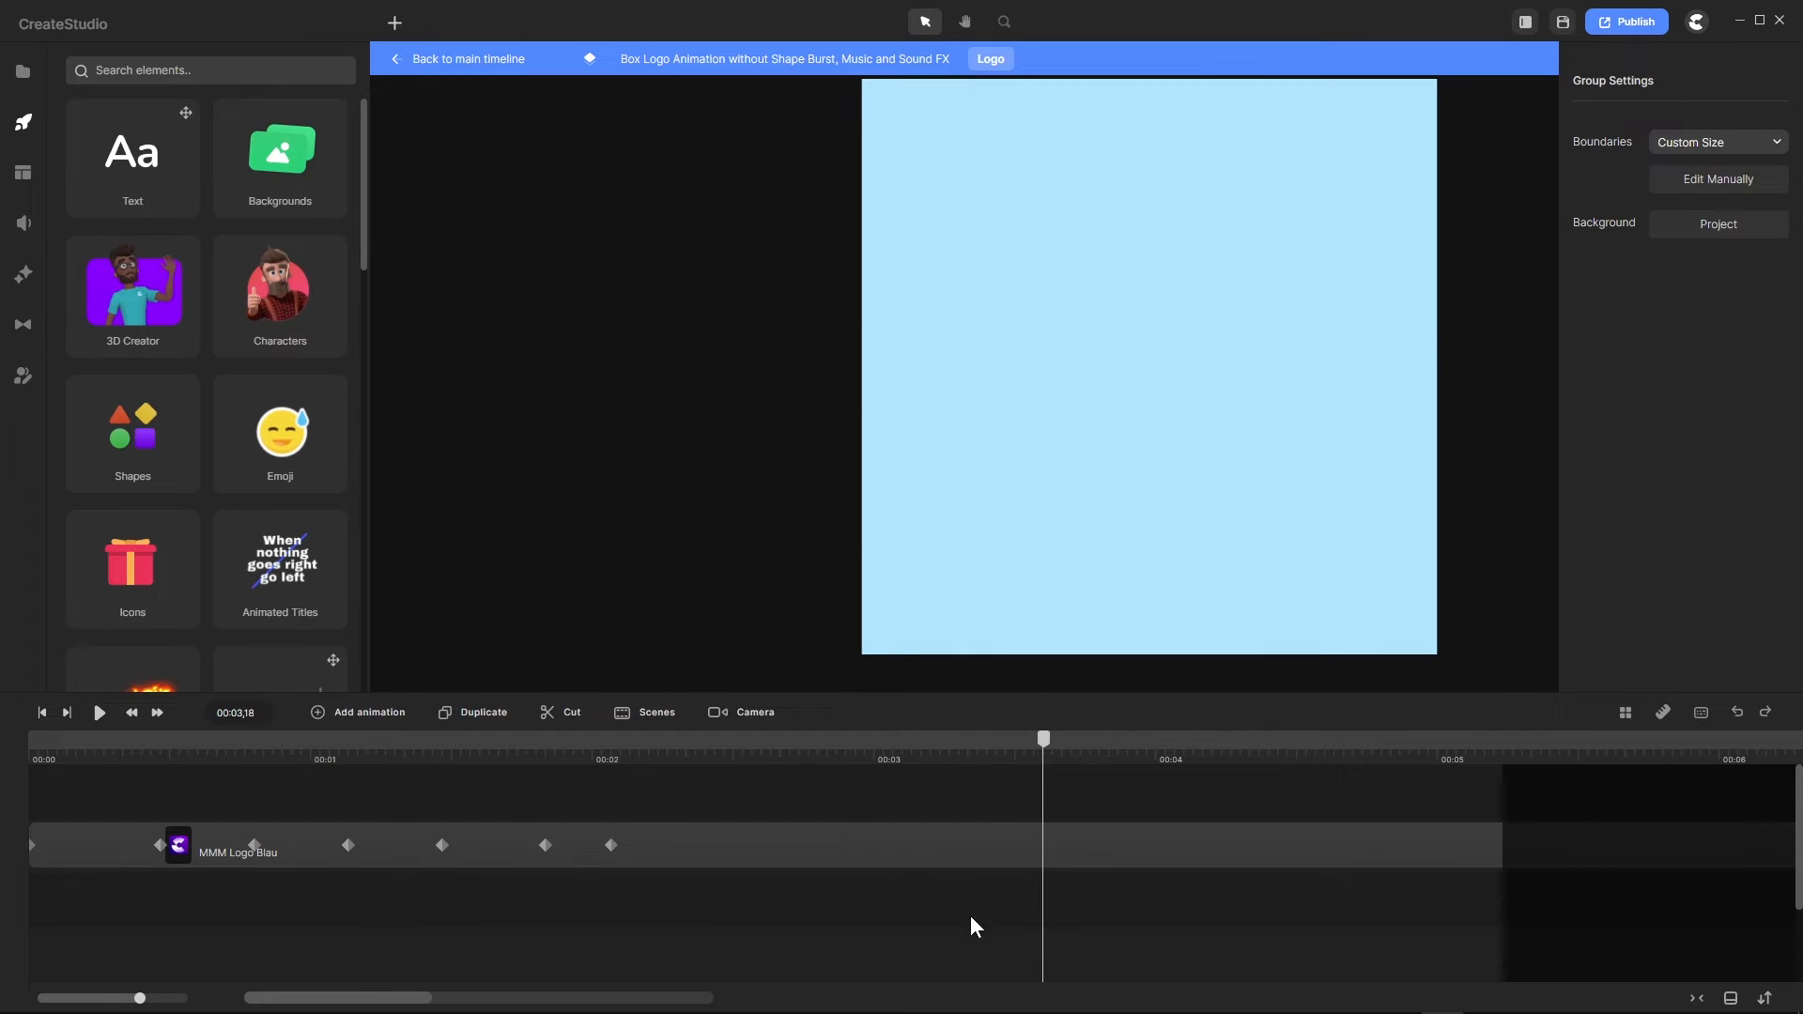
{"action": "left_click_drag", "start_coordinate": [1041, 742], "coordinate": [31, 779]}
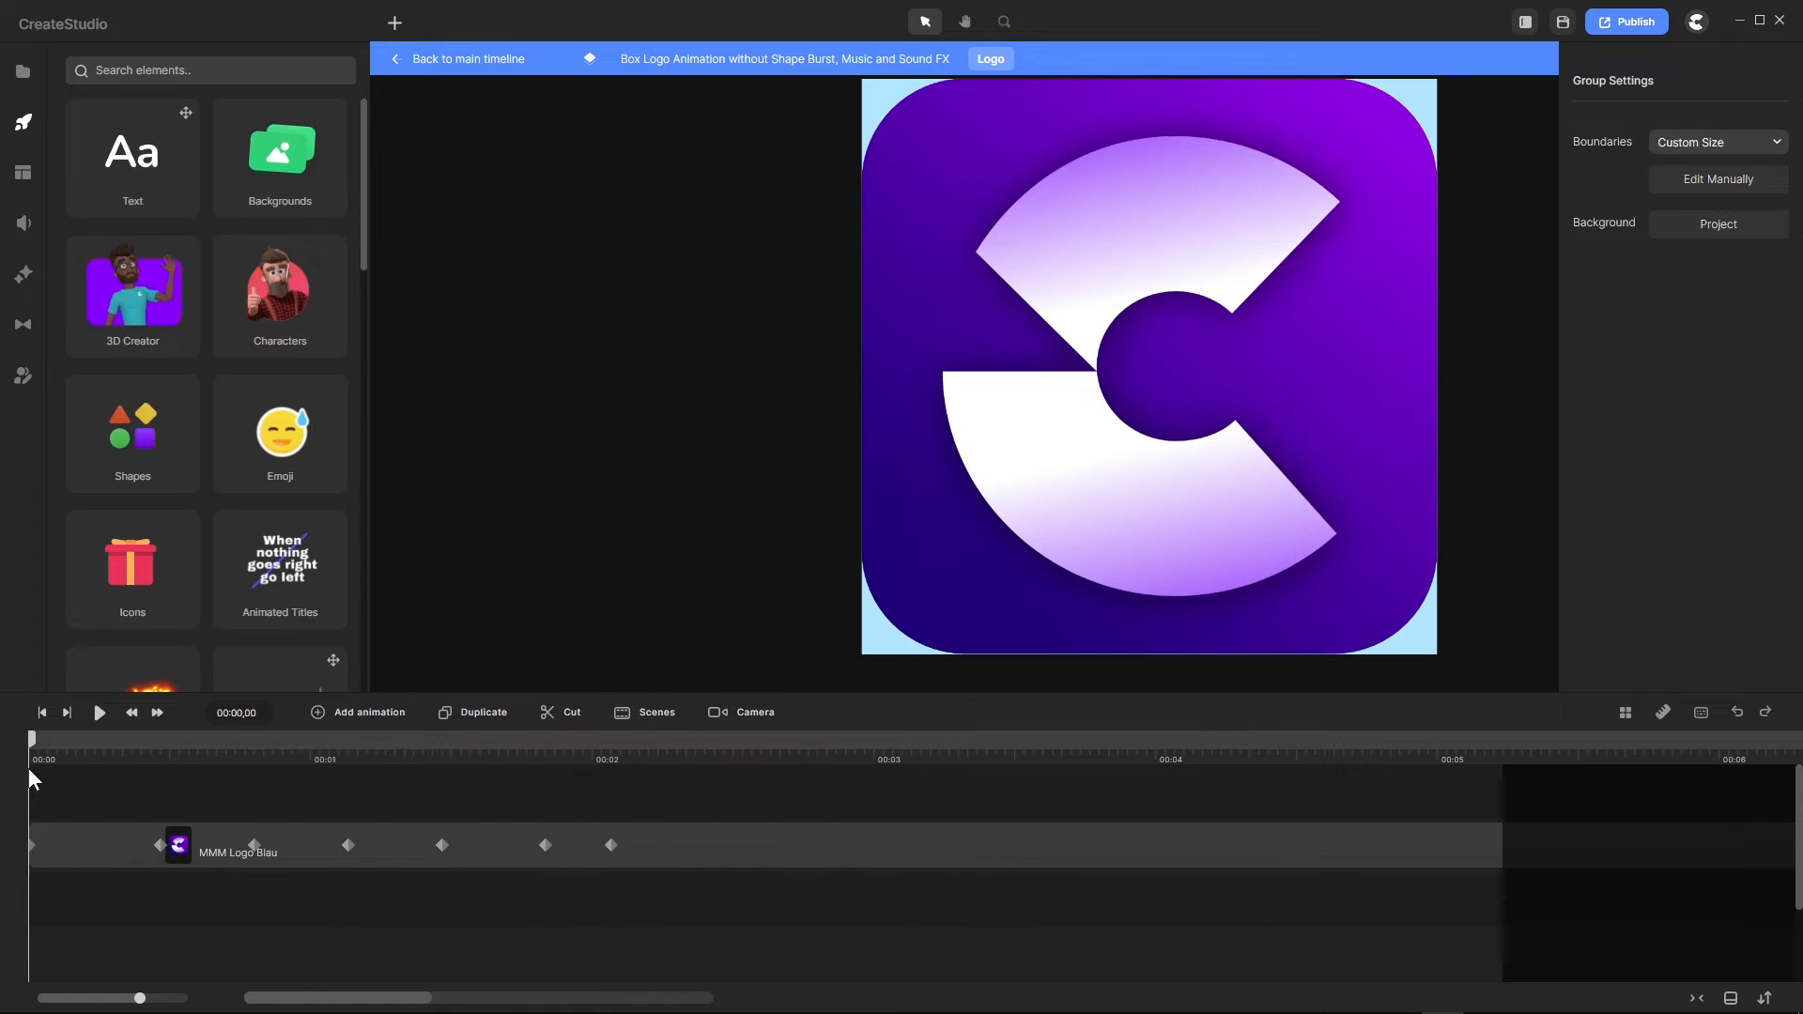
{"action": "left_click", "coordinate": [749, 851]}
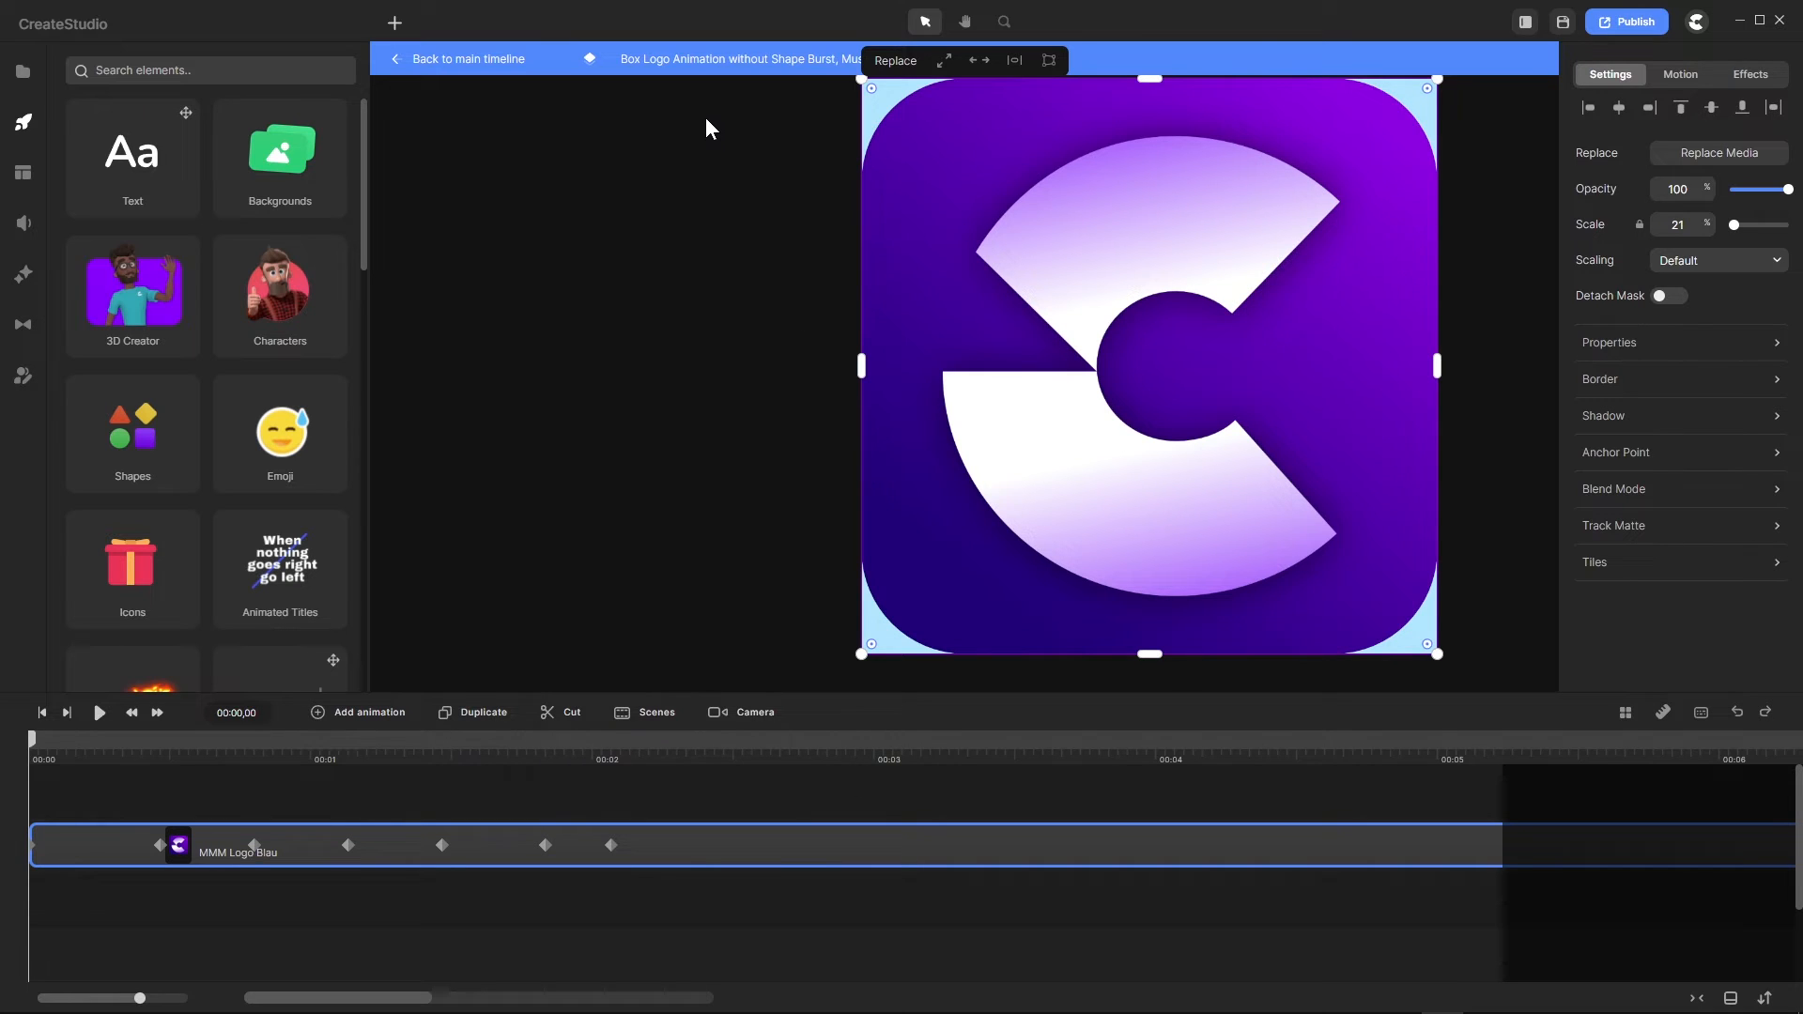
{"action": "left_click", "coordinate": [719, 62]}
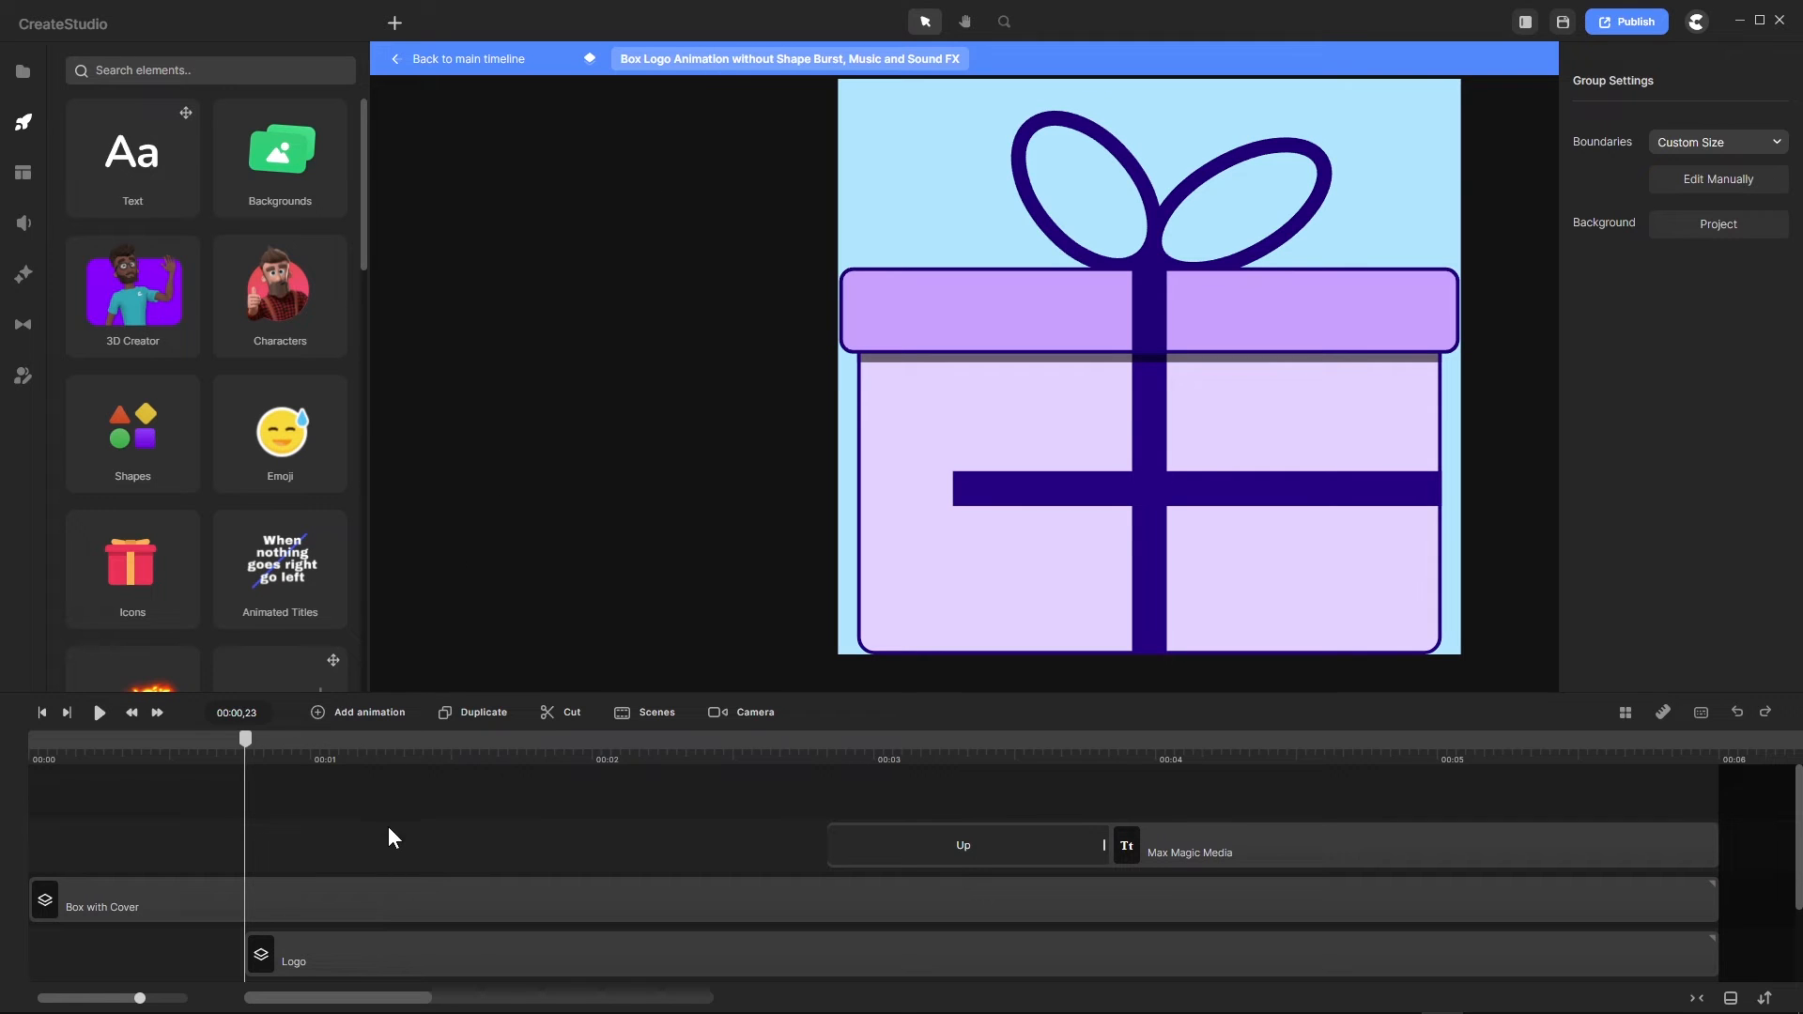
{"action": "left_click", "coordinate": [489, 60]}
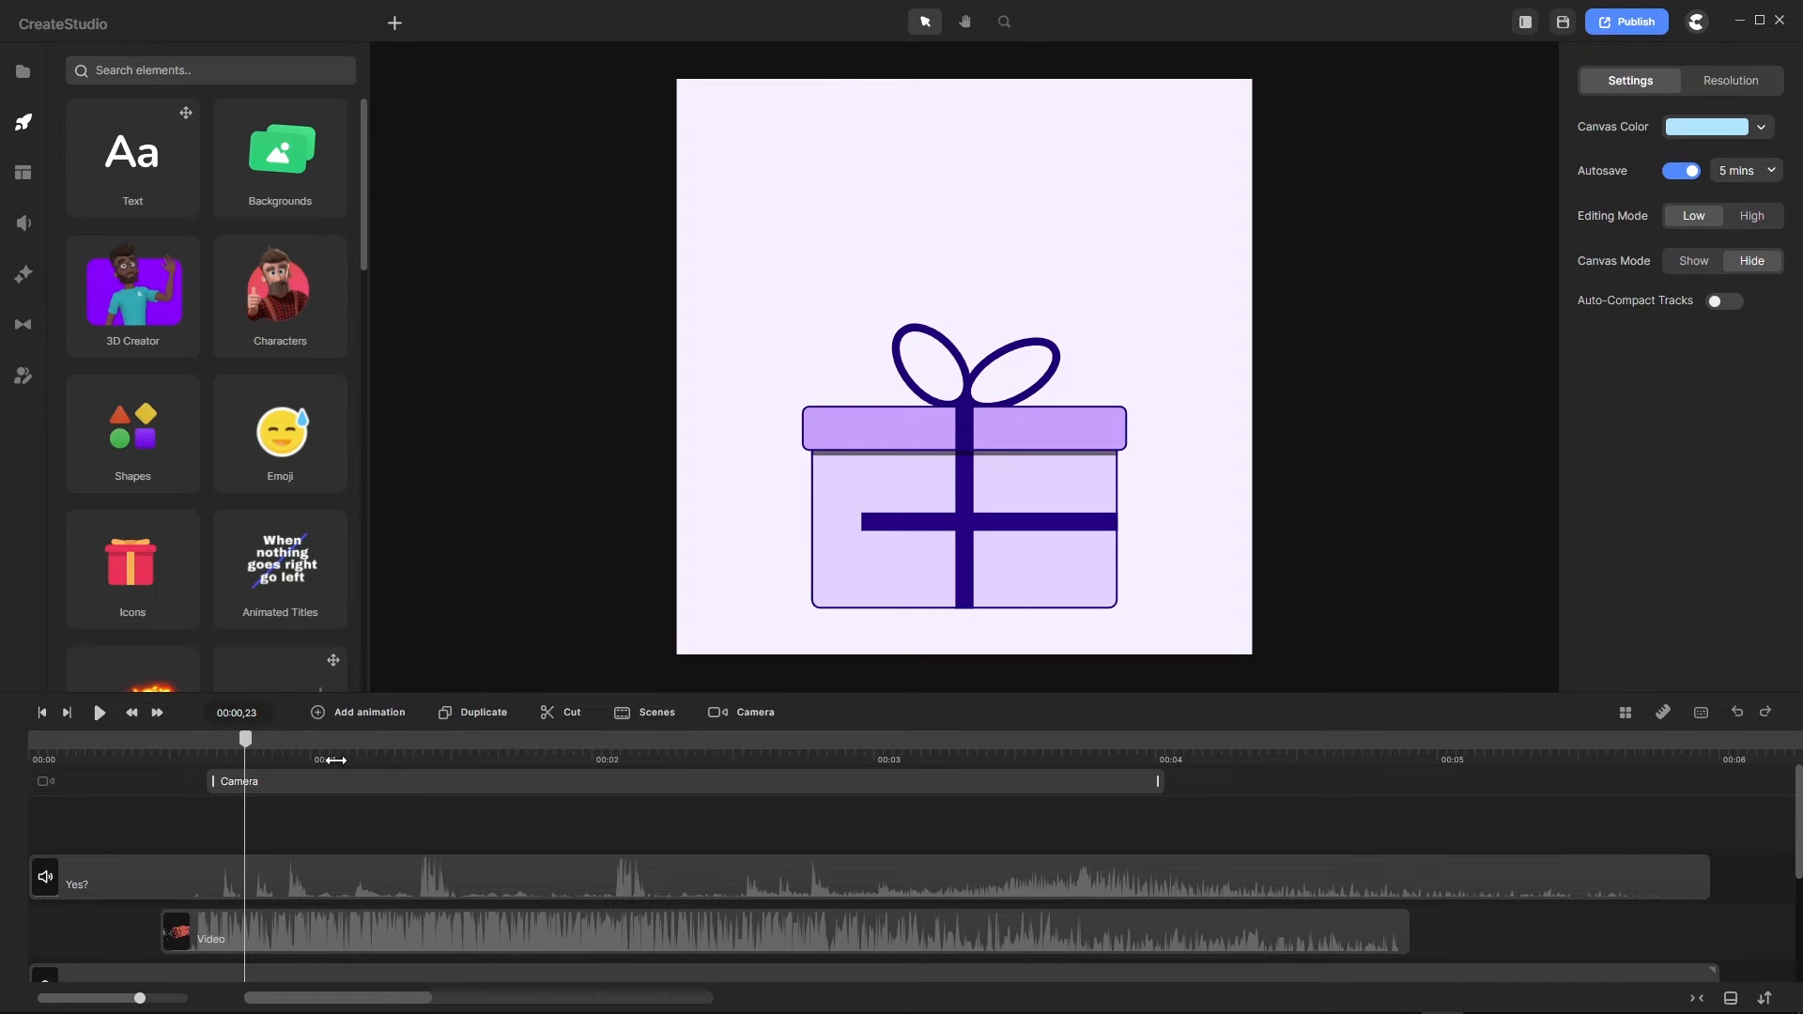
Step: Copy the MMM Logo Blau clip from the nested Logo group and paste it on the main timeline at 00,23
{"action": "scroll", "coordinate": [429, 845], "scroll_direction": "down", "scroll_amount": 3}
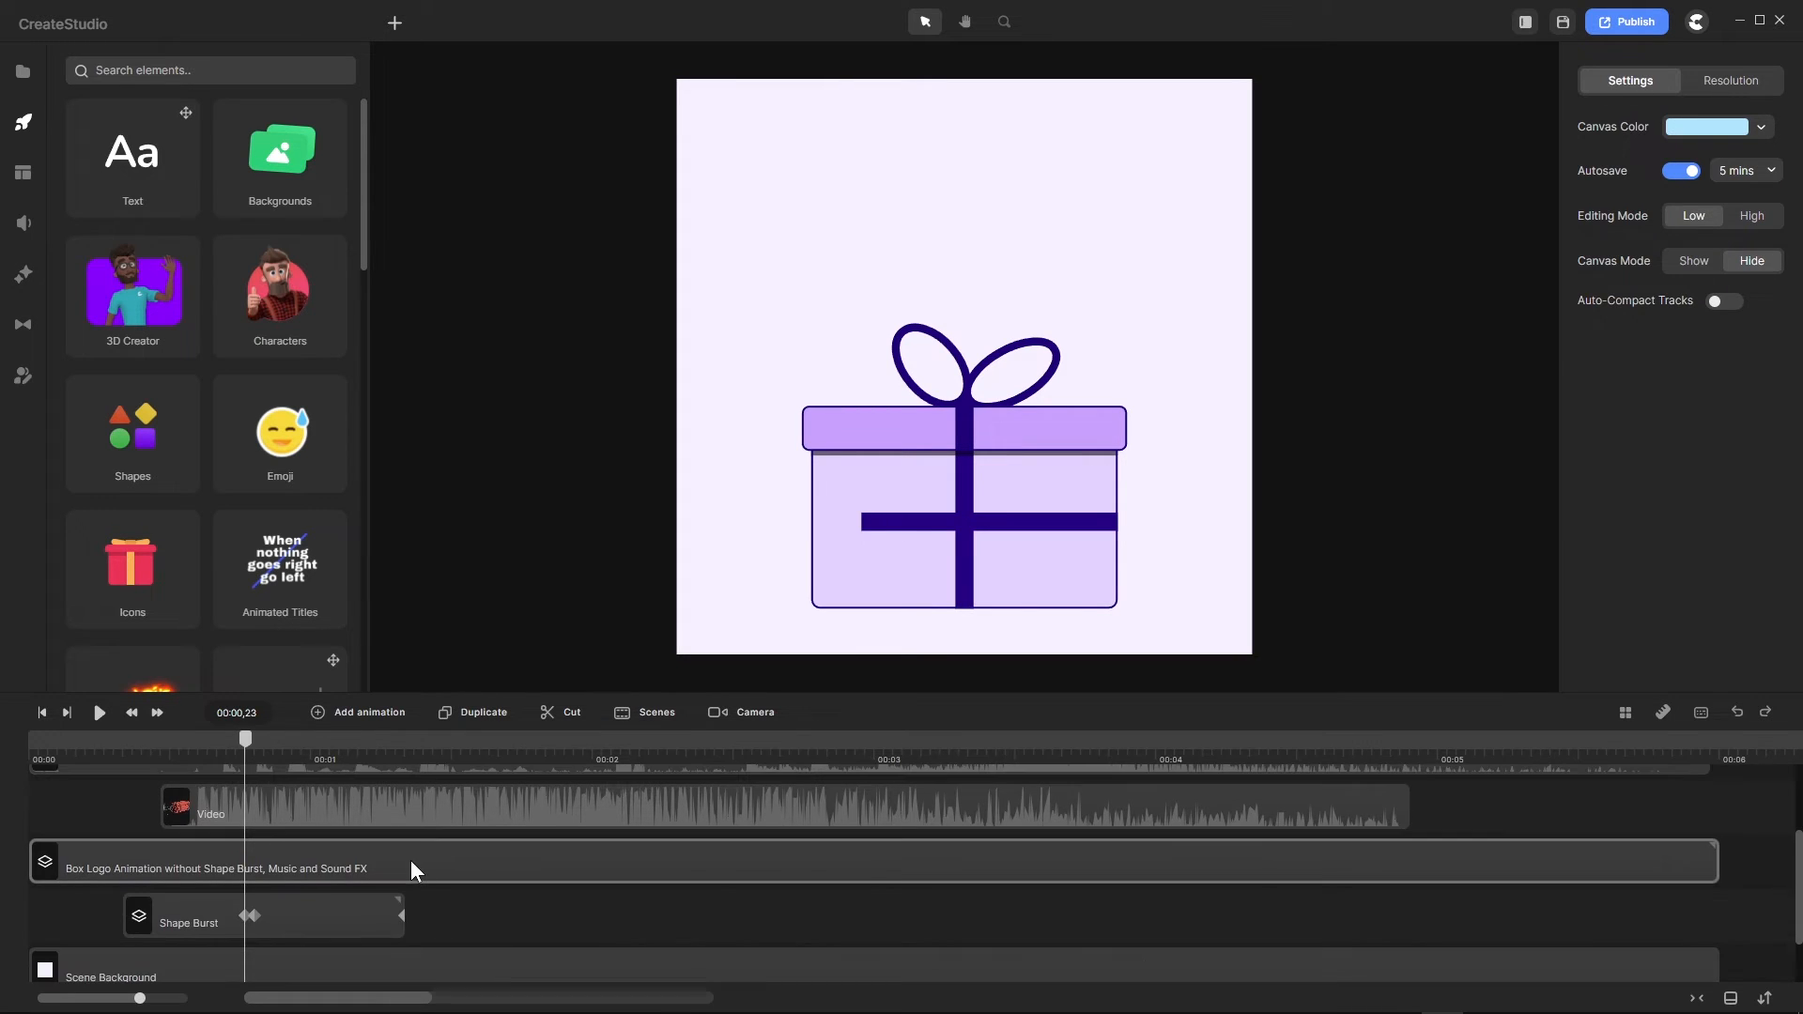
{"action": "double_click", "coordinate": [410, 859]}
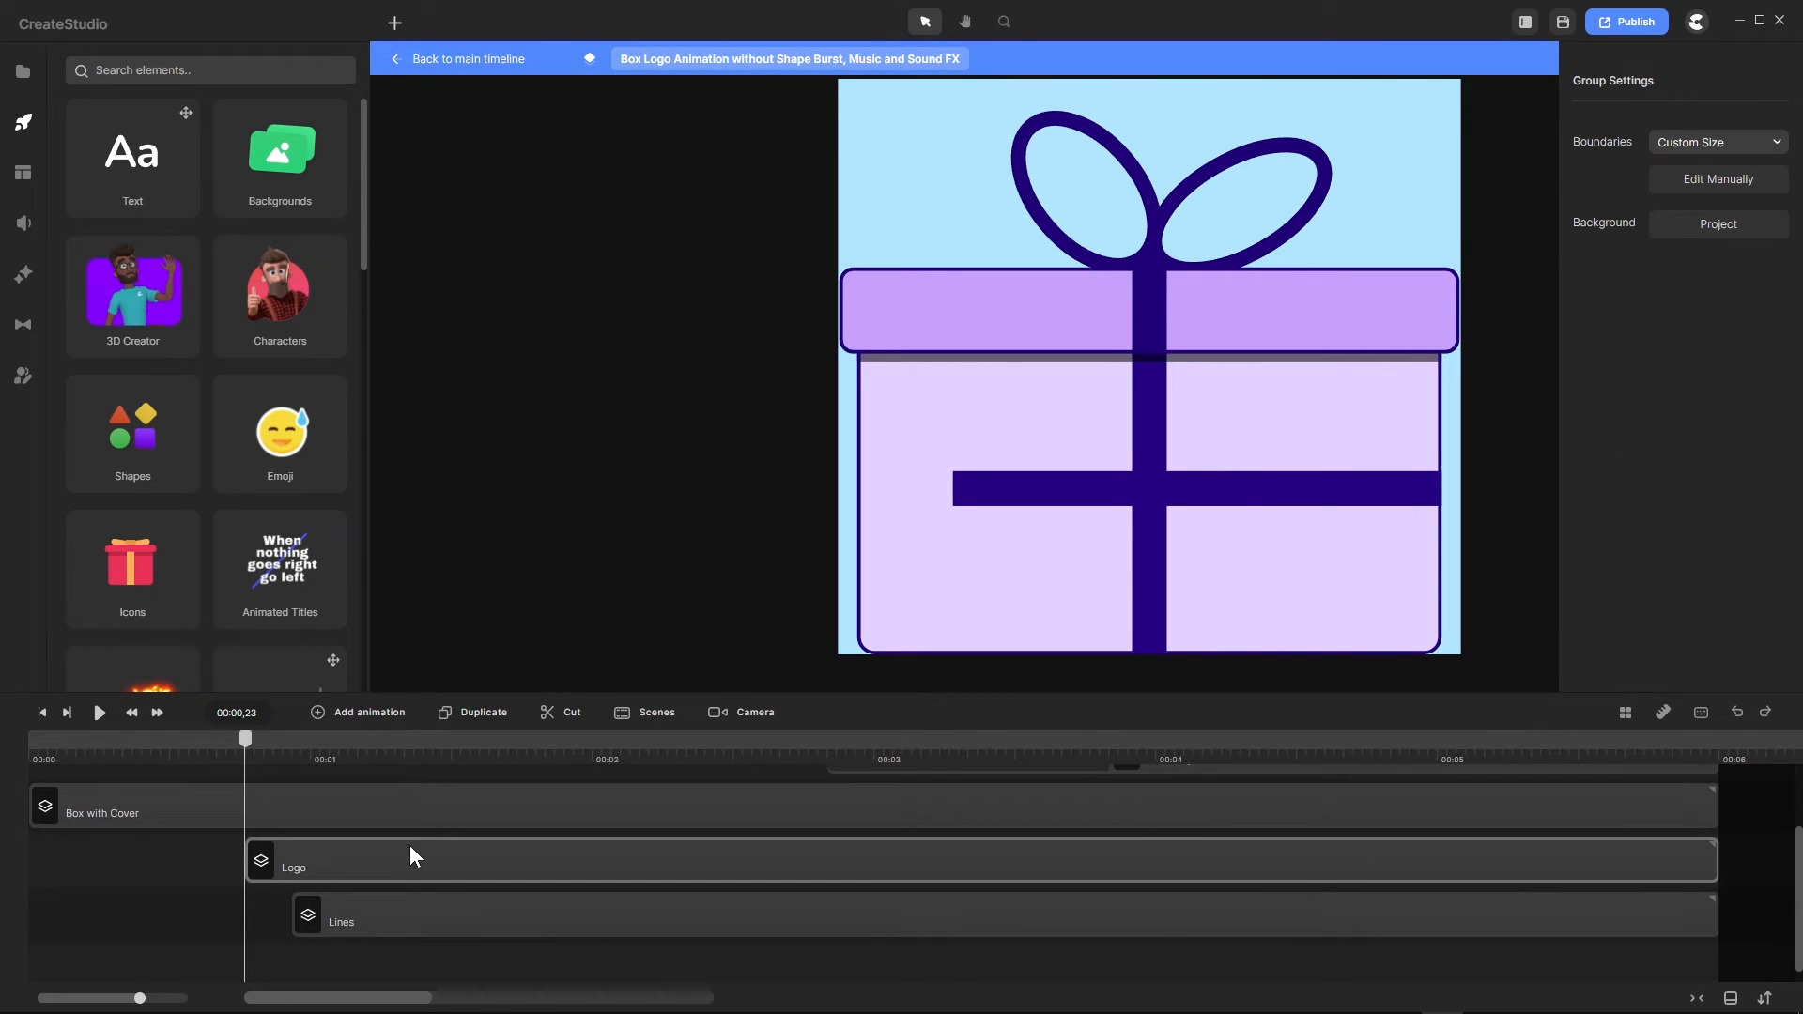
{"action": "double_click", "coordinate": [408, 860]}
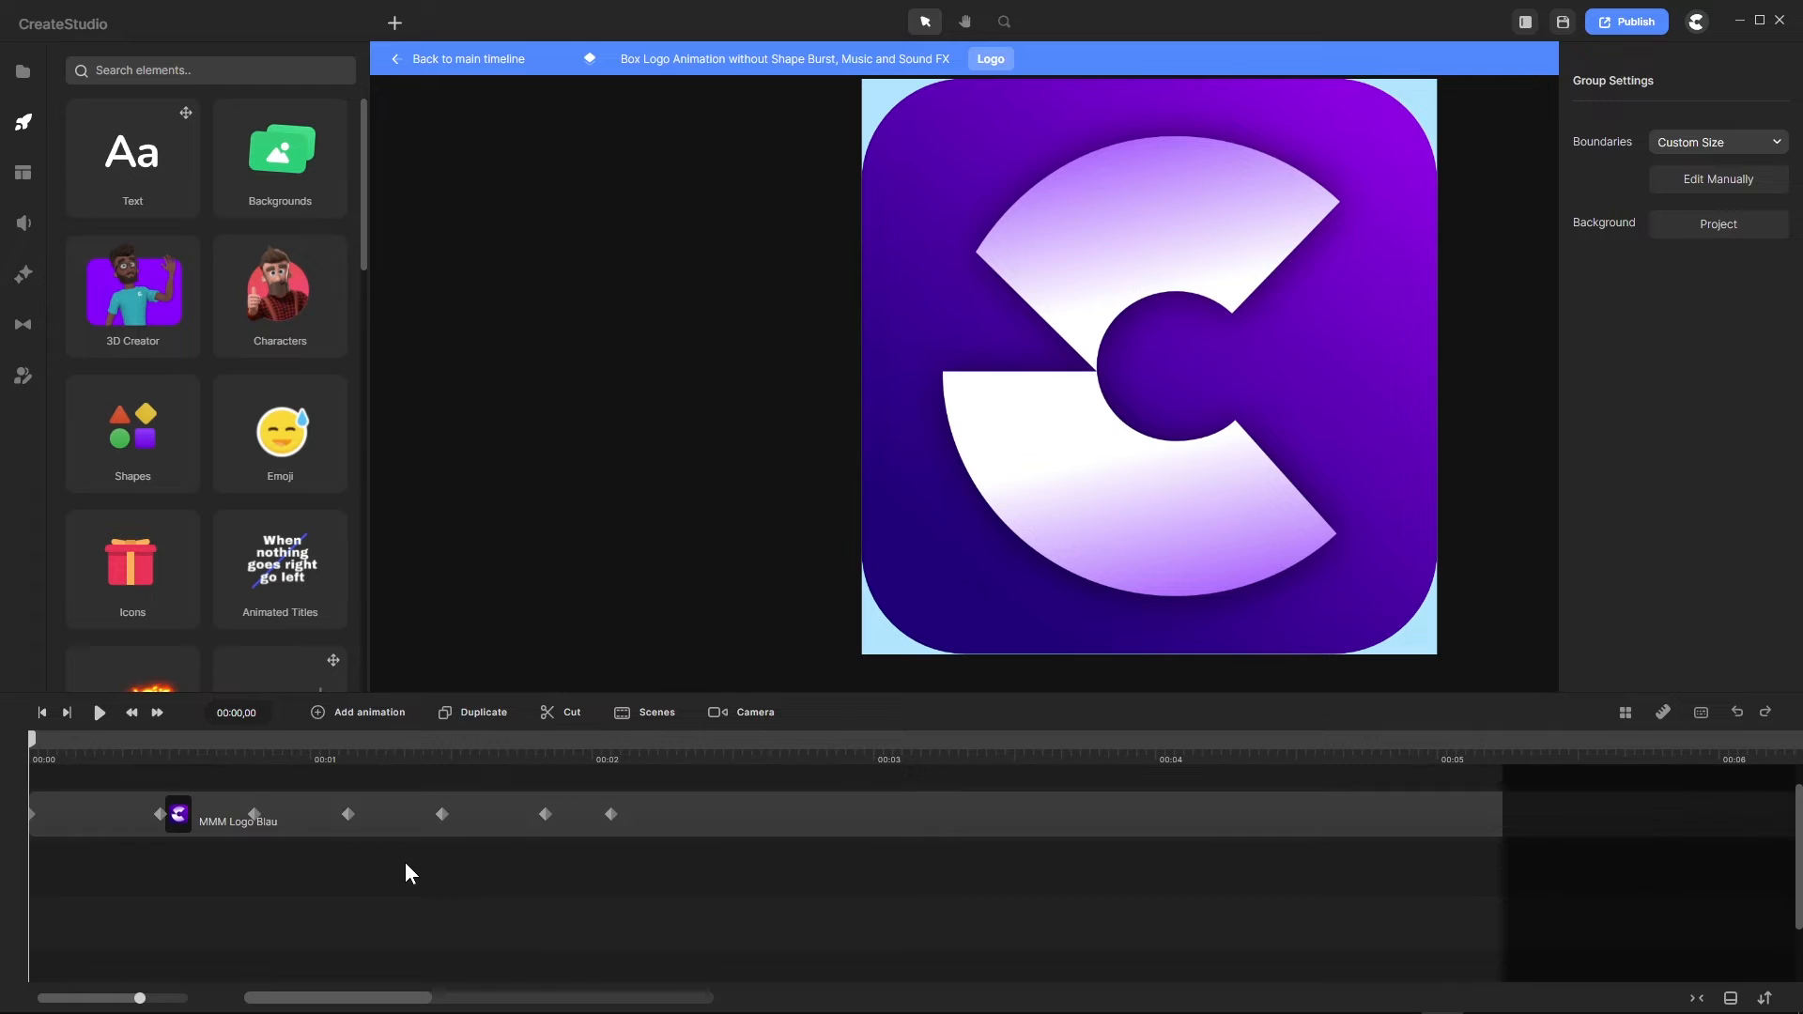
{"action": "left_click", "coordinate": [690, 825]}
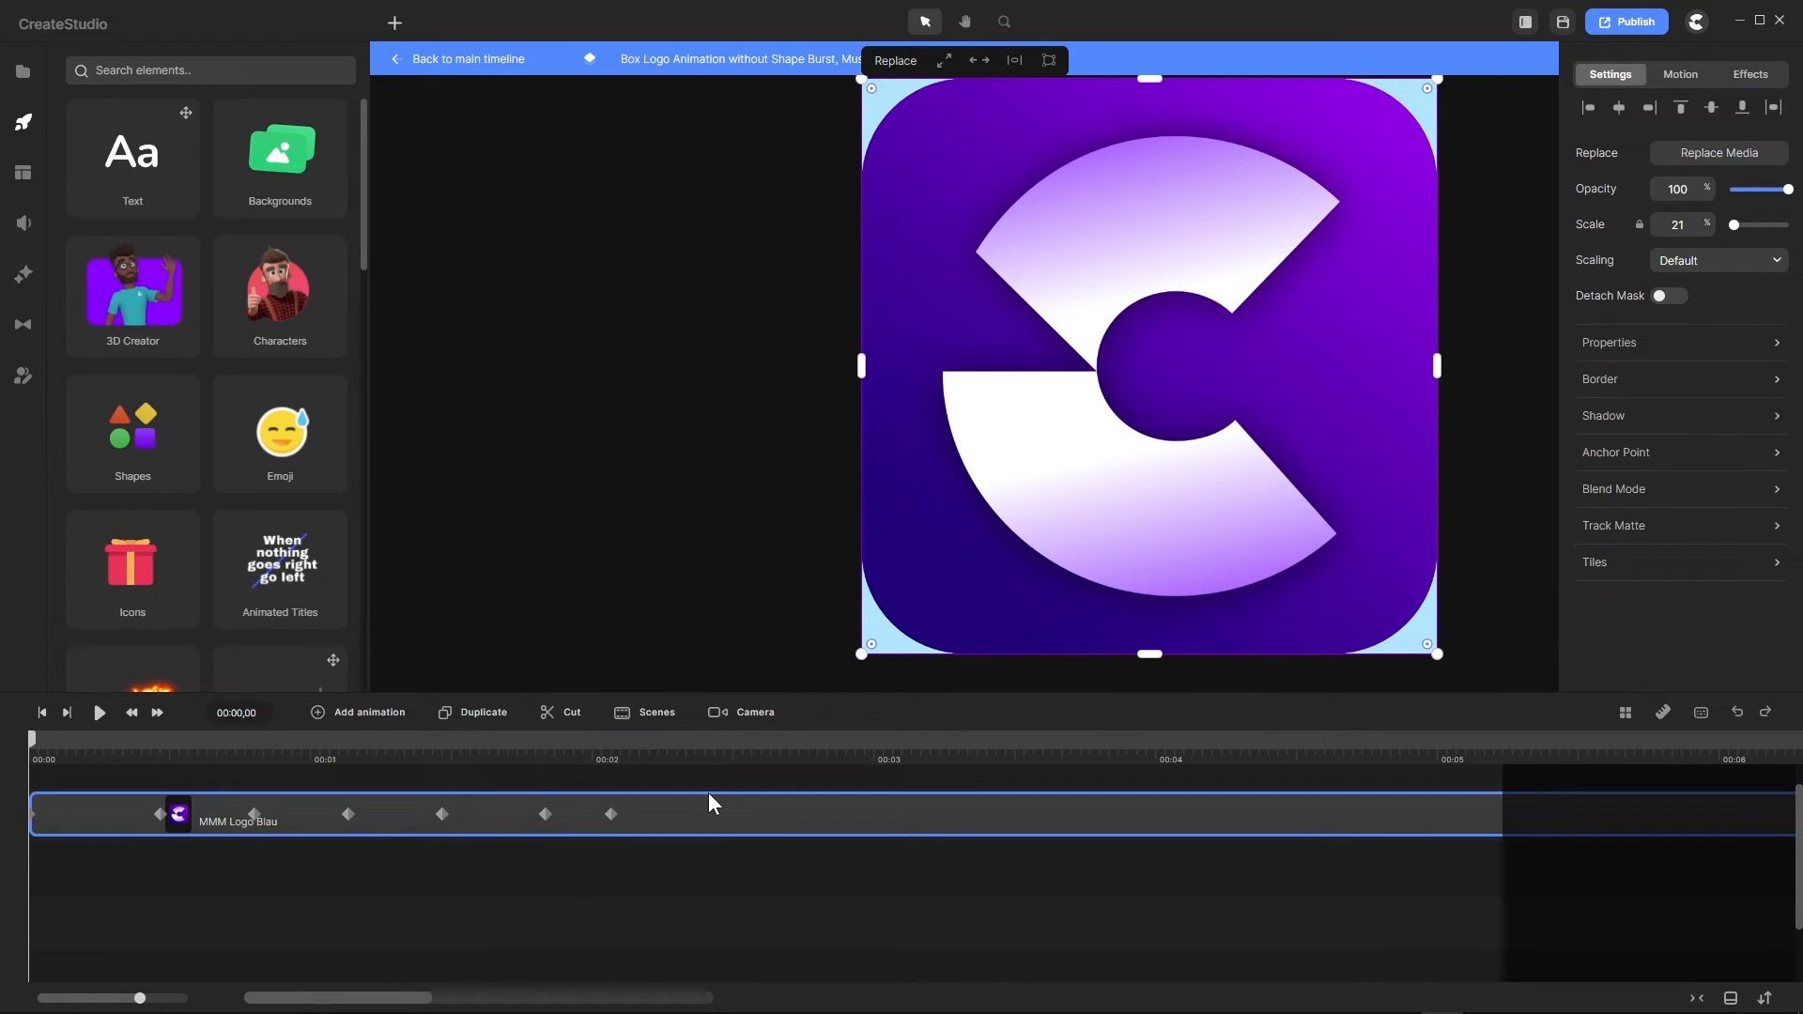
{"action": "left_click", "coordinate": [508, 62]}
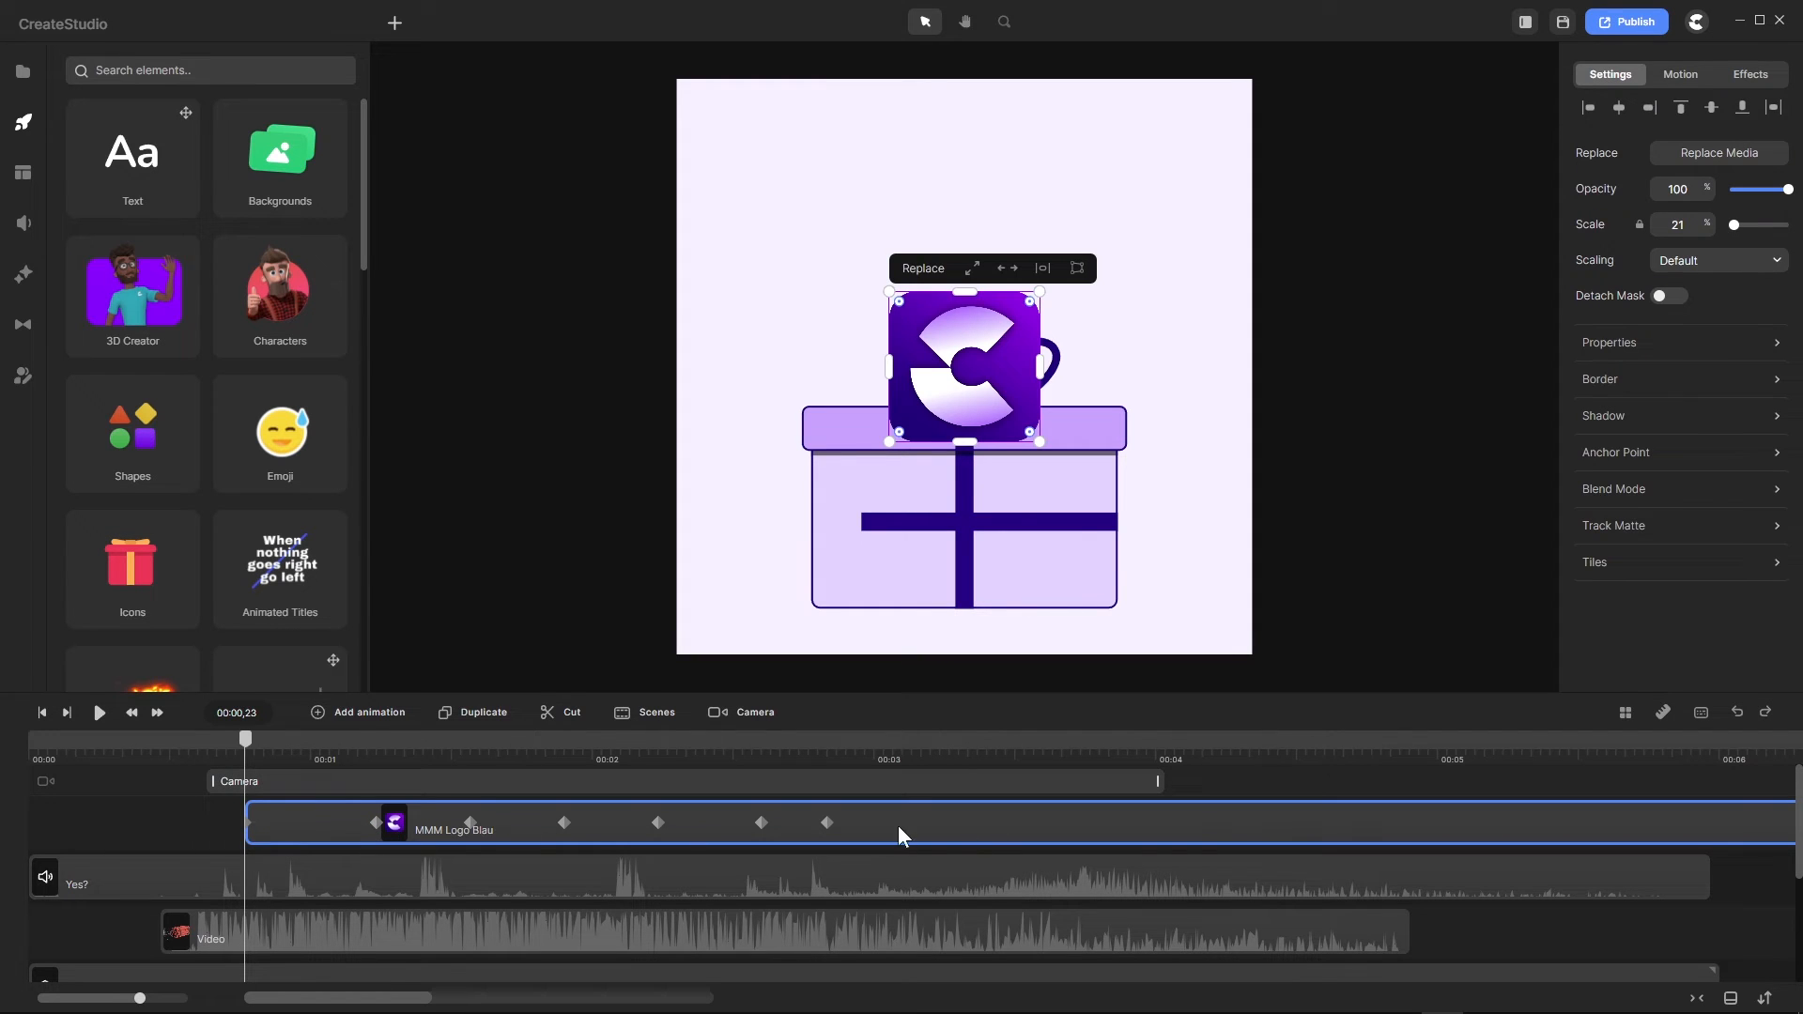
Step: Examine where the pasted logo clip sits in the main timeline relative to the audio, video, group and background tracks
{"action": "scroll", "coordinate": [873, 804], "scroll_direction": "down", "scroll_amount": 5}
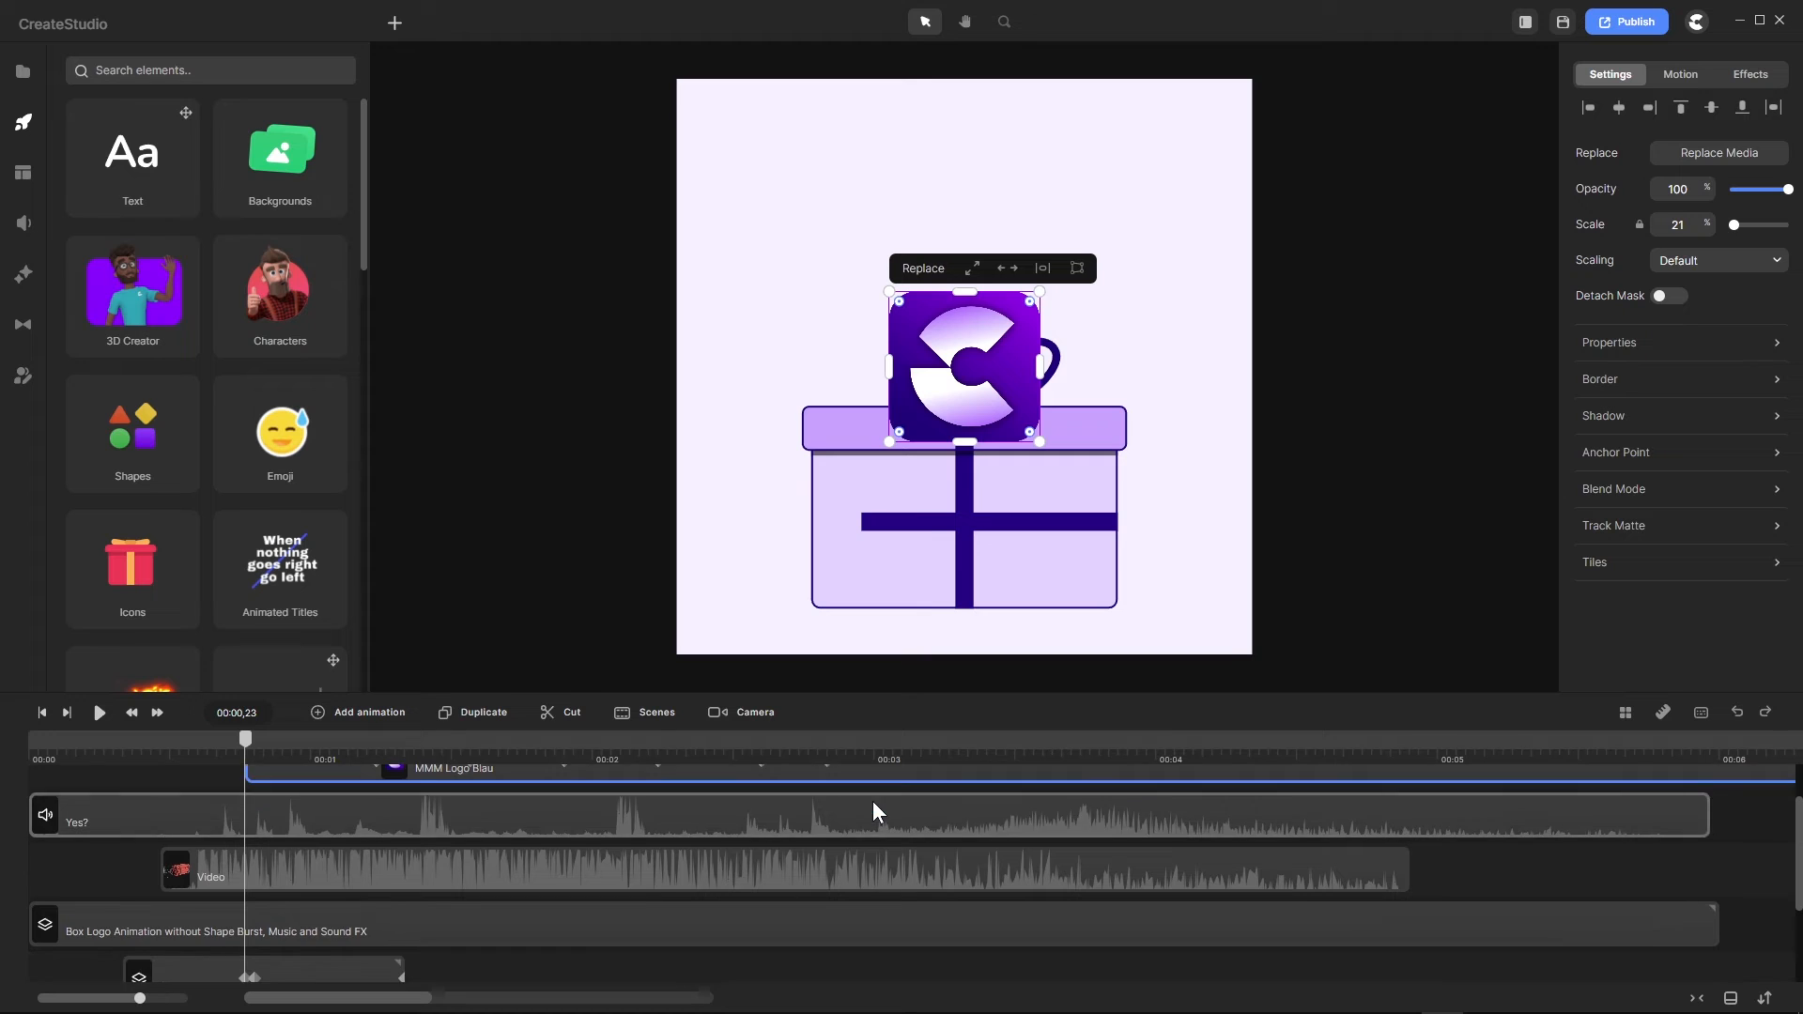
{"action": "scroll", "coordinate": [873, 804], "scroll_direction": "up", "scroll_amount": 4}
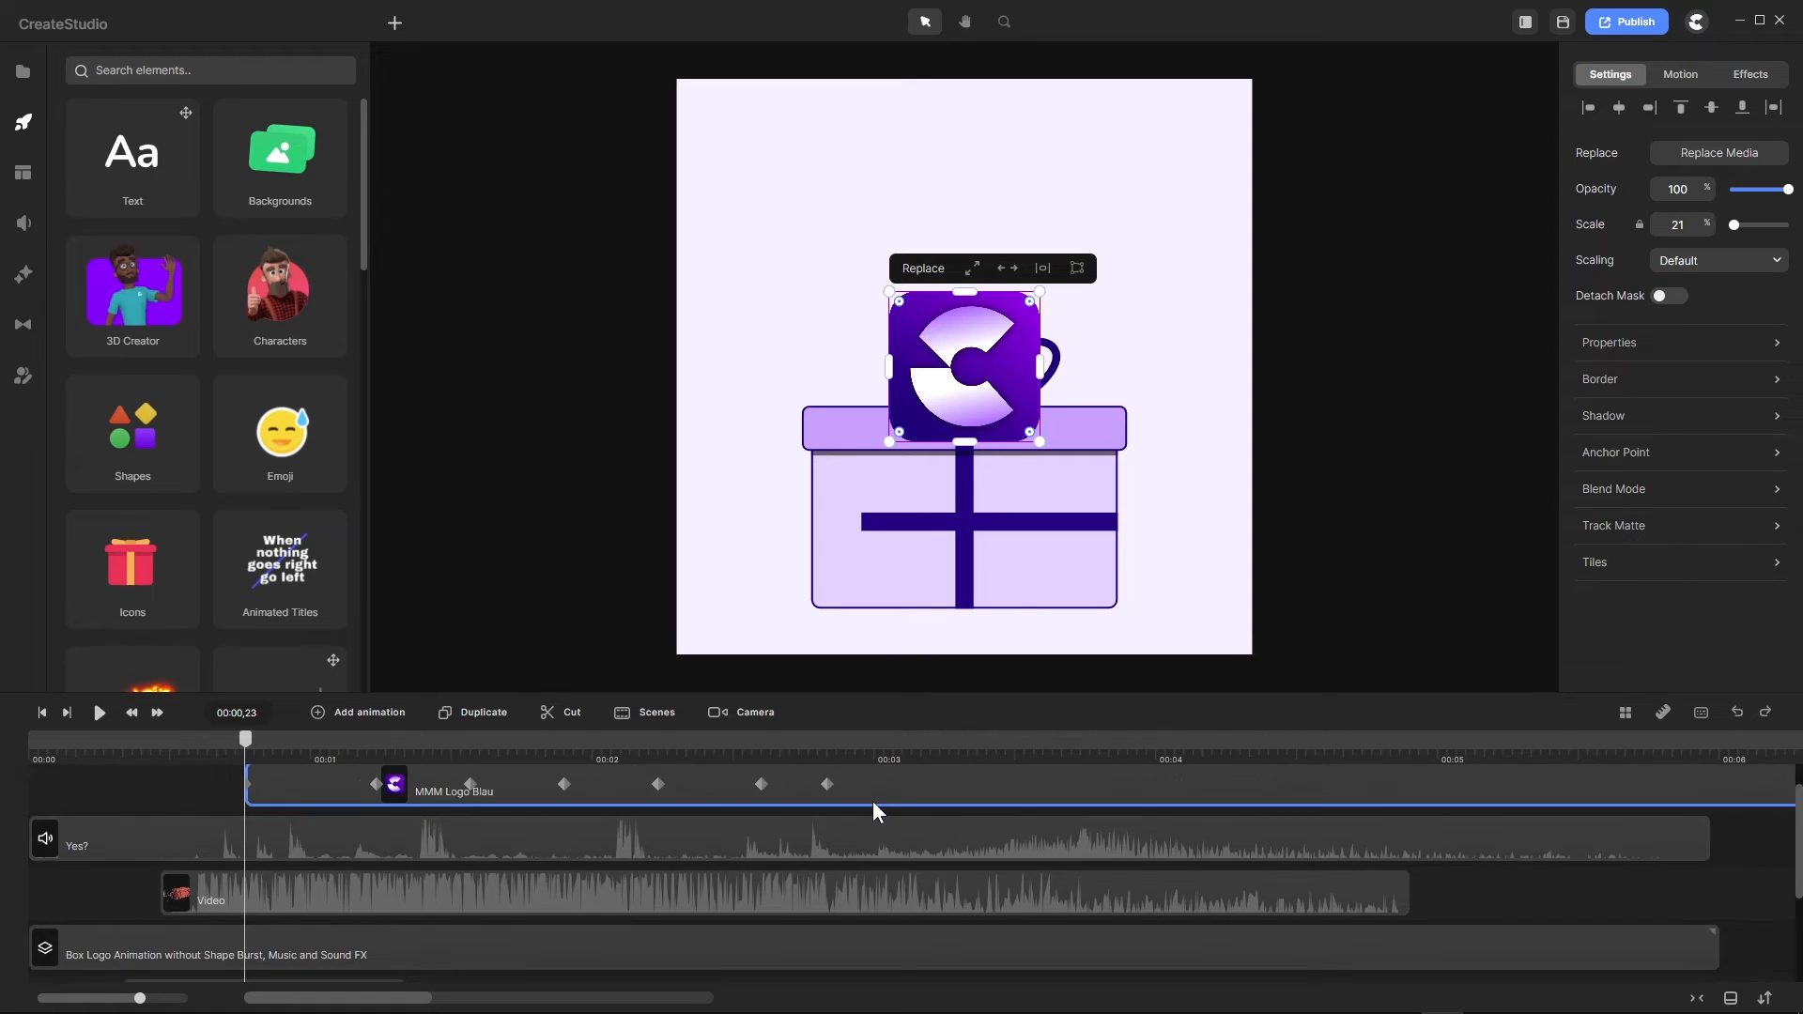
{"action": "scroll", "coordinate": [873, 804], "scroll_direction": "down", "scroll_amount": 2}
{"action": "scroll", "coordinate": [873, 804], "scroll_direction": "up", "scroll_amount": 2}
{"action": "scroll", "coordinate": [872, 802], "scroll_direction": "up", "scroll_amount": 1}
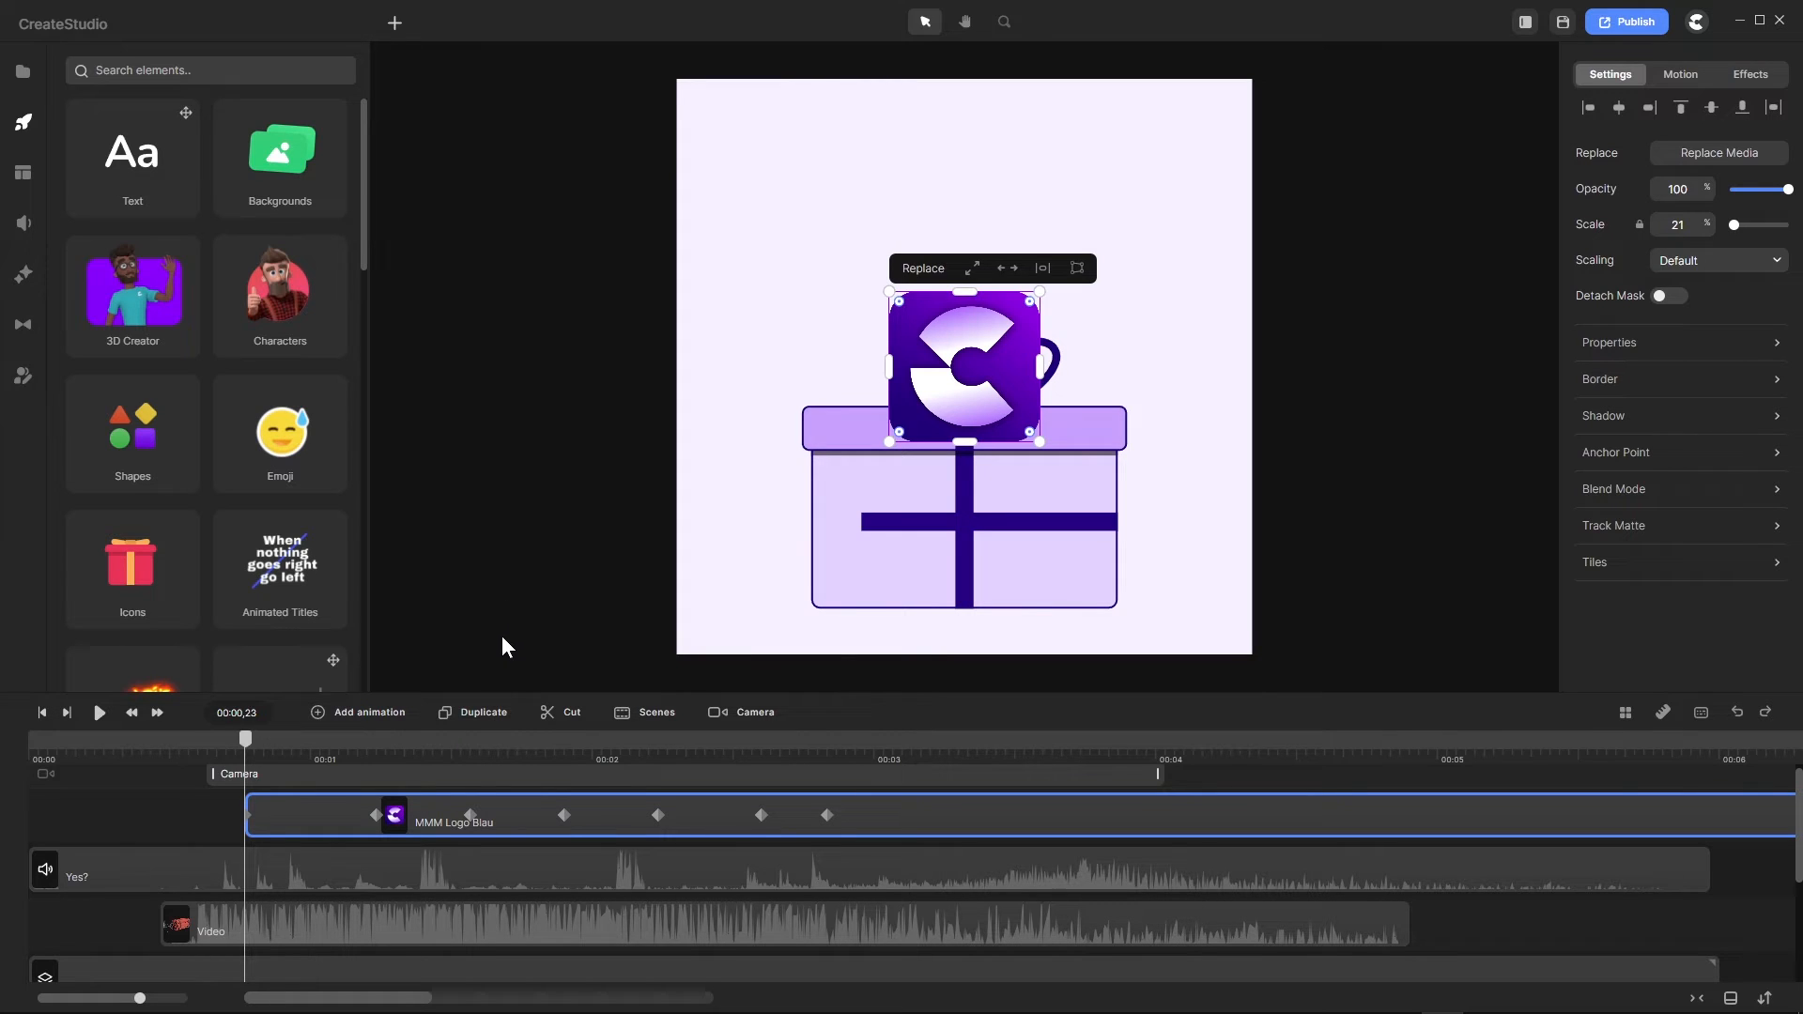
{"action": "scroll", "coordinate": [516, 791], "scroll_direction": "up", "scroll_amount": 1}
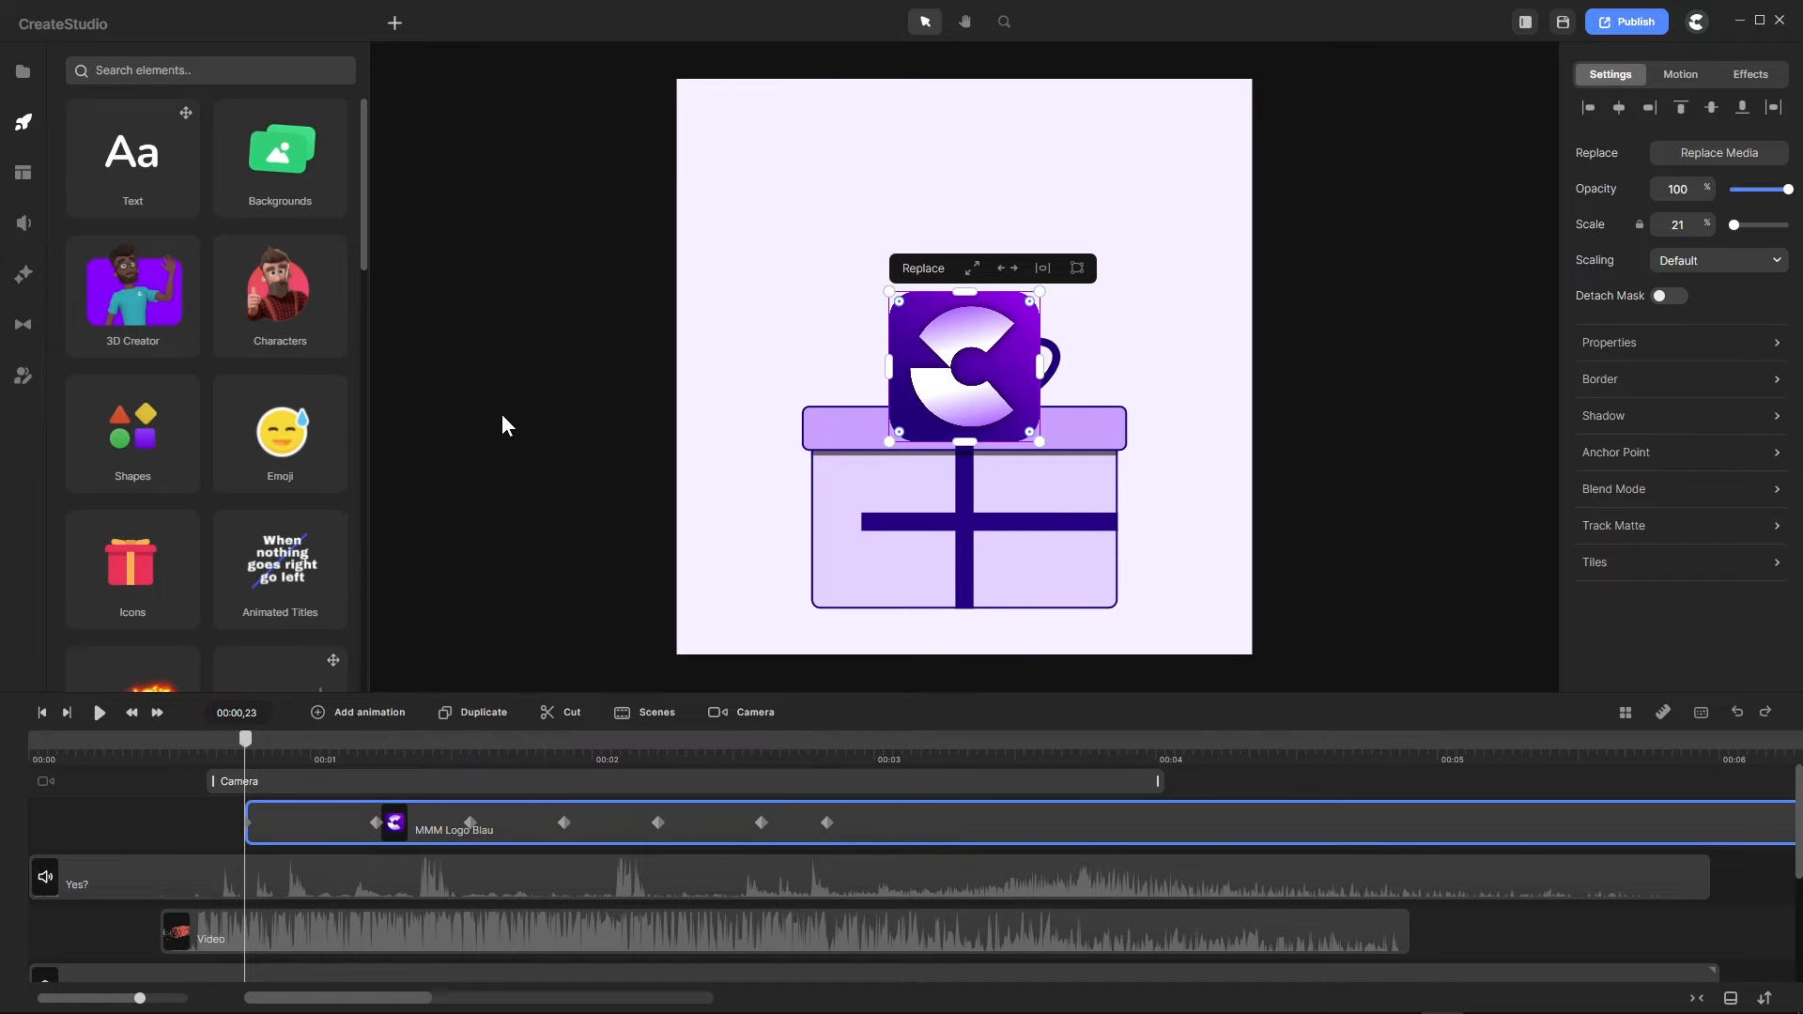
{"action": "scroll", "coordinate": [507, 385], "scroll_direction": "down", "scroll_amount": 3}
{"action": "scroll", "coordinate": [507, 385], "scroll_direction": "up", "scroll_amount": 3}
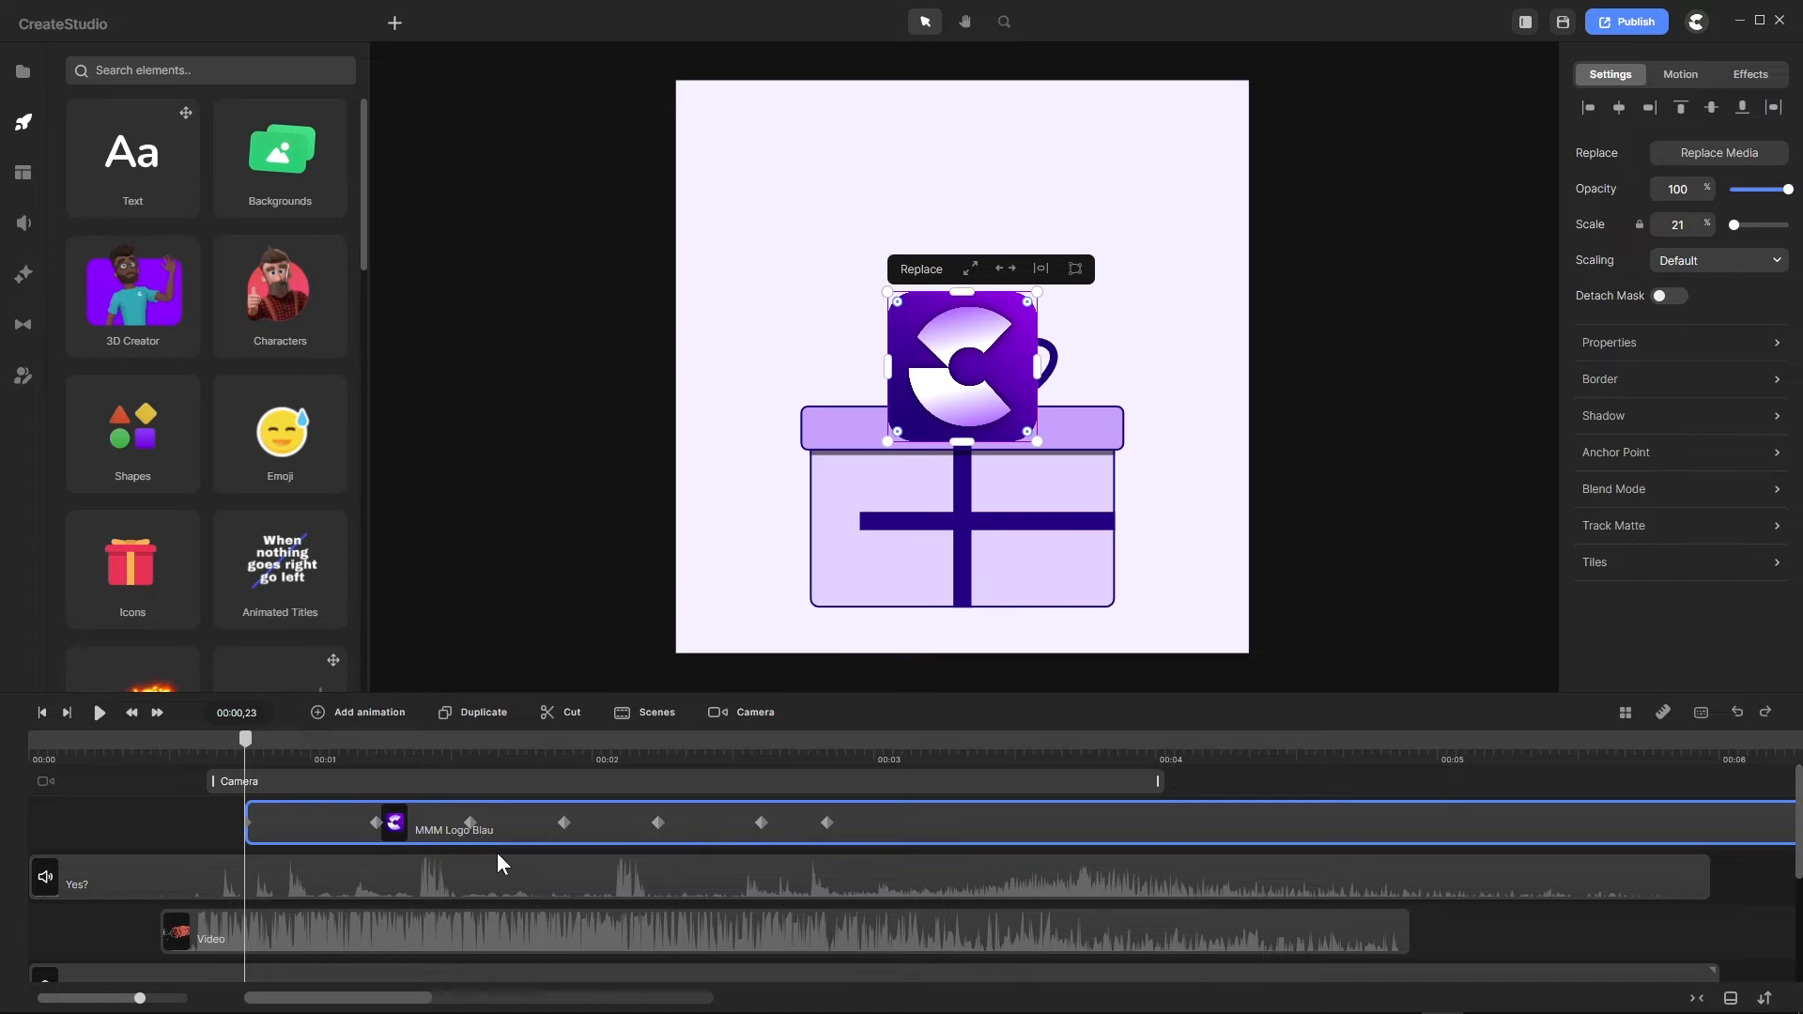
{"action": "scroll", "coordinate": [498, 853], "scroll_direction": "down", "scroll_amount": 3}
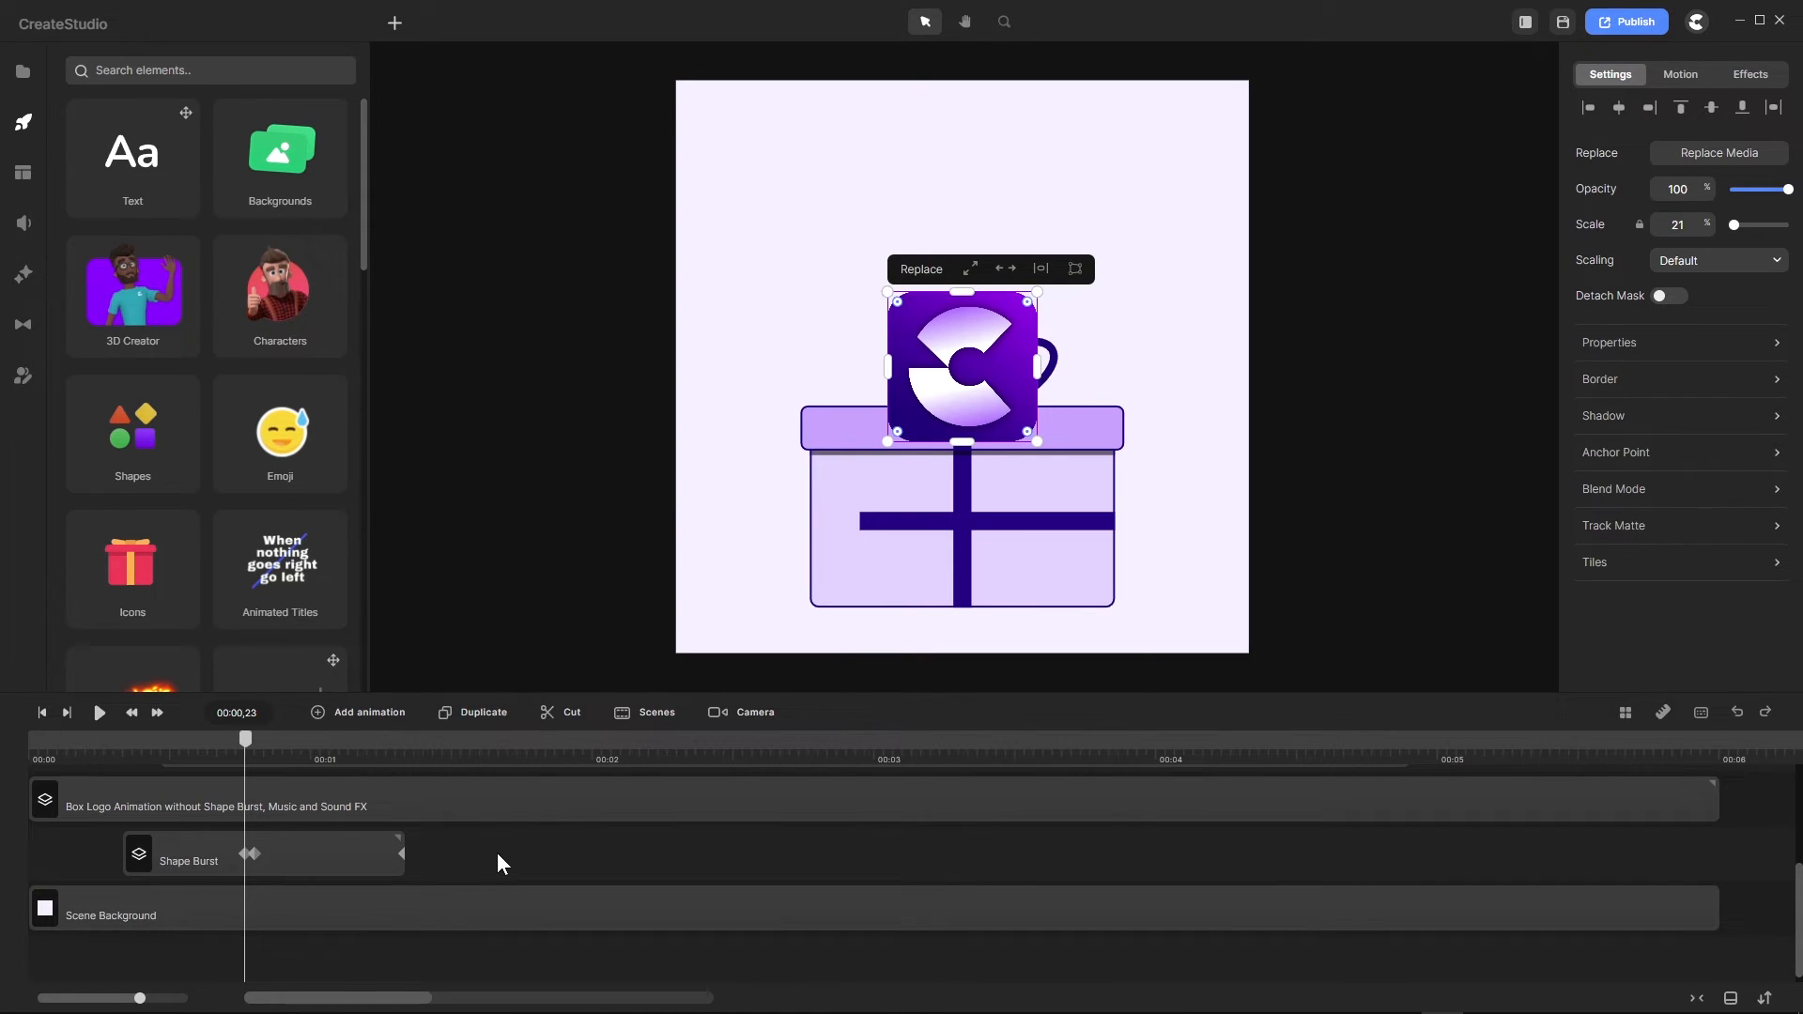
{"action": "scroll", "coordinate": [497, 863], "scroll_direction": "up", "scroll_amount": 3}
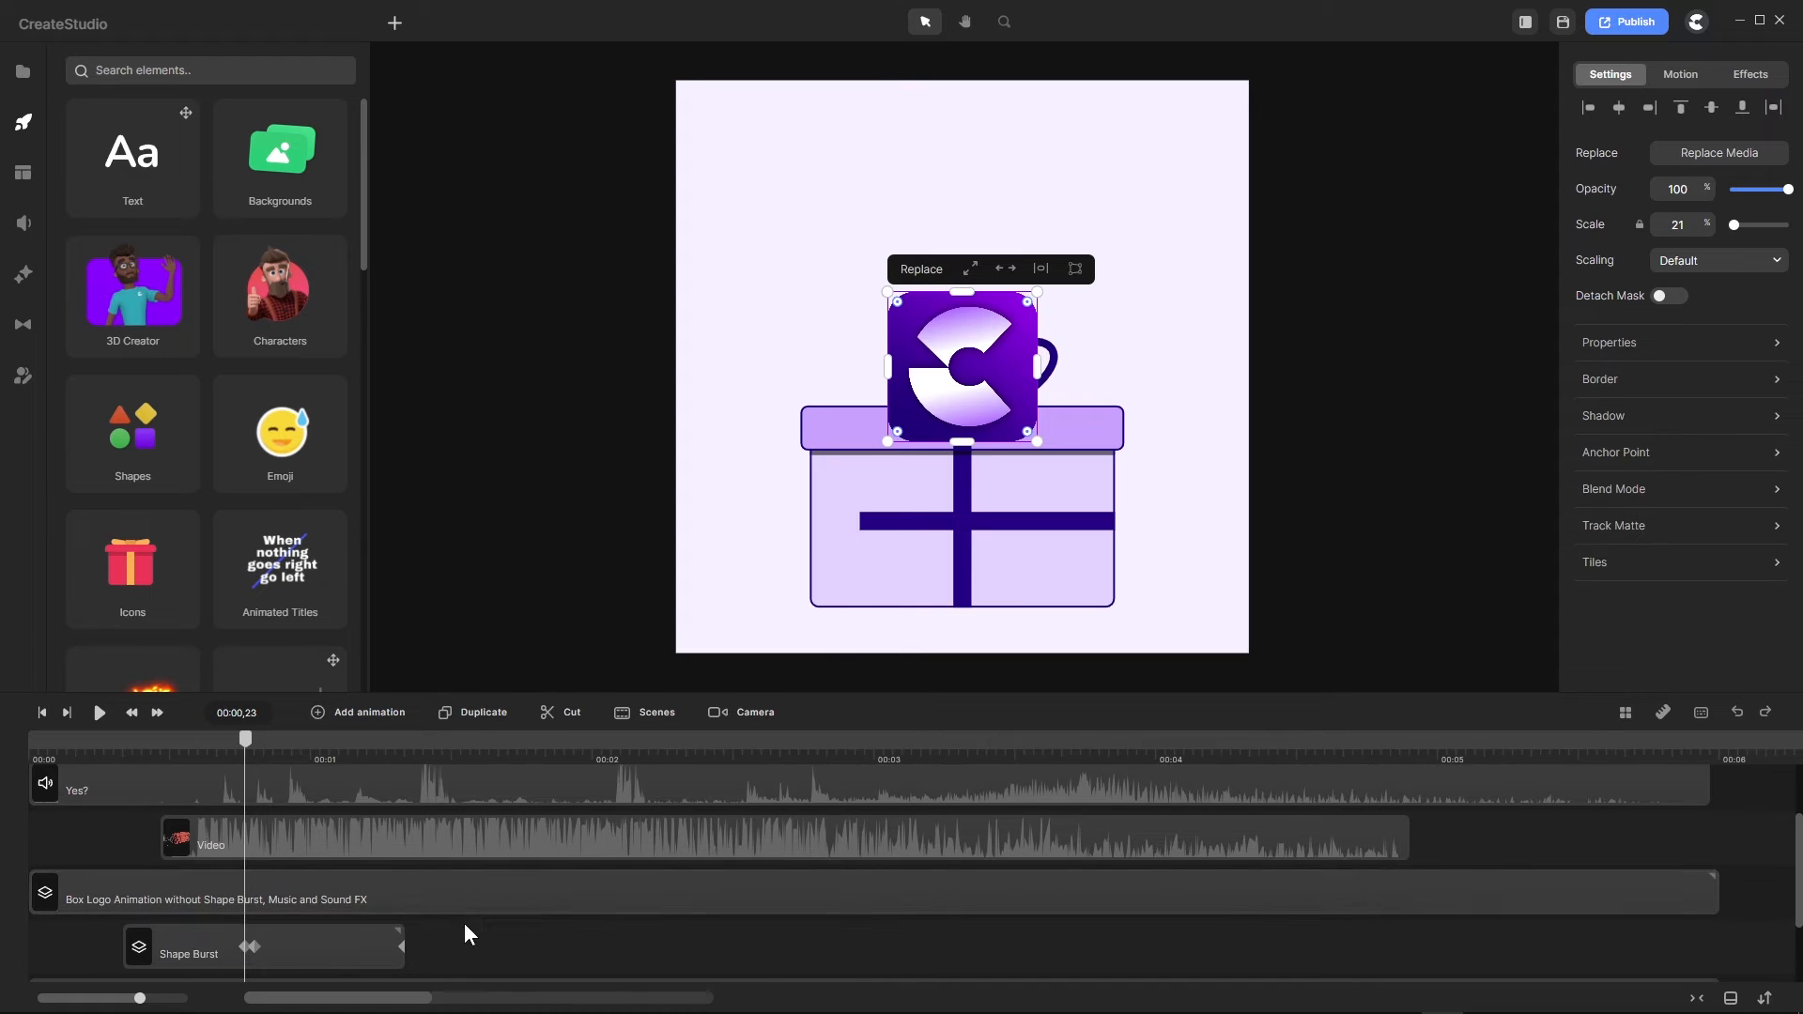
{"action": "scroll", "coordinate": [457, 907], "scroll_direction": "down", "scroll_amount": 1}
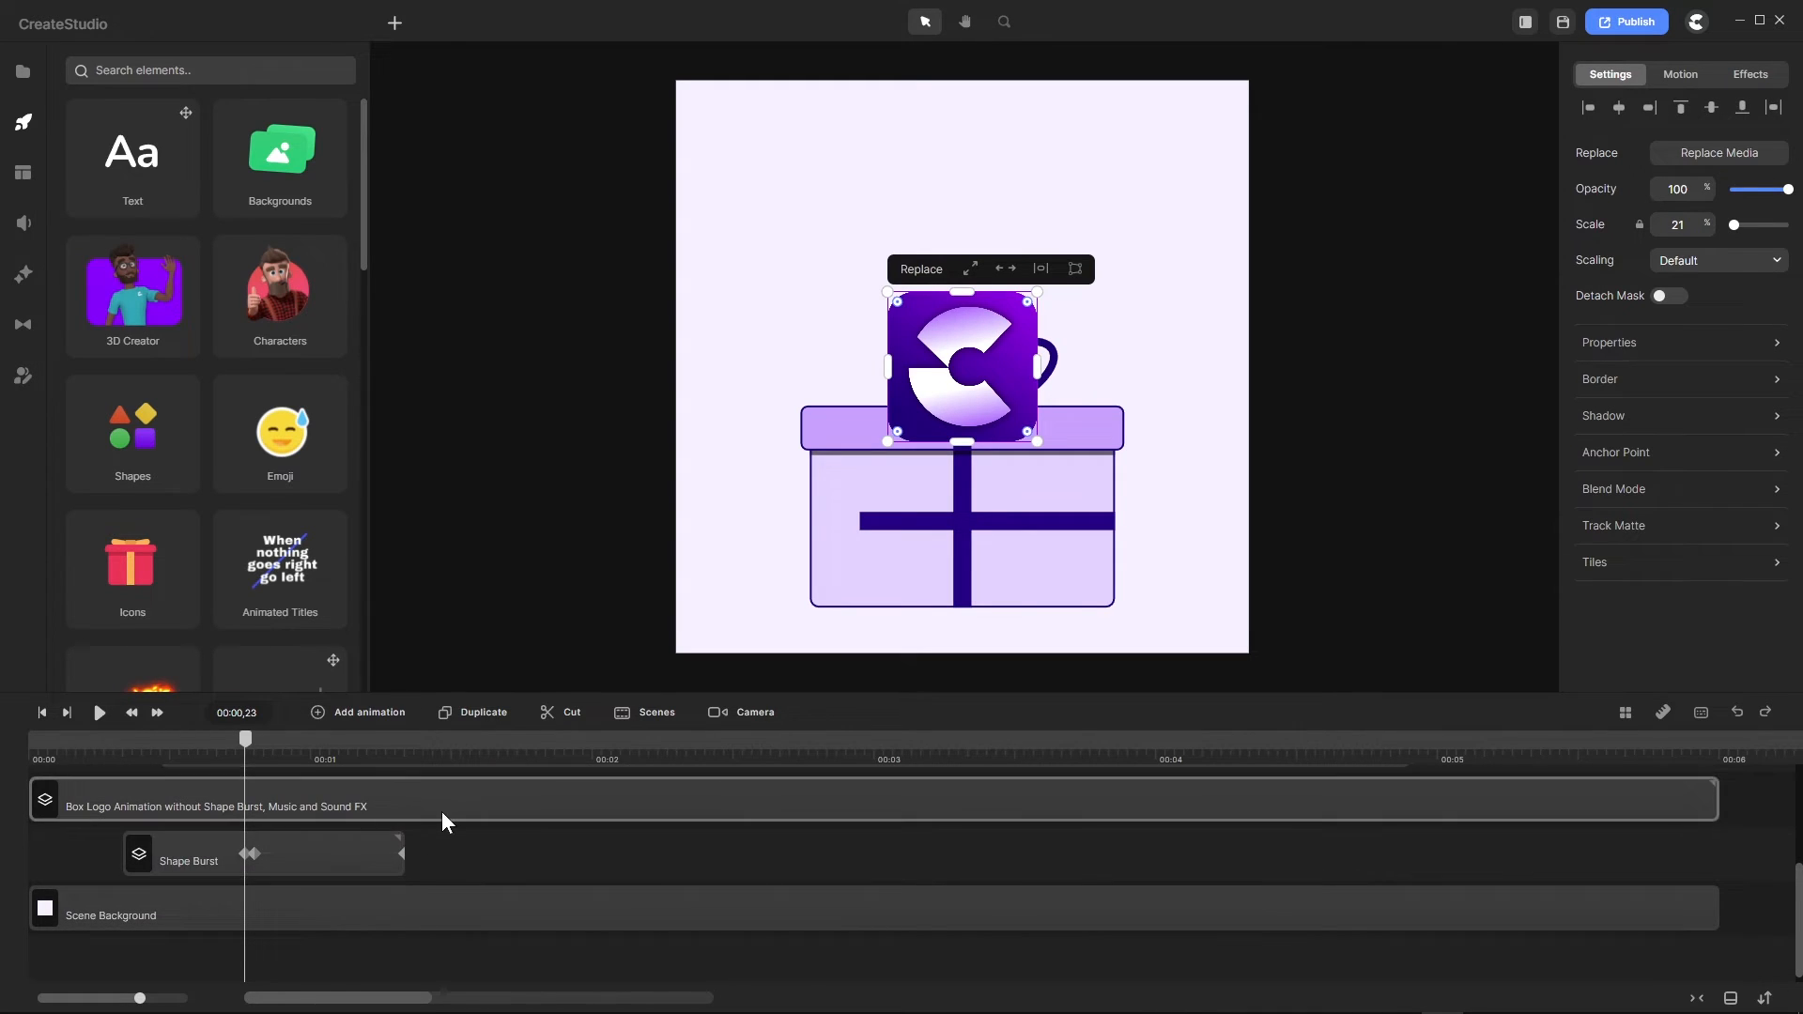
Step: Open the Box Logo Animation group and paste the MMM Logo Blau clip into it at 00,23
{"action": "scroll", "coordinate": [441, 810], "scroll_direction": "up", "scroll_amount": 2}
{"action": "left_click", "coordinate": [432, 852]}
{"action": "double_click", "coordinate": [432, 854]}
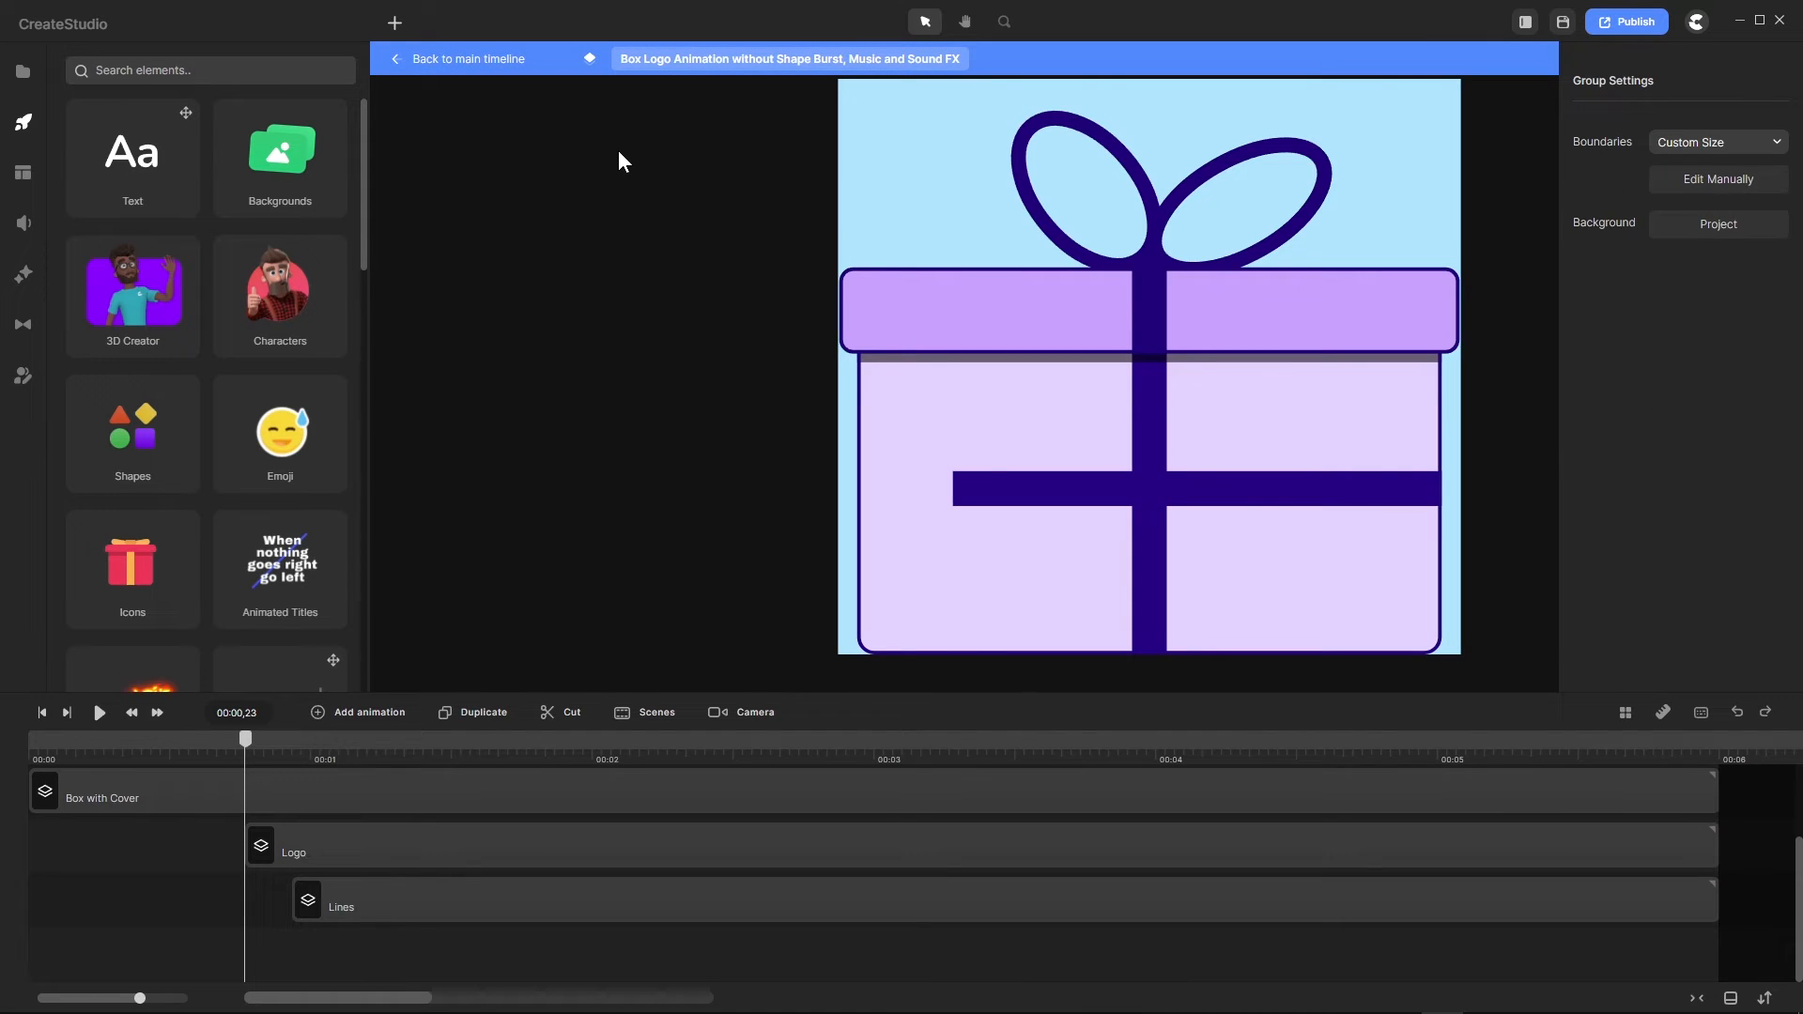
{"action": "scroll", "coordinate": [169, 879], "scroll_direction": "up", "scroll_amount": 2}
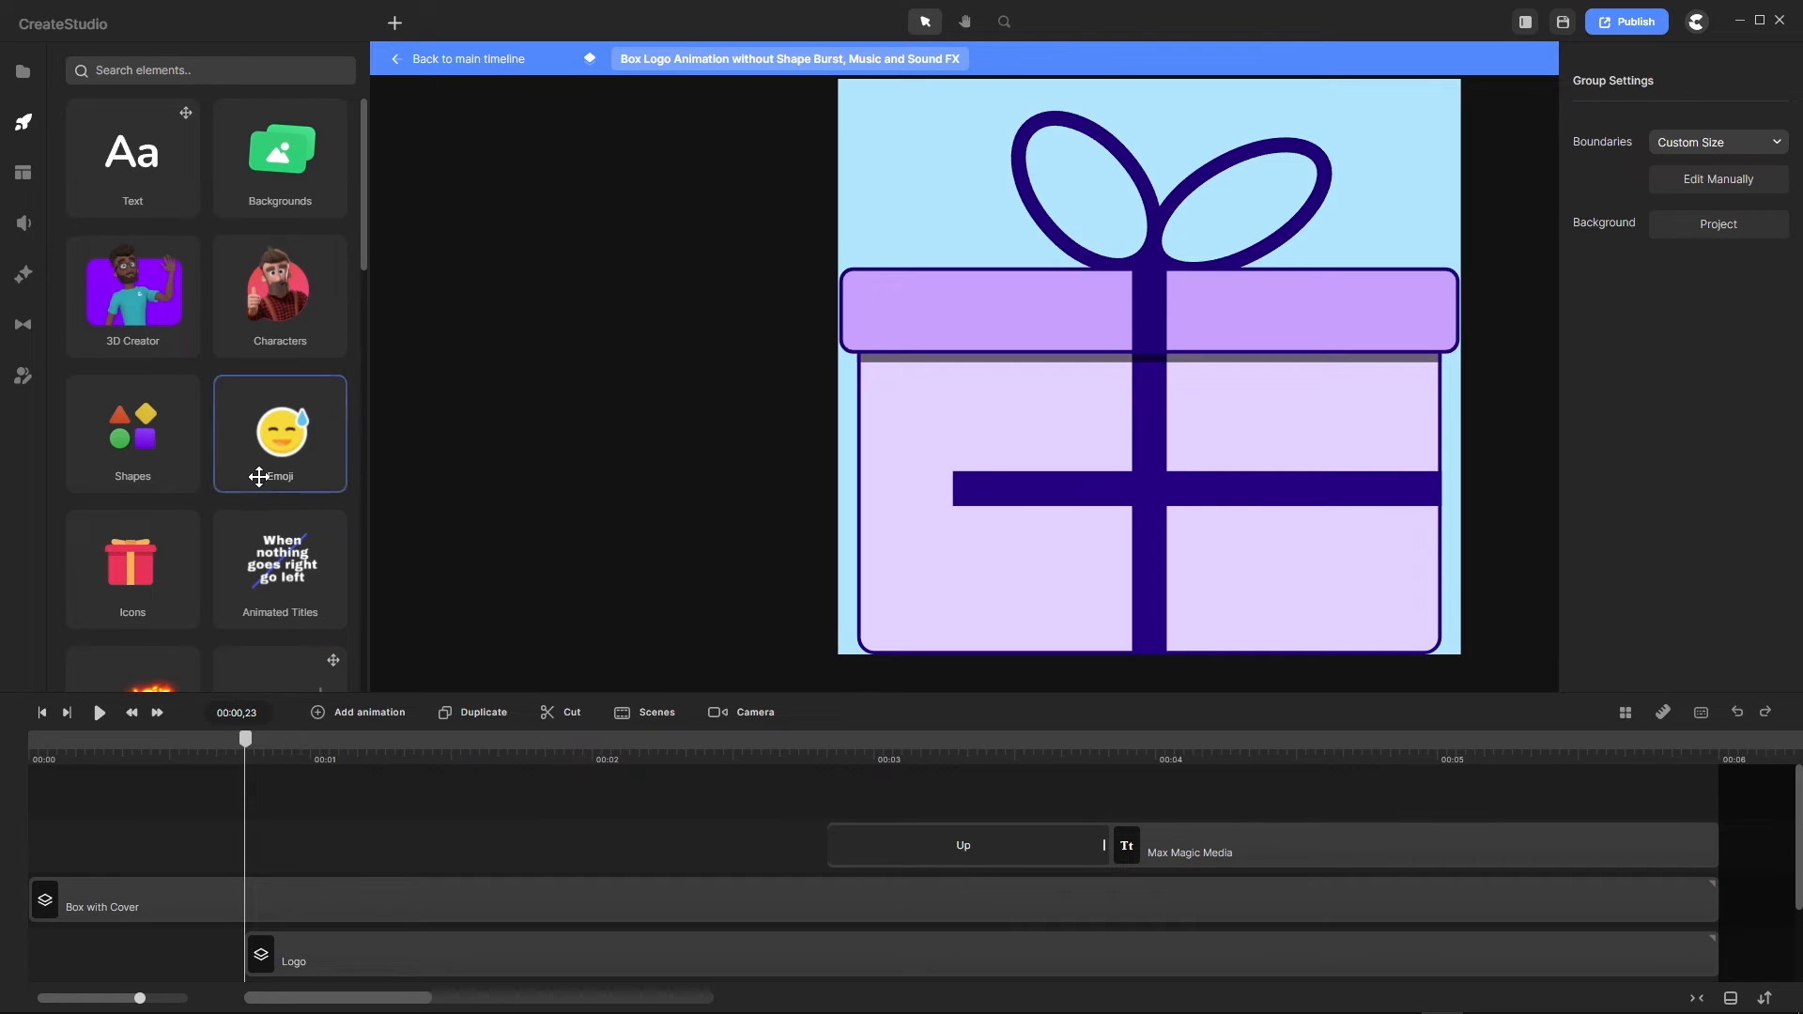
{"action": "key", "text": "ctrl+v"}
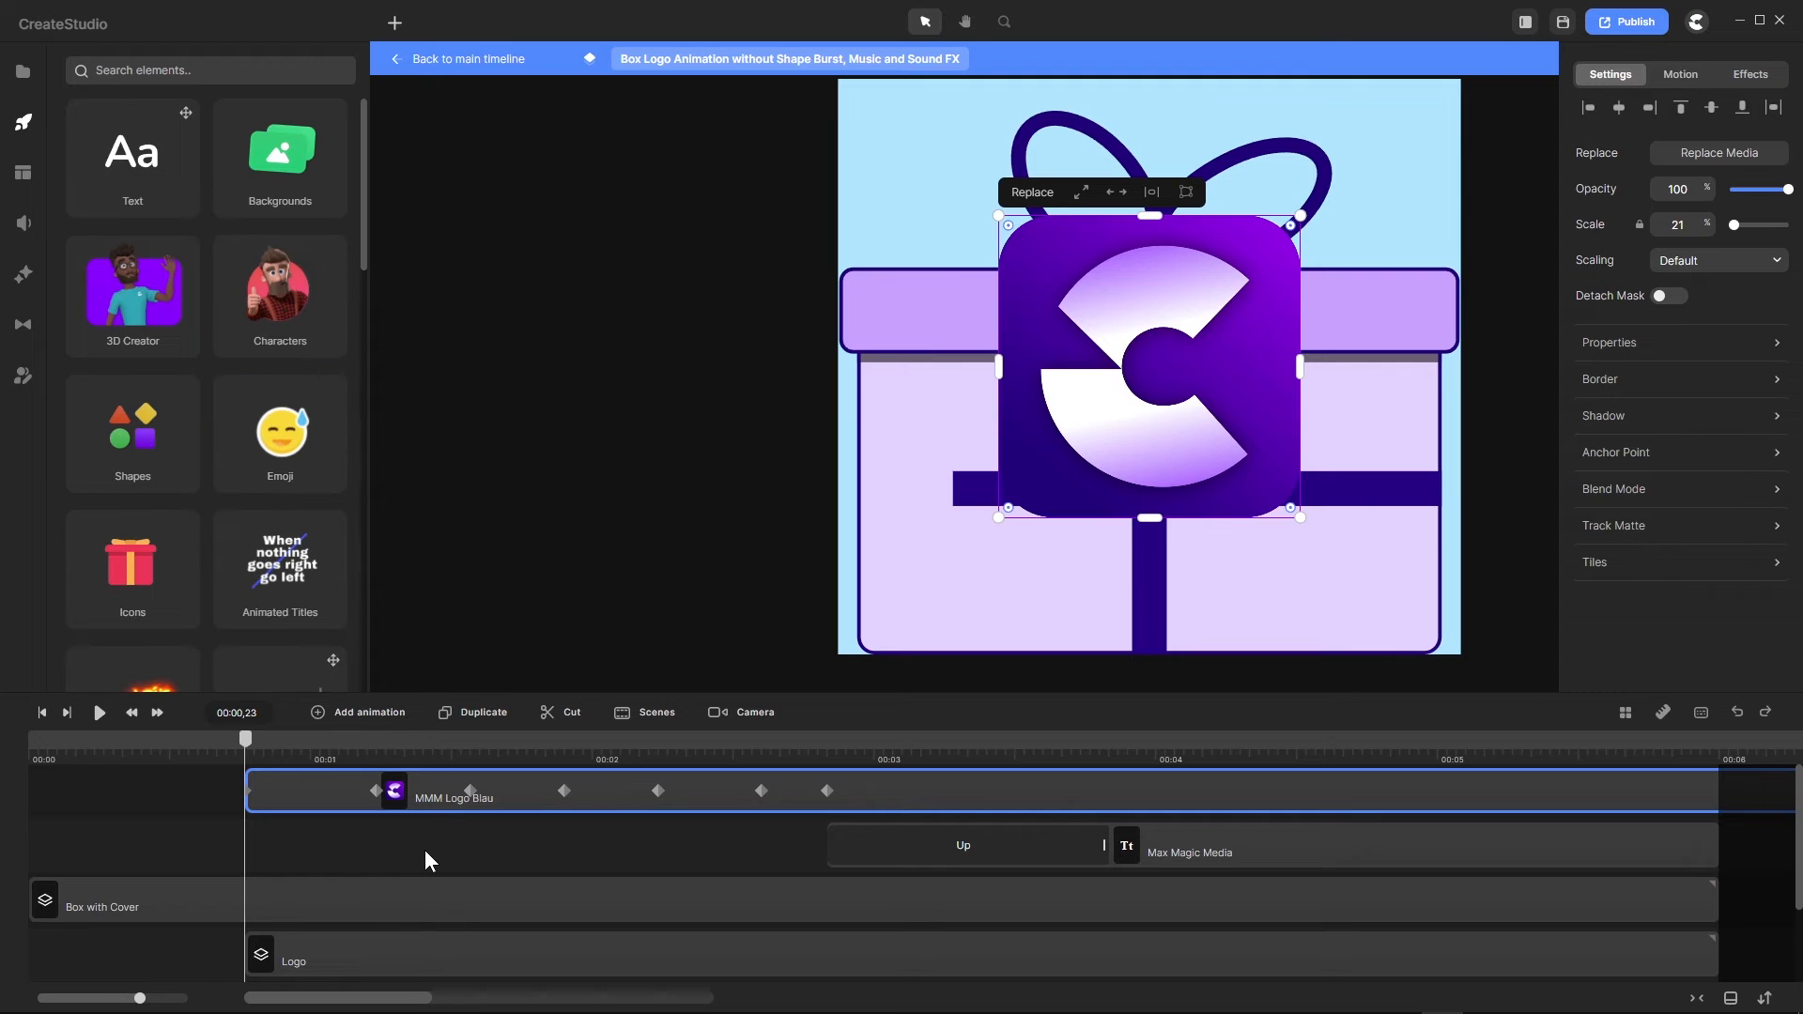
Step: Select the Lines group, scrub the playhead to 01,13 to check the logo copies, and return to the main timeline
{"action": "scroll", "coordinate": [439, 812], "scroll_direction": "down", "scroll_amount": 2}
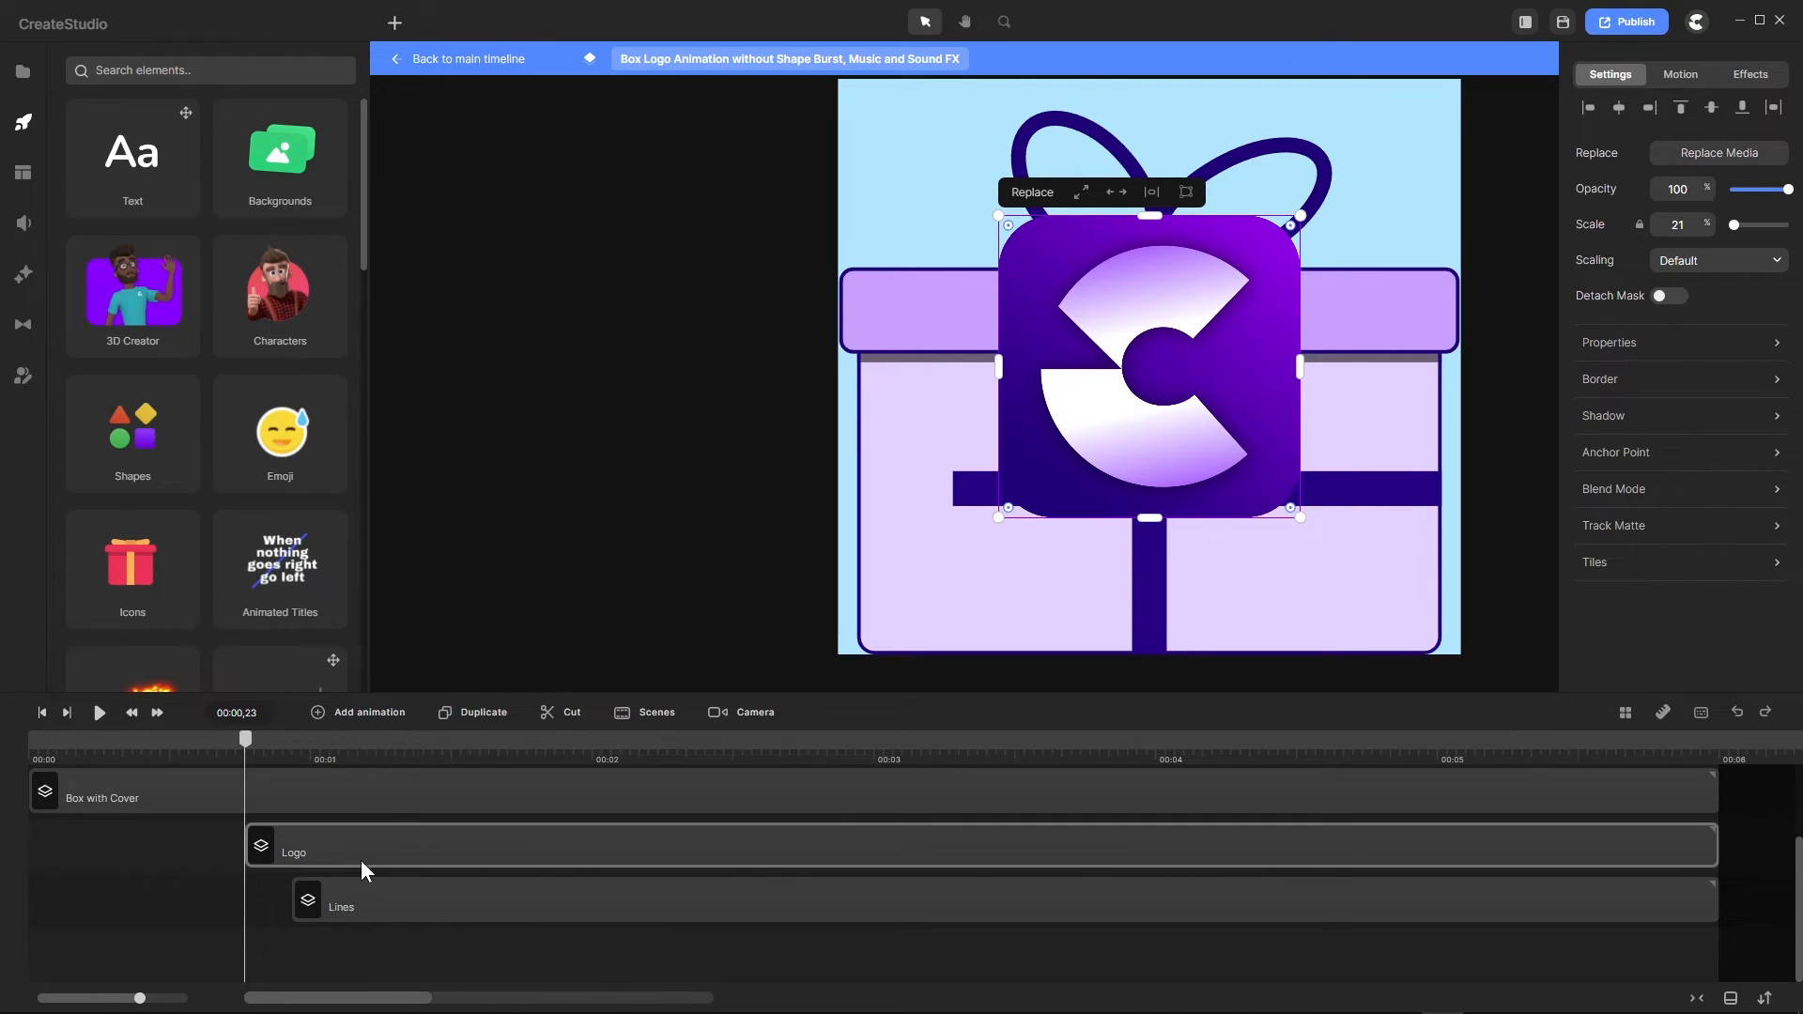
{"action": "left_click", "coordinate": [374, 909]}
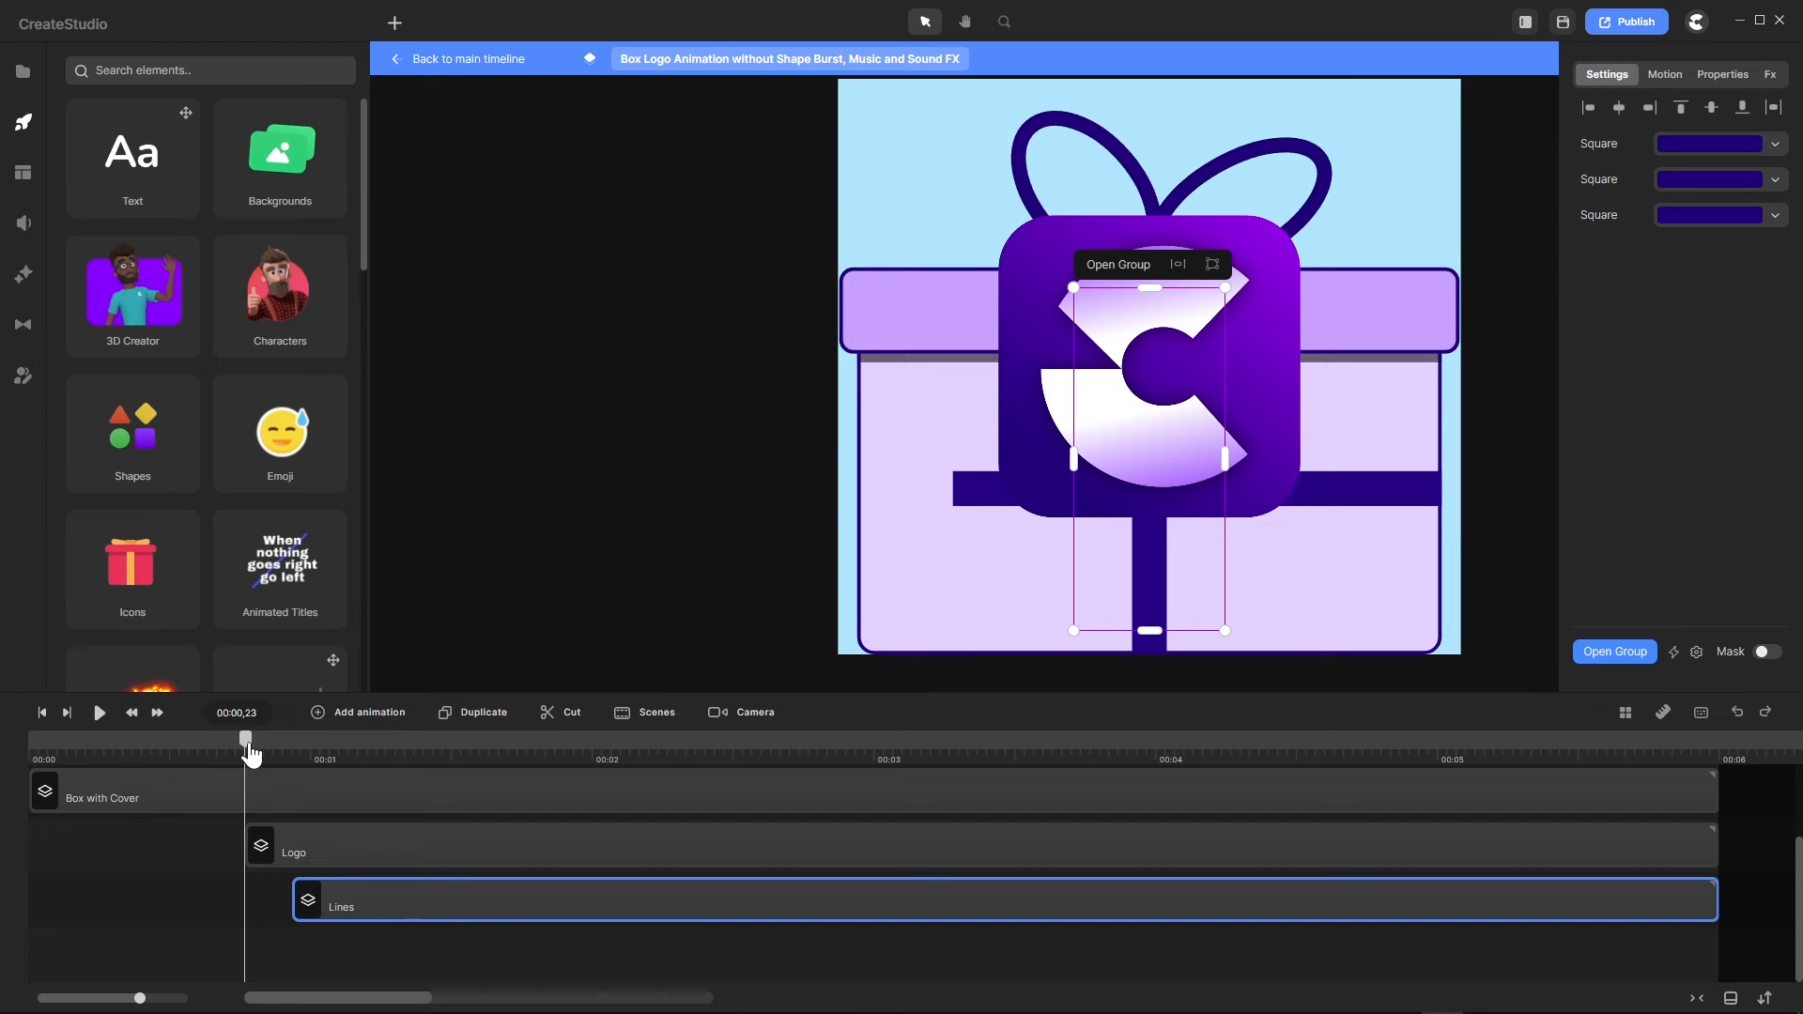
{"action": "left_click_drag", "start_coordinate": [246, 740], "coordinate": [435, 759]}
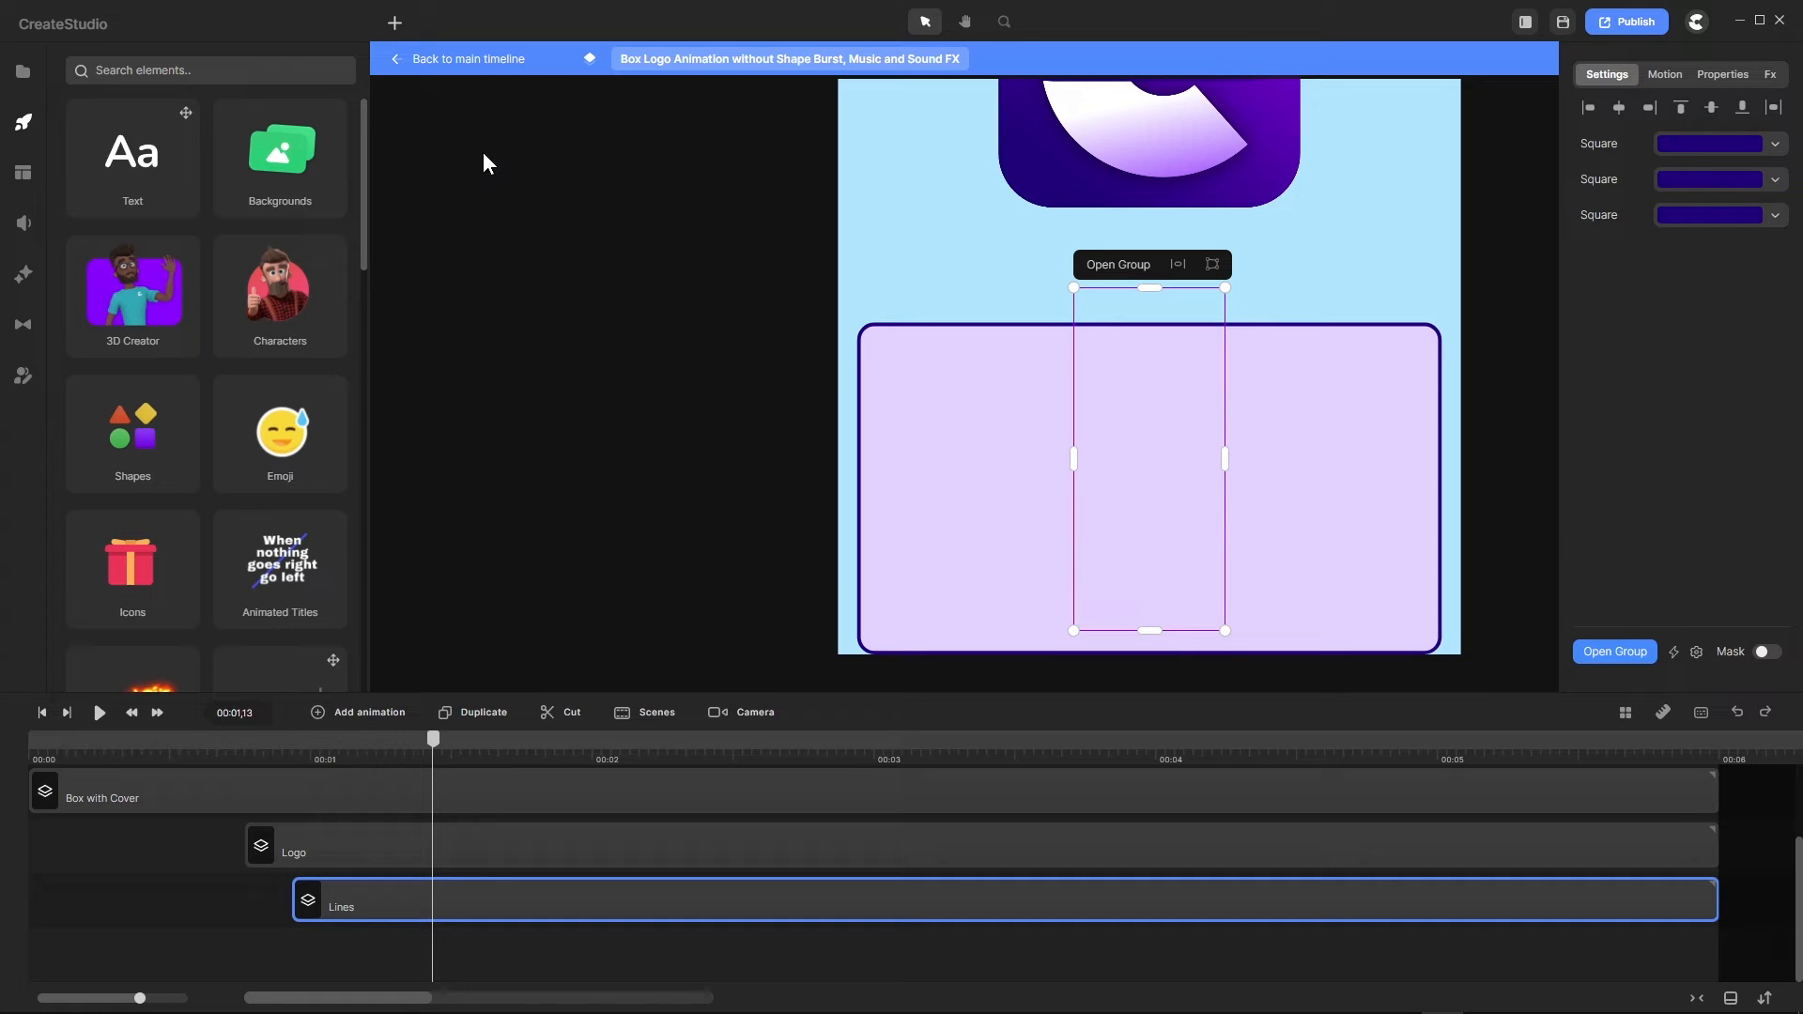
{"action": "left_click", "coordinate": [475, 62]}
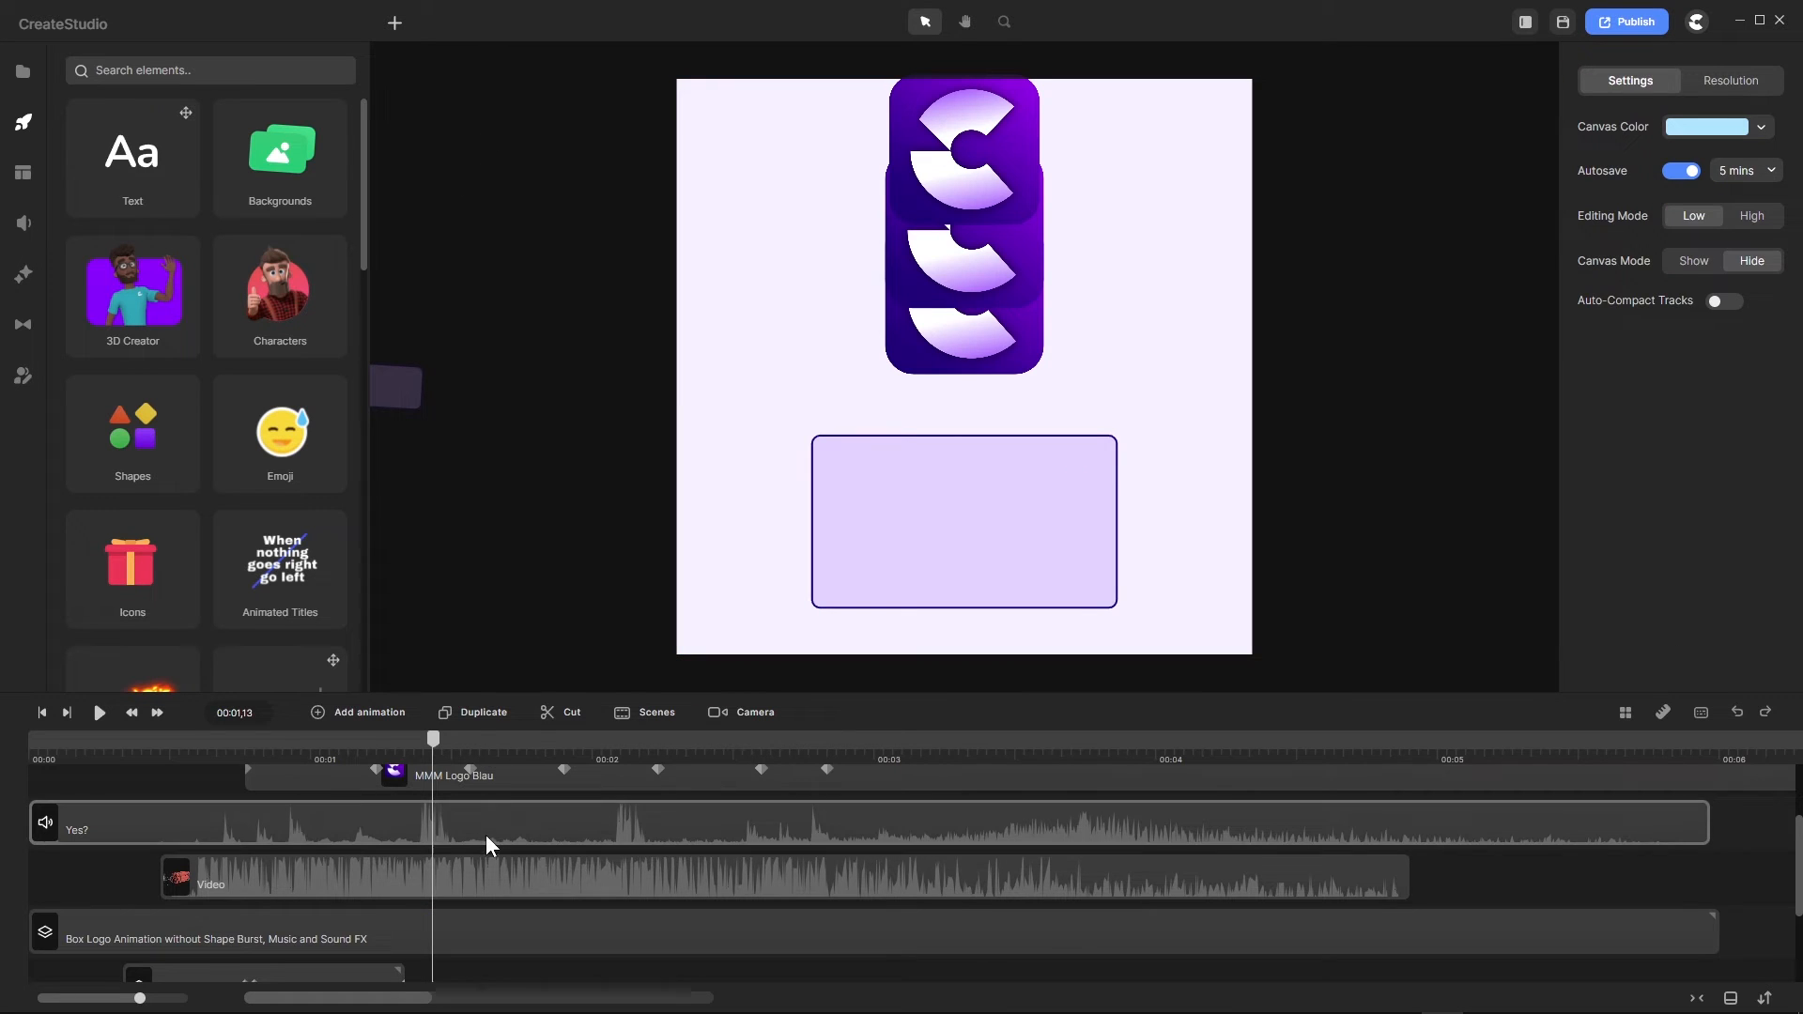
{"action": "scroll", "coordinate": [493, 835], "scroll_direction": "up", "scroll_amount": 2}
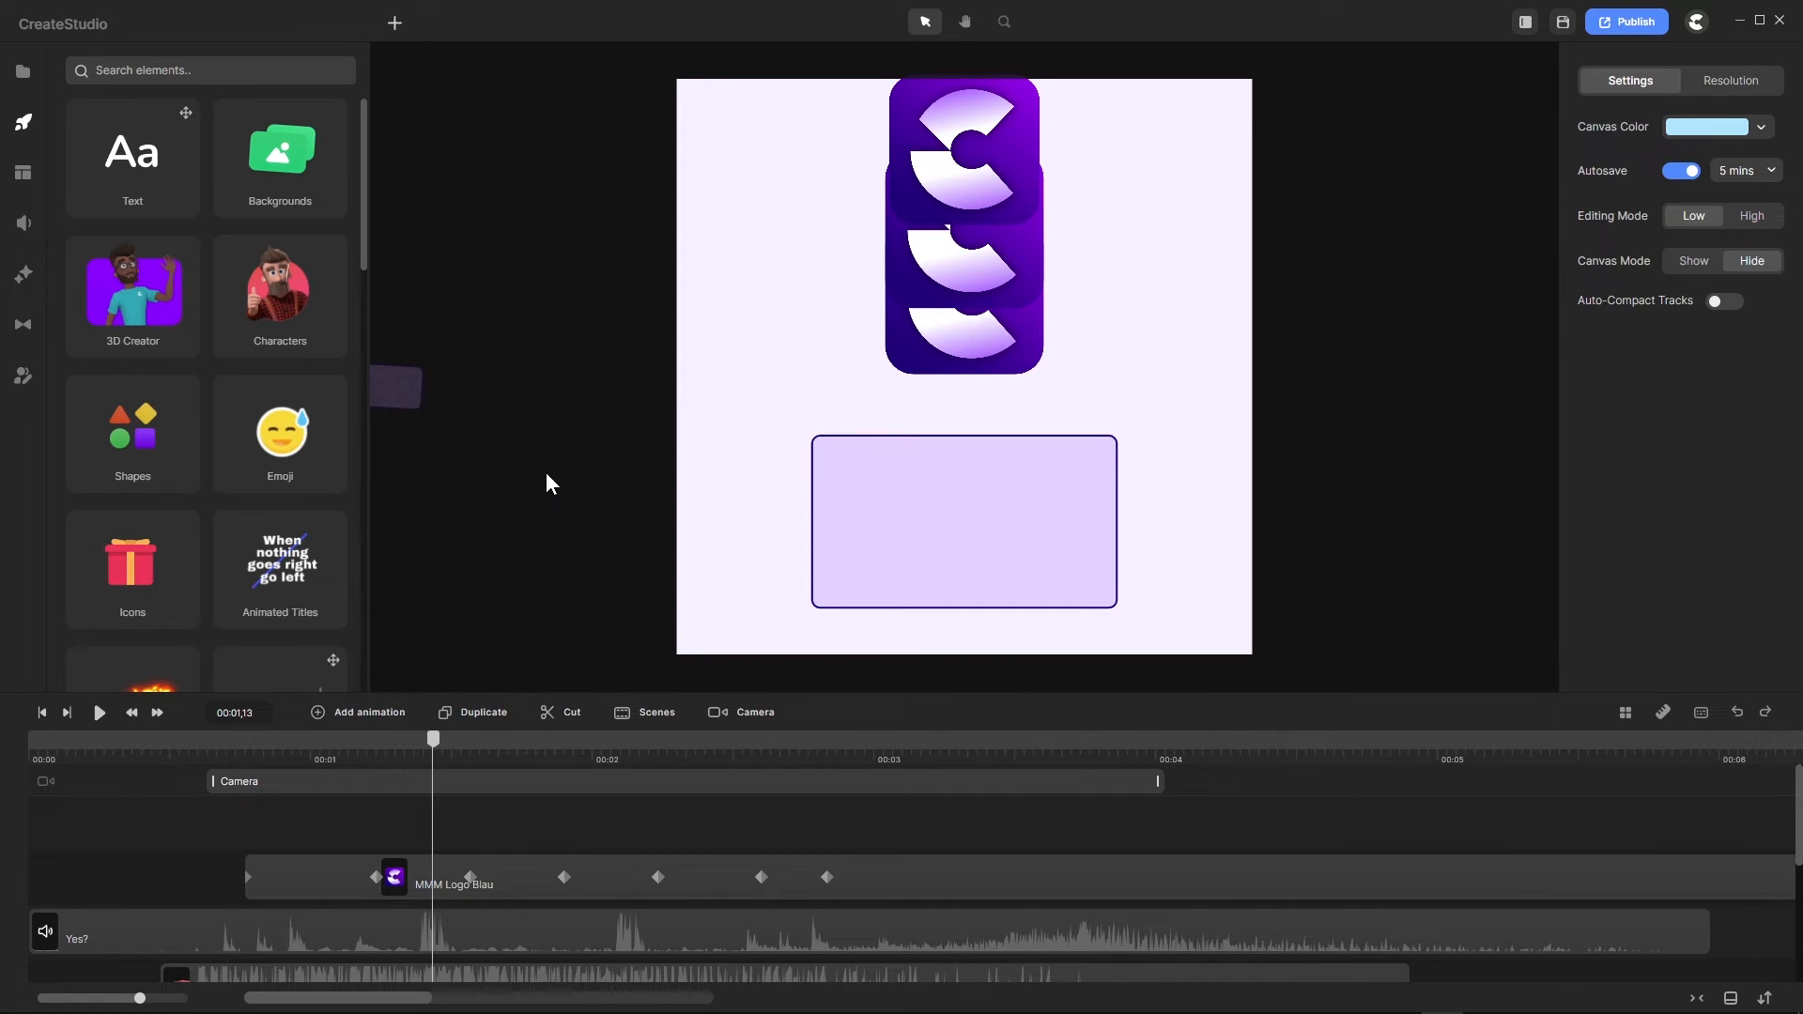
Step: Paste the Lines group on the main timeline at 01,13 and scrub to 01,14 to check its lines
{"action": "key", "text": "ctrl+v"}
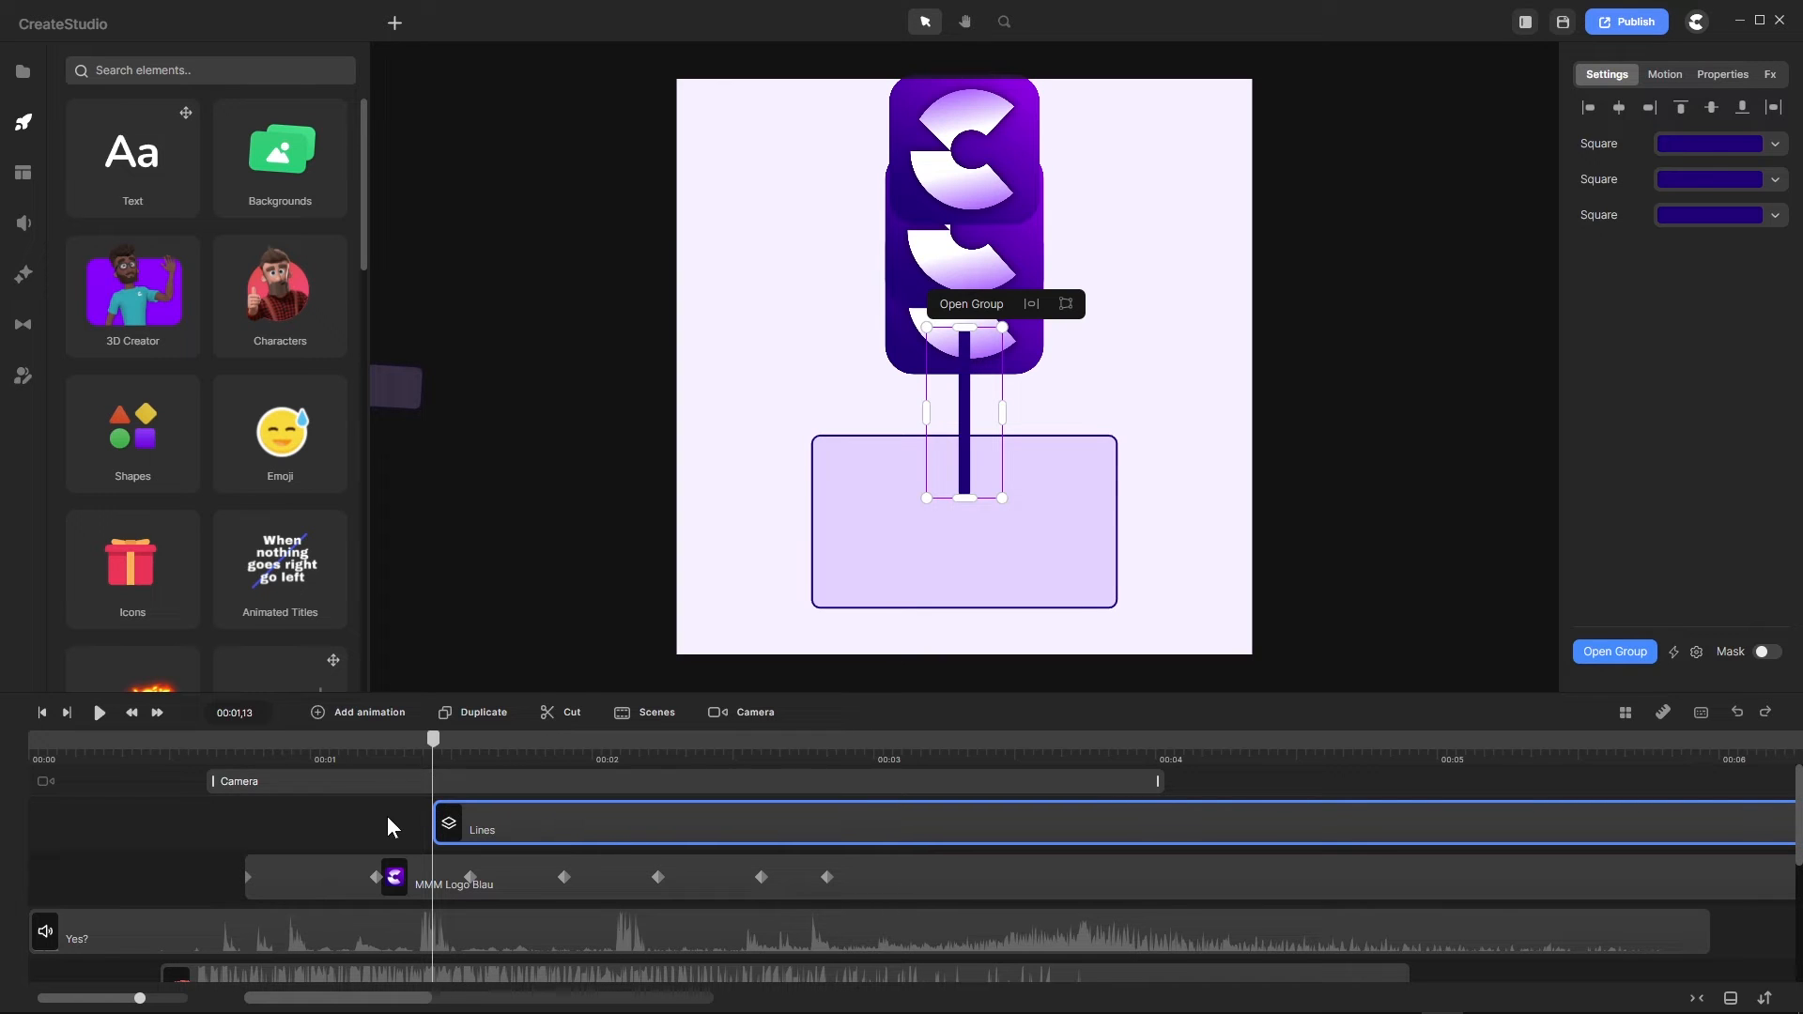
{"action": "scroll", "coordinate": [385, 819], "scroll_direction": "down", "scroll_amount": 5}
{"action": "scroll", "coordinate": [385, 817], "scroll_direction": "down", "scroll_amount": 1}
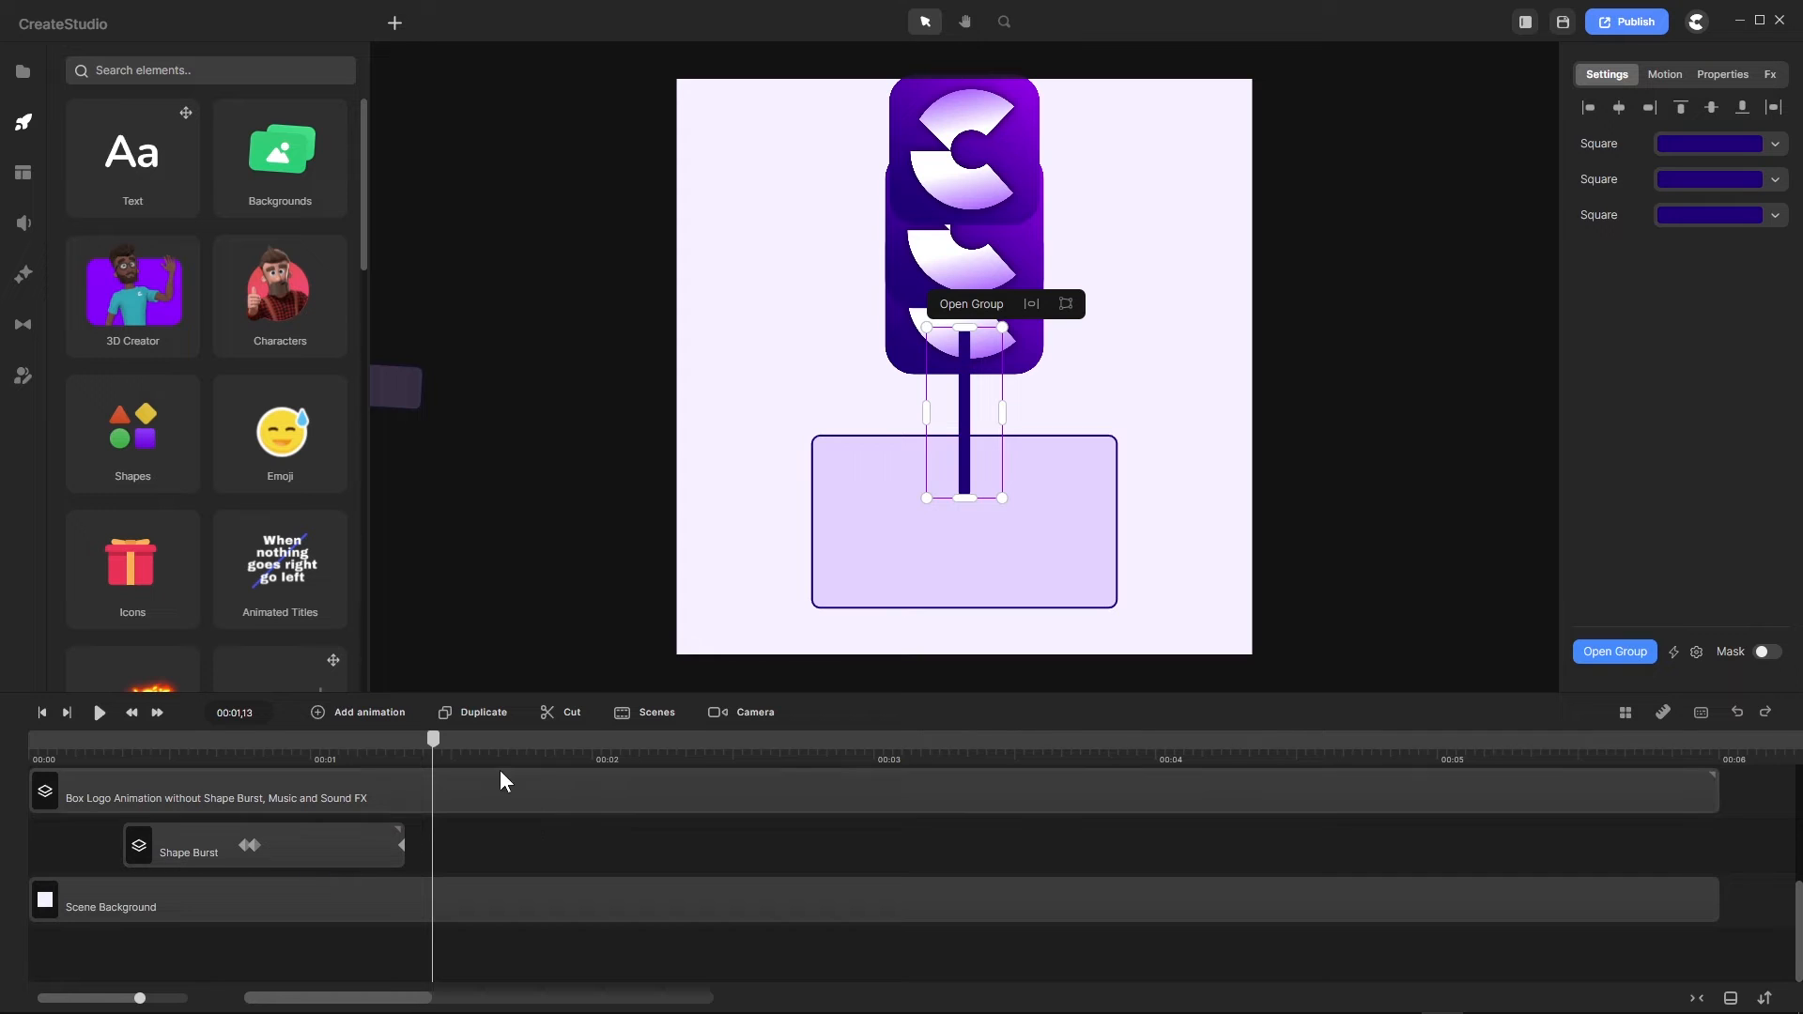
{"action": "scroll", "coordinate": [494, 807], "scroll_direction": "up", "scroll_amount": 6}
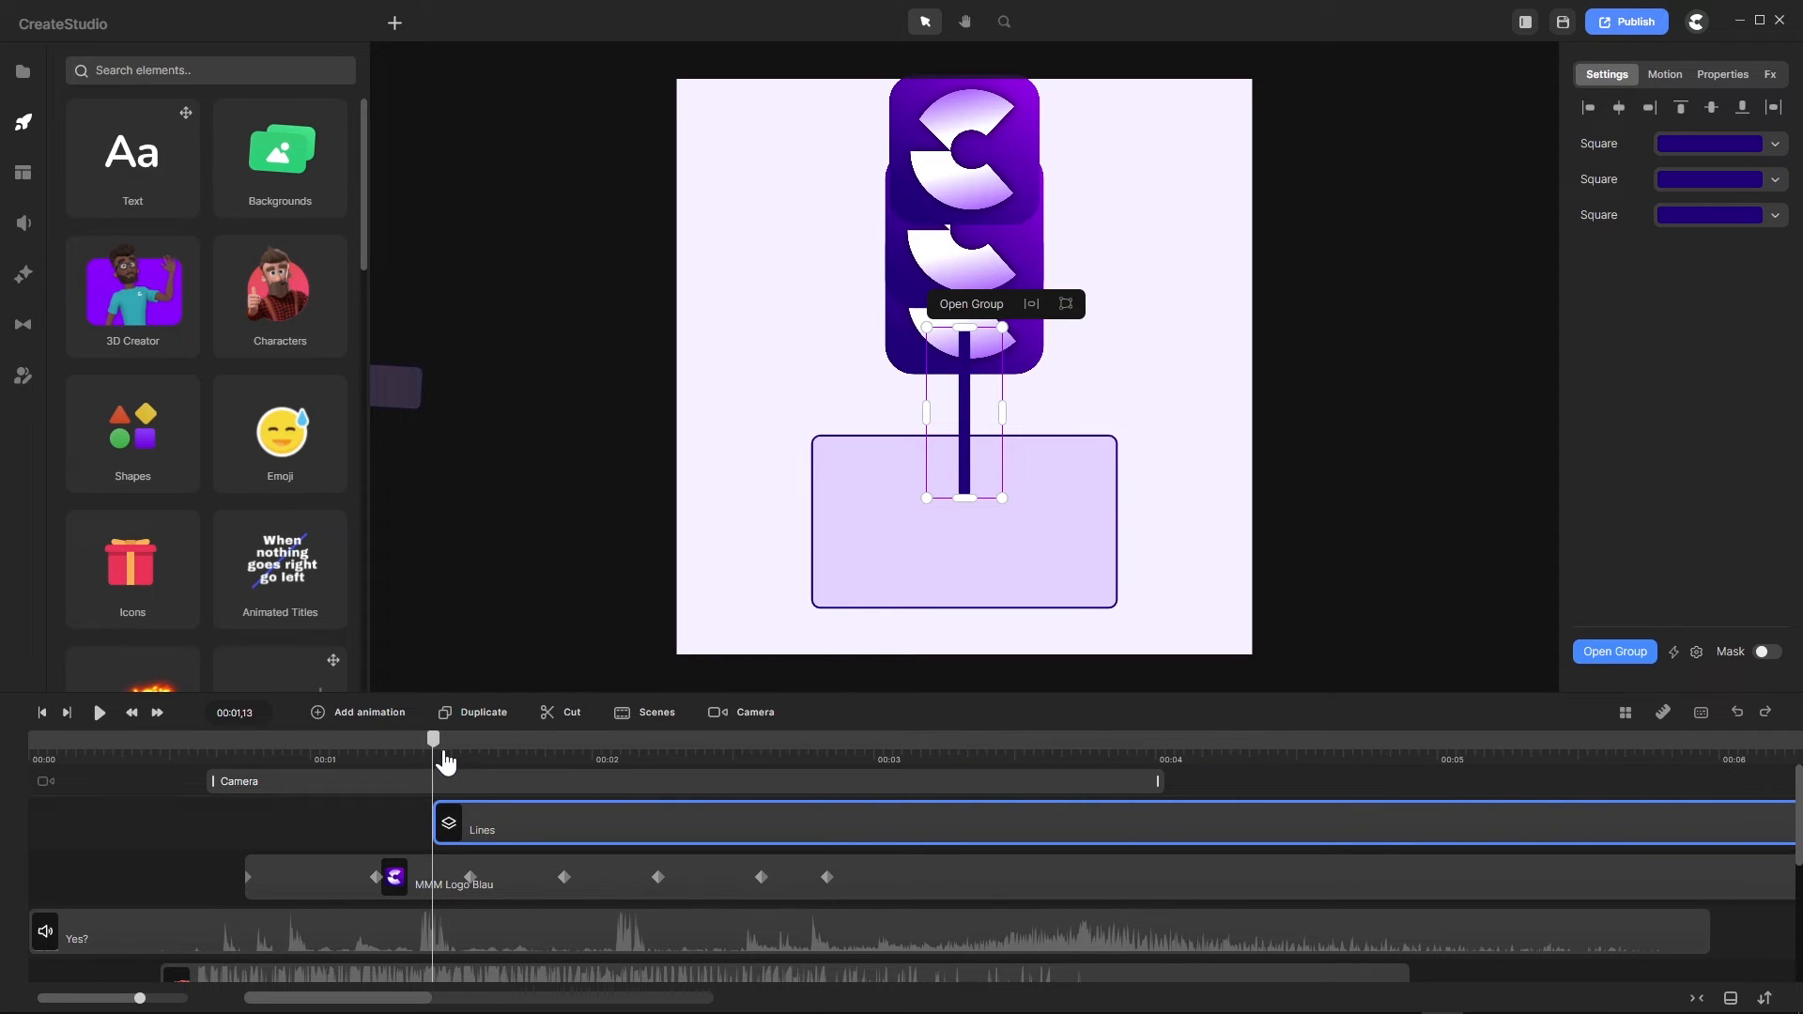
{"action": "left_click_drag", "start_coordinate": [394, 744], "coordinate": [442, 798]}
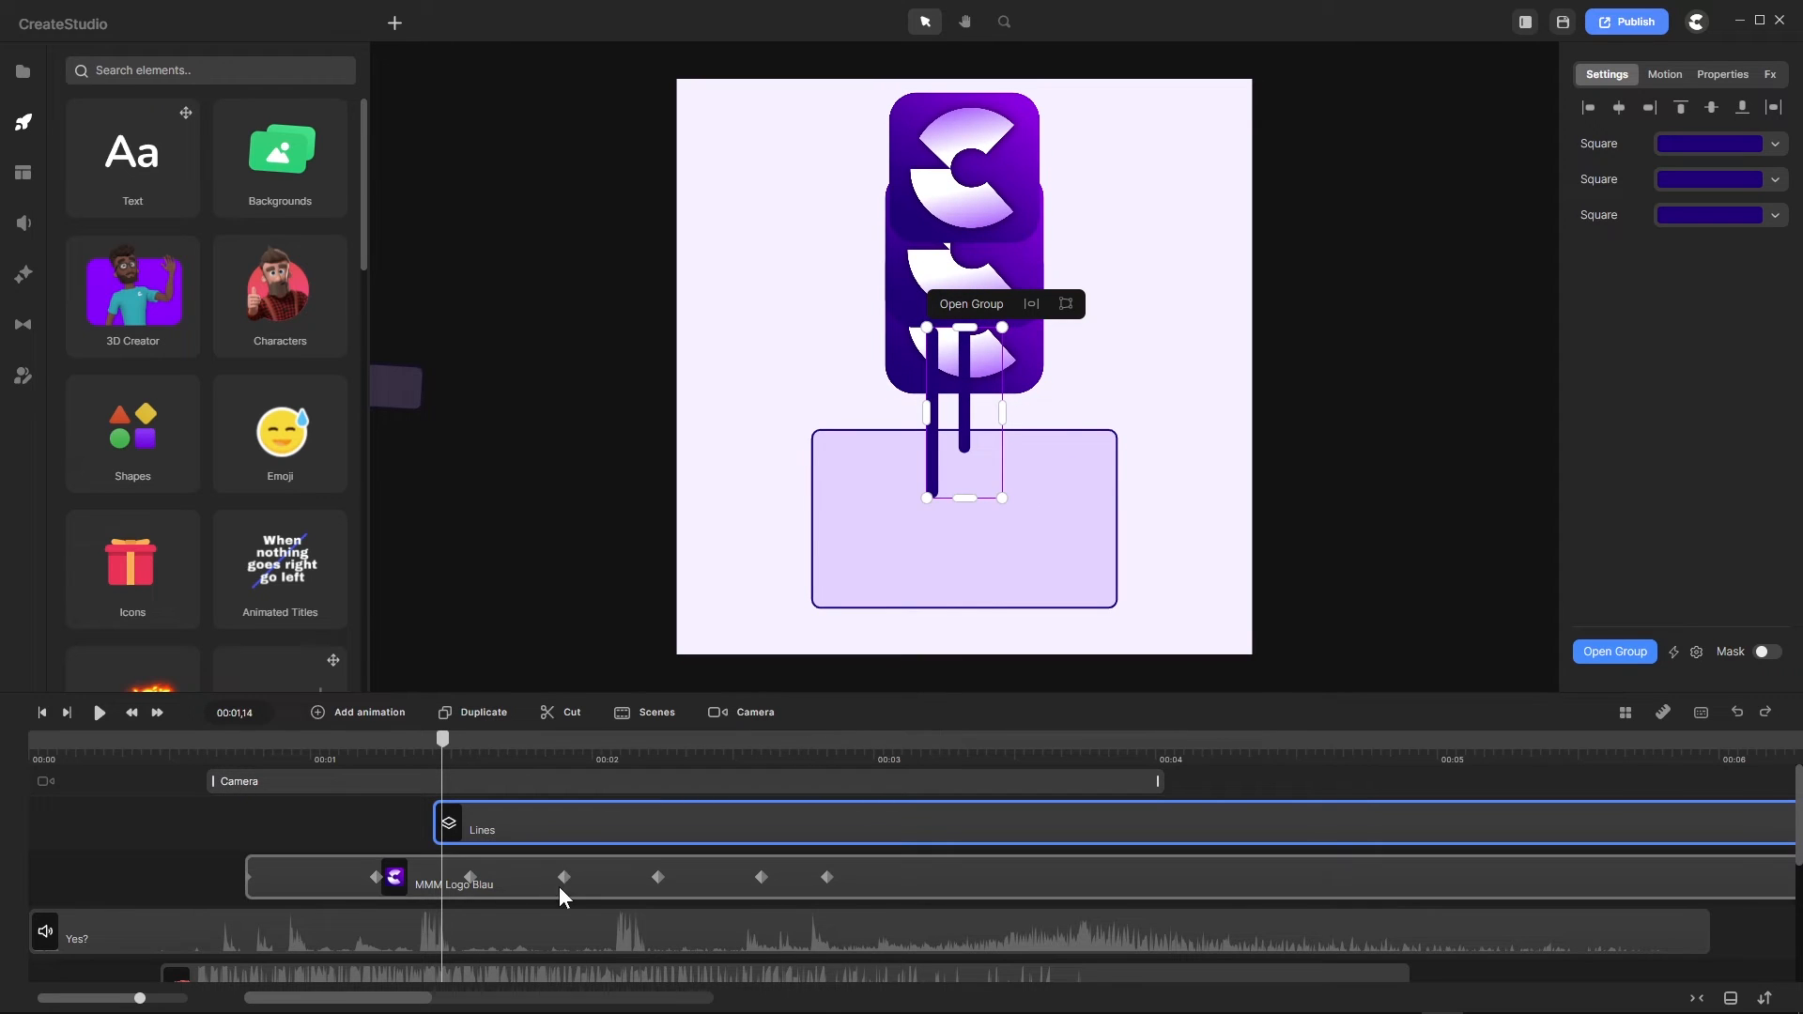
Step: Copy the Shape Burst group, paste it at 00,00 inside the Box Logo Animation group, and return to the main timeline
{"action": "scroll", "coordinate": [558, 883], "scroll_direction": "down", "scroll_amount": 4}
{"action": "scroll", "coordinate": [555, 889], "scroll_direction": "down", "scroll_amount": 1}
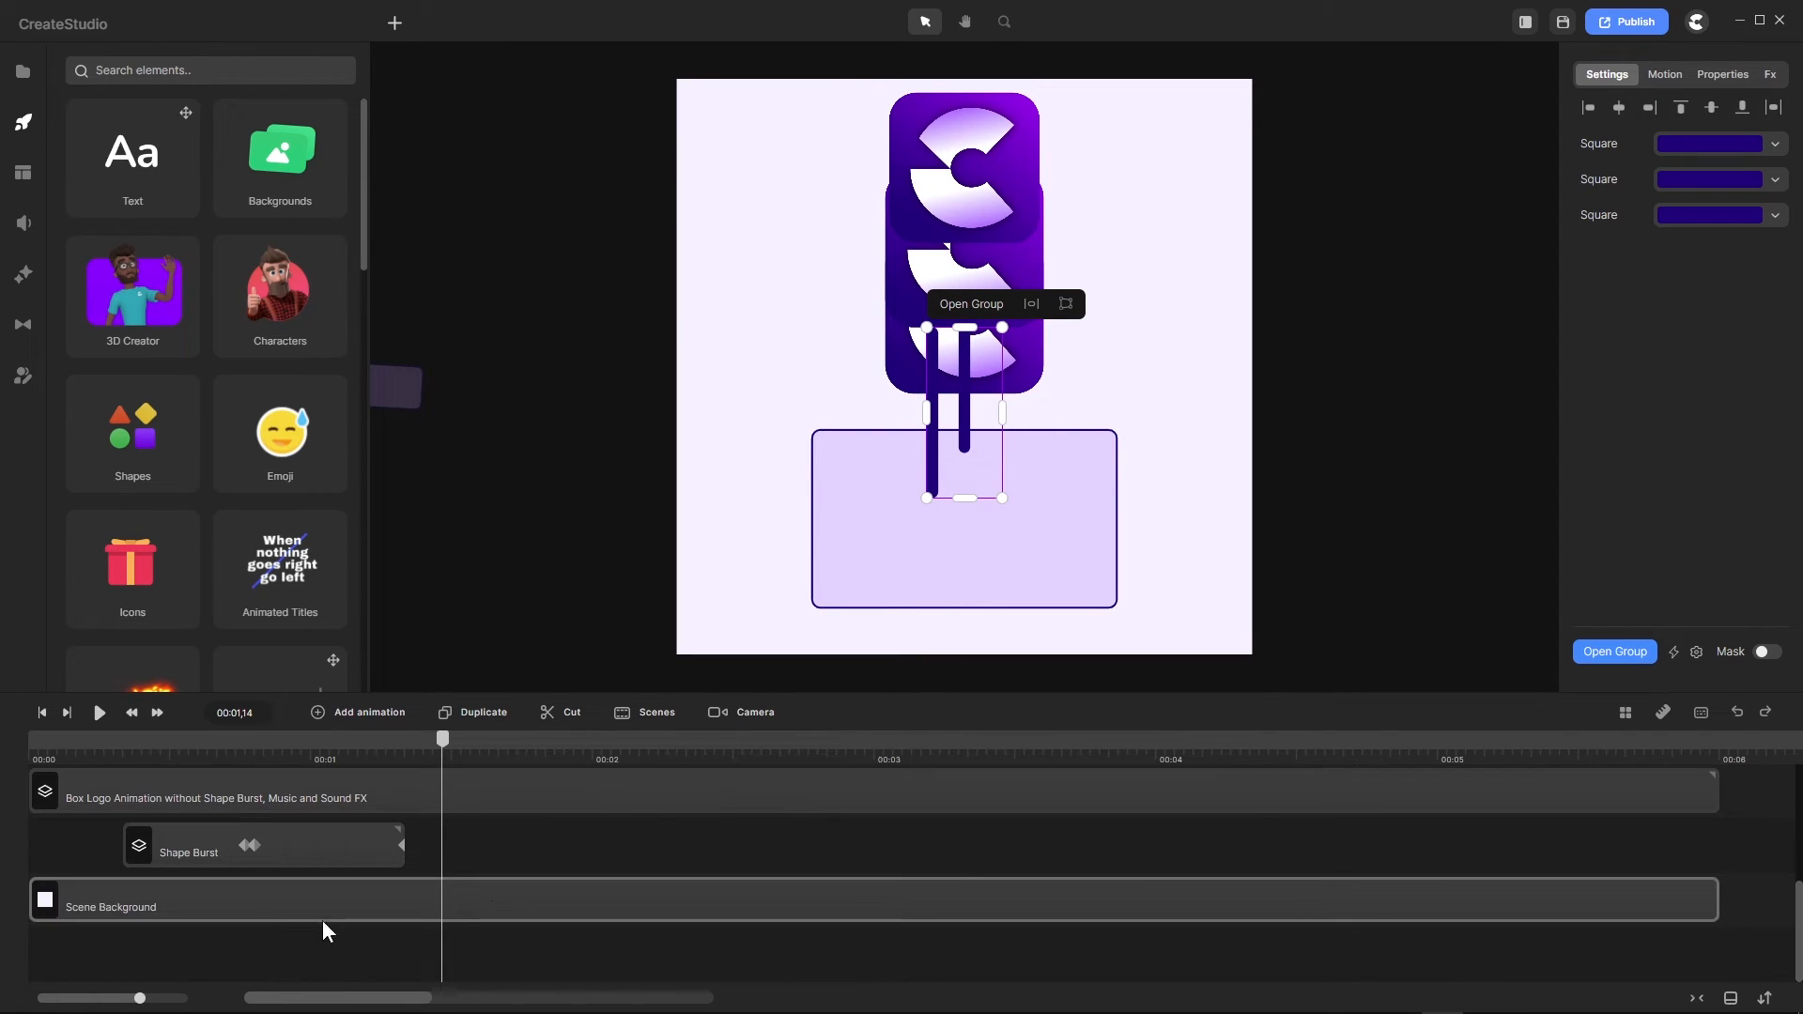
{"action": "left_click", "coordinate": [330, 860]}
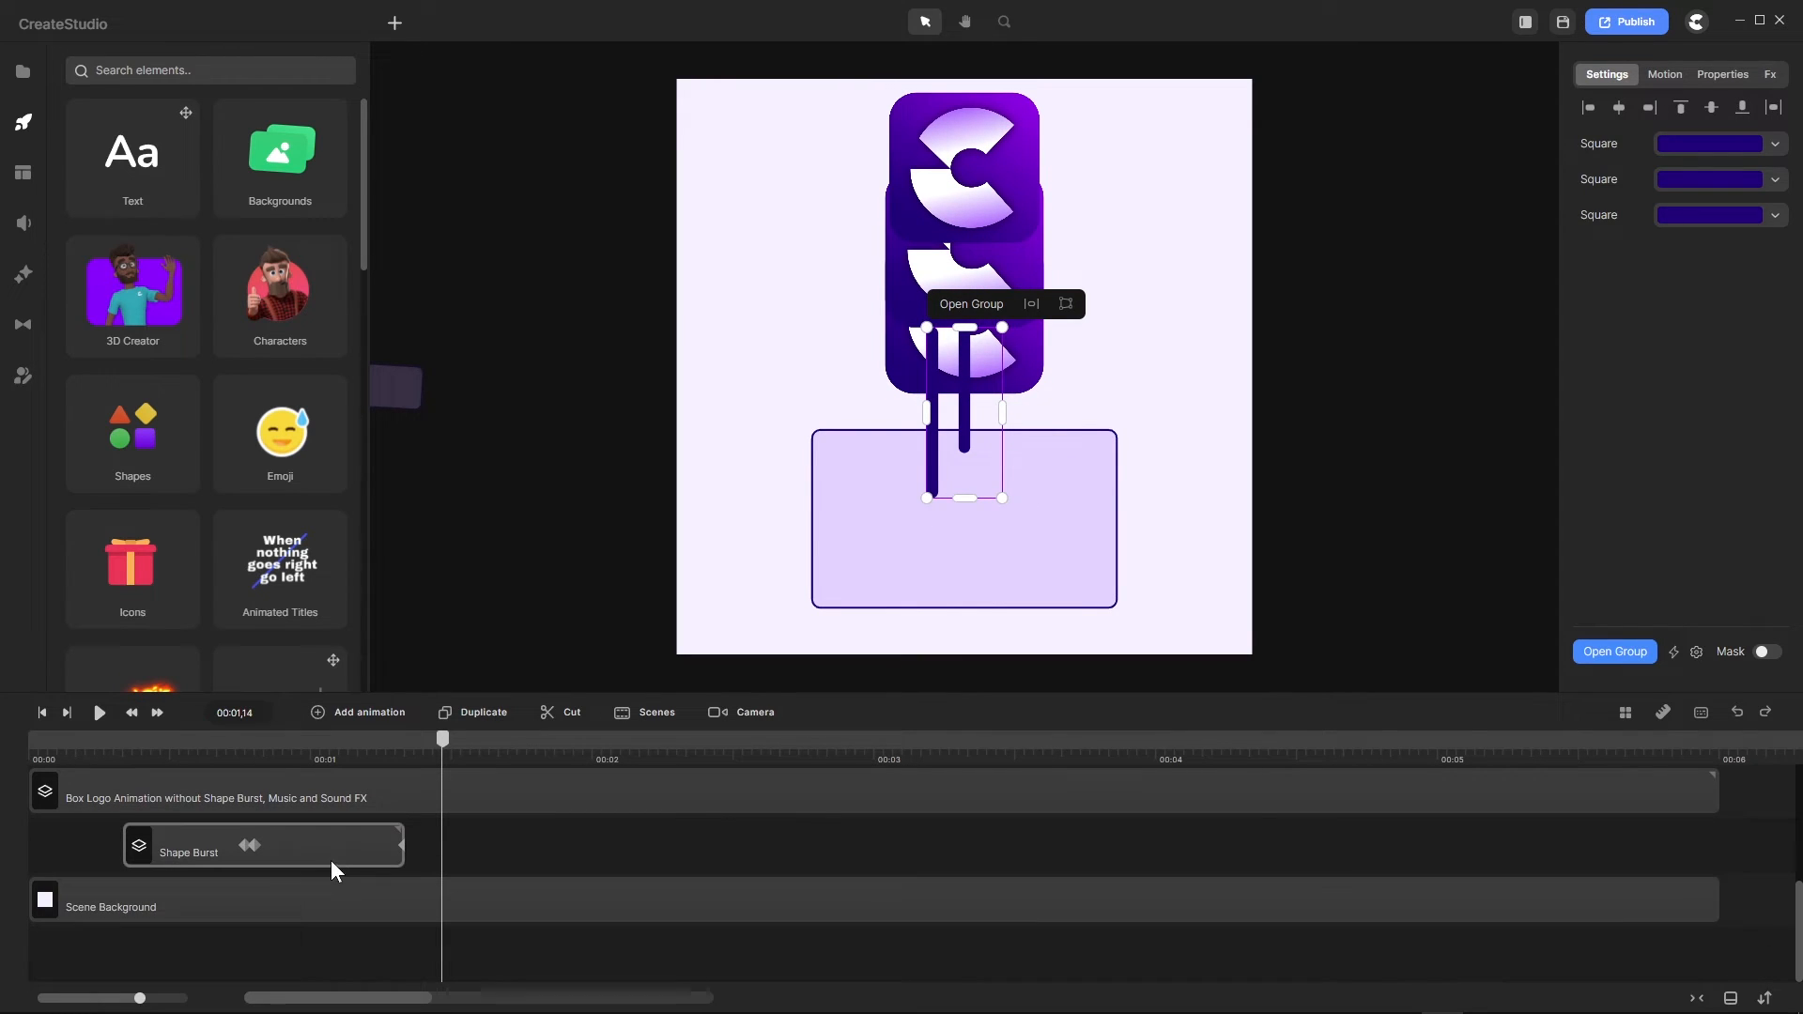
{"action": "left_click", "coordinate": [184, 853]}
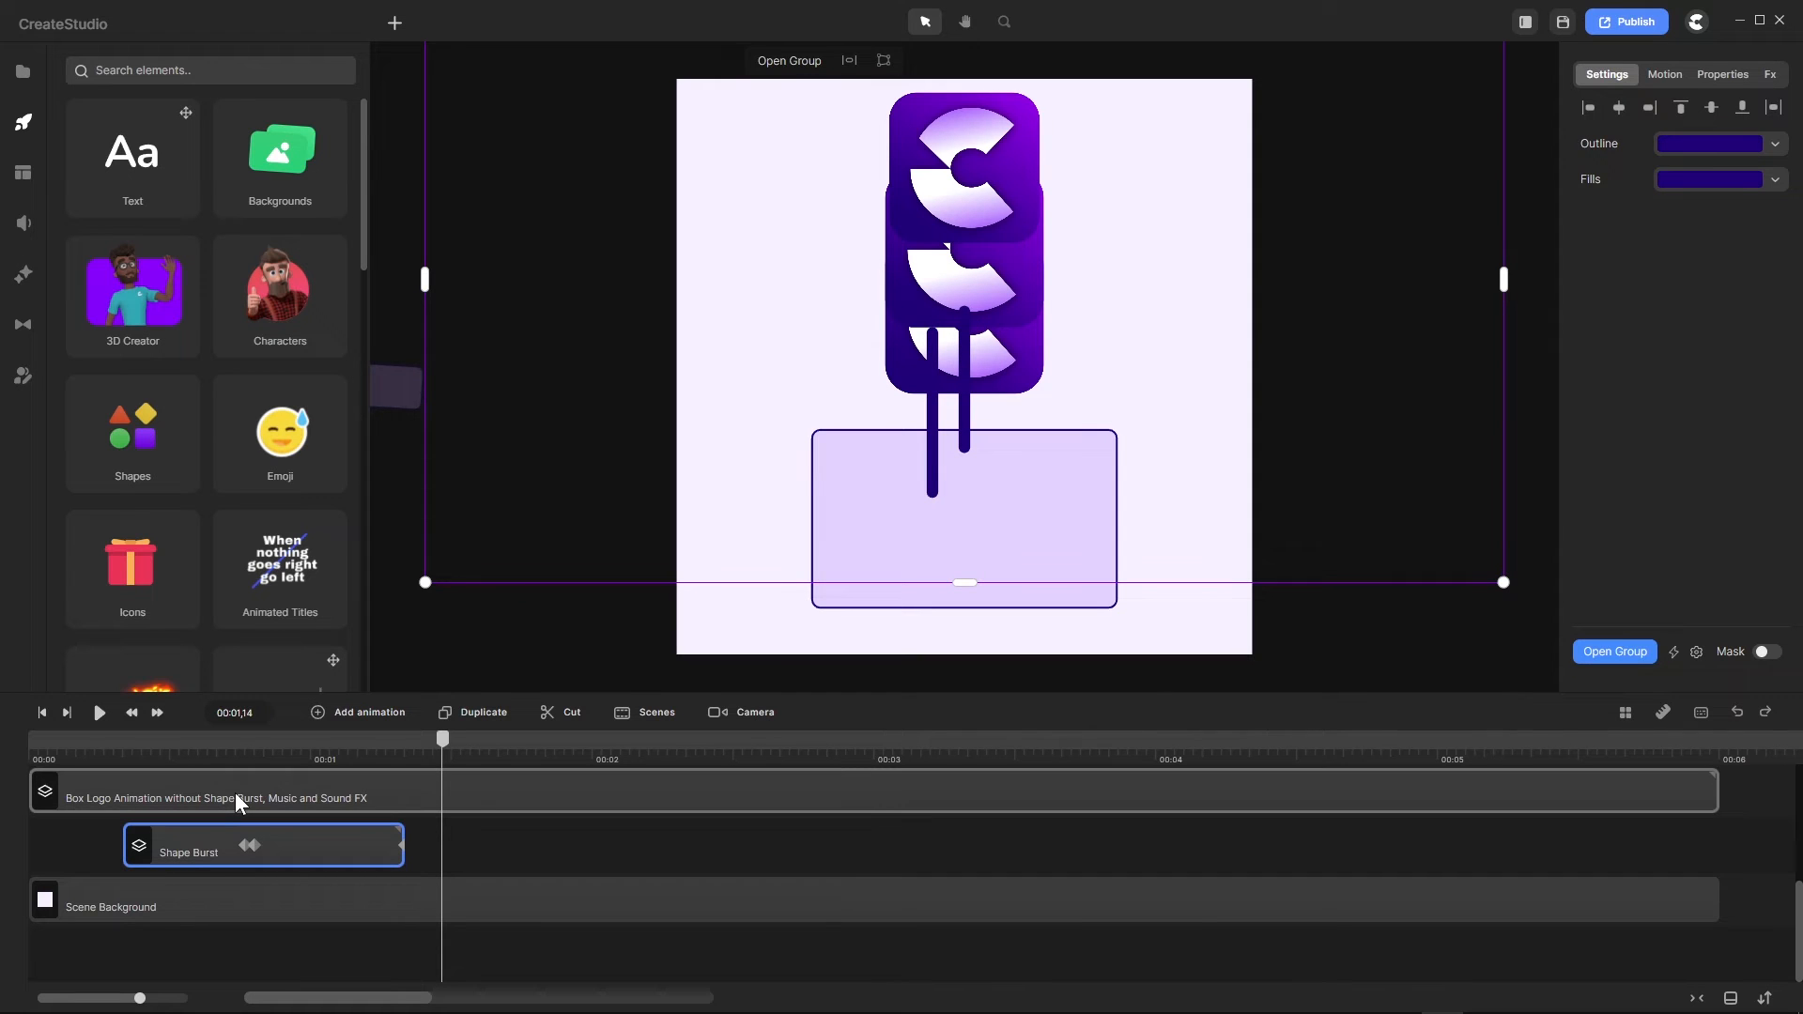
{"action": "left_click", "coordinate": [326, 785]}
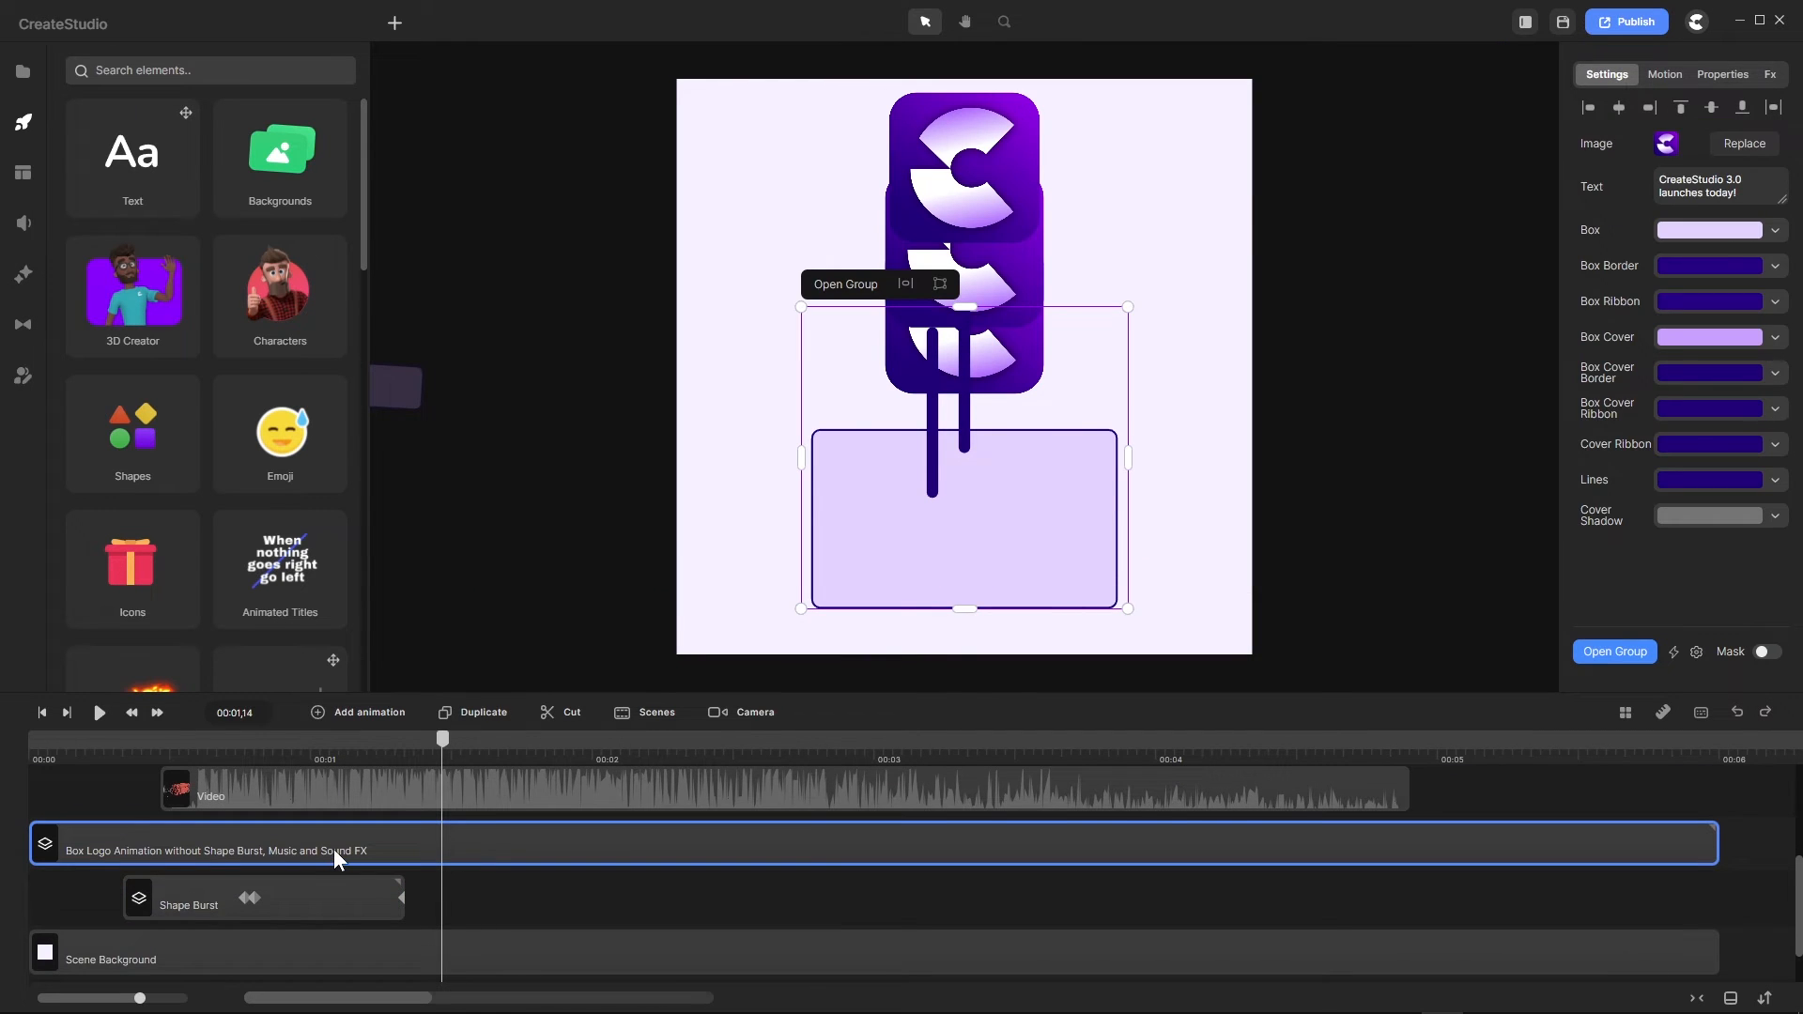
{"action": "double_click", "coordinate": [335, 848]}
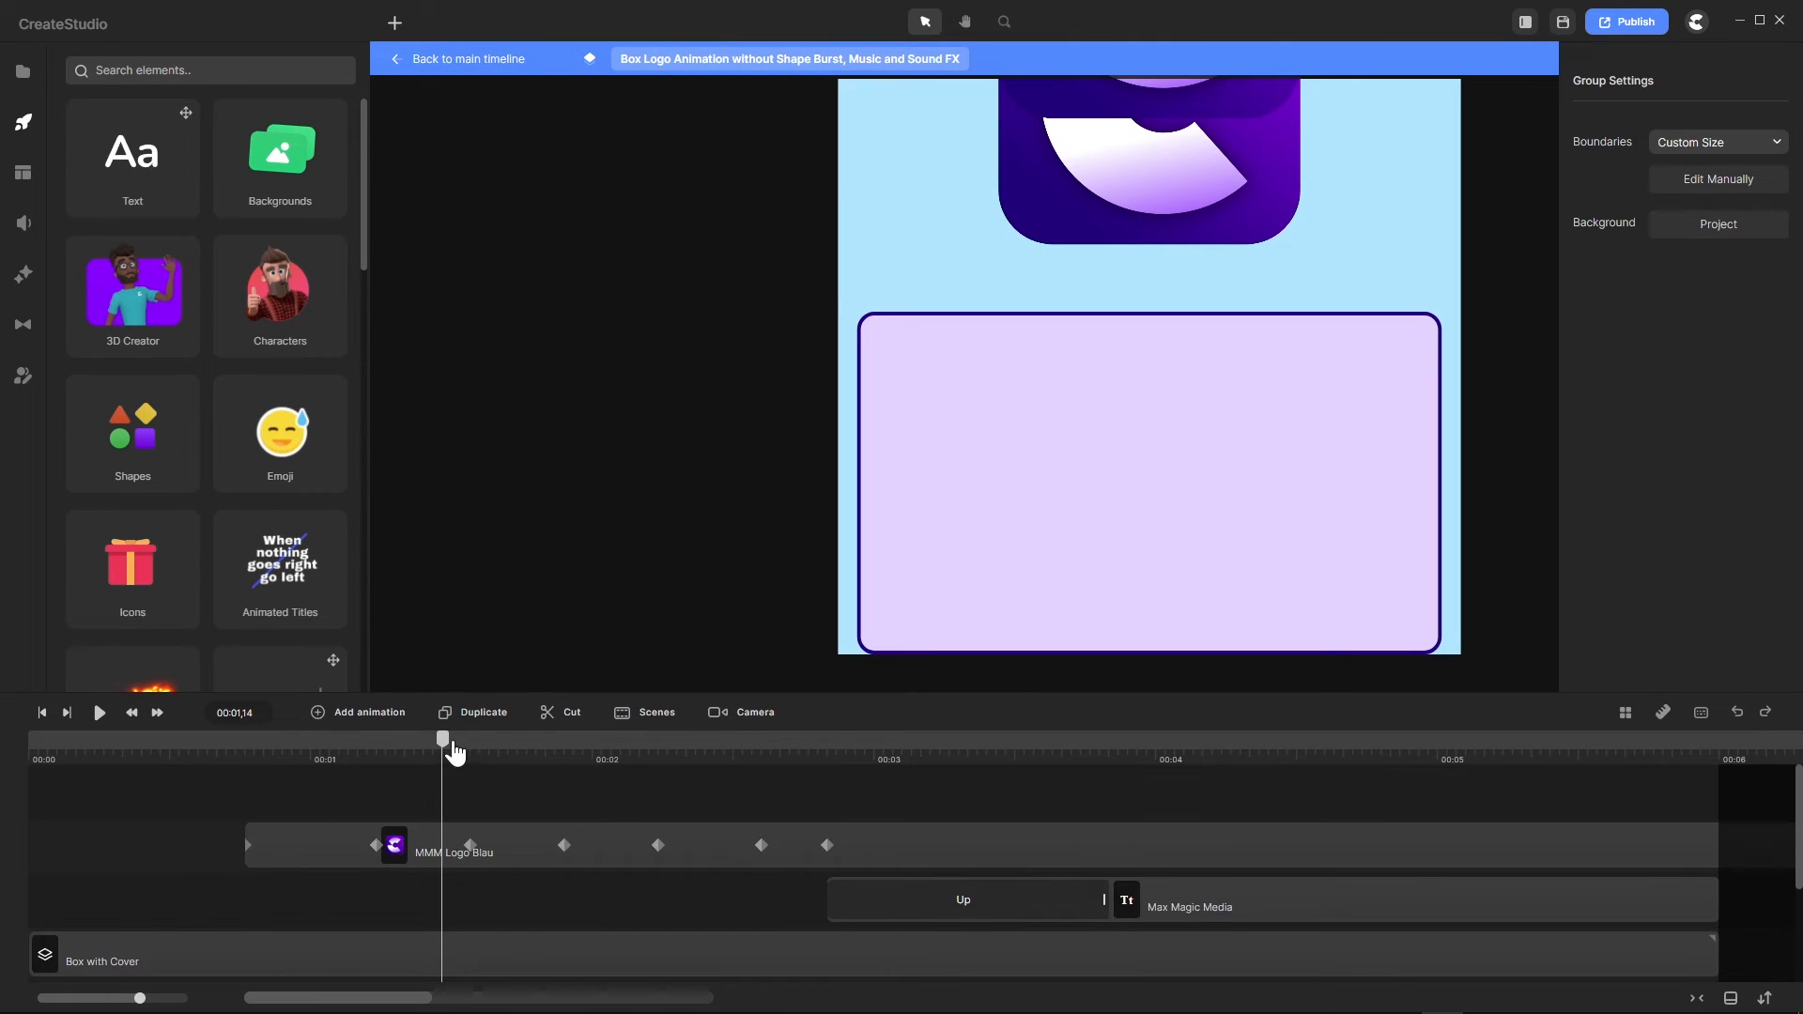
{"action": "left_click_drag", "start_coordinate": [443, 741], "coordinate": [13, 768]}
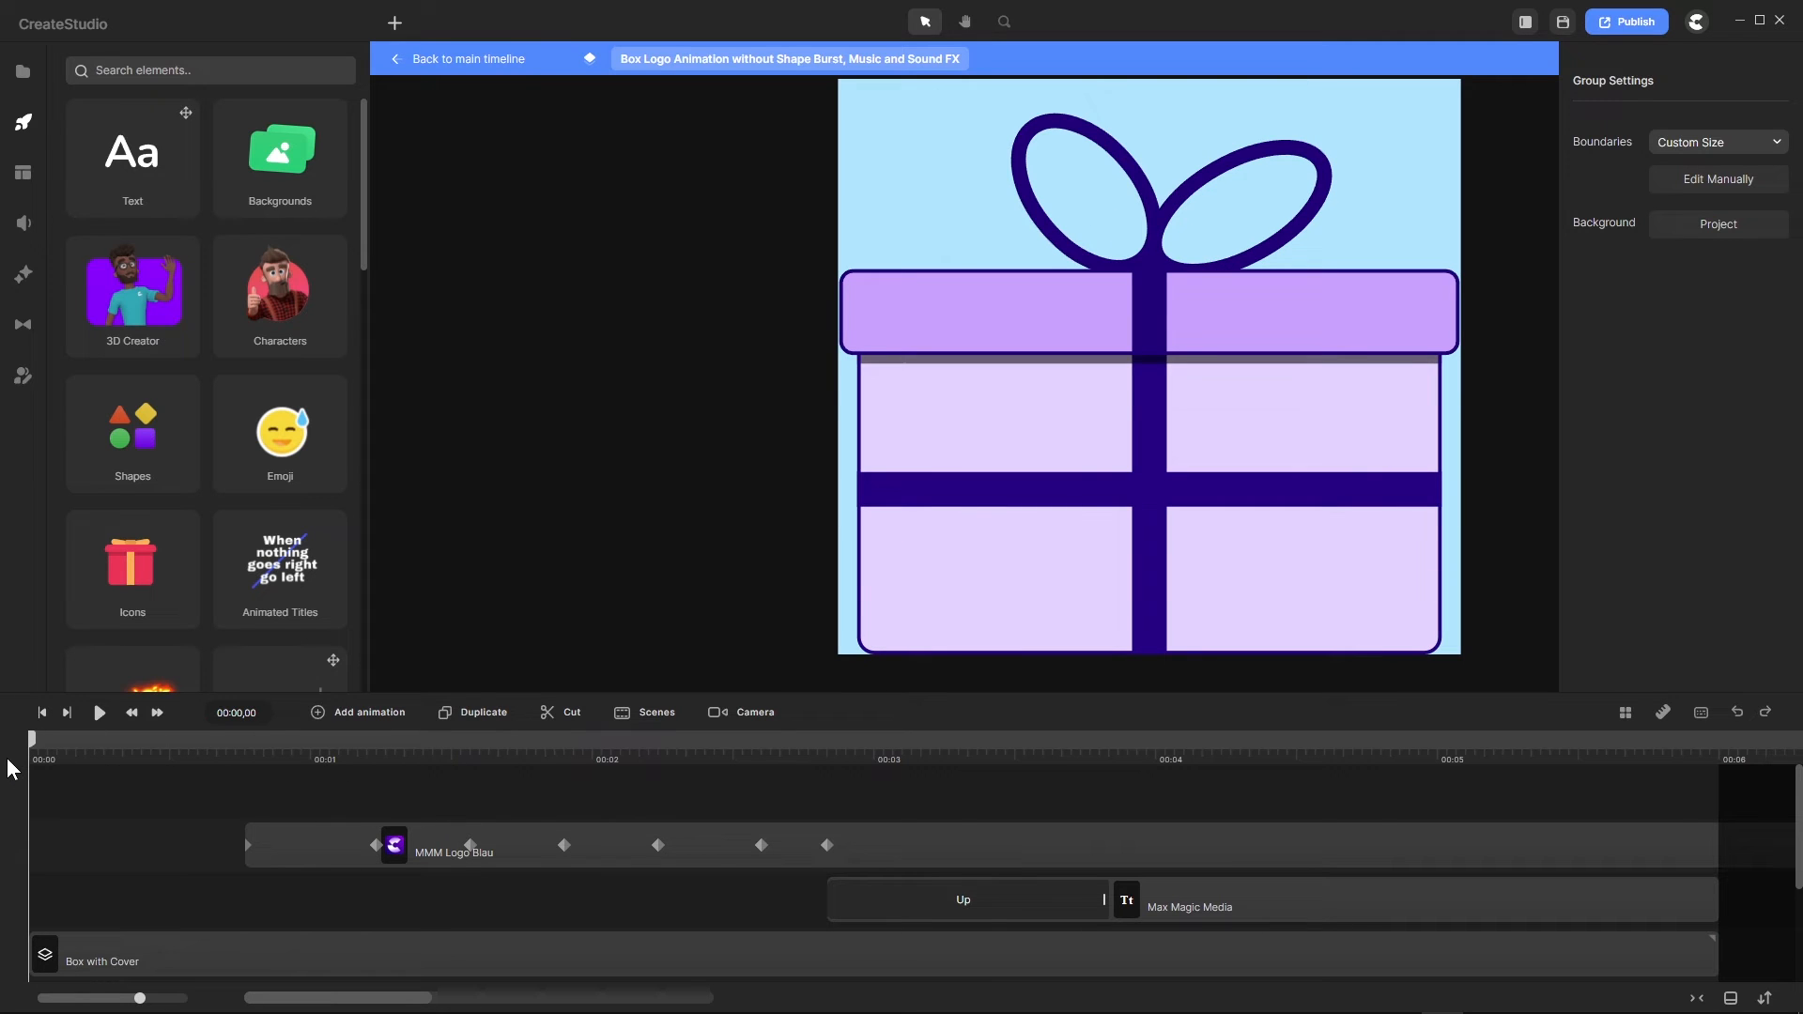
{"action": "key", "text": "ctrl+v"}
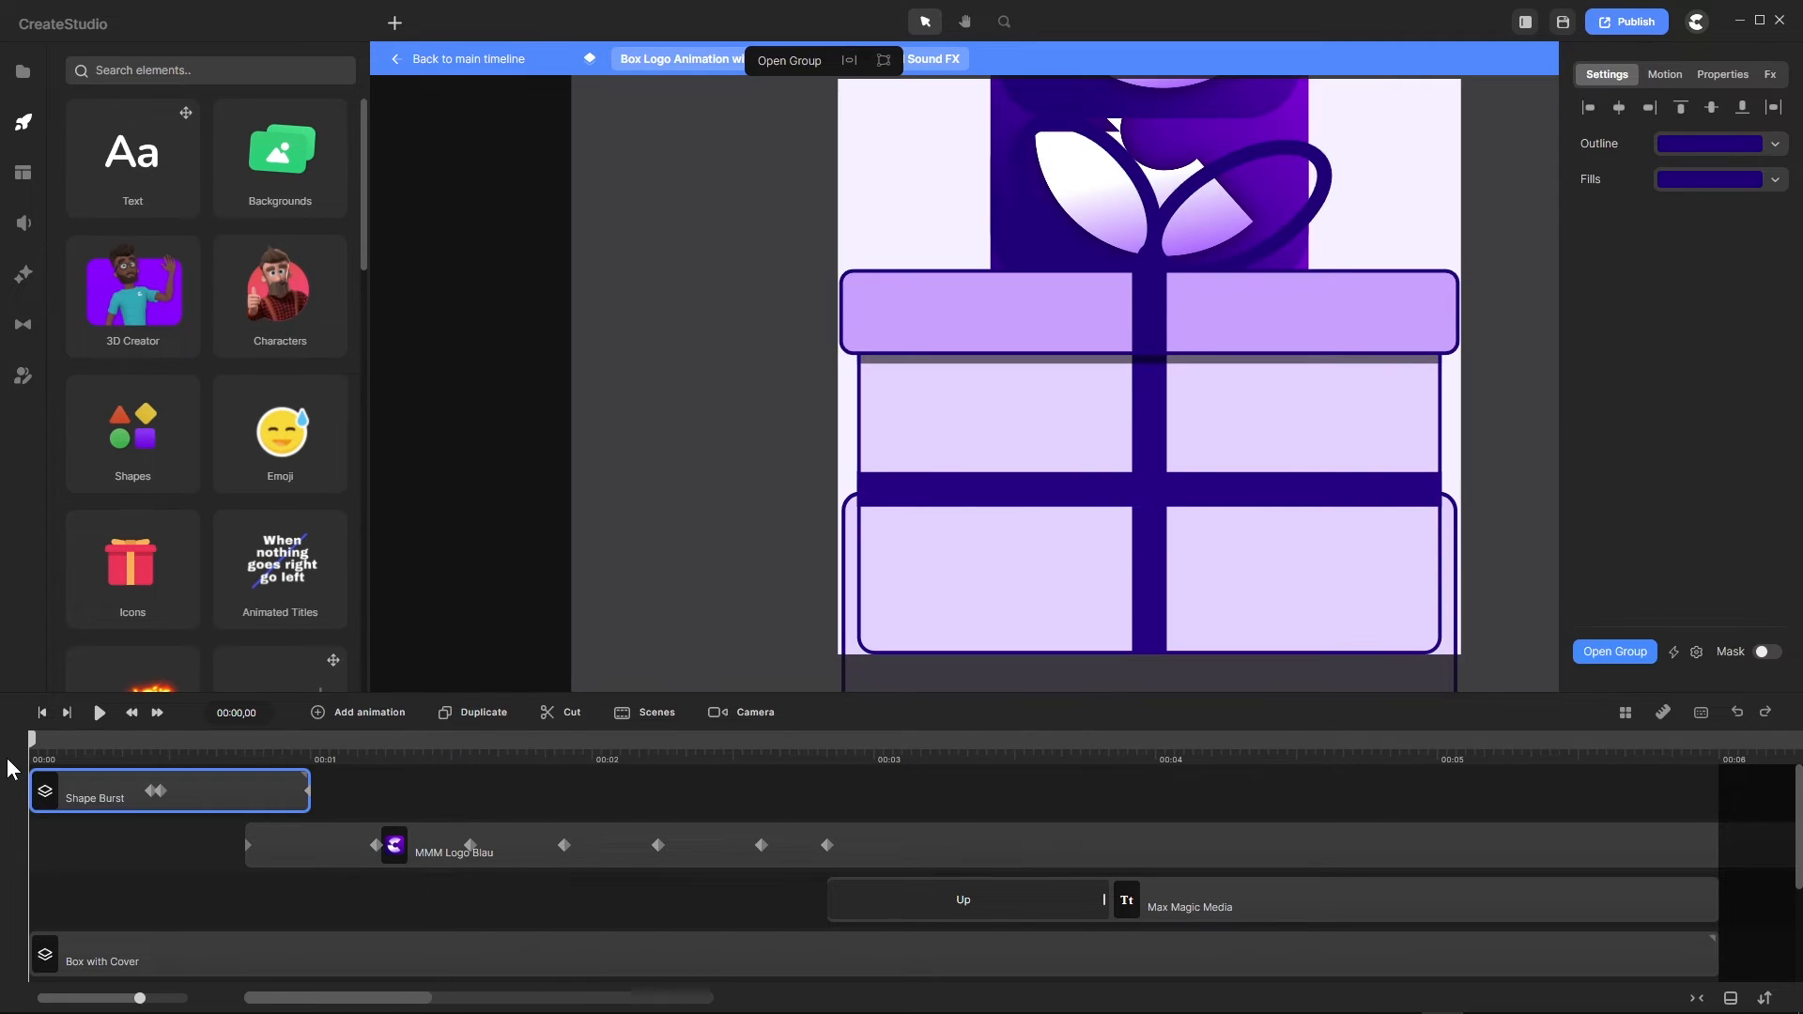
{"action": "scroll", "coordinate": [733, 487], "scroll_direction": "down", "scroll_amount": 3}
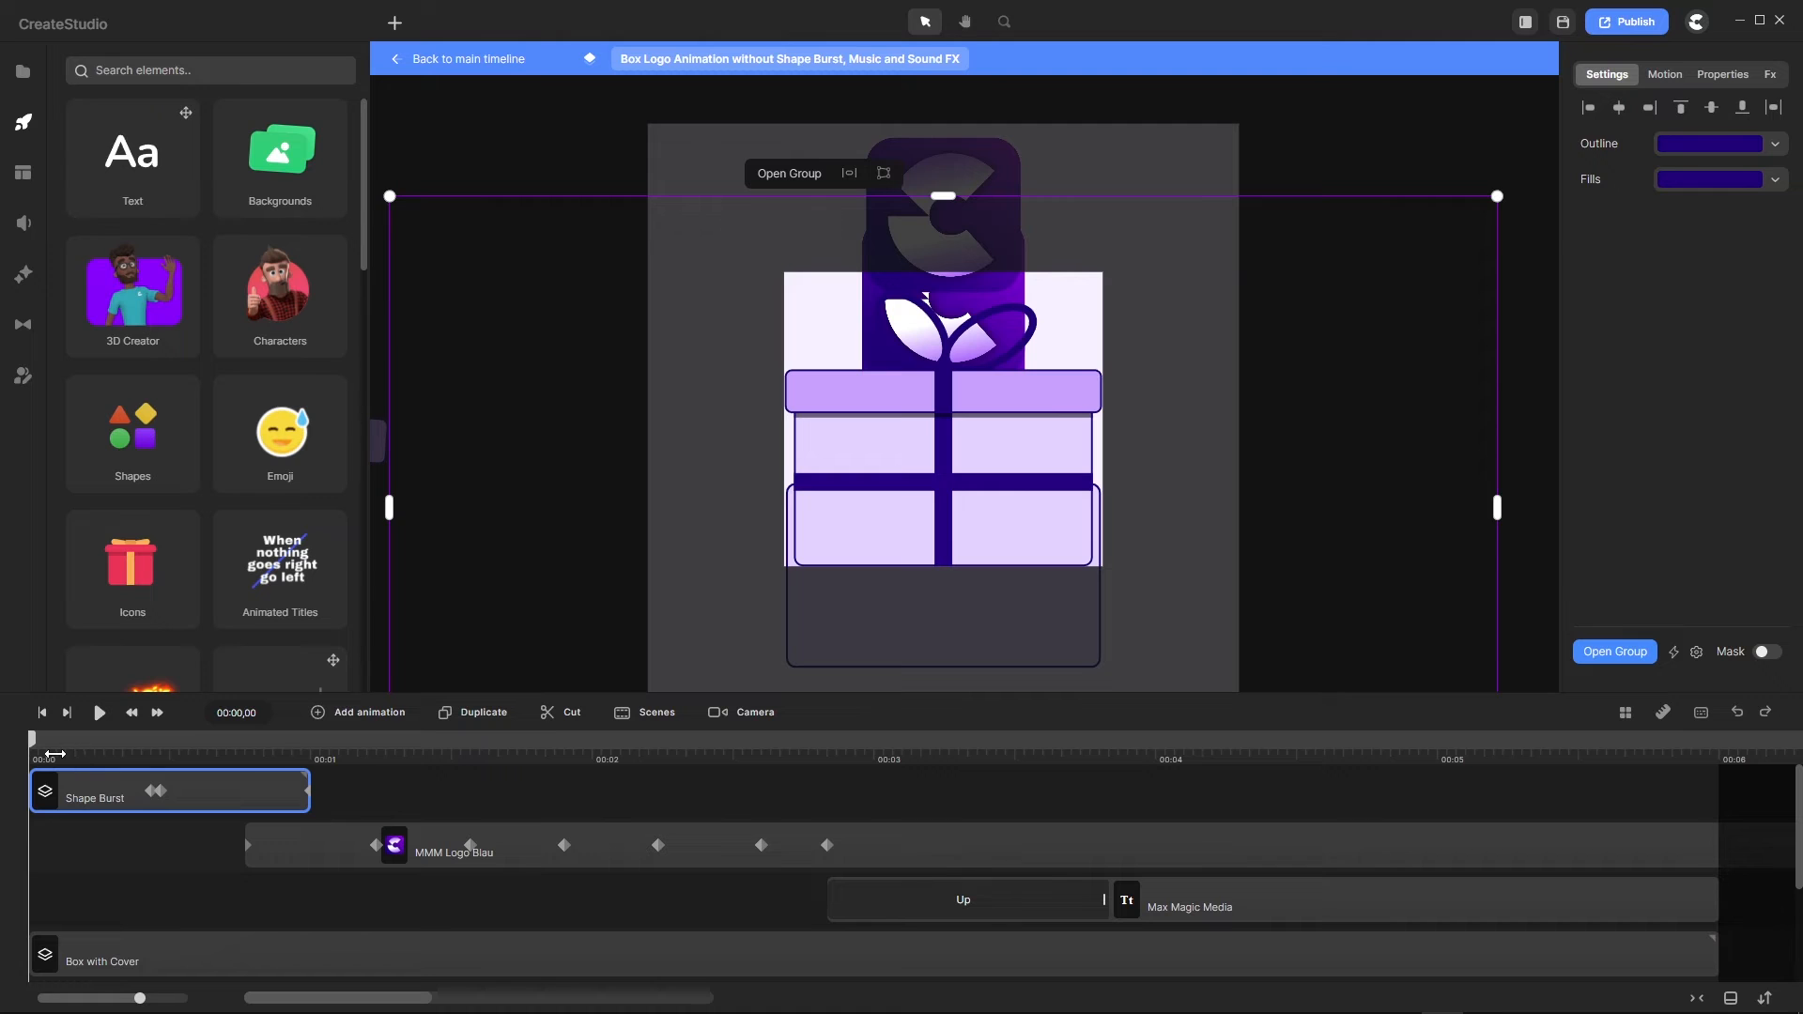
{"action": "mouse_move", "coordinate": [32, 739]}
{"action": "left_mouse_down"}
{"action": "mouse_move", "coordinate": [200, 770]}
{"action": "mouse_move", "coordinate": [318, 748]}
{"action": "mouse_move", "coordinate": [34, 747]}
{"action": "mouse_move", "coordinate": [358, 738]}
{"action": "mouse_move", "coordinate": [24, 720]}
{"action": "left_mouse_up"}
{"action": "left_click", "coordinate": [449, 62]}
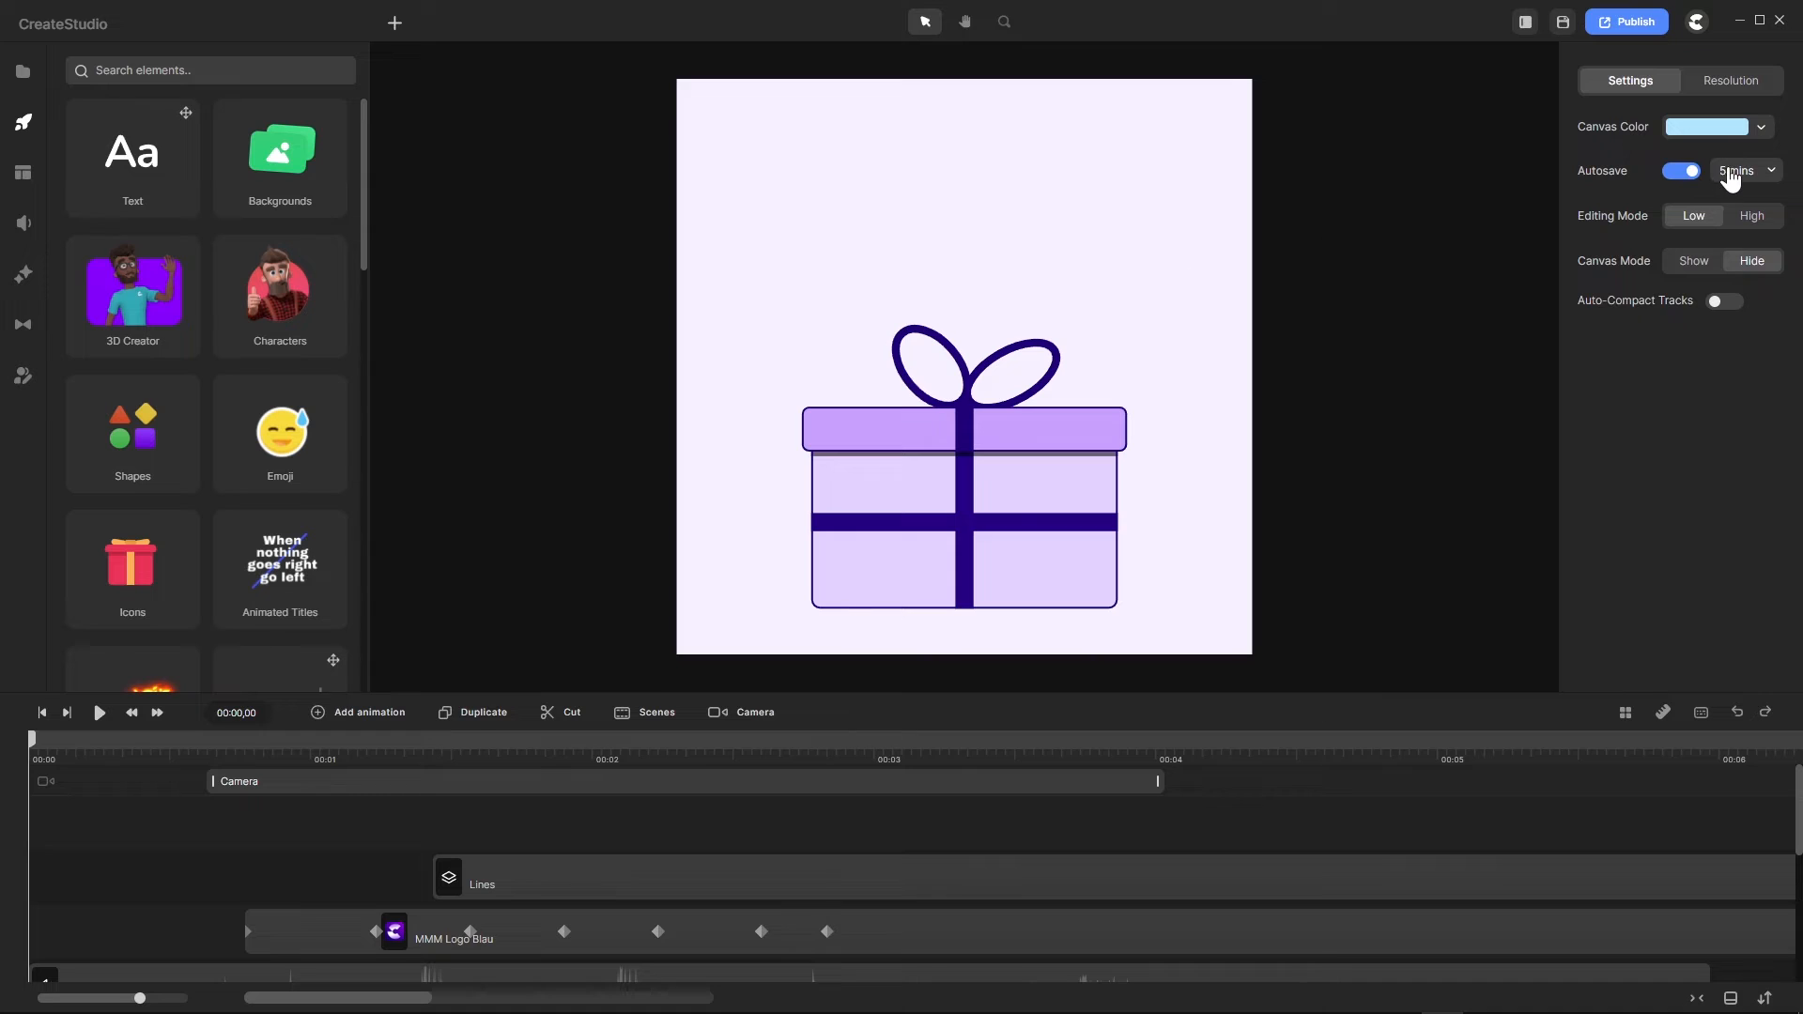
Step: Start a new project and exit the gift box project without saving it
{"action": "left_click", "coordinate": [1698, 22]}
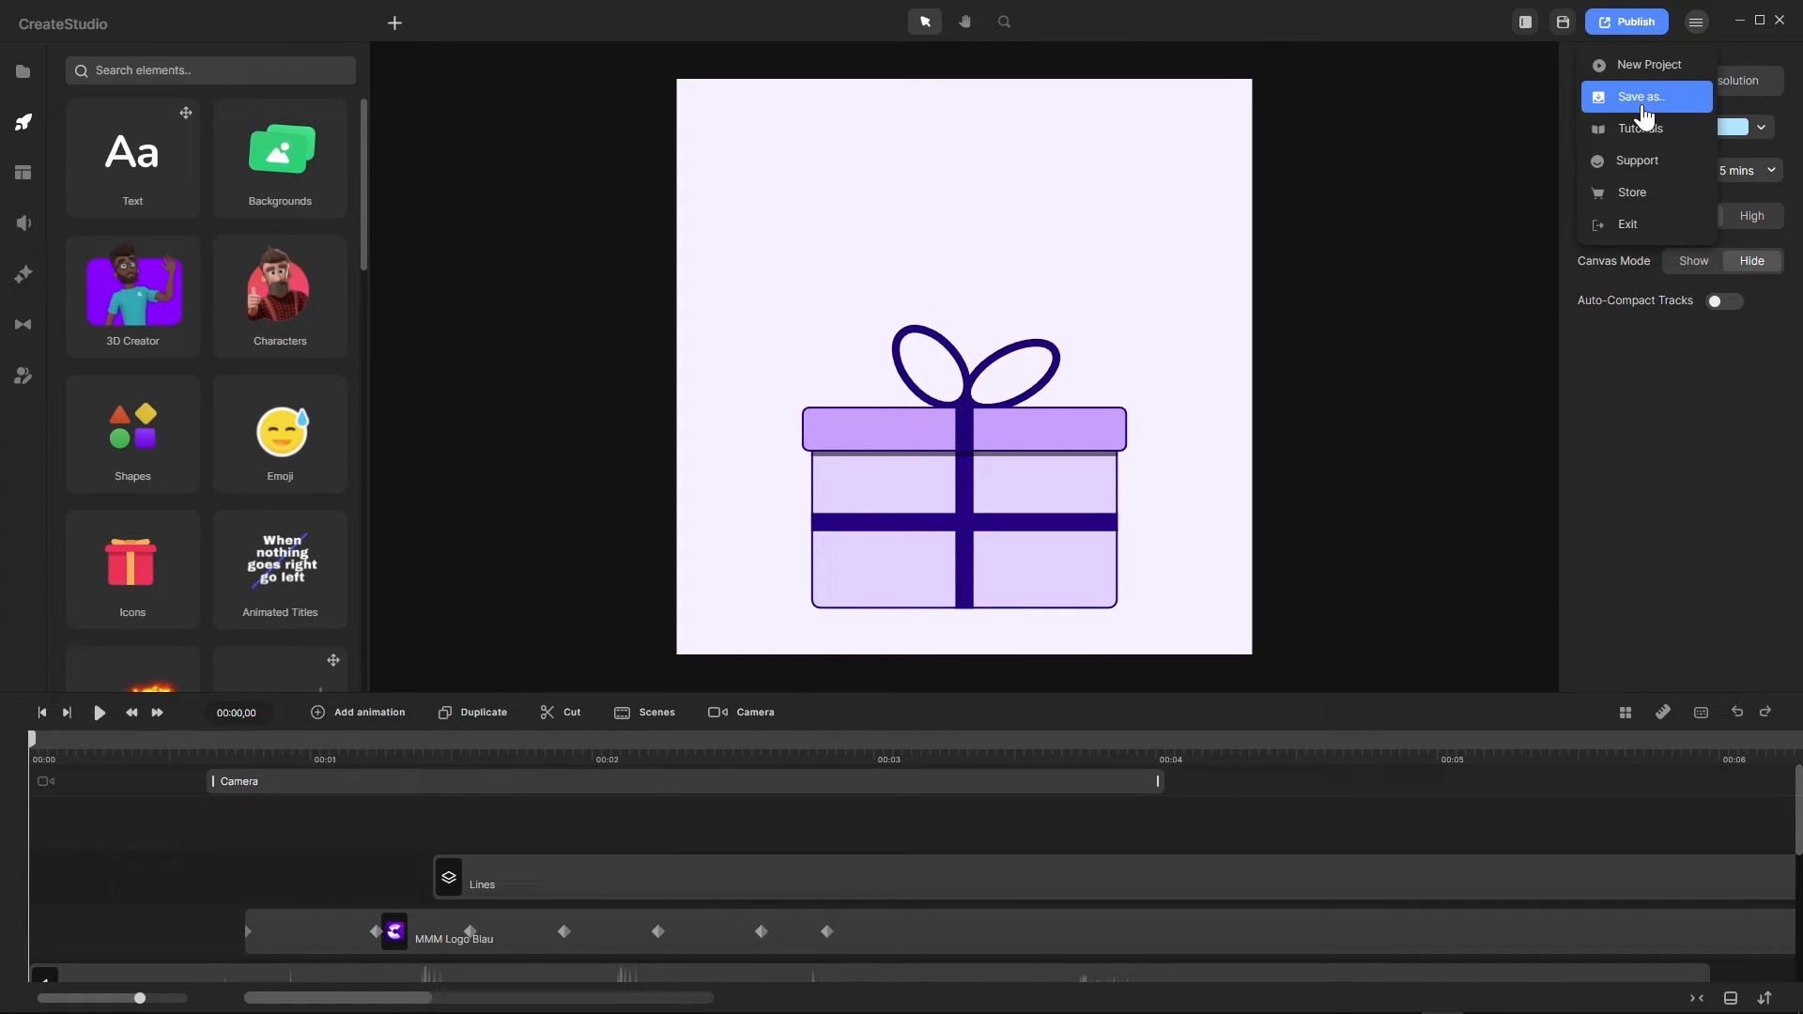
{"action": "left_click", "coordinate": [1648, 68]}
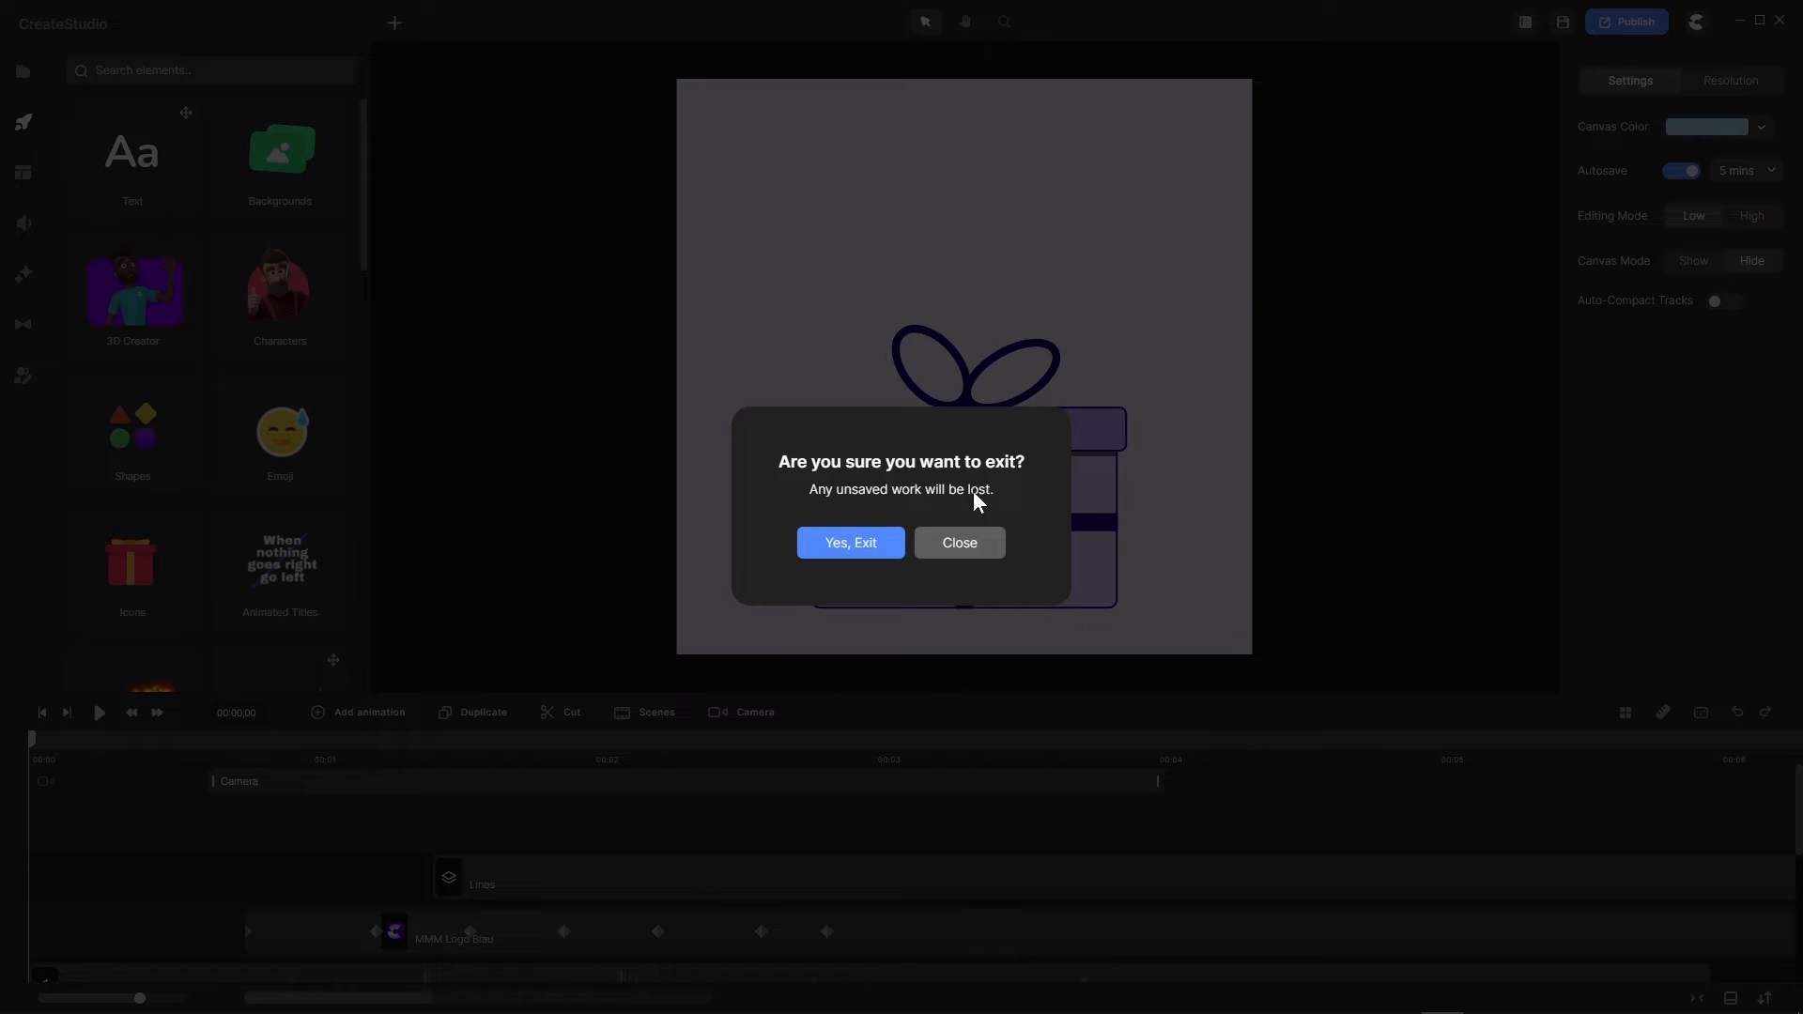
{"action": "left_click", "coordinate": [854, 544]}
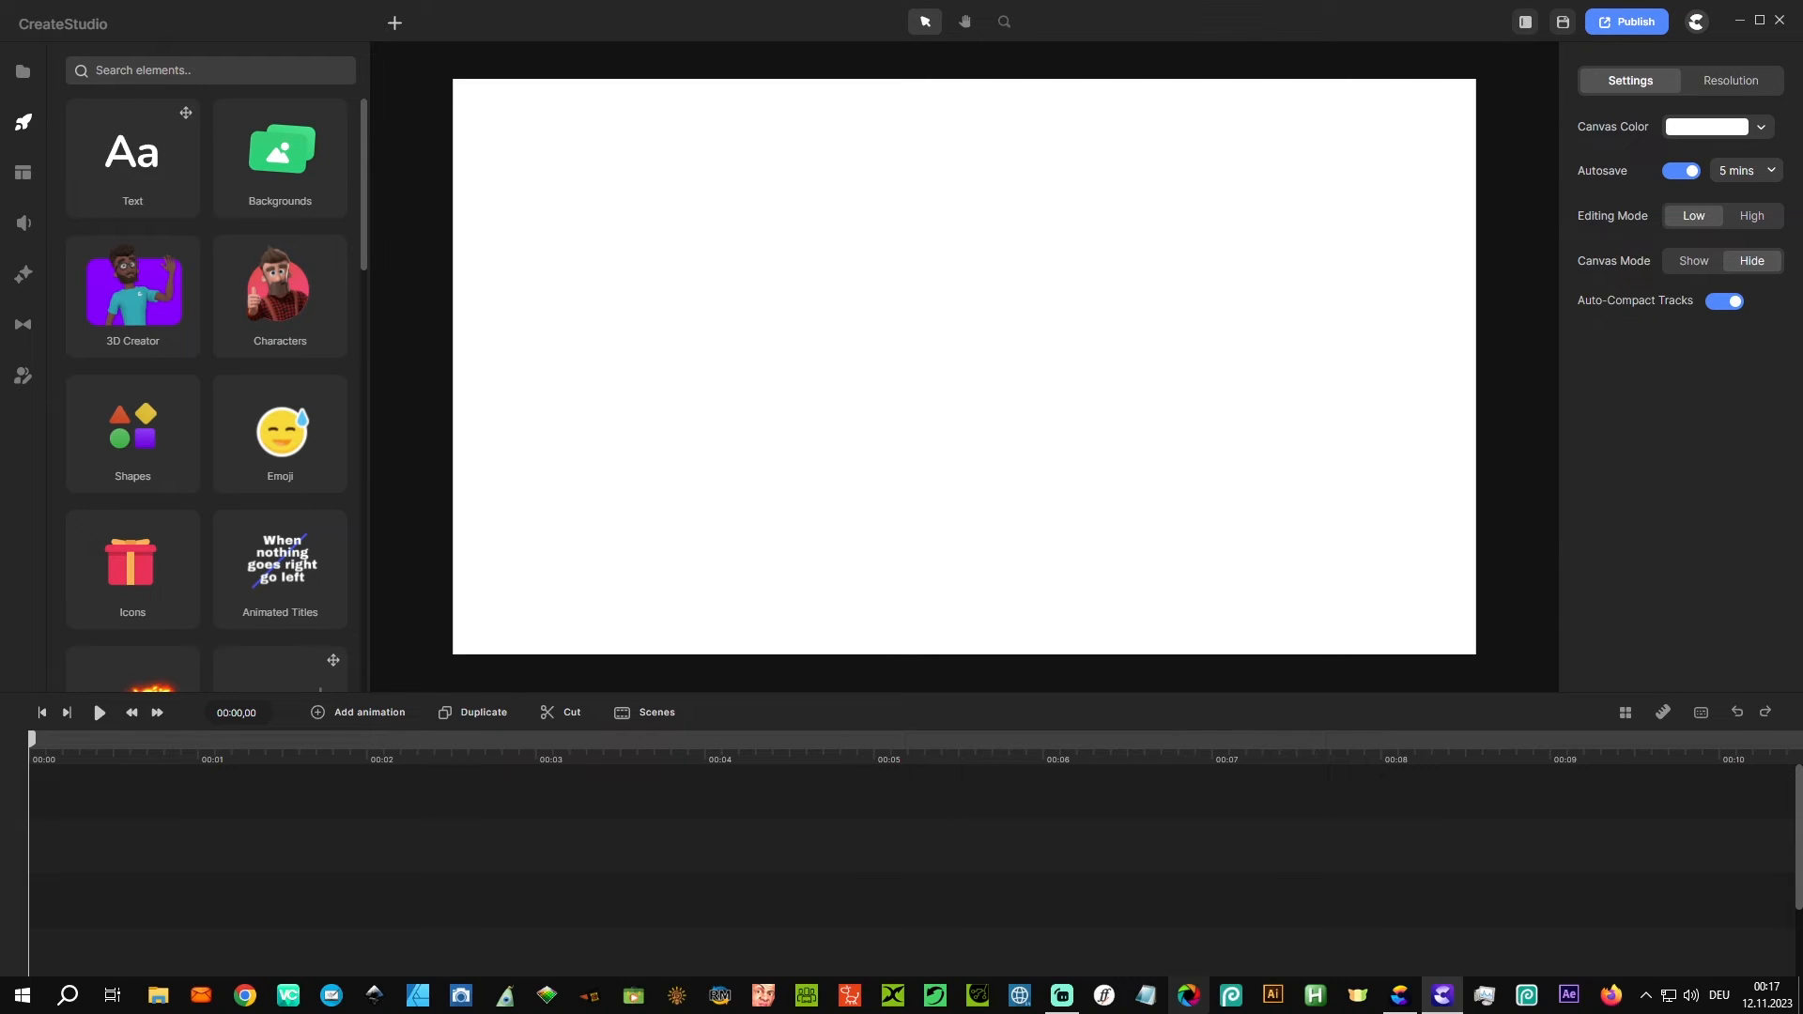
Step: Close the scenes library in CreateStudioPro, and narrow the elements library in CreateStudio 3
{"action": "left_click", "coordinate": [1399, 1007]}
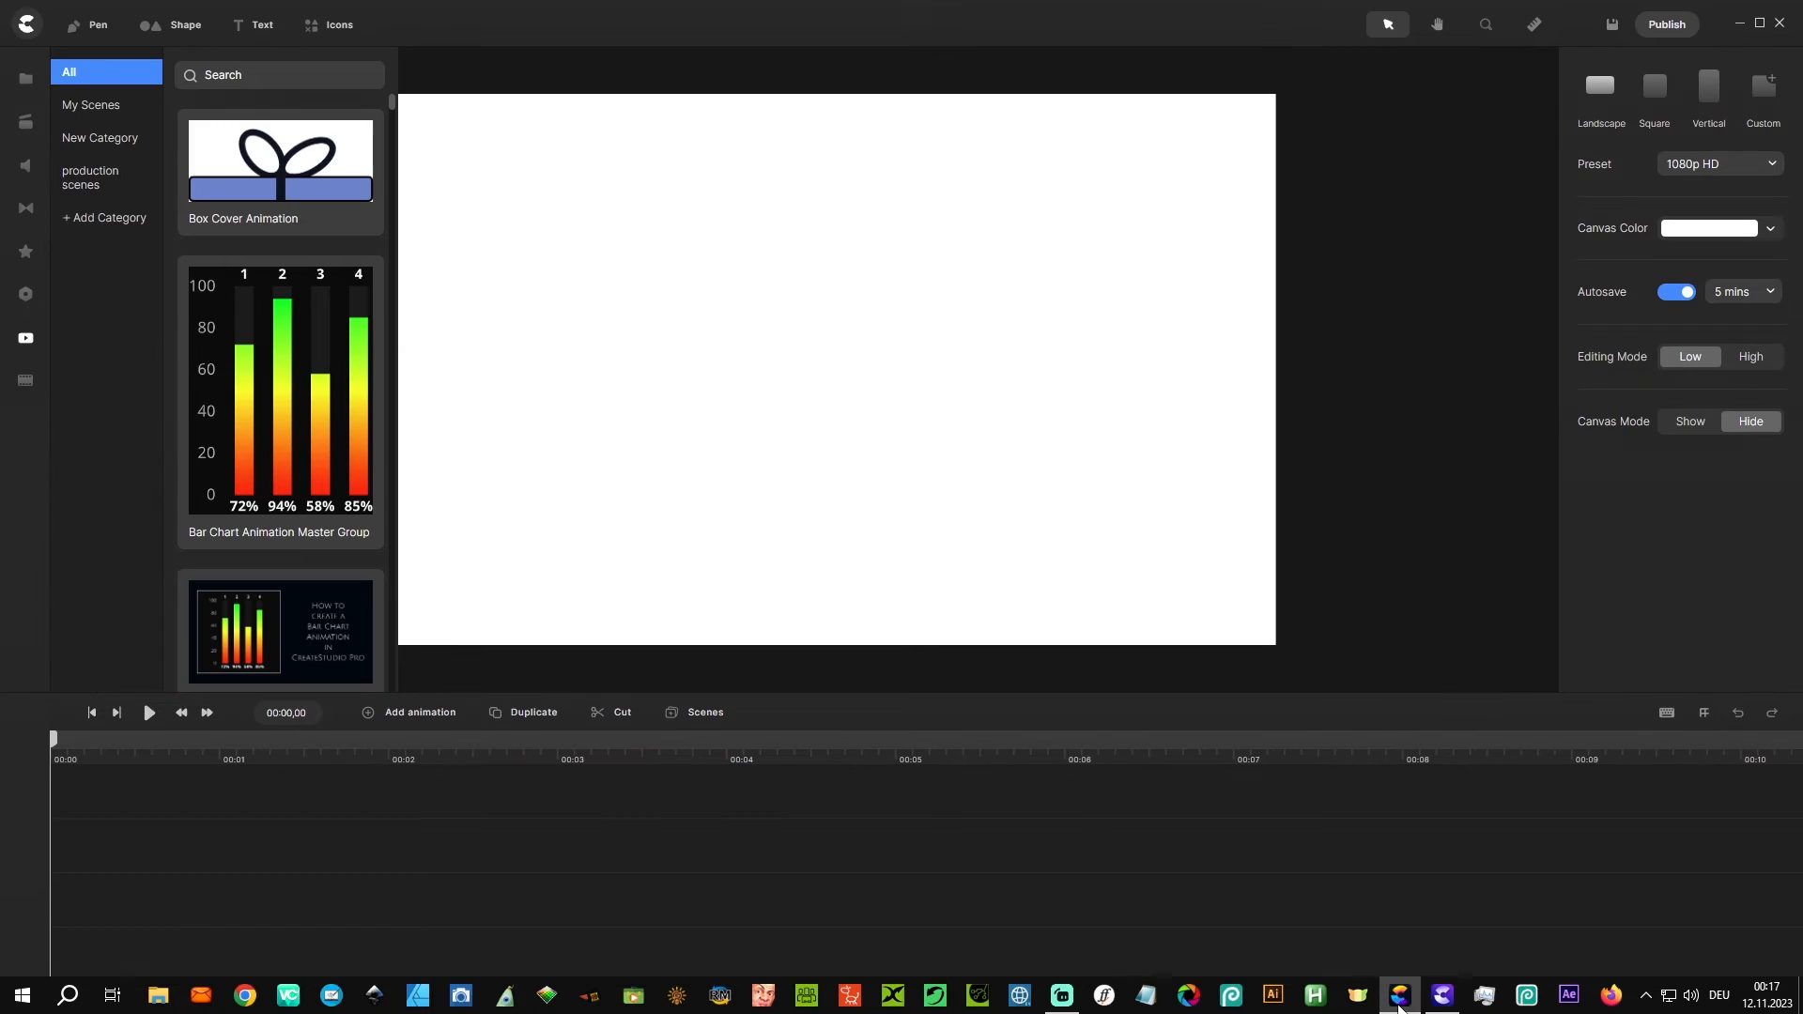
{"action": "left_click", "coordinate": [28, 345]}
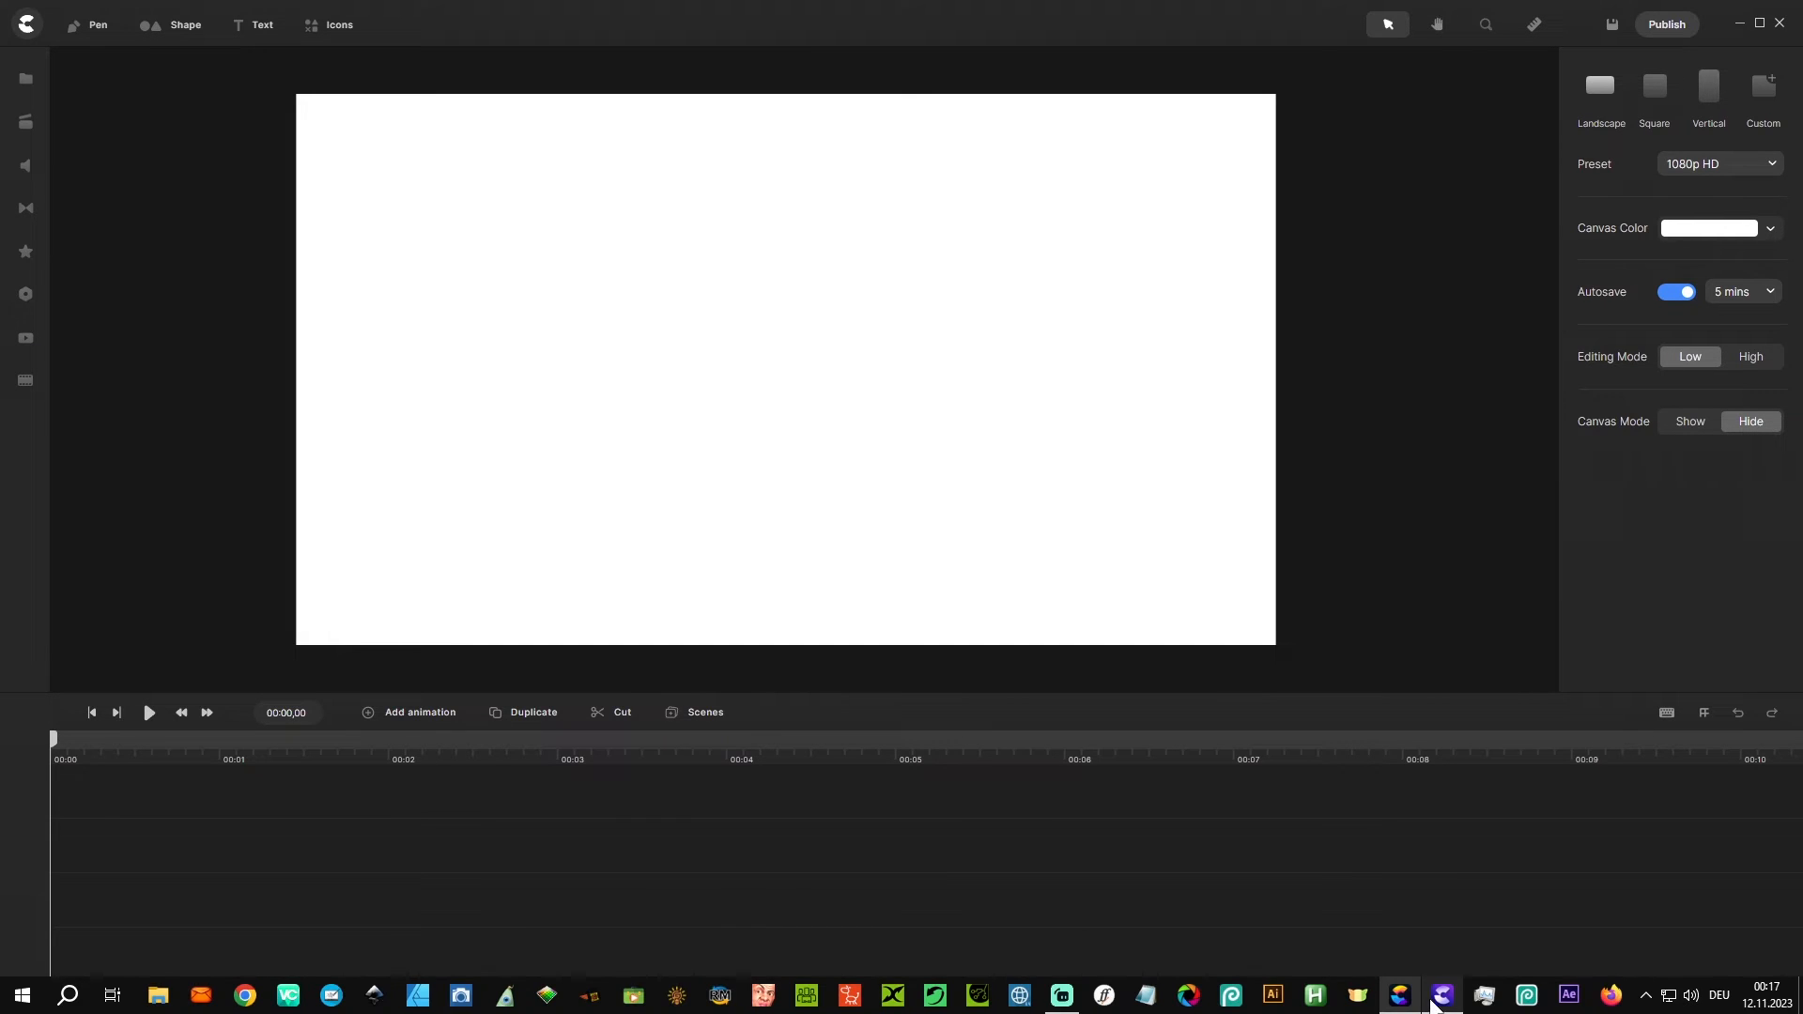
{"action": "left_click", "coordinate": [1443, 1001]}
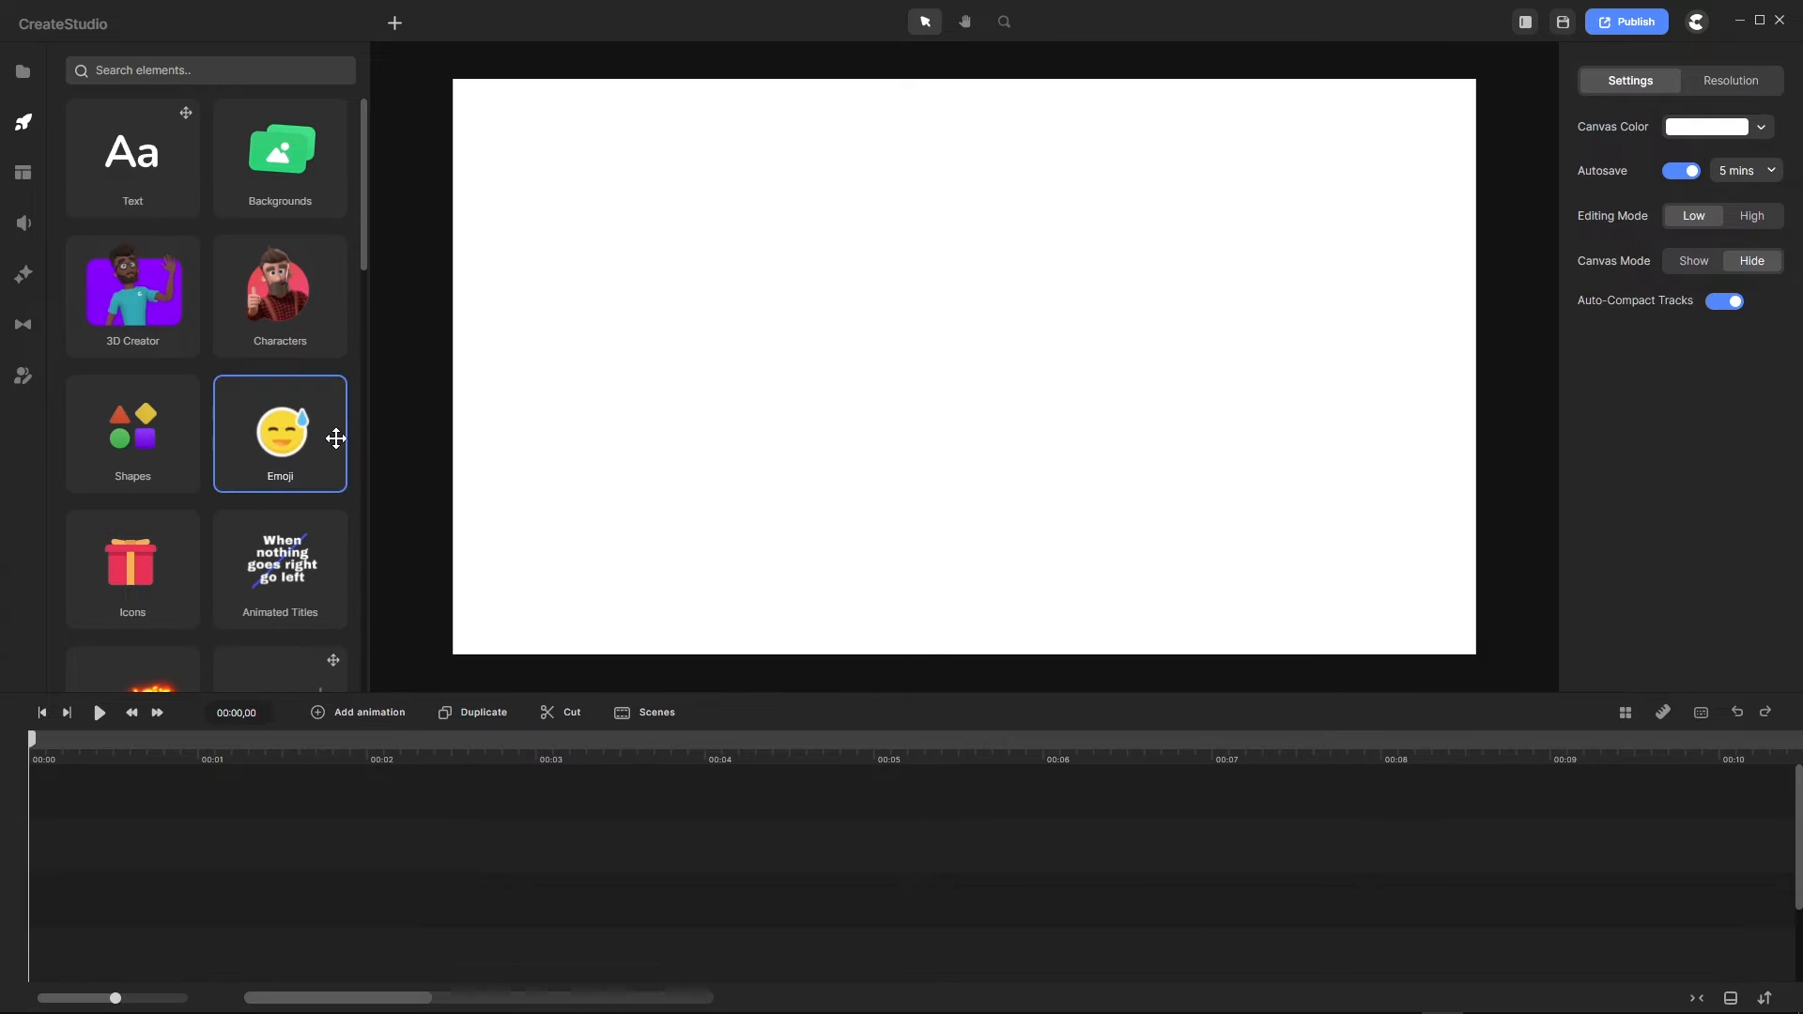
{"action": "left_click_drag", "start_coordinate": [354, 402], "coordinate": [278, 414]}
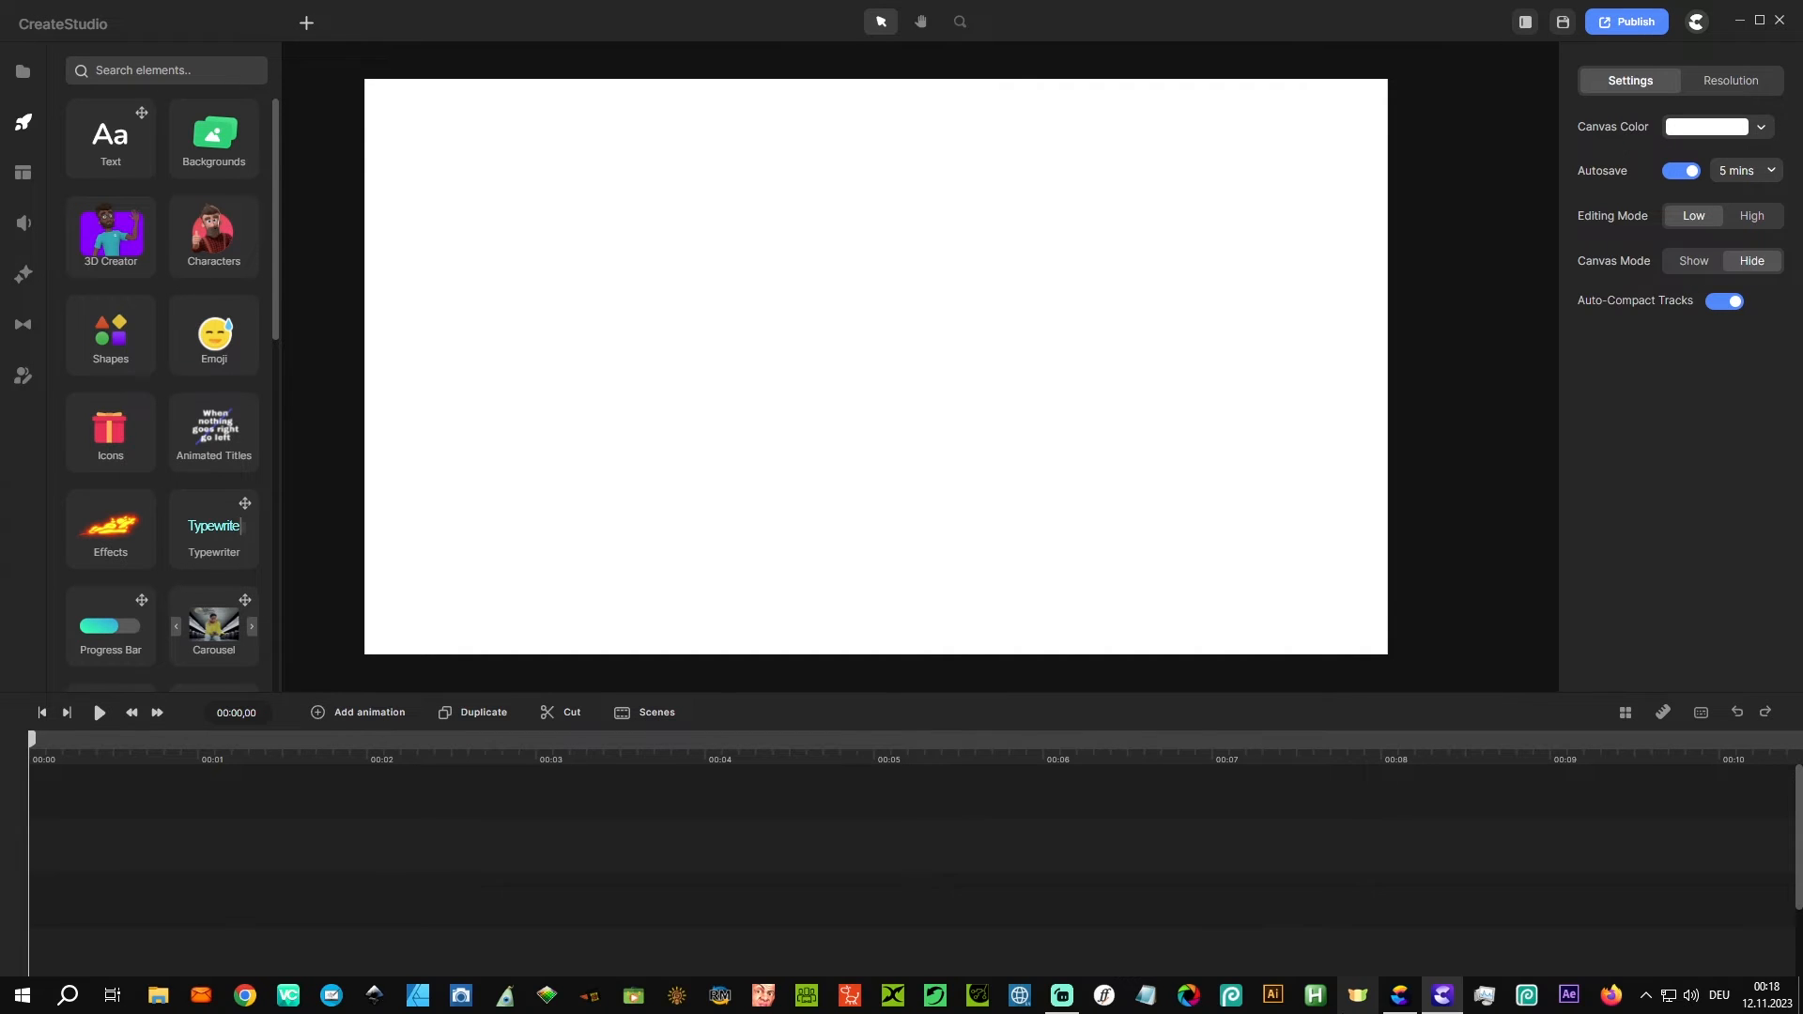
Step: Switch to CreateStudioPro, add a square shape, and move its clip up two tracks in the timeline
{"action": "mouse_move", "coordinate": [1401, 999]}
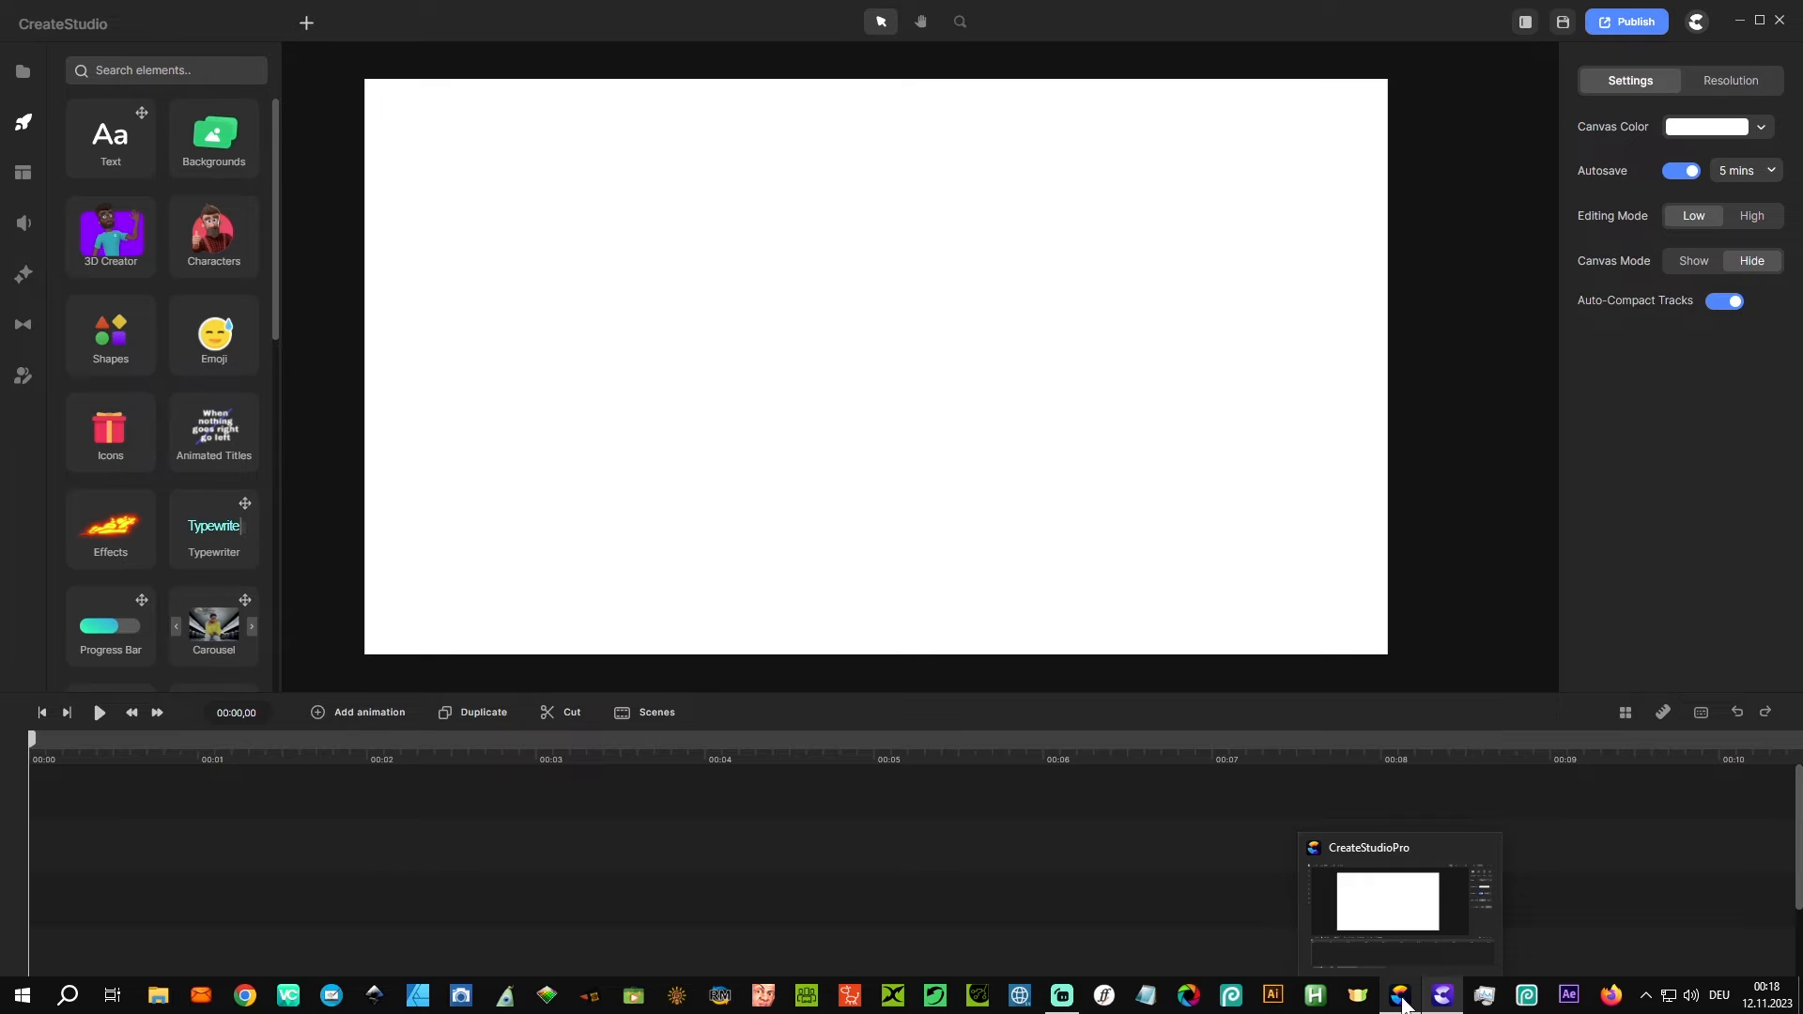
{"action": "left_click", "coordinate": [1400, 999]}
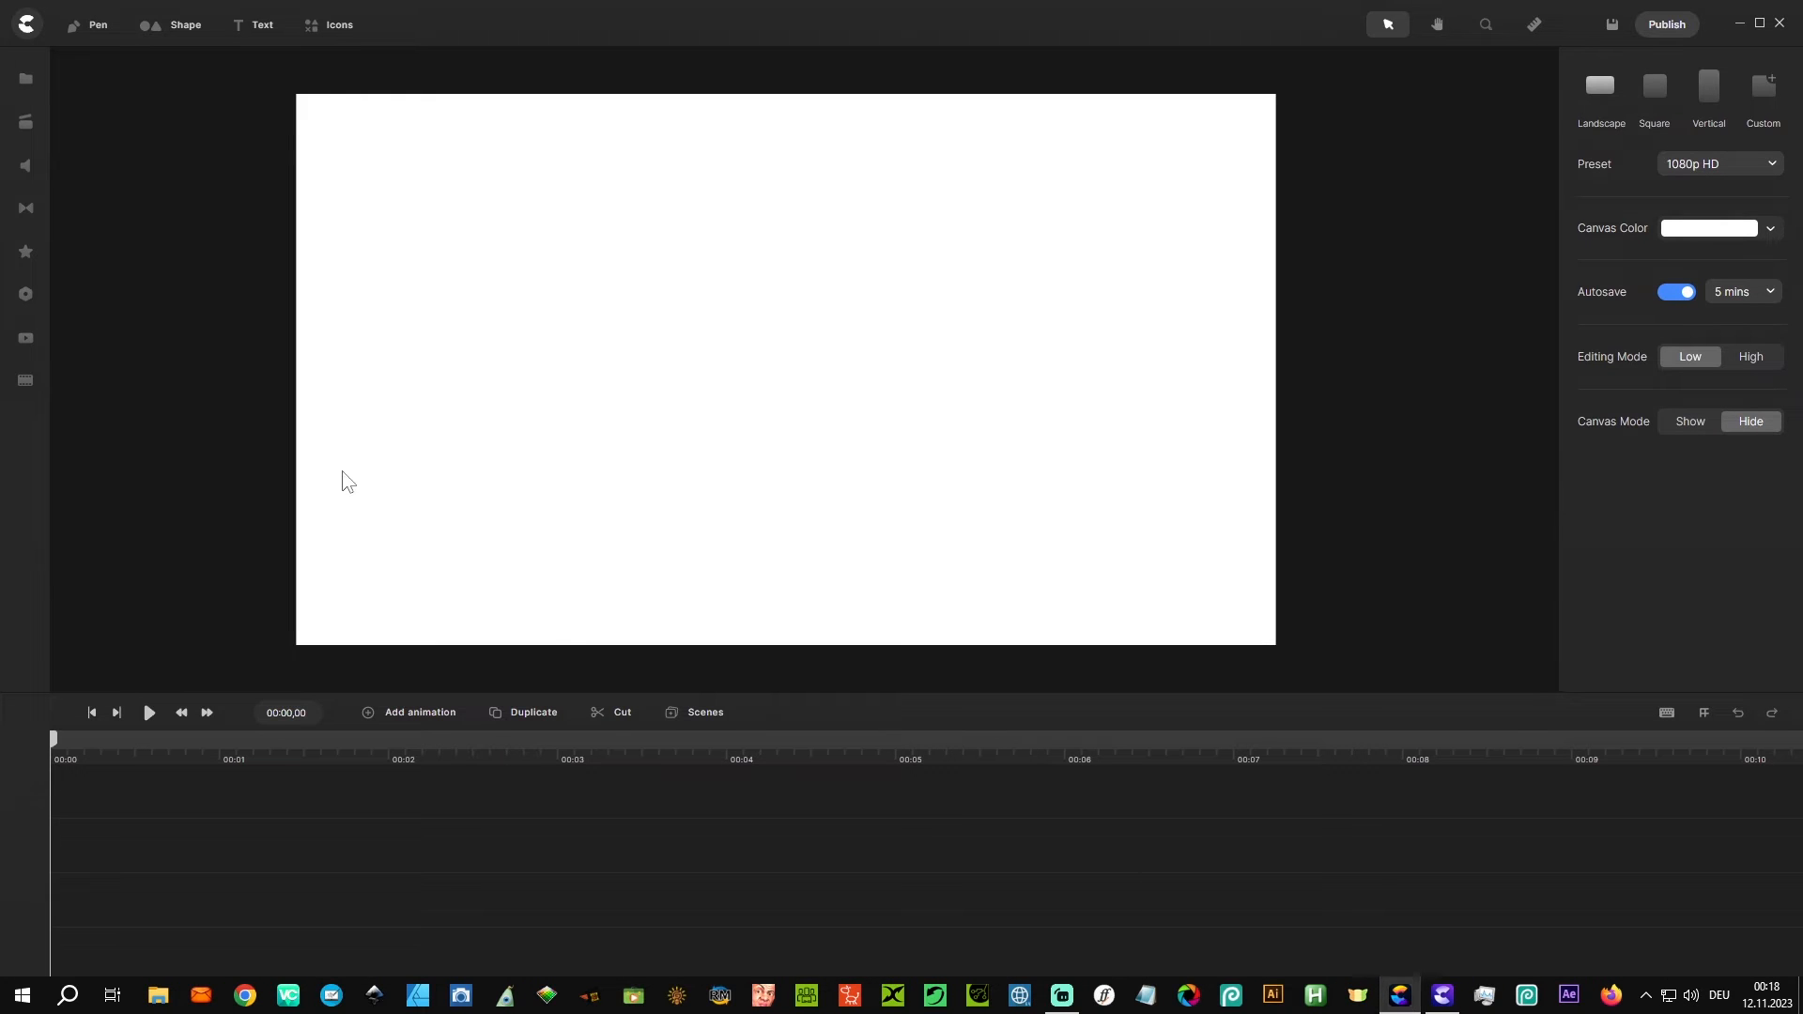
{"action": "left_click", "coordinate": [149, 26]}
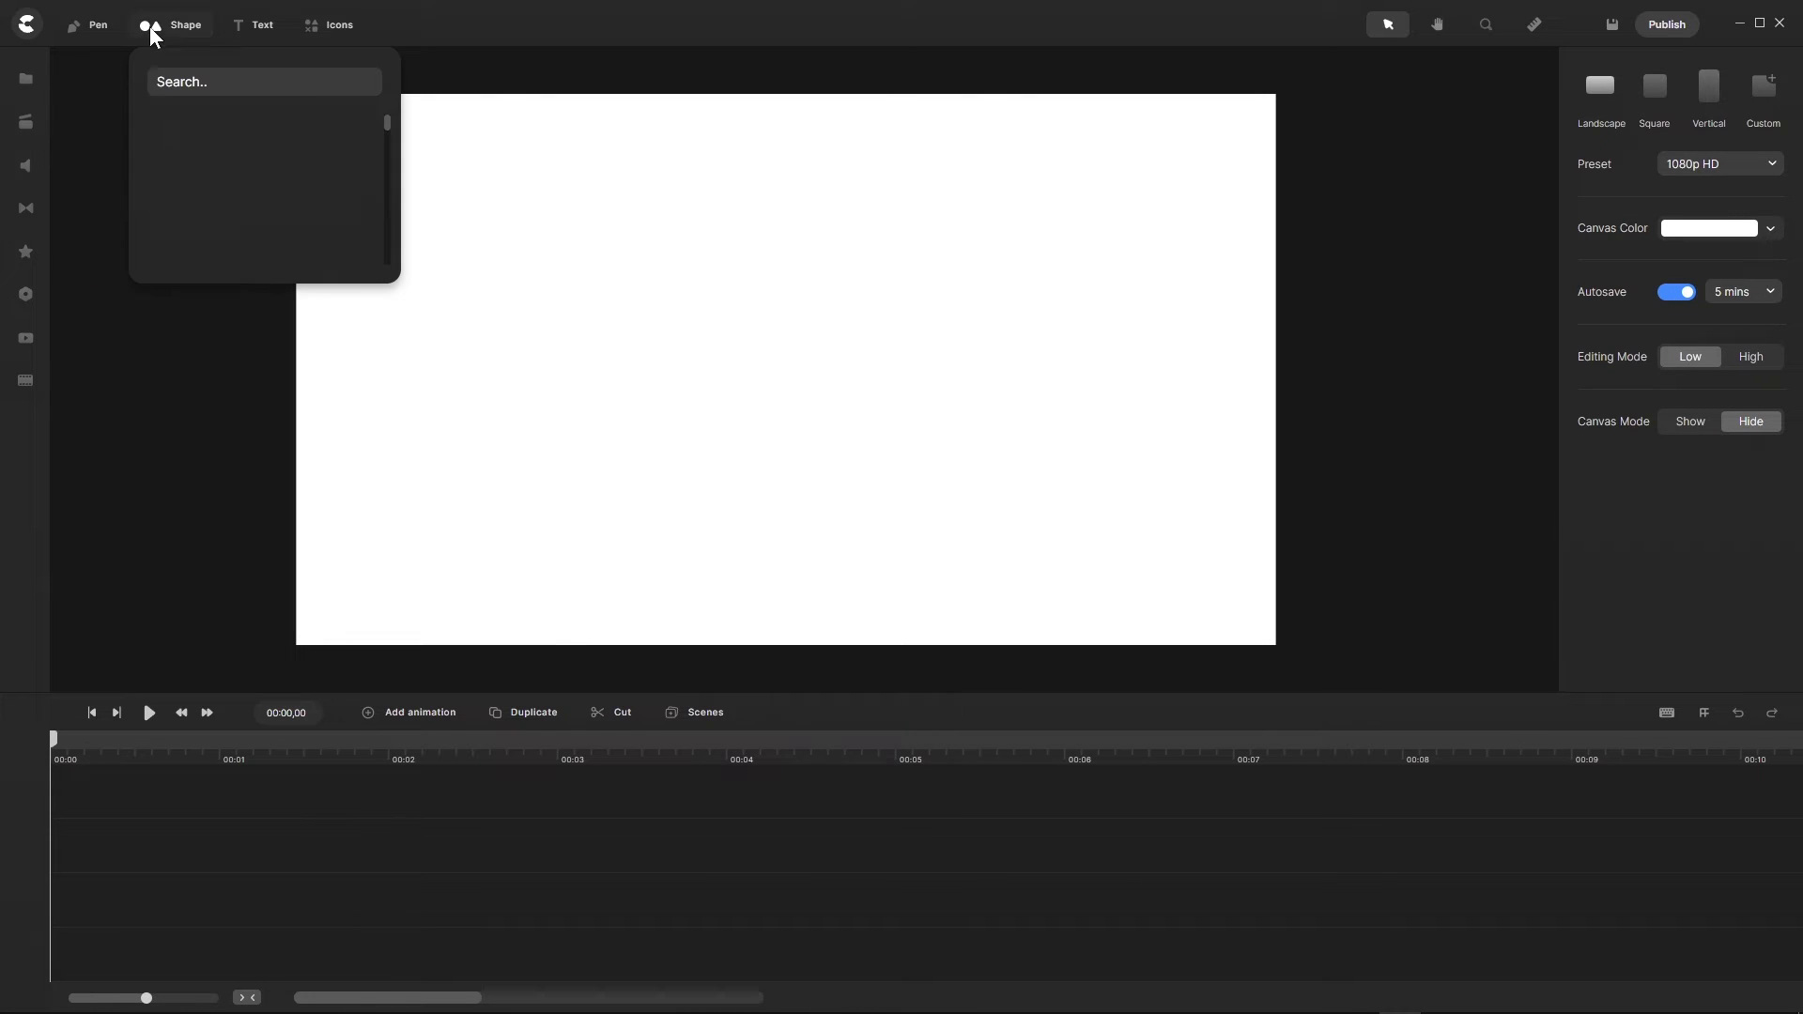
{"action": "left_click", "coordinate": [203, 131]}
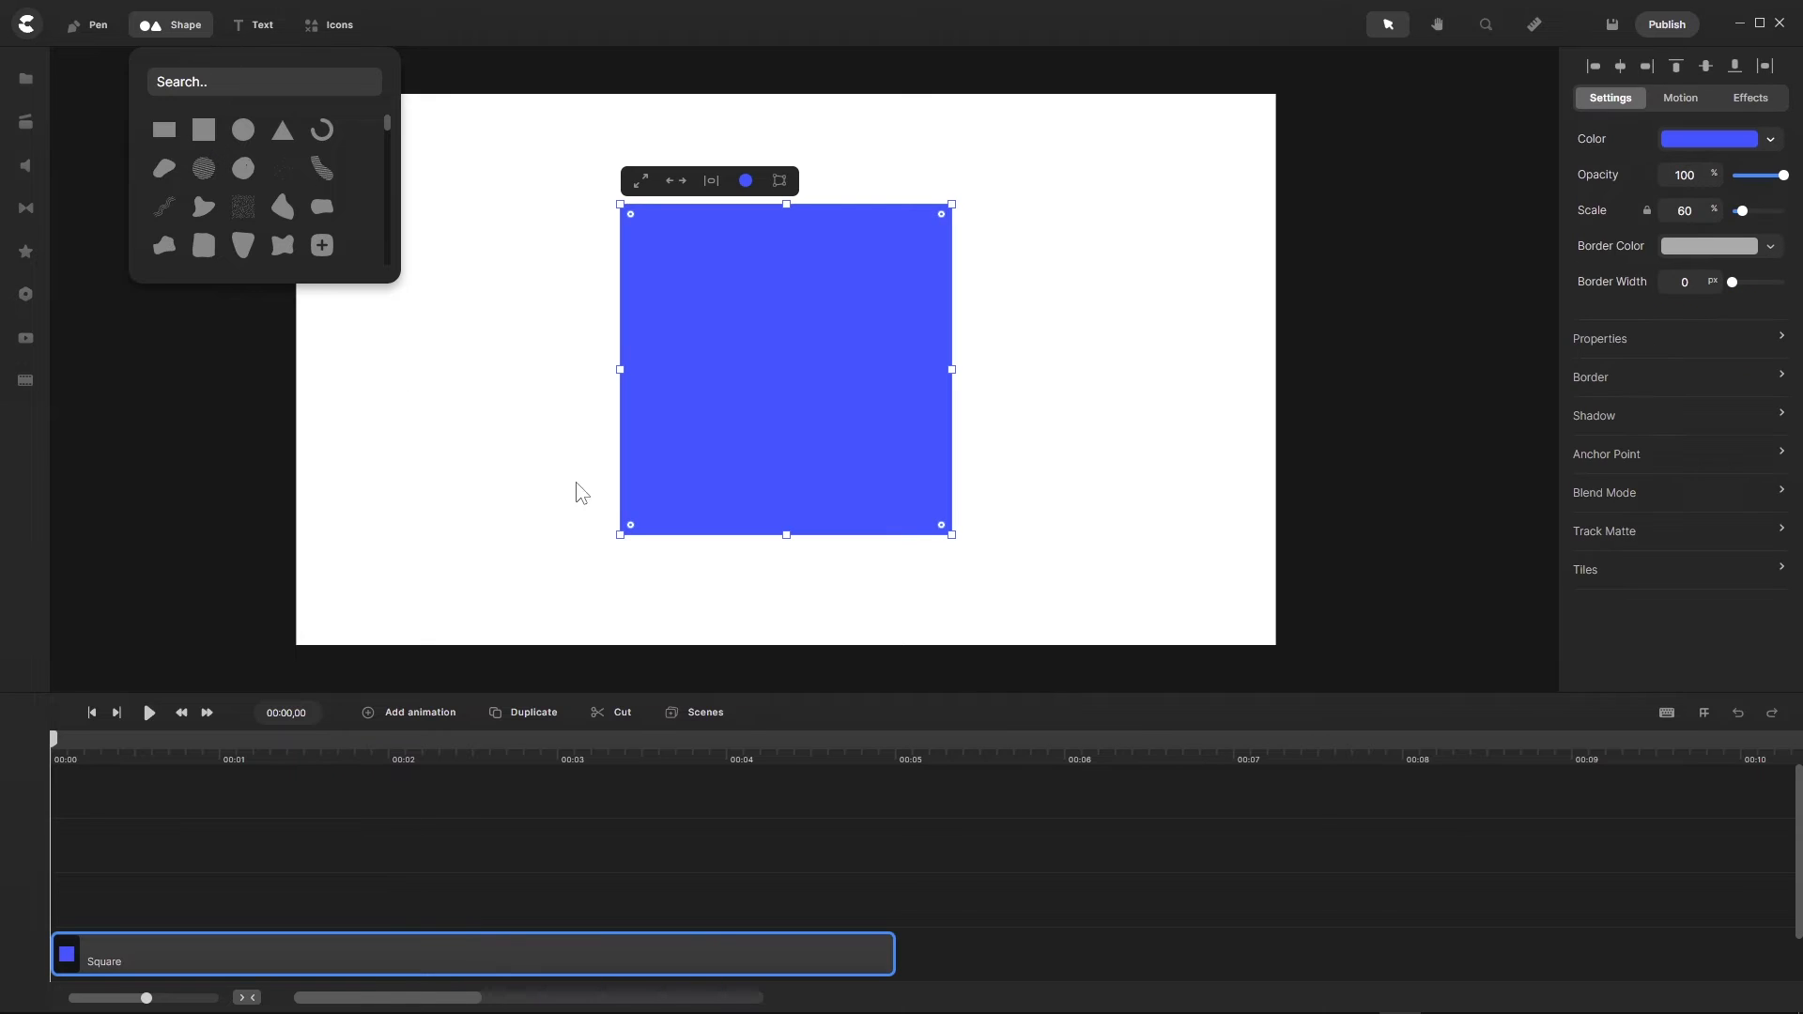
{"action": "left_click_drag", "start_coordinate": [238, 950], "coordinate": [199, 837]}
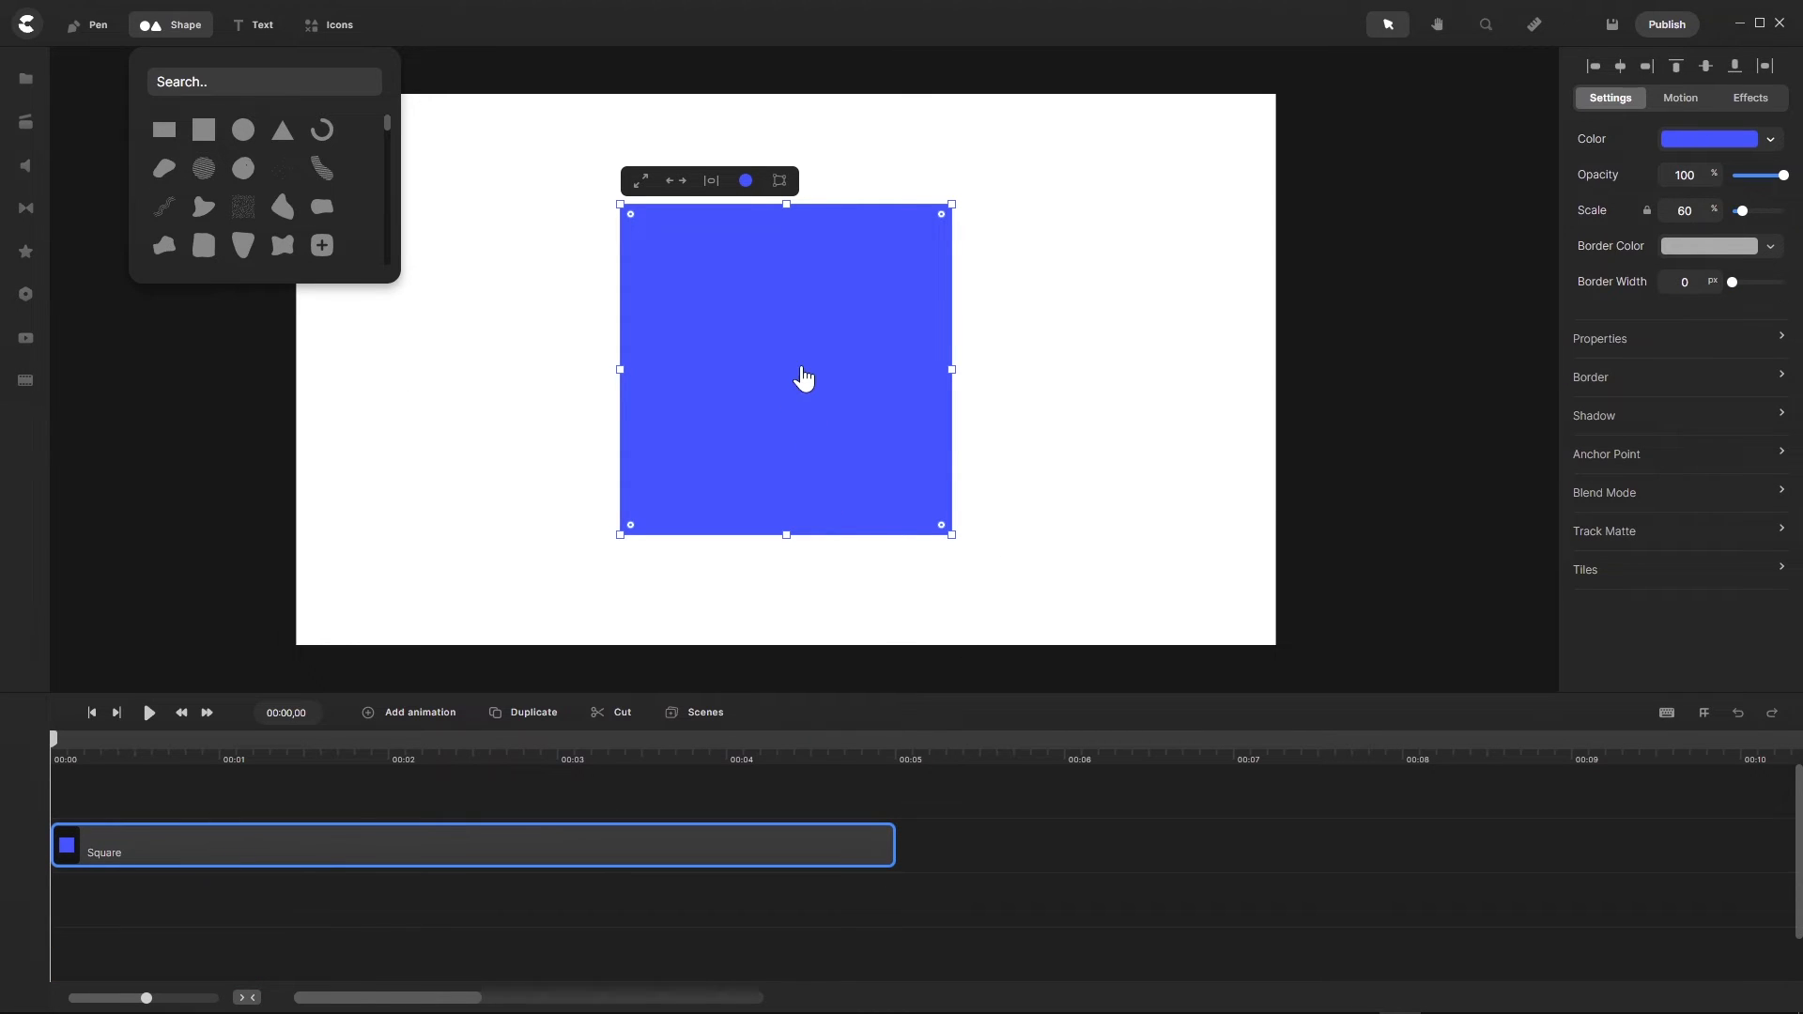
Step: Move the square back and forth across the canvas, review the Grids snapping options, and center the square on the canvas
{"action": "left_click_drag", "start_coordinate": [801, 375], "coordinate": [528, 364]}
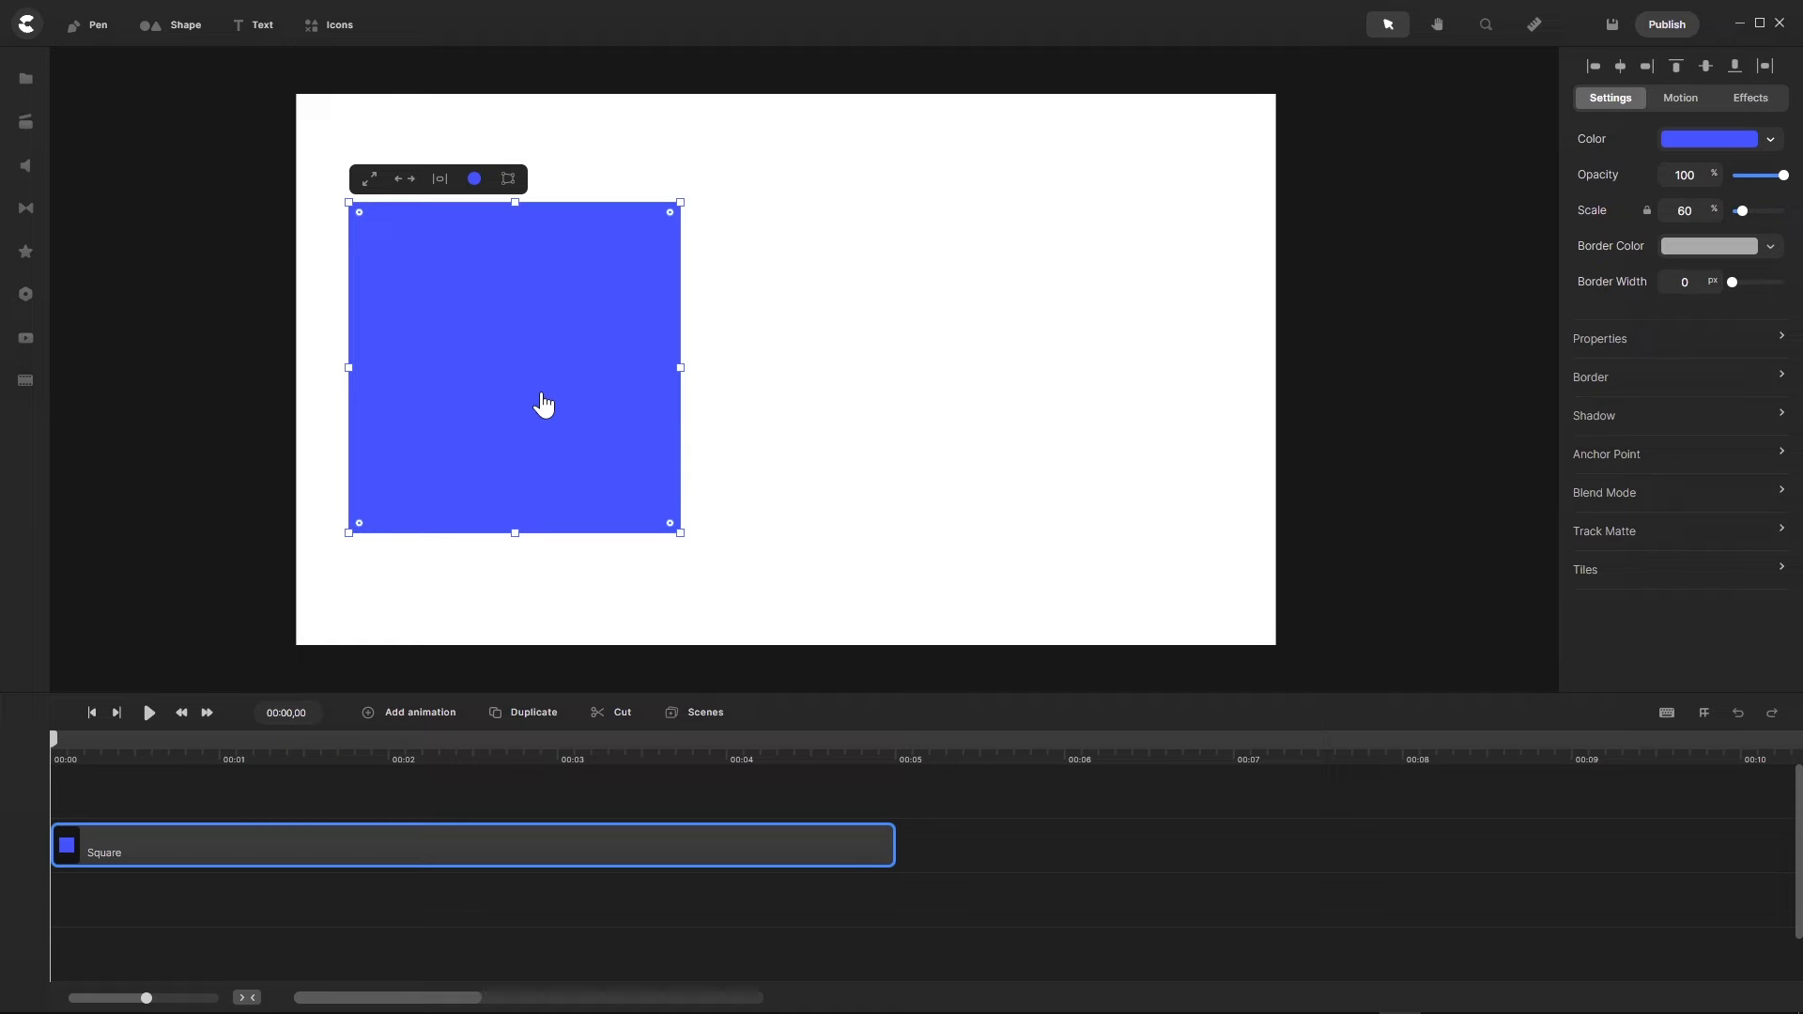
{"action": "left_click_drag", "start_coordinate": [516, 386], "coordinate": [886, 382]}
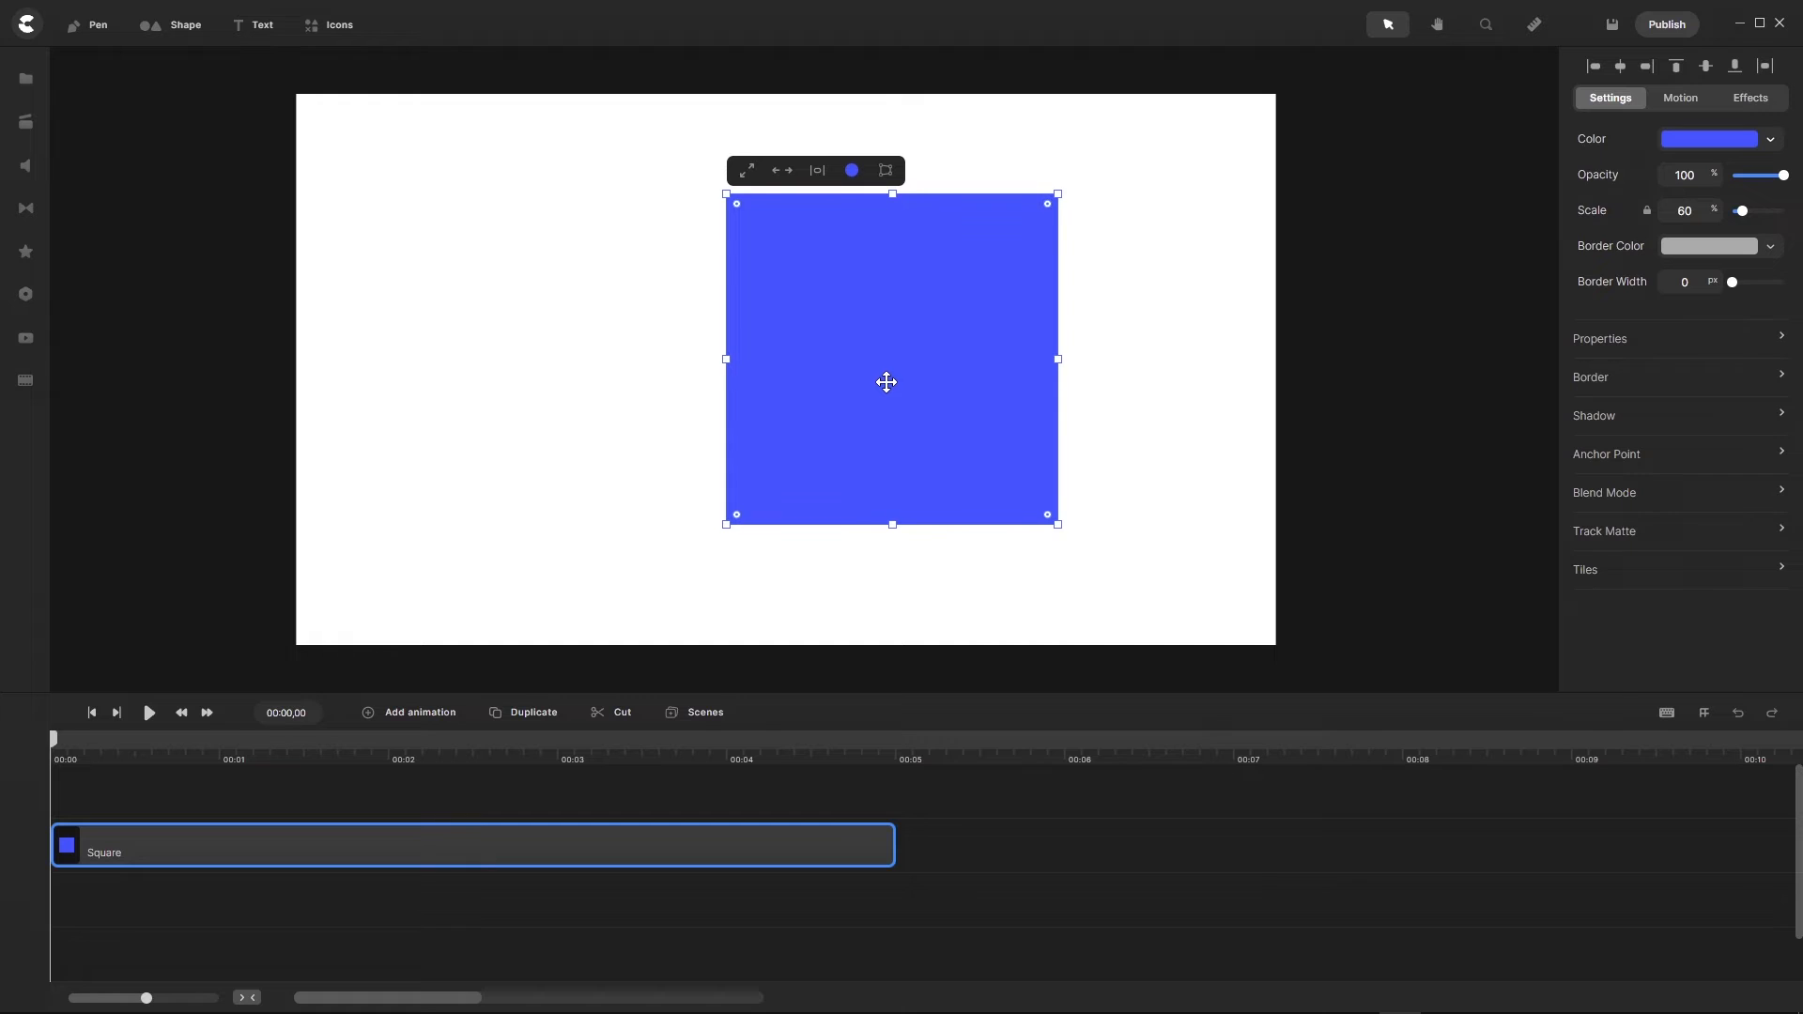
{"action": "left_click", "coordinate": [1702, 715]}
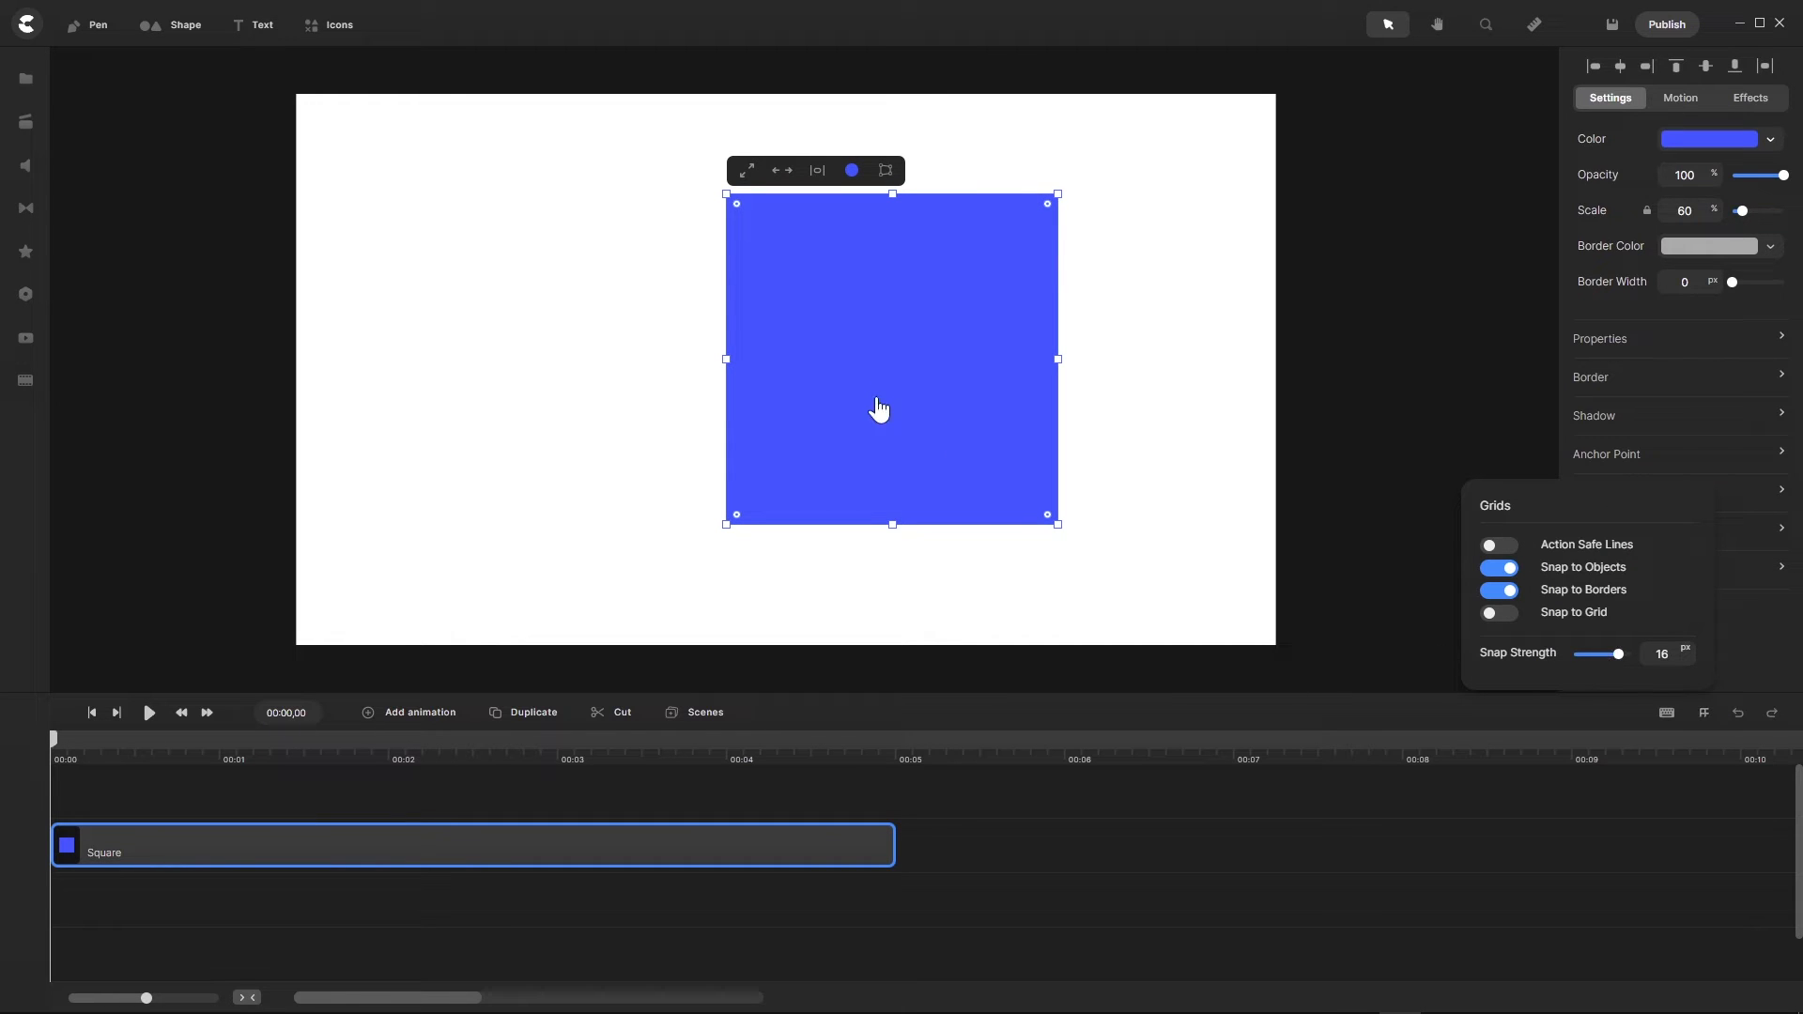
{"action": "left_click_drag", "start_coordinate": [878, 410], "coordinate": [814, 405]}
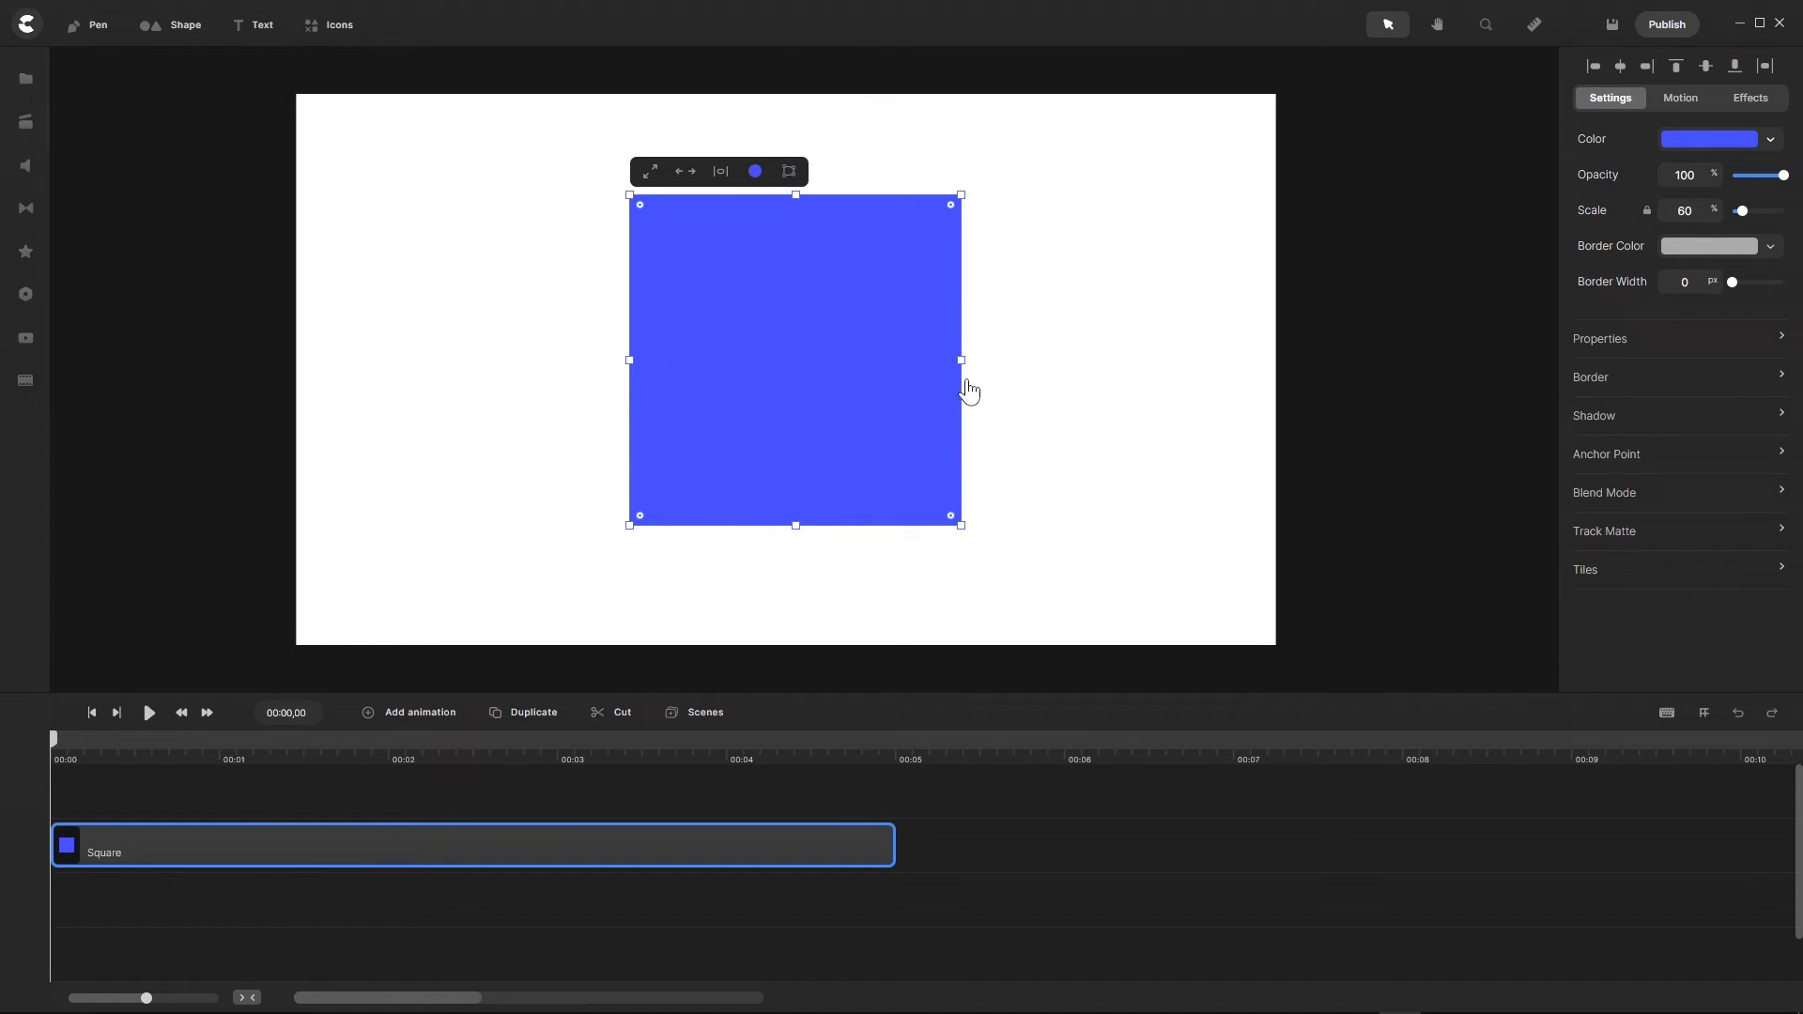
{"action": "left_click", "coordinate": [1768, 67]}
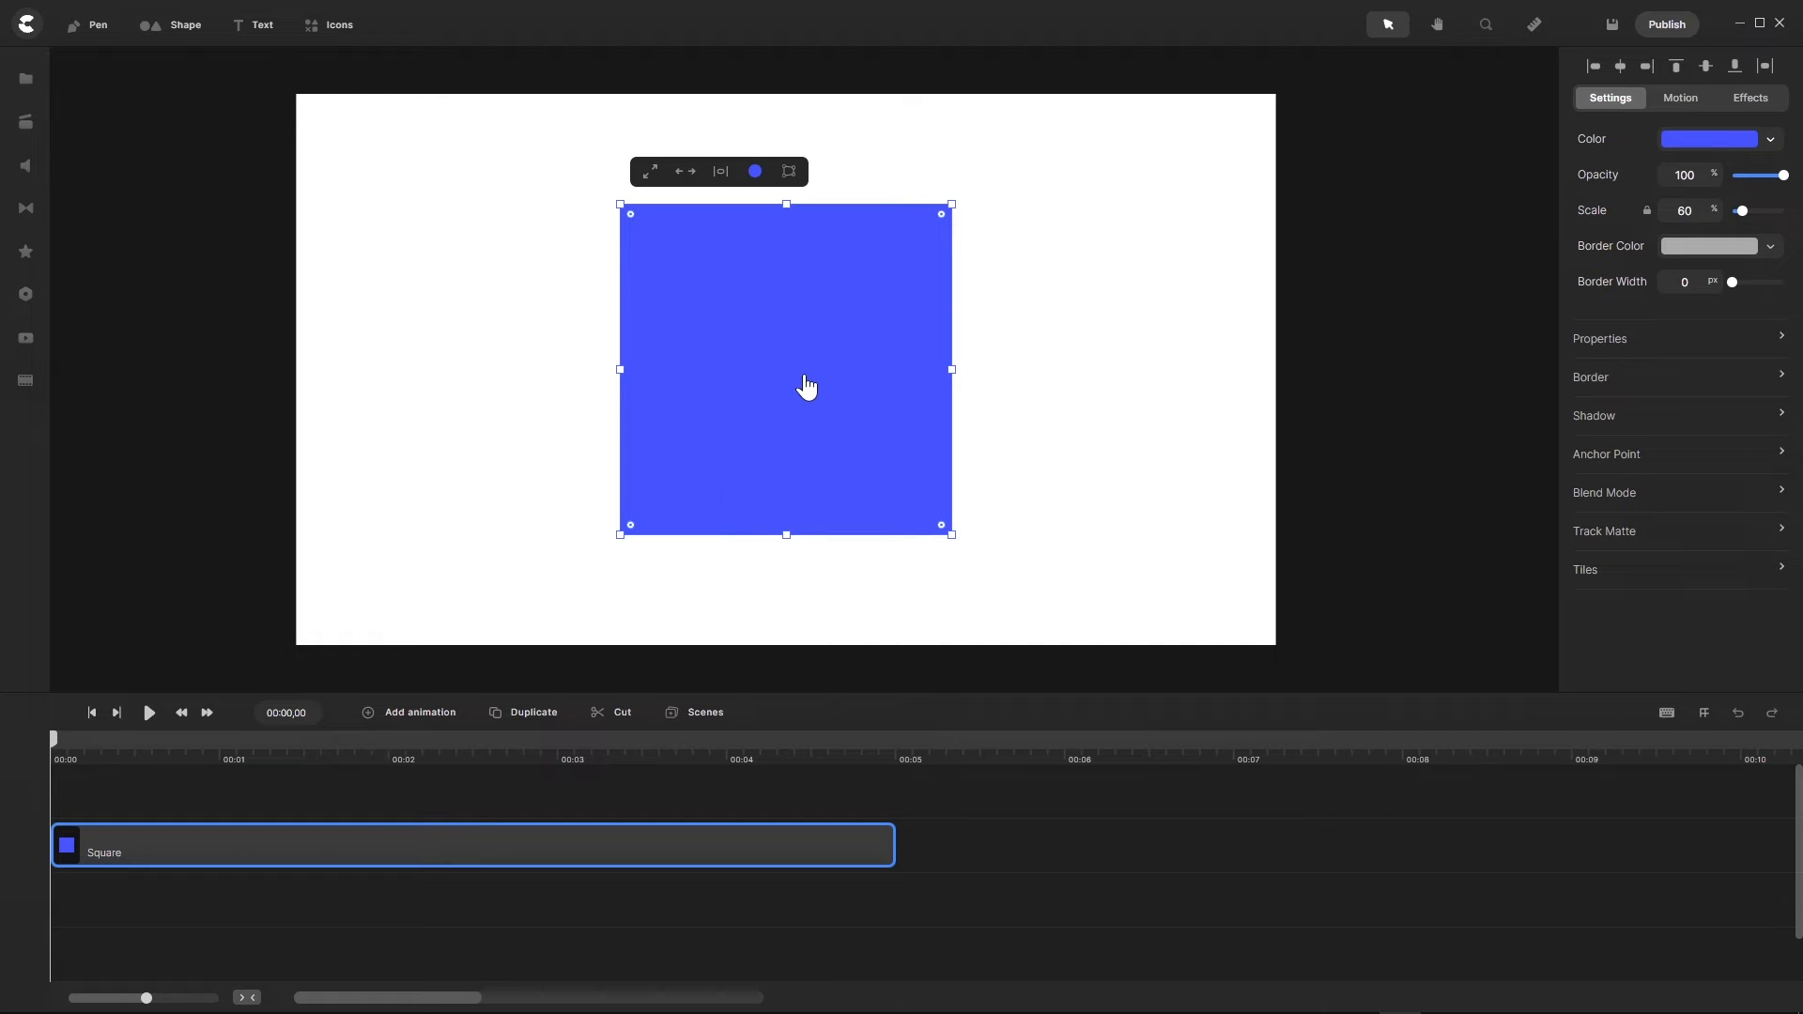
Step: Move the square to the canvas's upper-left area and place a new circle shape to its lower right
{"action": "left_click_drag", "start_coordinate": [806, 380], "coordinate": [511, 287]}
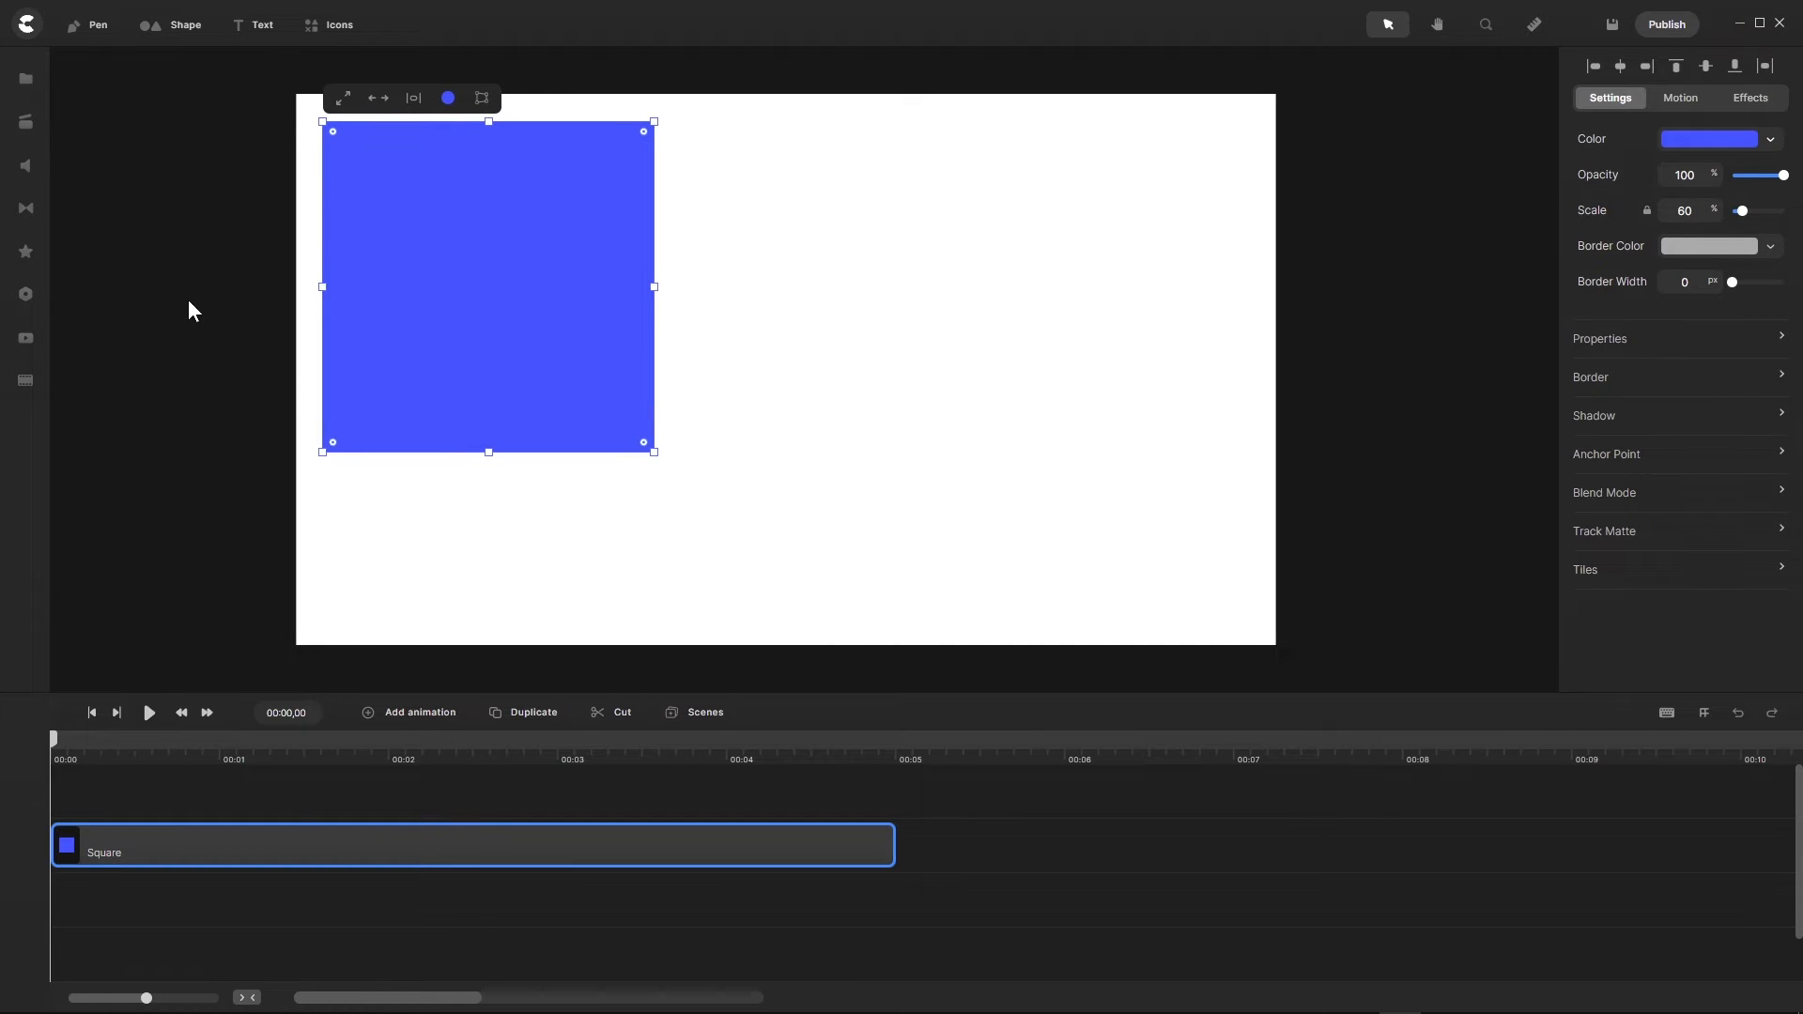
{"action": "left_click", "coordinate": [139, 32]}
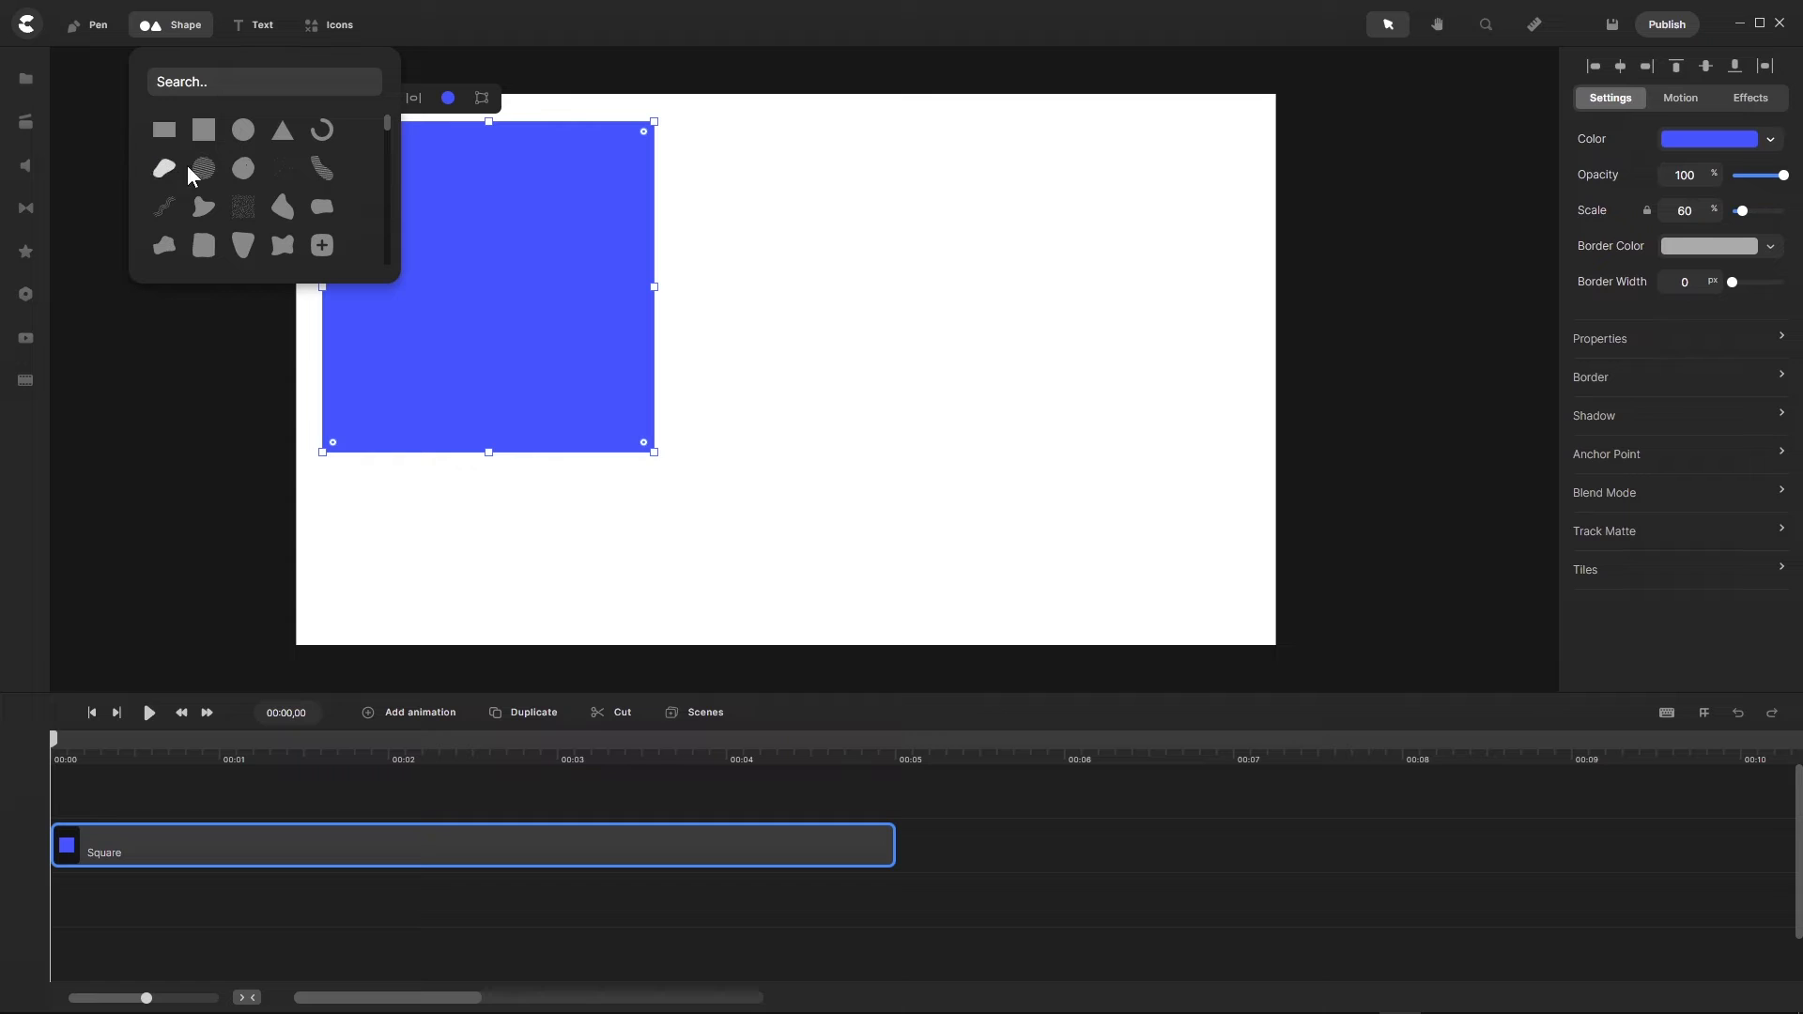
{"action": "left_click", "coordinate": [243, 131]}
{"action": "left_click_drag", "start_coordinate": [834, 375], "coordinate": [920, 419]}
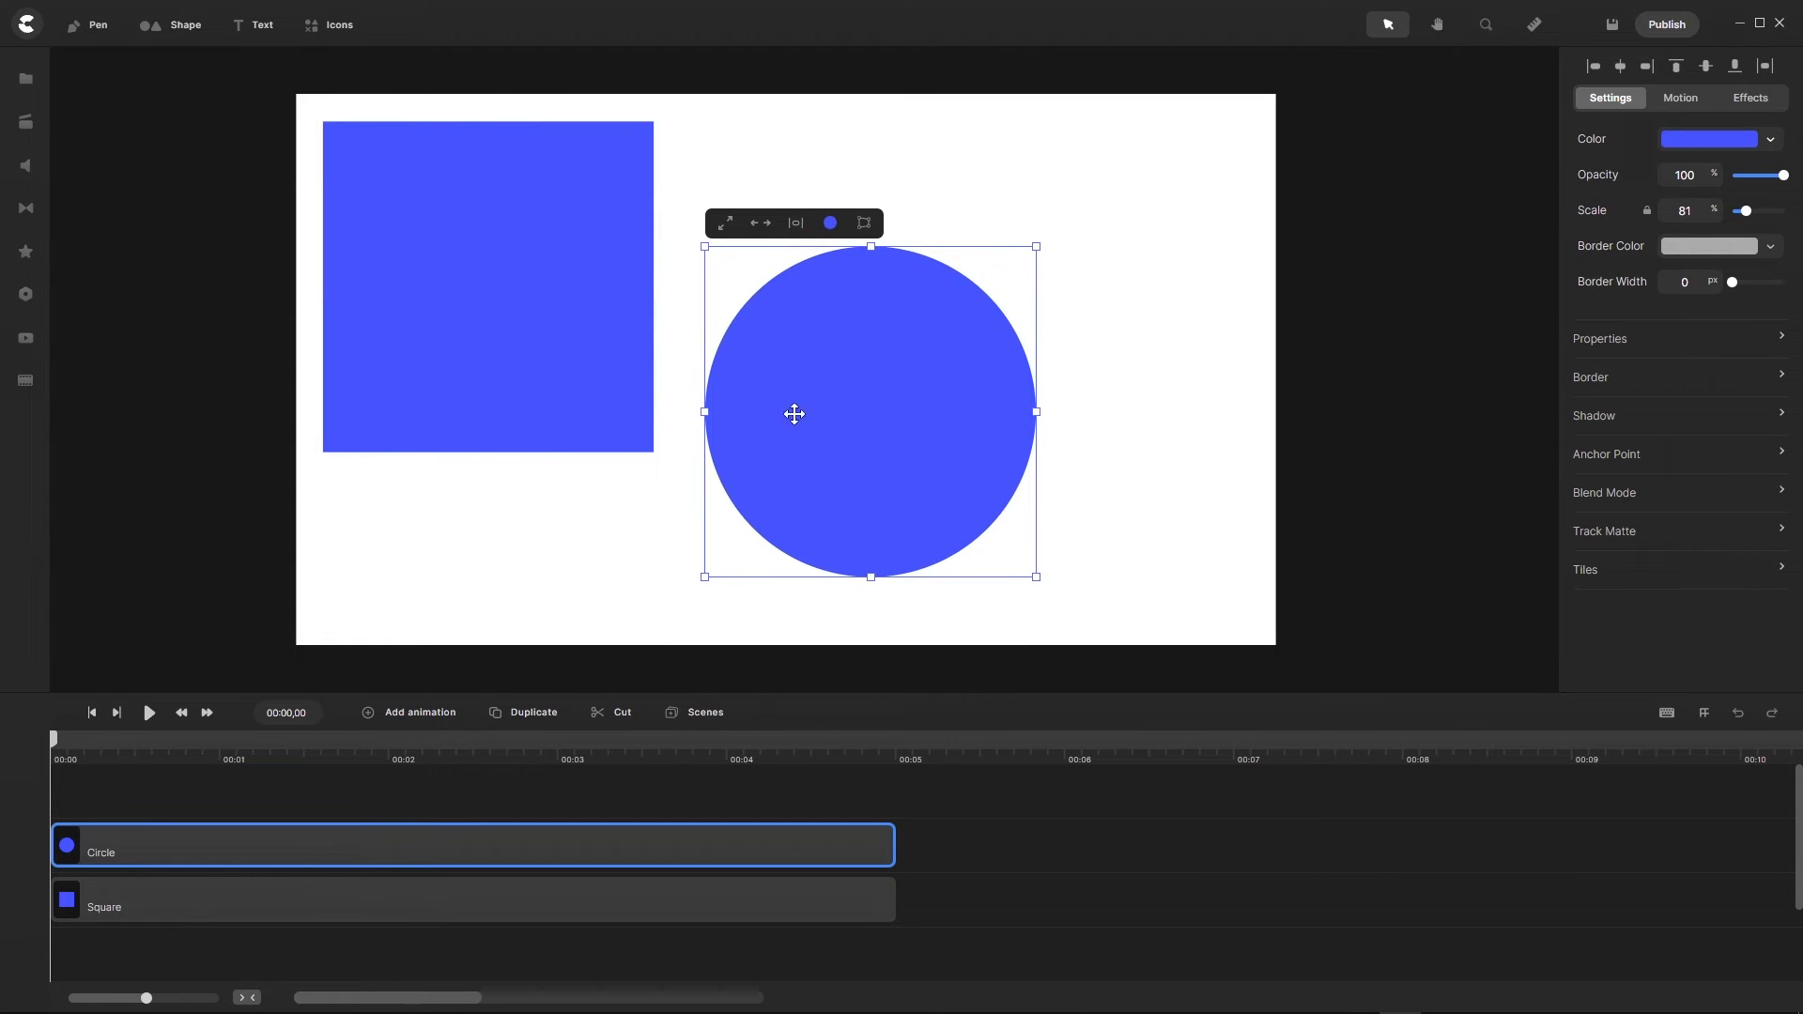
Step: Move the square partly beyond the canvas's left edge and the circle slightly lower, and switch back to CreateStudio 3
{"action": "left_click", "coordinate": [454, 332]}
{"action": "left_click_drag", "start_coordinate": [455, 332], "coordinate": [313, 324]}
{"action": "left_click_drag", "start_coordinate": [882, 419], "coordinate": [848, 457]}
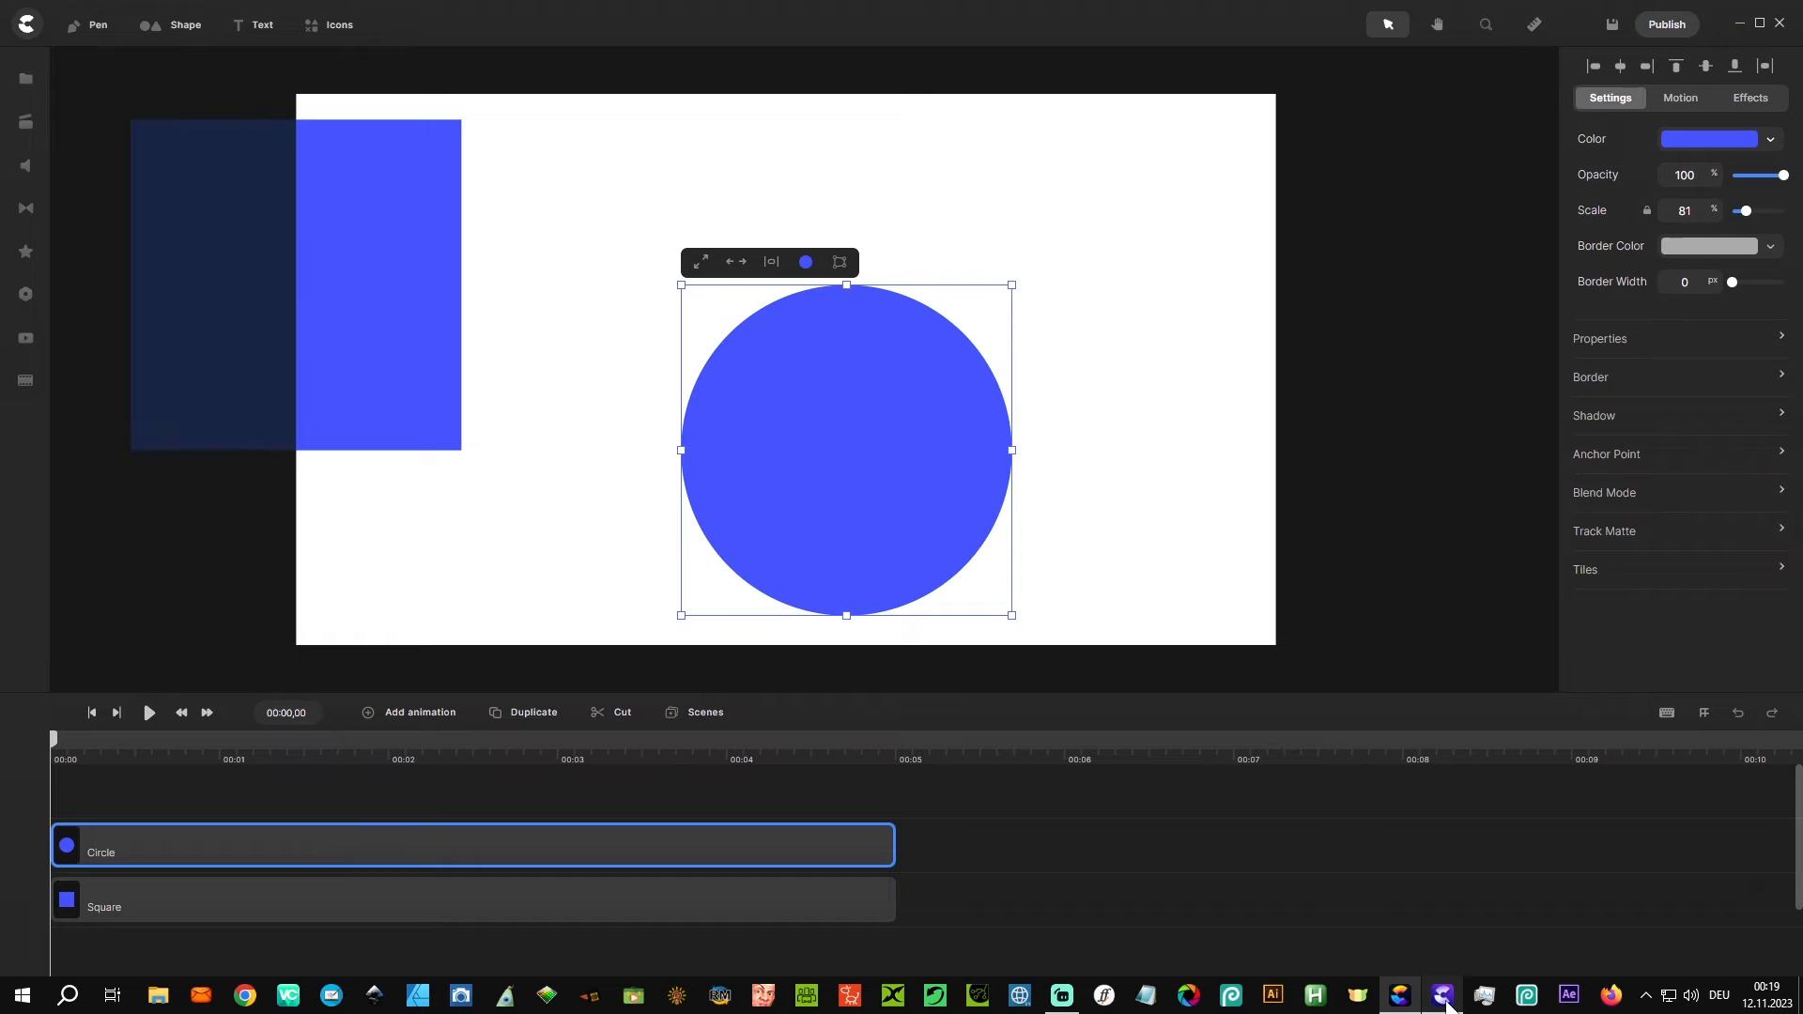
{"action": "left_click", "coordinate": [1444, 998]}
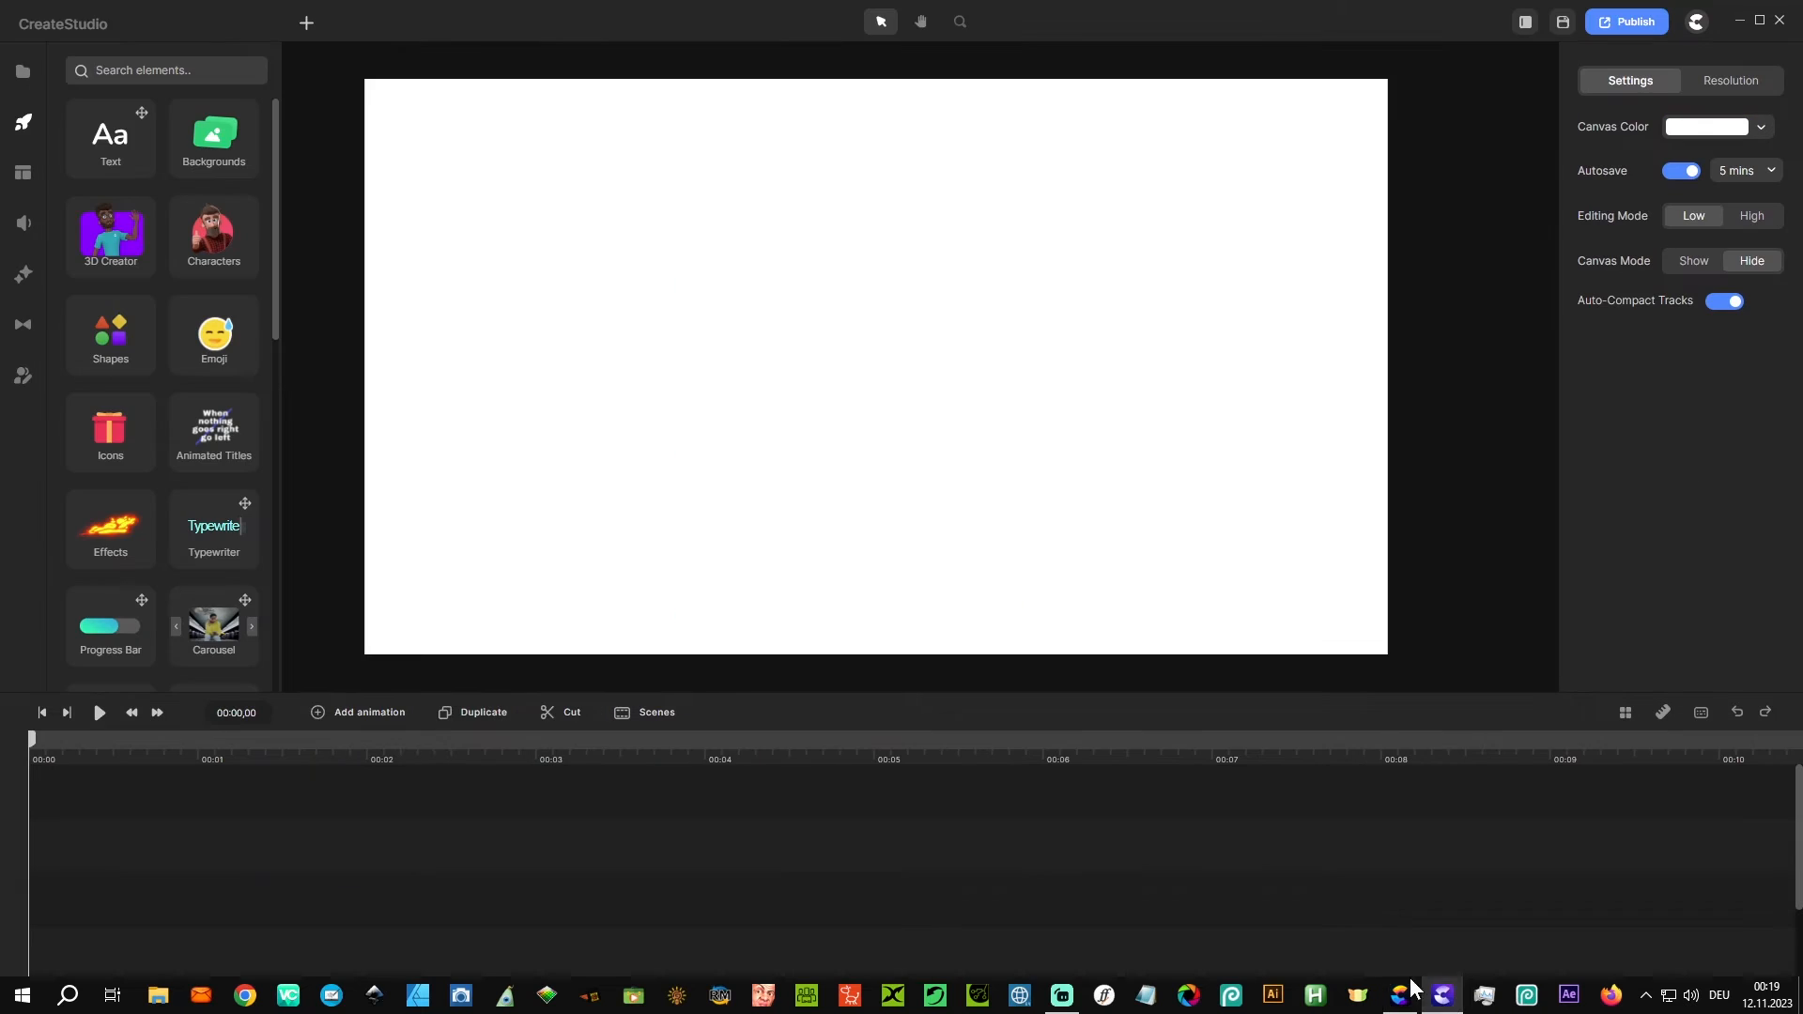
Step: Add a square shape, look over the Grids snapping options, and move the square slightly left of the canvas center
{"action": "left_click", "coordinate": [307, 24]}
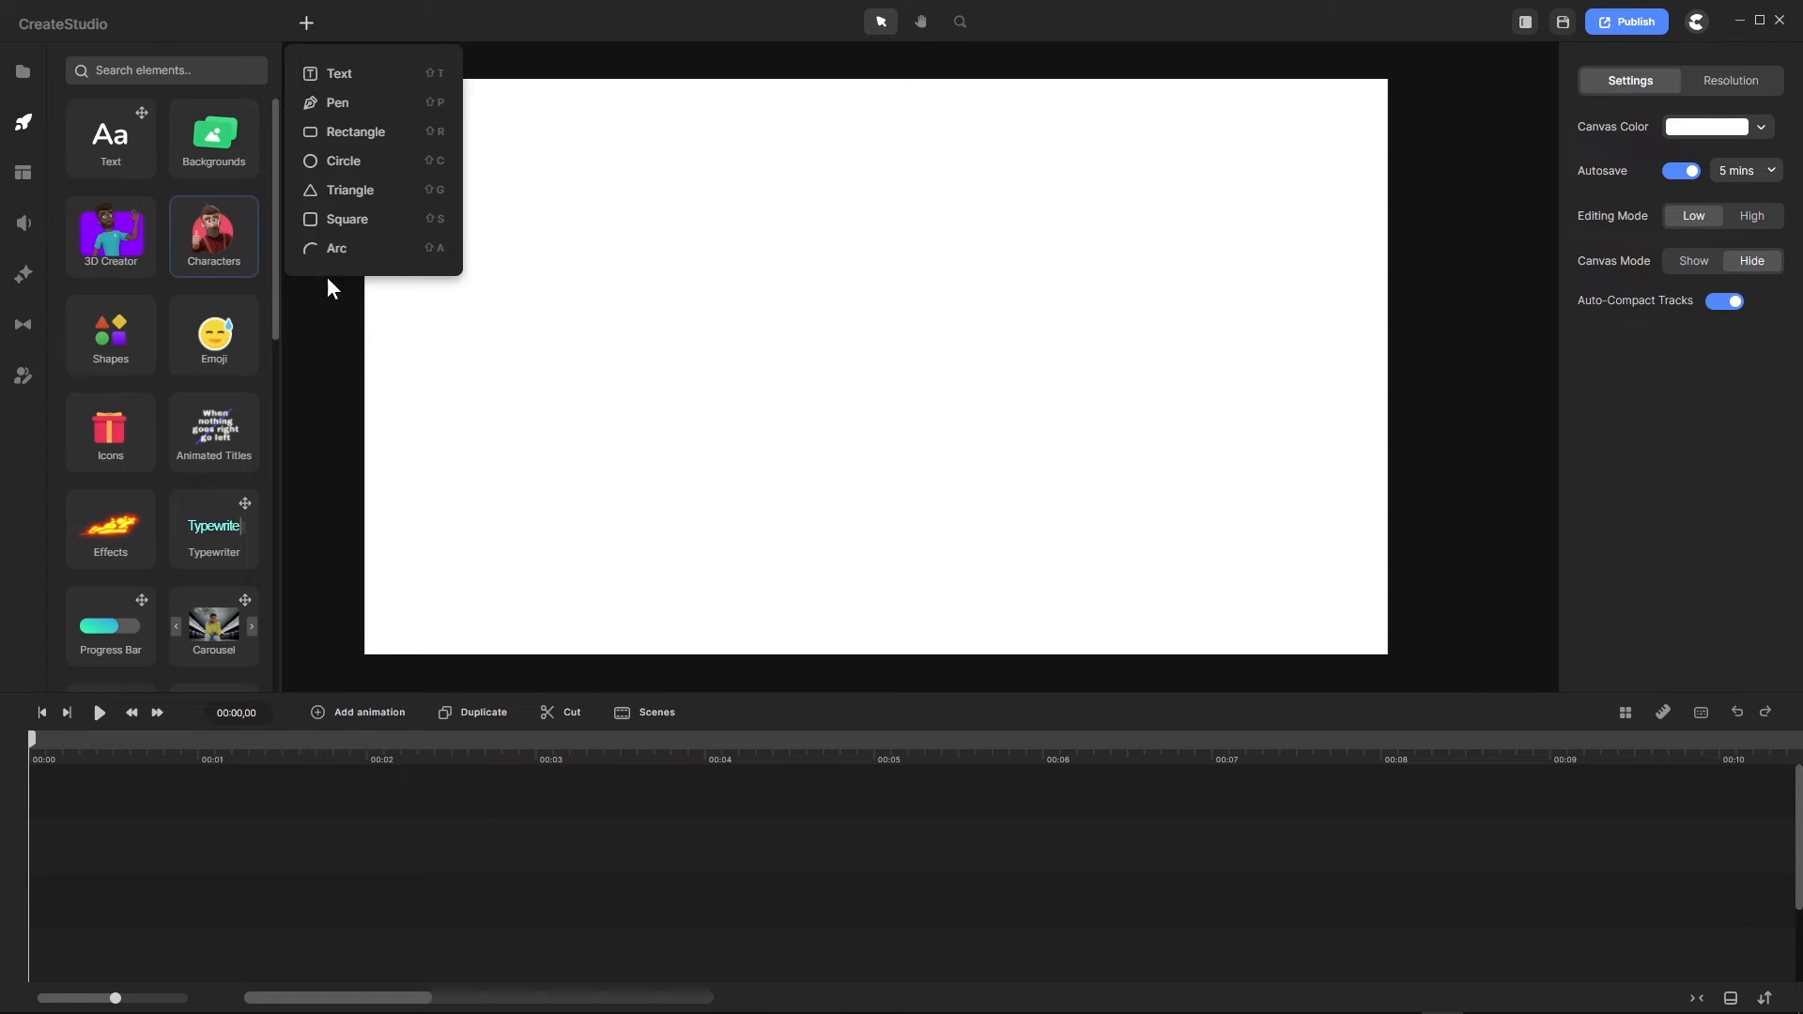
{"action": "left_click", "coordinate": [342, 225]}
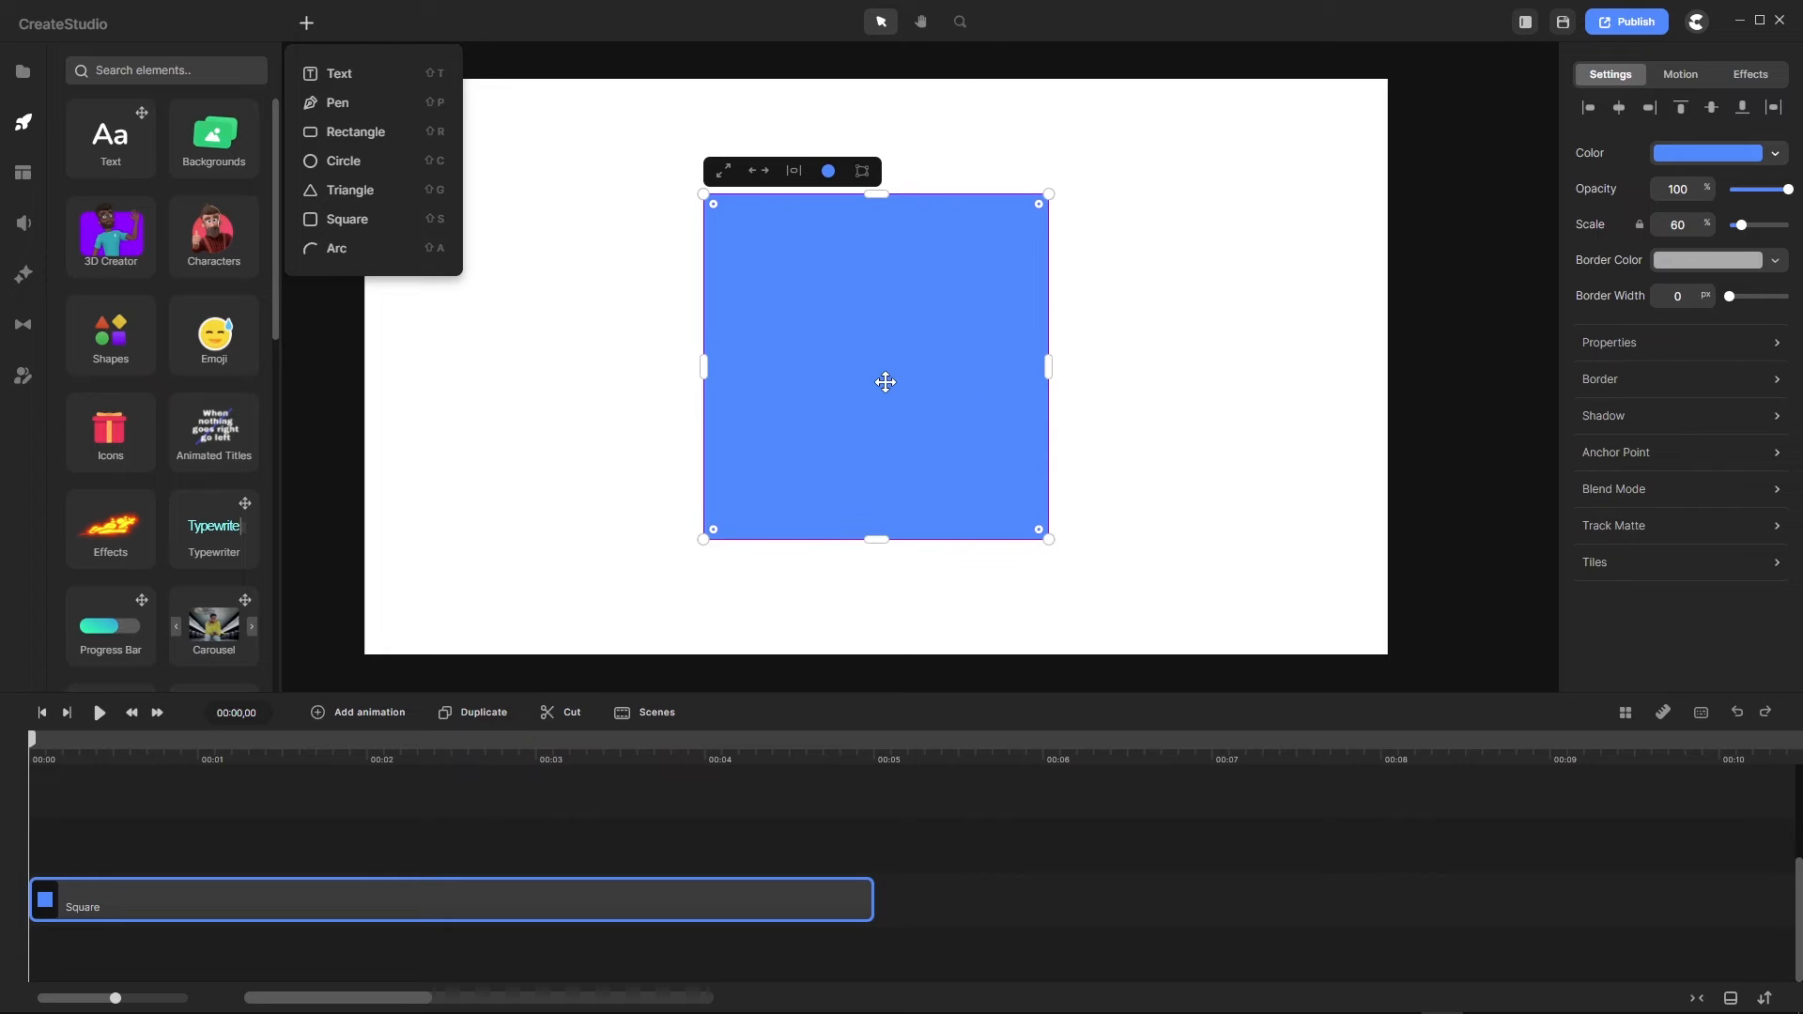
{"action": "mouse_move", "coordinate": [885, 383]}
{"action": "left_mouse_down"}
{"action": "mouse_move", "coordinate": [877, 406]}
{"action": "mouse_move", "coordinate": [885, 381]}
{"action": "left_mouse_up"}
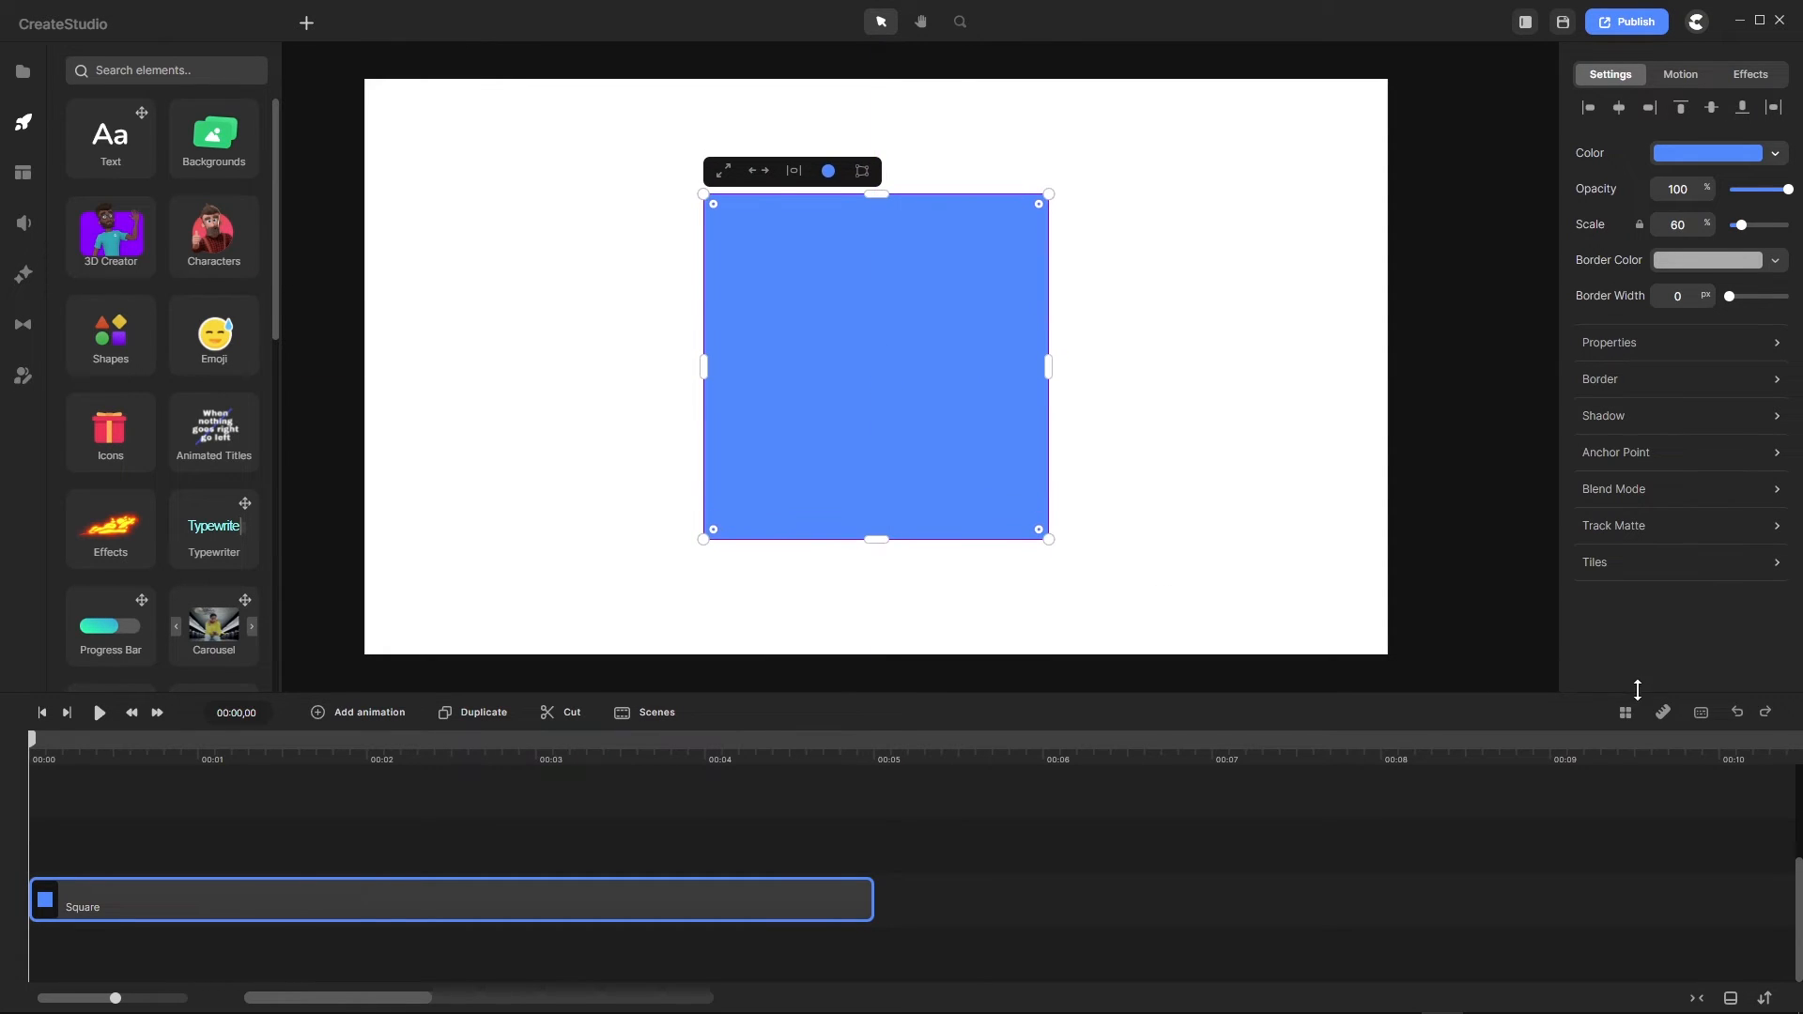
{"action": "left_click", "coordinate": [1627, 717]}
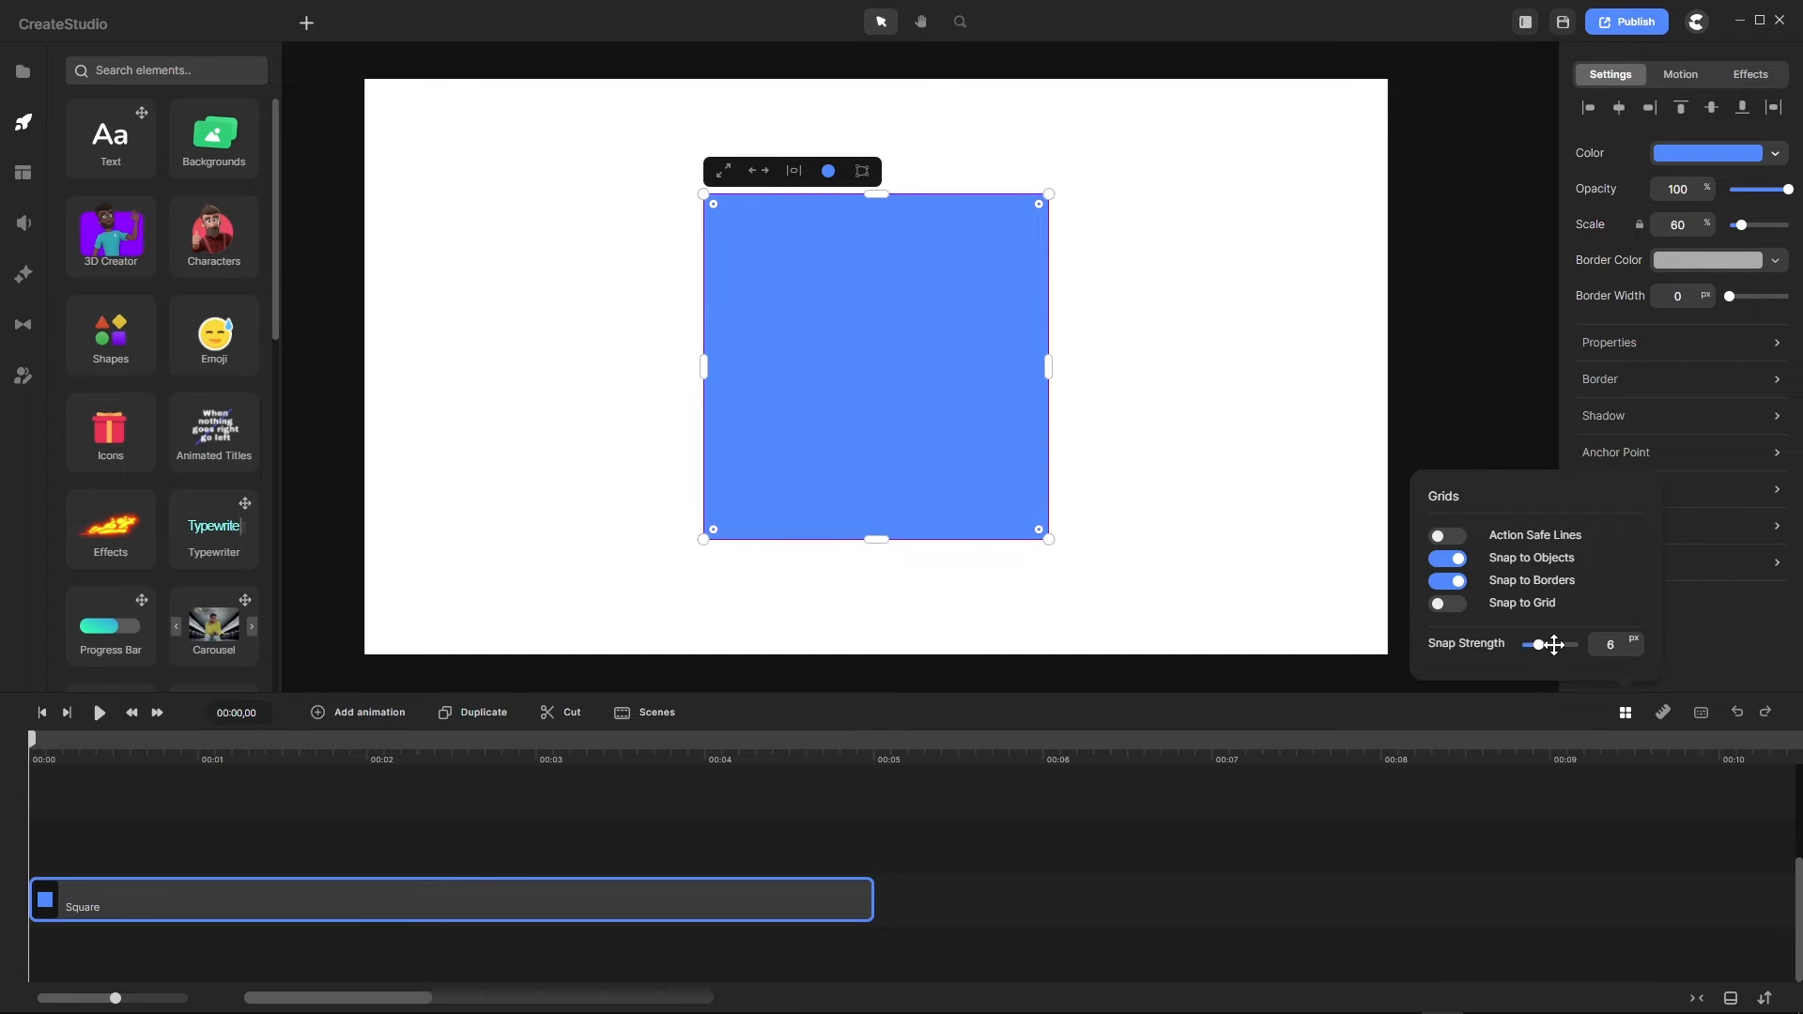
{"action": "left_click_drag", "start_coordinate": [1554, 644], "coordinate": [1563, 644]}
{"action": "left_click_drag", "start_coordinate": [891, 365], "coordinate": [847, 421]}
{"action": "right_click", "coordinate": [588, 526]}
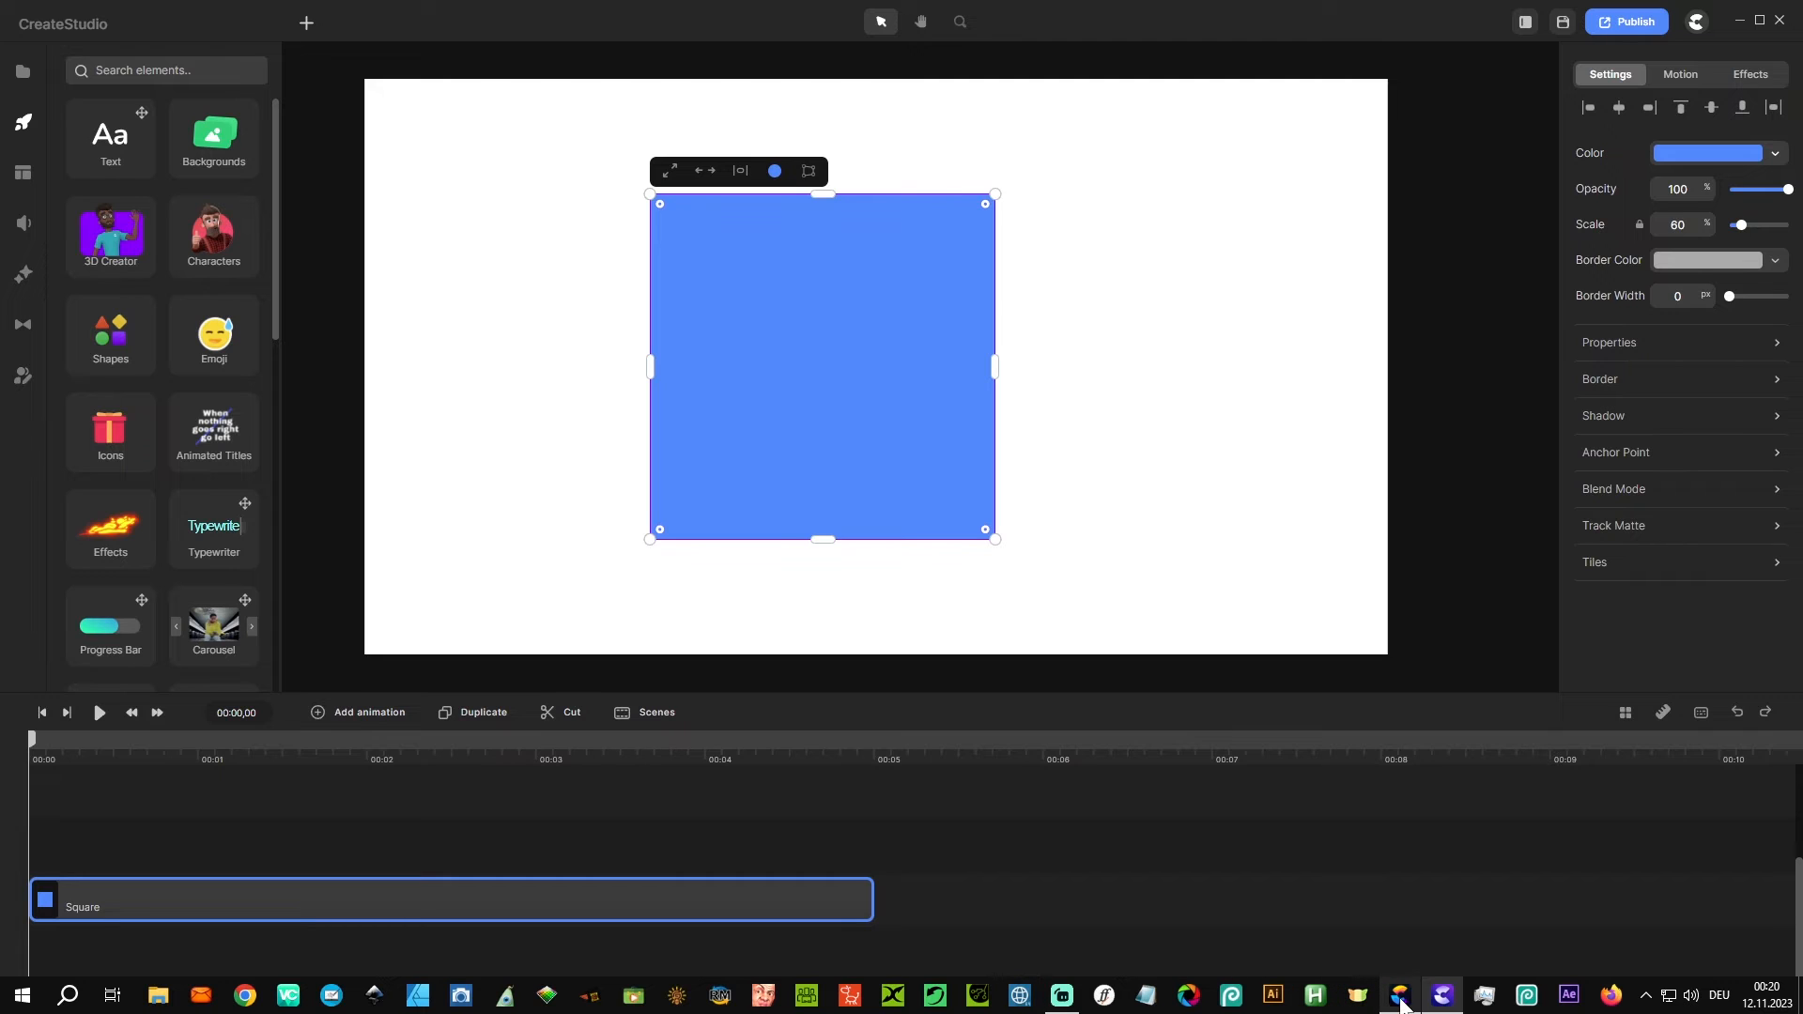
Step: Compare with the CreateStudioPro canvas, return to CreateStudio 3, scale the square to 26%, and move it to the canvas's lower left
{"action": "left_click", "coordinate": [1399, 997]}
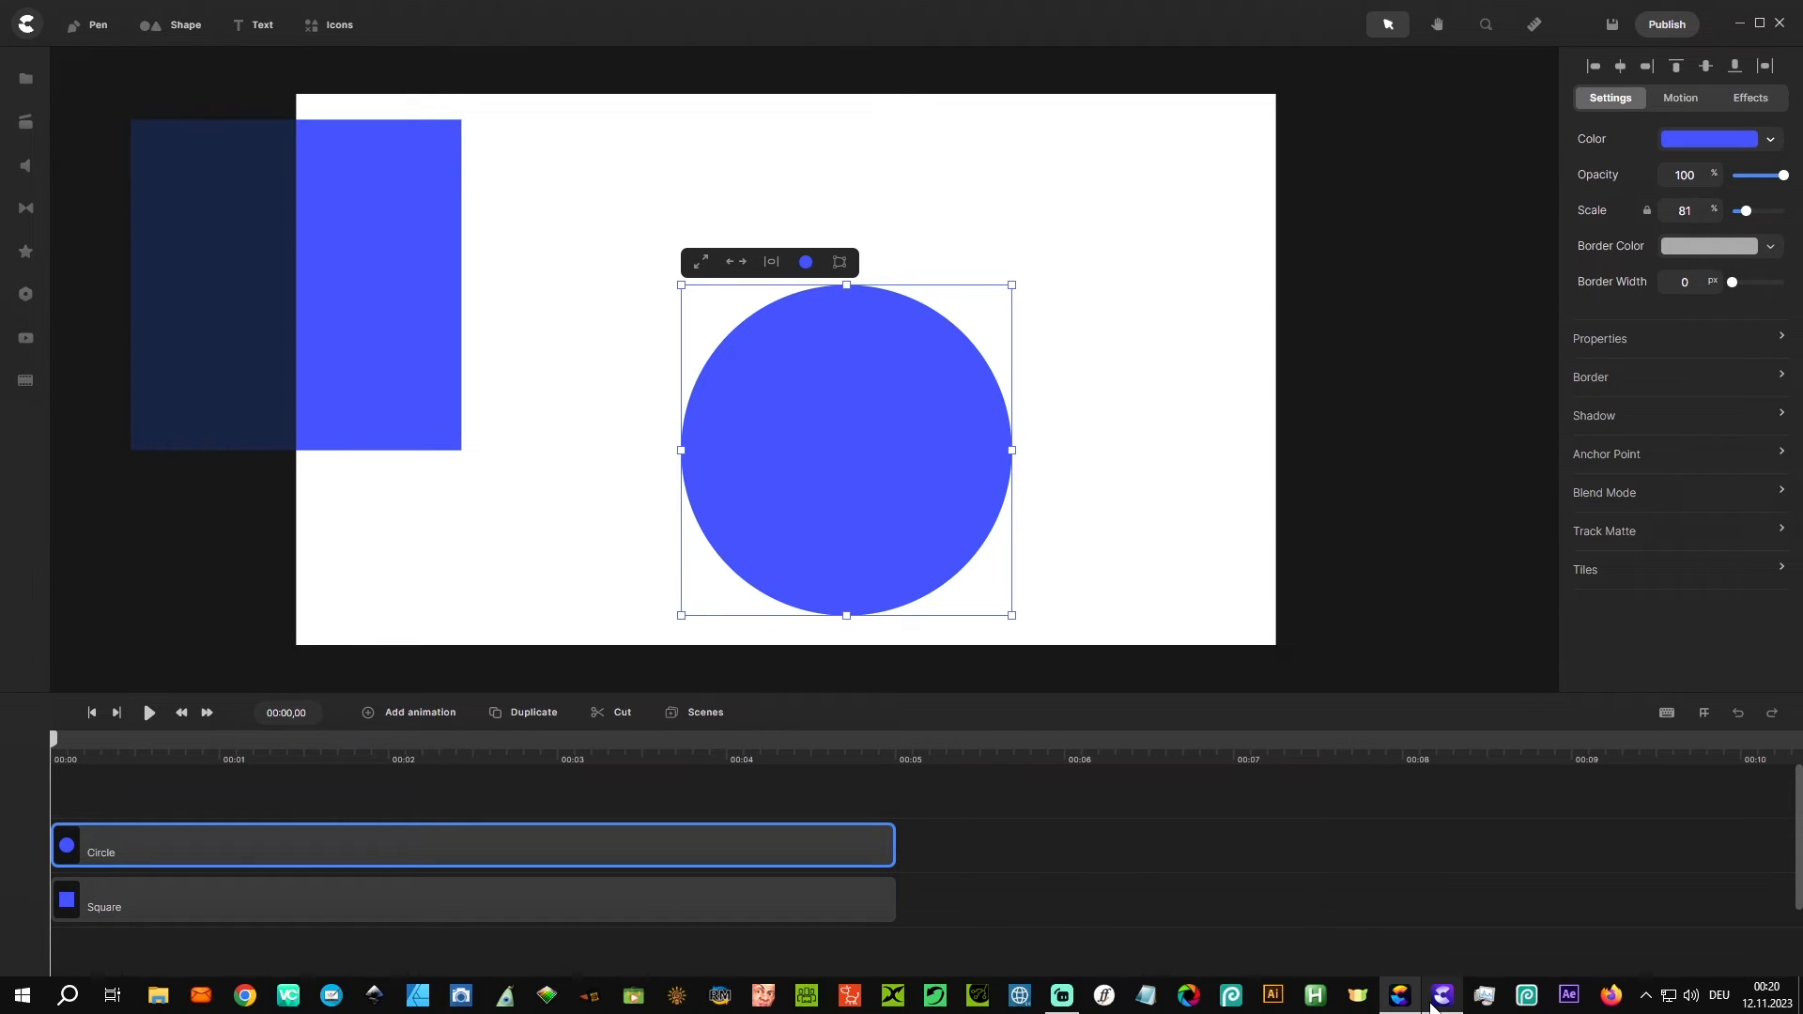
{"action": "left_click", "coordinate": [1442, 999]}
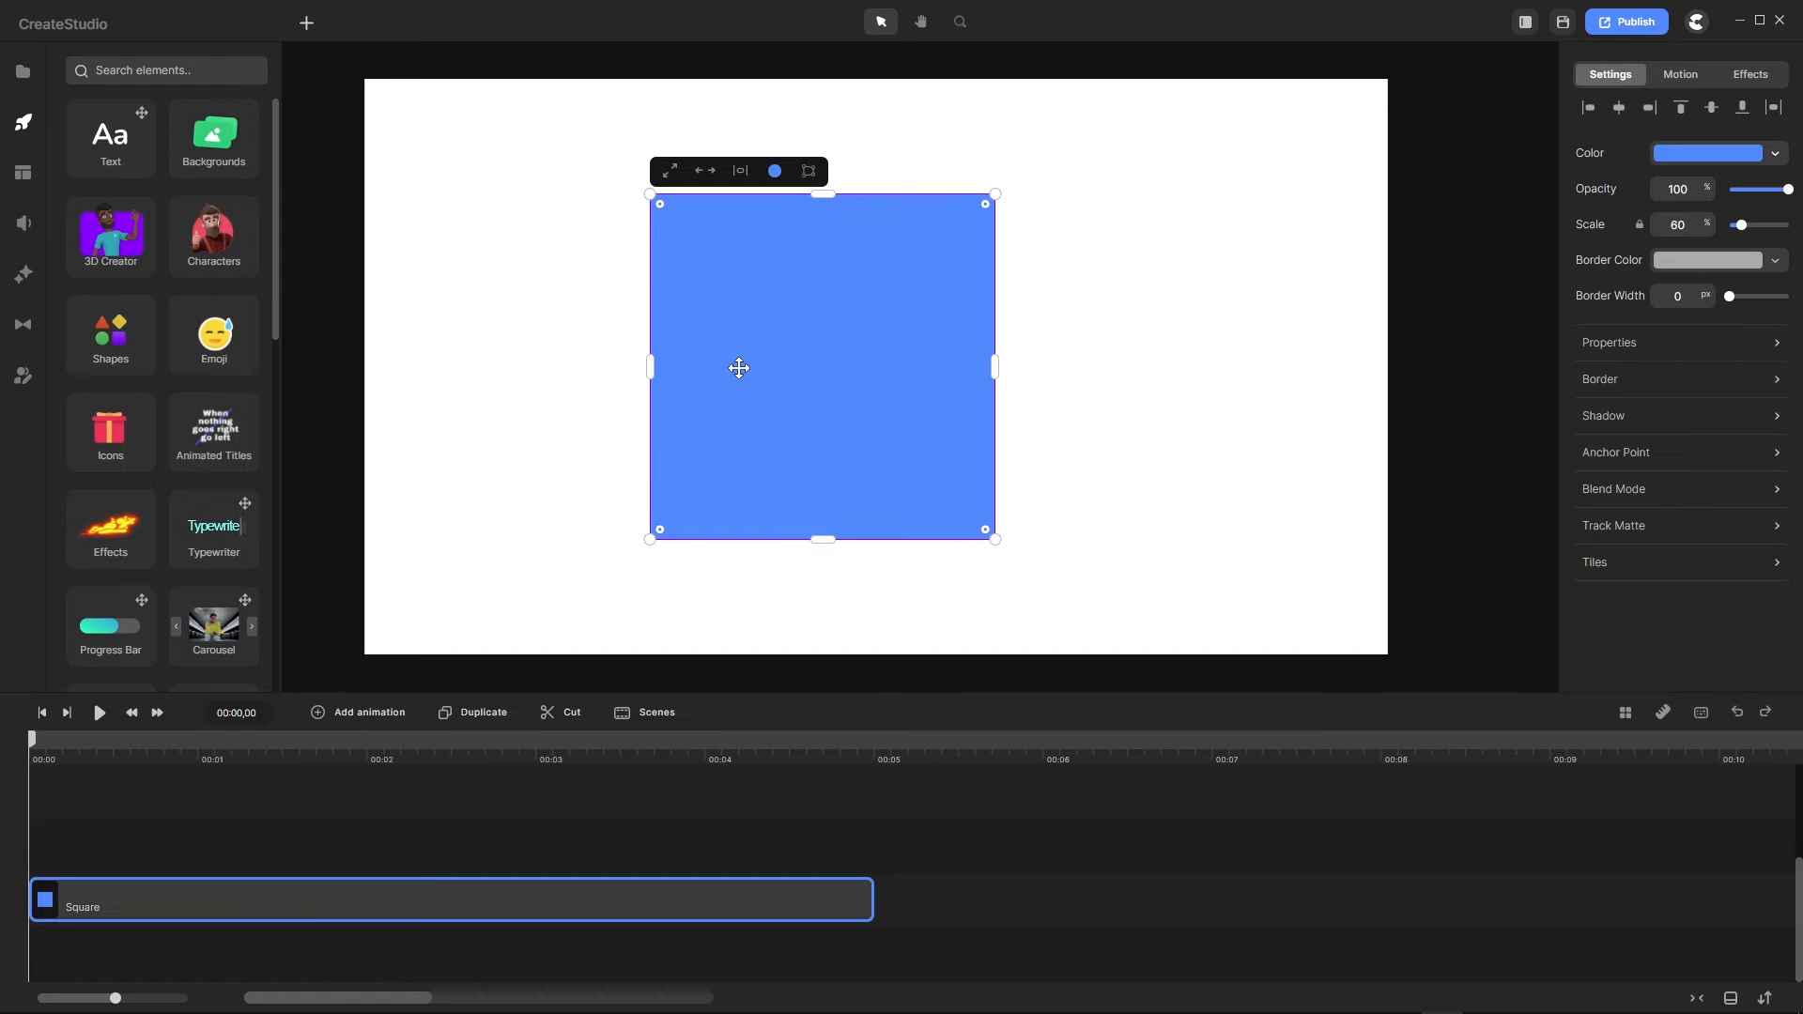
{"action": "left_click_drag", "start_coordinate": [652, 197], "coordinate": [817, 414]}
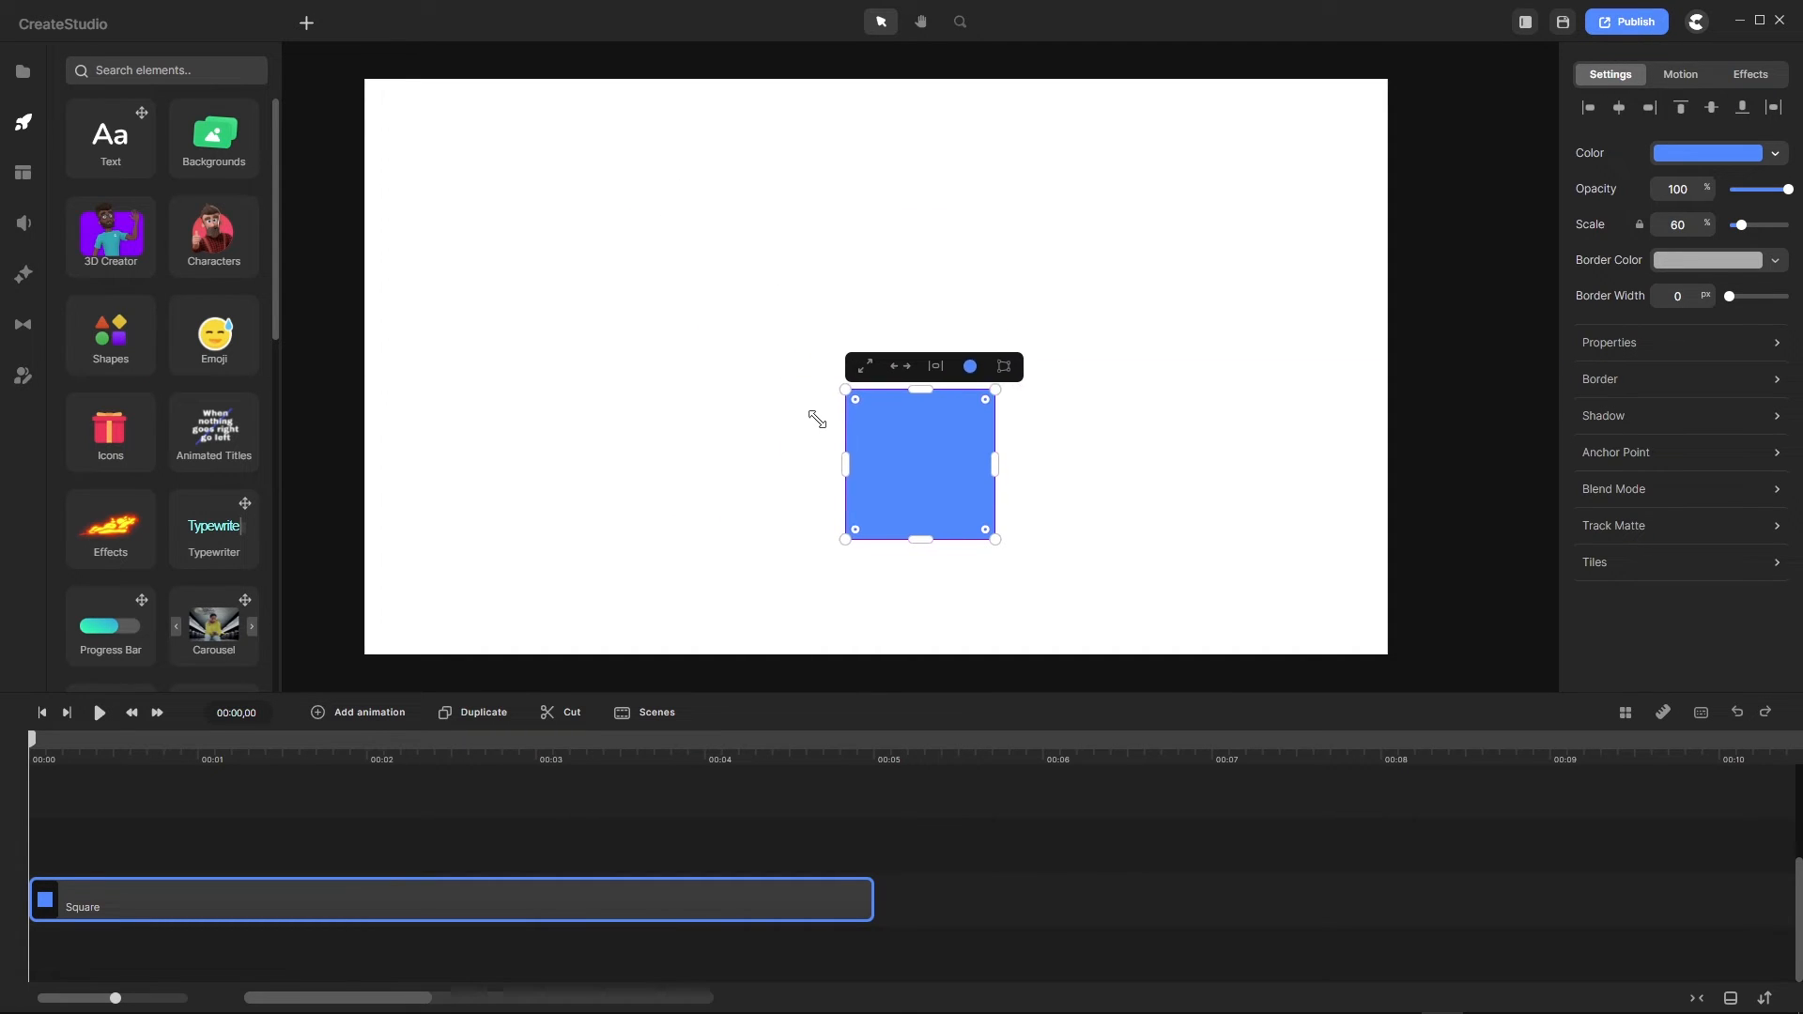
{"action": "left_click_drag", "start_coordinate": [928, 477], "coordinate": [594, 492]}
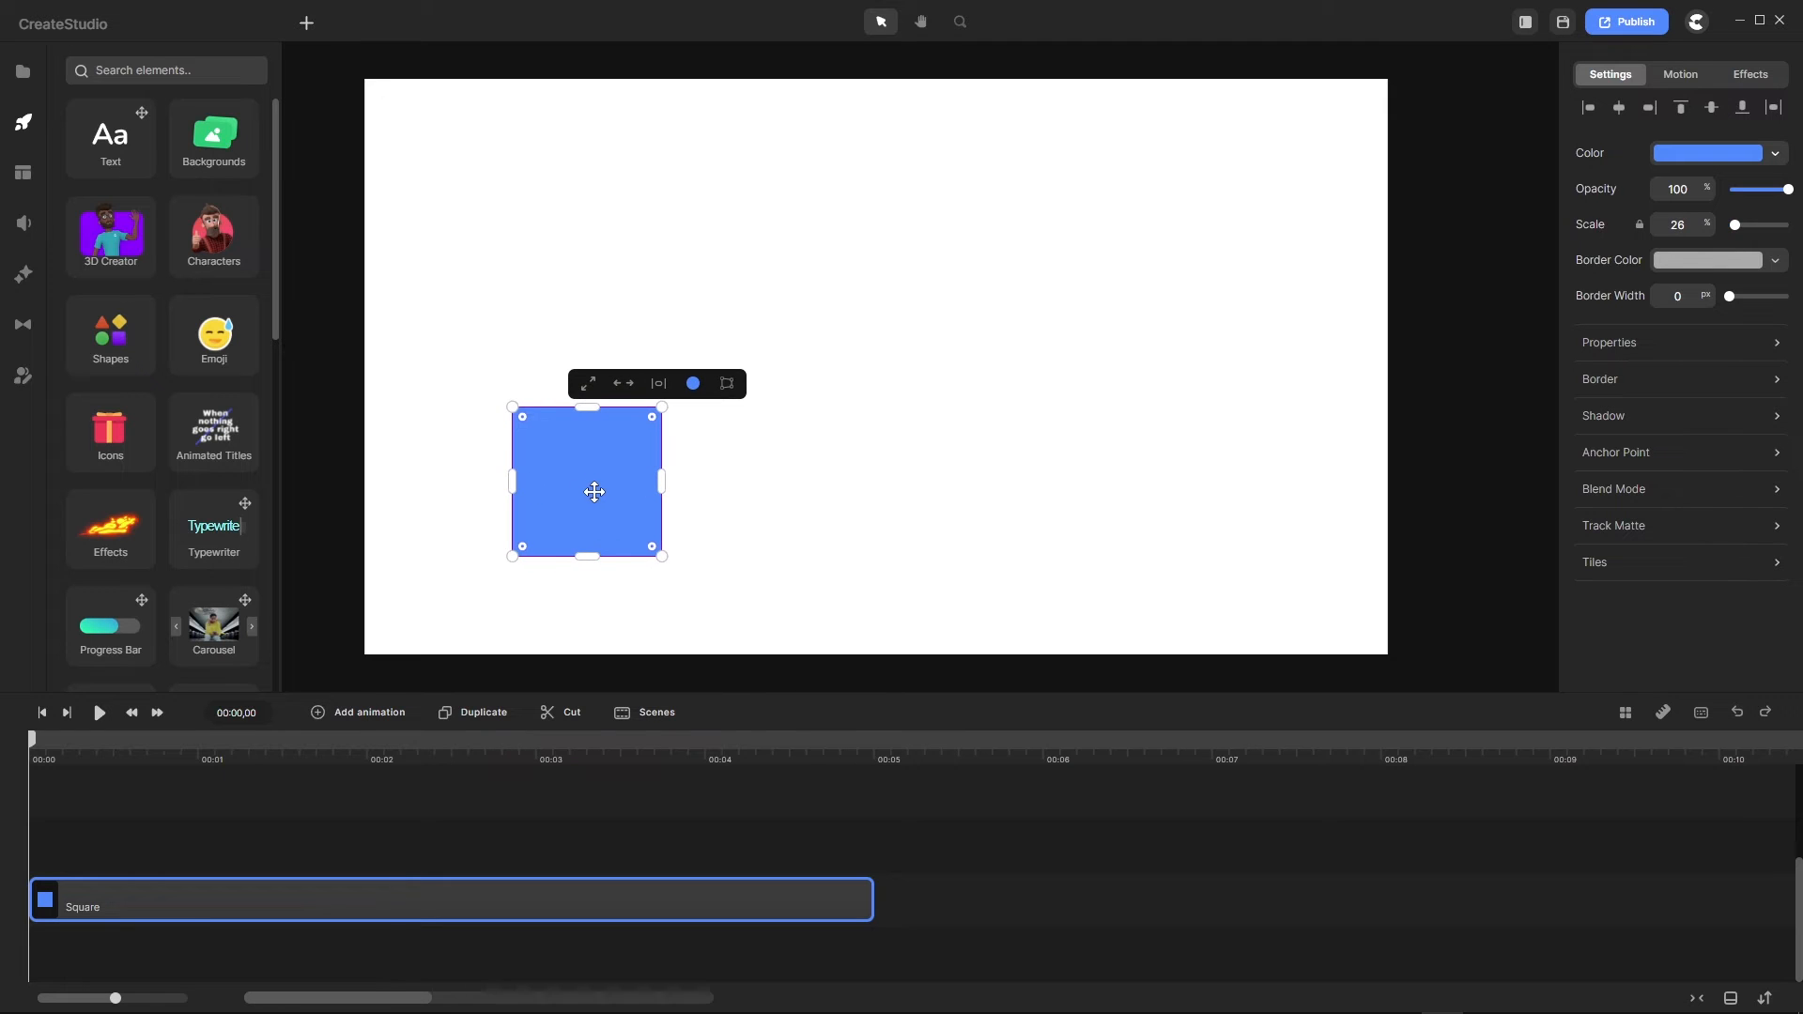
Step: Add a rectangle scaled to 37% right of the square and align both shapes on the canvas's horizontal center line
{"action": "left_click", "coordinate": [303, 24]}
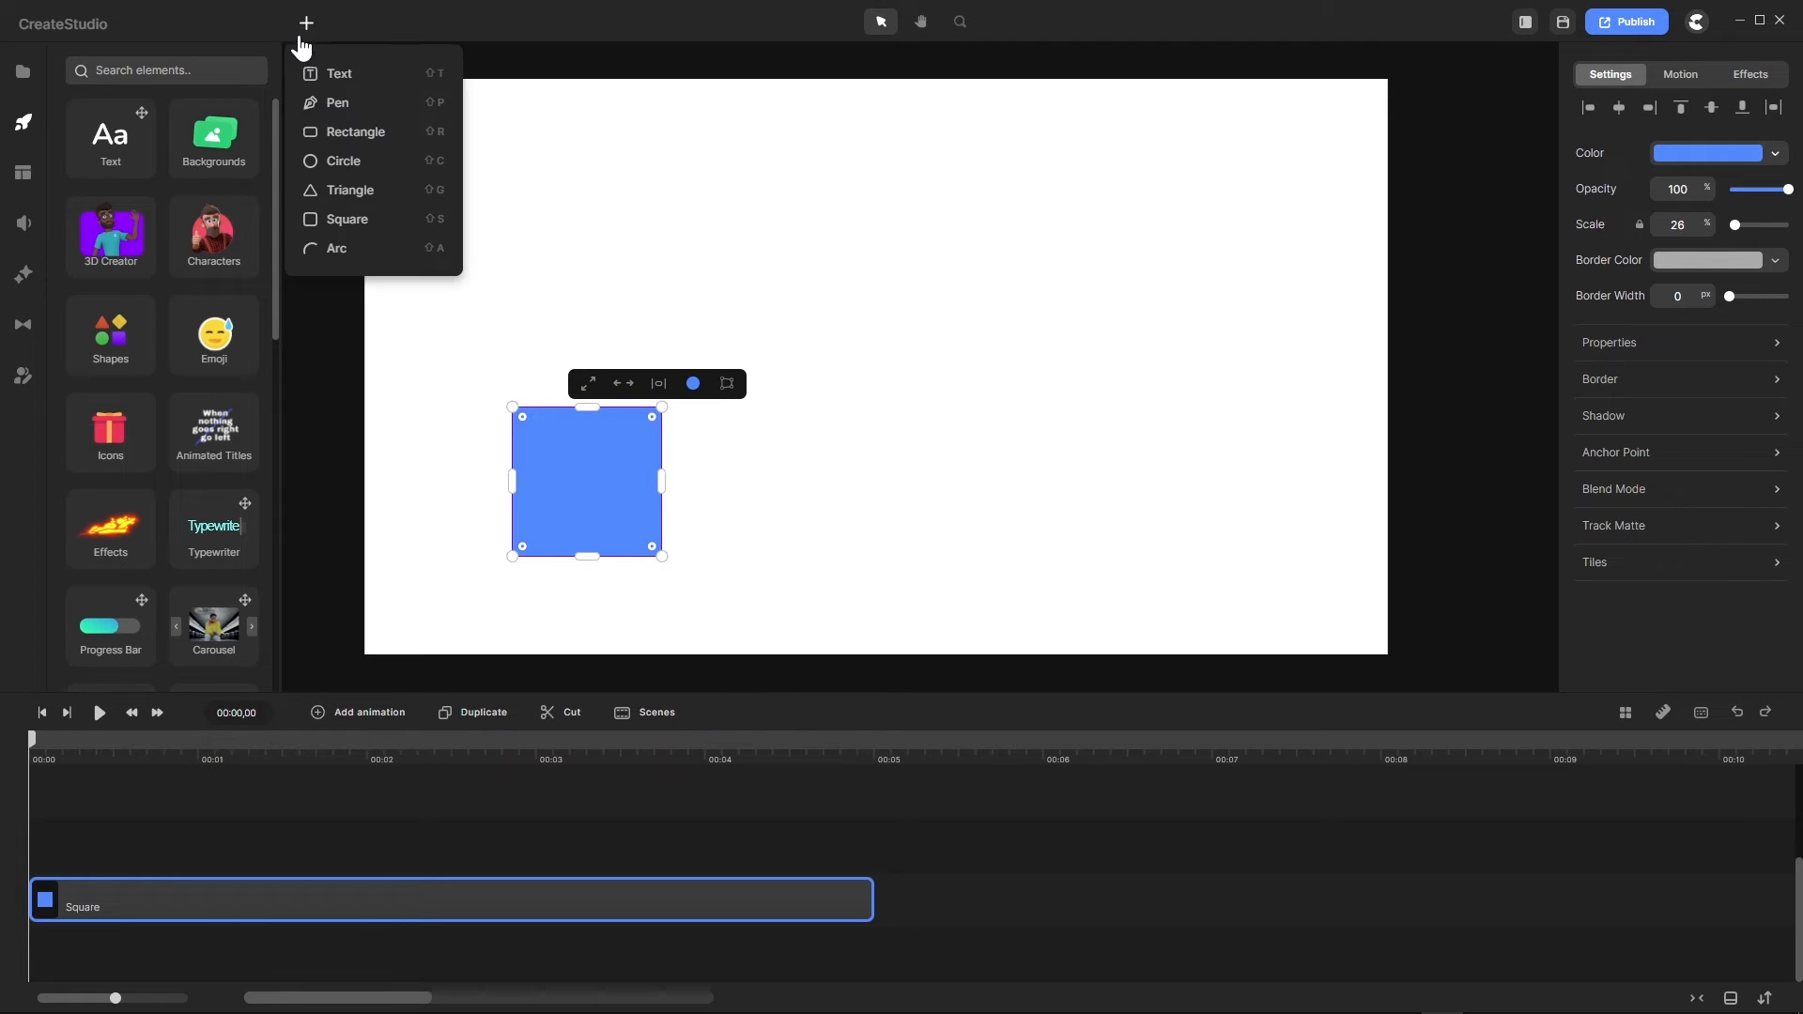
{"action": "left_click", "coordinate": [324, 131]}
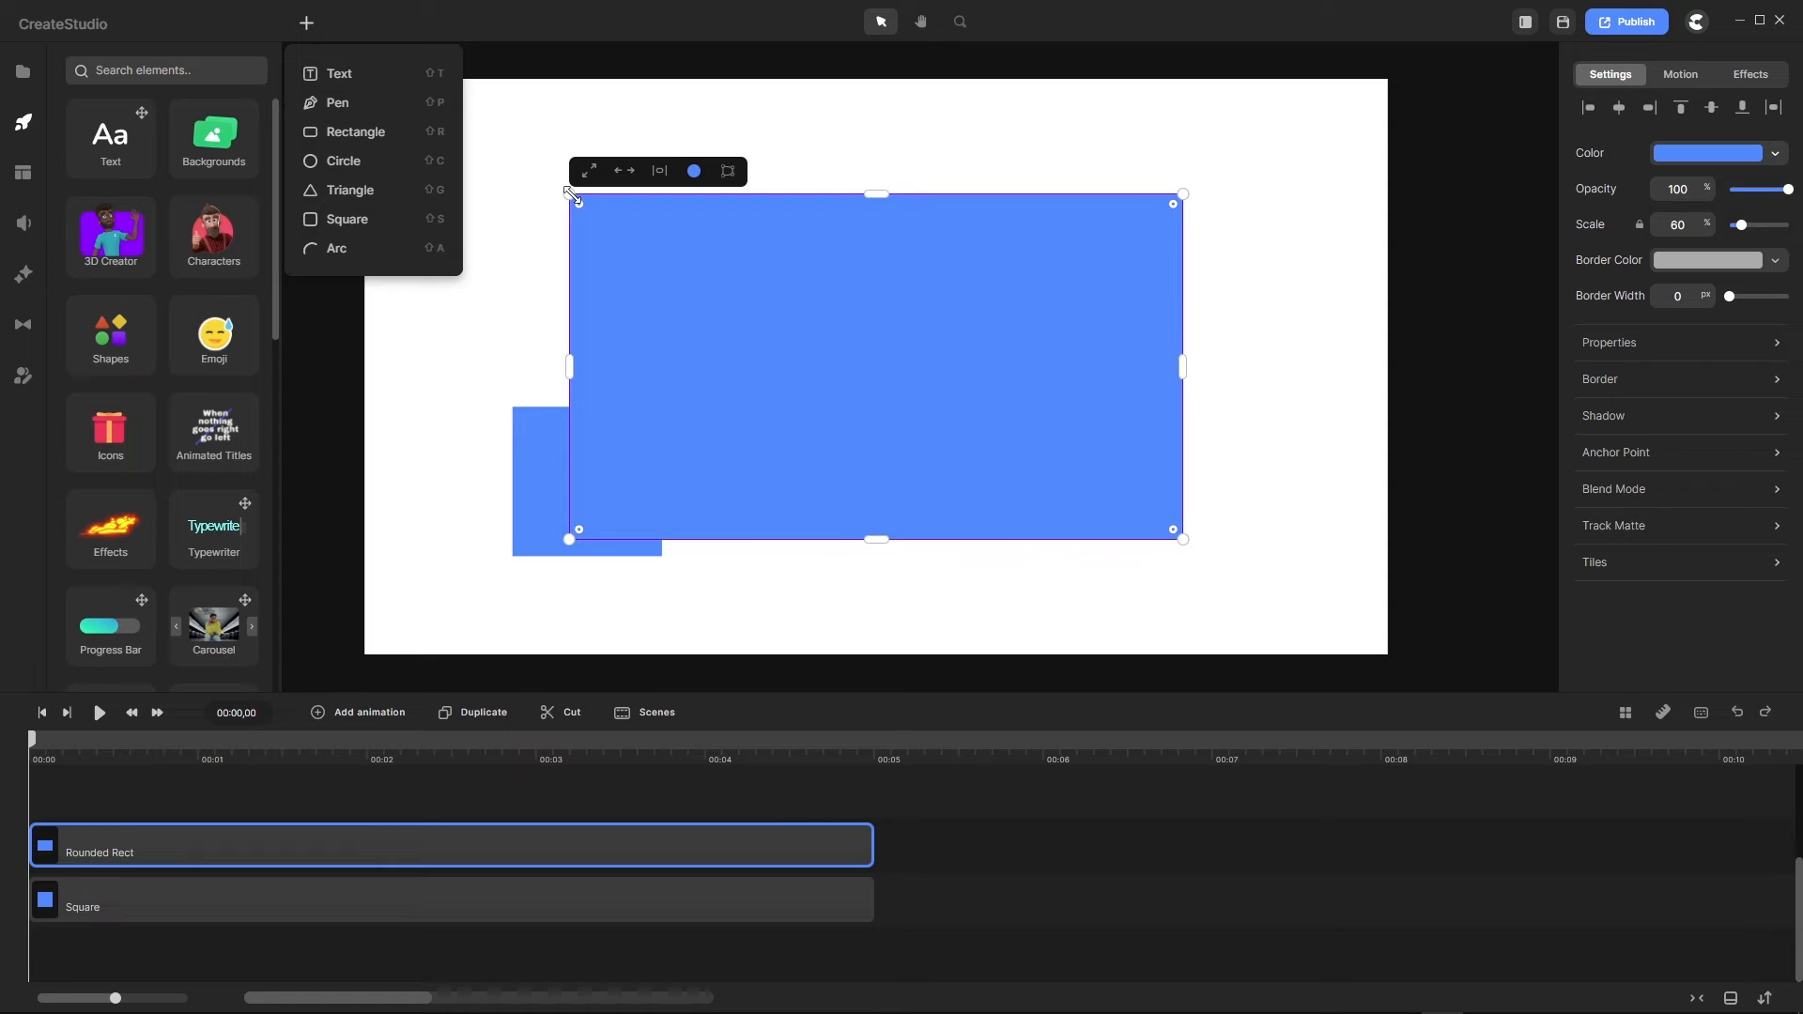
{"action": "left_click_drag", "start_coordinate": [573, 195], "coordinate": [755, 385]}
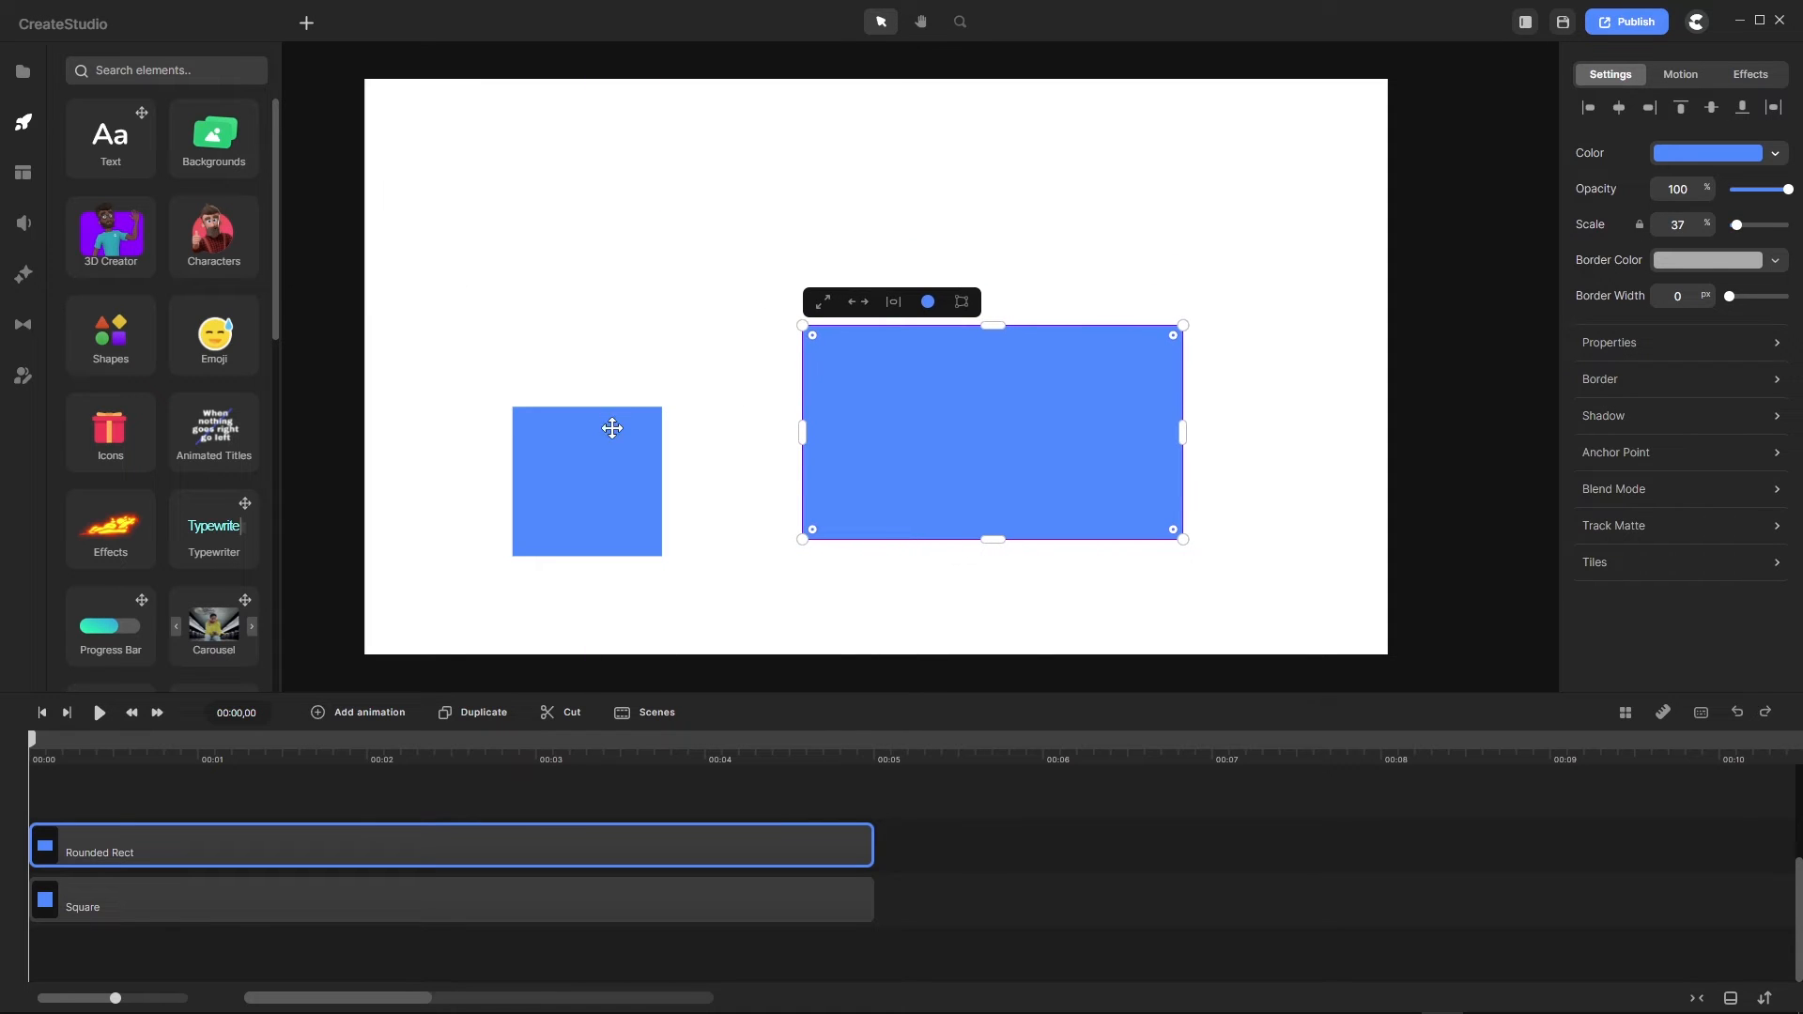
{"action": "left_click_drag", "start_coordinate": [595, 481], "coordinate": [605, 374]}
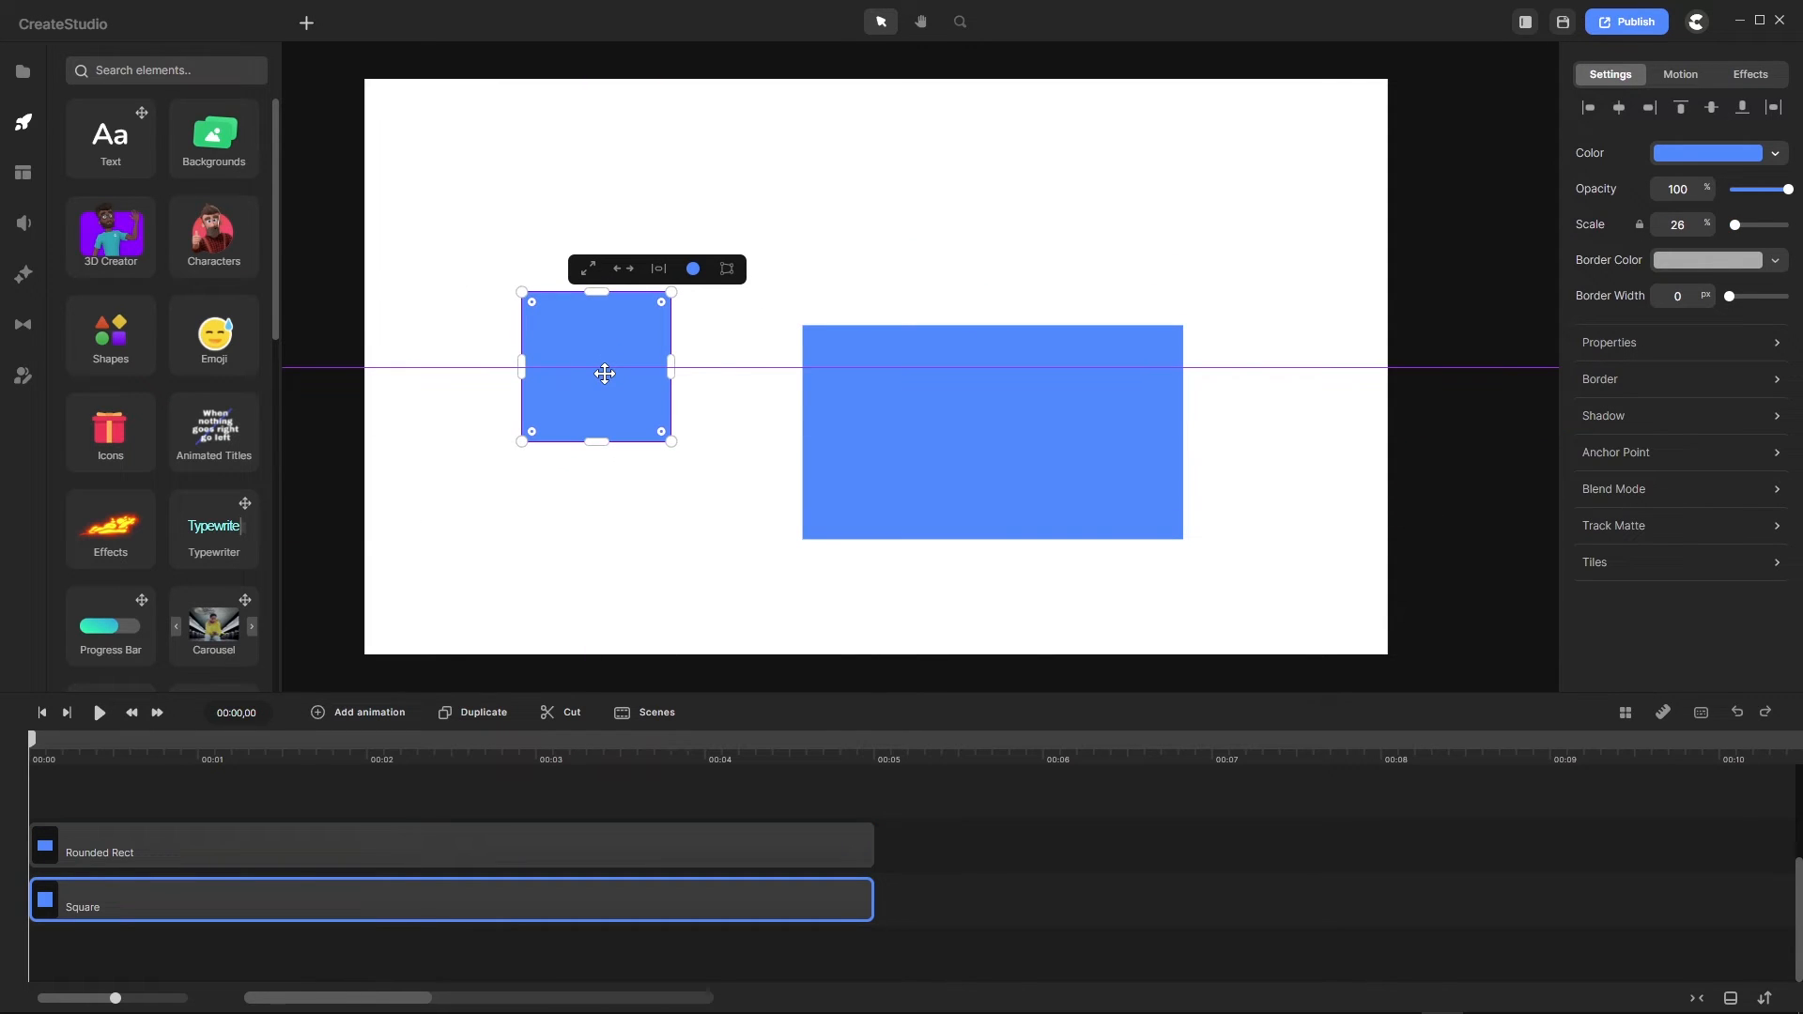
{"action": "left_click_drag", "start_coordinate": [938, 407], "coordinate": [935, 367]}
Step: Switch to CreateStudioPro and delete the circle from the canvas
{"action": "mouse_move", "coordinate": [1258, 986]}
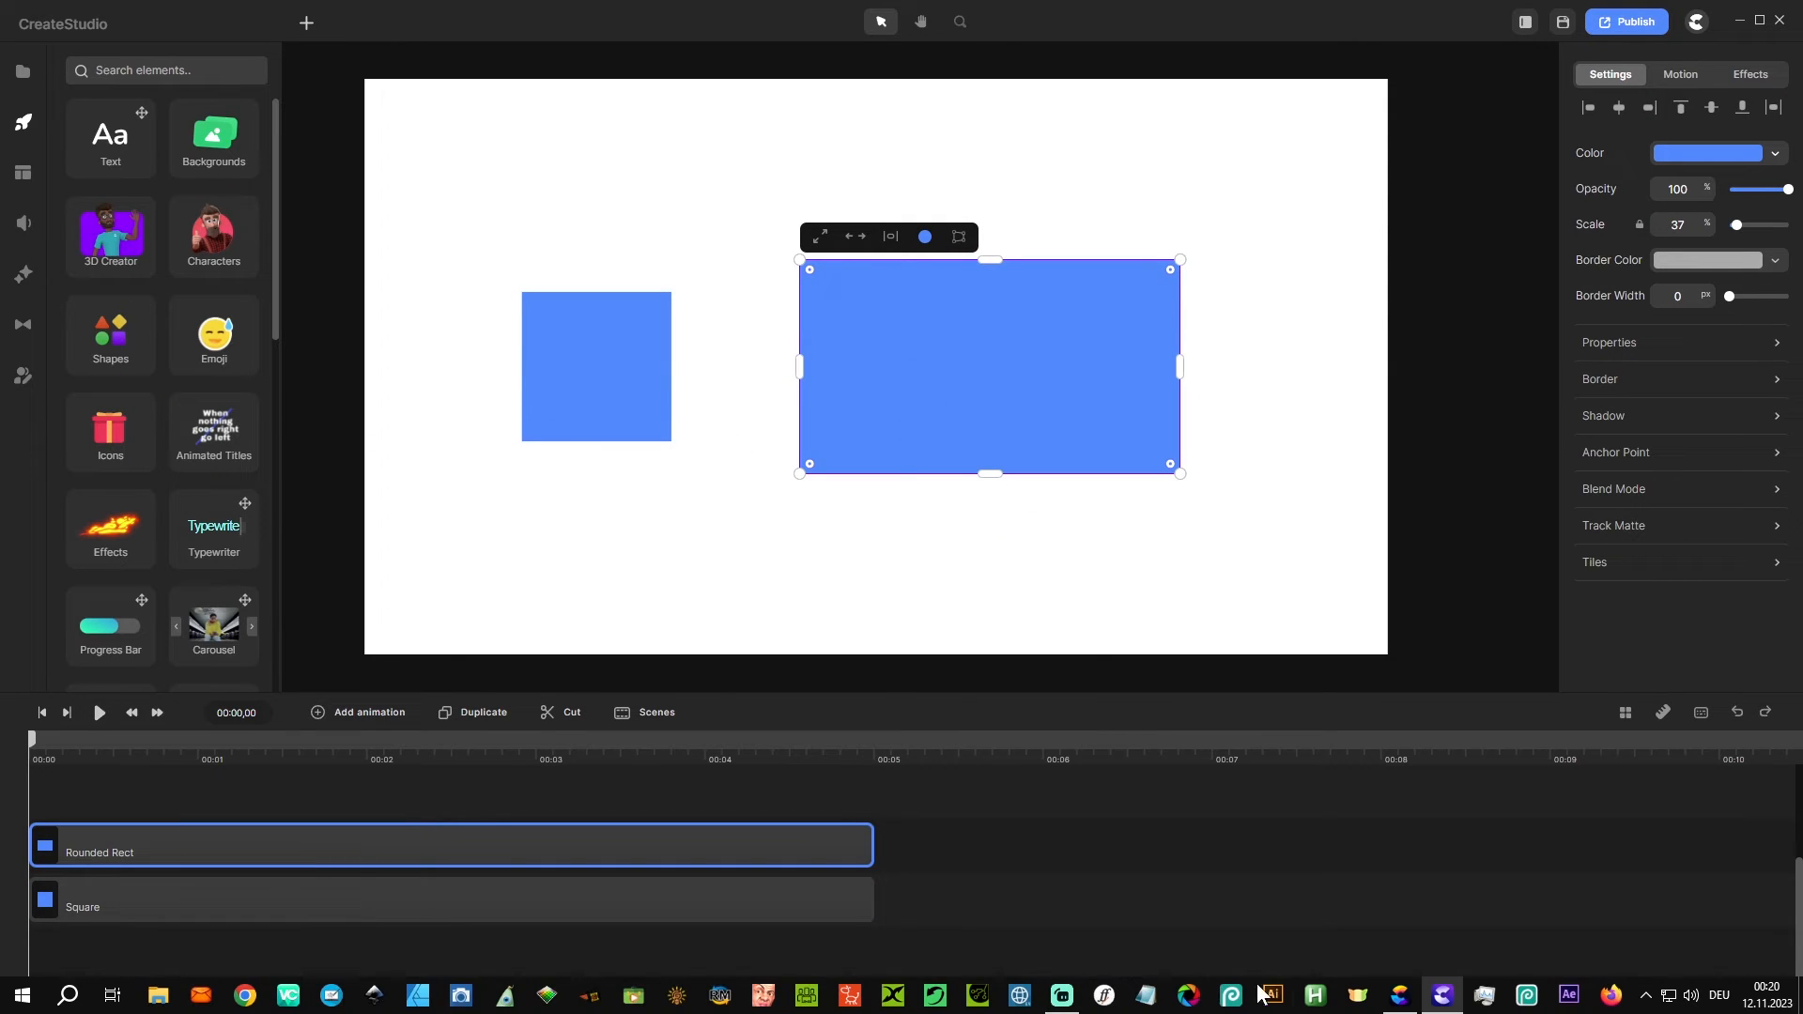
{"action": "left_click", "coordinate": [1400, 1001]}
{"action": "right_click", "coordinate": [852, 451]}
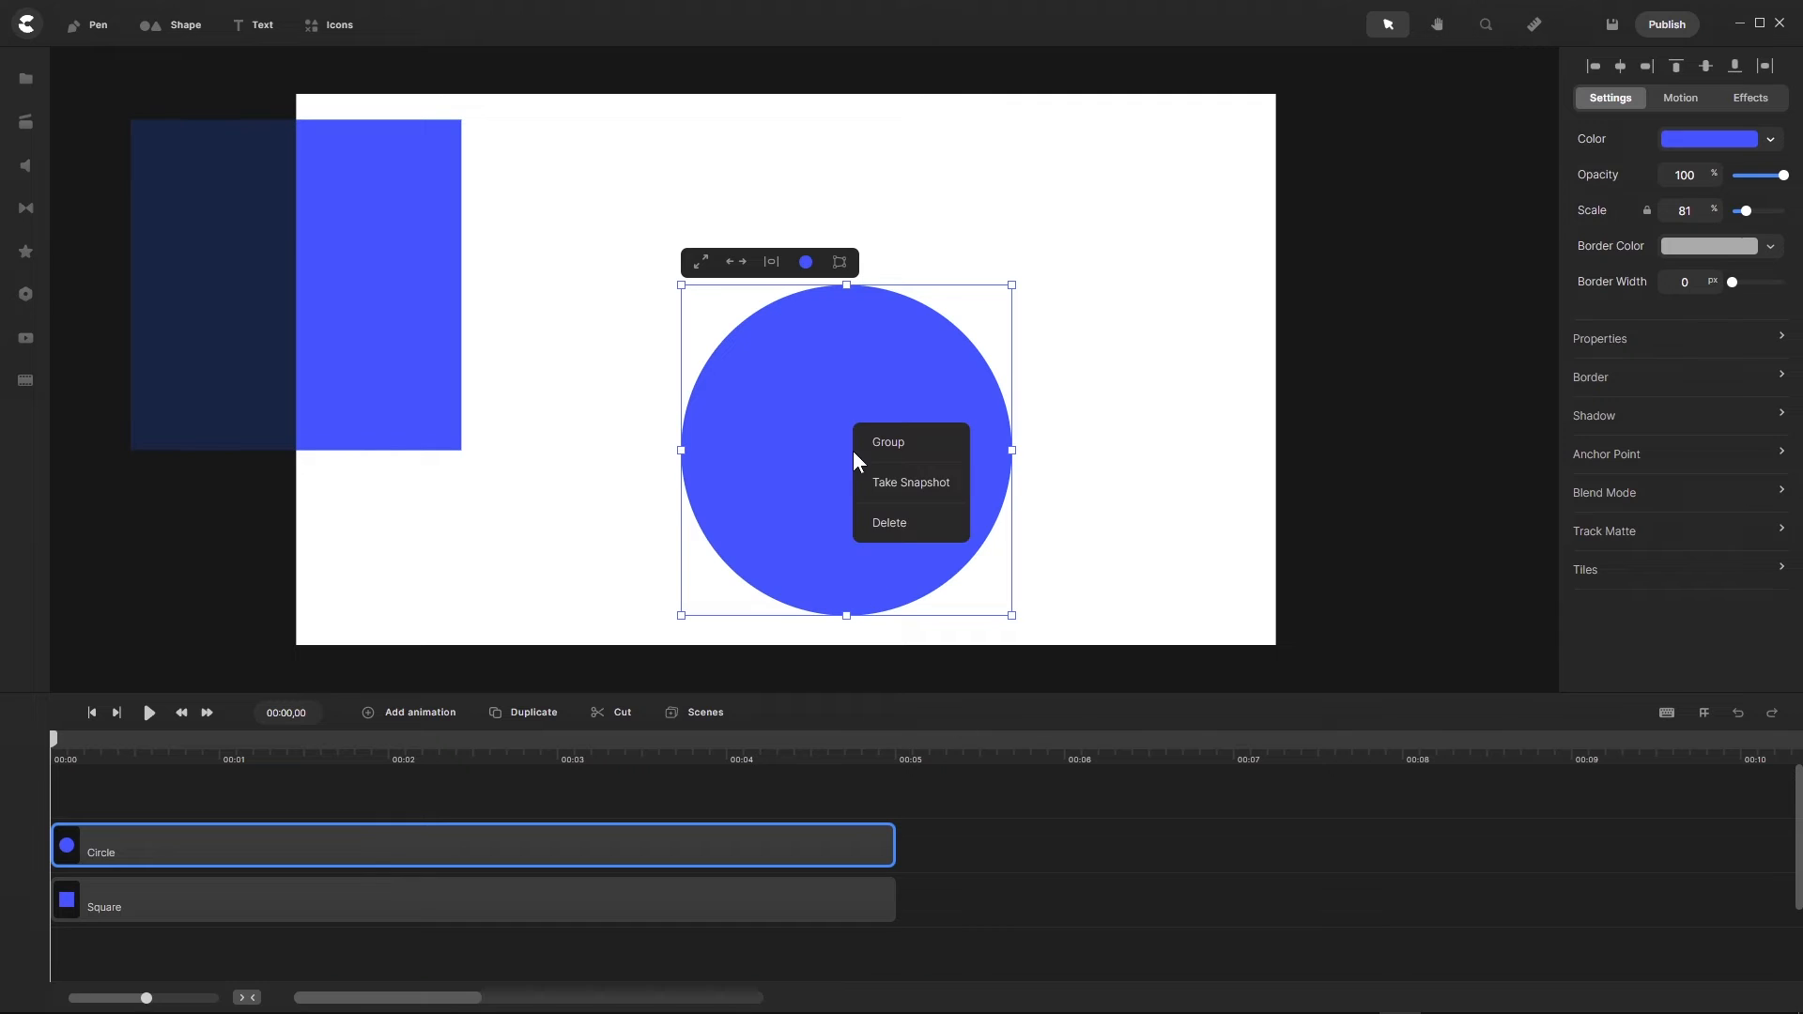
{"action": "left_click", "coordinate": [890, 523]}
Step: Scale the square to 36%, place it in the canvas's left half, and center it vertically on the canvas
{"action": "left_click_drag", "start_coordinate": [390, 306], "coordinate": [631, 314]}
{"action": "left_click_drag", "start_coordinate": [708, 477], "coordinate": [594, 321]}
{"action": "left_click_drag", "start_coordinate": [484, 246], "coordinate": [504, 400]}
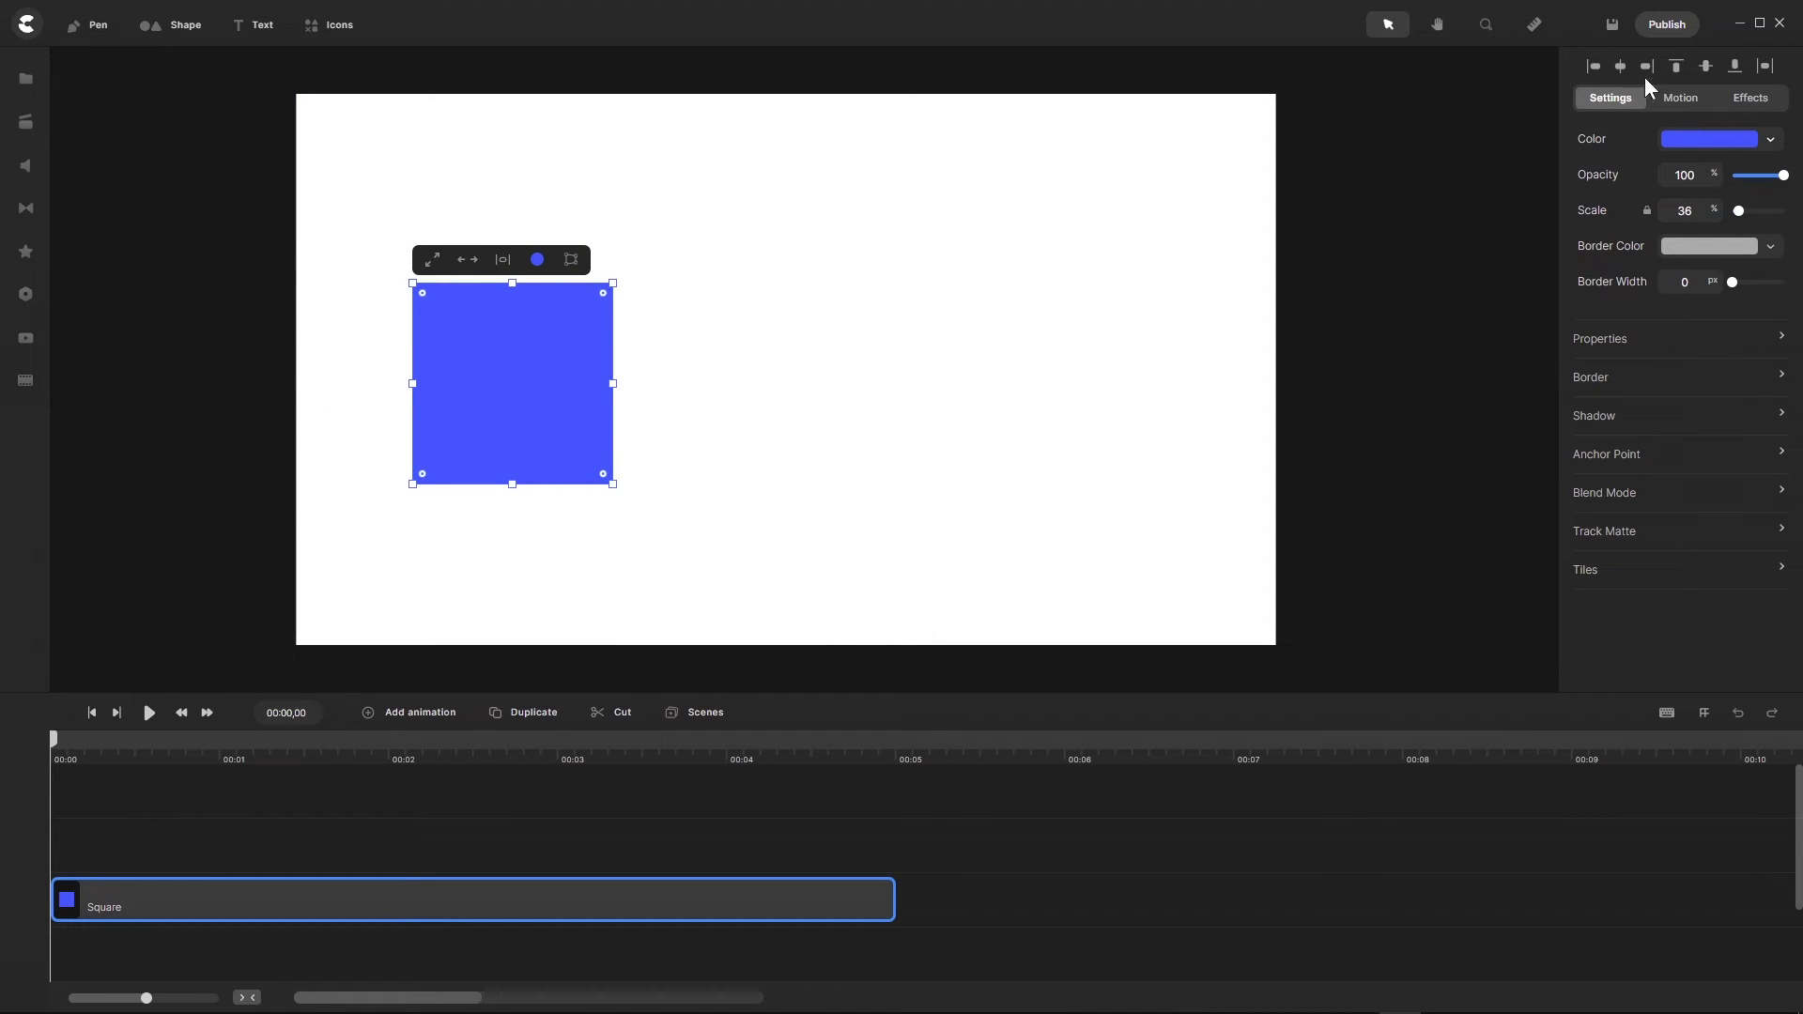
{"action": "left_click", "coordinate": [1705, 66]}
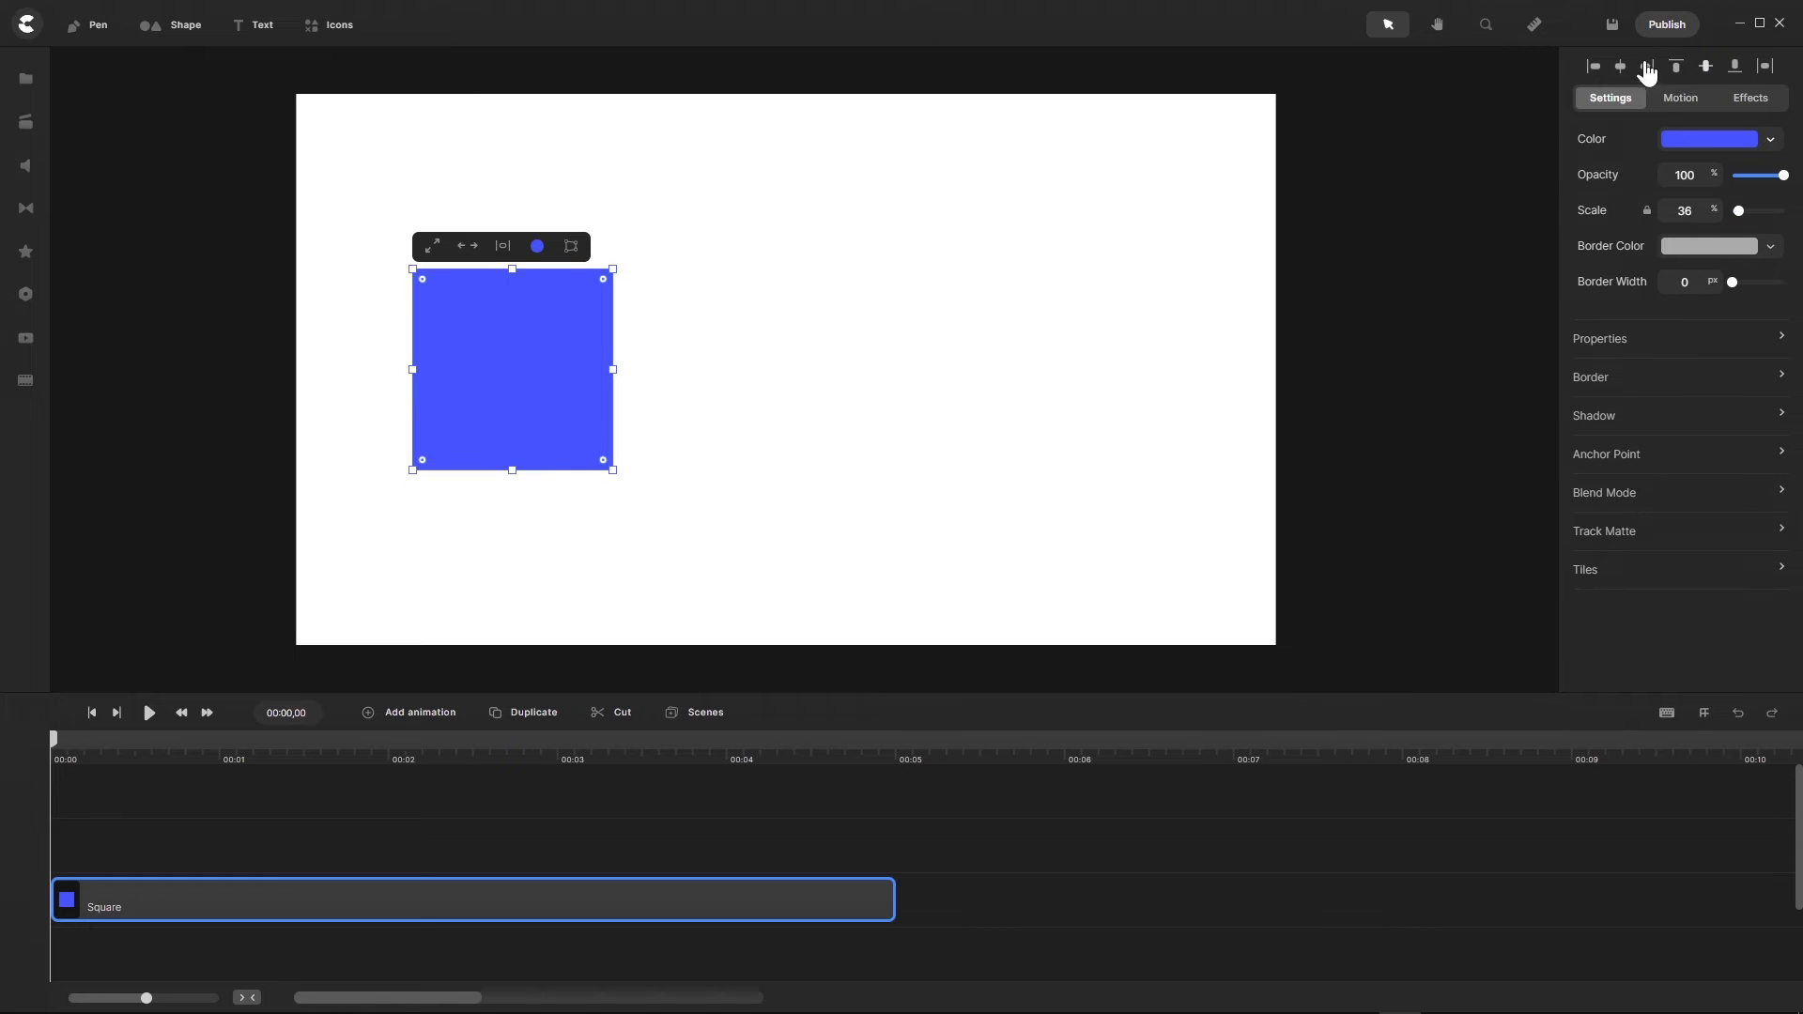
Step: Add a rectangle, scale it to 43%, and place it right of the square, level with the square's center
{"action": "left_click", "coordinate": [143, 28]}
{"action": "left_click", "coordinate": [164, 129]}
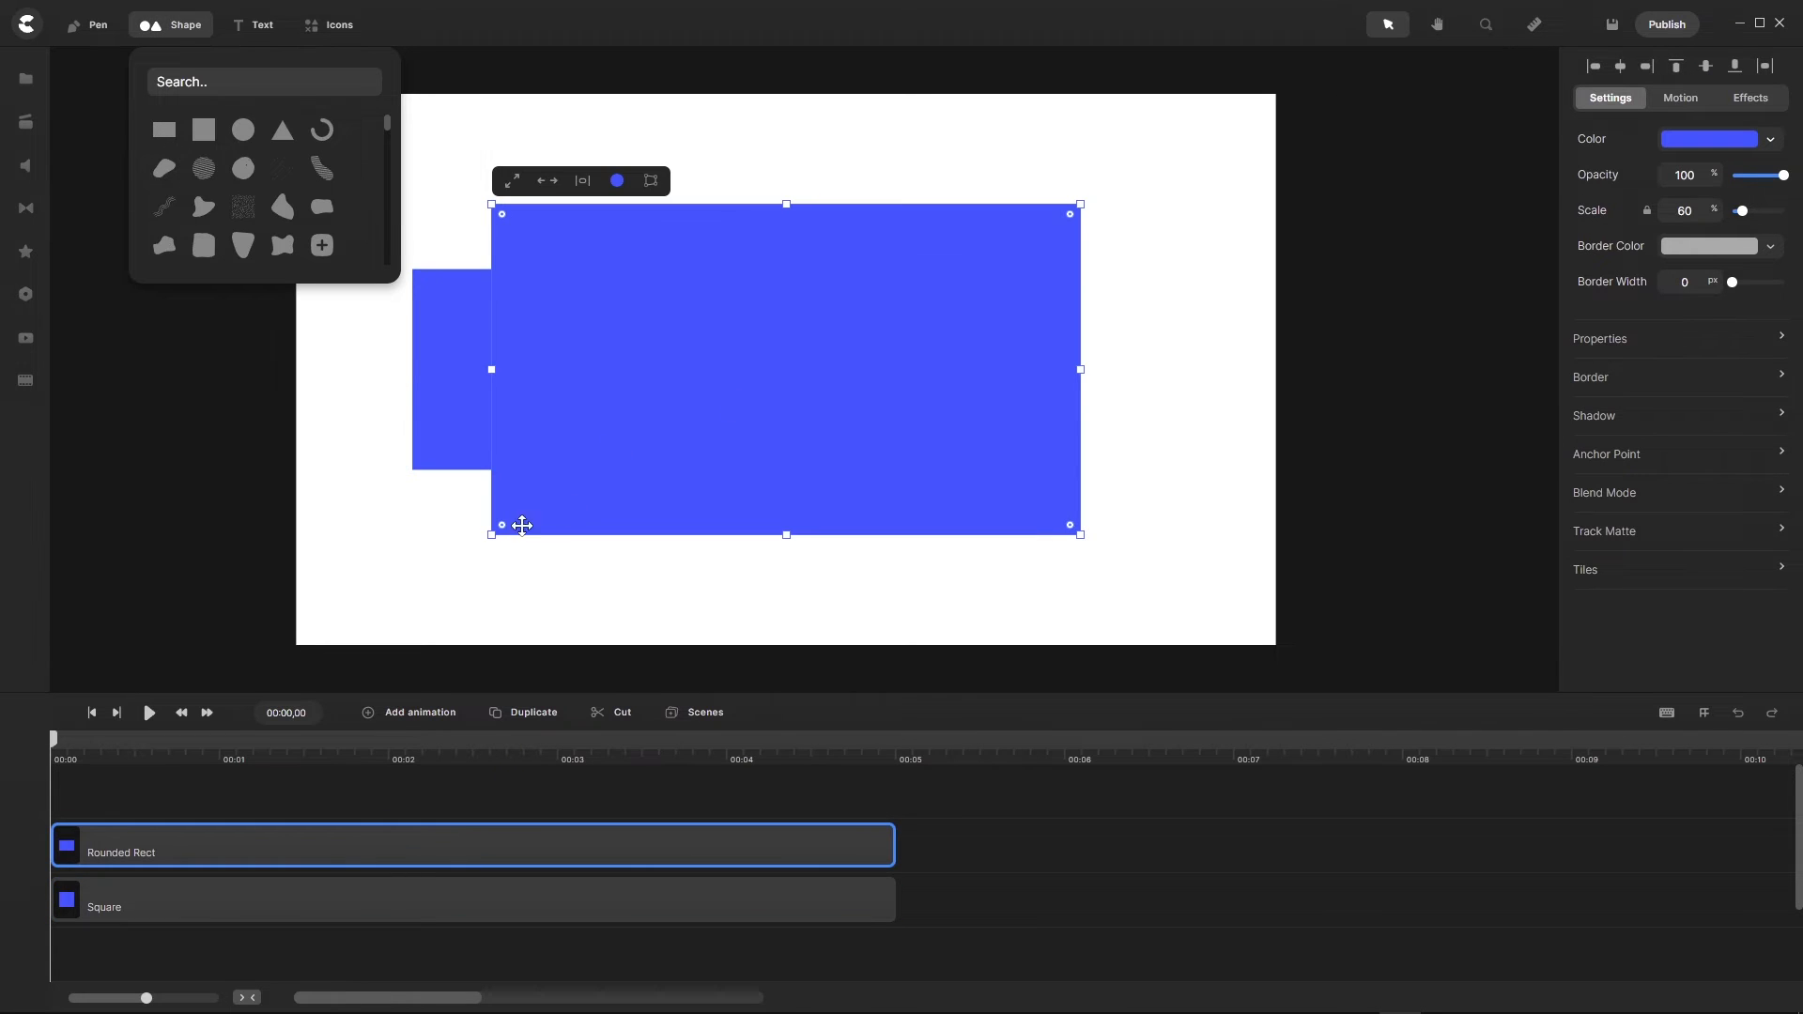
{"action": "left_click_drag", "start_coordinate": [493, 538], "coordinate": [656, 438]}
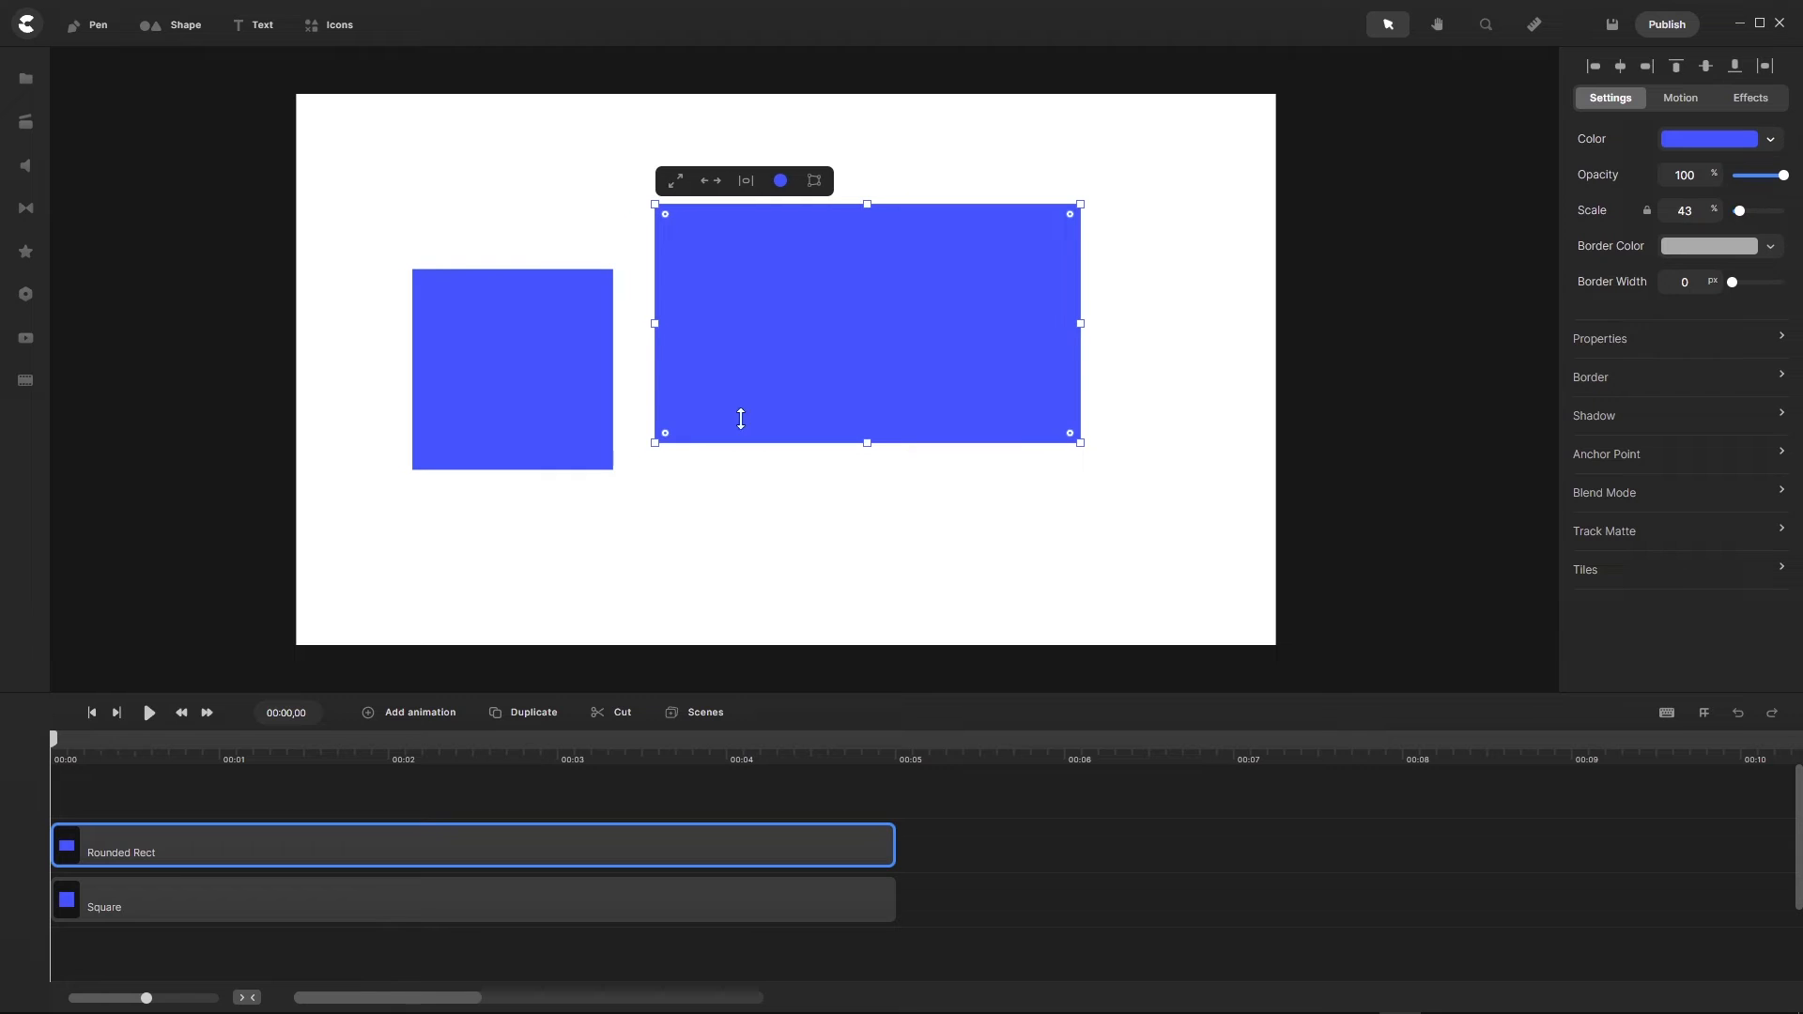
{"action": "left_click_drag", "start_coordinate": [841, 326], "coordinate": [910, 370]}
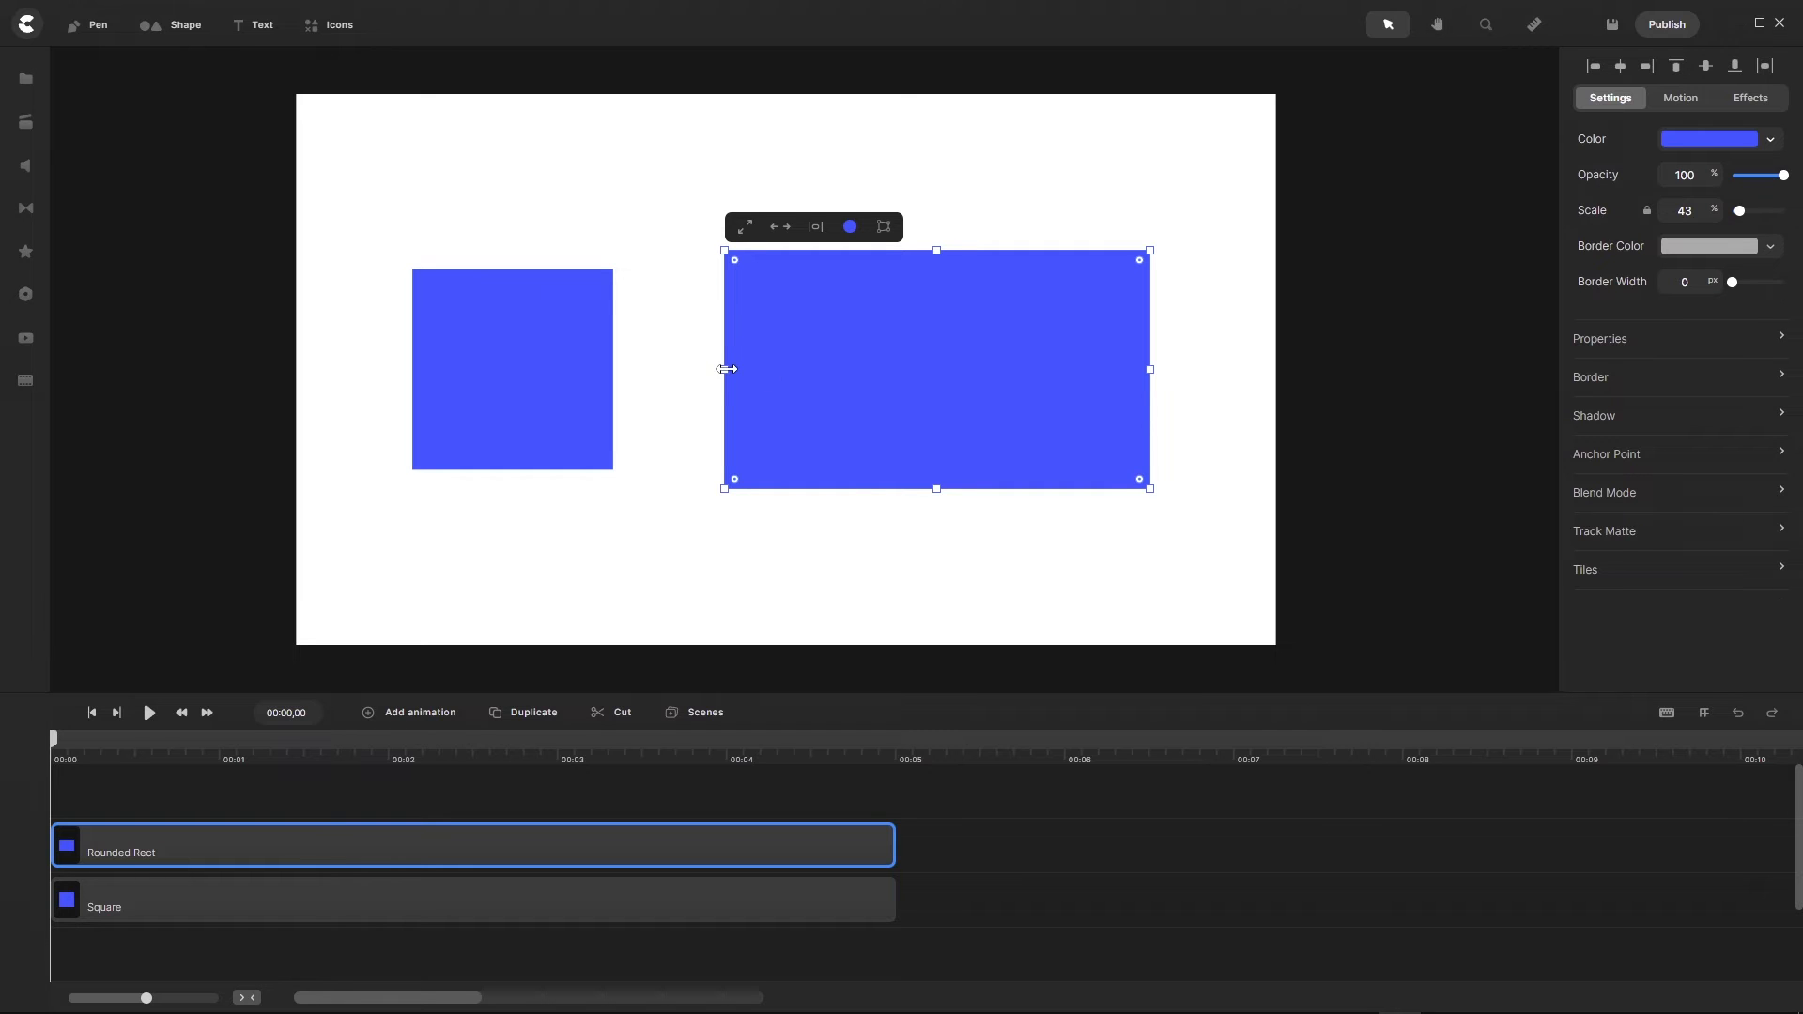
Step: Narrow the rectangle and the square from both sides and move both toward the canvas's left edge
{"action": "mouse_move", "coordinate": [728, 369]}
{"action": "left_mouse_down"}
{"action": "mouse_move", "coordinate": [982, 372]}
{"action": "mouse_move", "coordinate": [763, 374]}
{"action": "left_mouse_up"}
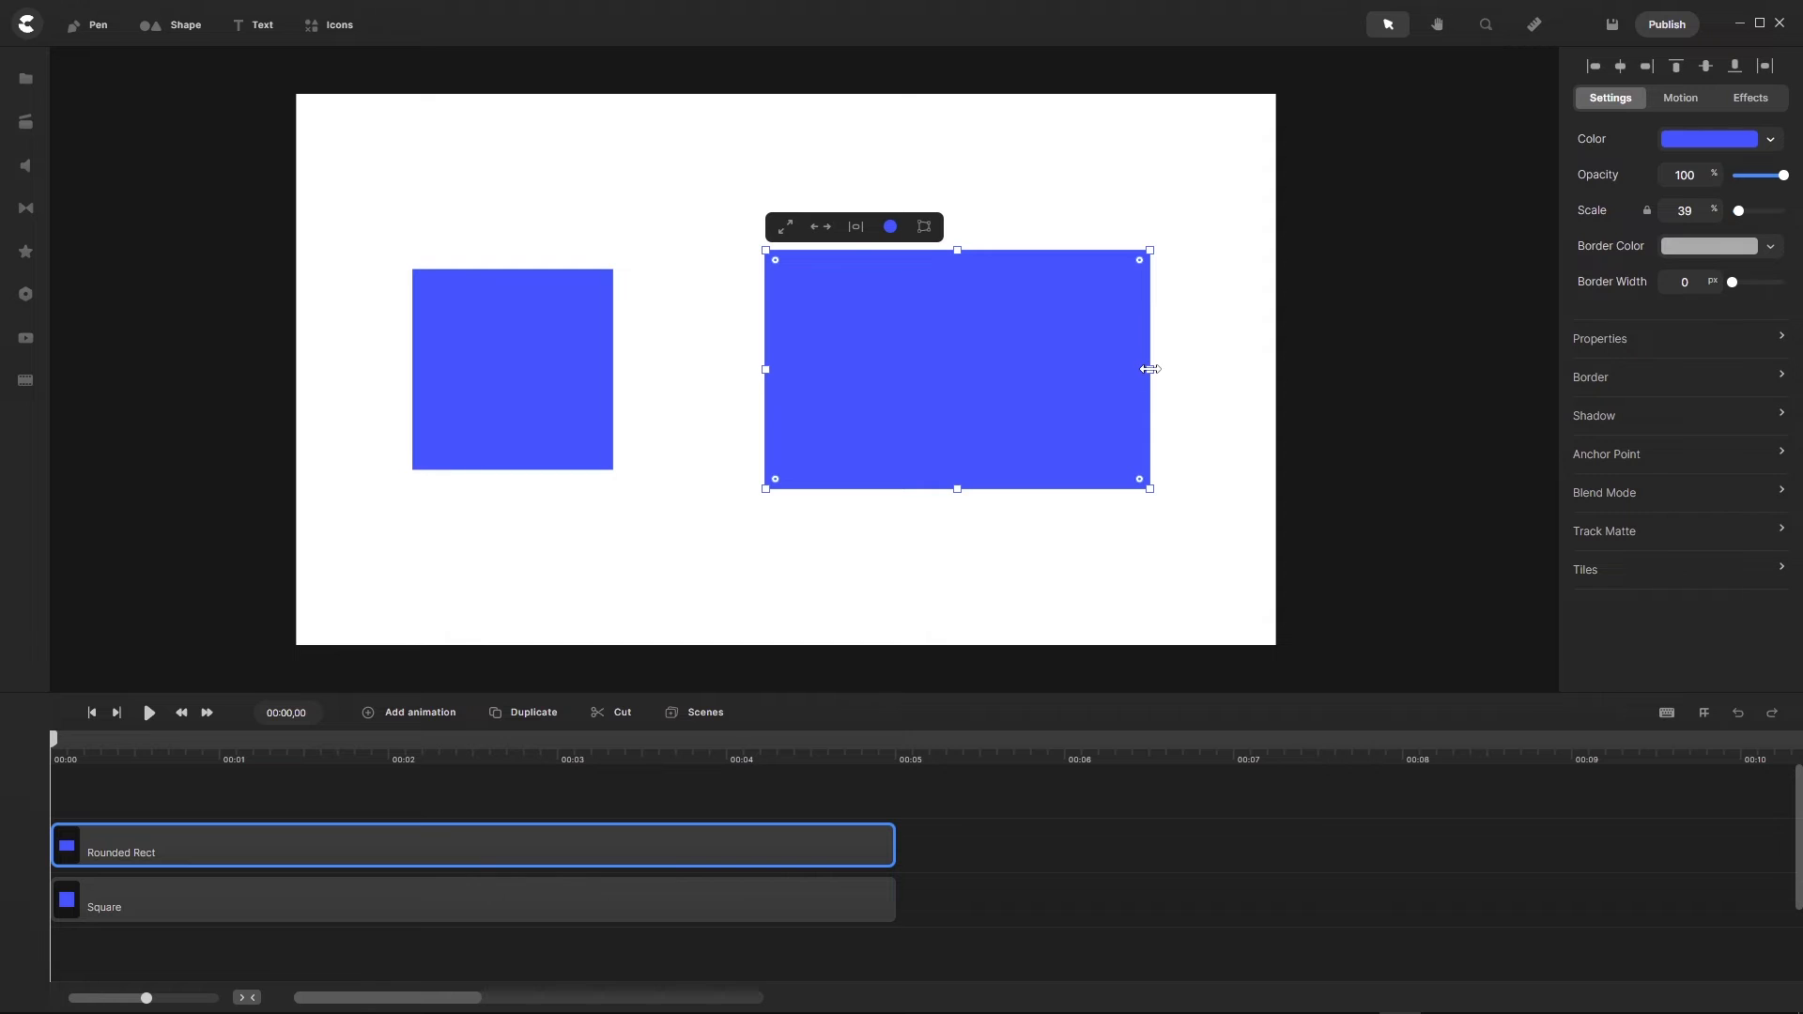
{"action": "left_click_drag", "start_coordinate": [1149, 369], "coordinate": [981, 369]}
{"action": "left_click", "coordinate": [529, 374]}
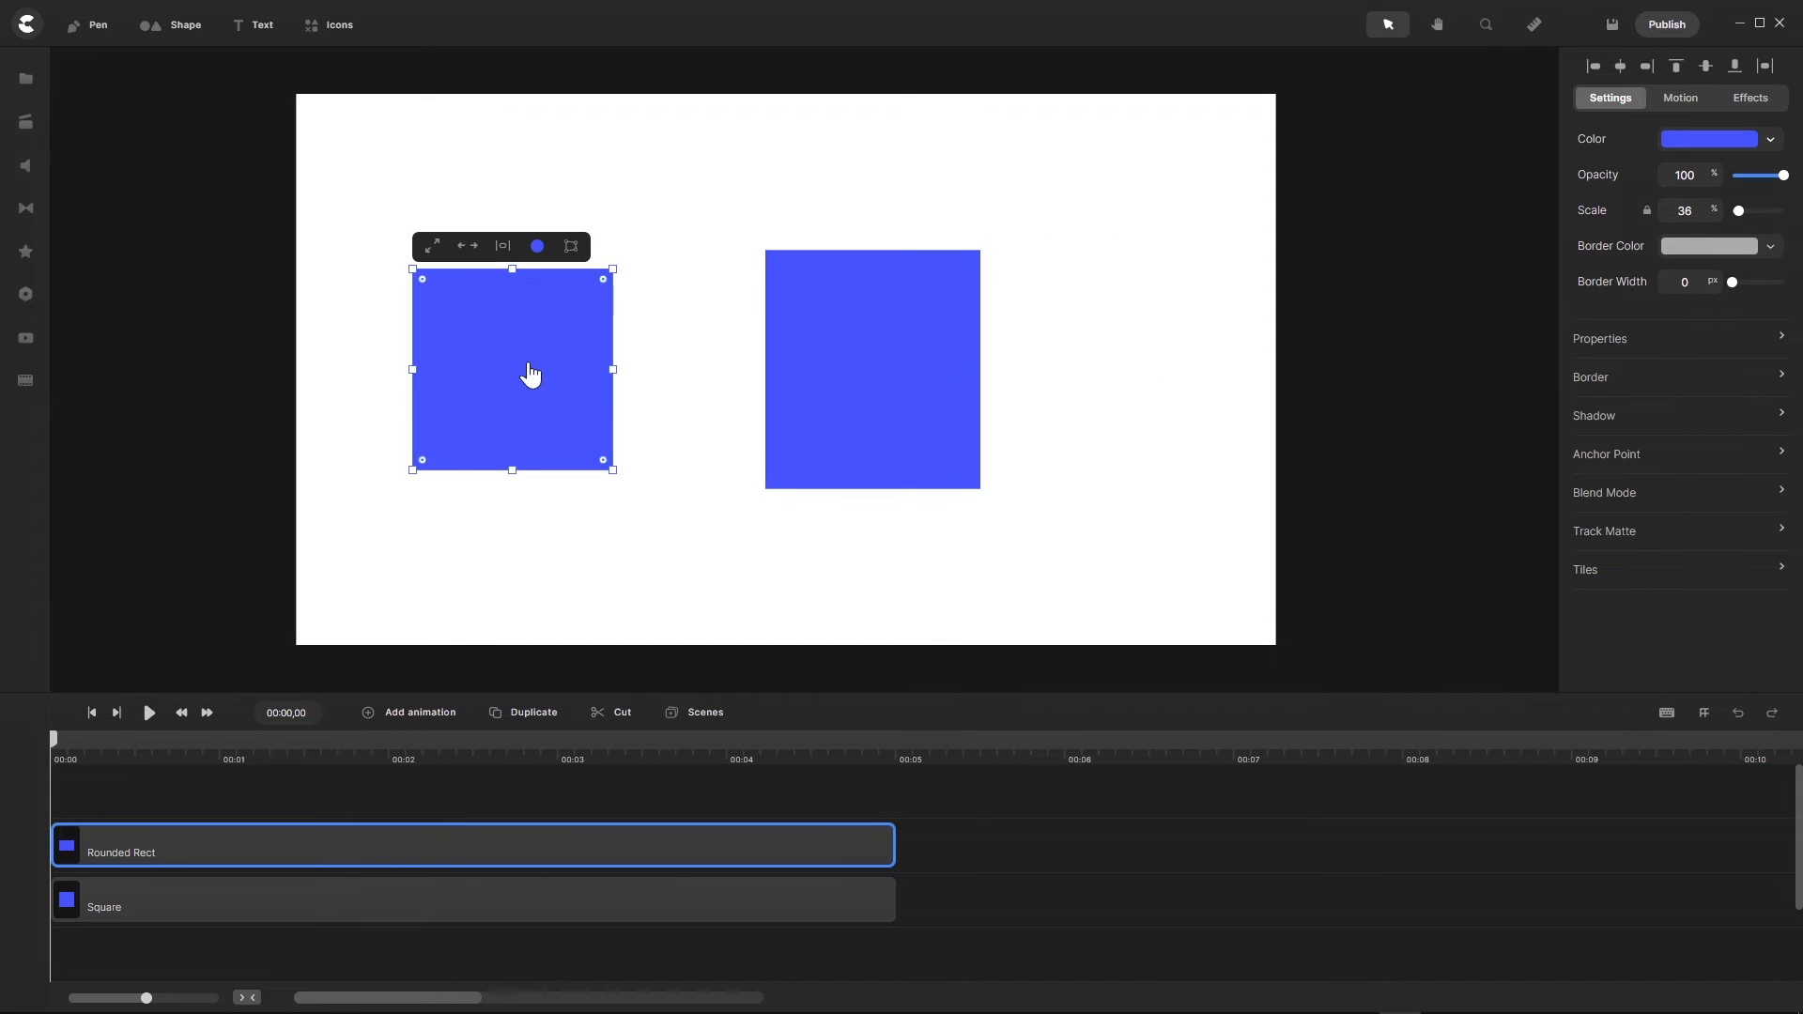
{"action": "left_click_drag", "start_coordinate": [414, 369], "coordinate": [453, 369]}
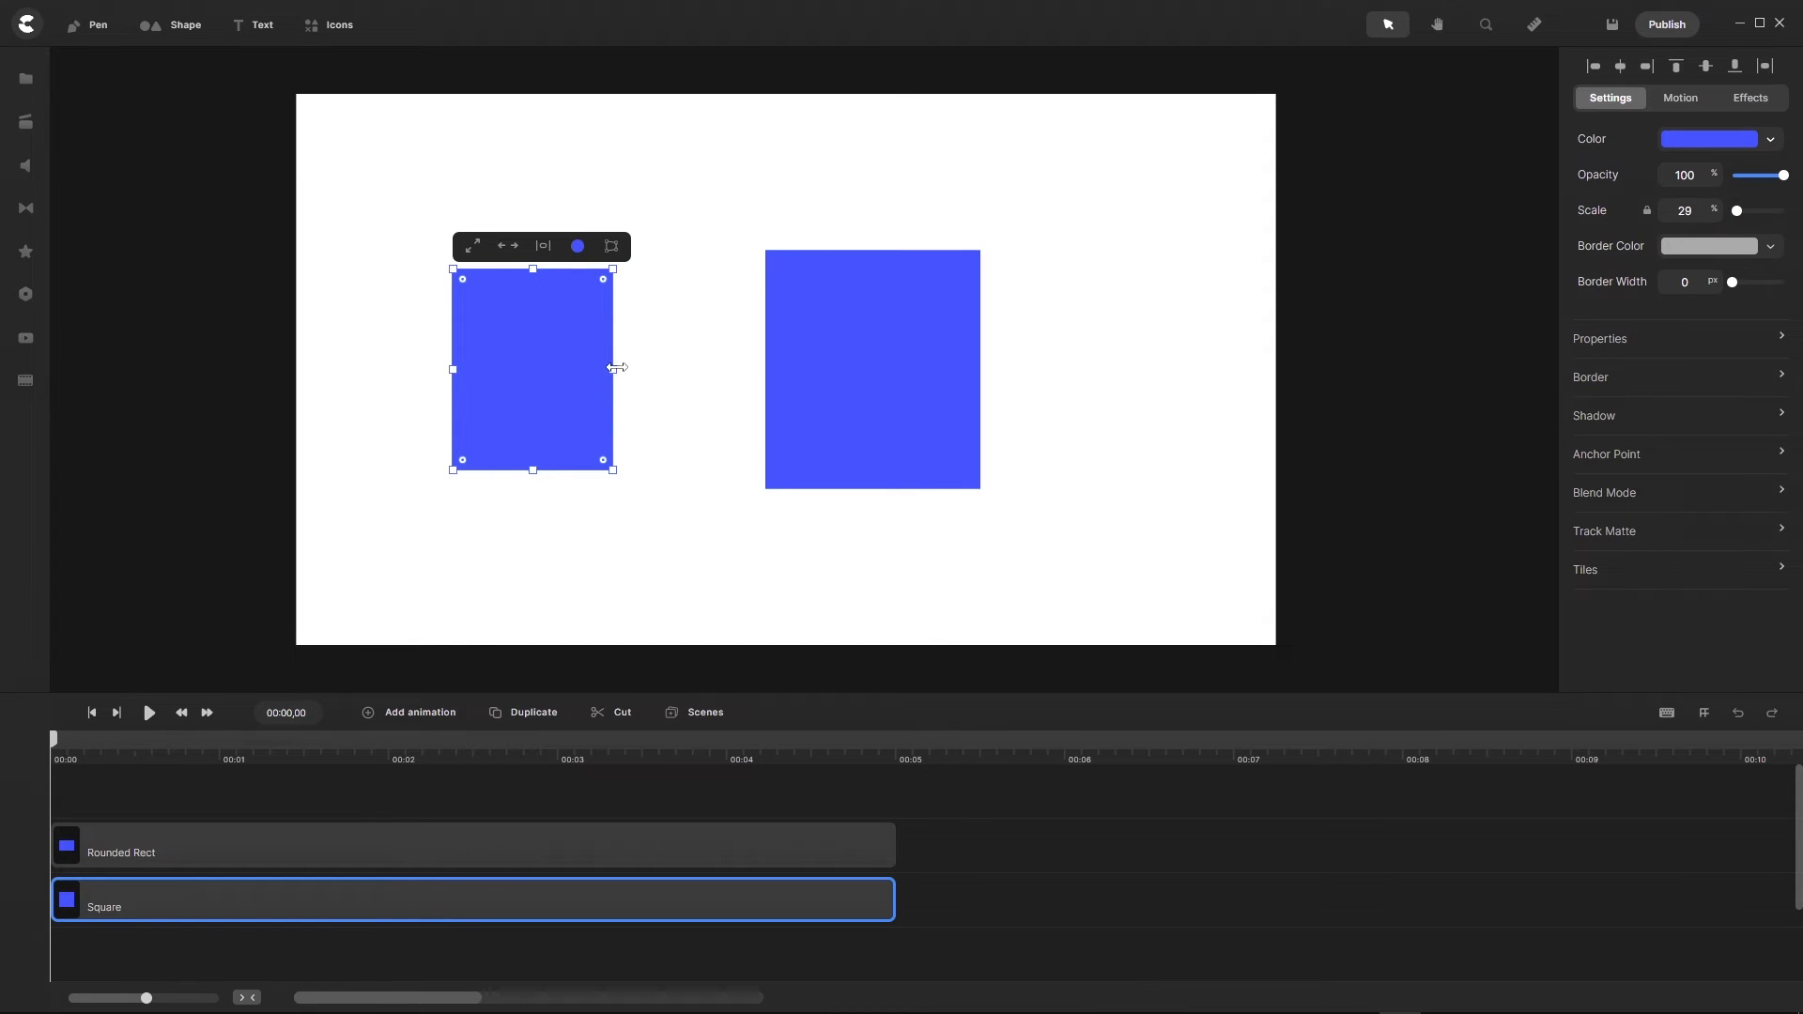
{"action": "left_click_drag", "start_coordinate": [616, 367], "coordinate": [589, 369]}
{"action": "left_click_drag", "start_coordinate": [521, 420], "coordinate": [426, 394]}
{"action": "left_click_drag", "start_coordinate": [877, 414], "coordinate": [661, 403]}
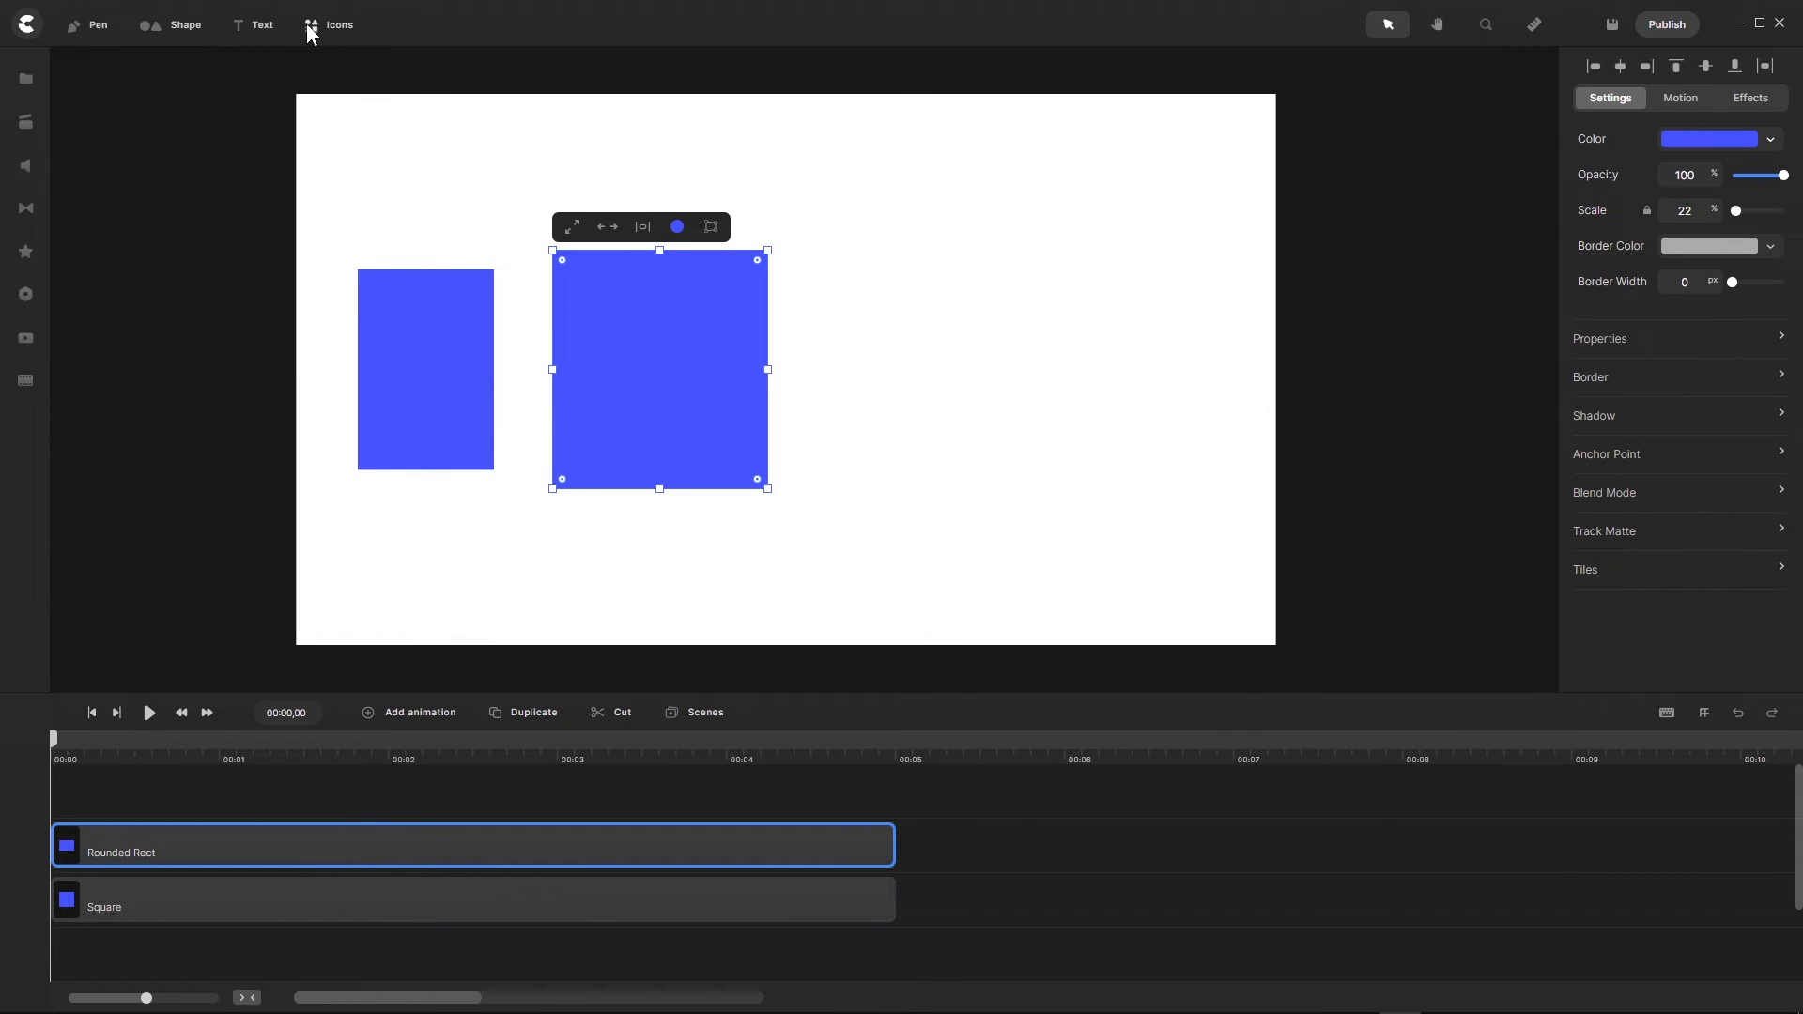
Step: Add a circle, scale it to 58%, and place it right of the rectangle on the same center line
{"action": "left_click", "coordinate": [154, 26]}
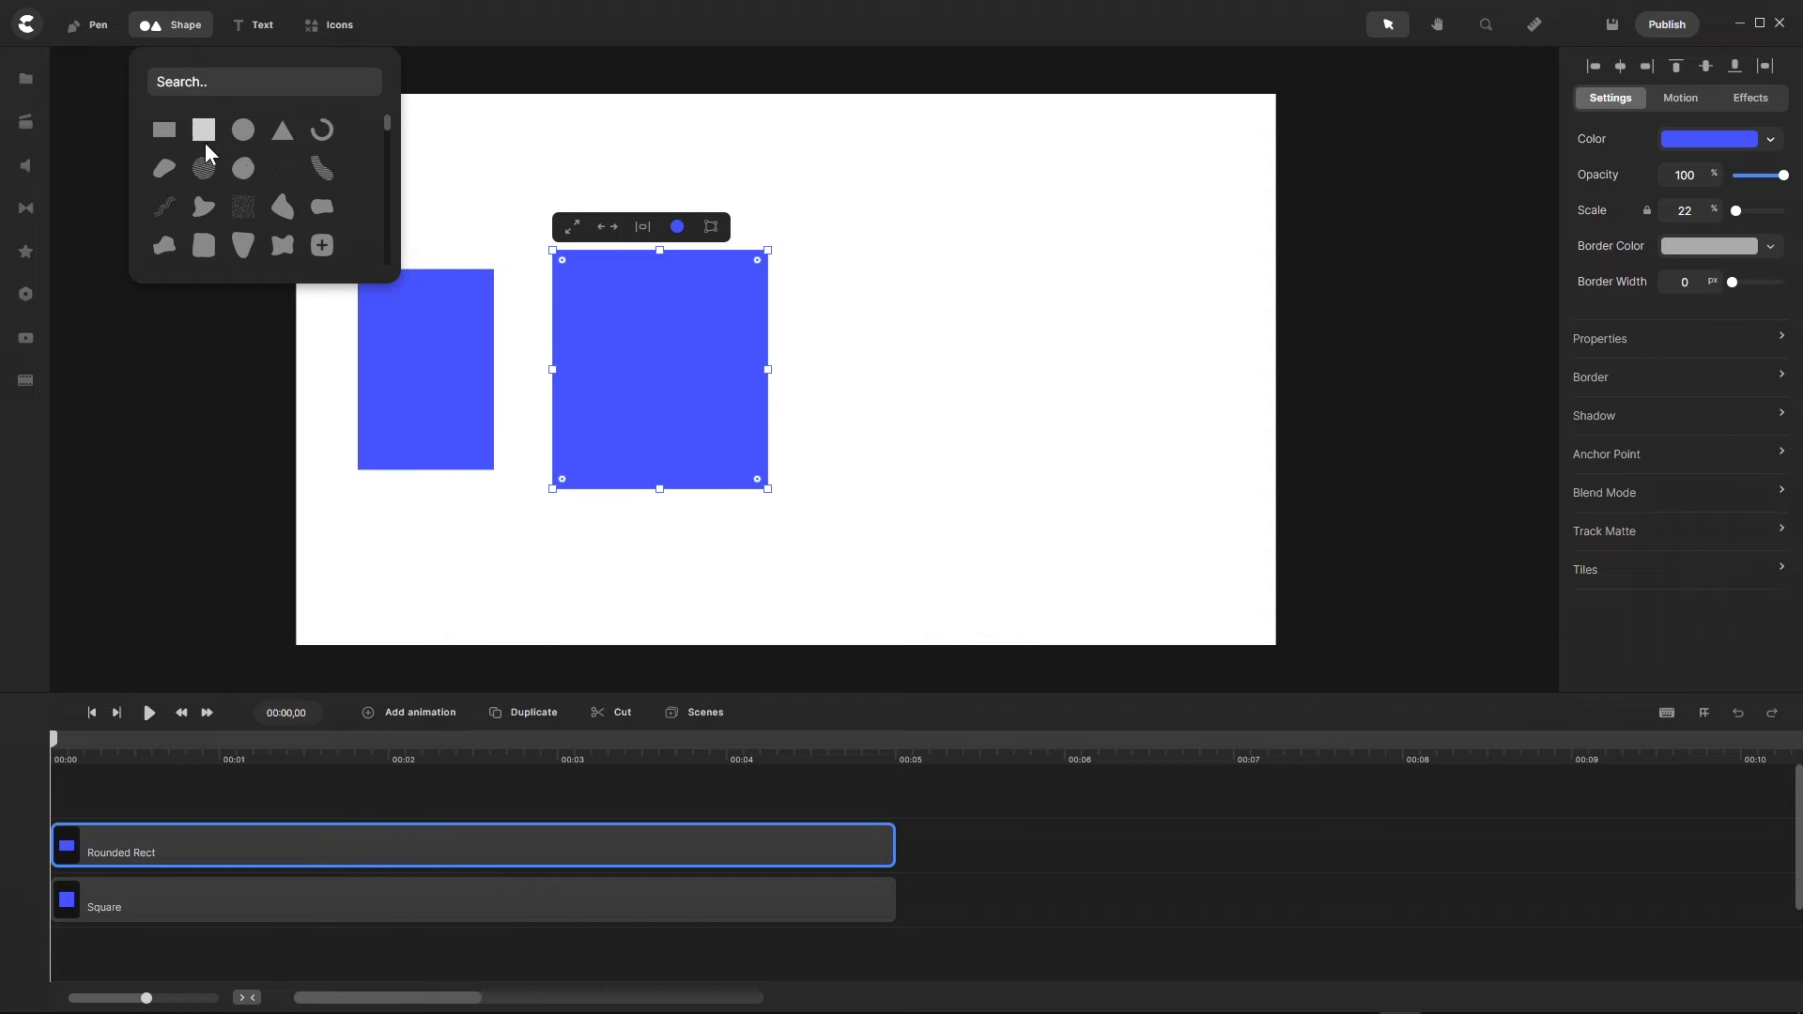
{"action": "left_click", "coordinate": [242, 137]}
{"action": "left_click_drag", "start_coordinate": [789, 329], "coordinate": [968, 366]}
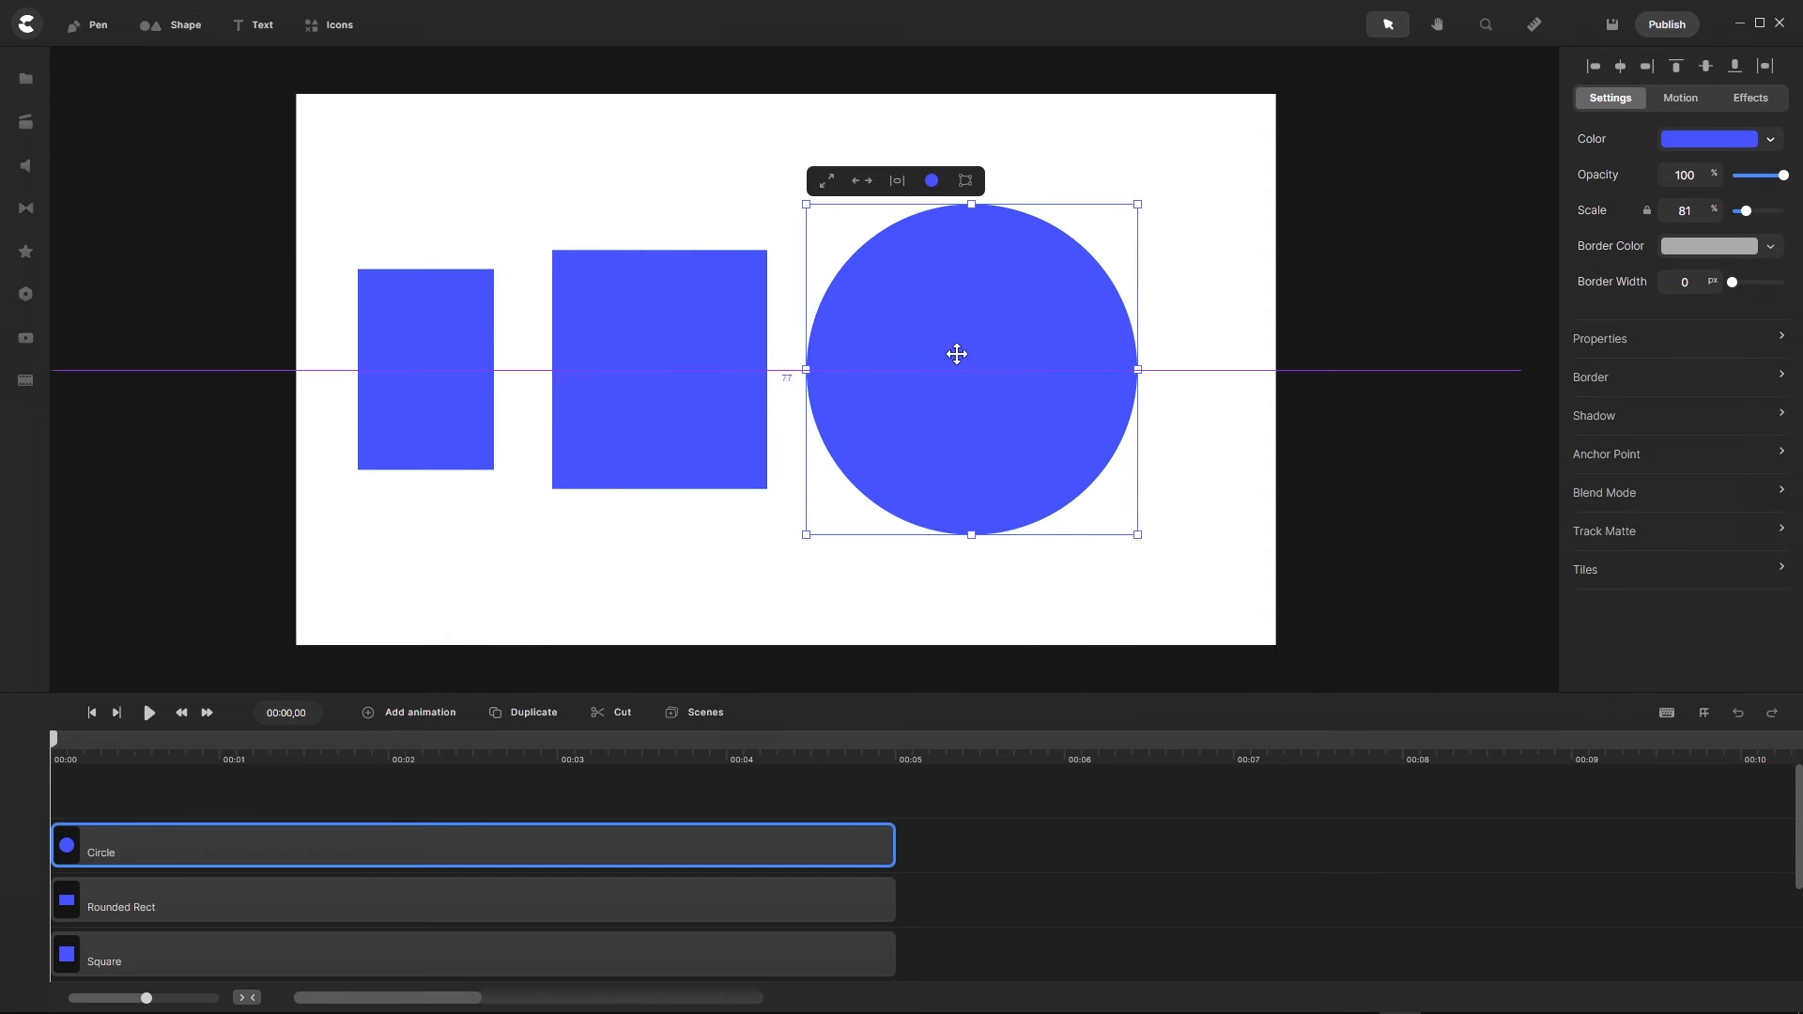
{"action": "left_click_drag", "start_coordinate": [801, 205], "coordinate": [883, 306]}
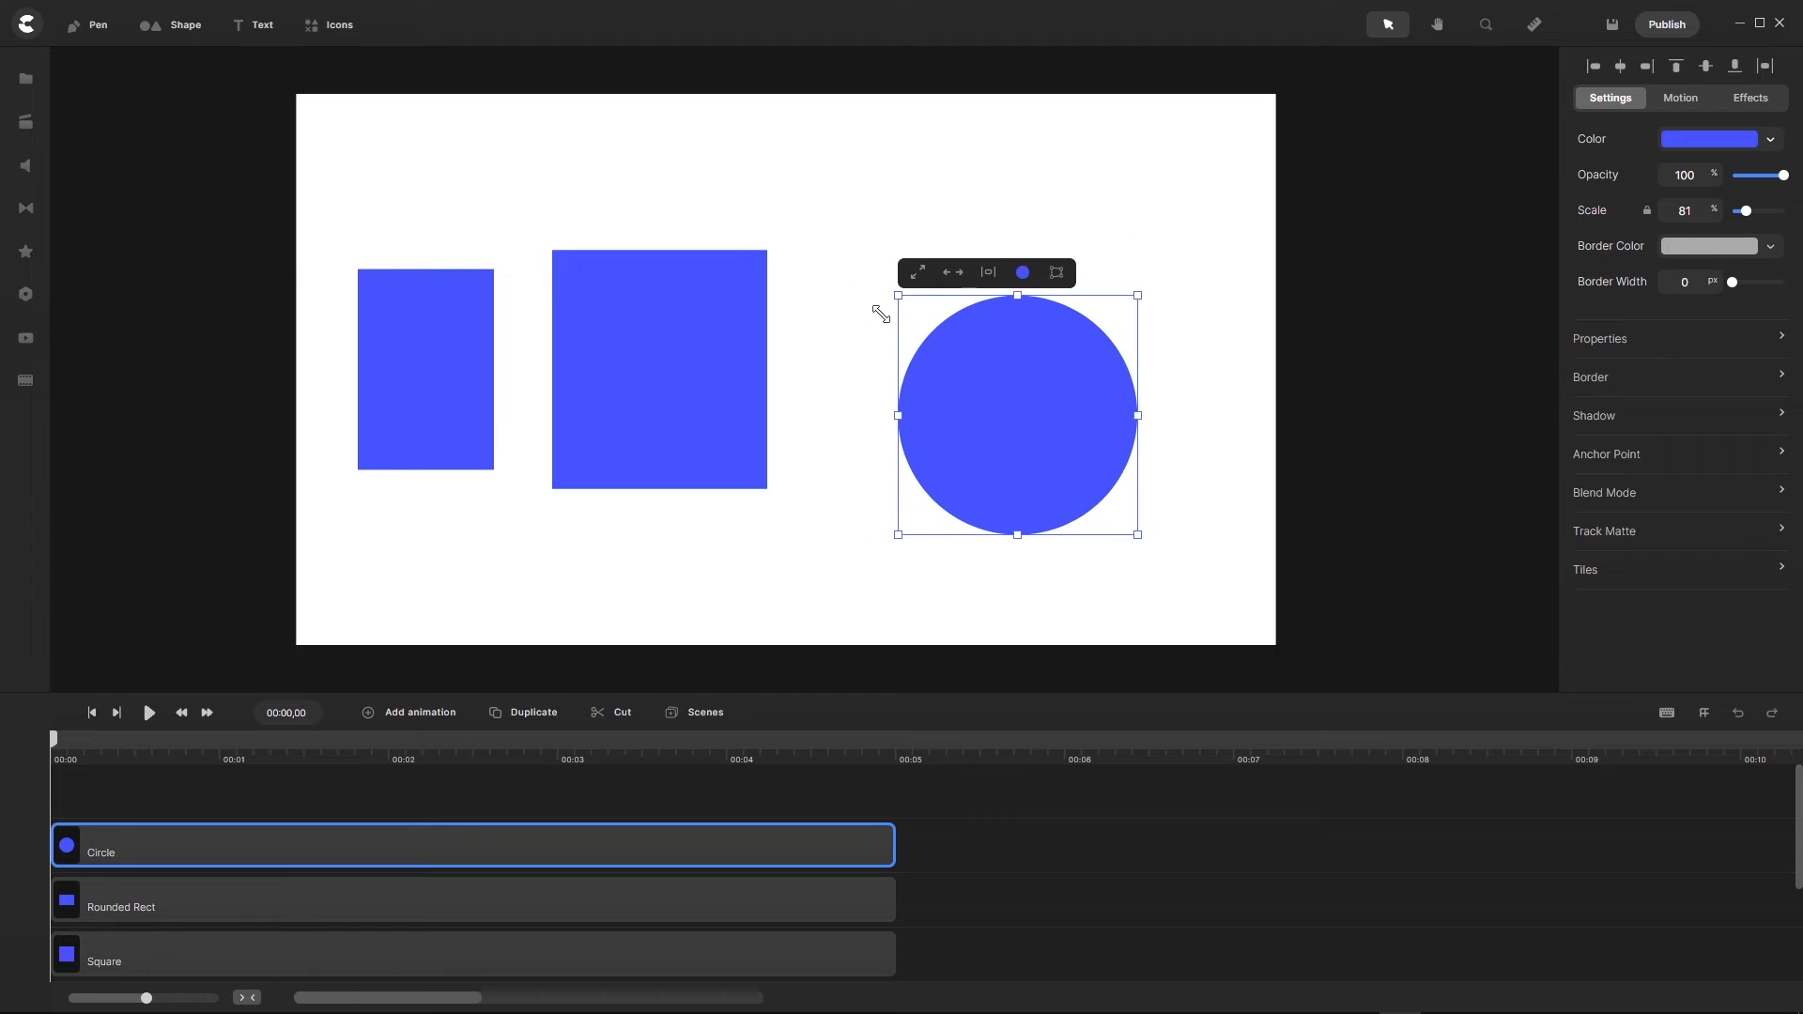
{"action": "left_click_drag", "start_coordinate": [986, 426], "coordinate": [920, 388]}
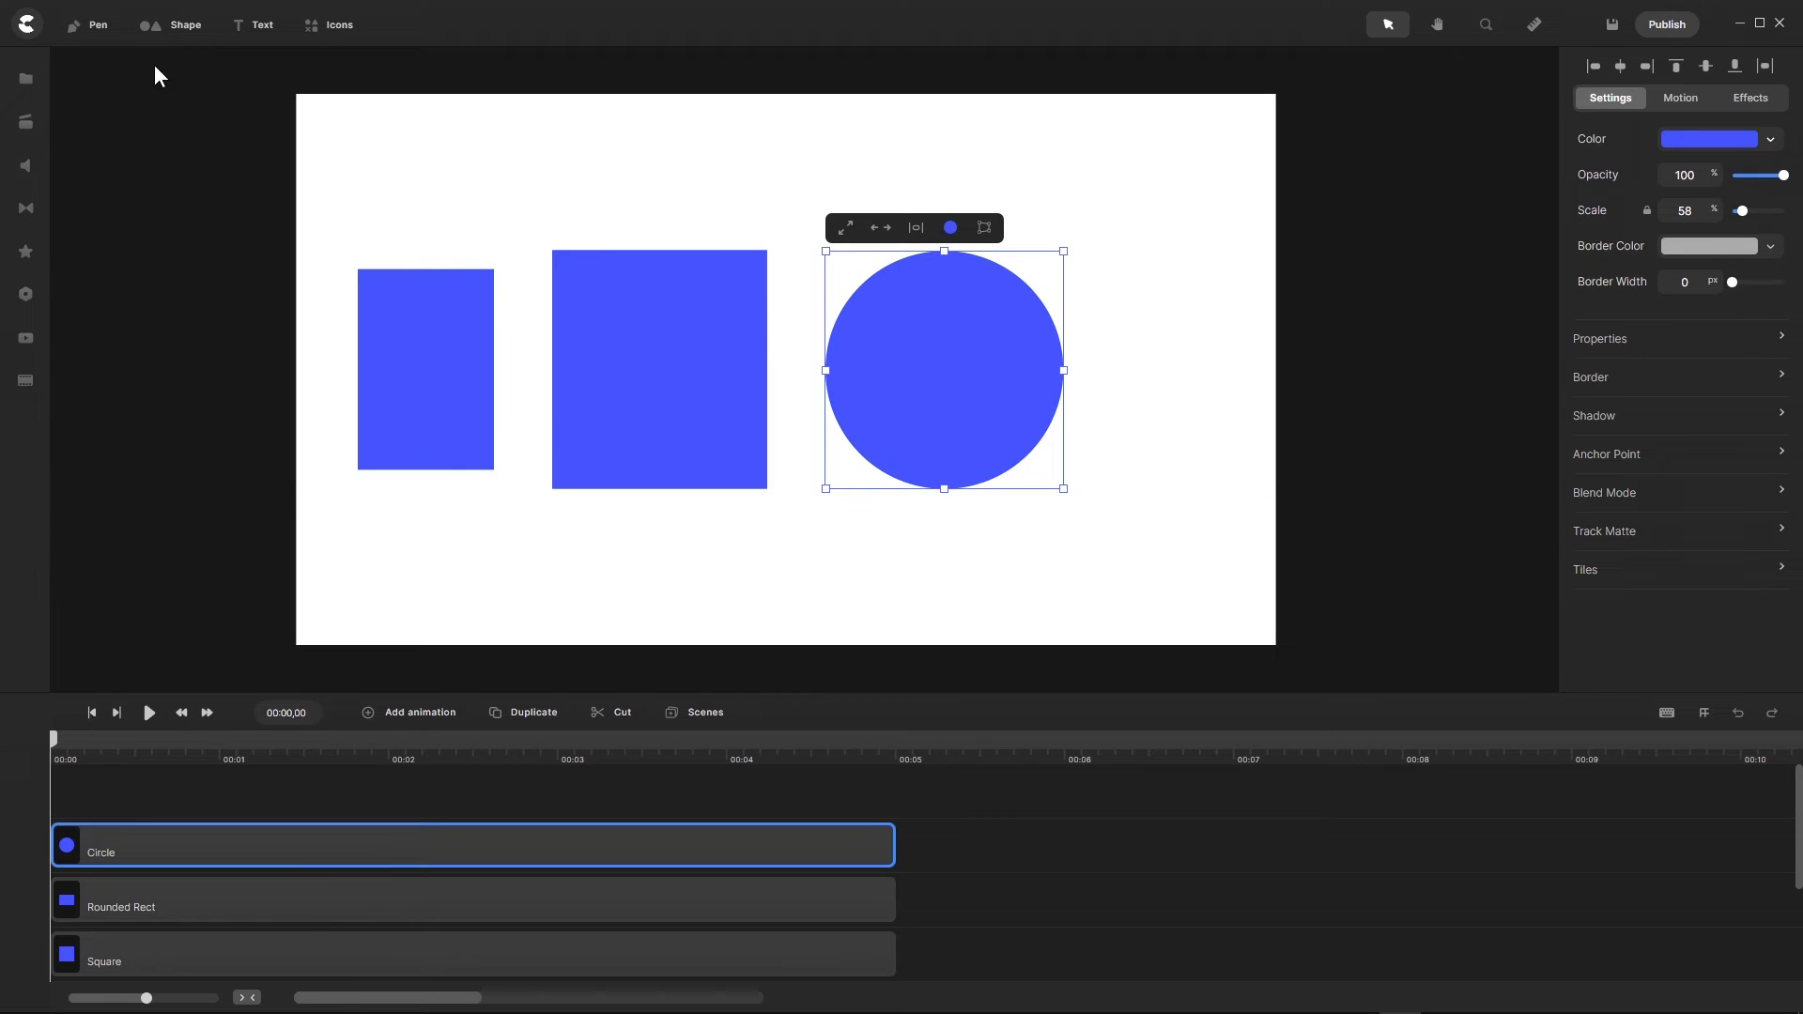
Step: Add a triangle right of the circle and shrink it to the circle's height so it fits beside it
{"action": "left_click", "coordinate": [154, 25]}
{"action": "left_click", "coordinate": [282, 136]}
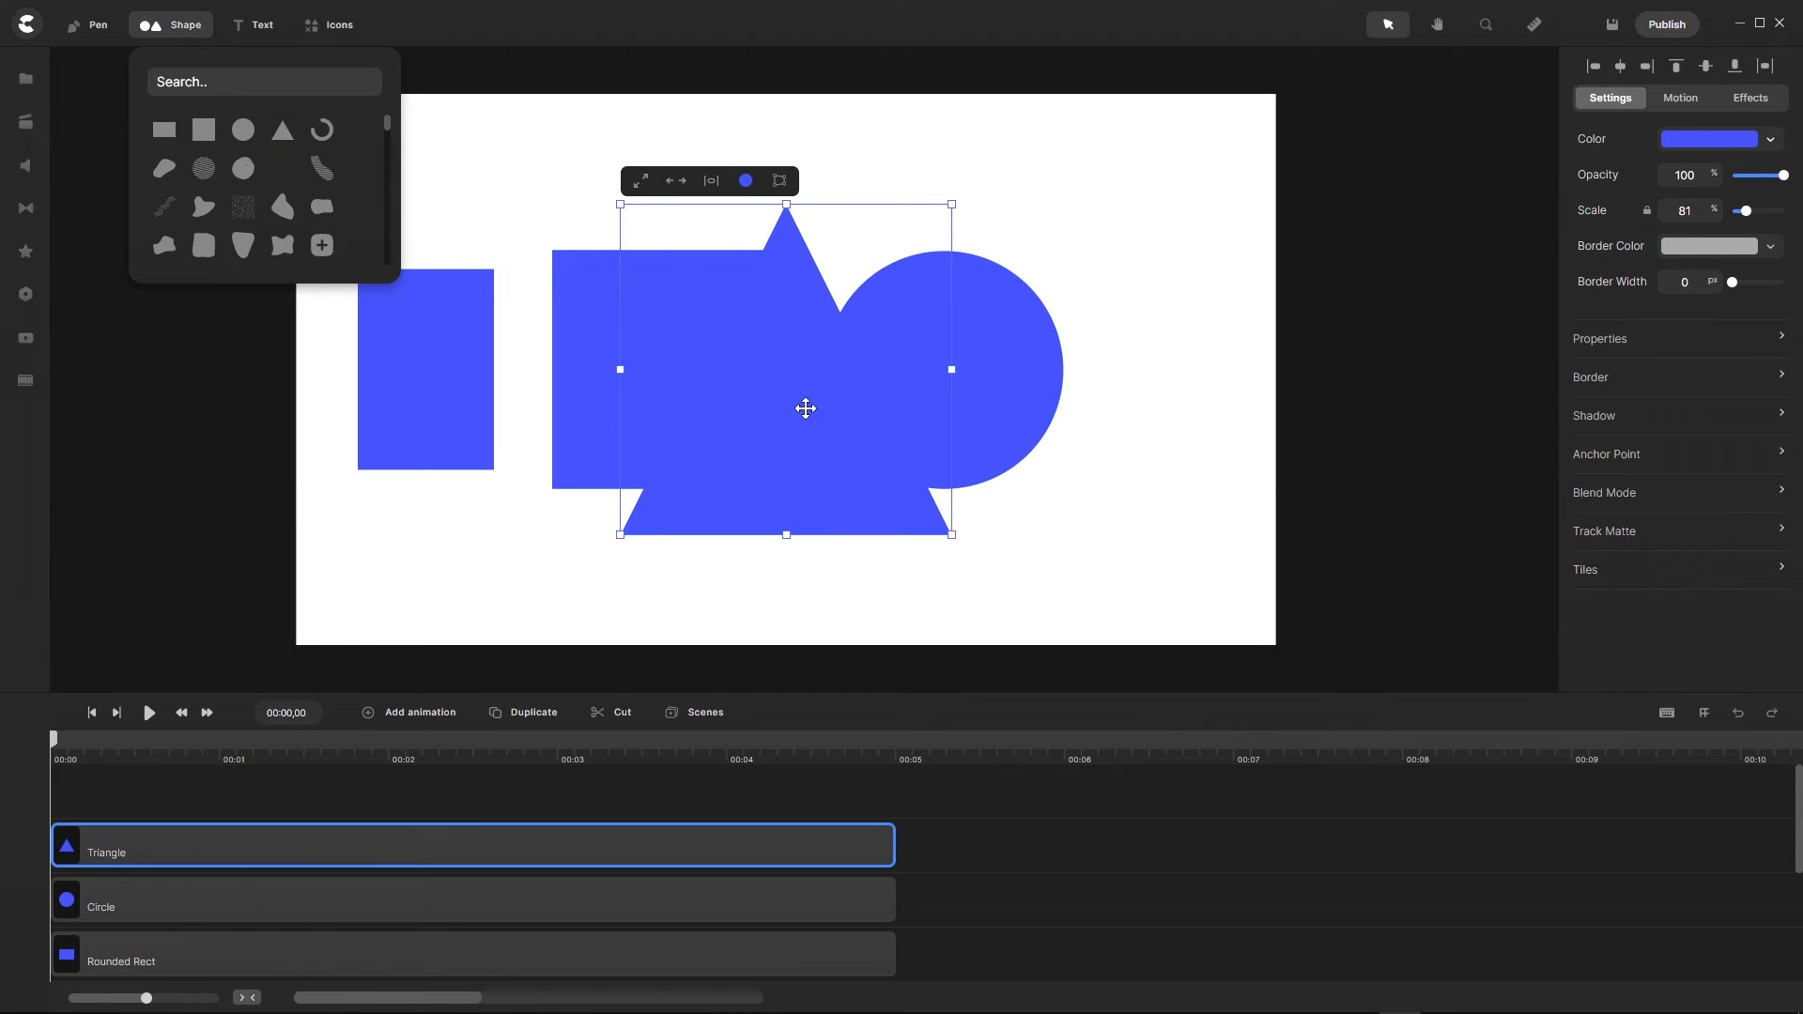
{"action": "left_click_drag", "start_coordinate": [808, 406], "coordinate": [1163, 423]}
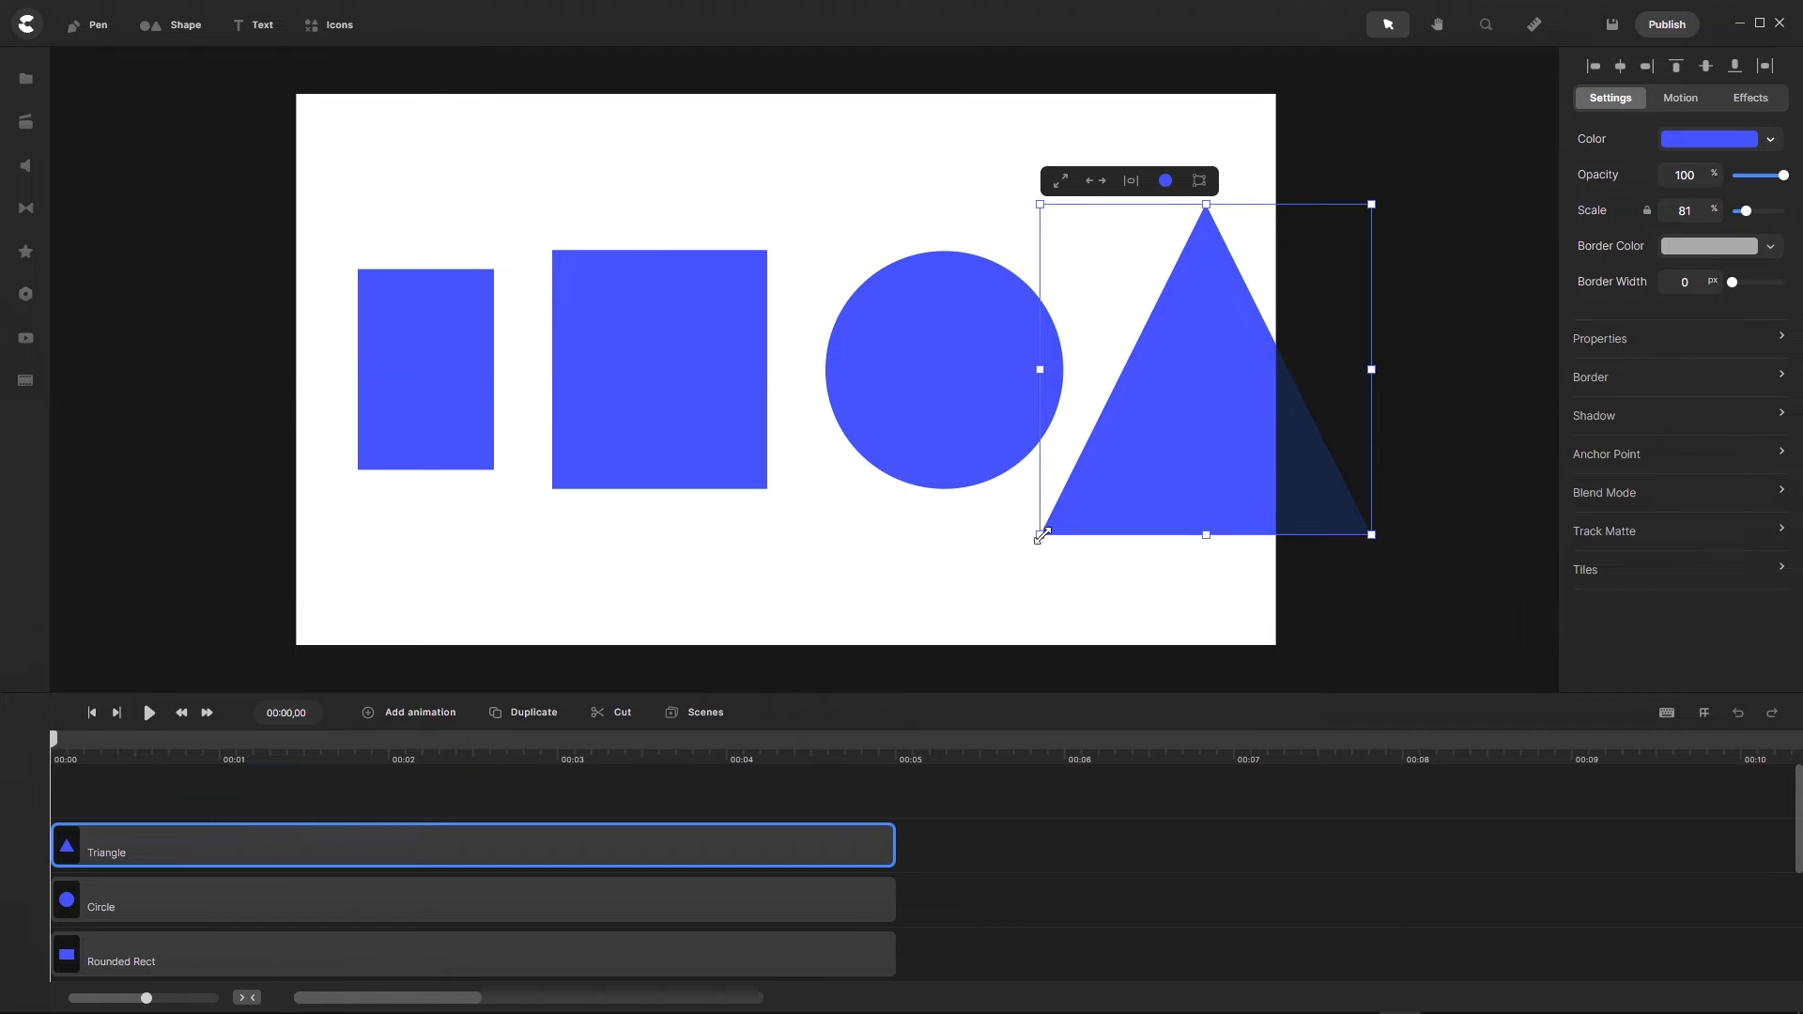
{"action": "left_click_drag", "start_coordinate": [1040, 536], "coordinate": [1085, 489]}
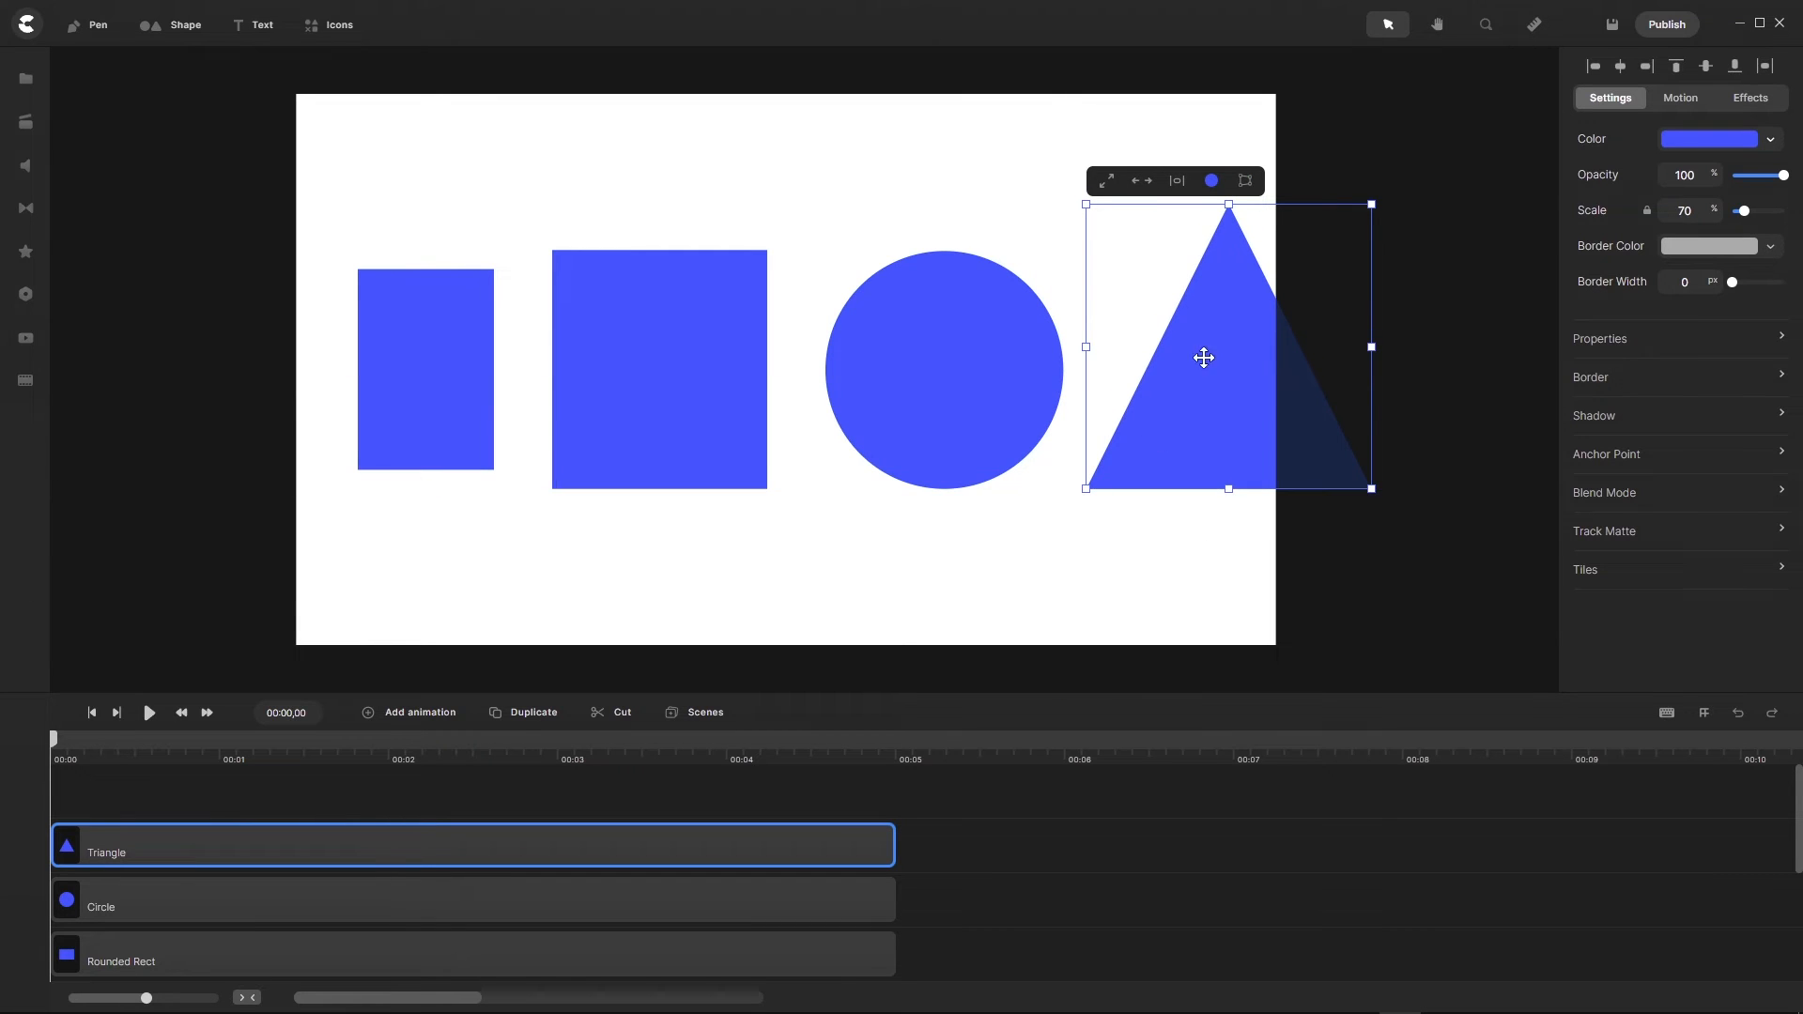
{"action": "left_click_drag", "start_coordinate": [1374, 203], "coordinate": [1325, 250]}
Step: Select all four shapes and move the row up to the canvas's upper part
{"action": "left_click_drag", "start_coordinate": [256, 148], "coordinate": [1399, 578]}
{"action": "left_click_drag", "start_coordinate": [942, 419], "coordinate": [901, 326]}
Step: Add an arc, shrink it and place it below the row of shapes, and select the narrow shape at the row's left end
{"action": "left_click", "coordinate": [146, 26]}
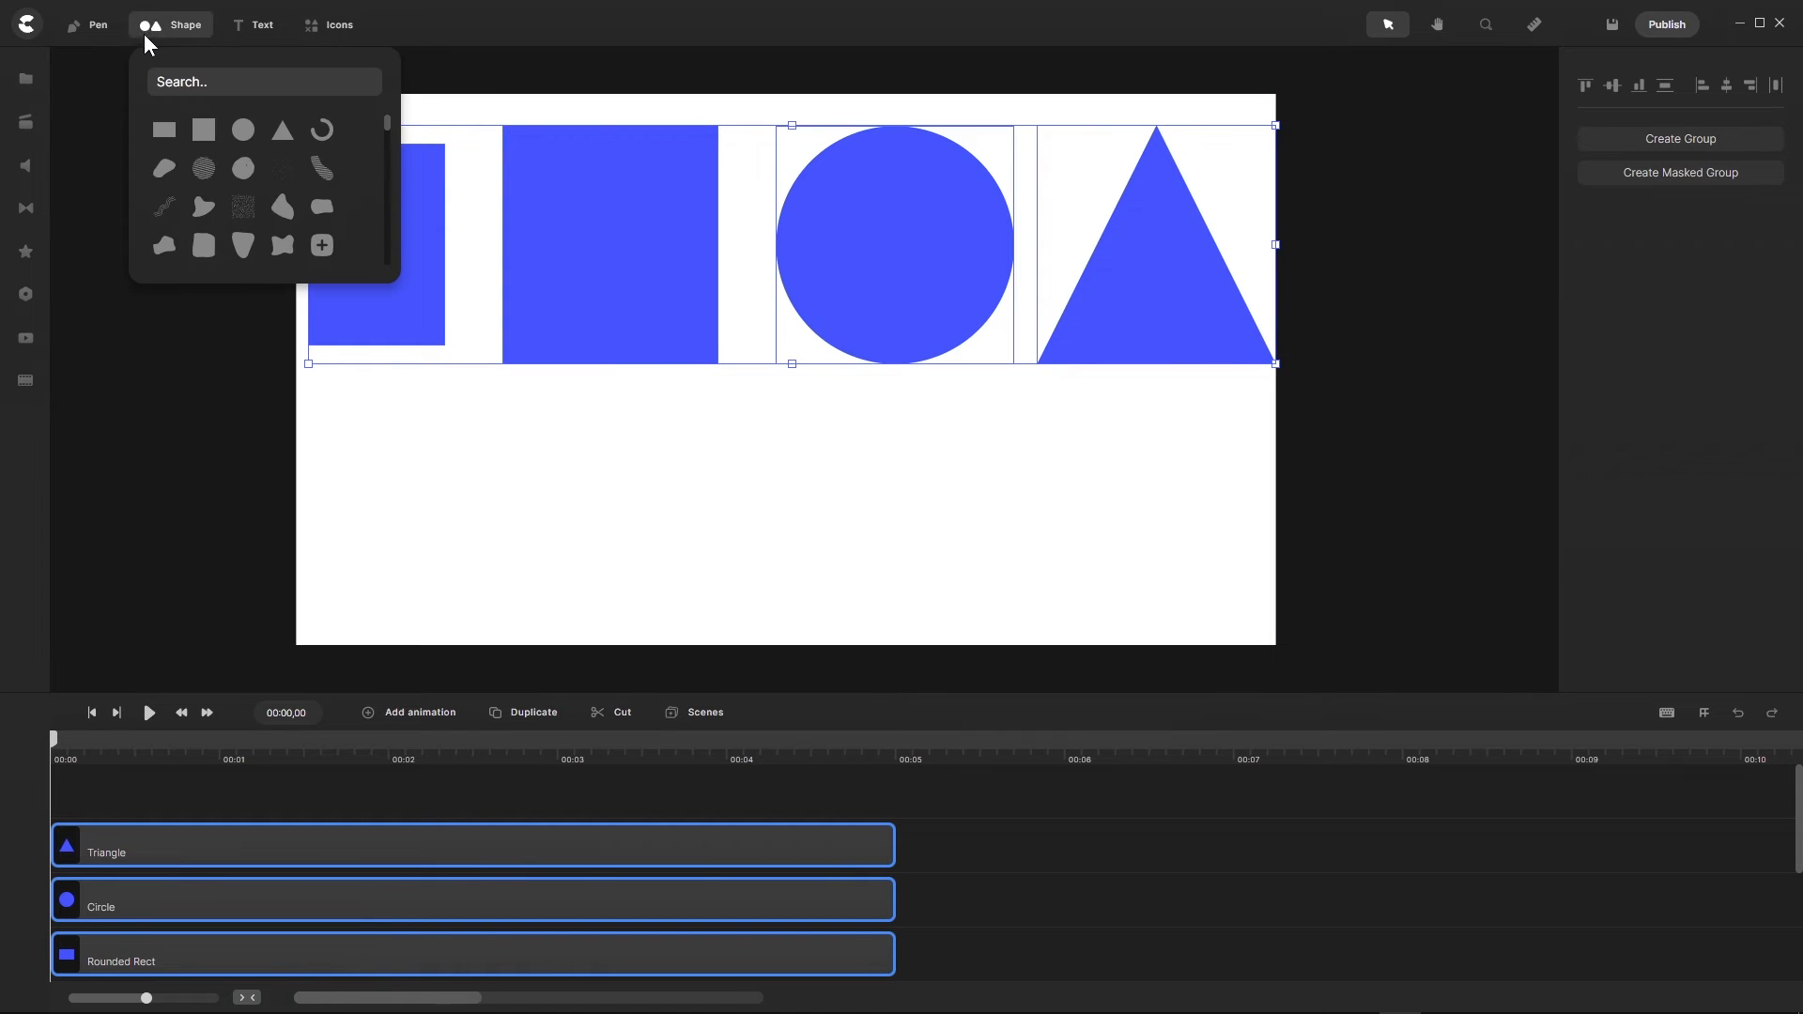
{"action": "left_click", "coordinate": [322, 131]}
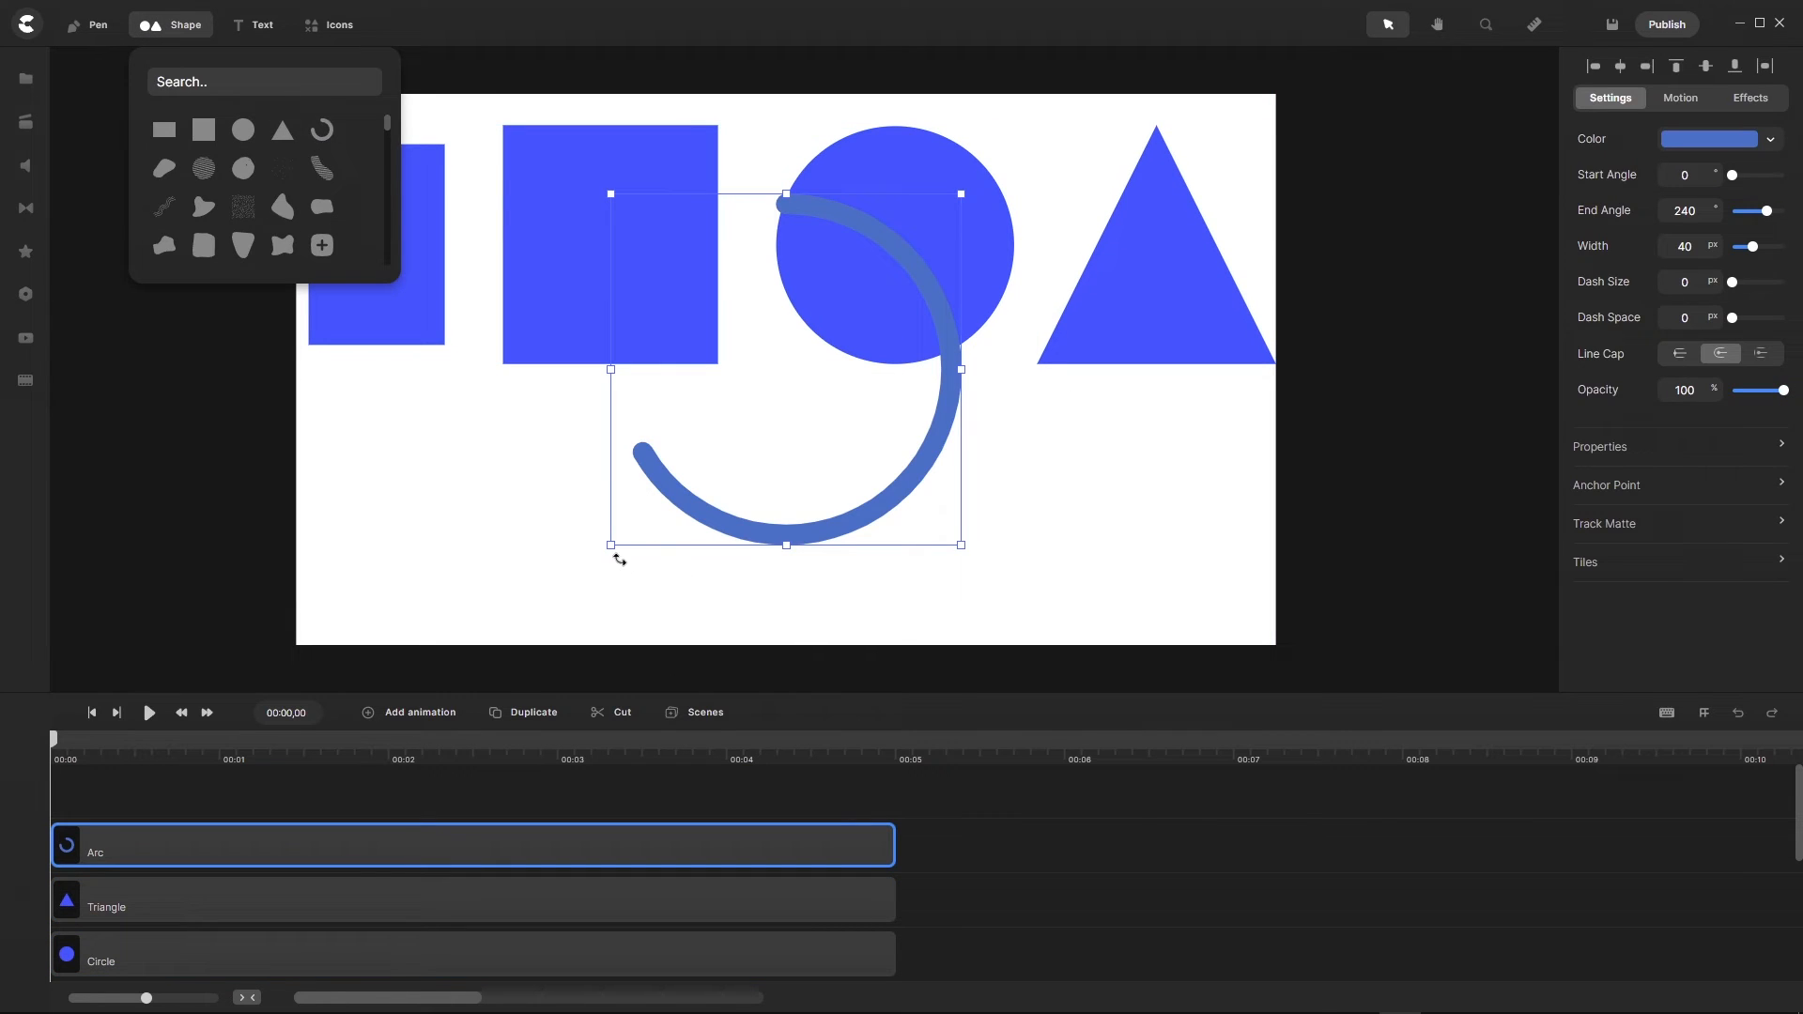
{"action": "left_click_drag", "start_coordinate": [610, 544], "coordinate": [535, 582]}
{"action": "left_click_drag", "start_coordinate": [614, 423], "coordinate": [648, 401]}
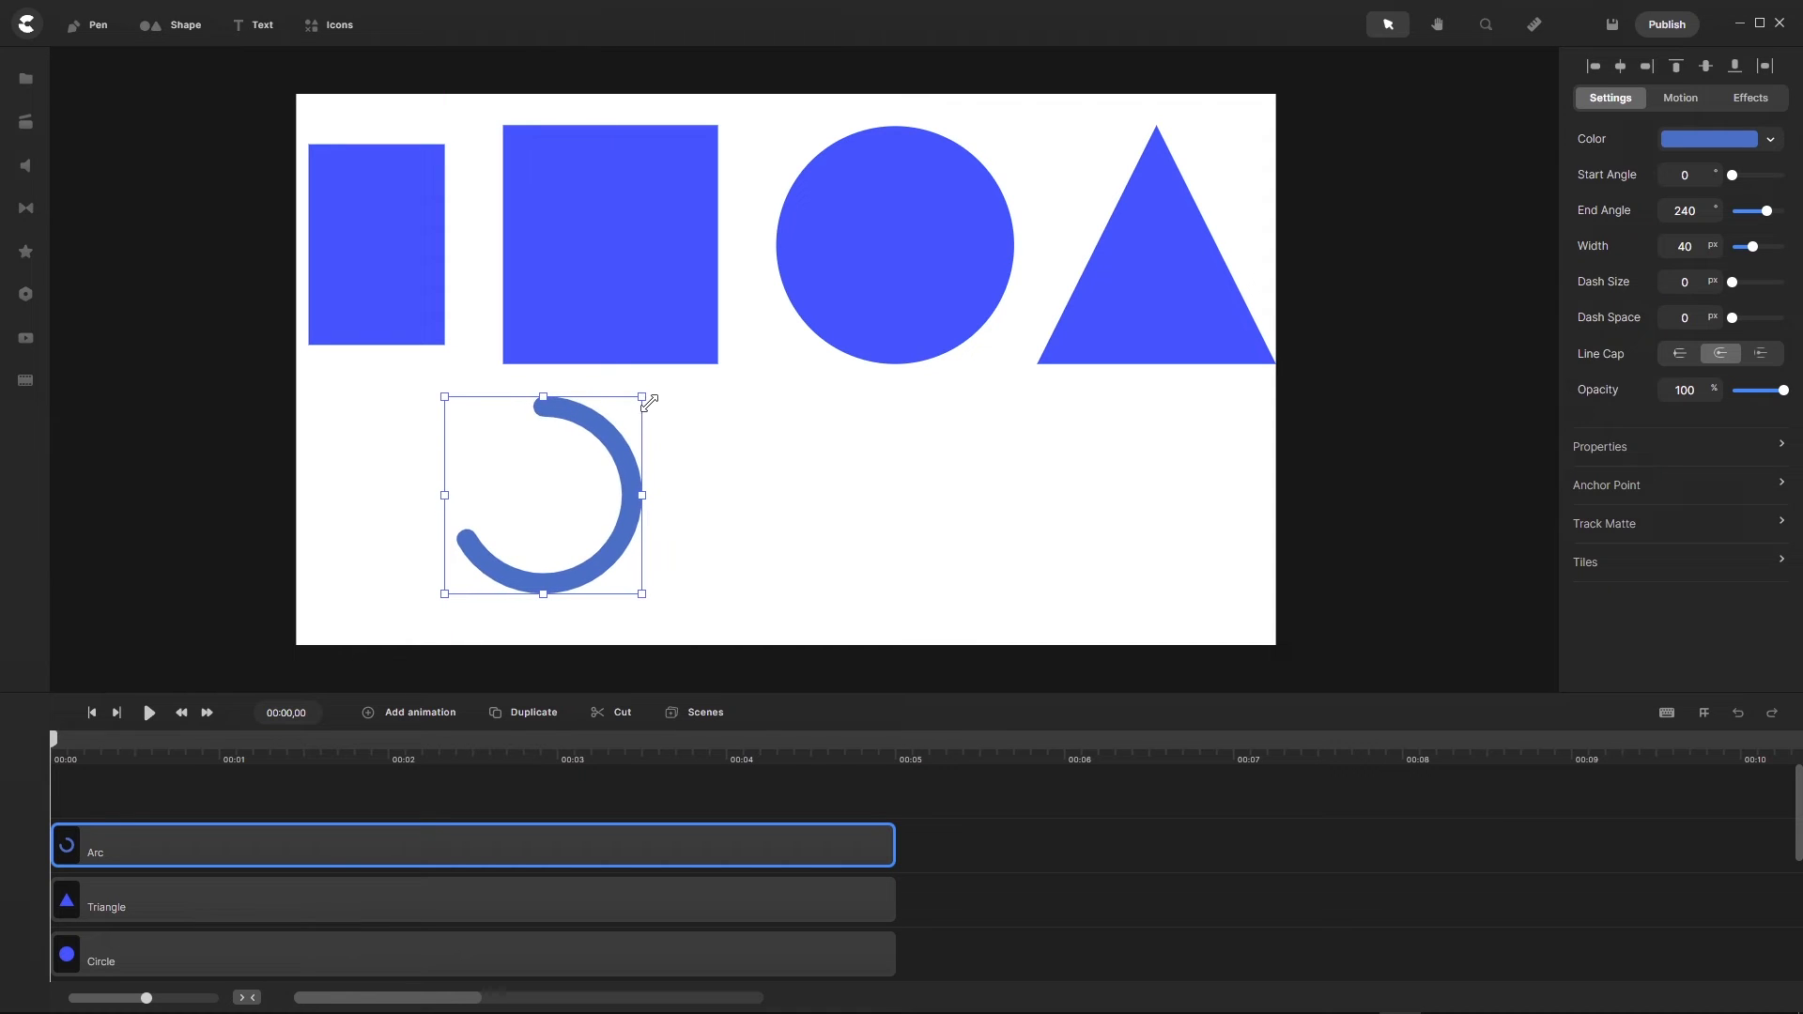
{"action": "left_click", "coordinate": [378, 240]}
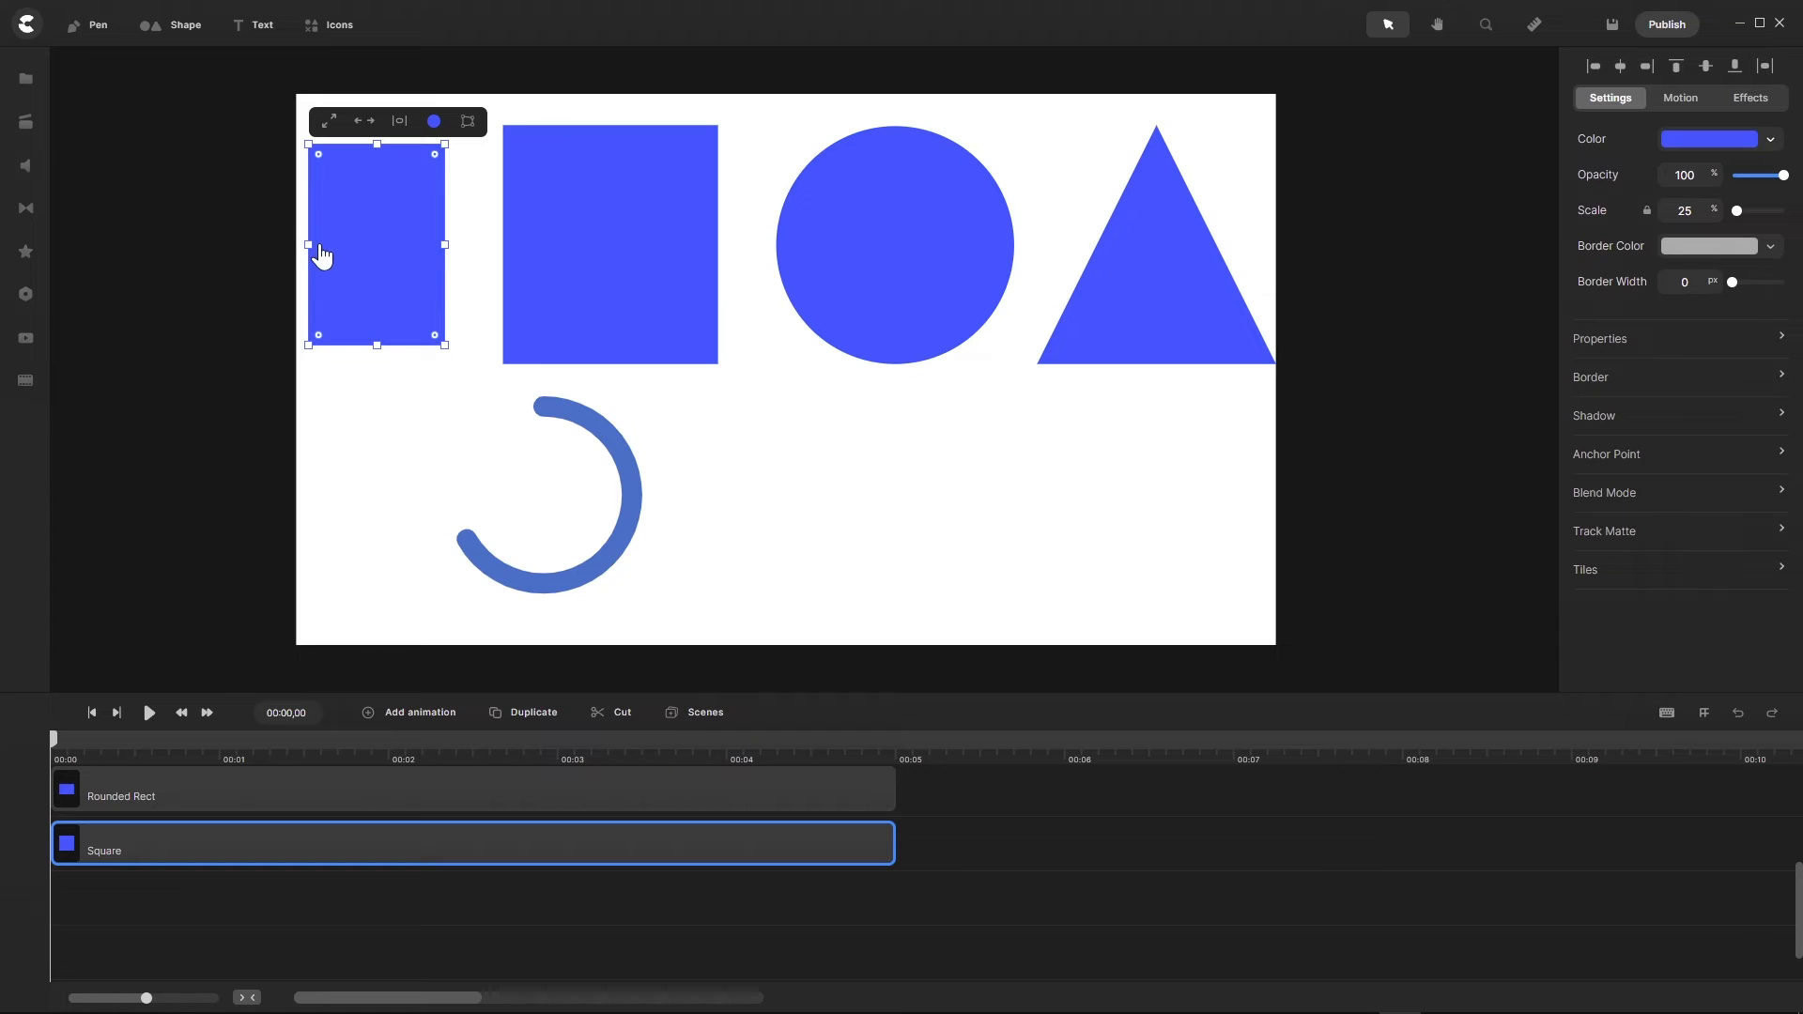
Step: Narrow the shape at the row's left end and lower the neighbouring rectangle's top edge to align with it
{"action": "mouse_move", "coordinate": [309, 246]}
{"action": "left_mouse_down"}
{"action": "mouse_move", "coordinate": [366, 244]}
{"action": "mouse_move", "coordinate": [329, 244]}
{"action": "left_mouse_up"}
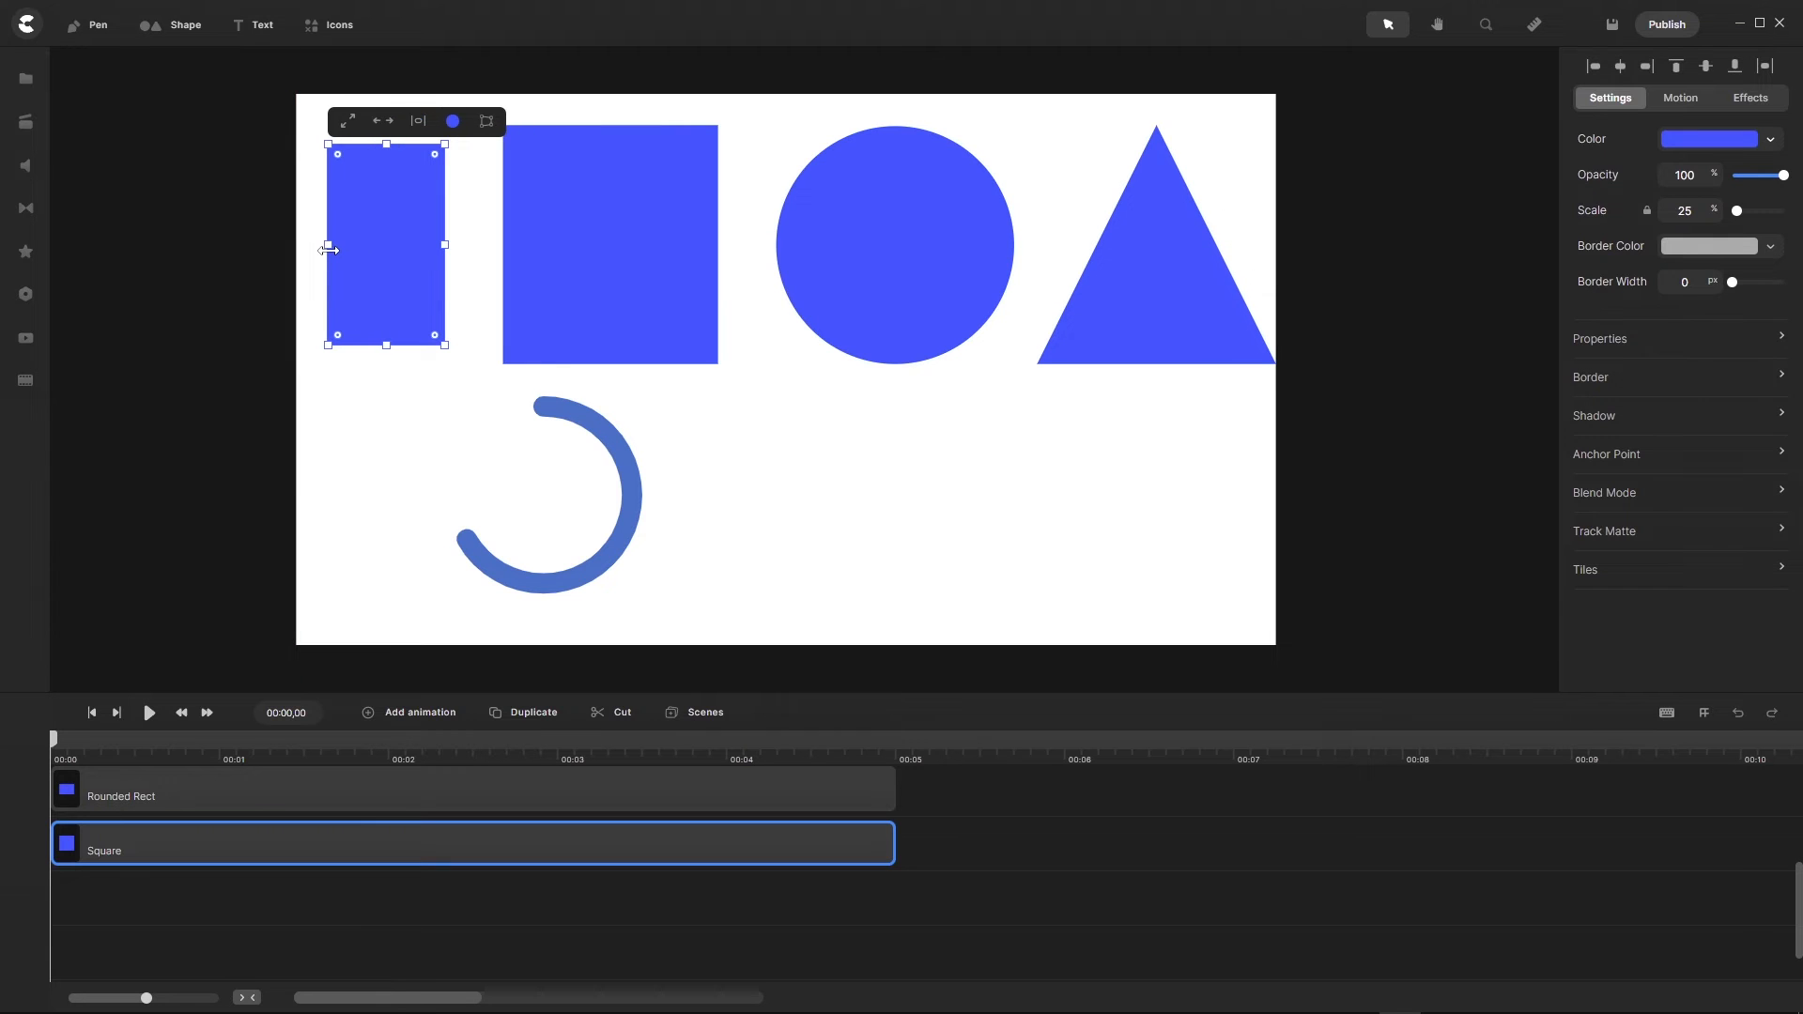
{"action": "left_click_drag", "start_coordinate": [441, 243], "coordinate": [500, 244]}
{"action": "left_click", "coordinate": [511, 245]}
{"action": "left_click_drag", "start_coordinate": [608, 130], "coordinate": [609, 145]}
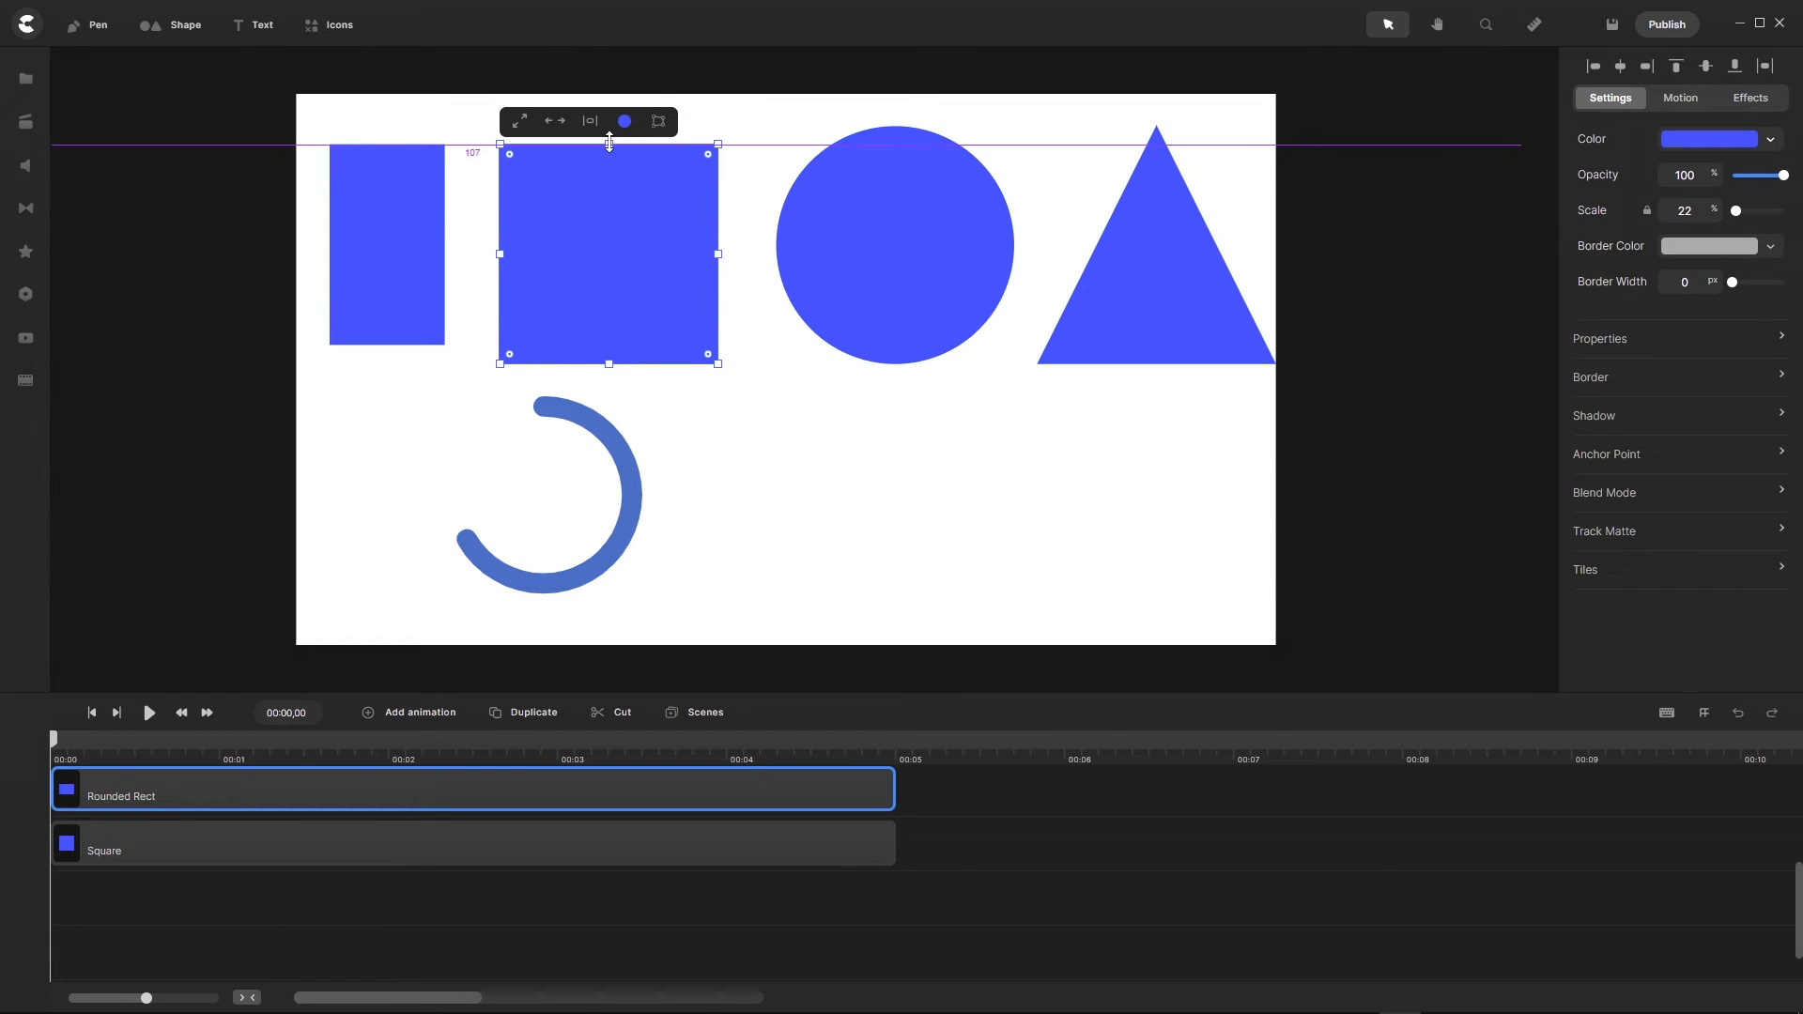
Step: Narrow the circle from its left side to 48% scale and lower its top edge level with the rectangles
{"action": "left_click", "coordinate": [855, 290]}
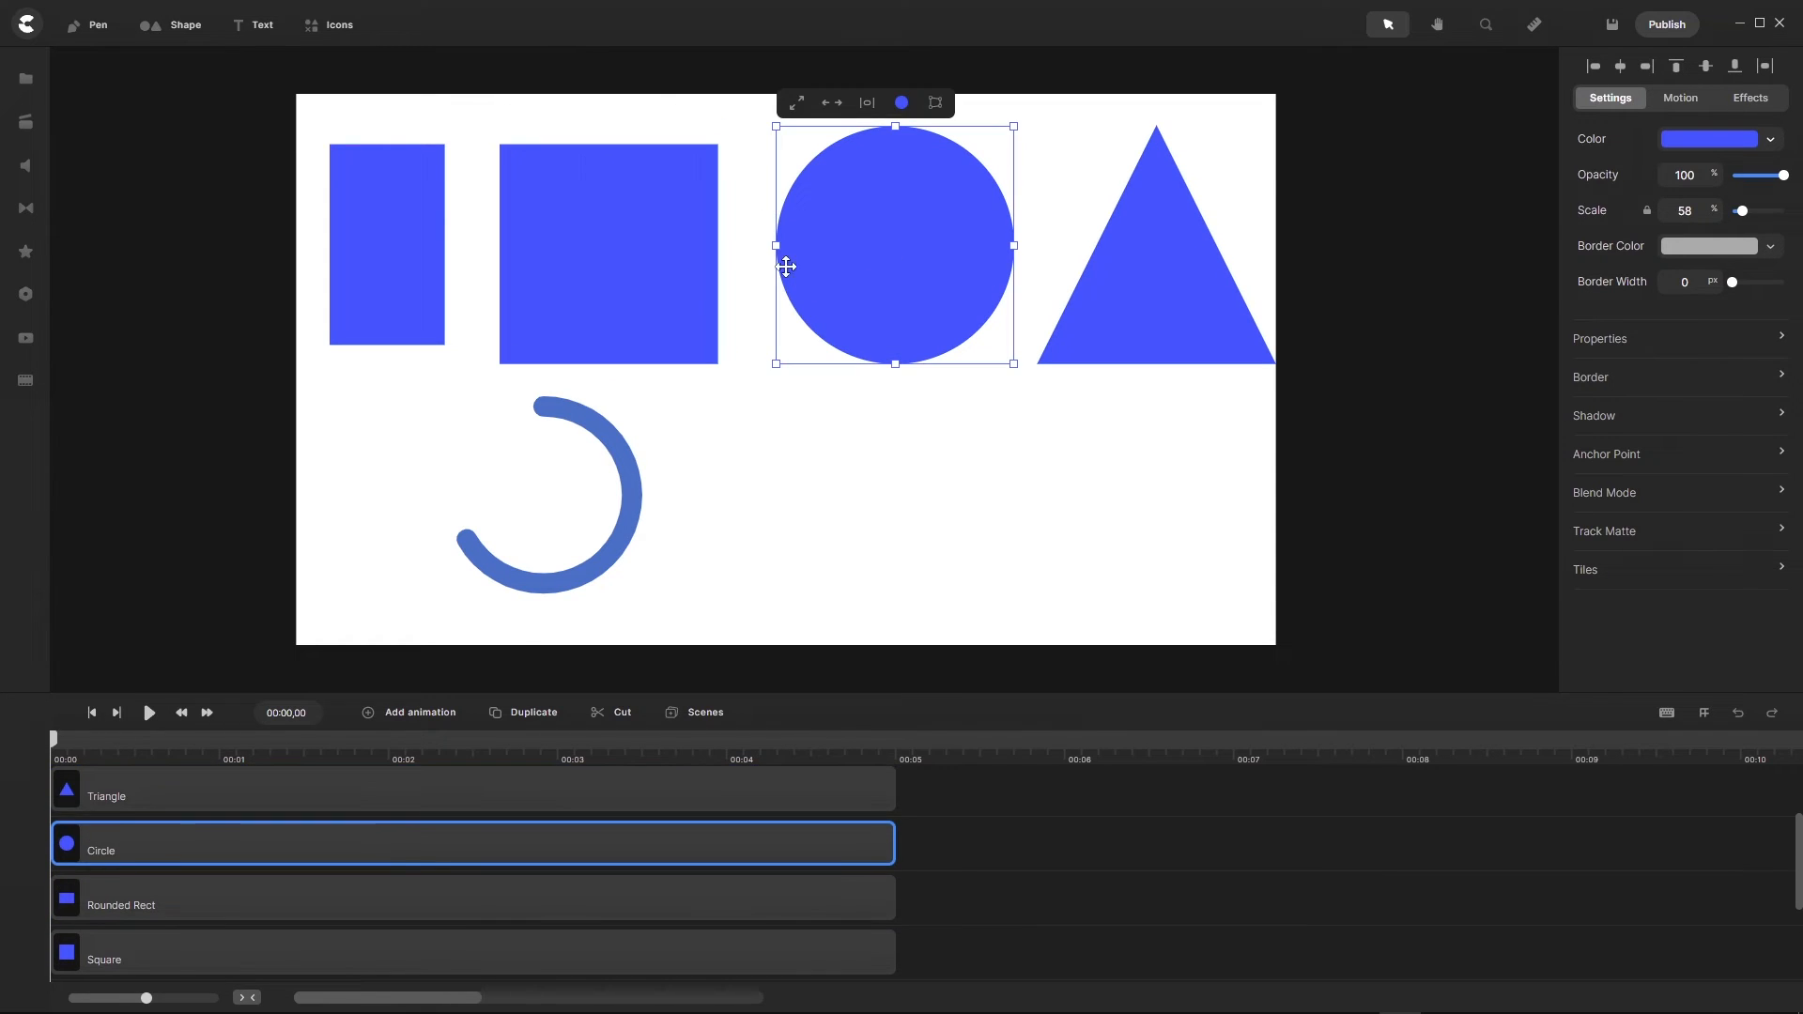
{"action": "left_click_drag", "start_coordinate": [773, 244], "coordinate": [819, 245]}
{"action": "left_click_drag", "start_coordinate": [915, 127], "coordinate": [915, 144]}
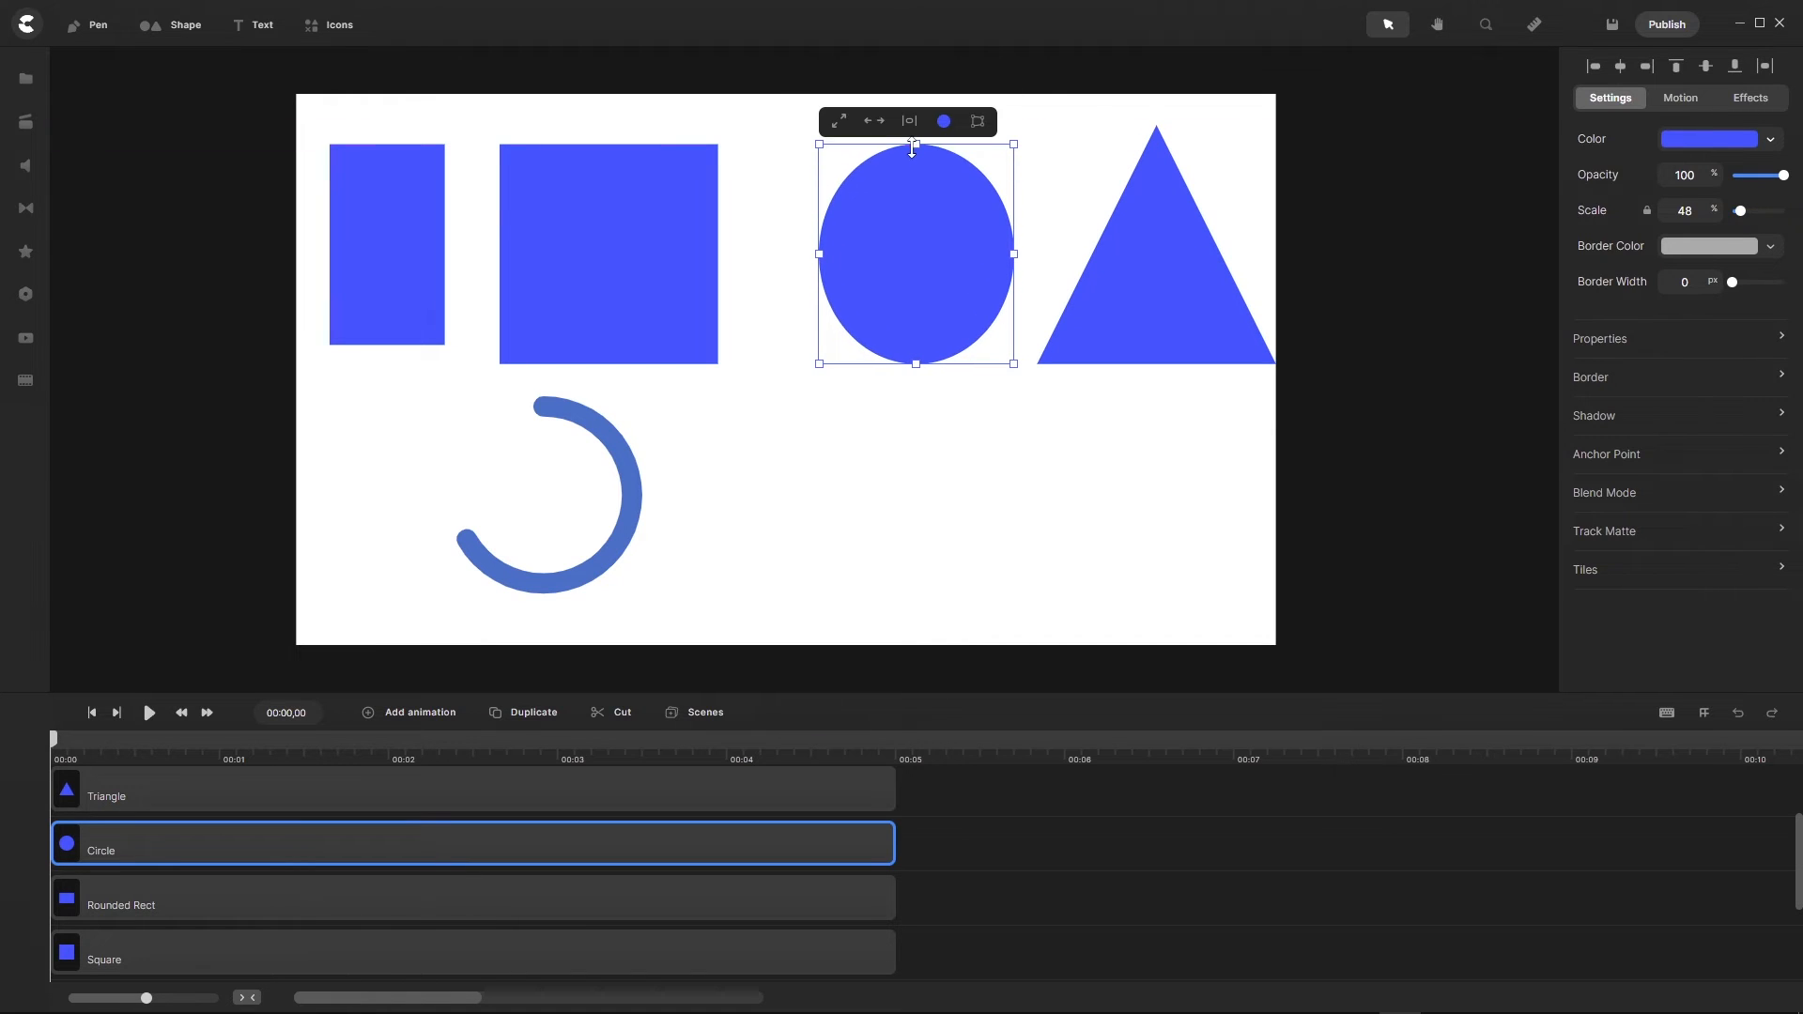
Step: Narrow the triangle from its left side to 55% scale and slightly narrow the arc from its right side
{"action": "left_click", "coordinate": [1178, 310]}
{"action": "mouse_move", "coordinate": [1037, 247]}
{"action": "left_mouse_down"}
{"action": "mouse_move", "coordinate": [1095, 244]}
{"action": "mouse_move", "coordinate": [1052, 250]}
{"action": "left_mouse_up"}
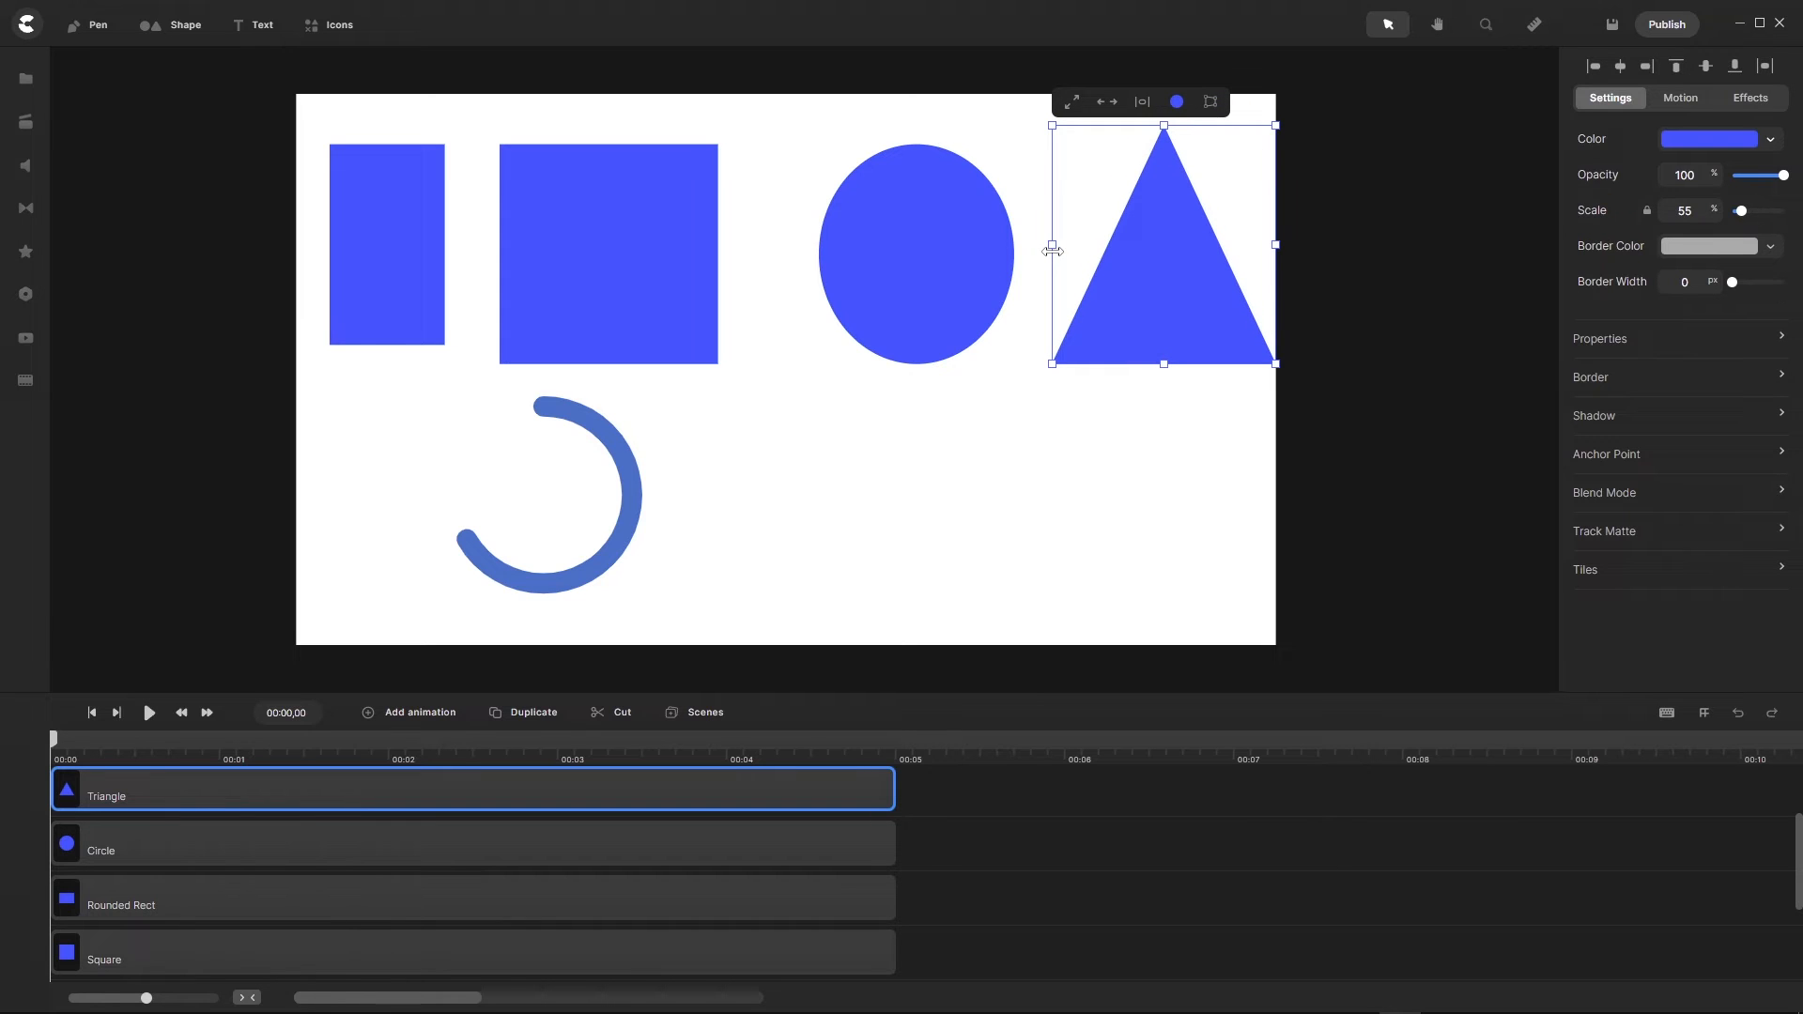
{"action": "left_click", "coordinate": [616, 535]}
{"action": "mouse_move", "coordinate": [445, 495]}
{"action": "left_mouse_down"}
{"action": "mouse_move", "coordinate": [583, 488]}
{"action": "mouse_move", "coordinate": [445, 495]}
{"action": "left_mouse_up"}
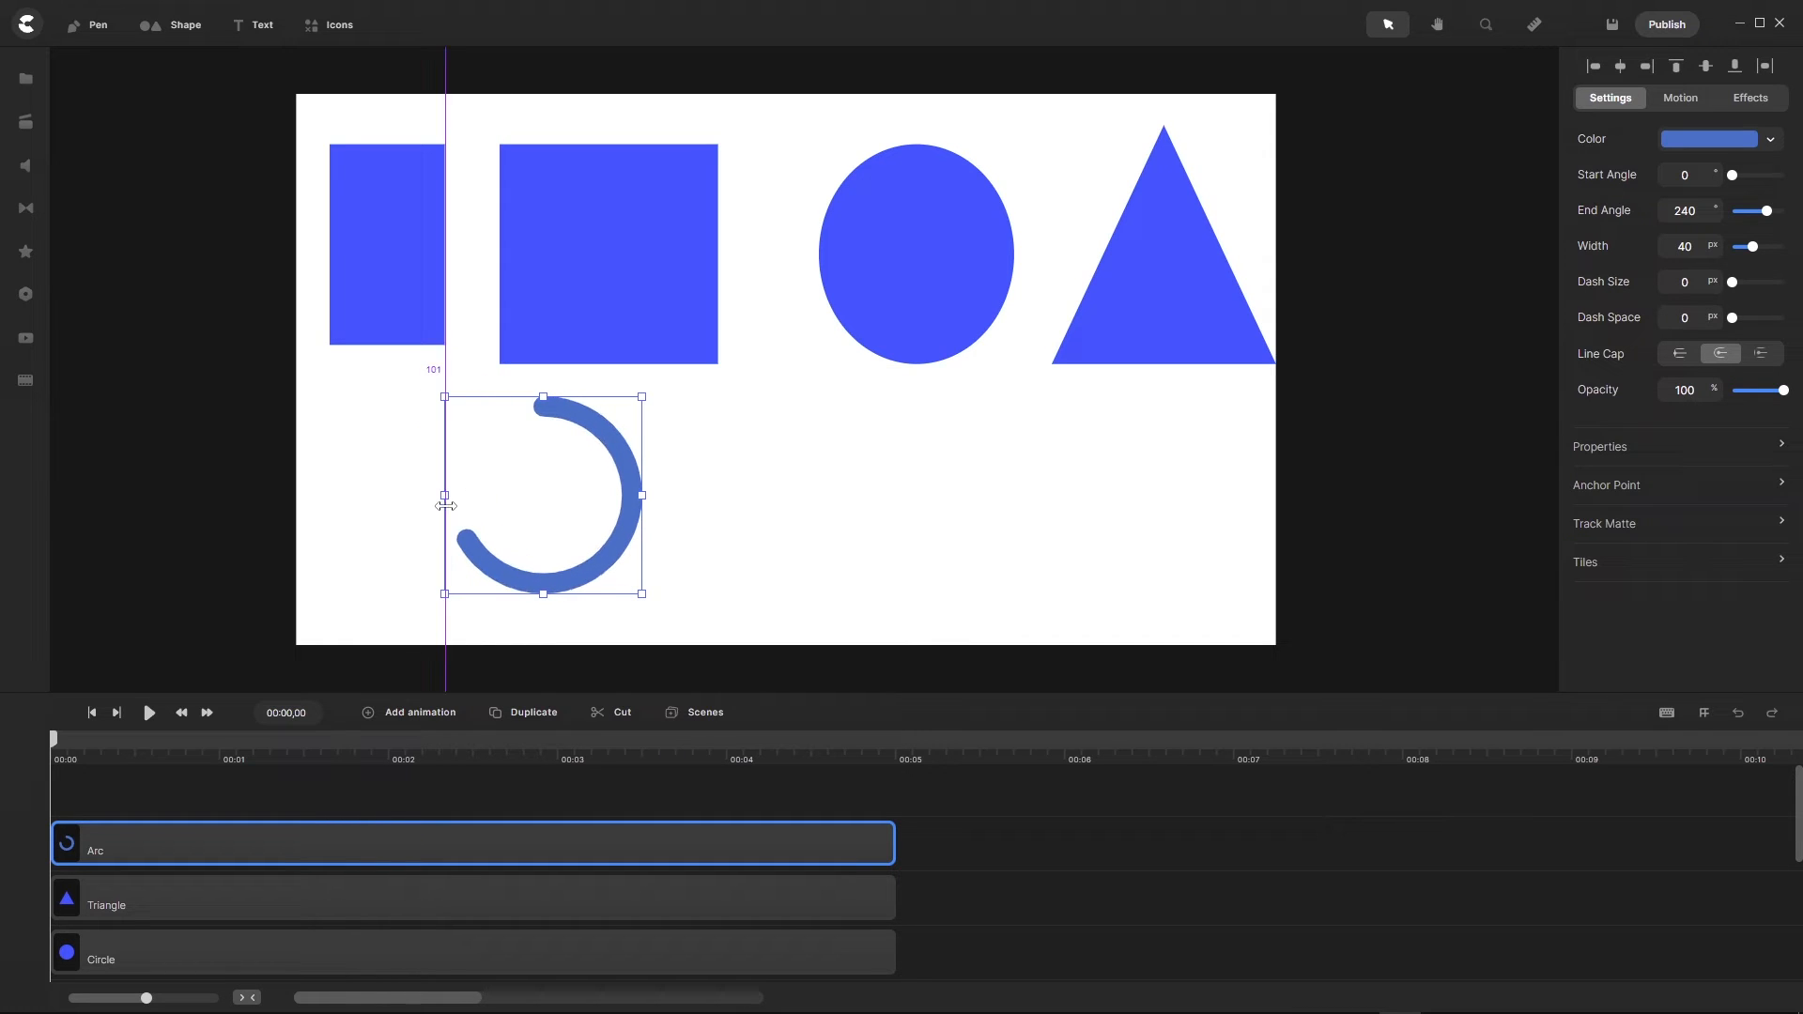
{"action": "mouse_move", "coordinate": [648, 500]}
{"action": "left_mouse_down"}
{"action": "mouse_move", "coordinate": [559, 494]}
{"action": "mouse_move", "coordinate": [661, 497]}
{"action": "mouse_move", "coordinate": [612, 495]}
{"action": "mouse_move", "coordinate": [629, 512]}
{"action": "left_mouse_up"}
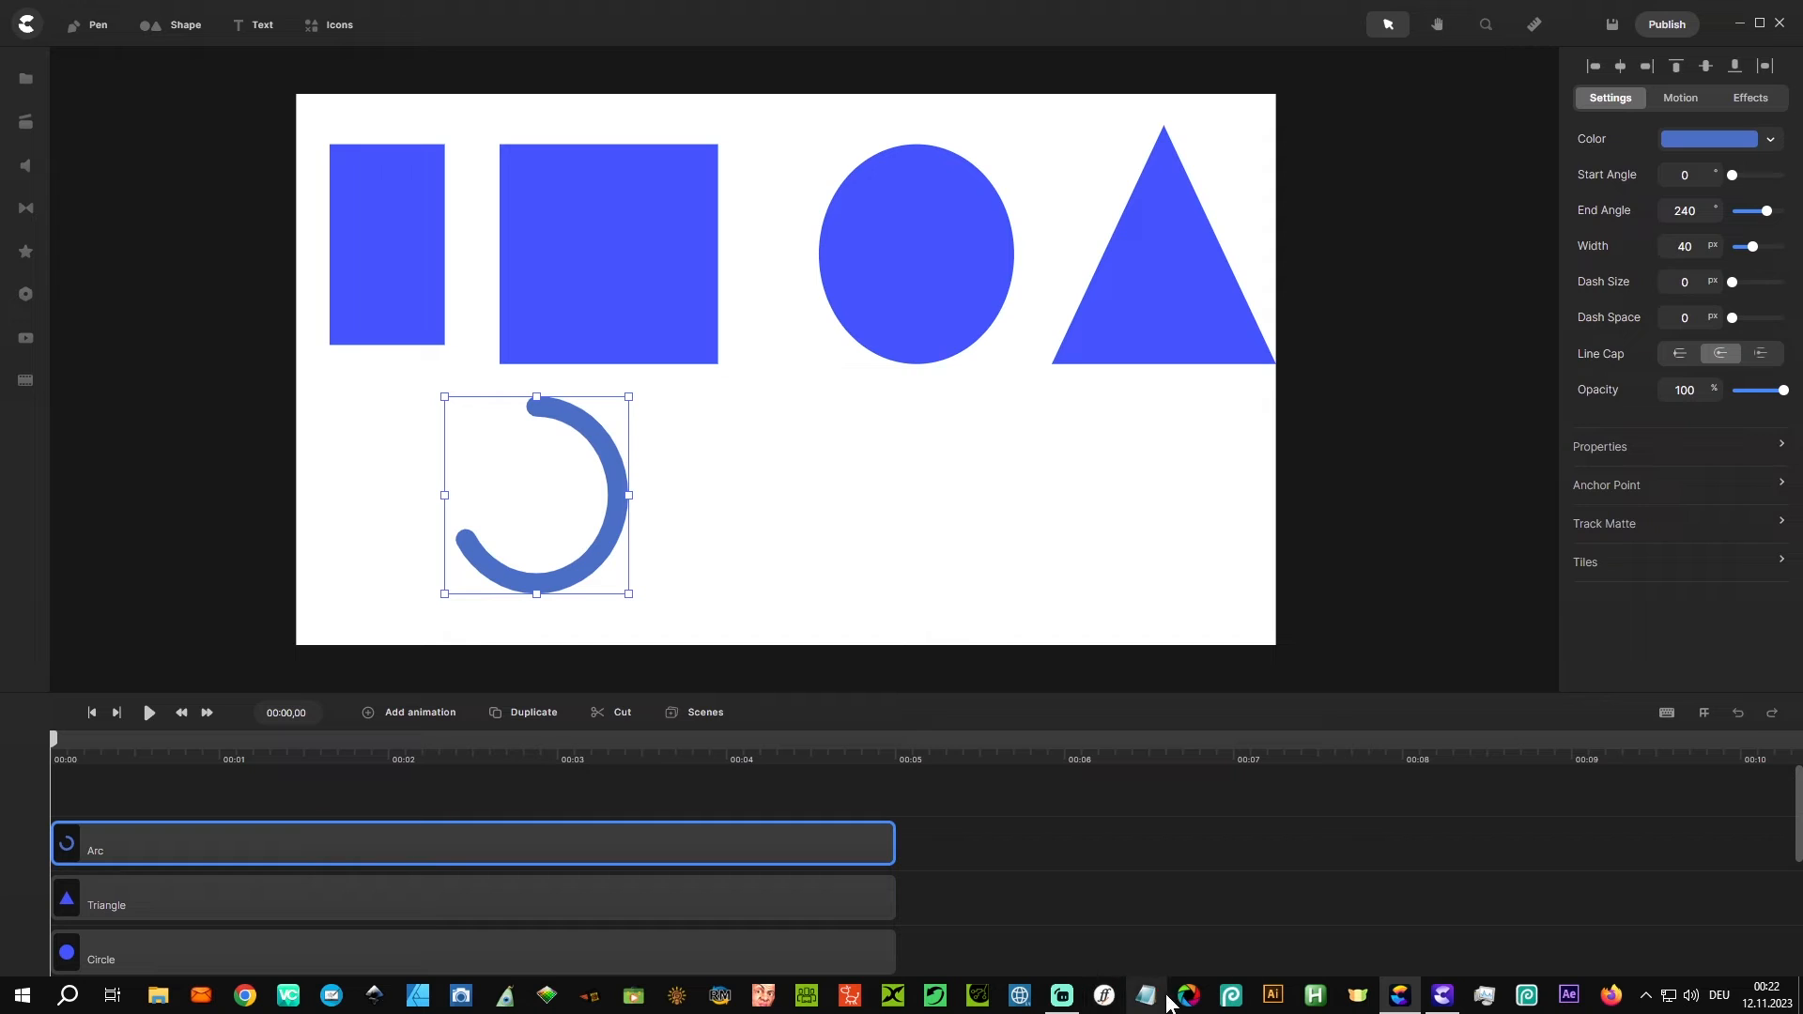
Step: Switch to CreateStudio 3 and reshape the square by widening both sides slightly and lowering its top edge
{"action": "left_click", "coordinate": [1439, 1000]}
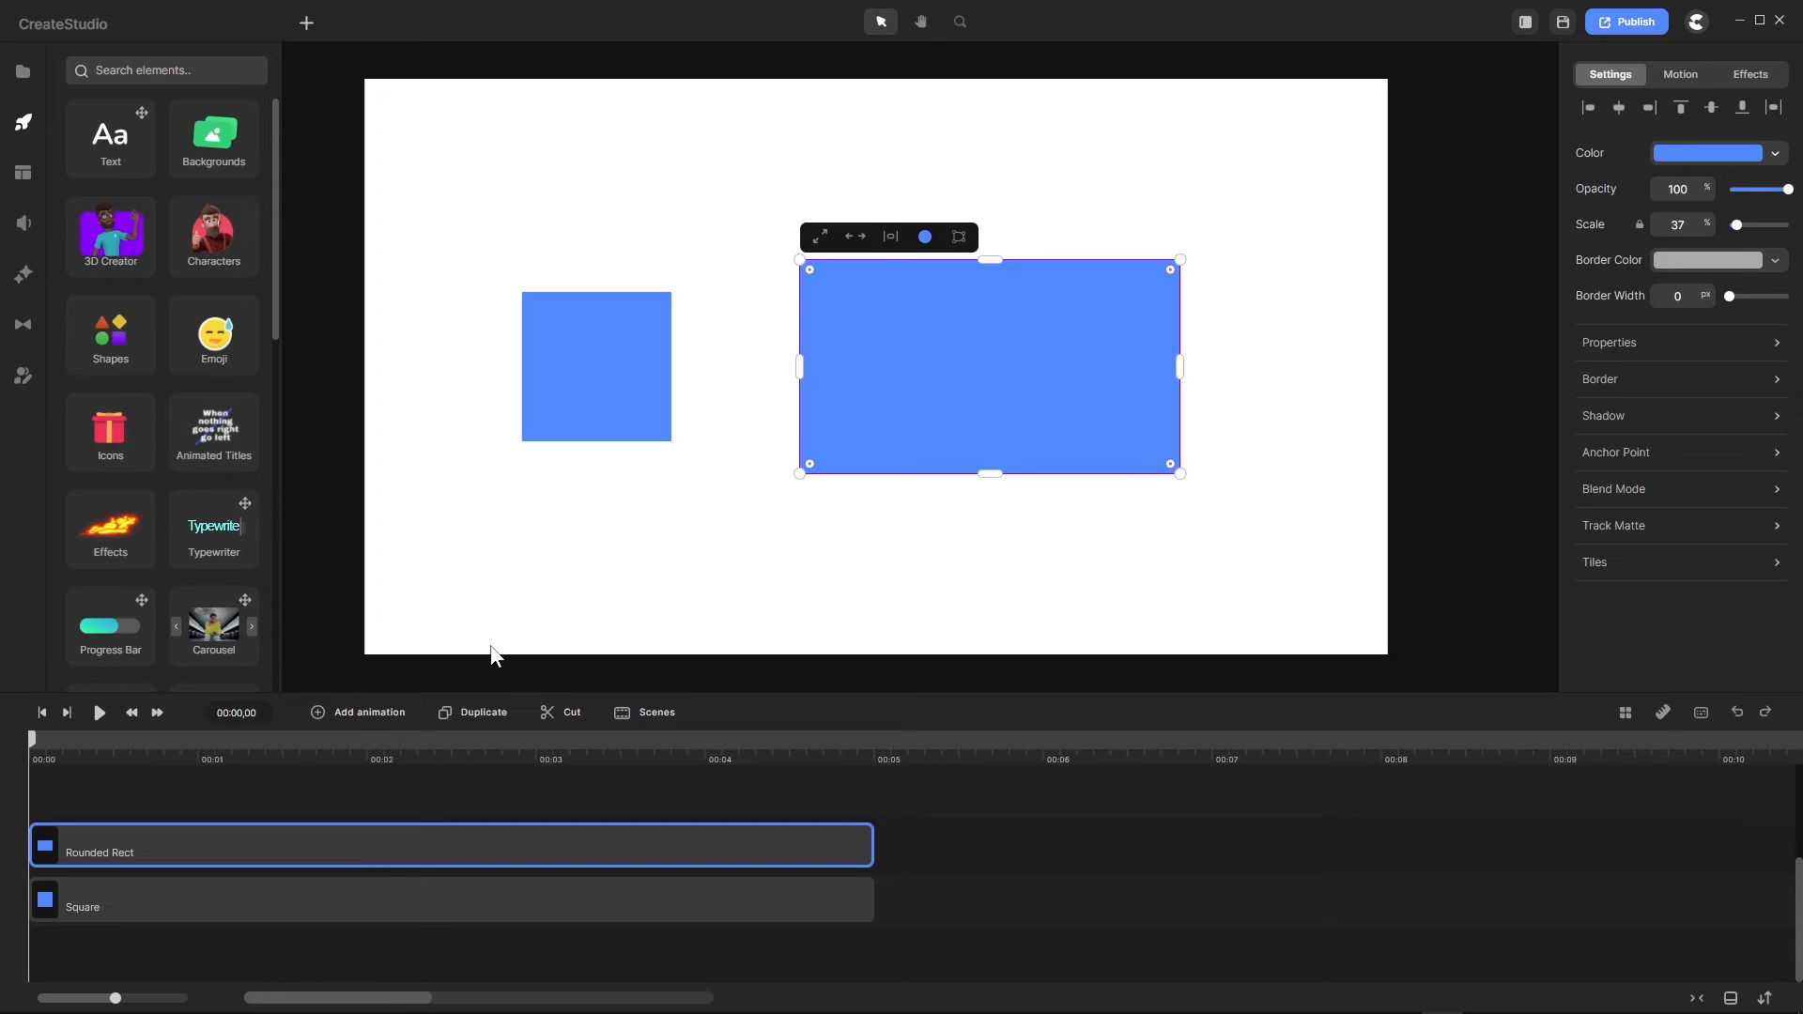
{"action": "left_click", "coordinate": [585, 373]}
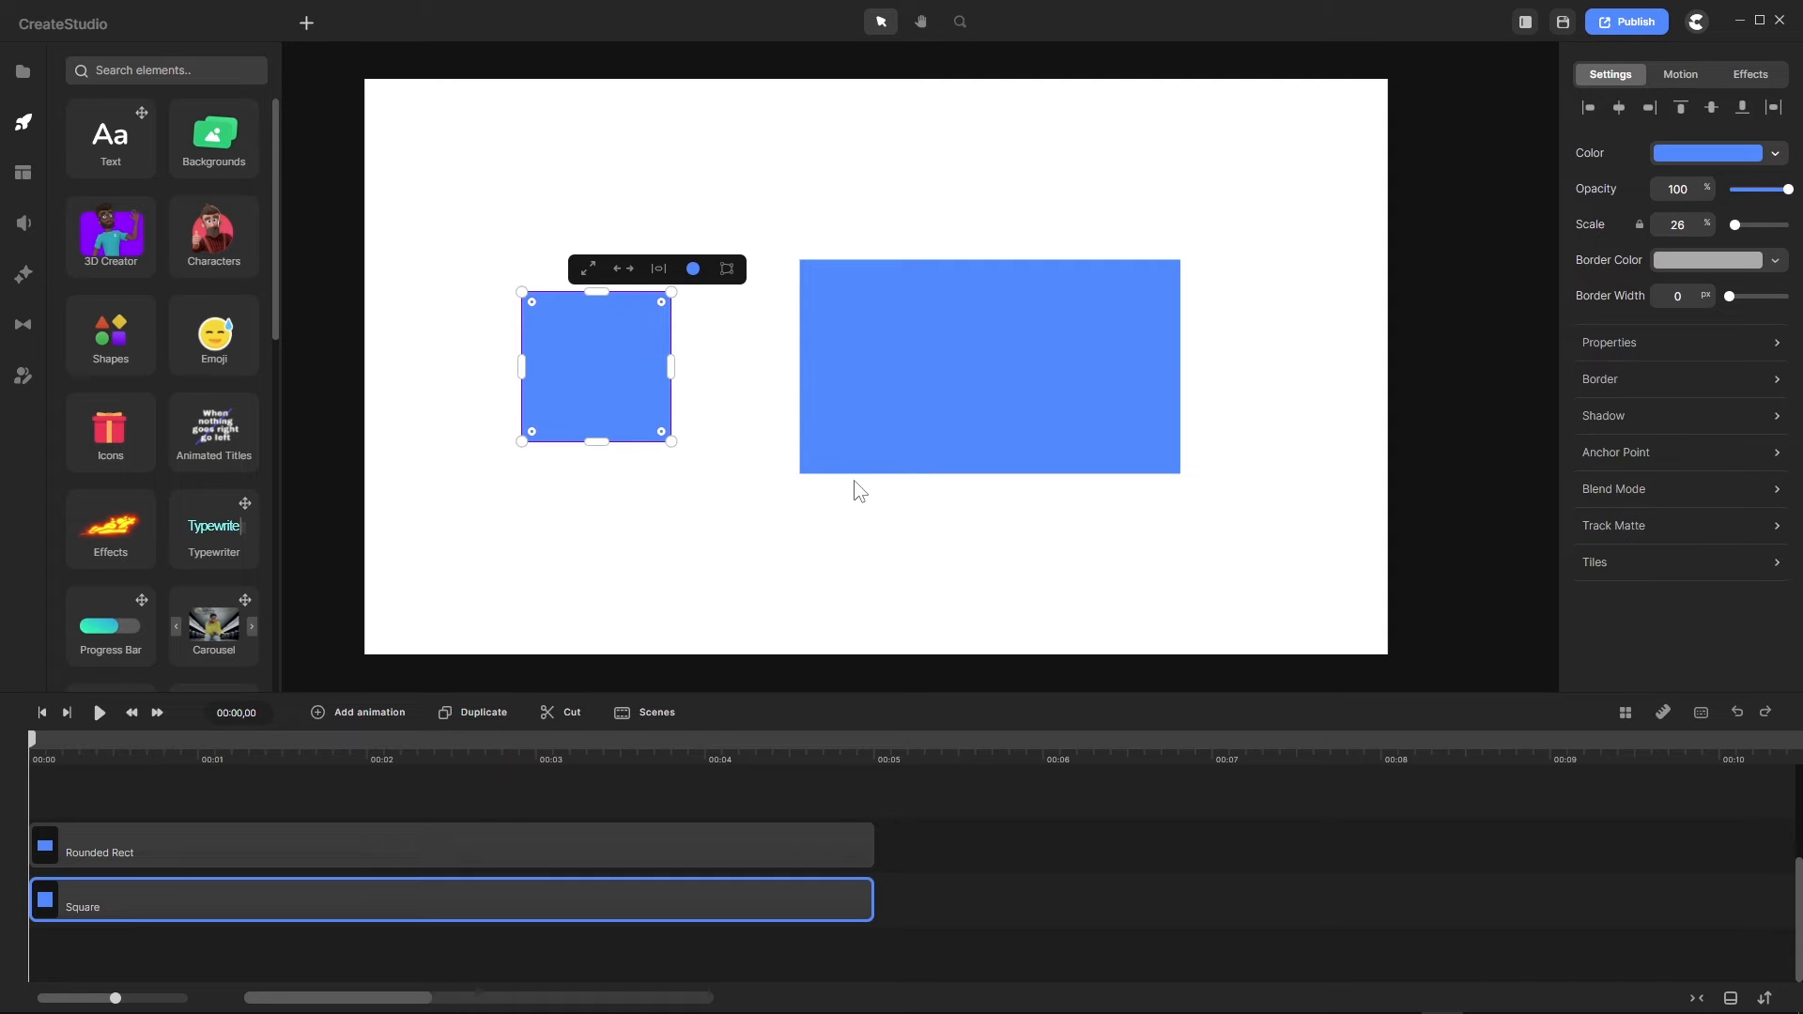
{"action": "left_click", "coordinate": [980, 373]}
{"action": "left_click", "coordinate": [528, 374]}
{"action": "mouse_move", "coordinate": [523, 369]}
{"action": "left_mouse_down"}
{"action": "mouse_move", "coordinate": [597, 370]}
{"action": "mouse_move", "coordinate": [518, 375]}
{"action": "left_mouse_up"}
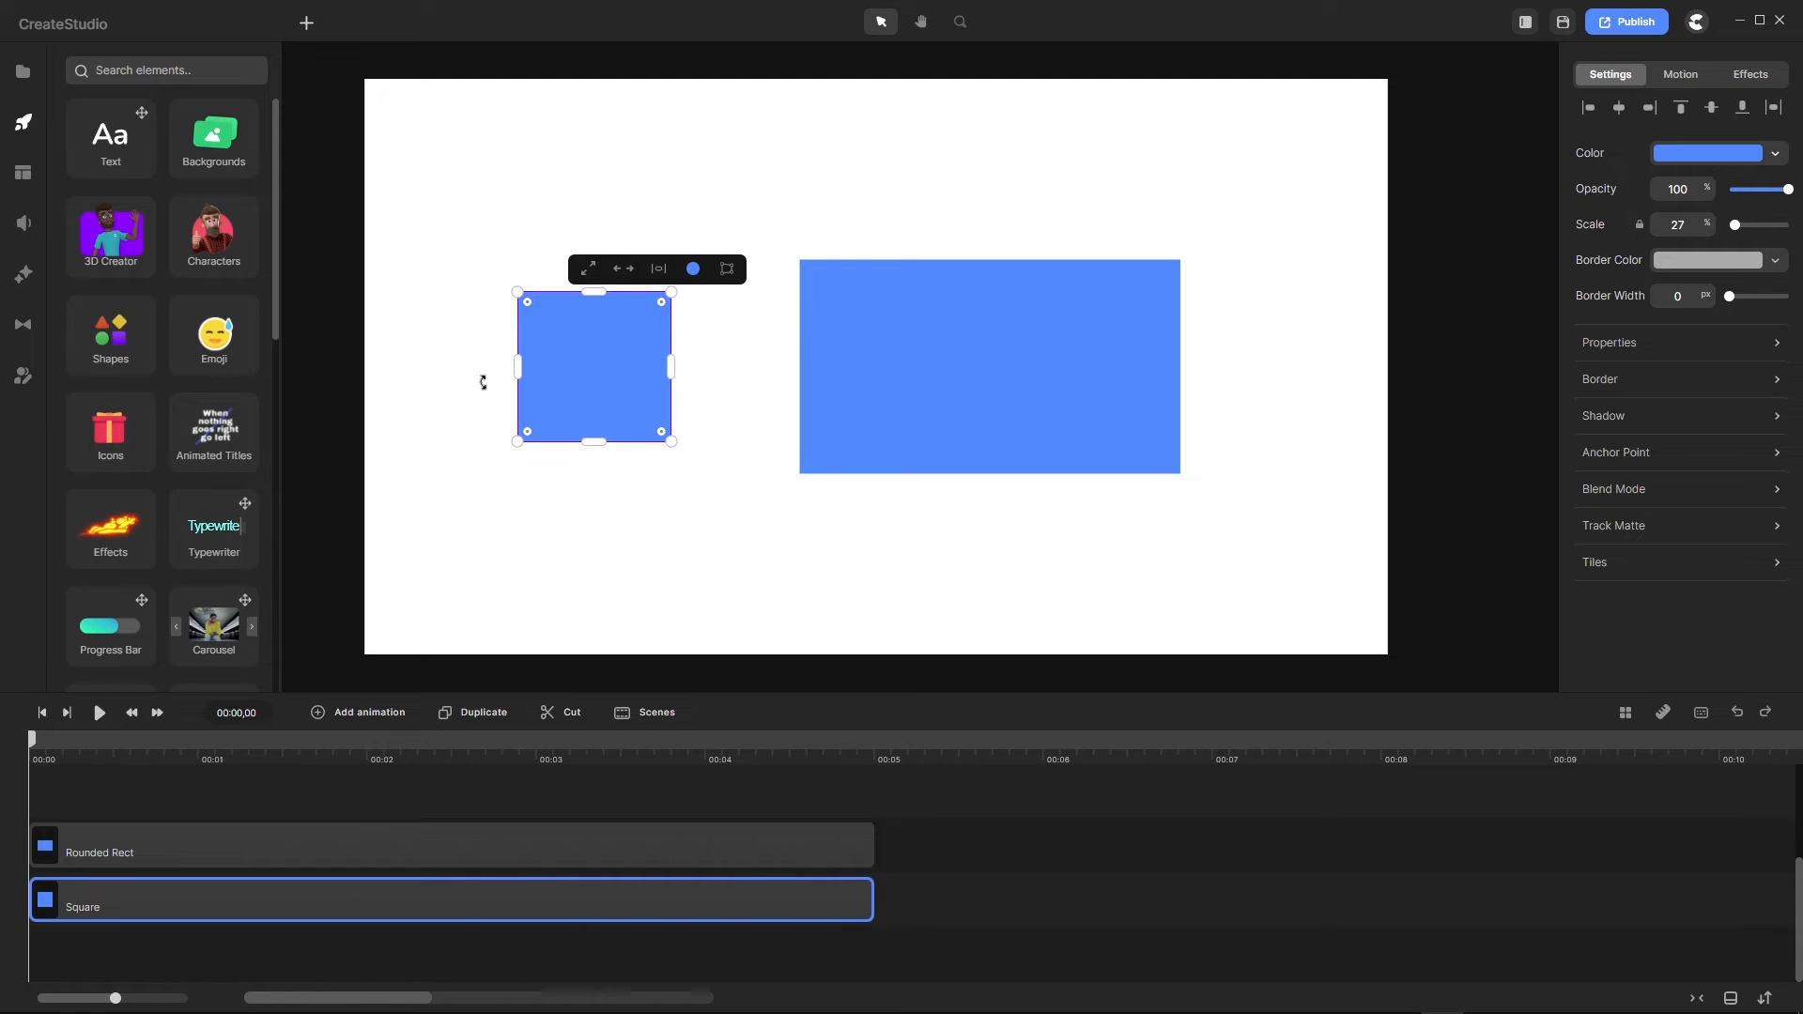
{"action": "mouse_move", "coordinate": [594, 292]}
{"action": "left_mouse_down"}
{"action": "mouse_move", "coordinate": [593, 366]}
{"action": "mouse_move", "coordinate": [593, 279]}
{"action": "mouse_move", "coordinate": [594, 302]}
{"action": "left_mouse_up"}
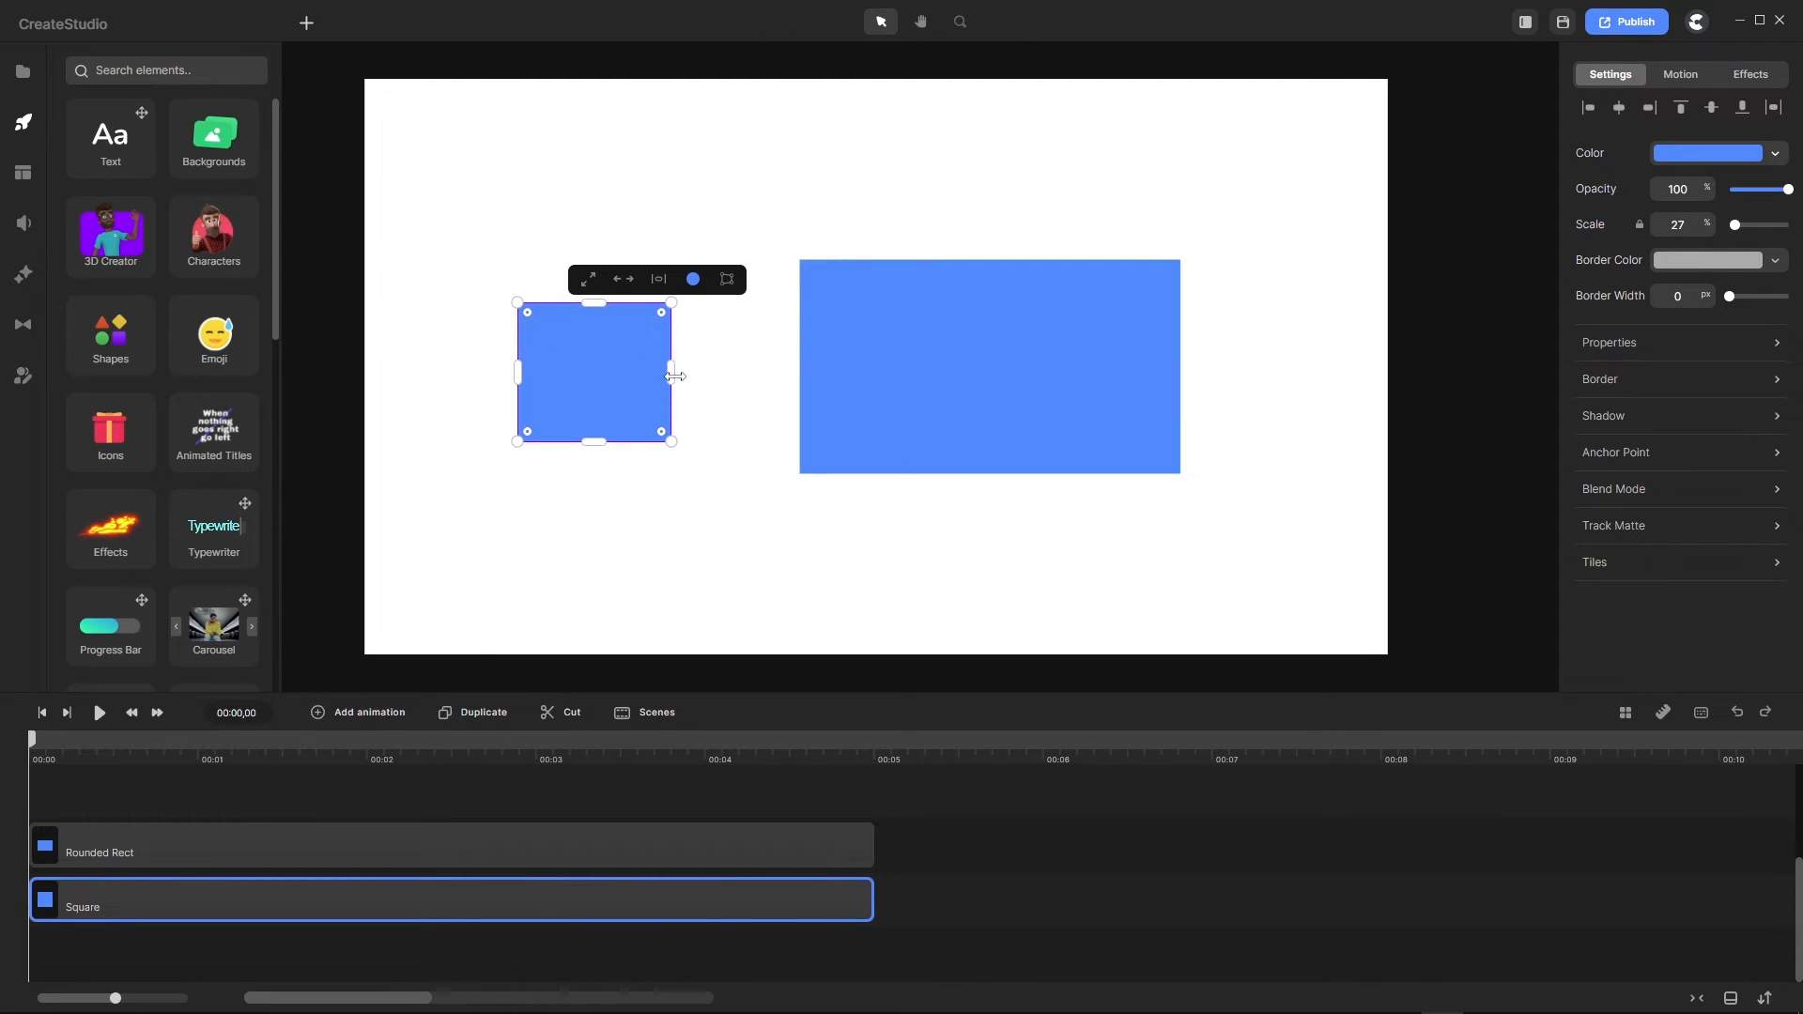
{"action": "mouse_move", "coordinate": [672, 374]}
{"action": "left_mouse_down"}
{"action": "mouse_move", "coordinate": [612, 374]}
{"action": "mouse_move", "coordinate": [683, 377]}
{"action": "left_mouse_up"}
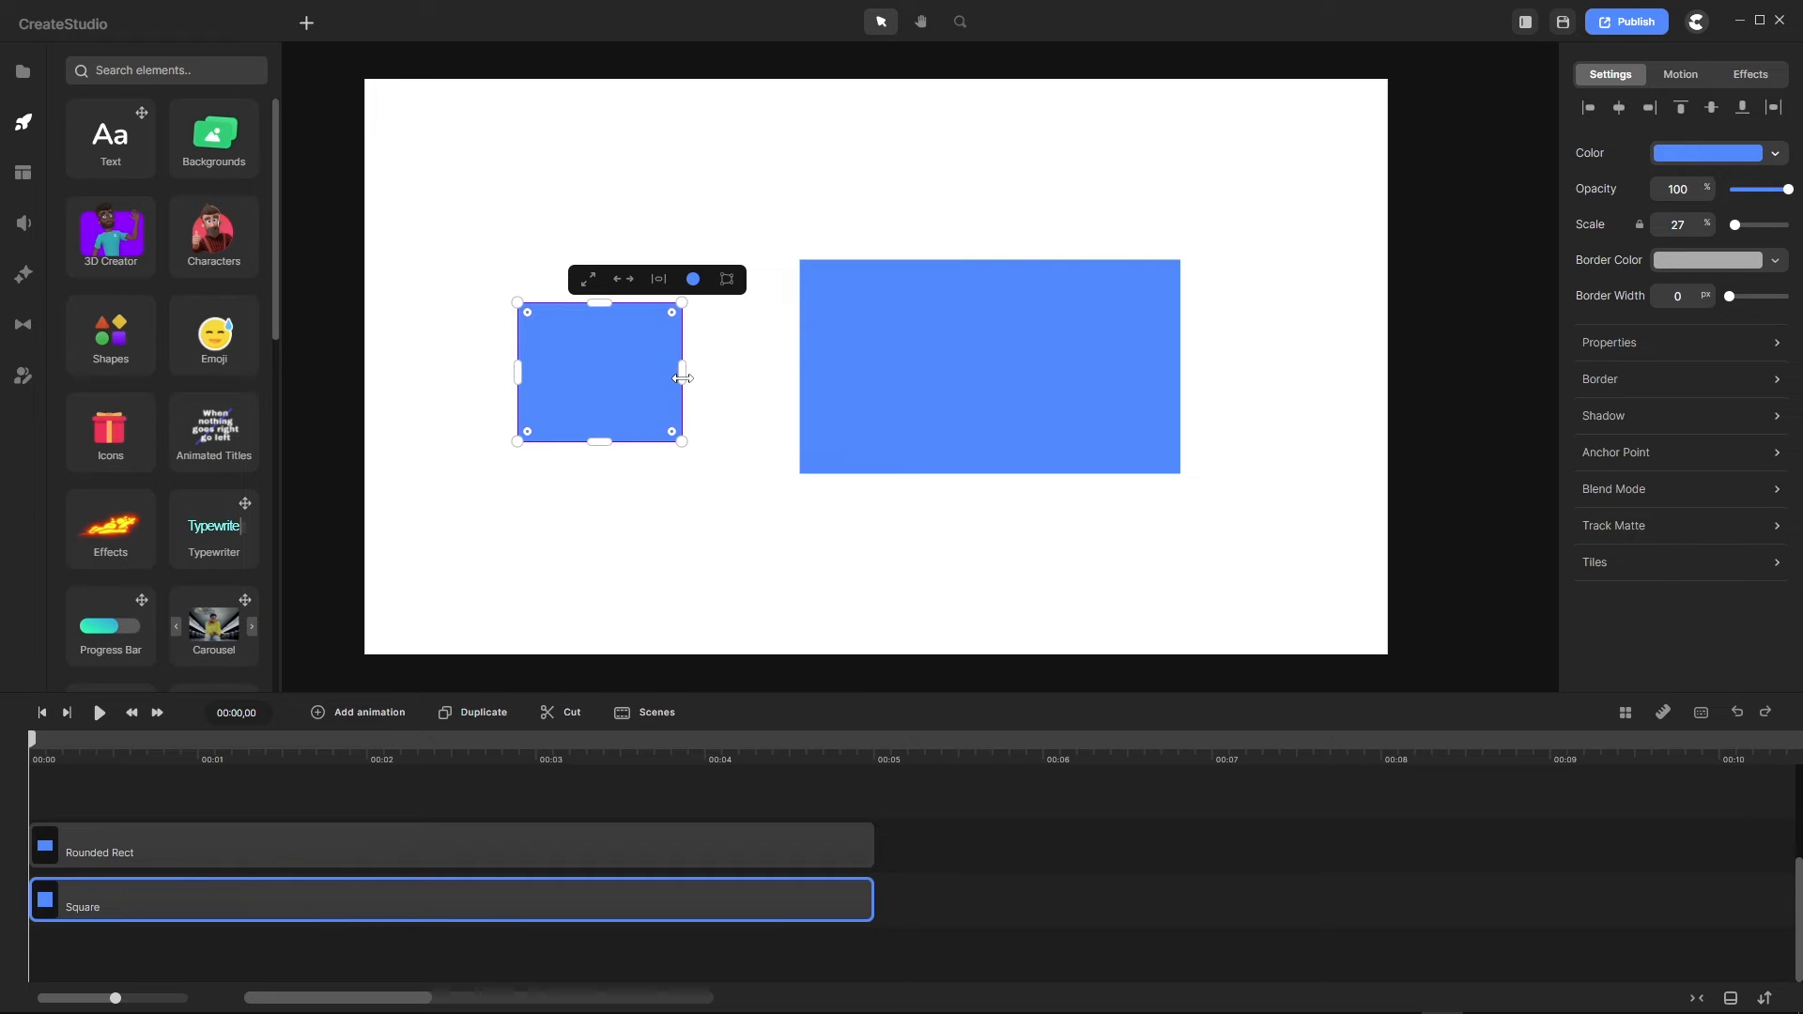
Step: Reduce the larger rectangle's width and height, and move the square and rectangle side by side toward the canvas's left edge
{"action": "left_click", "coordinate": [887, 375]}
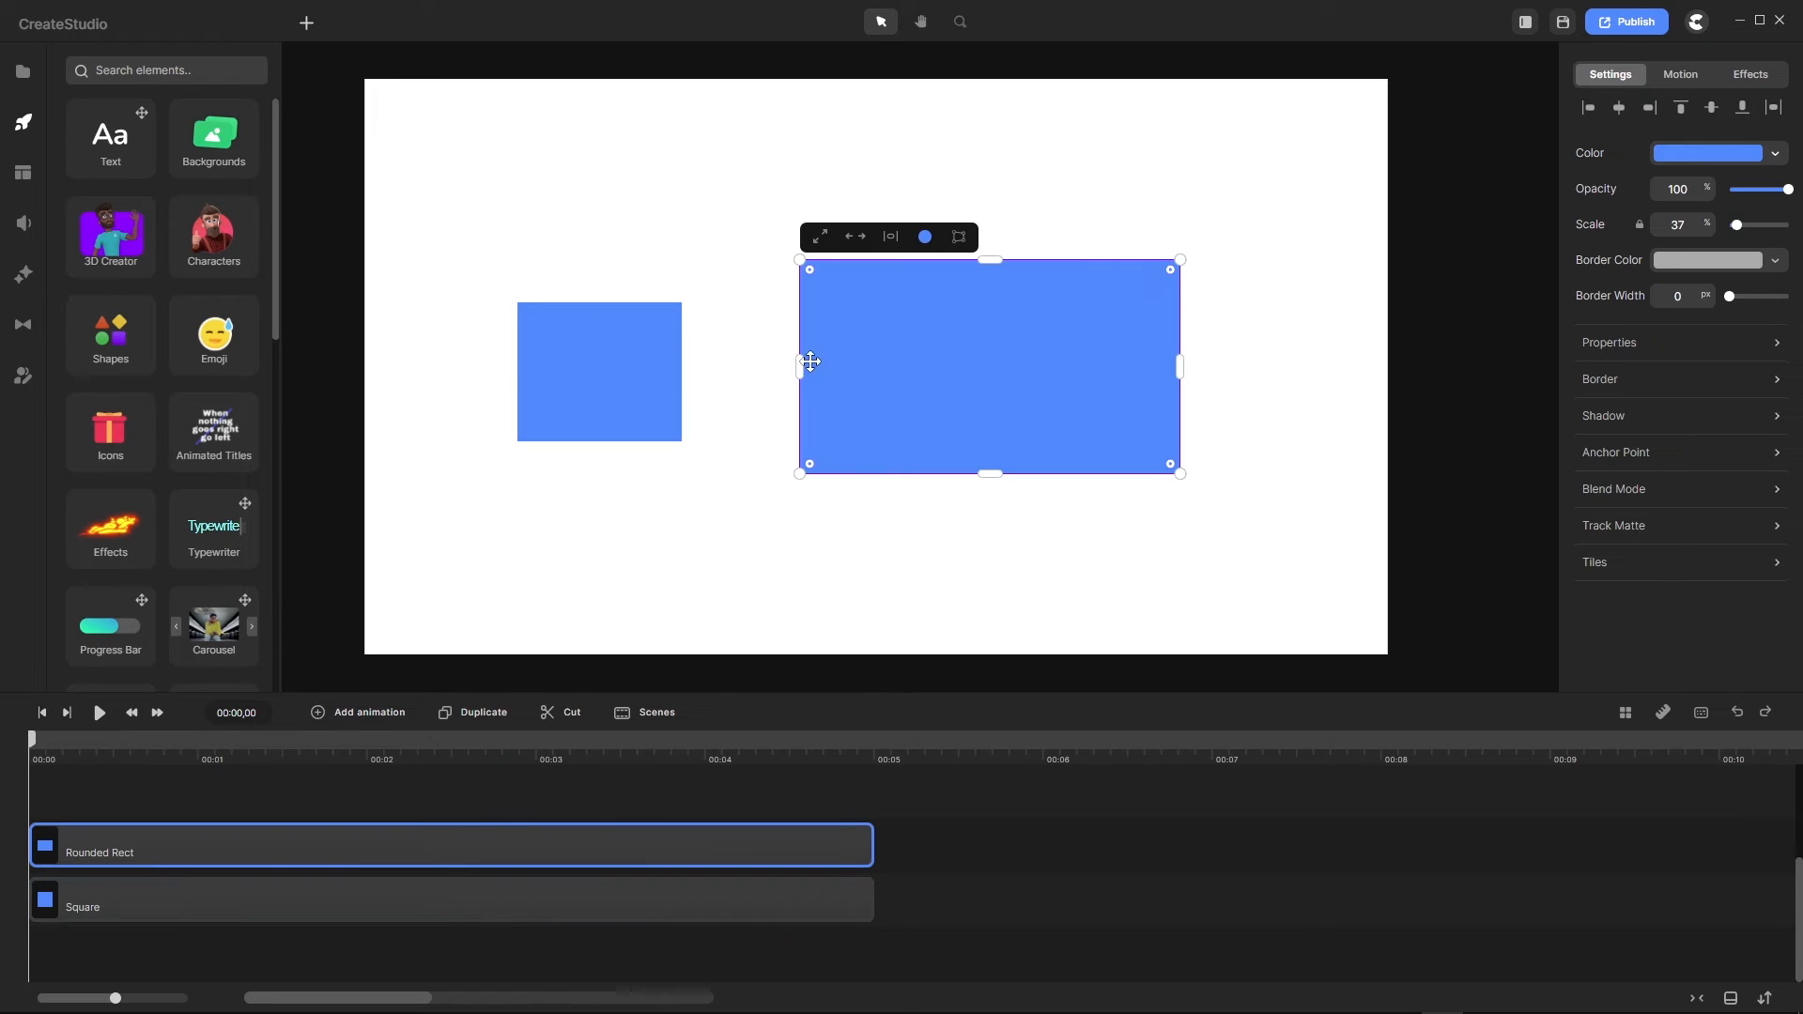
{"action": "left_click_drag", "start_coordinate": [802, 368], "coordinate": [840, 367]}
{"action": "mouse_move", "coordinate": [1006, 261]}
{"action": "left_mouse_down"}
{"action": "mouse_move", "coordinate": [1006, 303]}
{"action": "mouse_move", "coordinate": [1012, 266]}
{"action": "left_mouse_up"}
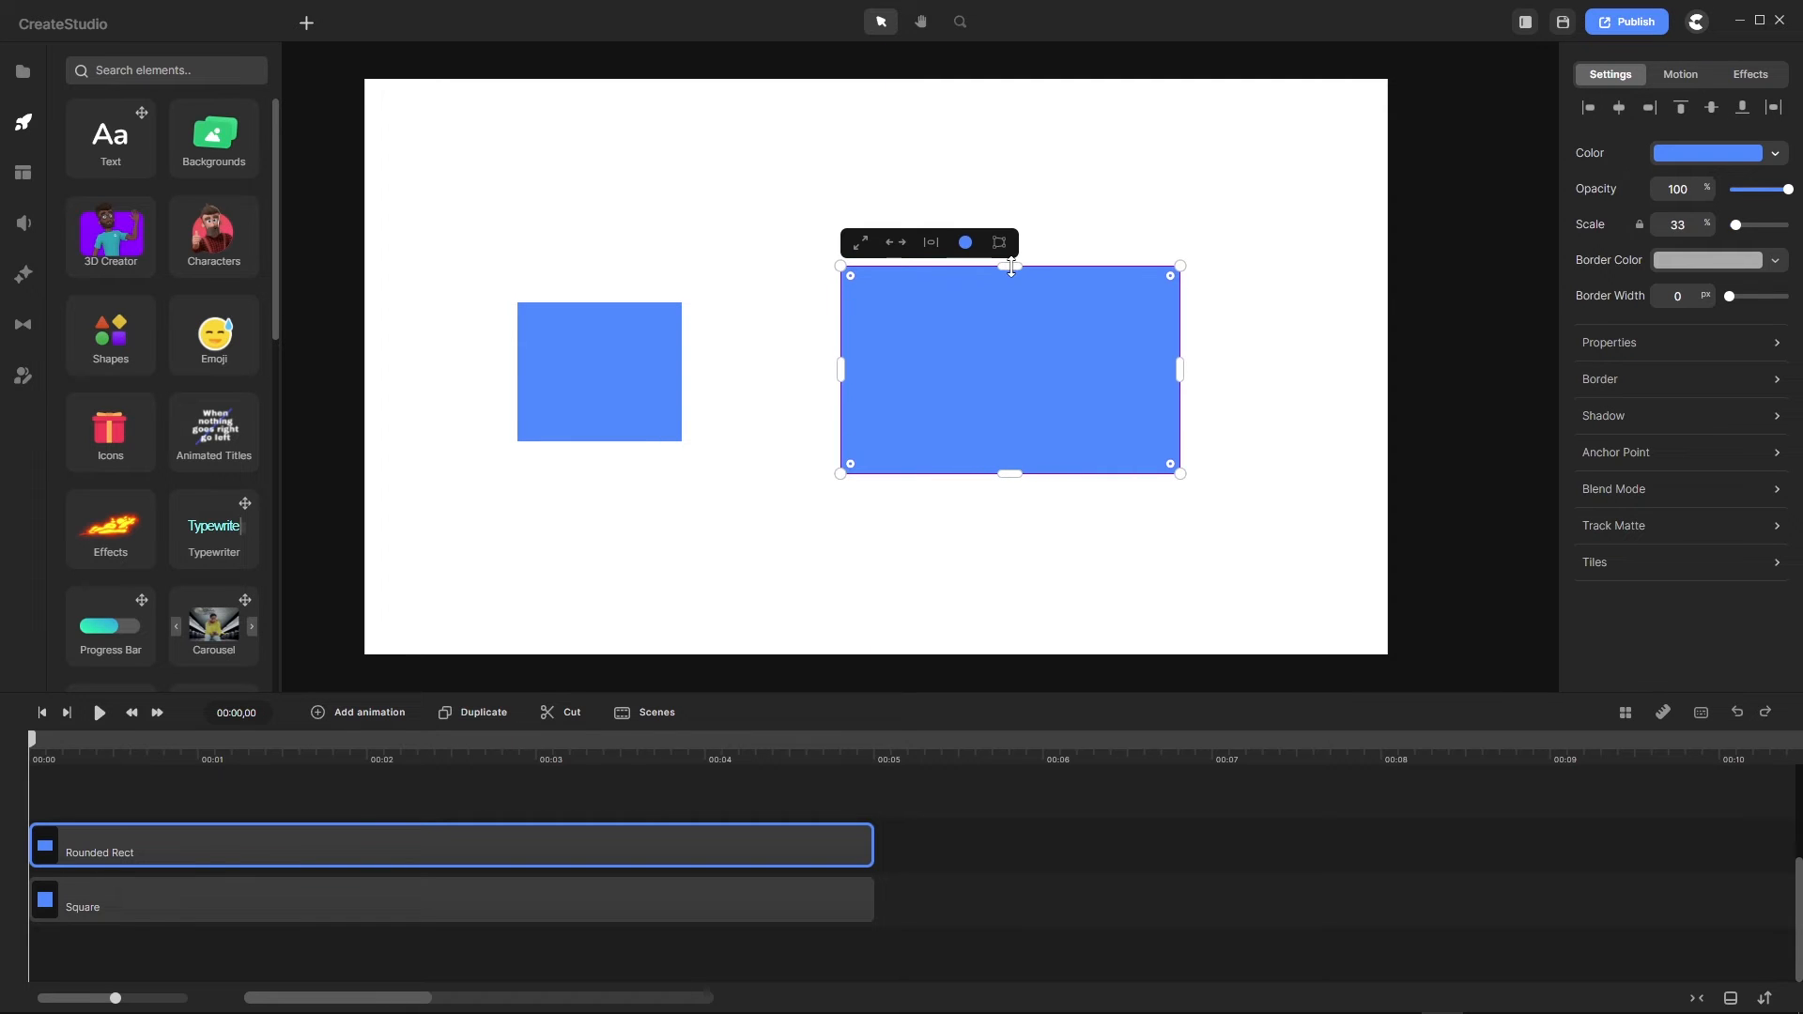
{"action": "left_click_drag", "start_coordinate": [1181, 373], "coordinate": [1119, 372]}
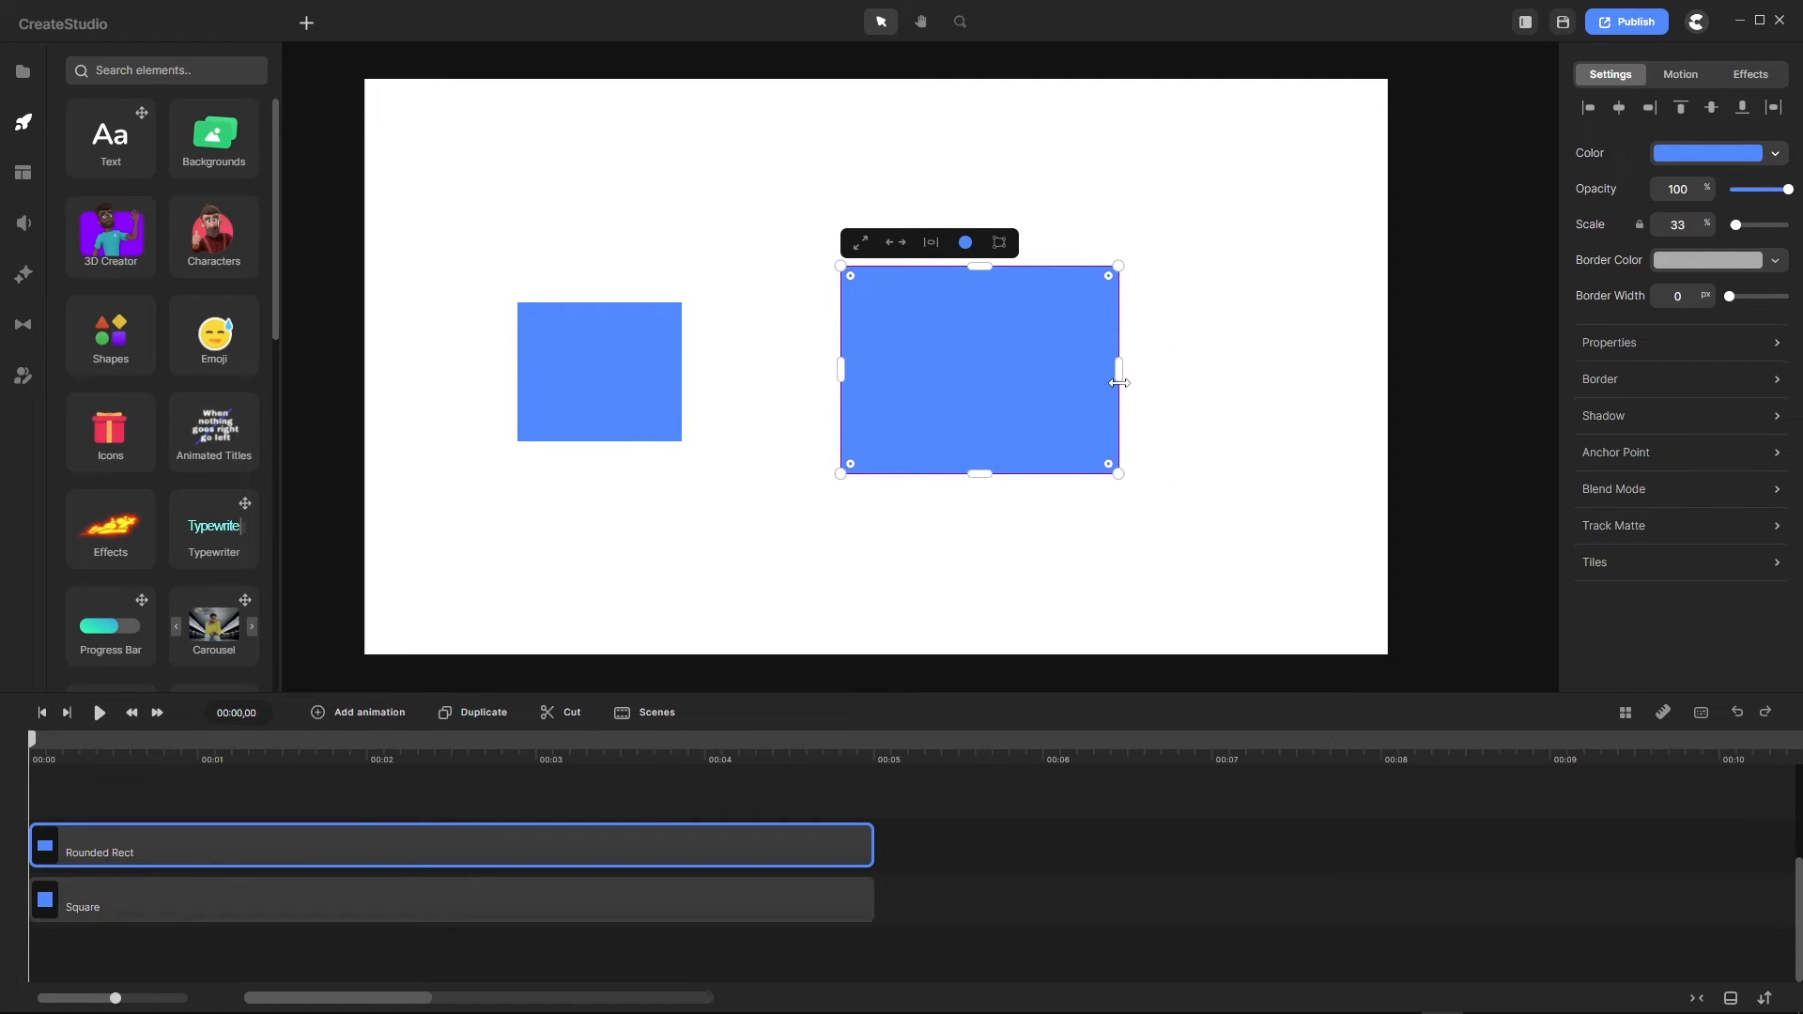
{"action": "left_click_drag", "start_coordinate": [630, 372], "coordinate": [499, 370]}
{"action": "left_click_drag", "start_coordinate": [950, 386], "coordinate": [681, 379]}
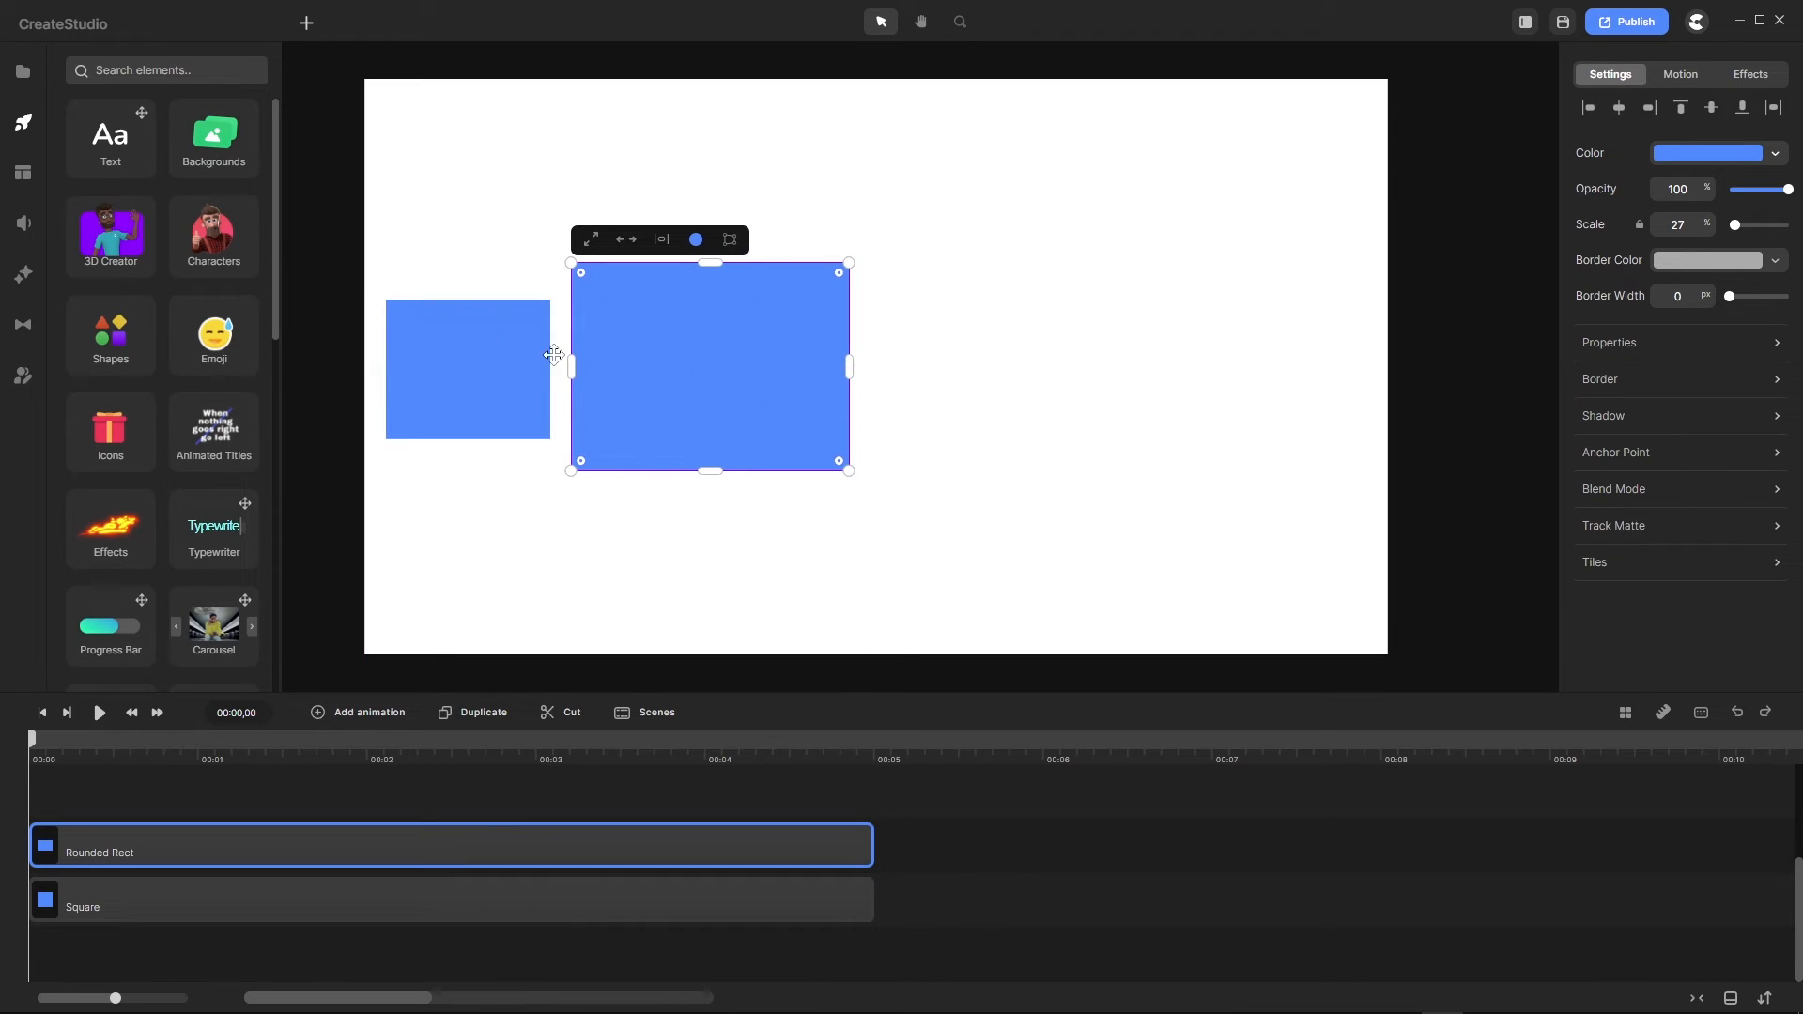
Step: Add a circle, scale it to 50%, and place it right of the rectangle with their bottom edges aligned
{"action": "left_click", "coordinate": [309, 24]}
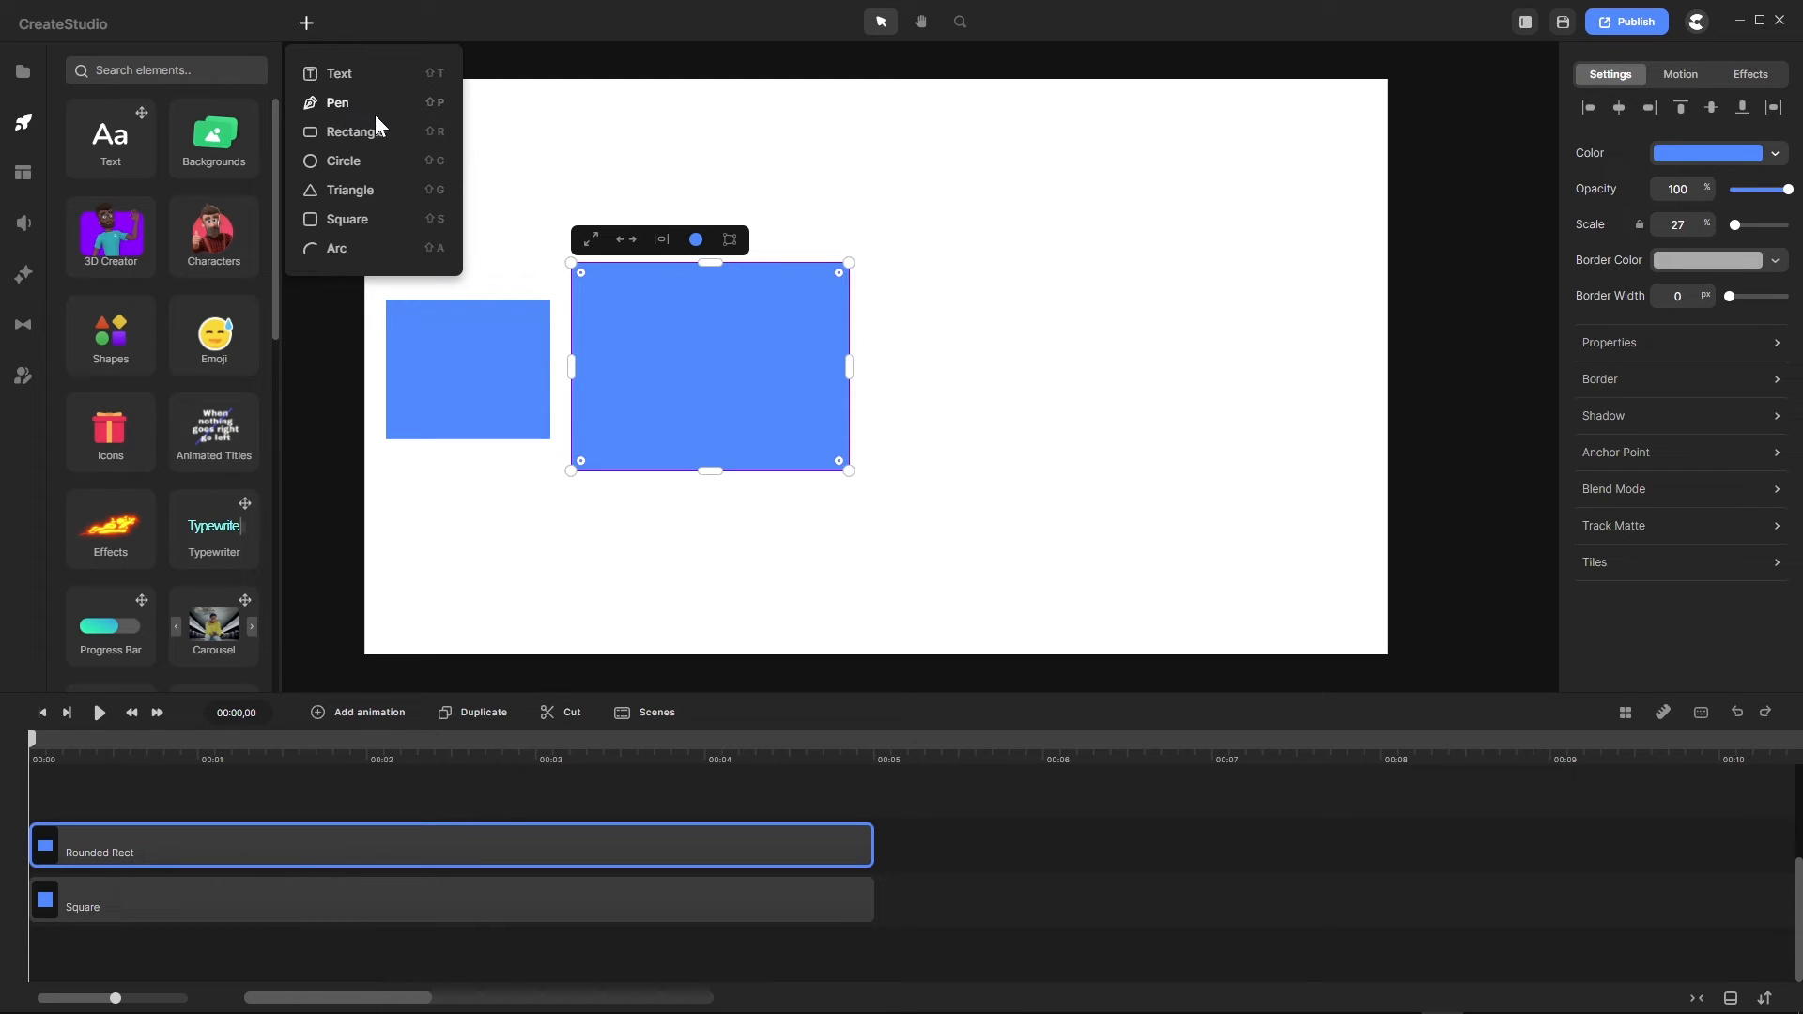
{"action": "left_click", "coordinate": [346, 163]}
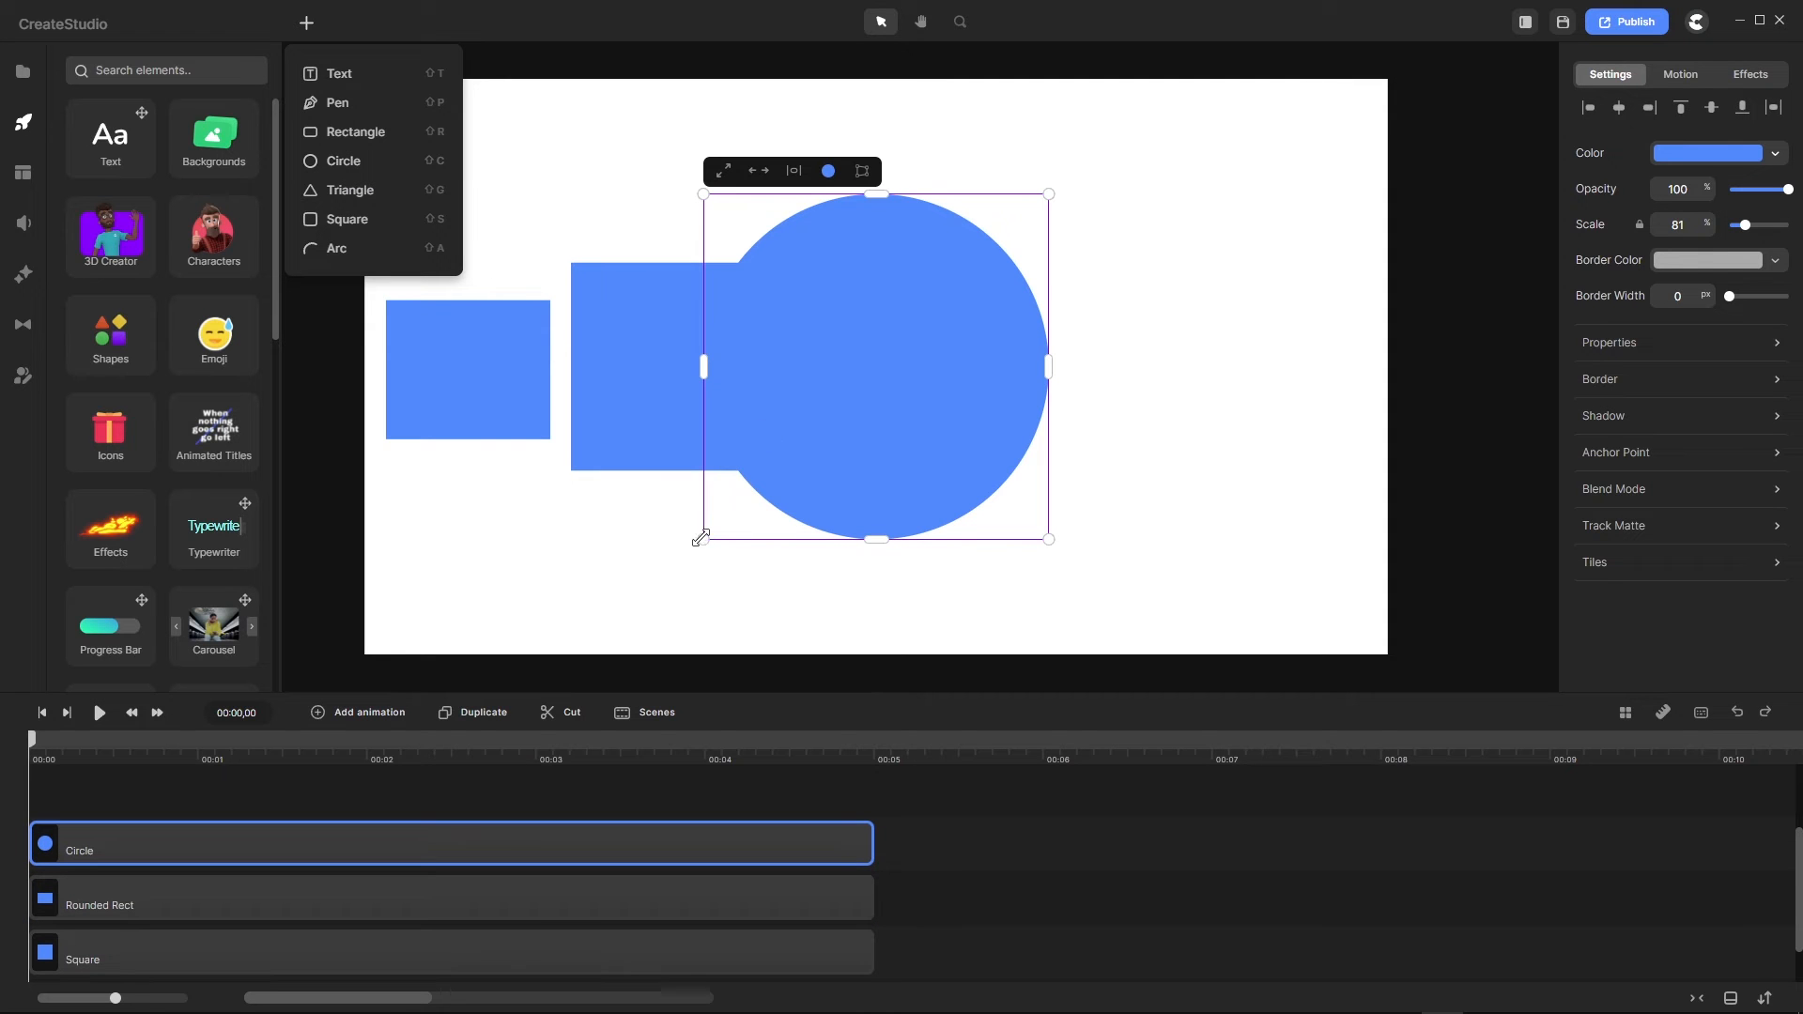
{"action": "left_click_drag", "start_coordinate": [700, 537], "coordinate": [787, 493]}
{"action": "left_click_drag", "start_coordinate": [821, 410], "coordinate": [979, 380]}
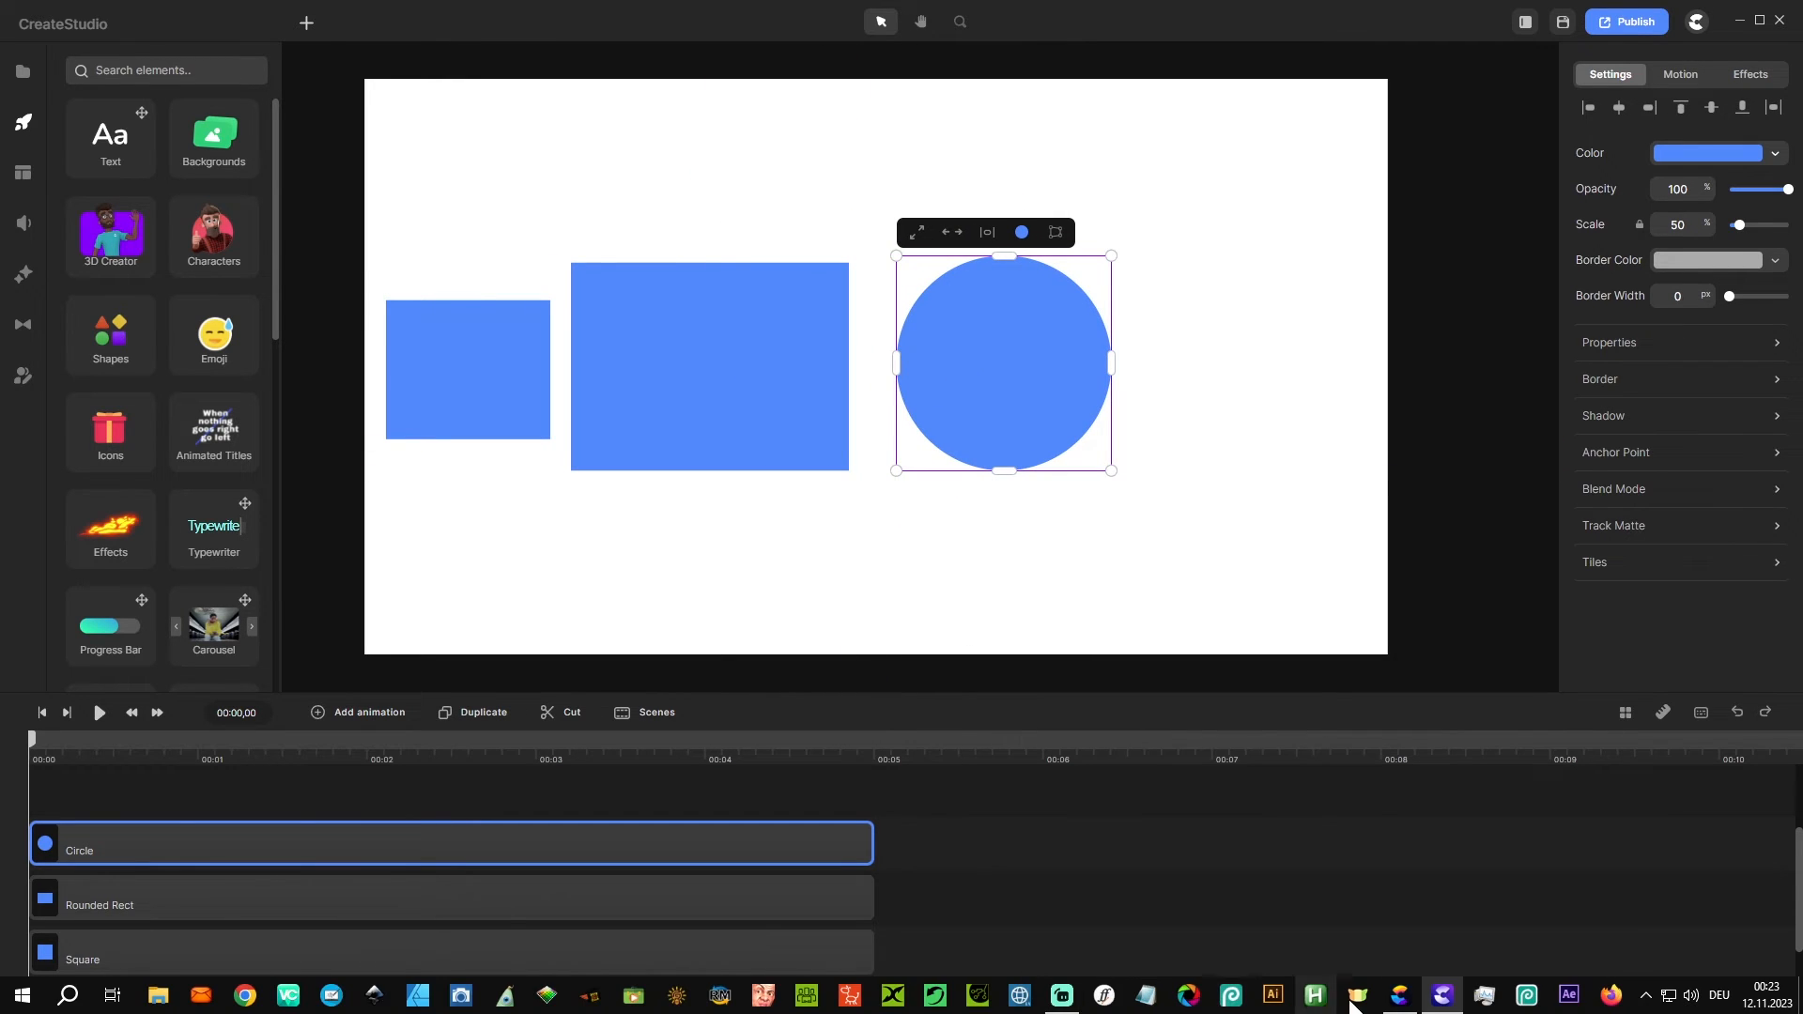
Step: Switch to CreateStudioPro and try resizing the circle from its lower-left corner
{"action": "left_click", "coordinate": [1400, 998]}
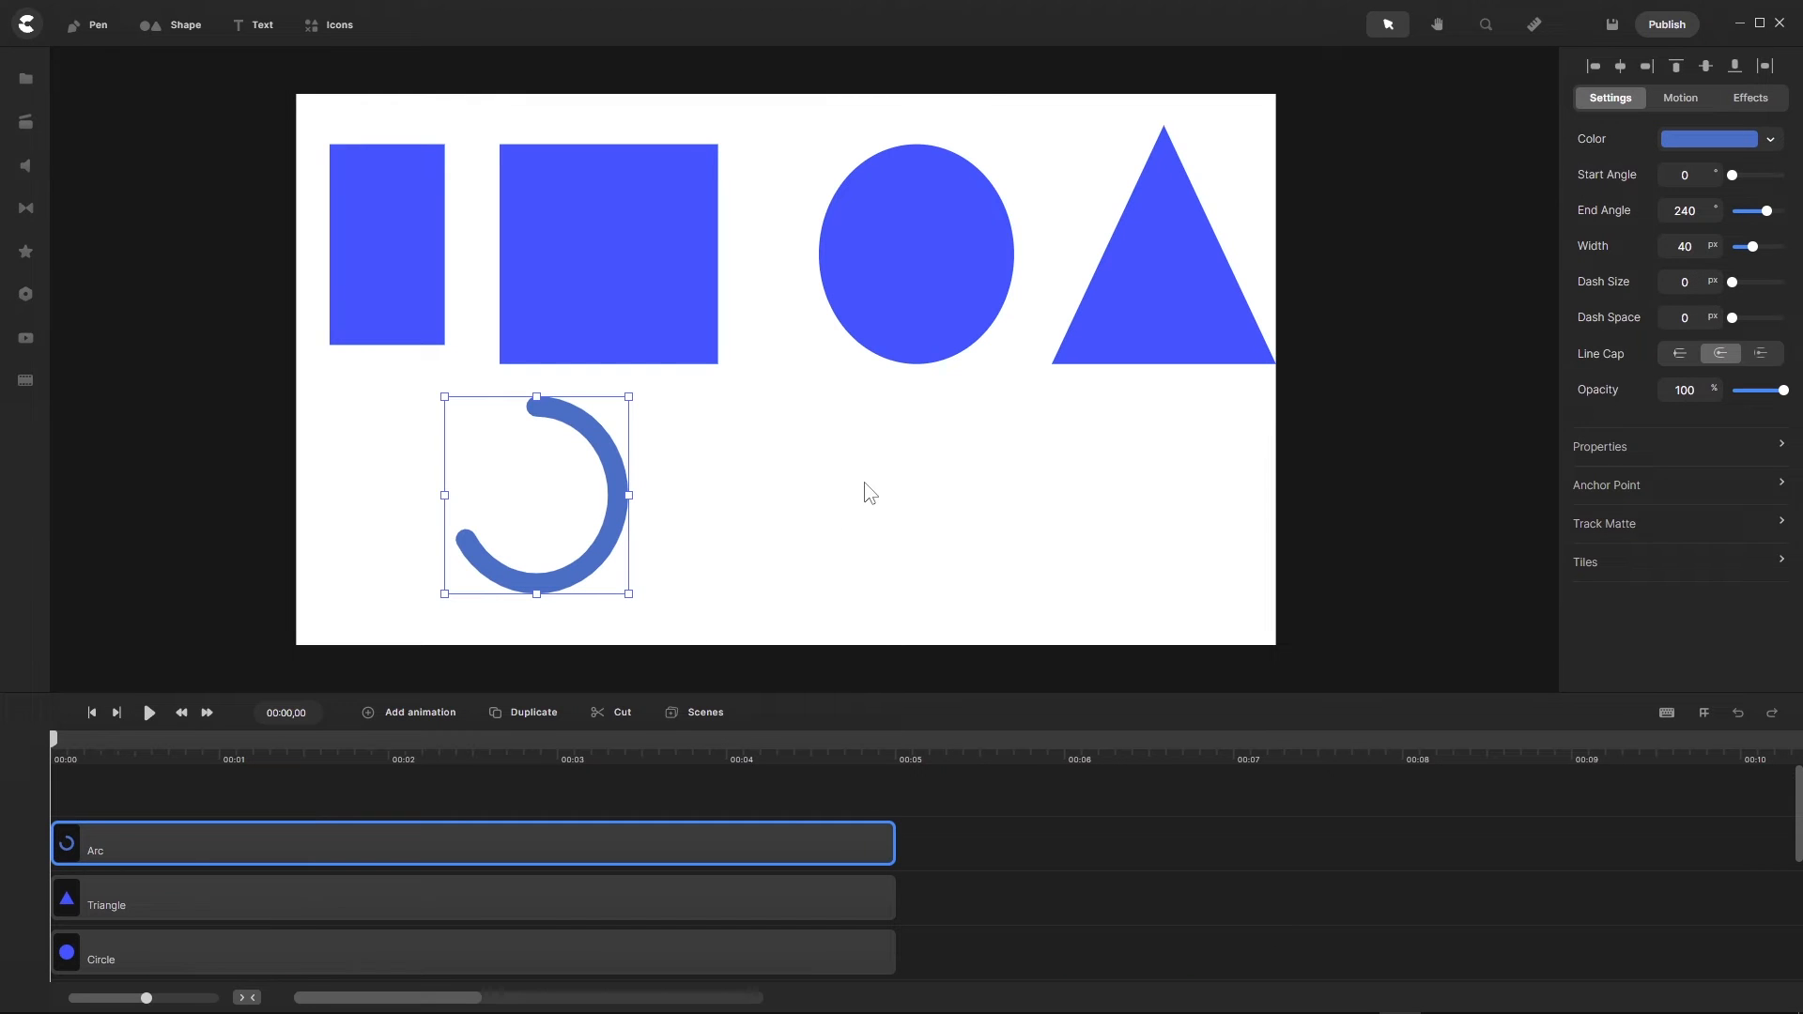
{"action": "left_click", "coordinate": [914, 312]}
{"action": "mouse_move", "coordinate": [821, 364]}
{"action": "left_mouse_down"}
{"action": "mouse_move", "coordinate": [972, 228]}
{"action": "mouse_move", "coordinate": [801, 423]}
{"action": "mouse_move", "coordinate": [940, 267]}
{"action": "mouse_move", "coordinate": [844, 376]}
{"action": "left_mouse_up"}
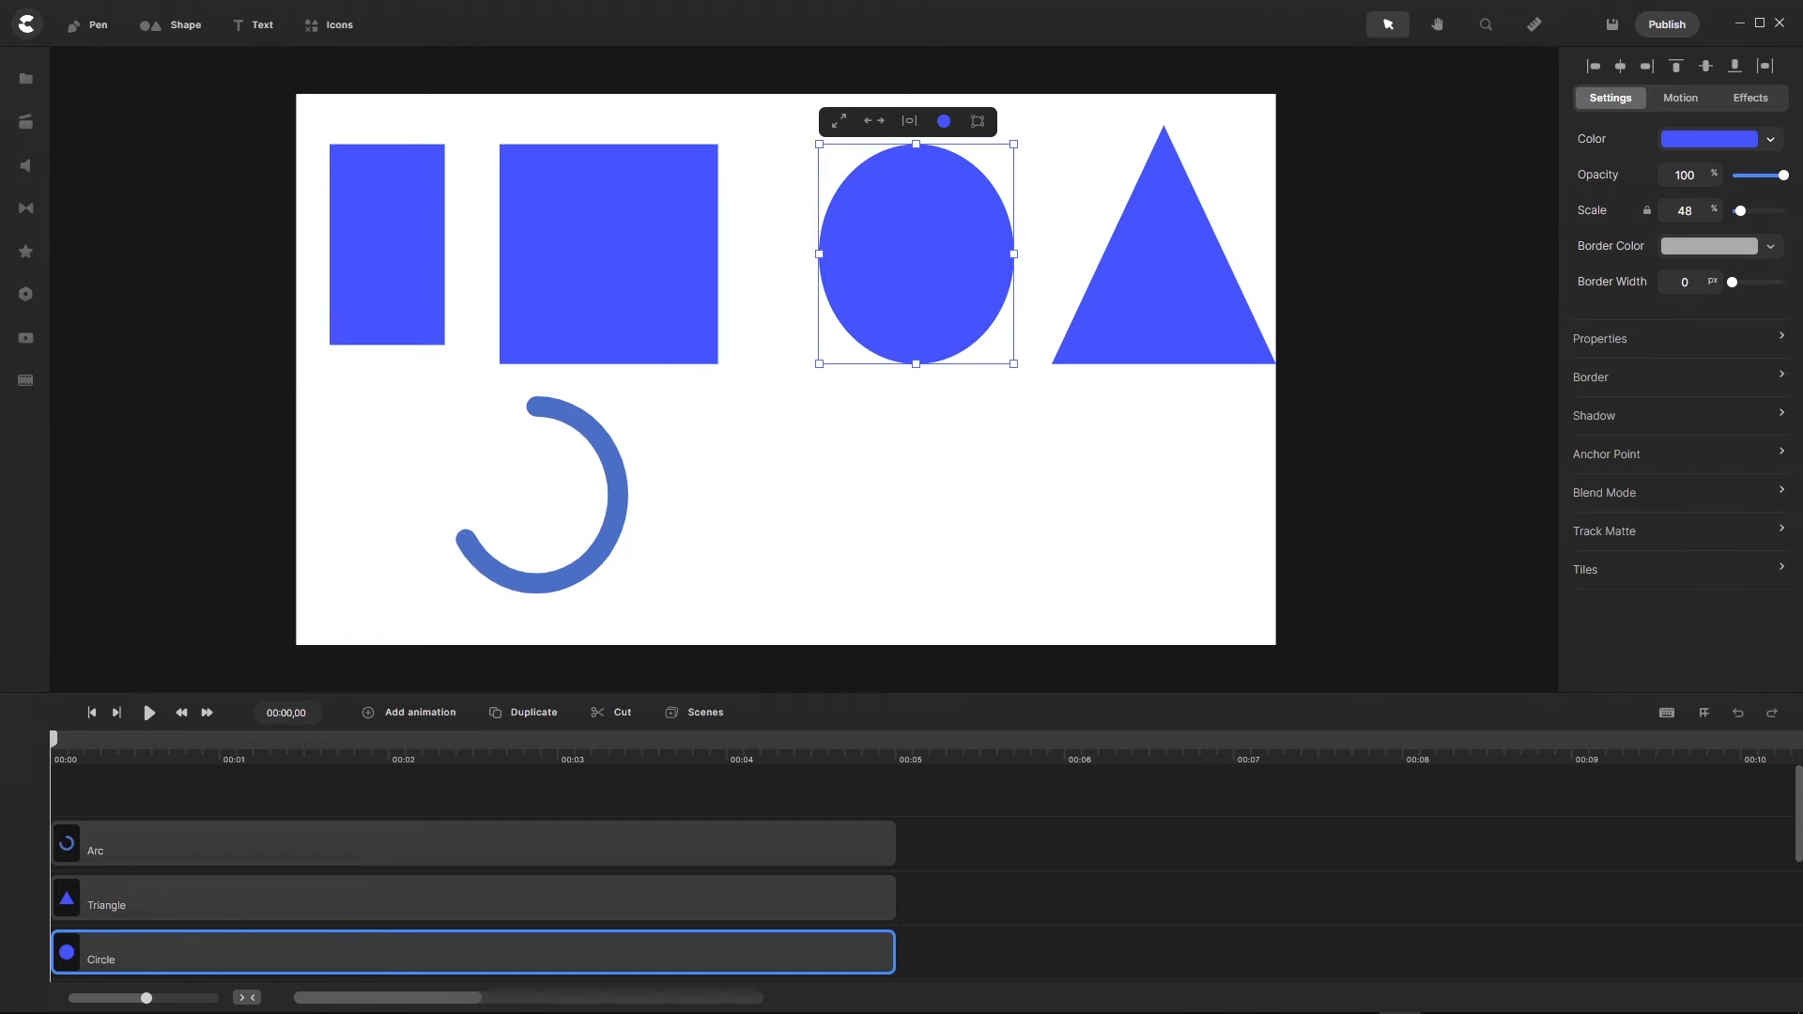
Step: Switch back to CreateStudio 3, widen the circle to 53% scale, and reduce its height so its top meets the rectangle's top
{"action": "mouse_move", "coordinate": [1364, 976]}
{"action": "left_click", "coordinate": [1442, 999]}
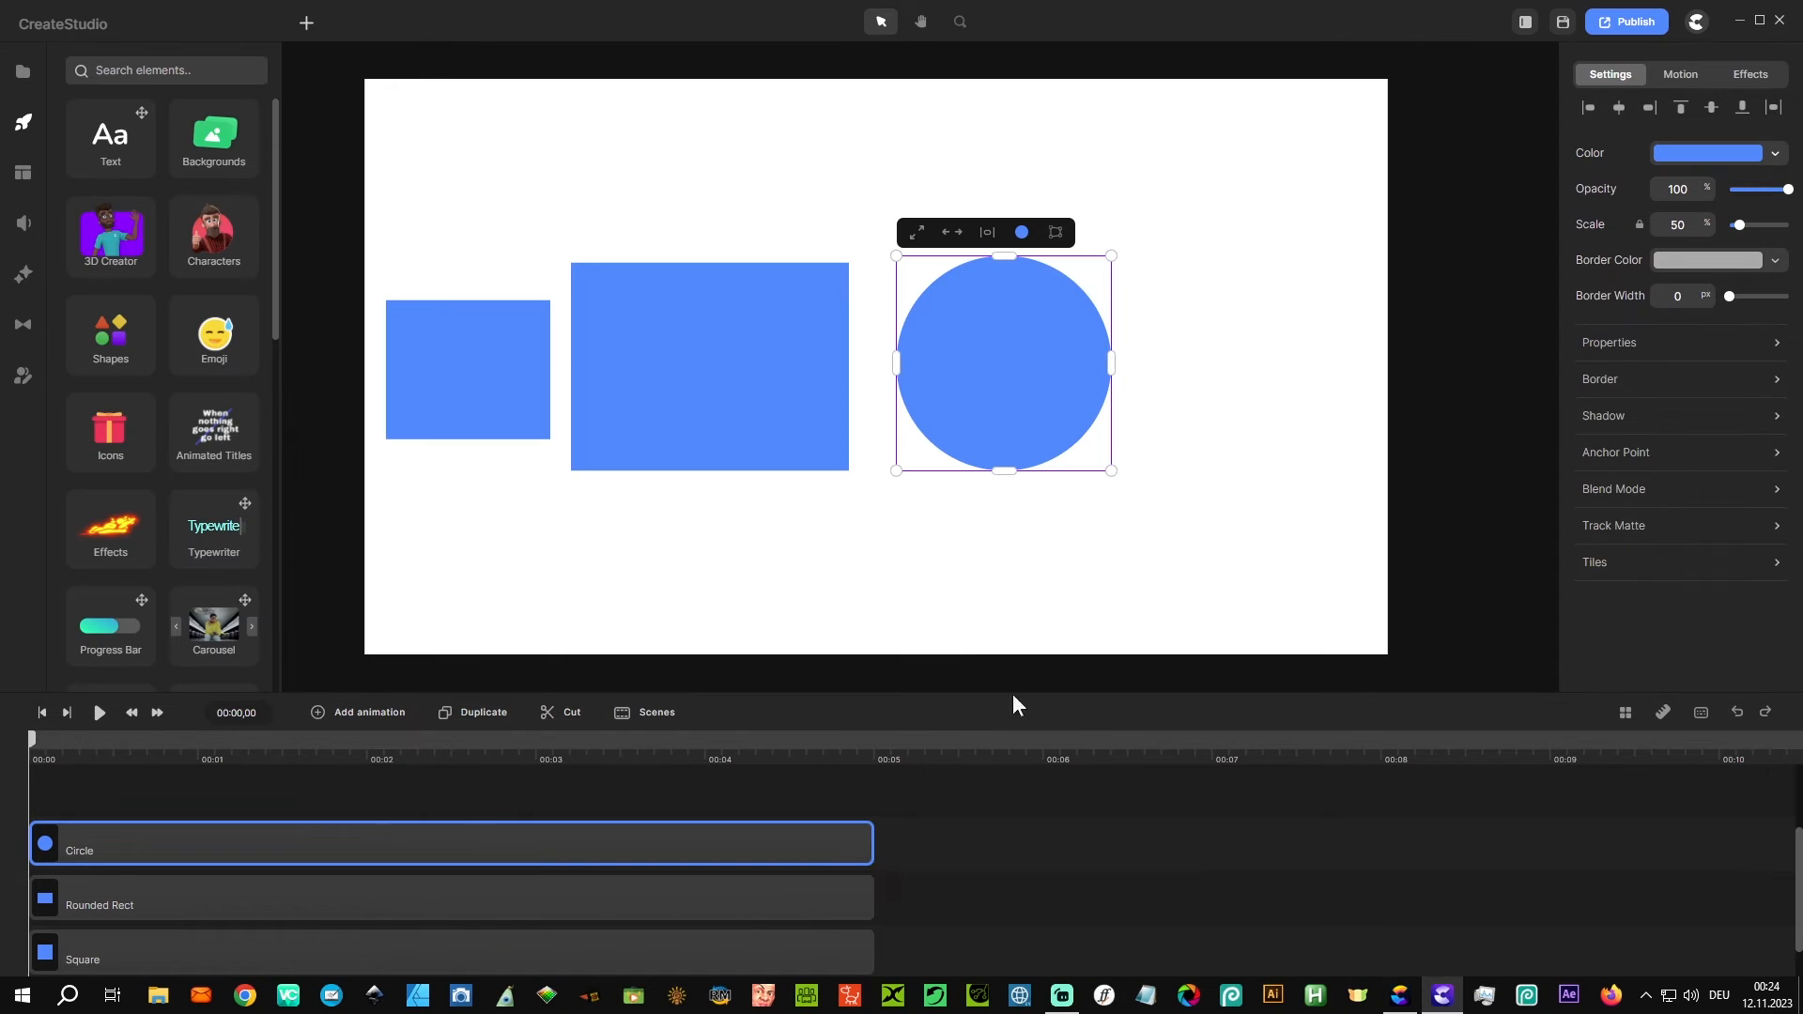
{"action": "mouse_move", "coordinate": [897, 474]}
{"action": "left_mouse_down"}
{"action": "mouse_move", "coordinate": [986, 391]}
{"action": "mouse_move", "coordinate": [911, 487]}
{"action": "left_mouse_up"}
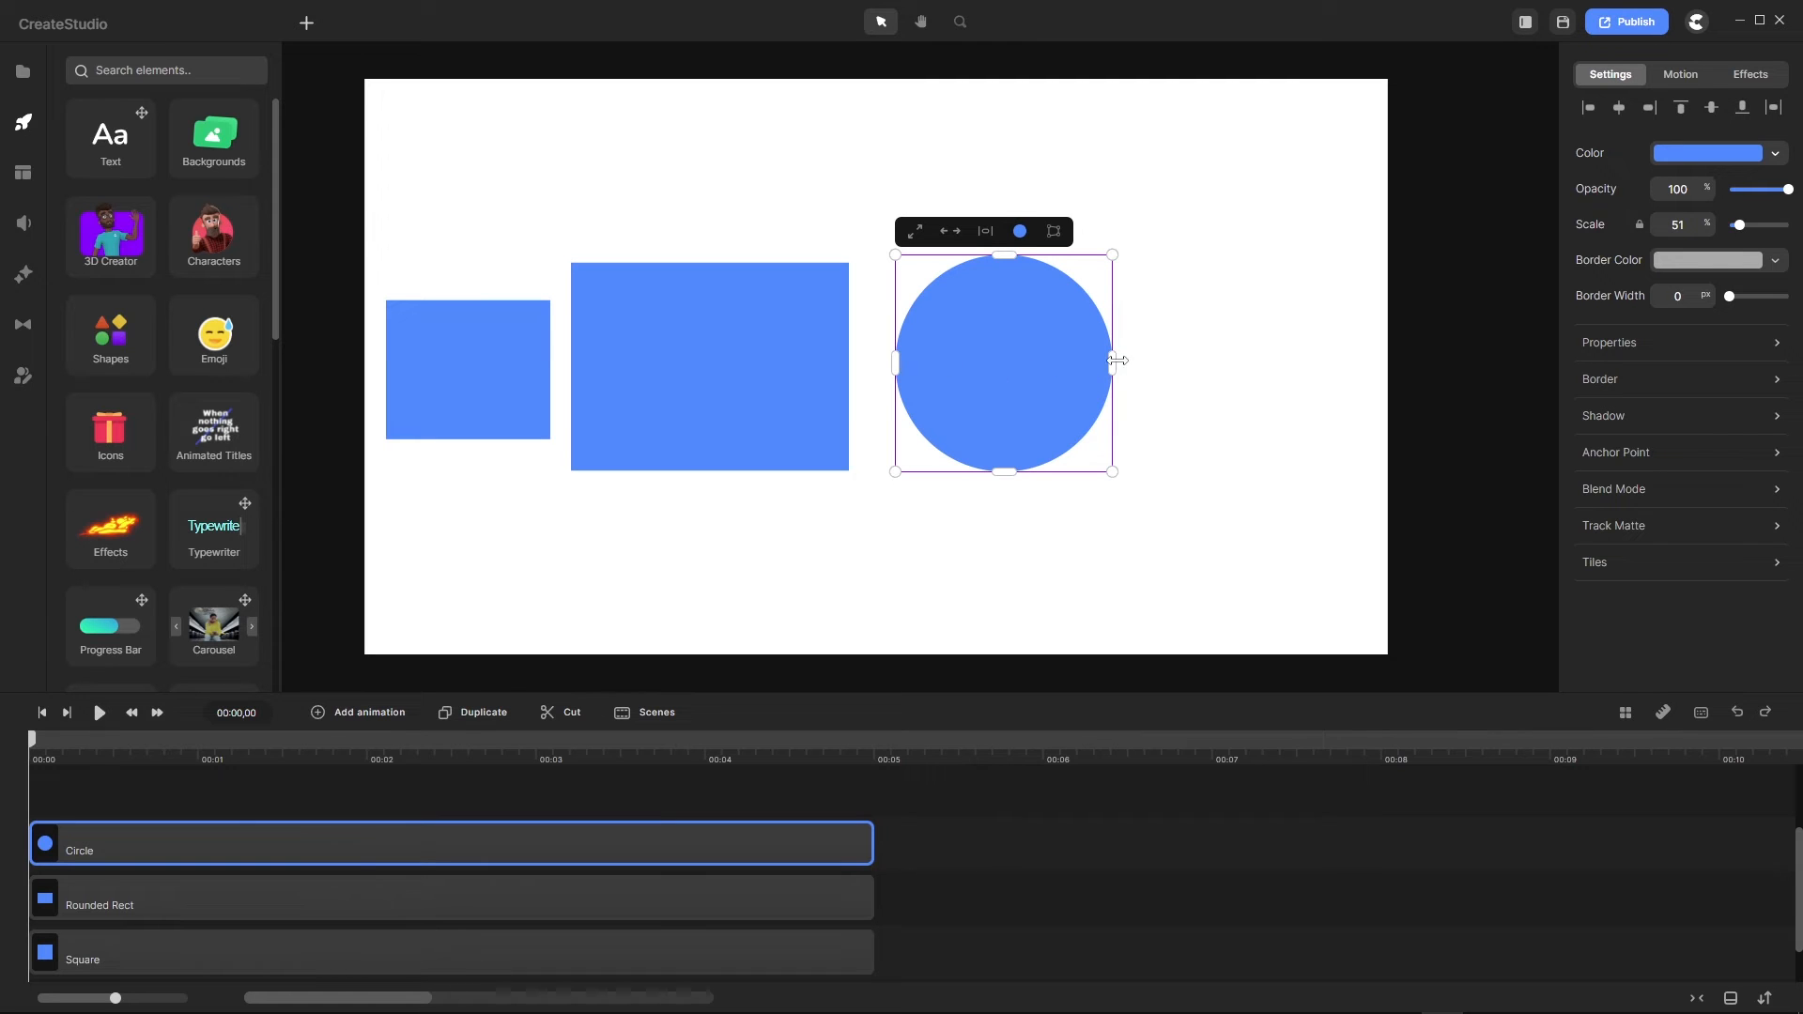
{"action": "mouse_move", "coordinate": [894, 363]}
{"action": "left_mouse_down"}
{"action": "mouse_move", "coordinate": [982, 366]}
{"action": "mouse_move", "coordinate": [892, 366]}
{"action": "left_mouse_up"}
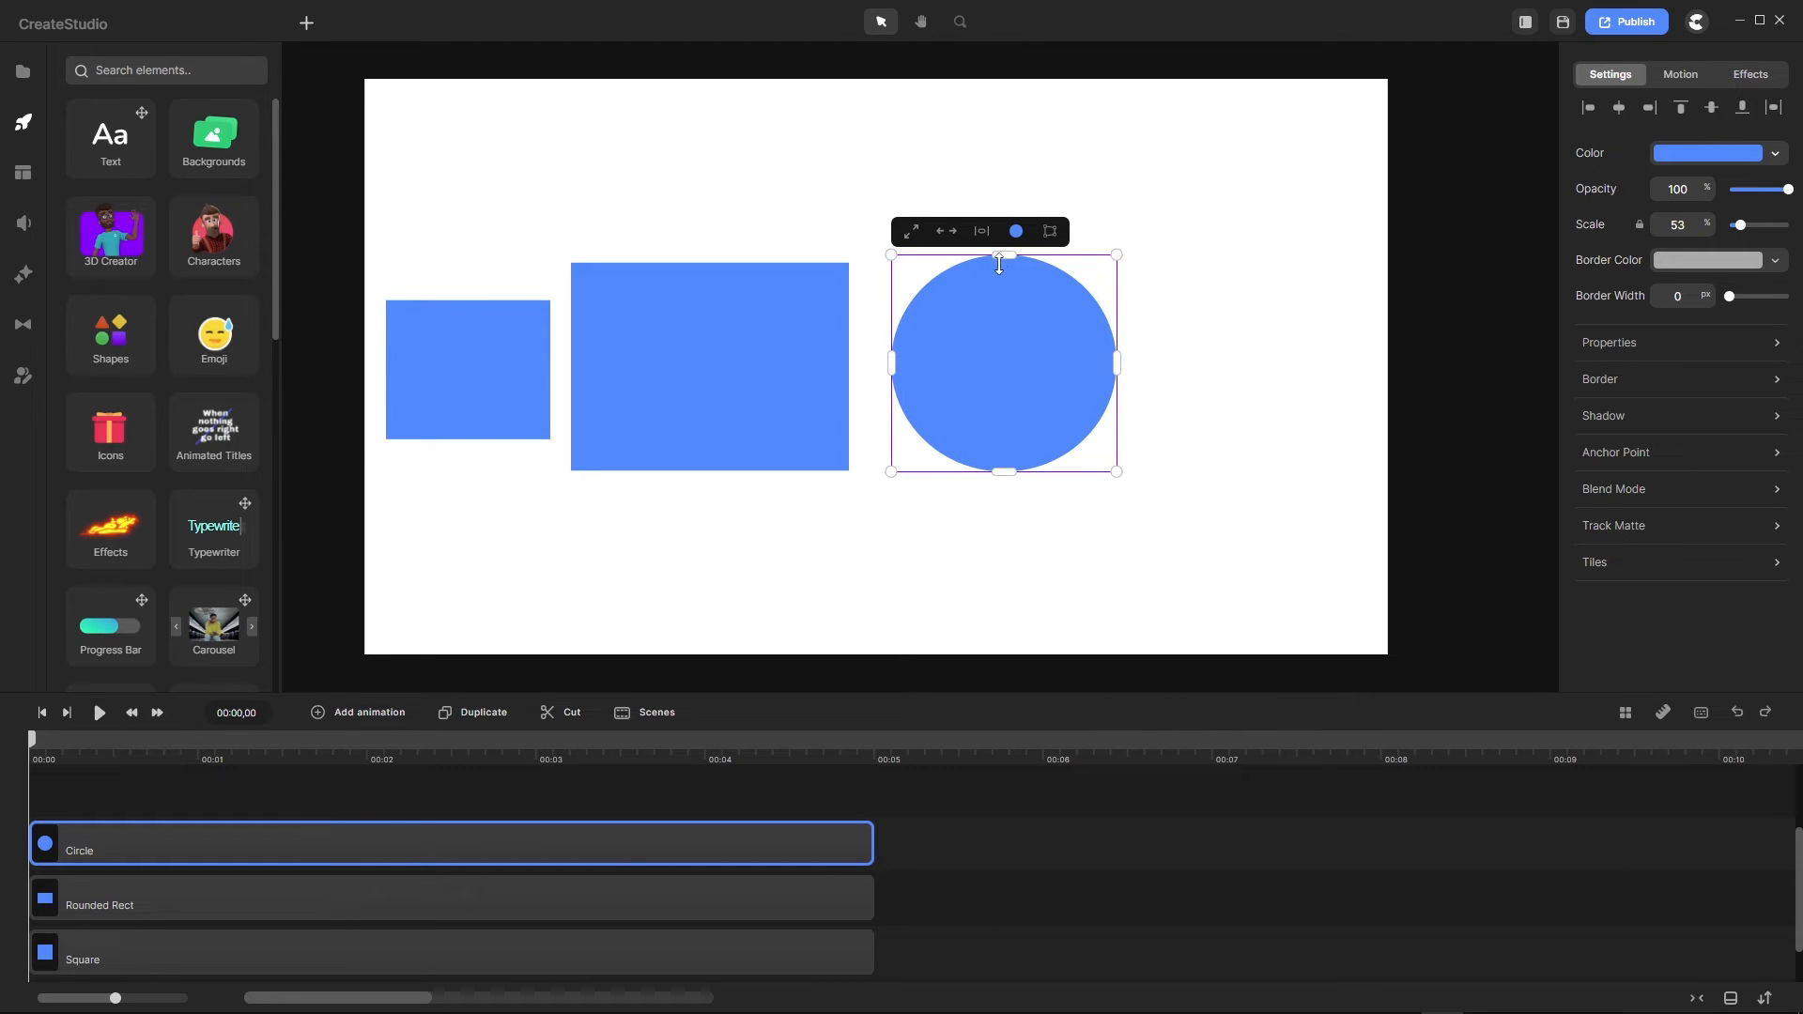
{"action": "mouse_move", "coordinate": [1004, 256]}
{"action": "left_mouse_down"}
{"action": "mouse_move", "coordinate": [1005, 342]}
{"action": "mouse_move", "coordinate": [1016, 264]}
{"action": "left_mouse_up"}
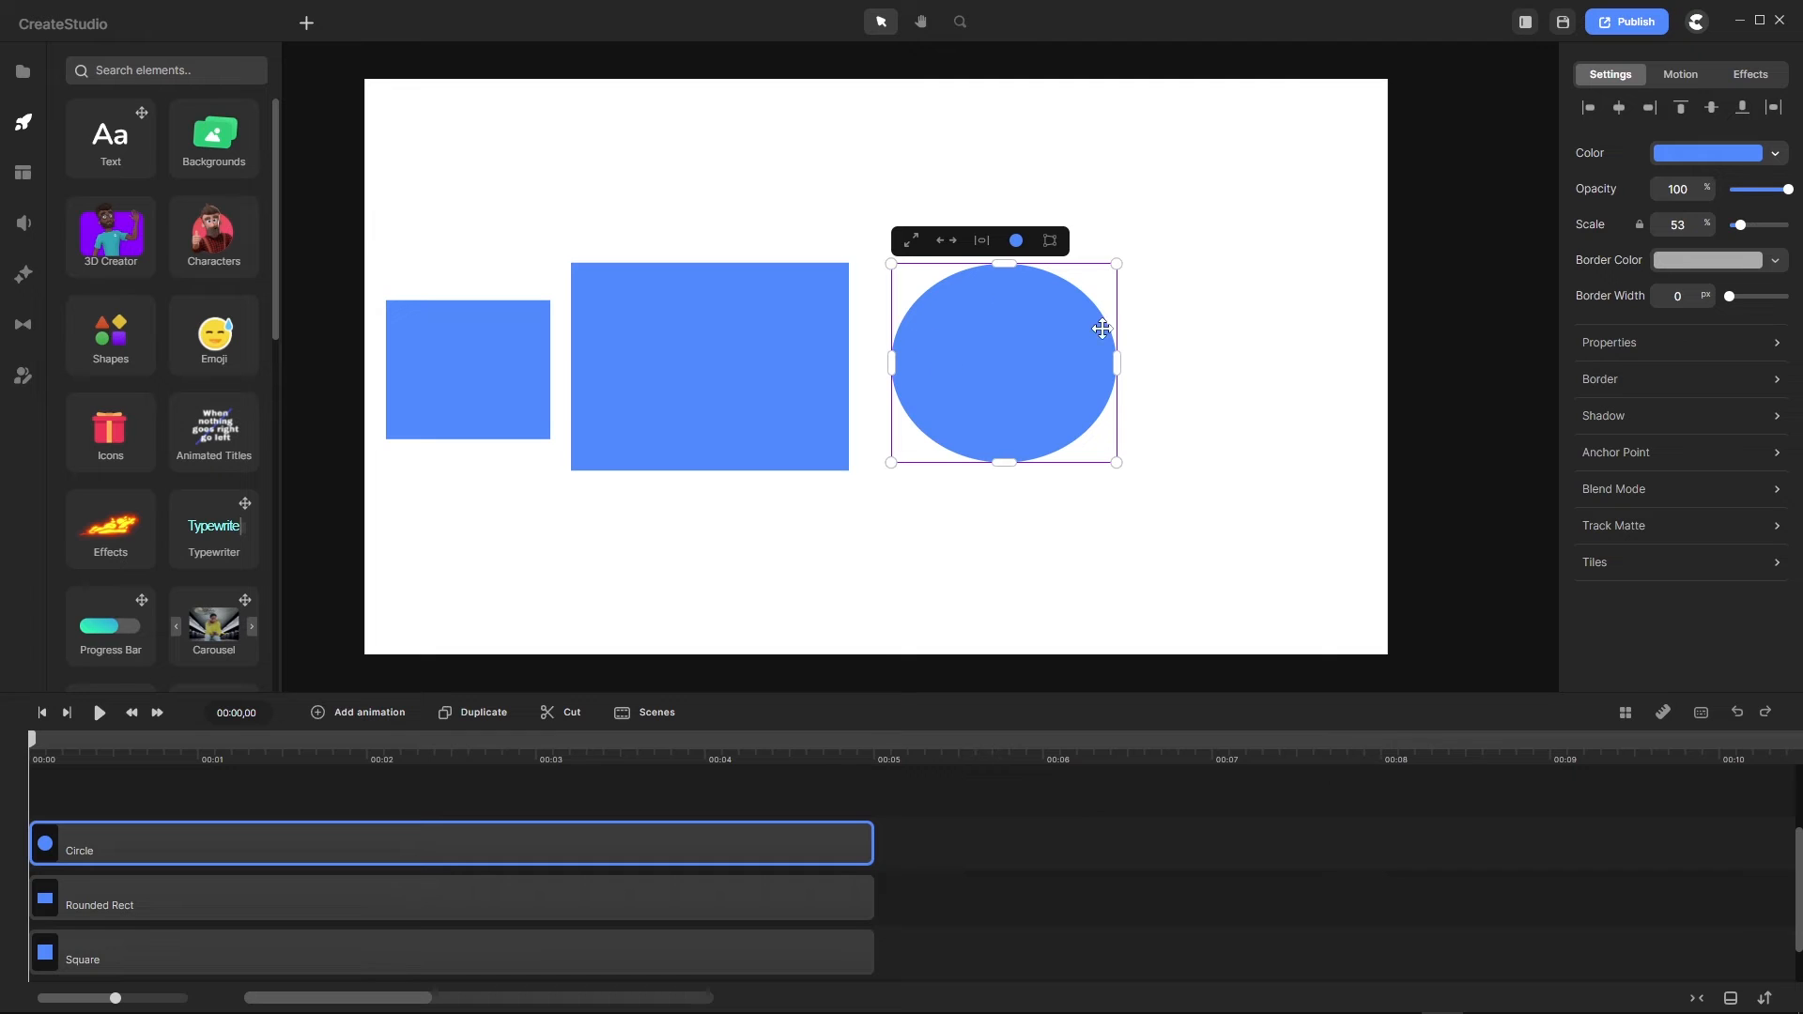
Step: Add a vertical guideline at the circle's left edge and try moving the circle against it
{"action": "left_click", "coordinate": [1665, 713]}
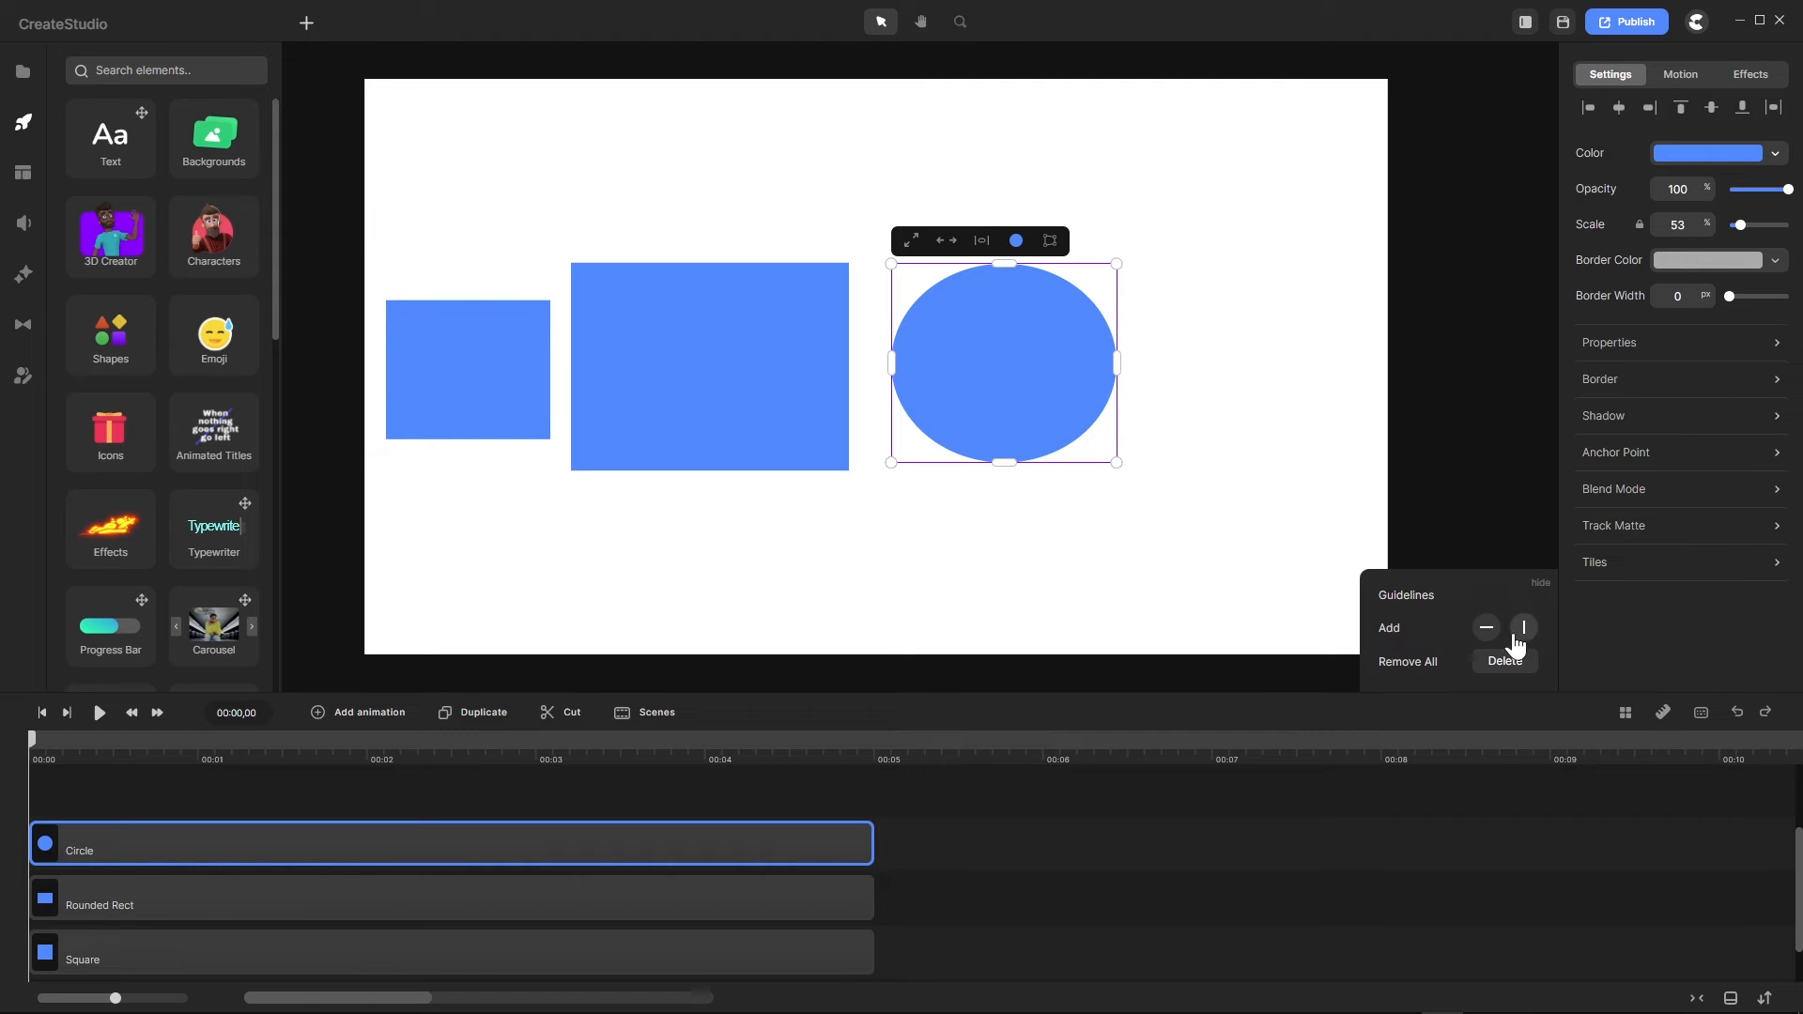
{"action": "left_click", "coordinate": [1523, 628]}
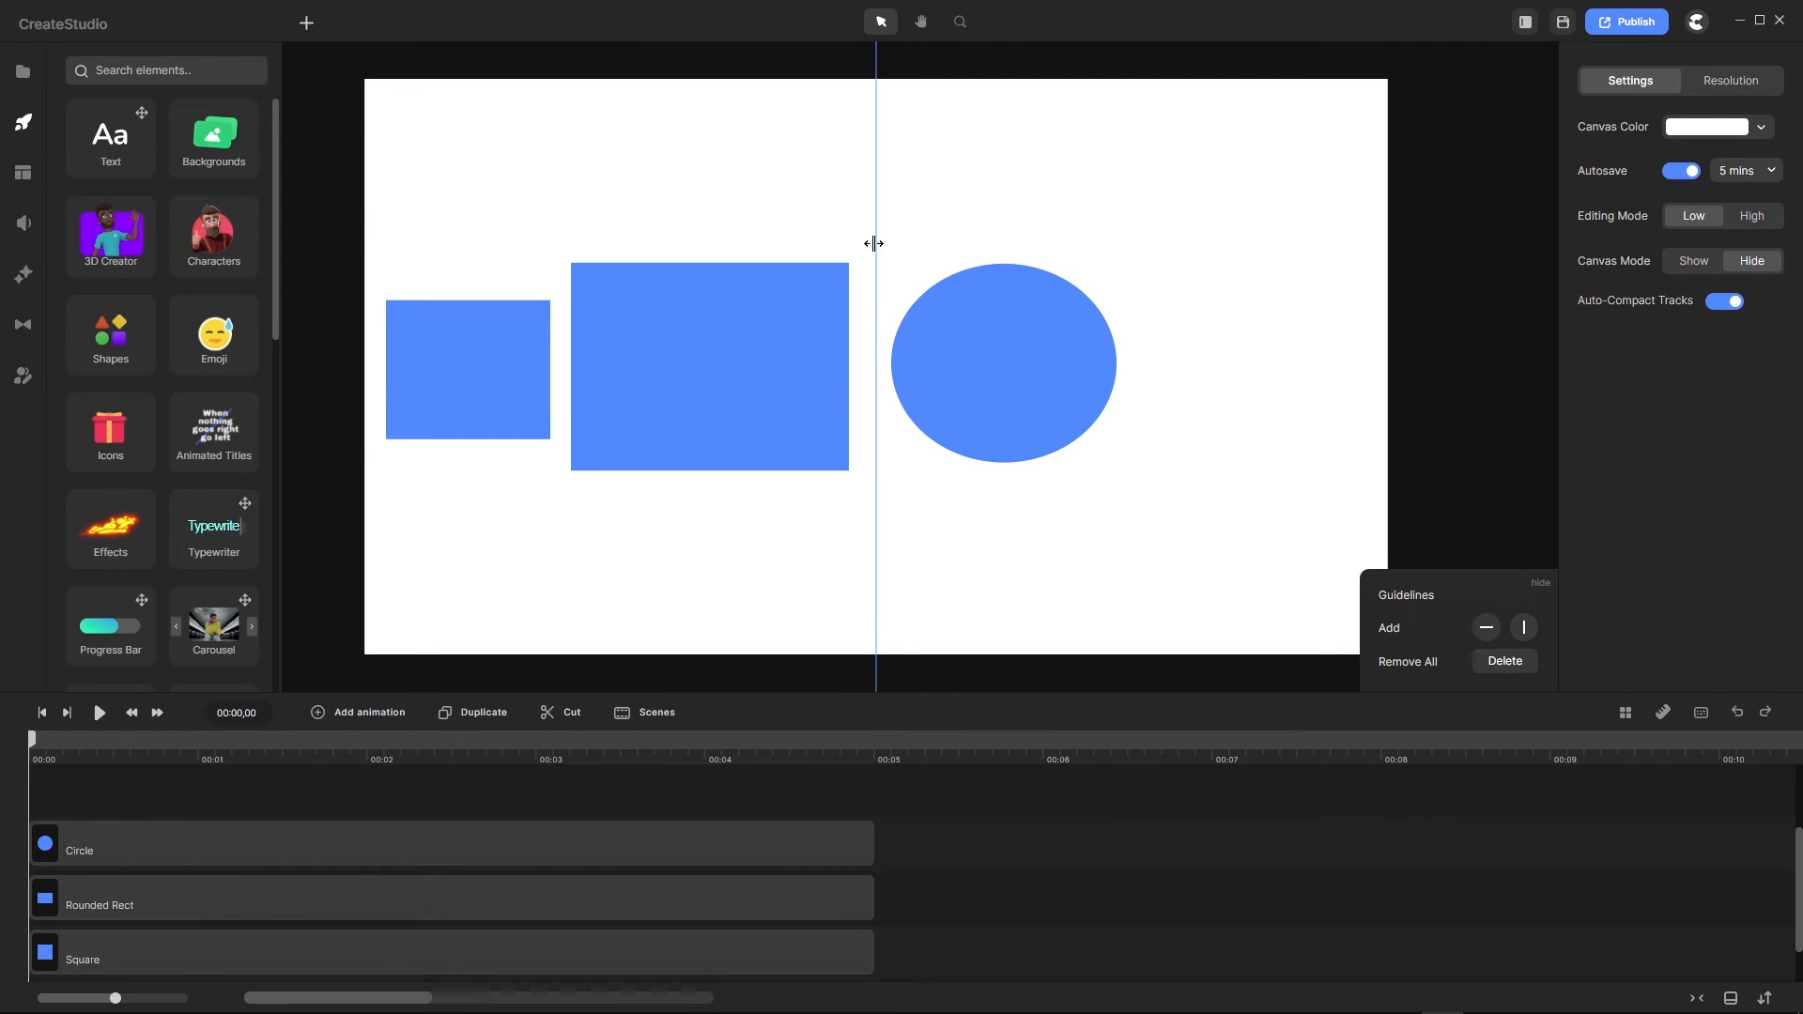
{"action": "left_click_drag", "start_coordinate": [881, 241], "coordinate": [892, 245]}
{"action": "left_click", "coordinate": [981, 366]}
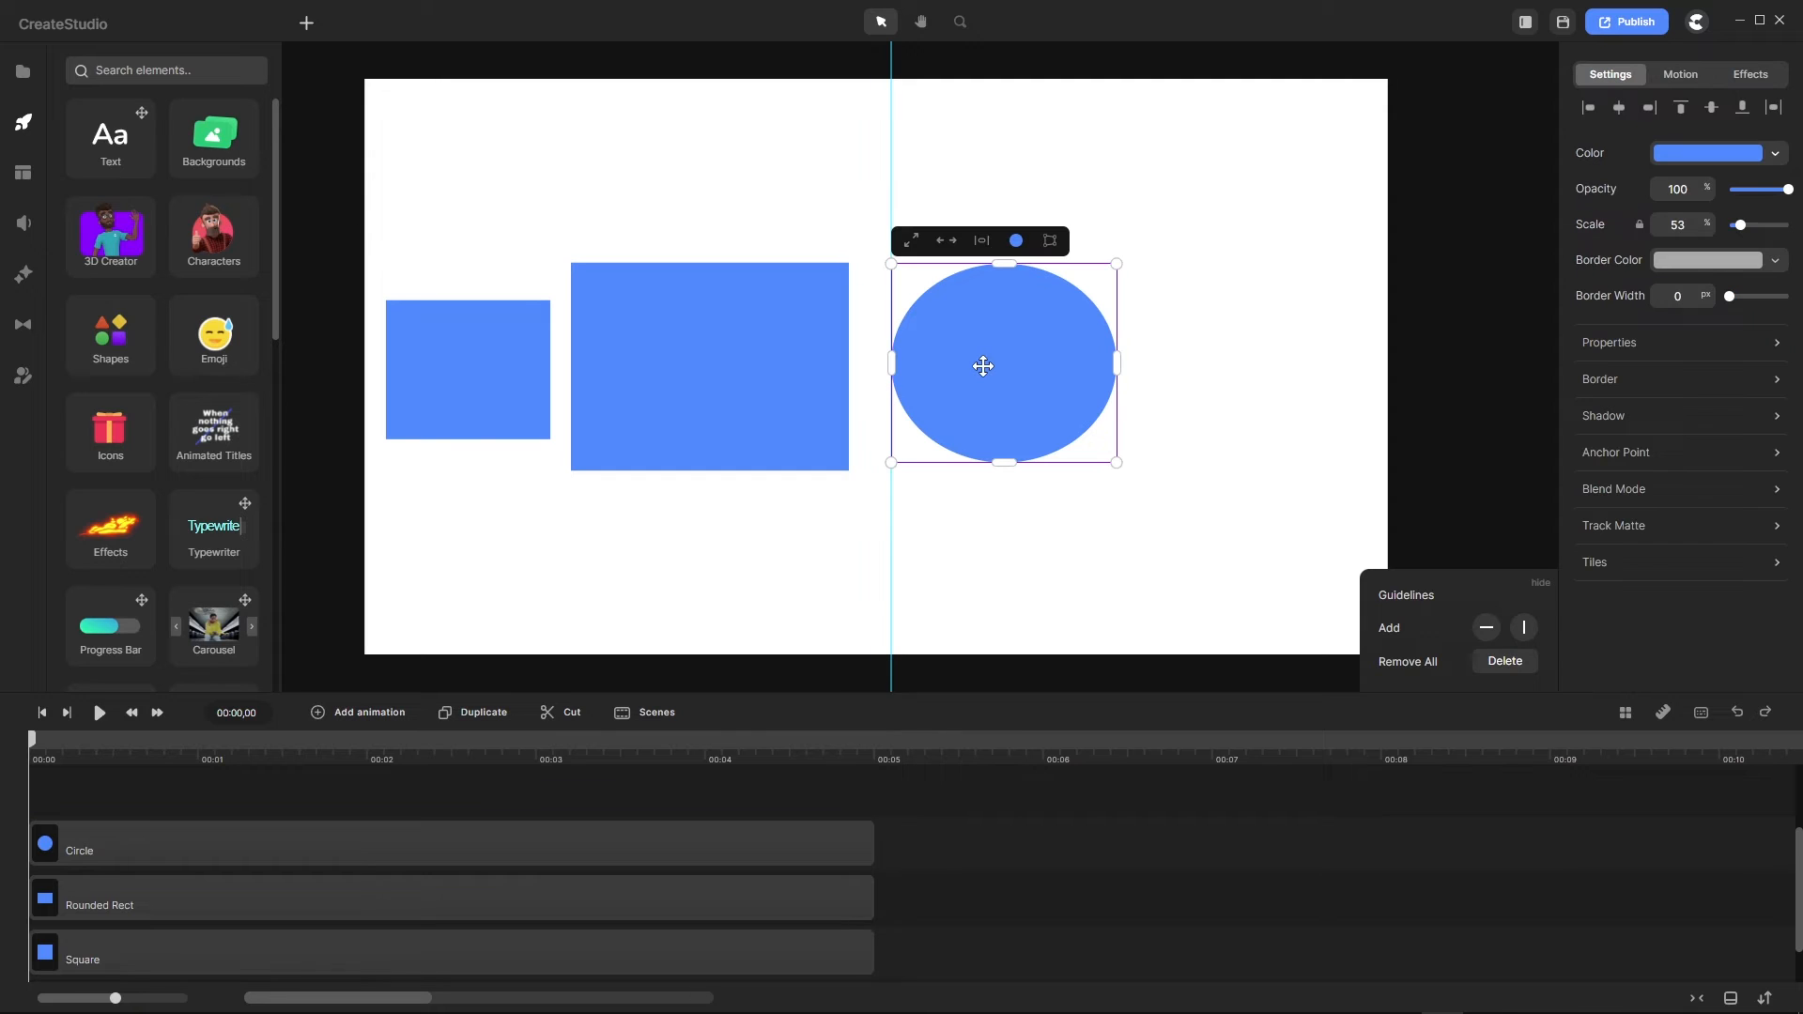
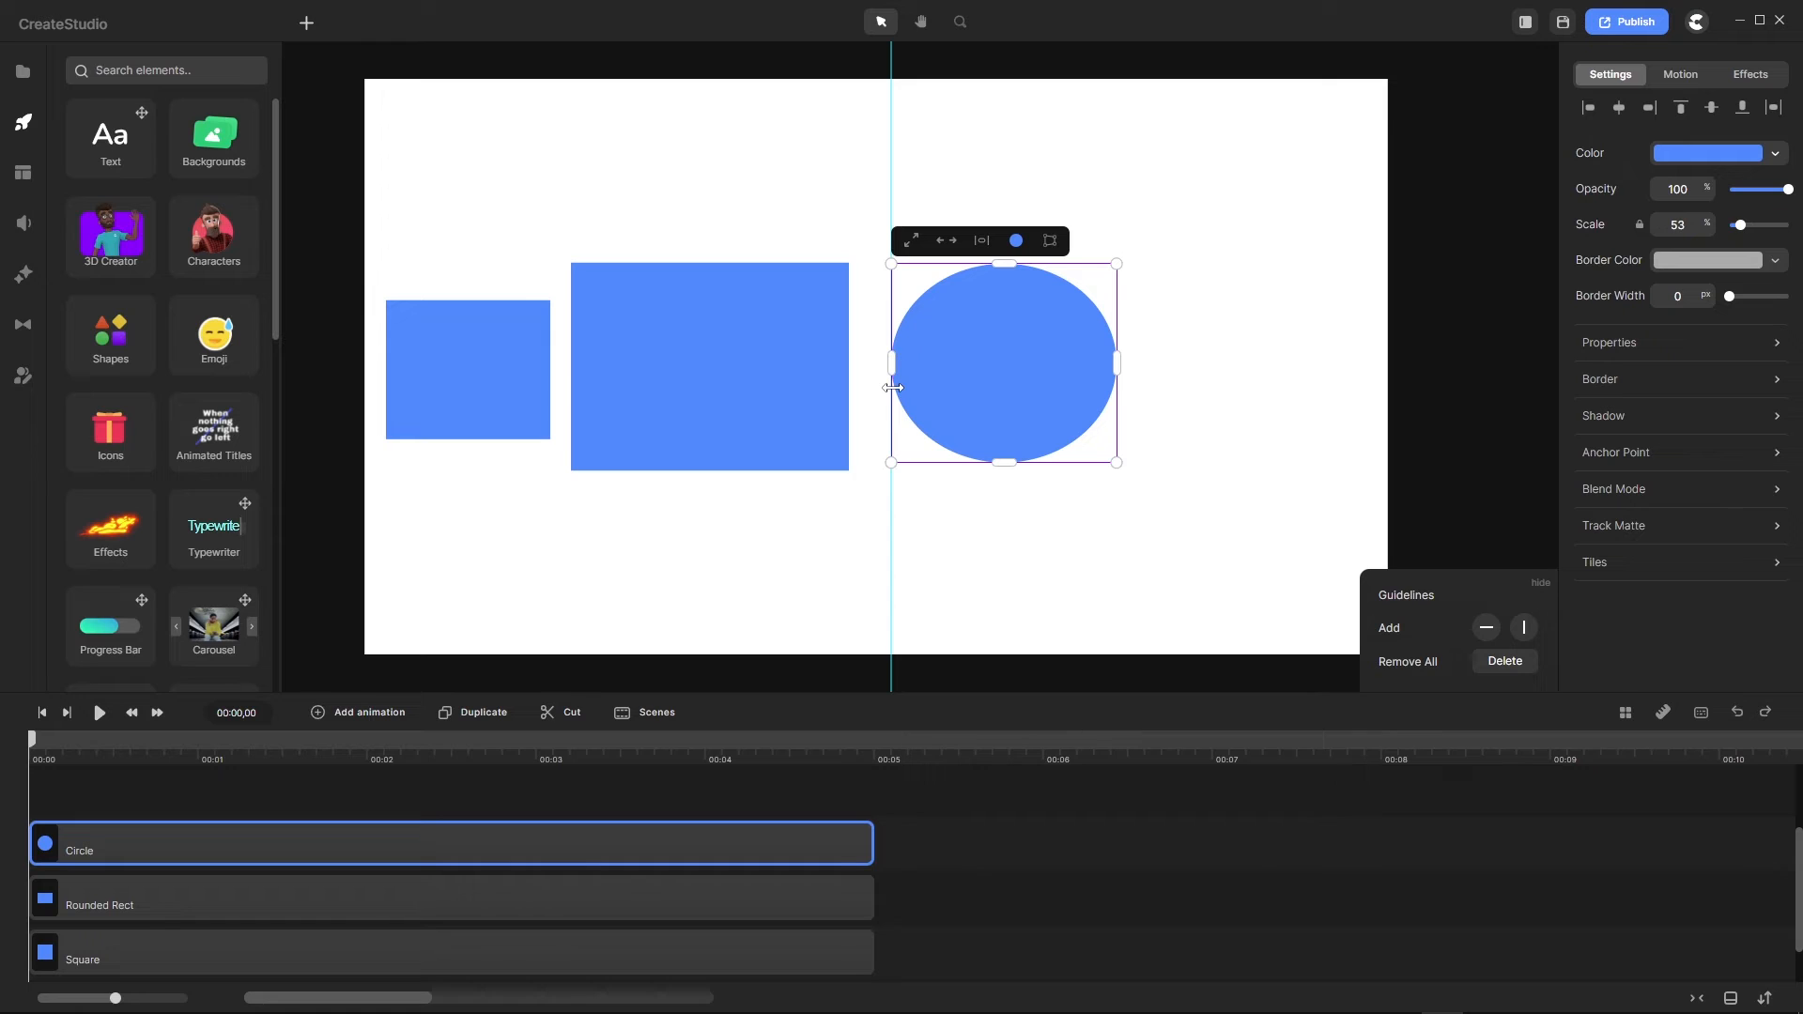
{"action": "left_click_drag", "start_coordinate": [930, 347], "coordinate": [973, 352]}
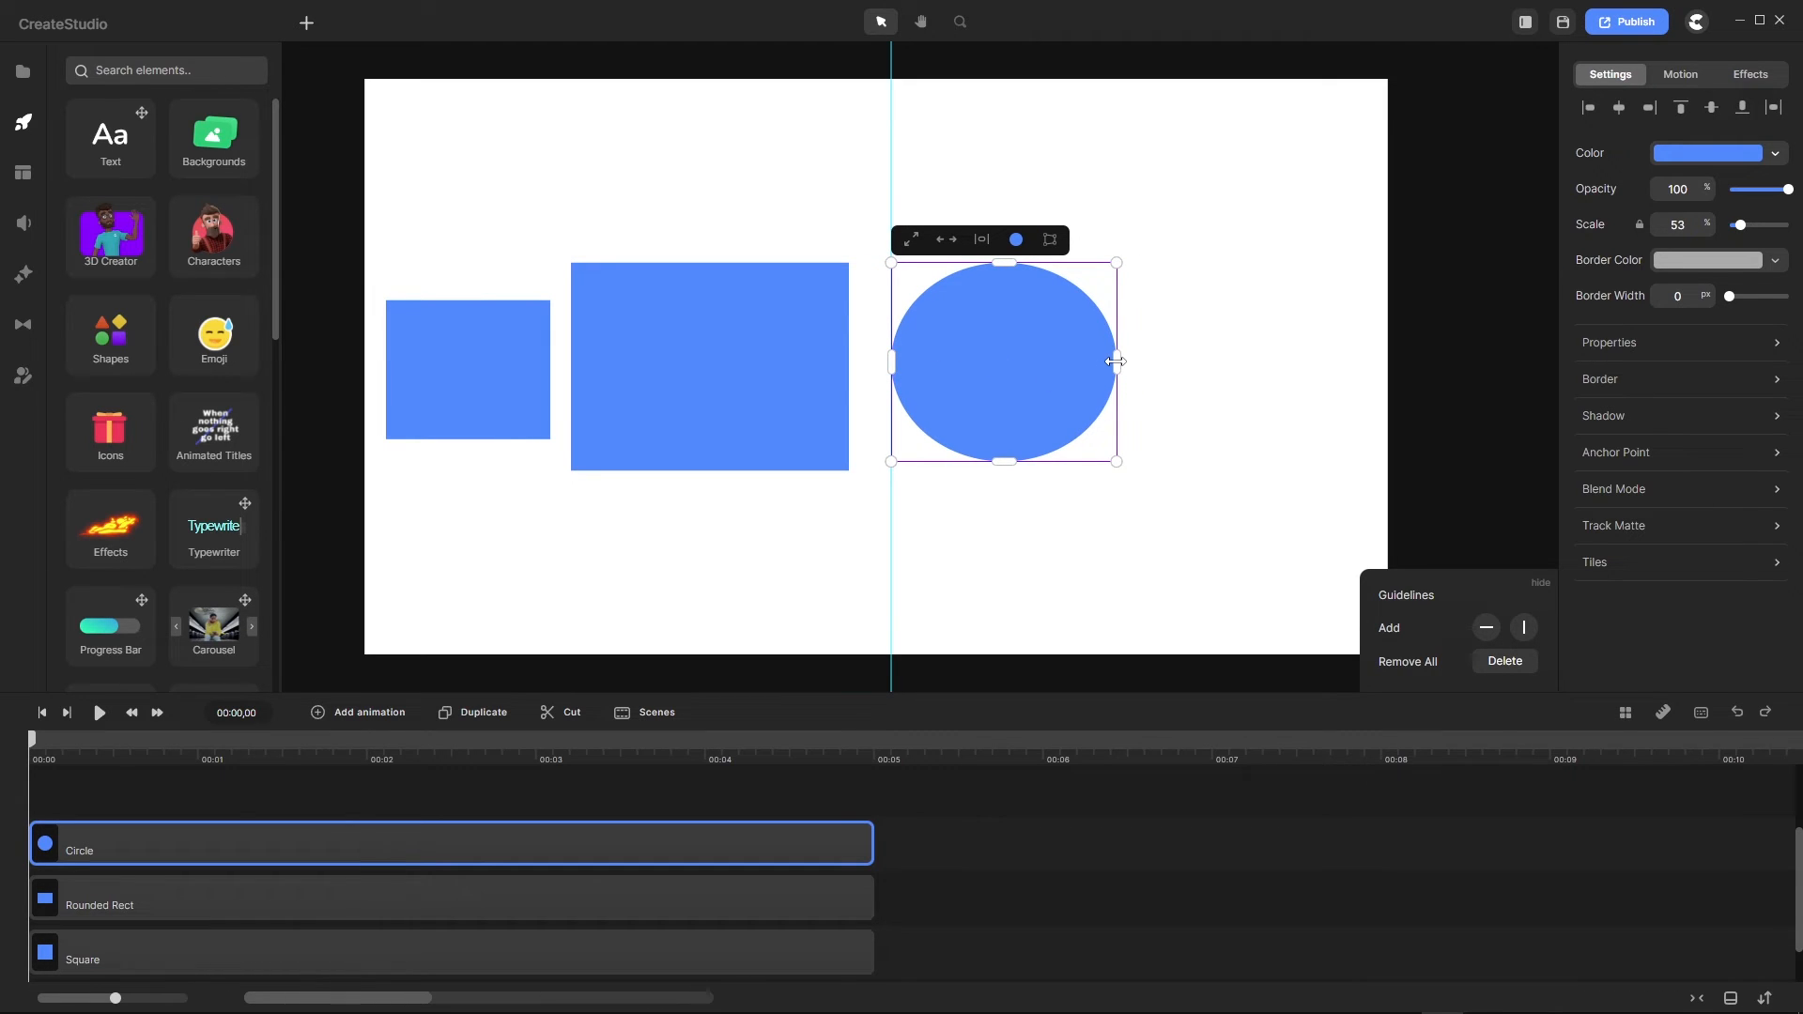
Step: Resize the circle to 52% scale and snap it to the guideline with its bottom level with the rectangle's
{"action": "mouse_move", "coordinate": [1116, 362]}
{"action": "left_mouse_down"}
{"action": "mouse_move", "coordinate": [1050, 367]}
{"action": "mouse_move", "coordinate": [1107, 366]}
{"action": "left_mouse_up"}
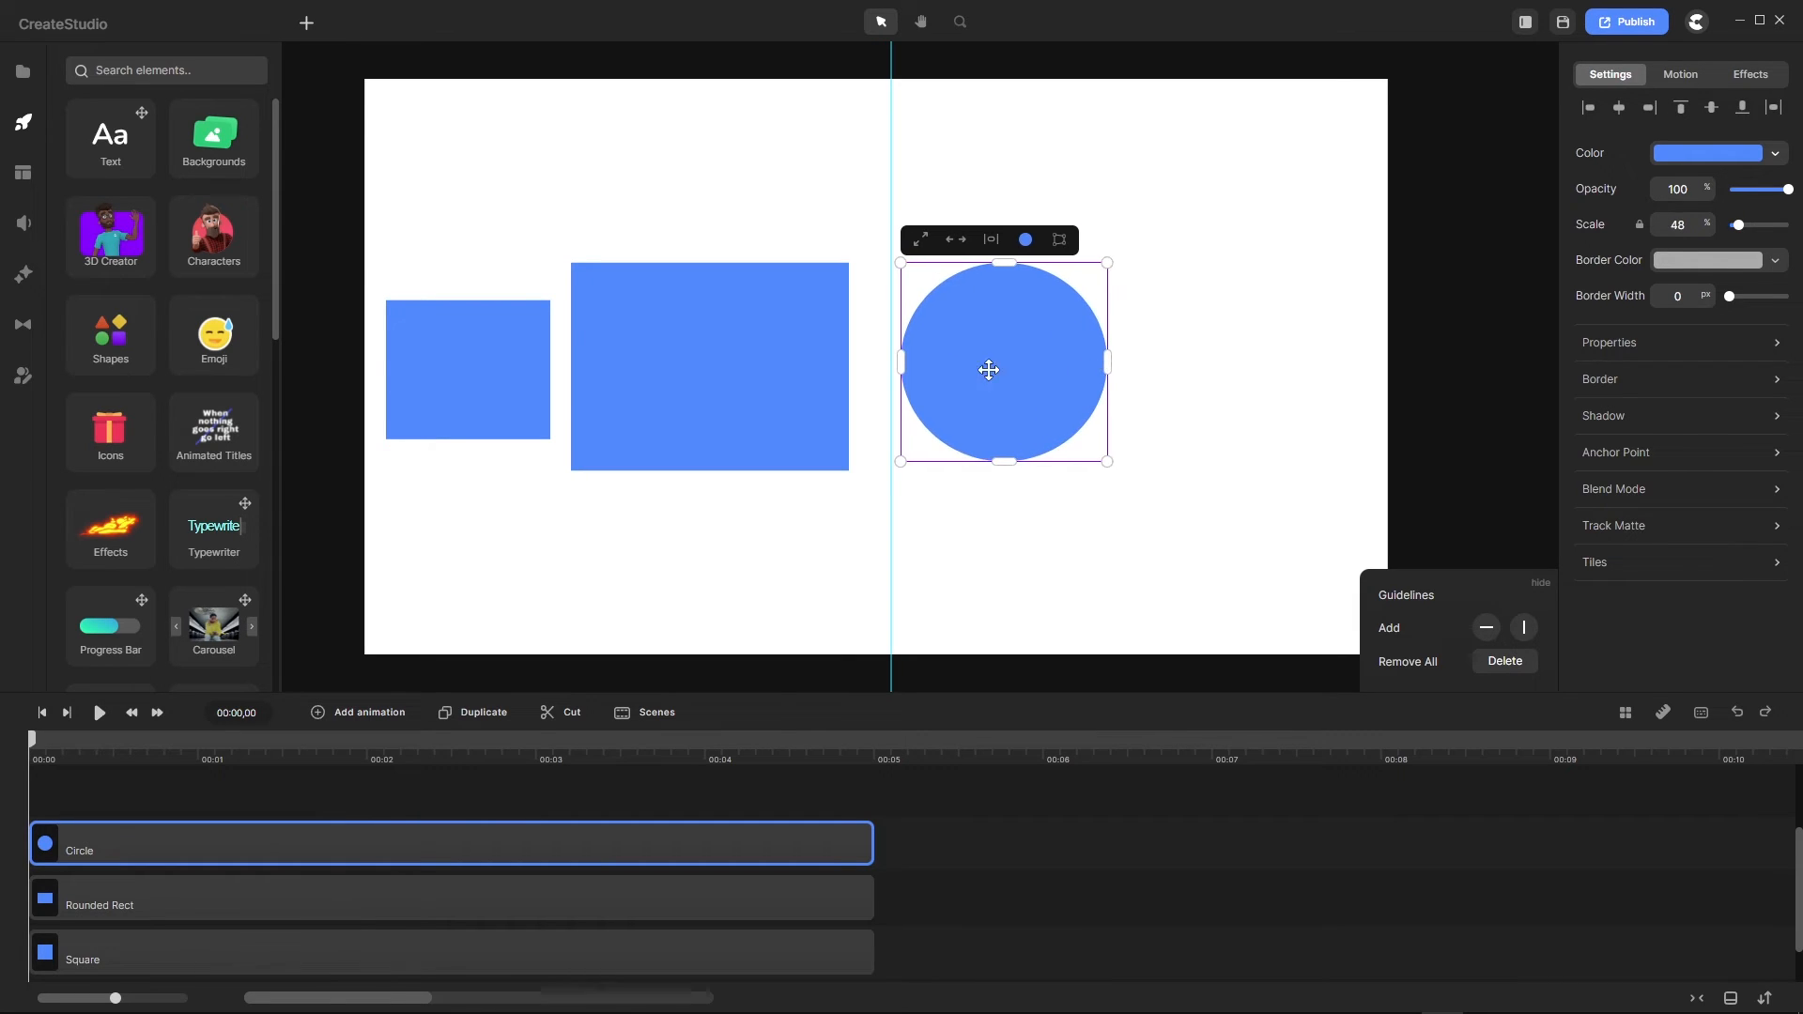
{"action": "left_click_drag", "start_coordinate": [989, 369], "coordinate": [999, 367]}
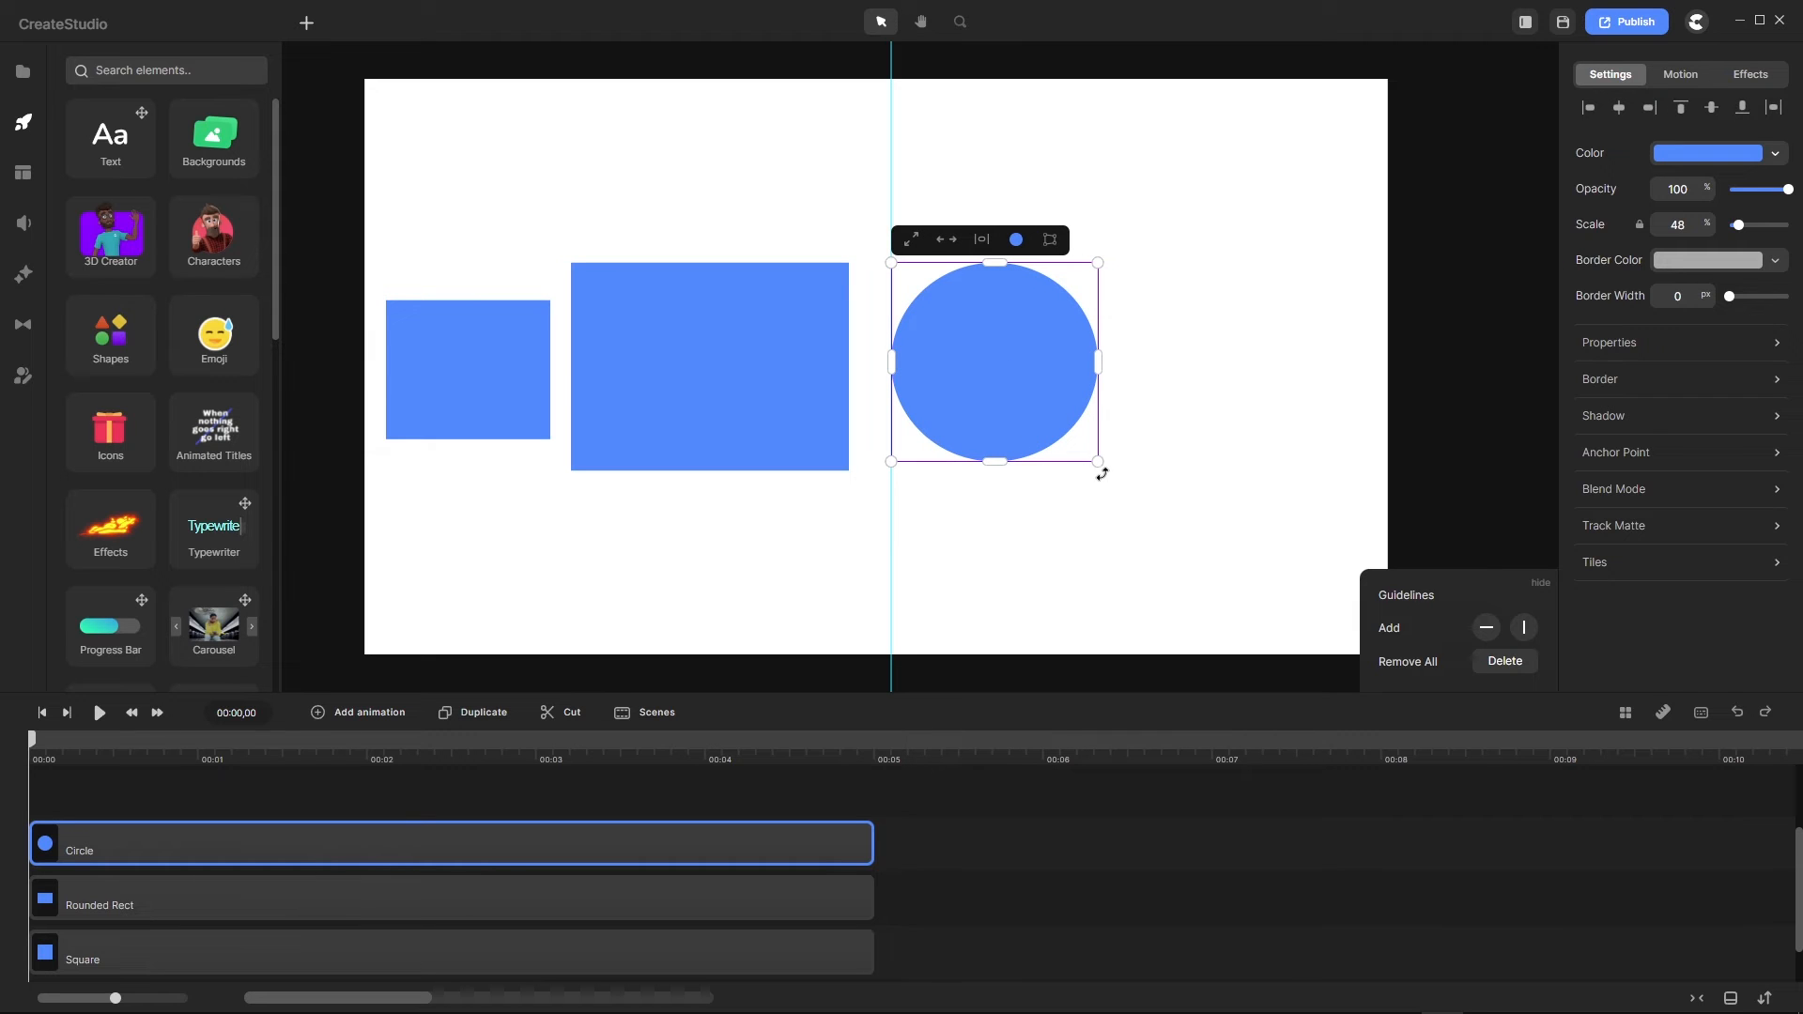
{"action": "mouse_move", "coordinate": [1097, 461]}
{"action": "left_mouse_down"}
{"action": "mouse_move", "coordinate": [1040, 412]}
{"action": "mouse_move", "coordinate": [1103, 468]}
{"action": "left_mouse_up"}
{"action": "left_click_drag", "start_coordinate": [980, 372], "coordinate": [986, 375]}
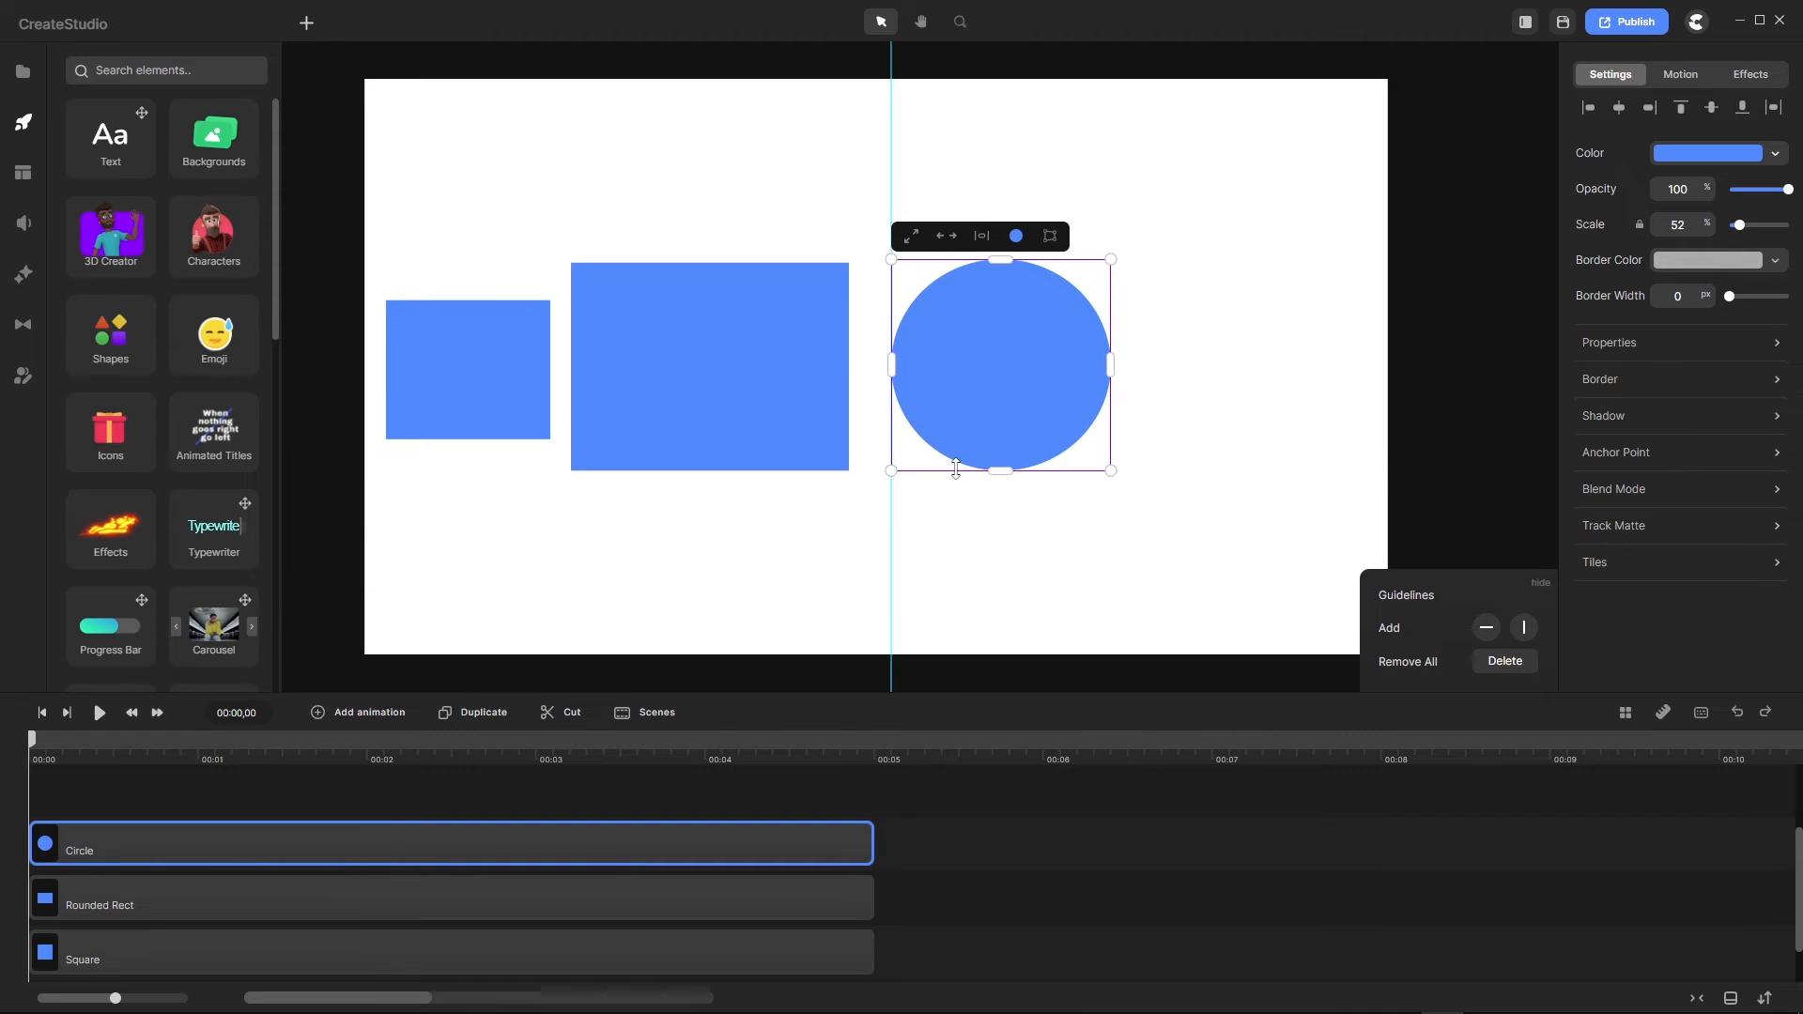
Step: Add a triangle, scale it to 45%, and place it between the circle and the canvas's right edge
{"action": "left_click", "coordinate": [306, 22]}
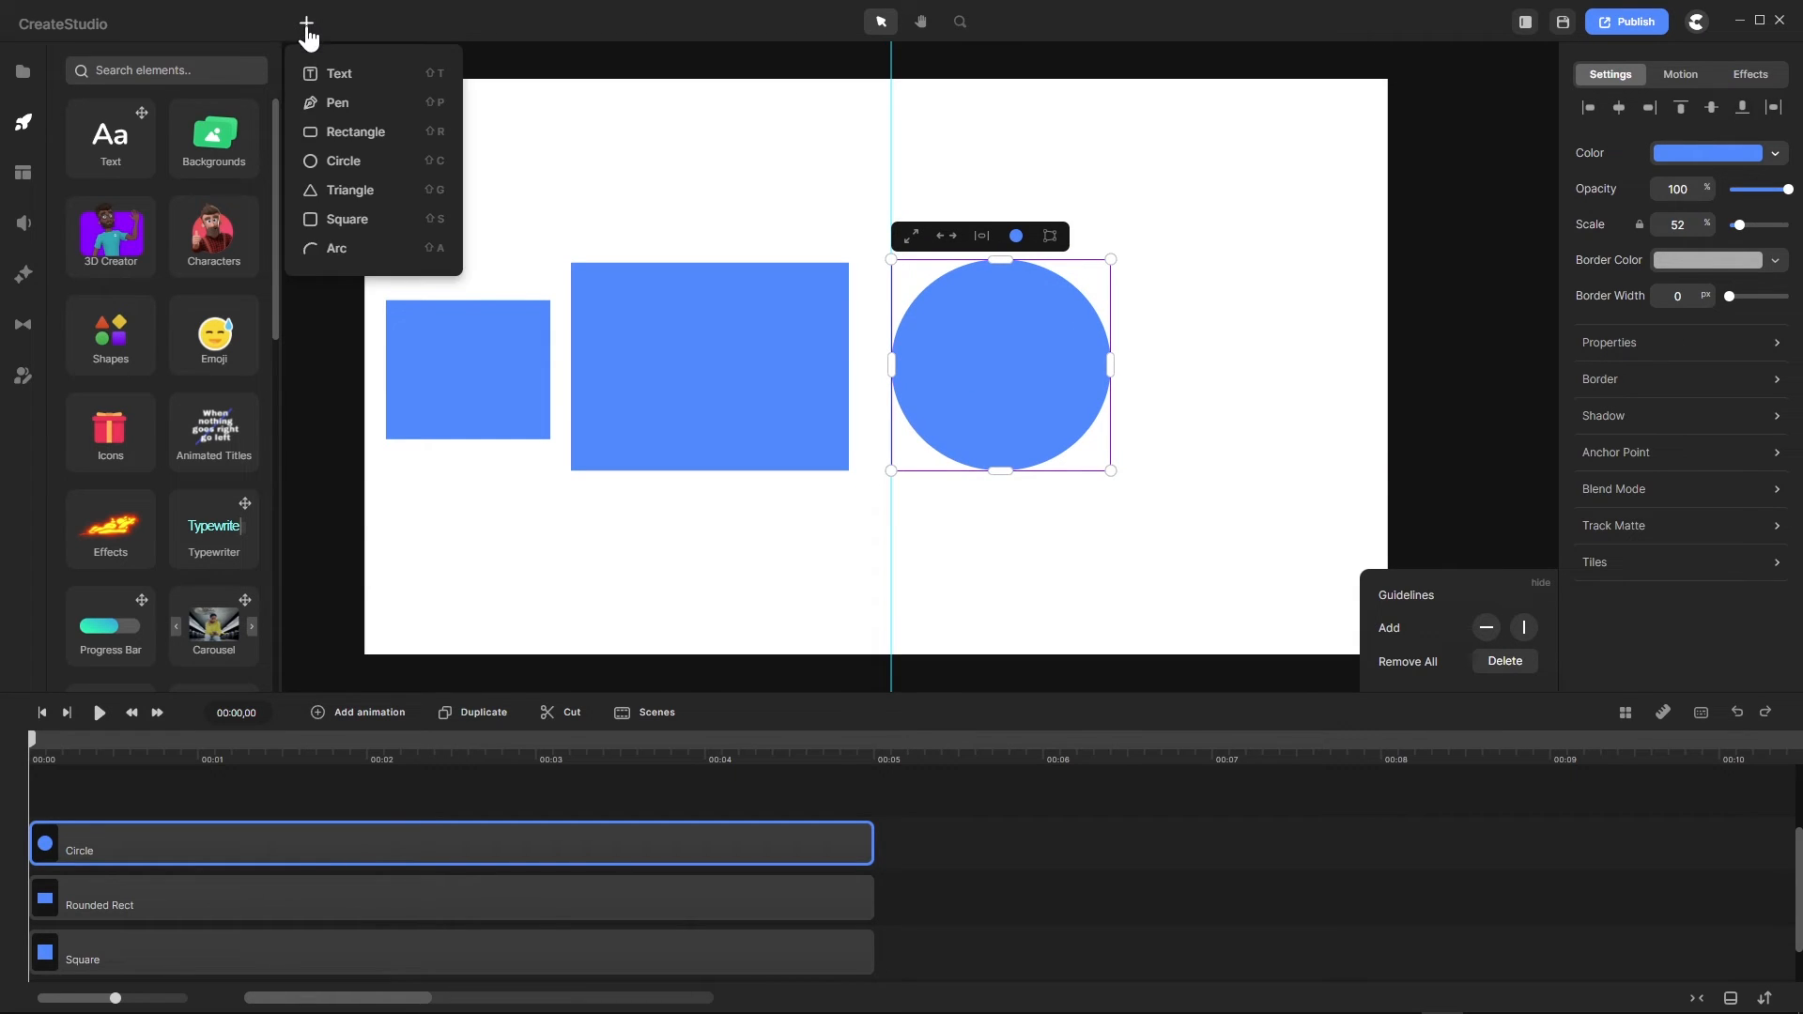
{"action": "left_click", "coordinate": [352, 190]}
{"action": "left_click_drag", "start_coordinate": [902, 475], "coordinate": [1111, 453]}
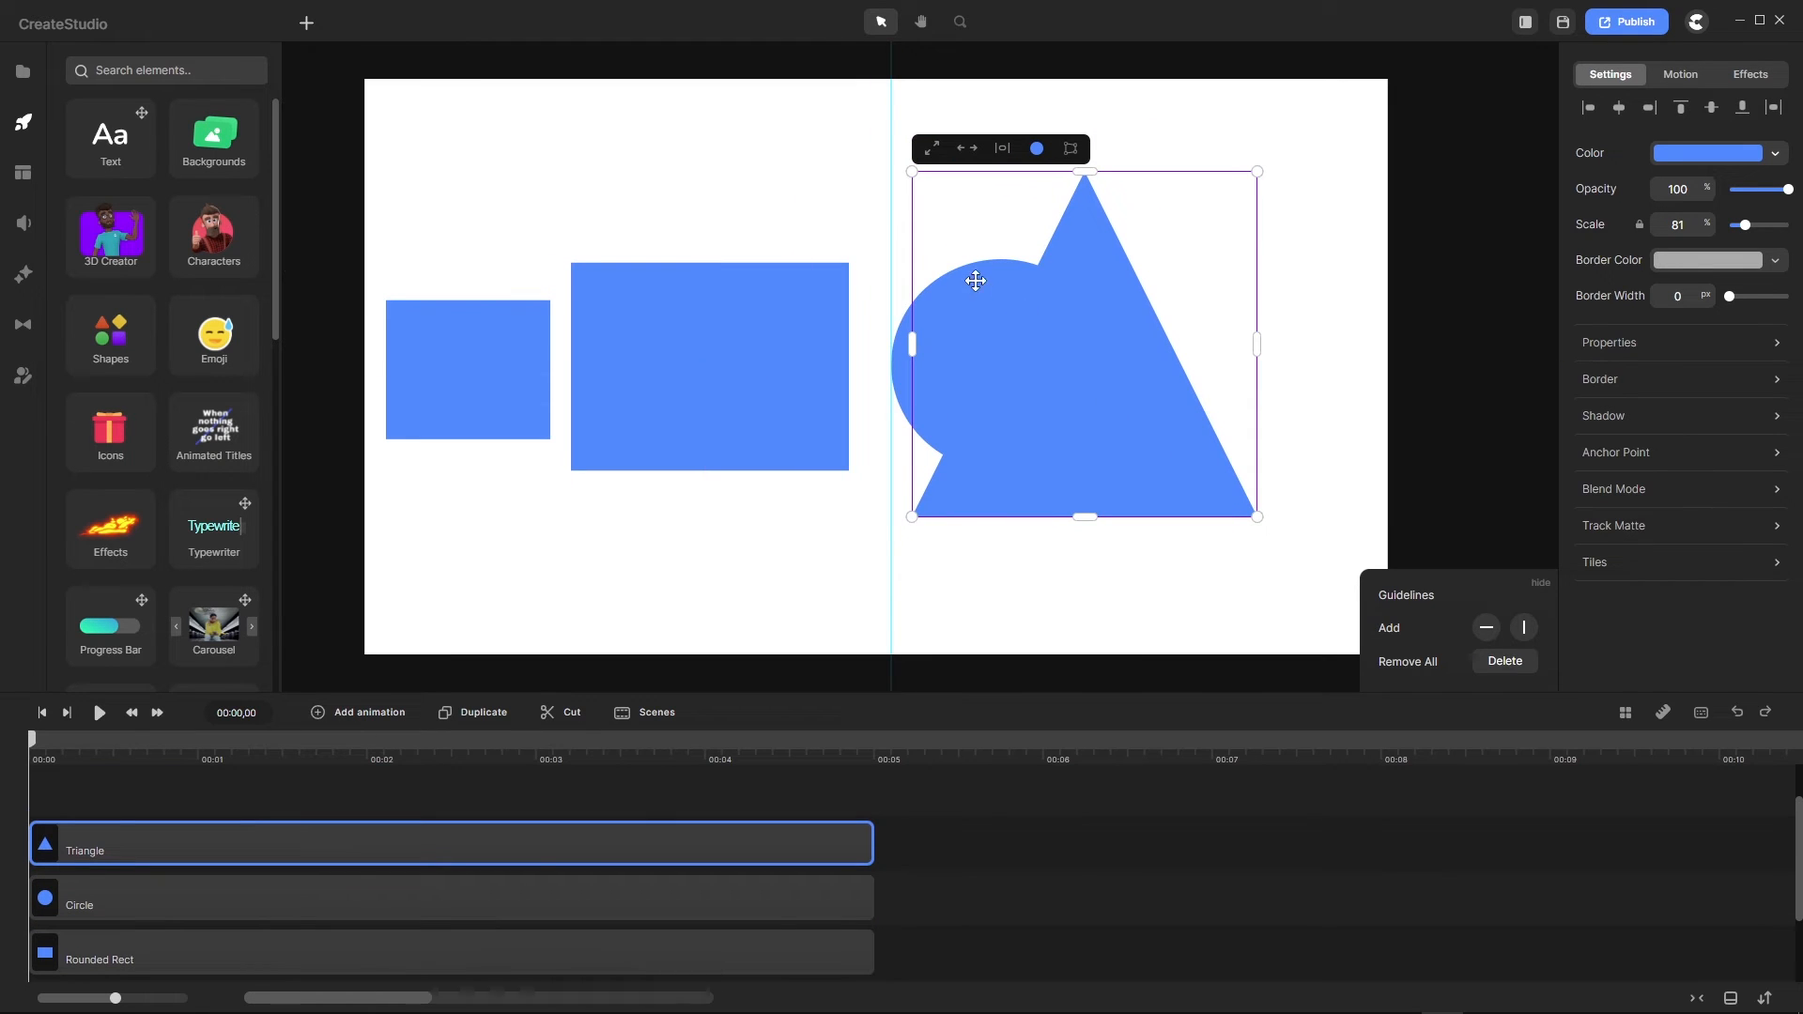
{"action": "left_click_drag", "start_coordinate": [914, 515], "coordinate": [1026, 417]}
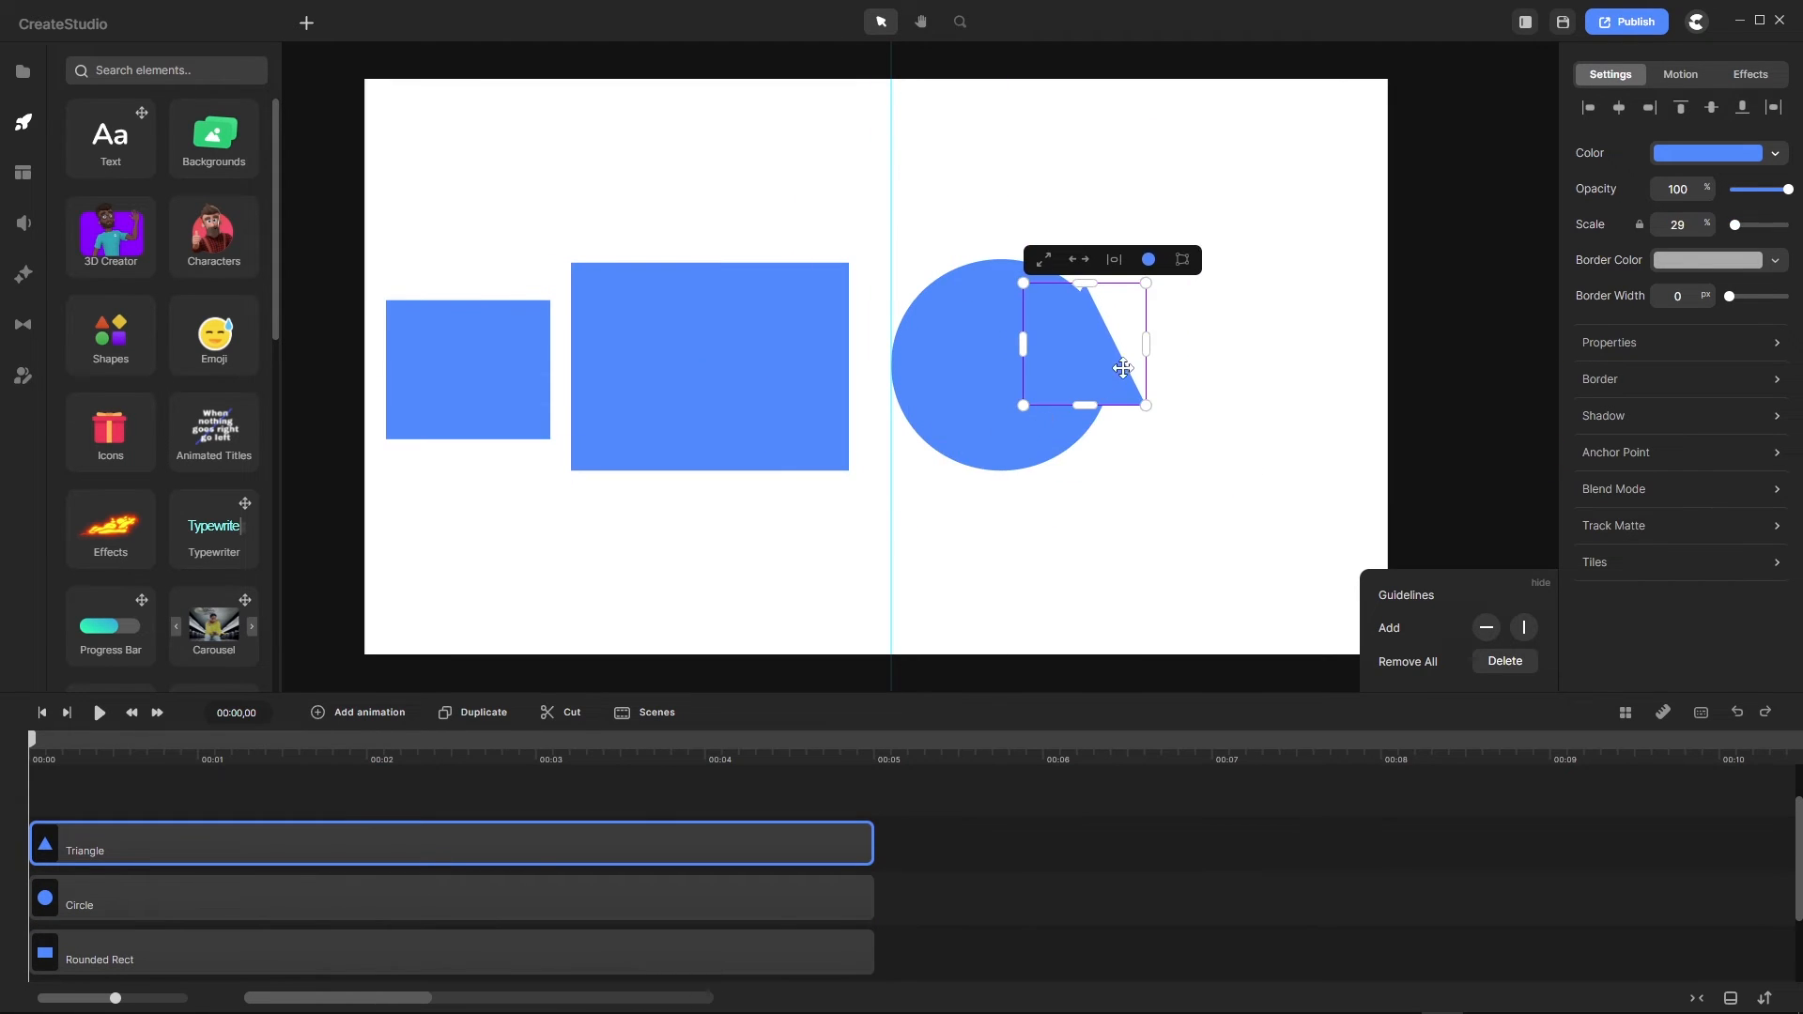
{"action": "left_click_drag", "start_coordinate": [1111, 366], "coordinate": [1242, 385]}
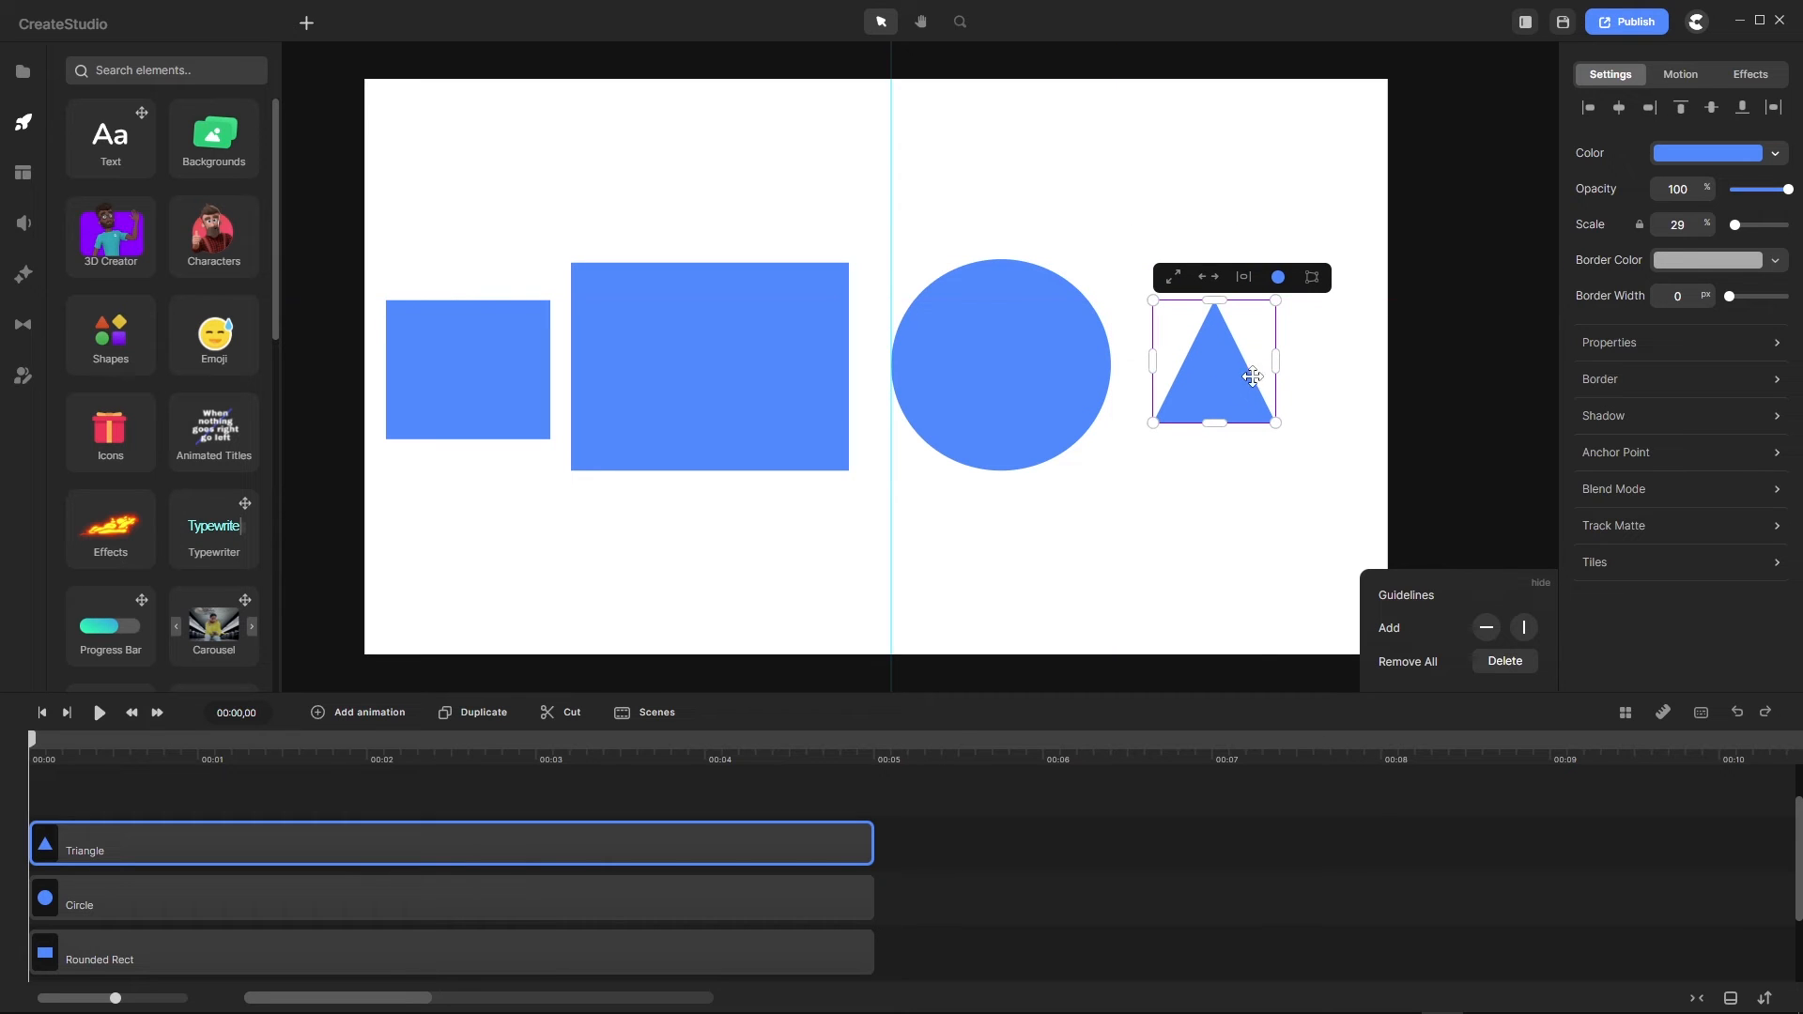
{"action": "left_click_drag", "start_coordinate": [1274, 304], "coordinate": [1309, 267]}
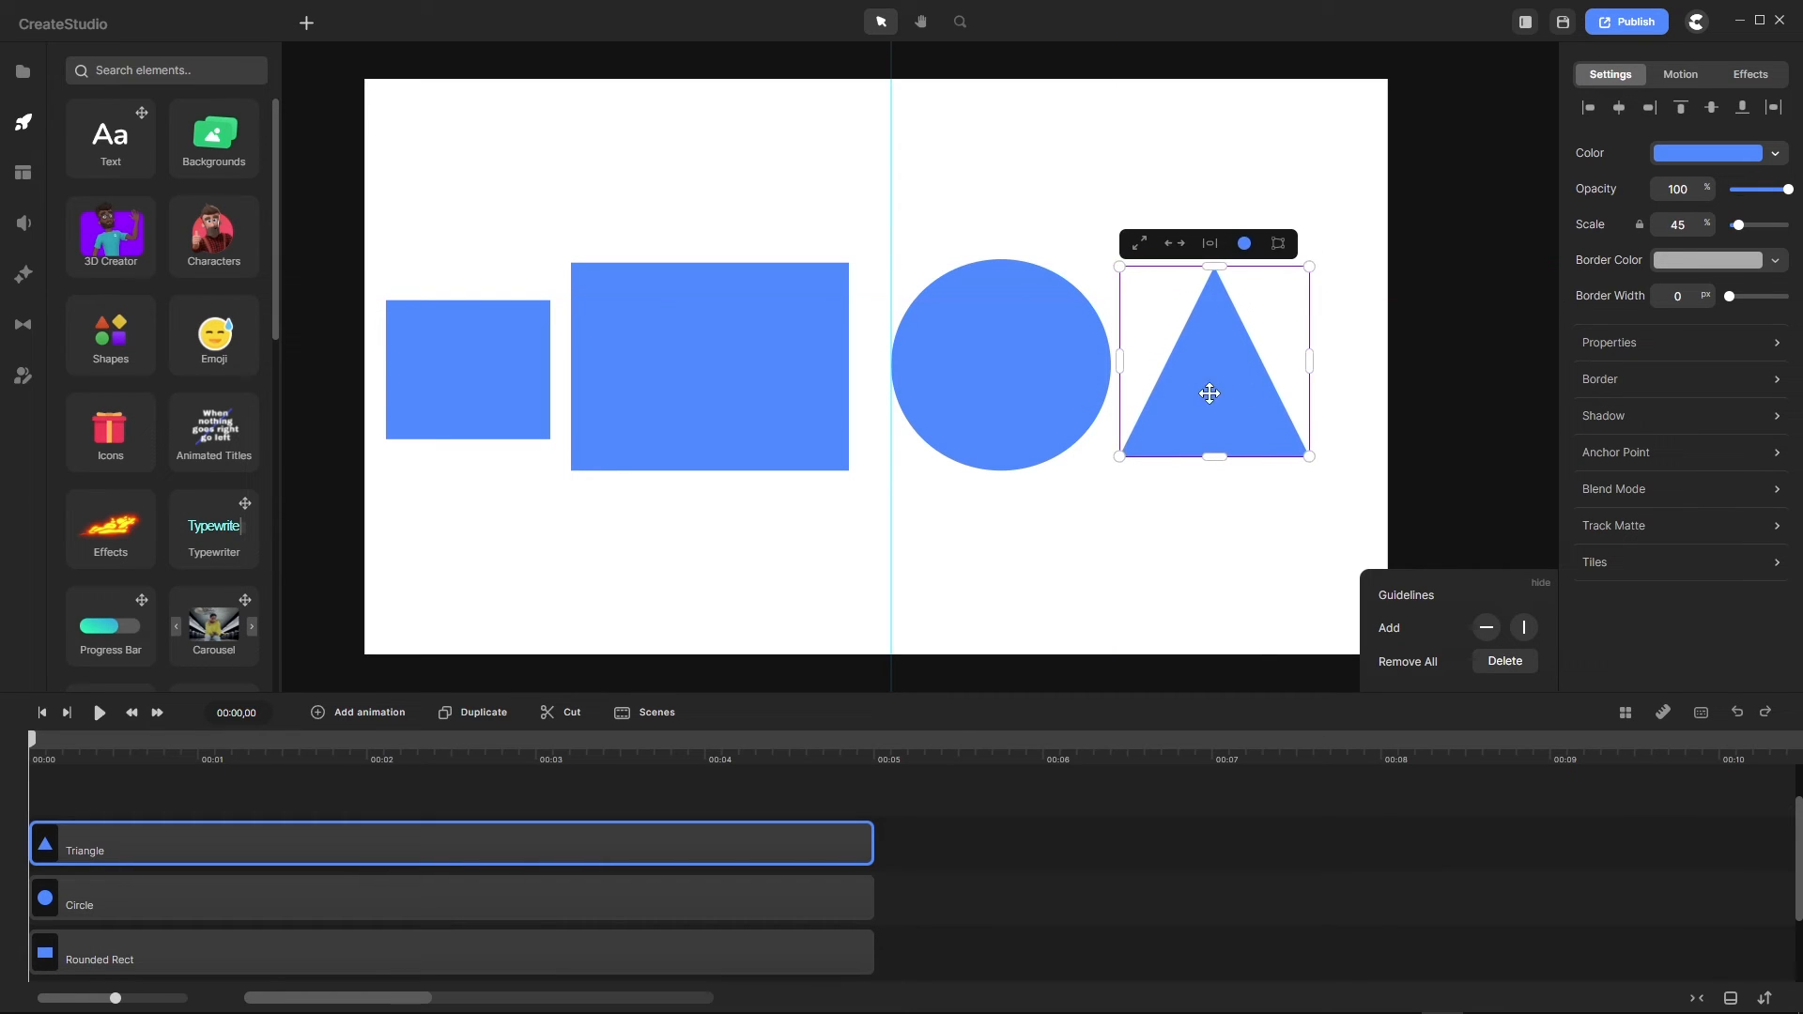
{"action": "mouse_move", "coordinate": [1210, 392]}
{"action": "left_mouse_down"}
{"action": "mouse_move", "coordinate": [1232, 378]}
{"action": "mouse_move", "coordinate": [1211, 399]}
{"action": "left_mouse_up"}
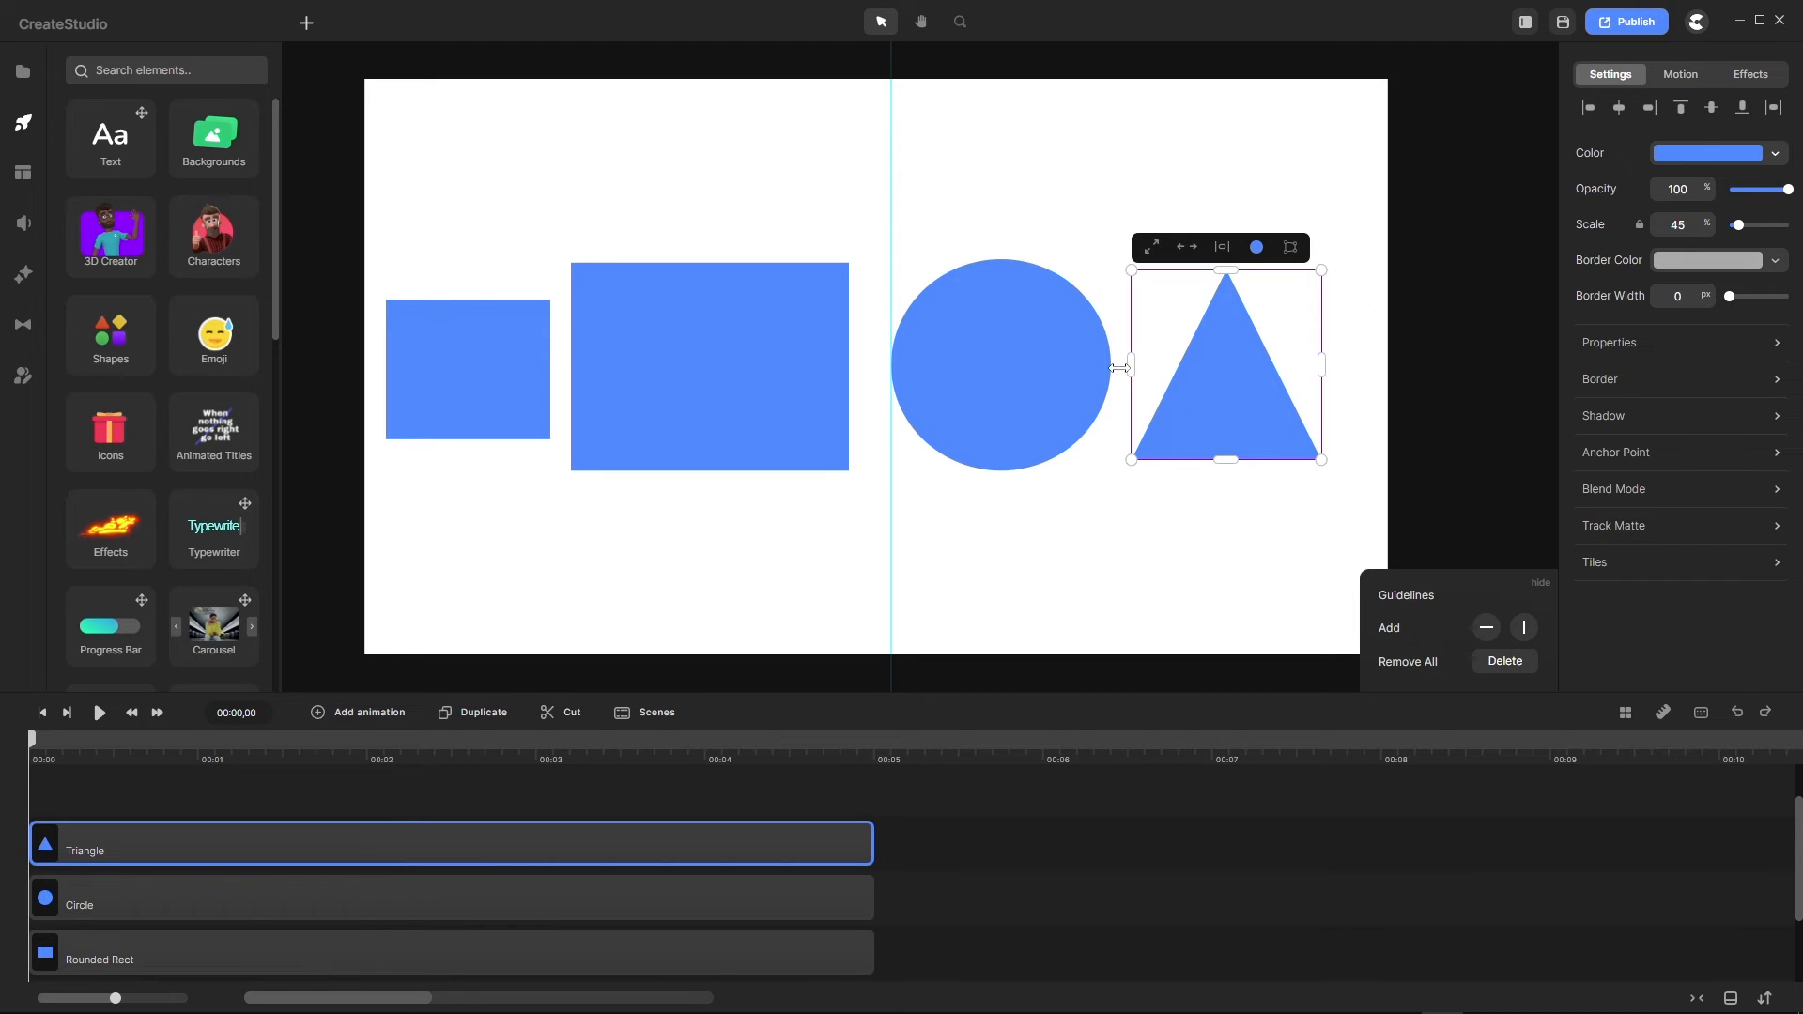
Step: Move the vertical guideline to the triangle's apex and try resizing the triangle from its left side
{"action": "left_click_drag", "start_coordinate": [889, 214], "coordinate": [1228, 266]}
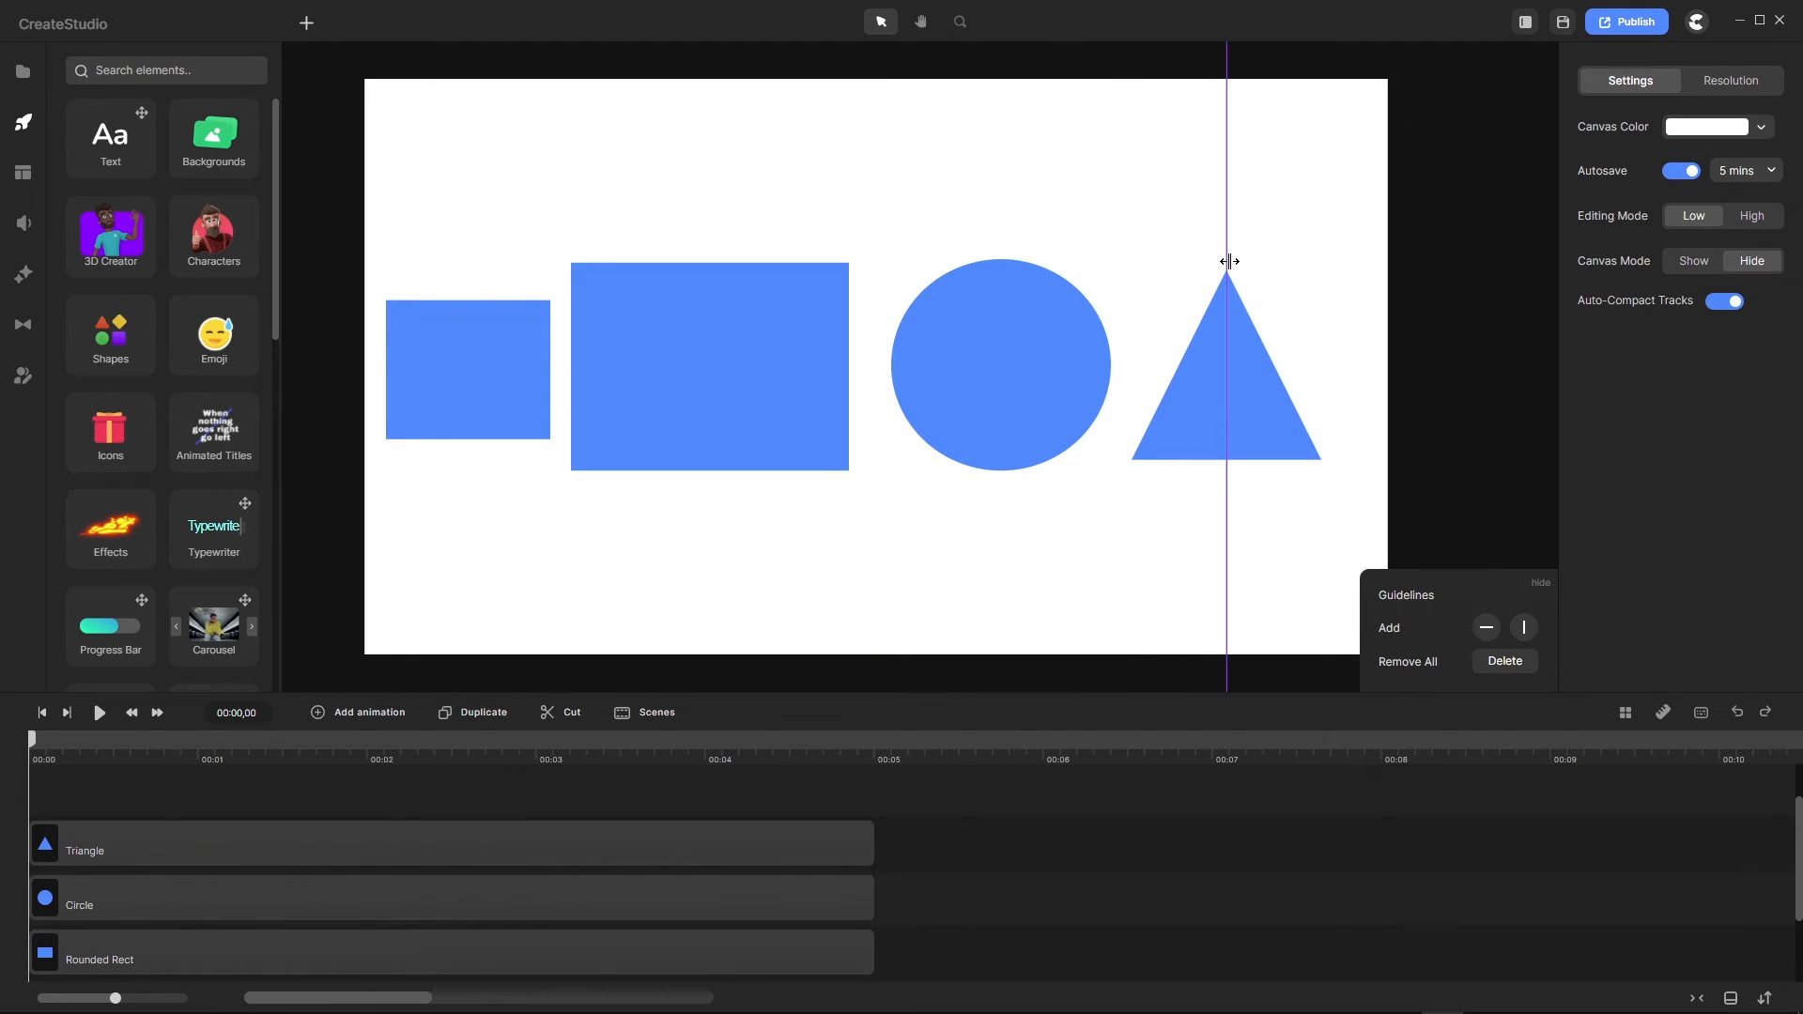
{"action": "left_click", "coordinate": [1168, 426]}
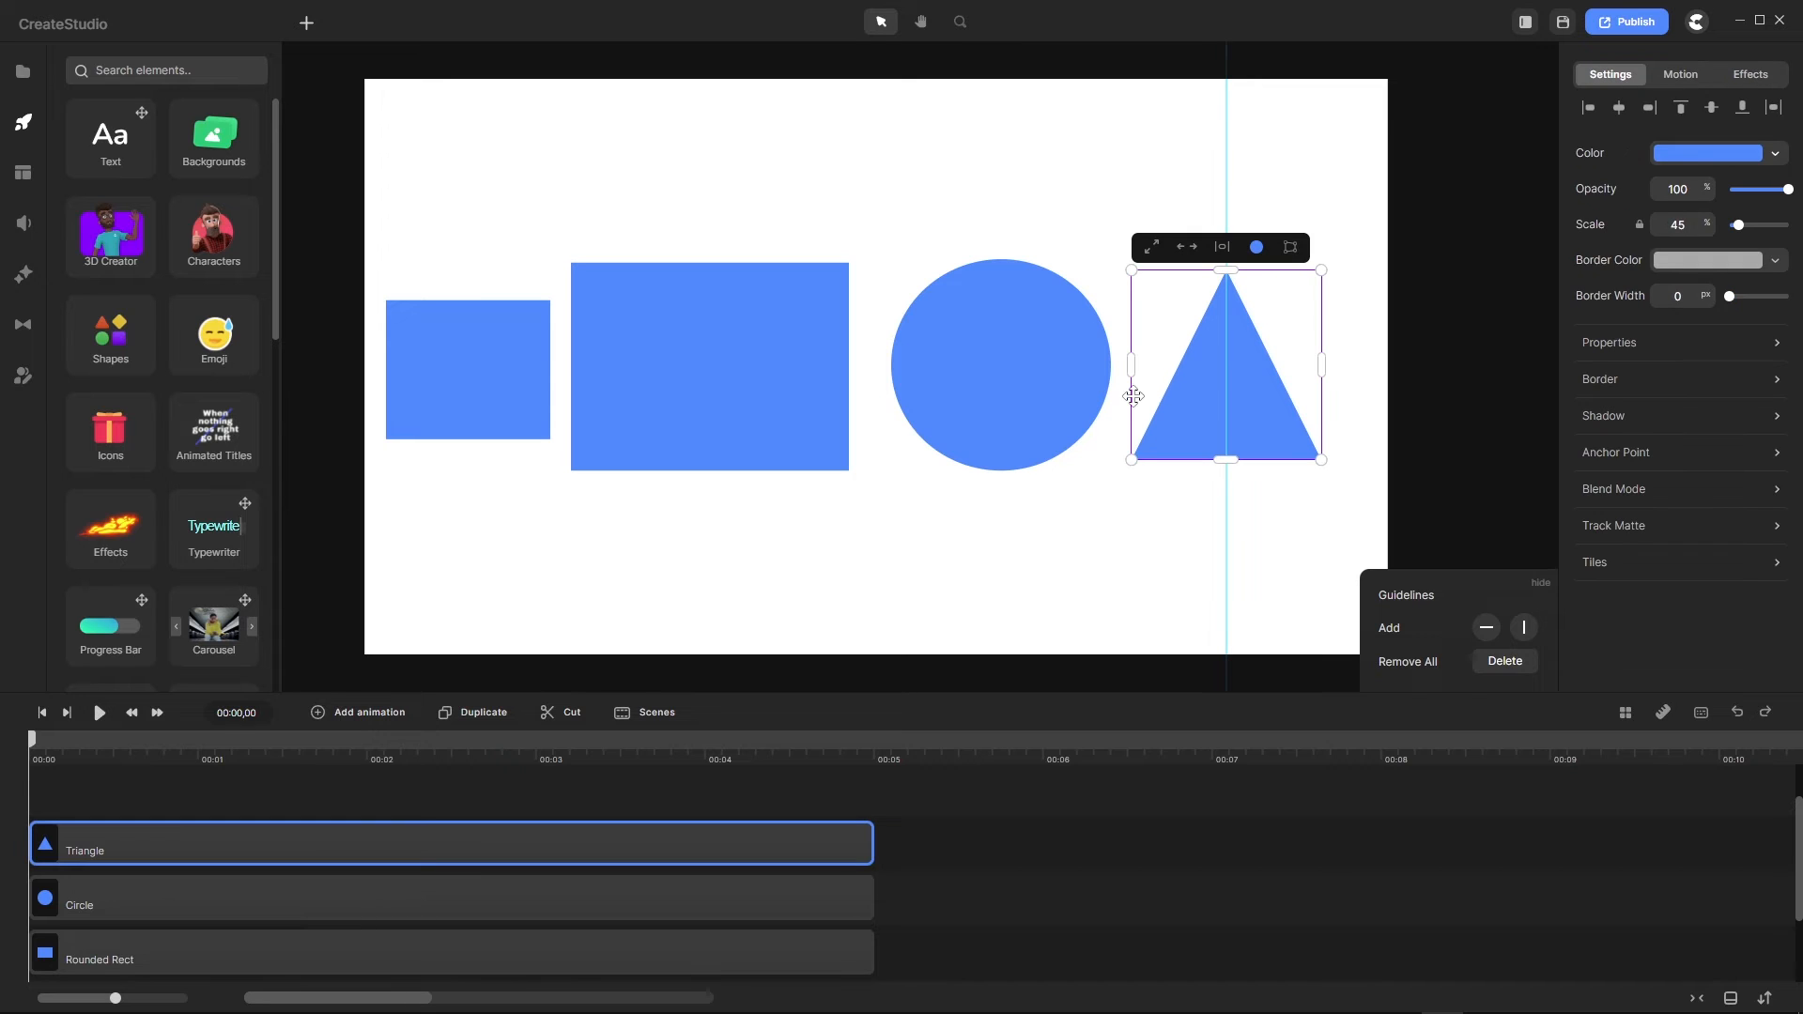
{"action": "left_click_drag", "start_coordinate": [1132, 369], "coordinate": [1131, 409]}
Step: Resize the circle from its side handles to 49% scale, aligning its top with the large rectangle's top
{"action": "left_click", "coordinate": [472, 358]}
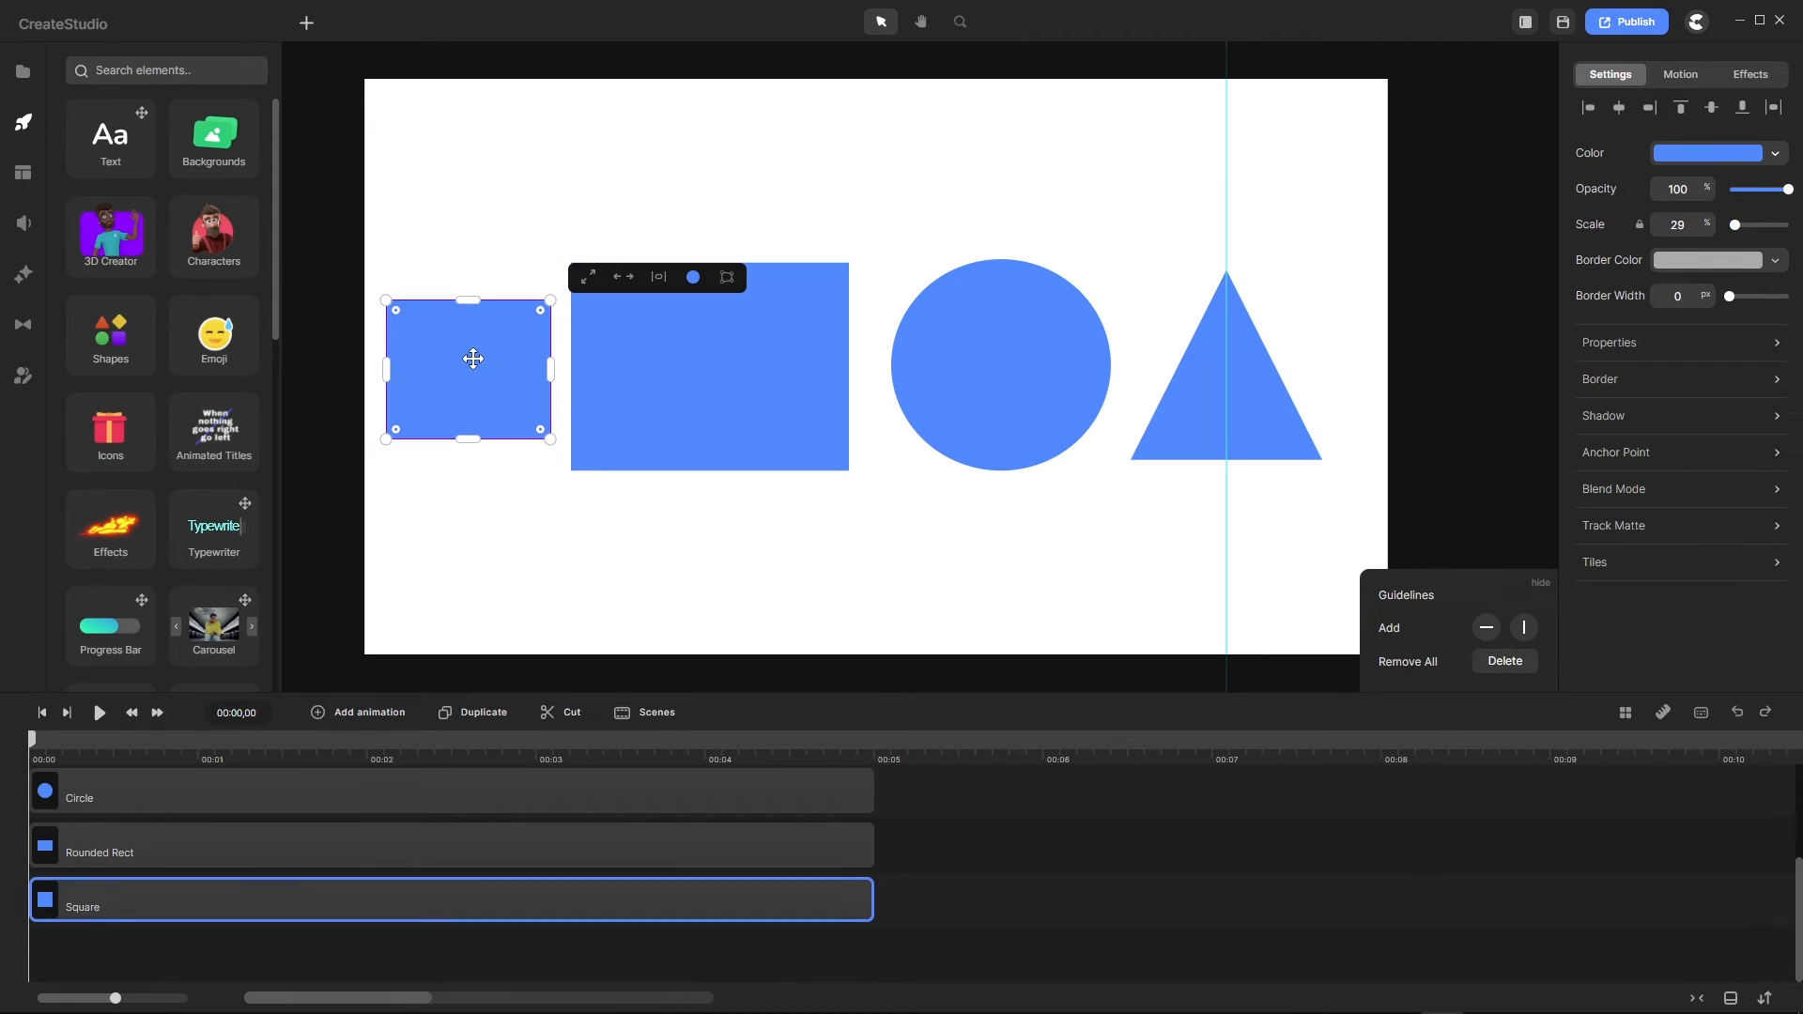
{"action": "left_click", "coordinate": [683, 366]}
{"action": "left_click", "coordinate": [986, 362]}
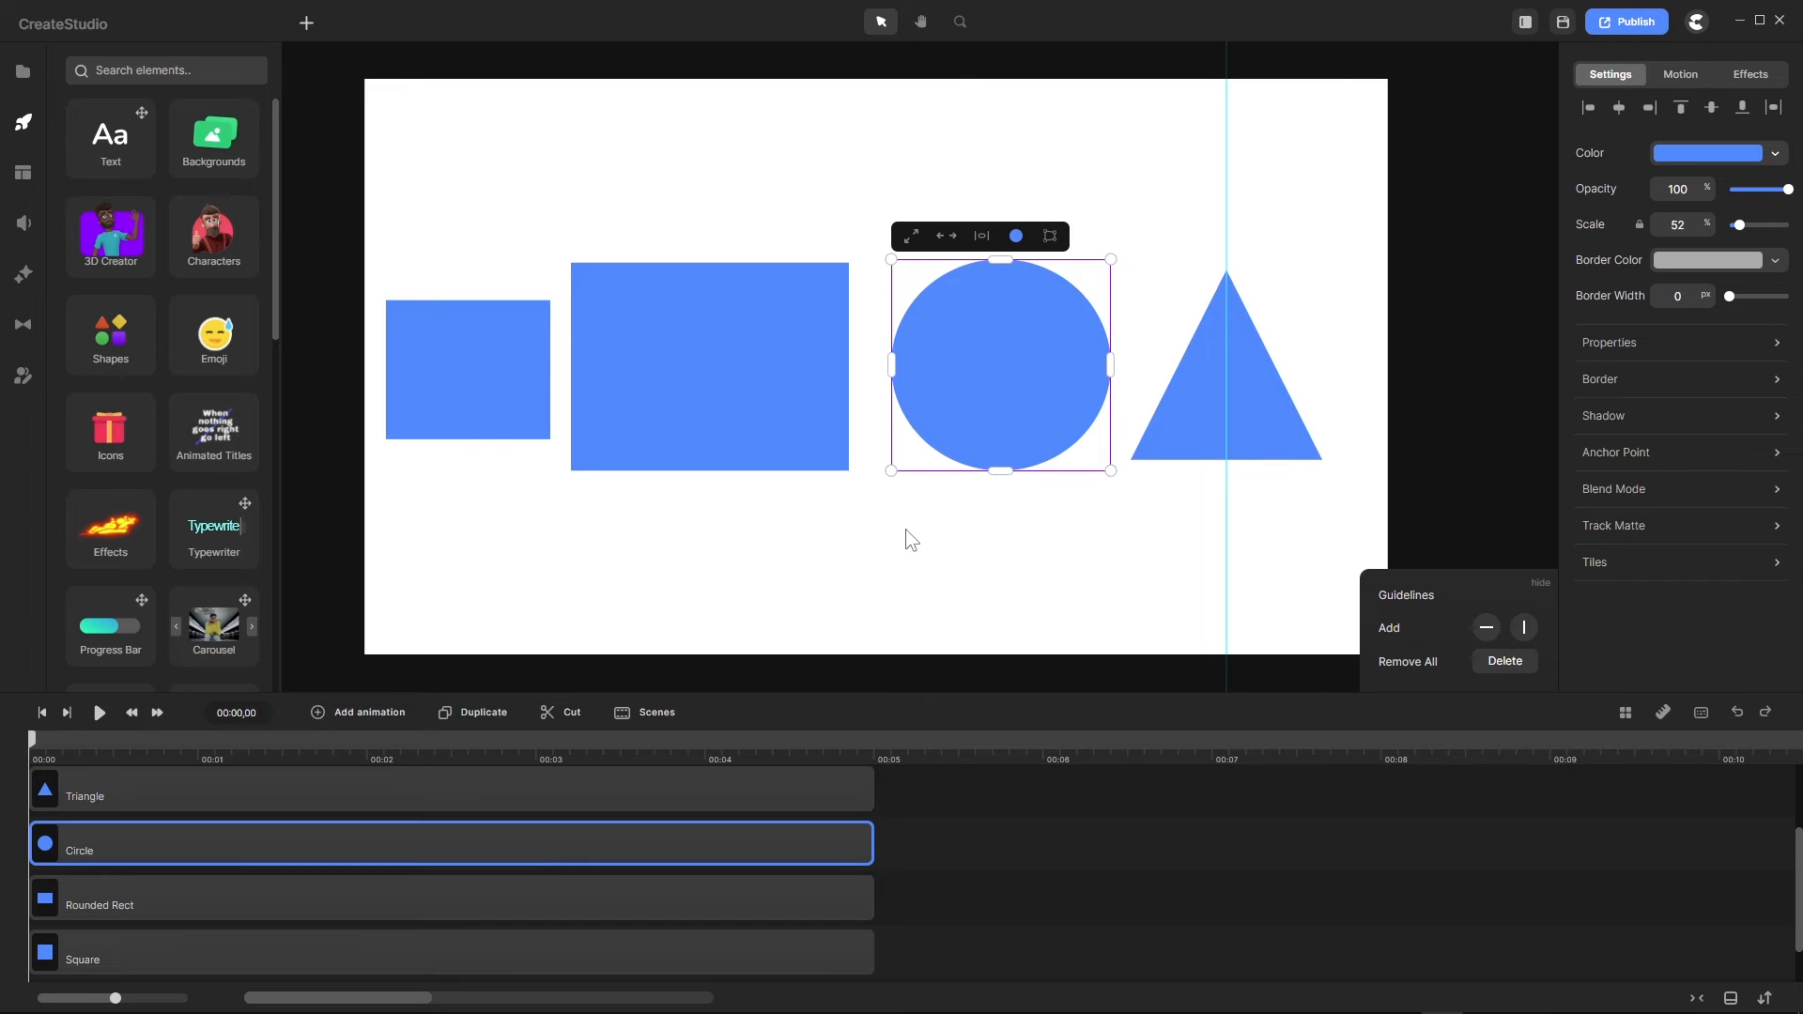
{"action": "mouse_move", "coordinate": [893, 370]}
{"action": "left_mouse_down"}
{"action": "mouse_move", "coordinate": [1050, 363]}
{"action": "mouse_move", "coordinate": [911, 364]}
{"action": "left_mouse_up"}
{"action": "mouse_move", "coordinate": [1009, 263]}
{"action": "left_mouse_down"}
{"action": "mouse_move", "coordinate": [1018, 363]}
{"action": "mouse_move", "coordinate": [1012, 264]}
{"action": "left_mouse_up"}
{"action": "mouse_move", "coordinate": [1117, 373]}
{"action": "left_mouse_down"}
{"action": "mouse_move", "coordinate": [1090, 374]}
{"action": "mouse_move", "coordinate": [1114, 371]}
{"action": "left_mouse_up"}
{"action": "left_click_drag", "start_coordinate": [1012, 470], "coordinate": [1084, 485]}
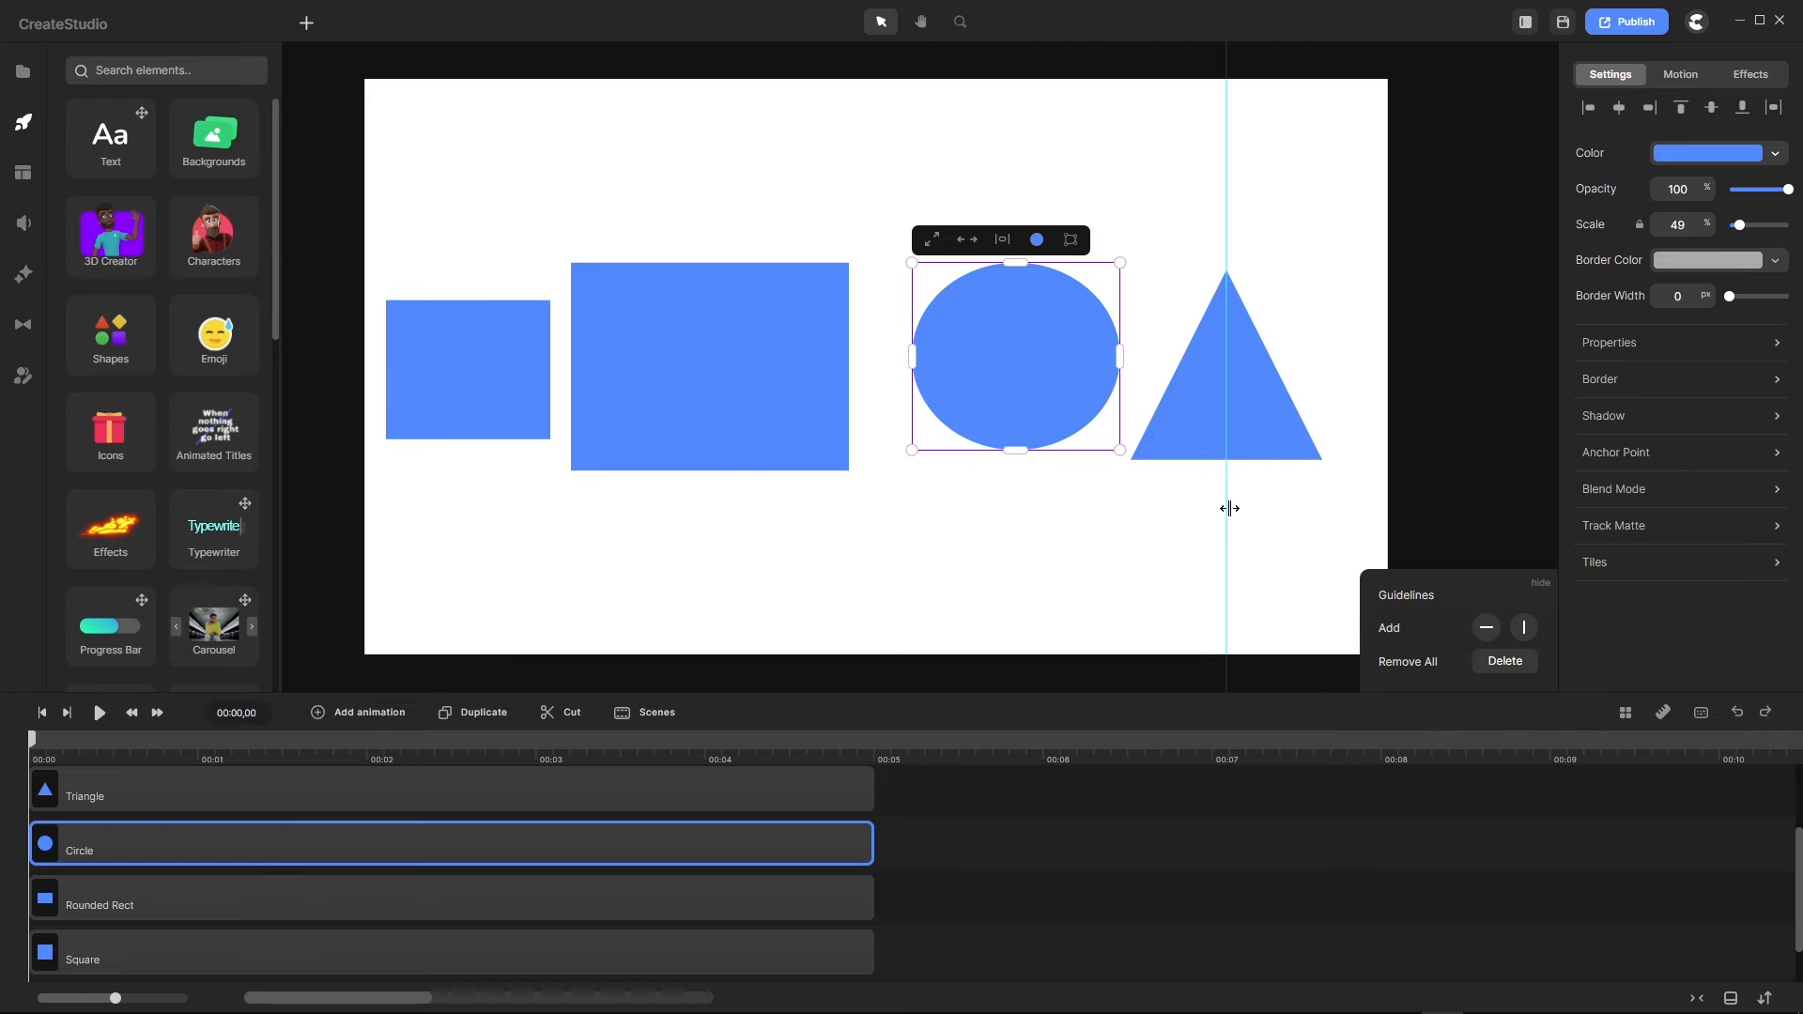
Step: Move the guideline to the circle's left edge, then enlarge the circle to 51% scale and narrow it into an upright ellipse
{"action": "left_click_drag", "start_coordinate": [1229, 508], "coordinate": [913, 504]}
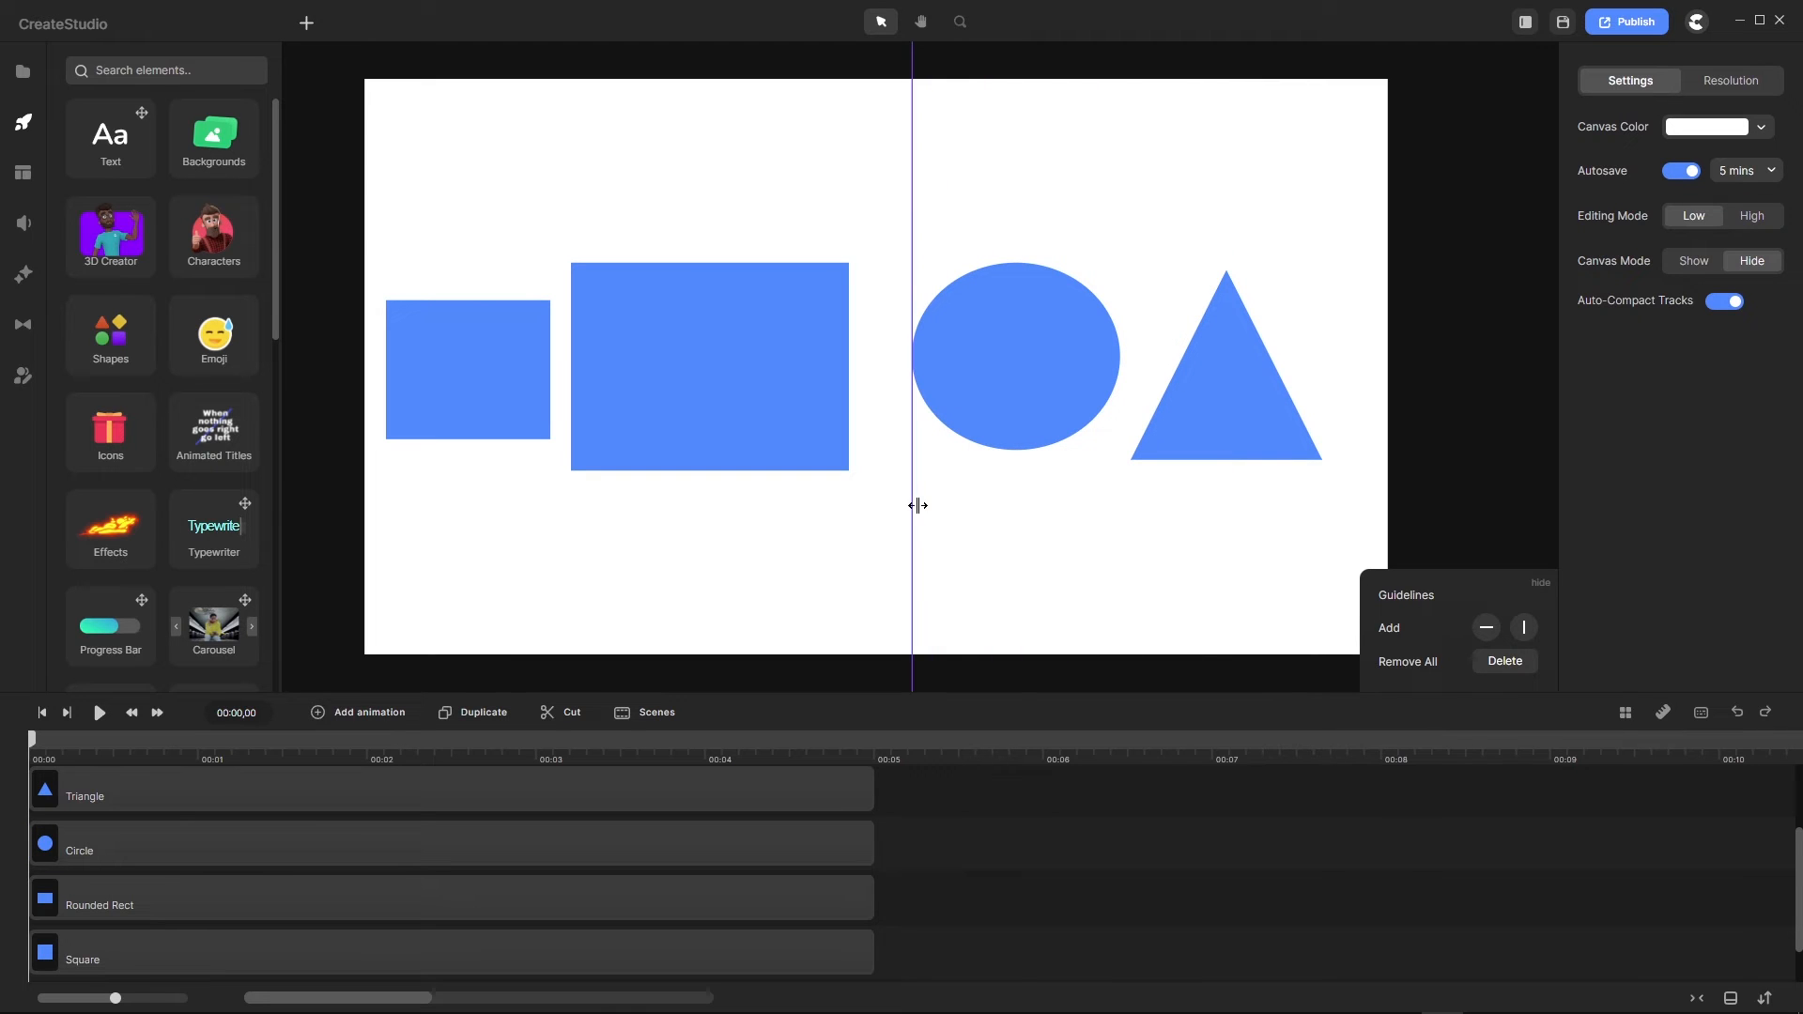
{"action": "left_click", "coordinate": [993, 423]}
{"action": "mouse_move", "coordinate": [1123, 450]}
{"action": "left_mouse_down"}
{"action": "mouse_move", "coordinate": [995, 326]}
{"action": "mouse_move", "coordinate": [1090, 464]}
{"action": "left_mouse_up"}
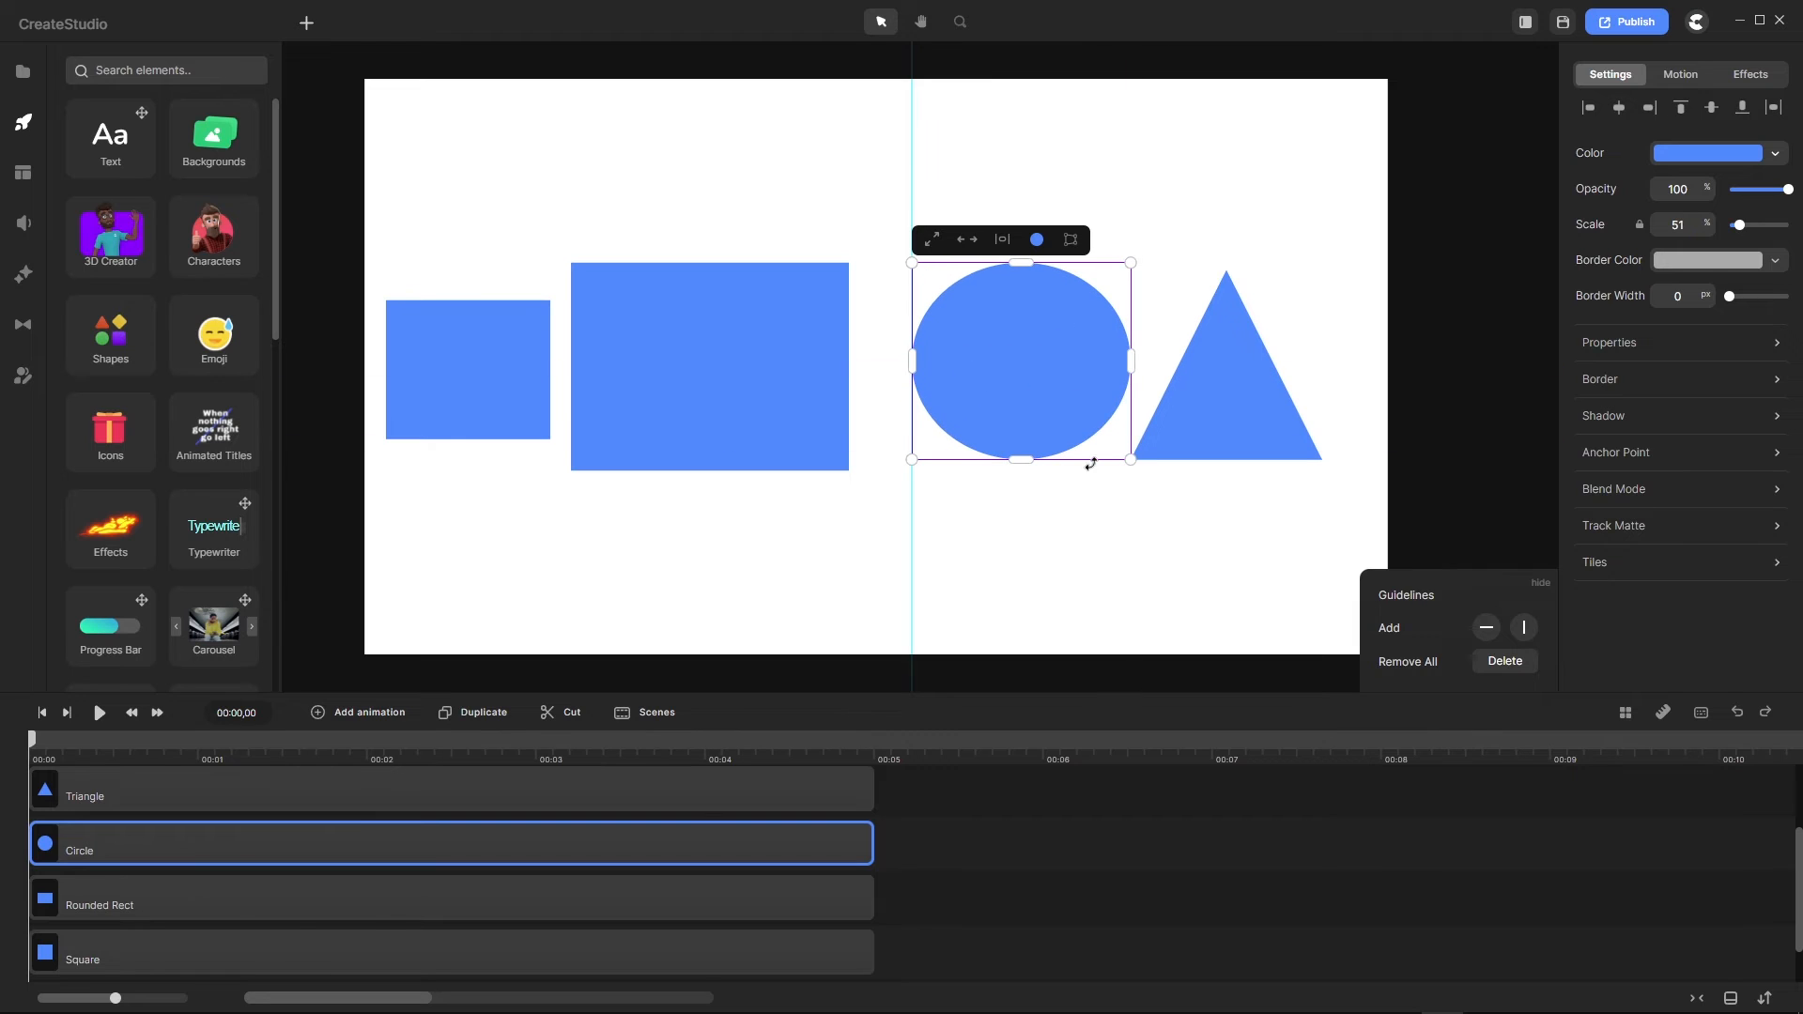
{"action": "left_click_drag", "start_coordinate": [1132, 365], "coordinate": [1050, 364]}
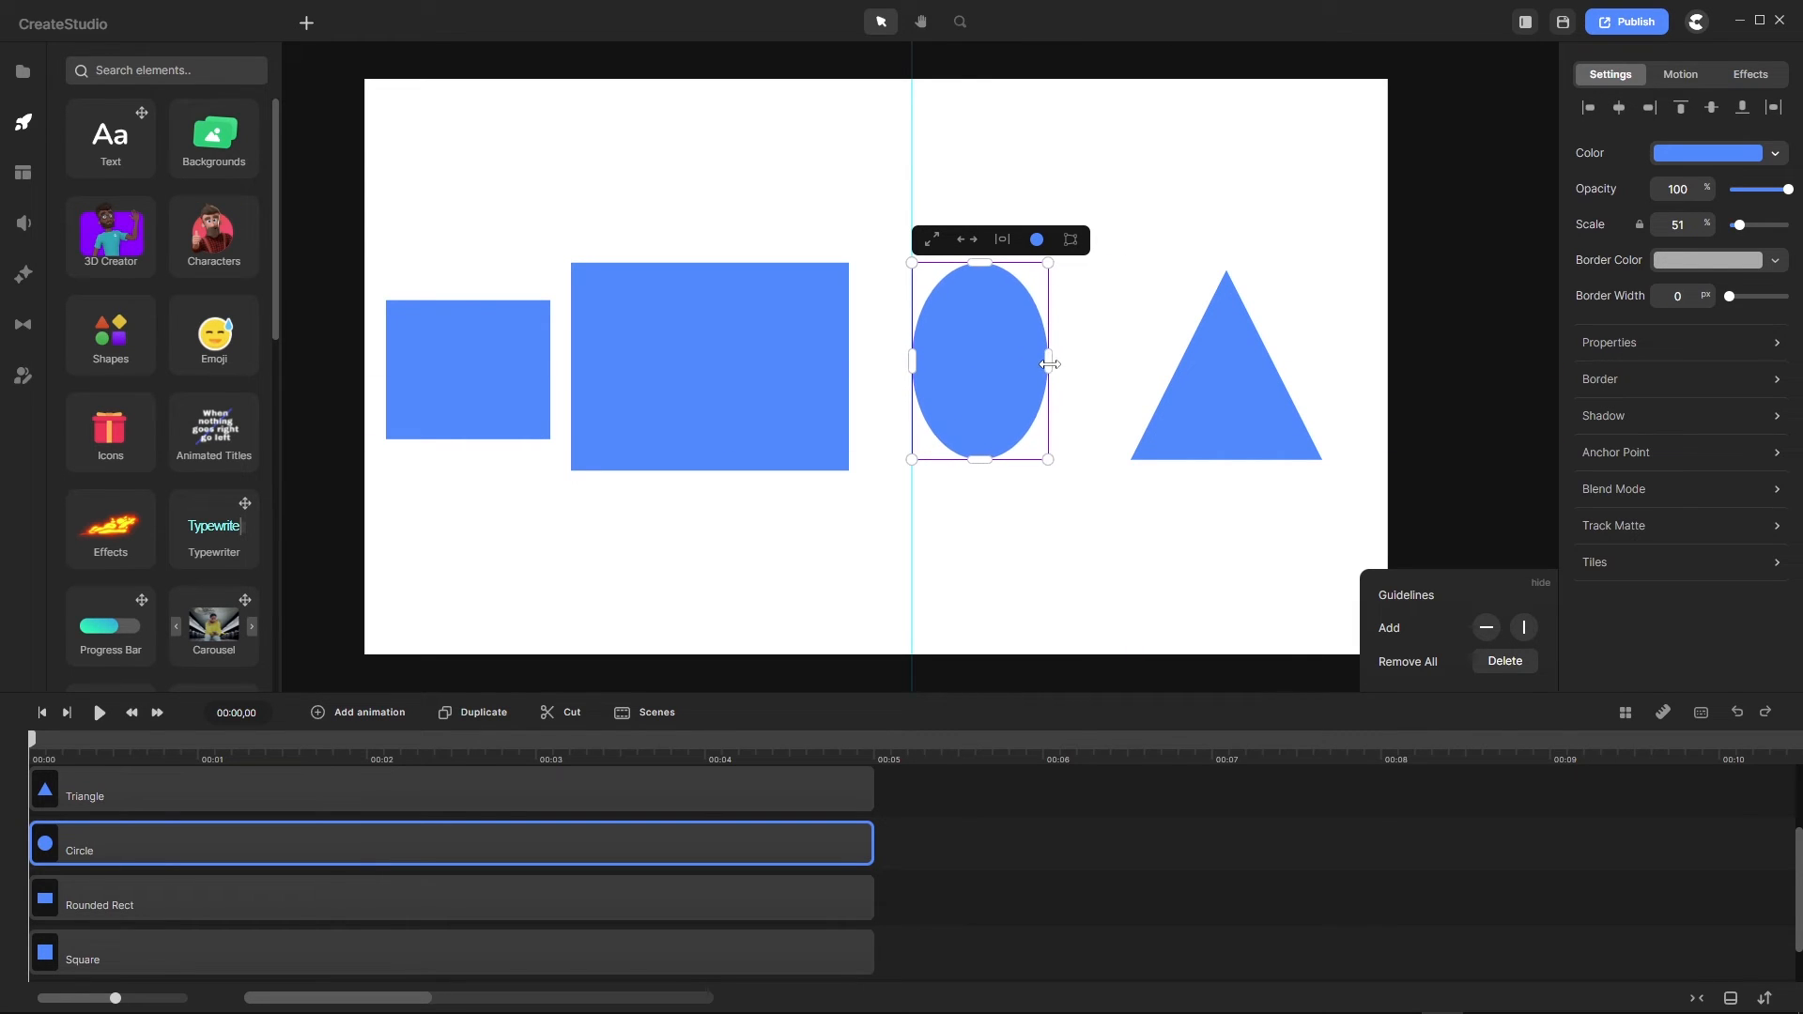
Step: Widen the triangle to 47% scale by adjusting its left and right sides
{"action": "left_click", "coordinate": [1219, 396]}
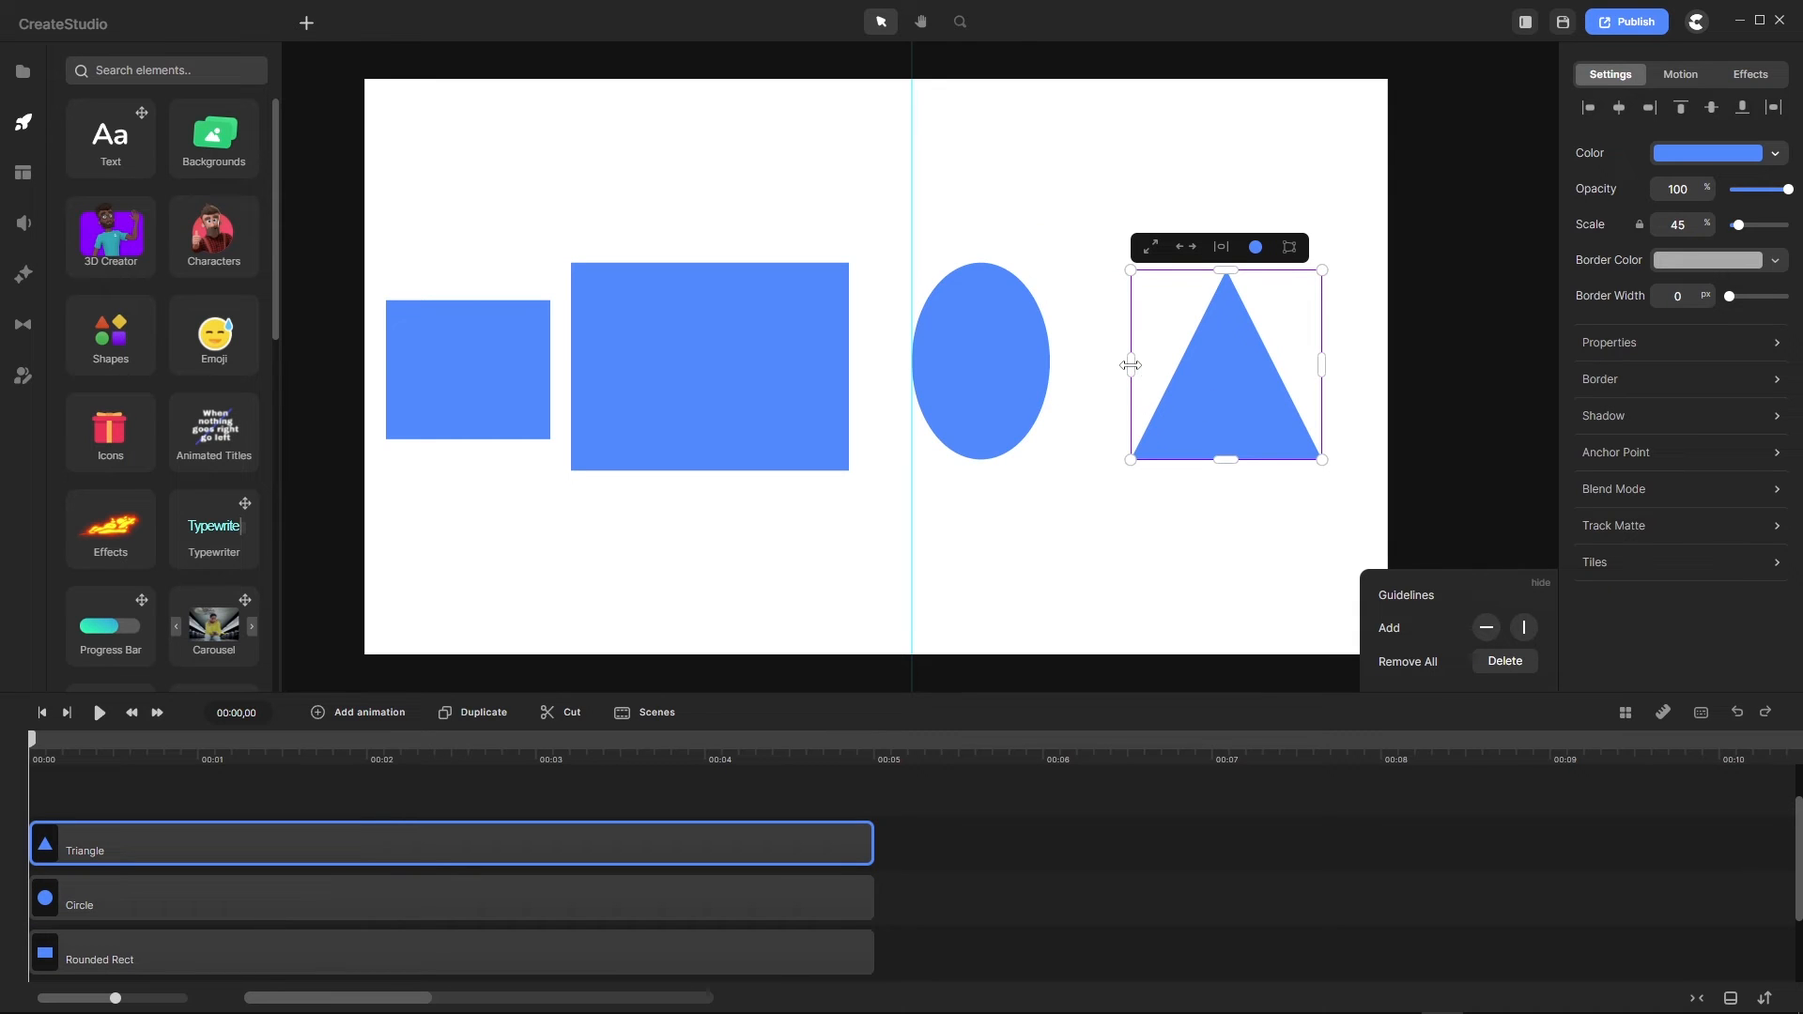
{"action": "mouse_move", "coordinate": [1130, 365]}
{"action": "left_mouse_down"}
{"action": "mouse_move", "coordinate": [1217, 368]}
{"action": "mouse_move", "coordinate": [1118, 377]}
{"action": "left_mouse_up"}
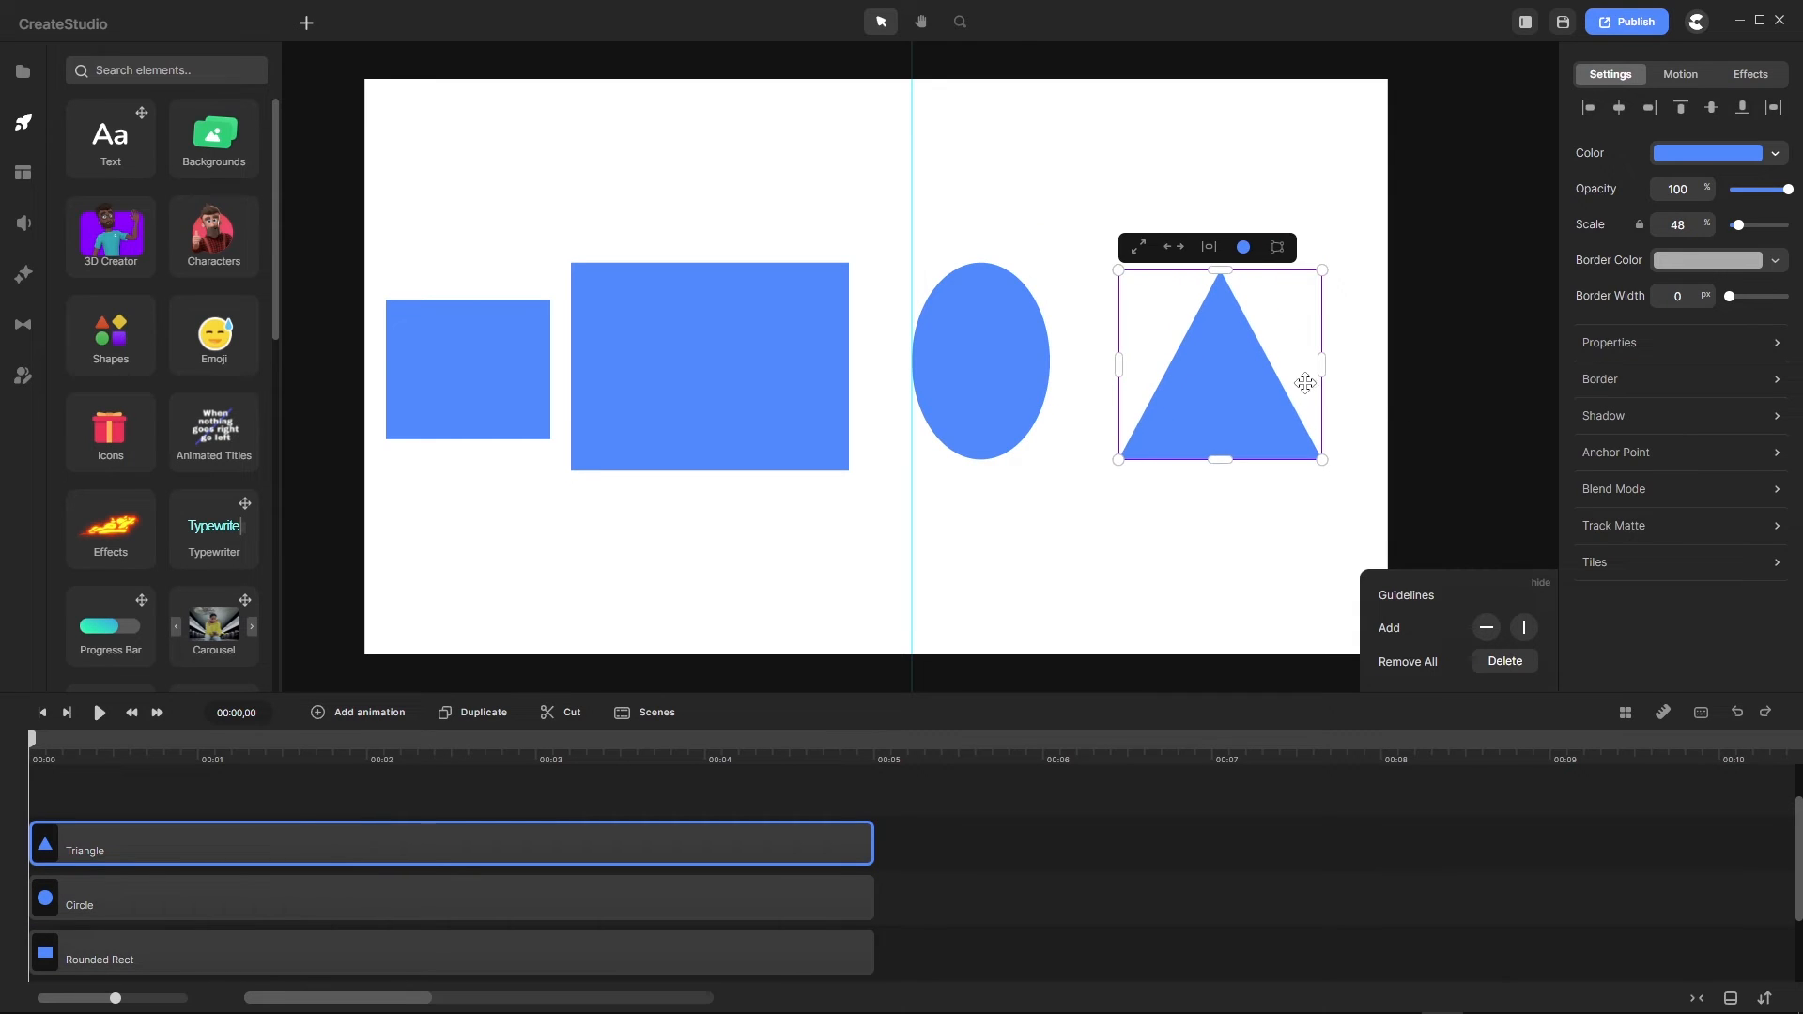
{"action": "mouse_move", "coordinate": [1321, 366]}
{"action": "left_mouse_down"}
{"action": "mouse_move", "coordinate": [1211, 366]}
{"action": "mouse_move", "coordinate": [1320, 375]}
{"action": "left_mouse_up"}
Step: Switch to CreateStudioPro, reposition the circle between the square-shaped rectangle and the triangle, and resize it to 51% scale
{"action": "left_click", "coordinate": [1399, 997]}
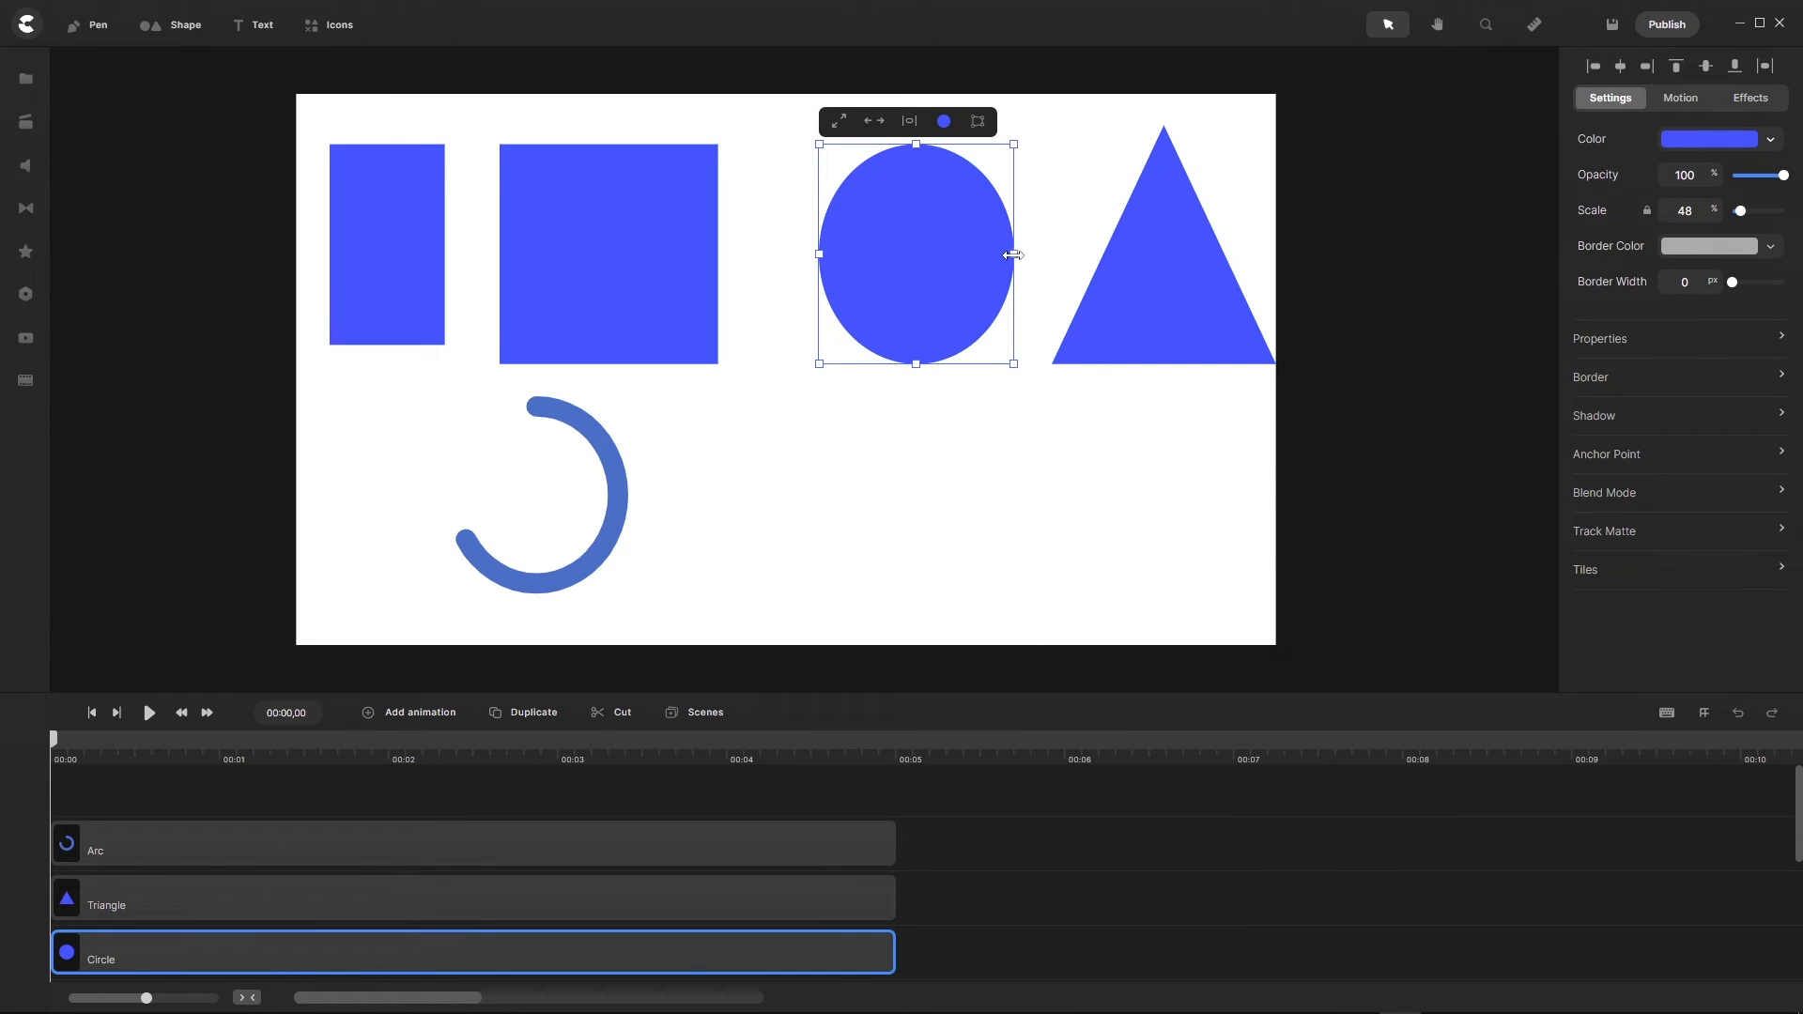
{"action": "left_click_drag", "start_coordinate": [1012, 254], "coordinate": [1051, 255]}
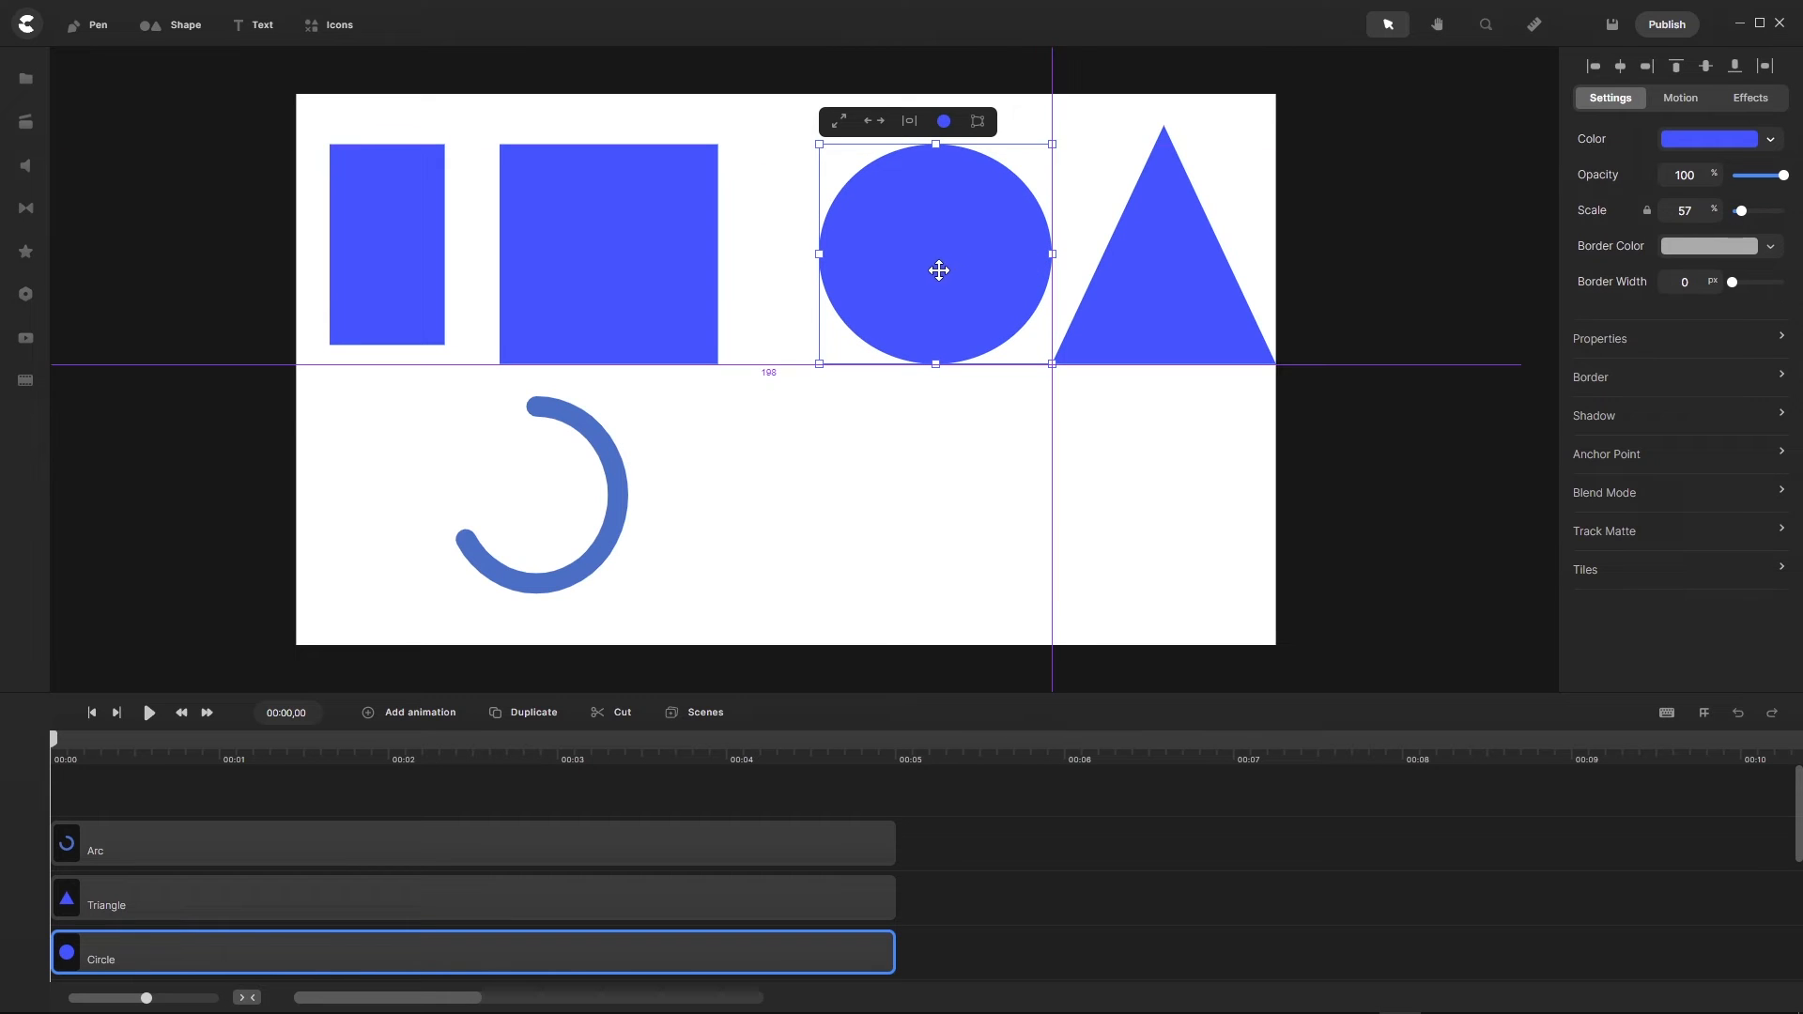
{"action": "left_click_drag", "start_coordinate": [939, 271], "coordinate": [919, 272]}
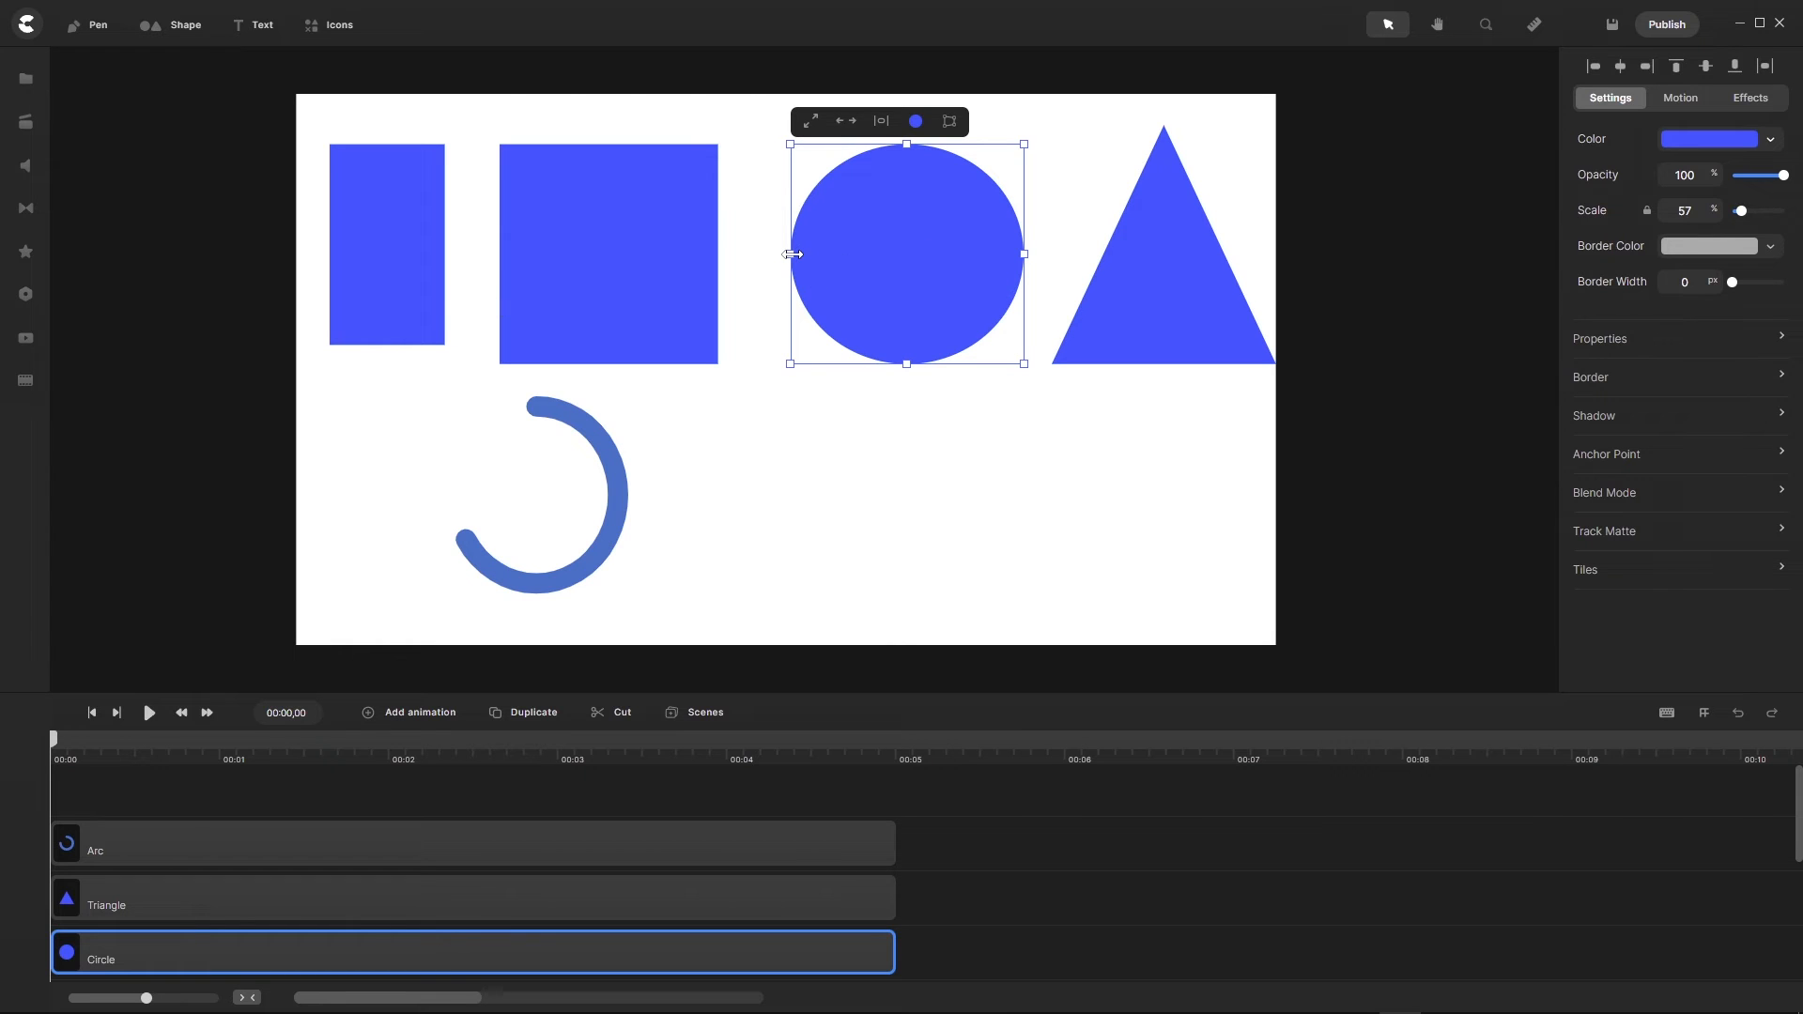
{"action": "mouse_move", "coordinate": [793, 254]}
{"action": "left_mouse_down"}
{"action": "mouse_move", "coordinate": [889, 254]}
{"action": "mouse_move", "coordinate": [771, 262]}
{"action": "mouse_move", "coordinate": [858, 265]}
{"action": "mouse_move", "coordinate": [806, 272]}
{"action": "left_mouse_up"}
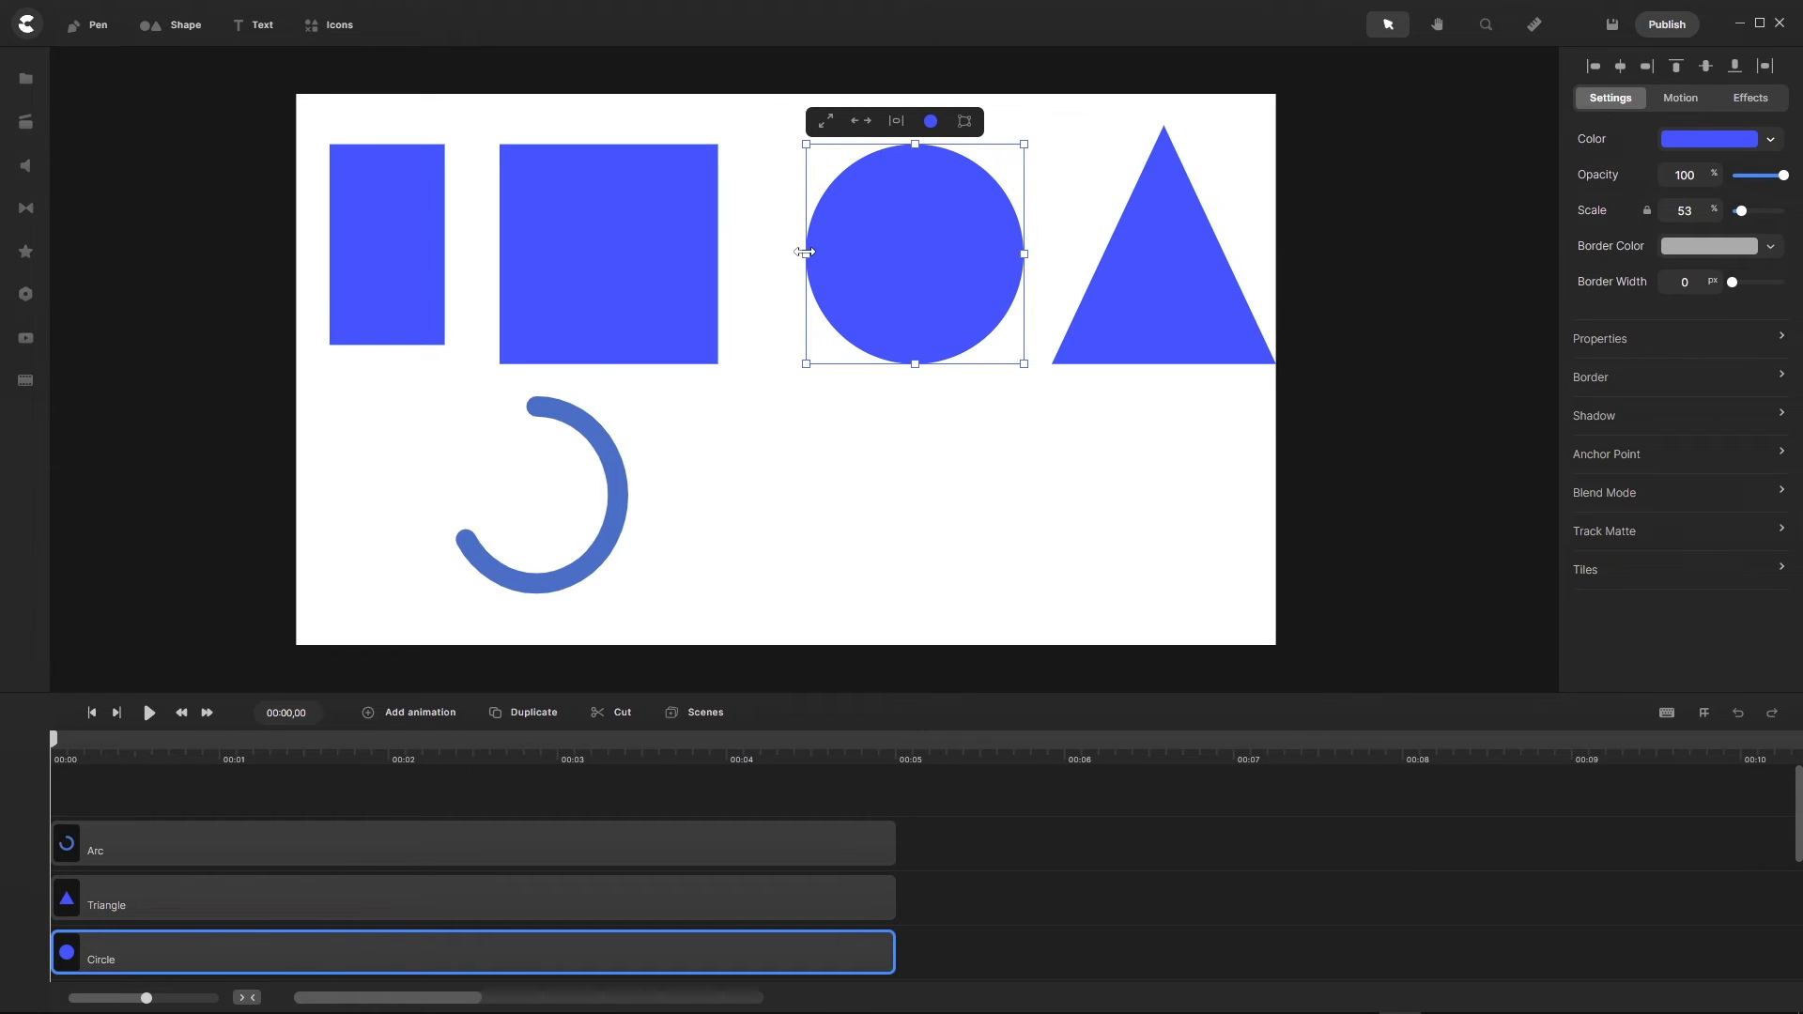
{"action": "mouse_move", "coordinate": [804, 252]}
{"action": "left_mouse_down"}
{"action": "mouse_move", "coordinate": [873, 256]}
{"action": "mouse_move", "coordinate": [809, 272]}
{"action": "left_mouse_up"}
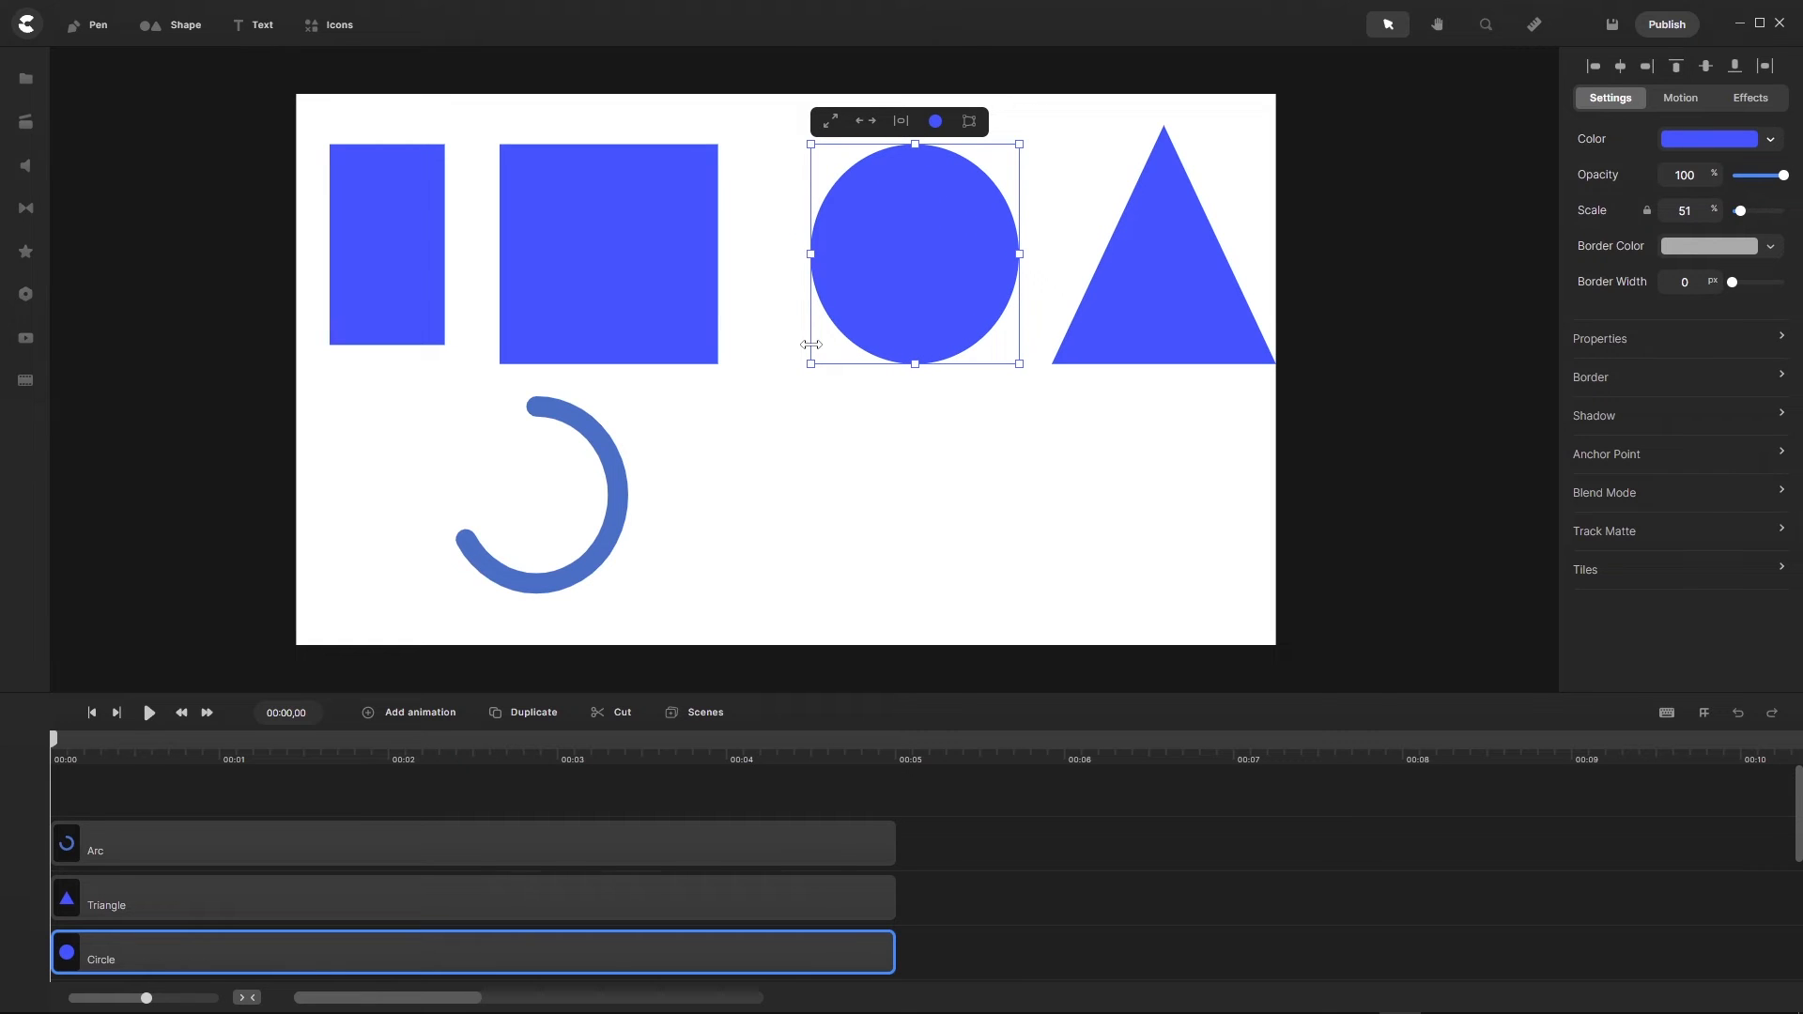
{"action": "mouse_move", "coordinate": [813, 364]}
{"action": "left_mouse_down"}
{"action": "mouse_move", "coordinate": [887, 291]}
{"action": "mouse_move", "coordinate": [796, 370]}
{"action": "mouse_move", "coordinate": [849, 334]}
{"action": "mouse_move", "coordinate": [811, 365]}
{"action": "left_mouse_up"}
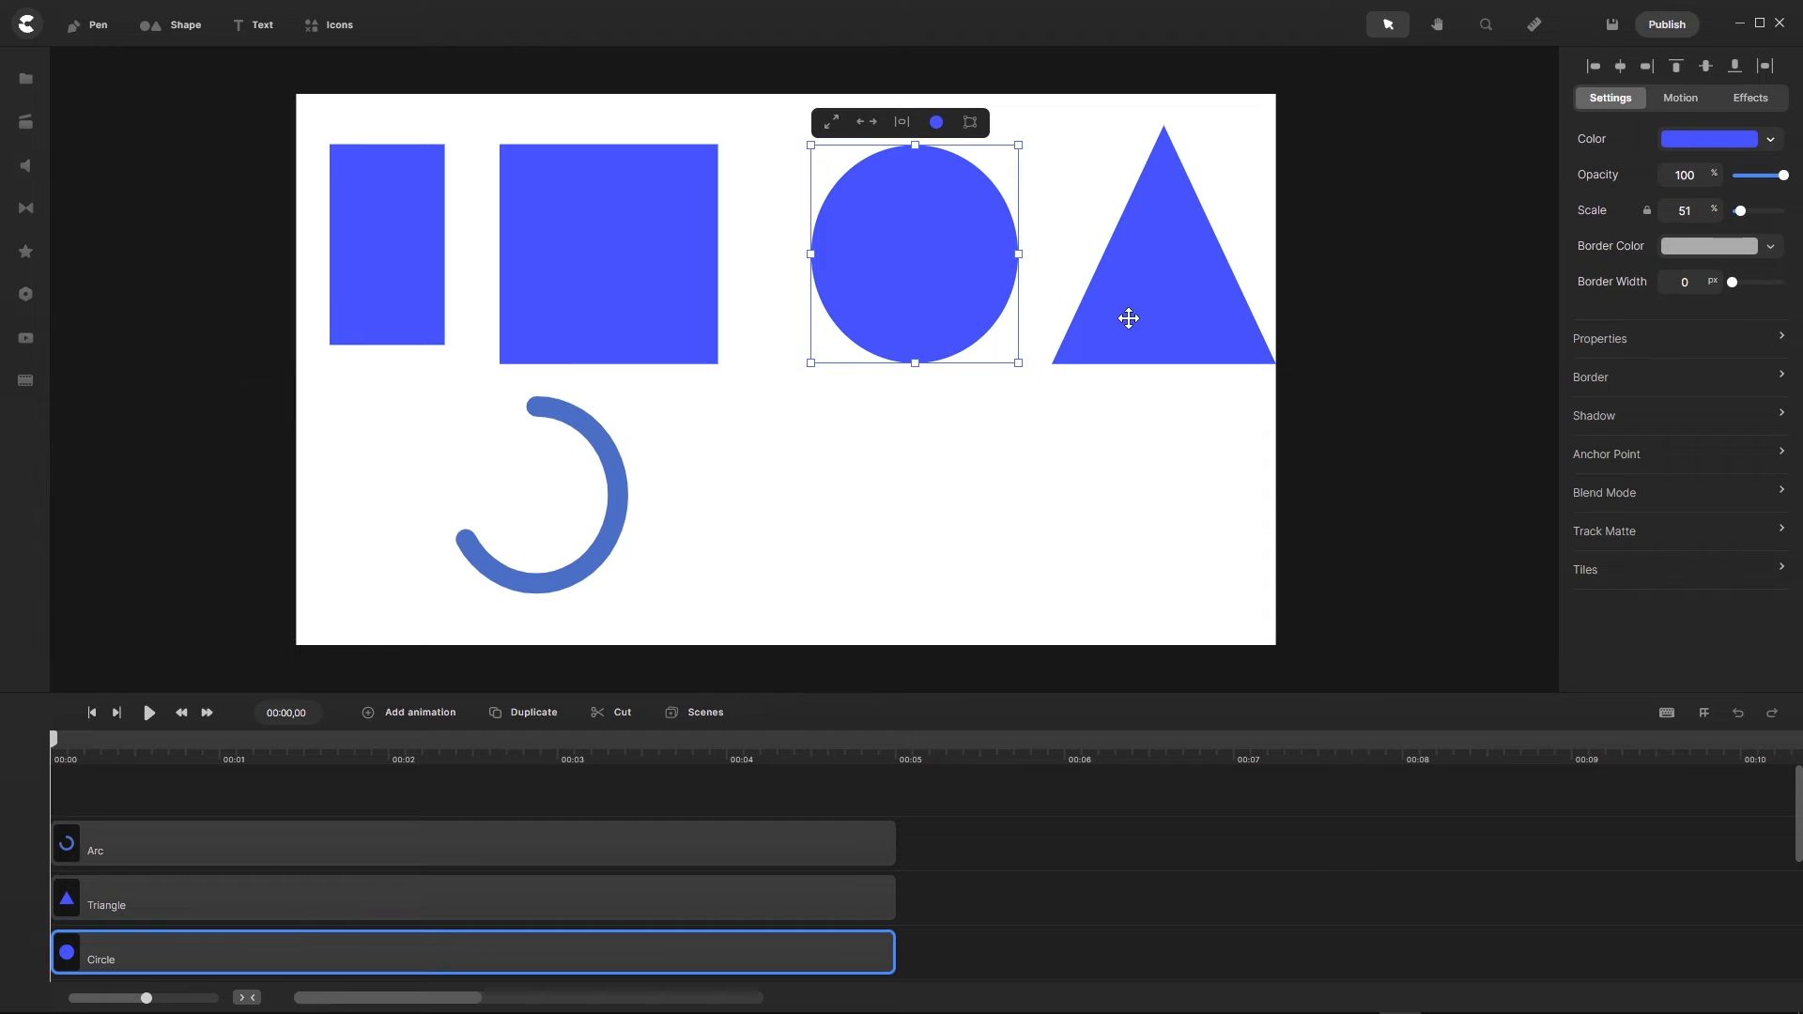
Step: Shrink the rounded rectangle to 16% scale and the square beside it to 21% scale
{"action": "left_click", "coordinate": [1126, 315]}
{"action": "mouse_move", "coordinate": [1051, 244]}
{"action": "left_mouse_down"}
{"action": "mouse_move", "coordinate": [1131, 245]}
{"action": "mouse_move", "coordinate": [1051, 246]}
{"action": "left_mouse_up"}
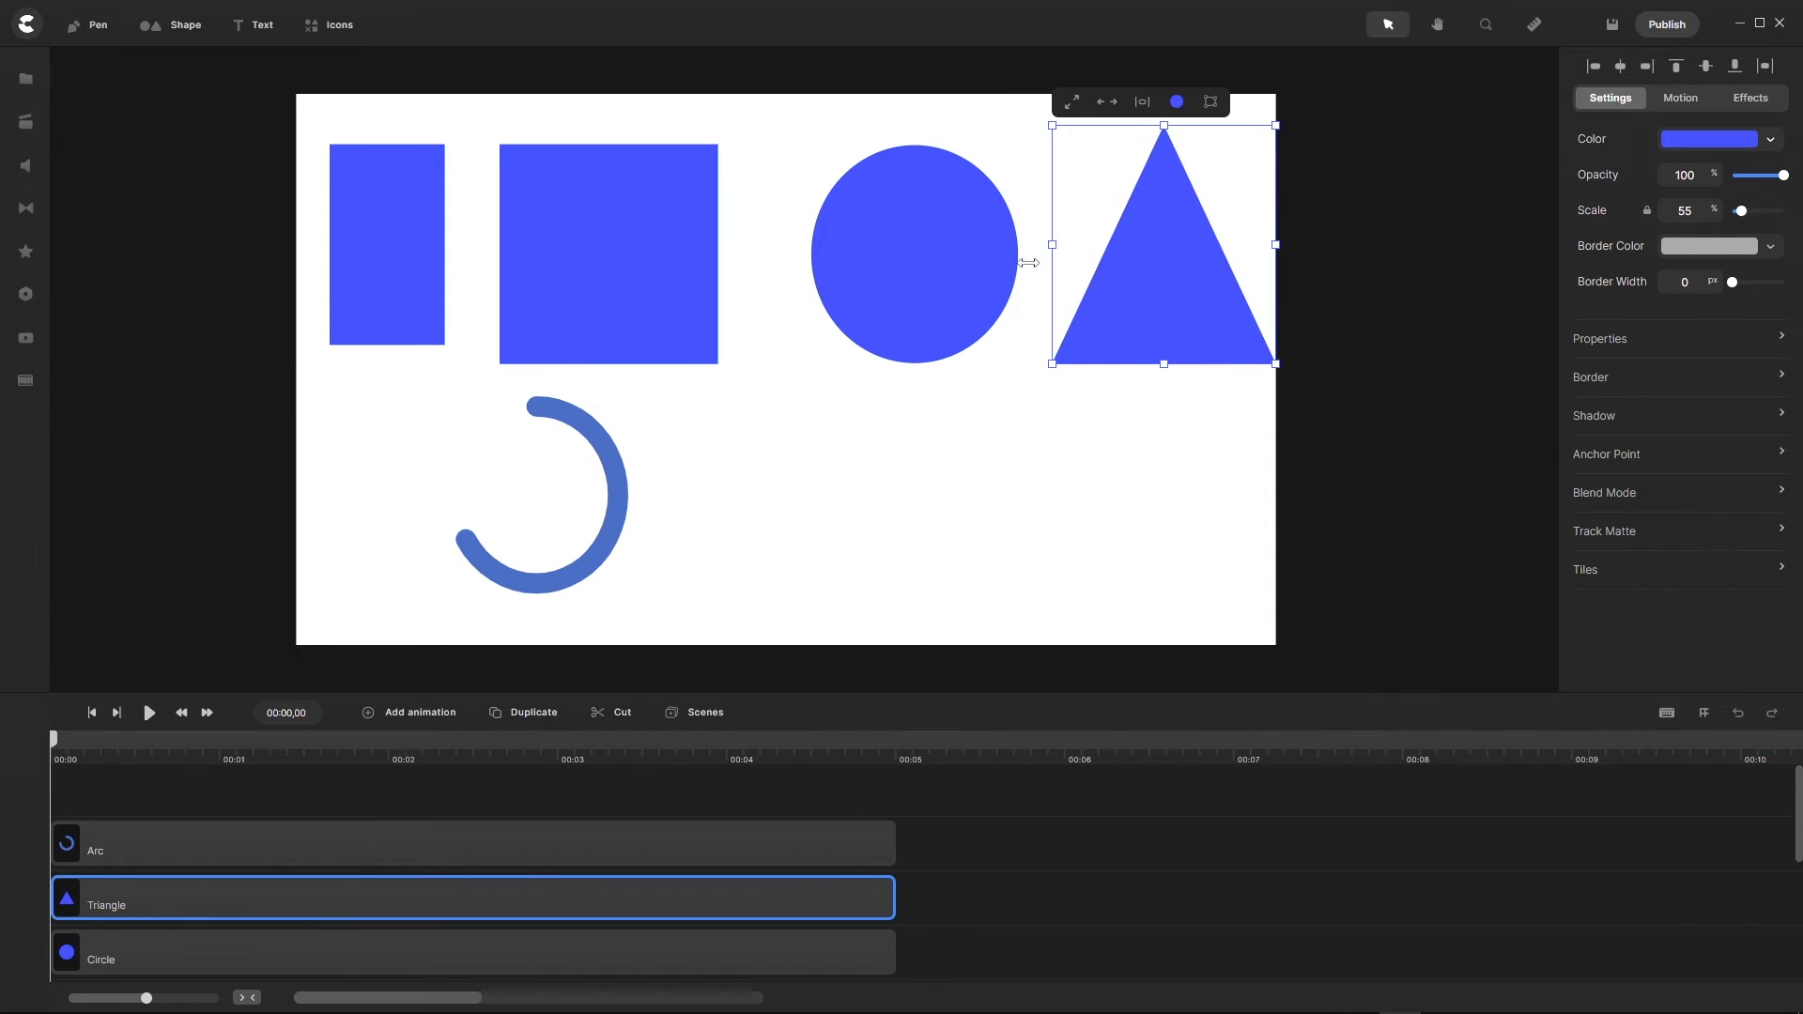
{"action": "left_click", "coordinate": [644, 265]}
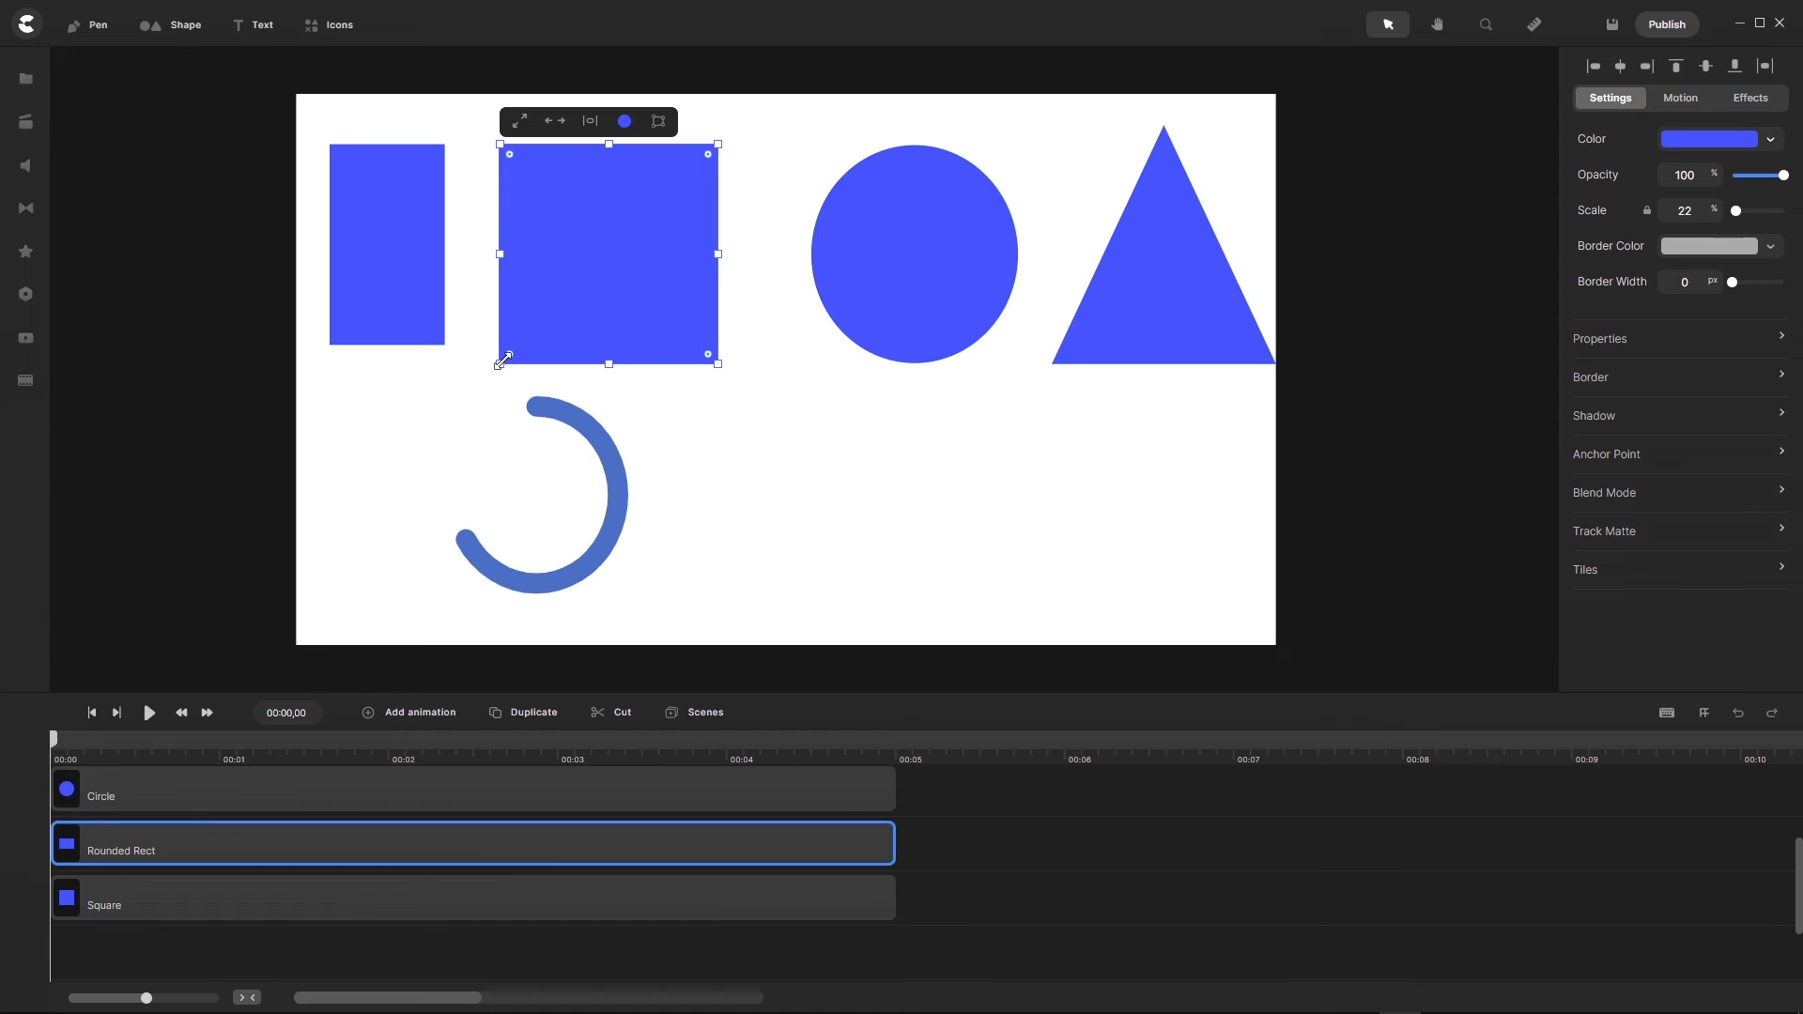
{"action": "left_click_drag", "start_coordinate": [502, 360], "coordinate": [387, 329]}
{"action": "left_click", "coordinate": [411, 308]}
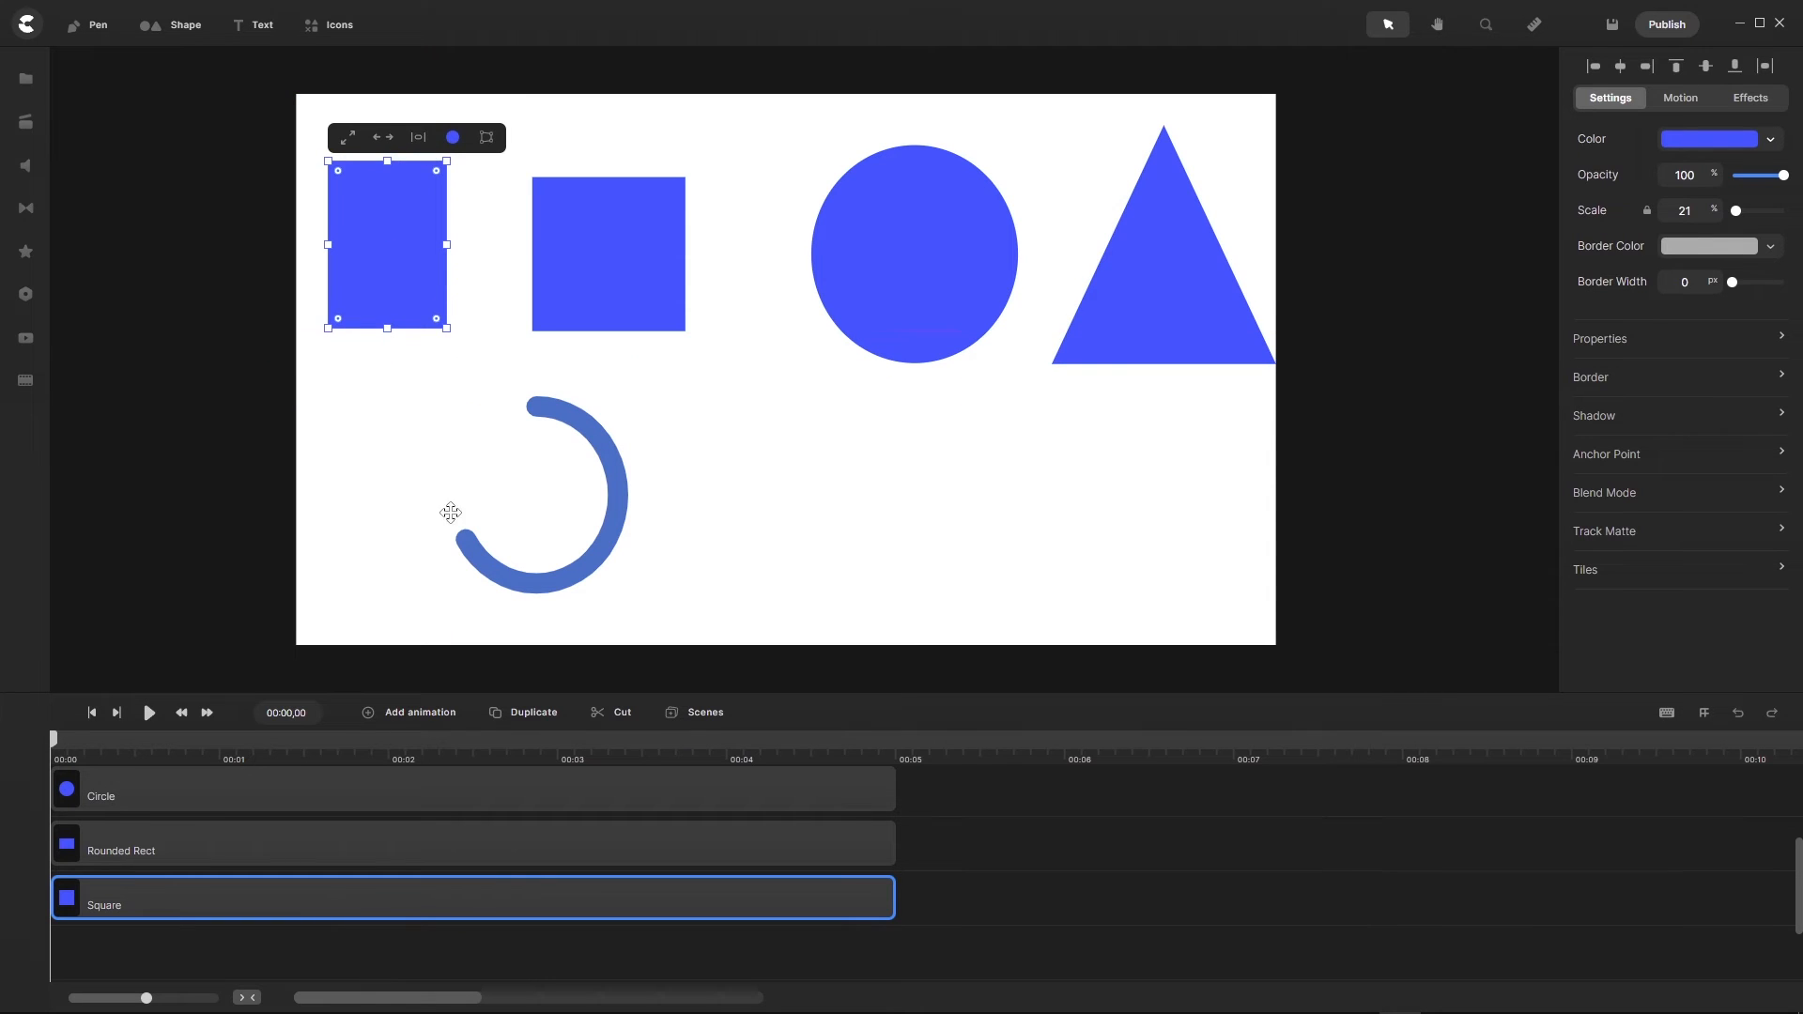
Step: Narrow the arc slightly from its left side and narrow the rounded rectangle to 13% scale
{"action": "left_click", "coordinate": [576, 567]}
{"action": "mouse_move", "coordinate": [443, 494]}
{"action": "left_mouse_down"}
{"action": "mouse_move", "coordinate": [527, 494]}
{"action": "mouse_move", "coordinate": [378, 511]}
{"action": "mouse_move", "coordinate": [472, 512]}
{"action": "mouse_move", "coordinate": [446, 519]}
{"action": "left_mouse_up"}
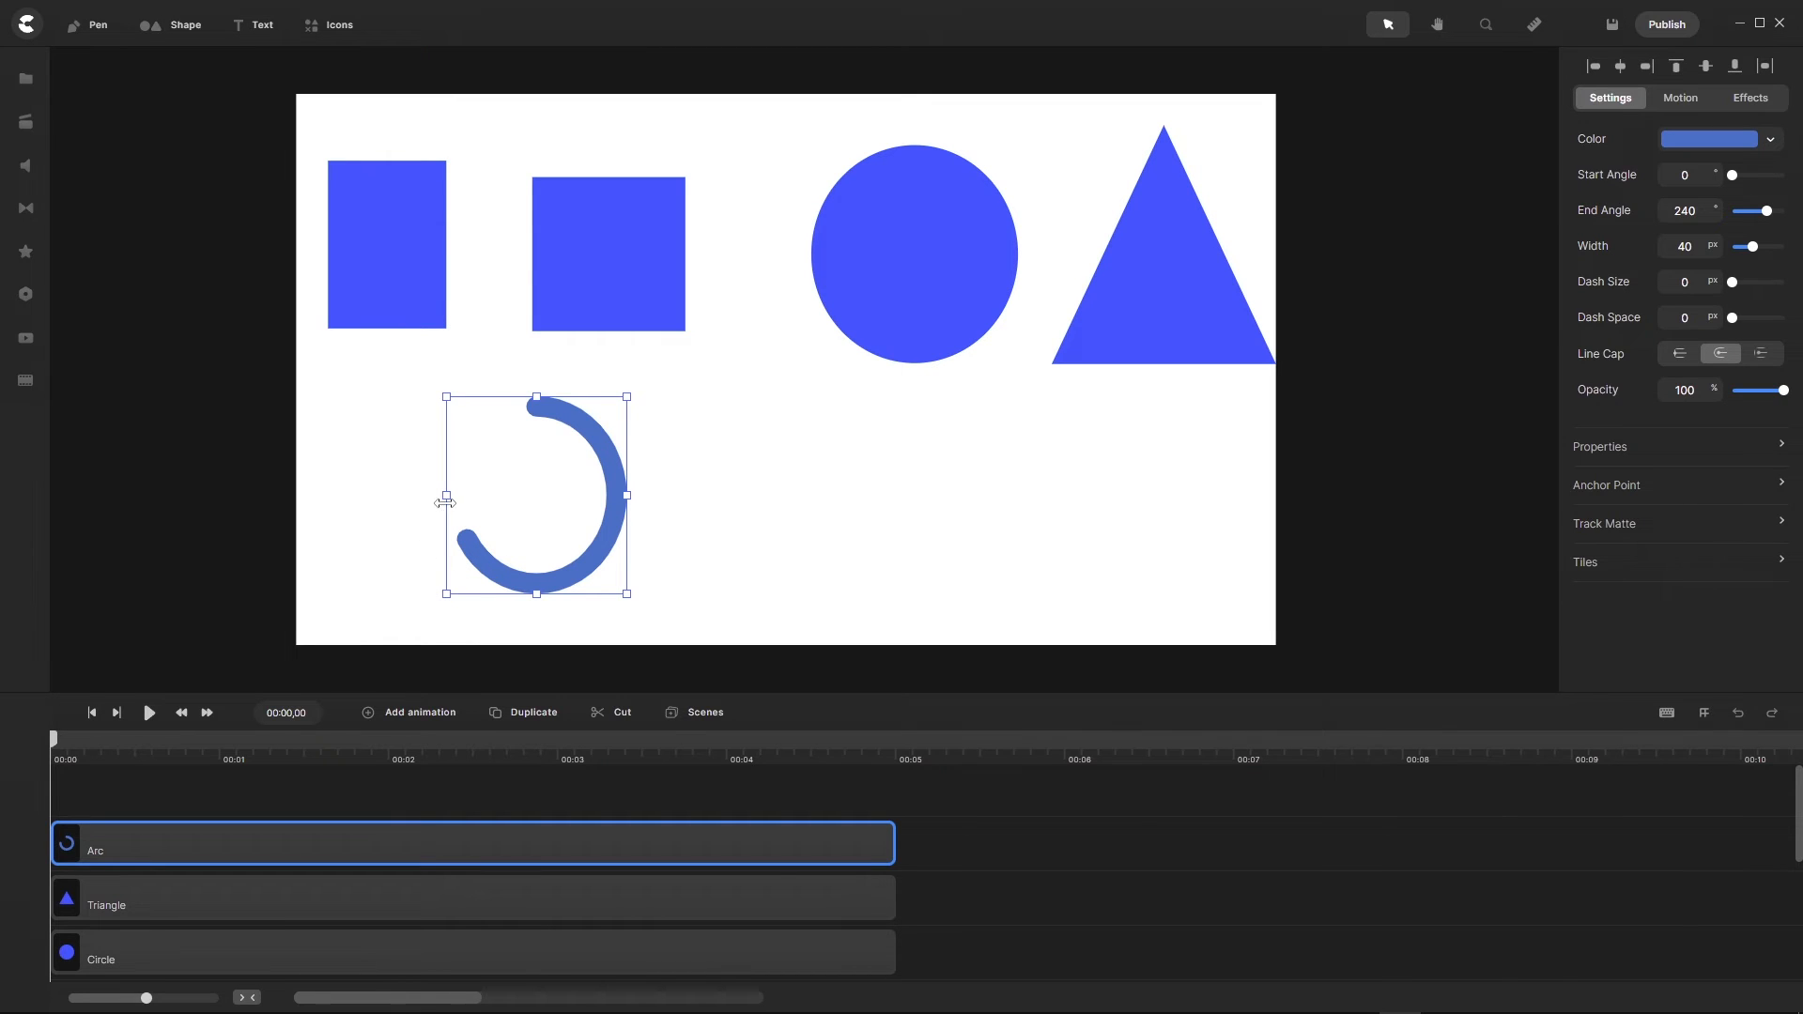
{"action": "mouse_move", "coordinate": [446, 497]}
{"action": "left_mouse_down"}
{"action": "mouse_move", "coordinate": [535, 495]}
{"action": "mouse_move", "coordinate": [448, 495]}
{"action": "left_mouse_up"}
{"action": "left_click", "coordinate": [575, 308]}
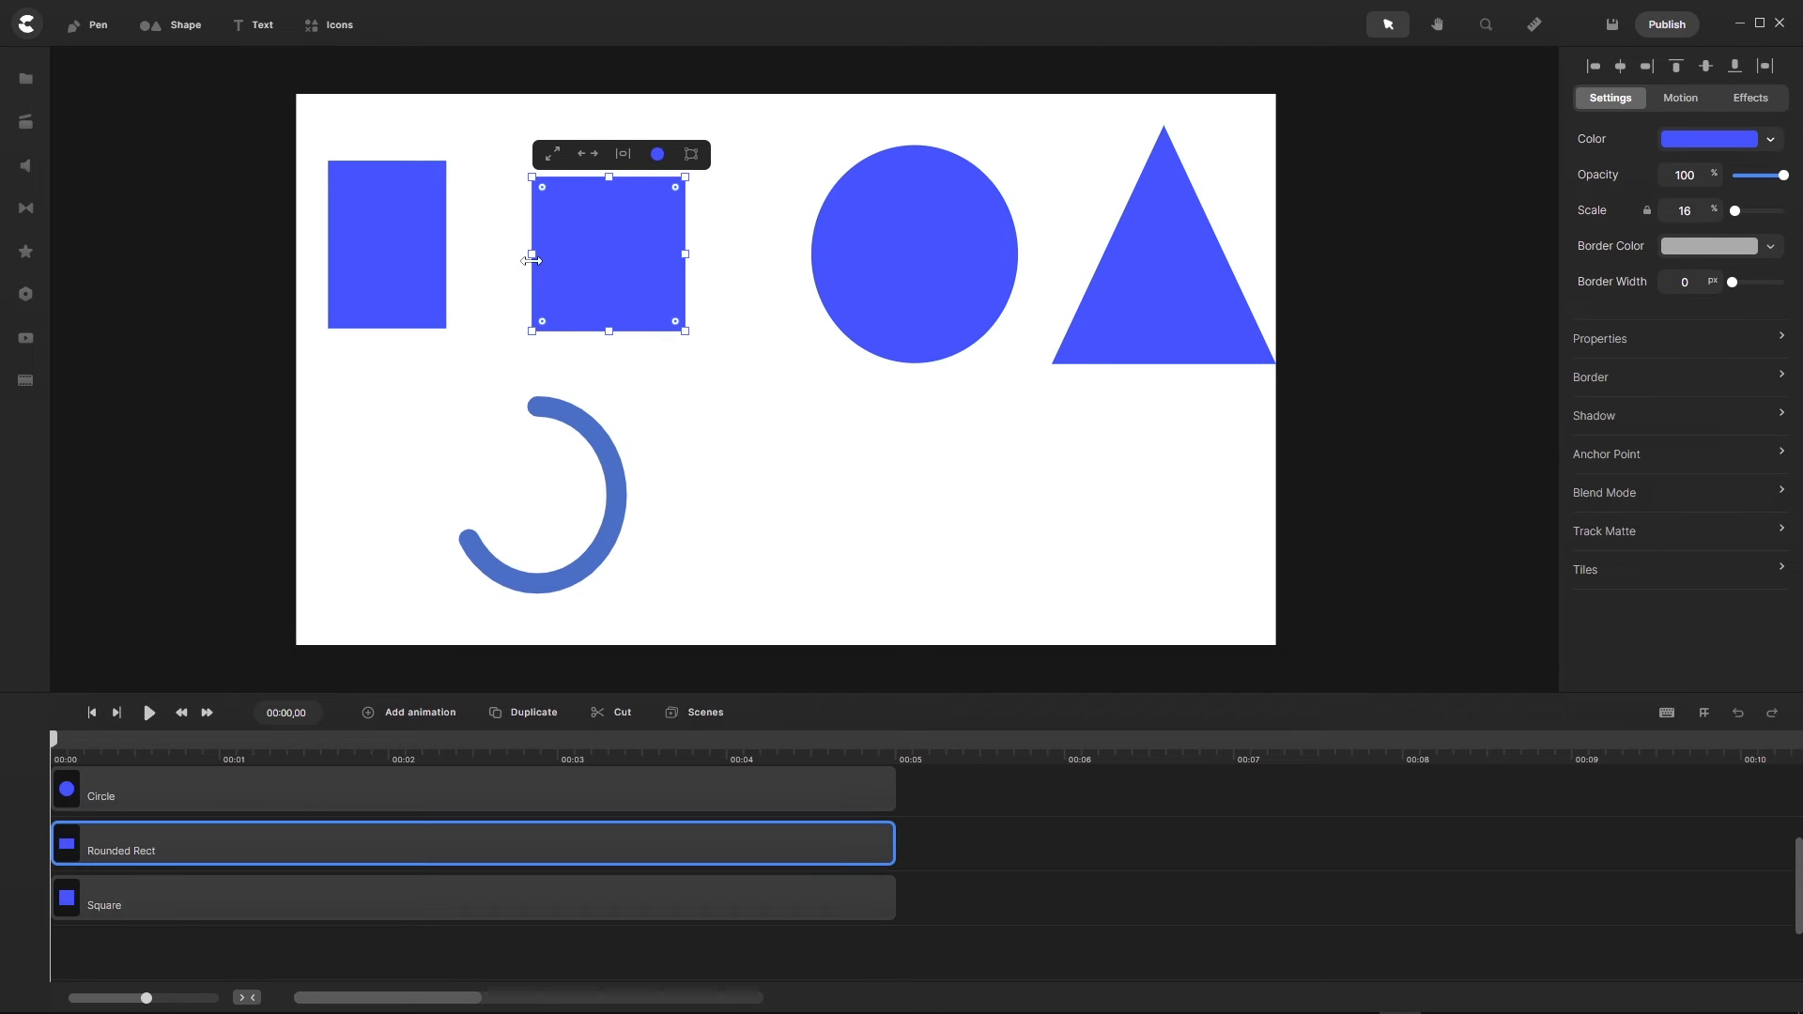
{"action": "mouse_move", "coordinate": [533, 253]}
{"action": "left_mouse_down"}
{"action": "mouse_move", "coordinate": [612, 252]}
{"action": "mouse_move", "coordinate": [559, 258]}
{"action": "left_mouse_up"}
Step: Switch back to CreateStudio 3 and remove all guidelines from the canvas
{"action": "mouse_move", "coordinate": [1104, 1001]}
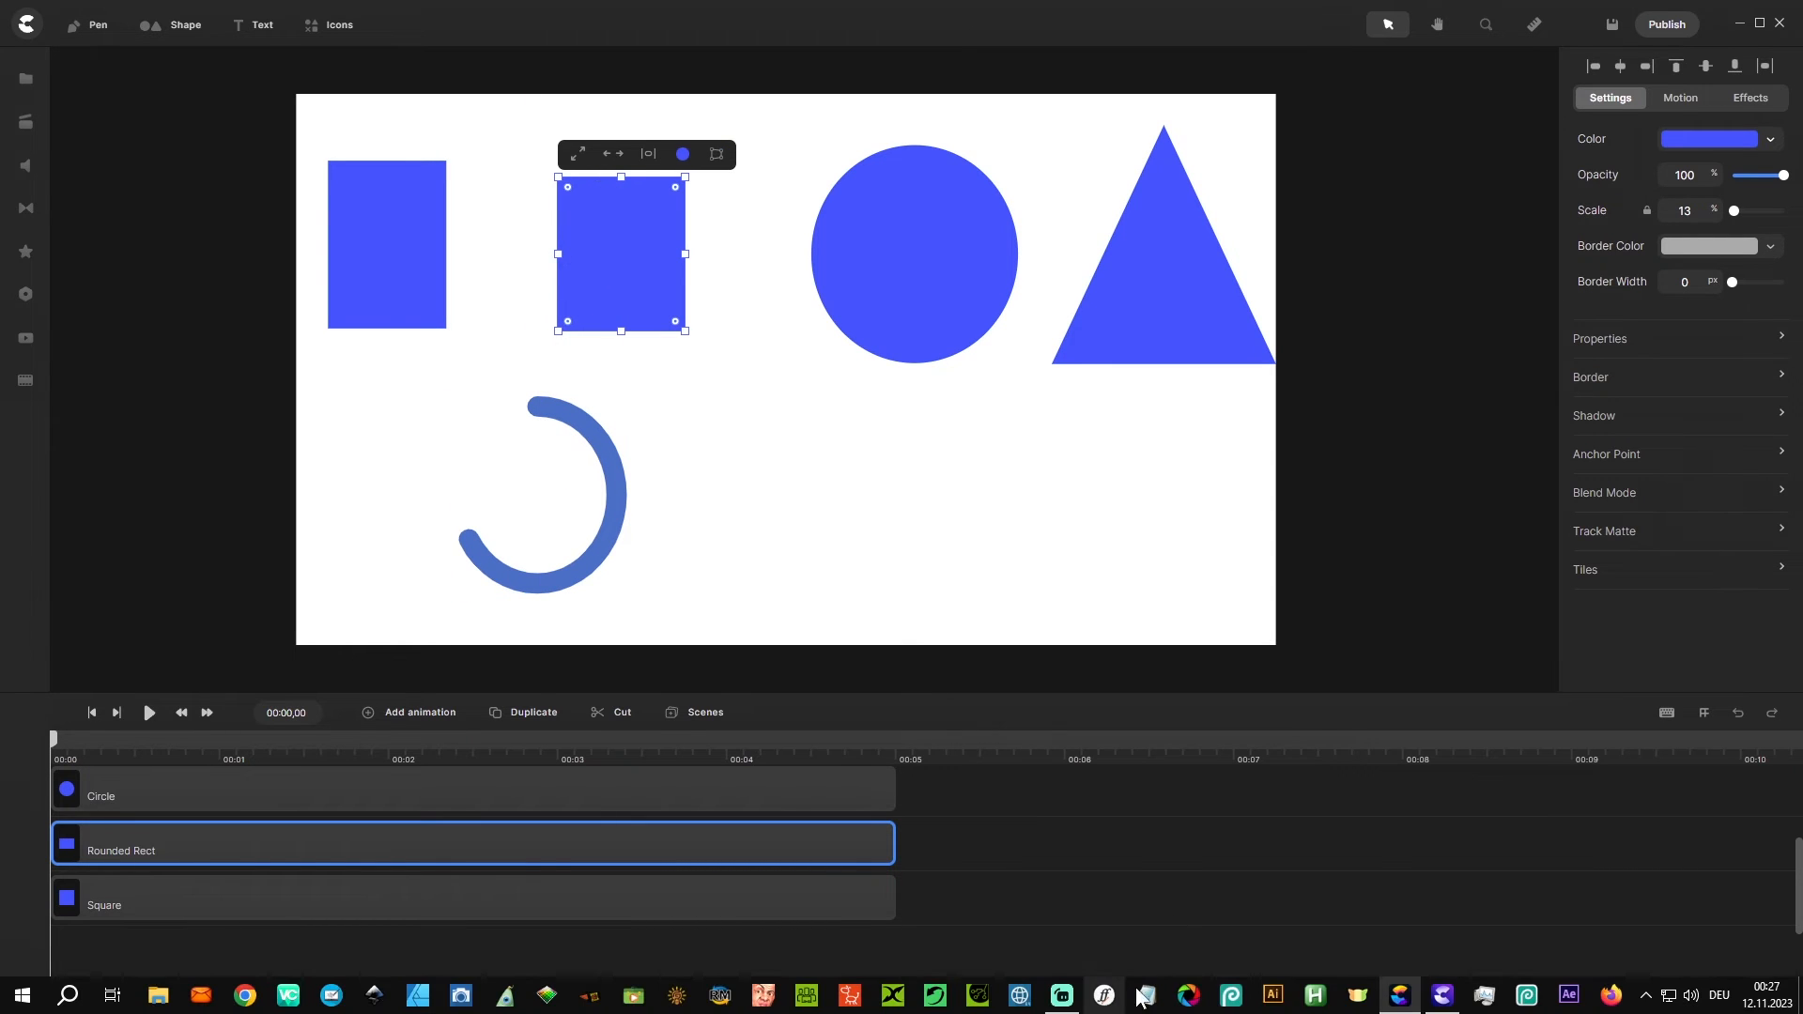
{"action": "left_click", "coordinate": [1441, 997]}
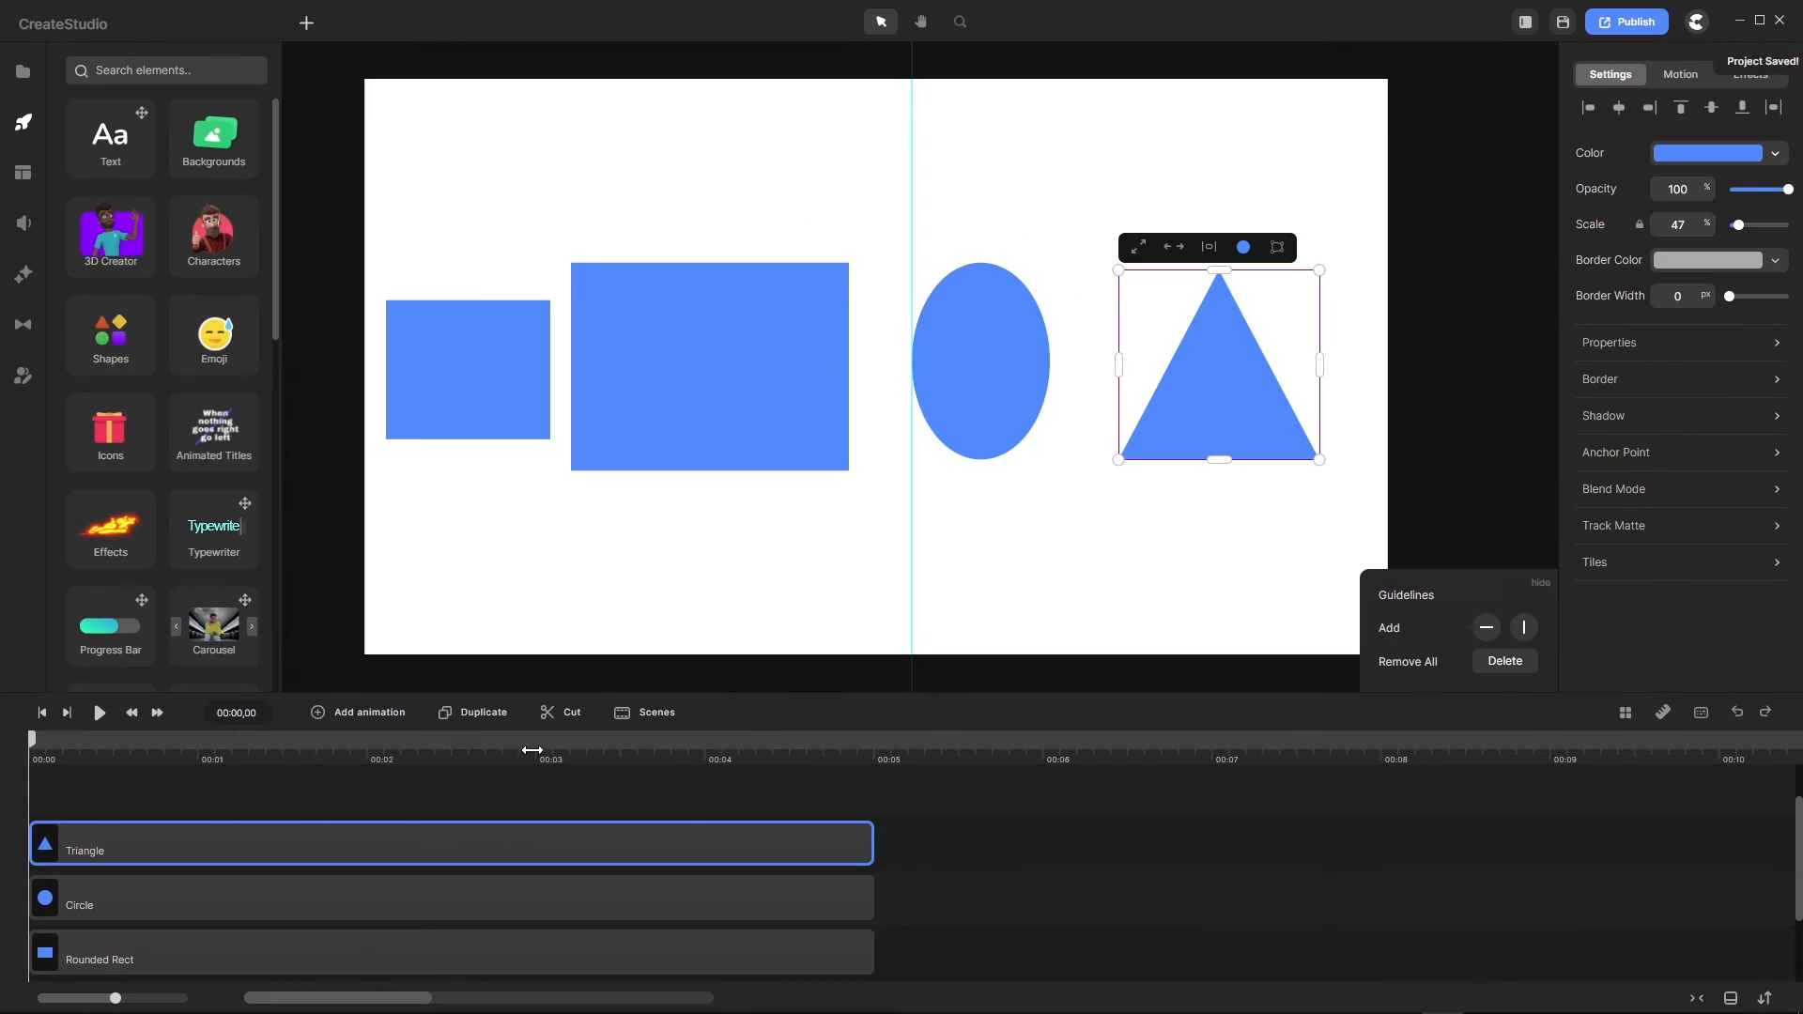
{"action": "left_click", "coordinate": [1469, 422]}
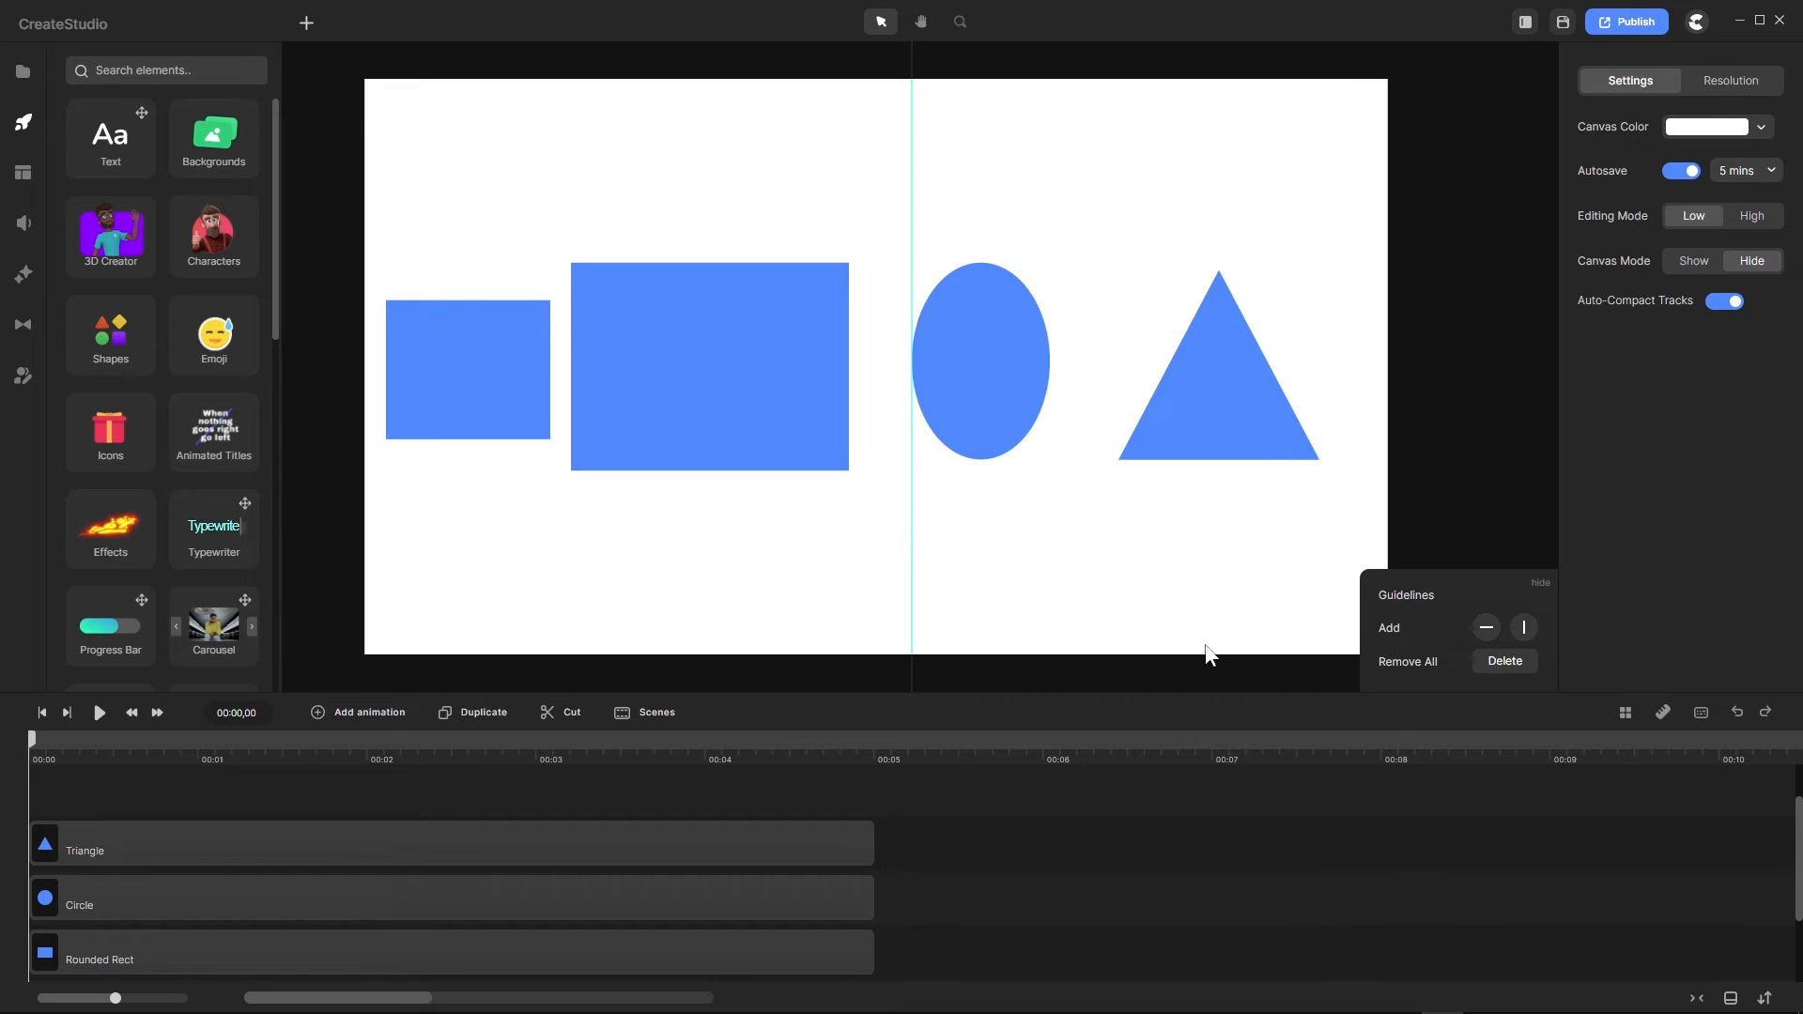
{"action": "left_click", "coordinate": [1505, 662]}
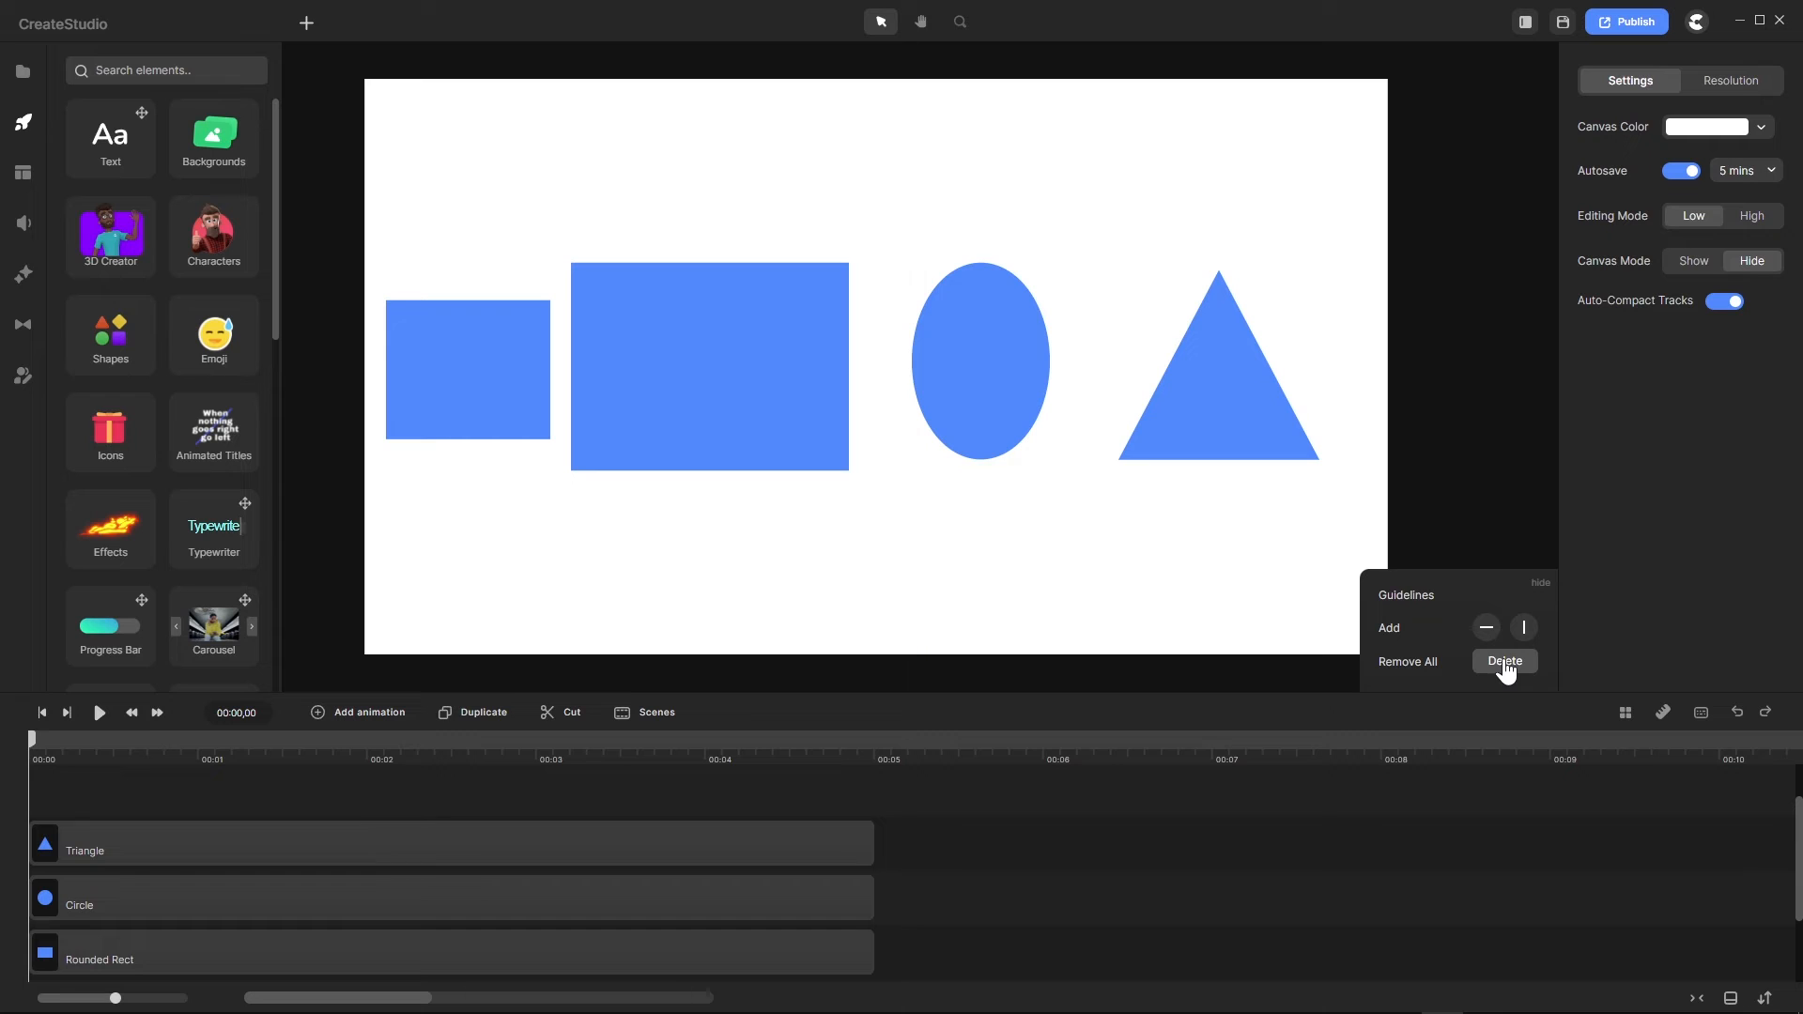
Step: Resize the ellipse to 46% scale from its left side and adjust its top edge
{"action": "left_click", "coordinate": [964, 386]}
{"action": "mouse_move", "coordinate": [919, 361]}
{"action": "left_mouse_down"}
{"action": "mouse_move", "coordinate": [973, 363]}
{"action": "mouse_move", "coordinate": [876, 369]}
{"action": "mouse_move", "coordinate": [966, 371]}
{"action": "mouse_move", "coordinate": [916, 381]}
{"action": "left_mouse_up"}
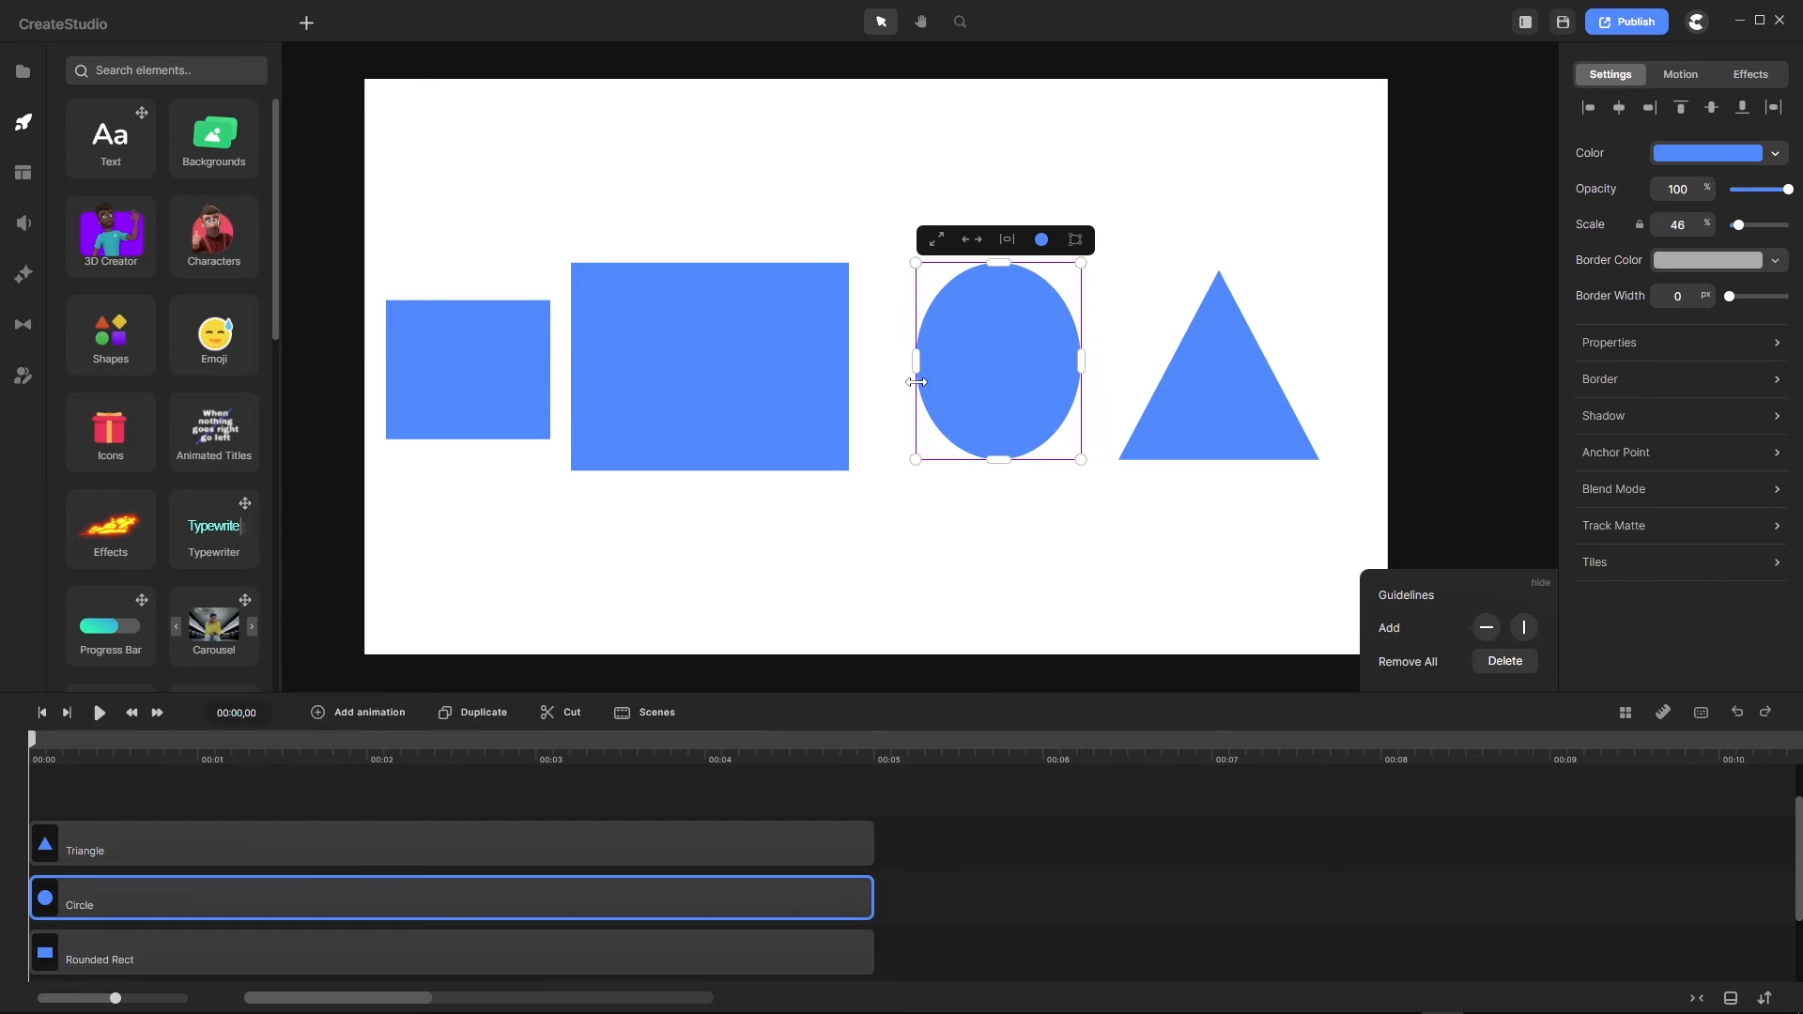
{"action": "mouse_move", "coordinate": [999, 263]}
{"action": "left_mouse_down"}
{"action": "mouse_move", "coordinate": [1007, 340]}
{"action": "mouse_move", "coordinate": [999, 264]}
{"action": "left_mouse_up"}
Step: Select the rounded rectangle, square, ellipse and triangle in turn to examine their resize handles
{"action": "left_click", "coordinate": [711, 366]}
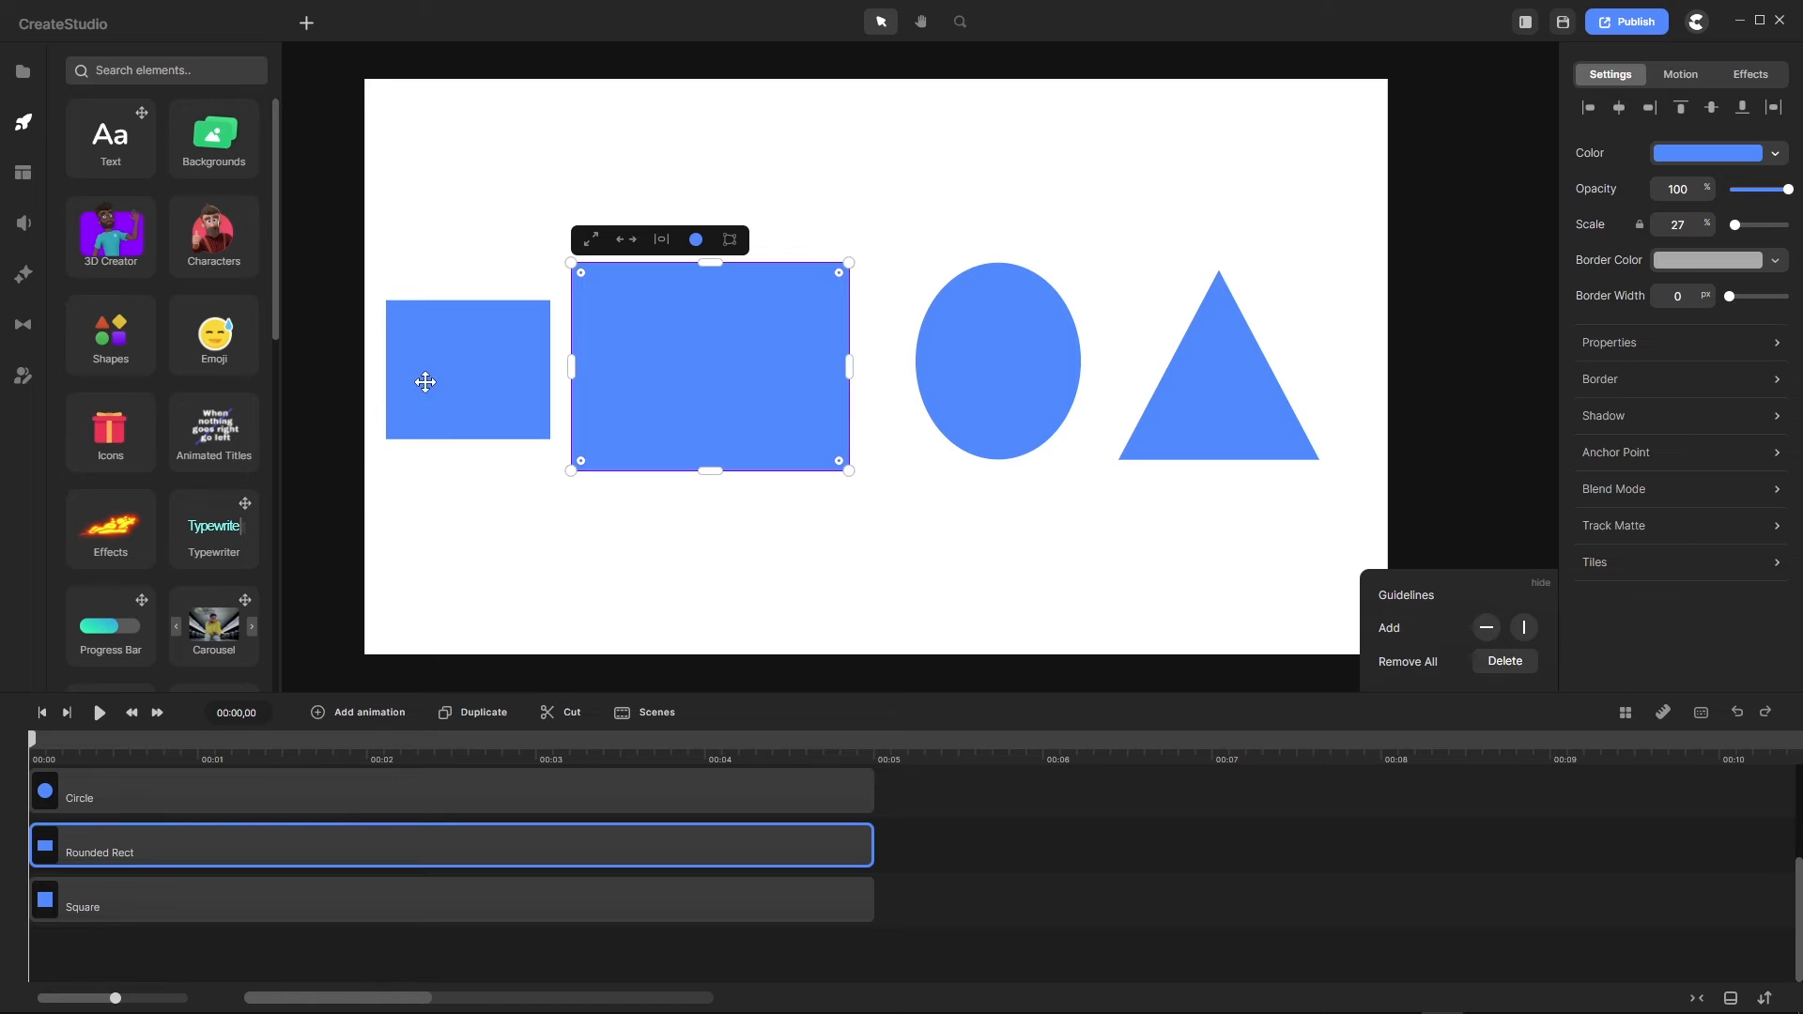
{"action": "left_click", "coordinate": [446, 362]}
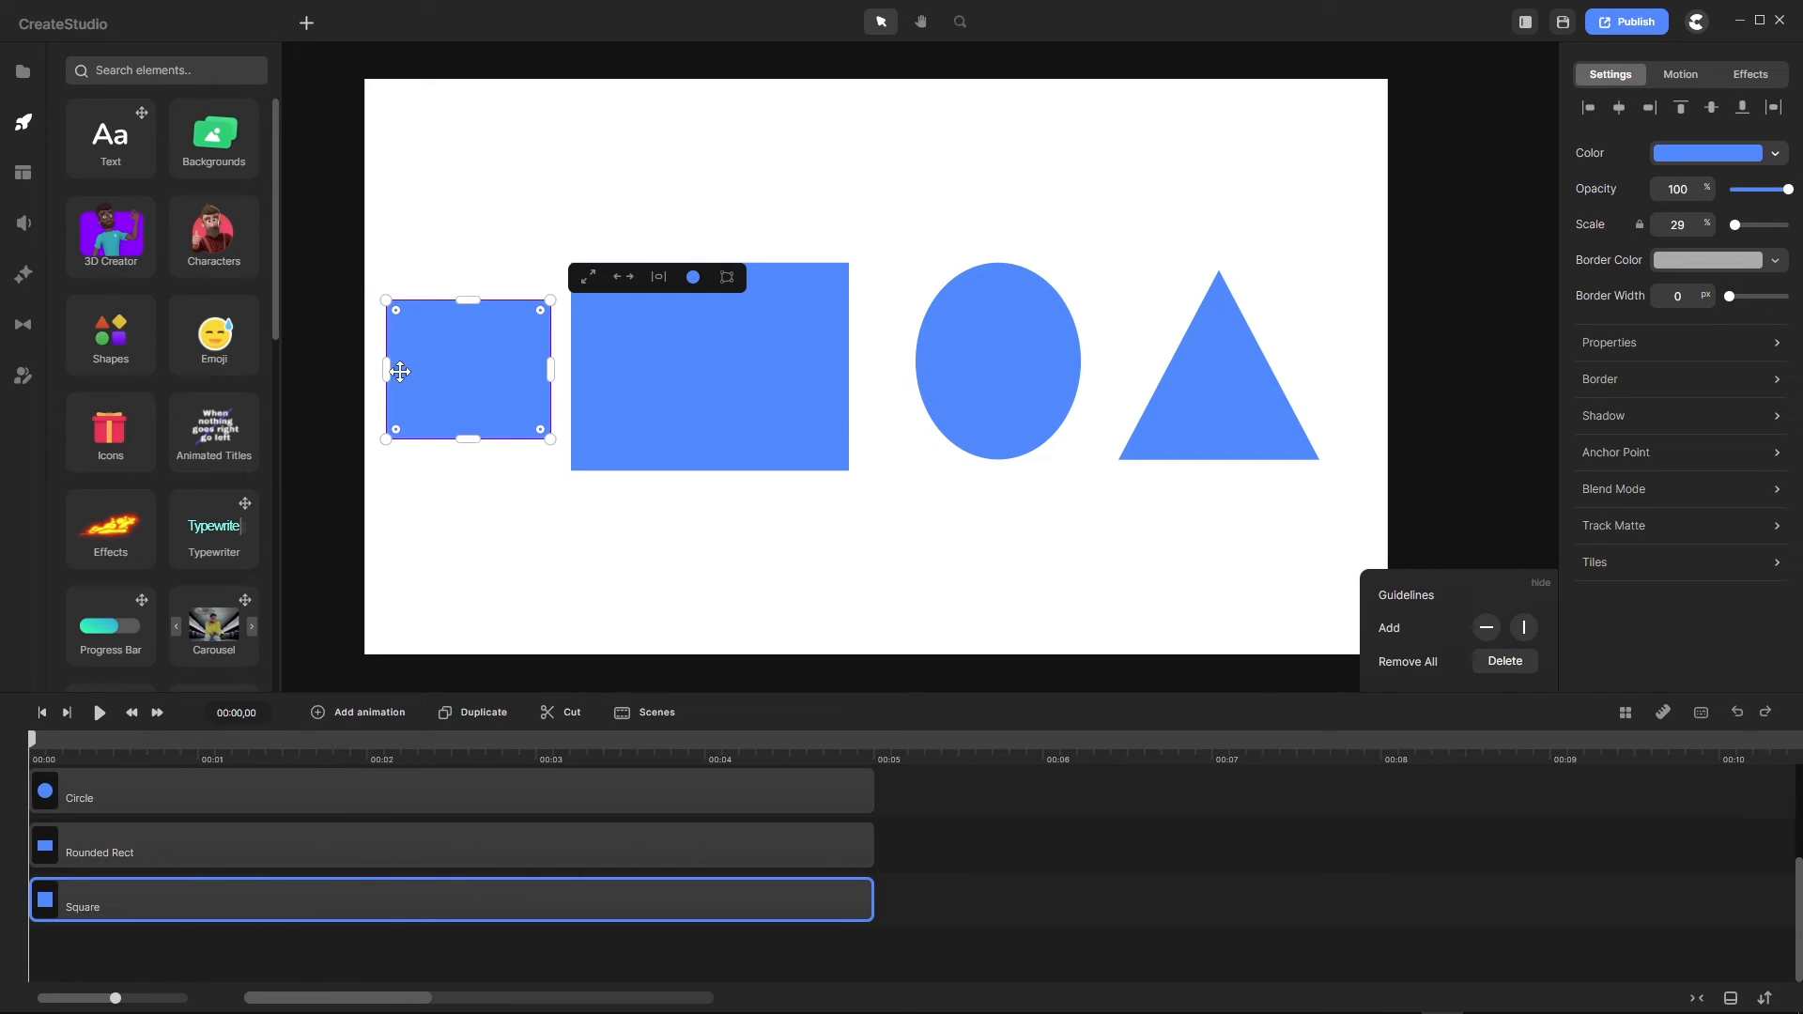
{"action": "left_click", "coordinate": [1010, 371]}
{"action": "left_click", "coordinate": [1196, 386]}
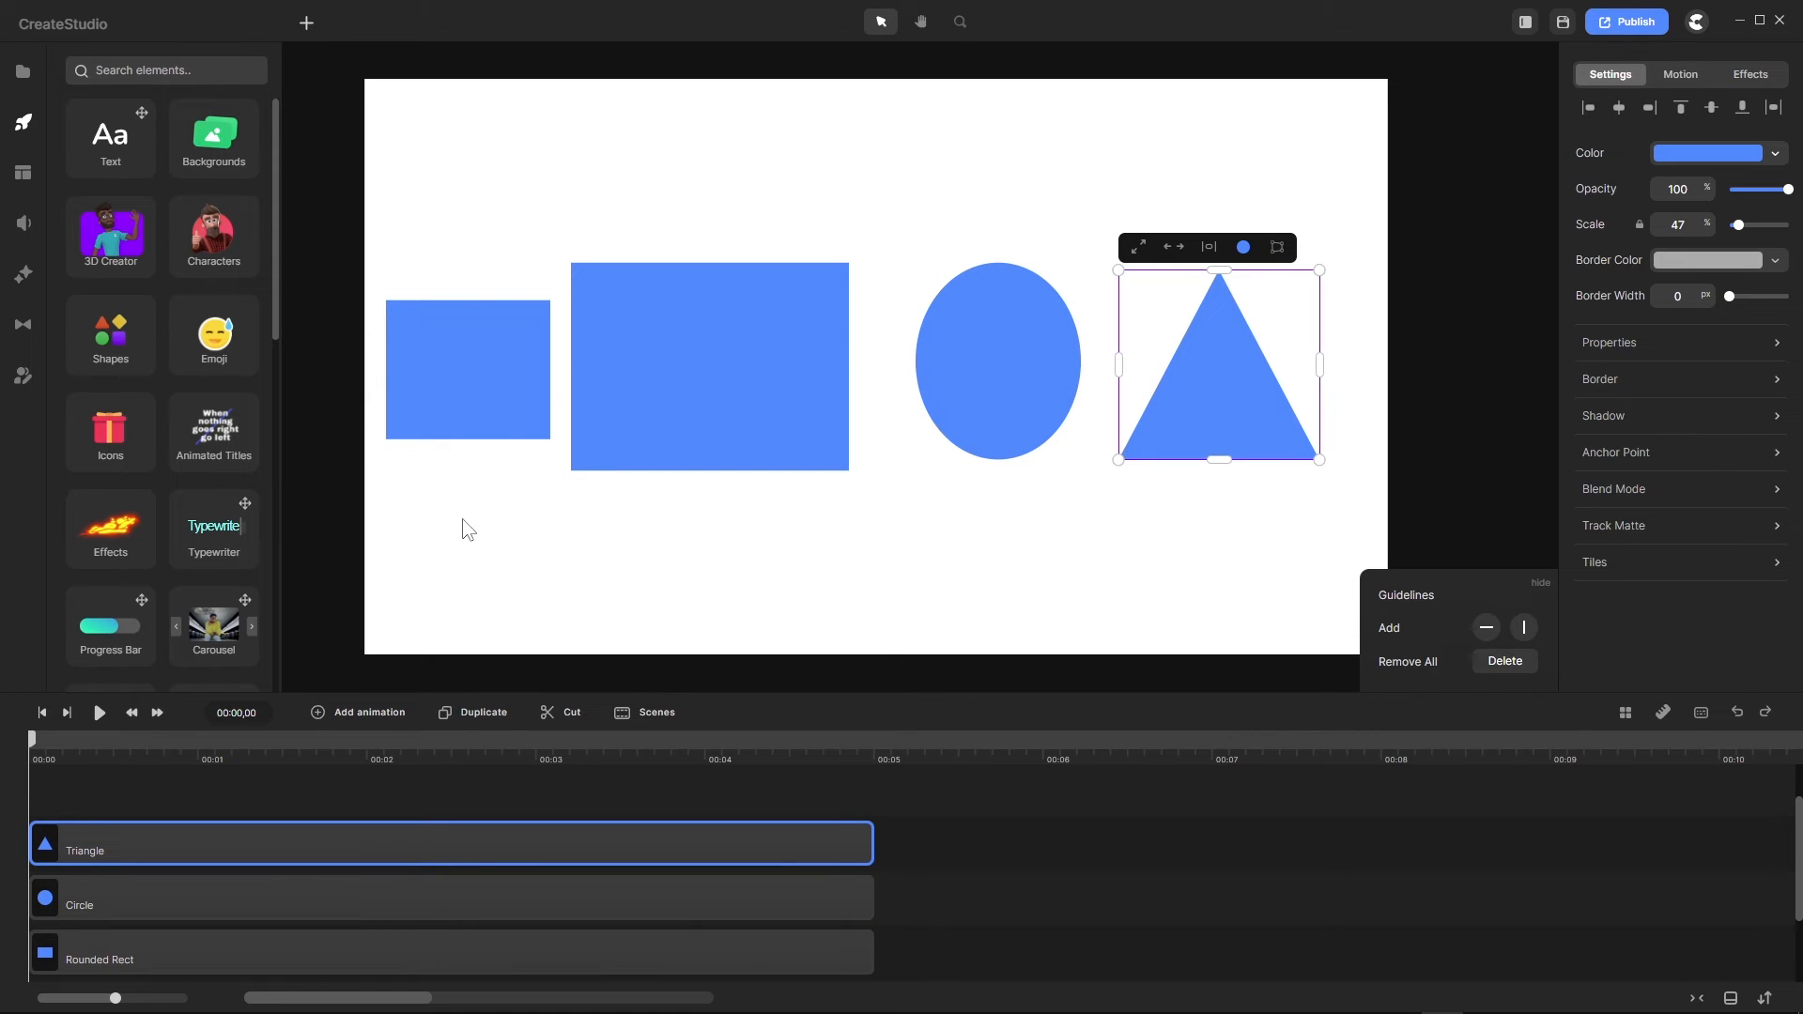
Step: Select all four shapes on the canvas and delete them
{"action": "left_click", "coordinate": [442, 376]}
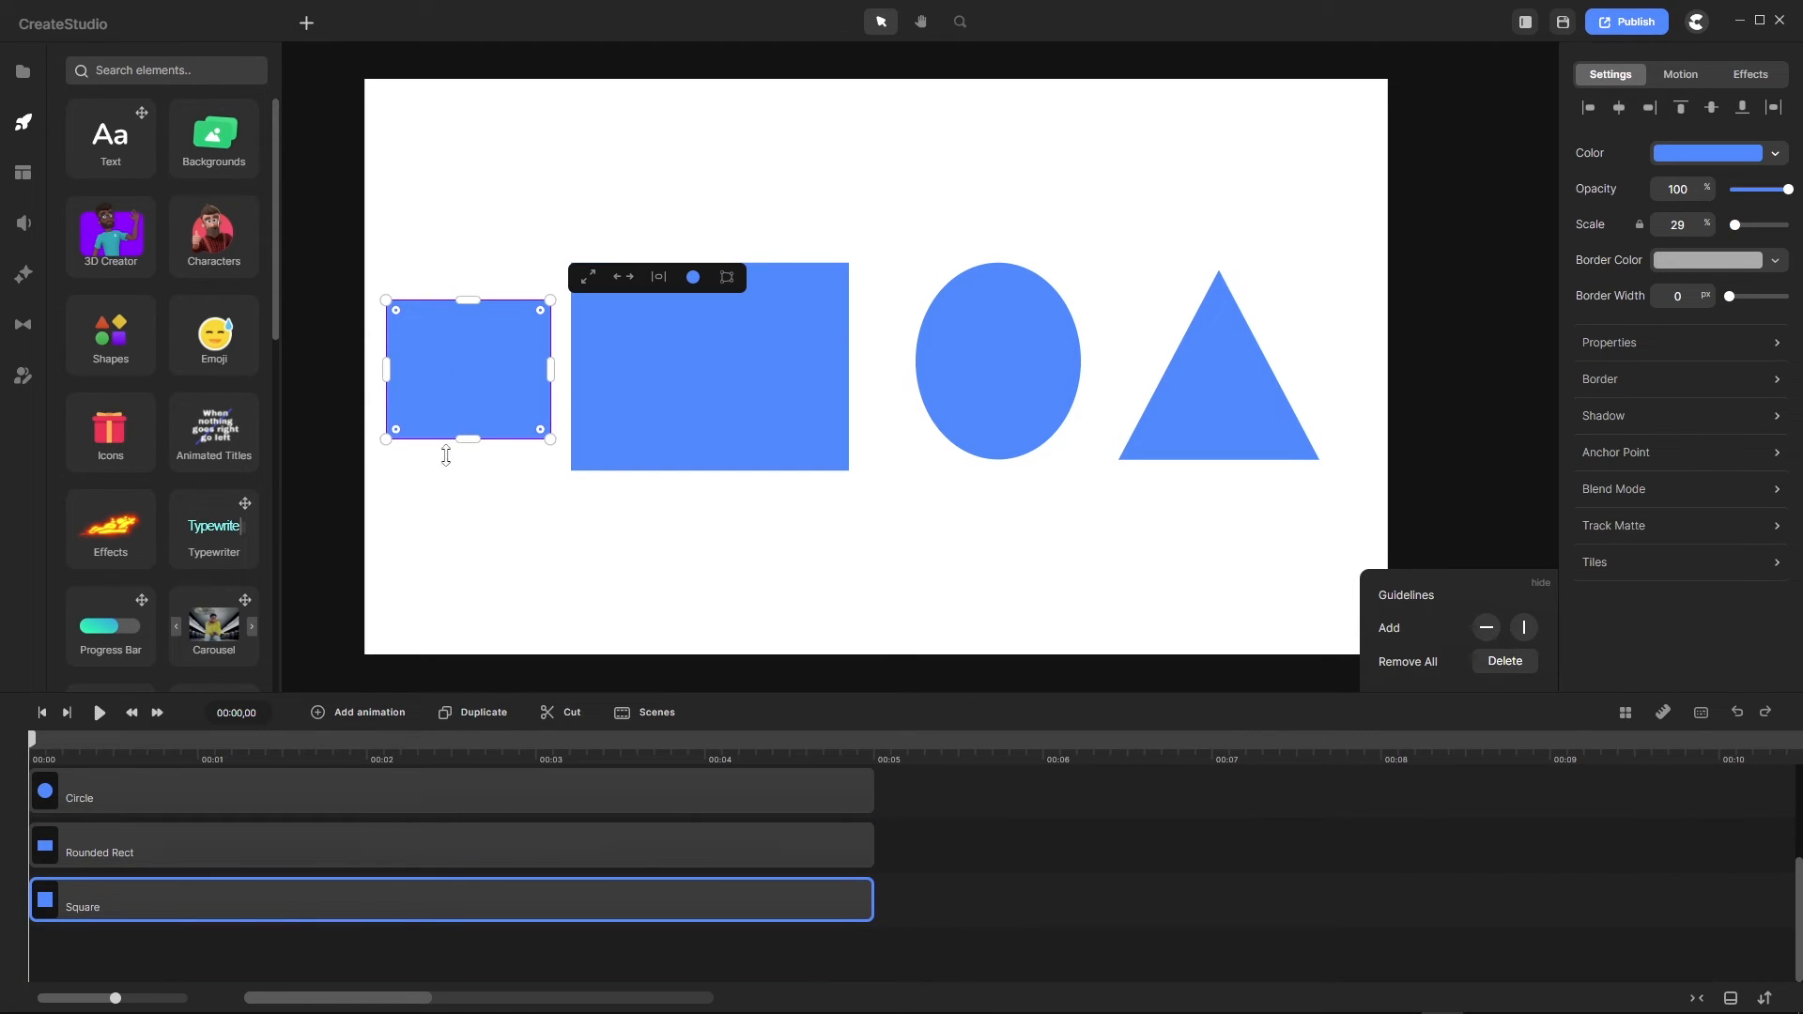
{"action": "left_click", "coordinate": [712, 374]}
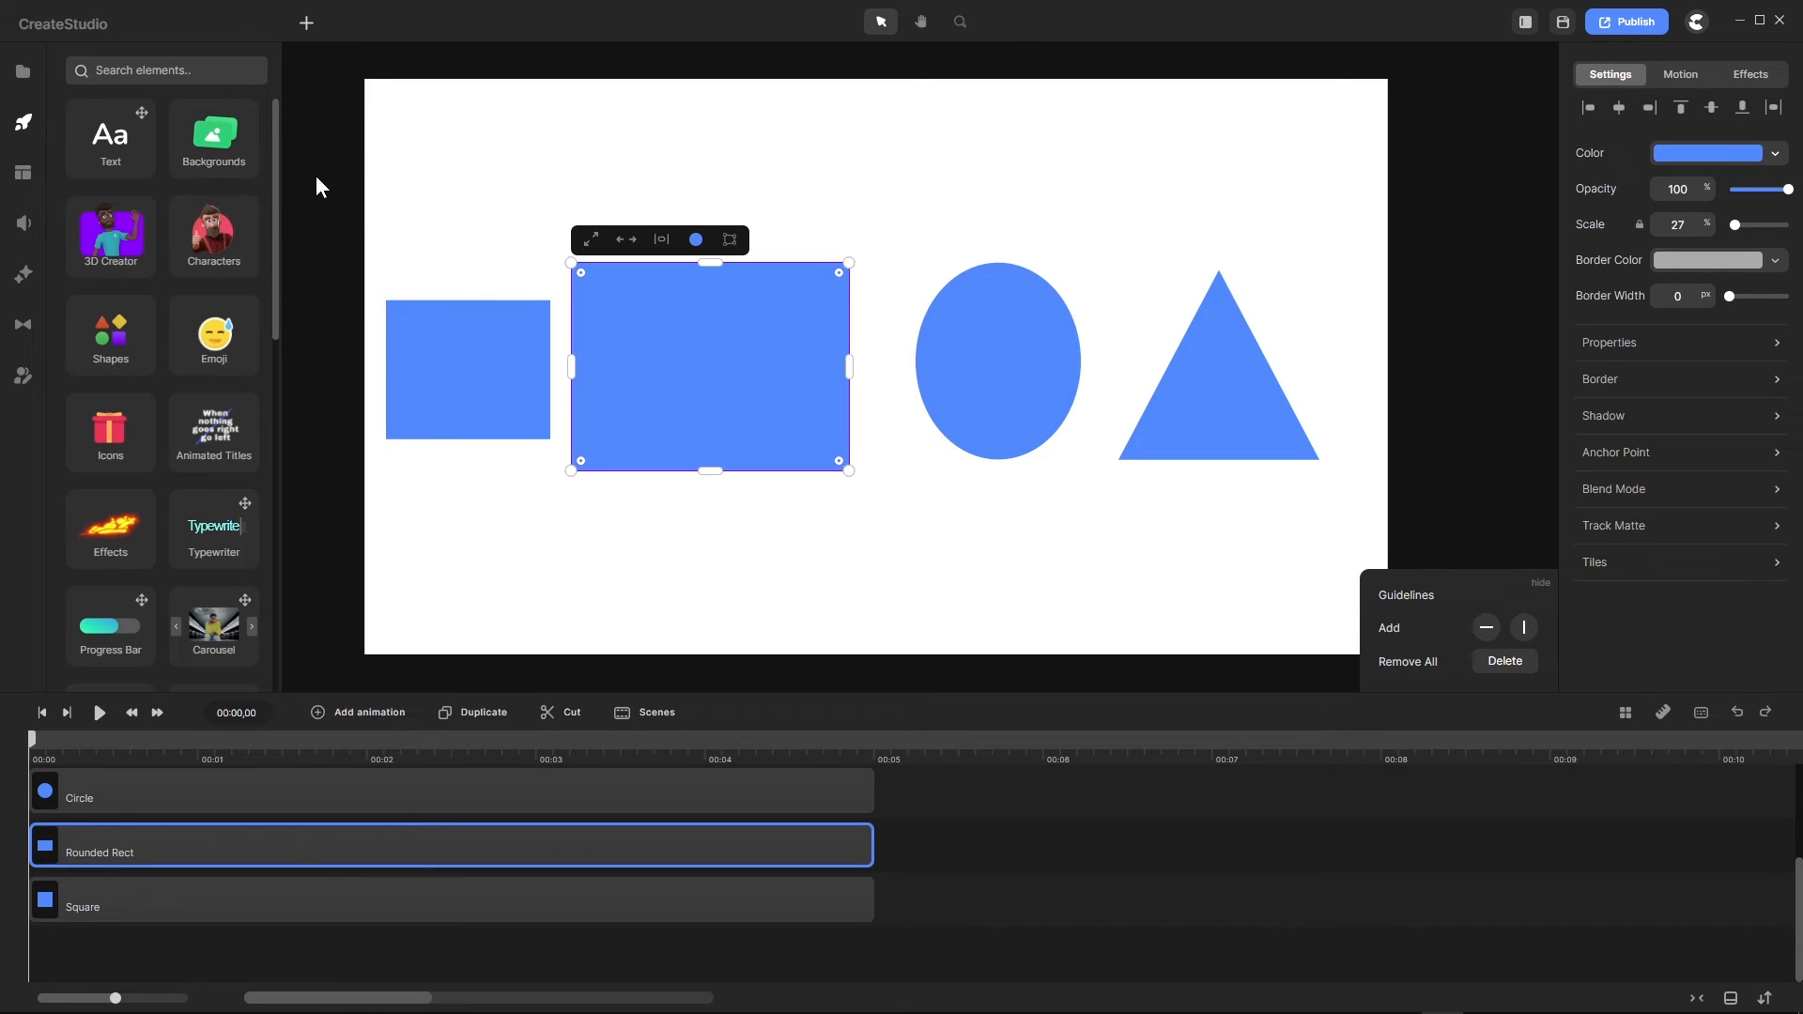
{"action": "left_click_drag", "start_coordinate": [315, 177], "coordinate": [1350, 554]}
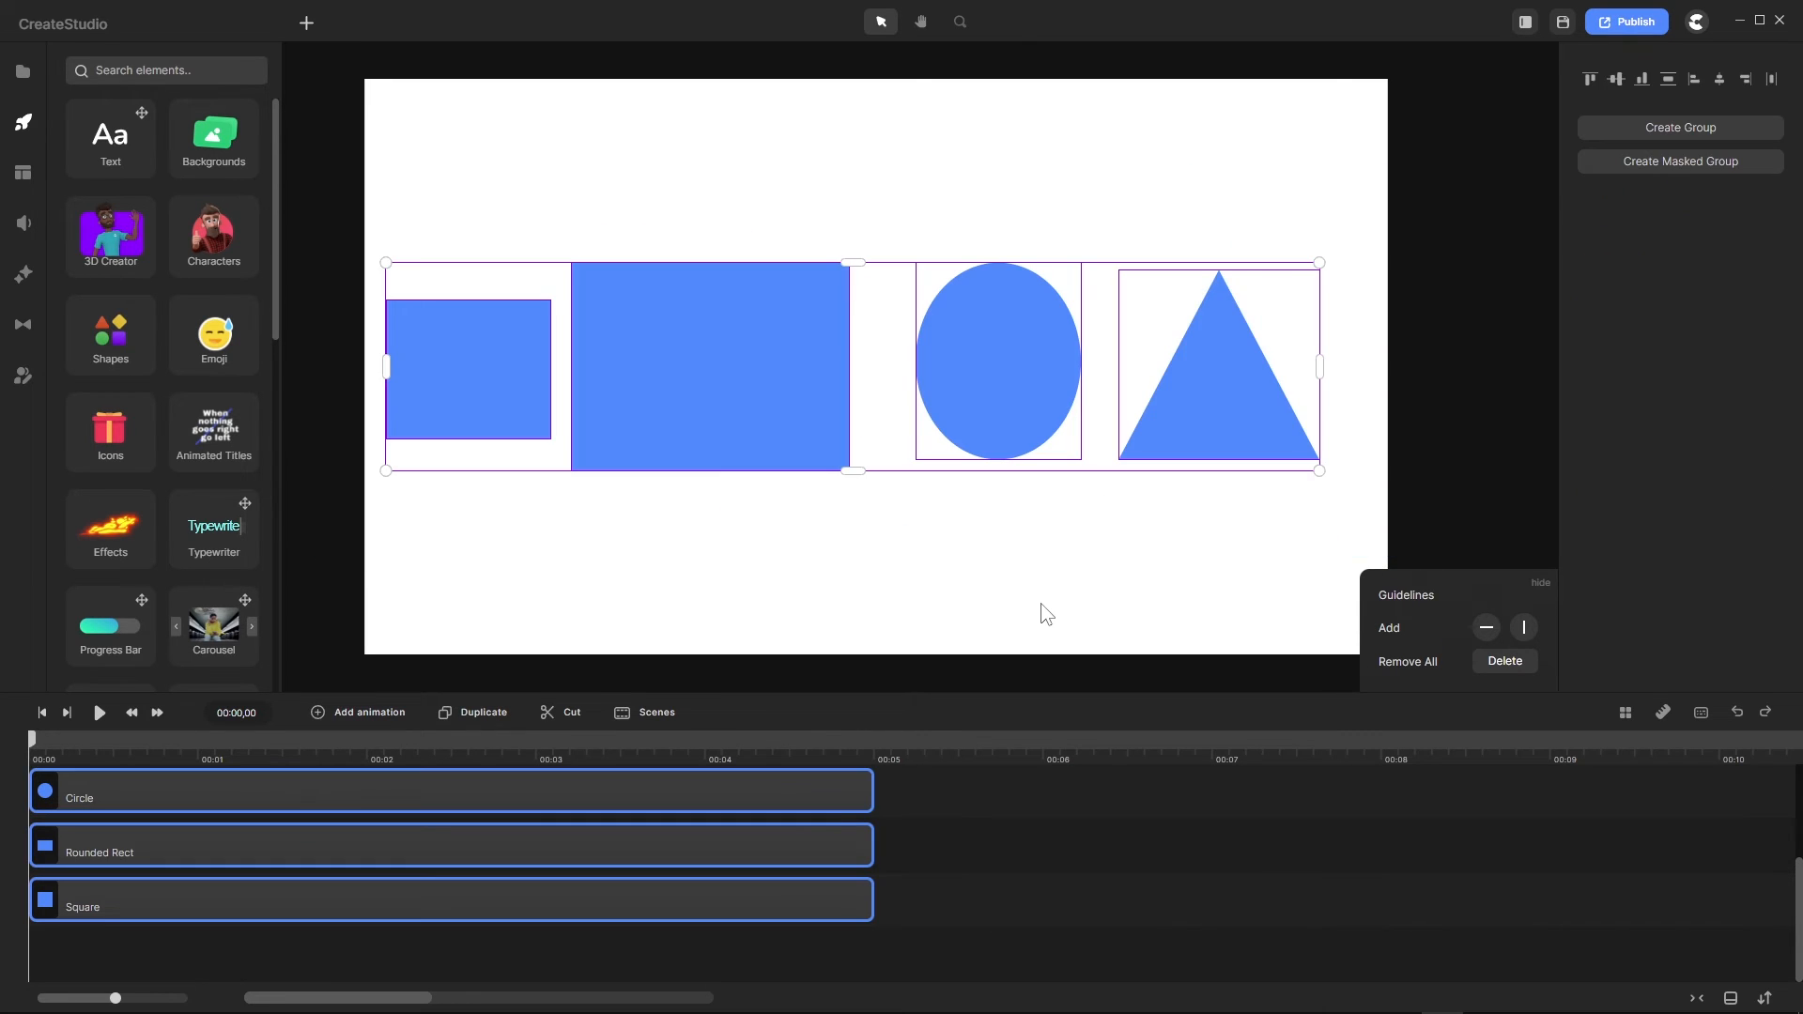
{"action": "key", "text": "Delete"}
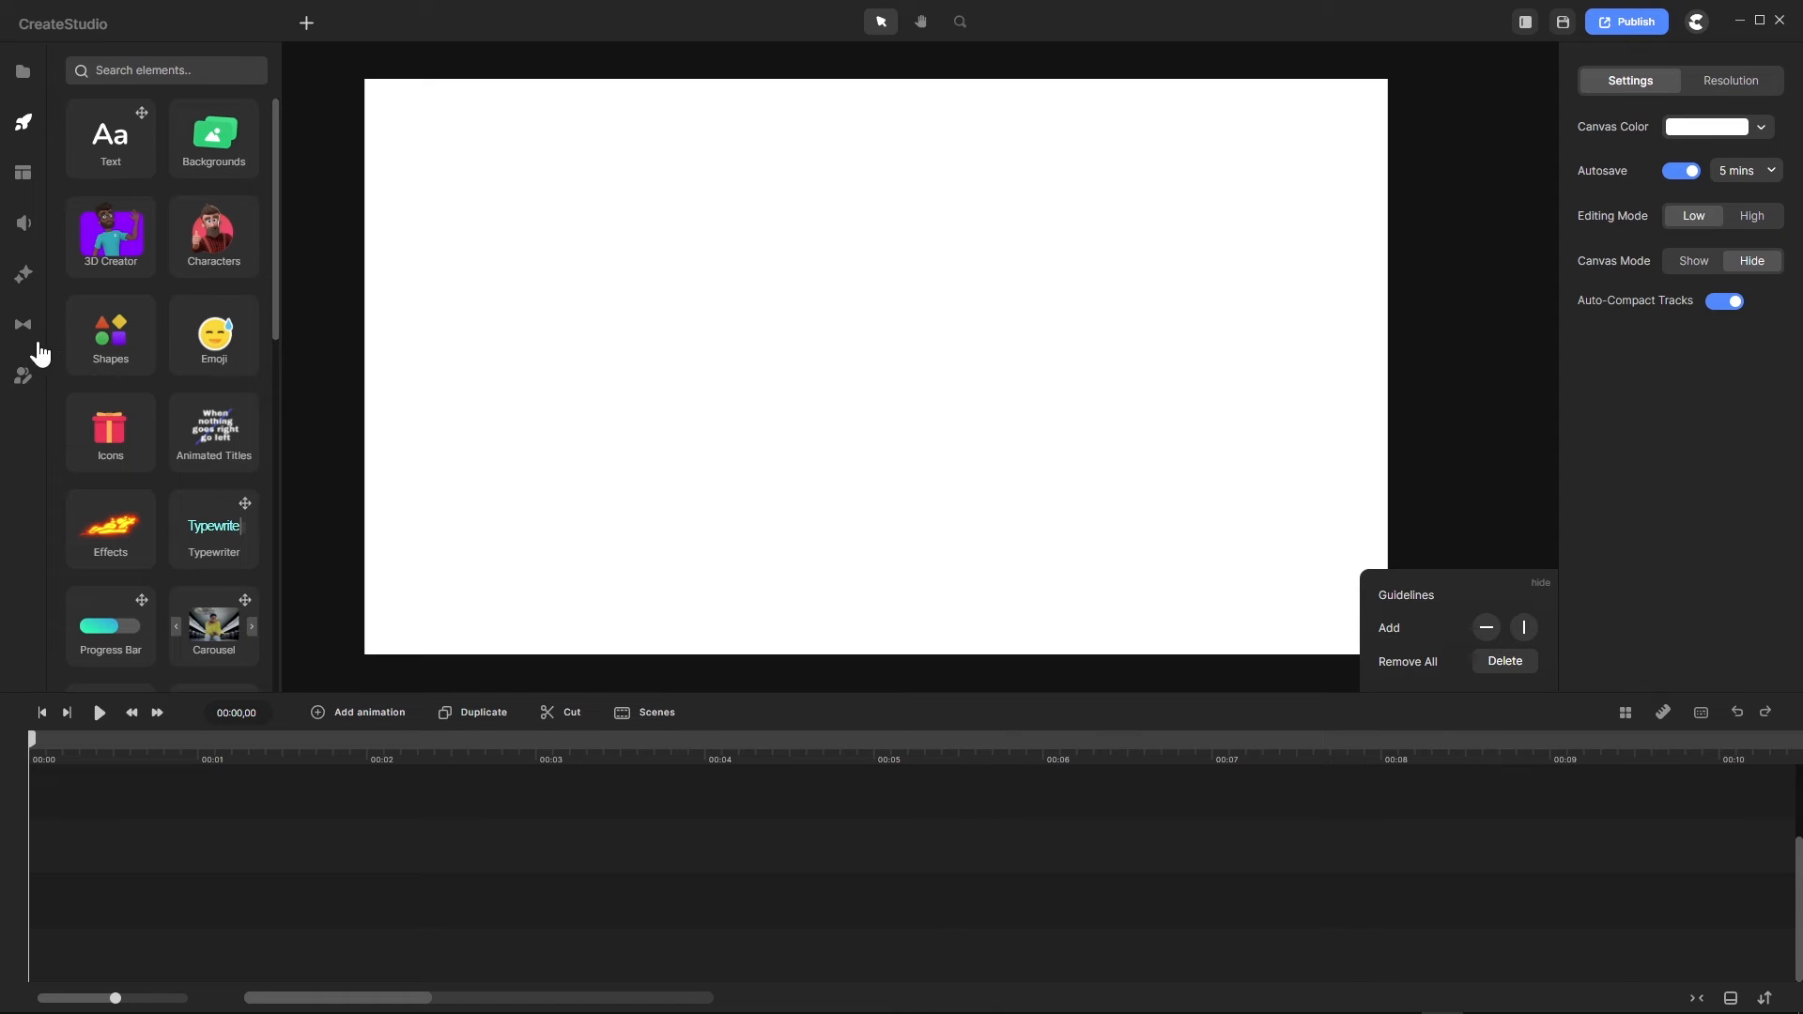
Step: Add the park short image from the global media library to the canvas and move its clip one track up
{"action": "left_click", "coordinate": [21, 83]}
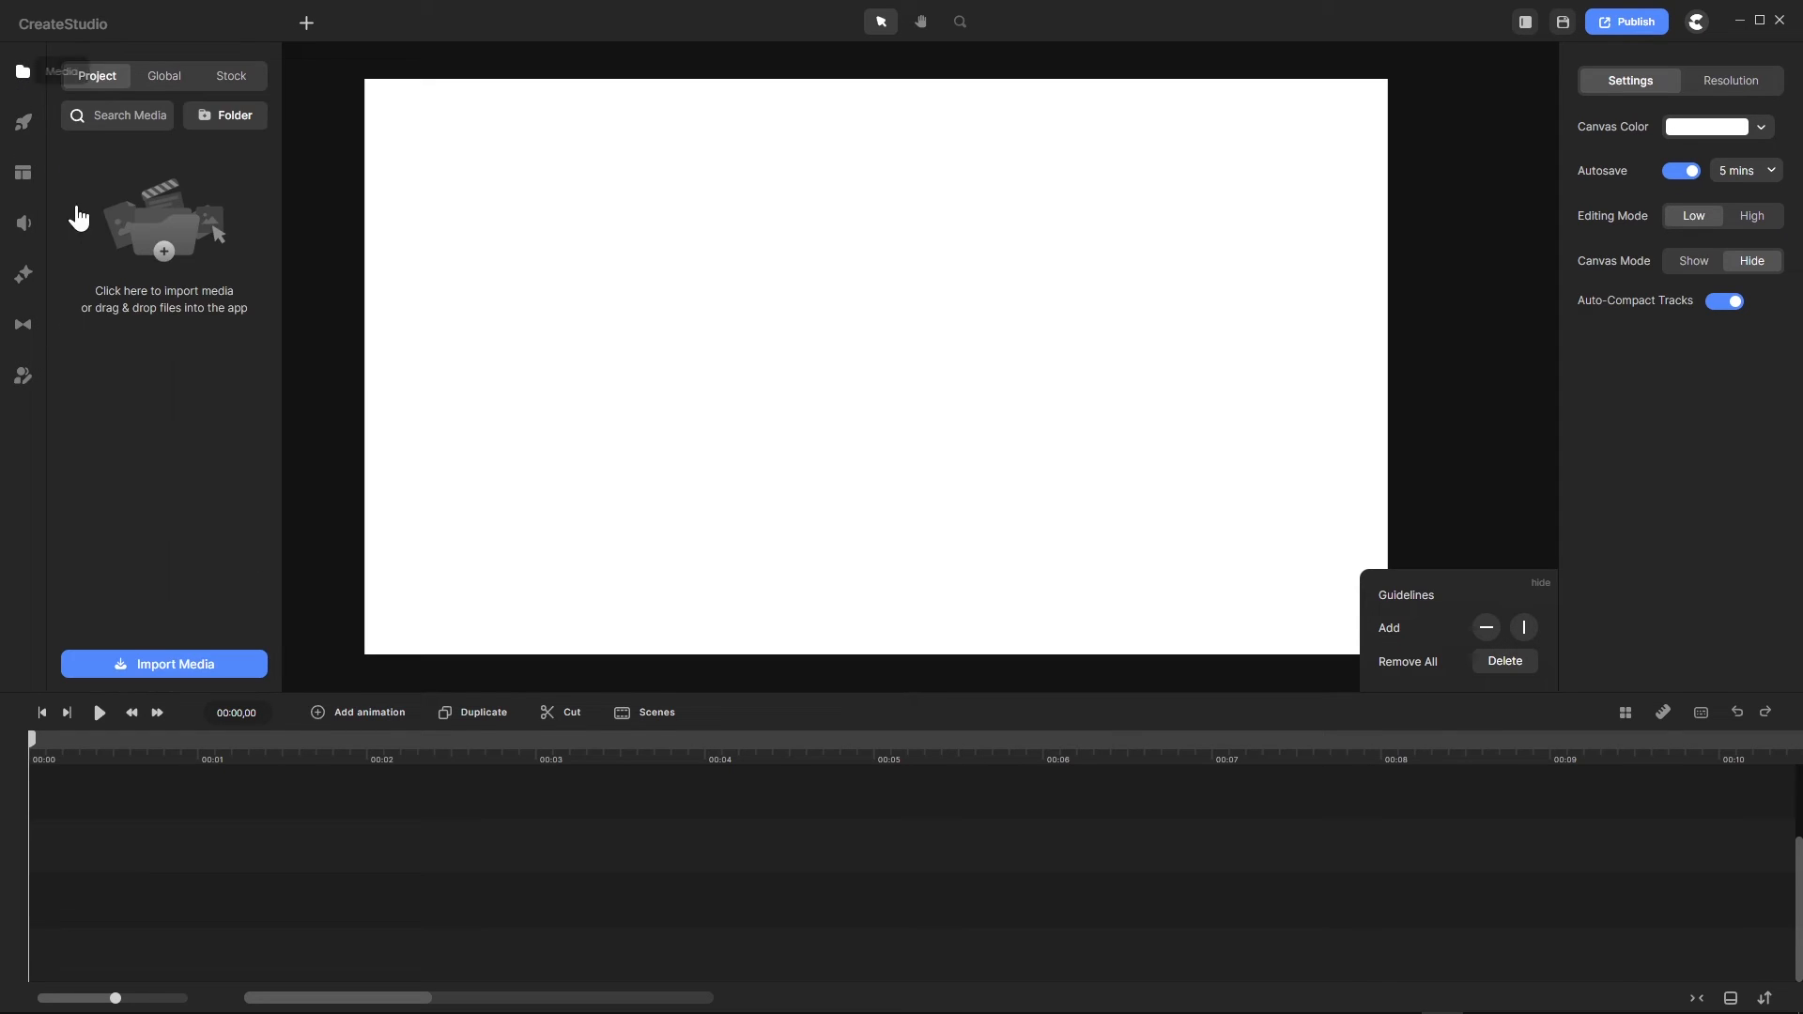
{"action": "left_click", "coordinate": [165, 79]}
{"action": "scroll", "coordinate": [216, 316], "scroll_direction": "down", "scroll_amount": 8}
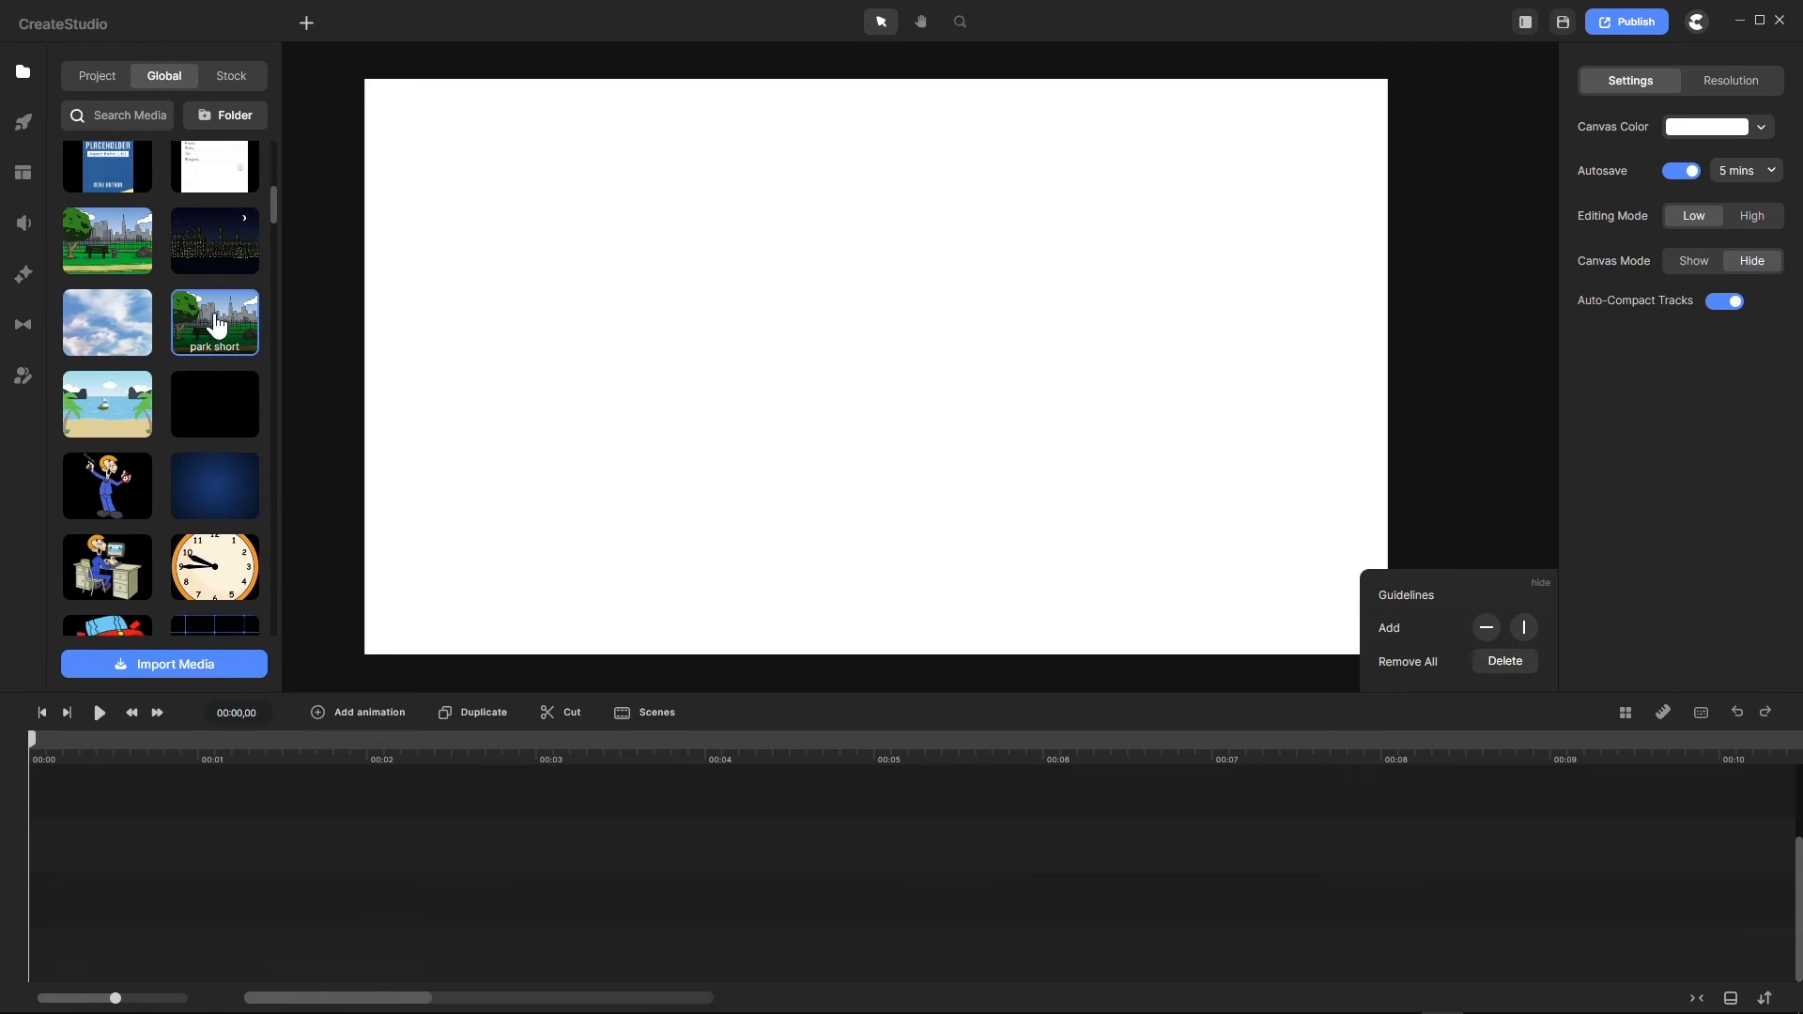
{"action": "left_click_drag", "start_coordinate": [207, 331], "coordinate": [882, 442]}
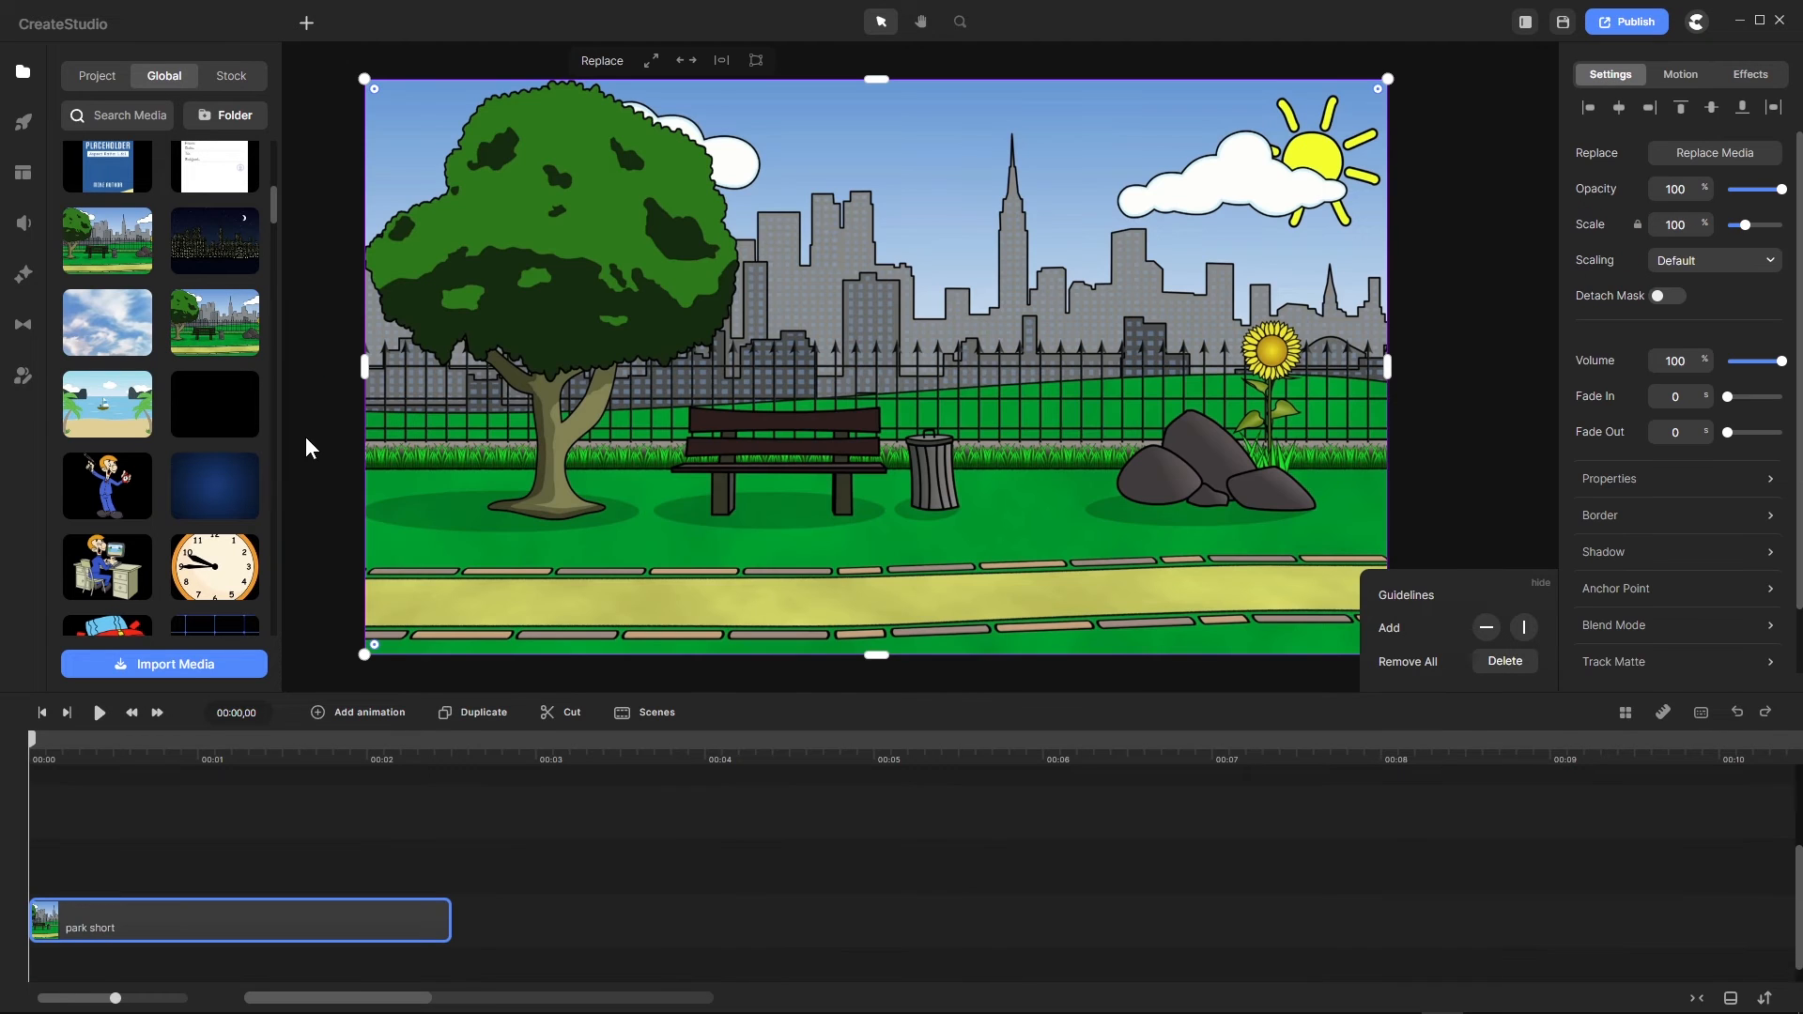
{"action": "left_click_drag", "start_coordinate": [116, 905], "coordinate": [99, 858]}
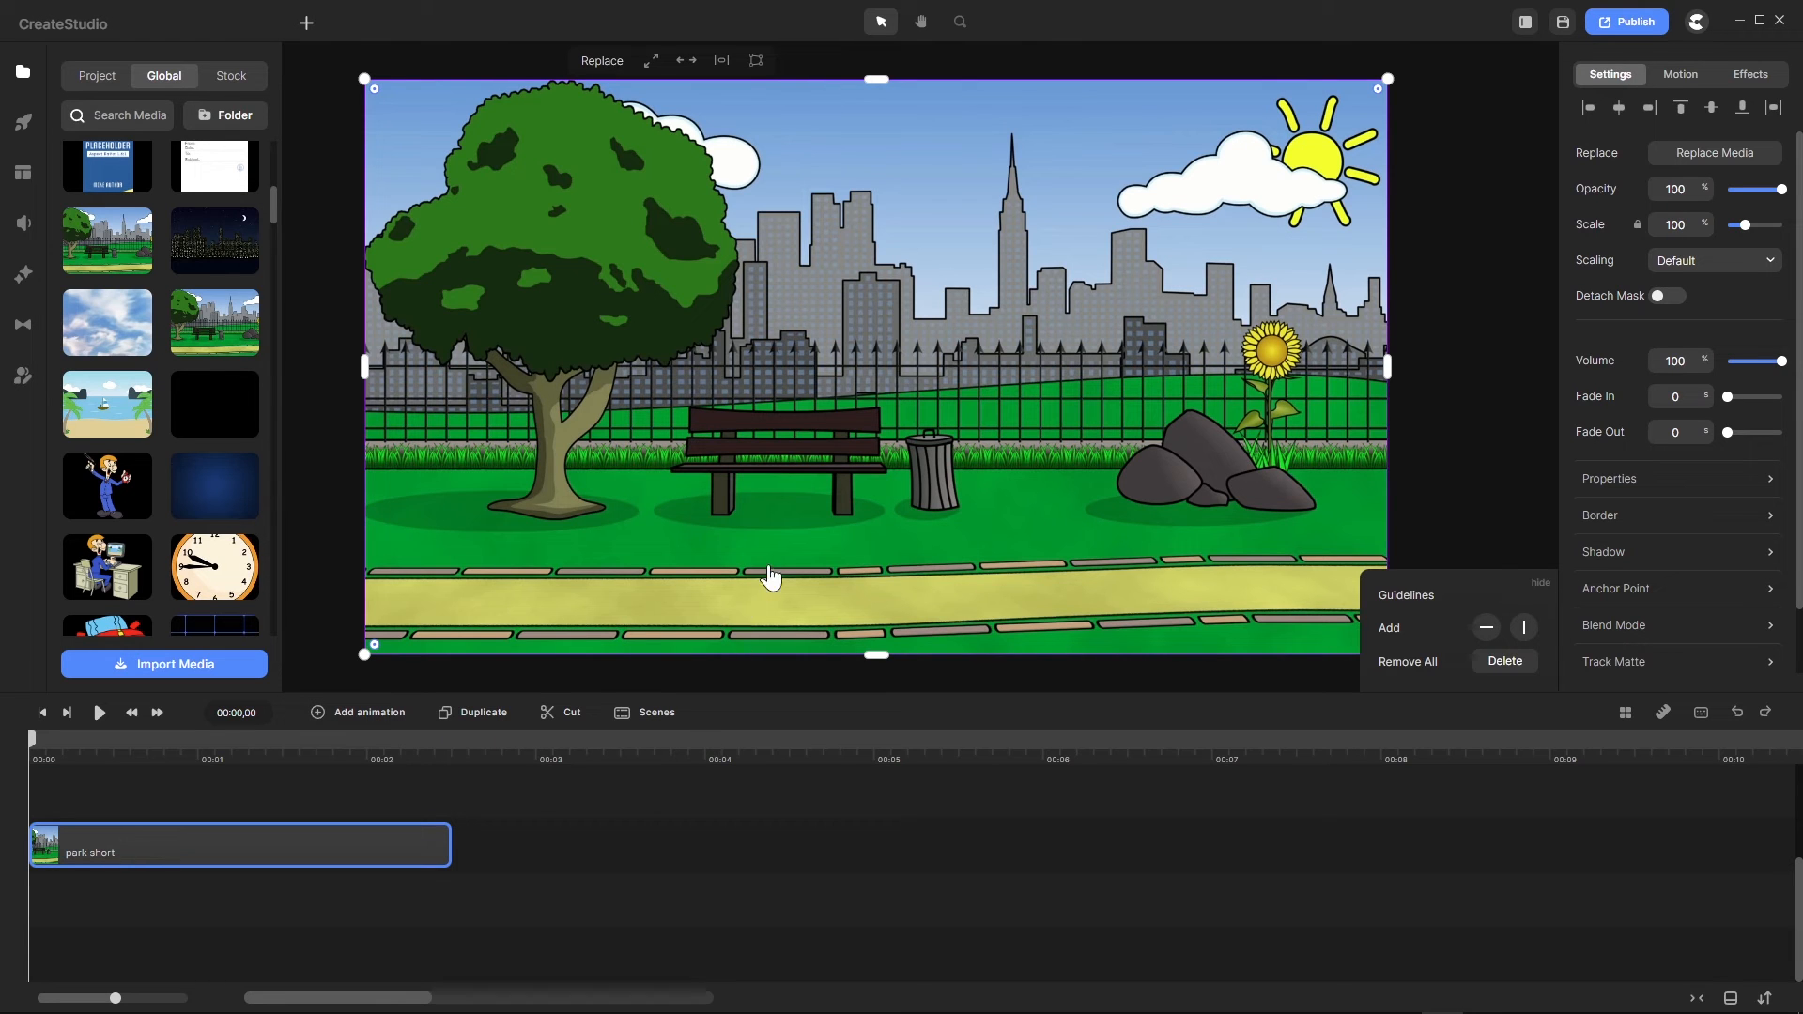
Step: Examine the park short clip's inline name editing and available clip options, and glance at the project in the older CreateStudioPro
{"action": "scroll", "coordinate": [773, 575], "scroll_direction": "down", "scroll_amount": 1}
{"action": "scroll", "coordinate": [781, 599], "scroll_direction": "up", "scroll_amount": 1}
{"action": "scroll", "coordinate": [781, 609], "scroll_direction": "down", "scroll_amount": 1}
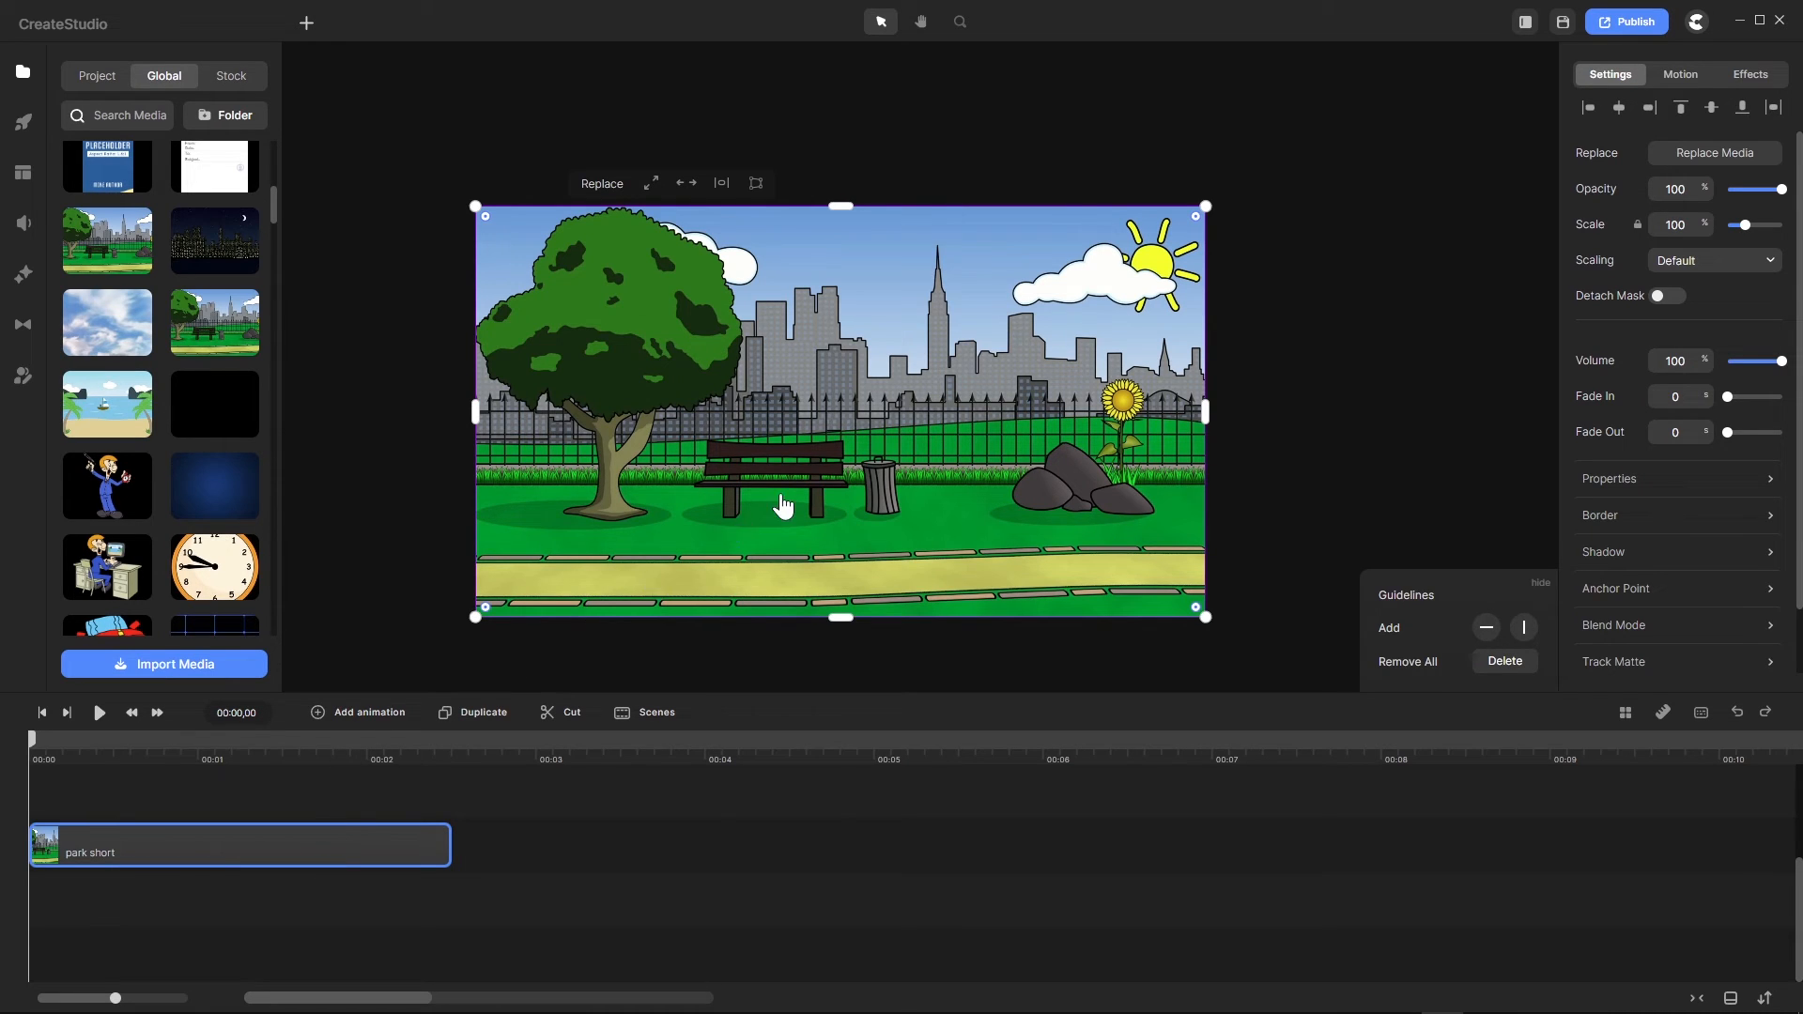
{"action": "double_click", "coordinate": [333, 850]}
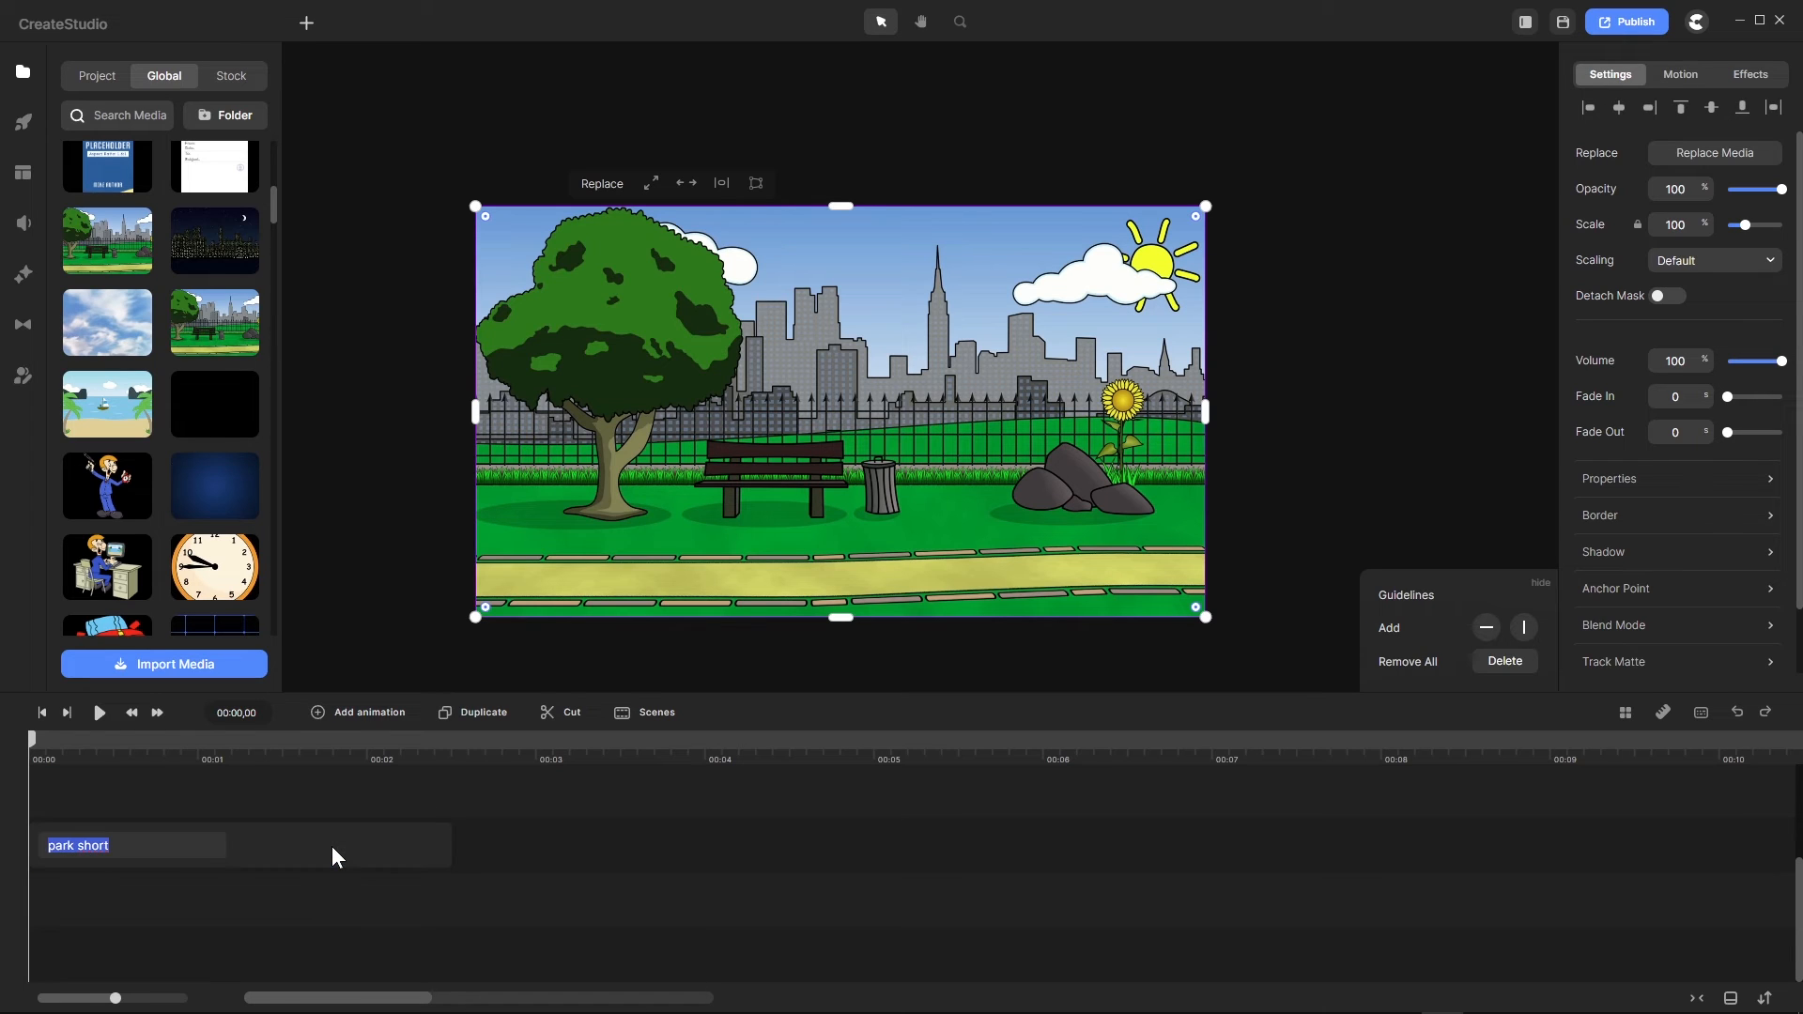
{"action": "key", "text": "Right"}
{"action": "left_click", "coordinate": [257, 790]}
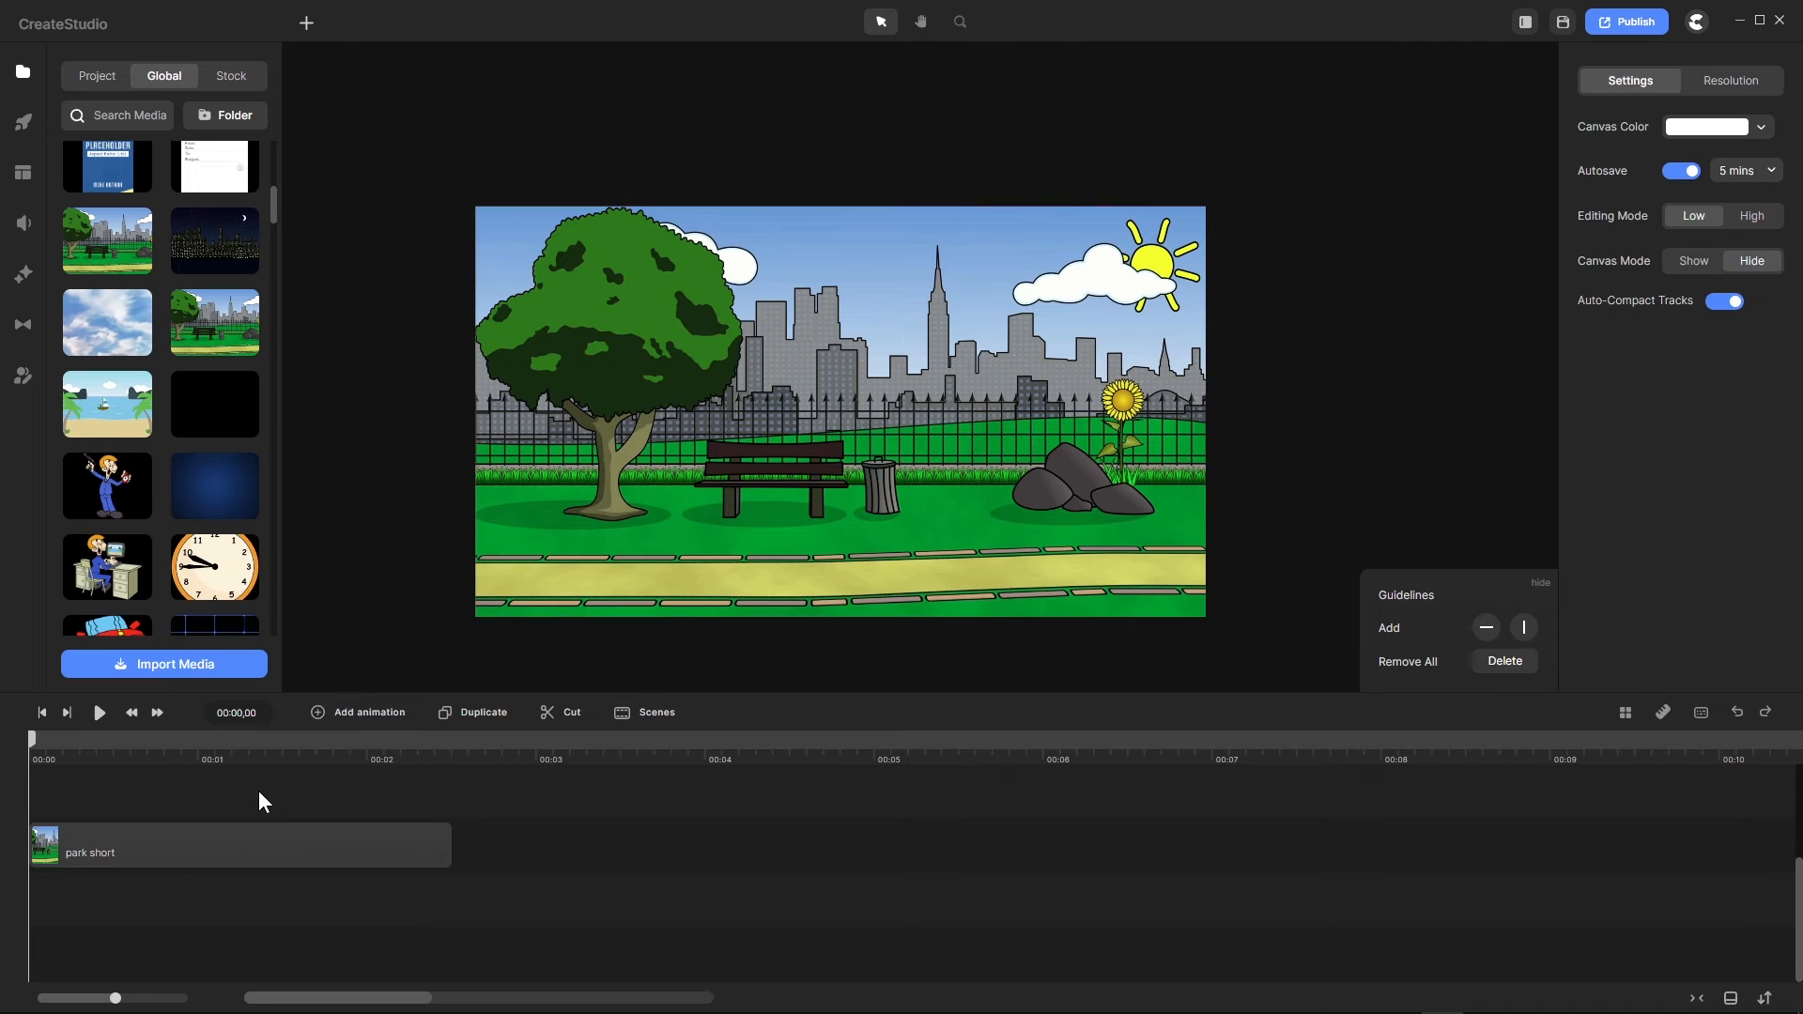
{"action": "right_click", "coordinate": [216, 858]}
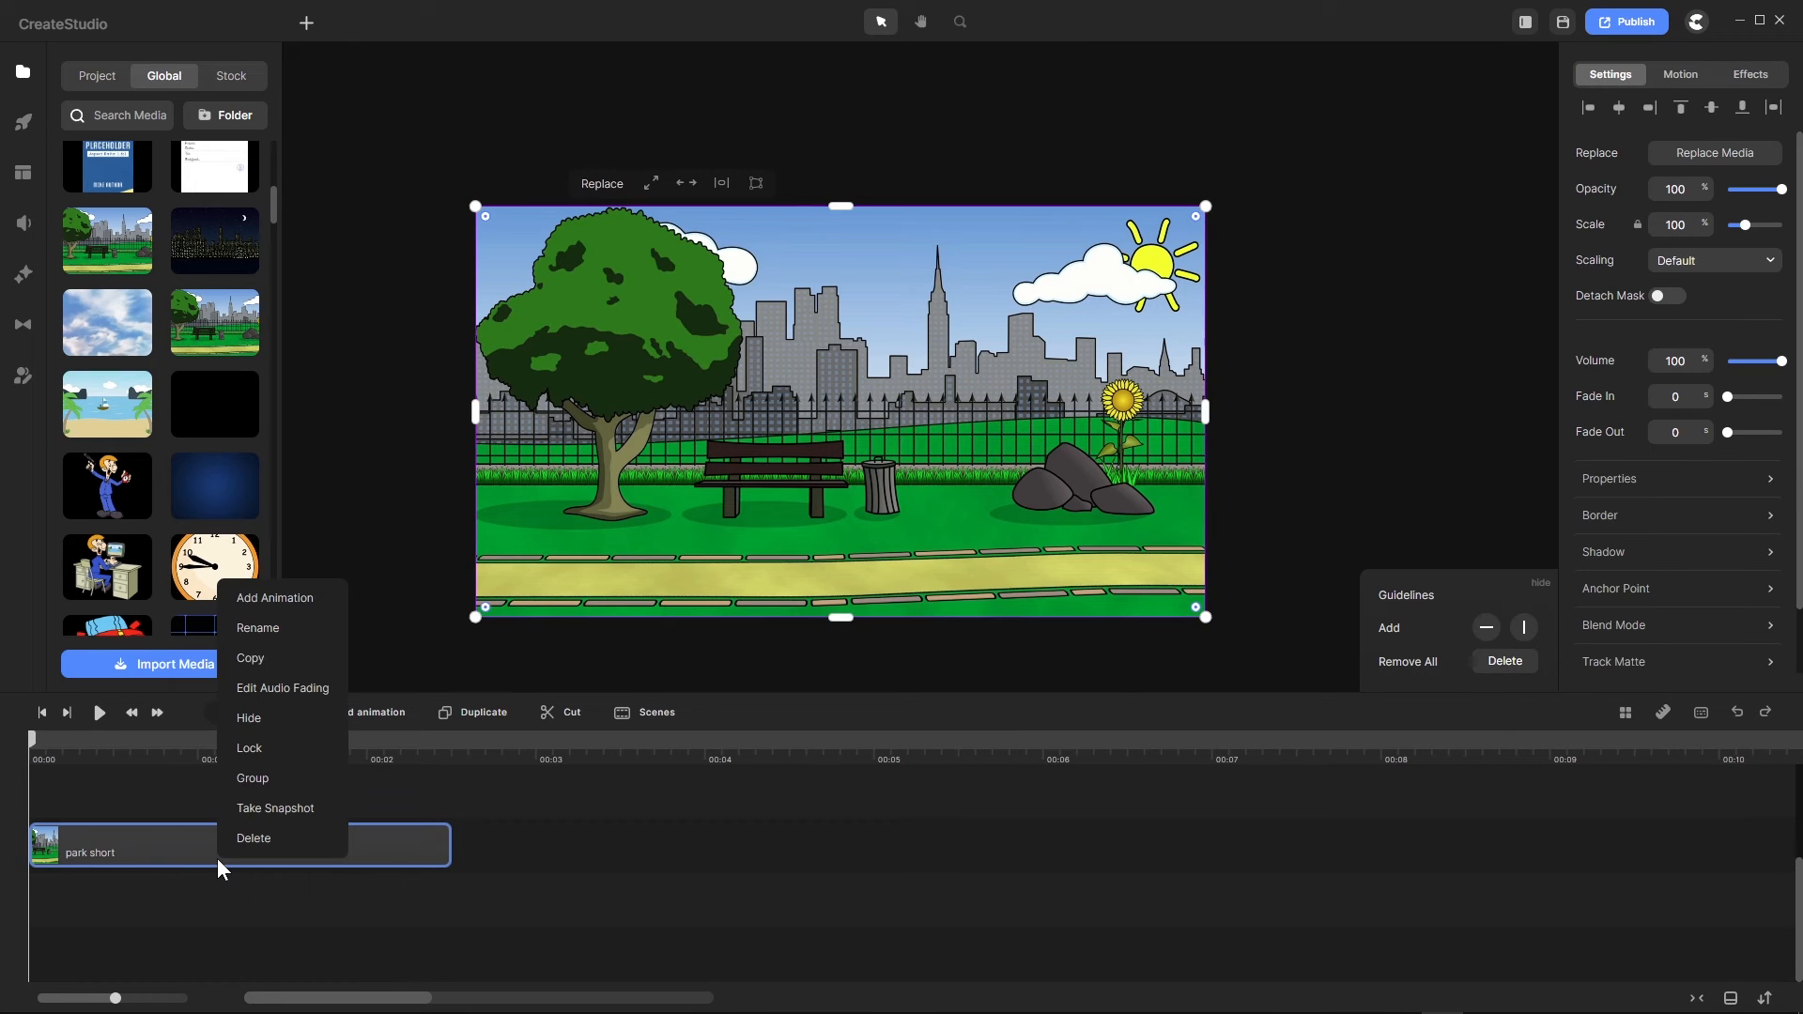
{"action": "double_click", "coordinate": [154, 838]}
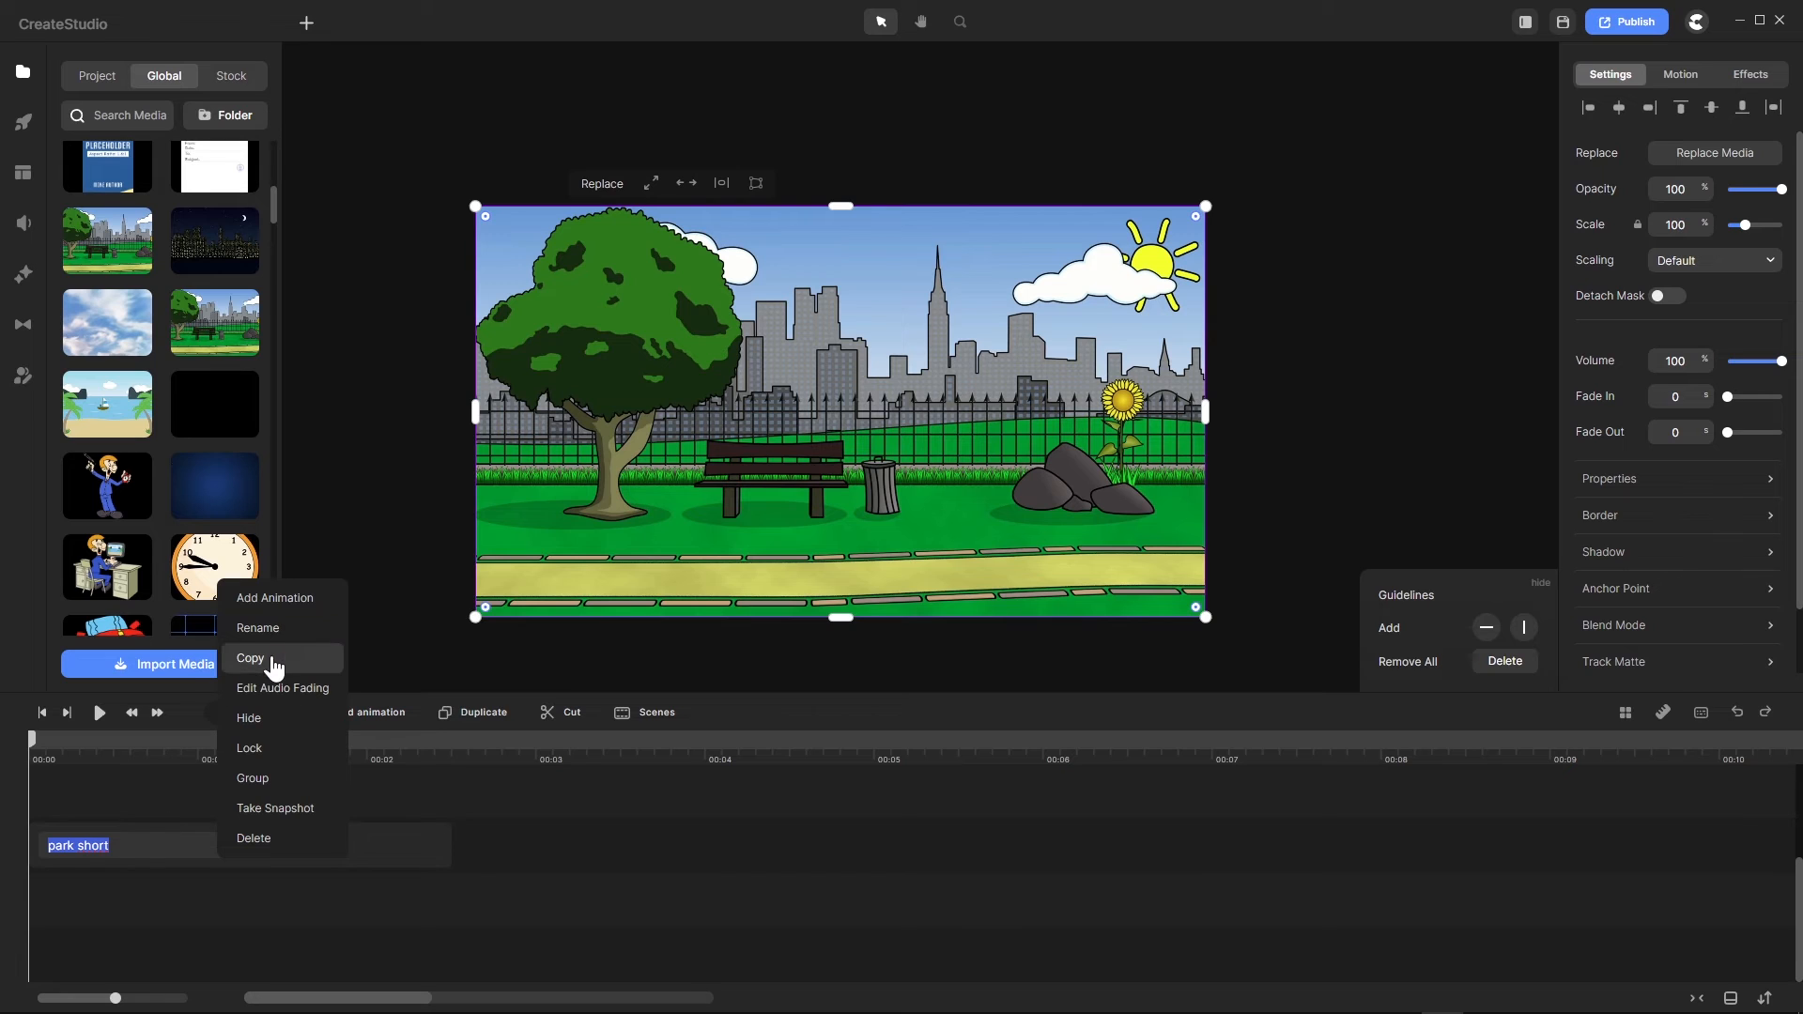
{"action": "left_click", "coordinate": [501, 795]}
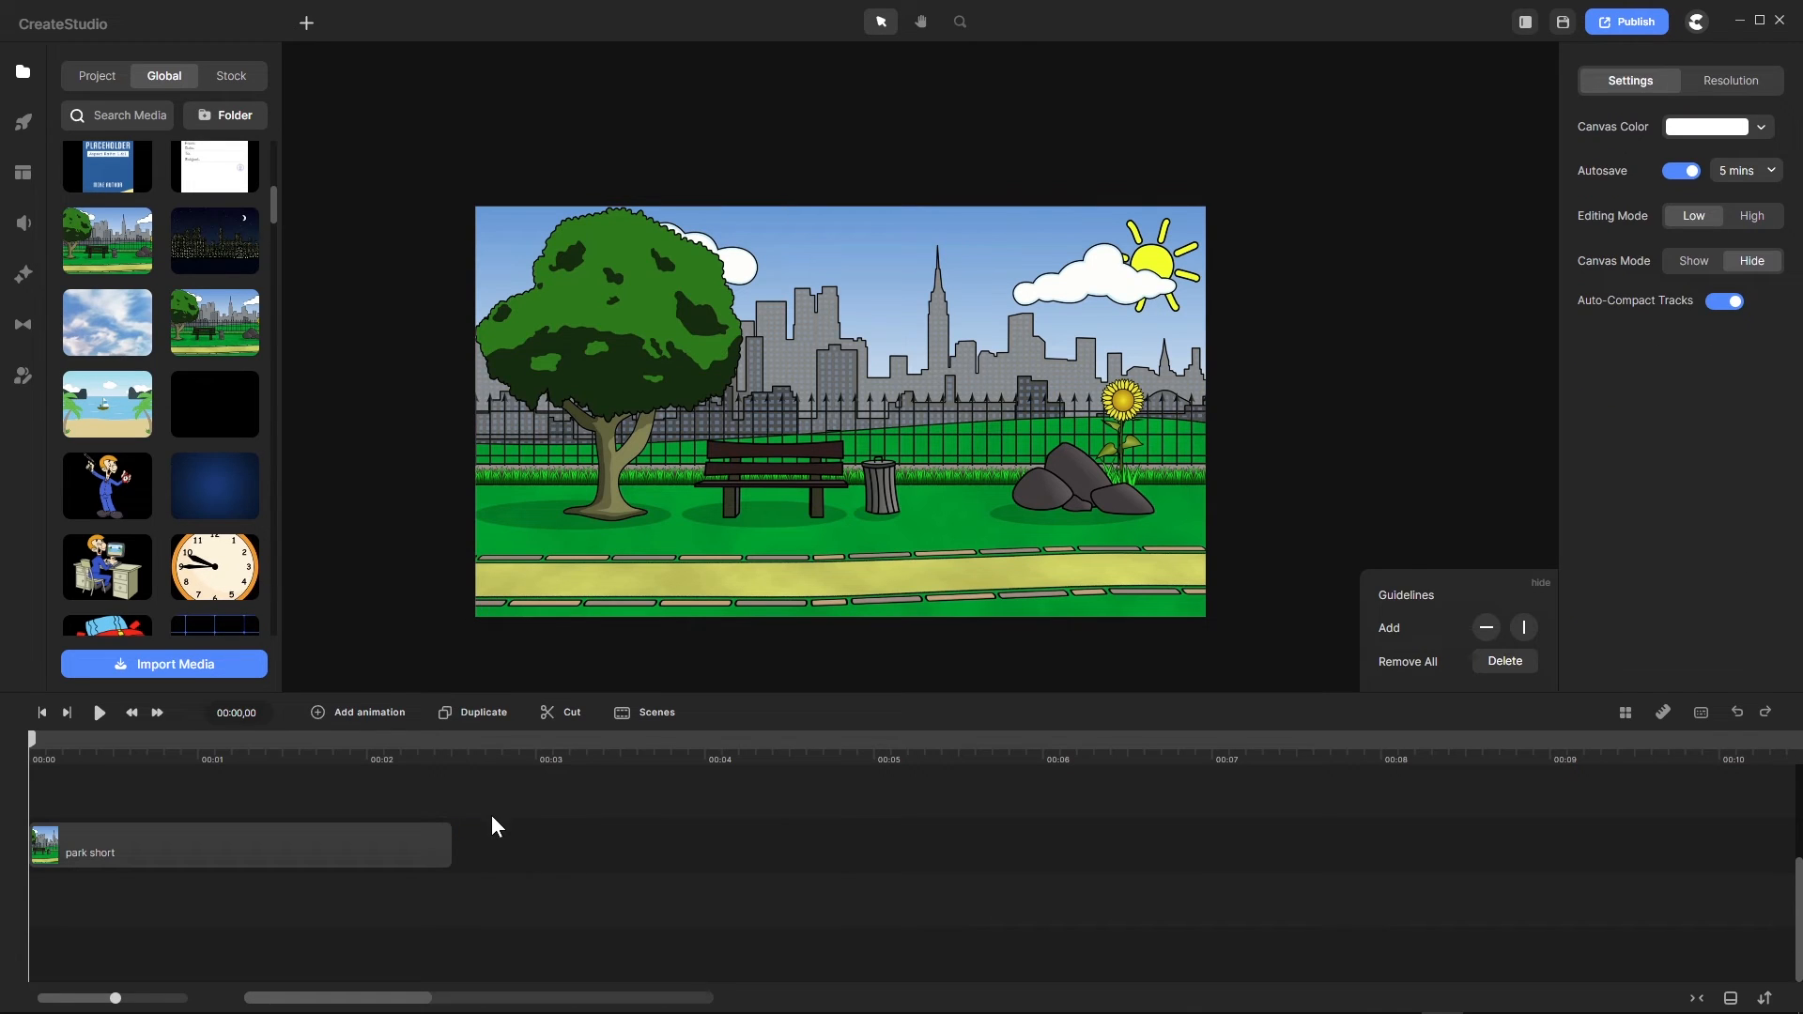
{"action": "left_click", "coordinate": [1399, 1001]}
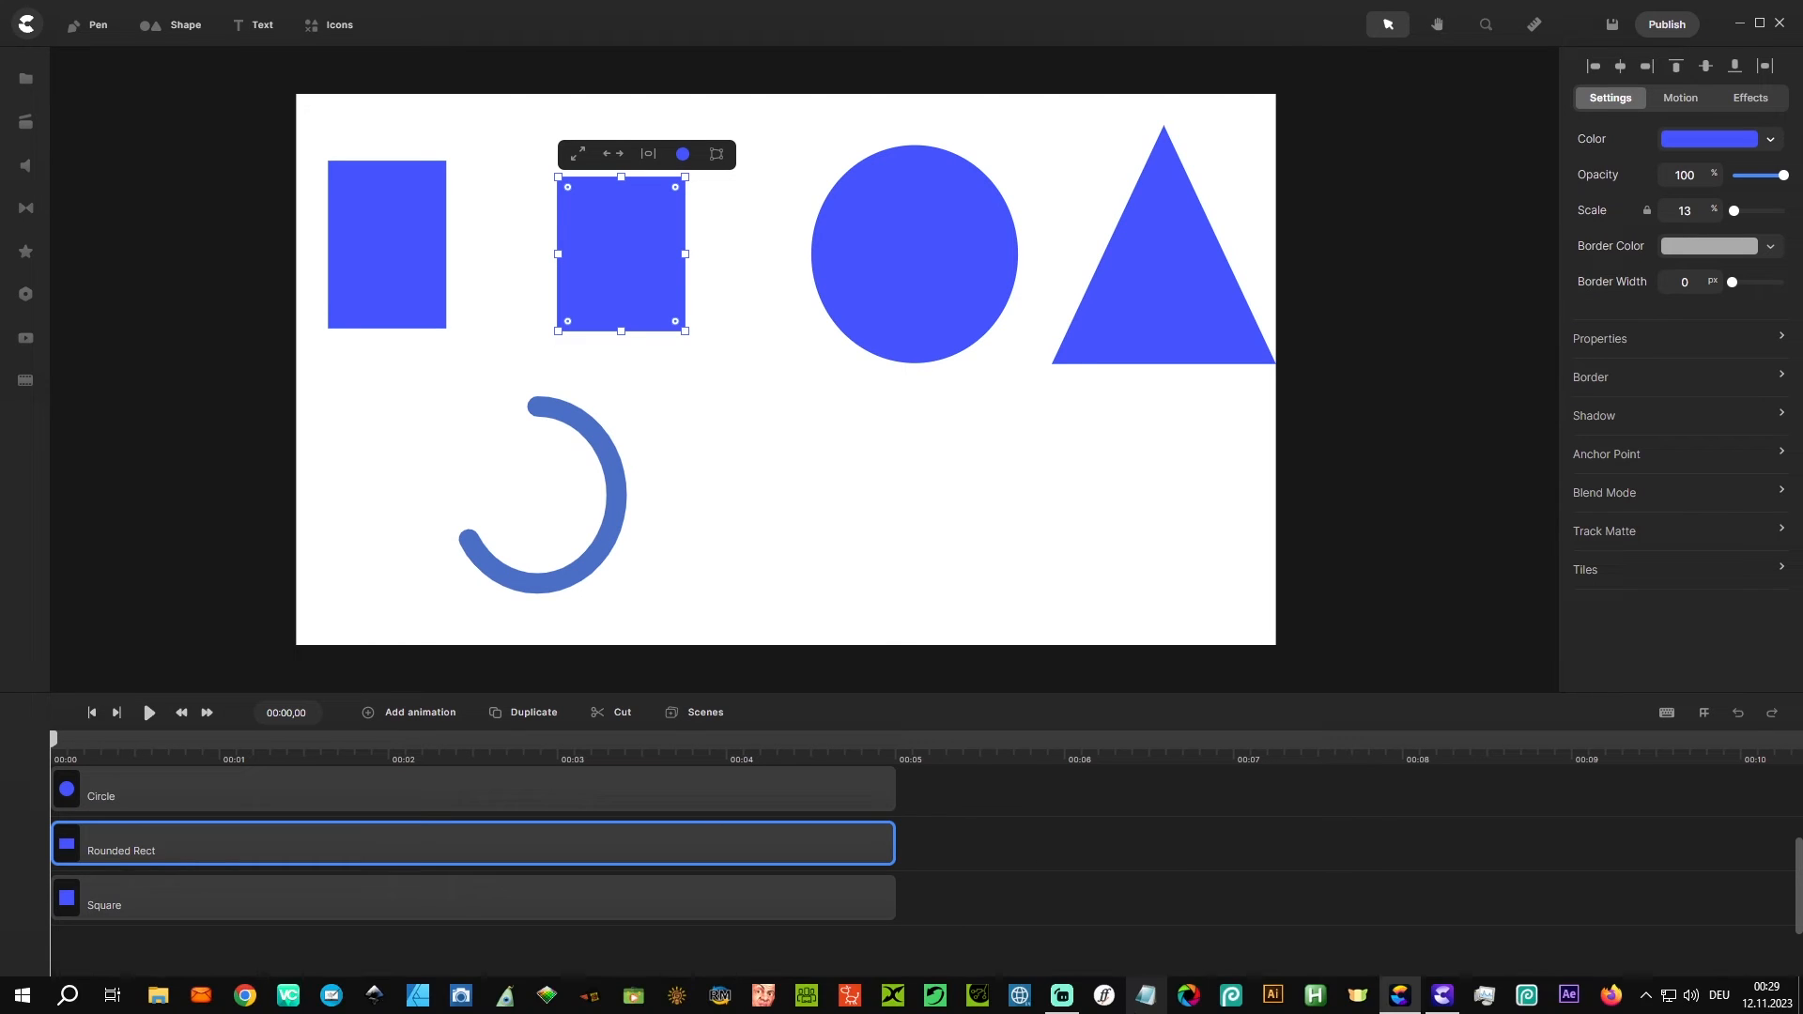
{"action": "left_click", "coordinate": [1455, 1001]}
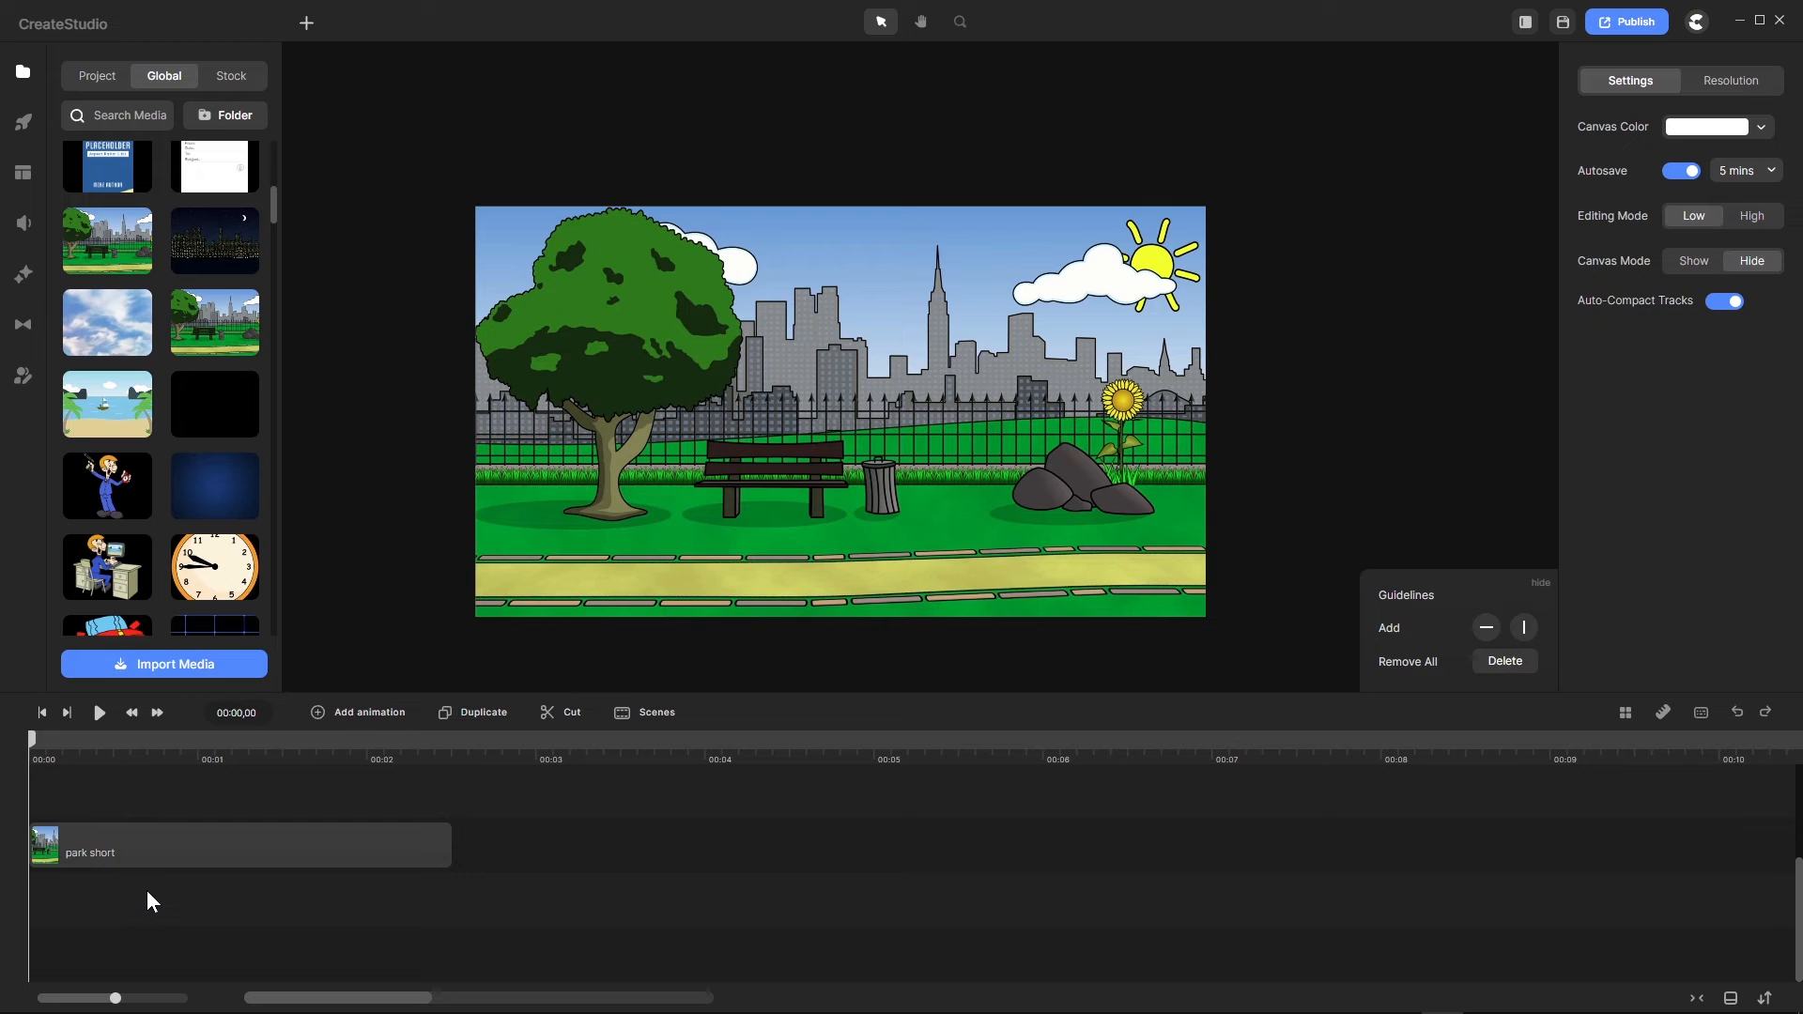
Step: Try renaming the park short clip to klllllll, look at its clip options and undo the rename
{"action": "left_click", "coordinate": [110, 851]}
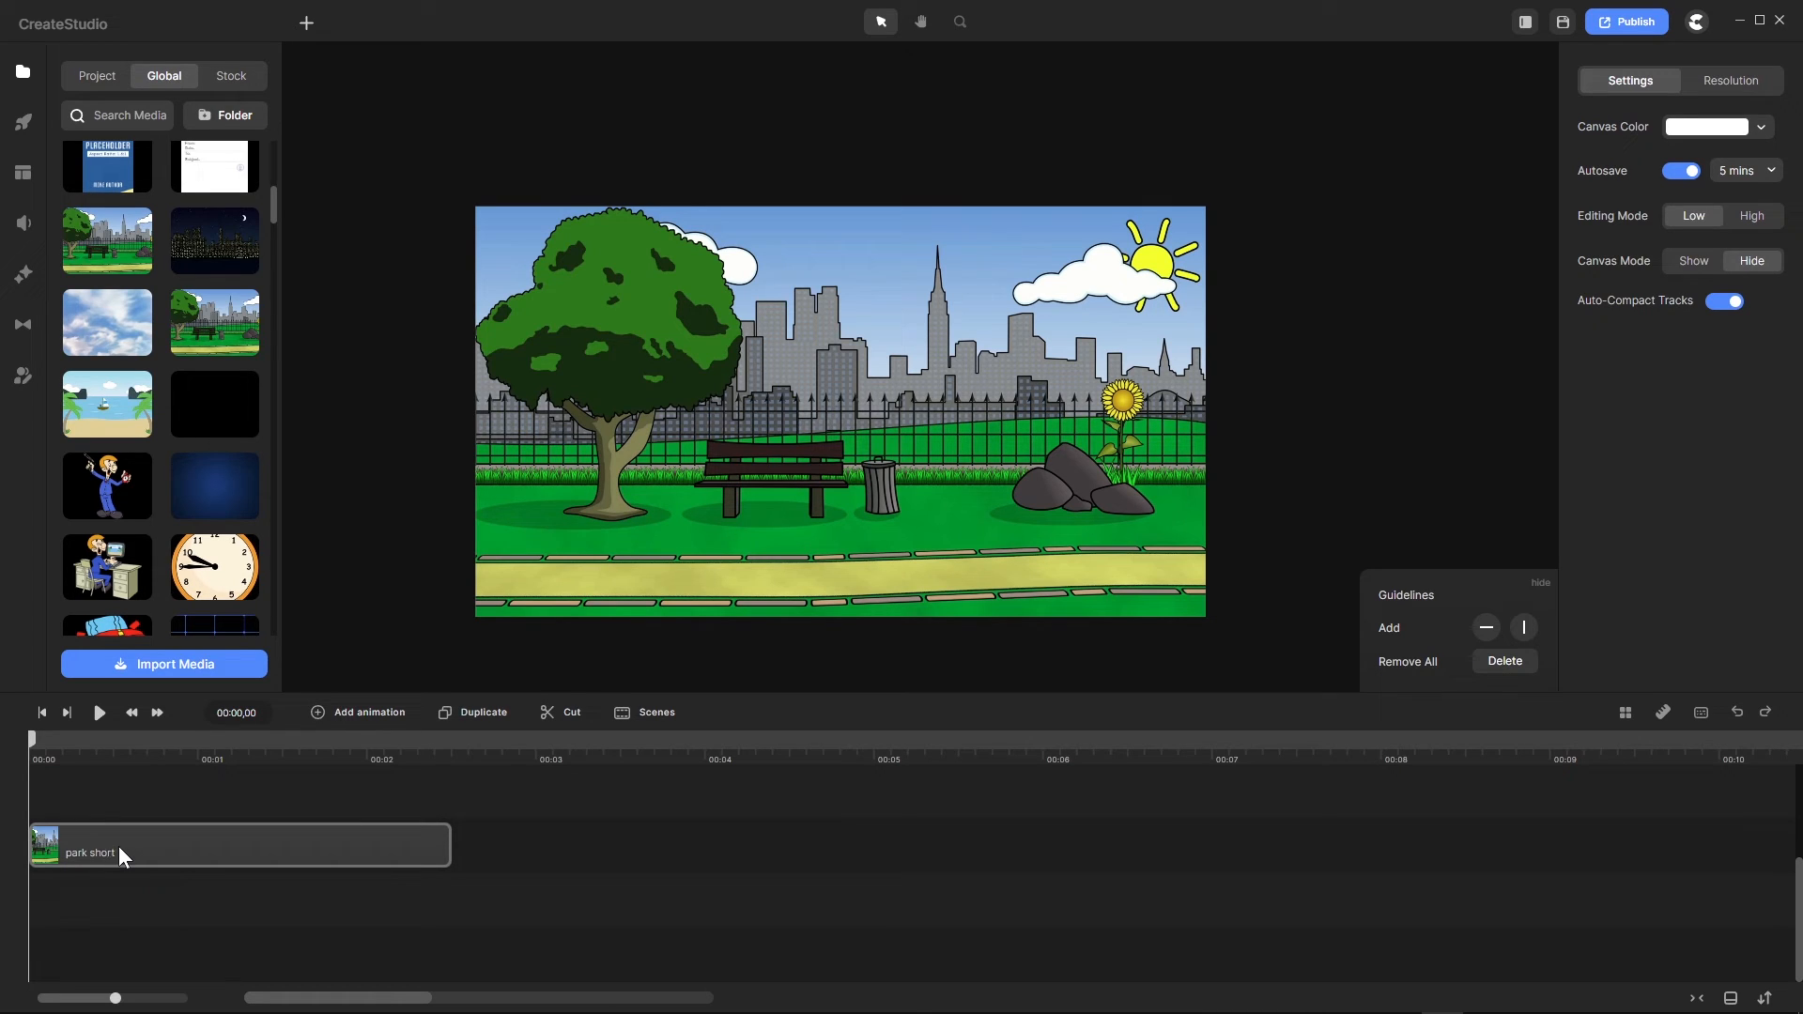
{"action": "double_click", "coordinate": [118, 847]}
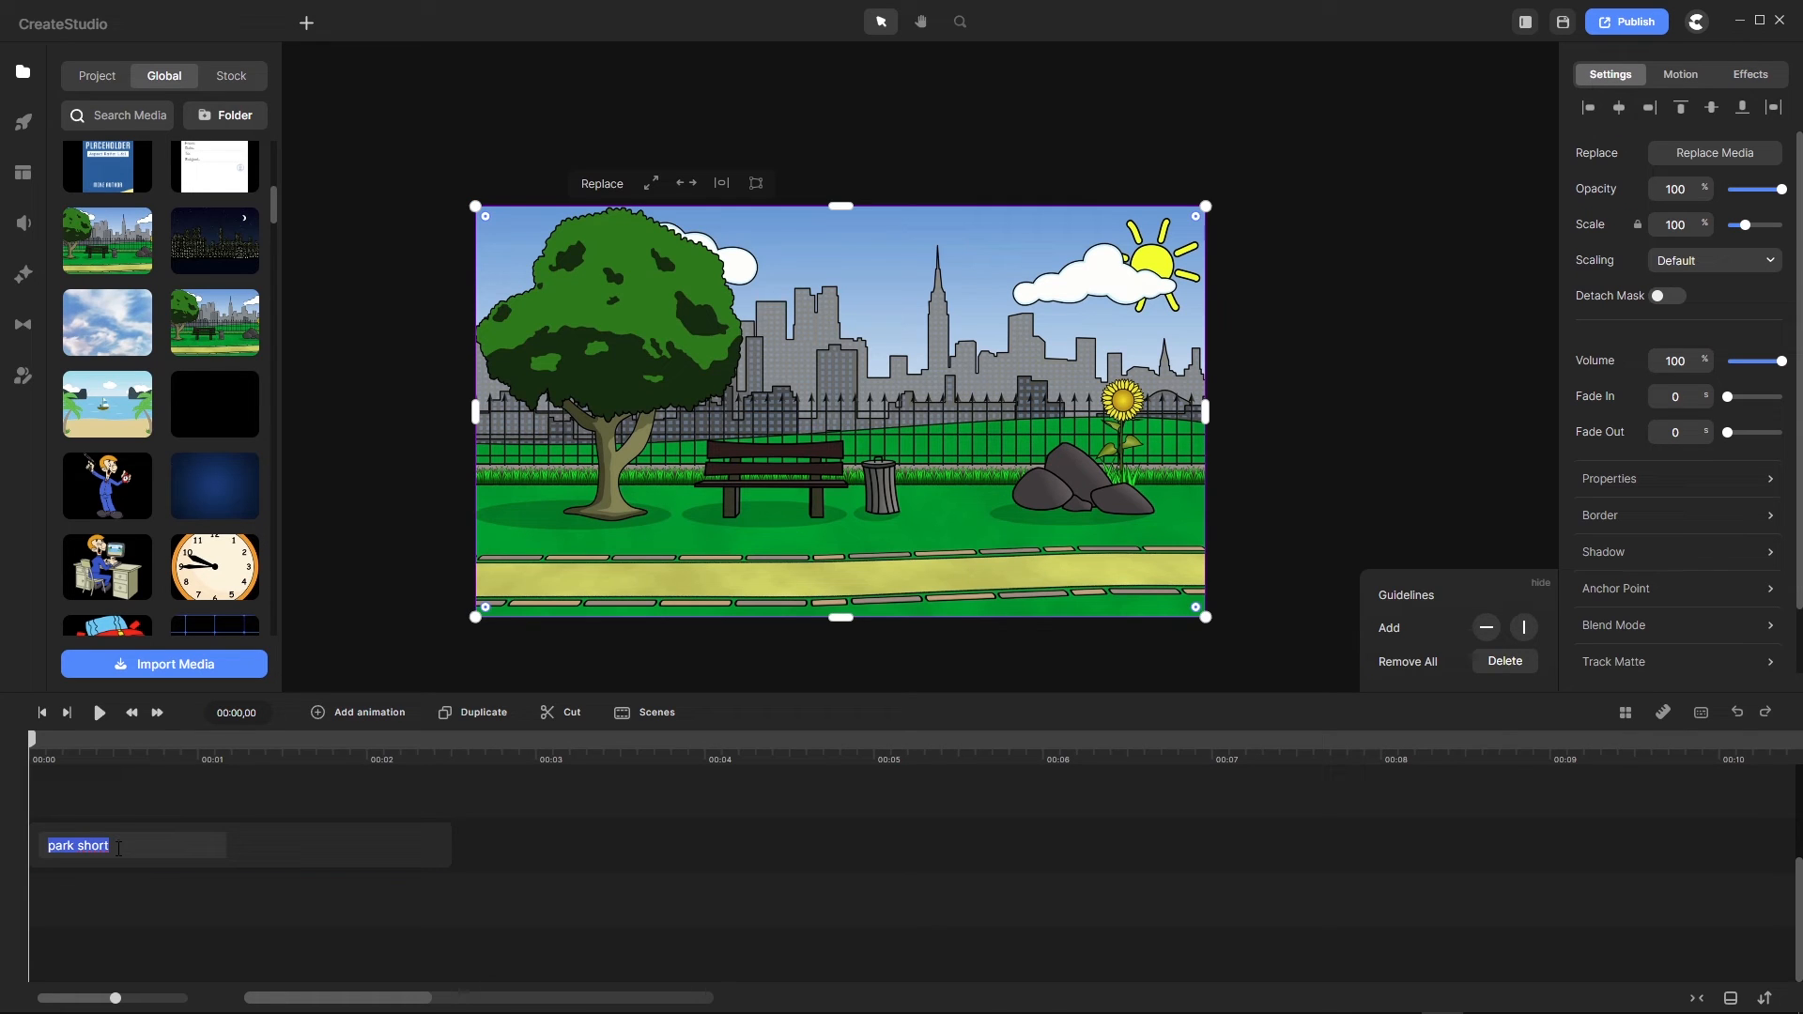
{"action": "type", "text": "klllllll"}
{"action": "left_click", "coordinate": [509, 856]}
{"action": "left_click", "coordinate": [314, 854]}
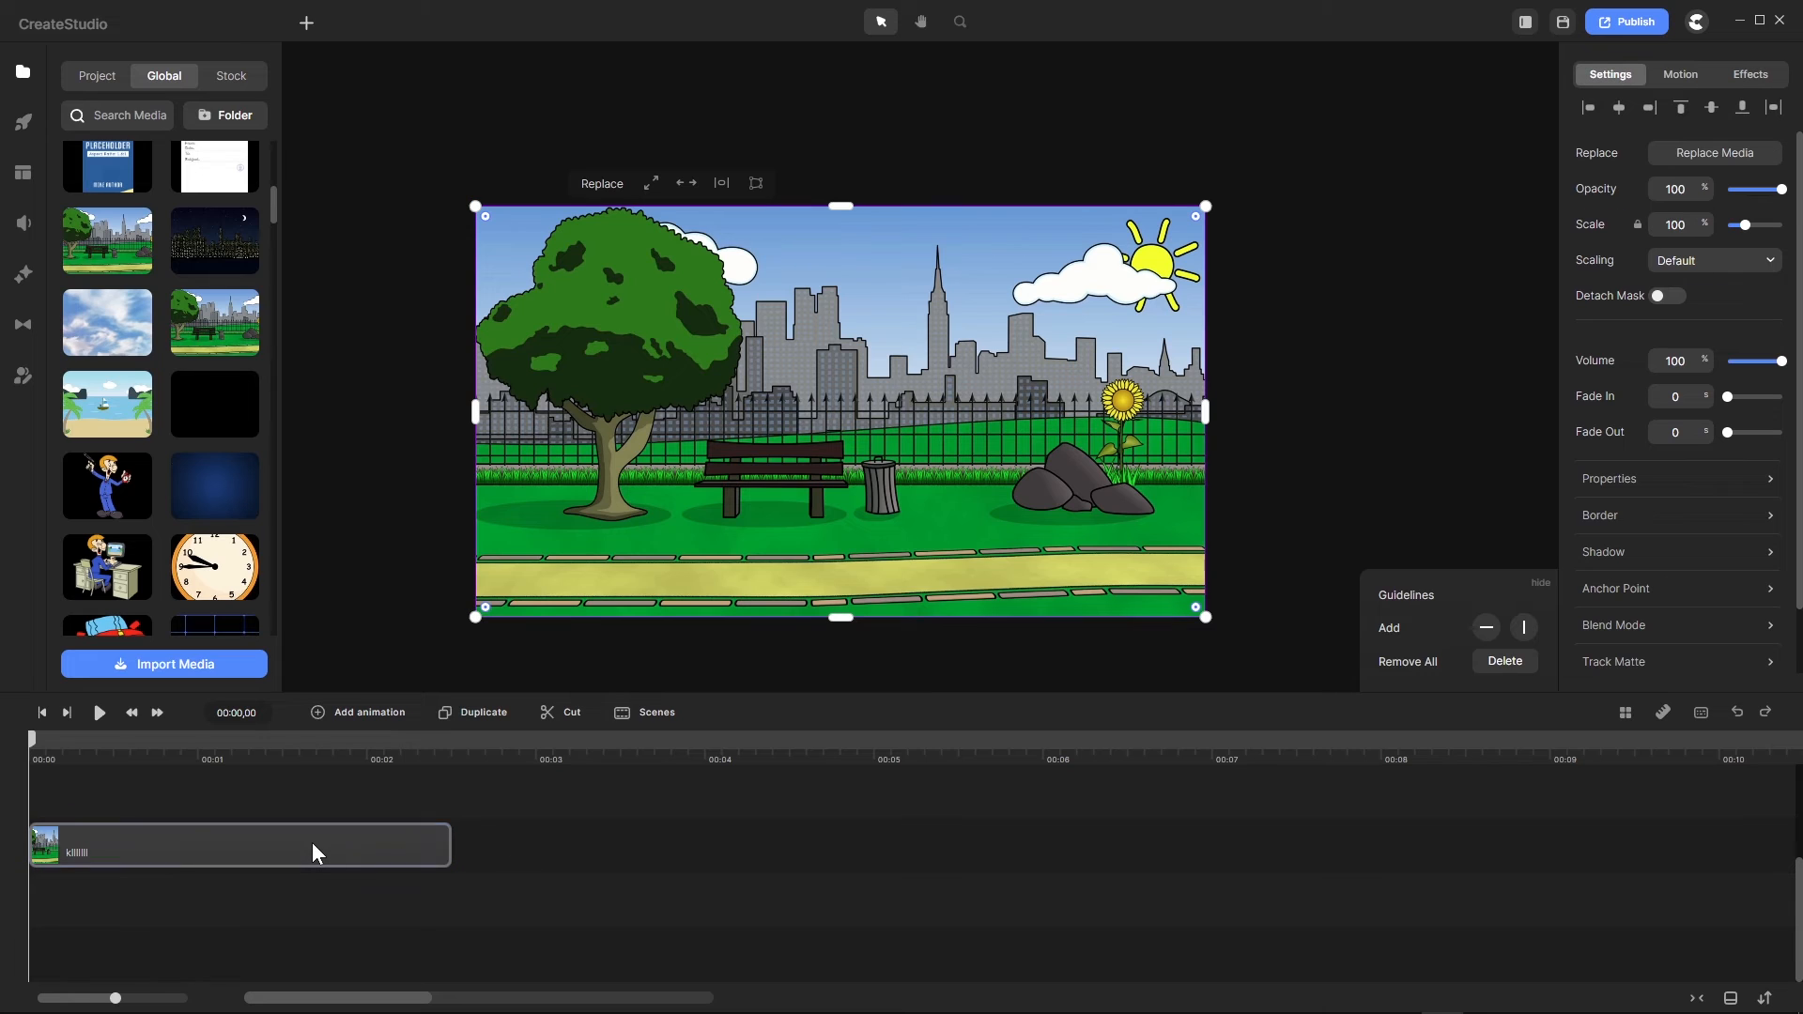
{"action": "right_click", "coordinate": [312, 842]}
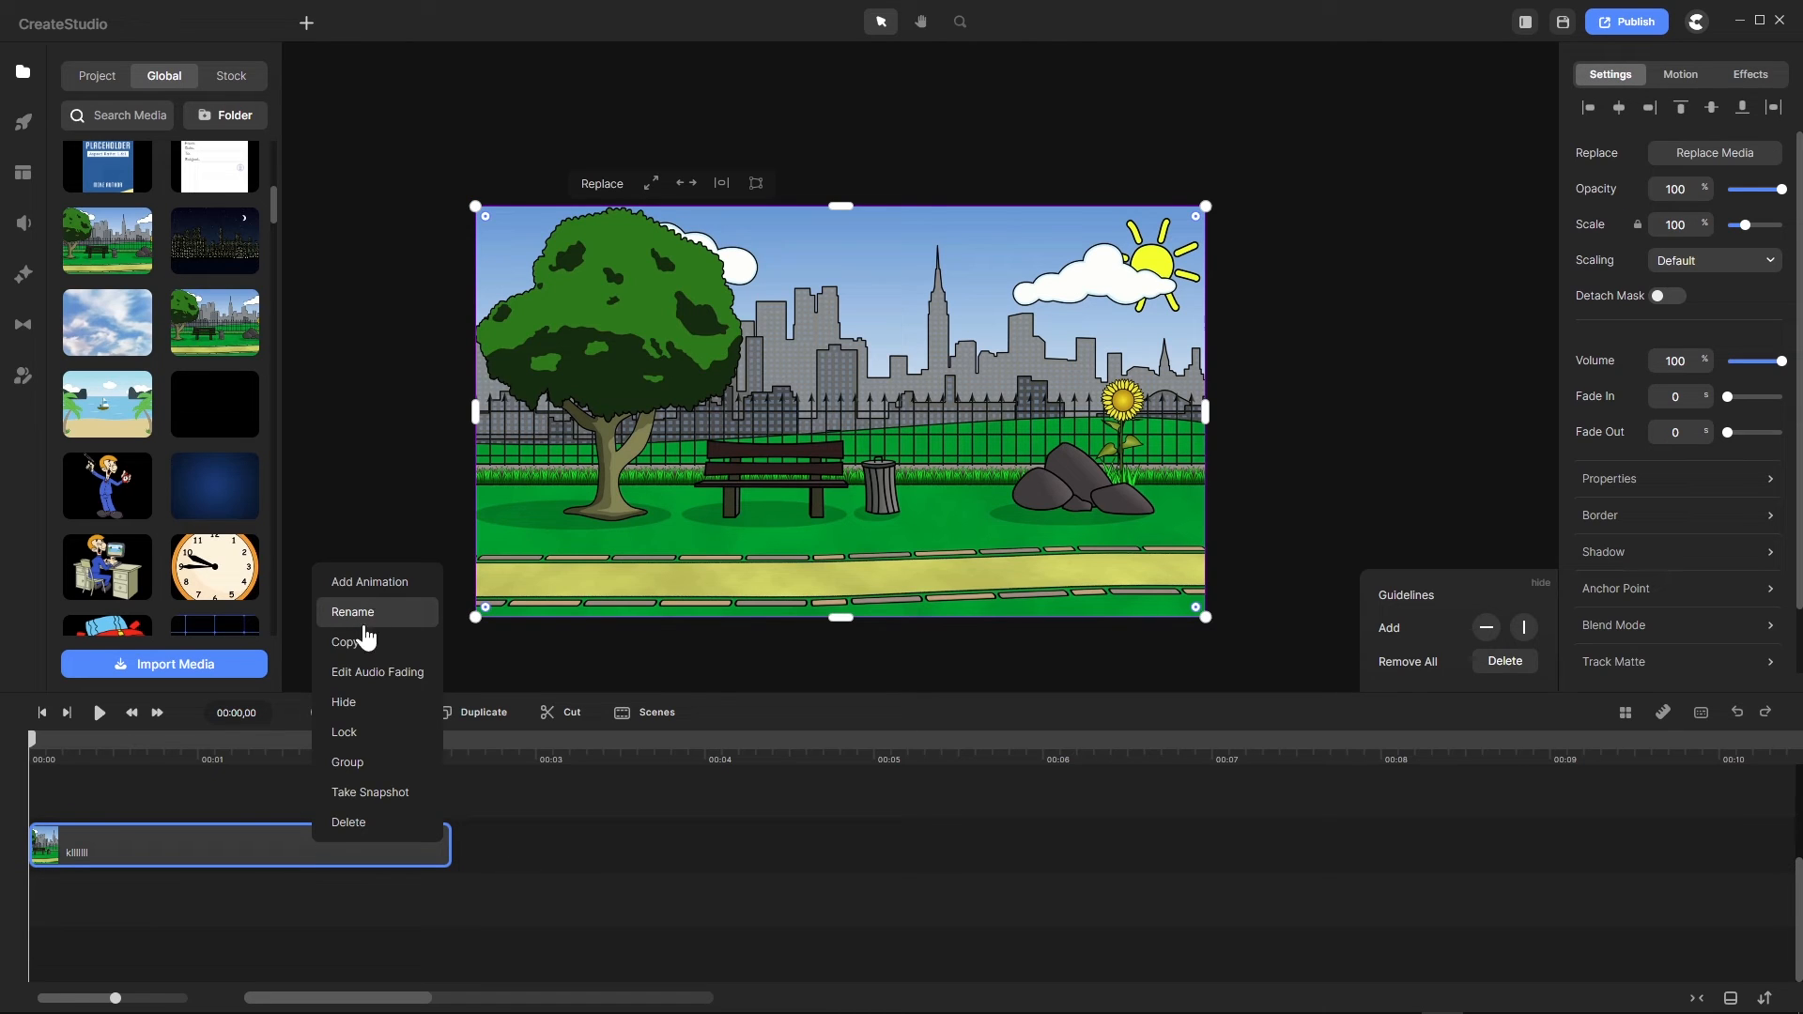
{"action": "left_click", "coordinate": [554, 847]}
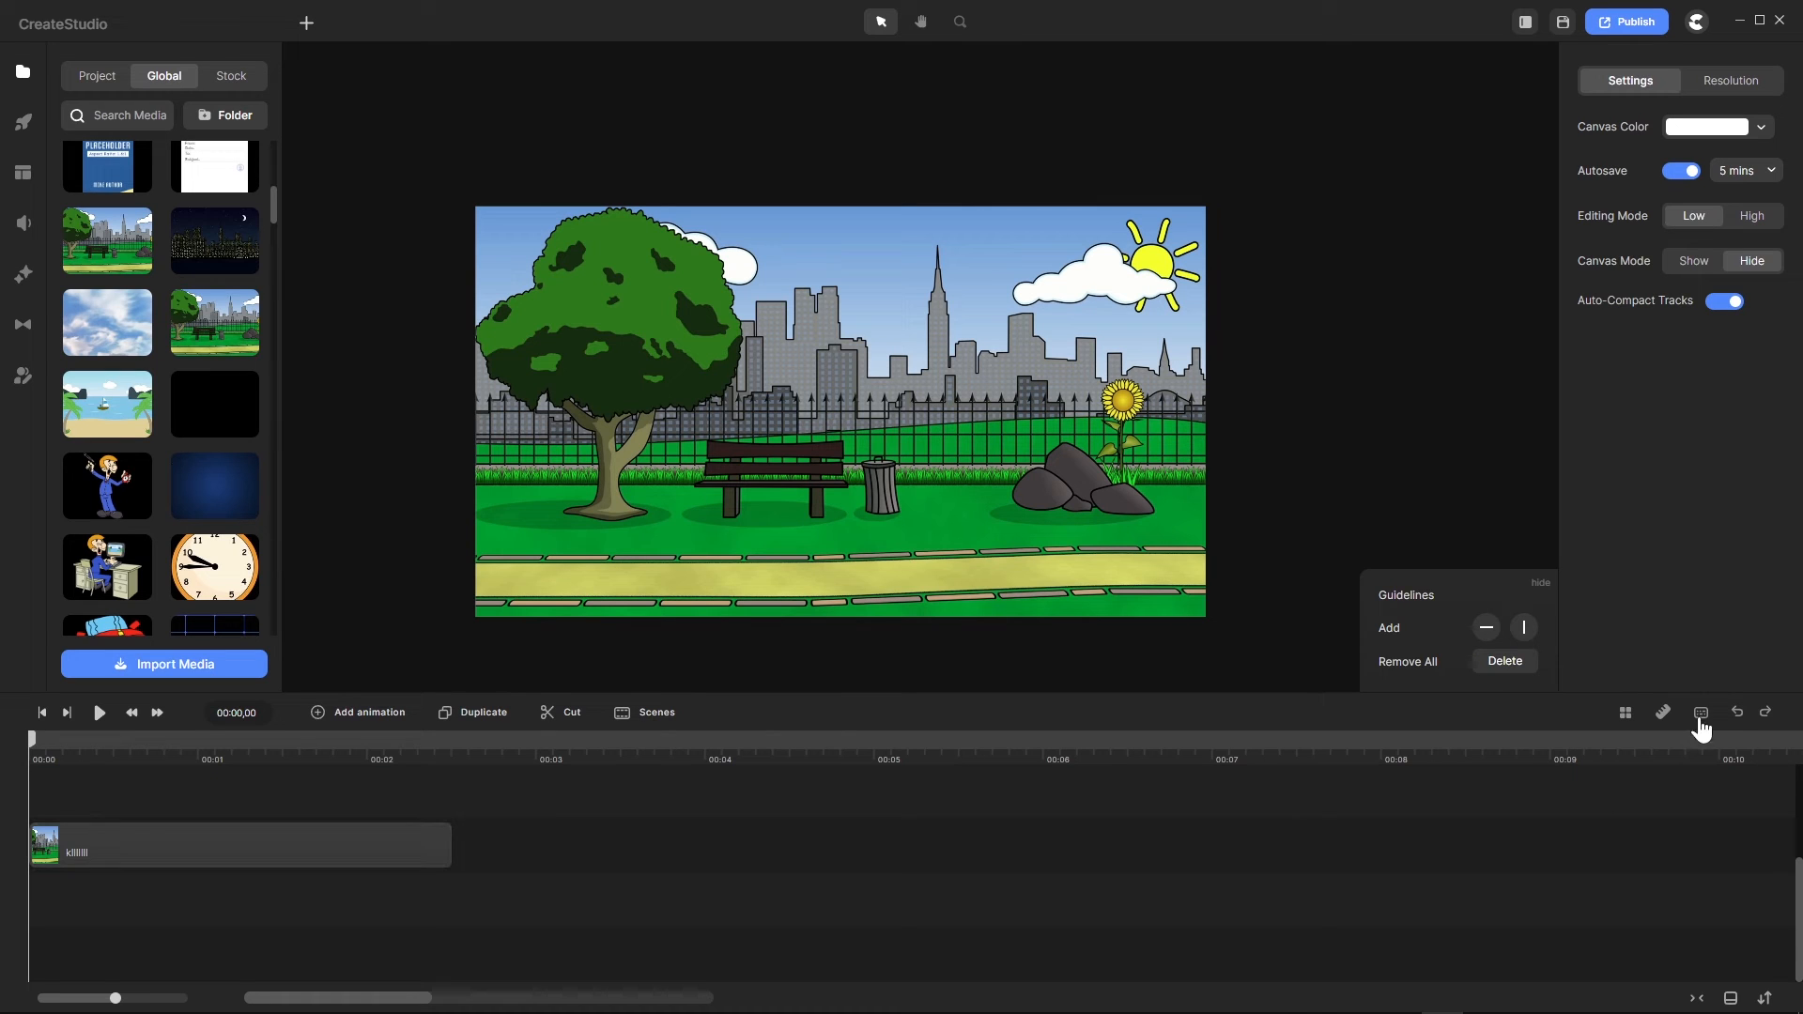
{"action": "left_click", "coordinate": [1737, 713]}
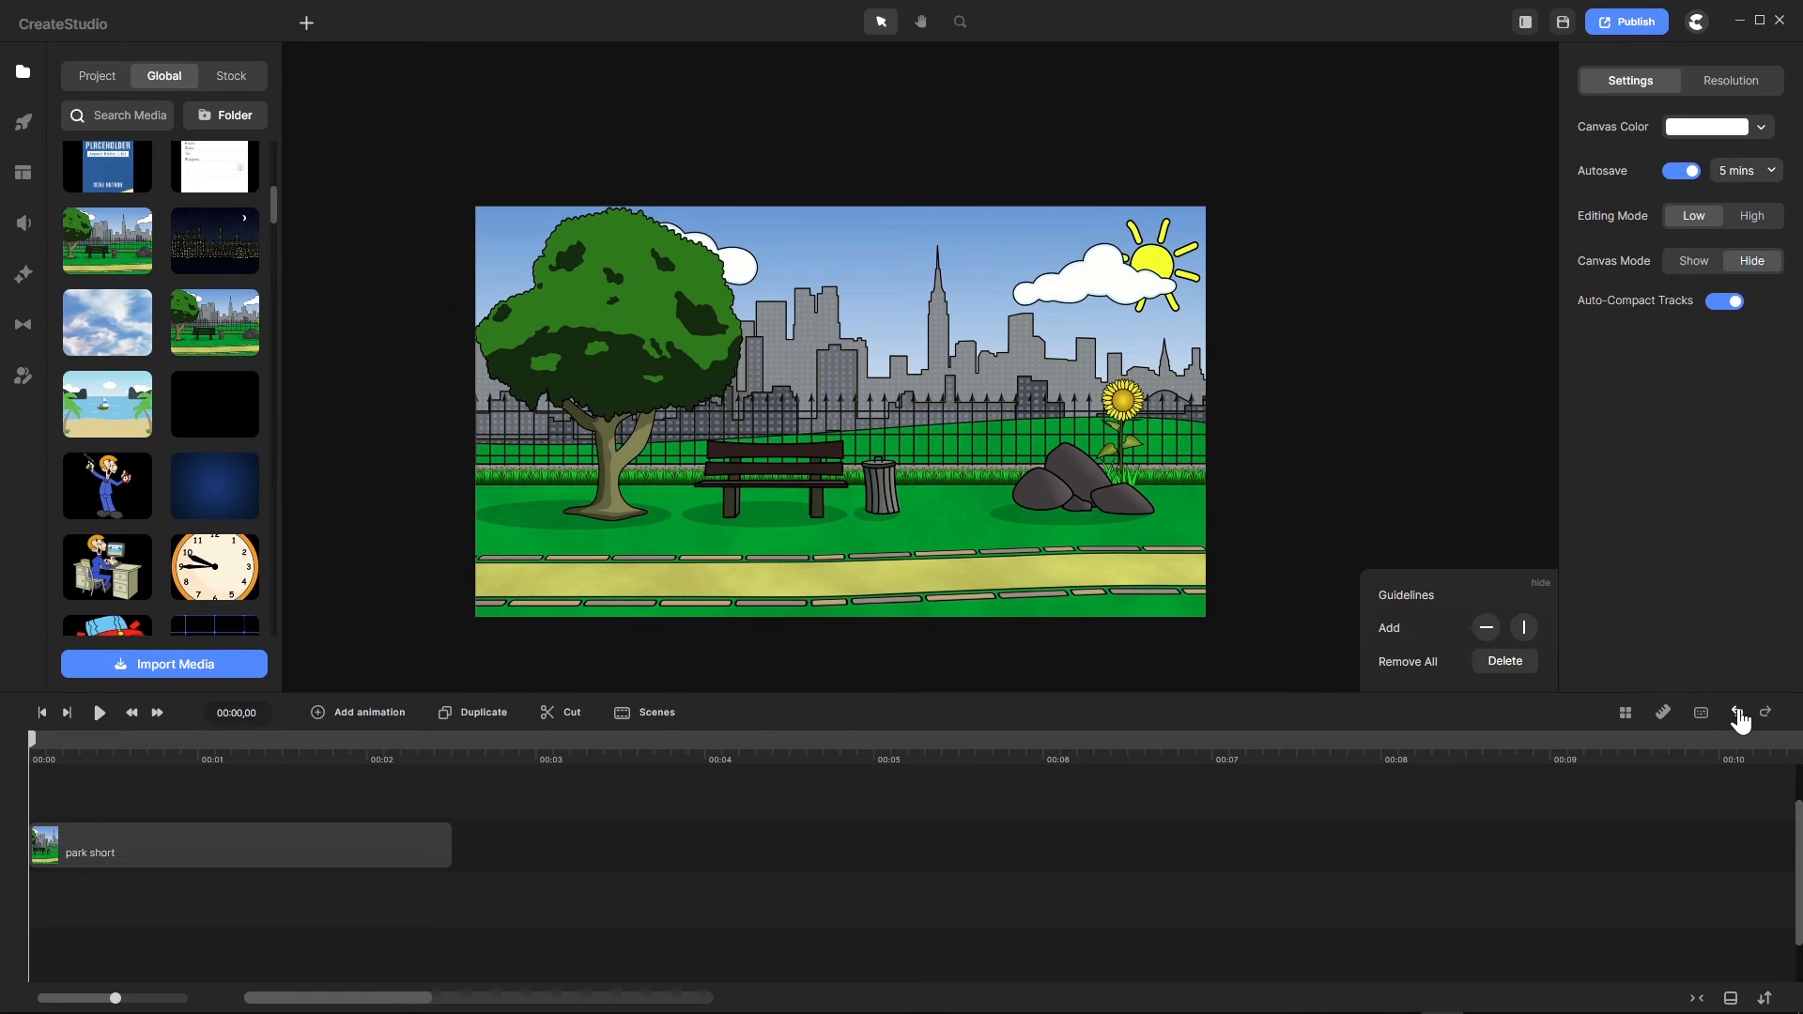
Step: Enter crop mode on the park image and slightly adjust the crop frame's top edge, left edge, upper-right corner and position
{"action": "left_click", "coordinate": [294, 847]}
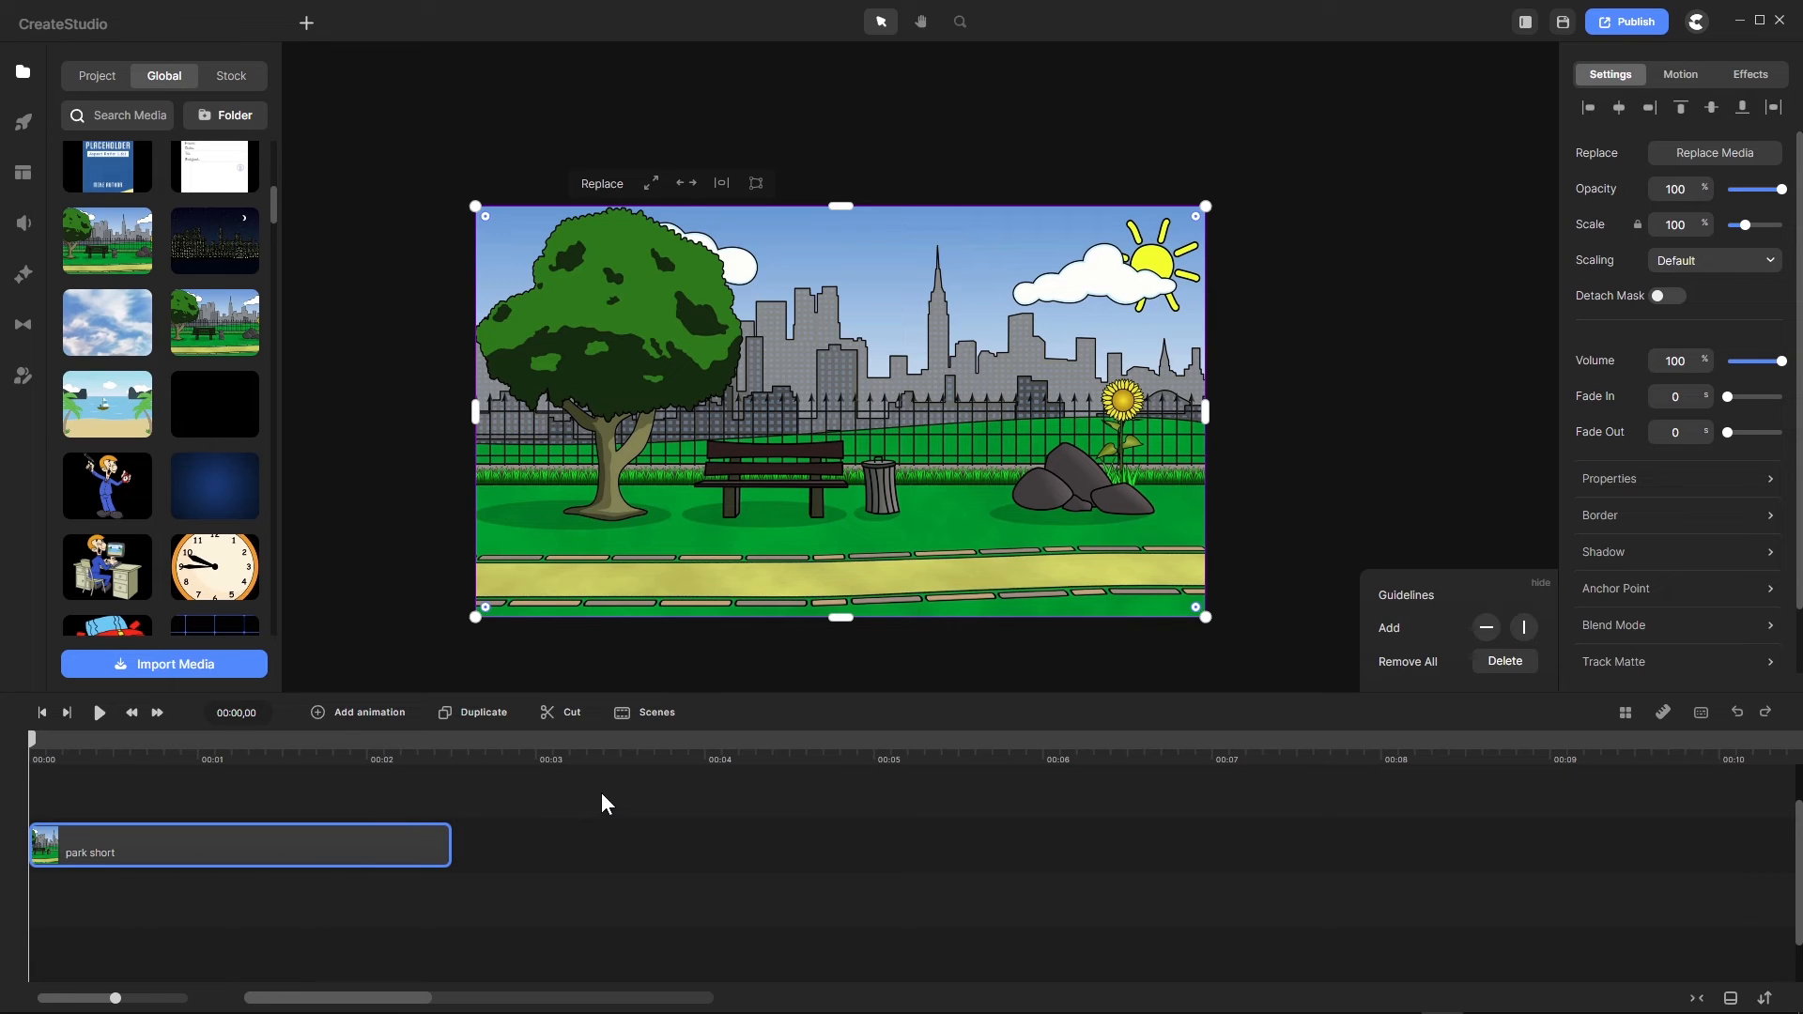
{"action": "left_click", "coordinate": [827, 426]}
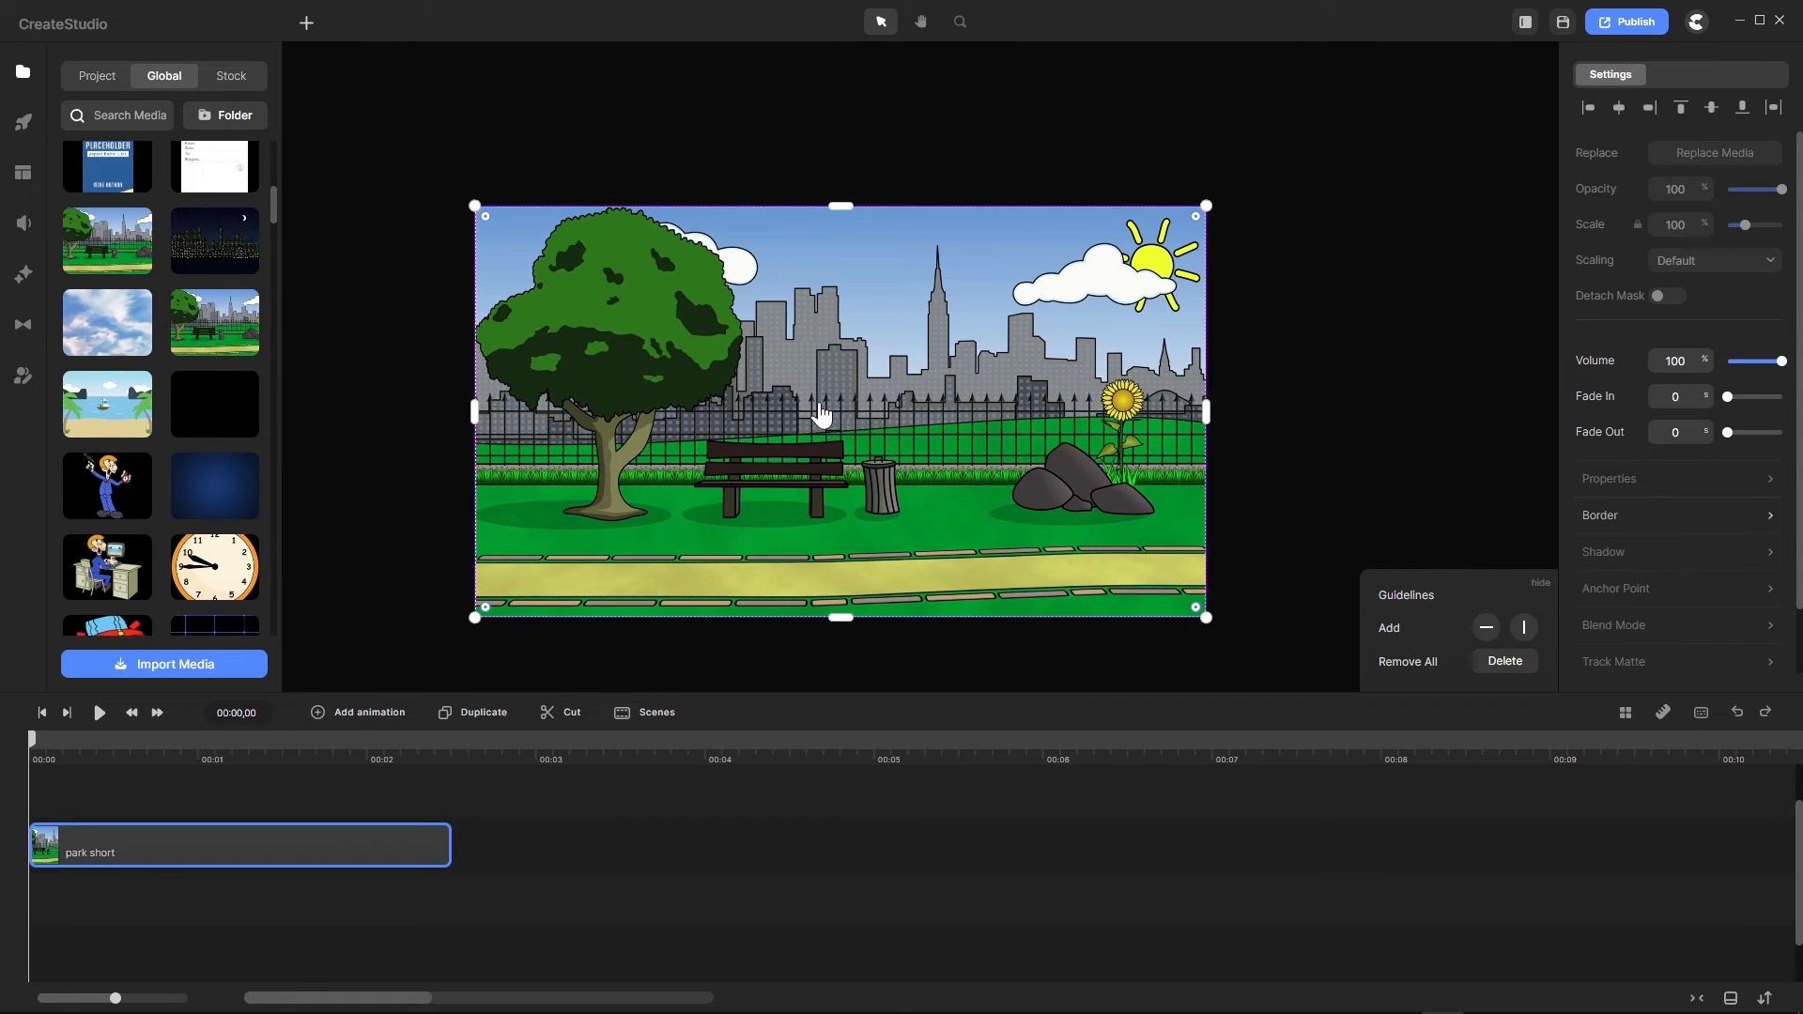
{"action": "scroll", "coordinate": [823, 408], "scroll_direction": "down", "scroll_amount": 1}
{"action": "scroll", "coordinate": [834, 447], "scroll_direction": "up", "scroll_amount": 1}
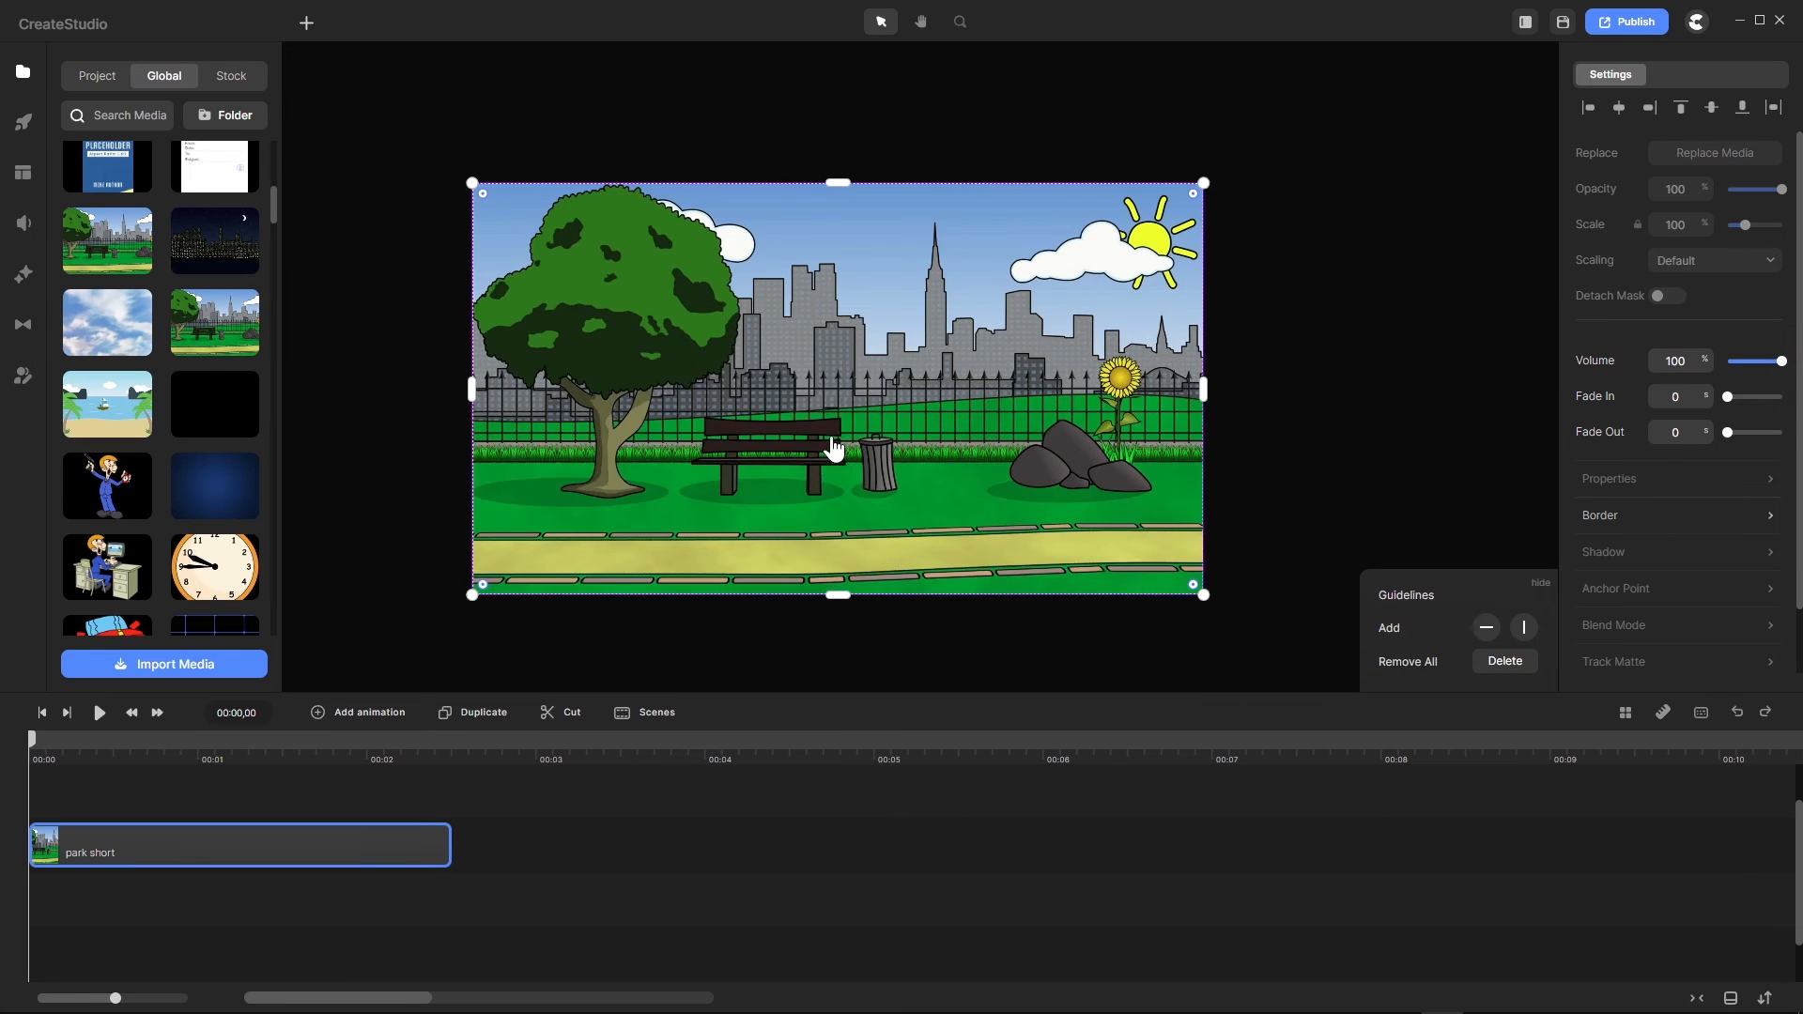
{"action": "scroll", "coordinate": [834, 447], "scroll_direction": "up", "scroll_amount": 1}
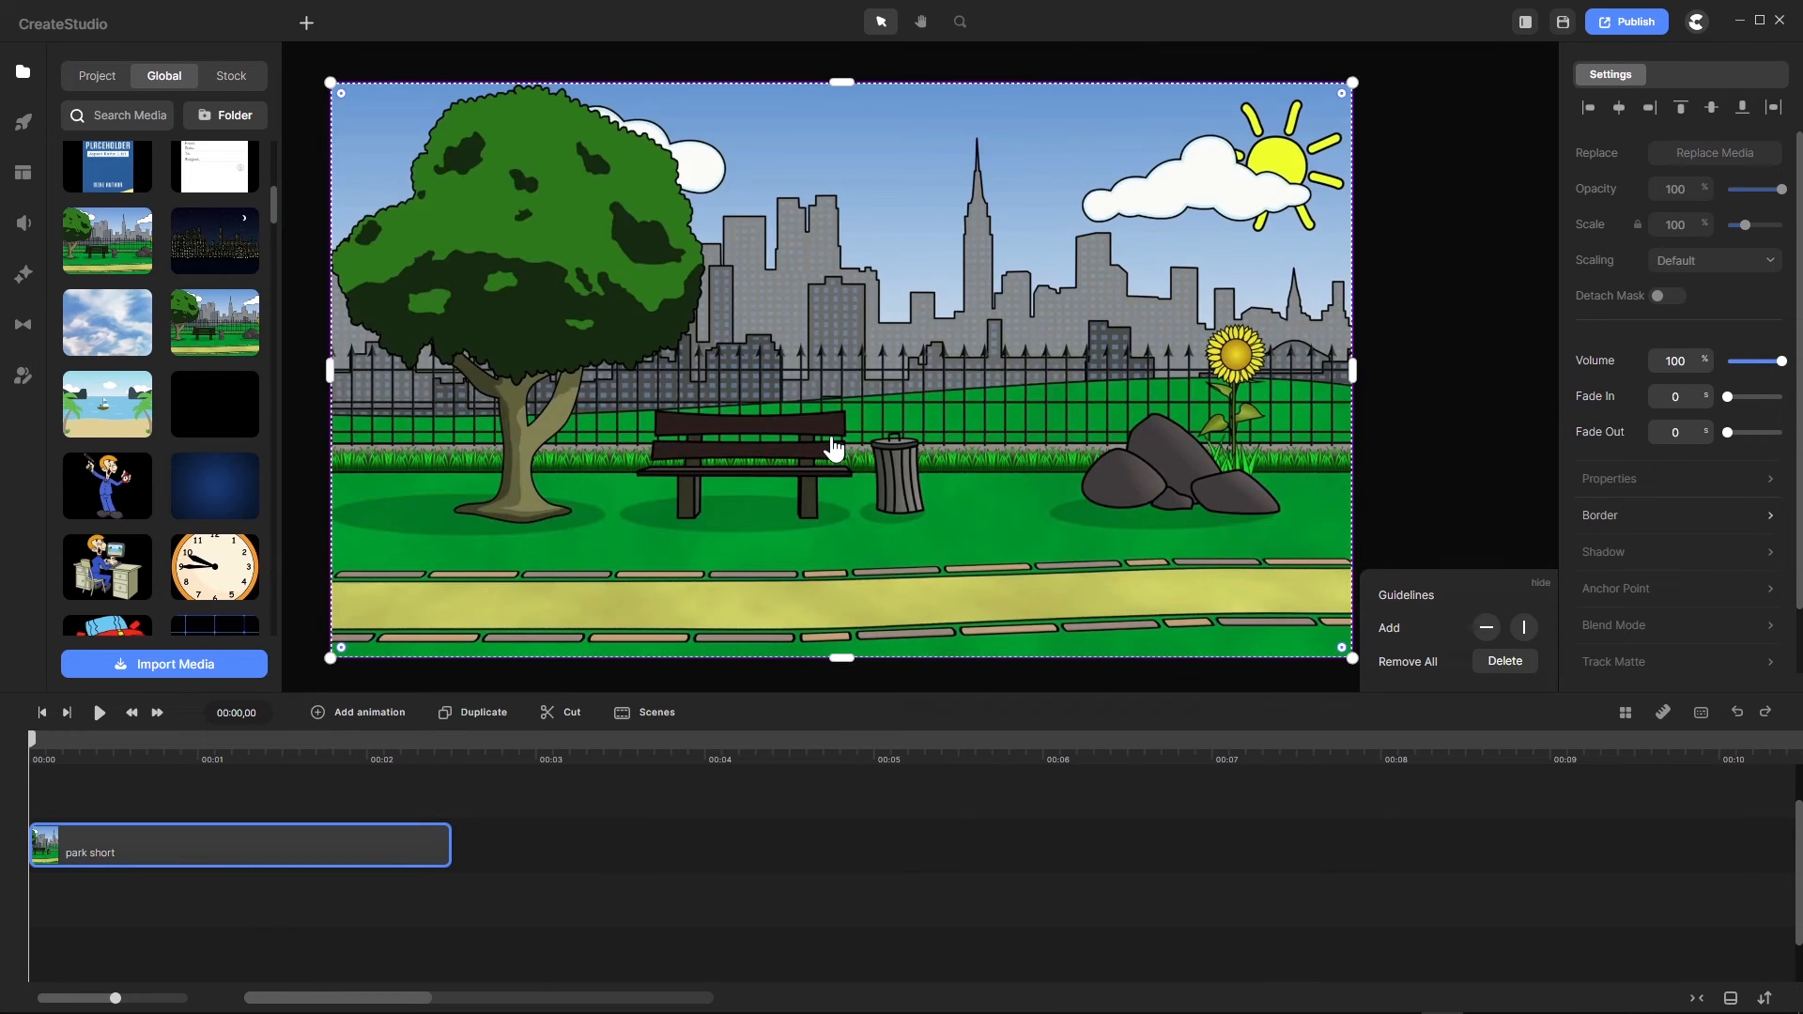
{"action": "scroll", "coordinate": [833, 447], "scroll_direction": "down", "scroll_amount": 1}
{"action": "scroll", "coordinate": [834, 447], "scroll_direction": "up", "scroll_amount": 1}
{"action": "mouse_move", "coordinate": [842, 82]}
{"action": "left_mouse_down"}
{"action": "mouse_move", "coordinate": [842, 174]}
{"action": "mouse_move", "coordinate": [849, 83]}
{"action": "left_mouse_up"}
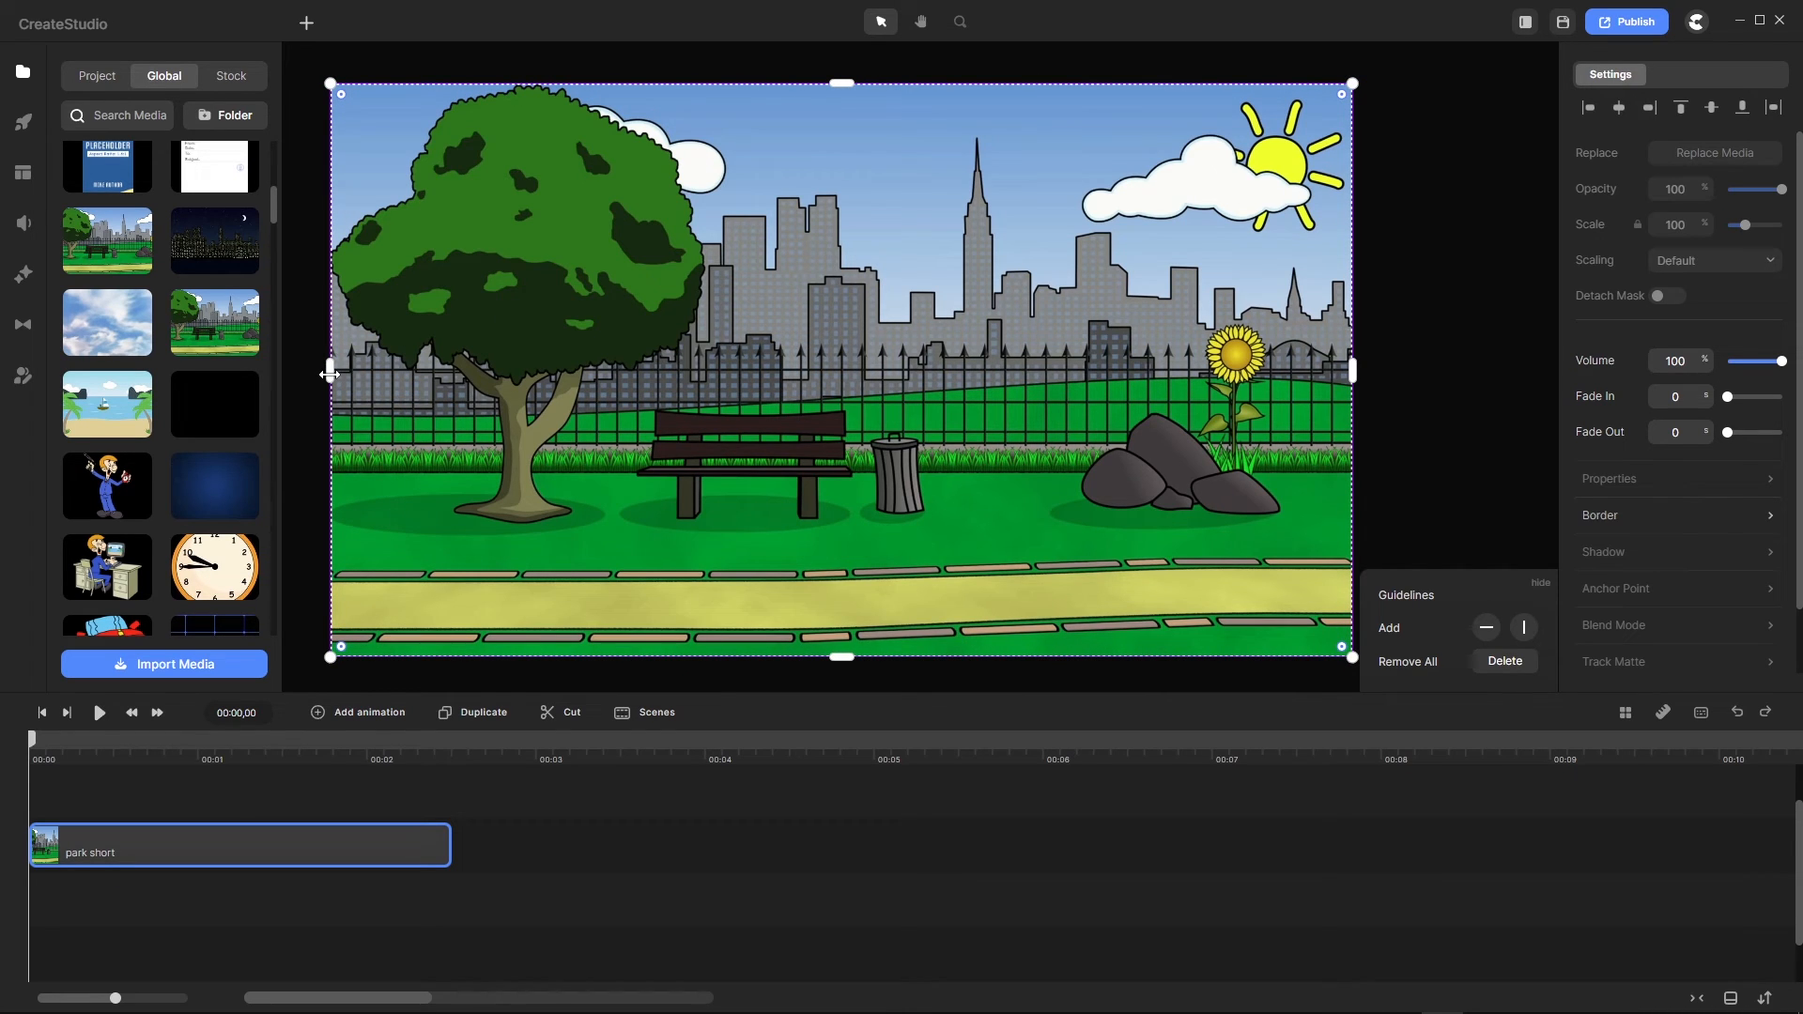
{"action": "mouse_move", "coordinate": [330, 374]}
{"action": "left_mouse_down"}
{"action": "mouse_move", "coordinate": [519, 404]}
{"action": "mouse_move", "coordinate": [728, 404]}
{"action": "mouse_move", "coordinate": [330, 385]}
{"action": "left_mouse_up"}
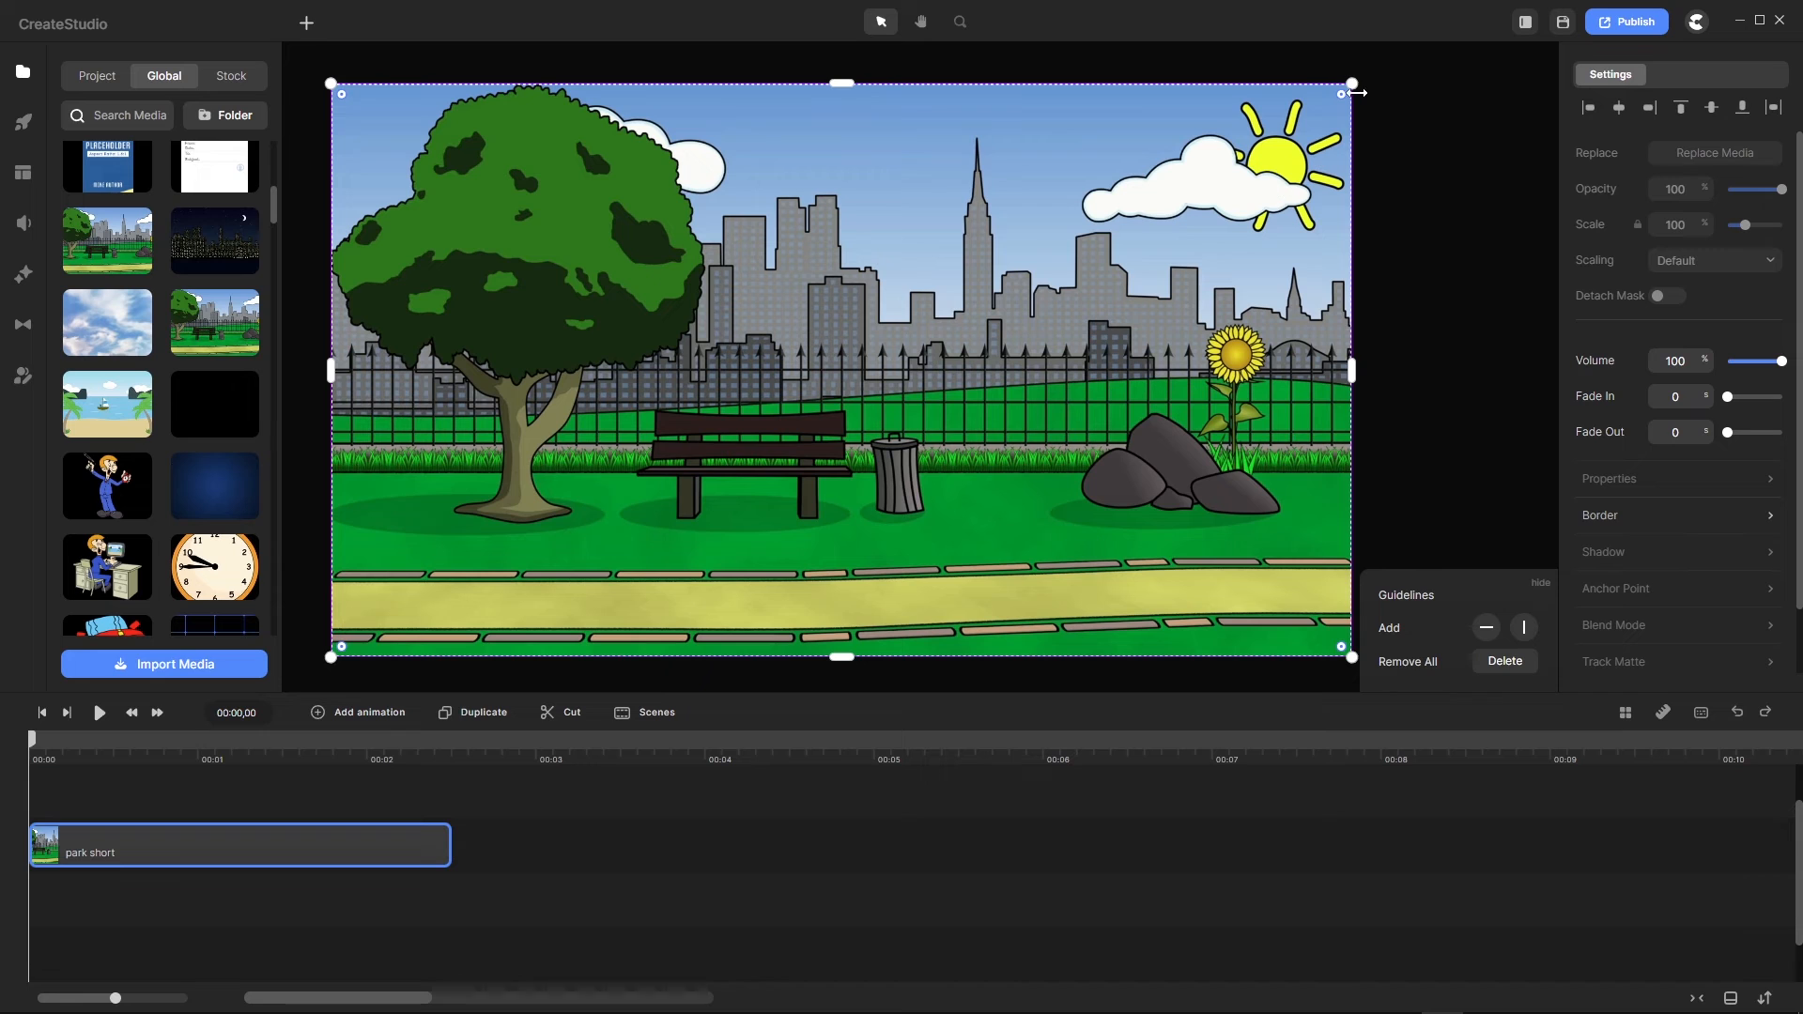
{"action": "mouse_move", "coordinate": [1348, 88]}
{"action": "left_mouse_down"}
{"action": "mouse_move", "coordinate": [1279, 161]}
{"action": "mouse_move", "coordinate": [1111, 221]}
{"action": "mouse_move", "coordinate": [1354, 83]}
{"action": "left_mouse_up"}
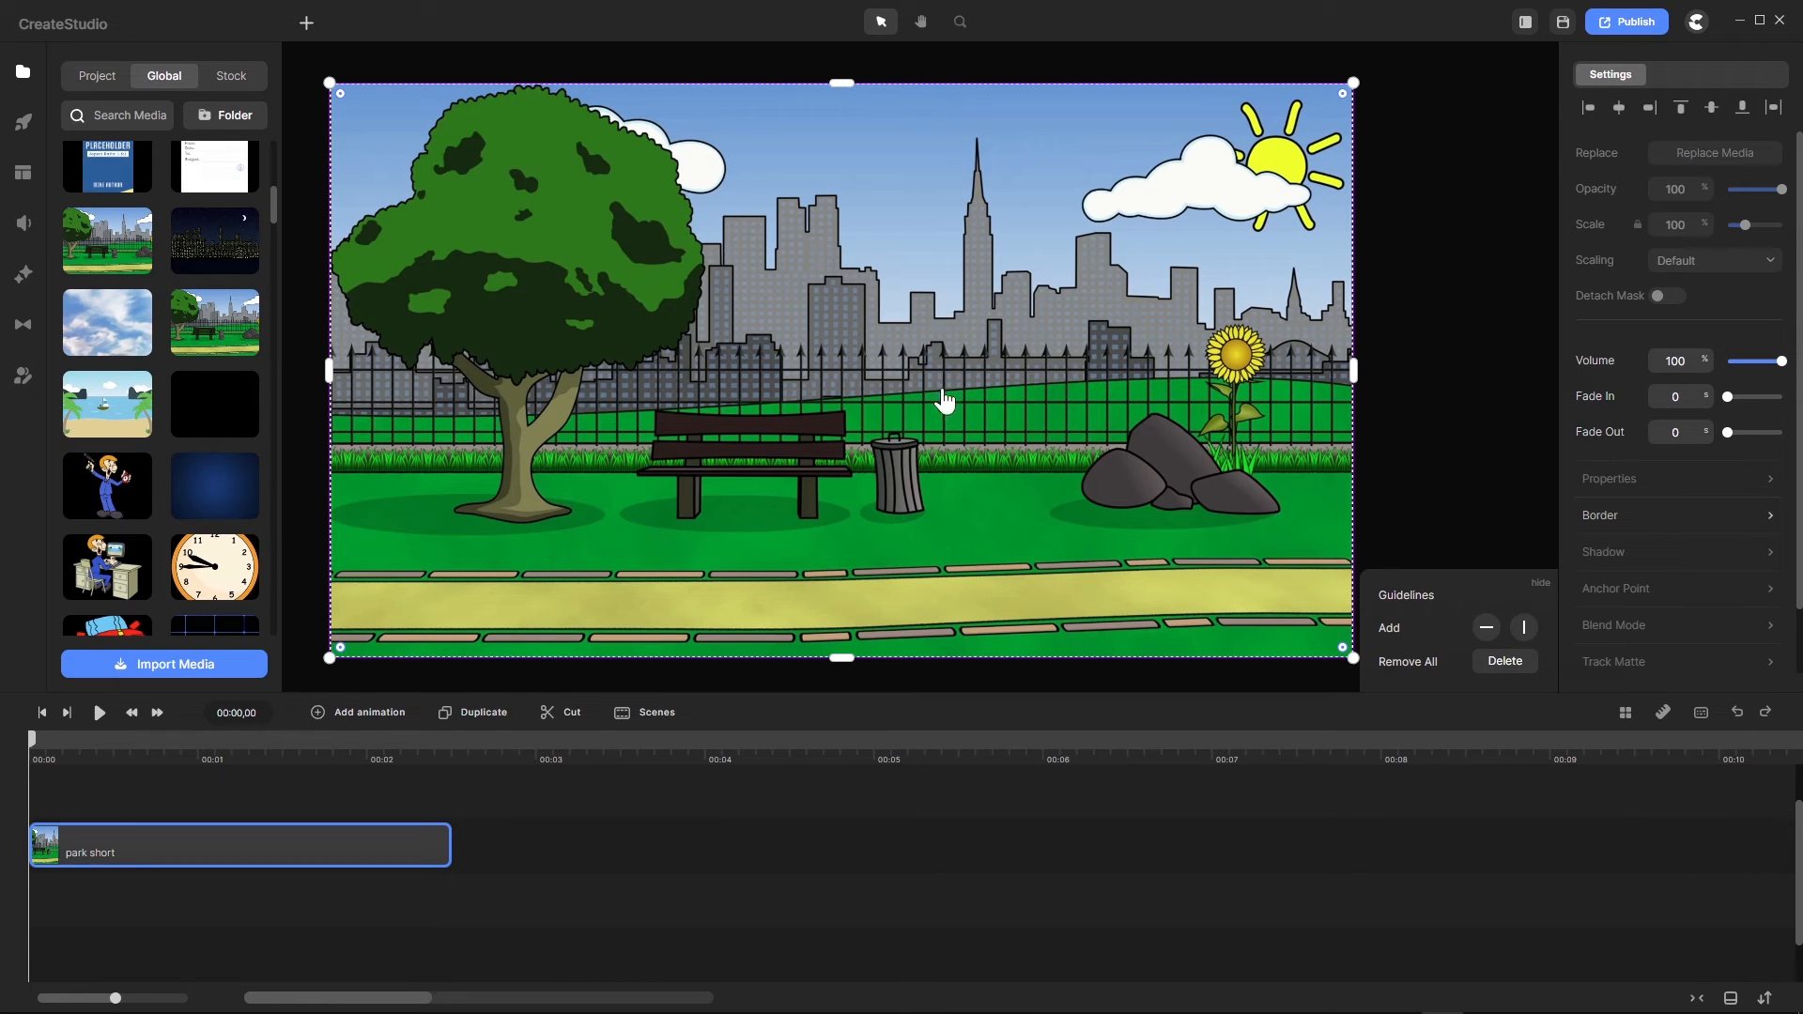
{"action": "mouse_move", "coordinate": [953, 528]}
{"action": "left_mouse_down"}
{"action": "mouse_move", "coordinate": [789, 555]}
{"action": "mouse_move", "coordinate": [833, 526]}
{"action": "mouse_move", "coordinate": [930, 516]}
{"action": "mouse_move", "coordinate": [937, 531]}
{"action": "left_mouse_up"}
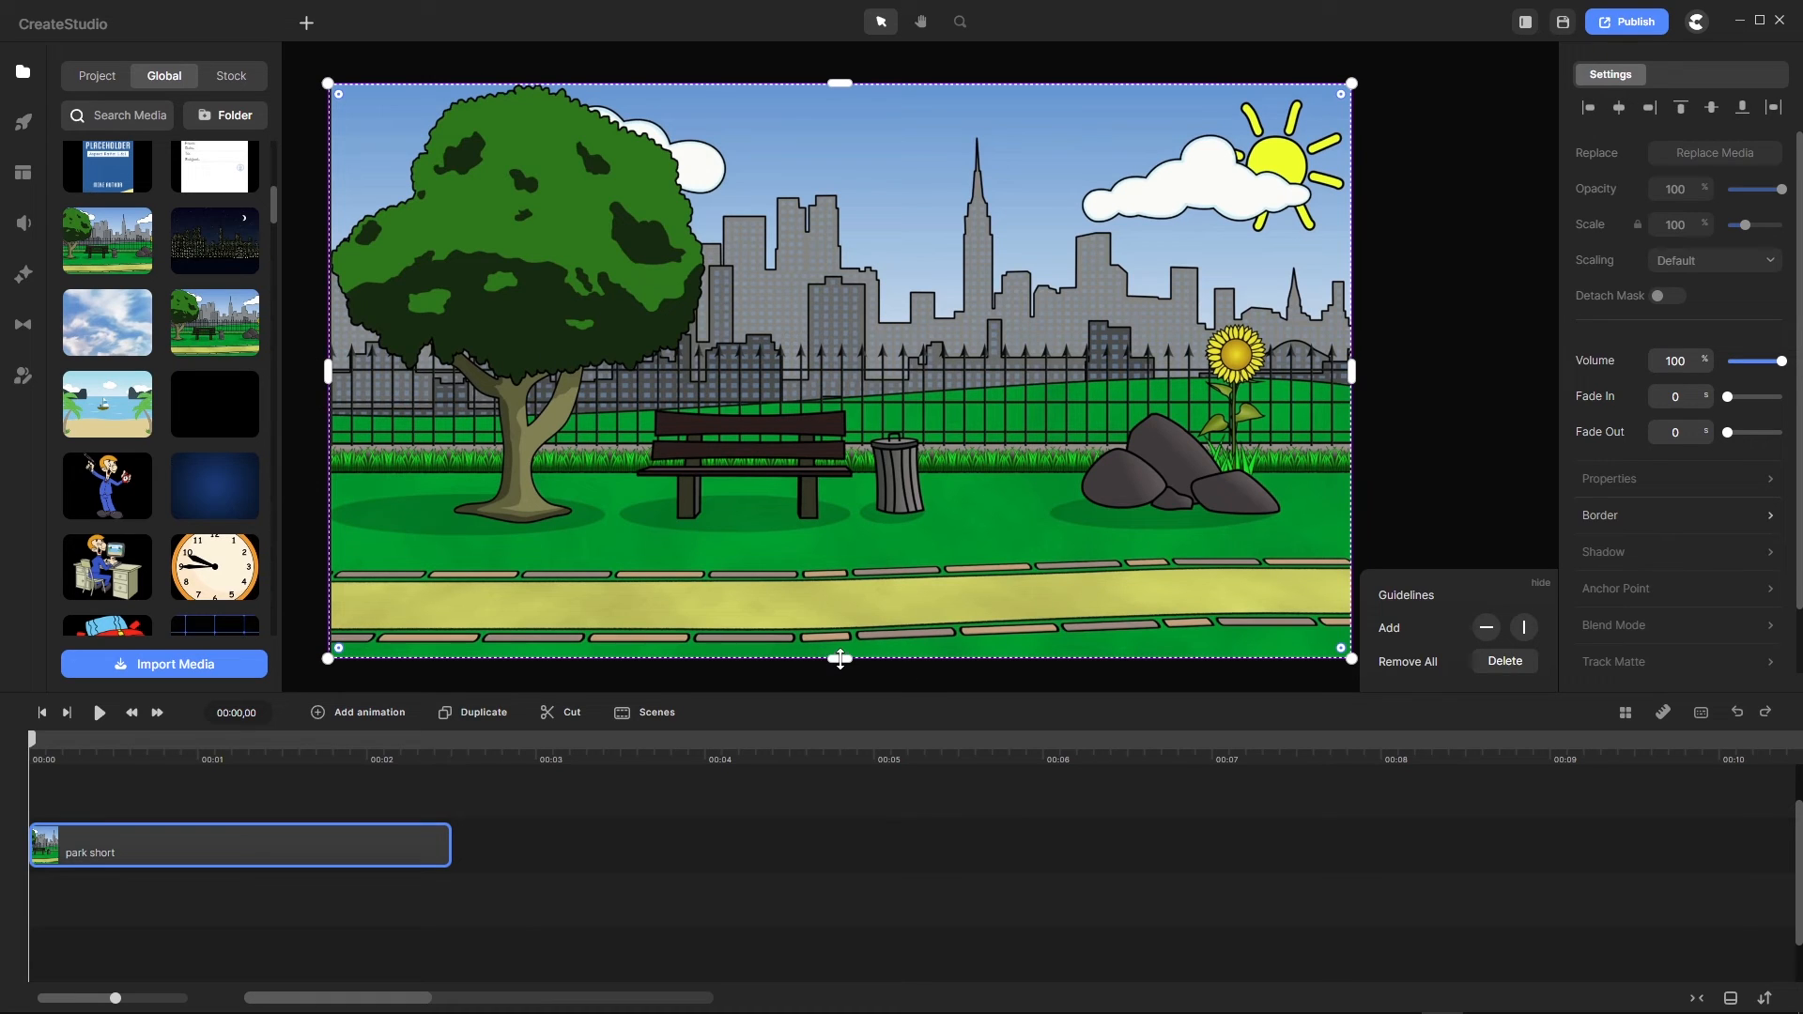
Step: Crop the park image from its bottom and right edges to 60% scale and move the cropped image to the canvas centre
{"action": "left_click_drag", "start_coordinate": [839, 658], "coordinate": [852, 540]}
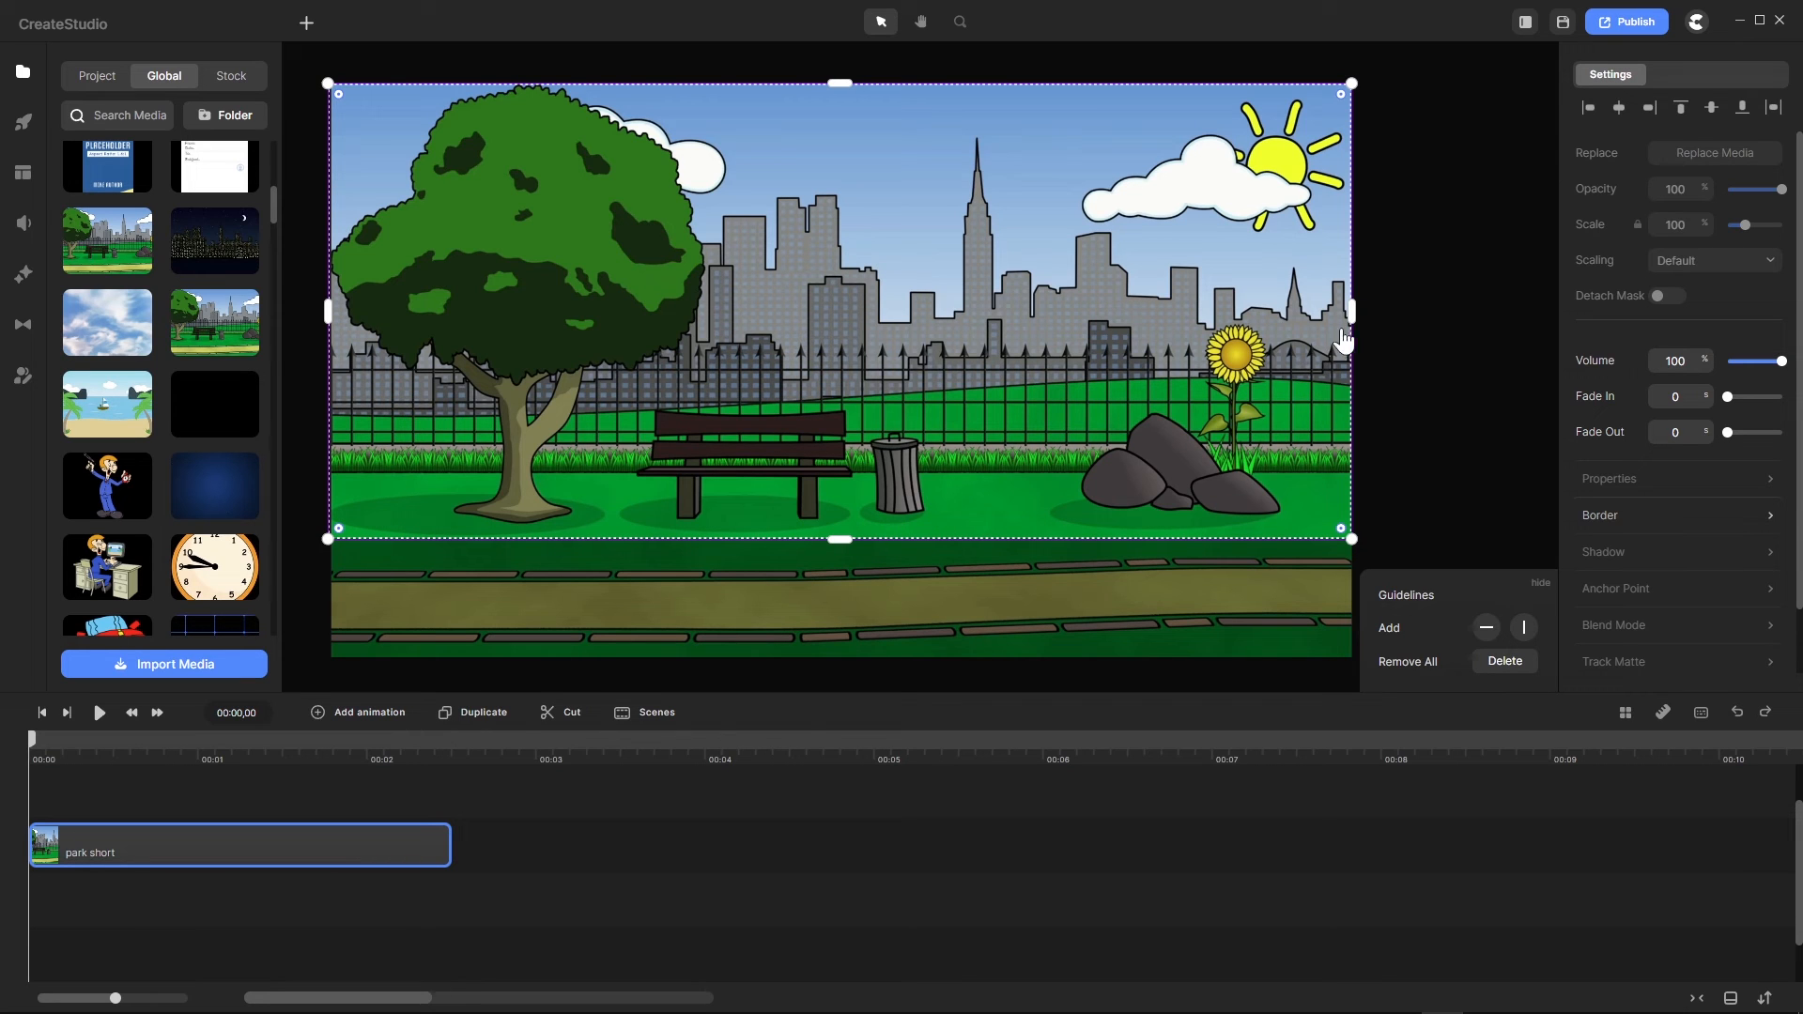
{"action": "left_click_drag", "start_coordinate": [1353, 310], "coordinate": [947, 331]}
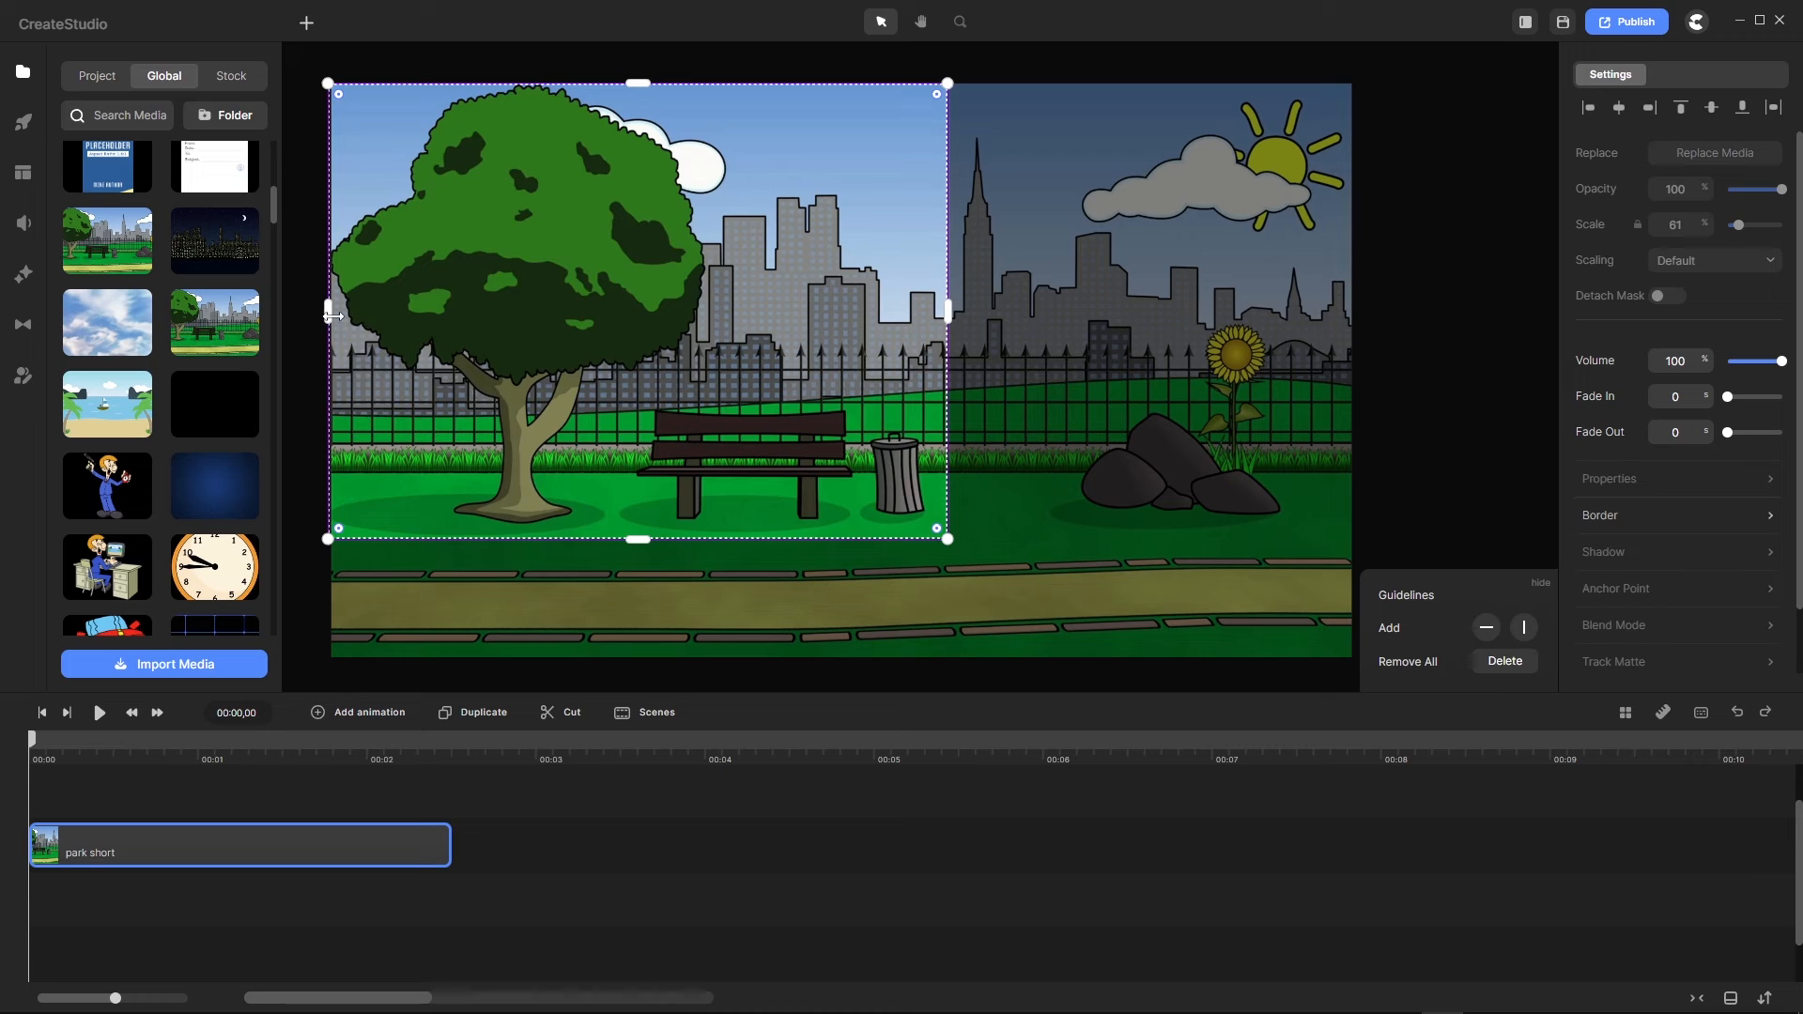
{"action": "left_click_drag", "start_coordinate": [325, 319], "coordinate": [331, 320]}
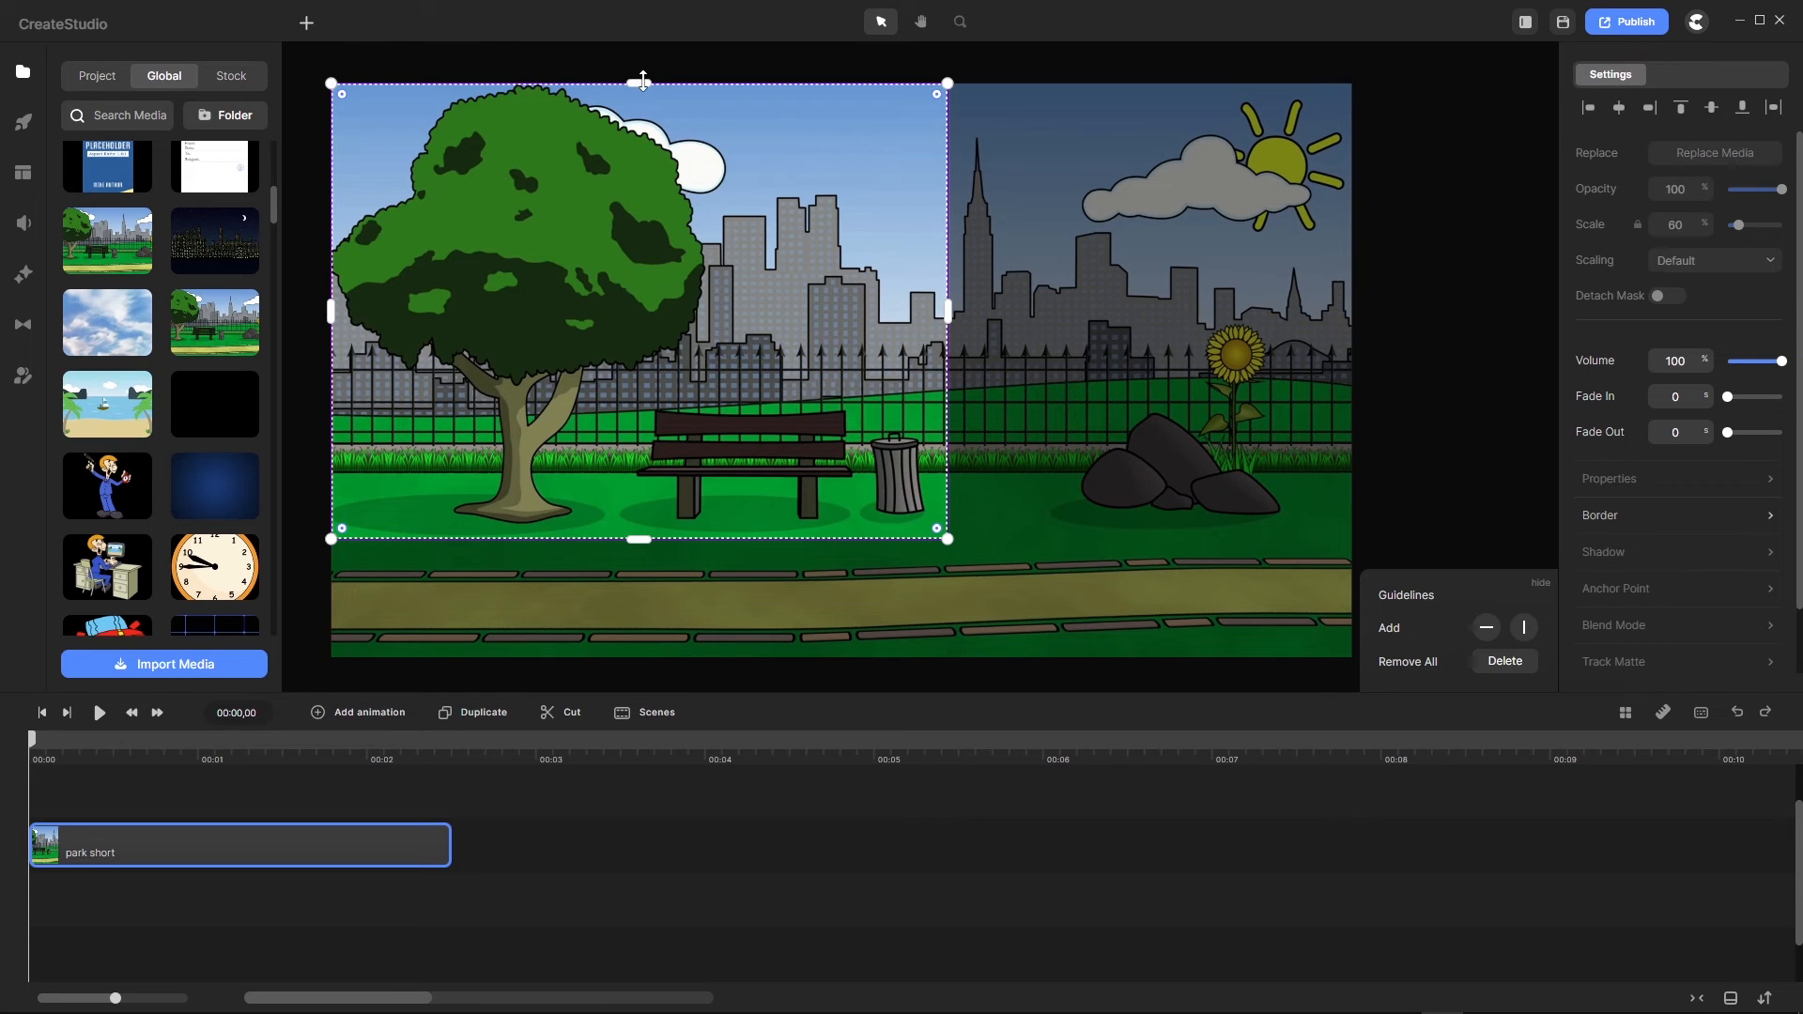
{"action": "left_click_drag", "start_coordinate": [642, 75], "coordinate": [641, 73]}
{"action": "left_click", "coordinate": [363, 788]}
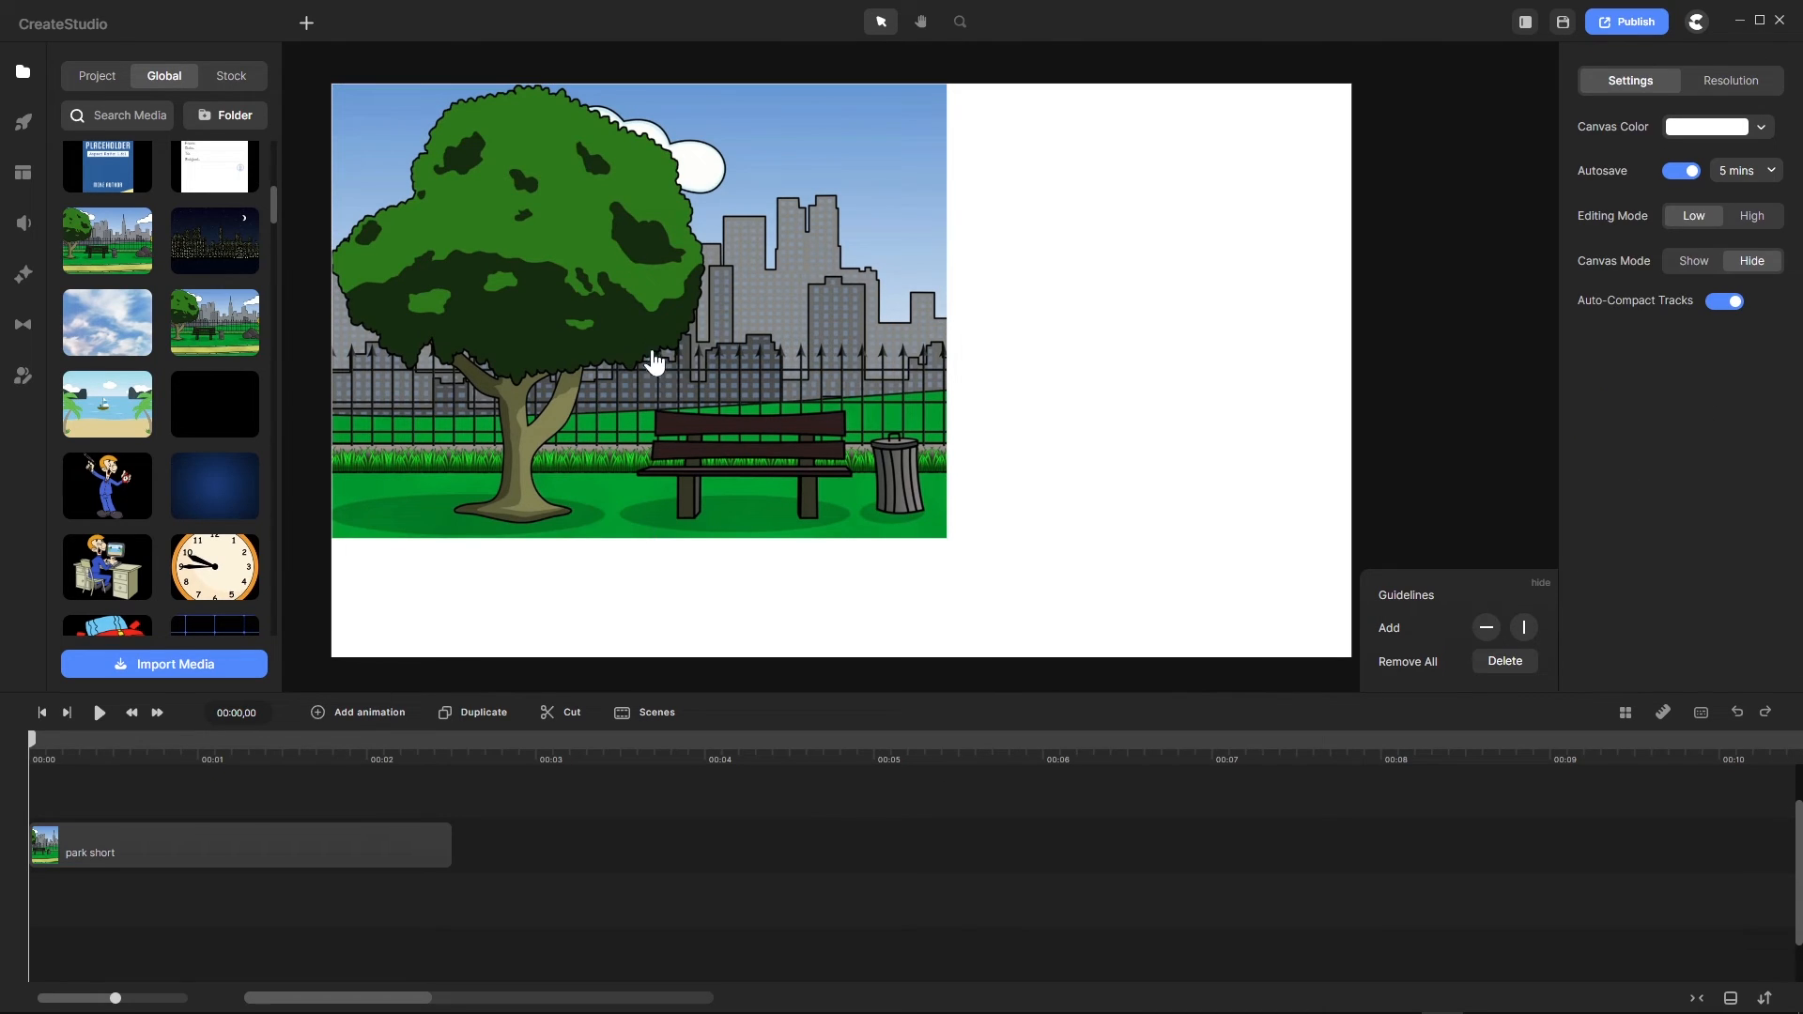
{"action": "left_click_drag", "start_coordinate": [632, 322], "coordinate": [829, 362]}
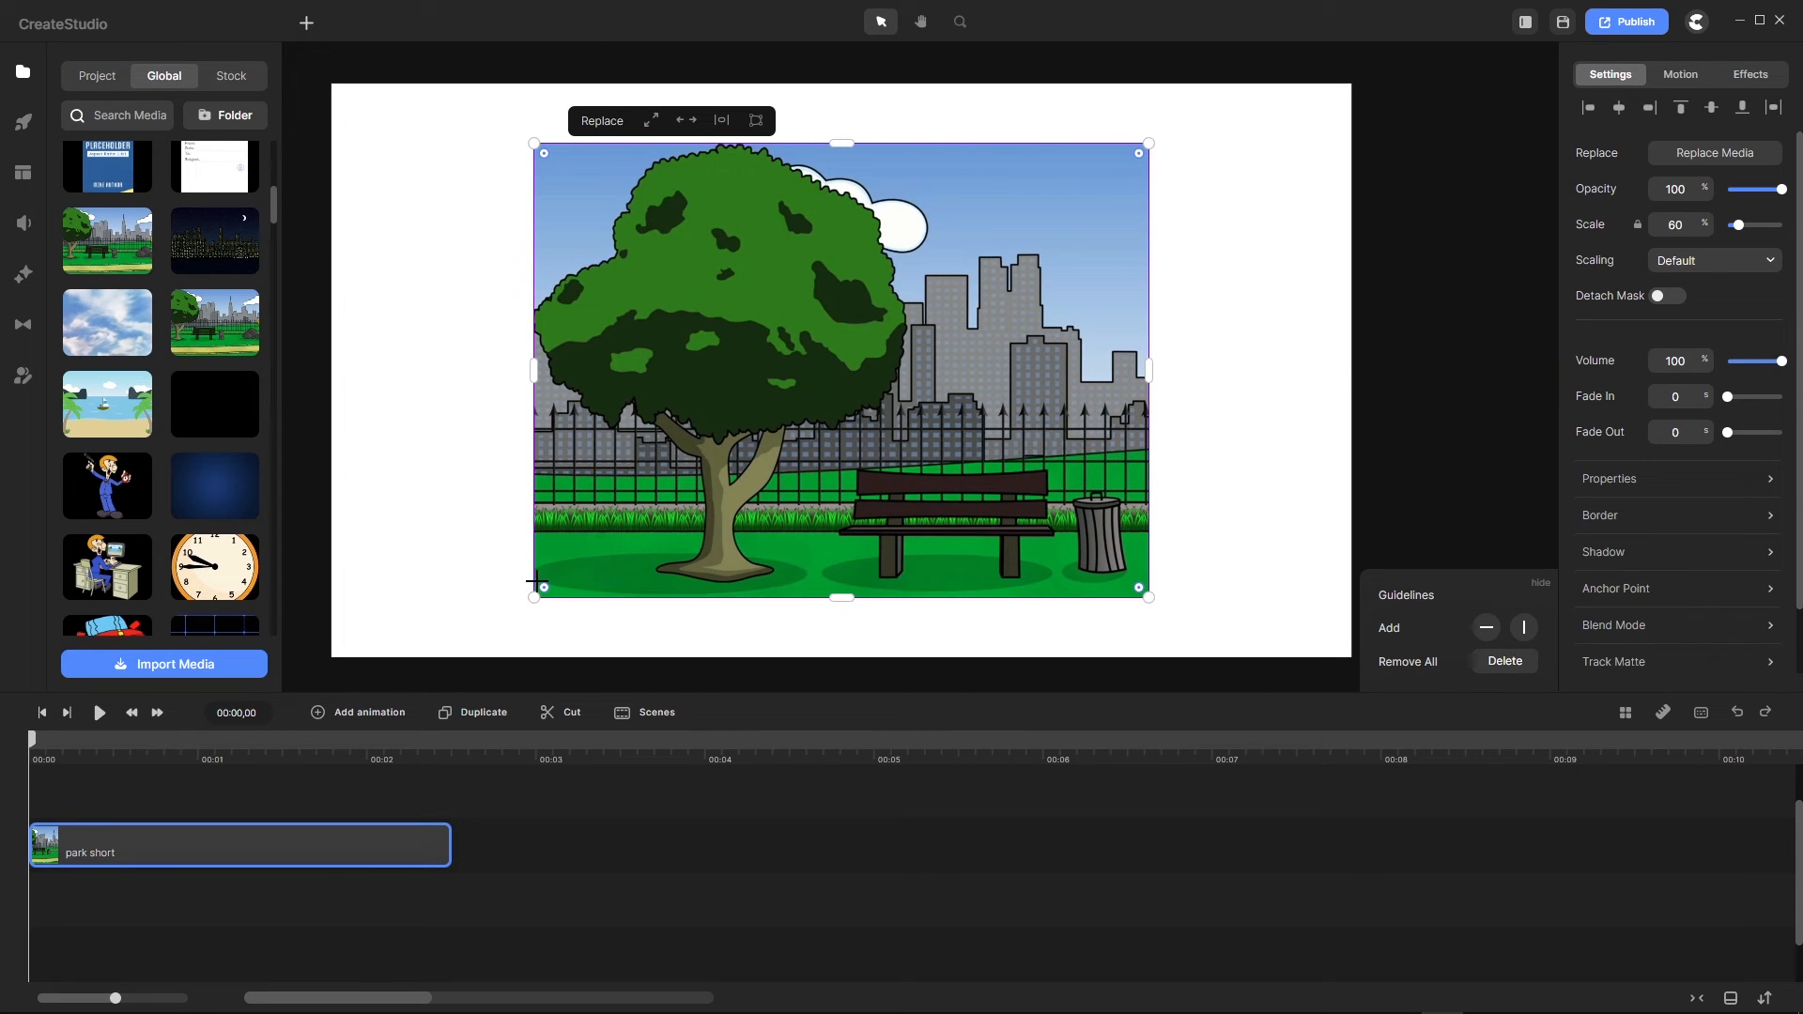
Step: Delete the cropped park image from the canvas
{"action": "left_click", "coordinate": [437, 596]}
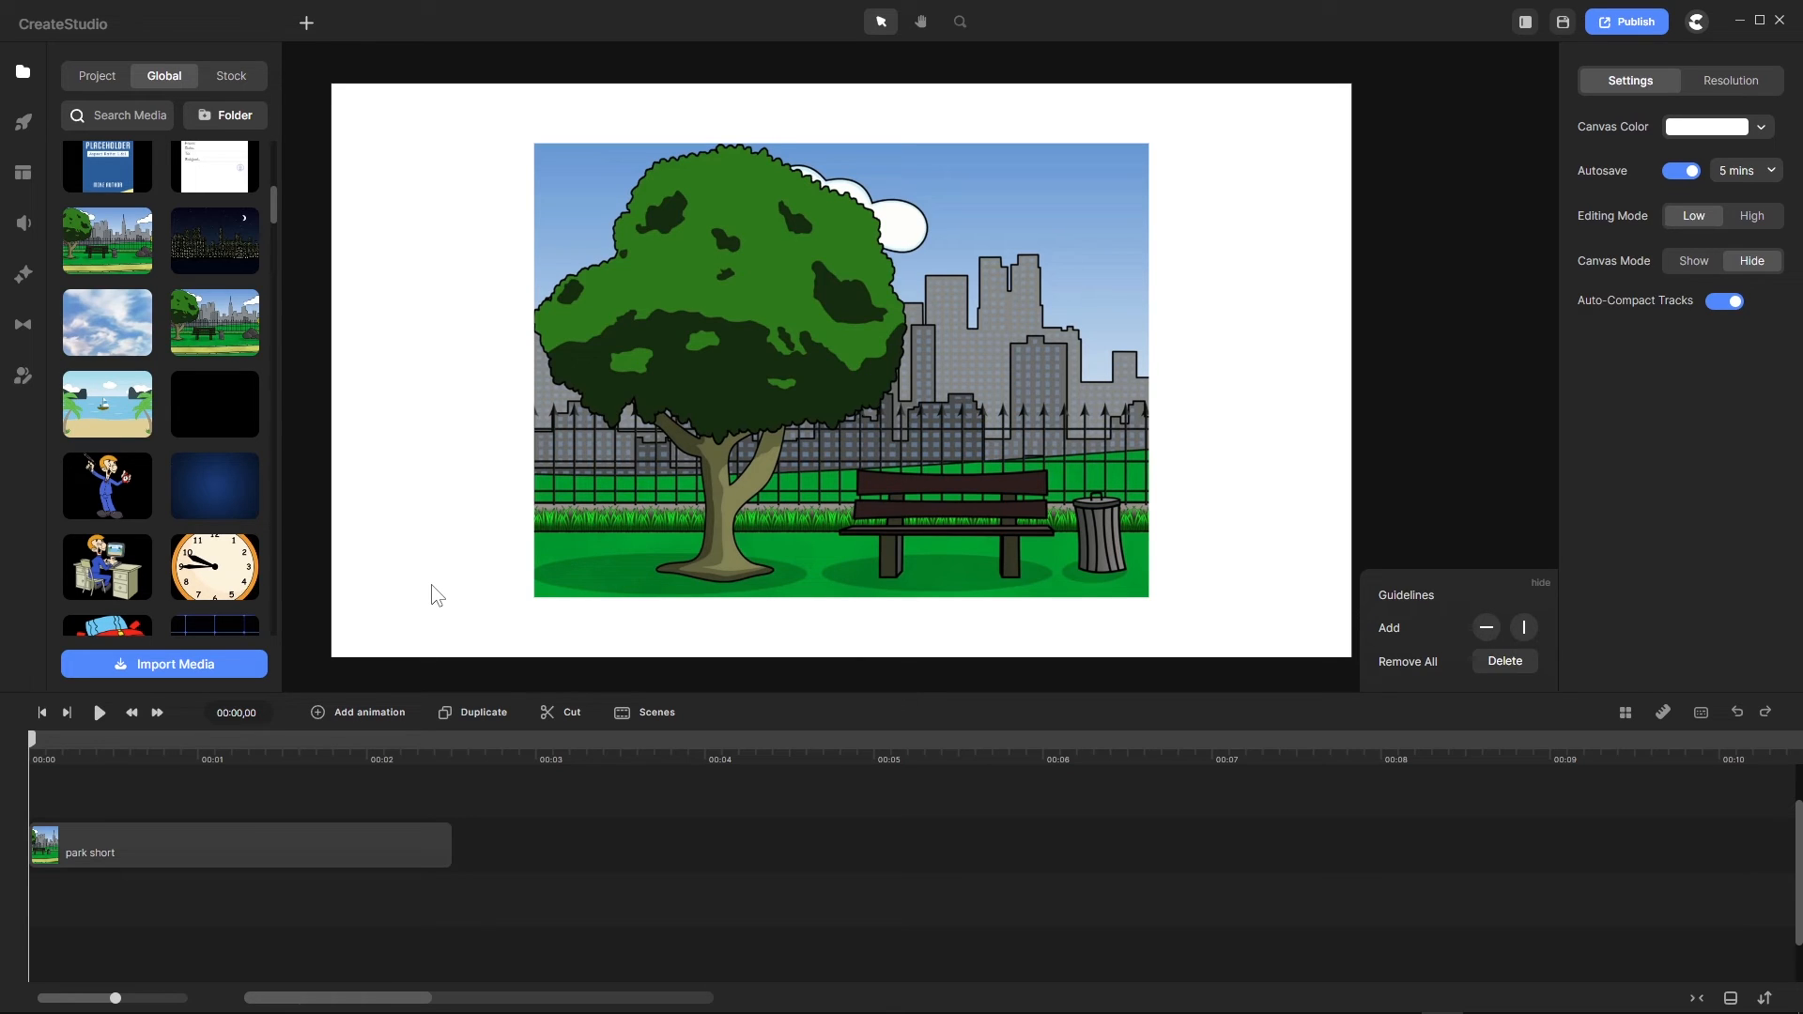
{"action": "right_click", "coordinate": [786, 431]}
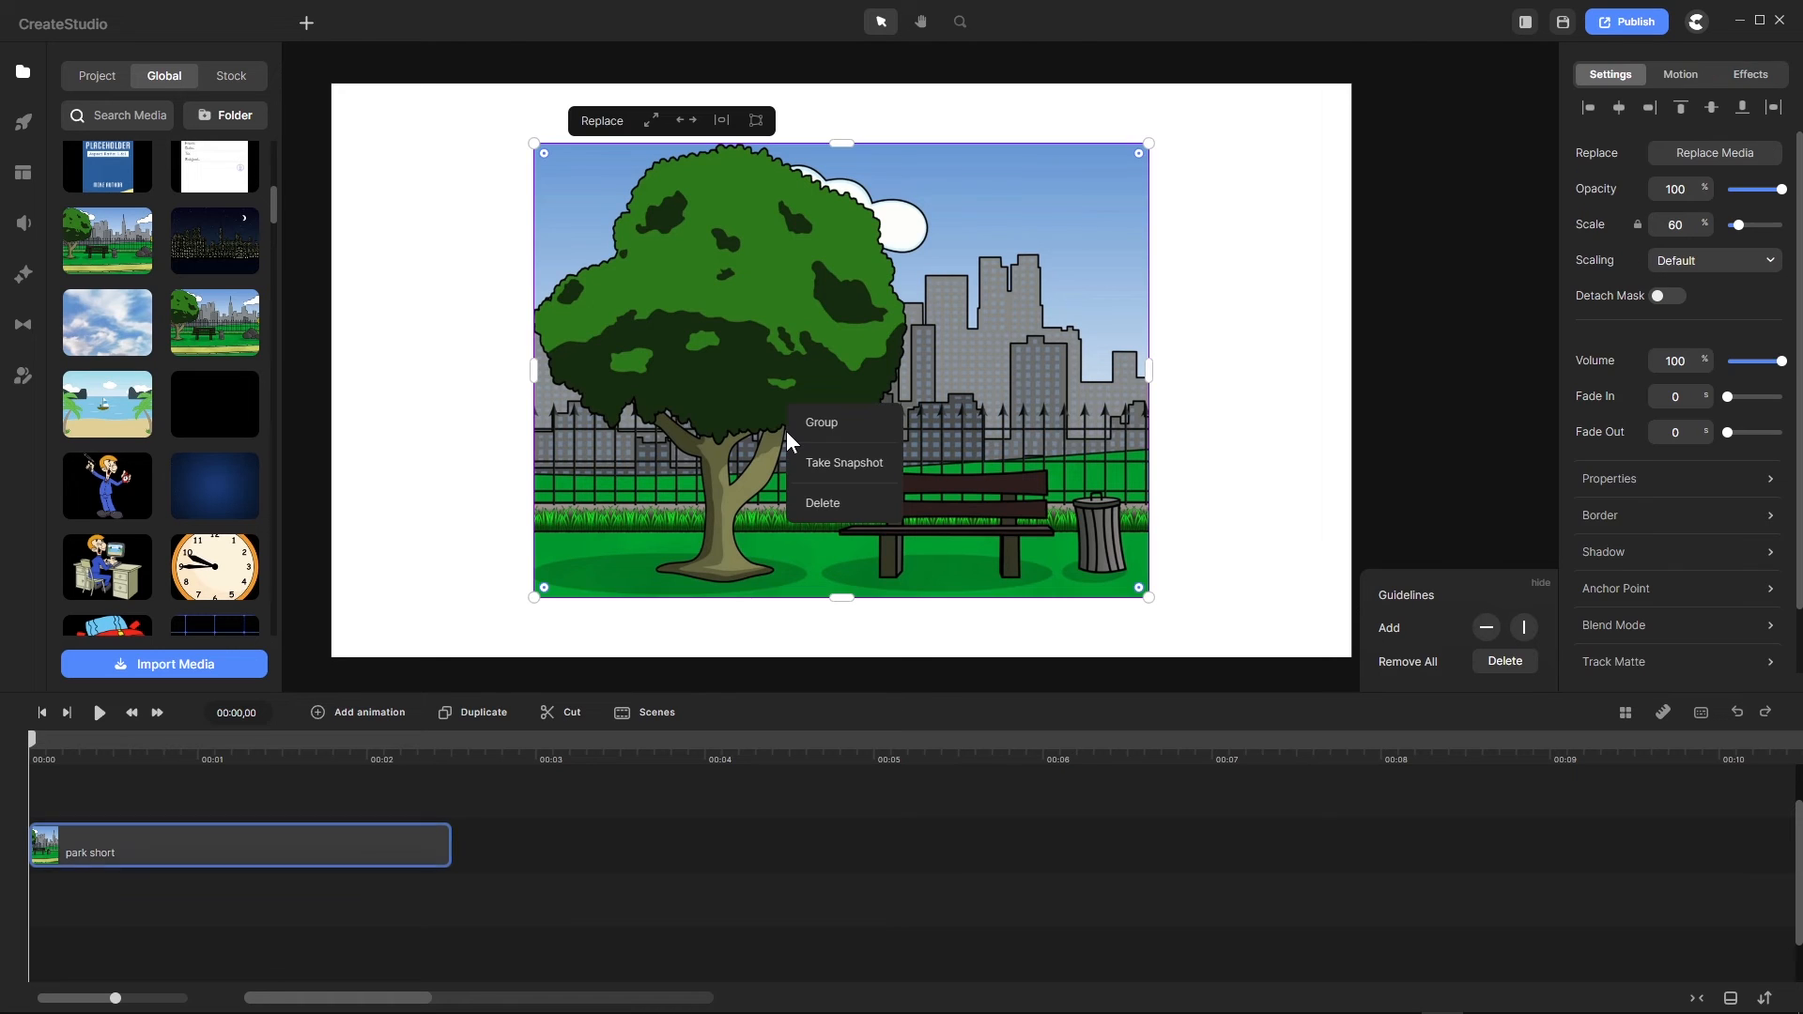
{"action": "left_click", "coordinate": [830, 508]}
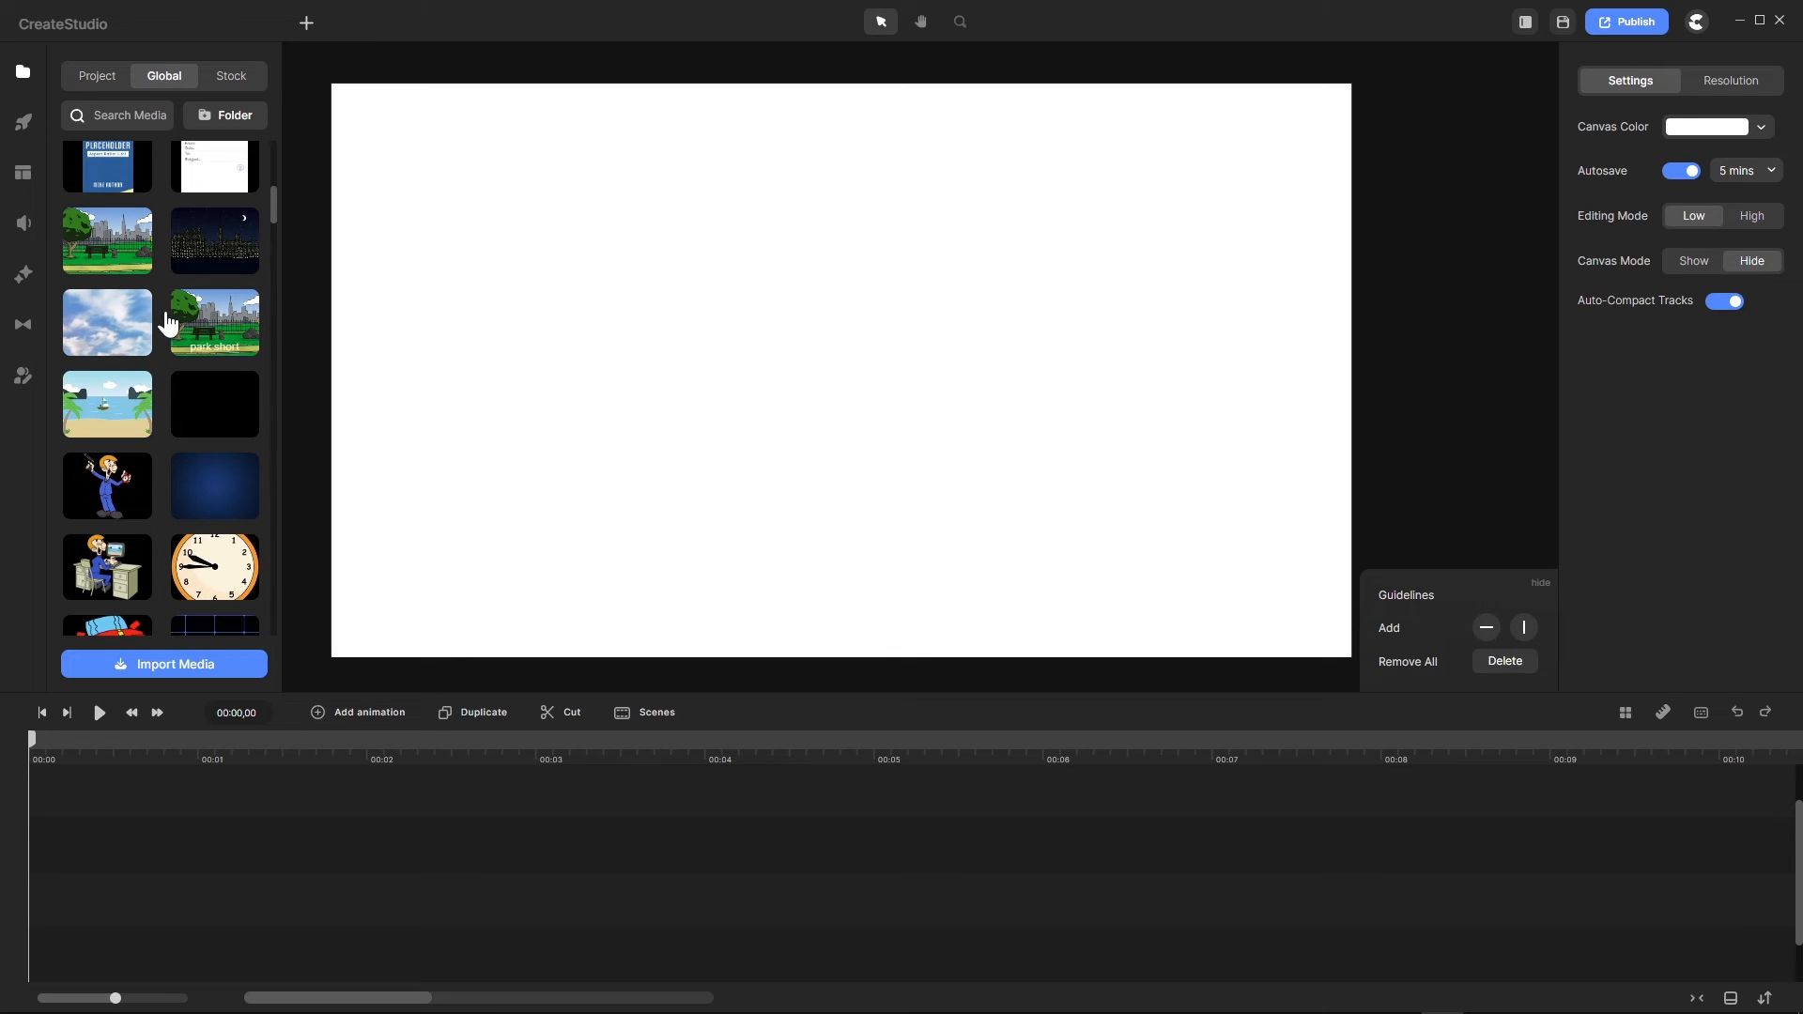
Step: Place the customizable 3D character Tom from the character library onto the empty canvas
{"action": "left_click", "coordinate": [23, 381]}
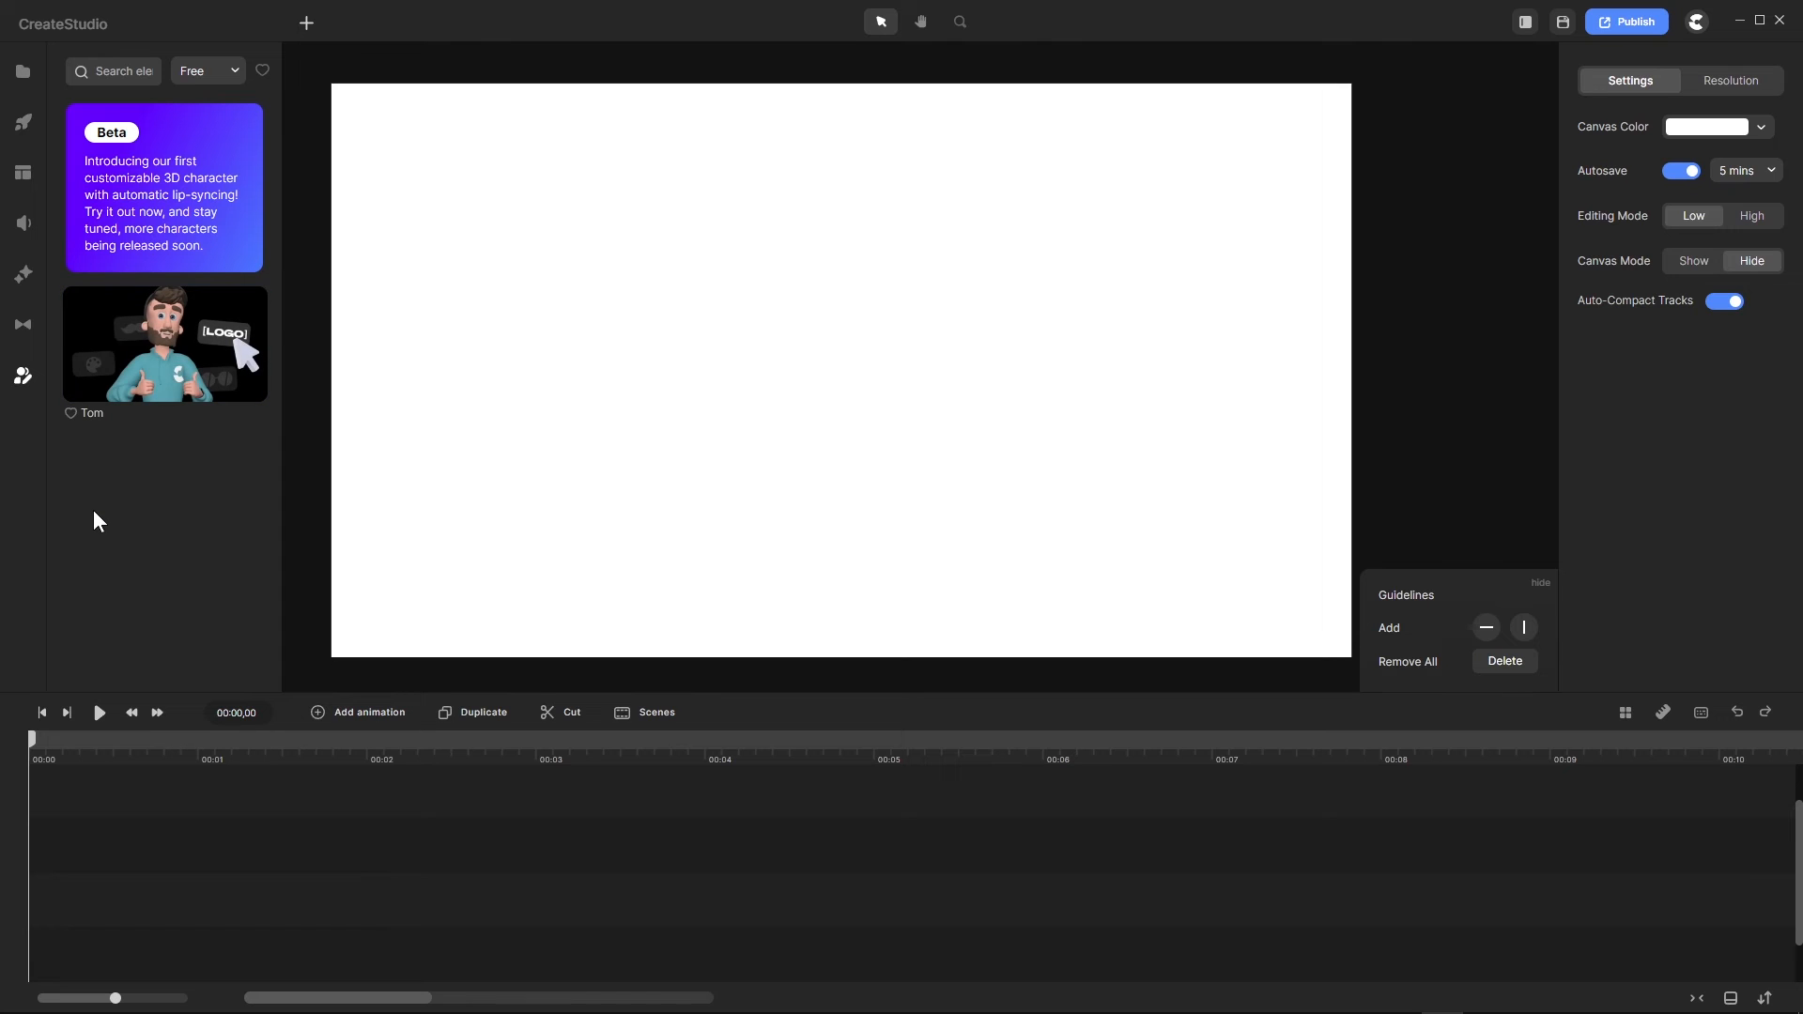
{"action": "mouse_move", "coordinate": [141, 344]}
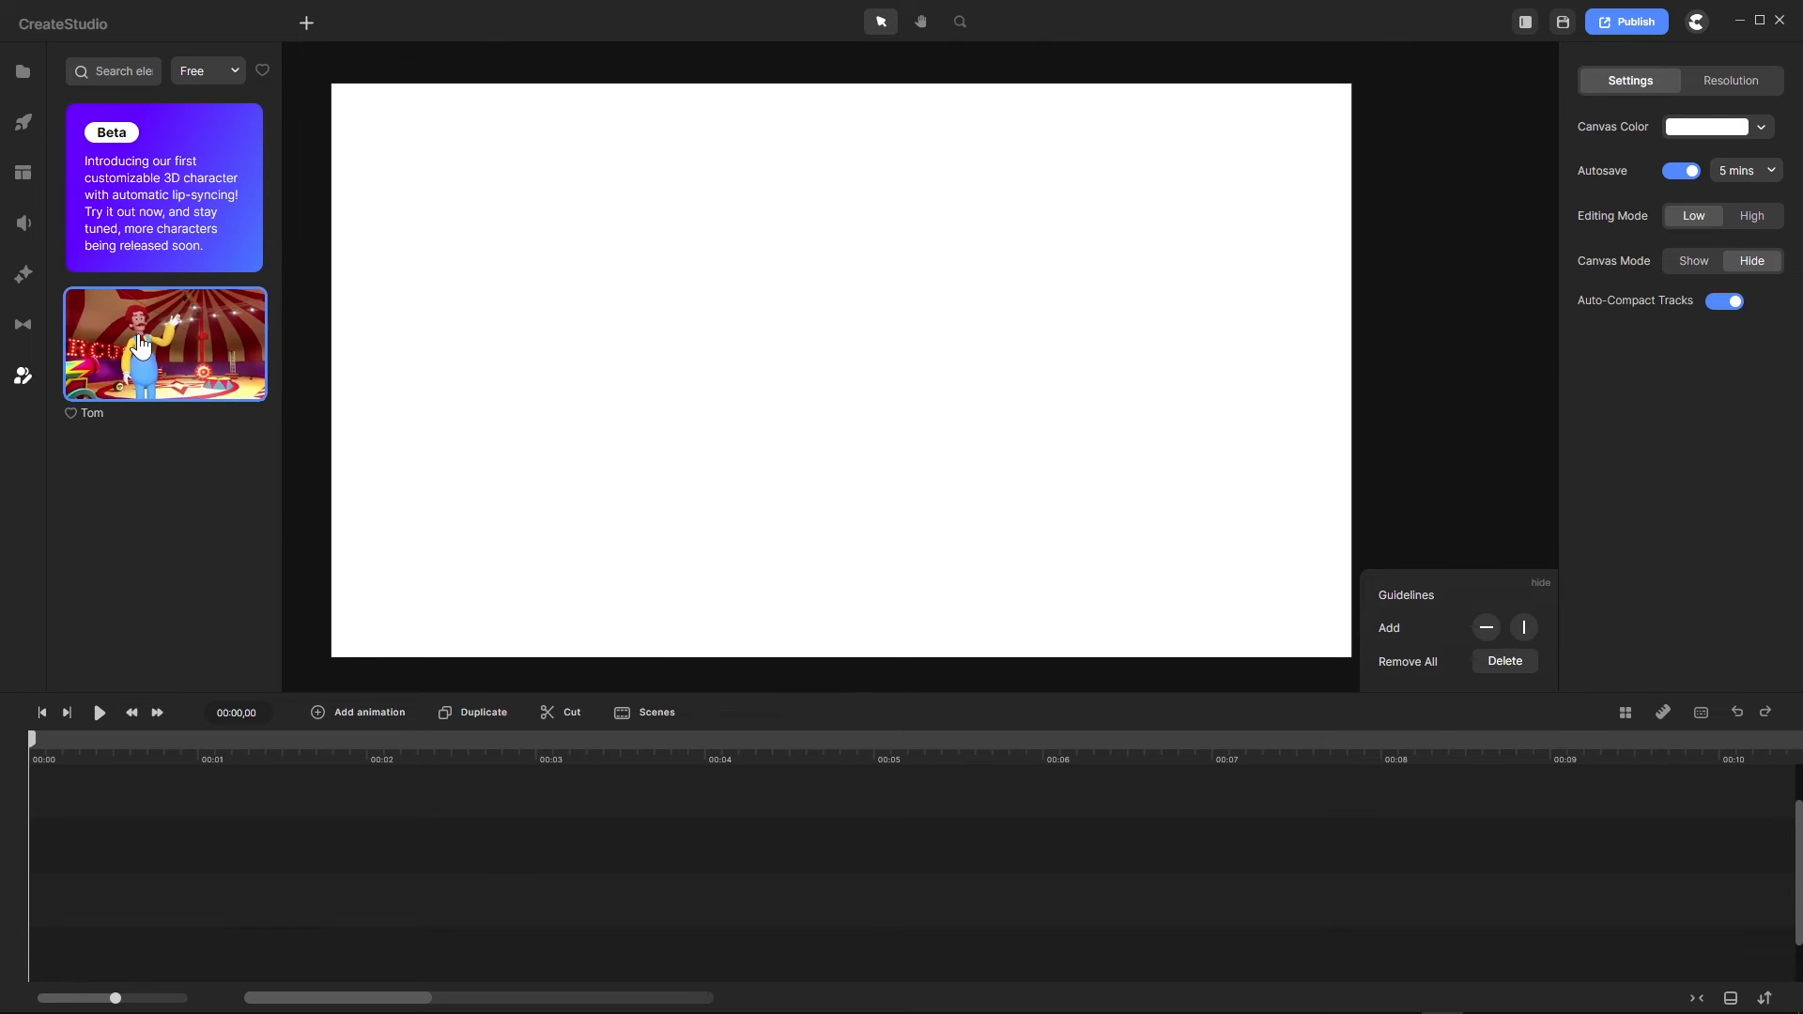
{"action": "left_click_drag", "start_coordinate": [141, 344], "coordinate": [752, 341]}
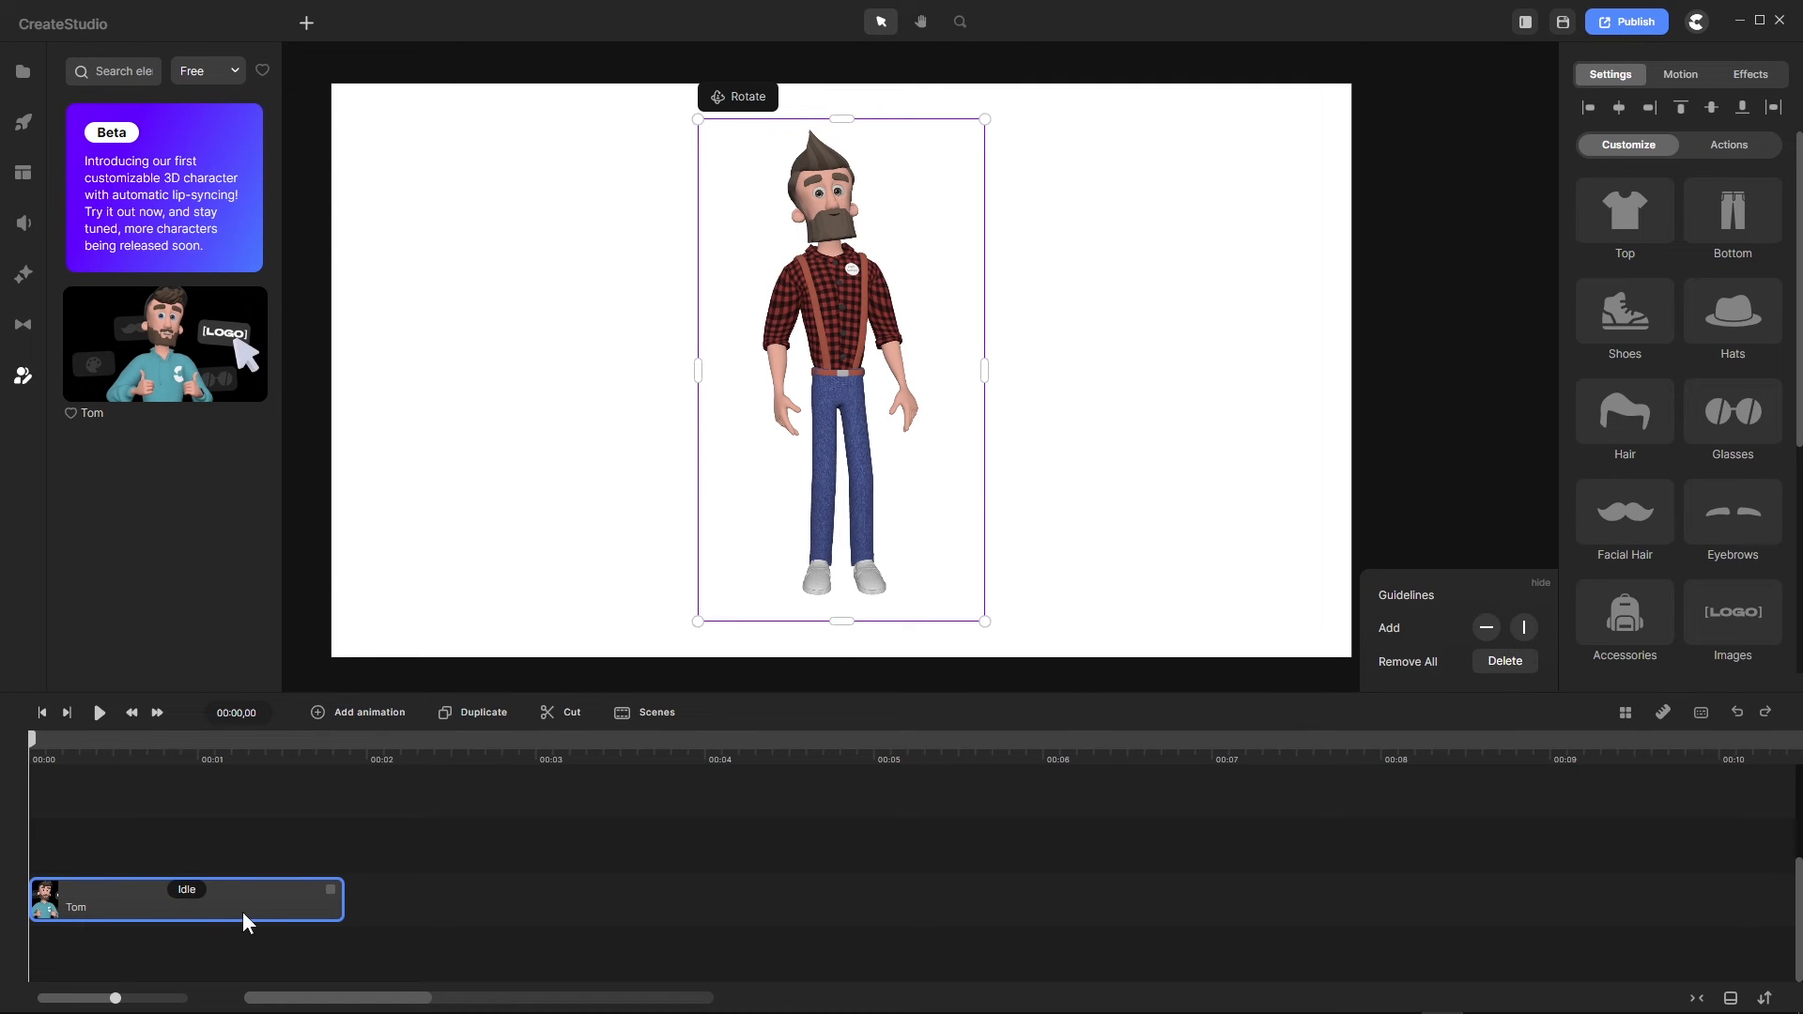
Step: Move the Tom clip up one track in the timeline and hide the guidelines controls
{"action": "left_click_drag", "start_coordinate": [242, 911], "coordinate": [239, 851]}
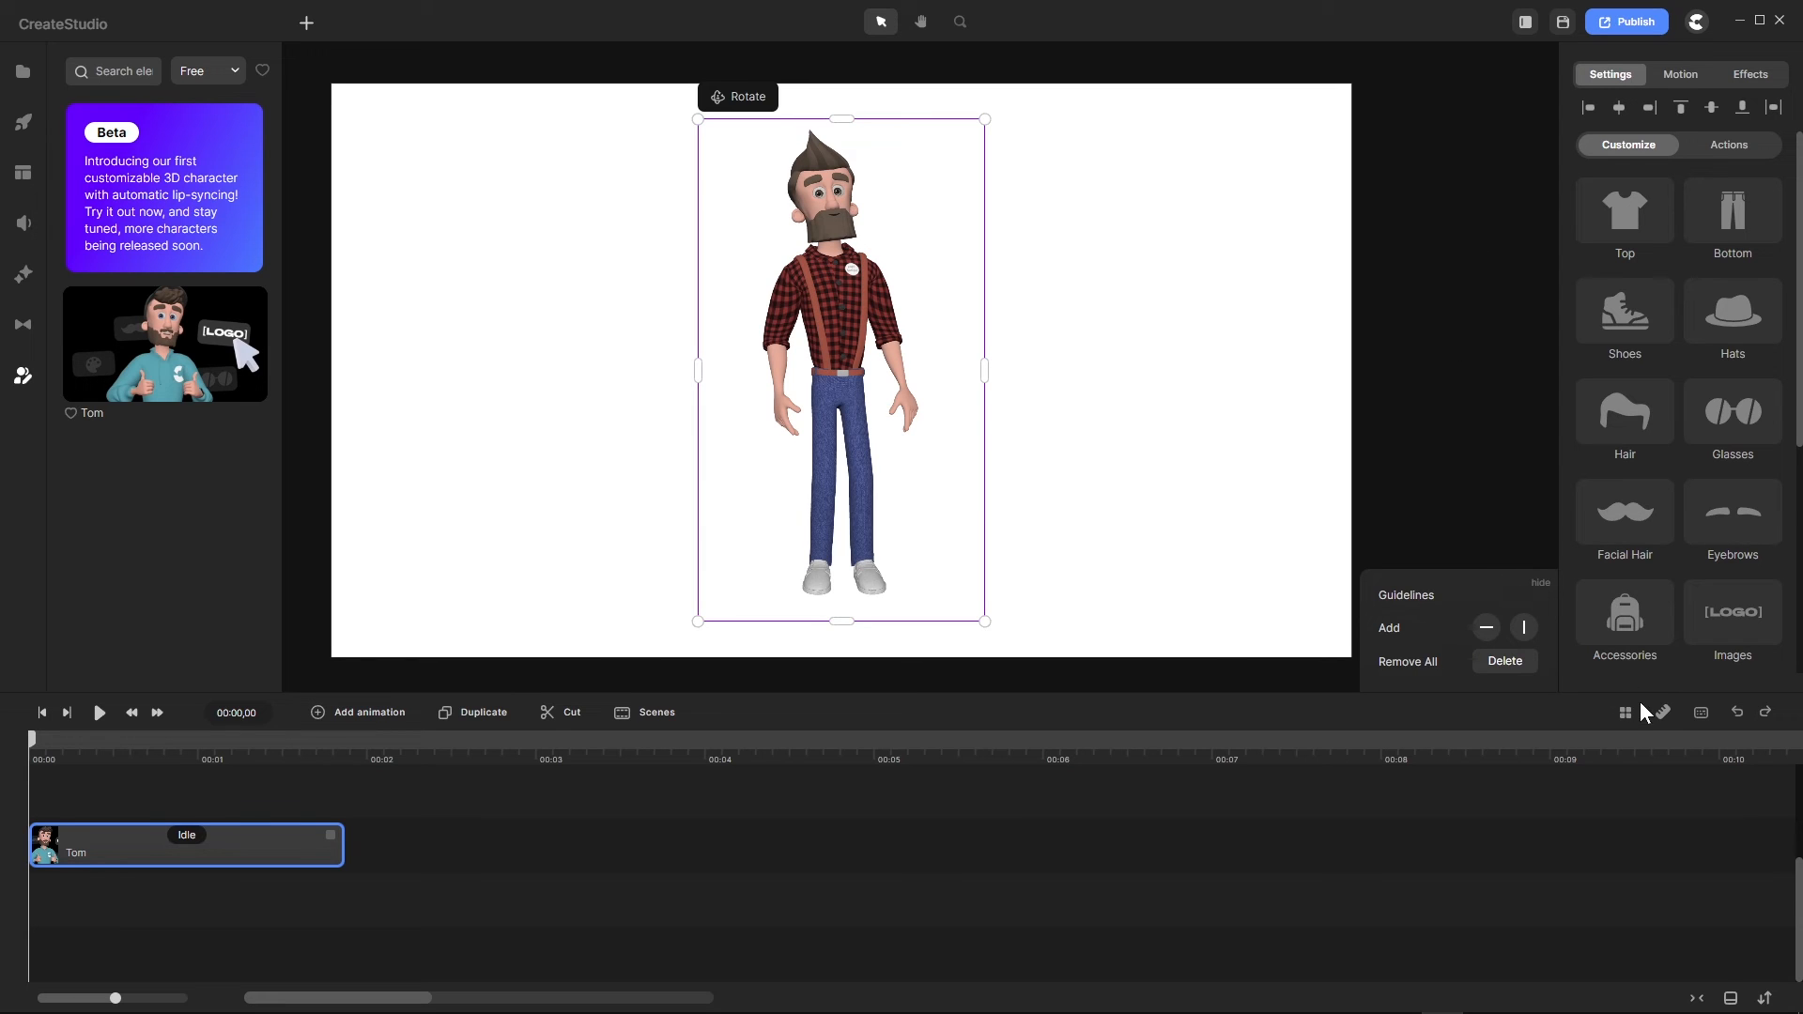
{"action": "left_click", "coordinate": [1663, 714]}
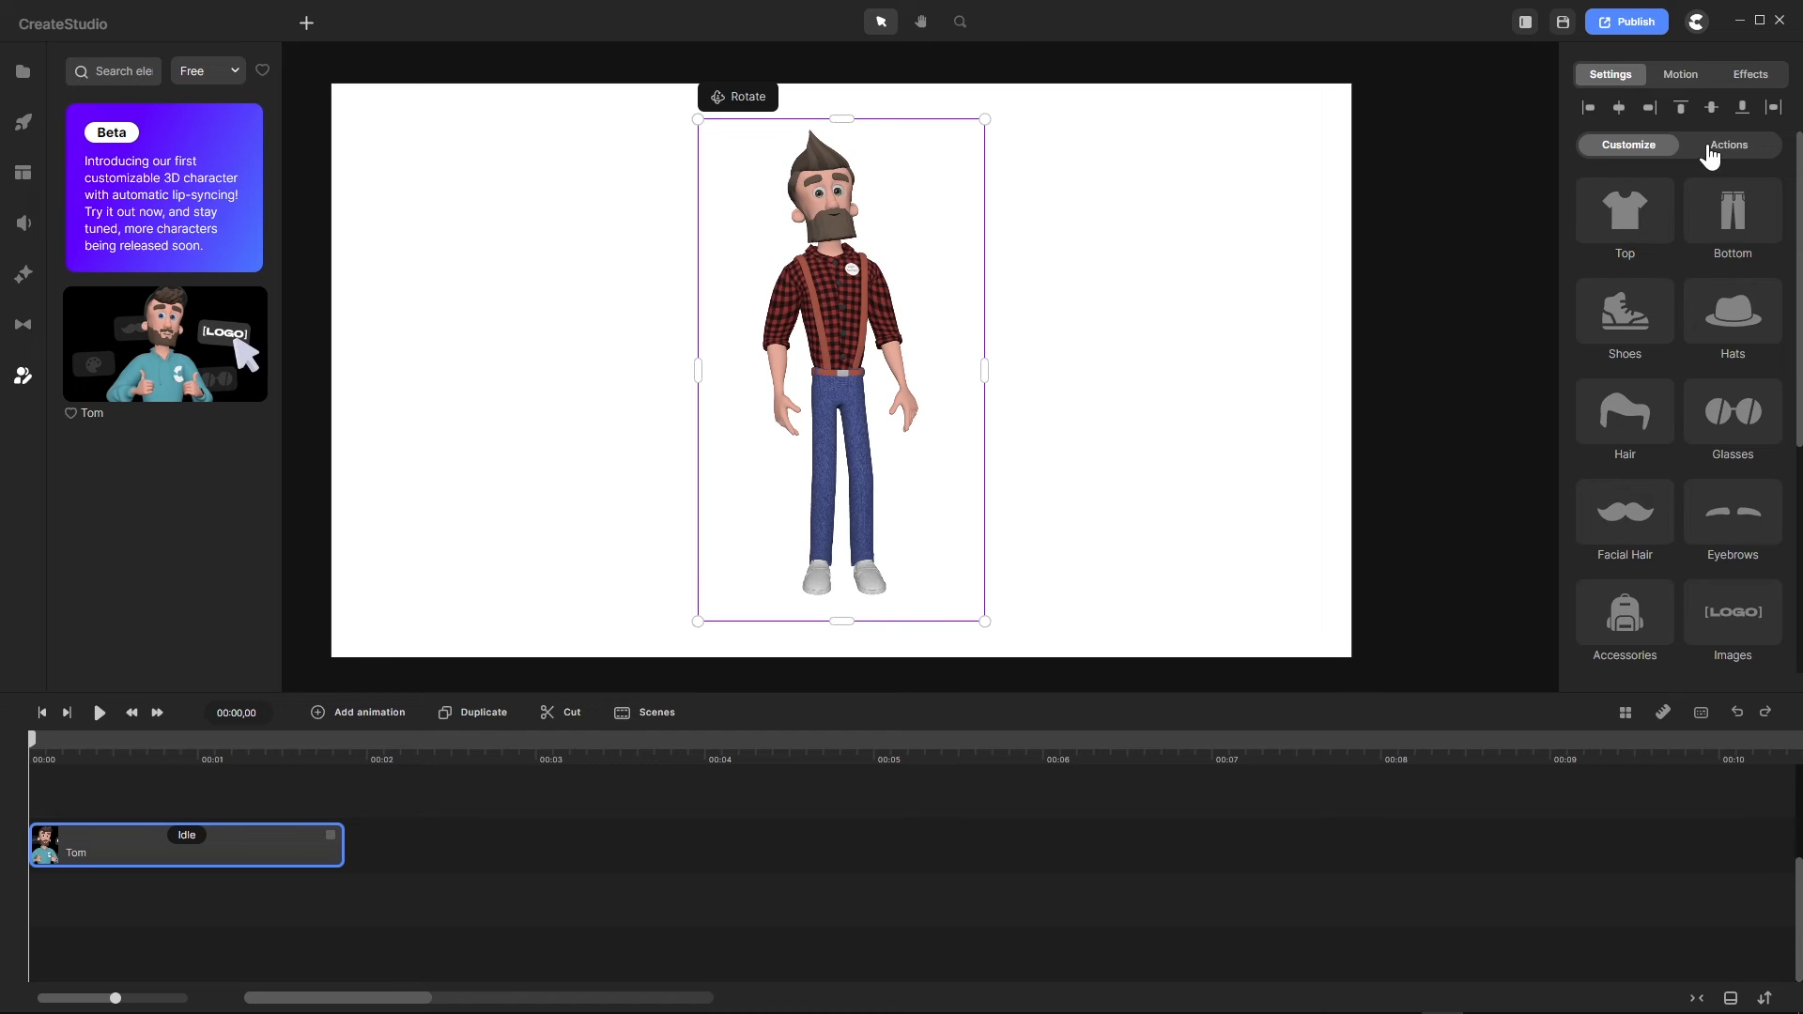
Step: Review the full list of actions that can replace the Tom character's Idle action
{"action": "left_click", "coordinate": [1750, 148]}
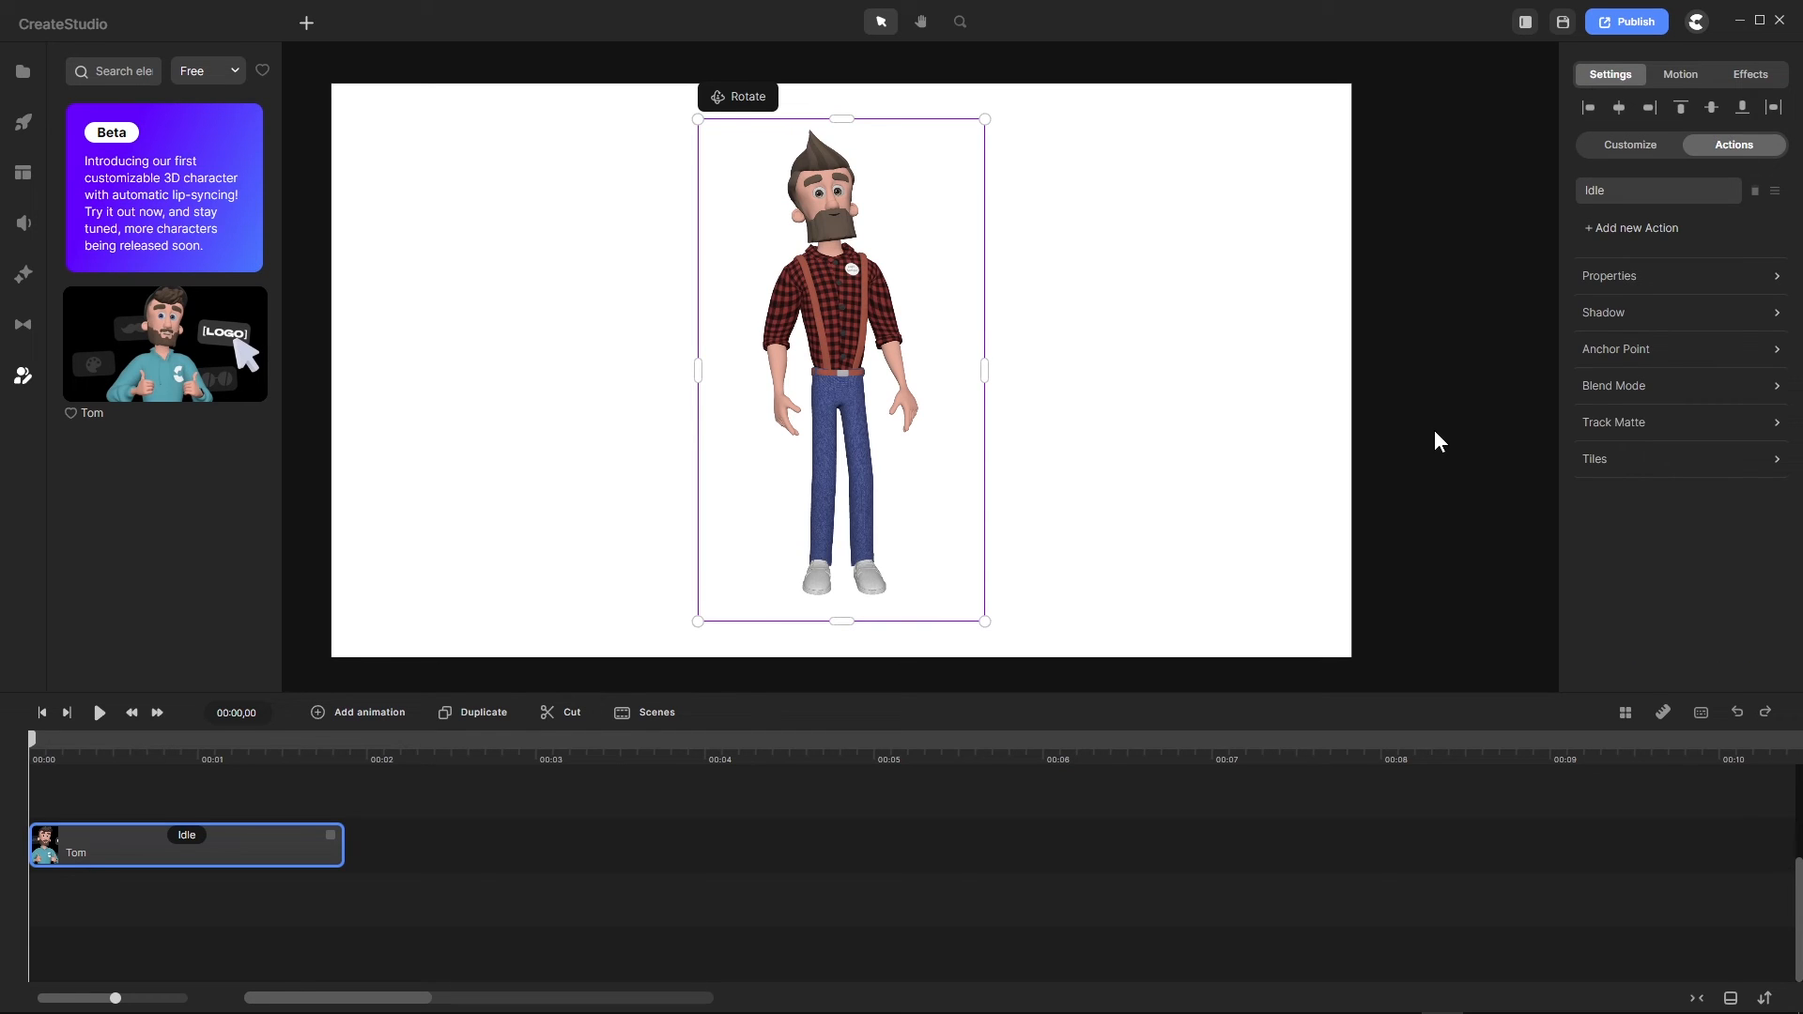
{"action": "left_click", "coordinate": [187, 835]}
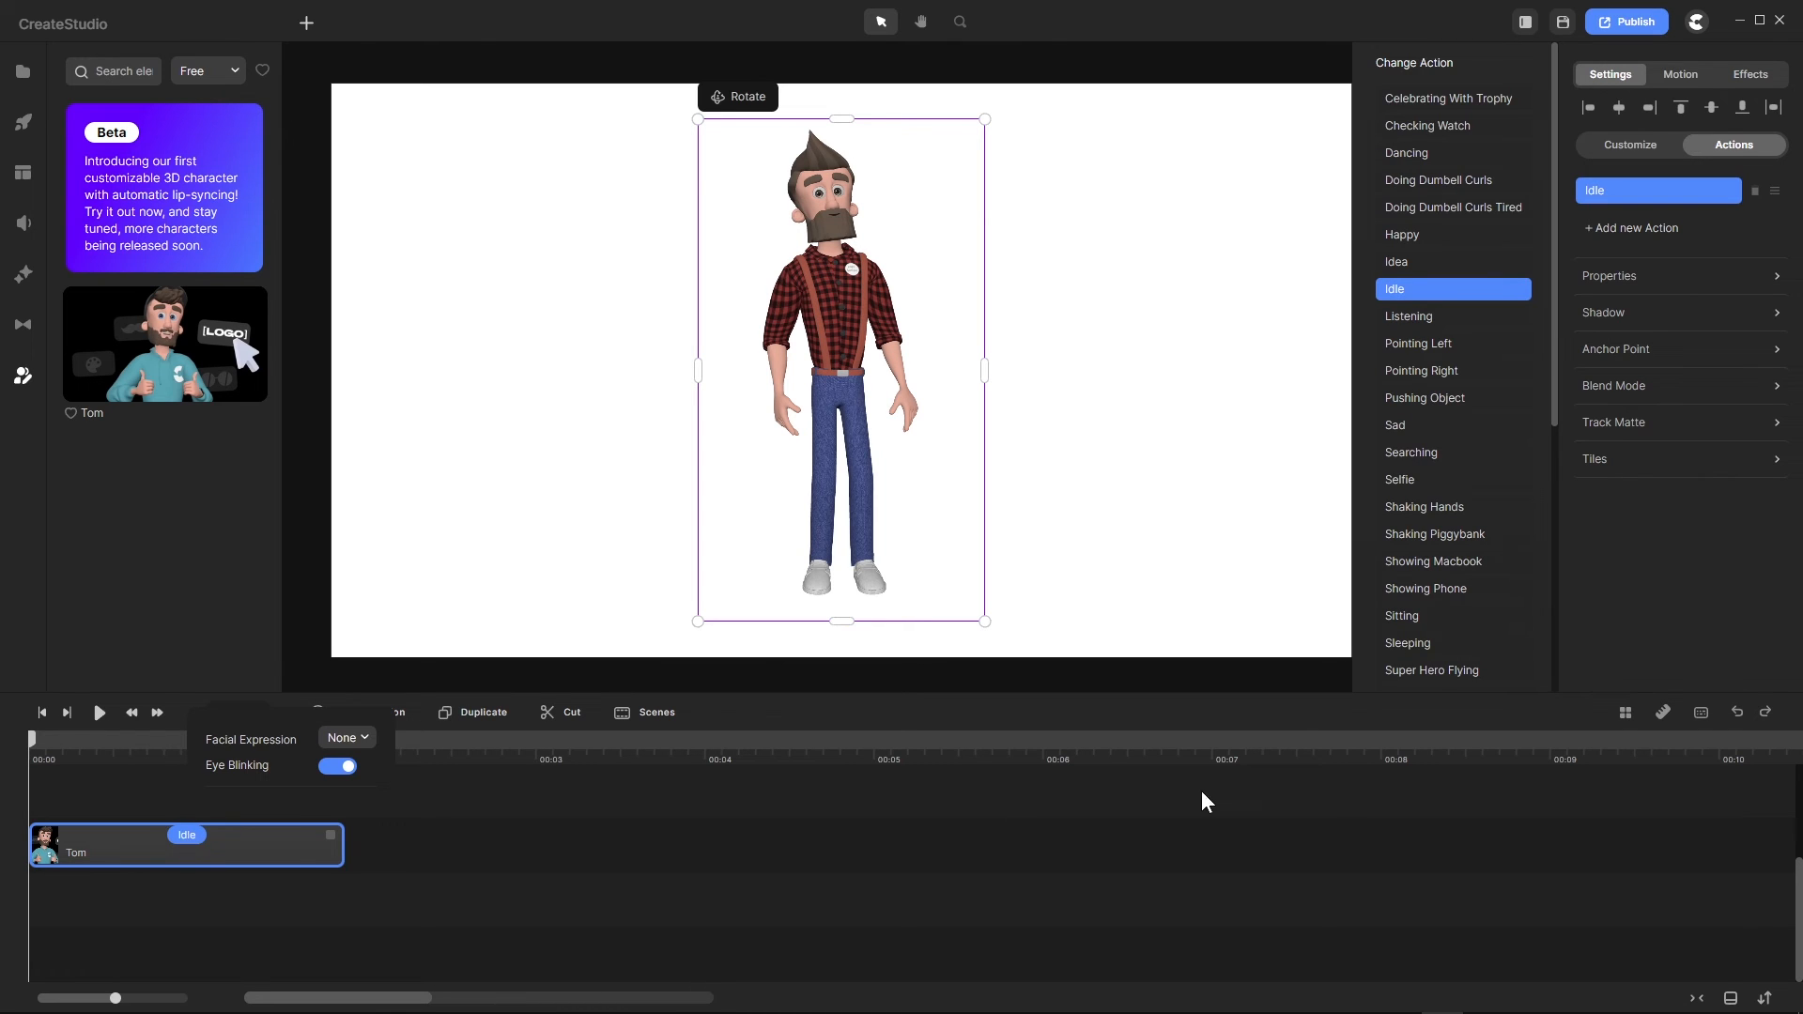
{"action": "scroll", "coordinate": [1473, 241], "scroll_direction": "down", "scroll_amount": 5}
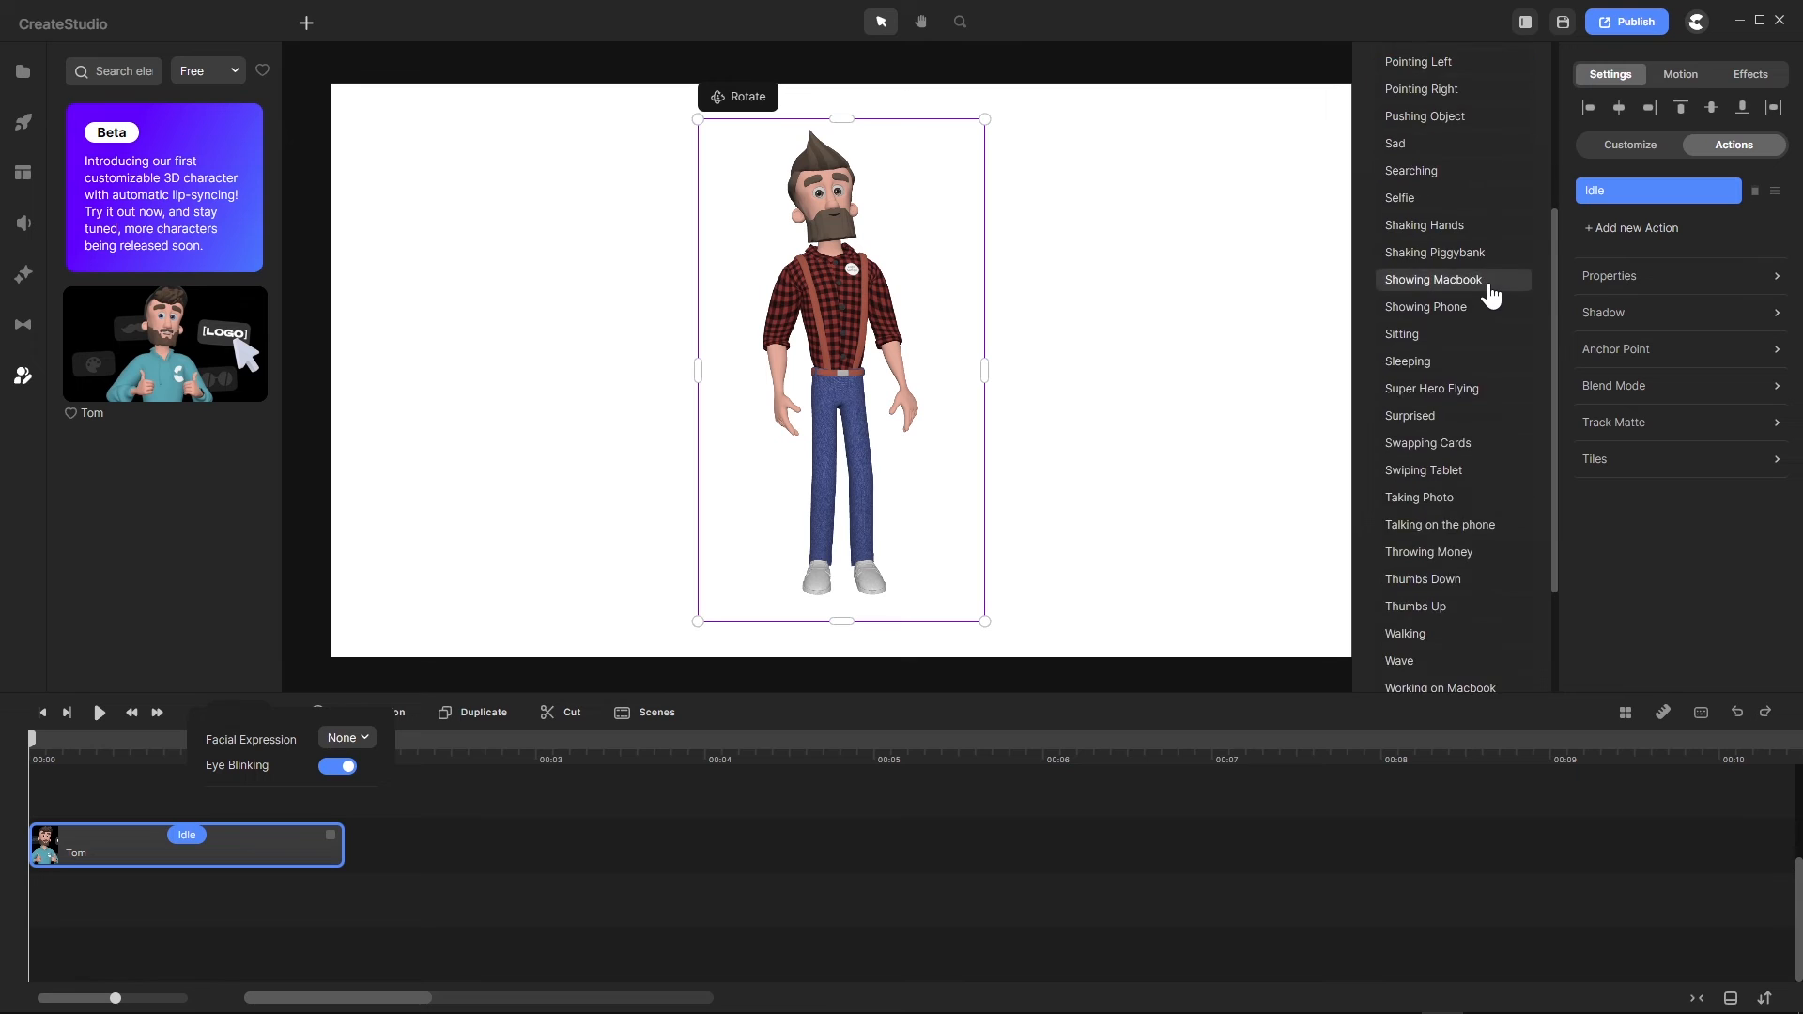
{"action": "scroll", "coordinate": [1486, 418], "scroll_direction": "up", "scroll_amount": 5}
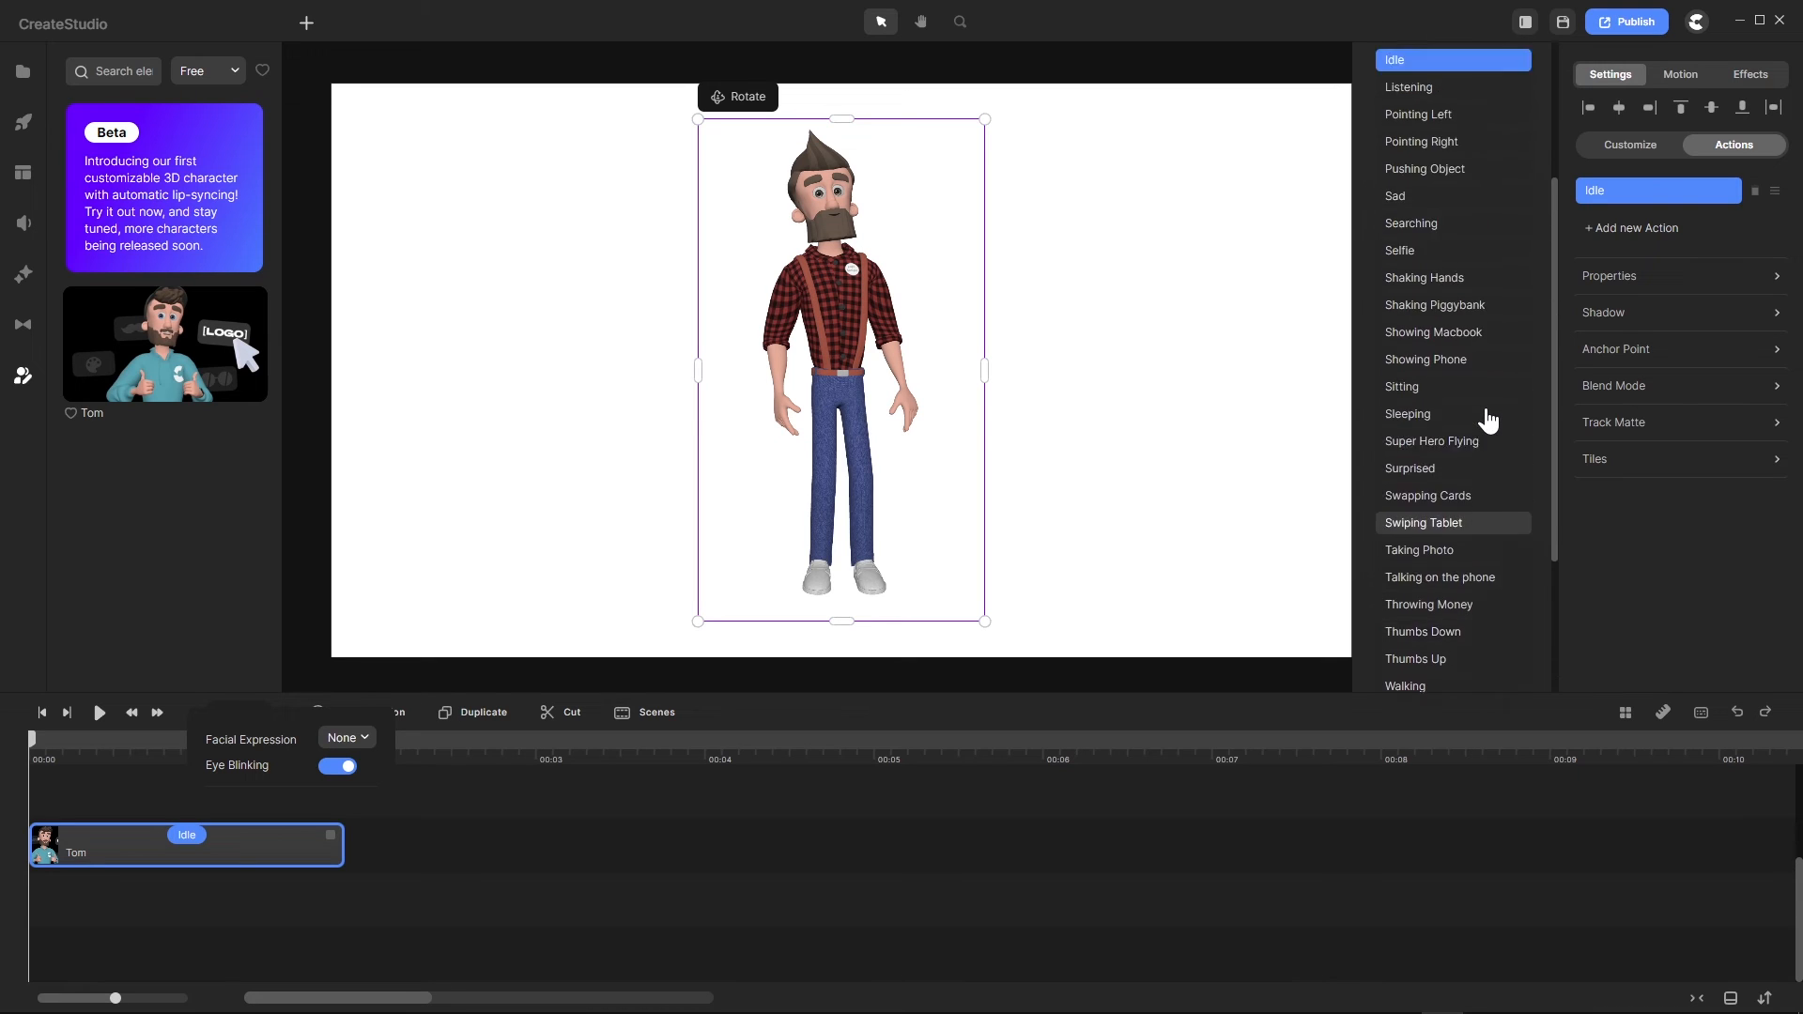
{"action": "scroll", "coordinate": [1486, 418], "scroll_direction": "down", "scroll_amount": 4}
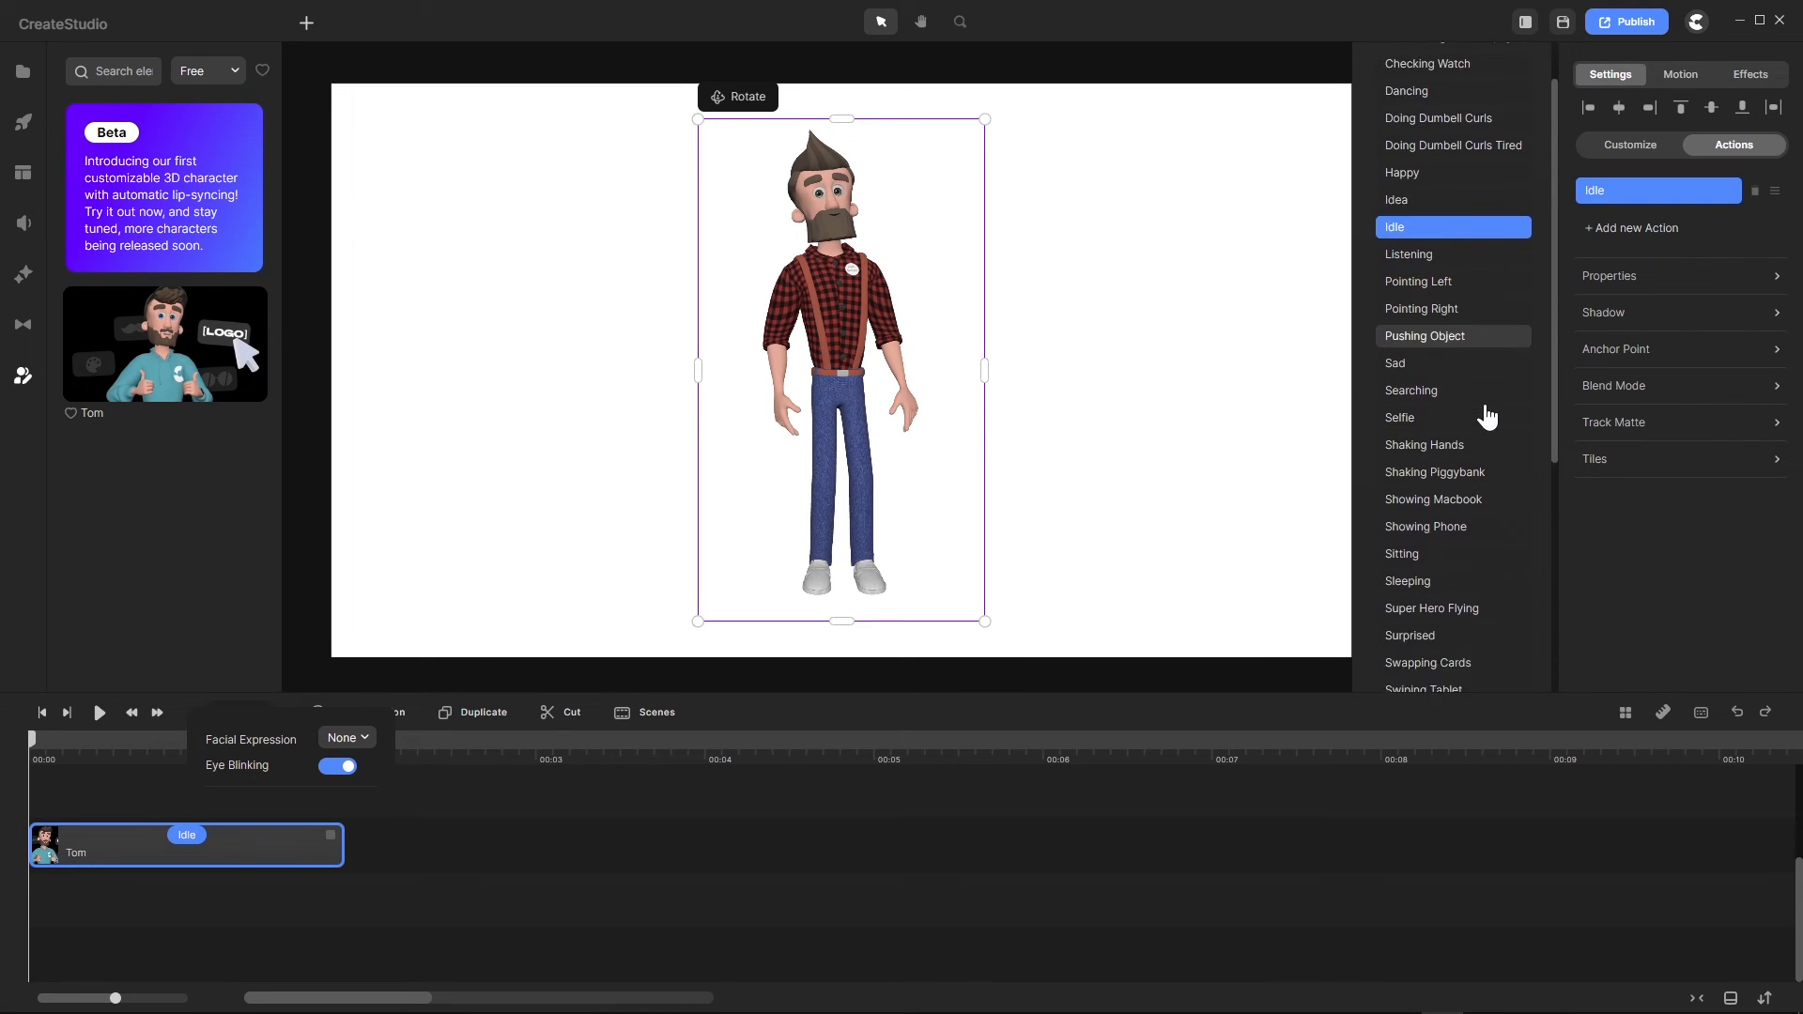
{"action": "scroll", "coordinate": [1486, 417], "scroll_direction": "down", "scroll_amount": 3}
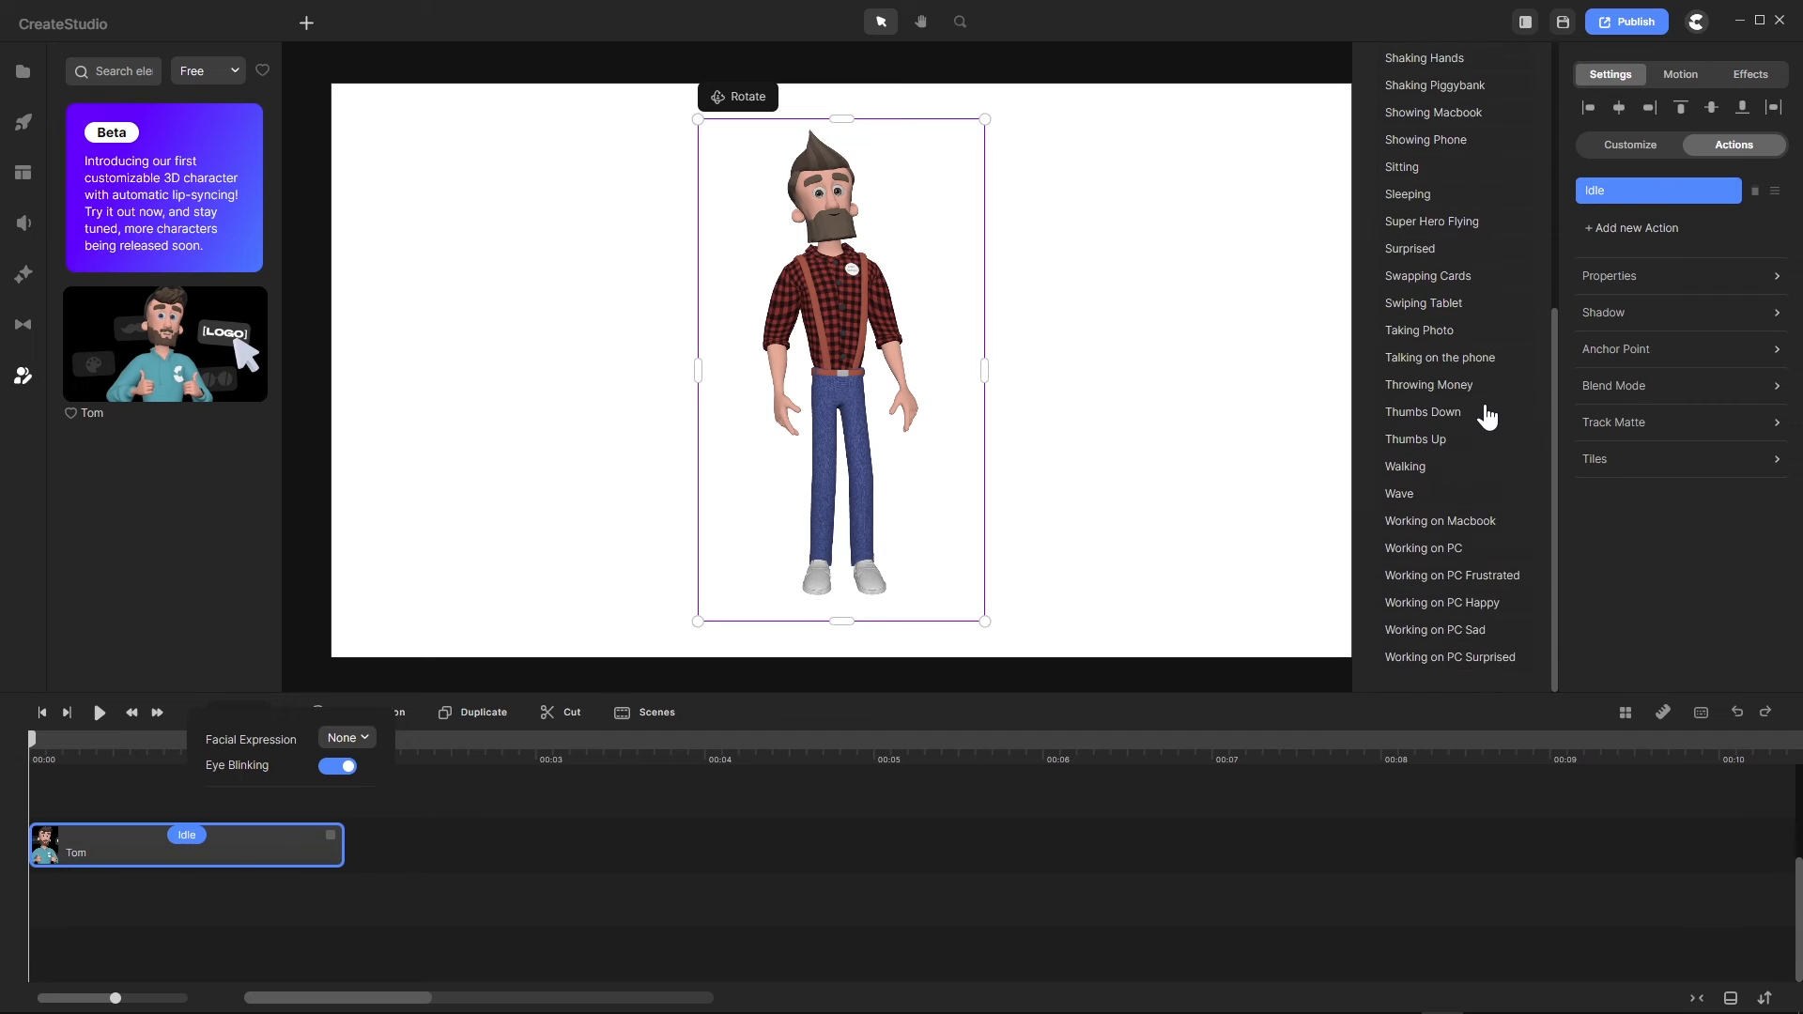
{"action": "scroll", "coordinate": [1487, 418], "scroll_direction": "up", "scroll_amount": 6}
{"action": "scroll", "coordinate": [1486, 418], "scroll_direction": "up", "scroll_amount": 2}
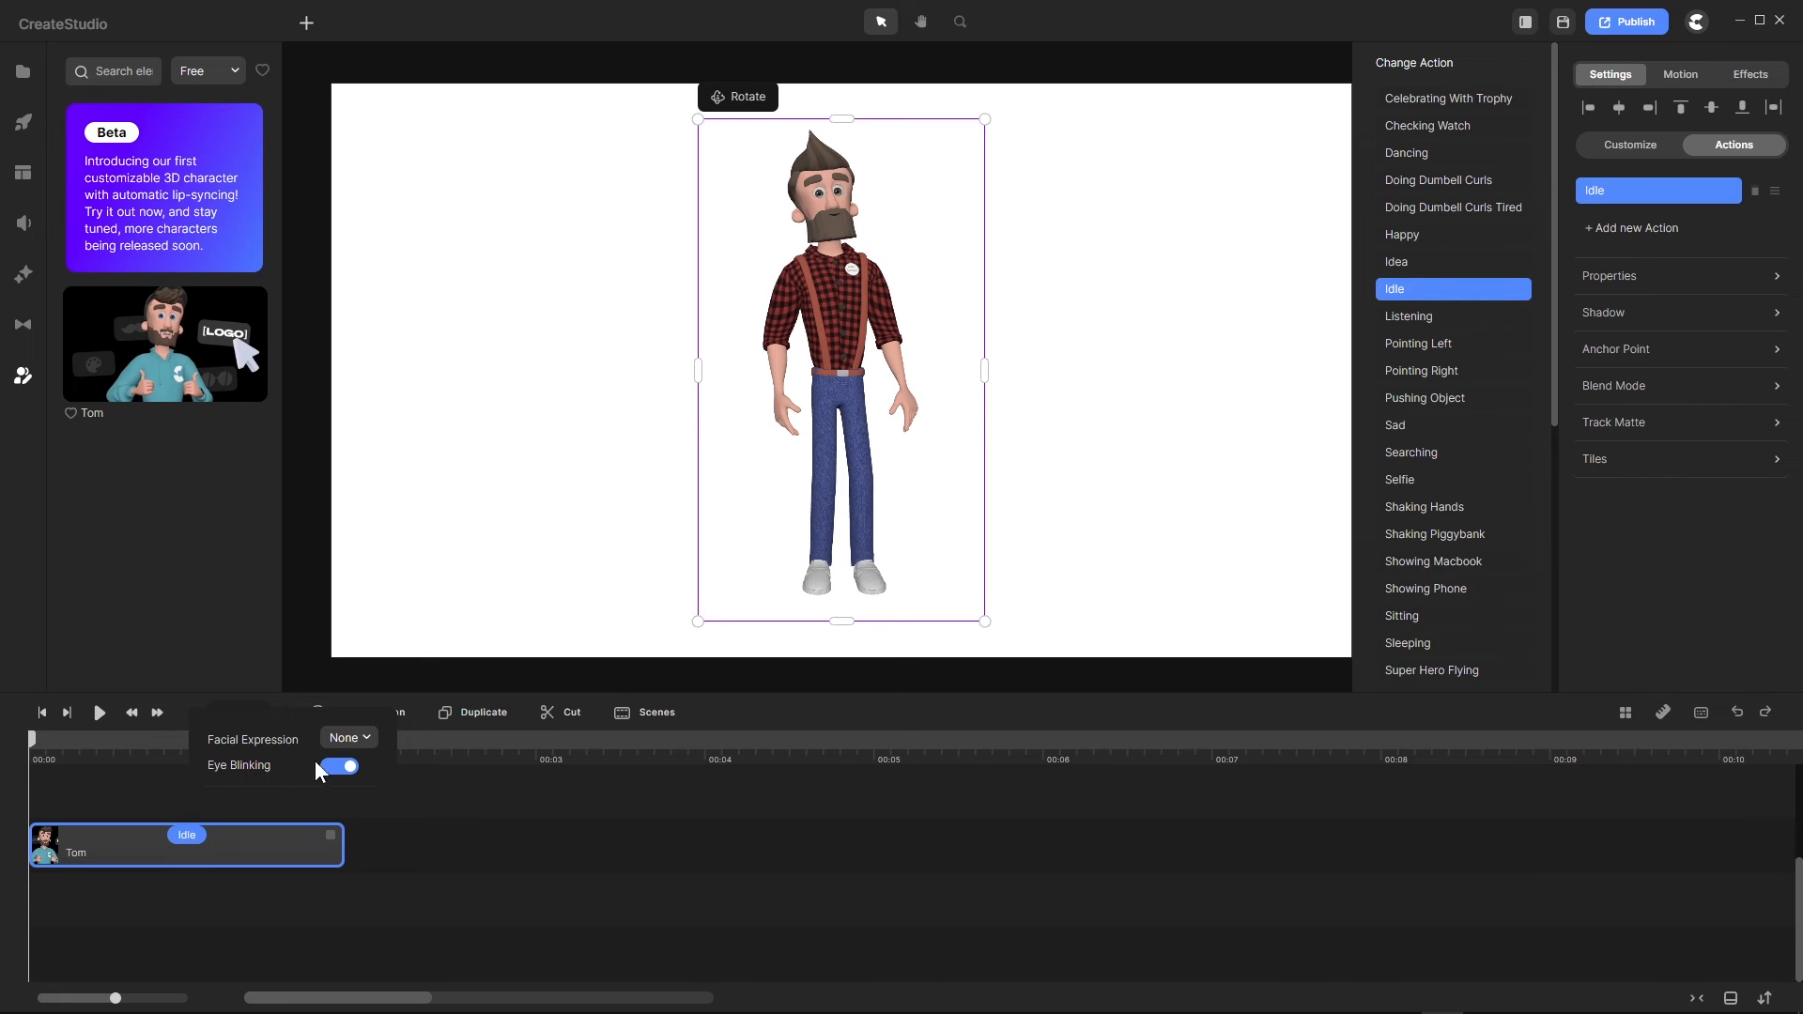
Step: Set the Idle action's facial expression to Happy and toggle its eye blinking off and back on
{"action": "left_click", "coordinate": [373, 743]}
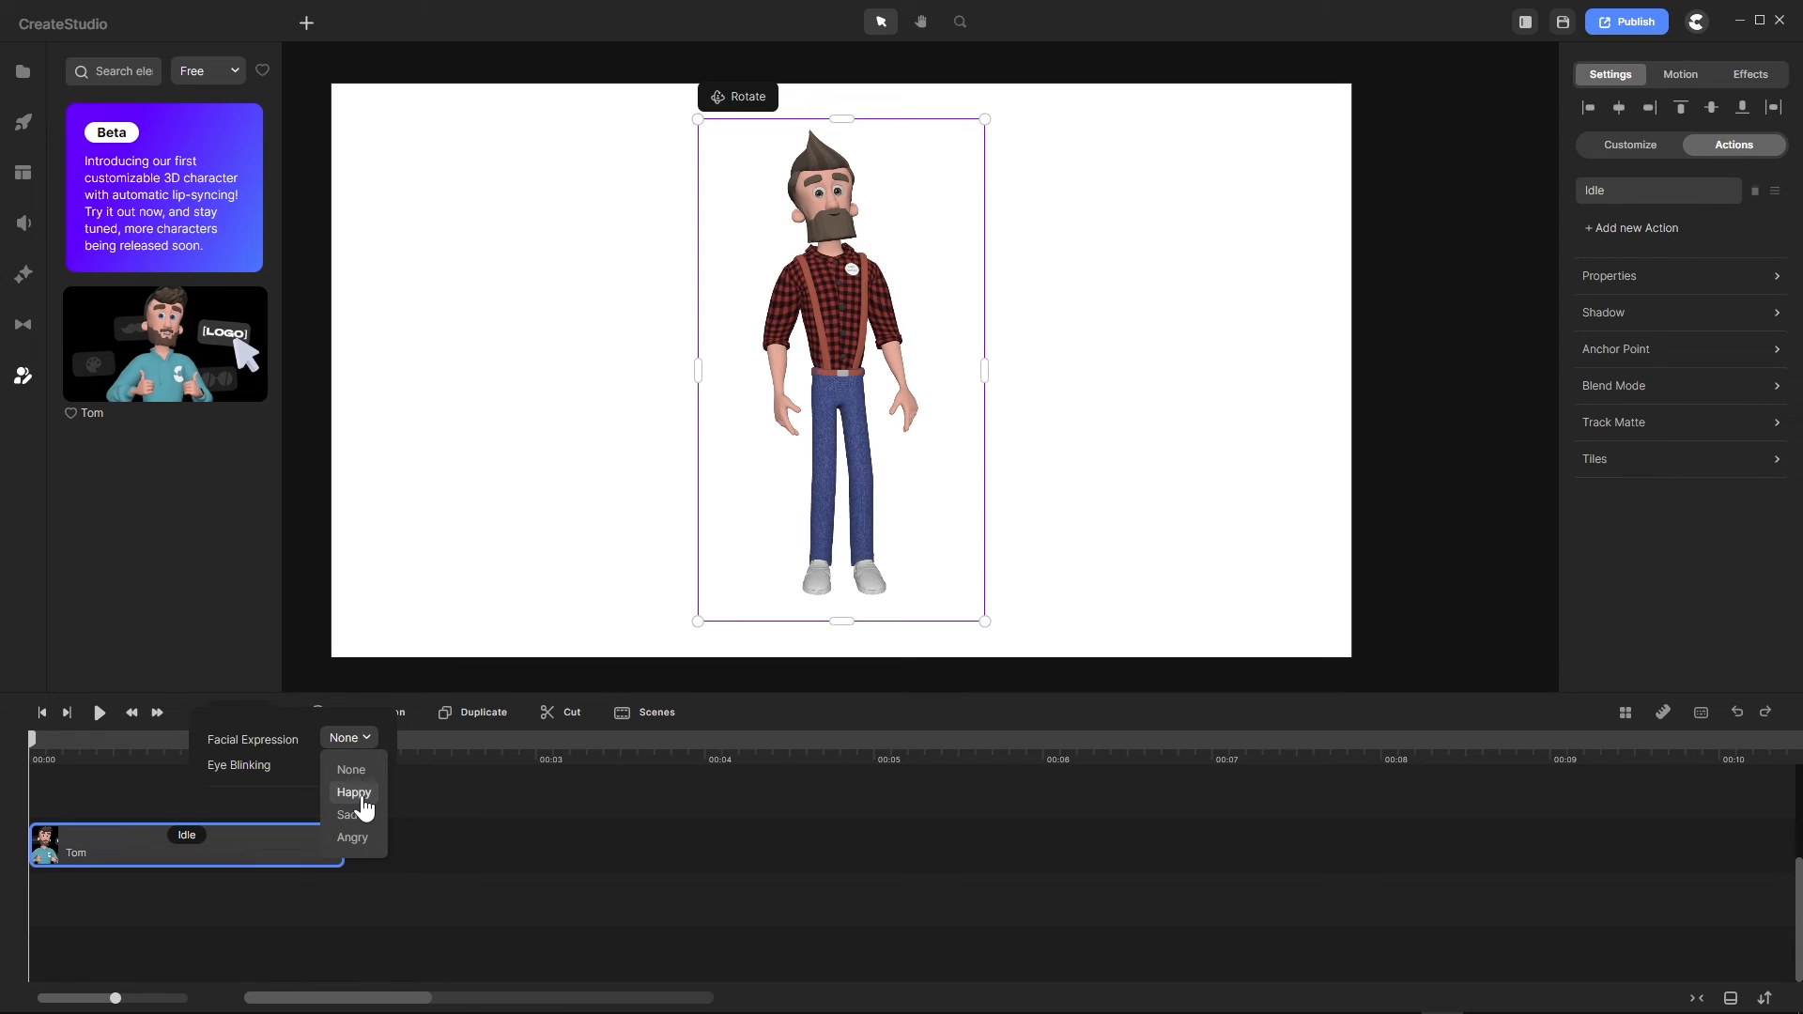
{"action": "left_click", "coordinate": [355, 794]}
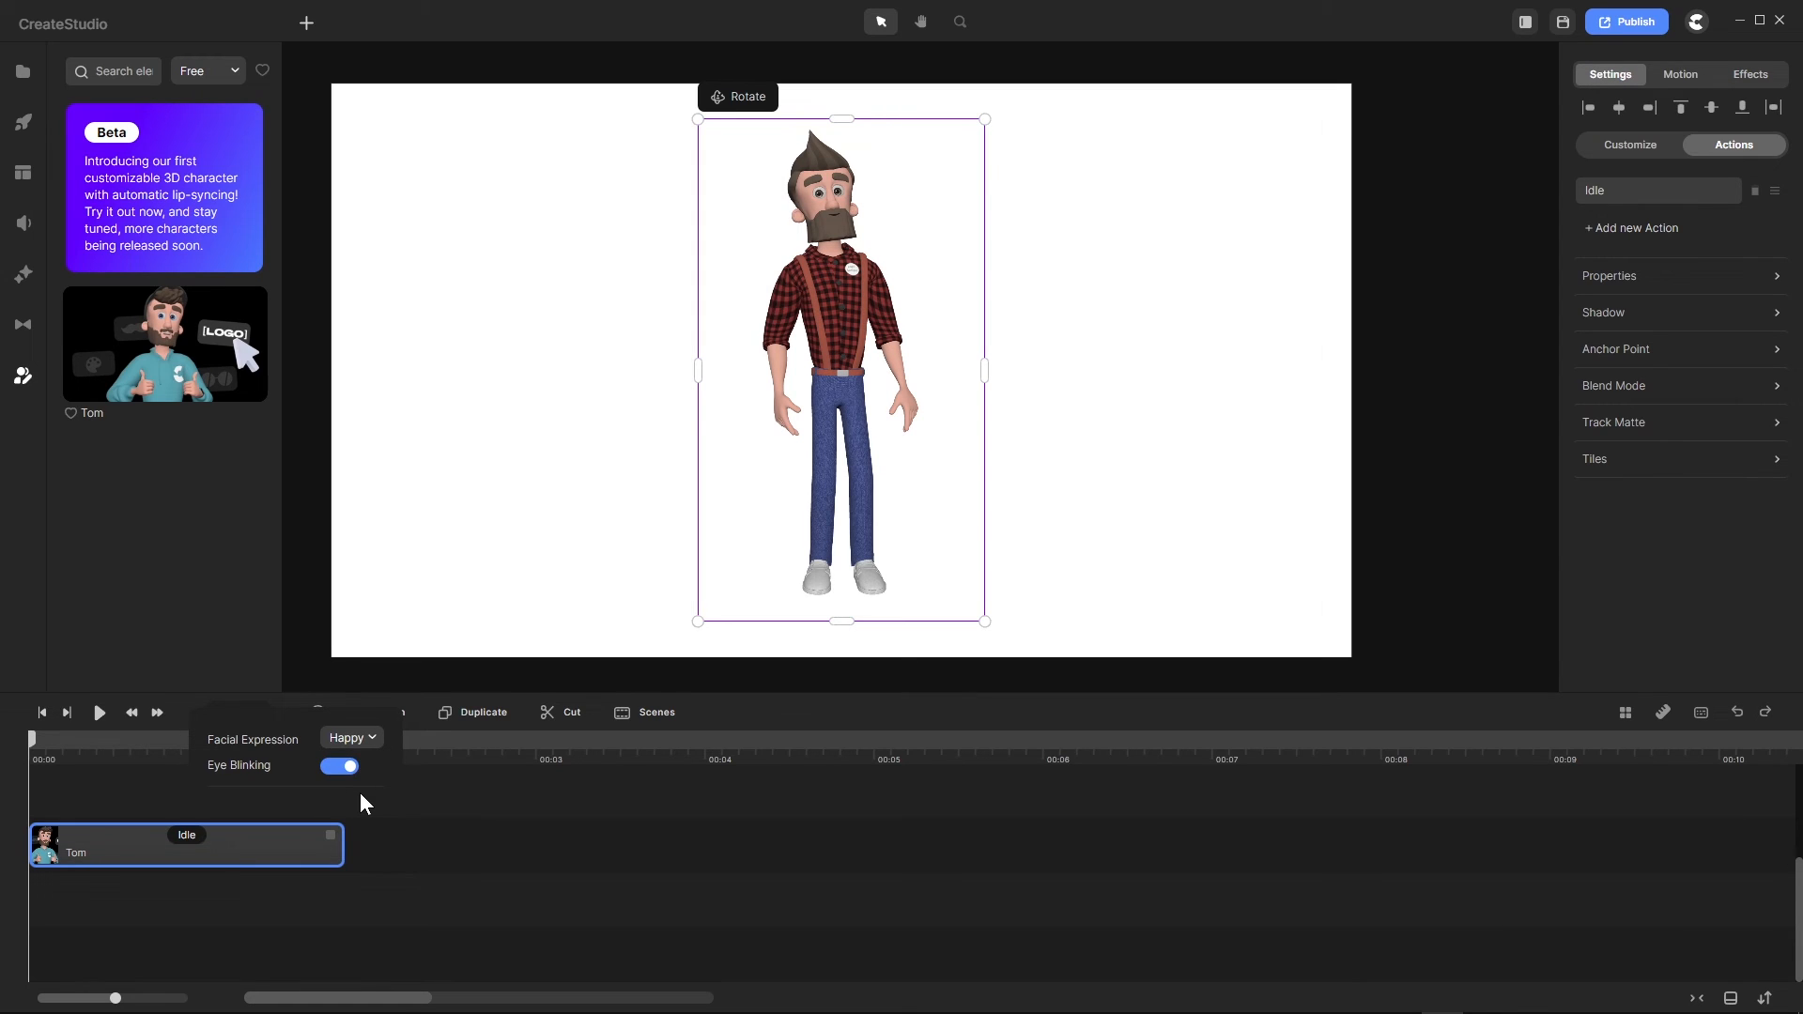
{"action": "left_click", "coordinate": [349, 768]}
{"action": "left_click", "coordinate": [350, 768]}
{"action": "right_click", "coordinate": [189, 841]}
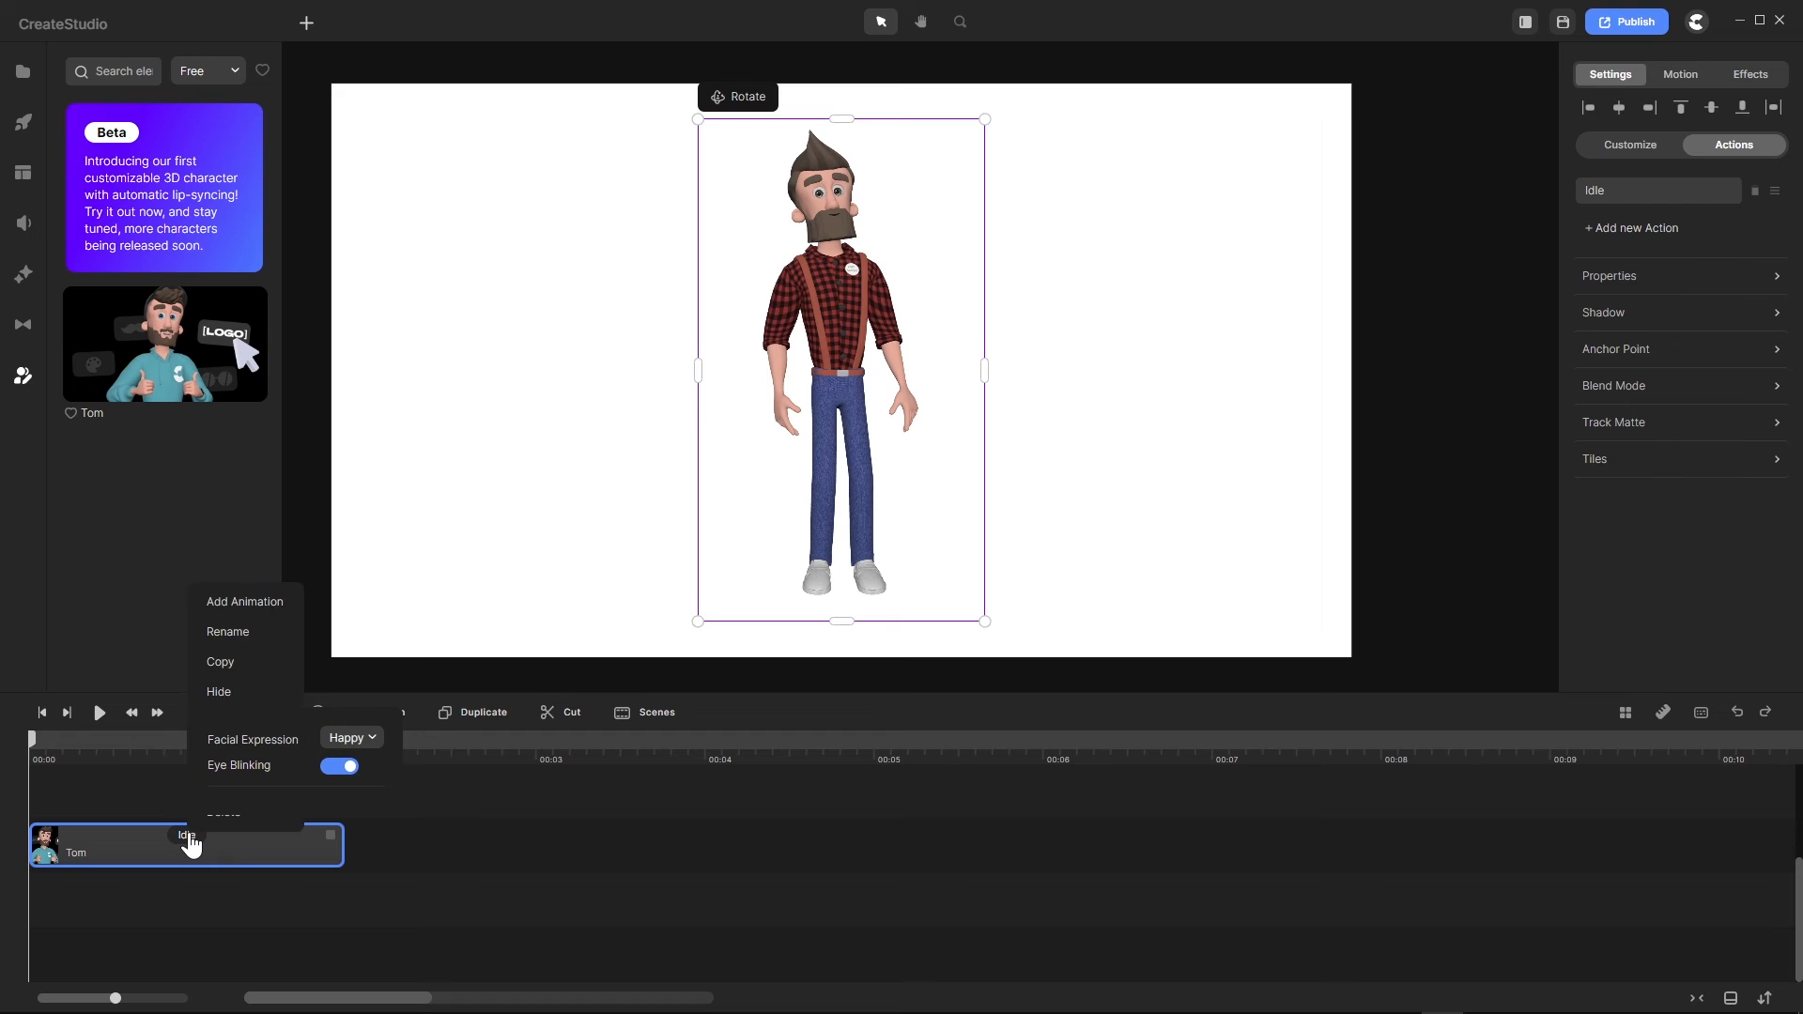
{"action": "left_click", "coordinate": [188, 841]}
{"action": "left_click", "coordinate": [408, 817]}
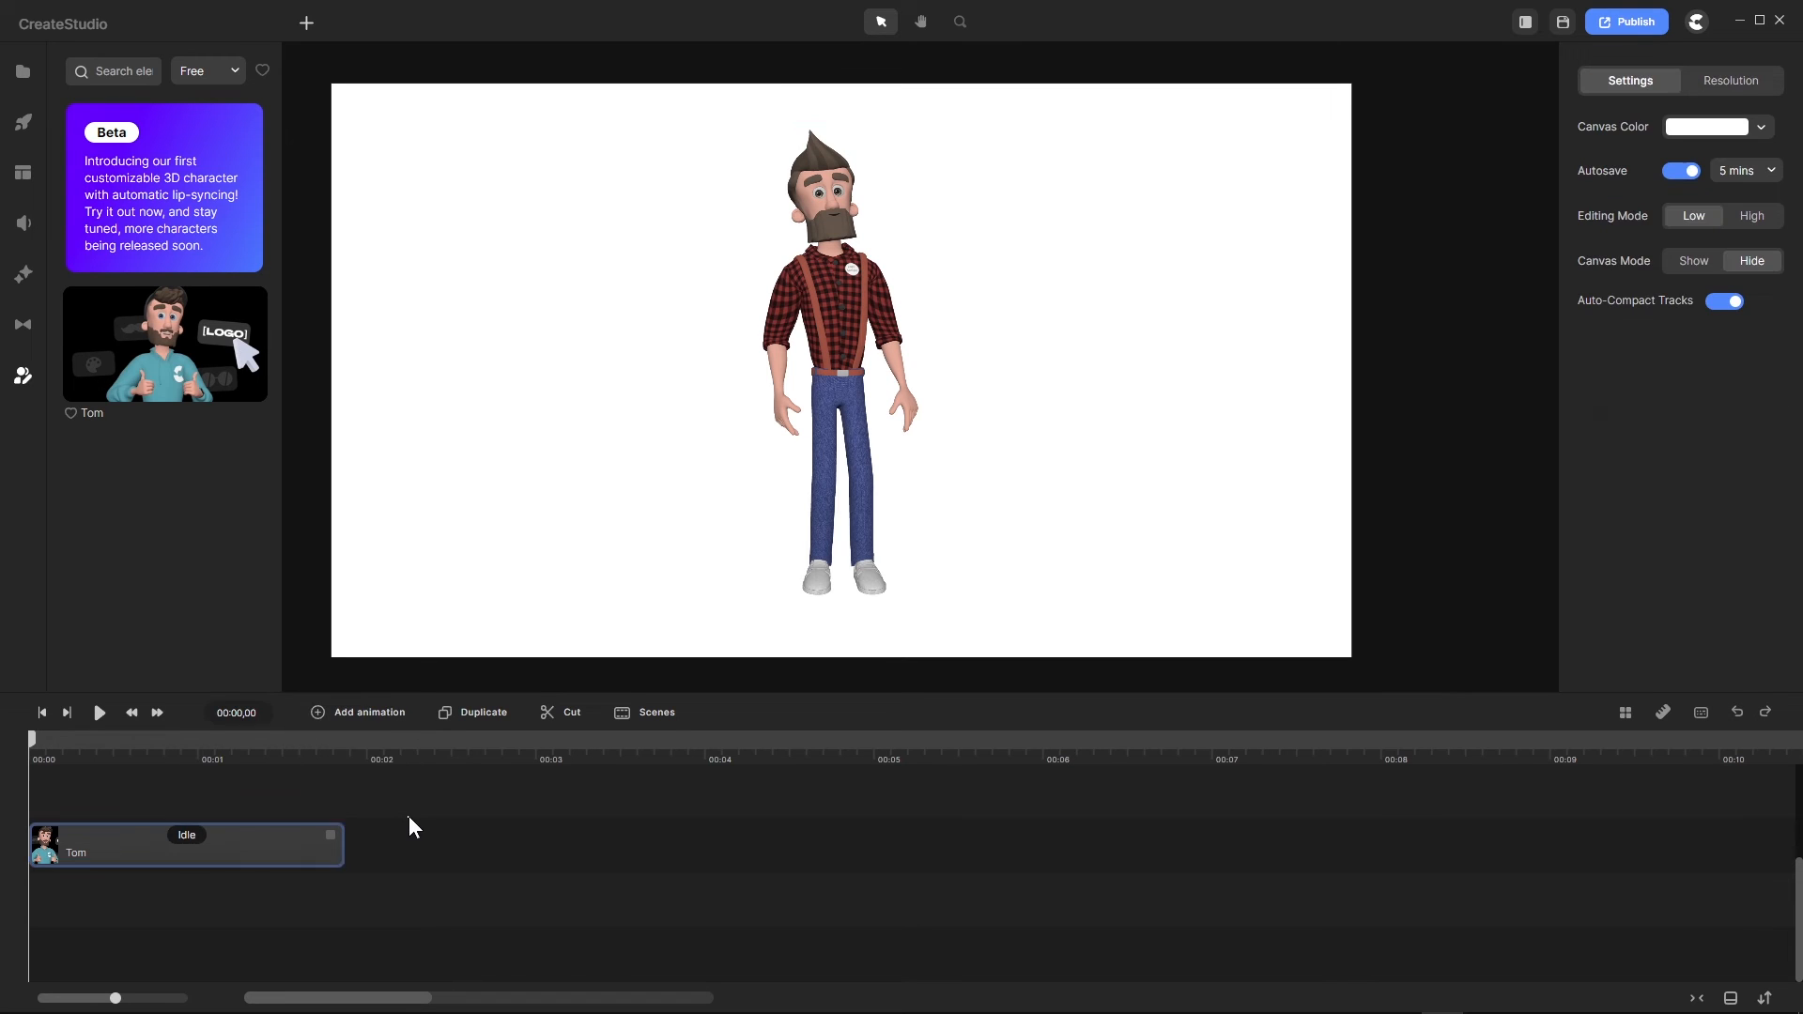
{"action": "left_click", "coordinate": [187, 837]}
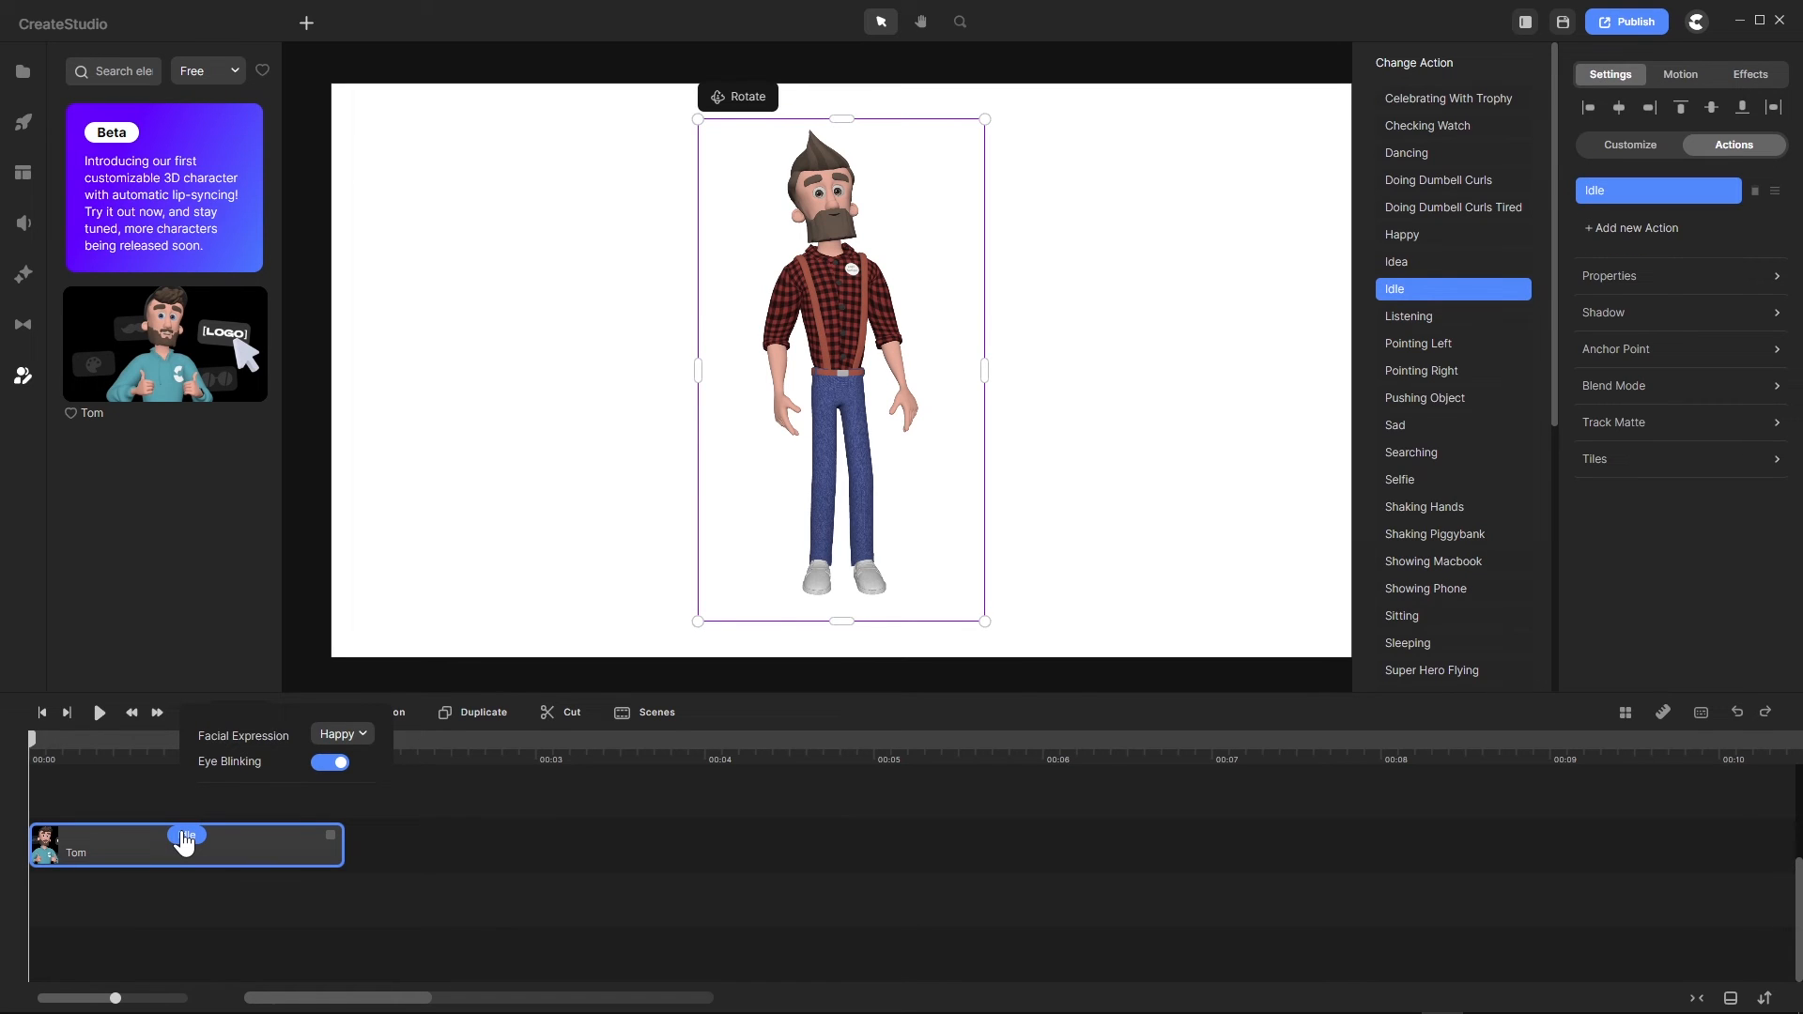
{"action": "right_click", "coordinate": [185, 839]}
{"action": "left_click", "coordinate": [471, 836]}
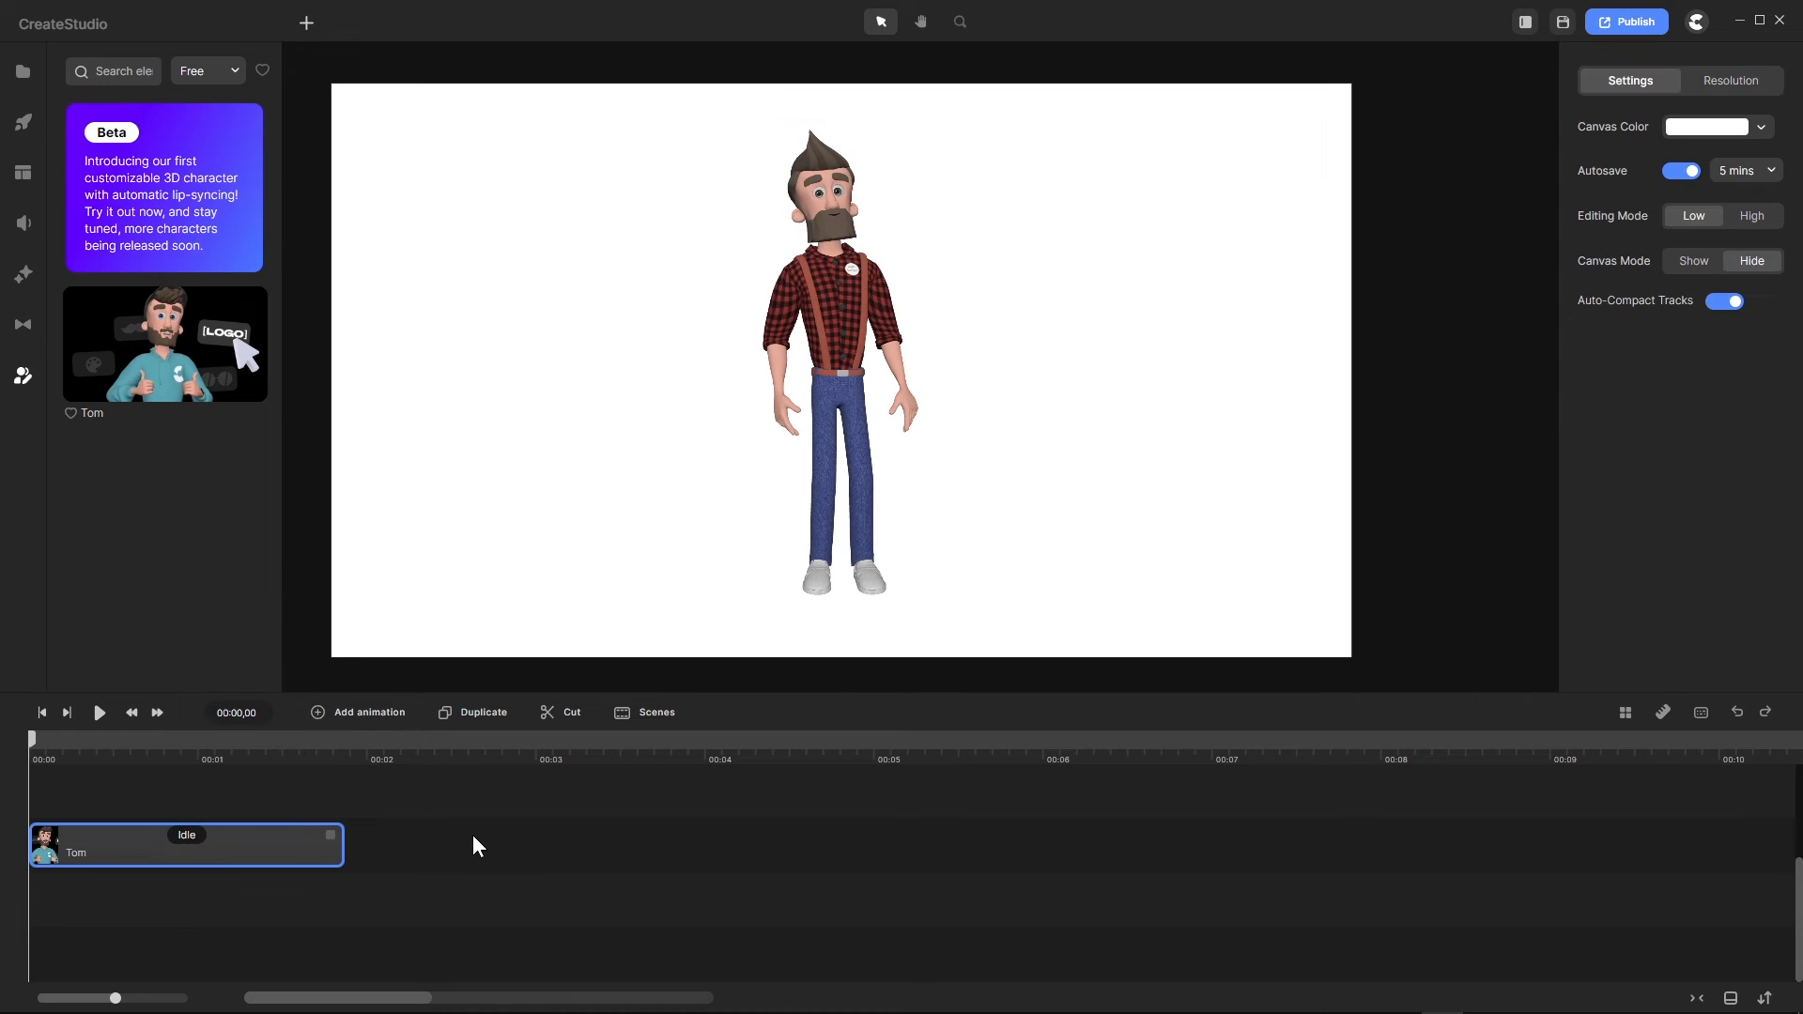
{"action": "double_click", "coordinate": [309, 848]}
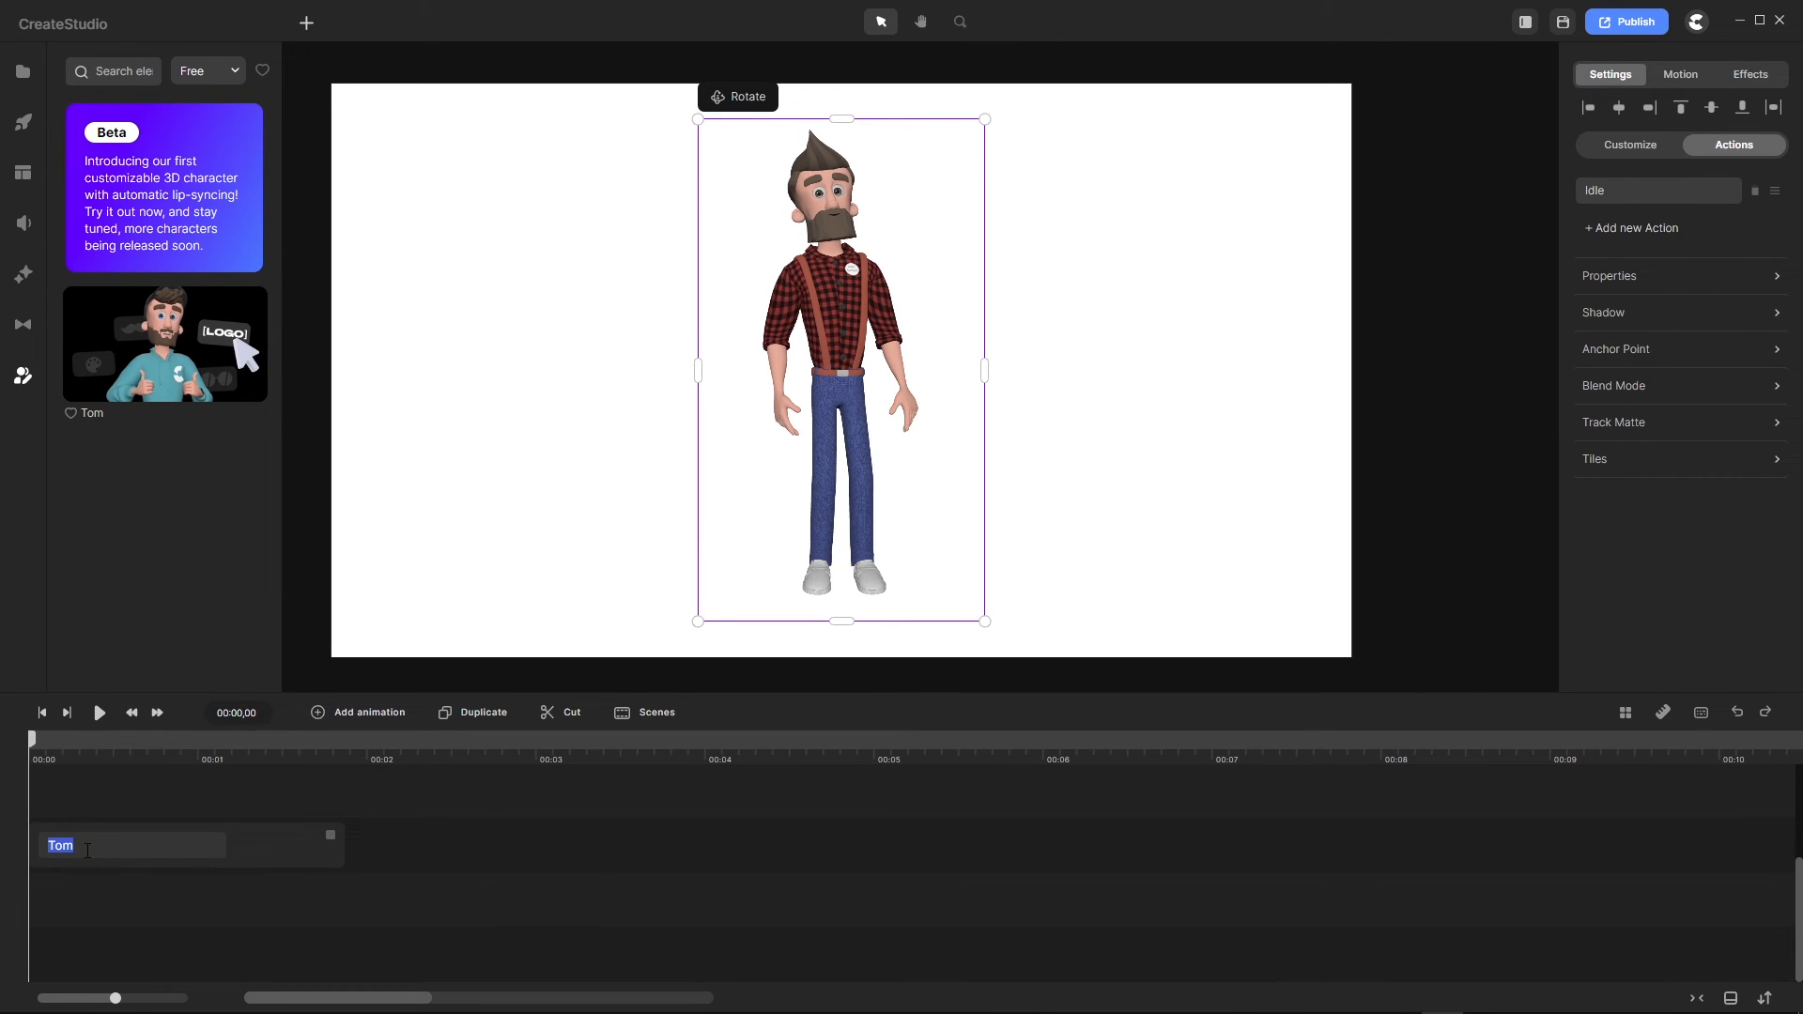
{"action": "left_click", "coordinate": [274, 852]}
{"action": "left_click", "coordinate": [324, 806]}
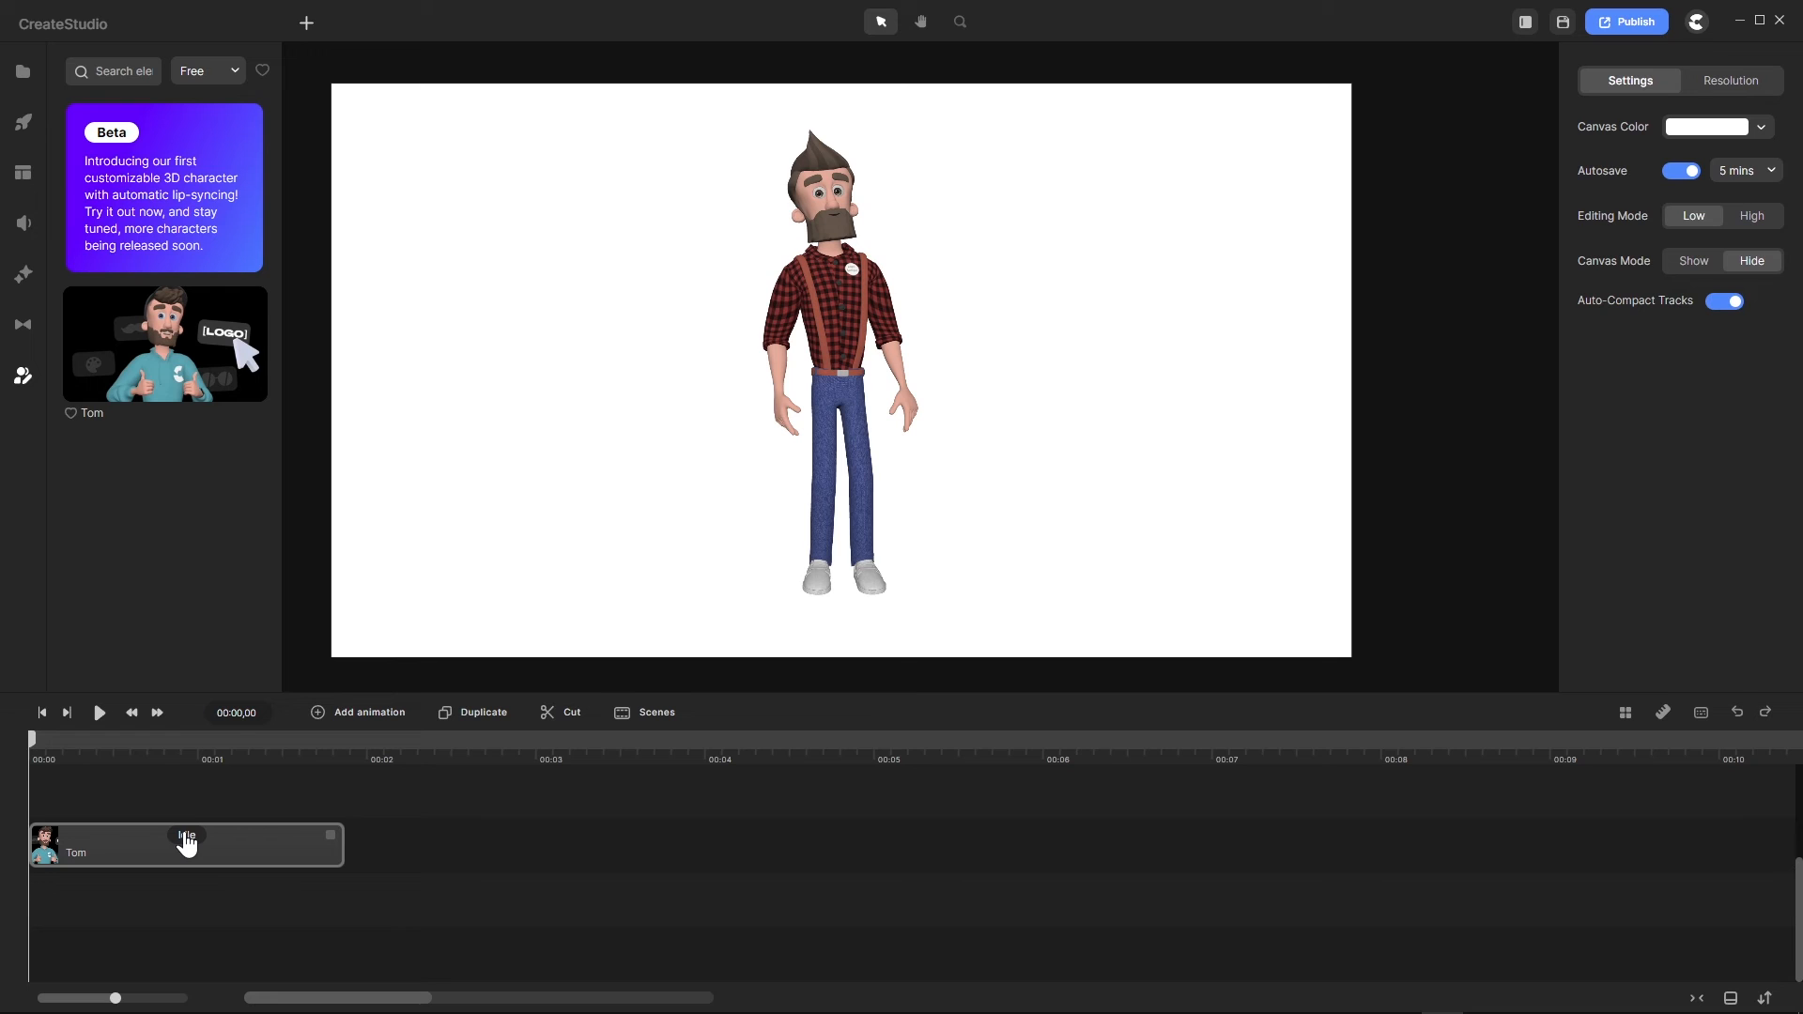
Step: Set the playhead to 00:01,20 and change the Tom character's Idle action to Happy
{"action": "left_click_drag", "start_coordinate": [31, 740], "coordinate": [192, 752]}
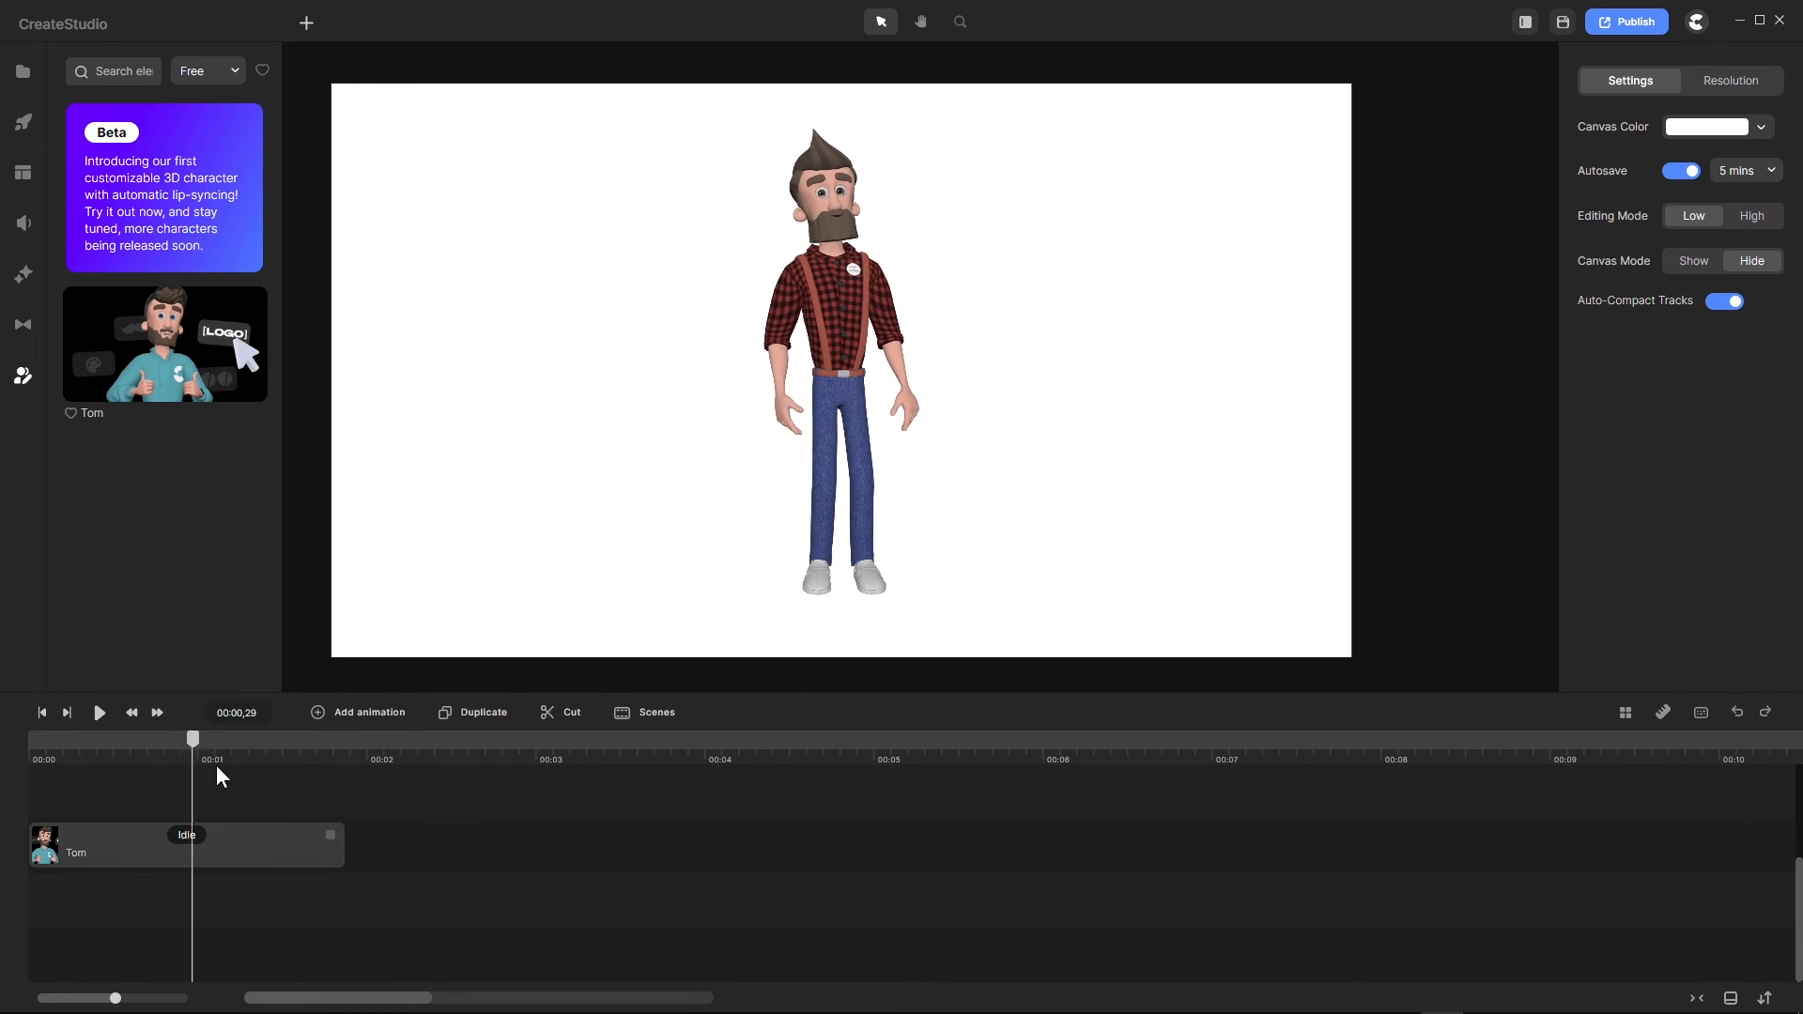
{"action": "left_click", "coordinate": [313, 770]}
{"action": "left_click", "coordinate": [293, 851]}
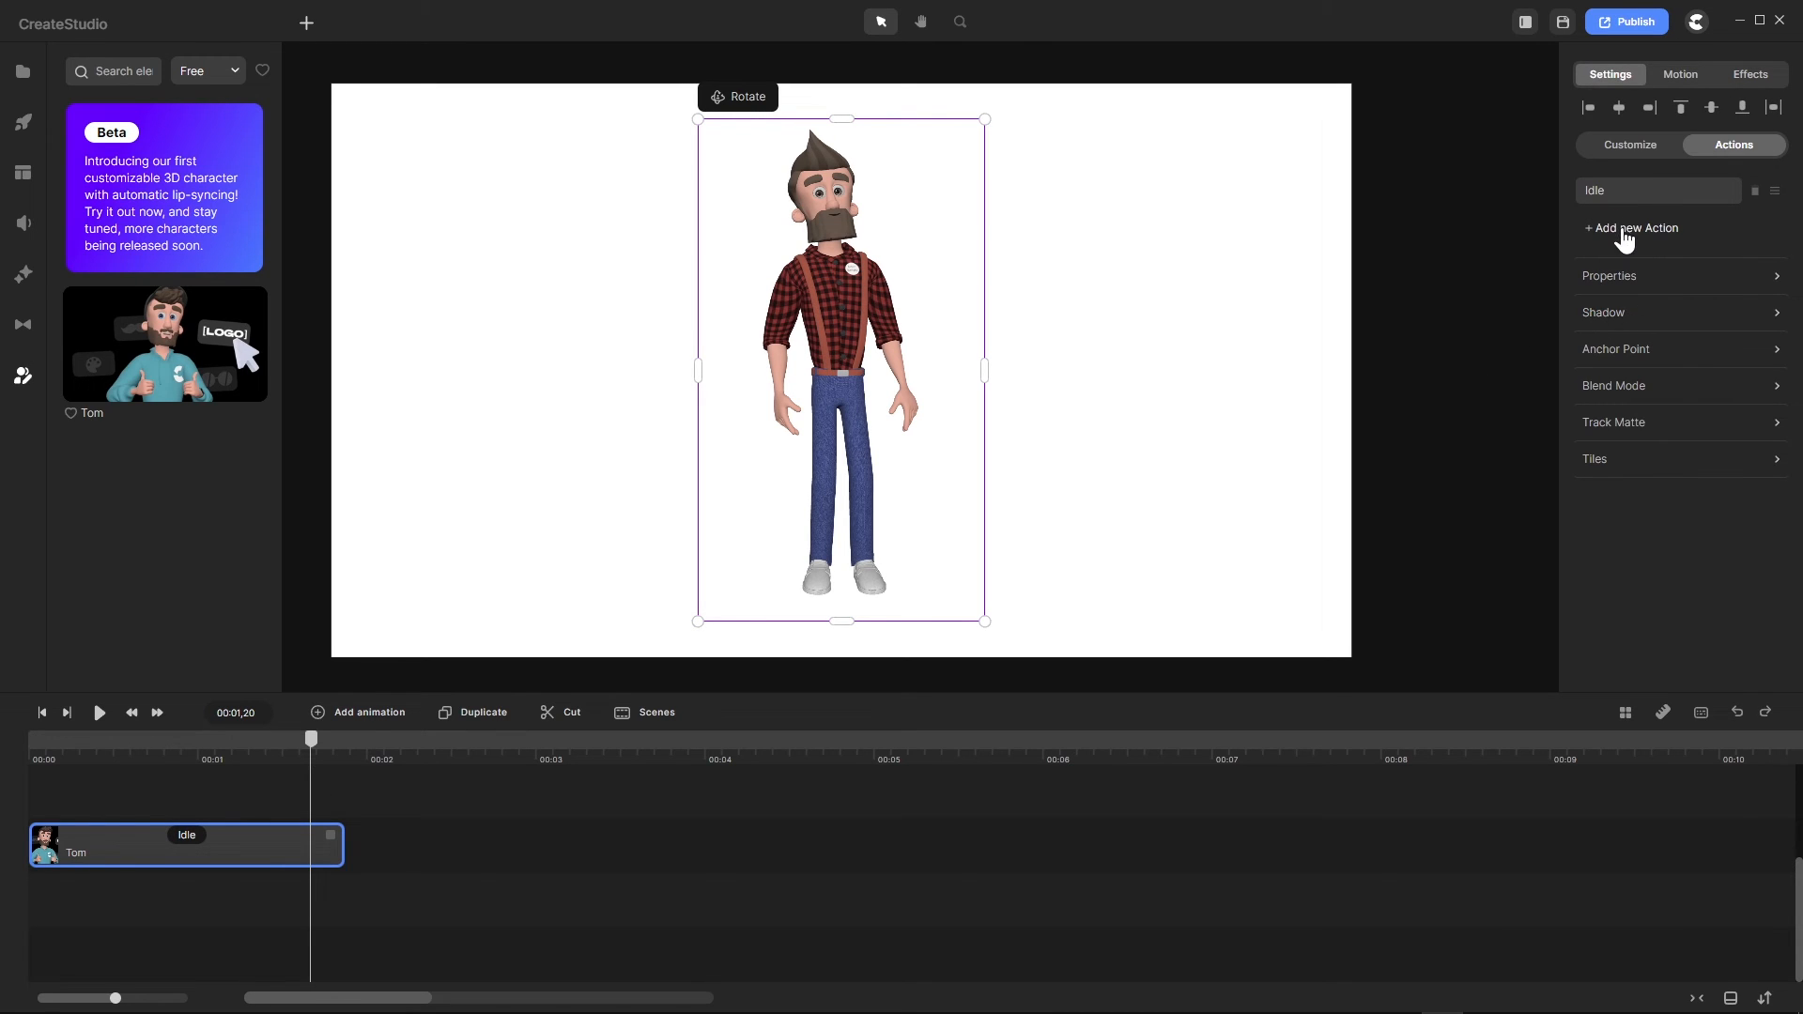
{"action": "left_click", "coordinate": [1615, 196]}
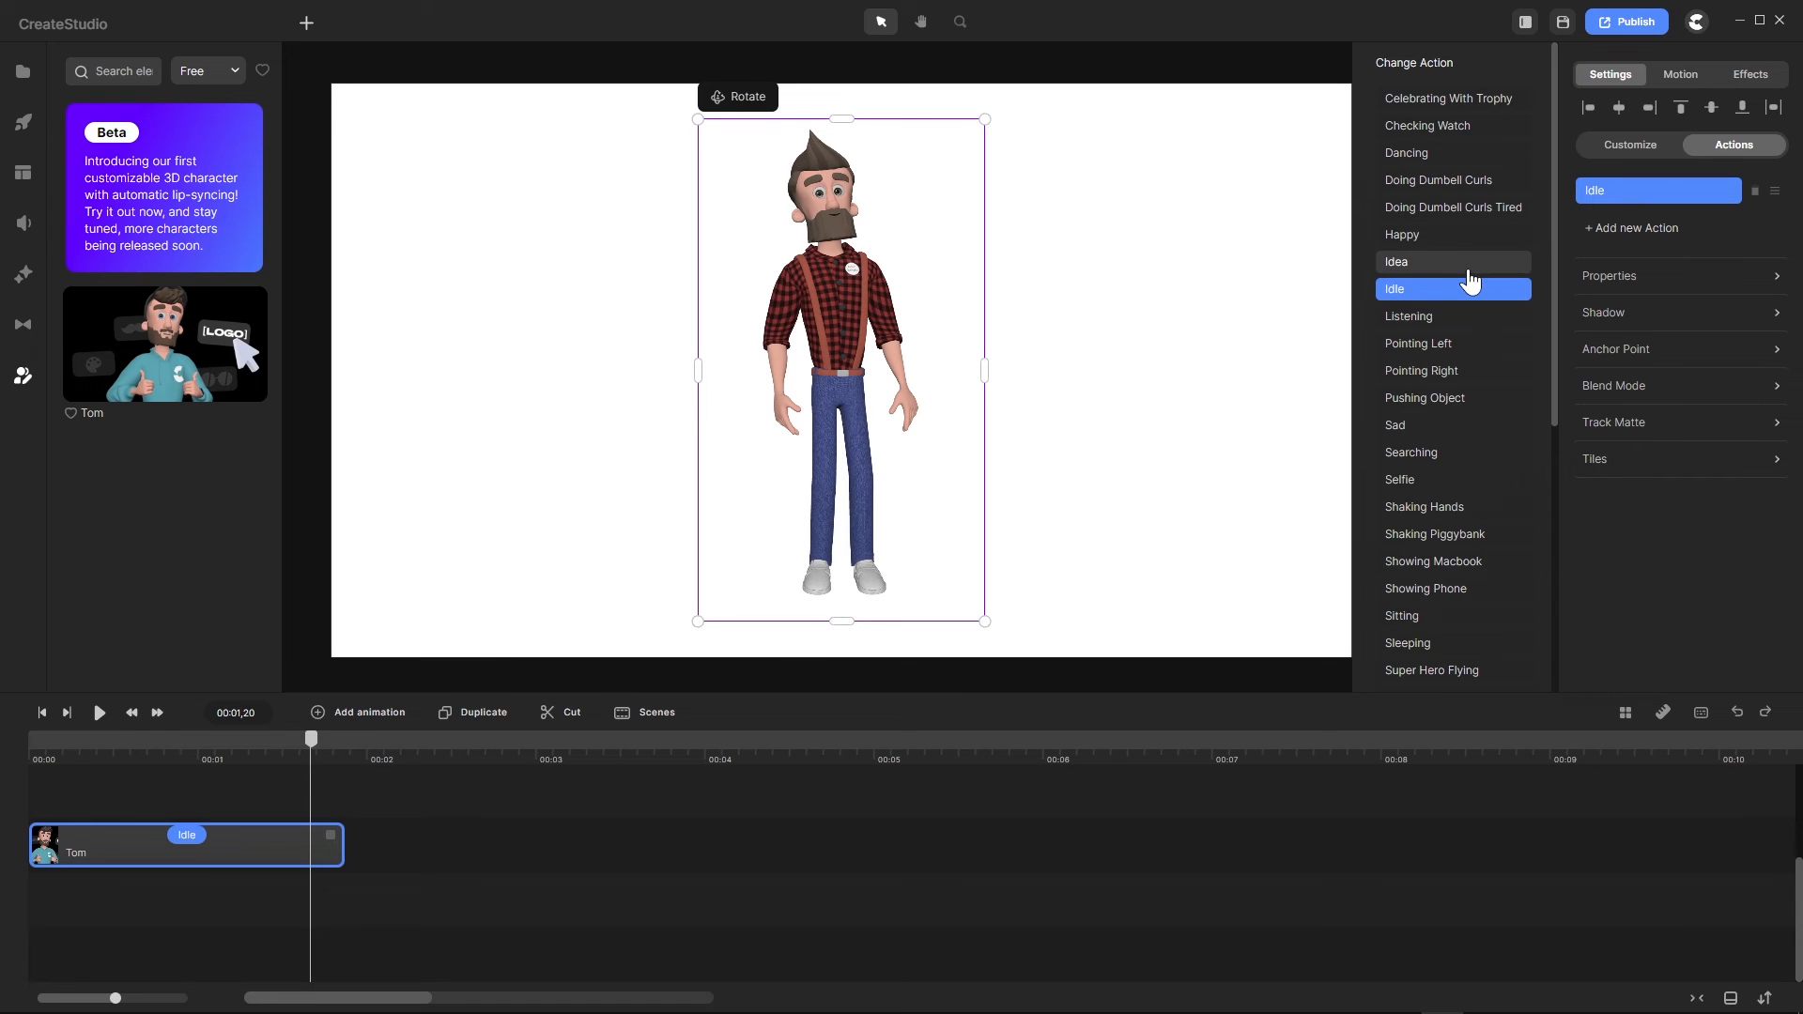
{"action": "left_click", "coordinate": [1437, 237]}
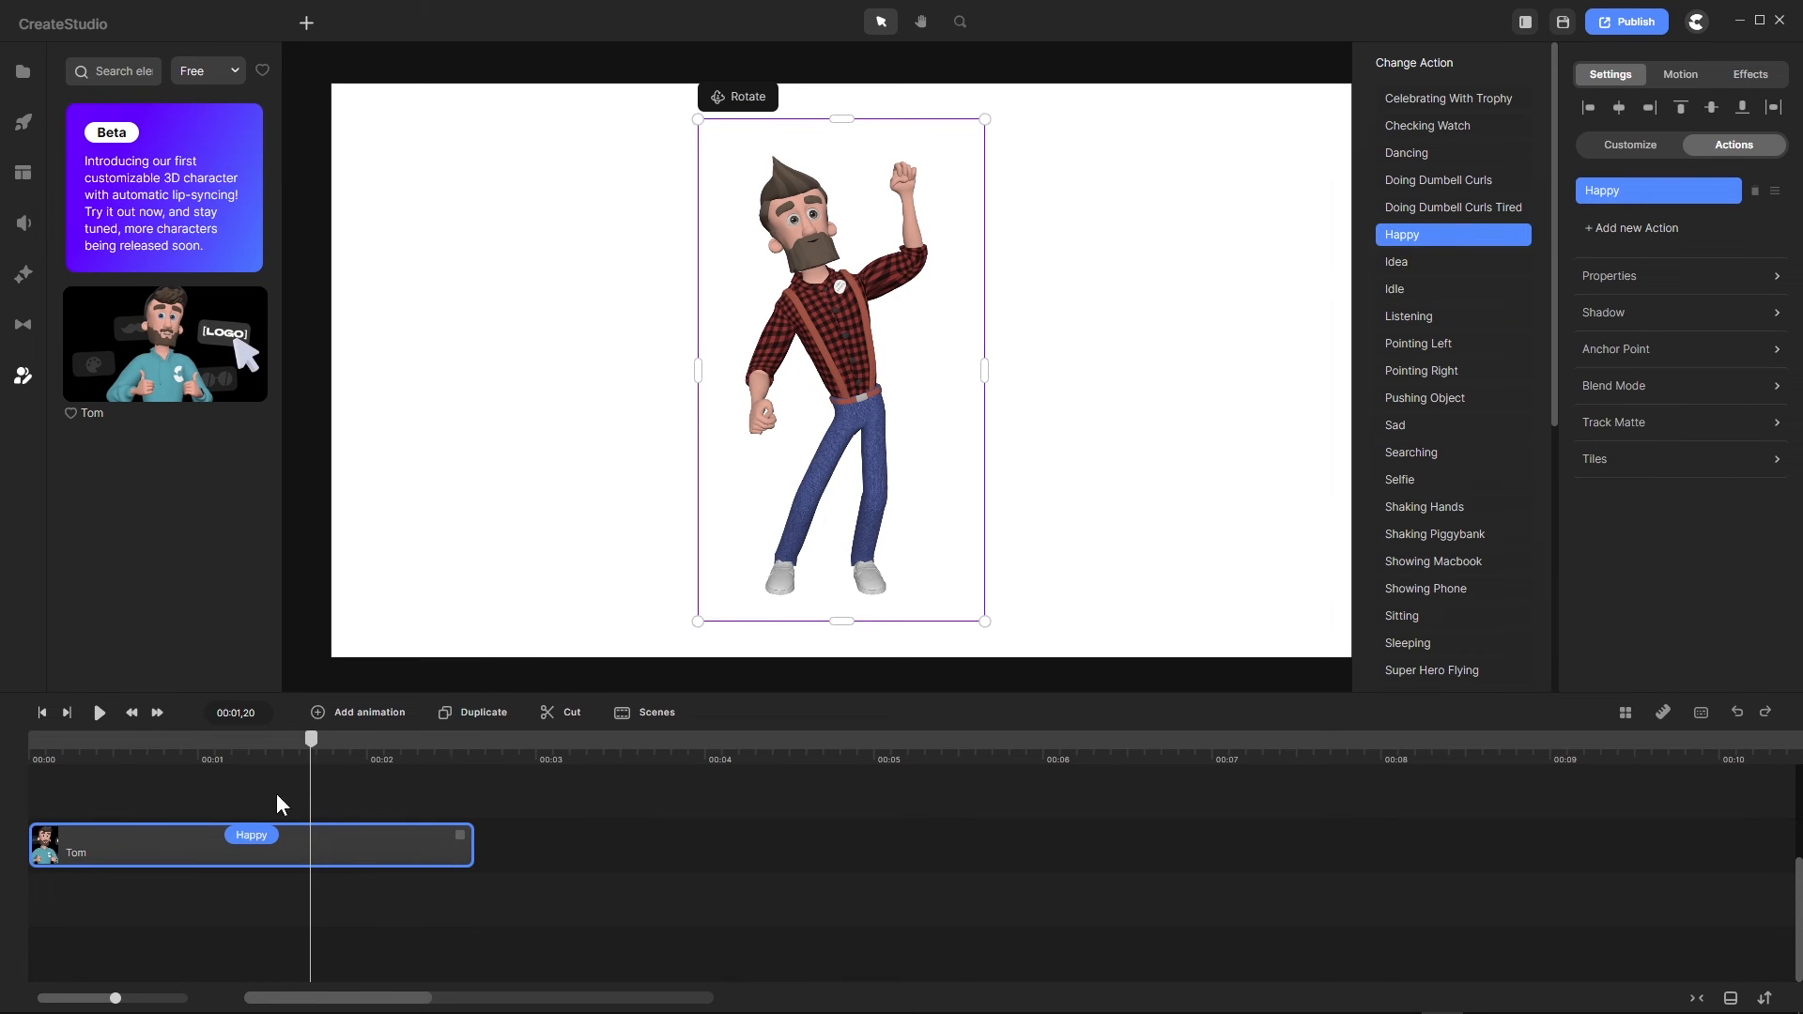
Step: Try the Sad facial expression on the clip's Happy action, and set the expression to Happy instead
{"action": "right_click", "coordinate": [255, 842]}
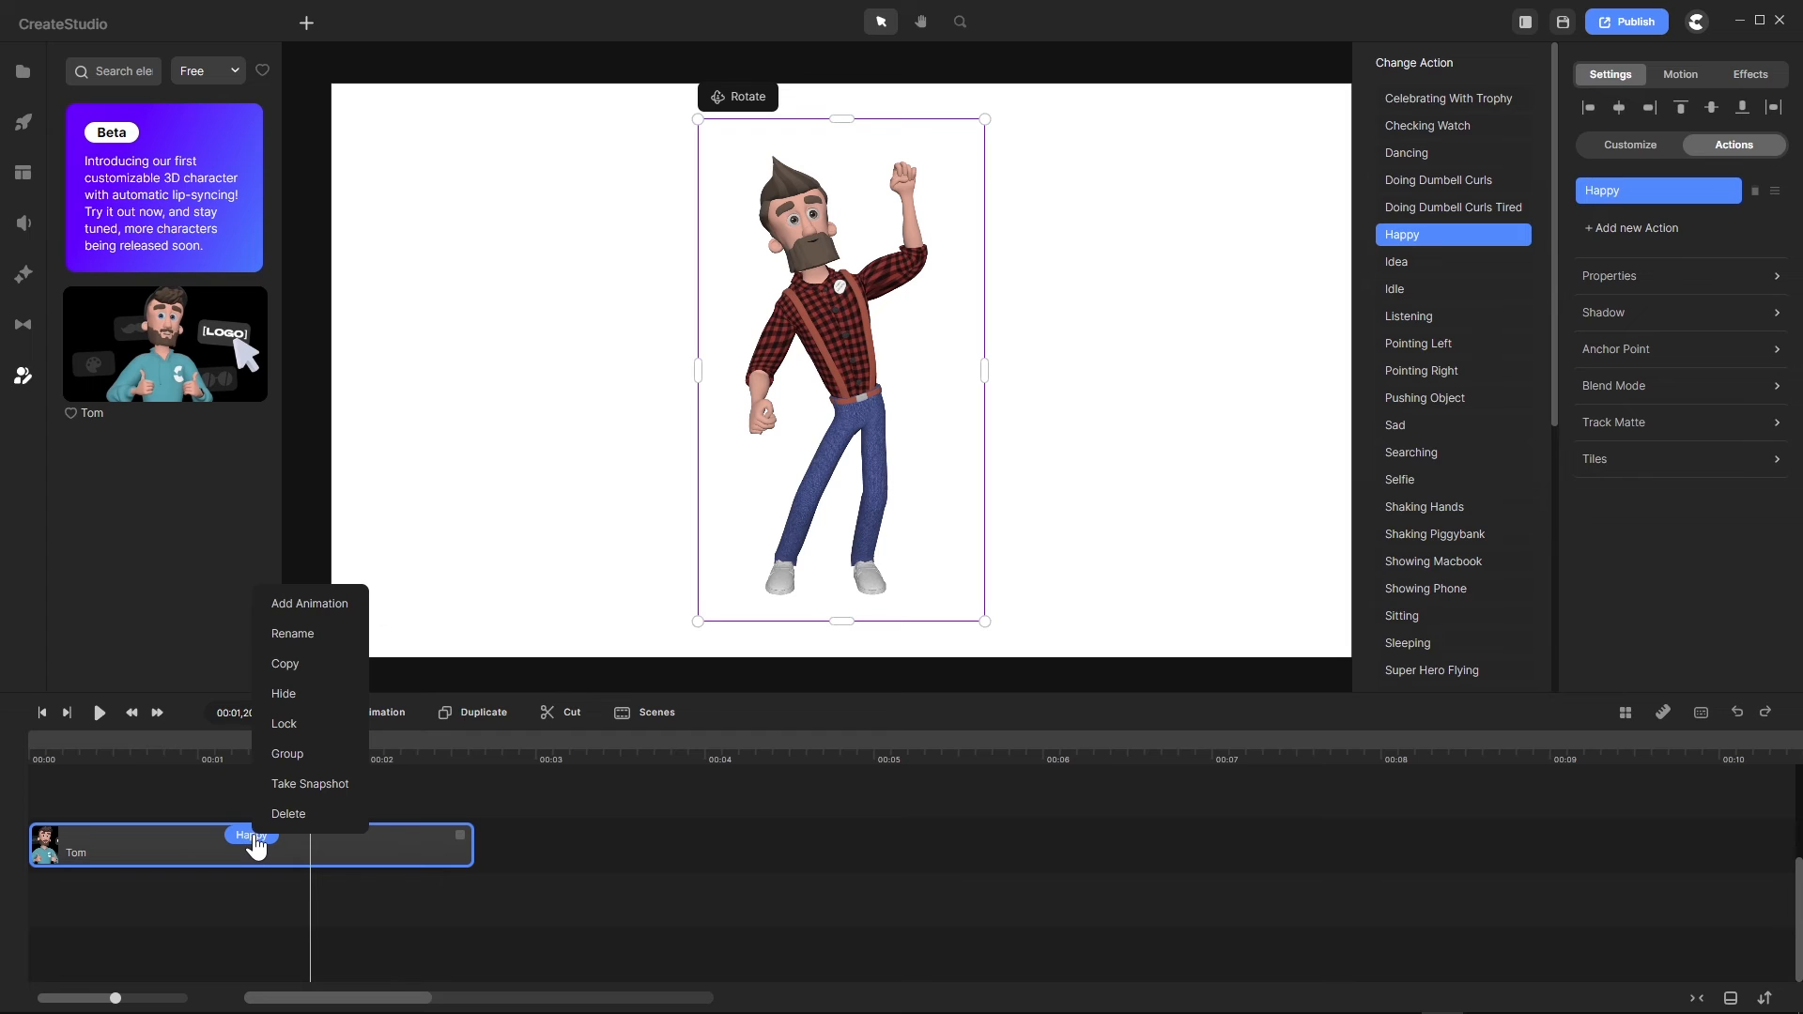
{"action": "left_click", "coordinate": [256, 843]}
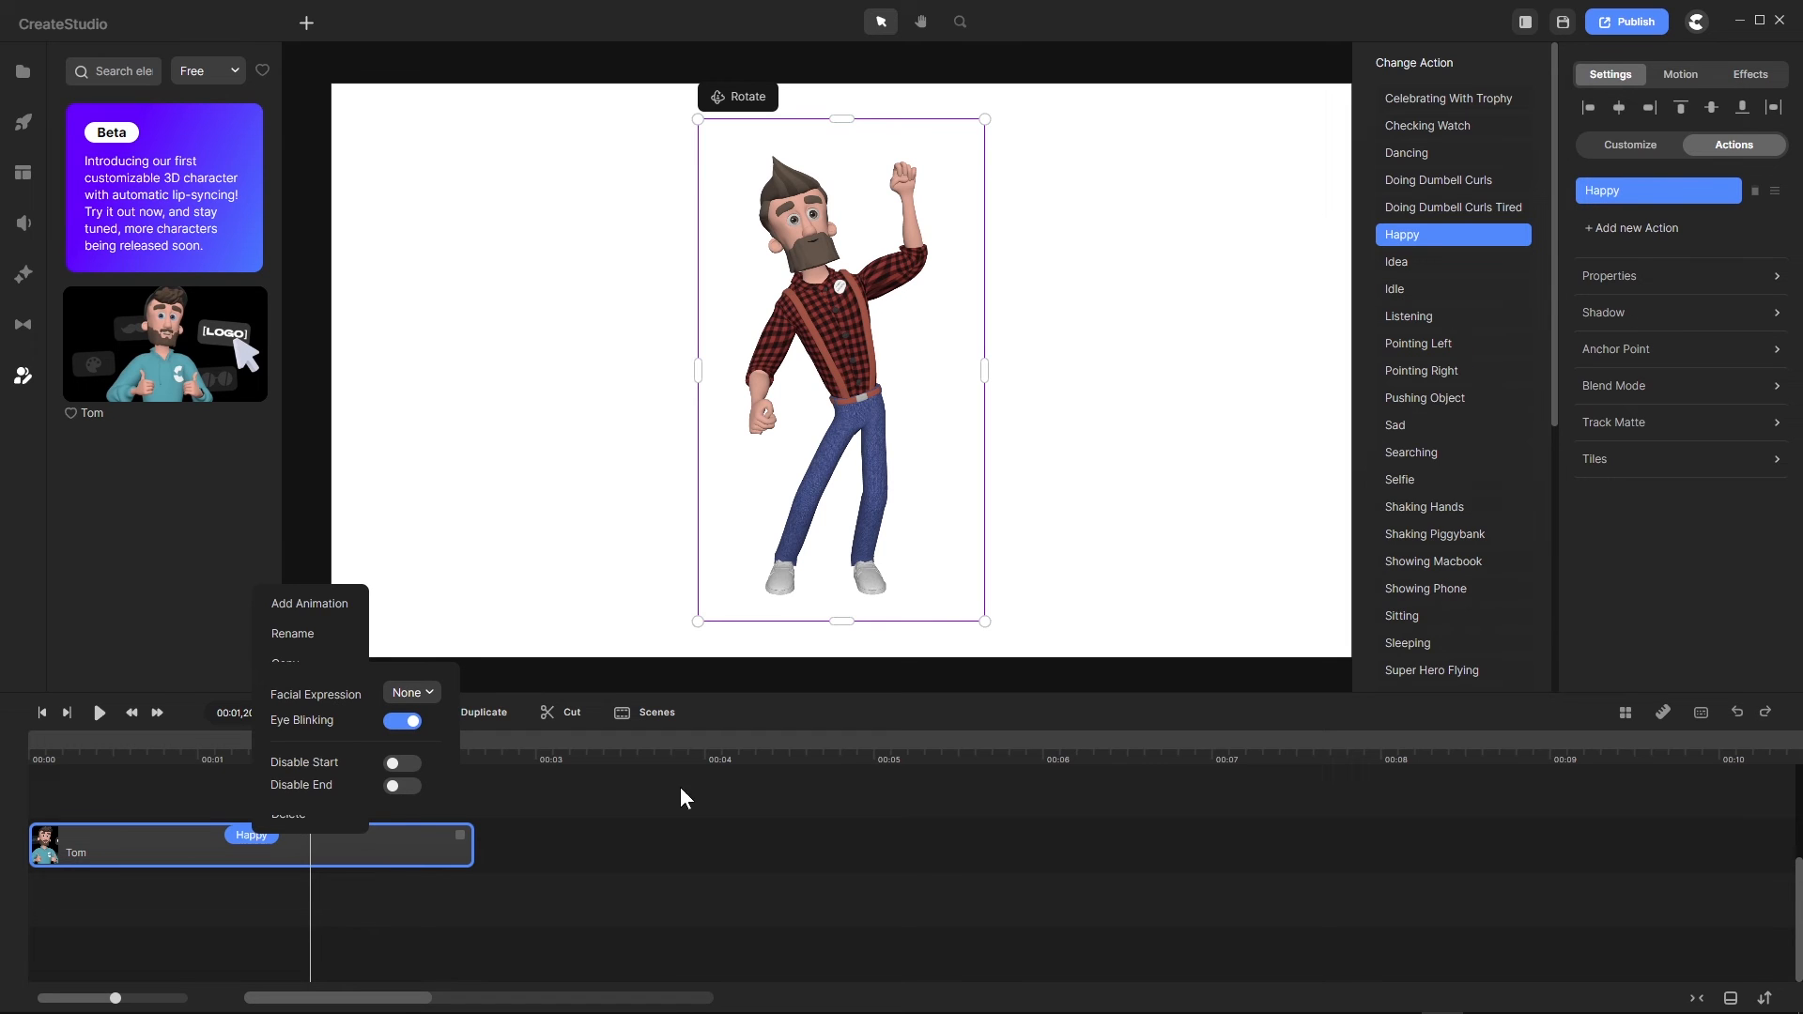
{"action": "left_click", "coordinate": [701, 782]}
{"action": "left_click", "coordinate": [251, 838]}
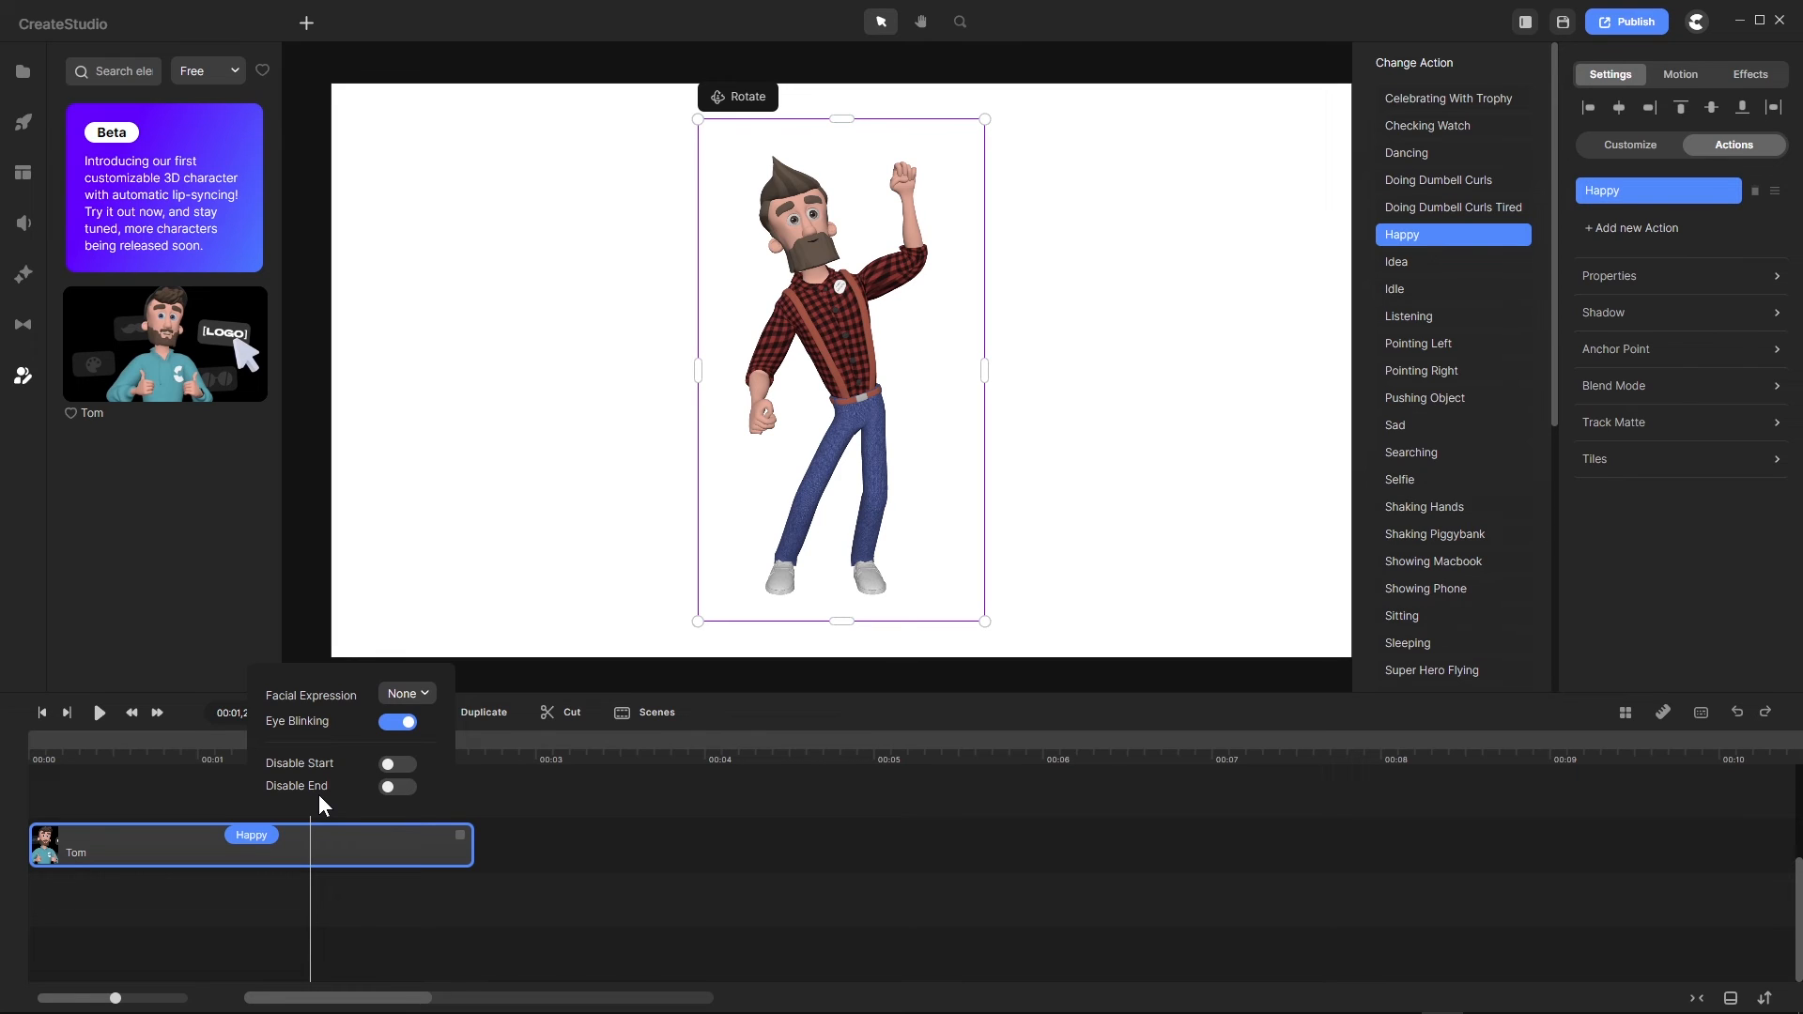
{"action": "left_click", "coordinate": [427, 697]}
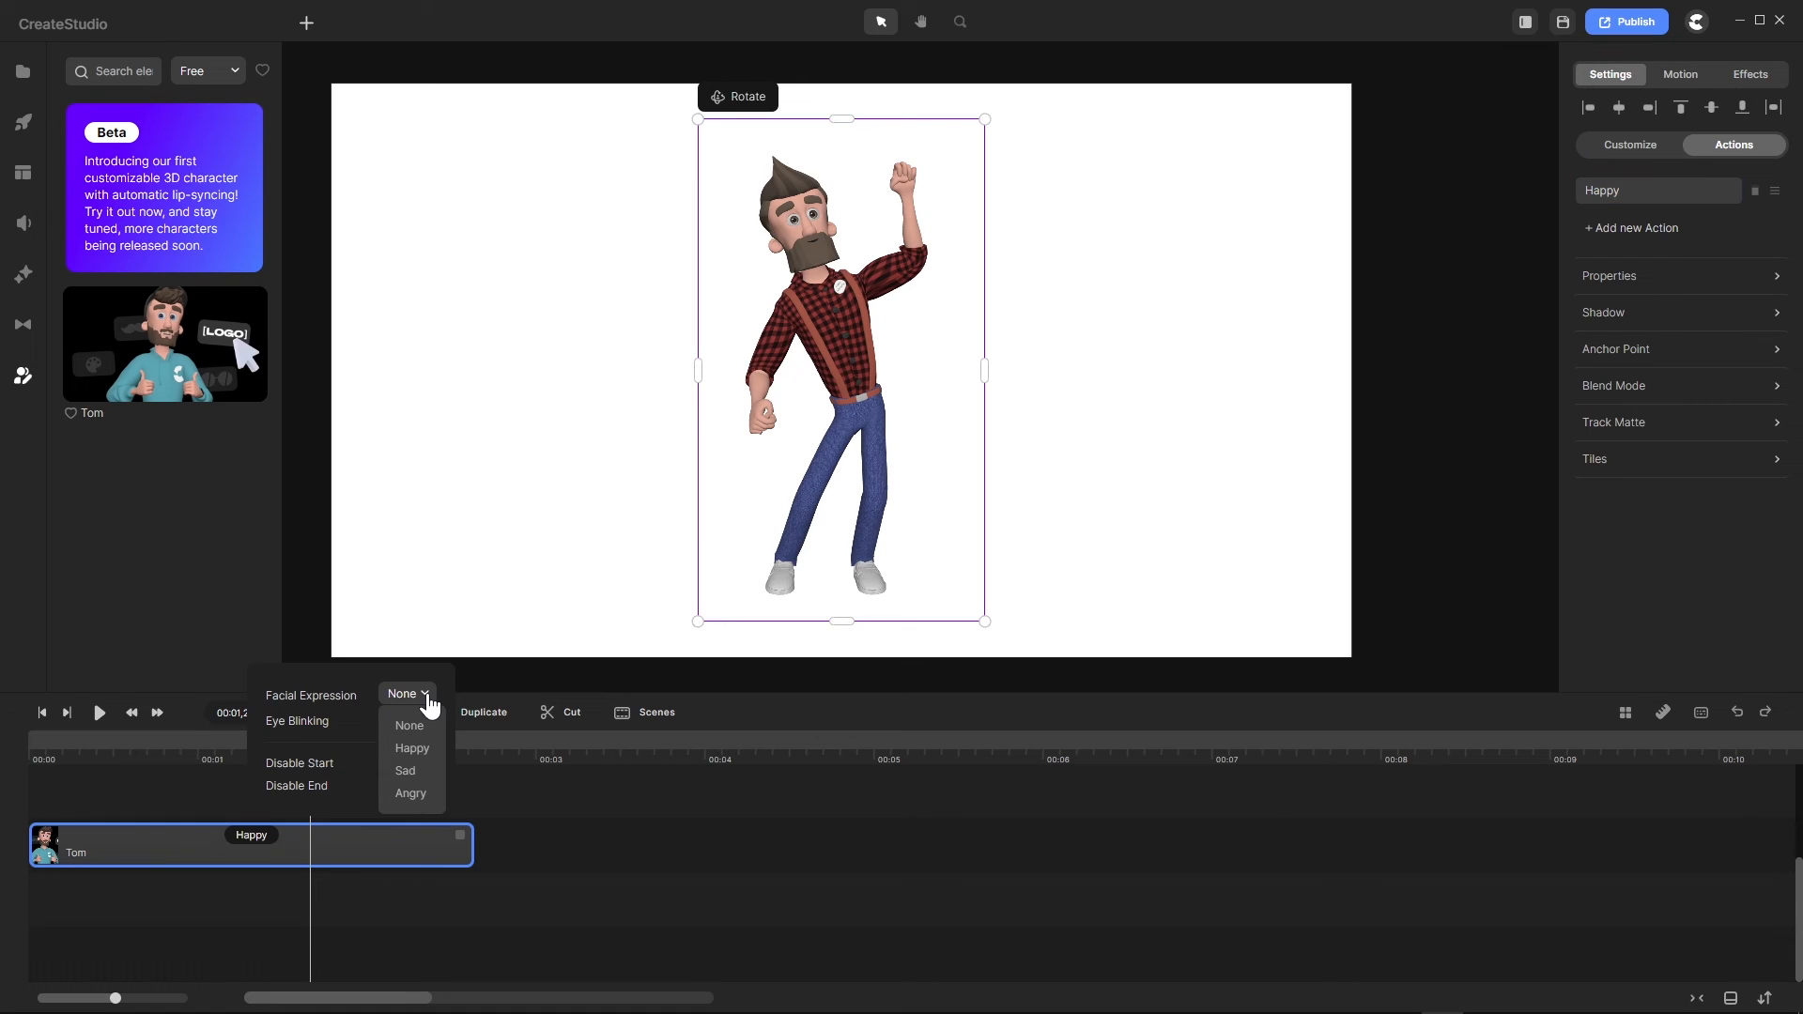
{"action": "left_click", "coordinate": [413, 778]}
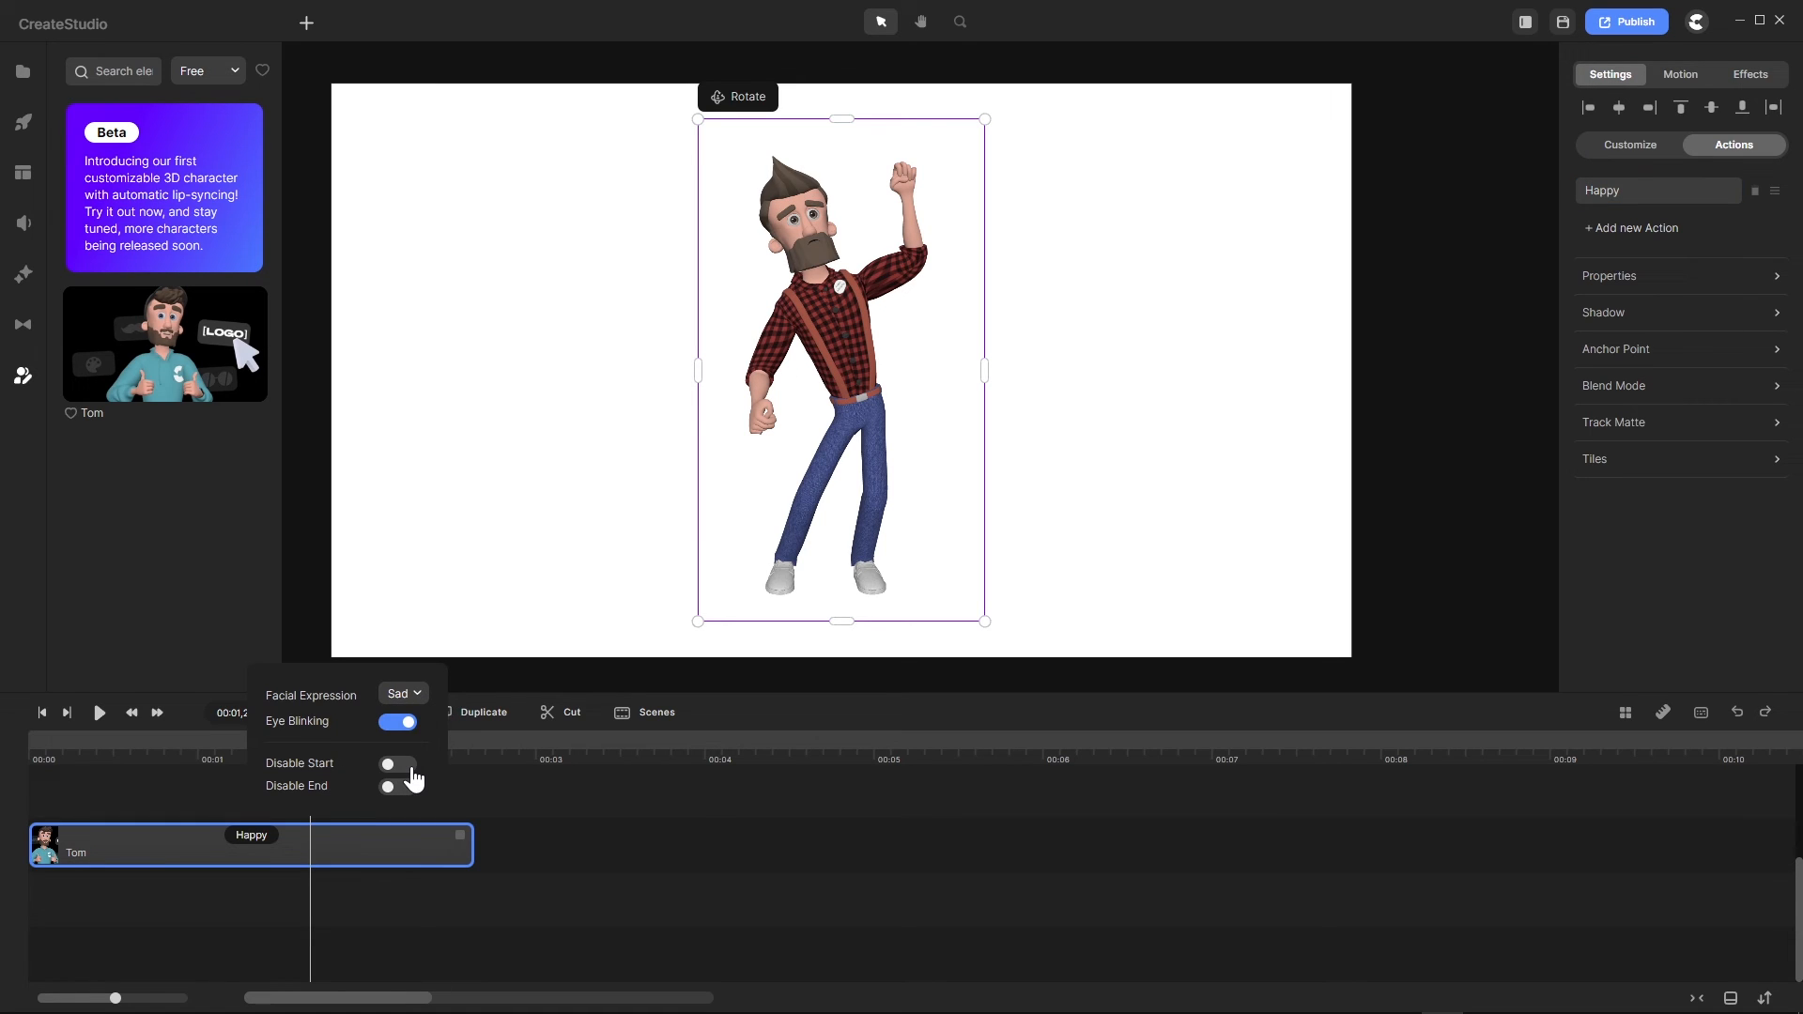
{"action": "left_click", "coordinate": [420, 696]}
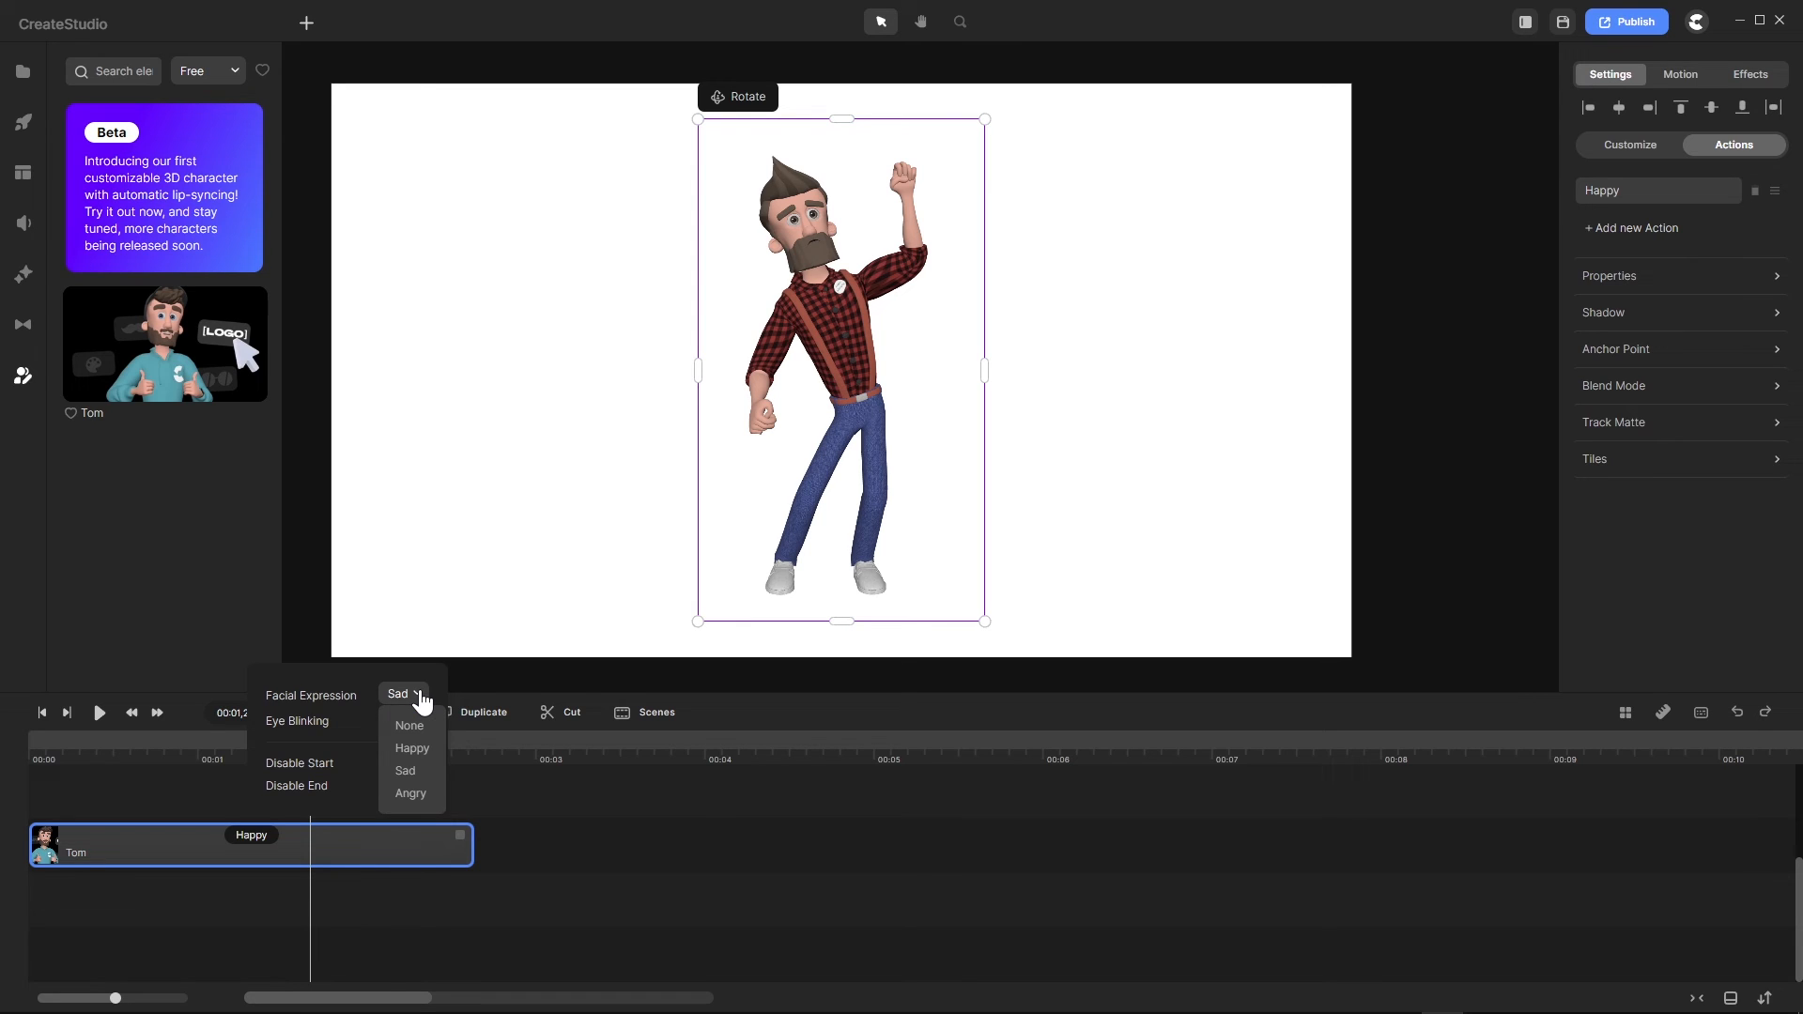
{"action": "left_click", "coordinate": [415, 749]}
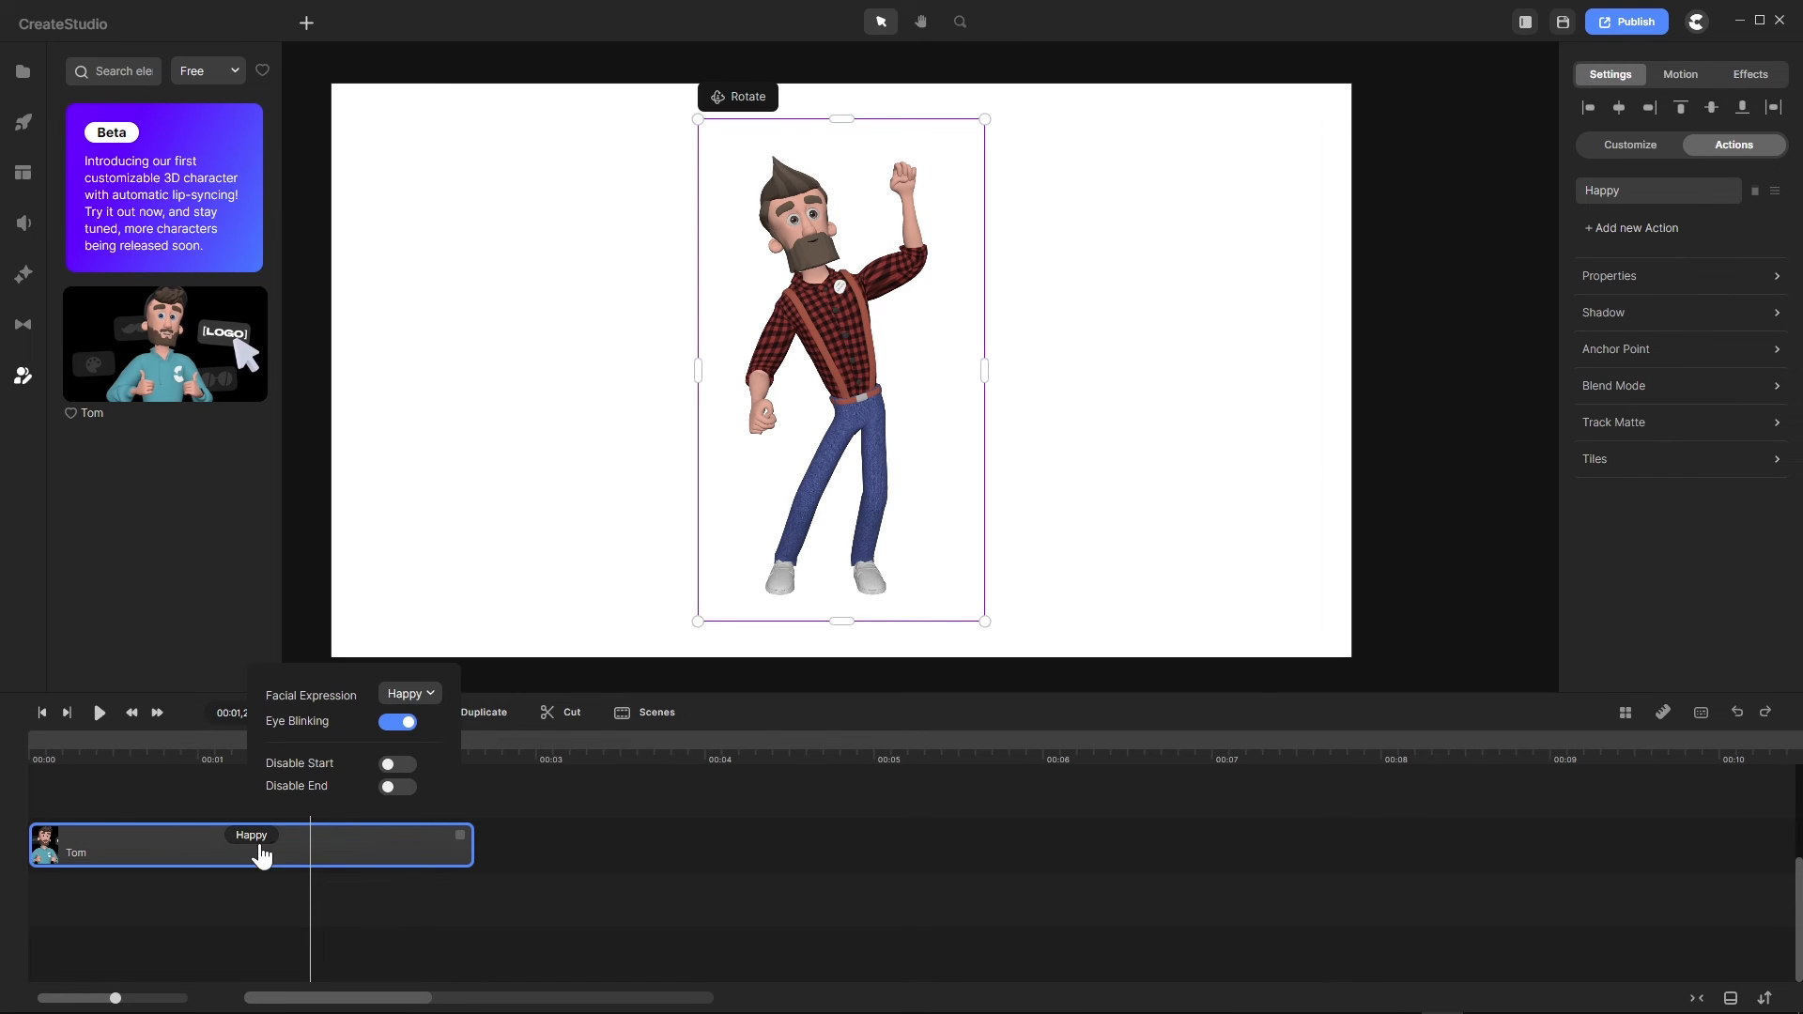
{"action": "left_click", "coordinate": [157, 795]}
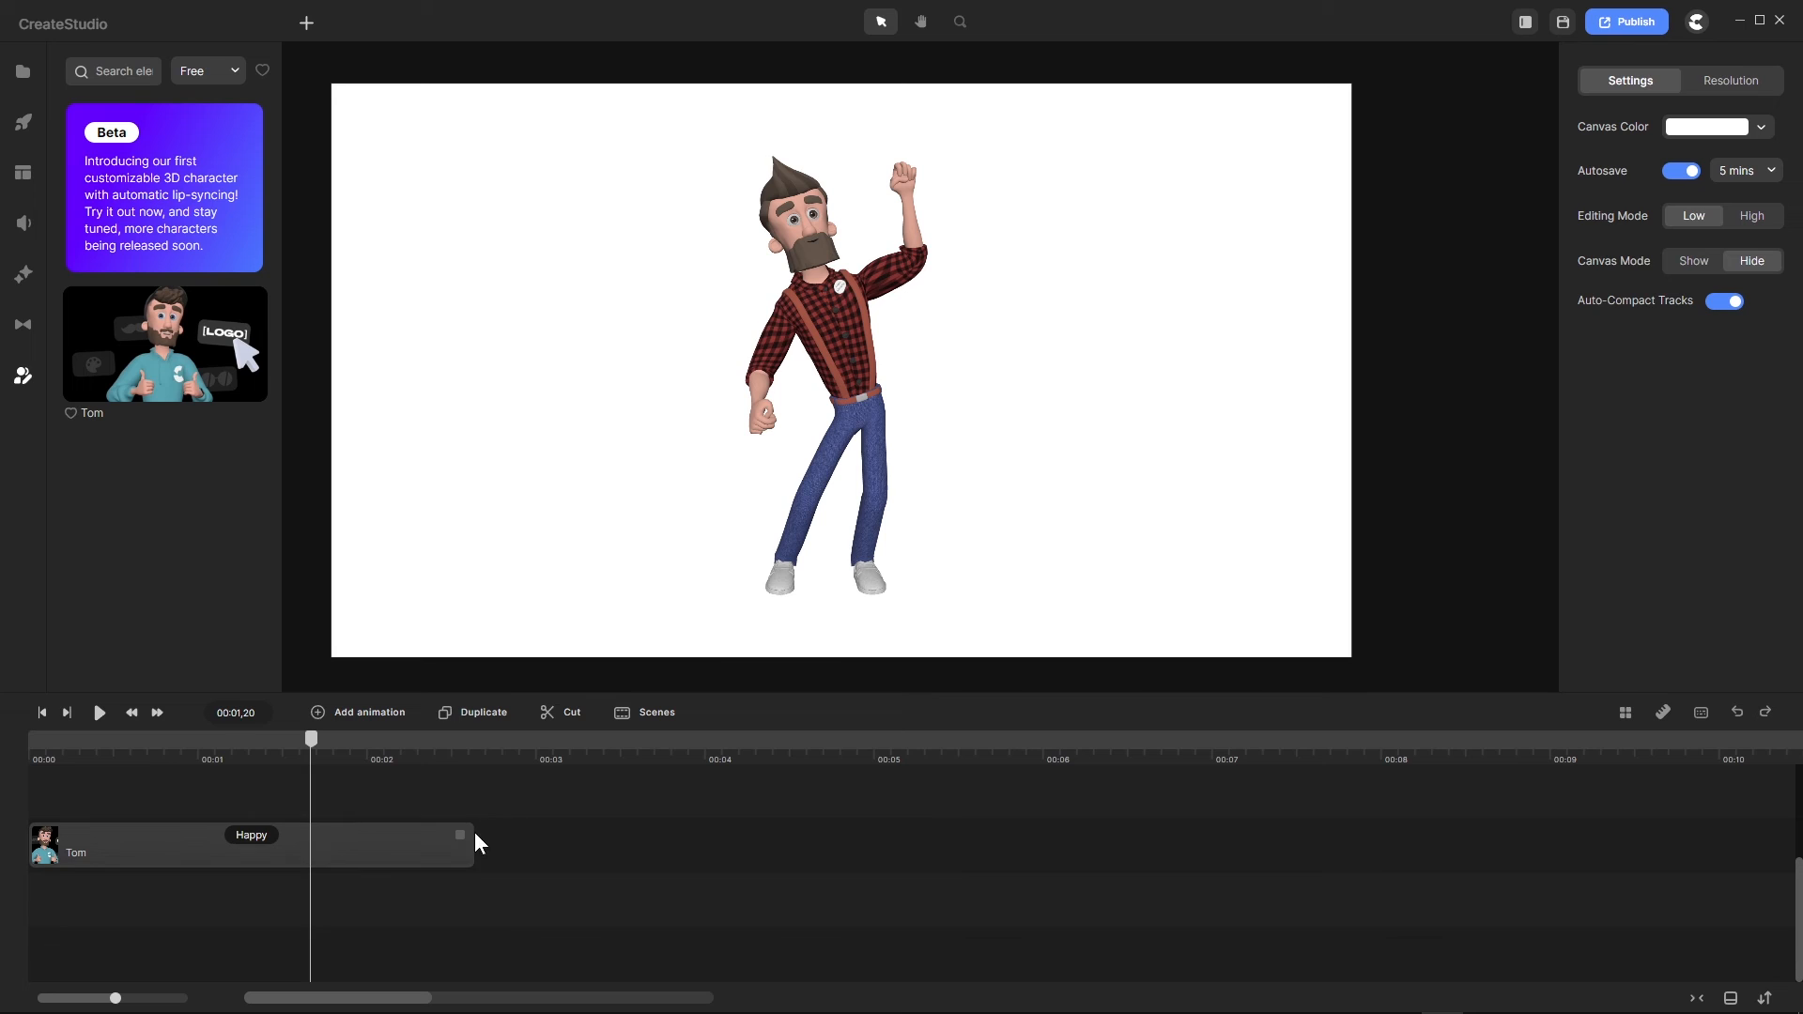
Step: Try shortening the Tom clip, and extend its end to about 7 seconds on the timeline
{"action": "left_click", "coordinate": [380, 856]}
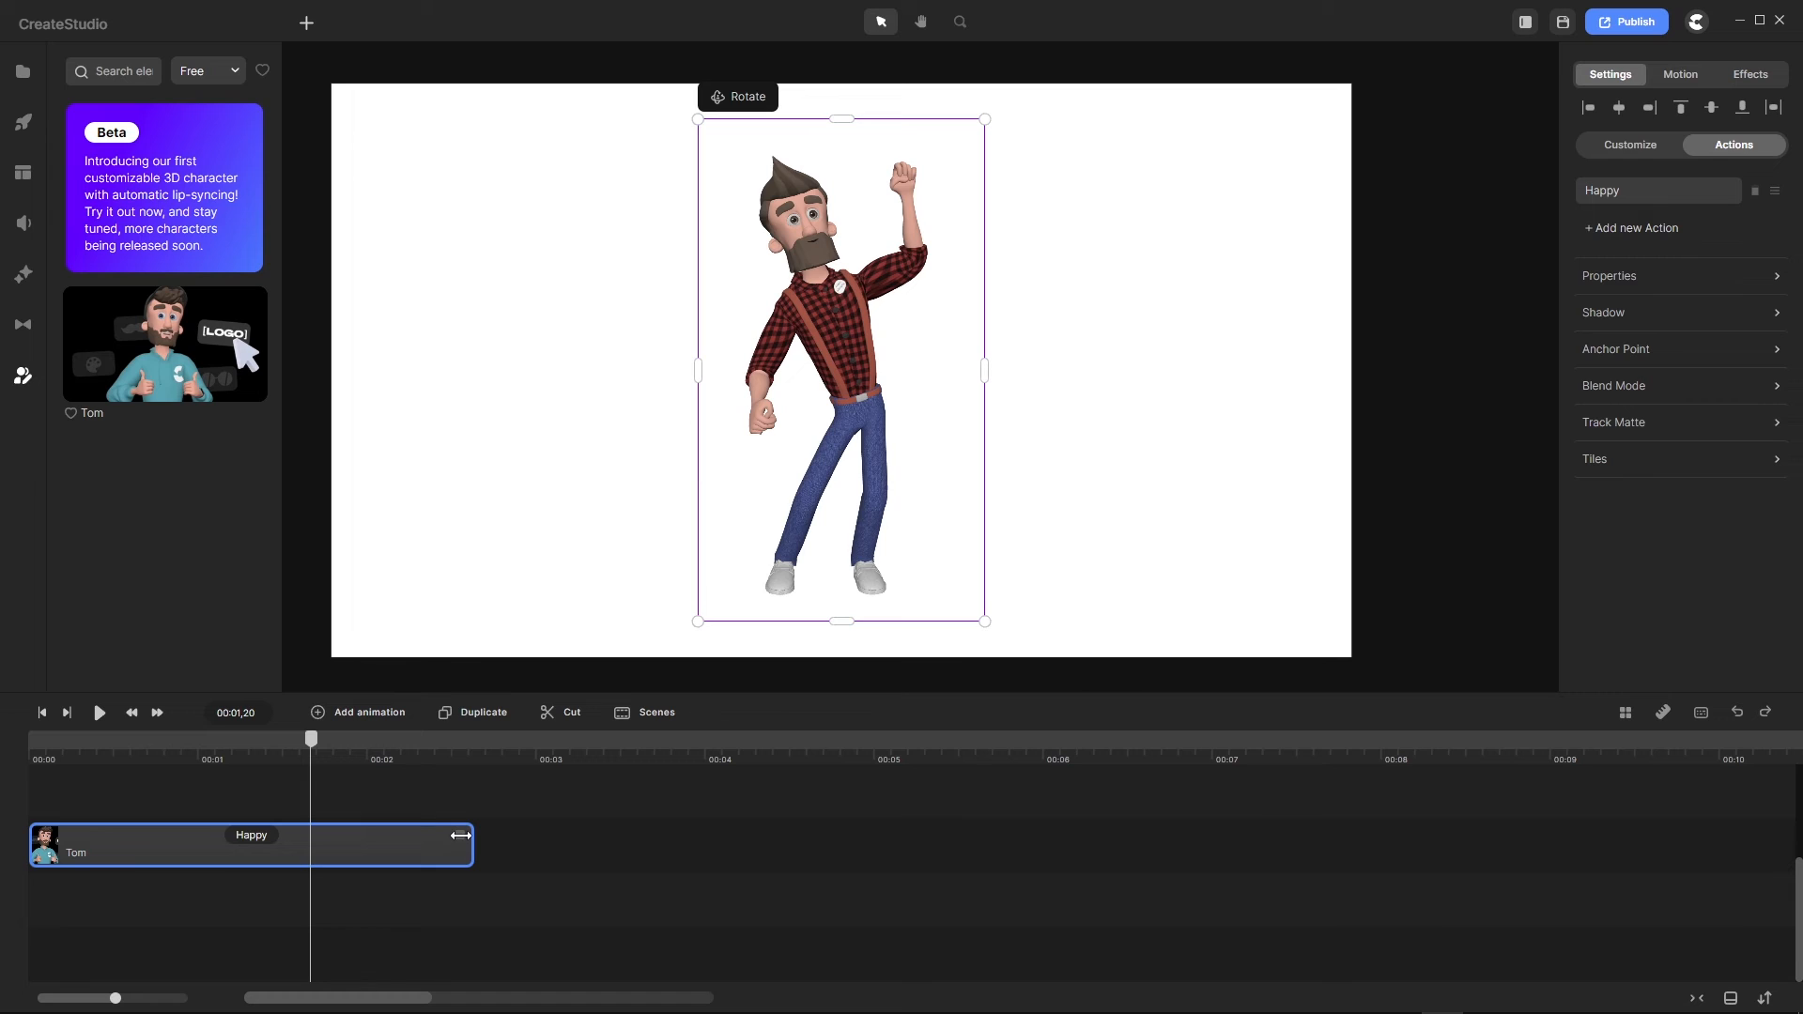
{"action": "left_click_drag", "start_coordinate": [461, 835], "coordinate": [270, 835]}
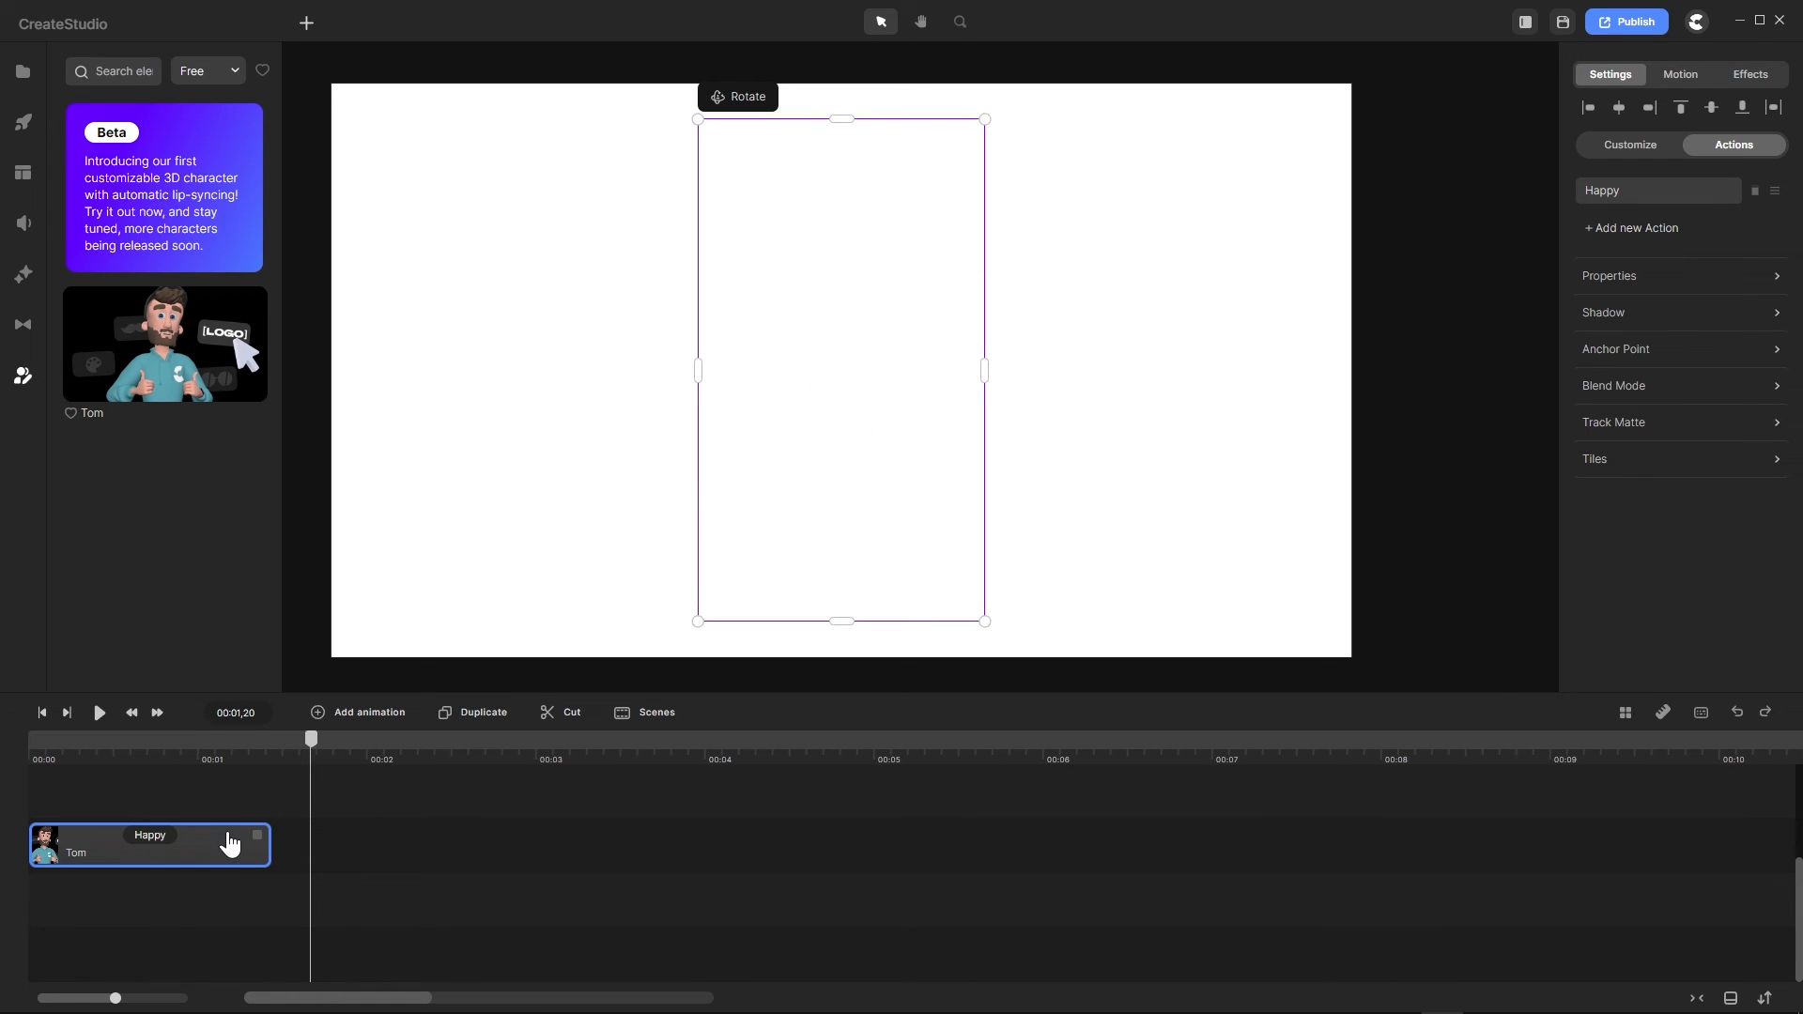
{"action": "left_click_drag", "start_coordinate": [263, 844], "coordinate": [1205, 790]}
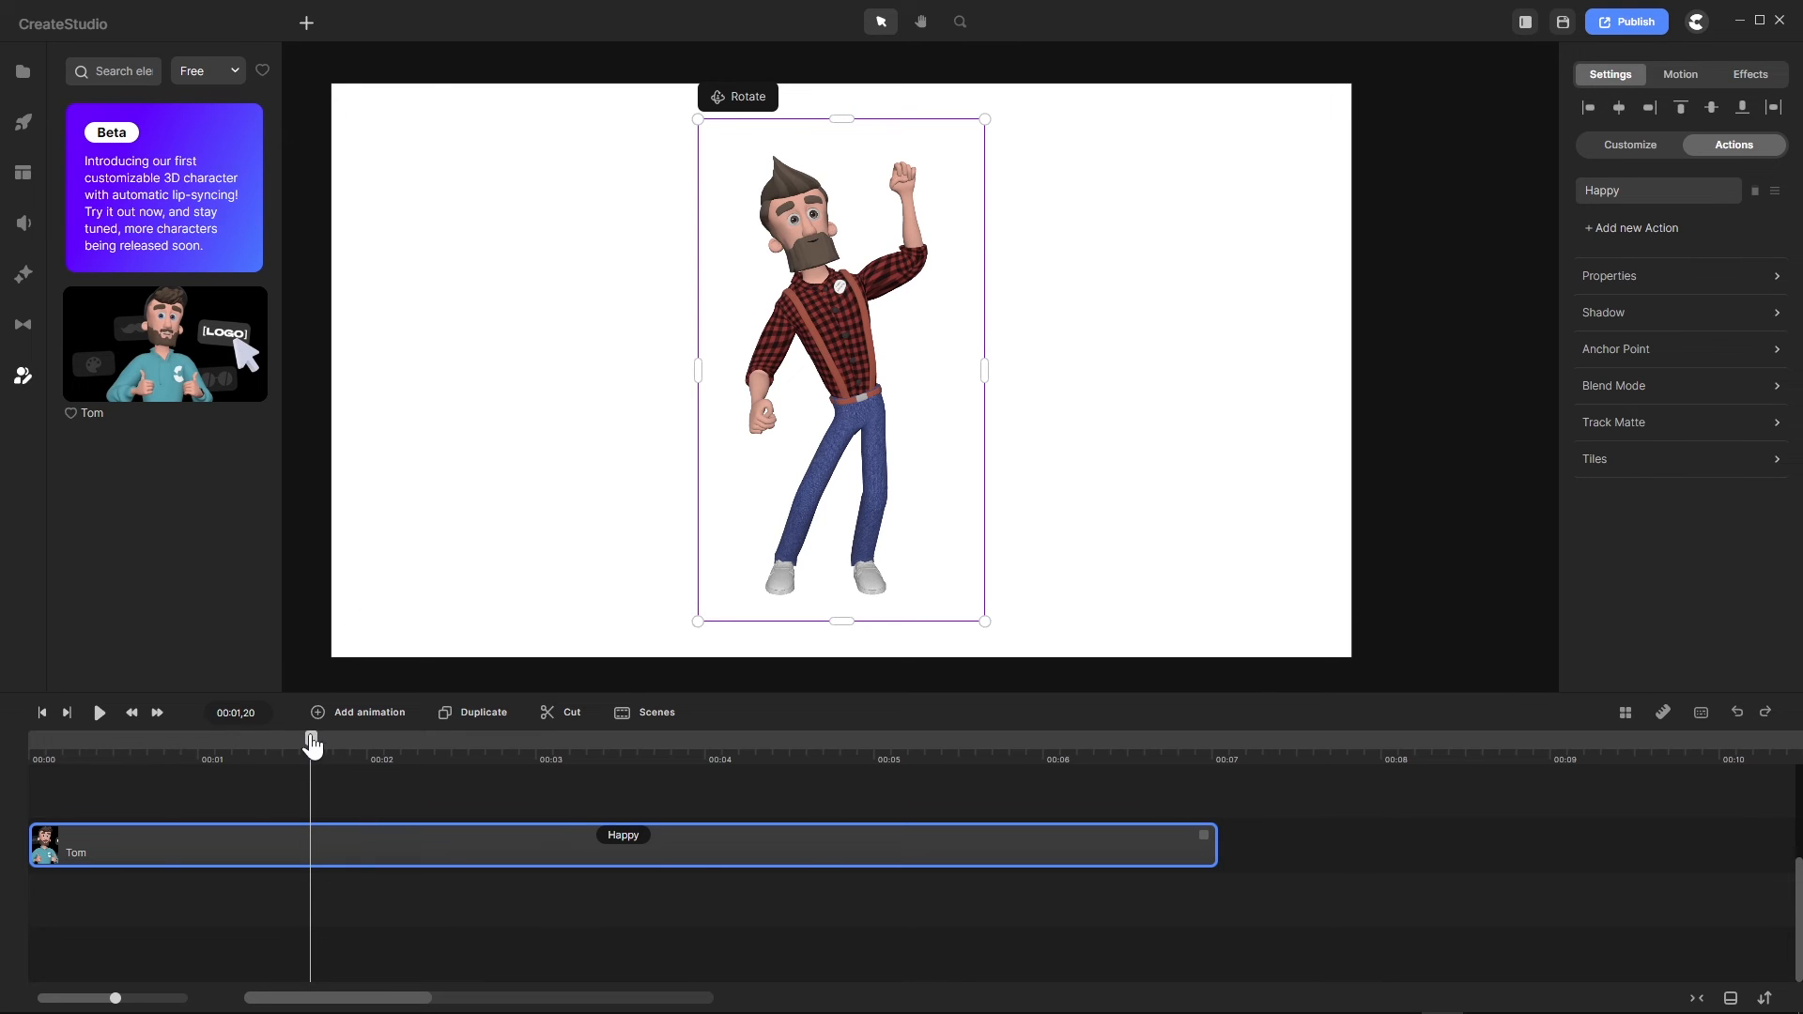
Step: Play the extended Happy animation from the start and scrub back through it to 00:01,05
{"action": "left_click_drag", "start_coordinate": [311, 739], "coordinate": [5, 743]}
{"action": "left_click", "coordinate": [100, 713]}
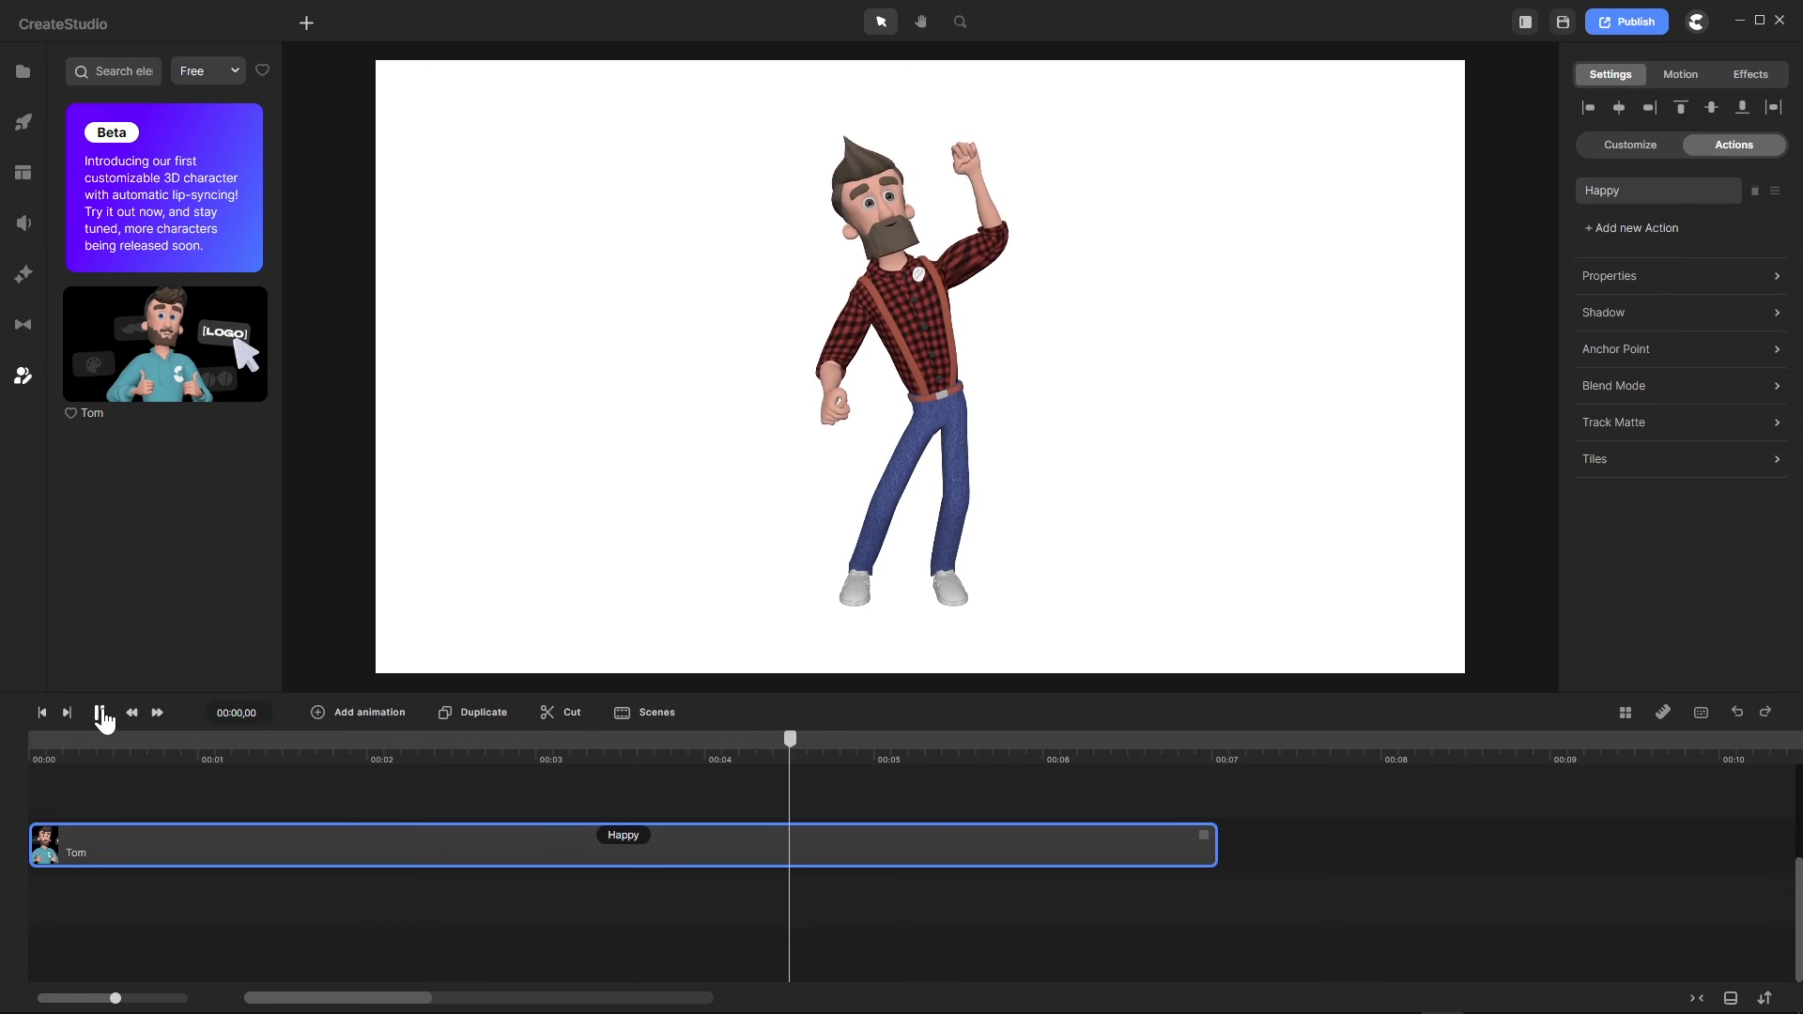
{"action": "left_click", "coordinate": [100, 713]}
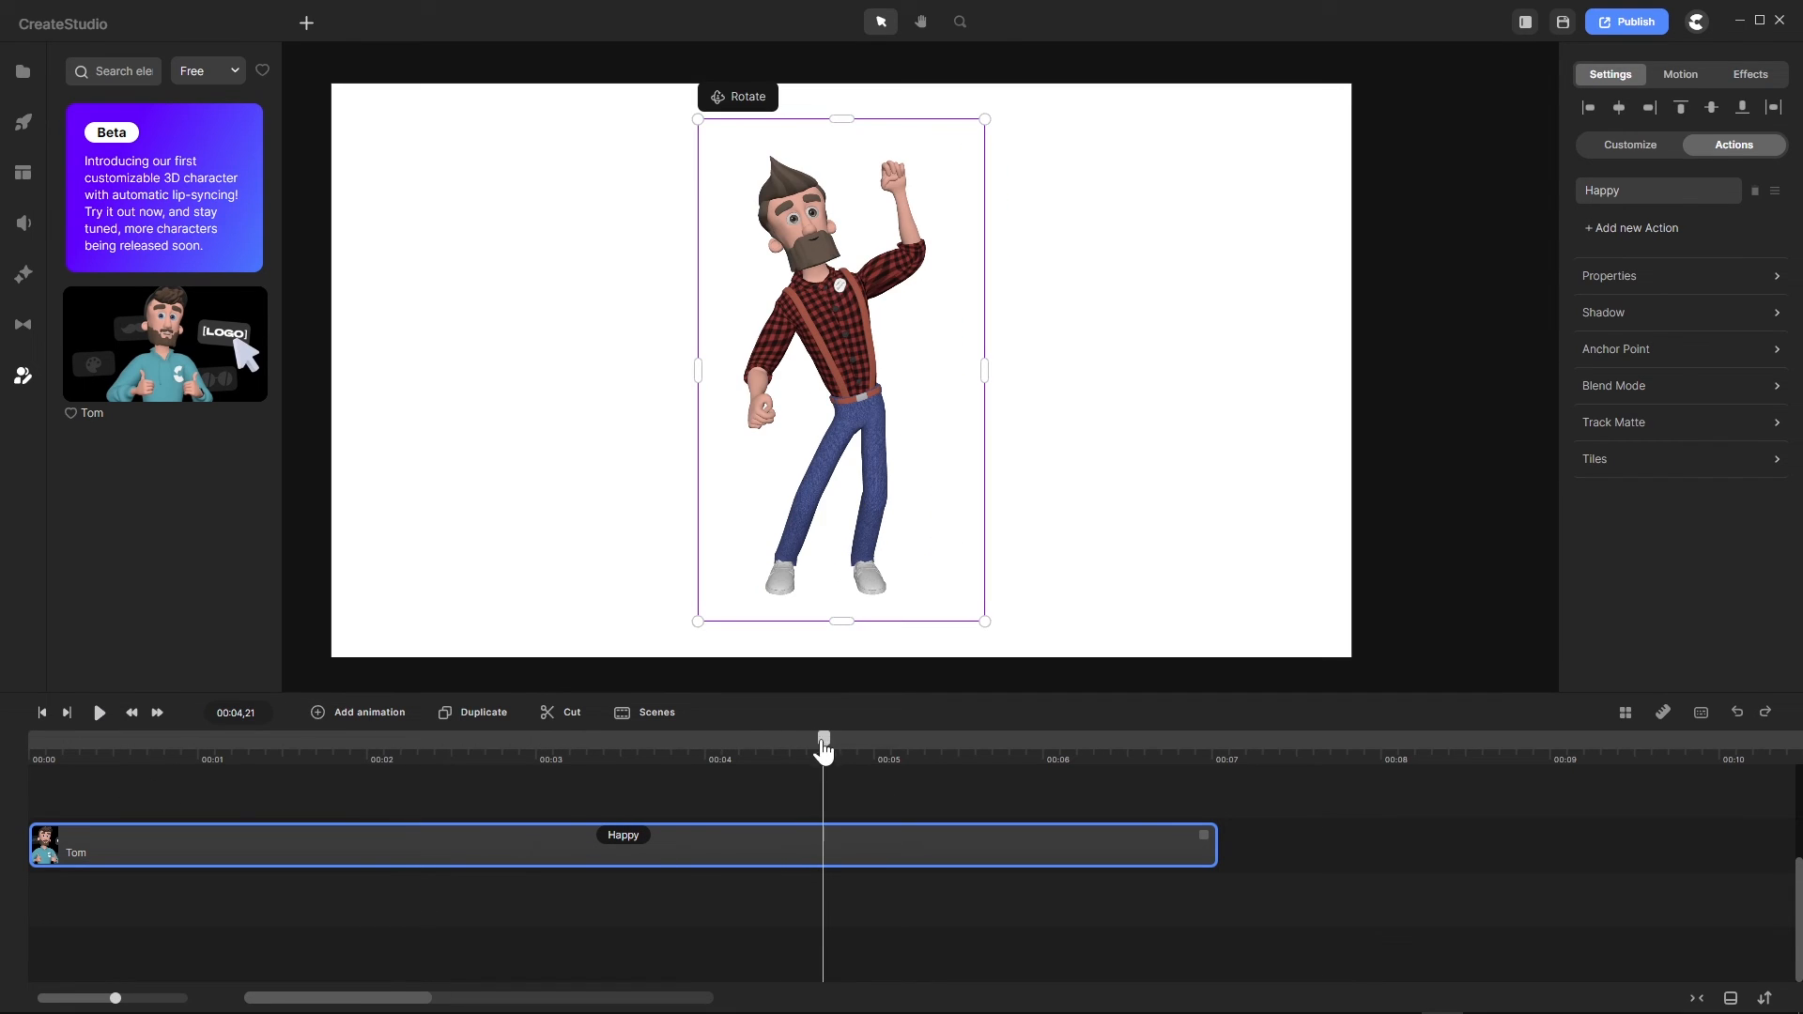
{"action": "left_click_drag", "start_coordinate": [824, 742], "coordinate": [227, 781]}
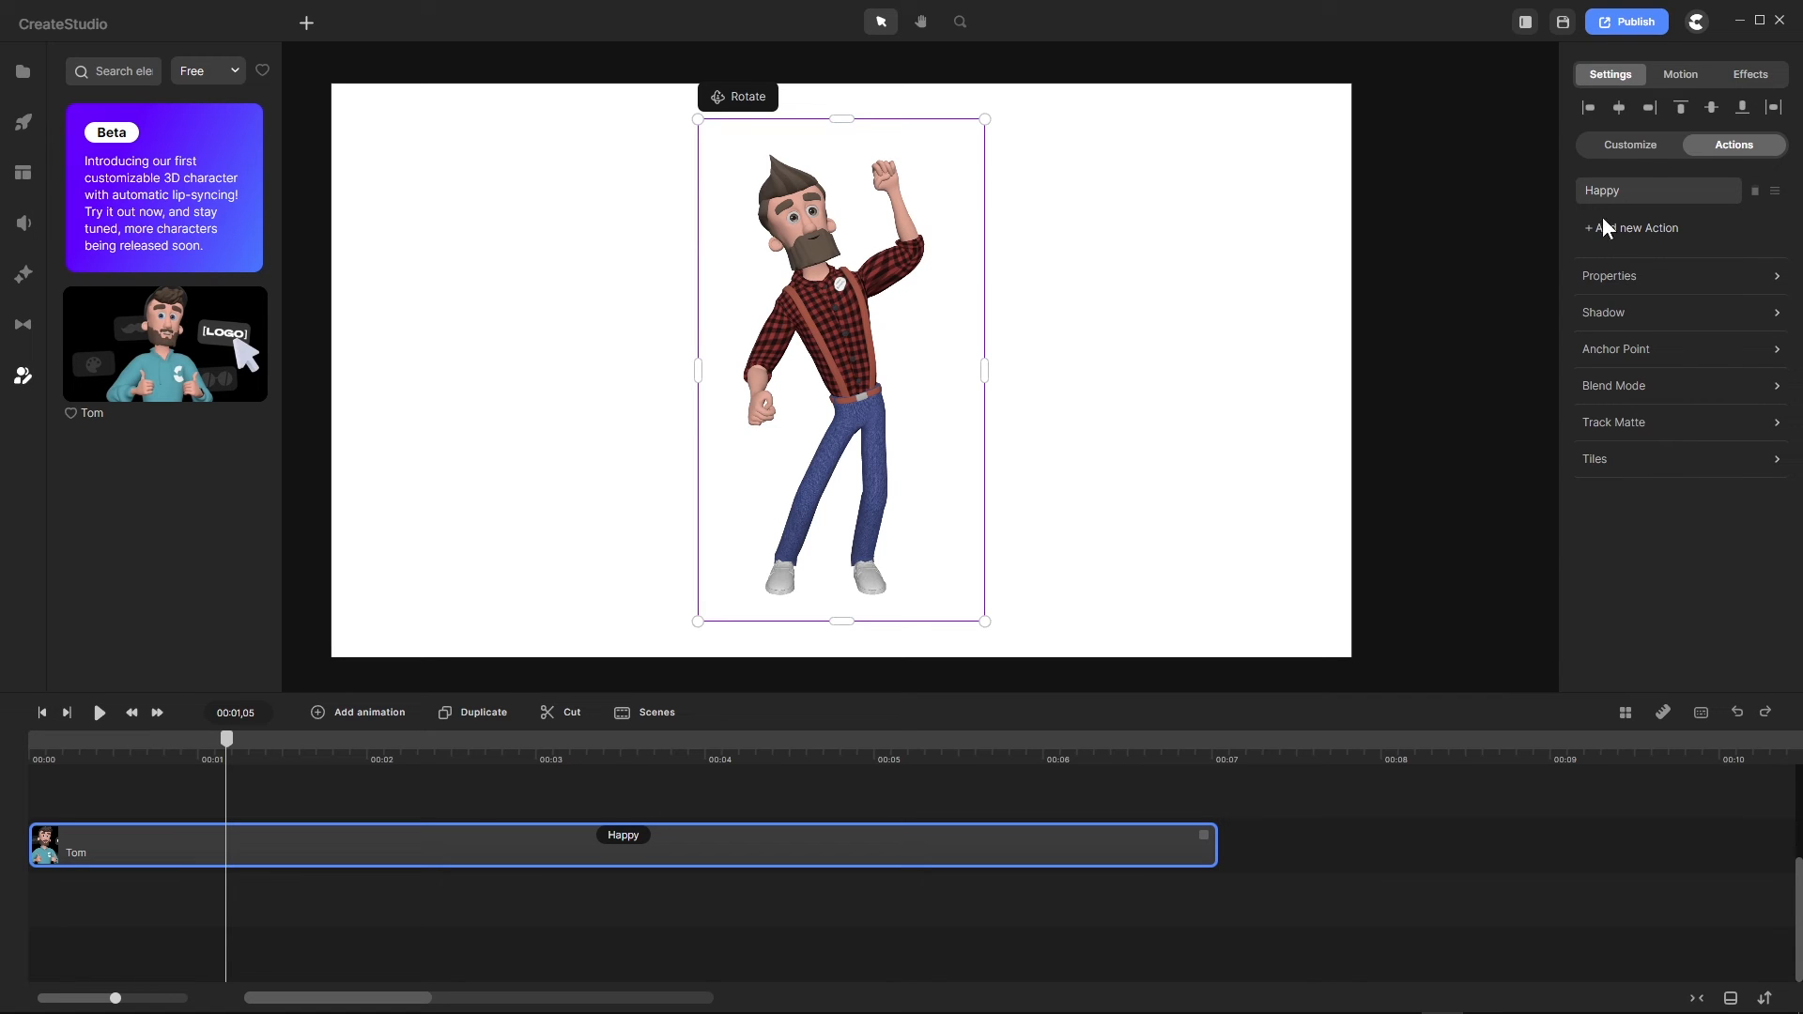
Step: Change the Tom character's top to the TShirt Big Logo
{"action": "left_click", "coordinate": [1638, 147]}
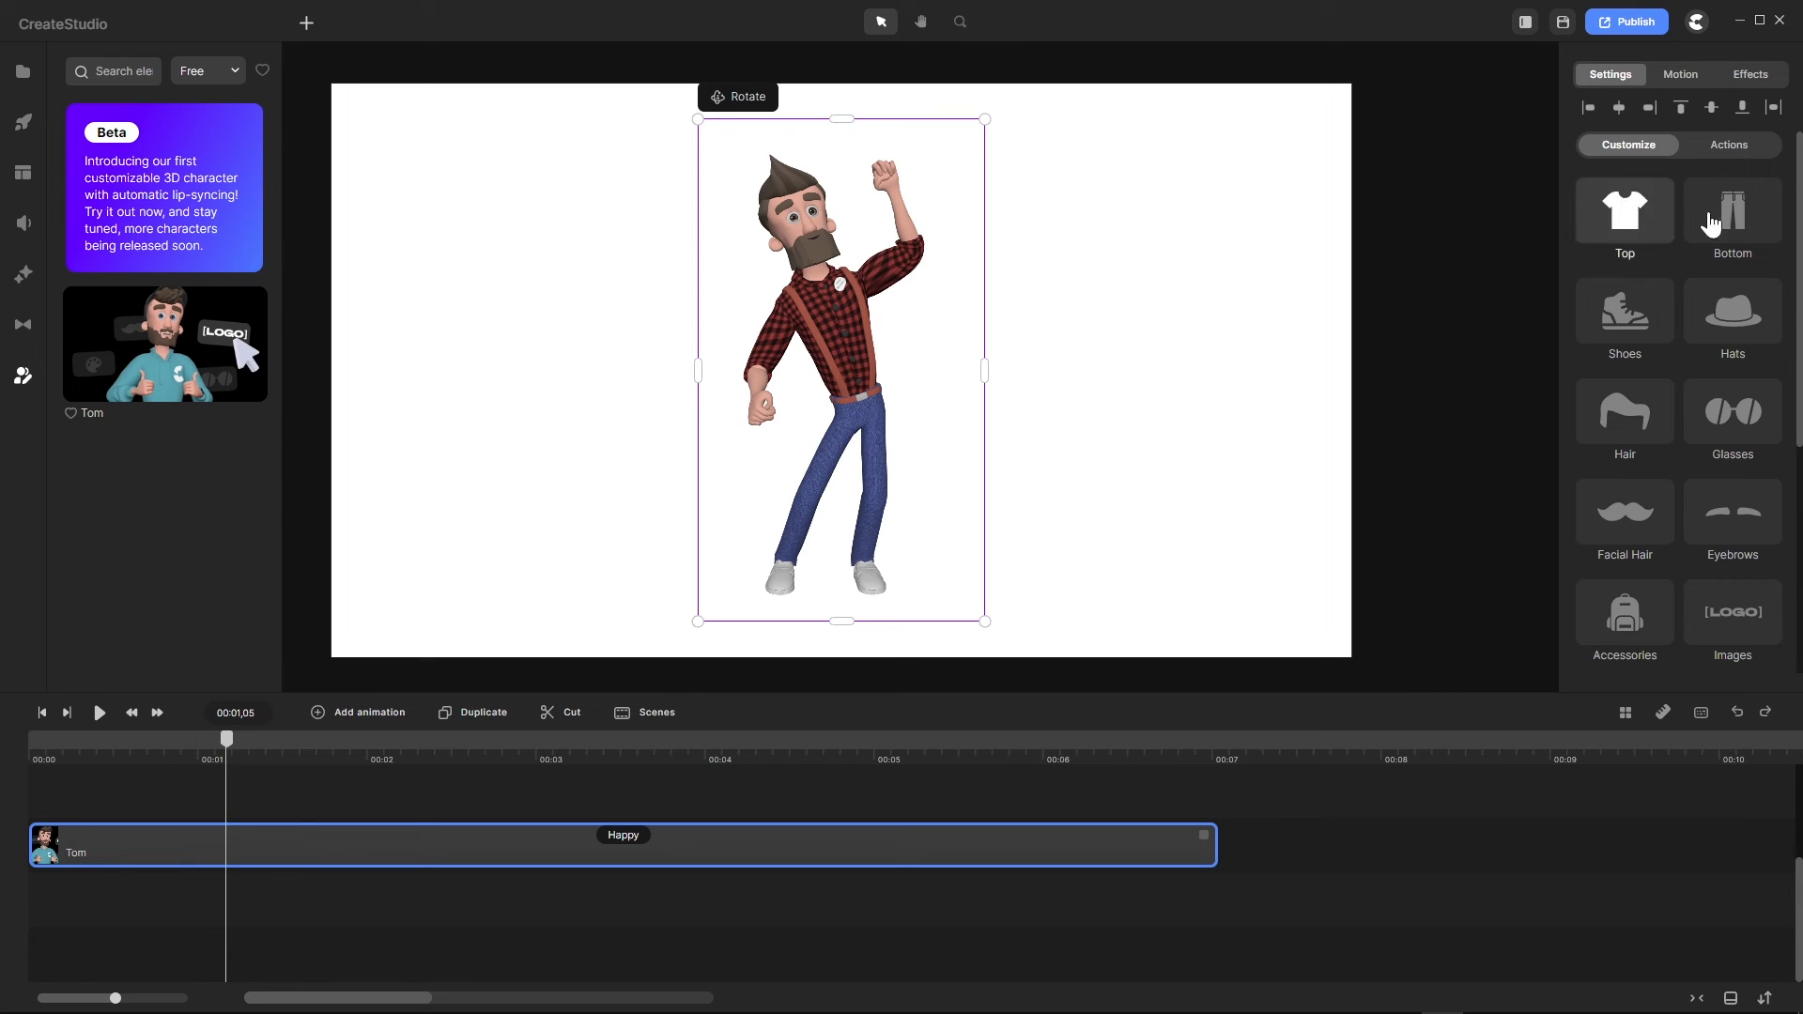
{"action": "left_click", "coordinate": [1626, 230]}
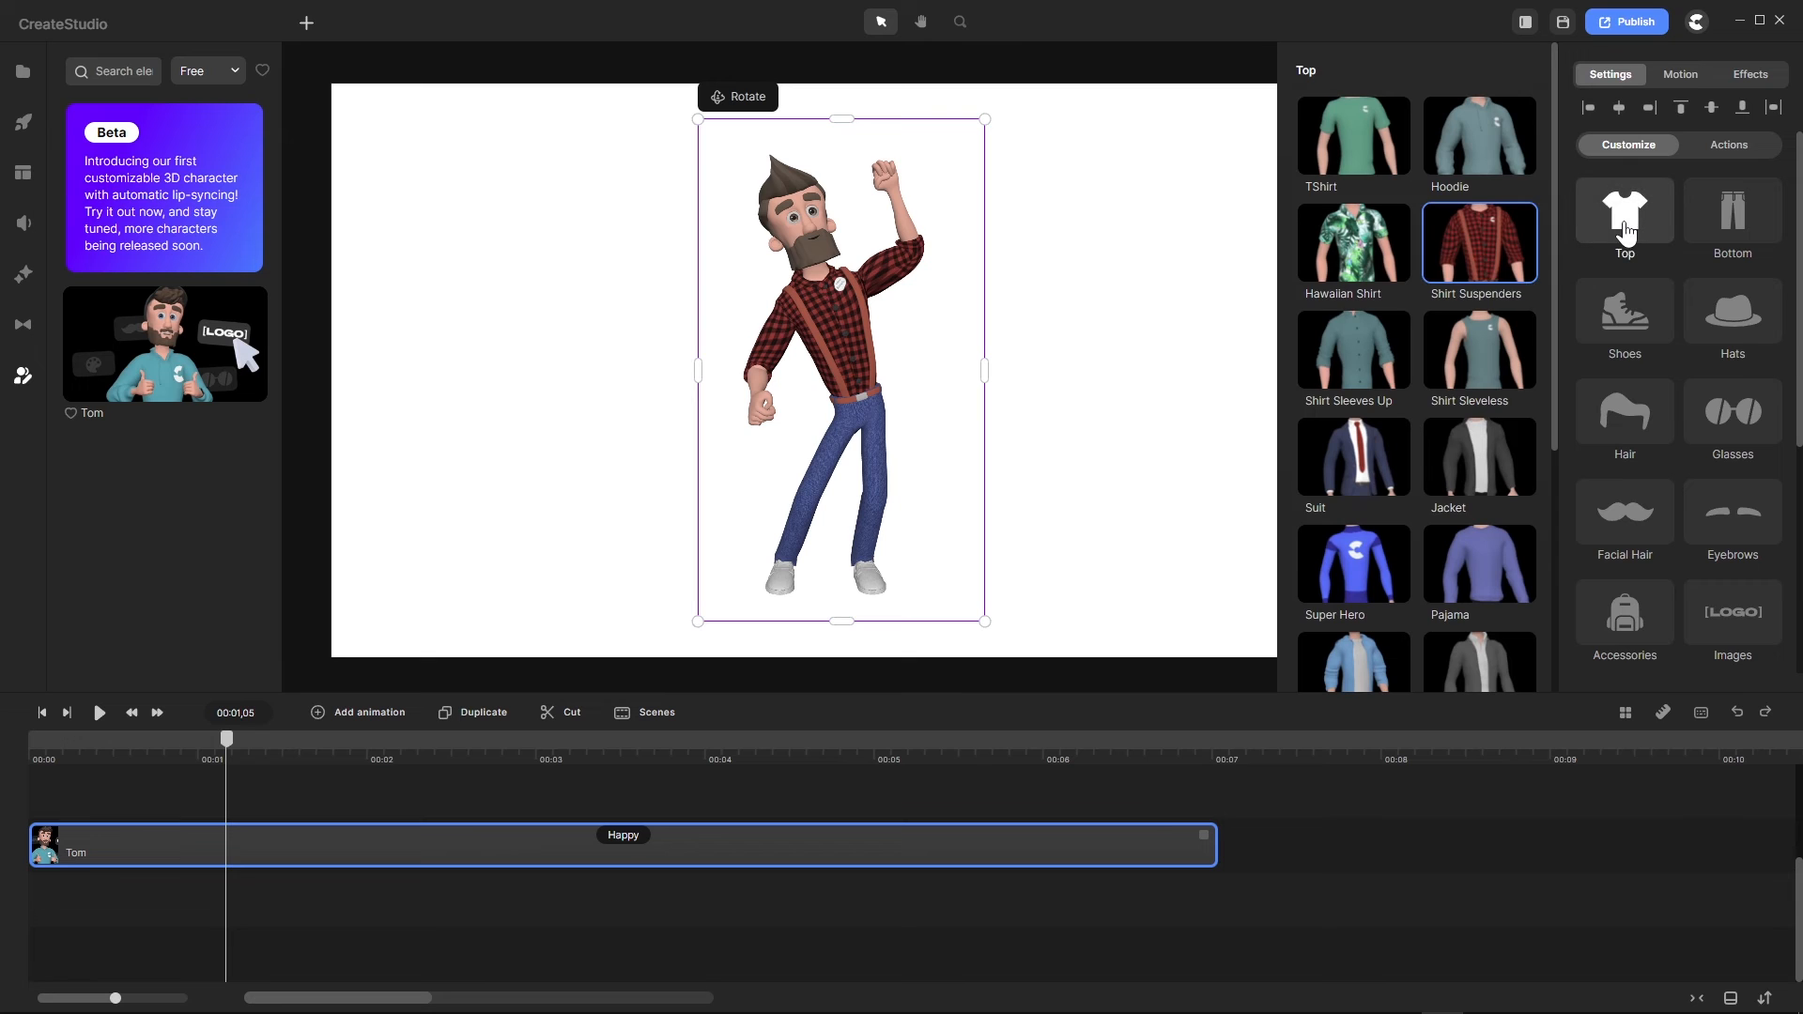
{"action": "scroll", "coordinate": [1448, 393], "scroll_direction": "down", "scroll_amount": 4}
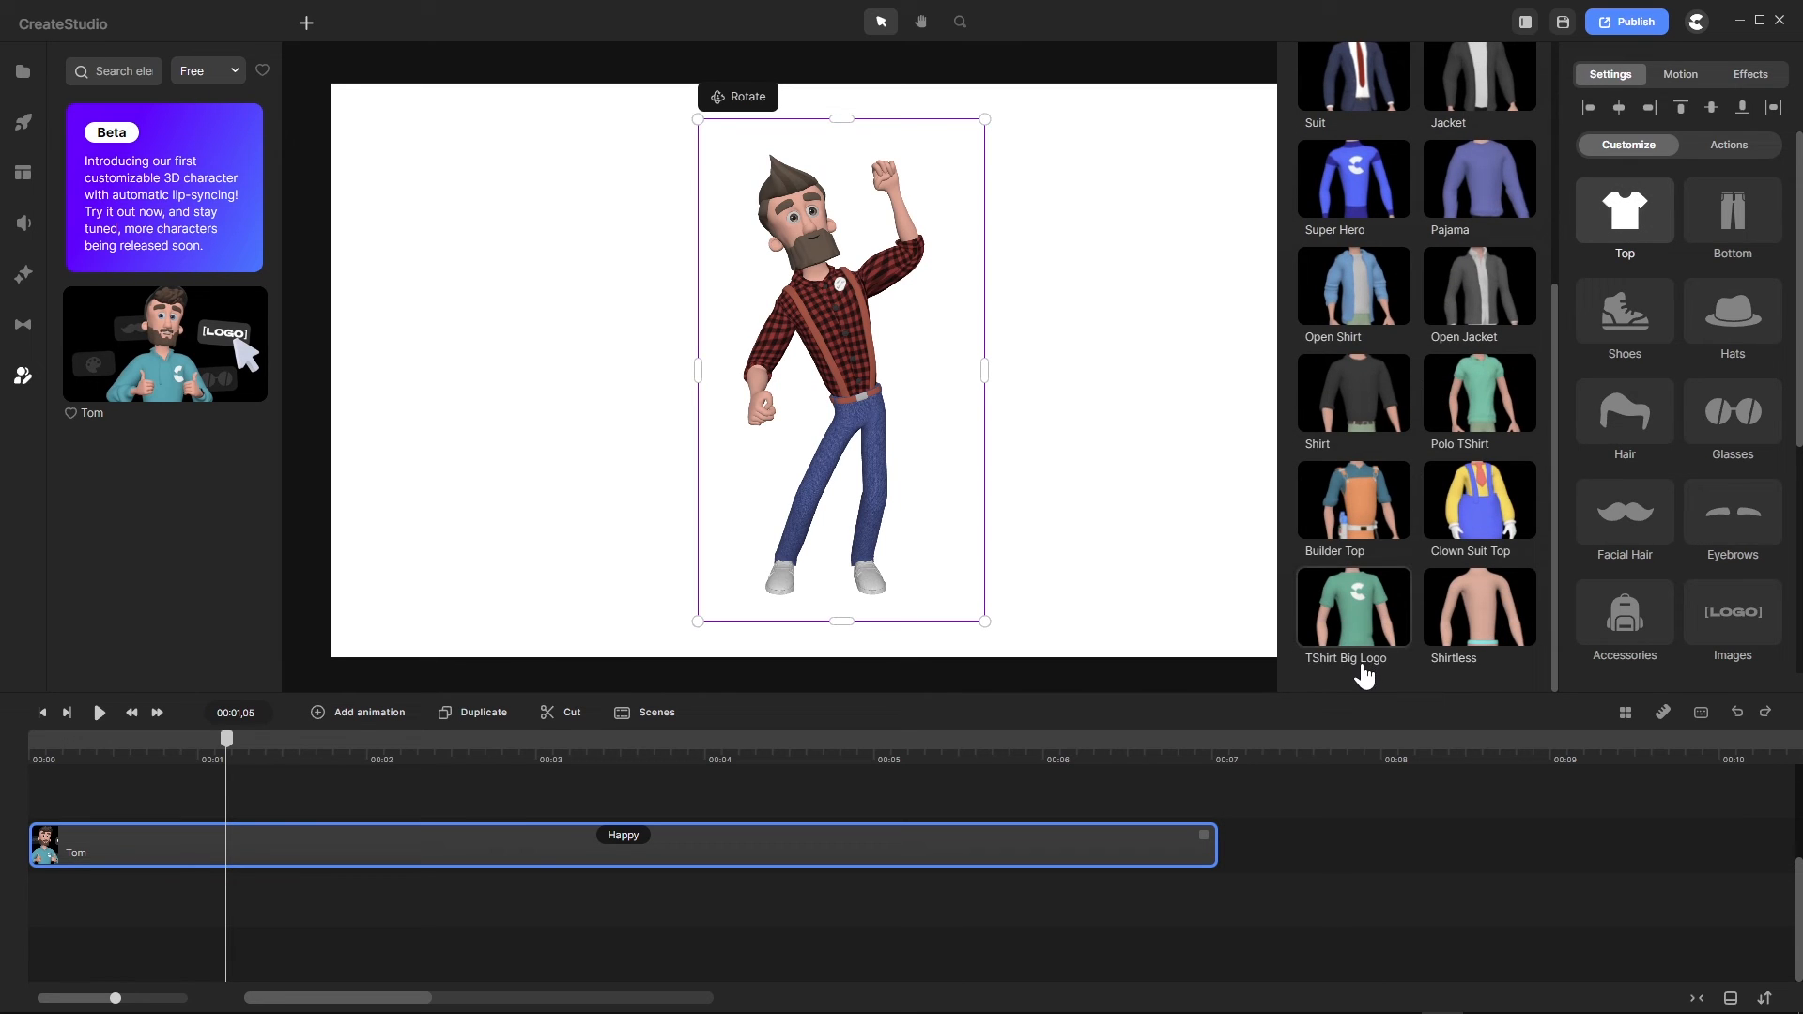
{"action": "left_click", "coordinate": [1355, 606]}
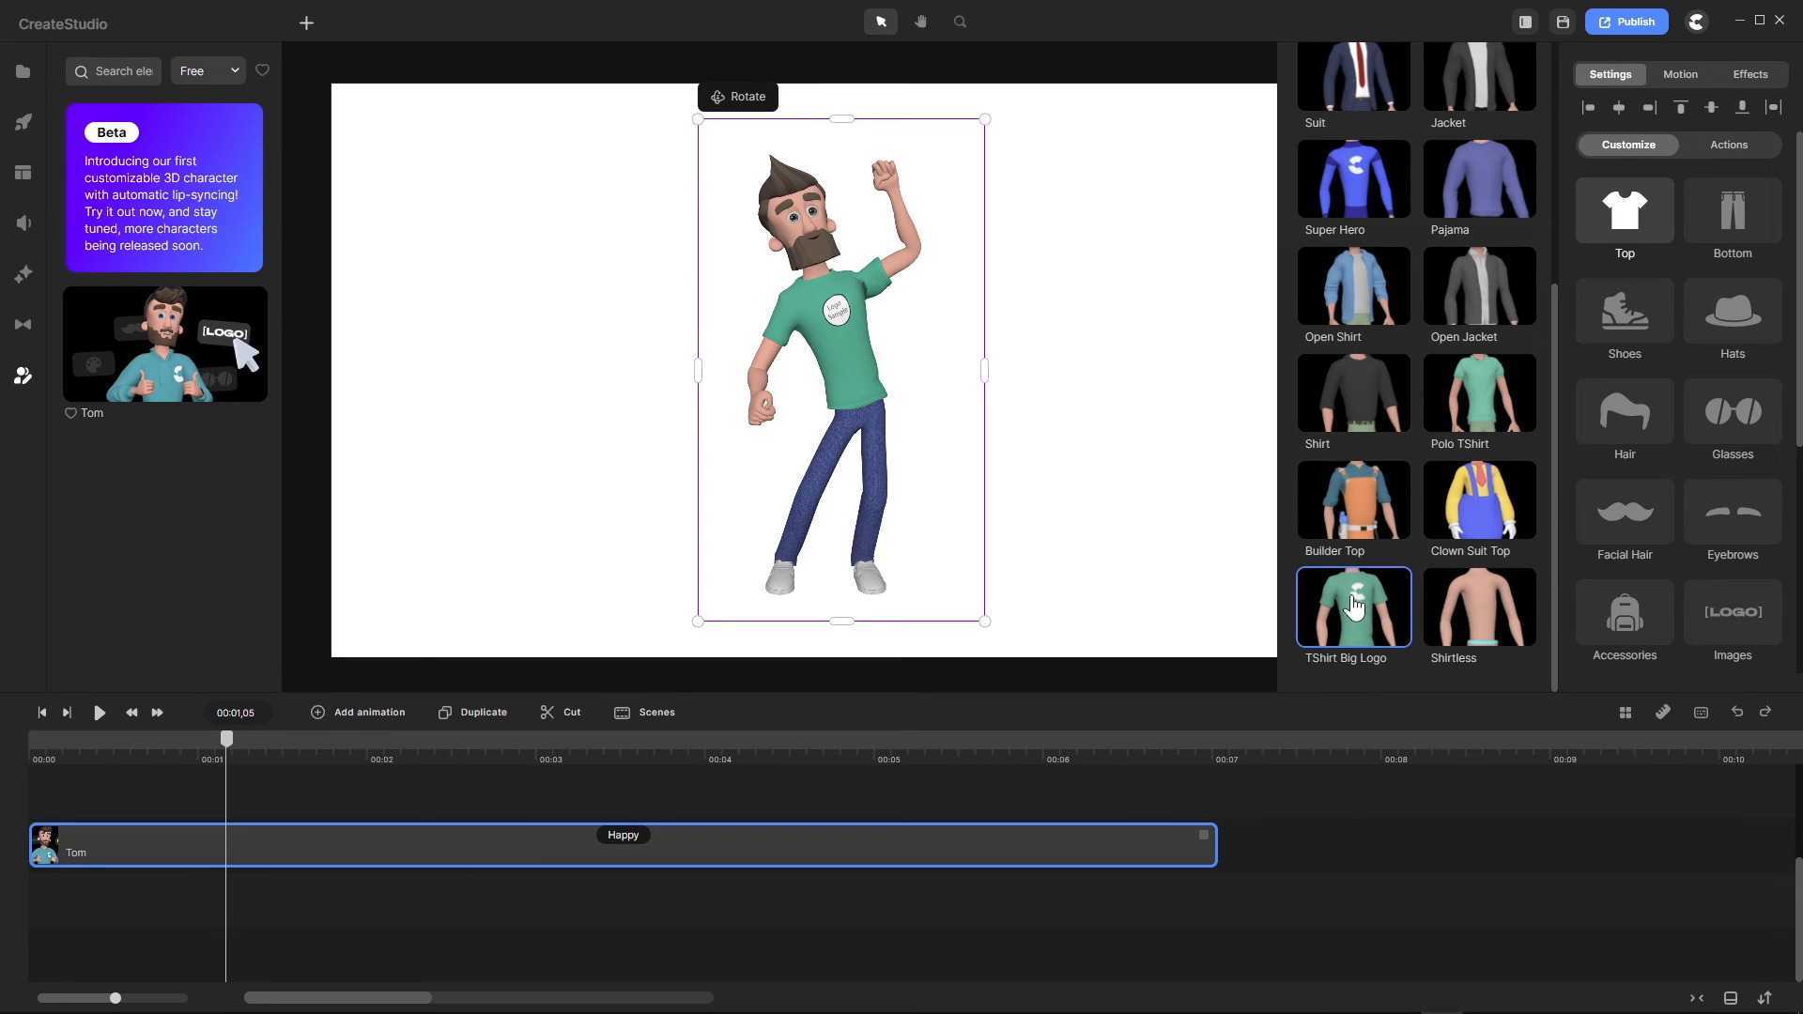
Step: Dress the character in Shorts as the bottom and Sport Shoes Socks as the shoes
{"action": "left_click", "coordinate": [1736, 220]}
{"action": "scroll", "coordinate": [1409, 338], "scroll_direction": "up", "scroll_amount": 1}
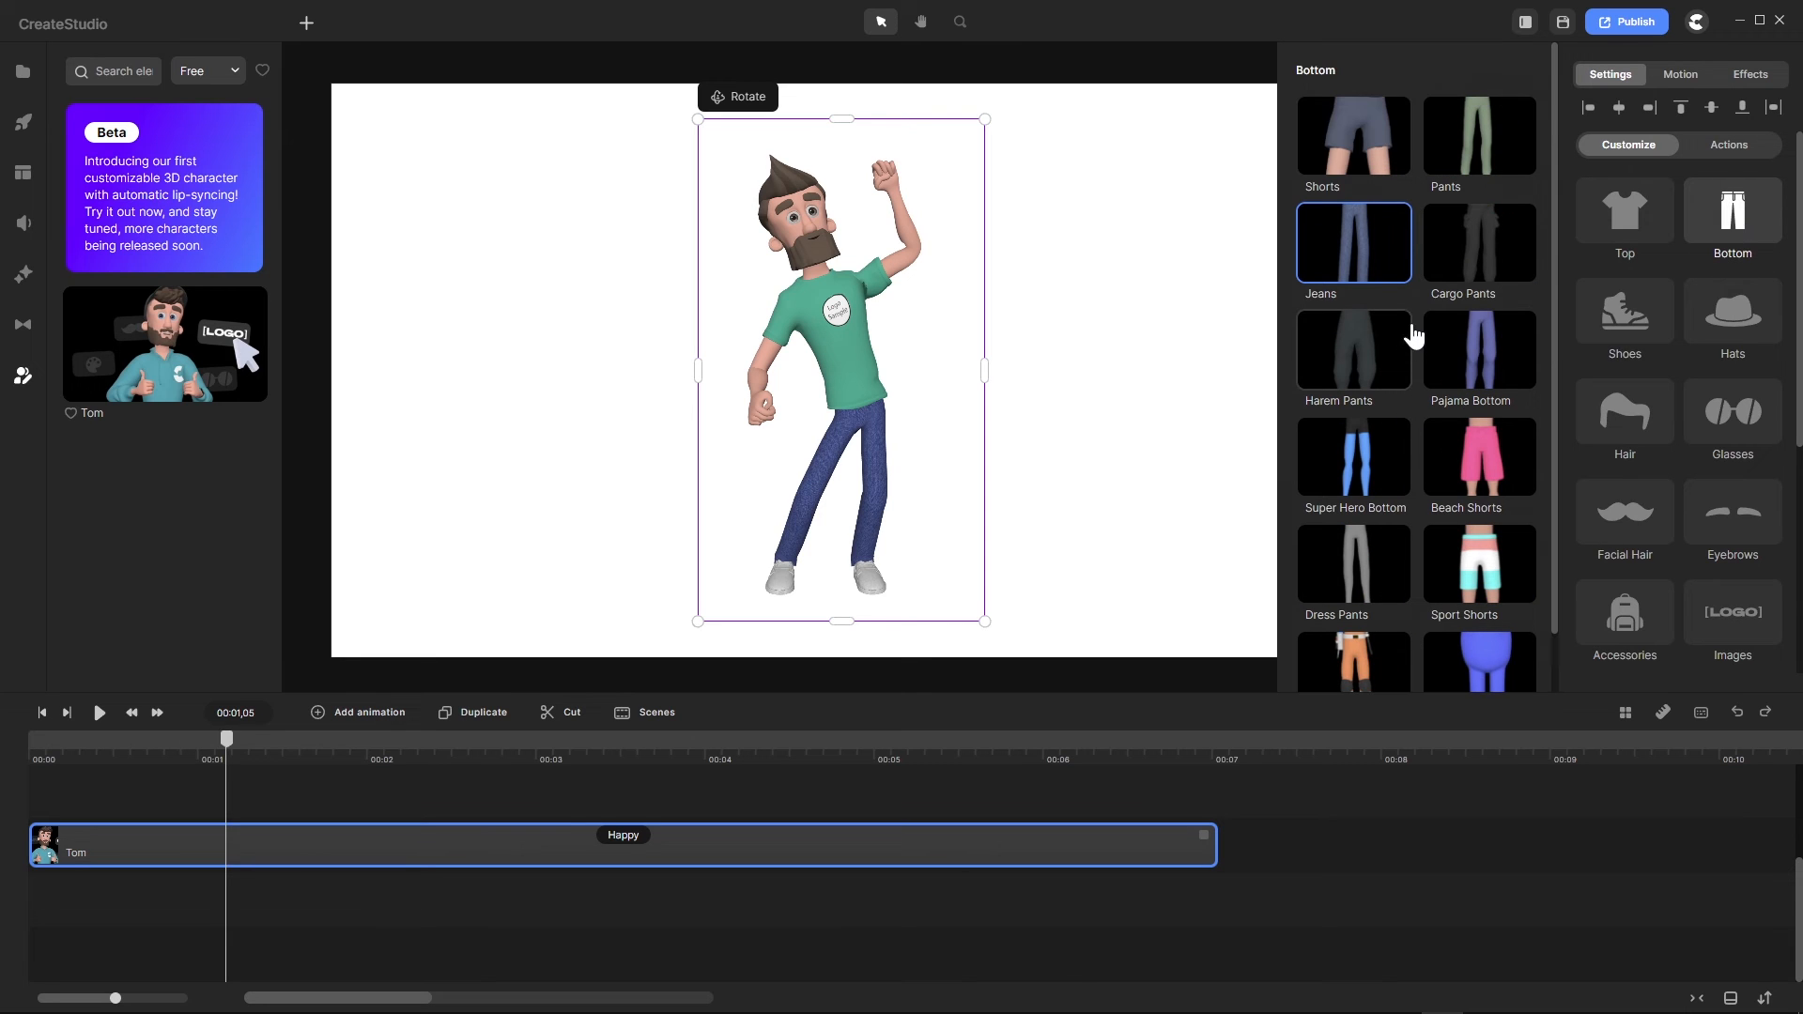
{"action": "left_click", "coordinate": [1359, 150]}
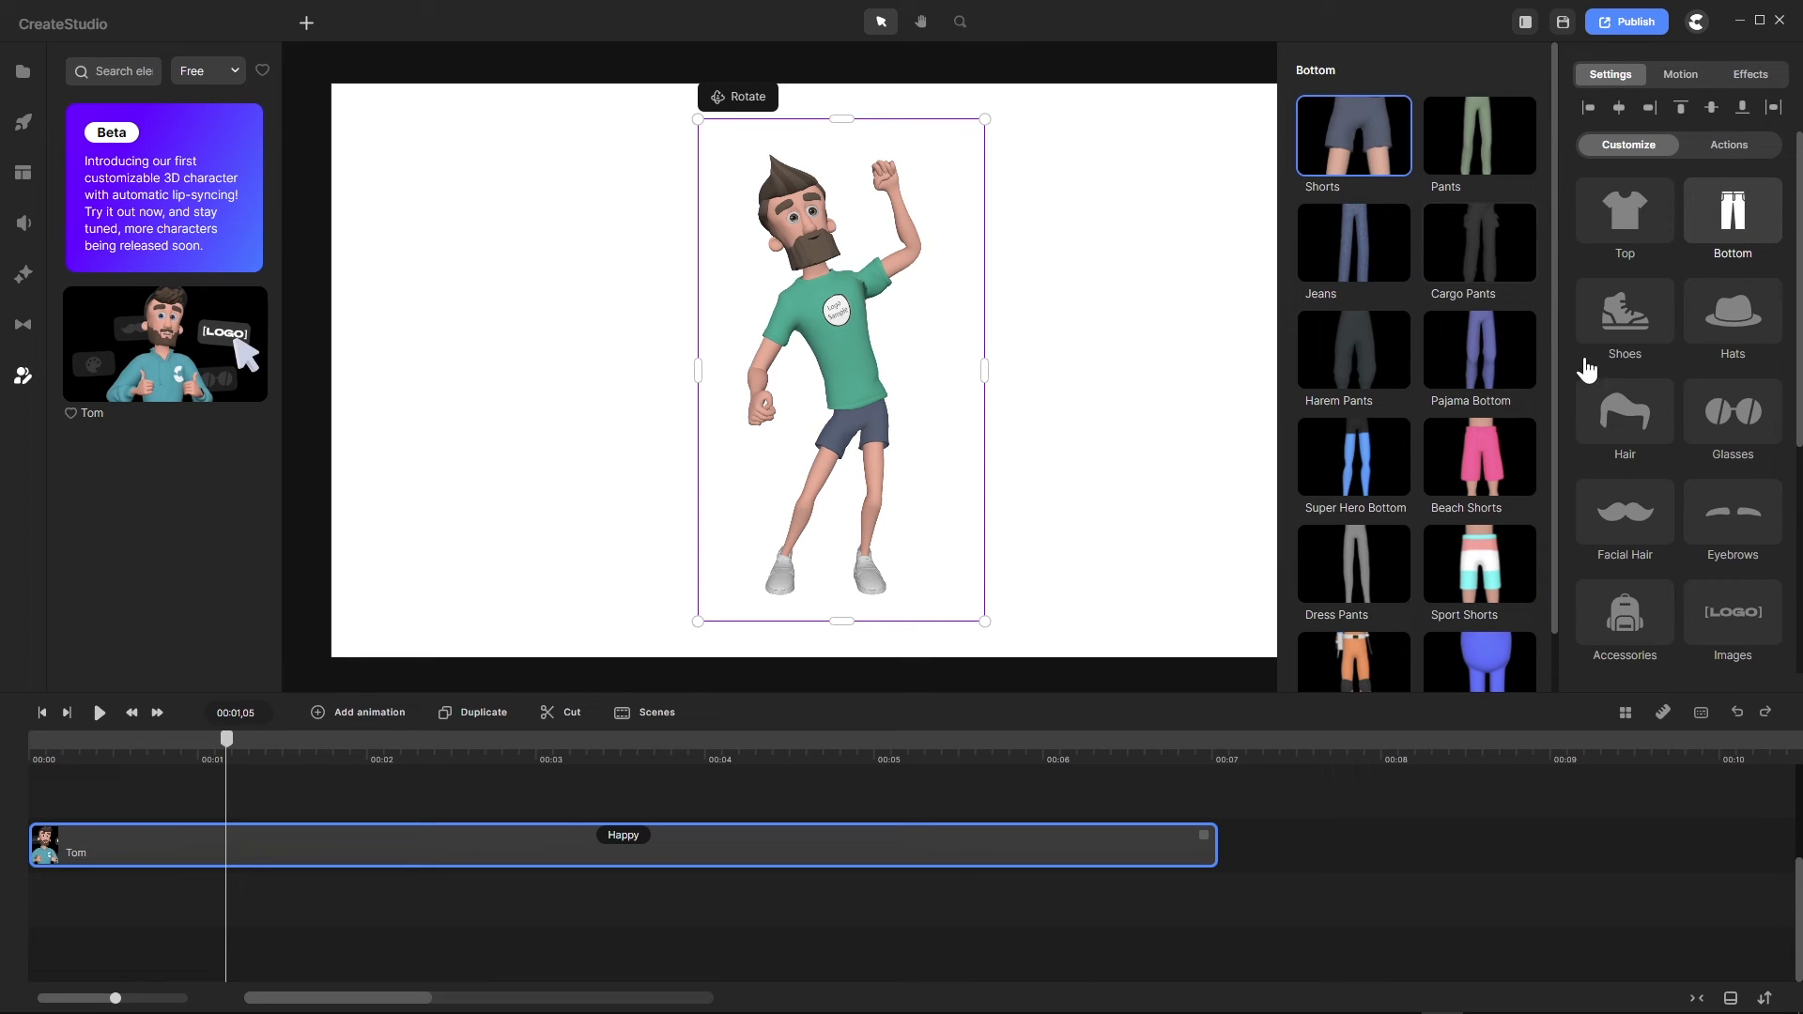
{"action": "left_click", "coordinate": [1624, 315]}
{"action": "scroll", "coordinate": [1393, 432], "scroll_direction": "down", "scroll_amount": 2}
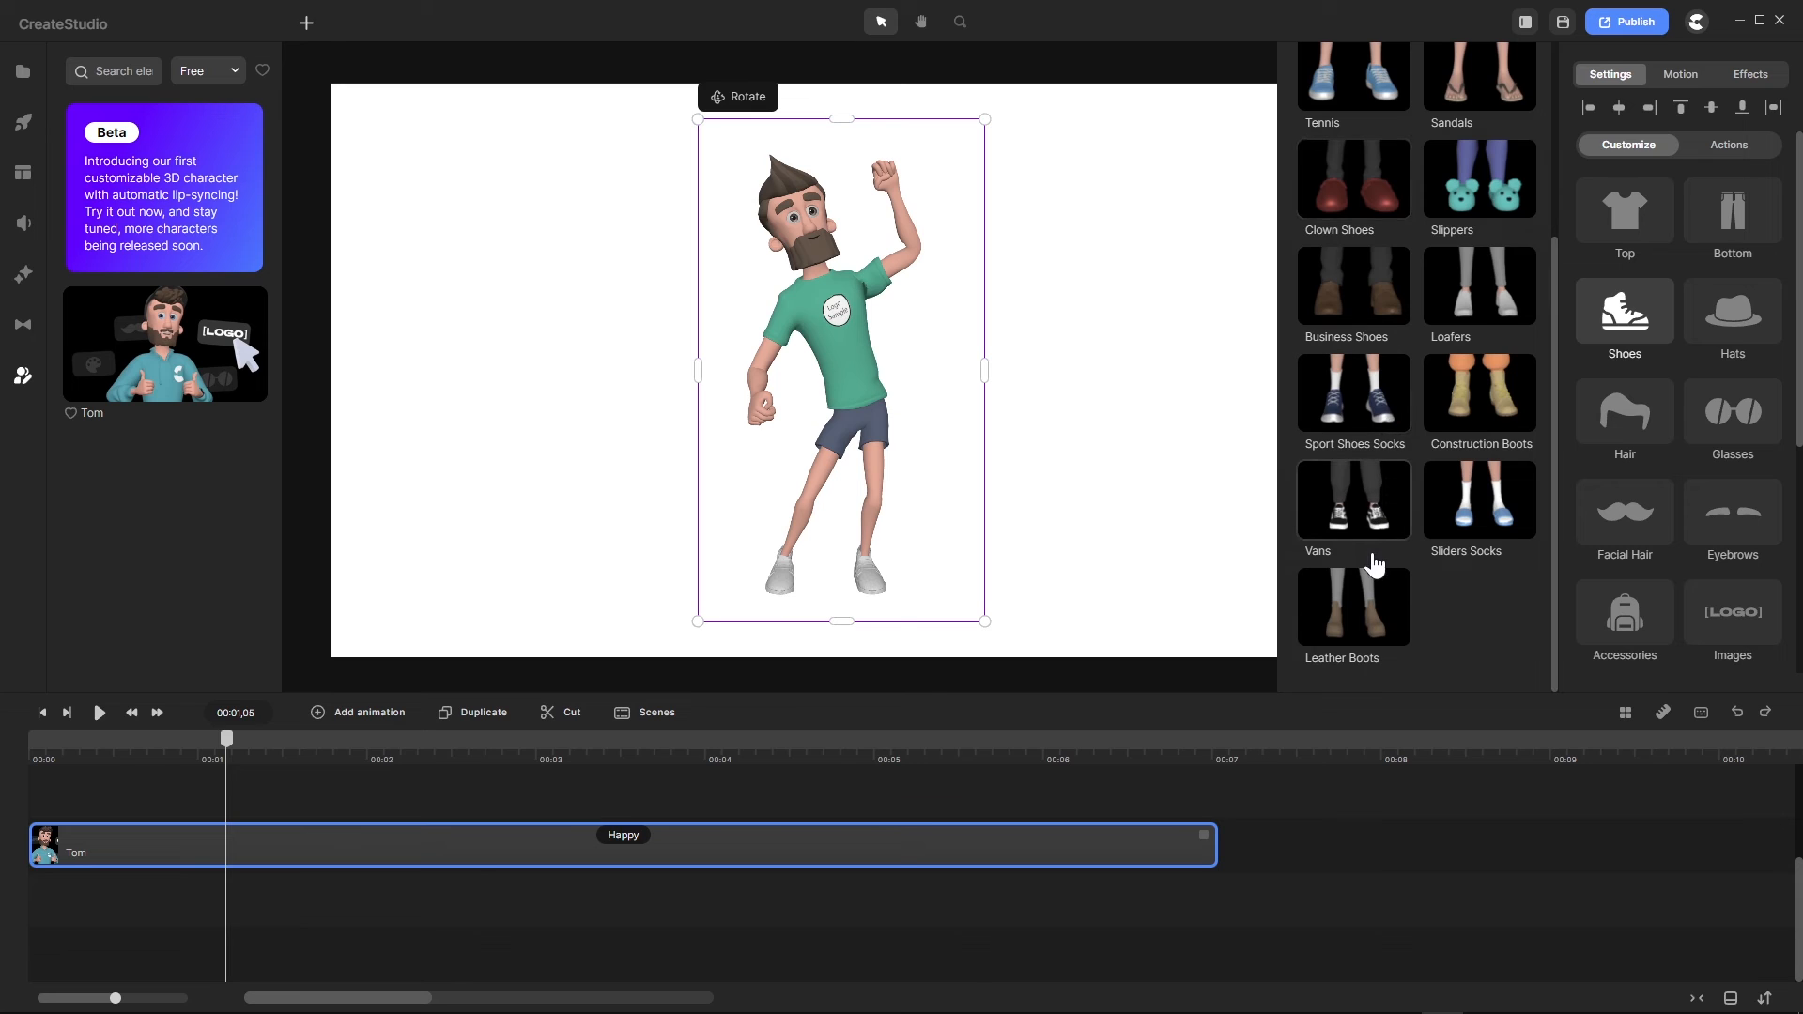
{"action": "left_click", "coordinate": [1373, 413]}
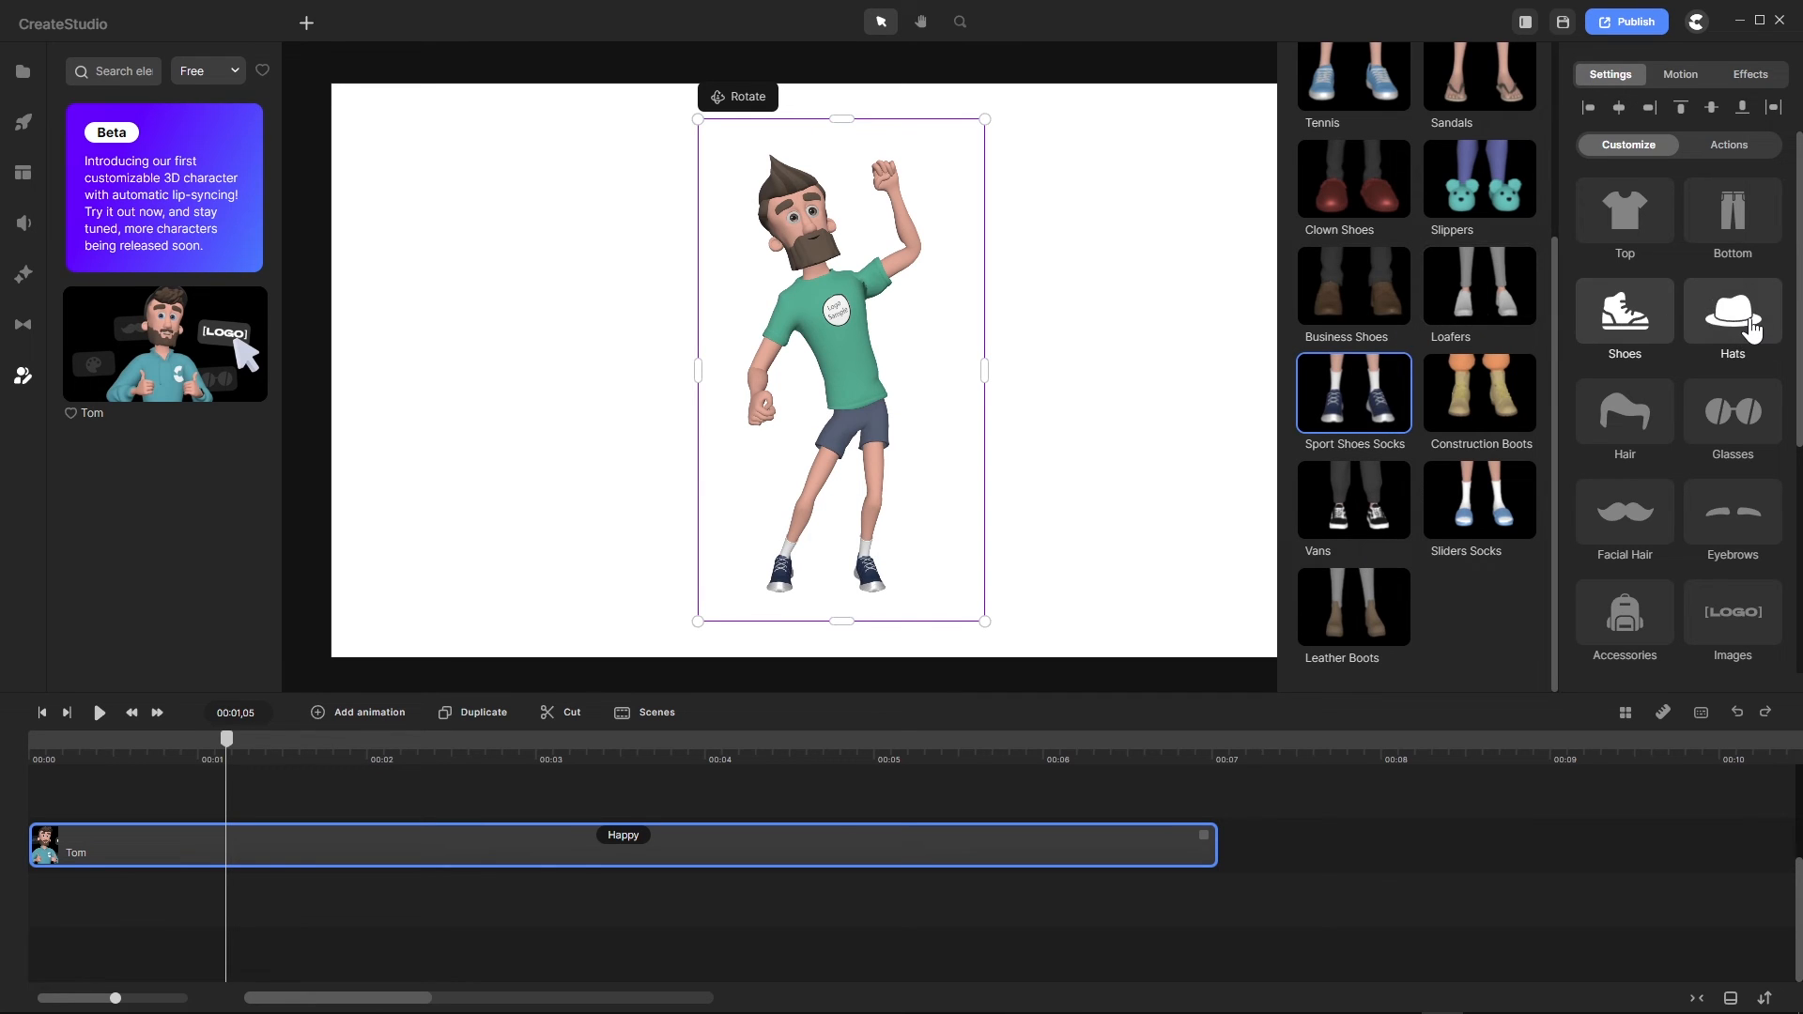
Step: Set the character's hair to Curly Top and its facial hair to Round
{"action": "left_click", "coordinate": [1625, 413]}
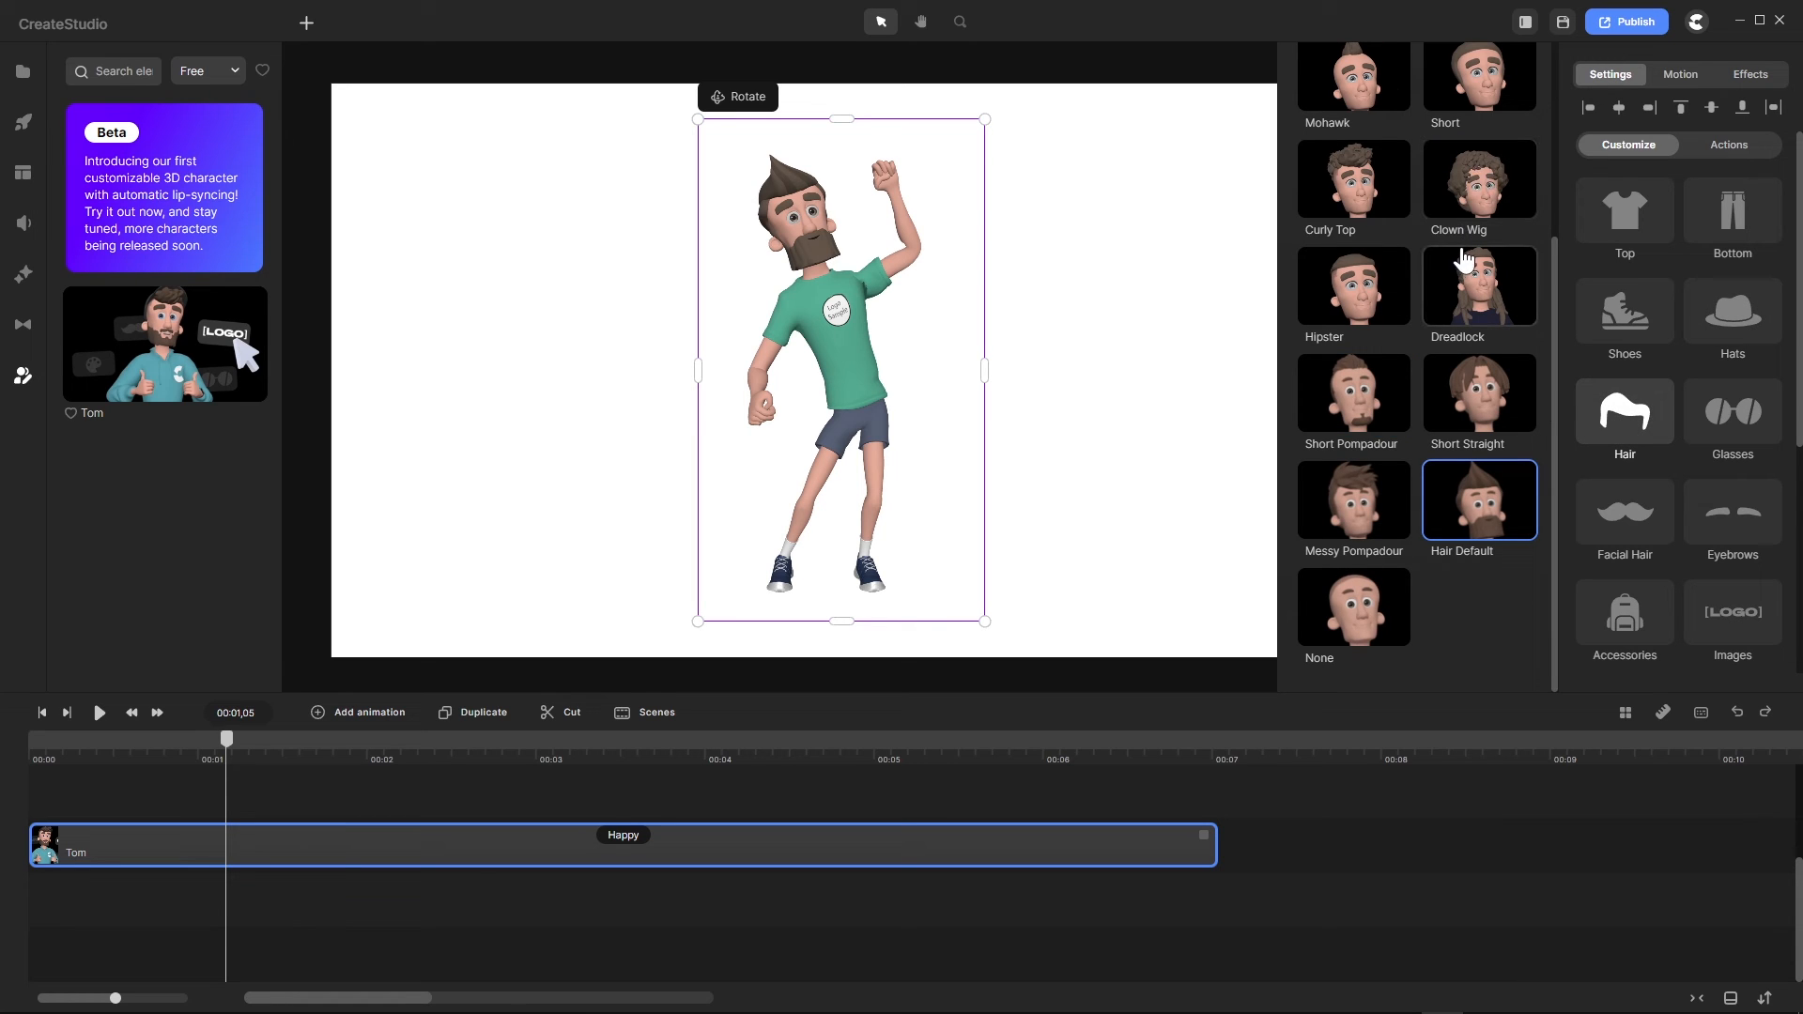
{"action": "scroll", "coordinate": [1467, 259], "scroll_direction": "up", "scroll_amount": 1}
{"action": "left_click", "coordinate": [1367, 230]}
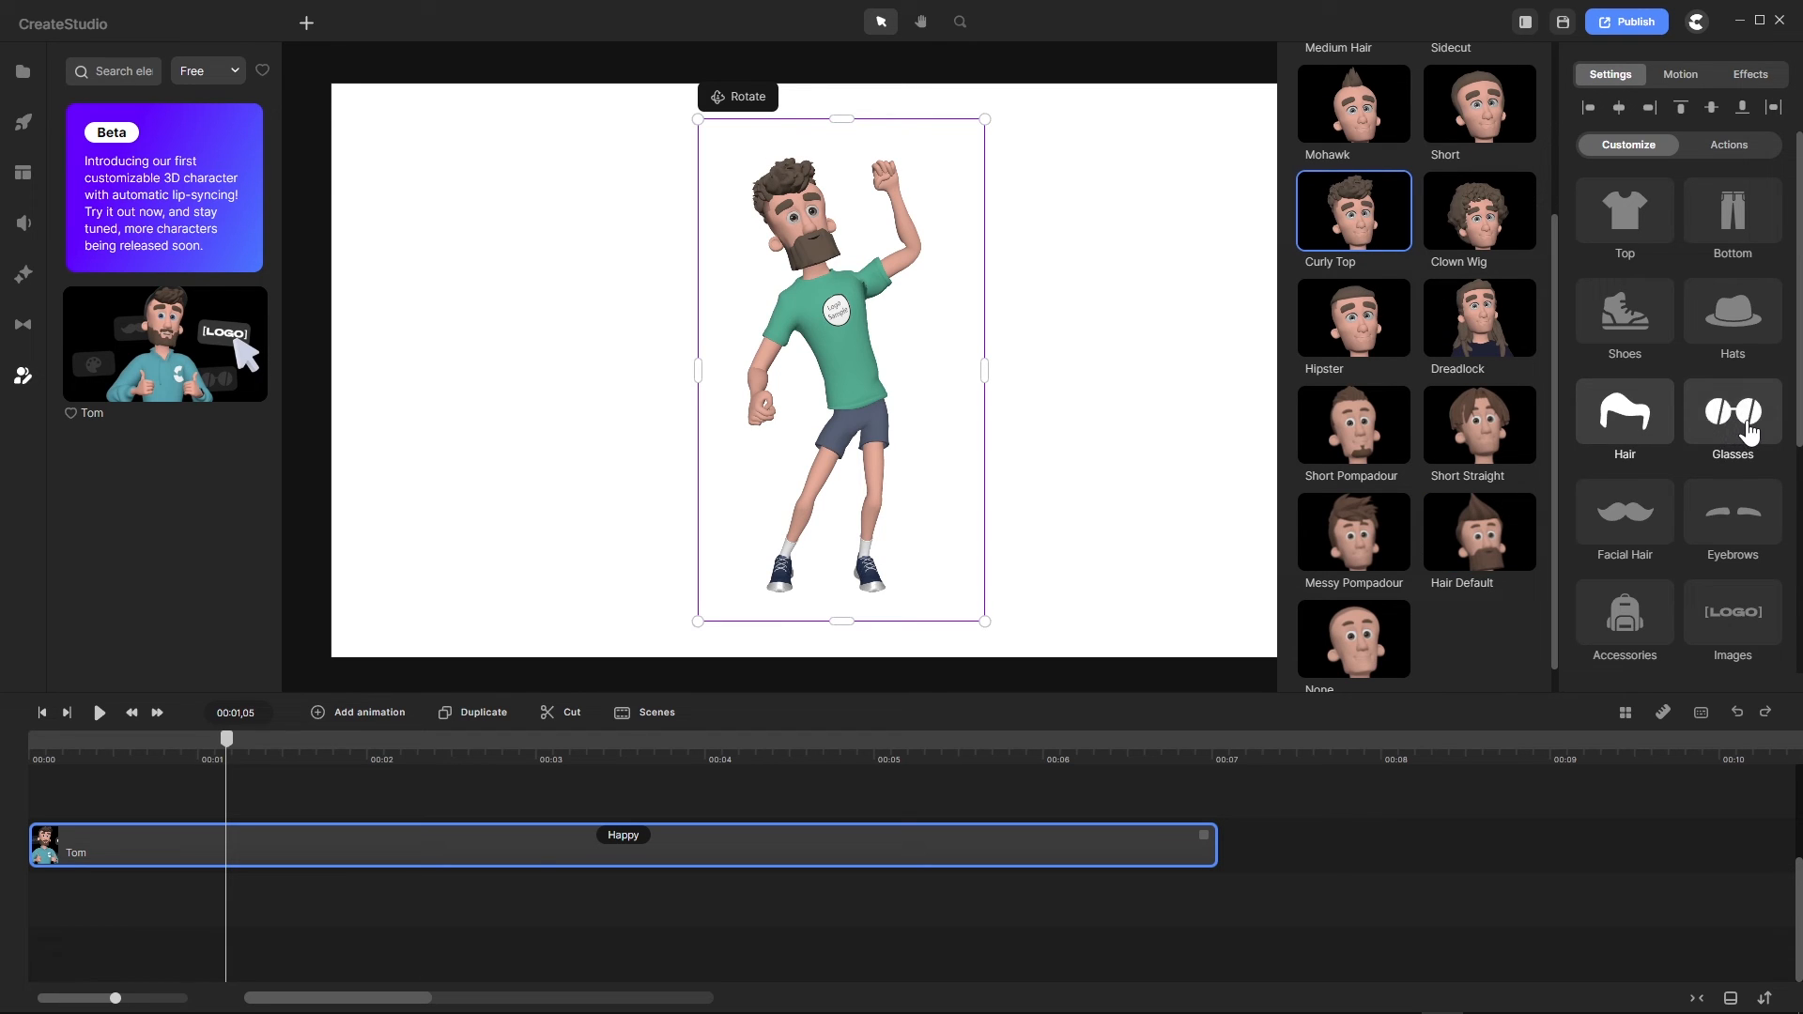
{"action": "left_click", "coordinate": [1645, 519]}
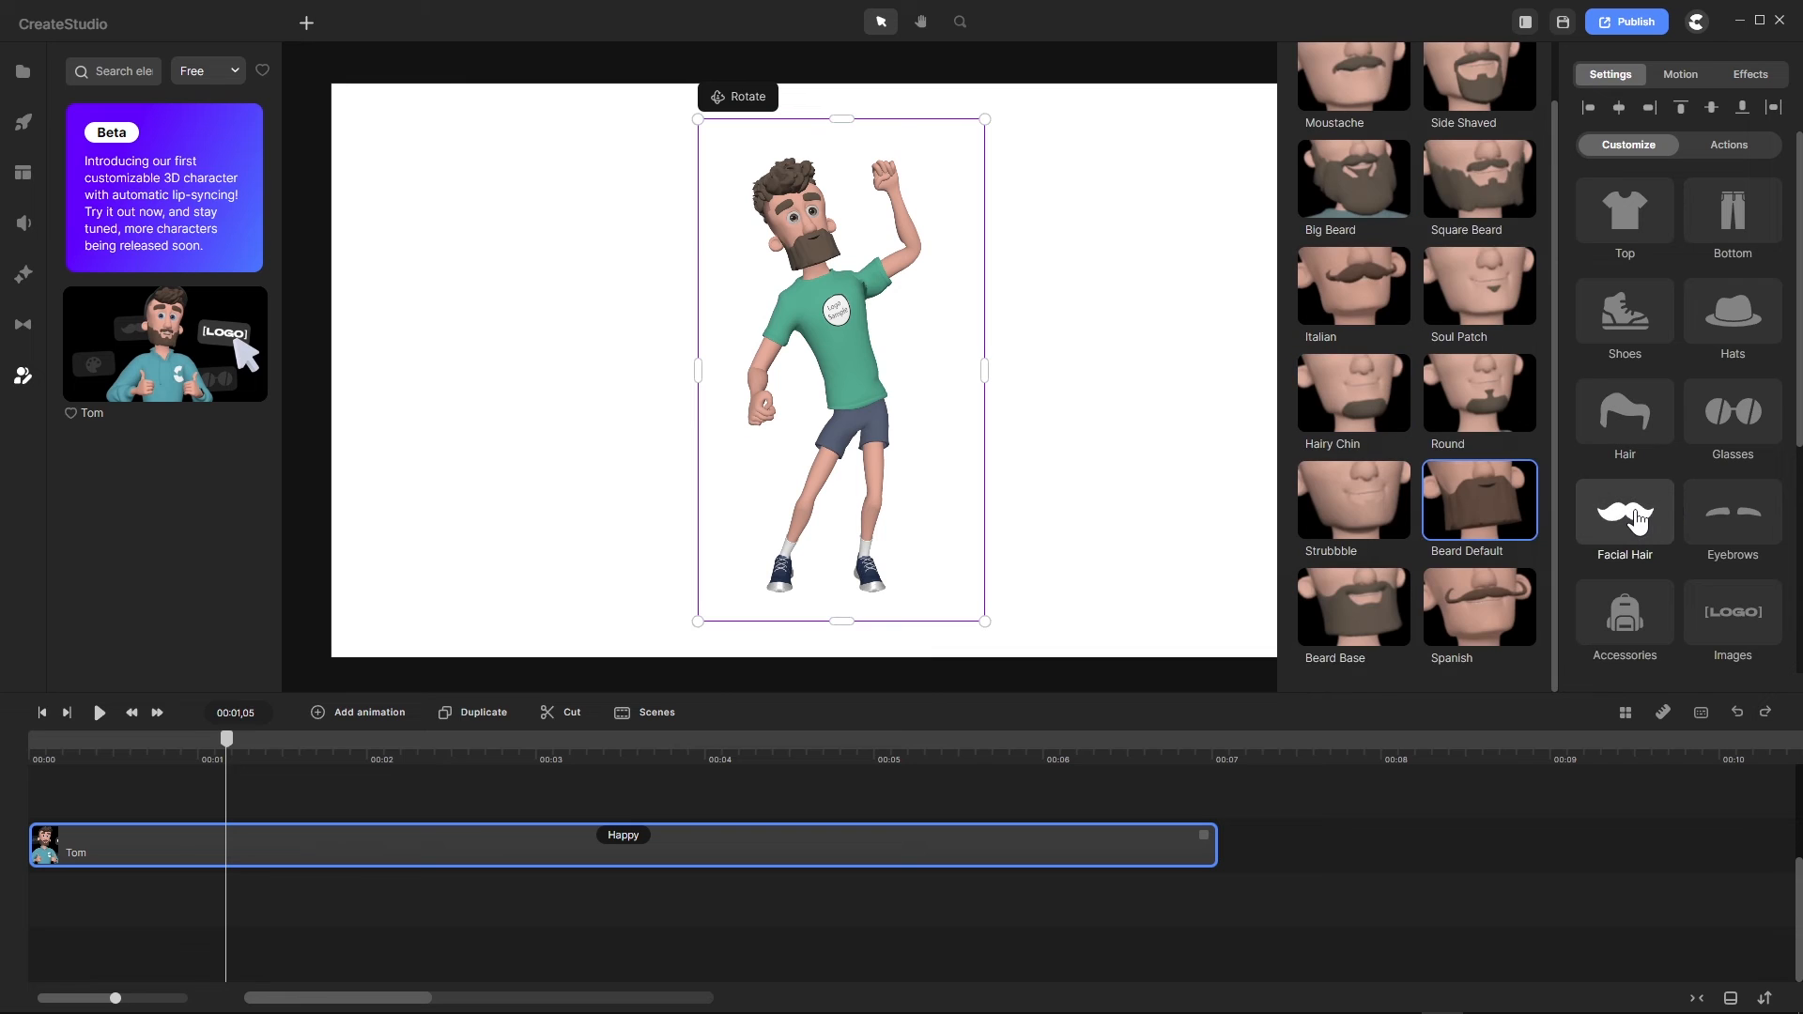
{"action": "left_click", "coordinate": [1479, 379]}
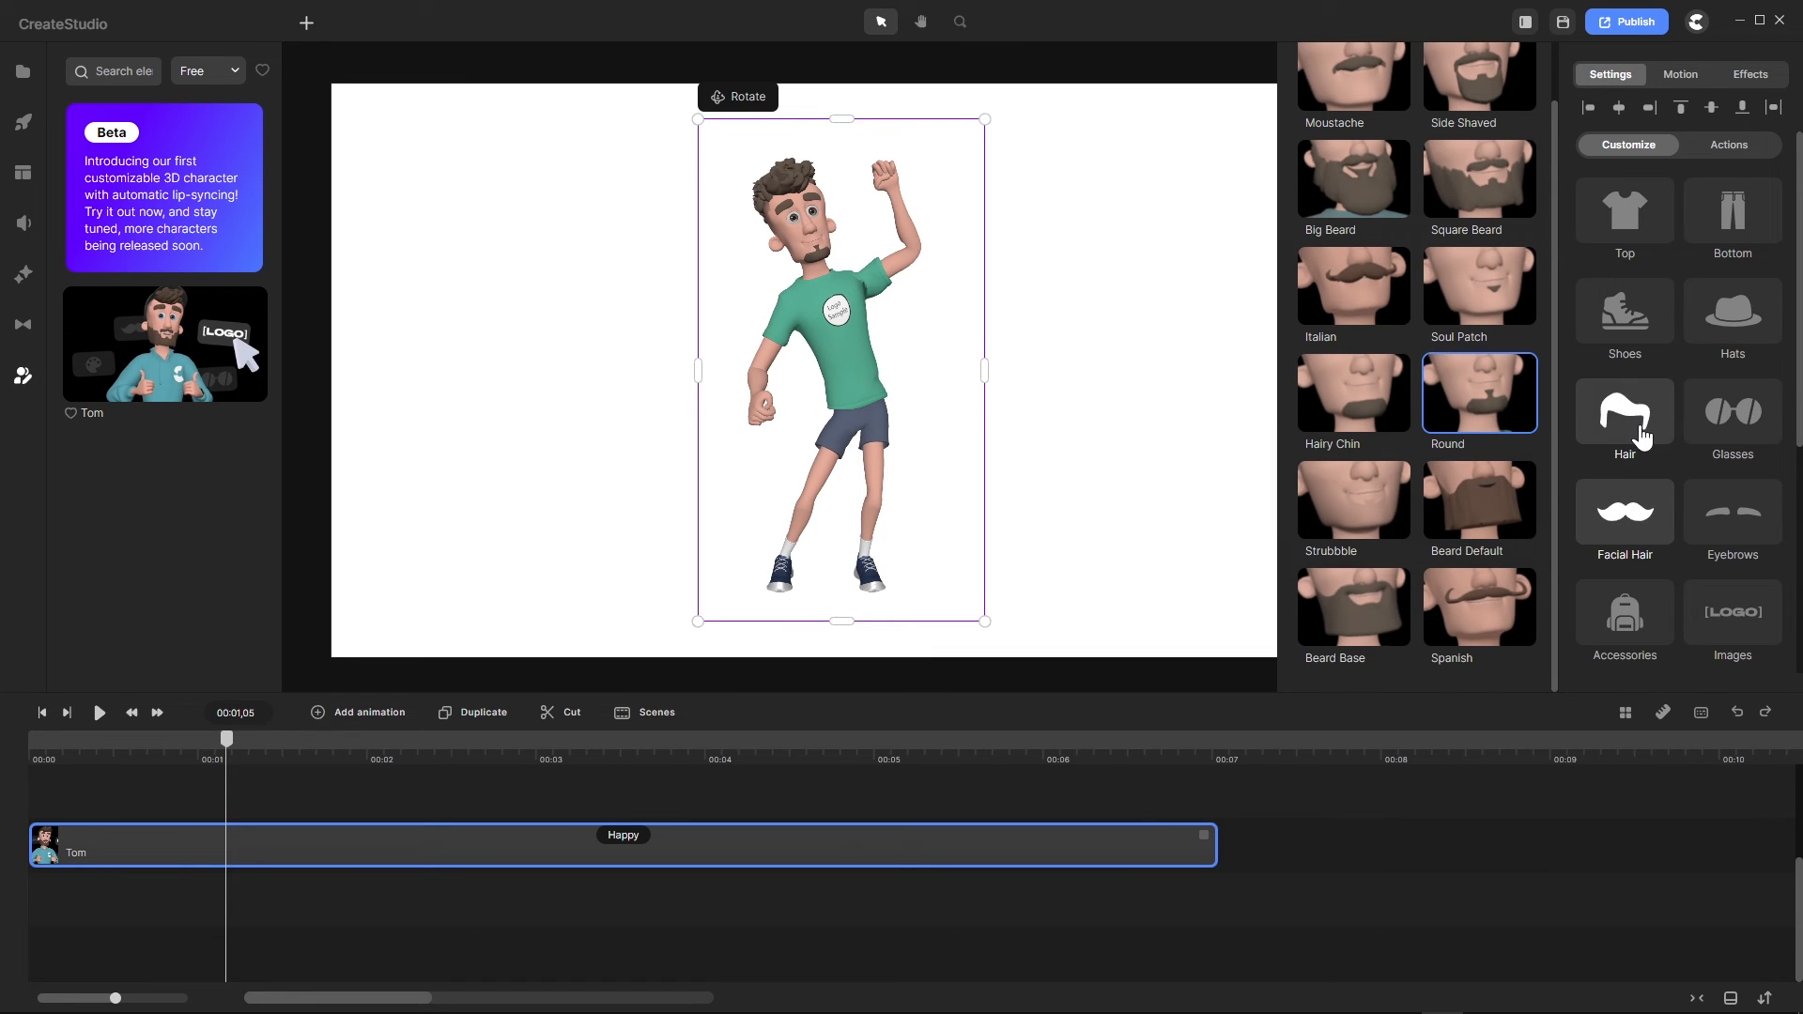
Step: Change the character's eyebrows to the Teardrop style
{"action": "scroll", "coordinate": [1641, 437], "scroll_direction": "down", "scroll_amount": 2}
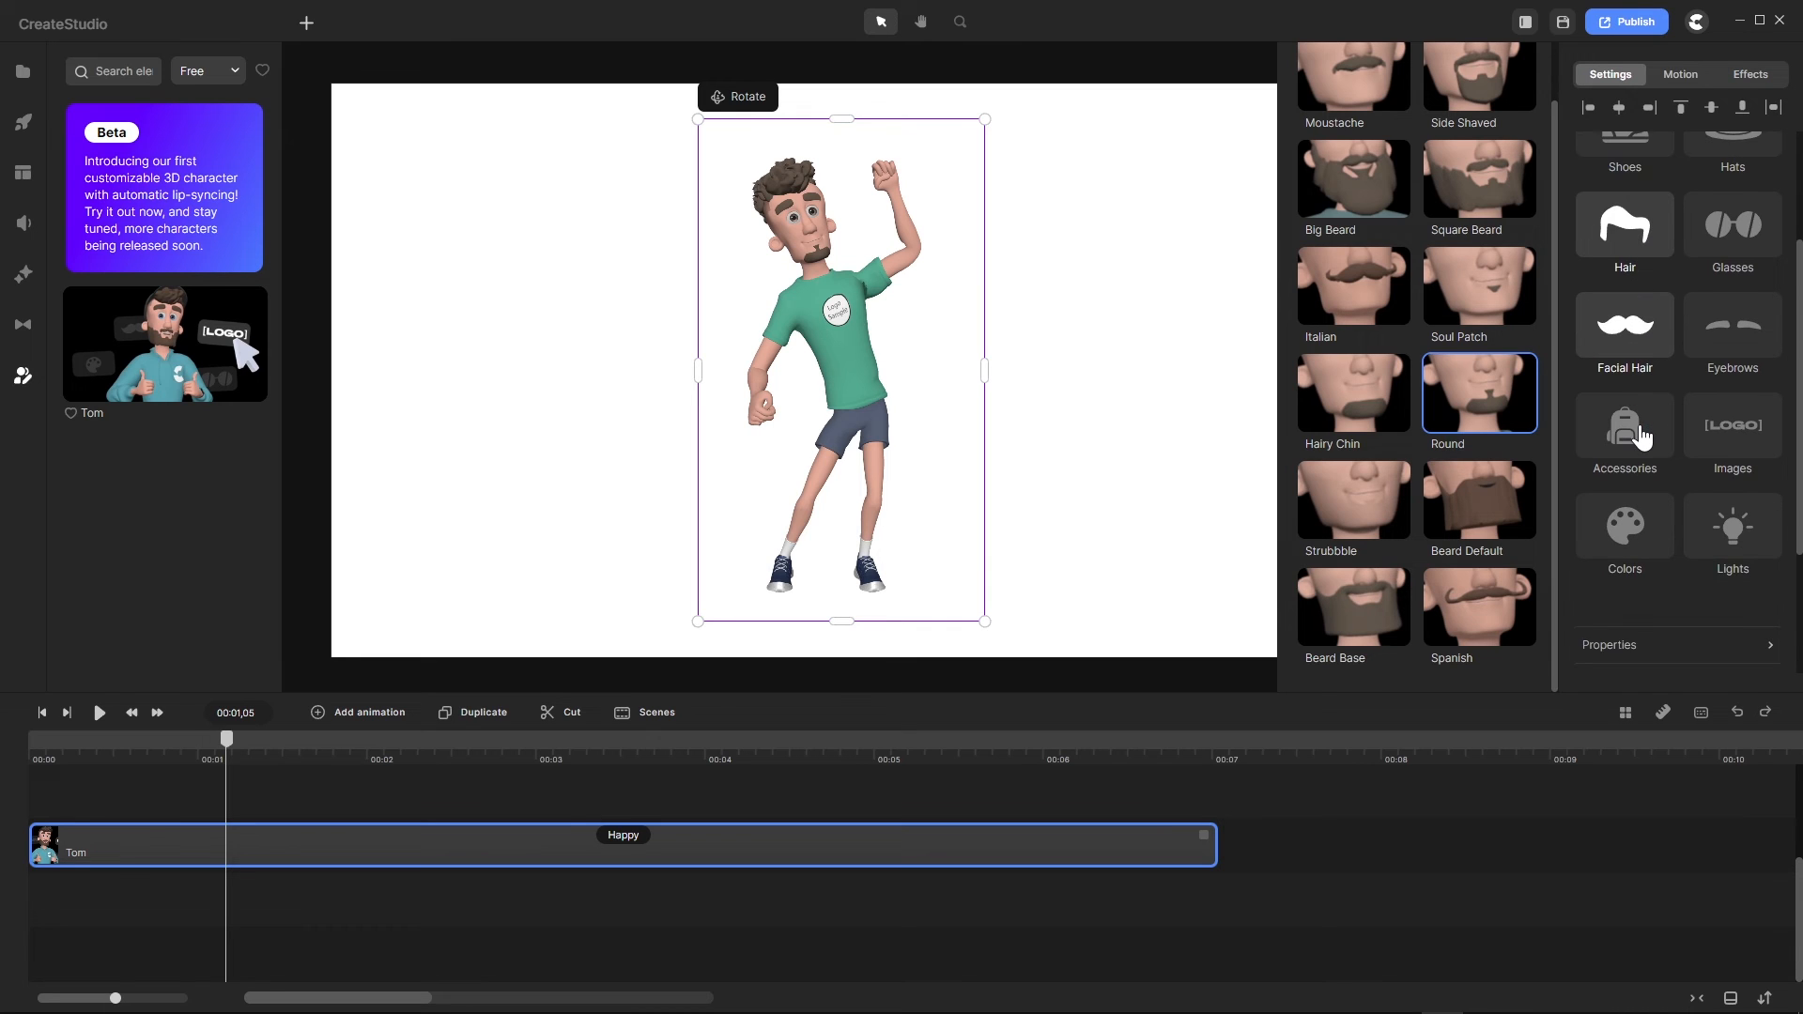
{"action": "left_click", "coordinate": [1744, 339]}
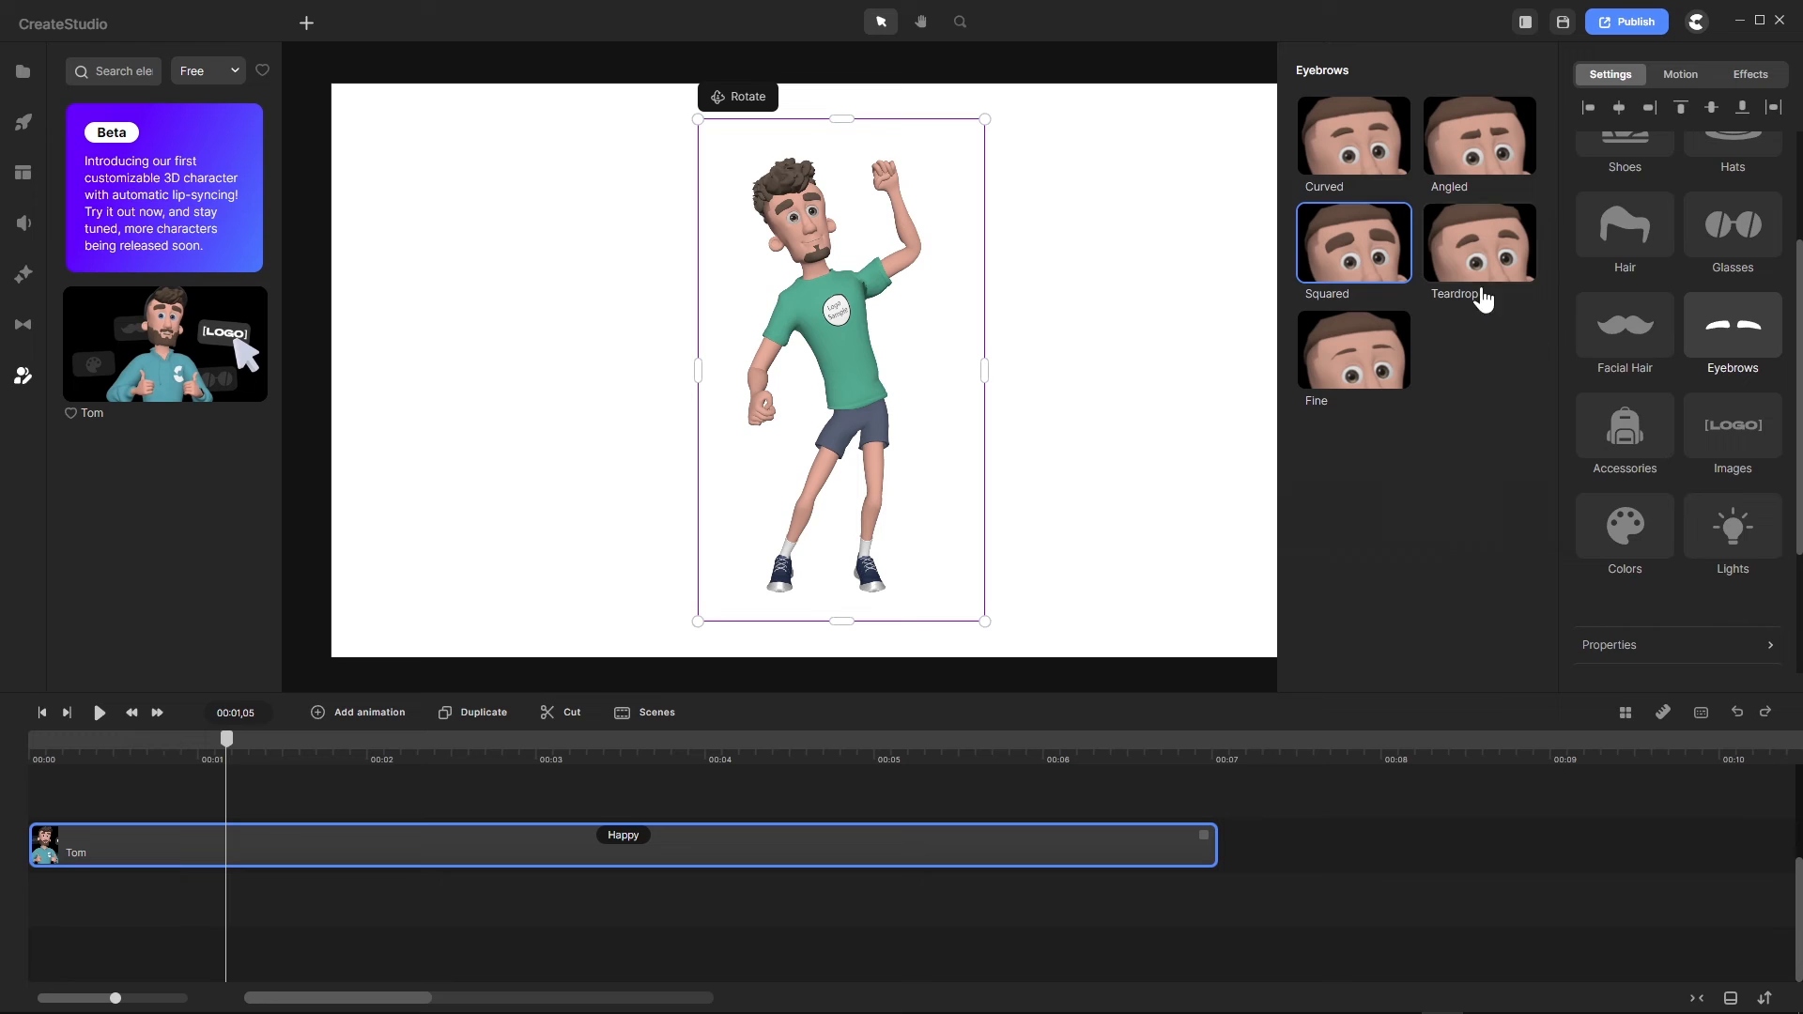
{"action": "left_click", "coordinate": [1474, 260]}
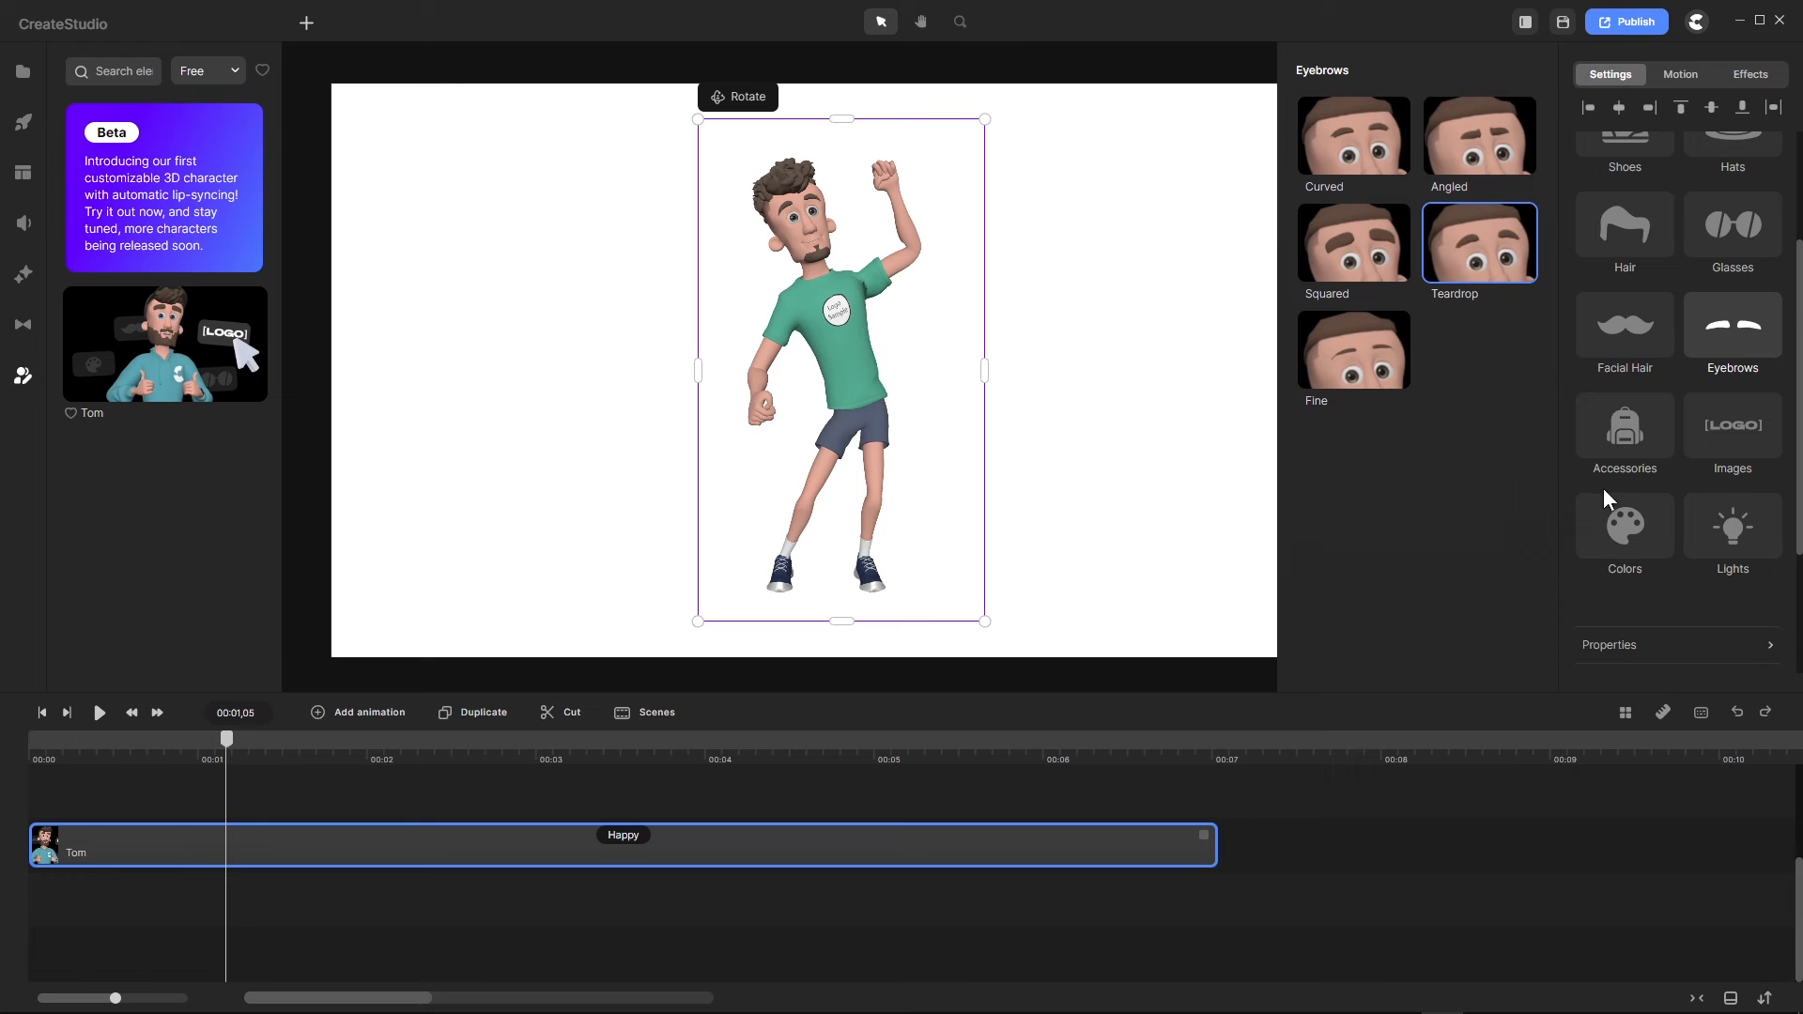
Step: Add the Tattoo accessory to the character's arm and close the accessories list
{"action": "left_click", "coordinate": [1623, 437]}
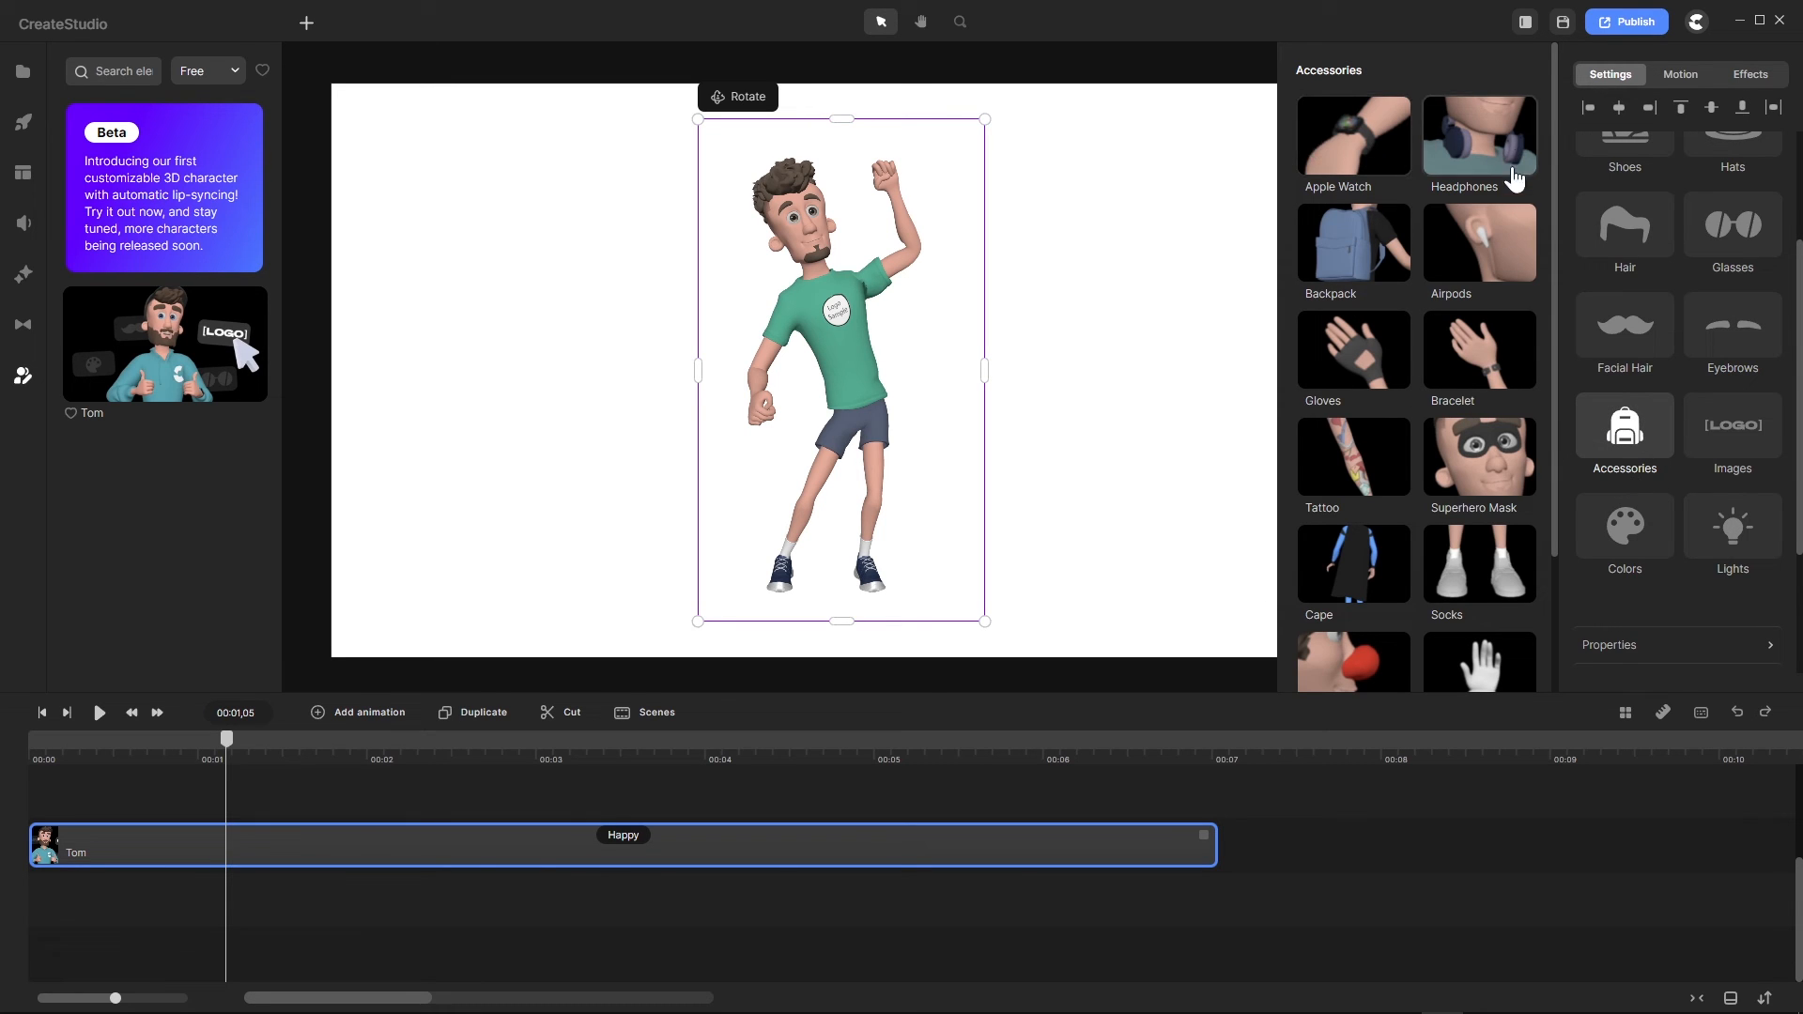
{"action": "scroll", "coordinate": [1512, 315], "scroll_direction": "down", "scroll_amount": 2}
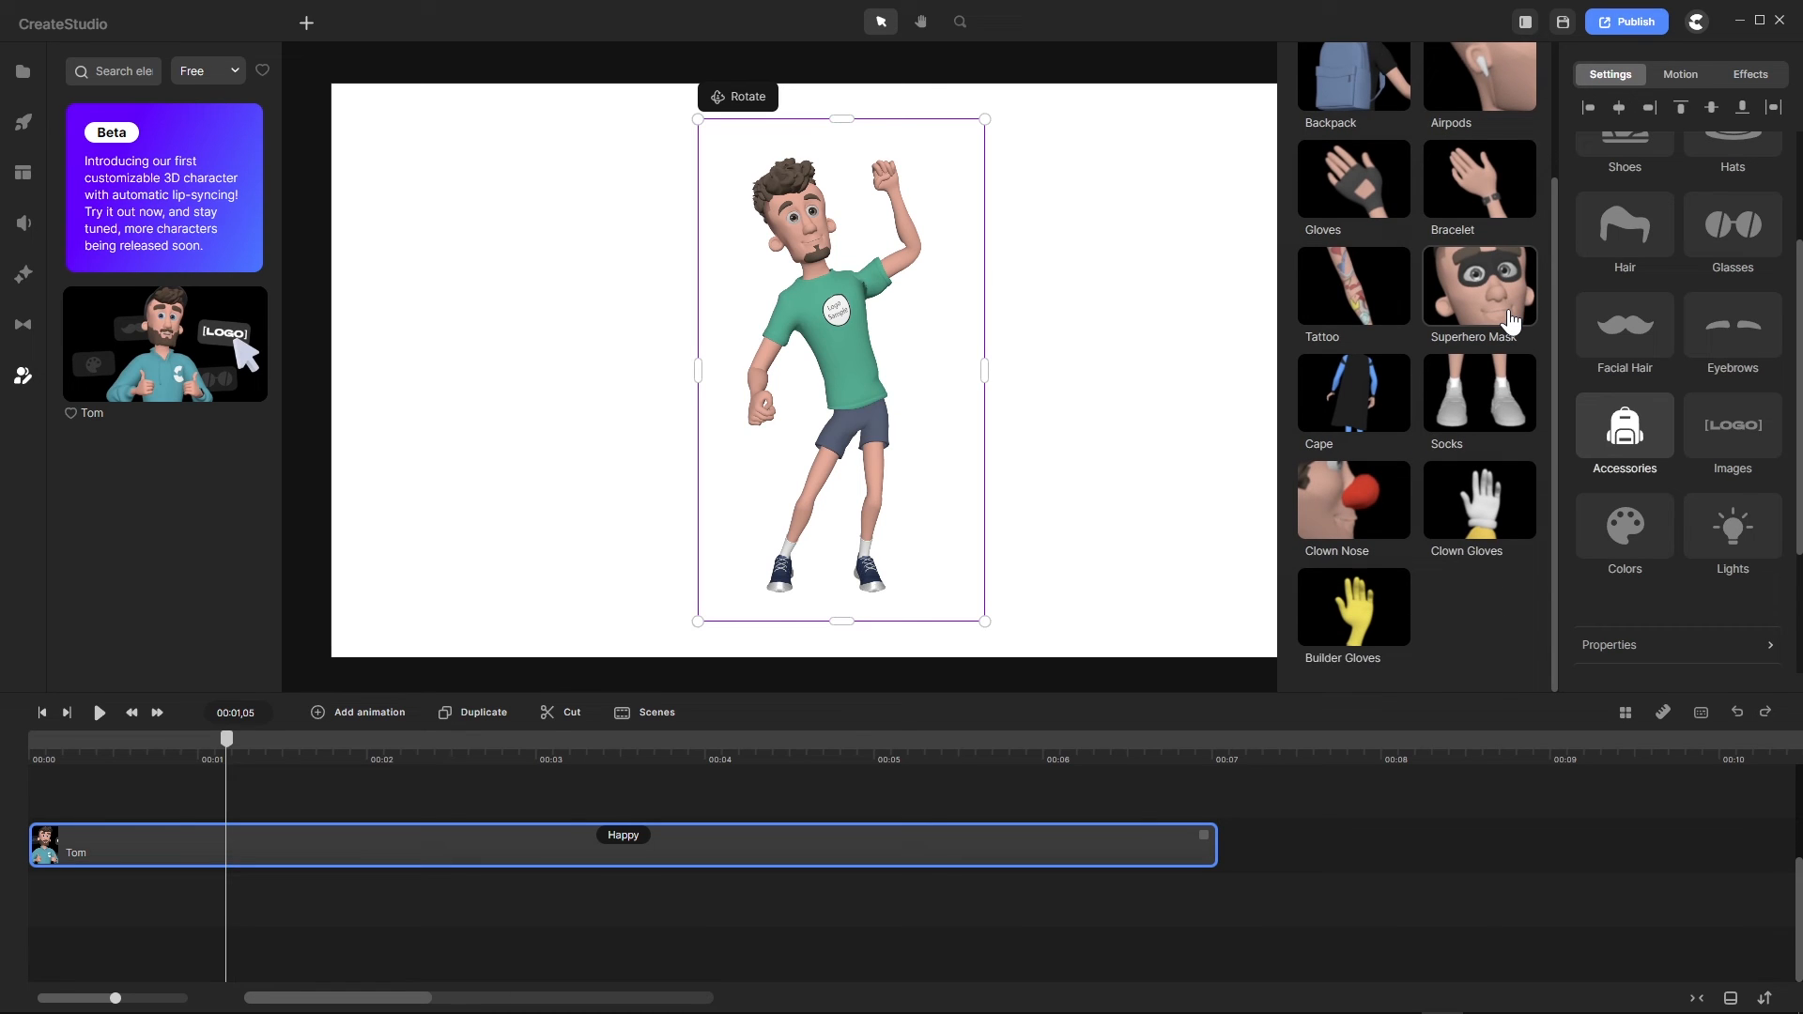
{"action": "left_click", "coordinate": [1353, 290]}
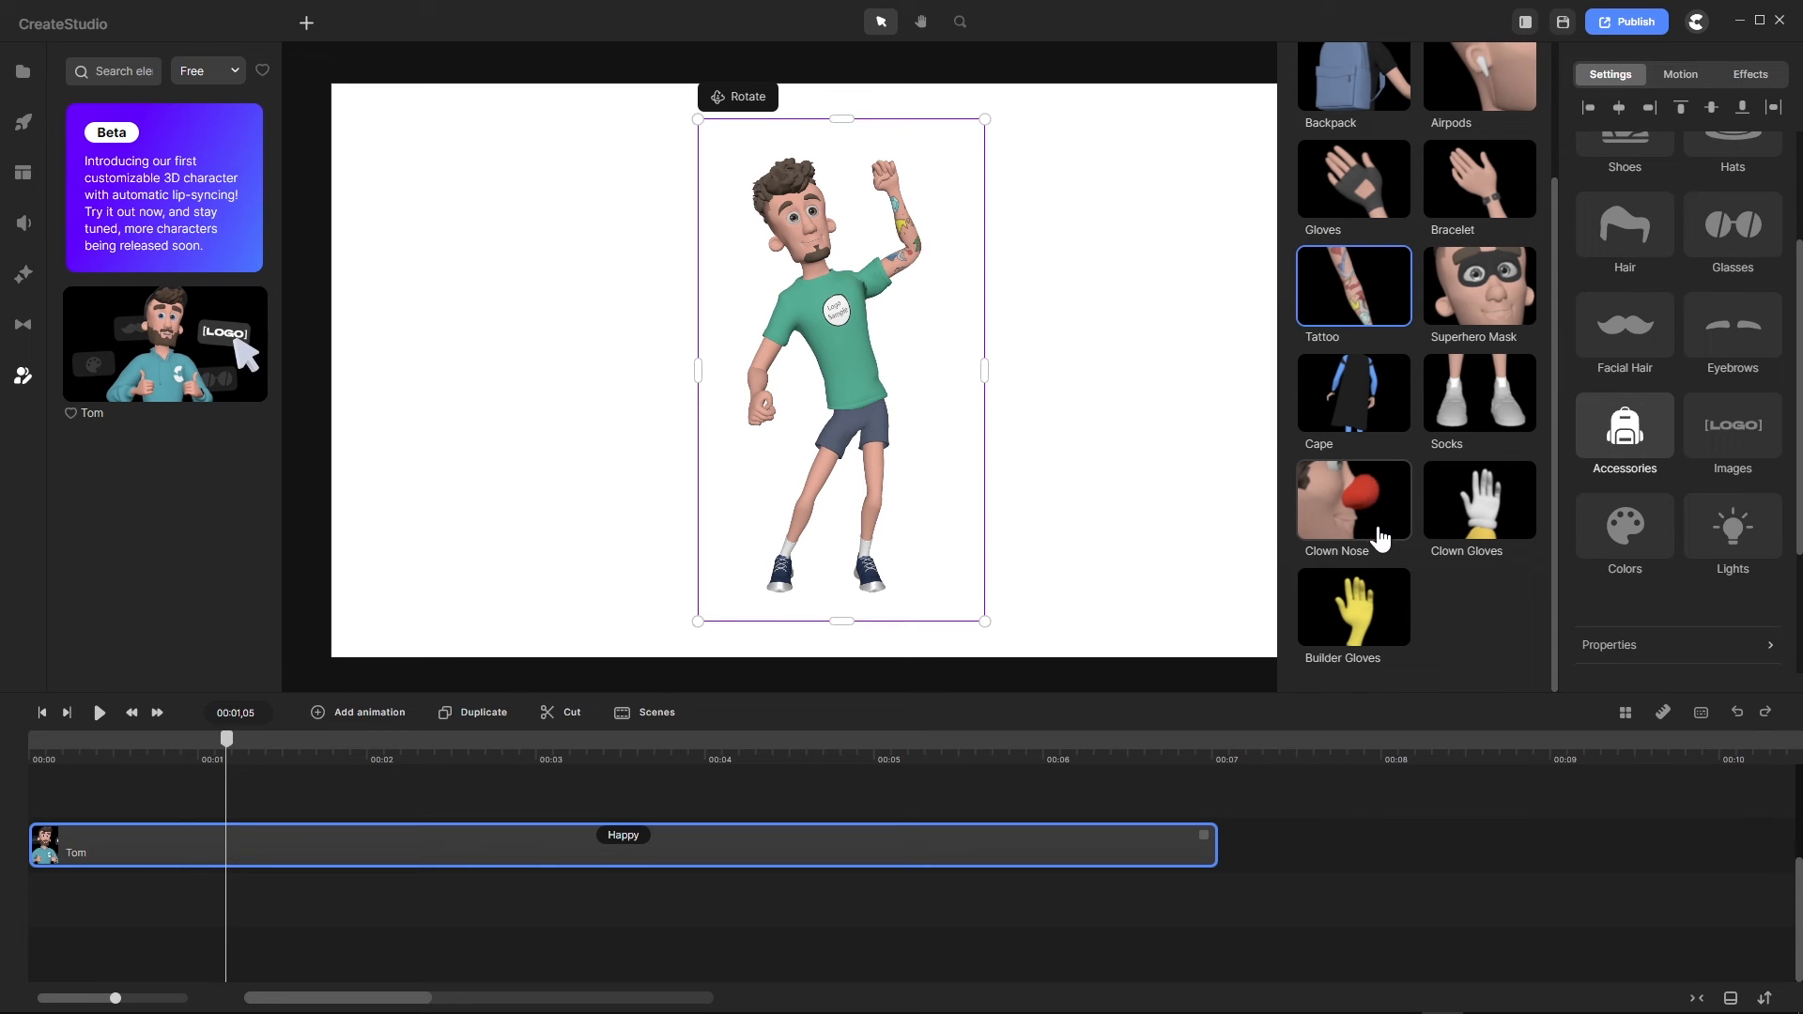
{"action": "left_click", "coordinate": [1635, 604]}
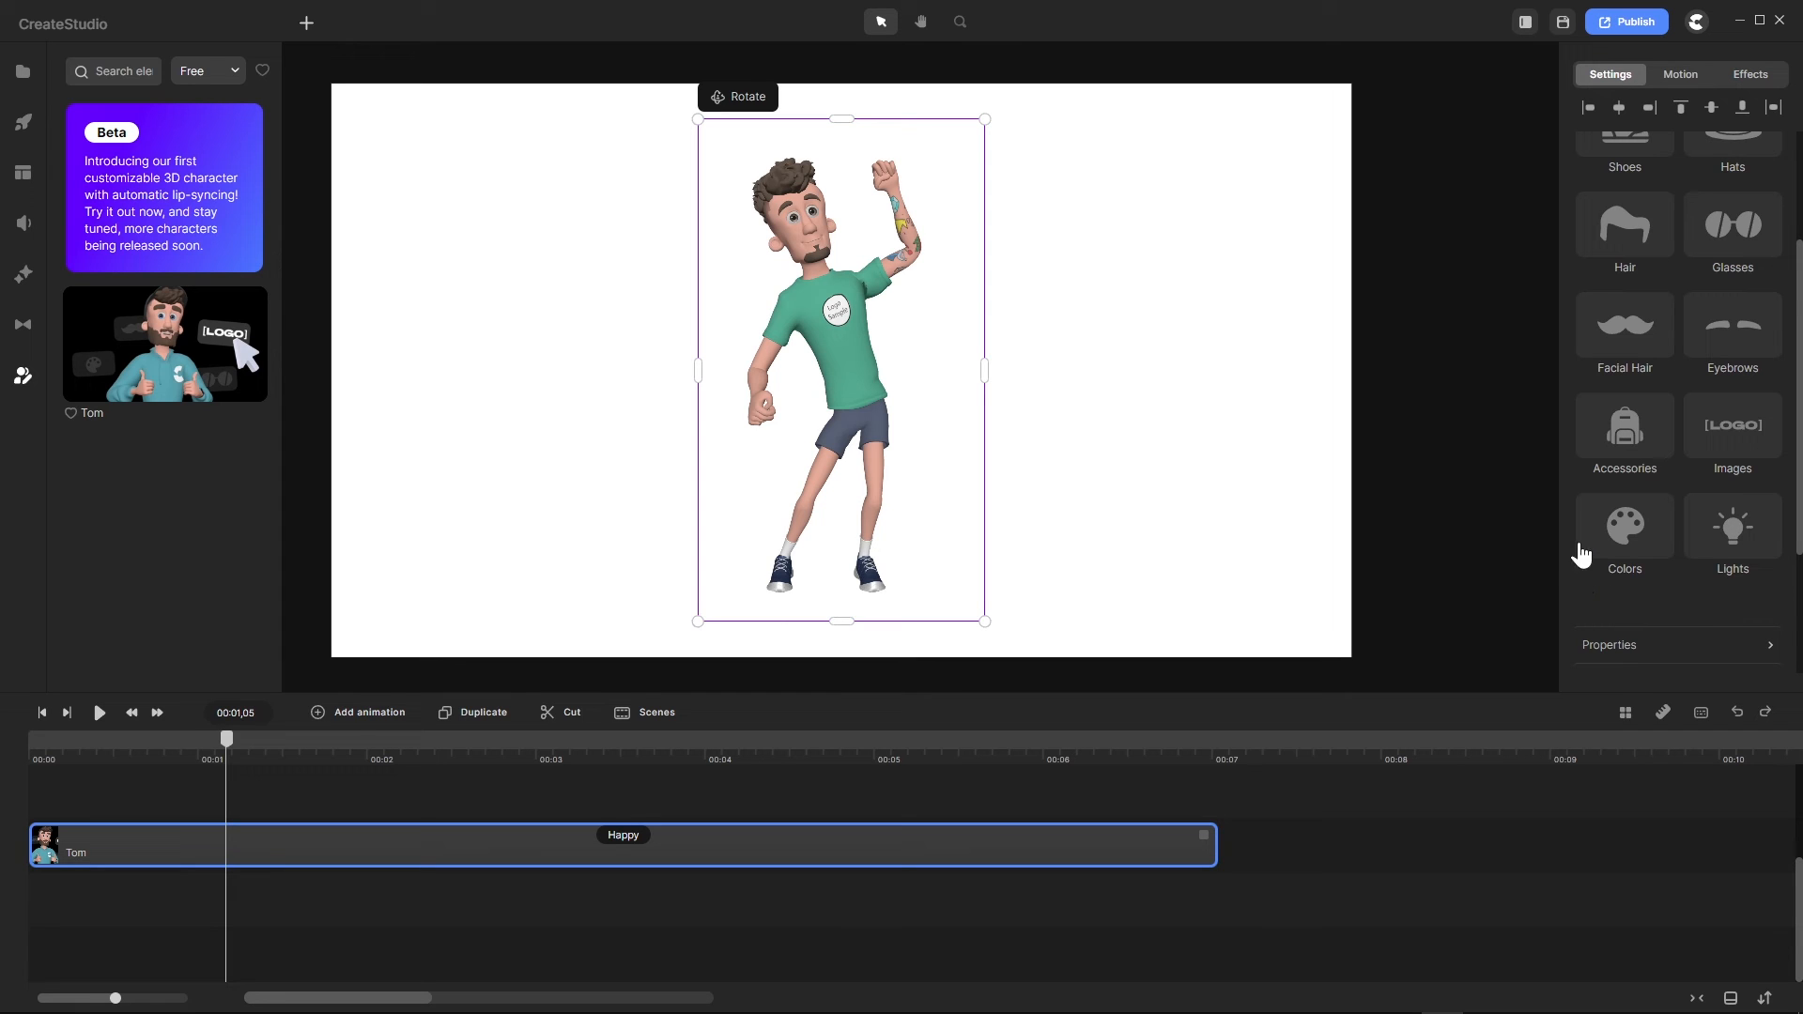
Step: Recolor the character's T-shirt to the dark blue 092e6d
{"action": "left_click", "coordinate": [1625, 528]}
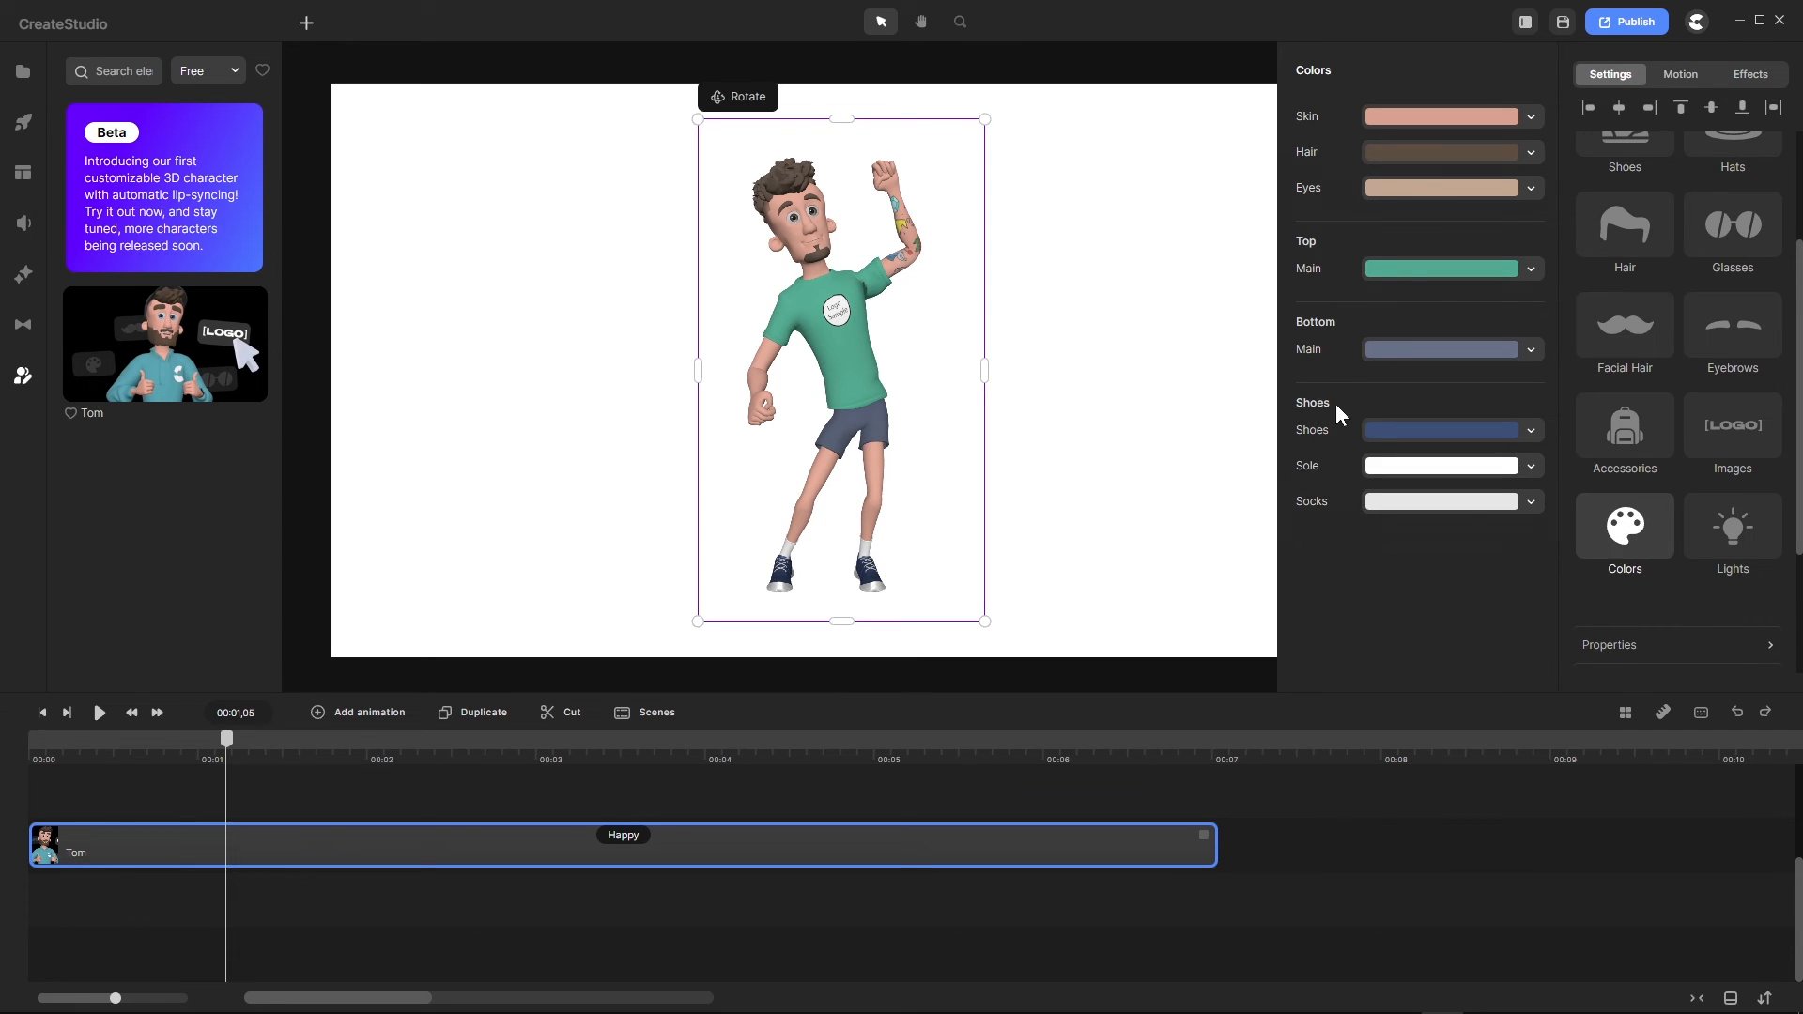
{"action": "left_click", "coordinate": [1406, 272]}
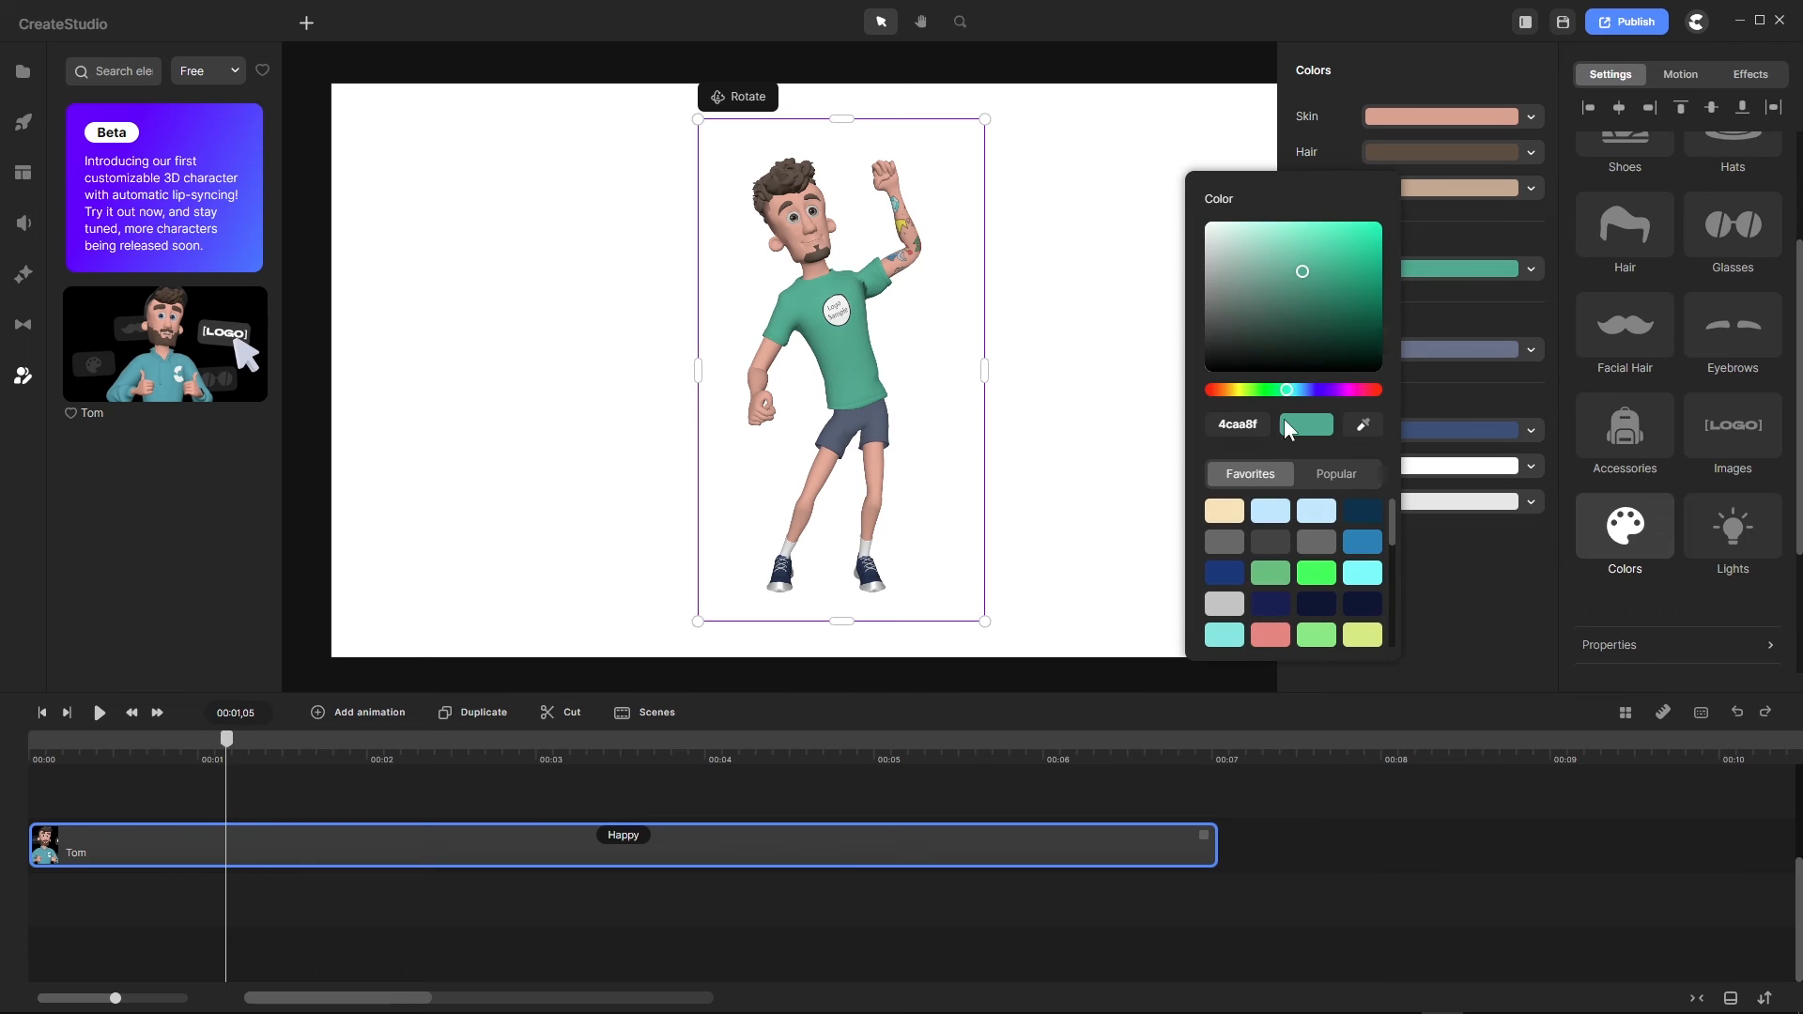
{"action": "left_click", "coordinate": [1312, 393]}
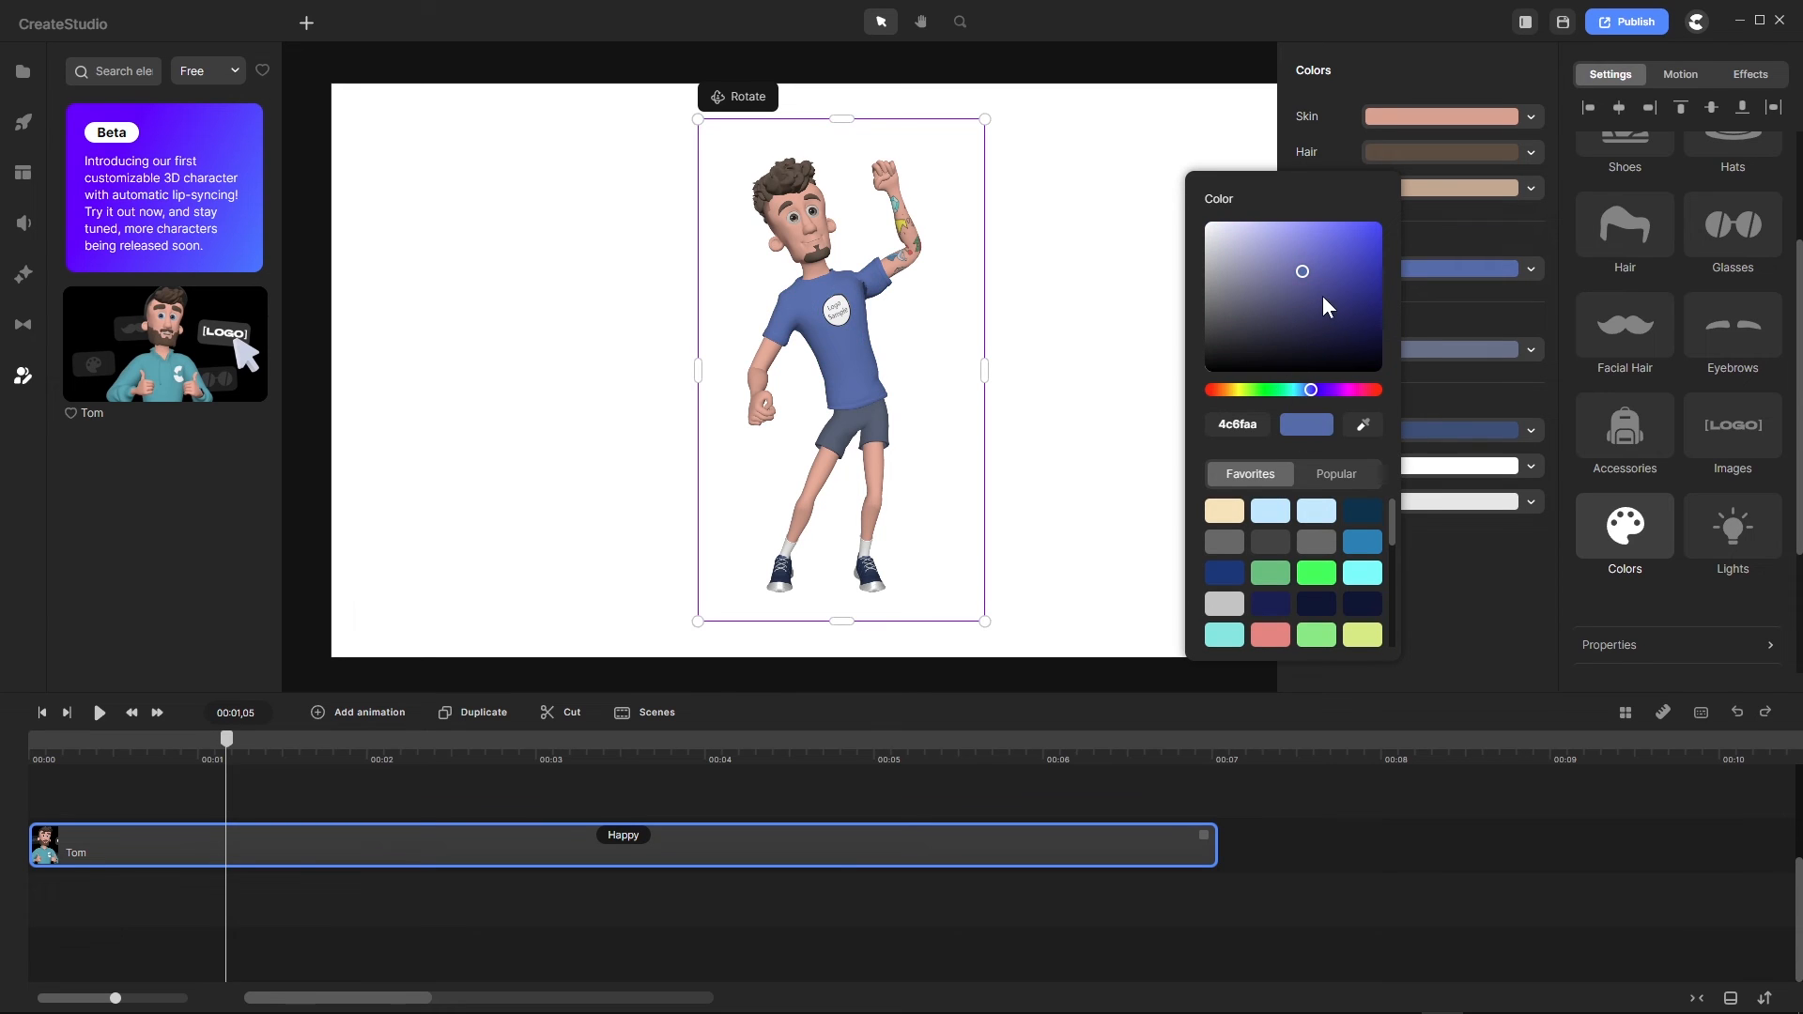
{"action": "left_click", "coordinate": [1323, 293]}
{"action": "left_click_drag", "start_coordinate": [1326, 293], "coordinate": [1368, 306]}
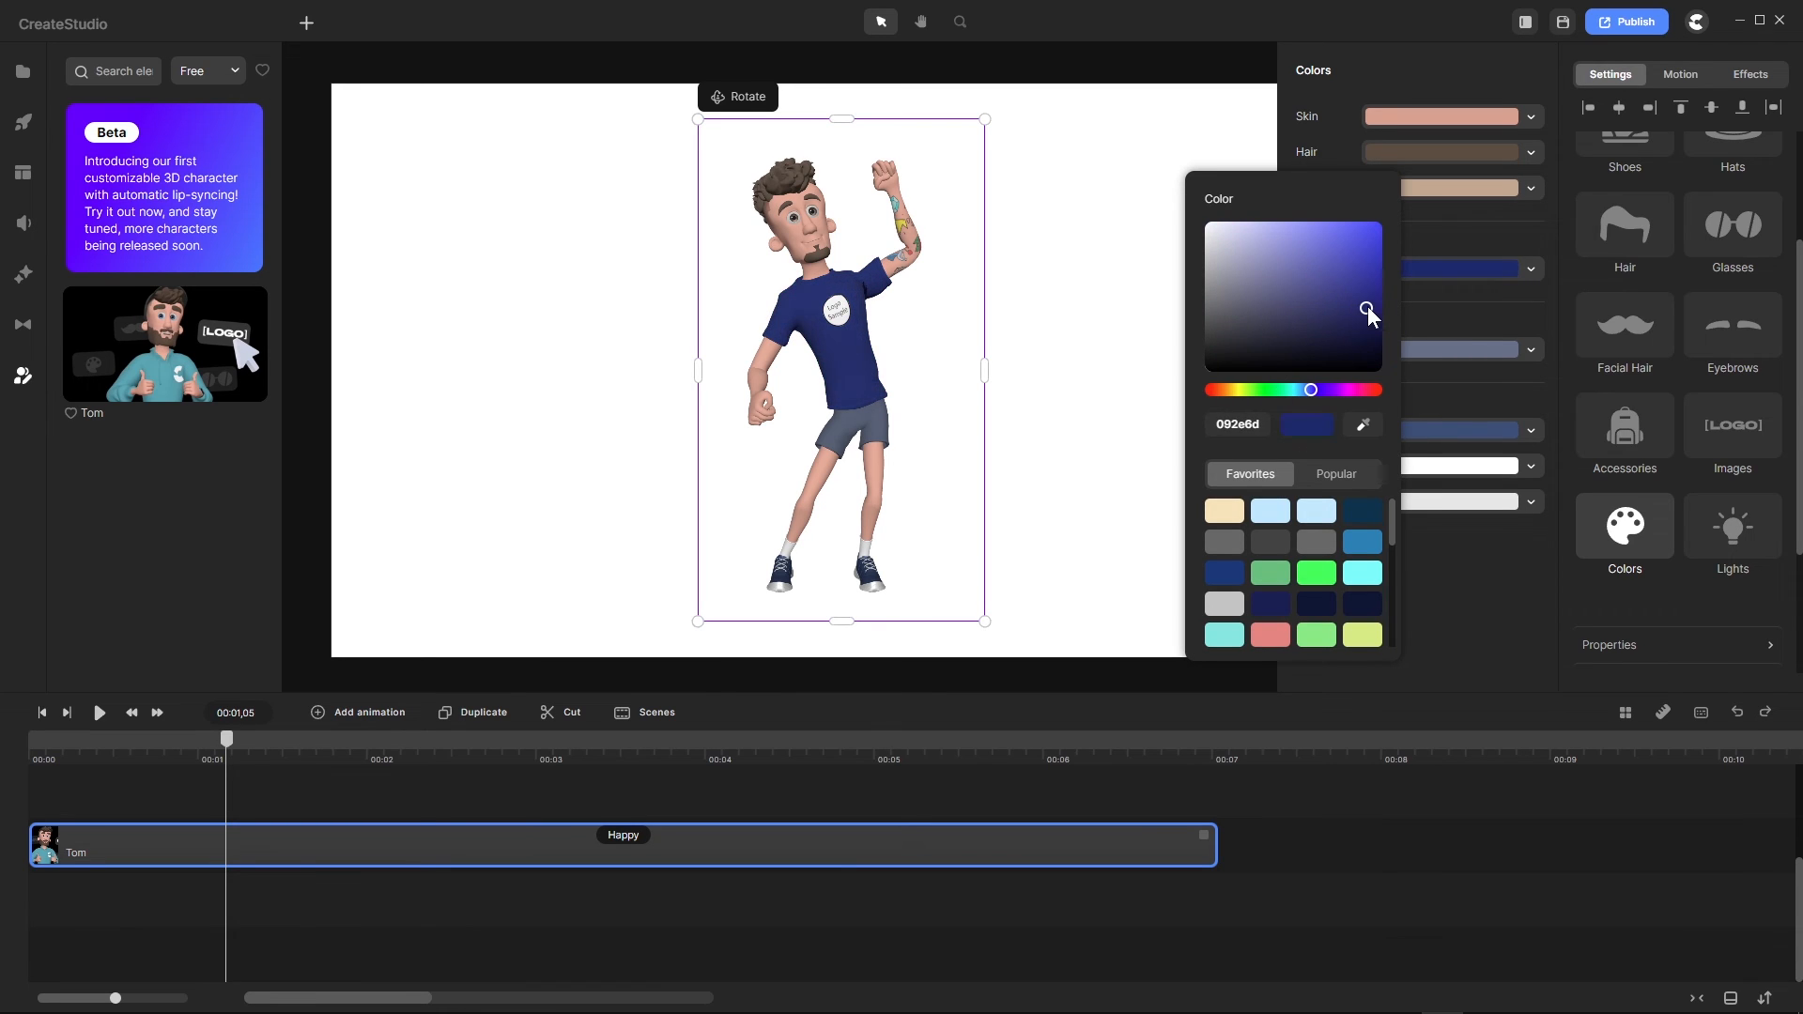
{"action": "left_click", "coordinate": [1473, 590]}
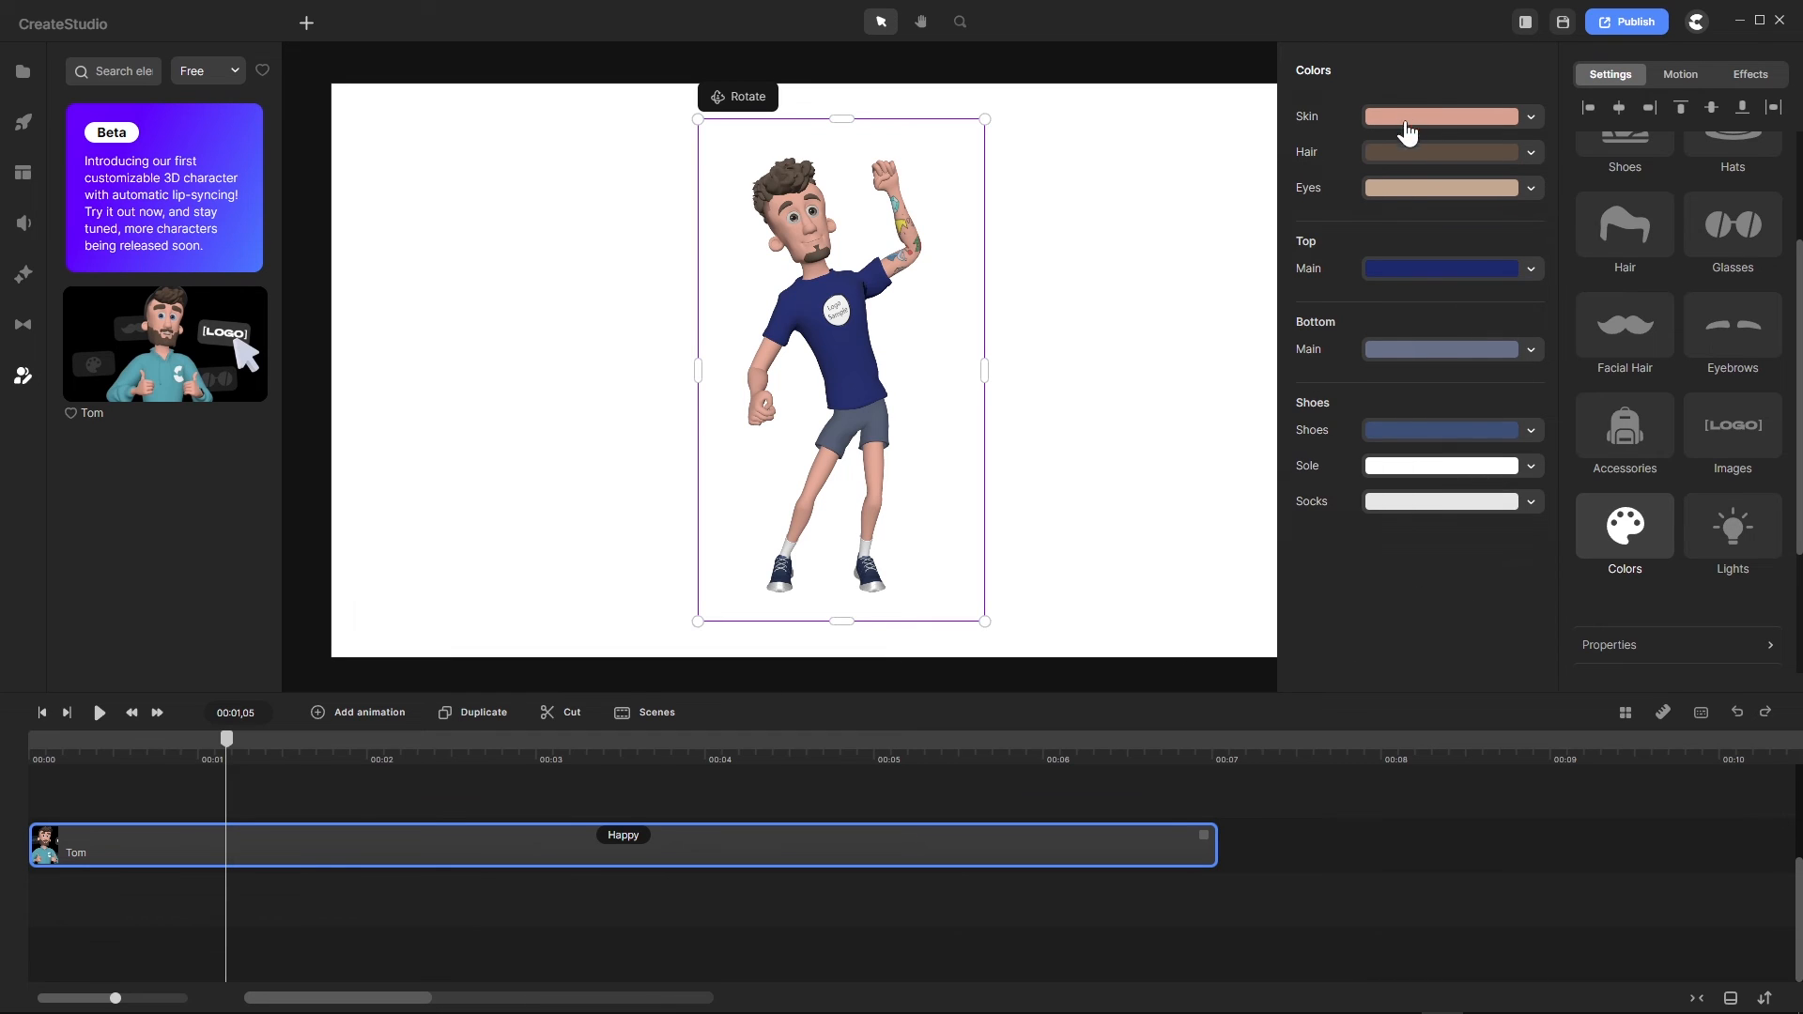
Step: Change the character's eye color to the blue 2171c6
{"action": "left_click", "coordinate": [1380, 200]}
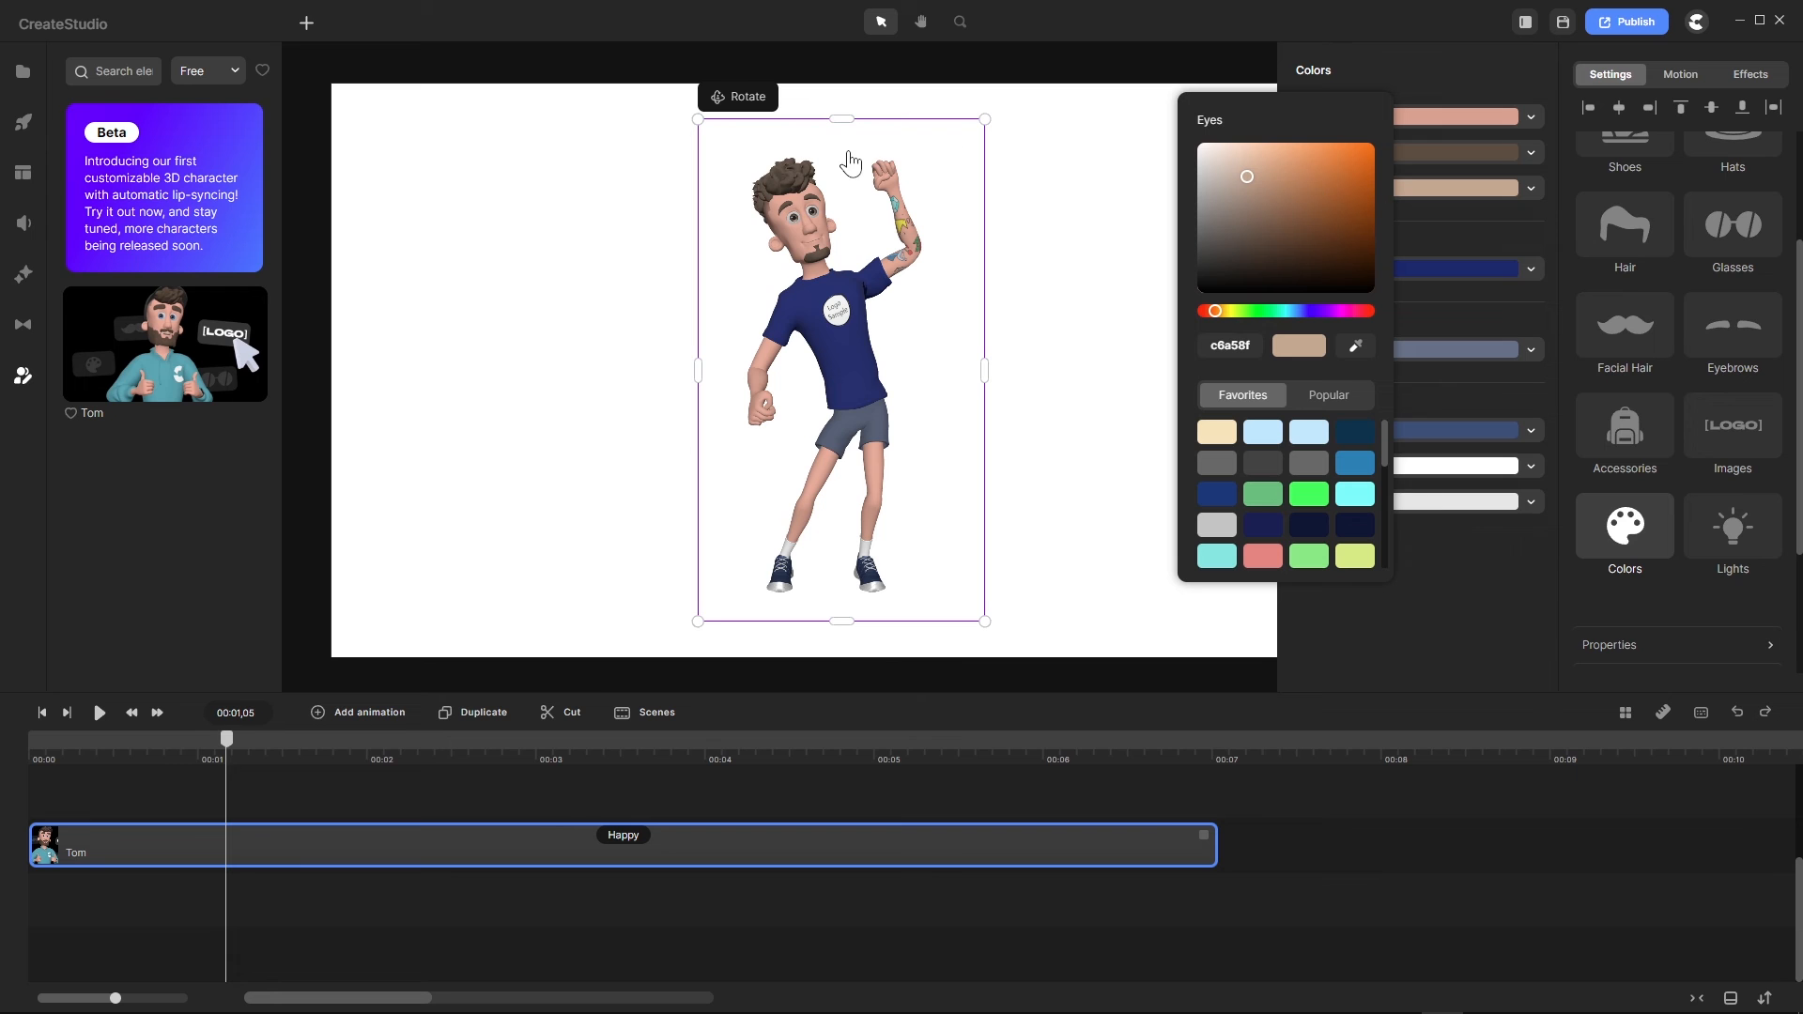
{"action": "scroll", "coordinate": [794, 174], "scroll_direction": "up", "scroll_amount": 5}
{"action": "scroll", "coordinate": [805, 173], "scroll_direction": "down", "scroll_amount": 2}
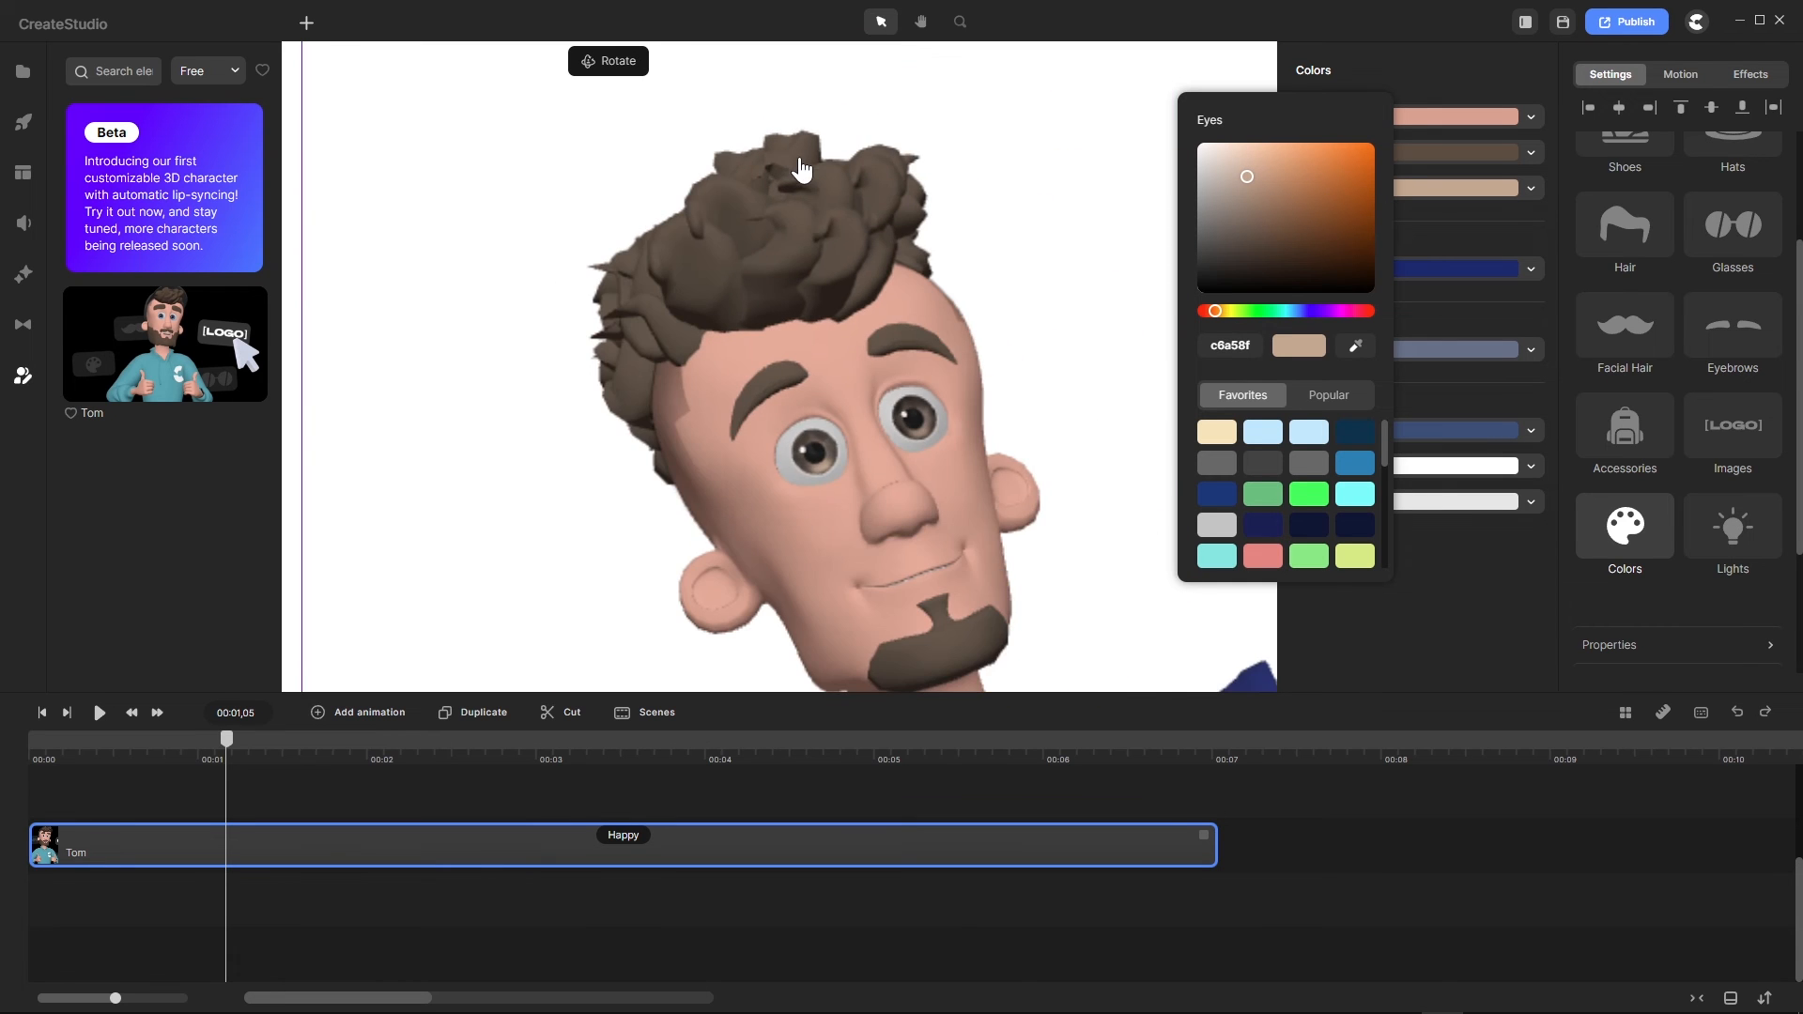
{"action": "scroll", "coordinate": [926, 479], "scroll_direction": "up", "scroll_amount": 3}
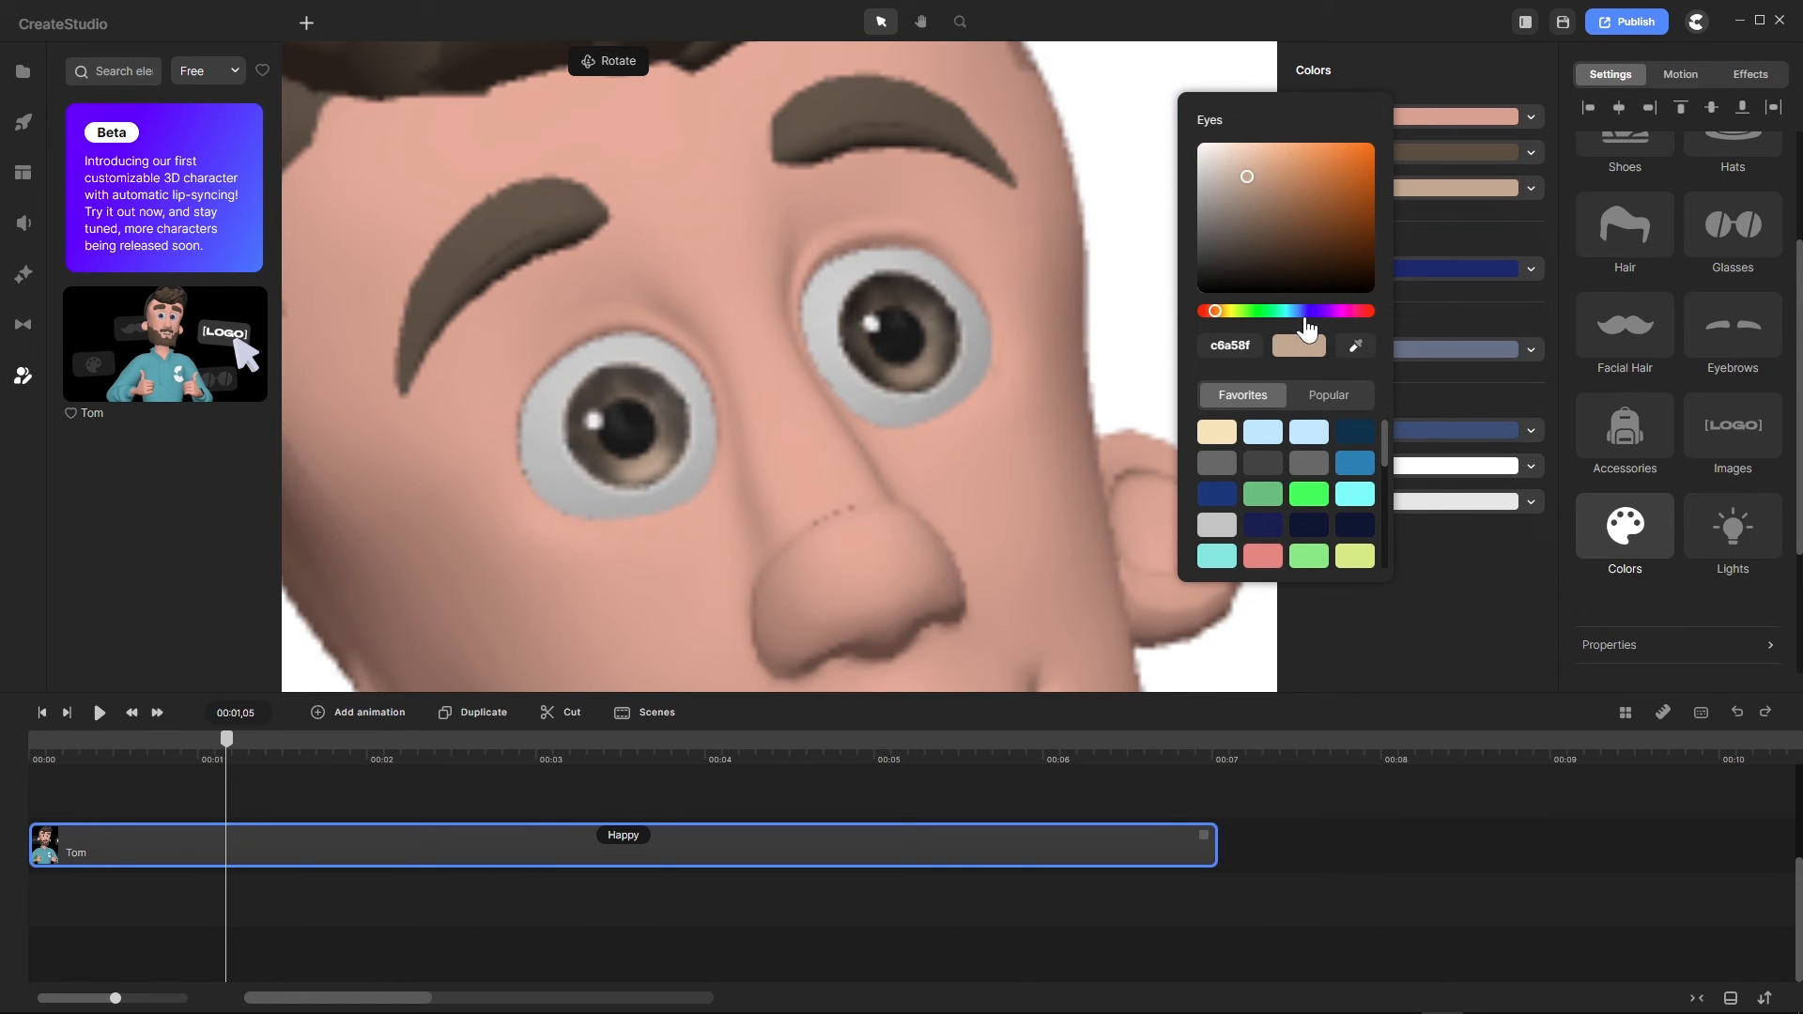
{"action": "left_click", "coordinate": [1302, 312]}
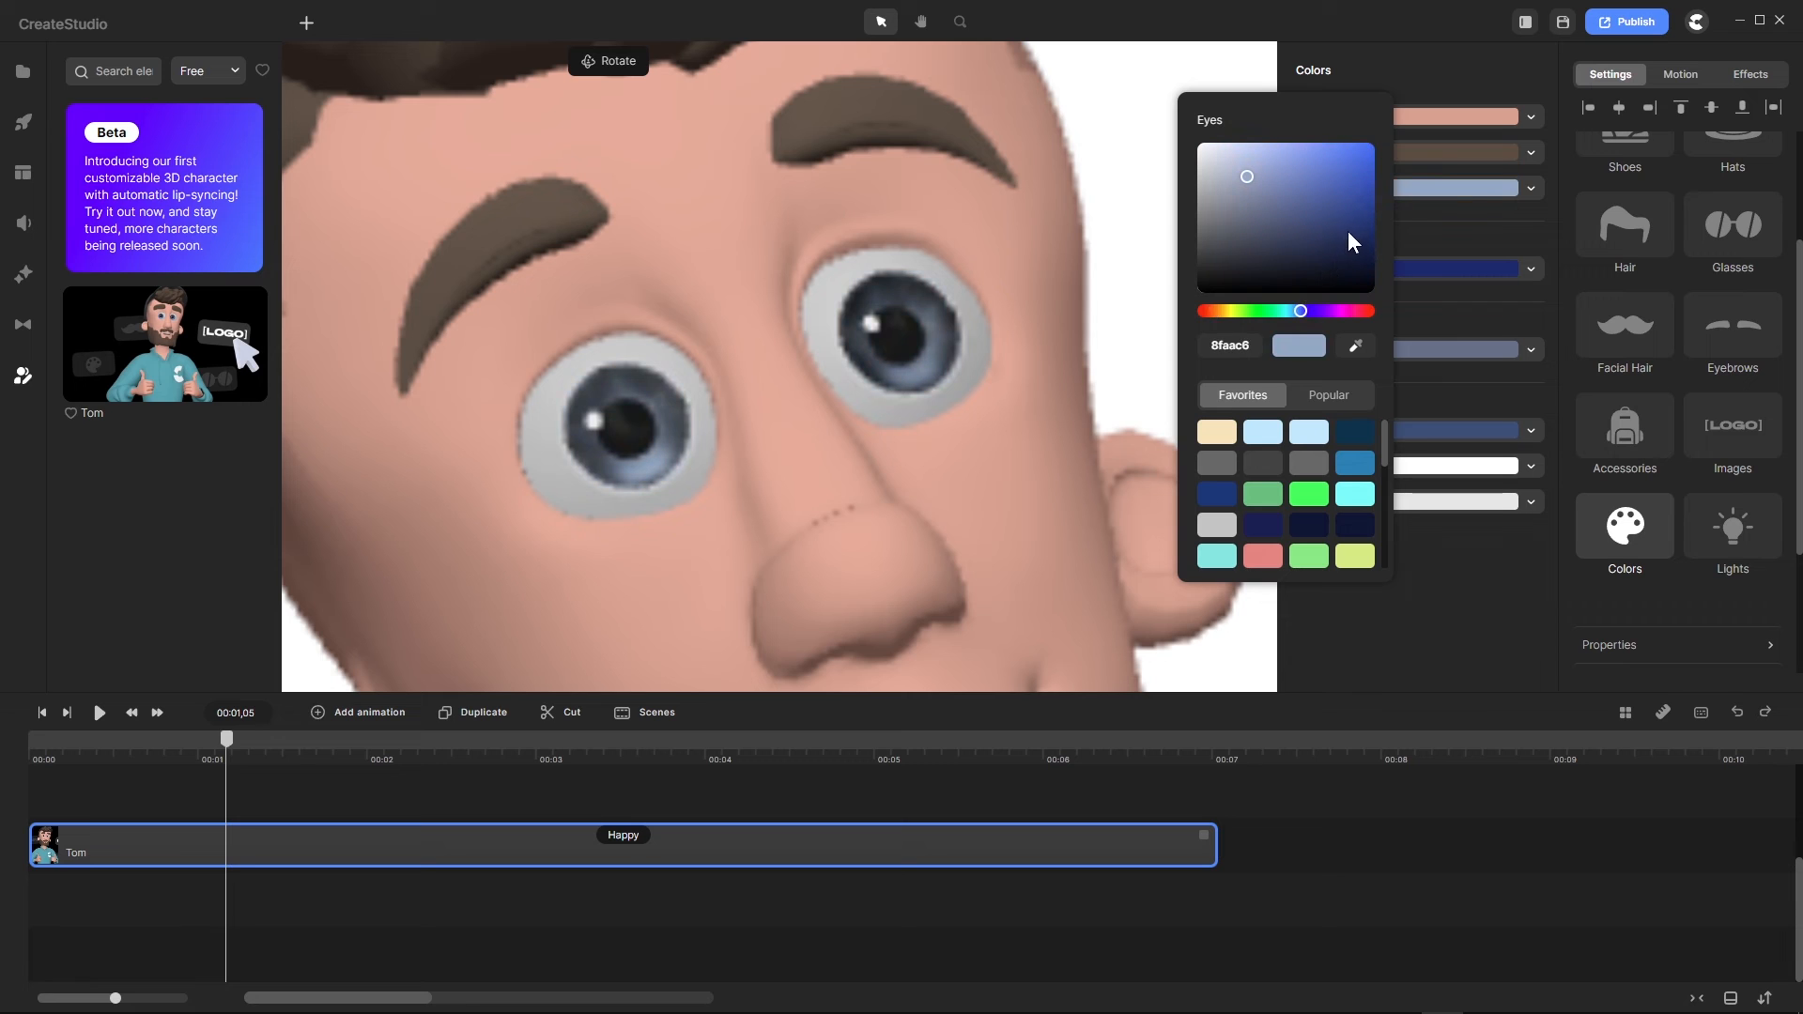
{"action": "left_click", "coordinate": [1368, 212]}
{"action": "left_click_drag", "start_coordinate": [1369, 213], "coordinate": [1344, 176]}
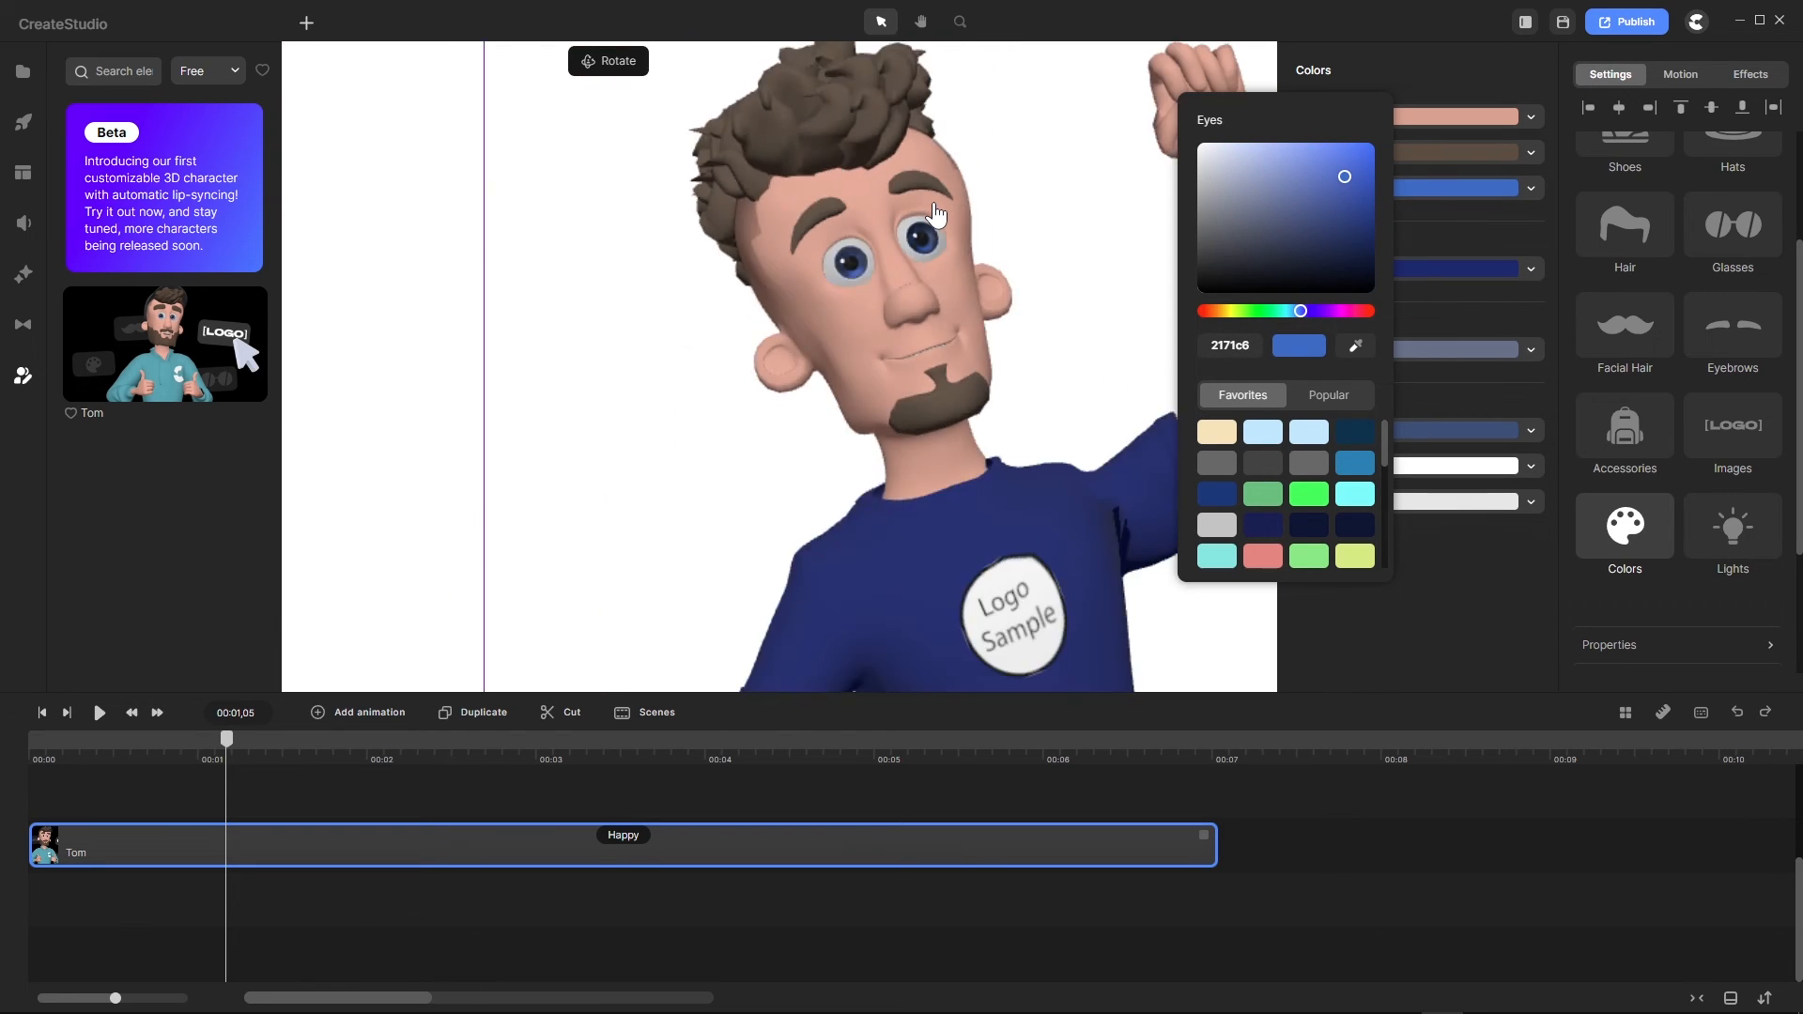
{"action": "left_click", "coordinate": [1457, 601]}
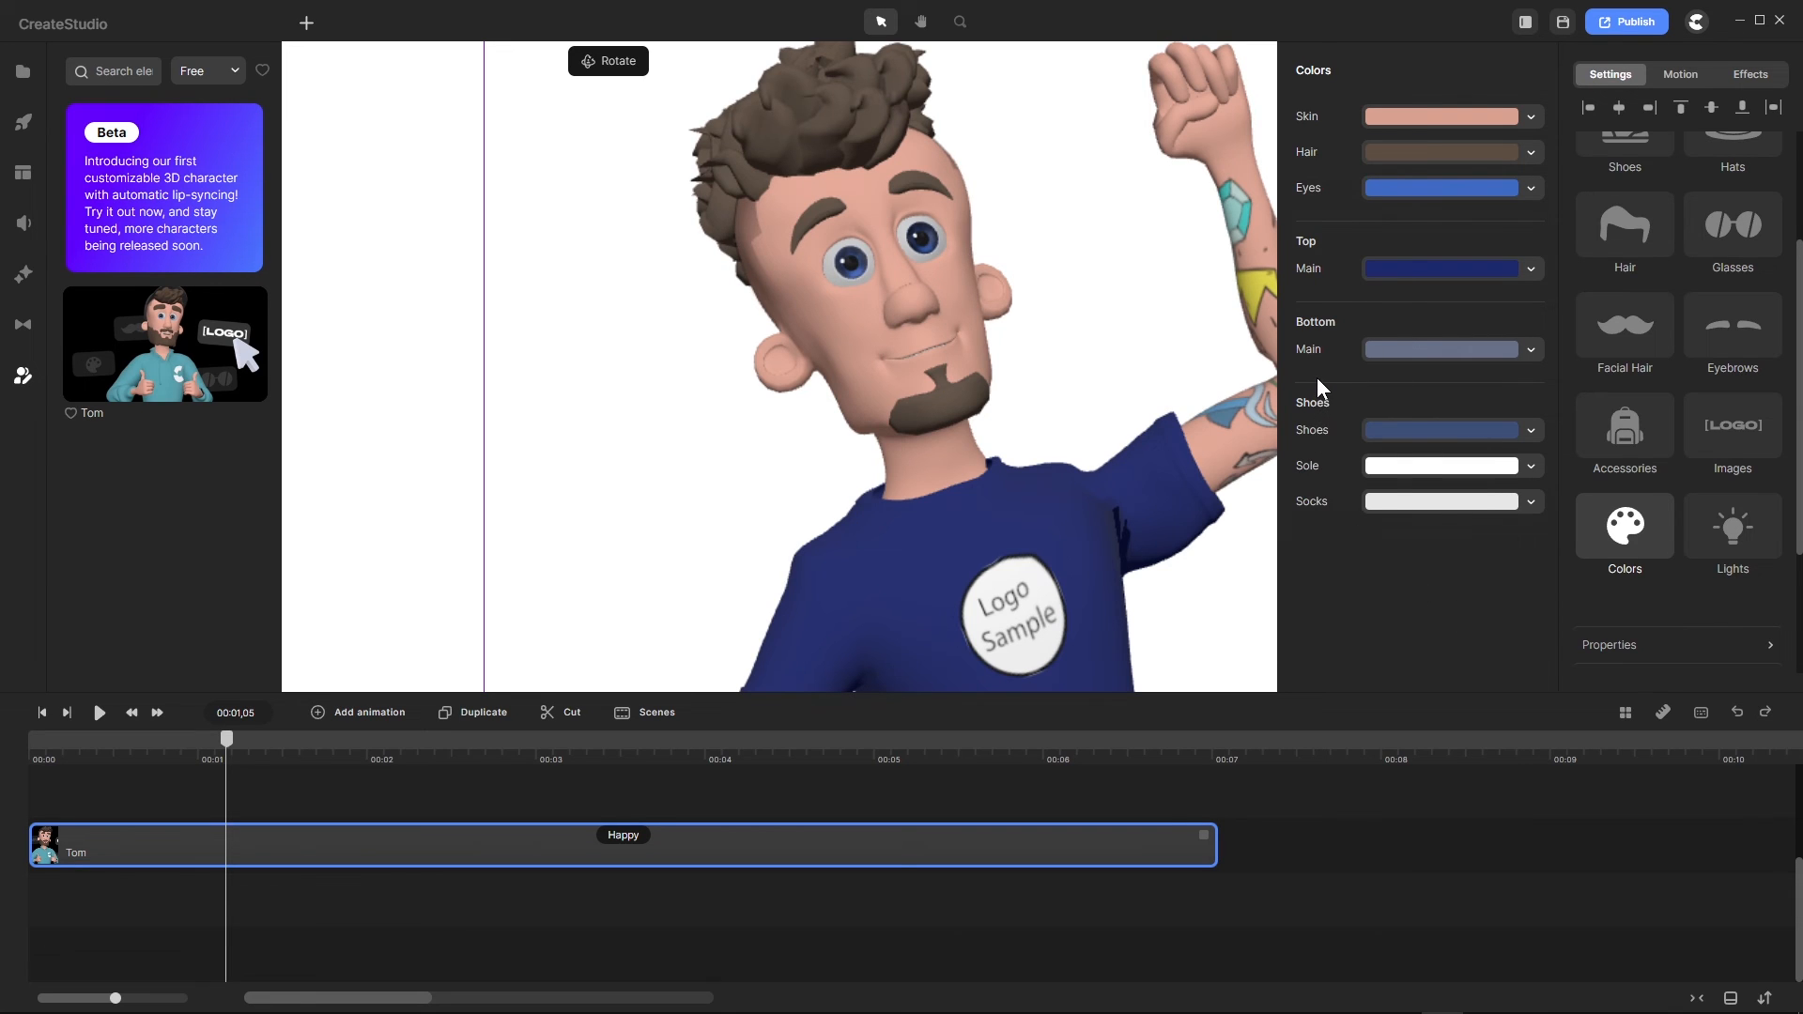
Step: Recolor the character's shorts to the light blue 6a8fcc
{"action": "scroll", "coordinate": [791, 246], "scroll_direction": "down", "scroll_amount": 2}
{"action": "scroll", "coordinate": [902, 420], "scroll_direction": "down", "scroll_amount": 1}
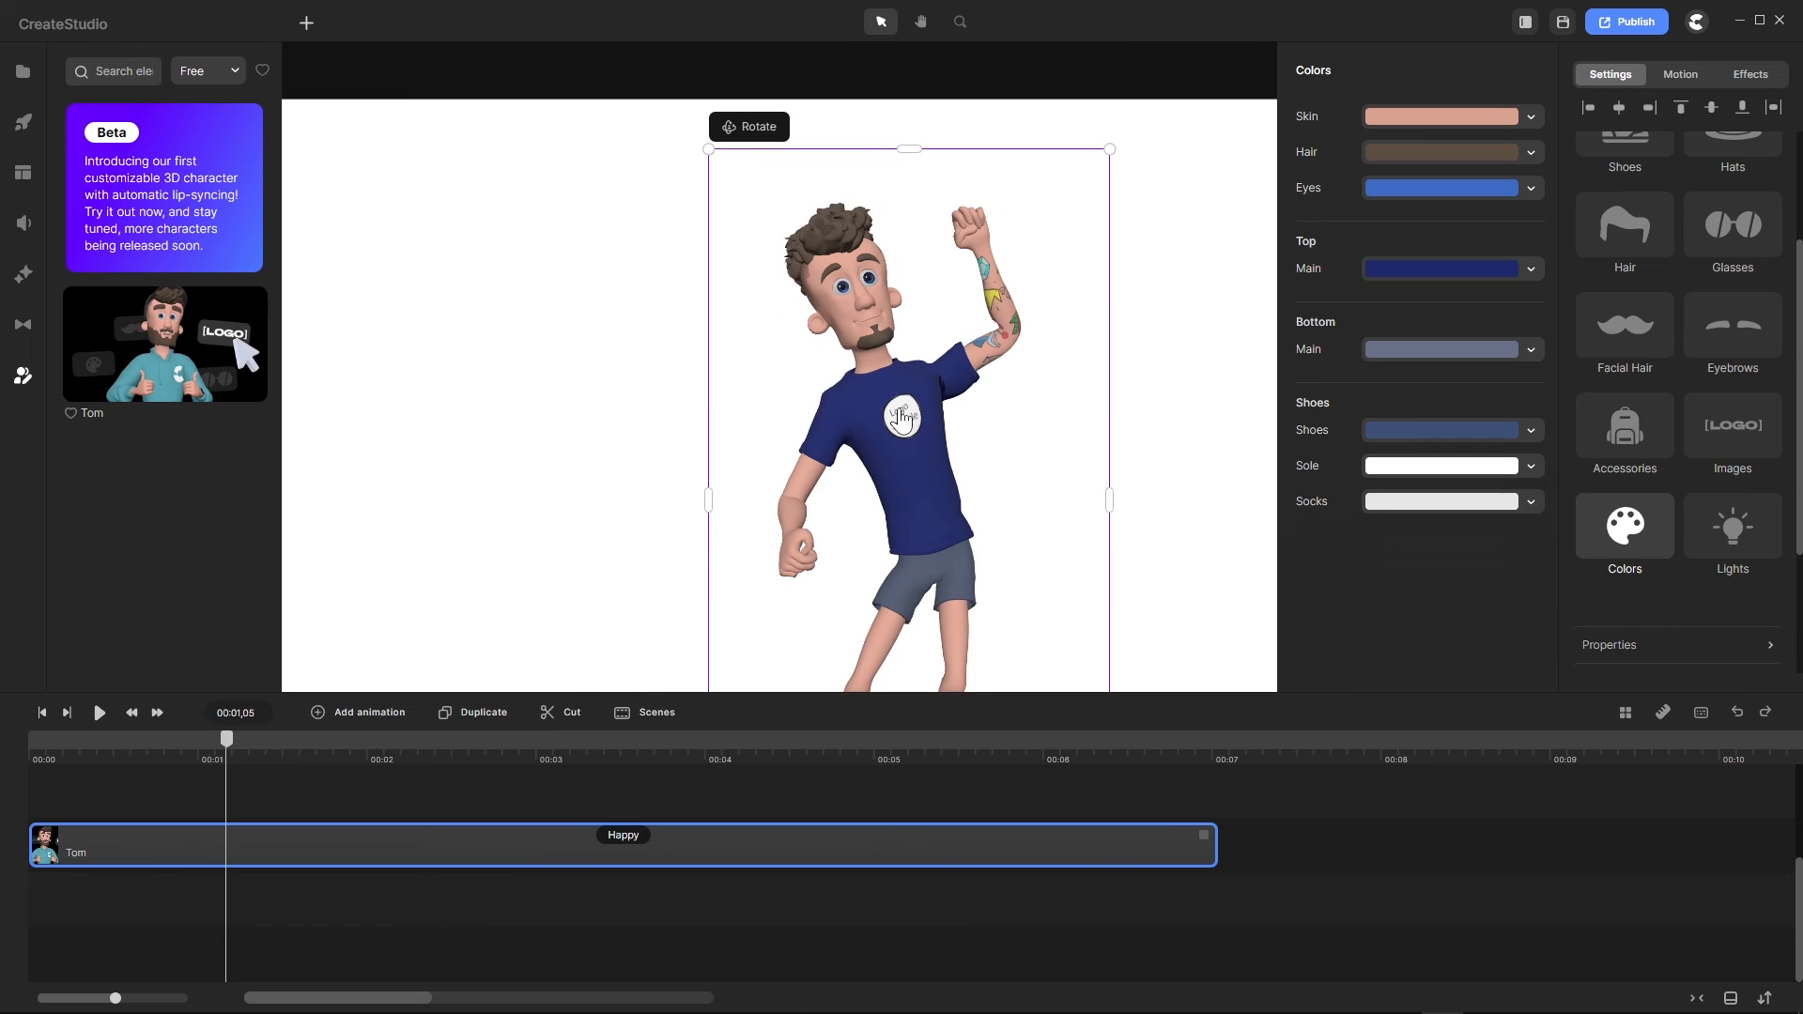
{"action": "scroll", "coordinate": [943, 519], "scroll_direction": "up", "scroll_amount": 1}
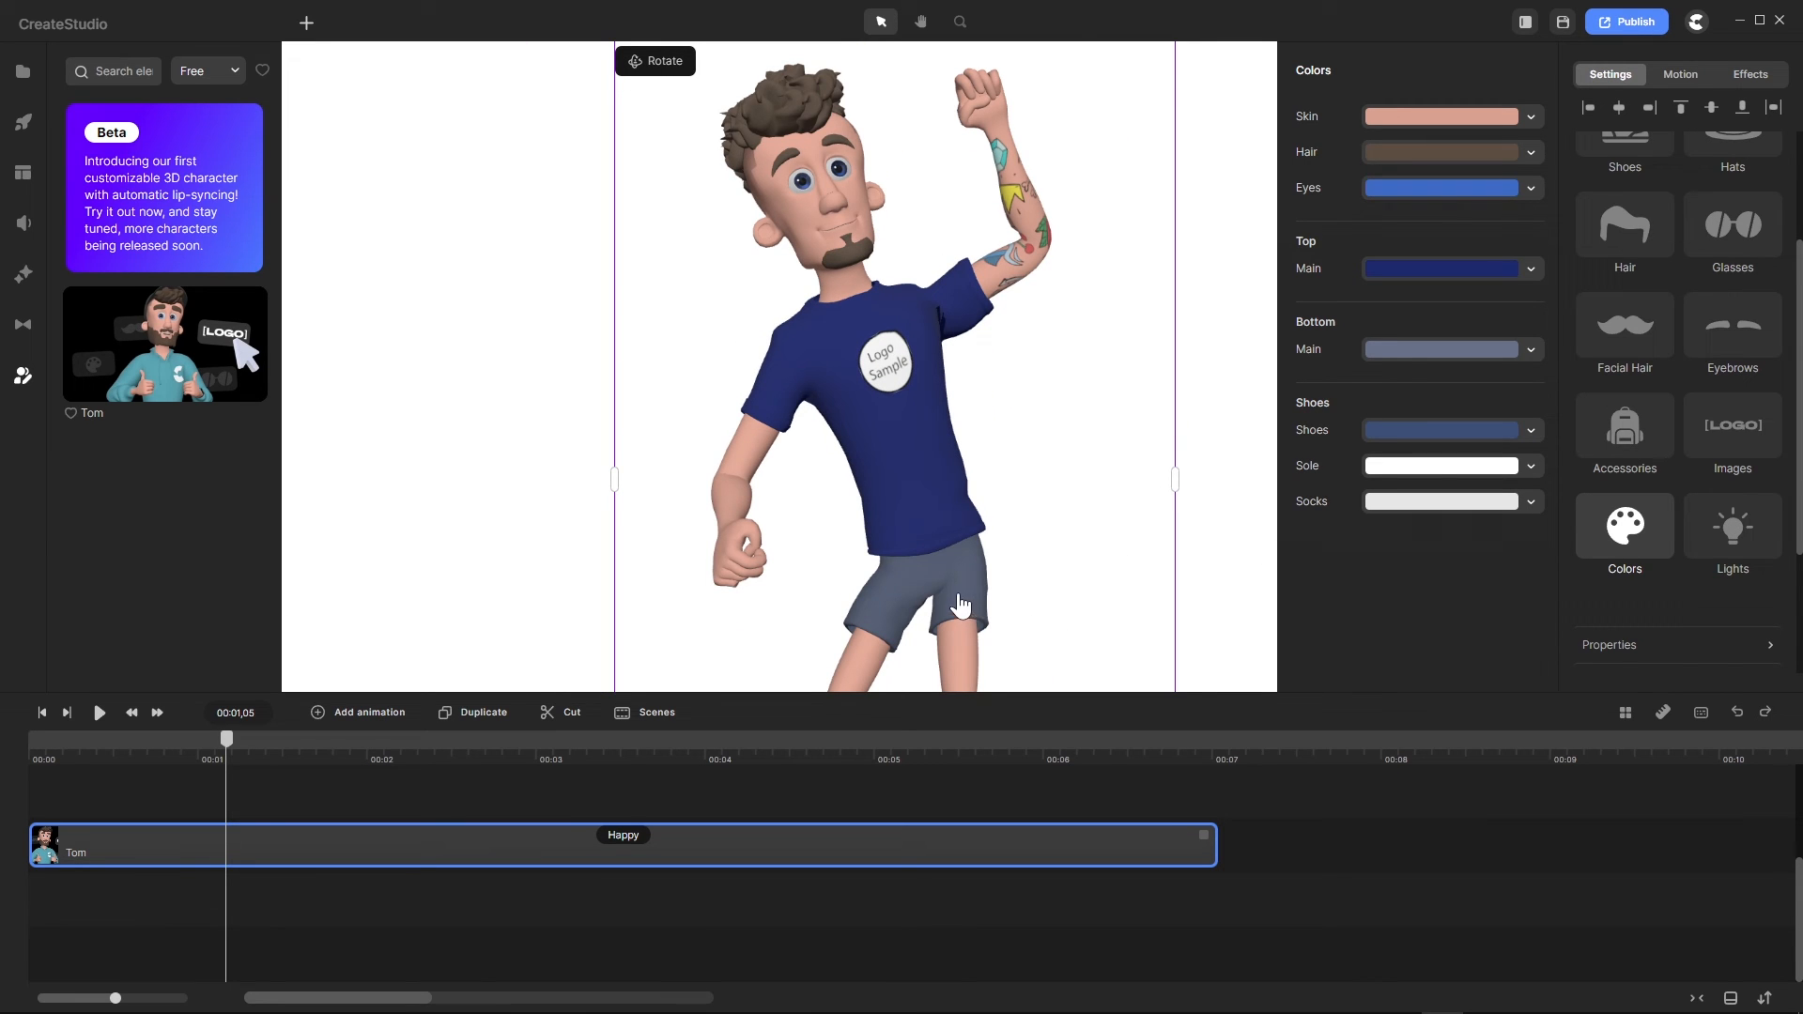
{"action": "left_click", "coordinate": [1426, 351]}
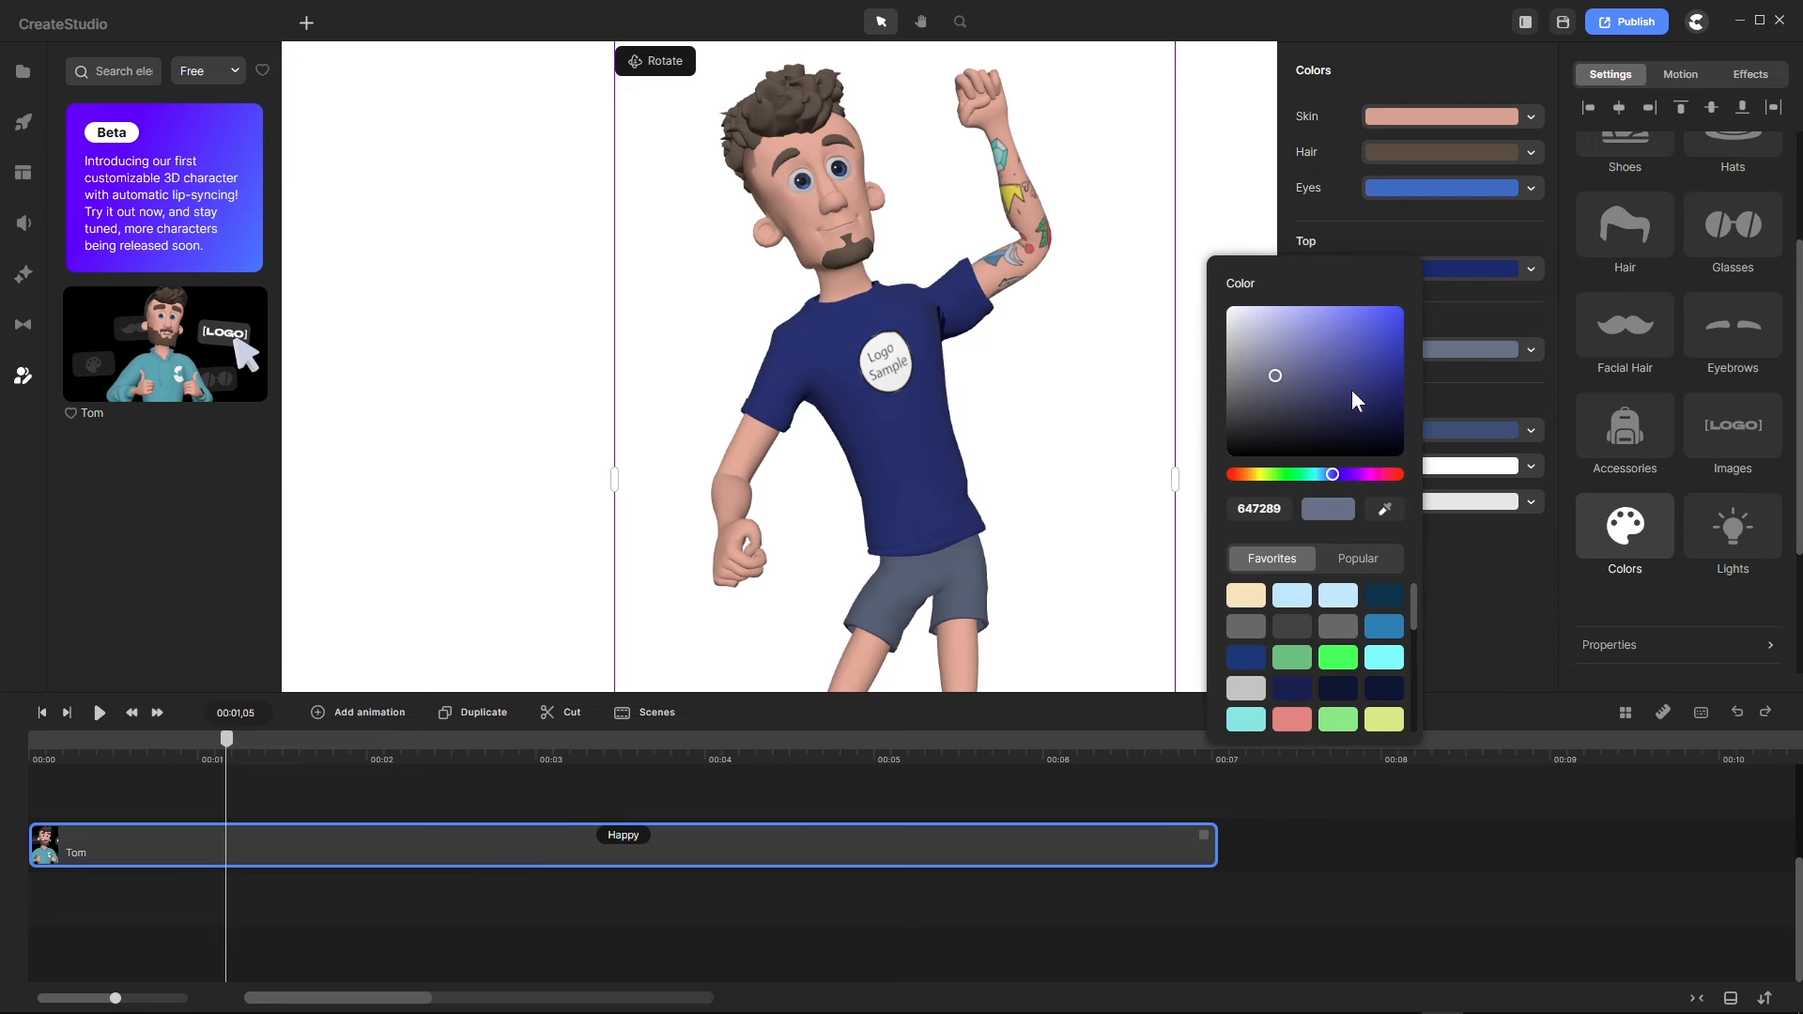
{"action": "left_click_drag", "start_coordinate": [1271, 369], "coordinate": [1313, 336]}
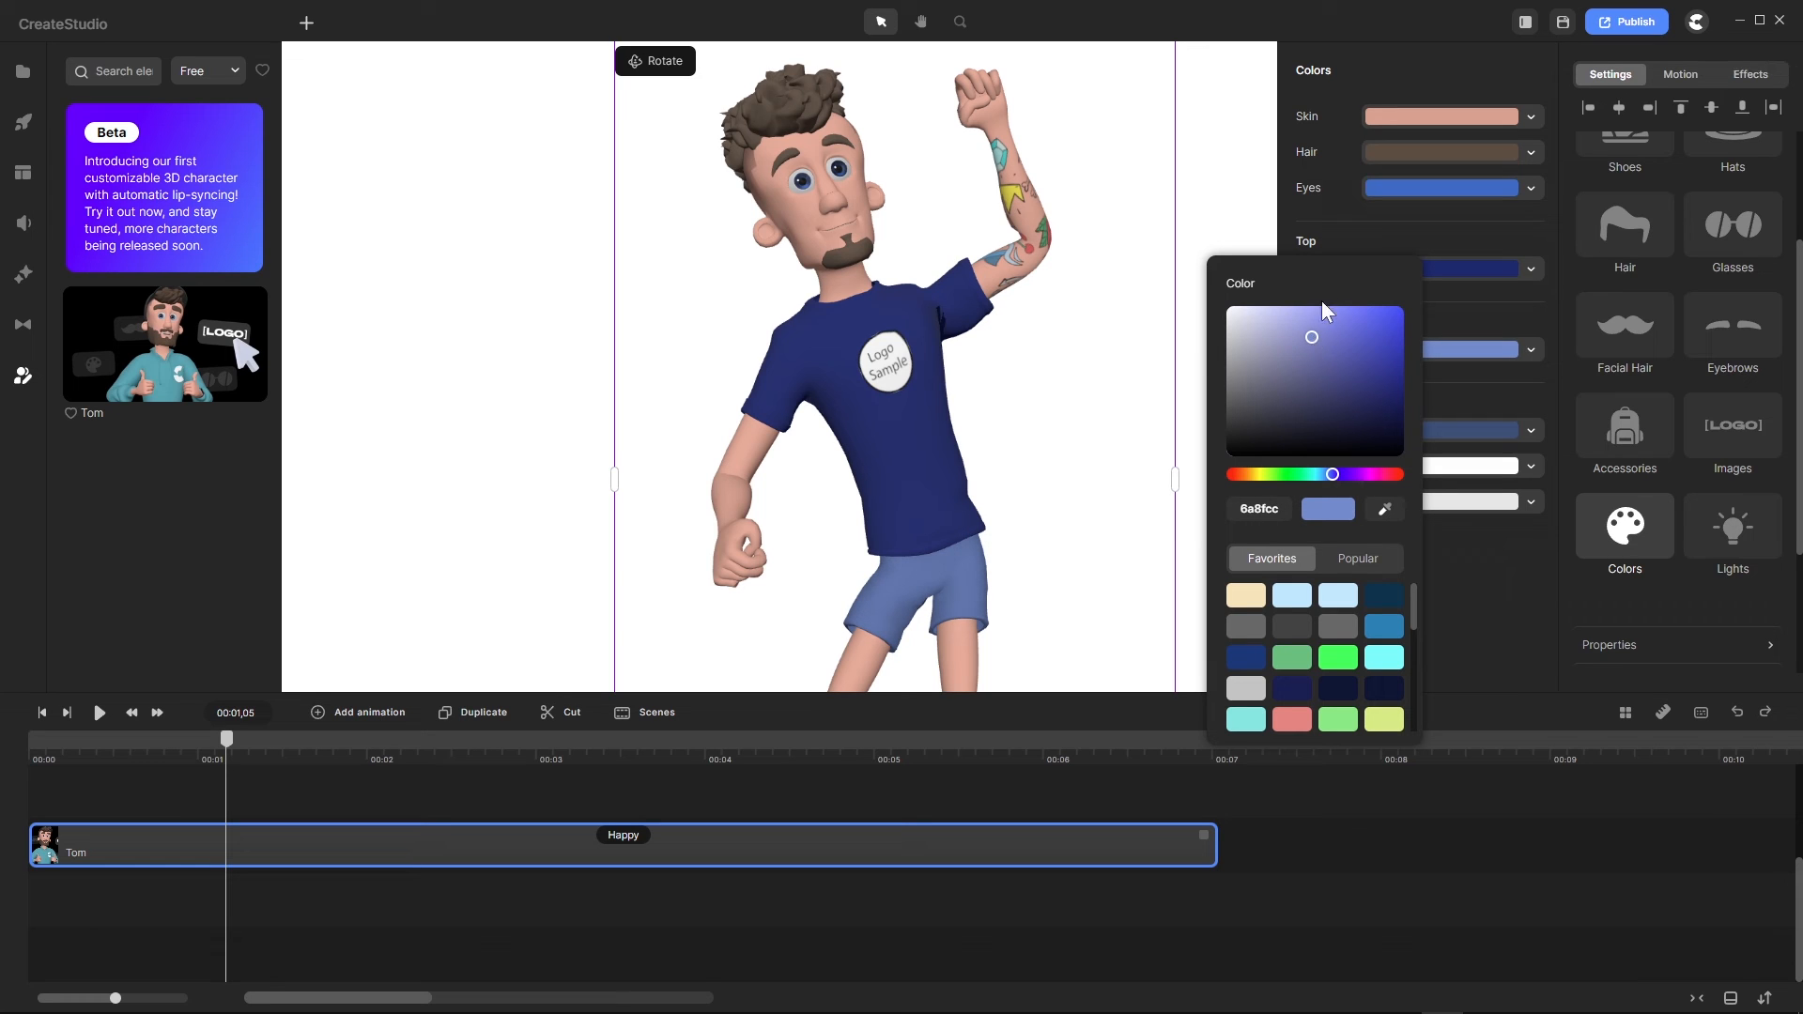
{"action": "left_click", "coordinate": [1368, 228]}
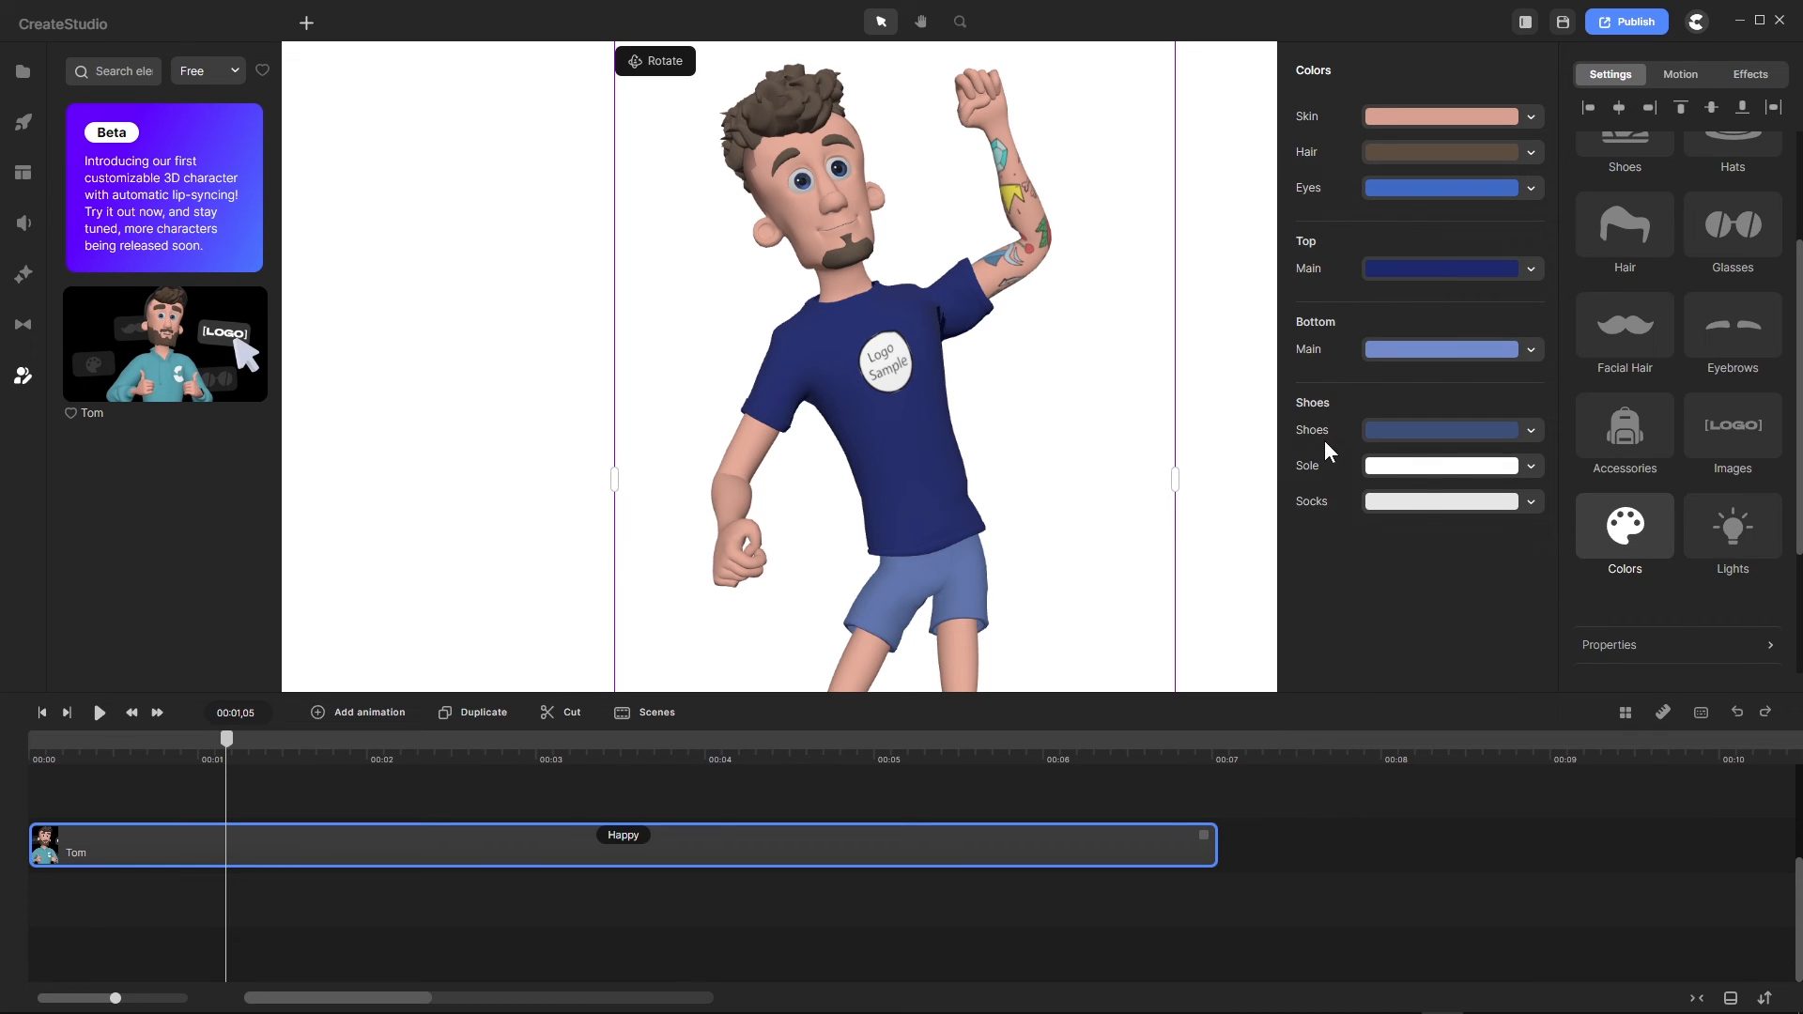
Step: Examine the recolored character's shoes, outfit and the sample logo on the T-shirt up close and at full figure
{"action": "scroll", "coordinate": [962, 414], "scroll_direction": "down", "scroll_amount": 5}
{"action": "scroll", "coordinate": [939, 616], "scroll_direction": "up", "scroll_amount": 5}
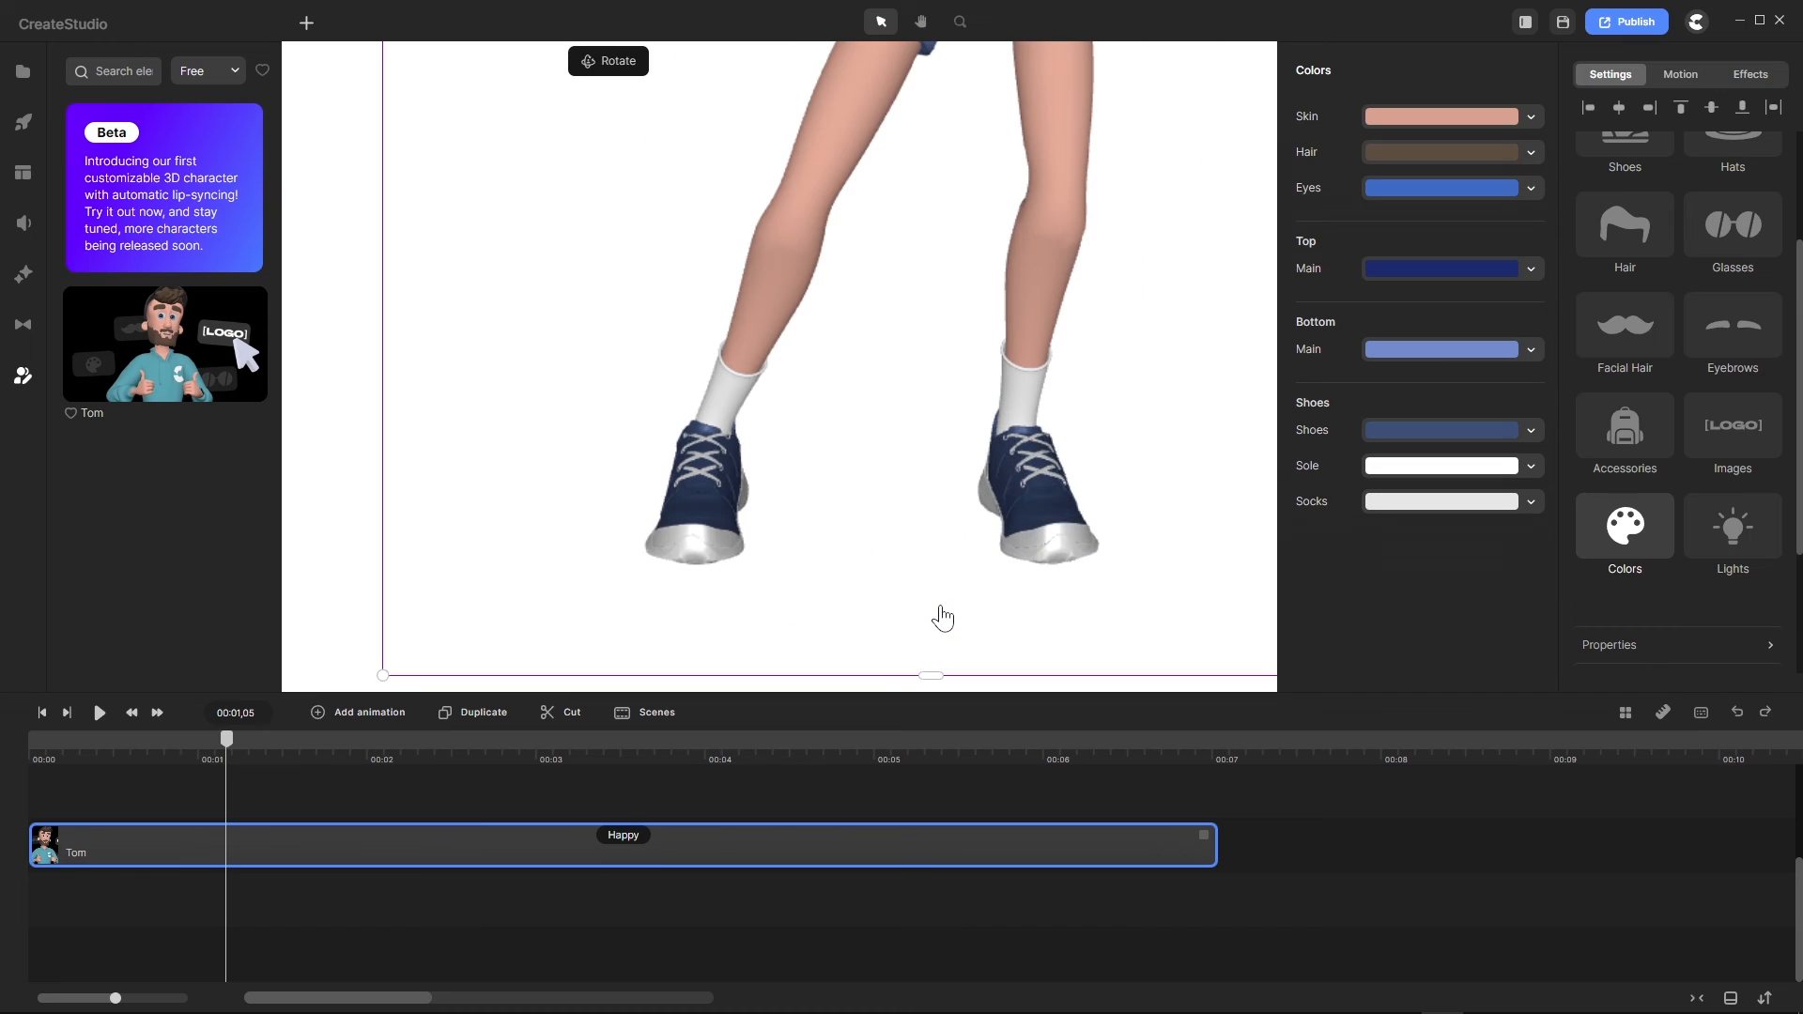
{"action": "scroll", "coordinate": [742, 449], "scroll_direction": "down", "scroll_amount": 3}
{"action": "scroll", "coordinate": [732, 512], "scroll_direction": "down", "scroll_amount": 3}
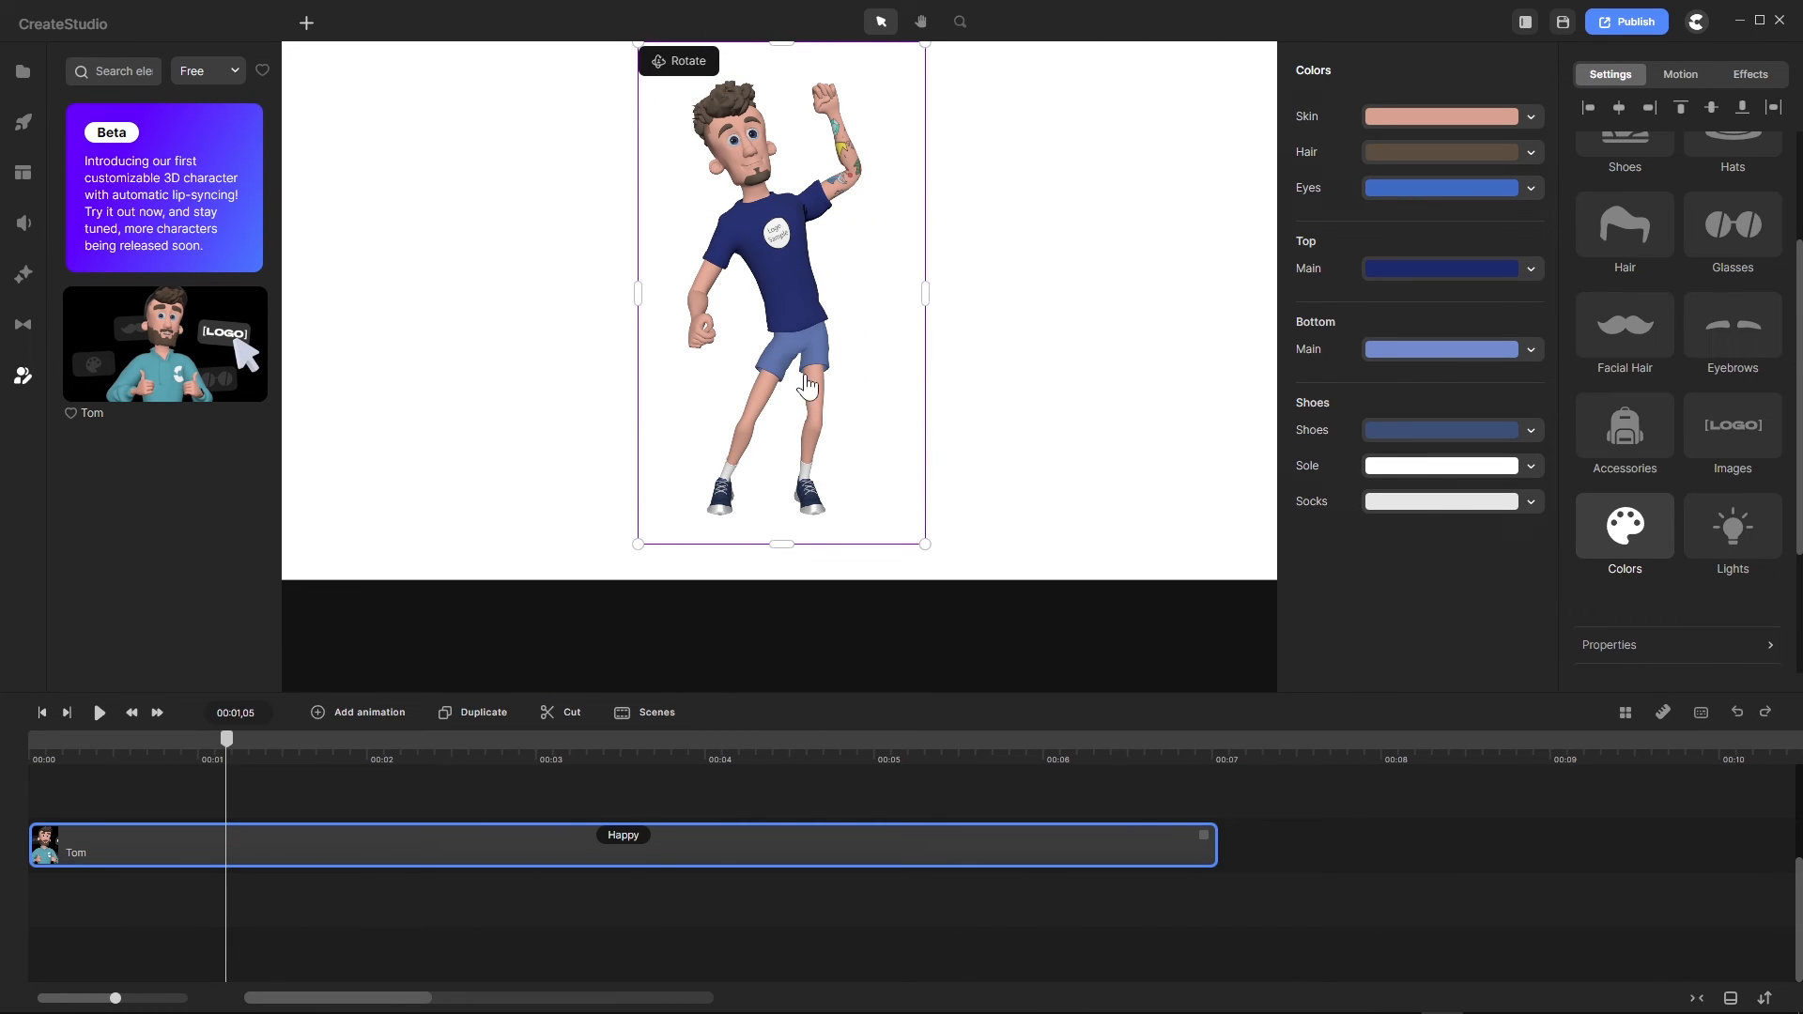
{"action": "scroll", "coordinate": [794, 291], "scroll_direction": "down", "scroll_amount": 2}
{"action": "scroll", "coordinate": [775, 266], "scroll_direction": "up", "scroll_amount": 4}
{"action": "scroll", "coordinate": [775, 266], "scroll_direction": "down", "scroll_amount": 1}
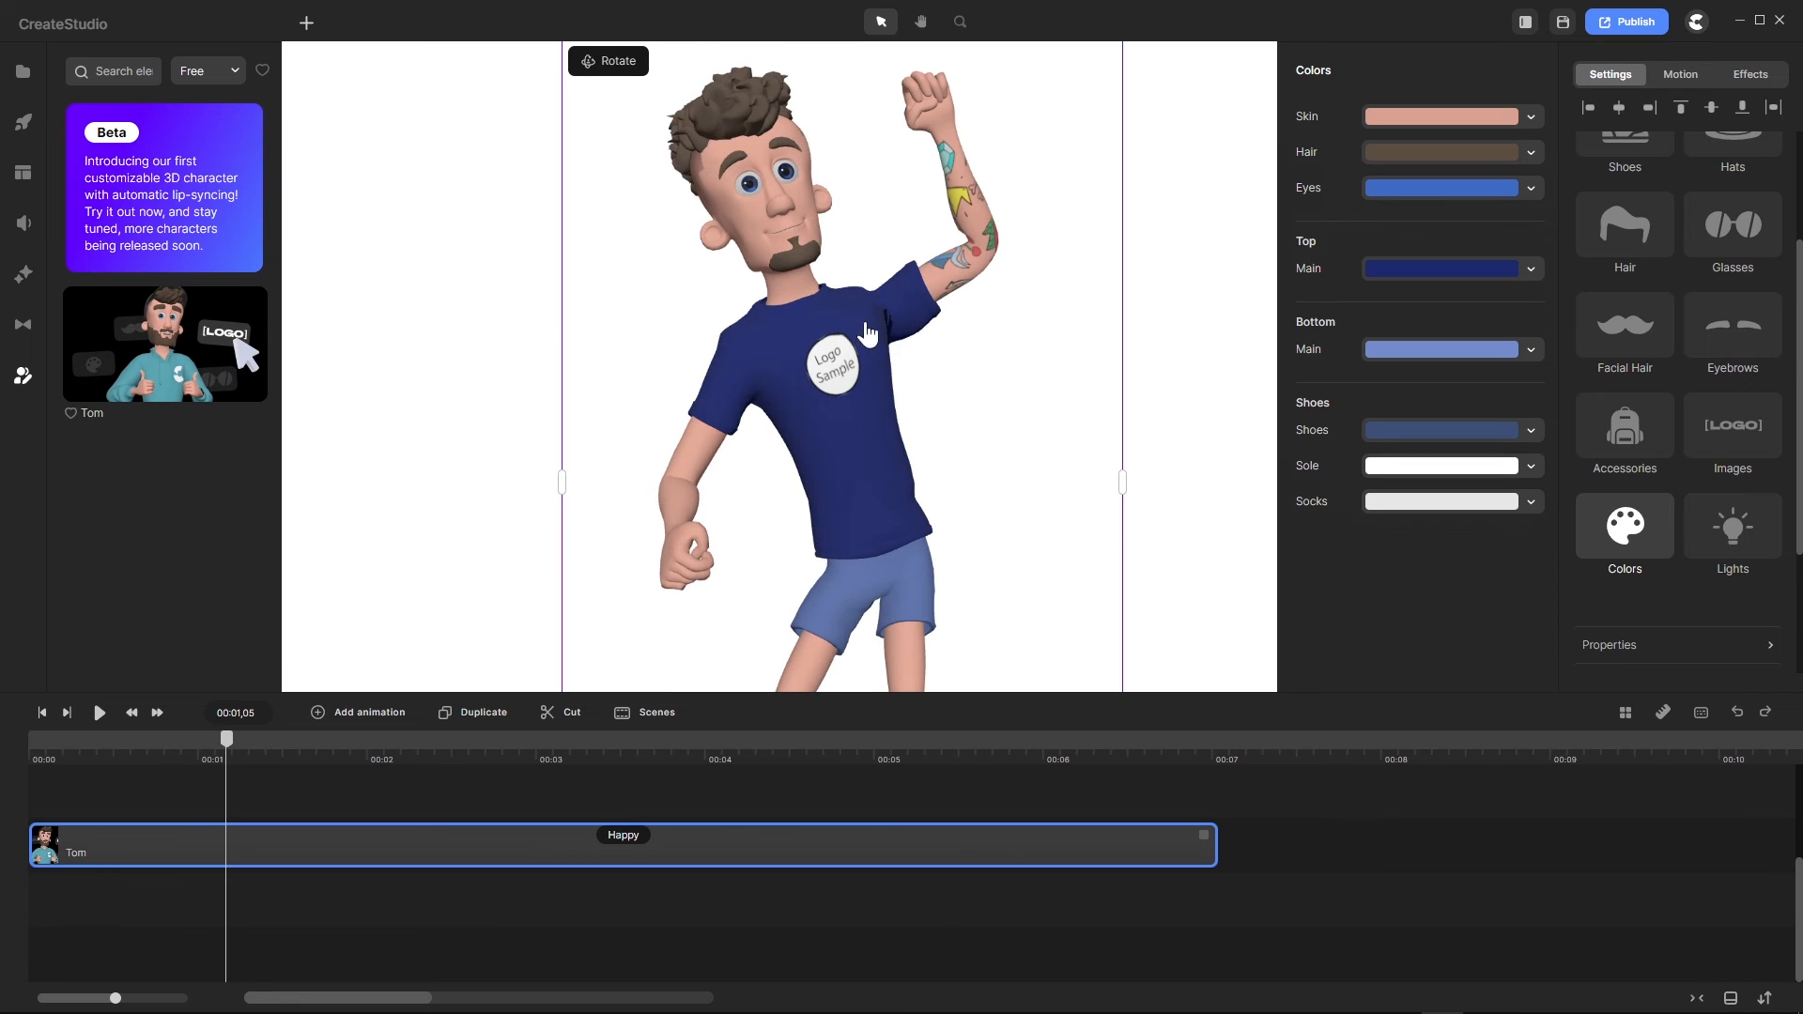
{"action": "scroll", "coordinate": [869, 335], "scroll_direction": "down", "scroll_amount": 1}
{"action": "scroll", "coordinate": [902, 340], "scroll_direction": "down", "scroll_amount": 1}
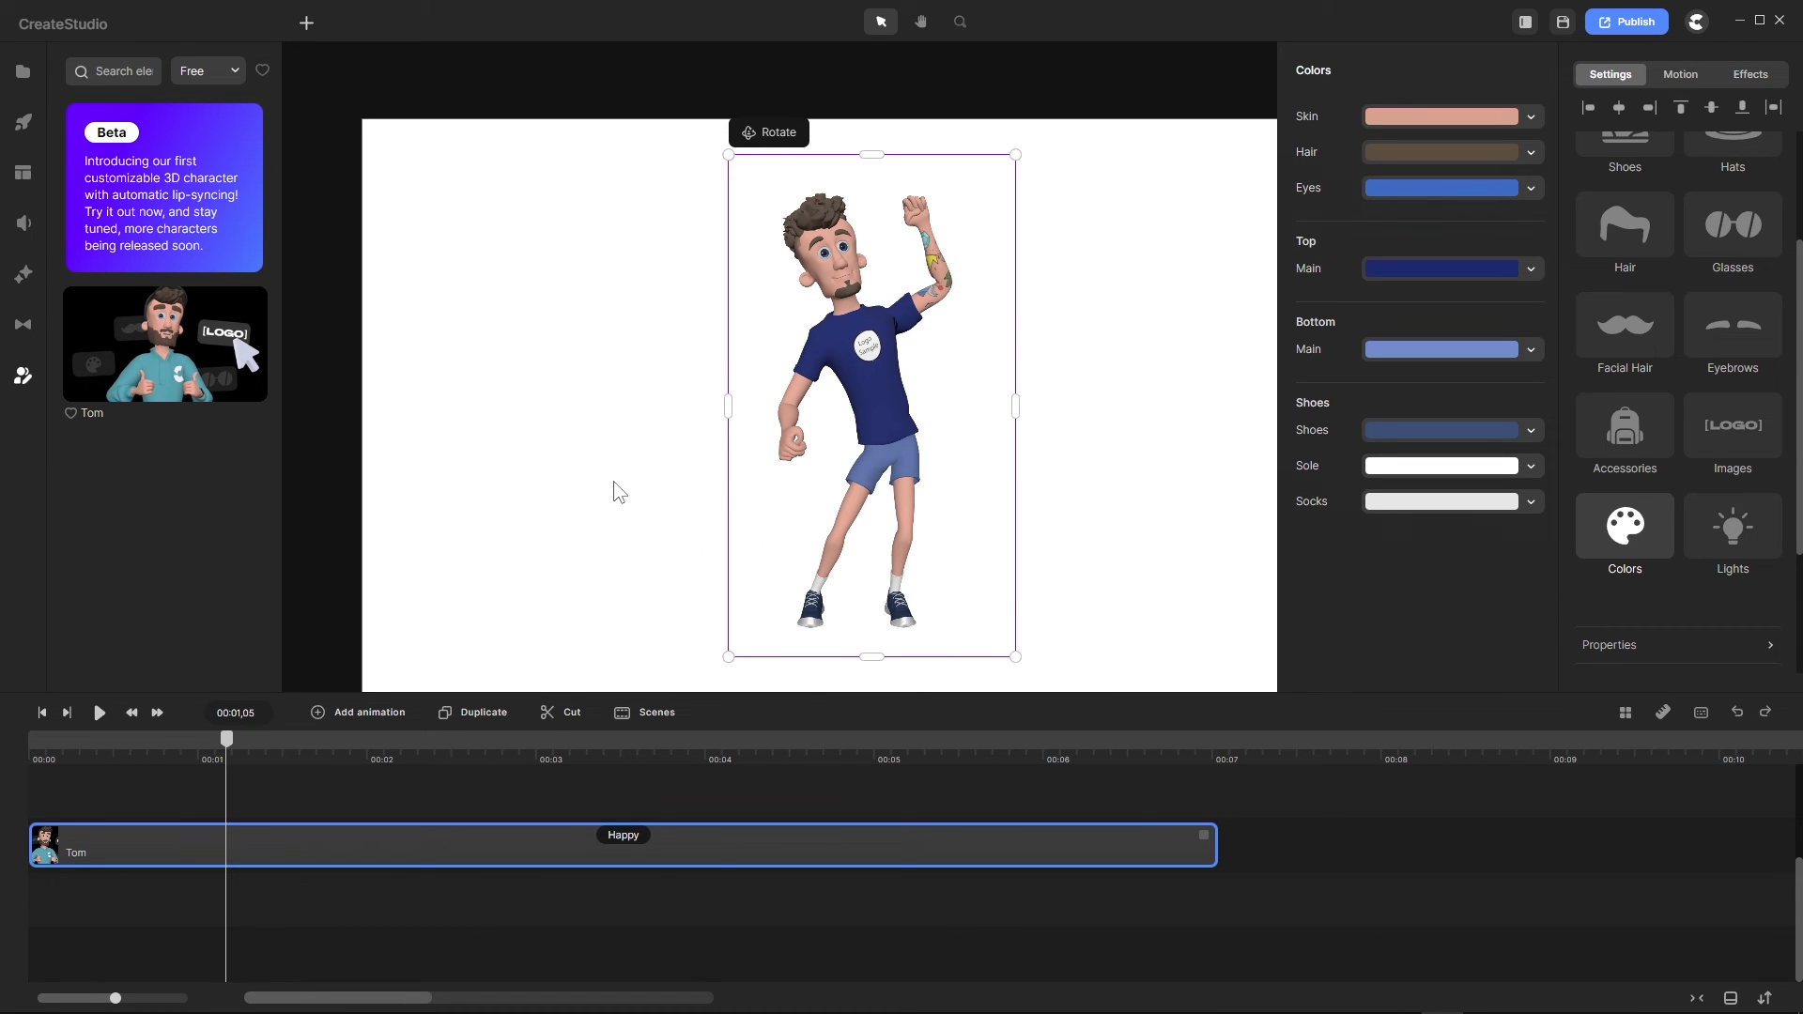
{"action": "scroll", "coordinate": [878, 353], "scroll_direction": "up", "scroll_amount": 5}
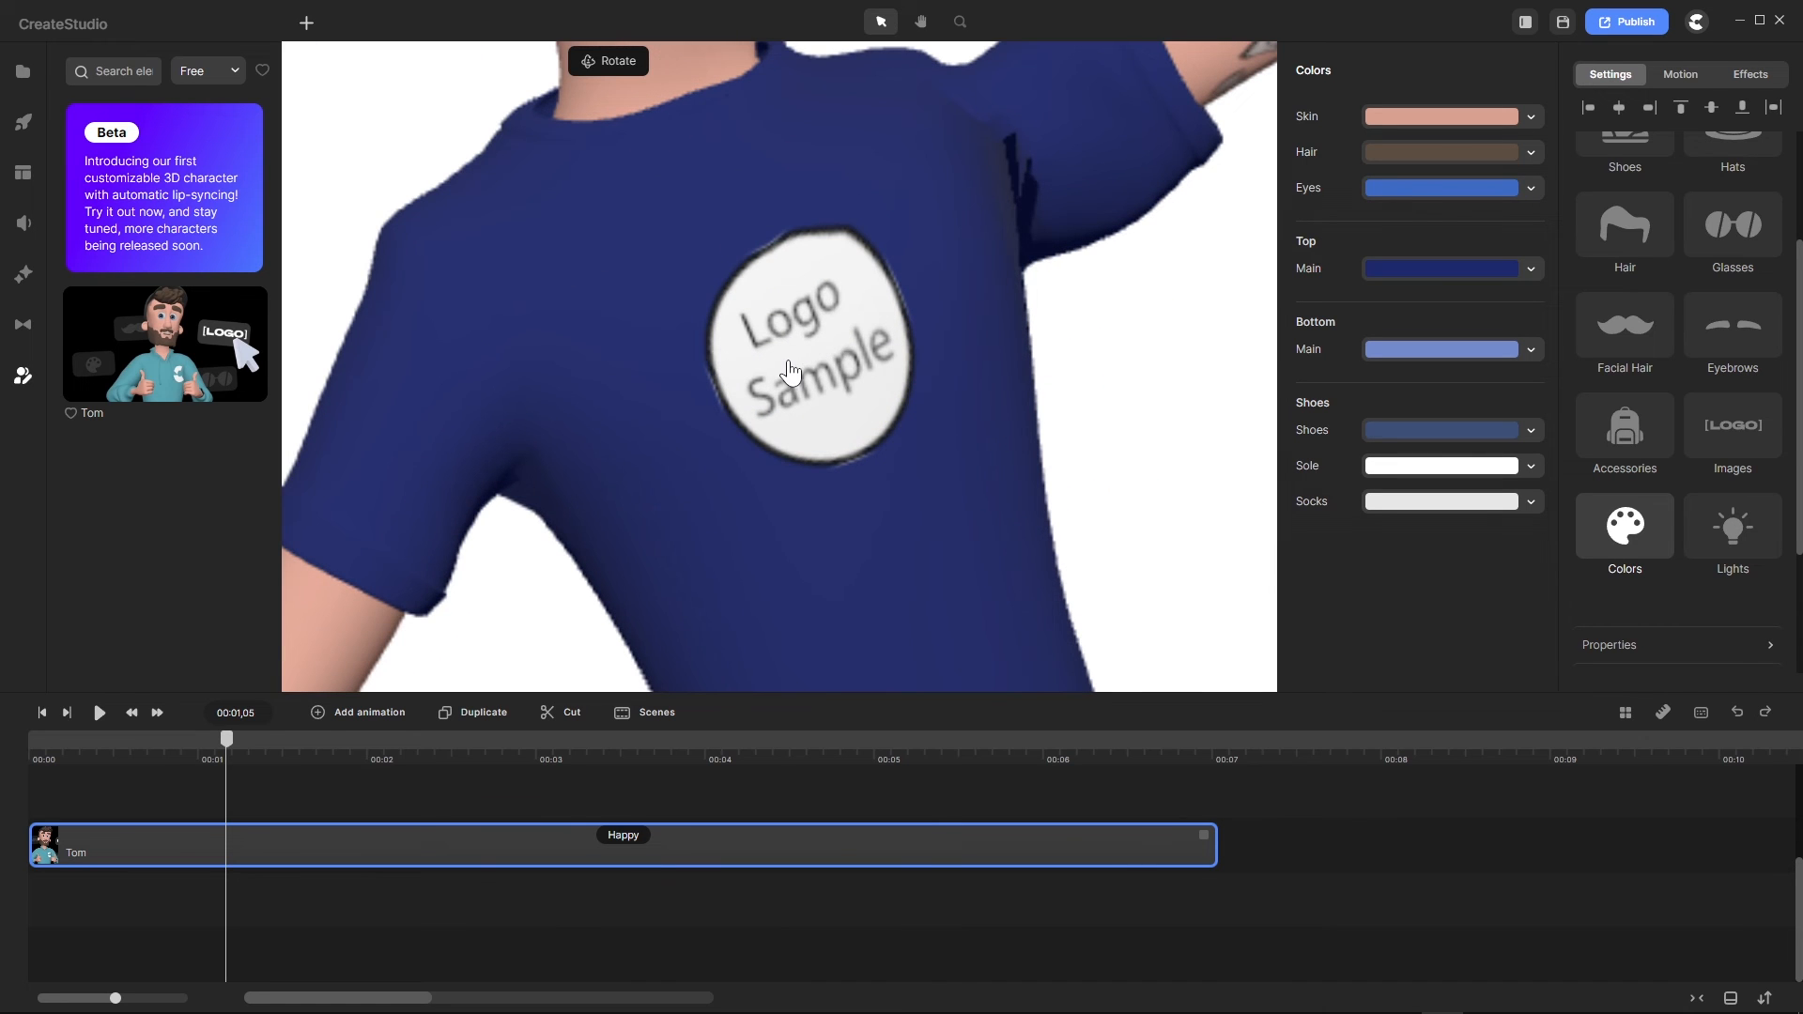
{"action": "scroll", "coordinate": [798, 342], "scroll_direction": "down", "scroll_amount": 5}
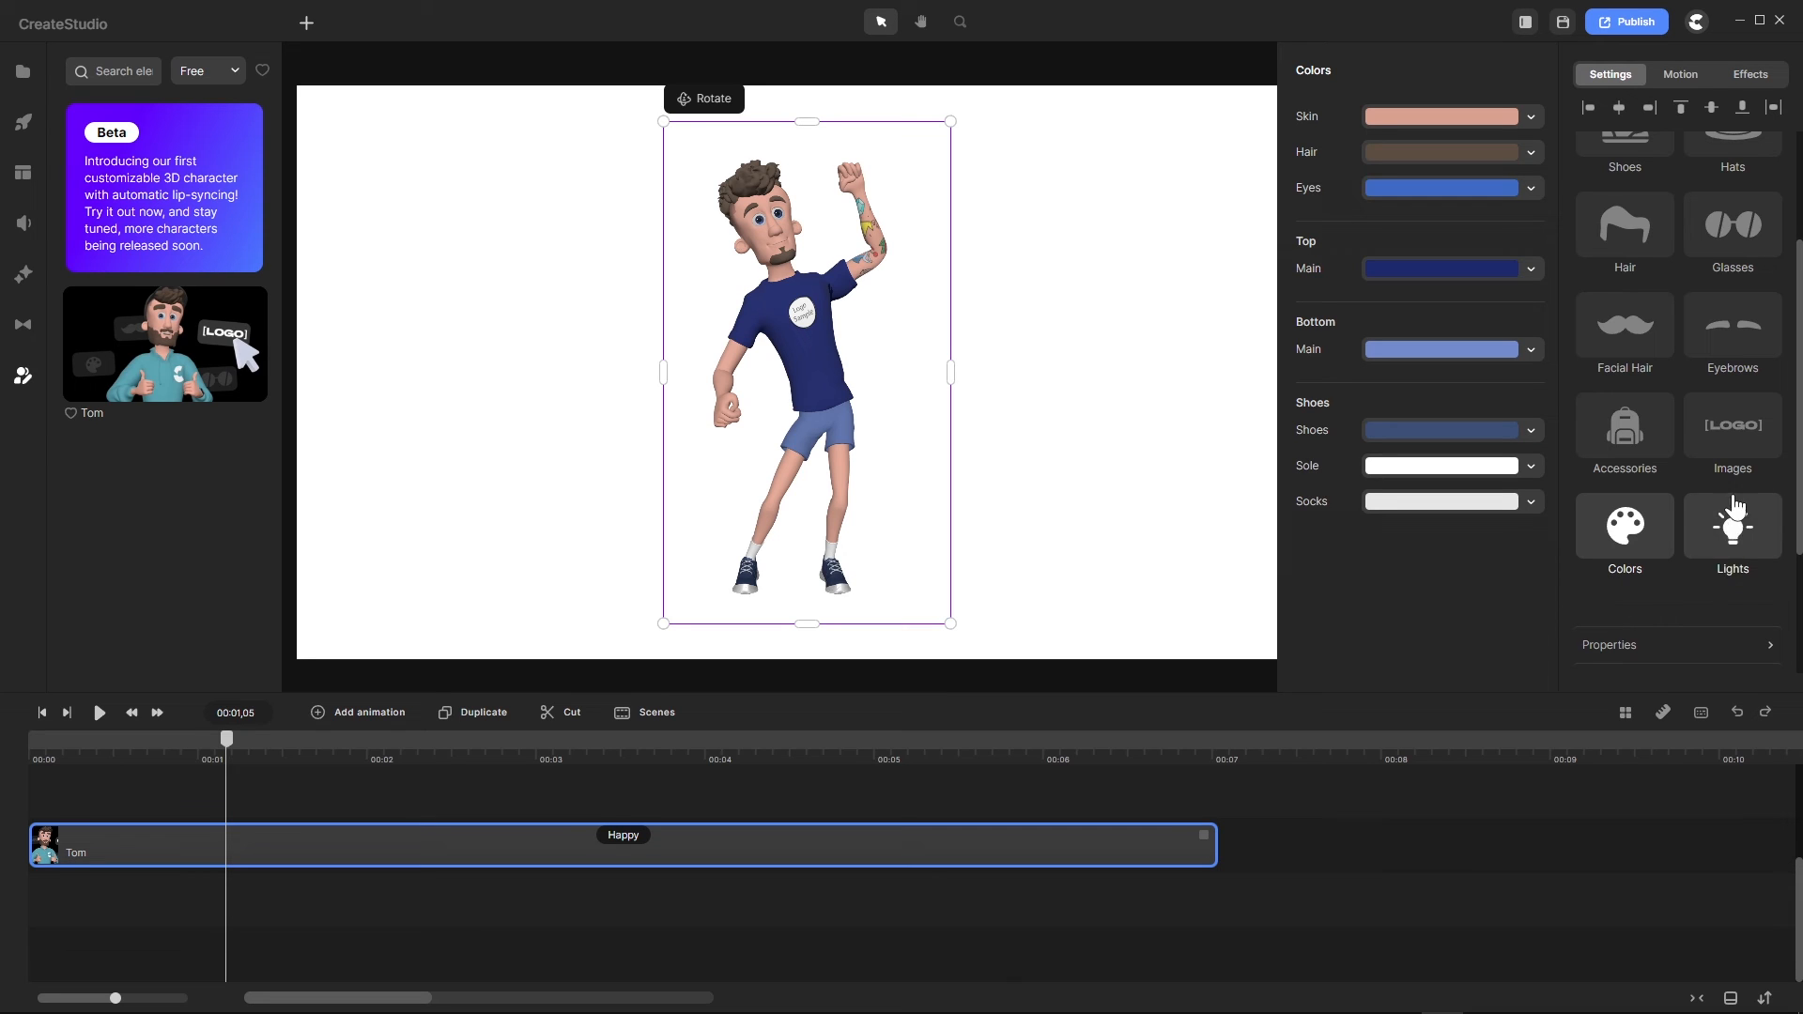
Step: Replace the character's Logo image with the round blue "logo neu" graphic from the global media
{"action": "left_click", "coordinate": [1723, 430]}
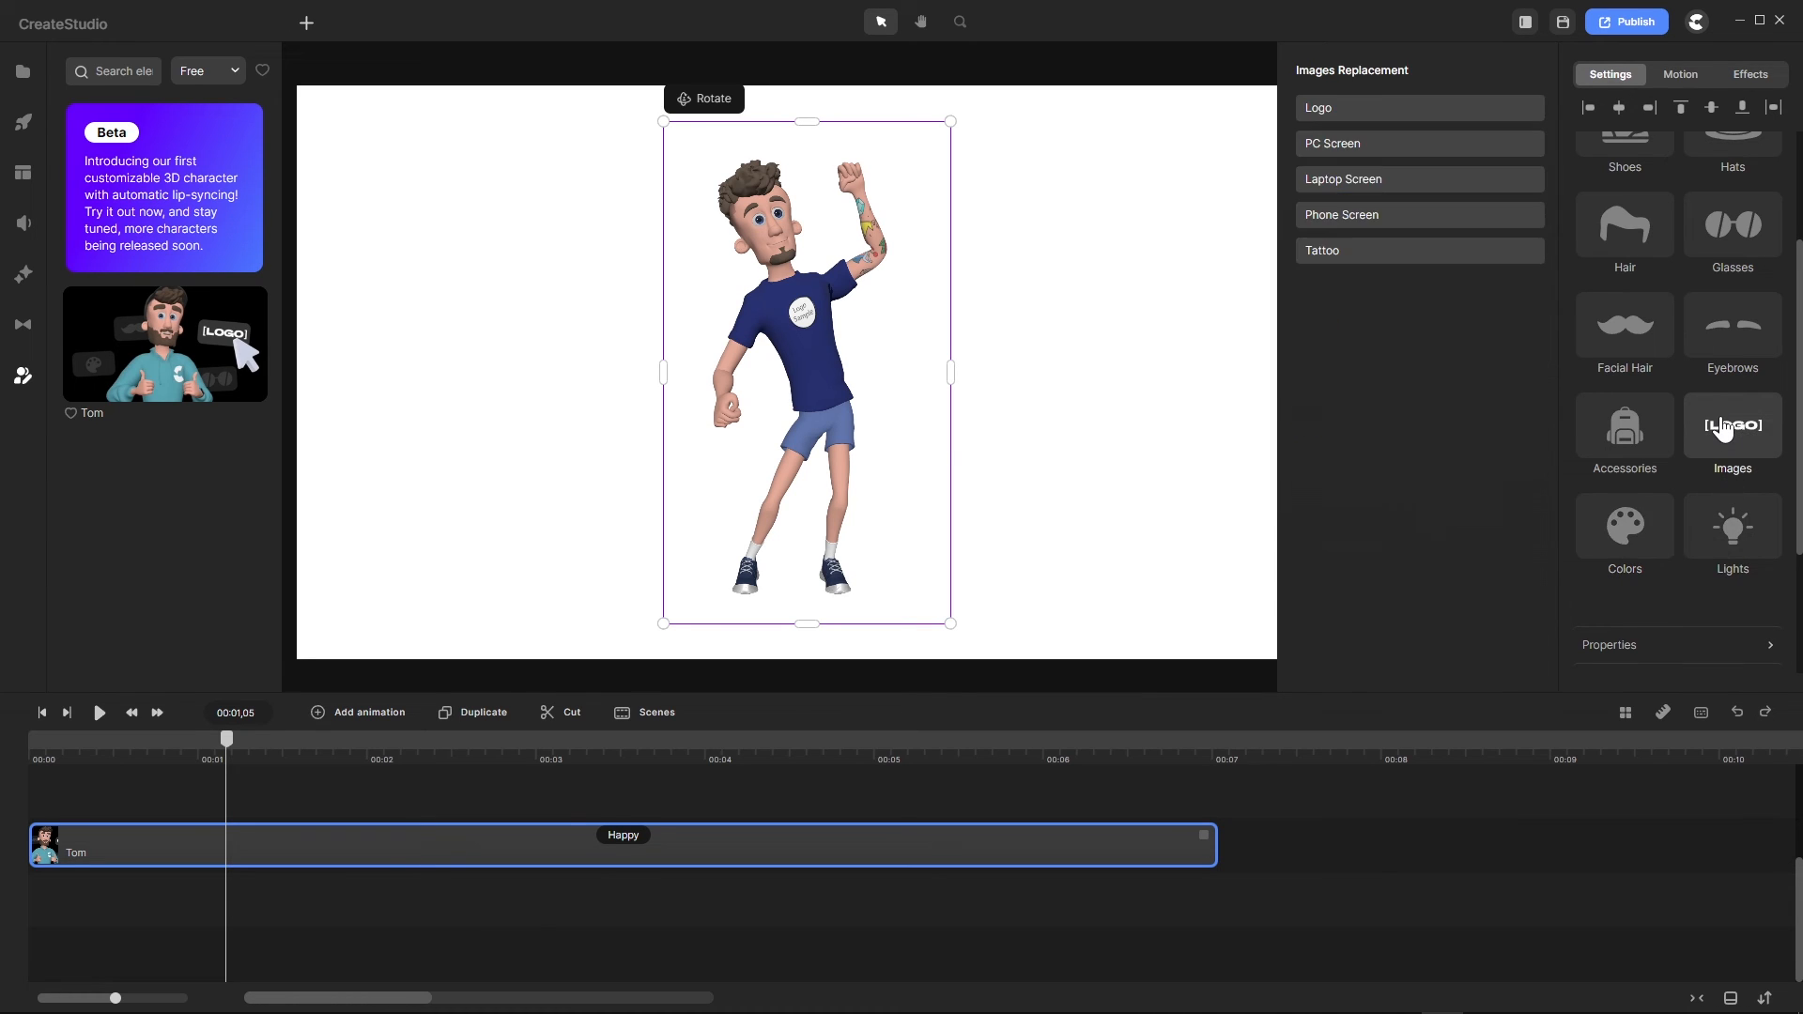
{"action": "left_click", "coordinate": [1338, 112]}
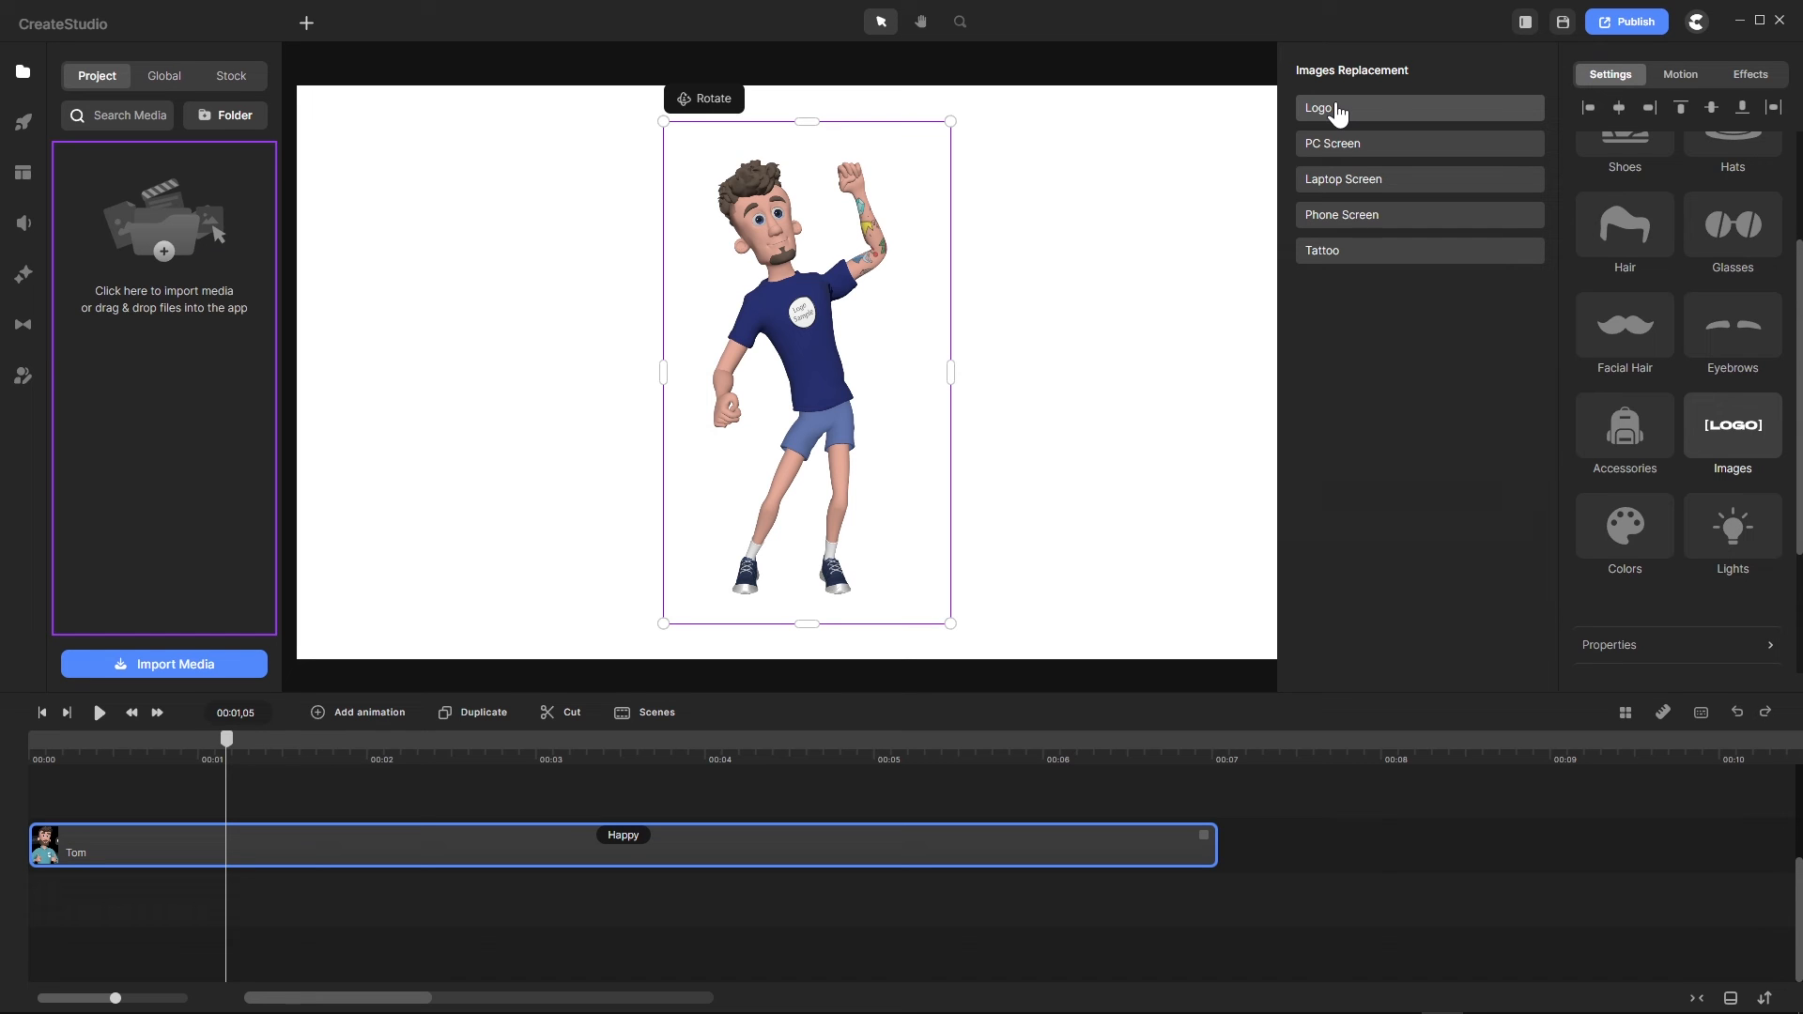
{"action": "left_click", "coordinate": [164, 77]}
{"action": "scroll", "coordinate": [183, 371], "scroll_direction": "down", "scroll_amount": 10}
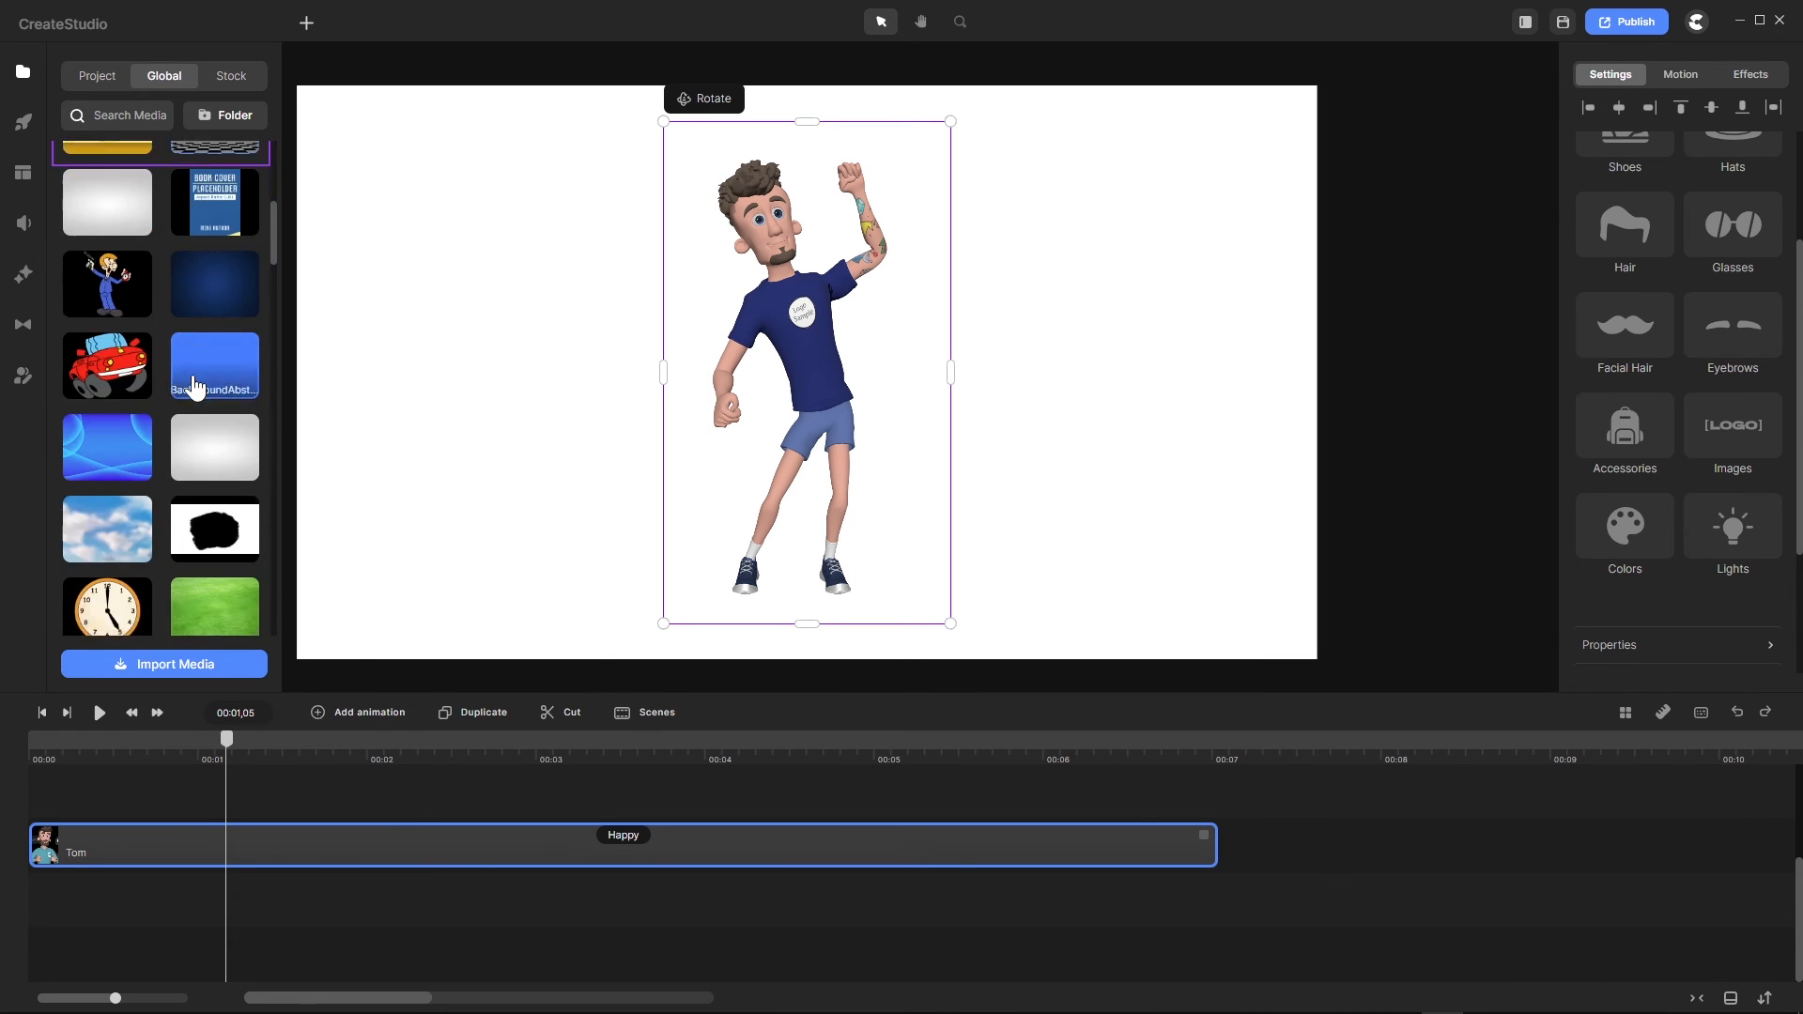
{"action": "scroll", "coordinate": [197, 387], "scroll_direction": "down", "scroll_amount": 10}
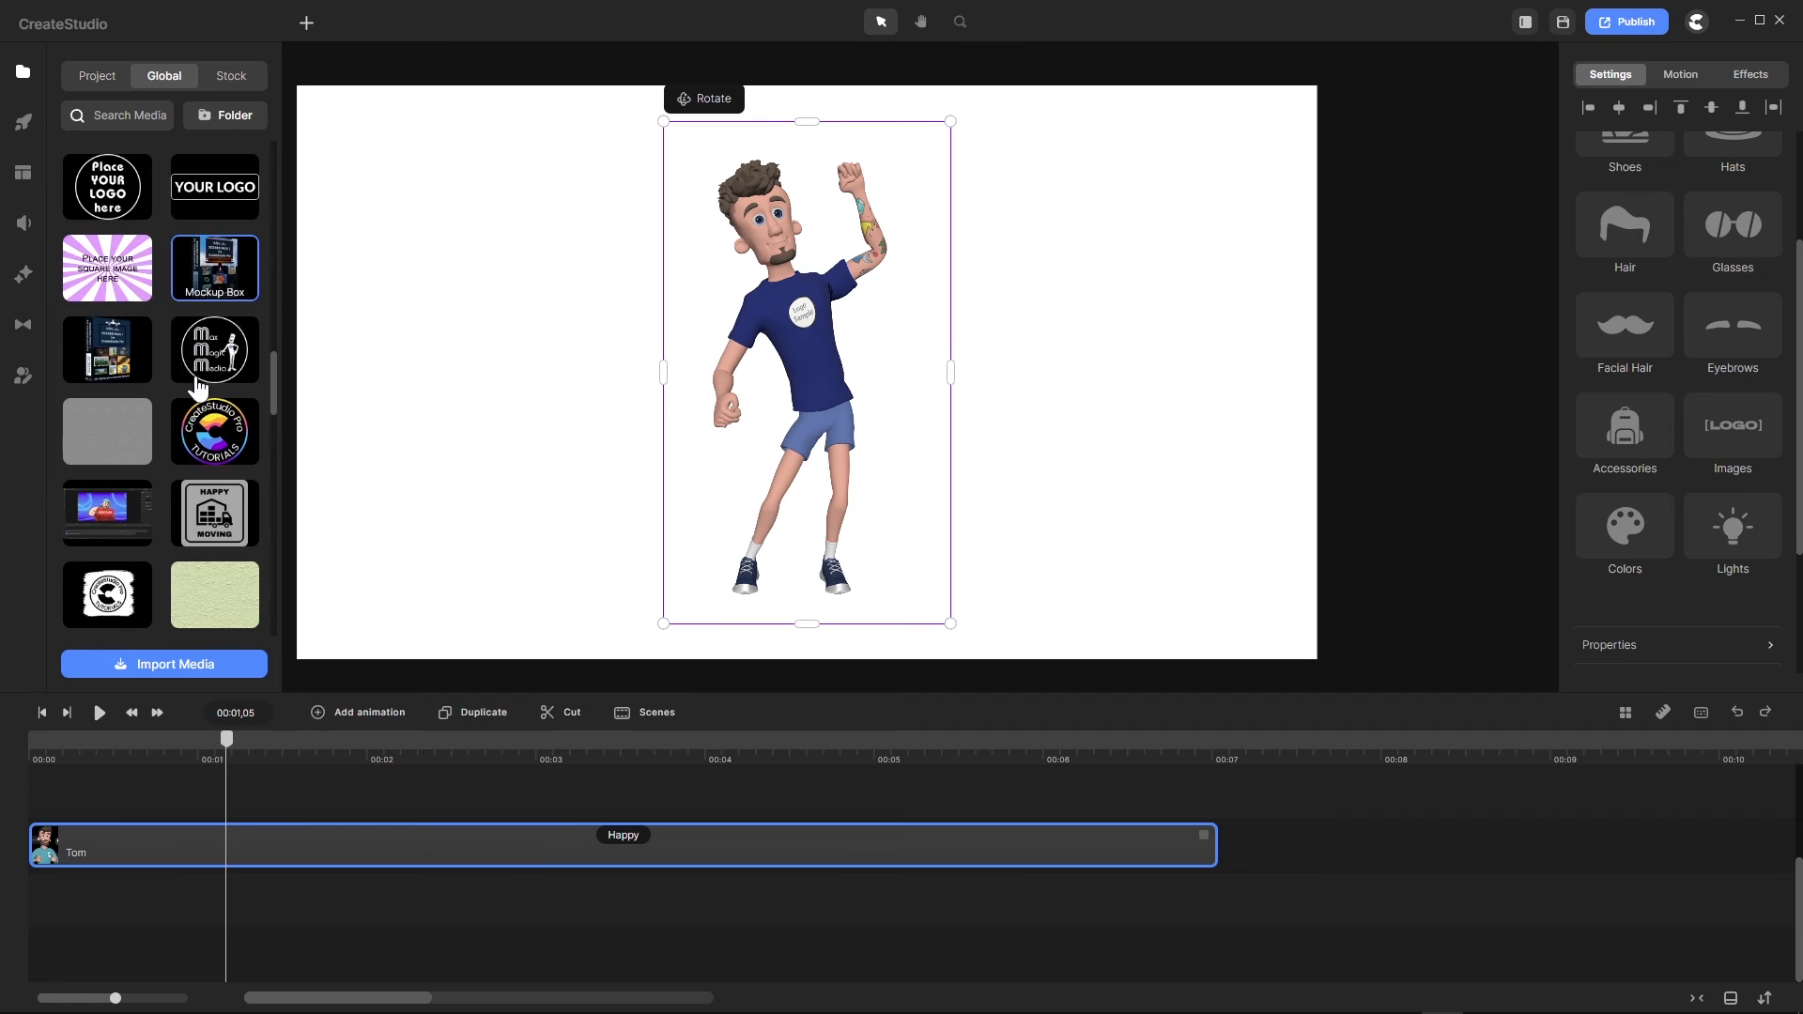
{"action": "scroll", "coordinate": [199, 395], "scroll_direction": "down", "scroll_amount": 10}
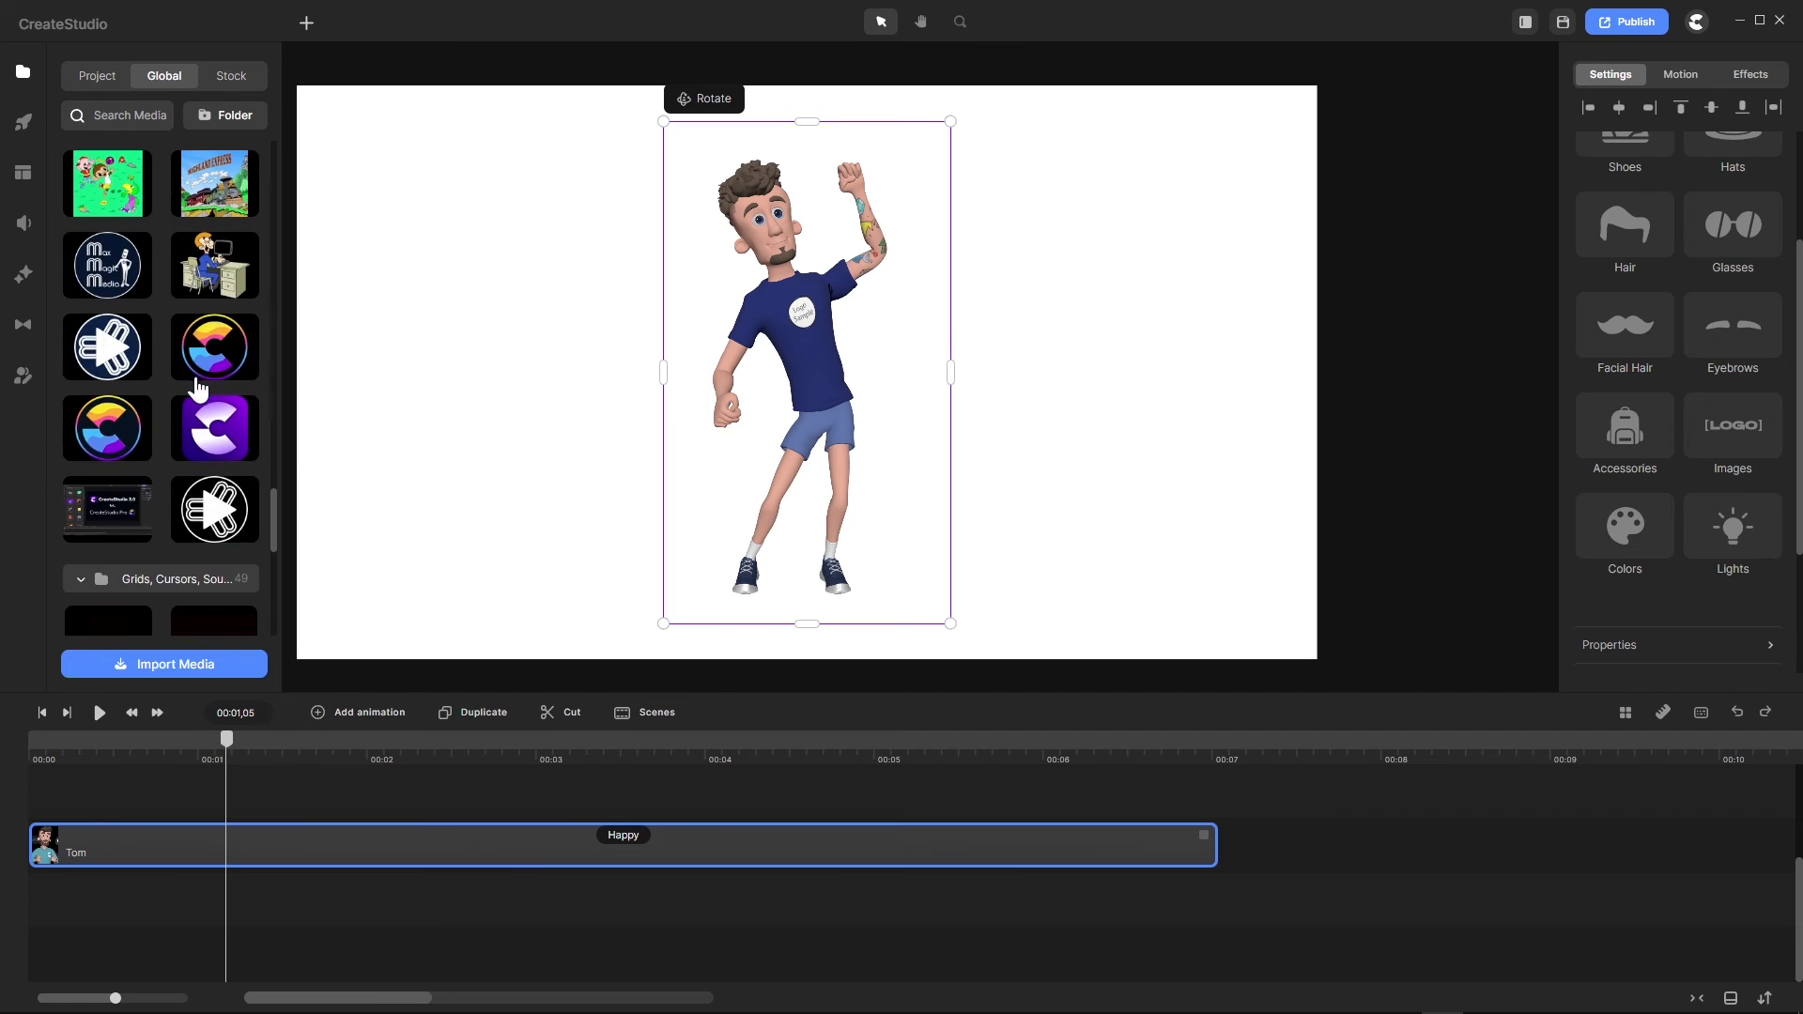
{"action": "left_click", "coordinate": [110, 367]}
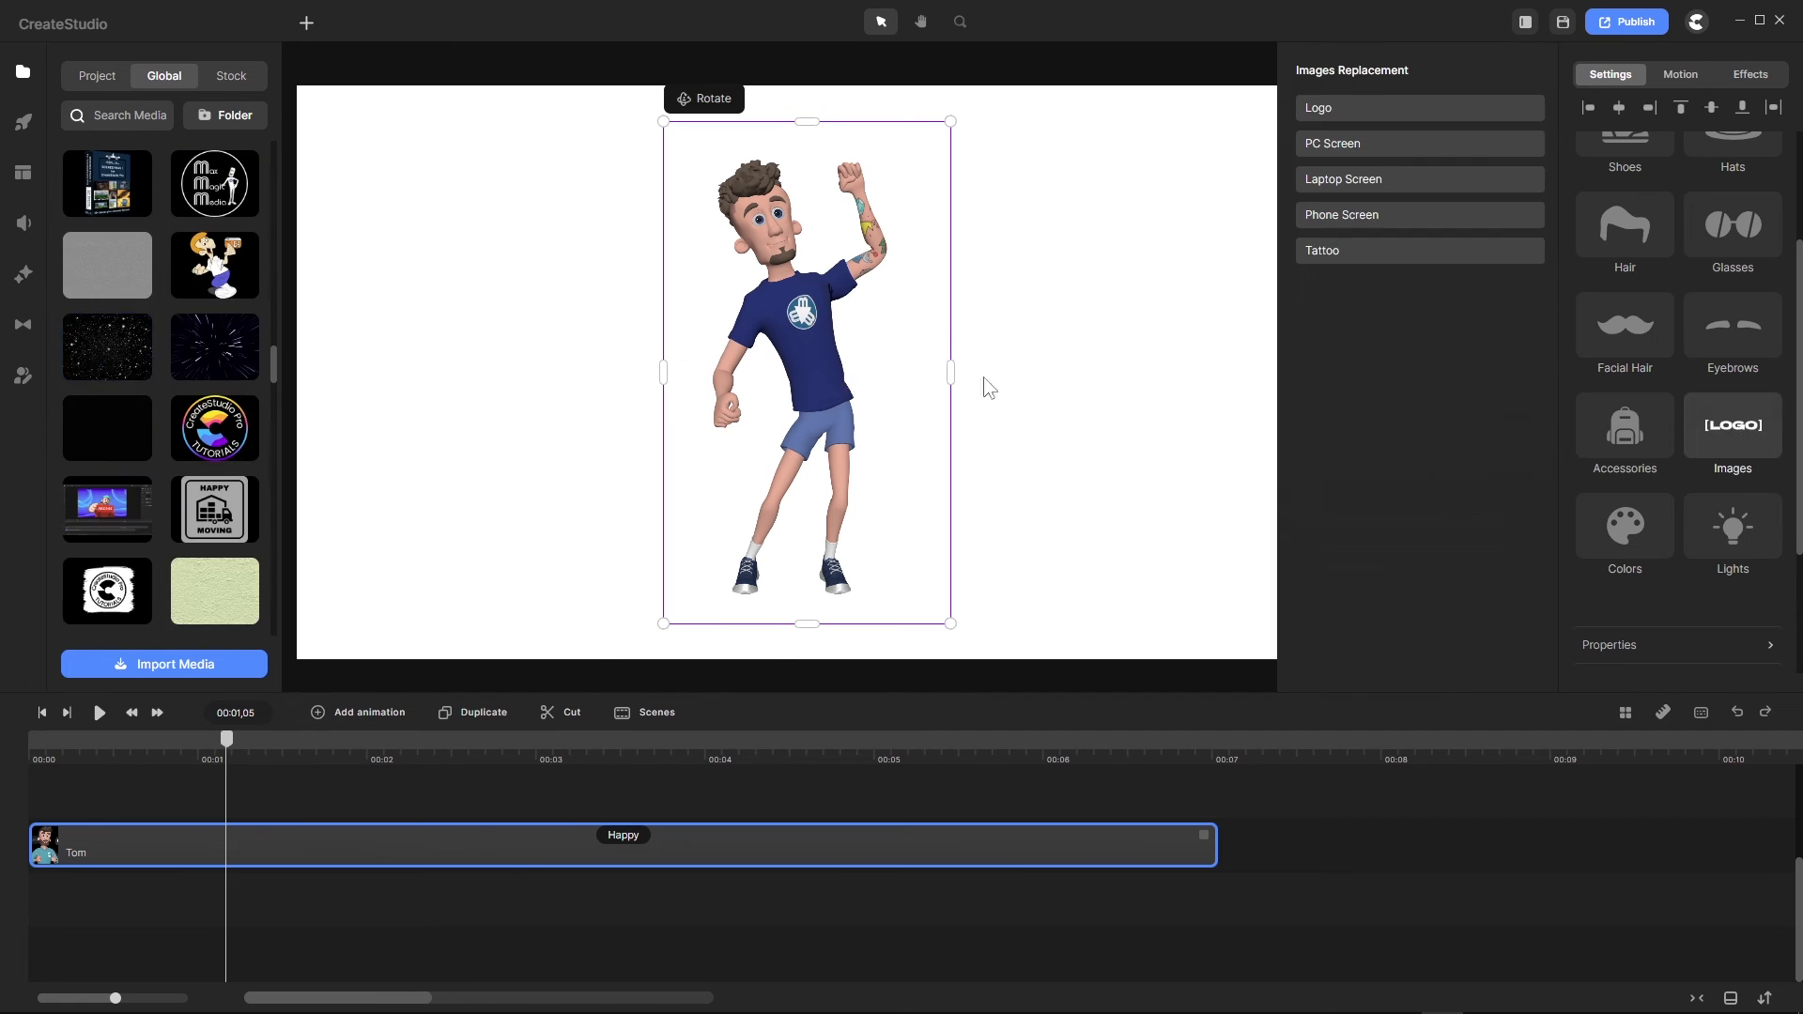
Step: Inspect the replaced logo on the character's T-shirt up close and at full figure
{"action": "scroll", "coordinate": [809, 329], "scroll_direction": "up", "scroll_amount": 5}
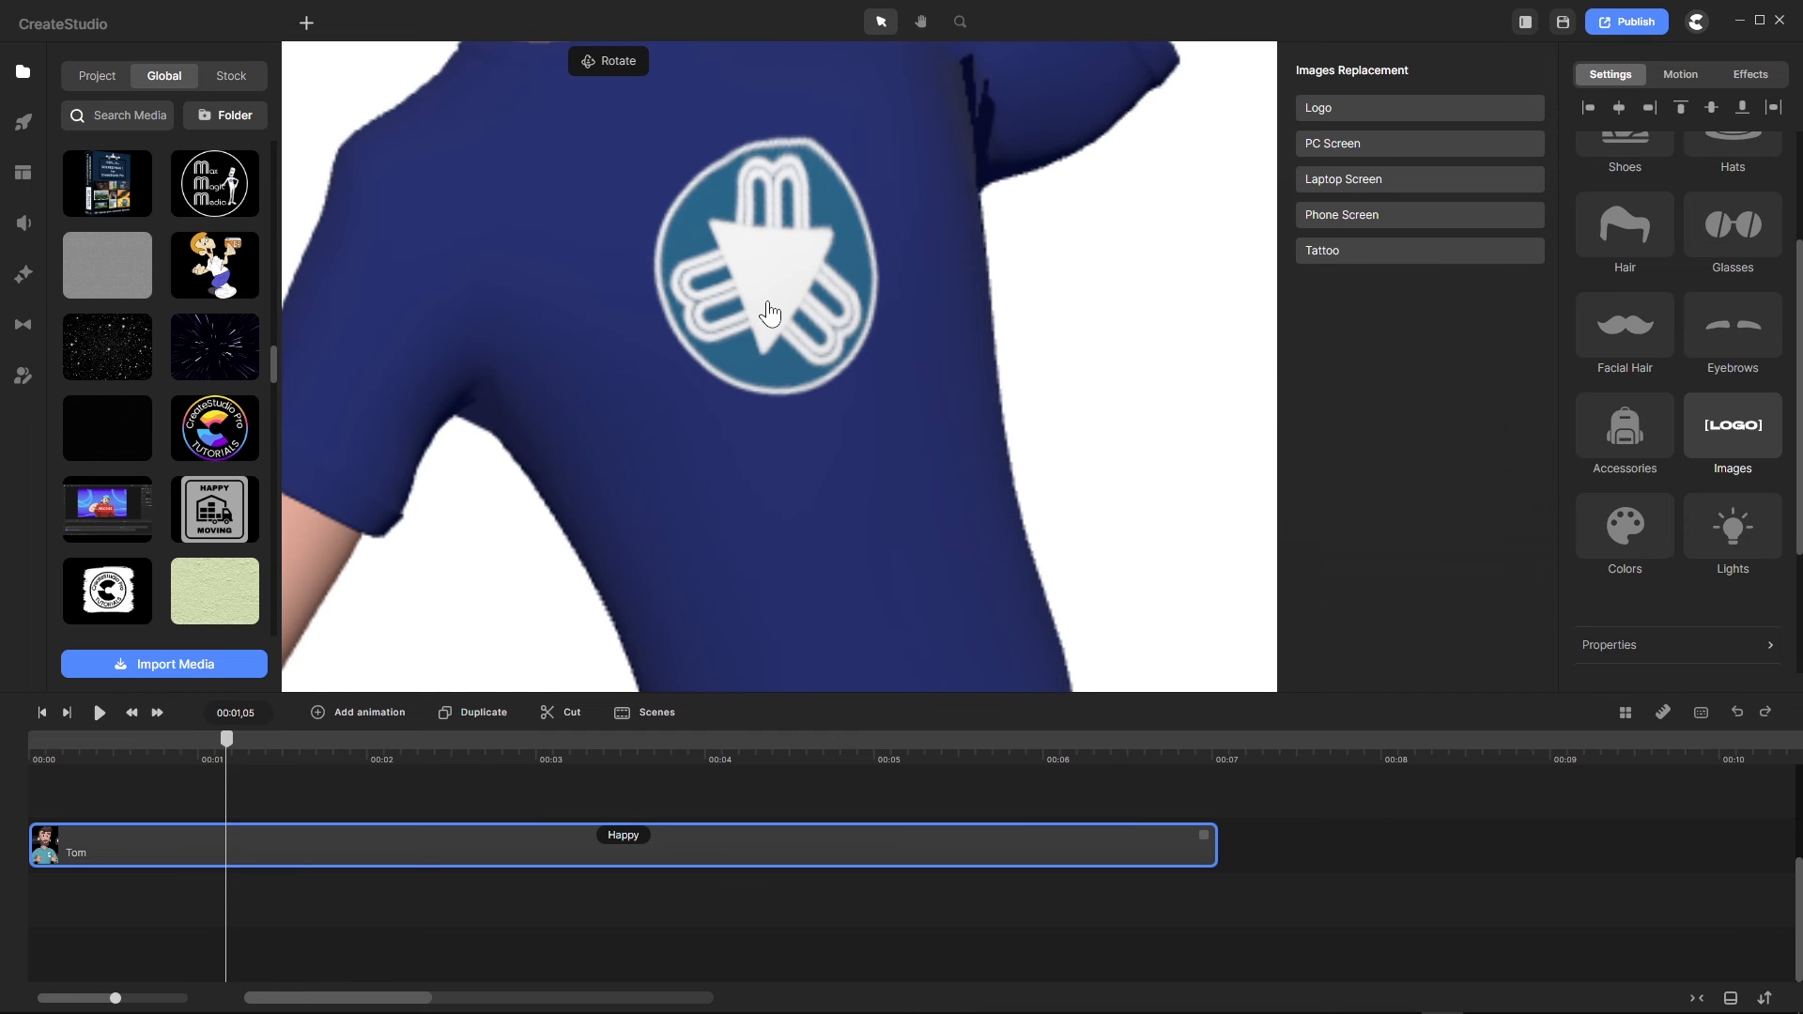
{"action": "scroll", "coordinate": [770, 312], "scroll_direction": "down", "scroll_amount": 2}
{"action": "scroll", "coordinate": [770, 312], "scroll_direction": "down", "scroll_amount": 3}
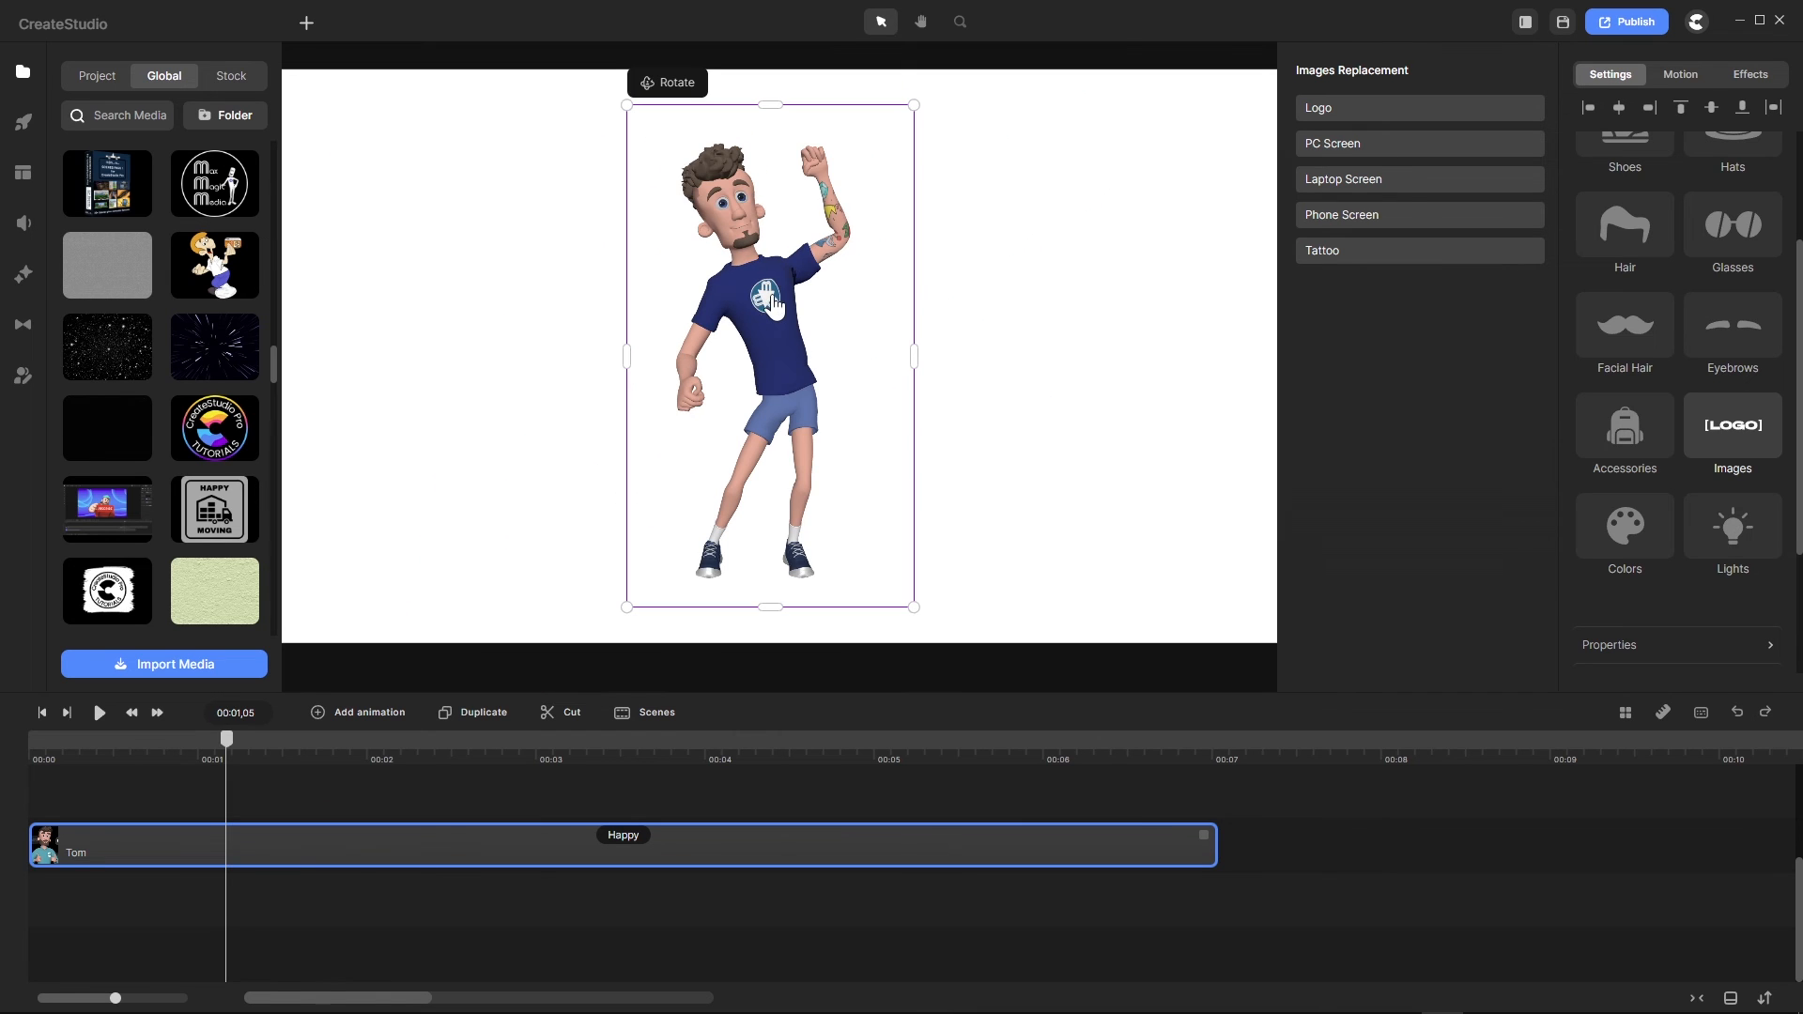
{"action": "scroll", "coordinate": [747, 293], "scroll_direction": "up", "scroll_amount": 3}
{"action": "scroll", "coordinate": [831, 308], "scroll_direction": "down", "scroll_amount": 2}
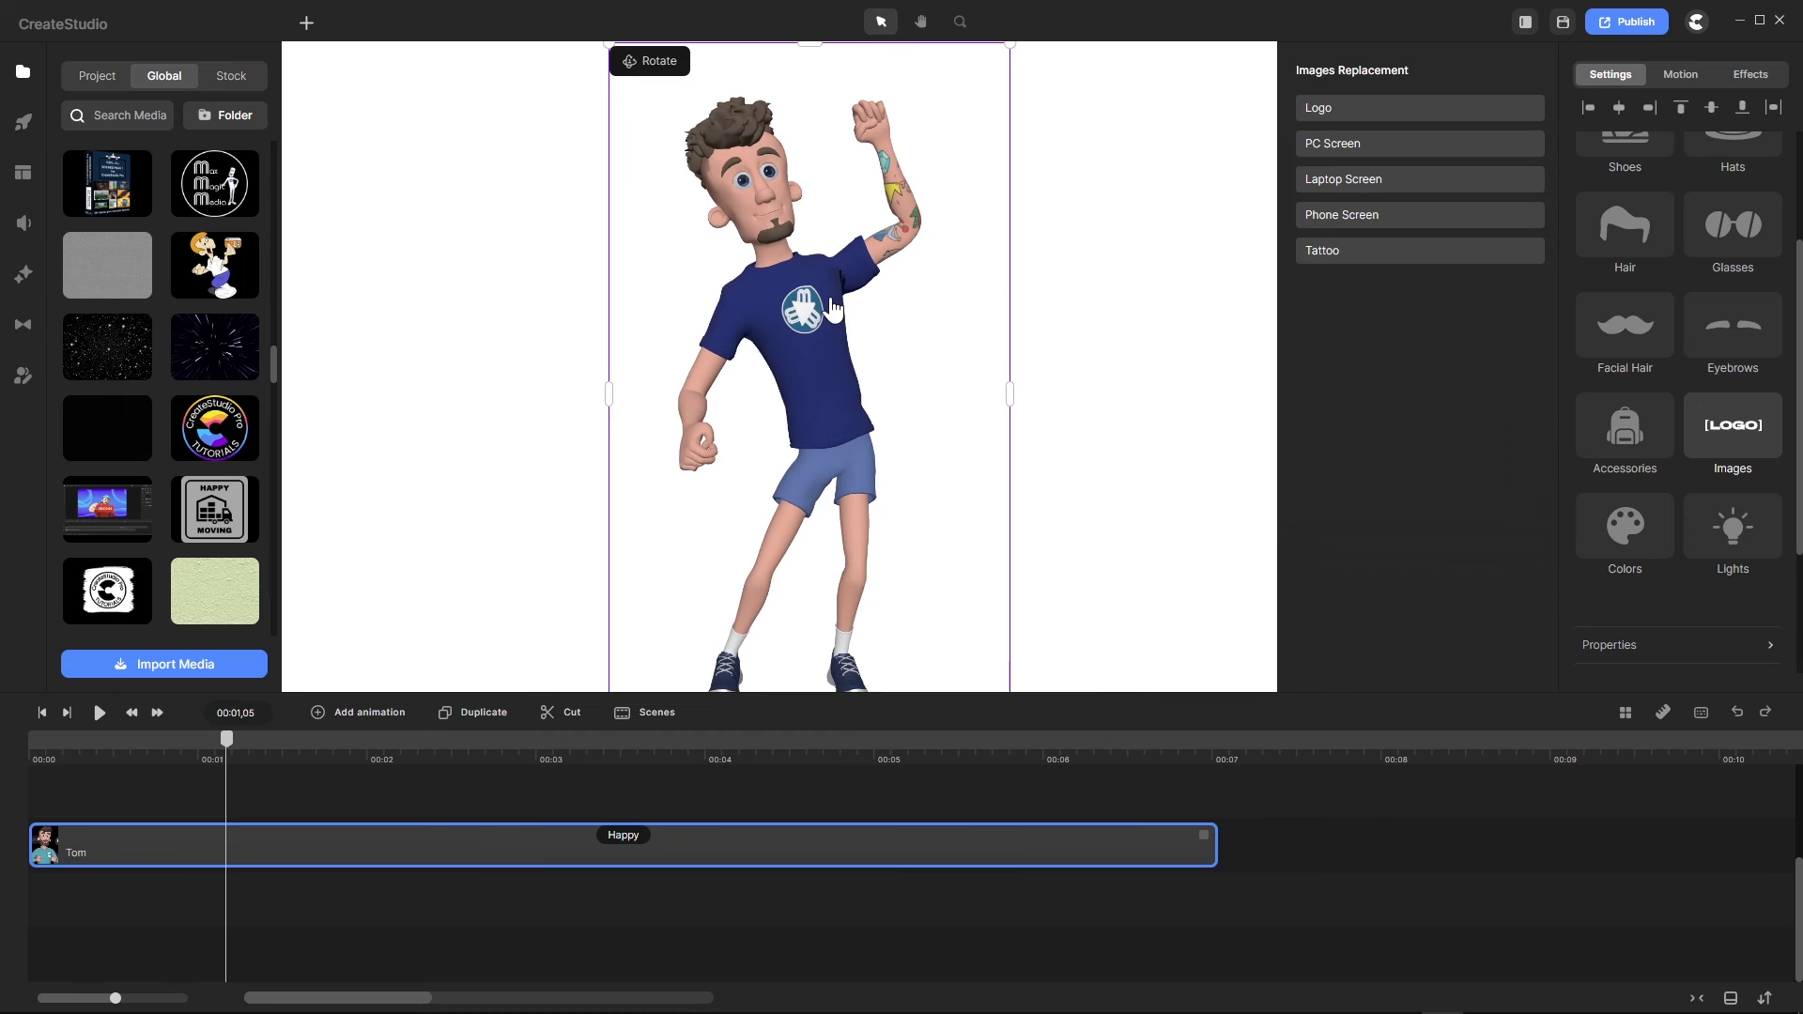
{"action": "scroll", "coordinate": [761, 294], "scroll_direction": "down", "scroll_amount": 2}
{"action": "scroll", "coordinate": [761, 294], "scroll_direction": "up", "scroll_amount": 2}
{"action": "scroll", "coordinate": [756, 298], "scroll_direction": "down", "scroll_amount": 2}
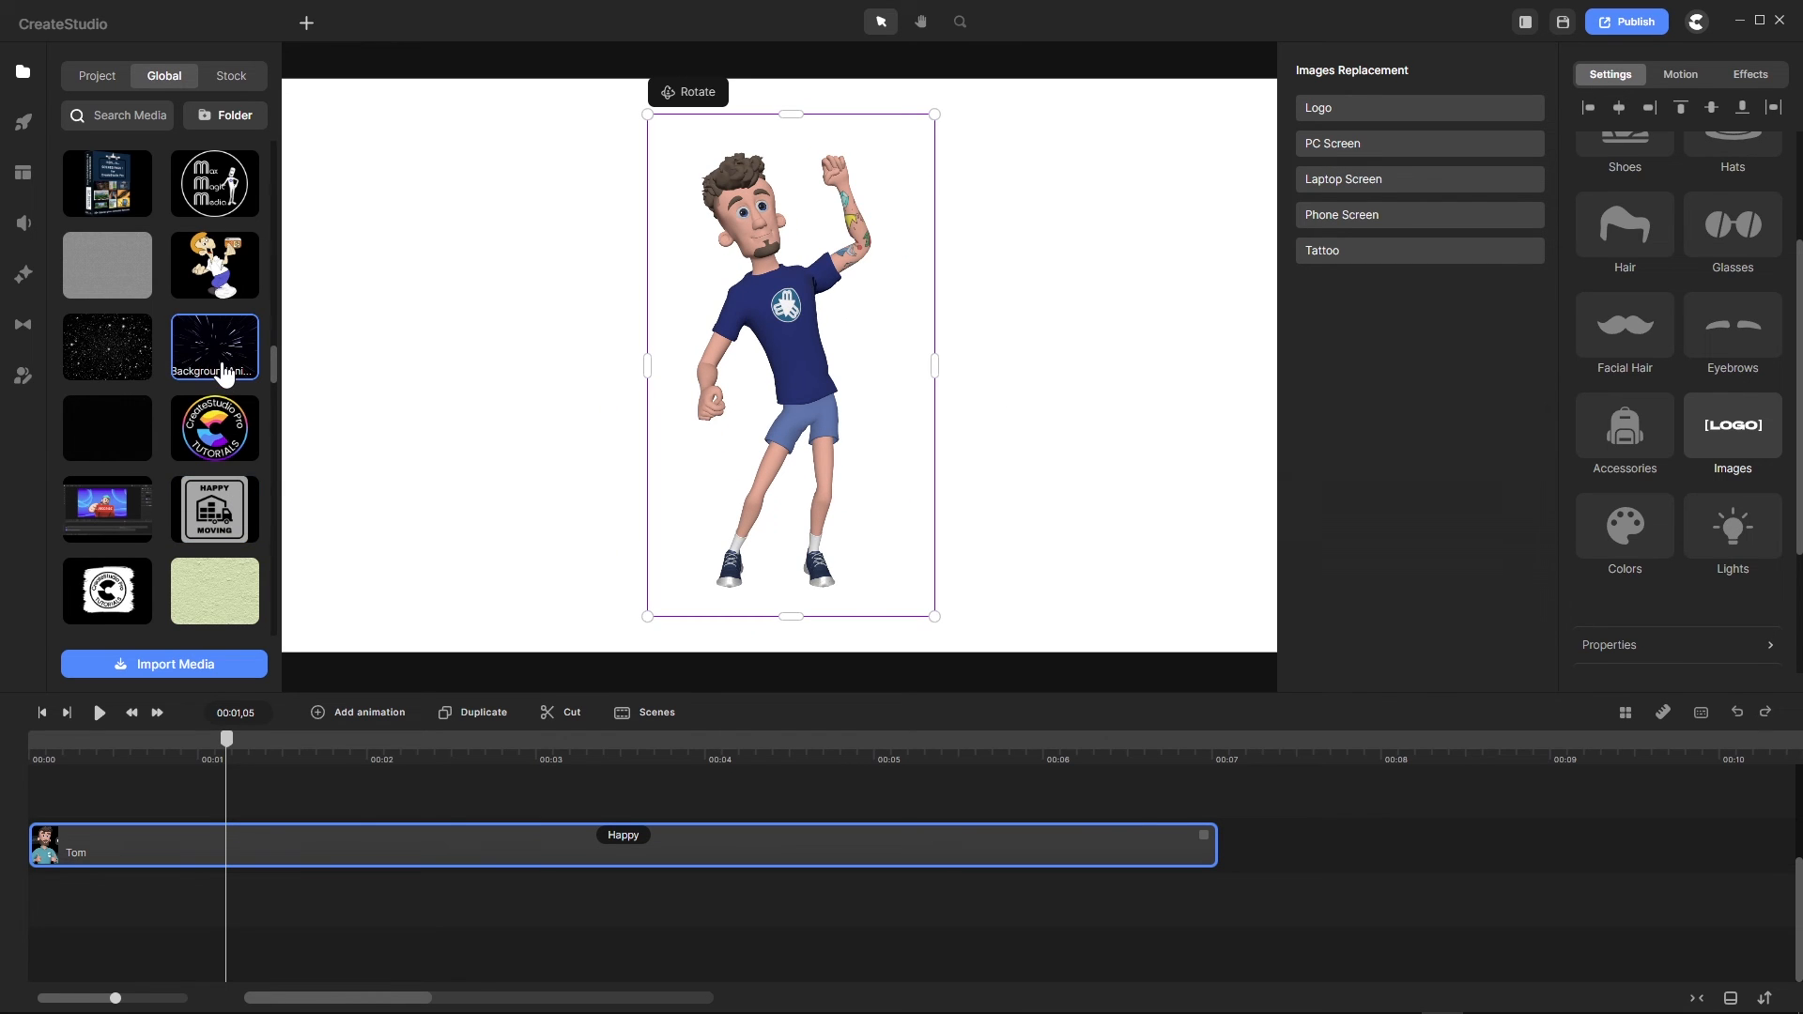
Step: Add "logo neu" from the global media as a separate layer, scale it to 10% and place it just below the T-shirt's logo
{"action": "scroll", "coordinate": [225, 373], "scroll_direction": "down", "scroll_amount": 10}
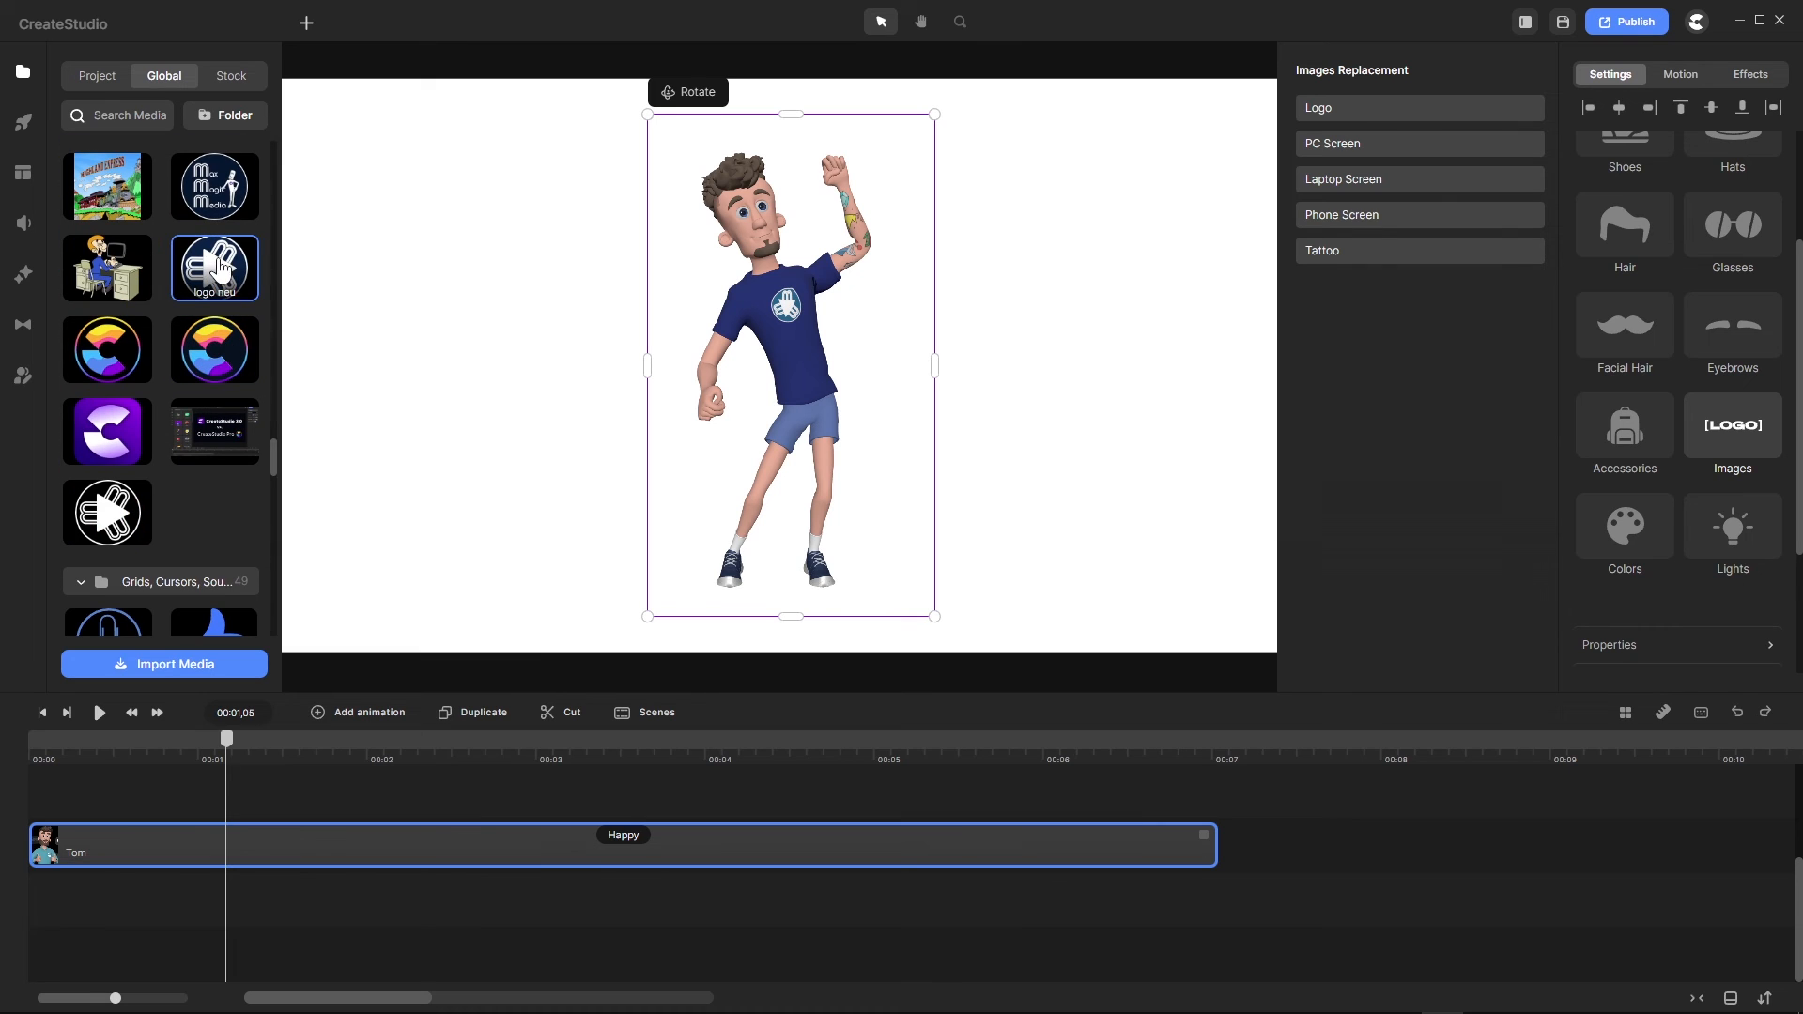
{"action": "left_click_drag", "start_coordinate": [216, 268], "coordinate": [554, 355]}
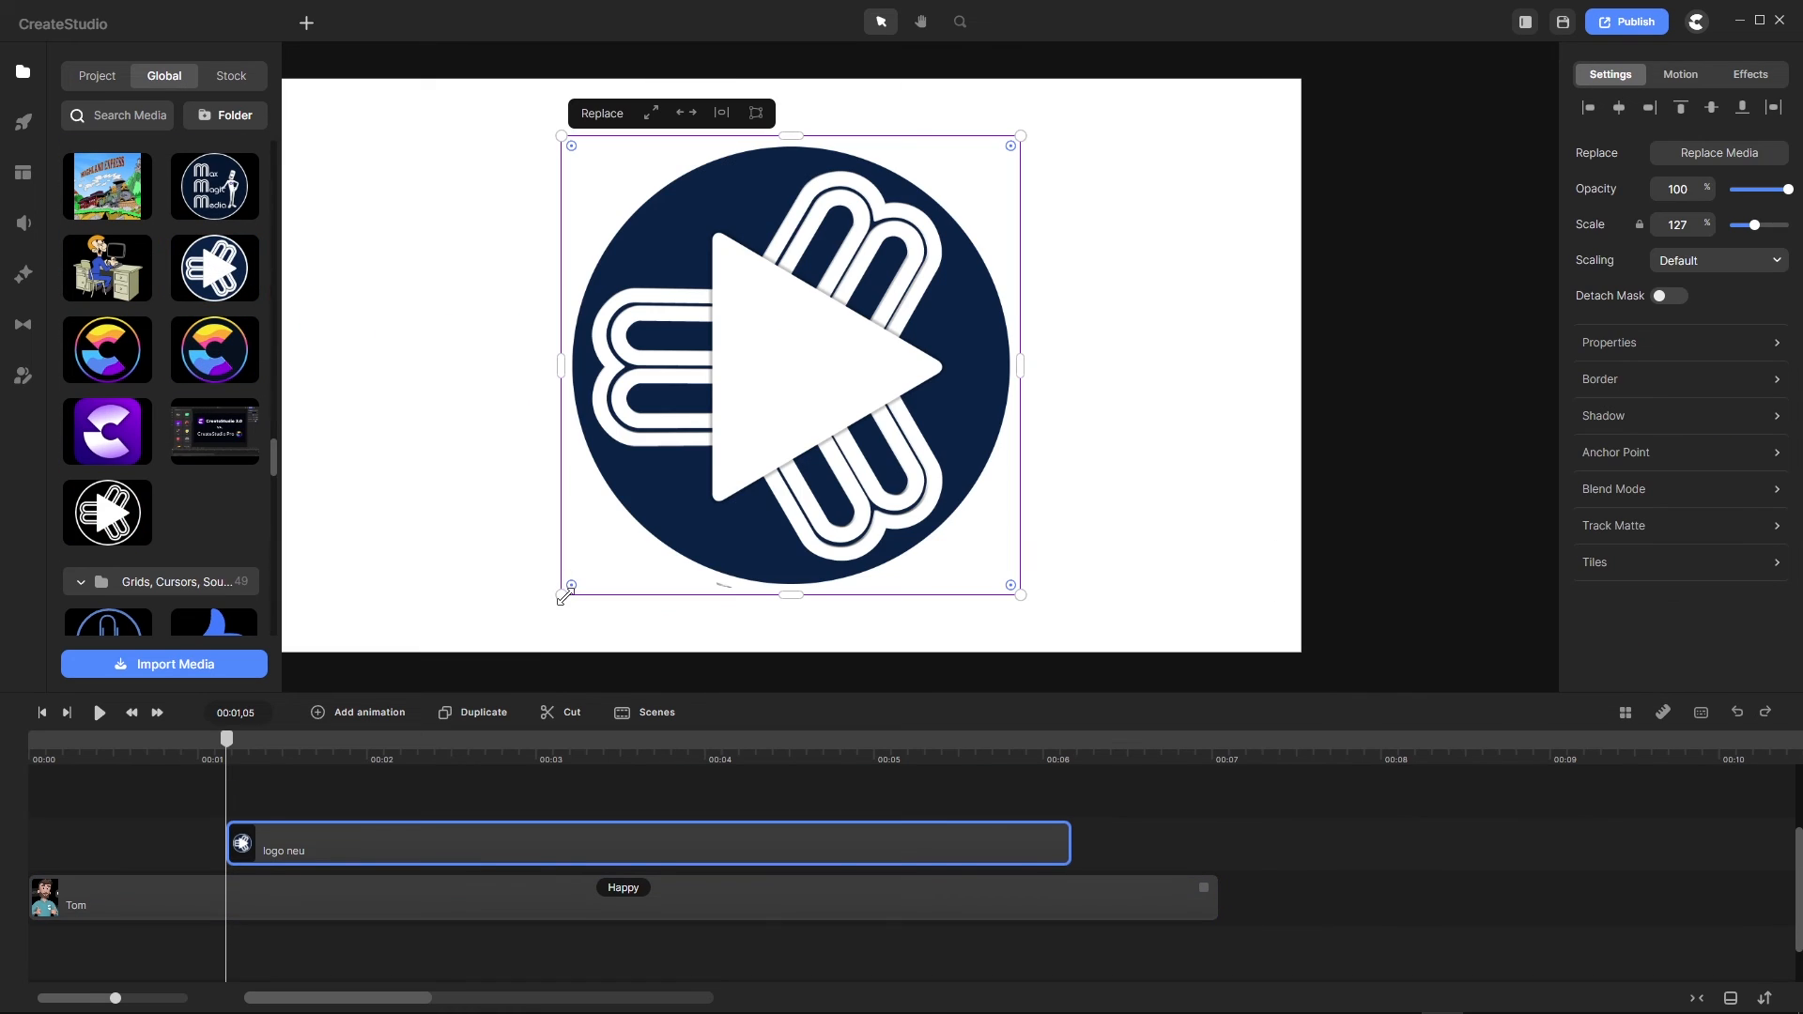
{"action": "left_click_drag", "start_coordinate": [563, 597], "coordinate": [794, 402]}
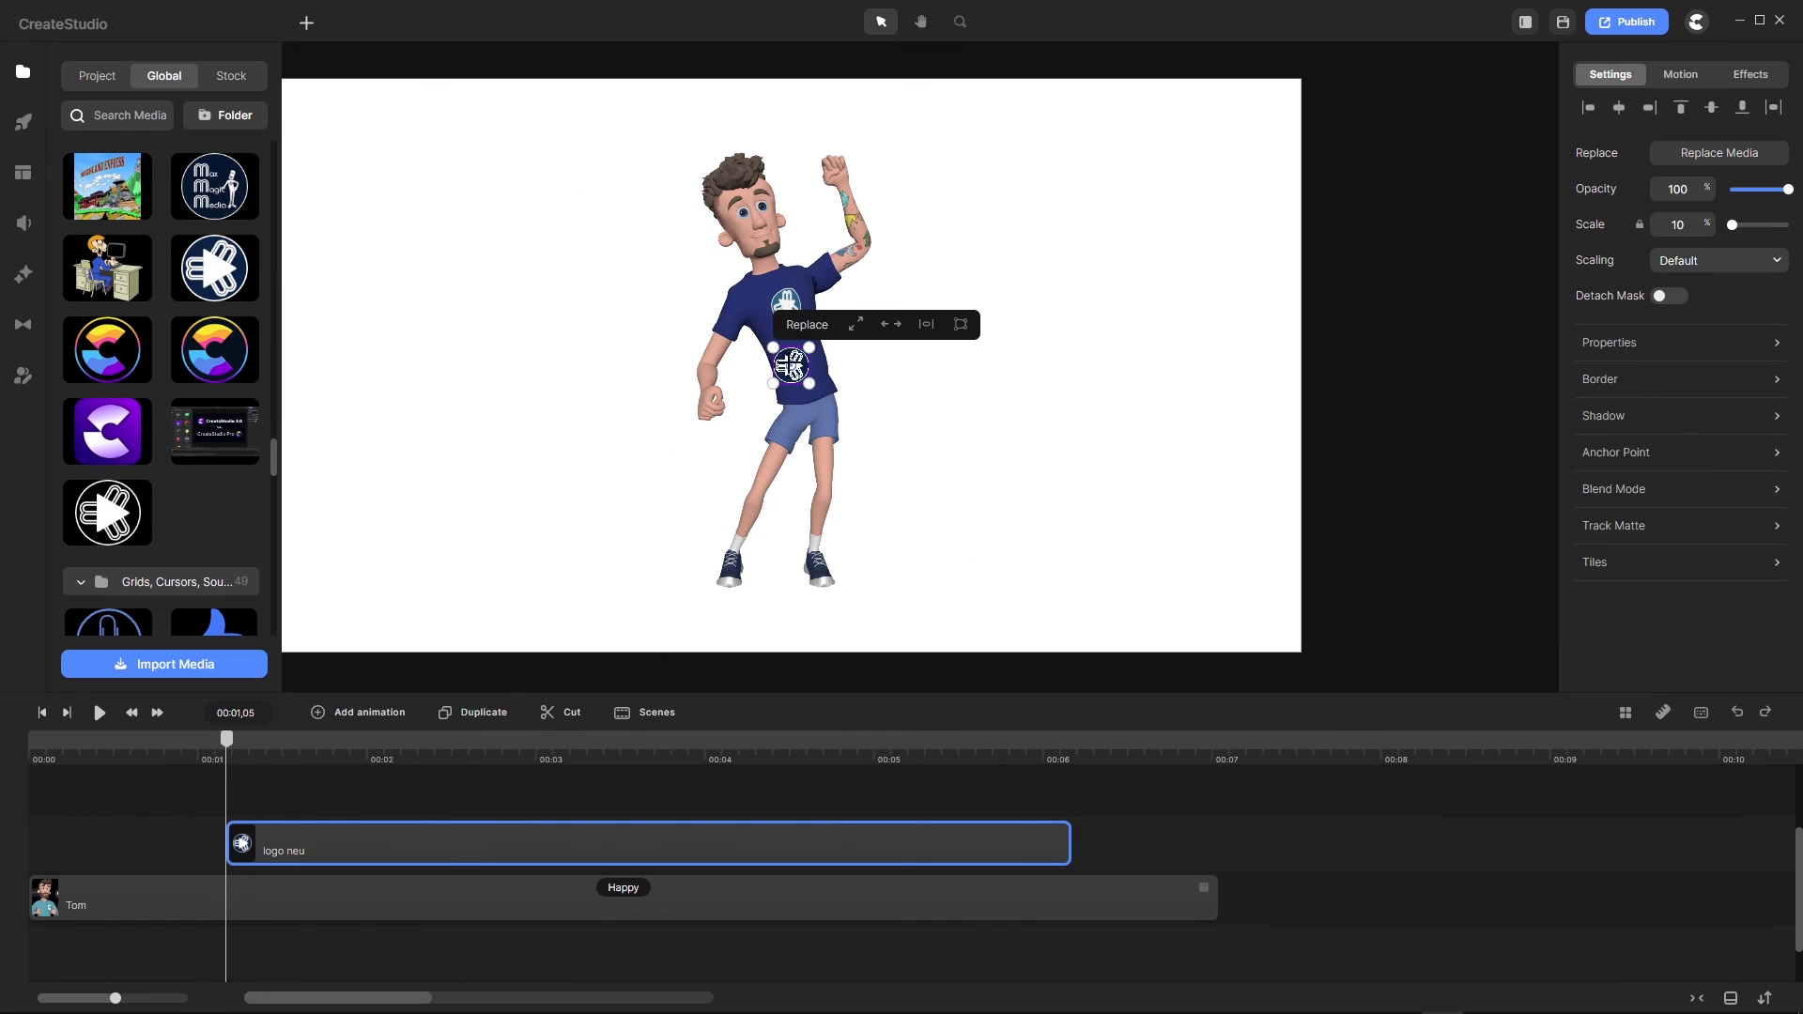
{"action": "scroll", "coordinate": [780, 376], "scroll_direction": "up", "scroll_amount": 5, "text": "ctrl"}
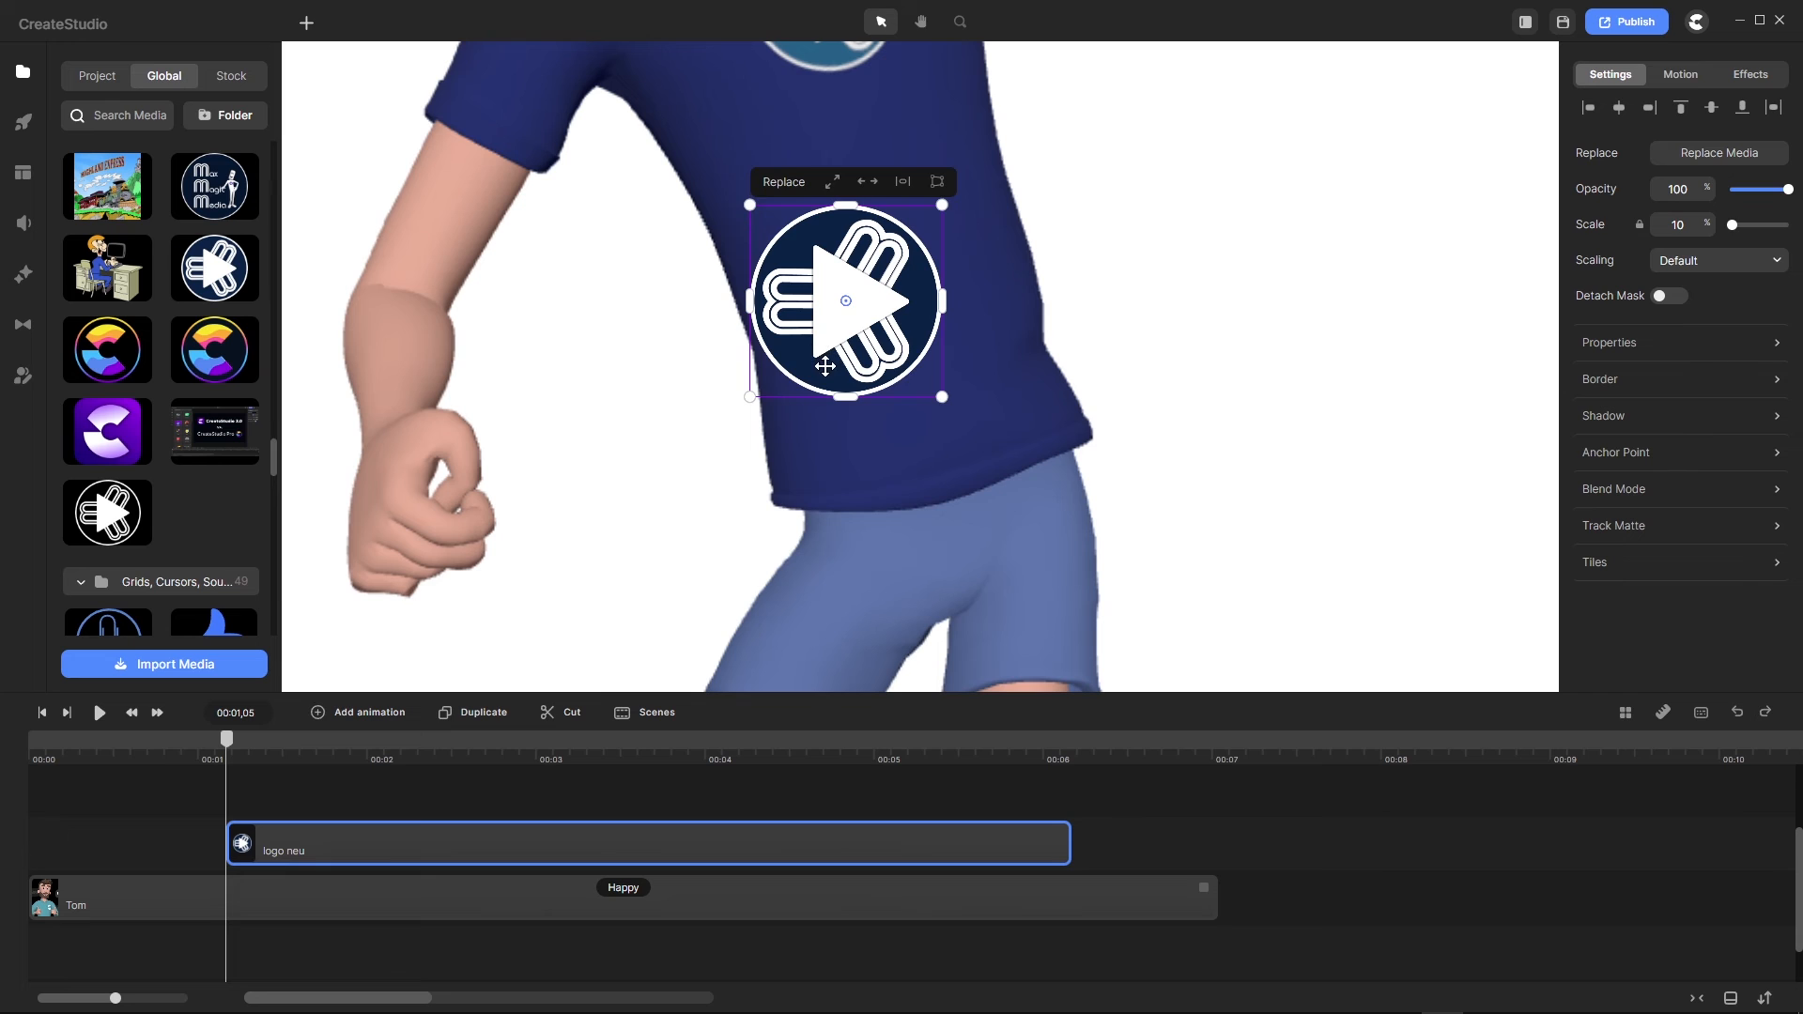
{"action": "left_click_drag", "start_coordinate": [819, 365], "coordinate": [821, 274]}
{"action": "scroll", "coordinate": [664, 385], "scroll_direction": "down", "scroll_amount": 2, "text": "ctrl"}
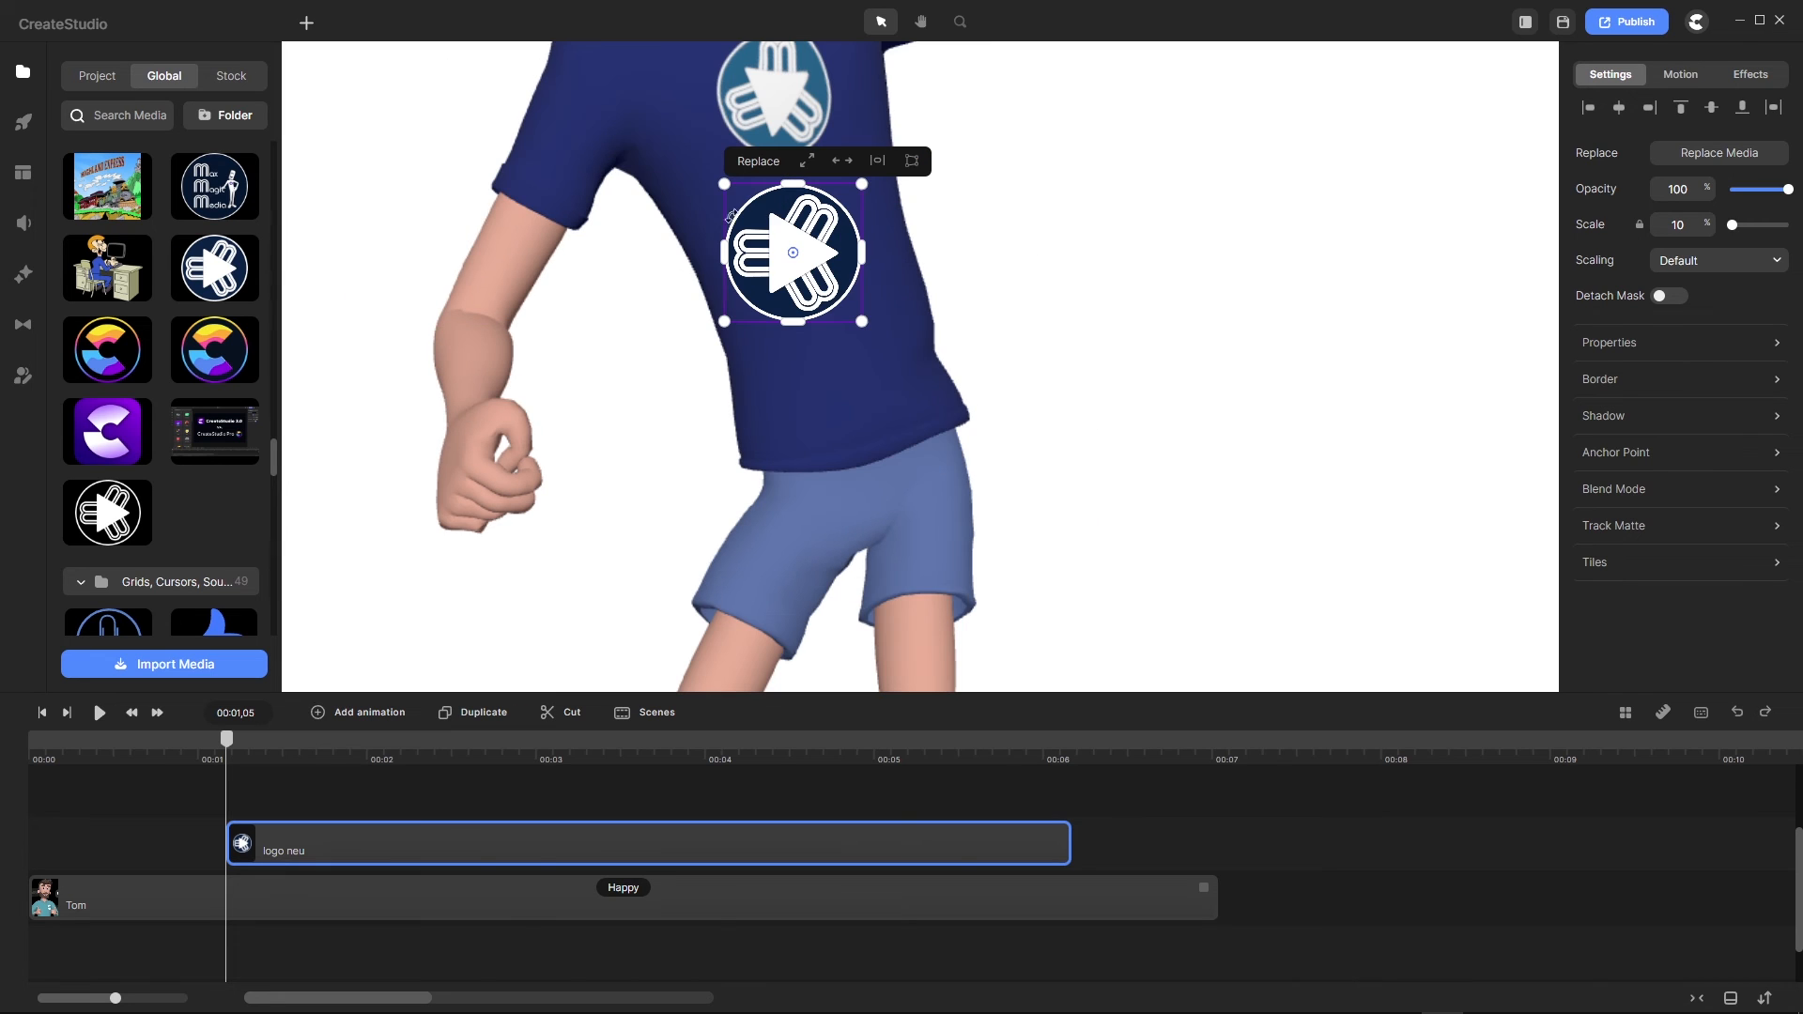
{"action": "left_click", "coordinate": [964, 172]}
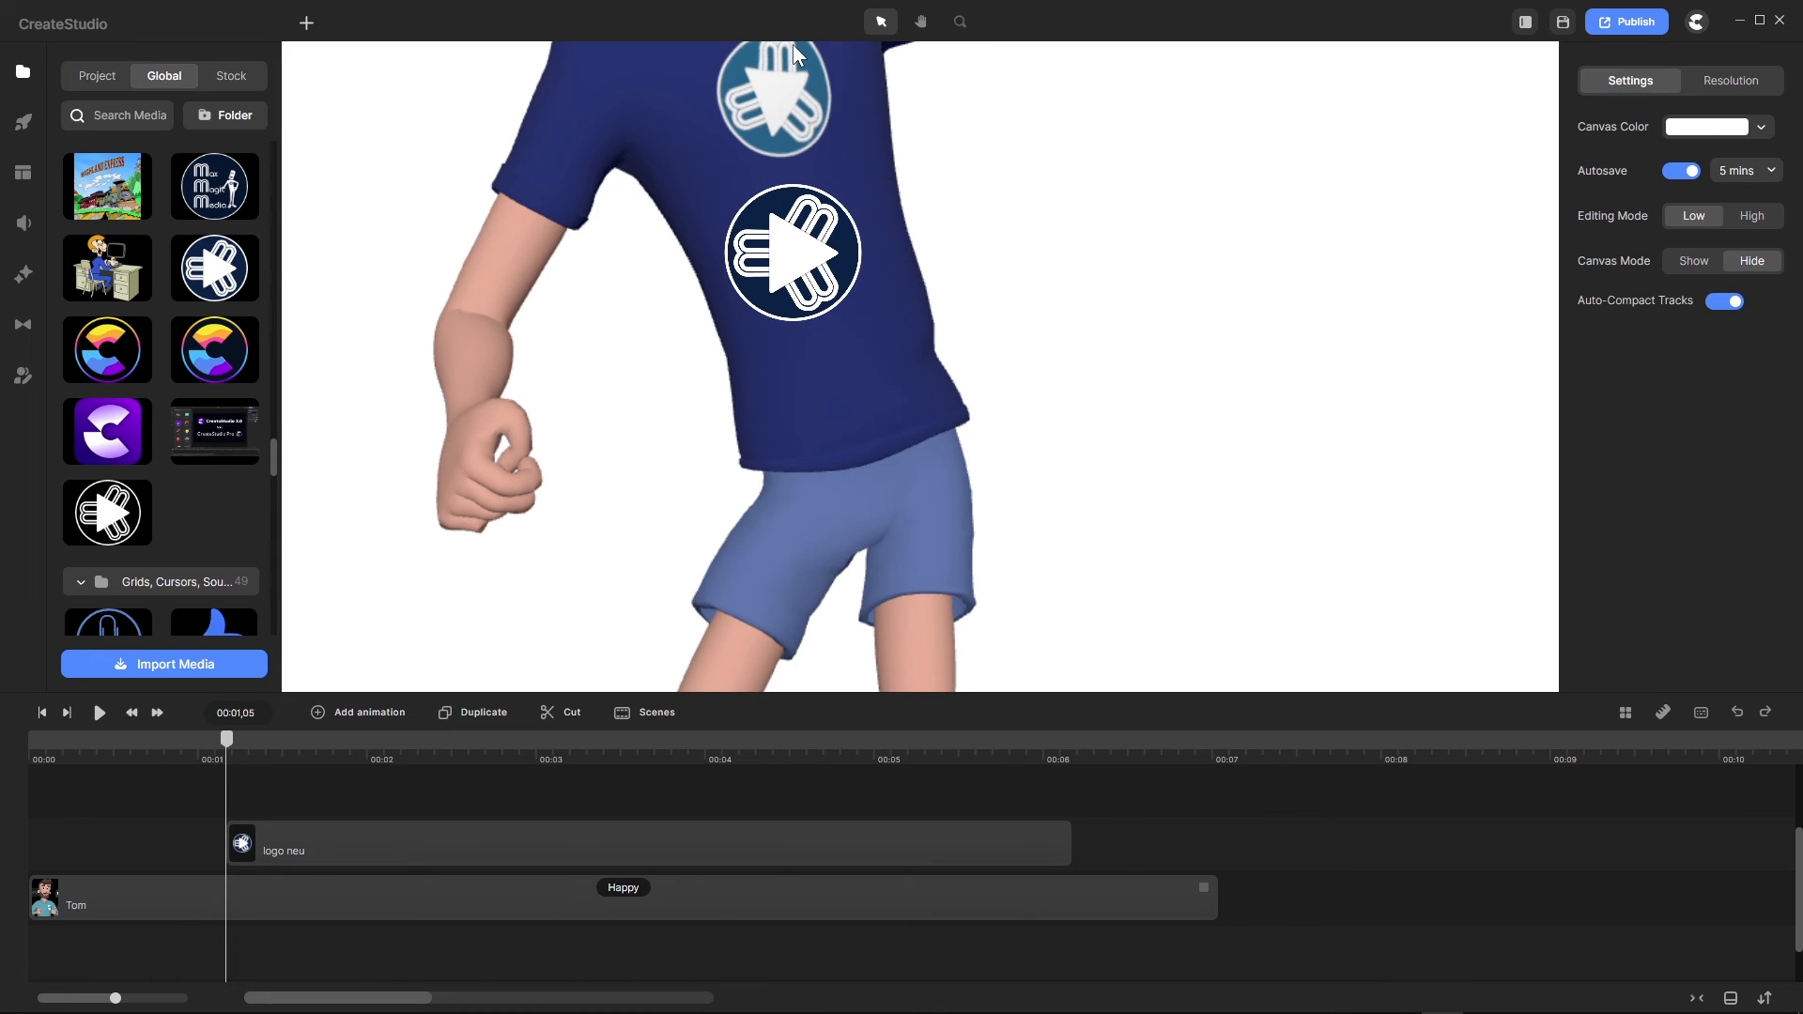
Step: Compare the colors of the logo printed on the T-shirt with the separate logo layer below it
{"action": "scroll", "coordinate": [793, 47], "scroll_direction": "down", "scroll_amount": 1}
{"action": "scroll", "coordinate": [792, 47], "scroll_direction": "up", "scroll_amount": 1}
{"action": "scroll", "coordinate": [1030, 352], "scroll_direction": "down", "scroll_amount": 2}
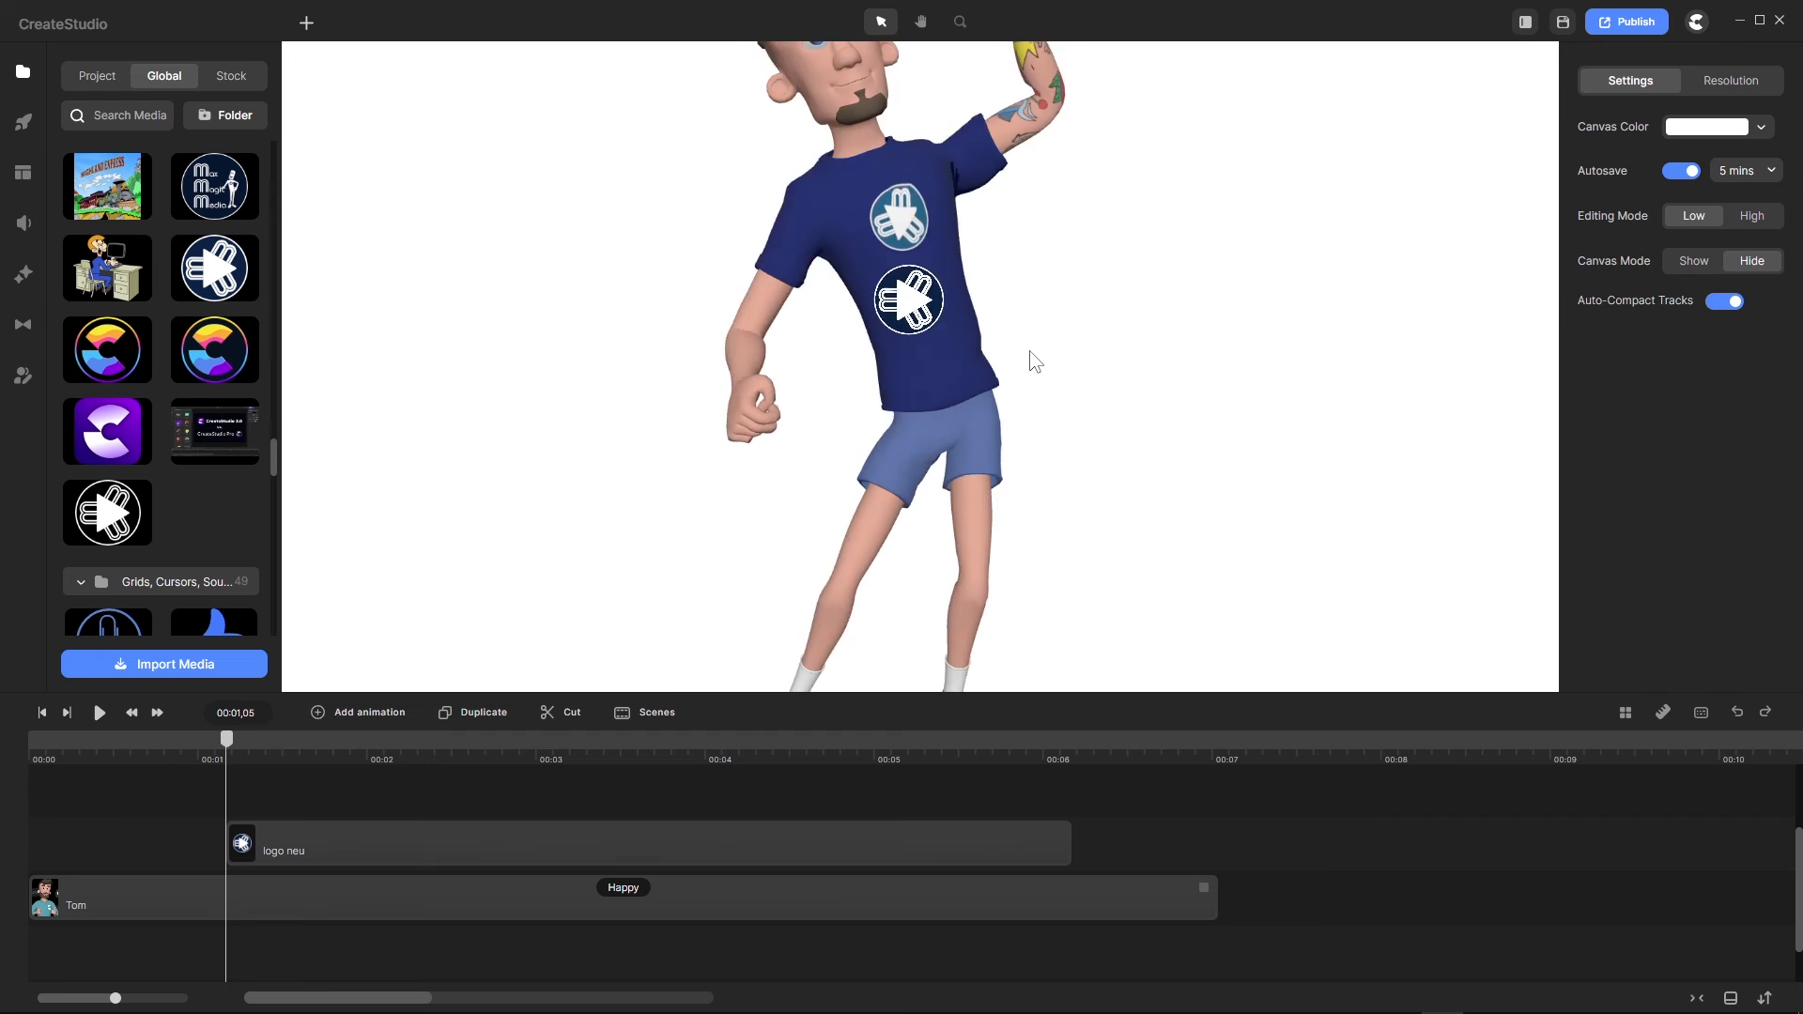
{"action": "scroll", "coordinate": [998, 297], "scroll_direction": "down", "scroll_amount": 1}
{"action": "scroll", "coordinate": [977, 223], "scroll_direction": "up", "scroll_amount": 3}
{"action": "scroll", "coordinate": [742, 282], "scroll_direction": "down", "scroll_amount": 1}
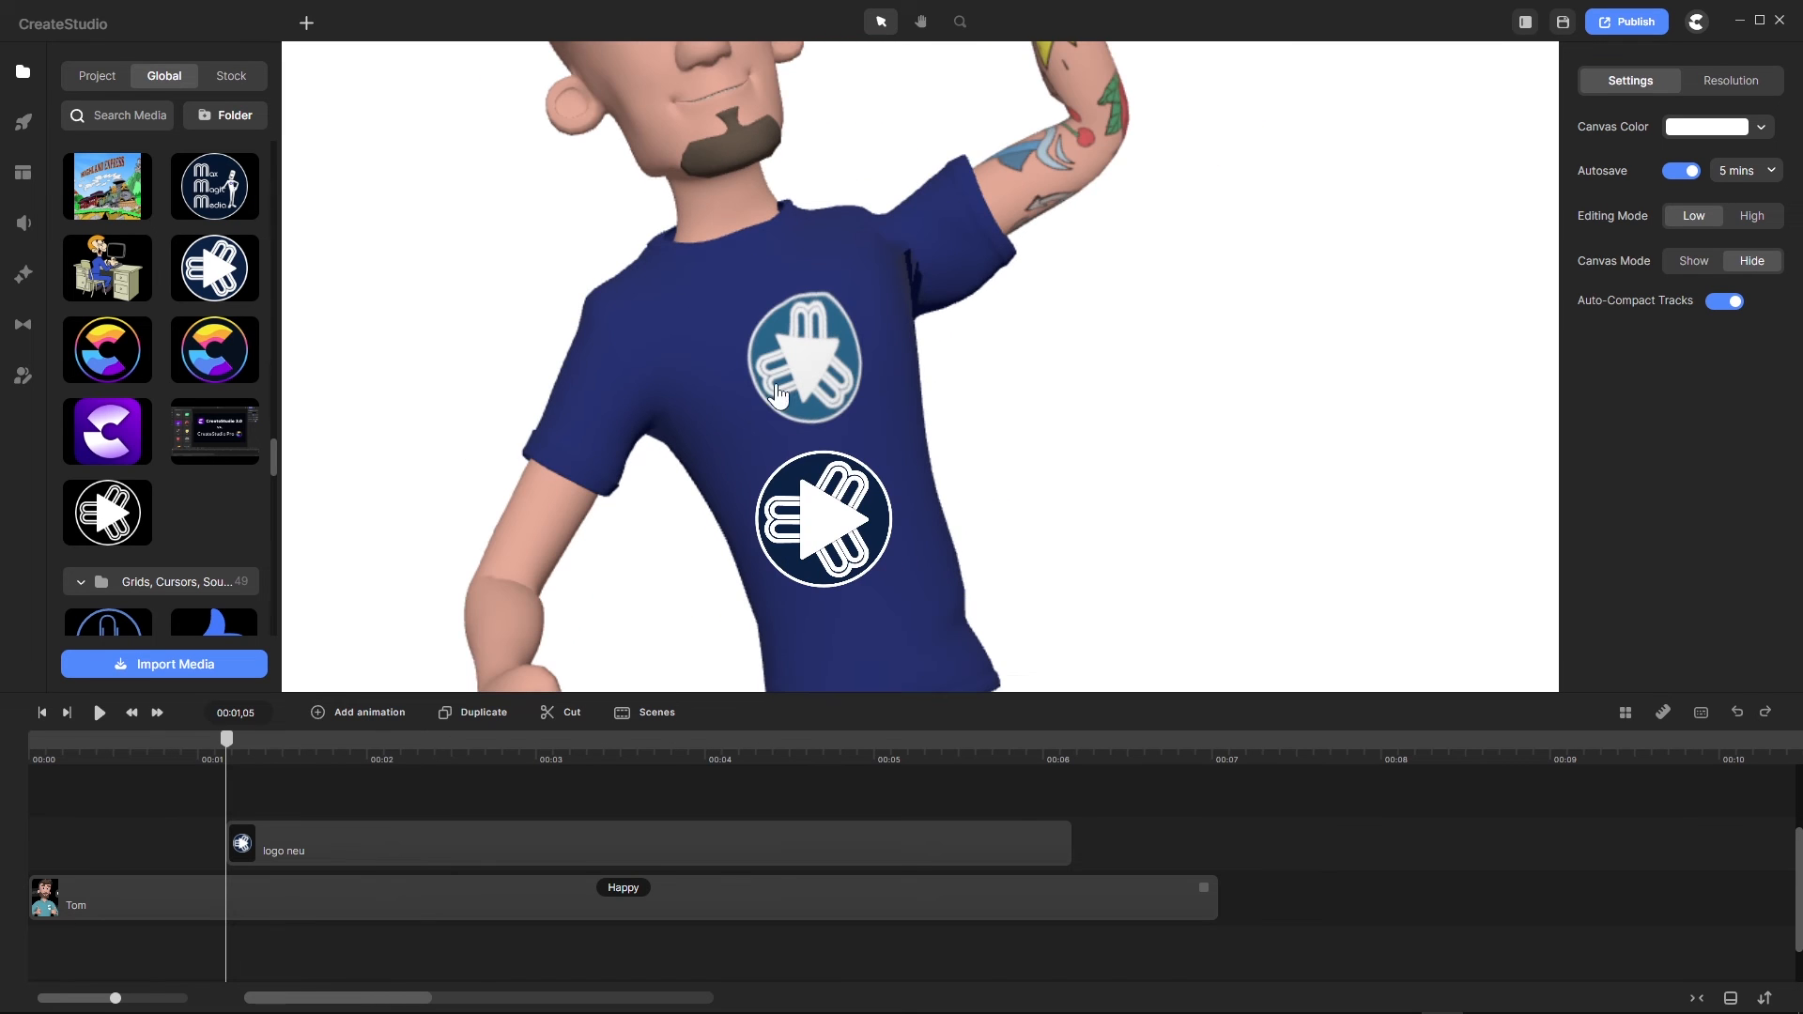
{"action": "scroll", "coordinate": [784, 385], "scroll_direction": "up", "scroll_amount": 2}
{"action": "scroll", "coordinate": [823, 268], "scroll_direction": "down", "scroll_amount": 1}
{"action": "scroll", "coordinate": [827, 287], "scroll_direction": "up", "scroll_amount": 2}
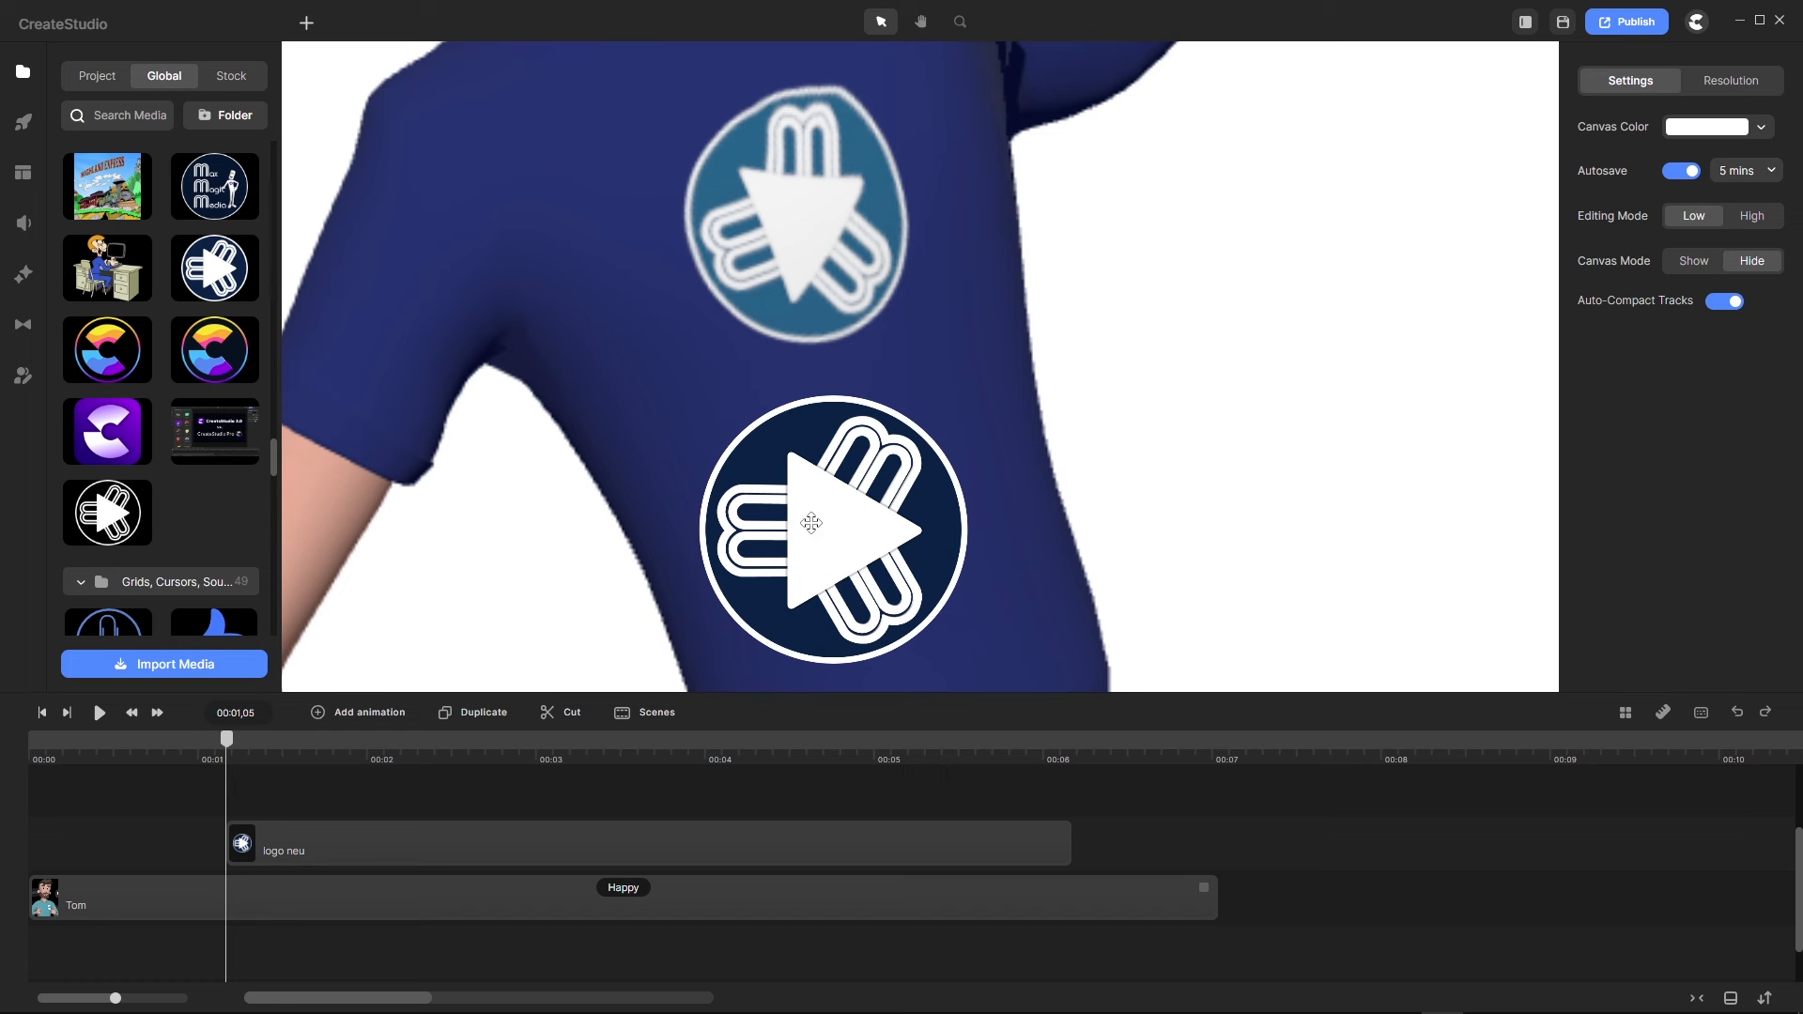
{"action": "scroll", "coordinate": [825, 423], "scroll_direction": "down", "scroll_amount": 3}
{"action": "scroll", "coordinate": [822, 458], "scroll_direction": "up", "scroll_amount": 3}
{"action": "scroll", "coordinate": [811, 435], "scroll_direction": "down", "scroll_amount": 3}
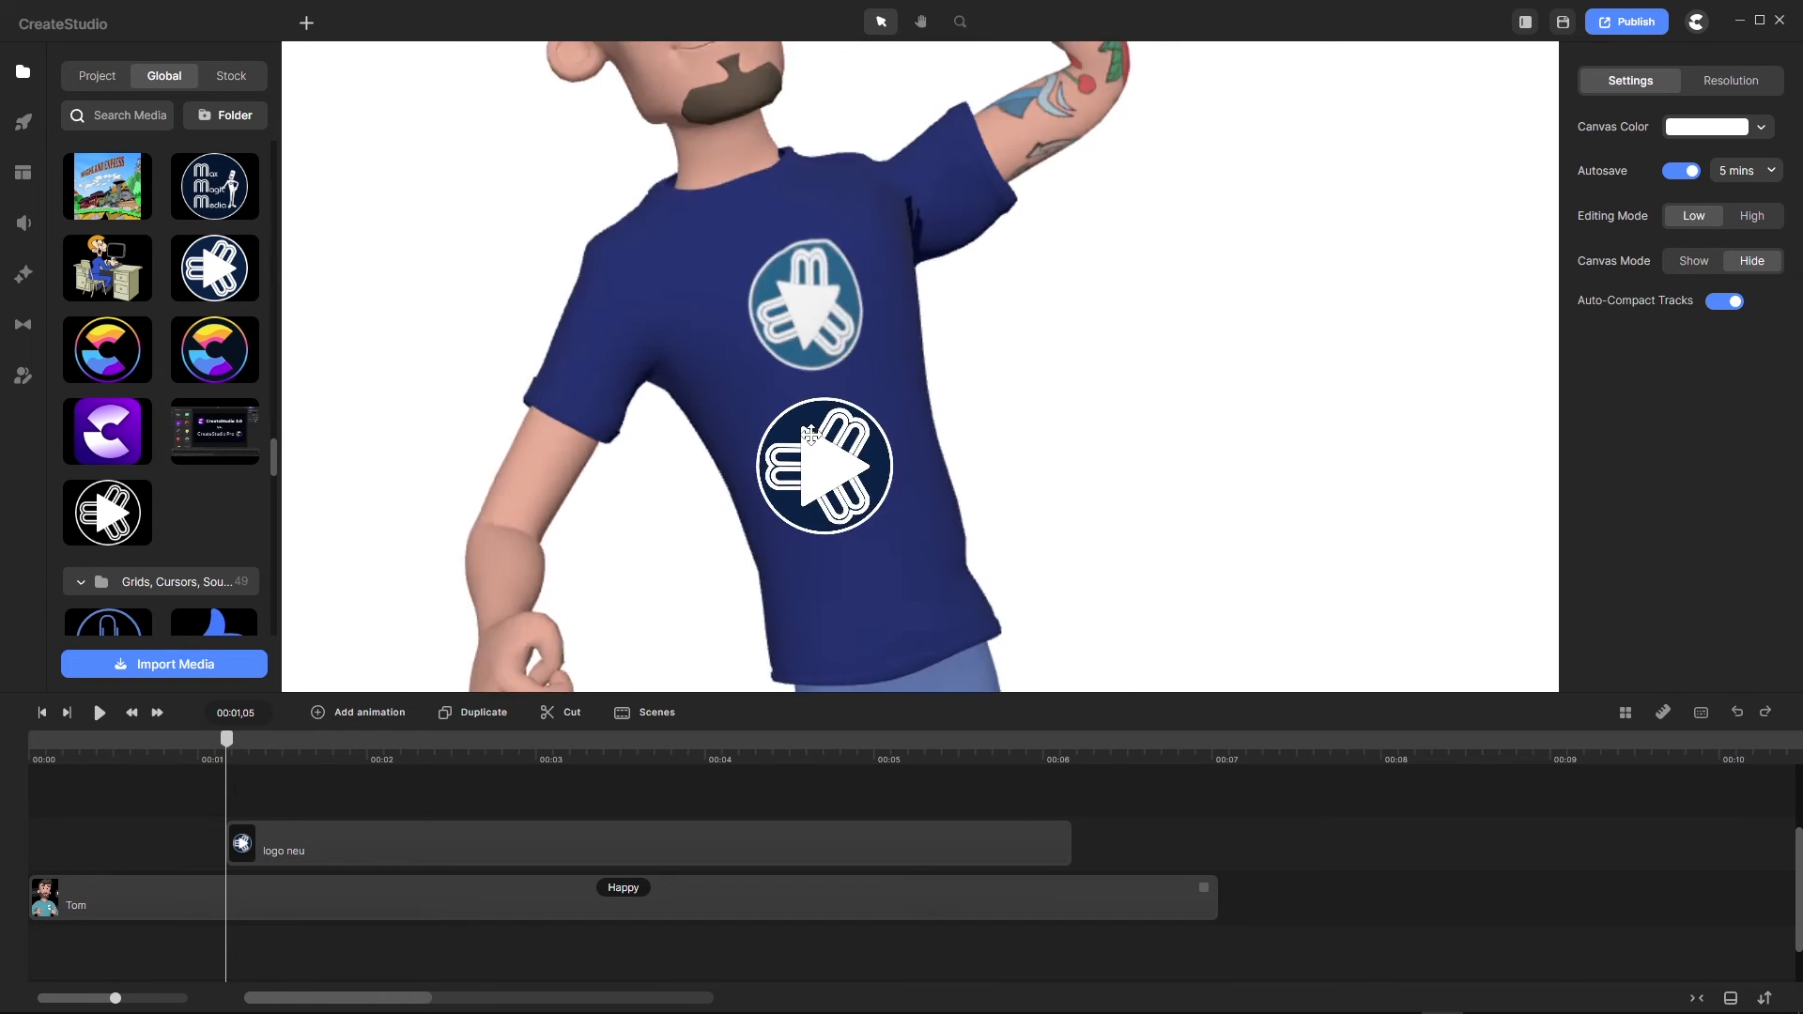
{"action": "scroll", "coordinate": [810, 434], "scroll_direction": "down", "scroll_amount": 1}
{"action": "scroll", "coordinate": [809, 434], "scroll_direction": "up", "scroll_amount": 1}
Step: Replace the Tom character's Logo image with the white outline "mmm logo 3 nb" graphic from the global media
{"action": "left_click", "coordinate": [261, 904]}
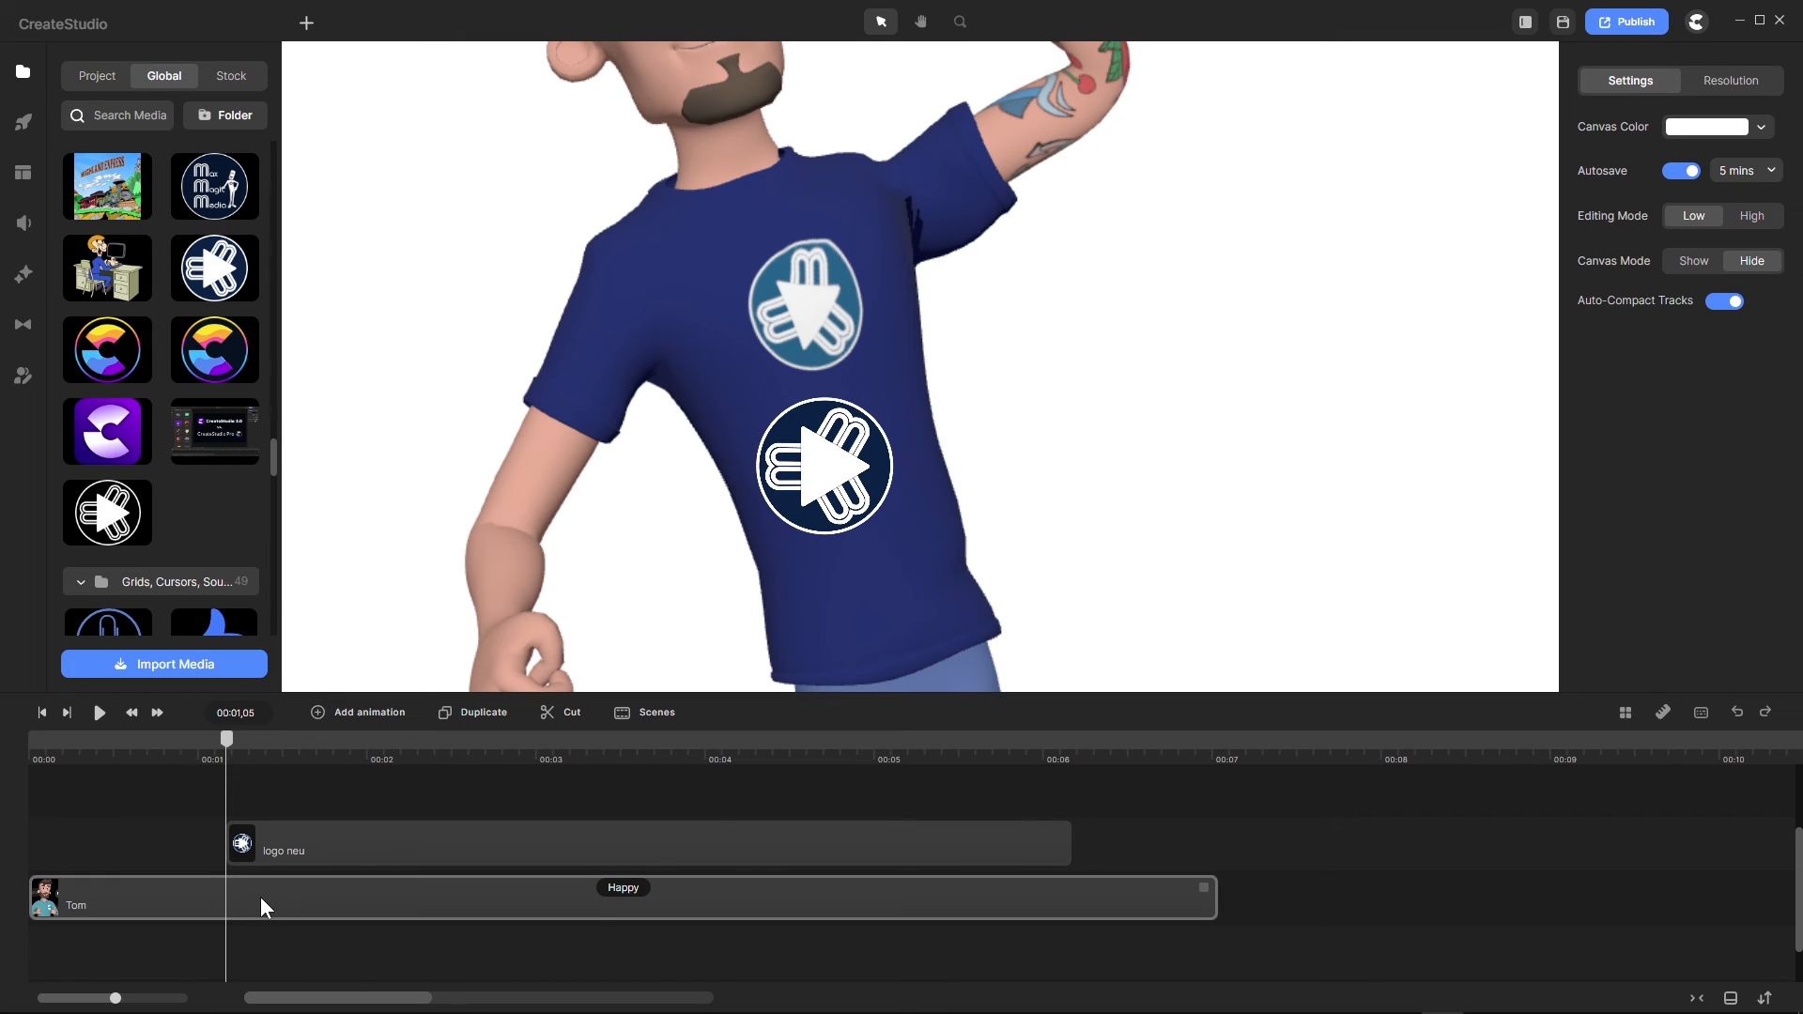
{"action": "left_click", "coordinate": [262, 901]}
{"action": "scroll", "coordinate": [1733, 423], "scroll_direction": "down", "scroll_amount": 1}
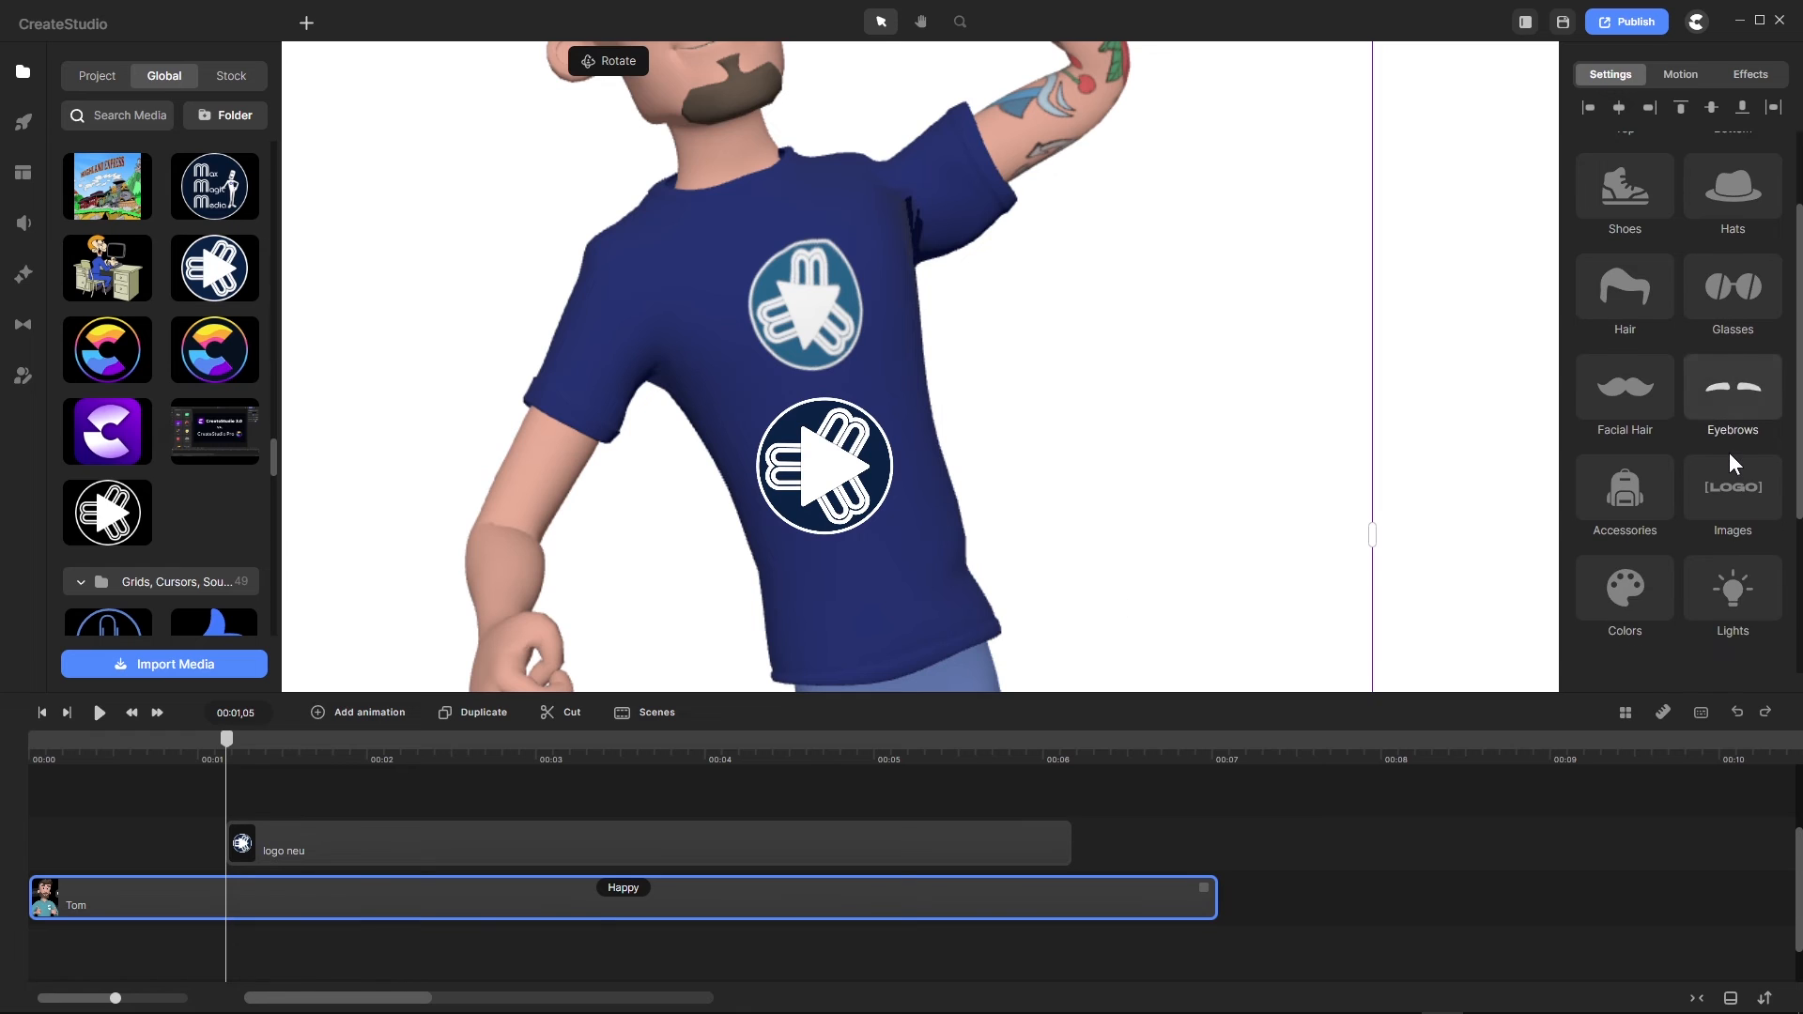
{"action": "left_click", "coordinate": [1733, 490]}
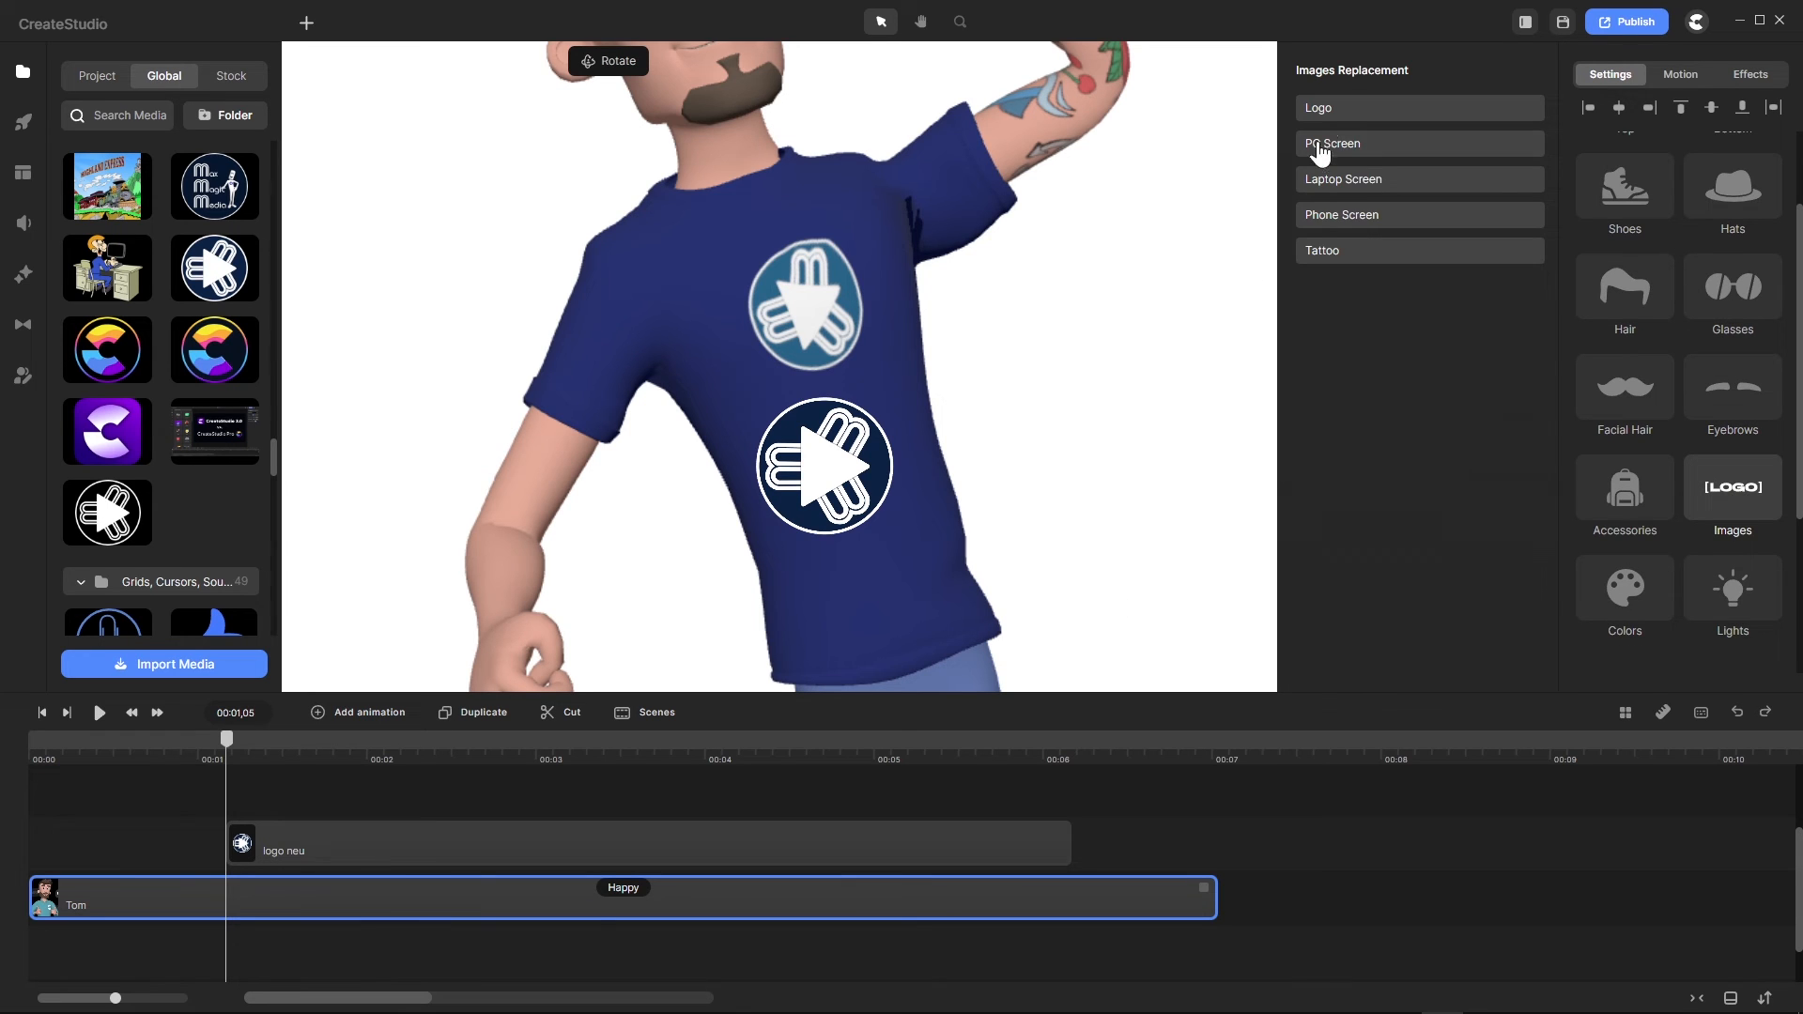
{"action": "left_click", "coordinate": [1324, 107]}
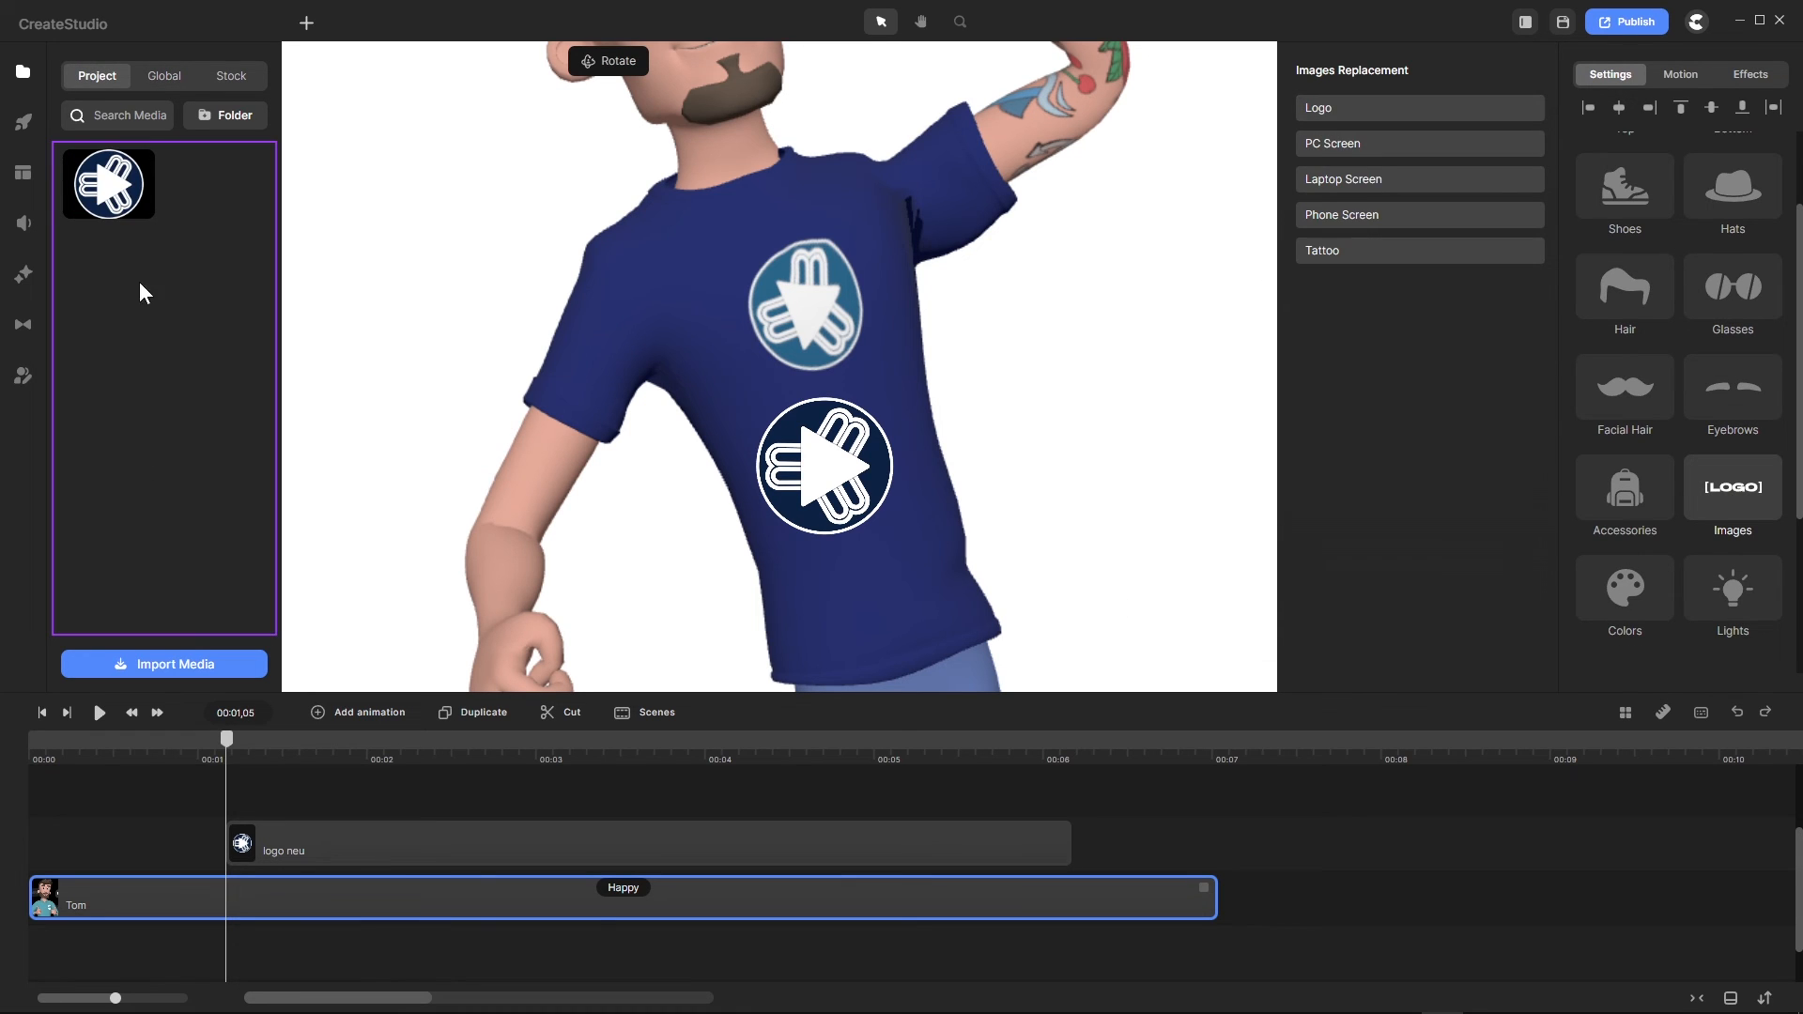
{"action": "left_click", "coordinate": [162, 77]}
{"action": "scroll", "coordinate": [169, 282], "scroll_direction": "down", "scroll_amount": 5}
{"action": "scroll", "coordinate": [170, 281], "scroll_direction": "down", "scroll_amount": 10}
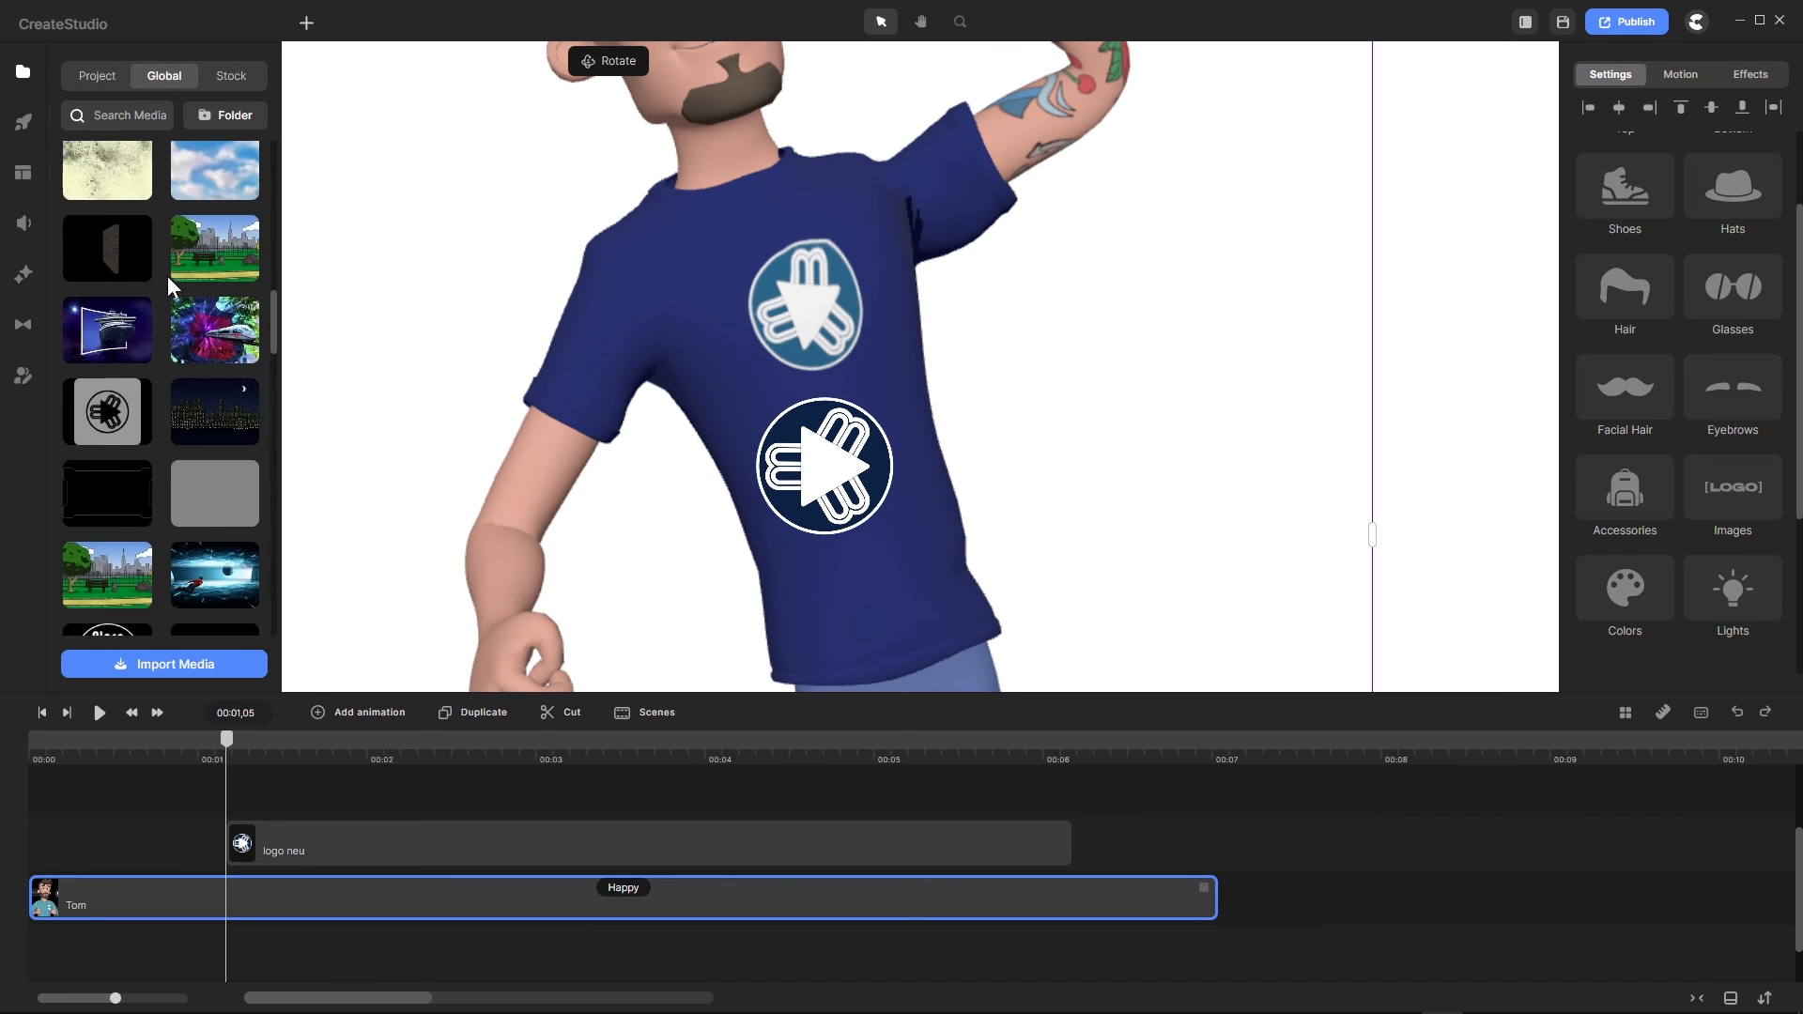
{"action": "scroll", "coordinate": [167, 276], "scroll_direction": "down", "scroll_amount": 10}
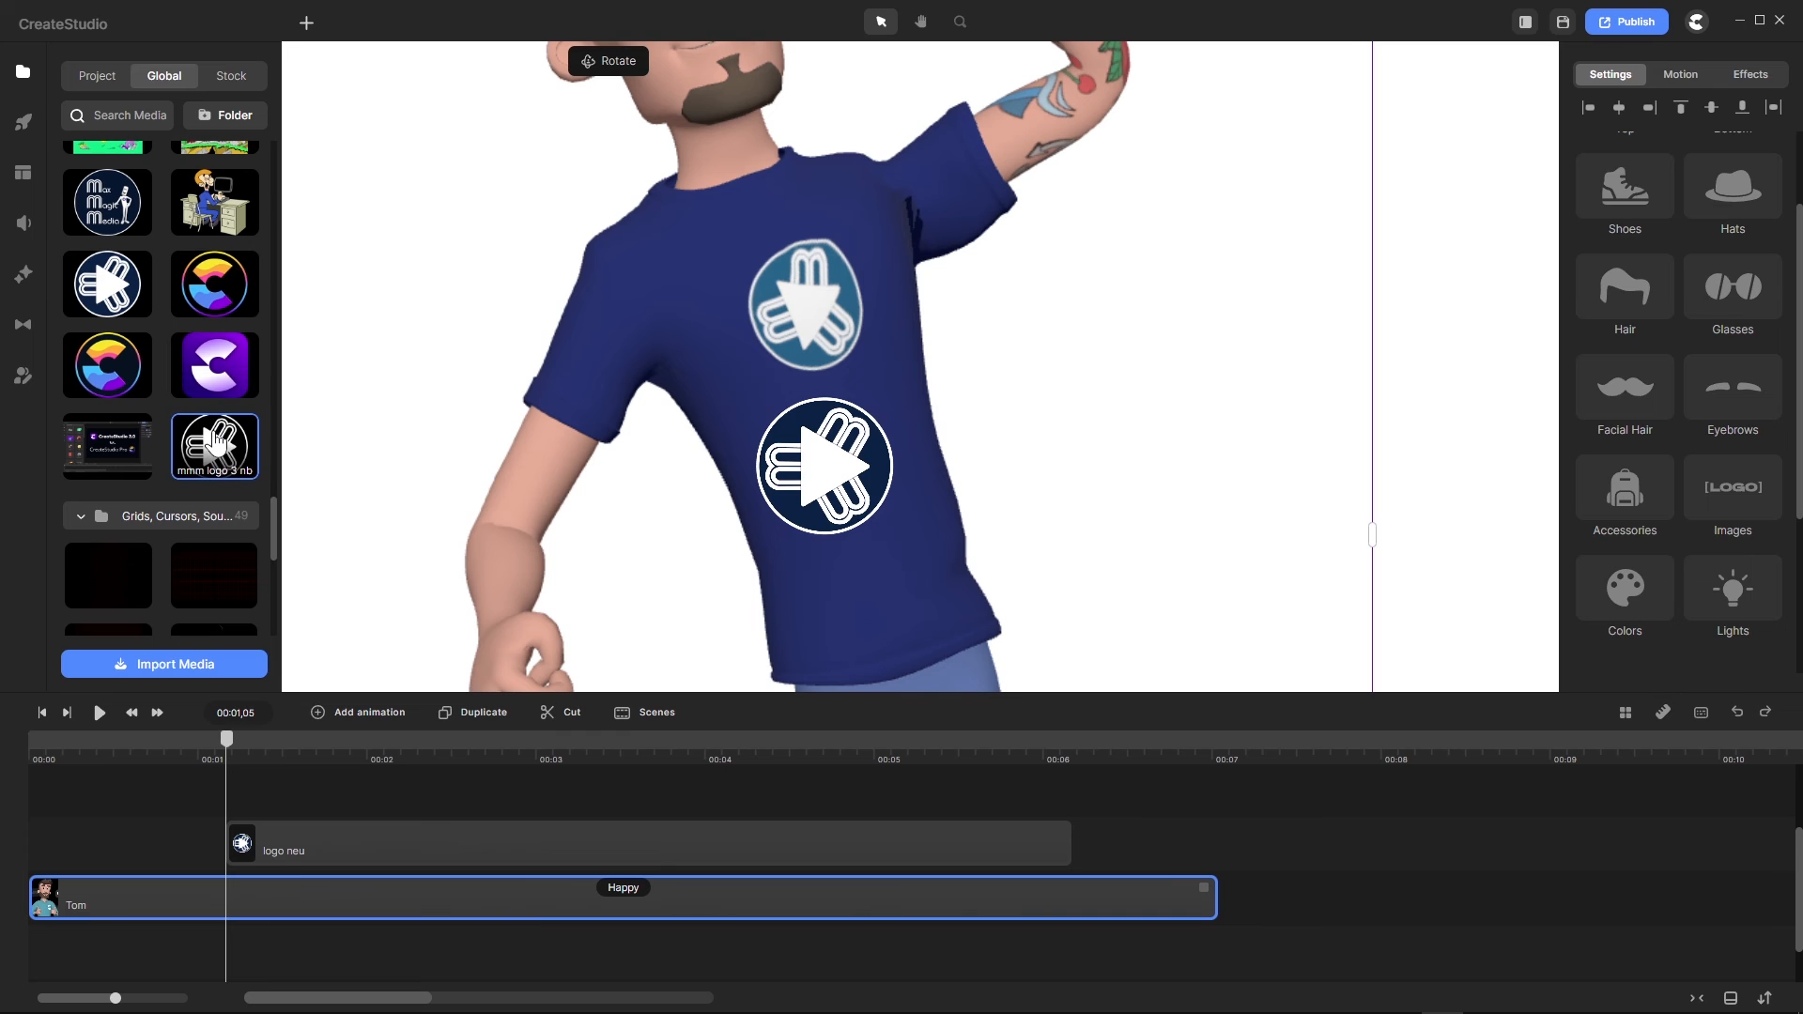
{"action": "left_click", "coordinate": [215, 443]}
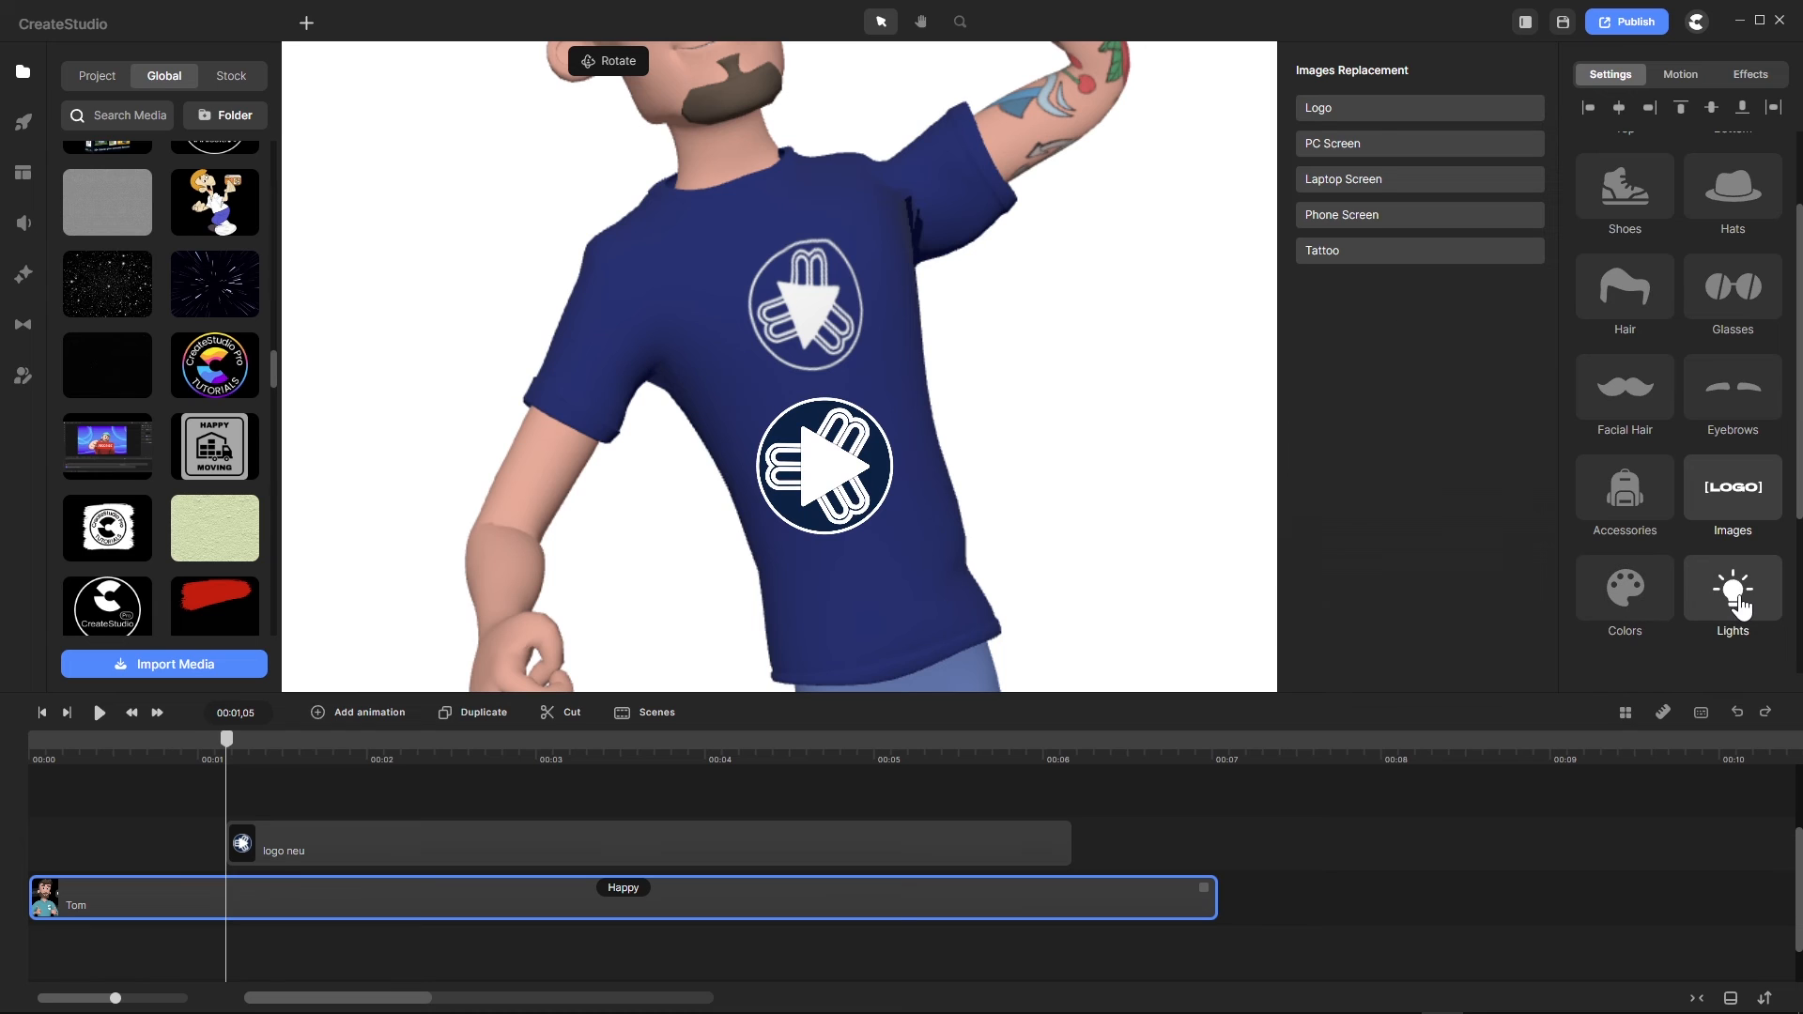
Step: Recolor Tom's T-shirt to the dark blue 002545 by sampling the background of the separate logo layer
{"action": "left_click", "coordinate": [1628, 601]}
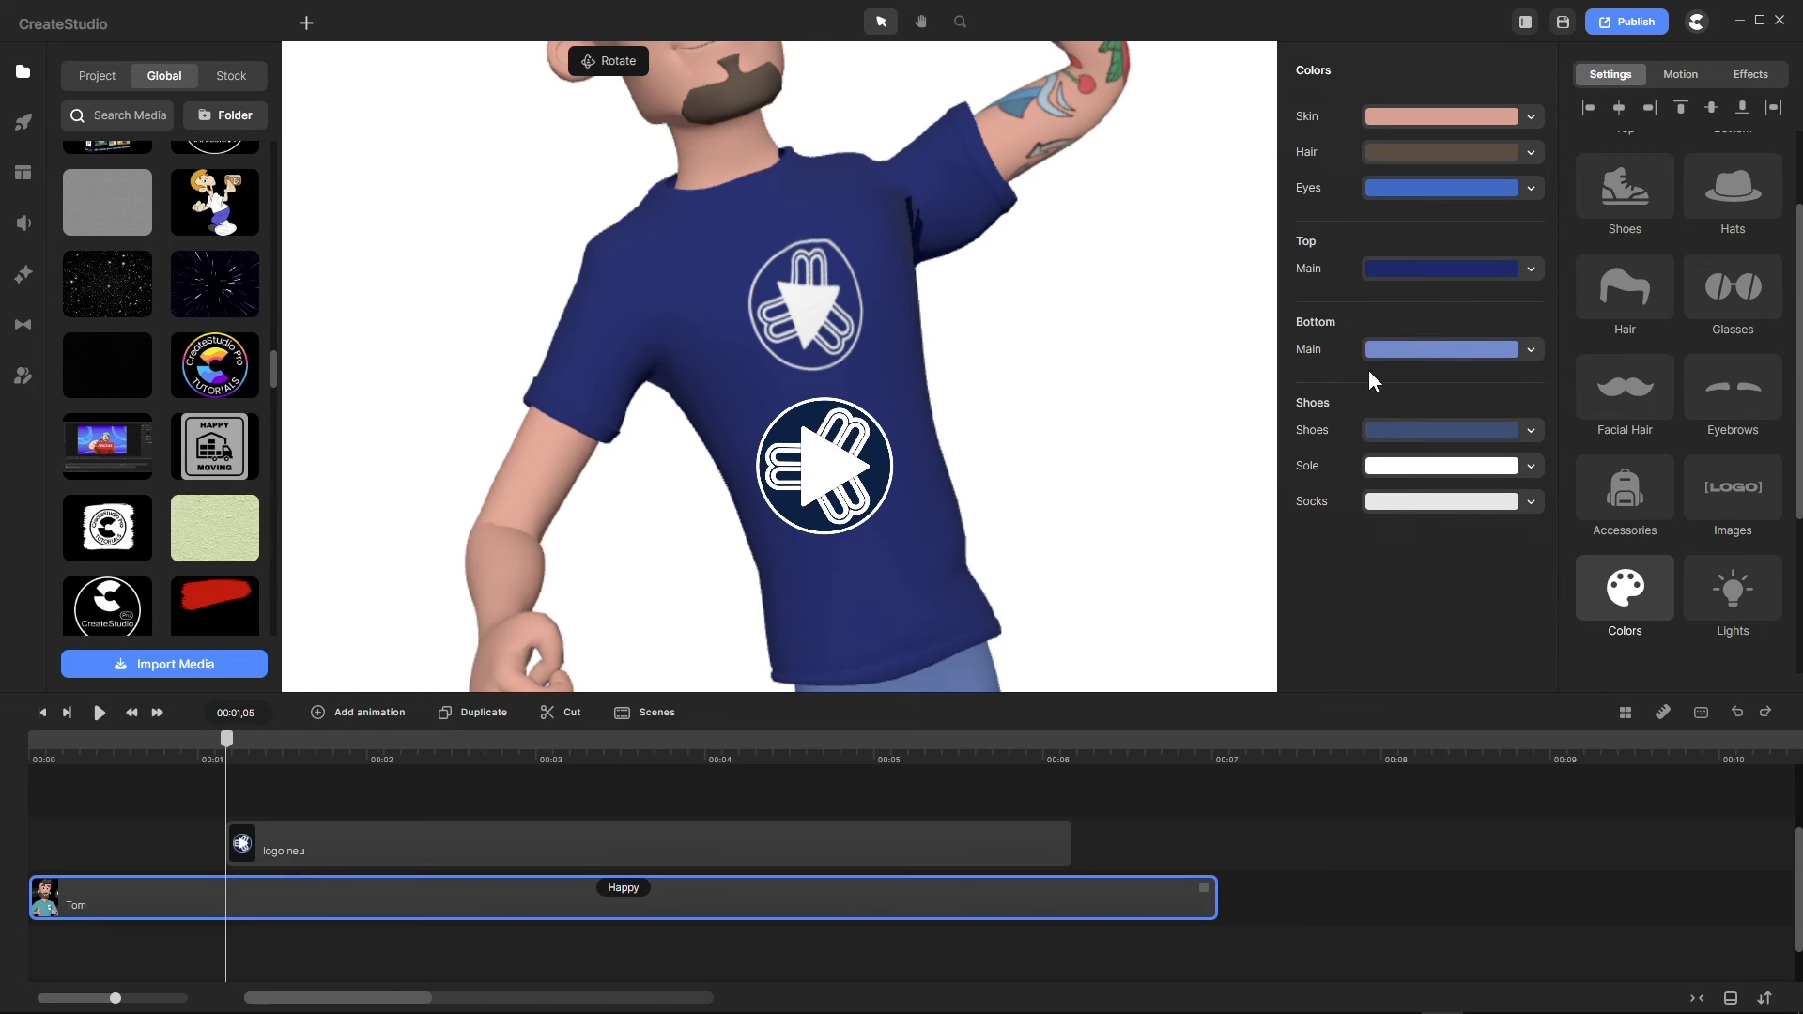
{"action": "left_click", "coordinate": [1391, 277]}
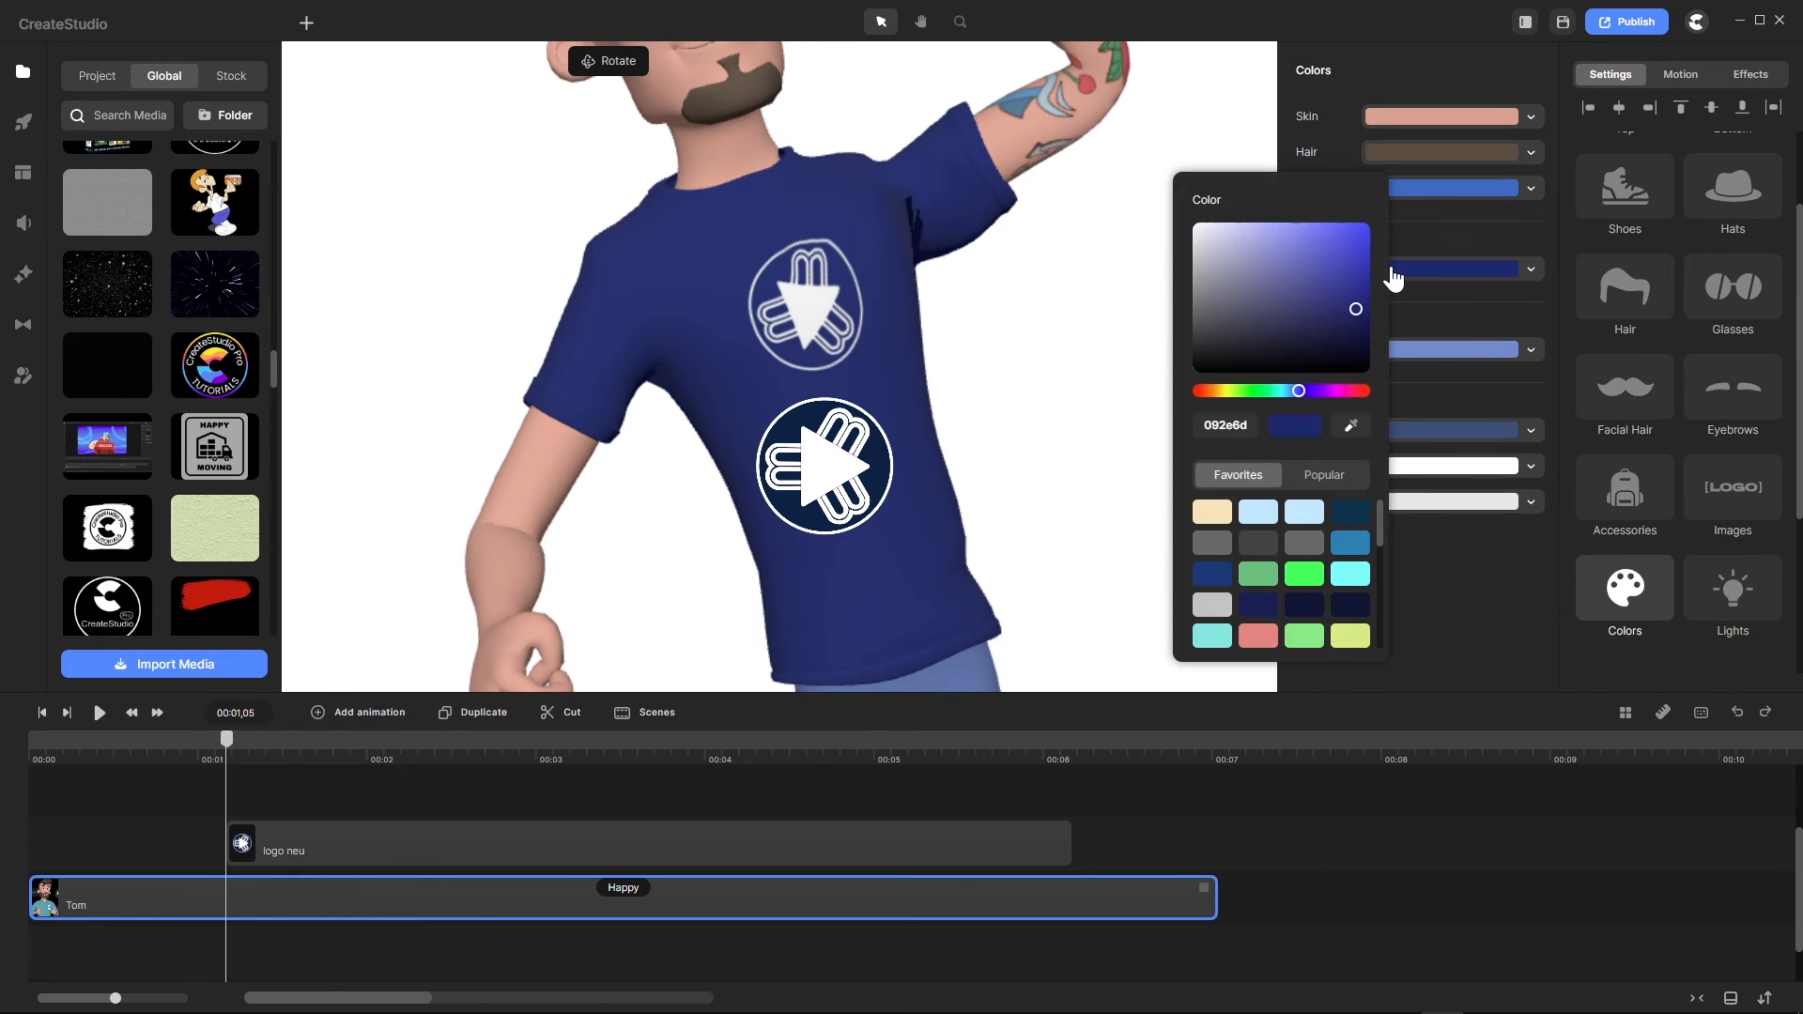
{"action": "left_click", "coordinate": [1351, 425]}
{"action": "left_click", "coordinate": [875, 456]}
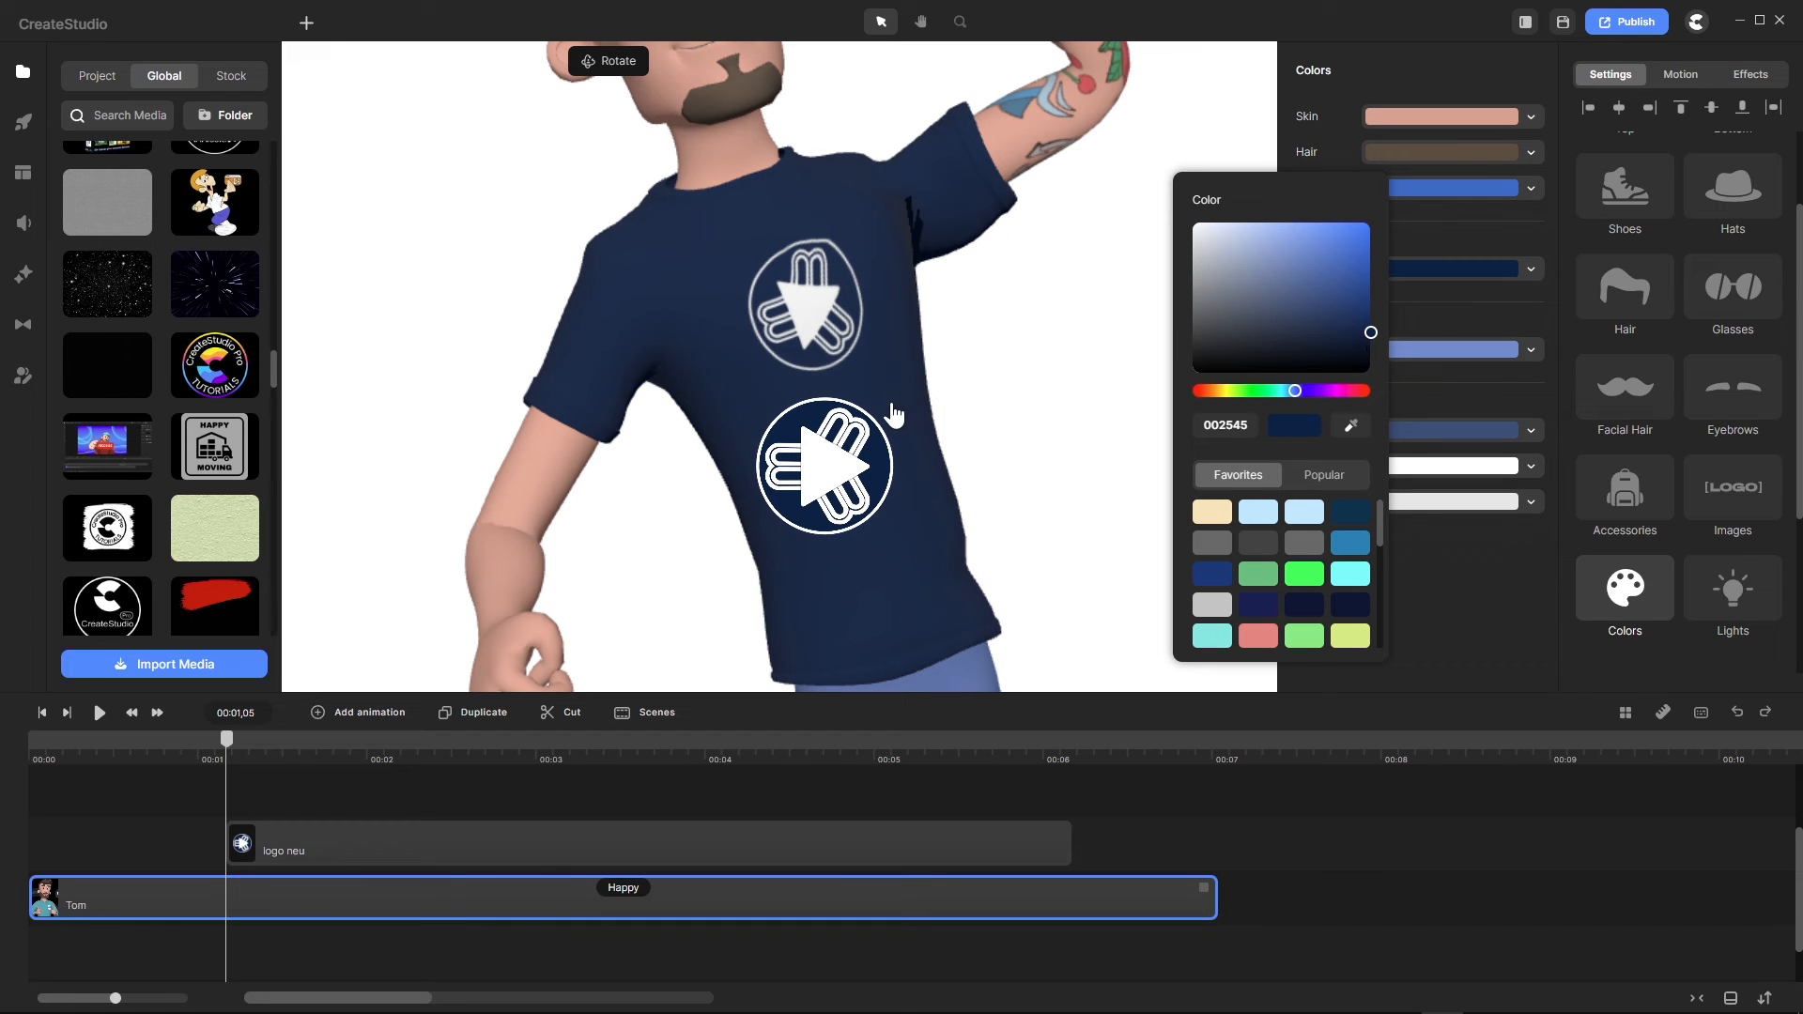
Step: Delete the separate "logo neu" layer from the timeline
{"action": "left_click", "coordinate": [656, 844]}
{"action": "right_click", "coordinate": [655, 843]}
{"action": "left_click", "coordinate": [678, 827]}
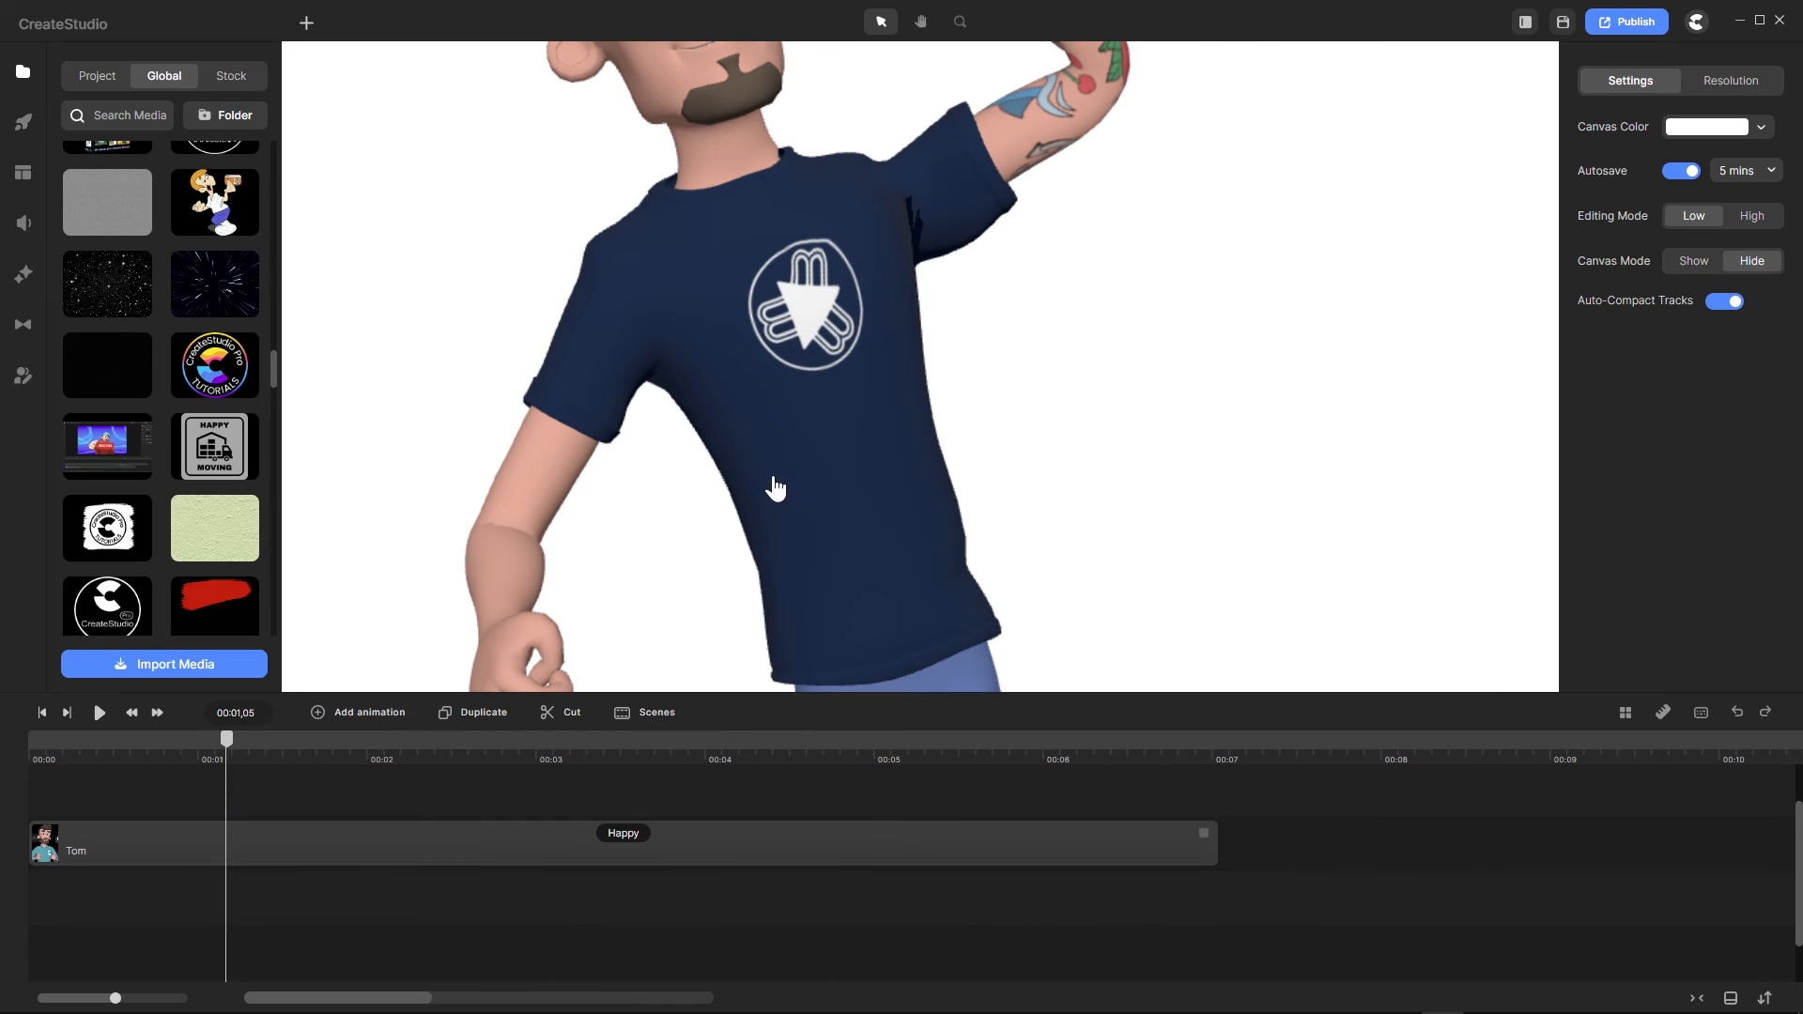
Step: Inspect the recolored T-shirt and its printed logo up close, including at 00:06,10 on the timeline
{"action": "scroll", "coordinate": [831, 394], "scroll_direction": "up", "scroll_amount": 4}
{"action": "scroll", "coordinate": [825, 338], "scroll_direction": "down", "scroll_amount": 4}
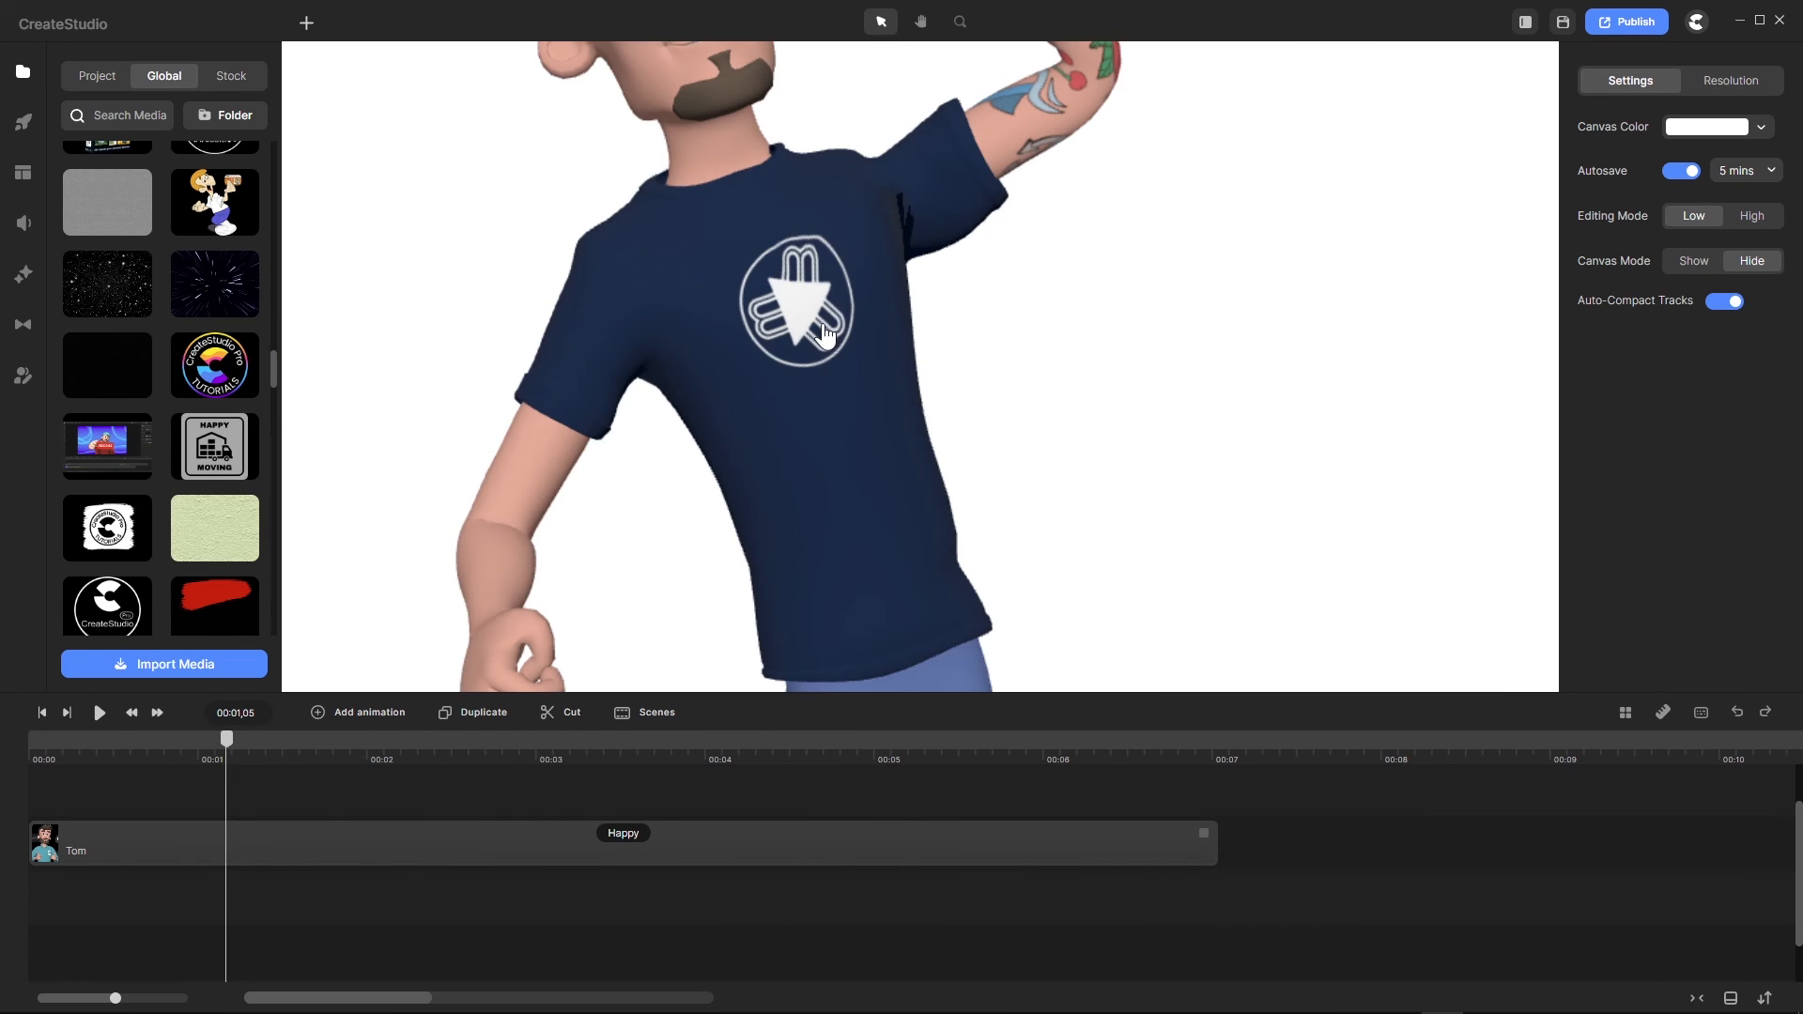
{"action": "scroll", "coordinate": [815, 324], "scroll_direction": "down", "scroll_amount": 1}
{"action": "left_click_drag", "start_coordinate": [227, 742], "coordinate": [1101, 775]}
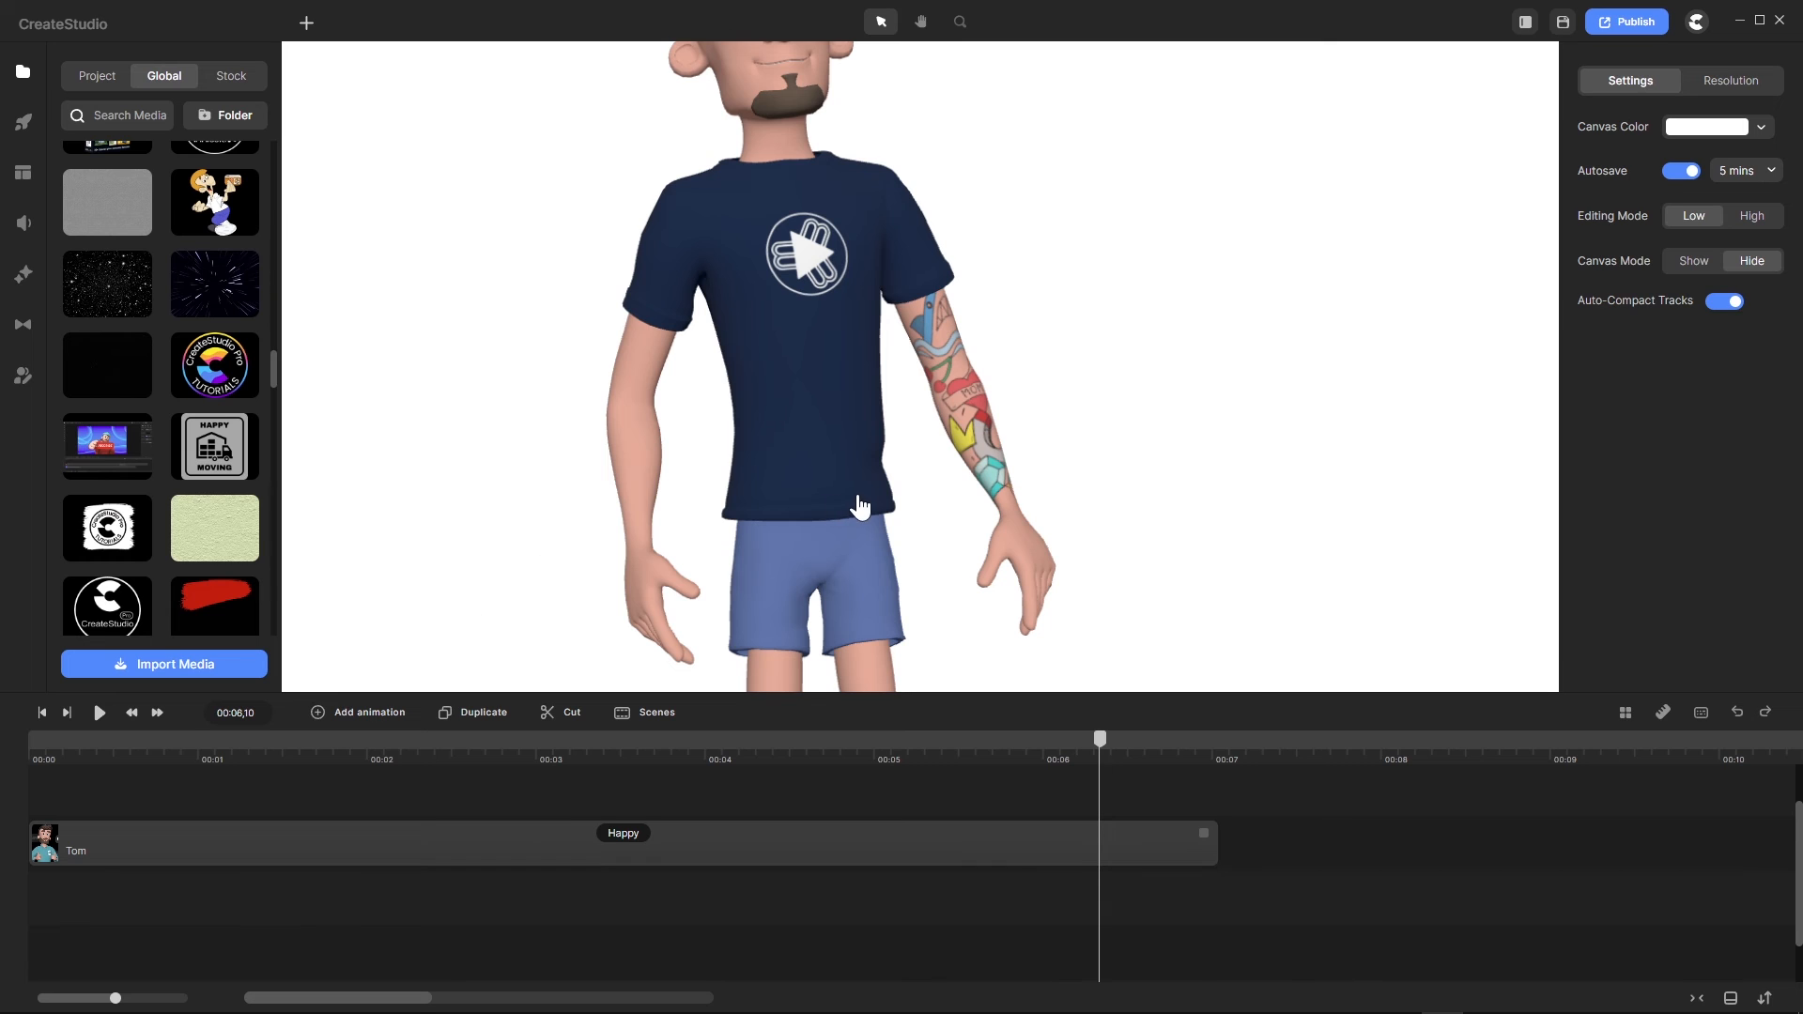
{"action": "scroll", "coordinate": [861, 495], "scroll_direction": "down", "scroll_amount": 3}
{"action": "scroll", "coordinate": [827, 432], "scroll_direction": "up", "scroll_amount": 4}
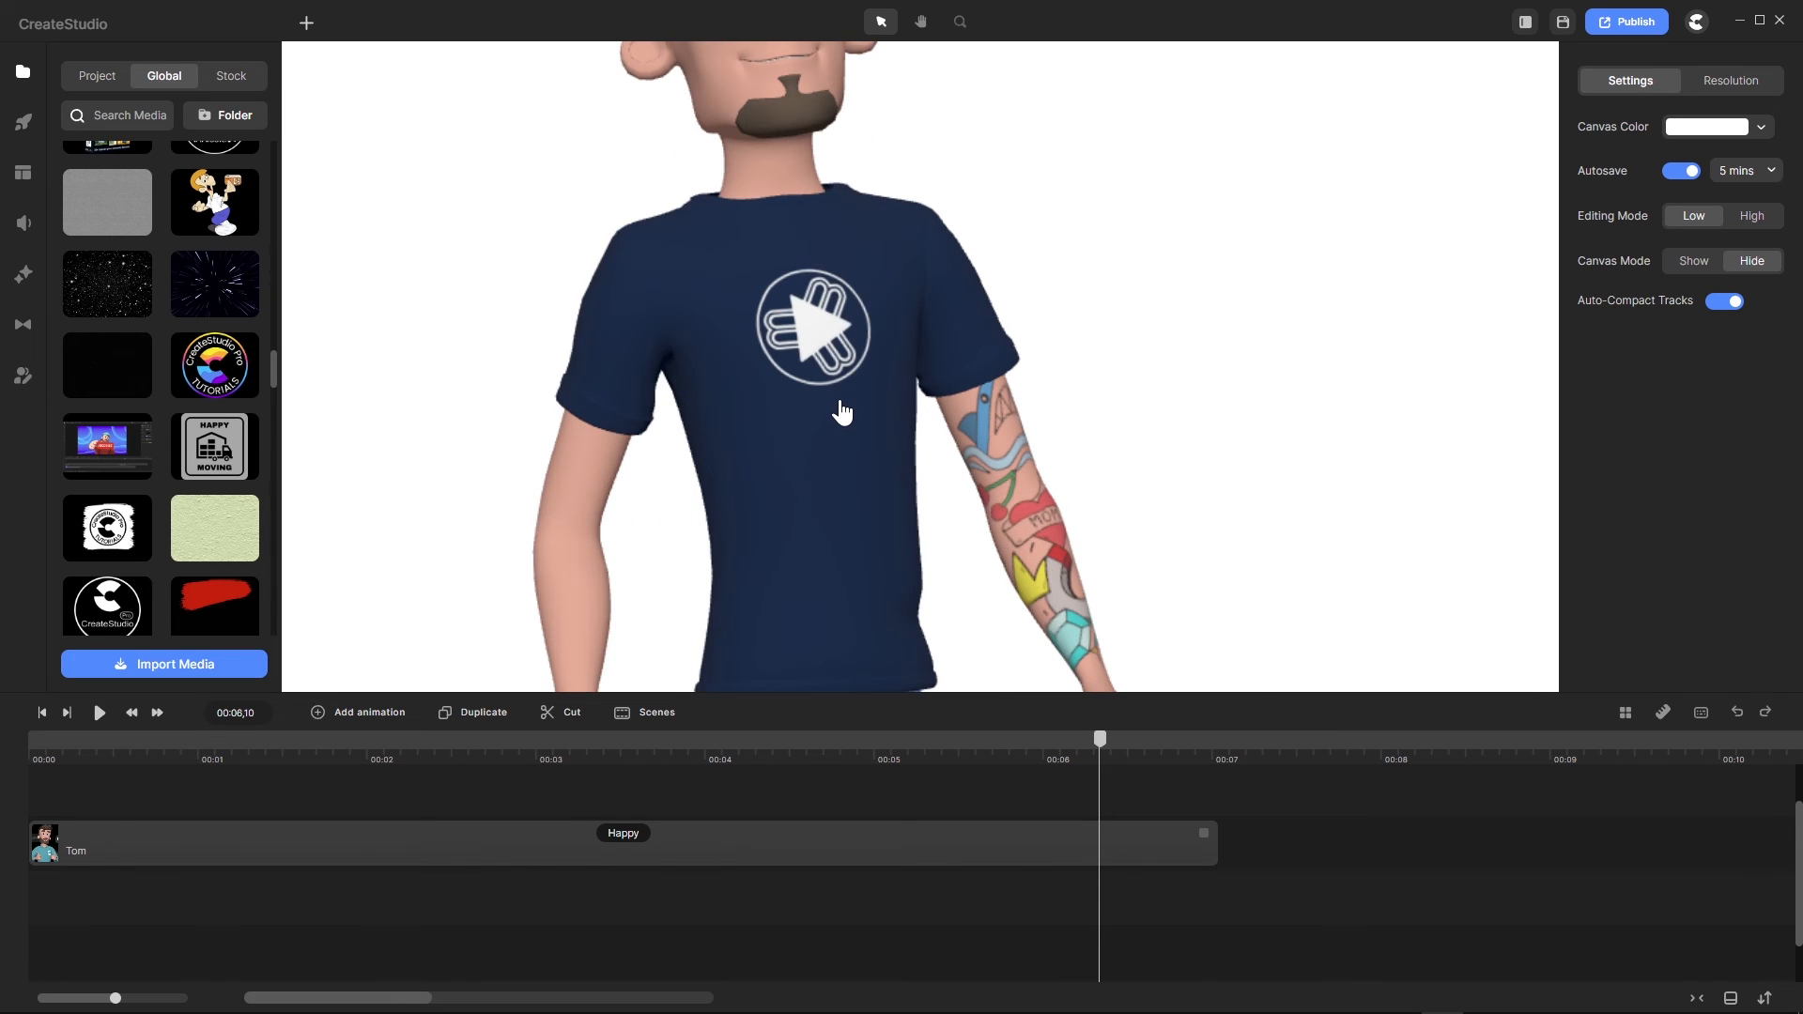
{"action": "scroll", "coordinate": [840, 410], "scroll_direction": "down", "scroll_amount": 2}
Step: Change the Tom character's action to Working on PC and preview it at 00:02,29
{"action": "left_click", "coordinate": [700, 839]}
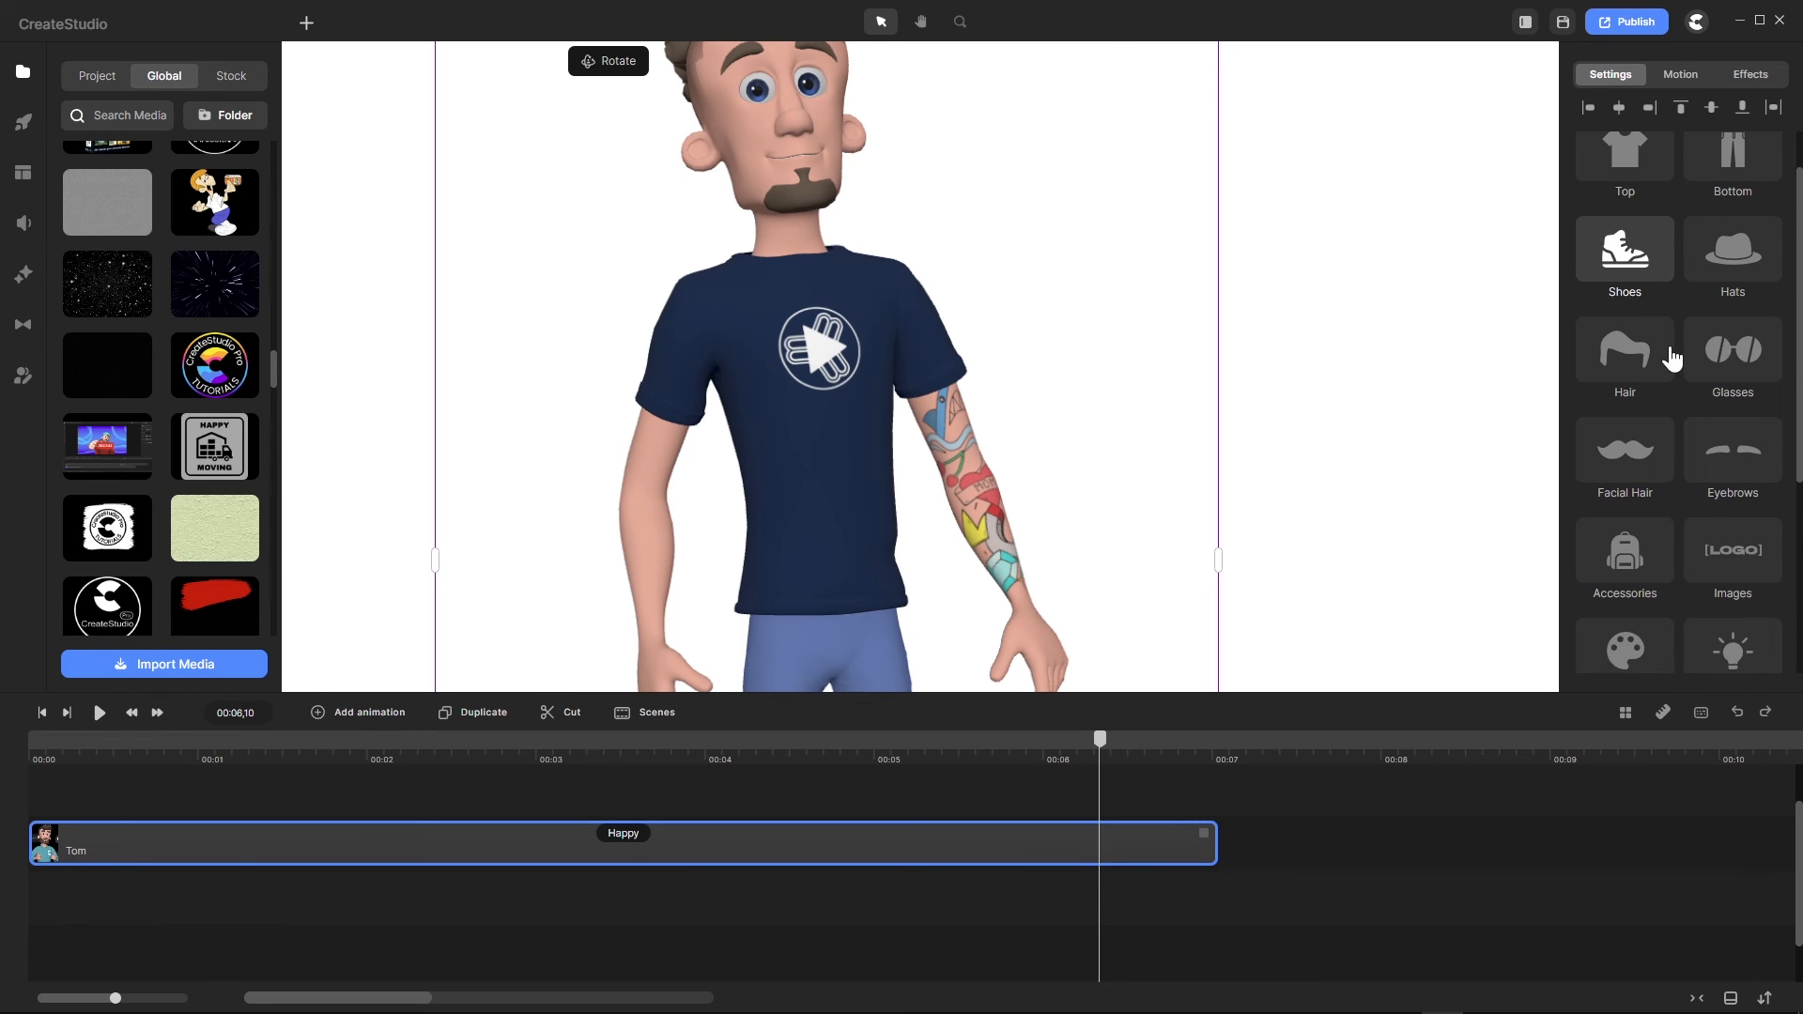
{"action": "left_click", "coordinate": [1735, 156]}
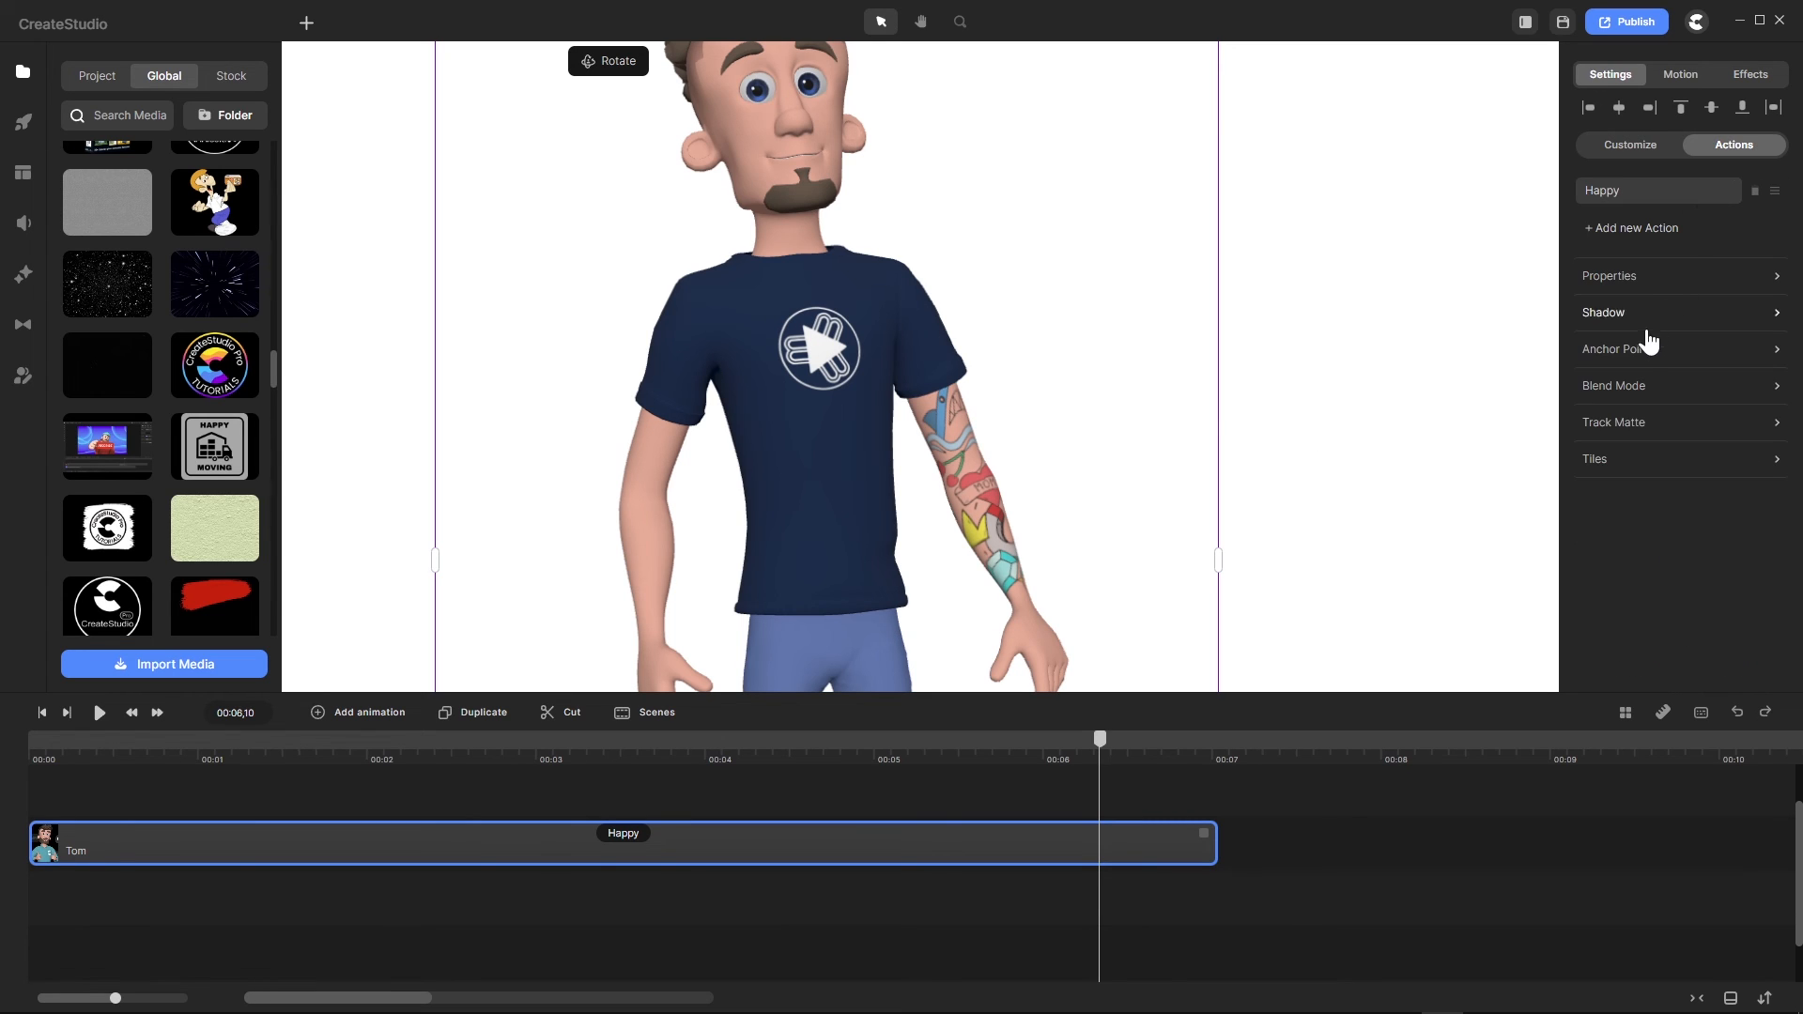
{"action": "left_click", "coordinate": [1602, 188]}
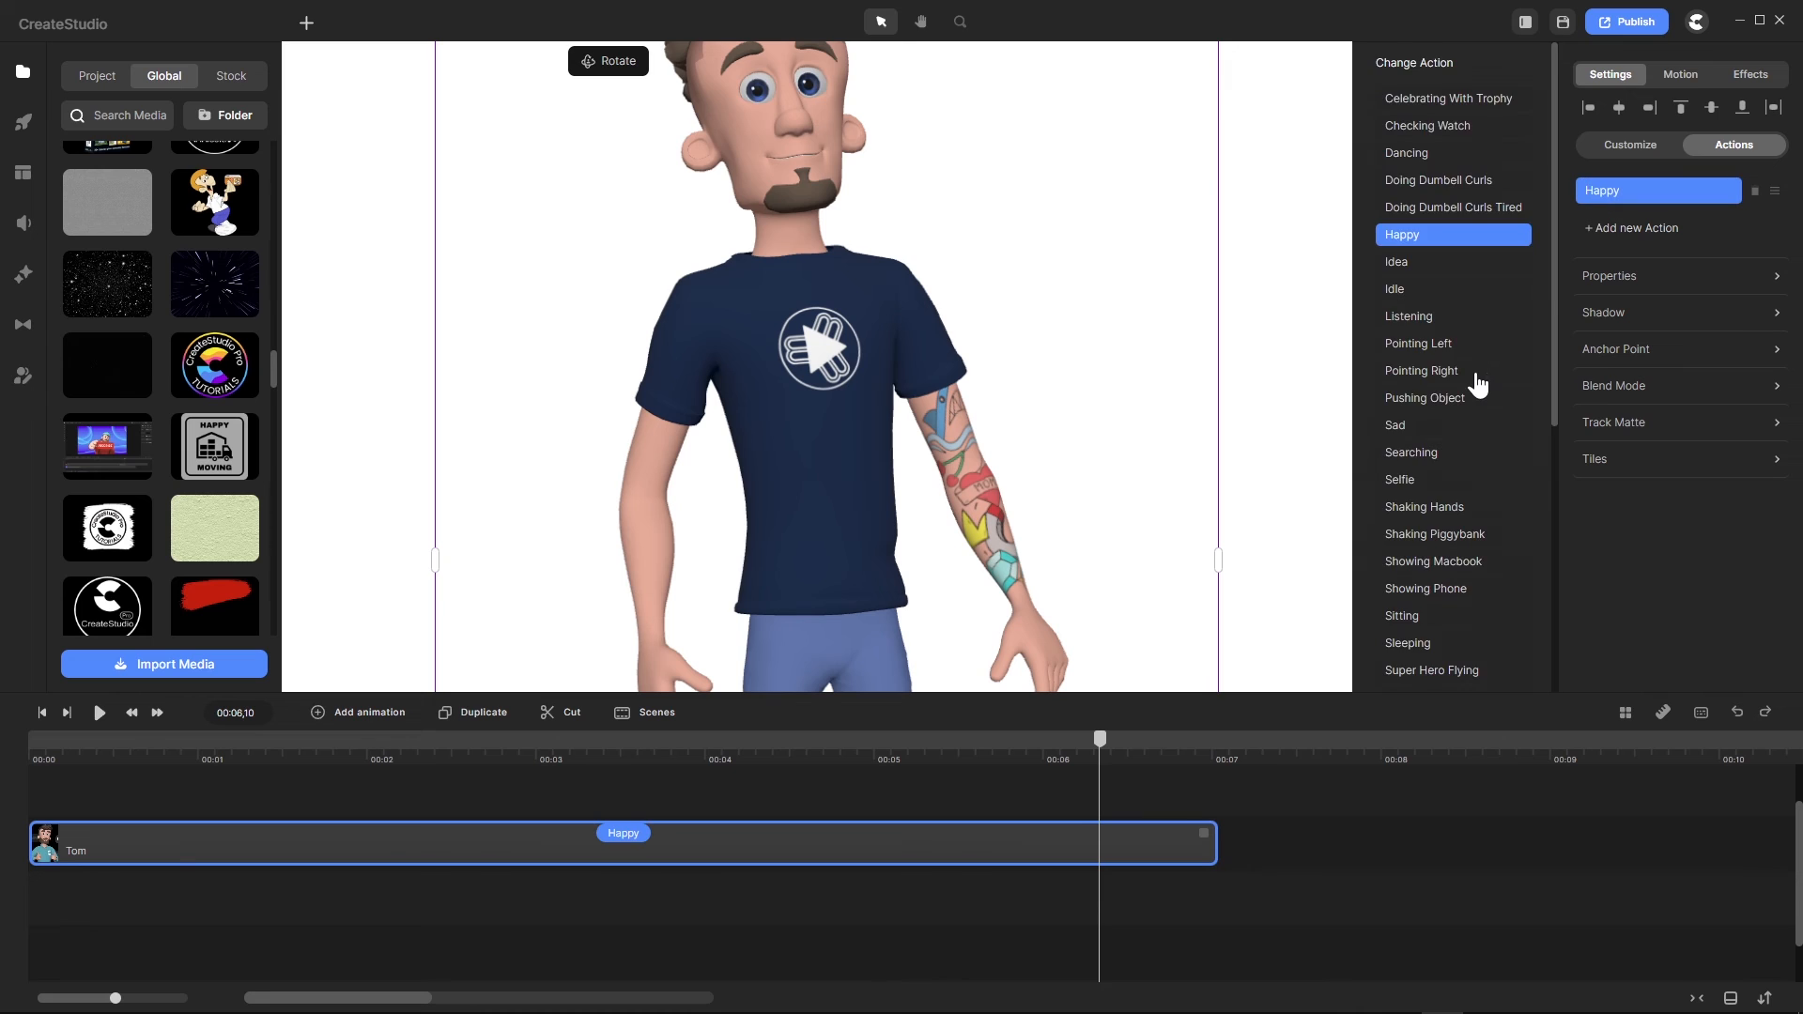
{"action": "scroll", "coordinate": [1474, 386], "scroll_direction": "down", "scroll_amount": 5}
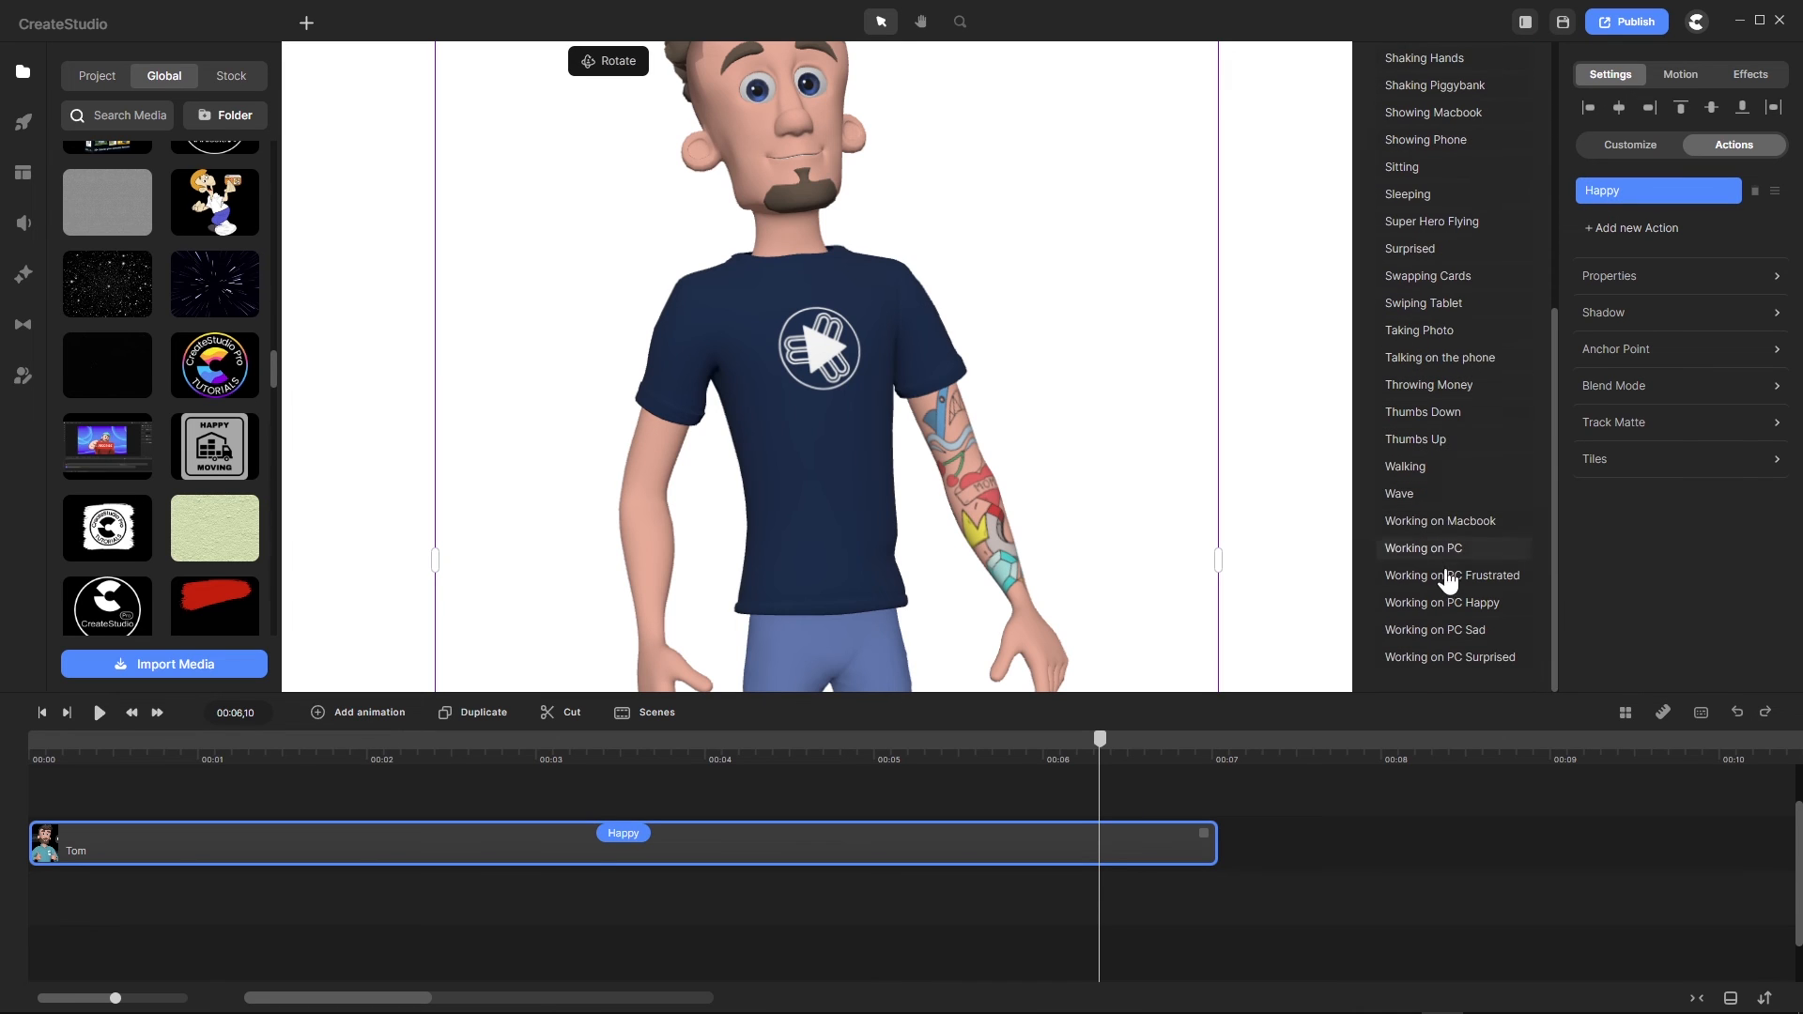
{"action": "left_click", "coordinate": [1438, 554]}
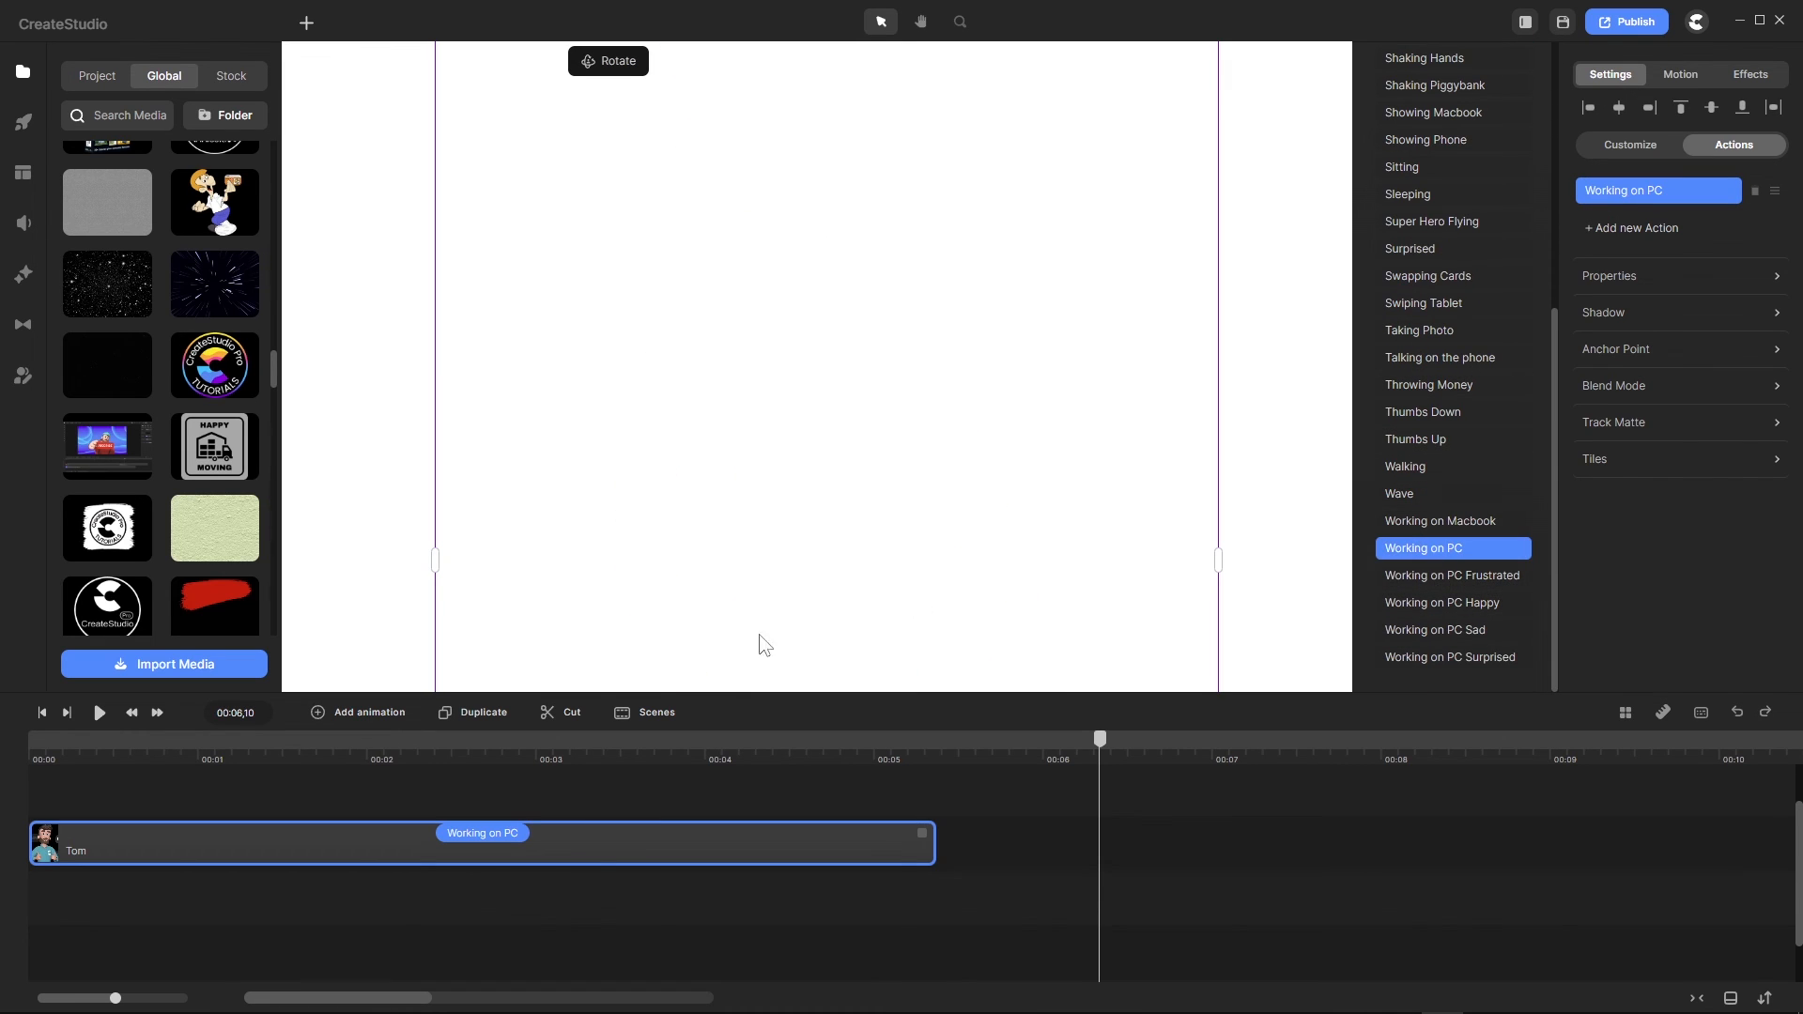
{"action": "left_click_drag", "start_coordinate": [1106, 748], "coordinate": [533, 780]}
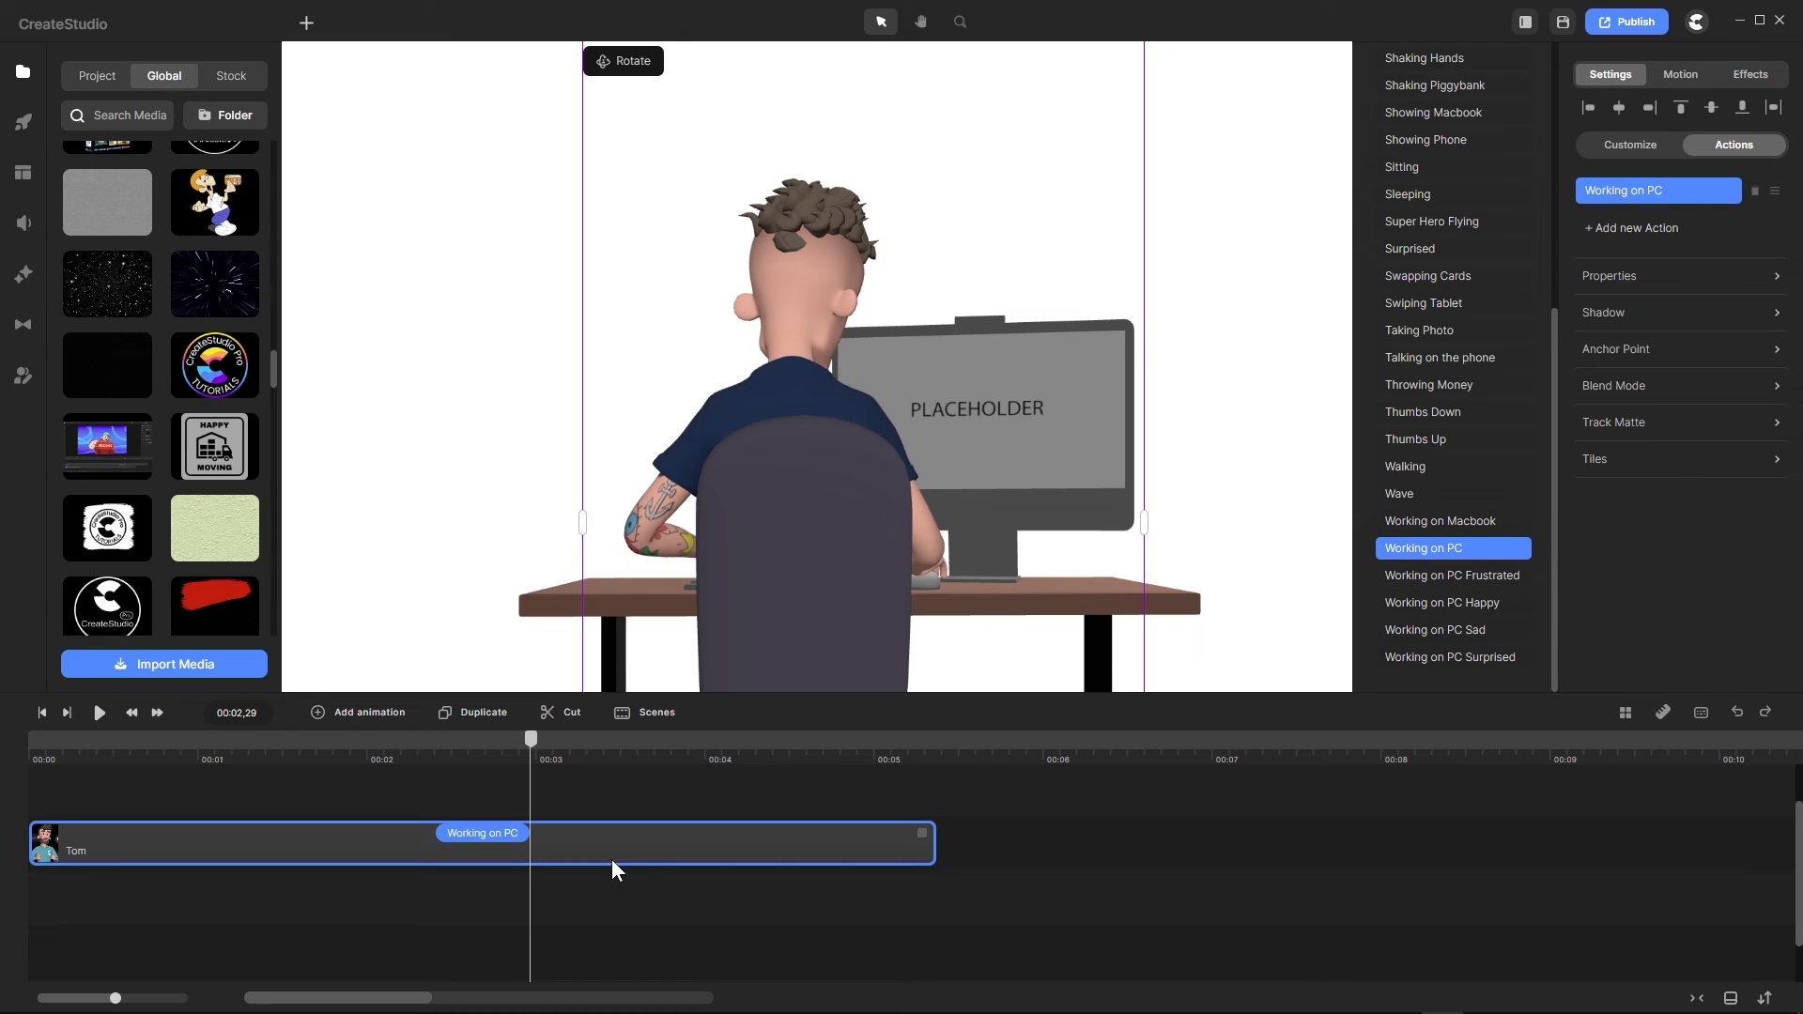
Step: Replace the character's PC Screen image with the "TRAUM!?" train picture from the global media
{"action": "left_click", "coordinate": [1629, 146]}
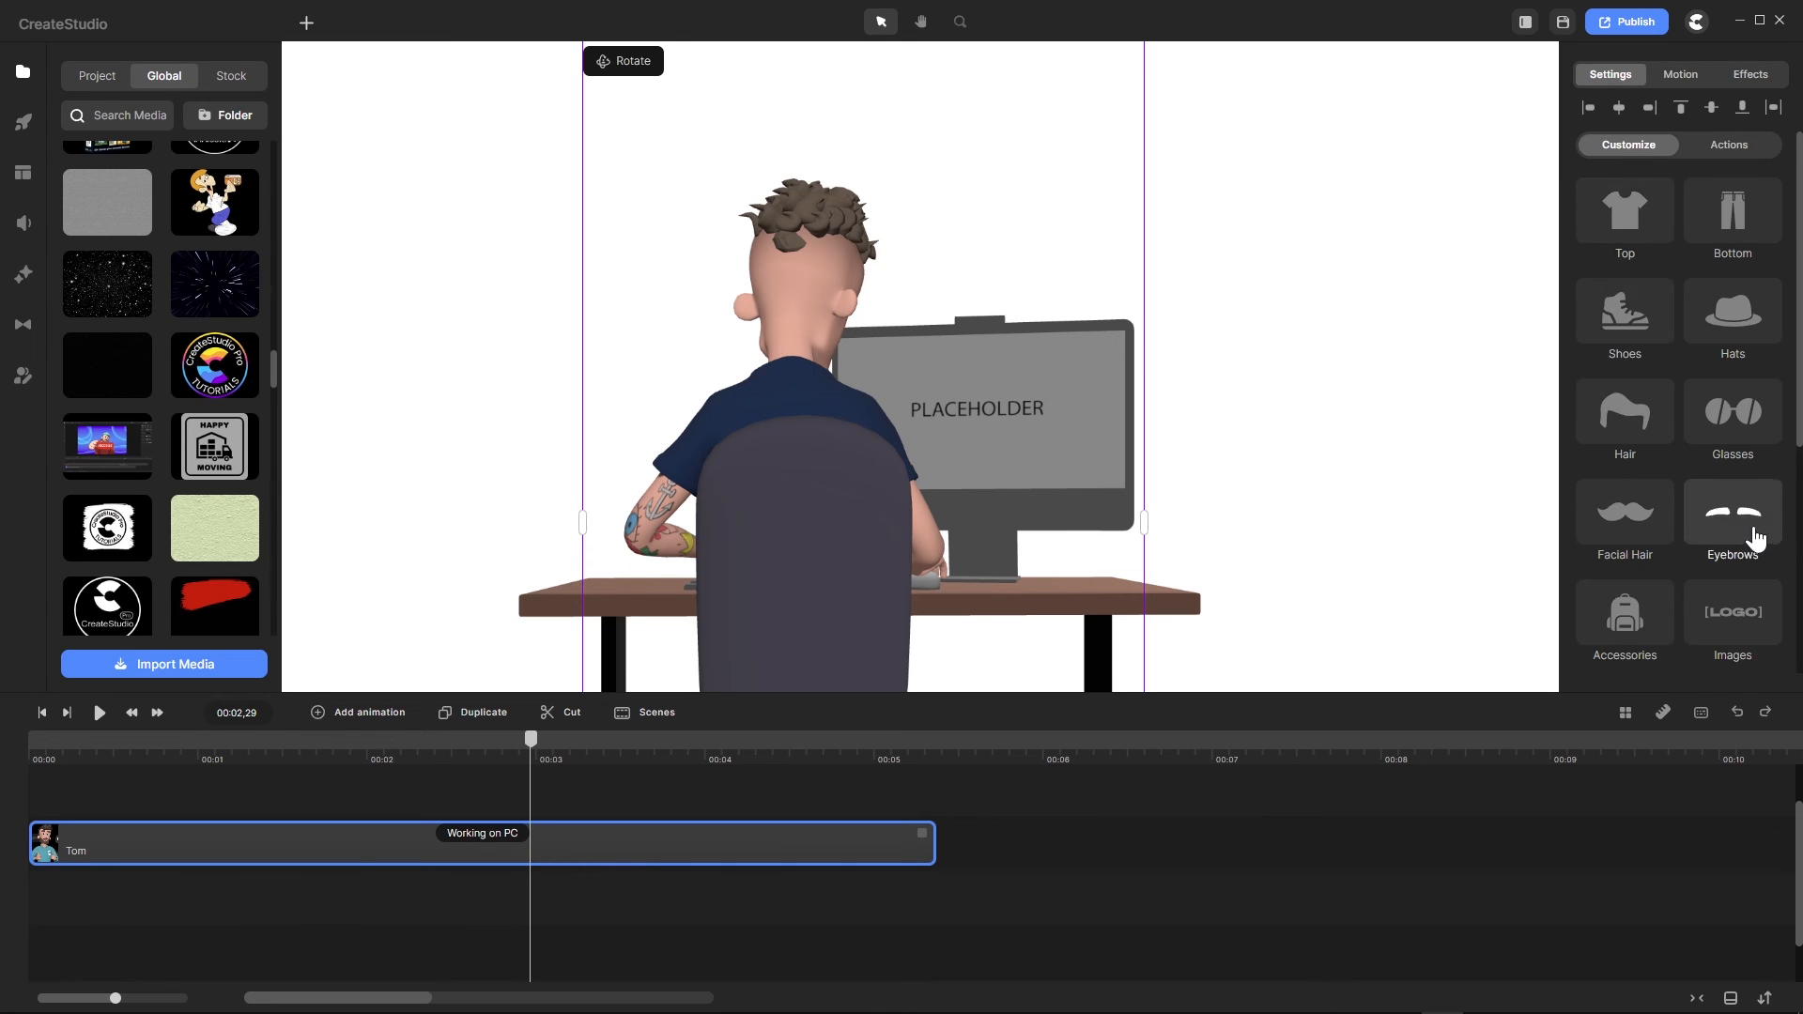
{"action": "scroll", "coordinate": [1756, 538], "scroll_direction": "down", "scroll_amount": 2}
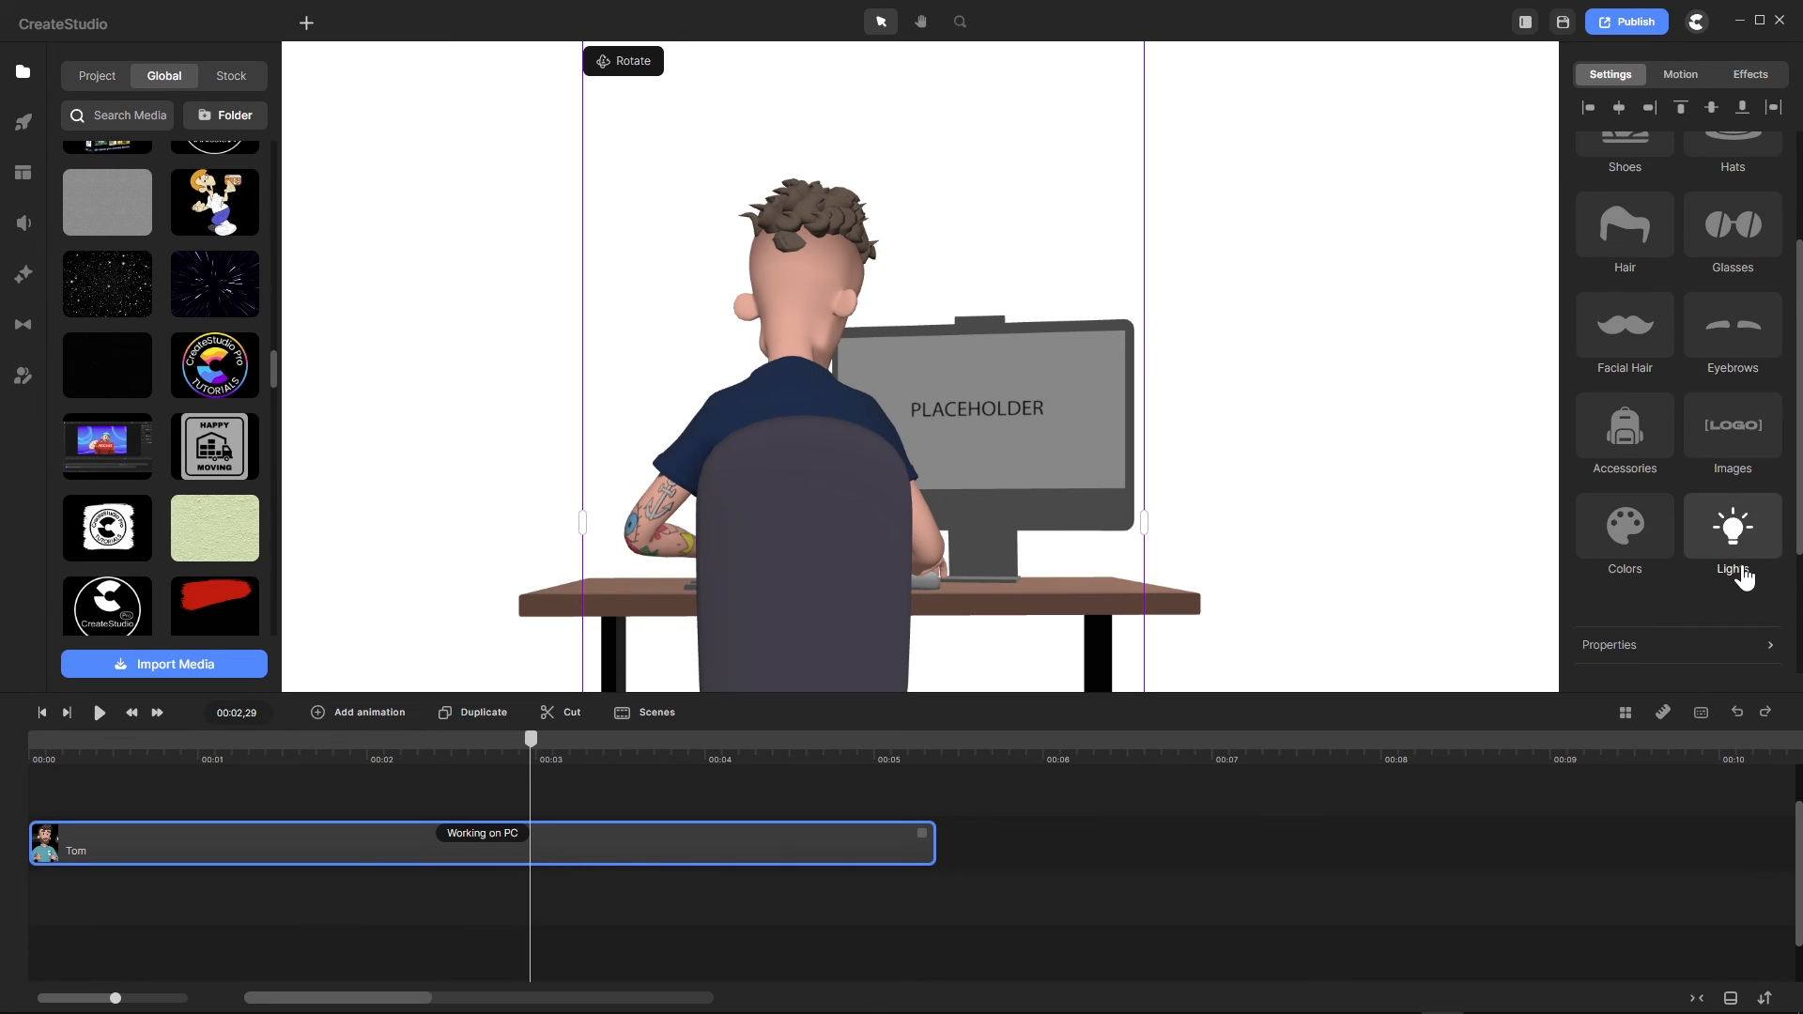
{"action": "left_click", "coordinate": [1740, 434]}
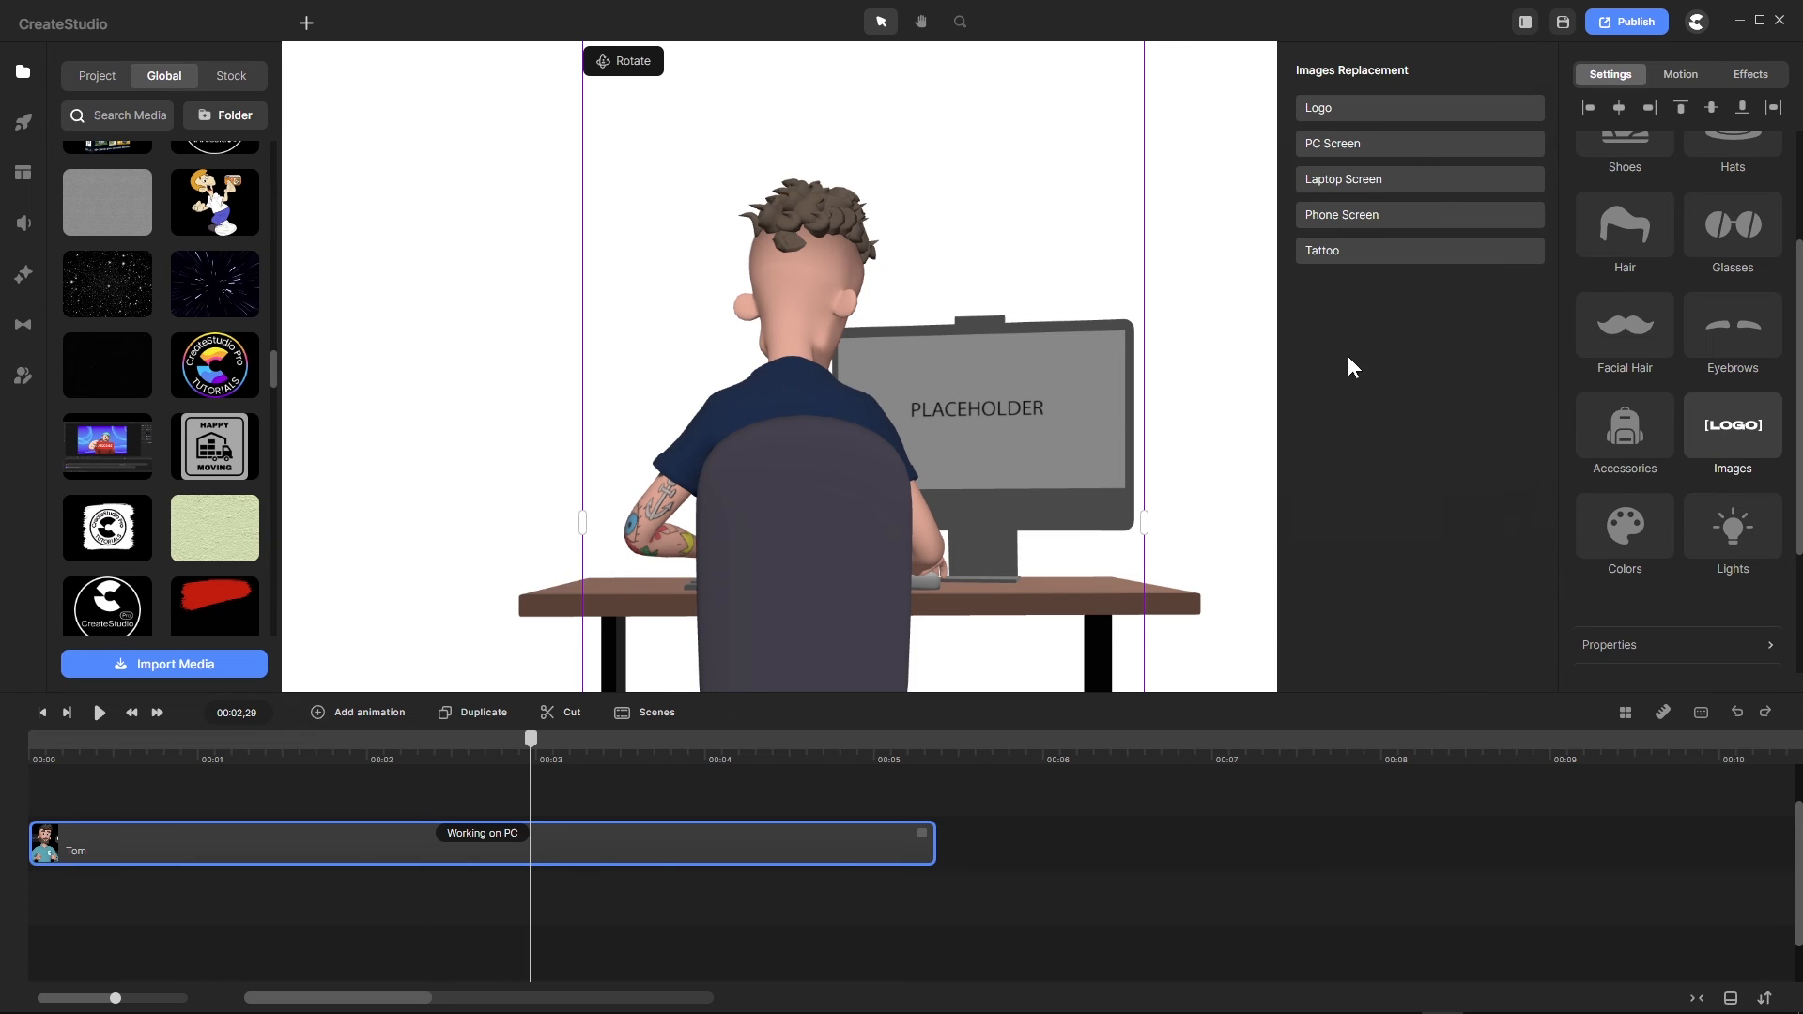
{"action": "left_click", "coordinate": [1359, 146]}
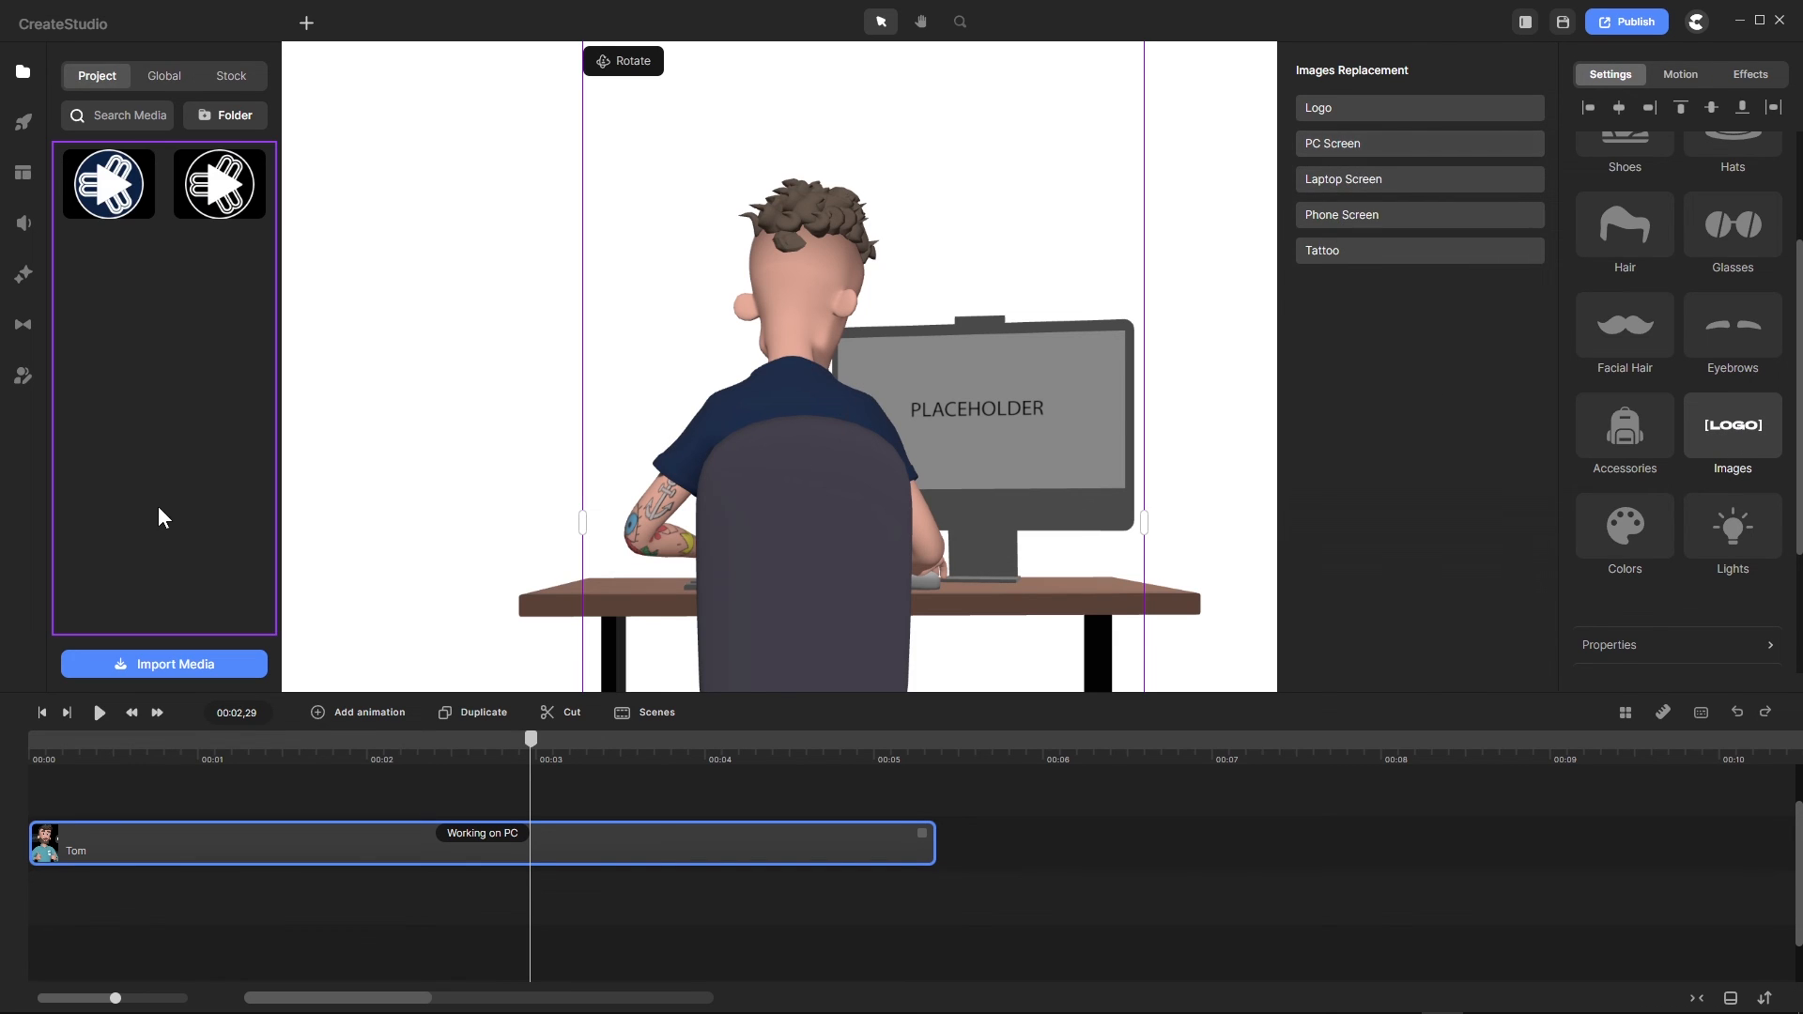
{"action": "left_click", "coordinate": [165, 76]}
{"action": "scroll", "coordinate": [225, 395], "scroll_direction": "down", "scroll_amount": 2}
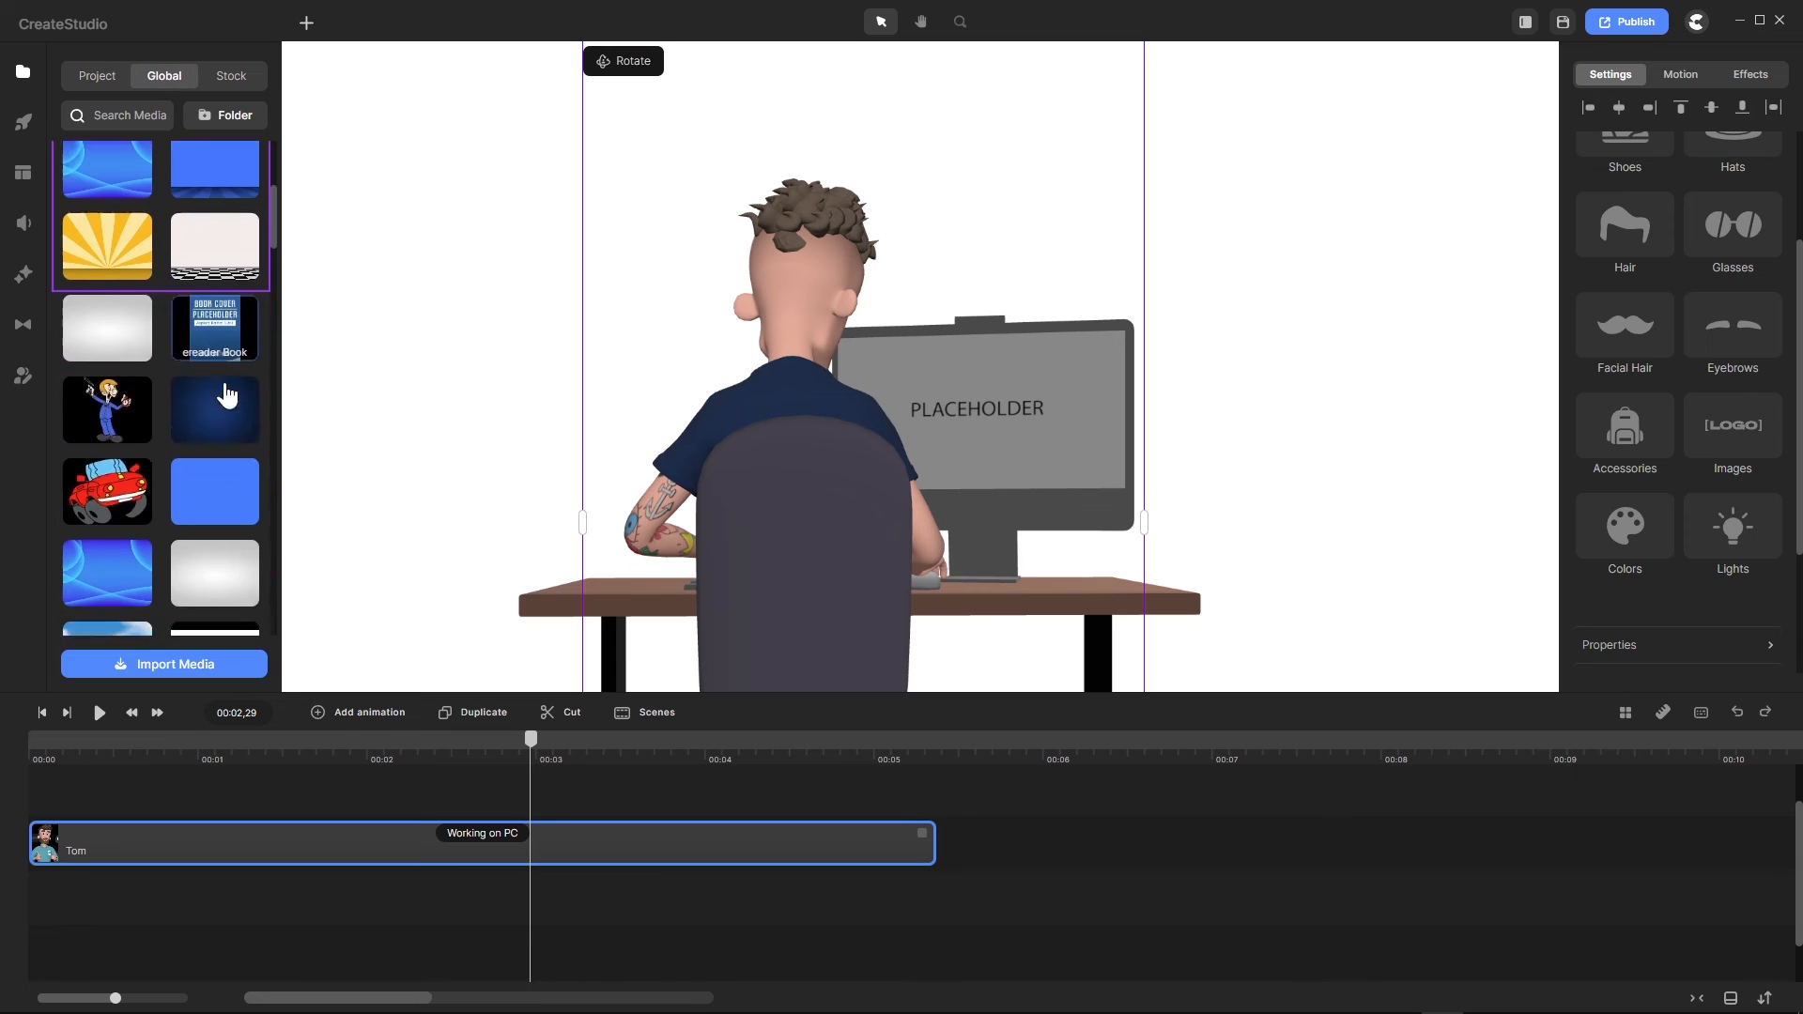
{"action": "scroll", "coordinate": [225, 395], "scroll_direction": "down", "scroll_amount": 8}
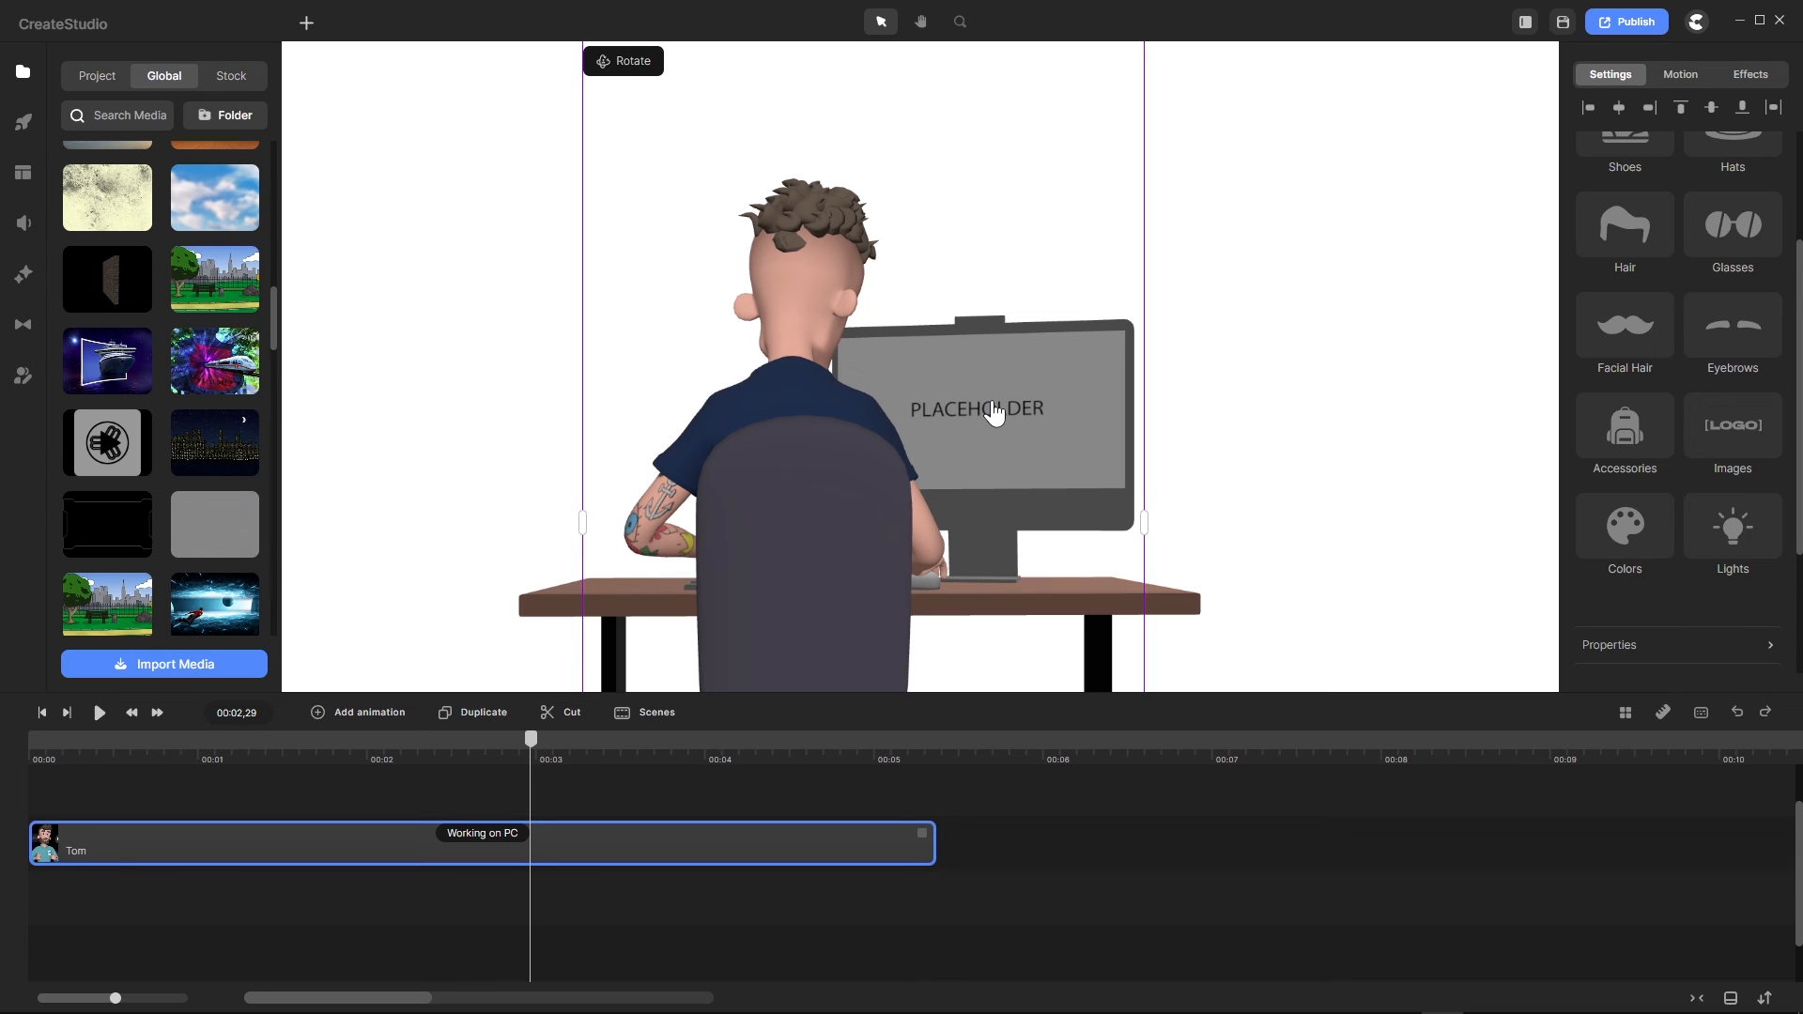
{"action": "left_click", "coordinate": [209, 372]}
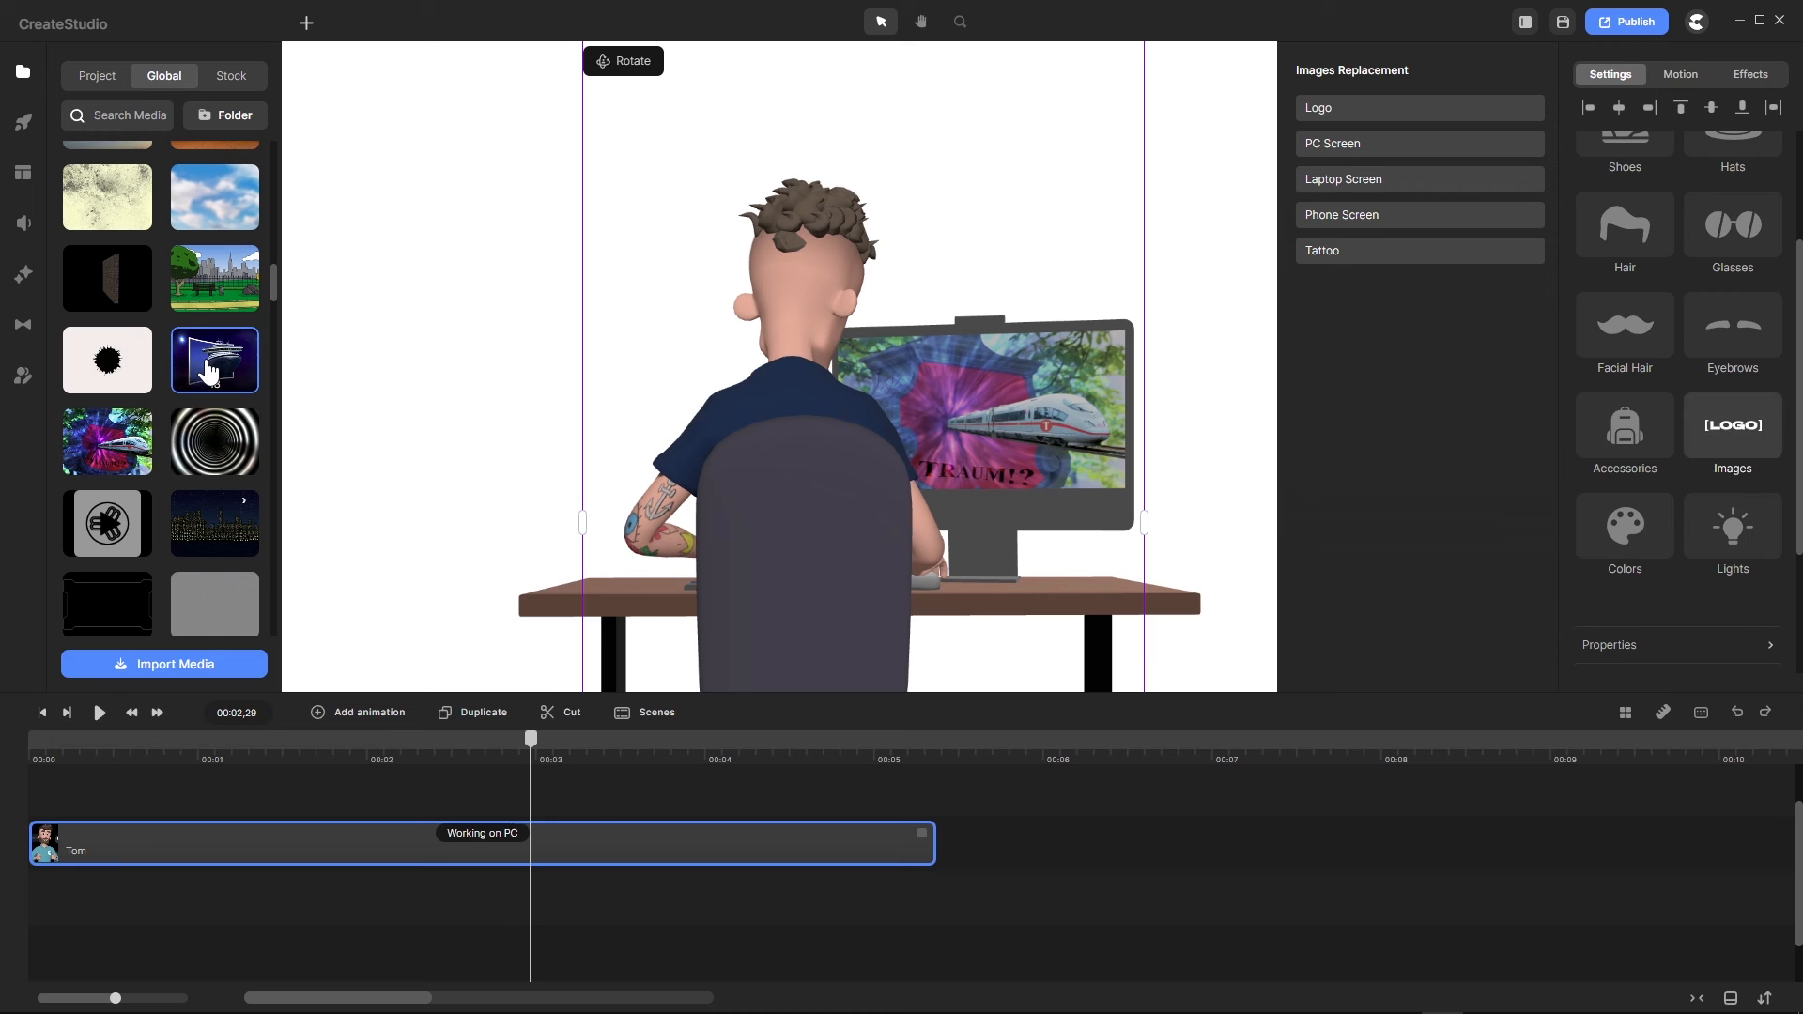
{"action": "scroll", "coordinate": [724, 241], "scroll_direction": "down", "scroll_amount": 2}
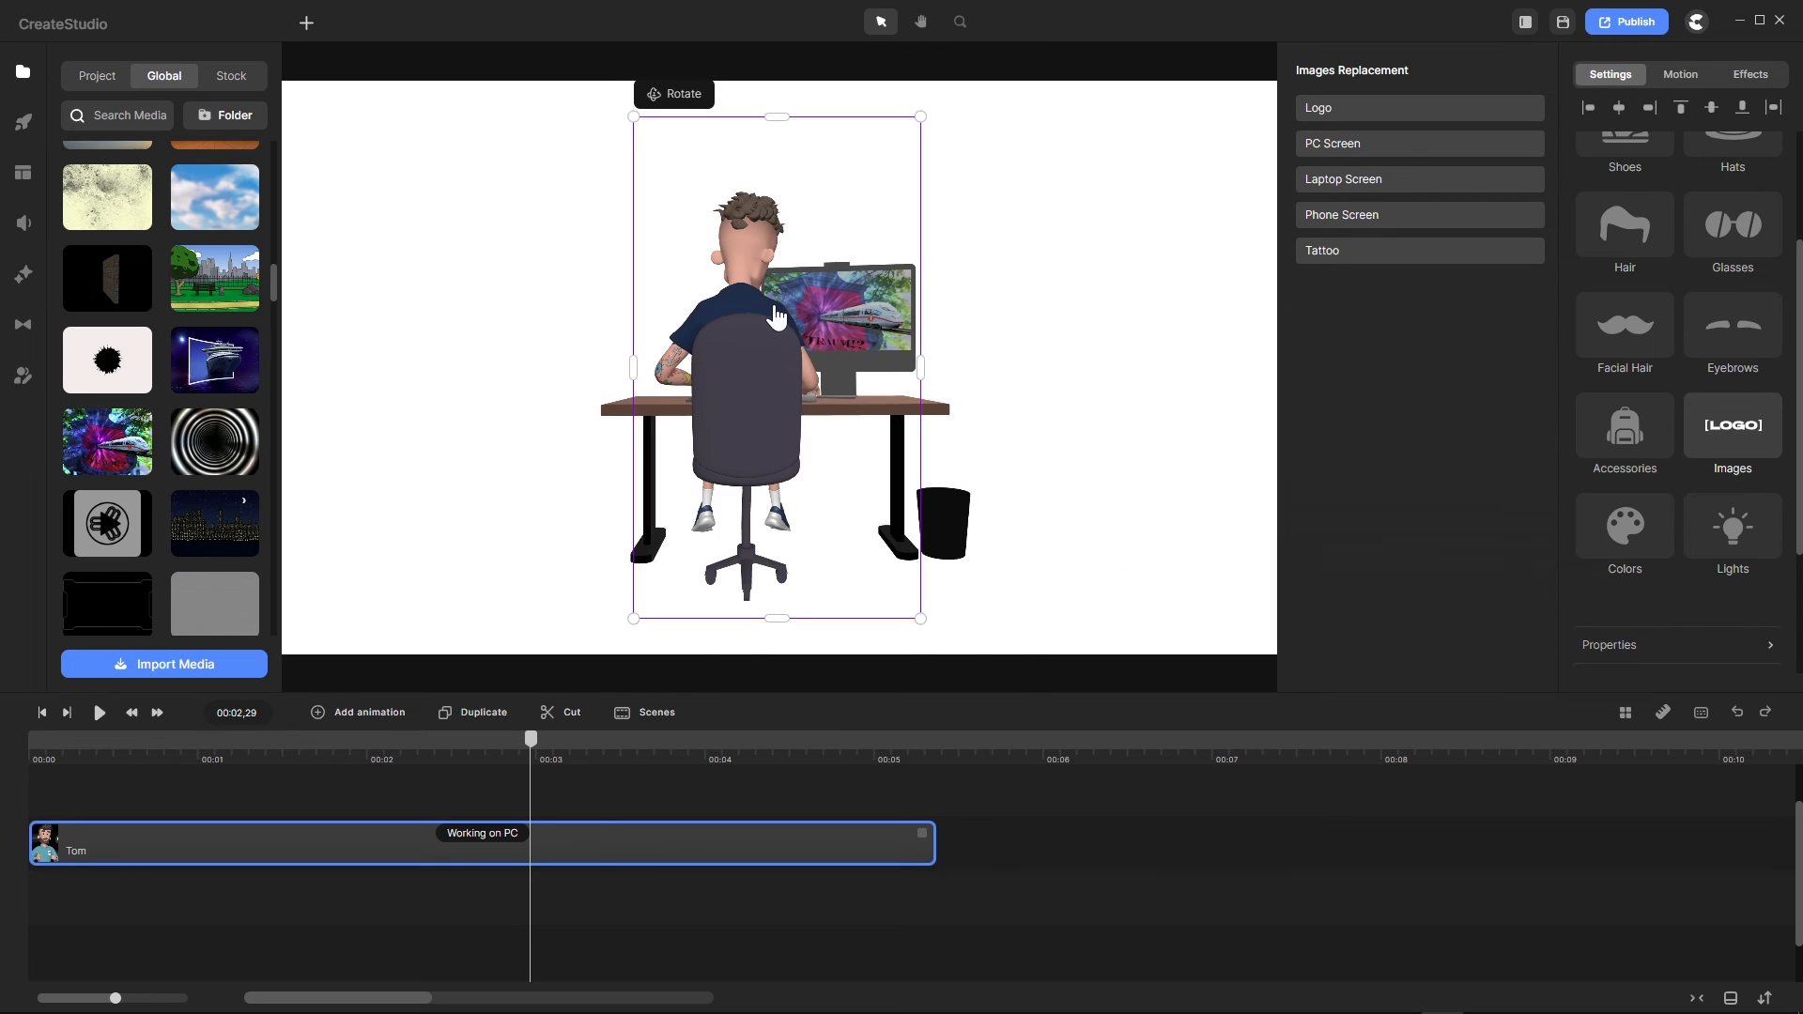
{"action": "scroll", "coordinate": [776, 317], "scroll_direction": "up", "scroll_amount": 2}
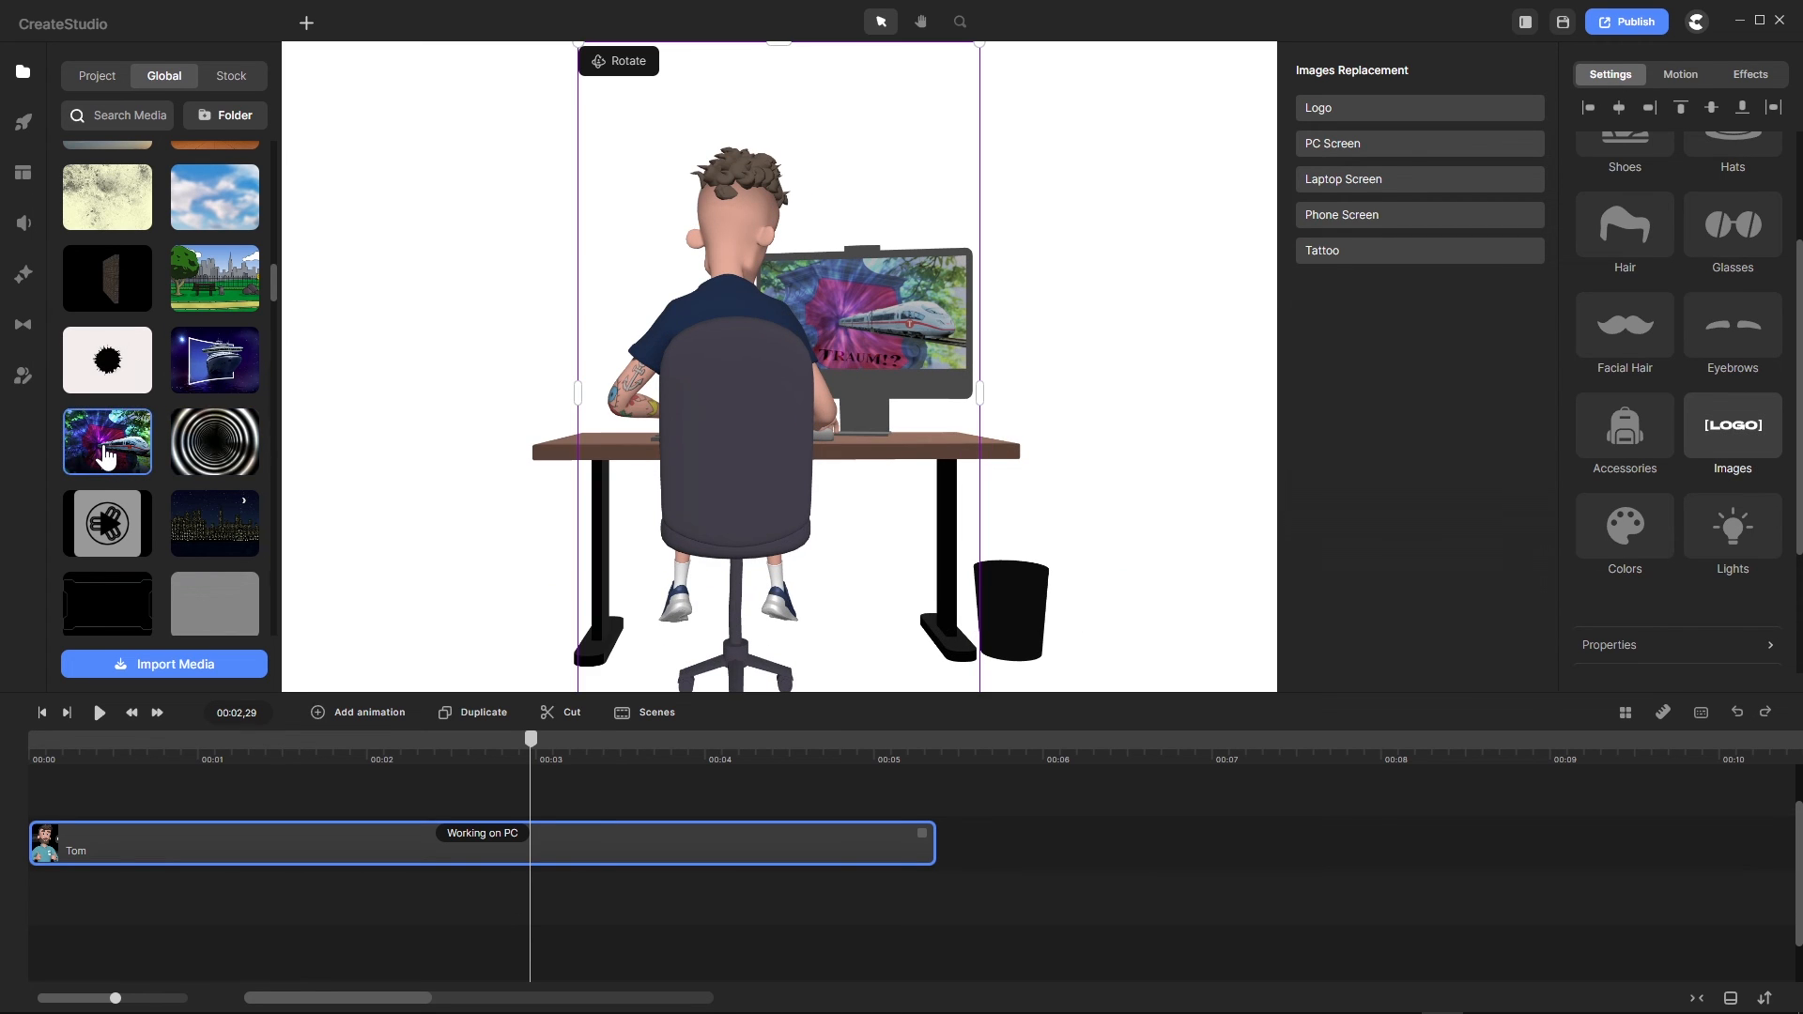
Step: Add the train picture "26" as a separate layer, scale it to 14% and place it beside the monitor for comparison
{"action": "left_click_drag", "start_coordinate": [106, 457], "coordinate": [738, 451]}
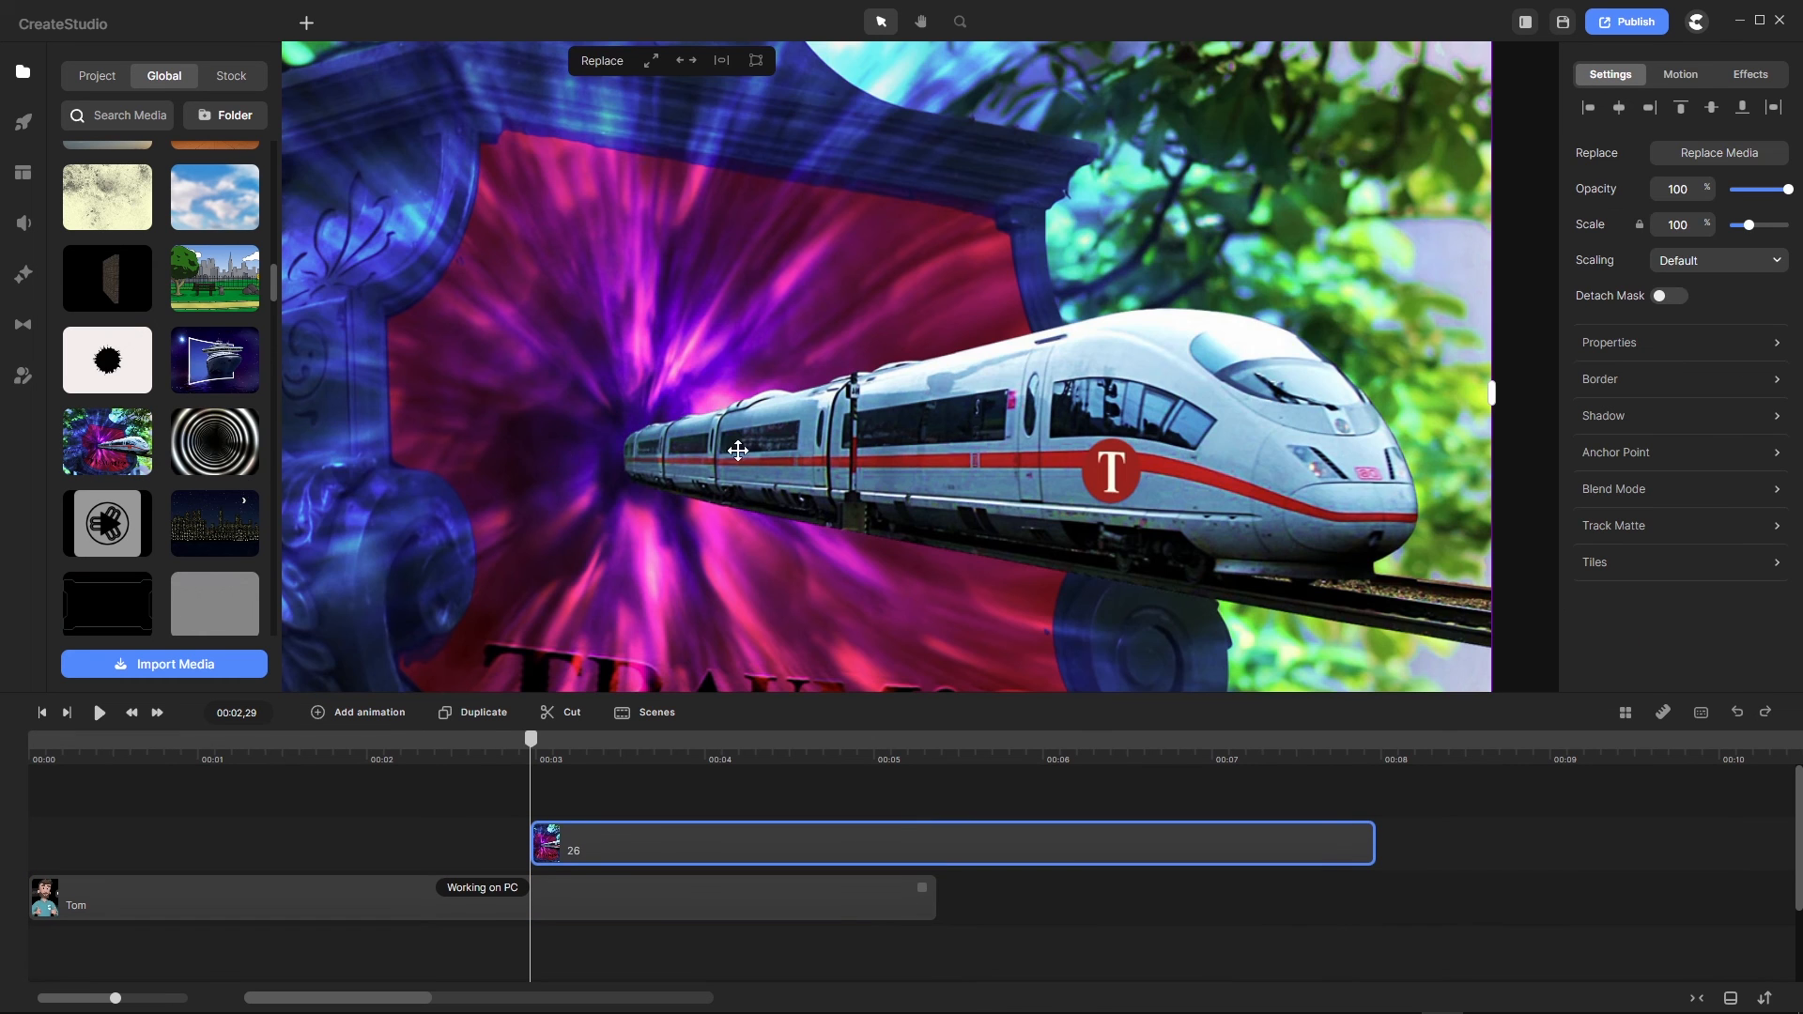
{"action": "scroll", "coordinate": [821, 410], "scroll_direction": "down", "scroll_amount": 3}
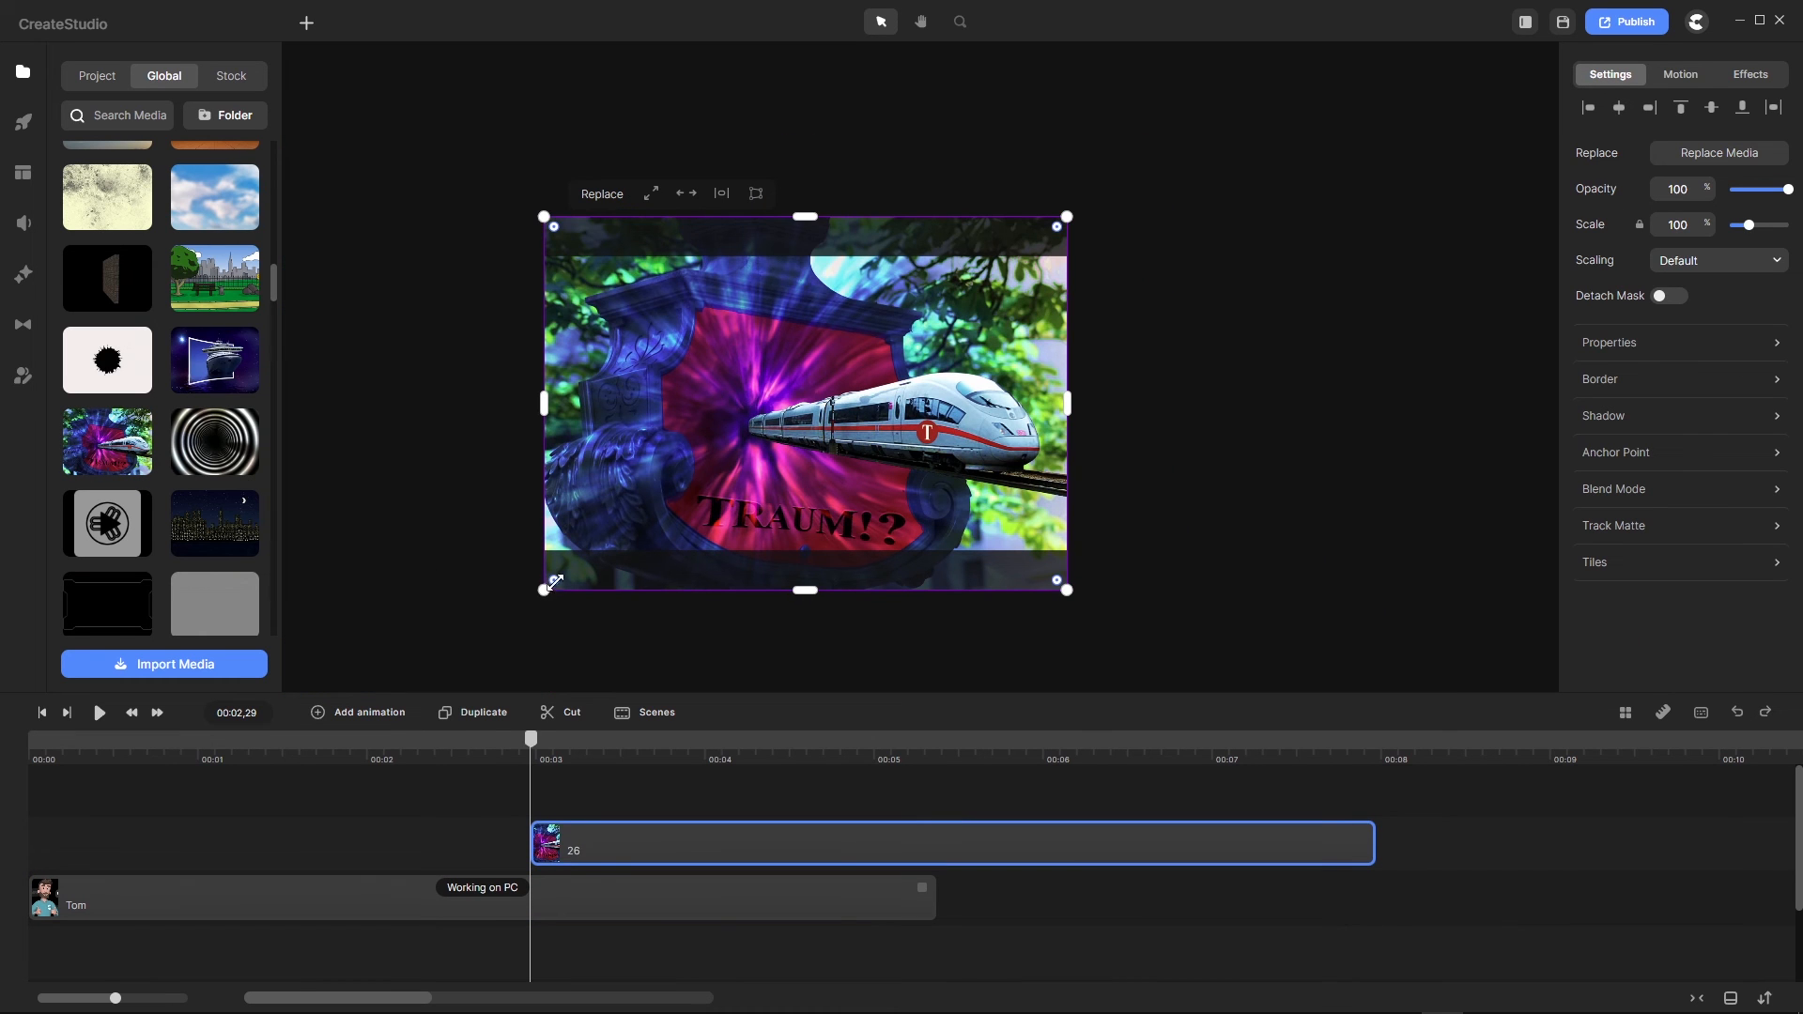
{"action": "left_click_drag", "start_coordinate": [554, 582], "coordinate": [924, 380]}
{"action": "scroll", "coordinate": [888, 393], "scroll_direction": "up", "scroll_amount": 5}
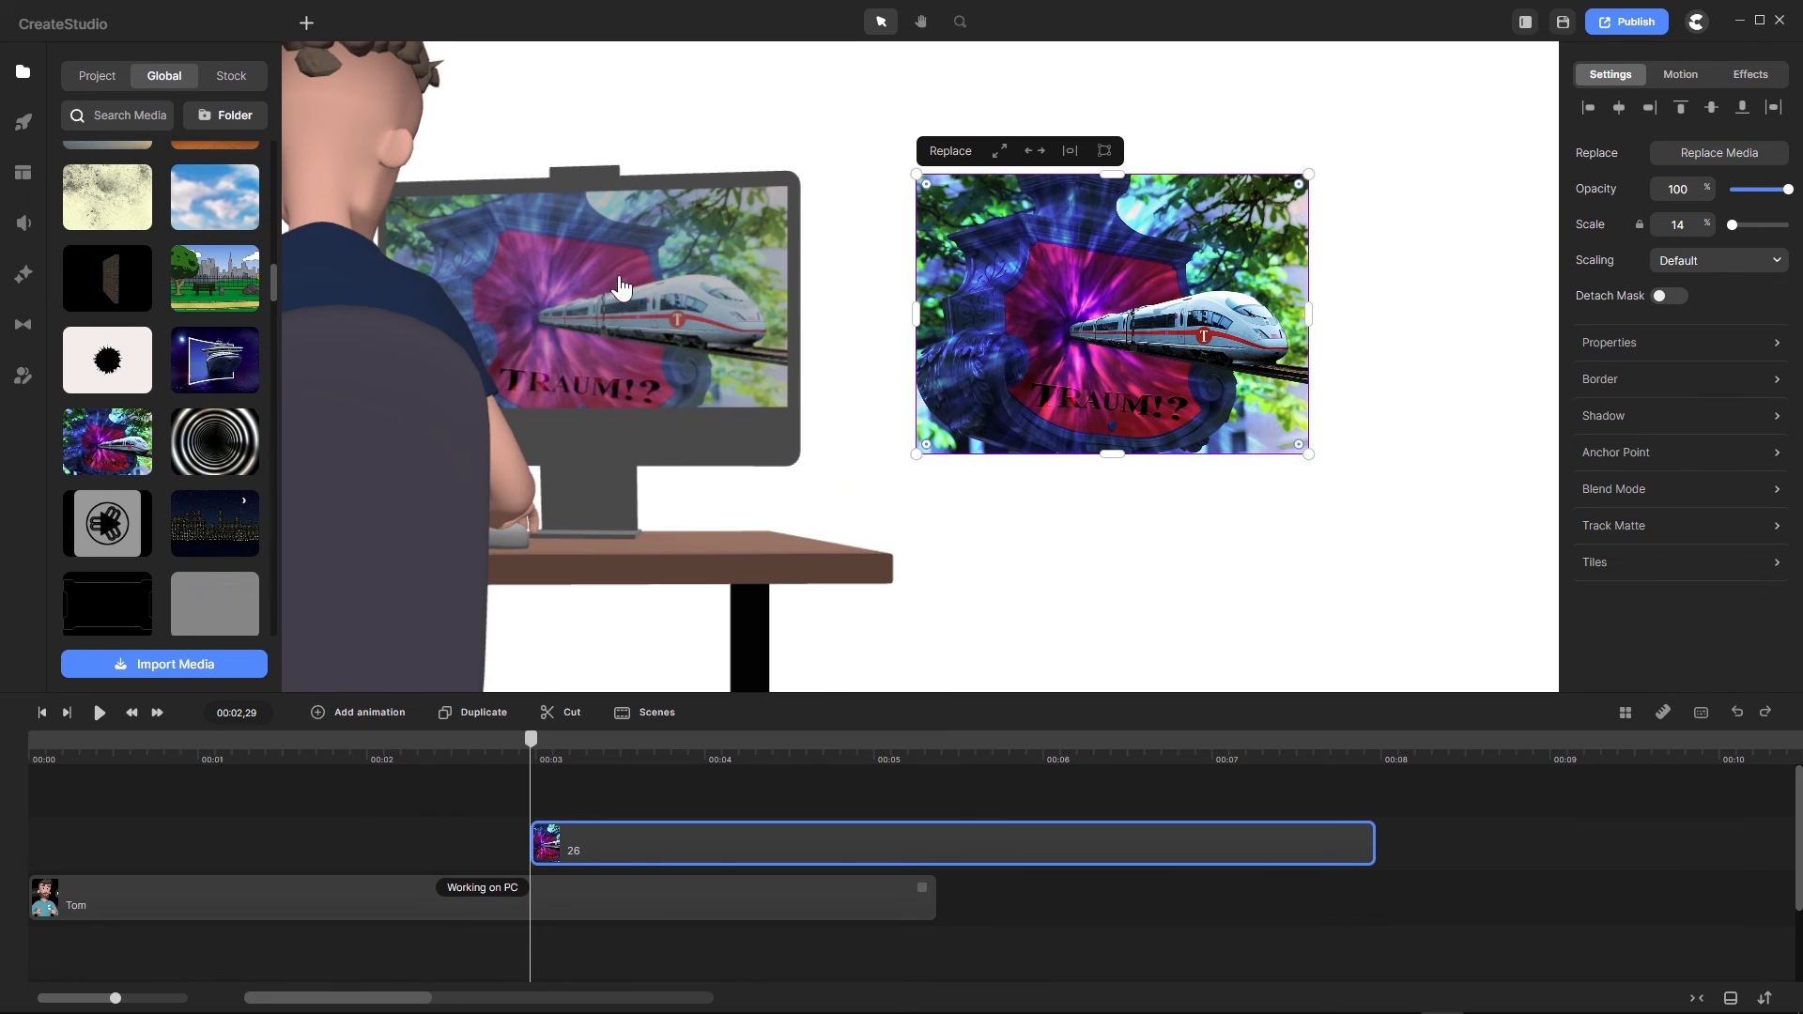
{"action": "left_click_drag", "start_coordinate": [1036, 320], "coordinate": [992, 317]}
{"action": "scroll", "coordinate": [833, 299], "scroll_direction": "down", "scroll_amount": 3}
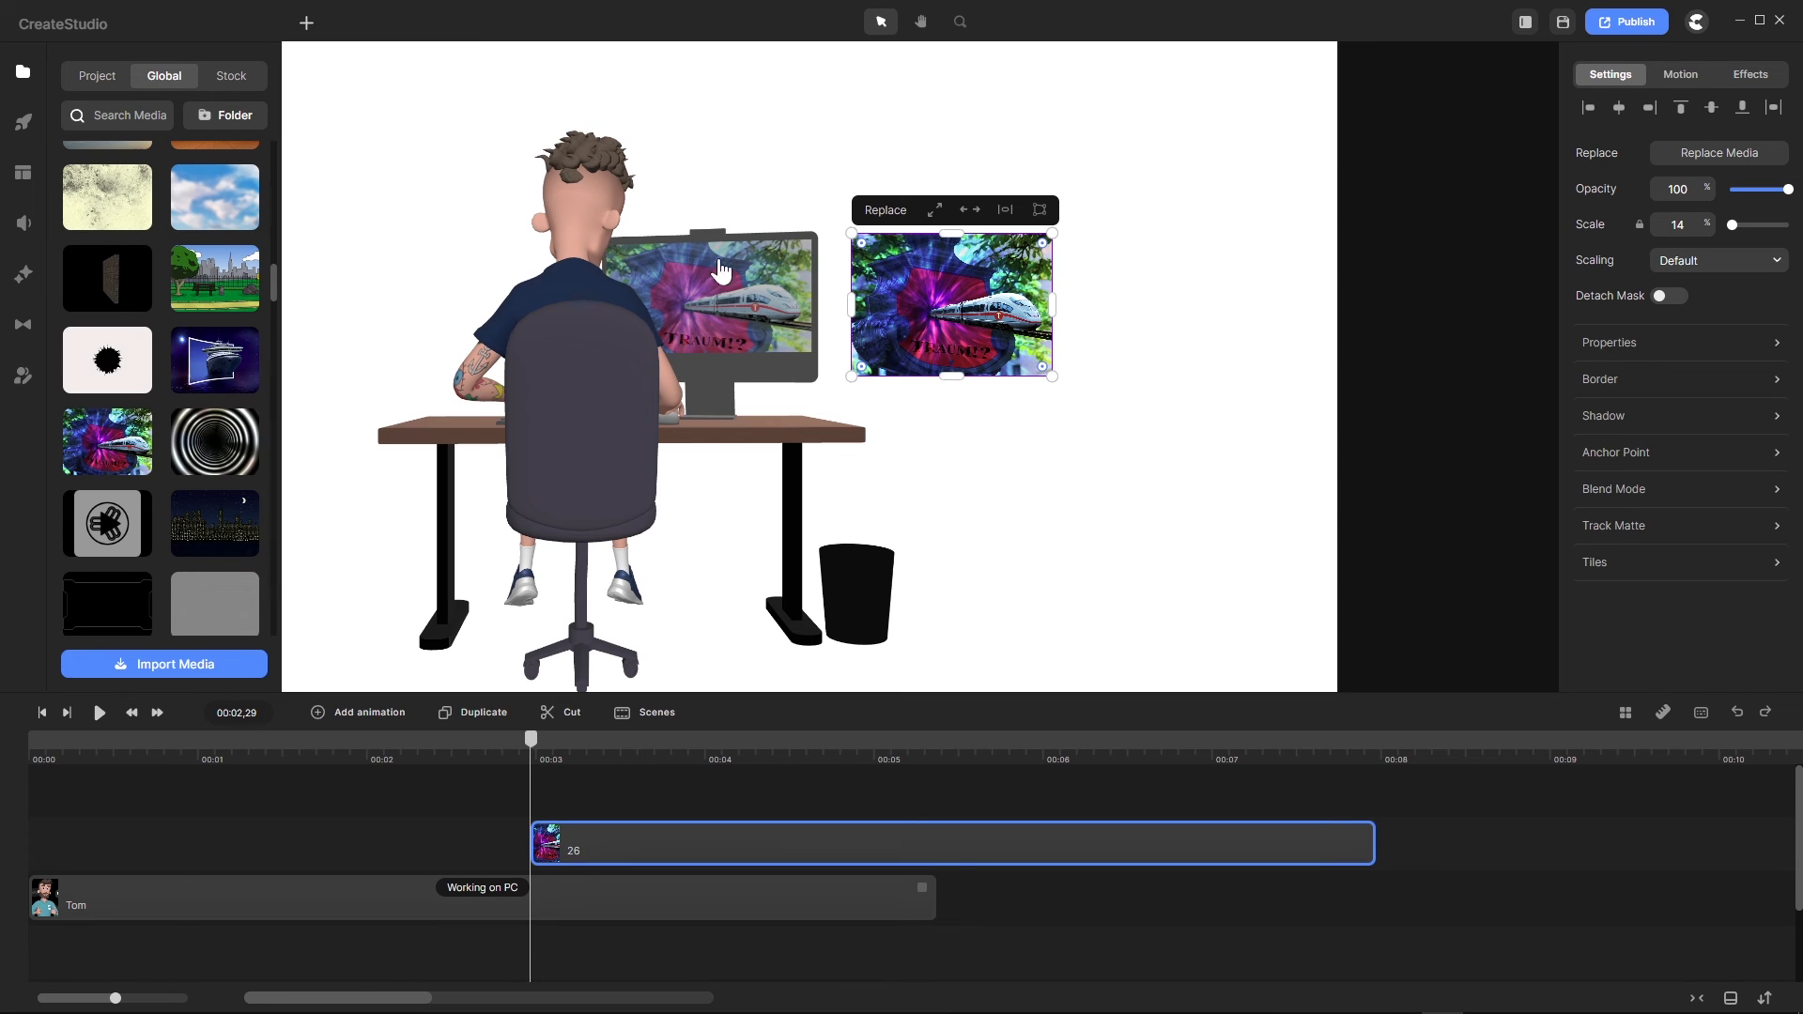
{"action": "scroll", "coordinate": [732, 310], "scroll_direction": "up", "scroll_amount": 1}
{"action": "scroll", "coordinate": [732, 310], "scroll_direction": "down", "scroll_amount": 2}
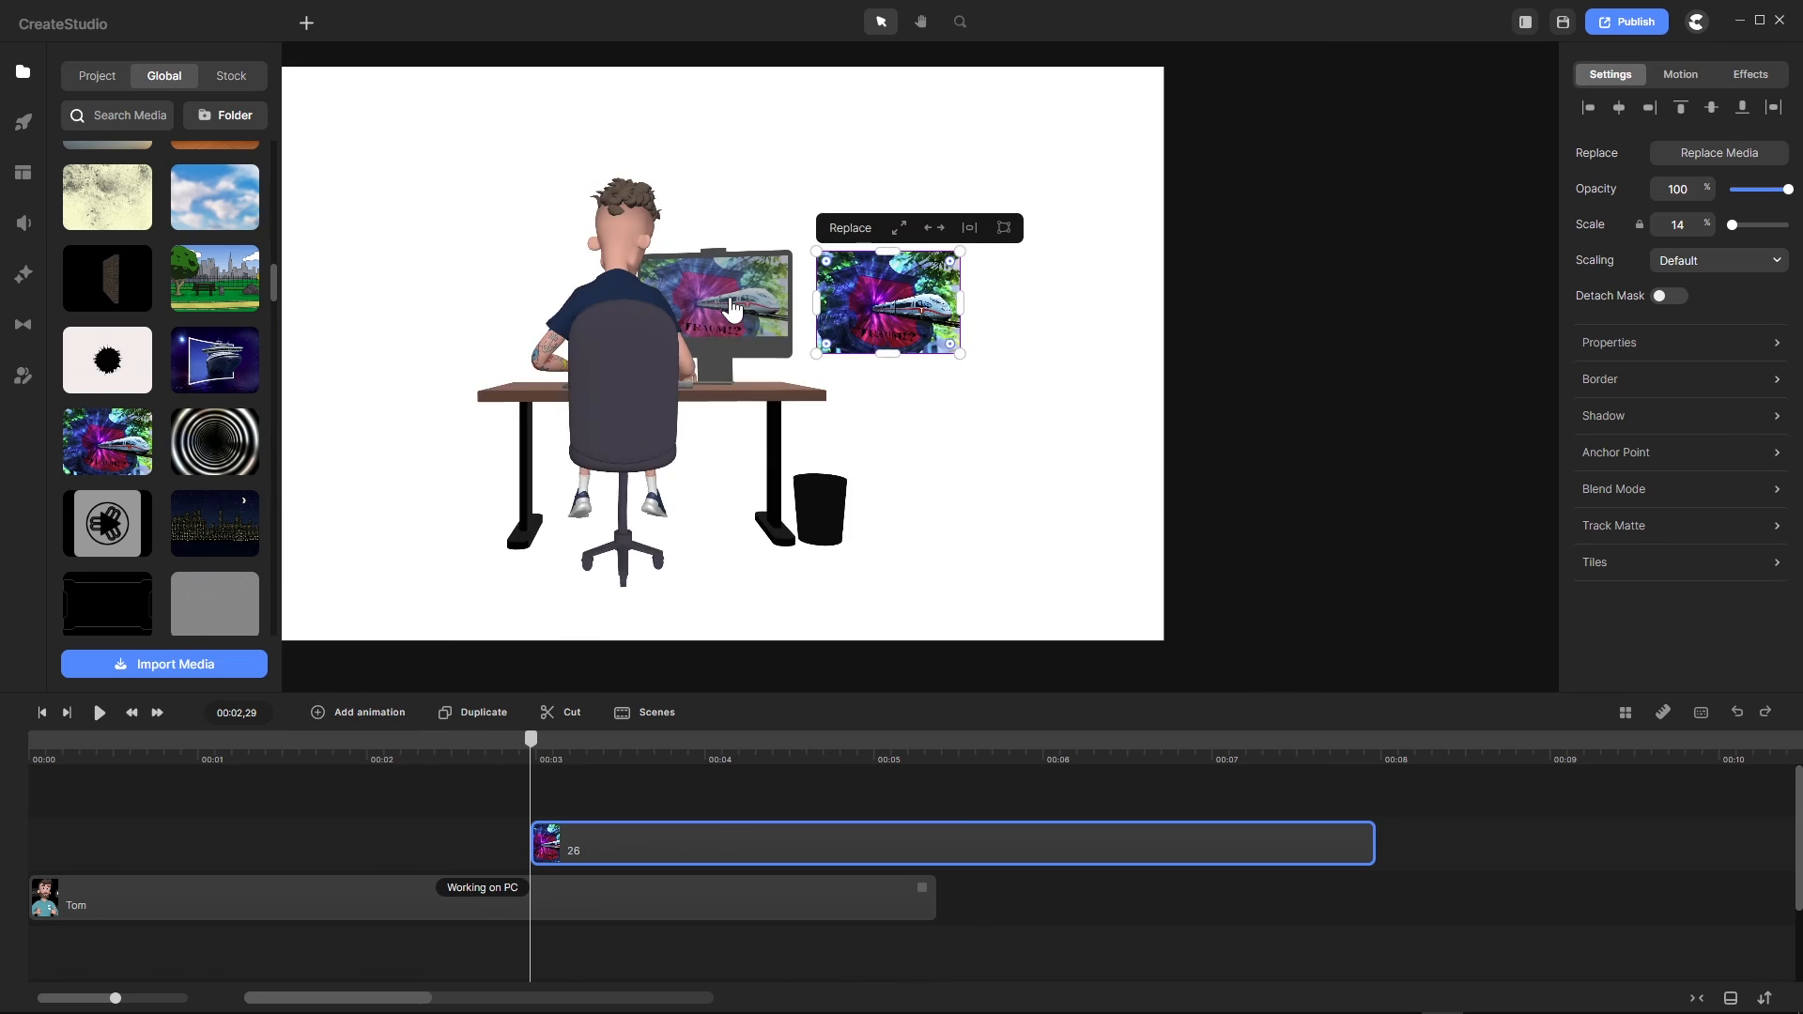
{"action": "scroll", "coordinate": [733, 310], "scroll_direction": "up", "scroll_amount": 1}
{"action": "scroll", "coordinate": [733, 310], "scroll_direction": "down", "scroll_amount": 1}
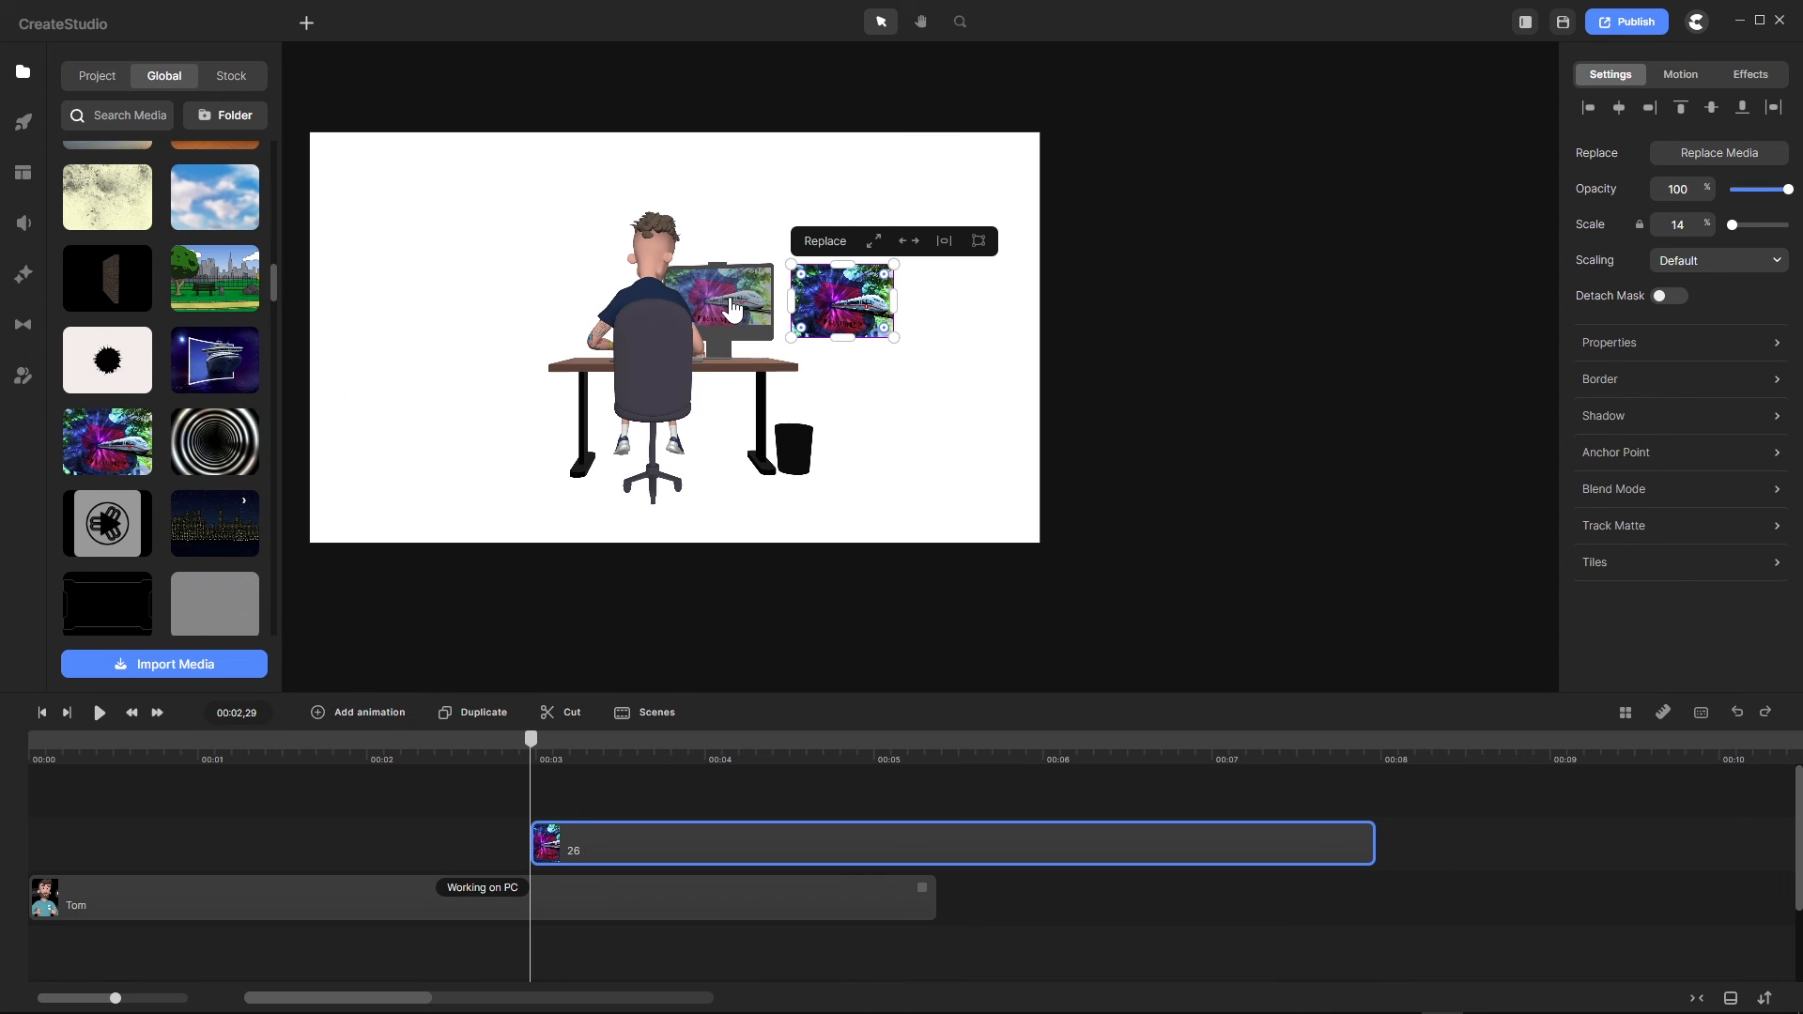
Step: Rotate the Tom character so that he and the desk are seen from the side
{"action": "left_click", "coordinate": [395, 913]}
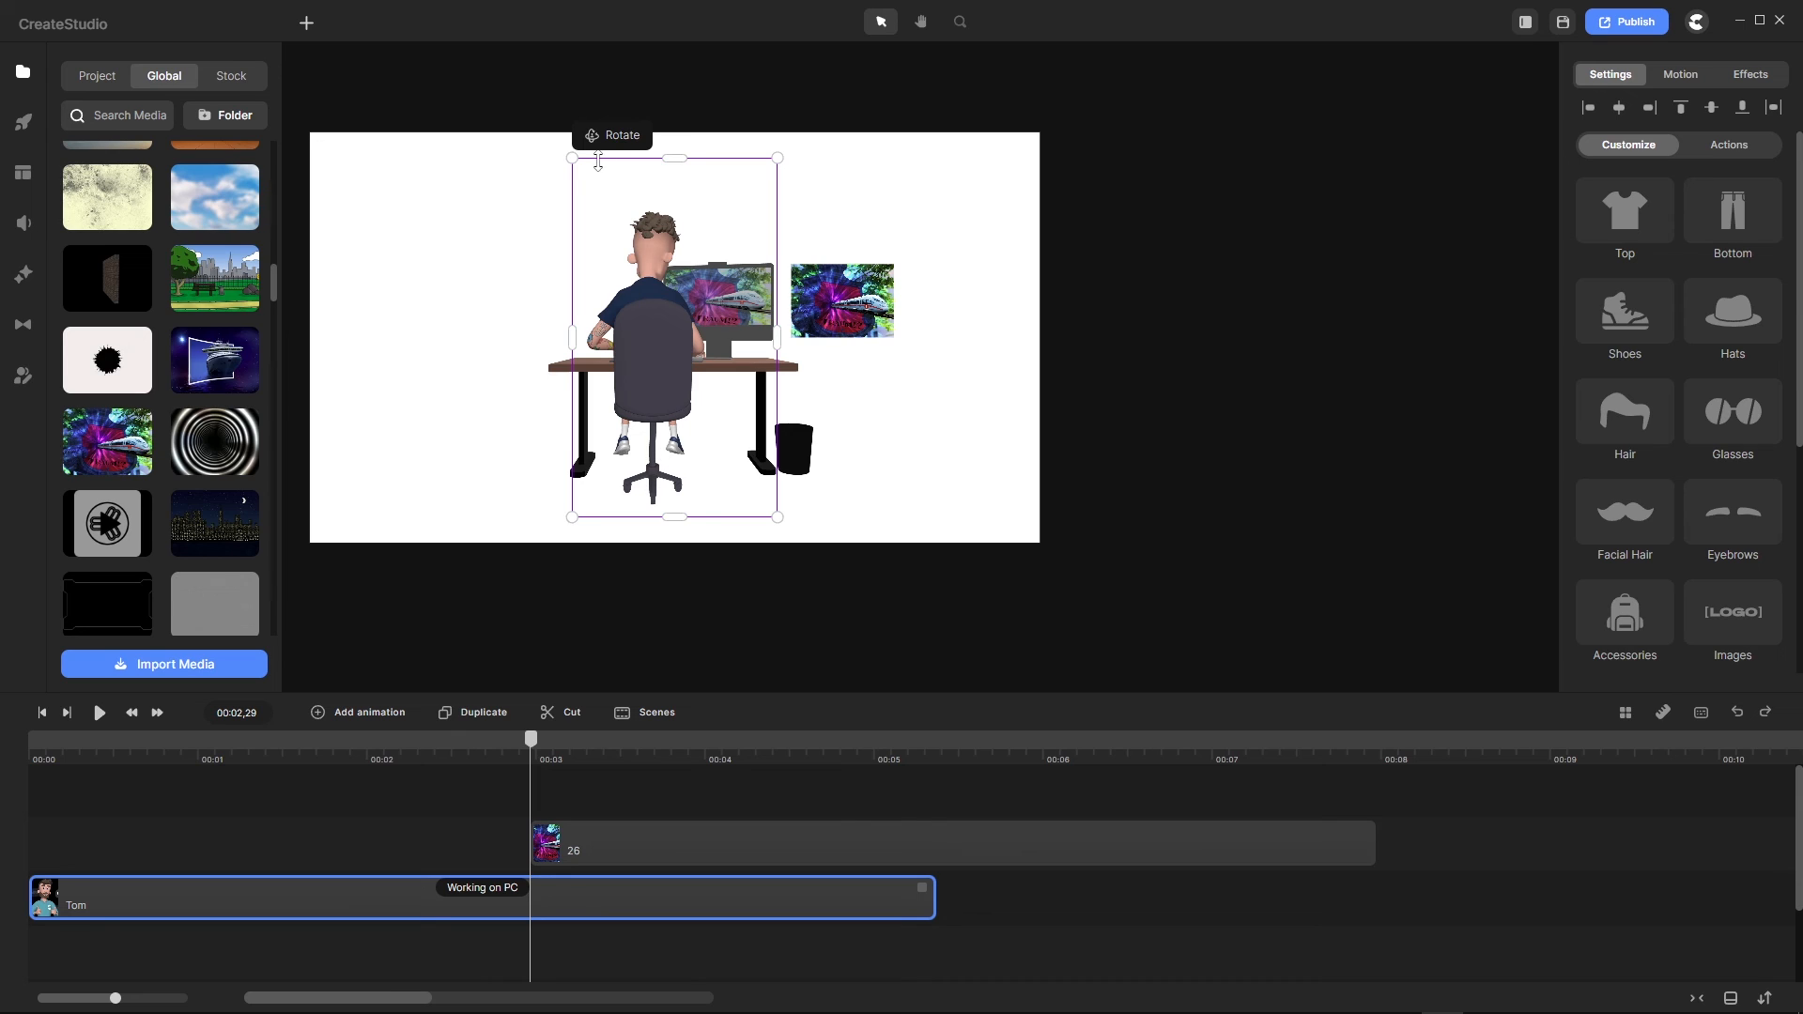
{"action": "left_click", "coordinate": [630, 139]}
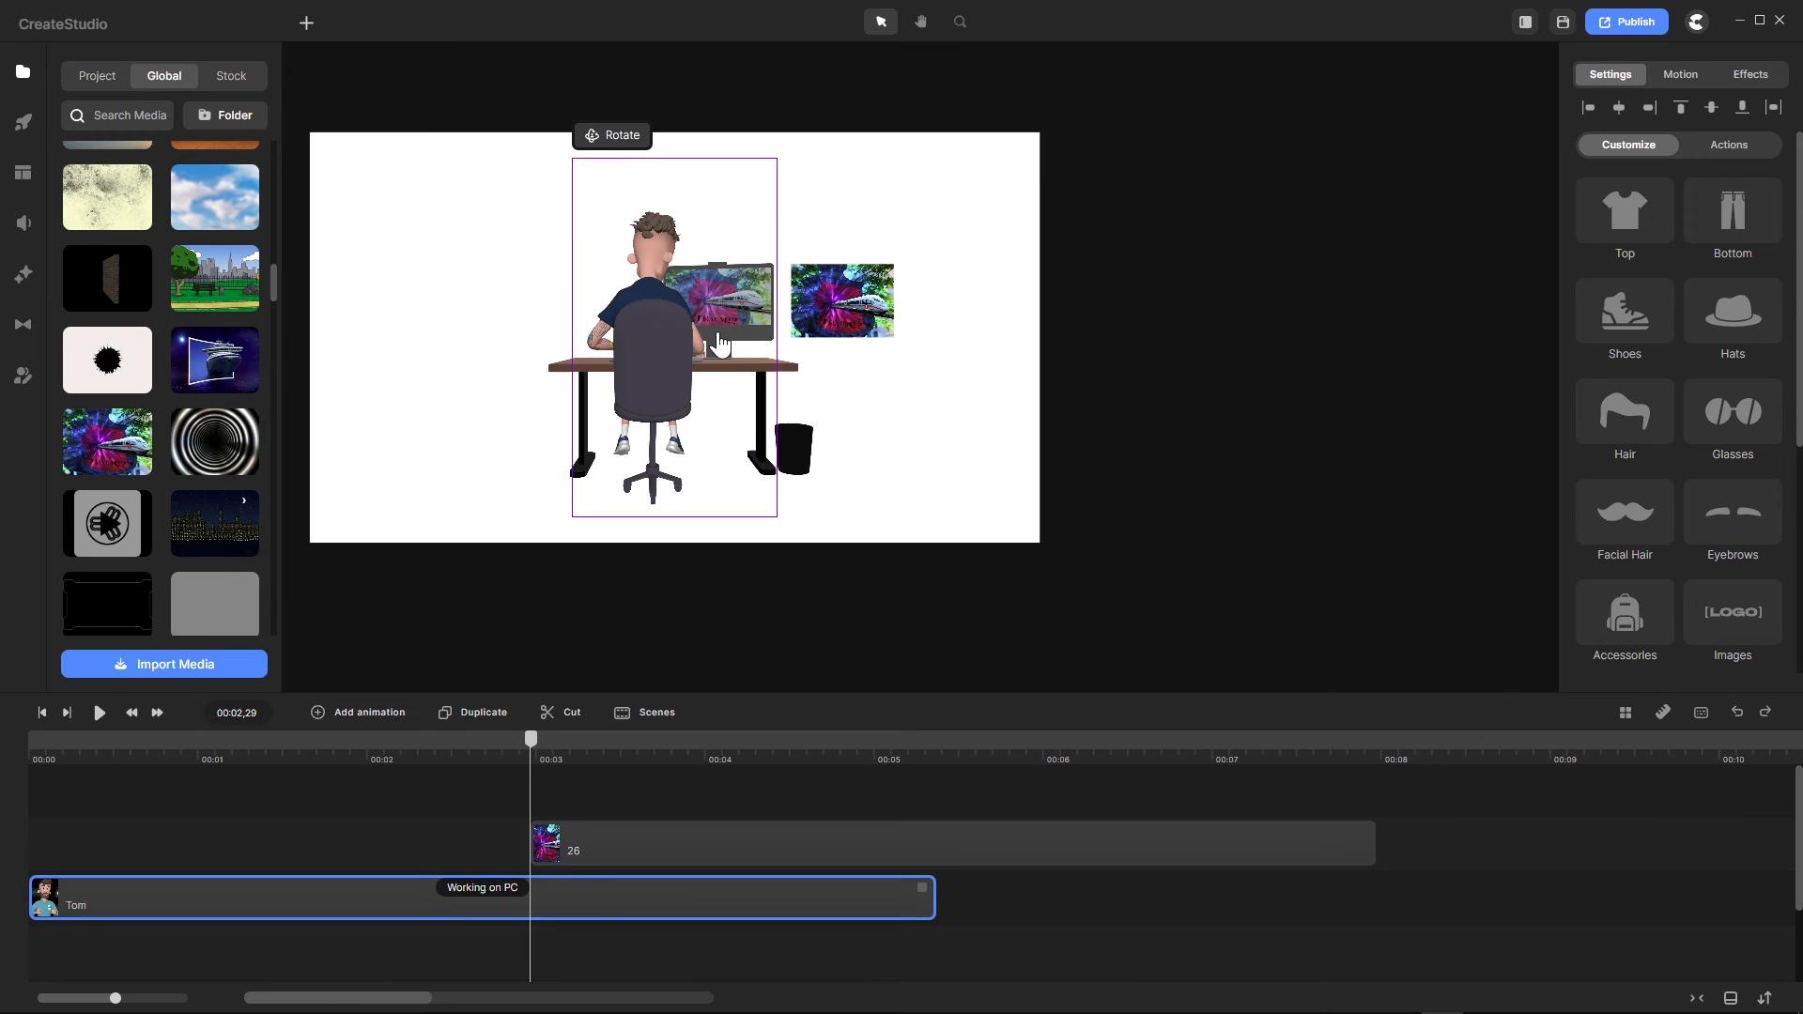
{"action": "left_click_drag", "start_coordinate": [720, 349], "coordinate": [642, 350]}
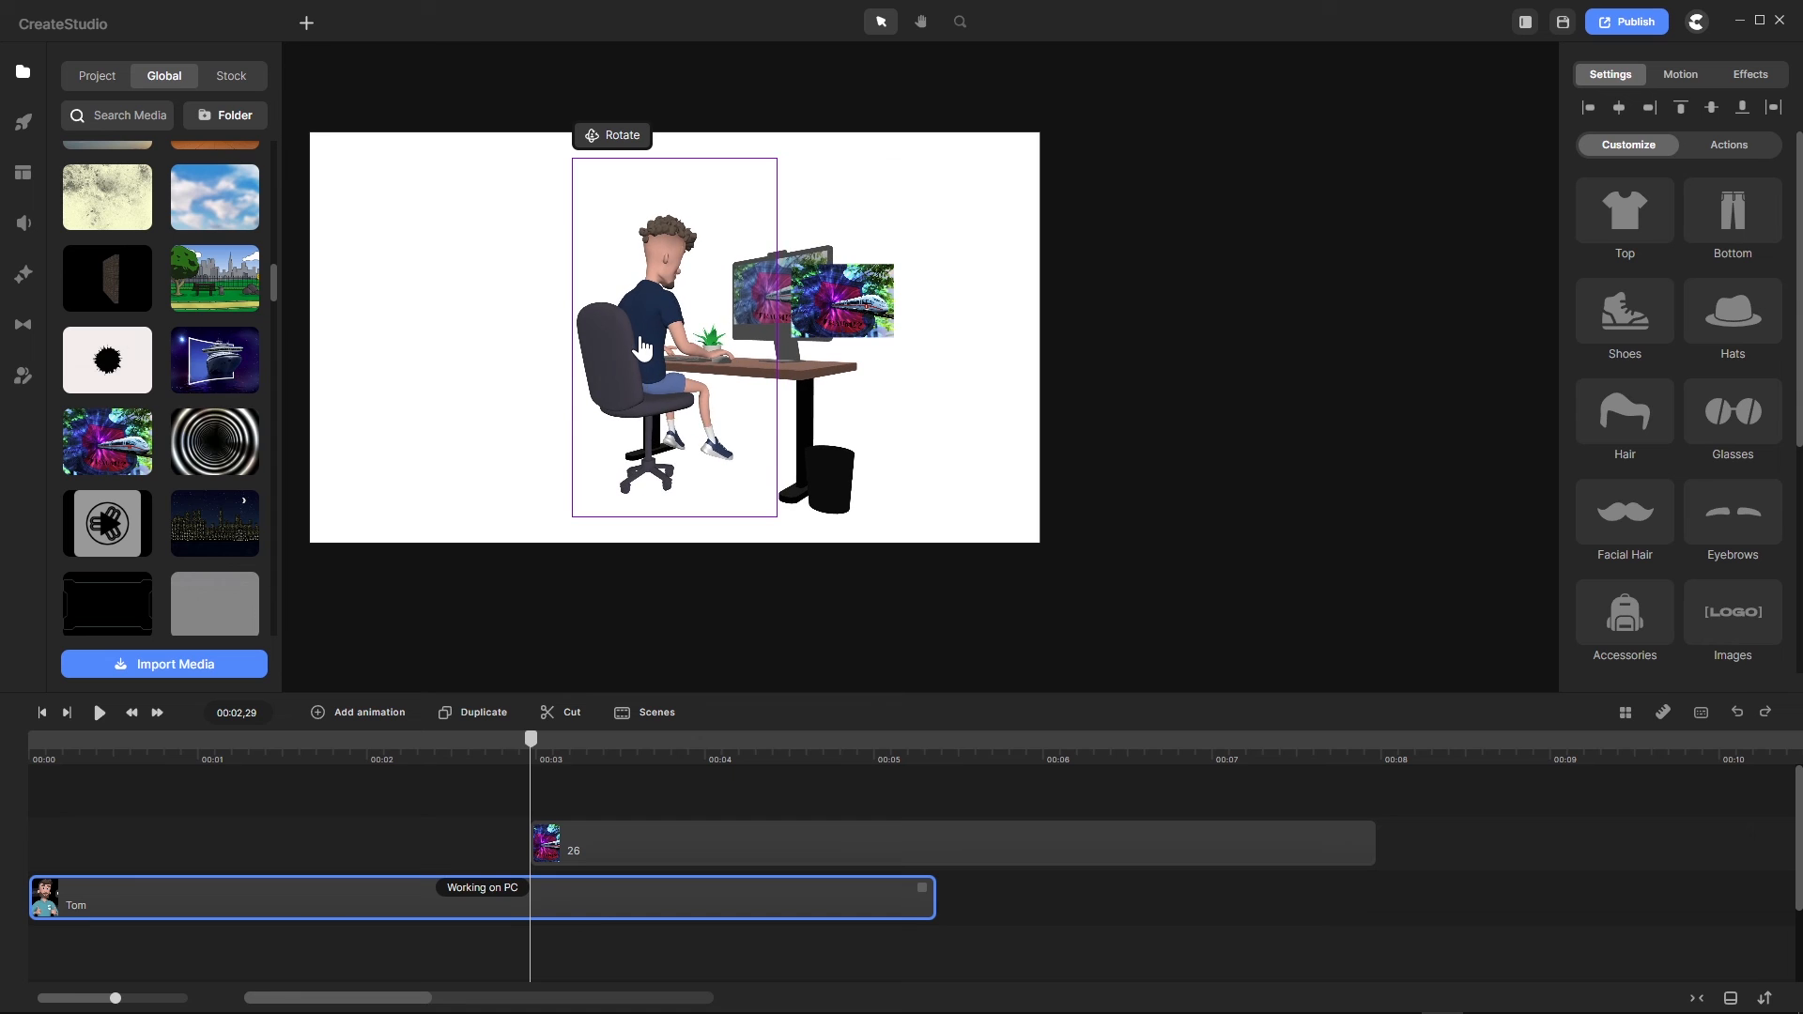
Step: Move the separate train picture clear of the monitor, also trying it over the PC screen to compare the two
{"action": "left_click", "coordinate": [855, 308]}
{"action": "left_click_drag", "start_coordinate": [856, 308], "coordinate": [959, 286]}
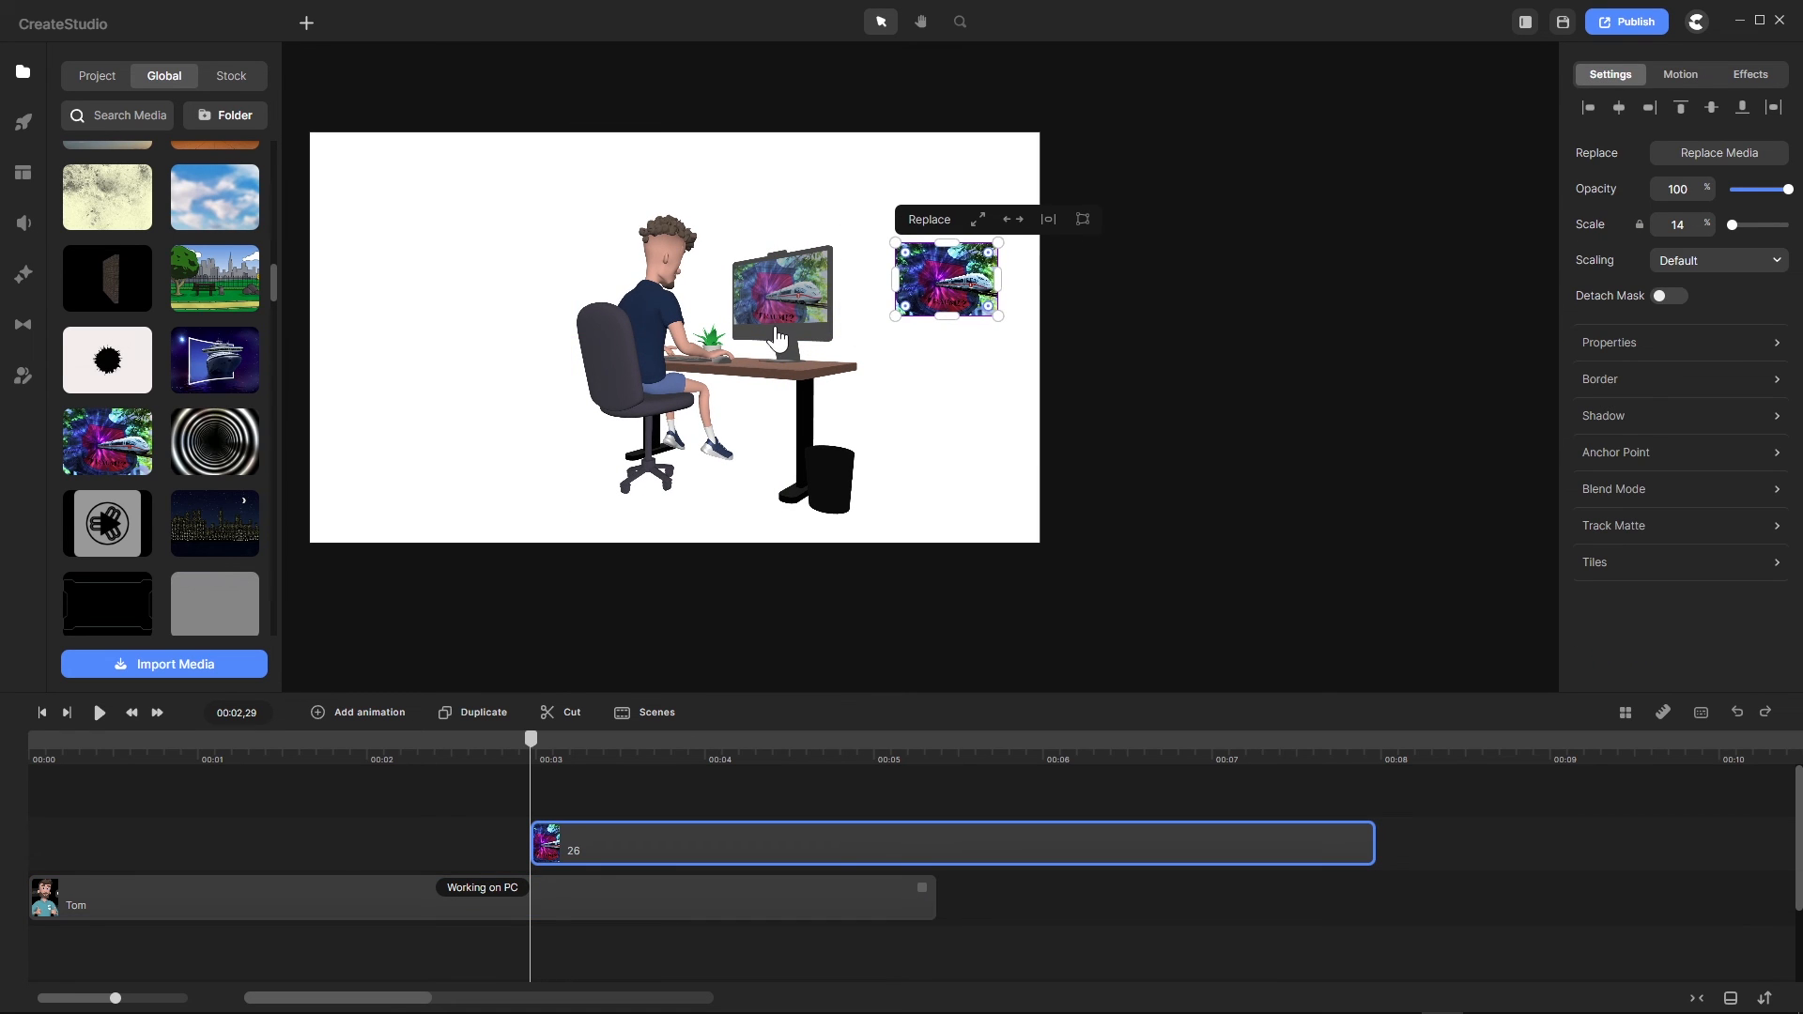
{"action": "scroll", "coordinate": [776, 338], "scroll_direction": "up", "scroll_amount": 5}
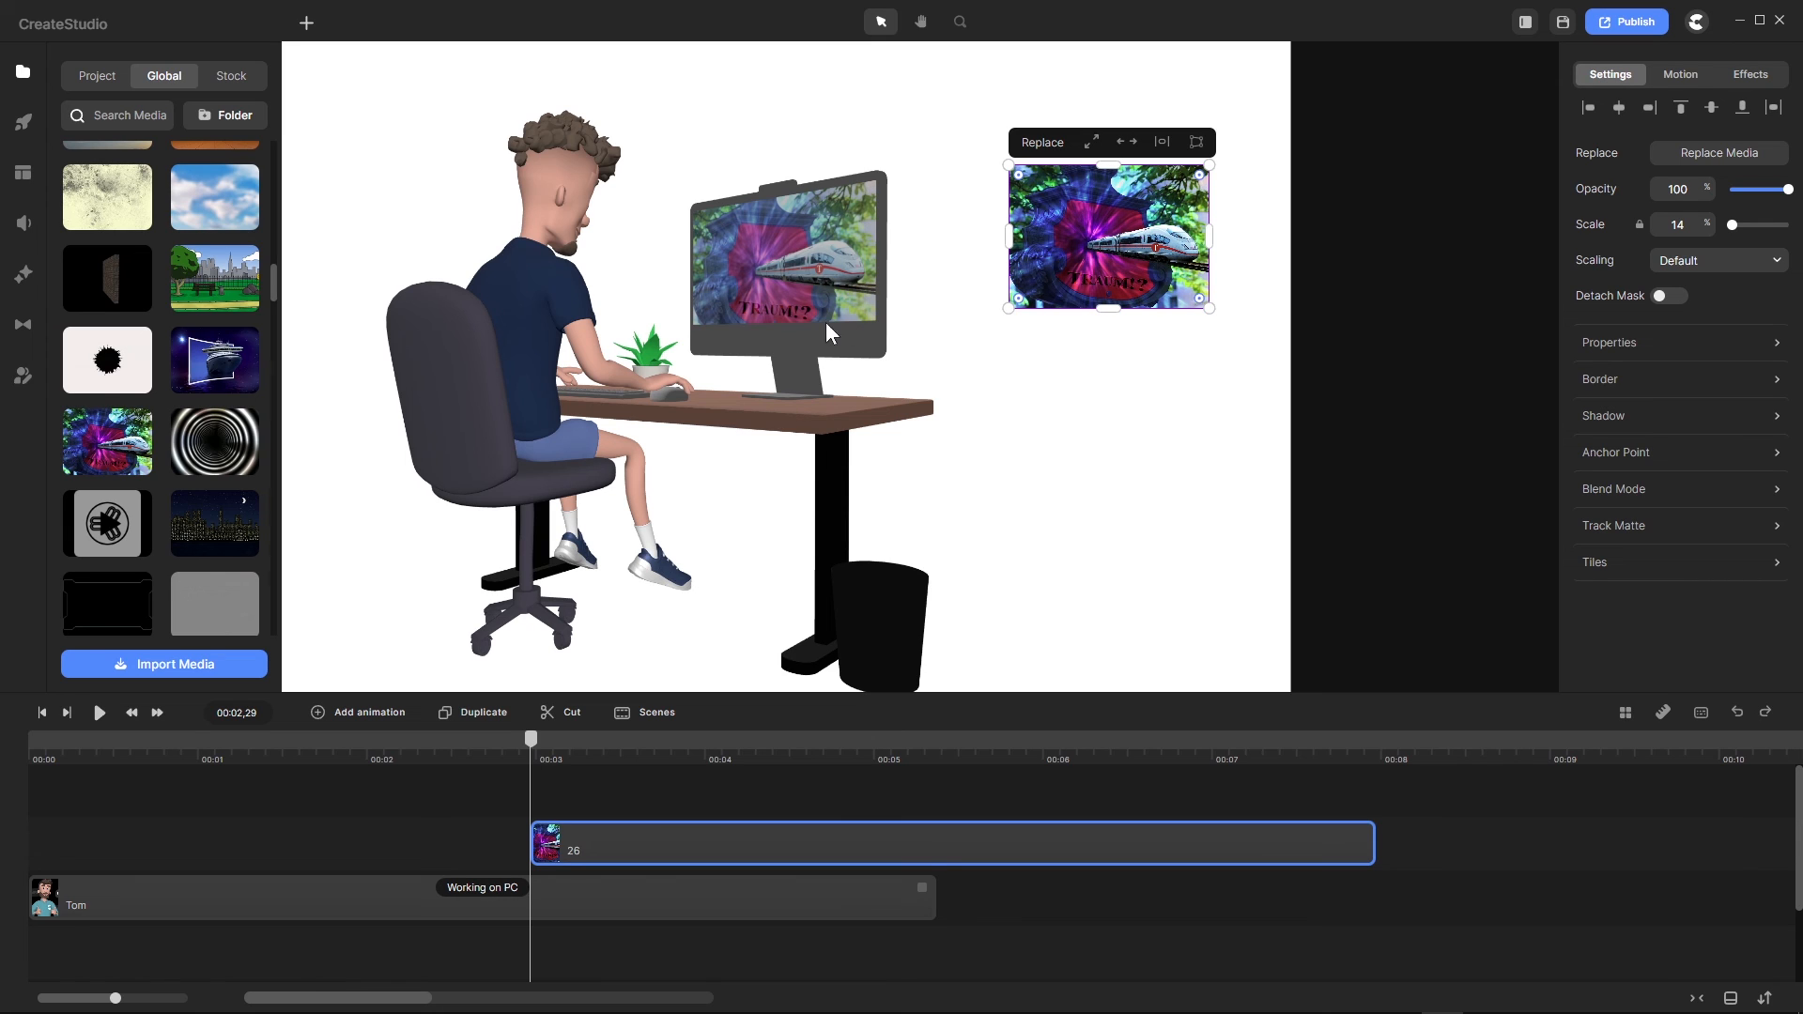
{"action": "left_click_drag", "start_coordinate": [1106, 252], "coordinate": [813, 276]}
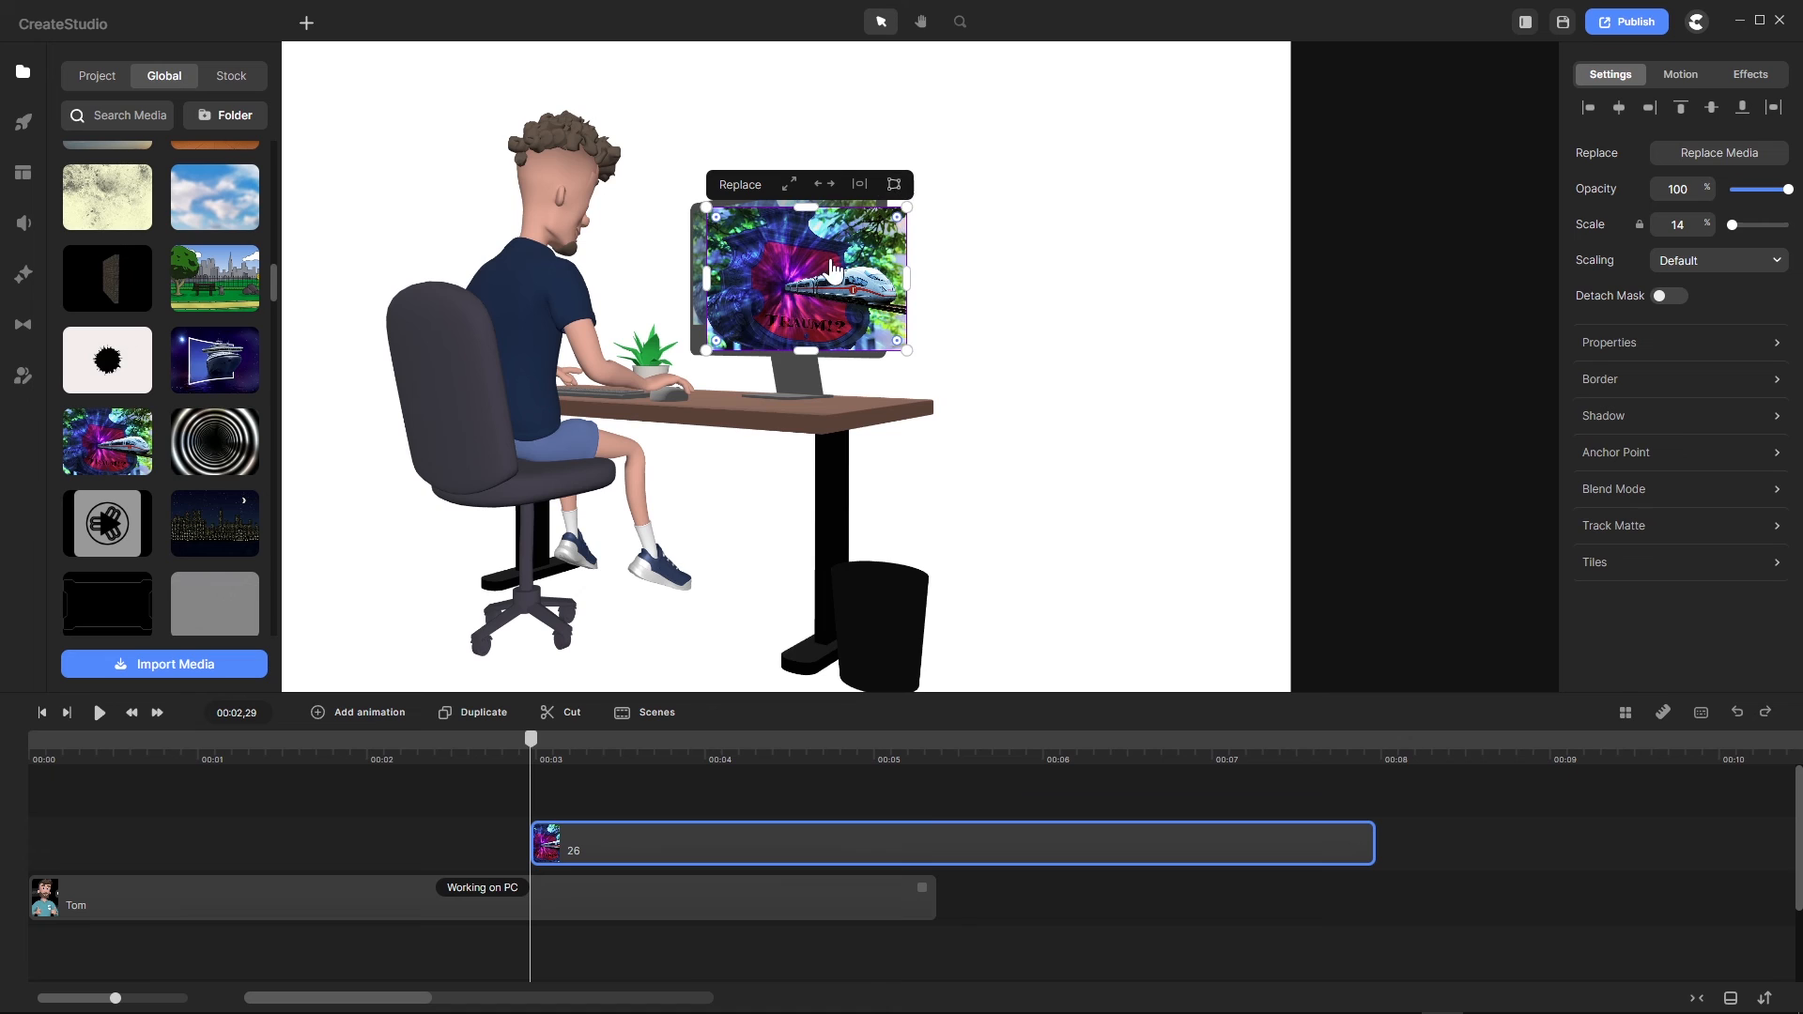
{"action": "left_click_drag", "start_coordinate": [792, 298], "coordinate": [1060, 273]}
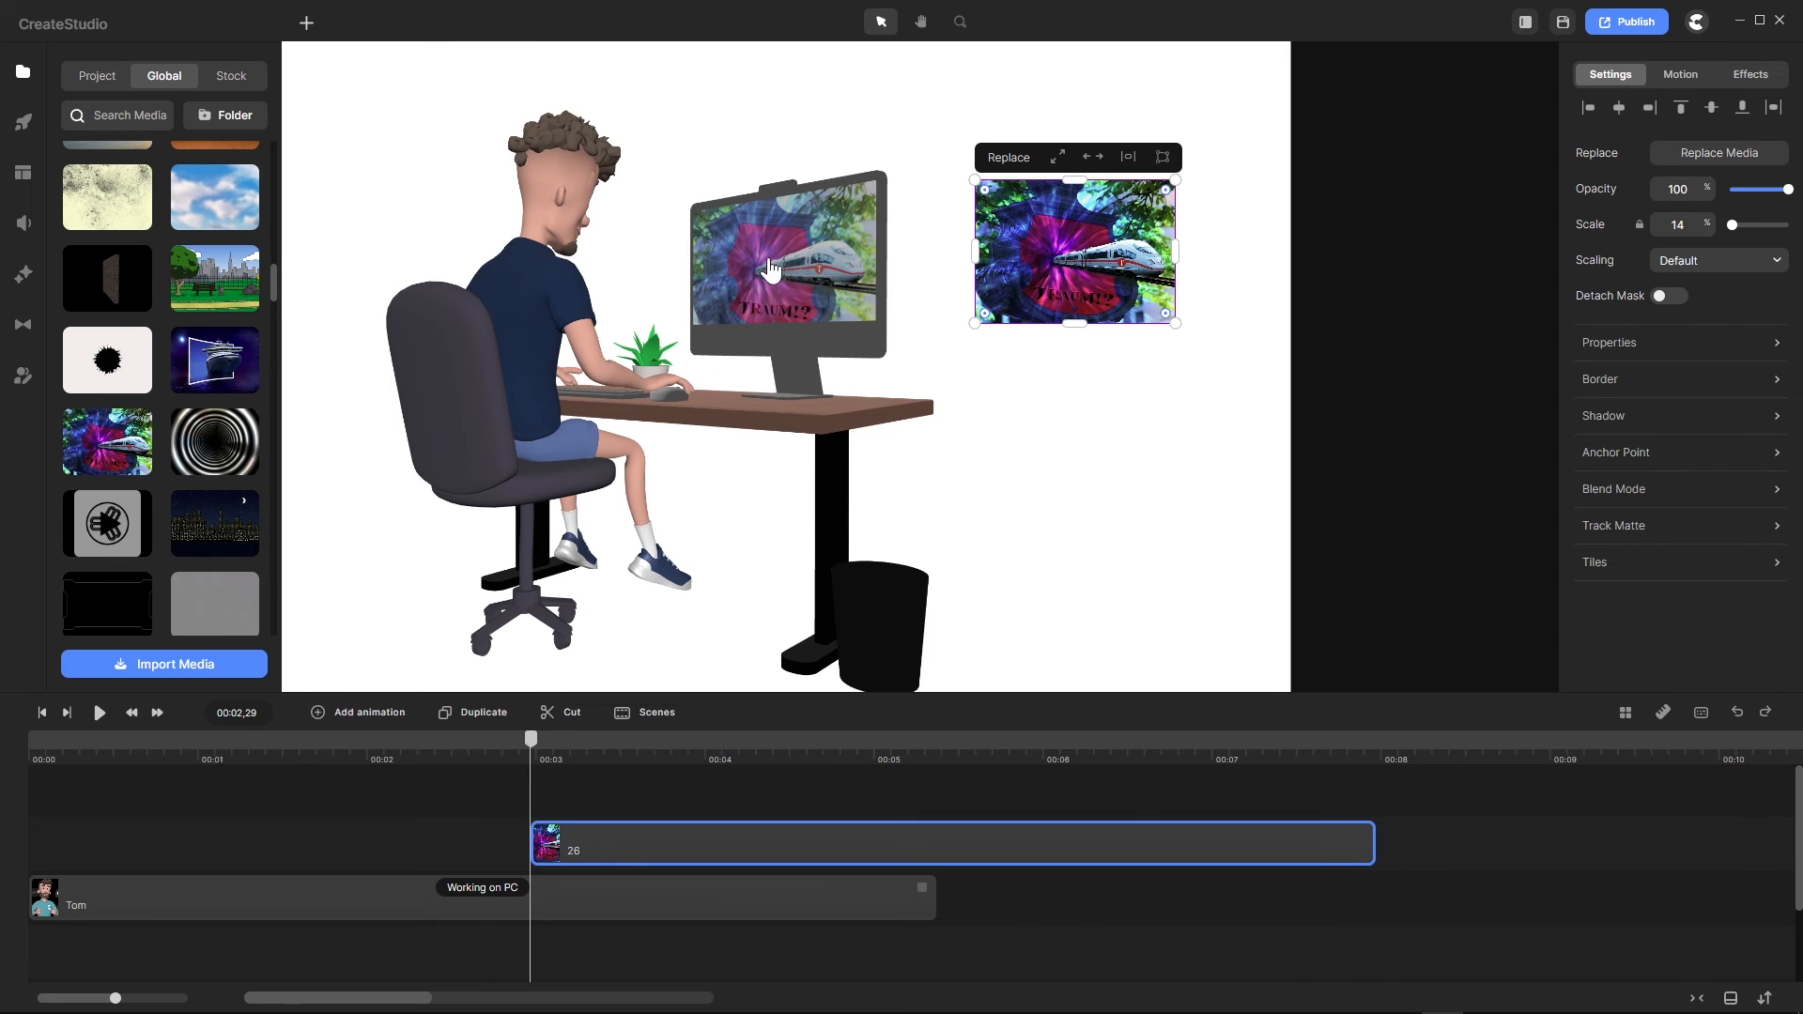
Step: Delete the separate train picture layer beside the monitor
{"action": "right_click", "coordinate": [1059, 229]}
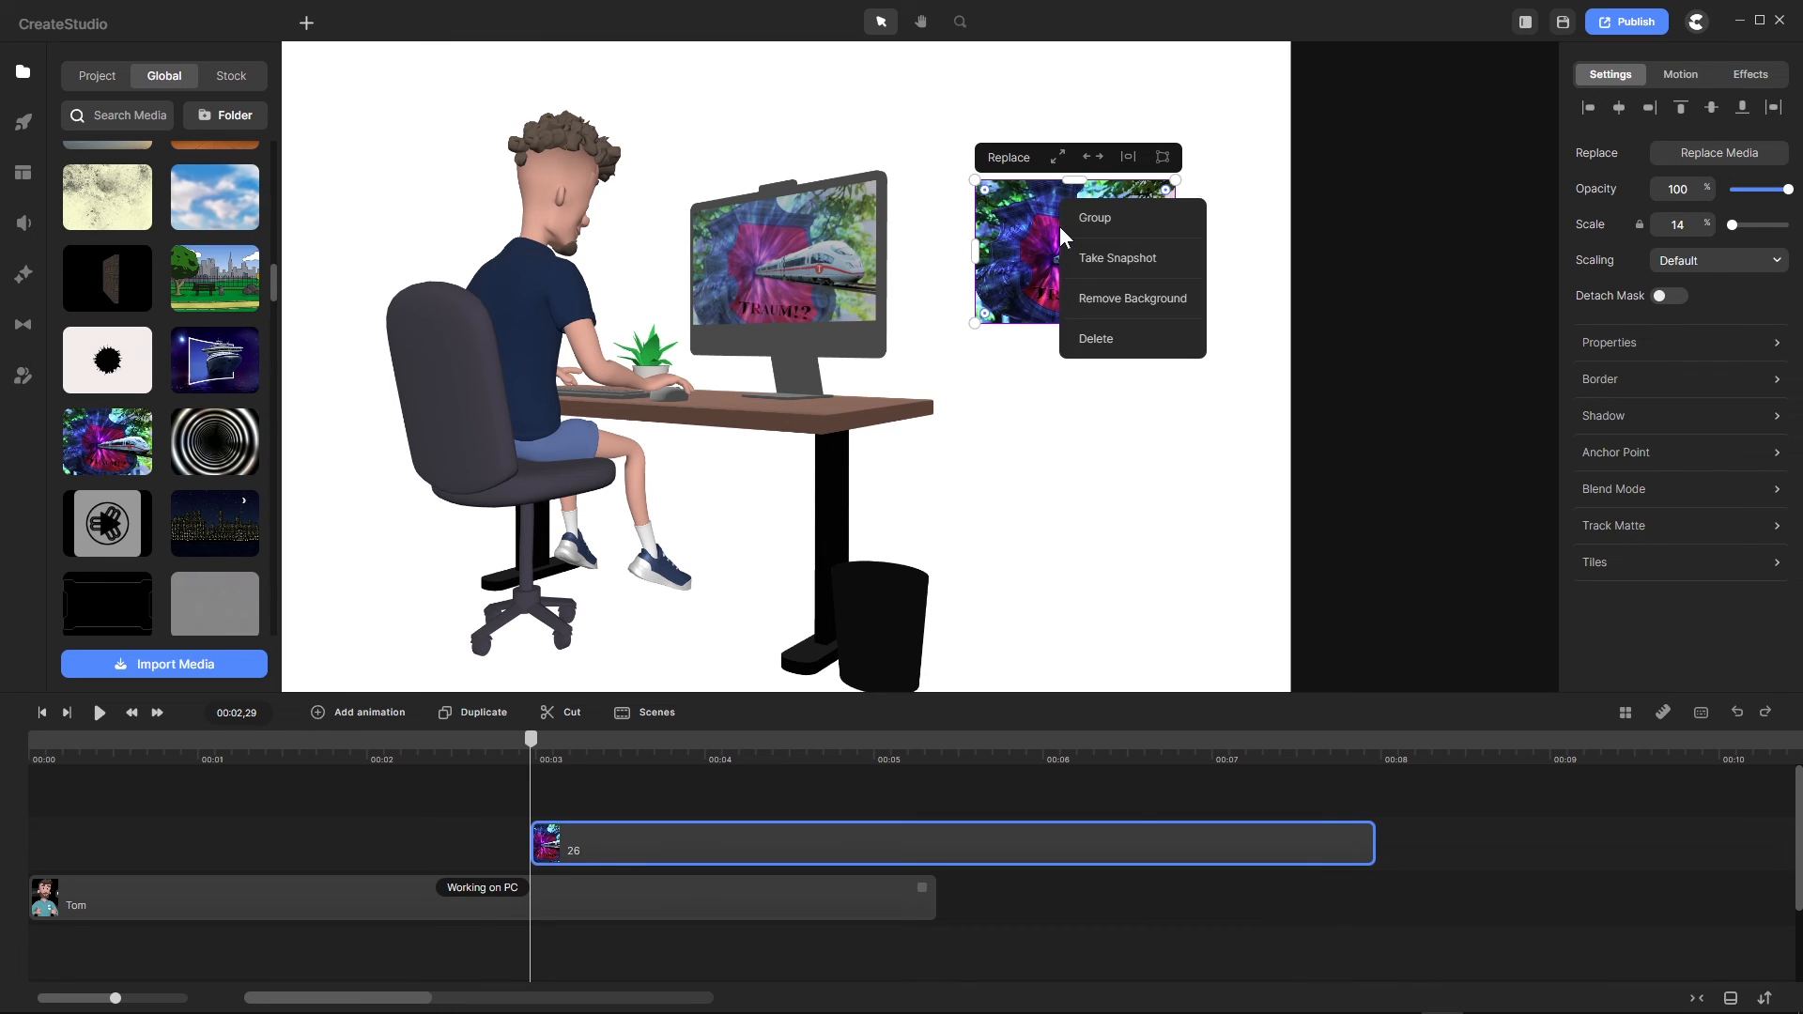
{"action": "left_click", "coordinate": [1096, 340]}
{"action": "scroll", "coordinate": [817, 250], "scroll_direction": "down", "scroll_amount": 3}
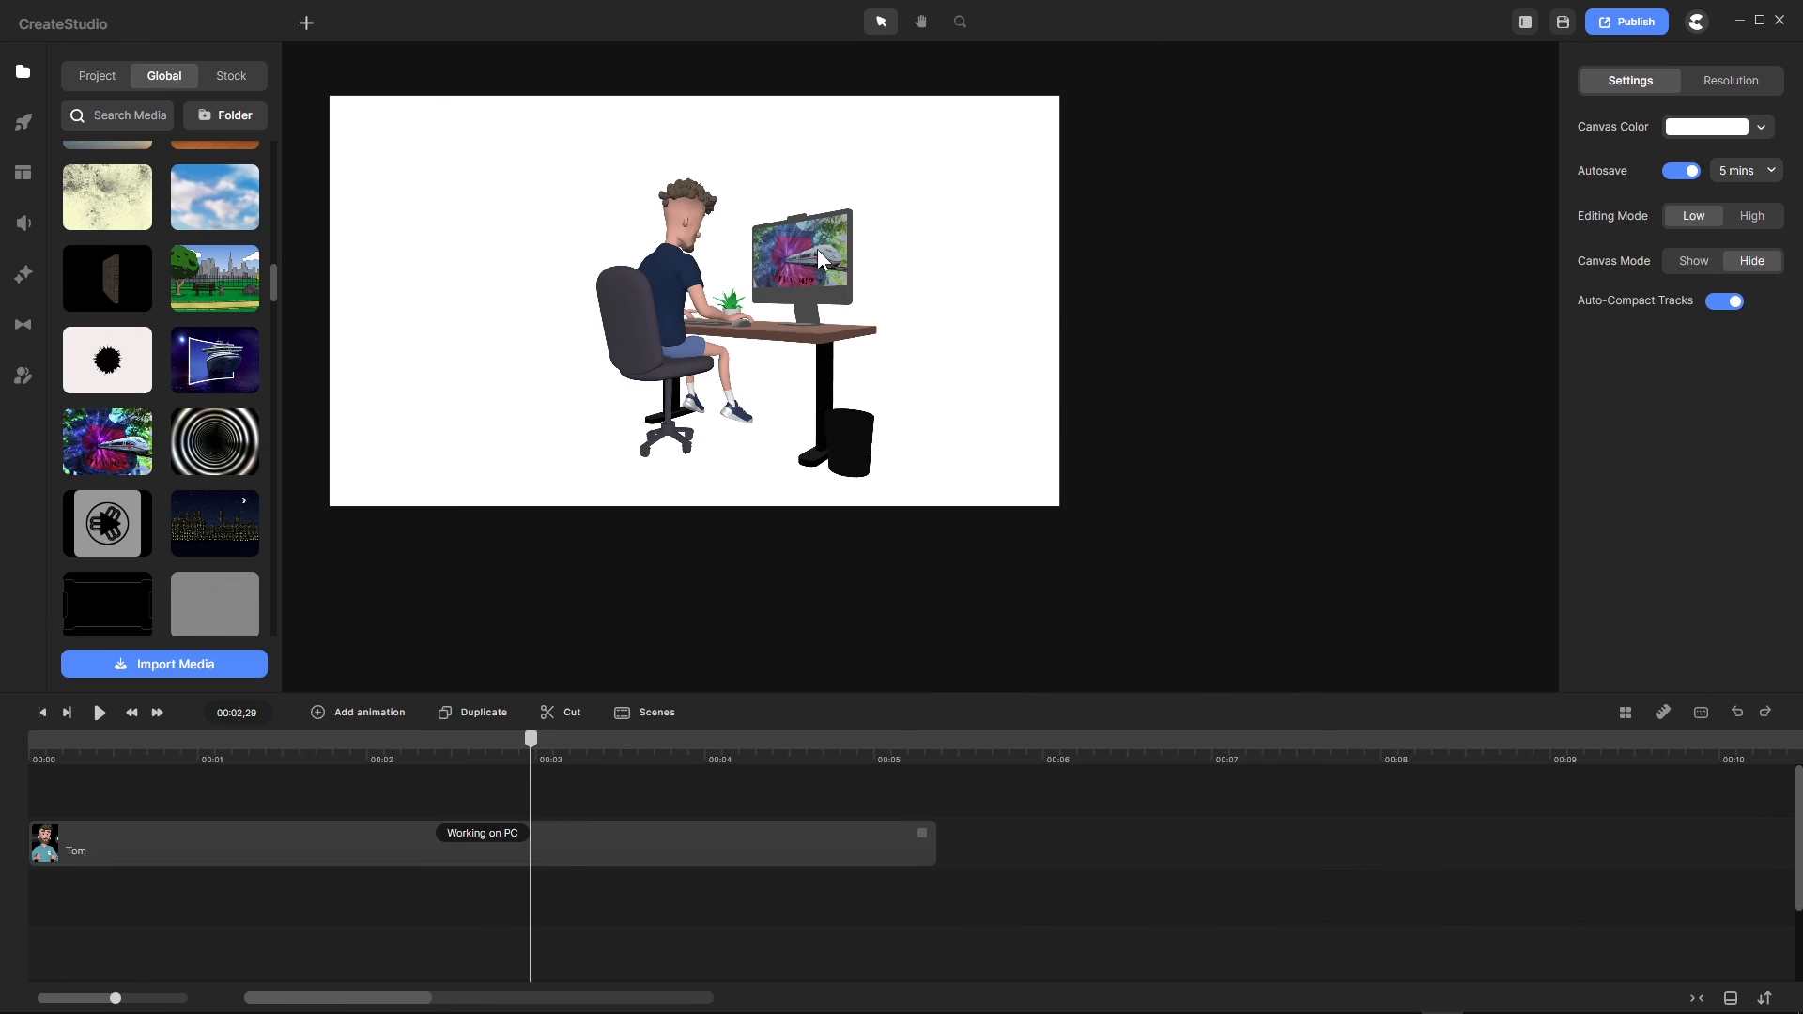
{"action": "scroll", "coordinate": [789, 172], "scroll_direction": "up", "scroll_amount": 3}
{"action": "scroll", "coordinate": [788, 173], "scroll_direction": "down", "scroll_amount": 1}
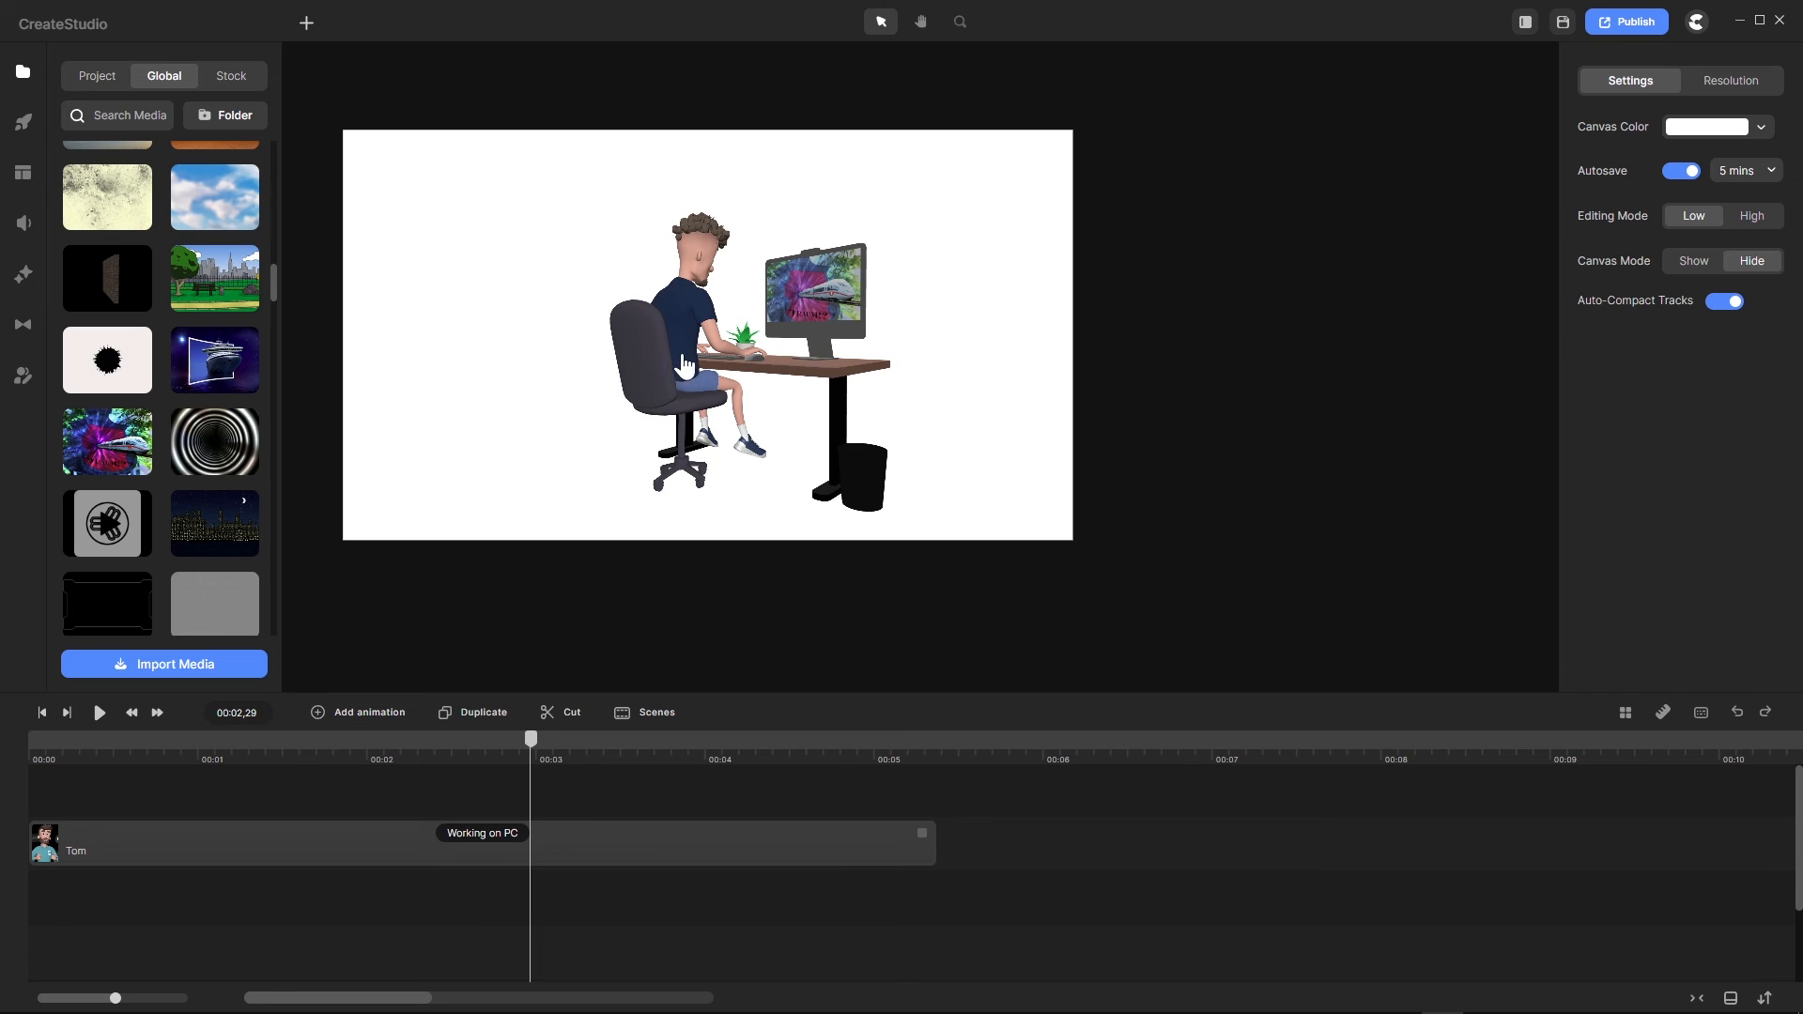
Step: Change the Tom character's action to Happy and extend his clip to just past 5 seconds
{"action": "left_click", "coordinate": [503, 845]}
{"action": "left_click", "coordinate": [1734, 145]}
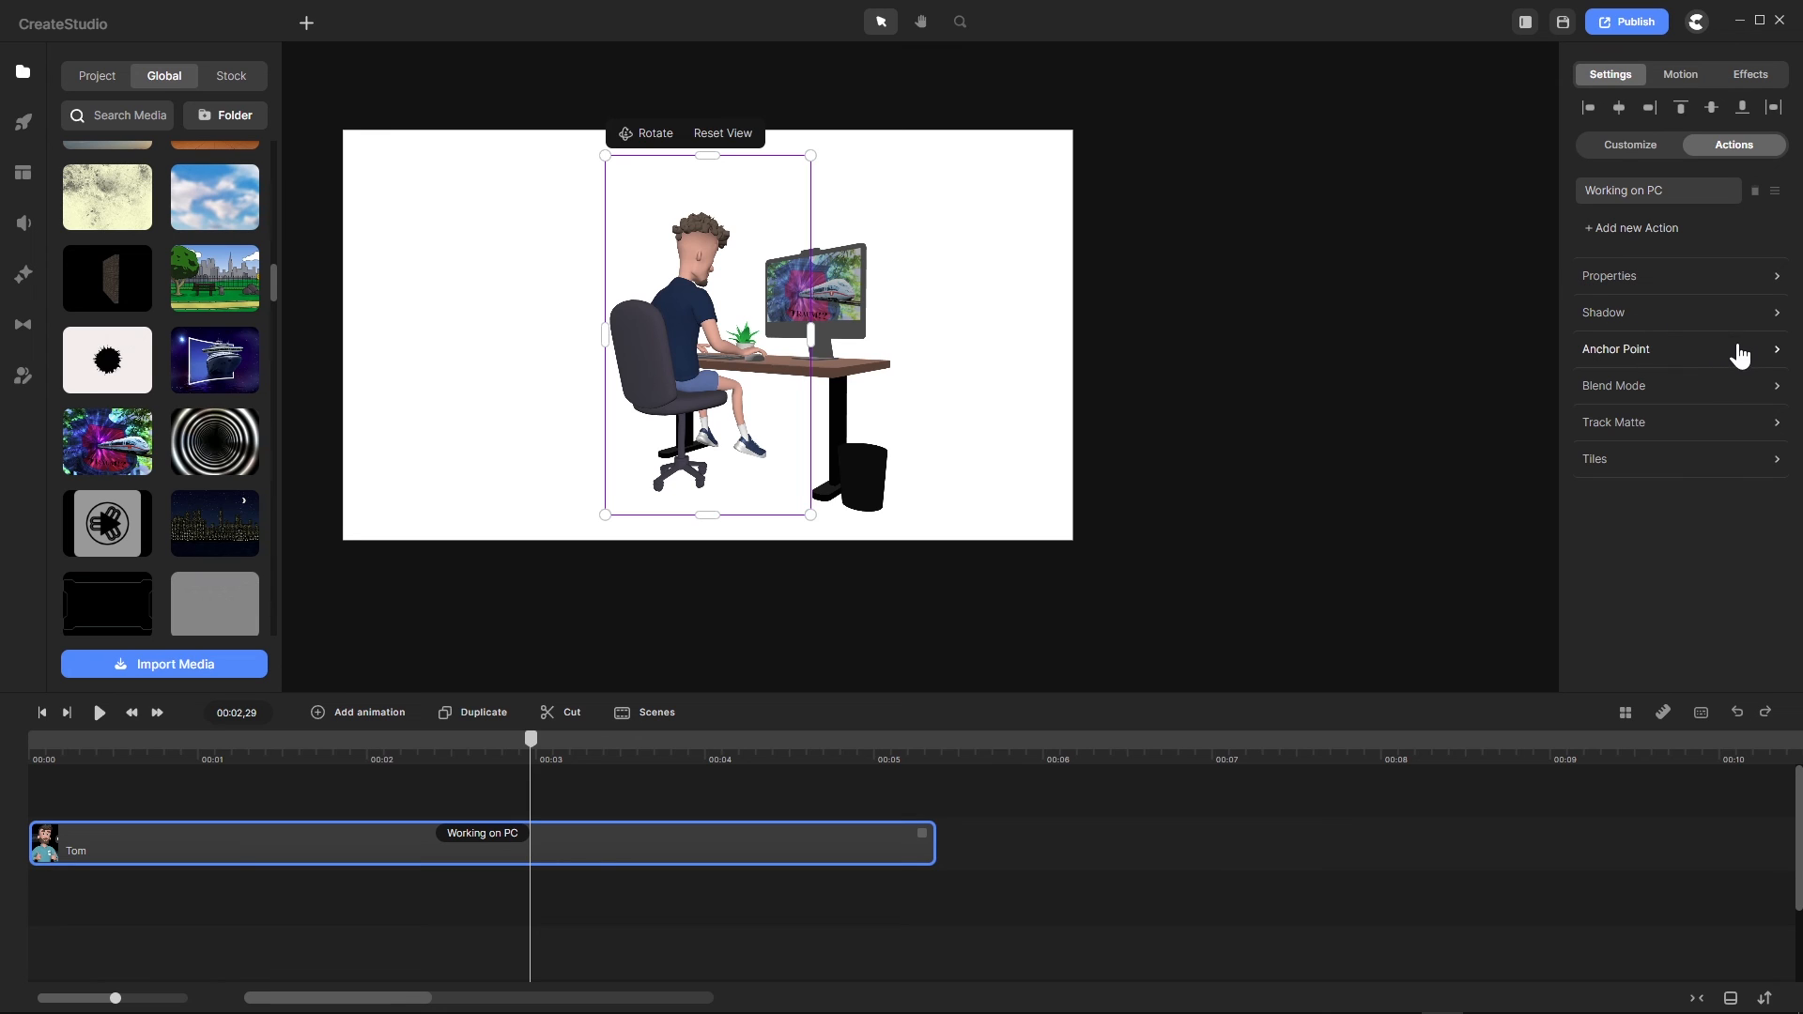
{"action": "left_click", "coordinate": [1611, 195]}
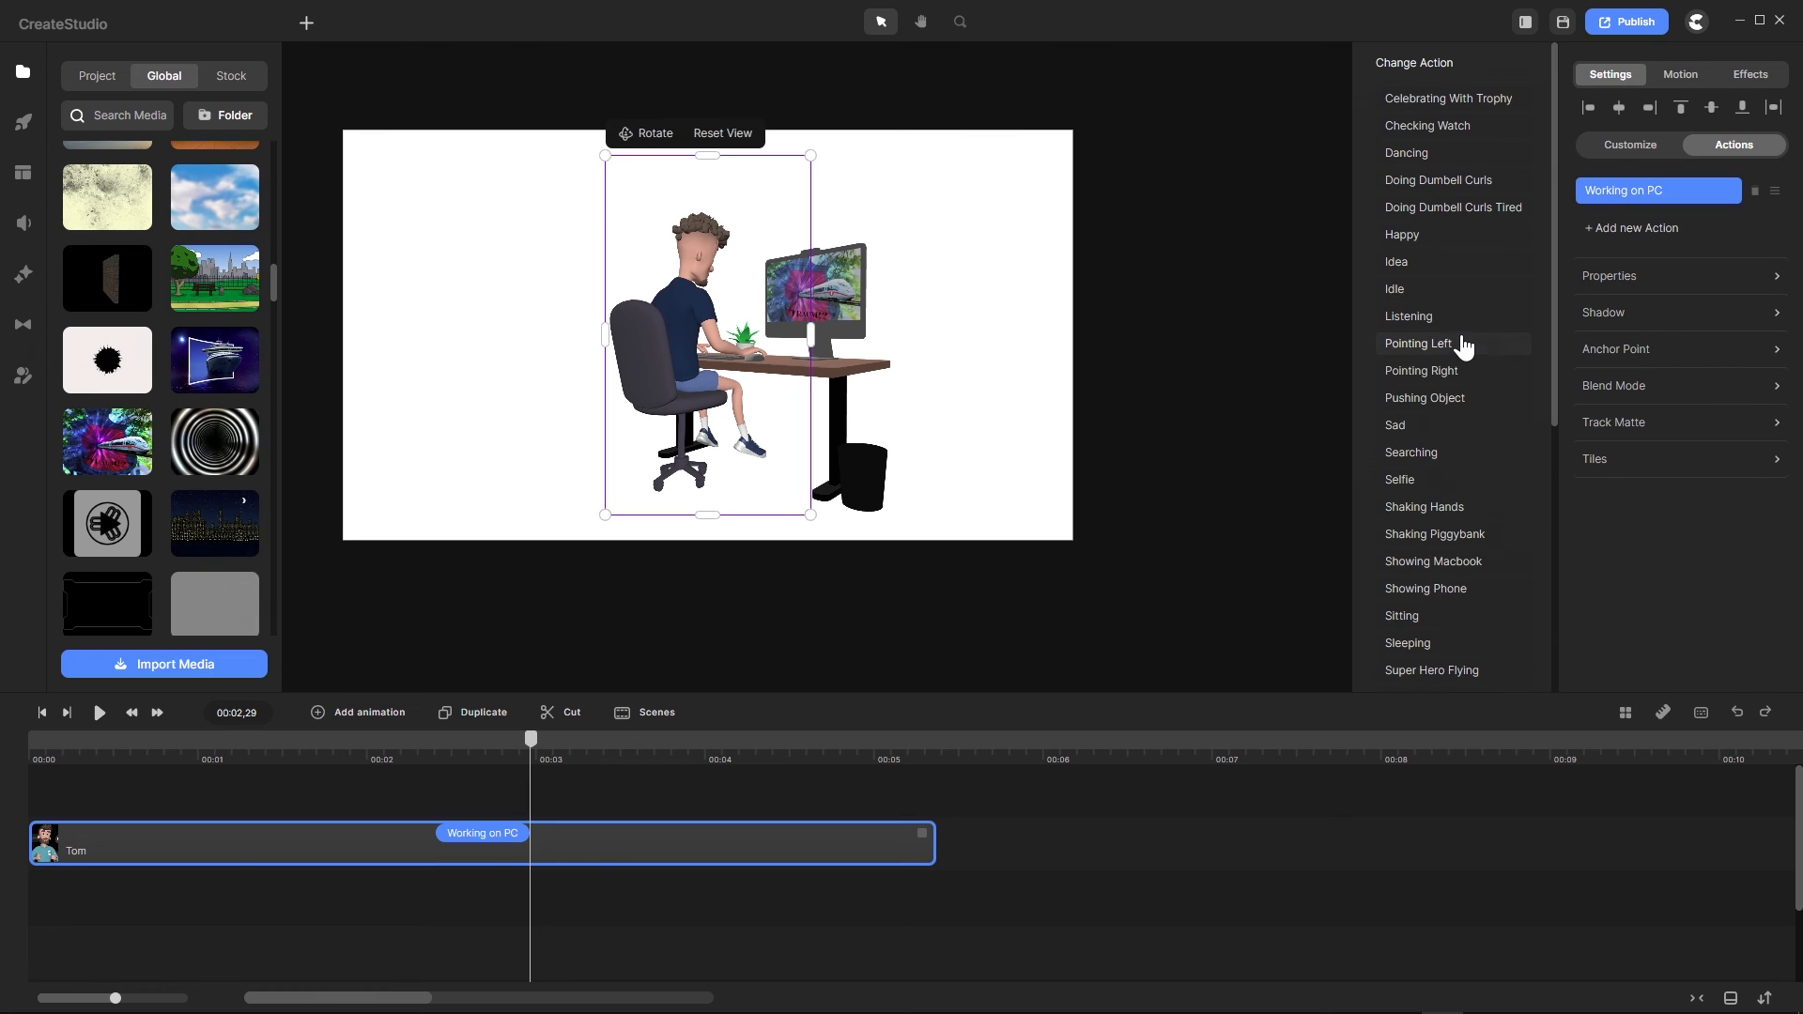
{"action": "left_click", "coordinate": [1422, 241]}
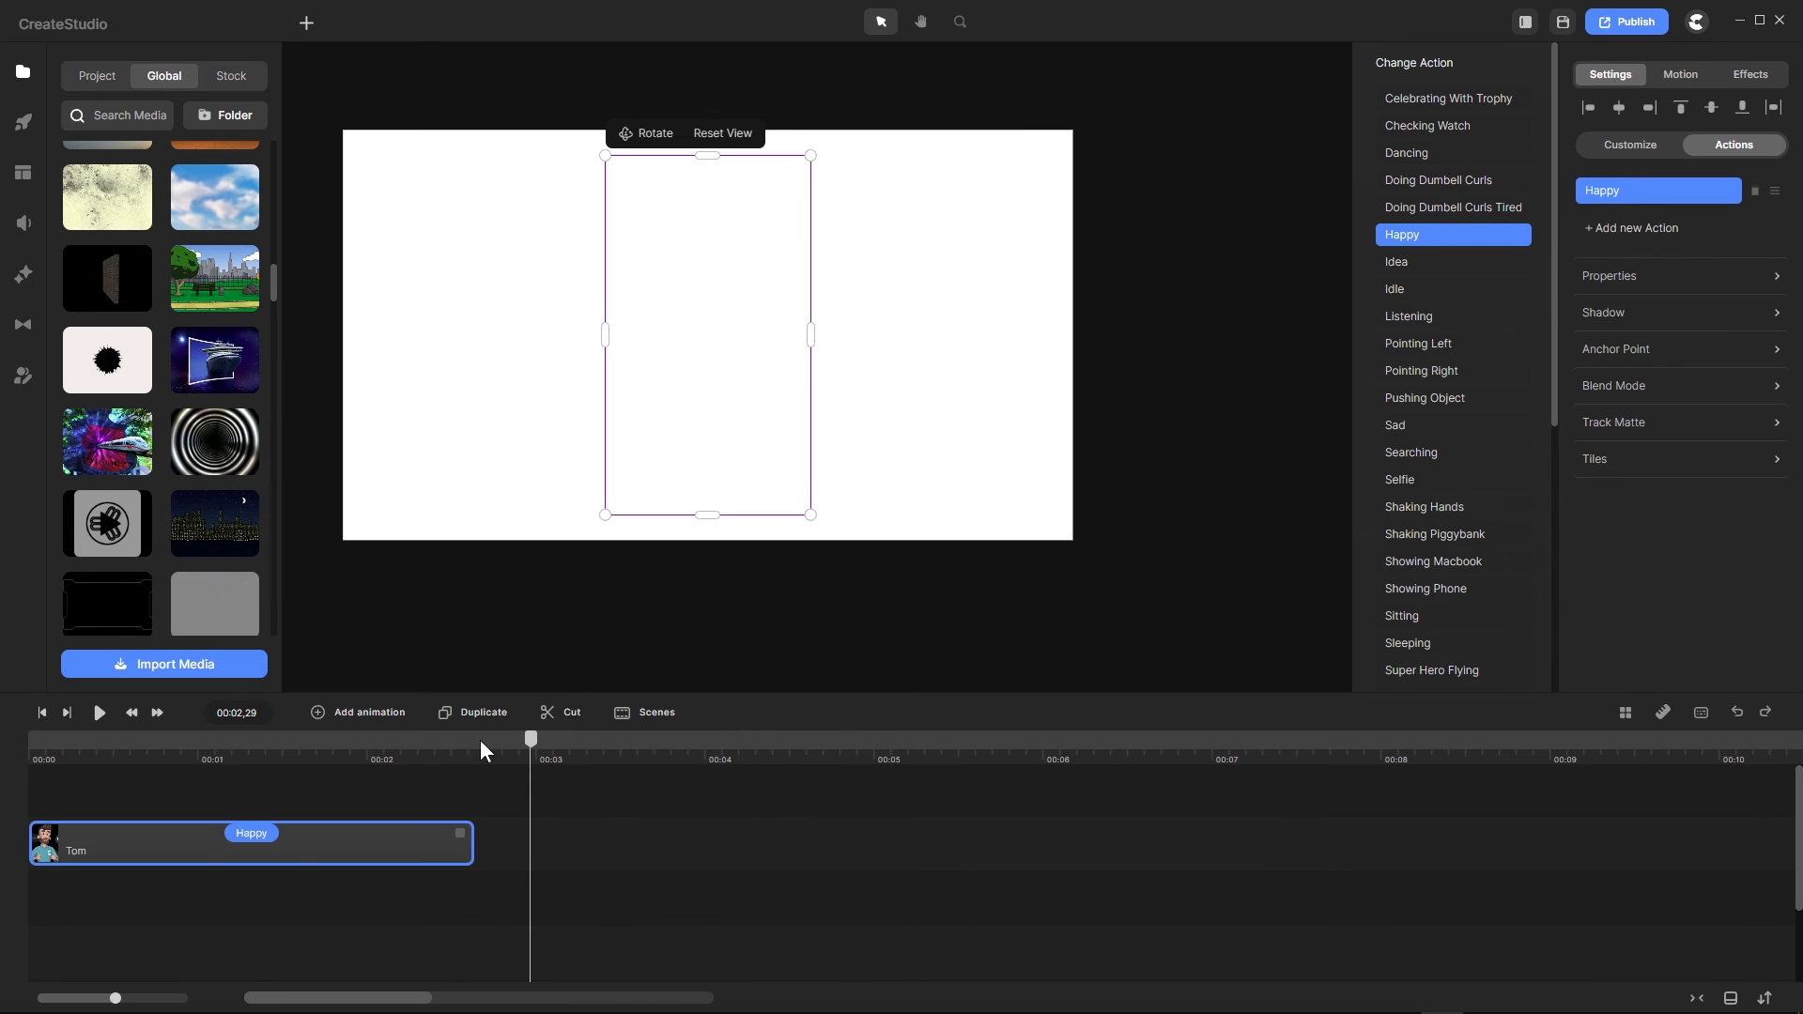
{"action": "left_click_drag", "start_coordinate": [460, 832], "coordinate": [916, 785]}
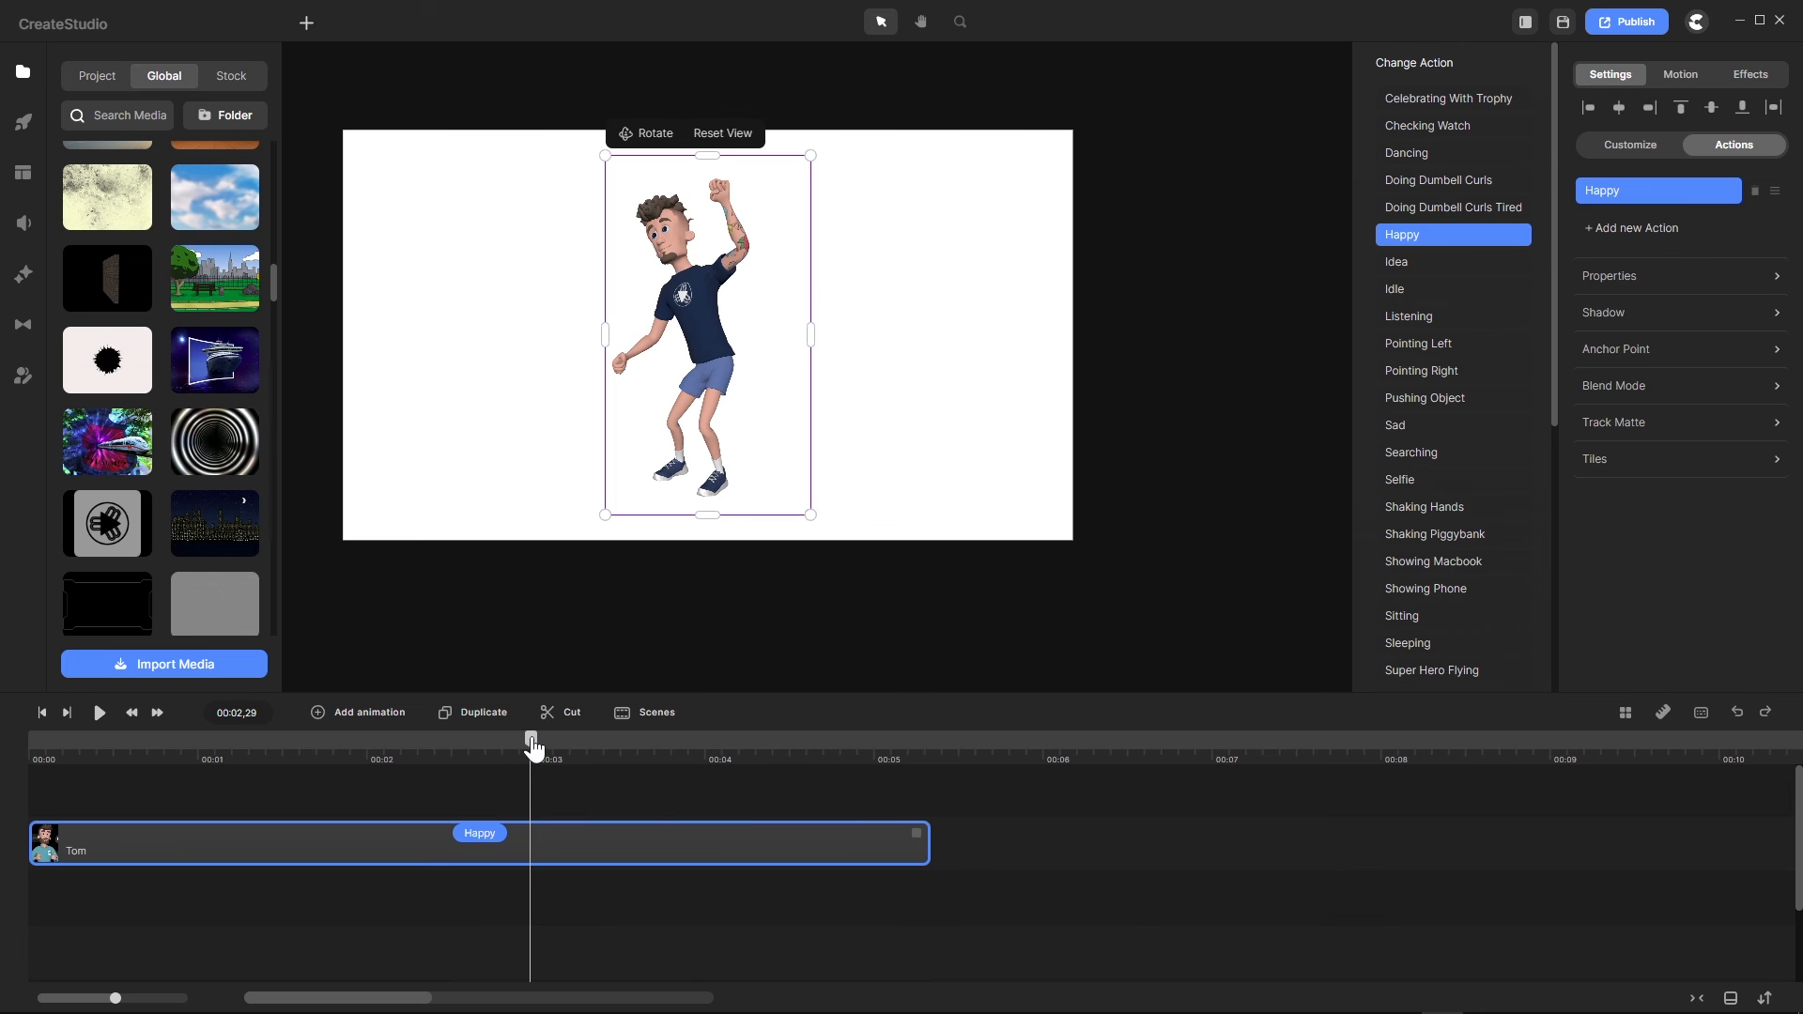
Step: Check Tom's Happy pose at 00:01,20 and reset his character view to the default front view
{"action": "left_click_drag", "start_coordinate": [532, 746], "coordinate": [308, 808]}
{"action": "scroll", "coordinate": [564, 231], "scroll_direction": "up", "scroll_amount": 2}
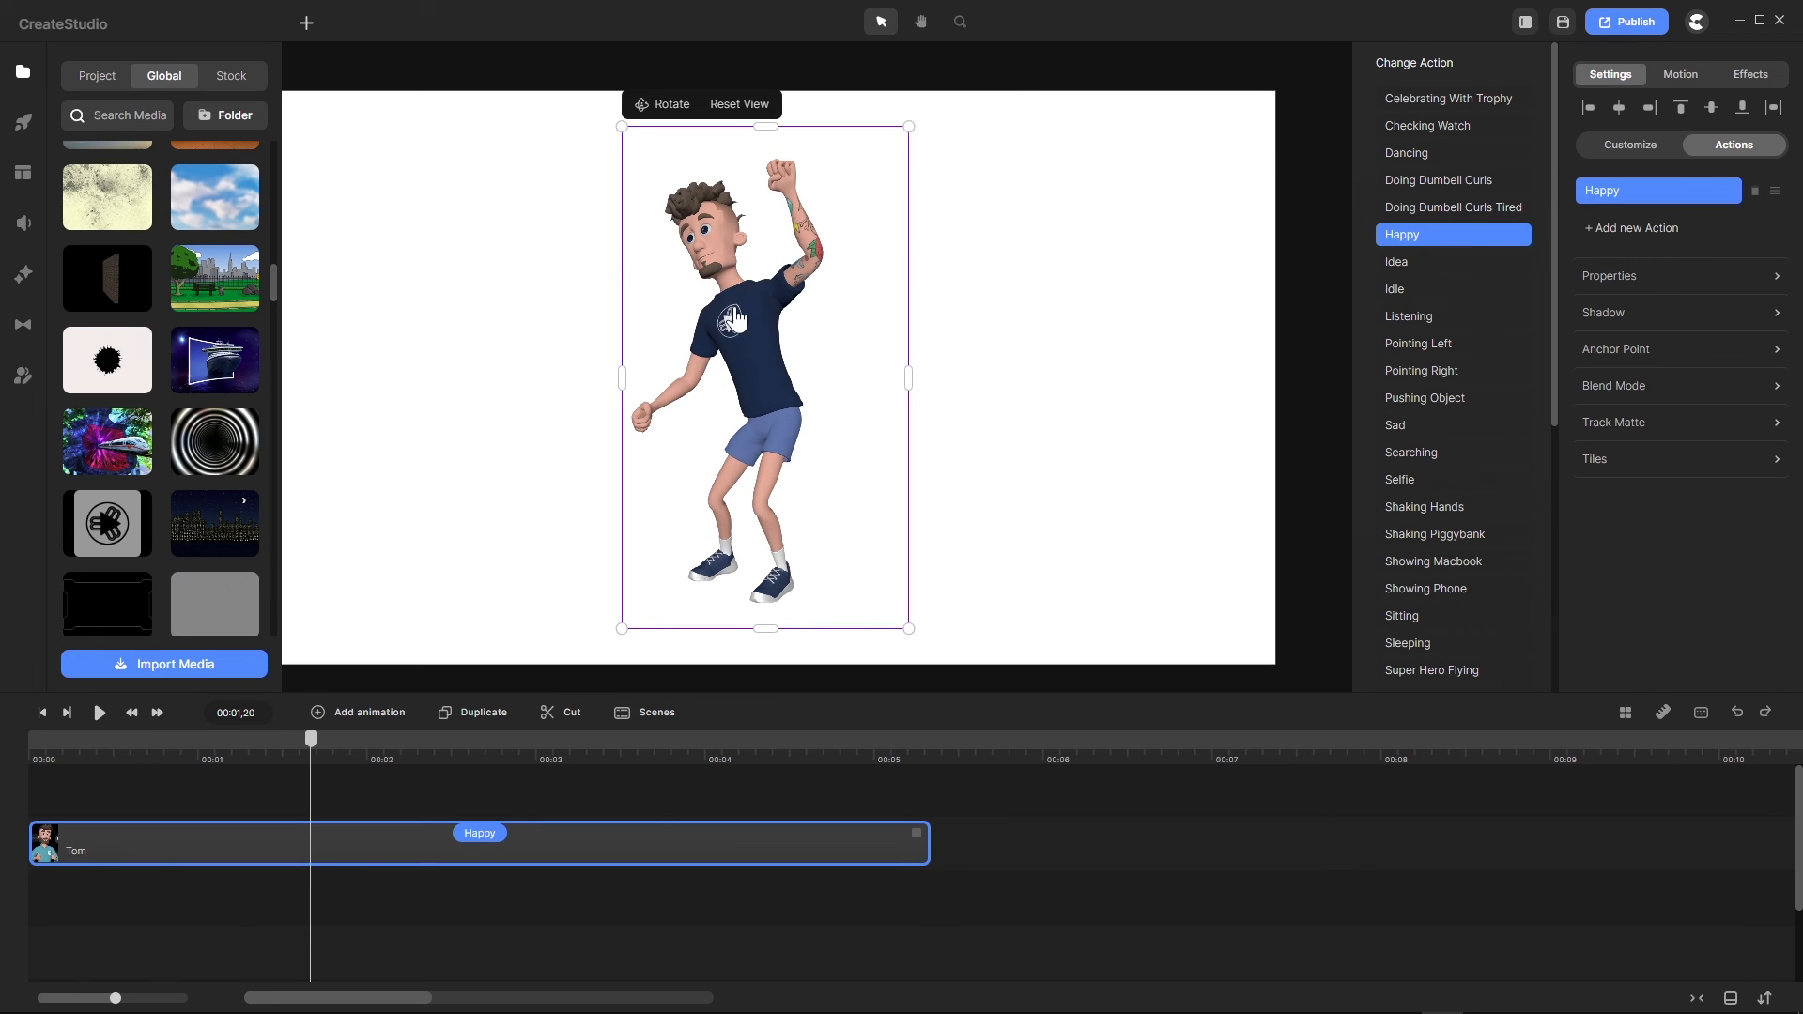
{"action": "scroll", "coordinate": [737, 320], "scroll_direction": "down", "scroll_amount": 1}
{"action": "scroll", "coordinate": [739, 324], "scroll_direction": "up", "scroll_amount": 2}
{"action": "scroll", "coordinate": [739, 323], "scroll_direction": "down", "scroll_amount": 2}
{"action": "scroll", "coordinate": [739, 324], "scroll_direction": "up", "scroll_amount": 1}
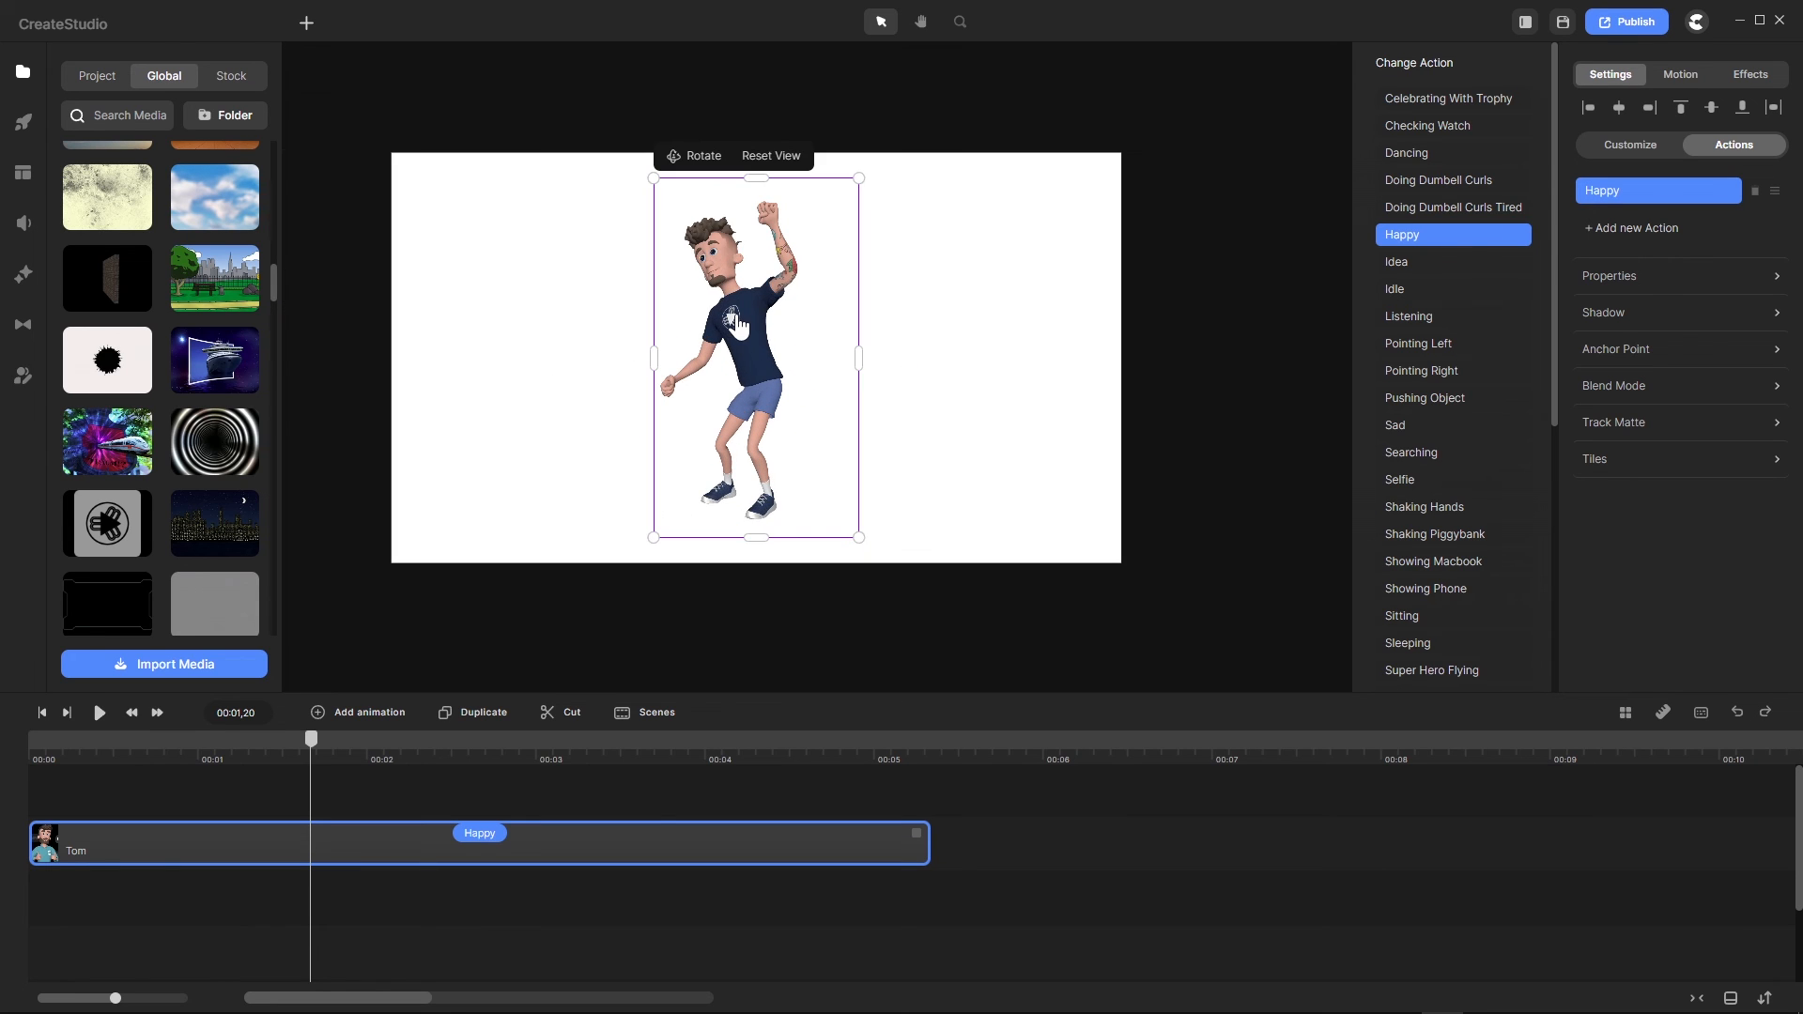
{"action": "left_click", "coordinate": [771, 156]}
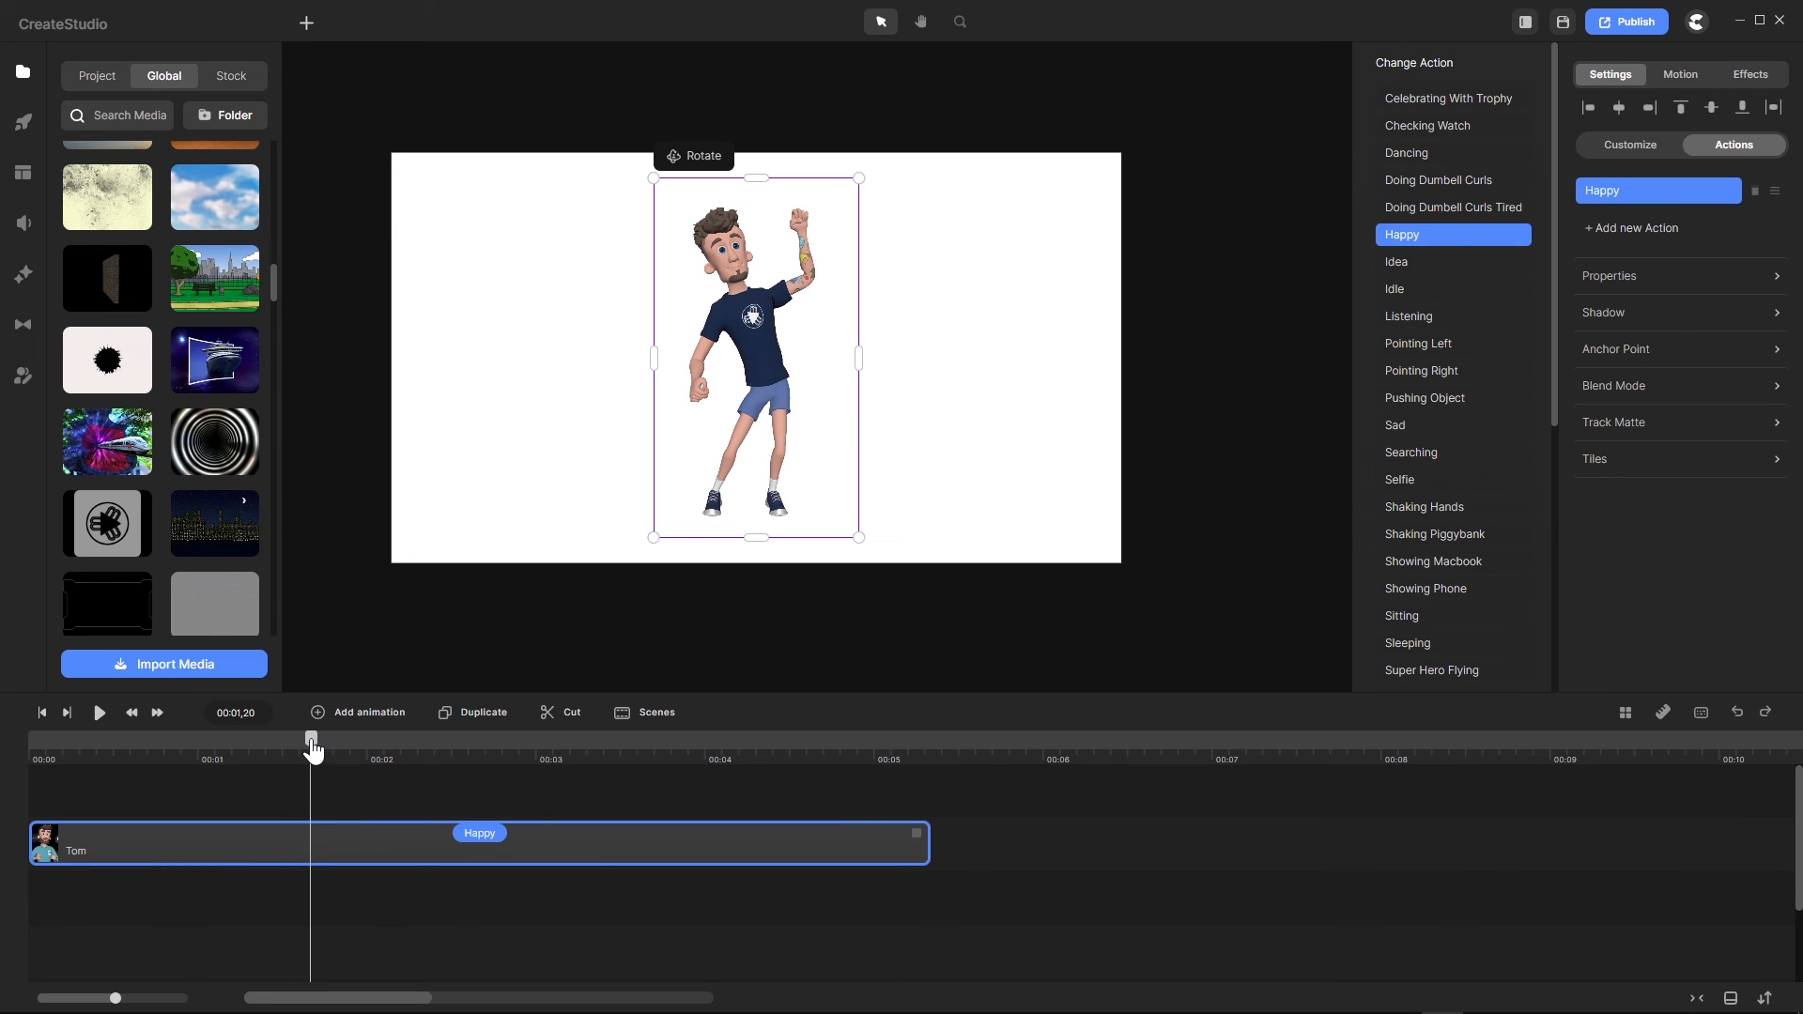
Step: Add a Character View animation at the start of Tom's clip and move its second keyframe to 2 seconds
{"action": "left_click_drag", "start_coordinate": [313, 759], "coordinate": [8, 793]}
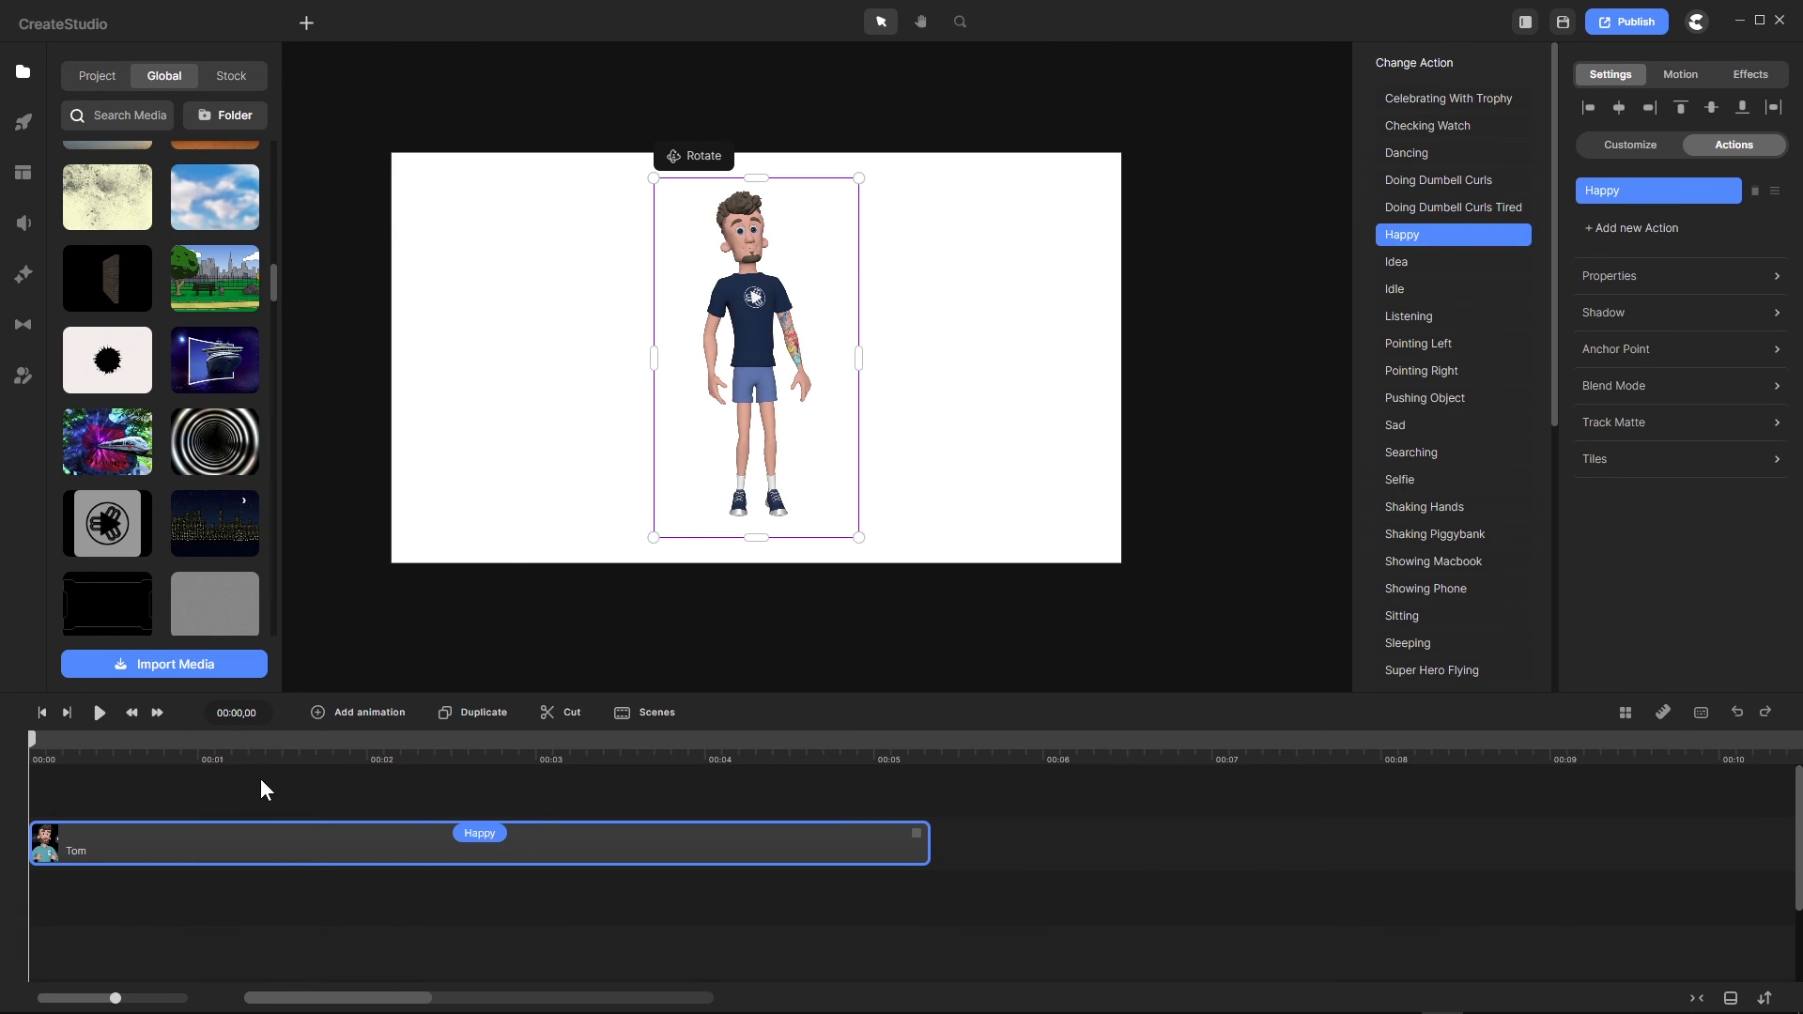
{"action": "left_click", "coordinate": [320, 716]}
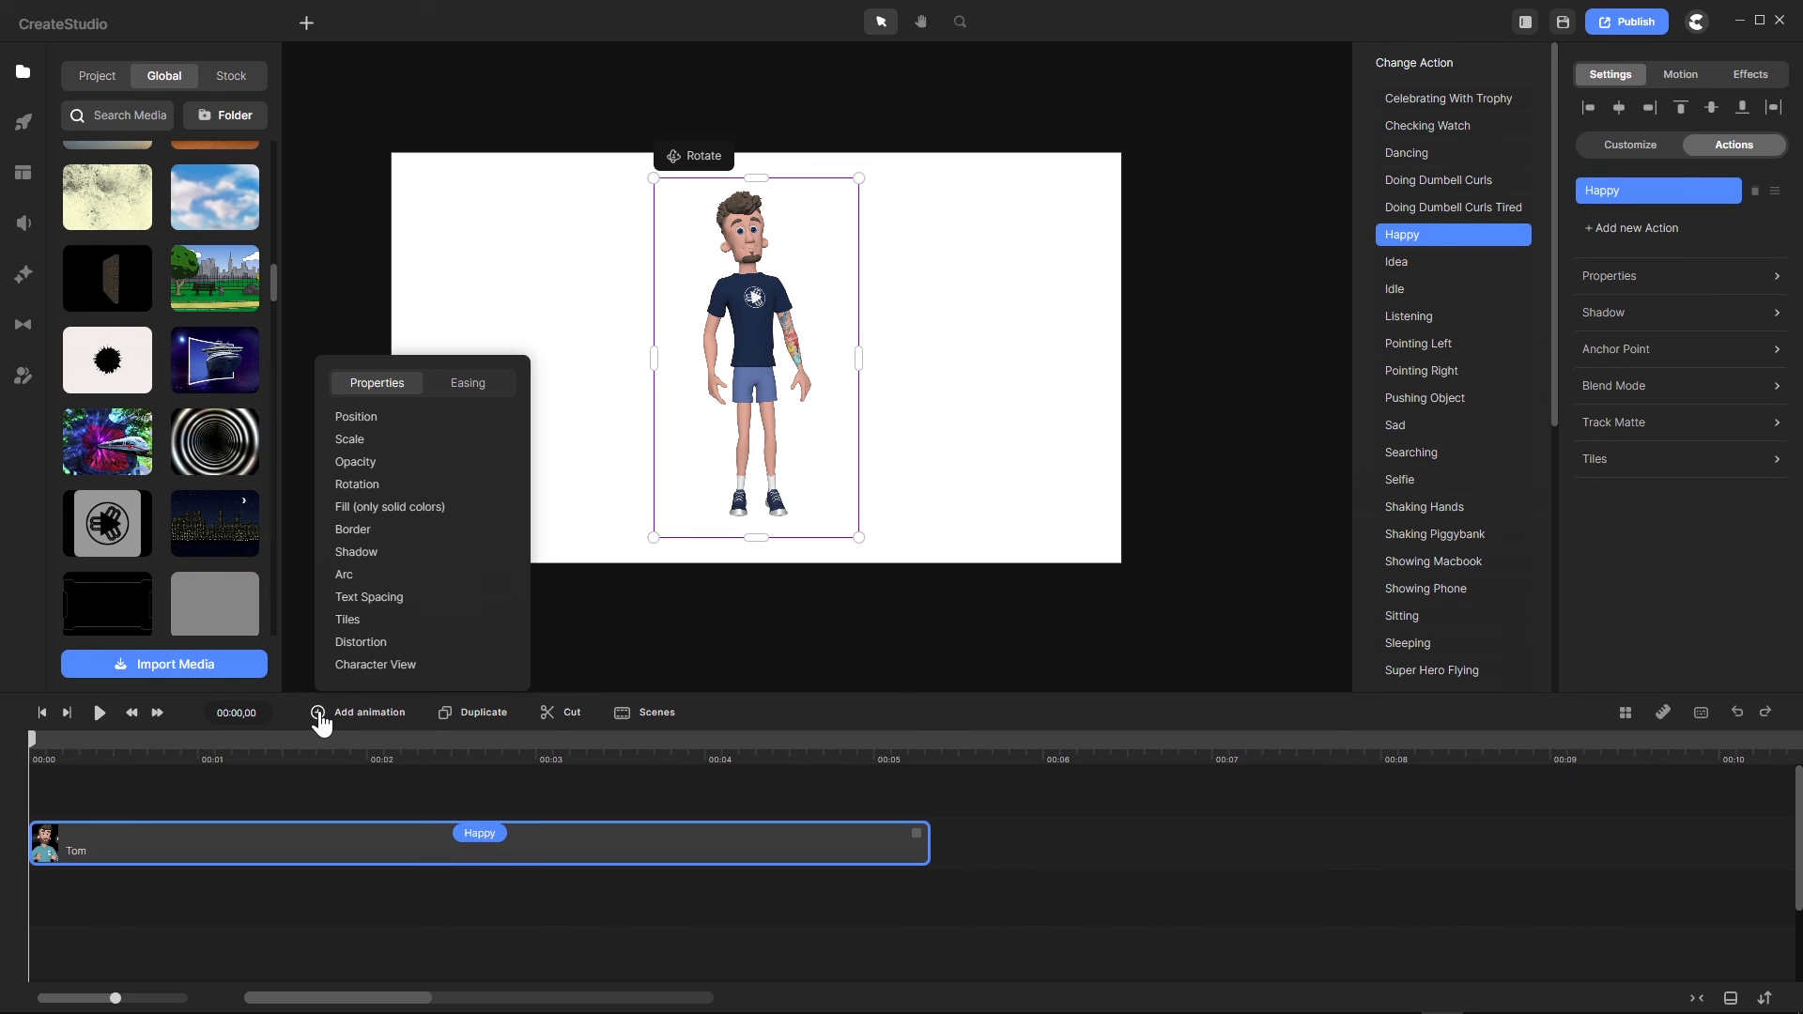
{"action": "left_click", "coordinate": [393, 670]}
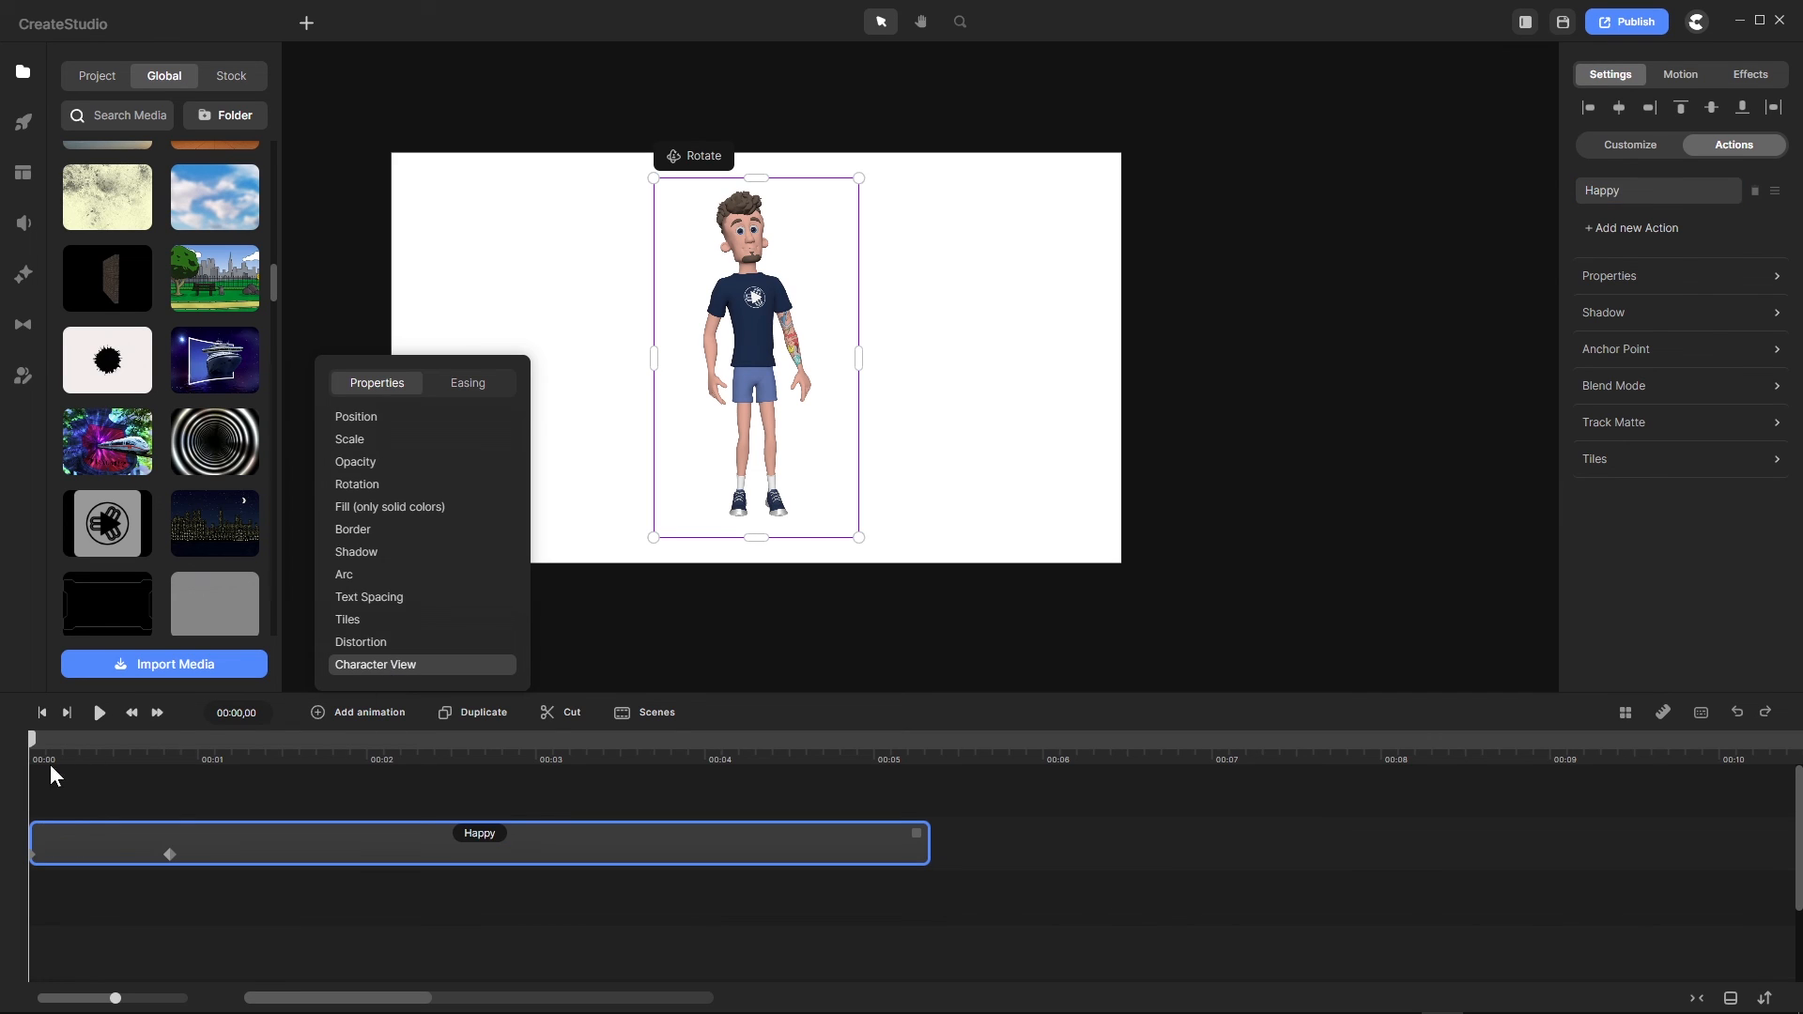
{"action": "left_click_drag", "start_coordinate": [37, 746], "coordinate": [364, 780]}
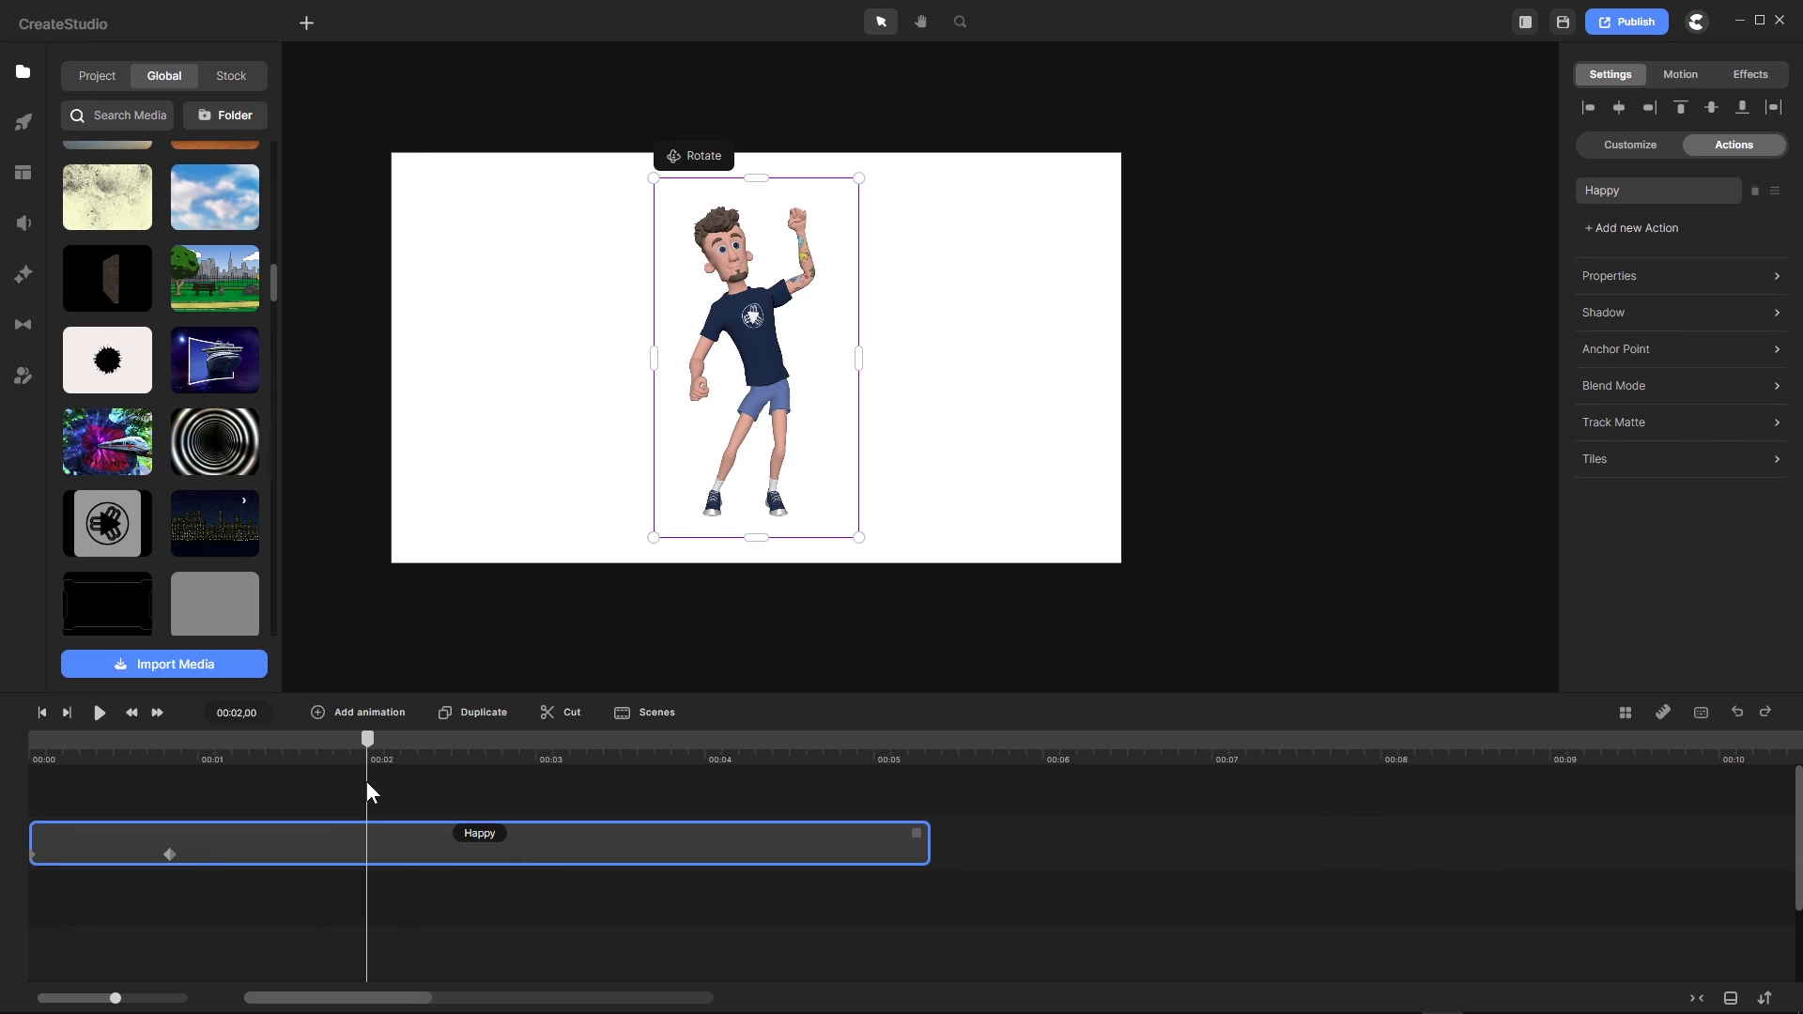
{"action": "left_click_drag", "start_coordinate": [169, 853], "coordinate": [352, 856]}
Step: Rotate Tom slightly sideways at the 2-second Character View keyframe and turn him to a back view at 0 seconds
{"action": "left_click_drag", "start_coordinate": [366, 747], "coordinate": [11, 782]}
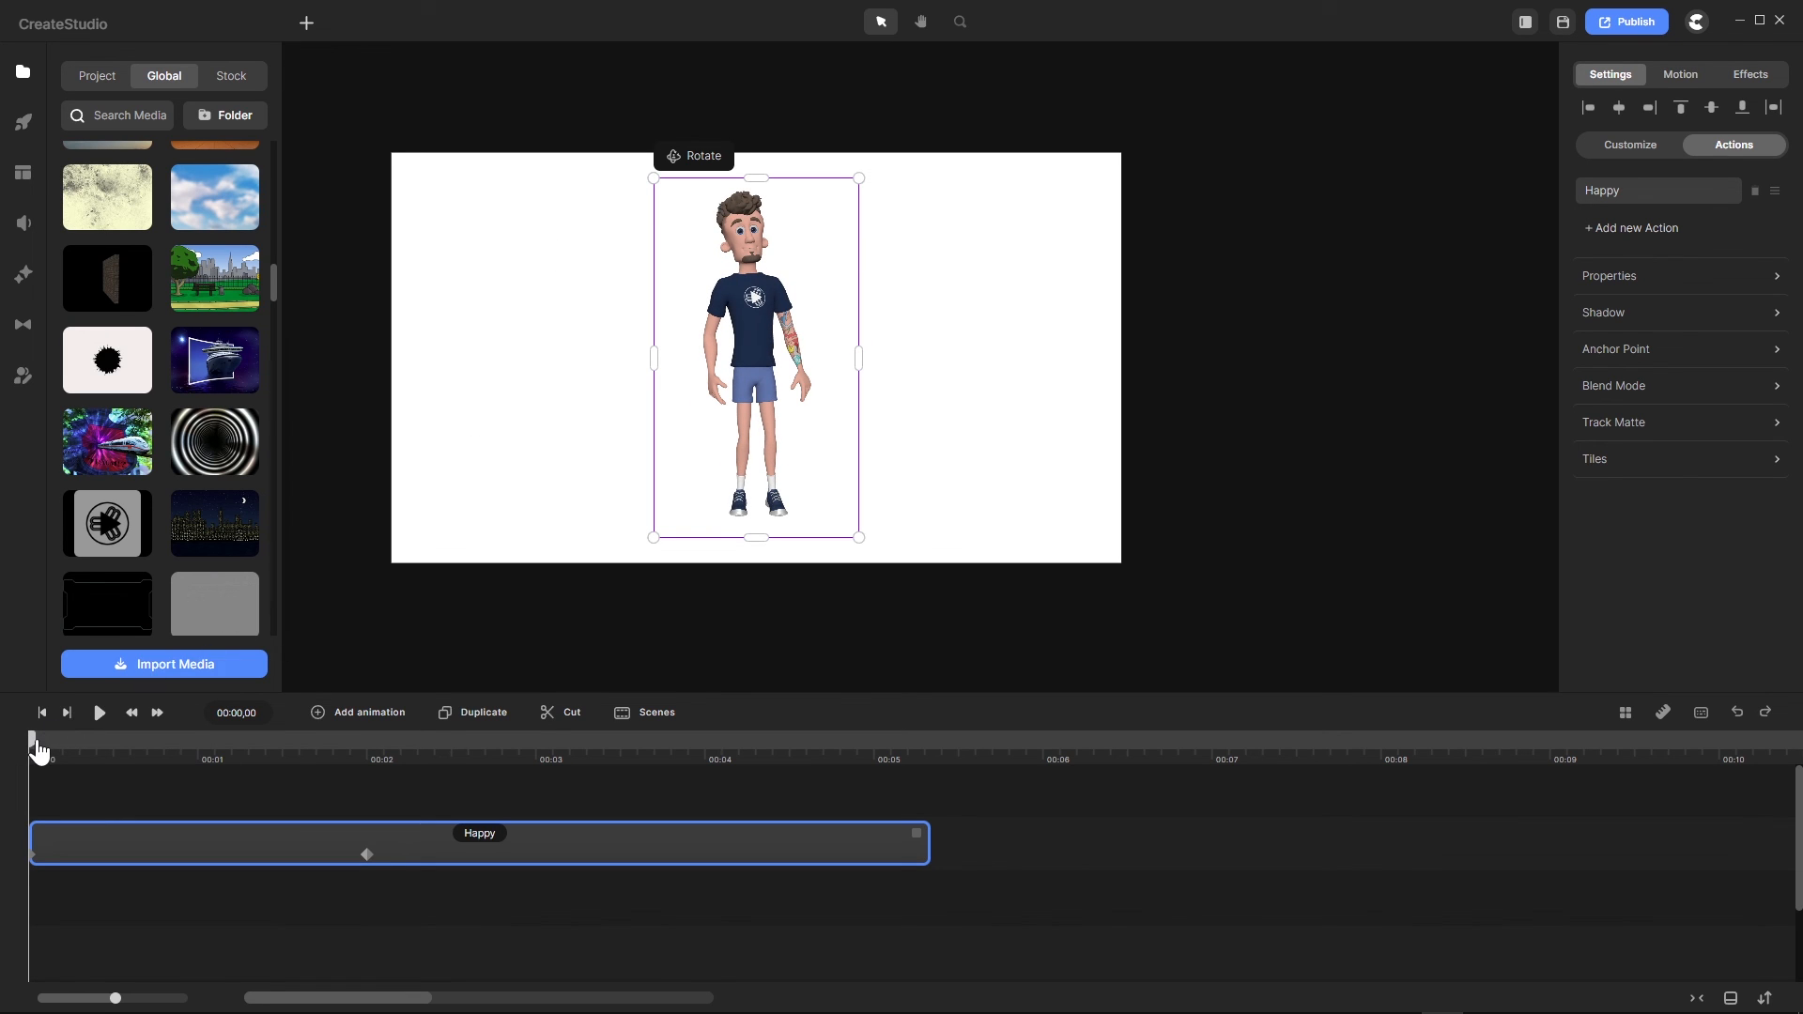
{"action": "left_click_drag", "start_coordinate": [38, 749], "coordinate": [373, 782]}
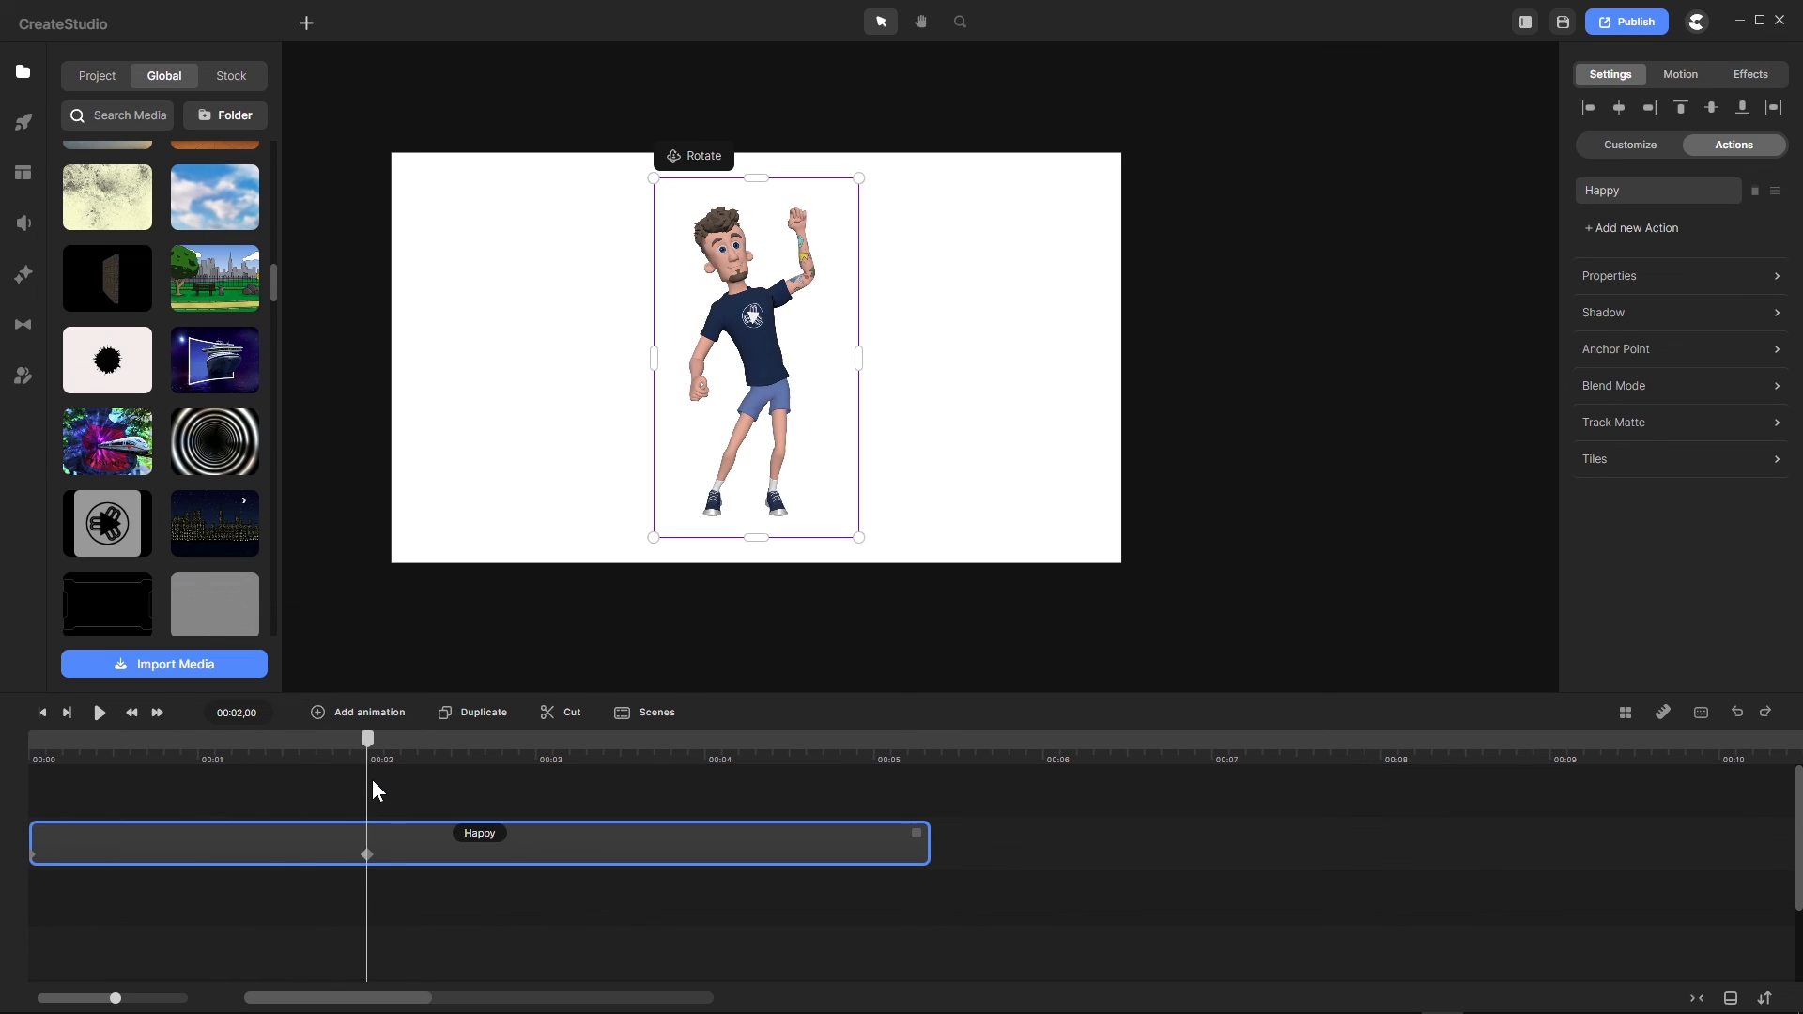
{"action": "left_click", "coordinate": [367, 855]}
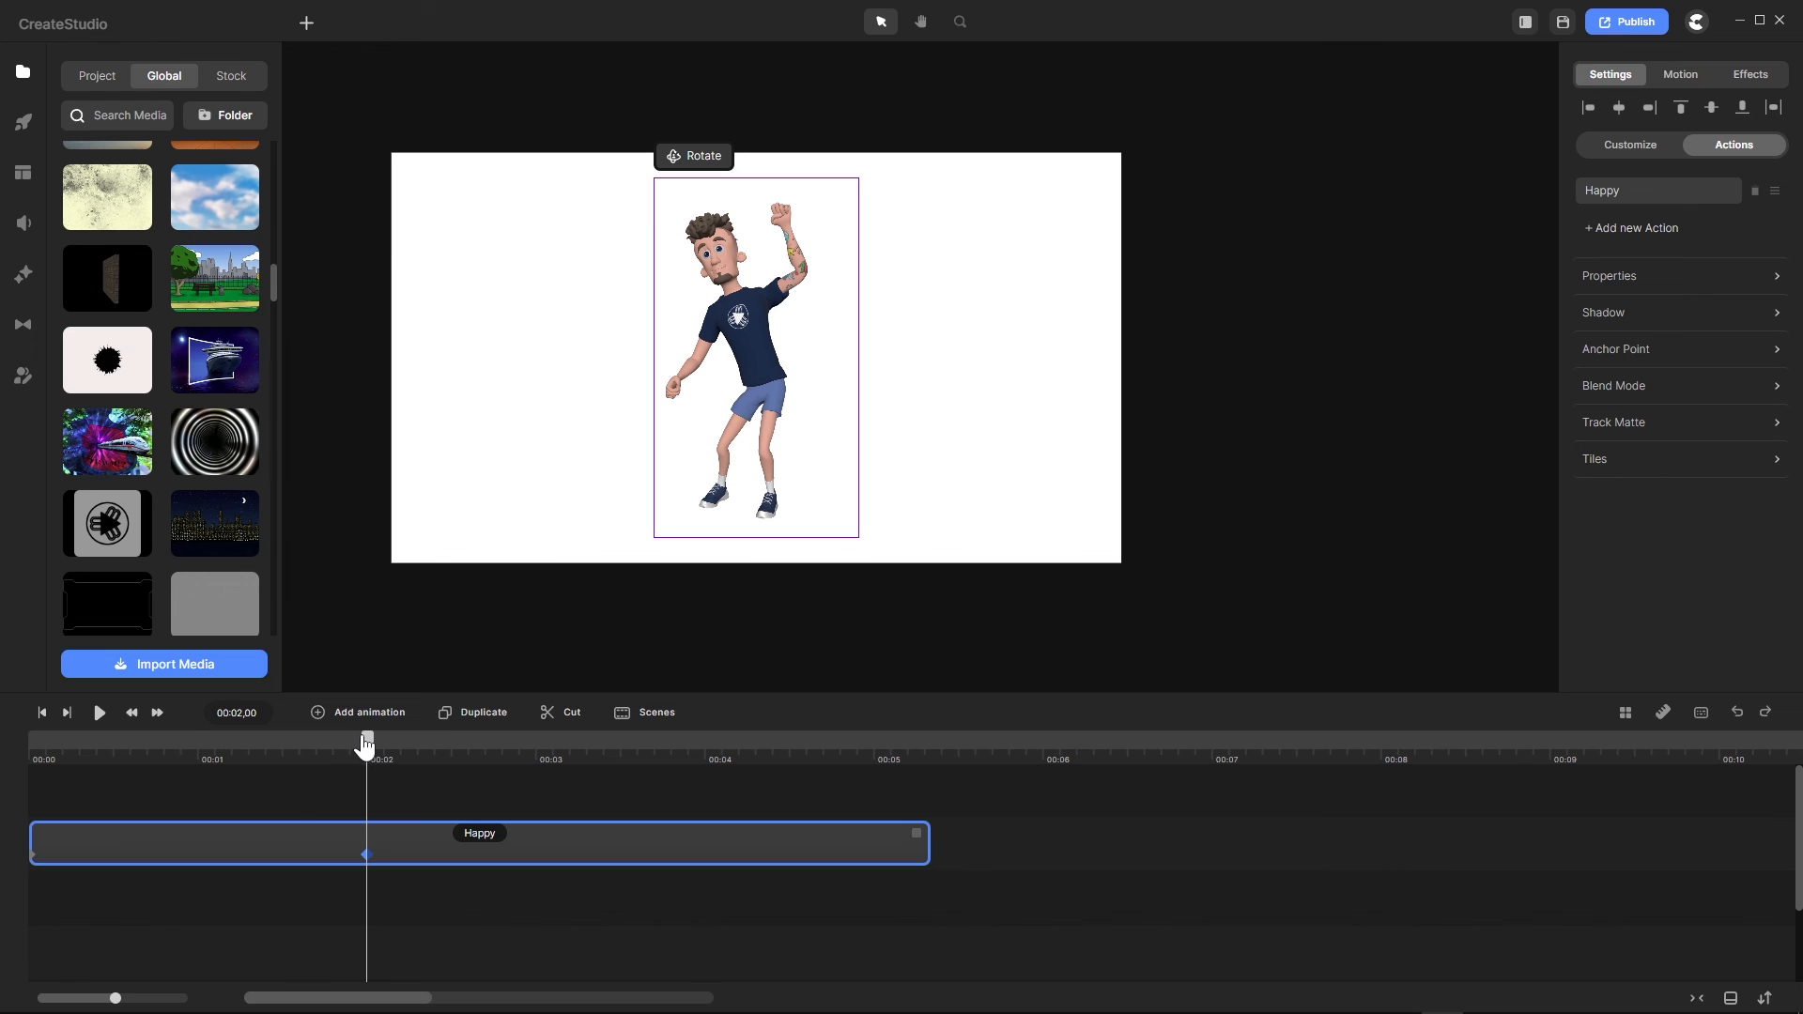
{"action": "left_click_drag", "start_coordinate": [367, 739], "coordinate": [12, 745]}
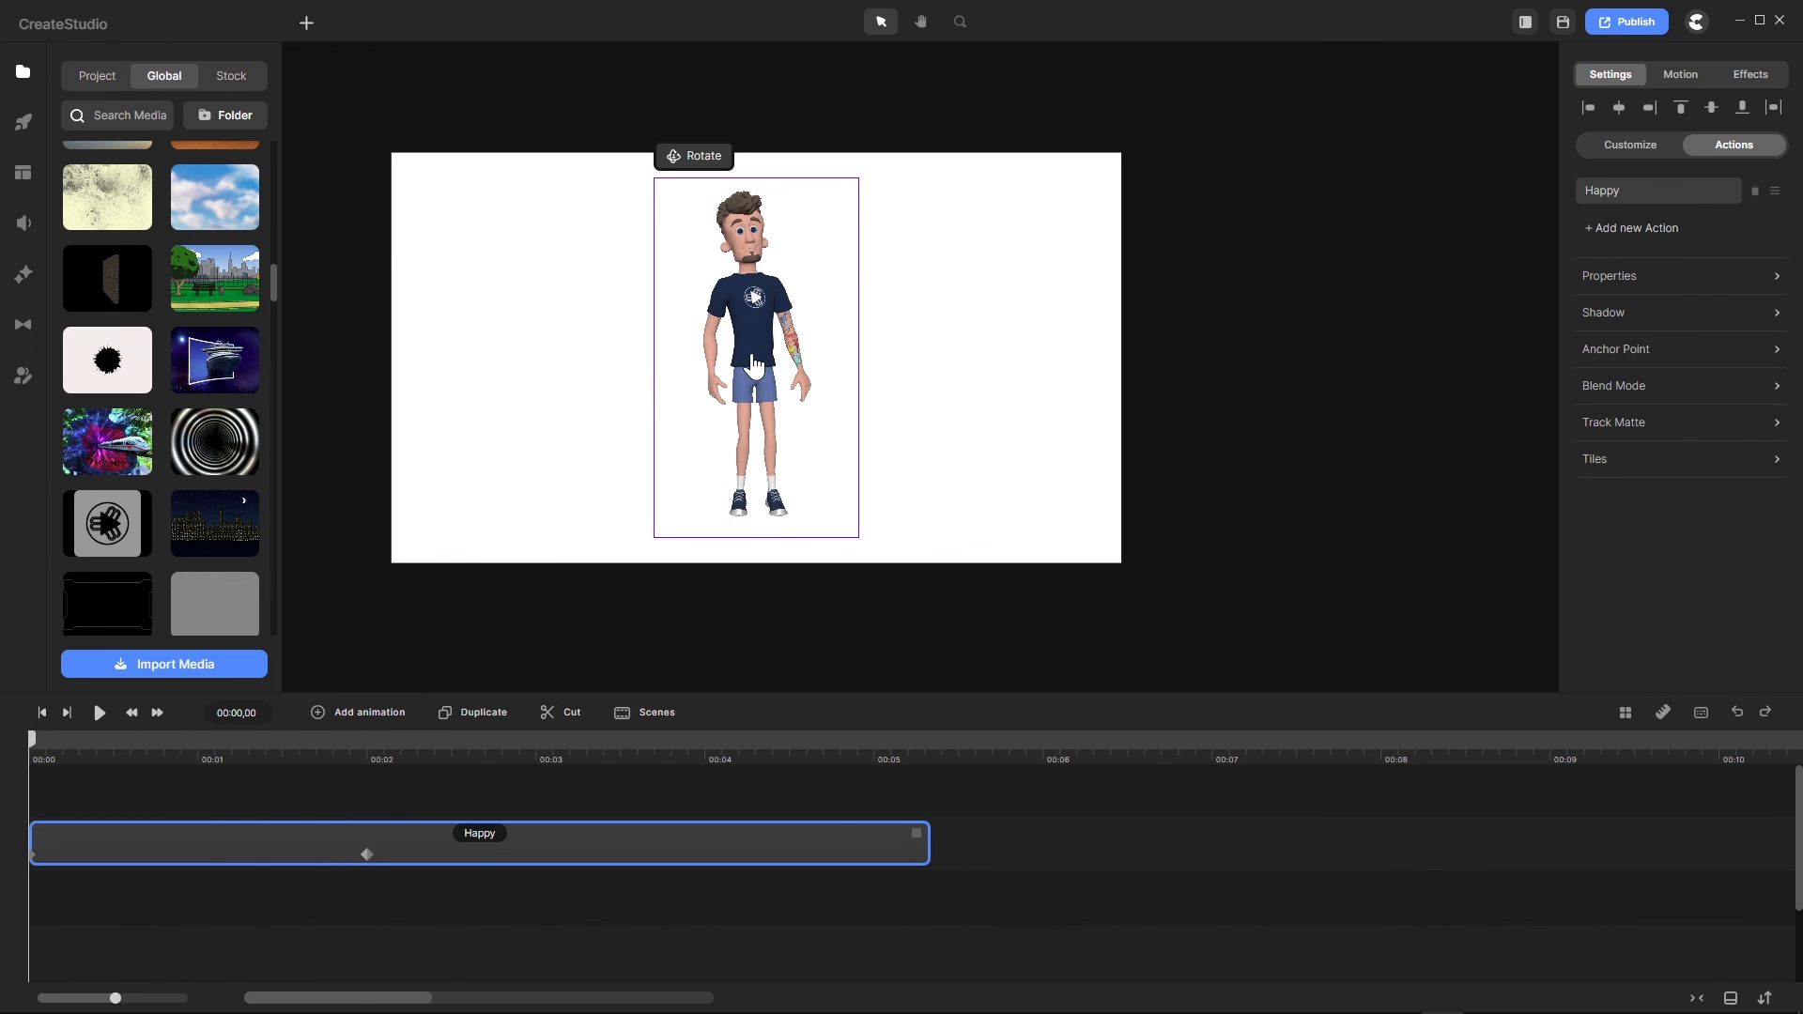
{"action": "left_click_drag", "start_coordinate": [754, 364], "coordinate": [1059, 357]}
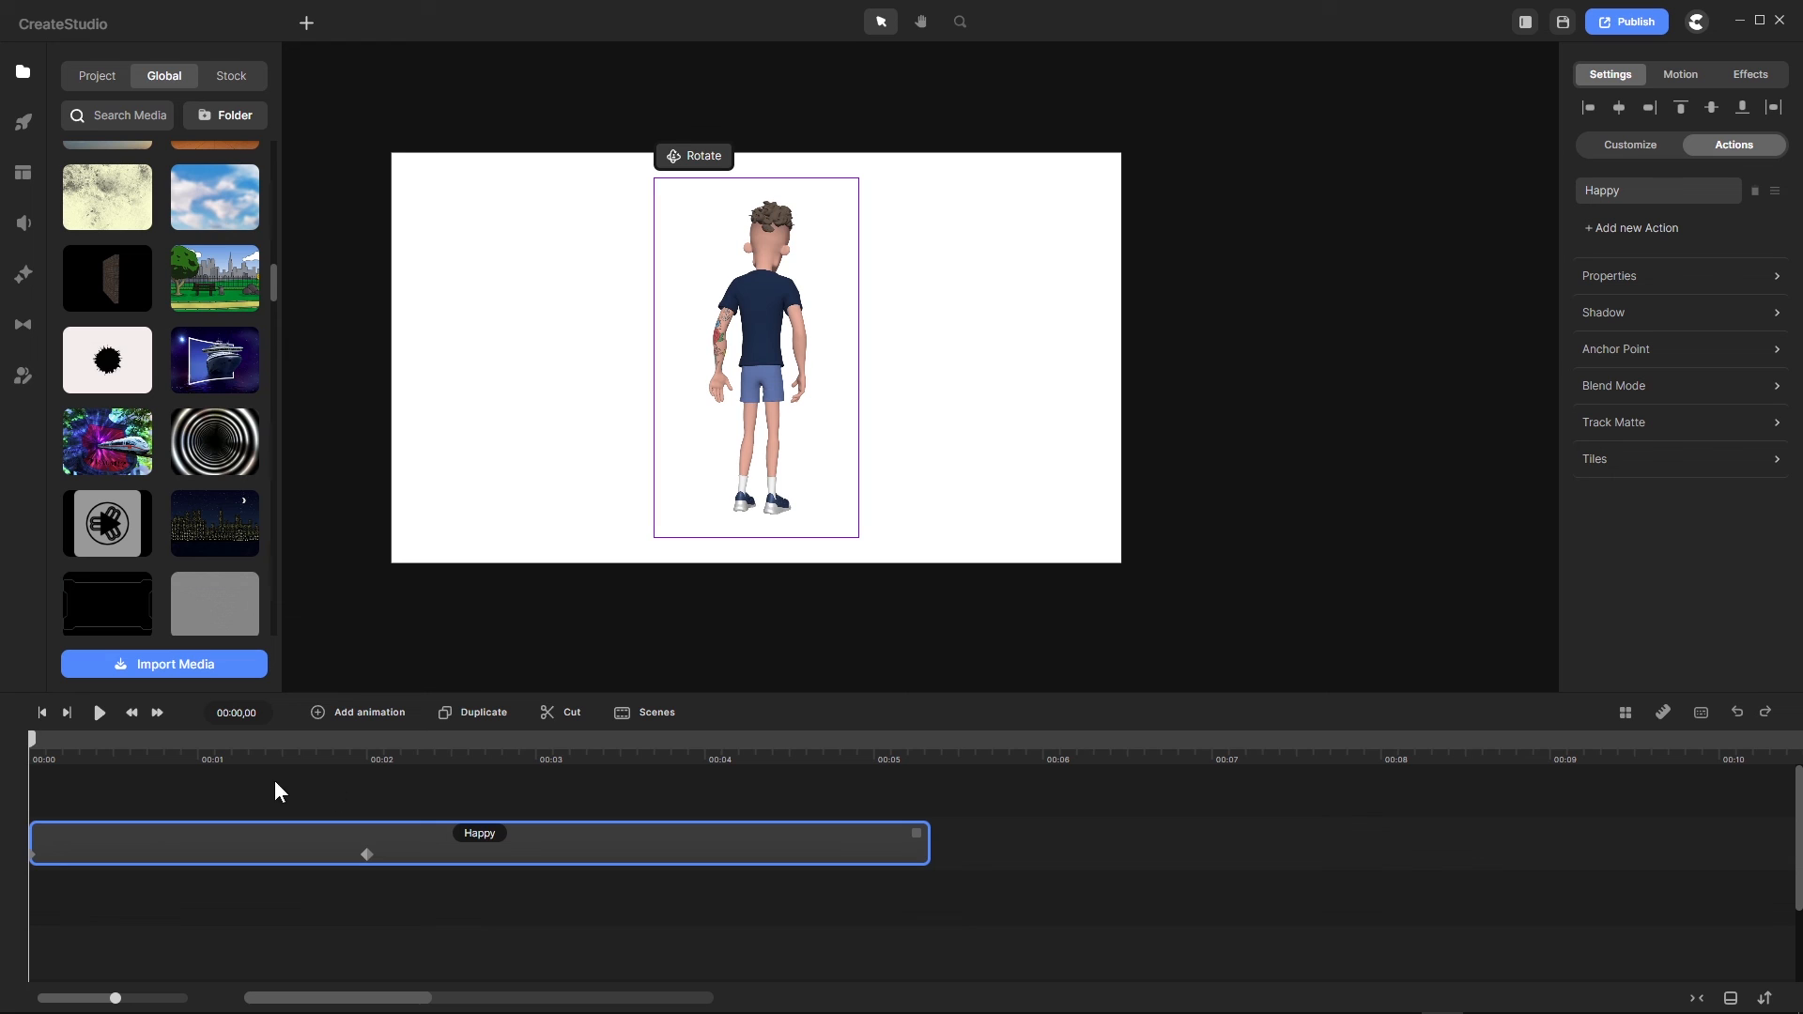
Step: Play the Character View animation from the start, stop it, and scrub back to 00:02,09
{"action": "mouse_move", "coordinate": [35, 749]}
{"action": "left_mouse_down"}
{"action": "mouse_move", "coordinate": [301, 772]}
{"action": "mouse_move", "coordinate": [431, 744]}
{"action": "mouse_move", "coordinate": [7, 748]}
{"action": "left_mouse_up"}
{"action": "left_click", "coordinate": [98, 715]}
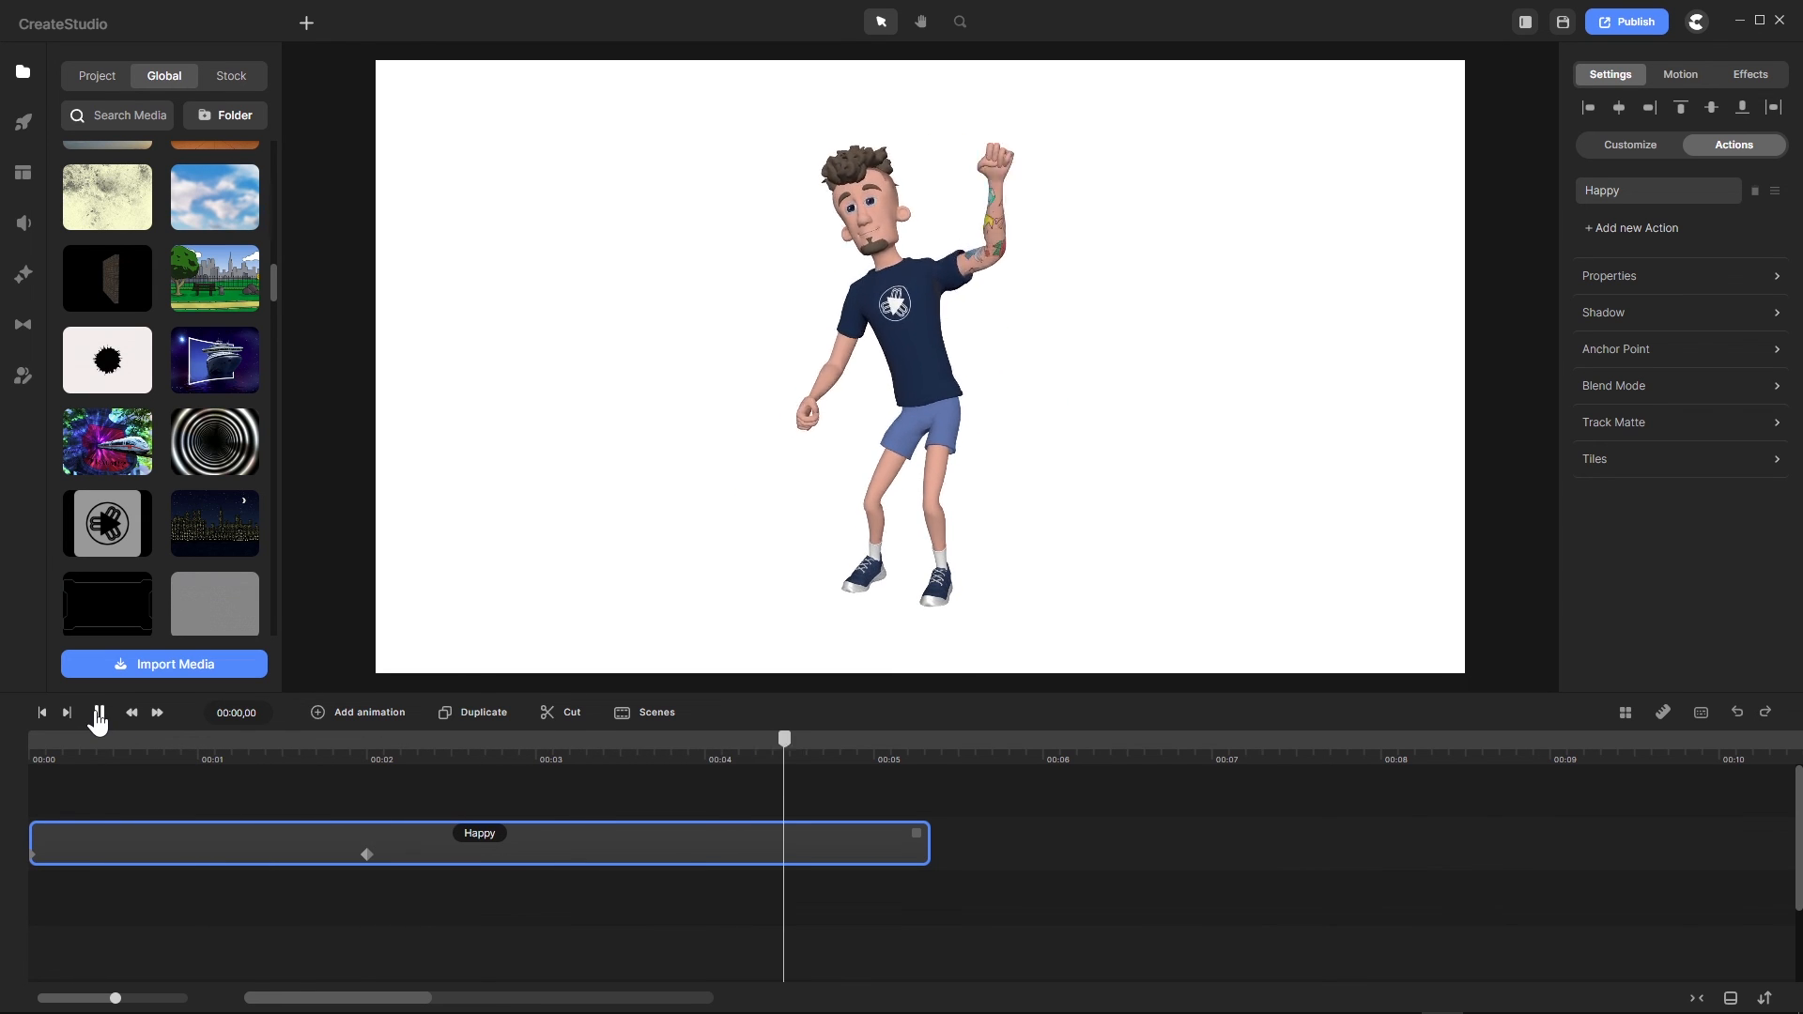
{"action": "left_click", "coordinate": [98, 714]}
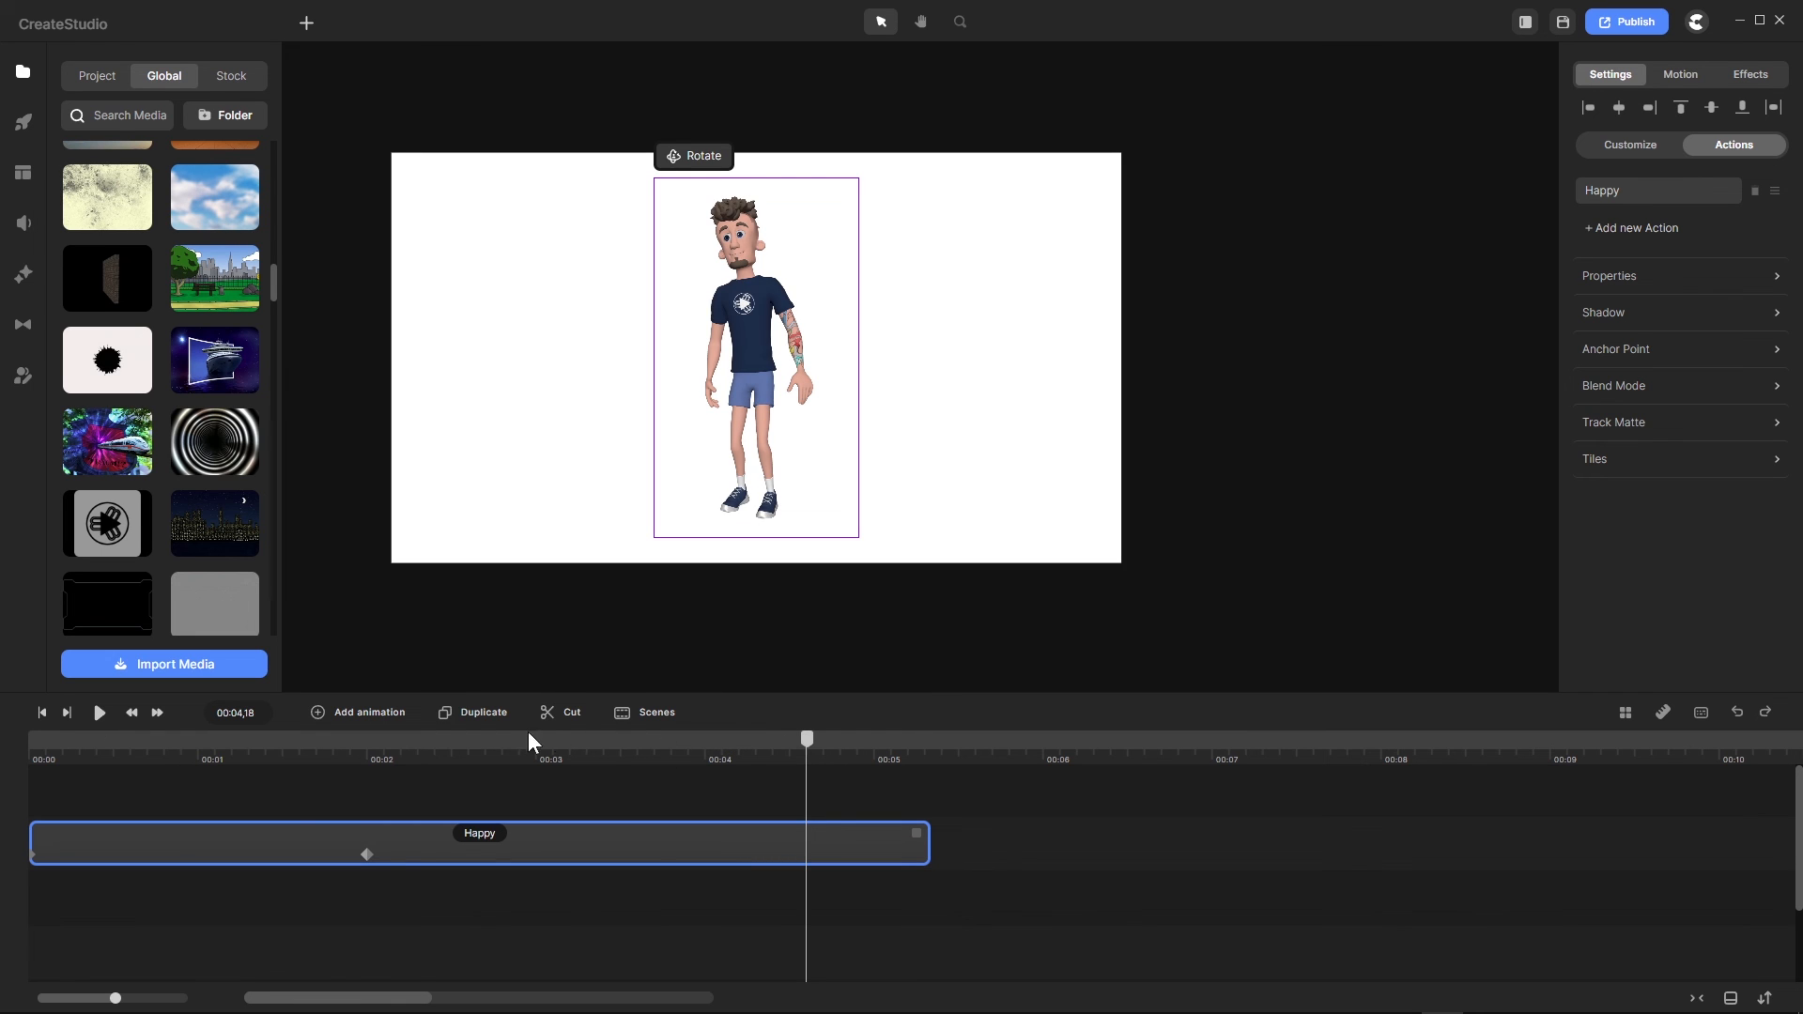
{"action": "left_click_drag", "start_coordinate": [808, 738], "coordinate": [422, 771]}
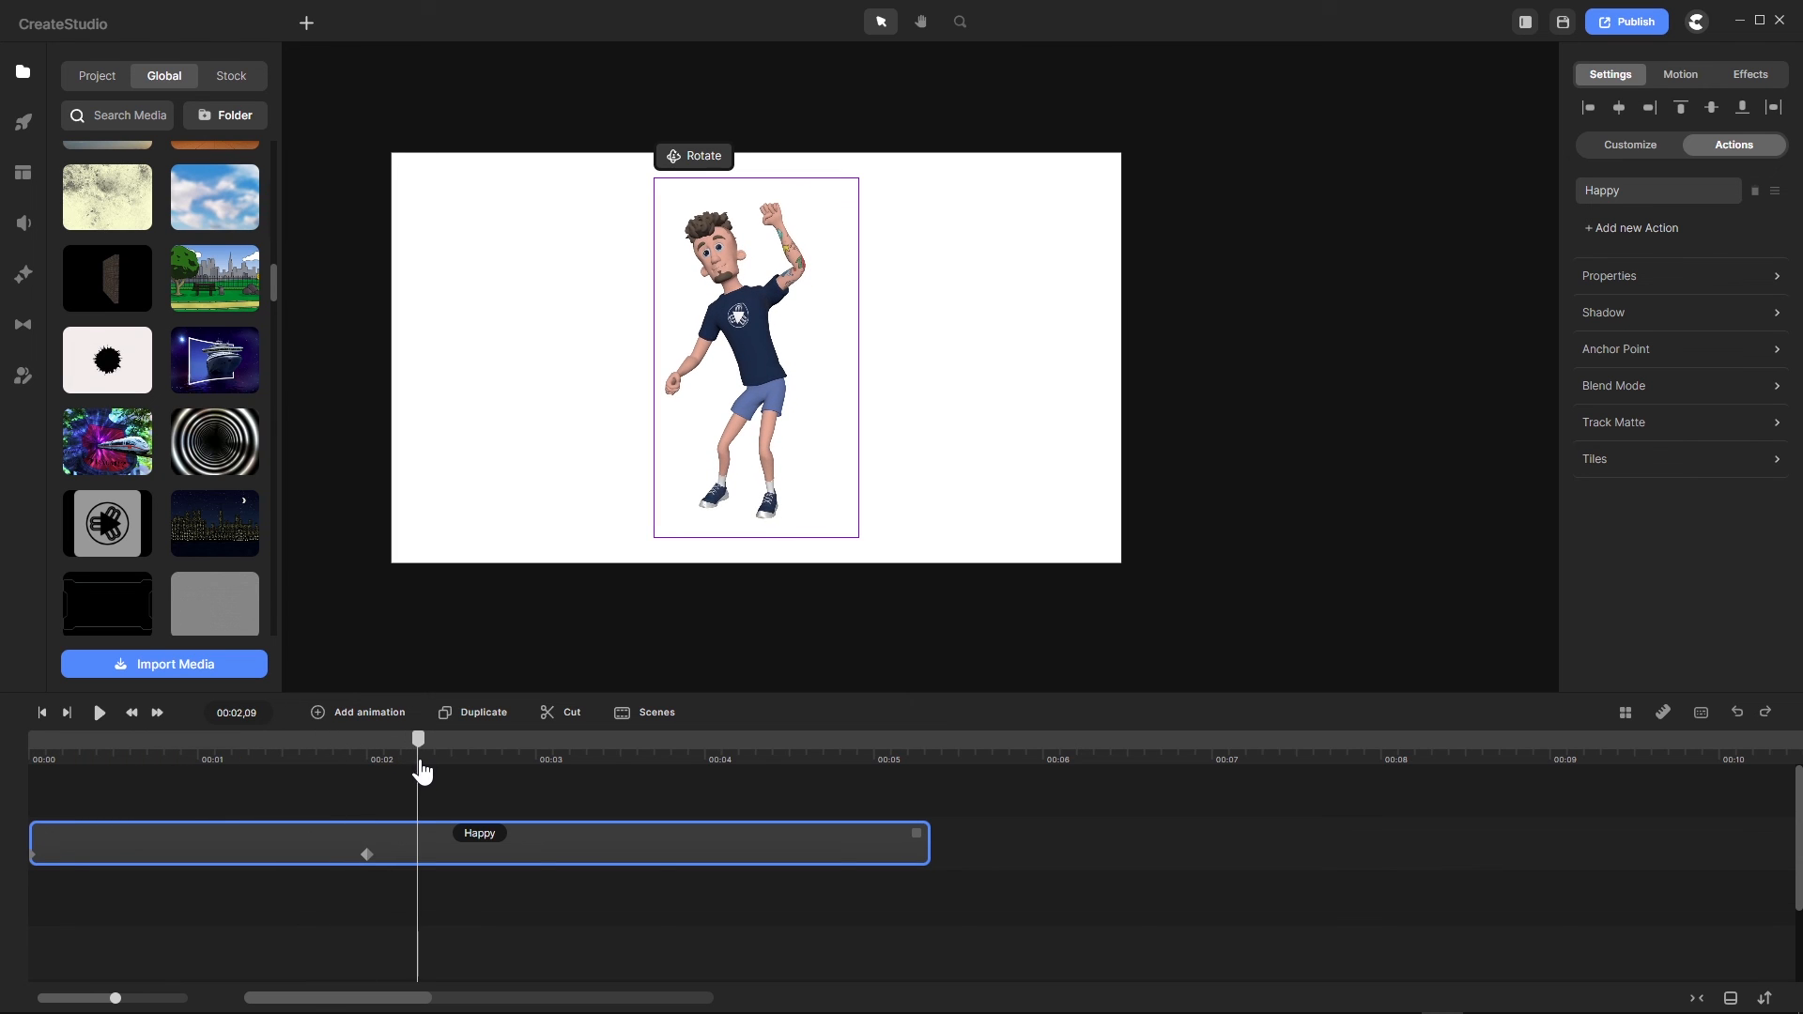
Step: Leave rotate mode on the Tom character and move the playhead to 00:03,07
{"action": "left_click", "coordinate": [700, 166]}
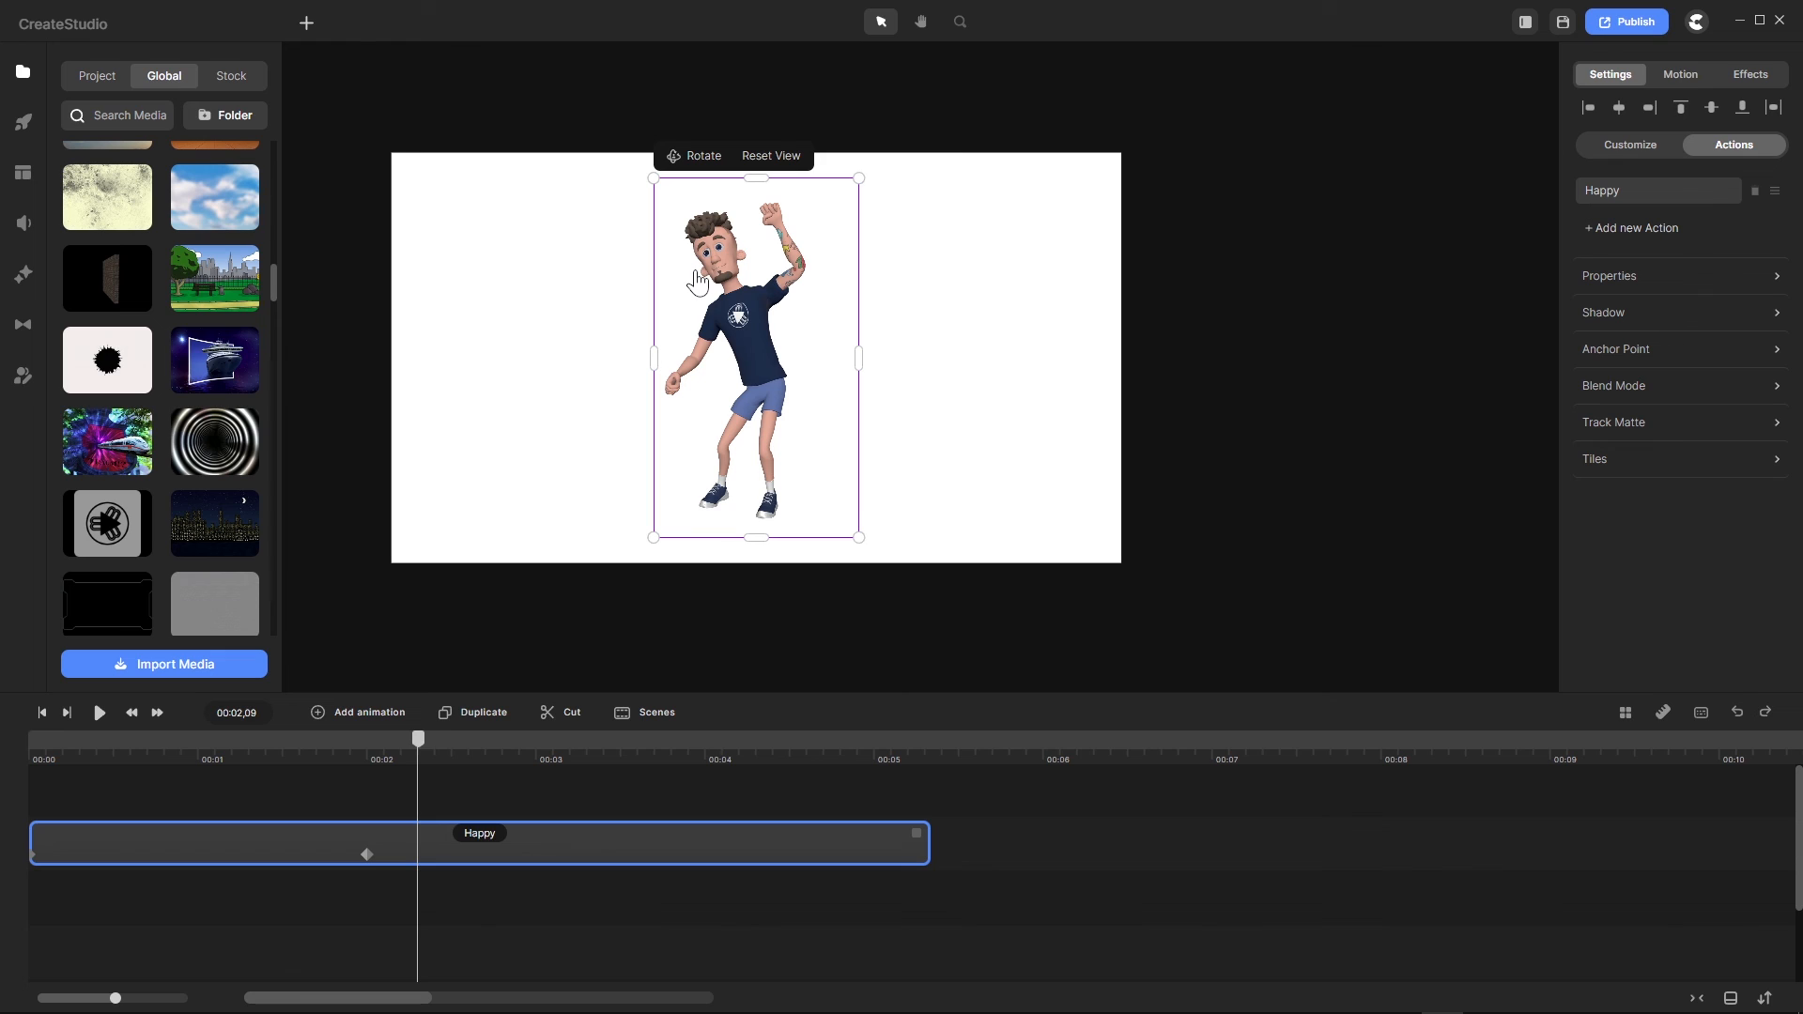
{"action": "left_click", "coordinate": [710, 166]}
{"action": "left_click", "coordinate": [707, 161]}
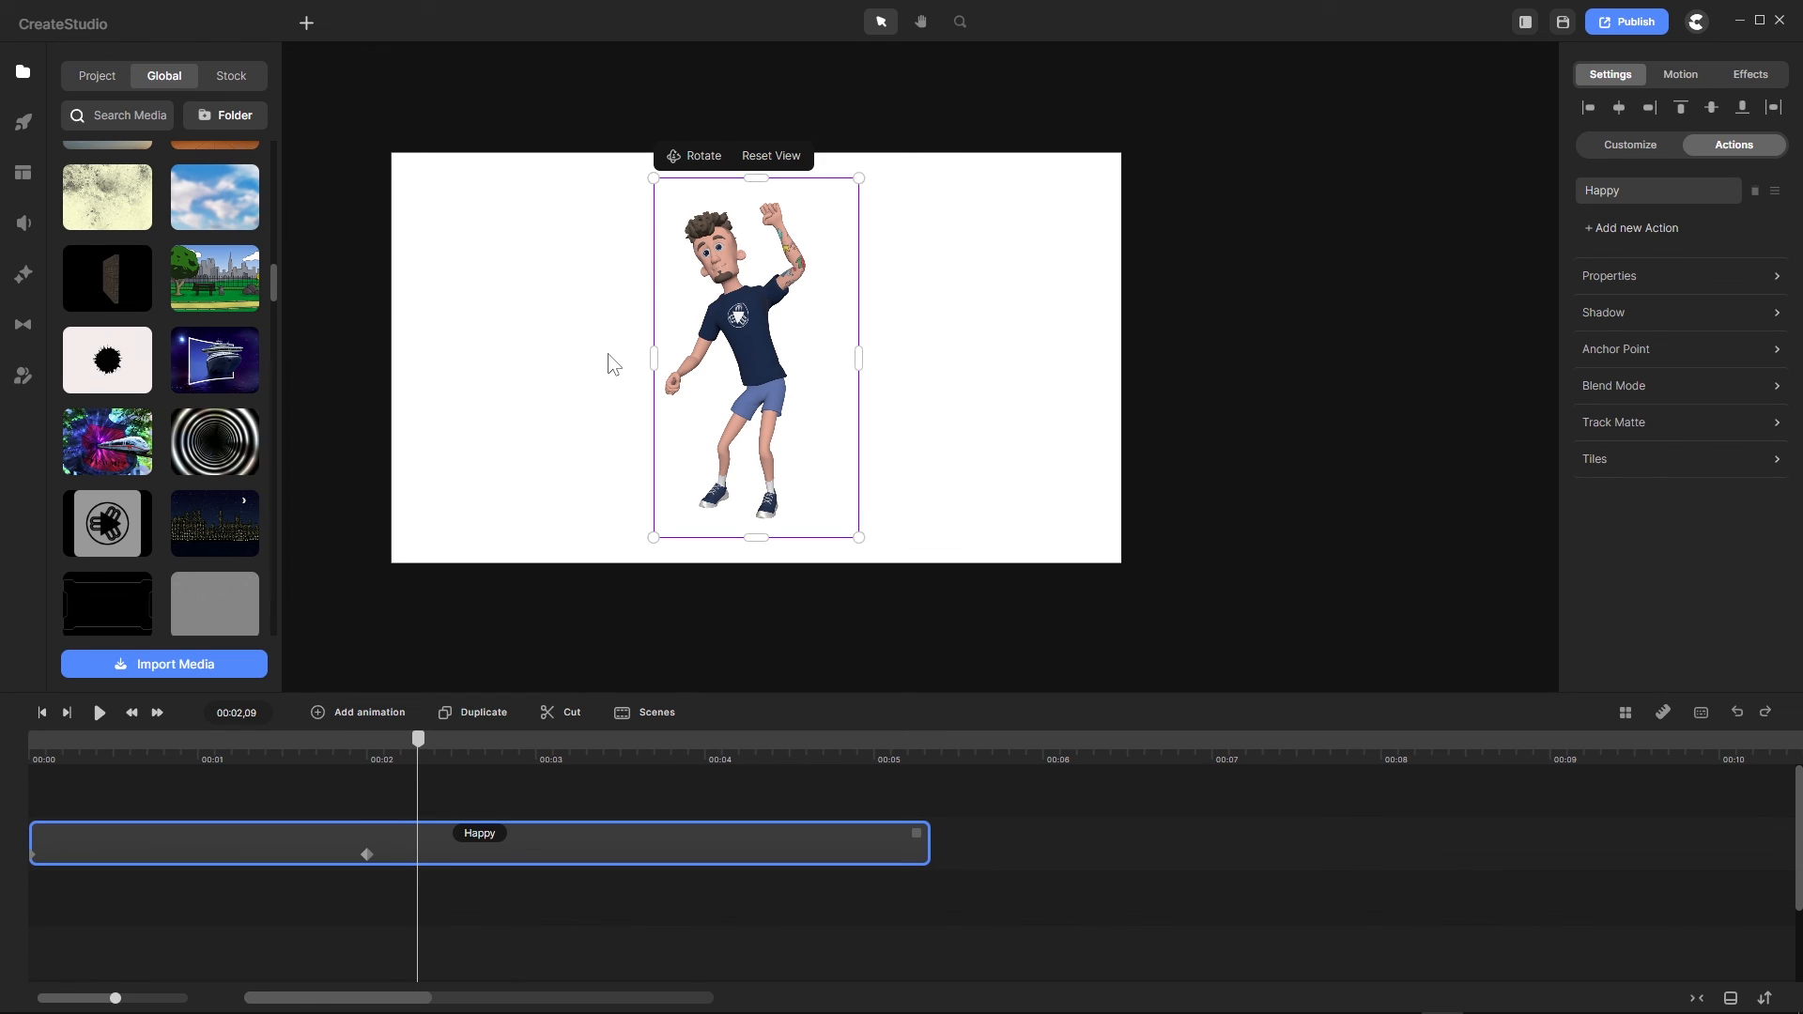
{"action": "left_click_drag", "start_coordinate": [416, 740], "coordinate": [508, 742]}
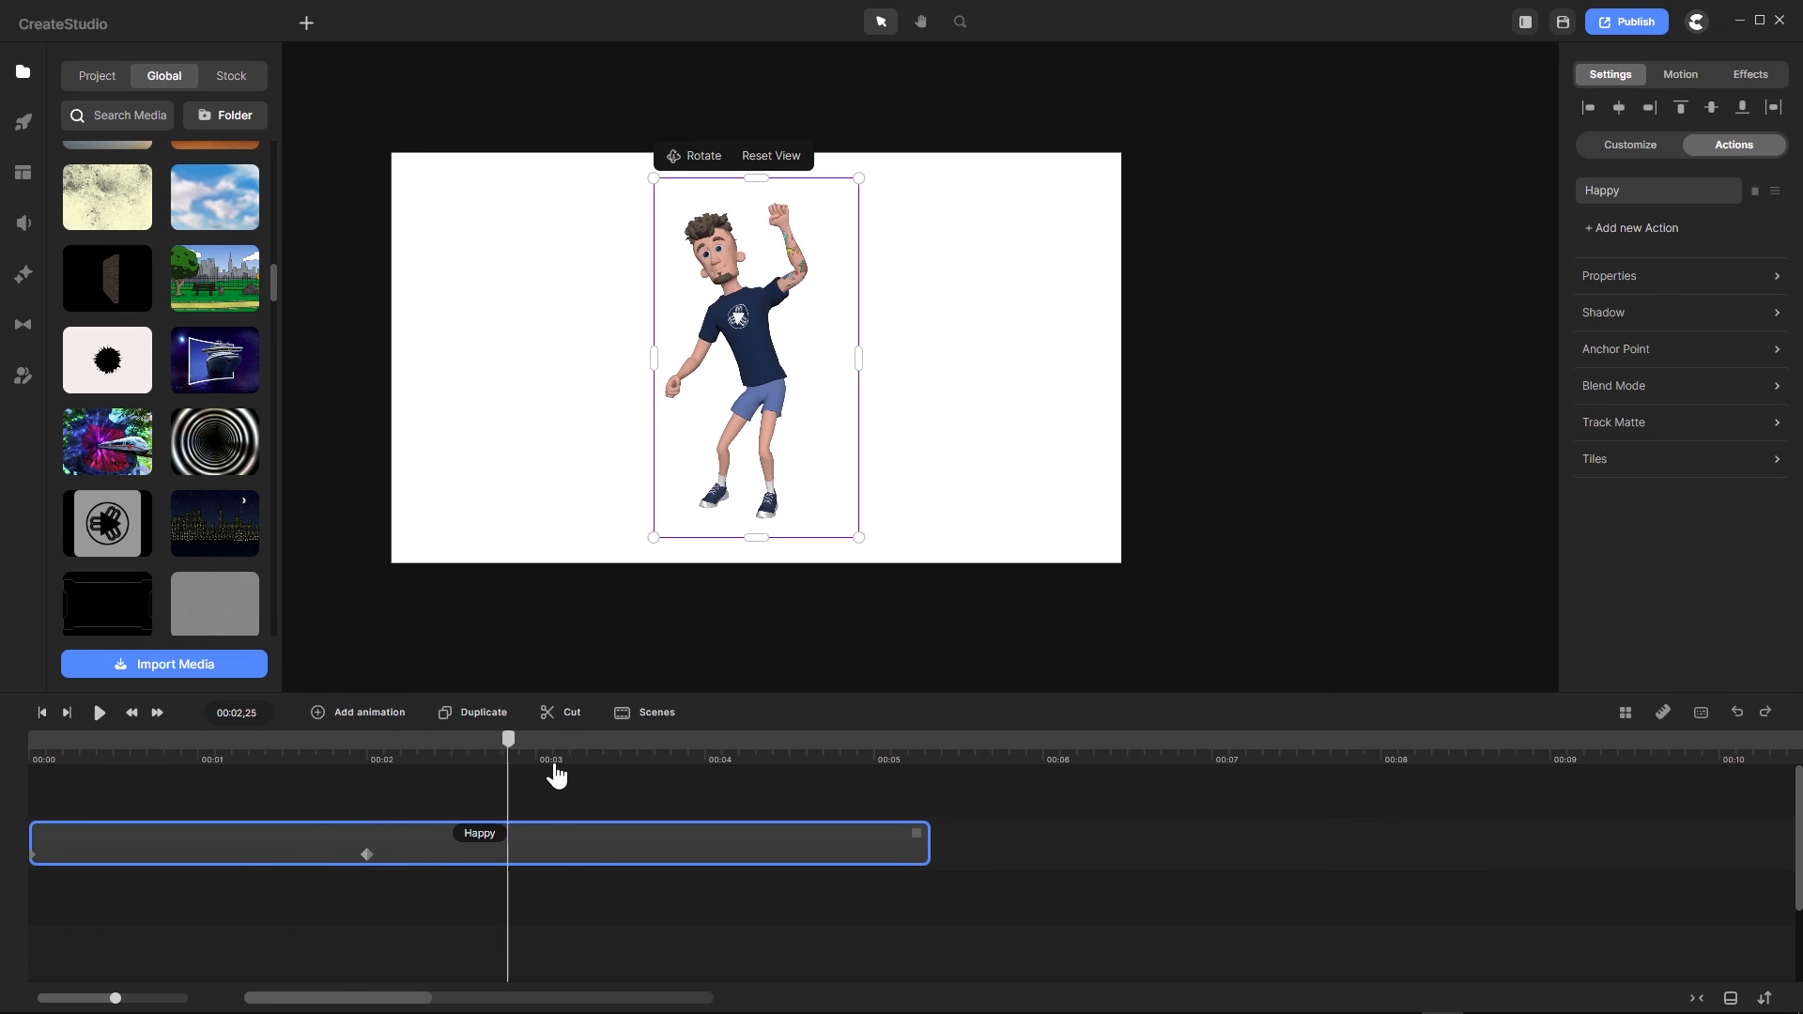
{"action": "left_click", "coordinate": [576, 756]}
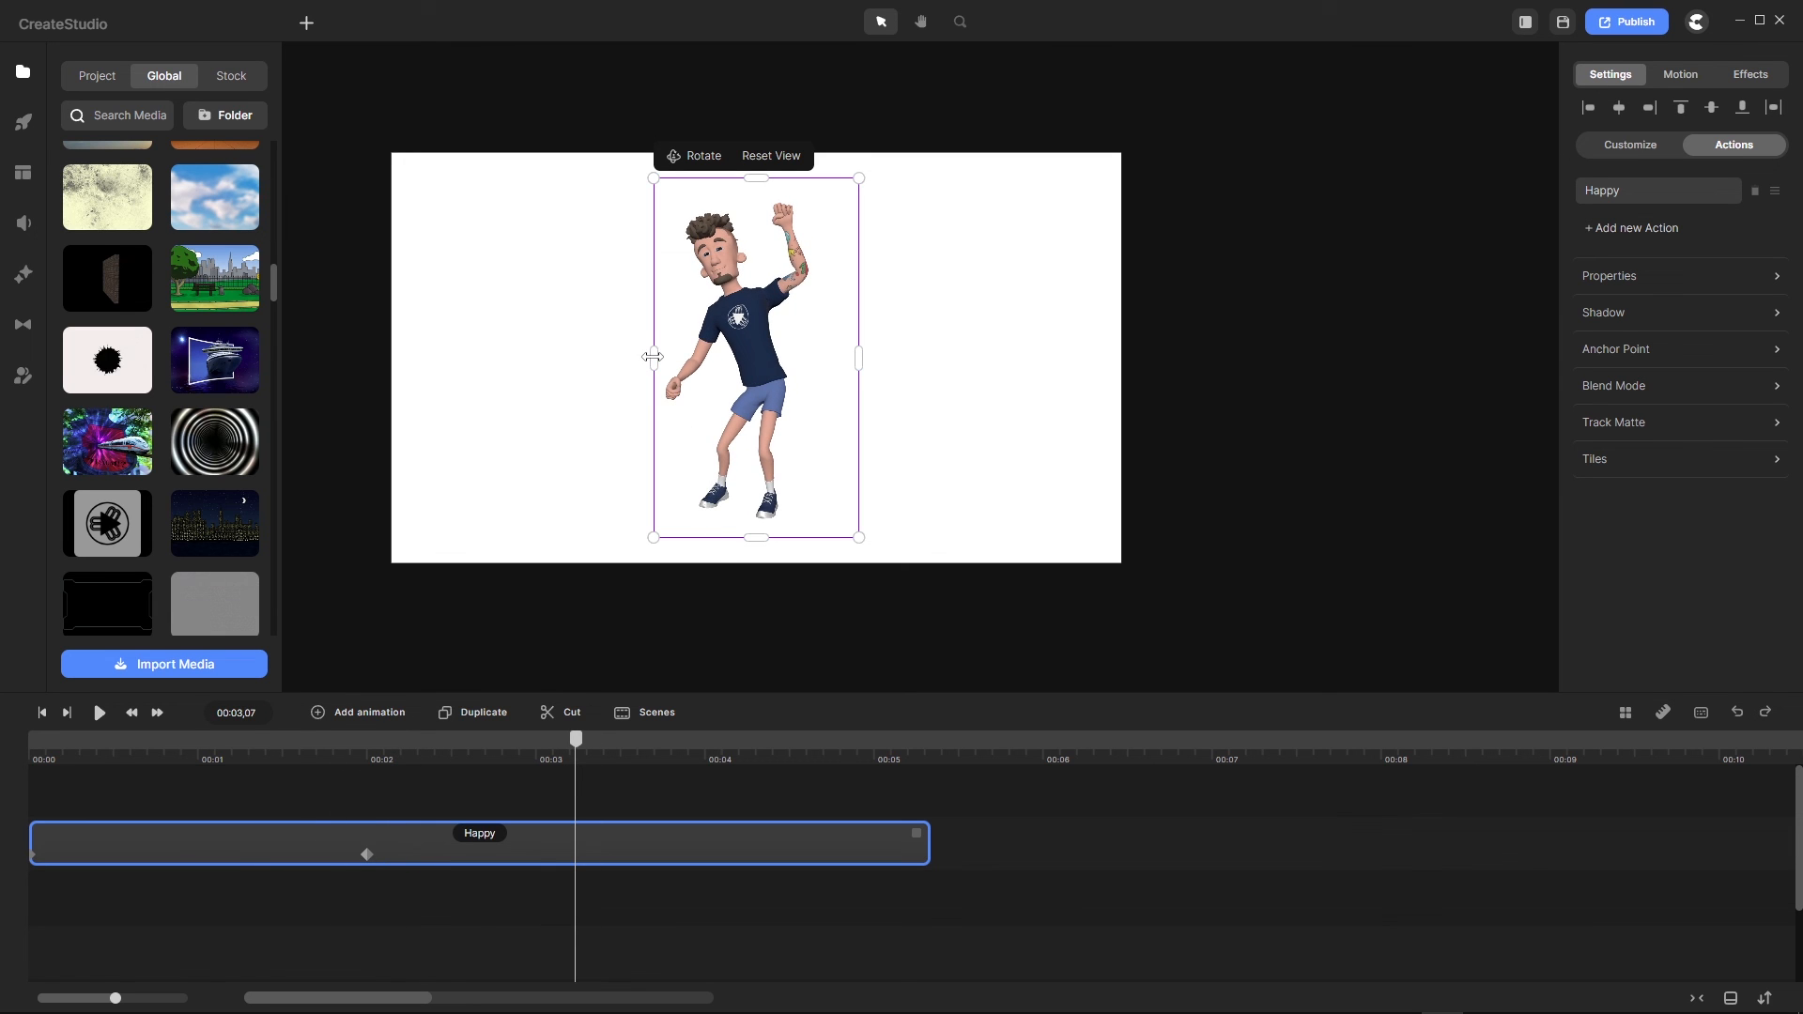
Step: Resize Tom freely in width and height at 00:03,07, making him narrower and shorter, and deselect him
{"action": "mouse_move", "coordinate": [654, 358]}
{"action": "left_mouse_down"}
{"action": "mouse_move", "coordinate": [717, 356]}
{"action": "mouse_move", "coordinate": [624, 355]}
{"action": "mouse_move", "coordinate": [723, 369]}
{"action": "mouse_move", "coordinate": [616, 362]}
{"action": "mouse_move", "coordinate": [655, 365]}
{"action": "left_mouse_up"}
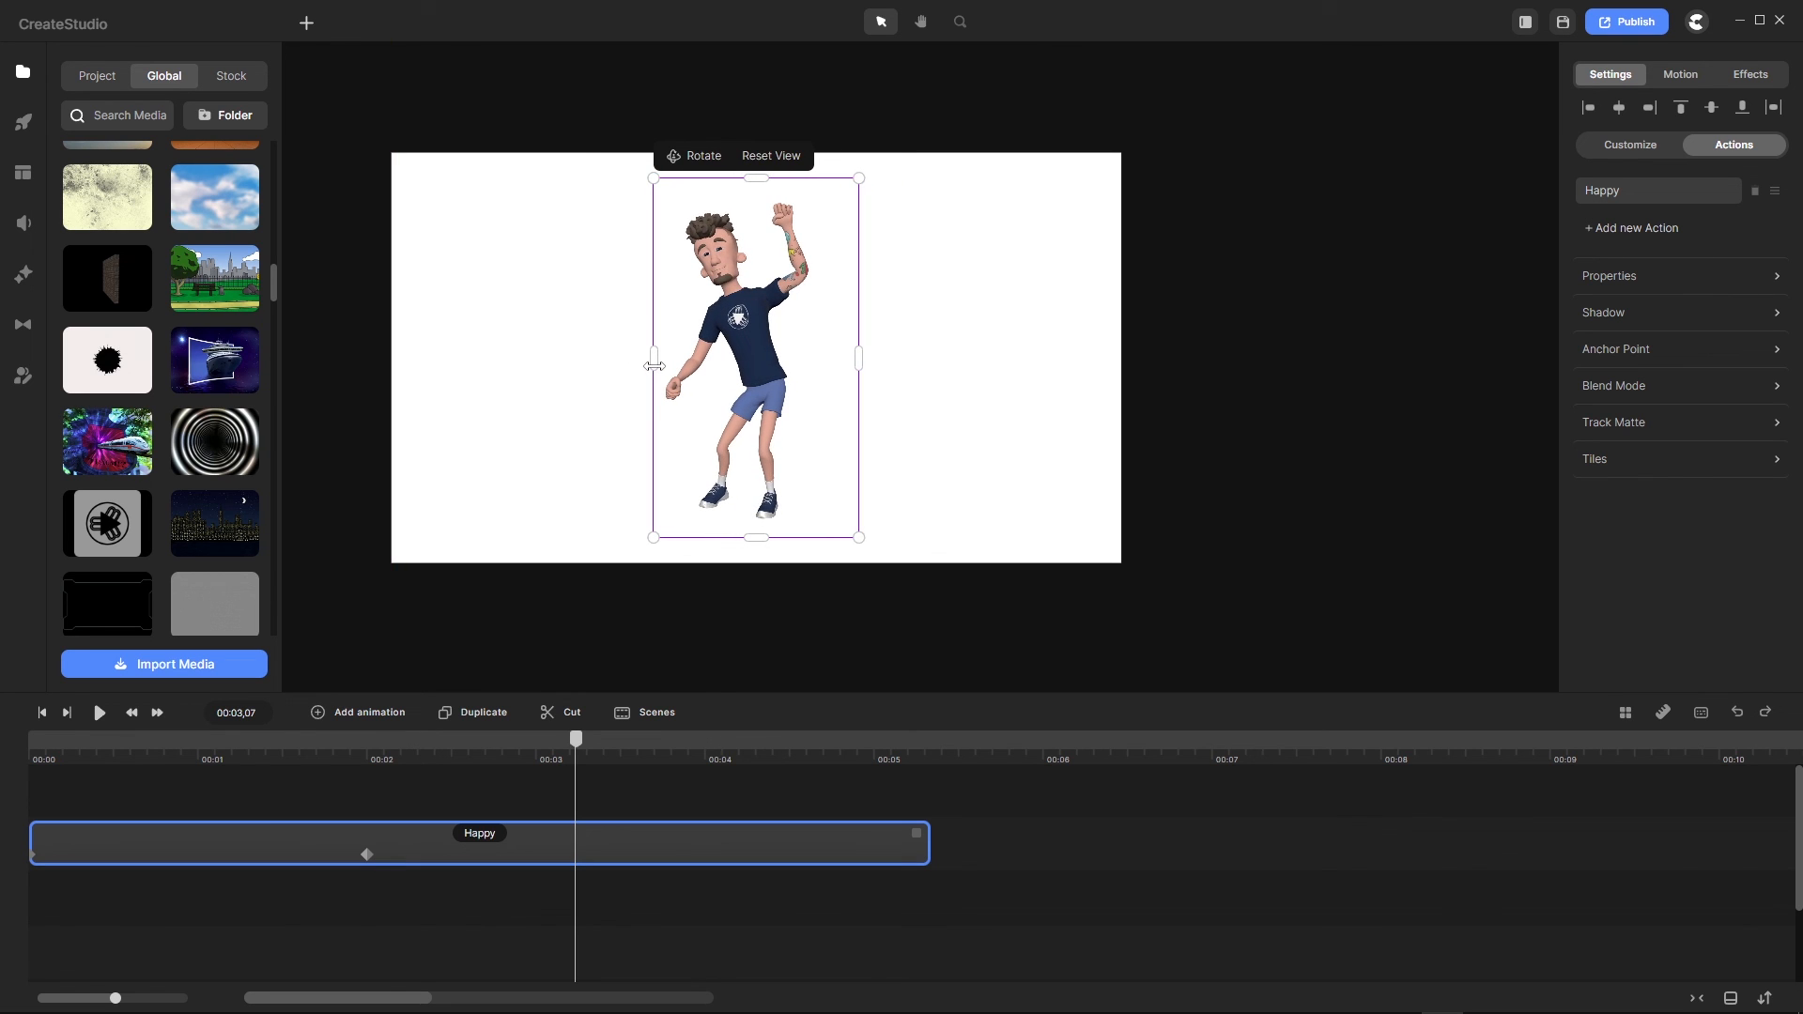
{"action": "mouse_move", "coordinate": [757, 179]}
{"action": "left_mouse_down"}
{"action": "mouse_move", "coordinate": [760, 208]}
{"action": "mouse_move", "coordinate": [767, 189]}
{"action": "left_mouse_up"}
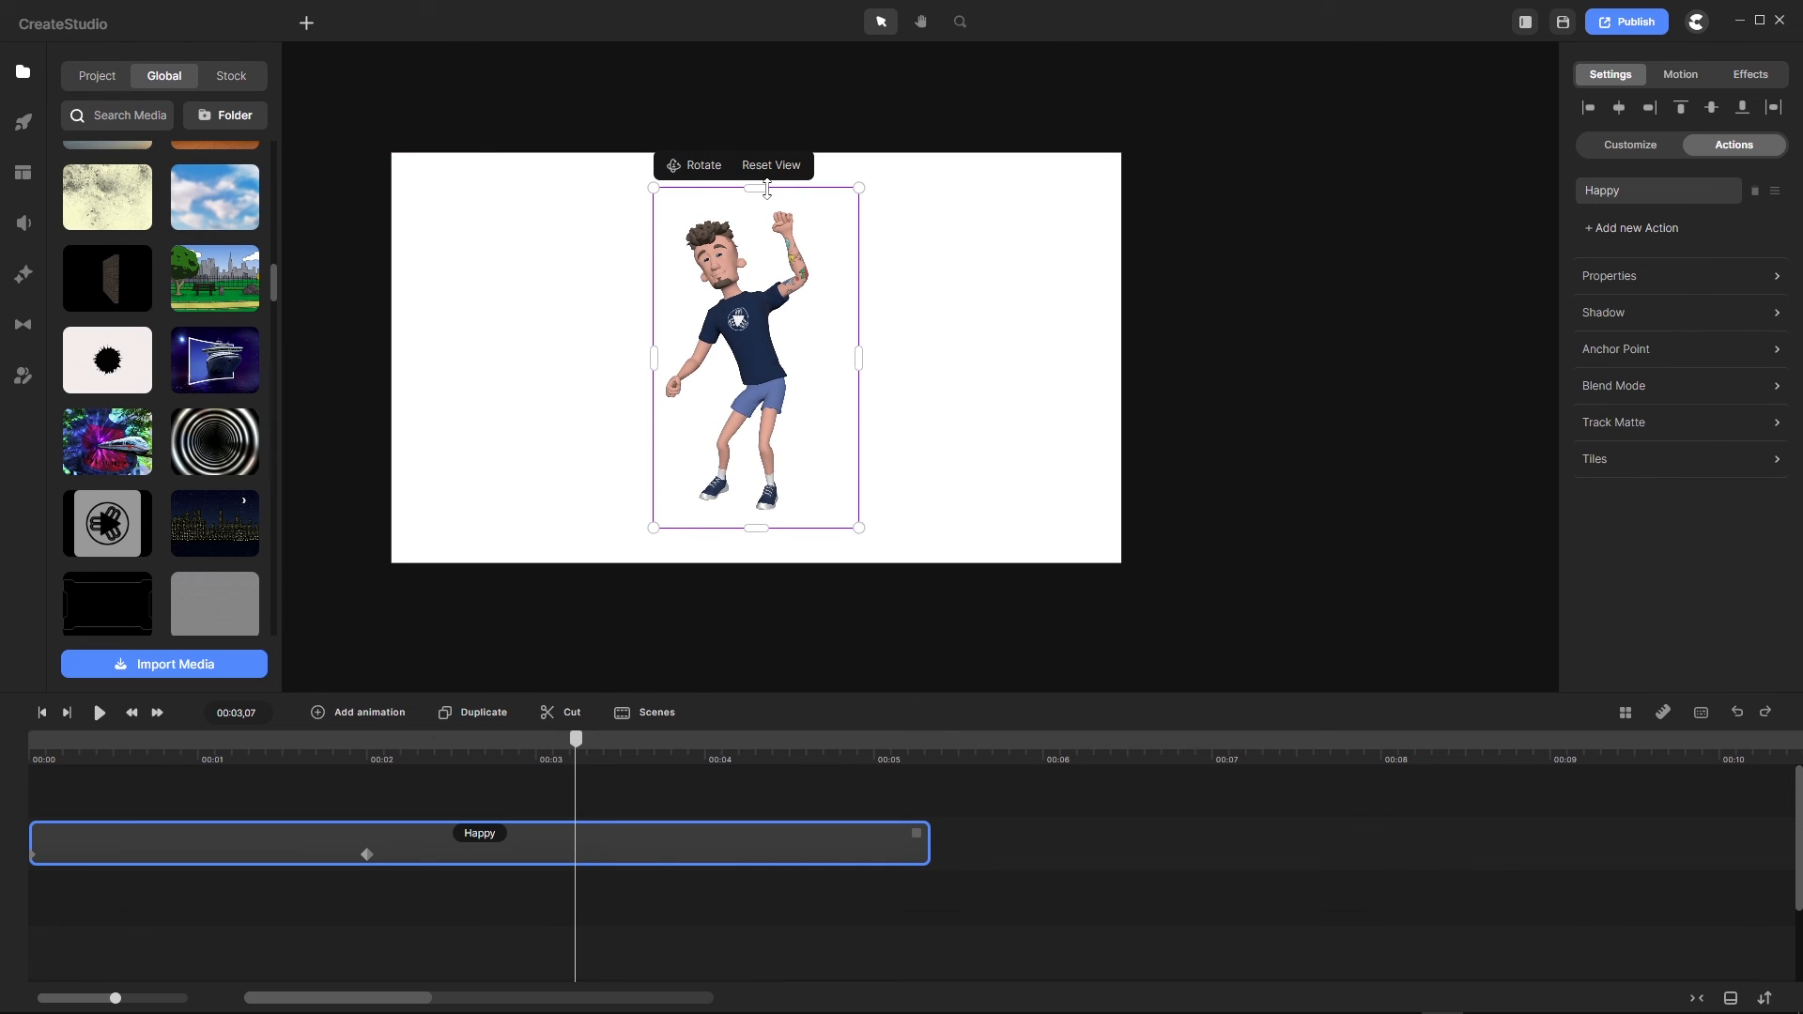
{"action": "mouse_move", "coordinate": [650, 354]}
{"action": "left_mouse_down"}
{"action": "mouse_move", "coordinate": [701, 359]}
{"action": "mouse_move", "coordinate": [664, 360]}
{"action": "left_mouse_up"}
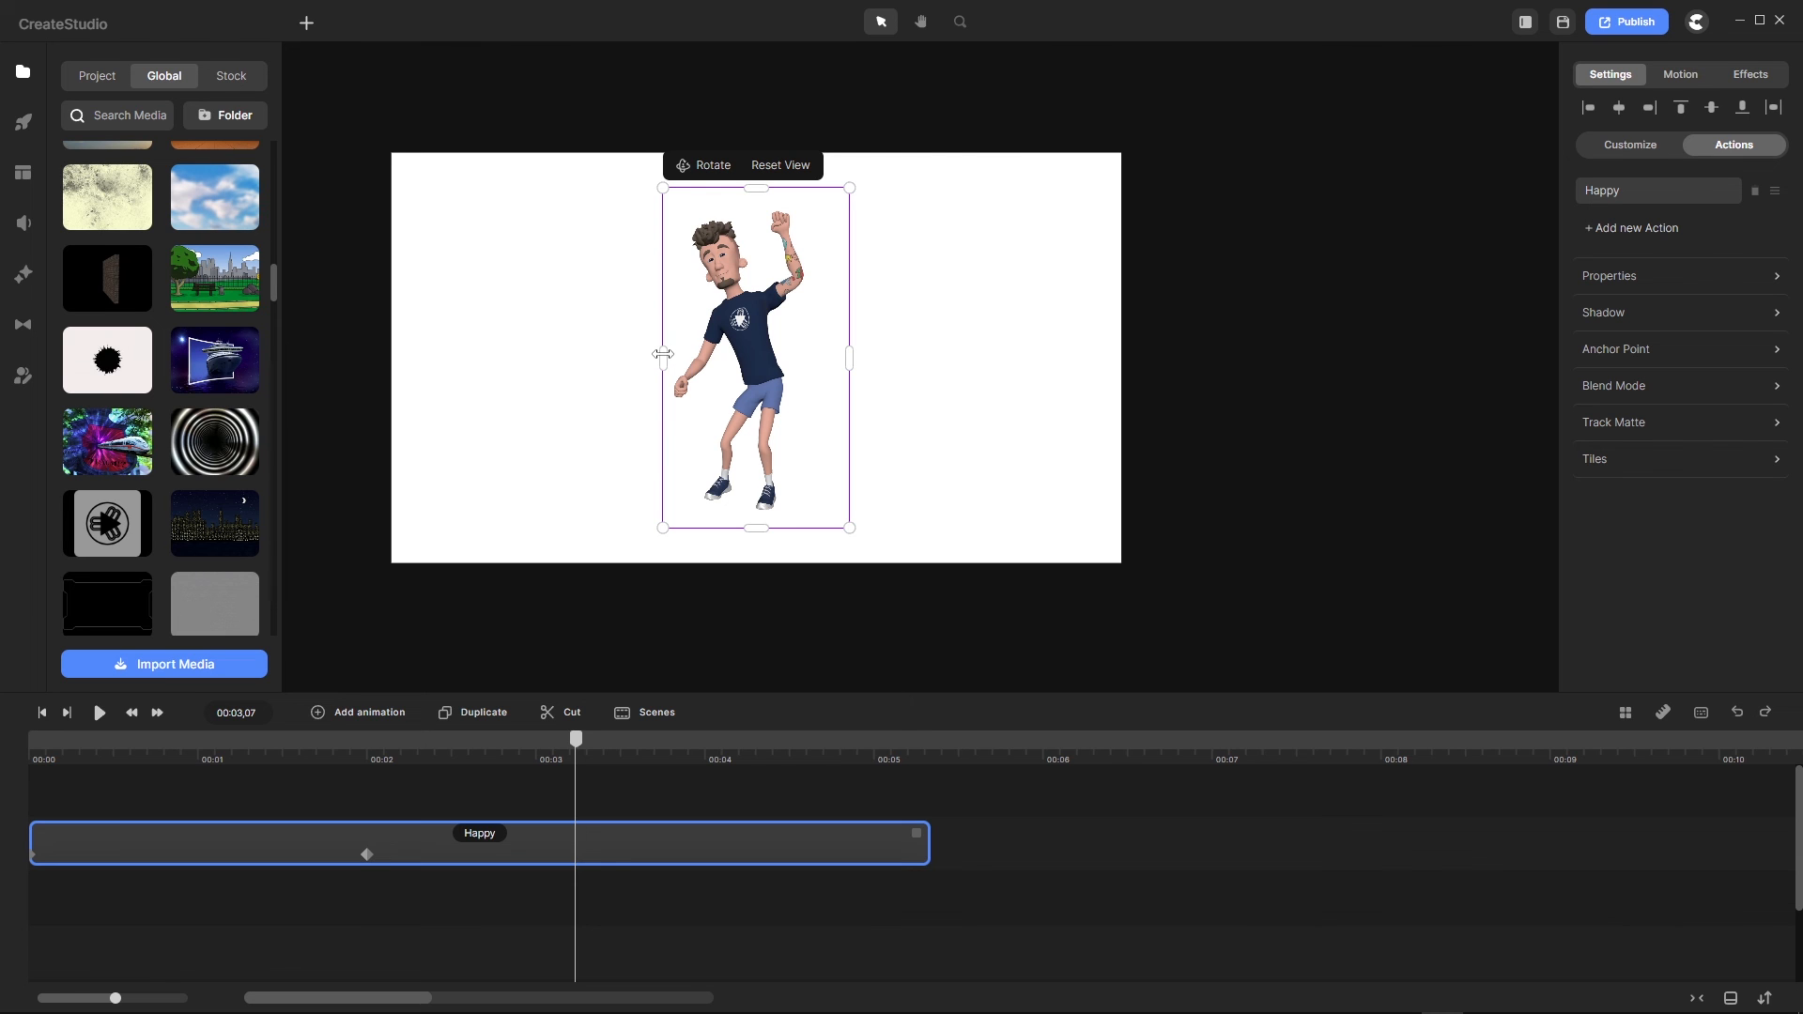
{"action": "mouse_move", "coordinate": [662, 354]}
{"action": "left_mouse_down"}
{"action": "mouse_move", "coordinate": [741, 359]}
{"action": "mouse_move", "coordinate": [661, 363]}
{"action": "left_mouse_up"}
{"action": "mouse_move", "coordinate": [849, 366]}
{"action": "left_mouse_down"}
{"action": "mouse_move", "coordinate": [785, 367]}
{"action": "mouse_move", "coordinate": [855, 369]}
{"action": "left_mouse_up"}
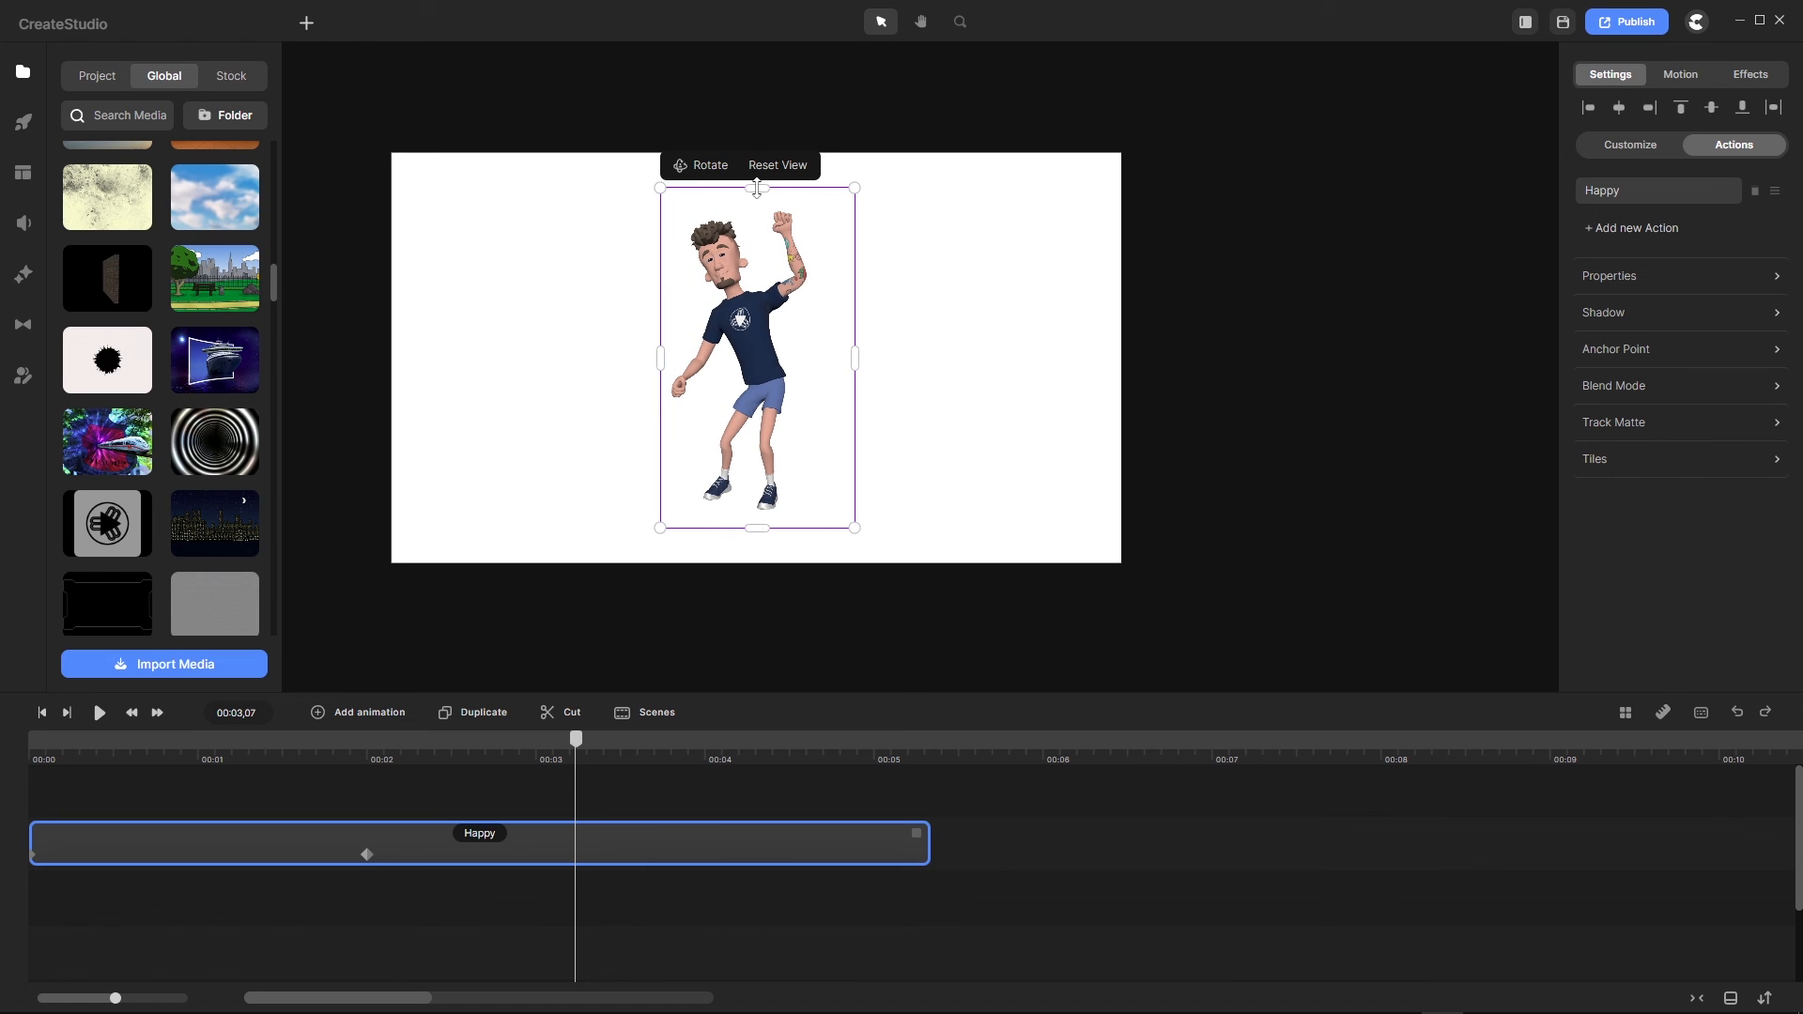
{"action": "mouse_move", "coordinate": [757, 188]}
{"action": "left_mouse_down"}
{"action": "mouse_move", "coordinate": [765, 263]}
{"action": "mouse_move", "coordinate": [772, 198]}
{"action": "mouse_move", "coordinate": [772, 217]}
{"action": "left_mouse_up"}
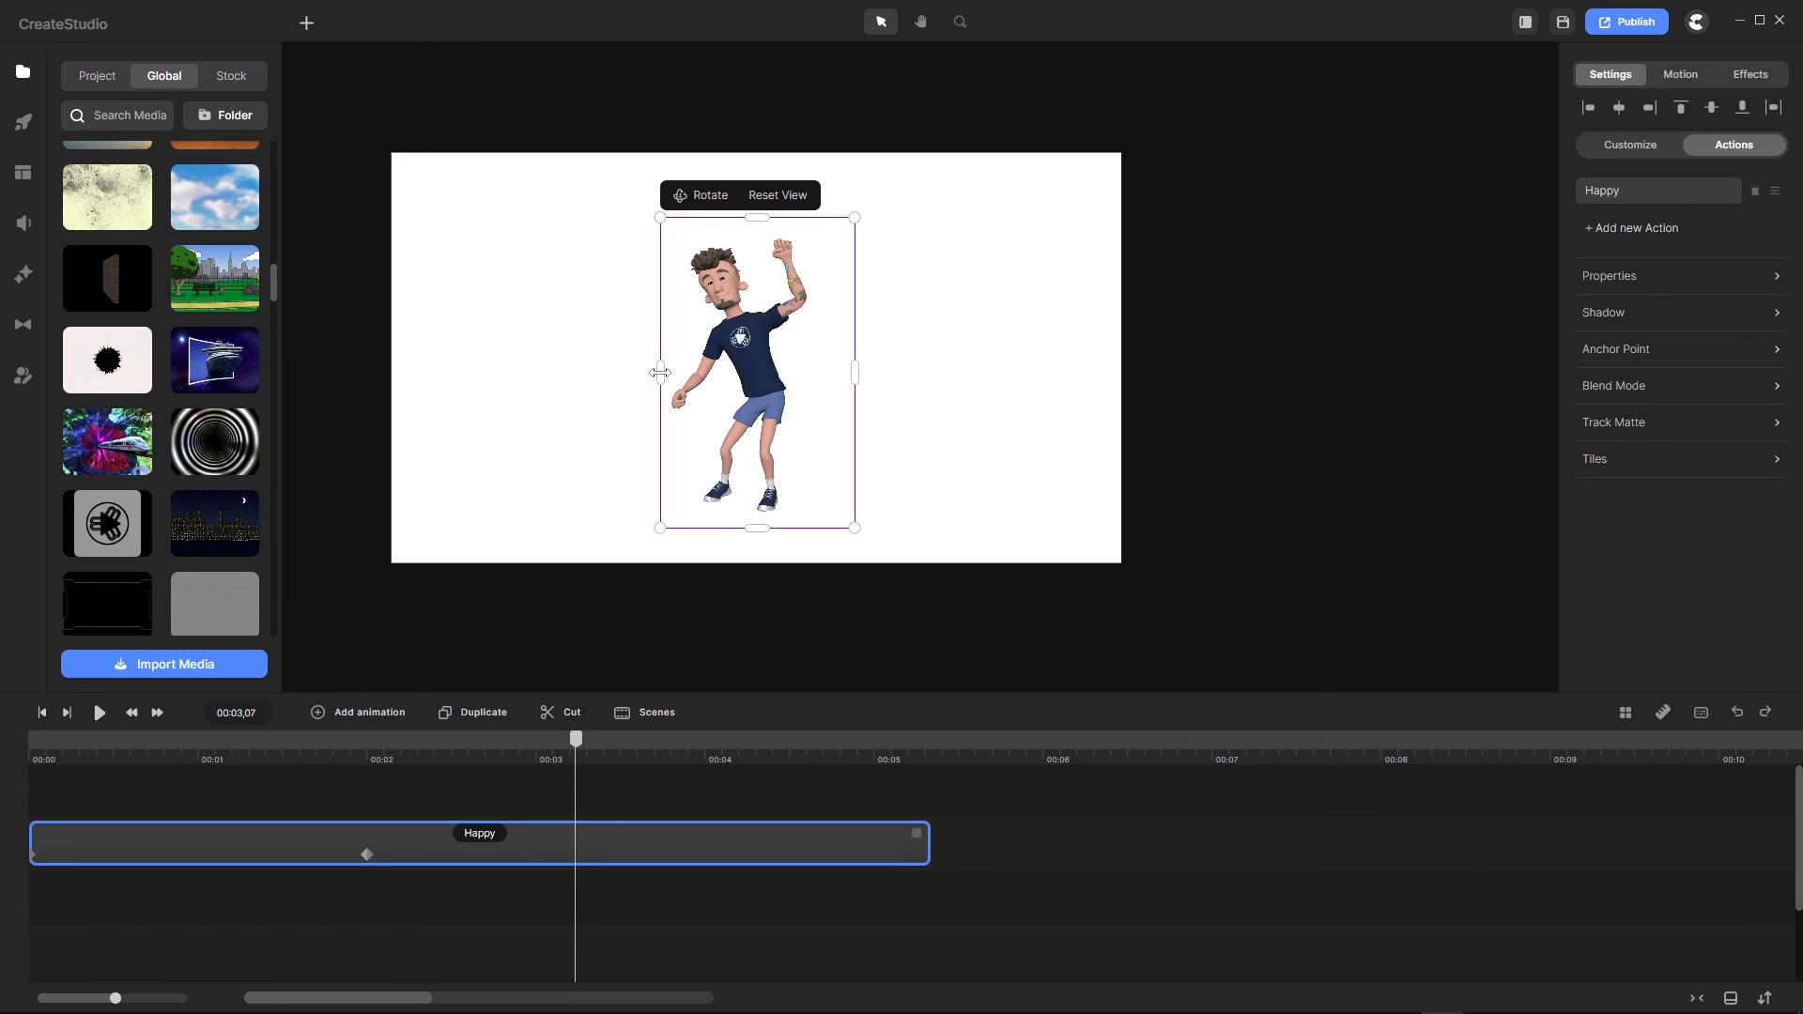
{"action": "mouse_move", "coordinate": [661, 372]}
{"action": "left_mouse_down"}
{"action": "mouse_move", "coordinate": [712, 367]}
{"action": "mouse_move", "coordinate": [647, 373]}
{"action": "left_mouse_up"}
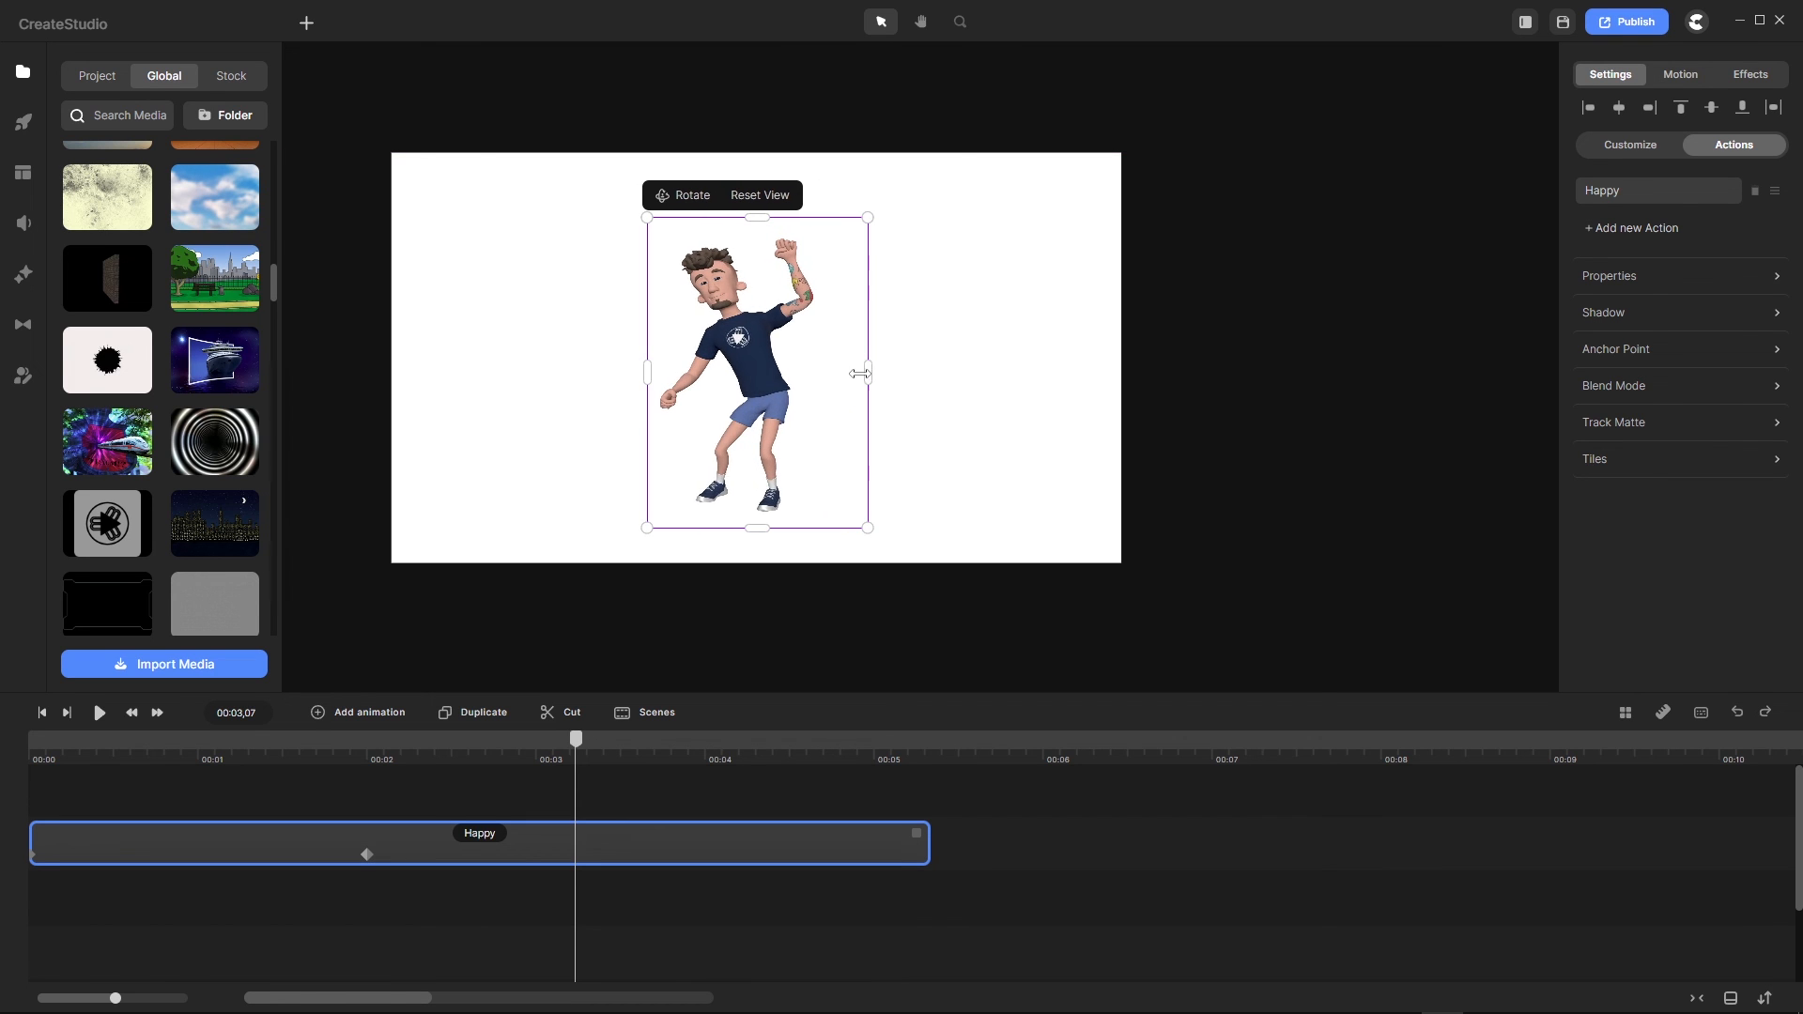
{"action": "mouse_move", "coordinate": [860, 373]}
{"action": "left_mouse_down"}
{"action": "mouse_move", "coordinate": [809, 373]}
{"action": "mouse_move", "coordinate": [866, 372]}
{"action": "mouse_move", "coordinate": [840, 373]}
{"action": "left_mouse_up"}
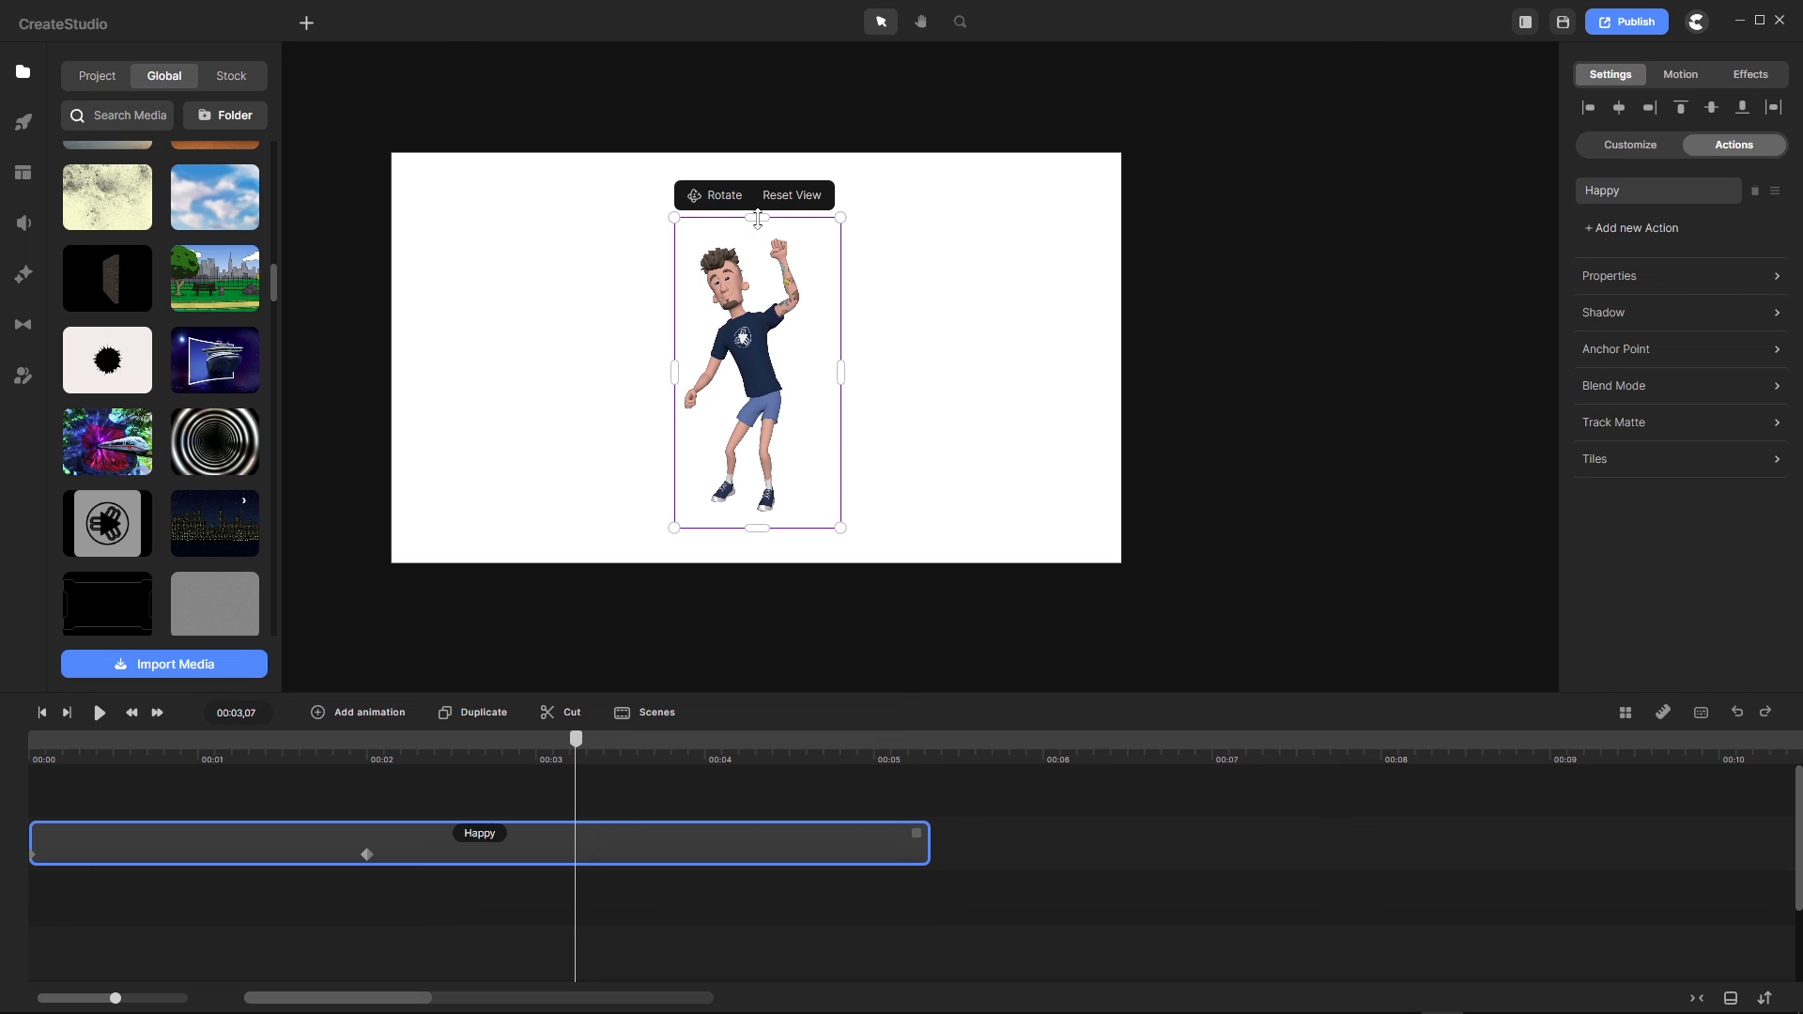
{"action": "mouse_move", "coordinate": [756, 217]}
{"action": "left_mouse_down"}
{"action": "mouse_move", "coordinate": [756, 258]}
{"action": "mouse_move", "coordinate": [757, 220]}
{"action": "left_mouse_up"}
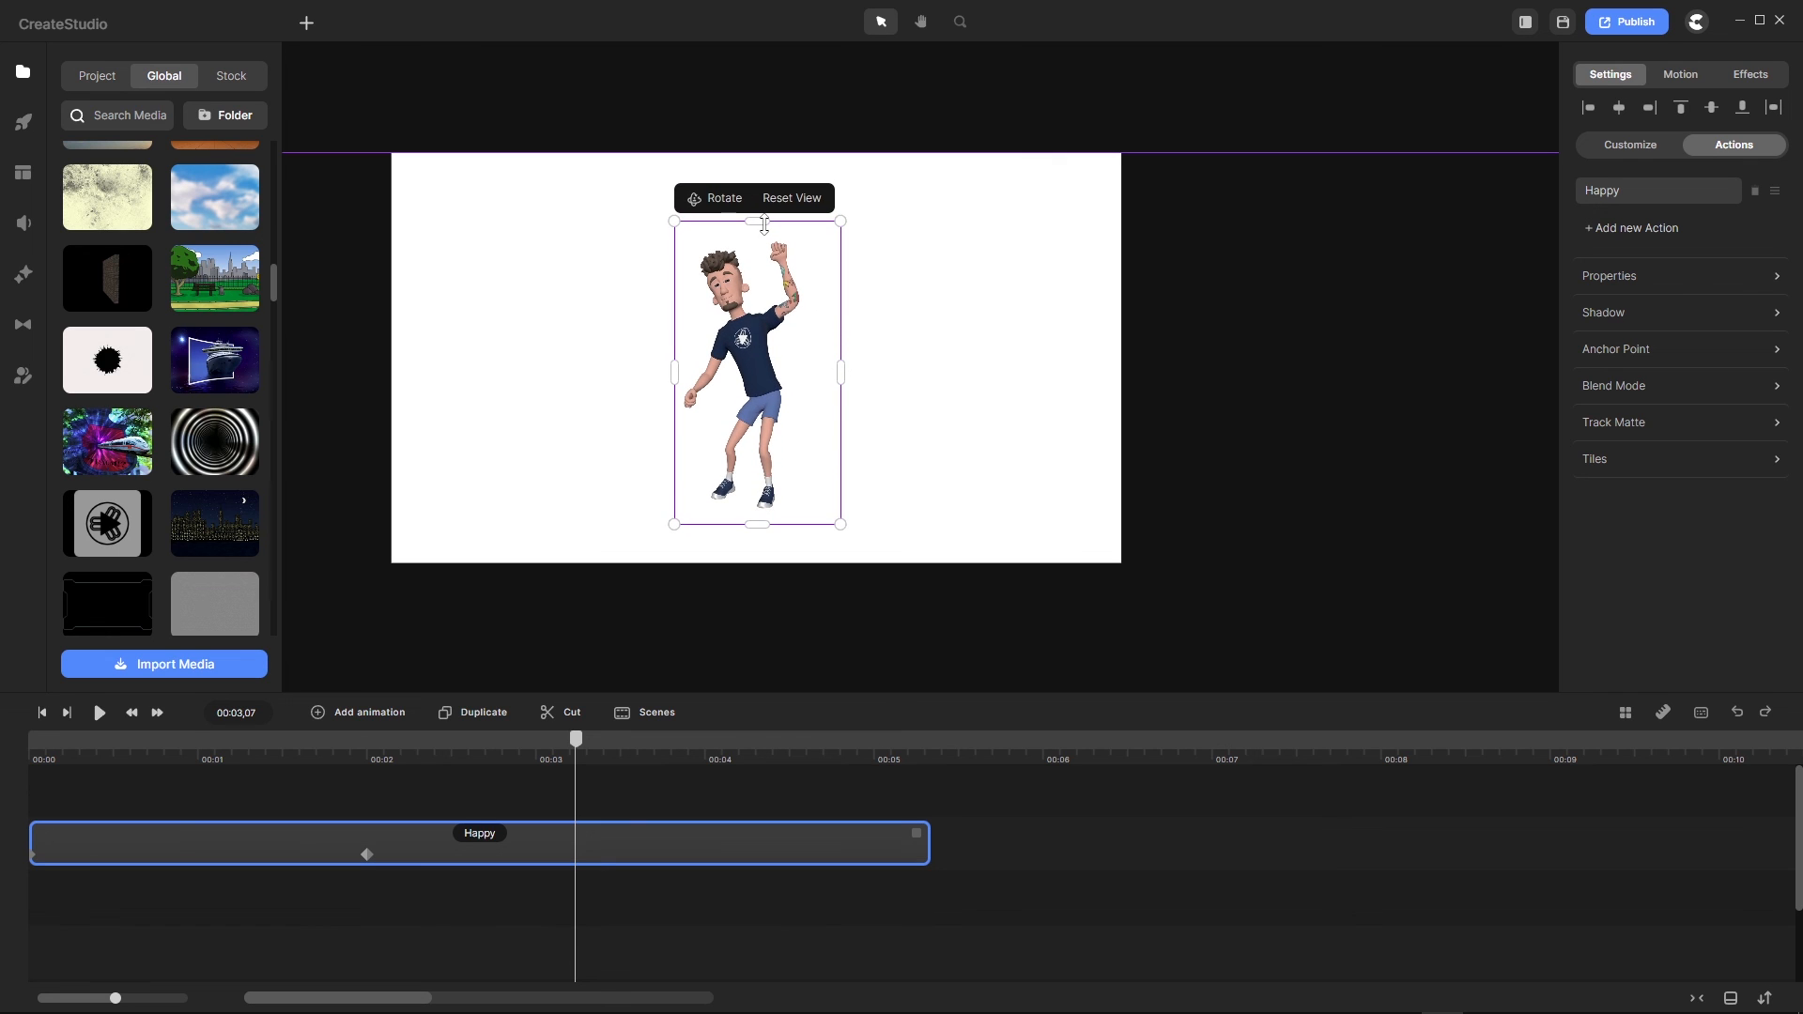
{"action": "left_click", "coordinate": [904, 379]}
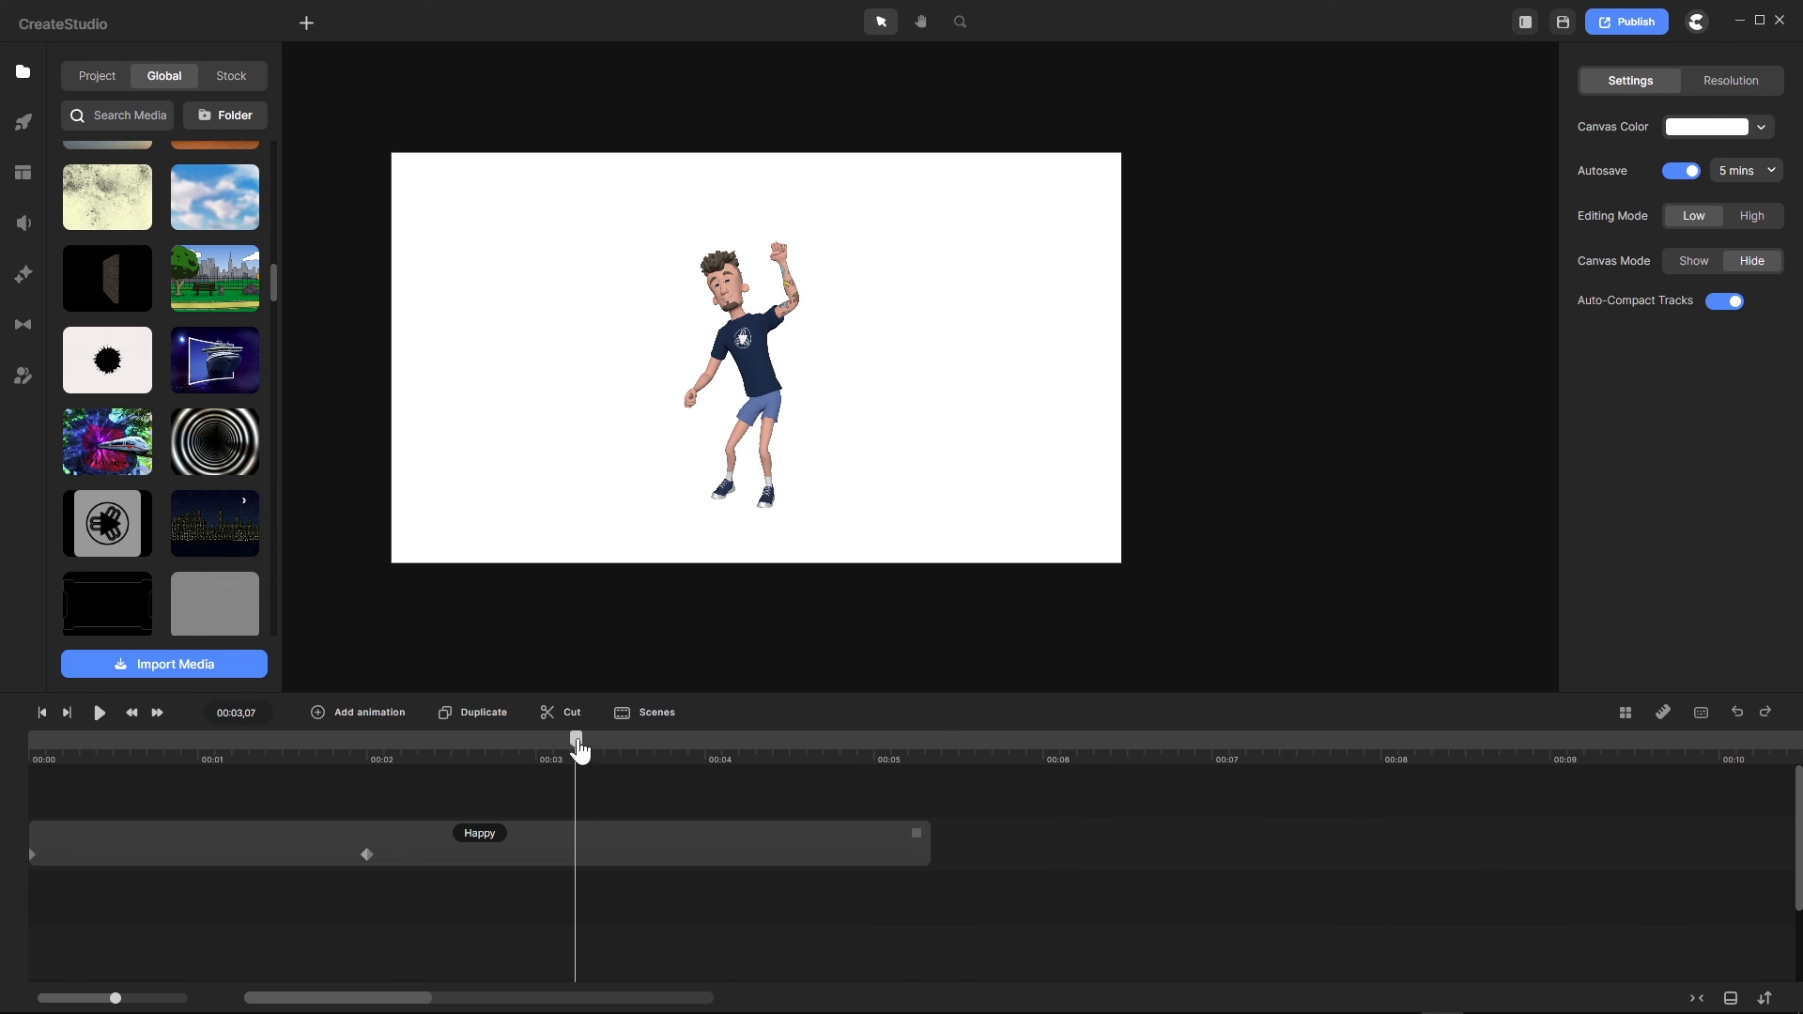
Step: Delete the Character View animation from Tom's clip, reset his view to the front, and move the playhead to 00:01,00
{"action": "left_click", "coordinate": [316, 859]}
{"action": "right_click", "coordinate": [328, 854]}
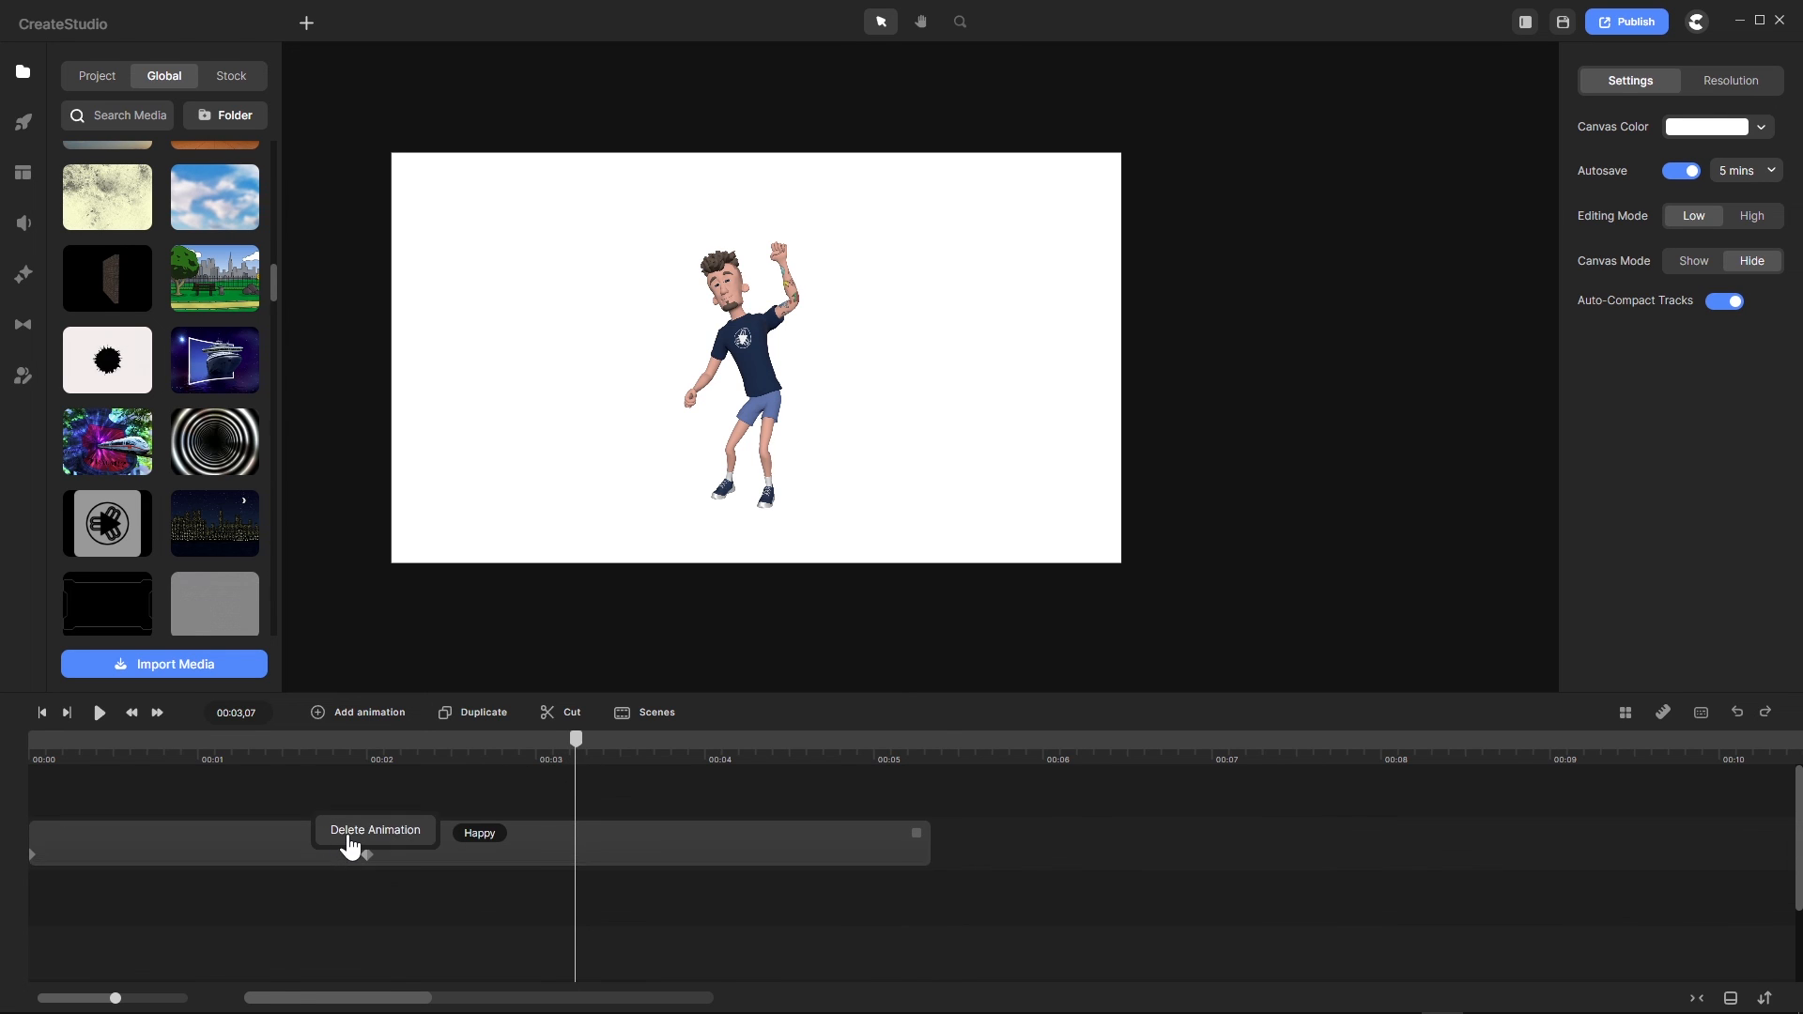
{"action": "left_click", "coordinate": [344, 838]}
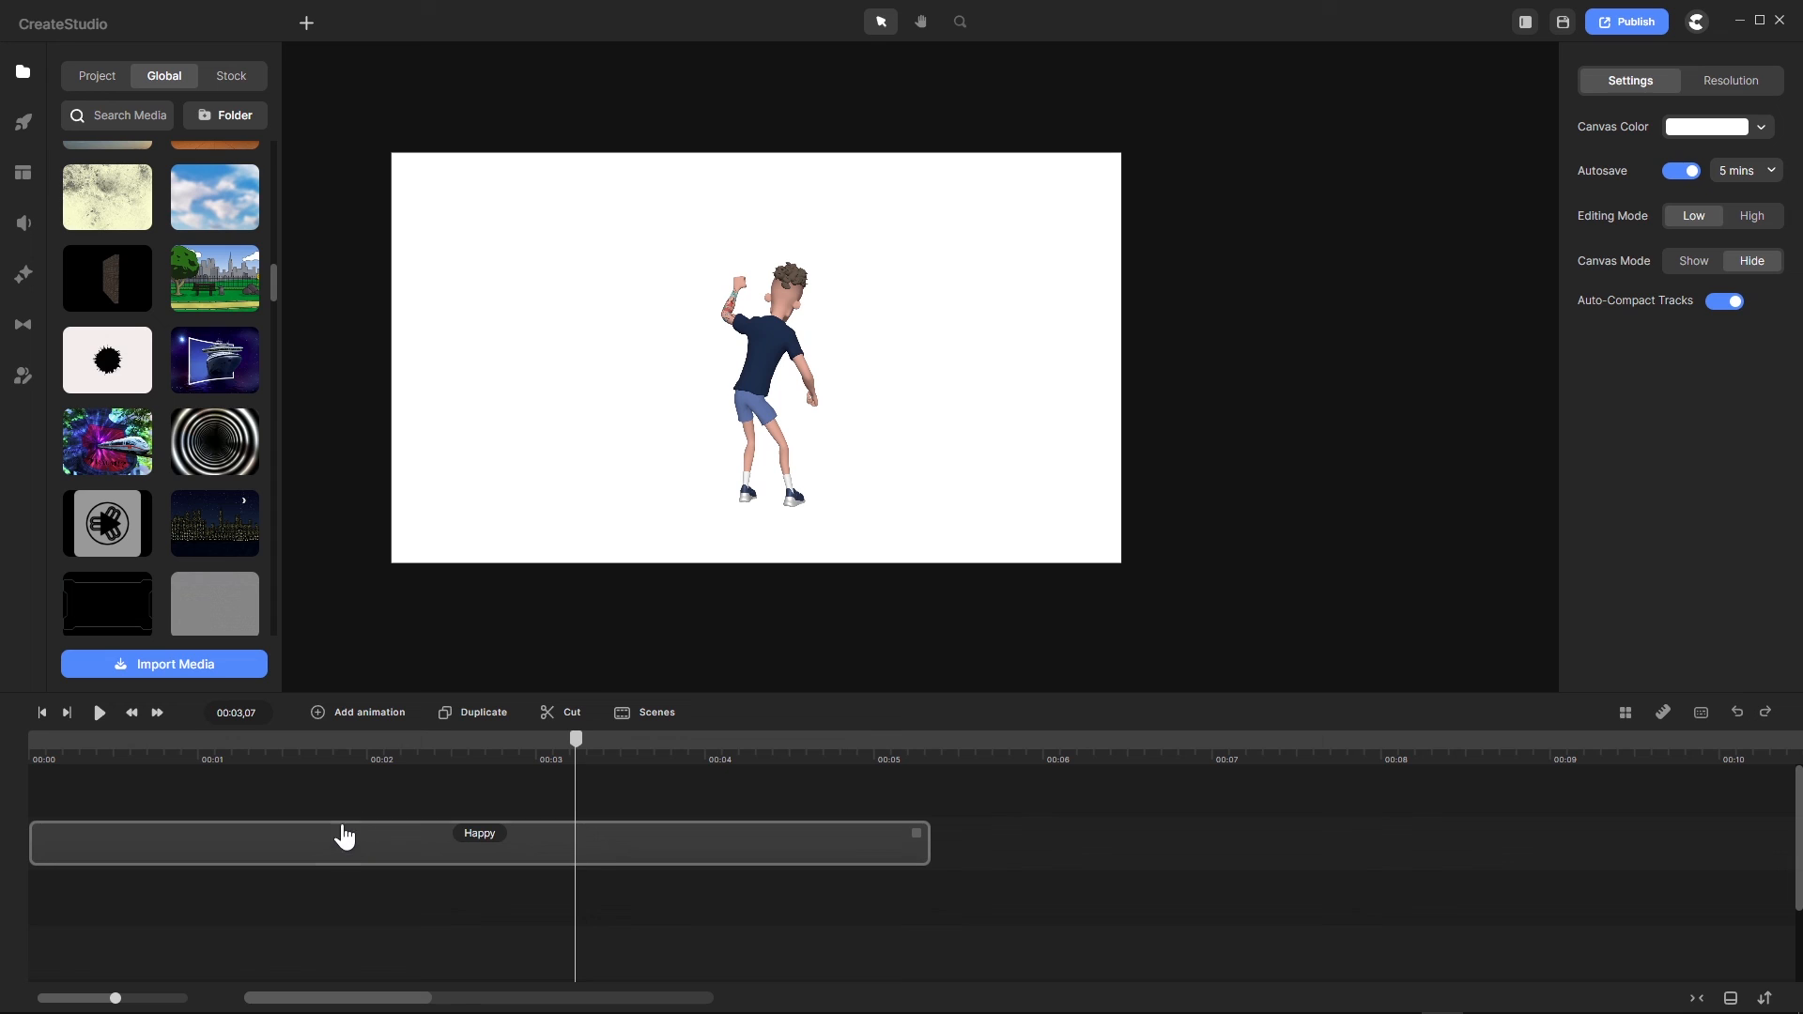
{"action": "left_click", "coordinate": [536, 848]}
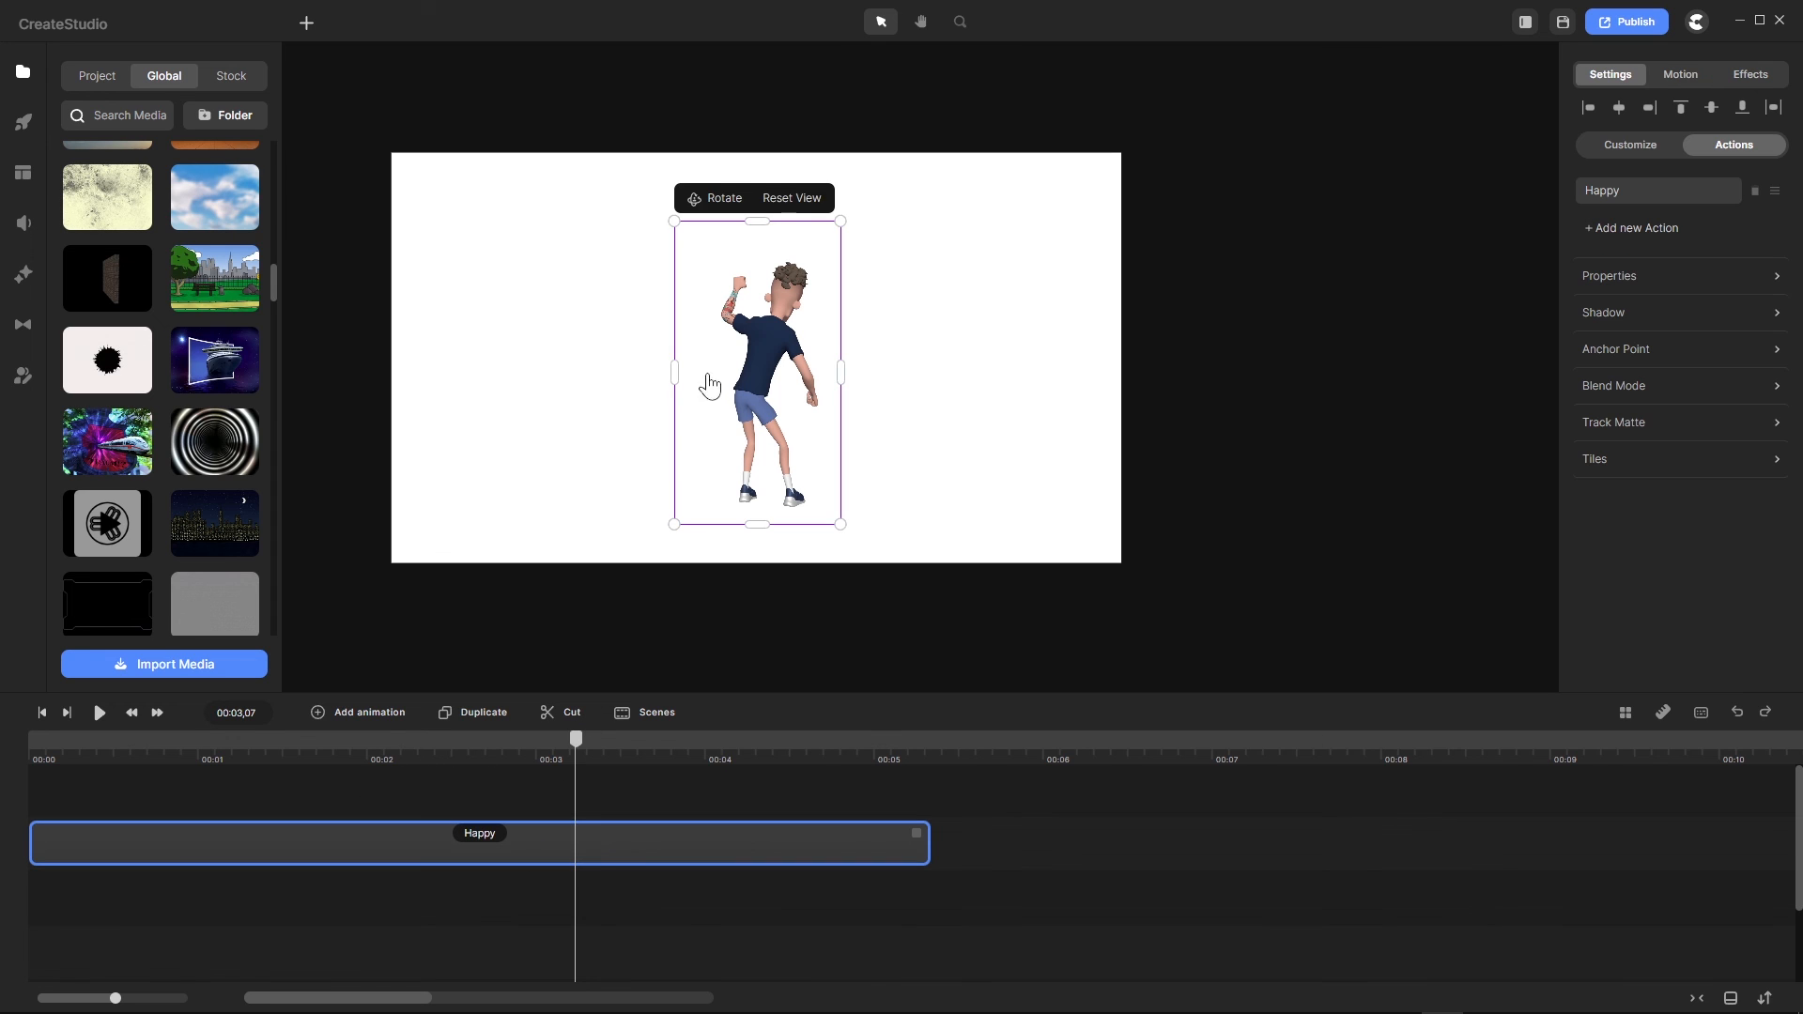
{"action": "left_click", "coordinate": [793, 201]}
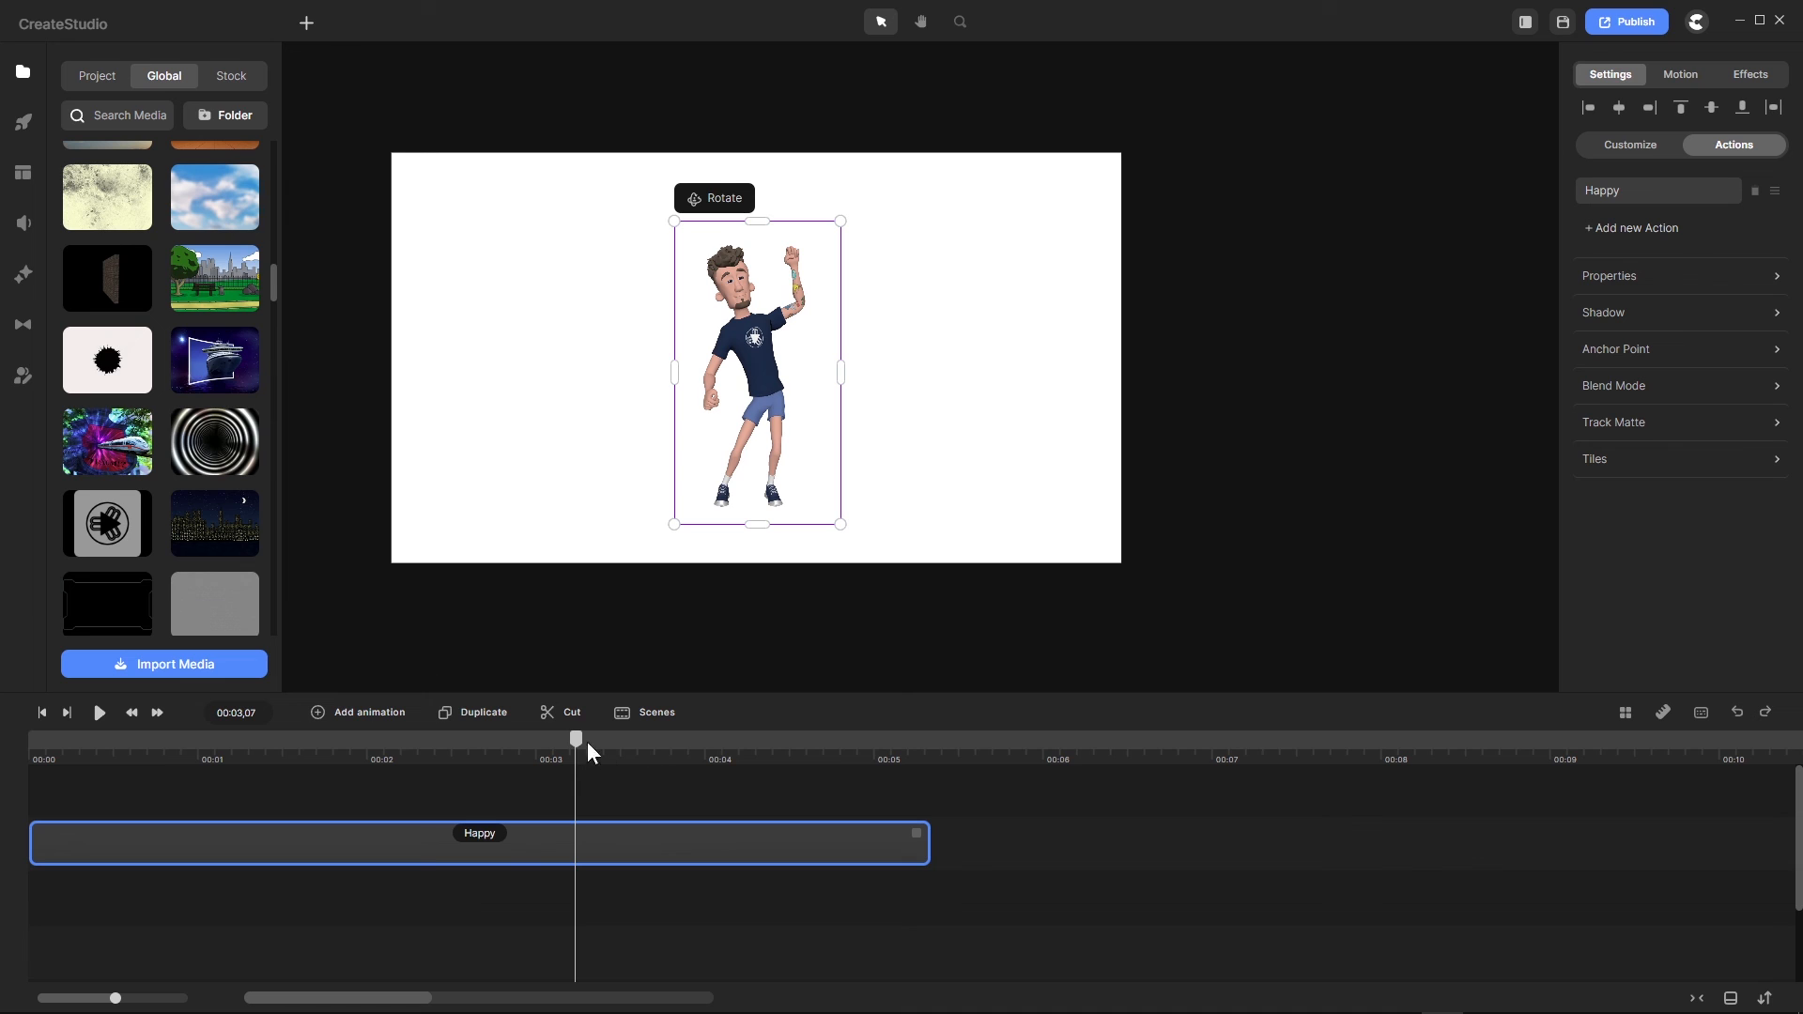
{"action": "left_click_drag", "start_coordinate": [575, 743], "coordinate": [198, 803]}
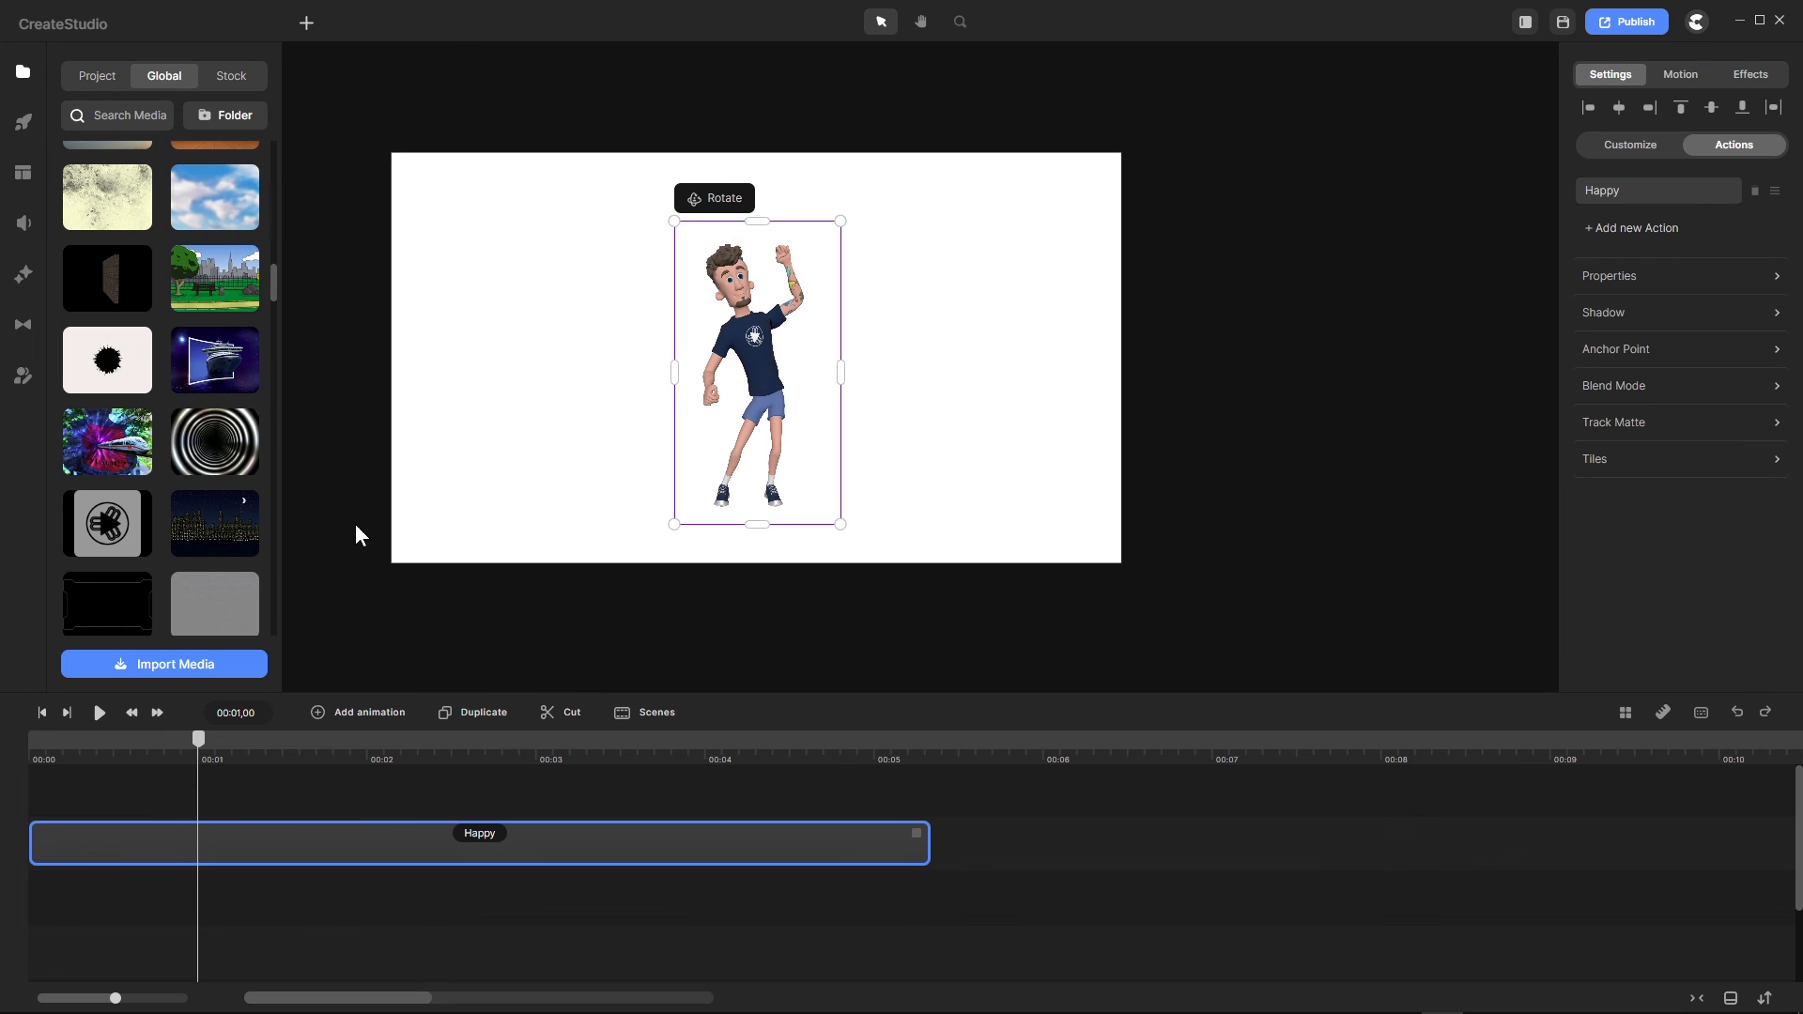
Step: Enter the Google text-to-speech script "This is Awesome!" and choose the Male 6 voice
{"action": "left_click", "coordinate": [23, 234]}
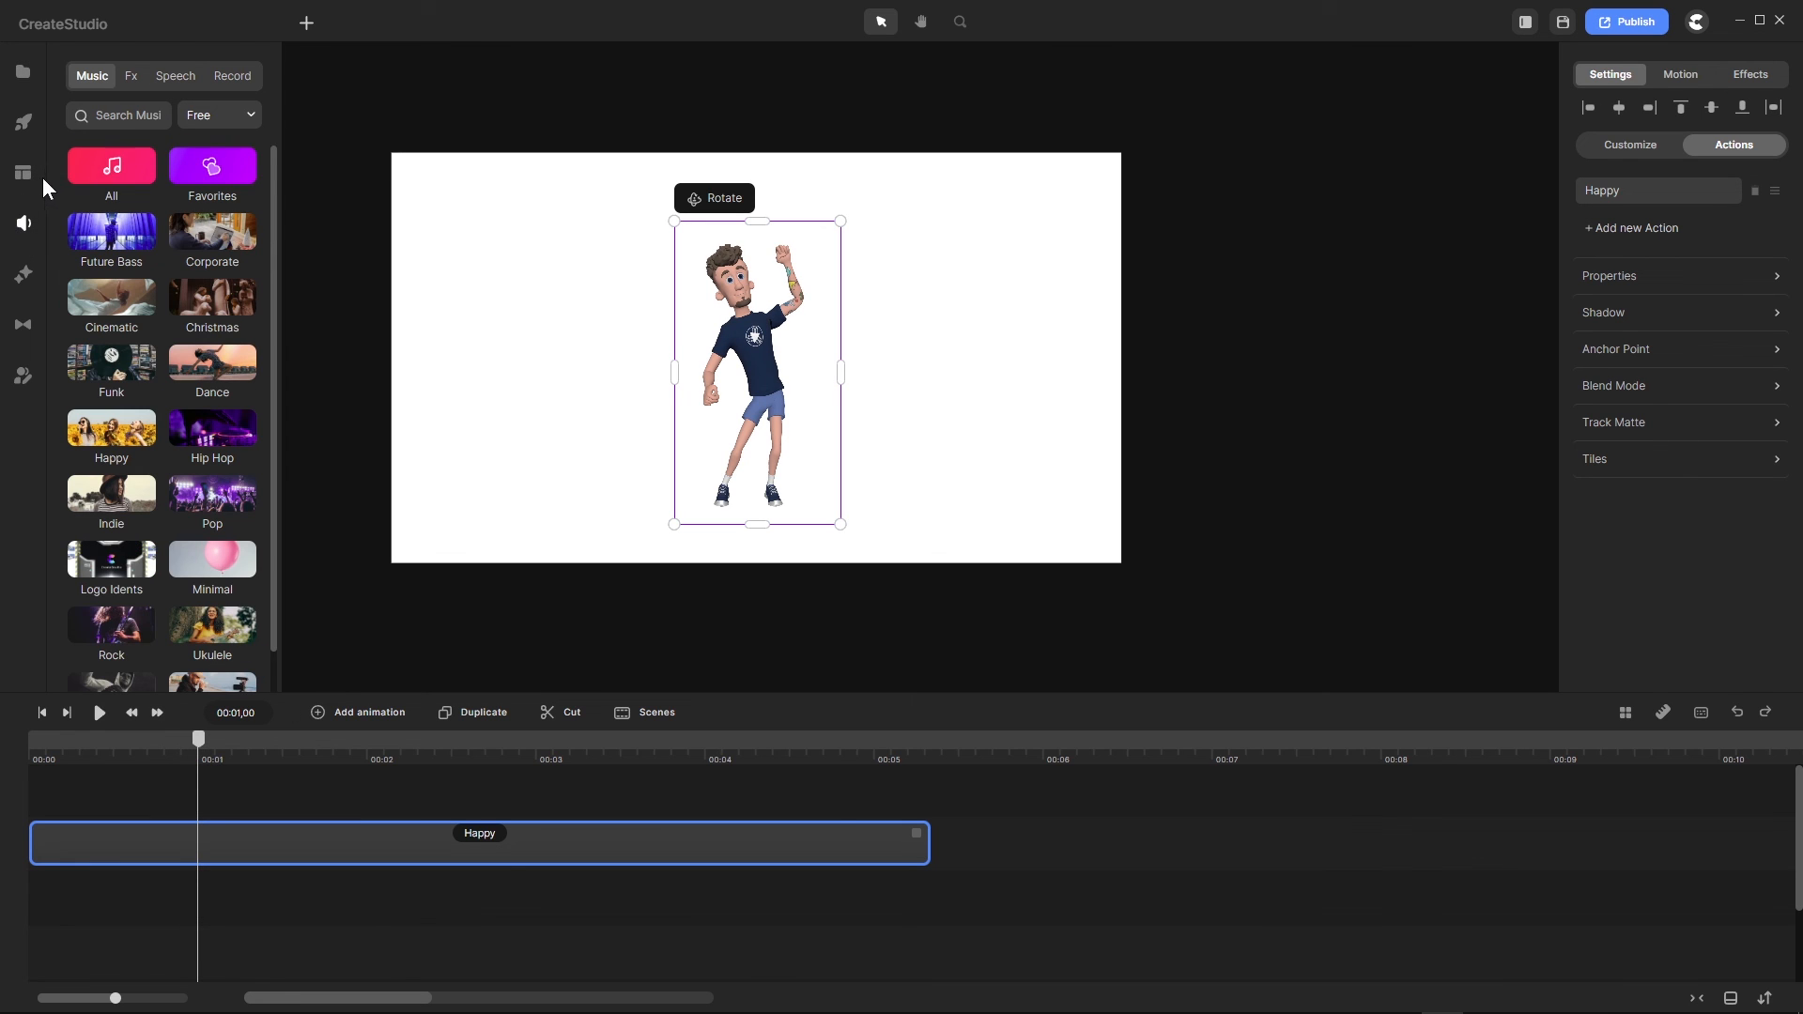
{"action": "left_click", "coordinate": [175, 77]}
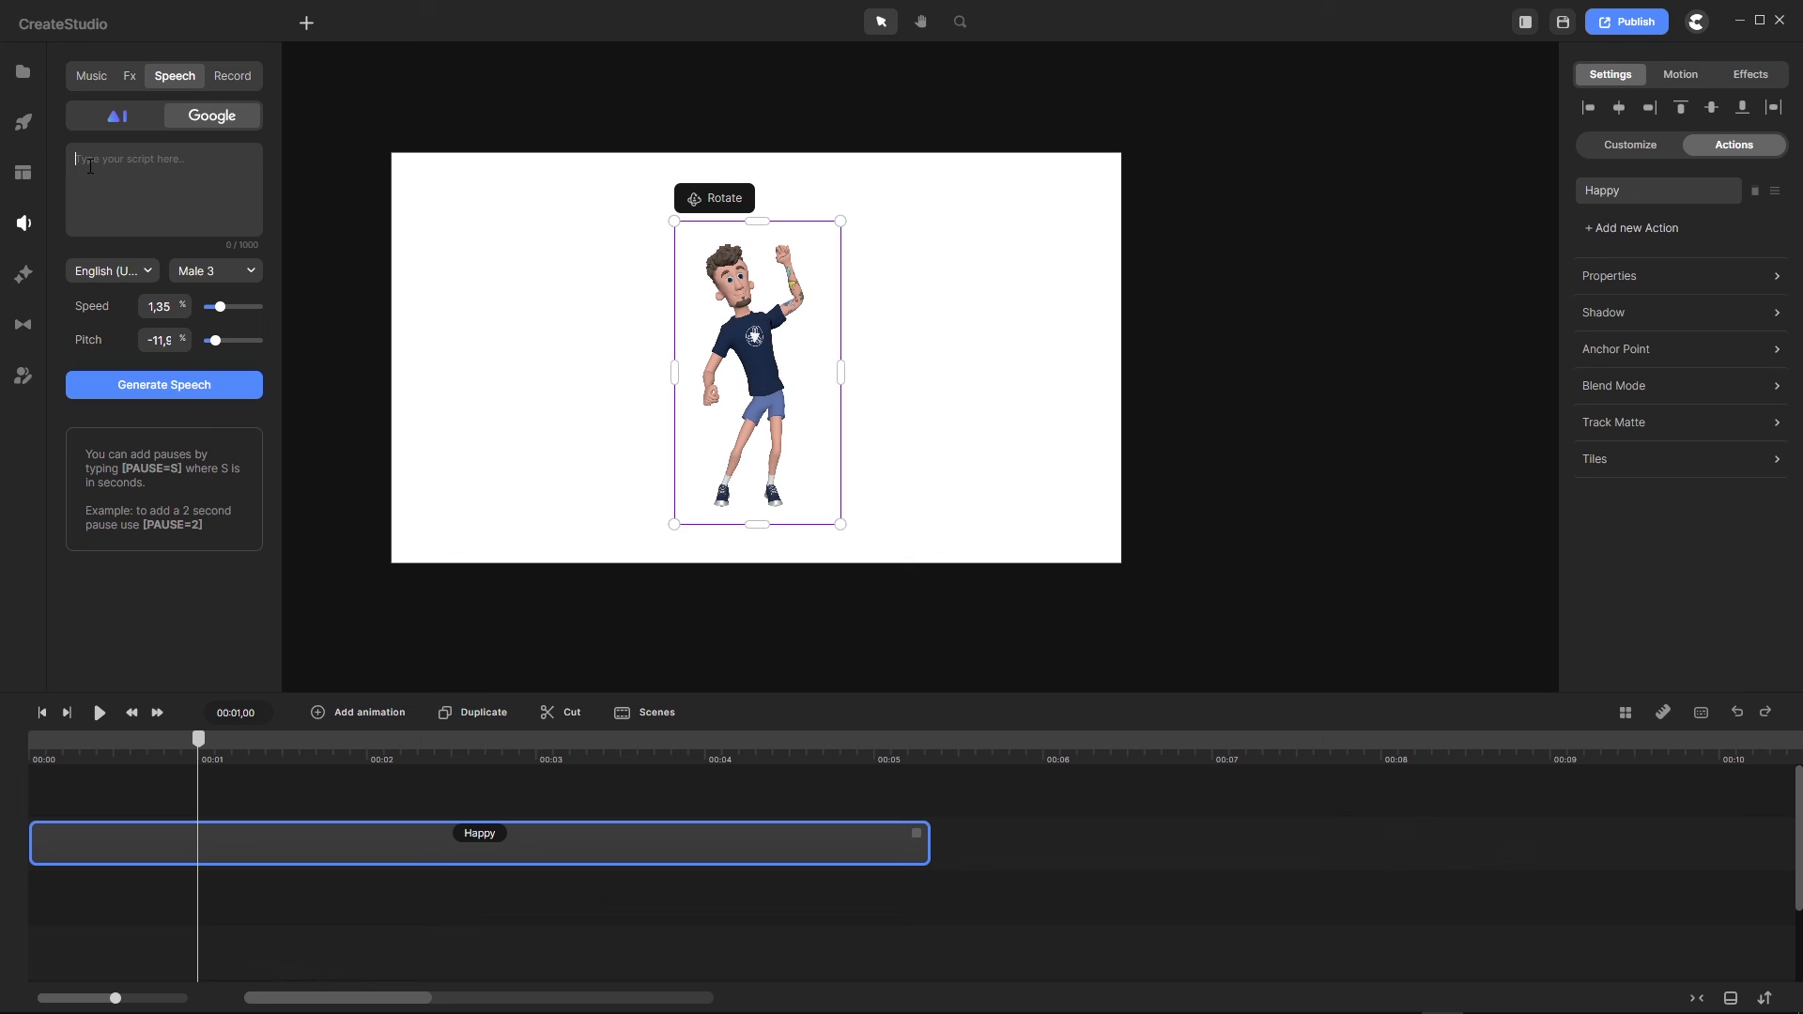
{"action": "type", "text": "This is Awesome!"}
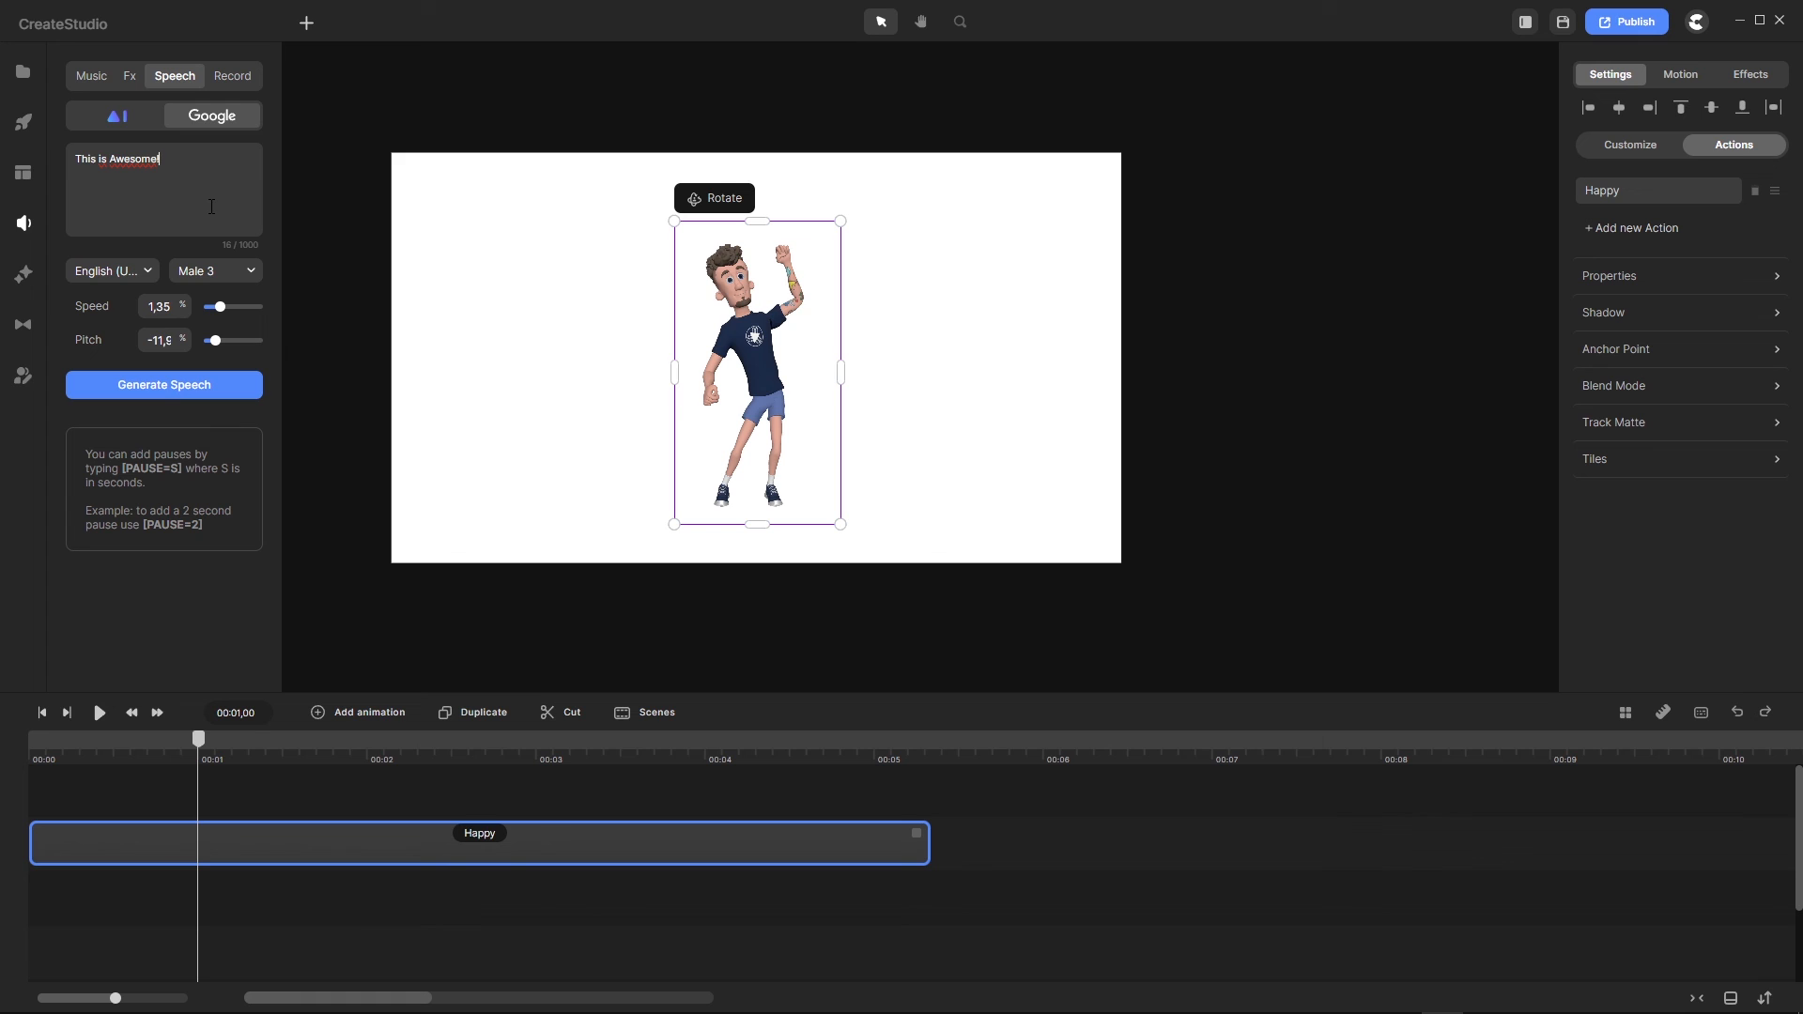
{"action": "left_click", "coordinate": [252, 272]}
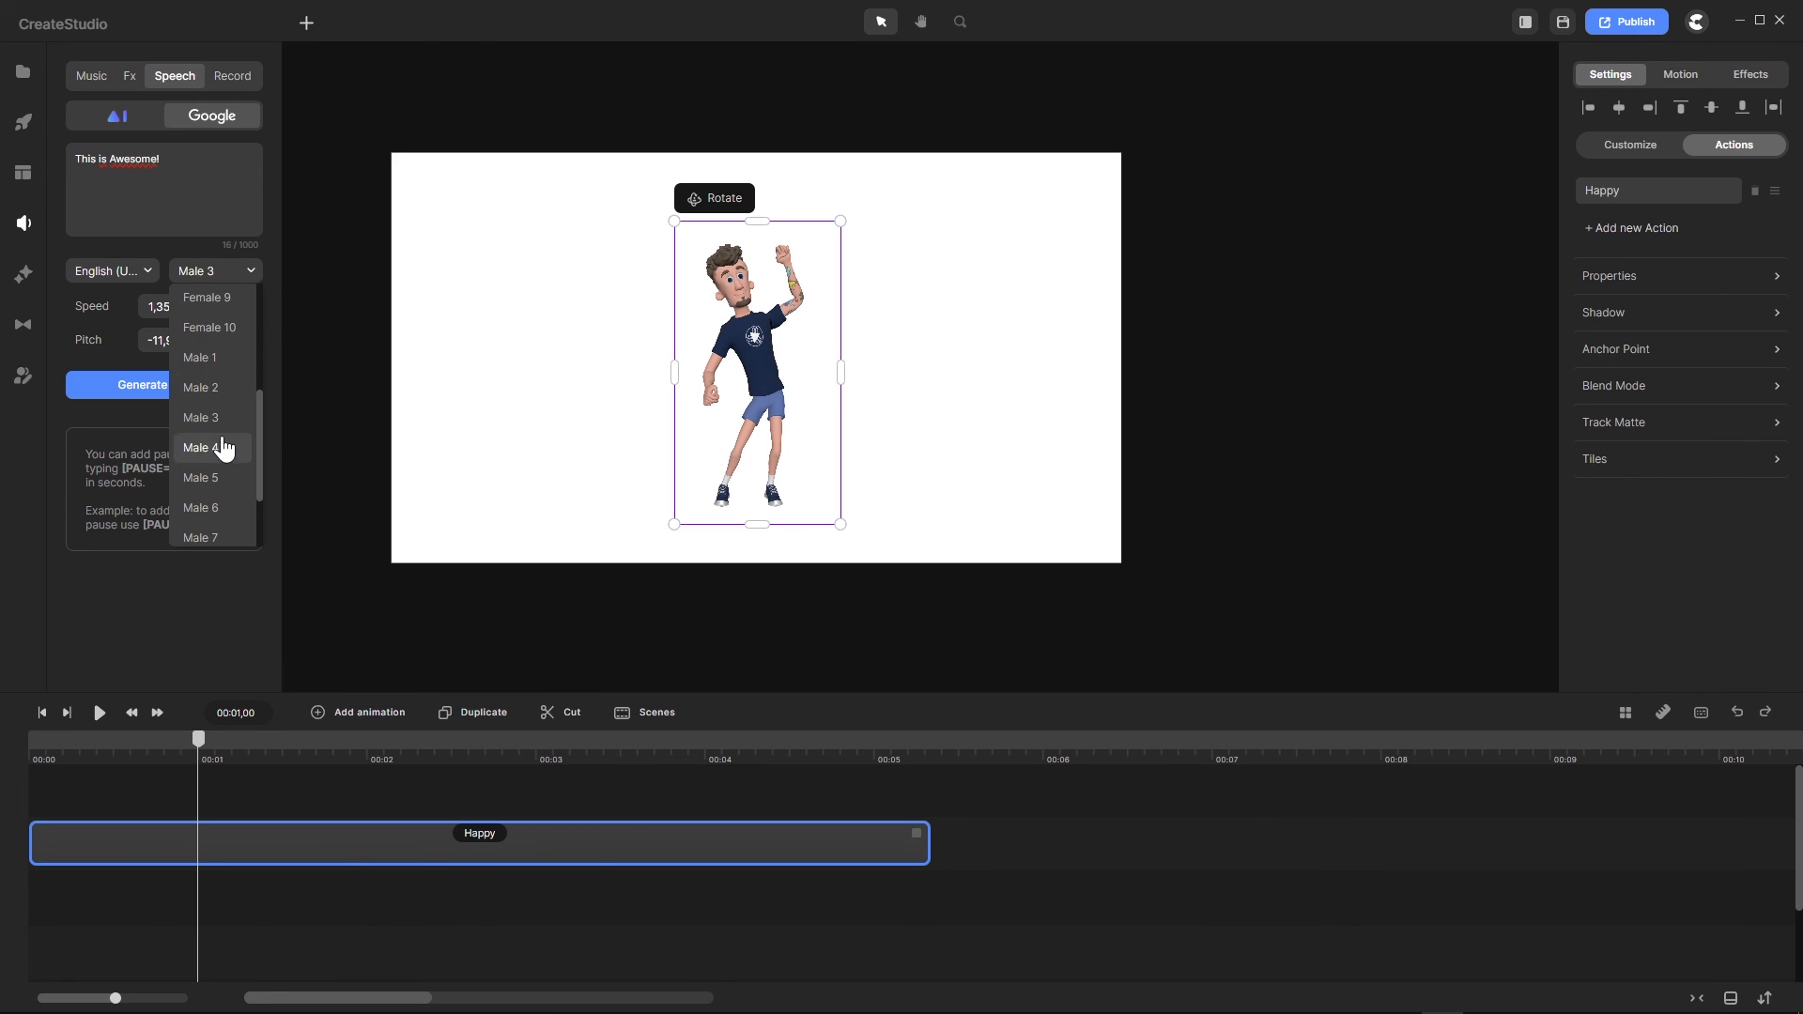
{"action": "scroll", "coordinate": [219, 443], "scroll_direction": "down", "scroll_amount": 2}
{"action": "left_click", "coordinate": [216, 443]}
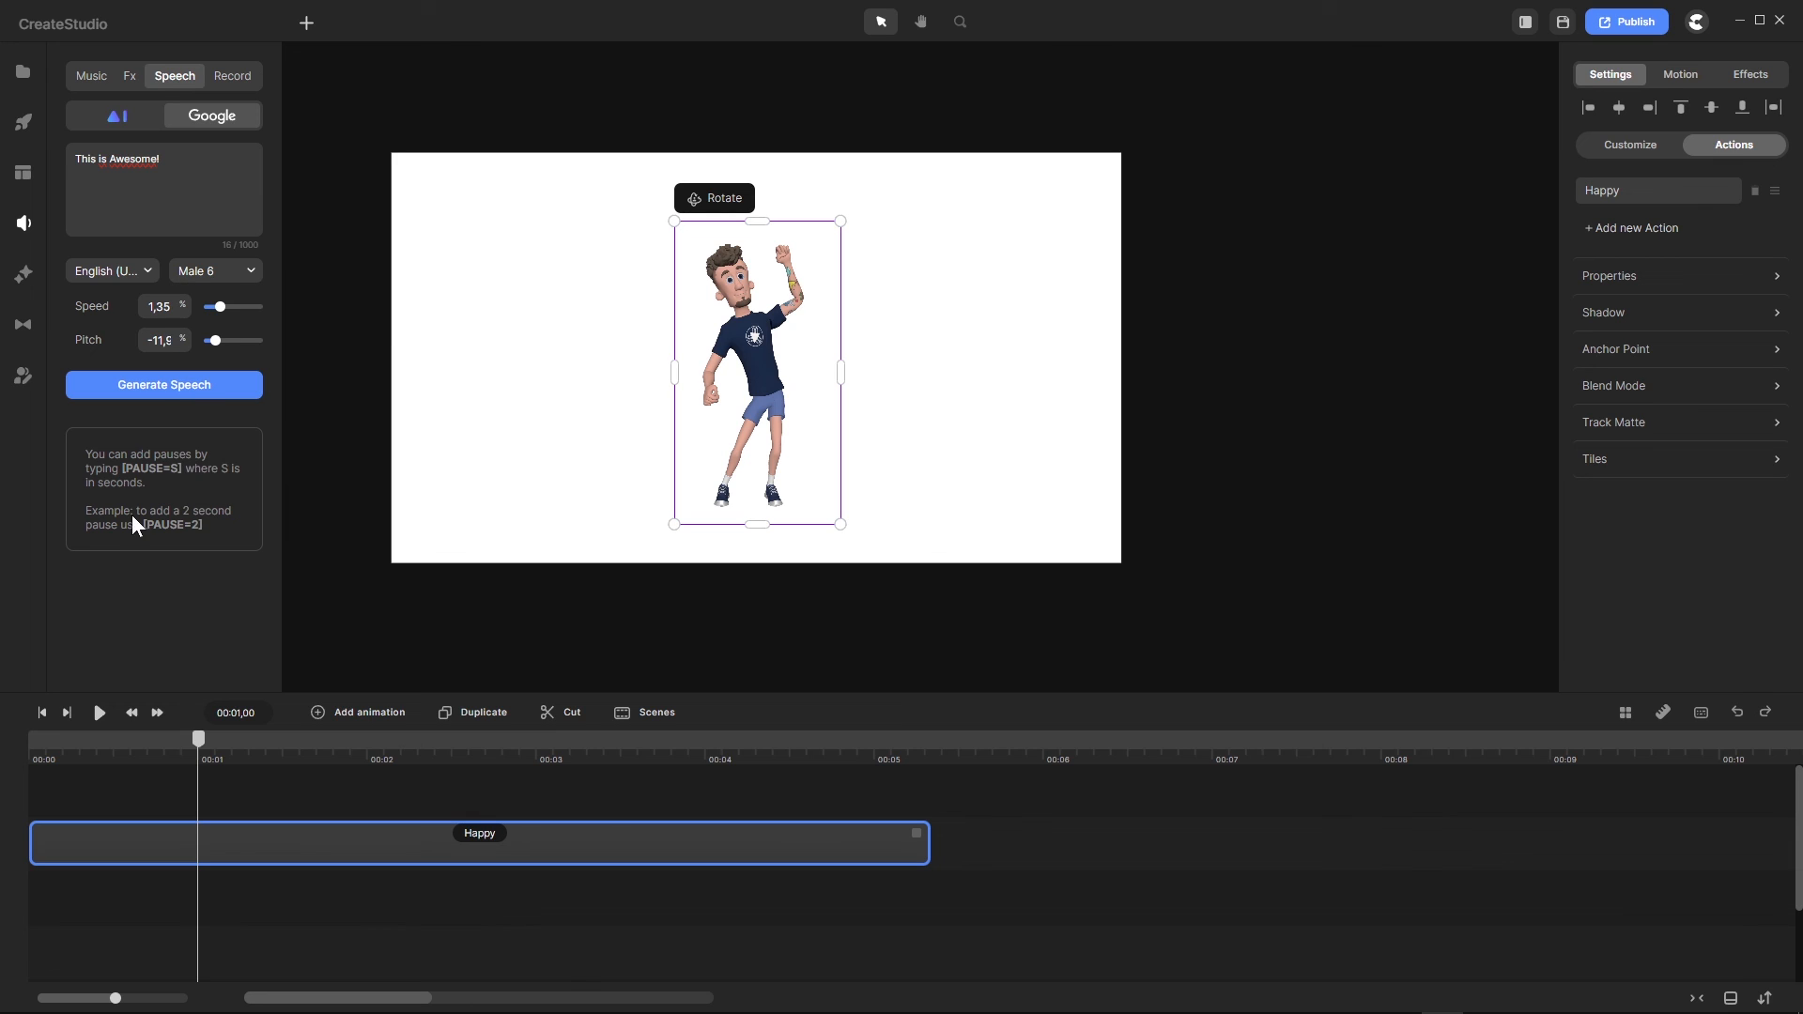
Step: Set the speech speed to 1 and the pitch to 0, and generate the speech
{"action": "left_click_drag", "start_coordinate": [220, 306], "coordinate": [239, 343]}
{"action": "left_click_drag", "start_coordinate": [234, 342], "coordinate": [235, 342]}
{"action": "type", "text": "0"}
{"action": "left_click", "coordinate": [197, 393]}
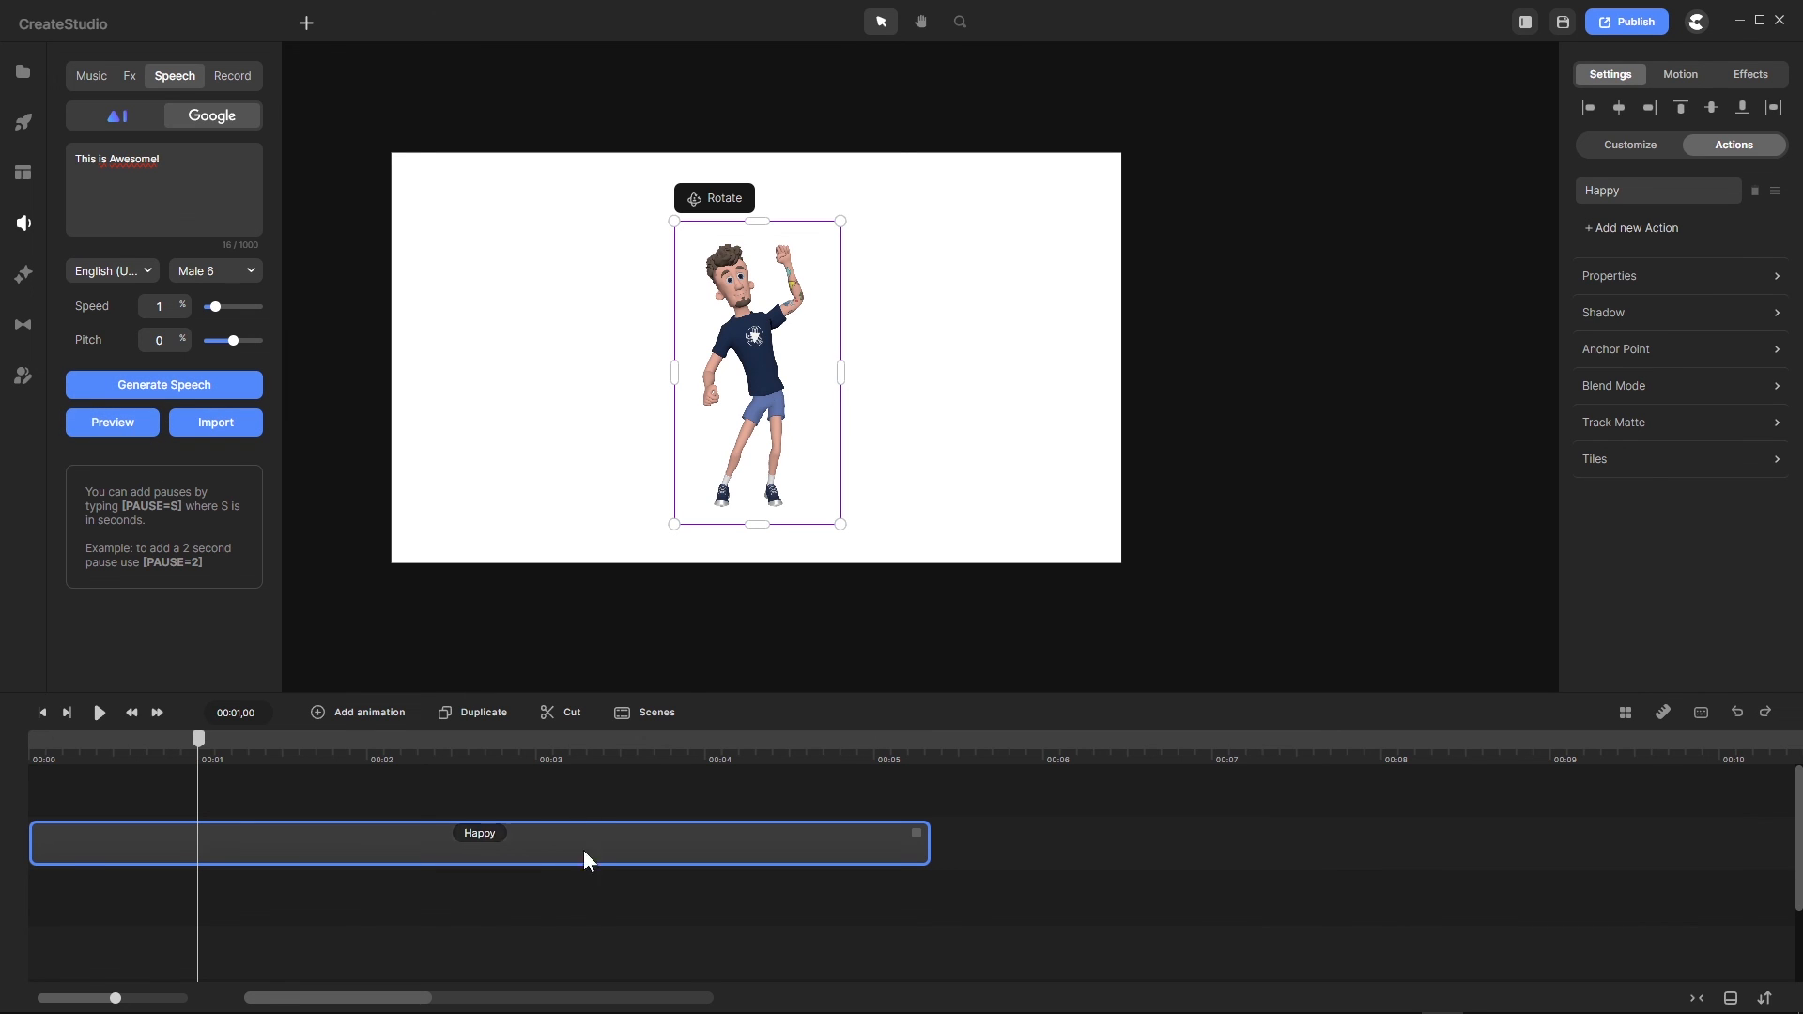
Step: Check the audio mixer in Streamlabs Desktop, returning to CreateStudio each time, and move the playhead to 00:00,19 in between
{"action": "mouse_move", "coordinate": [590, 1003]}
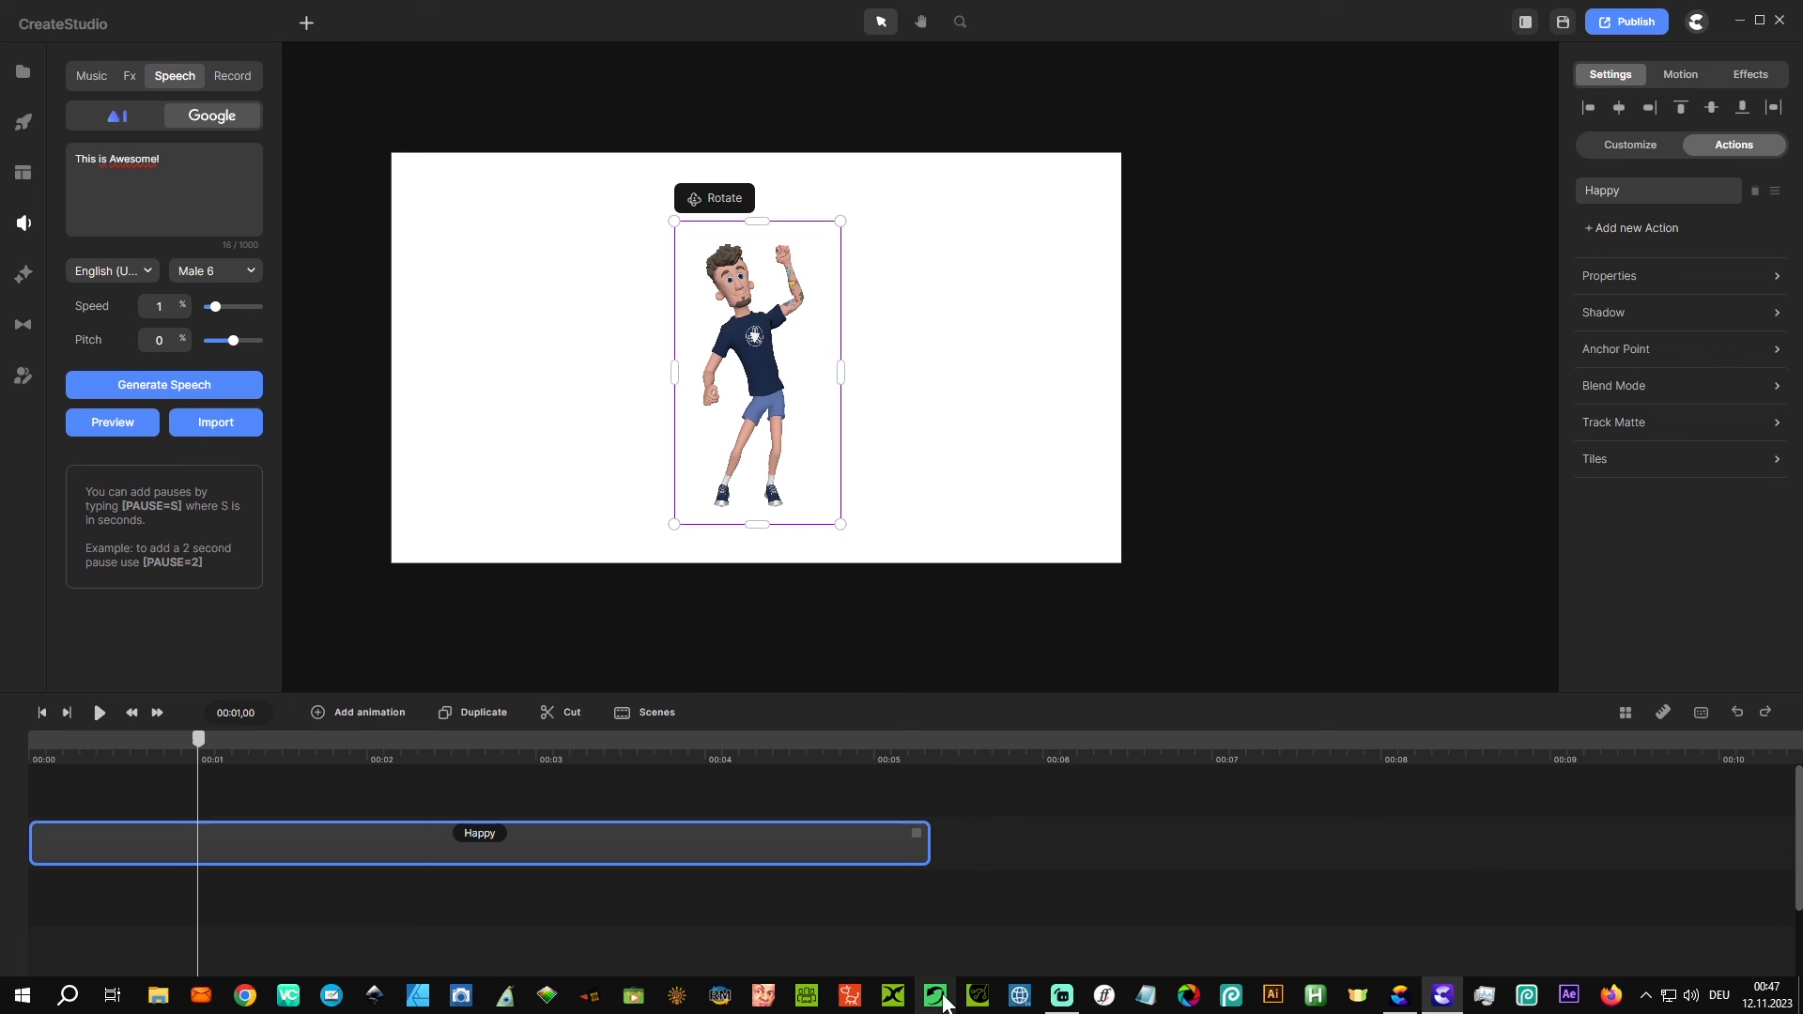
{"action": "left_click", "coordinate": [1064, 997]}
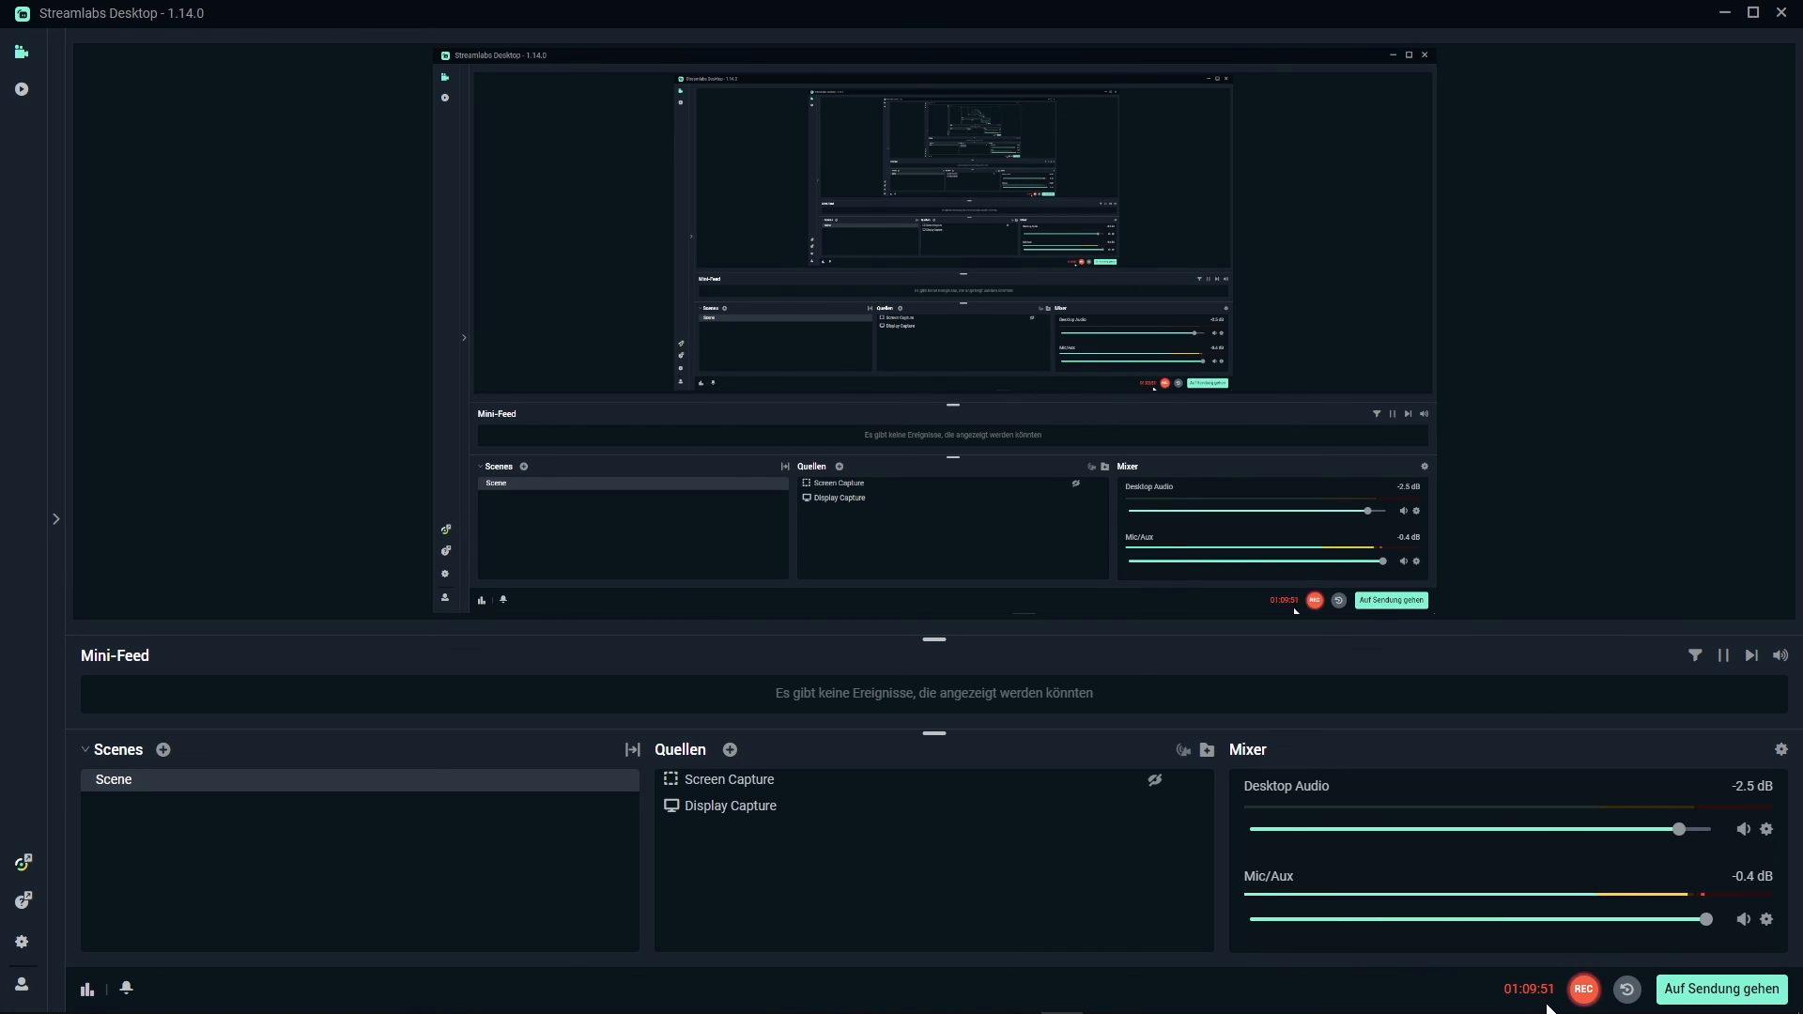
{"action": "left_click", "coordinate": [1444, 1001]}
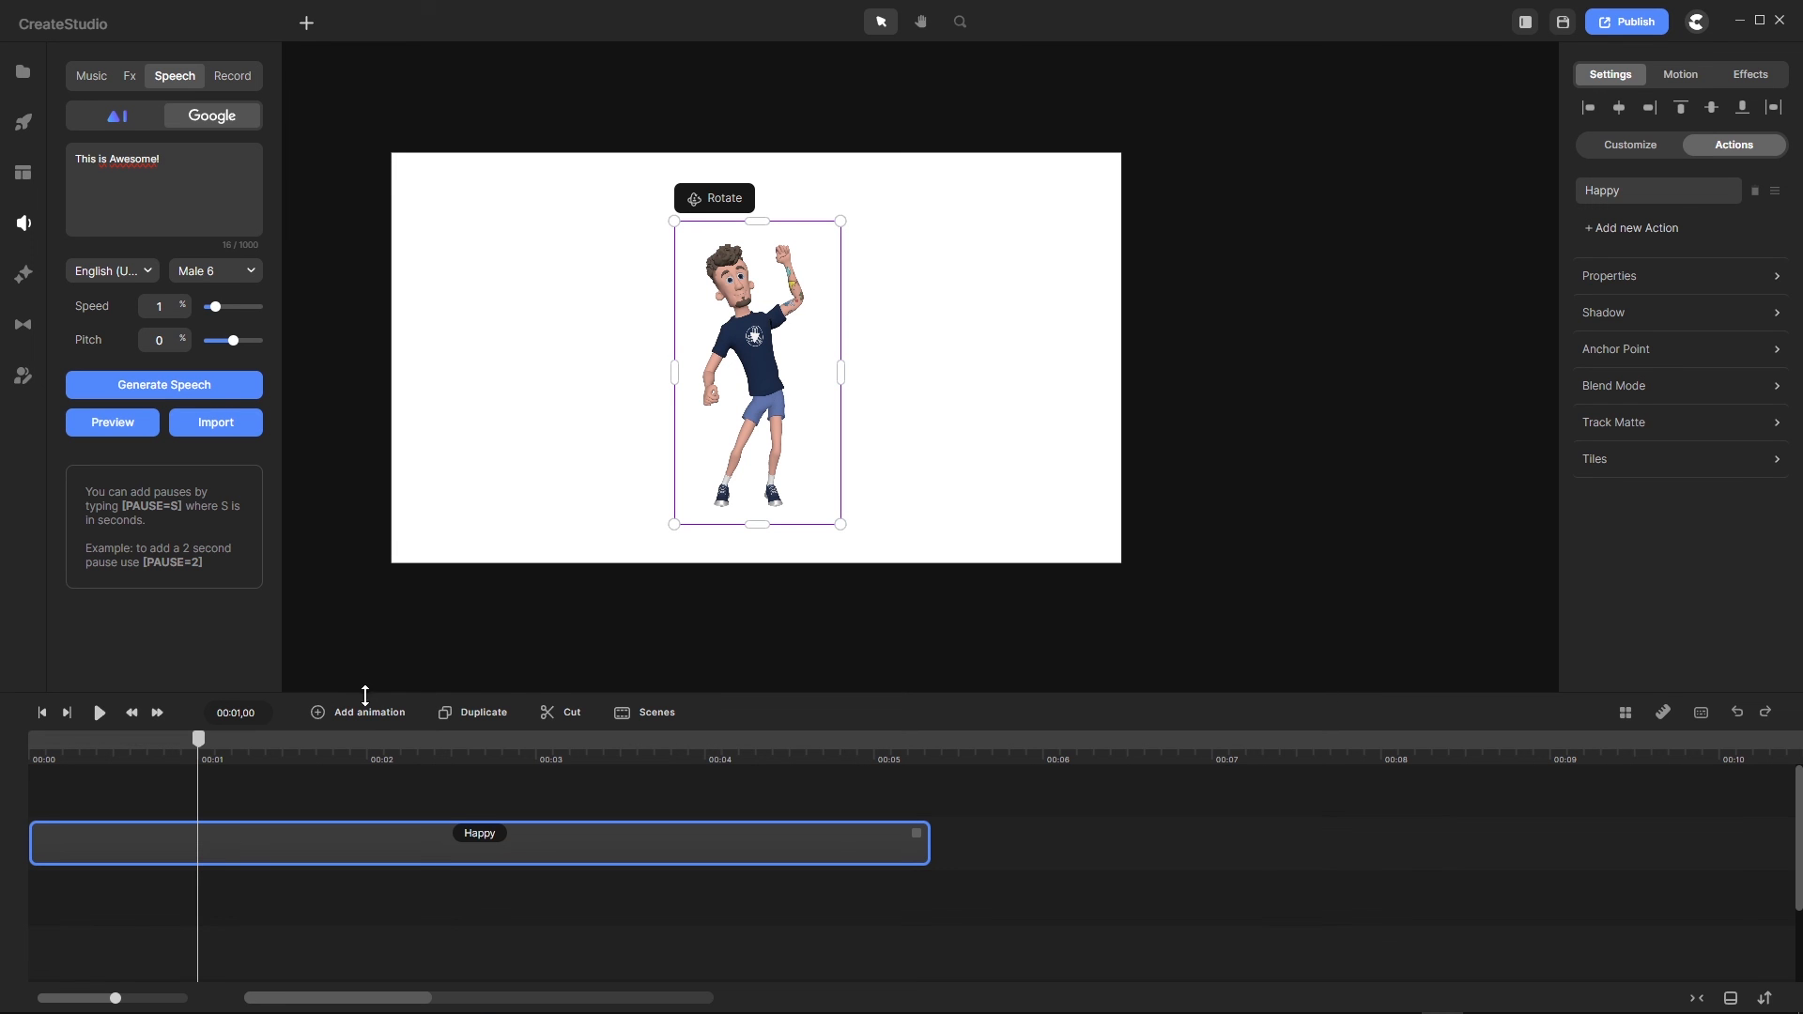
{"action": "left_click_drag", "start_coordinate": [204, 746], "coordinate": [137, 745]}
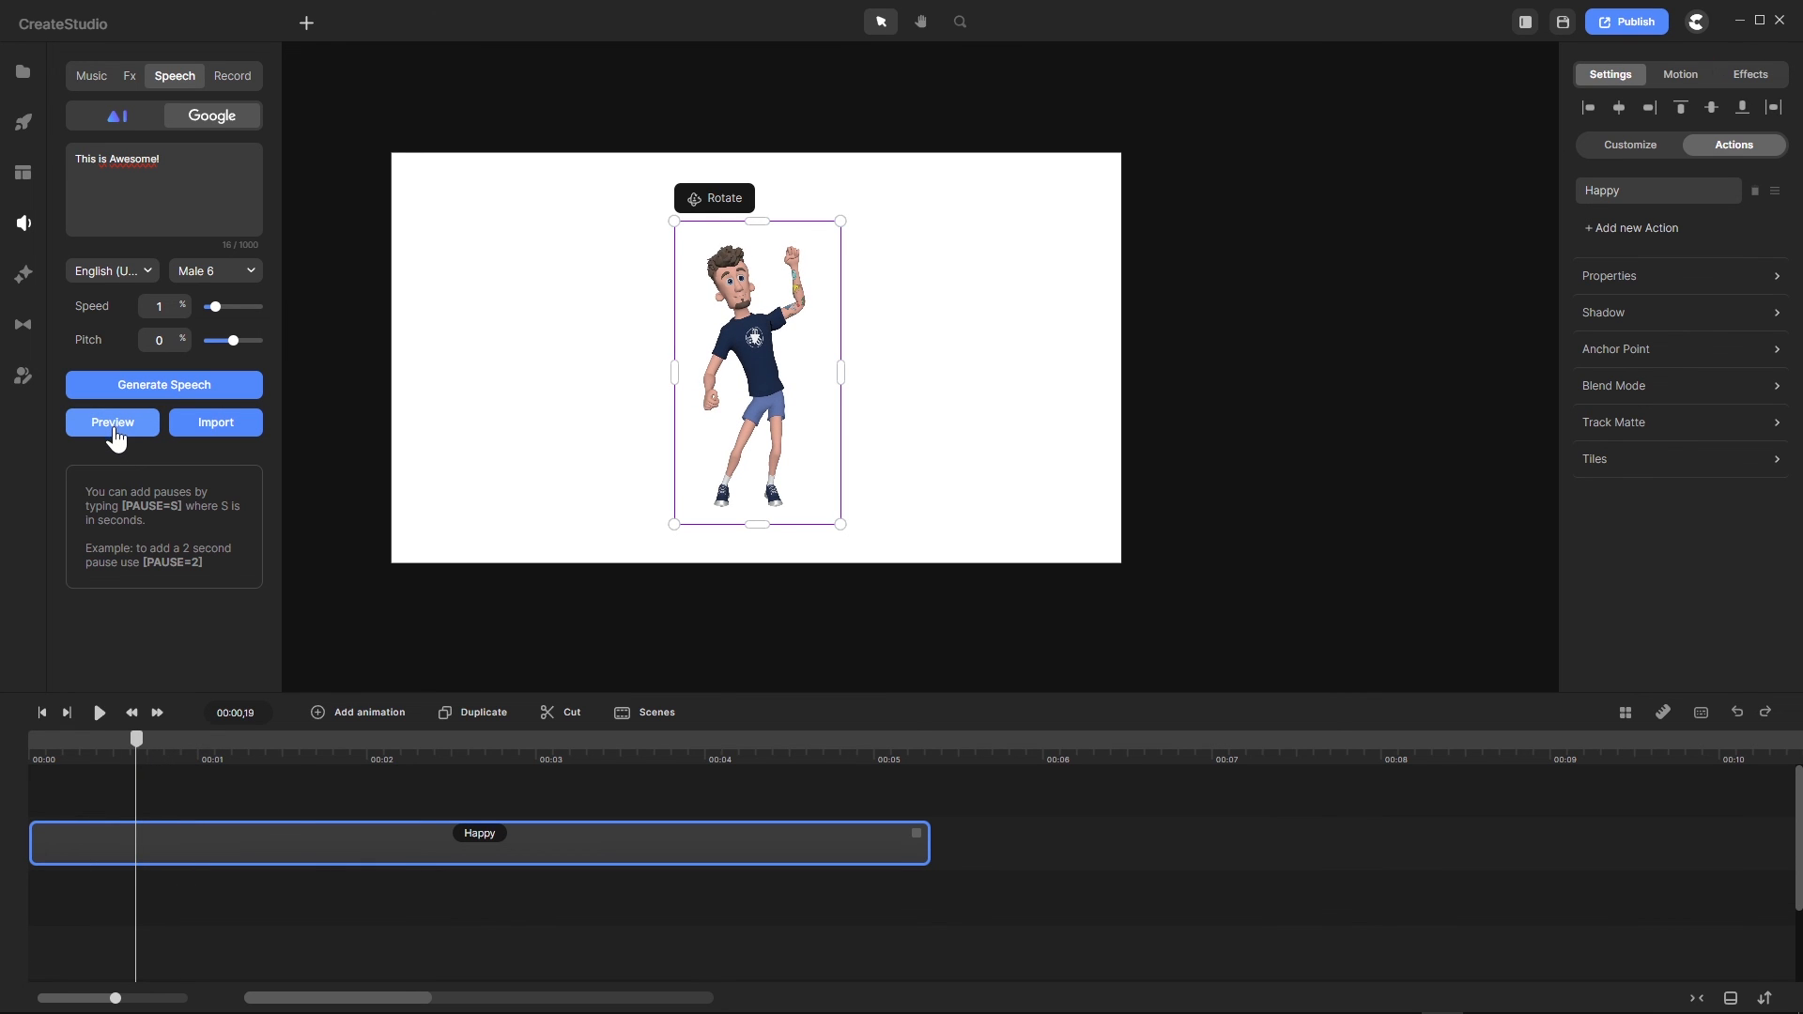
{"action": "mouse_move", "coordinate": [548, 1010]}
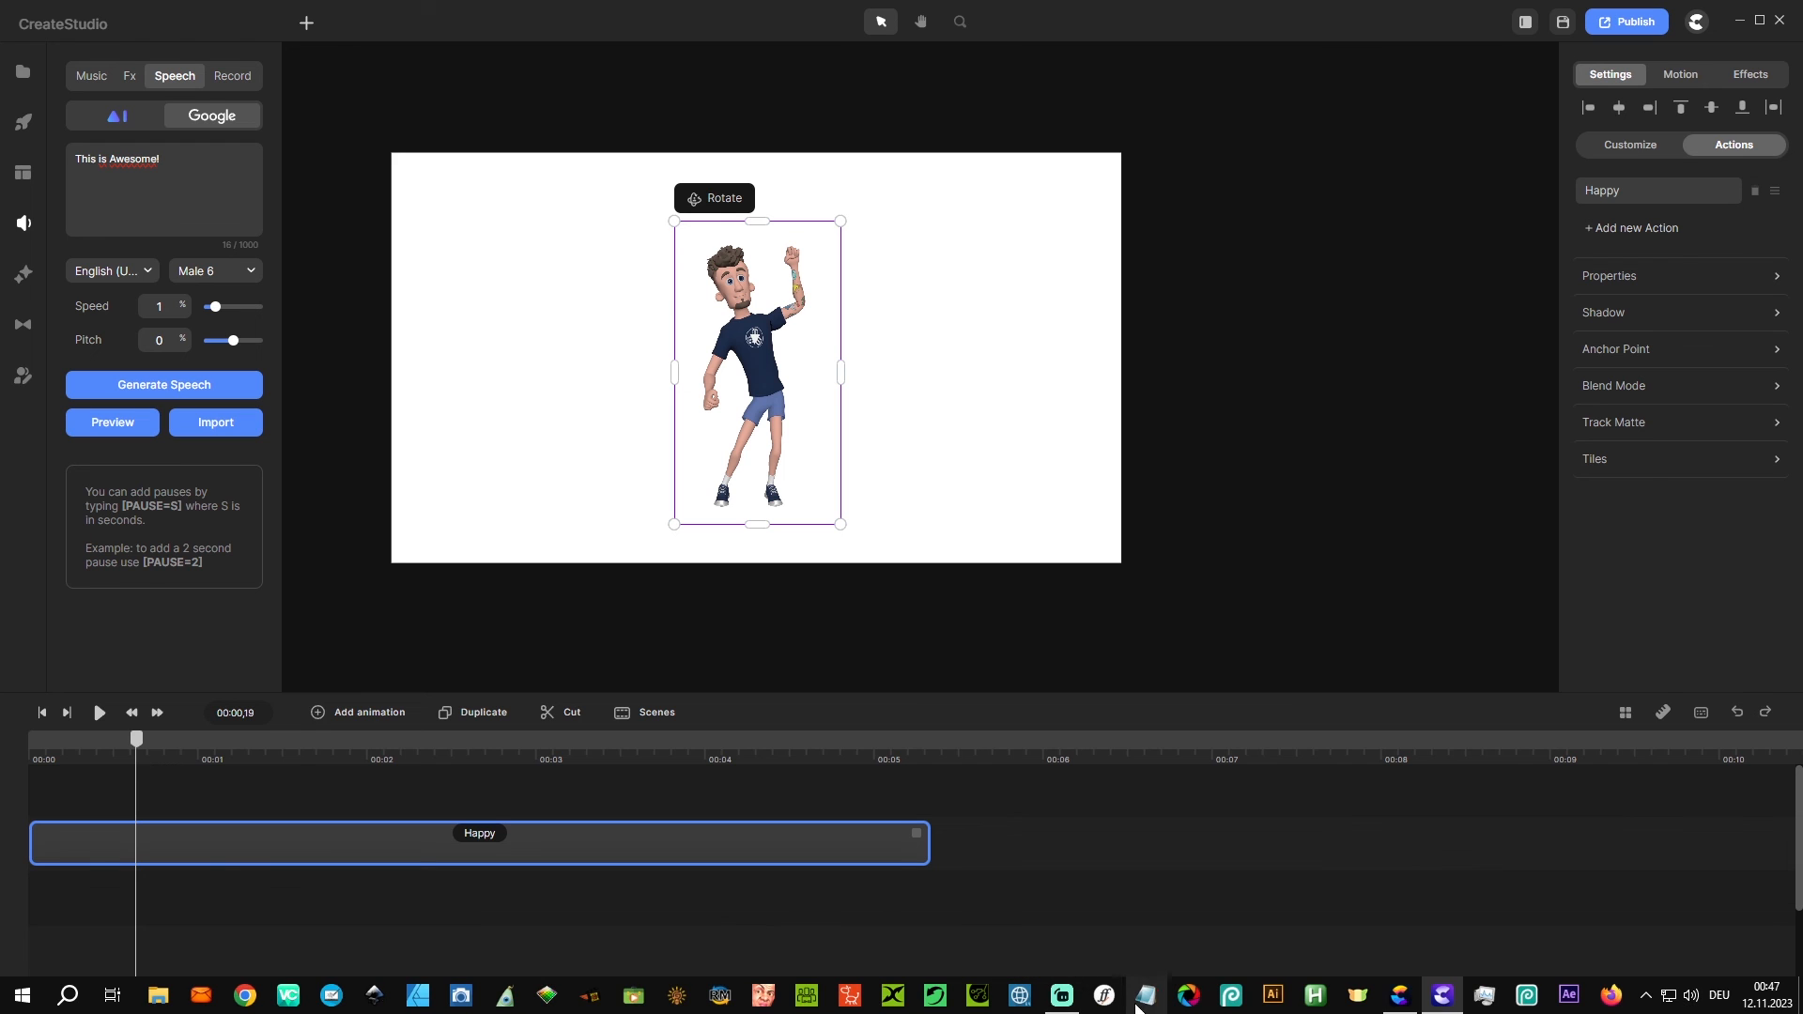
{"action": "mouse_move", "coordinate": [1104, 997]}
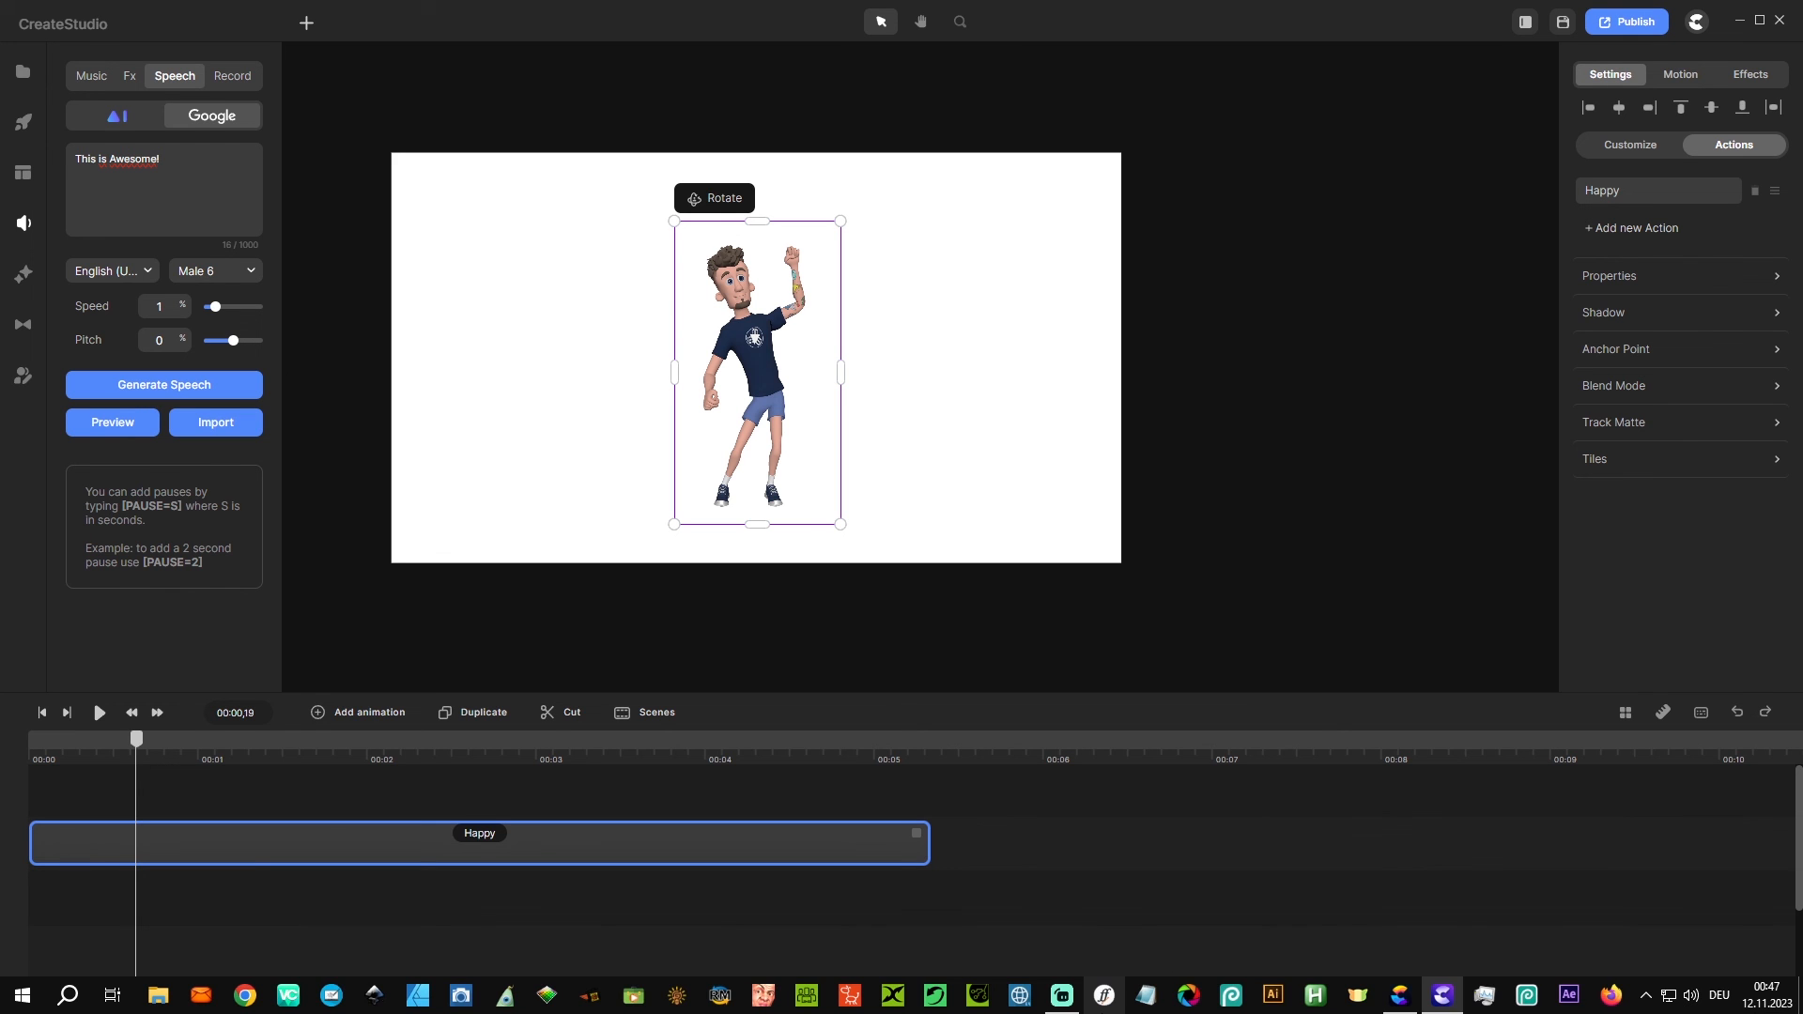
{"action": "left_click", "coordinate": [1064, 999]}
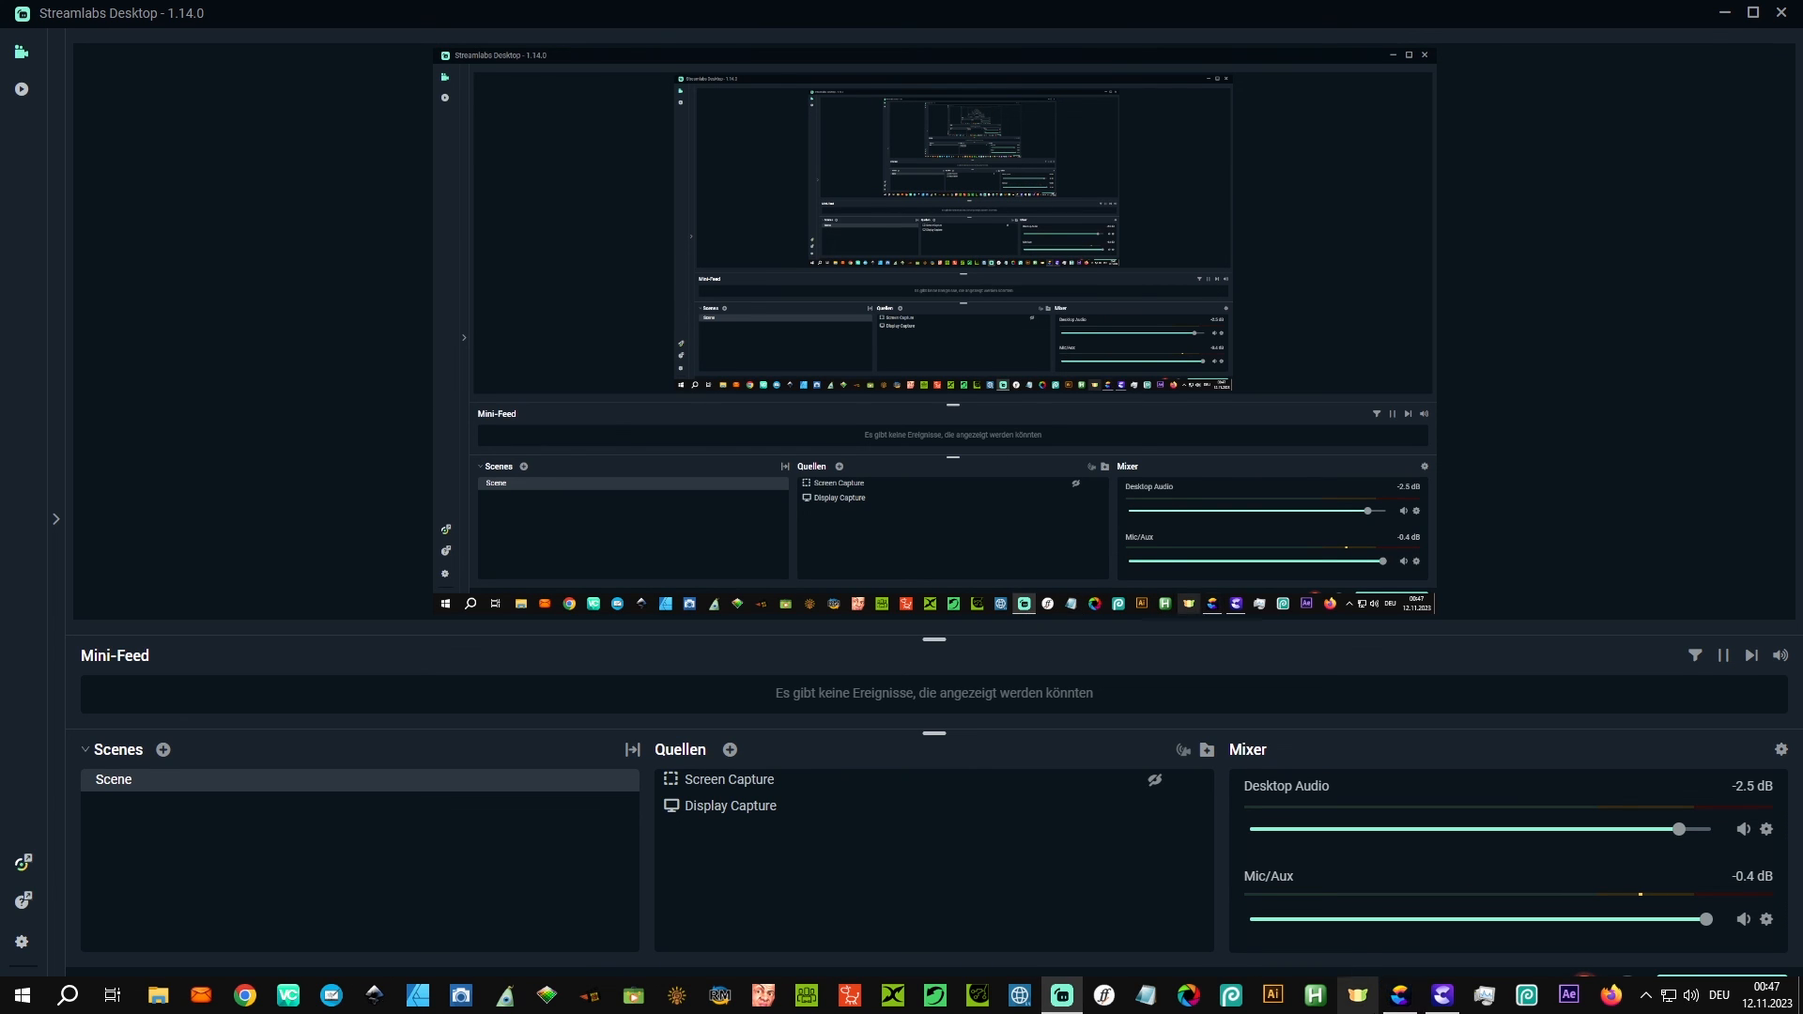
{"action": "mouse_move", "coordinate": [1406, 1007]}
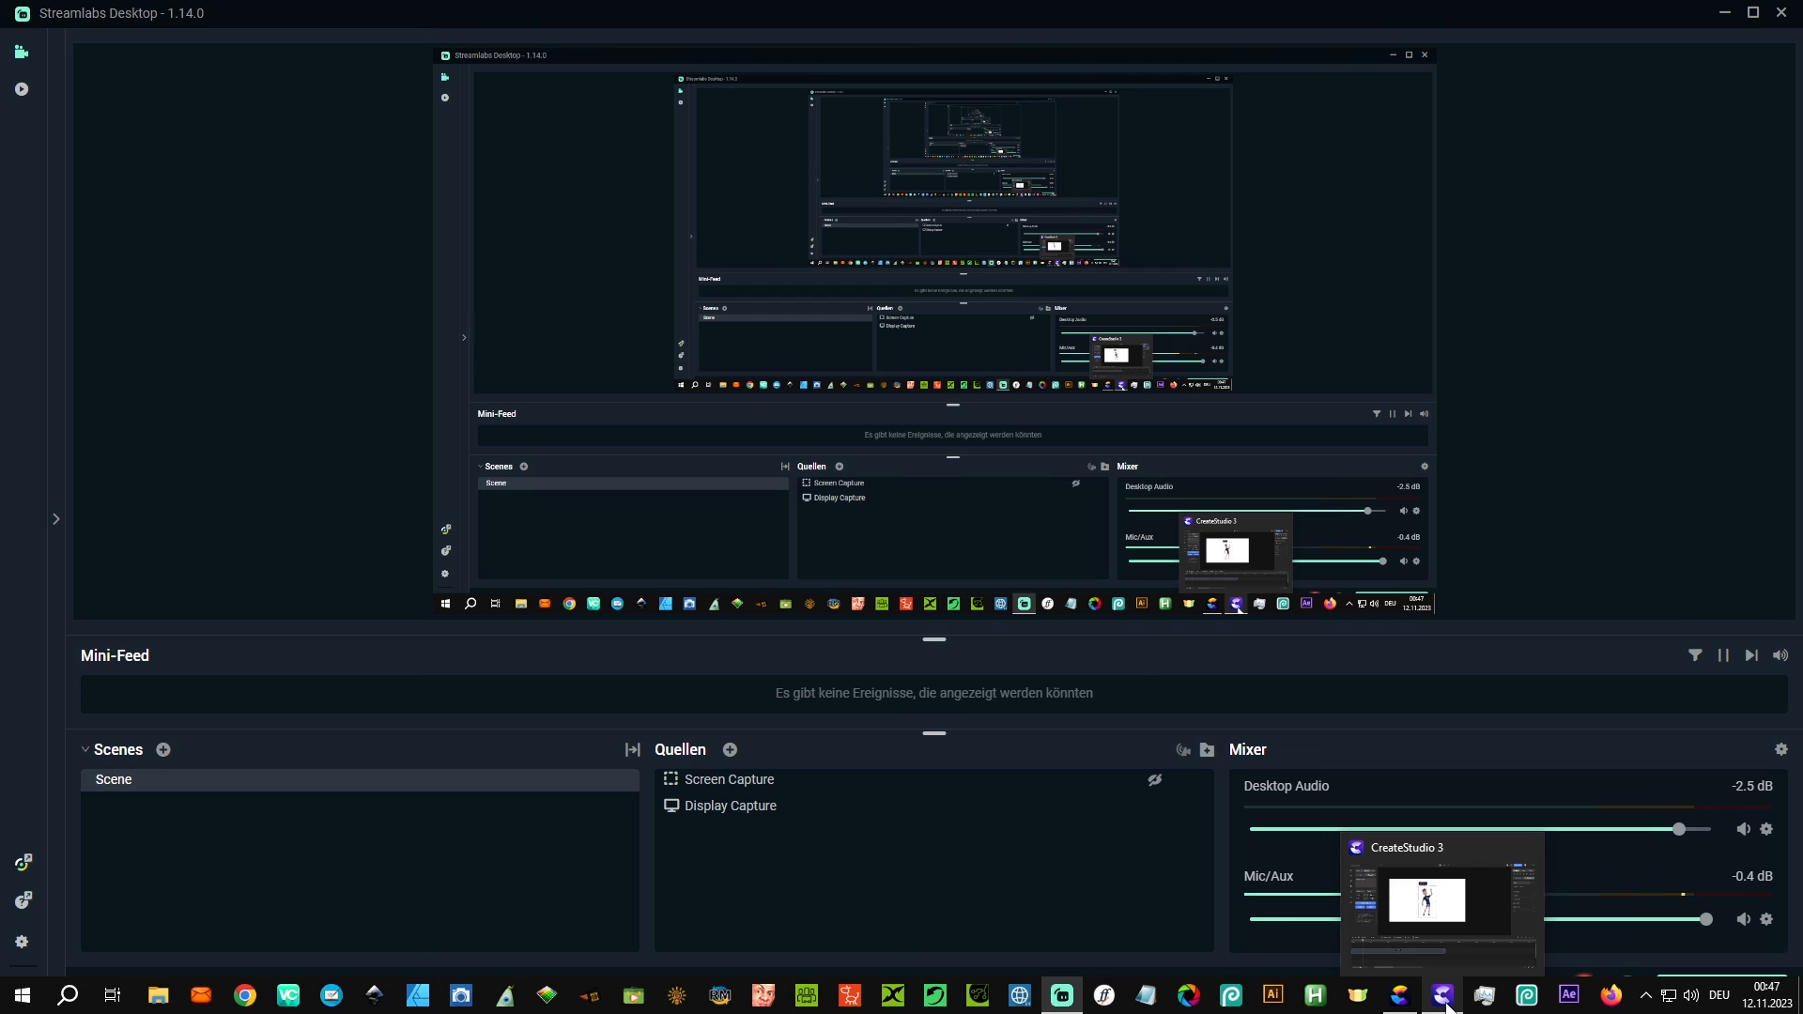
{"action": "left_click", "coordinate": [1444, 997]}
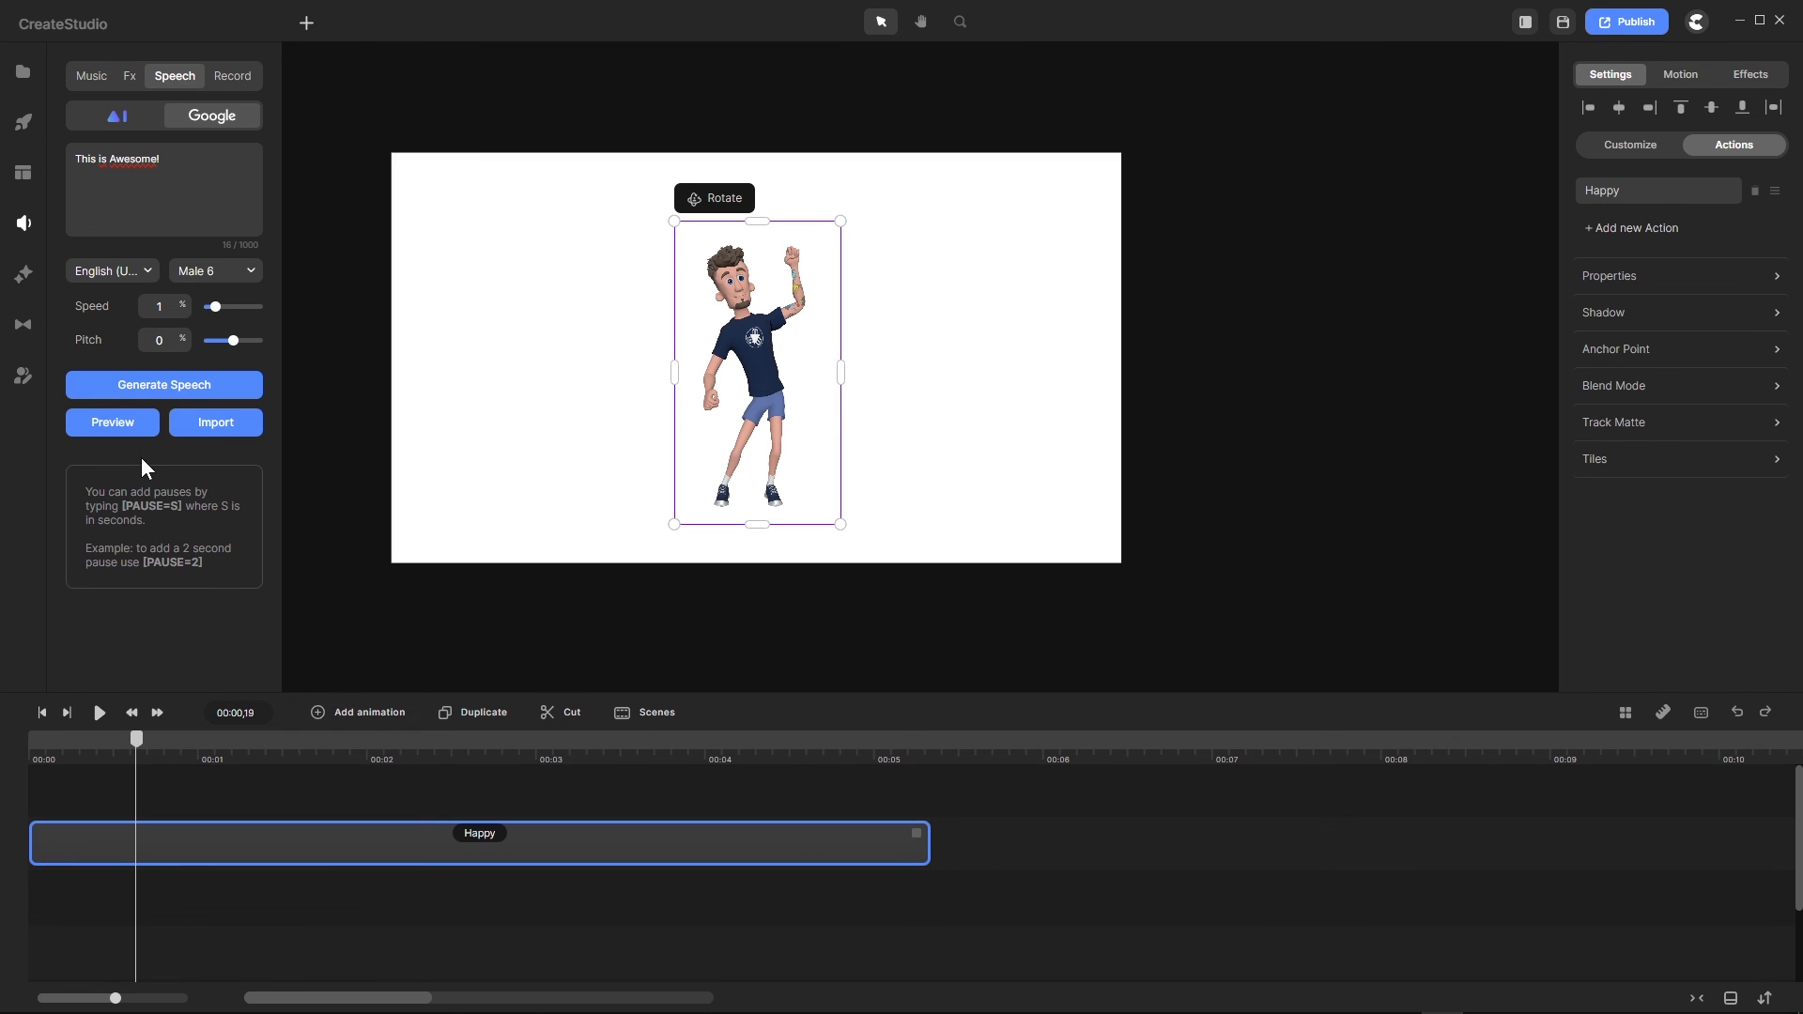
Step: Import the generated speech and place it from the project media on its own track above Tom, starting just after 1 second
{"action": "left_click", "coordinate": [217, 431]}
{"action": "scroll", "coordinate": [162, 483], "scroll_direction": "down", "scroll_amount": 5}
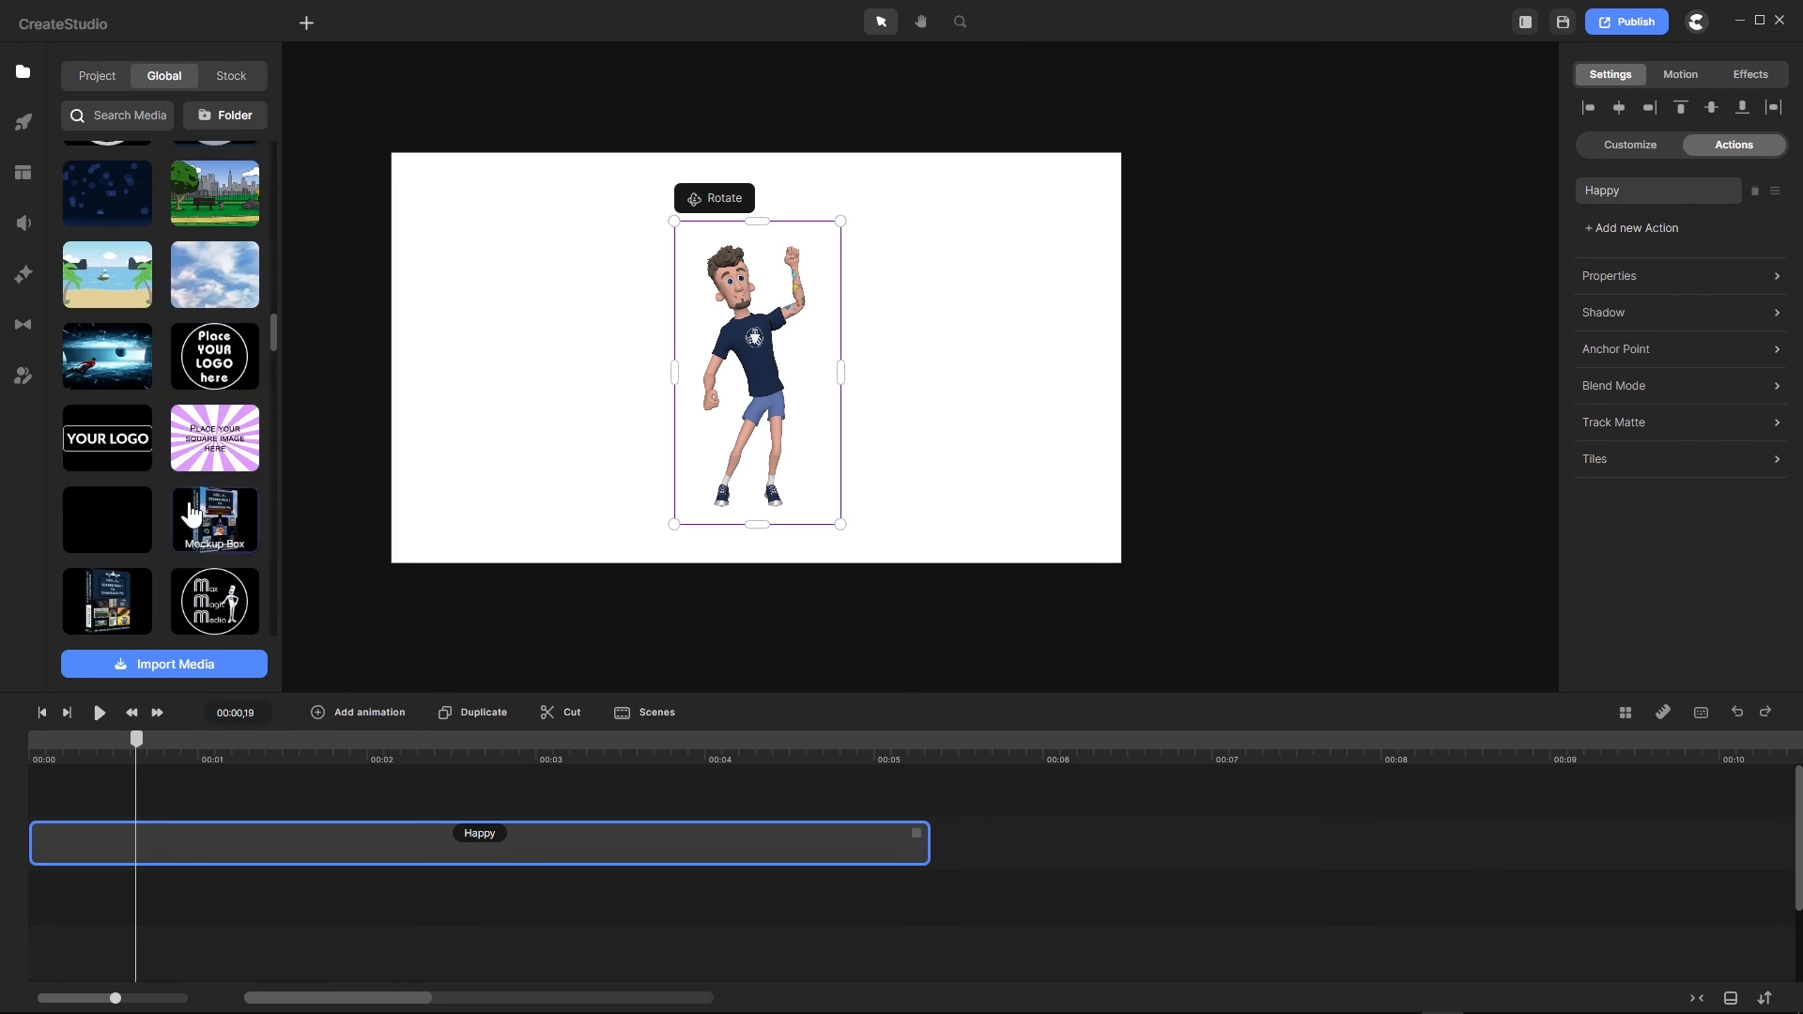
{"action": "scroll", "coordinate": [131, 466], "scroll_direction": "down", "scroll_amount": 10}
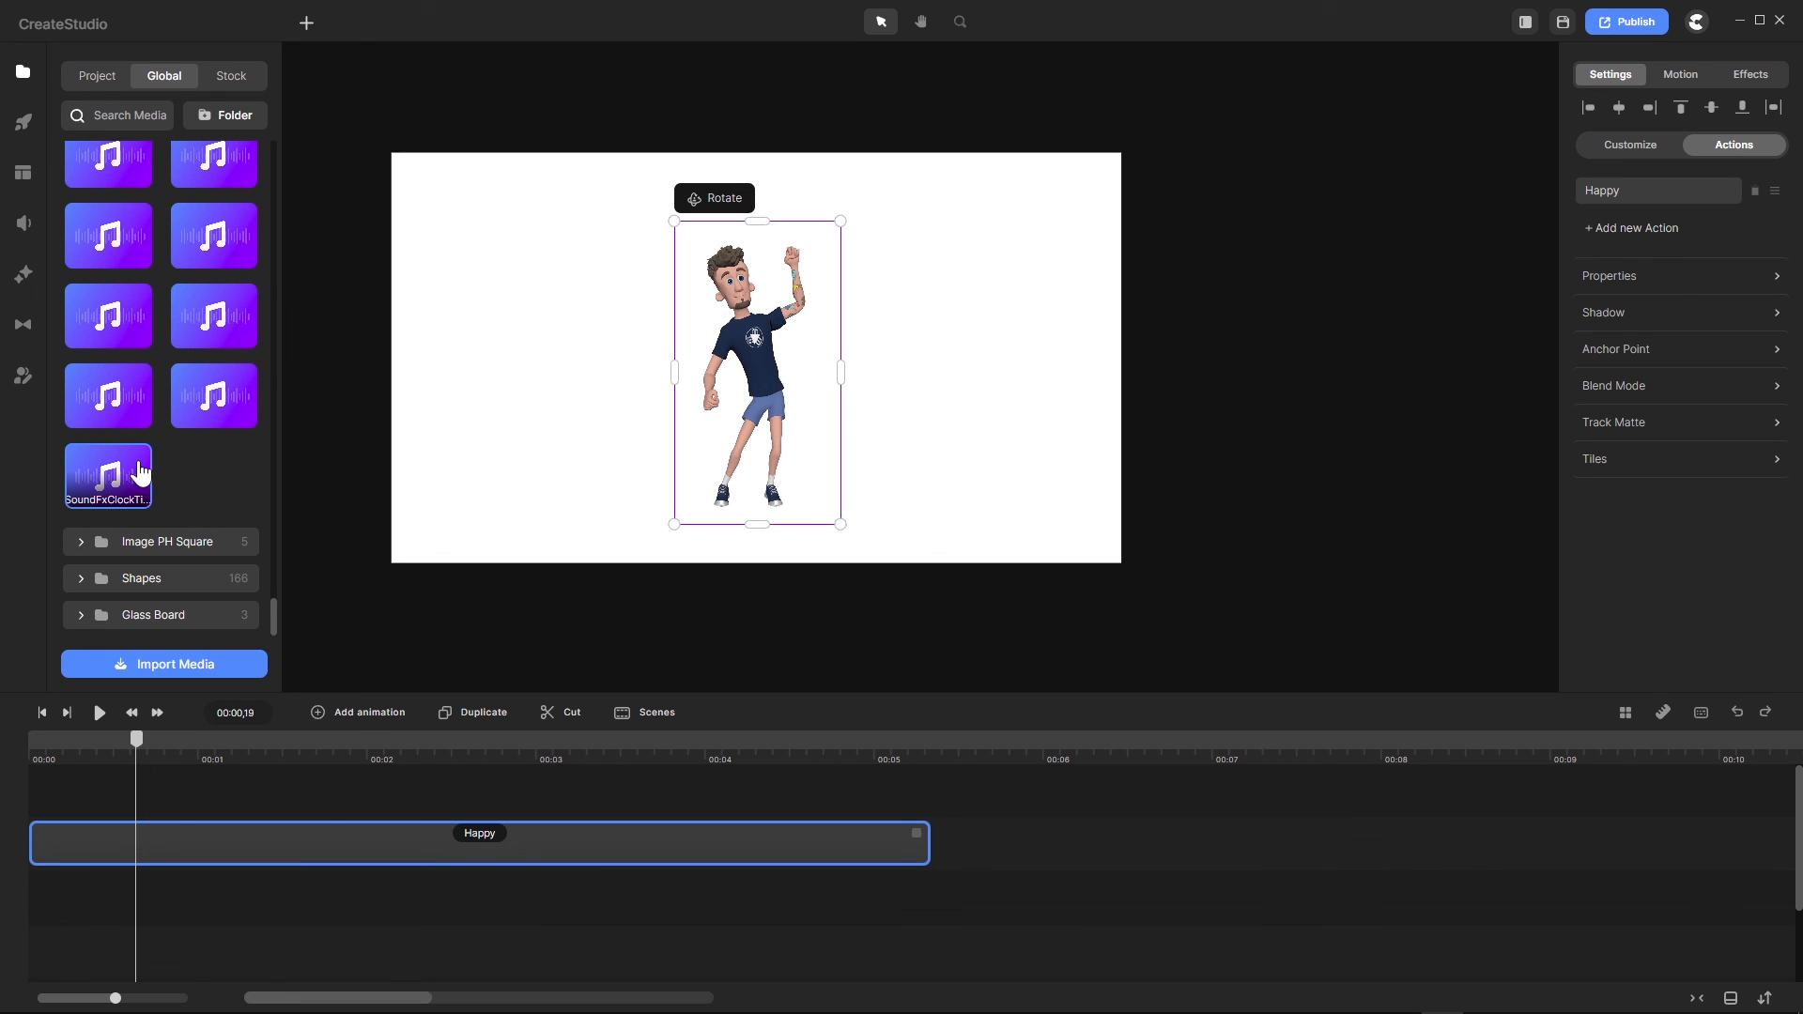
{"action": "scroll", "coordinate": [138, 472], "scroll_direction": "up", "scroll_amount": 5}
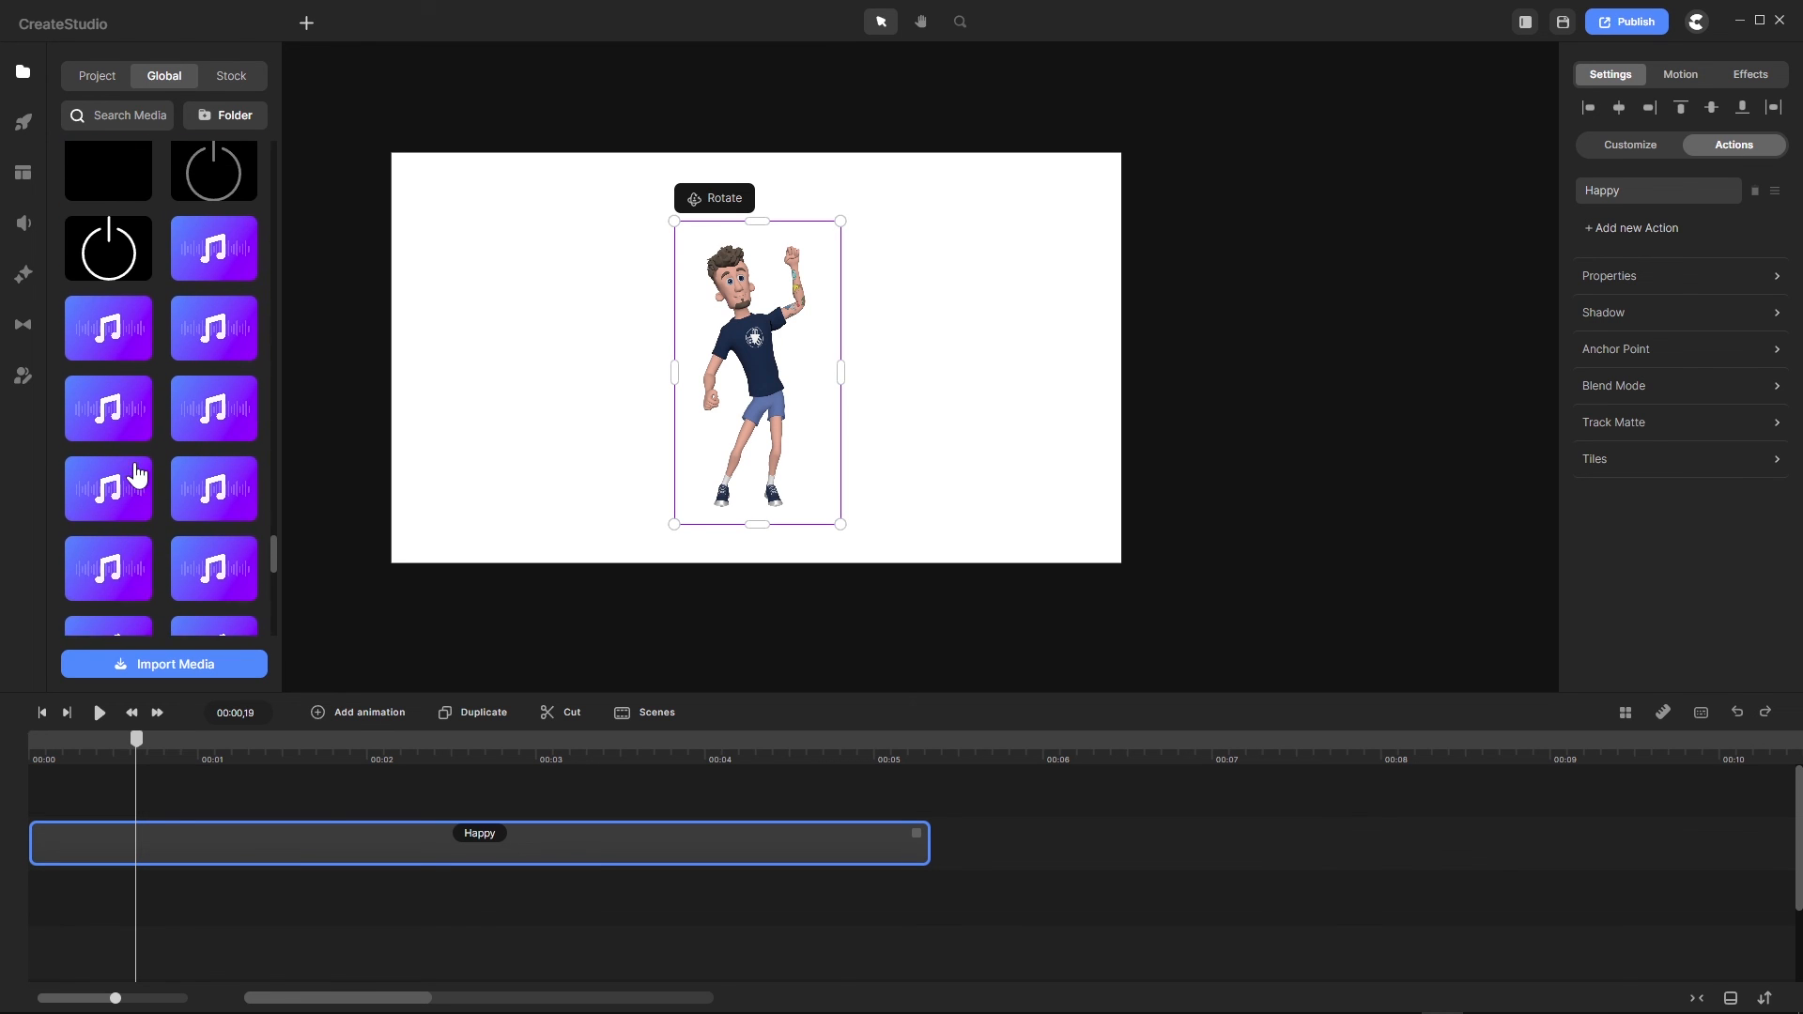
{"action": "scroll", "coordinate": [138, 471], "scroll_direction": "up", "scroll_amount": 1}
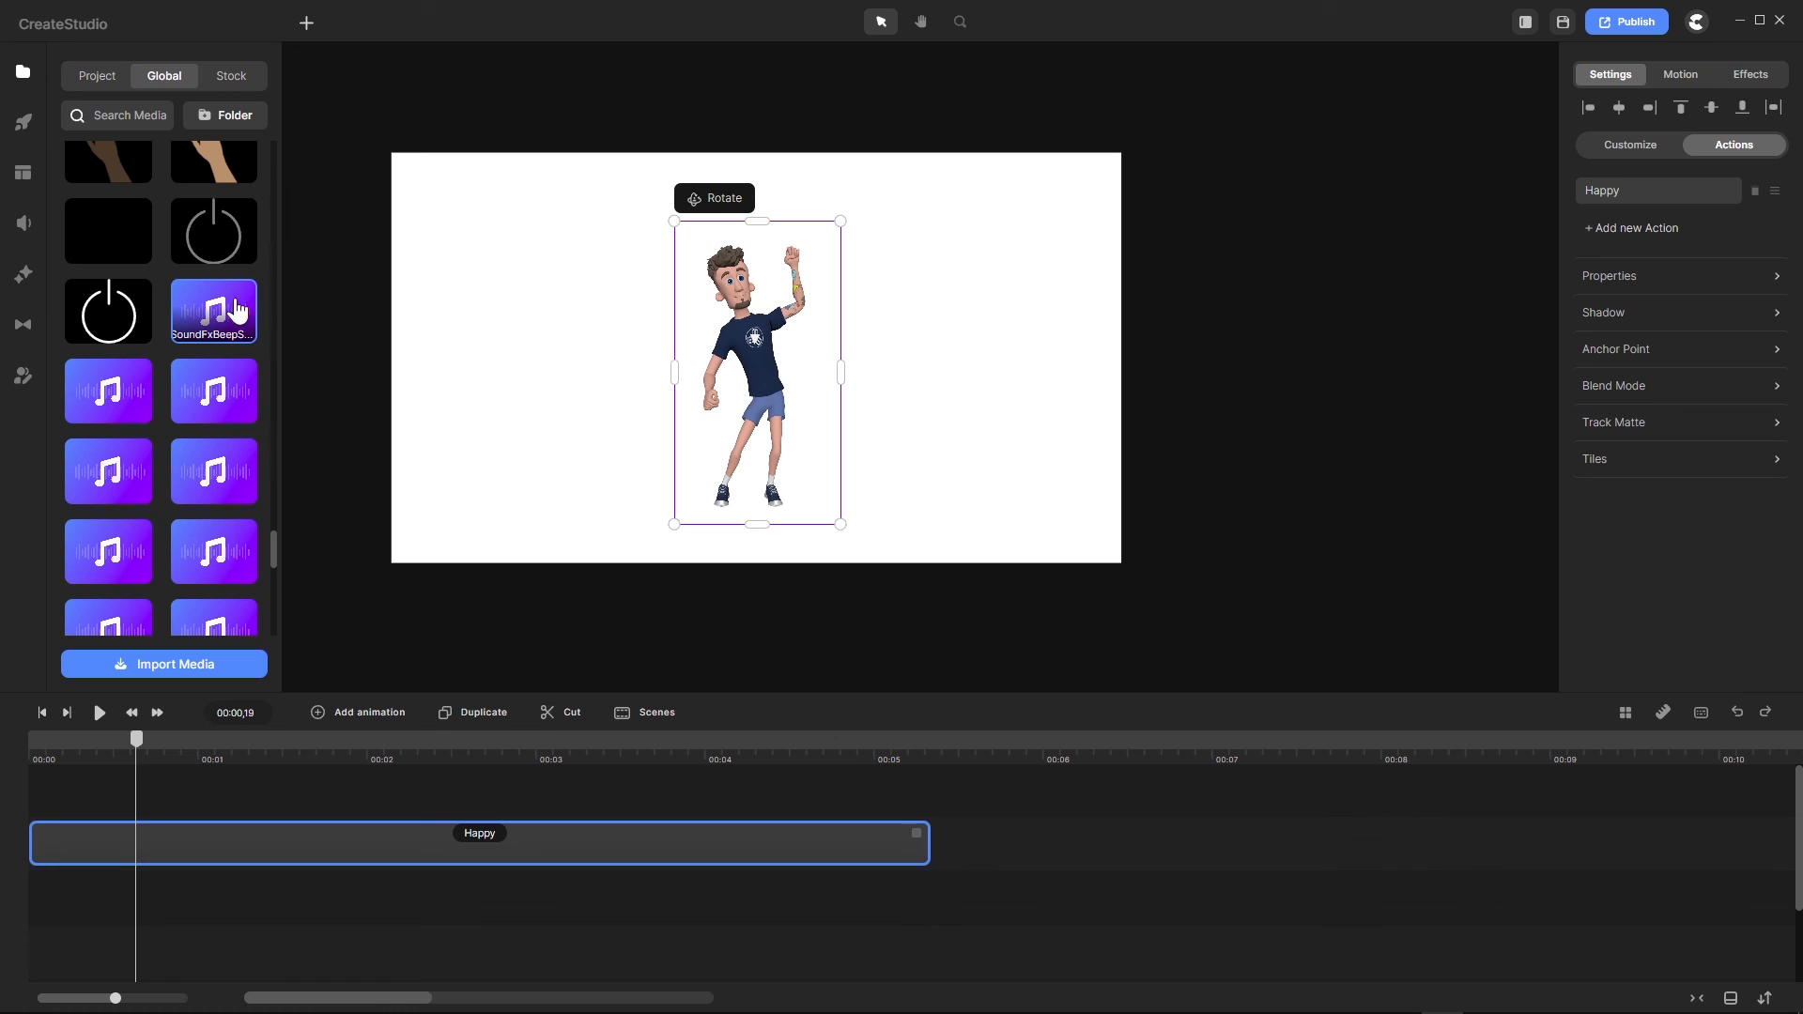
{"action": "scroll", "coordinate": [208, 310], "scroll_direction": "up", "scroll_amount": 4}
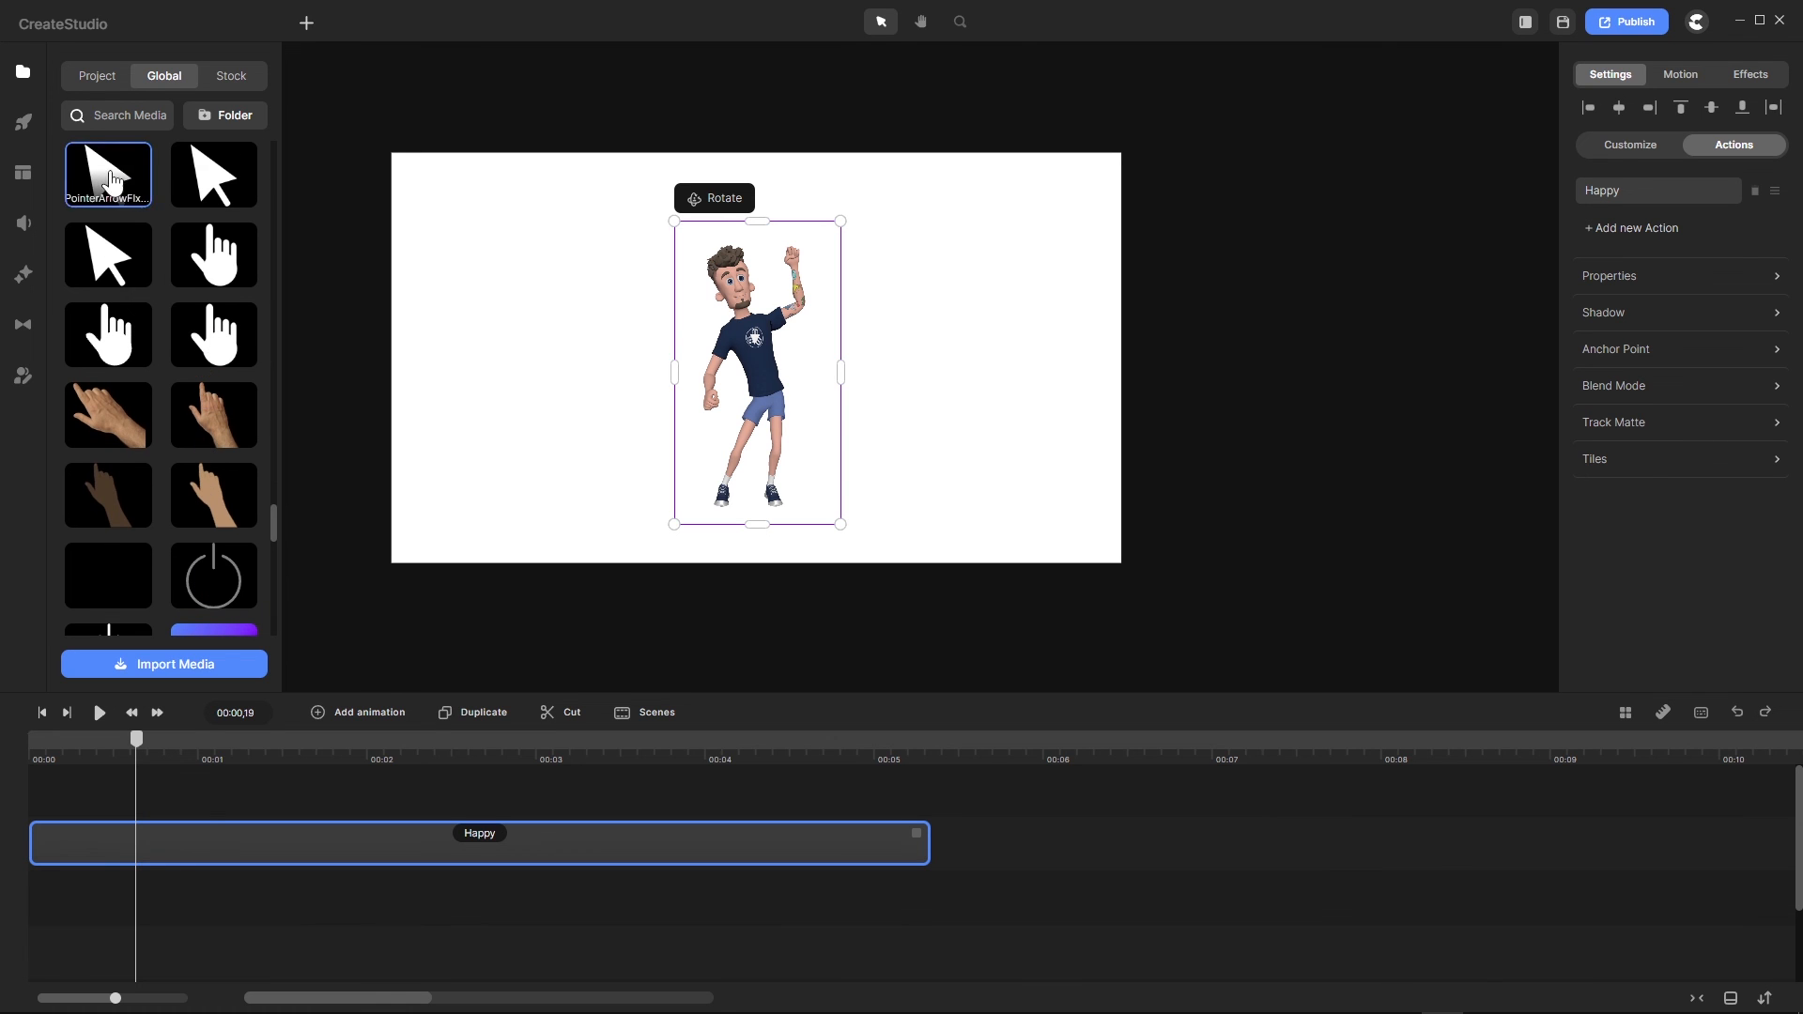
{"action": "left_click", "coordinate": [95, 79]}
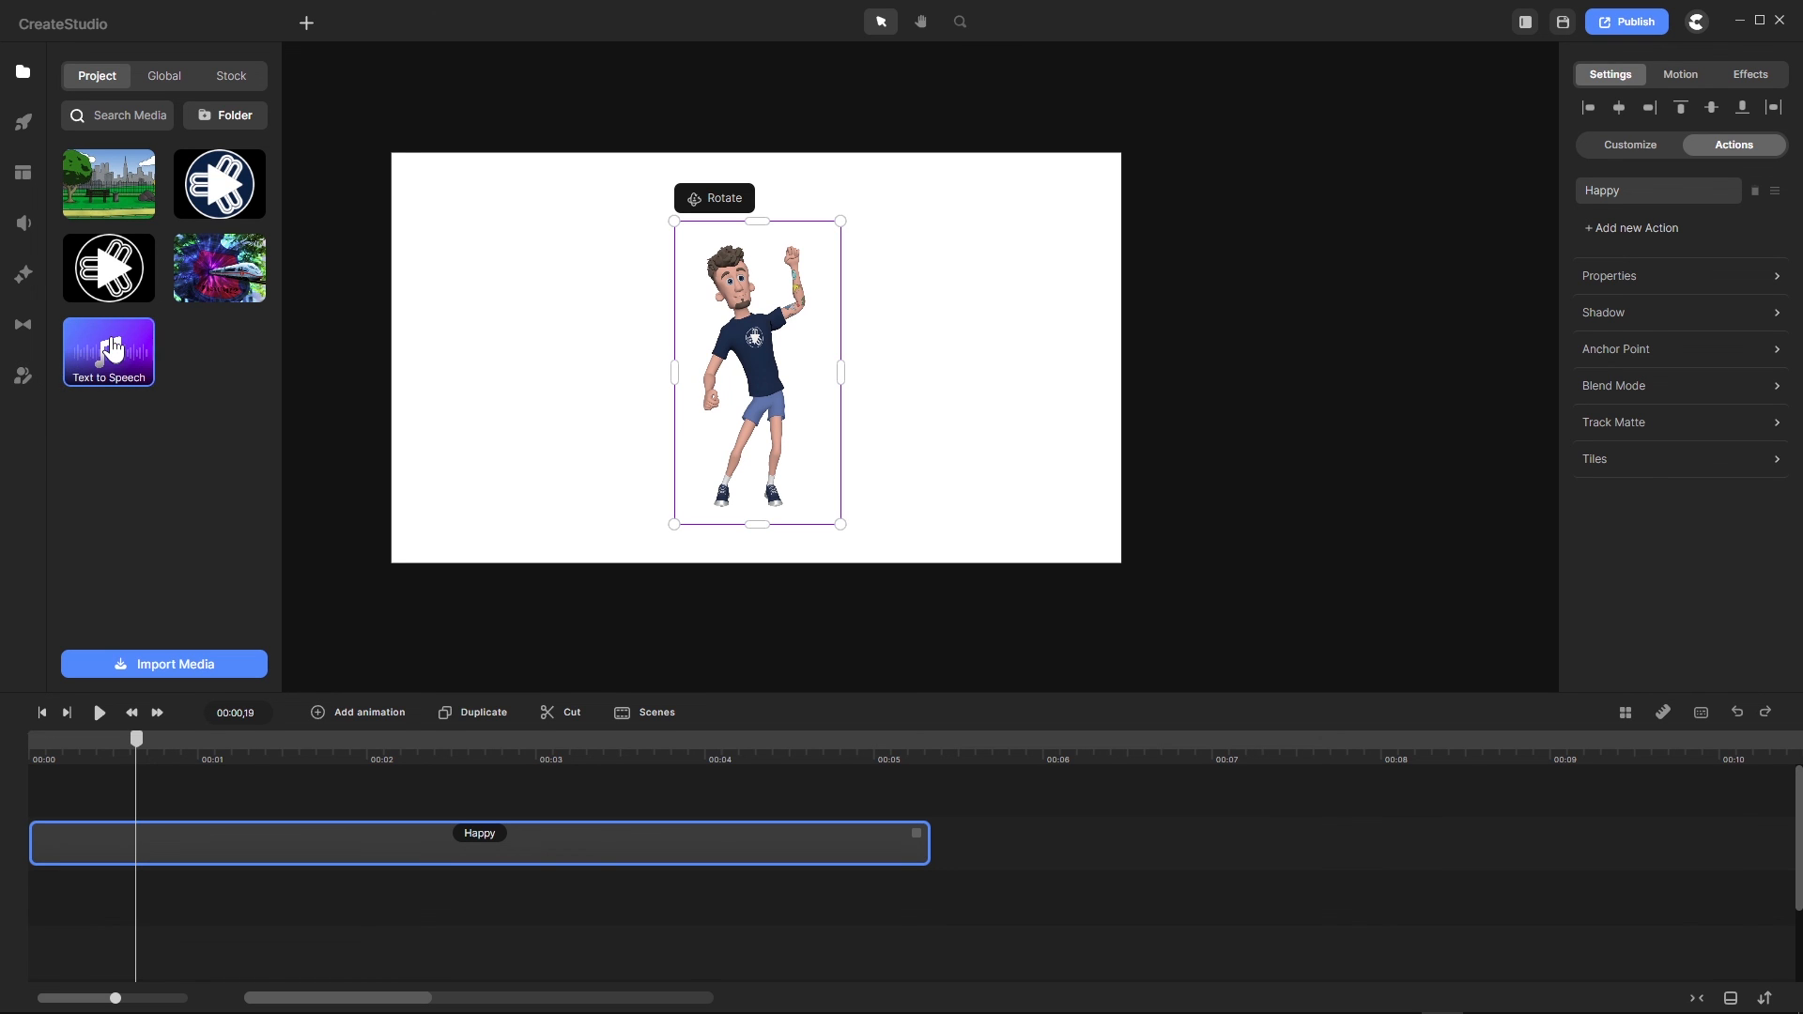
{"action": "left_click_drag", "start_coordinate": [108, 352], "coordinate": [269, 802]}
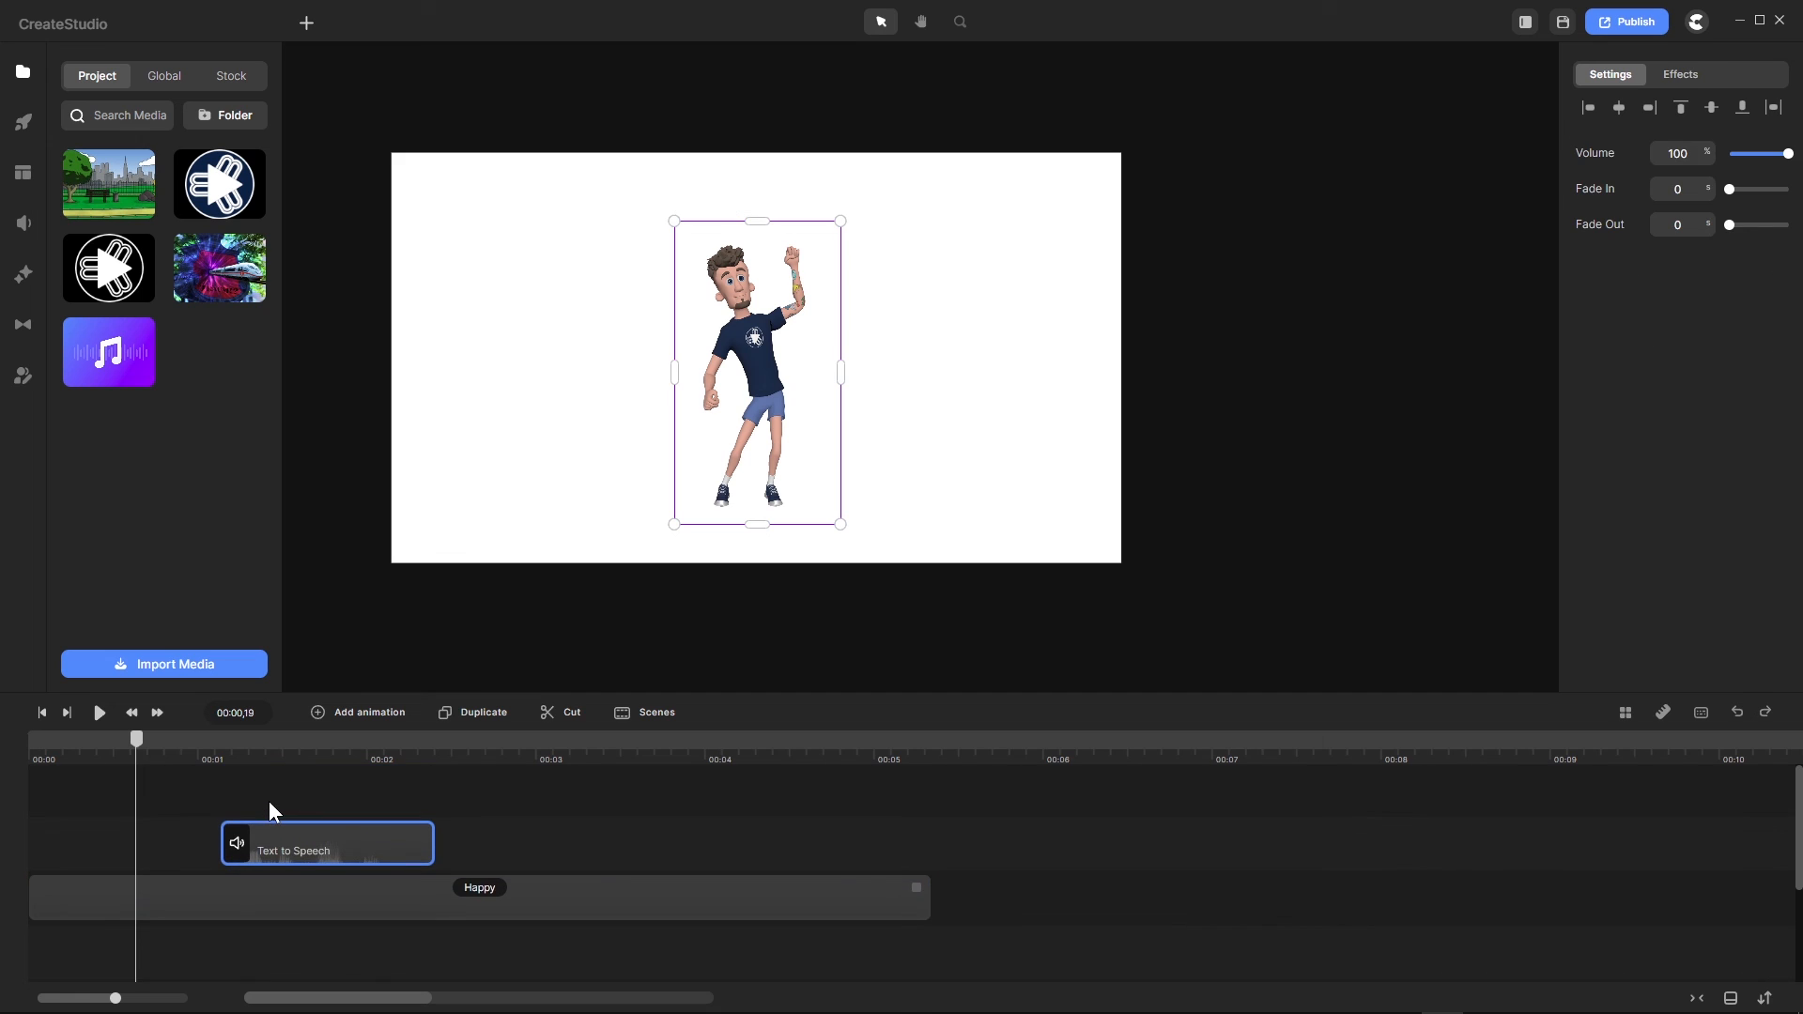
Step: Scrub the playhead to 00:01,13 and lip-sync the Text to Speech clip with Tom
{"action": "left_click_drag", "start_coordinate": [145, 745], "coordinate": [192, 748]}
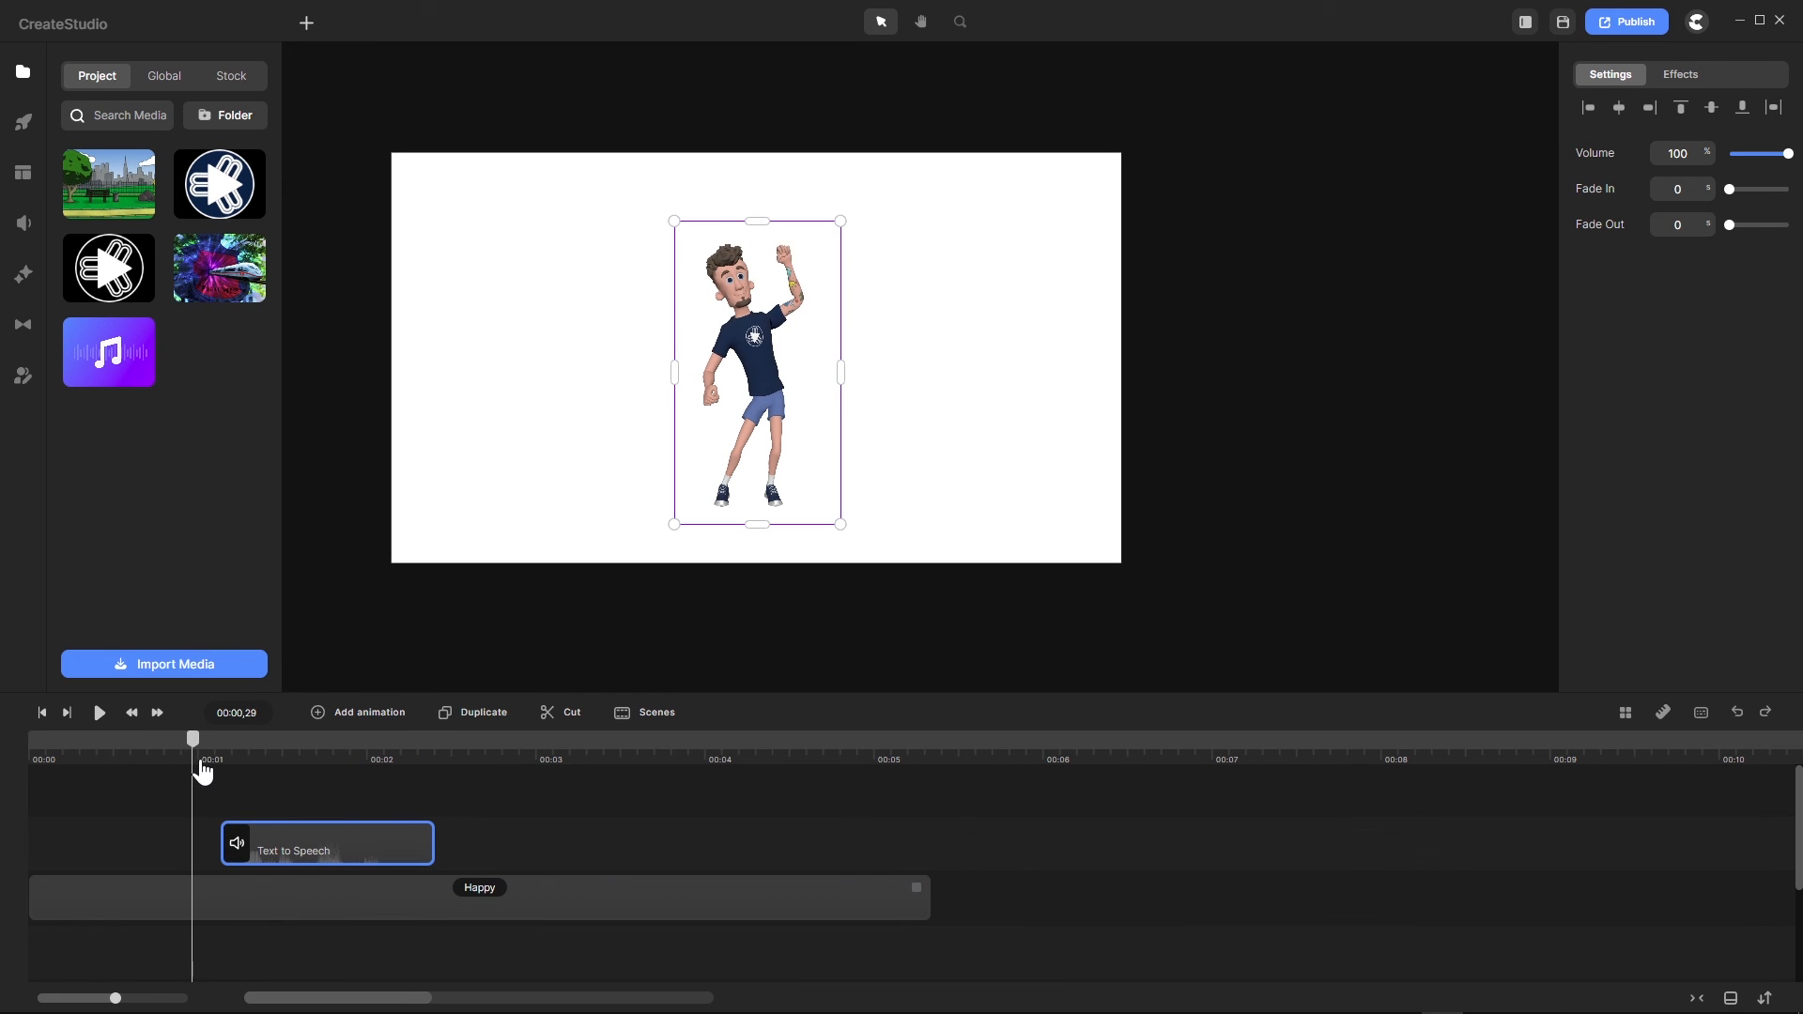
{"action": "scroll", "coordinate": [266, 793], "scroll_direction": "down", "scroll_amount": 1}
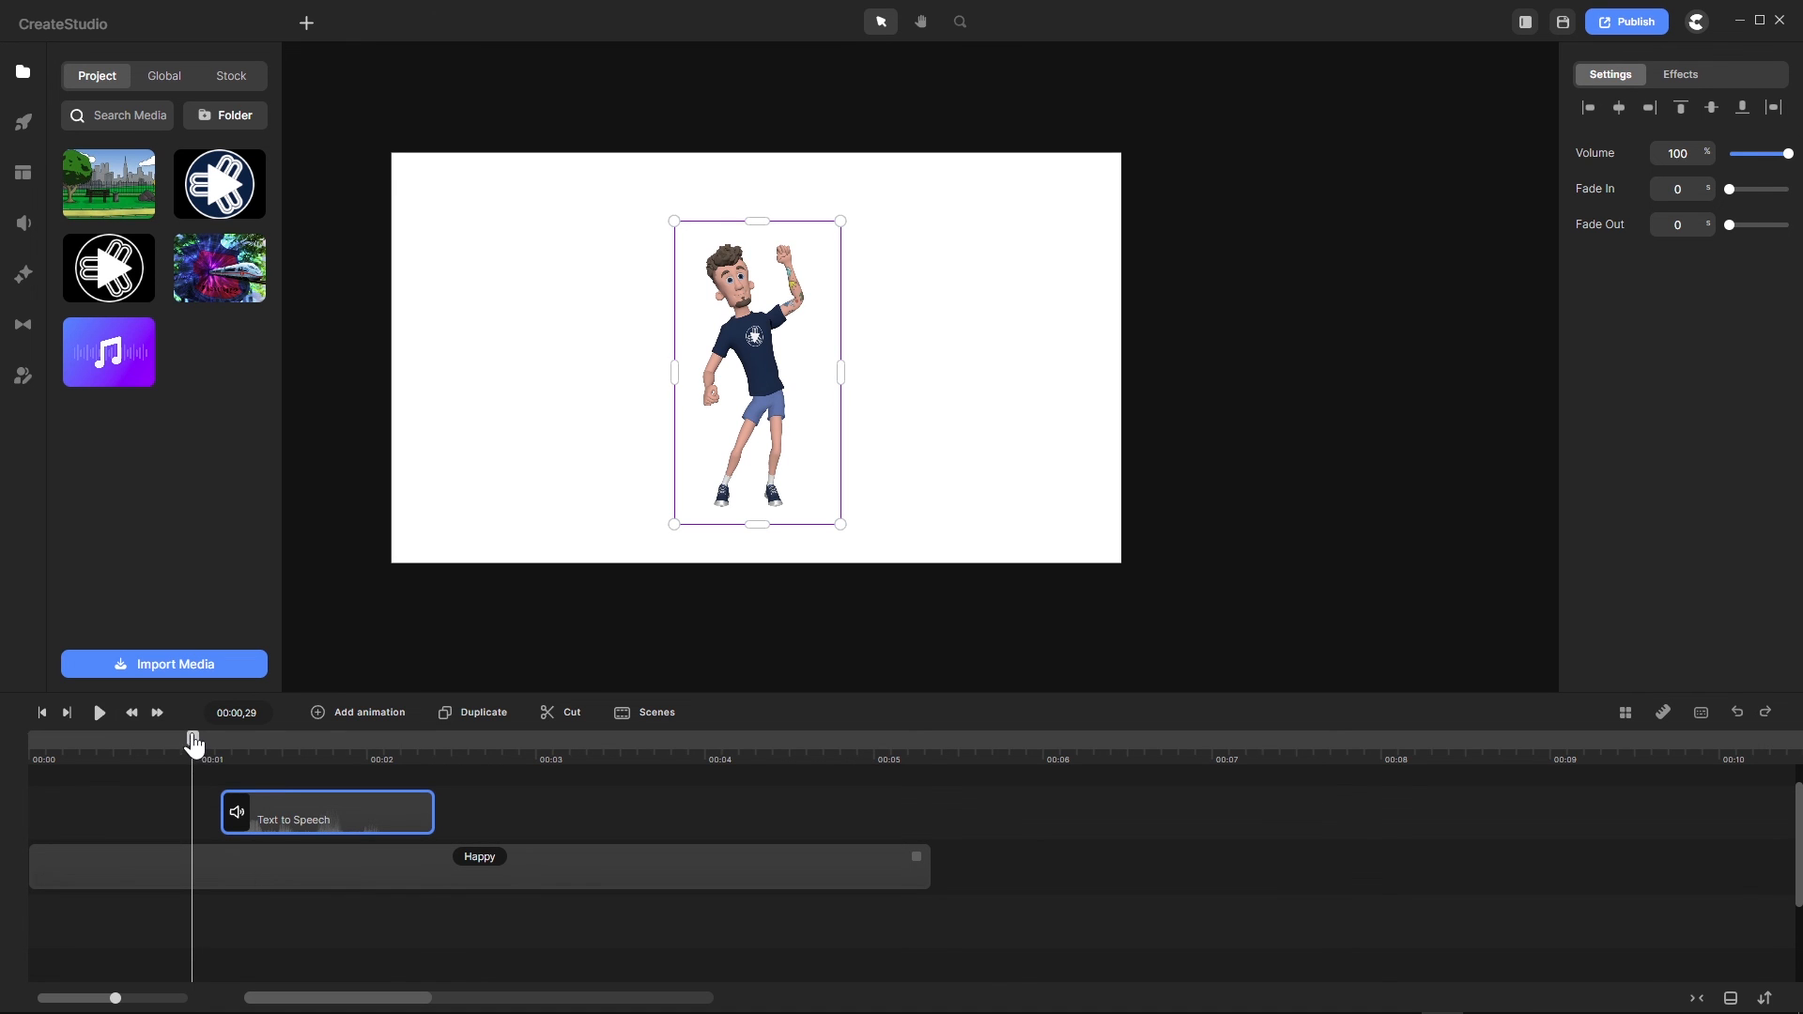
{"action": "left_click_drag", "start_coordinate": [192, 740], "coordinate": [272, 756]}
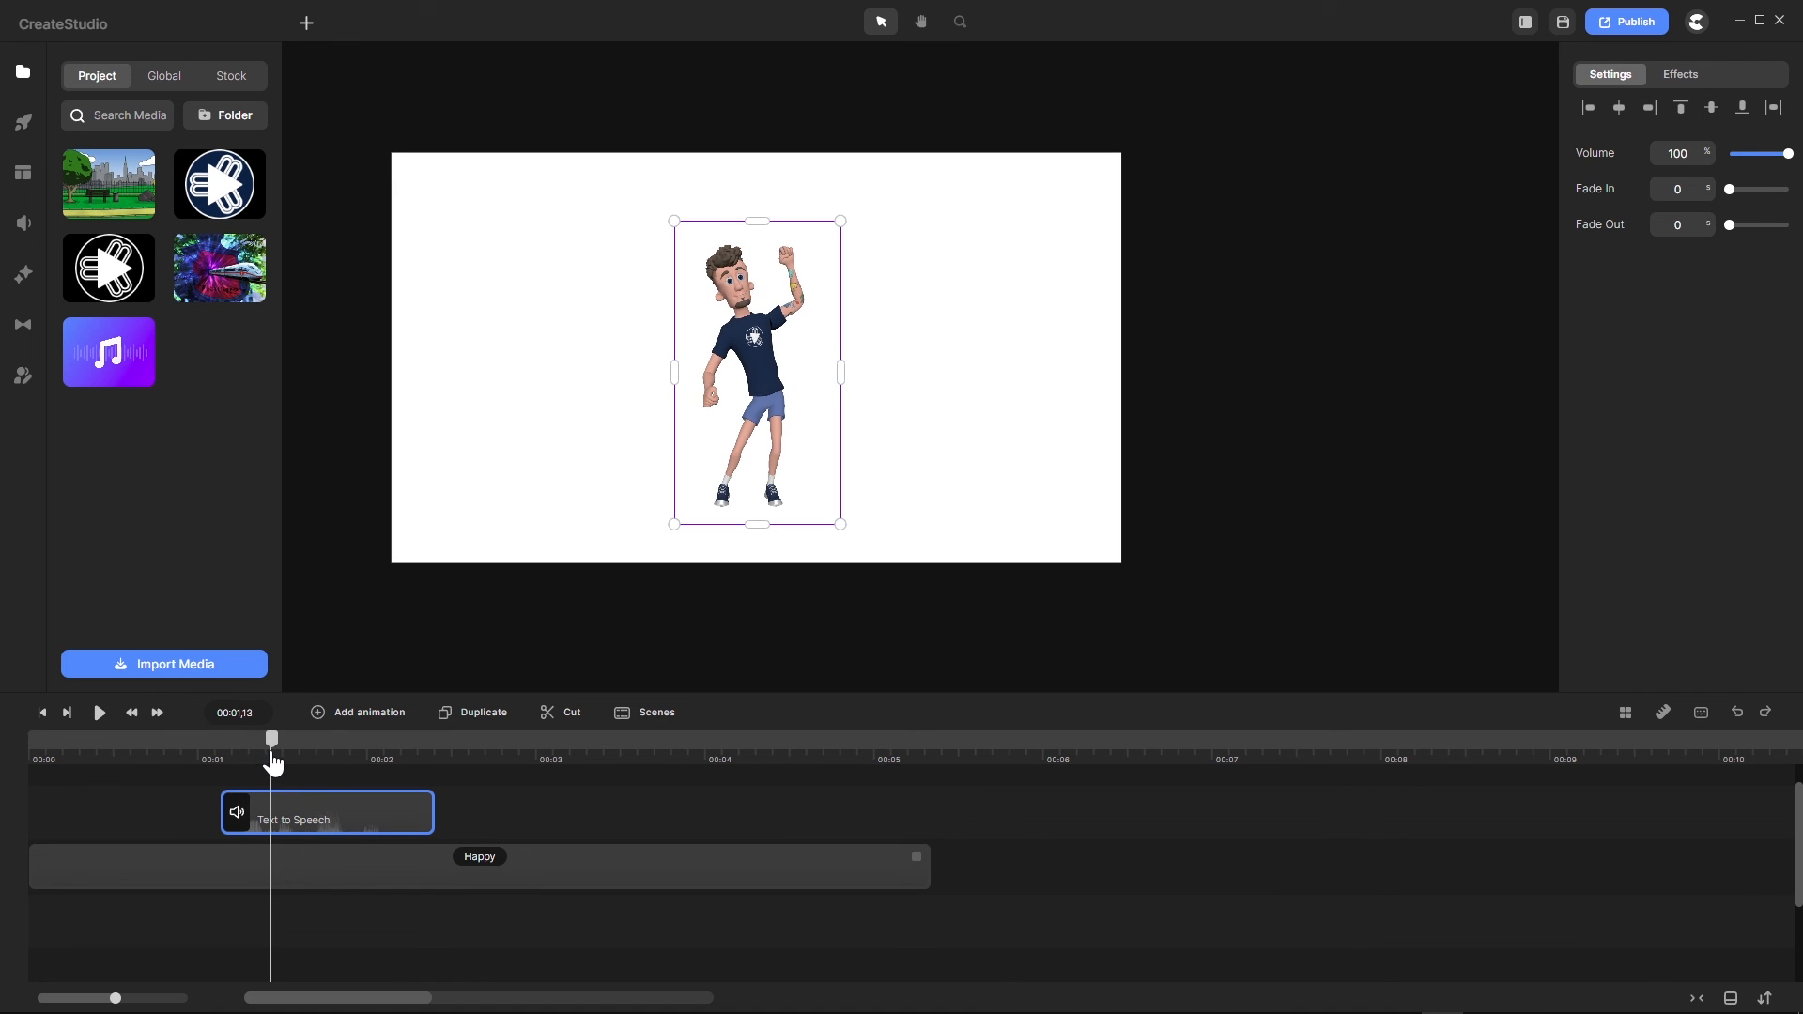
{"action": "right_click", "coordinate": [324, 809]}
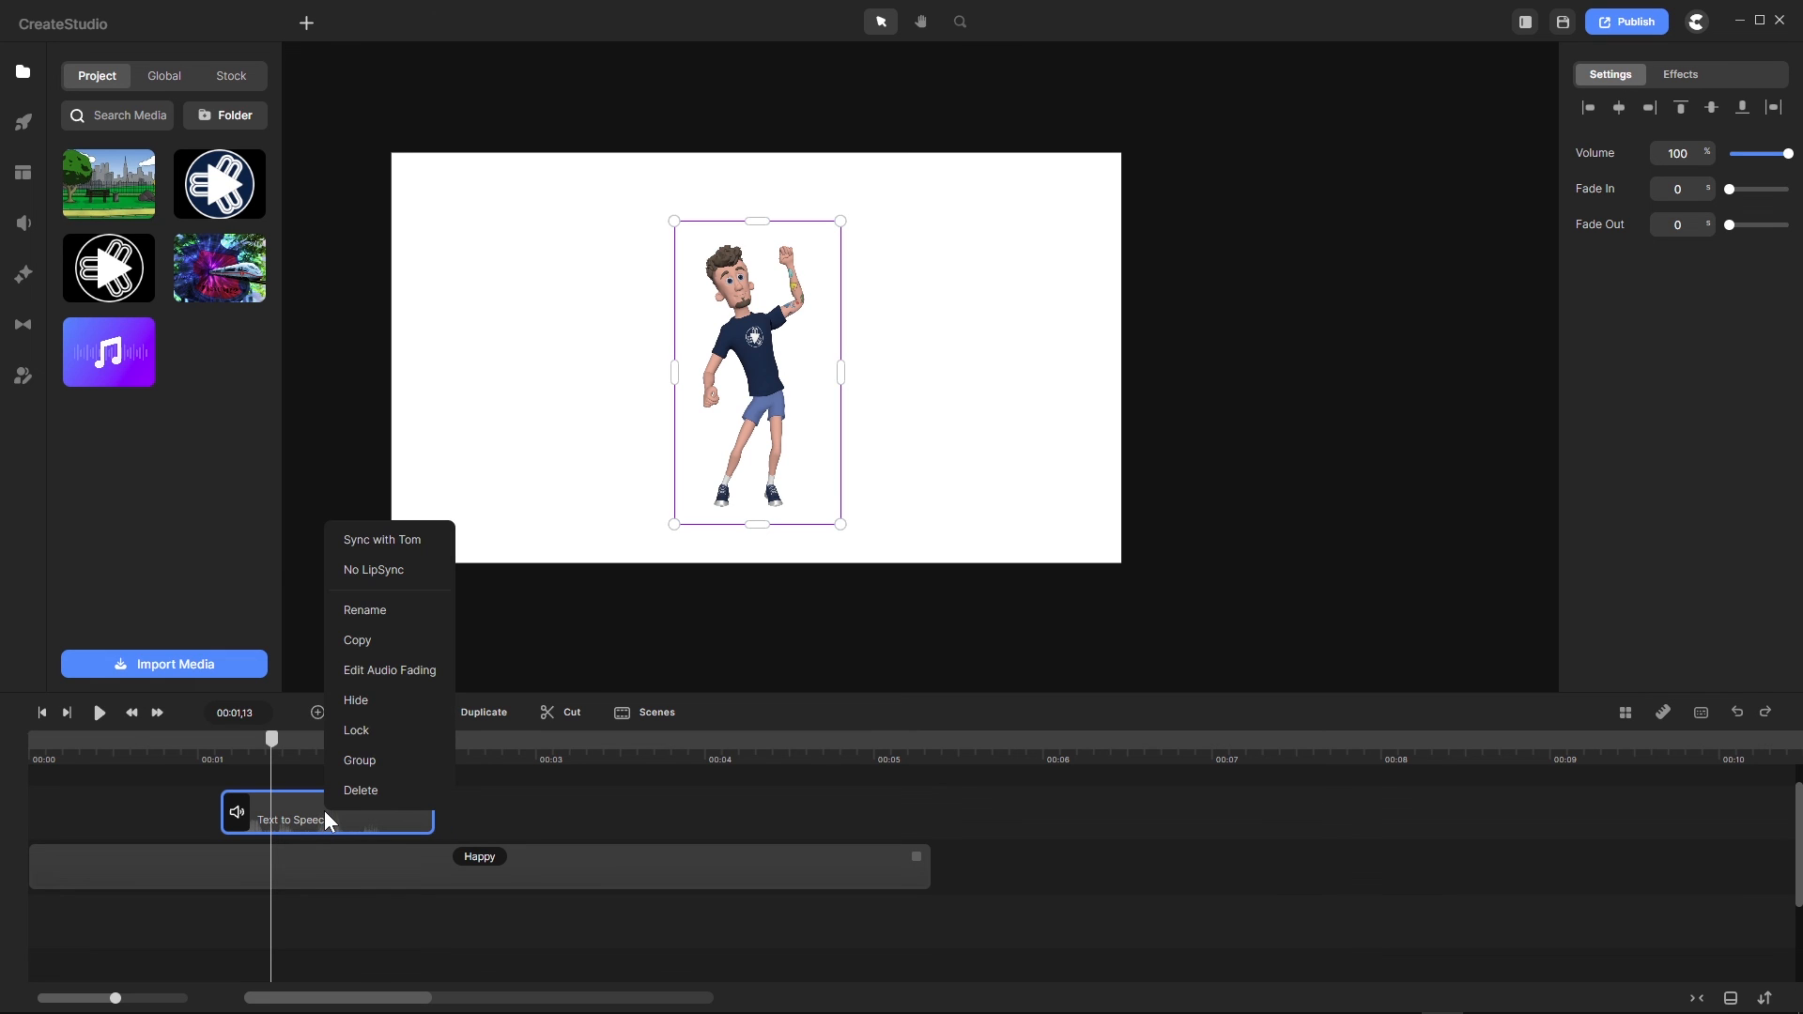
{"action": "left_click", "coordinate": [387, 541]}
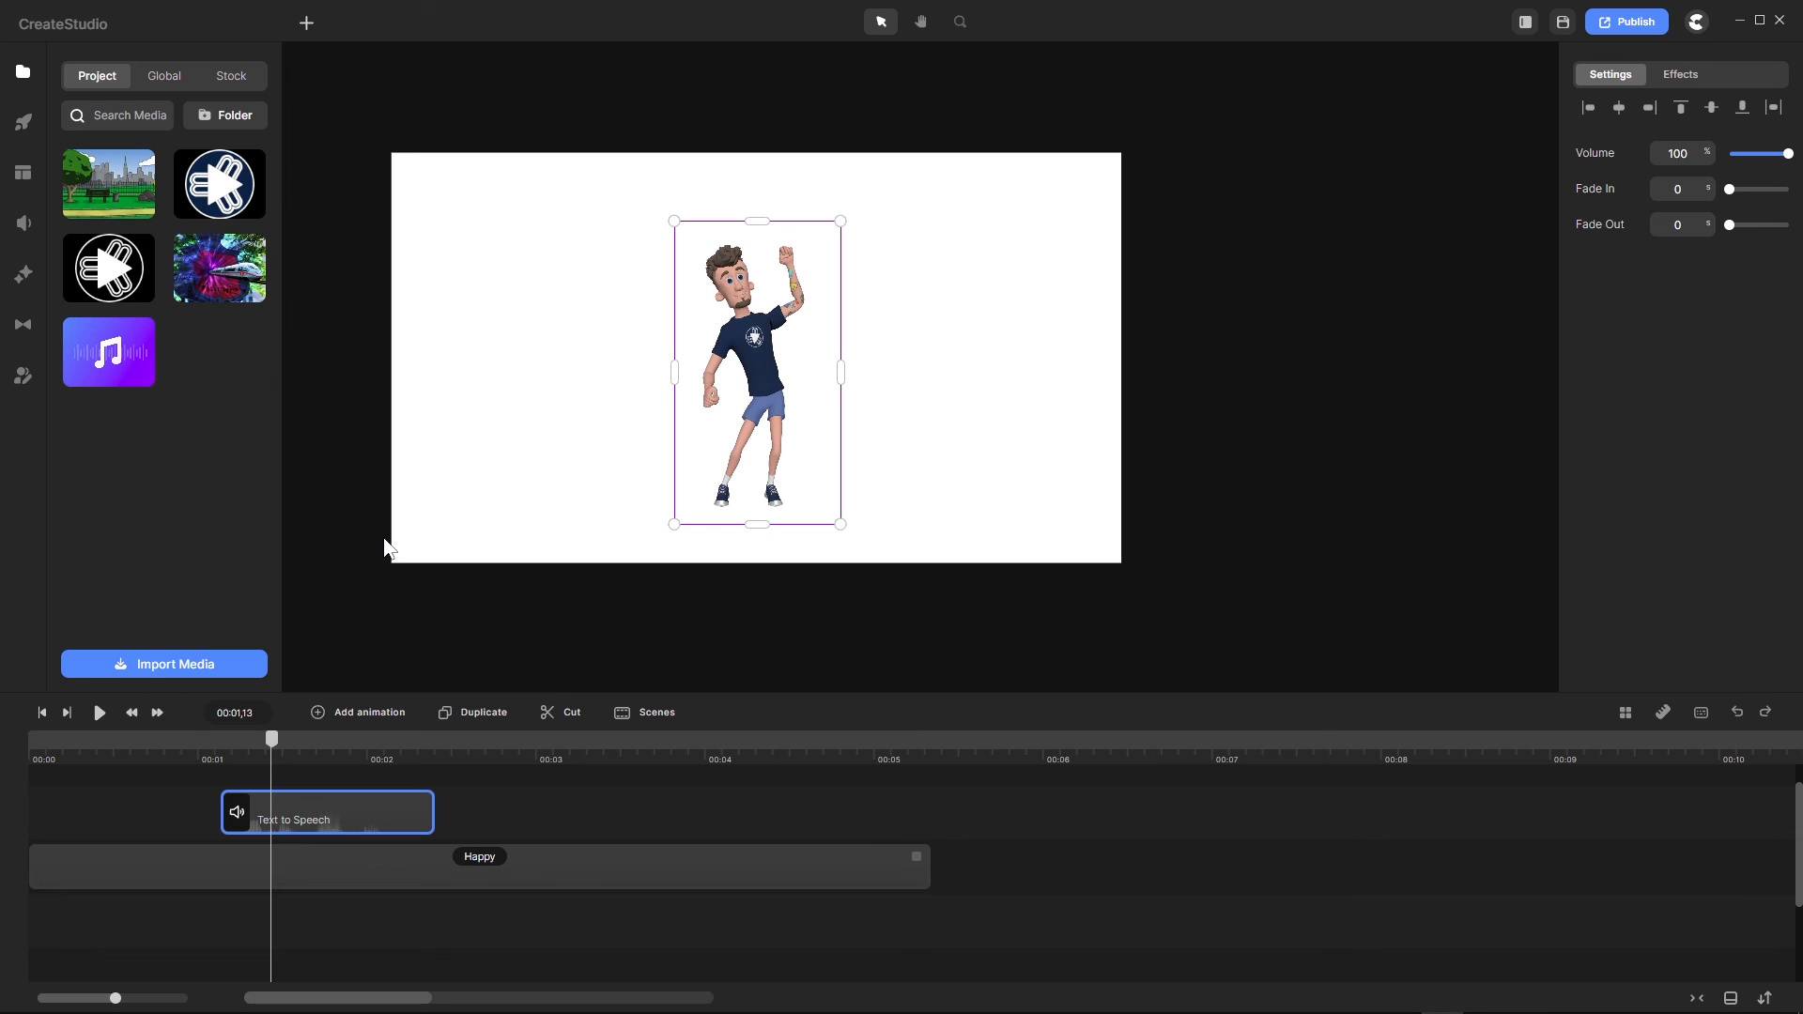
Step: Play the animation from the beginning twice to check Tom's lip-sync with the speech, and deselect the audio clip
{"action": "scroll", "coordinate": [730, 252], "scroll_direction": "up", "scroll_amount": 5}
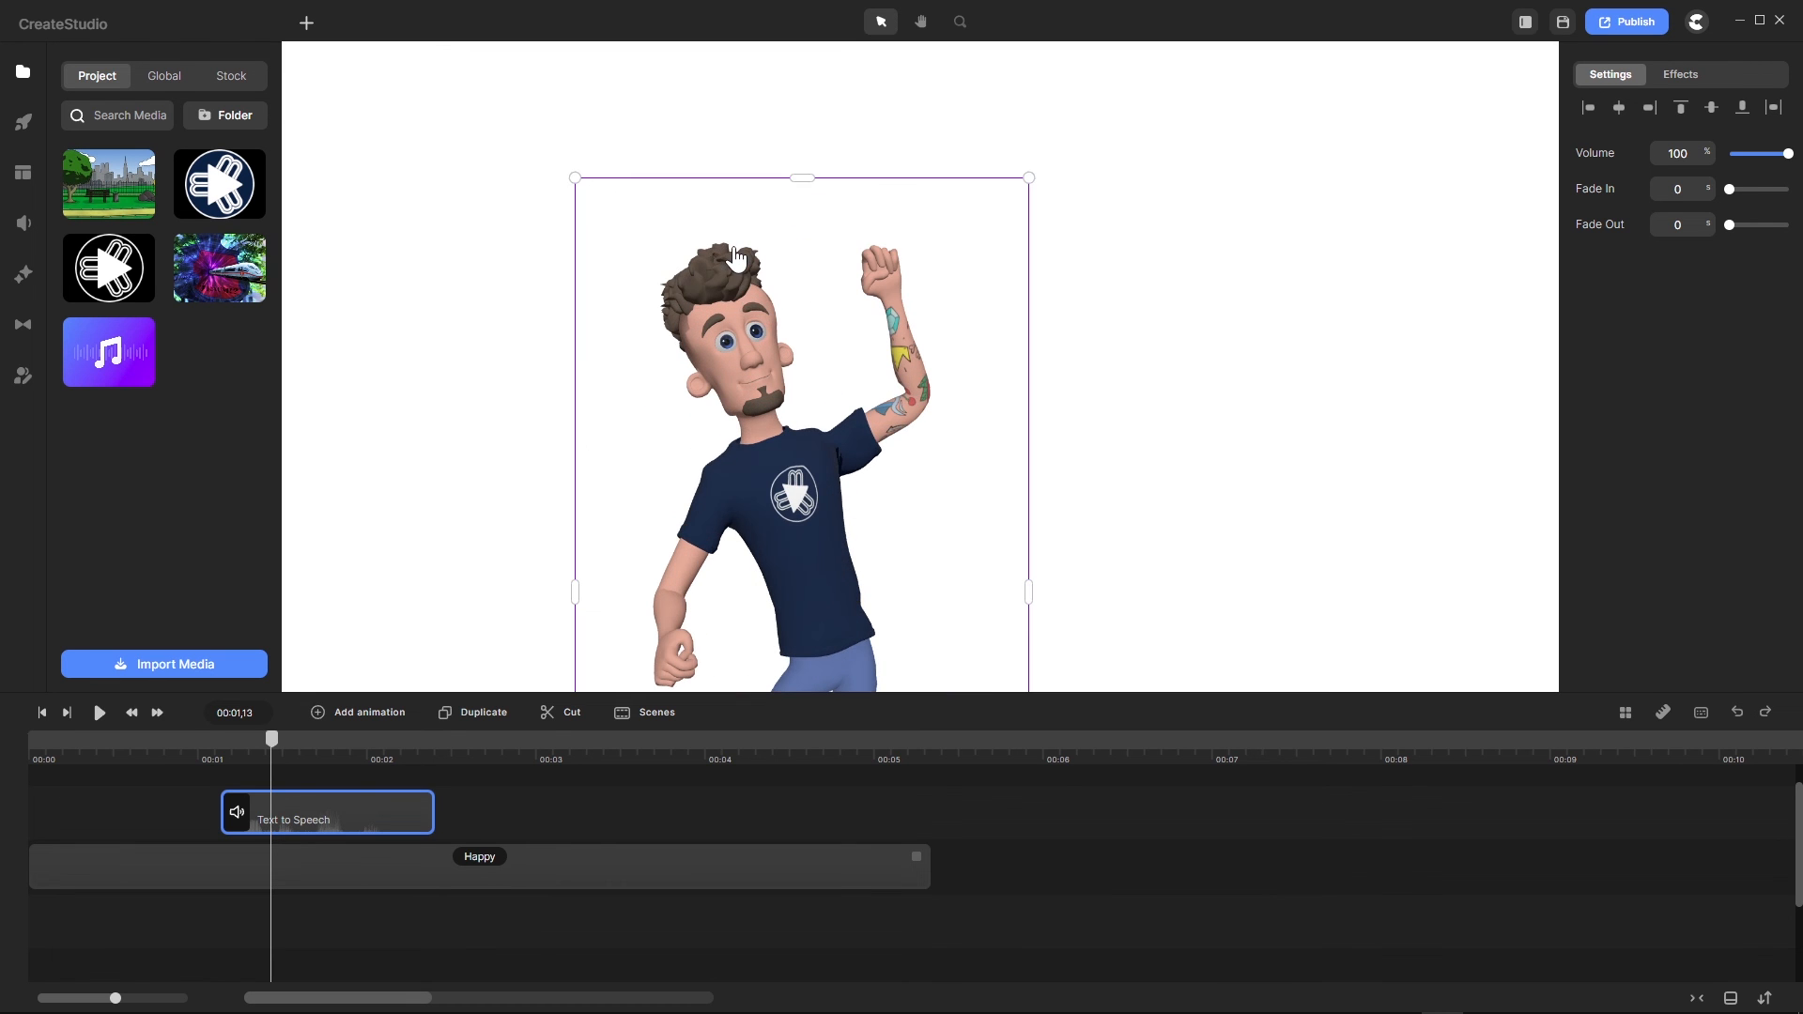
{"action": "scroll", "coordinate": [744, 526], "scroll_direction": "up", "scroll_amount": 3}
{"action": "scroll", "coordinate": [745, 518], "scroll_direction": "down", "scroll_amount": 2}
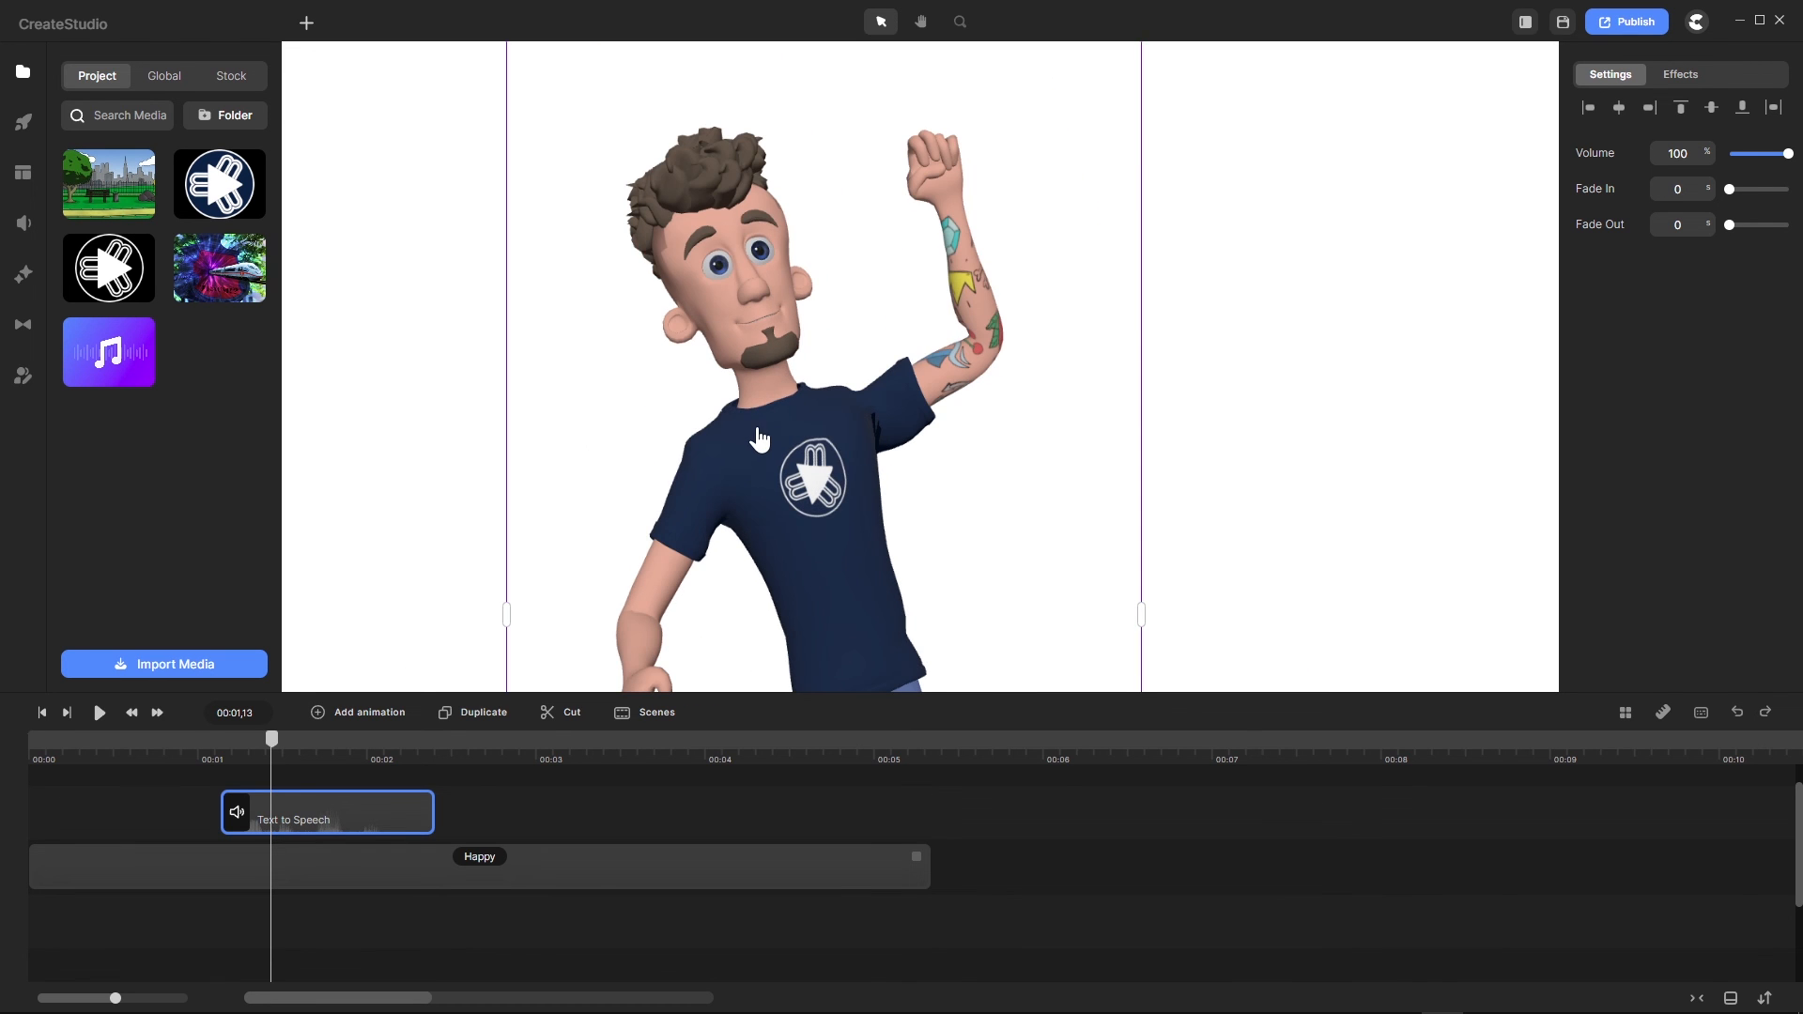
{"action": "scroll", "coordinate": [759, 437], "scroll_direction": "down", "scroll_amount": 2}
{"action": "left_click", "coordinate": [44, 716]}
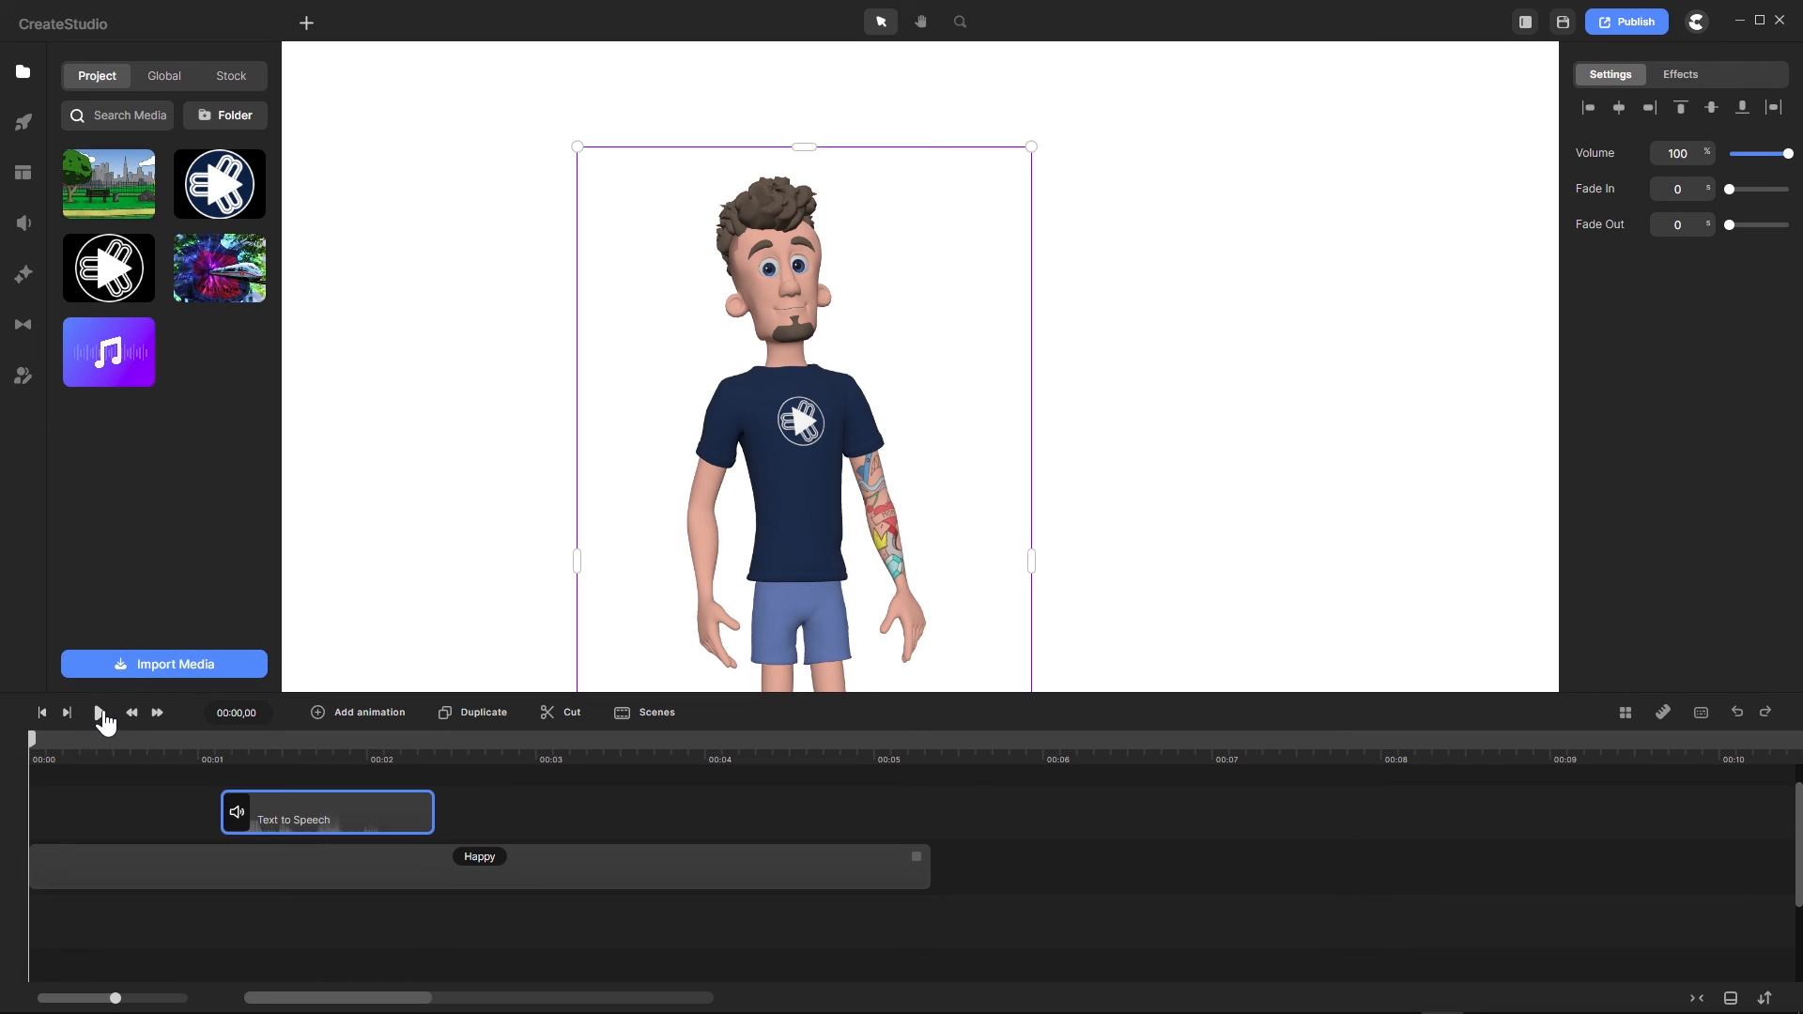
{"action": "left_click", "coordinate": [100, 713]}
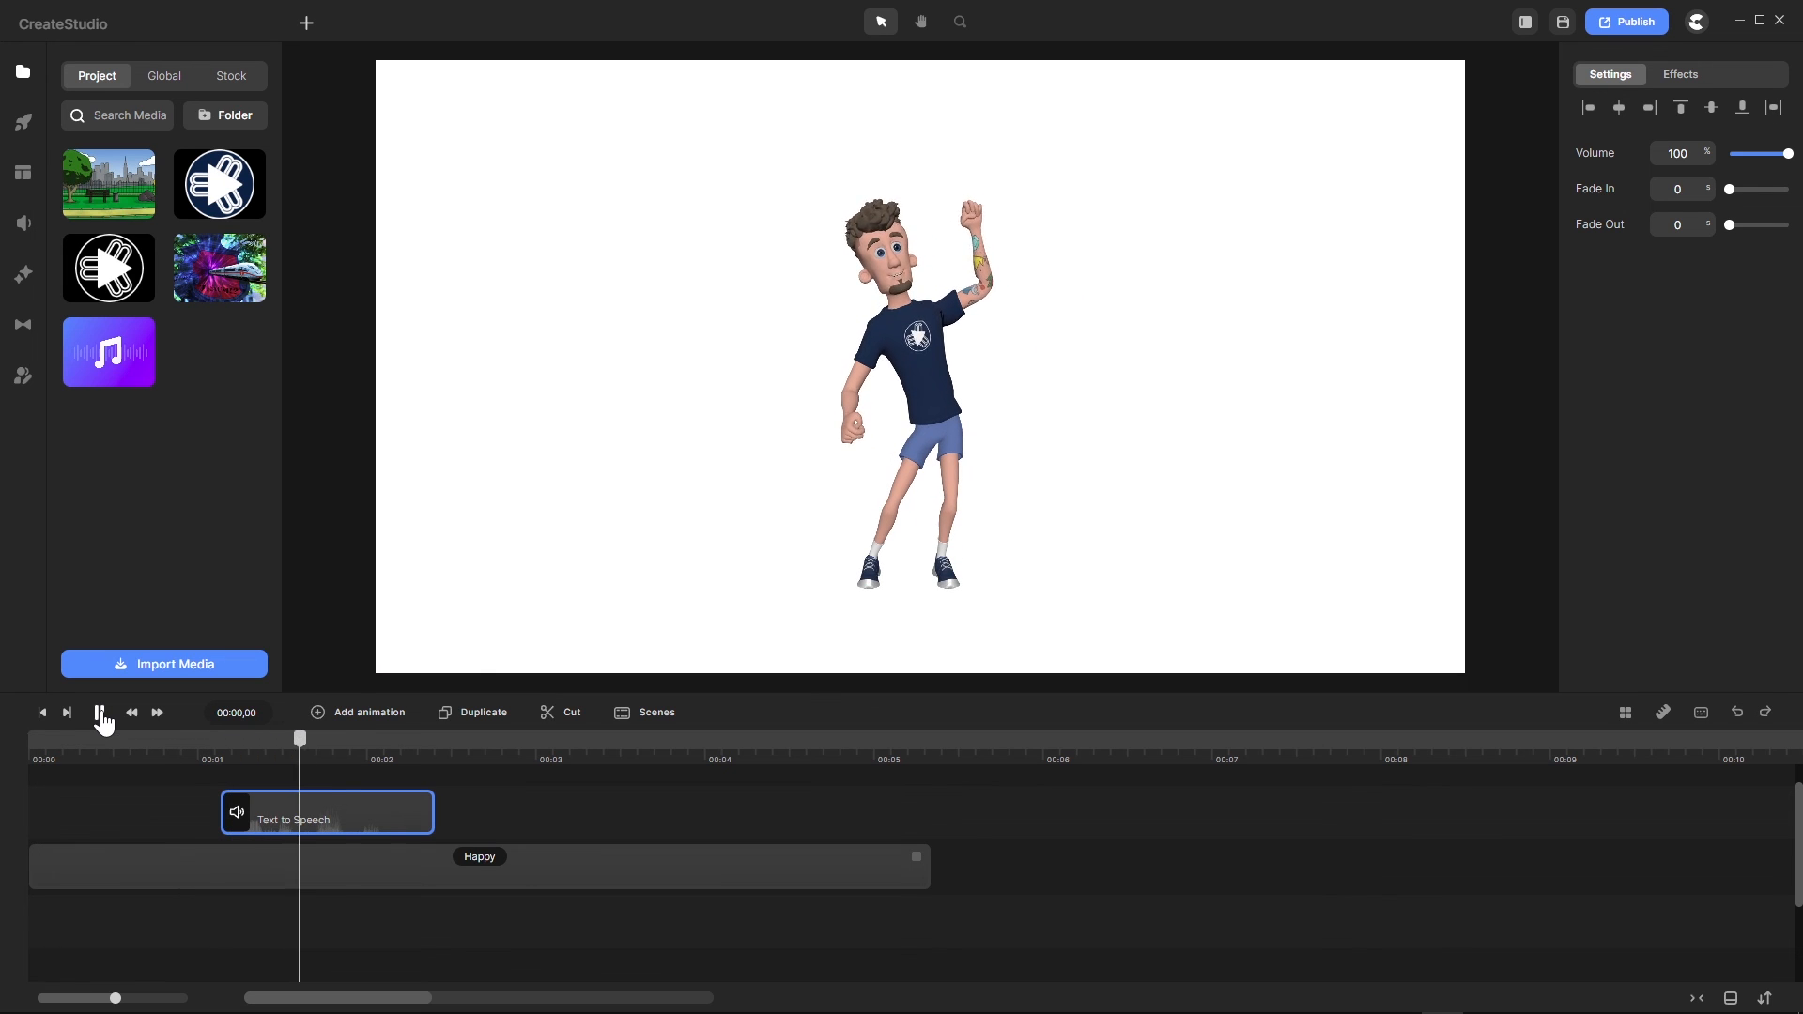
{"action": "left_click", "coordinate": [99, 713]}
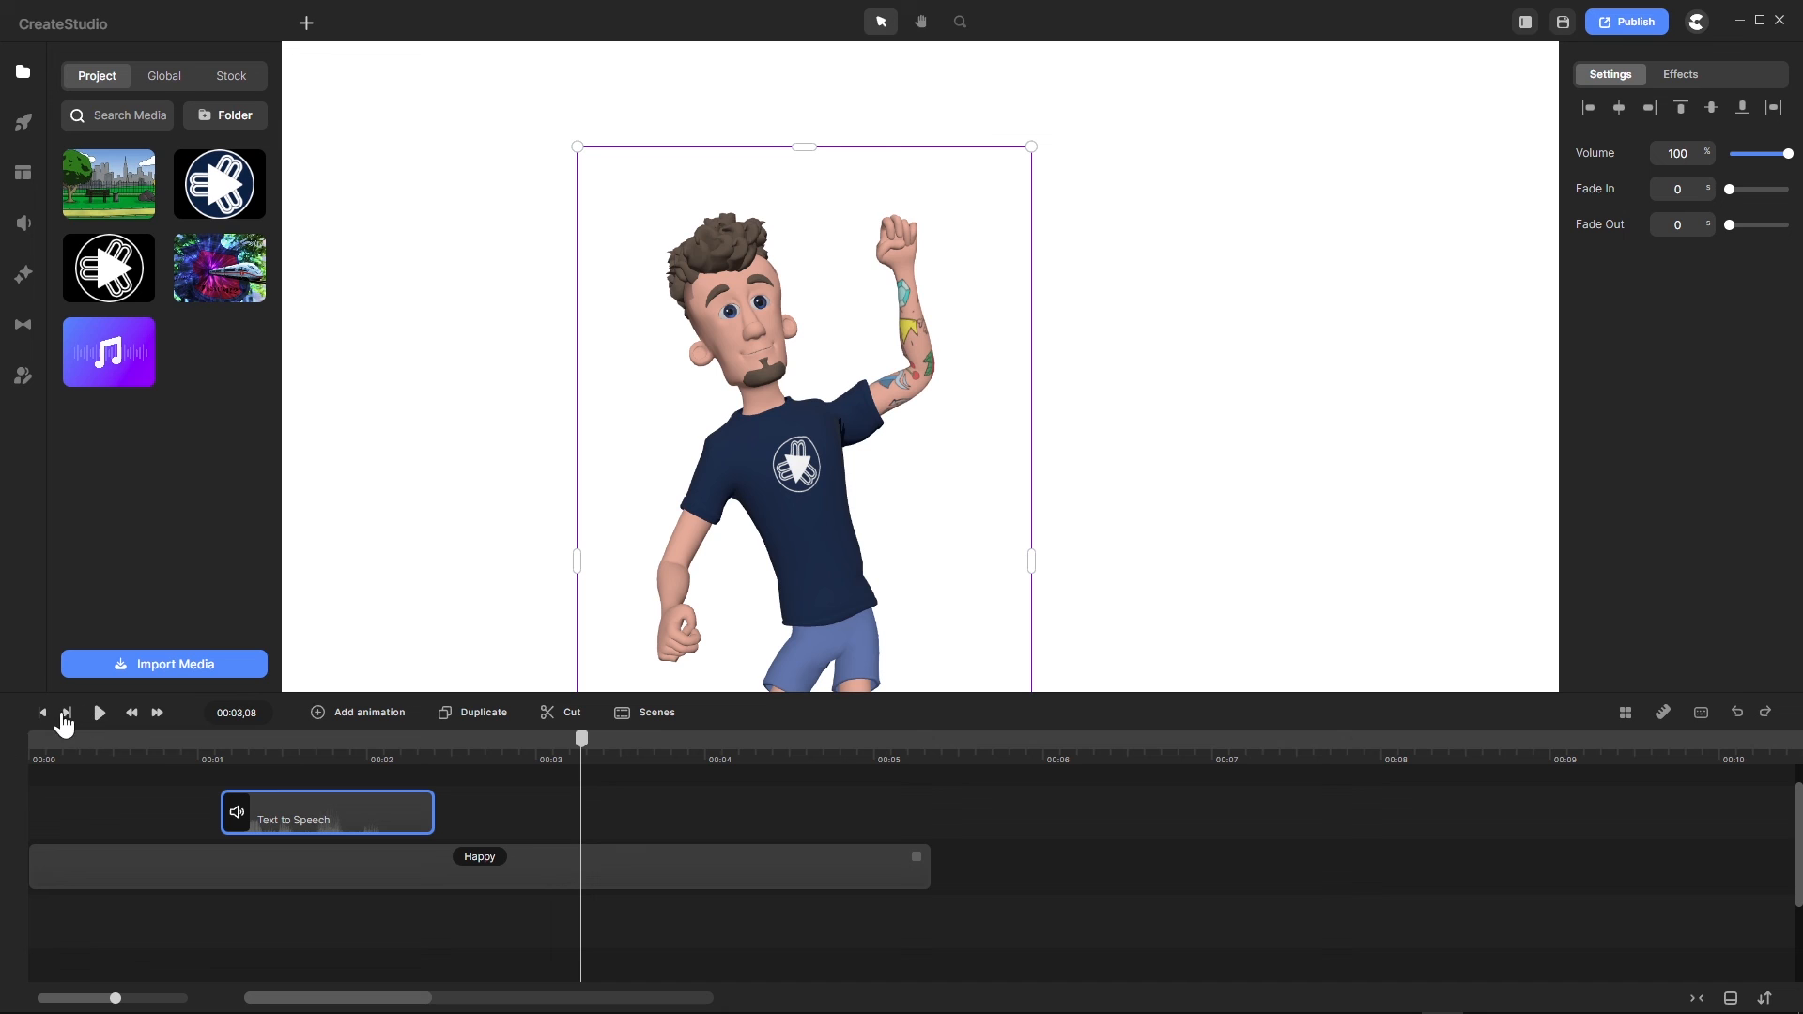
{"action": "left_click", "coordinate": [42, 713]}
{"action": "left_click", "coordinate": [100, 714]}
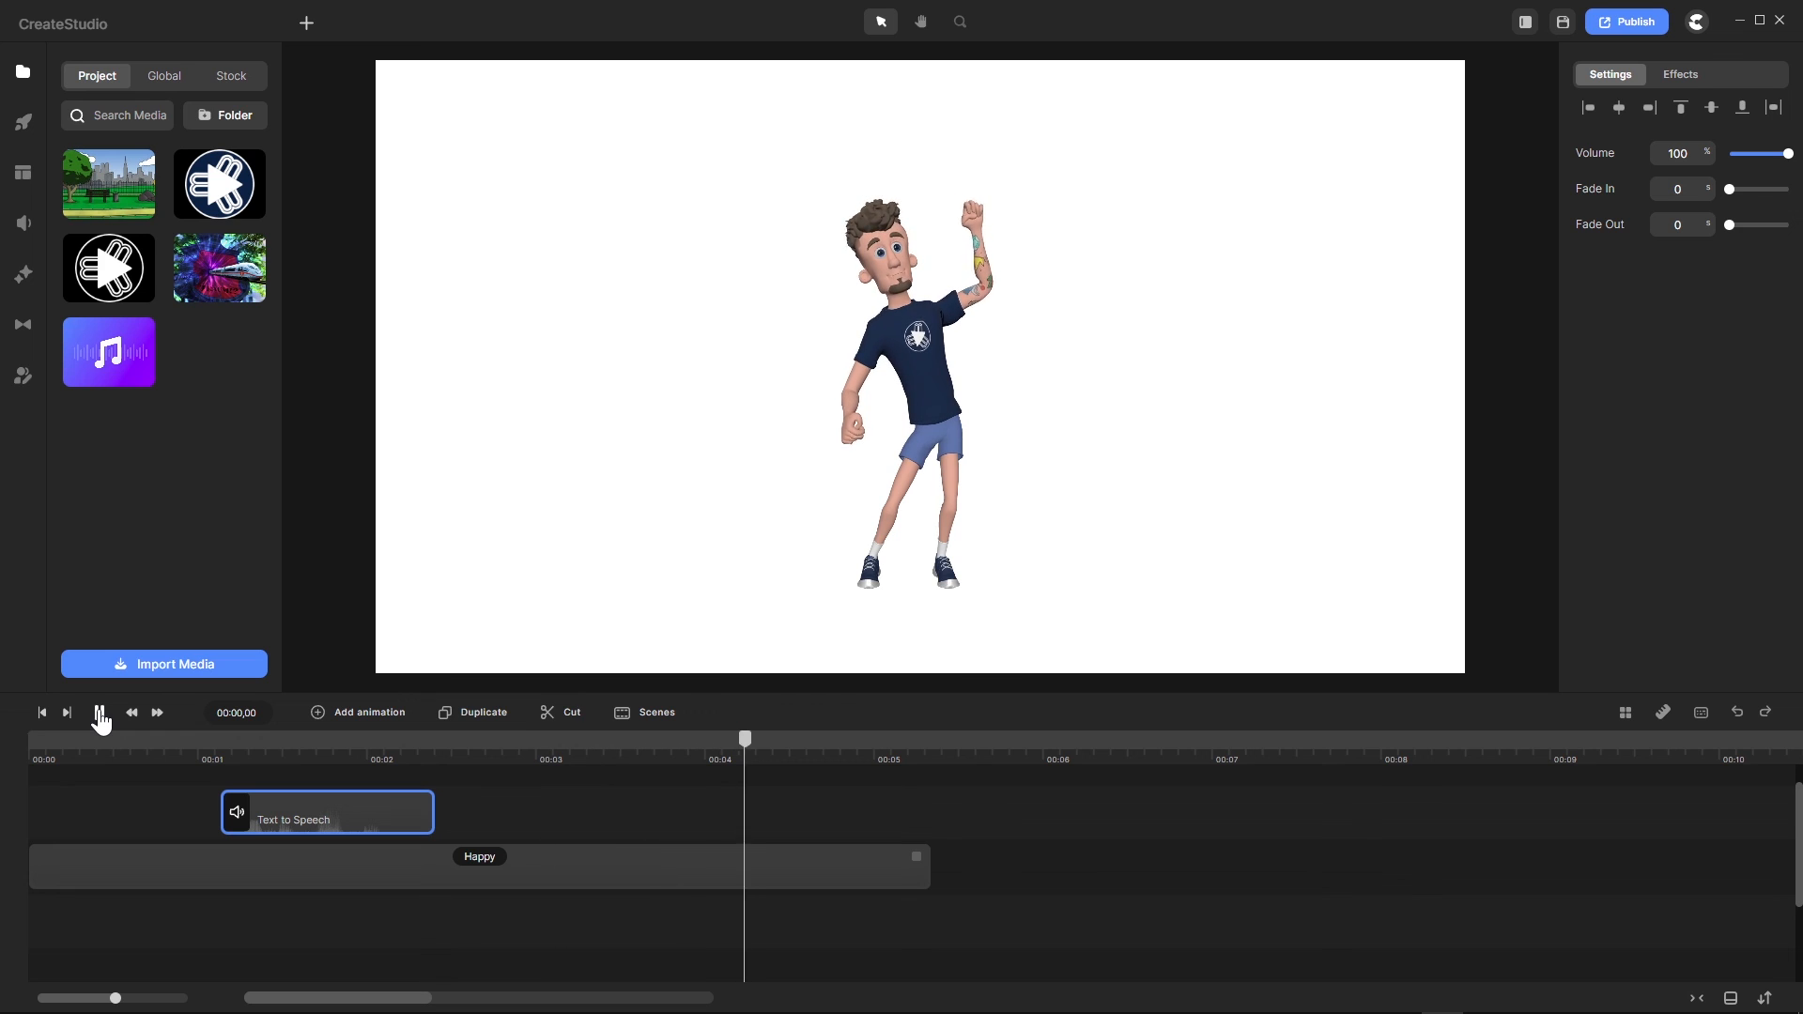
{"action": "left_click", "coordinate": [100, 713]}
{"action": "left_click", "coordinate": [489, 807]}
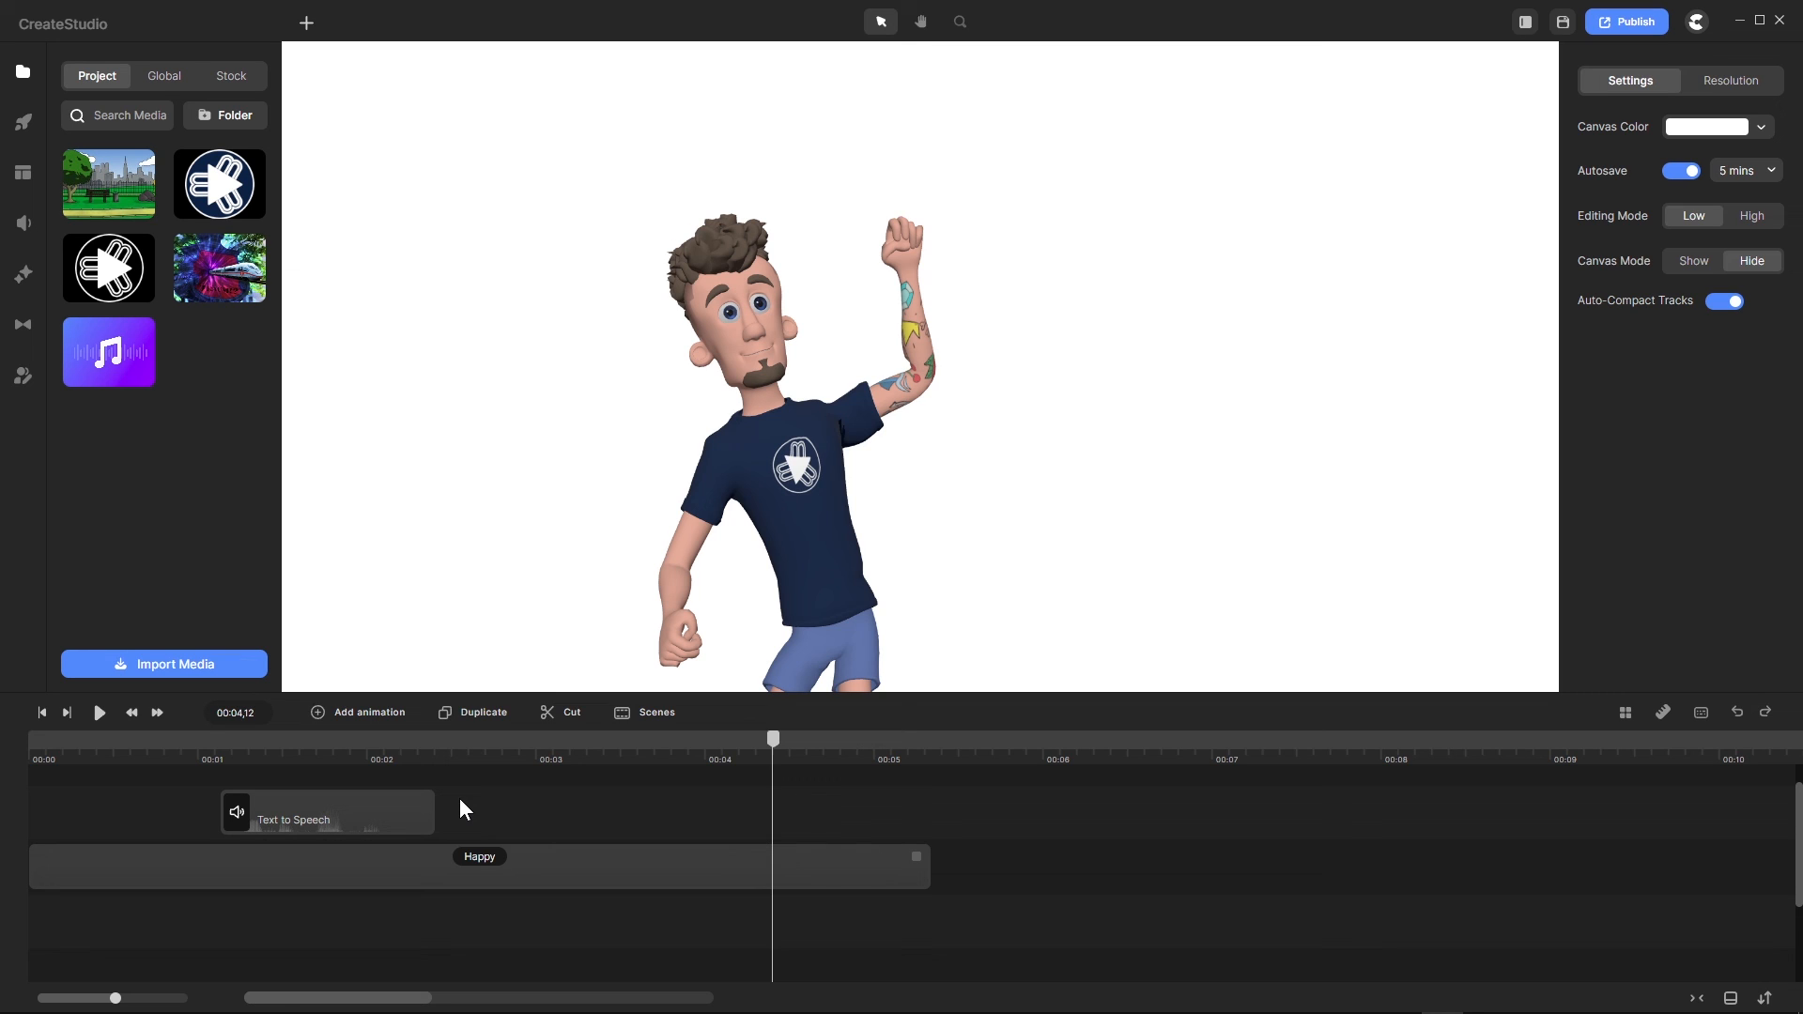
Step: Examine Tom on the canvas, both as a whole figure and close up around the shirt logo and tattooed arm
{"action": "scroll", "coordinate": [851, 474], "scroll_direction": "down", "scroll_amount": 3}
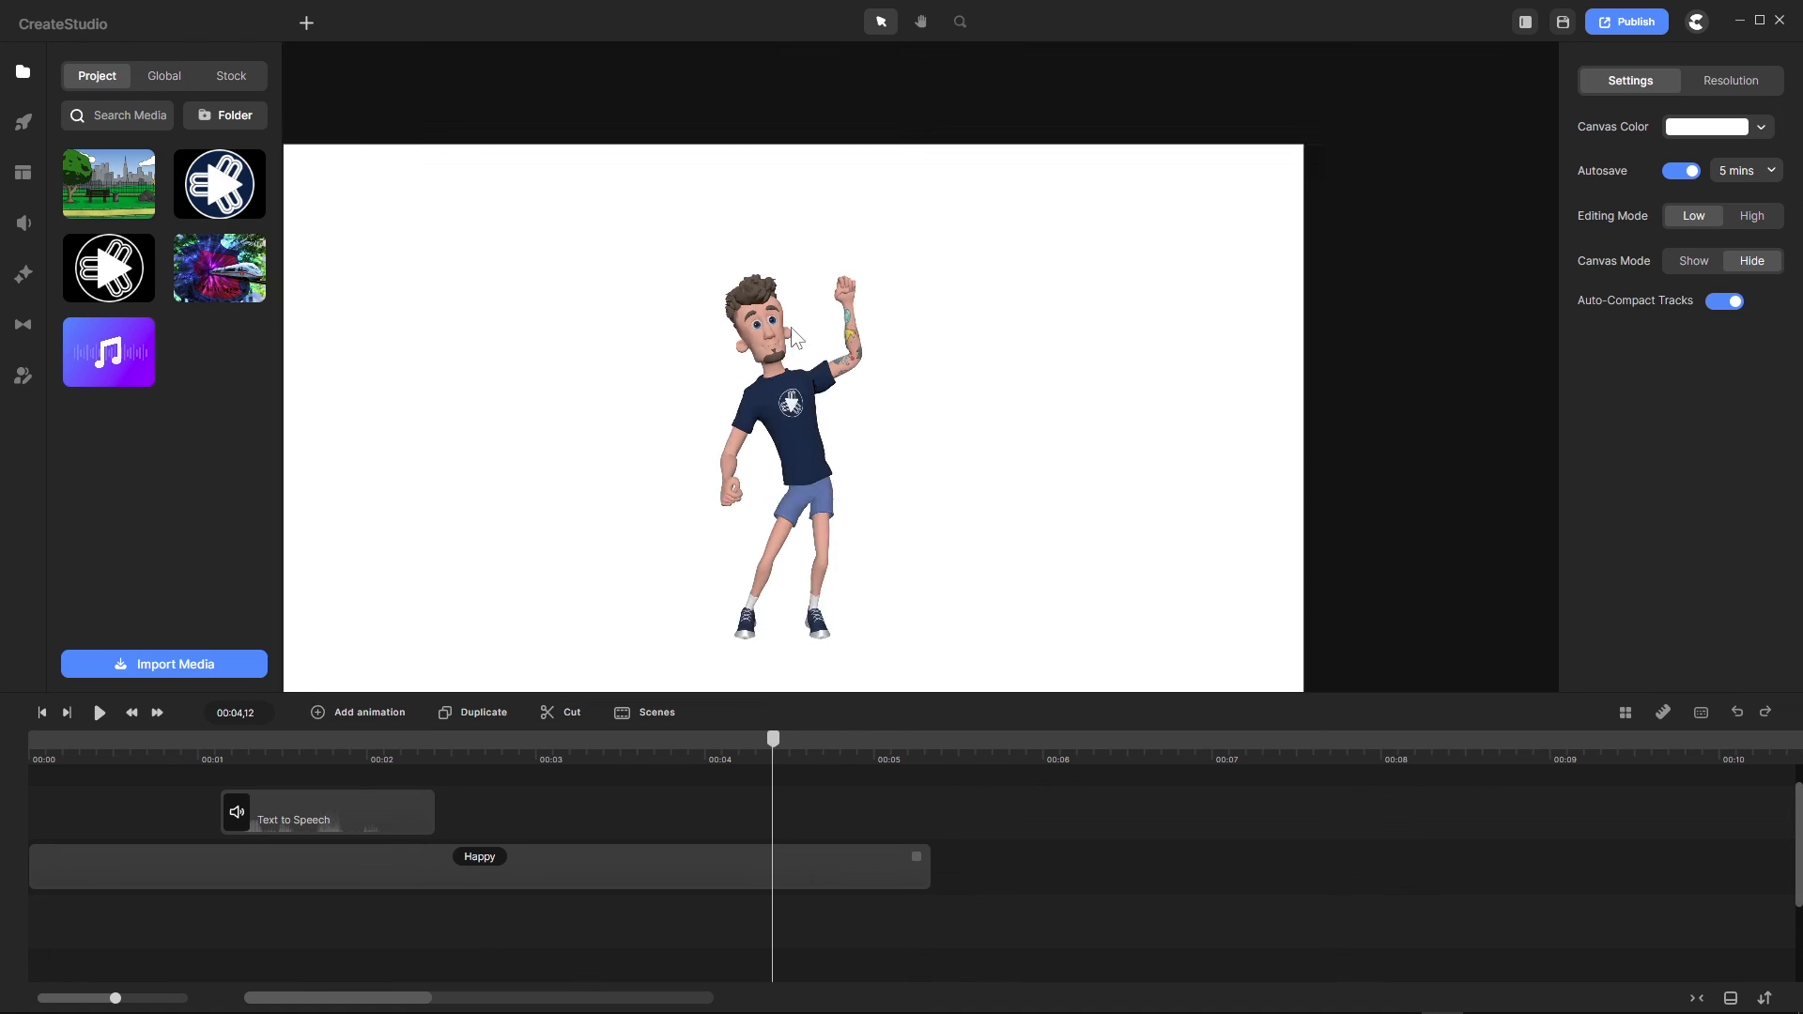
{"action": "scroll", "coordinate": [802, 404], "scroll_direction": "up", "scroll_amount": 2}
{"action": "scroll", "coordinate": [898, 426], "scroll_direction": "down", "scroll_amount": 3}
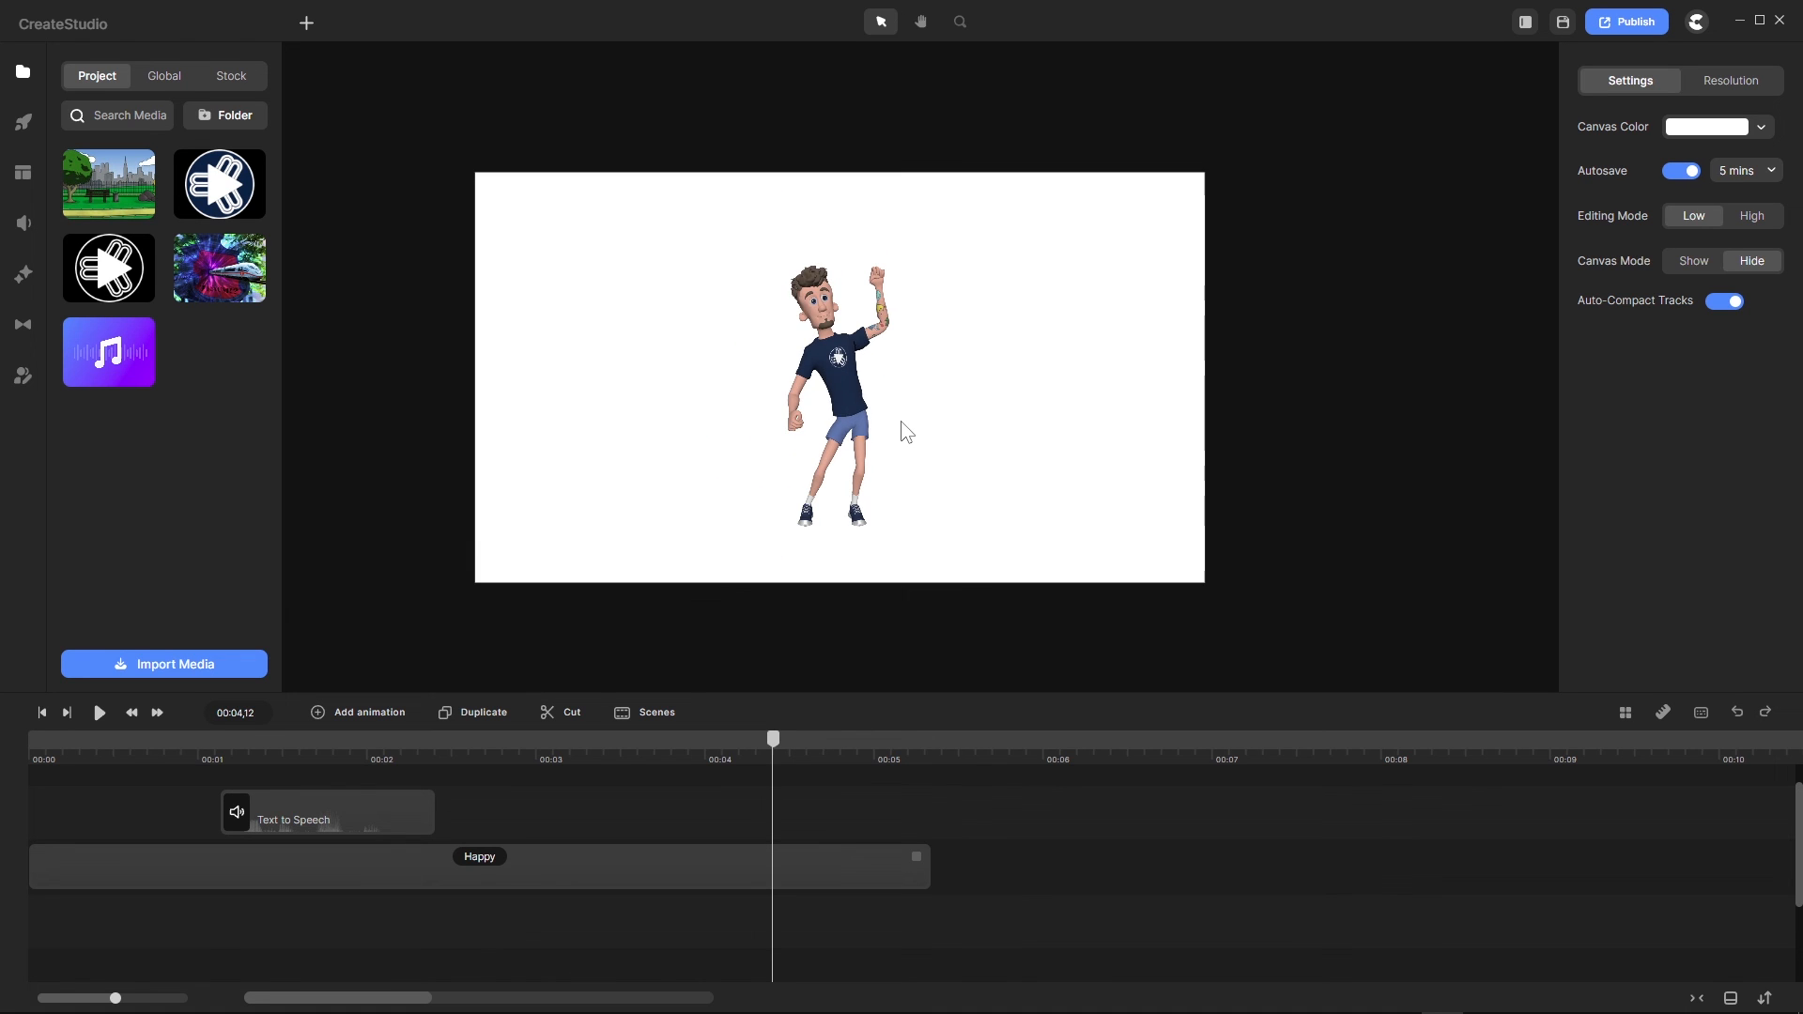
{"action": "scroll", "coordinate": [725, 361], "scroll_direction": "up", "scroll_amount": 3}
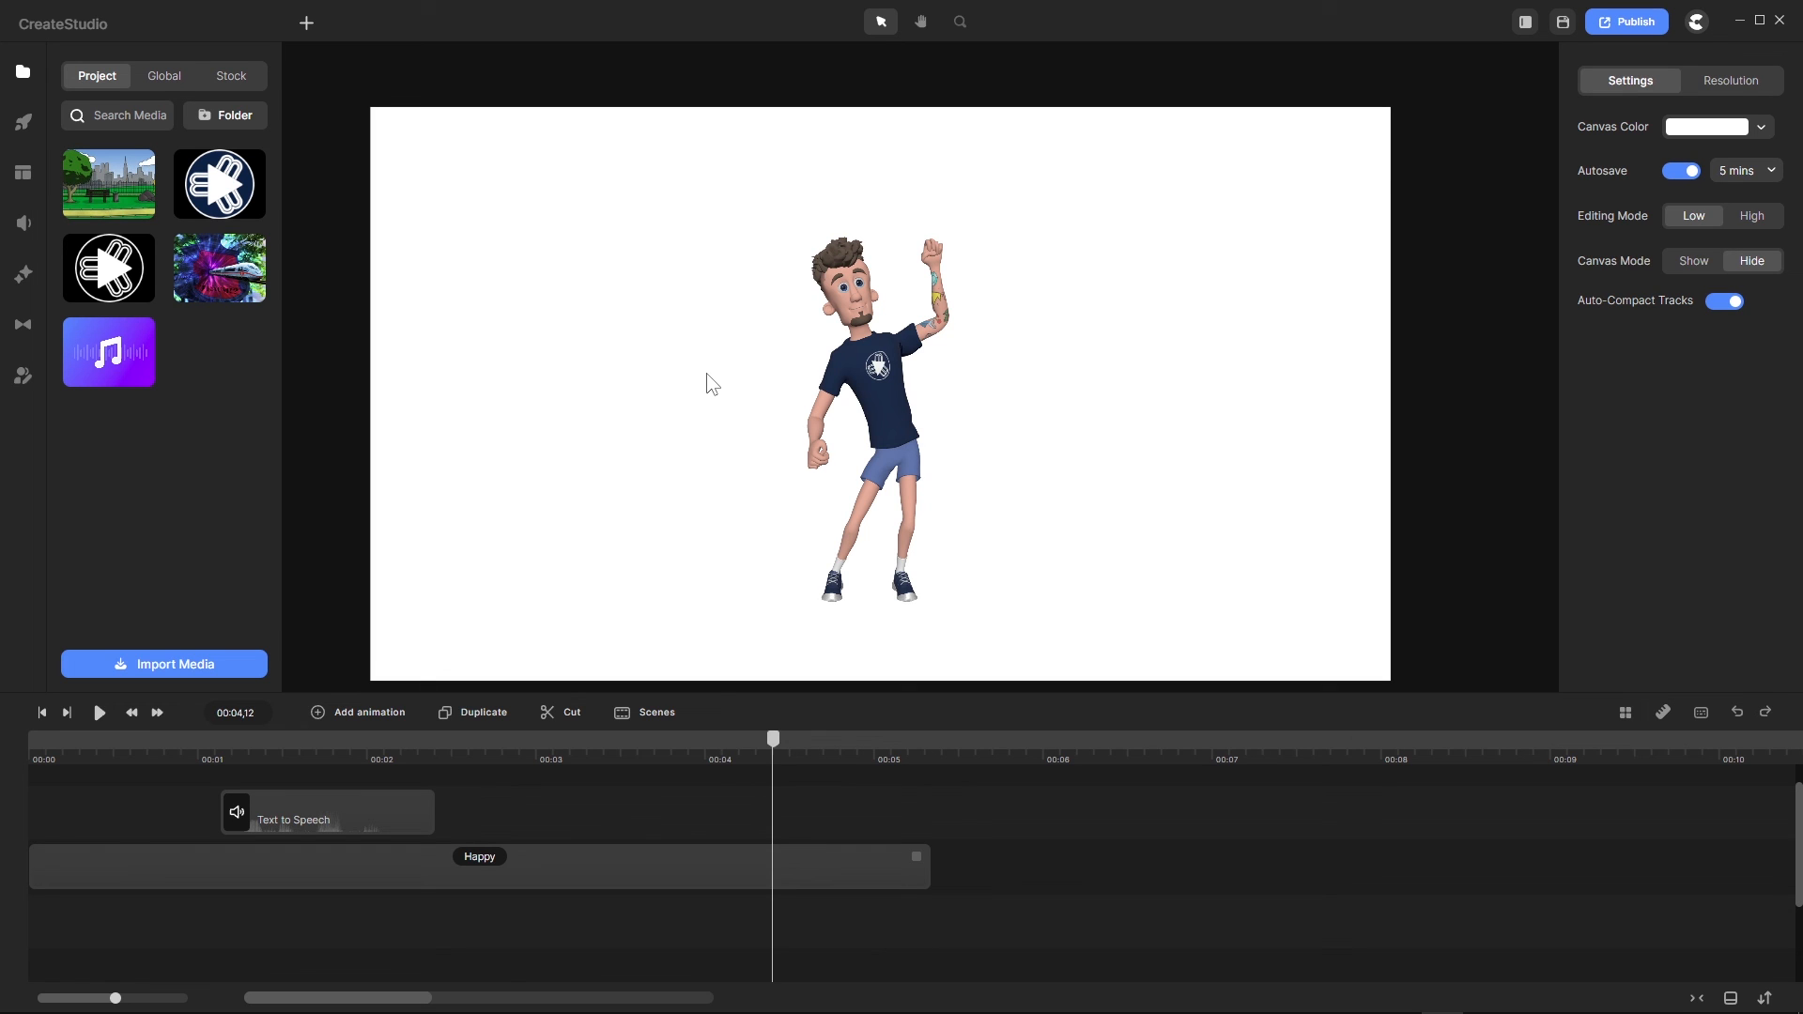
{"action": "scroll", "coordinate": [746, 373], "scroll_direction": "down", "scroll_amount": 2}
{"action": "scroll", "coordinate": [745, 373], "scroll_direction": "up", "scroll_amount": 2}
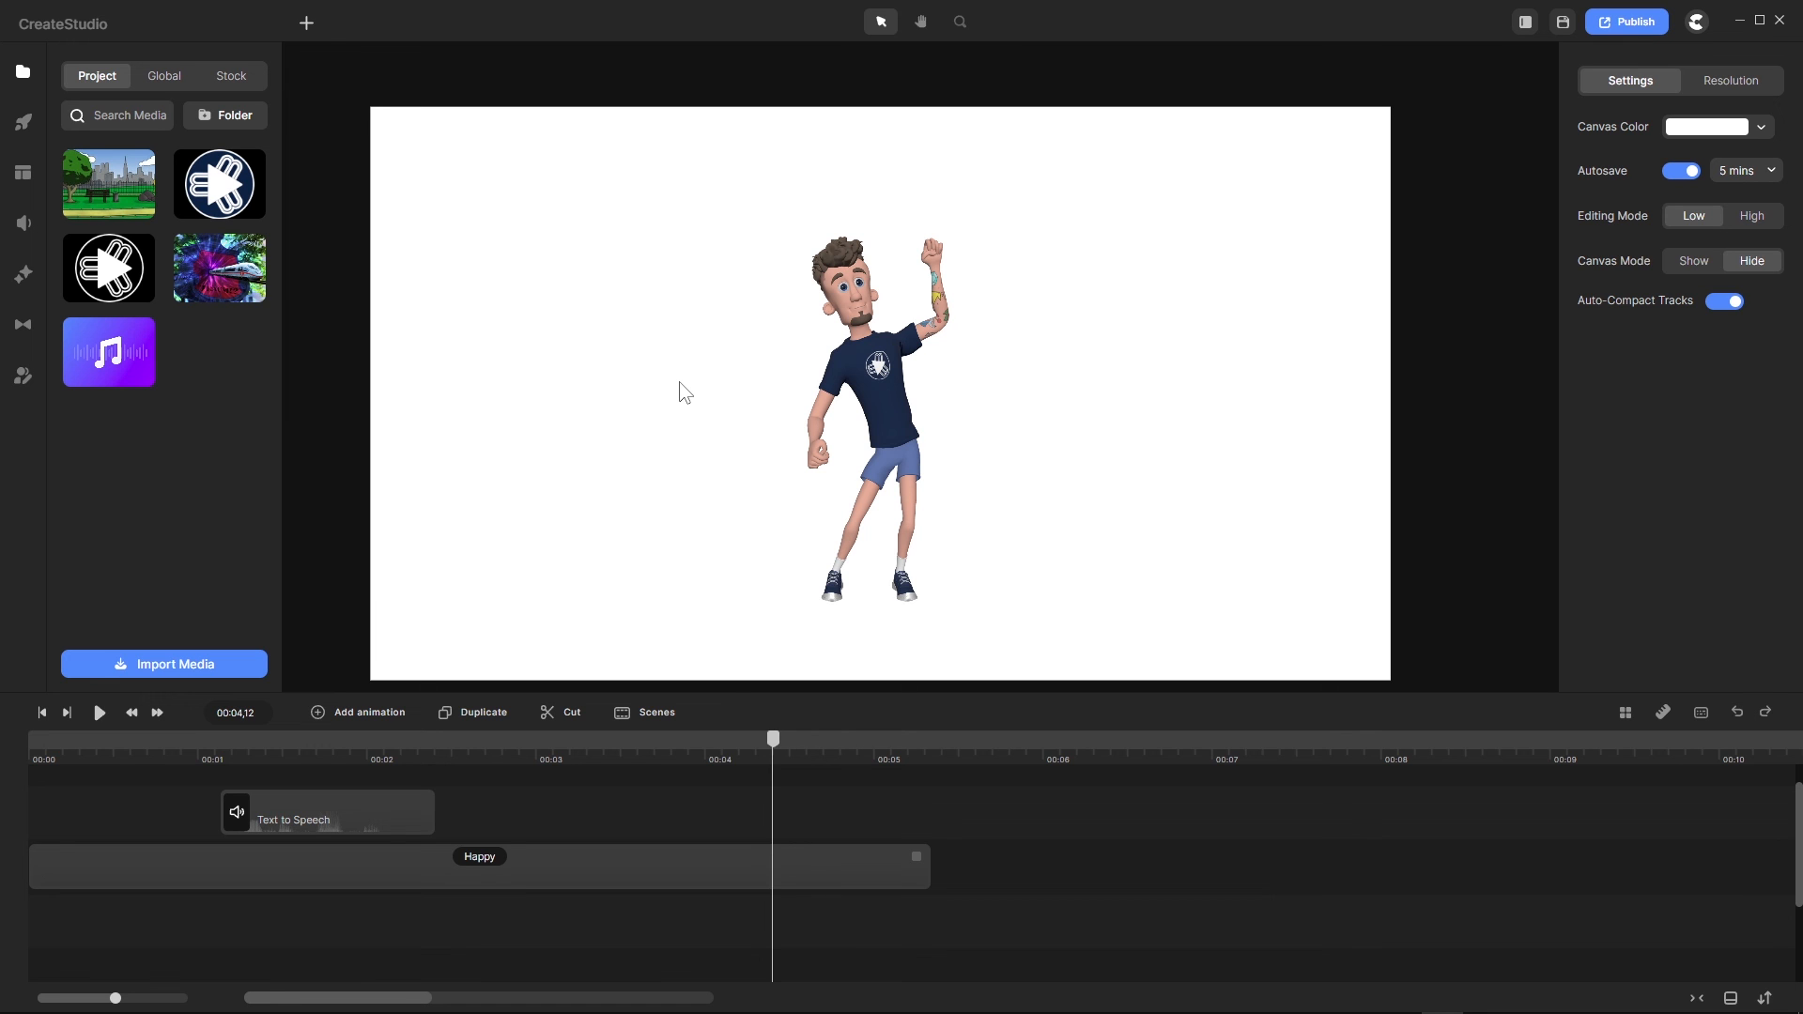
{"action": "scroll", "coordinate": [892, 380], "scroll_direction": "up", "scroll_amount": 5}
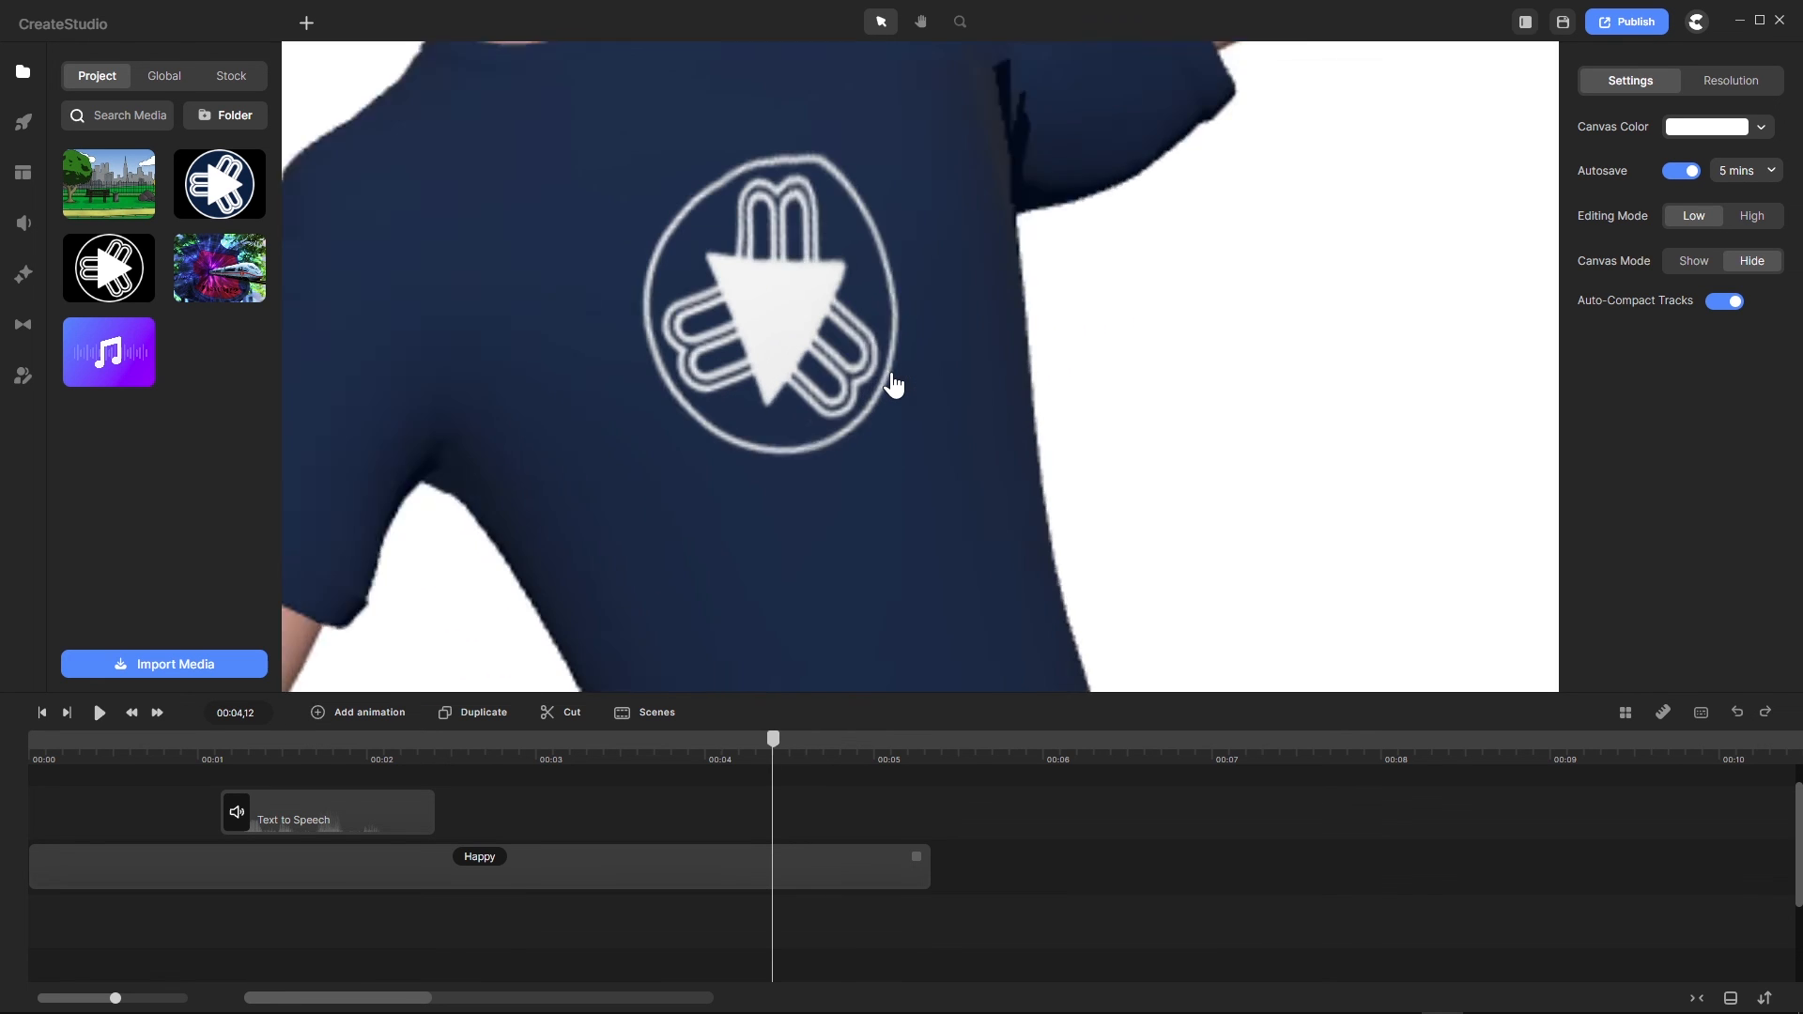
{"action": "scroll", "coordinate": [672, 401], "scroll_direction": "down", "scroll_amount": 4}
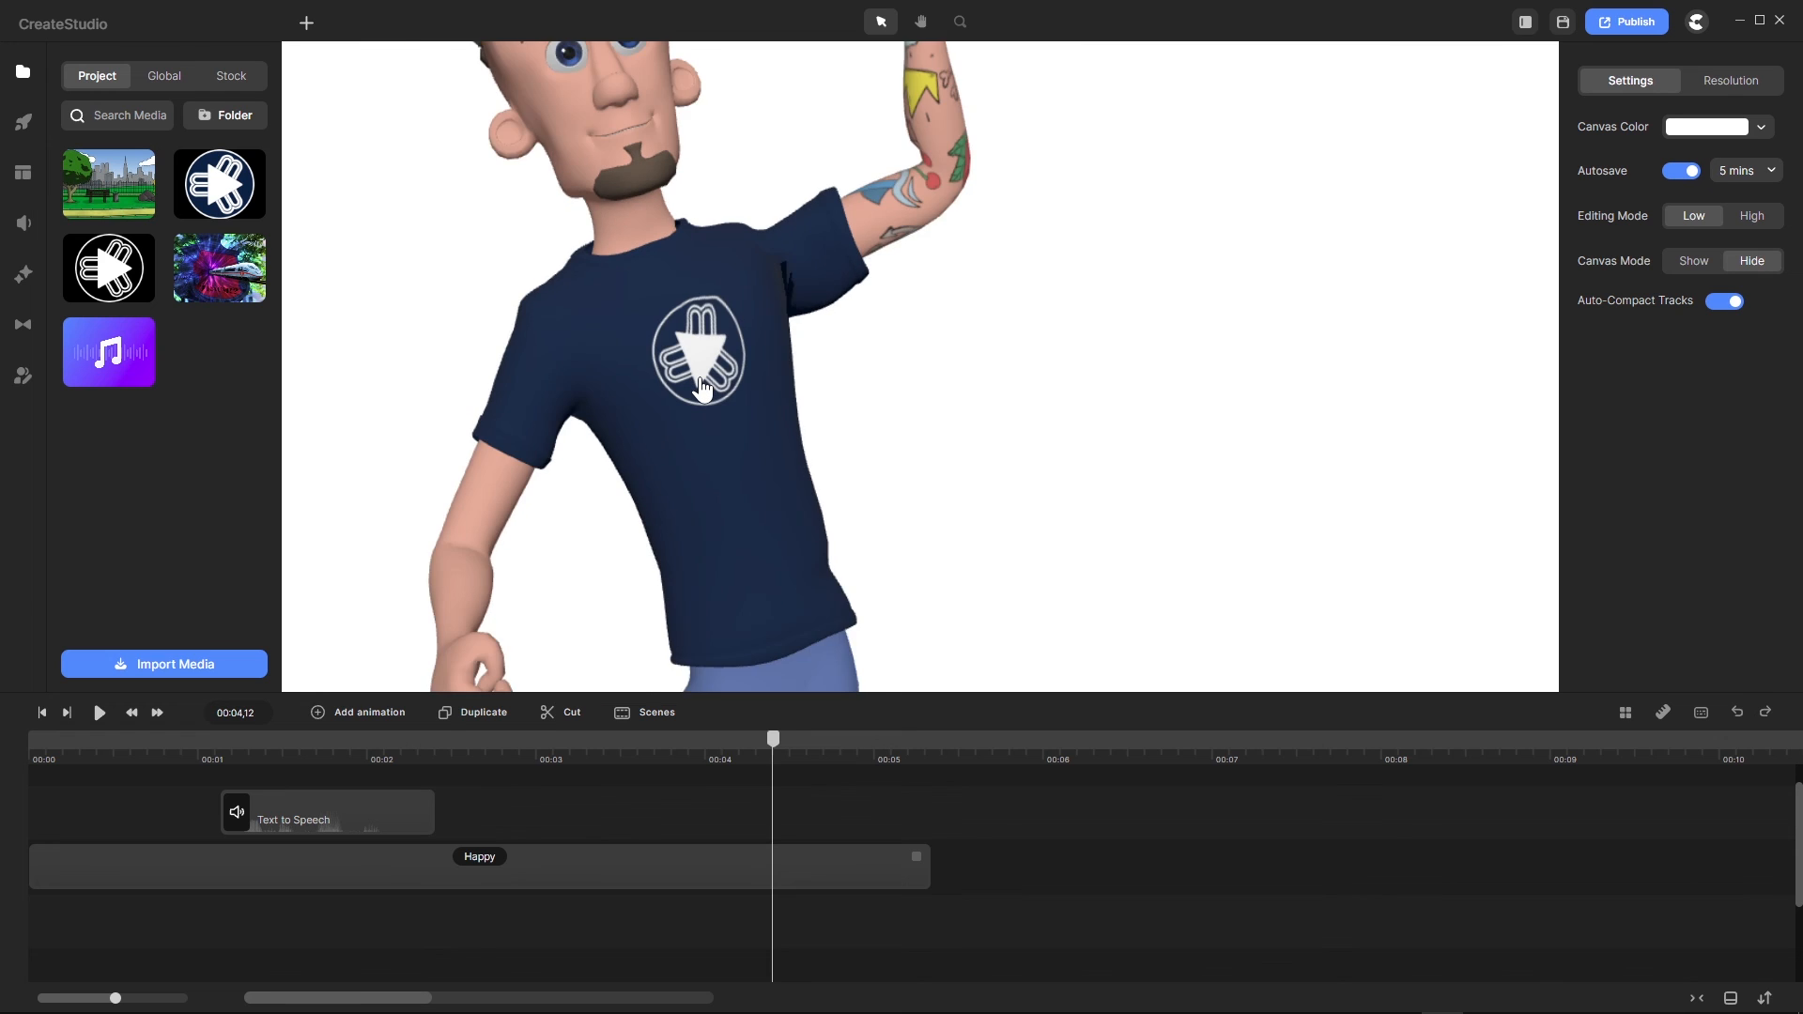
{"action": "scroll", "coordinate": [702, 388], "scroll_direction": "up", "scroll_amount": 2}
{"action": "scroll", "coordinate": [746, 385], "scroll_direction": "down", "scroll_amount": 5}
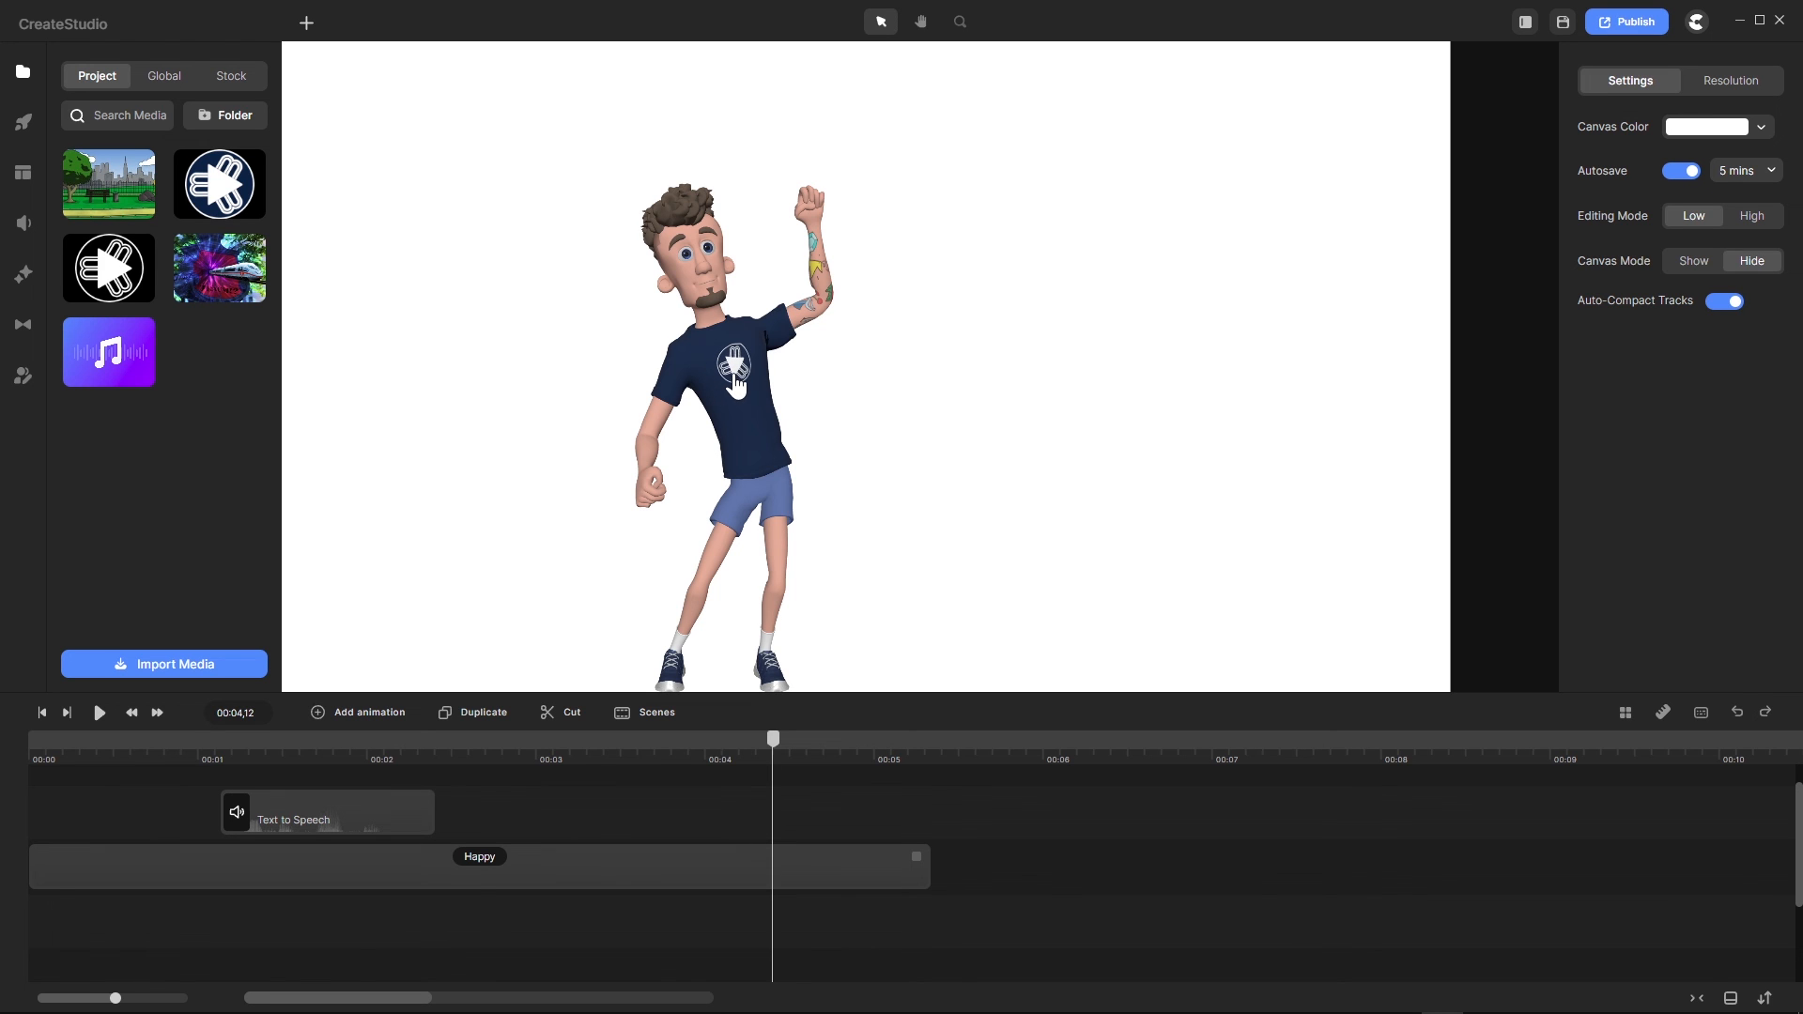
{"action": "scroll", "coordinate": [735, 385], "scroll_direction": "up", "scroll_amount": 4}
{"action": "scroll", "coordinate": [735, 385], "scroll_direction": "down", "scroll_amount": 4}
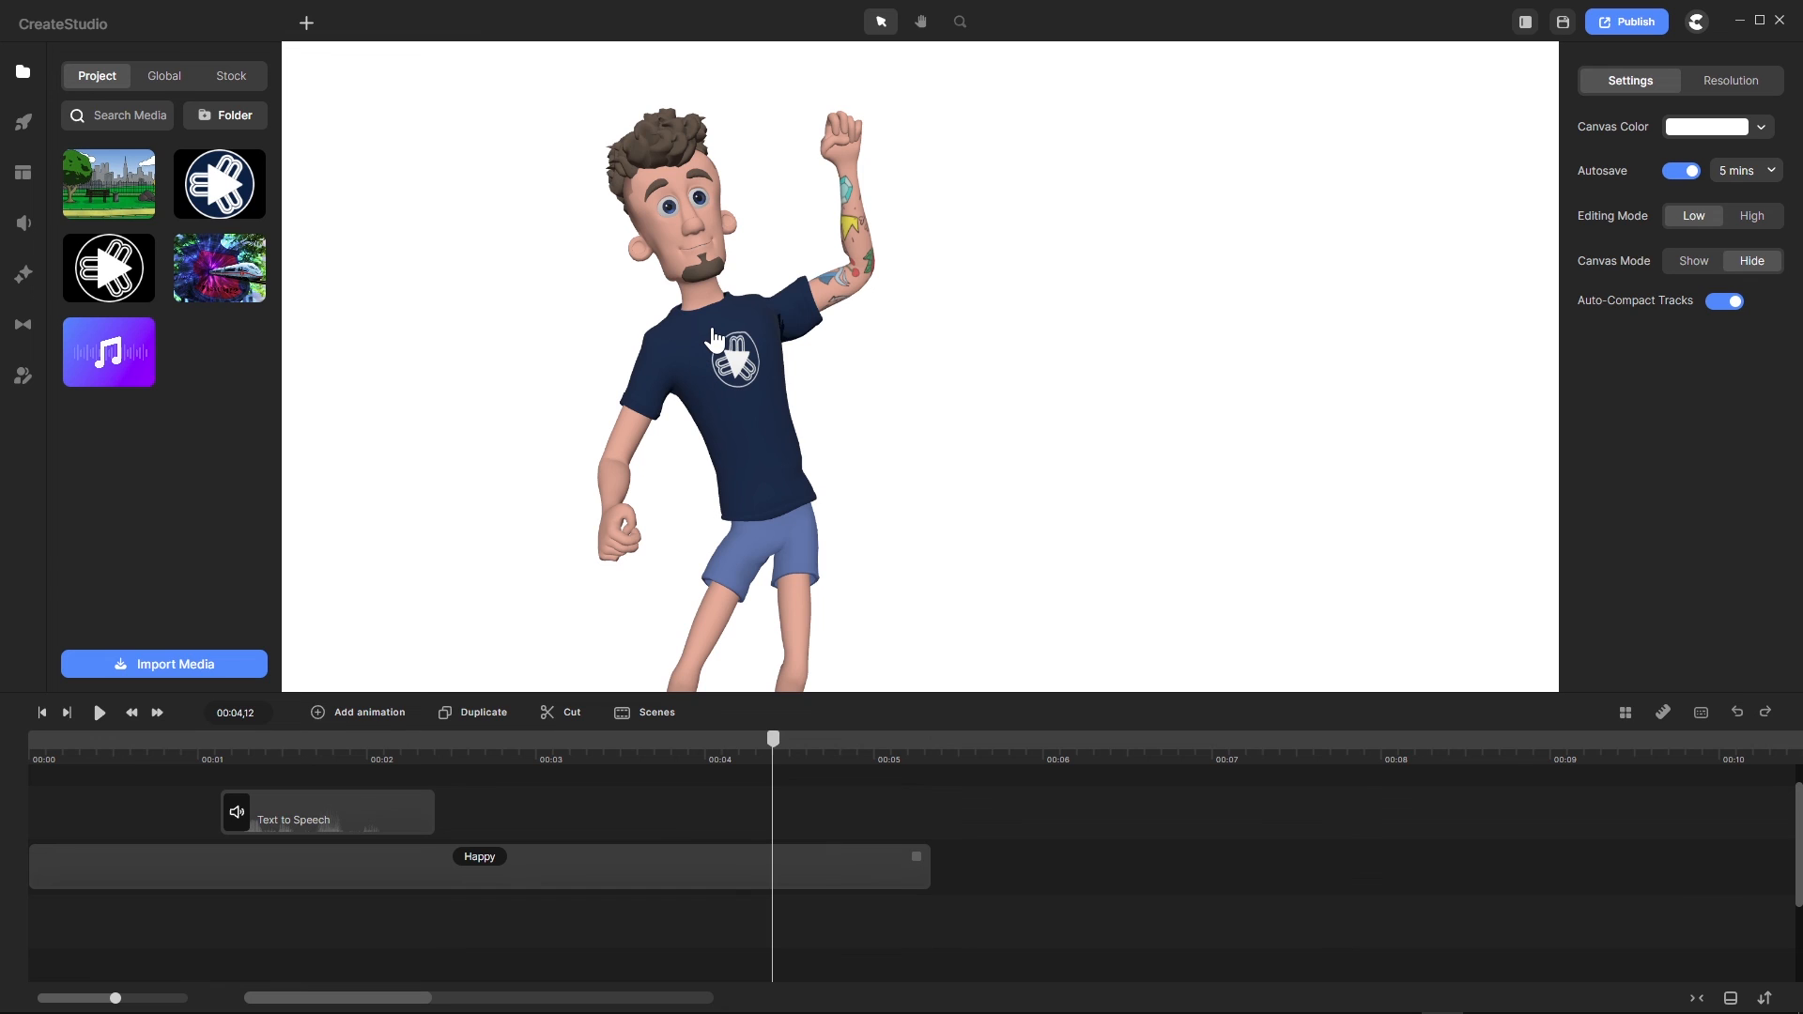
Step: Replace Tom's tattoo image with the colourful train picture from the project media
{"action": "left_click", "coordinate": [713, 338]}
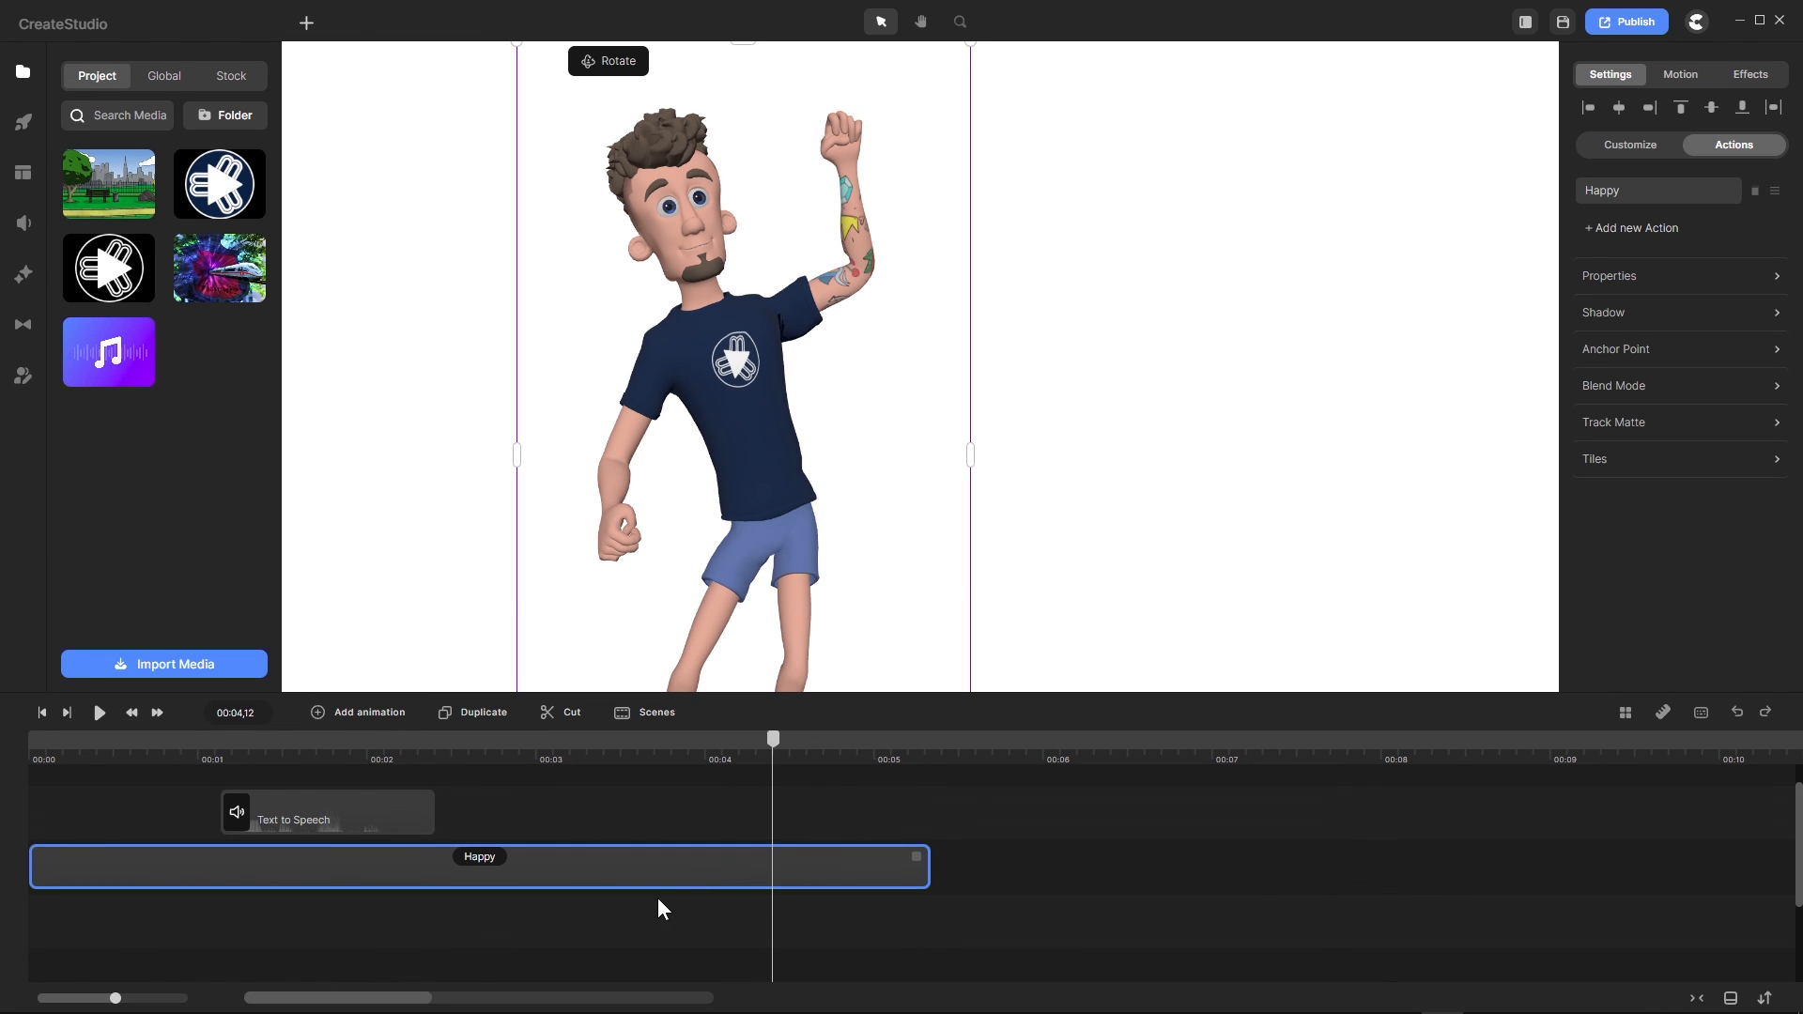
{"action": "left_click", "coordinate": [1639, 148]}
{"action": "scroll", "coordinate": [1737, 390], "scroll_direction": "down", "scroll_amount": 3}
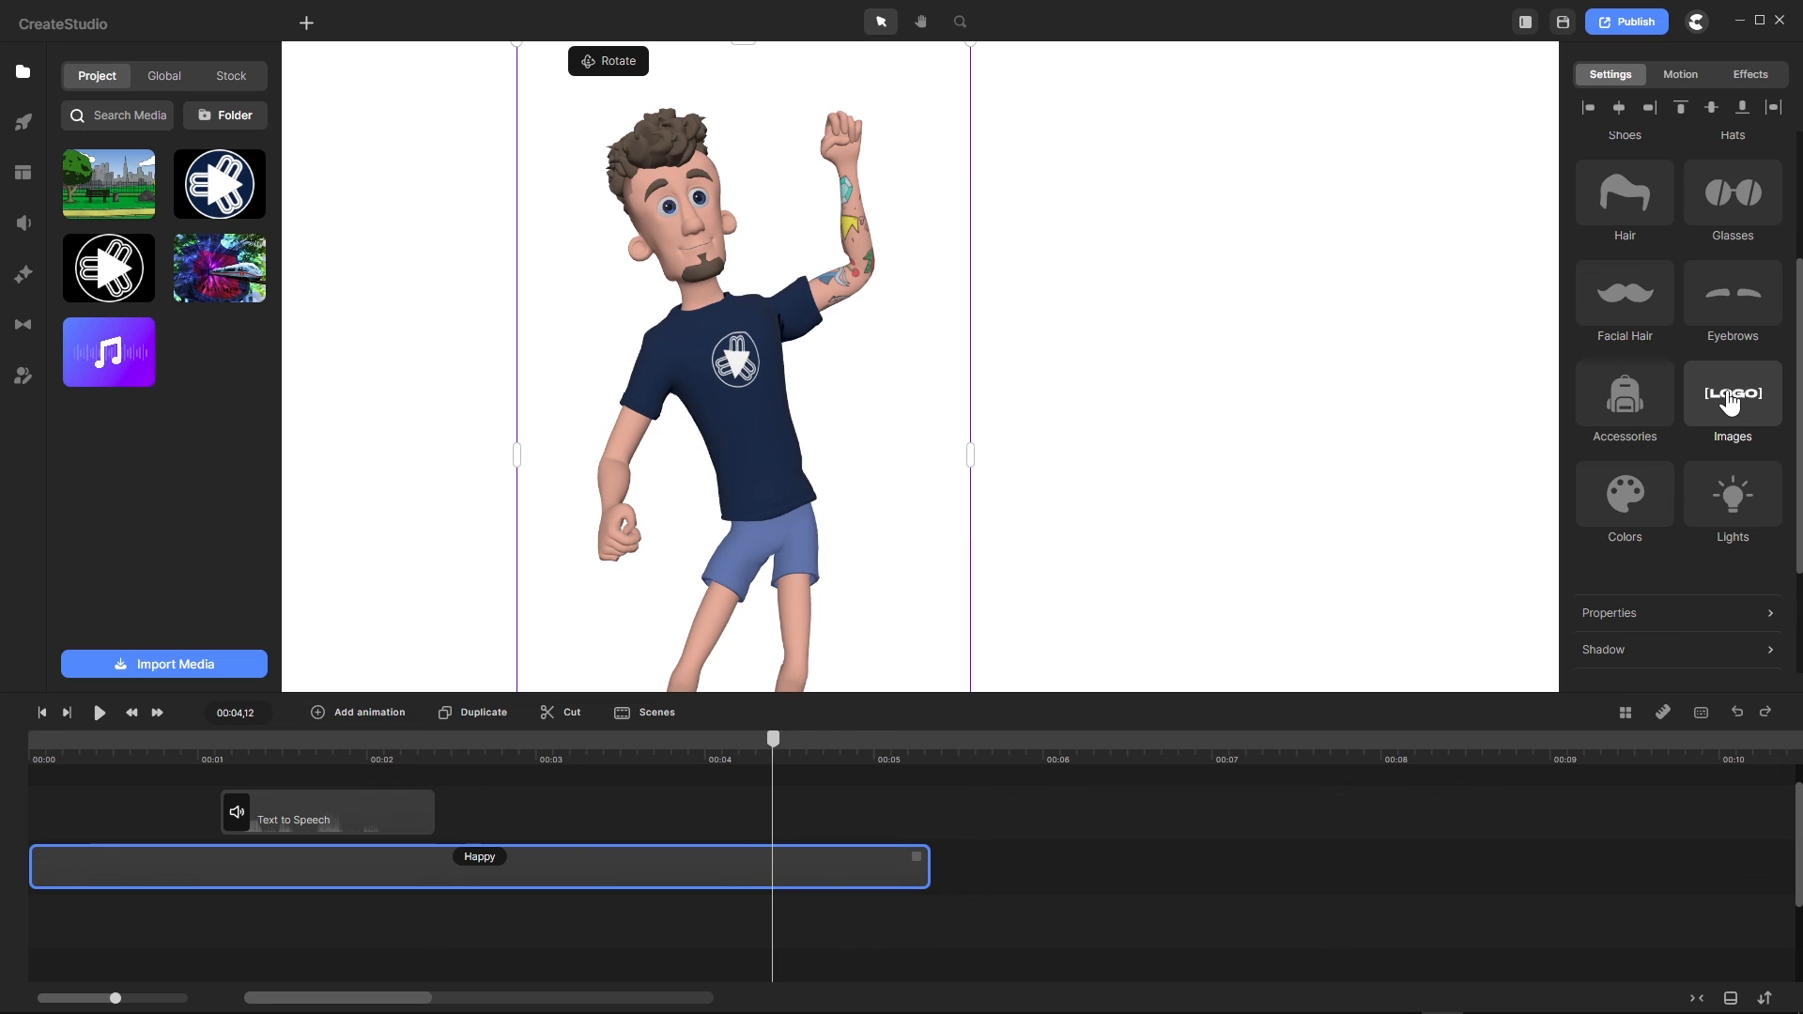
{"action": "left_click", "coordinate": [1733, 399]}
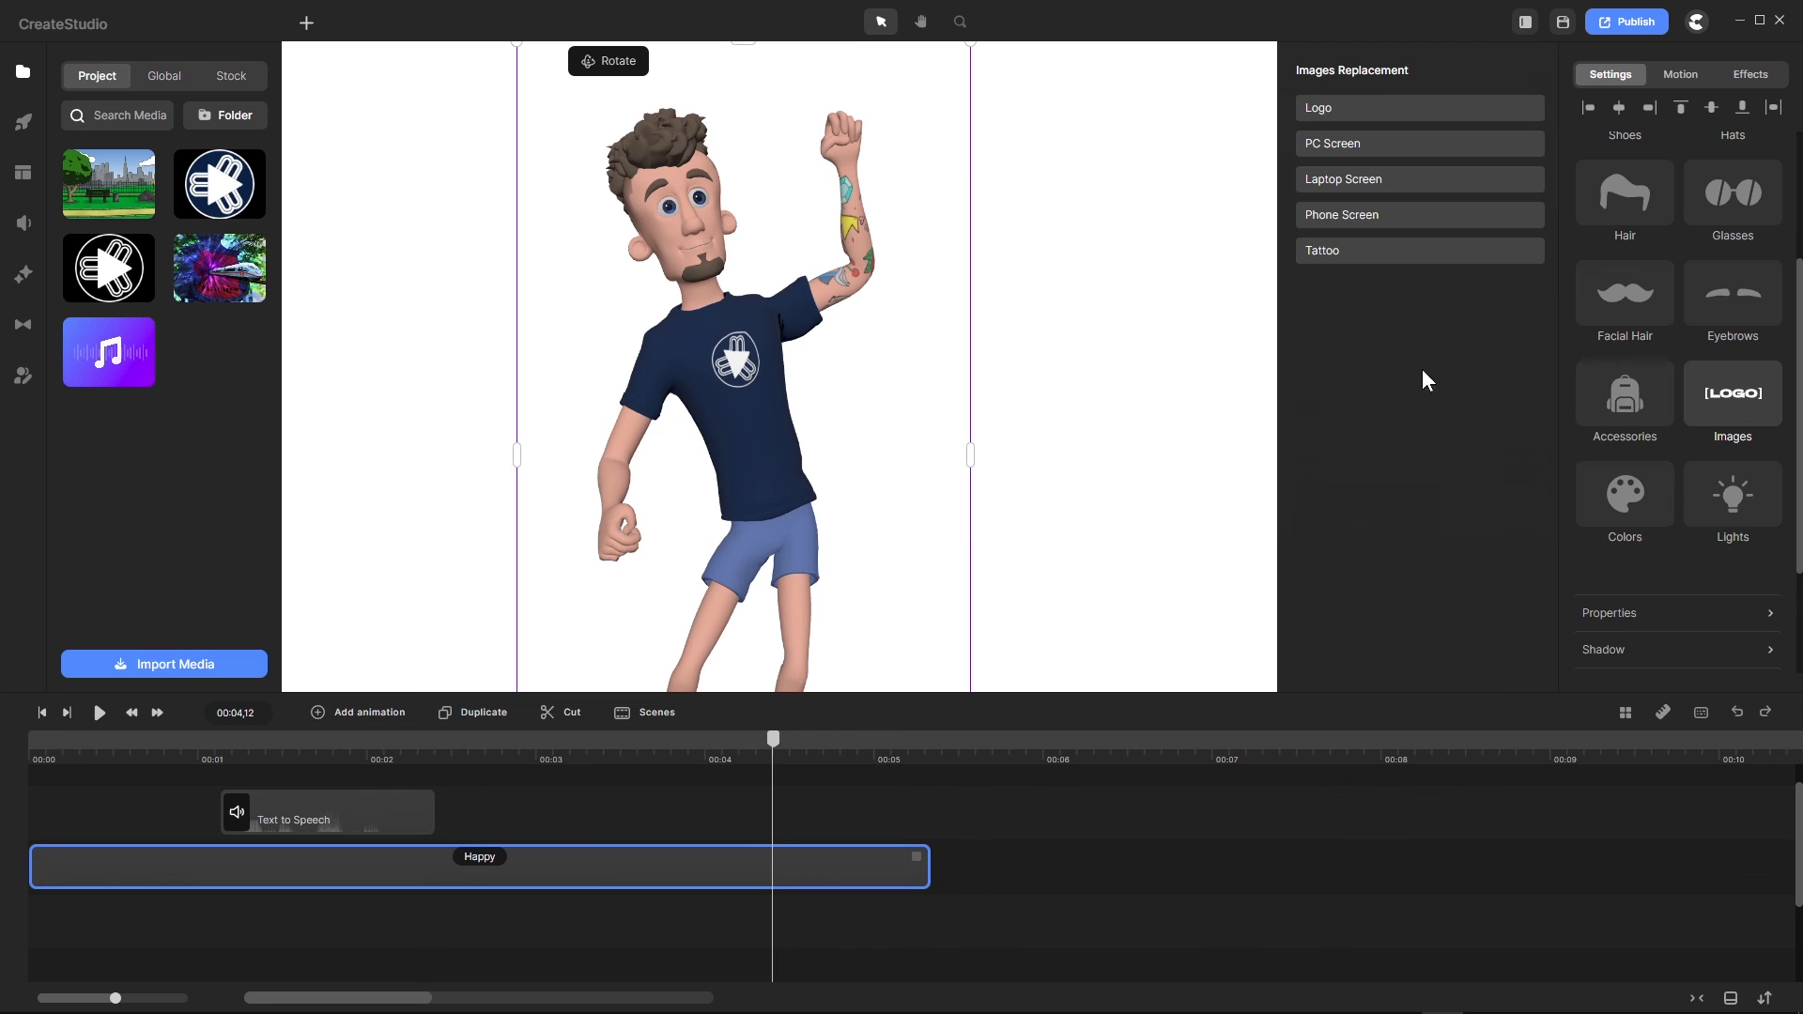
{"action": "left_click", "coordinate": [1328, 253]}
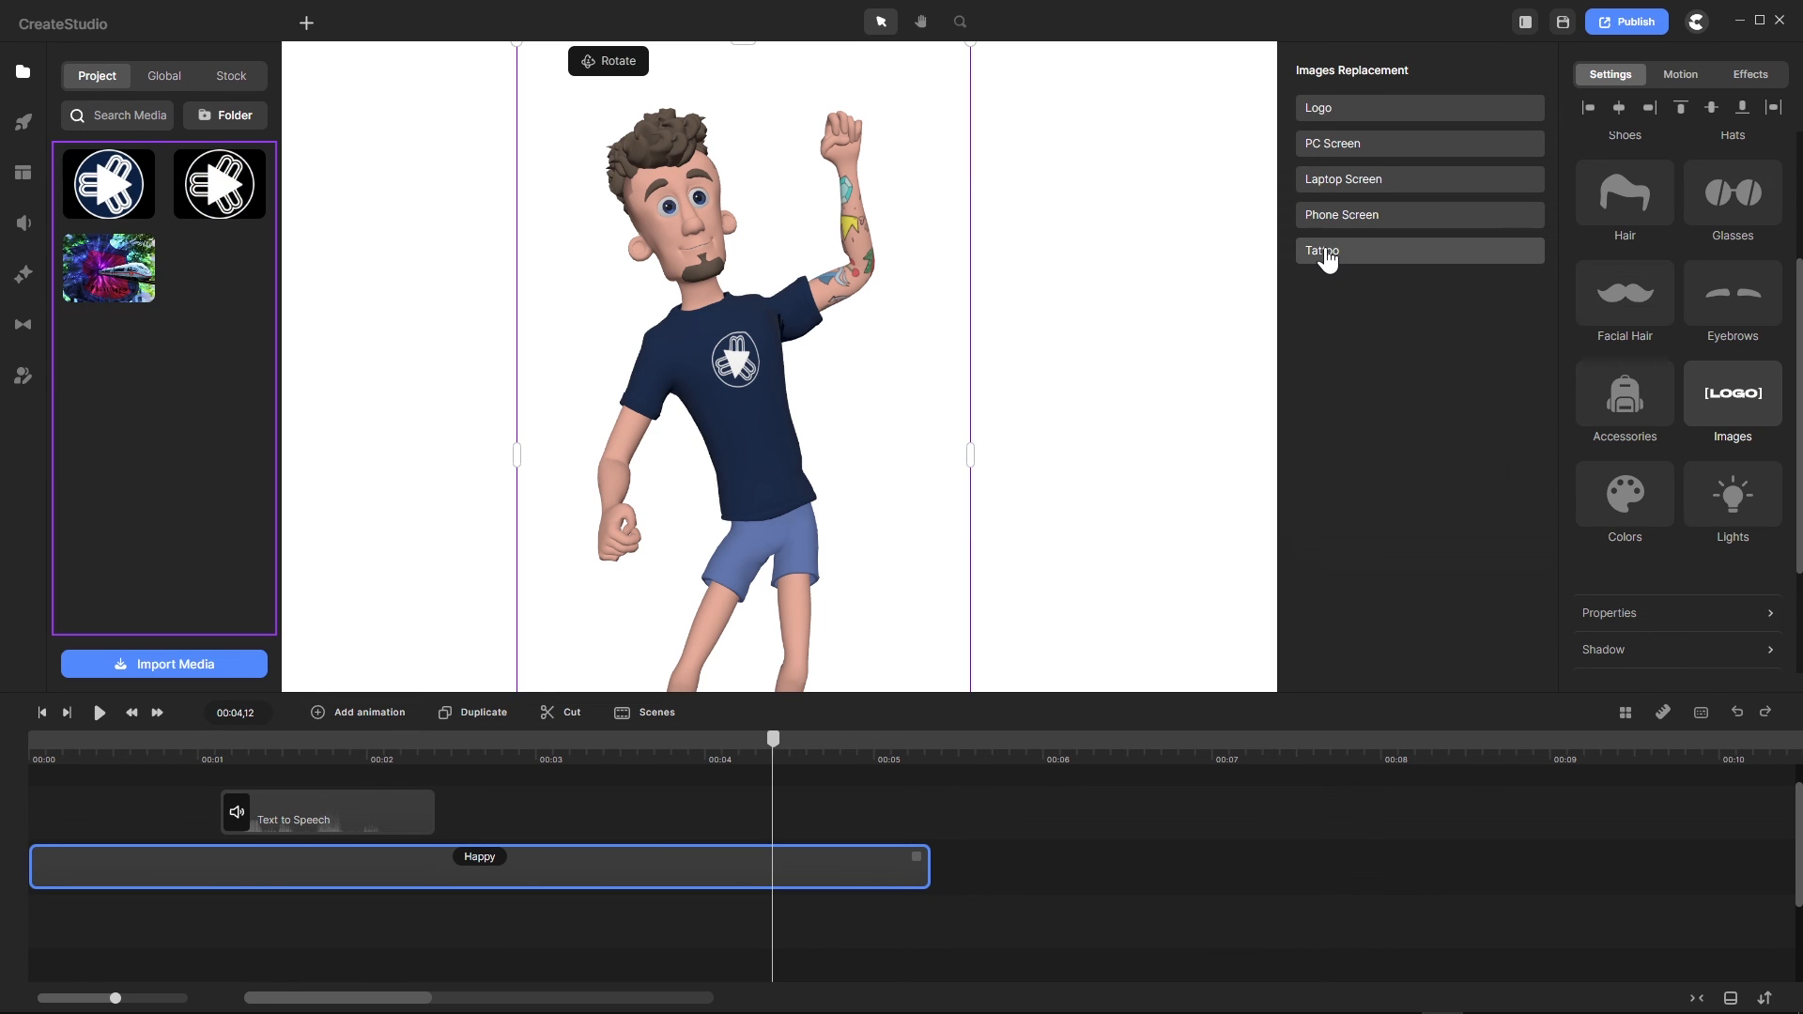
{"action": "left_click", "coordinate": [101, 282]}
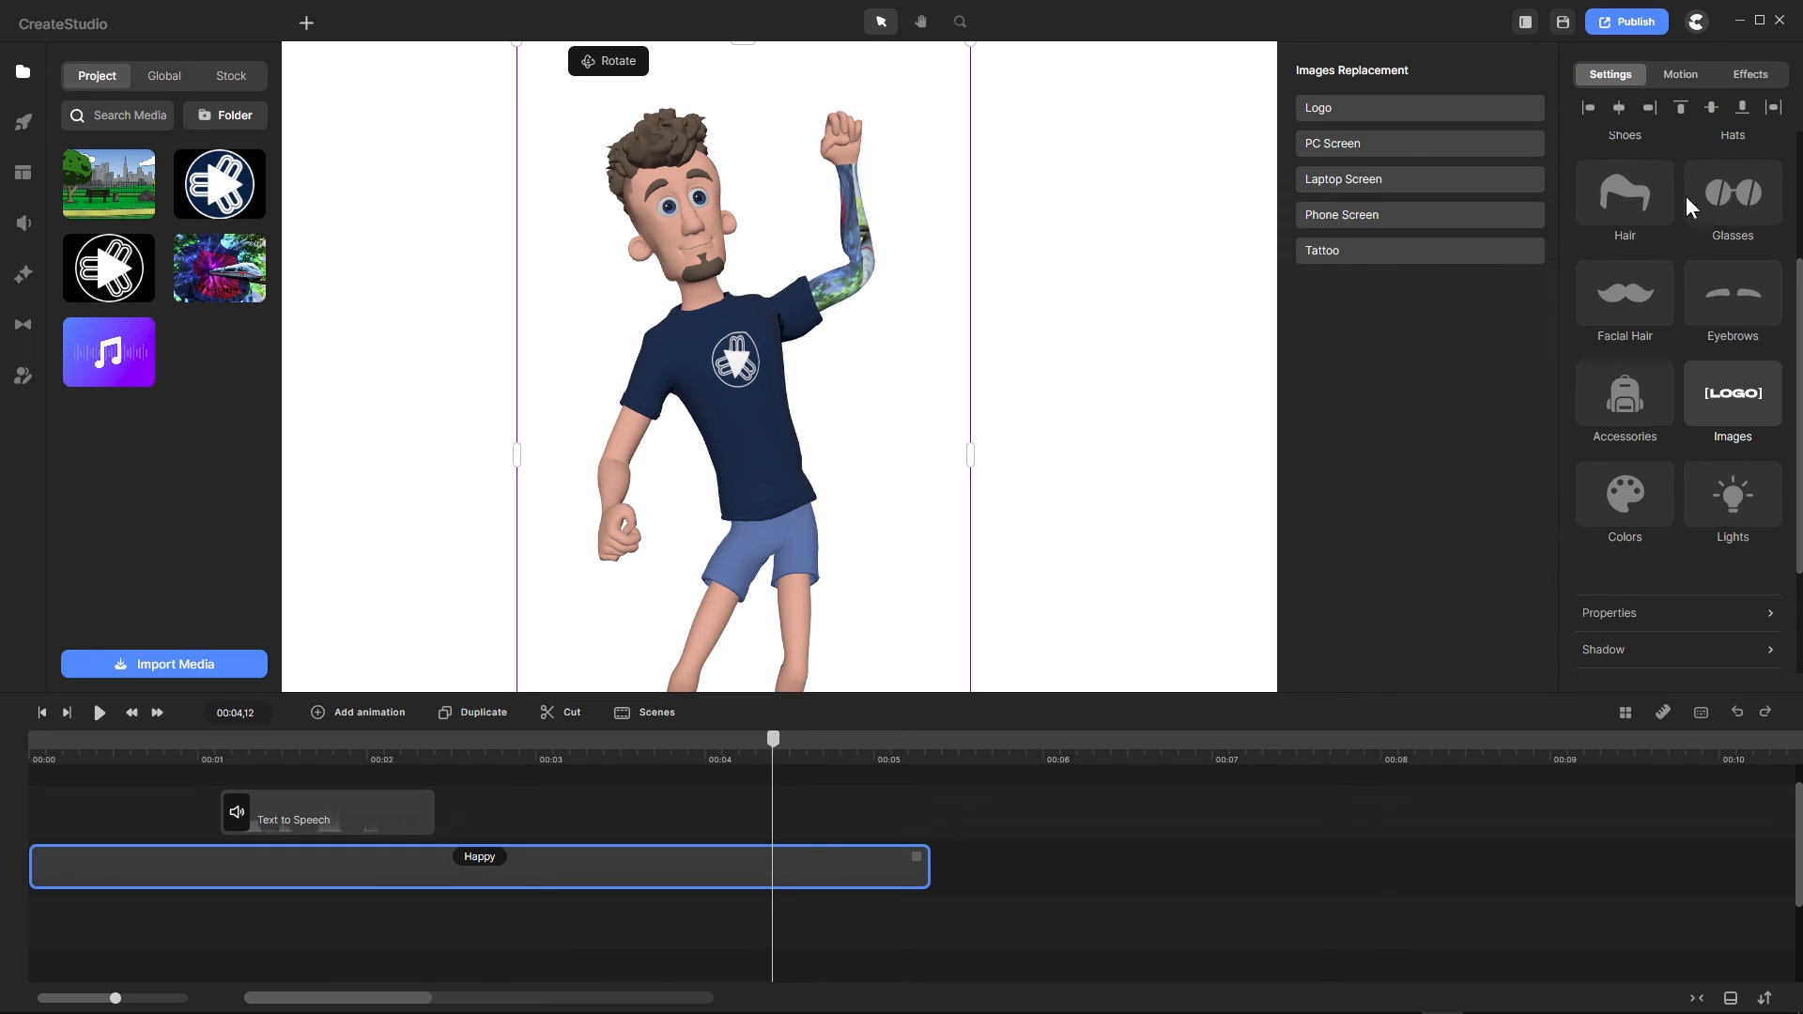
Step: Add the Showing Macbook action after Tom's Happy action and move the playhead to 00:05,26
{"action": "scroll", "coordinate": [1687, 196], "scroll_direction": "up", "scroll_amount": 3}
{"action": "left_click", "coordinate": [1728, 147]}
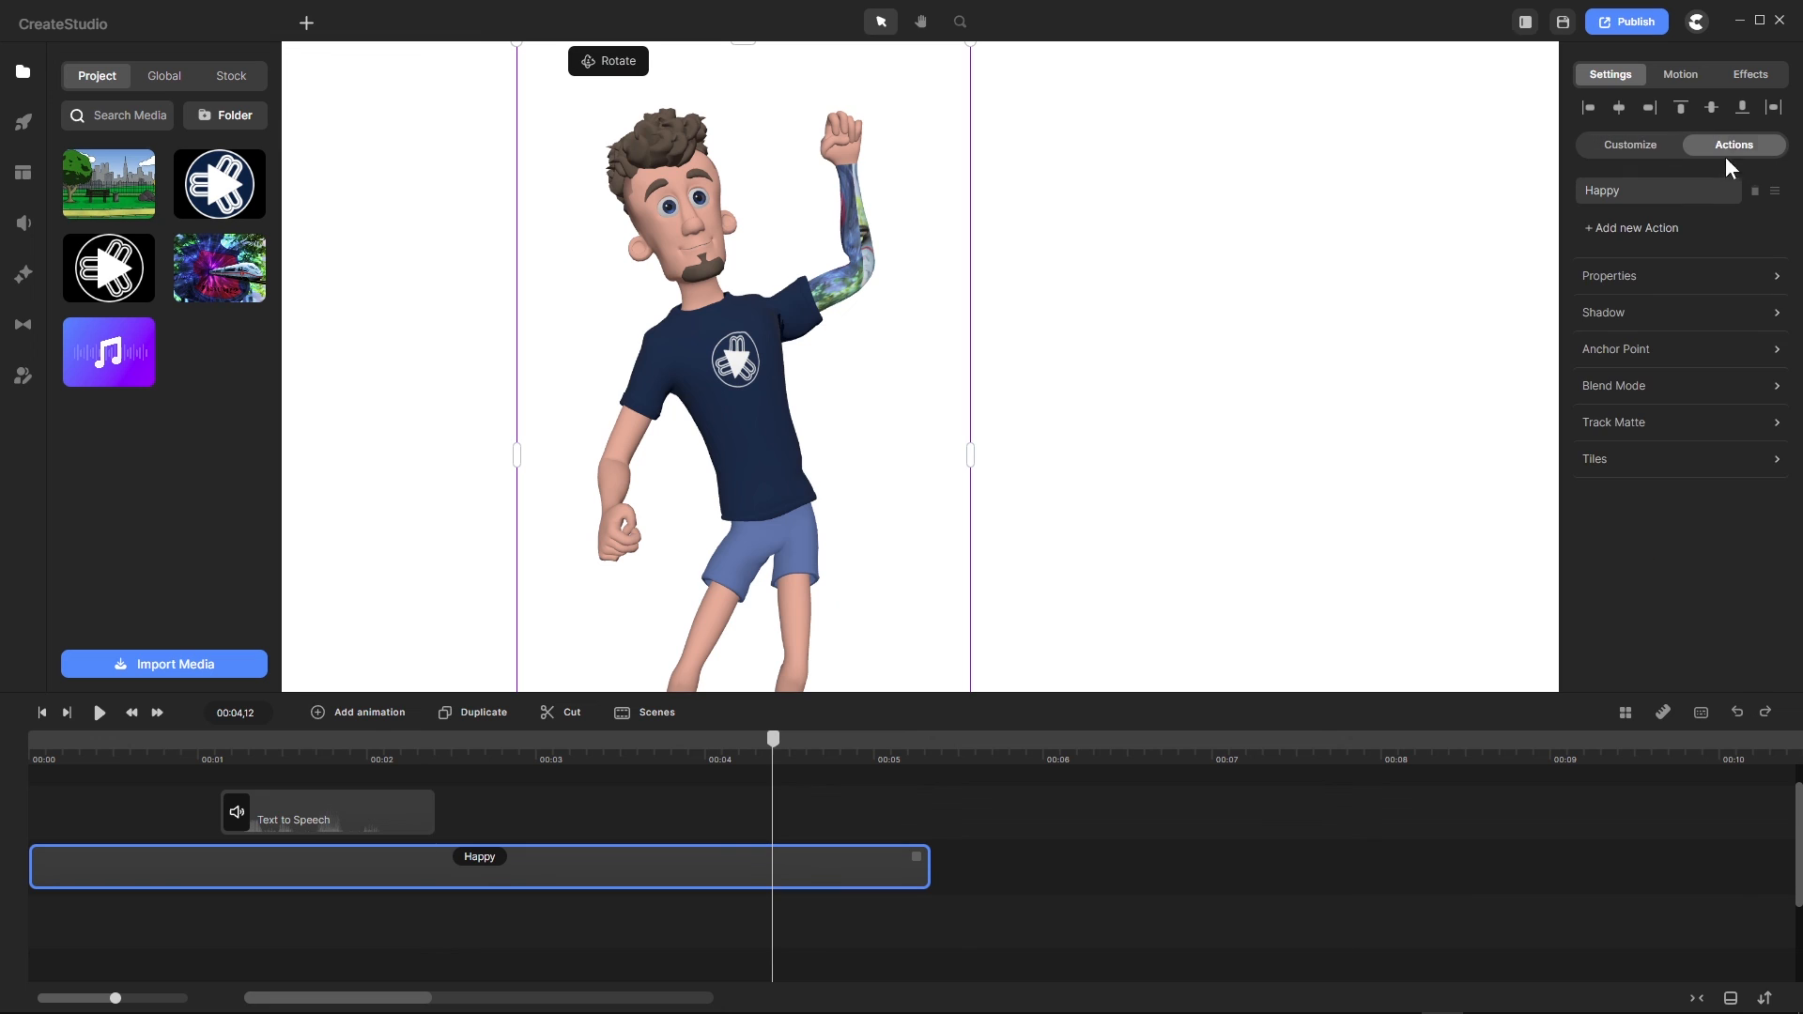
{"action": "left_click", "coordinate": [1641, 230]}
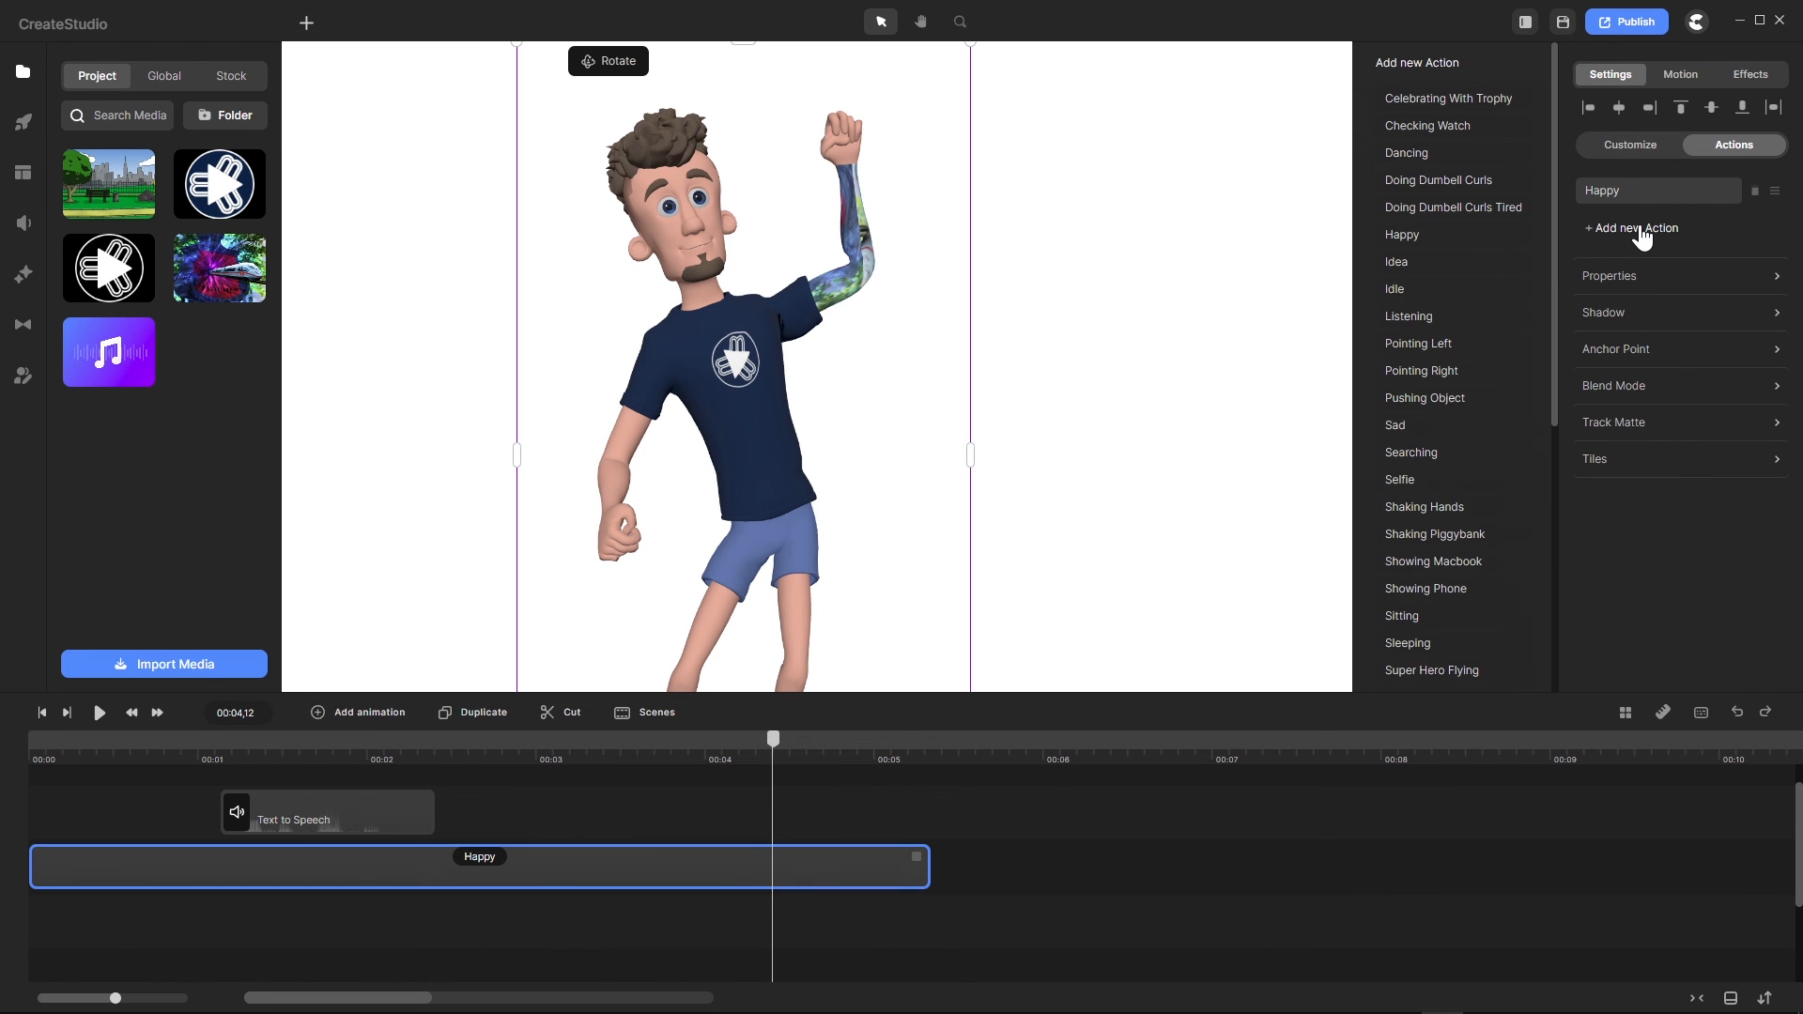
{"action": "scroll", "coordinate": [1420, 314], "scroll_direction": "down", "scroll_amount": 2}
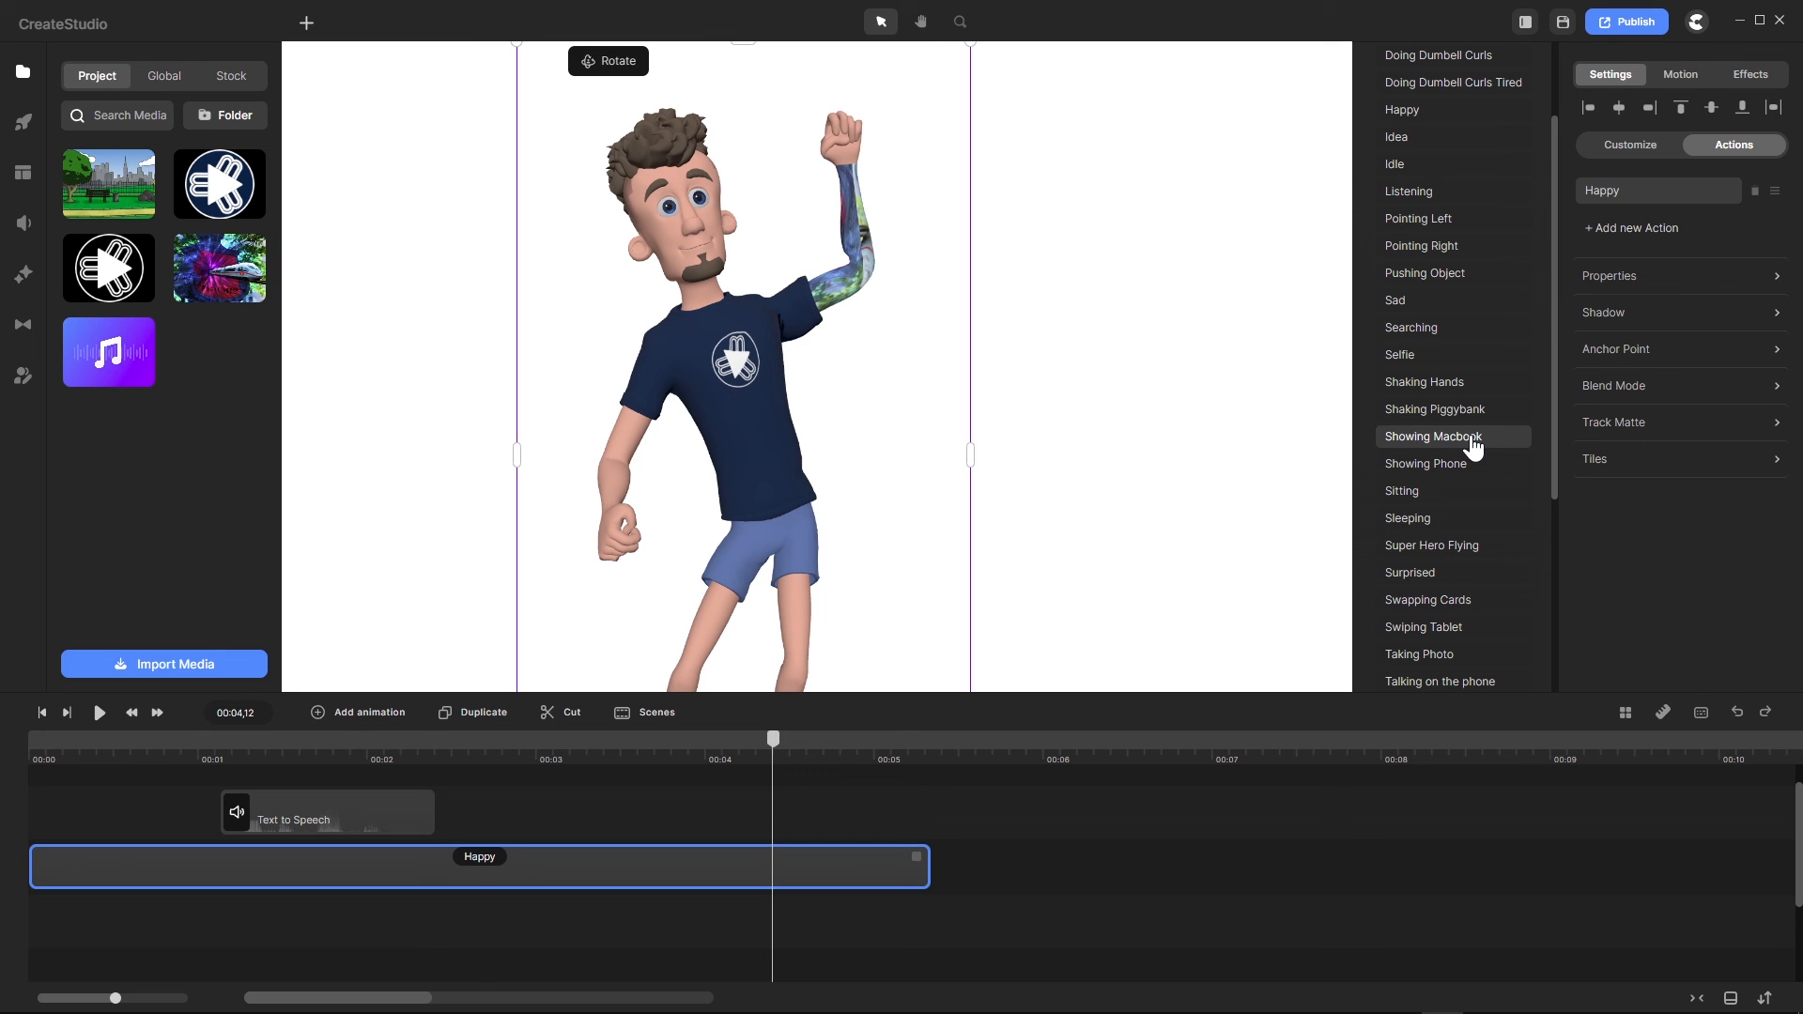
{"action": "scroll", "coordinate": [1472, 446], "scroll_direction": "down", "scroll_amount": 3}
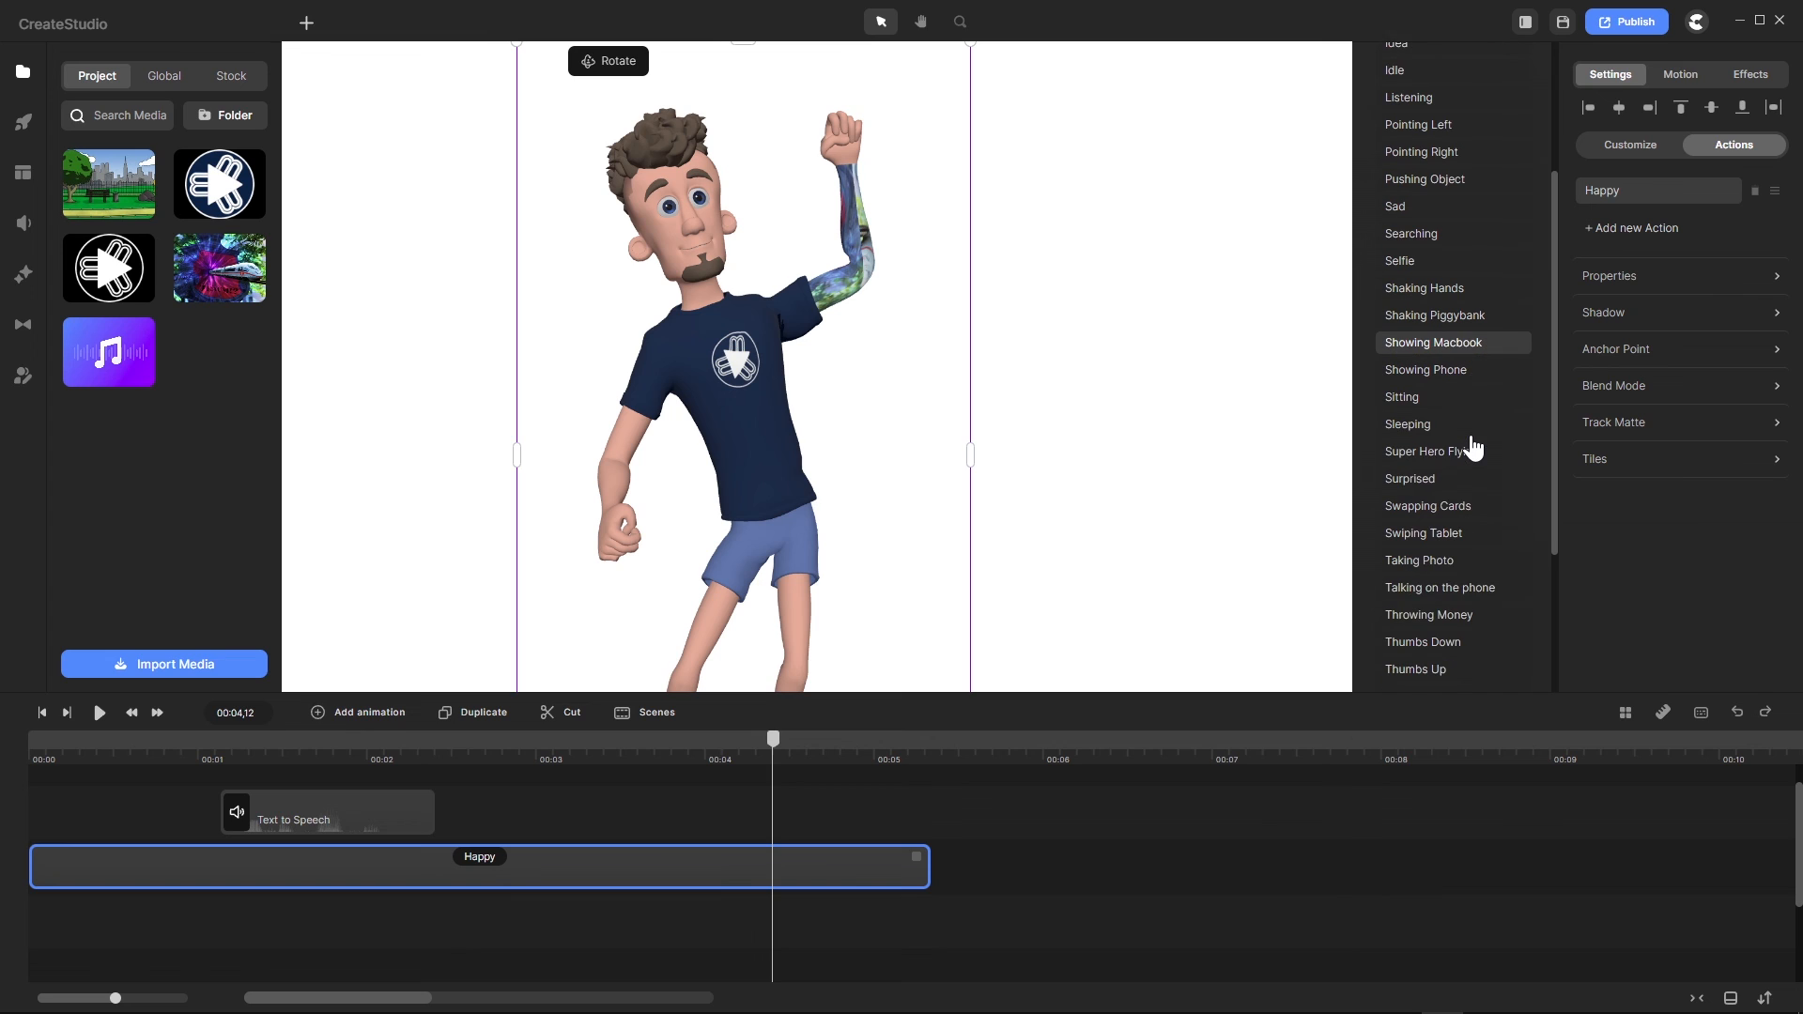
{"action": "scroll", "coordinate": [1470, 438], "scroll_direction": "up", "scroll_amount": 2}
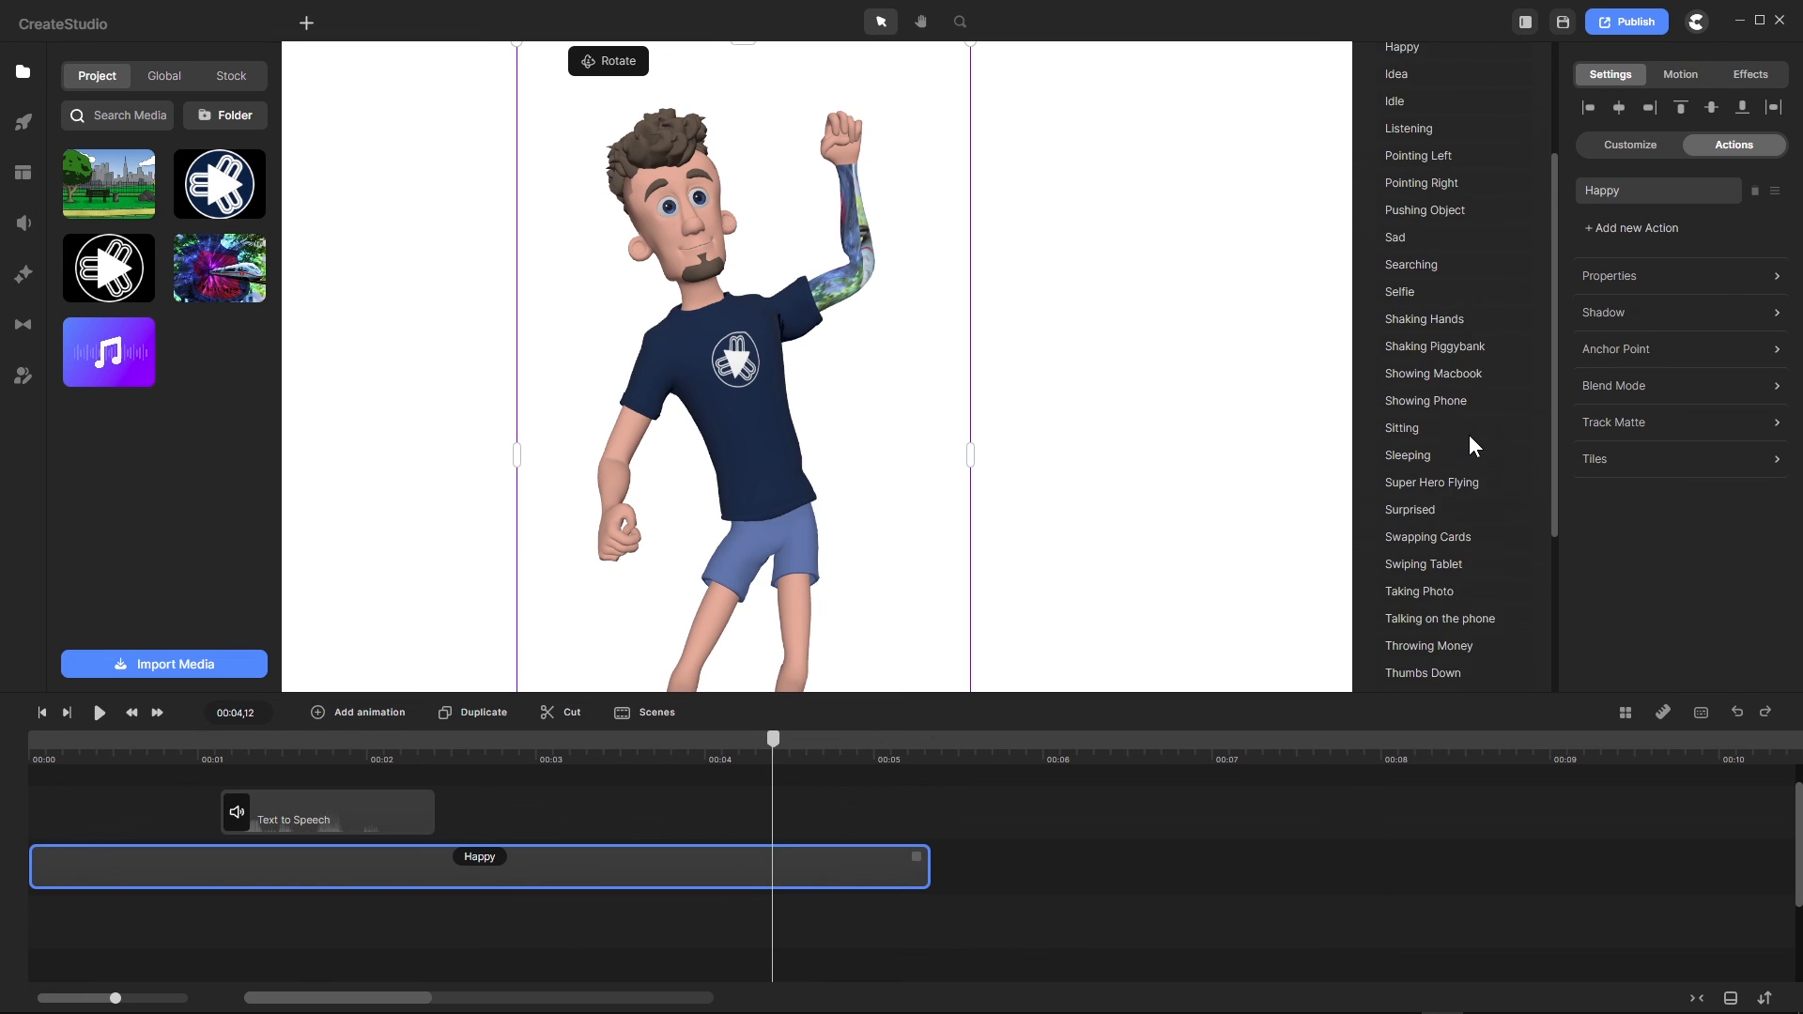
{"action": "left_click", "coordinate": [1451, 414]}
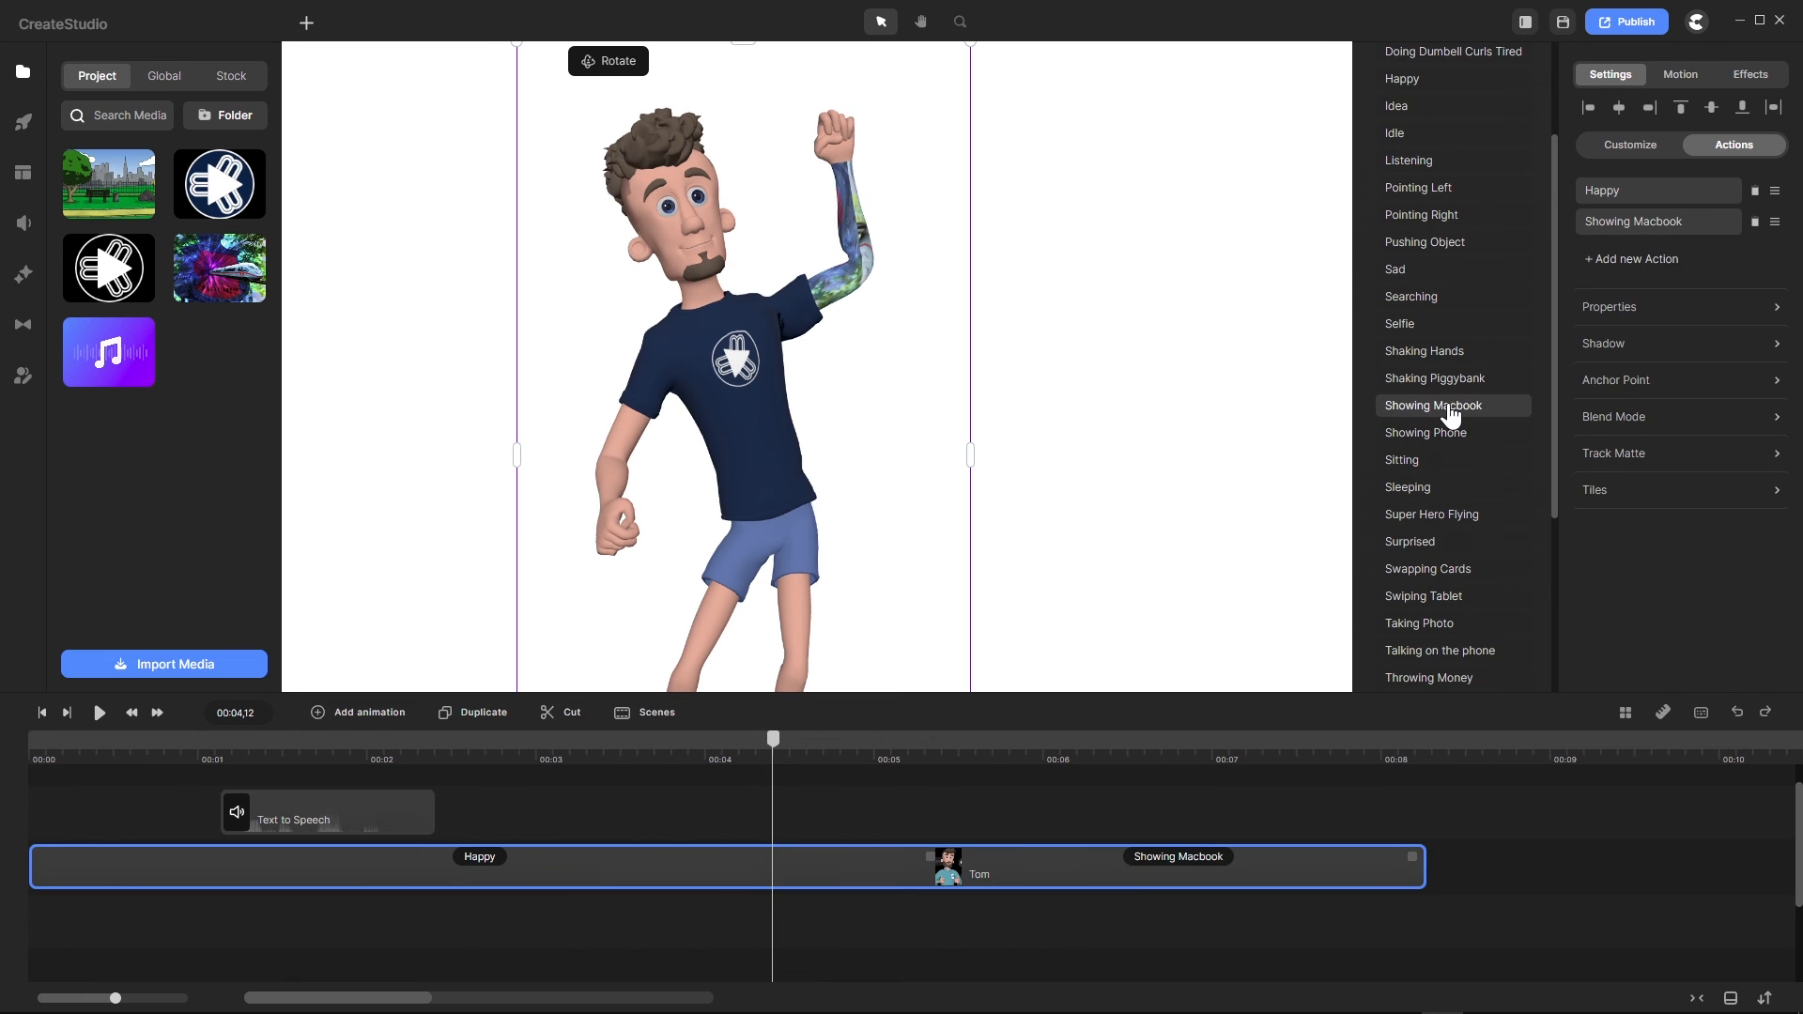
{"action": "left_click_drag", "start_coordinate": [772, 740], "coordinate": [1020, 775]}
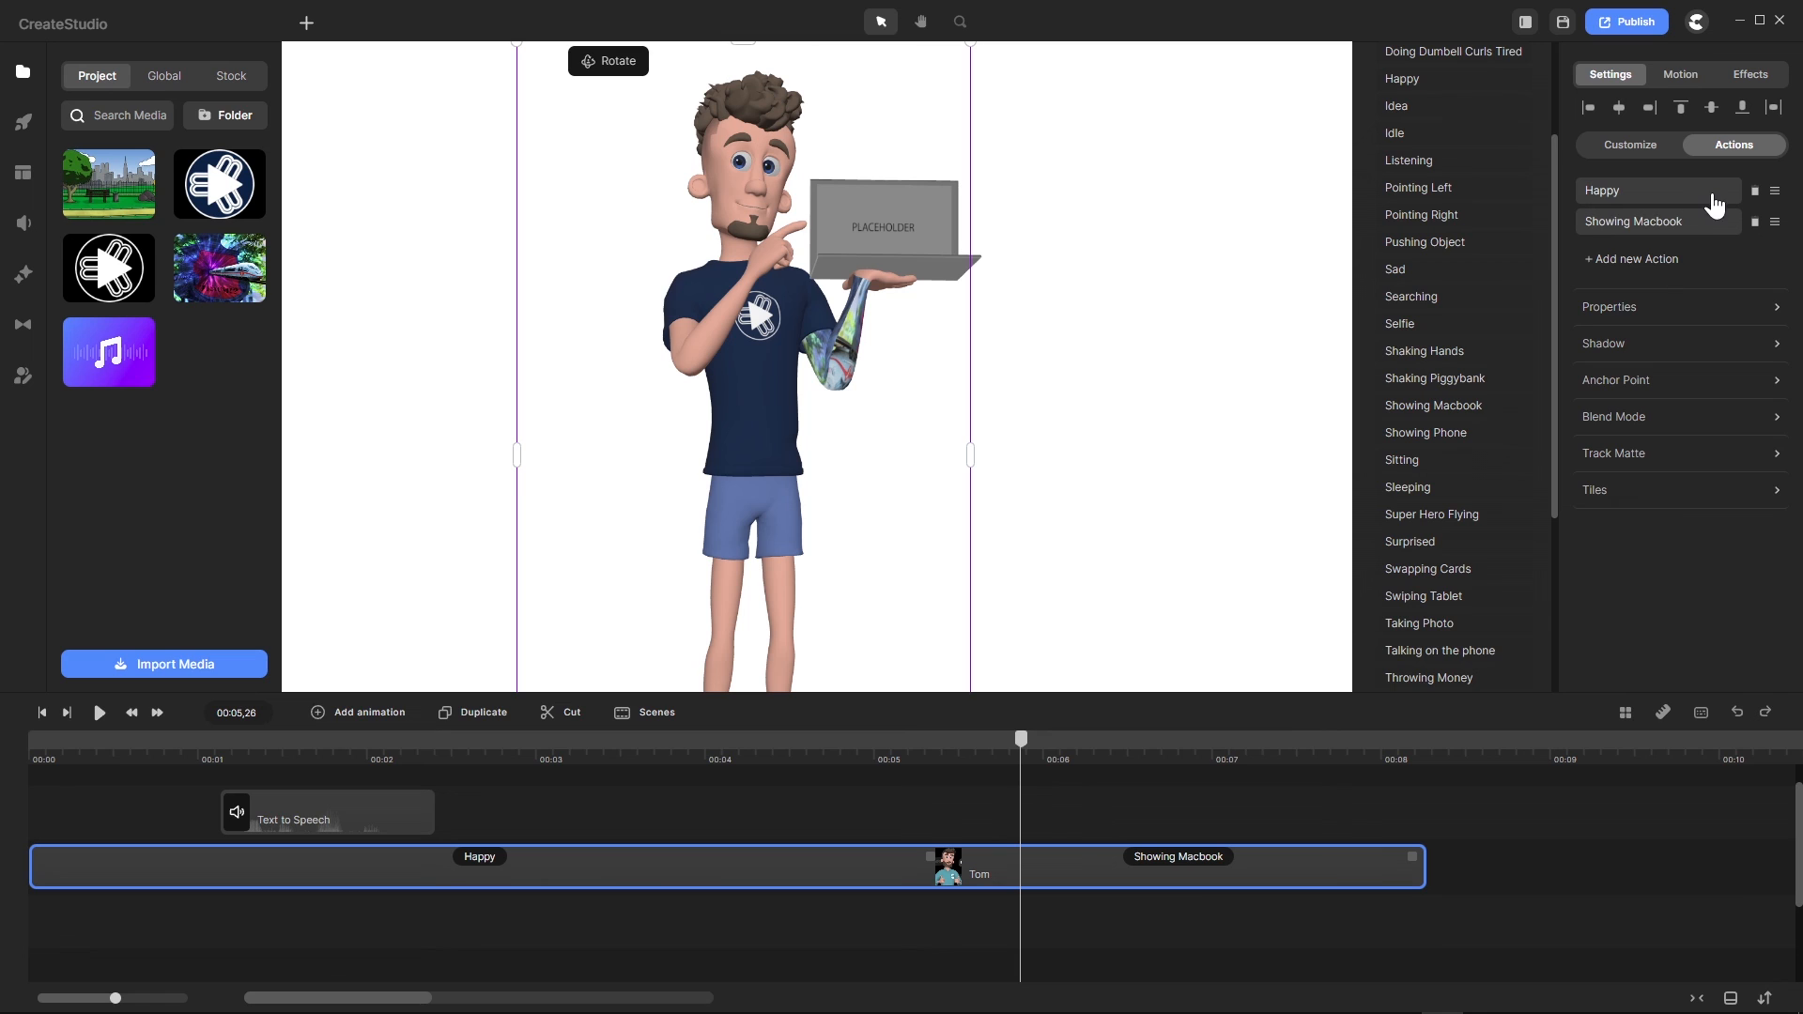
{"action": "left_click", "coordinate": [1629, 145]}
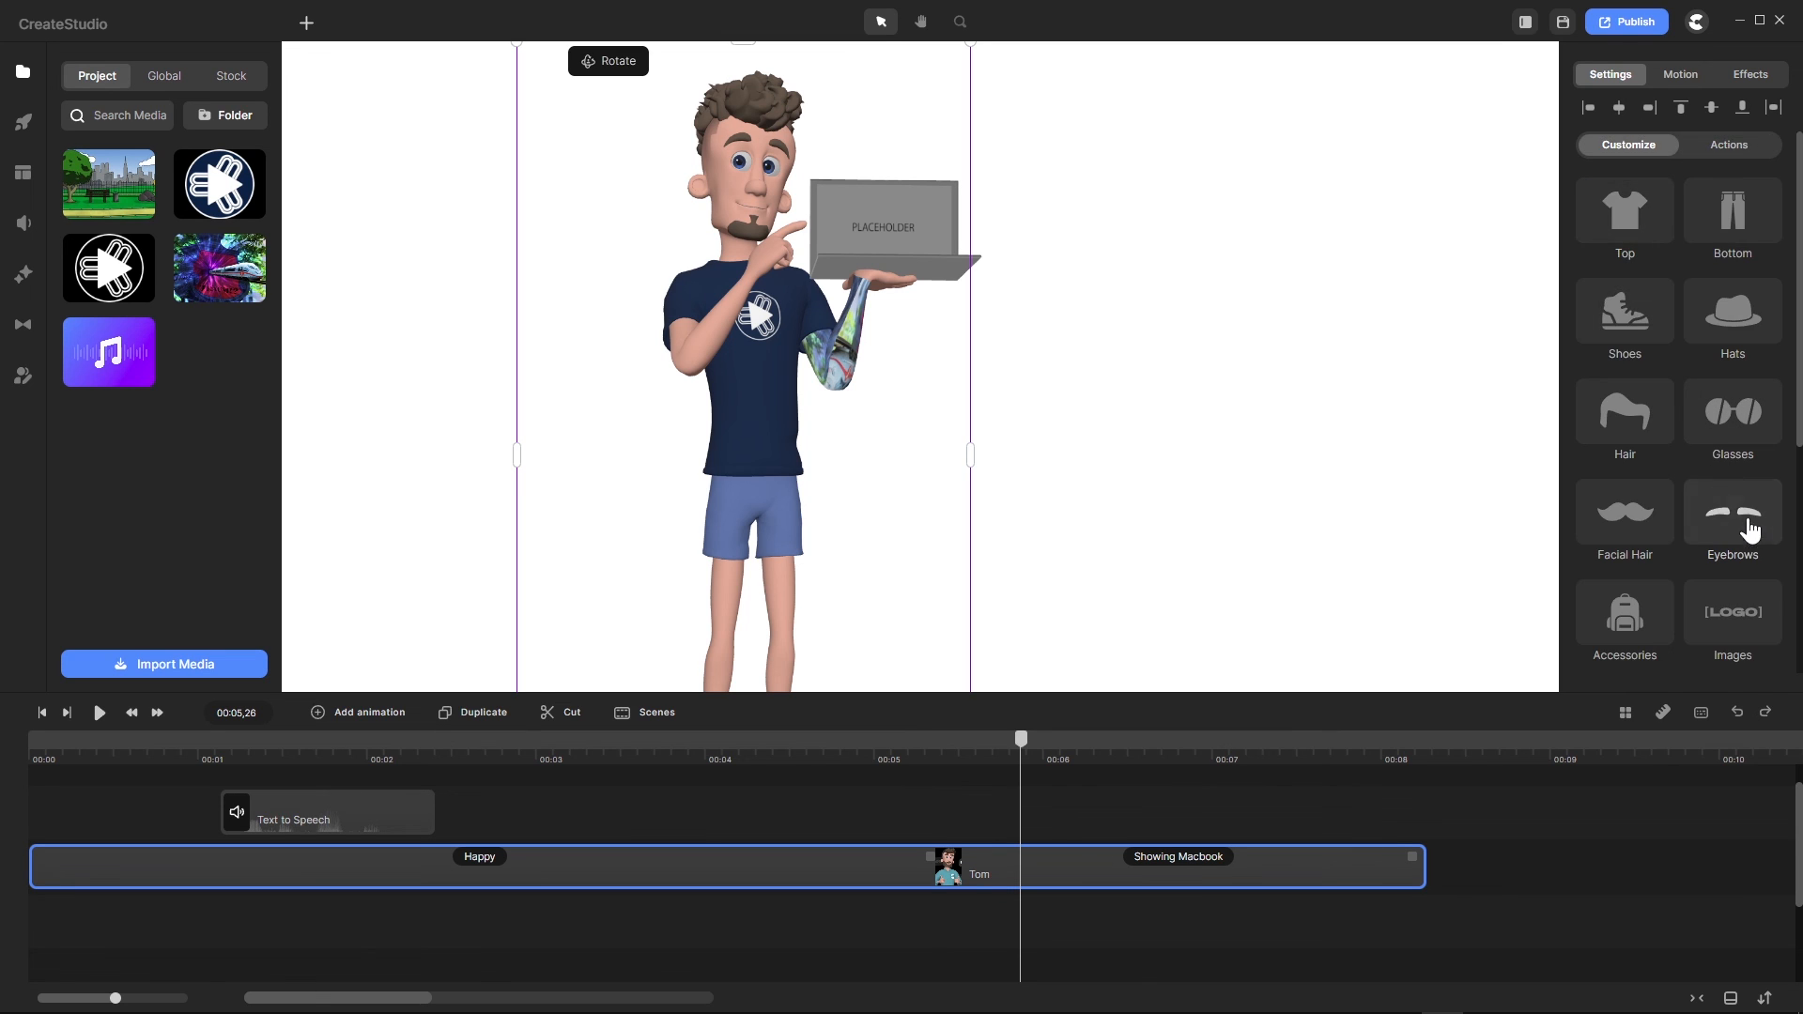
{"action": "scroll", "coordinate": [1746, 523], "scroll_direction": "down", "scroll_amount": 2}
{"action": "left_click", "coordinate": [1736, 432]}
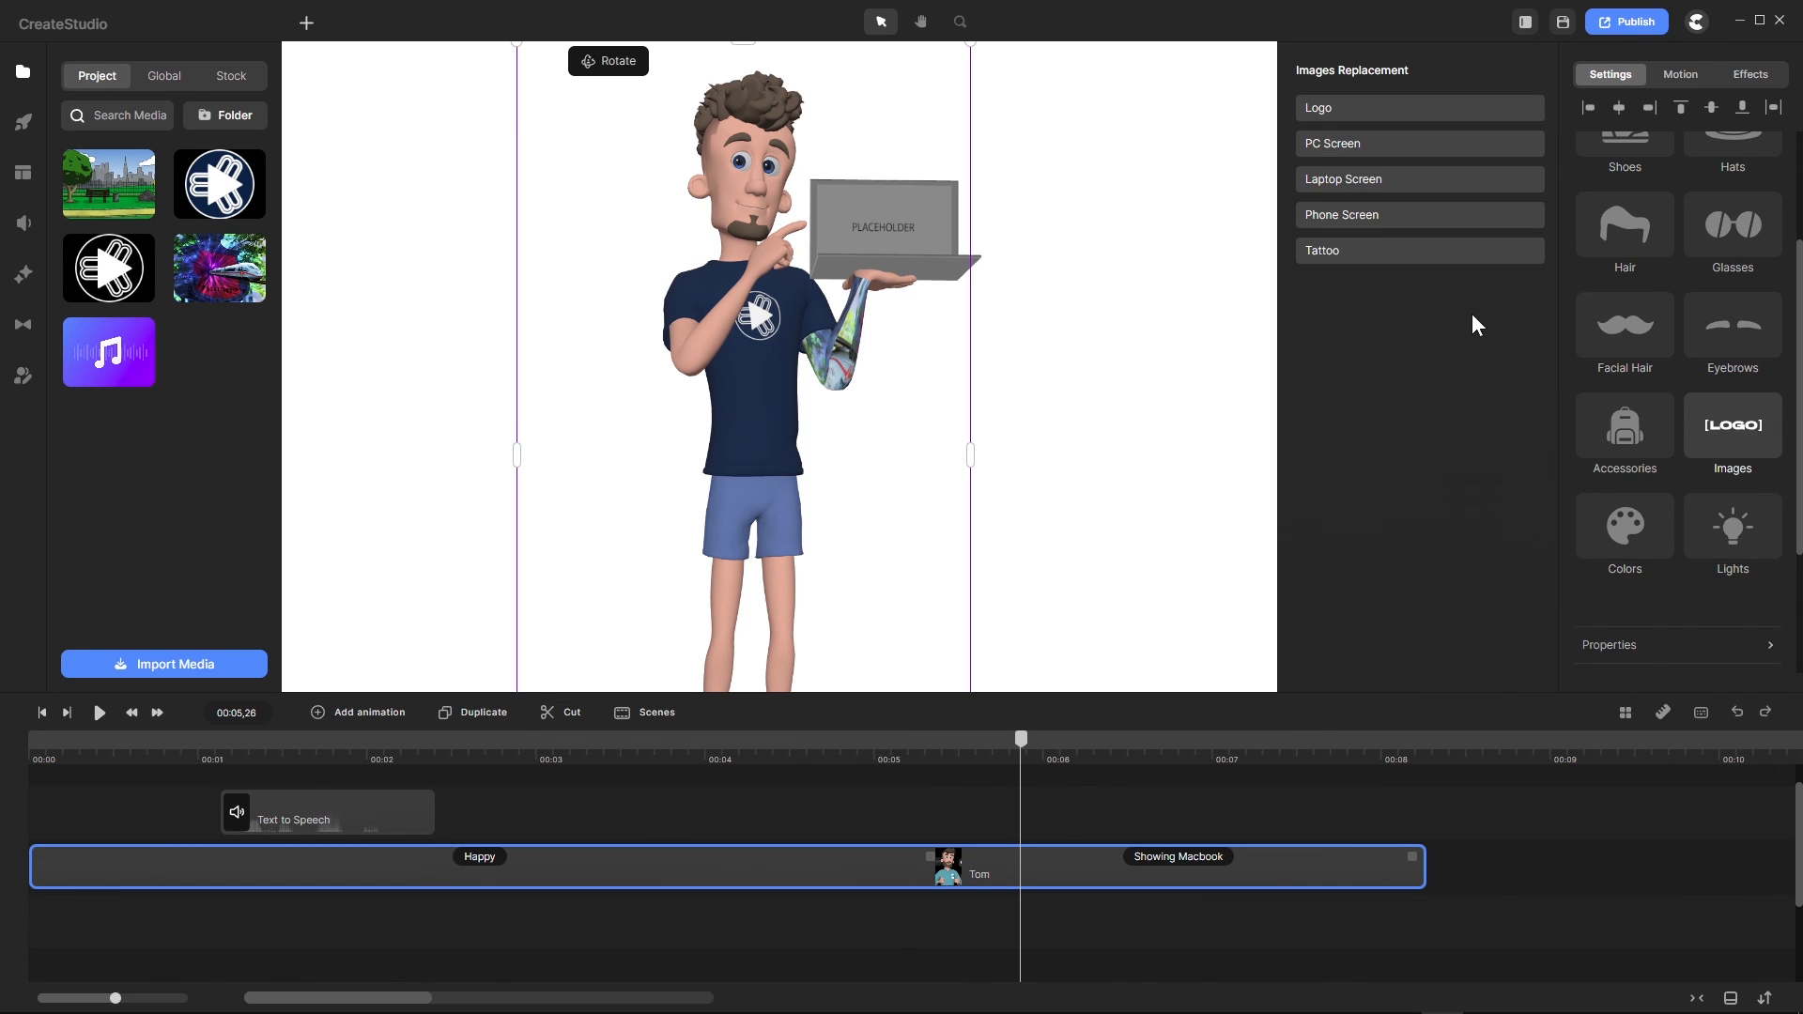
{"action": "left_click", "coordinate": [1354, 184]}
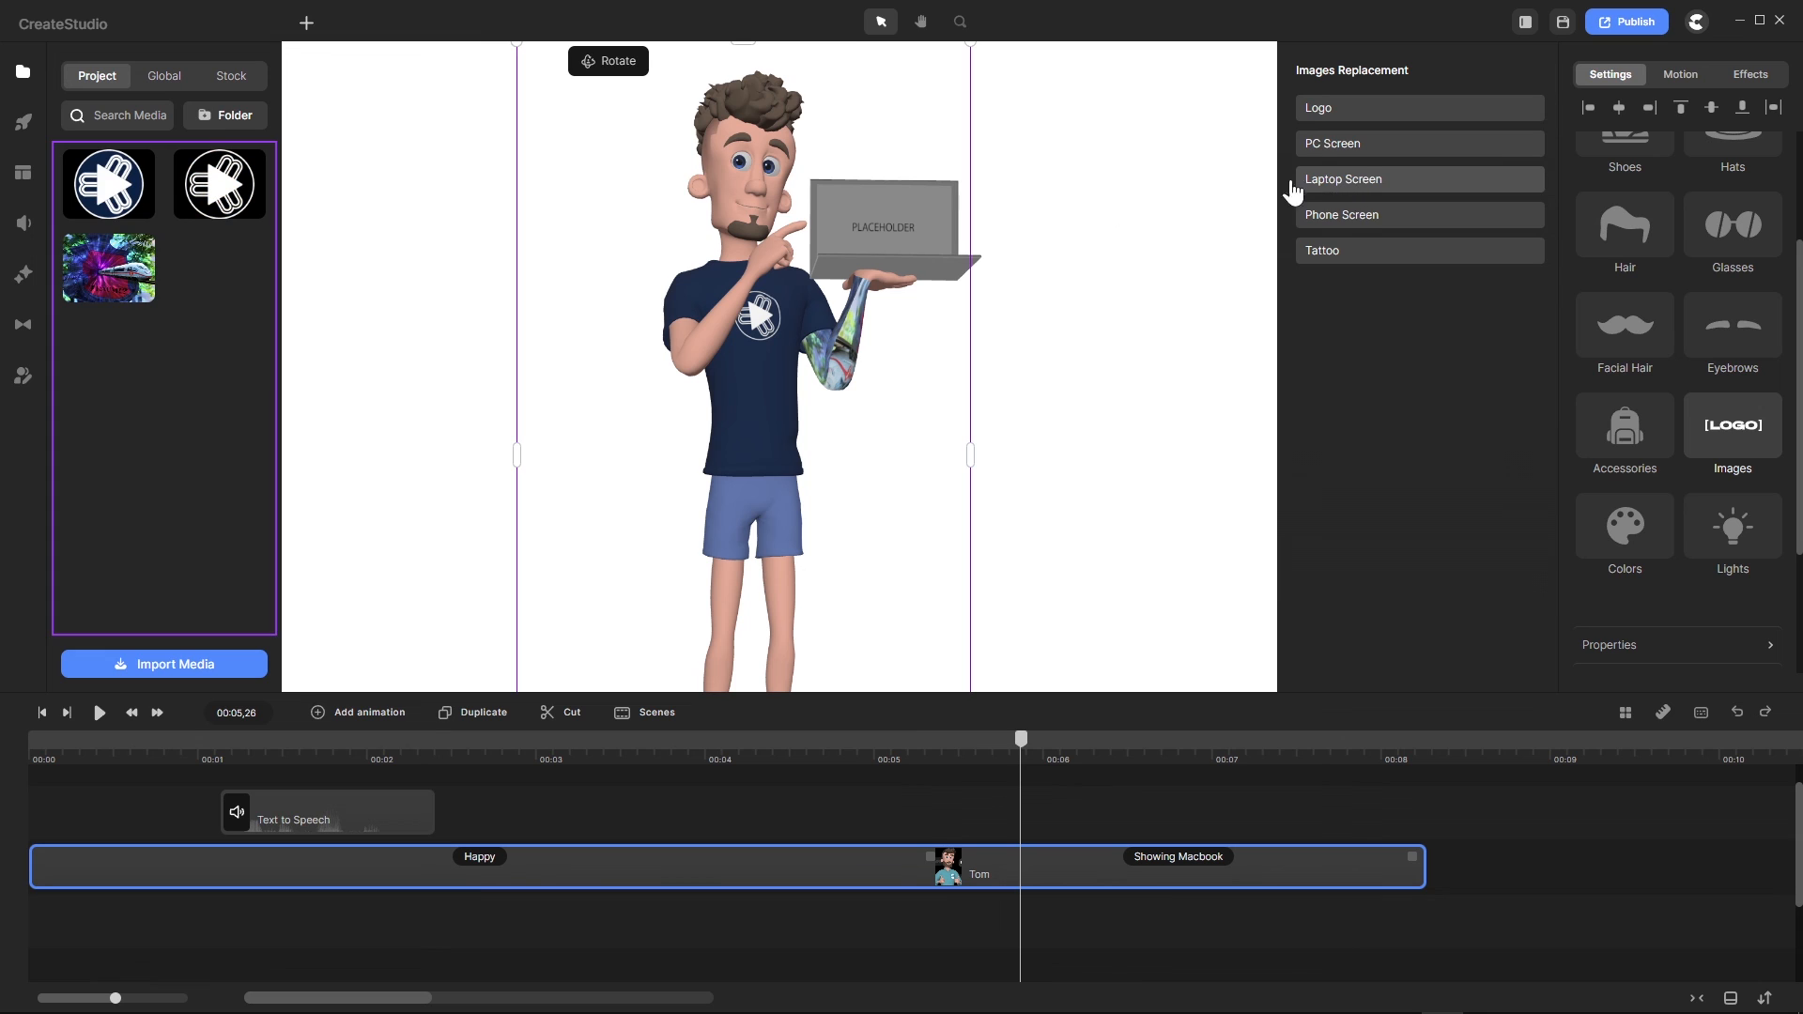
{"action": "left_click", "coordinate": [118, 290]}
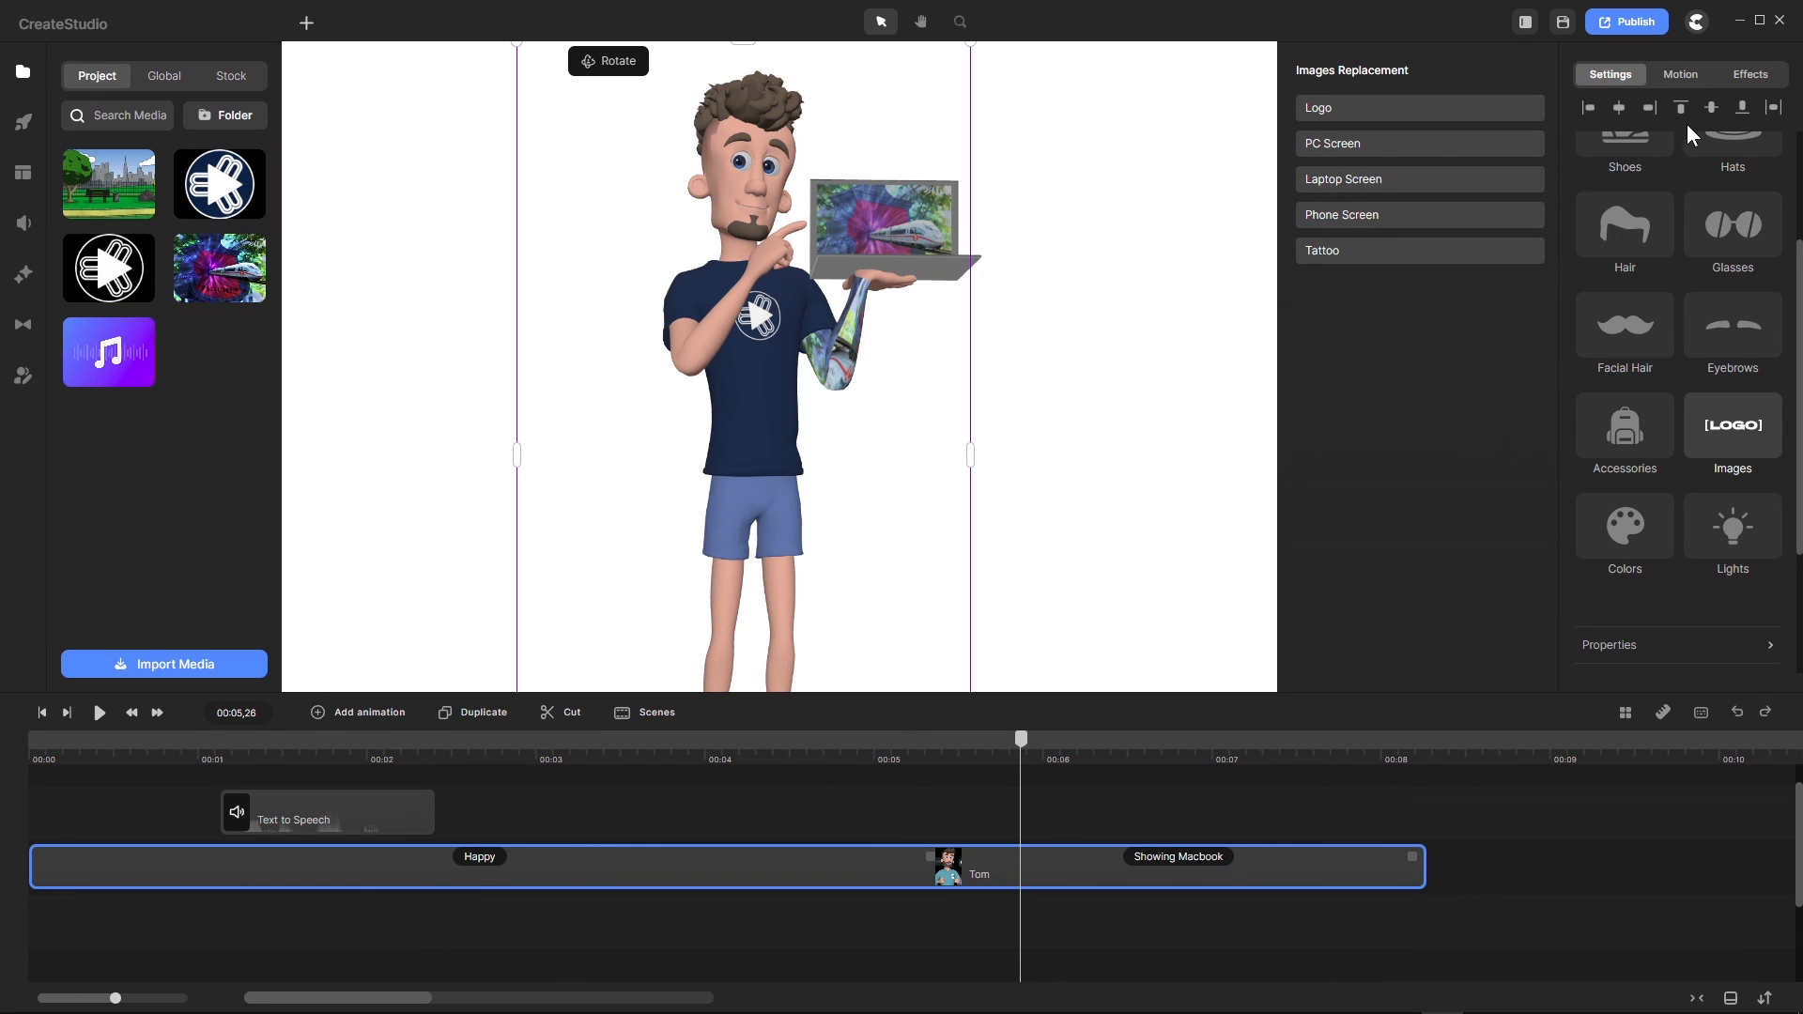
Step: Change Tom's second action from Showing Macbook to Working on Macbook
{"action": "scroll", "coordinate": [1669, 155], "scroll_direction": "up", "scroll_amount": 3}
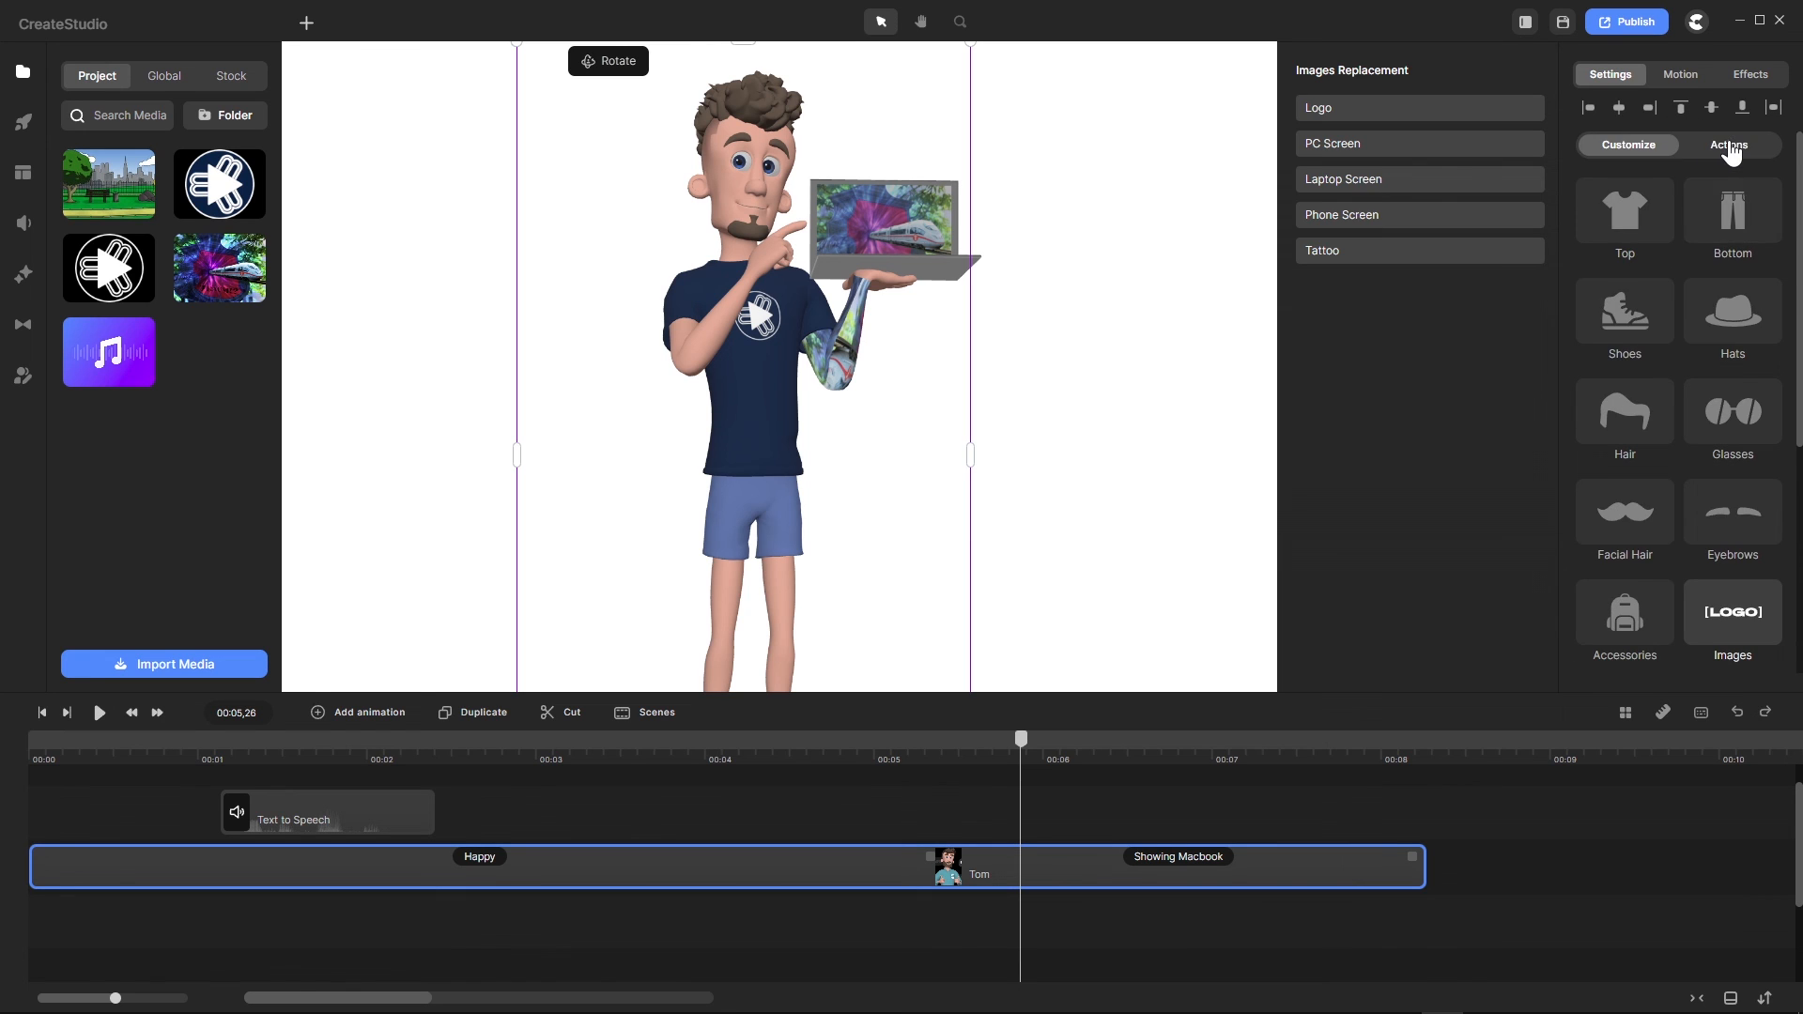
{"action": "left_click", "coordinate": [1731, 146]}
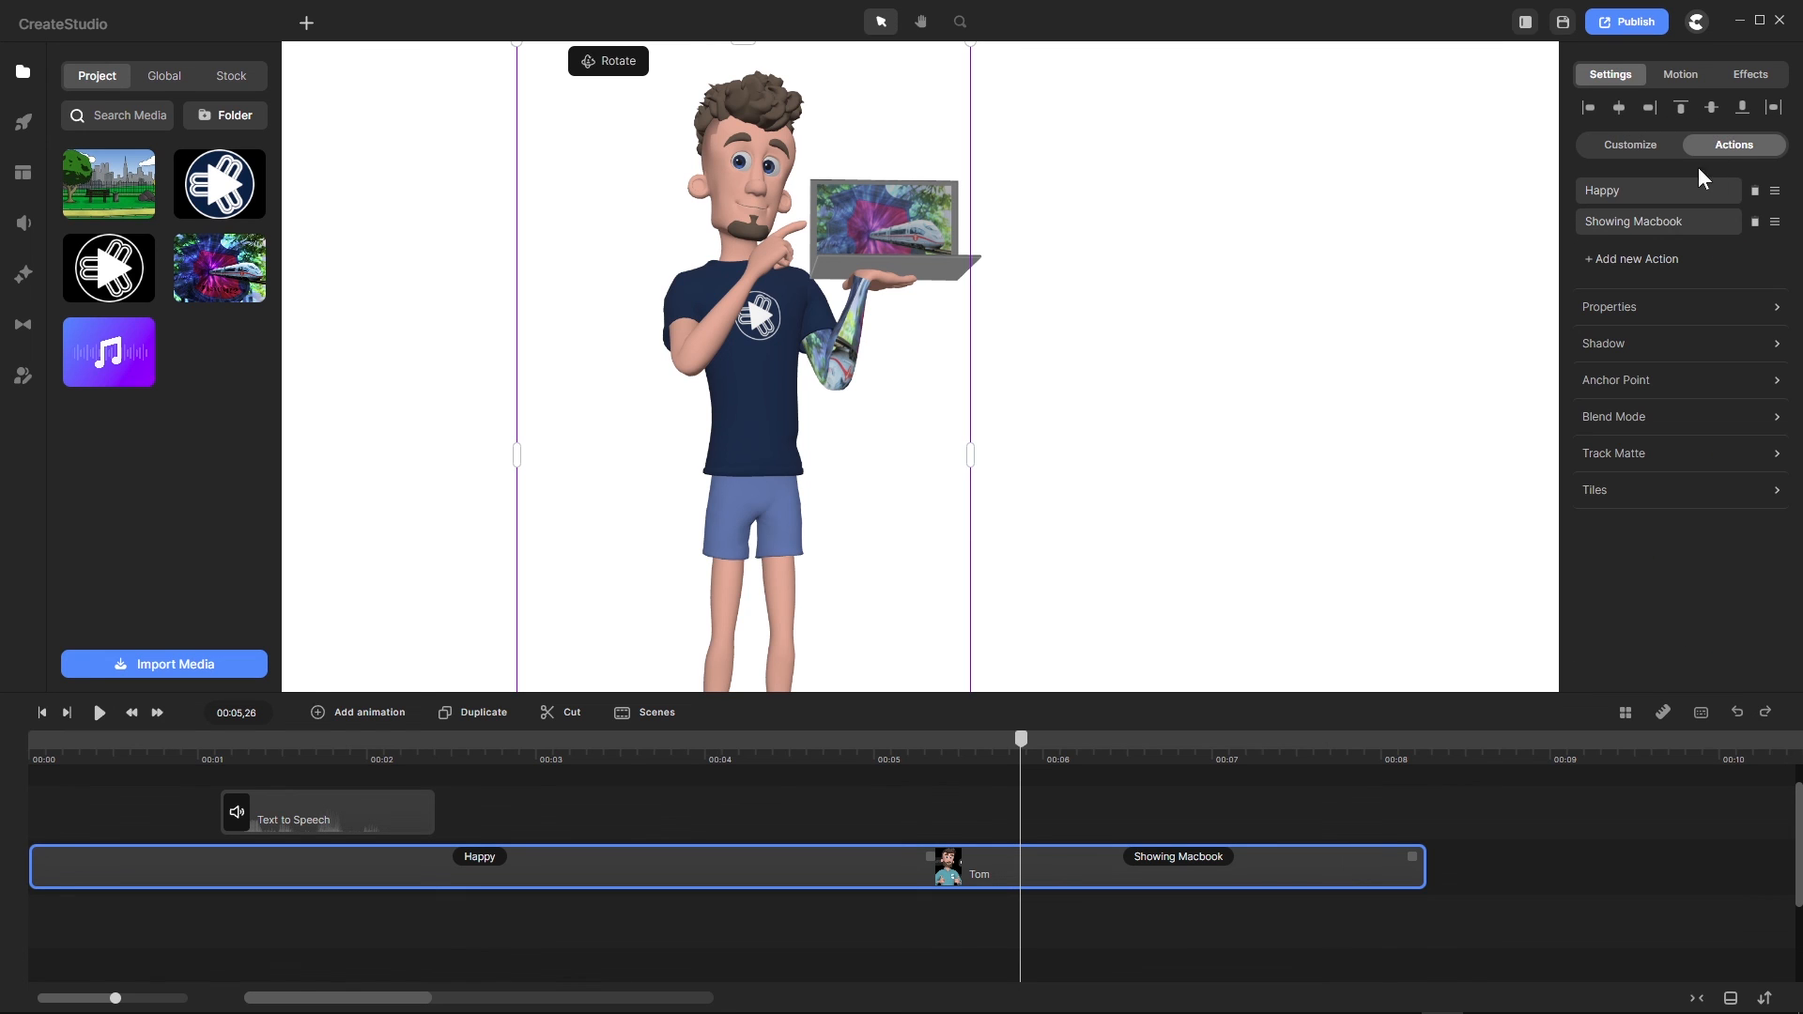
{"action": "left_click", "coordinate": [1648, 230]}
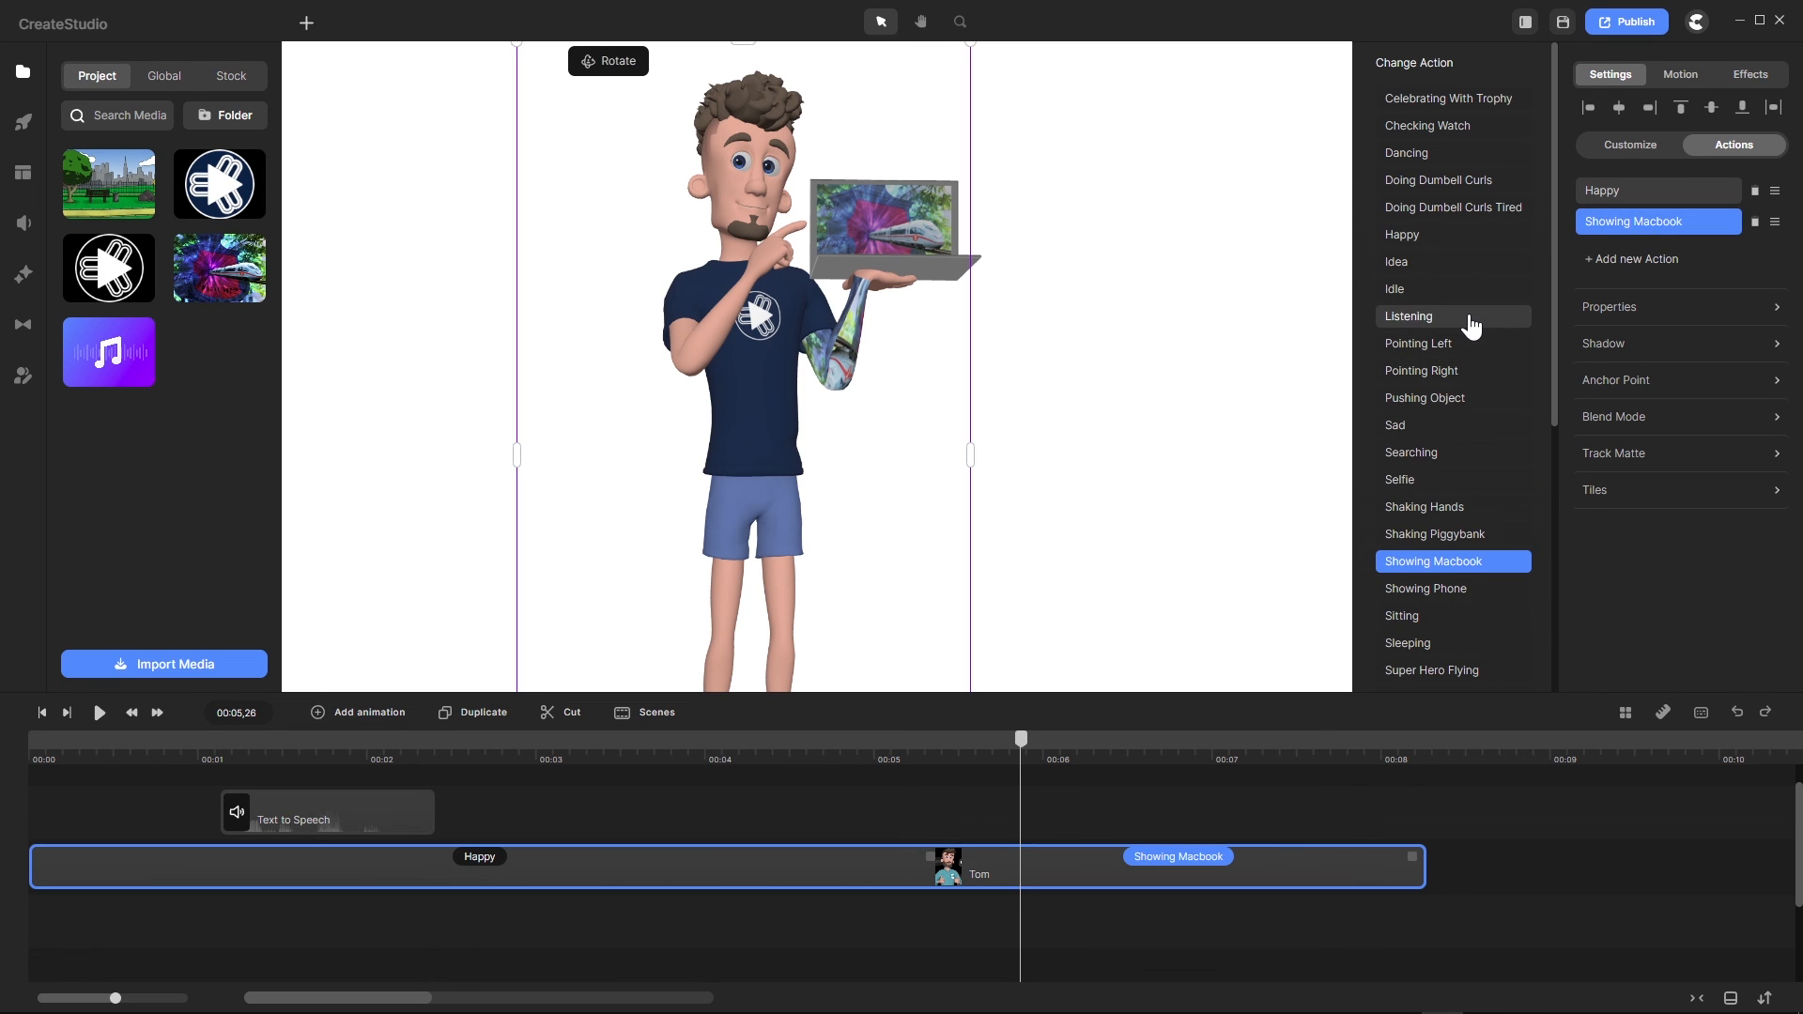
{"action": "scroll", "coordinate": [1470, 326], "scroll_direction": "down", "scroll_amount": 3}
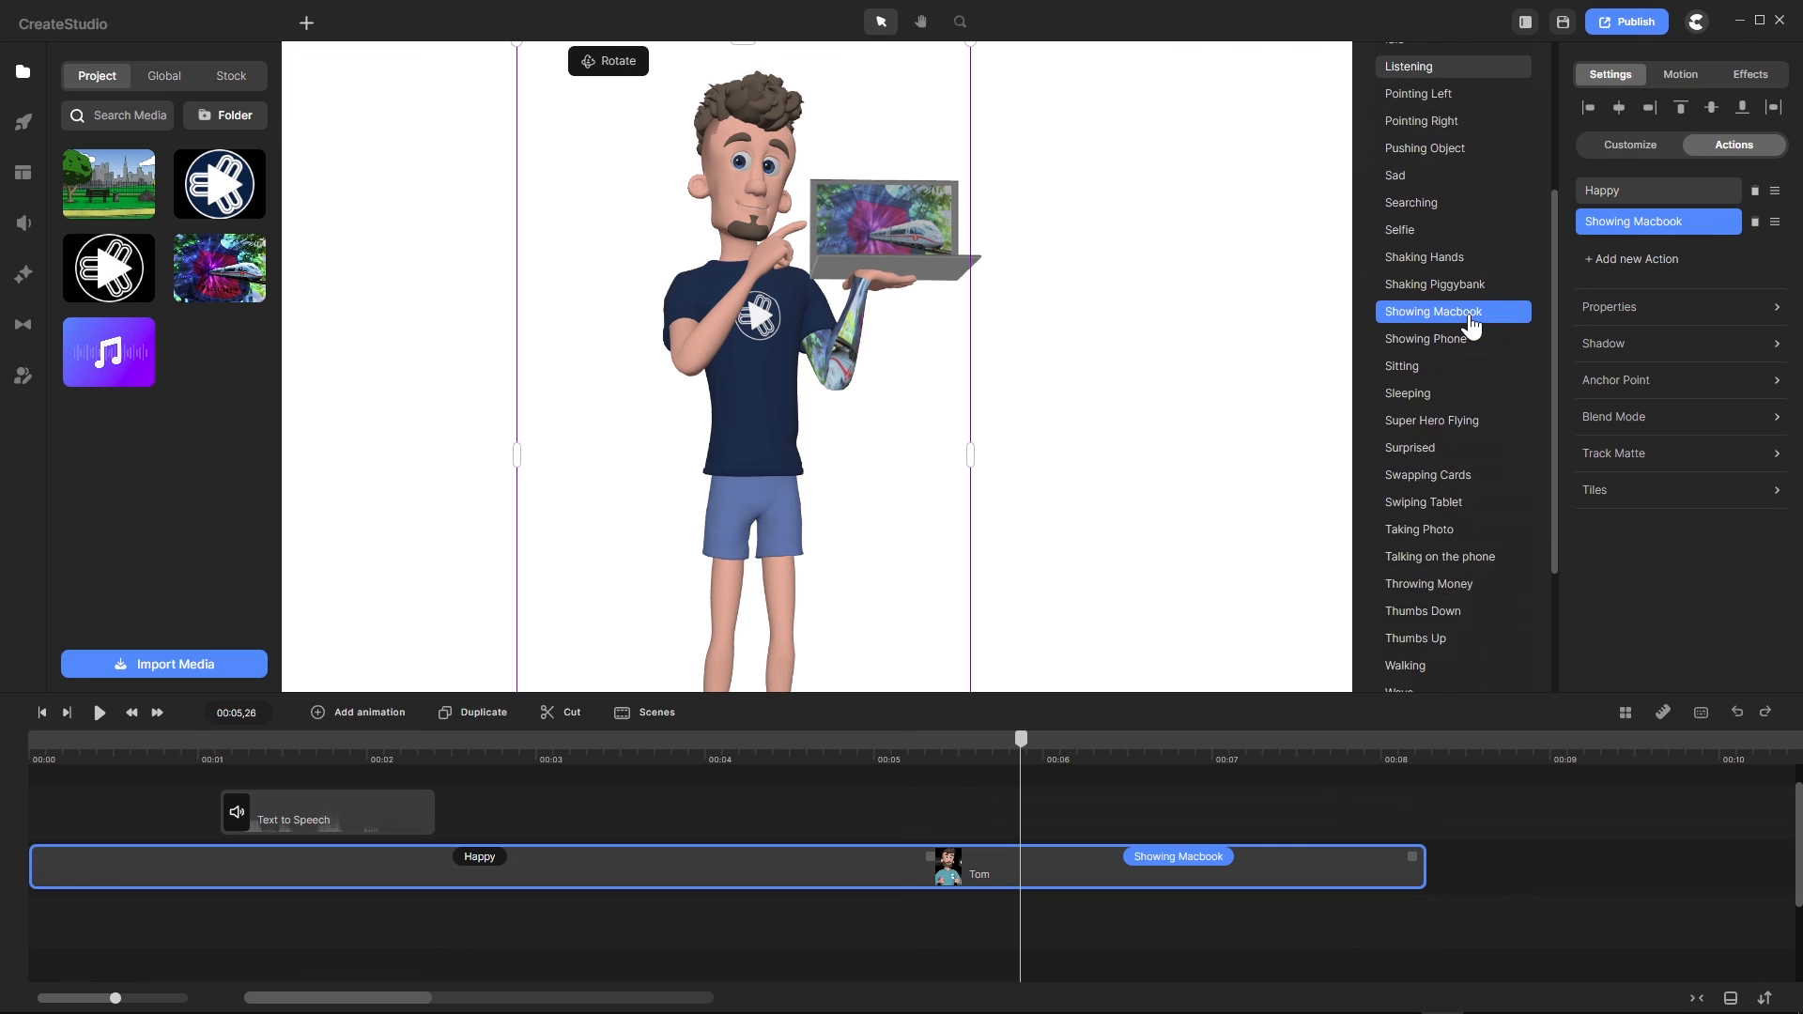
{"action": "scroll", "coordinate": [1471, 326], "scroll_direction": "down", "scroll_amount": 2}
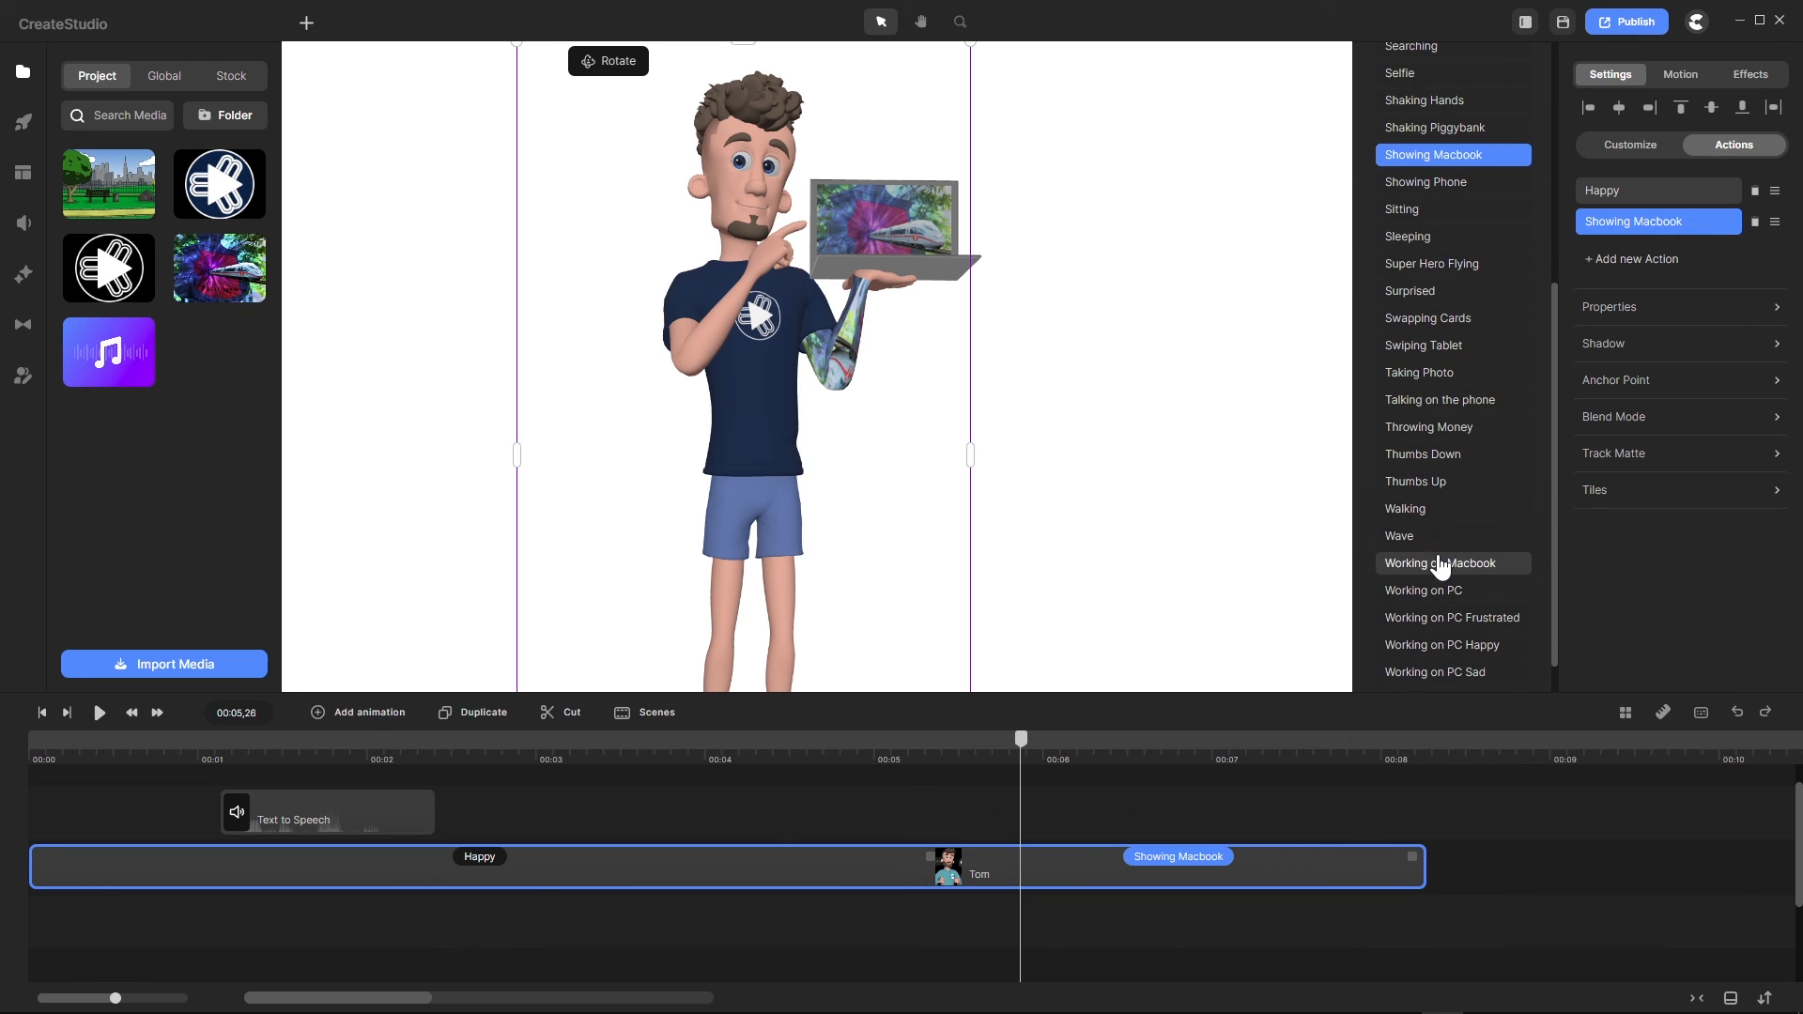
{"action": "left_click", "coordinate": [1439, 565]}
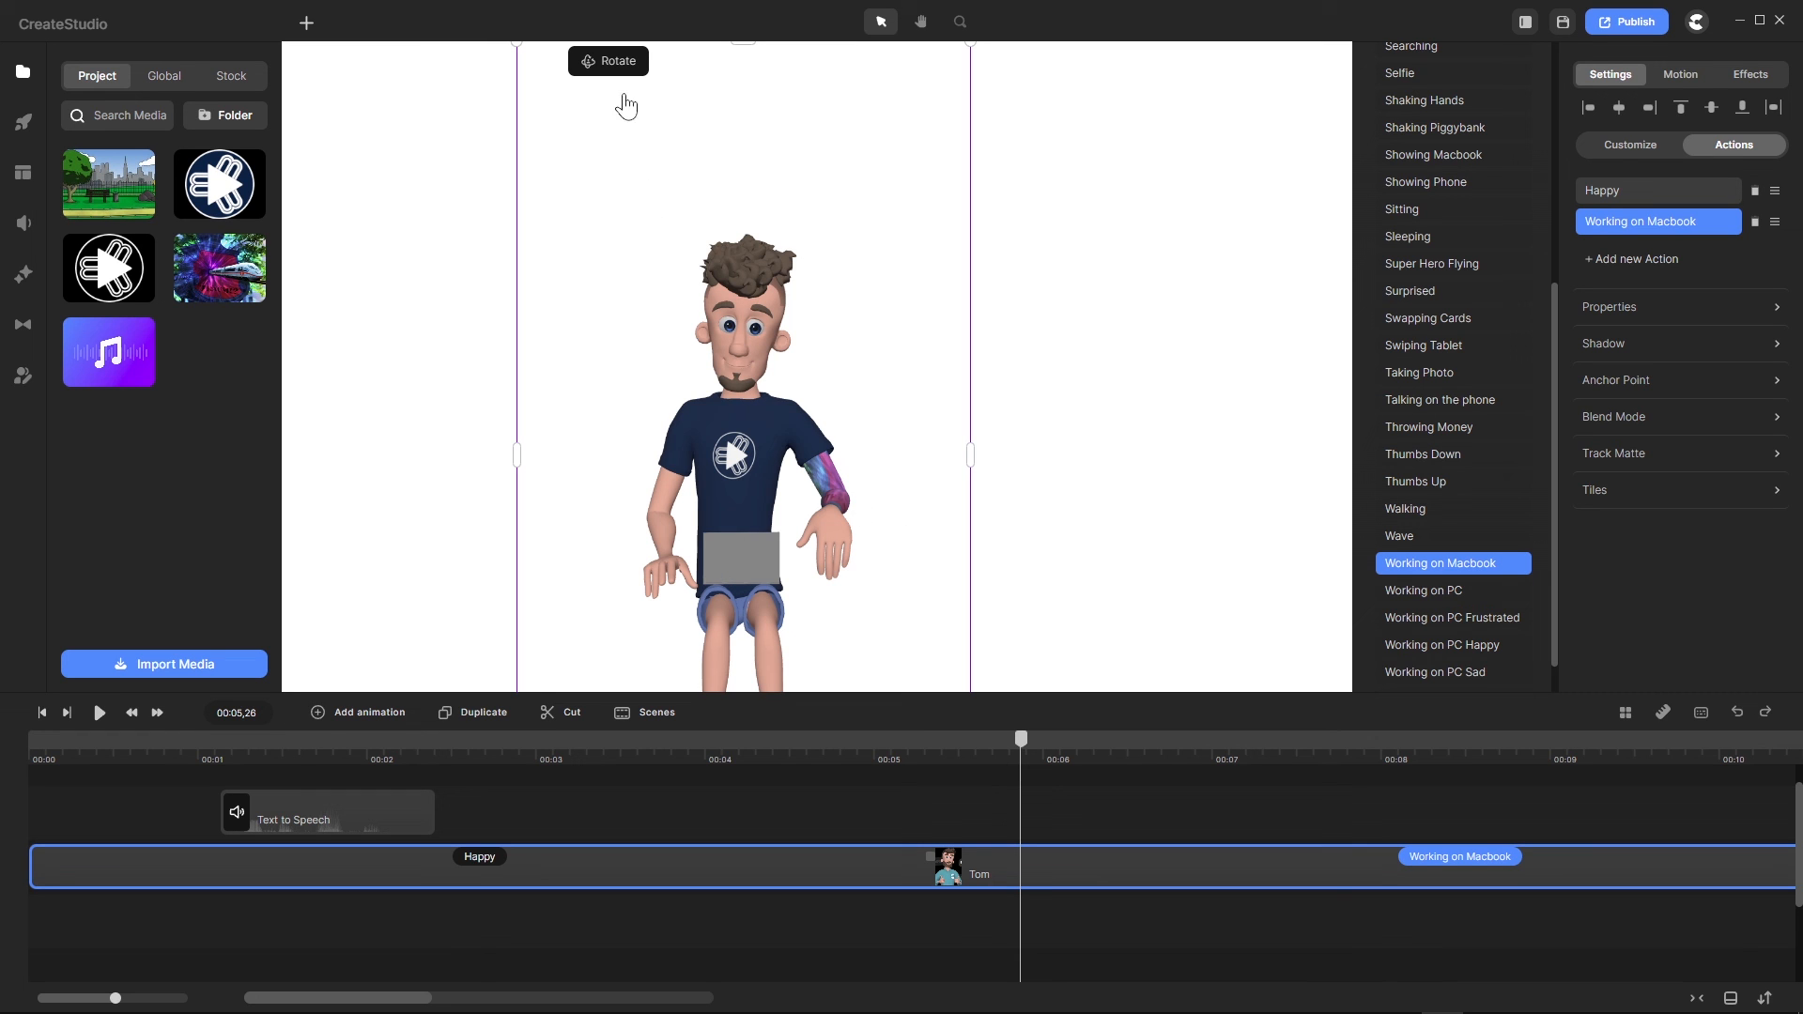
Step: Rotate Tom's character view until the laptop screen shows from behind his shoulder, and move the playhead to 00:06,10
{"action": "left_click_drag", "start_coordinate": [609, 62], "coordinate": [394, 527]}
{"action": "left_click_drag", "start_coordinate": [751, 570], "coordinate": [791, 393]}
{"action": "left_click", "coordinate": [611, 61]}
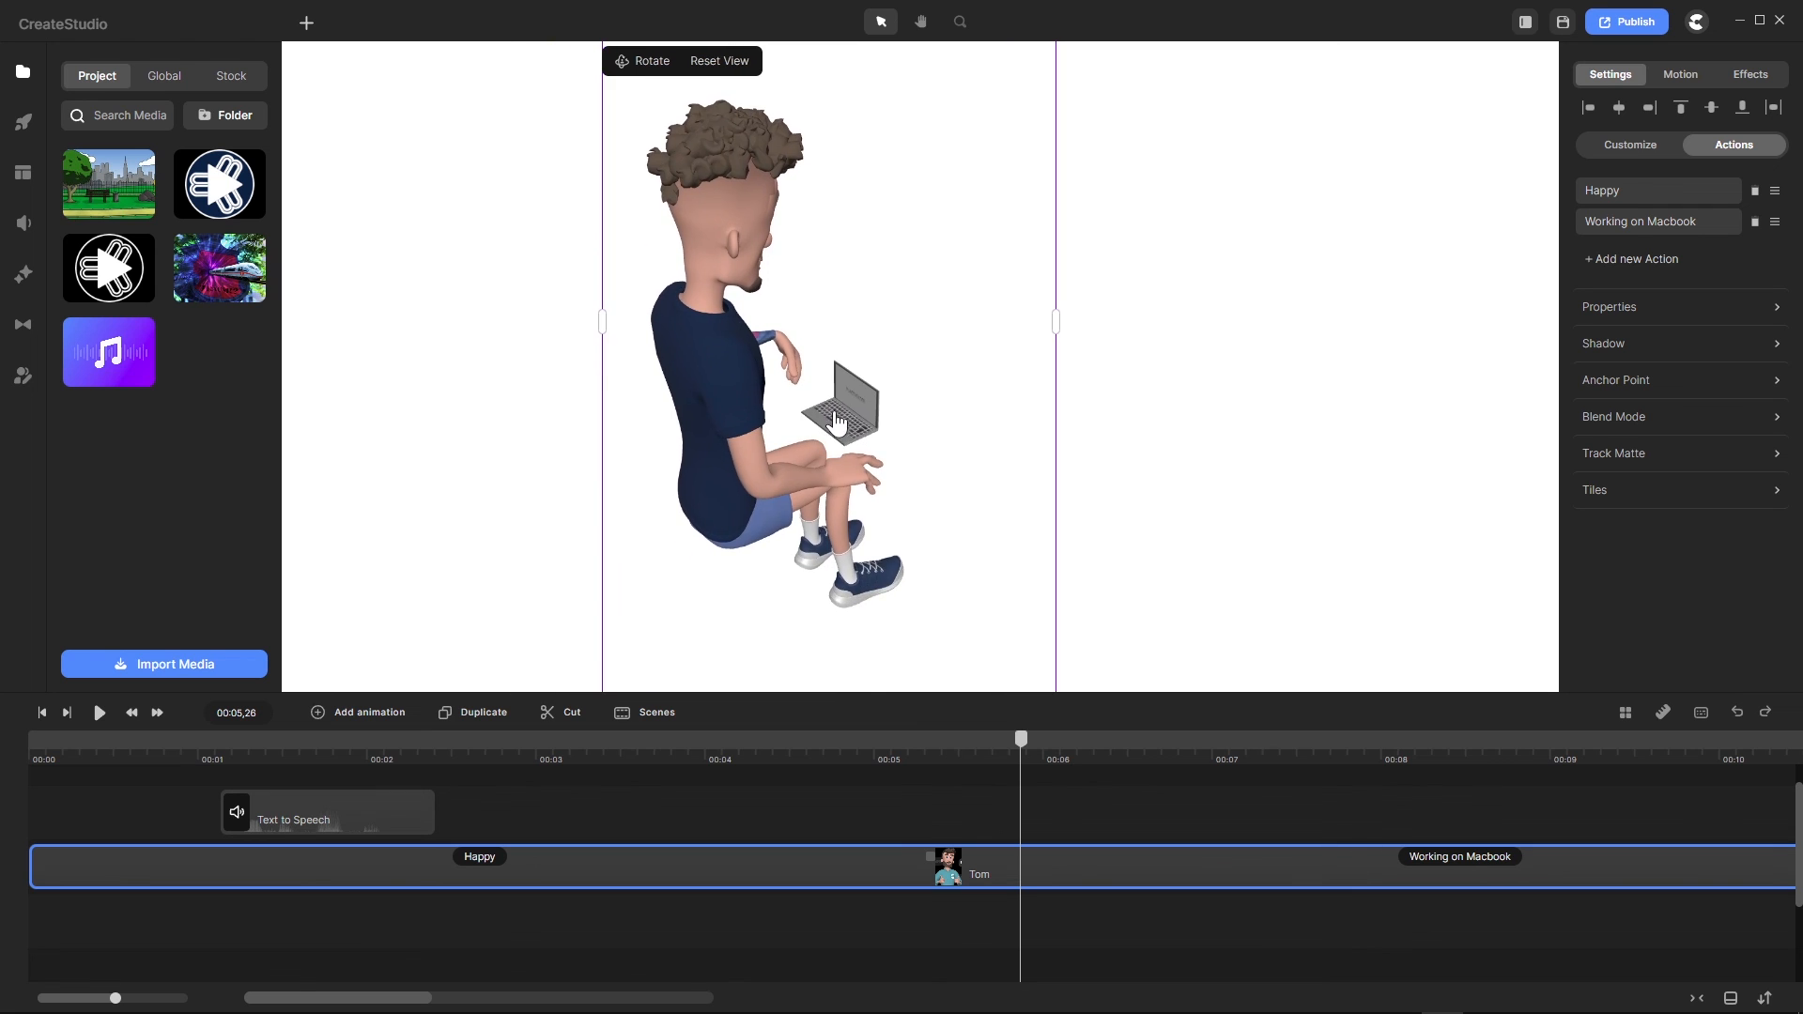
{"action": "scroll", "coordinate": [836, 413], "scroll_direction": "up", "scroll_amount": 8}
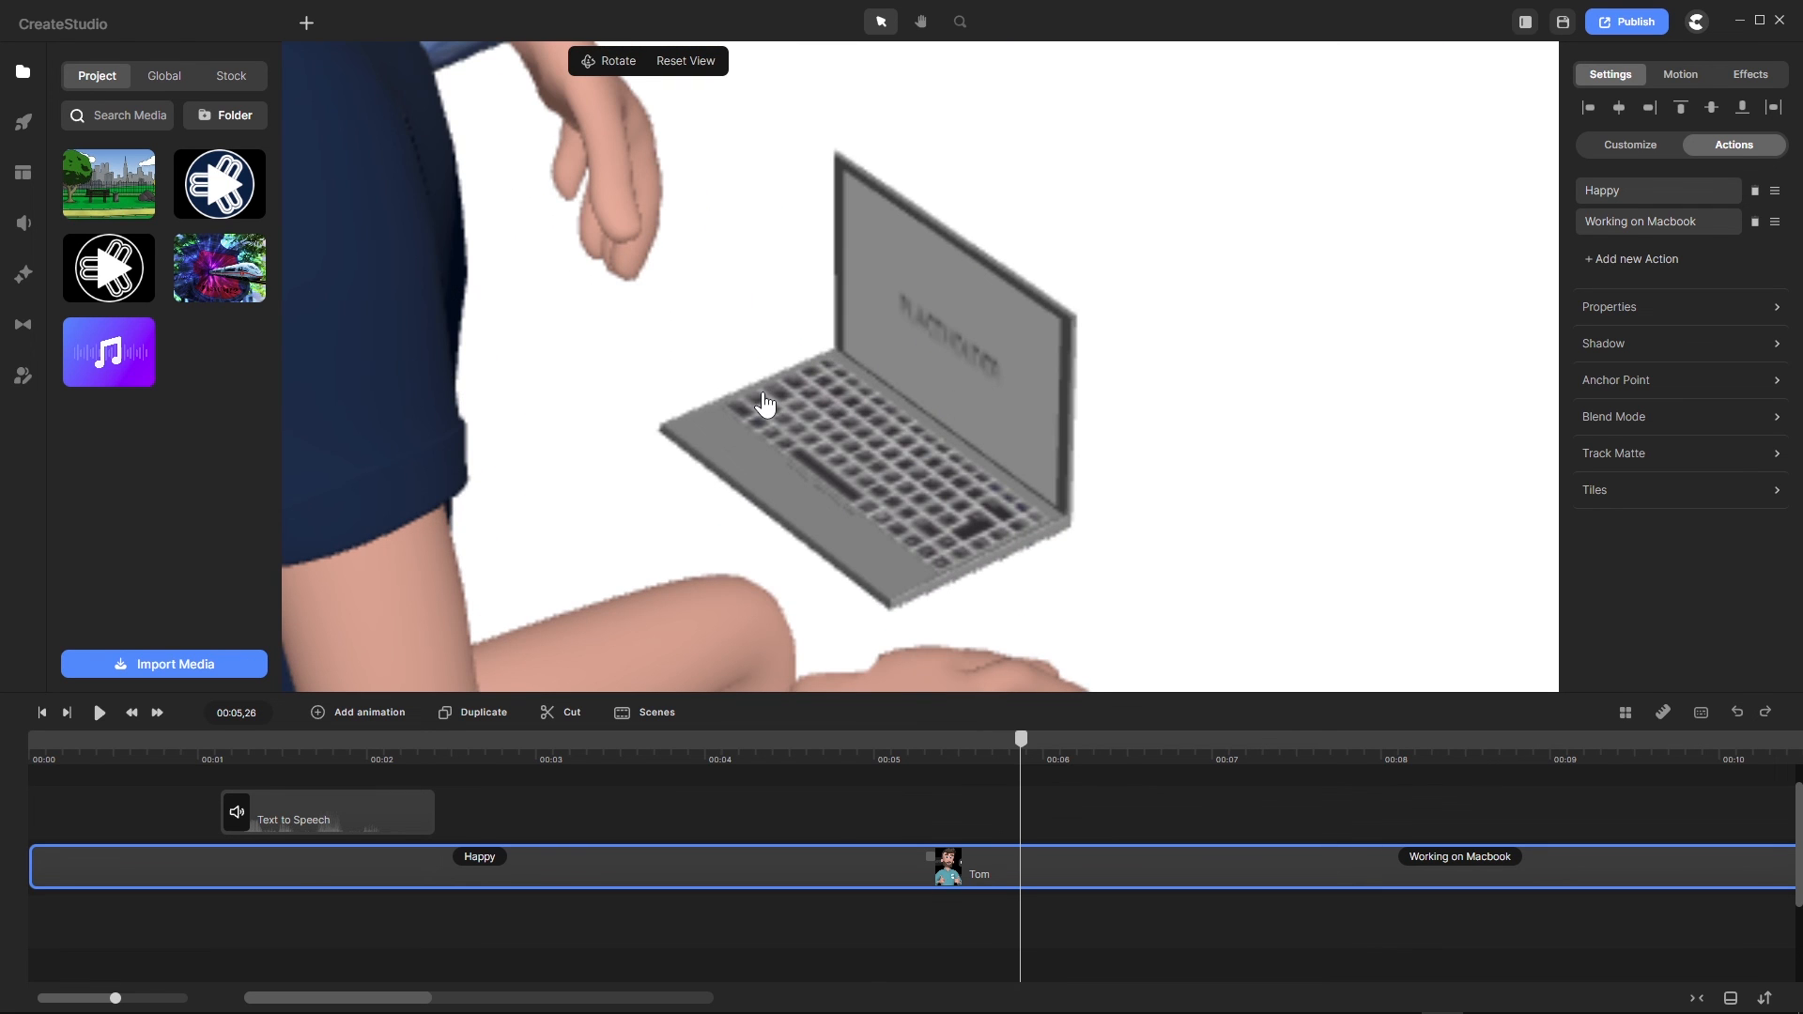
{"action": "scroll", "coordinate": [765, 404], "scroll_direction": "down", "scroll_amount": 3}
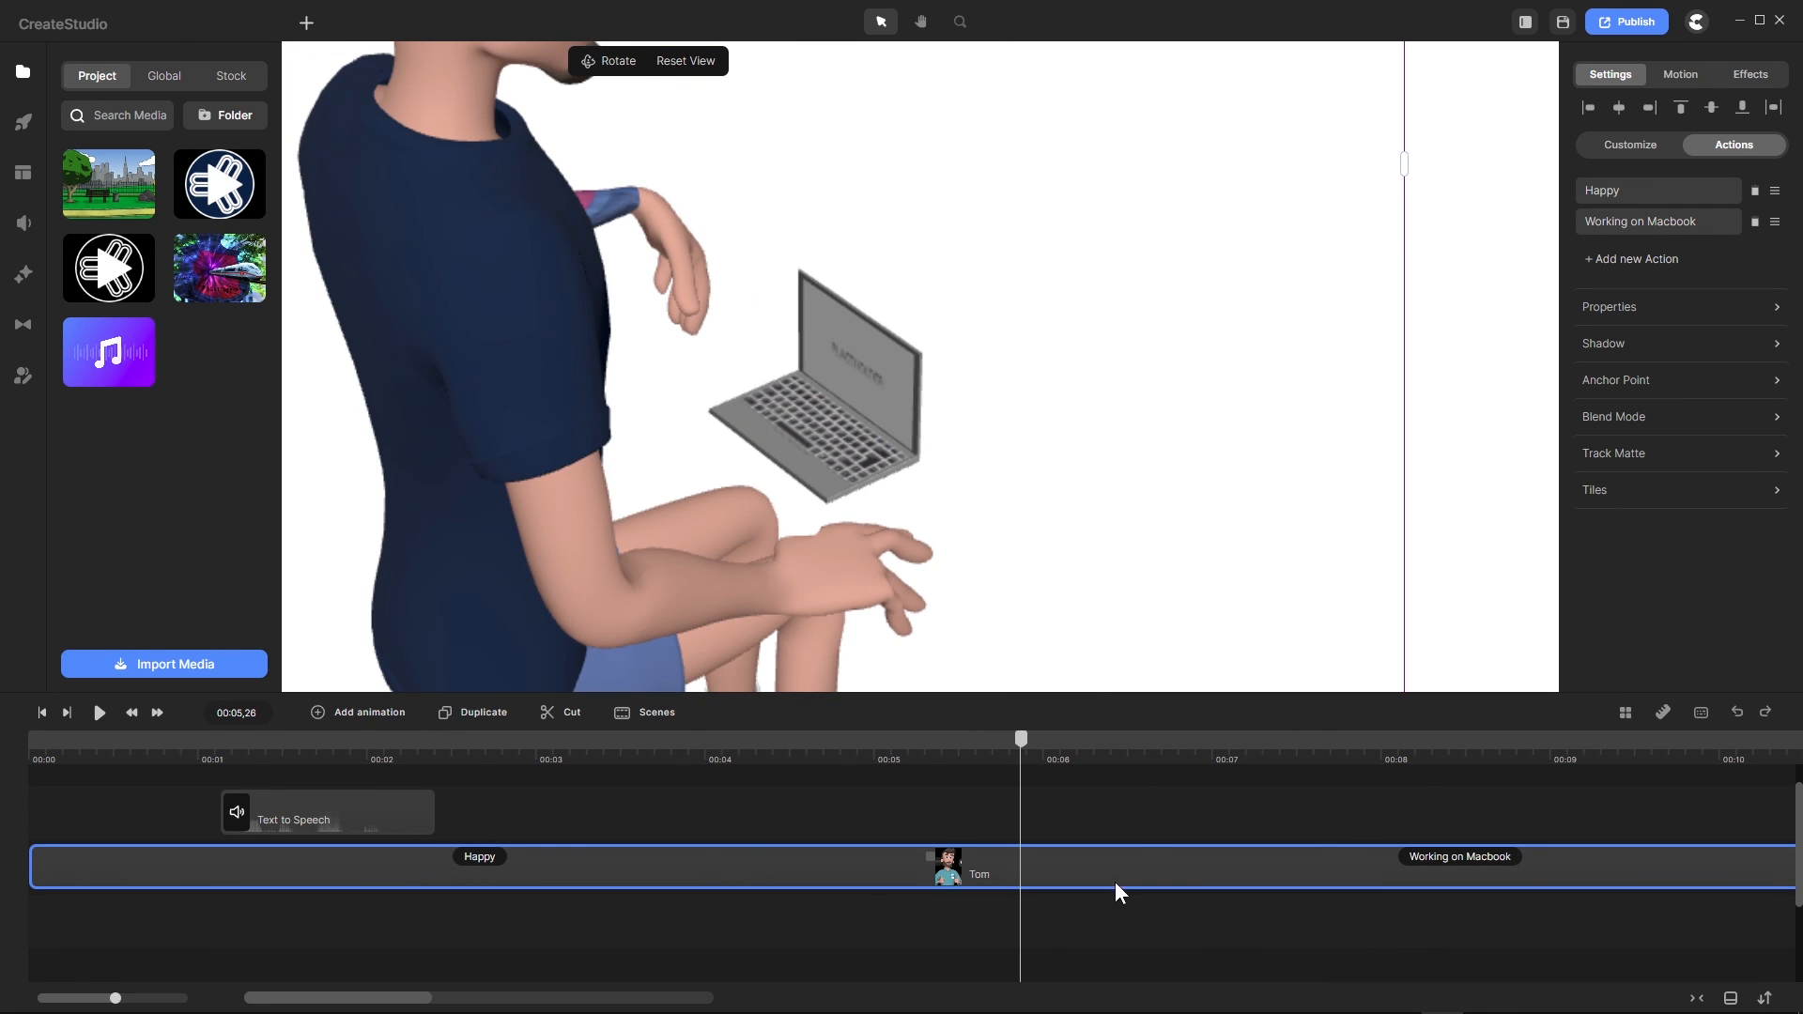
{"action": "left_click_drag", "start_coordinate": [1024, 745], "coordinate": [1101, 734]}
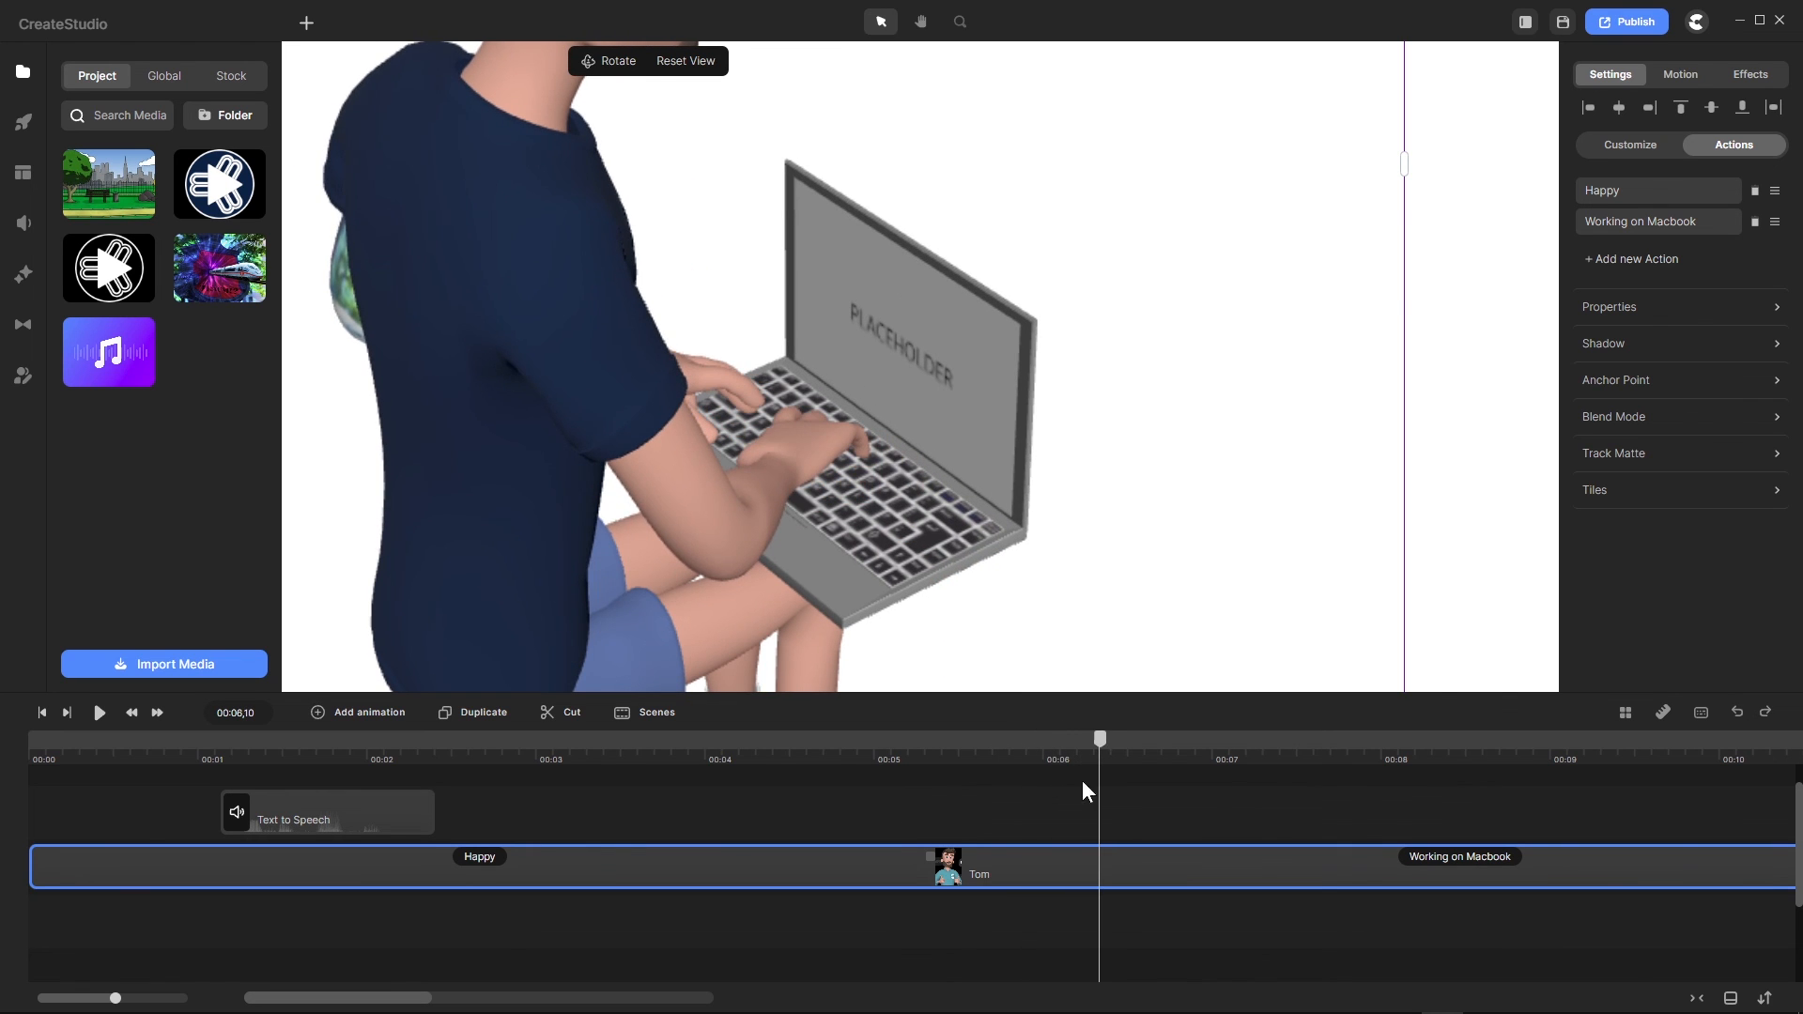
Step: Try to replace the laptop screen image in the Working on Macbook action with the colourful train picture from the project media
{"action": "left_click", "coordinate": [1646, 146]}
{"action": "scroll", "coordinate": [1688, 323], "scroll_direction": "down", "scroll_amount": 3}
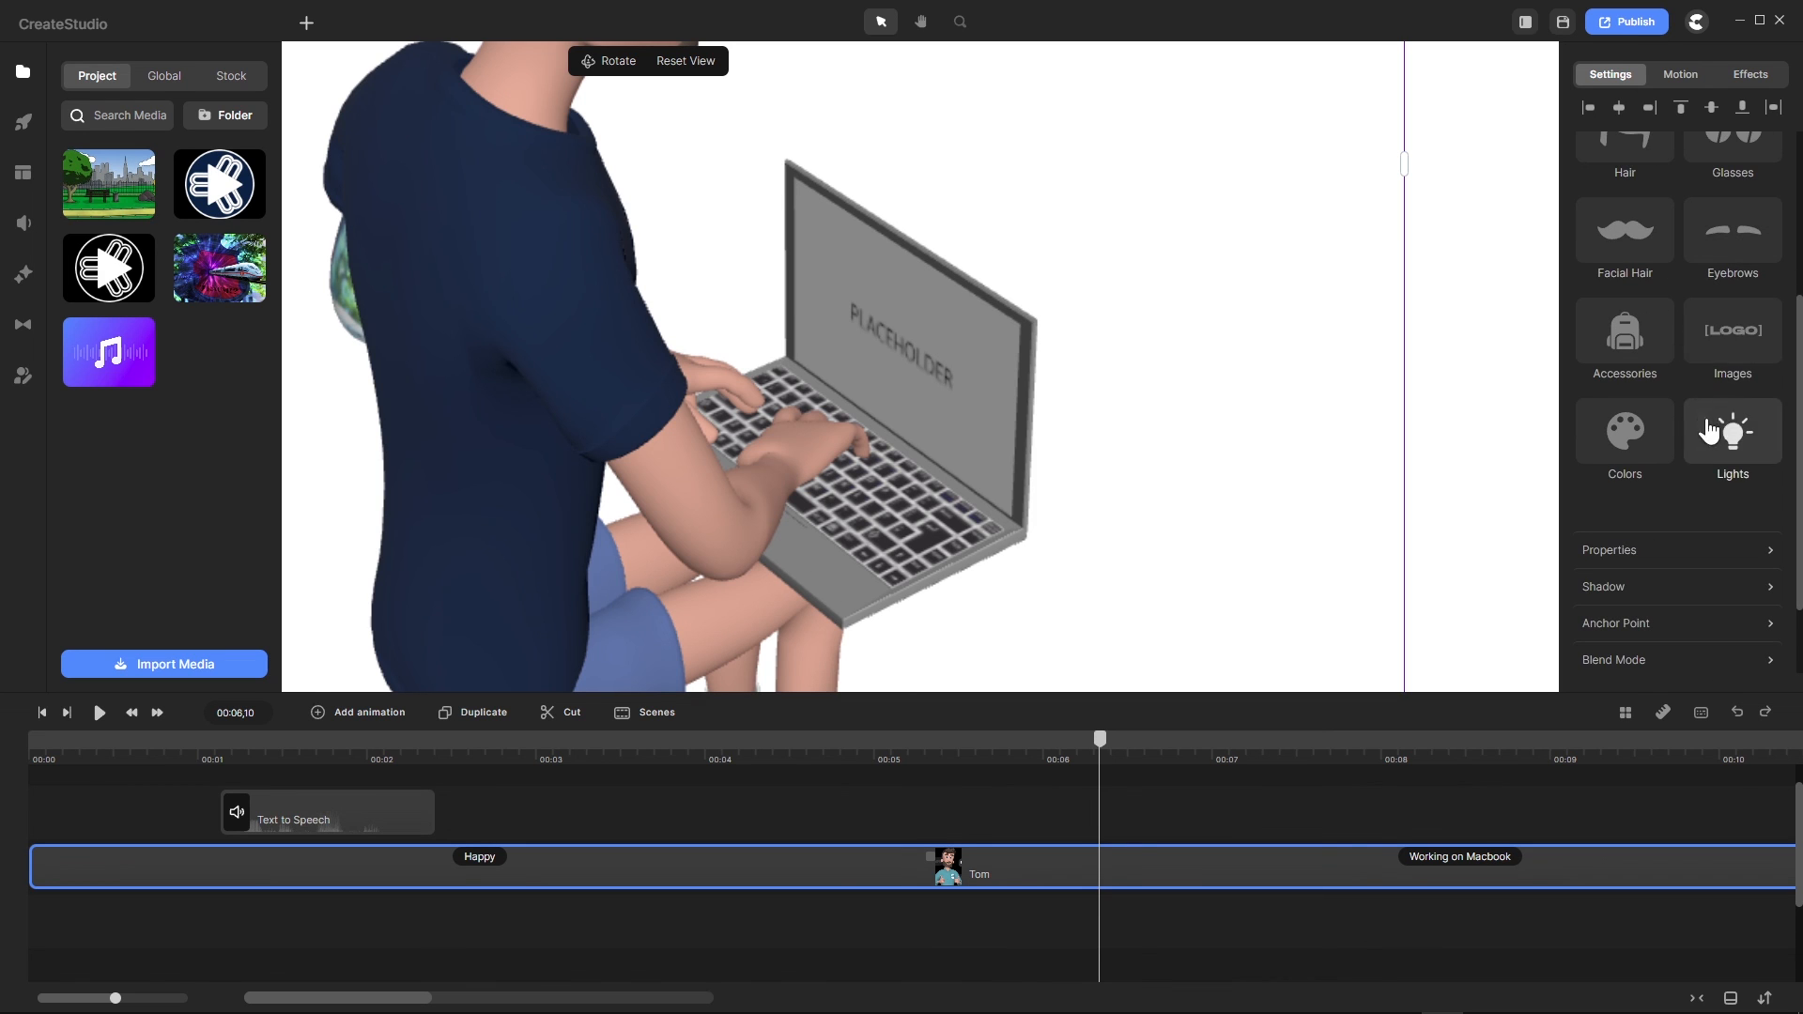
{"action": "left_click", "coordinate": [1735, 334]}
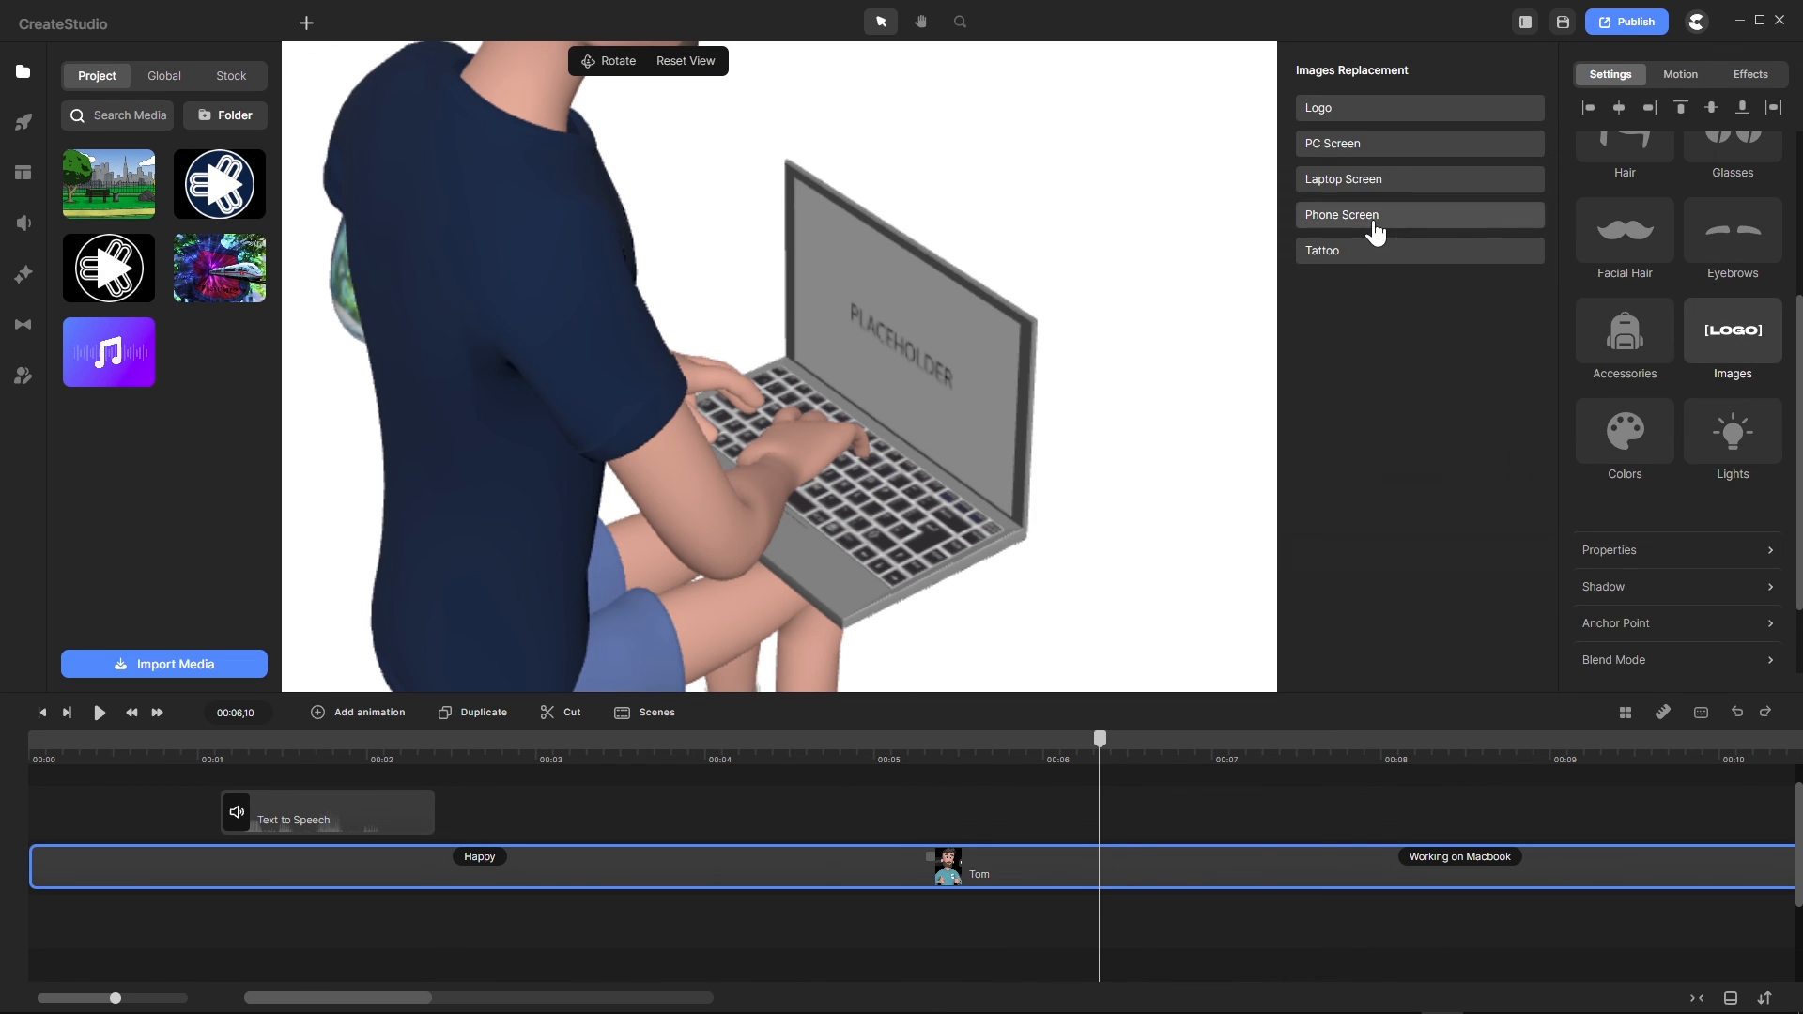
{"action": "left_click", "coordinate": [1357, 177]}
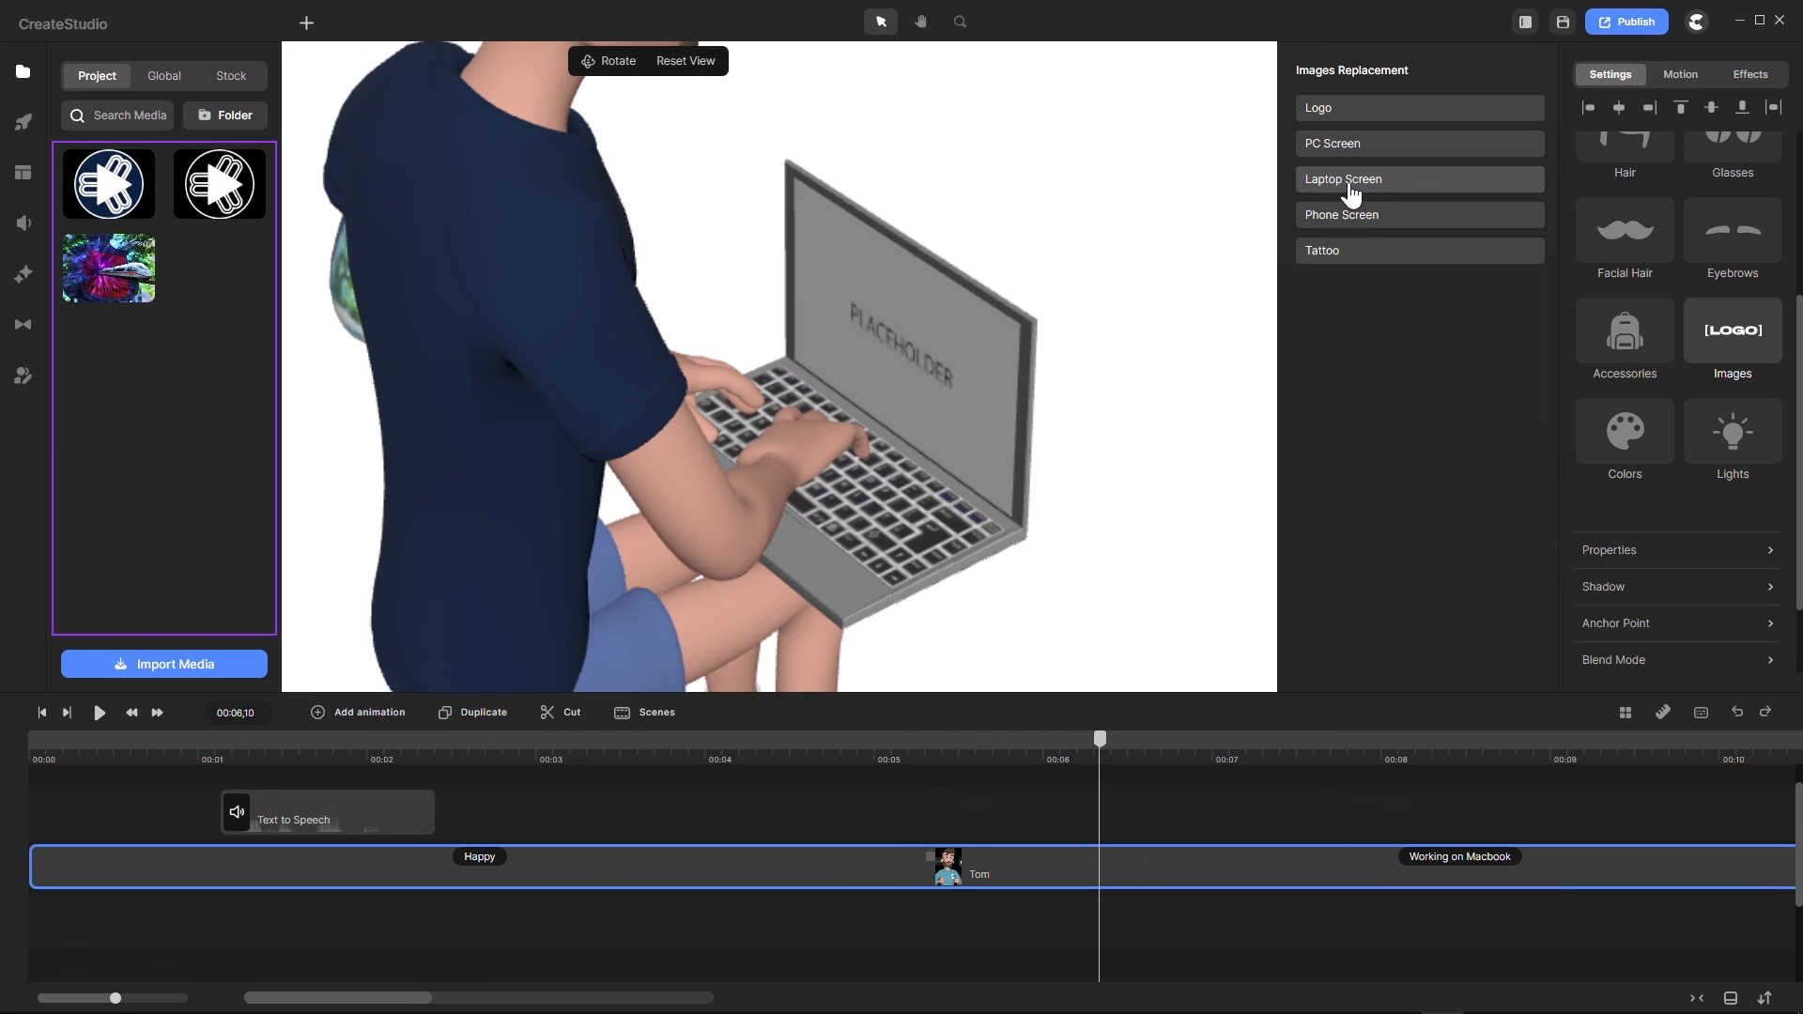
{"action": "left_click", "coordinate": [95, 296]}
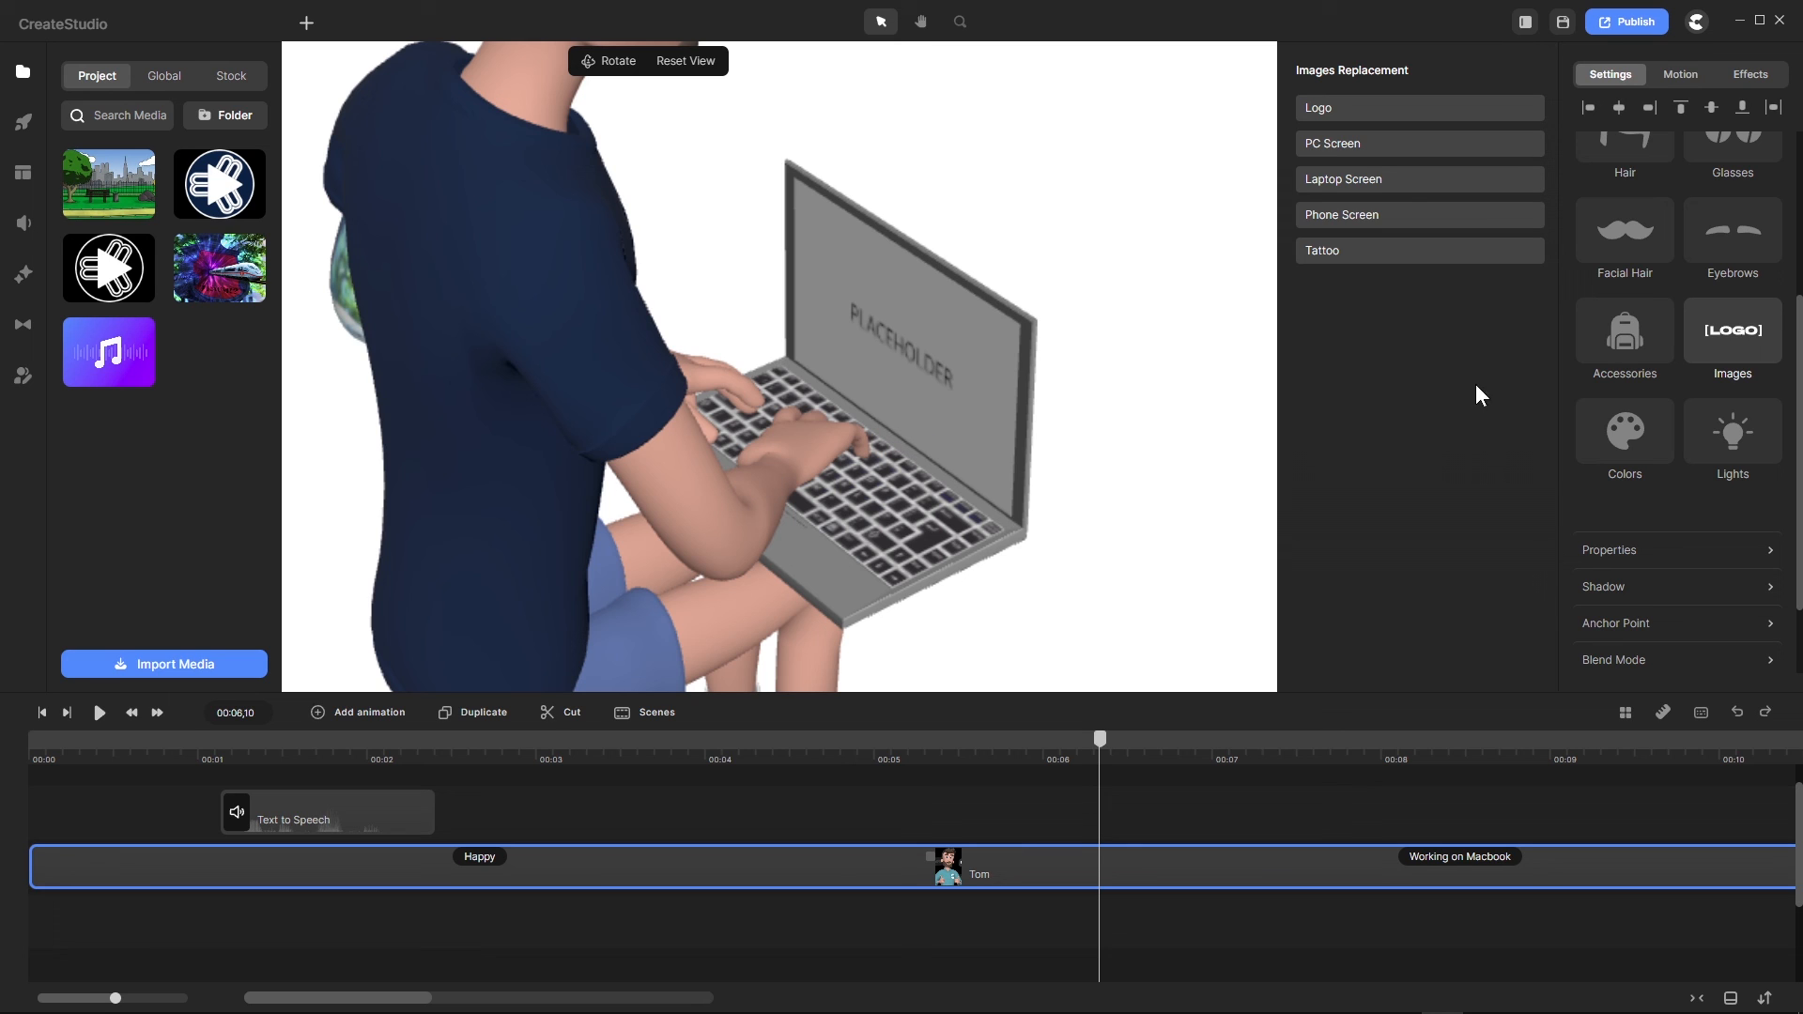
Step: Reset Tom's rotated character view to the front and deselect him
{"action": "scroll", "coordinate": [929, 465], "scroll_direction": "down", "scroll_amount": 3}
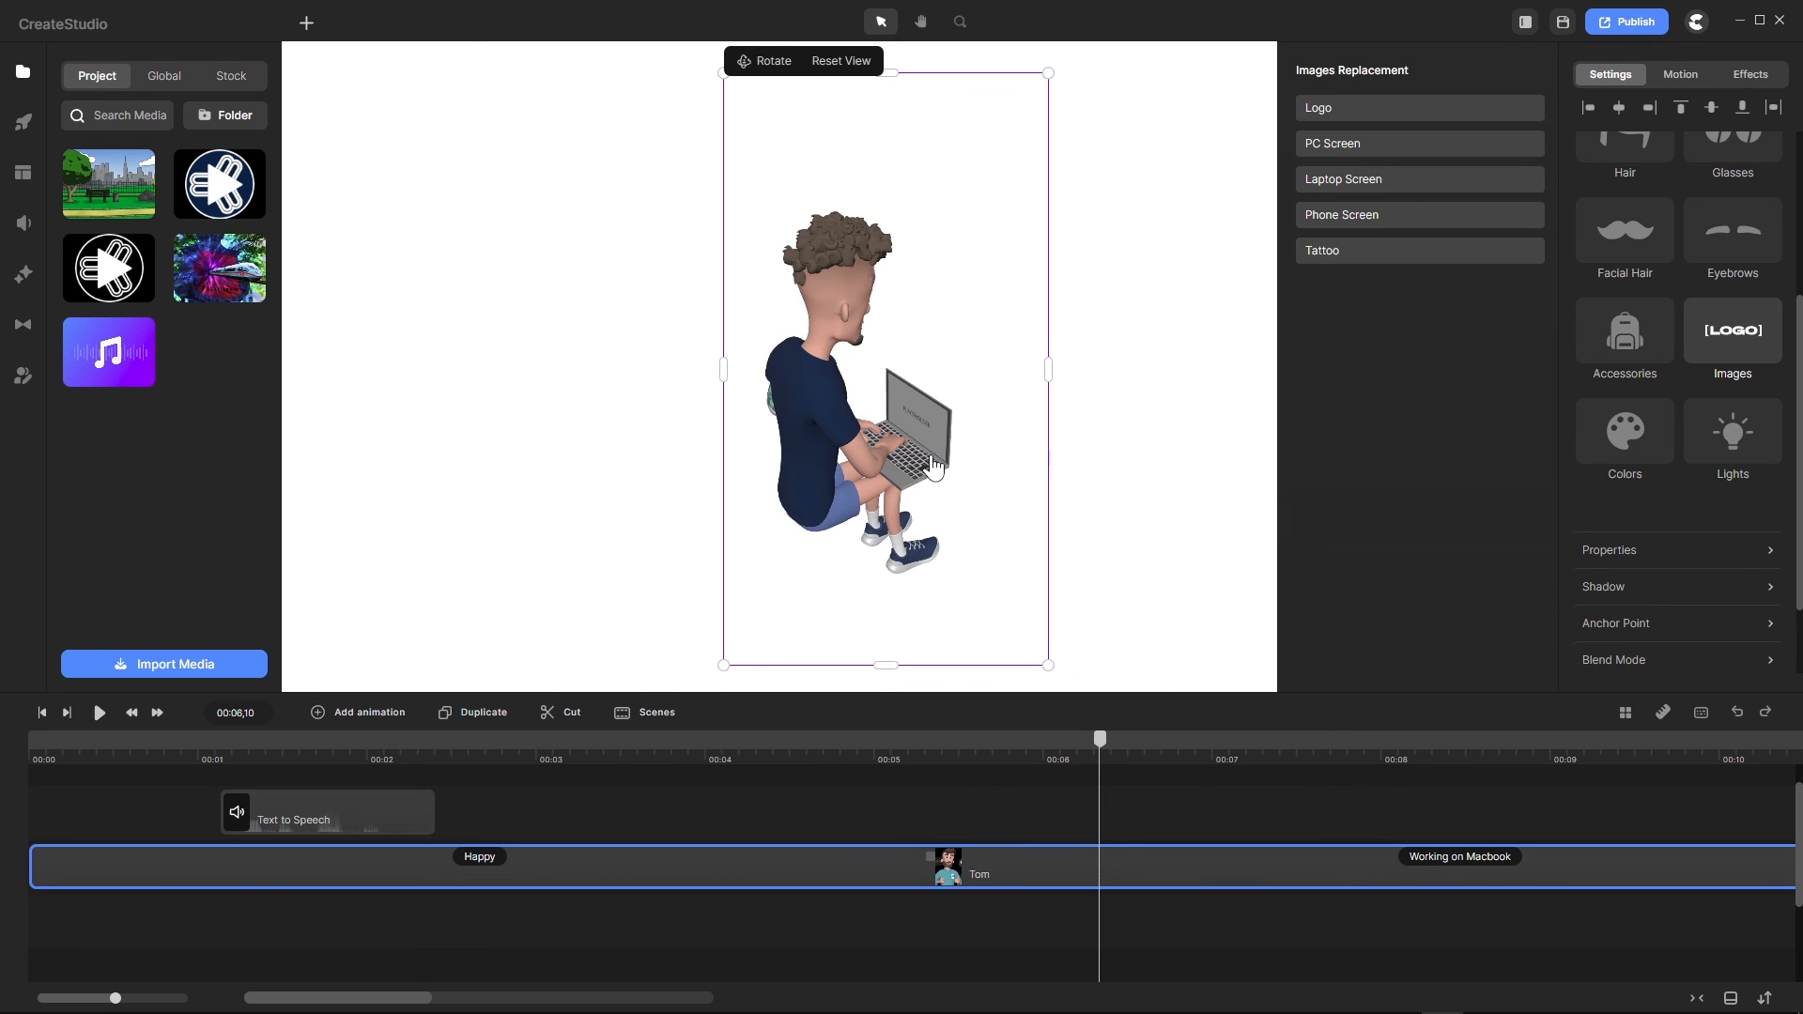
{"action": "left_click", "coordinate": [859, 75]}
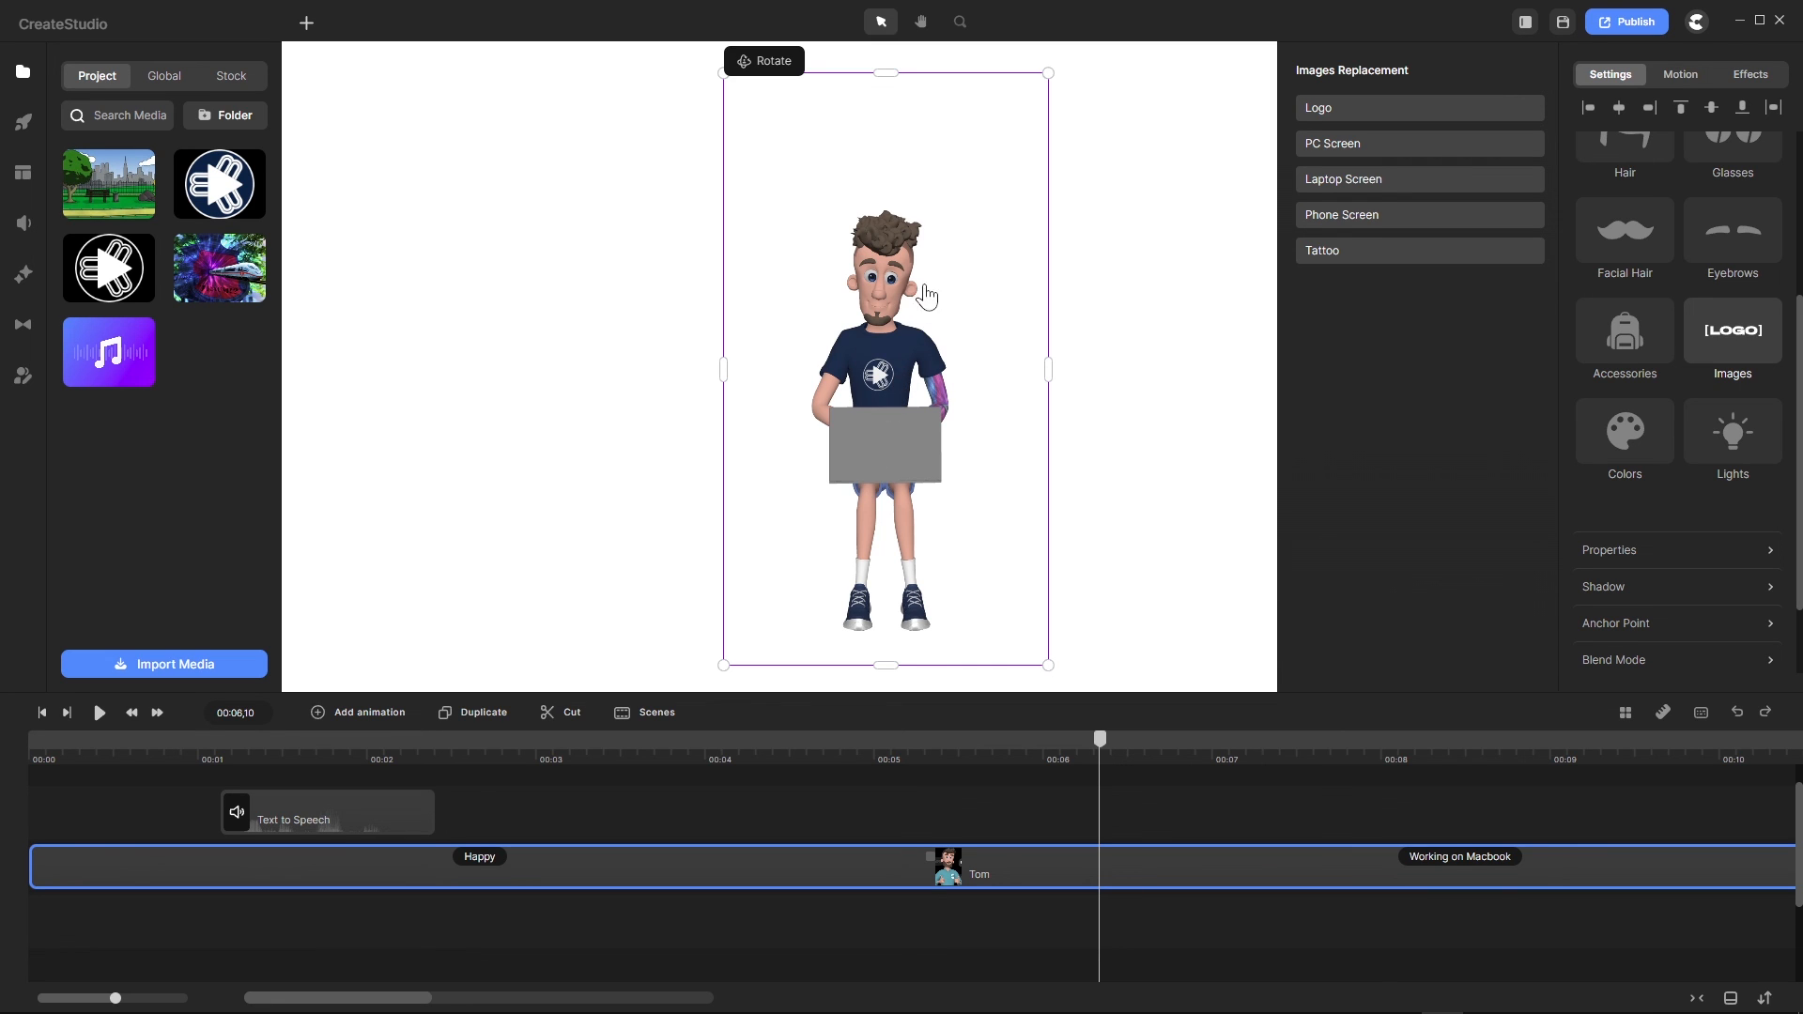
{"action": "left_click", "coordinate": [699, 795]}
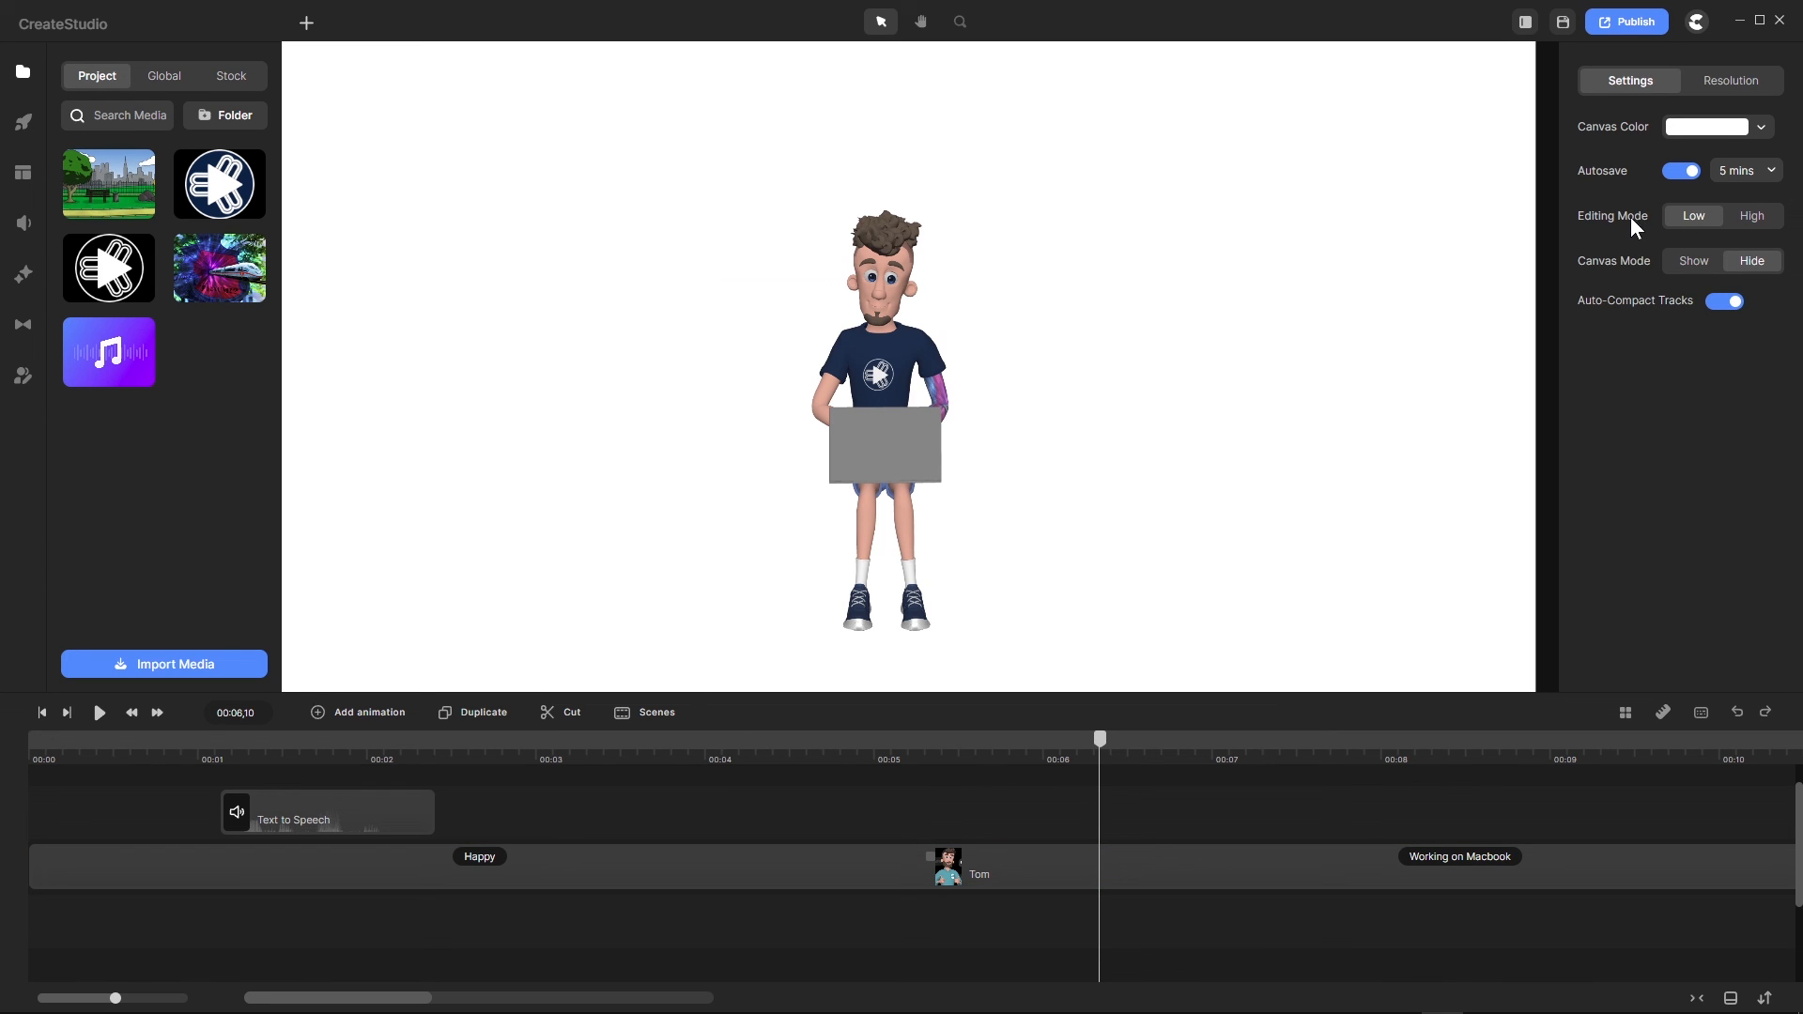
Step: Set the project's Editing Mode to High and check Tom's rendering close up
{"action": "scroll", "coordinate": [922, 303], "scroll_direction": "up", "scroll_amount": 5}
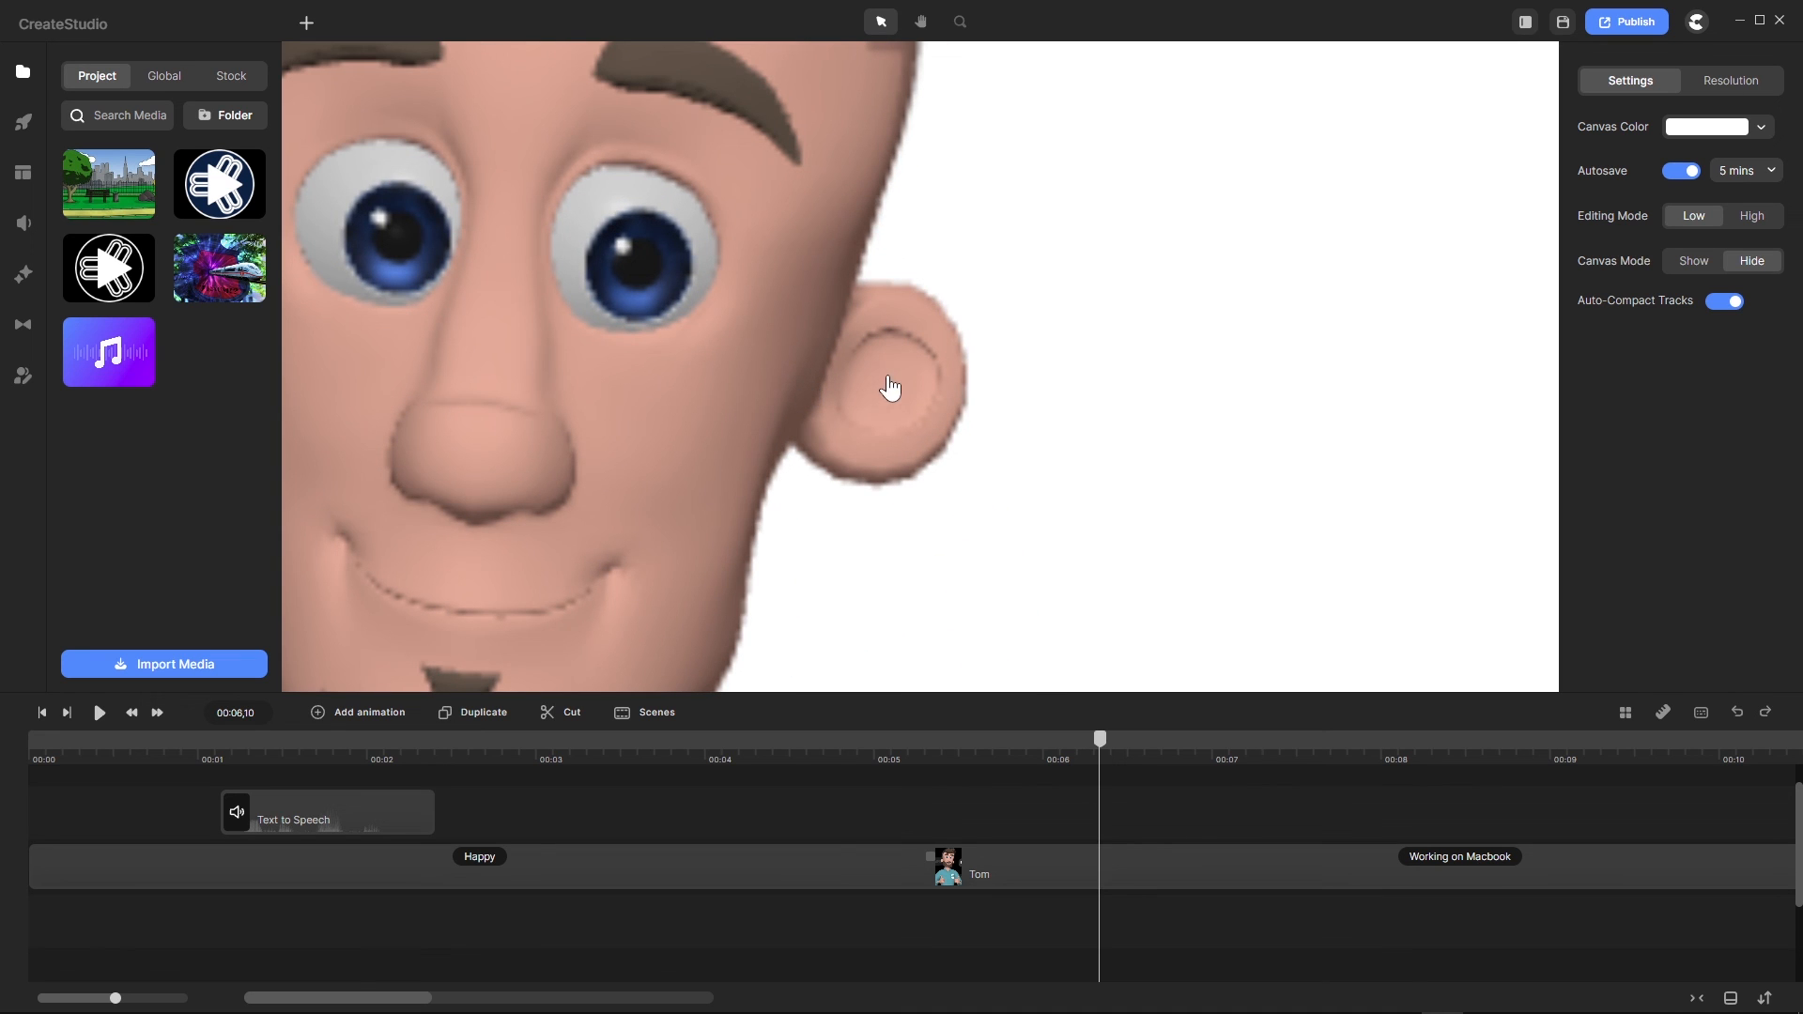
{"action": "scroll", "coordinate": [892, 388], "scroll_direction": "down", "scroll_amount": 5}
{"action": "scroll", "coordinate": [893, 389], "scroll_direction": "up", "scroll_amount": 5}
{"action": "scroll", "coordinate": [805, 468], "scroll_direction": "down", "scroll_amount": 5}
{"action": "scroll", "coordinate": [782, 498], "scroll_direction": "up", "scroll_amount": 5}
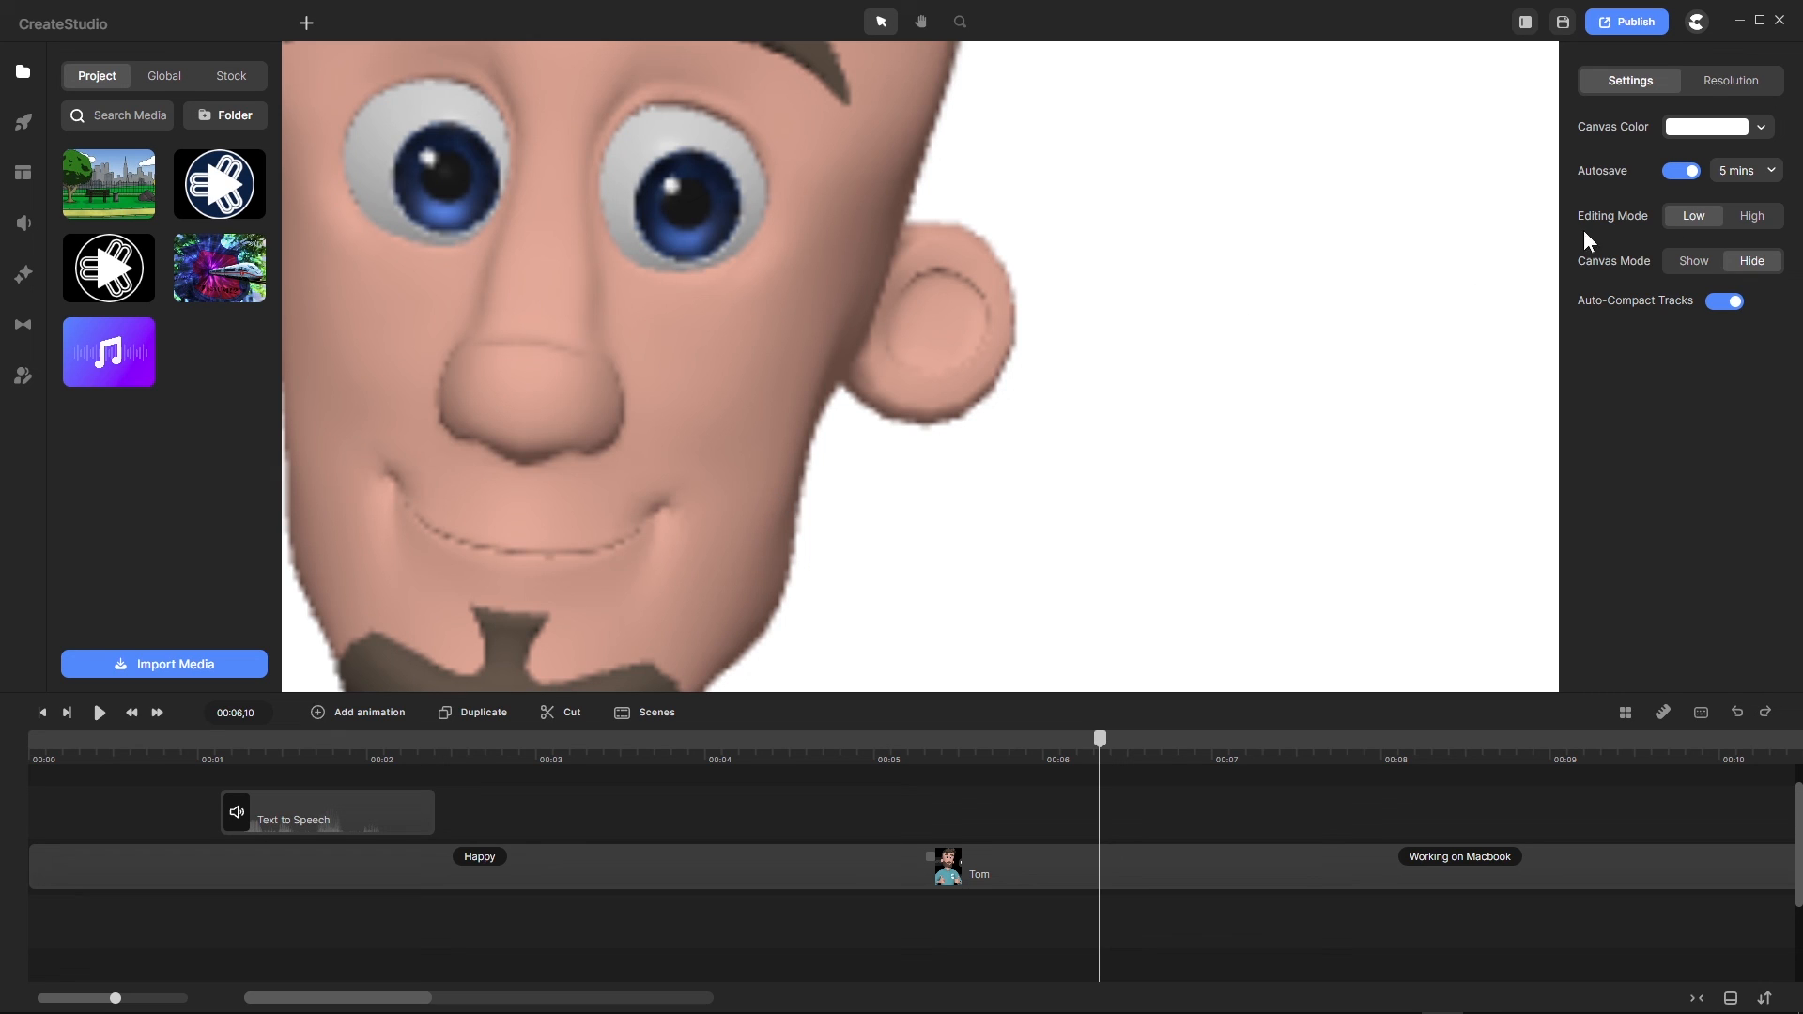
{"action": "left_click", "coordinate": [1767, 222]}
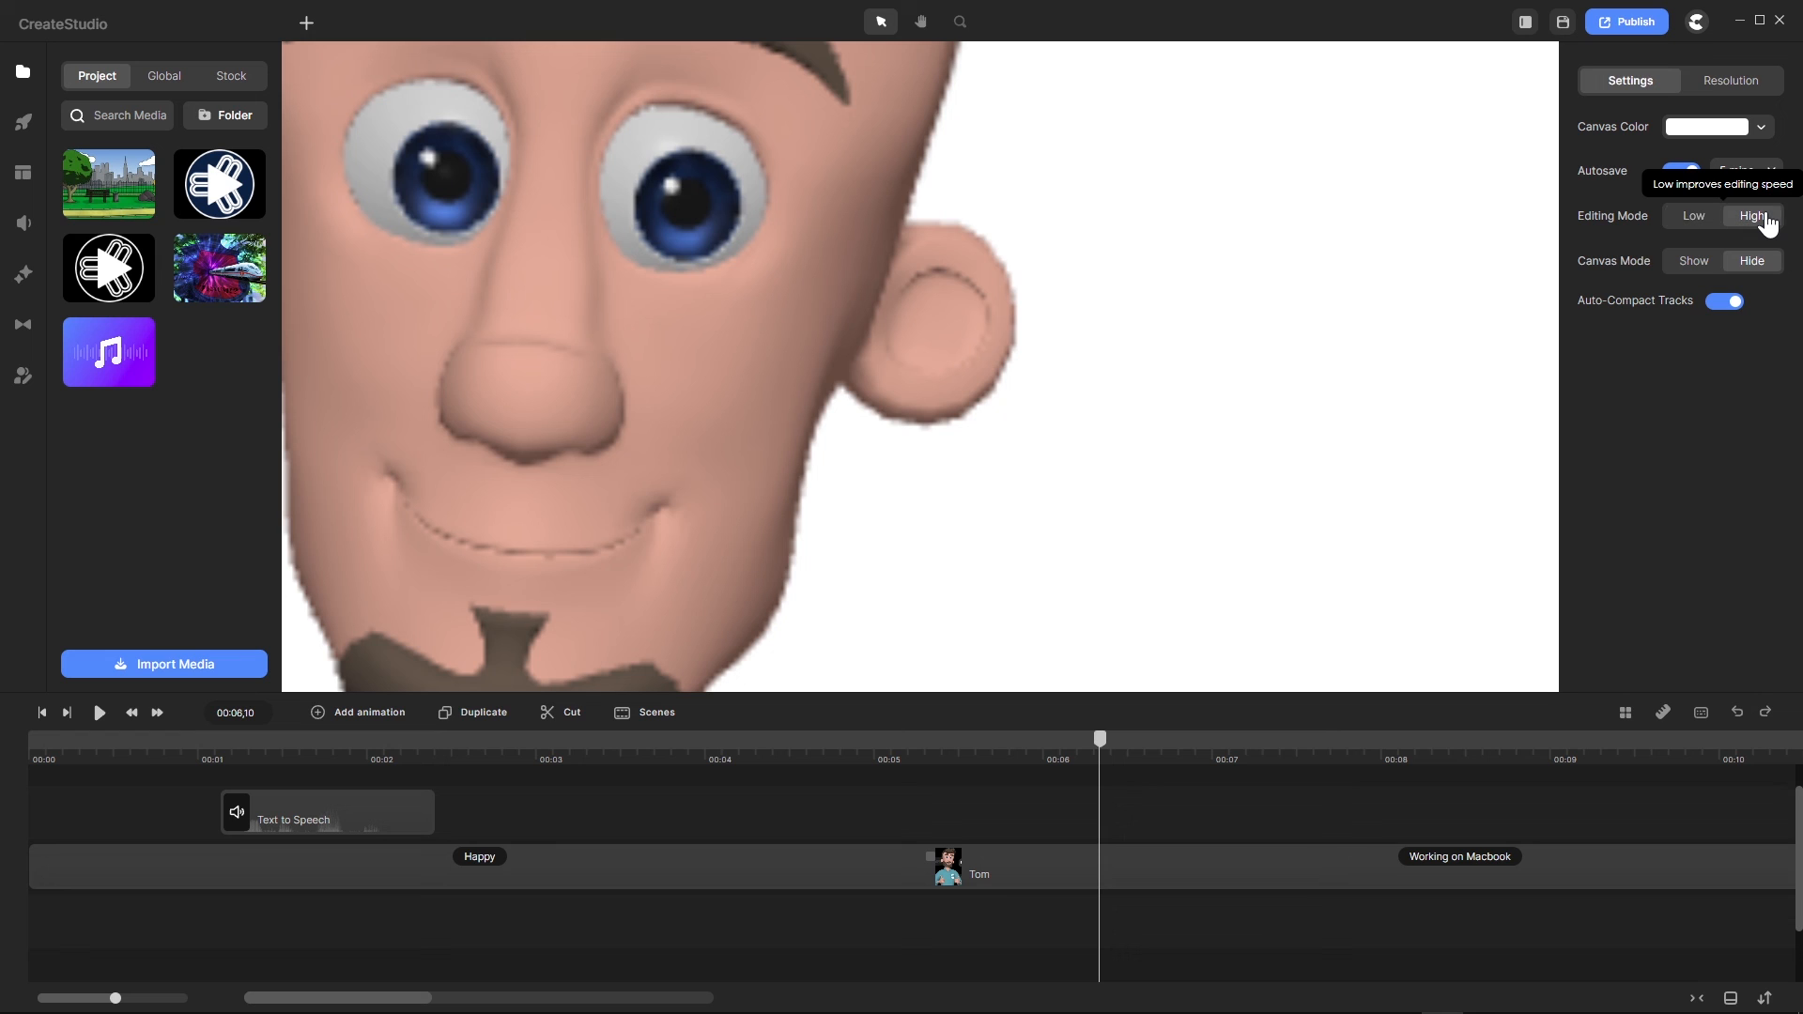
{"action": "left_click", "coordinate": [1696, 224]}
{"action": "left_click", "coordinate": [1767, 223]}
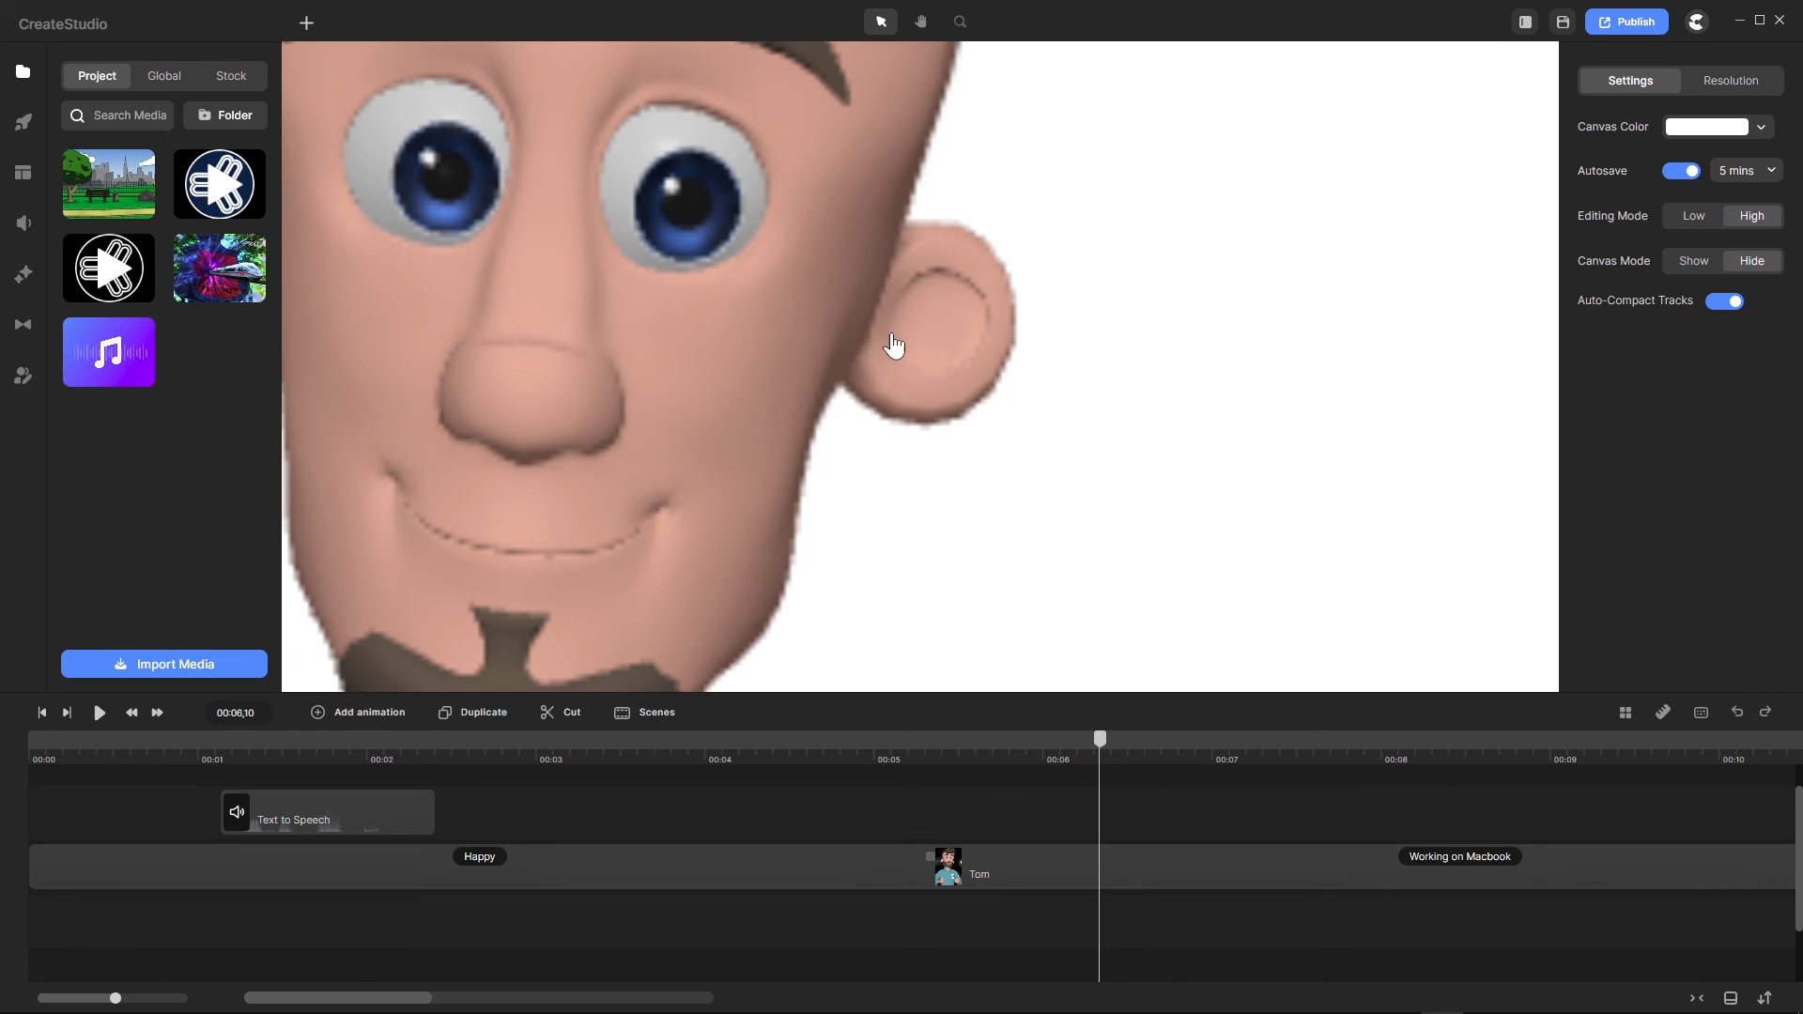
{"action": "scroll", "coordinate": [772, 354], "scroll_direction": "down", "scroll_amount": 3}
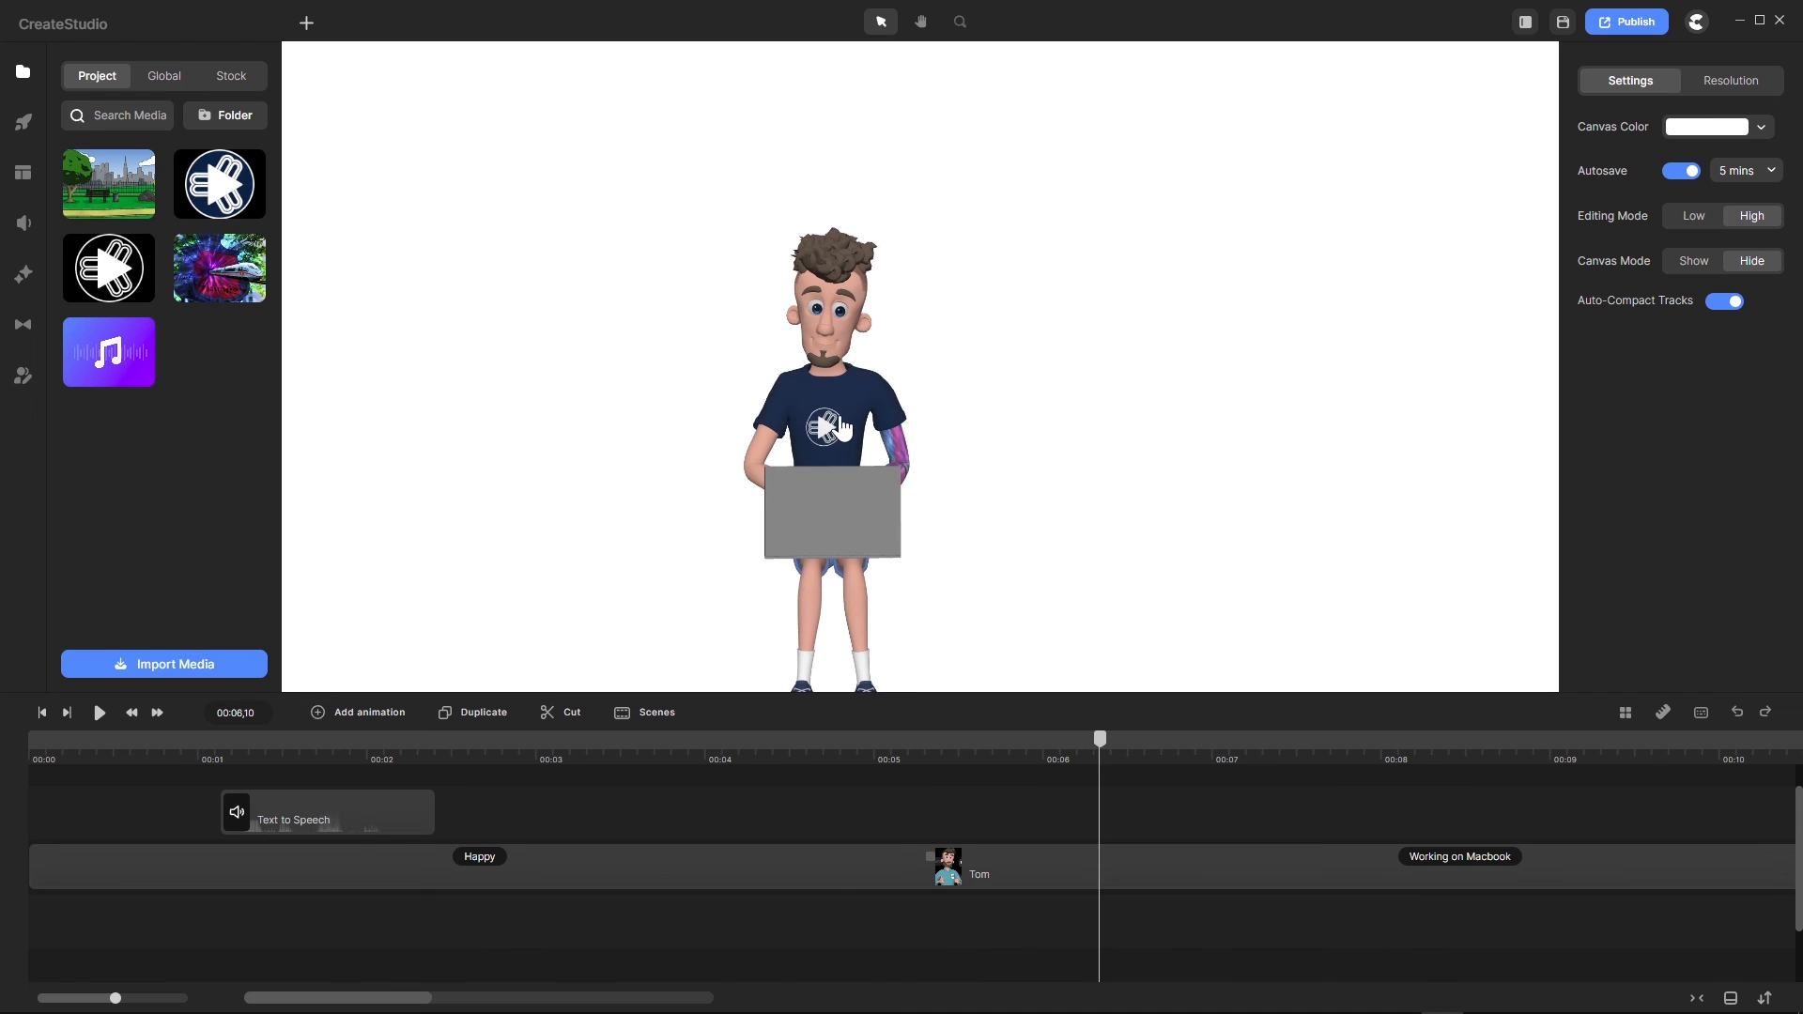
{"action": "scroll", "coordinate": [852, 404], "scroll_direction": "up", "scroll_amount": 5}
{"action": "scroll", "coordinate": [852, 404], "scroll_direction": "down", "scroll_amount": 4}
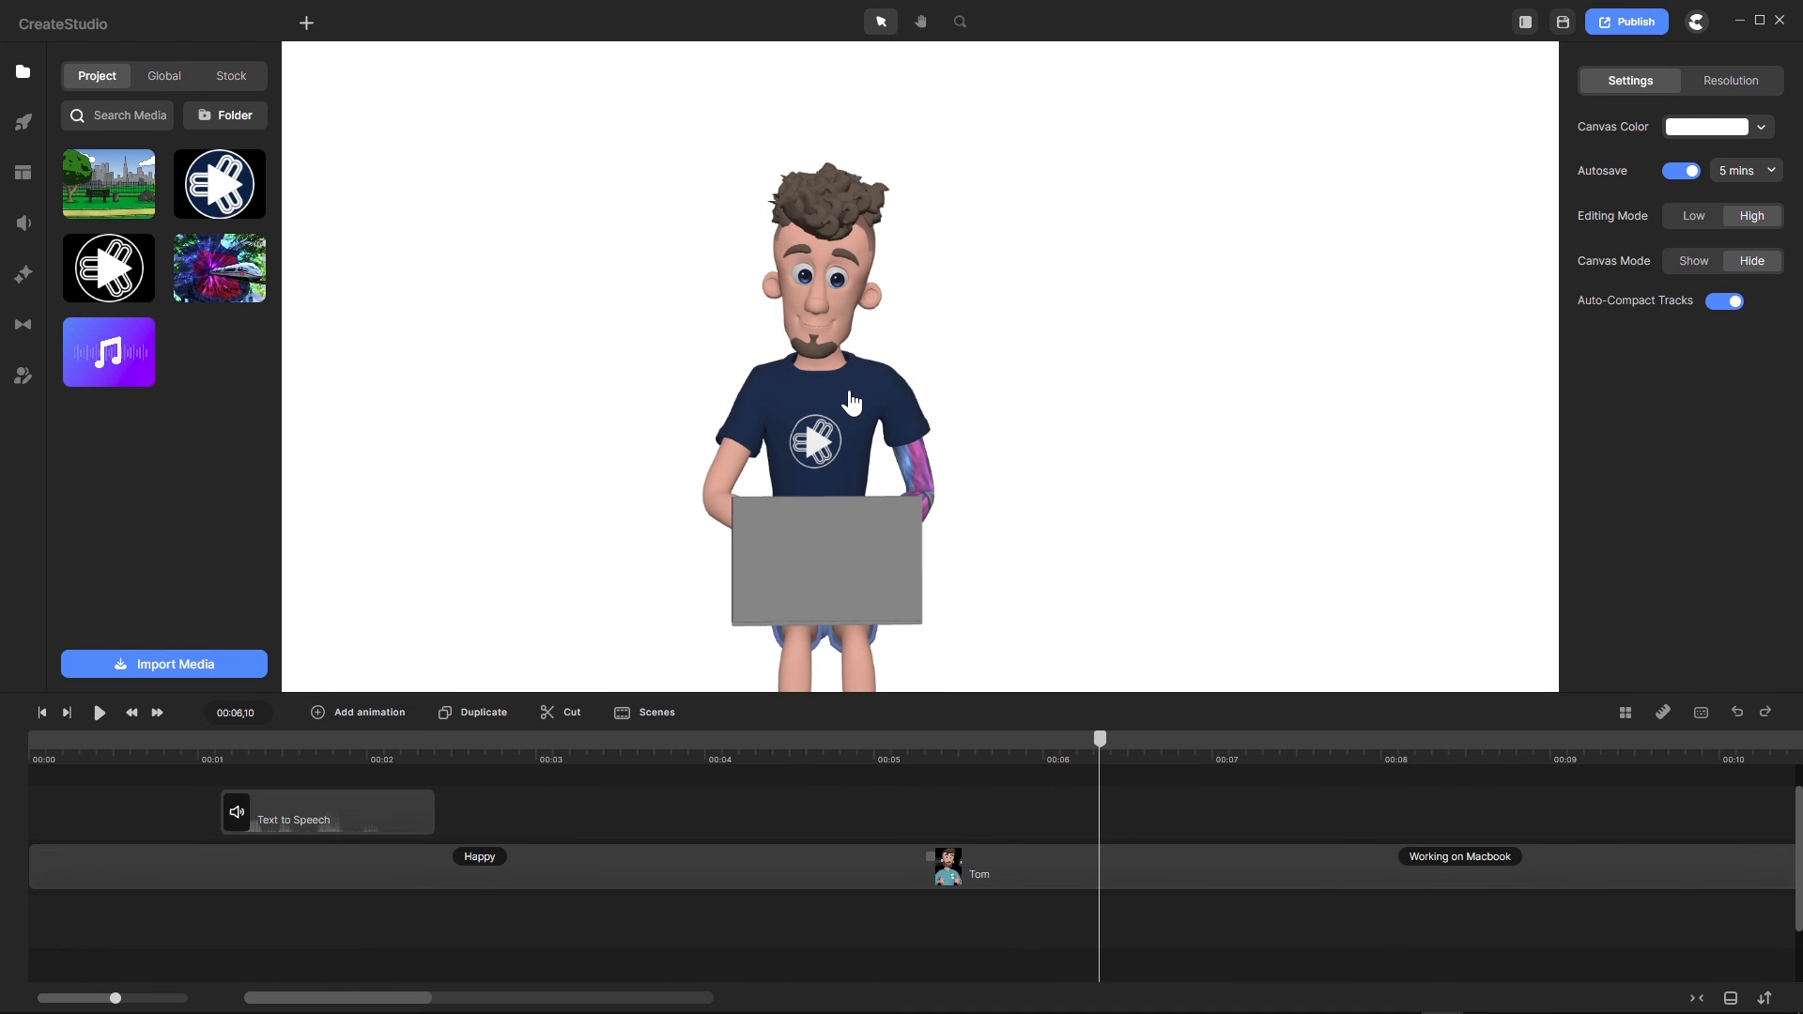
Step: Open the video publishing settings and examine Tom on the canvas, both as a whole figure and close up around the shirt logo
{"action": "left_click", "coordinate": [1606, 19]}
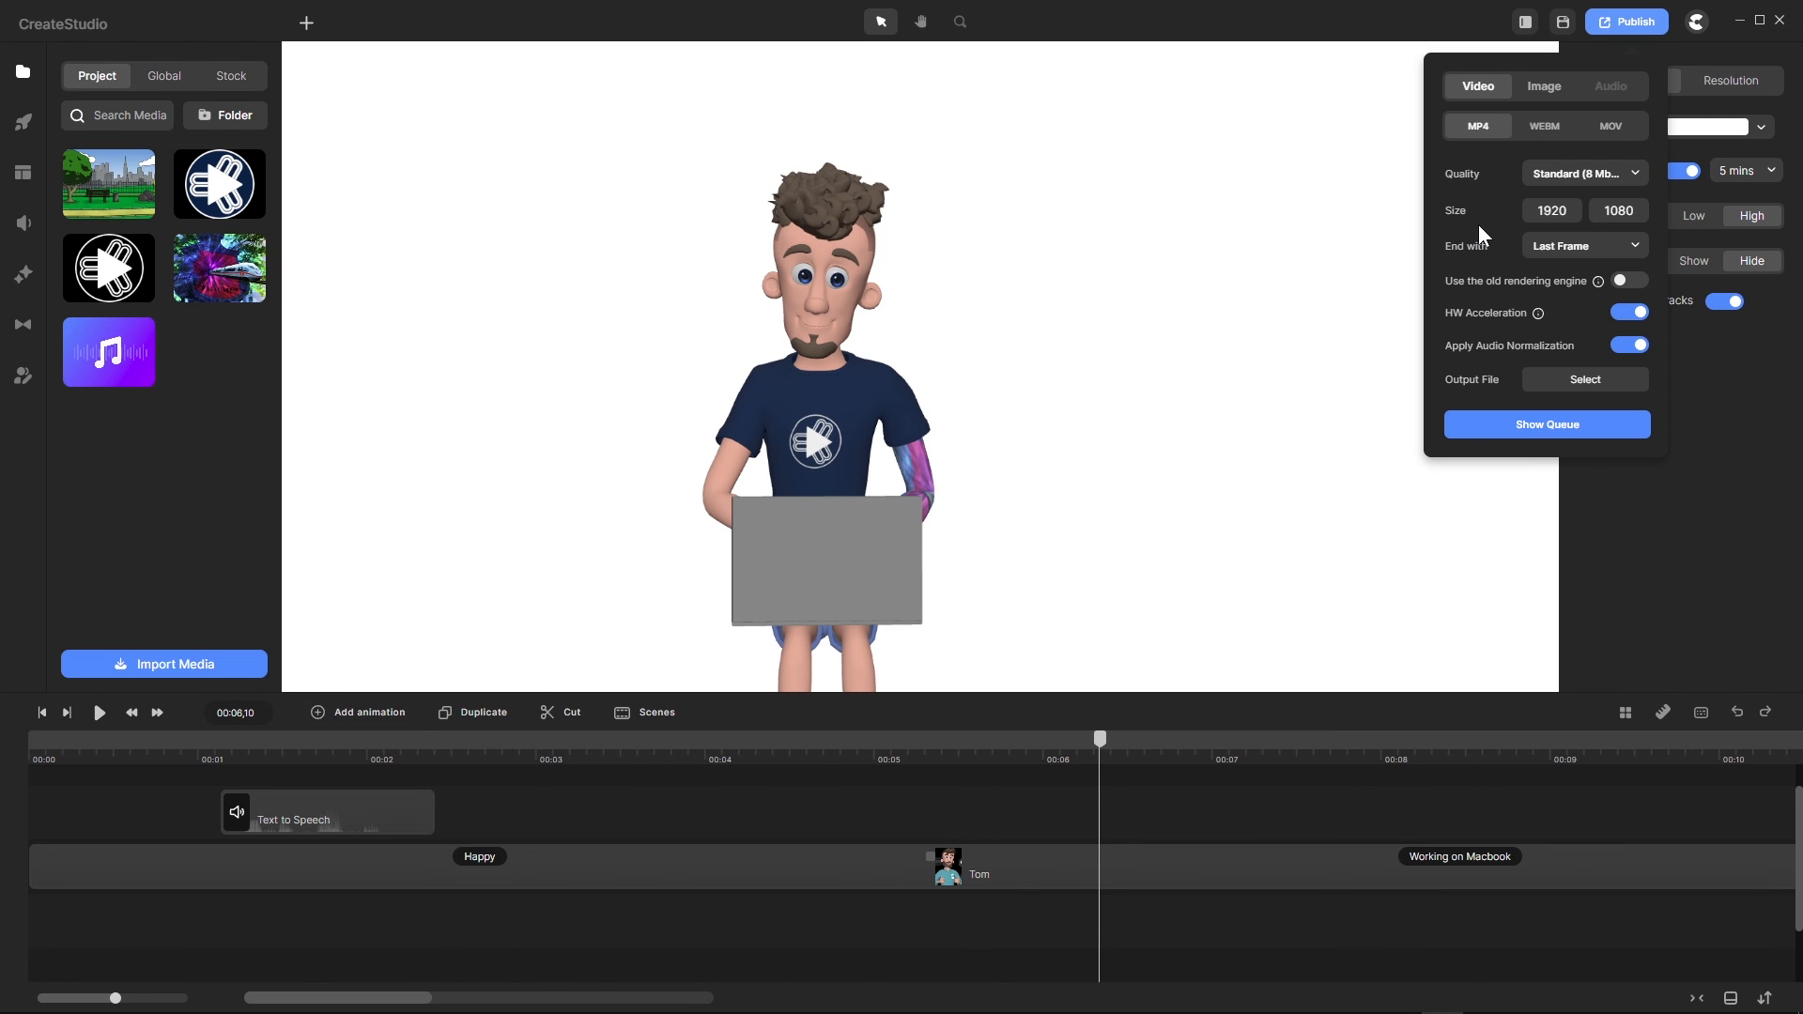
{"action": "scroll", "coordinate": [817, 460], "scroll_direction": "up", "scroll_amount": 5}
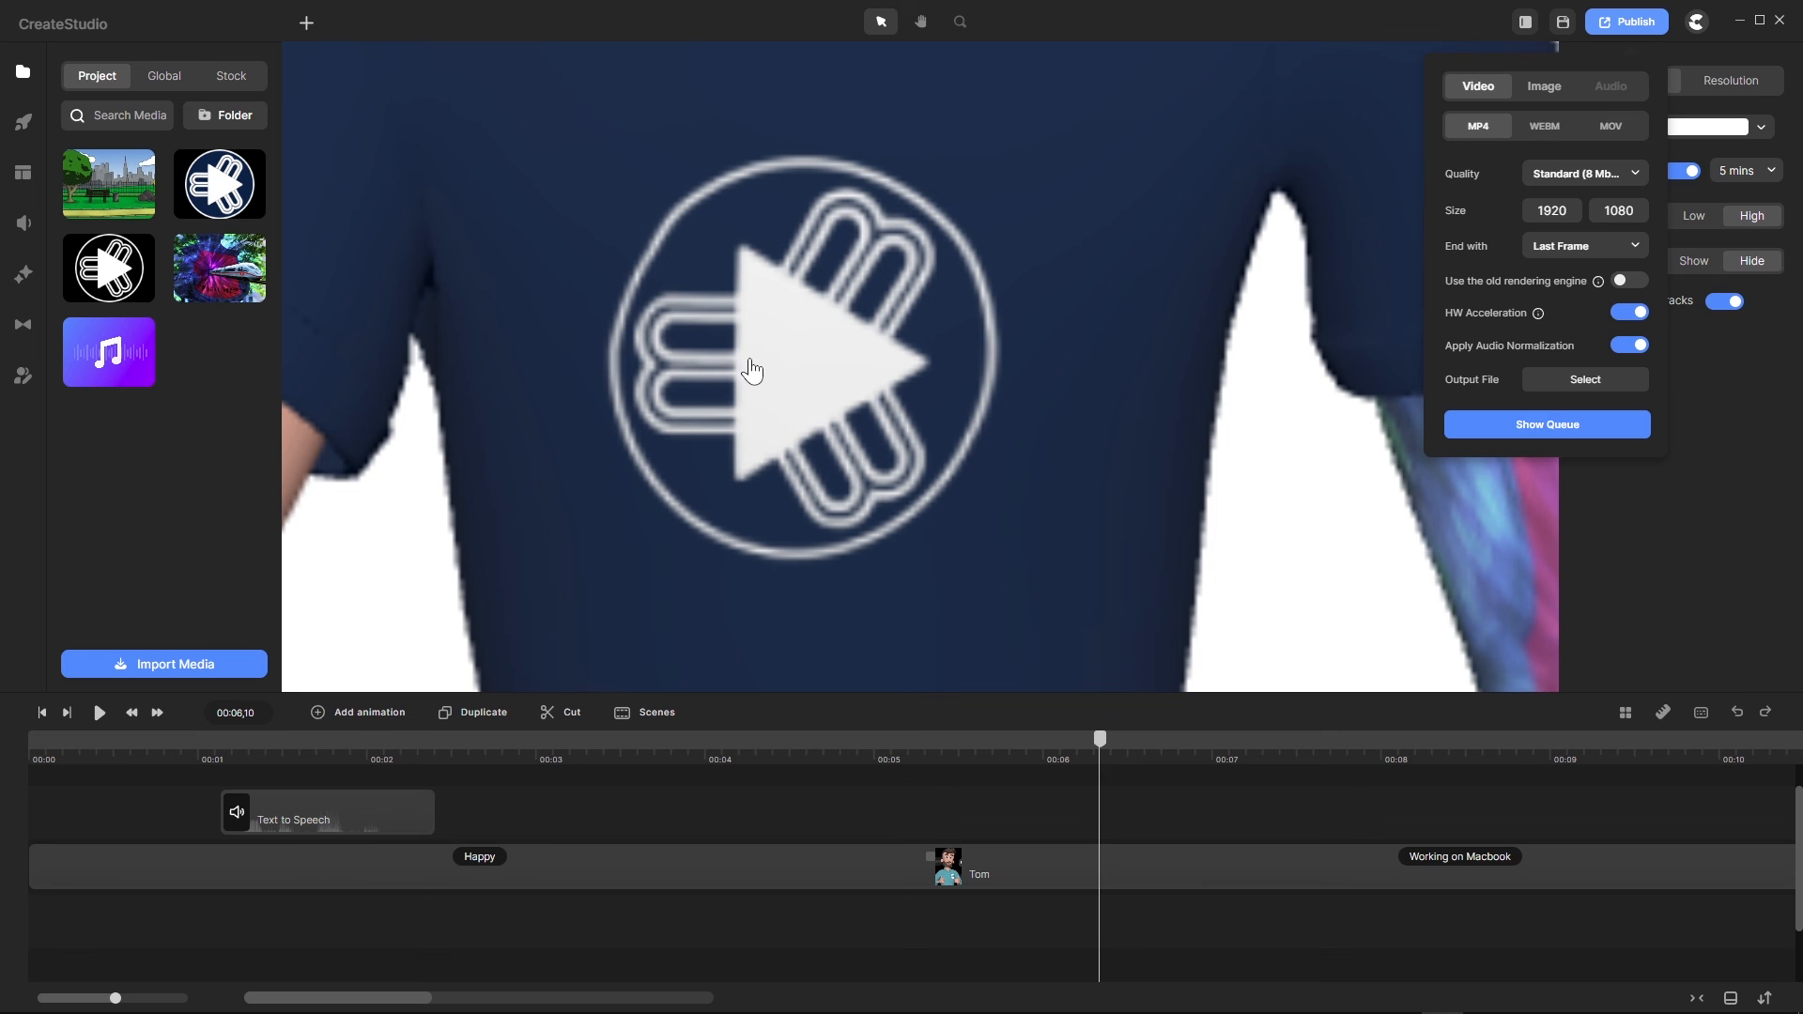
{"action": "scroll", "coordinate": [758, 366], "scroll_direction": "down", "scroll_amount": 5}
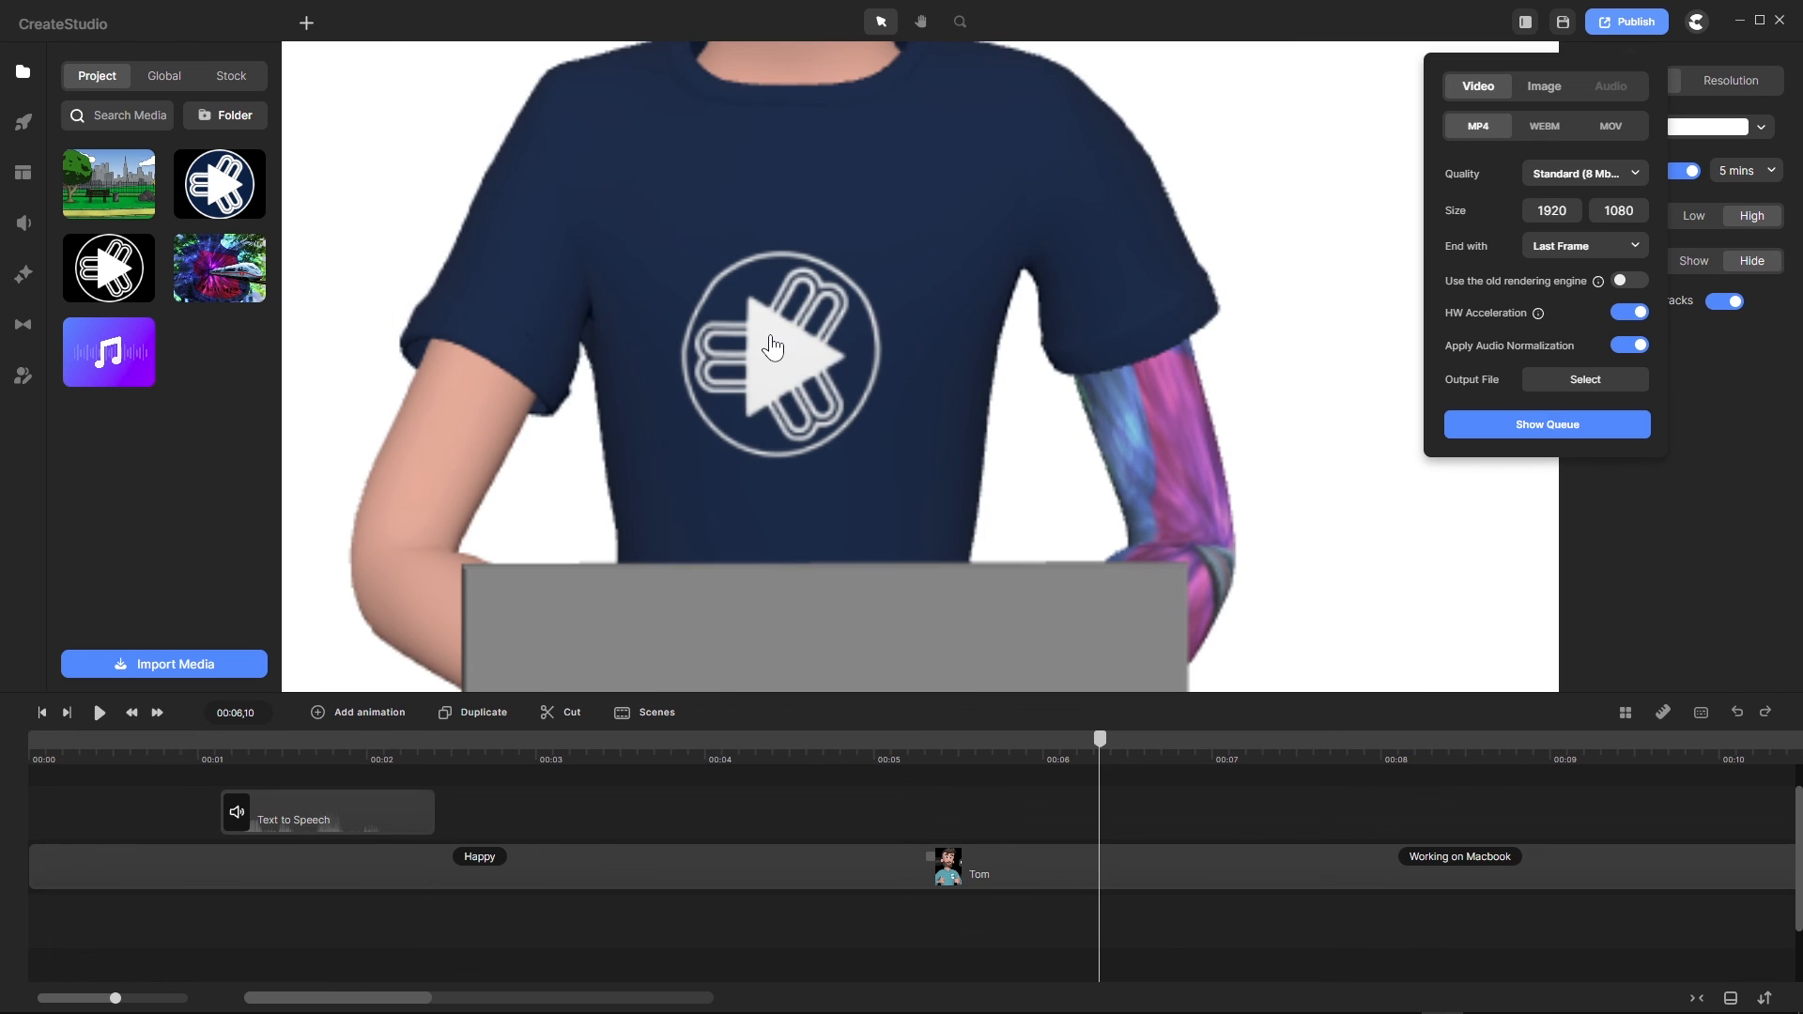
{"action": "scroll", "coordinate": [845, 310], "scroll_direction": "down", "scroll_amount": 3}
{"action": "scroll", "coordinate": [817, 310], "scroll_direction": "down", "scroll_amount": 2}
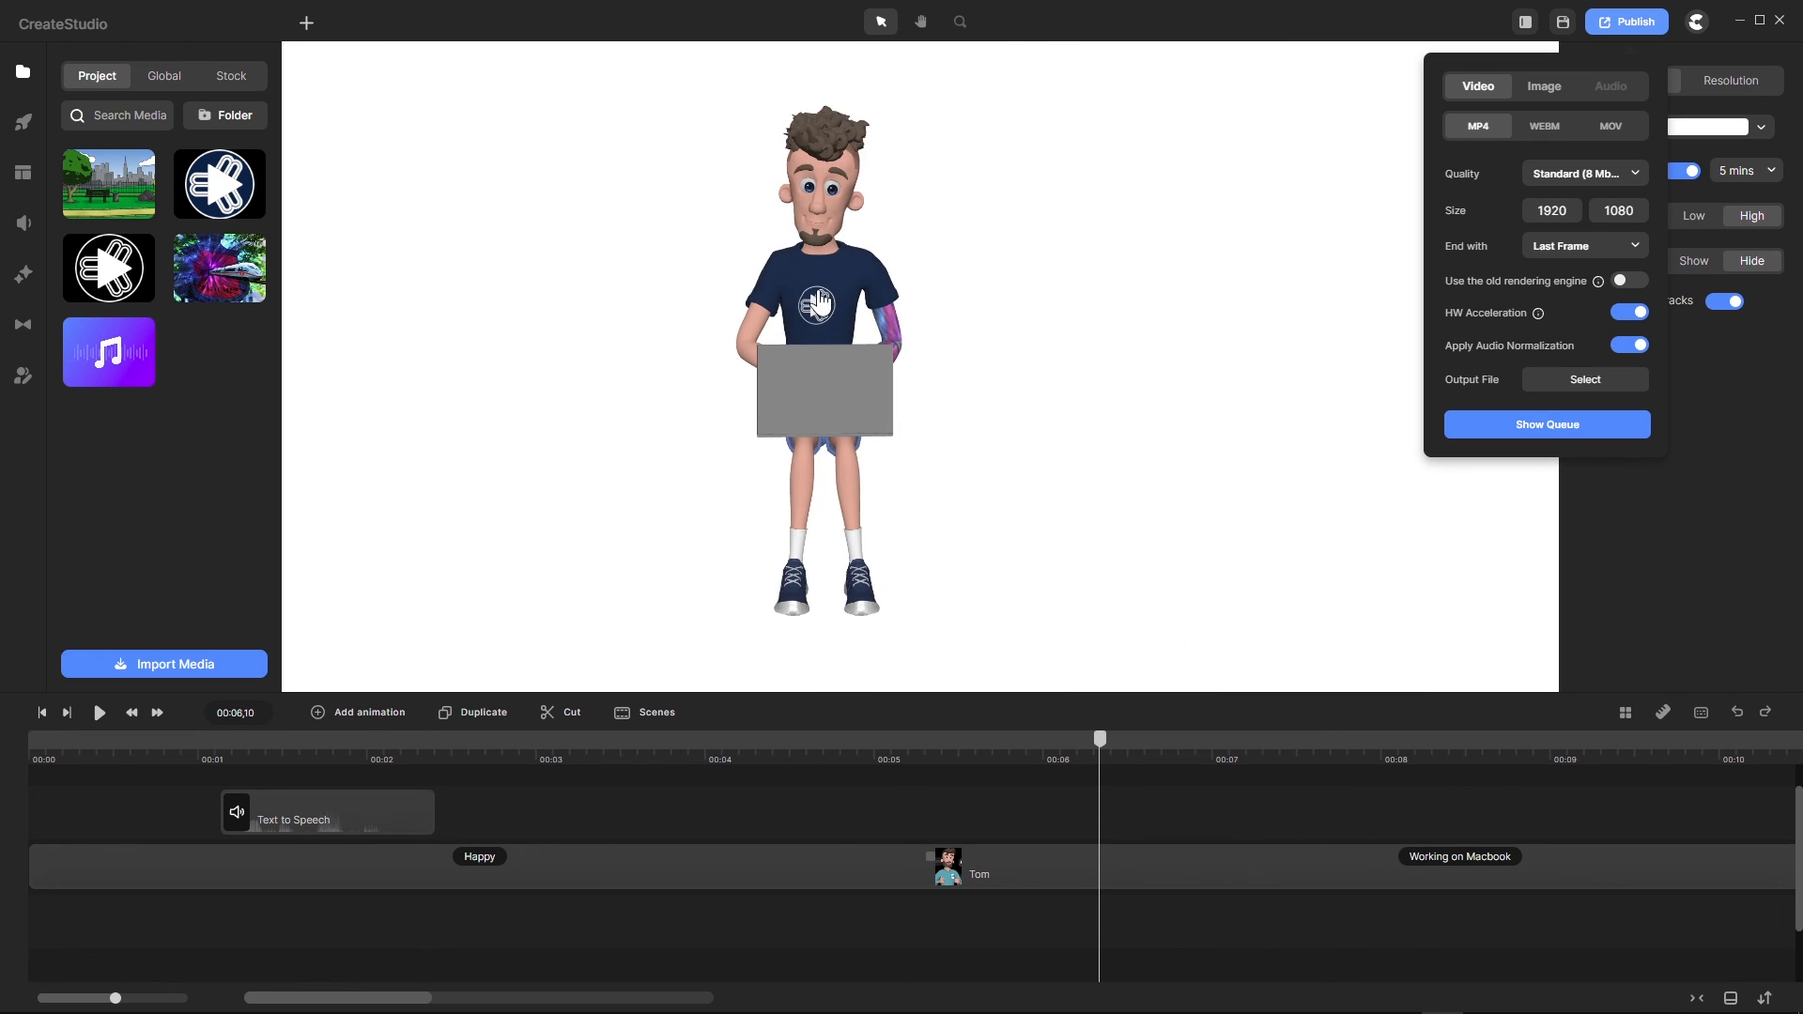
{"action": "scroll", "coordinate": [837, 233], "scroll_direction": "up", "scroll_amount": 3}
{"action": "scroll", "coordinate": [837, 239], "scroll_direction": "down", "scroll_amount": 2}
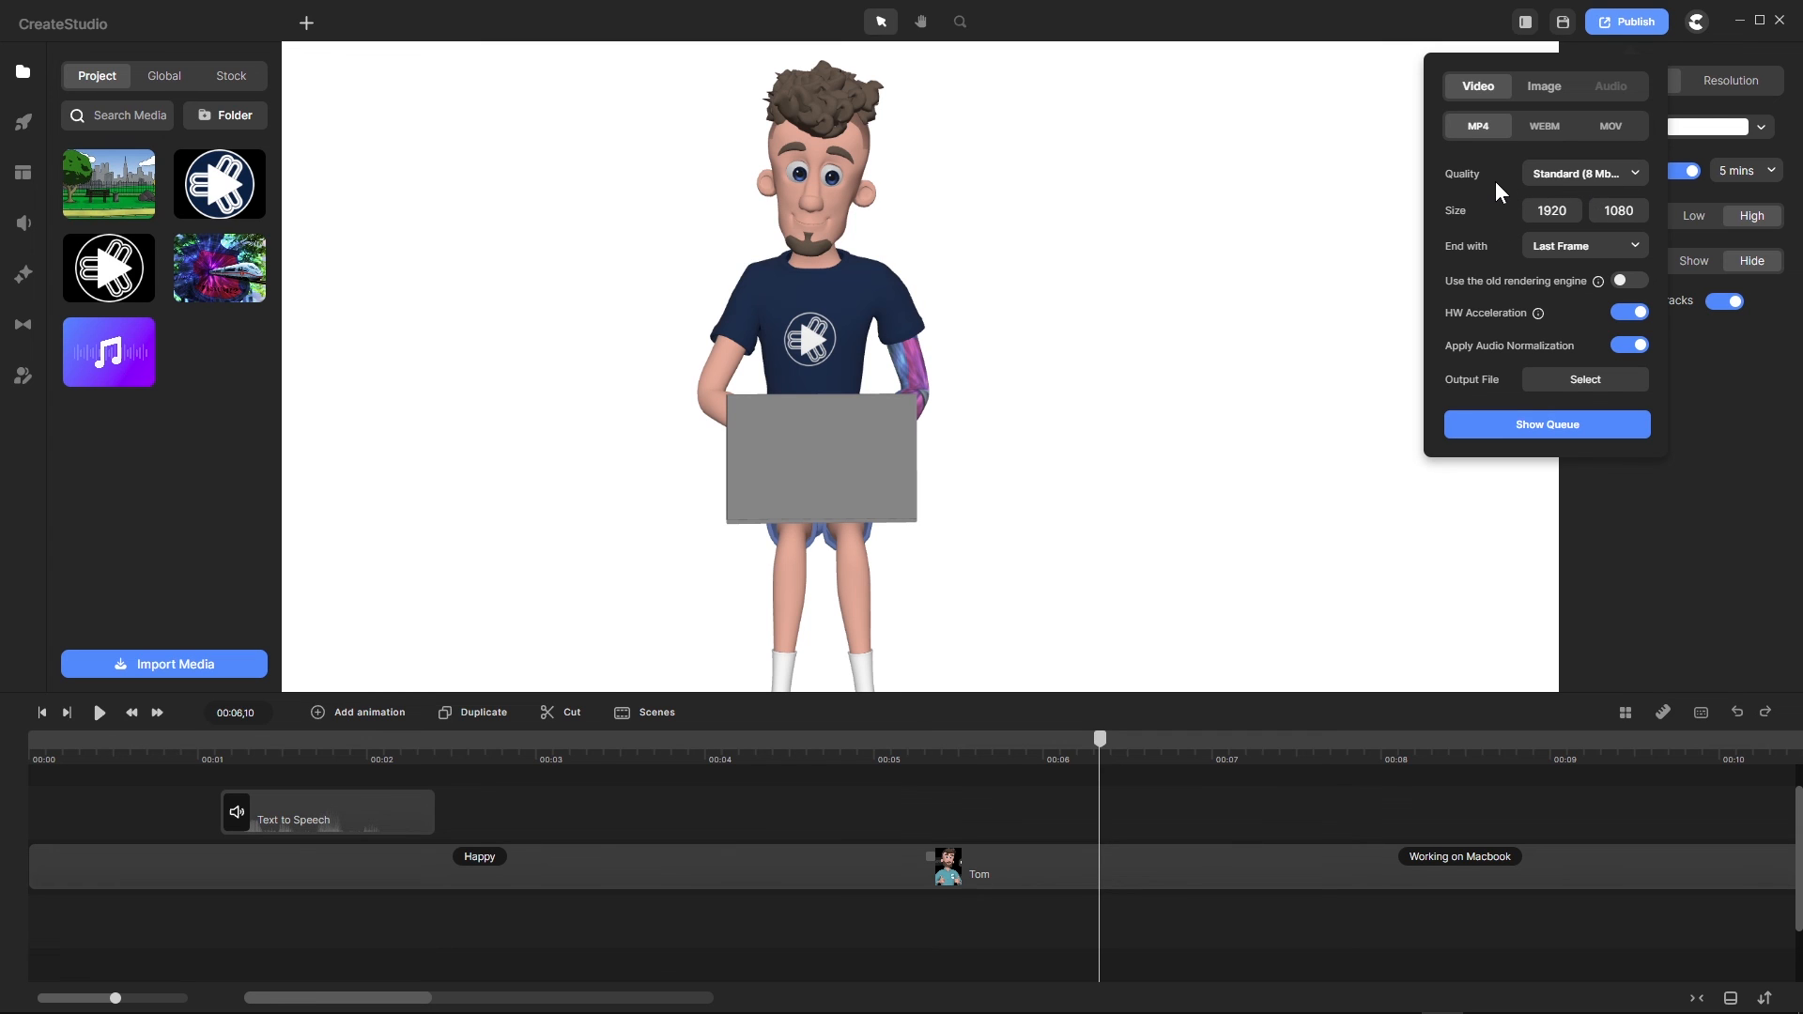
{"action": "scroll", "coordinate": [1040, 366], "scroll_direction": "down", "scroll_amount": 5}
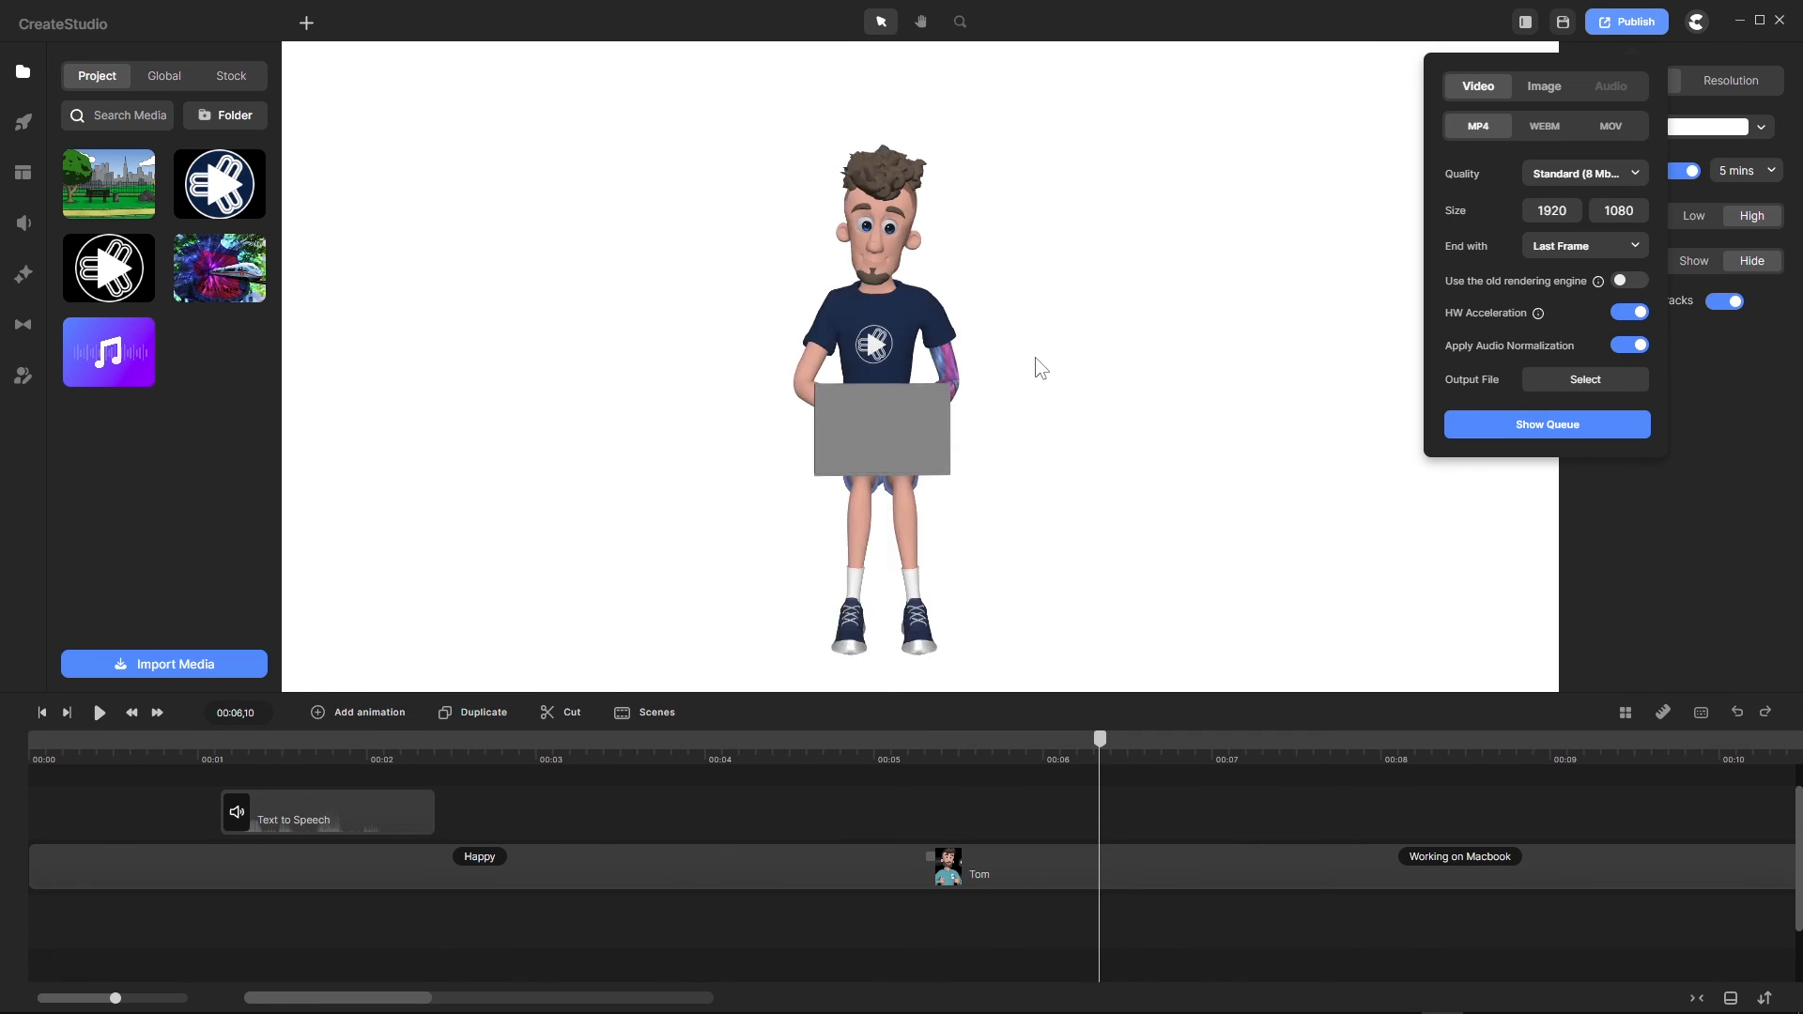
{"action": "scroll", "coordinate": [1095, 348], "scroll_direction": "up", "scroll_amount": 3}
{"action": "scroll", "coordinate": [846, 355], "scroll_direction": "down", "scroll_amount": 3}
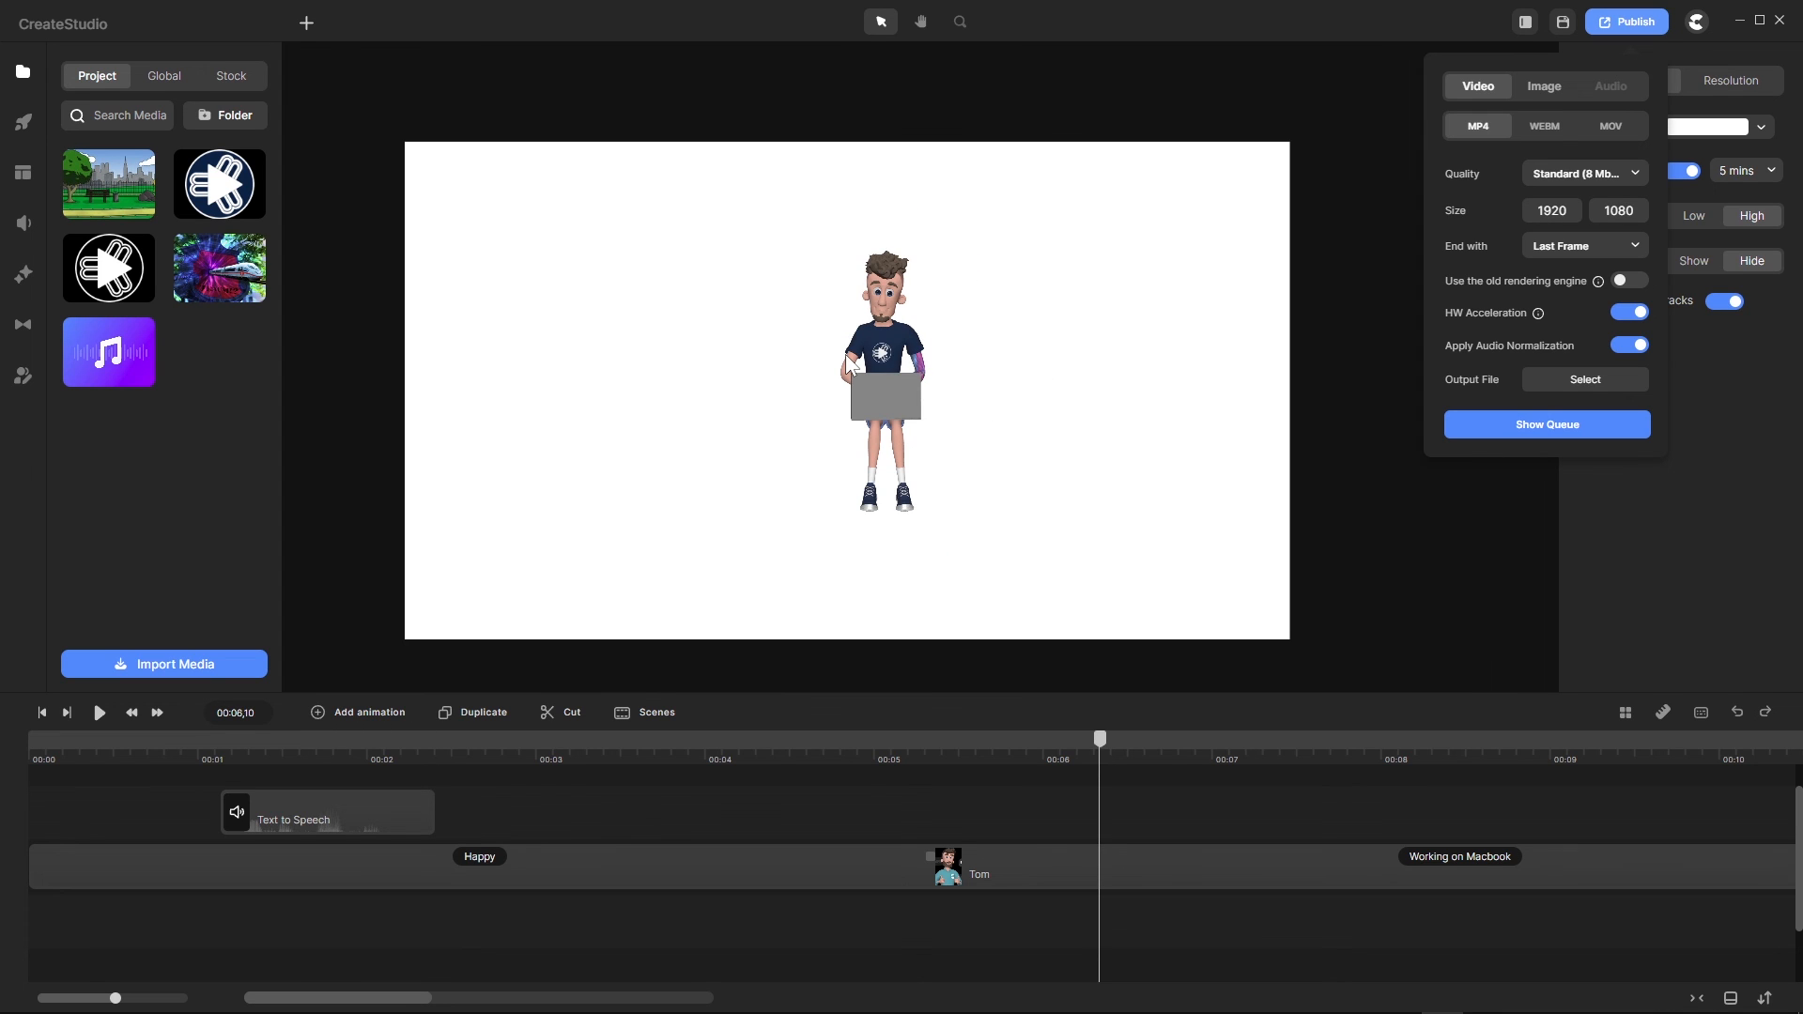
Step: Set the MP4 export quality to High (12 Mbps)
{"action": "left_click", "coordinate": [1634, 179]}
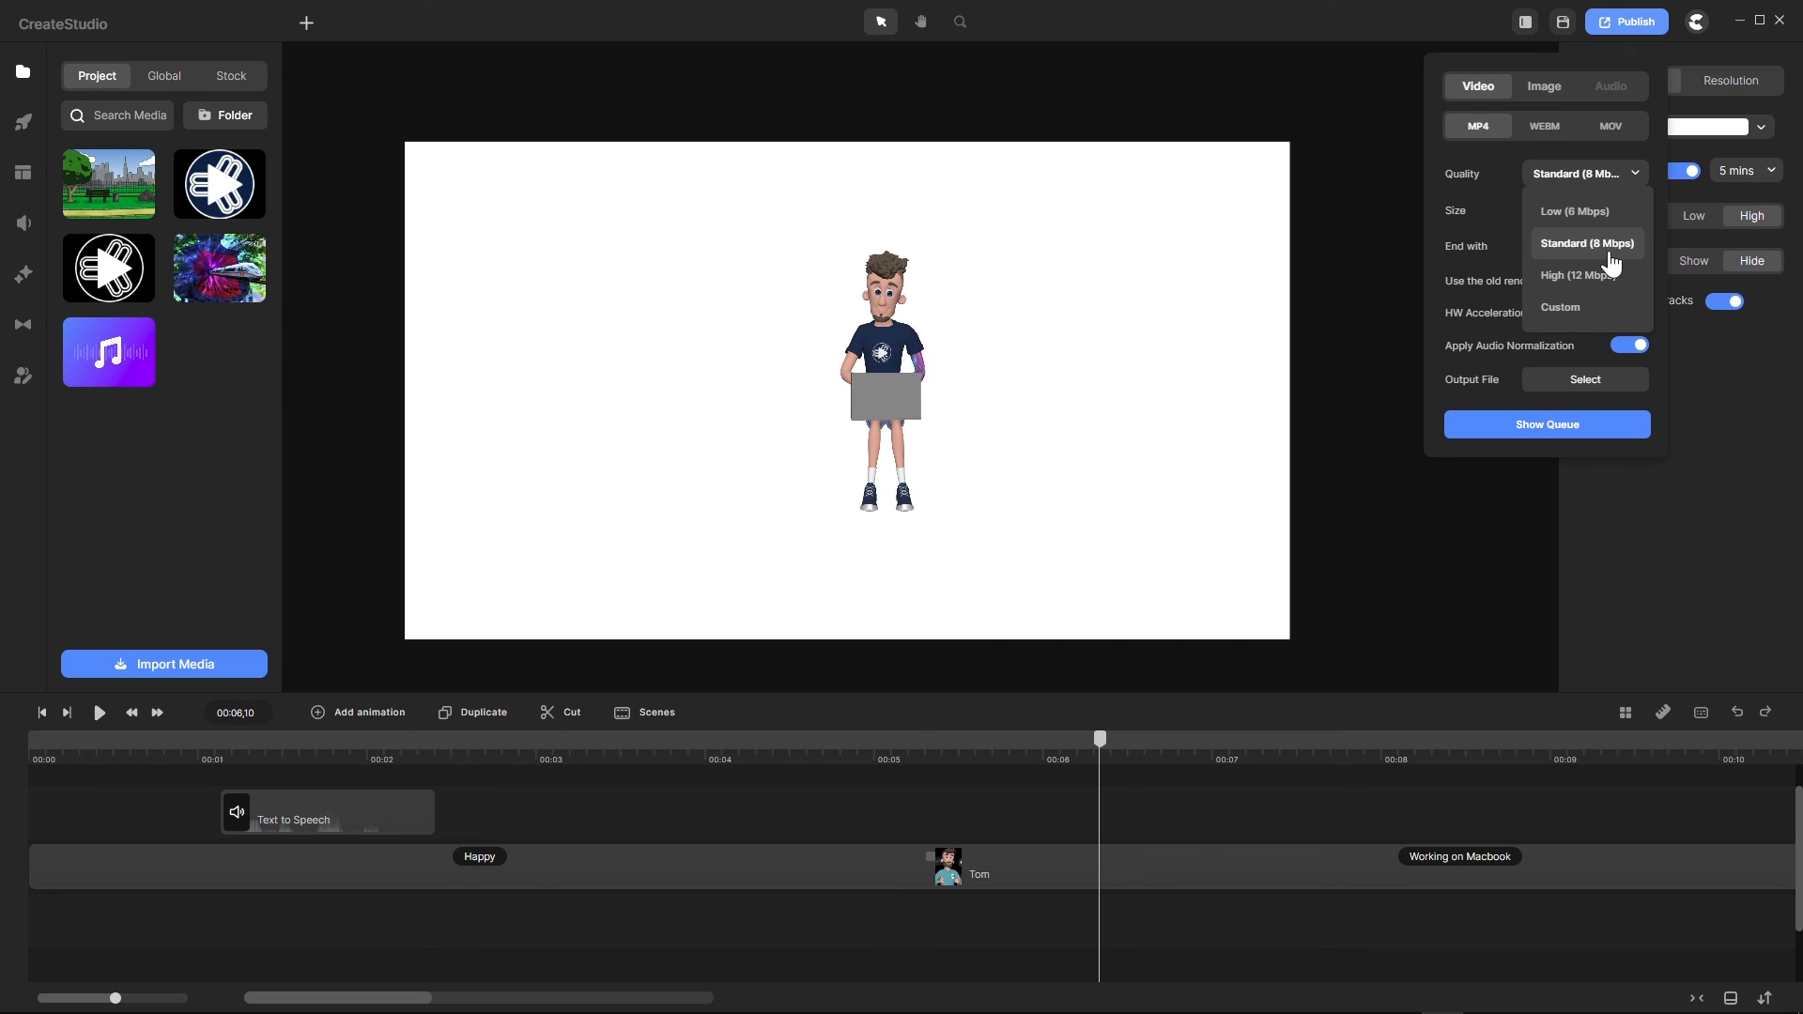
{"action": "left_click", "coordinate": [1485, 226]}
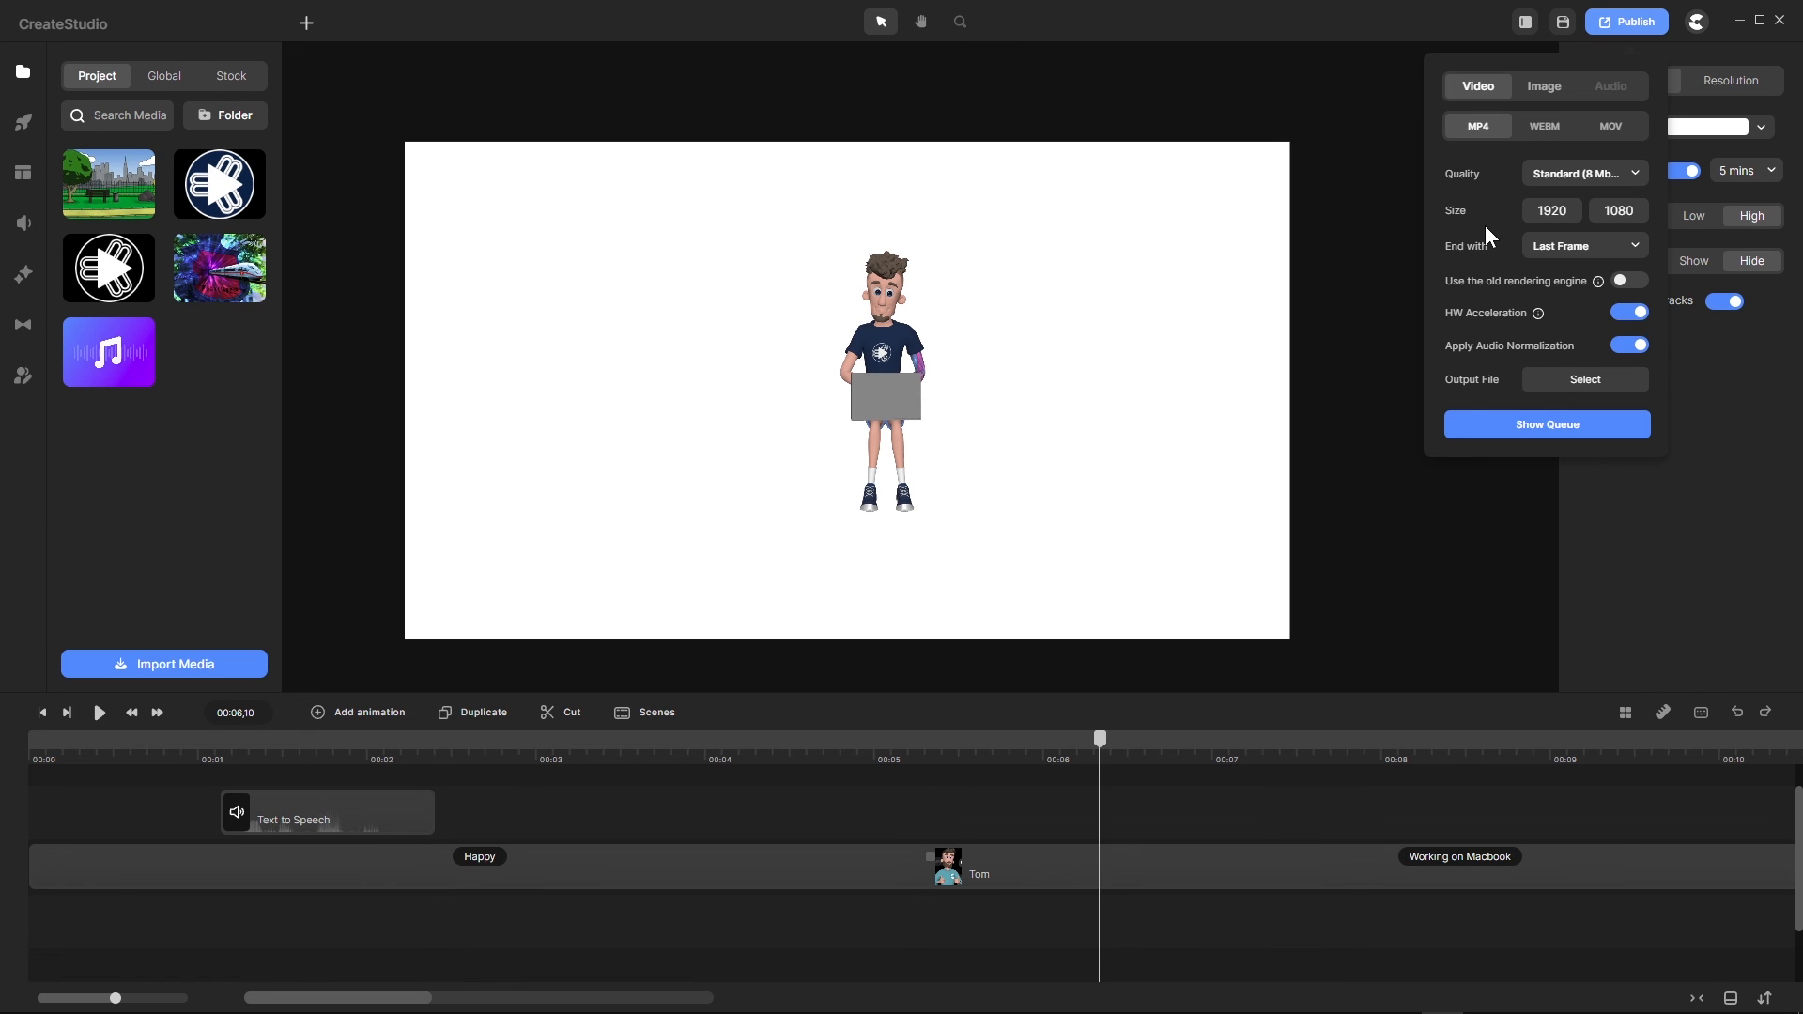
{"action": "left_click", "coordinate": [1640, 182]}
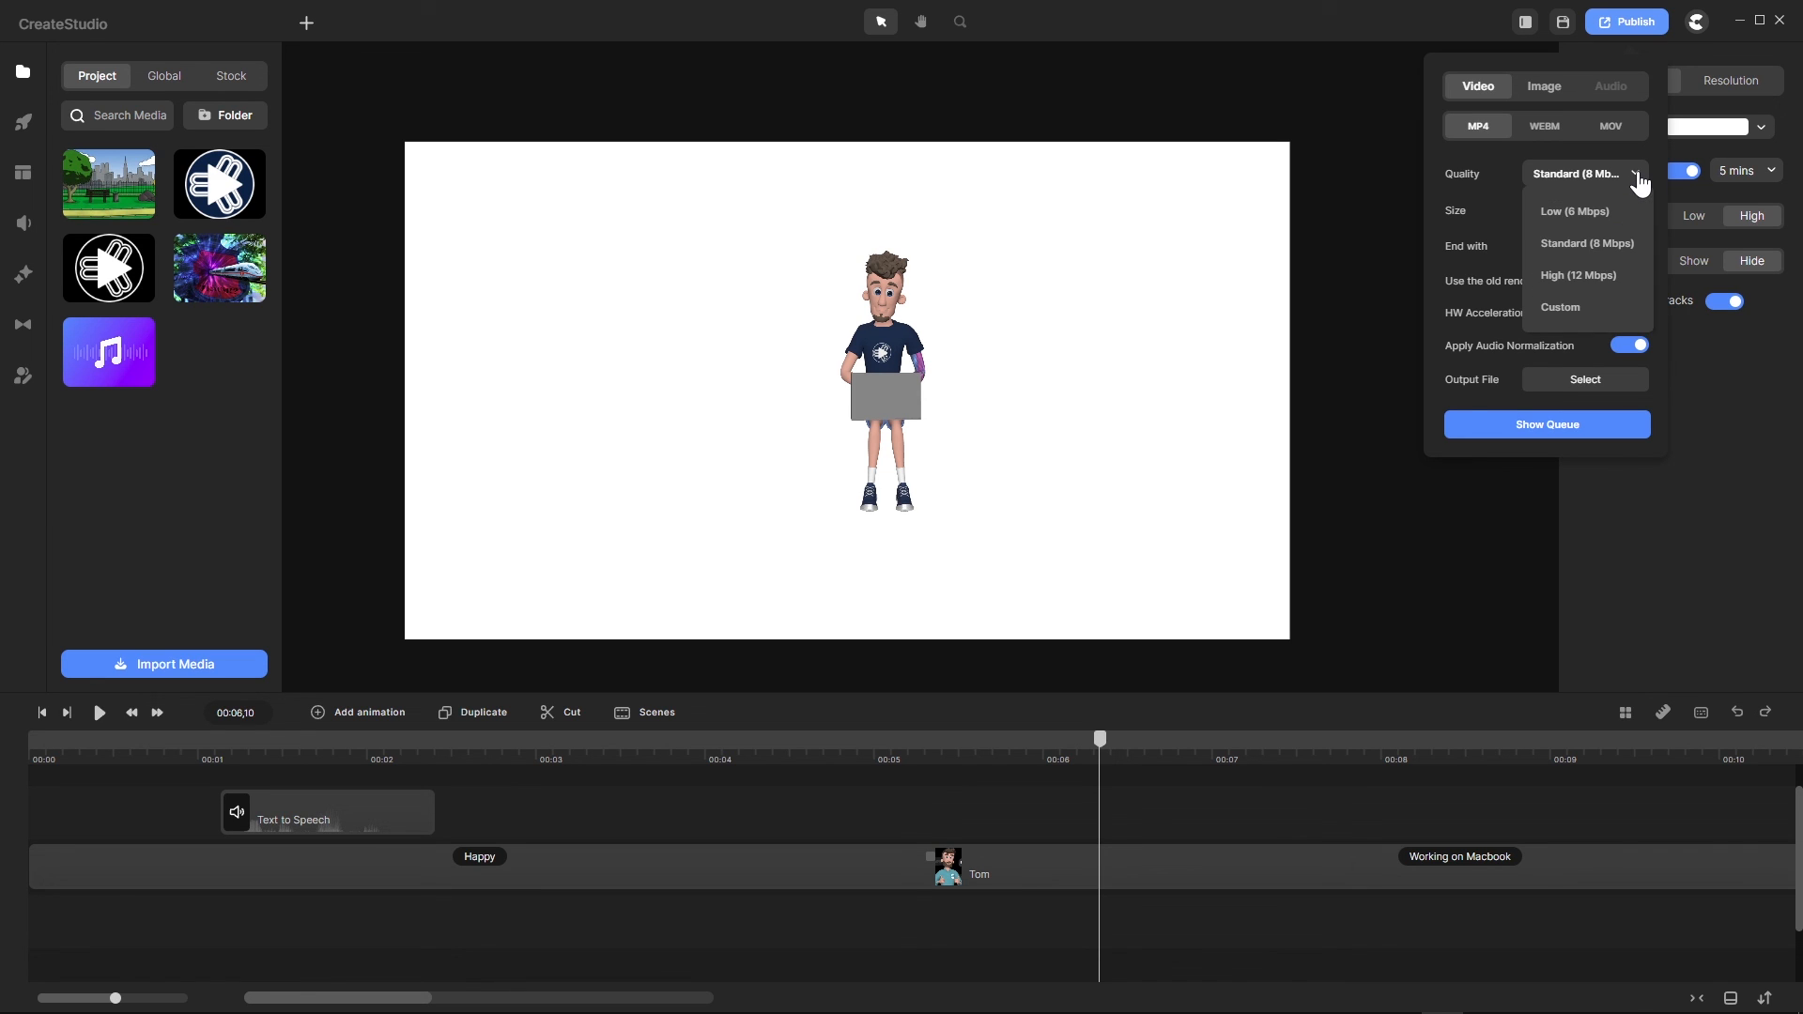
{"action": "left_click", "coordinate": [1551, 275]}
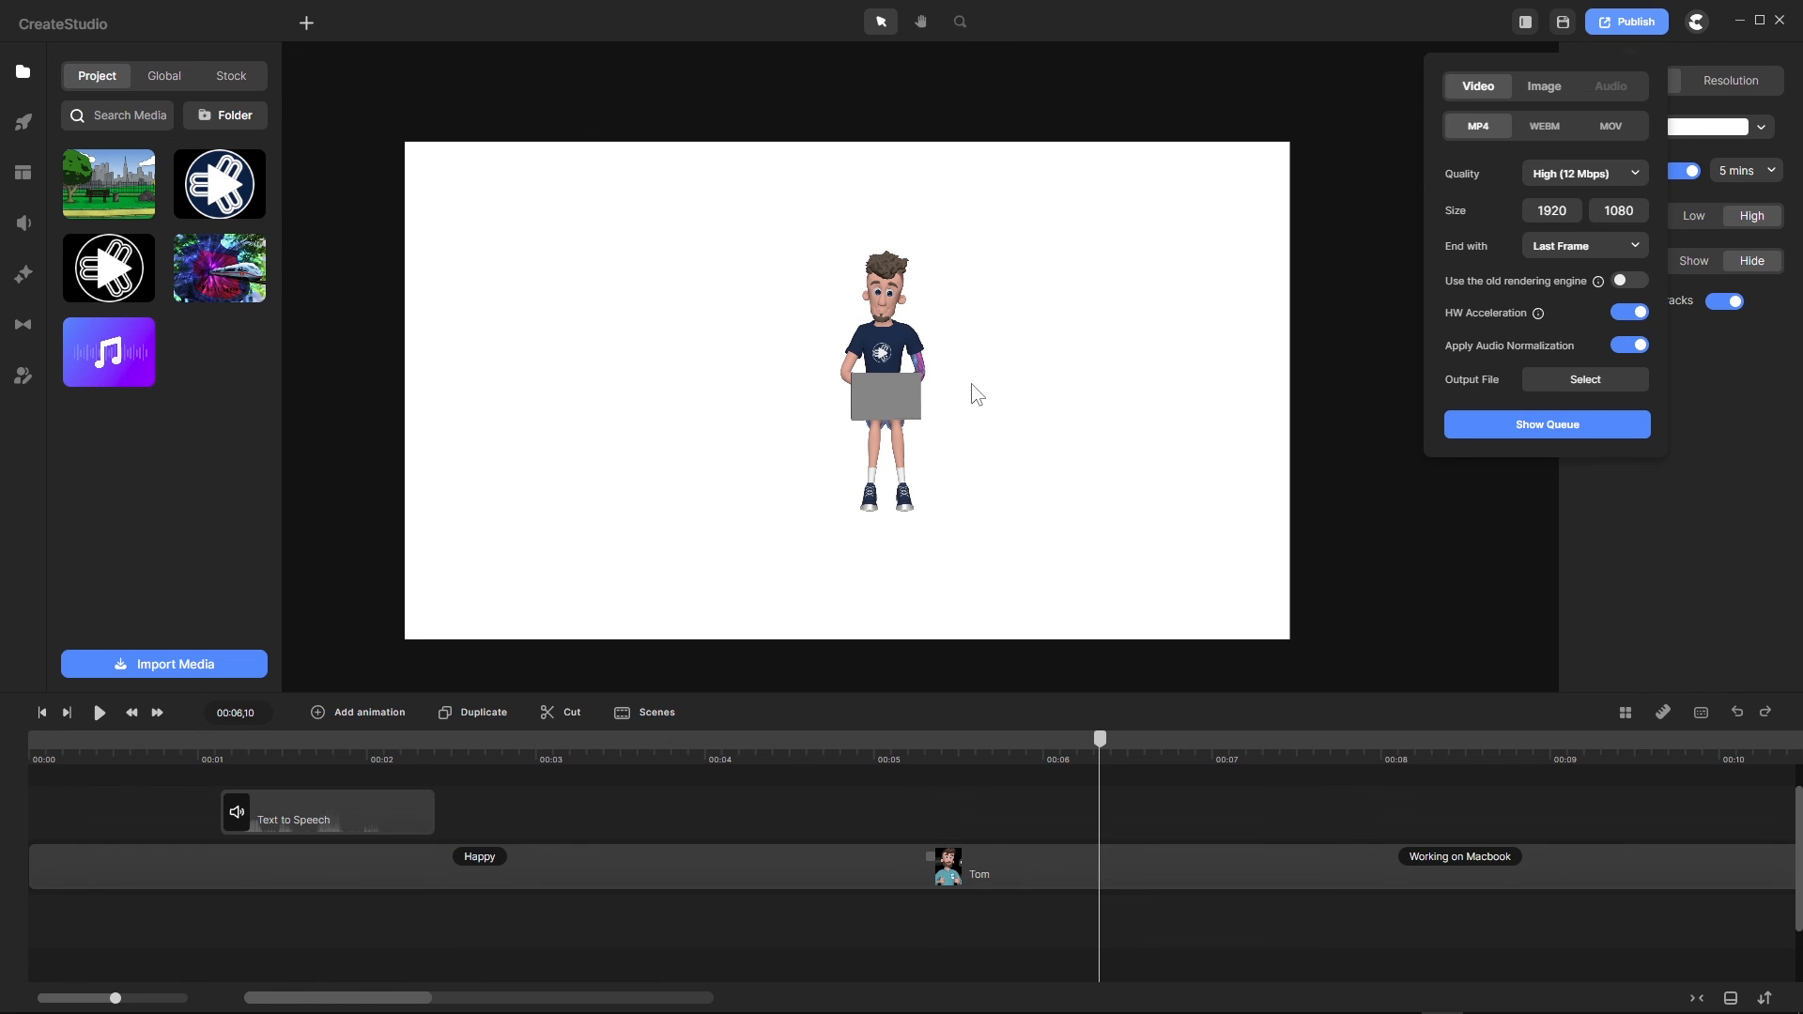
{"action": "scroll", "coordinate": [892, 352], "scroll_direction": "up", "scroll_amount": 5}
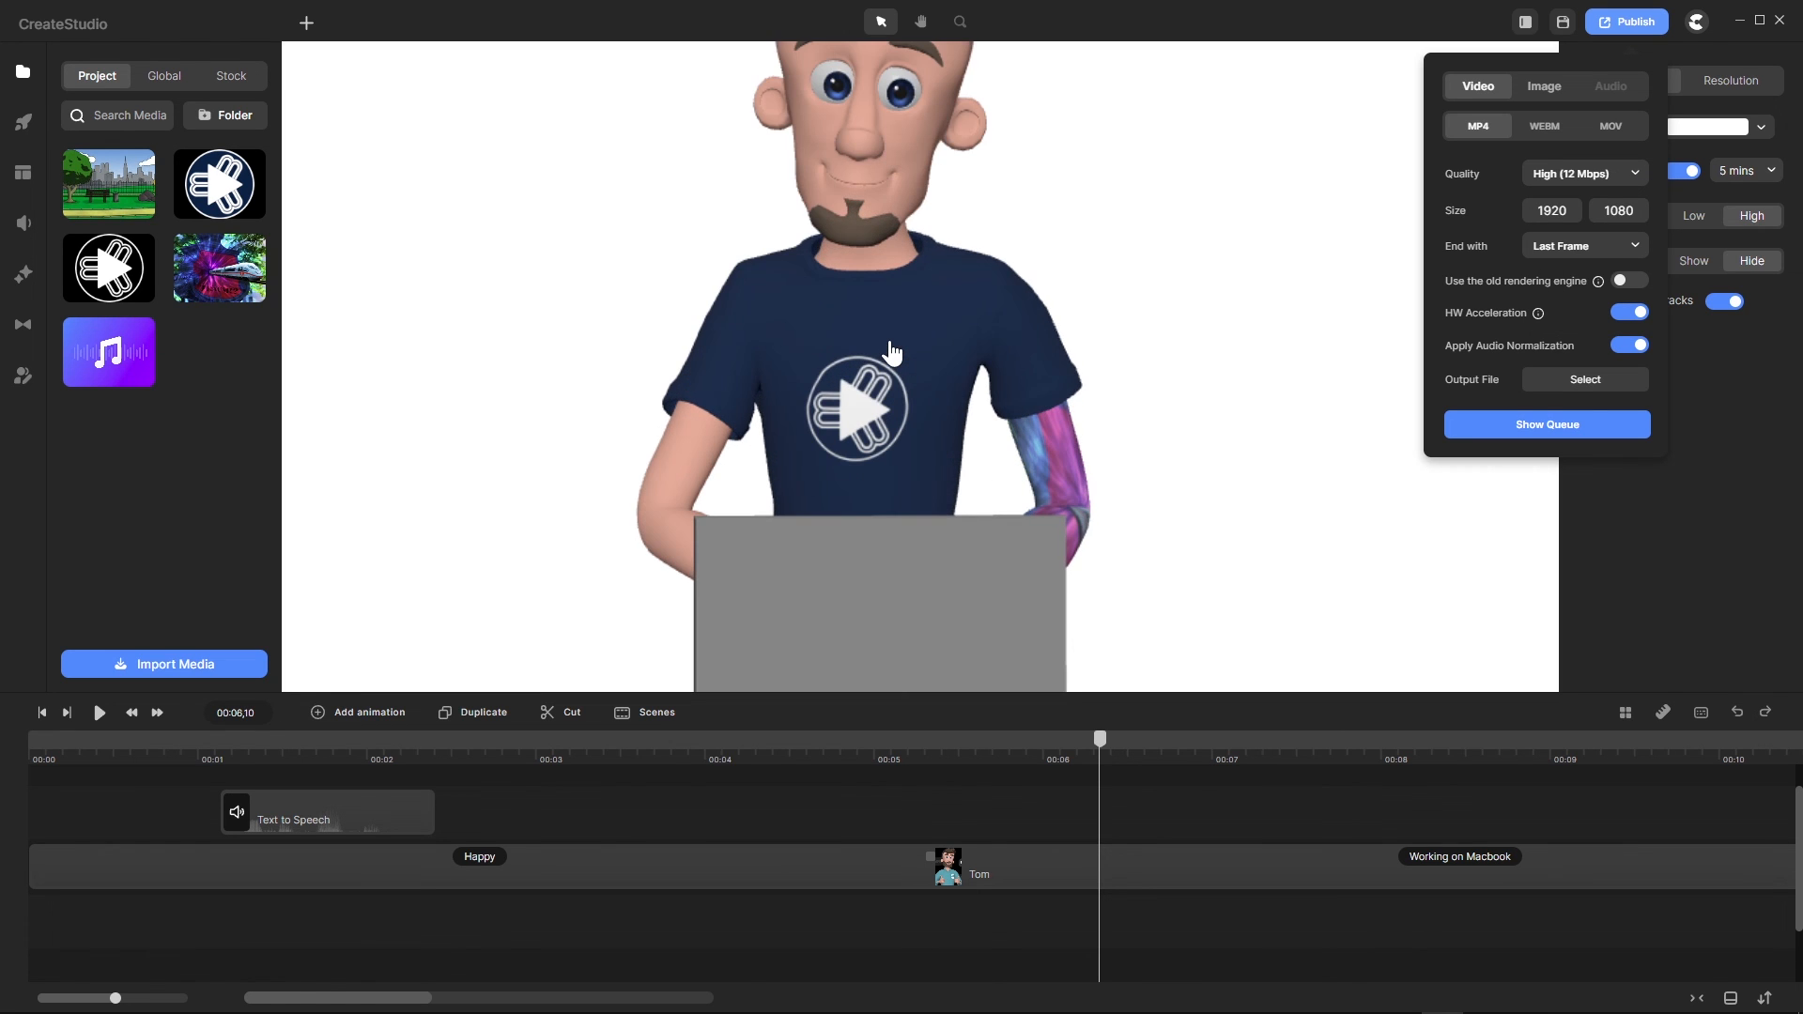
Step: Examine Tom's shirt collar, face and whole figure on the canvas, and close the video publishing settings
{"action": "scroll", "coordinate": [972, 275], "scroll_direction": "up", "scroll_amount": 4}
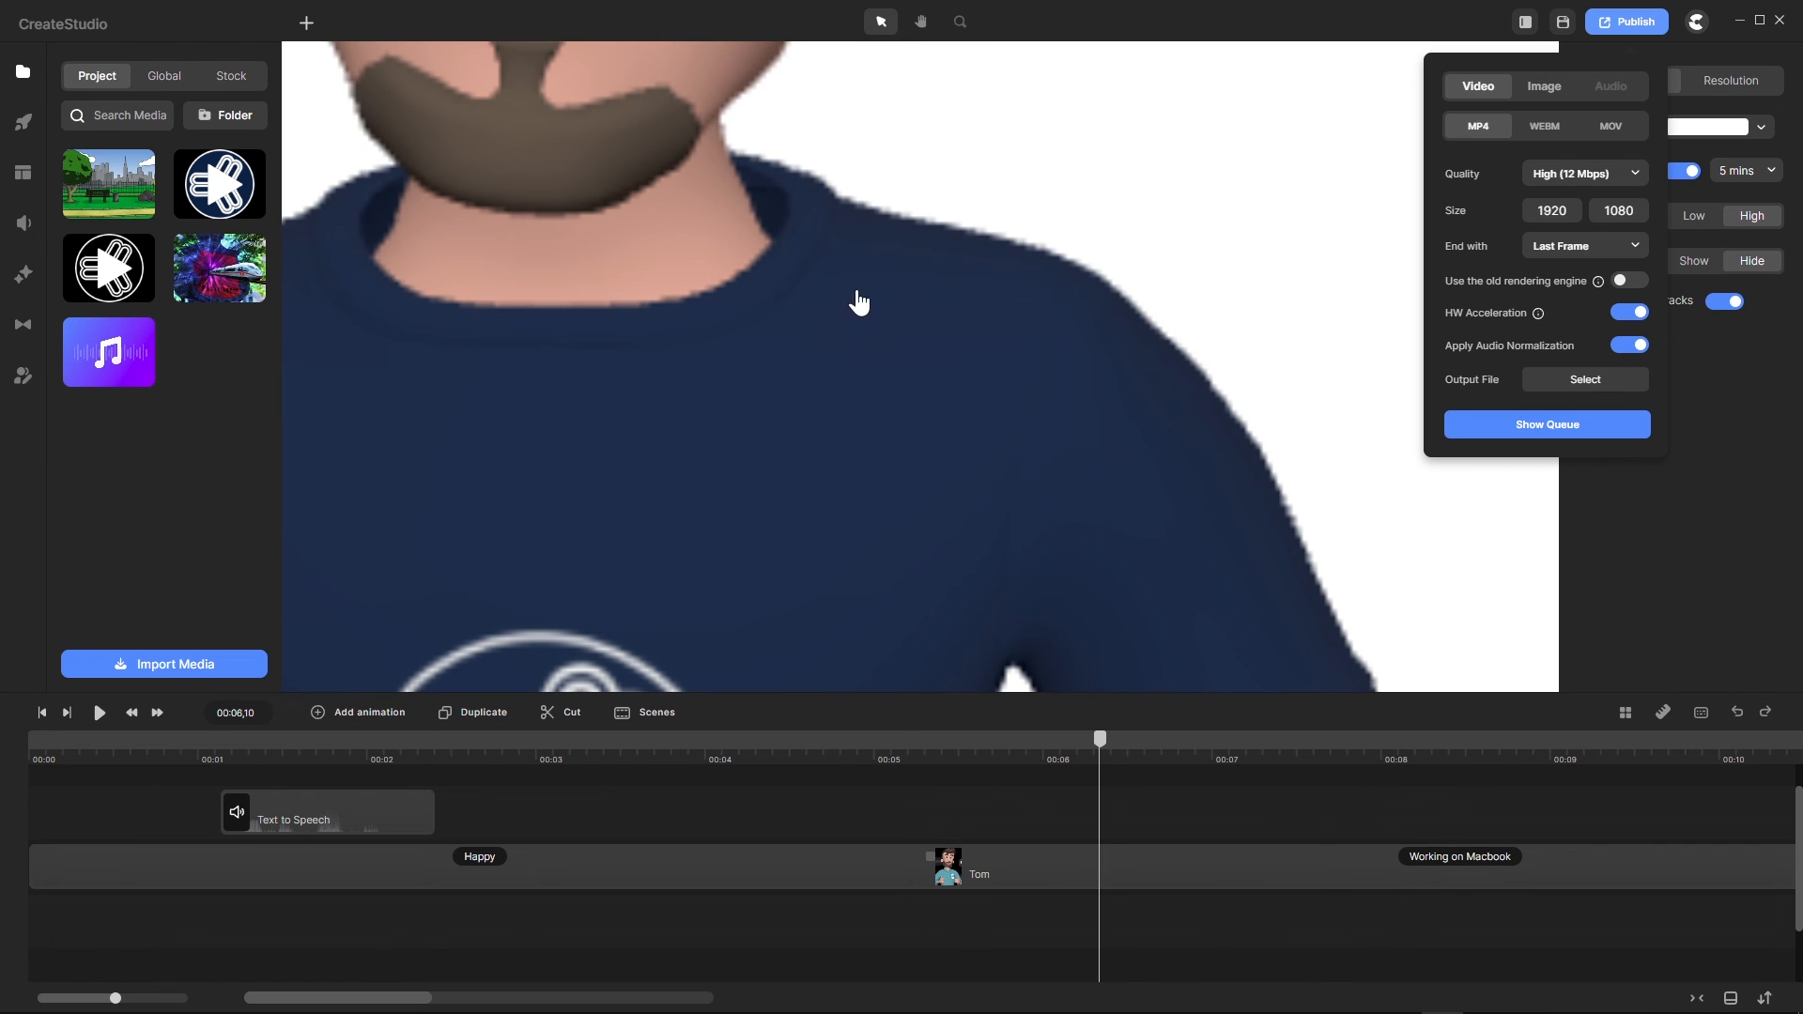
{"action": "scroll", "coordinate": [864, 343], "scroll_direction": "down", "scroll_amount": 10}
{"action": "scroll", "coordinate": [836, 145], "scroll_direction": "up", "scroll_amount": 6}
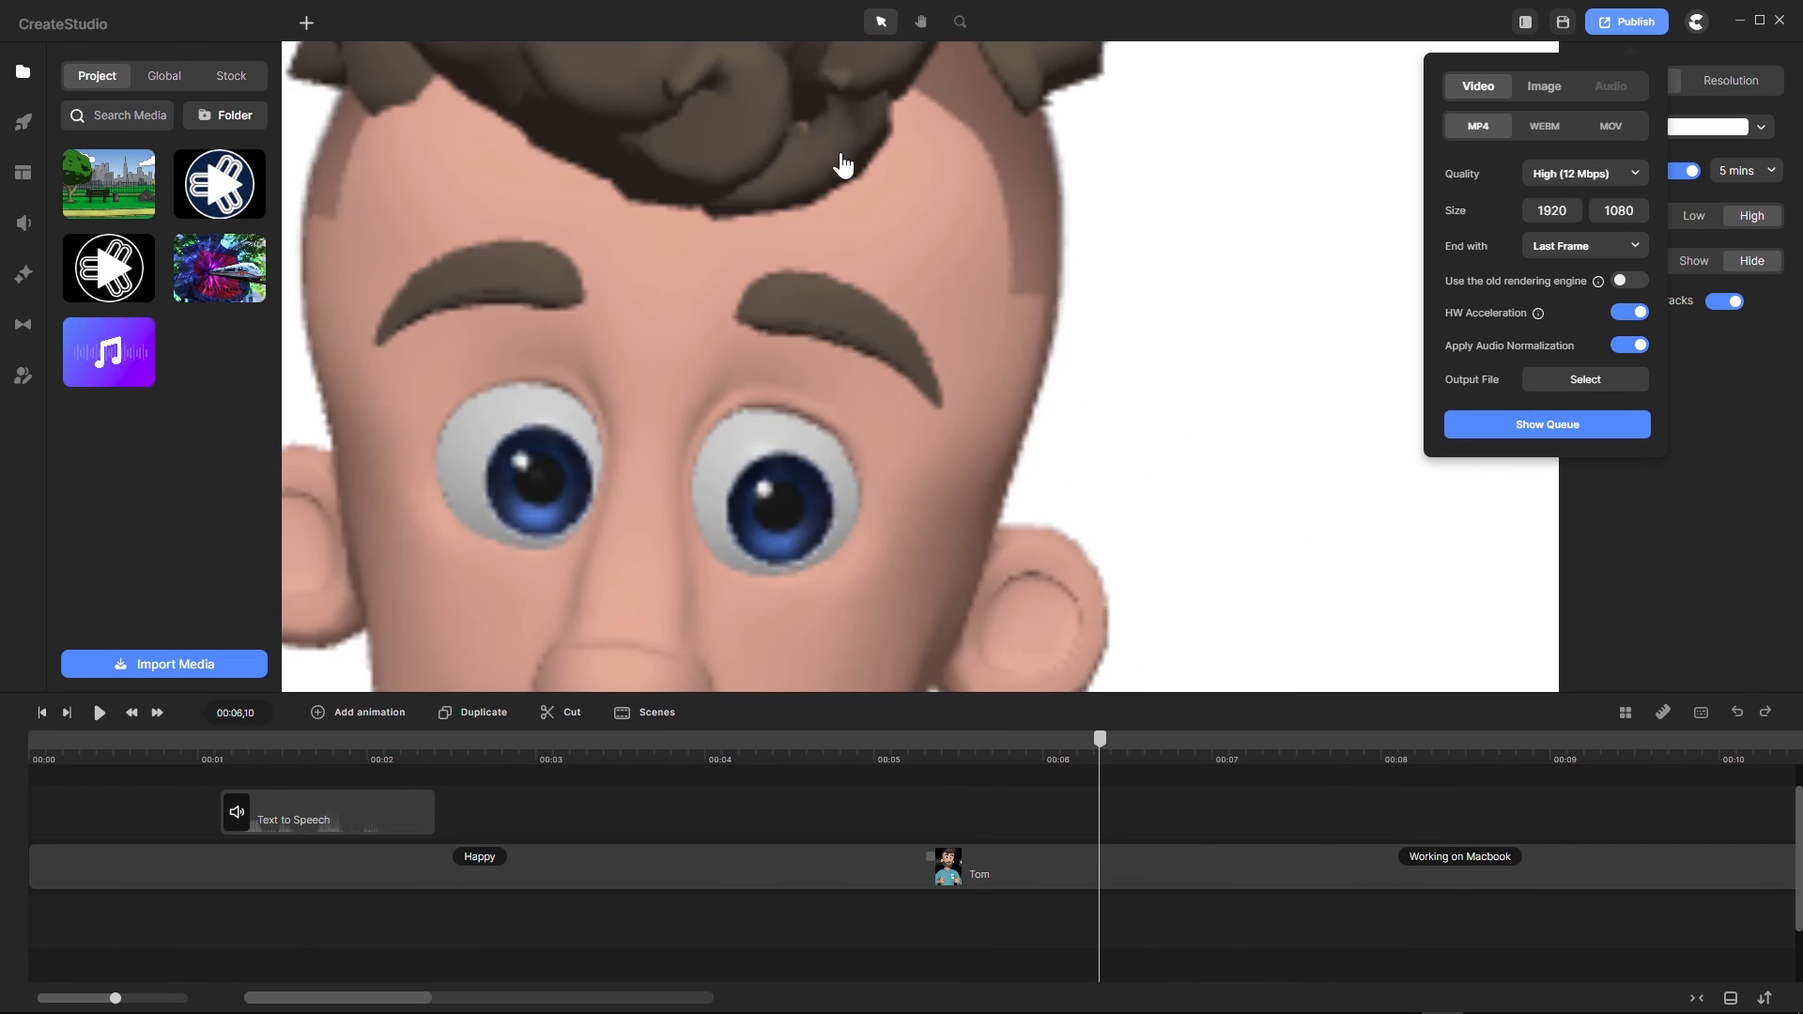
{"action": "scroll", "coordinate": [989, 257], "scroll_direction": "down", "scroll_amount": 6}
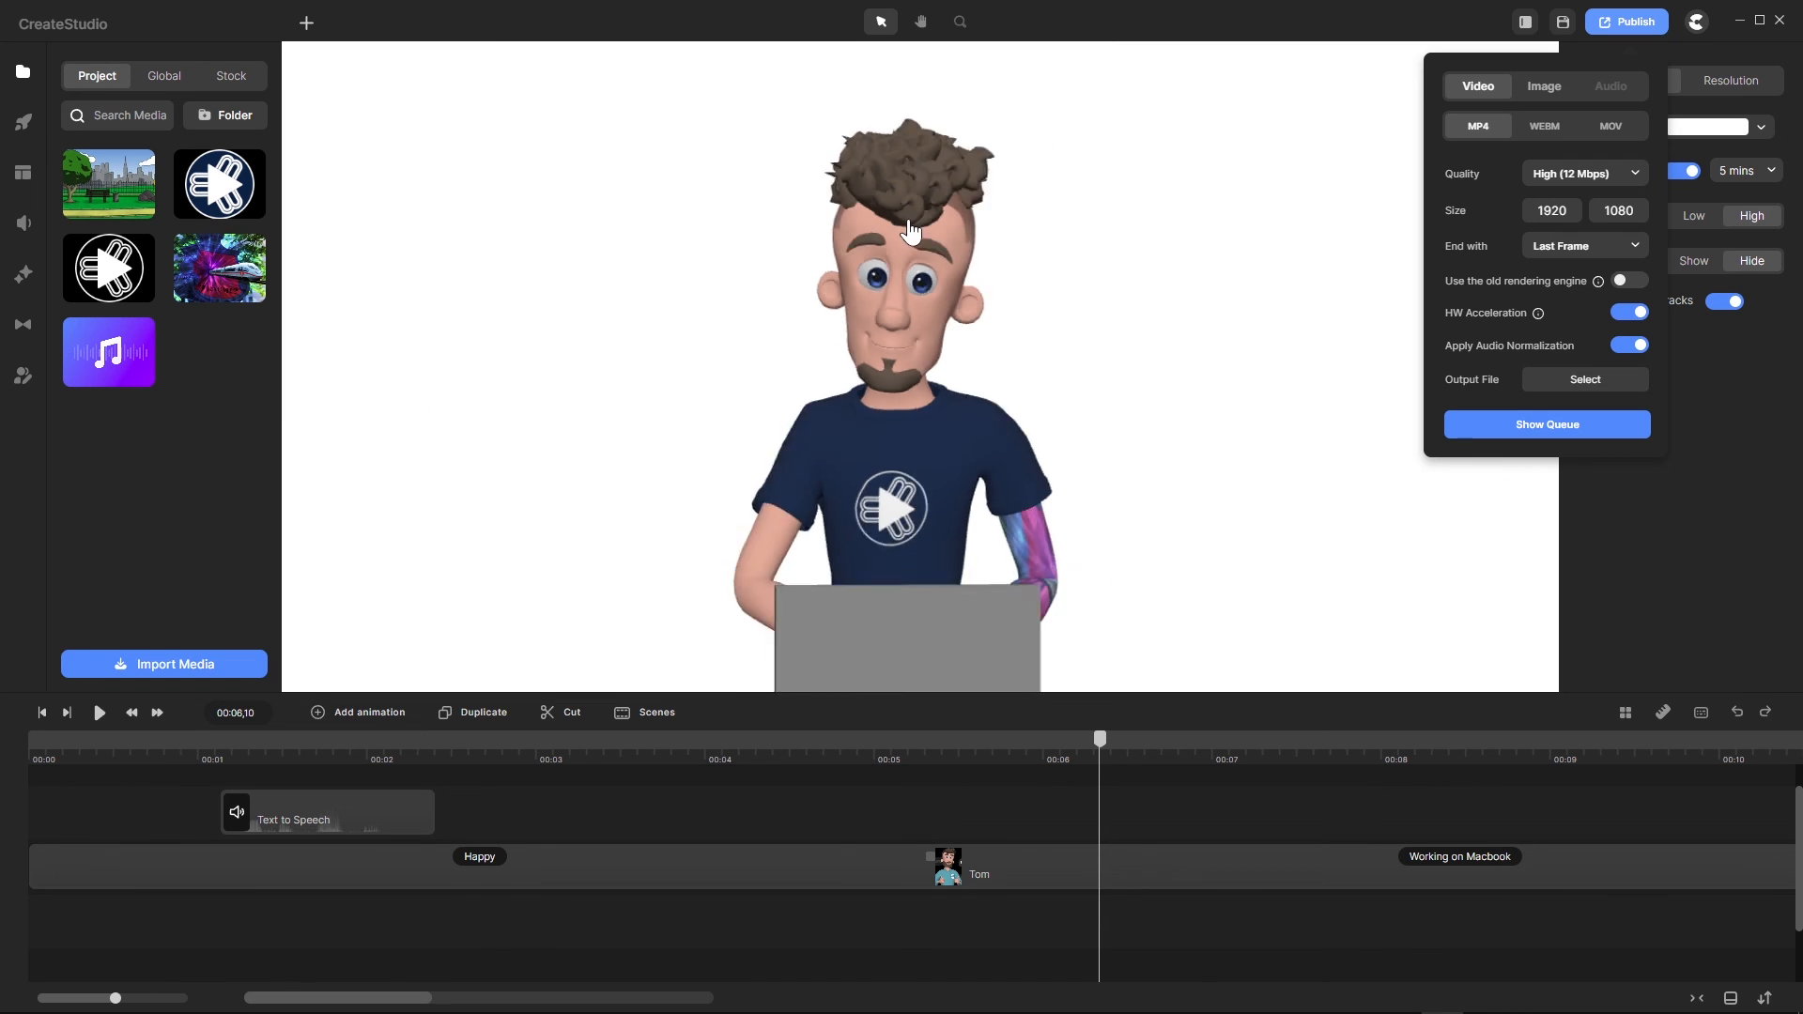
{"action": "scroll", "coordinate": [909, 230], "scroll_direction": "down", "scroll_amount": 5}
{"action": "scroll", "coordinate": [892, 392], "scroll_direction": "up", "scroll_amount": 2}
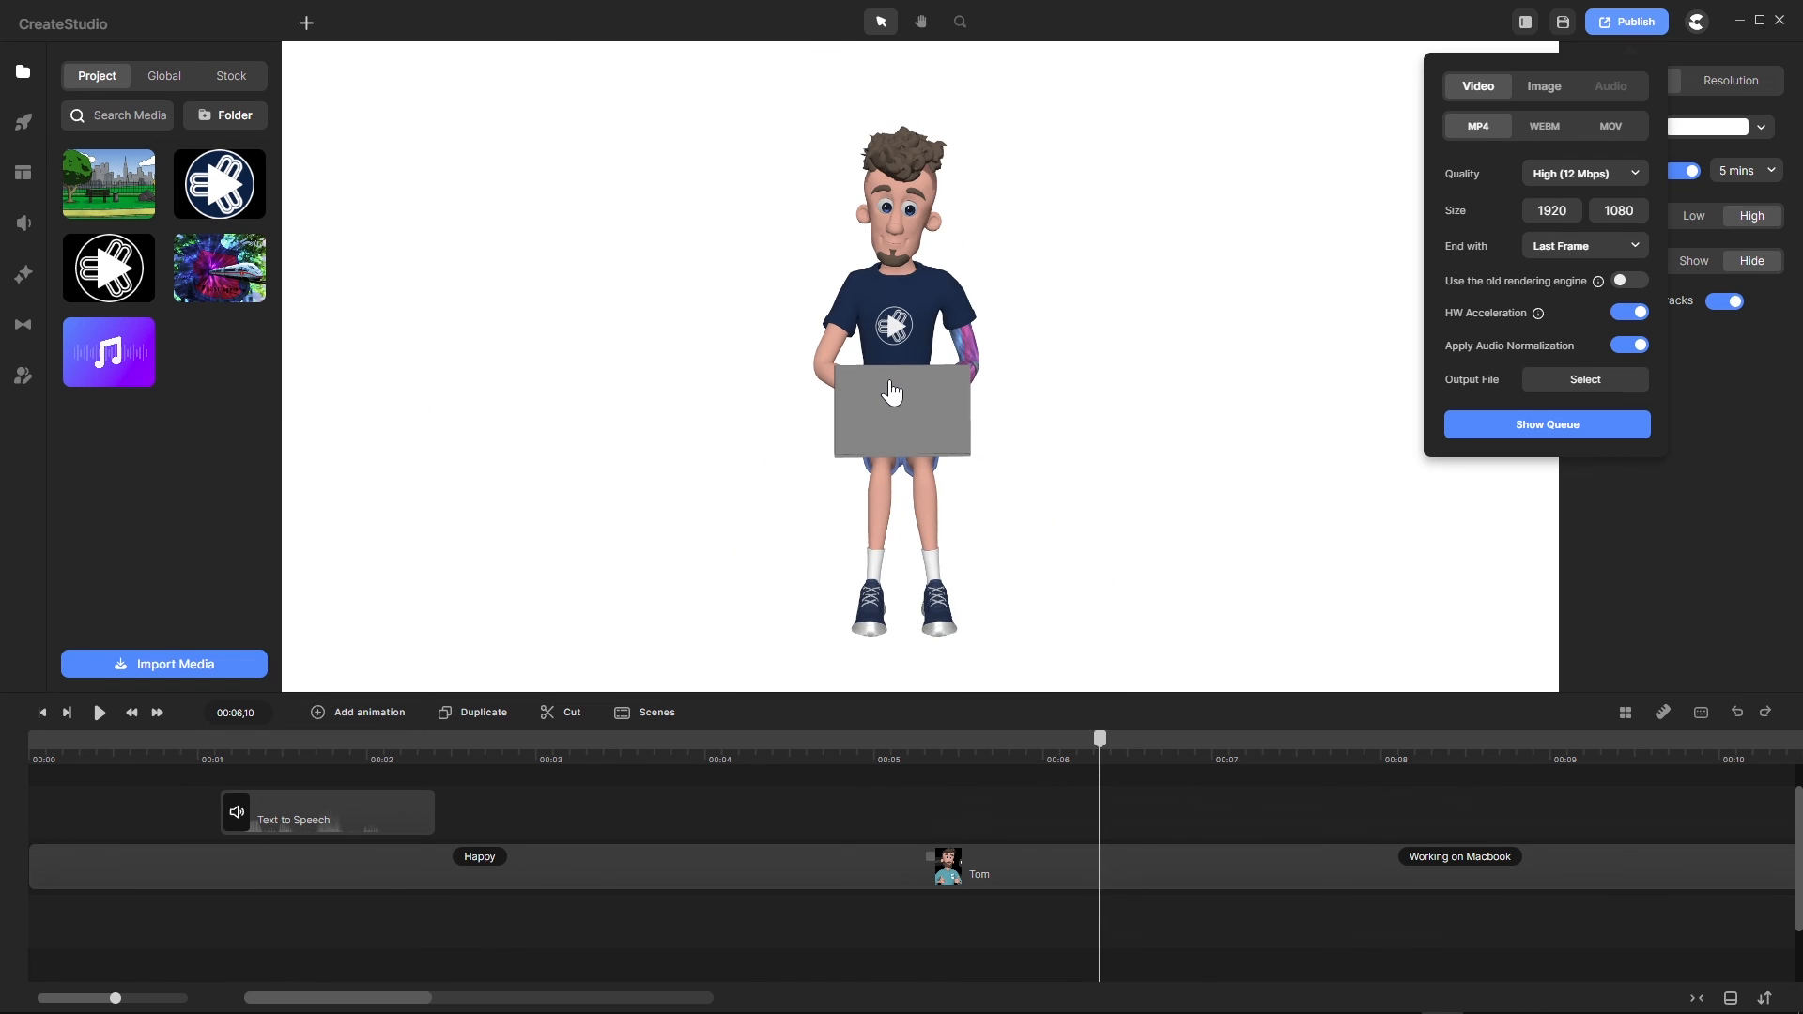
{"action": "scroll", "coordinate": [892, 392], "scroll_direction": "up", "scroll_amount": 2}
{"action": "scroll", "coordinate": [834, 338], "scroll_direction": "down", "scroll_amount": 2}
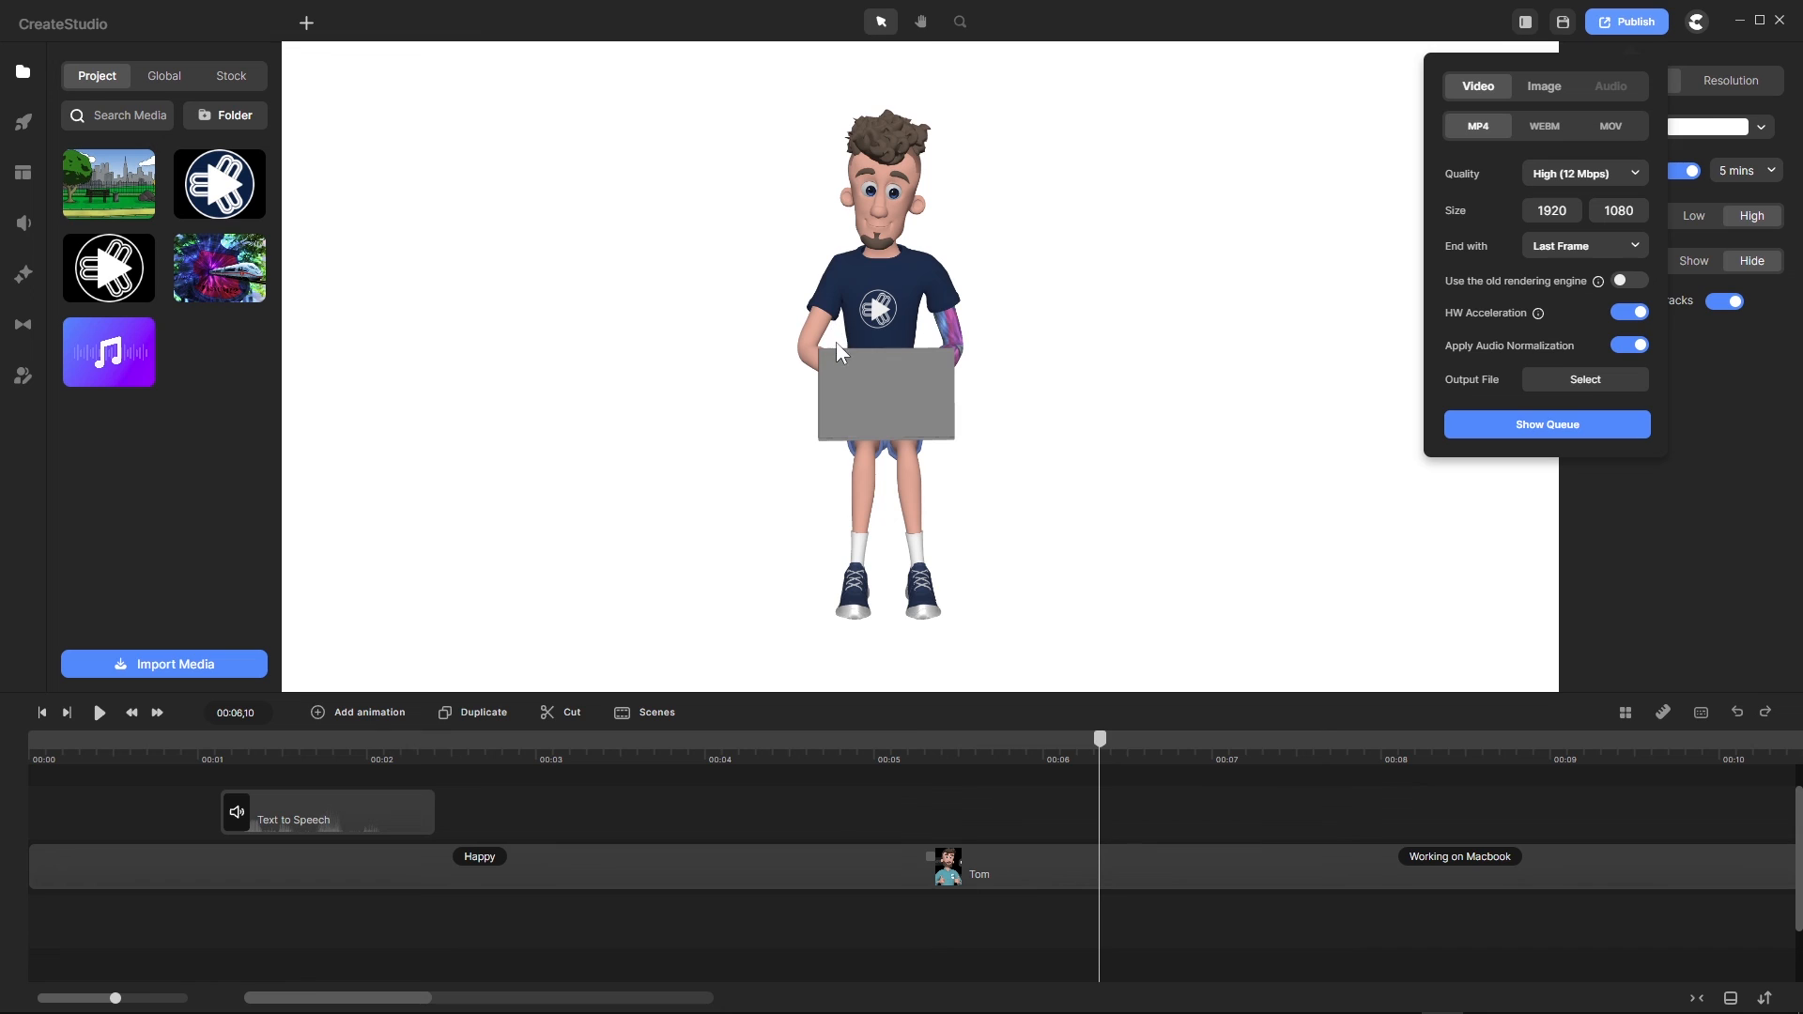
{"action": "left_click", "coordinate": [1745, 492]}
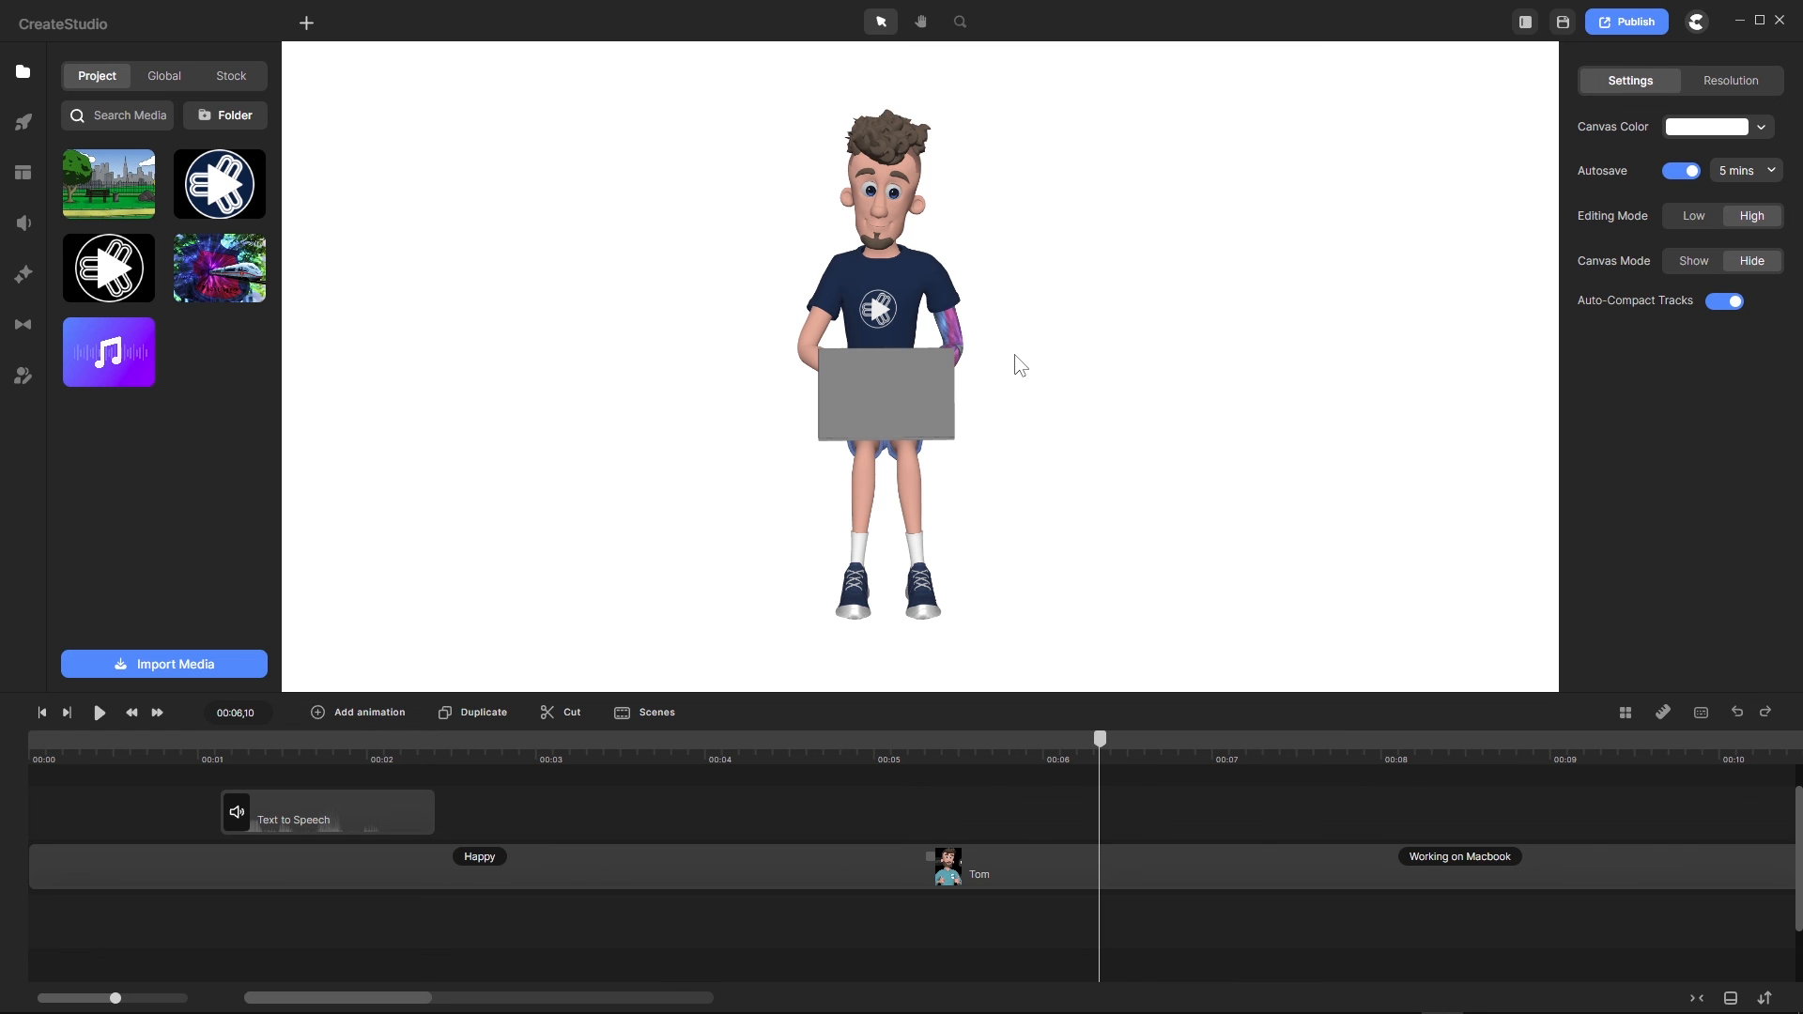
Step: Inspect the edges of Tom's shoulder and shirt close up, and bring his whole figure back into view
{"action": "scroll", "coordinate": [928, 268], "scroll_direction": "up", "scroll_amount": 5}
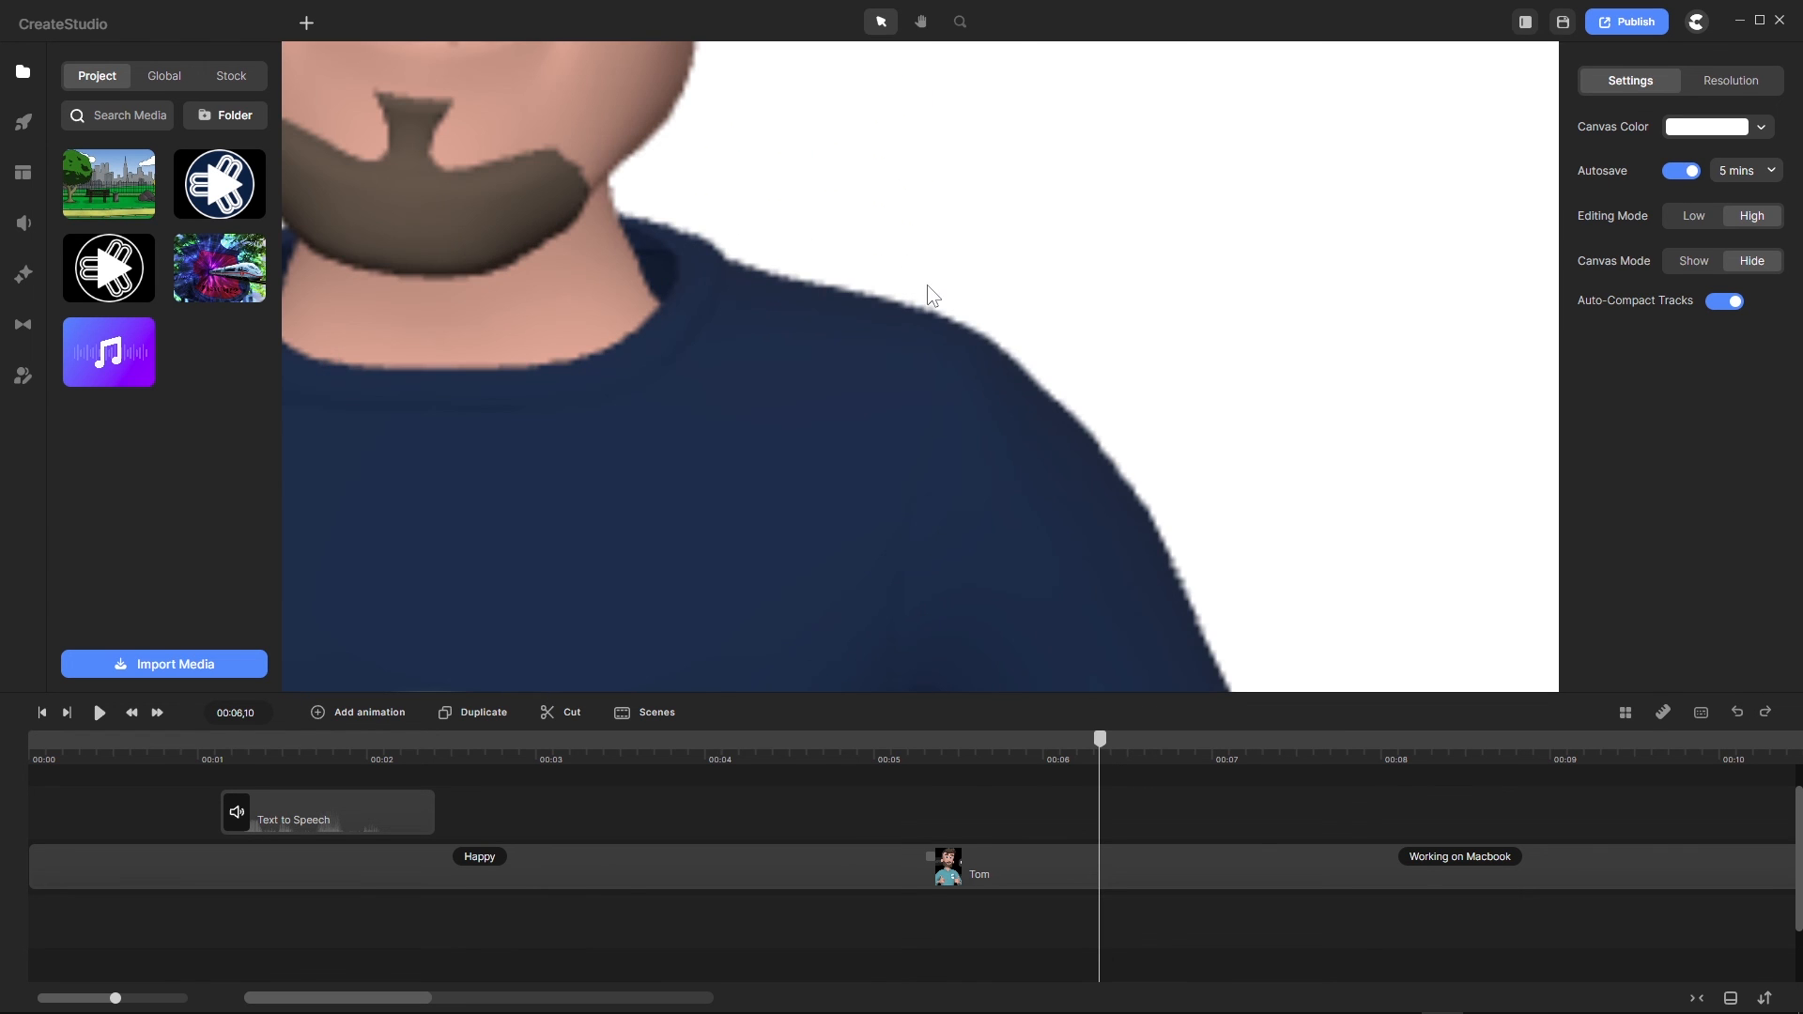
{"action": "scroll", "coordinate": [924, 340], "scroll_direction": "down", "scroll_amount": 4}
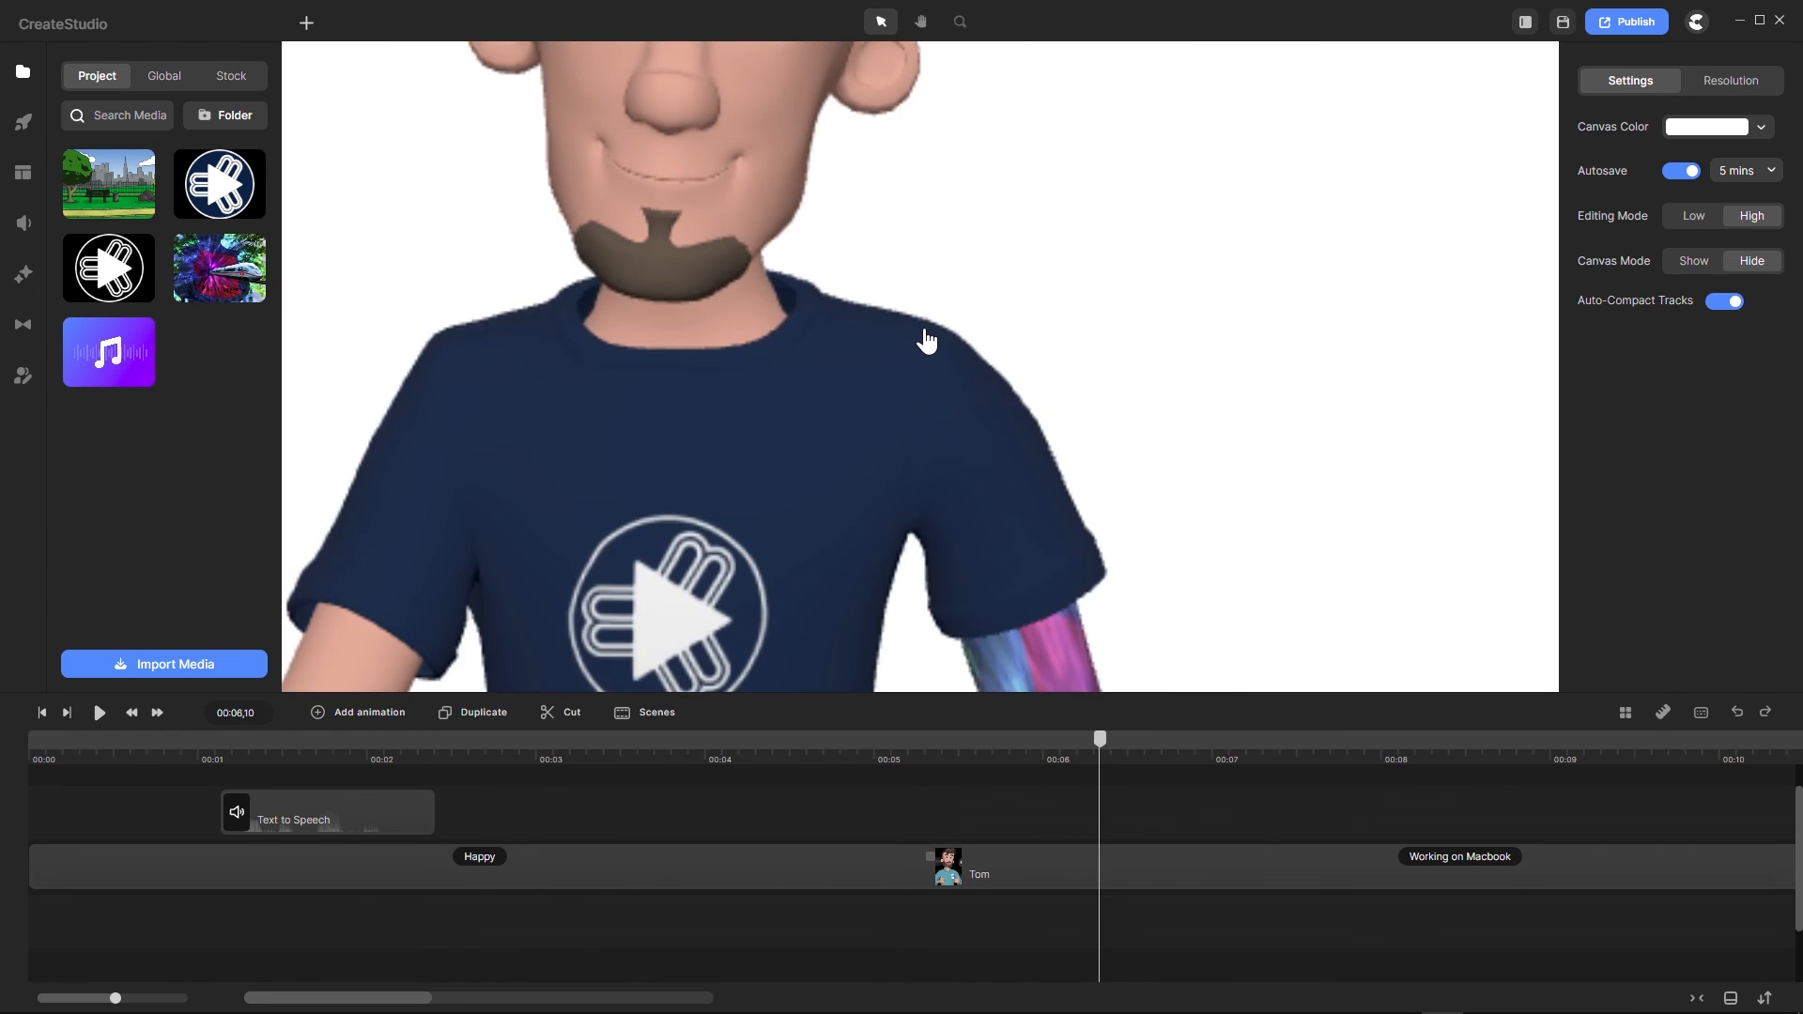
{"action": "scroll", "coordinate": [925, 340], "scroll_direction": "up", "scroll_amount": 4}
{"action": "scroll", "coordinate": [927, 340], "scroll_direction": "down", "scroll_amount": 1}
{"action": "scroll", "coordinate": [925, 340], "scroll_direction": "down", "scroll_amount": 1}
{"action": "scroll", "coordinate": [883, 333], "scroll_direction": "down", "scroll_amount": 3}
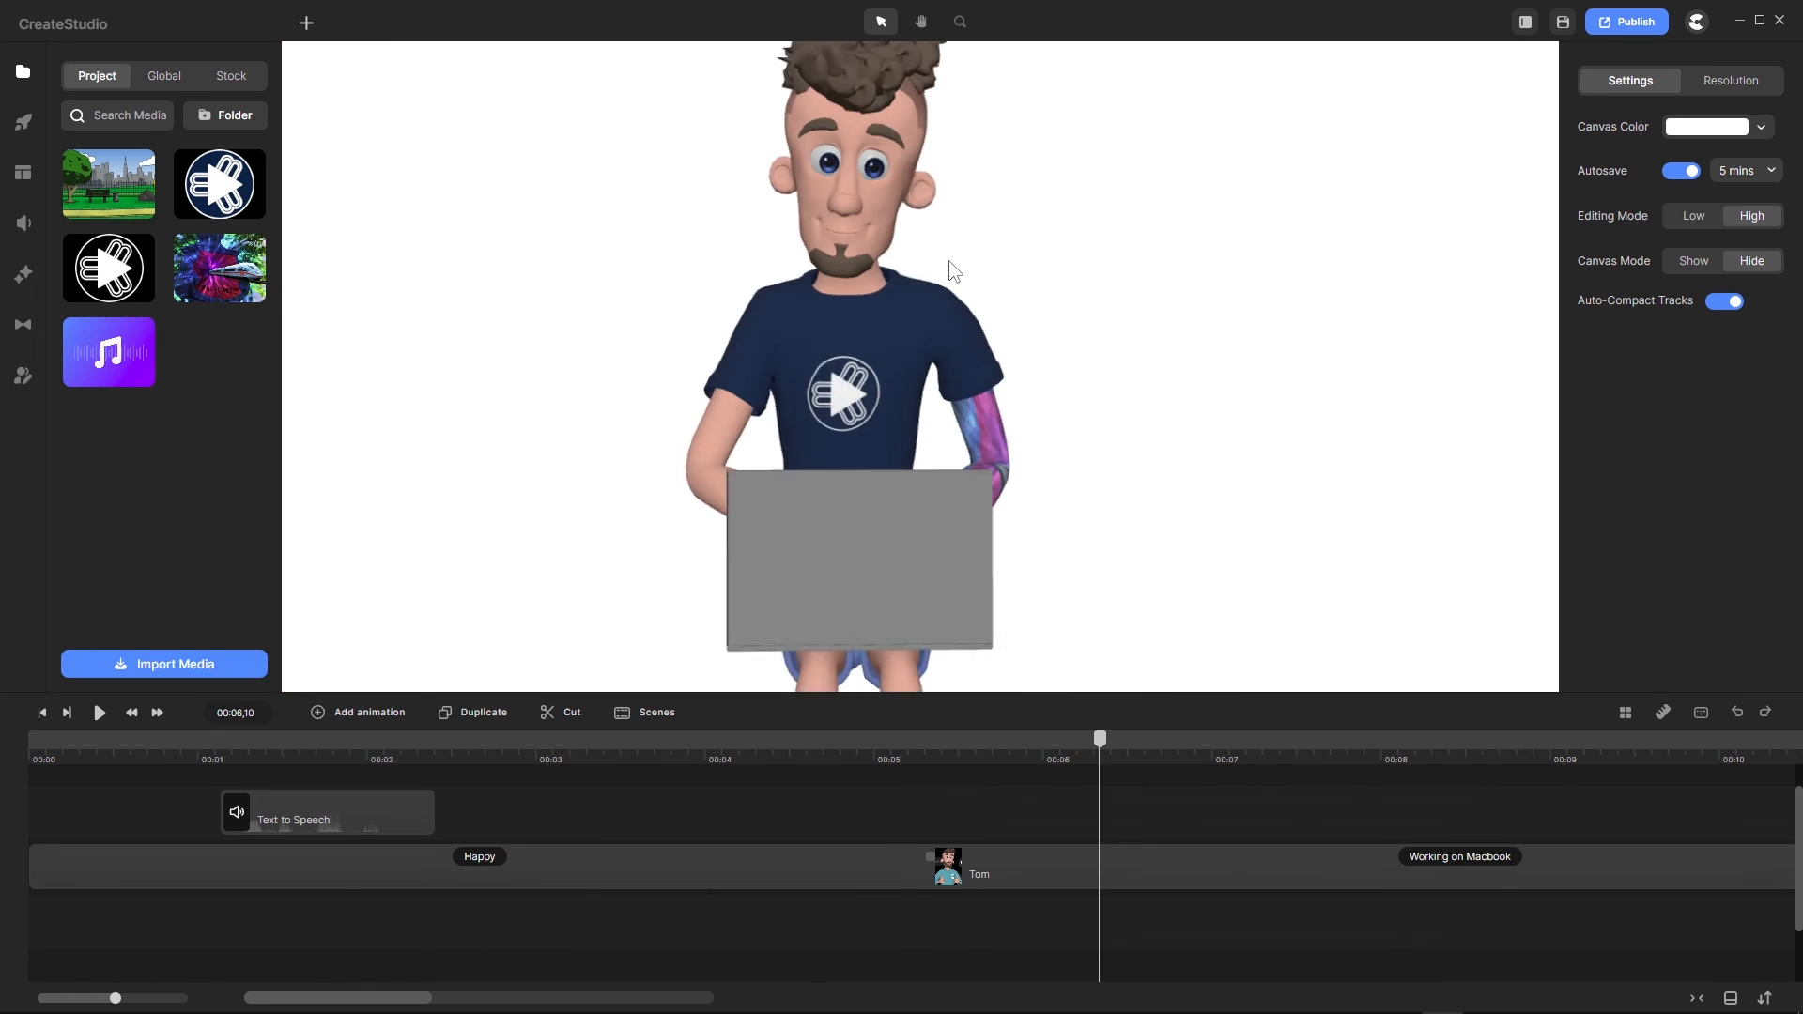
{"action": "scroll", "coordinate": [921, 315], "scroll_direction": "up", "scroll_amount": 1}
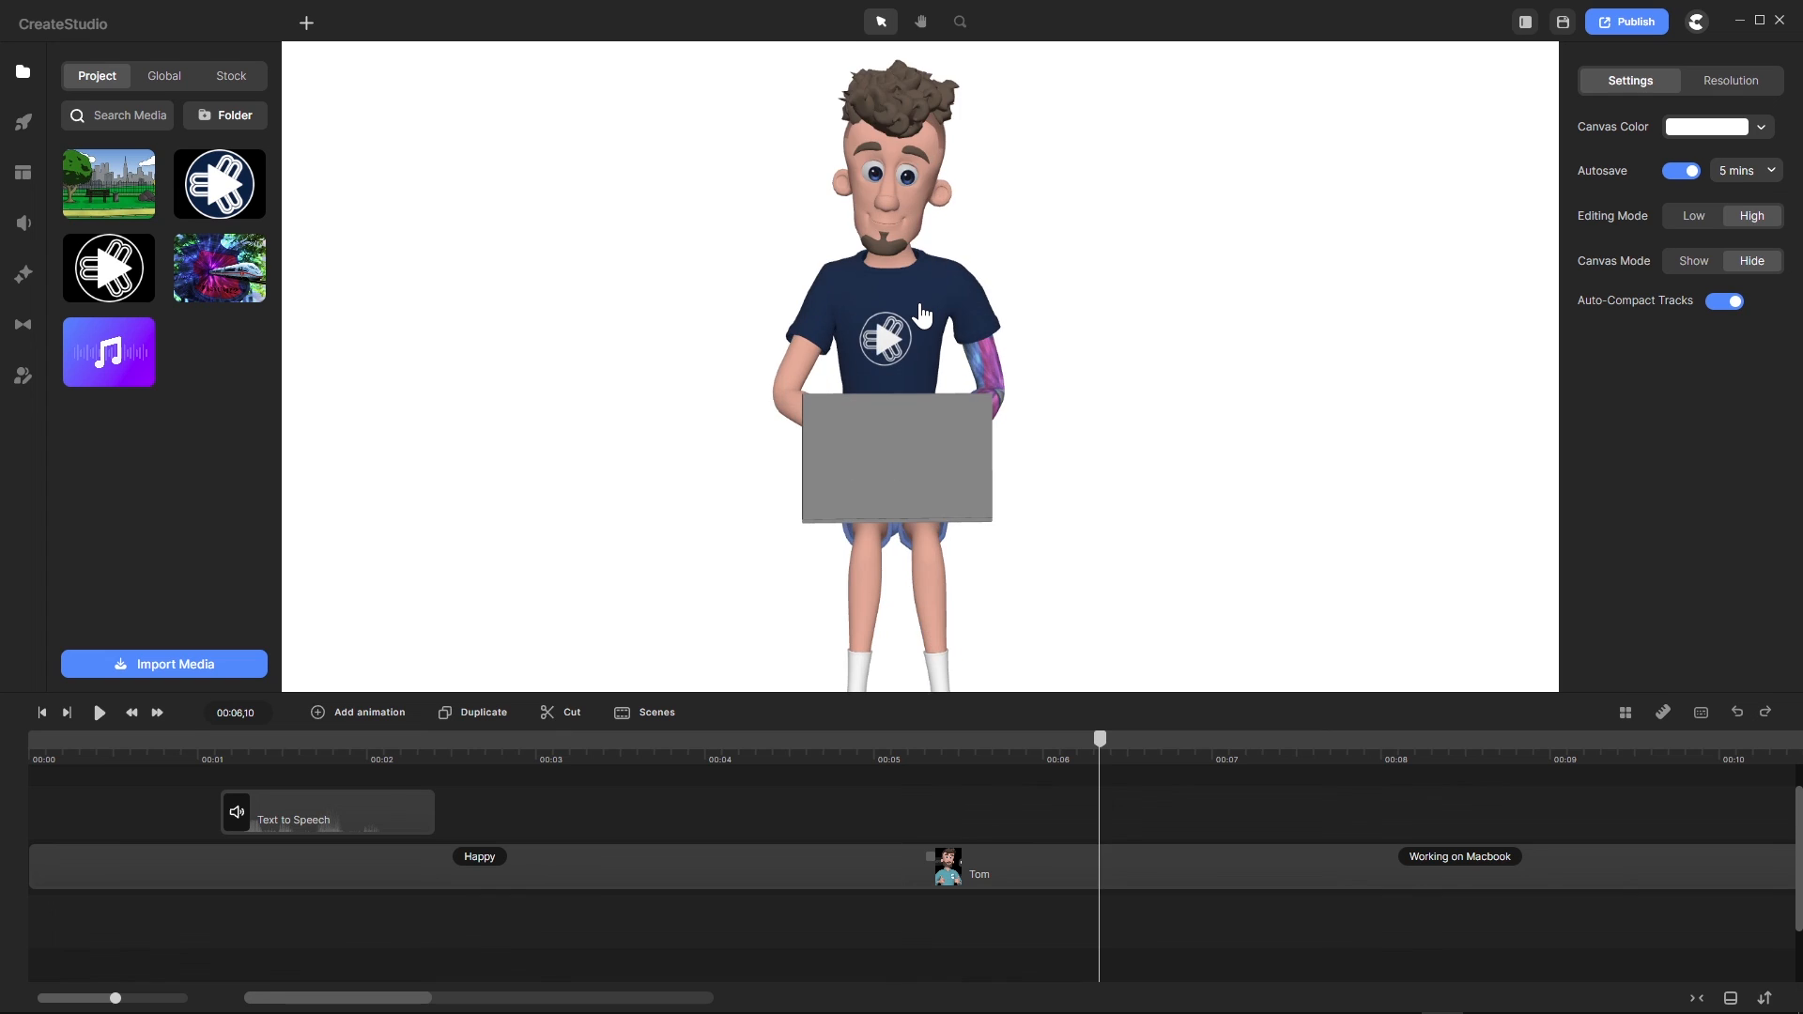
{"action": "scroll", "coordinate": [921, 315], "scroll_direction": "down", "scroll_amount": 1}
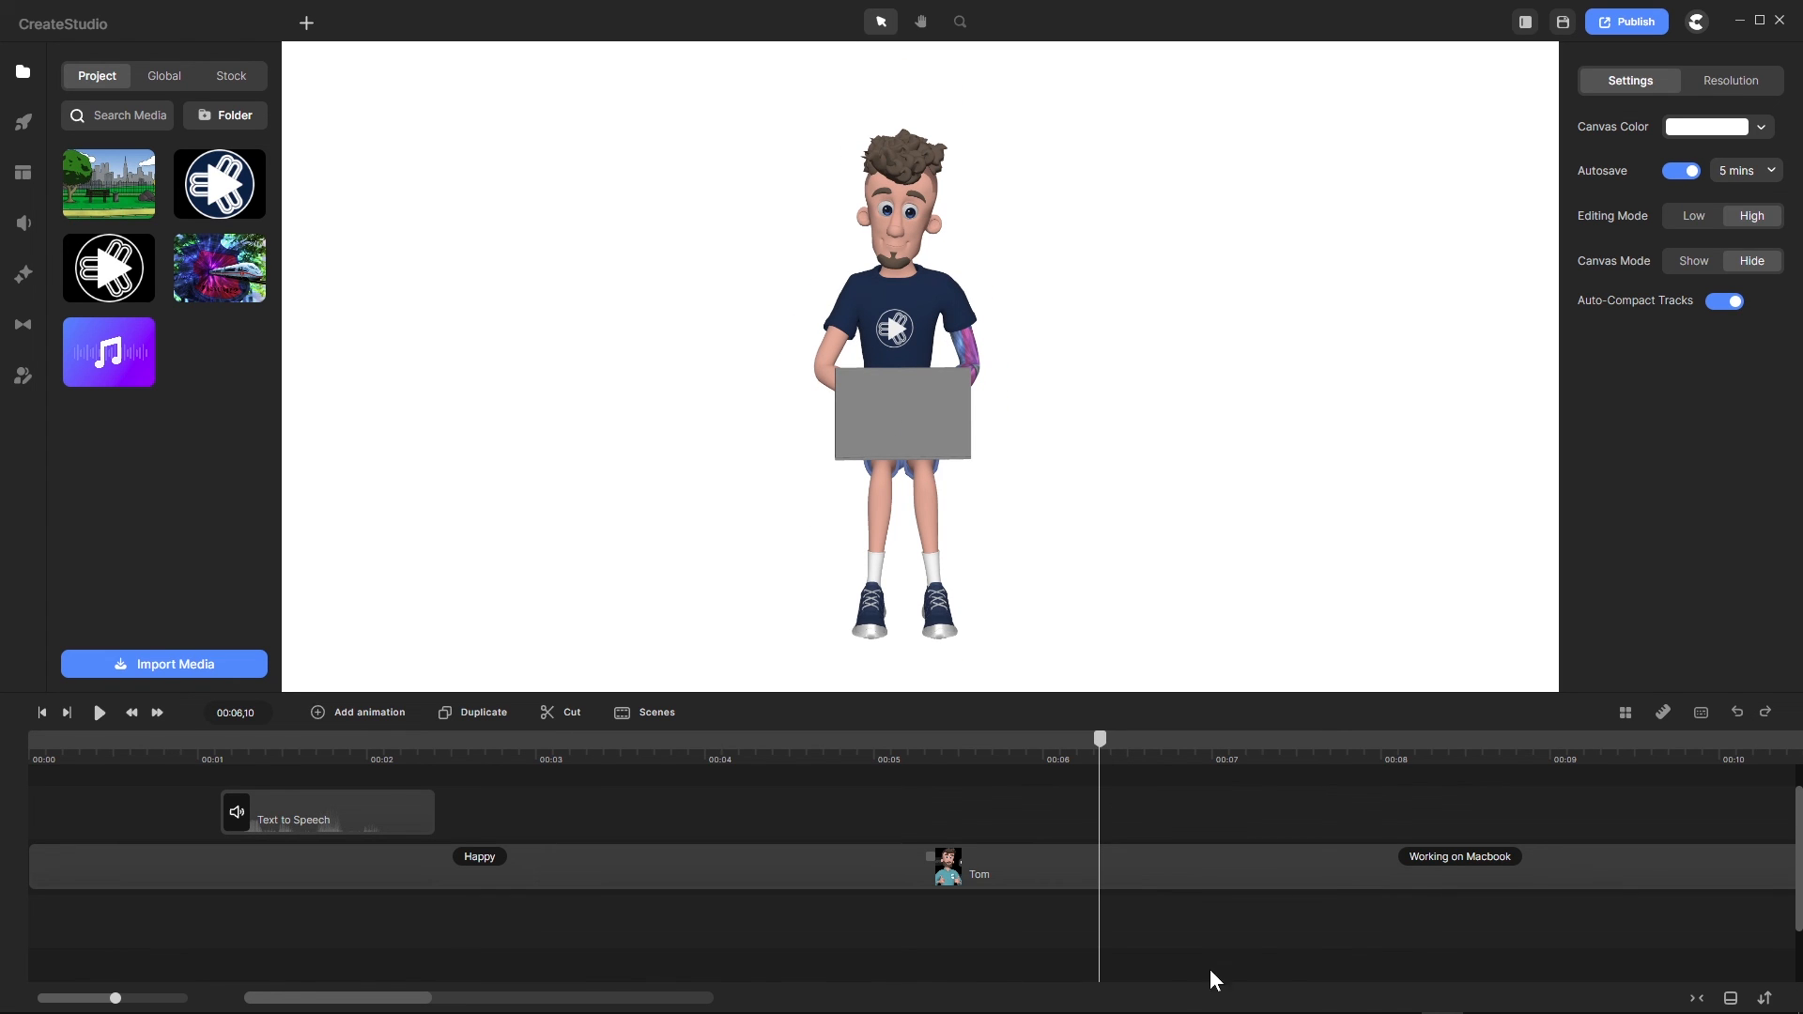
{"action": "mouse_move", "coordinate": [1211, 1011]}
{"action": "left_click", "coordinate": [1062, 999]}
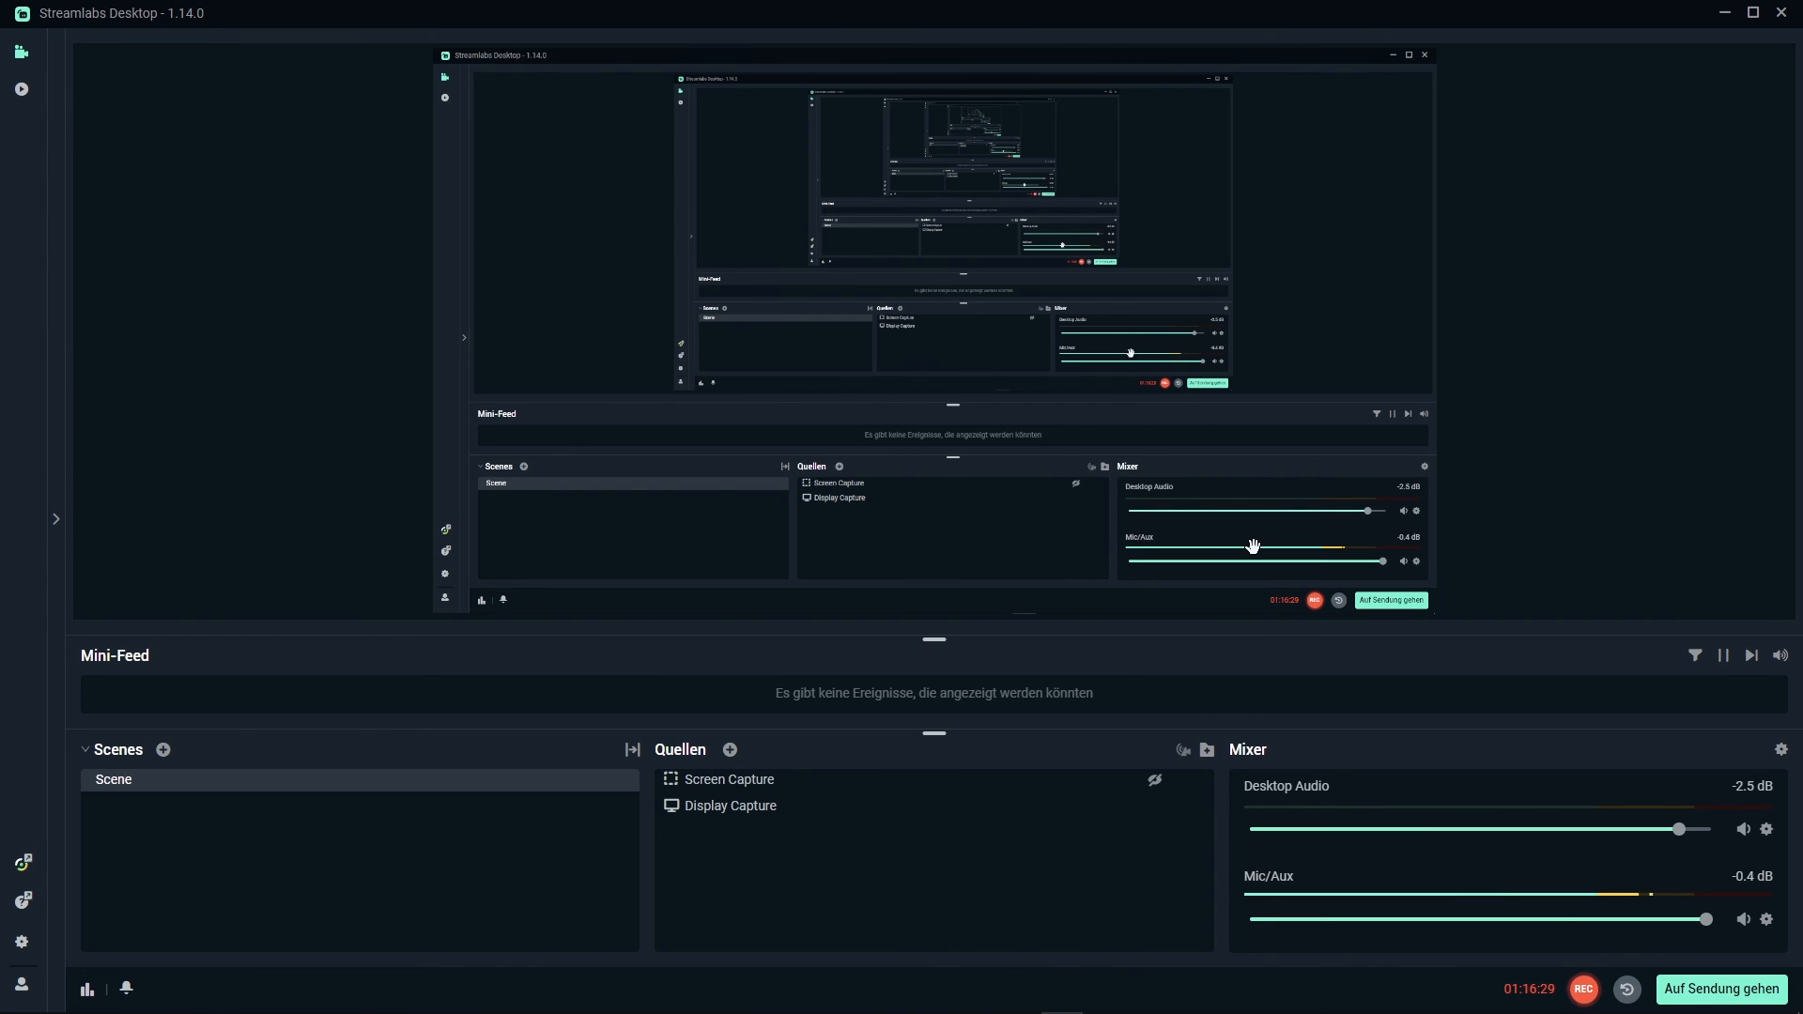
{"action": "mouse_move", "coordinate": [986, 1011]}
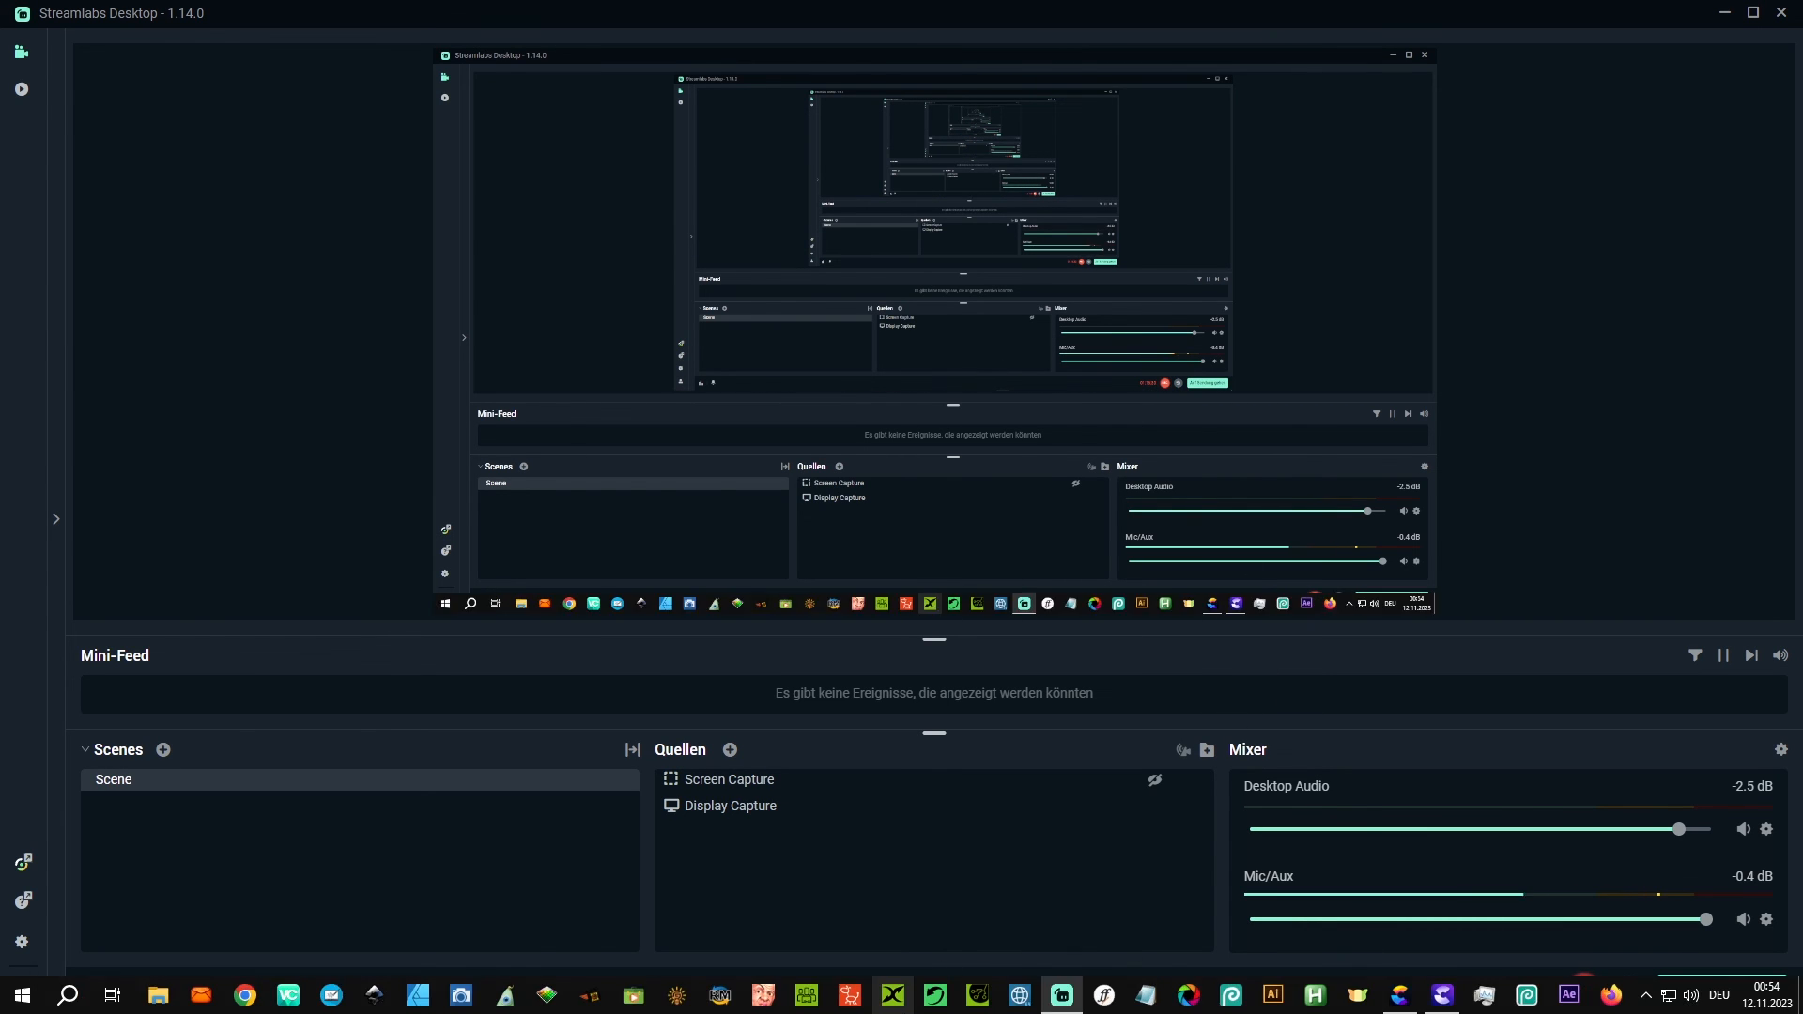
{"action": "left_click", "coordinate": [1062, 996]}
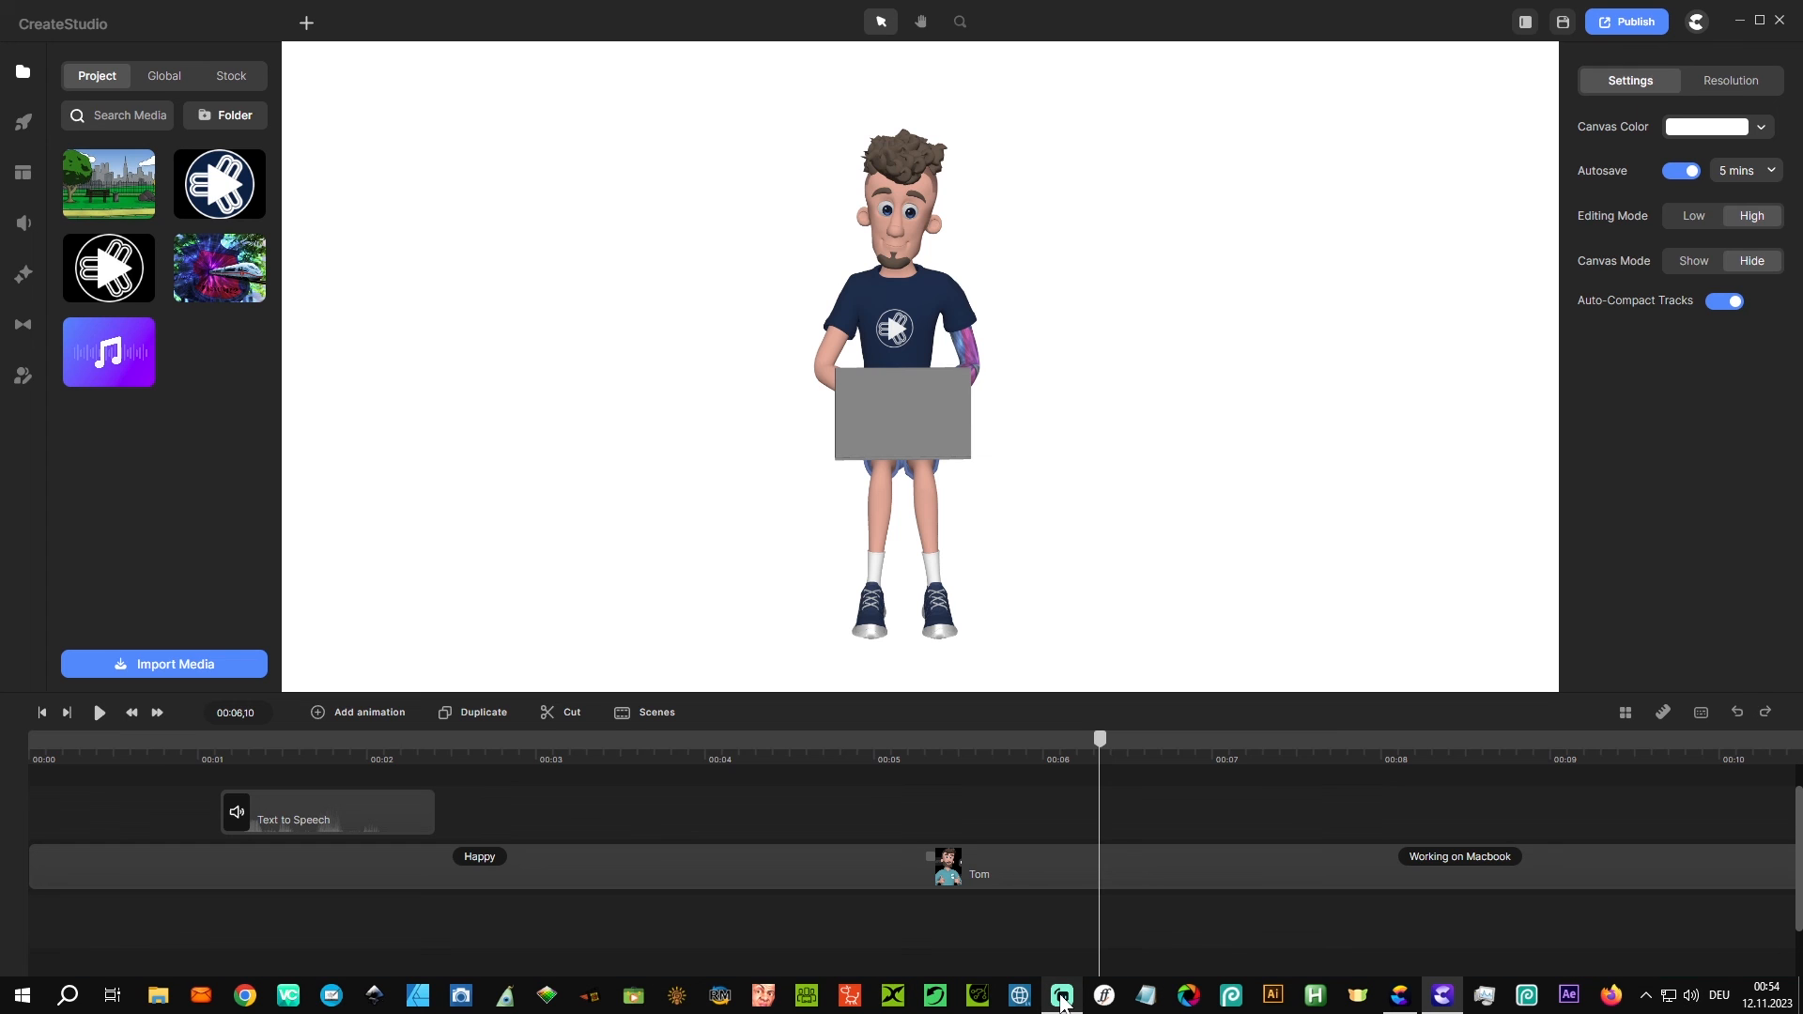